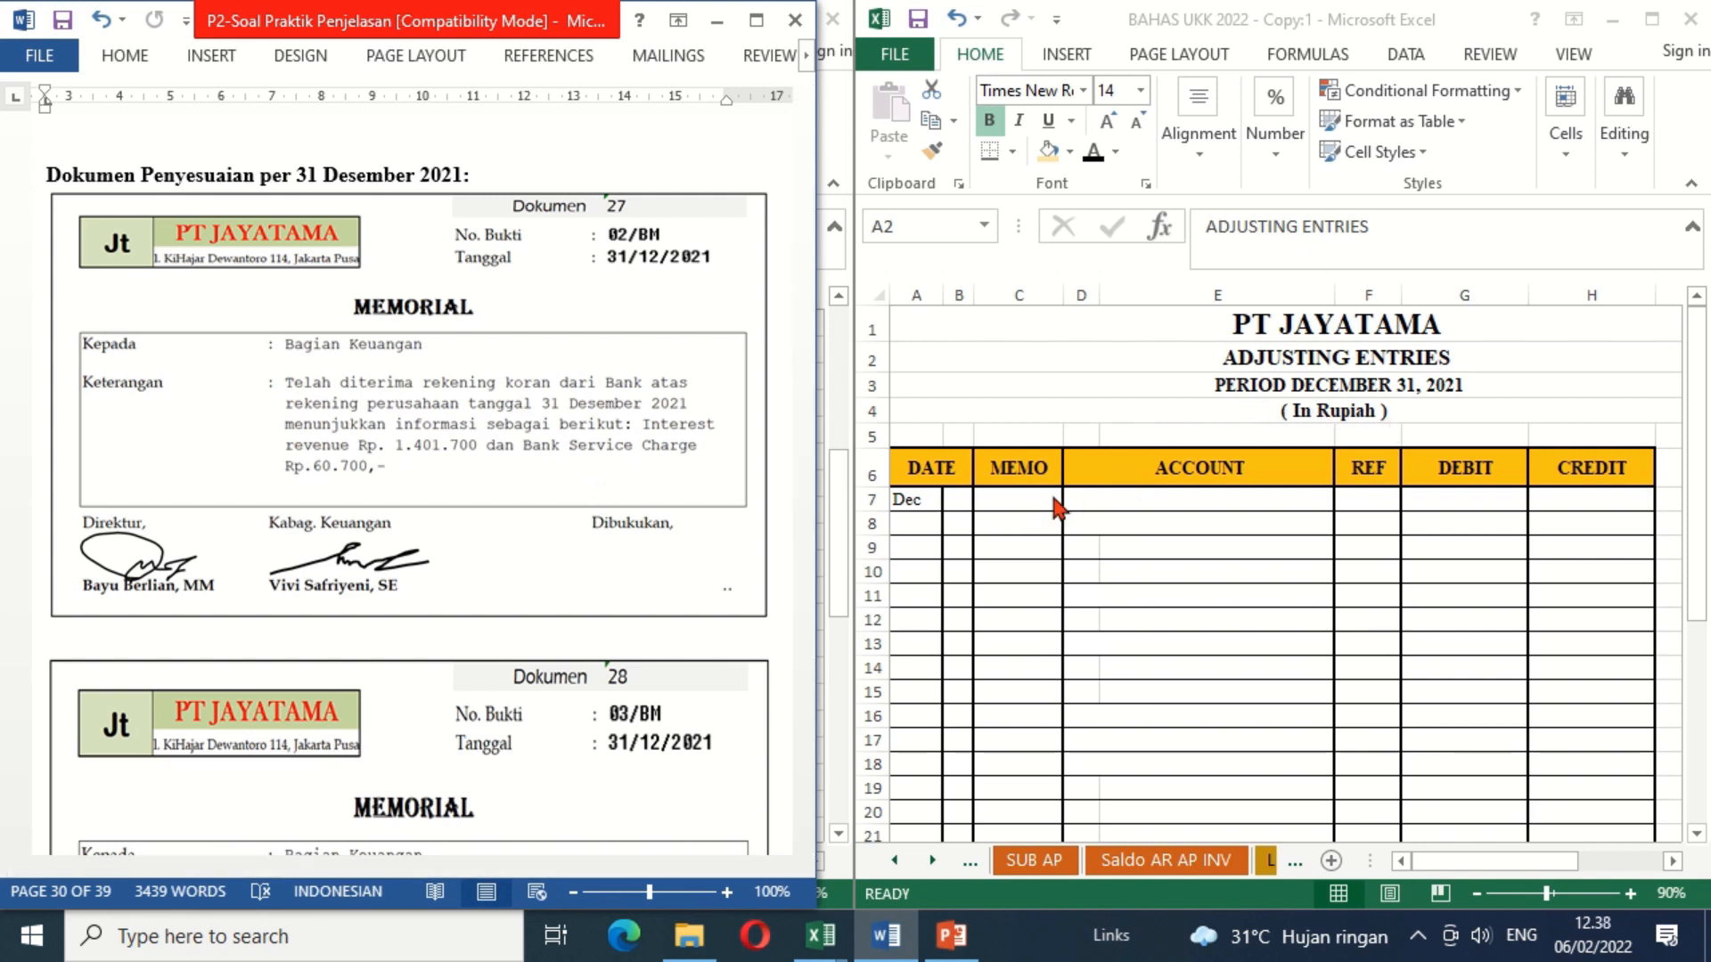
# Step: Reveal the prefilled day 31 in B7 and memo number 02/BM in C7 by applying black font color
pyautogui.doubleClick(958, 503)
pyautogui.click(957, 504)
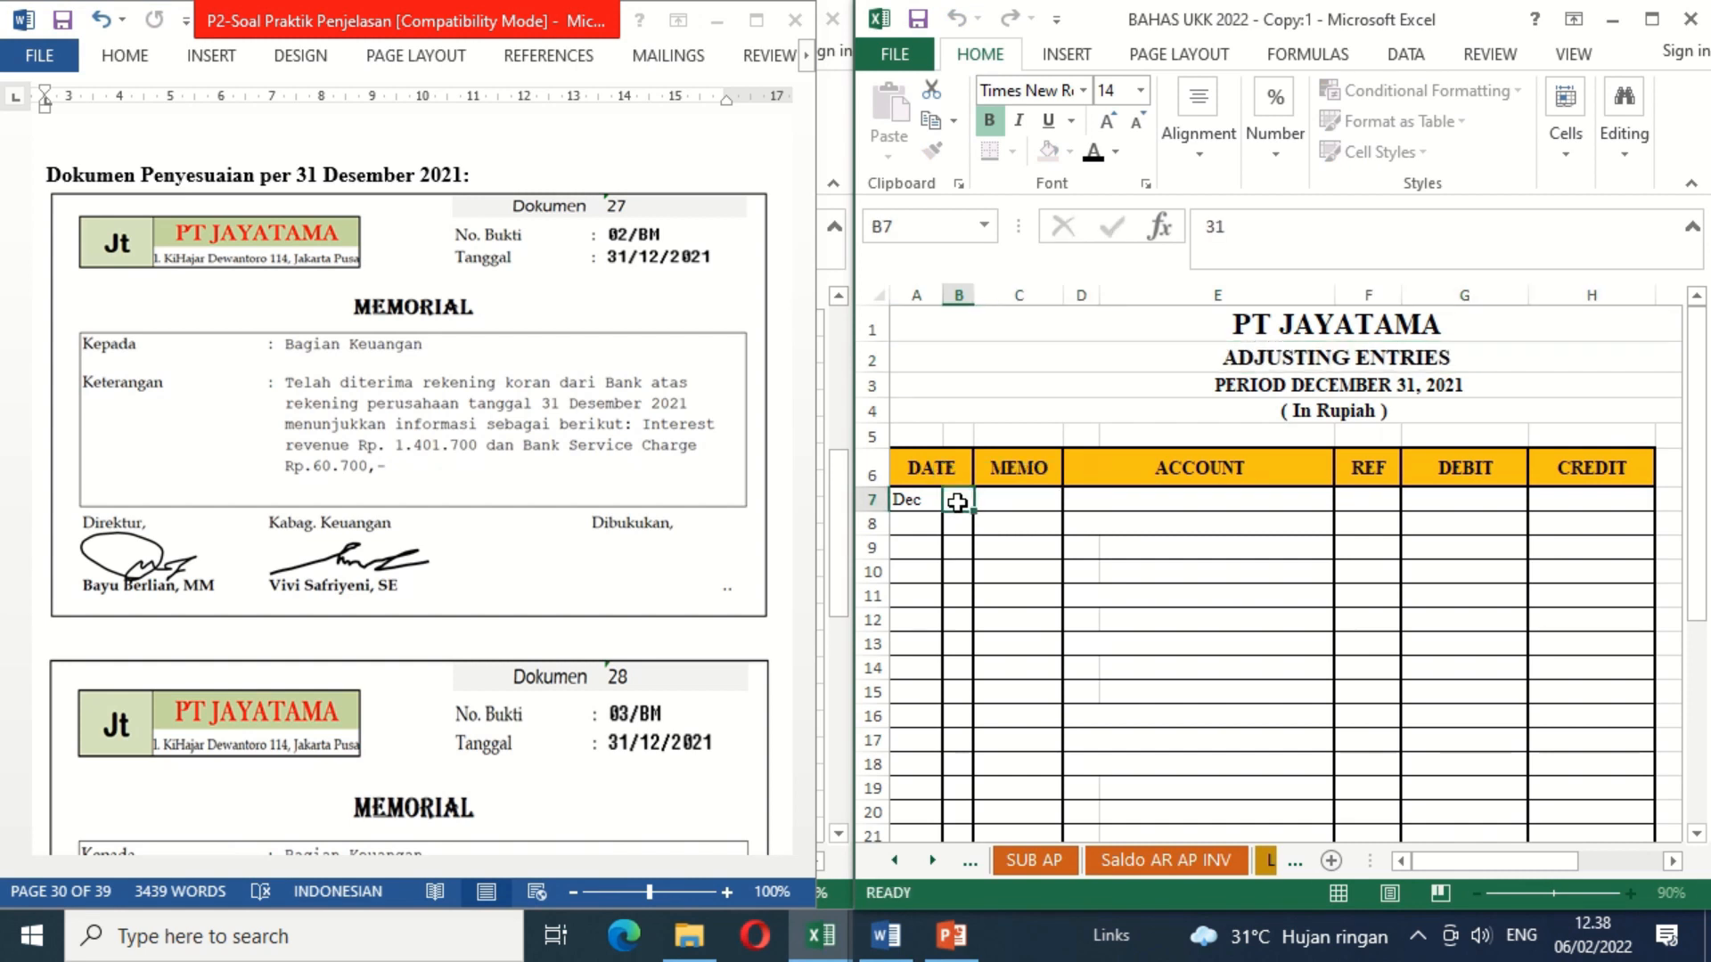
pyautogui.click(1093, 153)
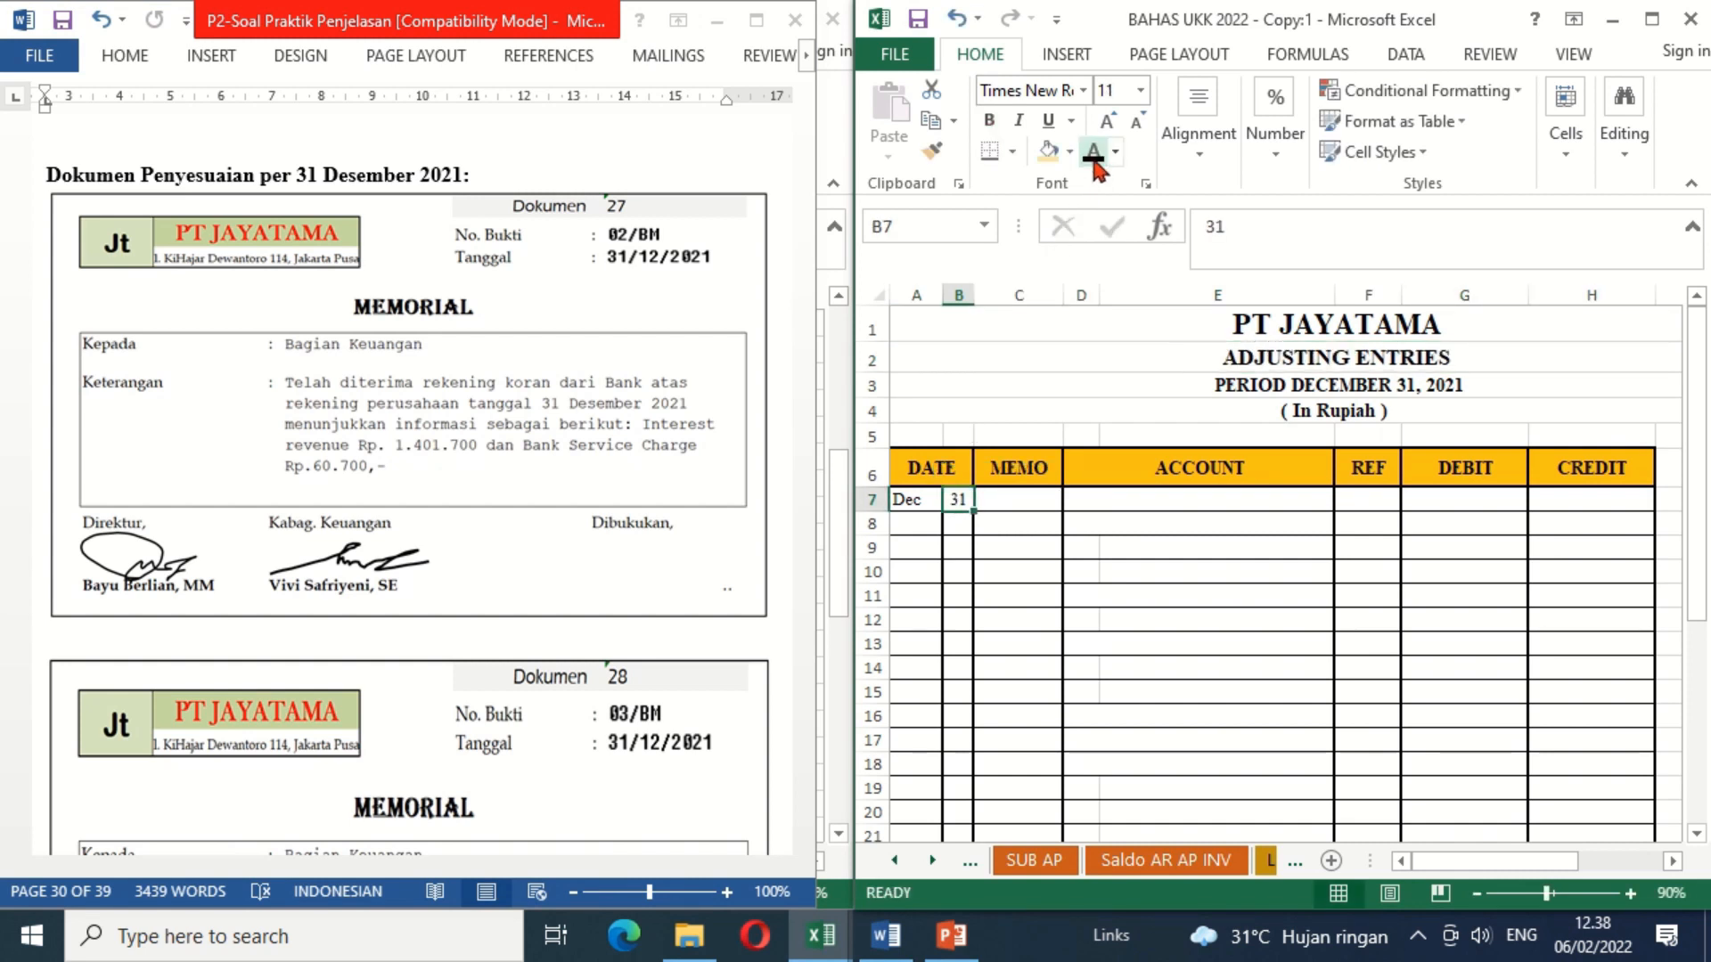
pyautogui.click(1019, 503)
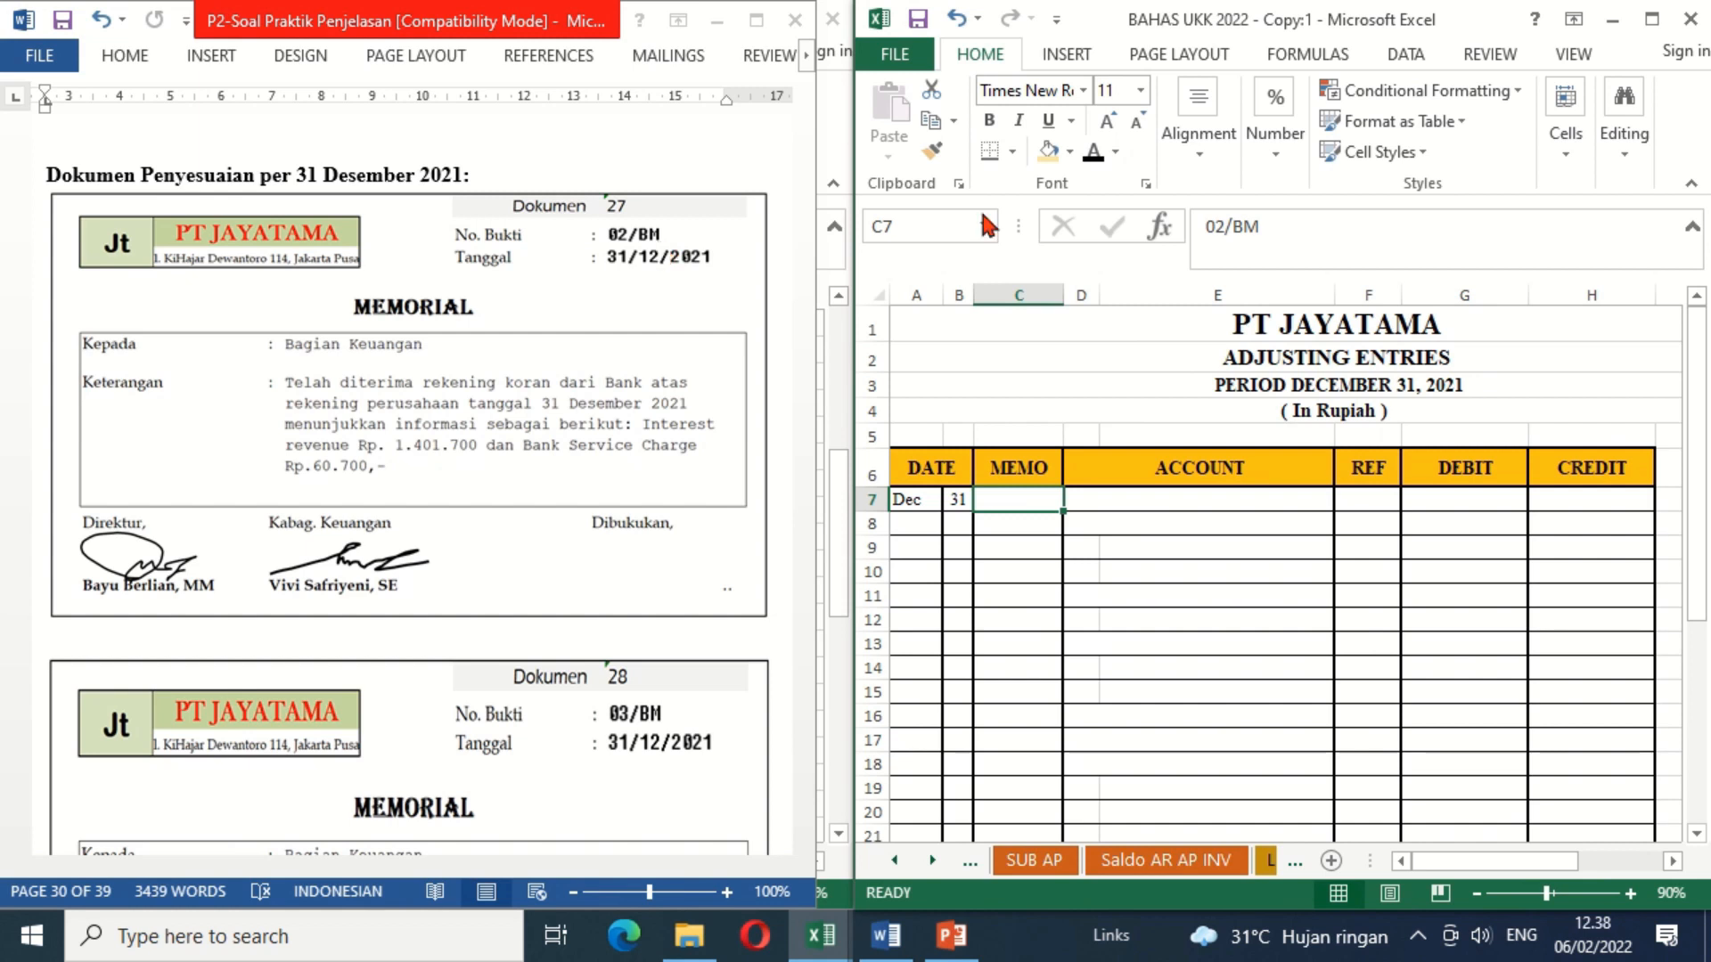
pyautogui.click(1095, 155)
# Step: Apply black font color to the hidden account names Cash in Bank (D7), Bank Charge (D8) and Interest Revenue (E9)
pyautogui.click(1089, 504)
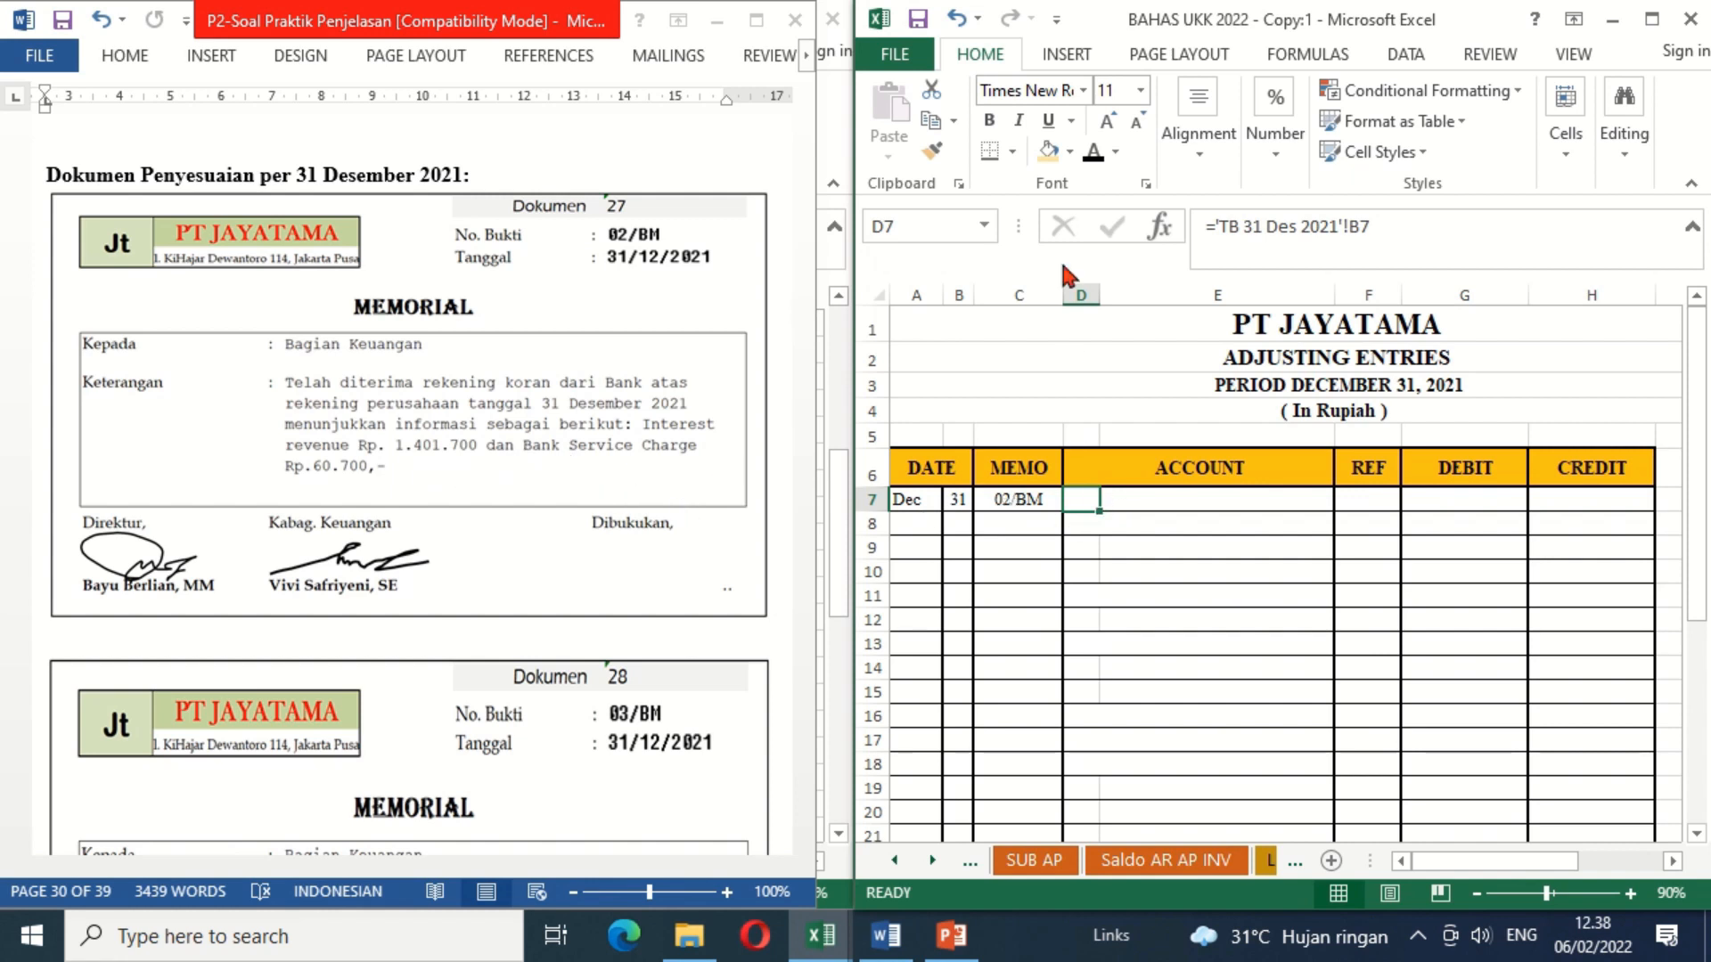
pyautogui.click(1092, 157)
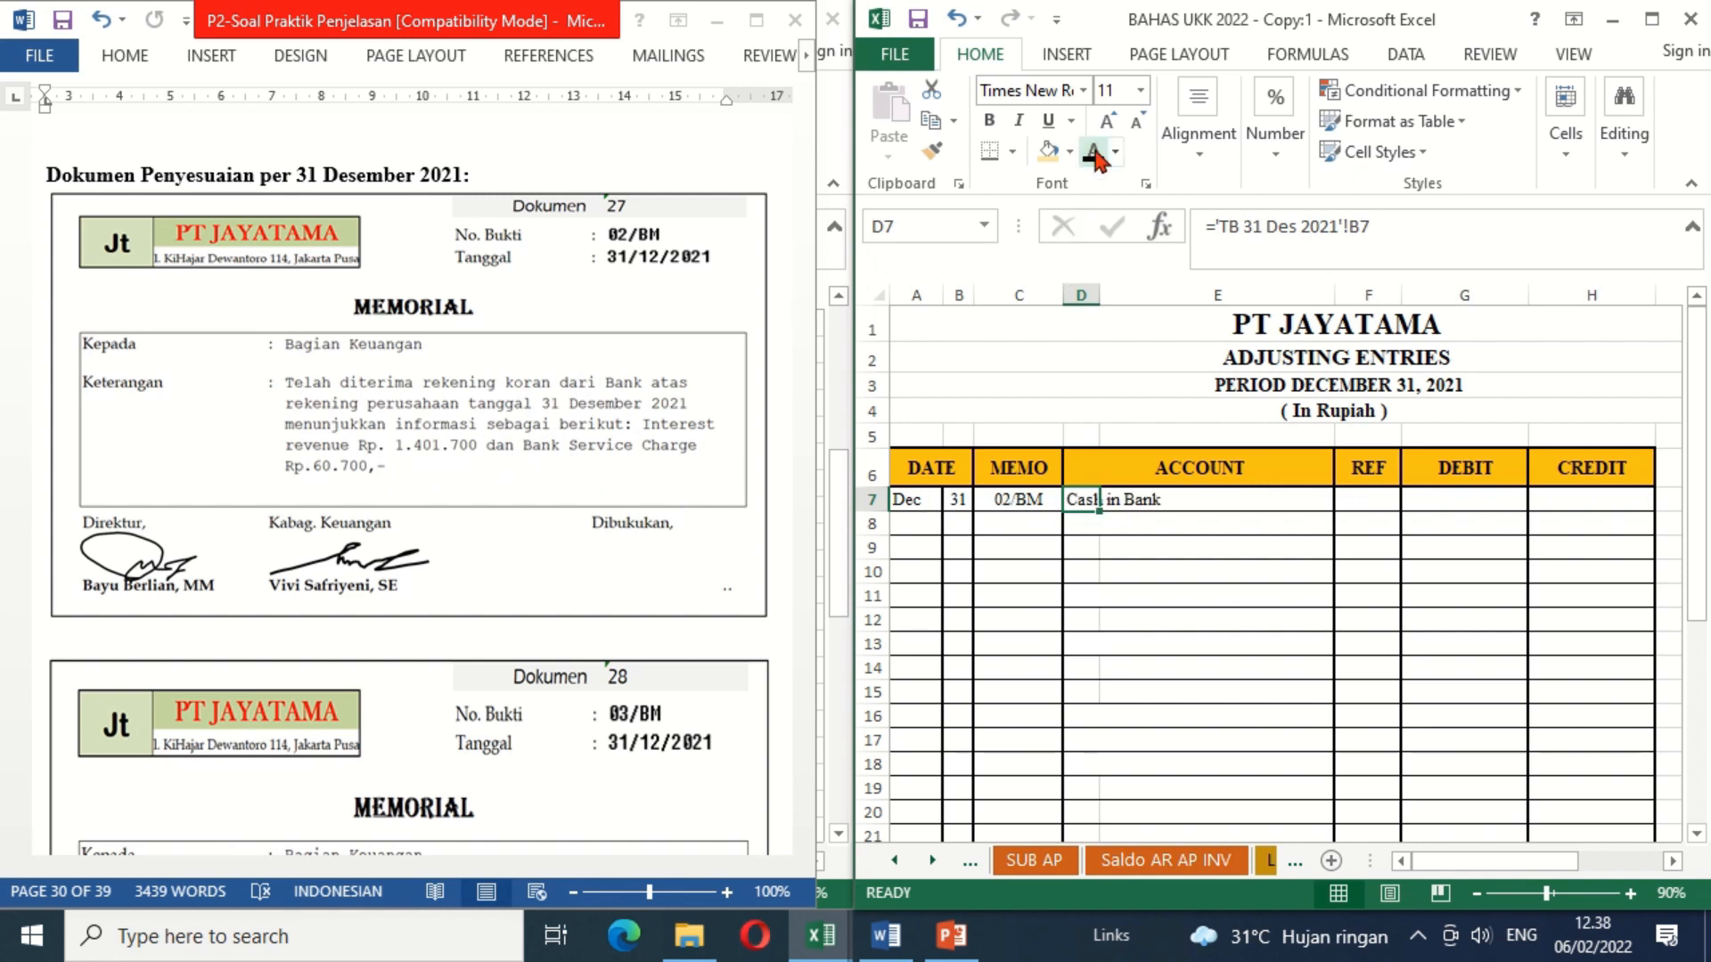
pyautogui.click(1085, 525)
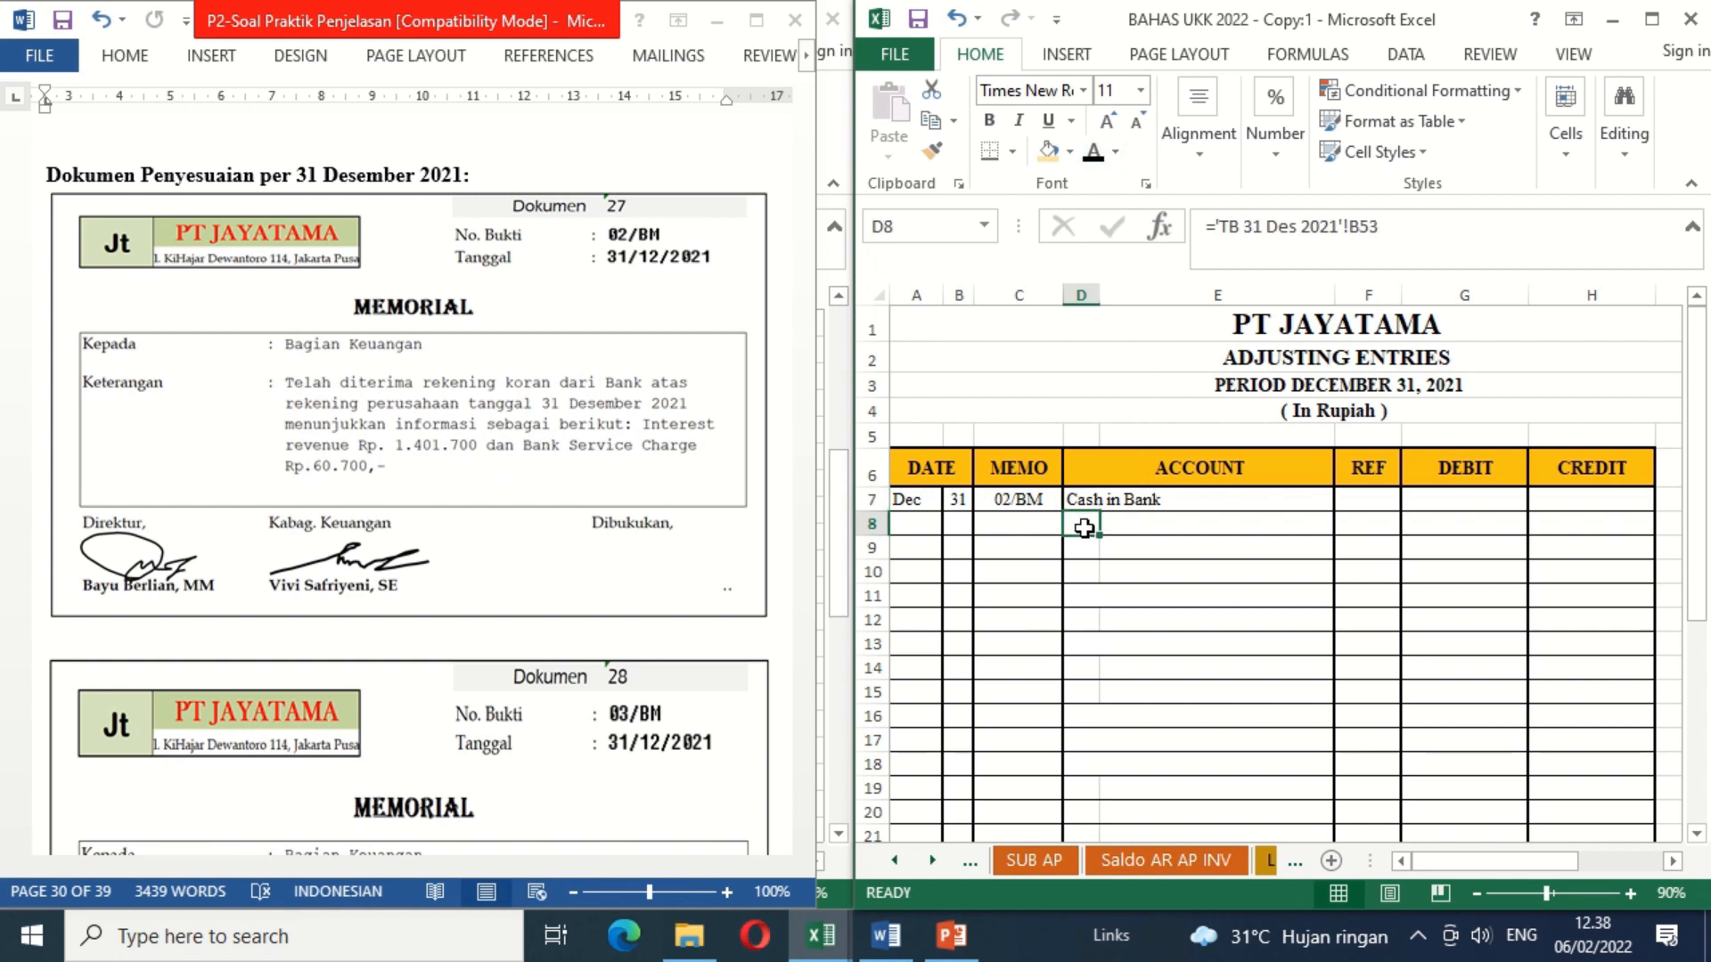
pyautogui.click(1092, 159)
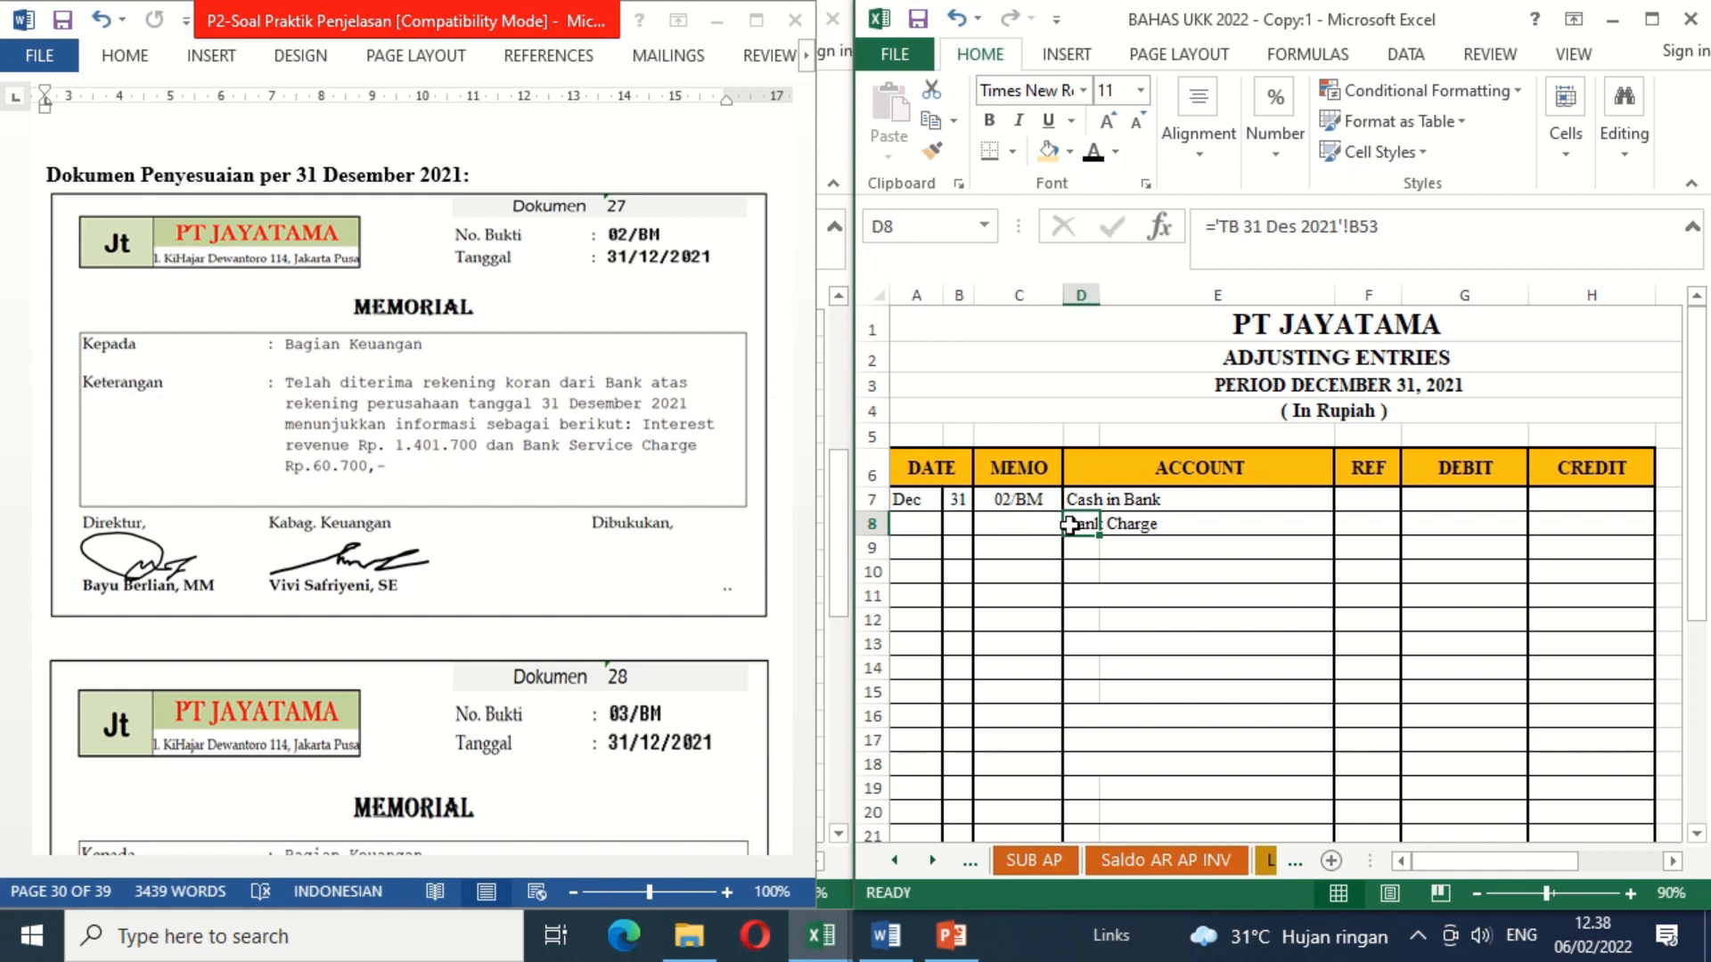
pyautogui.click(1127, 550)
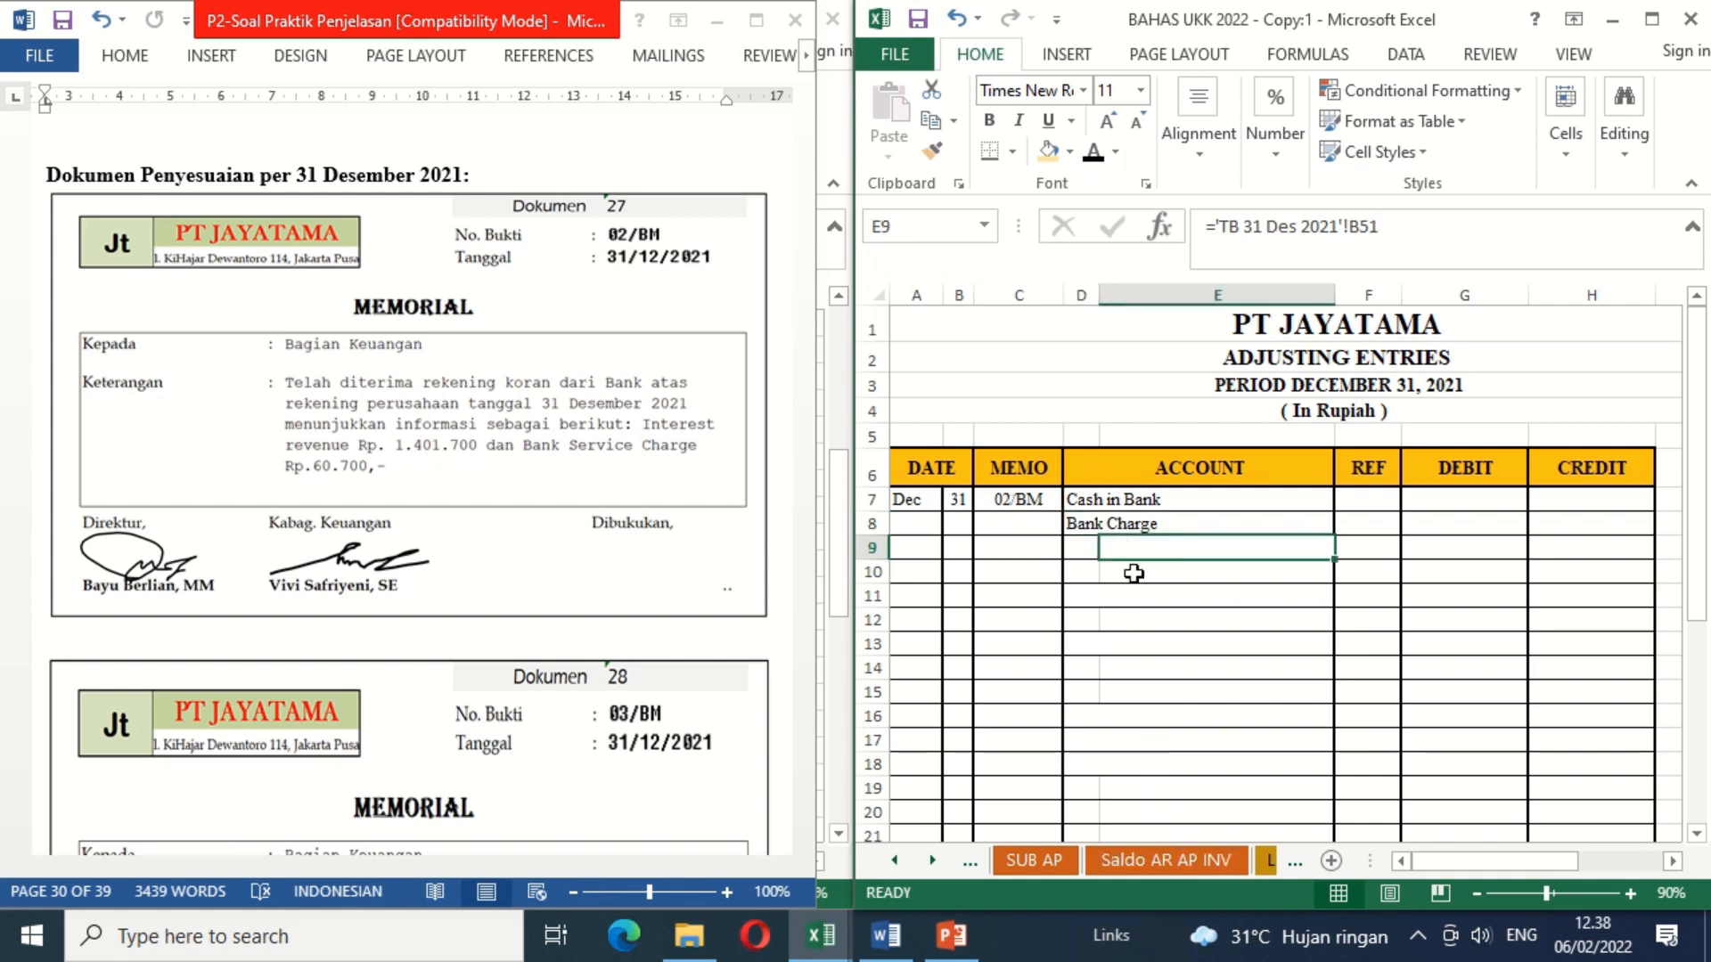
pyautogui.click(1095, 163)
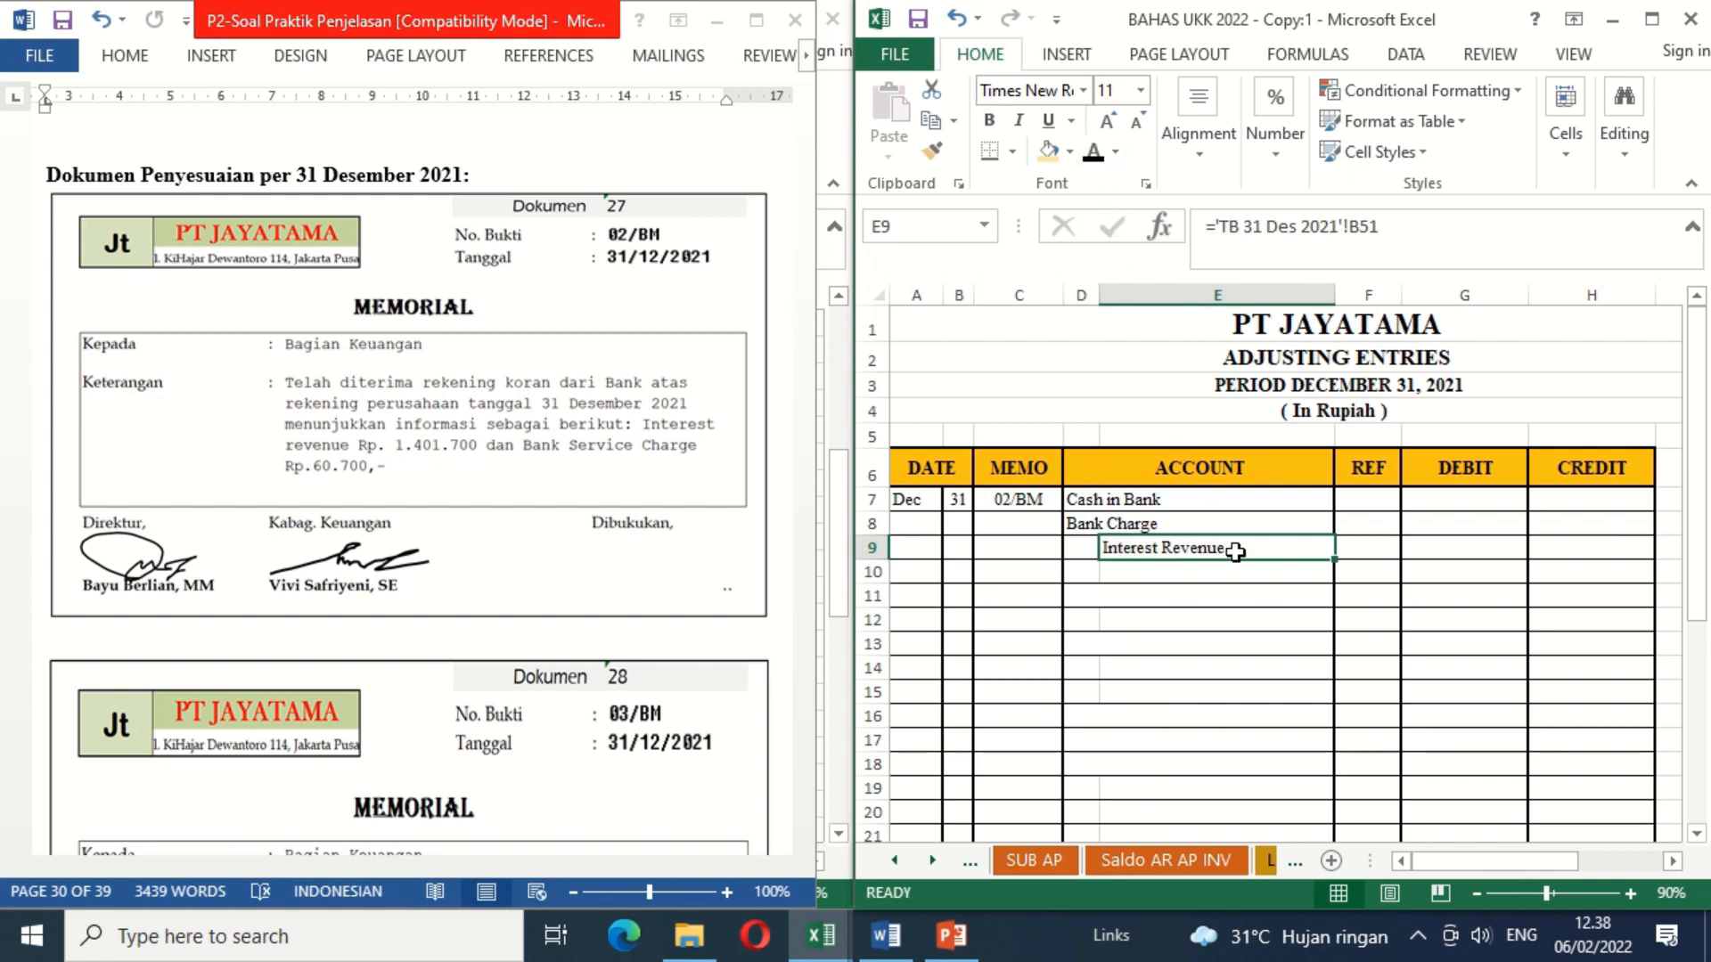
# Step: Apply black font color to the Interest Revenue credit of 1,401,700 in H9 and the Bank Charge debit of 60,700 in G8
pyautogui.click(1578, 551)
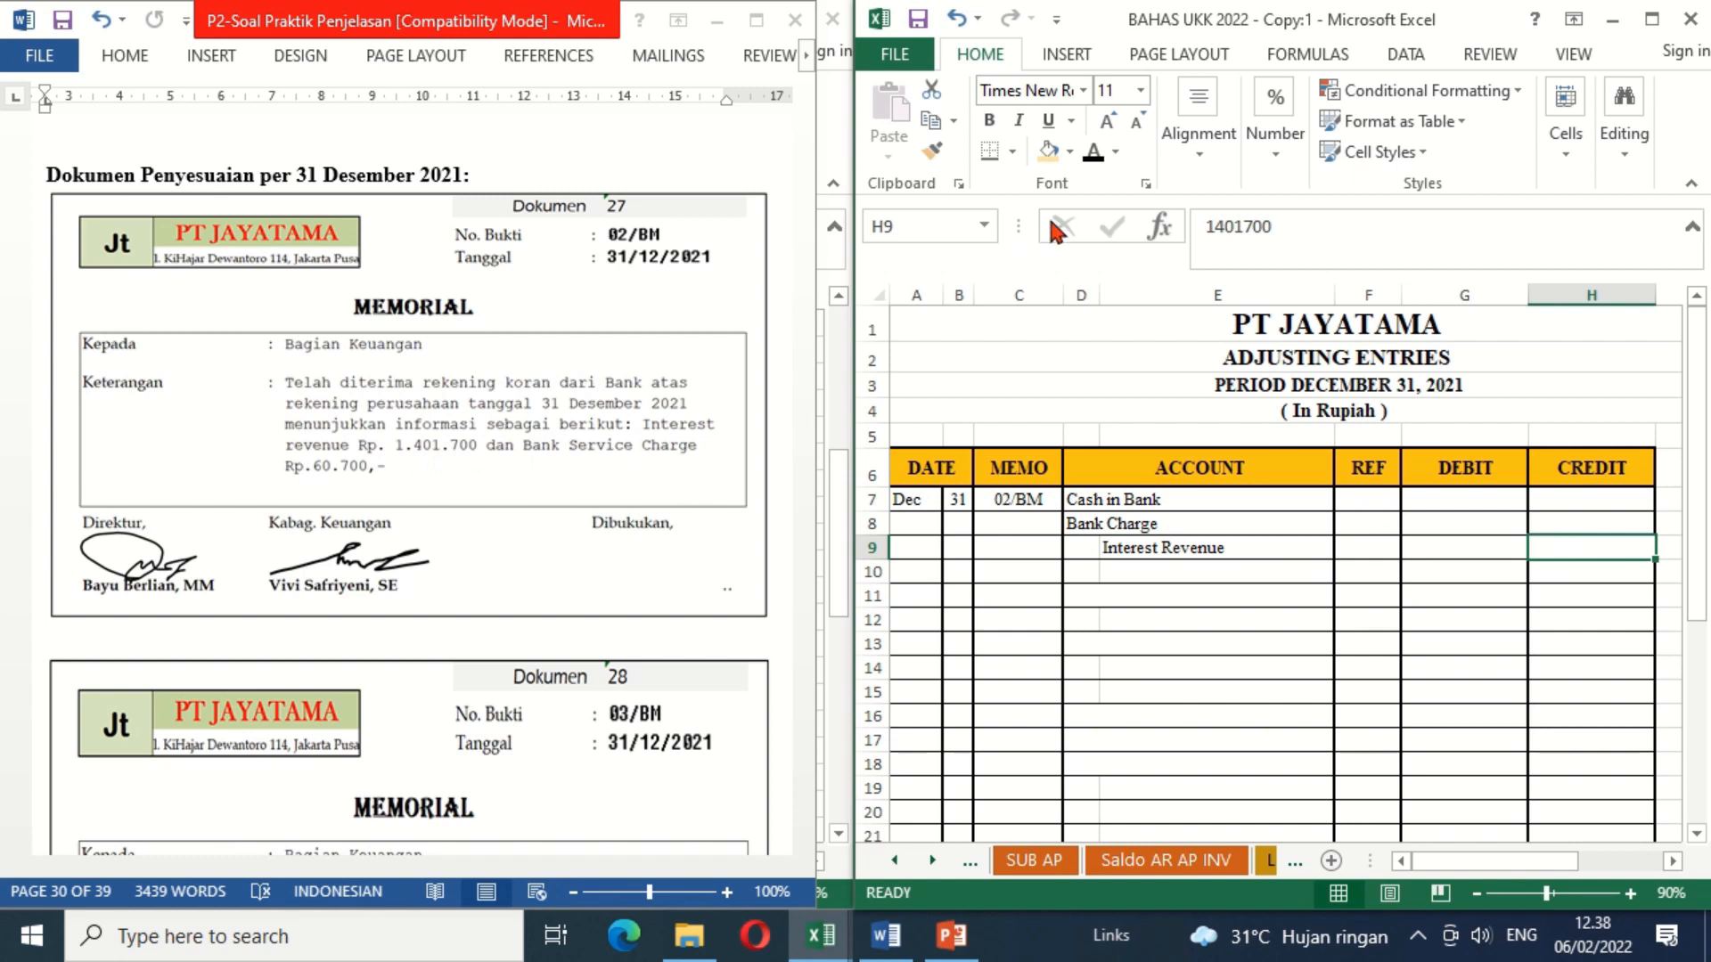
pyautogui.click(1093, 151)
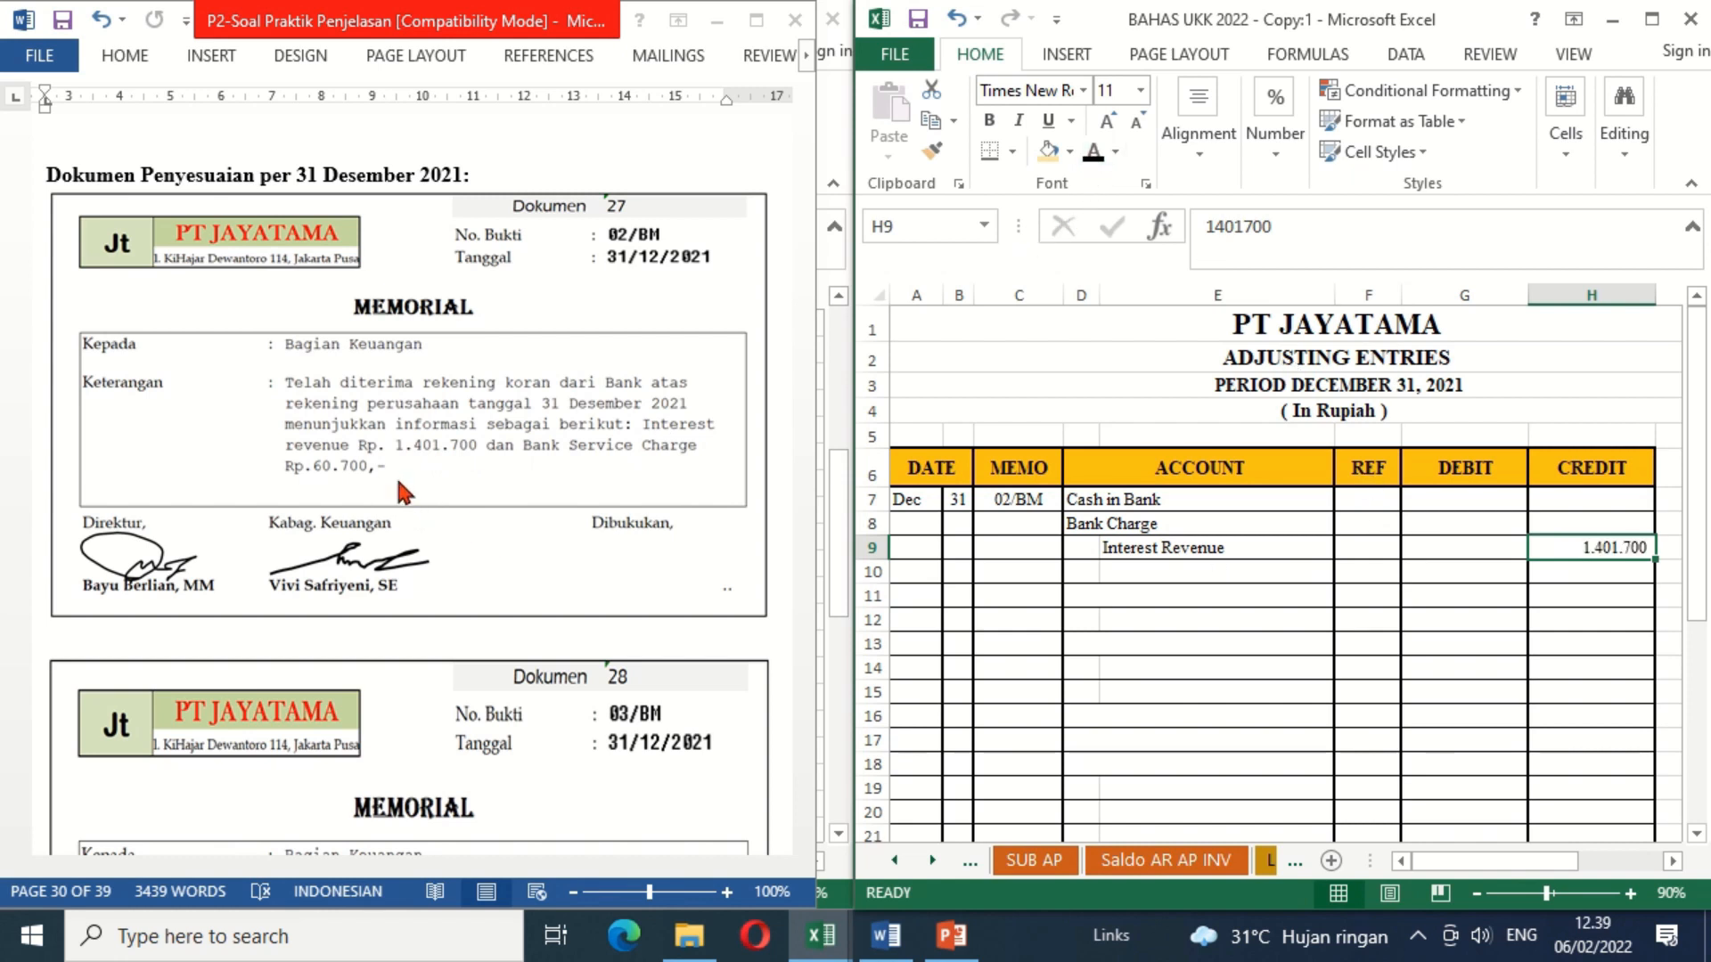
pyautogui.click(1444, 528)
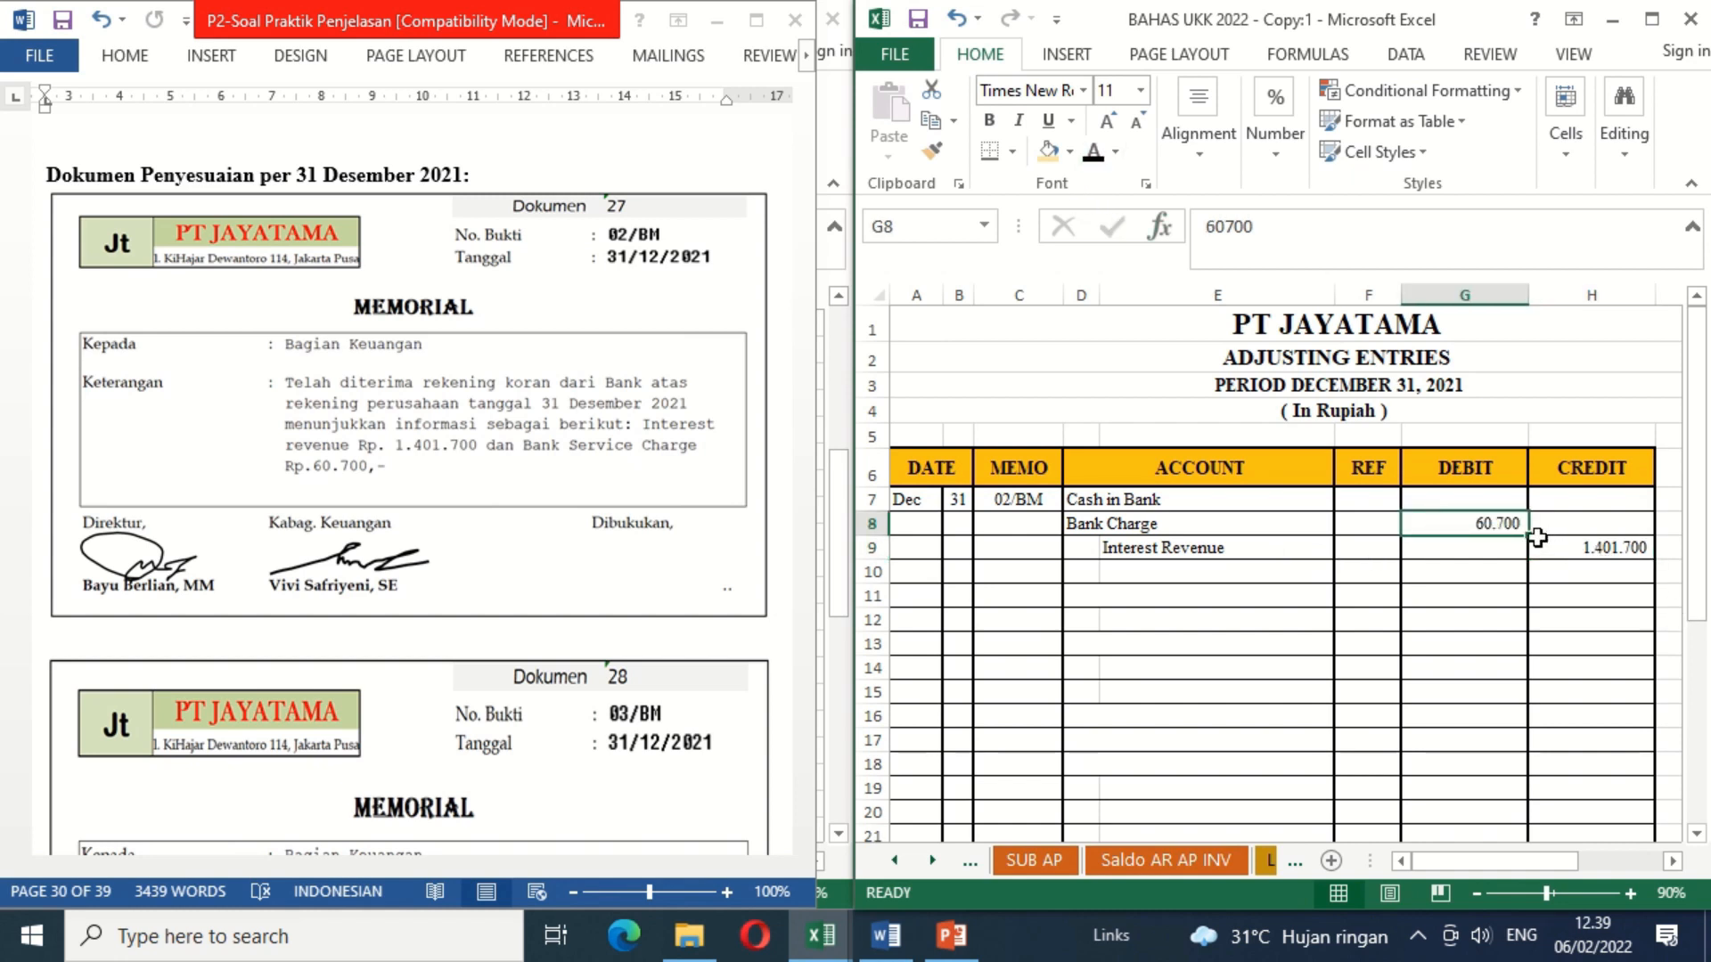
# Step: Calculate the Cash in Bank debit in G7 as Interest Revenue minus Bank Charge with the formula =H9-G8
pyautogui.click(1453, 501)
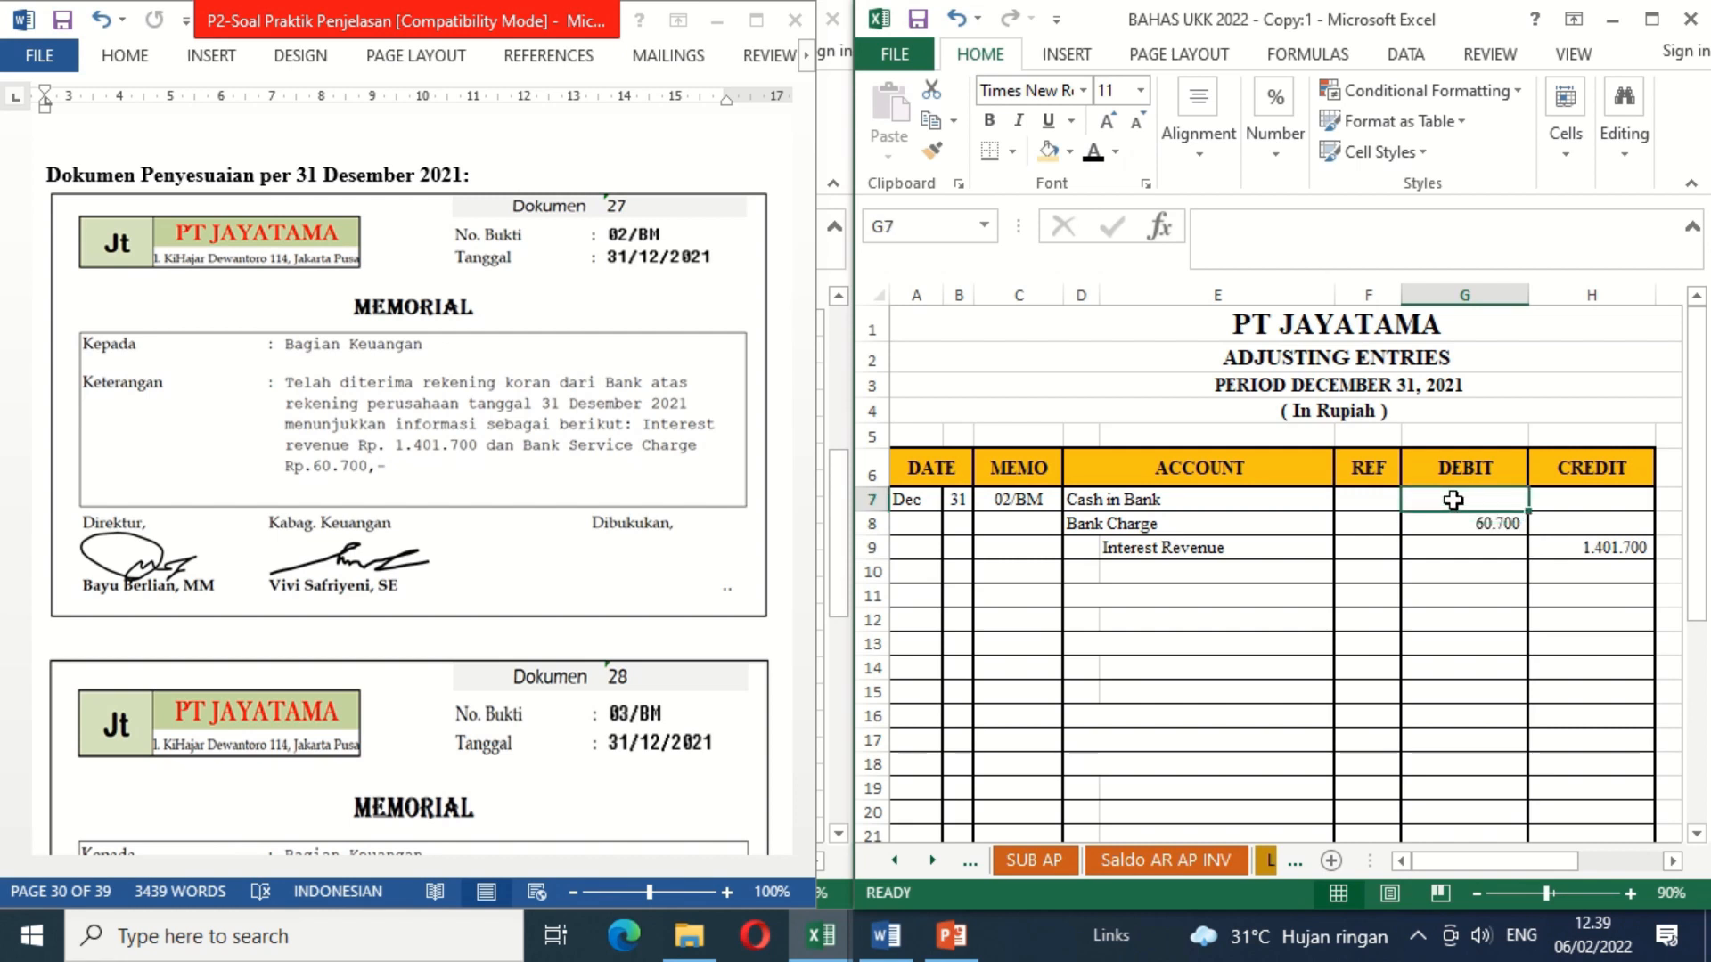
pyautogui.write('=')
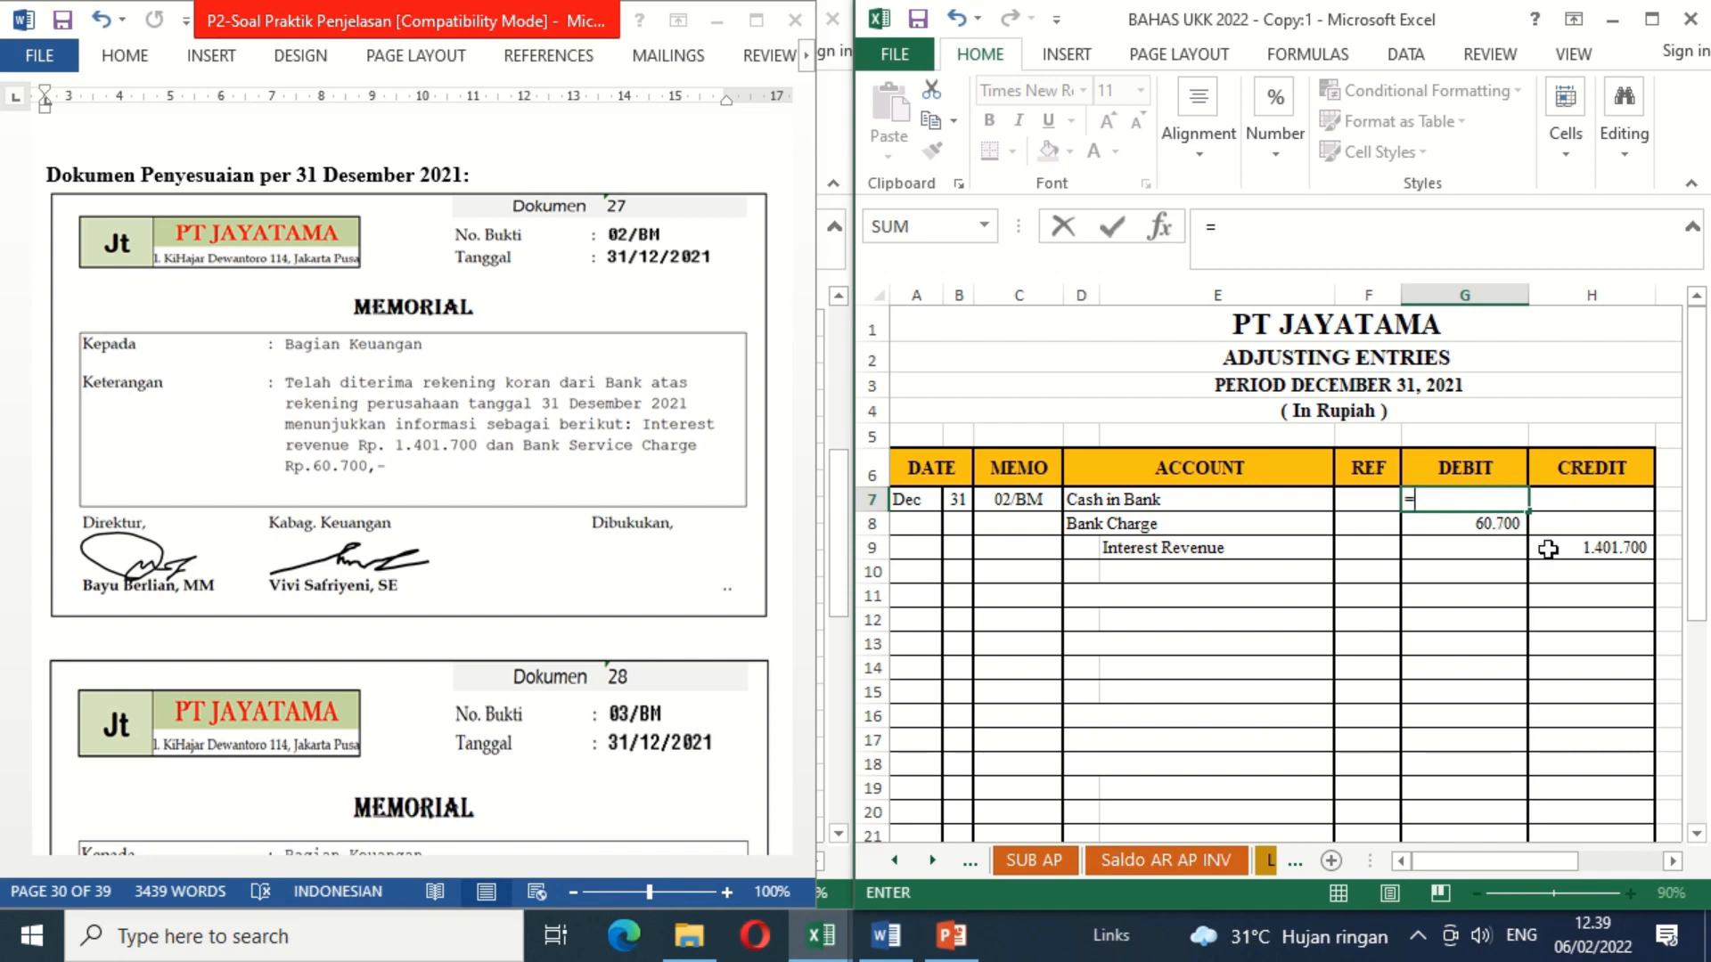
pyautogui.click(1559, 555)
pyautogui.write('-')
pyautogui.click(1487, 523)
pyautogui.press('Return')
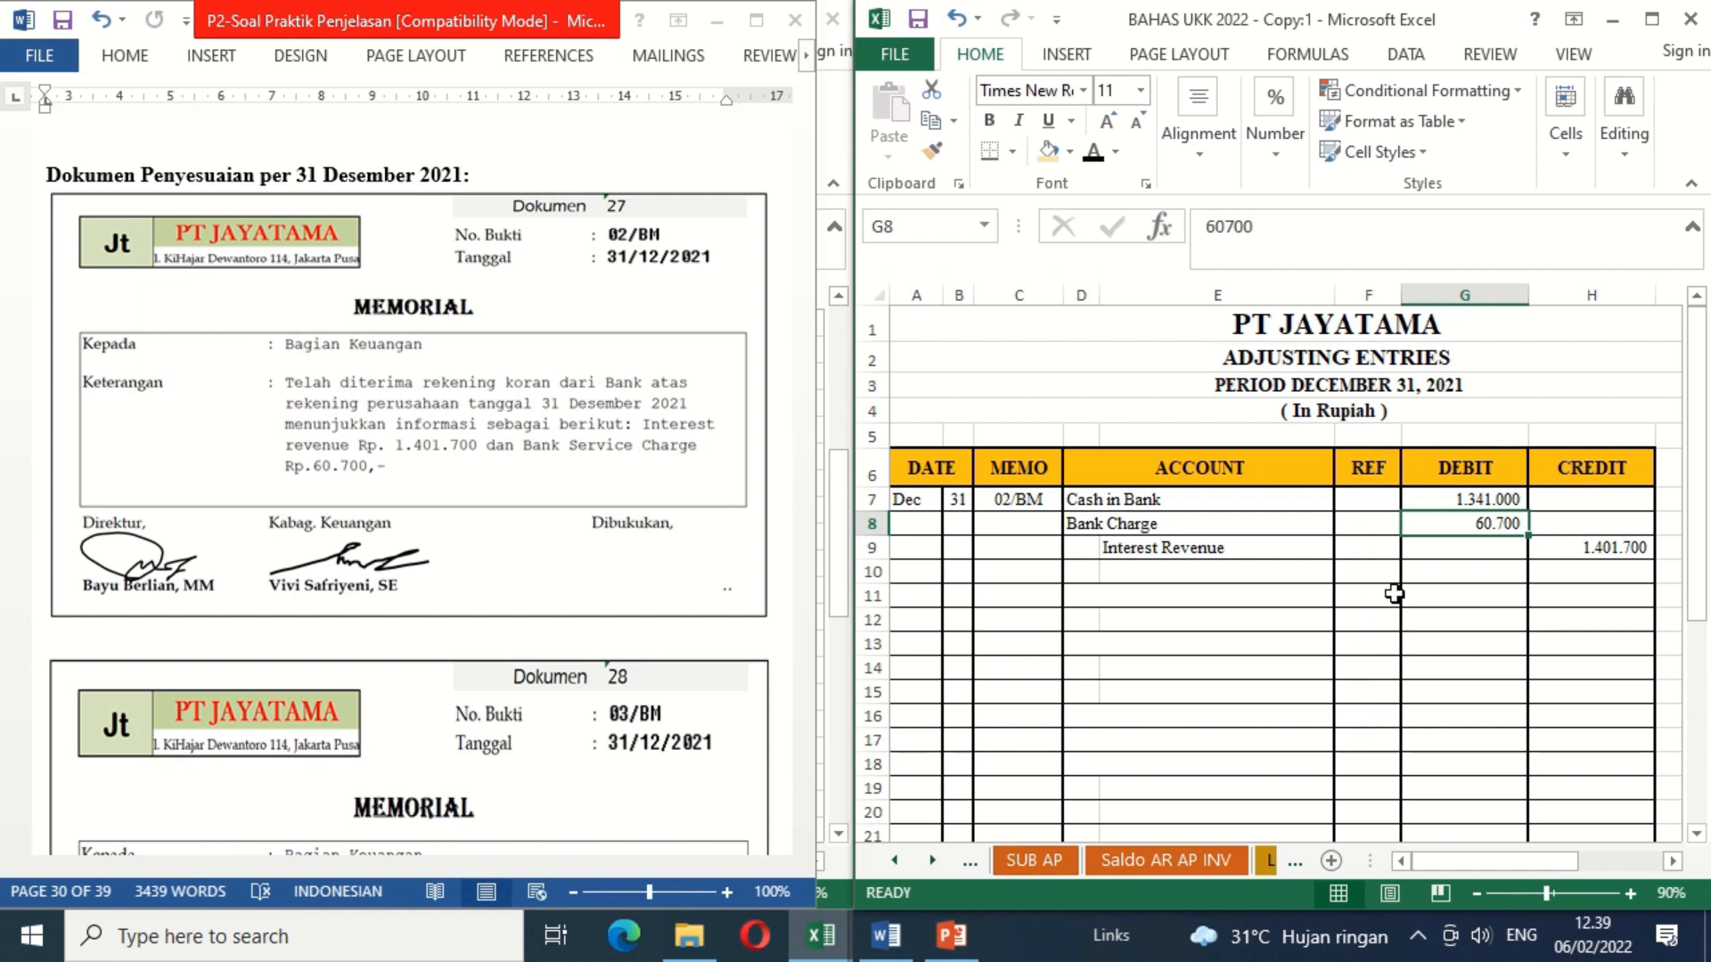
# Step: In the Word document, delete the blank shape covering the "Dibukukan" signature on memorial 02/BM
pyautogui.click(708, 580)
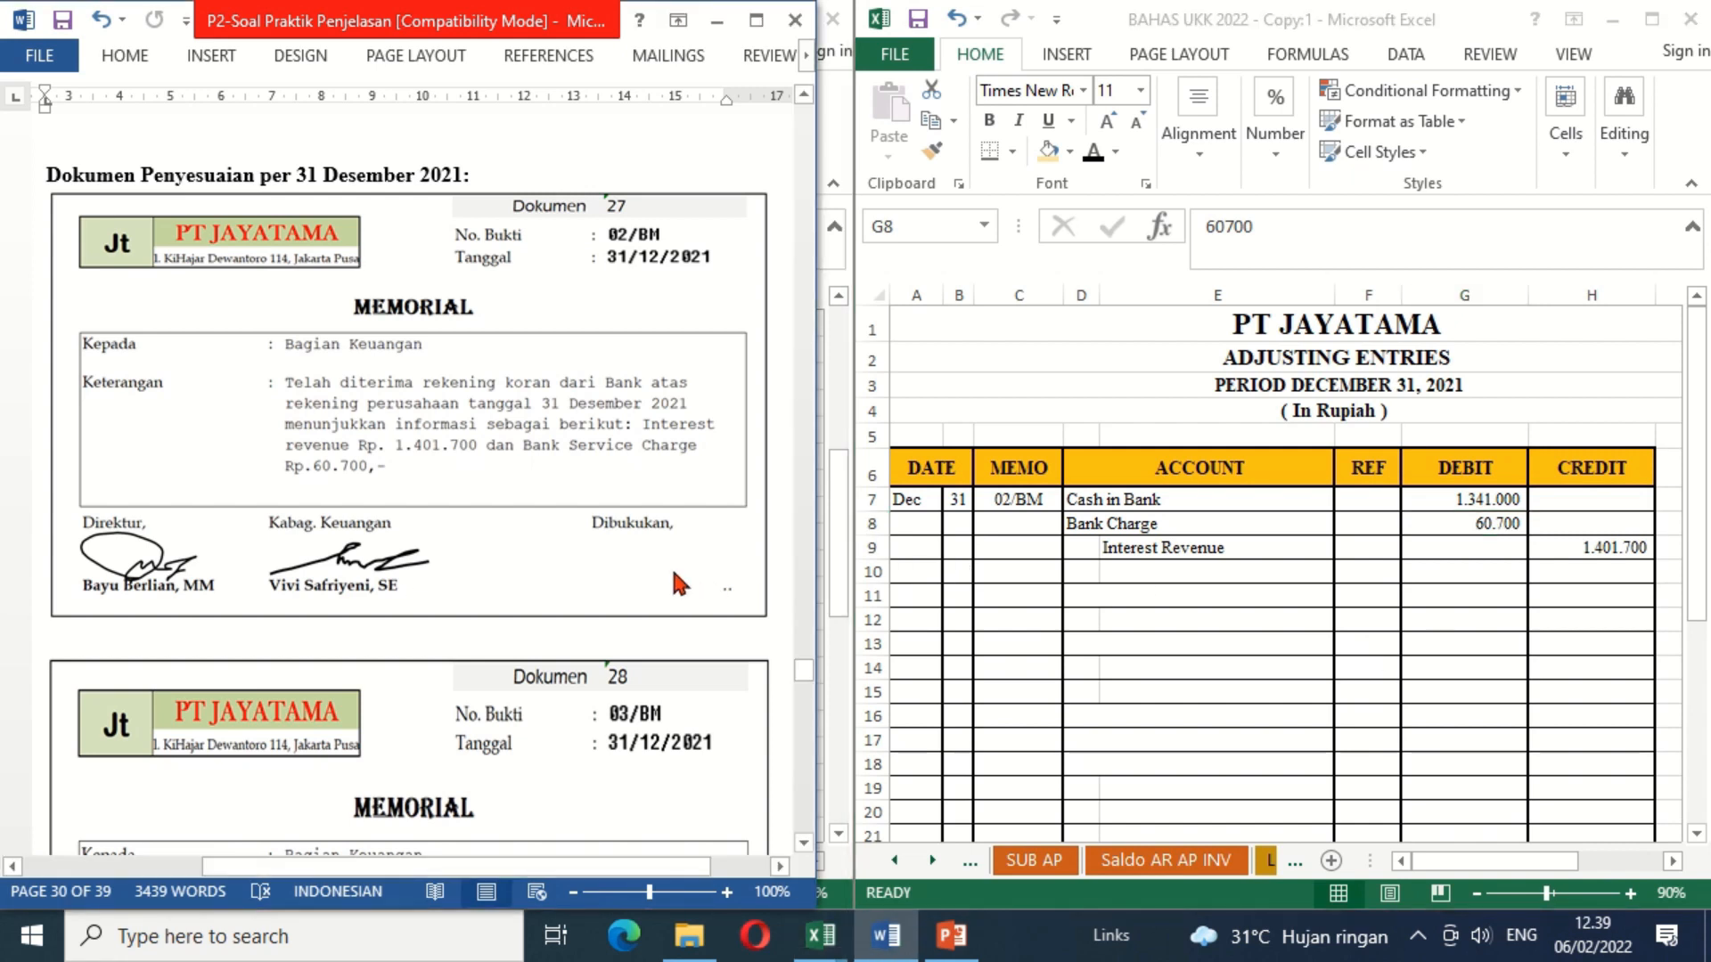
pyautogui.click(677, 584)
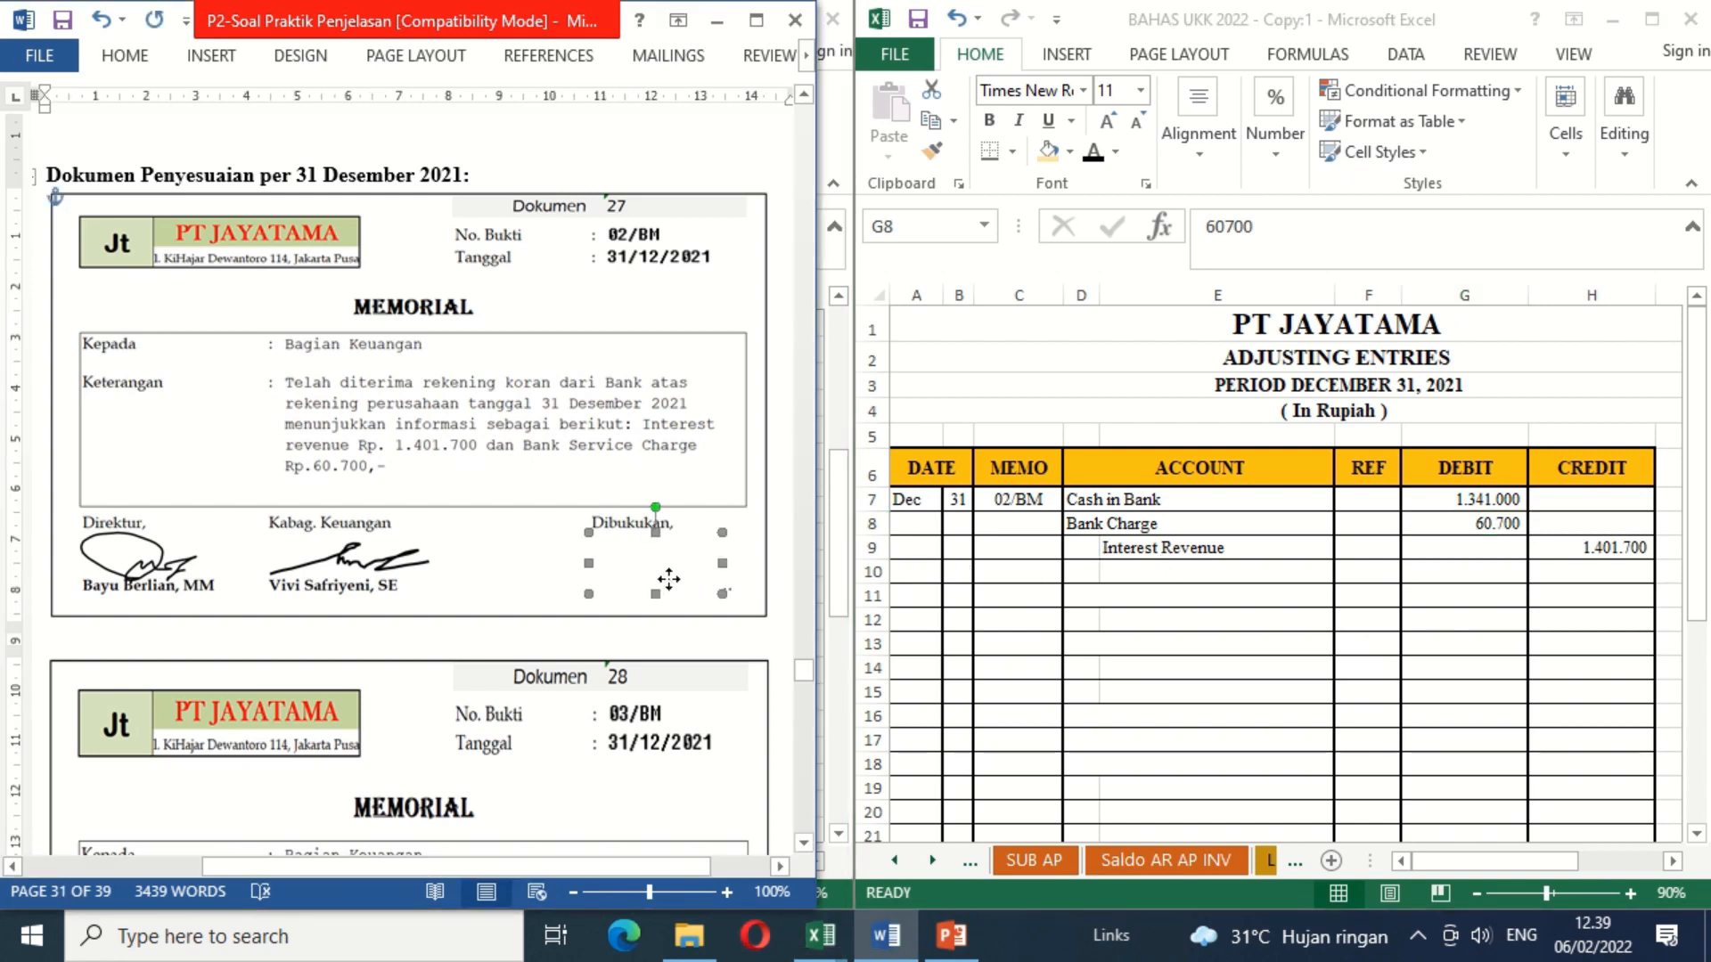
pyautogui.press('Delete')
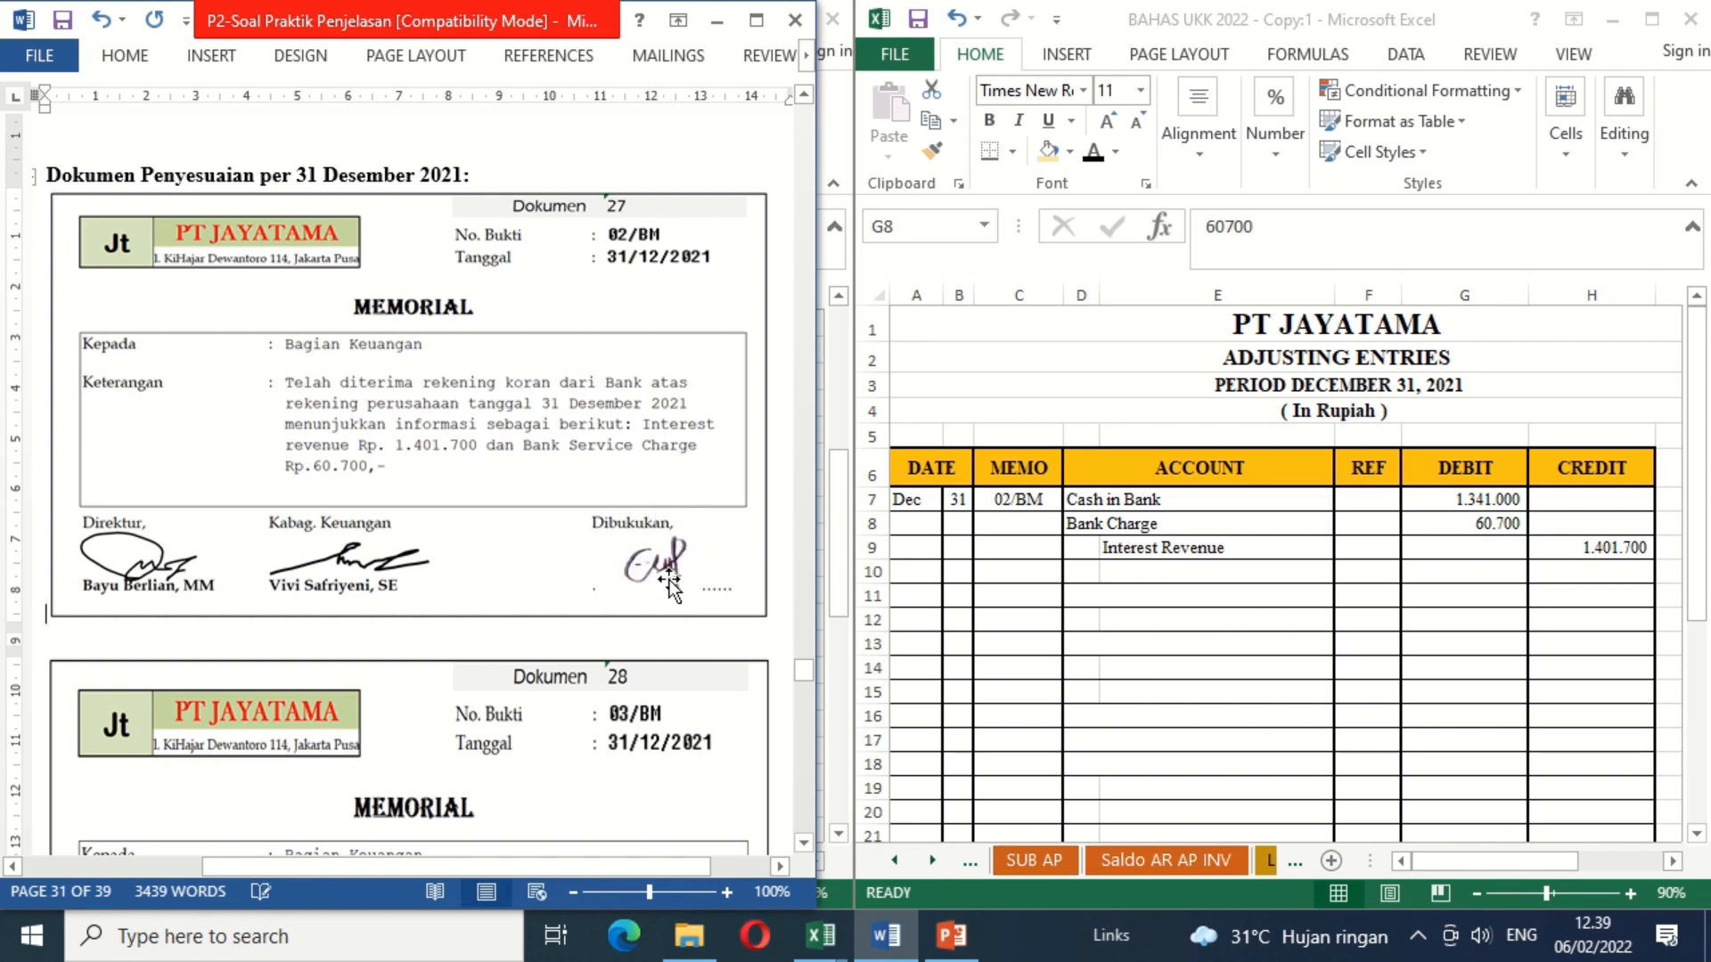
# Step: Consult memorial 03/BM in Word and apply black font color to the day 31 (B11) and memo number 03/BM (C11) in Excel
pyautogui.scroll(-6, 801, 853)
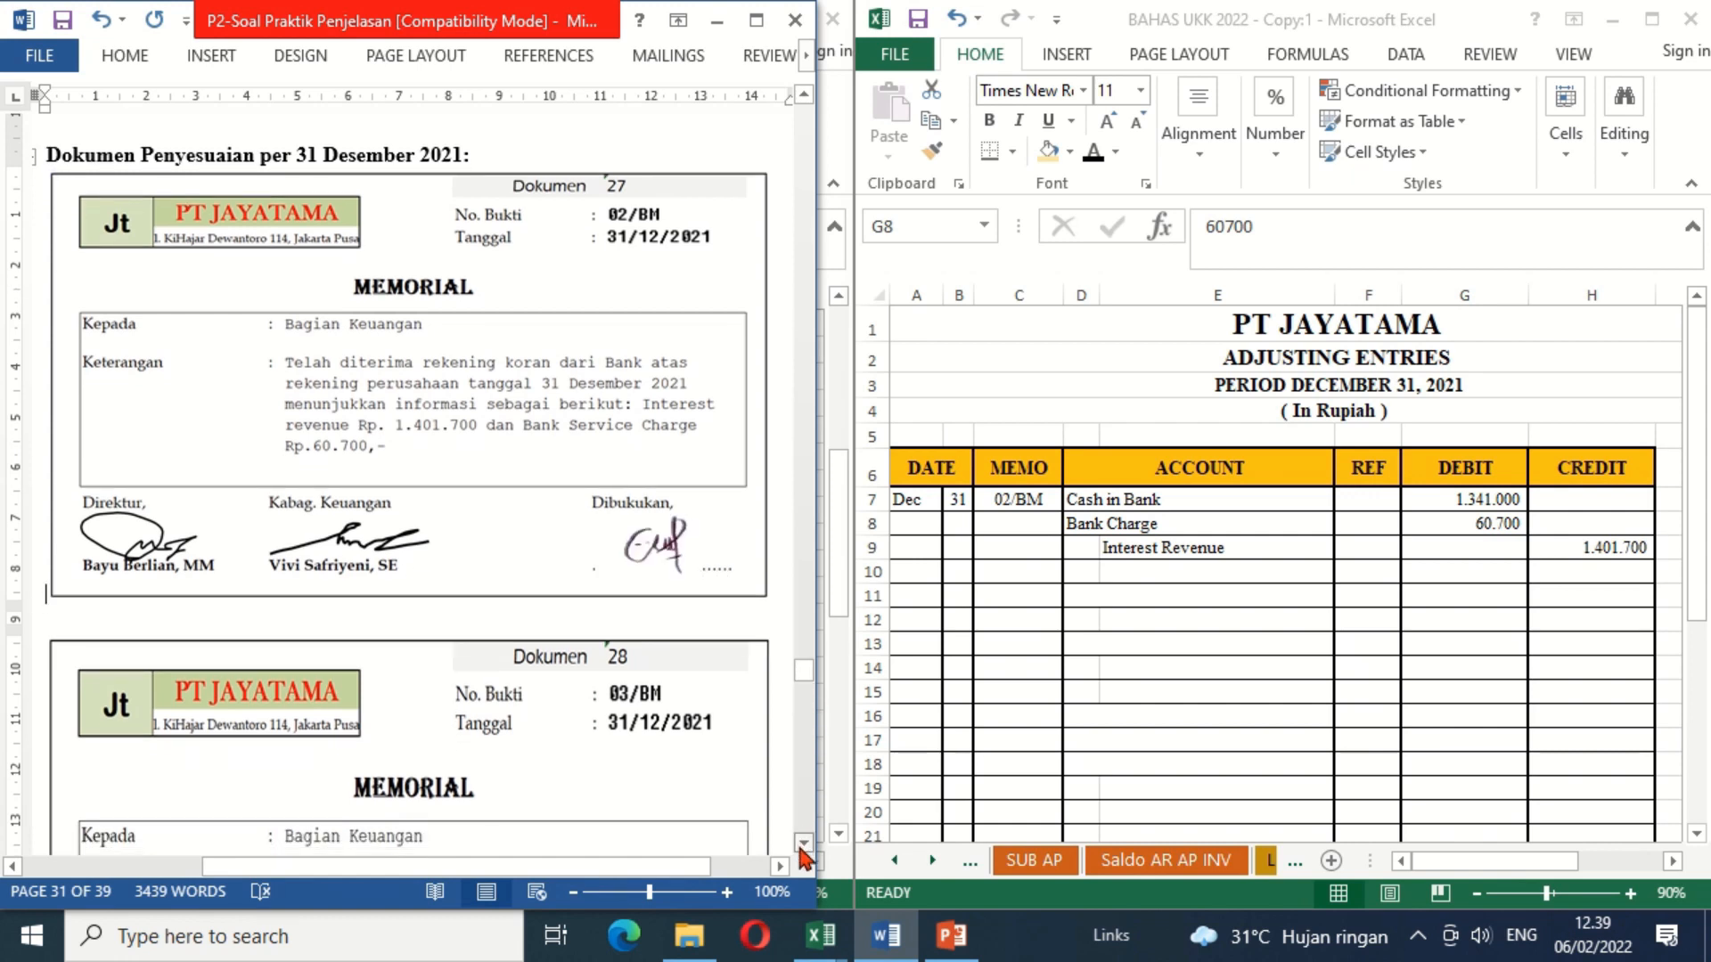
pyautogui.scroll(-5, 804, 854)
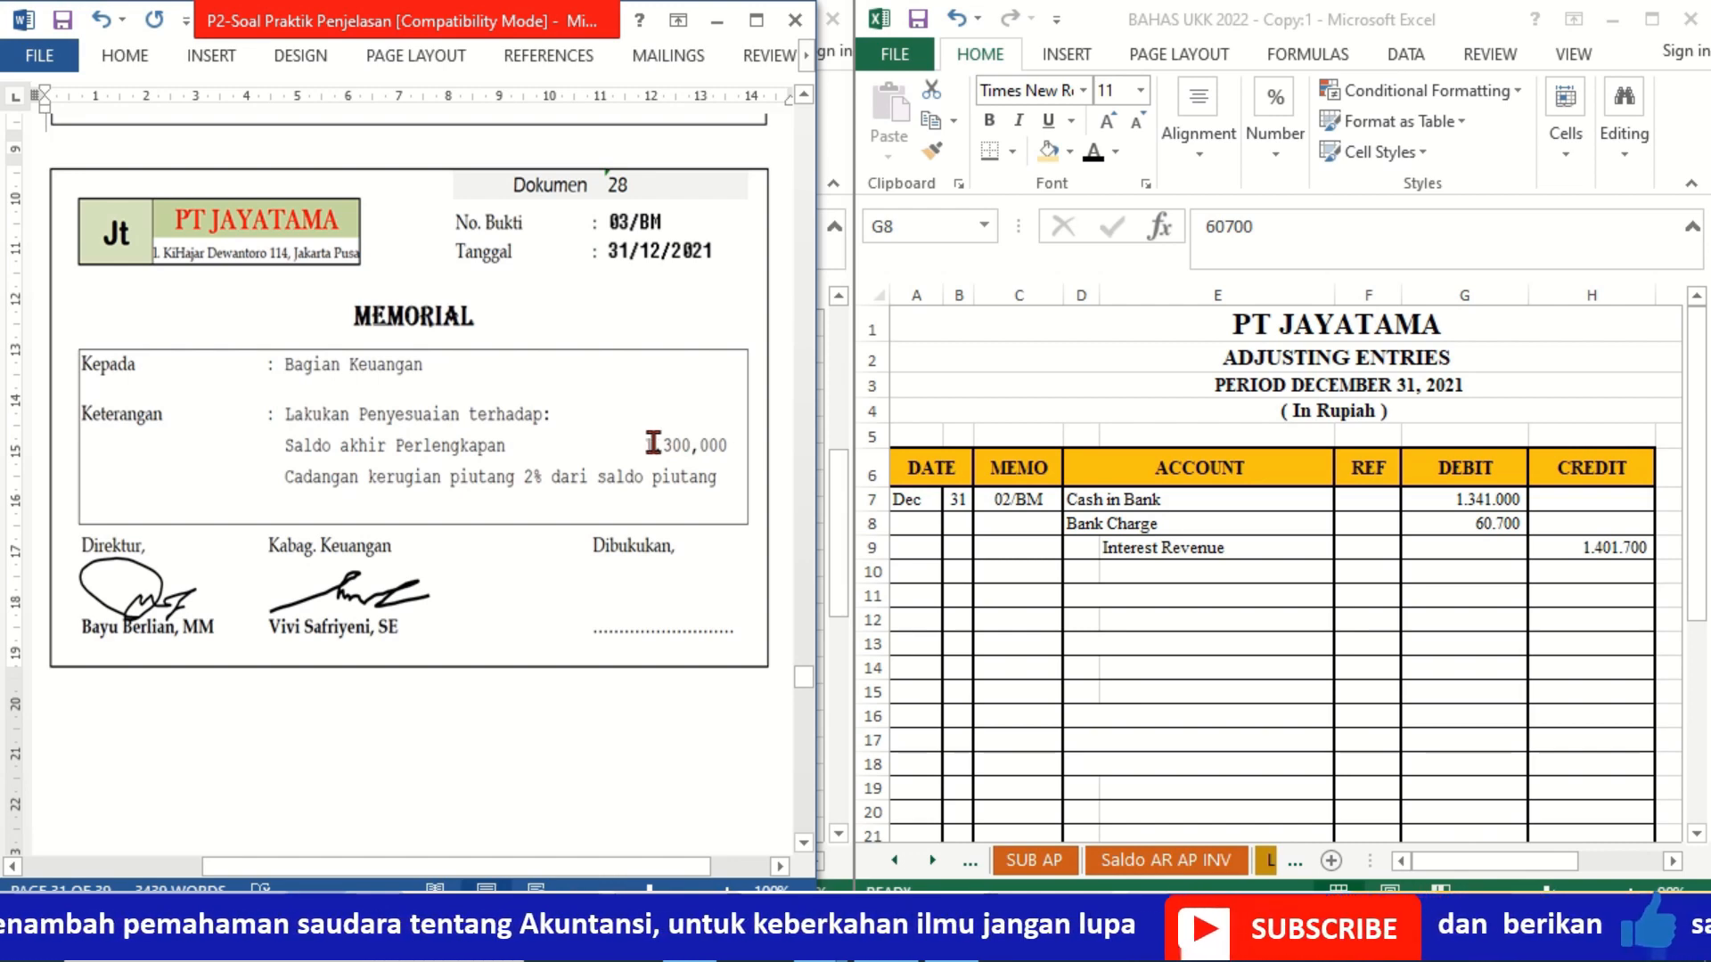
pyautogui.click(958, 595)
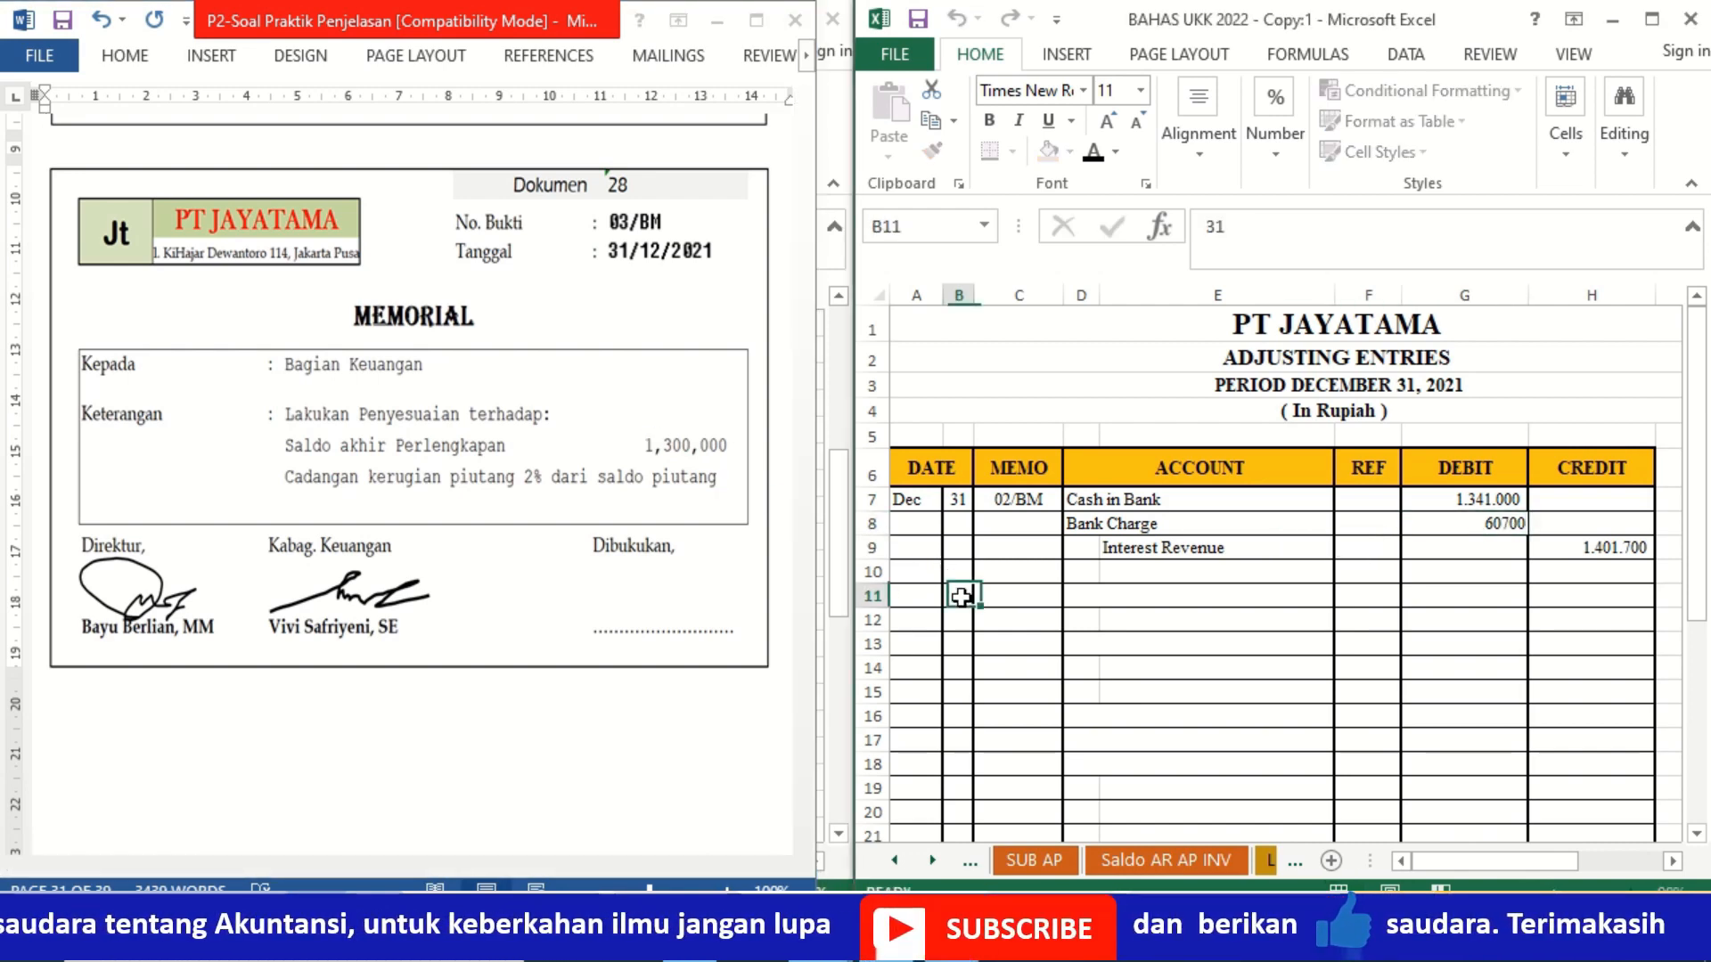
pyautogui.click(1093, 150)
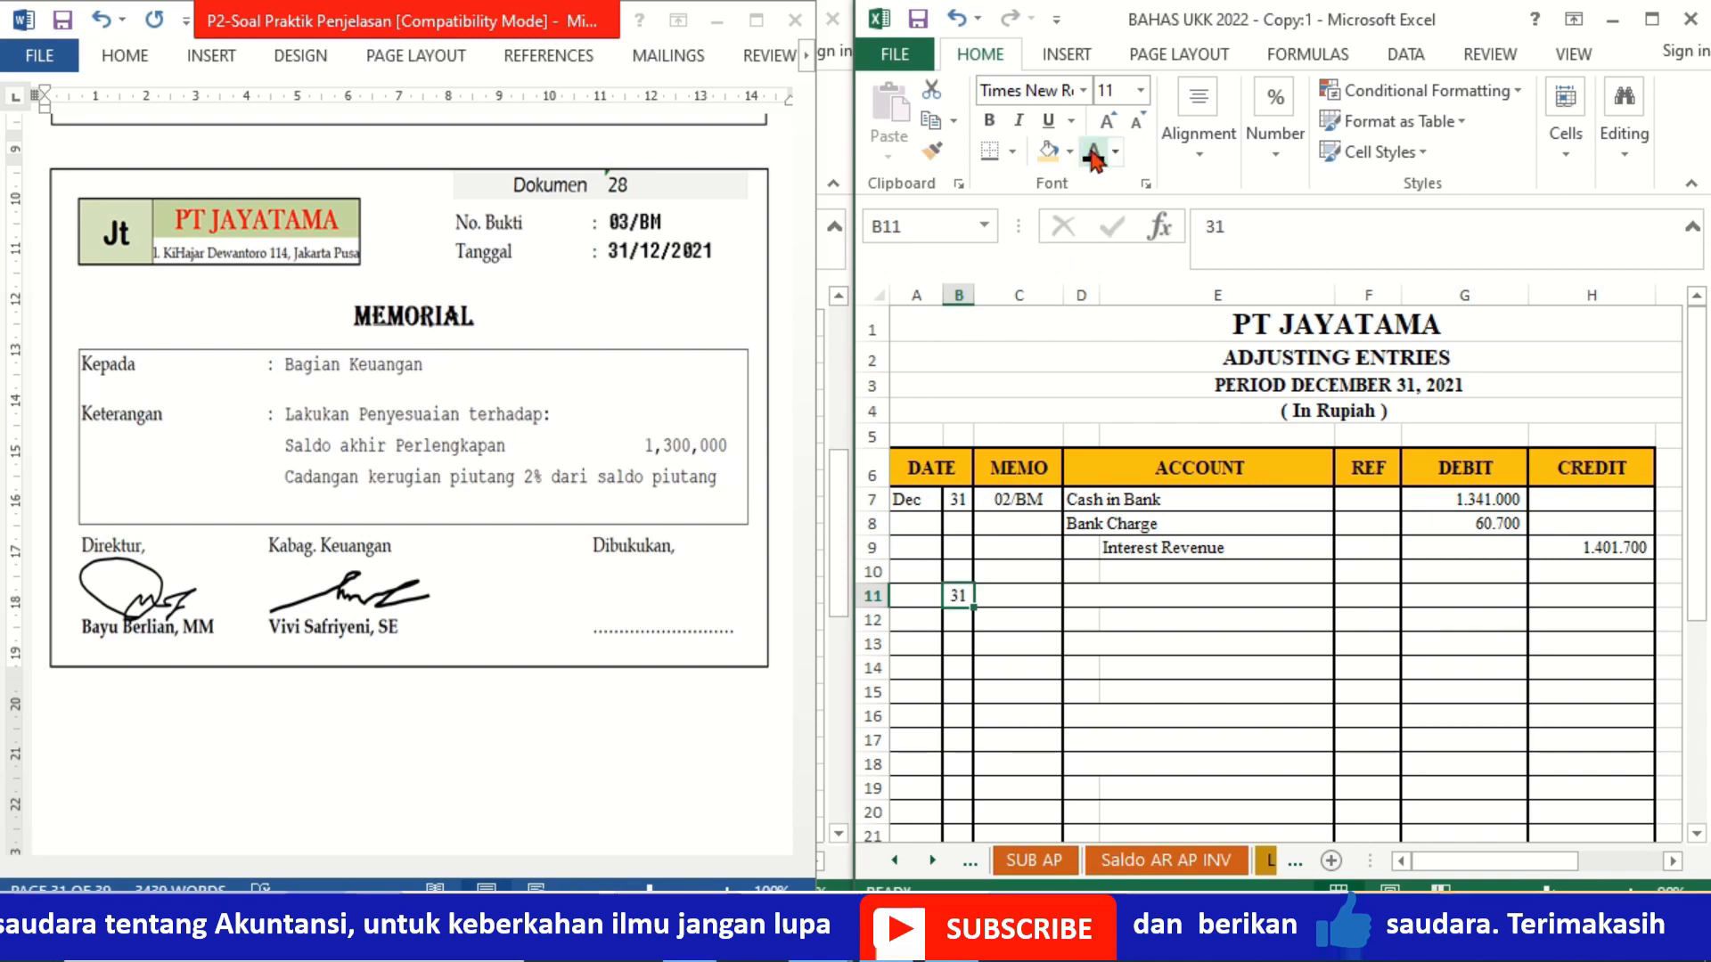
pyautogui.click(1023, 593)
pyautogui.click(1087, 157)
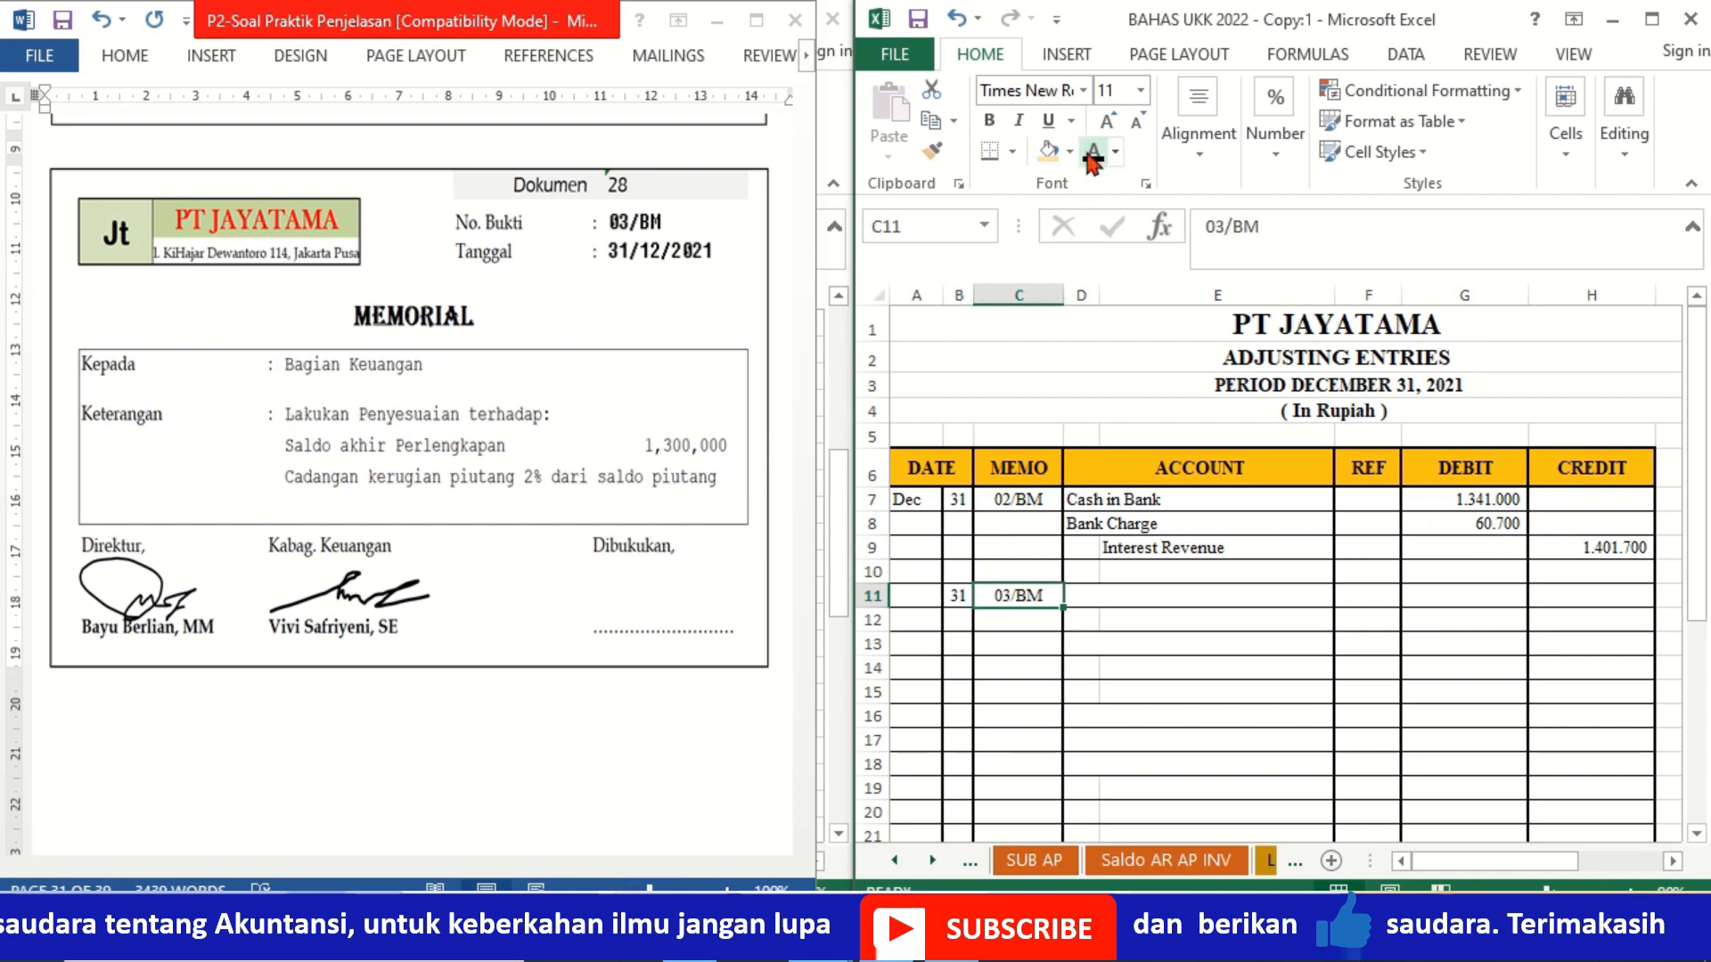
# Step: Apply black font color to the hidden account names Supplies Expense in D11 and Office Supplies in E12
pyautogui.click(1092, 595)
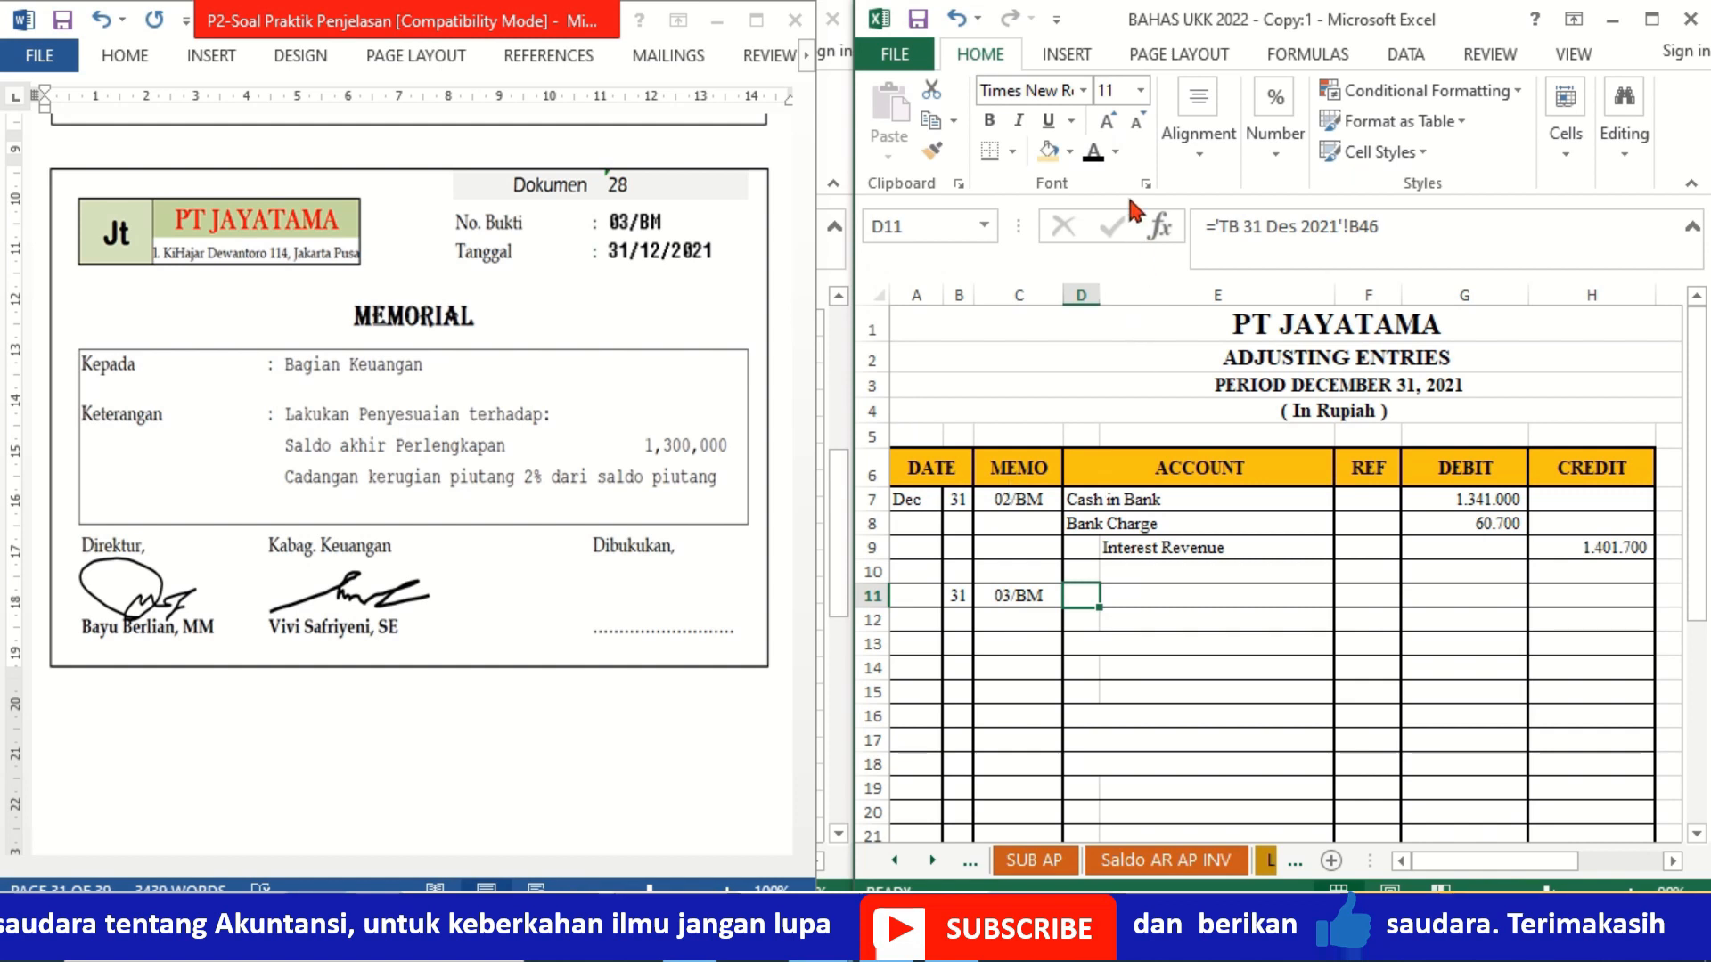
pyautogui.click(1093, 151)
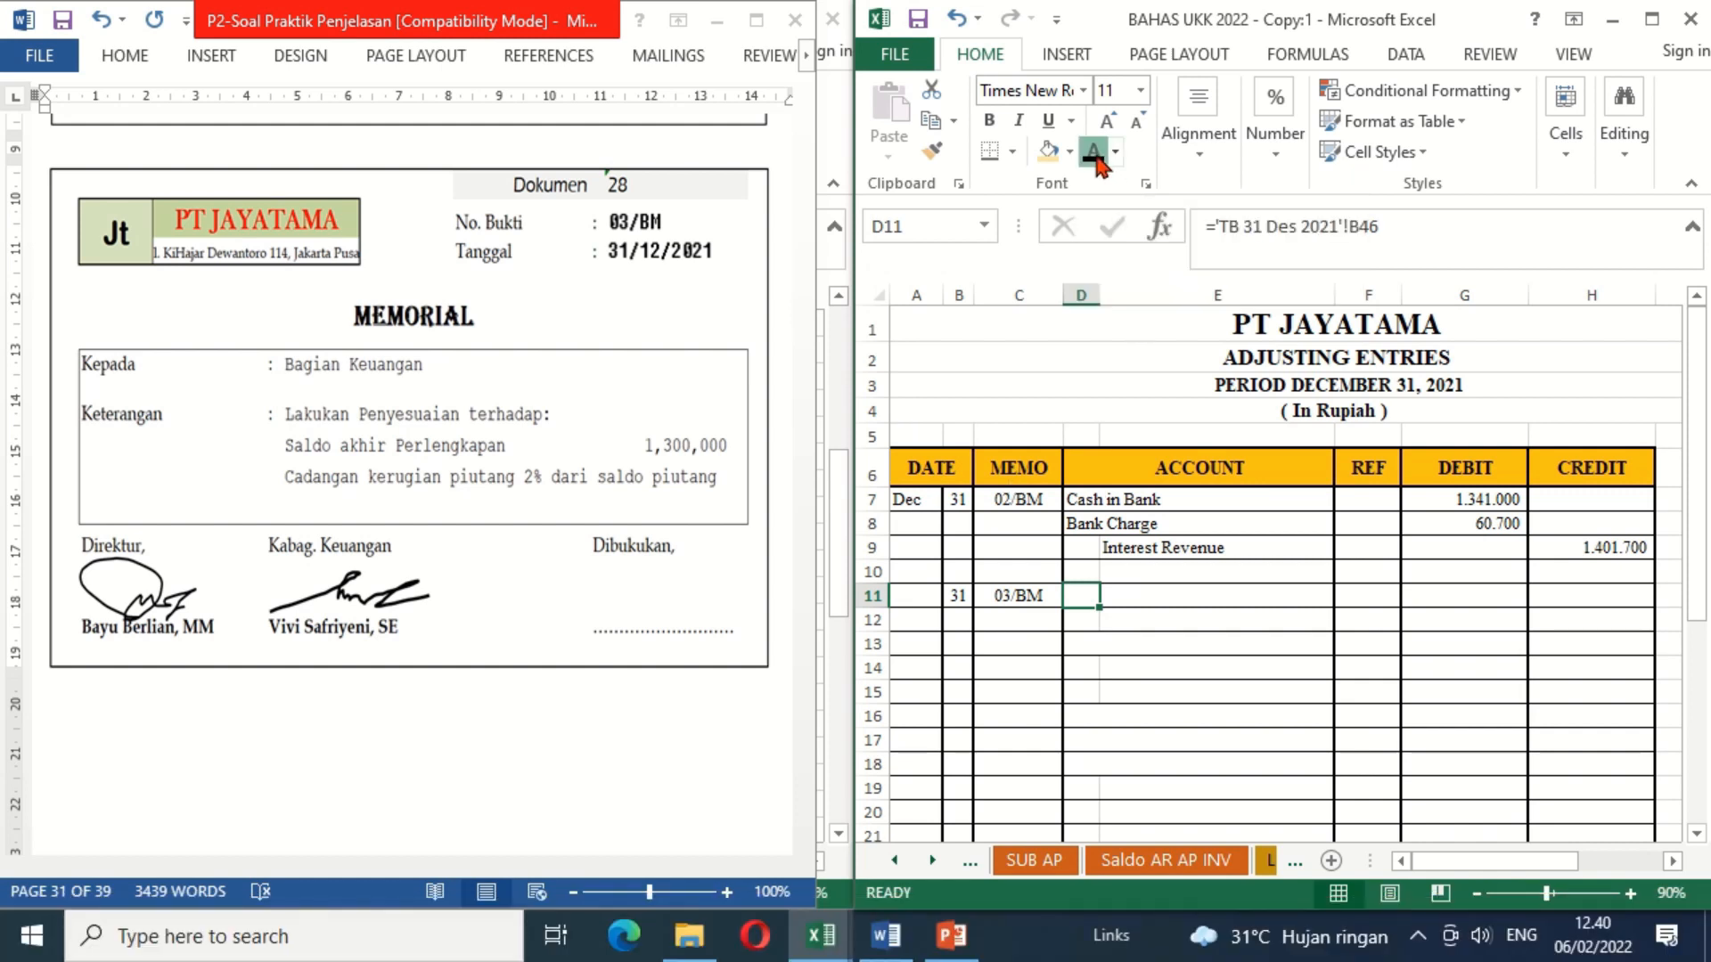
pyautogui.click(1158, 619)
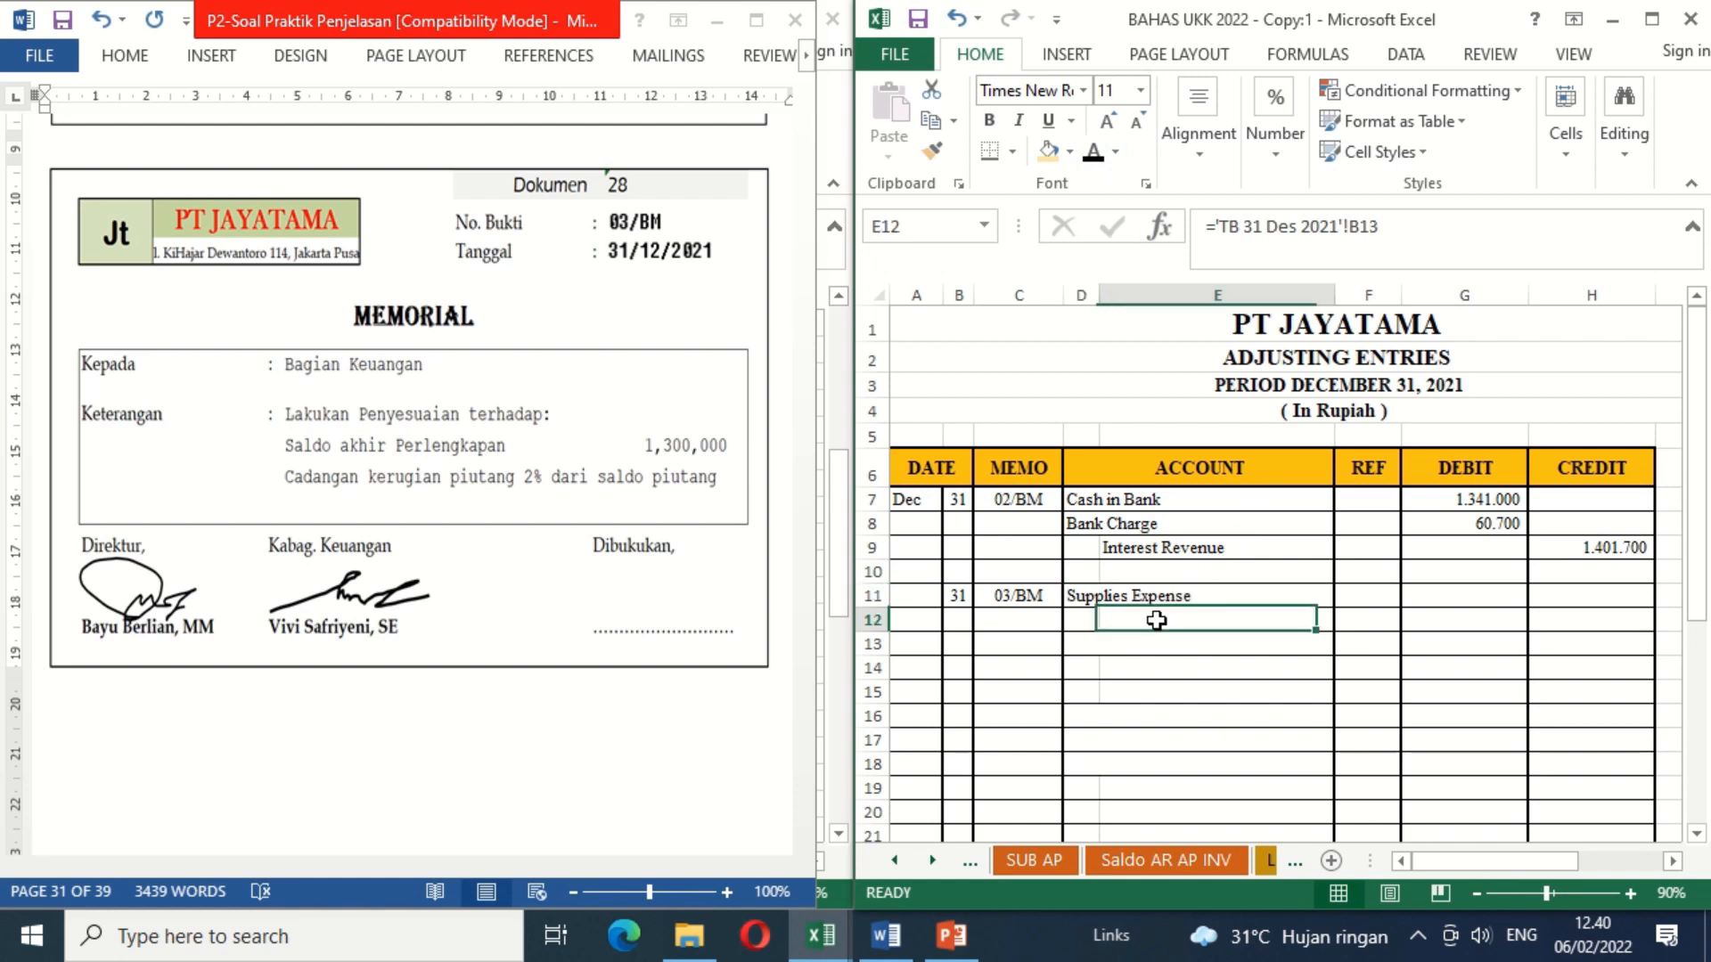
pyautogui.click(1095, 152)
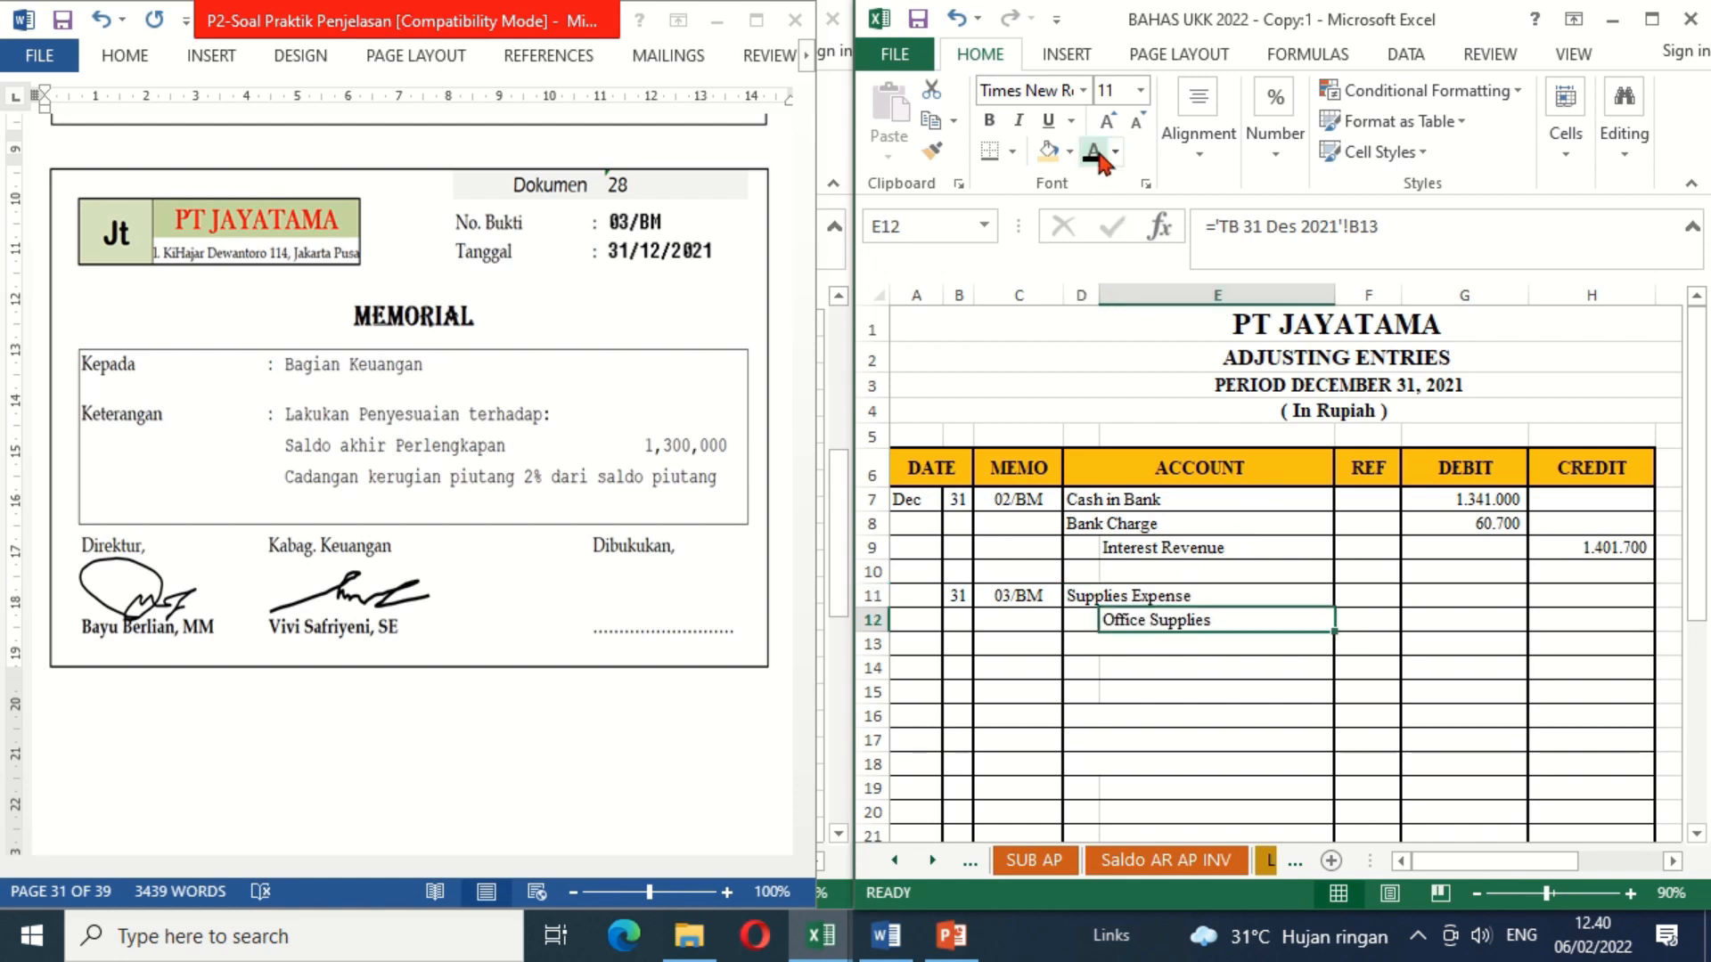
# Step: Calculate the Supplies Expense debit in G11 as the Office Supplies balance, 'TB 31 Des 2021'!C13, minus 1300000
pyautogui.click(1440, 599)
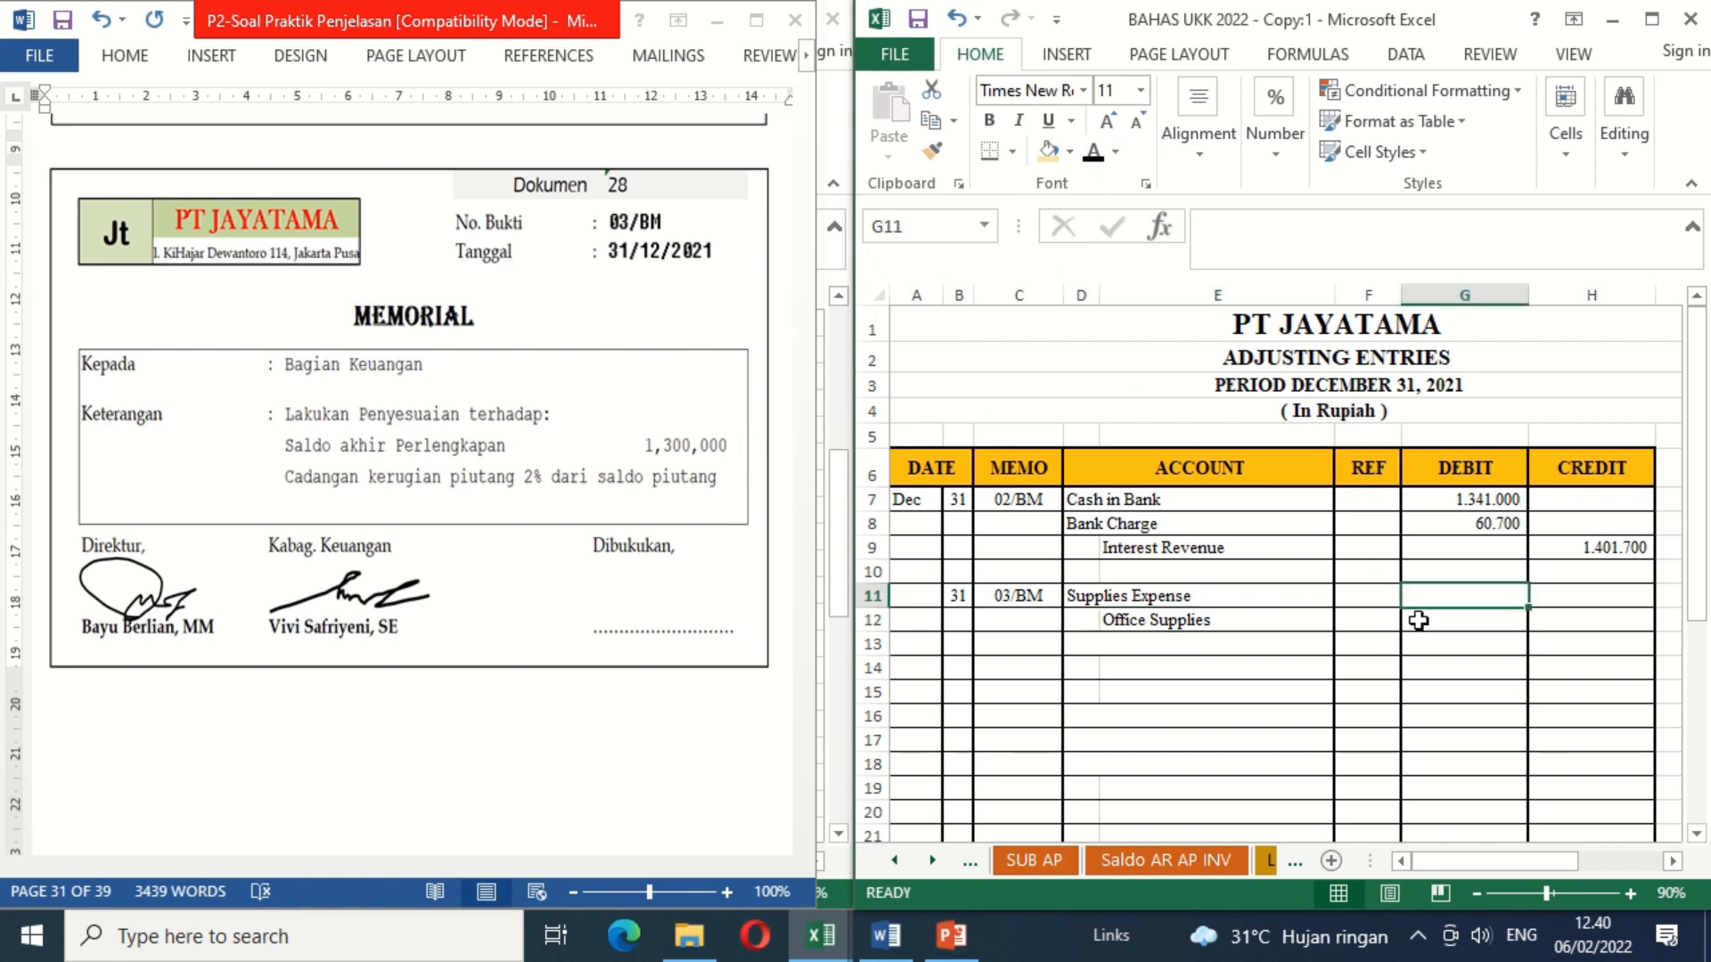
pyautogui.write('=')
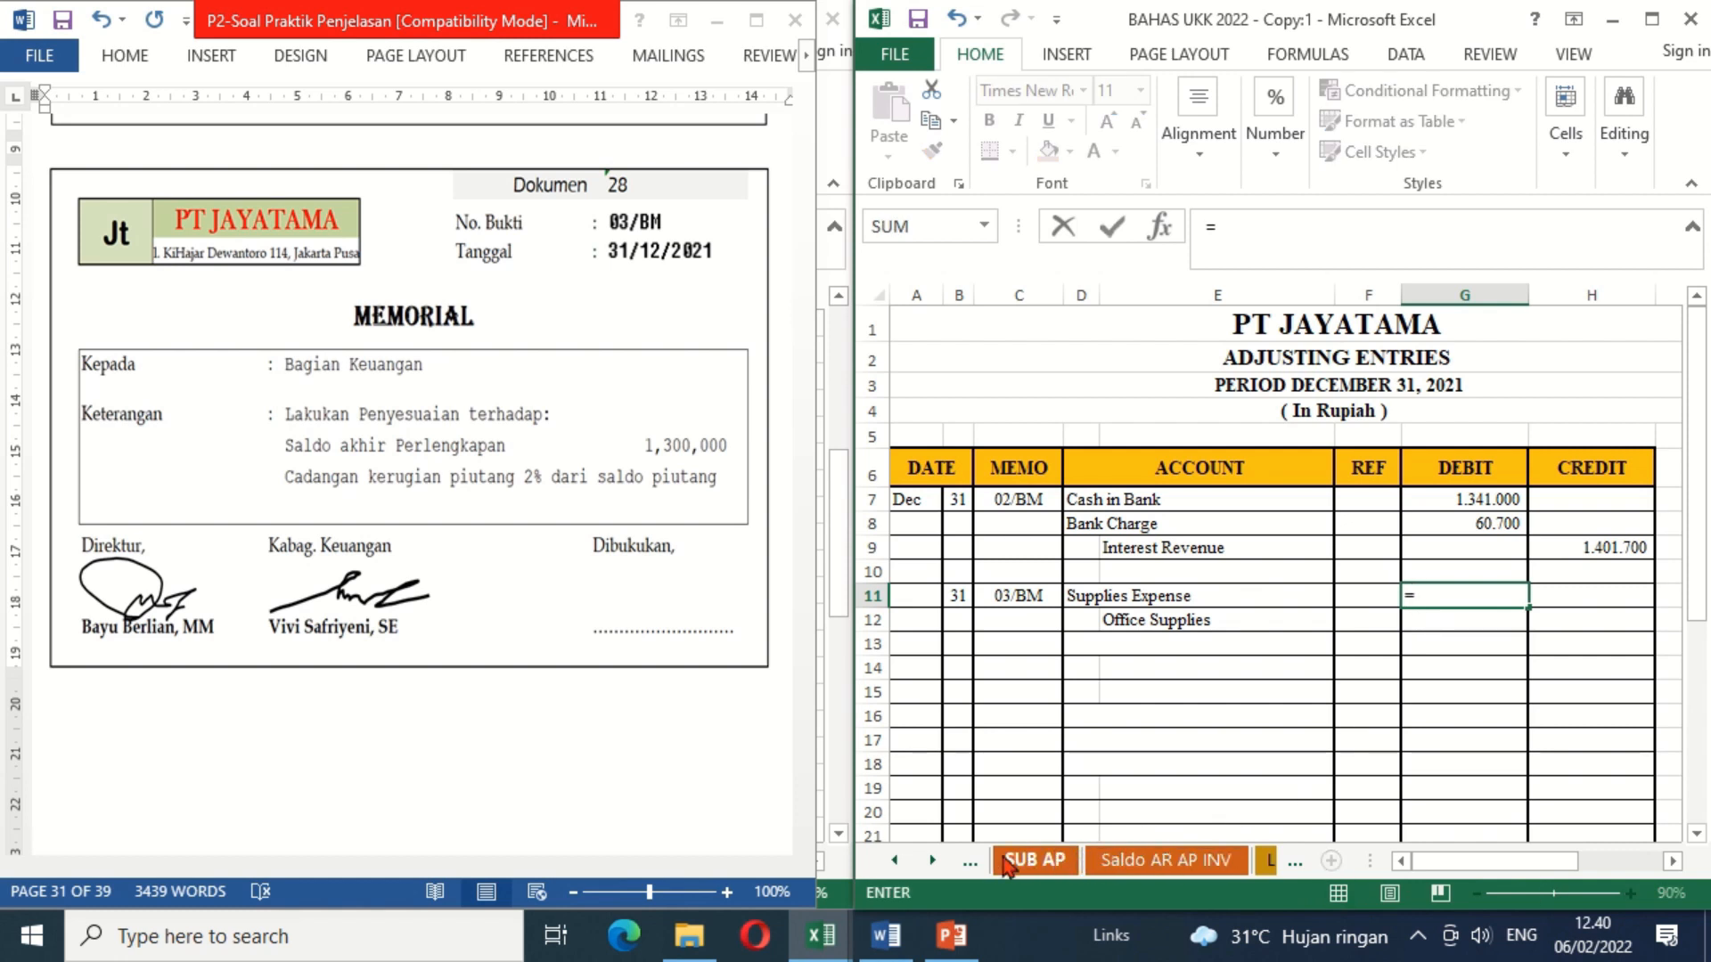
pyautogui.click(932, 859)
pyautogui.click(933, 860)
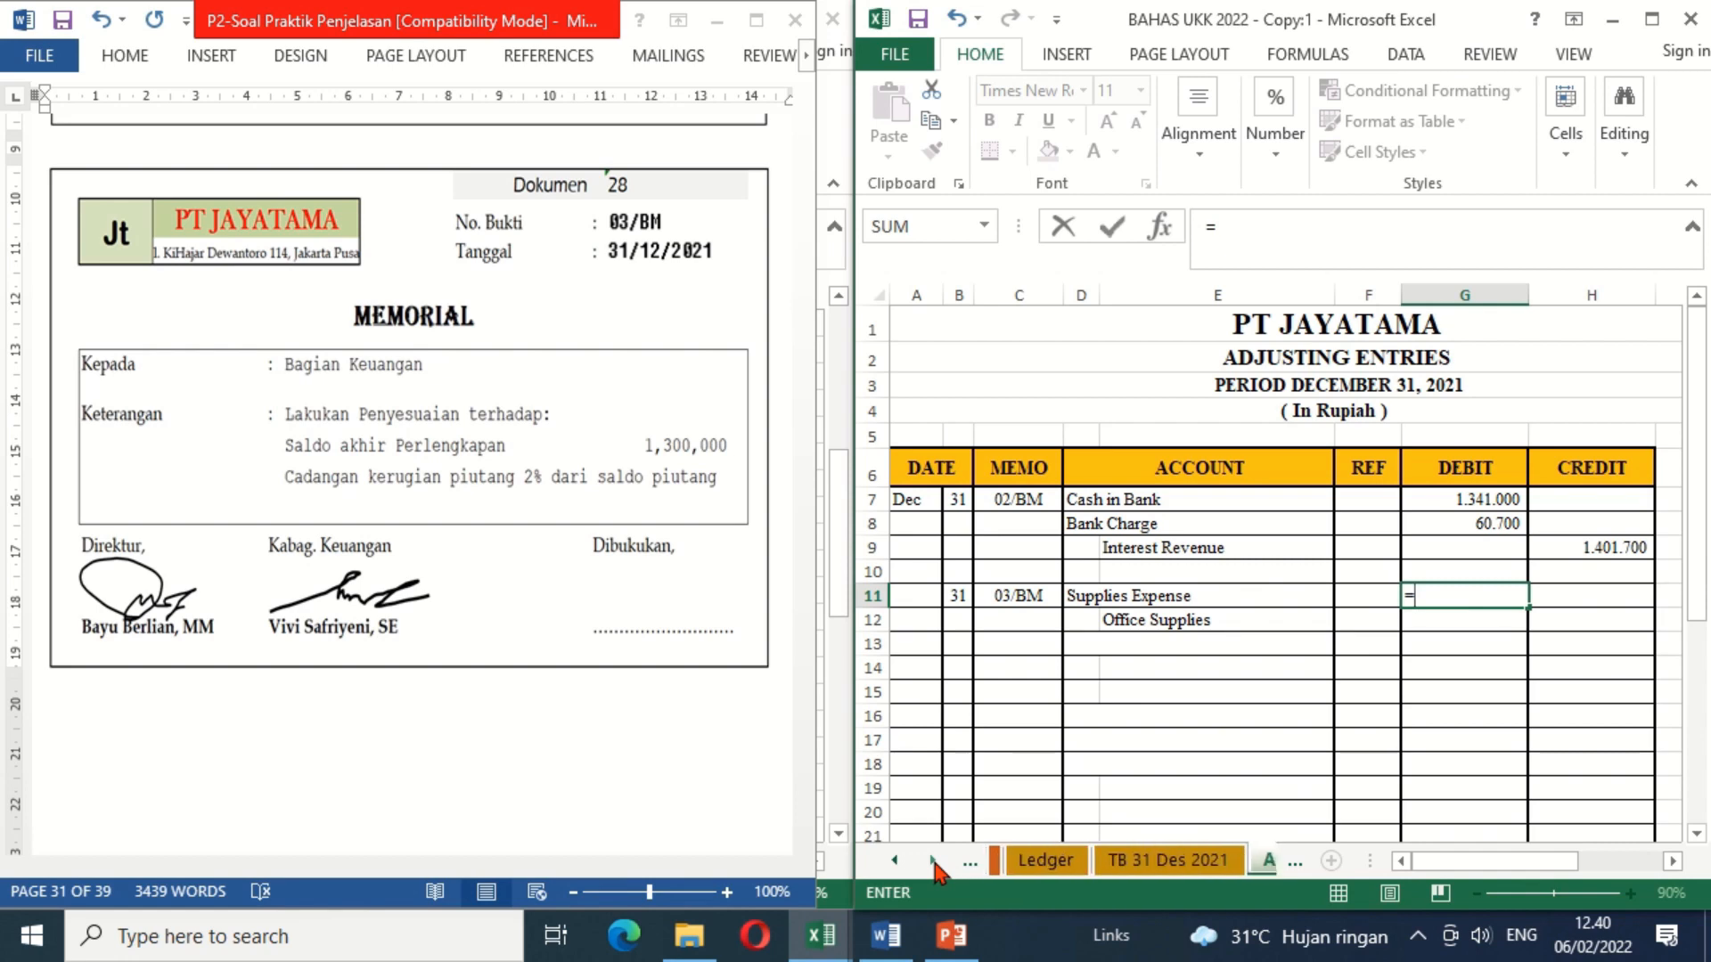
pyautogui.click(1126, 862)
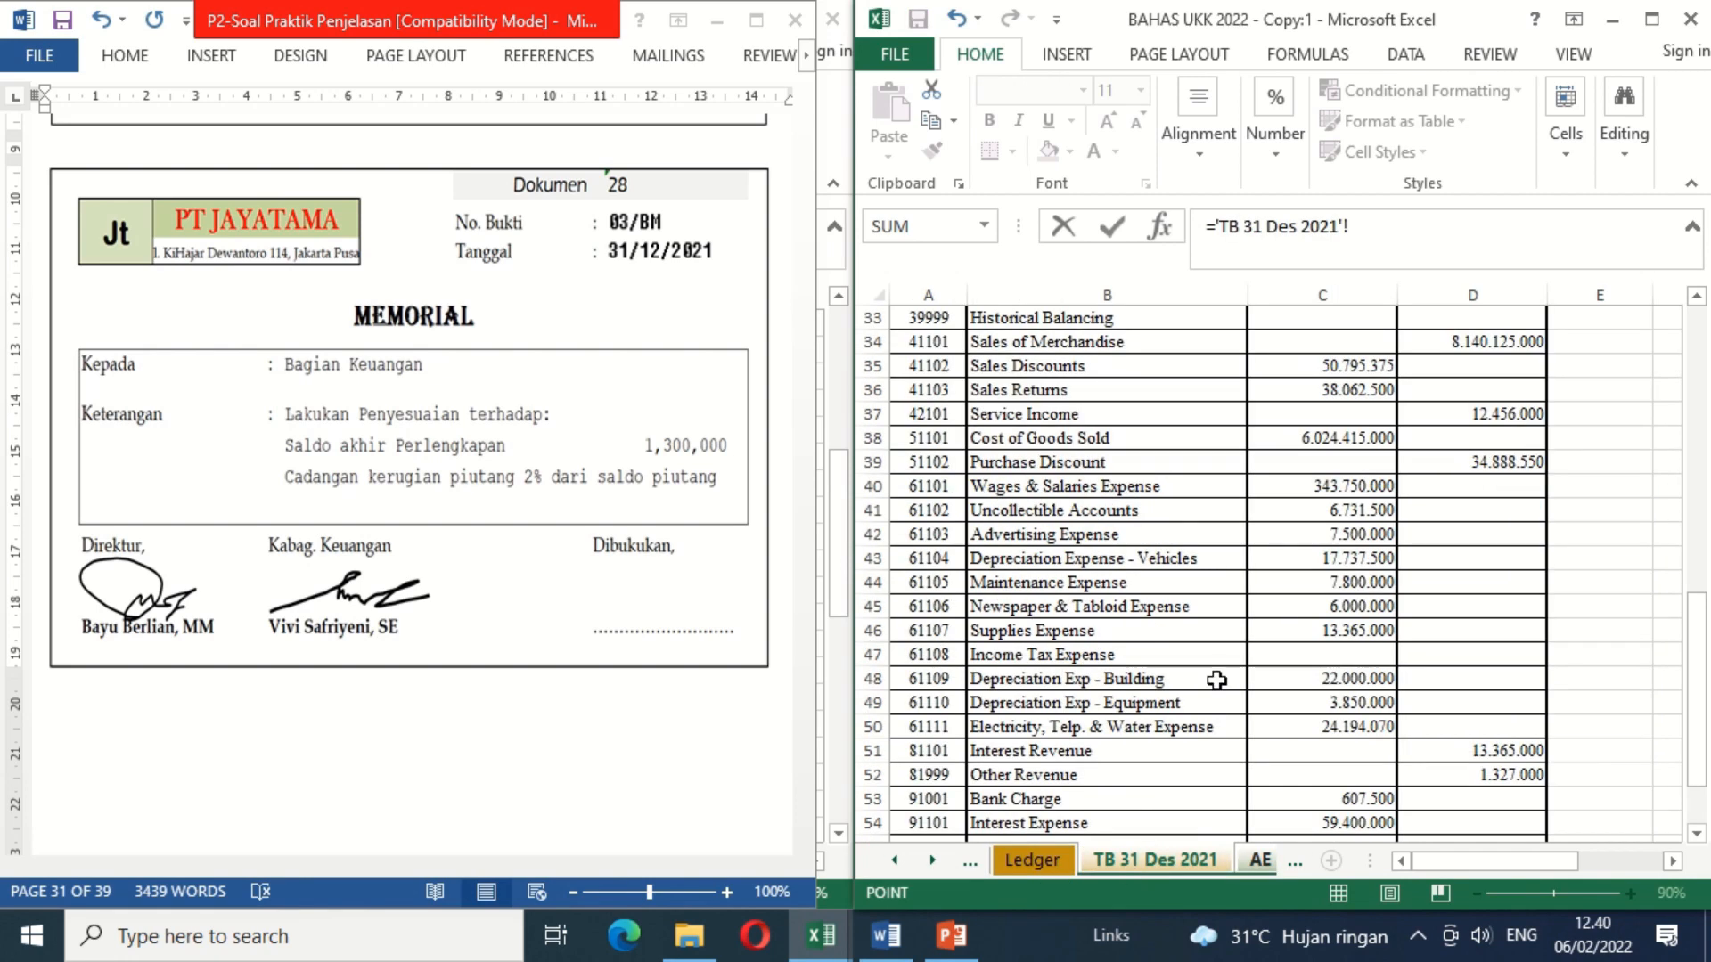
pyautogui.click(1702, 335)
pyautogui.click(1701, 335)
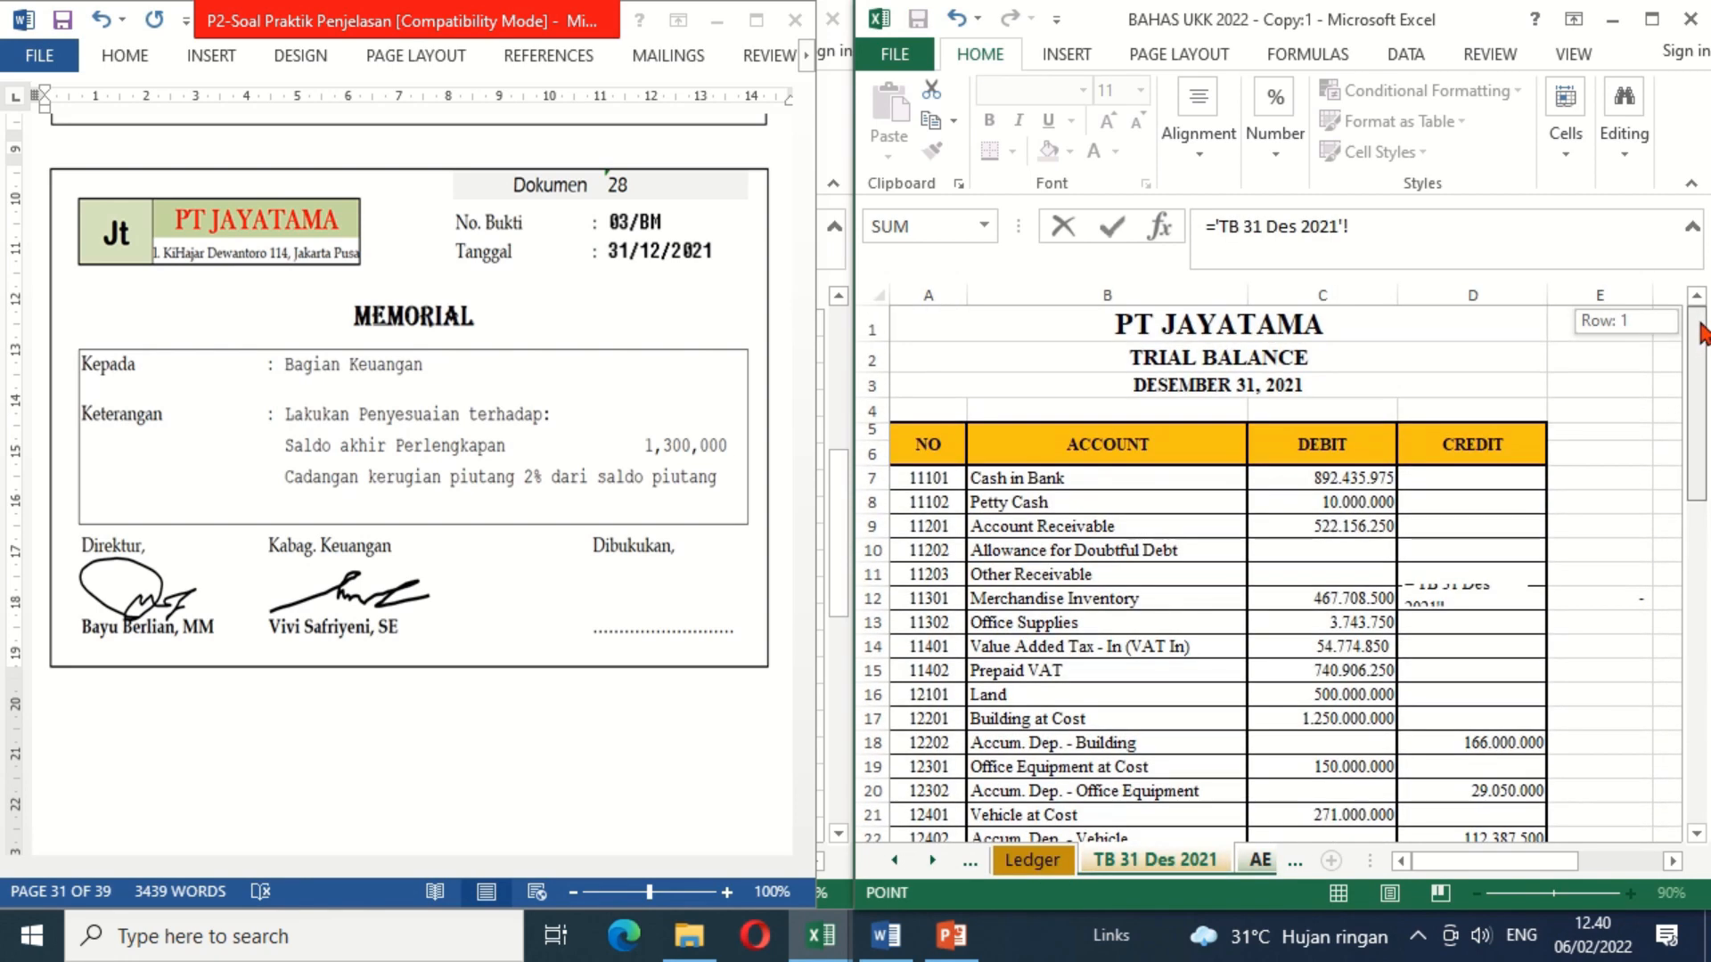
pyautogui.click(1282, 626)
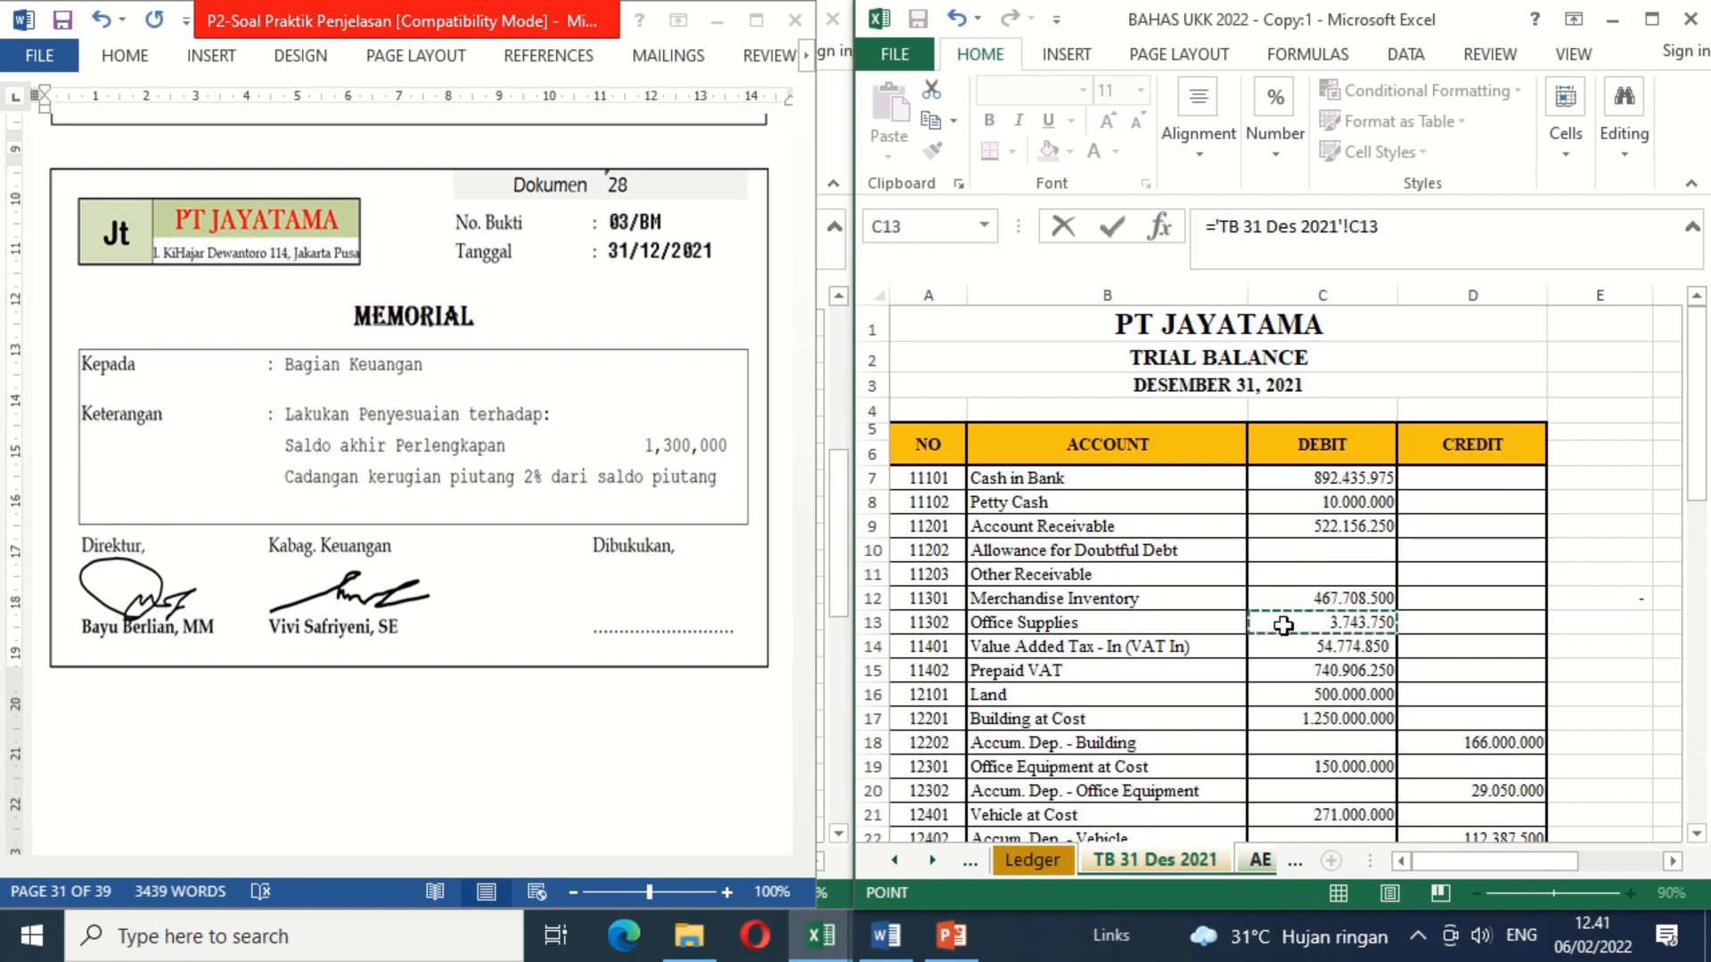
pyautogui.write('-1300000')
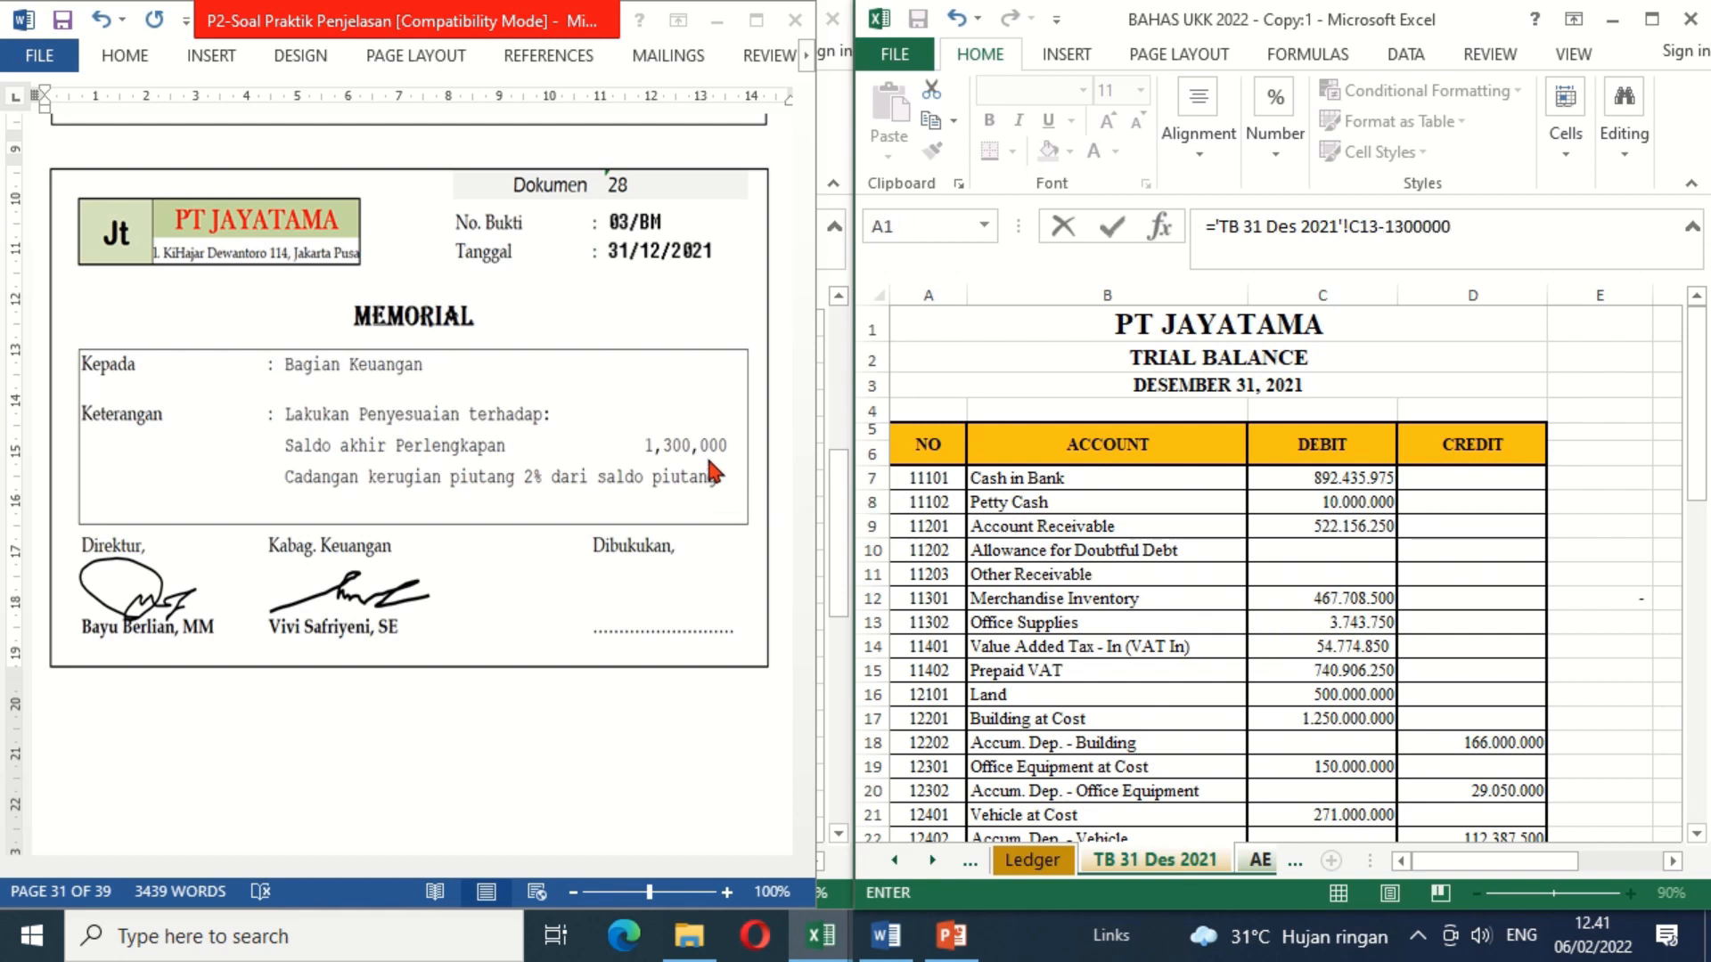
pyautogui.press('Return')
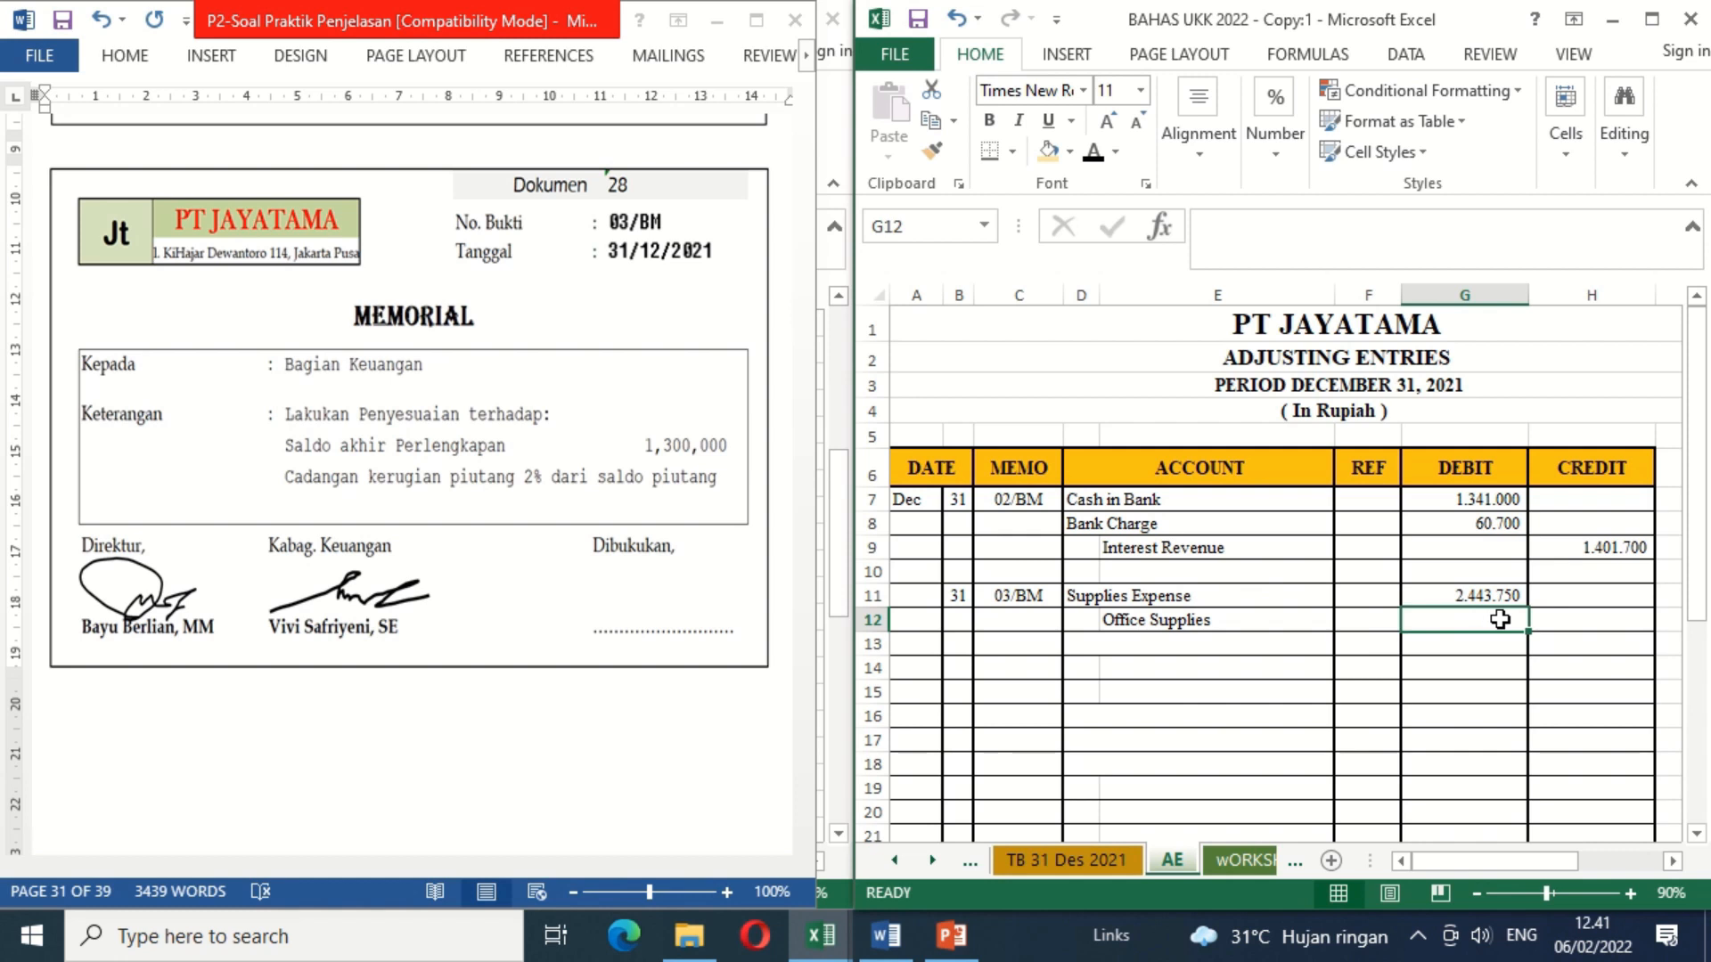
# Step: Link the Office Supplies credit in H12 to the Supplies Expense debit with the formula =G11
pyautogui.click(1556, 621)
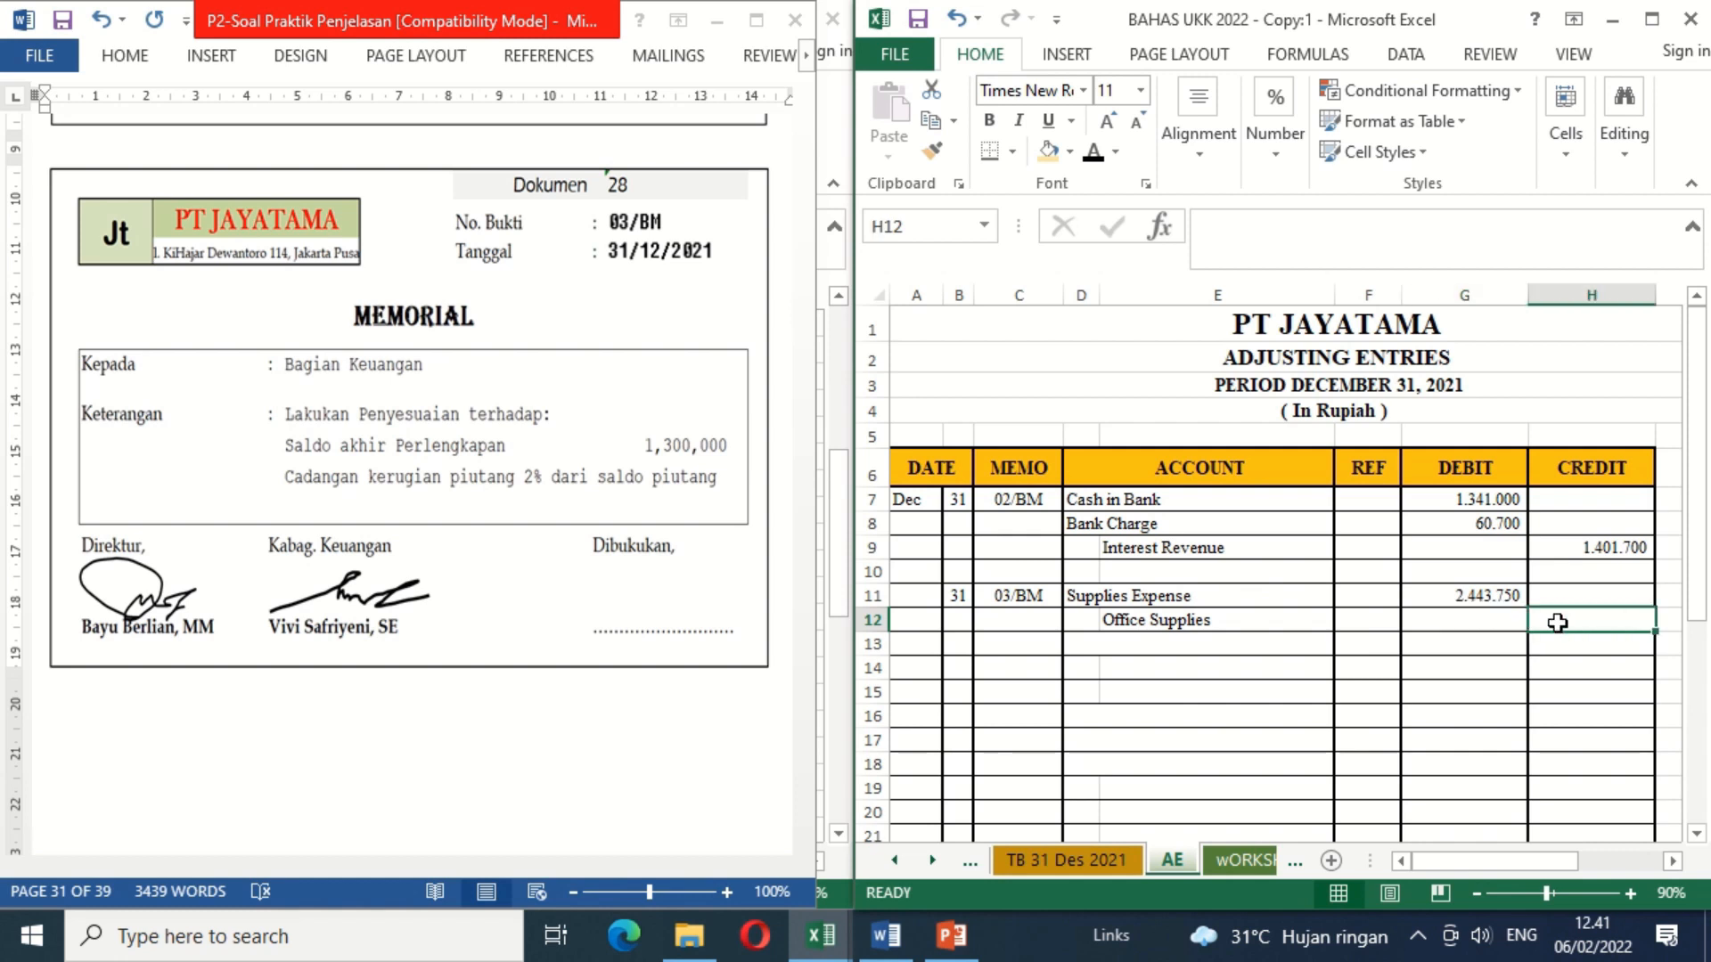
pyautogui.write('=')
pyautogui.click(1474, 603)
pyautogui.press('Return')
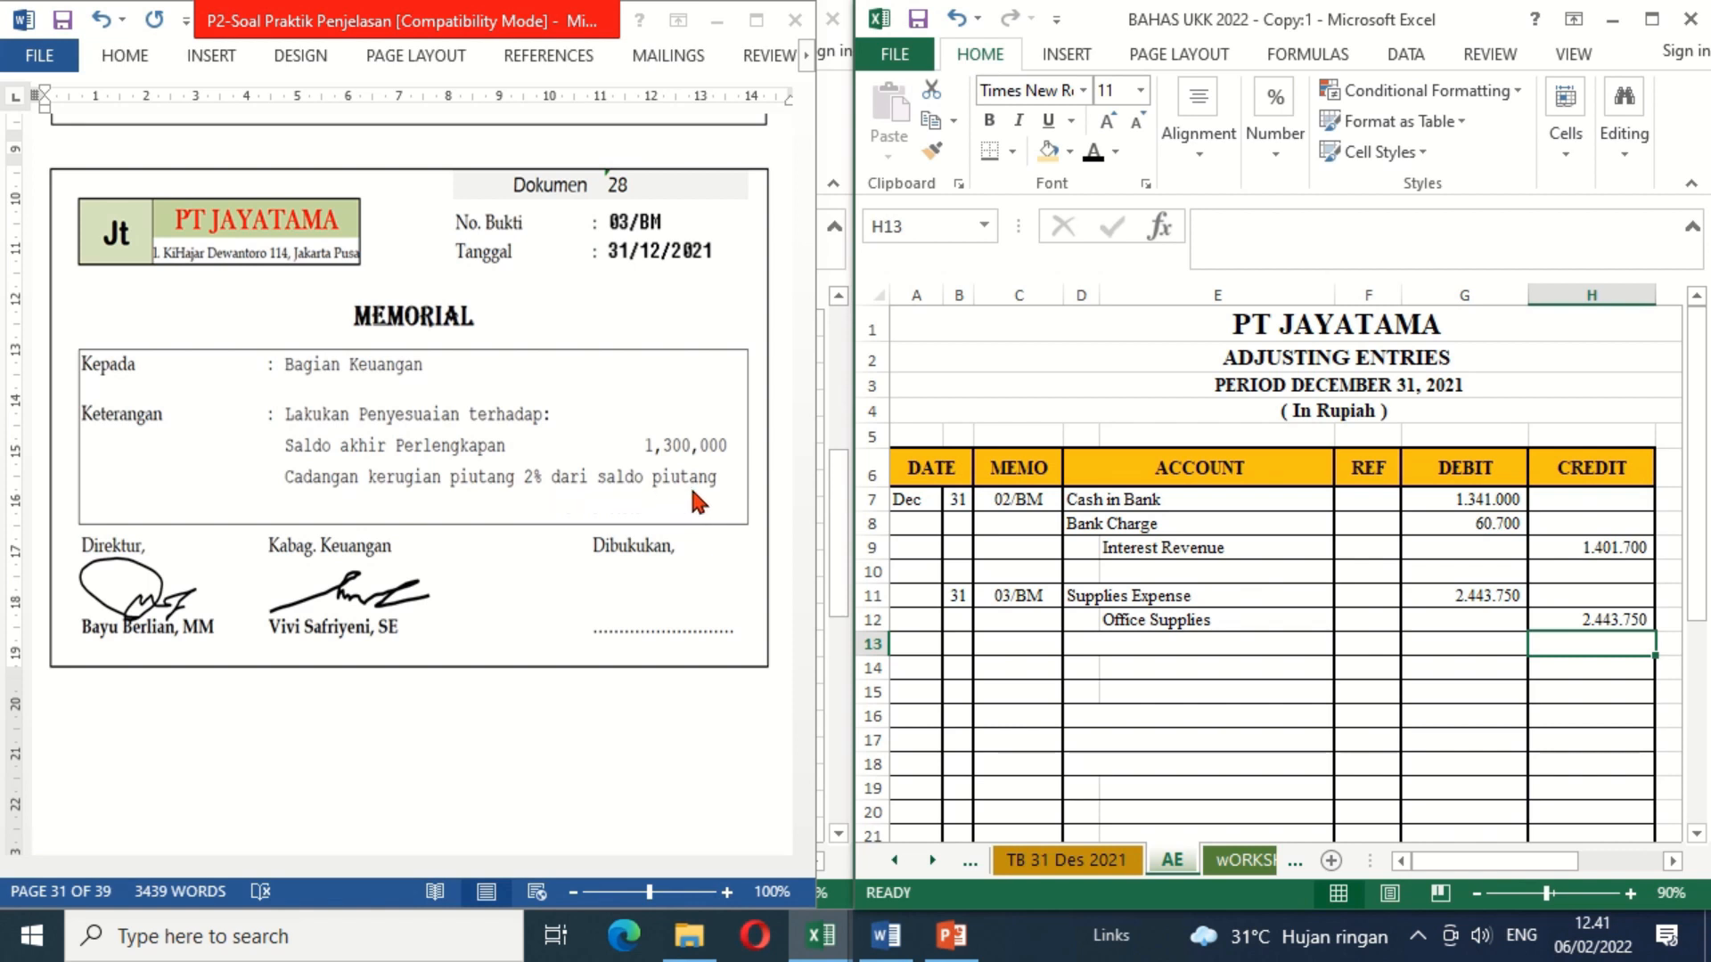
# Step: Apply black font color to the hidden account names Uncollectible Accounts in D13 and Allowance for Doubtful Debt in E14
pyautogui.click(1078, 646)
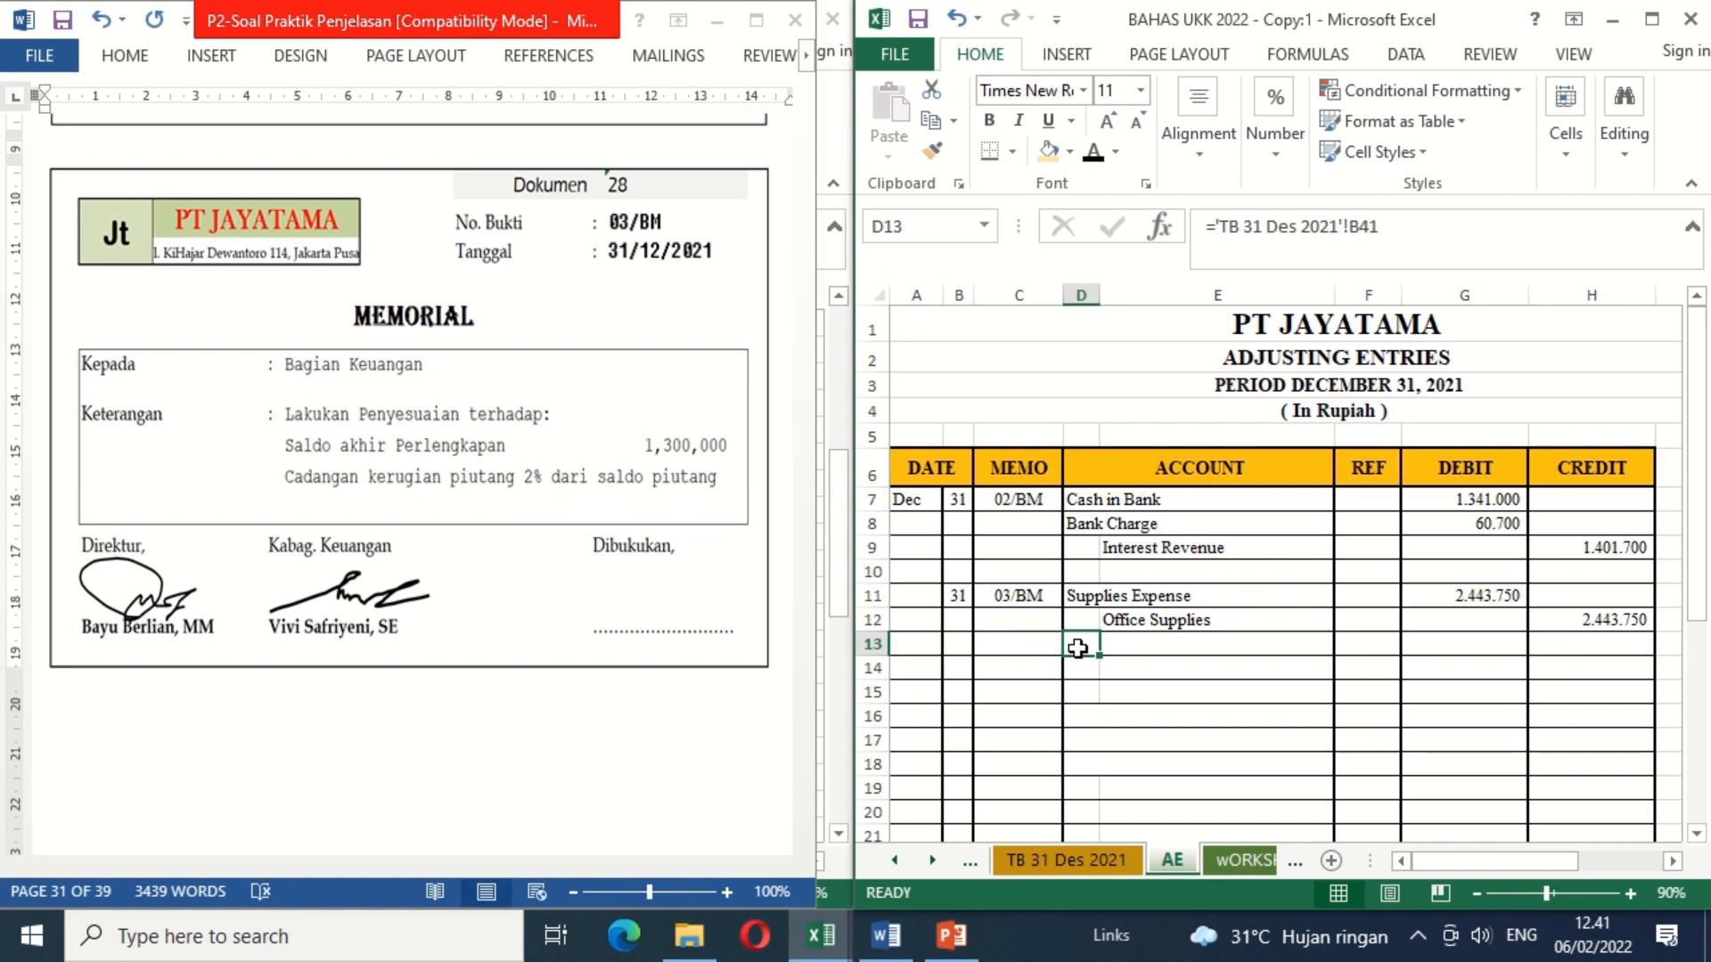
pyautogui.click(1093, 159)
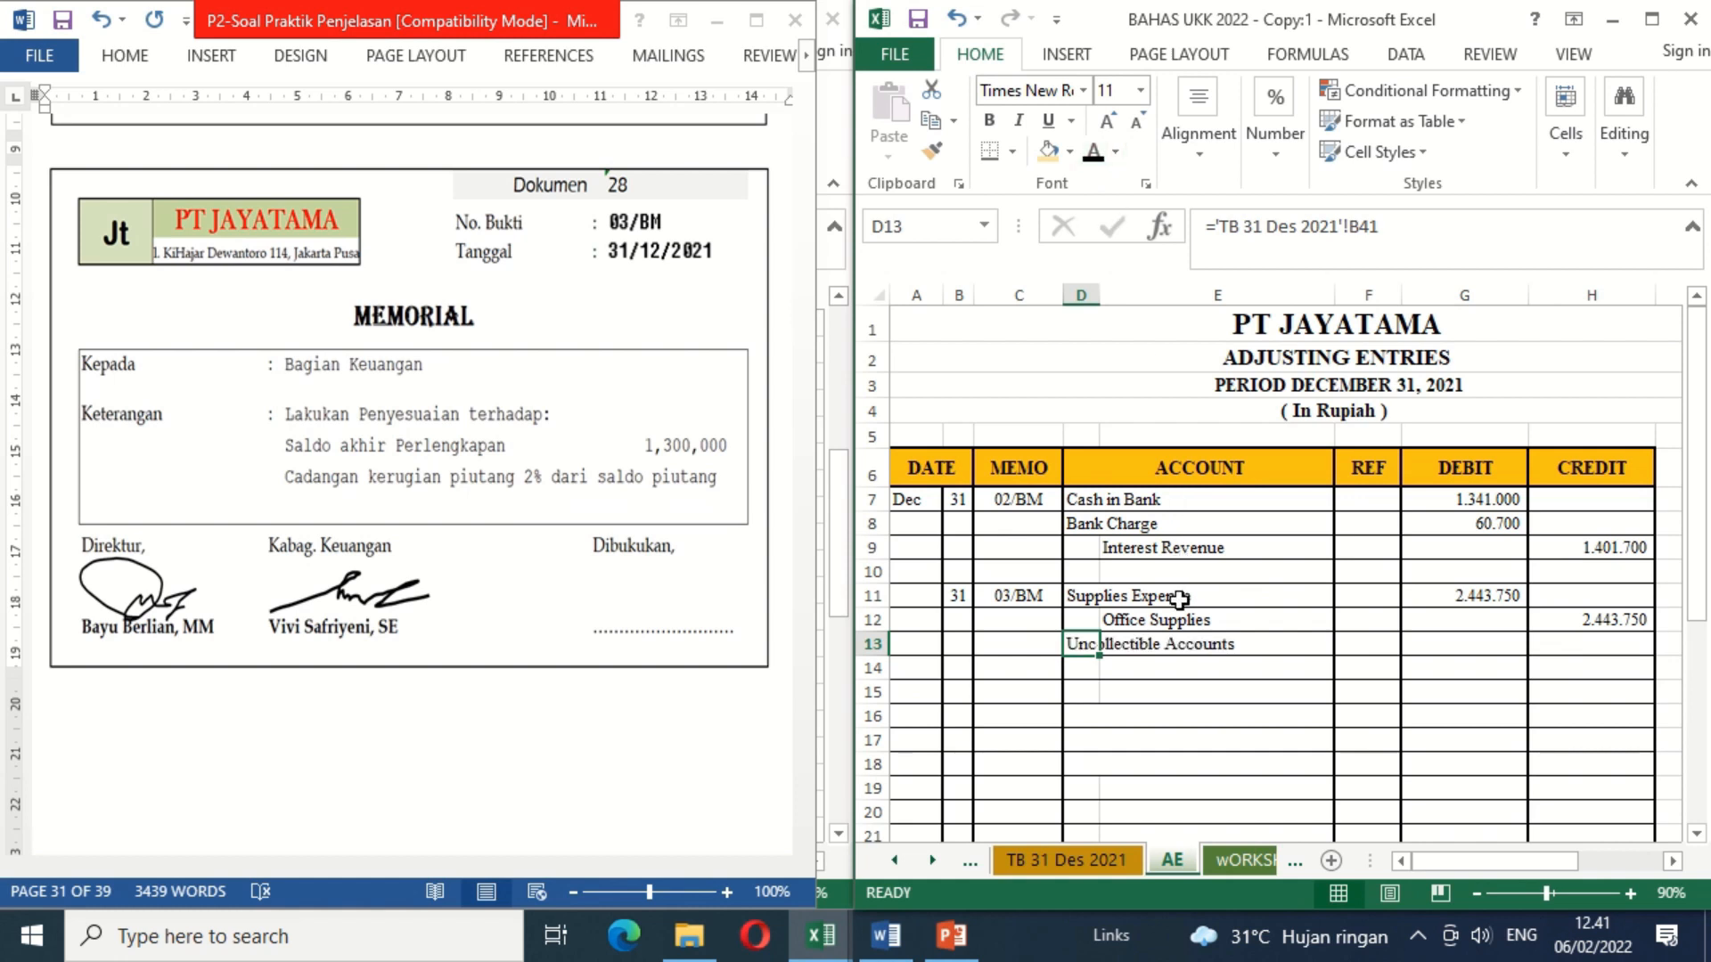
pyautogui.click(1174, 673)
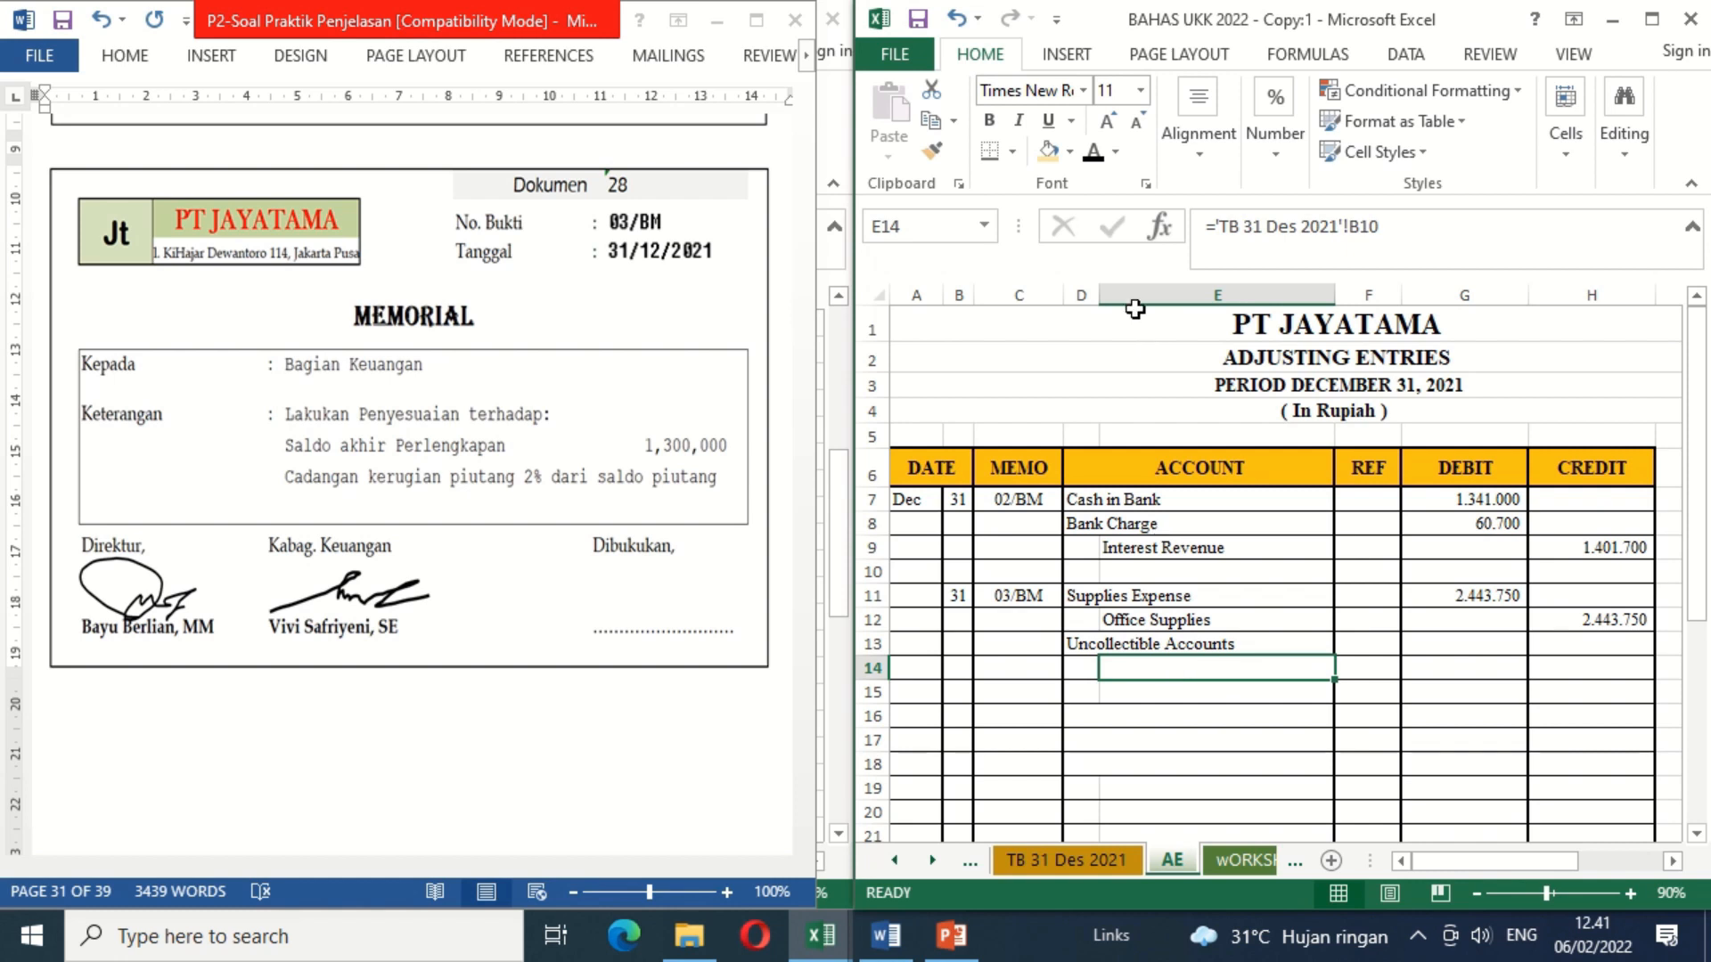
pyautogui.click(1094, 160)
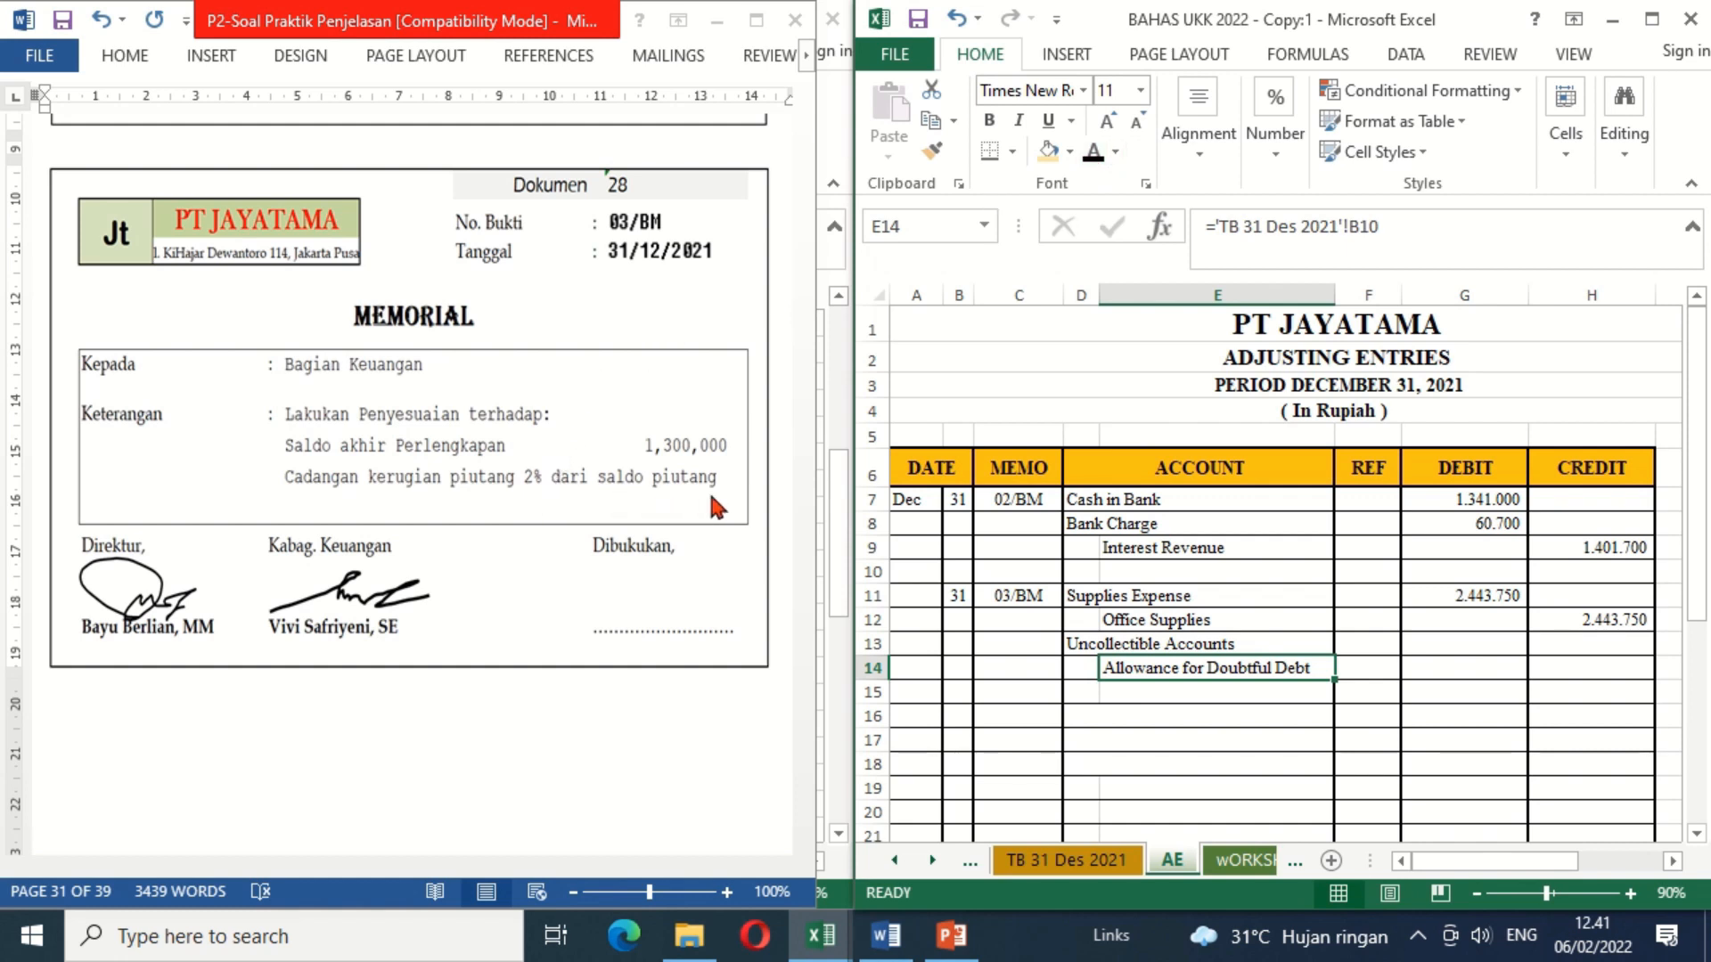
# Step: Calculate the Uncollectible Accounts debit in G13 as 2% of the Account Receivable balance, with the formula =2%*'TB 31 Des 2021'!C9
pyautogui.click(1438, 661)
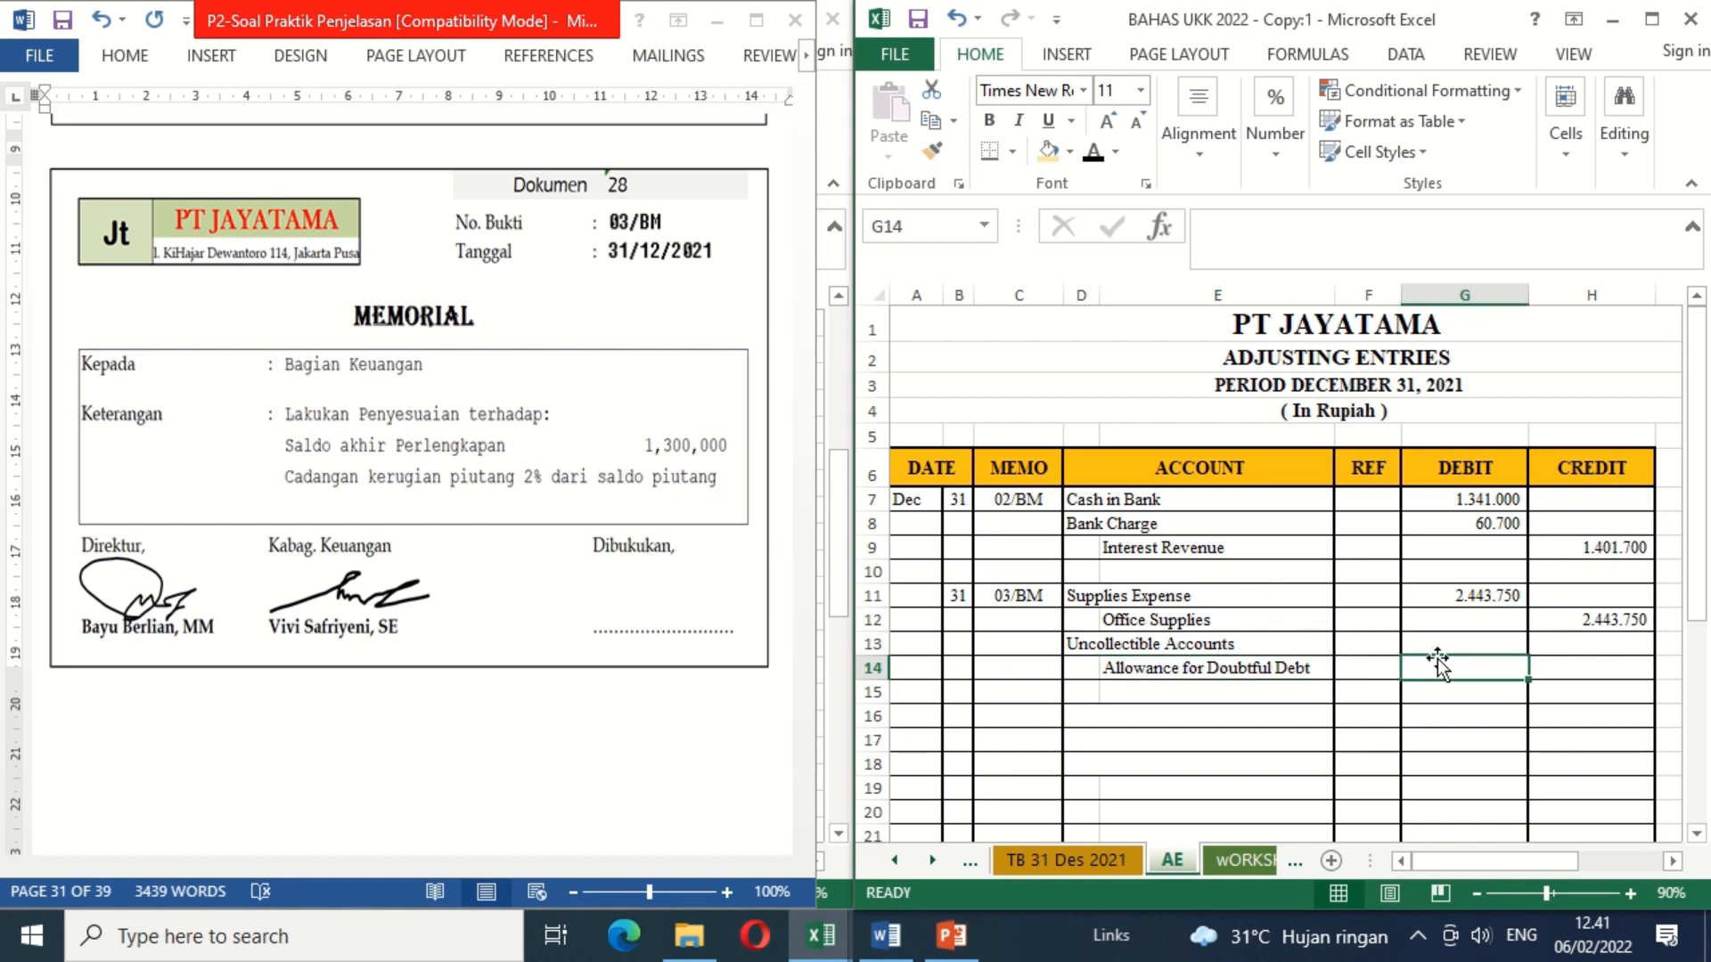
pyautogui.click(1452, 644)
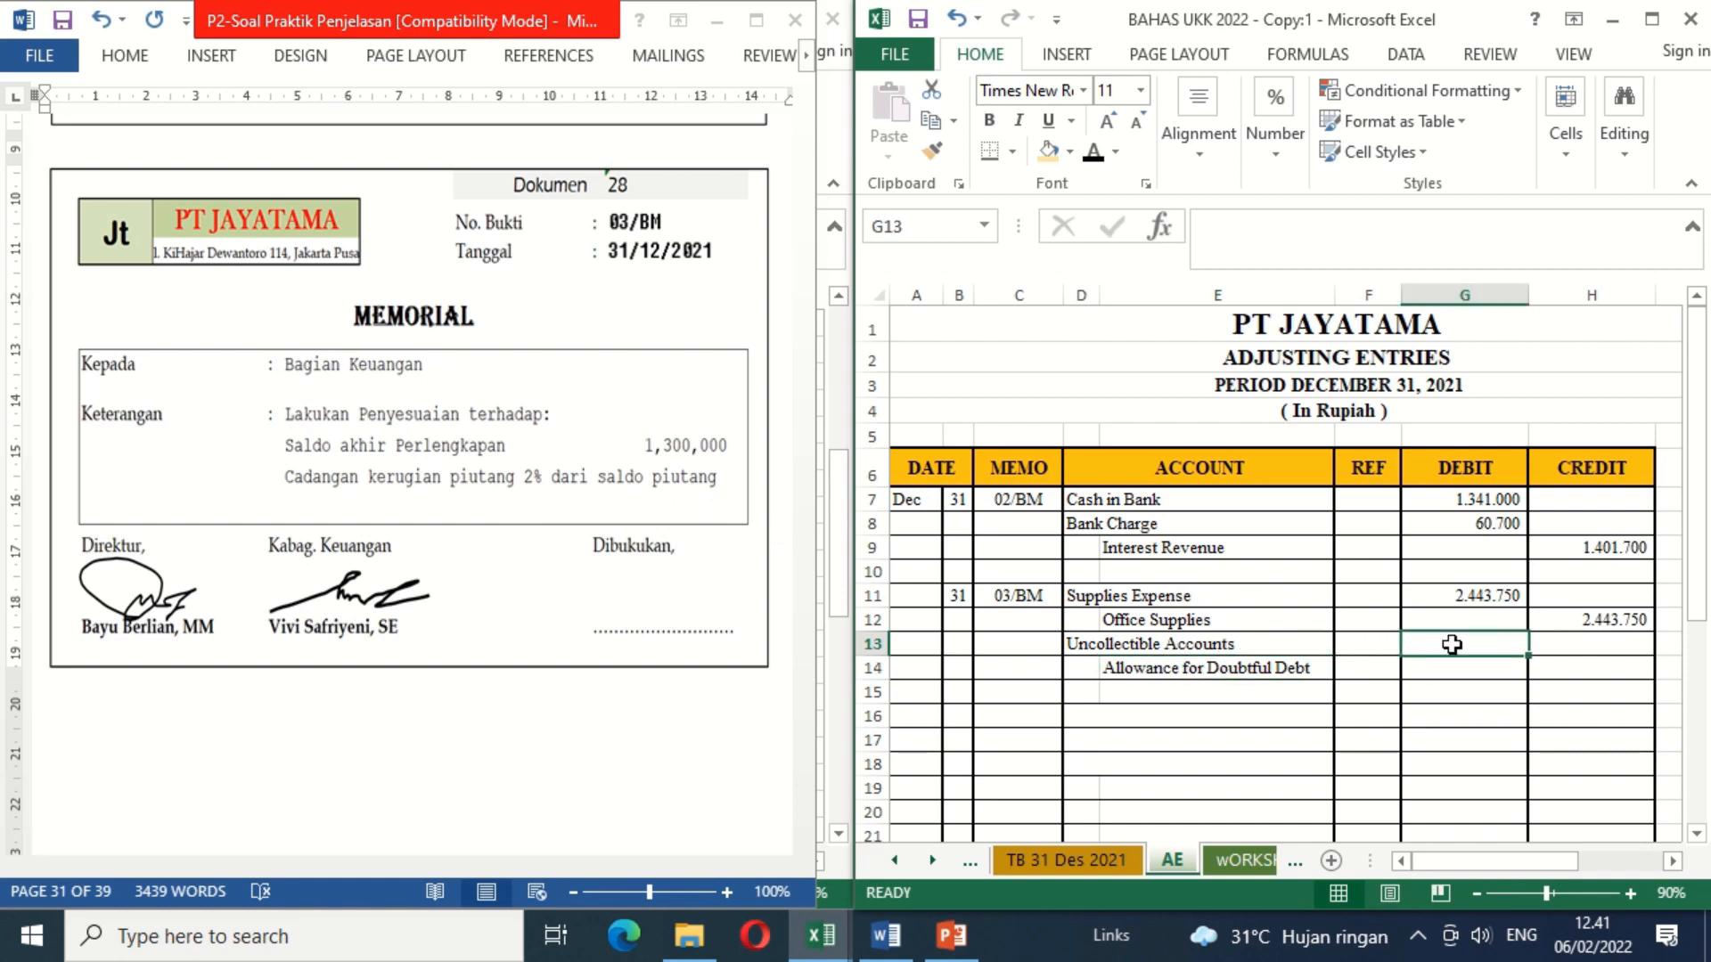
pyautogui.write('=2')
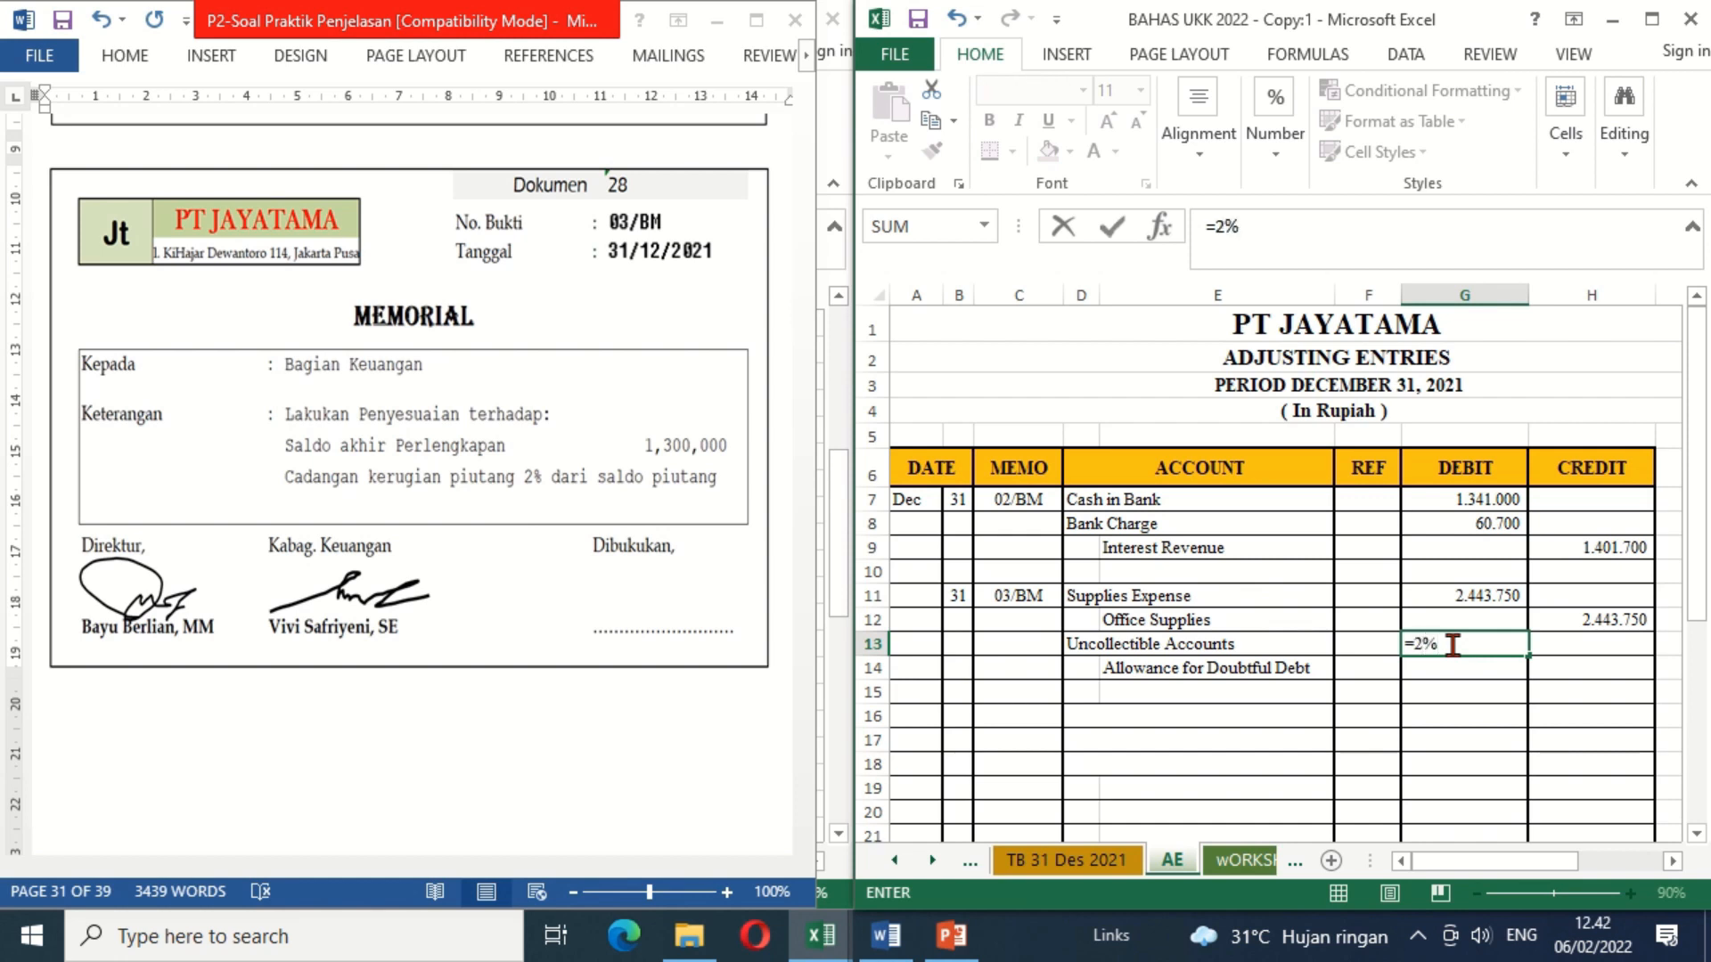
pyautogui.write('%*')
pyautogui.click(1101, 862)
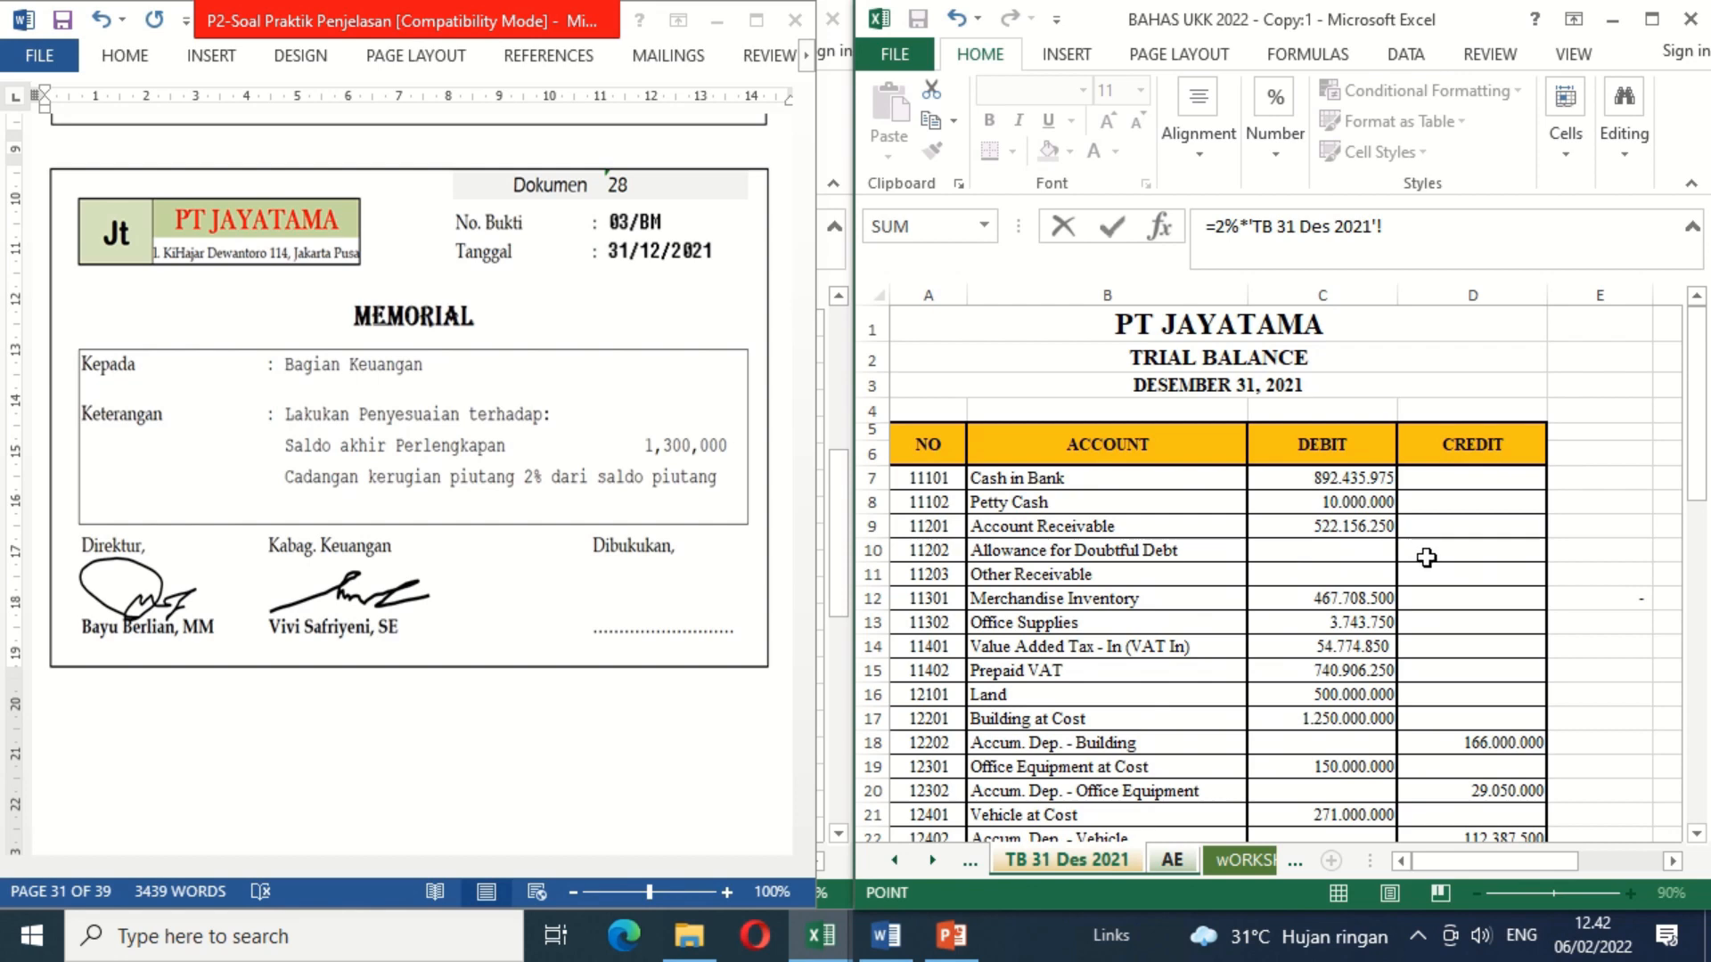
pyautogui.click(1352, 529)
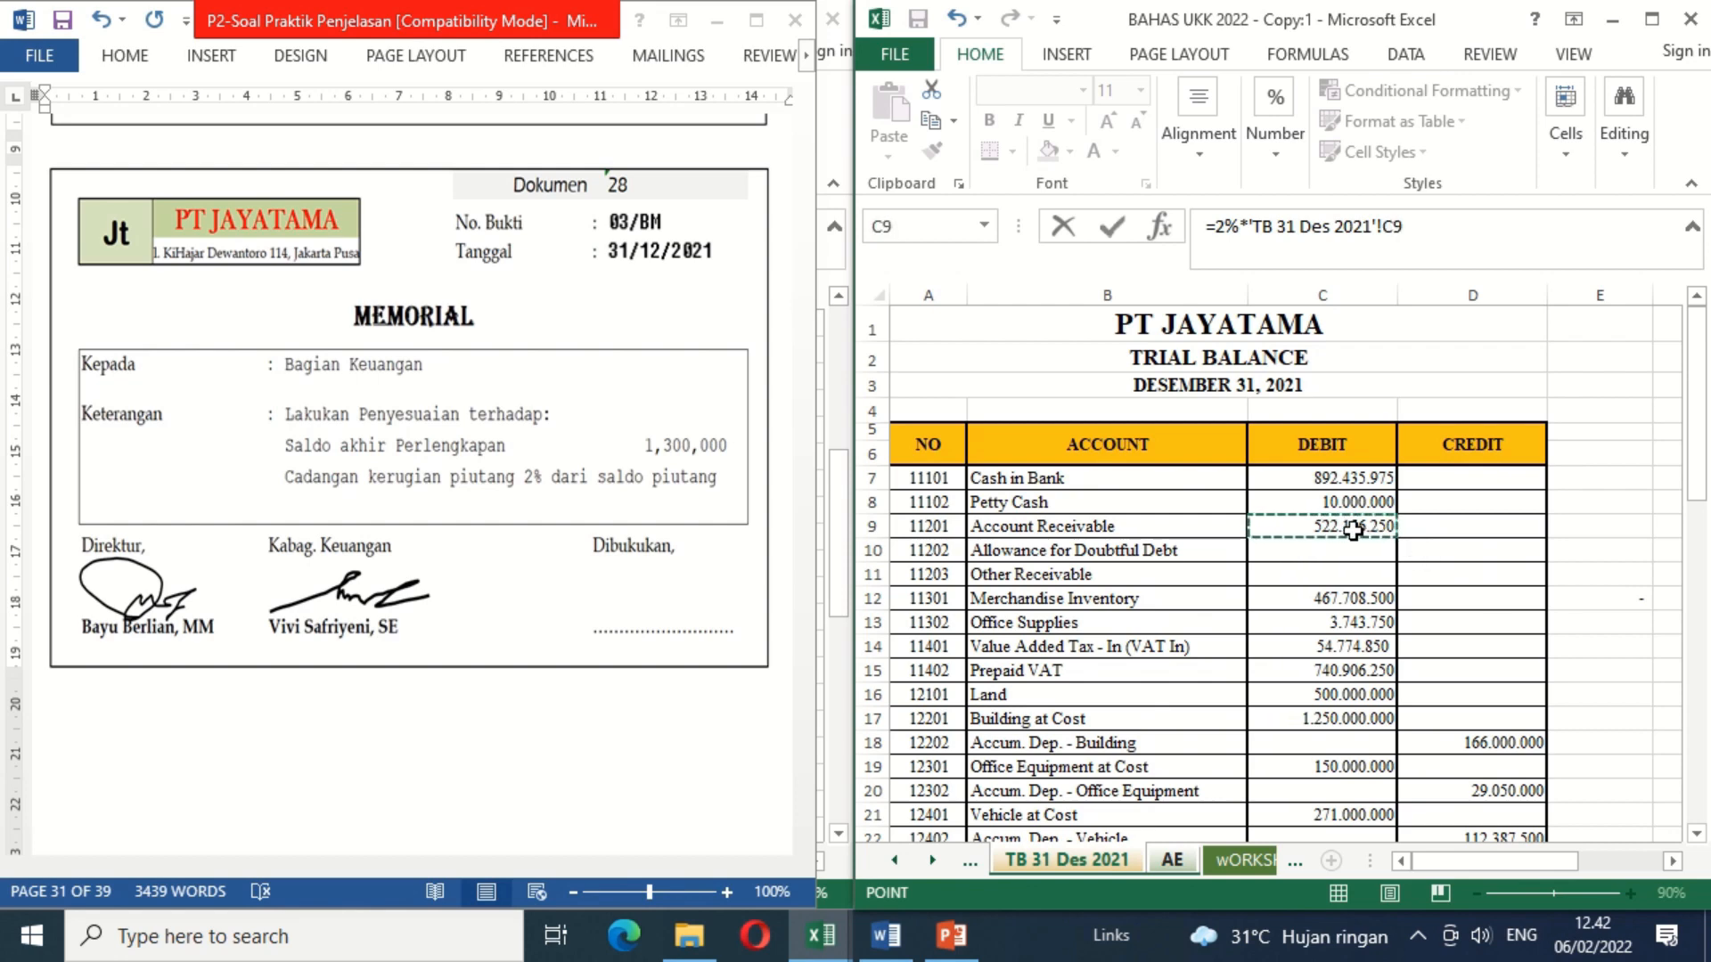
pyautogui.press('Return')
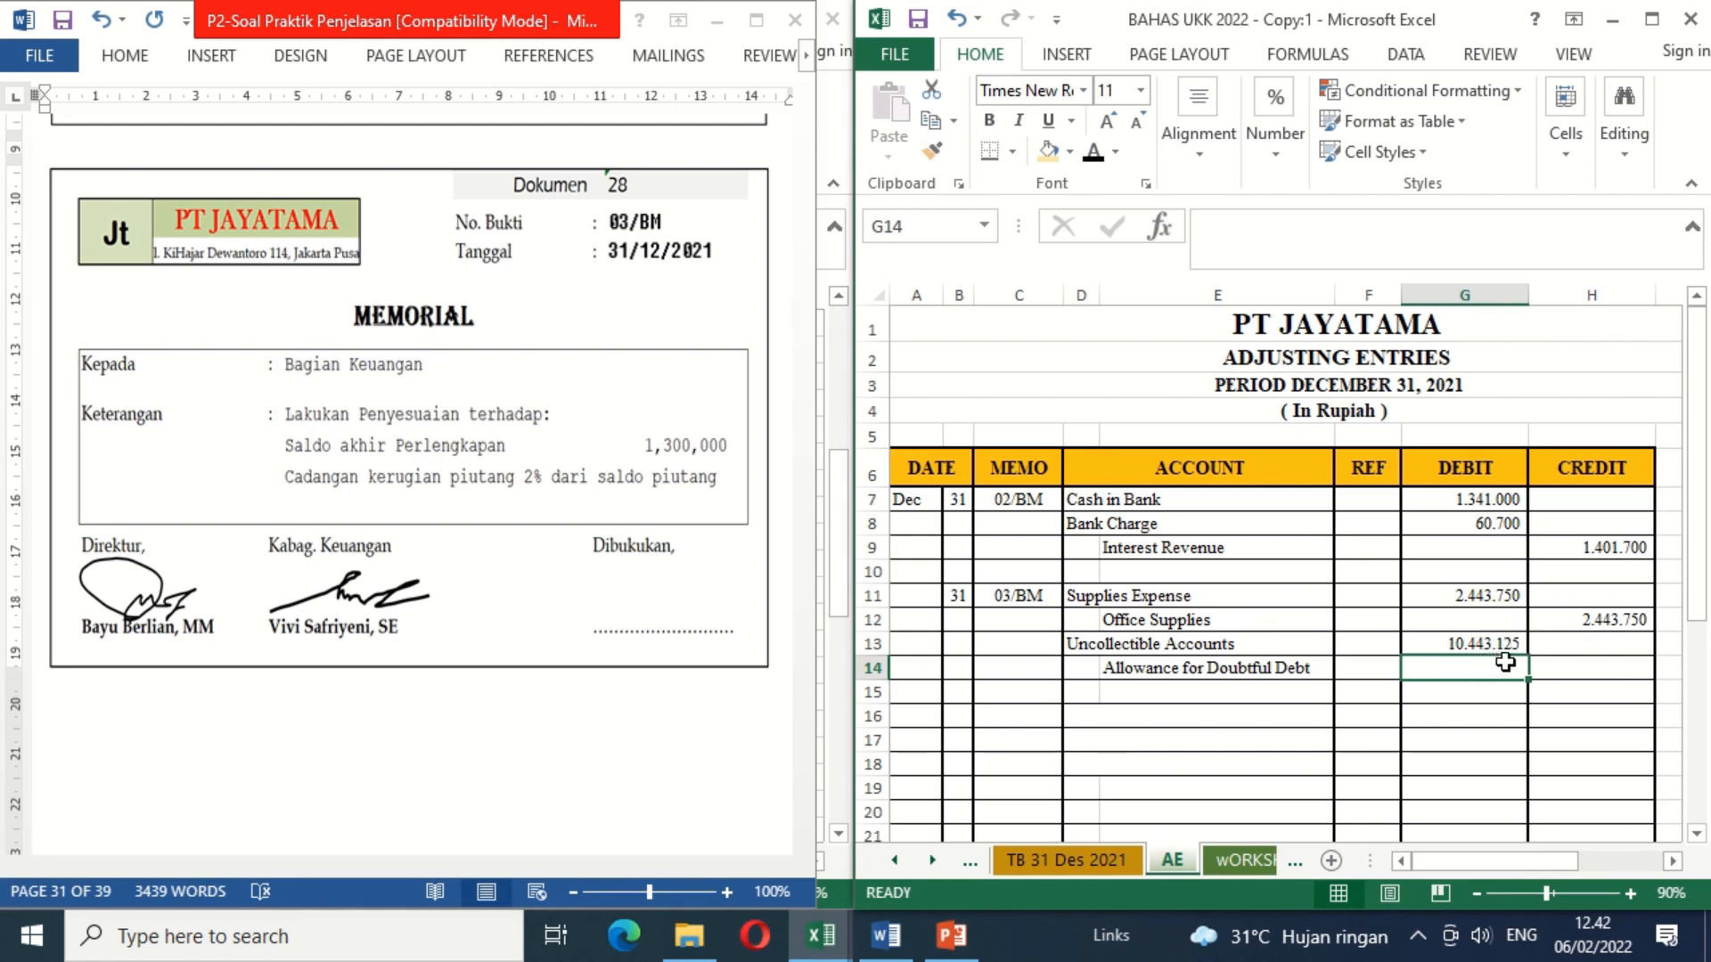
# Step: Link the Allowance for Doubtful Debt credit in H14 to the Uncollectible Accounts debit with the formula =G13
pyautogui.click(1558, 668)
pyautogui.write('=')
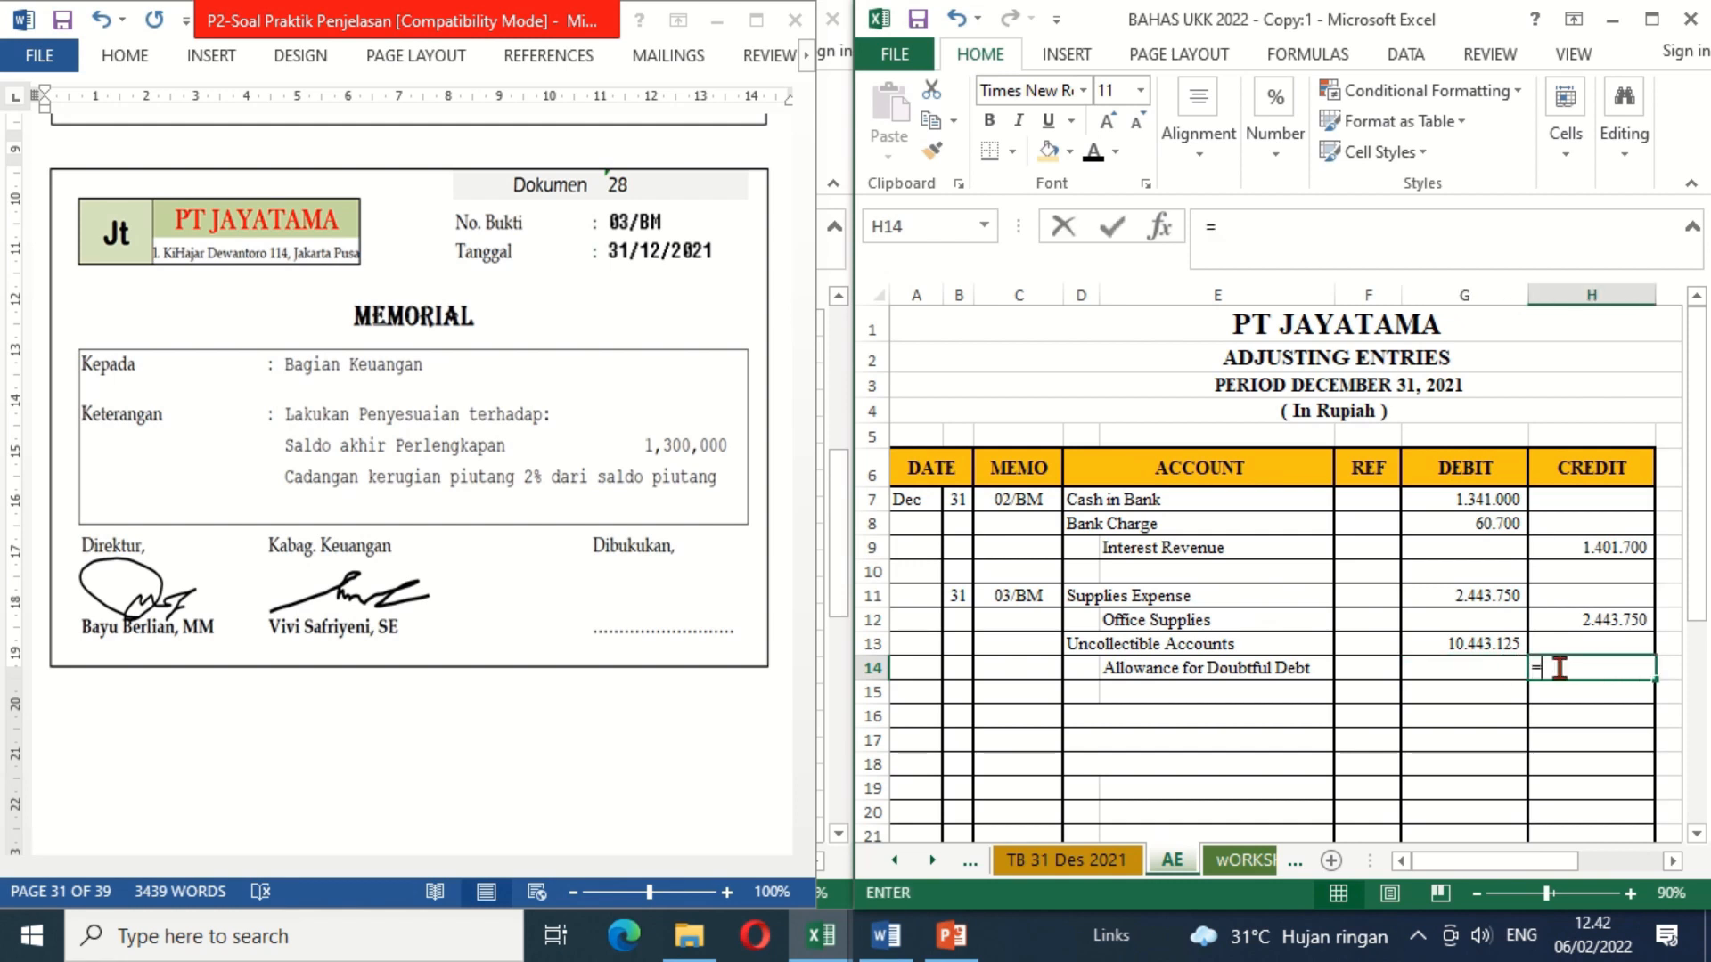
pyautogui.click(1478, 635)
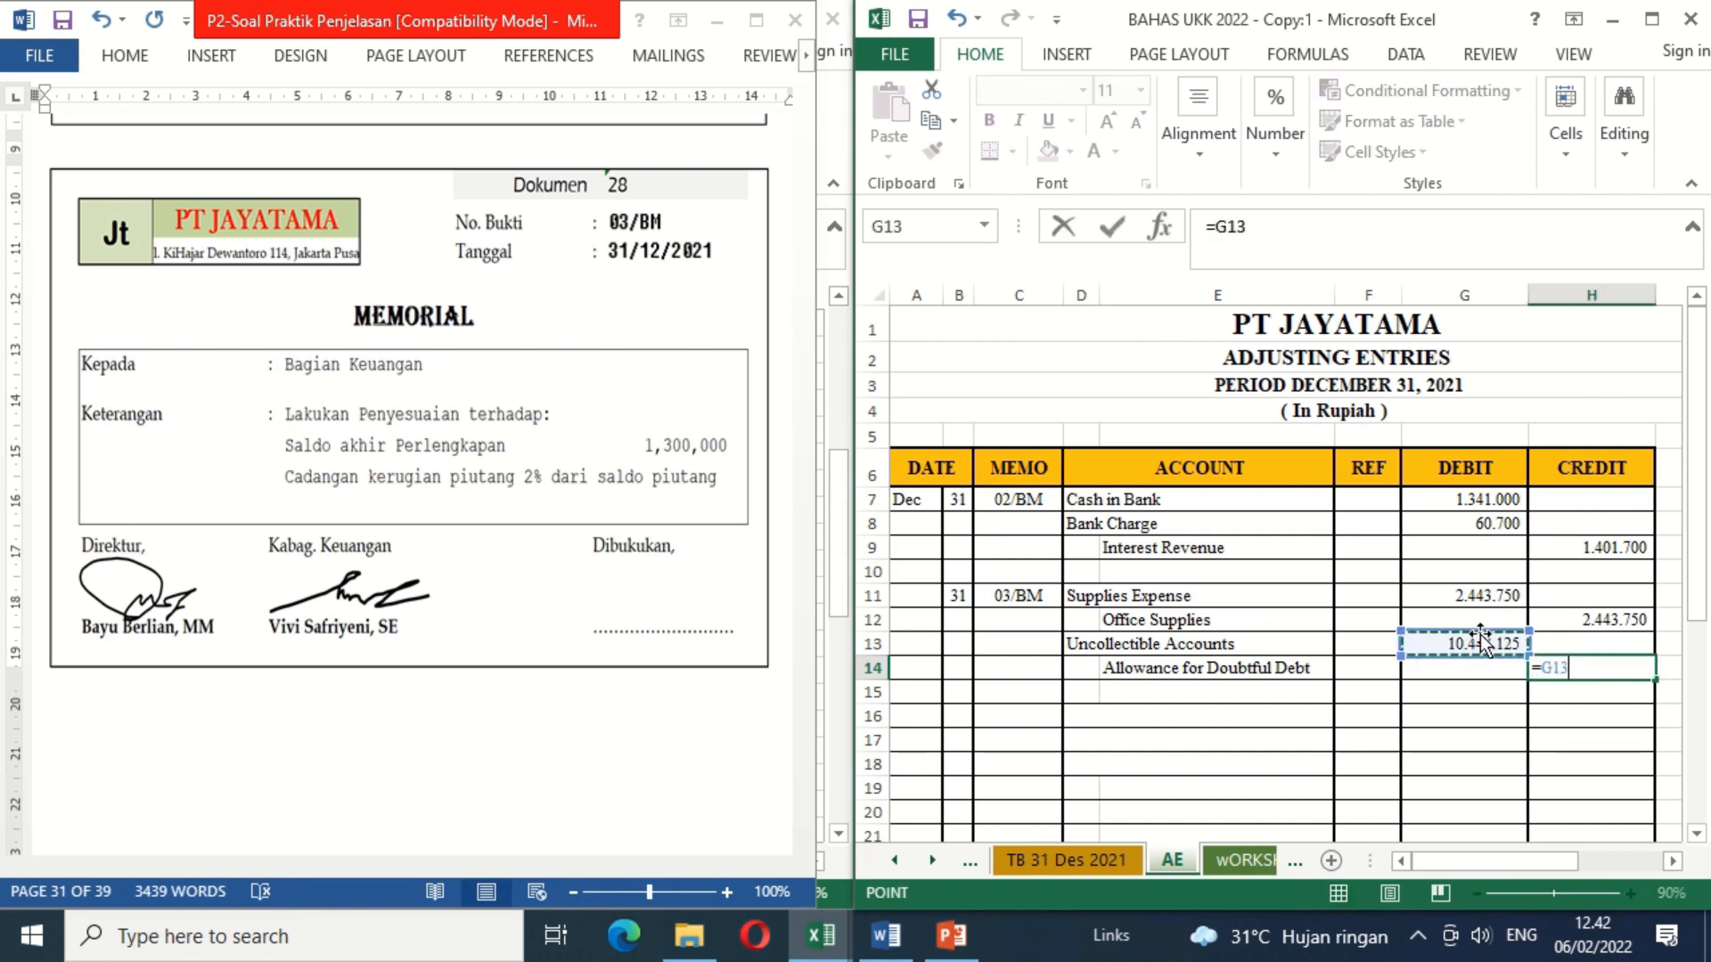
pyautogui.press('Return')
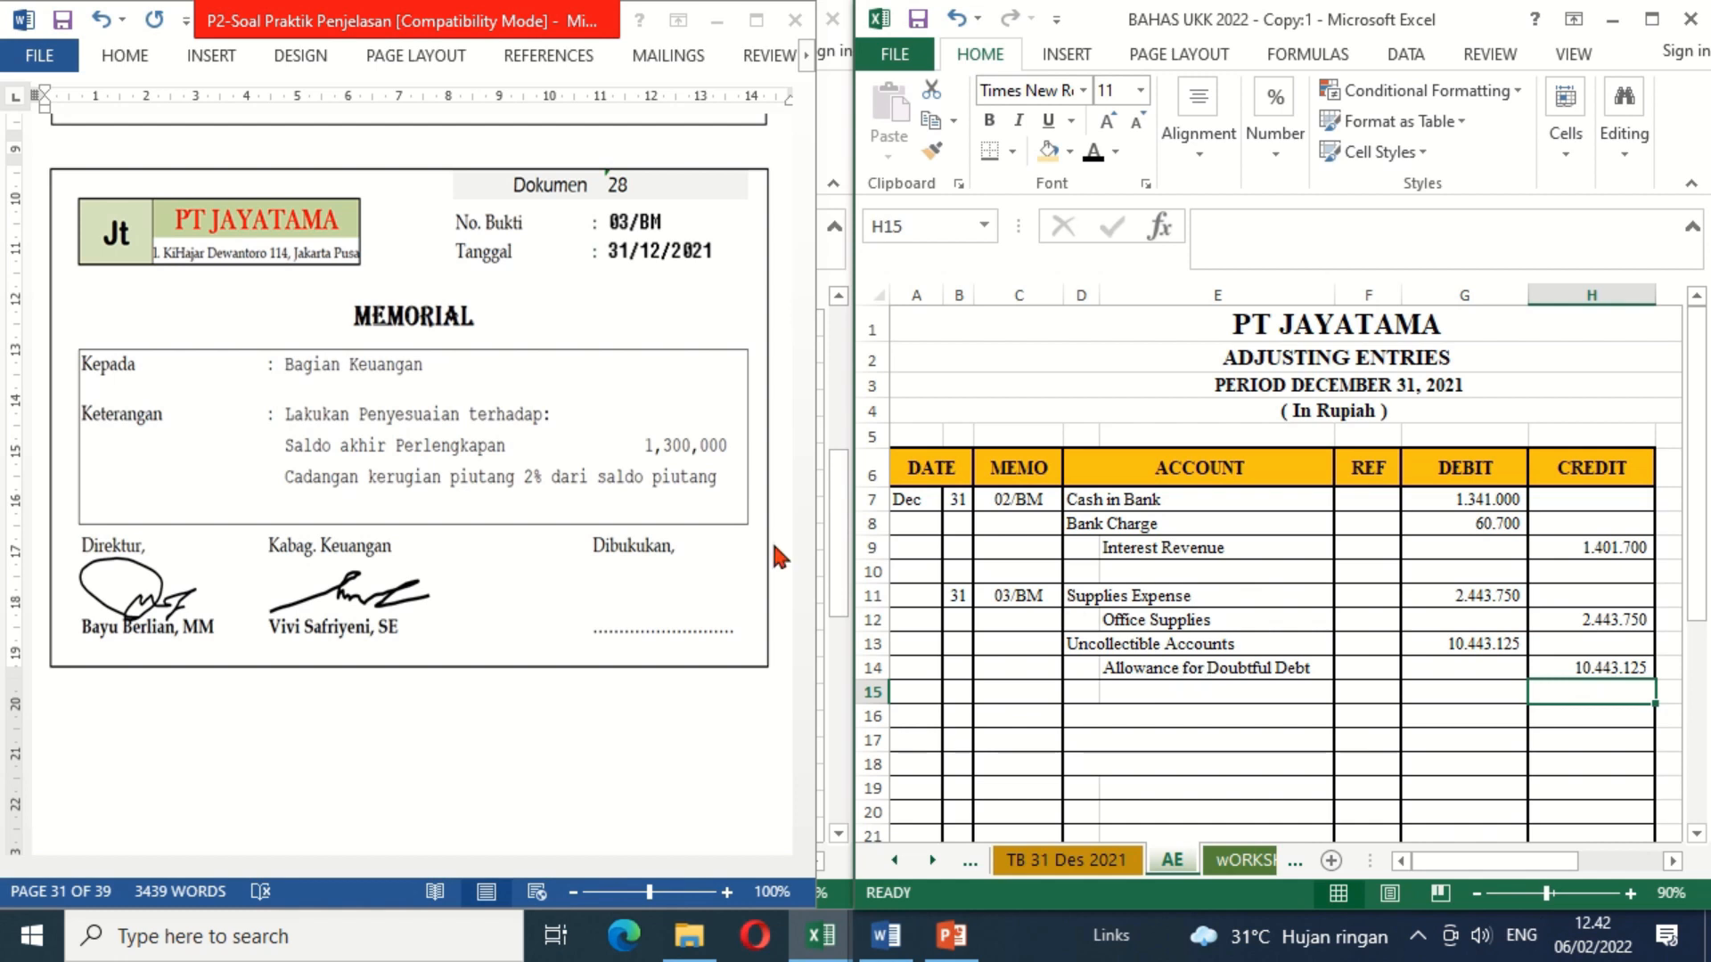
# Step: In Word, delete the blank shape covering the Dibukukan signature on memorial 03/BM
pyautogui.click(681, 597)
pyautogui.click(653, 592)
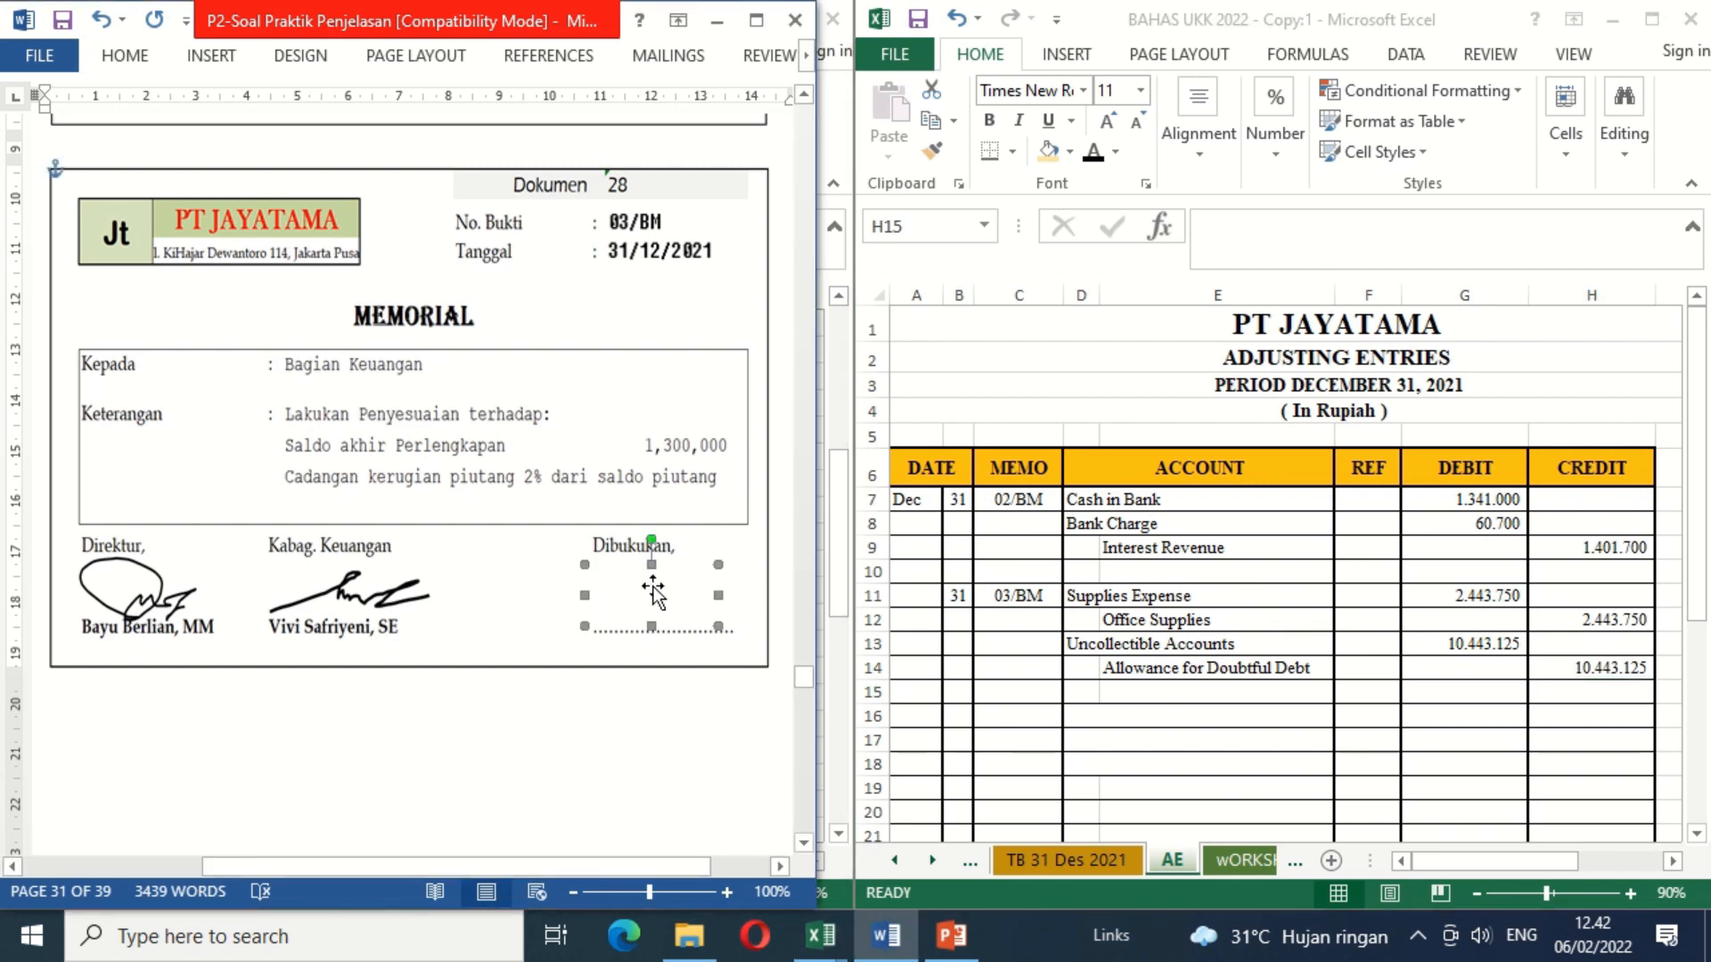
pyautogui.press('Delete')
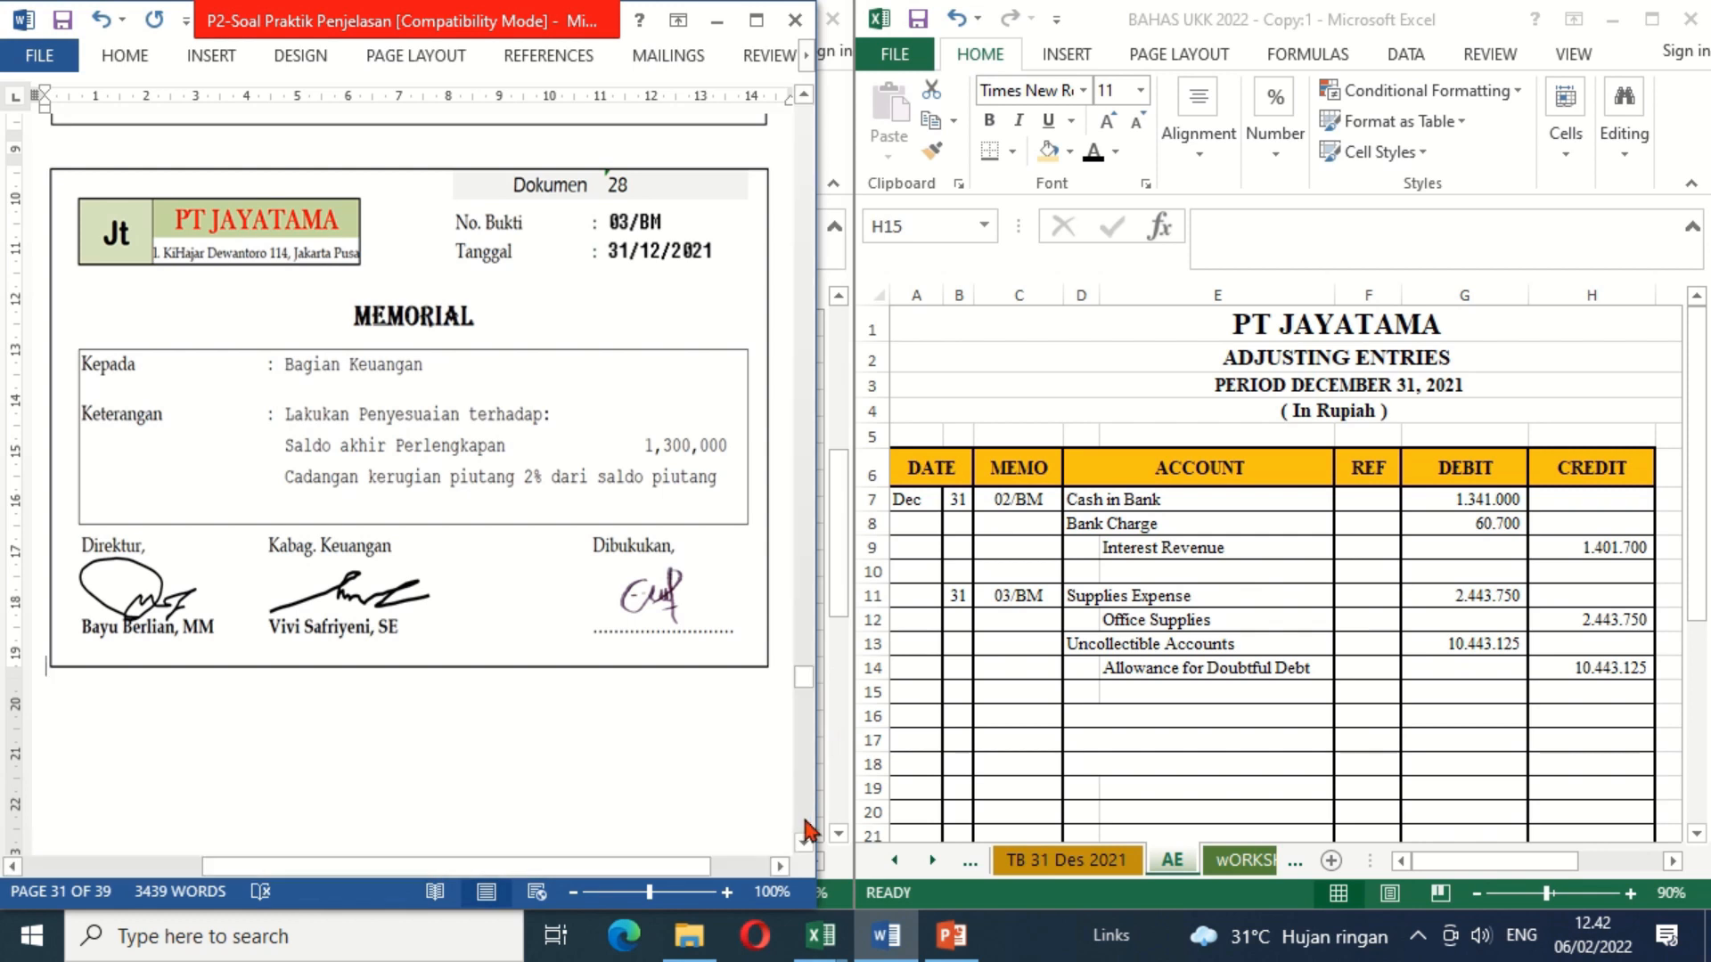
# Step: Consult memorial 04/BM in Word and apply black font color to the day 31 (B16) and memo number 04/BM (C16) in Excel
pyautogui.click(803, 842)
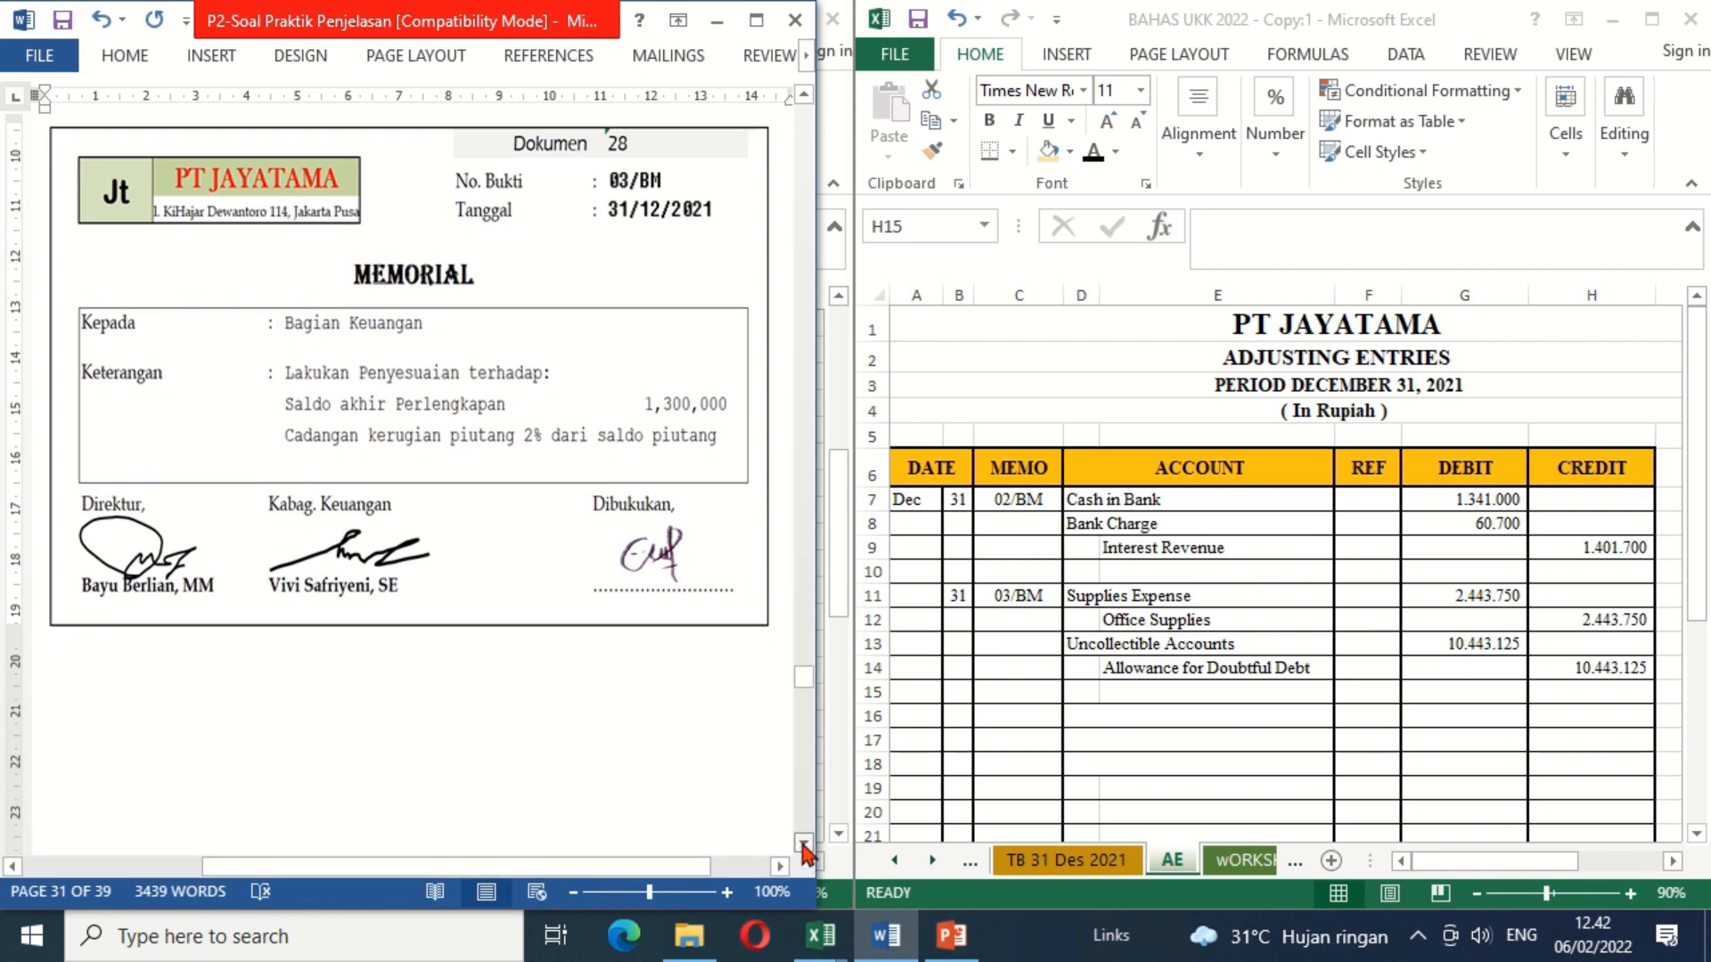
pyautogui.click(803, 844)
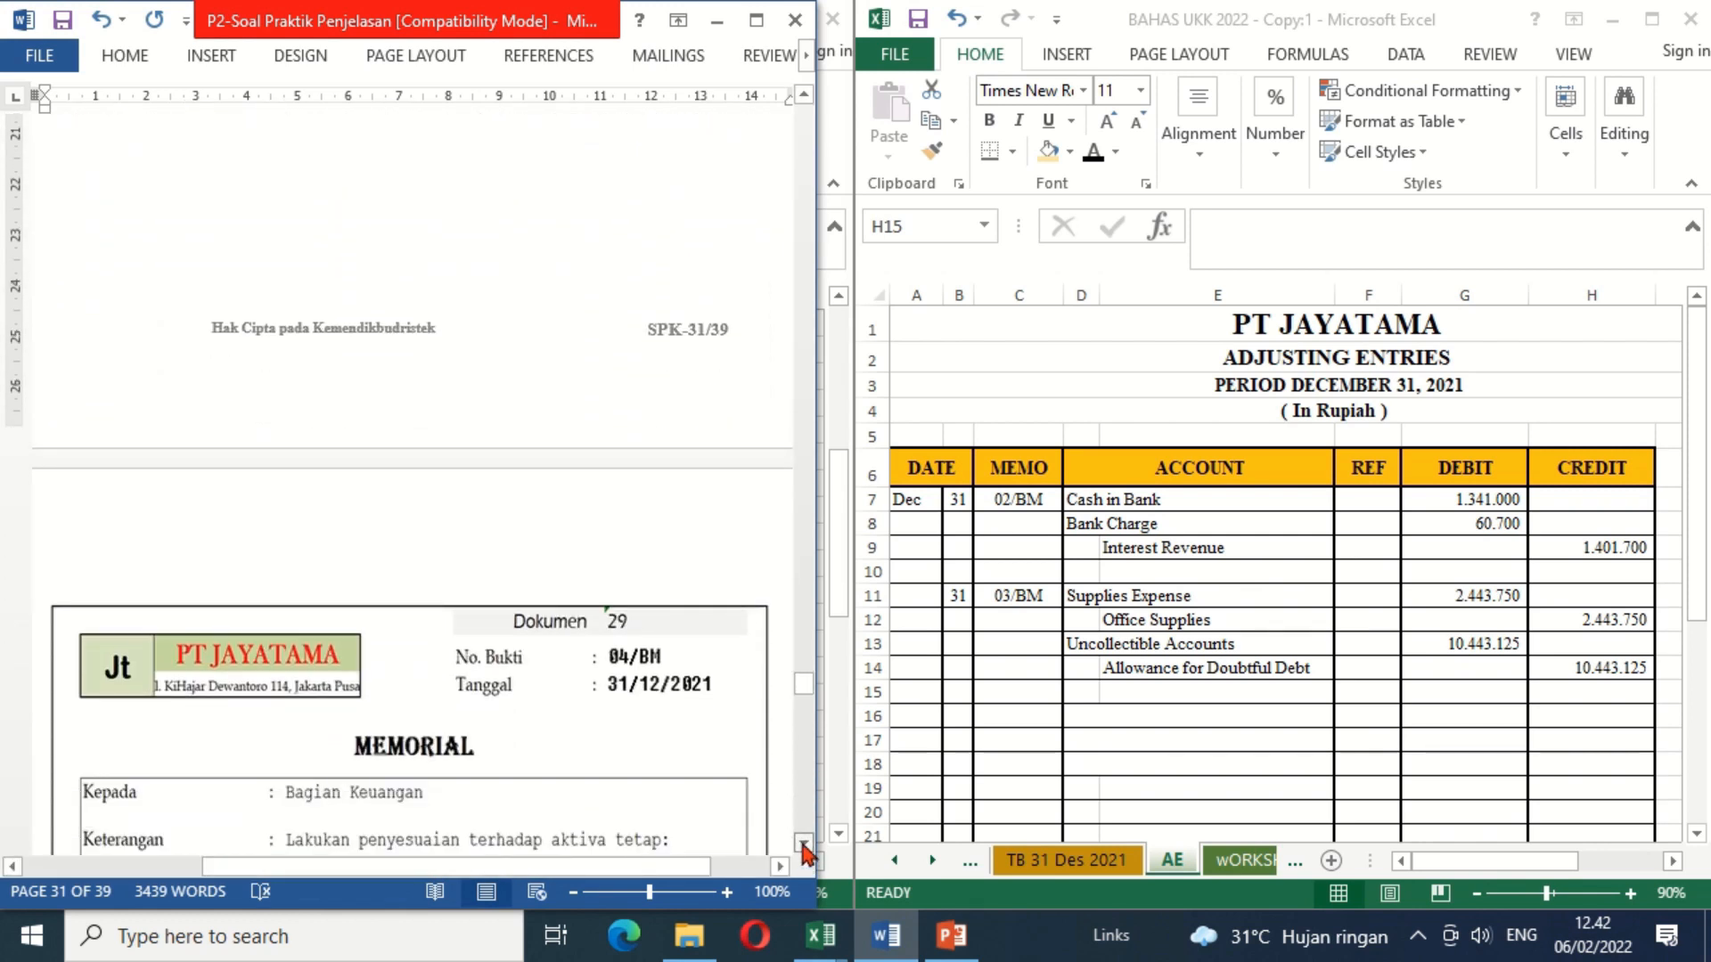
pyautogui.click(804, 844)
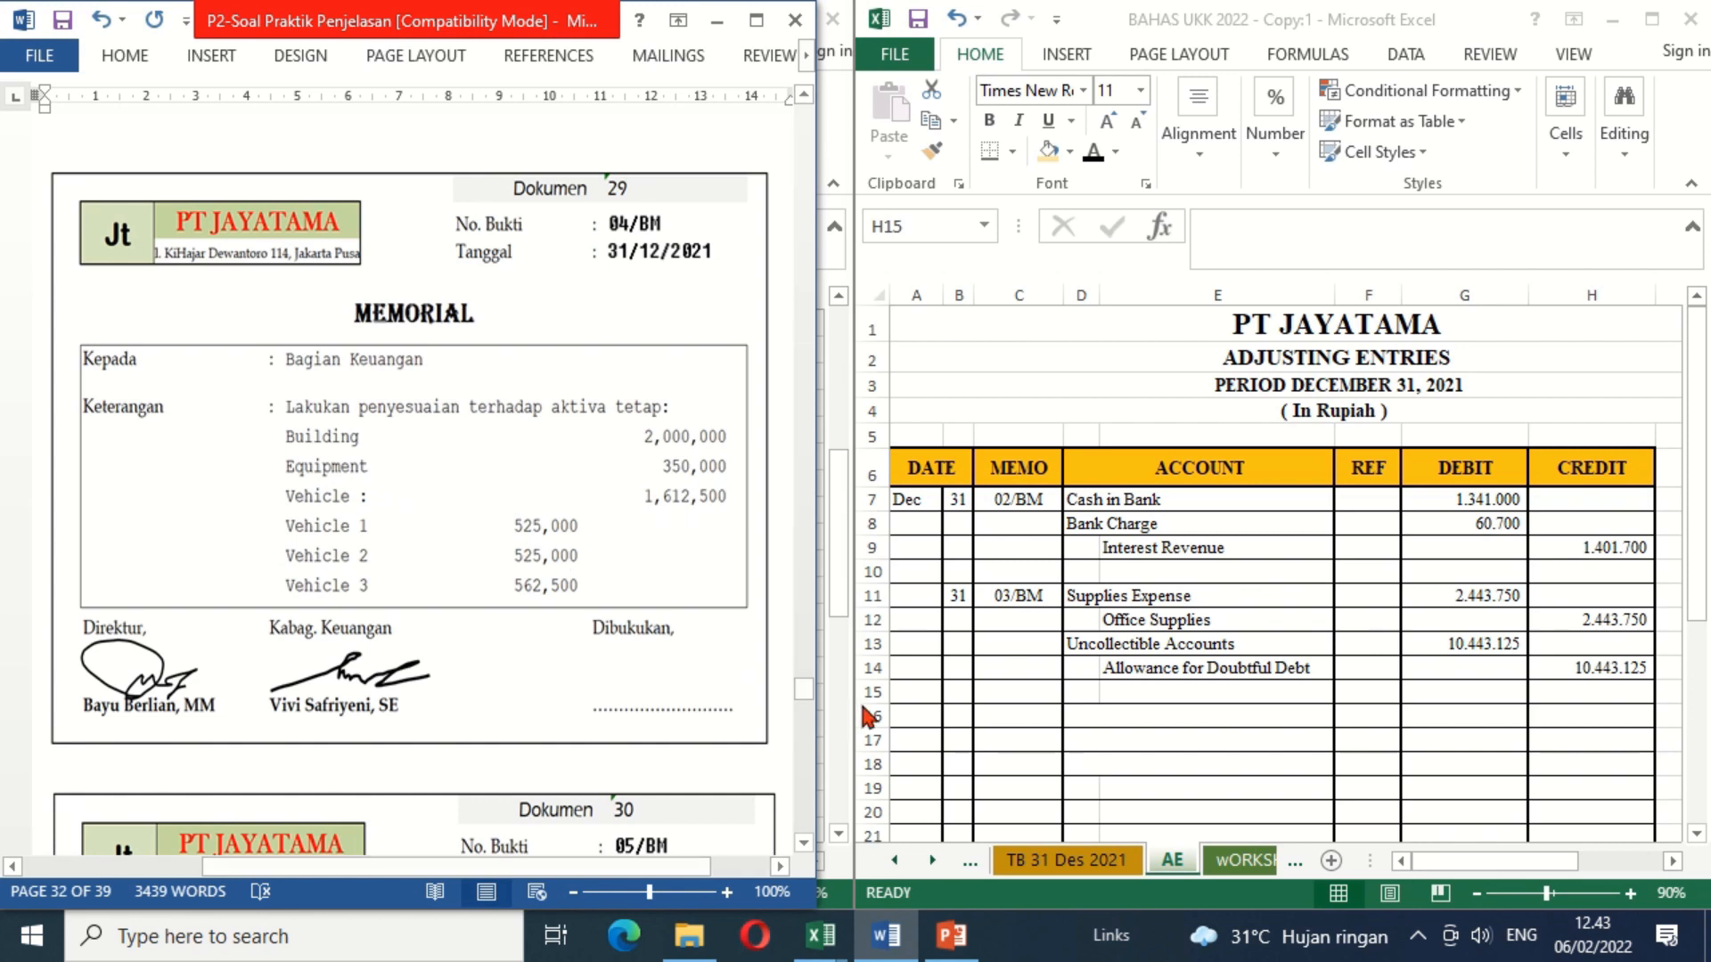
pyautogui.click(968, 718)
pyautogui.click(968, 718)
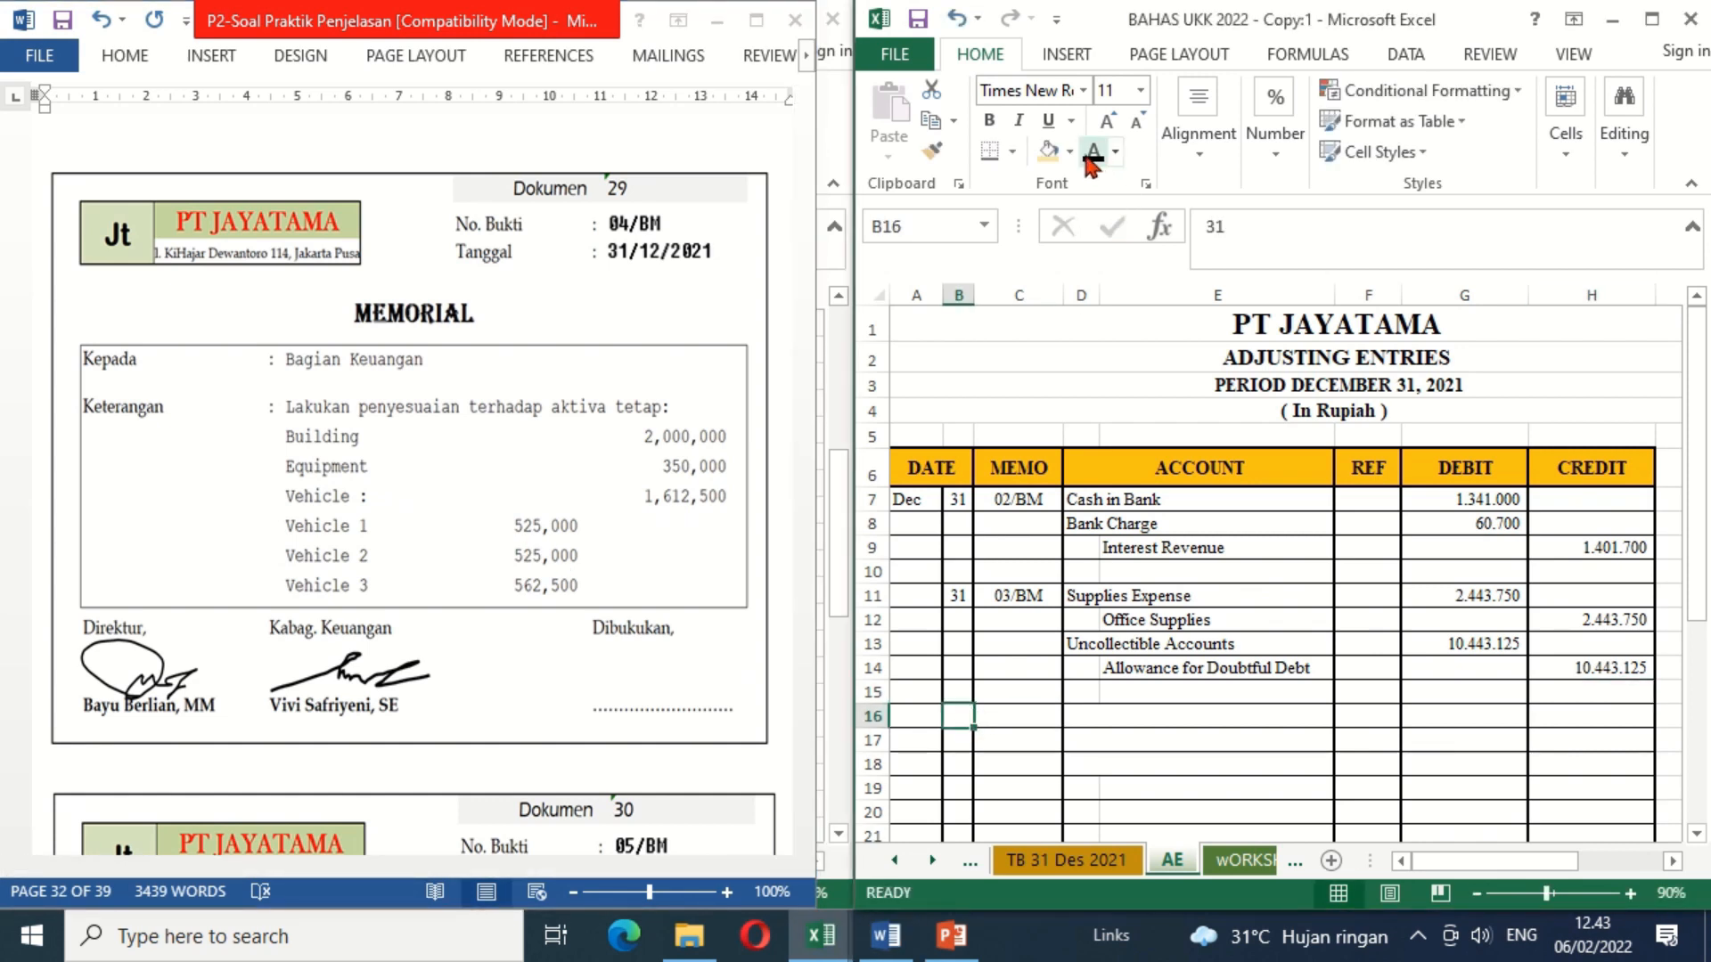
pyautogui.click(1016, 716)
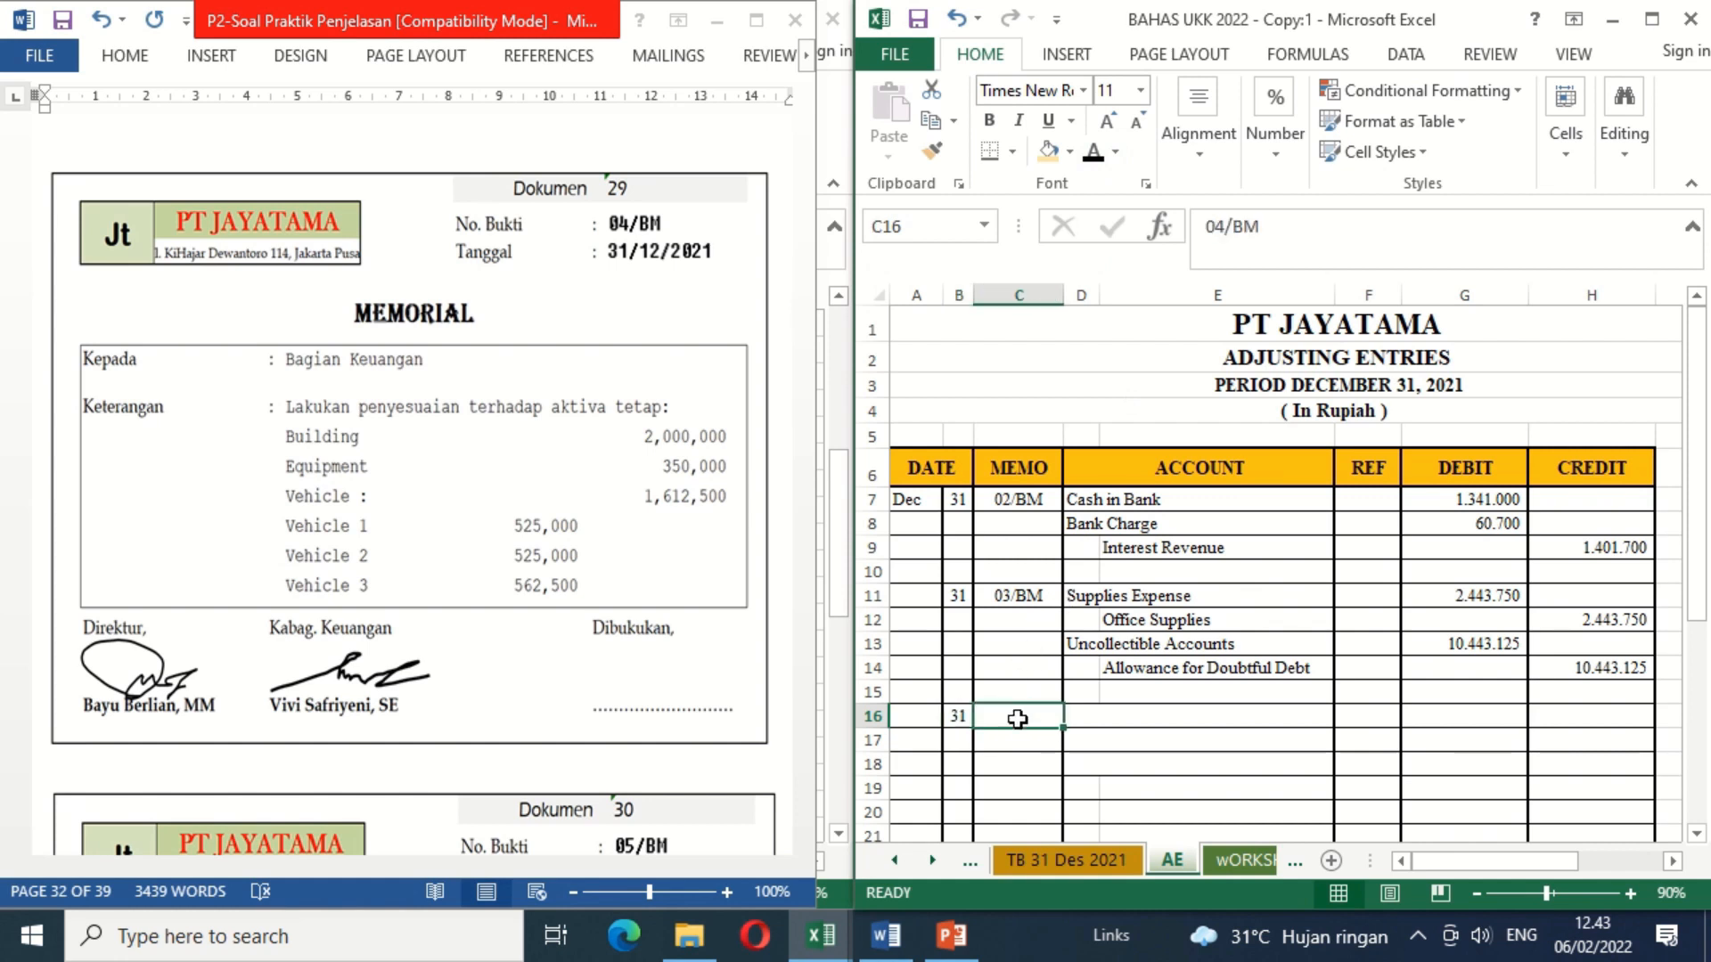
pyautogui.click(1085, 160)
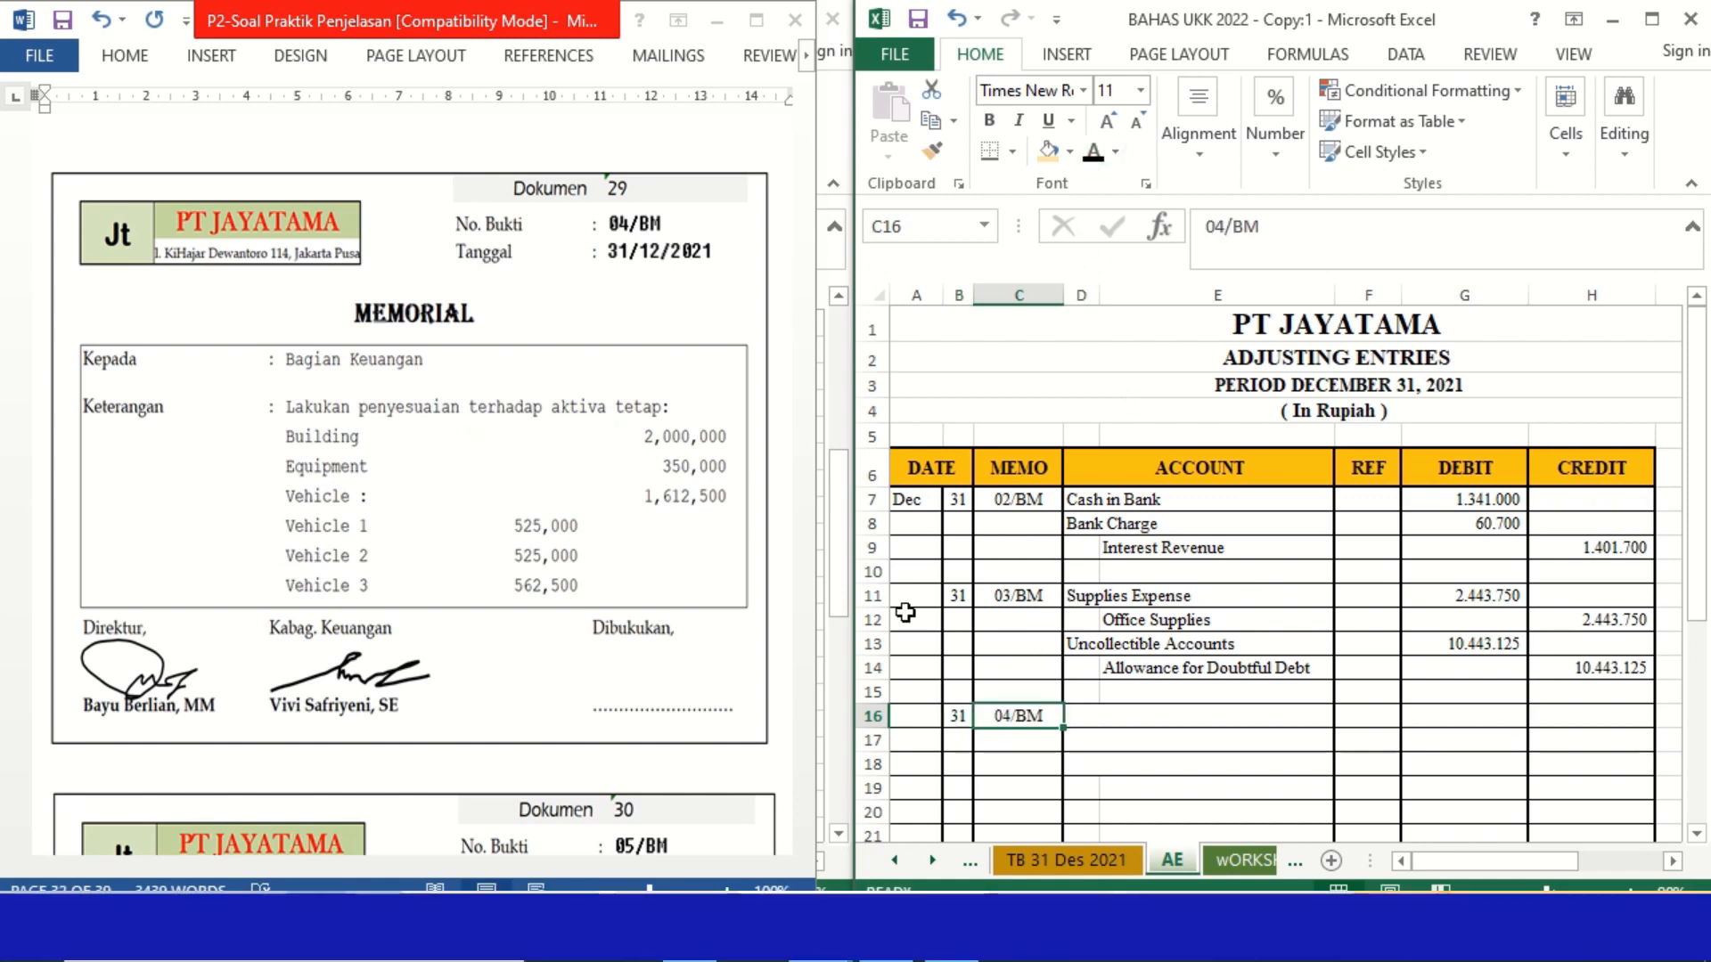
# Step: Apply black font color to the hidden depreciation expense account names in D16:D18 and the accumulated depreciation account names in E19:E21
pyautogui.moveTo(1091, 716); pyautogui.dragTo(1098, 768)
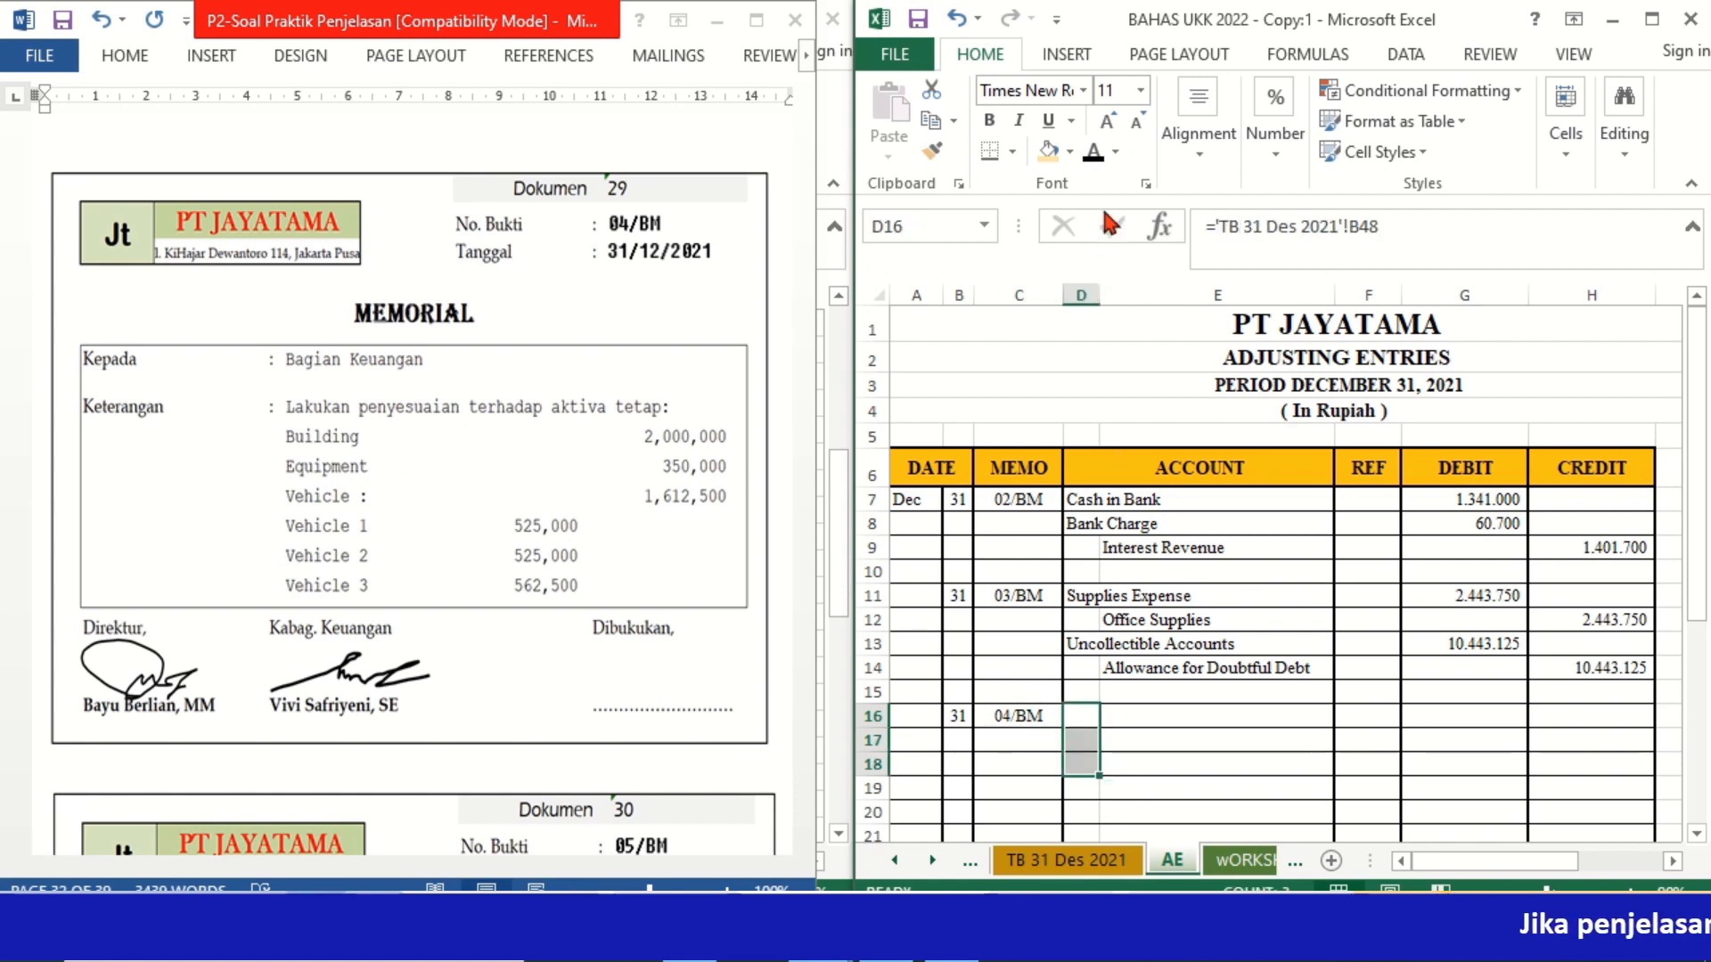
pyautogui.click(1092, 152)
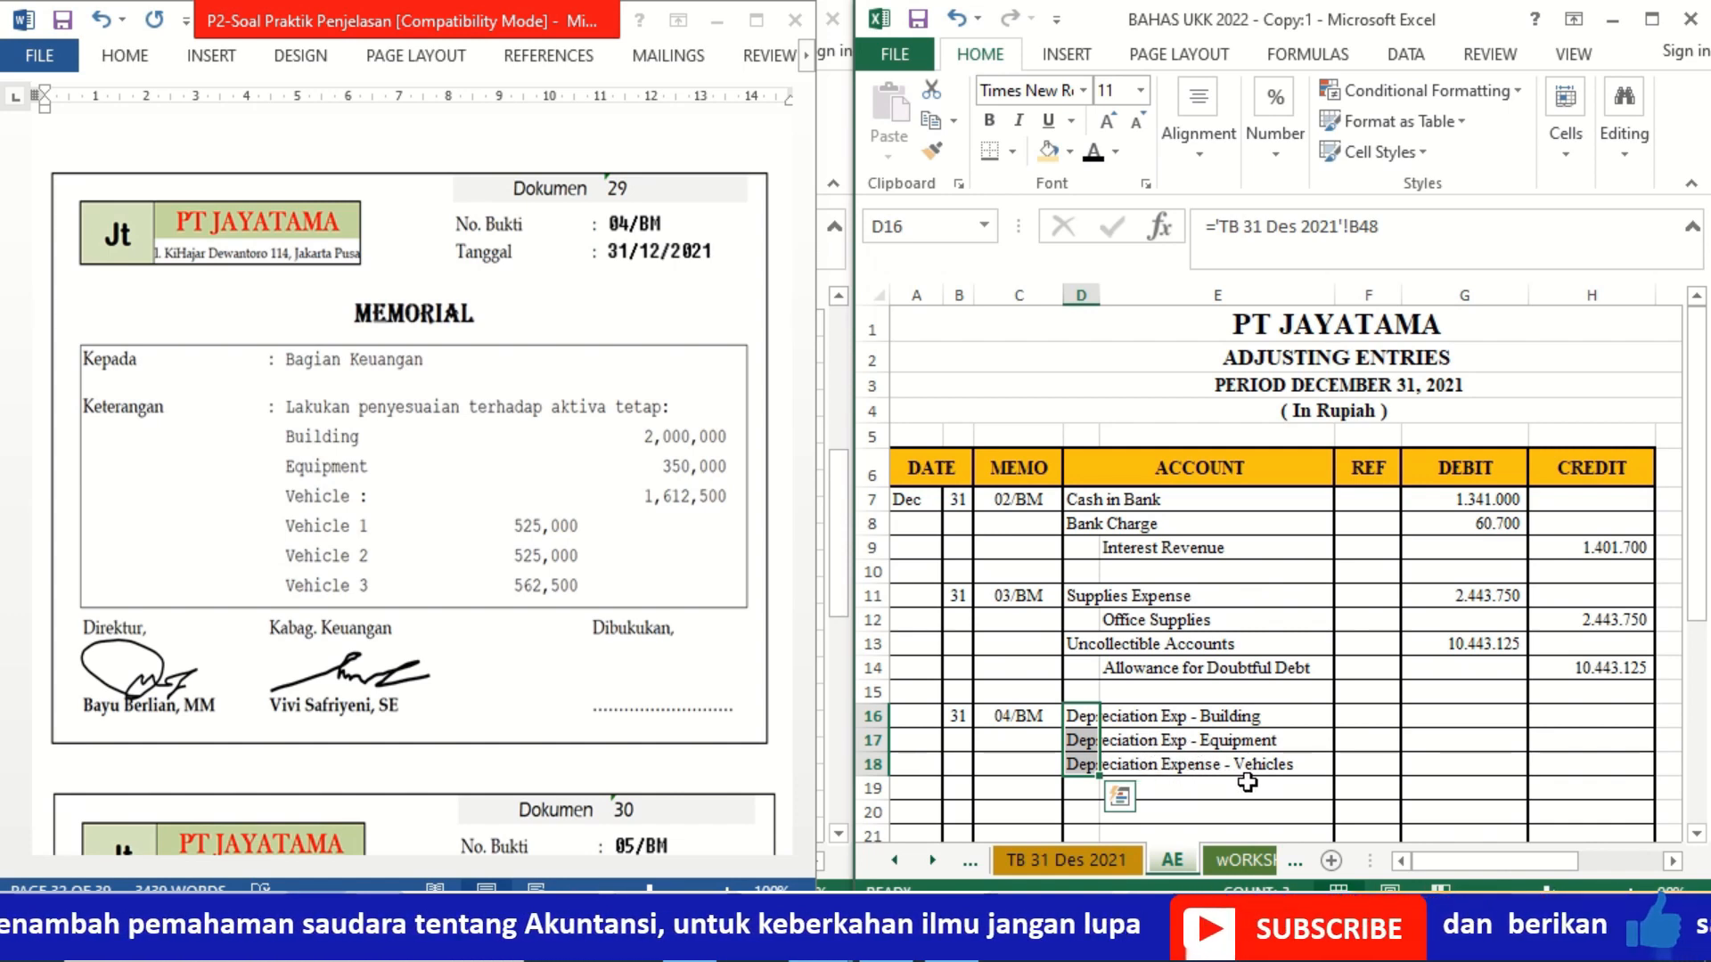
pyautogui.click(1209, 789)
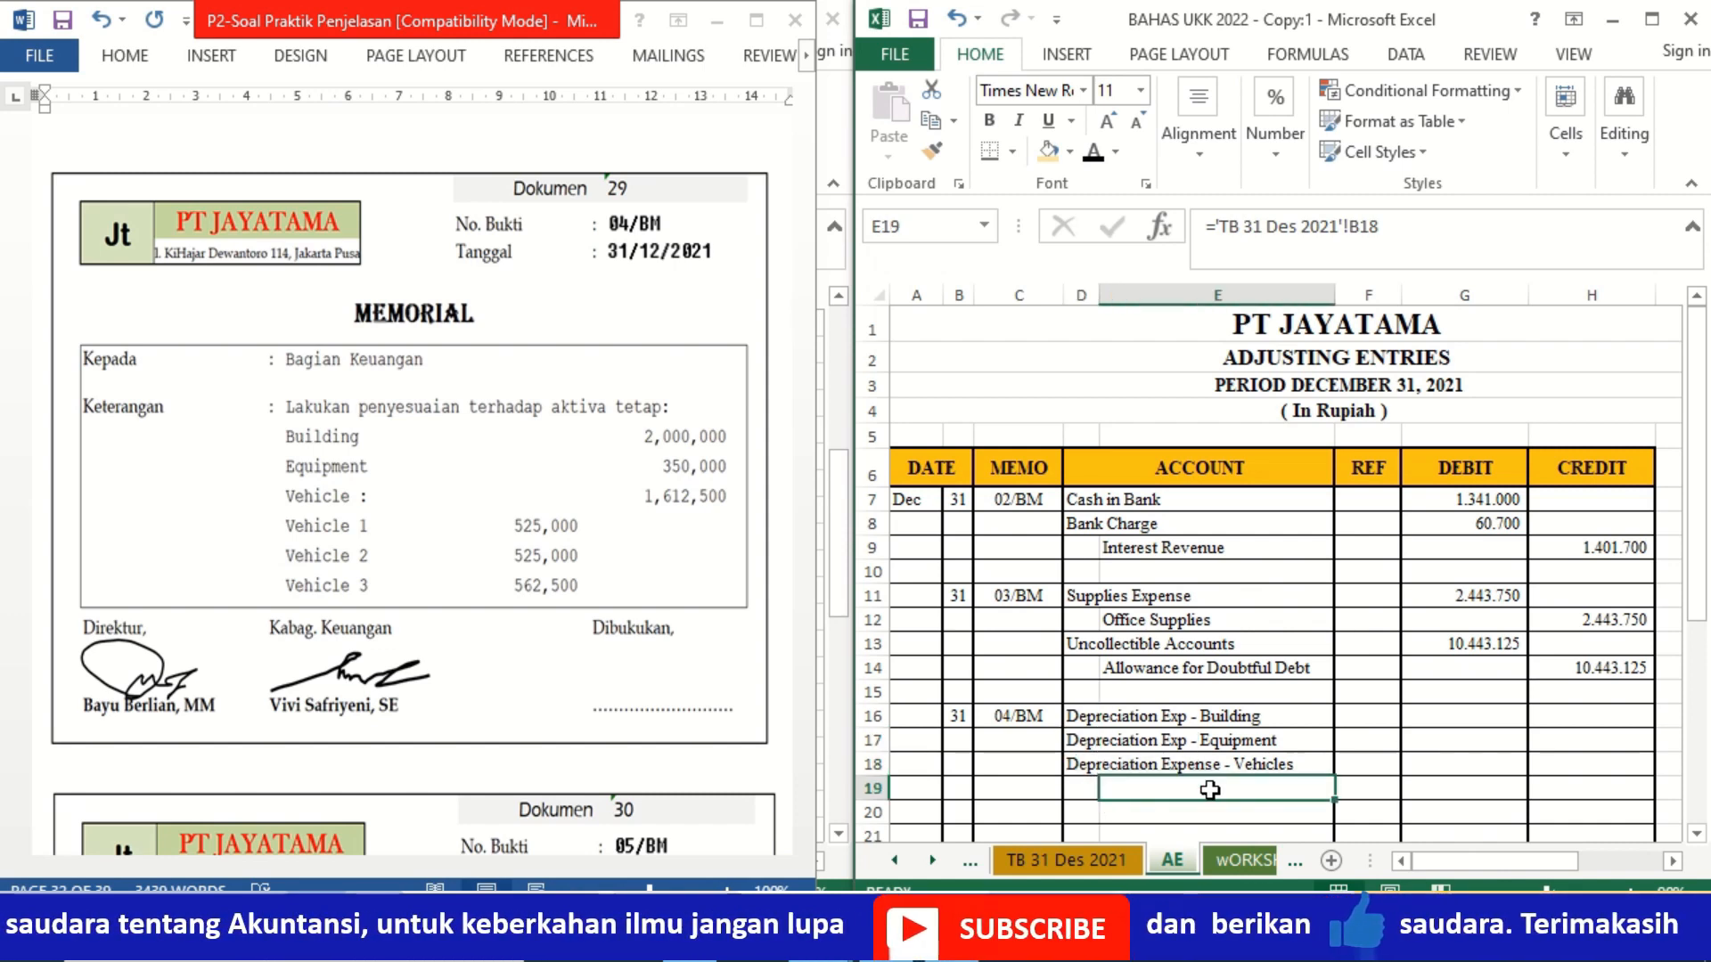
pyautogui.moveTo(1209, 790); pyautogui.dragTo(1211, 835)
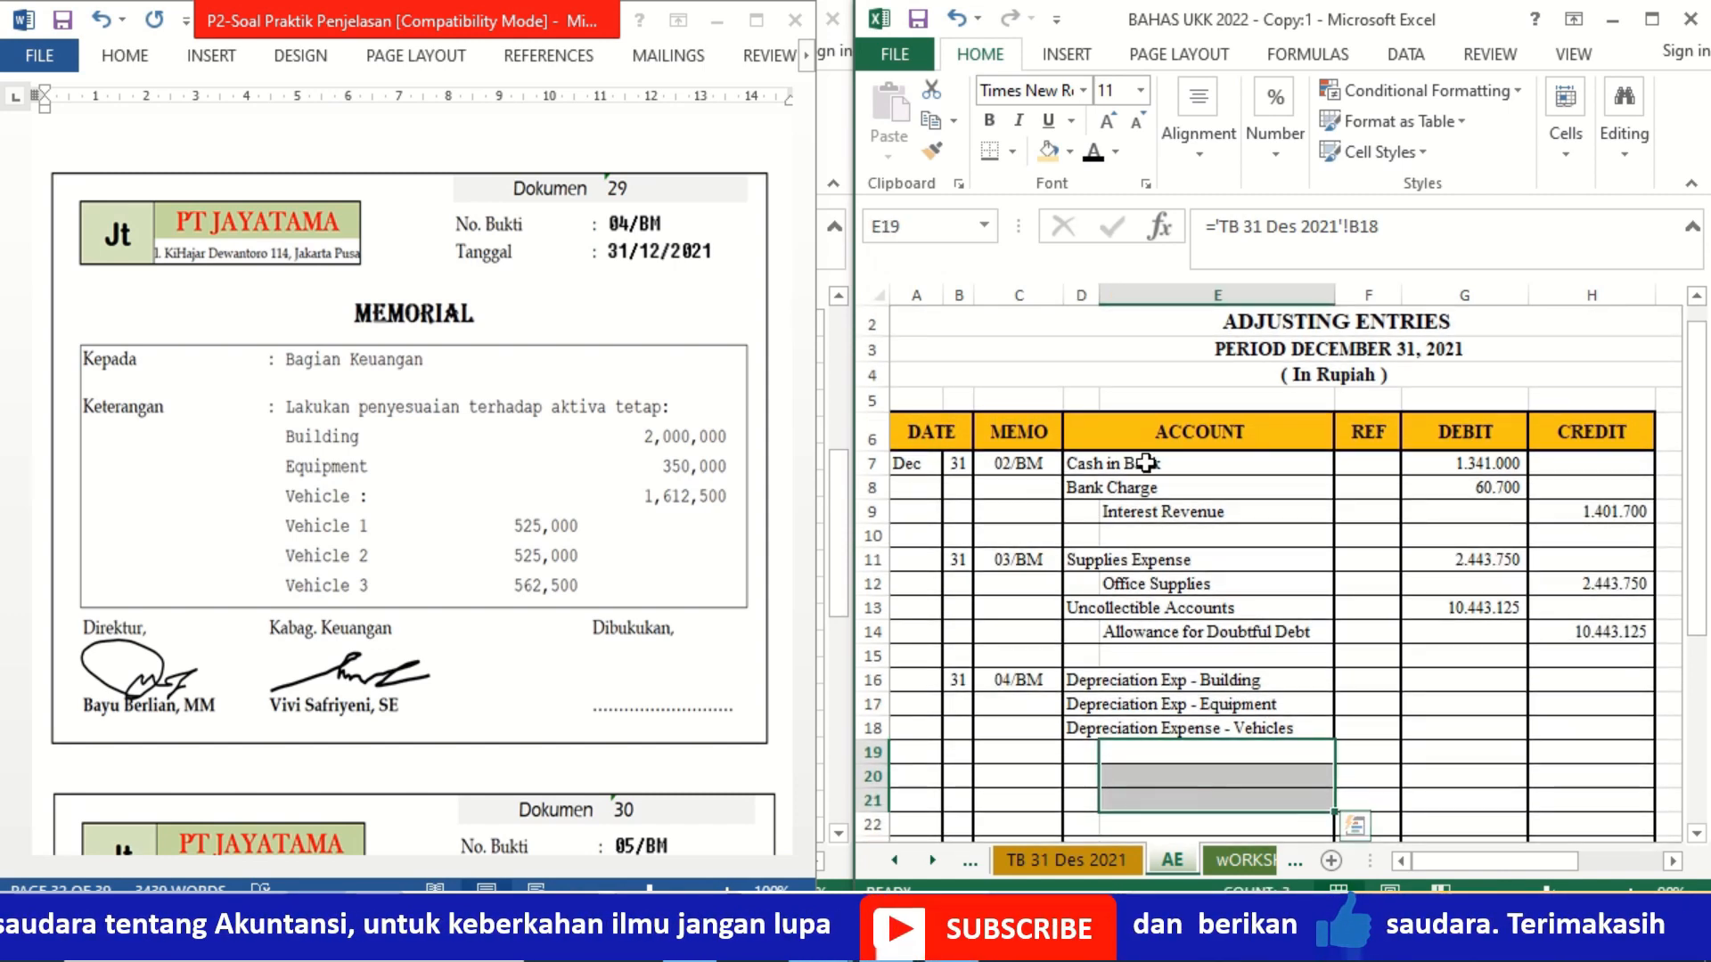
pyautogui.click(1093, 150)
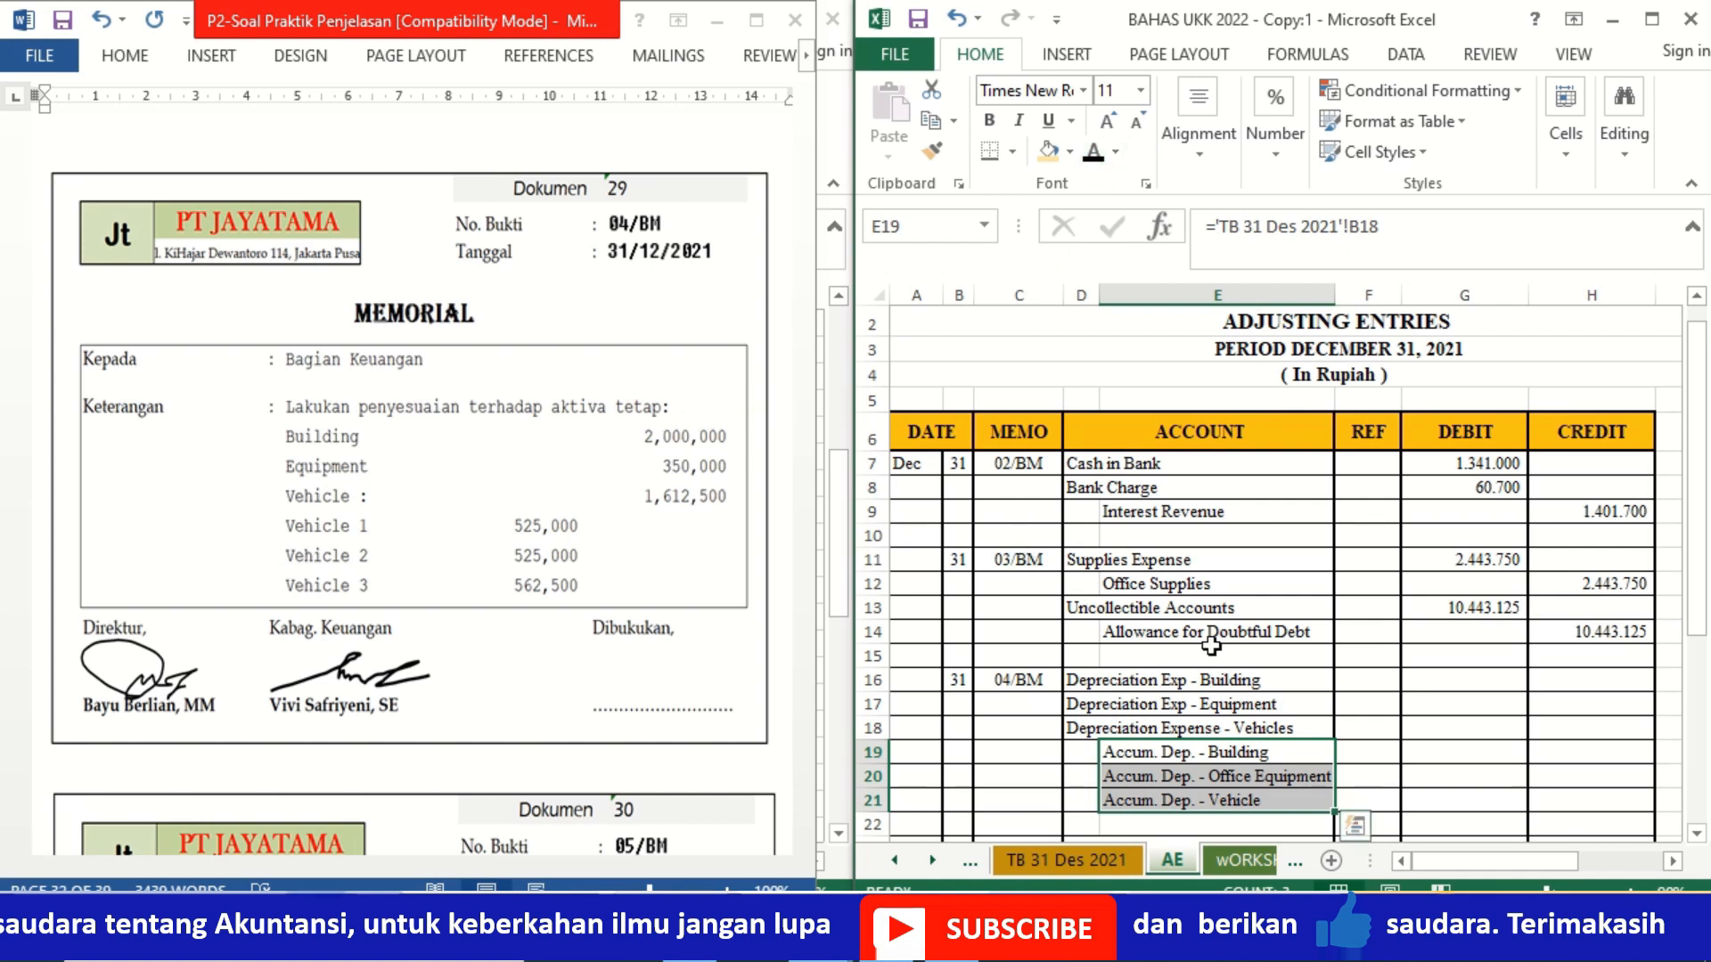
# Step: Apply black font color to the hidden depreciation debit amounts in G16:G18 and the accumulated depreciation credit amounts in H19:H21
pyautogui.moveTo(1445, 686); pyautogui.dragTo(1443, 729)
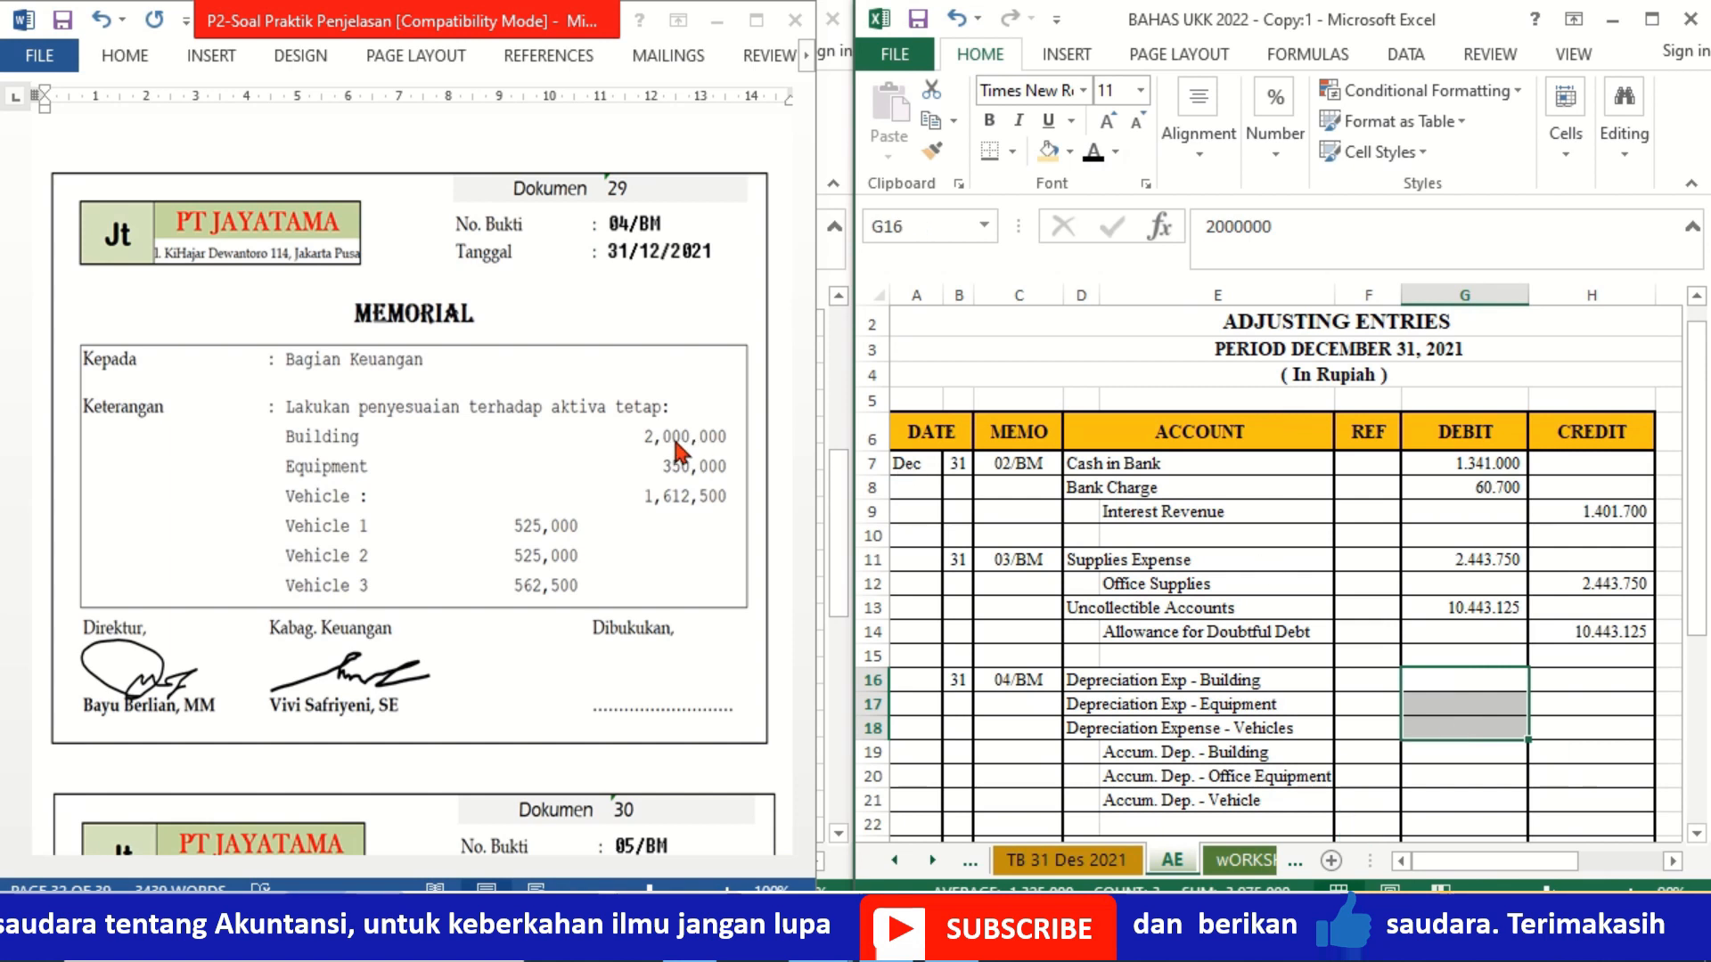
pyautogui.click(1088, 157)
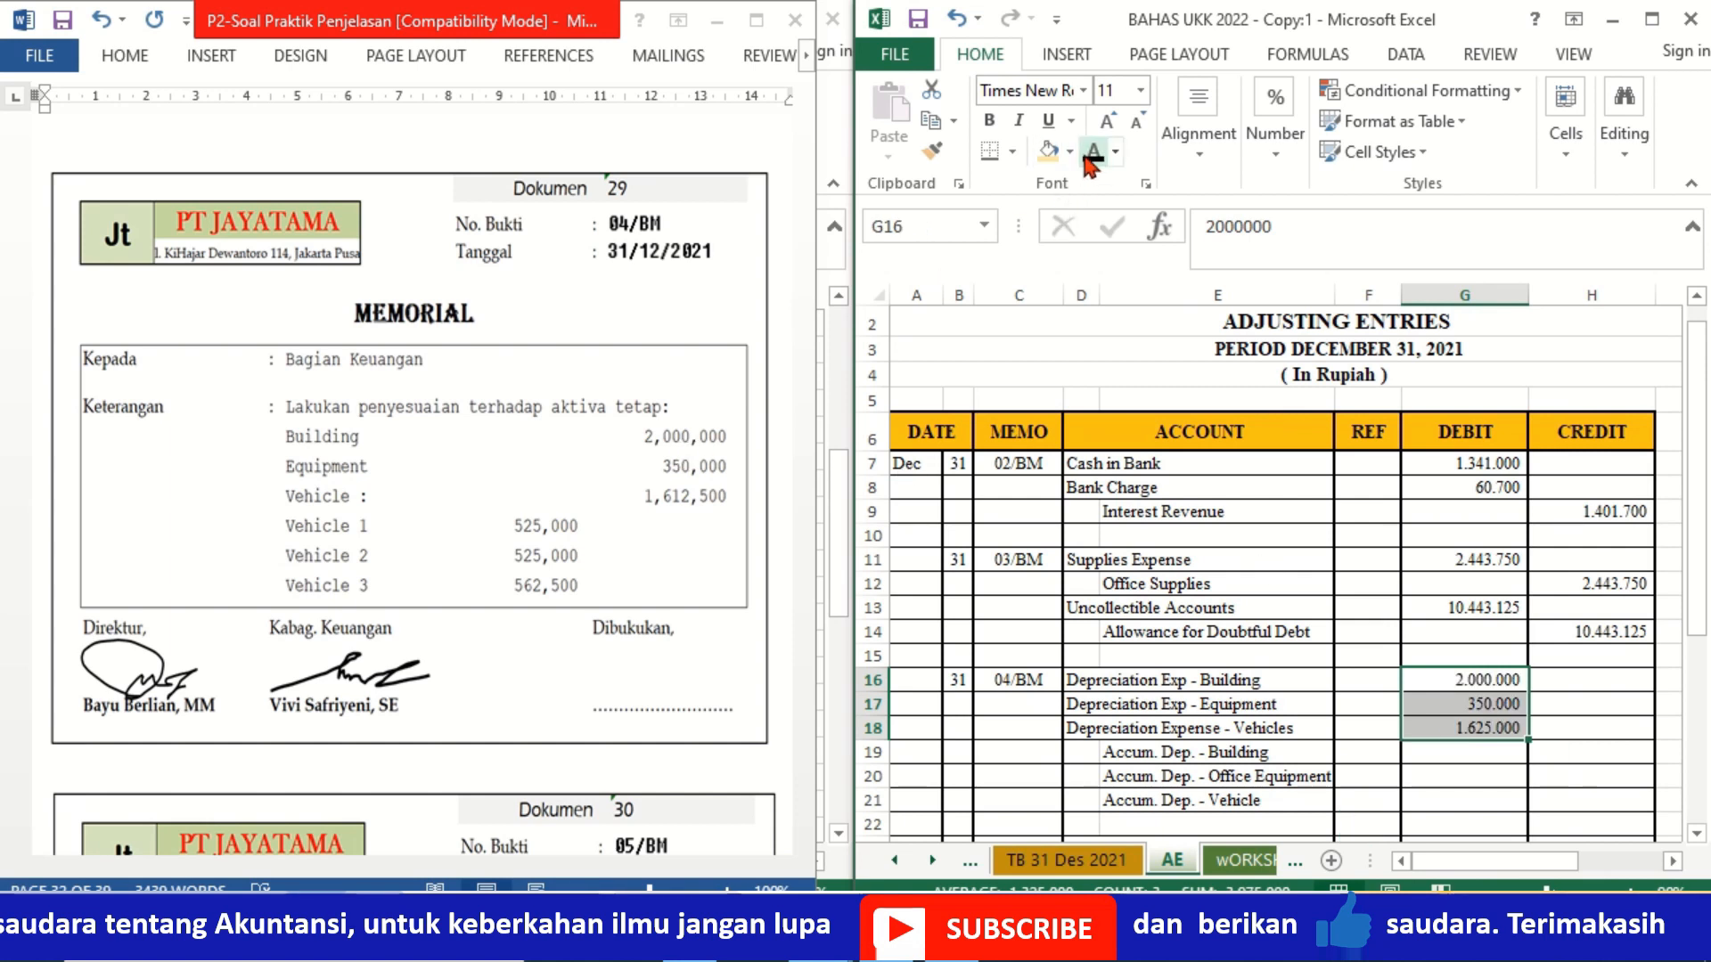
pyautogui.click(1582, 751)
pyautogui.moveTo(1582, 751); pyautogui.dragTo(1584, 800)
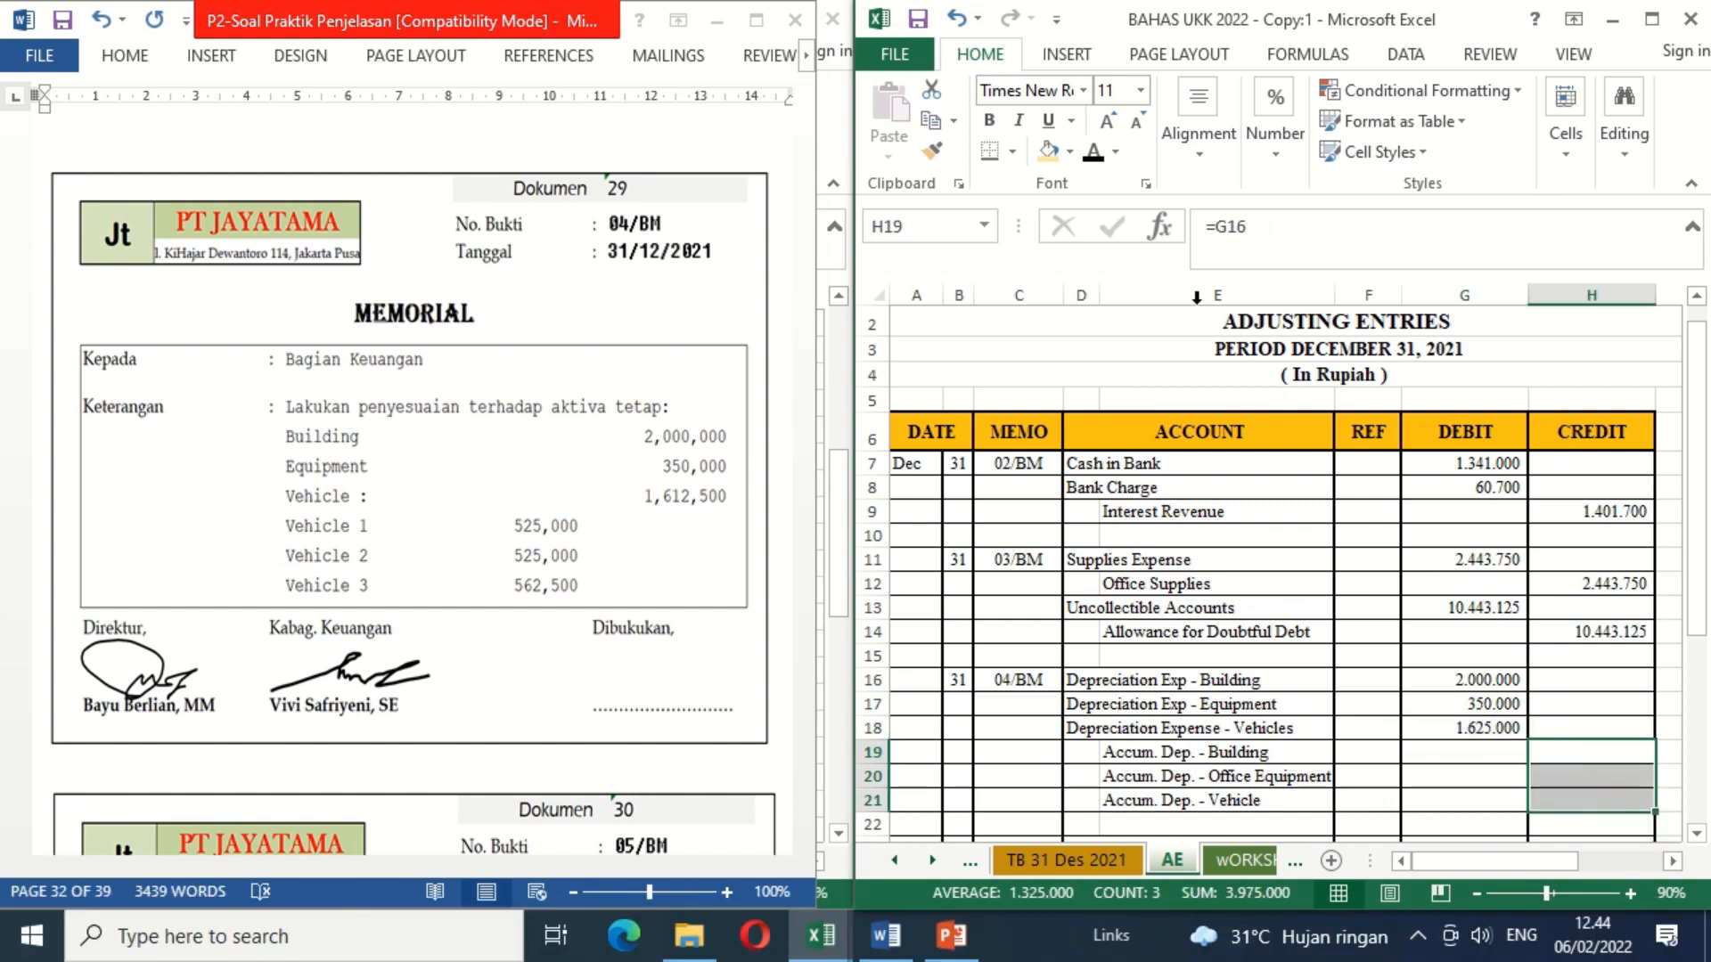
pyautogui.click(1093, 153)
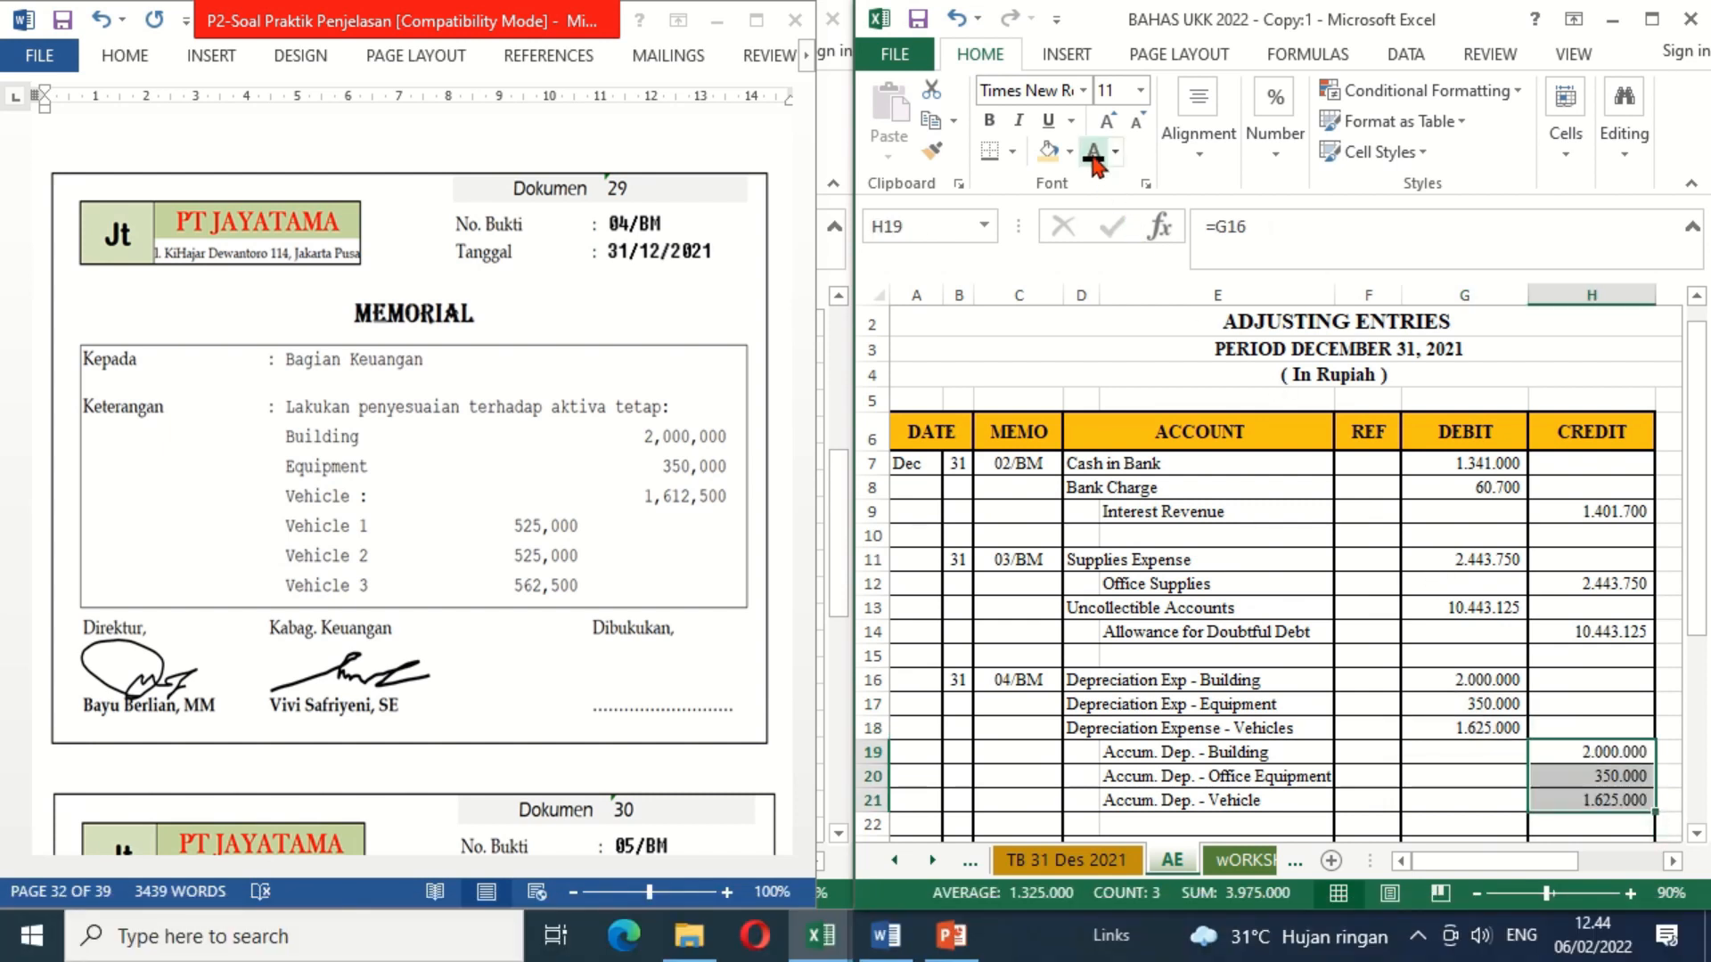
pyautogui.click(1369, 797)
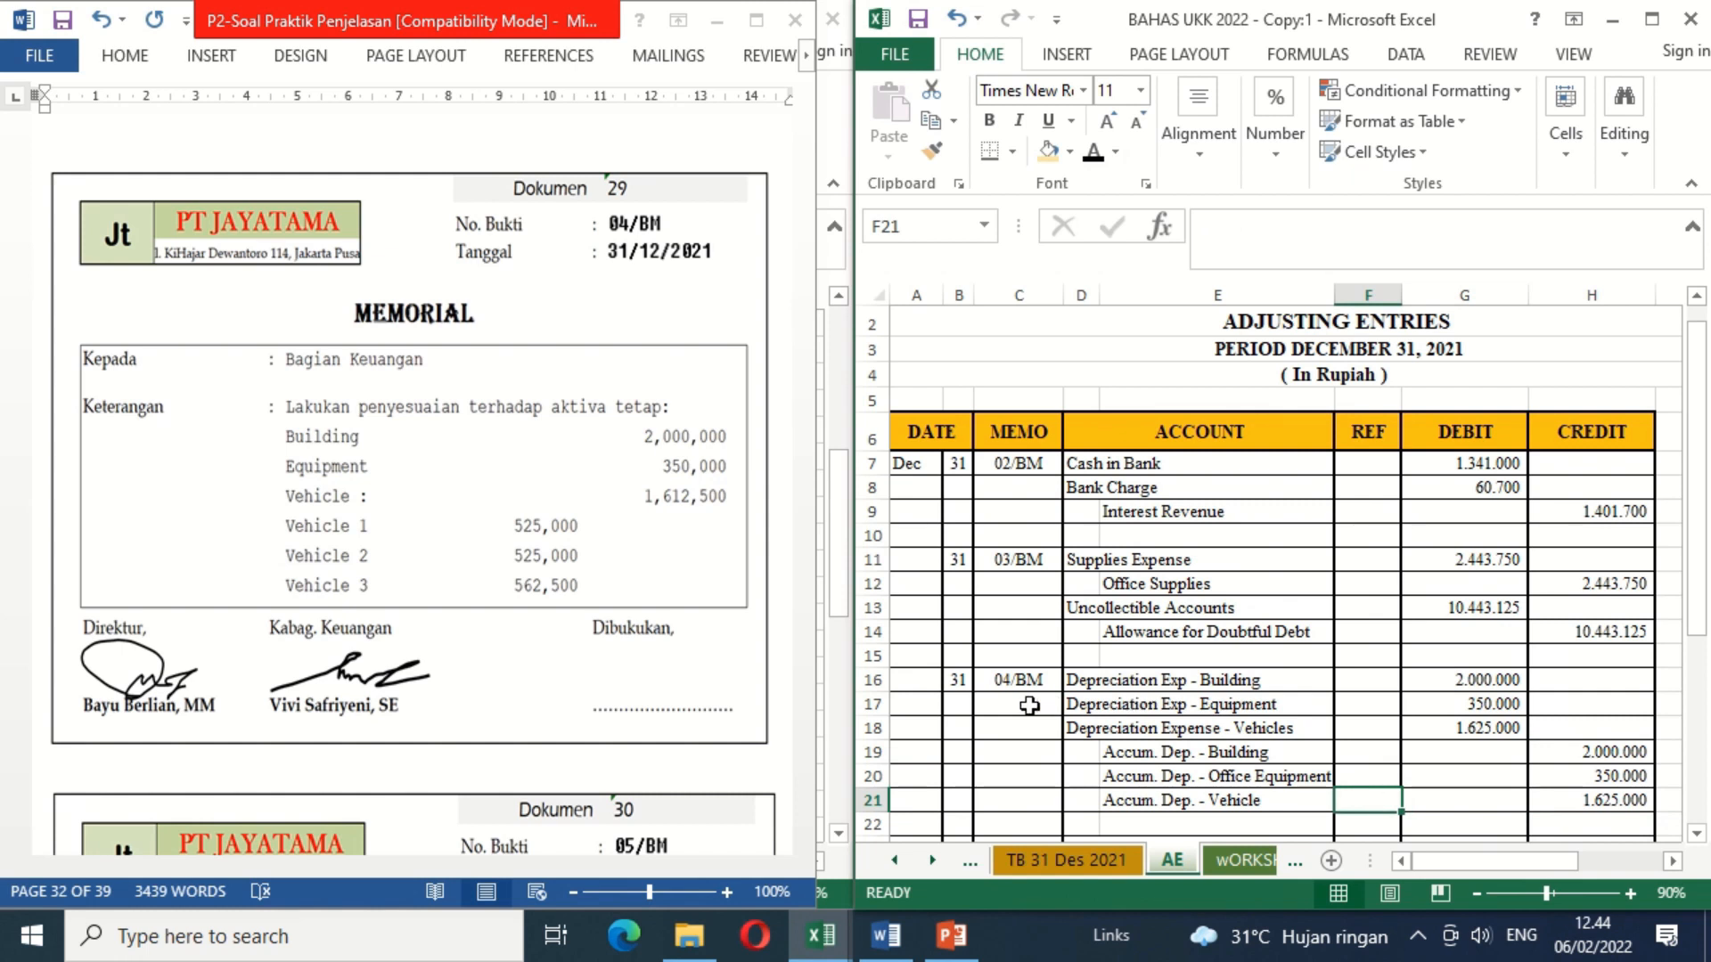
# Step: In Word, delete the blank shape covering the Dibukukan signature on memorial 04/BM
pyautogui.click(689, 682)
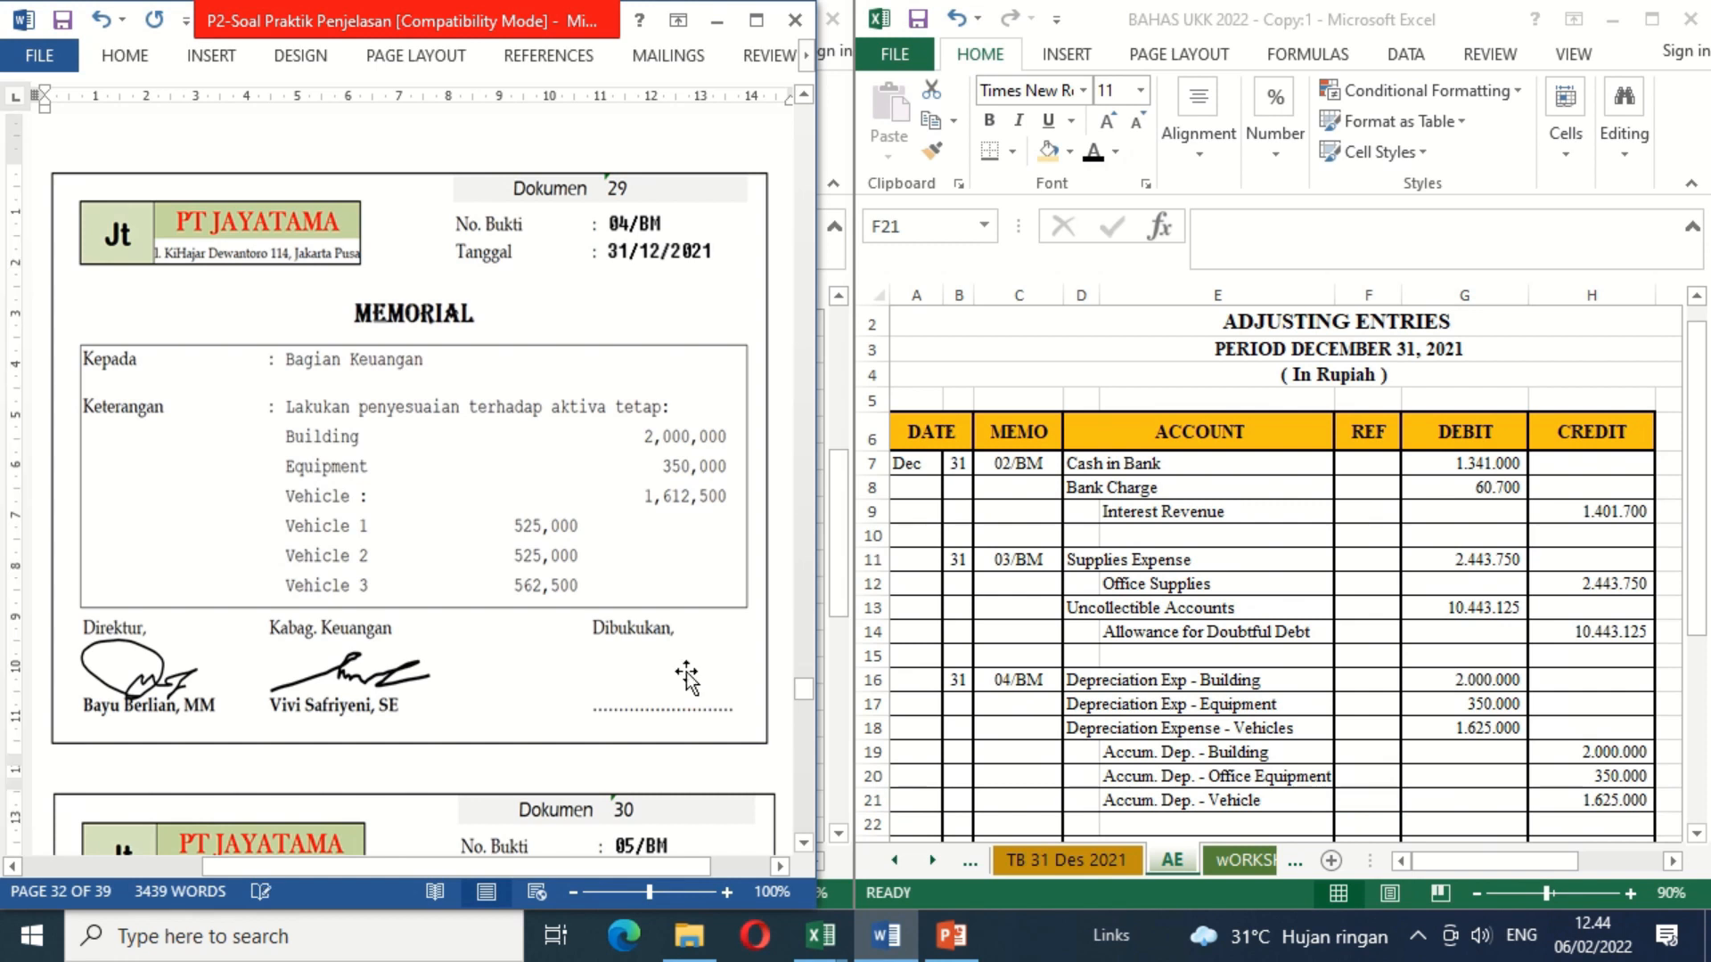
pyautogui.click(655, 674)
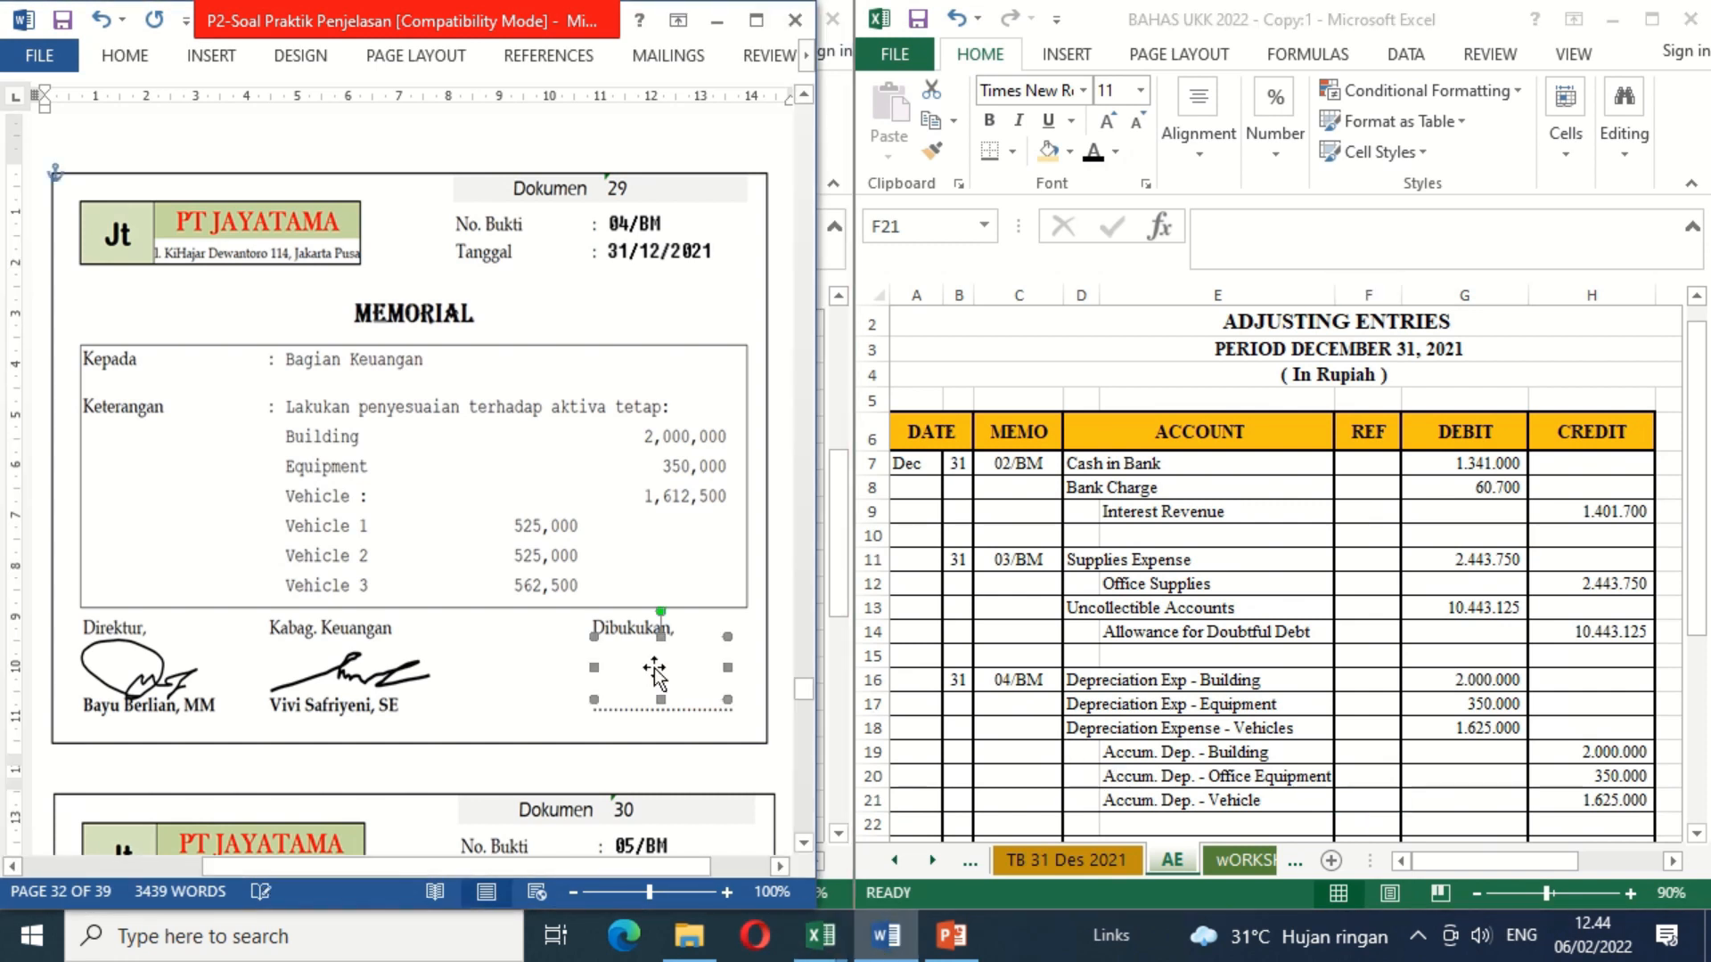
pyautogui.press('Delete')
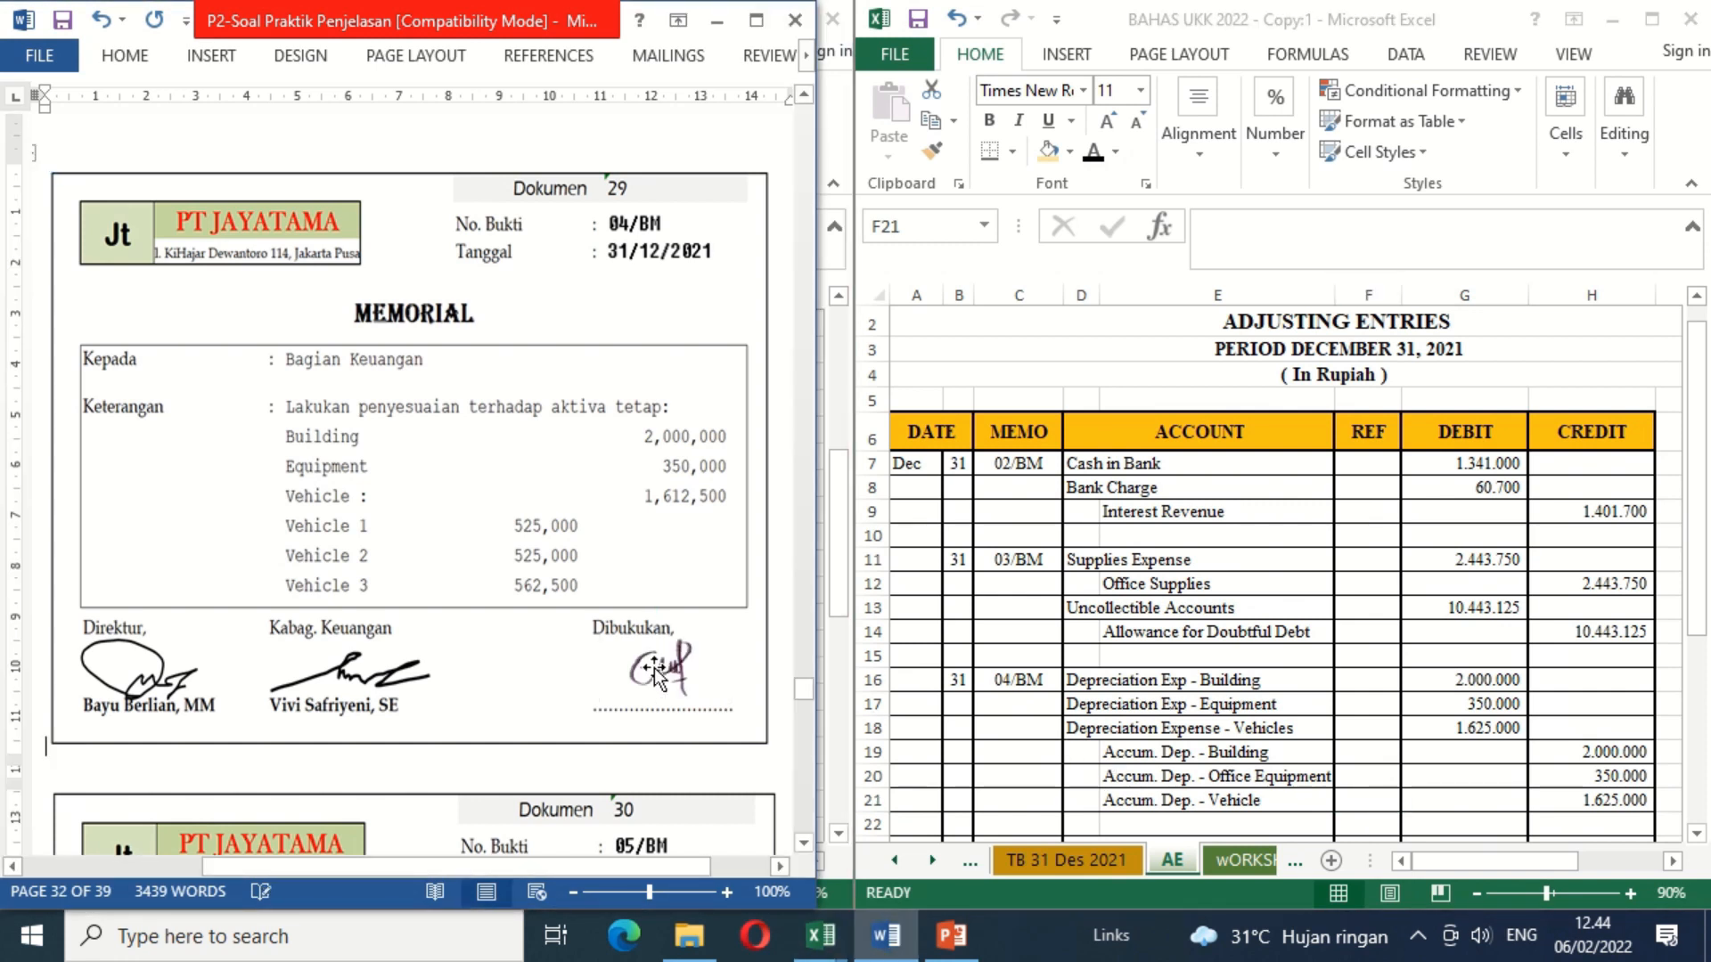
# Step: Consult memorial 05/BM in Word and apply black font color to the day 31 (B23) and memo number 05/BM (C23) in Excel
pyautogui.click(805, 843)
pyautogui.scroll(-6, 804, 843)
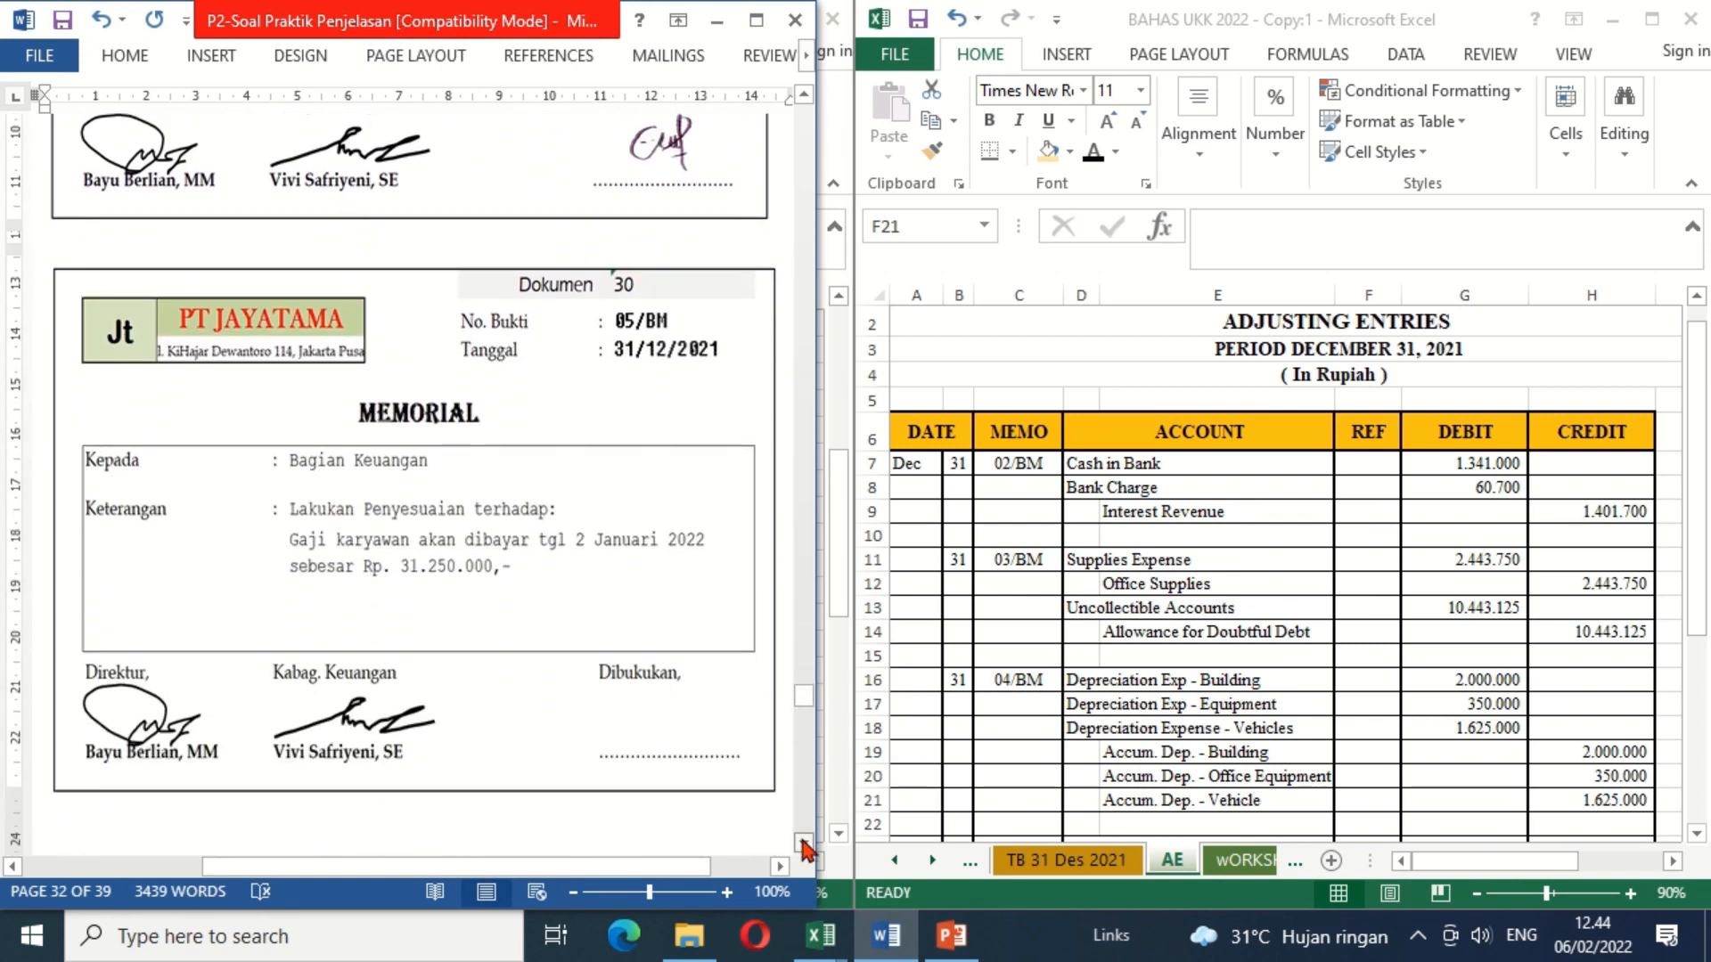
pyautogui.scroll(-2, 805, 843)
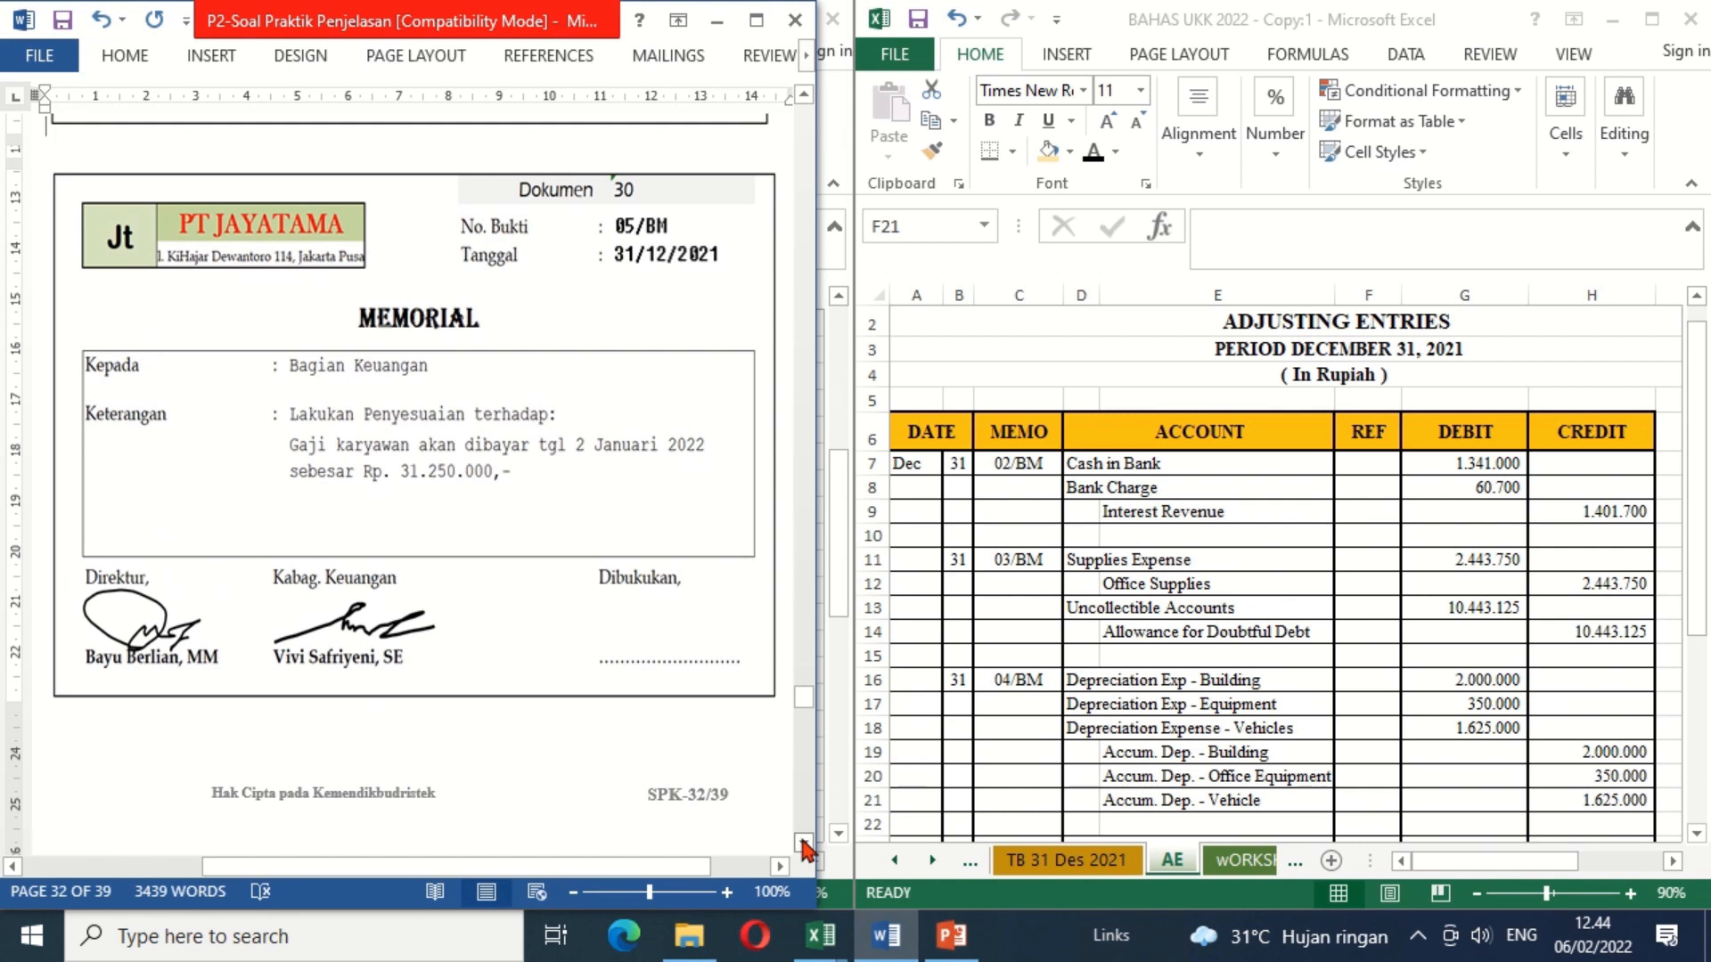
pyautogui.click(803, 843)
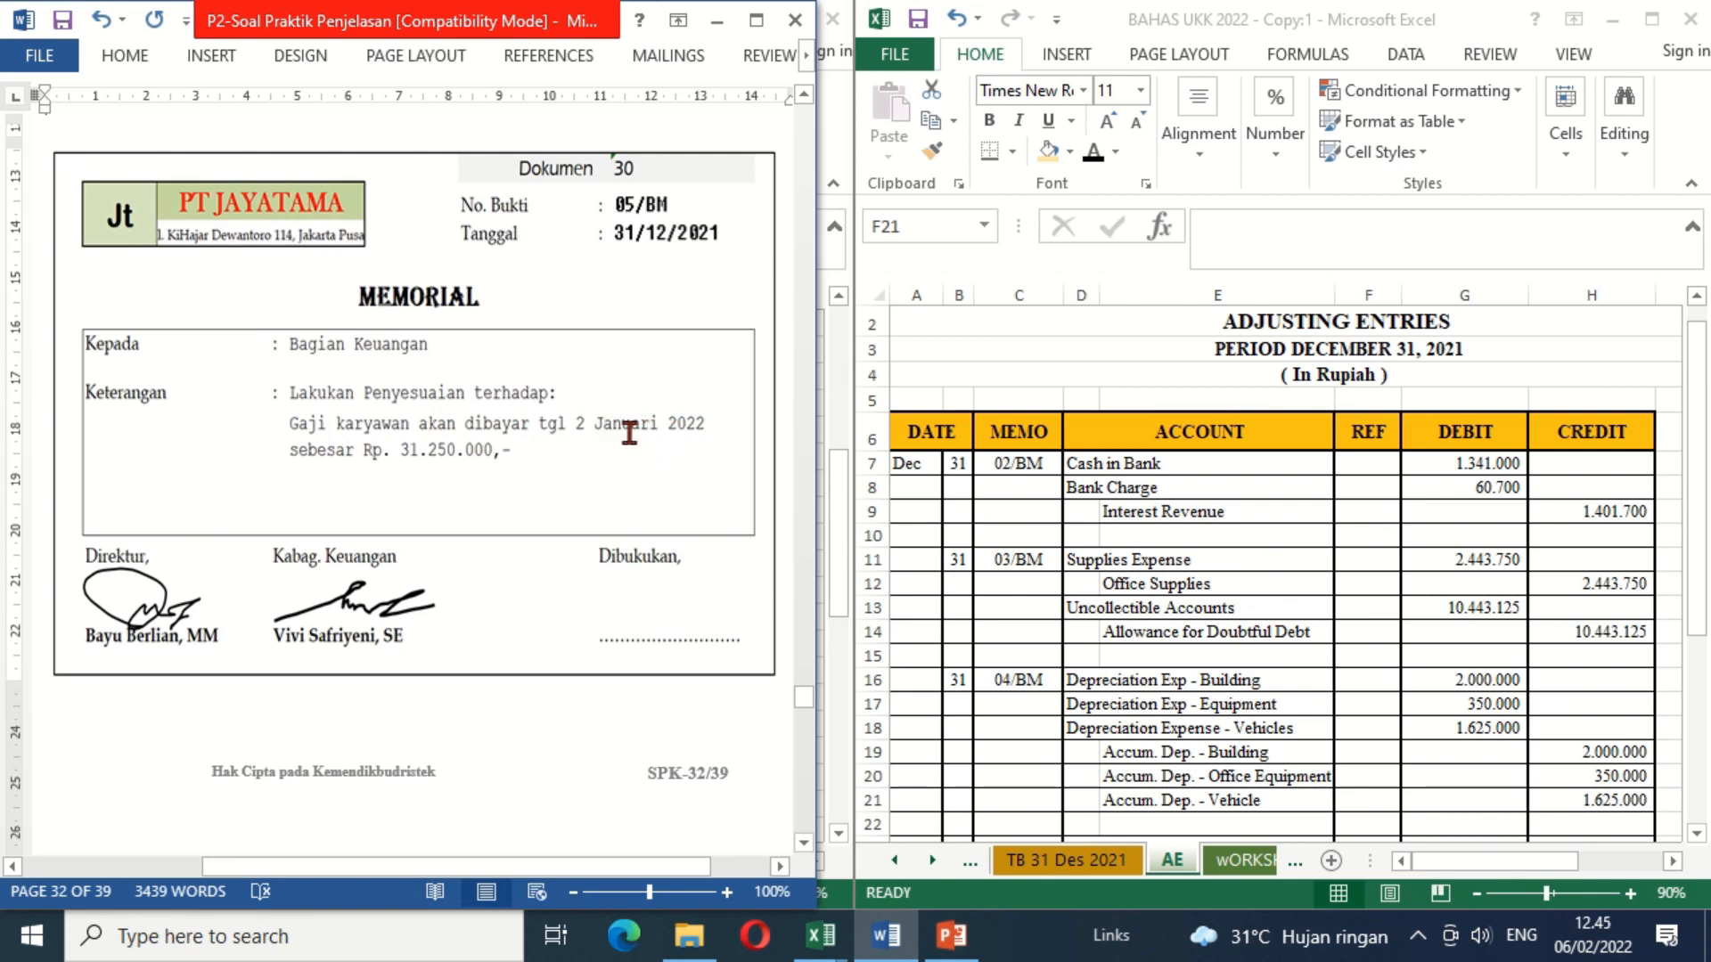
pyautogui.click(1696, 834)
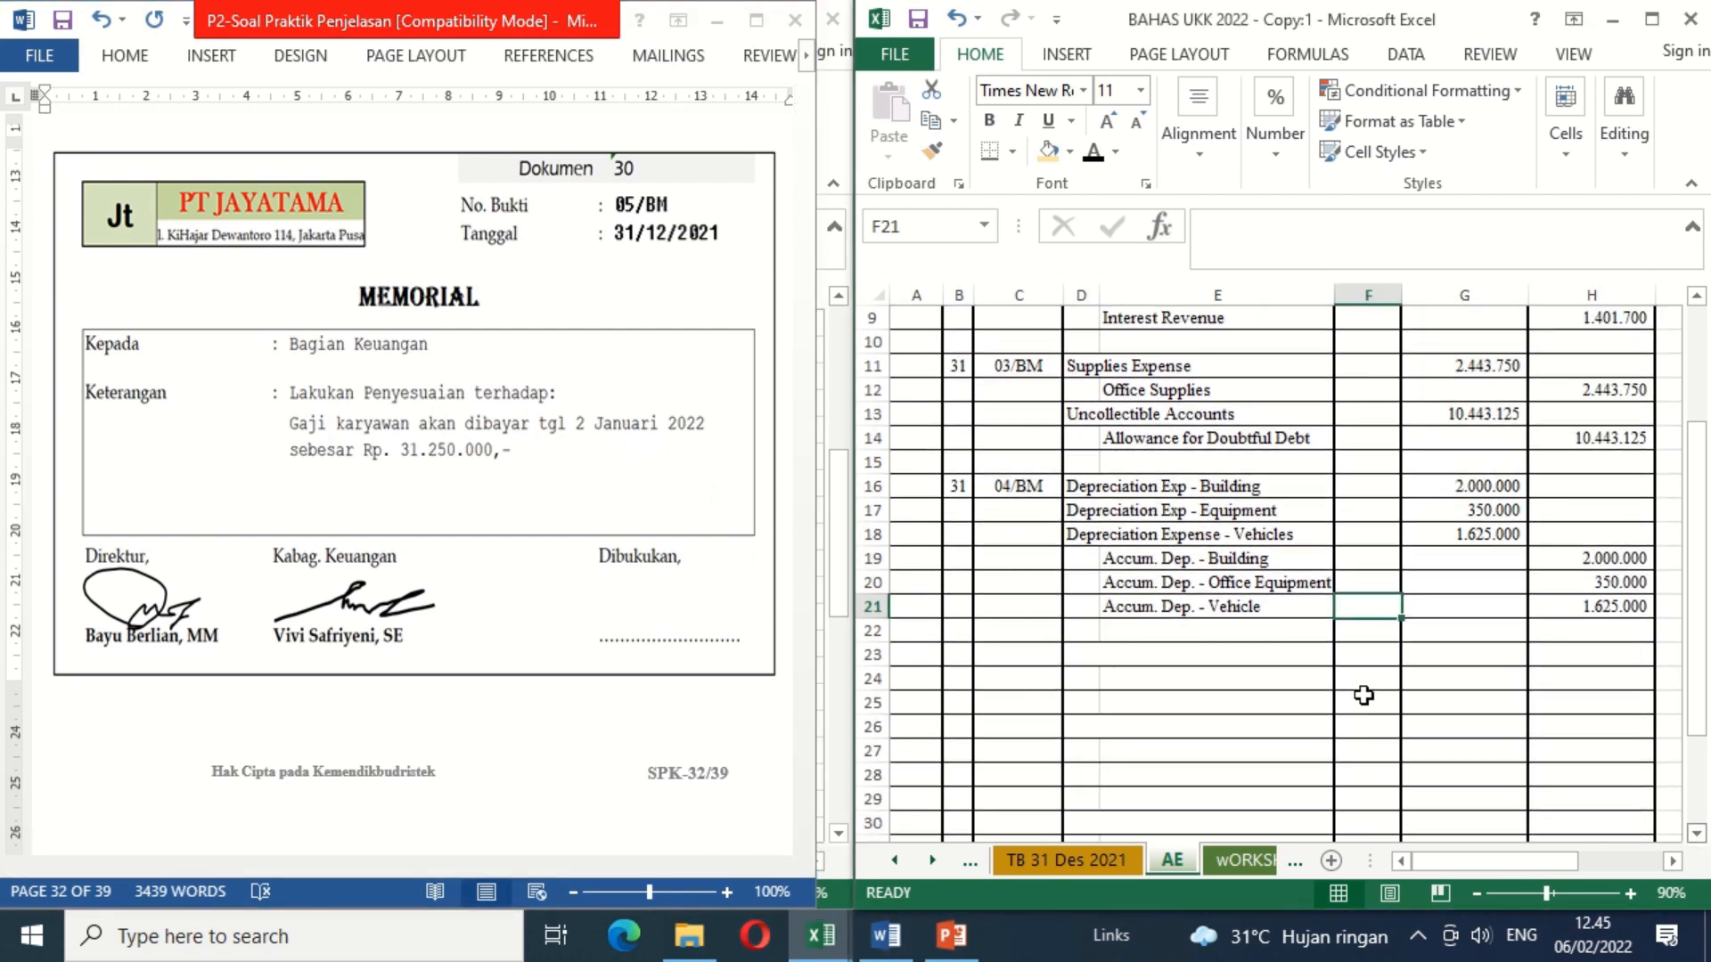
pyautogui.click(956, 653)
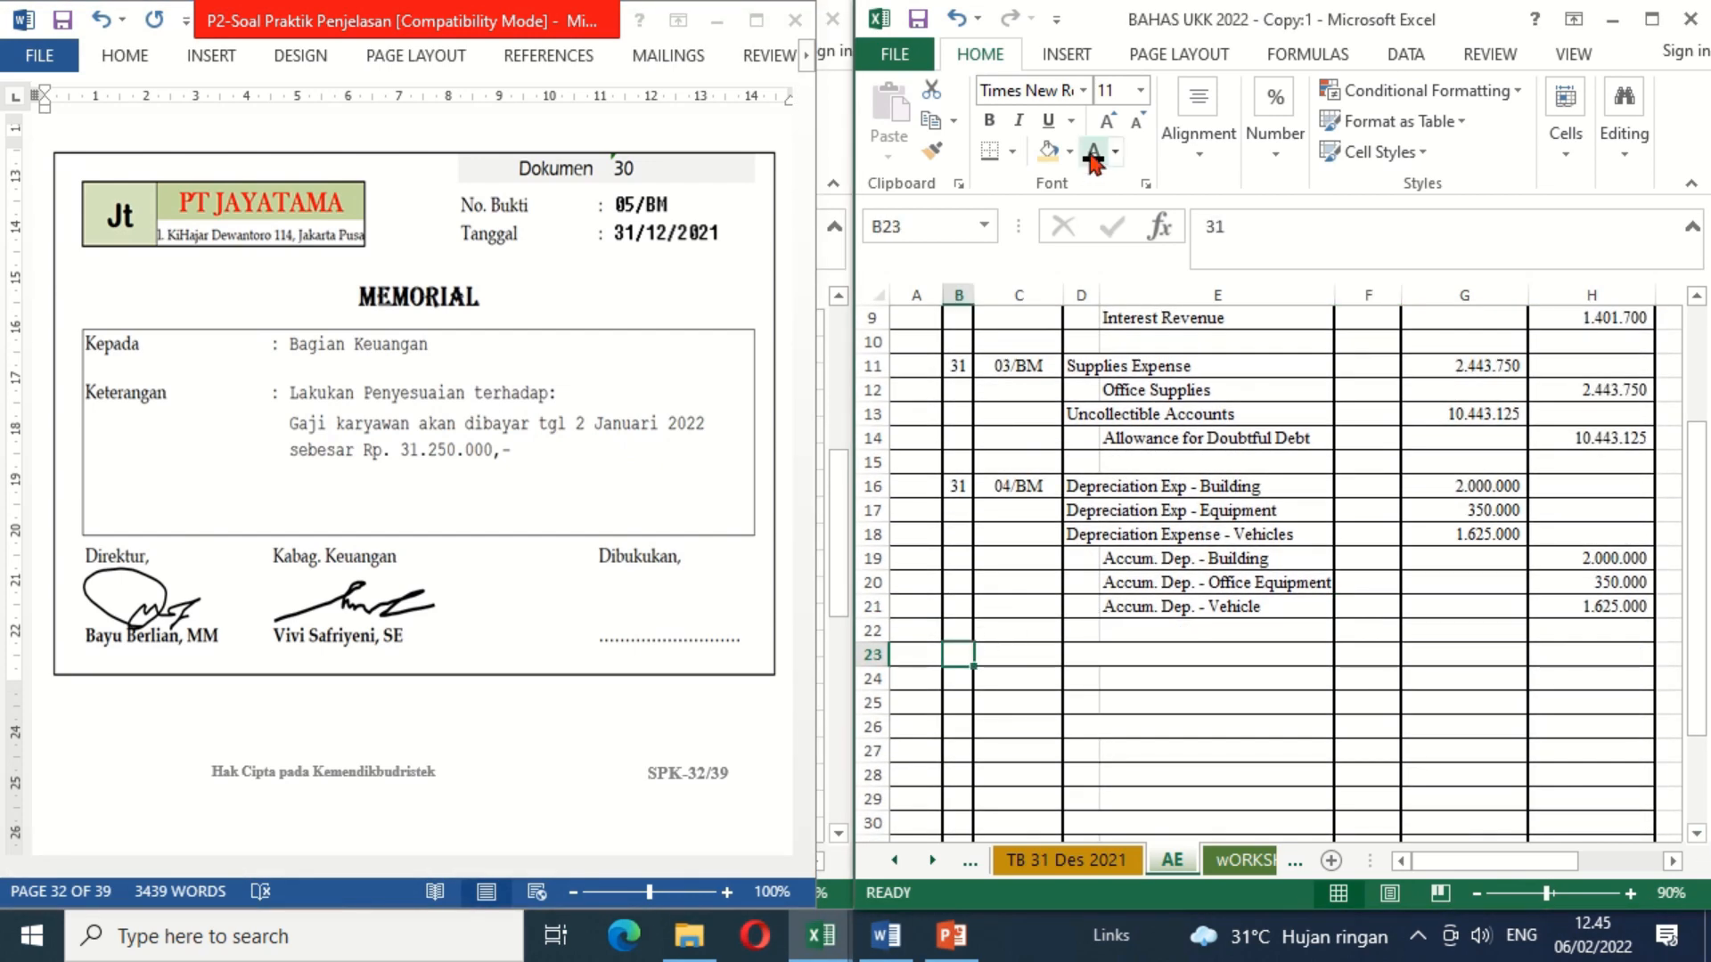
pyautogui.click(1031, 655)
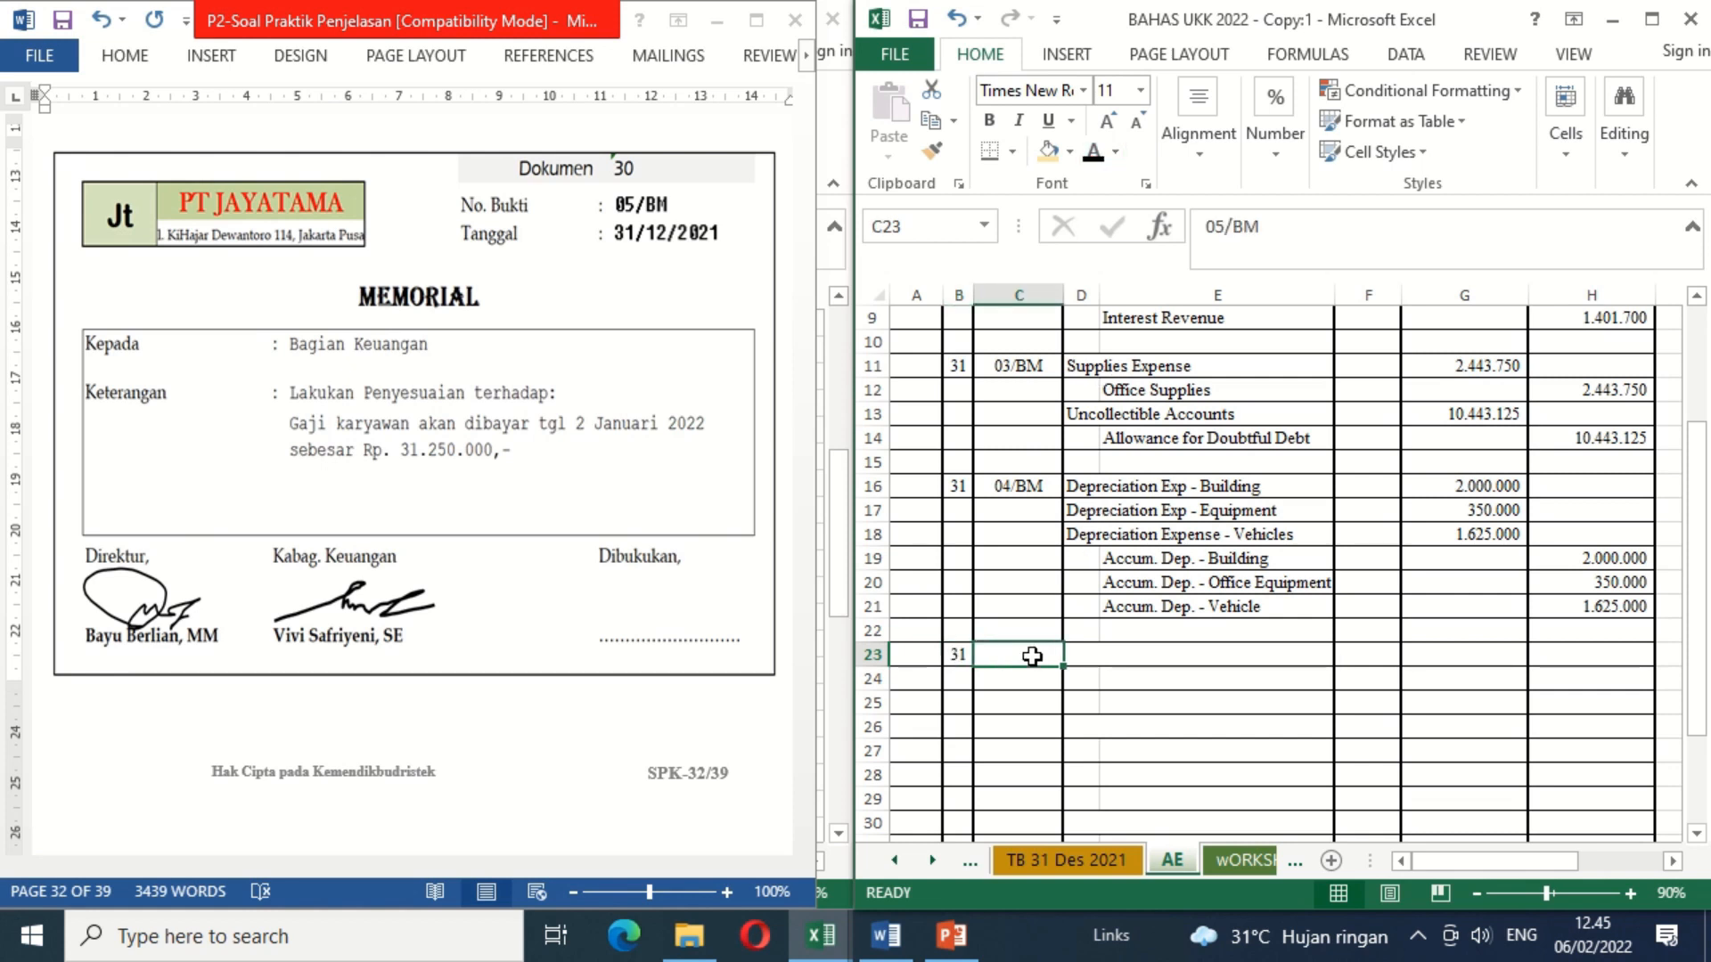
pyautogui.click(1094, 159)
# Step: Apply black font color to the hidden Wages & Salaries Expense account in D23 and the Accrued Expense account in E24
pyautogui.click(1076, 657)
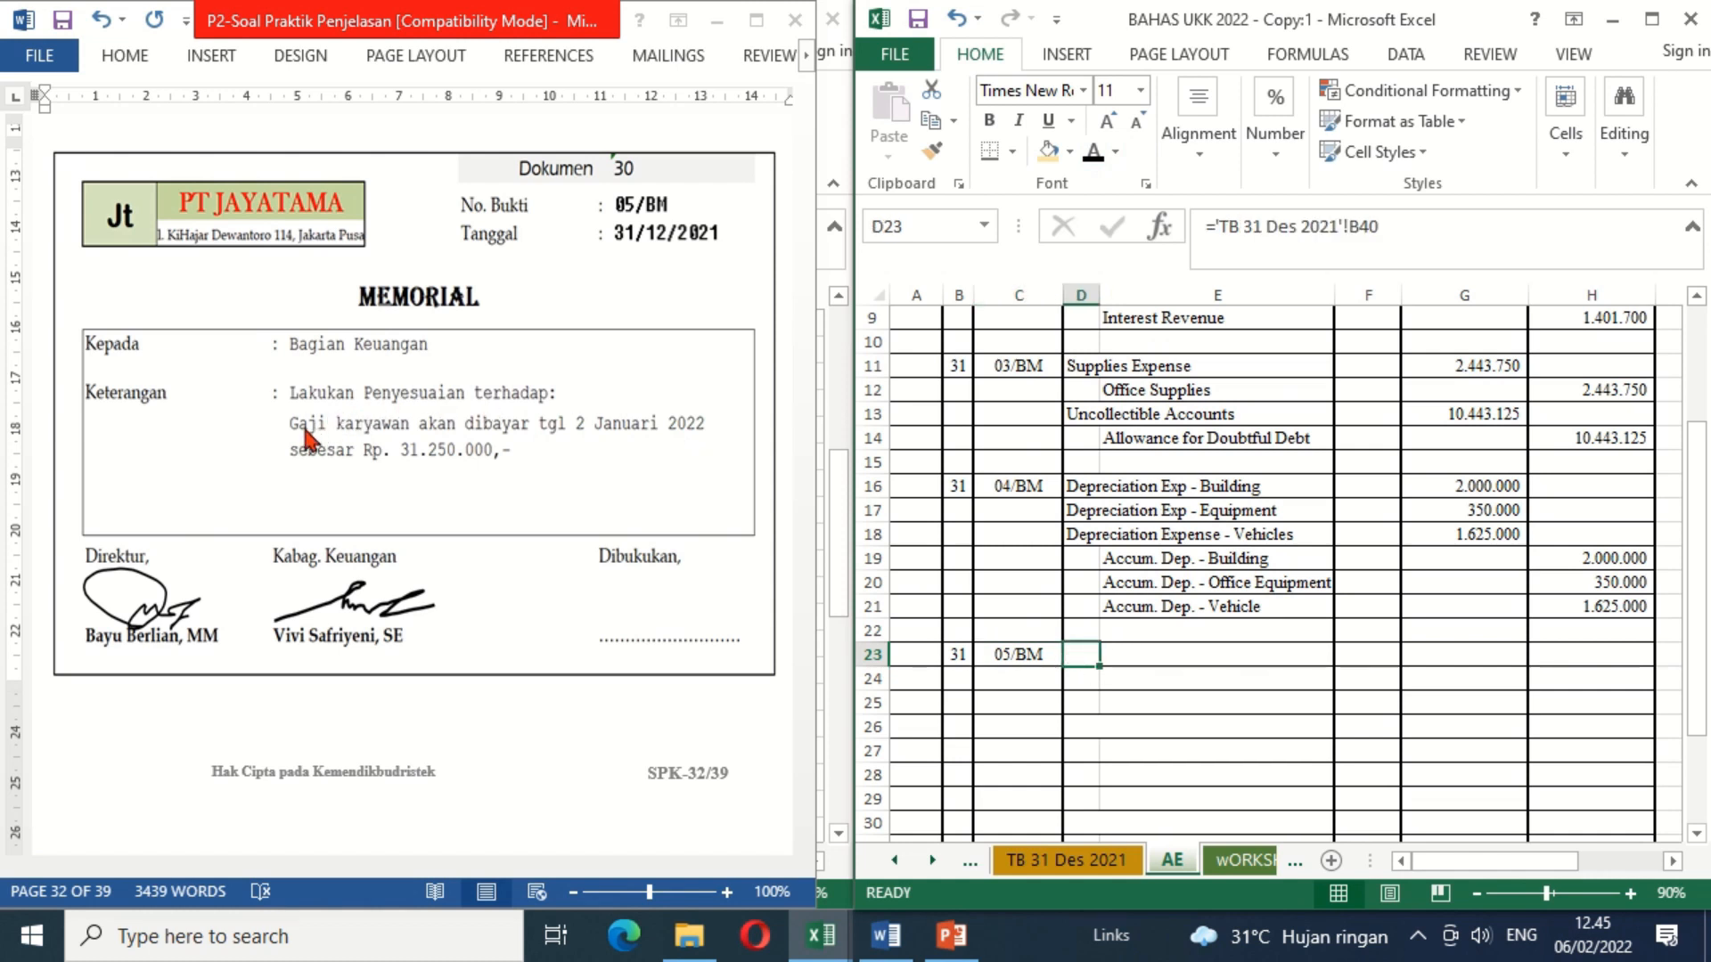
pyautogui.click(1093, 153)
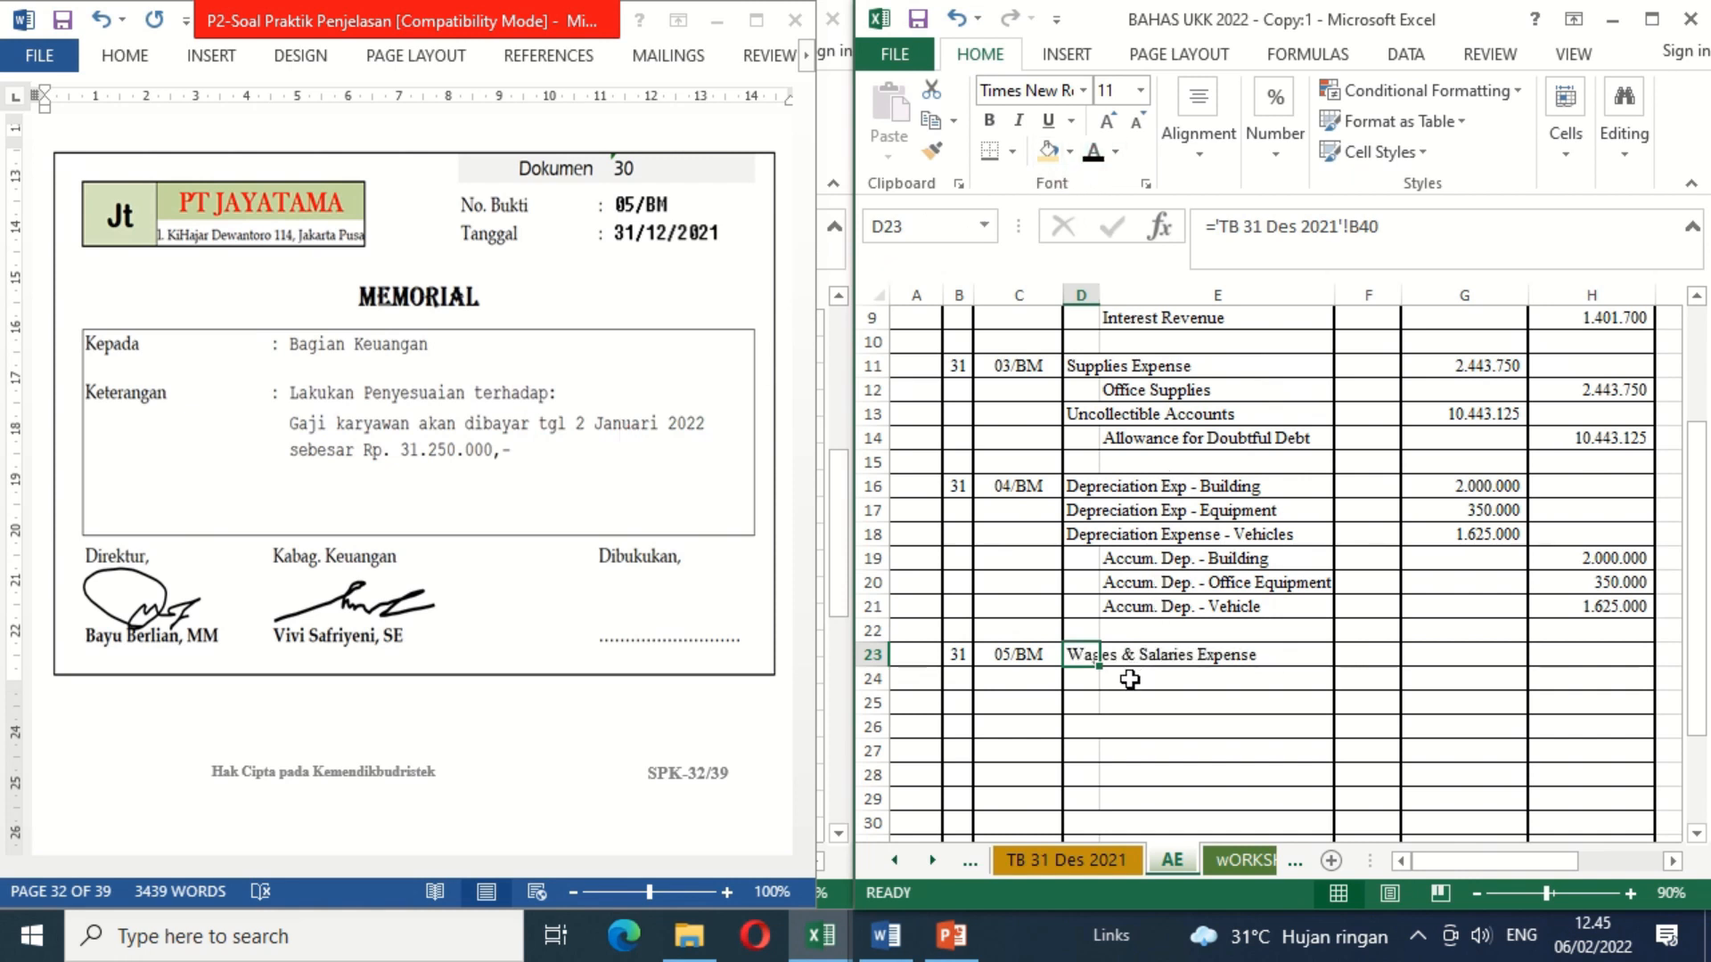
pyautogui.click(1130, 679)
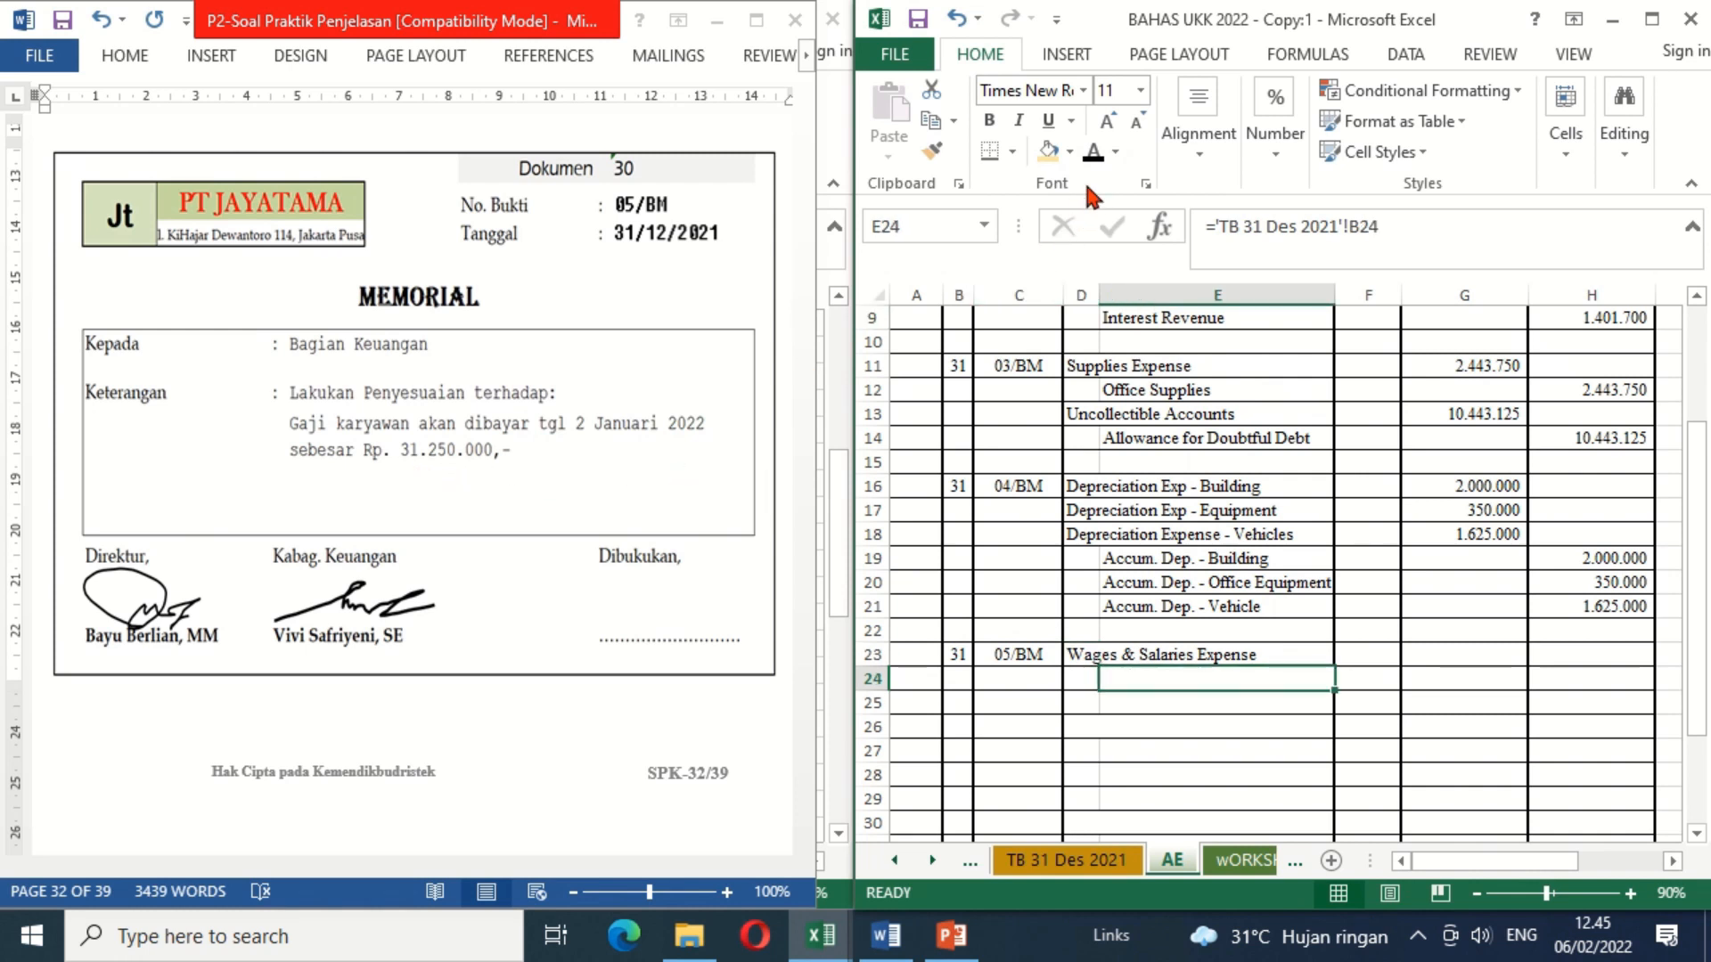
pyautogui.click(1093, 153)
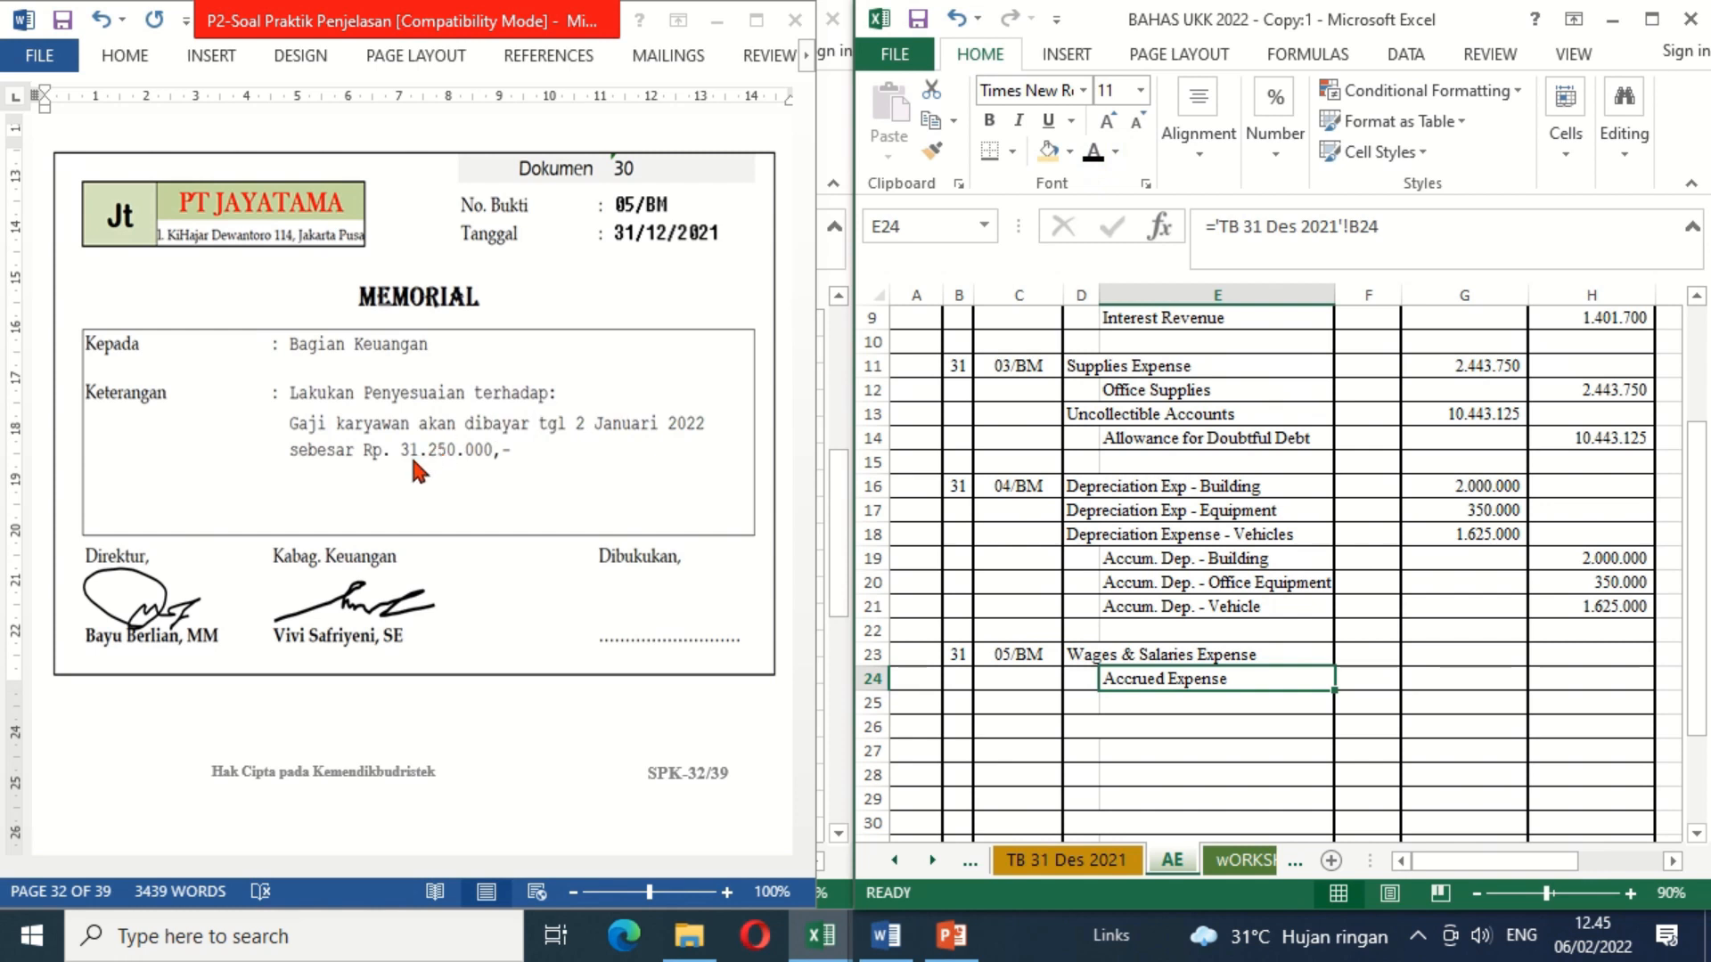
# Step: Apply black font color to the hidden salary debit amount in G23 and the accrued expense credit amount in H24
pyautogui.click(1452, 659)
pyautogui.click(1094, 154)
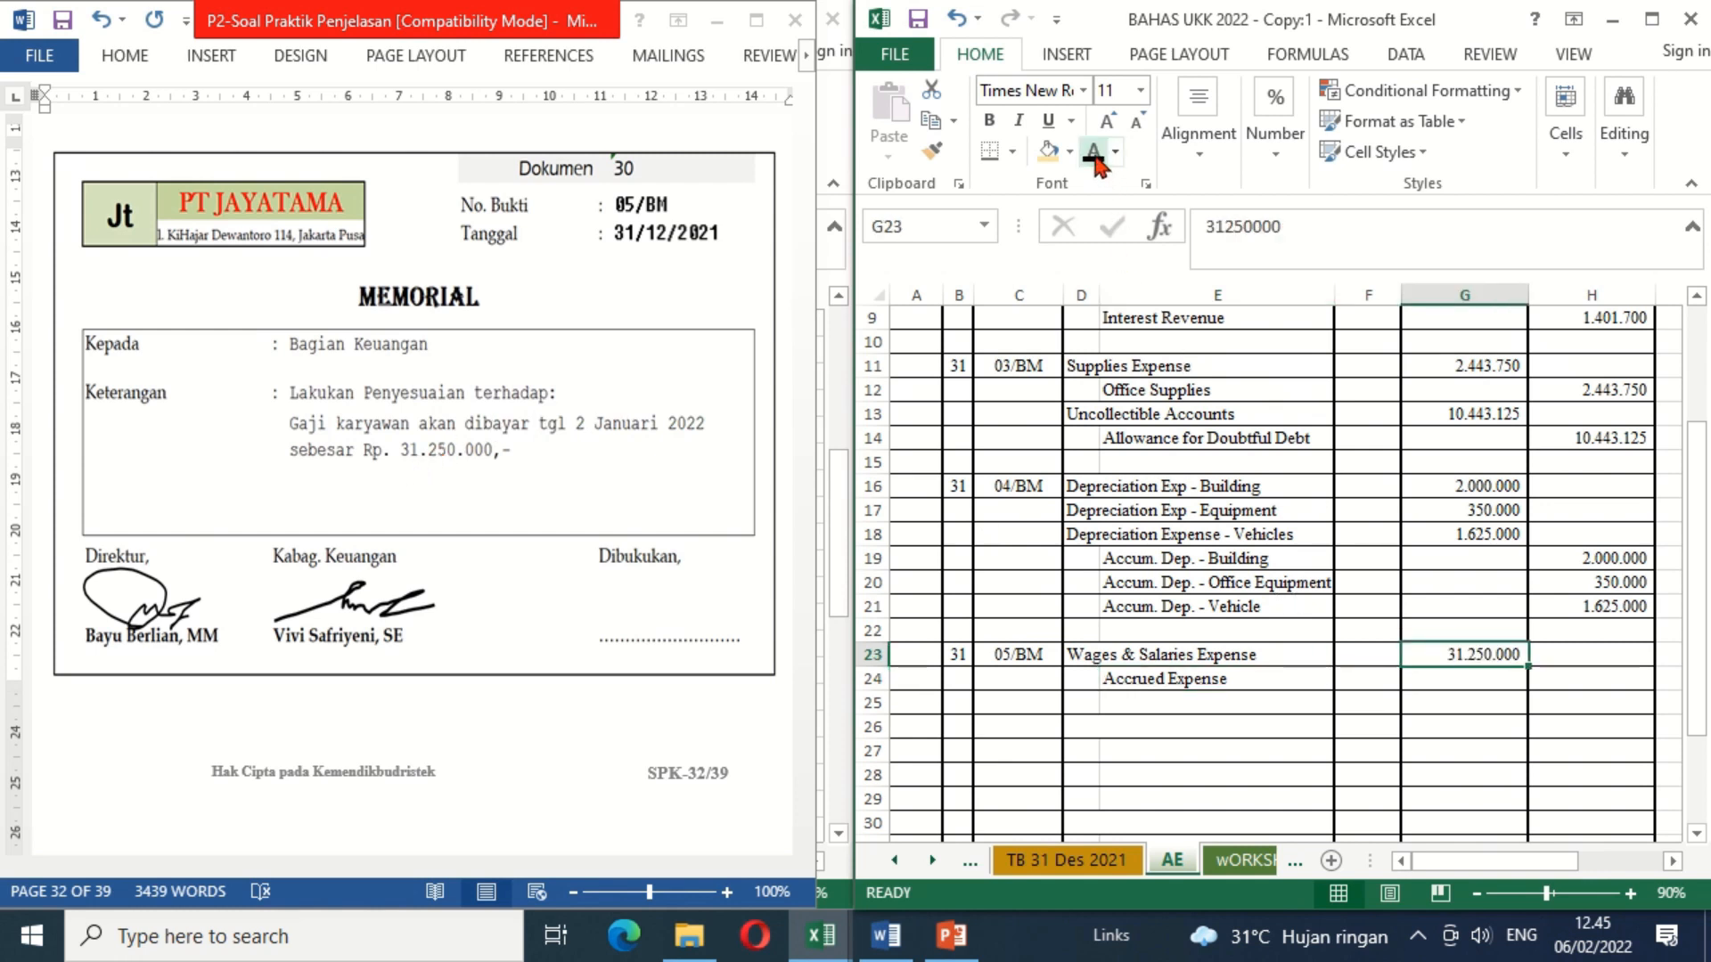
pyautogui.click(1558, 684)
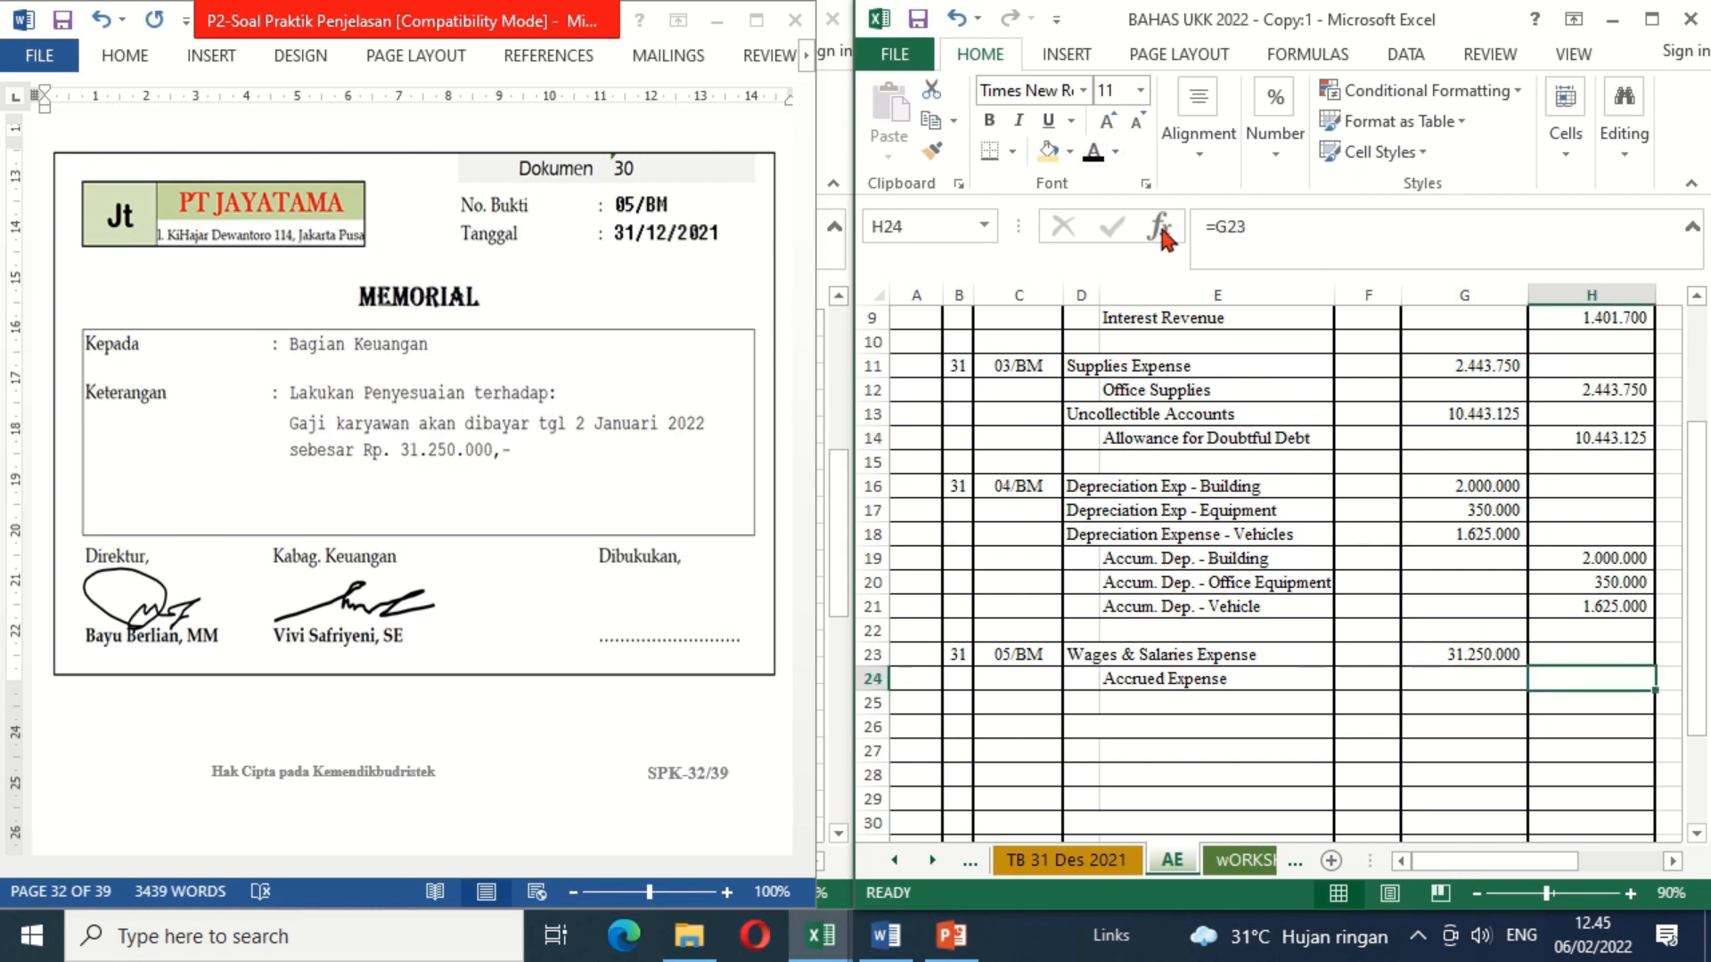
pyautogui.click(1094, 154)
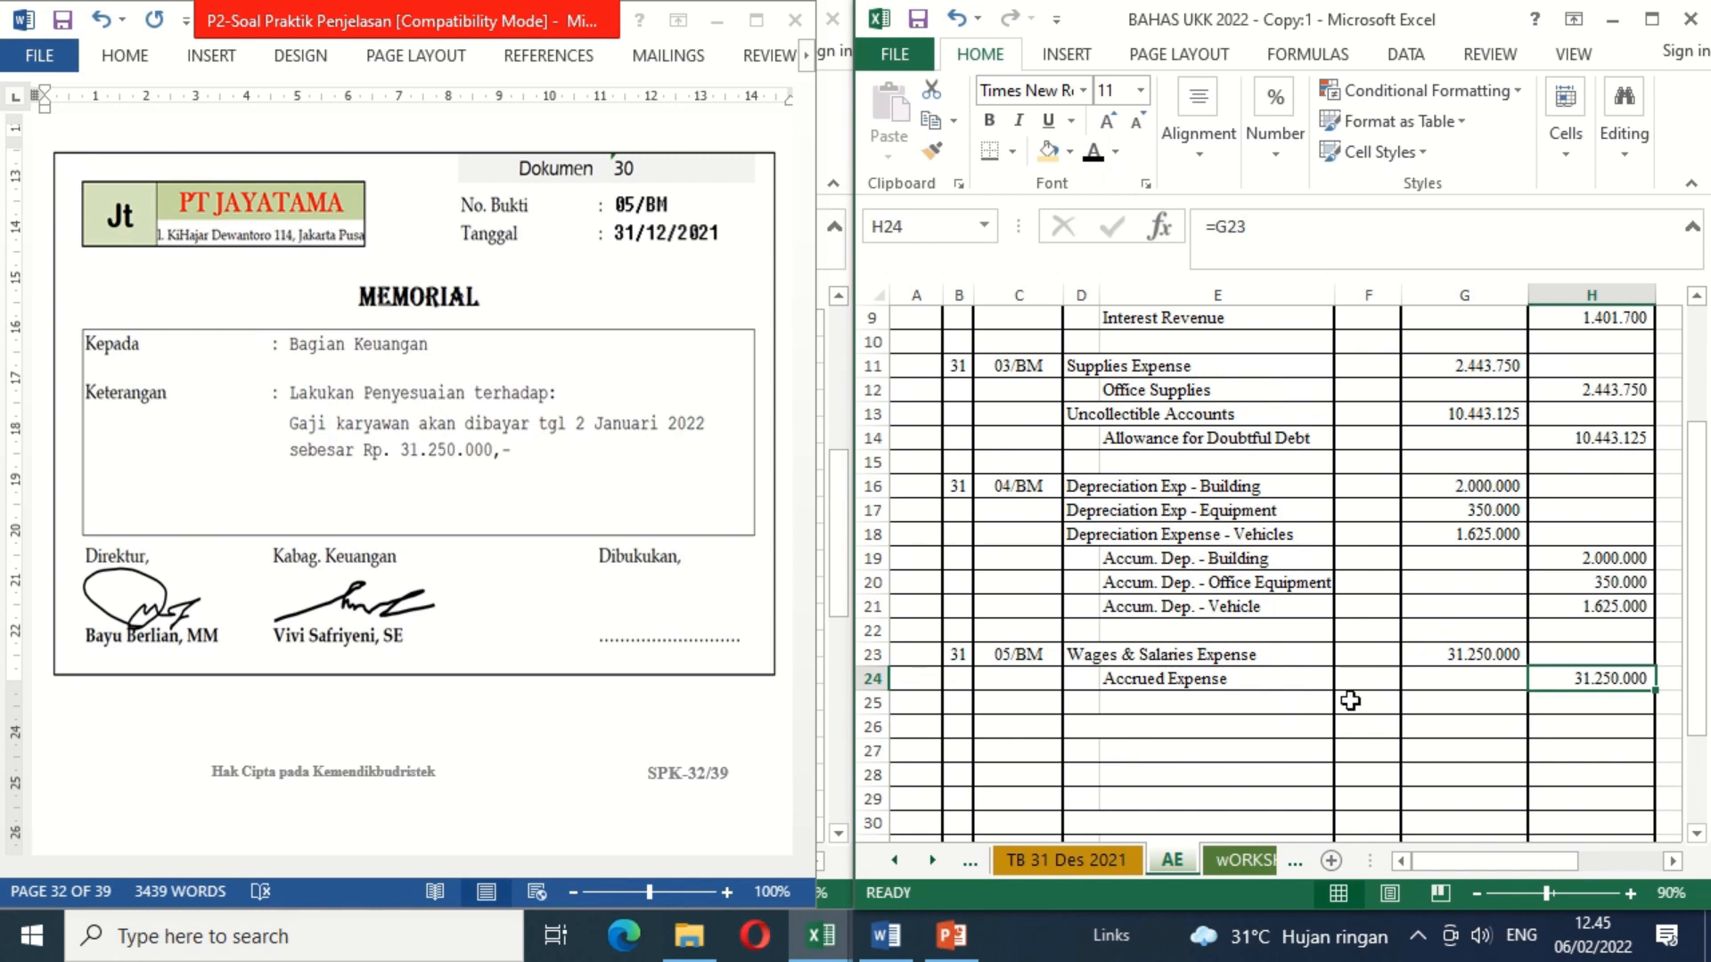
# Step: In Word, delete the blank shape covering the Dibukukan signature on memorial 05/BM
pyautogui.click(675, 599)
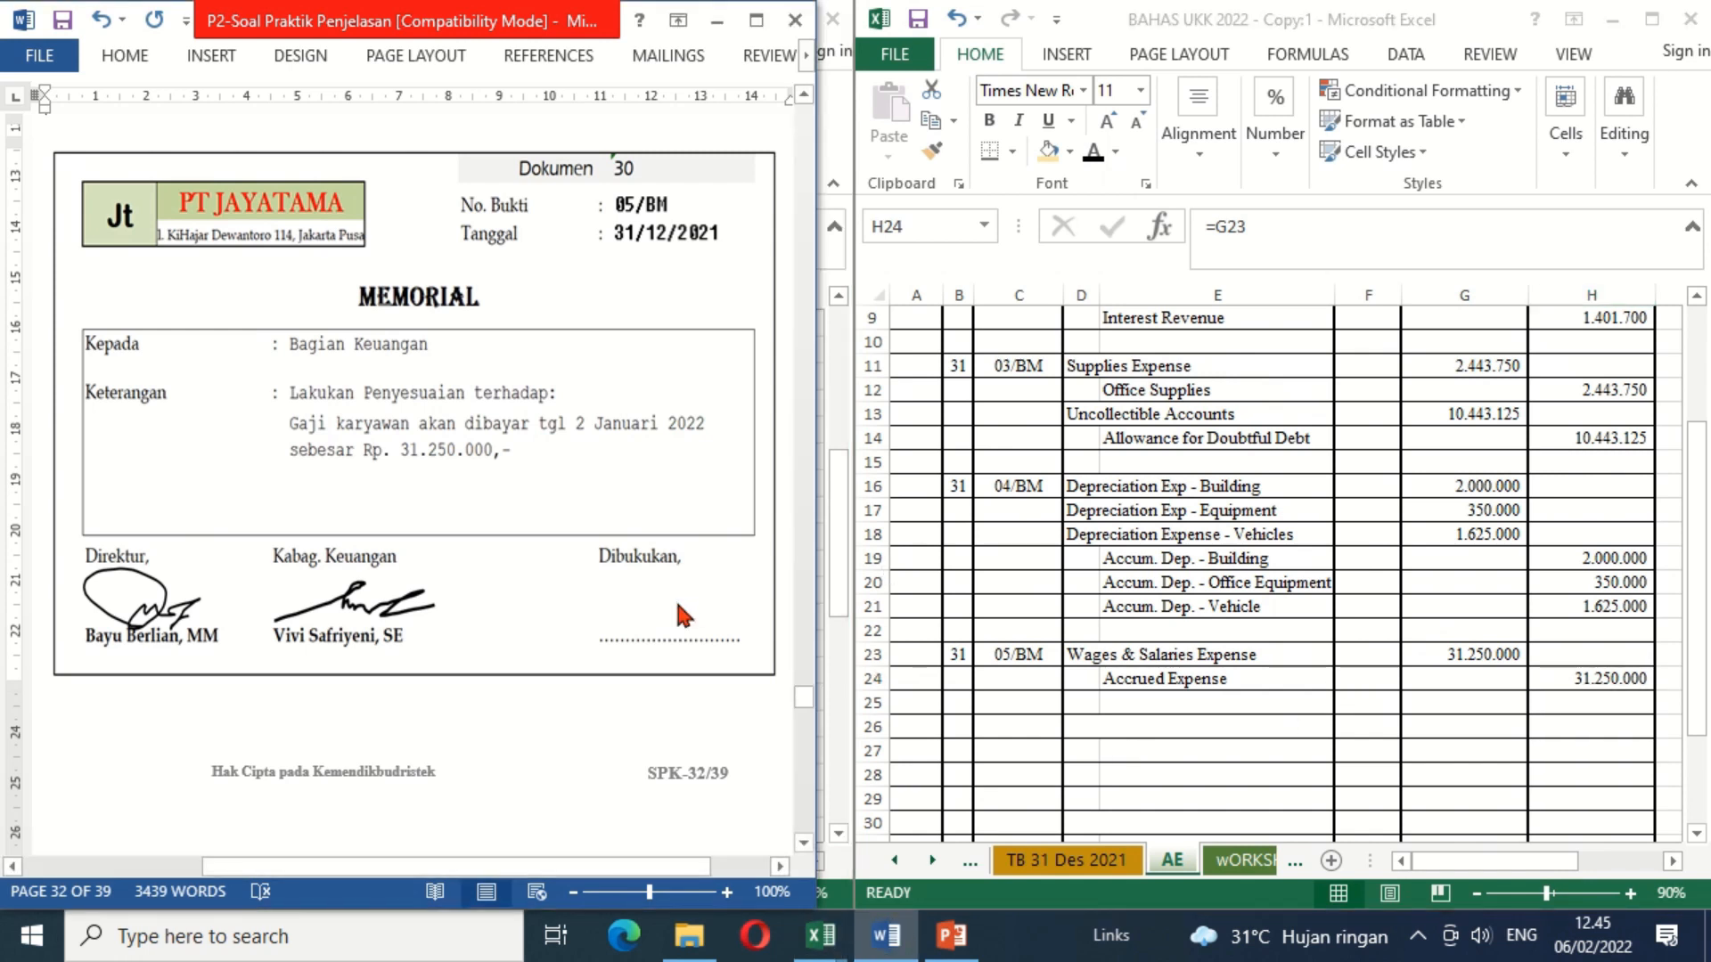
pyautogui.click(1068, 664)
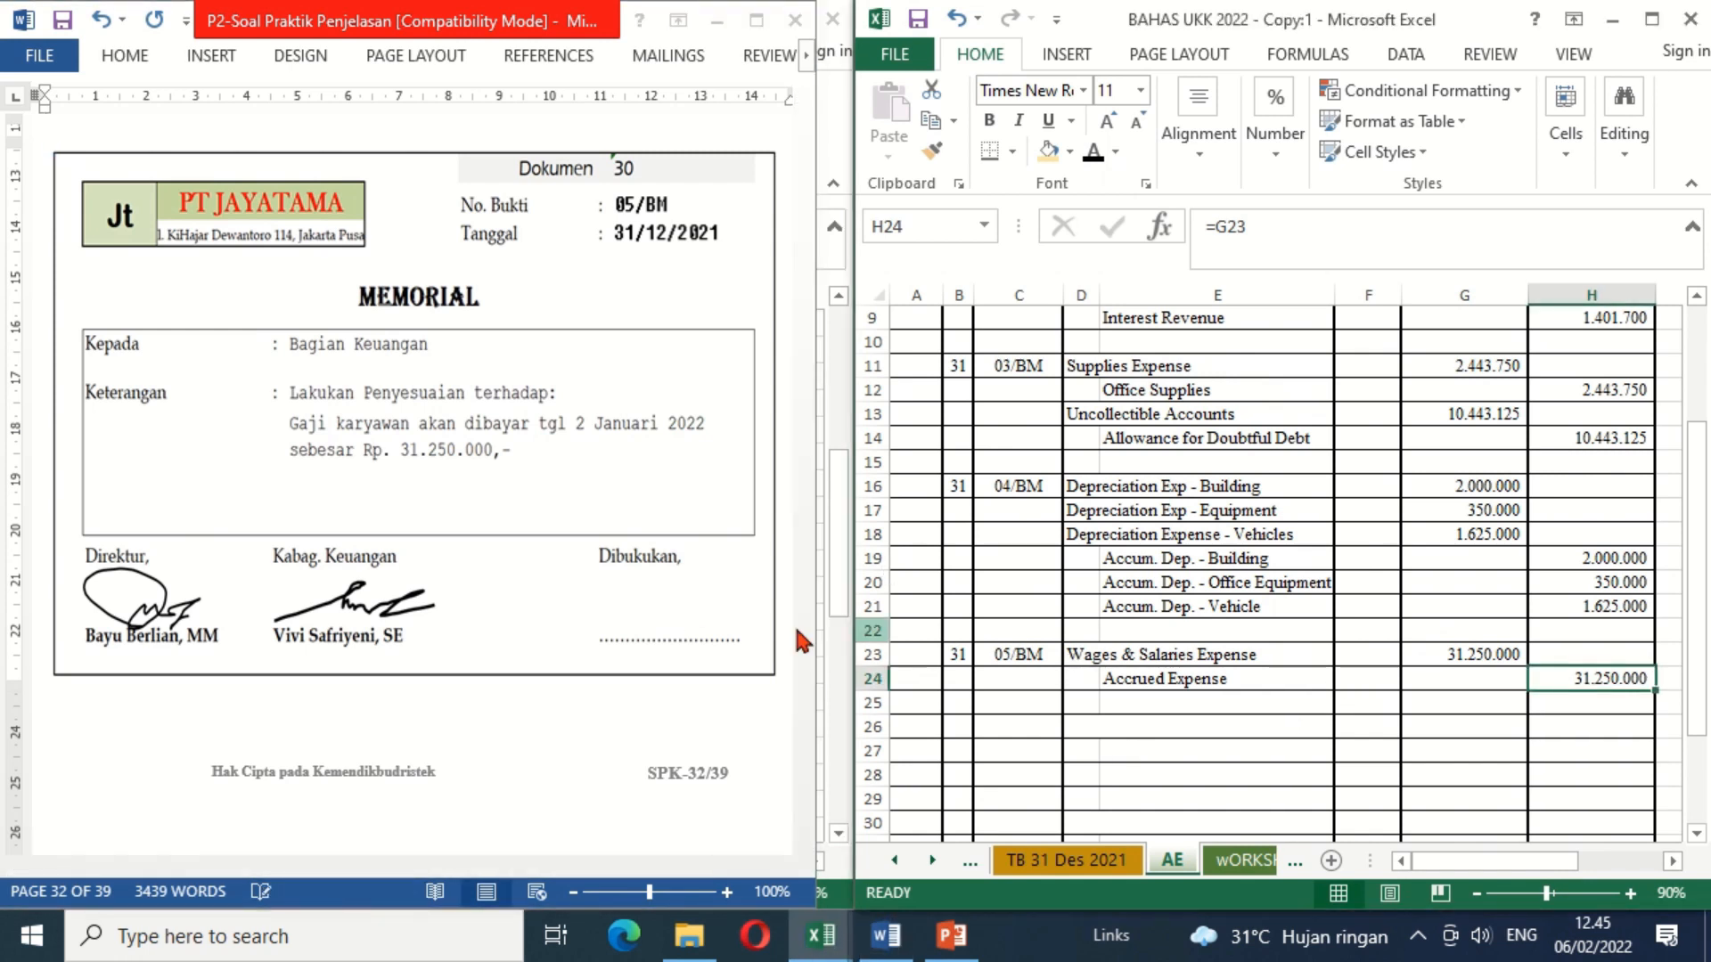
pyautogui.click(659, 621)
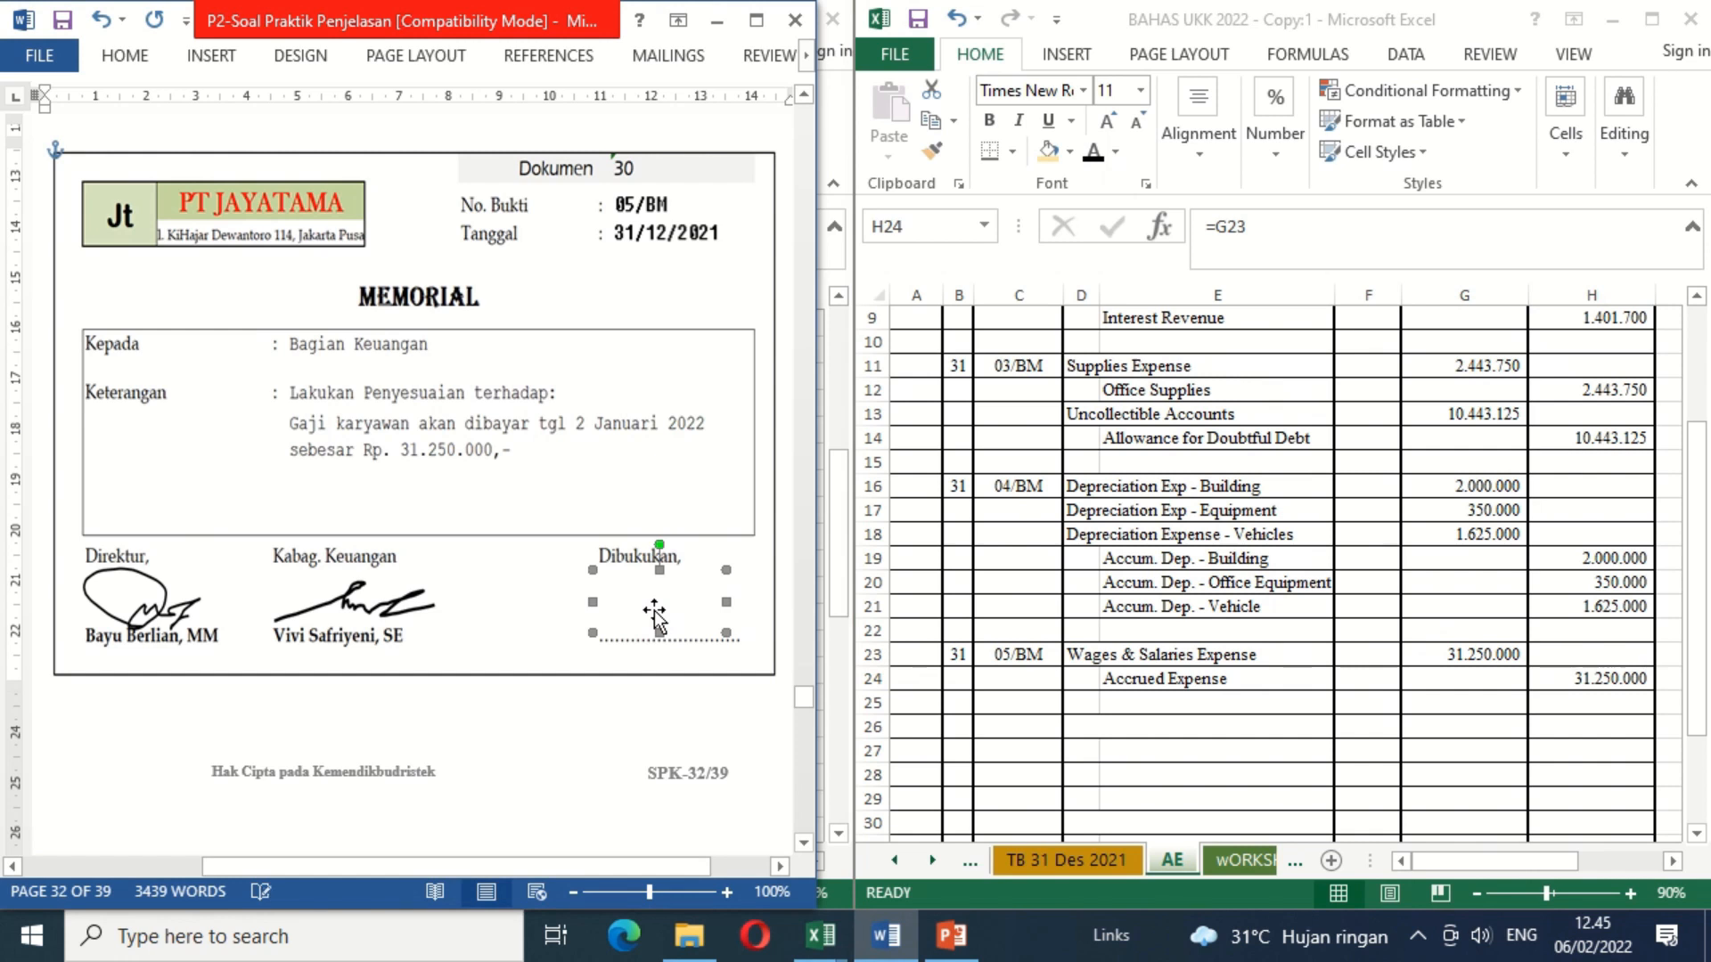
pyautogui.press('Delete')
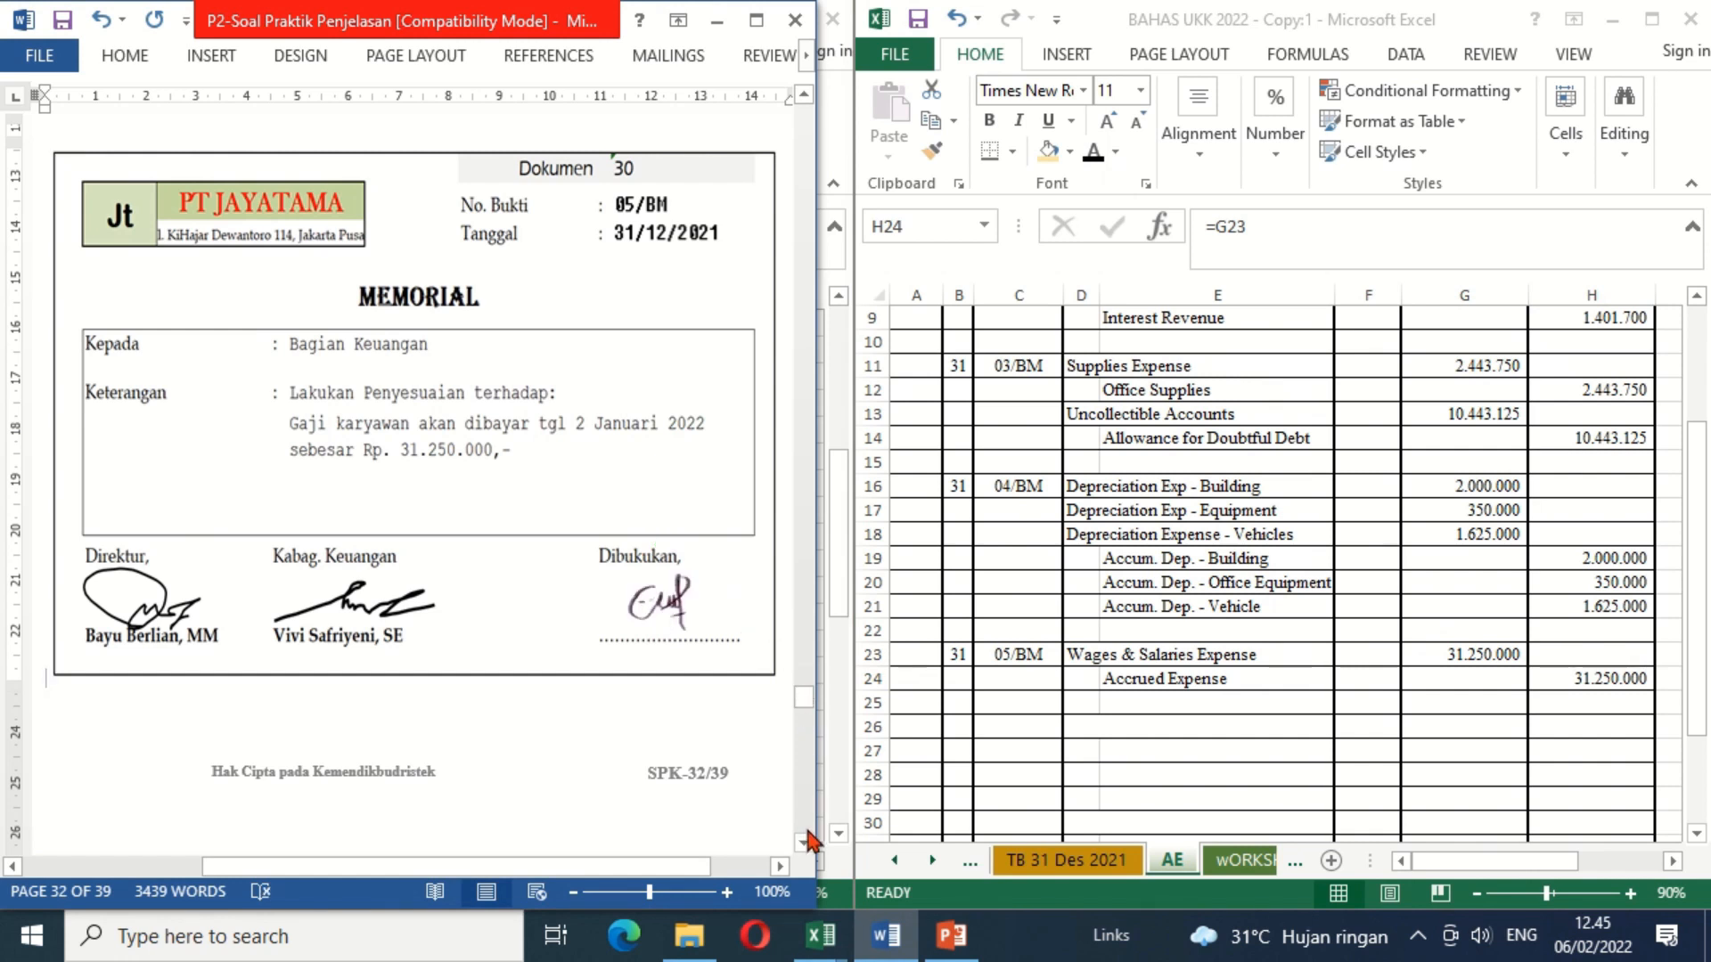
# Step: Consult memorial 06/BM in Word and apply black font color to the day 31 (B26) and memo number 06/BM (C26) in Excel
pyautogui.scroll(-4, 809, 837)
pyautogui.scroll(-7, 809, 854)
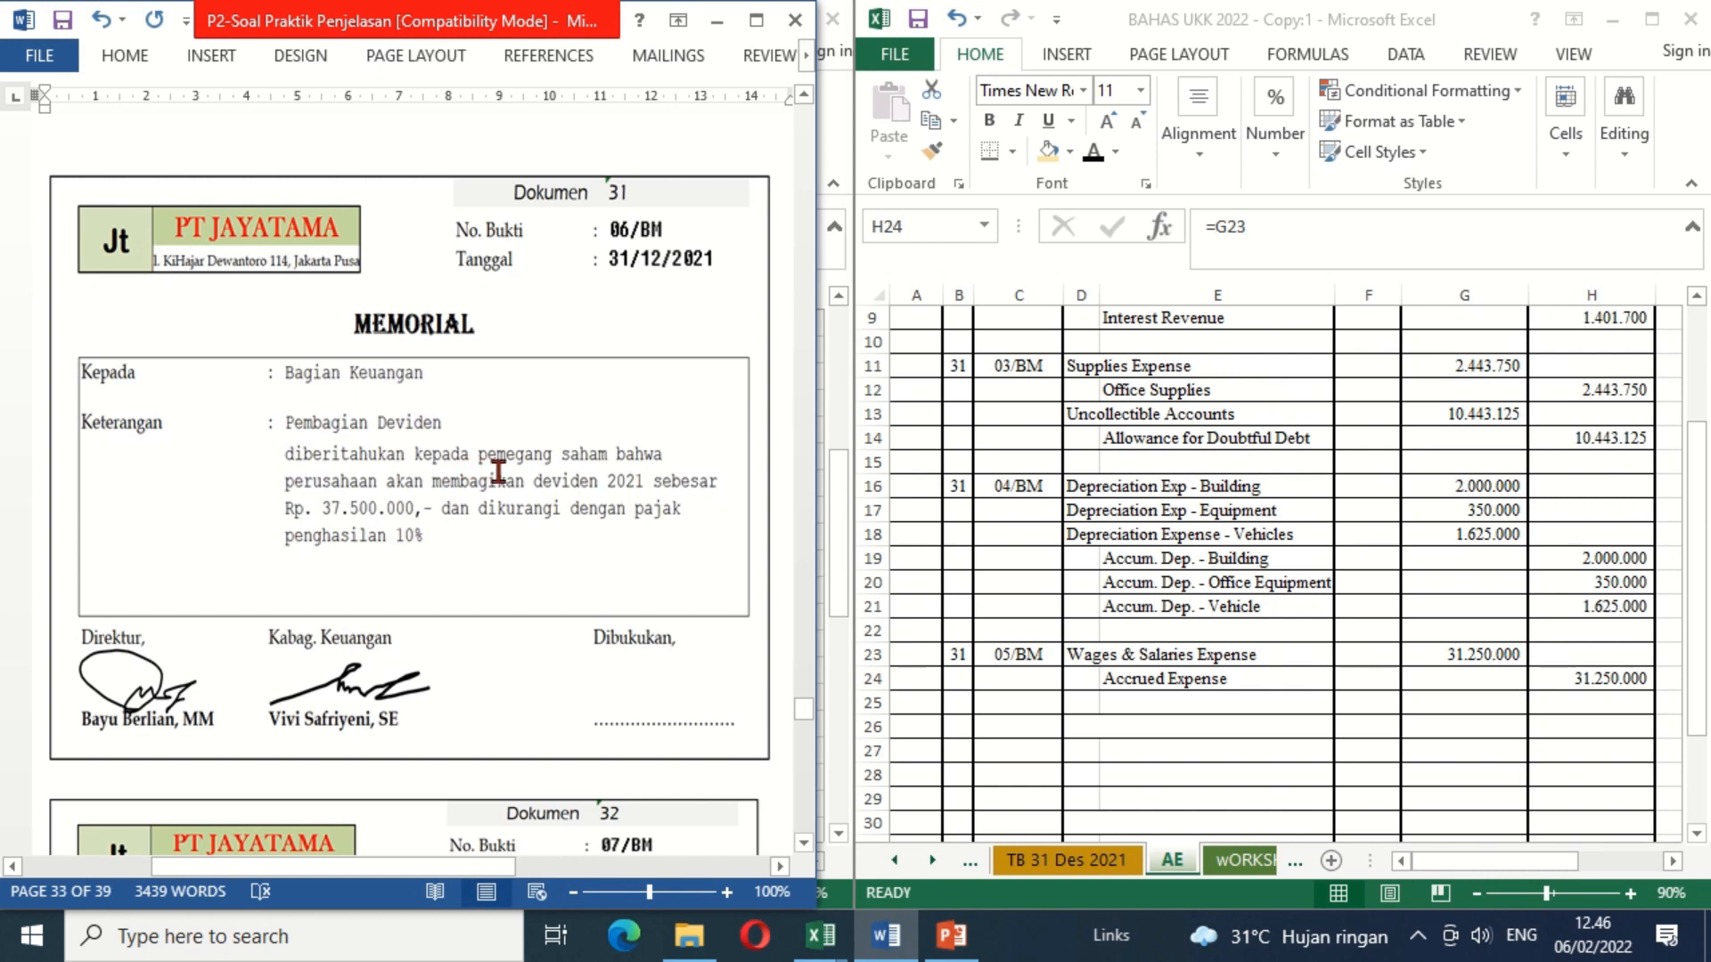
pyautogui.click(961, 726)
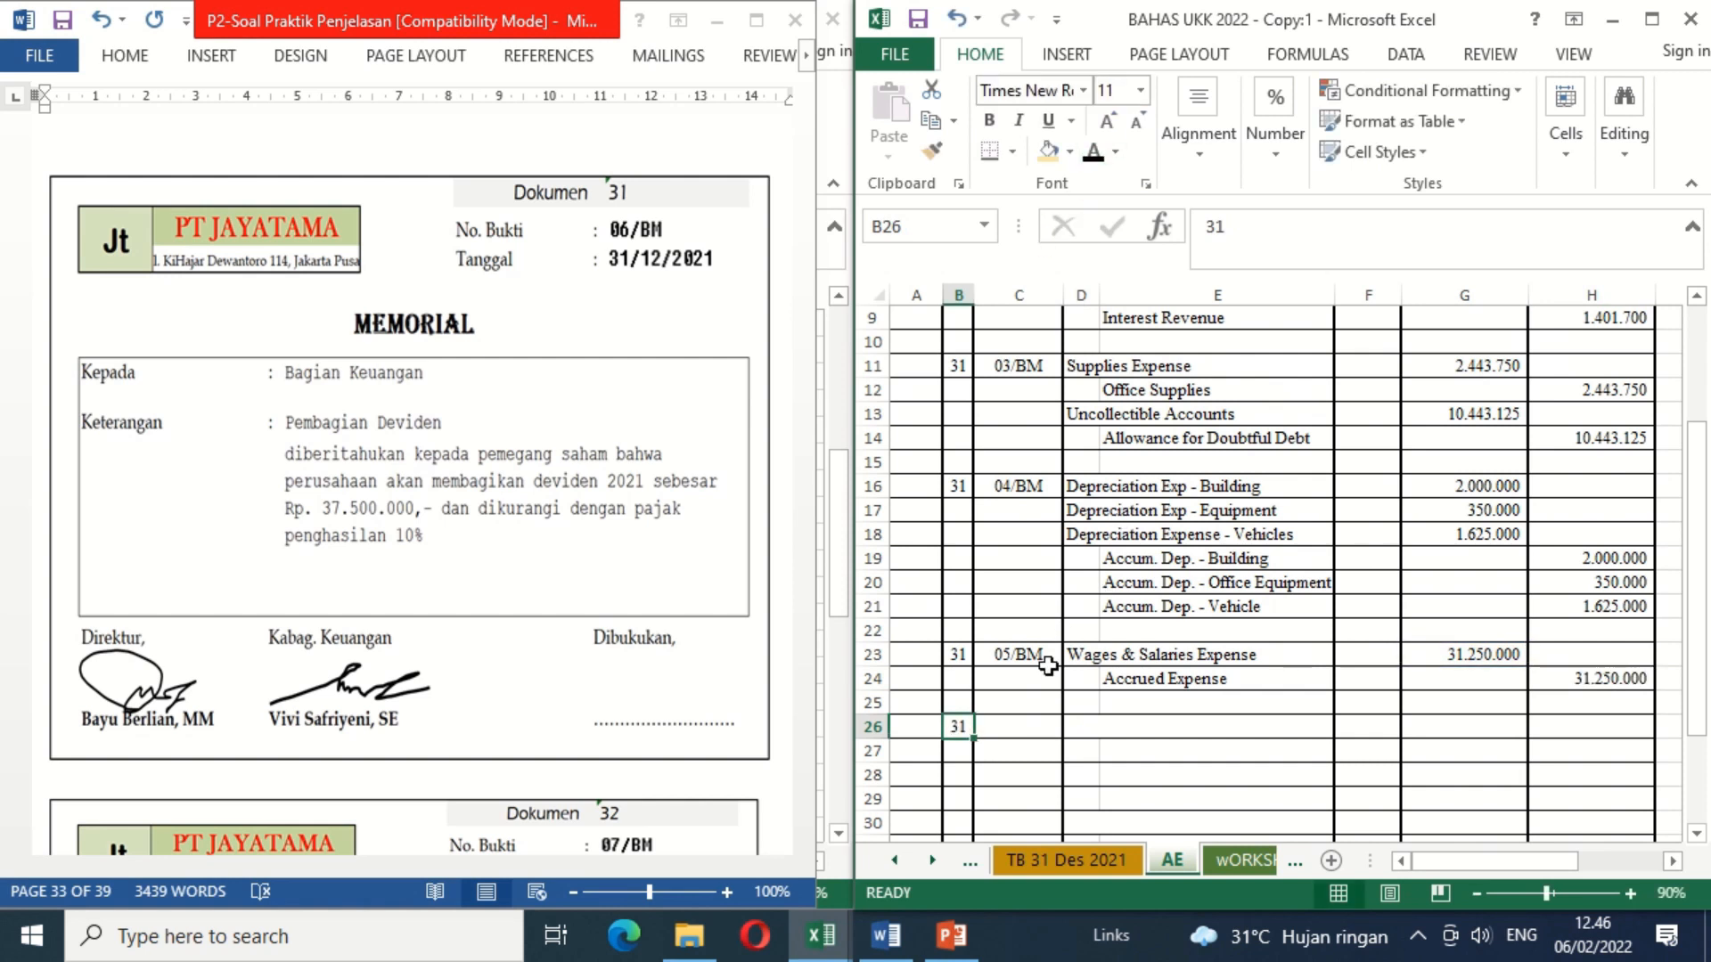
pyautogui.click(1028, 727)
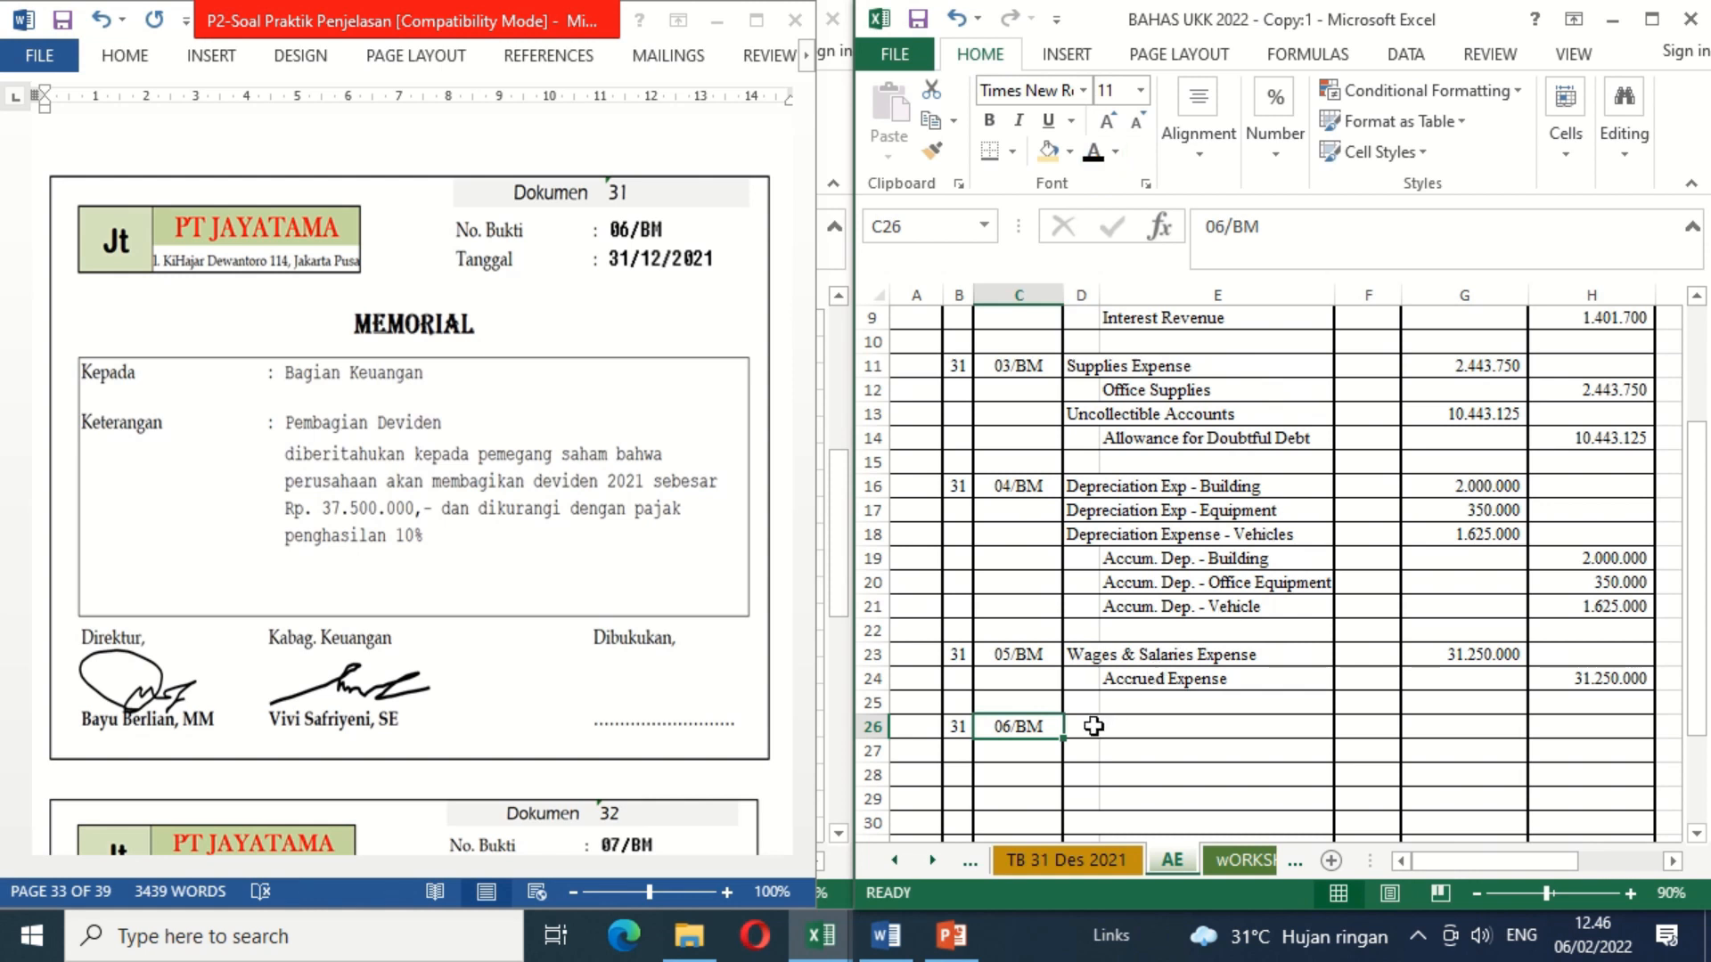
# Step: Apply black font color to the hidden account names Dividend in D26, Dividend Payable in E27 and Income Tax Payable in E28
pyautogui.click(1094, 726)
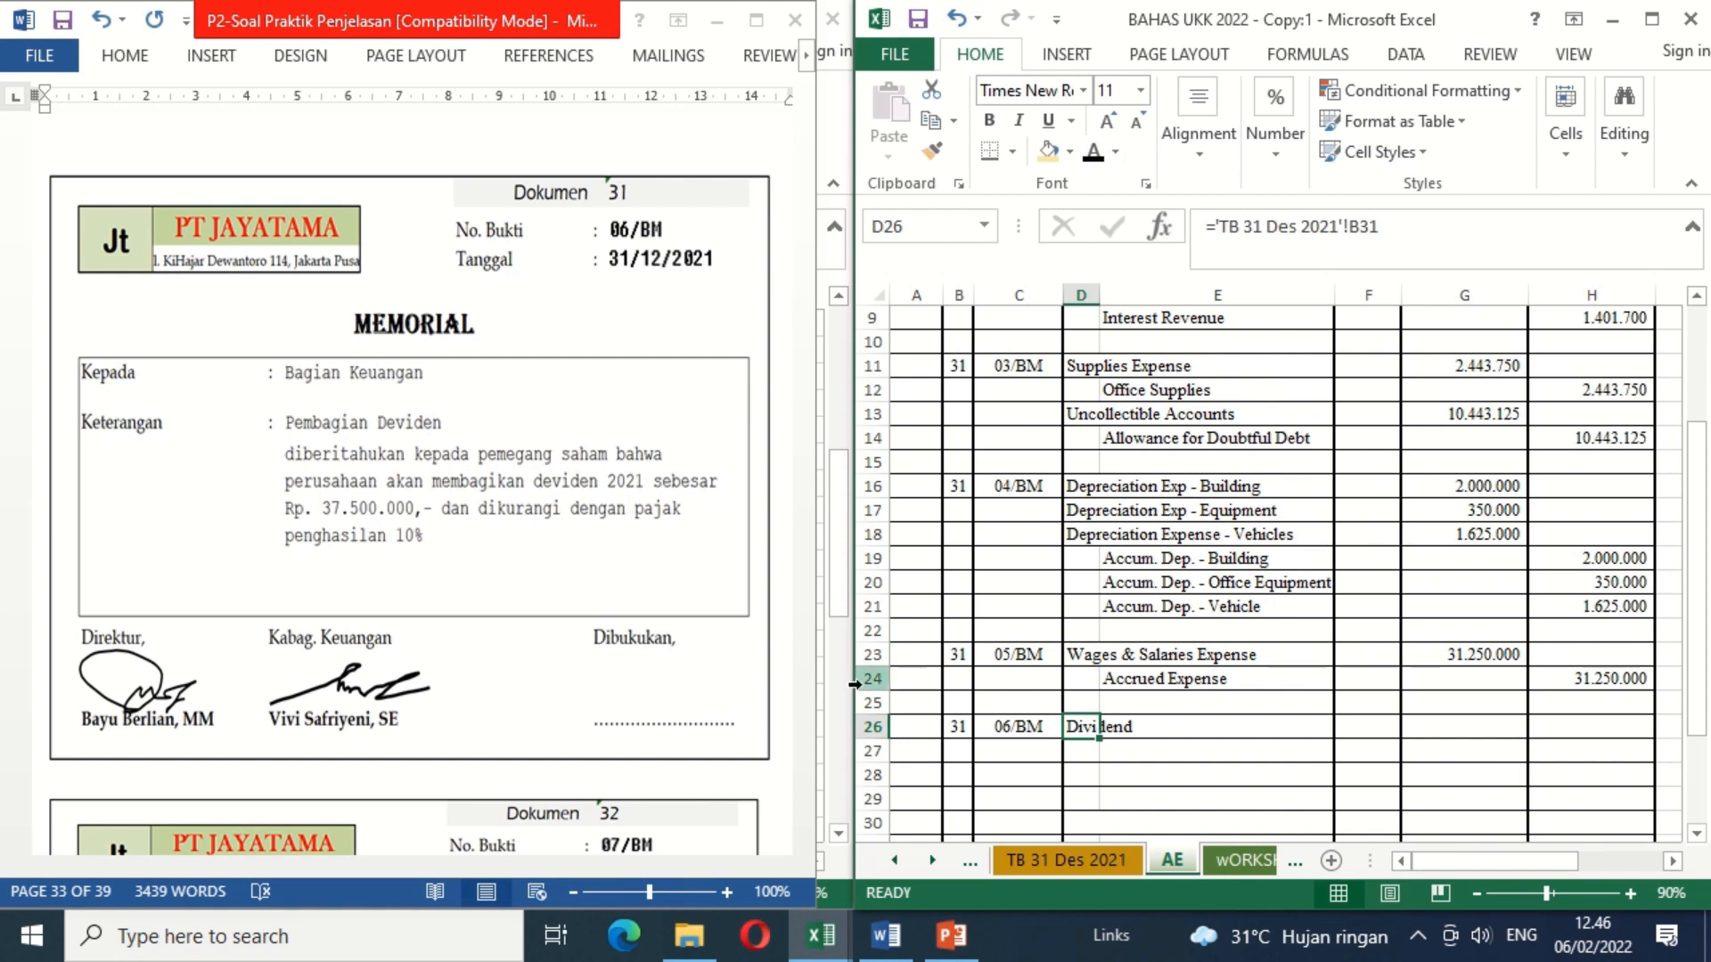
pyautogui.click(1144, 756)
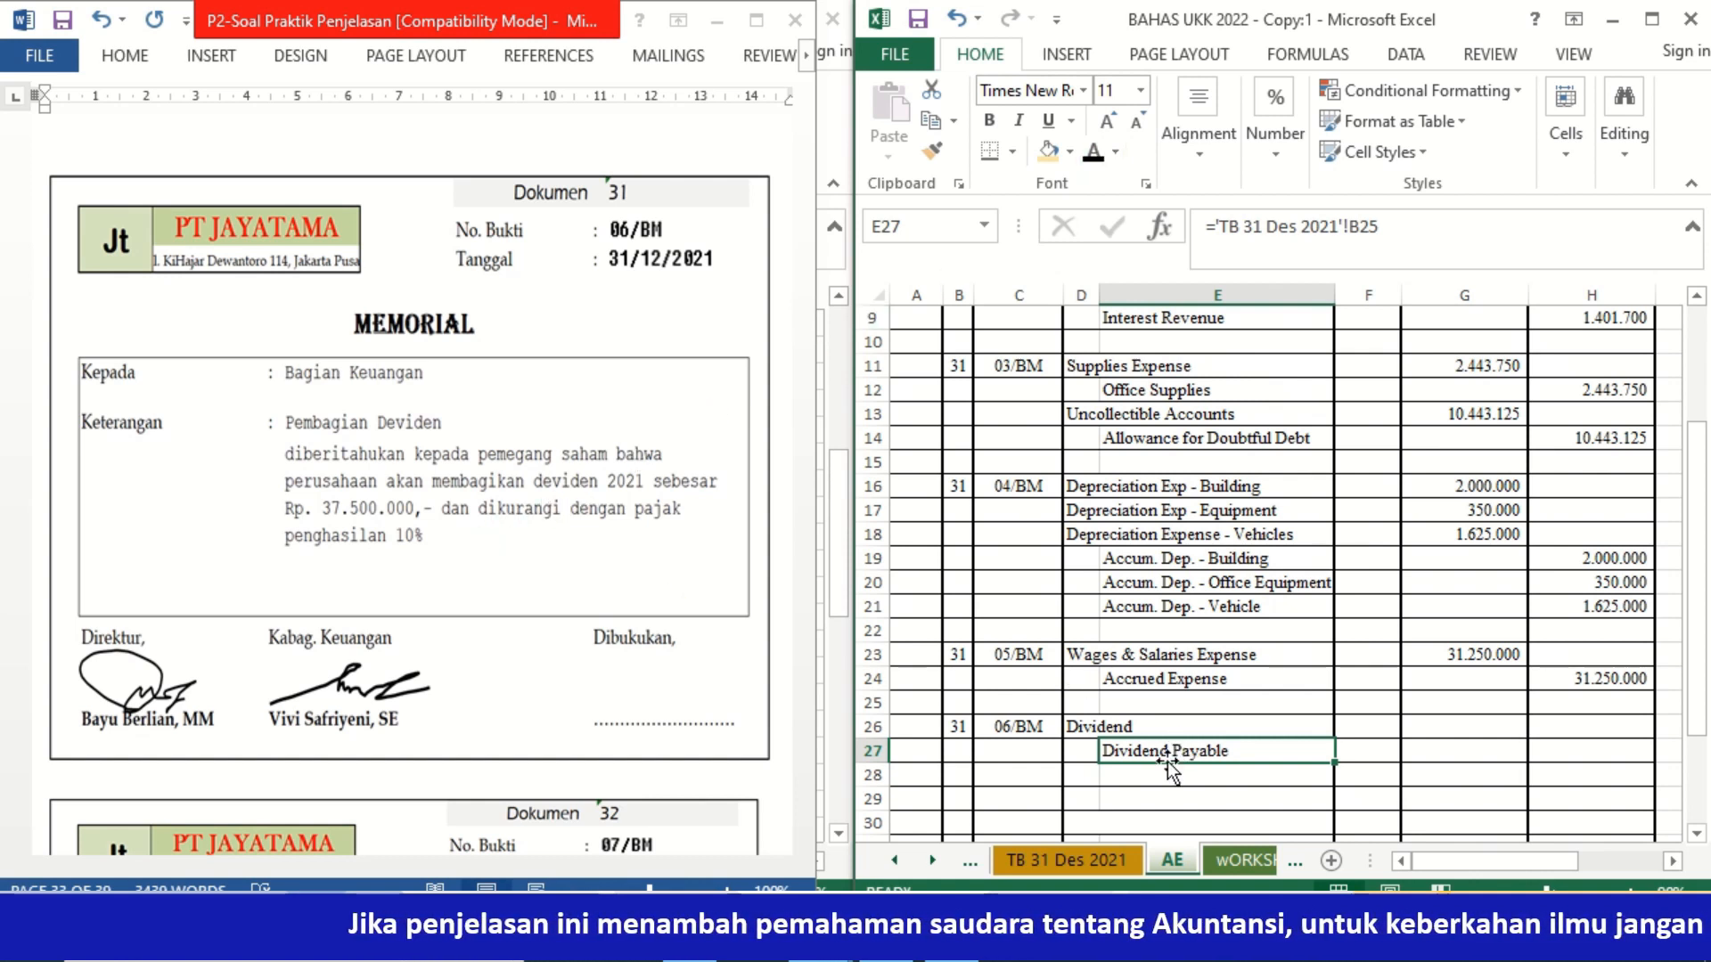
pyautogui.click(1141, 780)
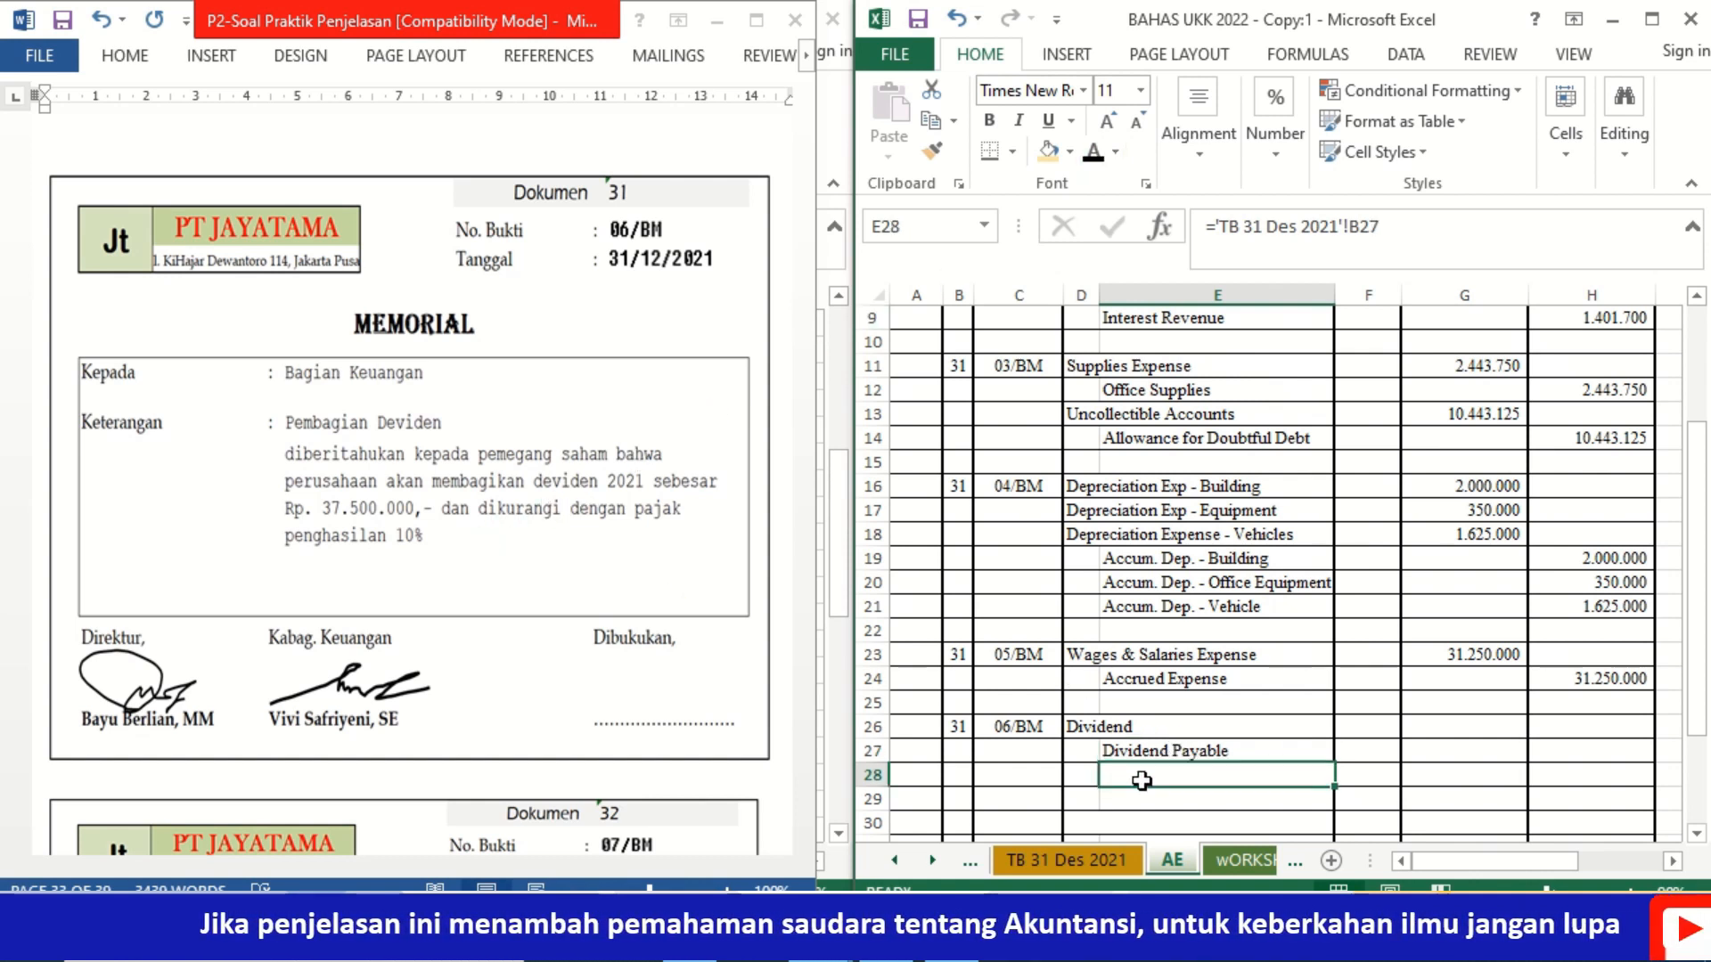
pyautogui.click(1094, 162)
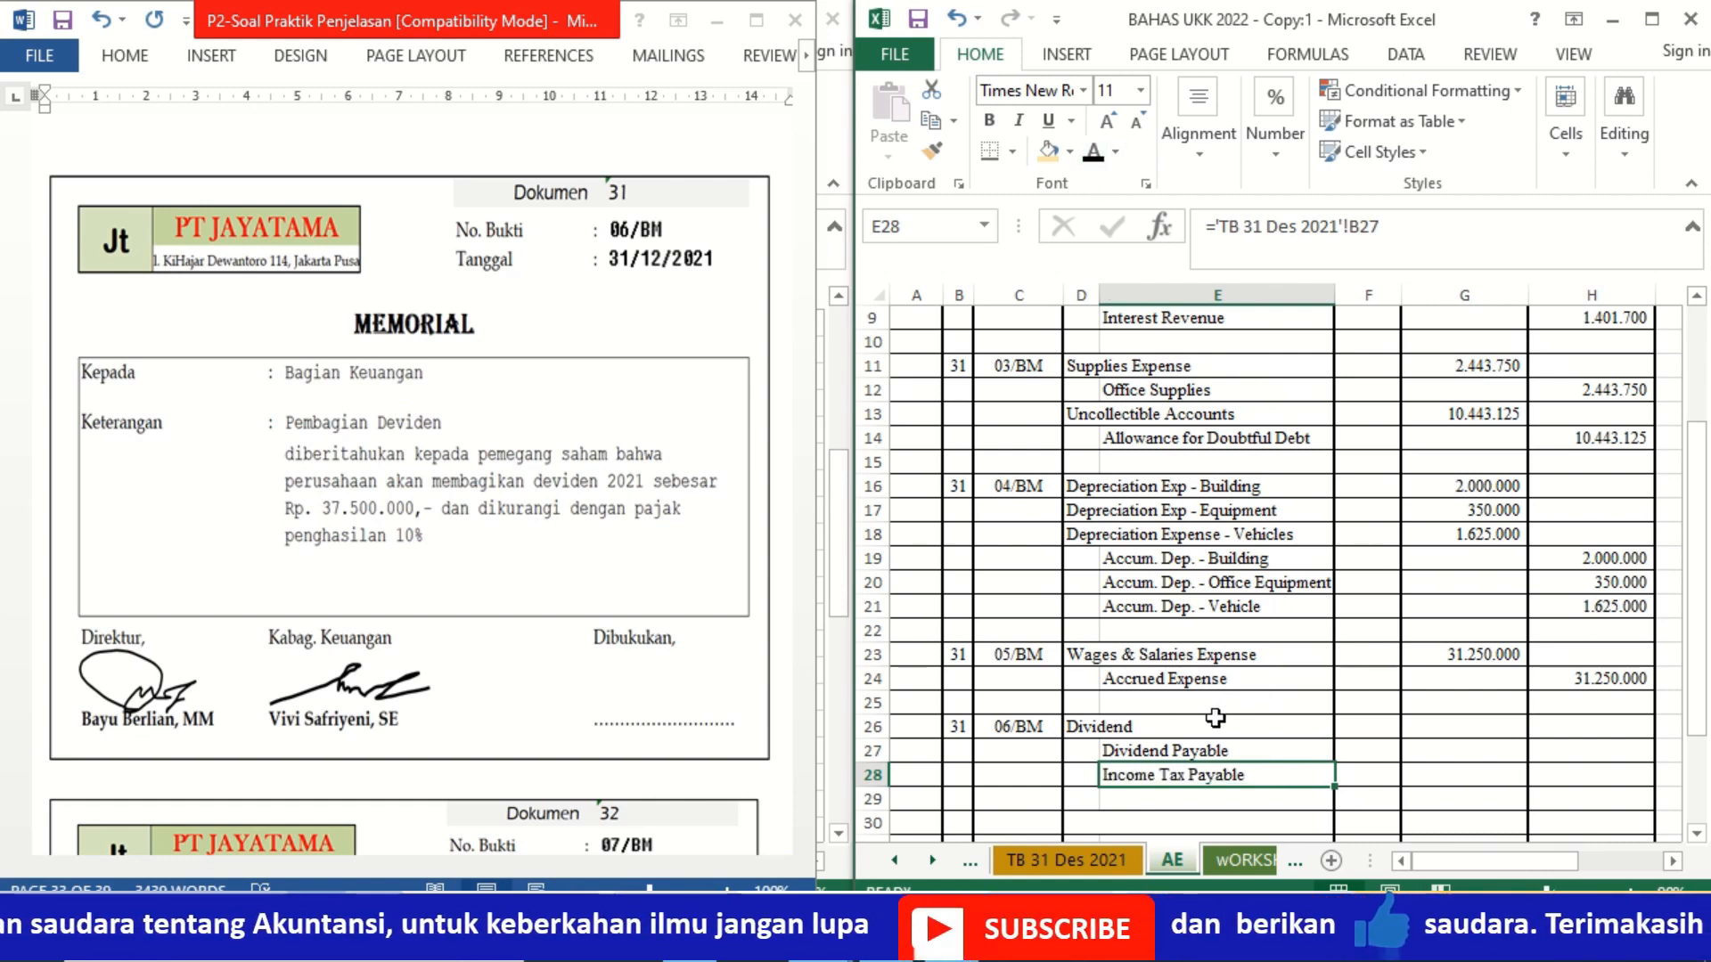
# Step: Apply black font color to the Dividend debit in G26 and enter =10%*G26 as the Income Tax Payable credit in H28
pyautogui.click(1454, 728)
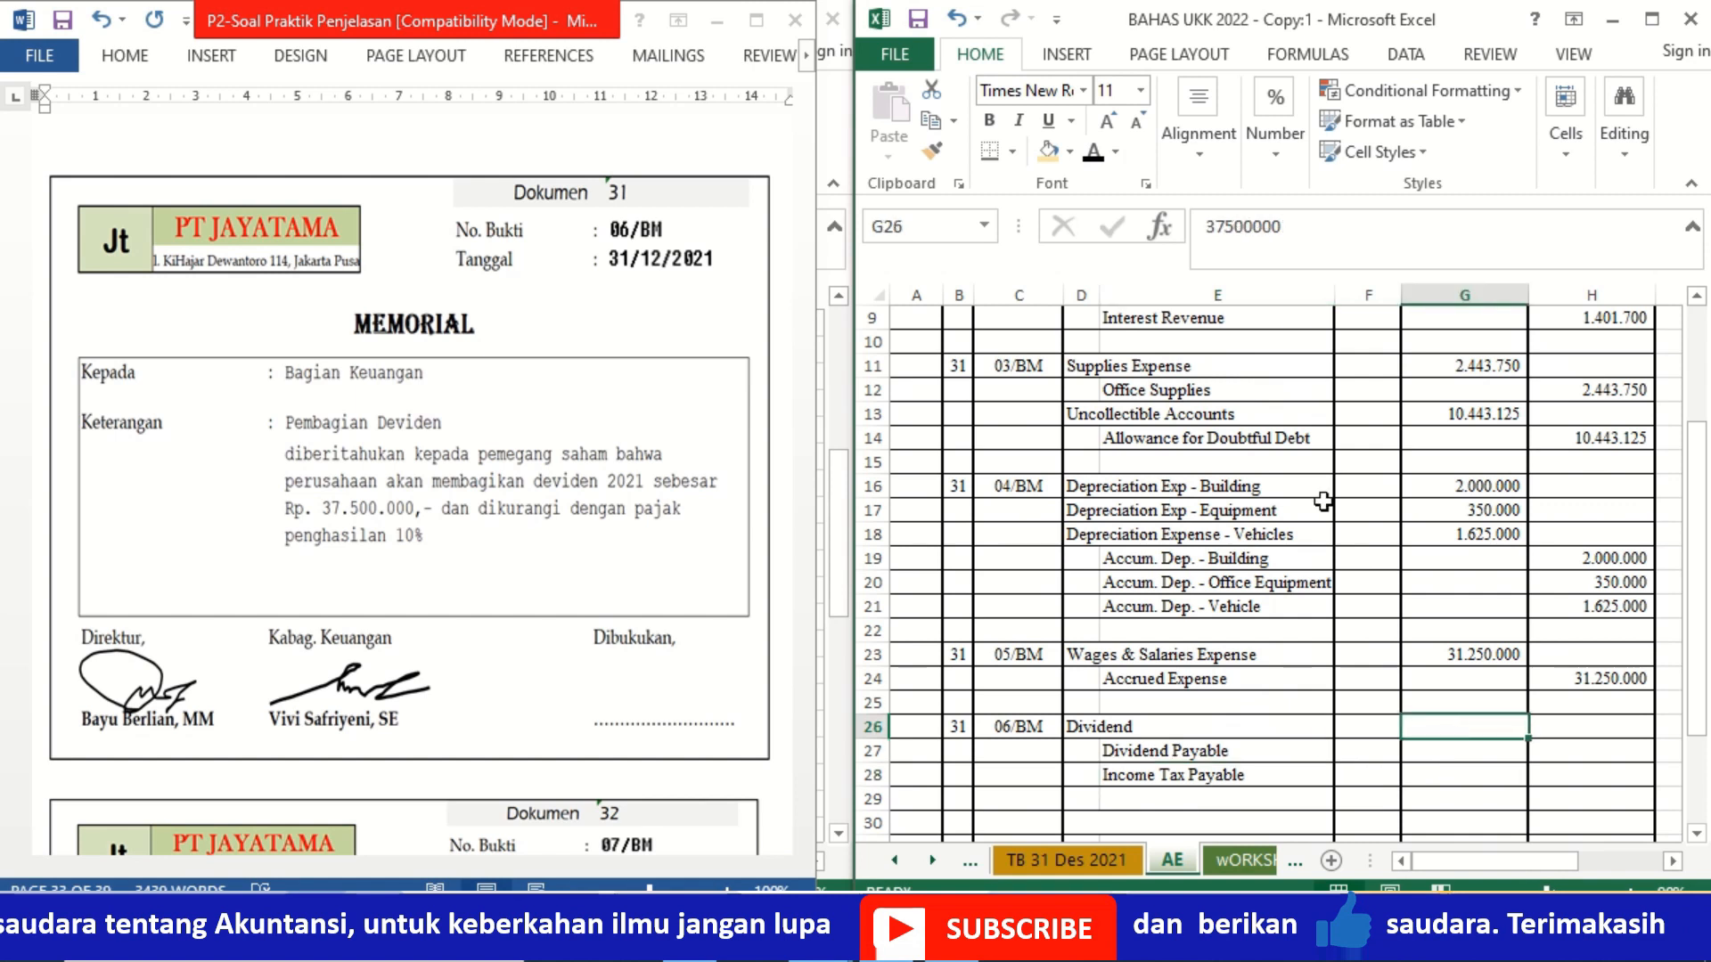
pyautogui.click(1094, 153)
pyautogui.click(1562, 781)
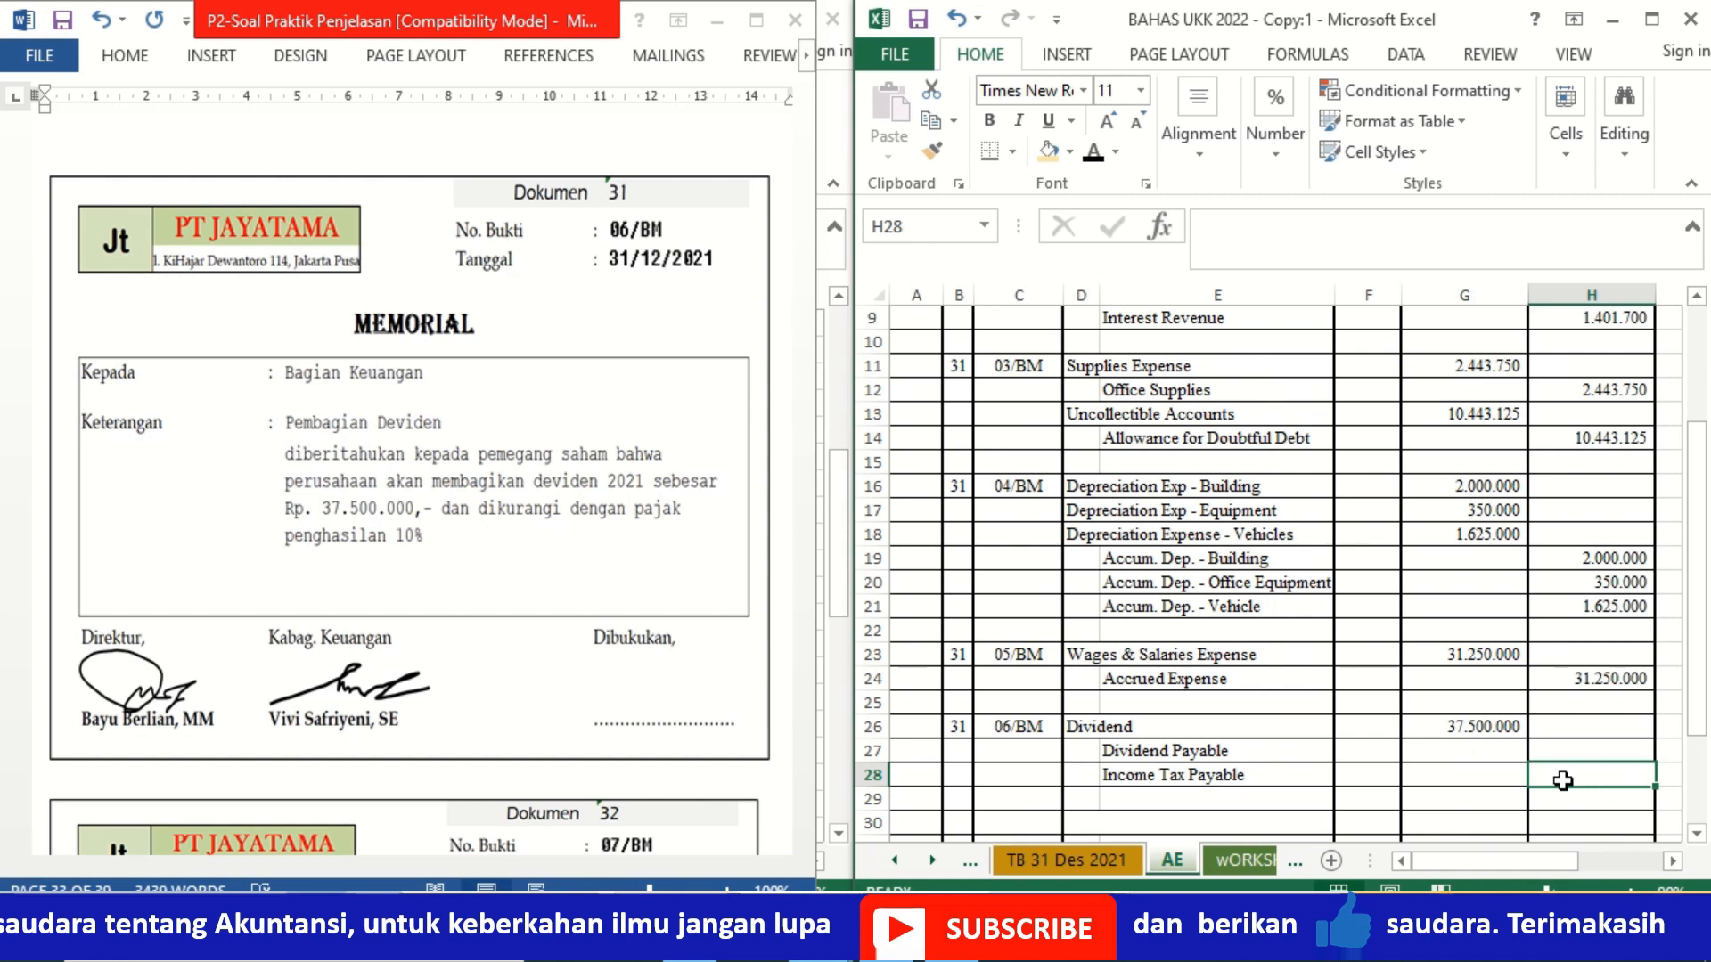
pyautogui.write('=10%*')
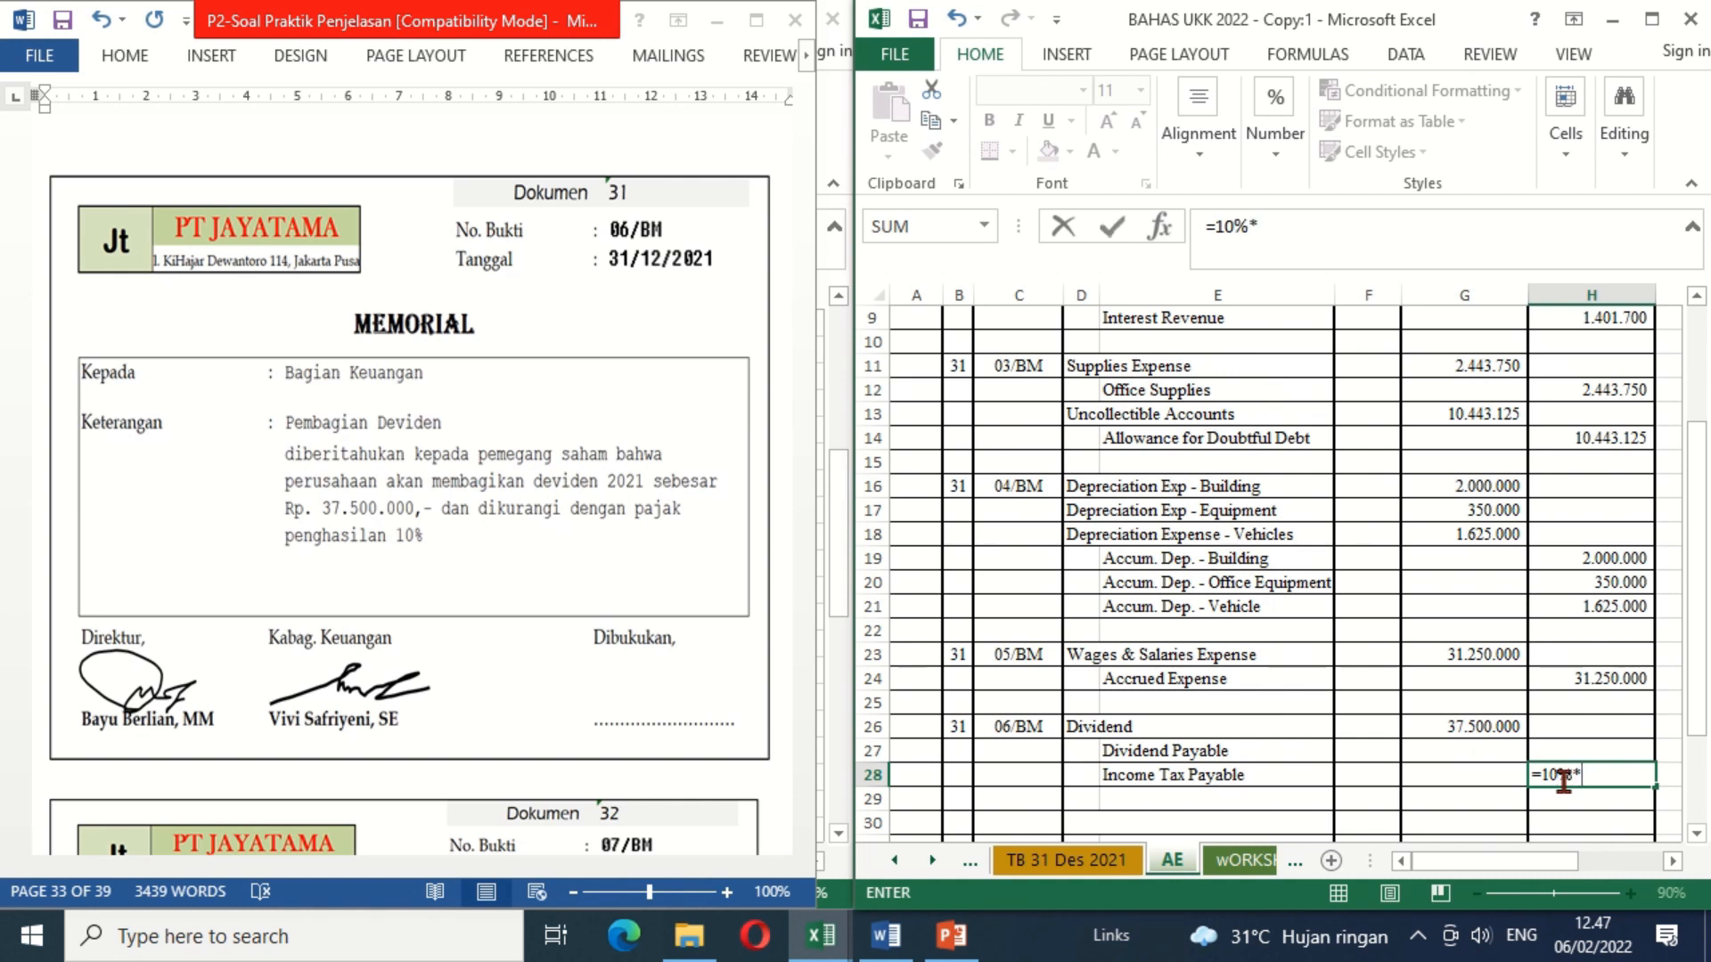
pyautogui.click(1459, 723)
pyautogui.press('Return')
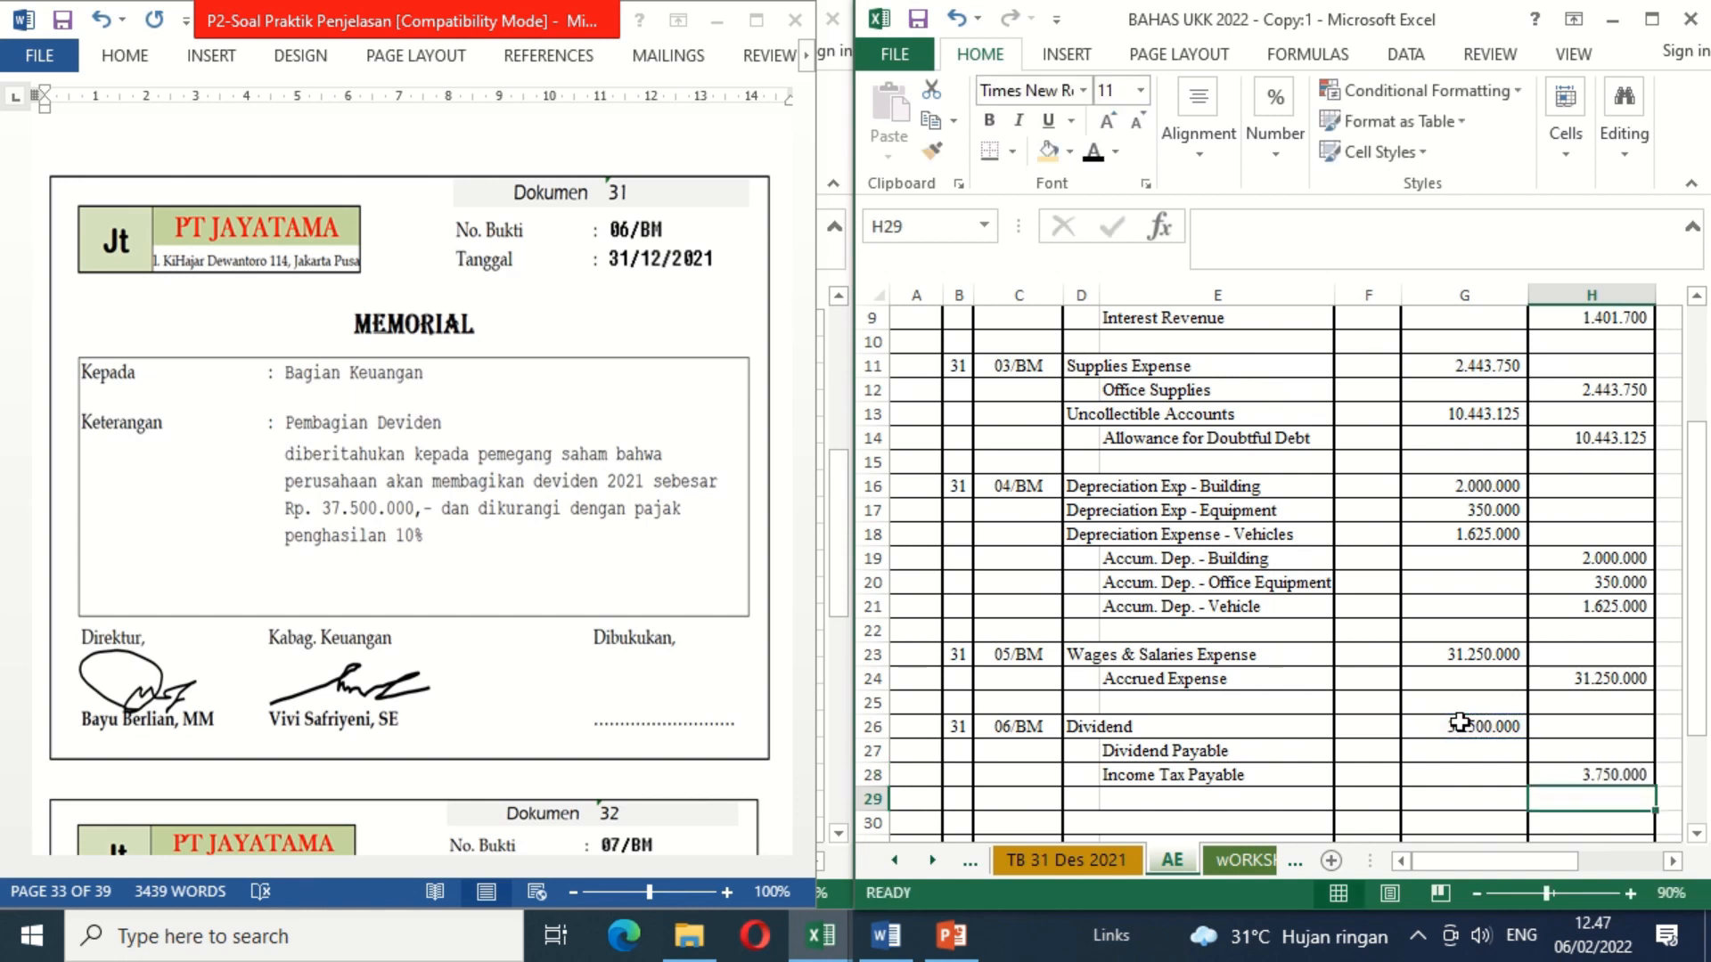
# Step: Enter =G26-H28 as the Dividend Payable credit in H27
pyautogui.press('Up')
pyautogui.press('Up')
pyautogui.write('=')
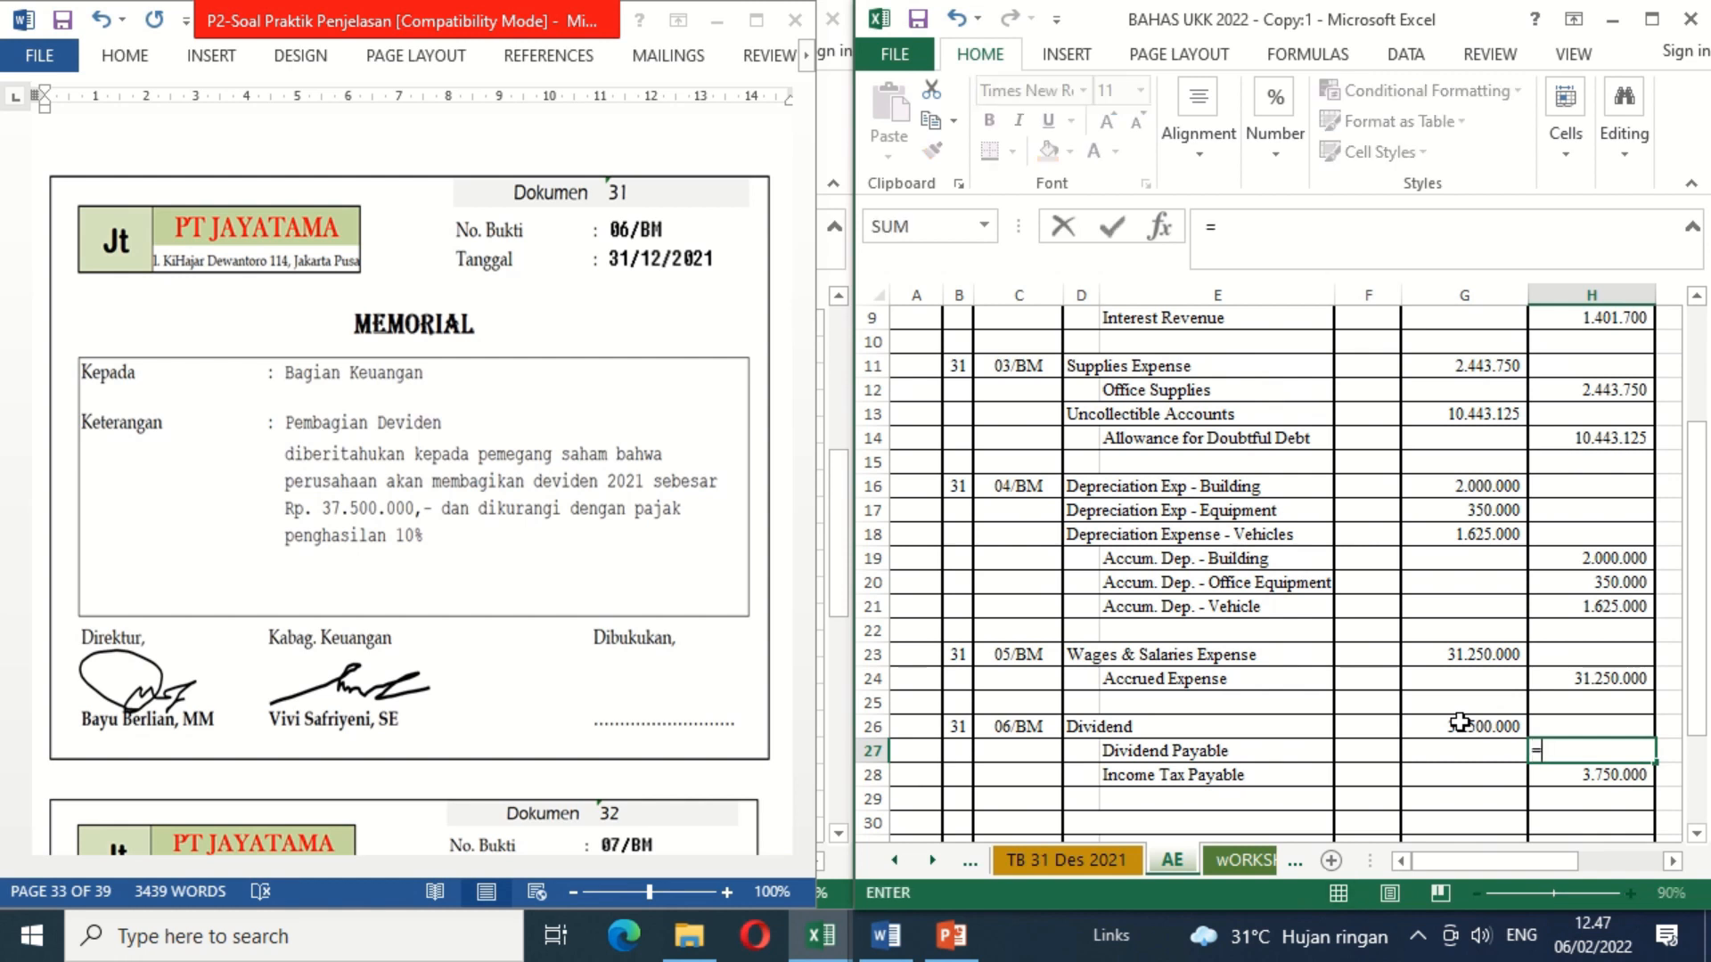
pyautogui.click(1459, 724)
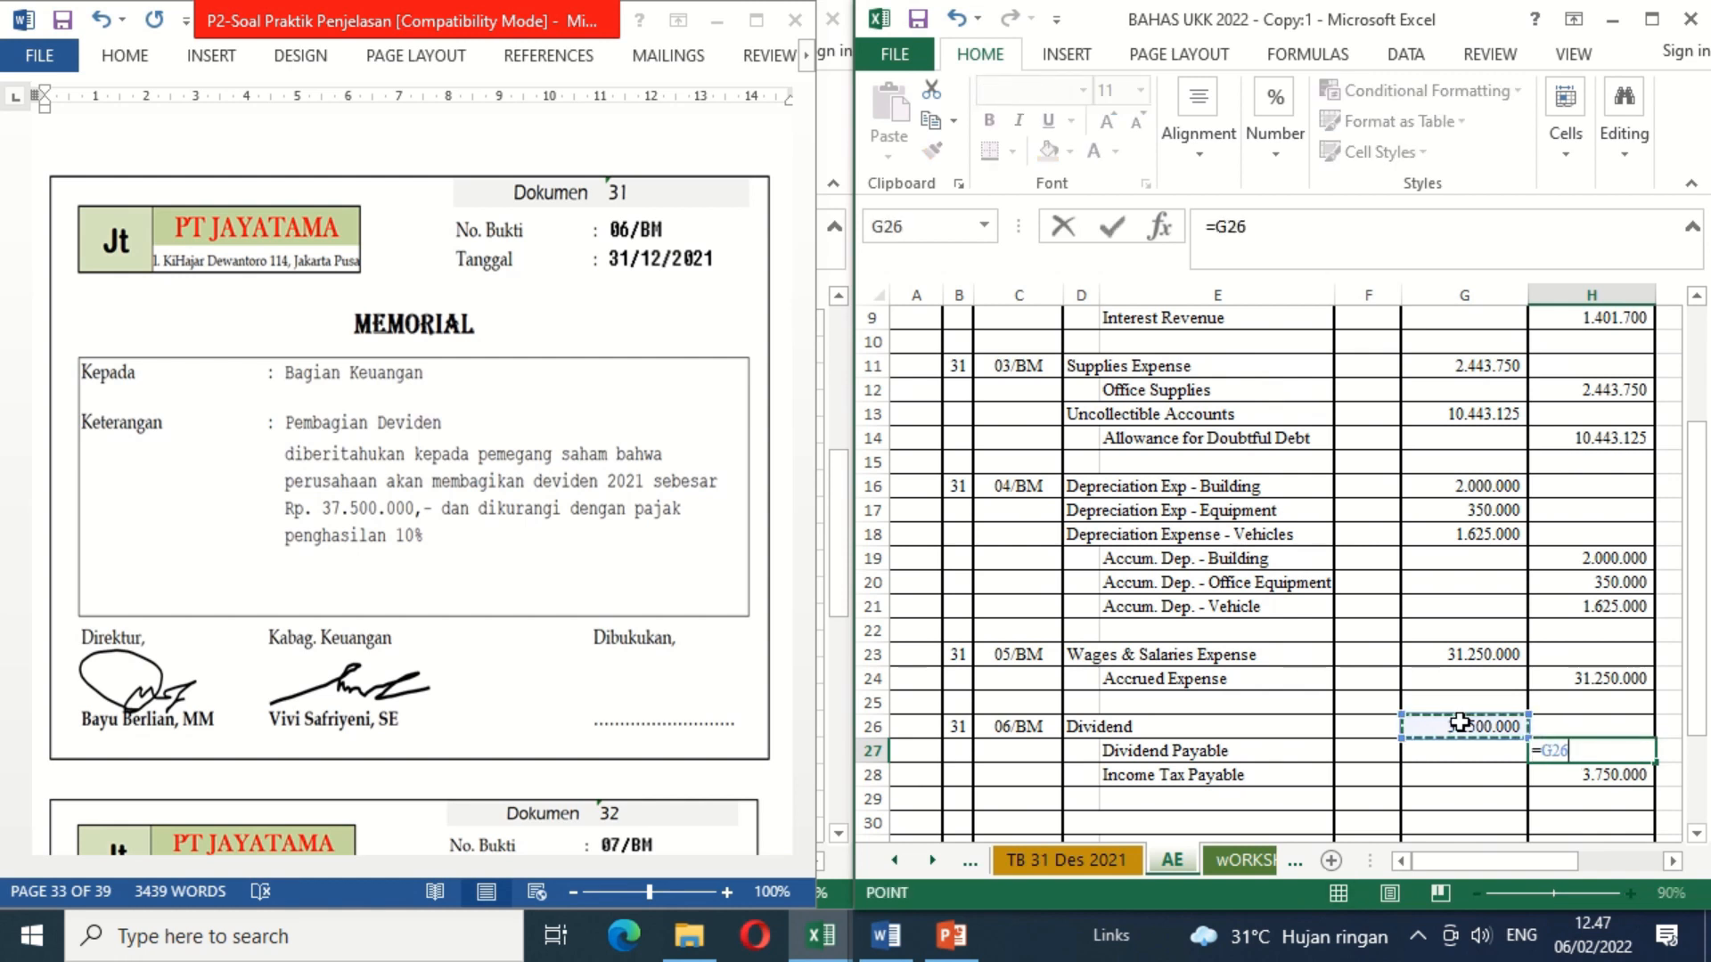
pyautogui.write('-')
pyautogui.press('Down')
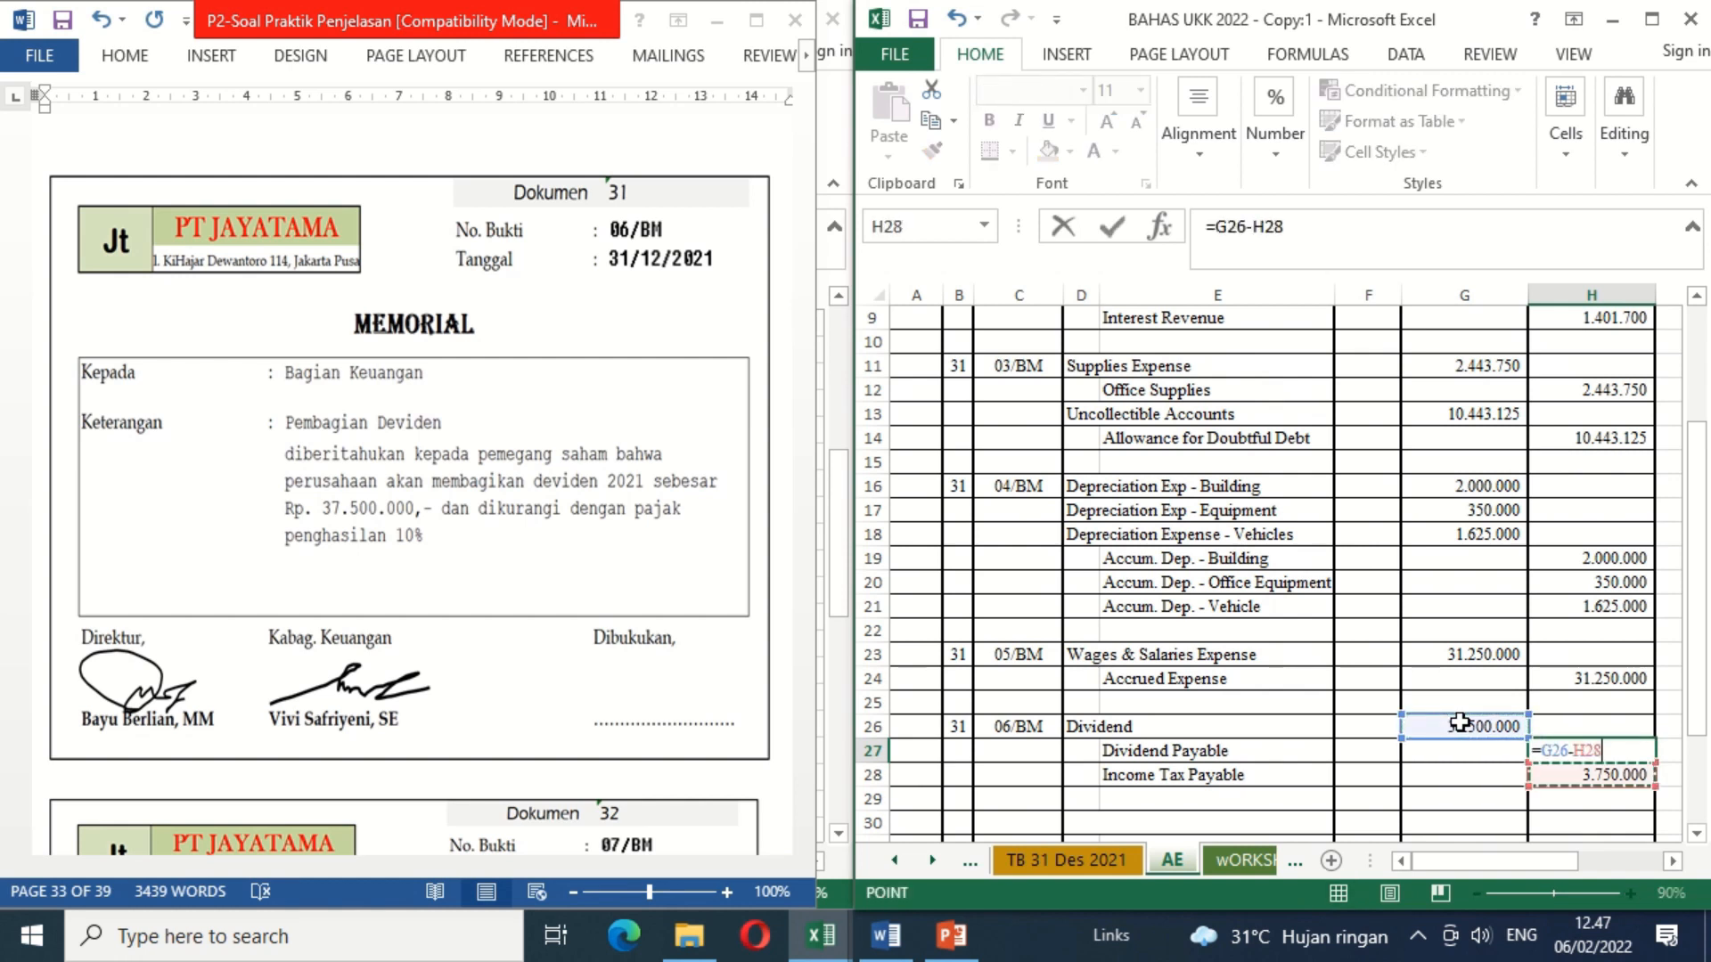
pyautogui.press('Return')
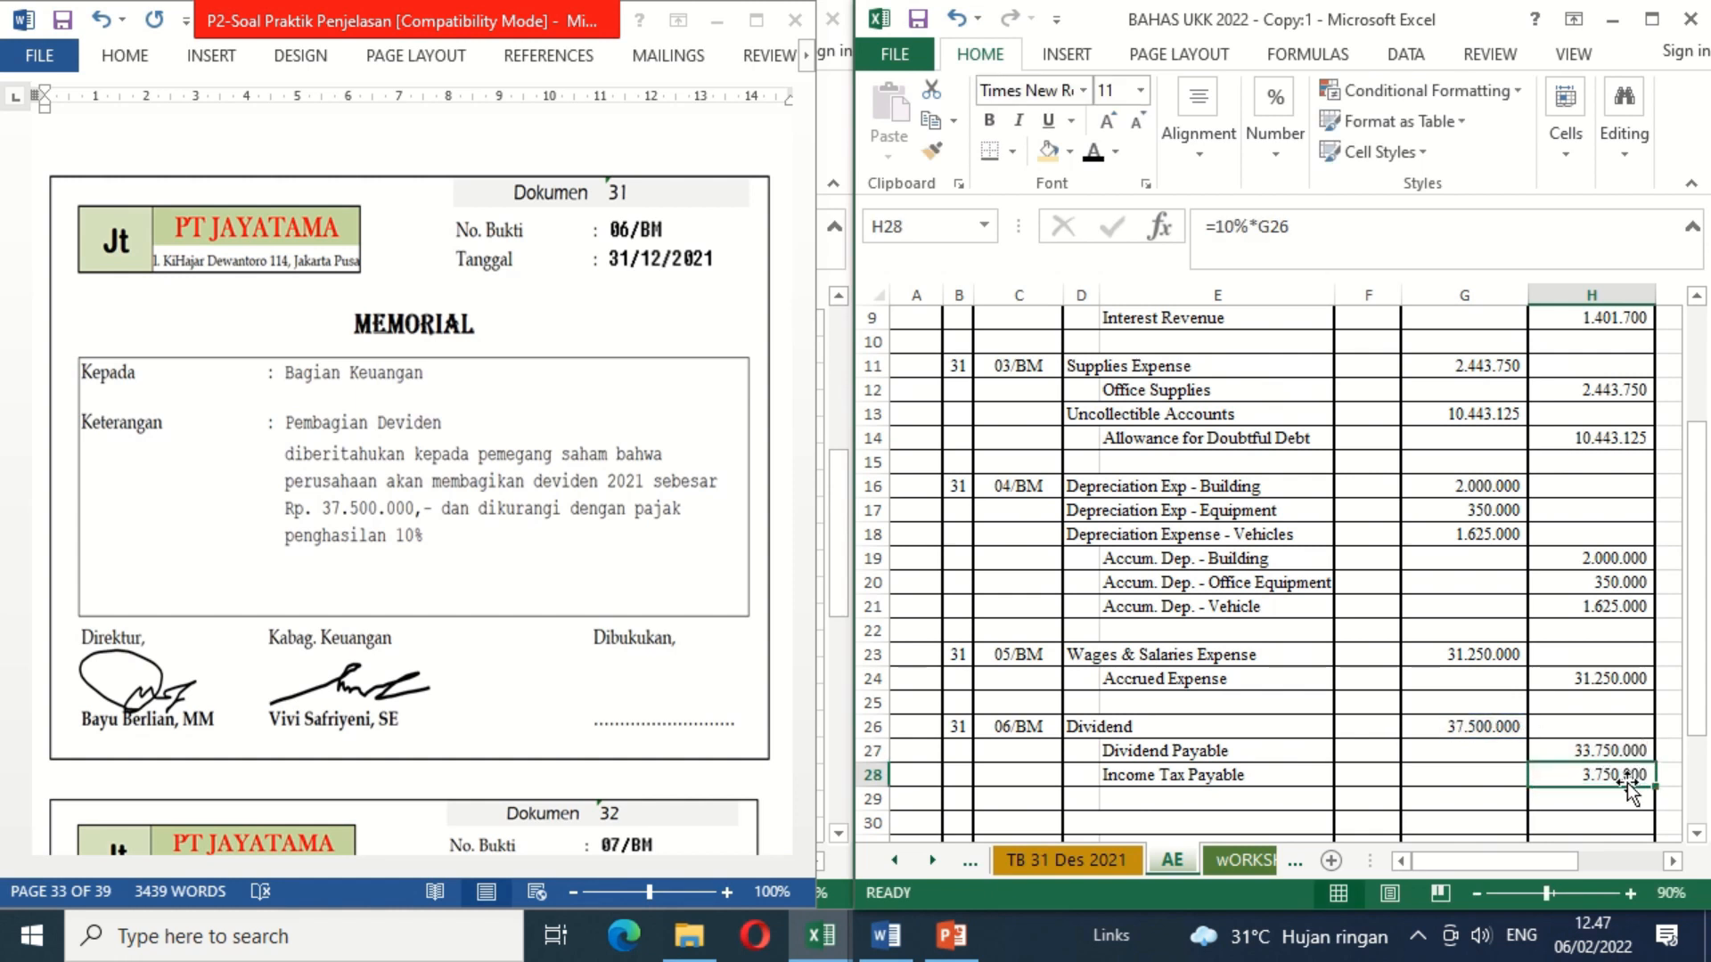
# Step: In Word, delete the blank shape covering the Dibukukan signature on memorial 06/BM
pyautogui.click(1490, 776)
pyautogui.click(697, 701)
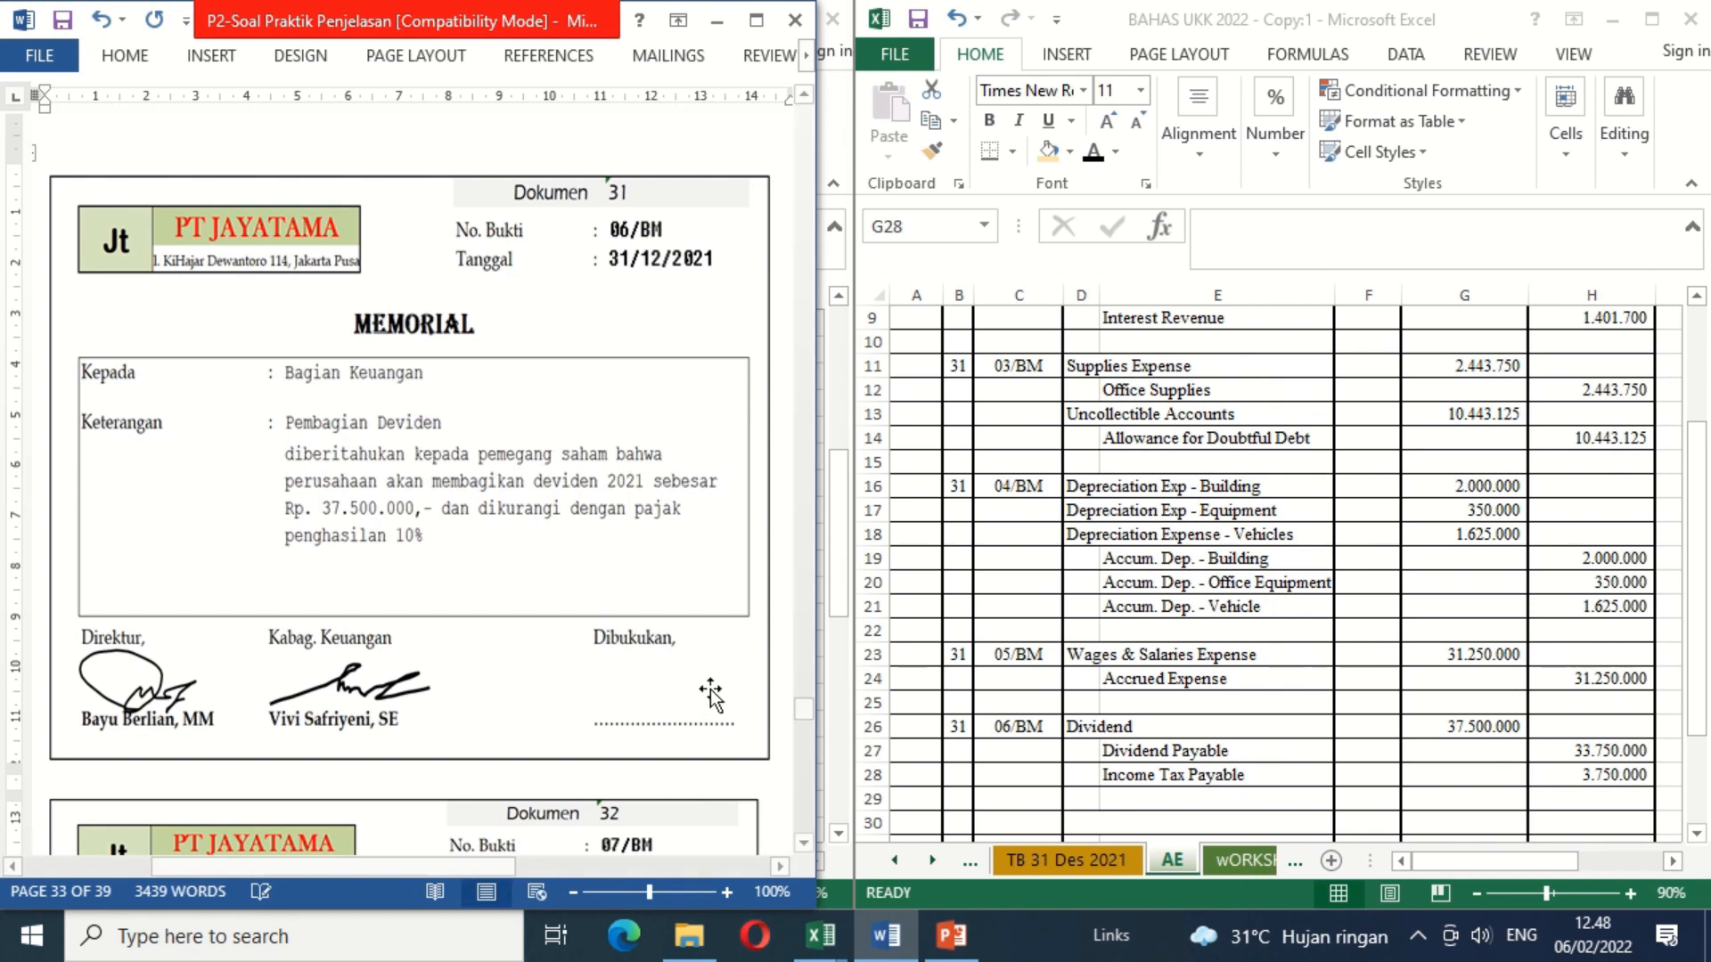
pyautogui.hotkey('ctrl', 'v')
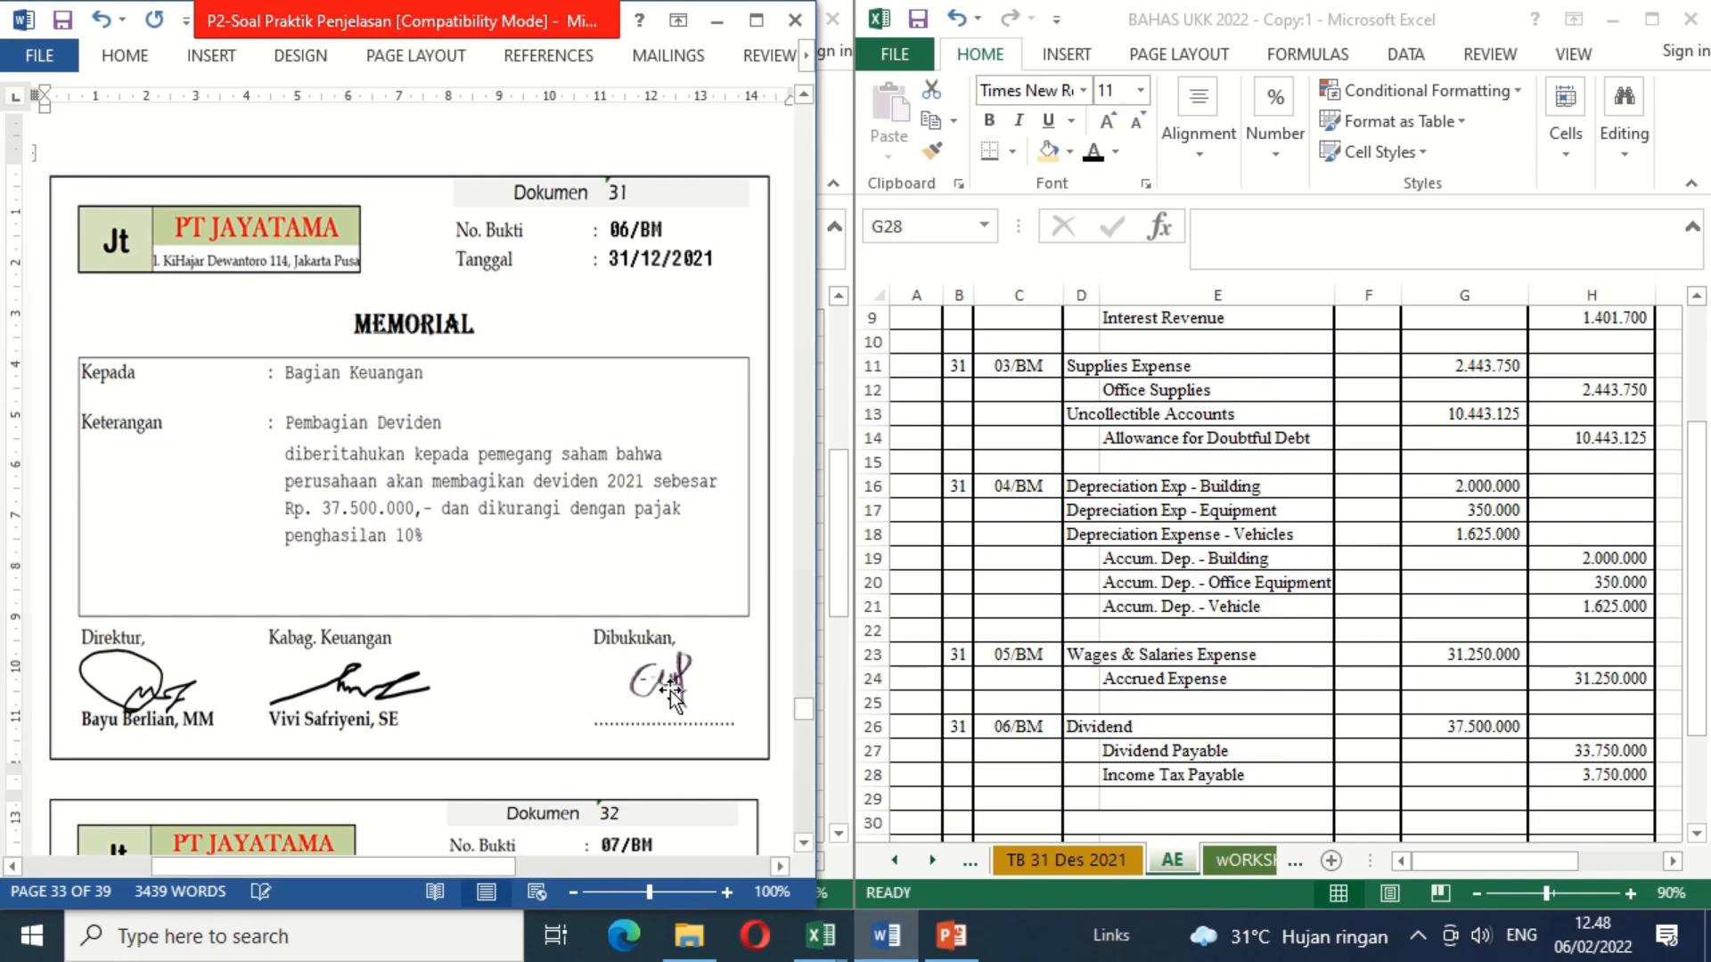
# Step: For memorial 07/BM, apply black font color to the hidden date 31 in B30 and document number 07/BM in C30
pyautogui.click(804, 843)
pyautogui.scroll(-9, 807, 851)
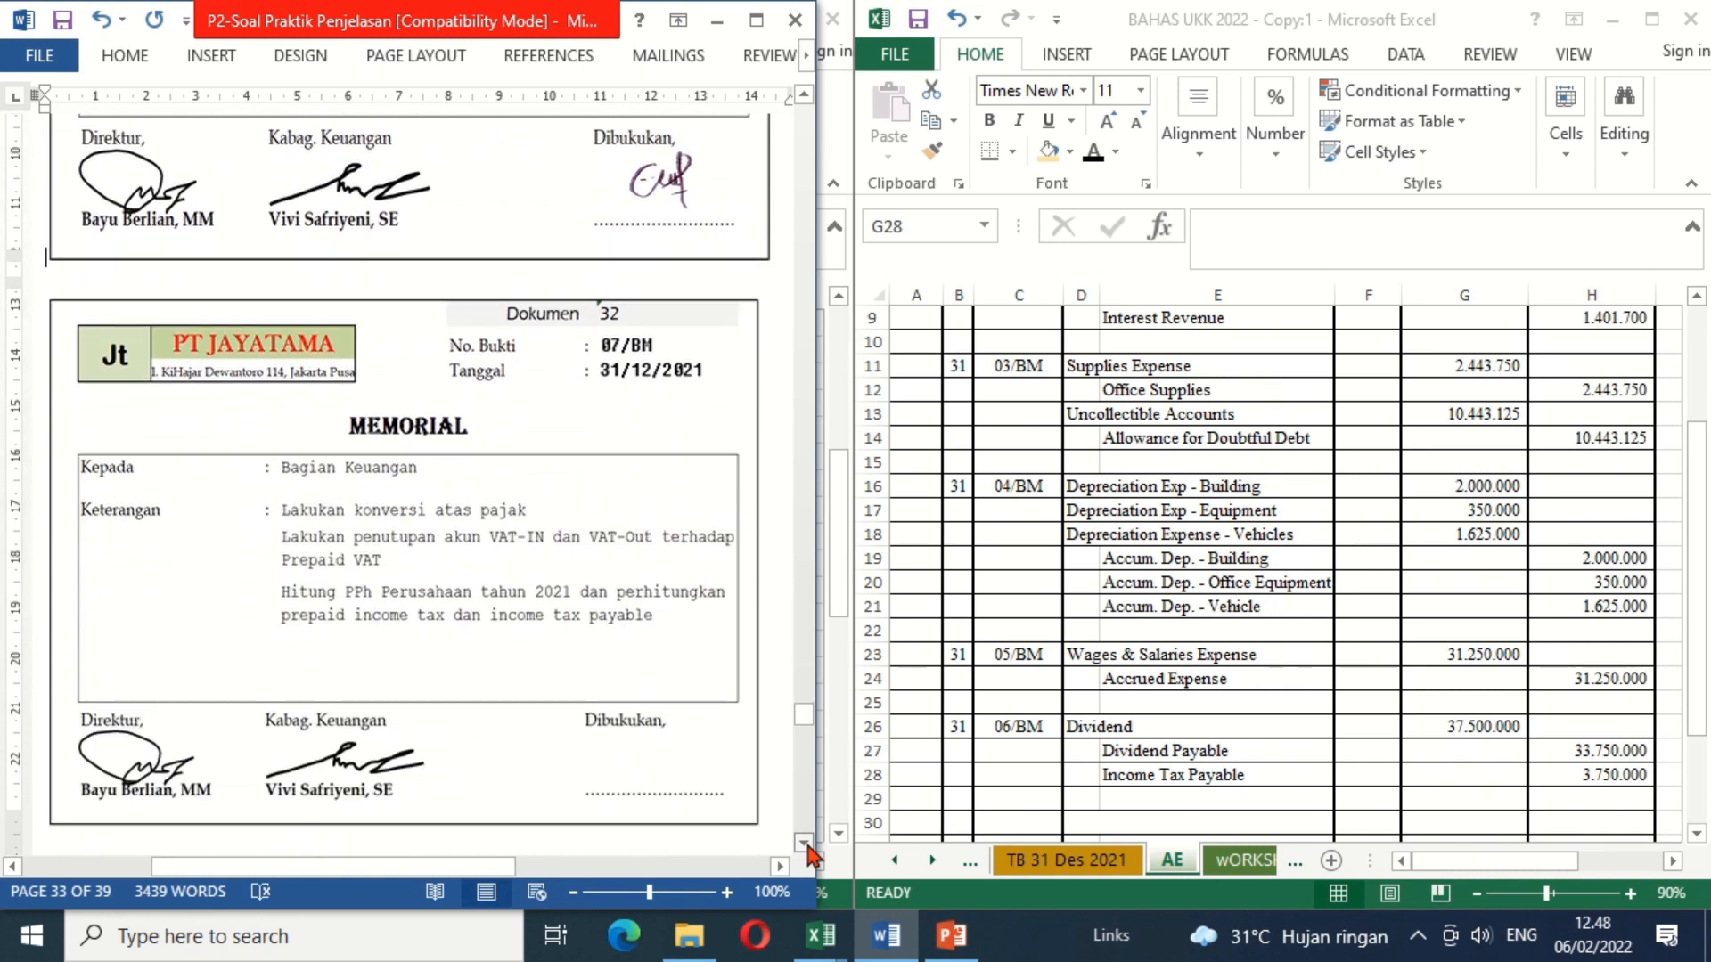
pyautogui.scroll(-1, 807, 854)
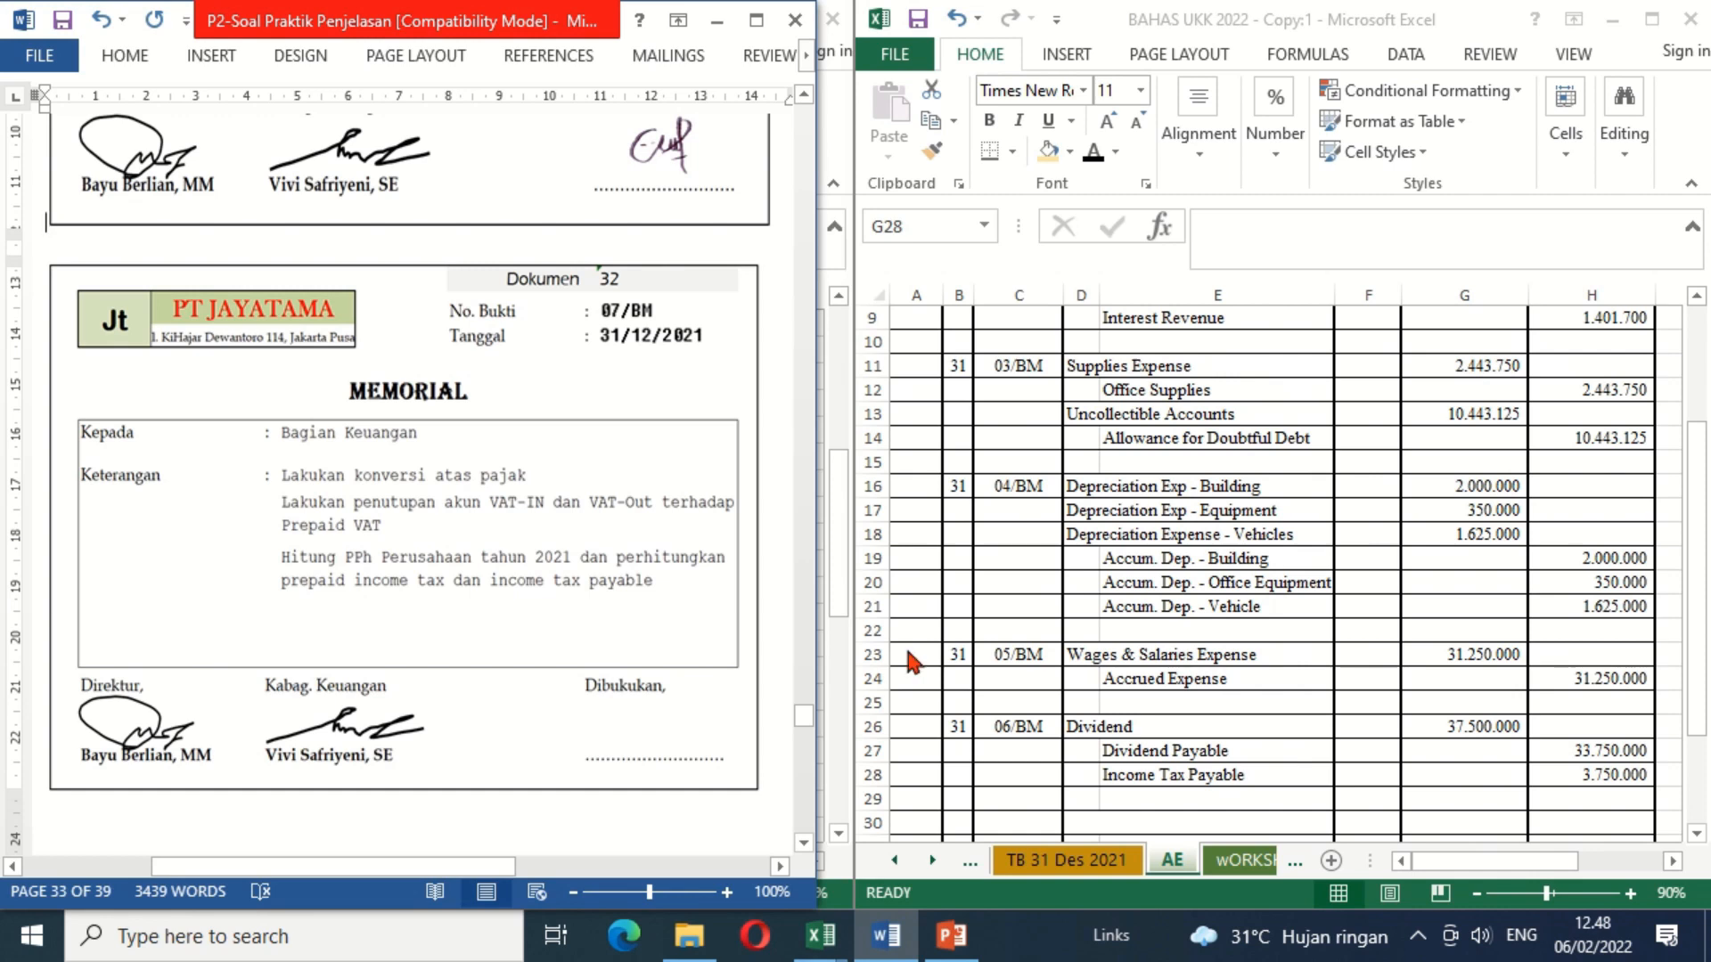
pyautogui.click(1695, 833)
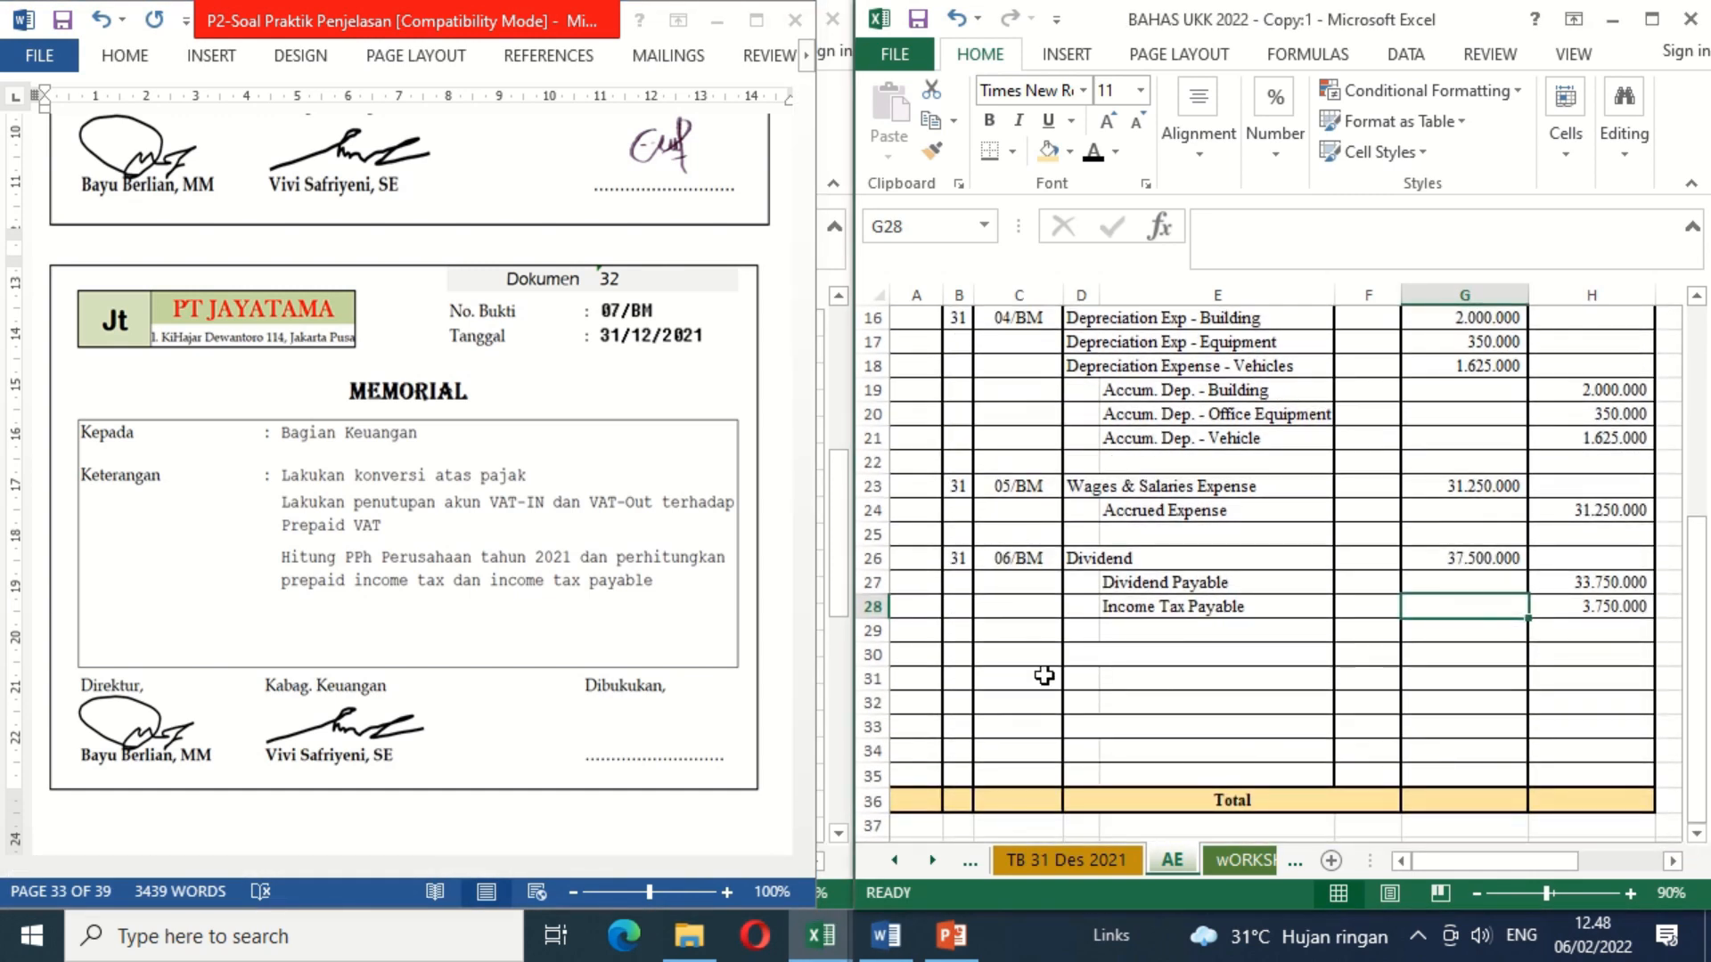
pyautogui.click(956, 656)
pyautogui.click(1090, 155)
pyautogui.click(1028, 652)
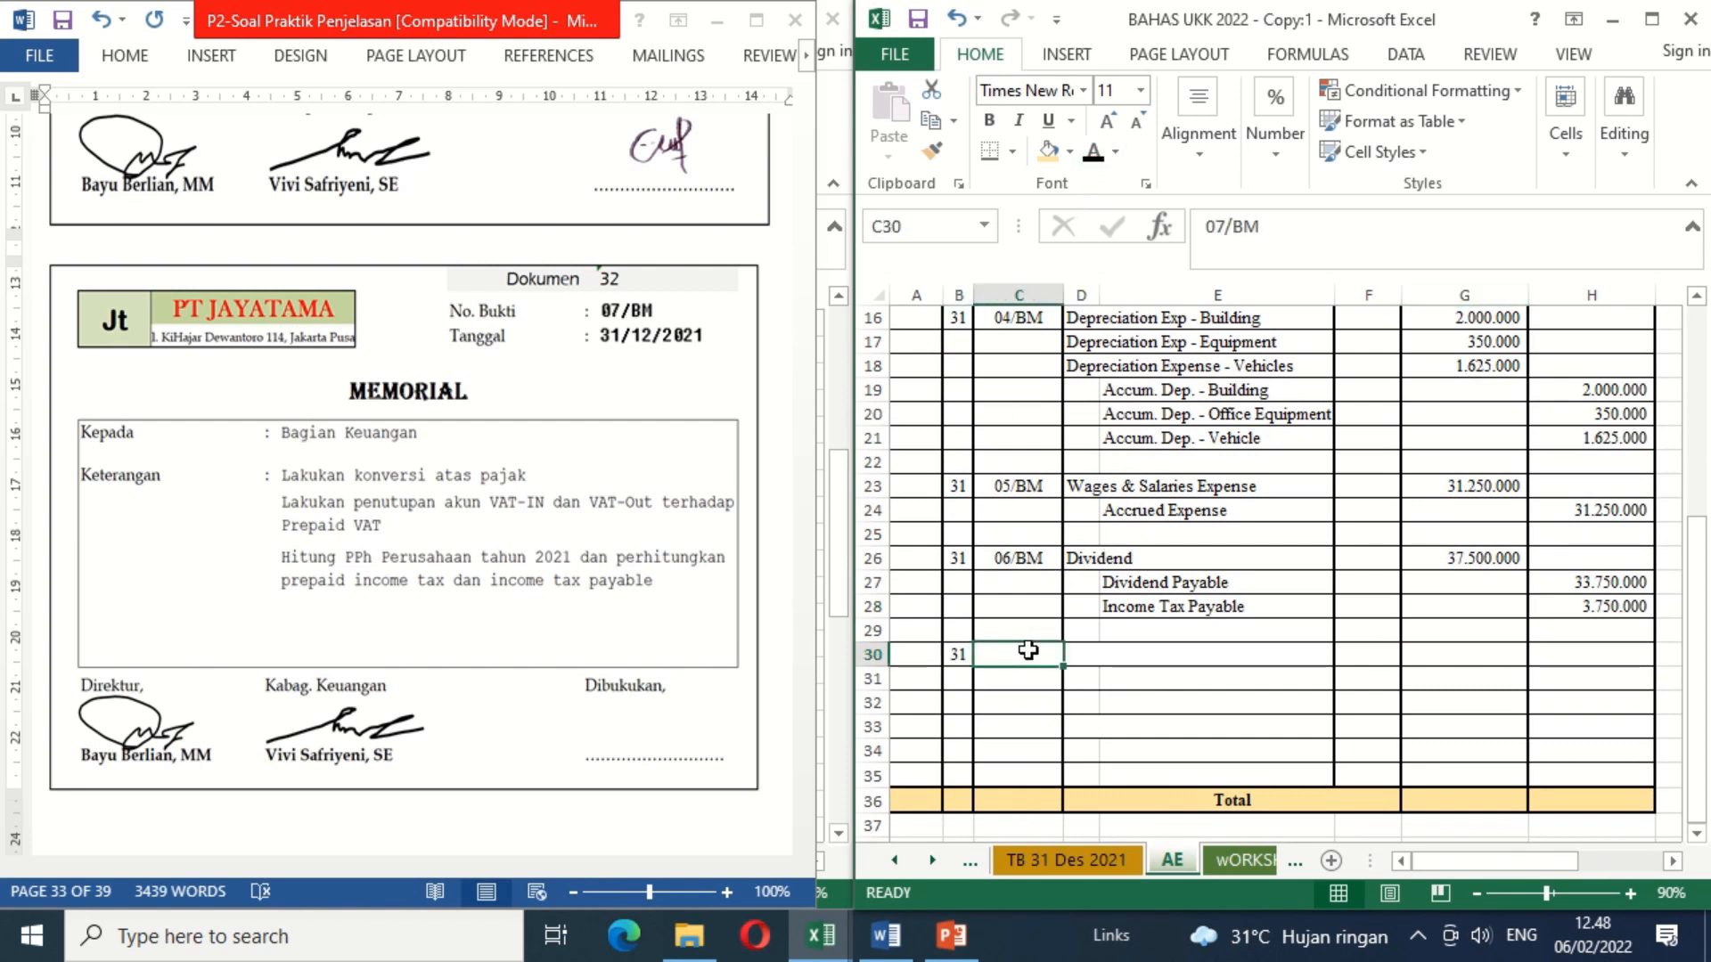
pyautogui.click(1090, 155)
# Step: Consult the trial balance and apply black font color to the hidden names Value Added Tax - VAT Out (D30), VAT In (E31) and Prepaid VAT (E32)
pyautogui.click(1071, 862)
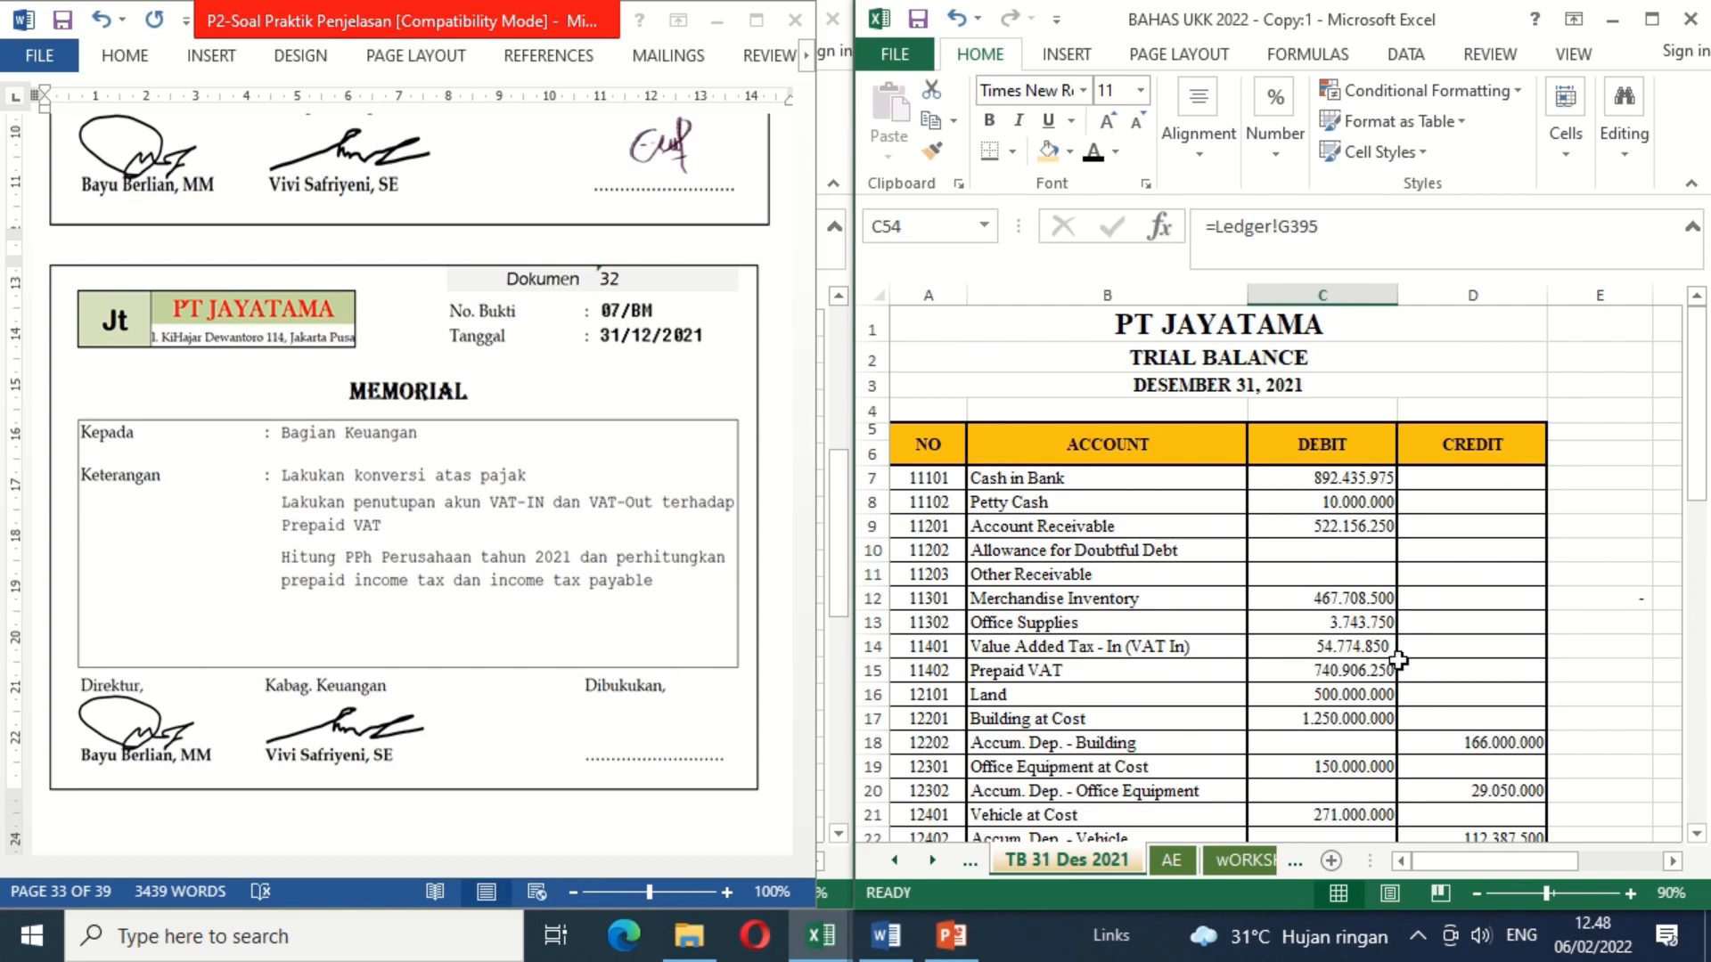
pyautogui.scroll(-4, 1697, 839)
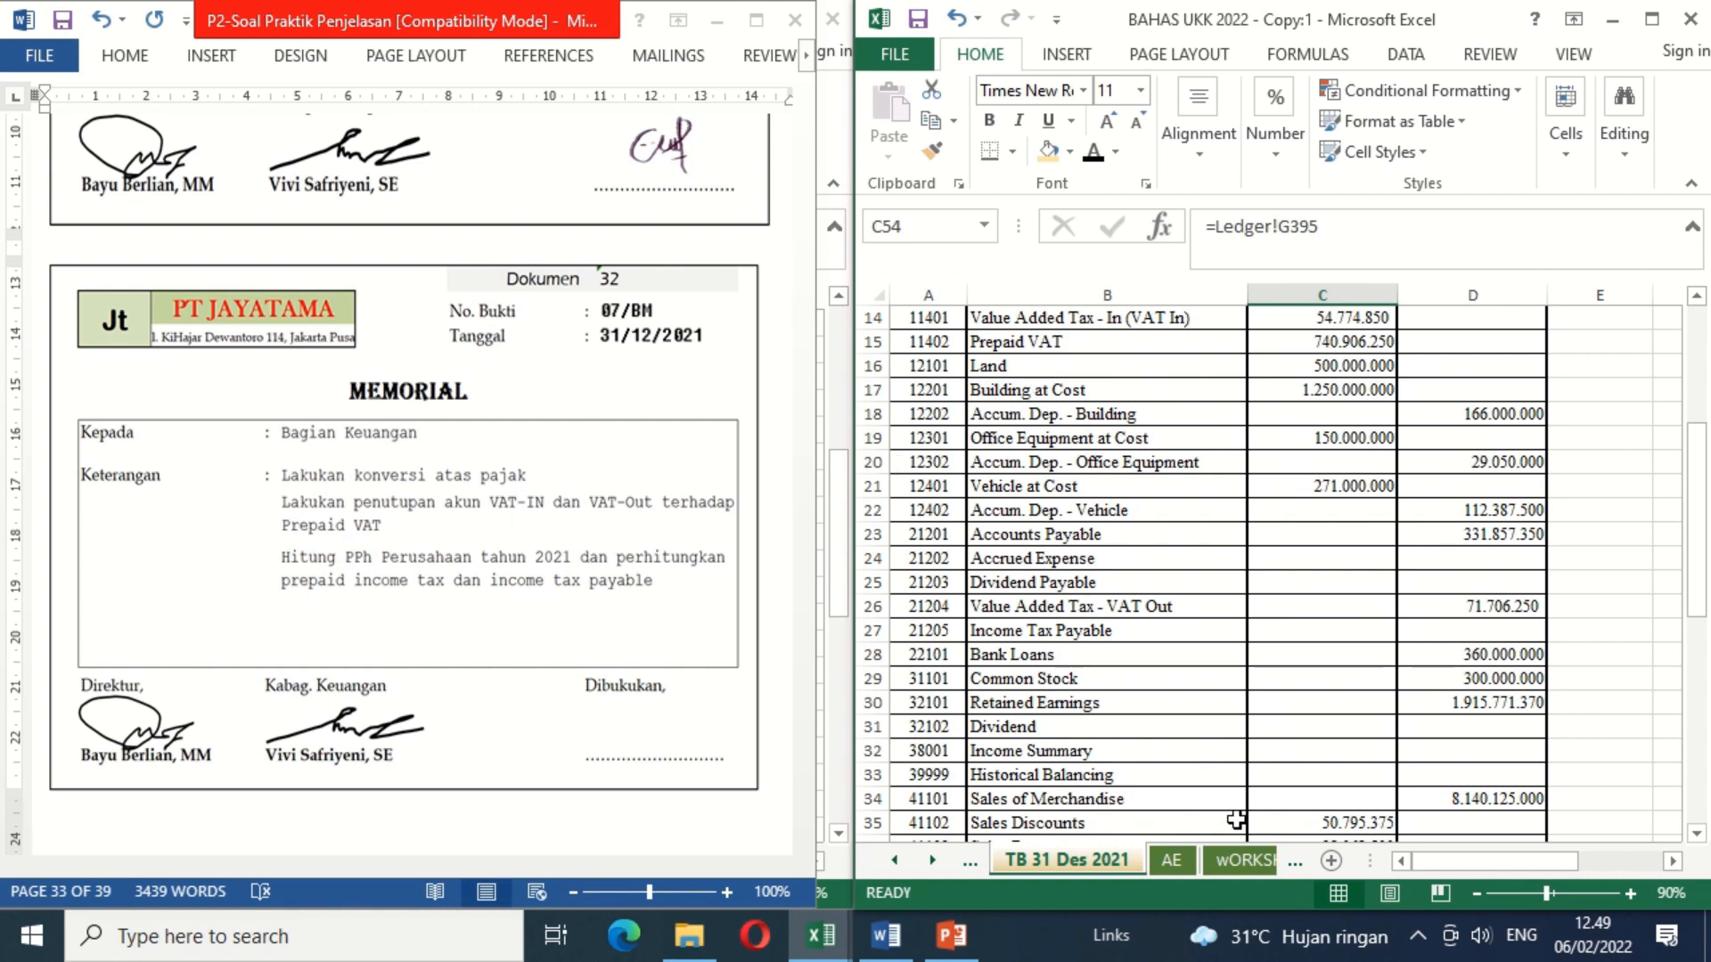
pyautogui.click(1172, 860)
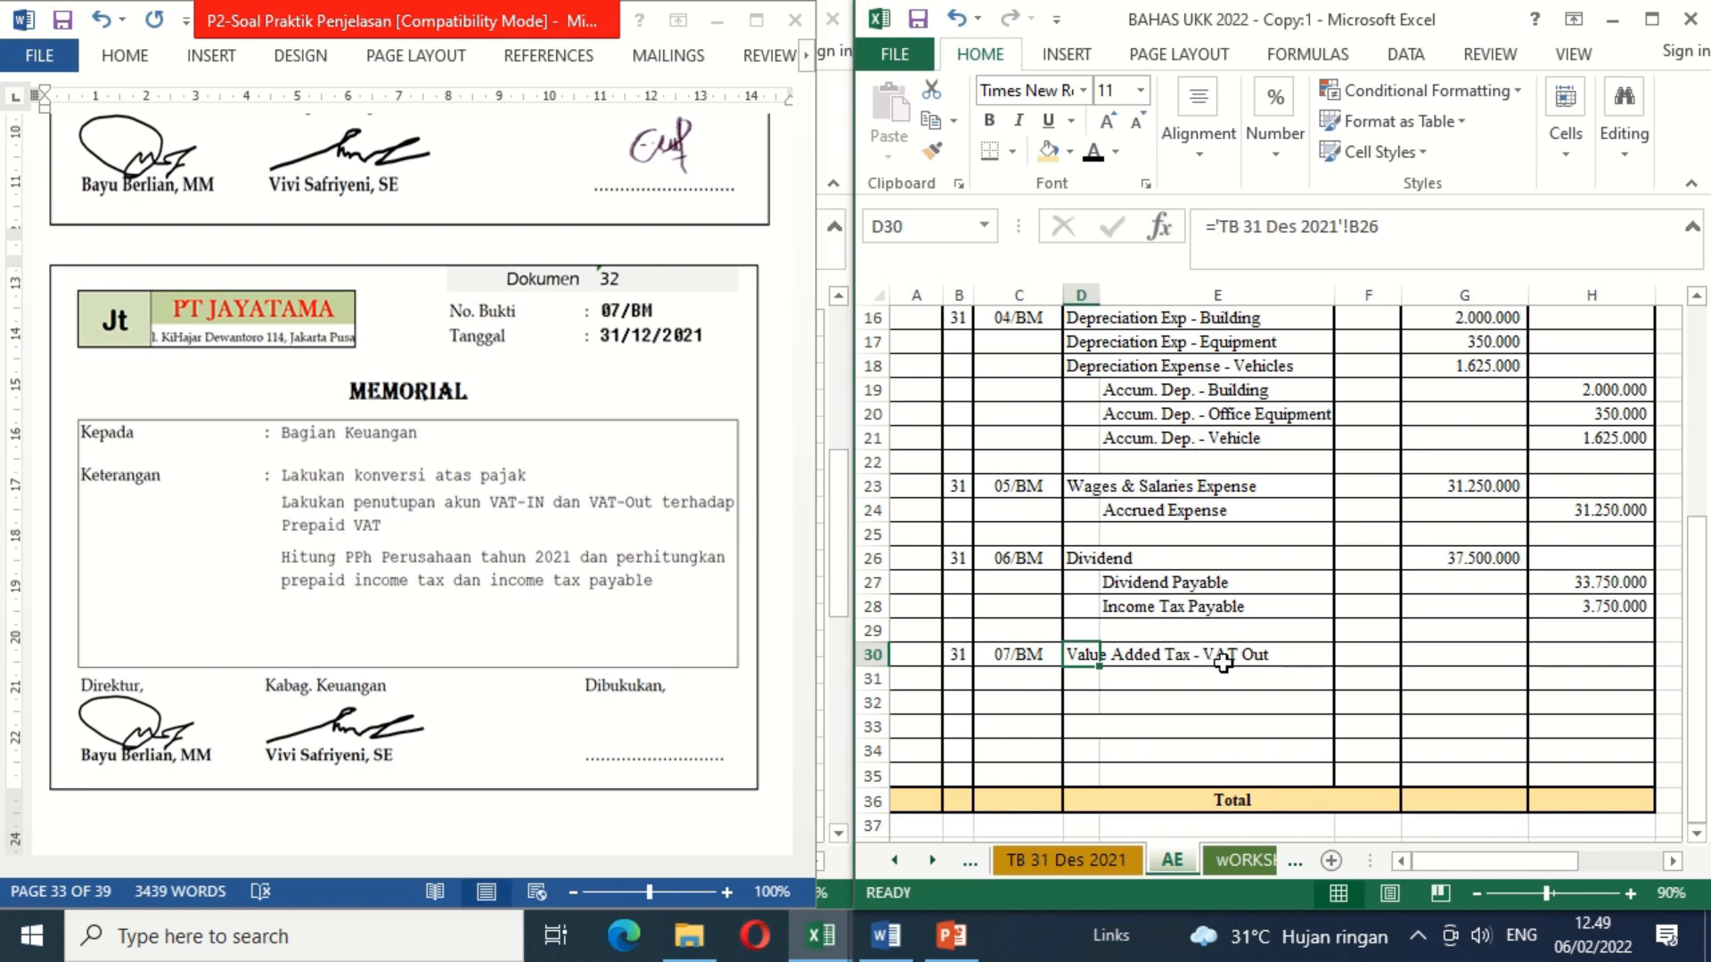
pyautogui.click(1149, 681)
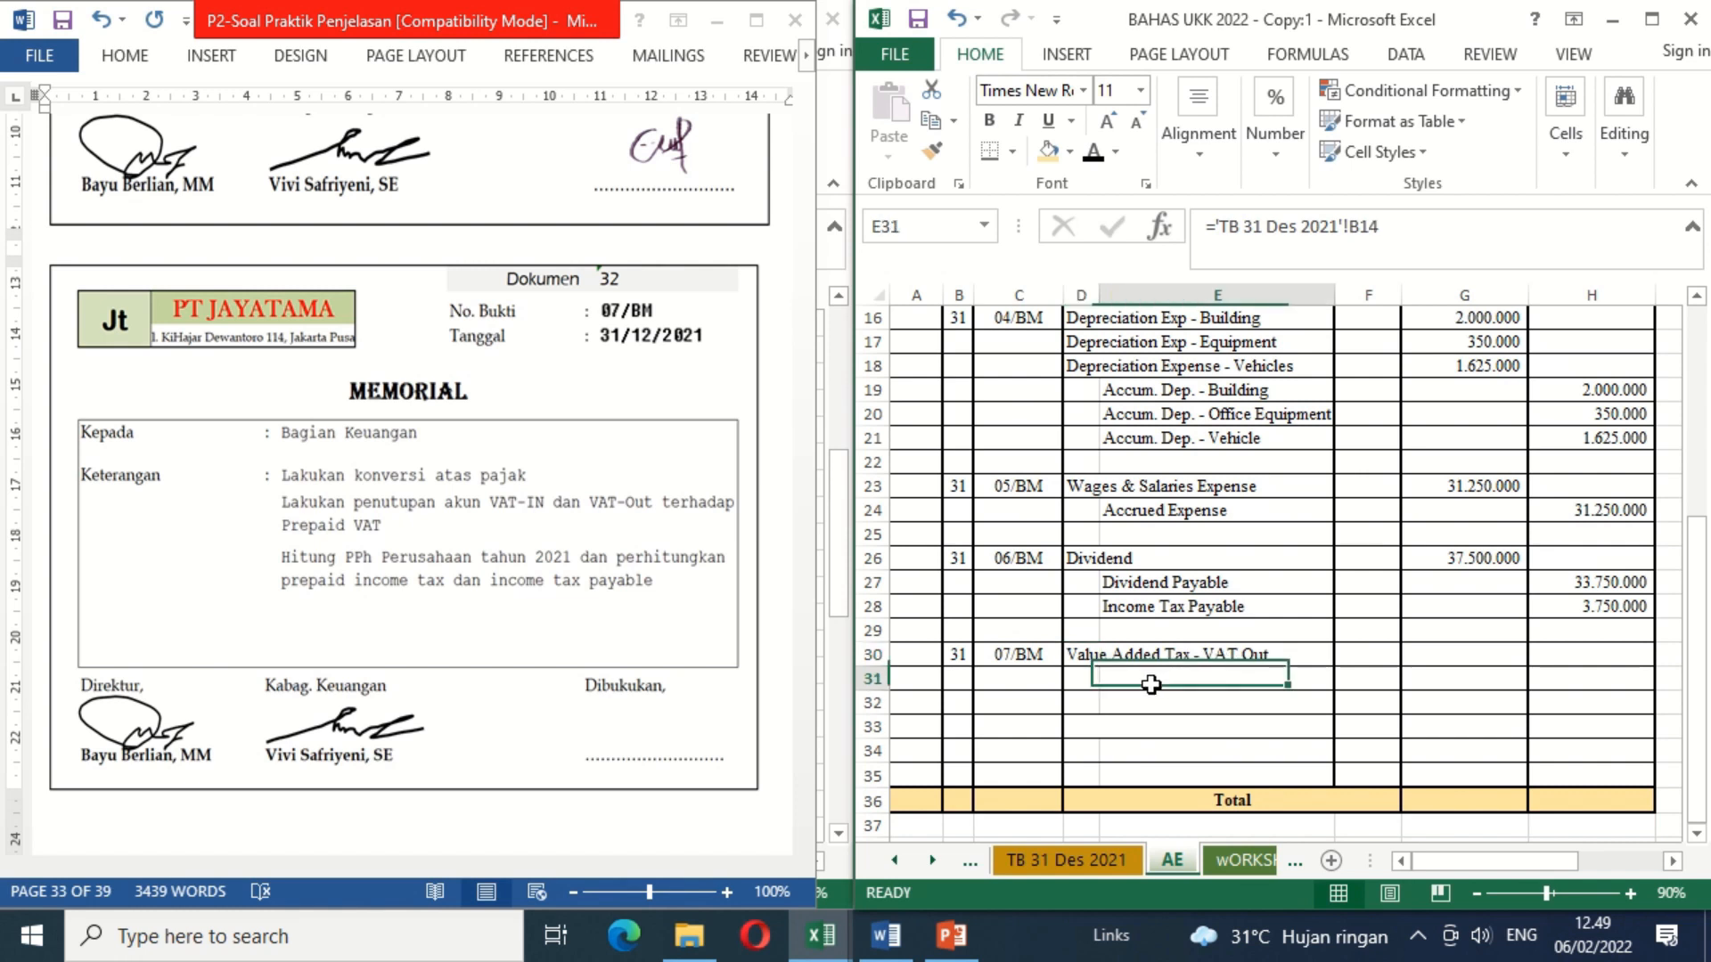
pyautogui.click(1090, 156)
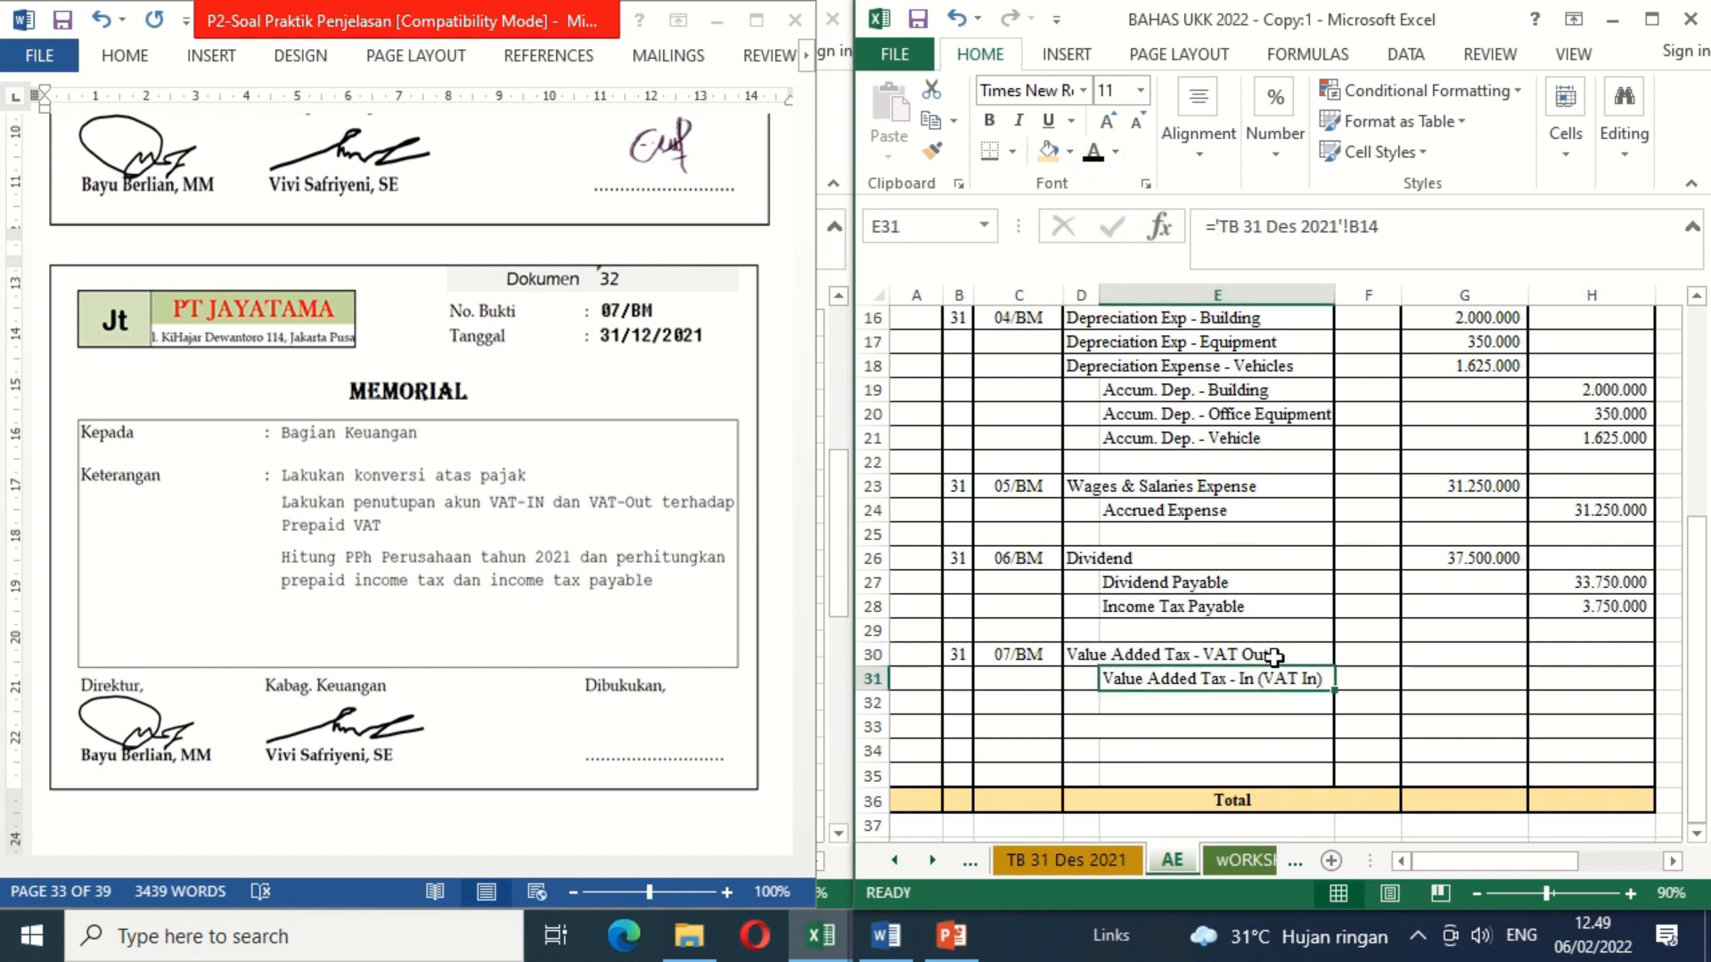
pyautogui.click(1096, 866)
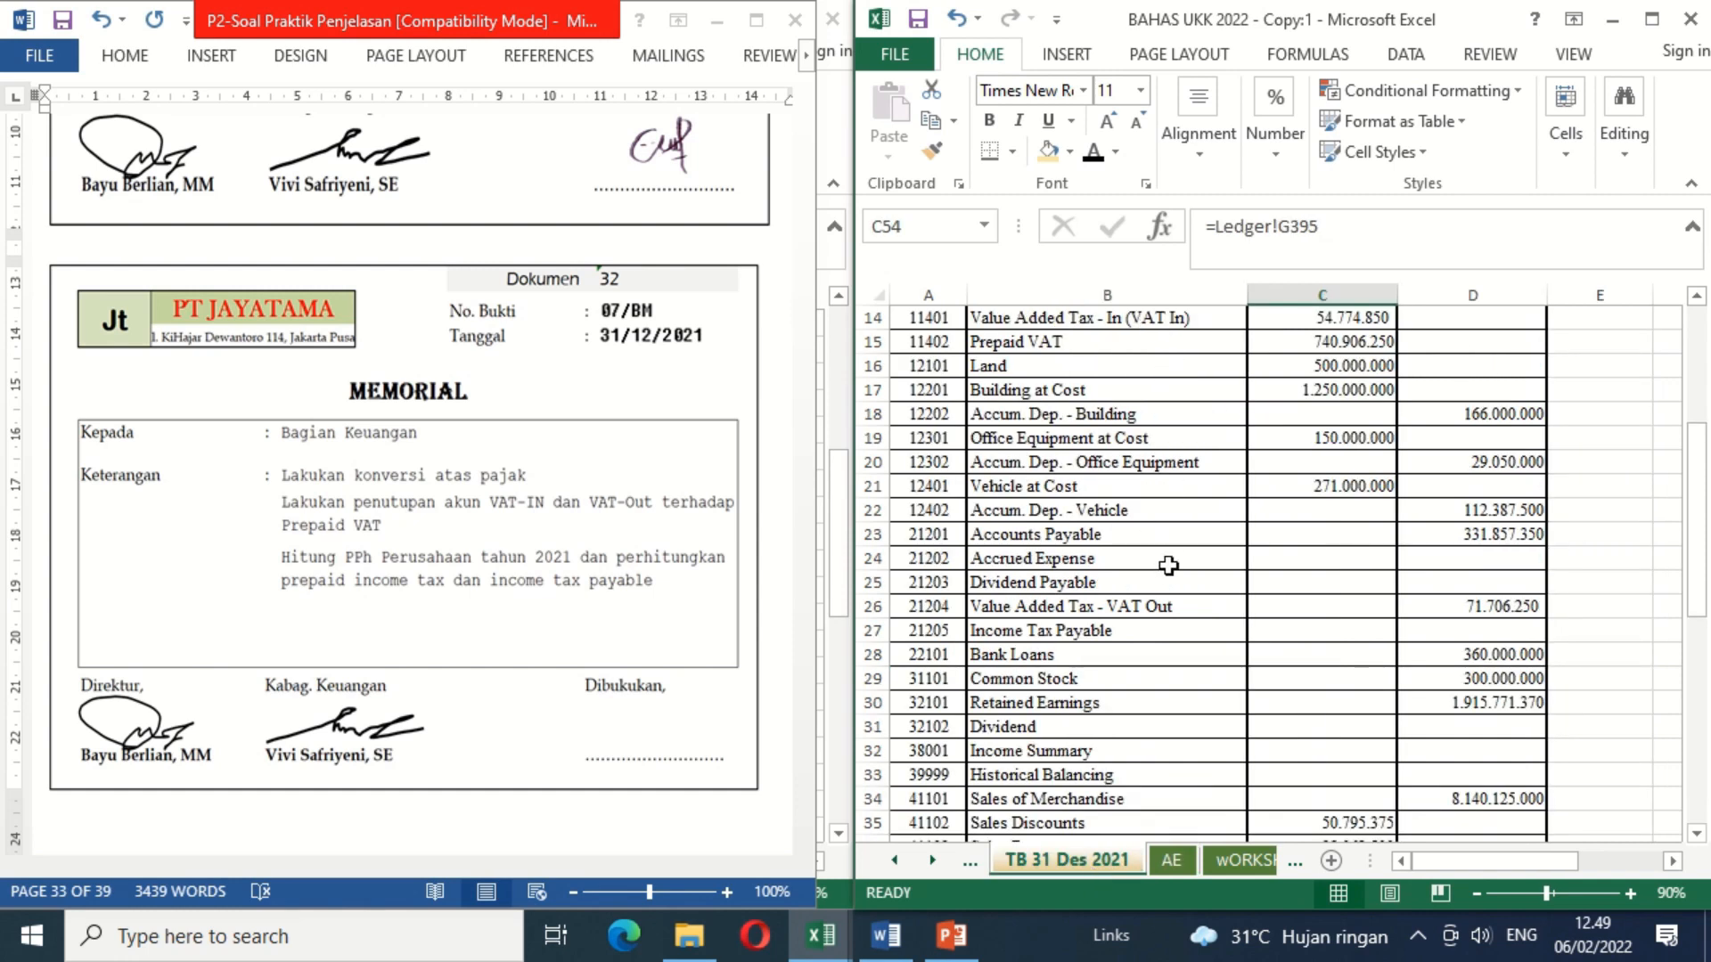
pyautogui.click(1171, 861)
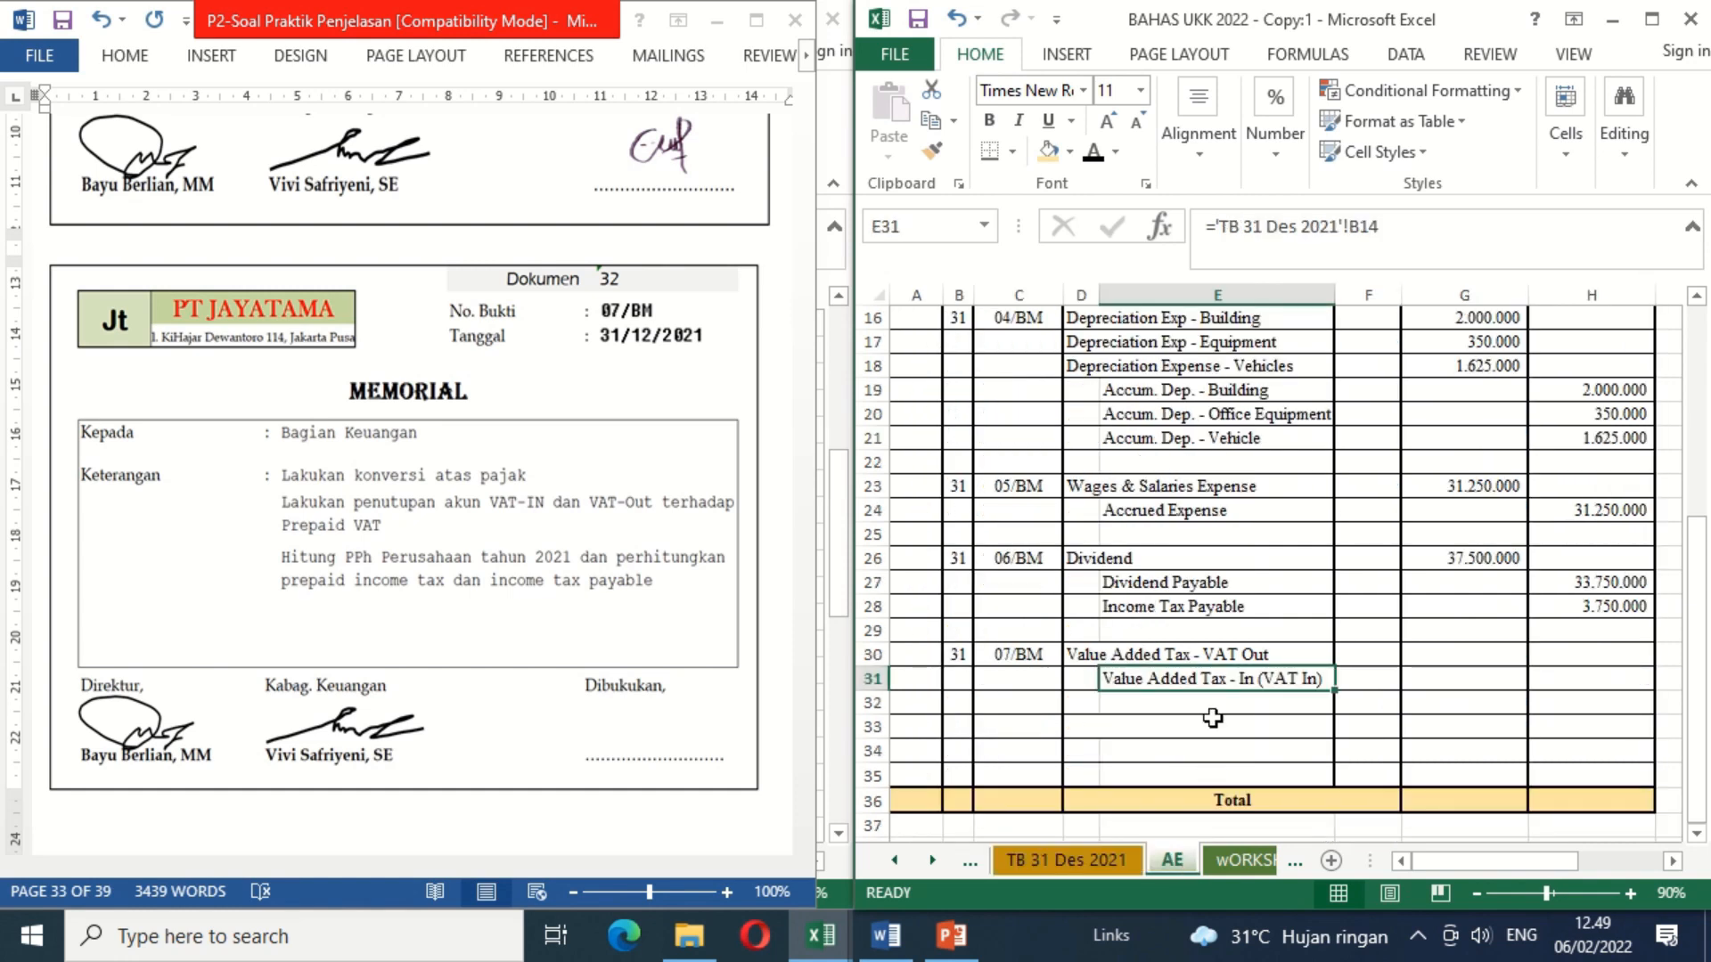
pyautogui.click(1146, 709)
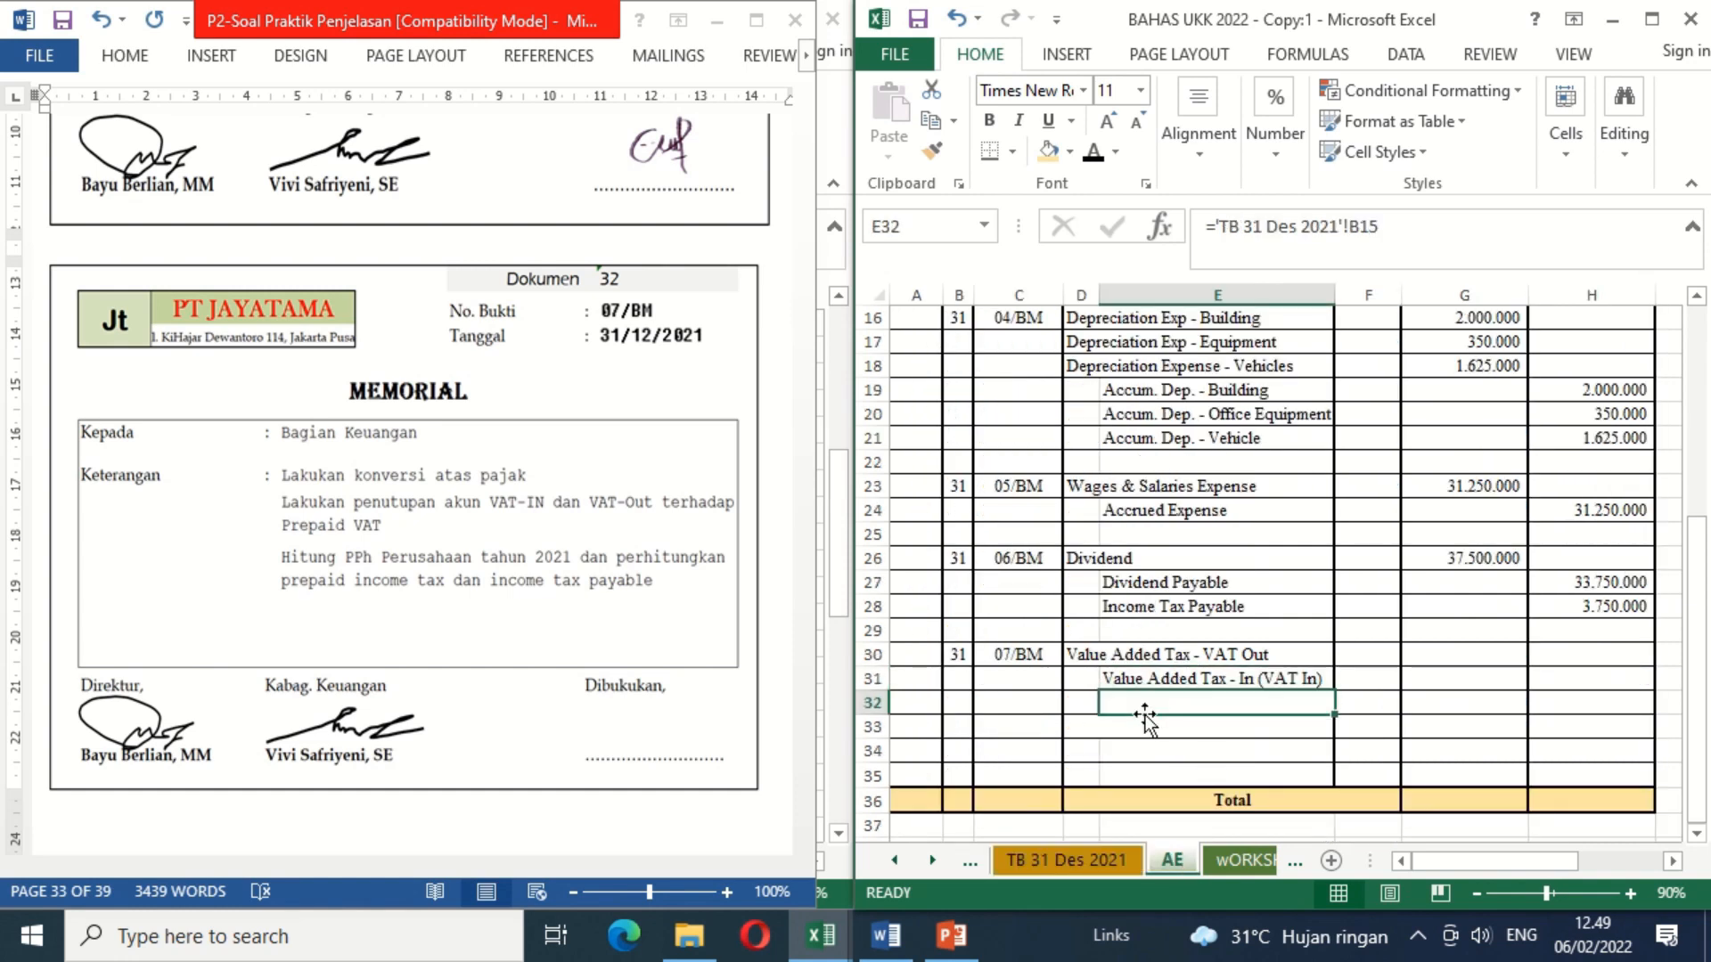
pyautogui.click(1094, 151)
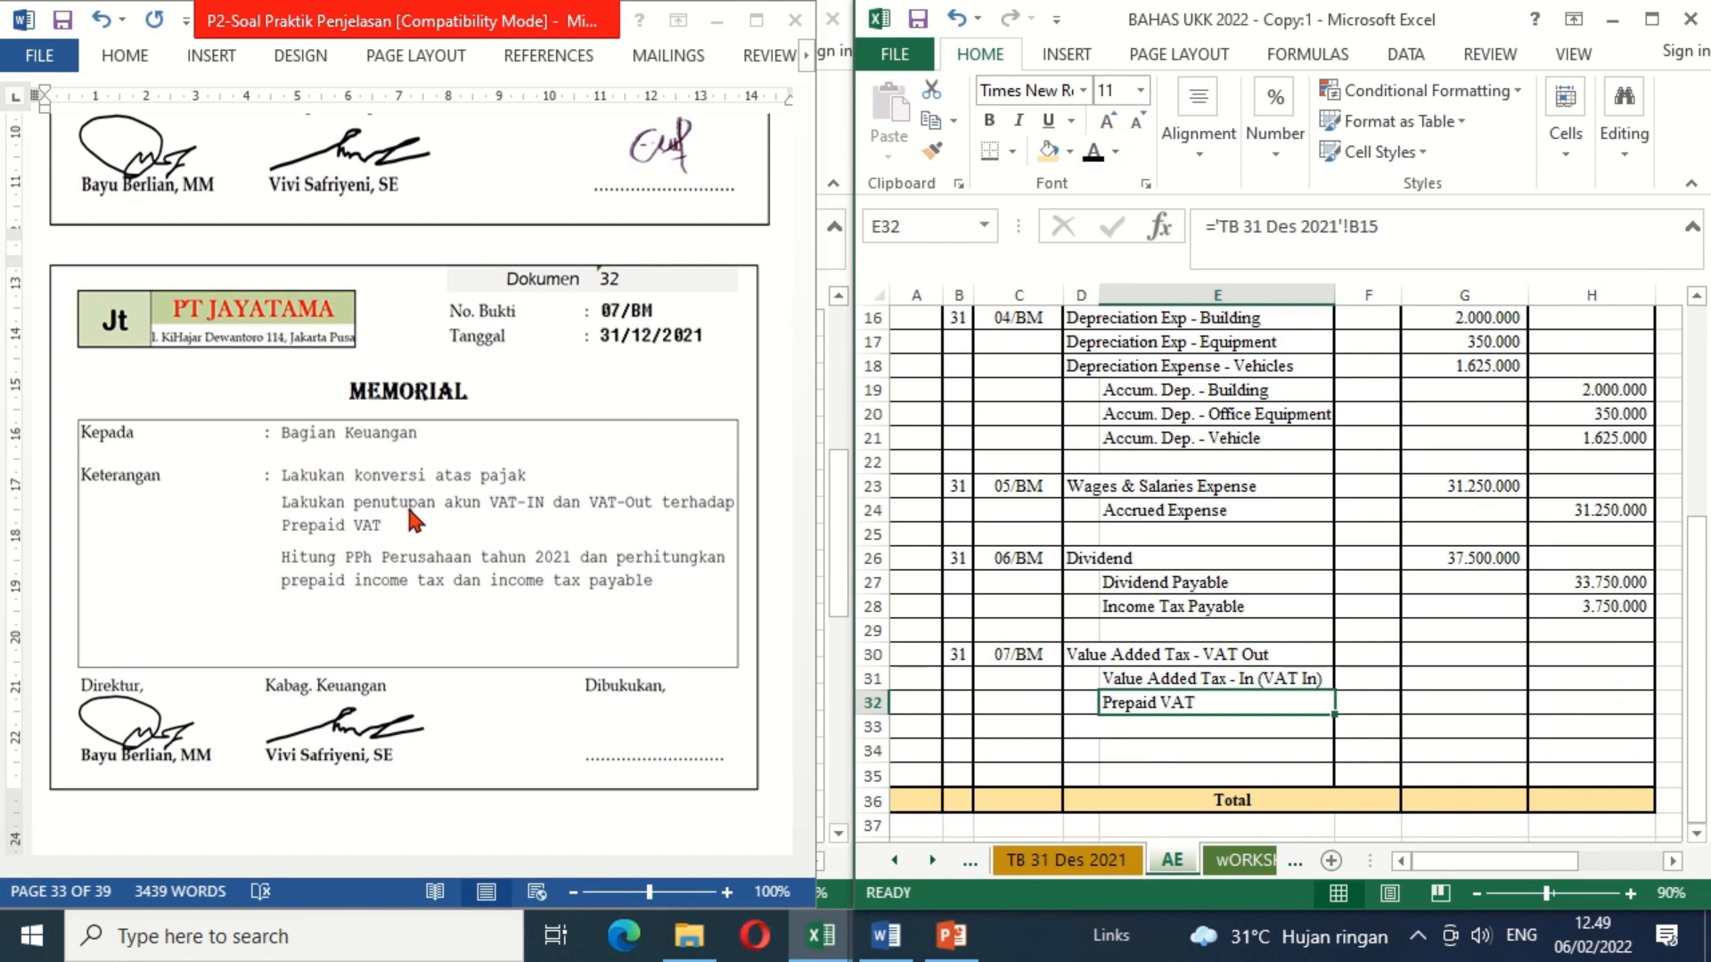
# Step: Link the VAT Out debit in G30 to the VAT Out credit balance in D26 of the TB 31 Des 2021 sheet
pyautogui.click(1429, 650)
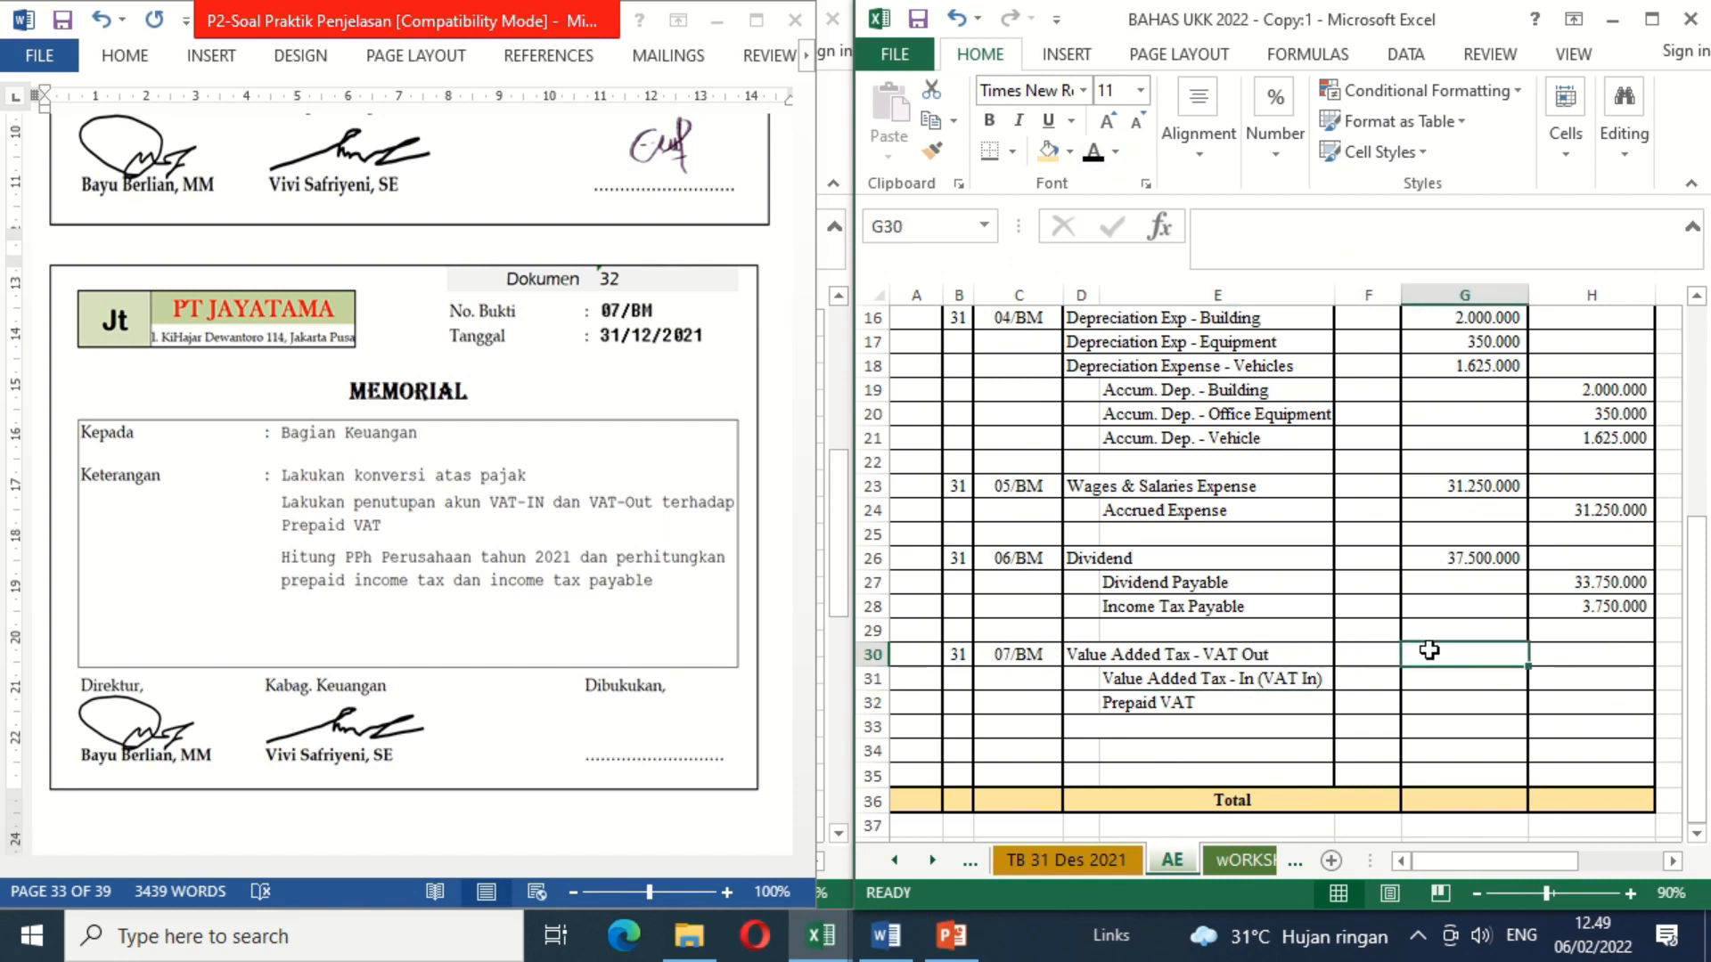
pyautogui.write('=')
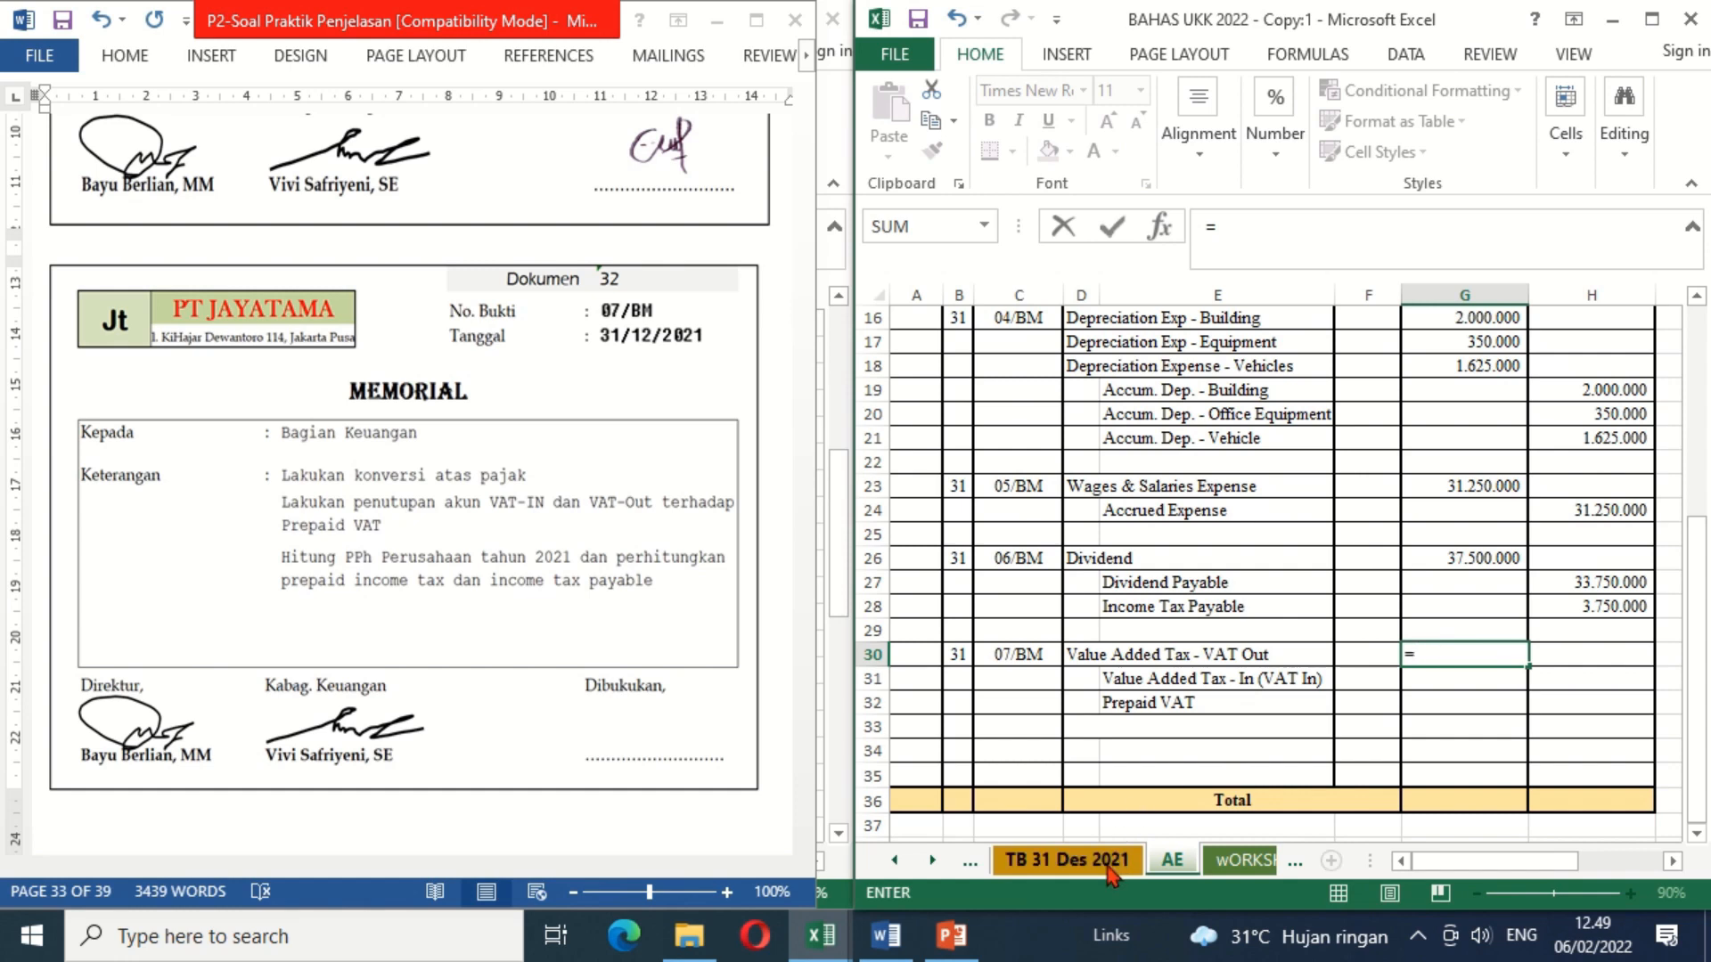
pyautogui.click(1109, 869)
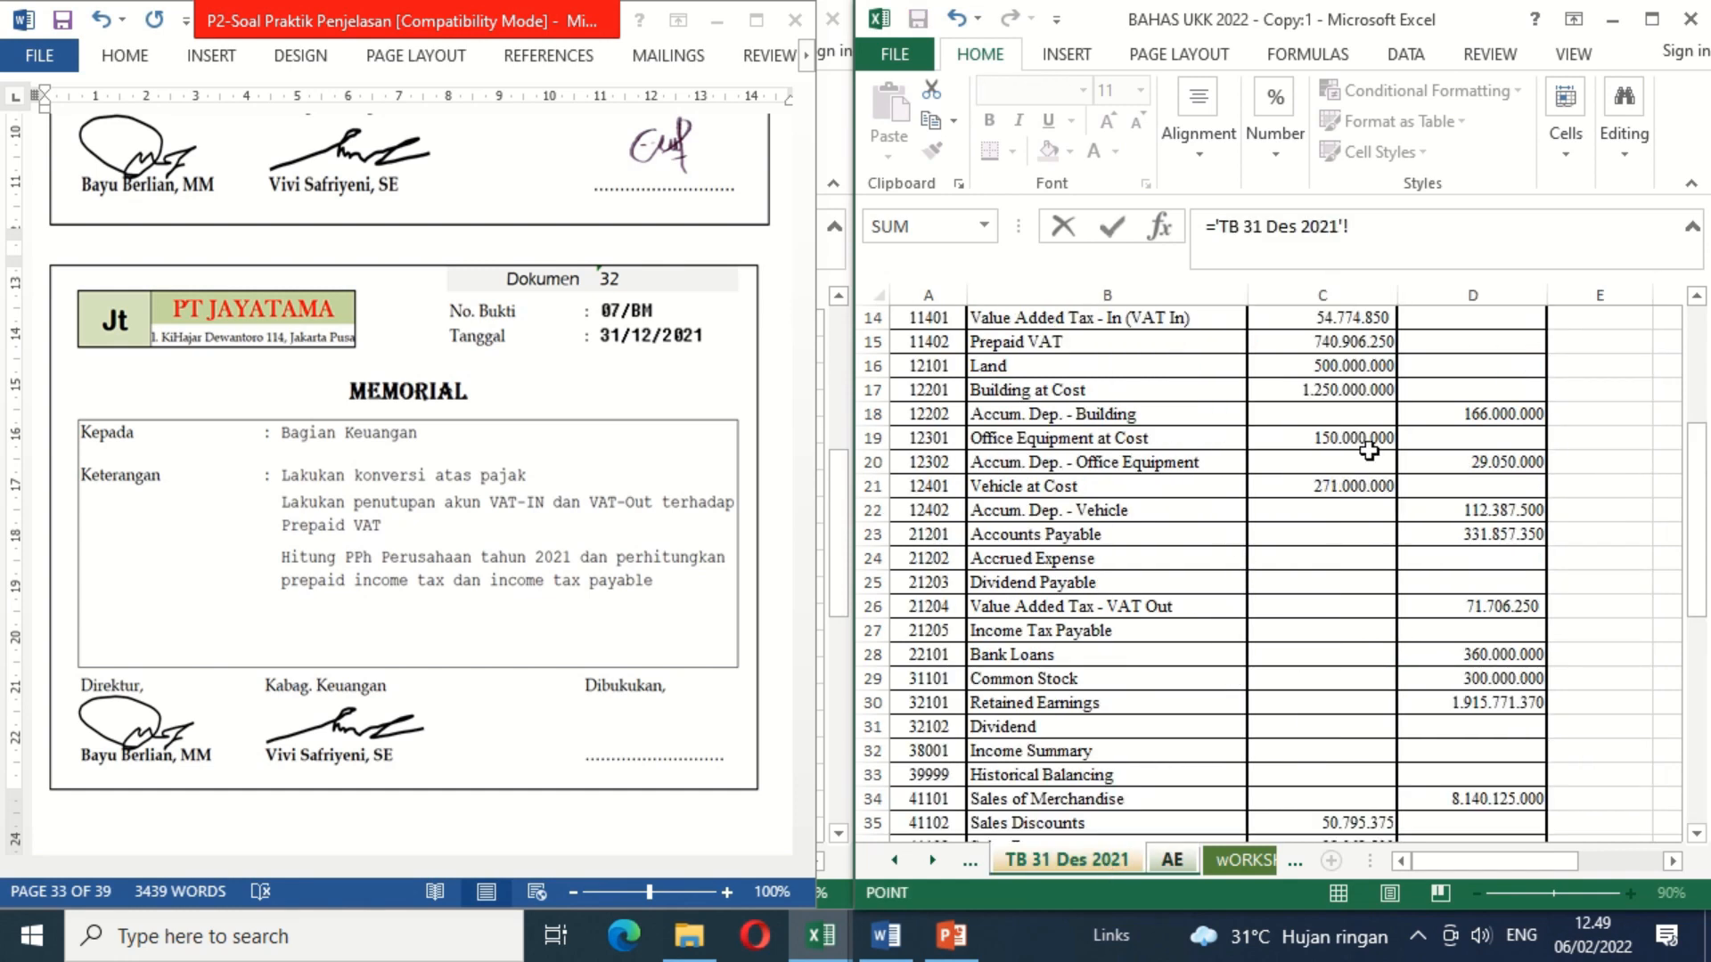
pyautogui.click(1499, 607)
pyautogui.press('Return')
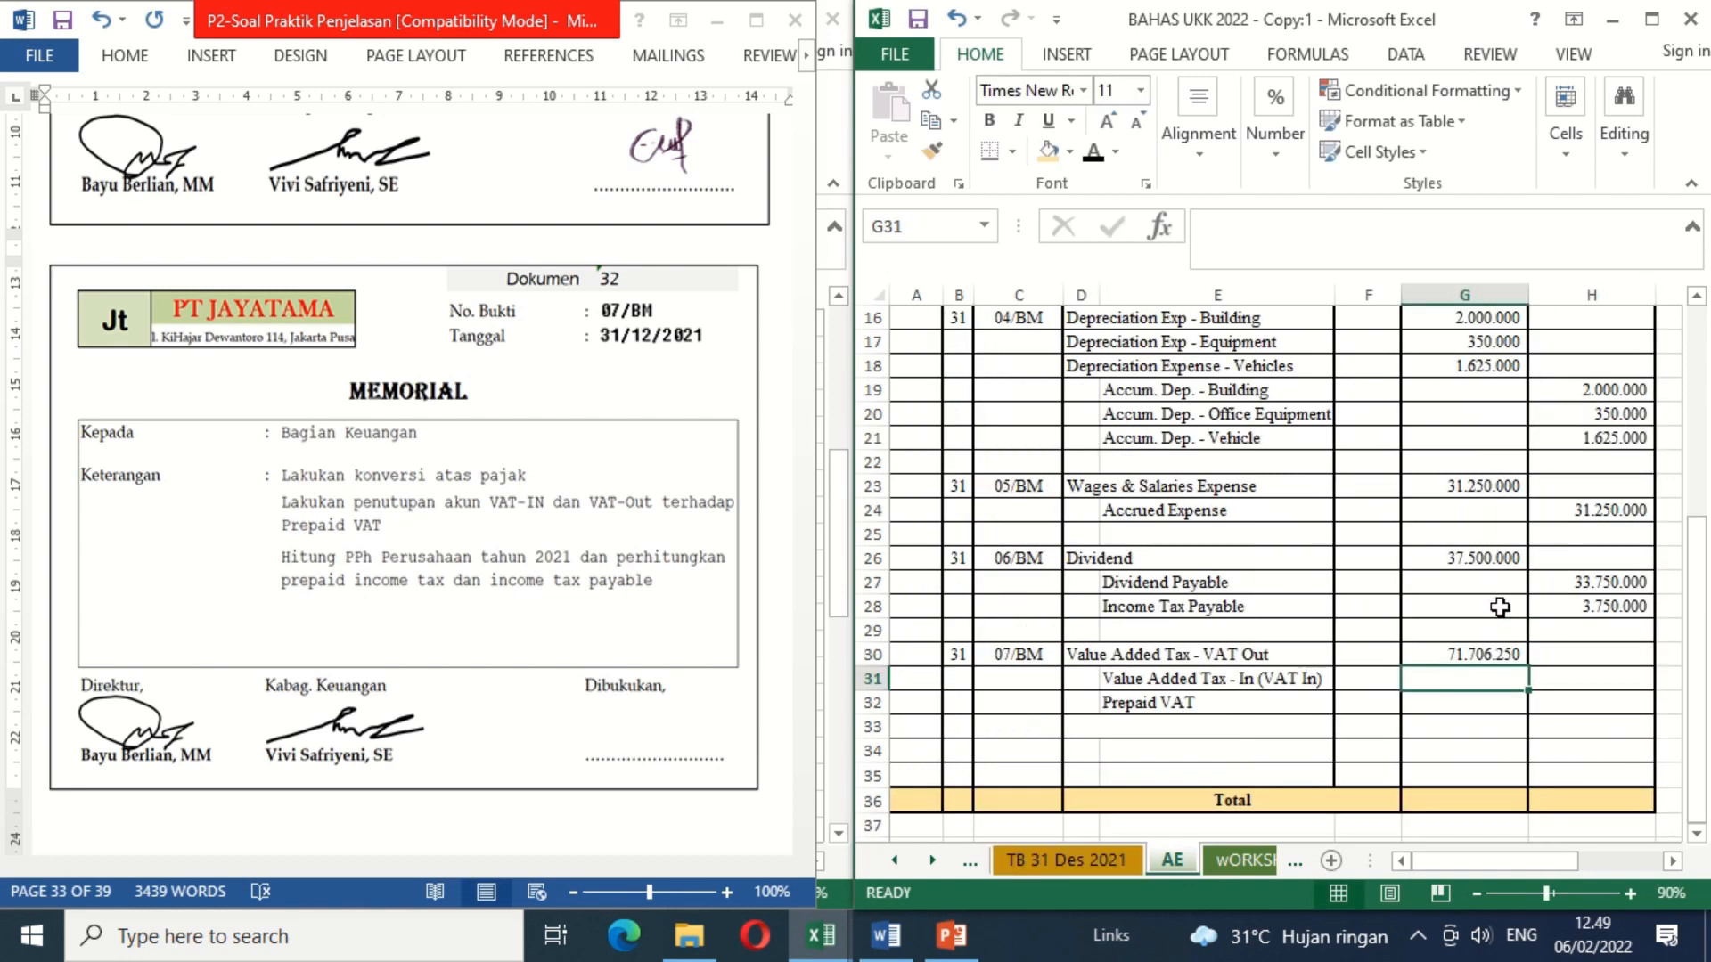
# Step: Link the VAT In credit in H31 to the debit balance in C14 of the TB 31 Des 2021 sheet
pyautogui.click(1581, 679)
pyautogui.write('=')
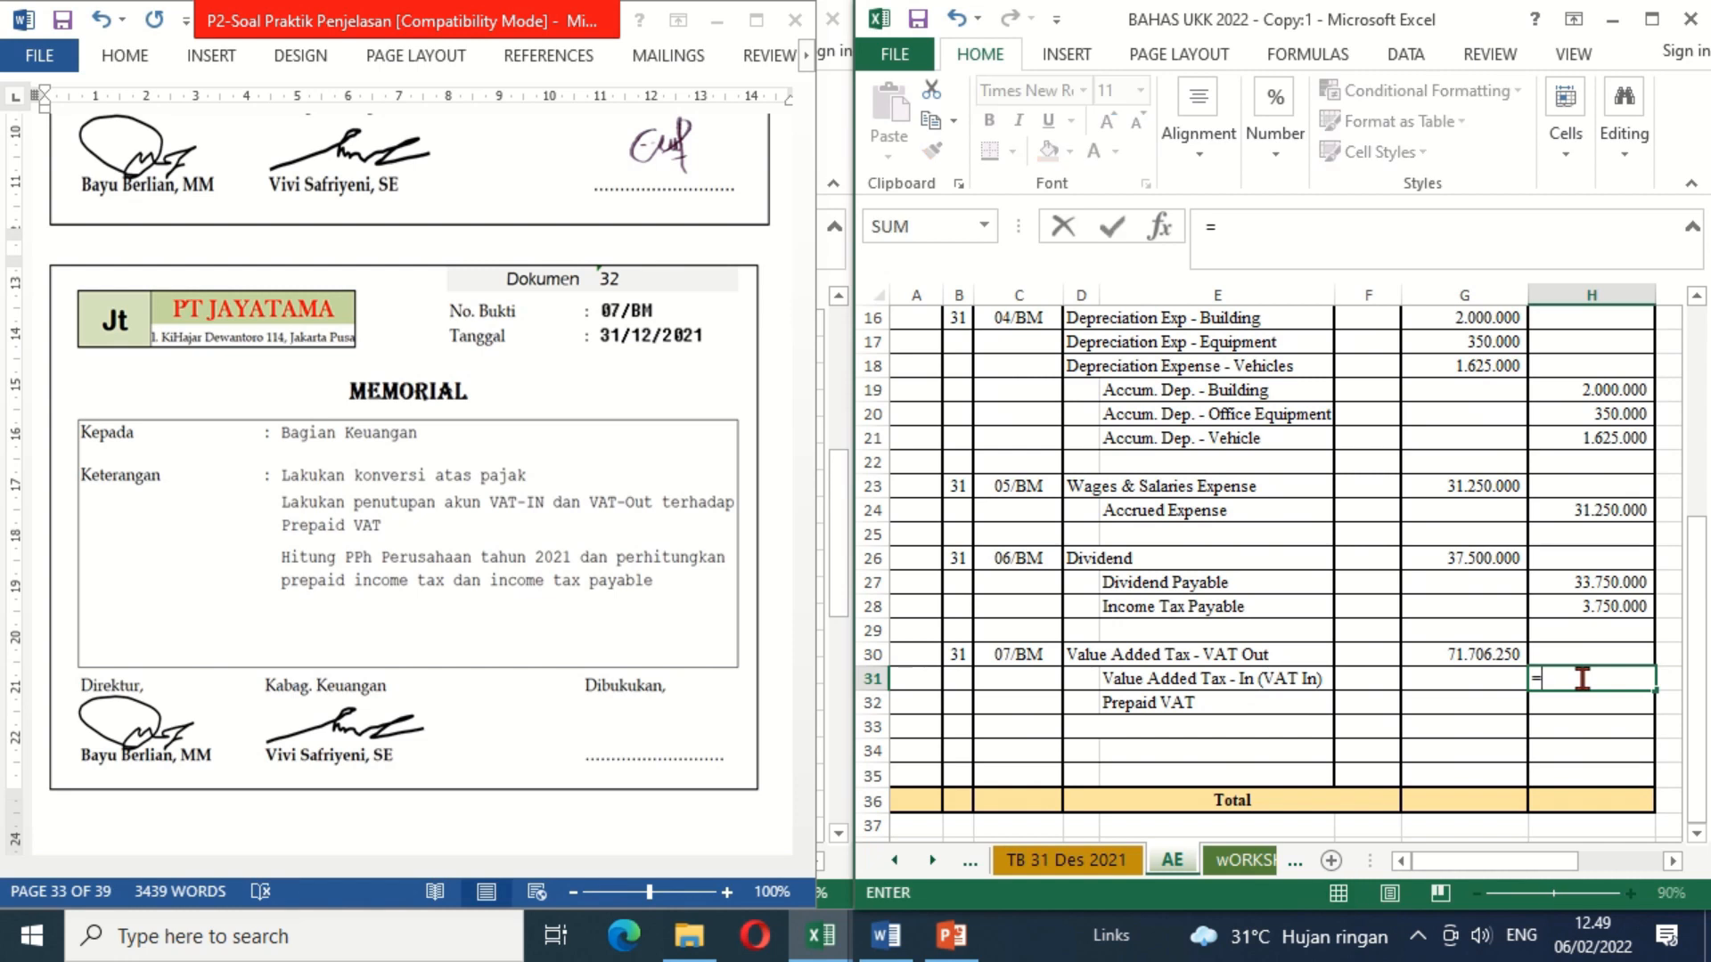
pyautogui.click(1127, 862)
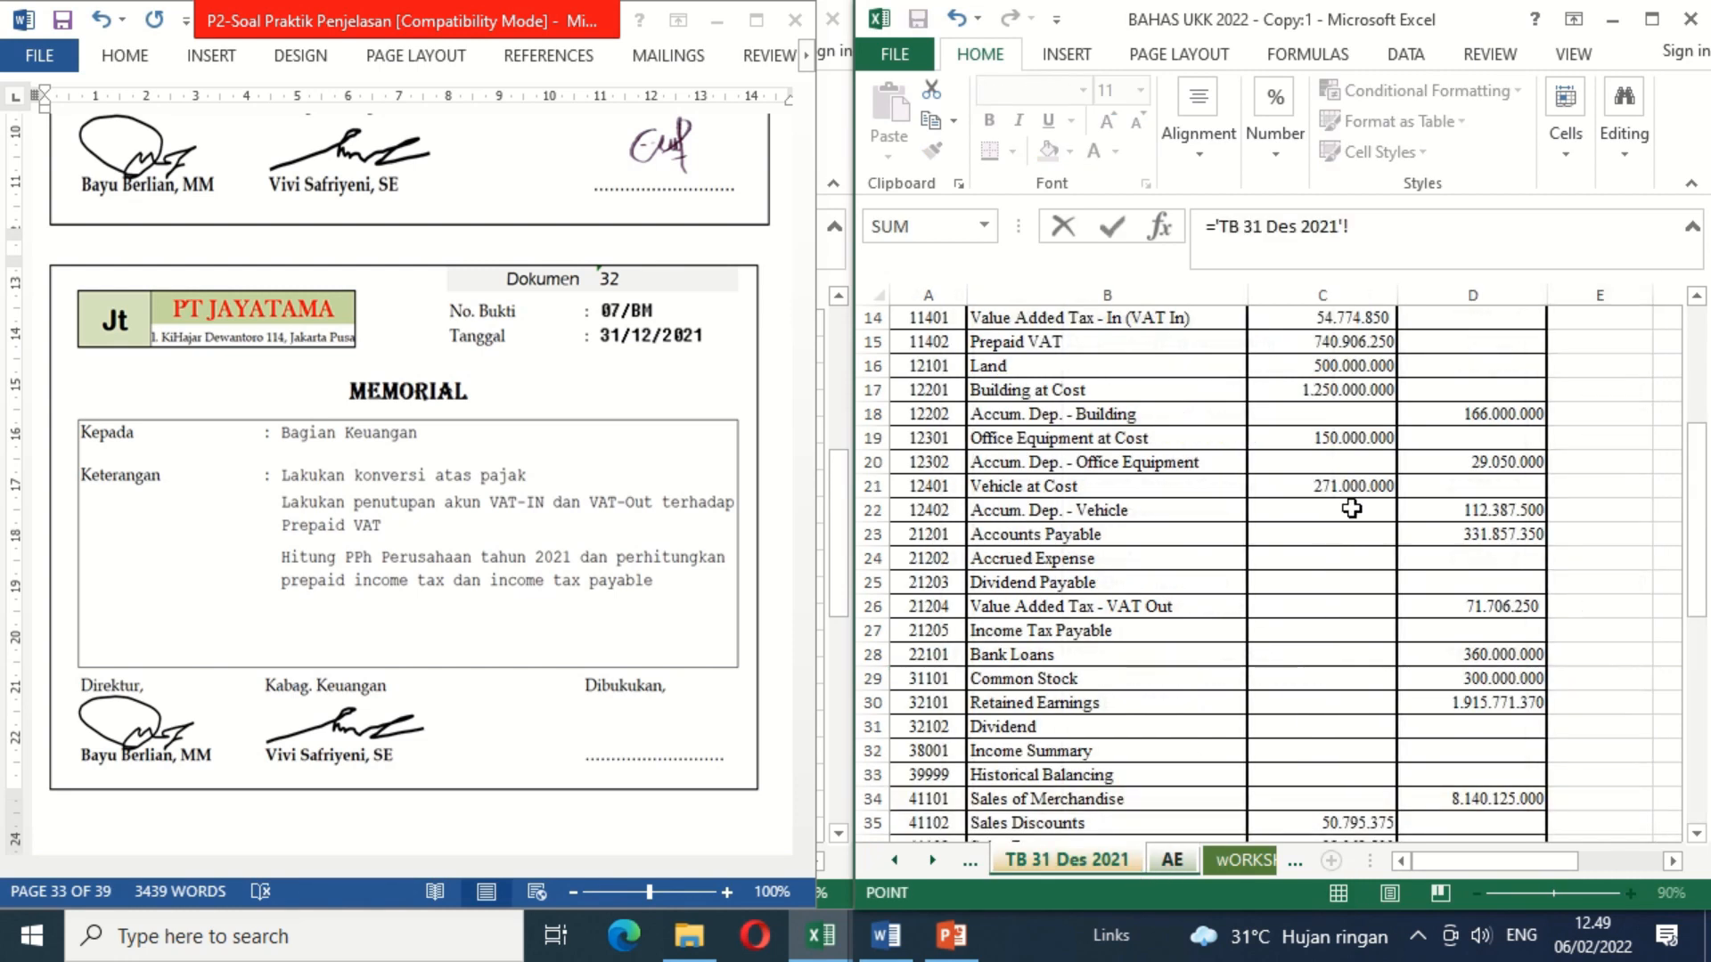
pyautogui.click(1281, 319)
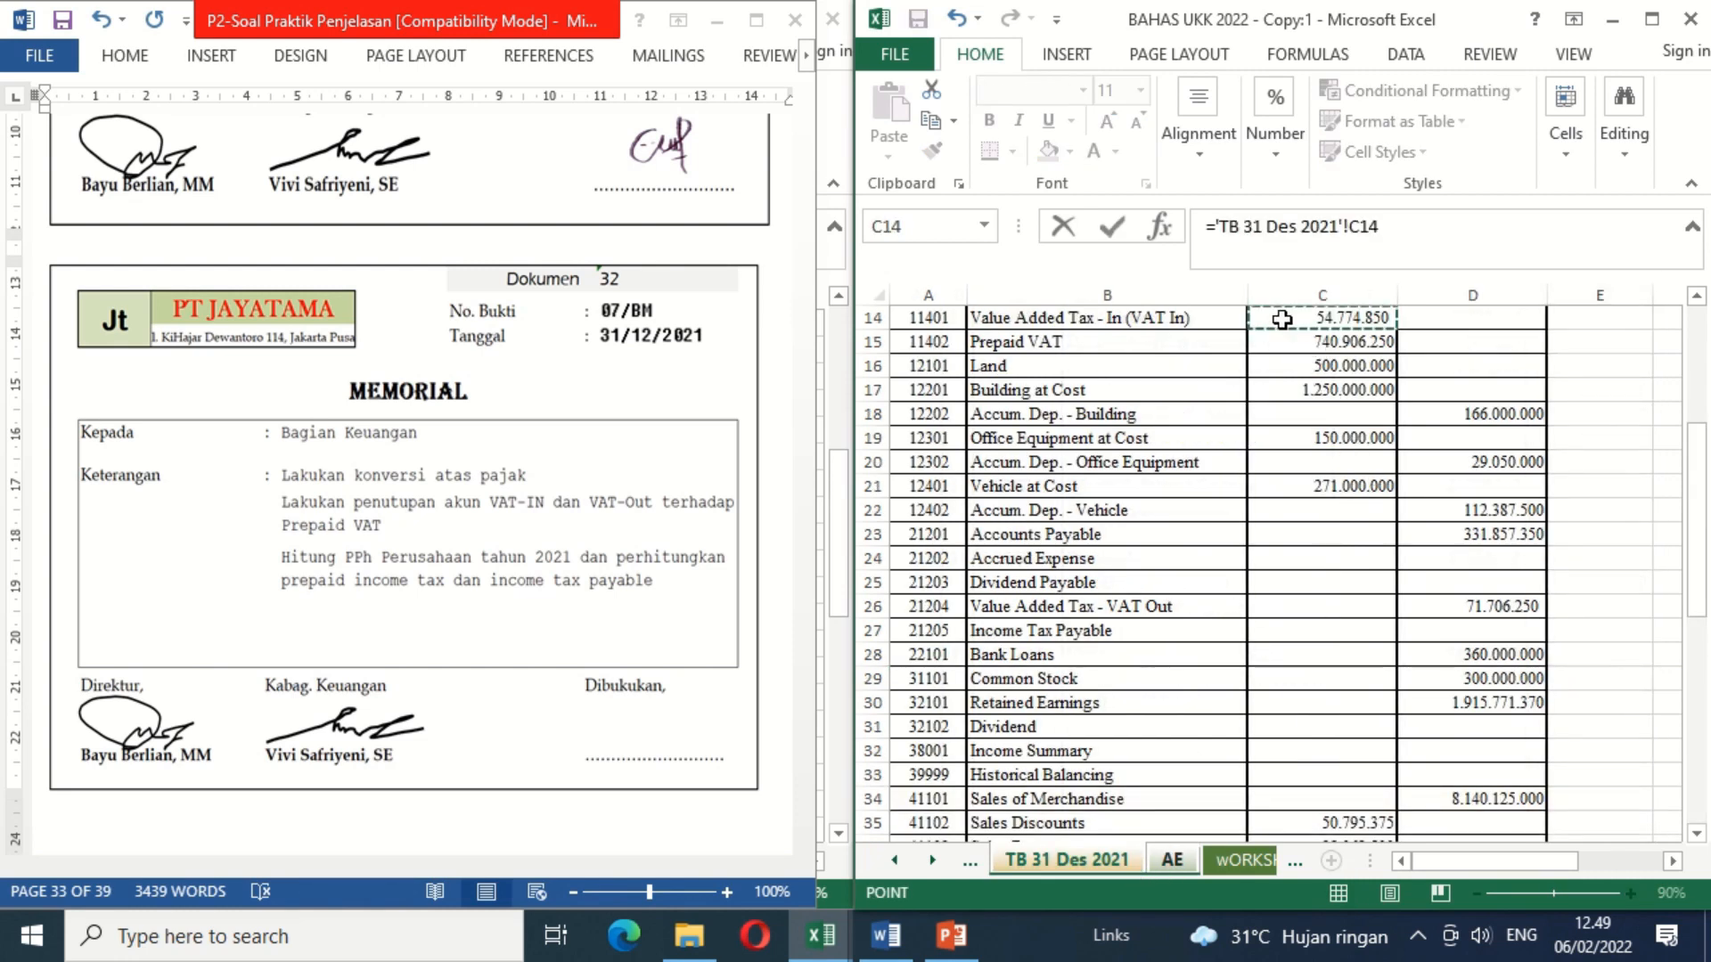
pyautogui.press('Return')
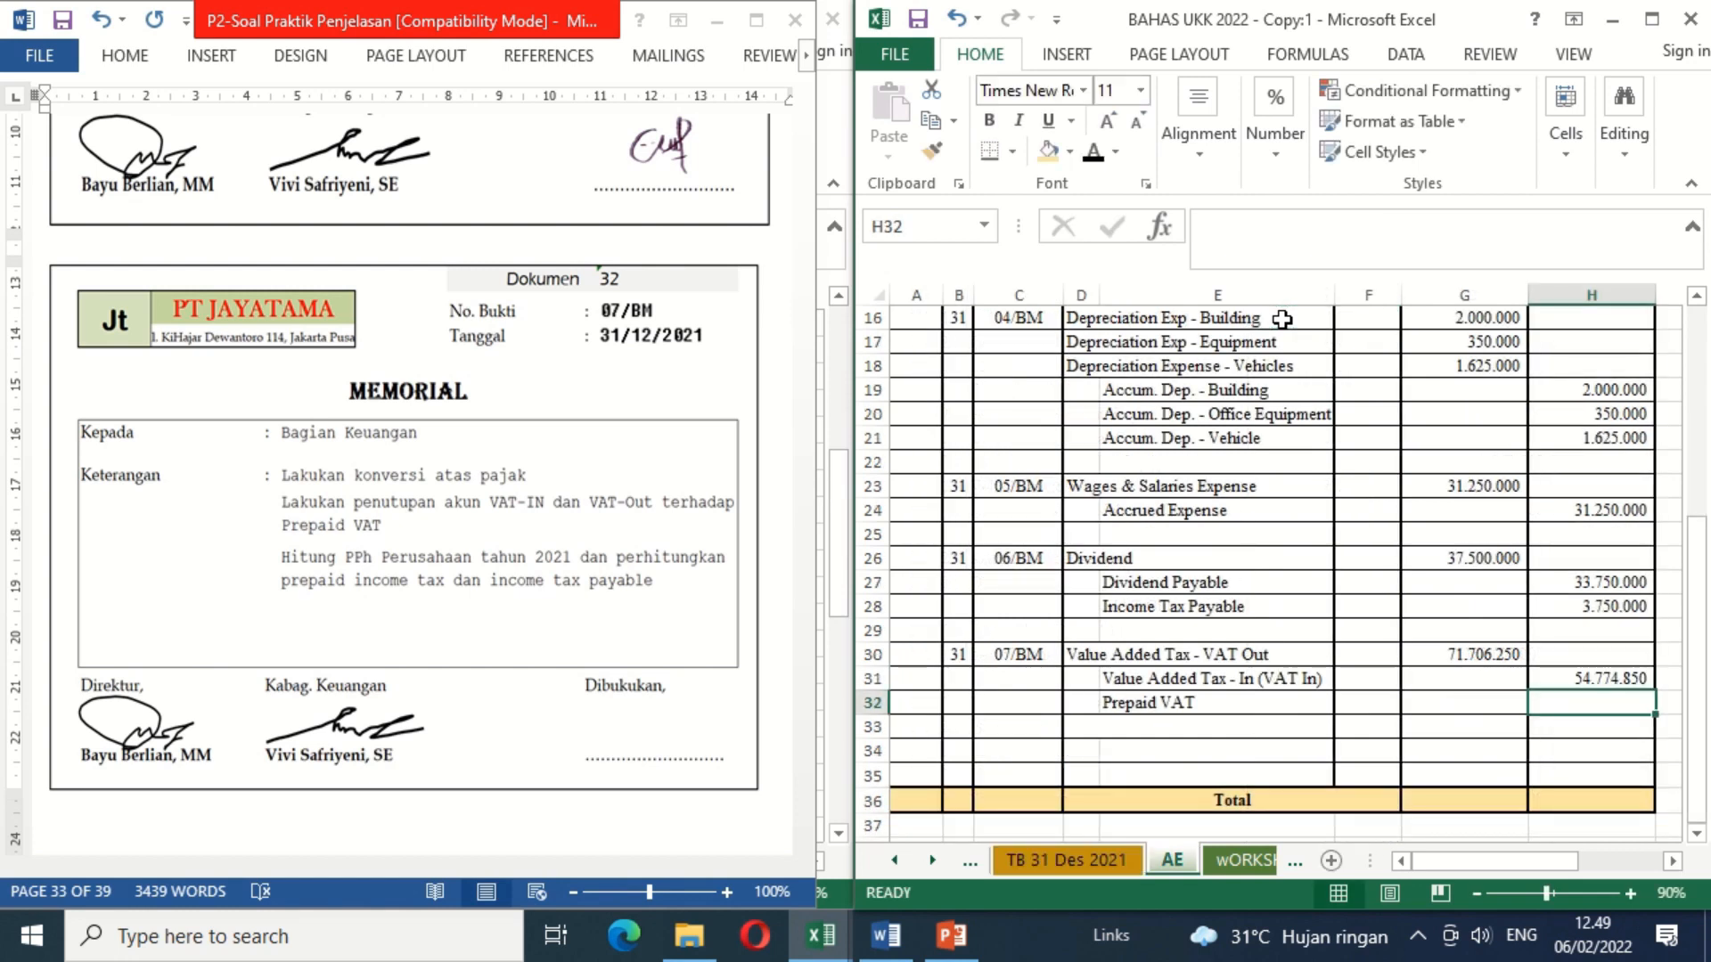
# Step: Enter =G30-H31 as the Prepaid VAT credit in H32
pyautogui.write('=')
pyautogui.press('Up')
pyautogui.press('Left')
pyautogui.press('Up')
pyautogui.write('-')
pyautogui.press('Up')
pyautogui.press('Return')
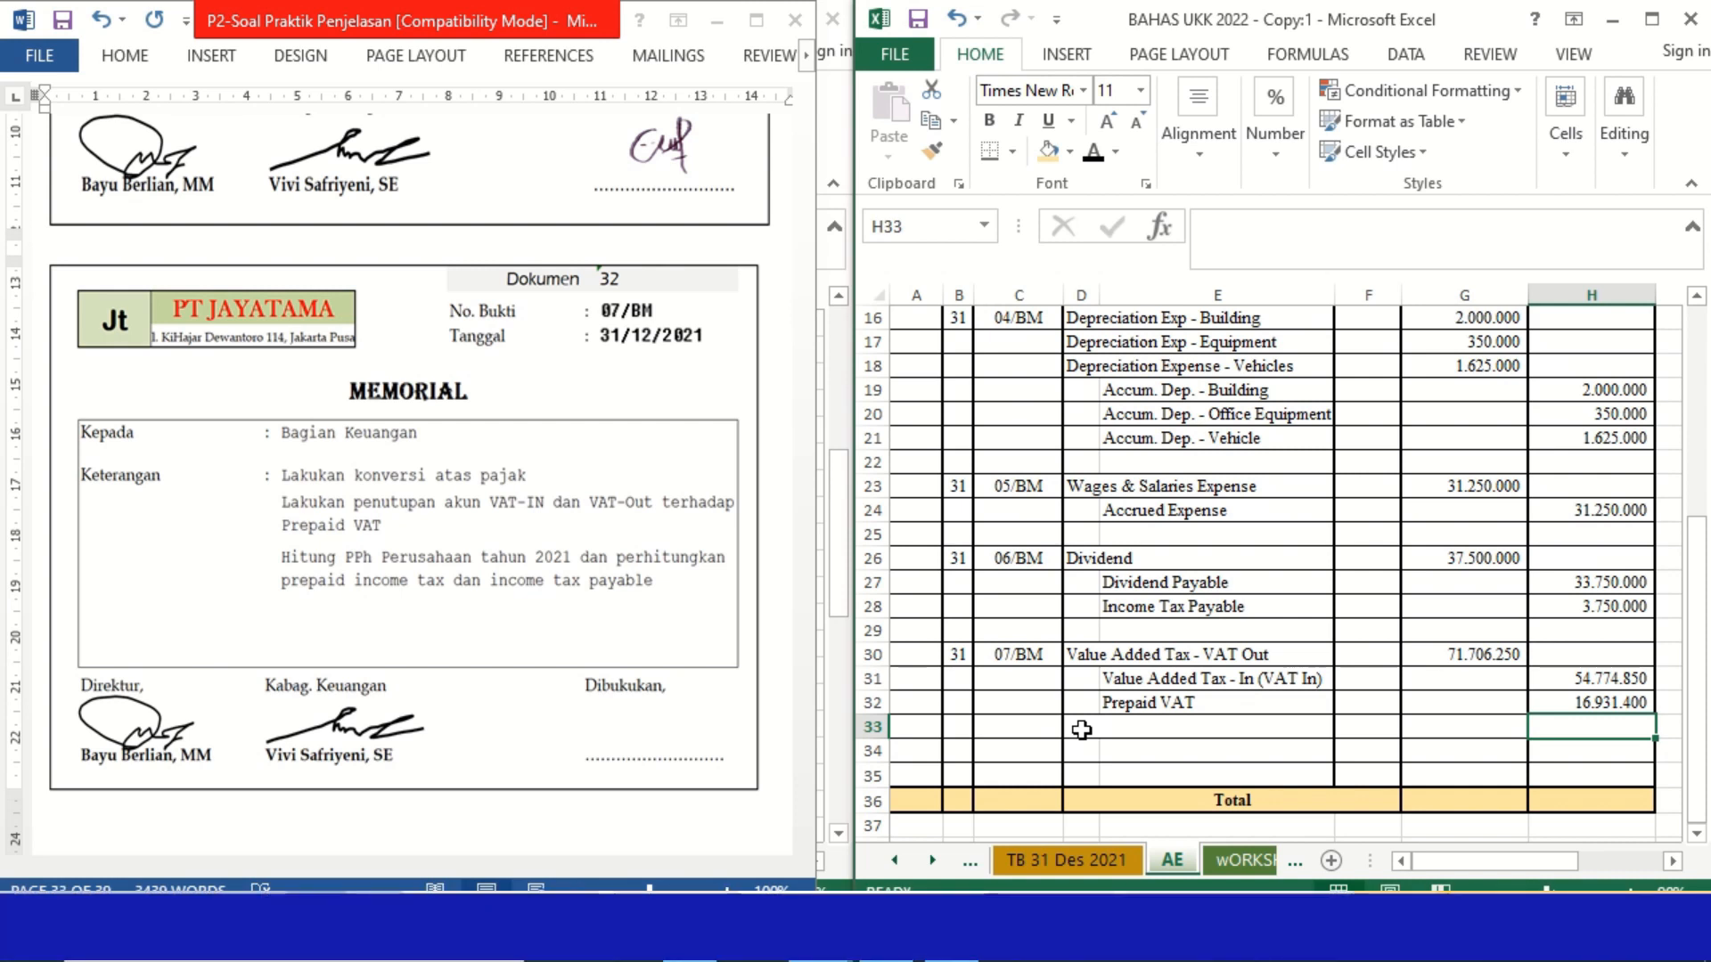
# Step: Check the trial balance for prepaid income tax and apply black font color to Income Tax Expense in D33 and Income Tax Payable in E34
pyautogui.click(1080, 730)
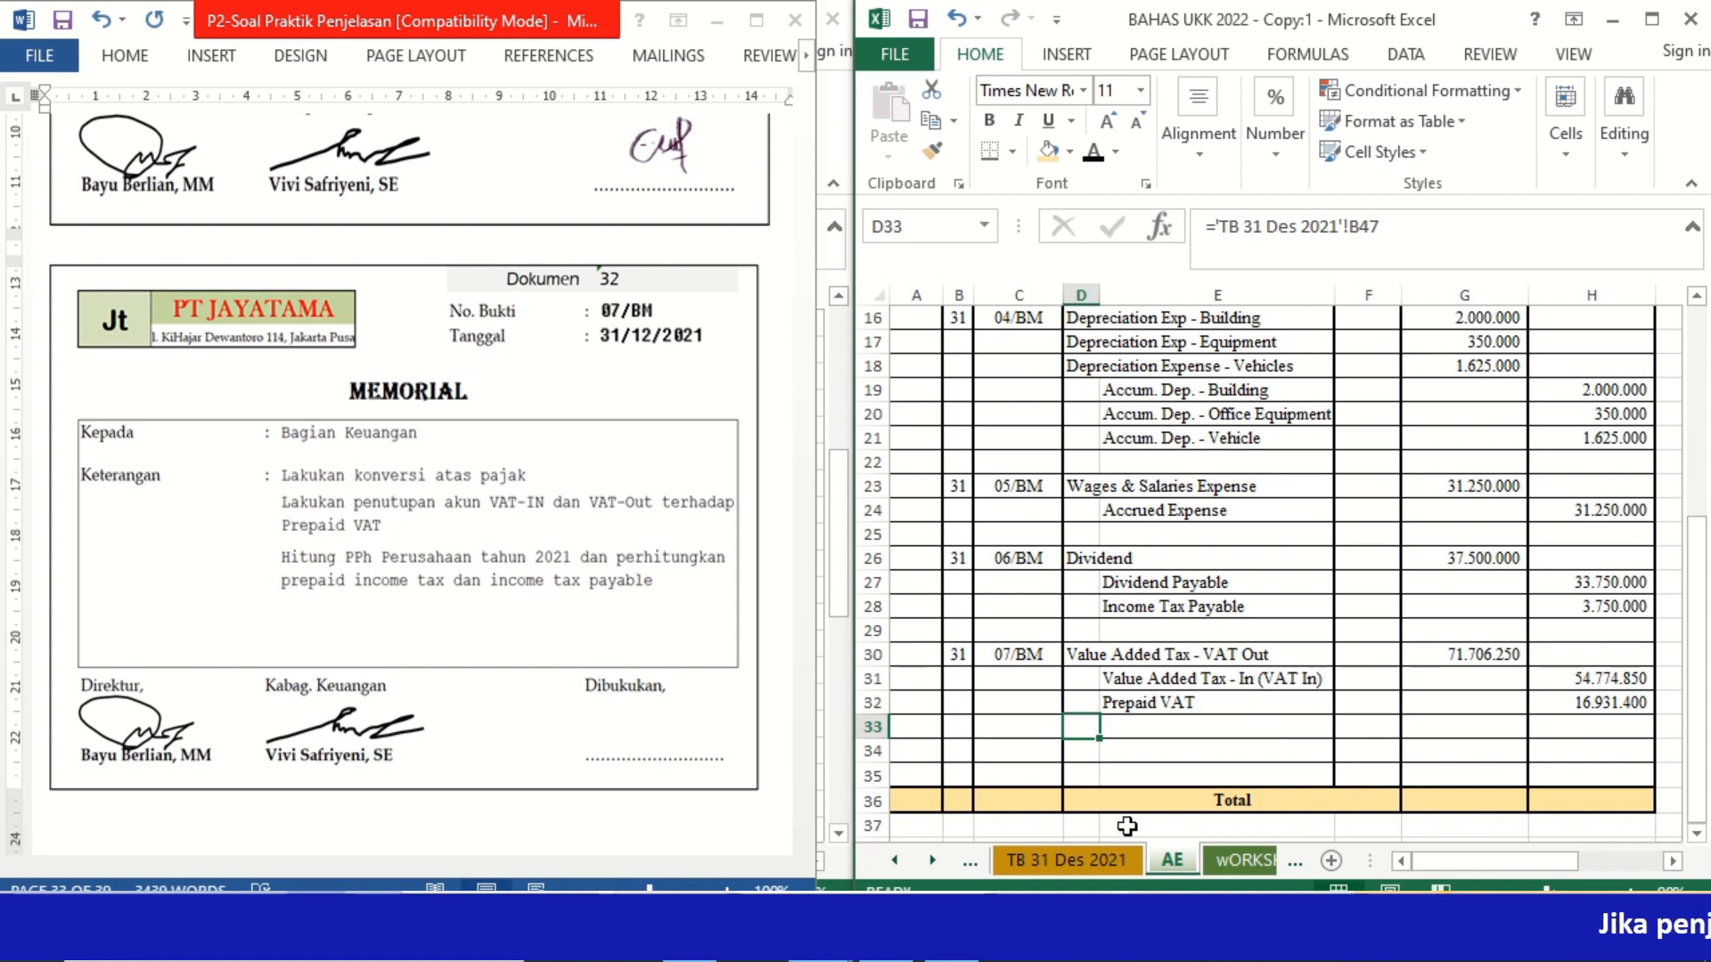
pyautogui.click(1093, 151)
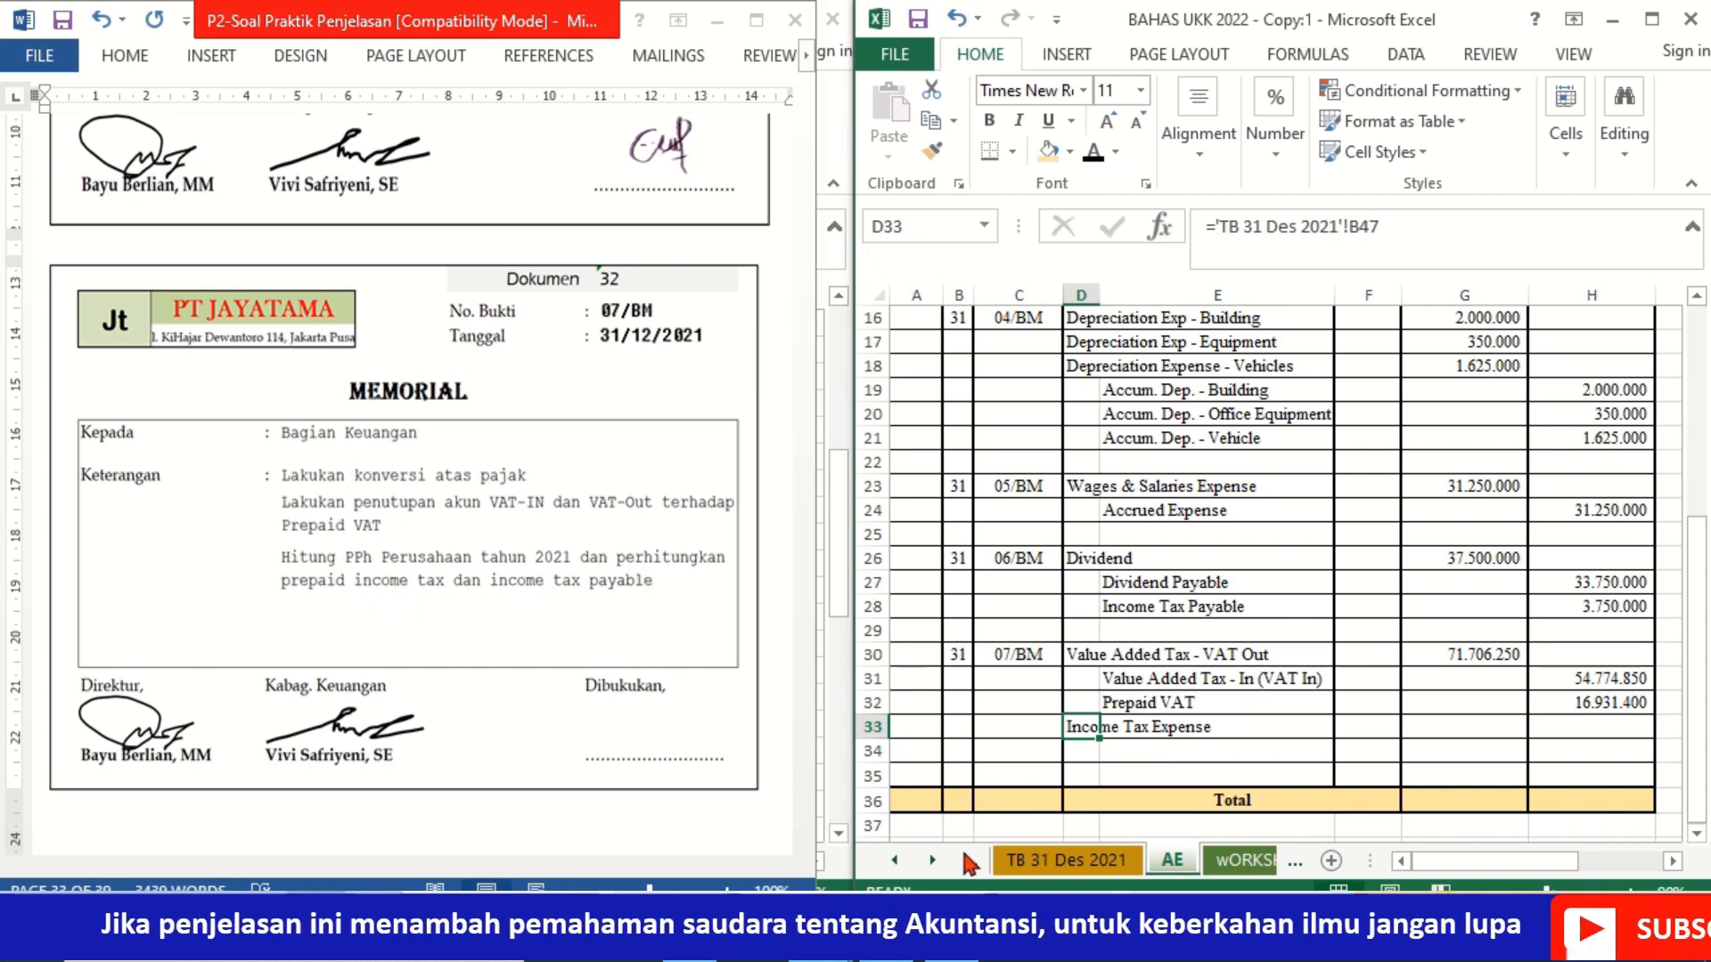
pyautogui.click(1047, 865)
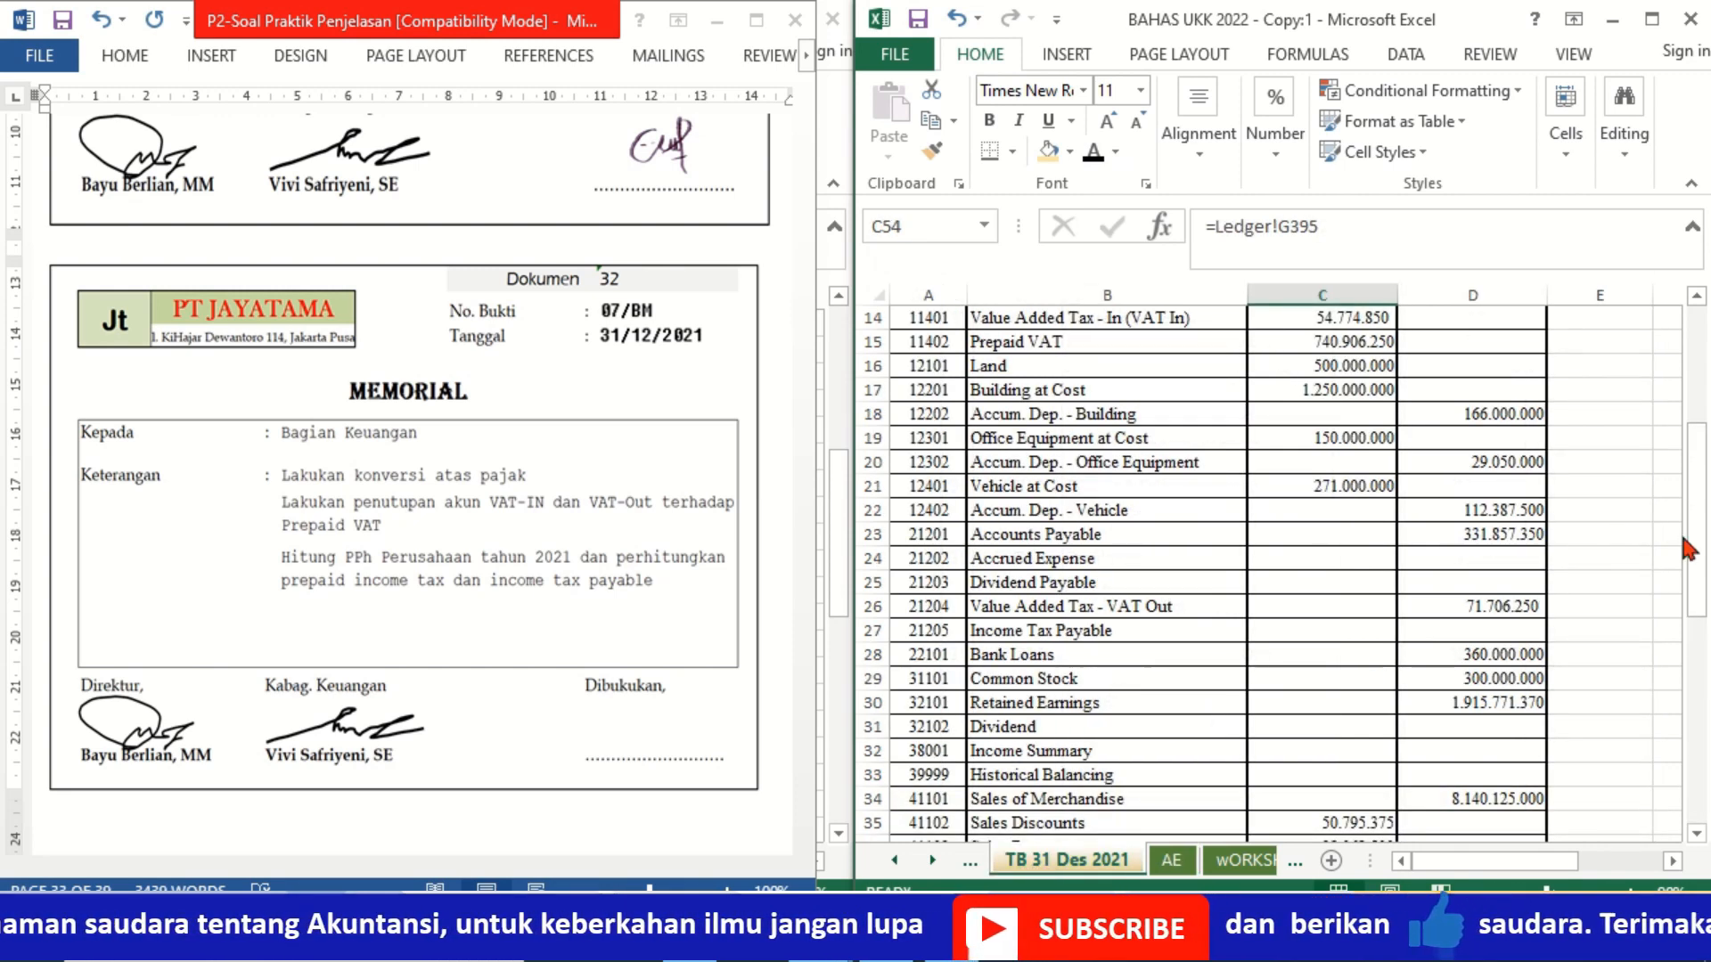
pyautogui.moveTo(1697, 524); pyautogui.dragTo(1698, 390)
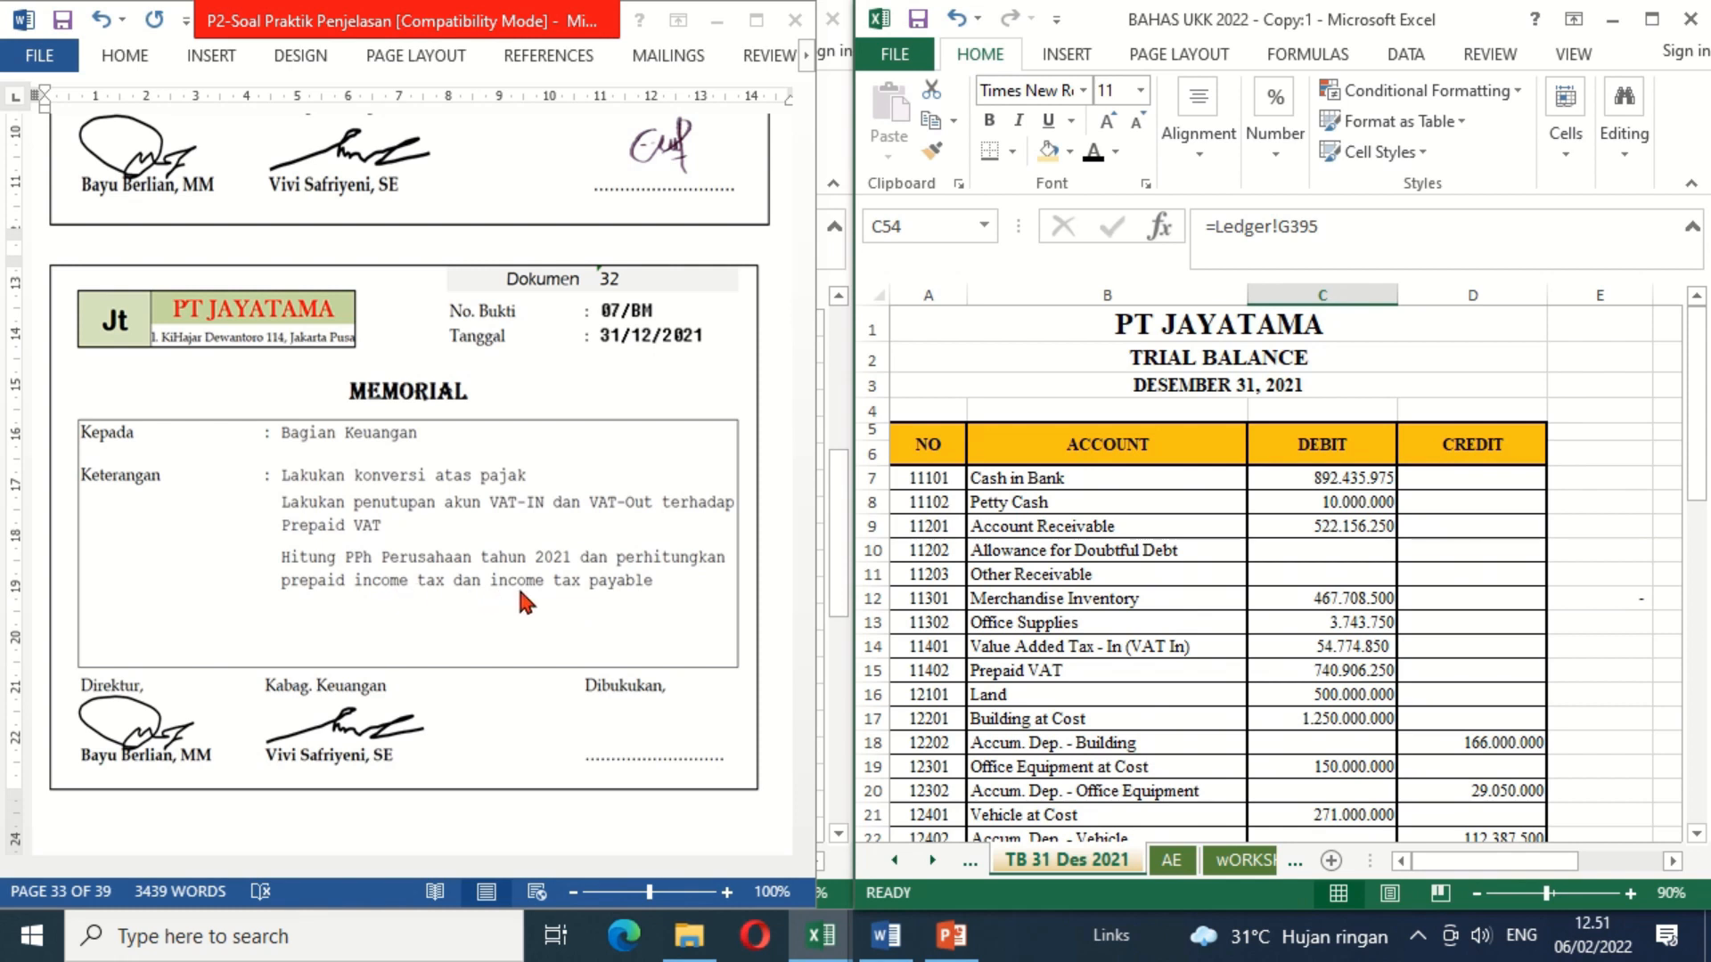
pyautogui.click(1174, 861)
pyautogui.click(1131, 752)
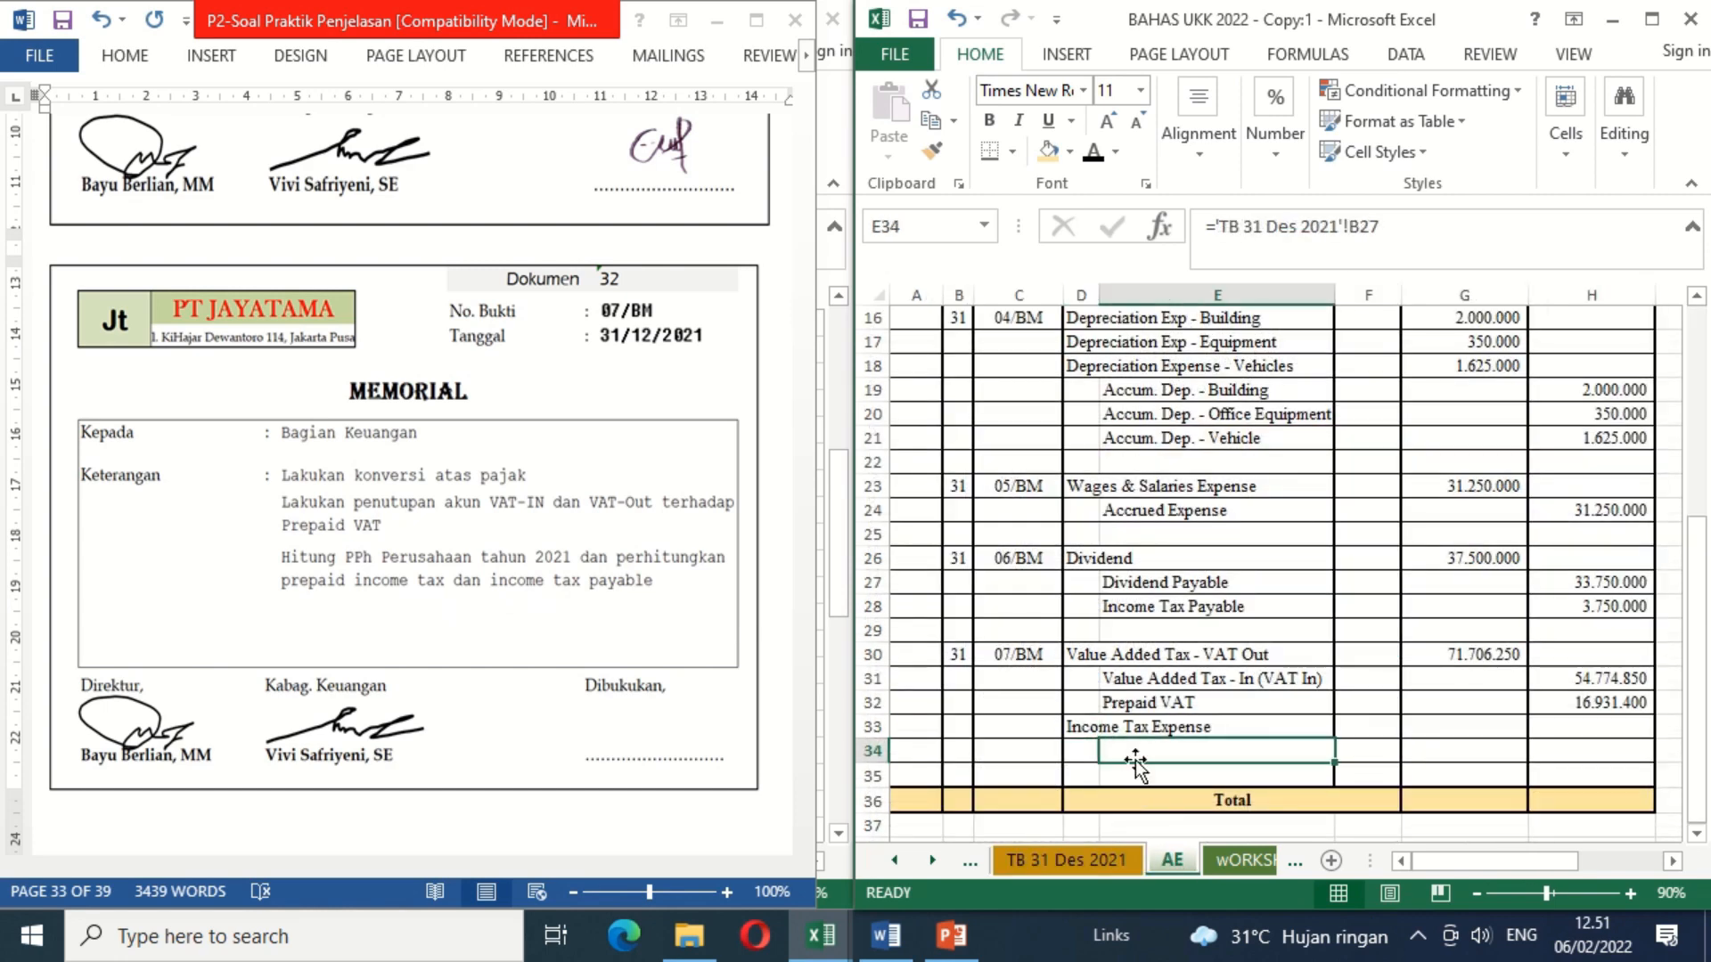
pyautogui.click(1092, 153)
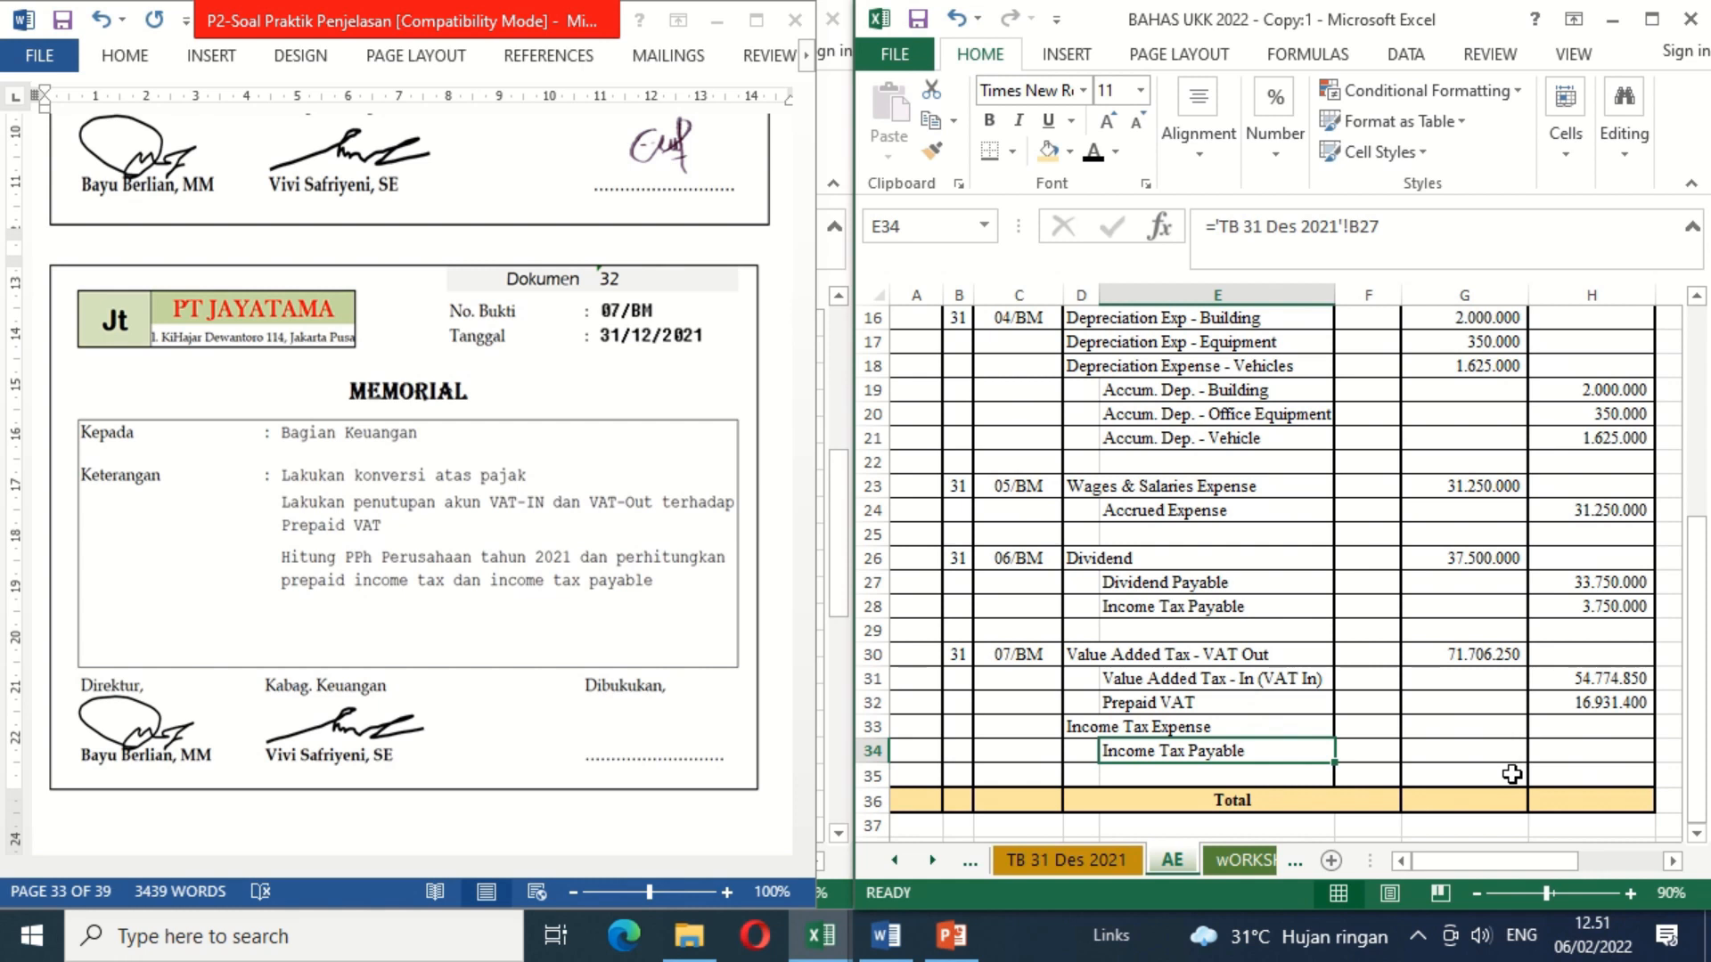
# Step: Examine the revenue and expense balances on the TB 31 Des 2021 sheet needed to compute the income tax expense for G33
pyautogui.click(1516, 729)
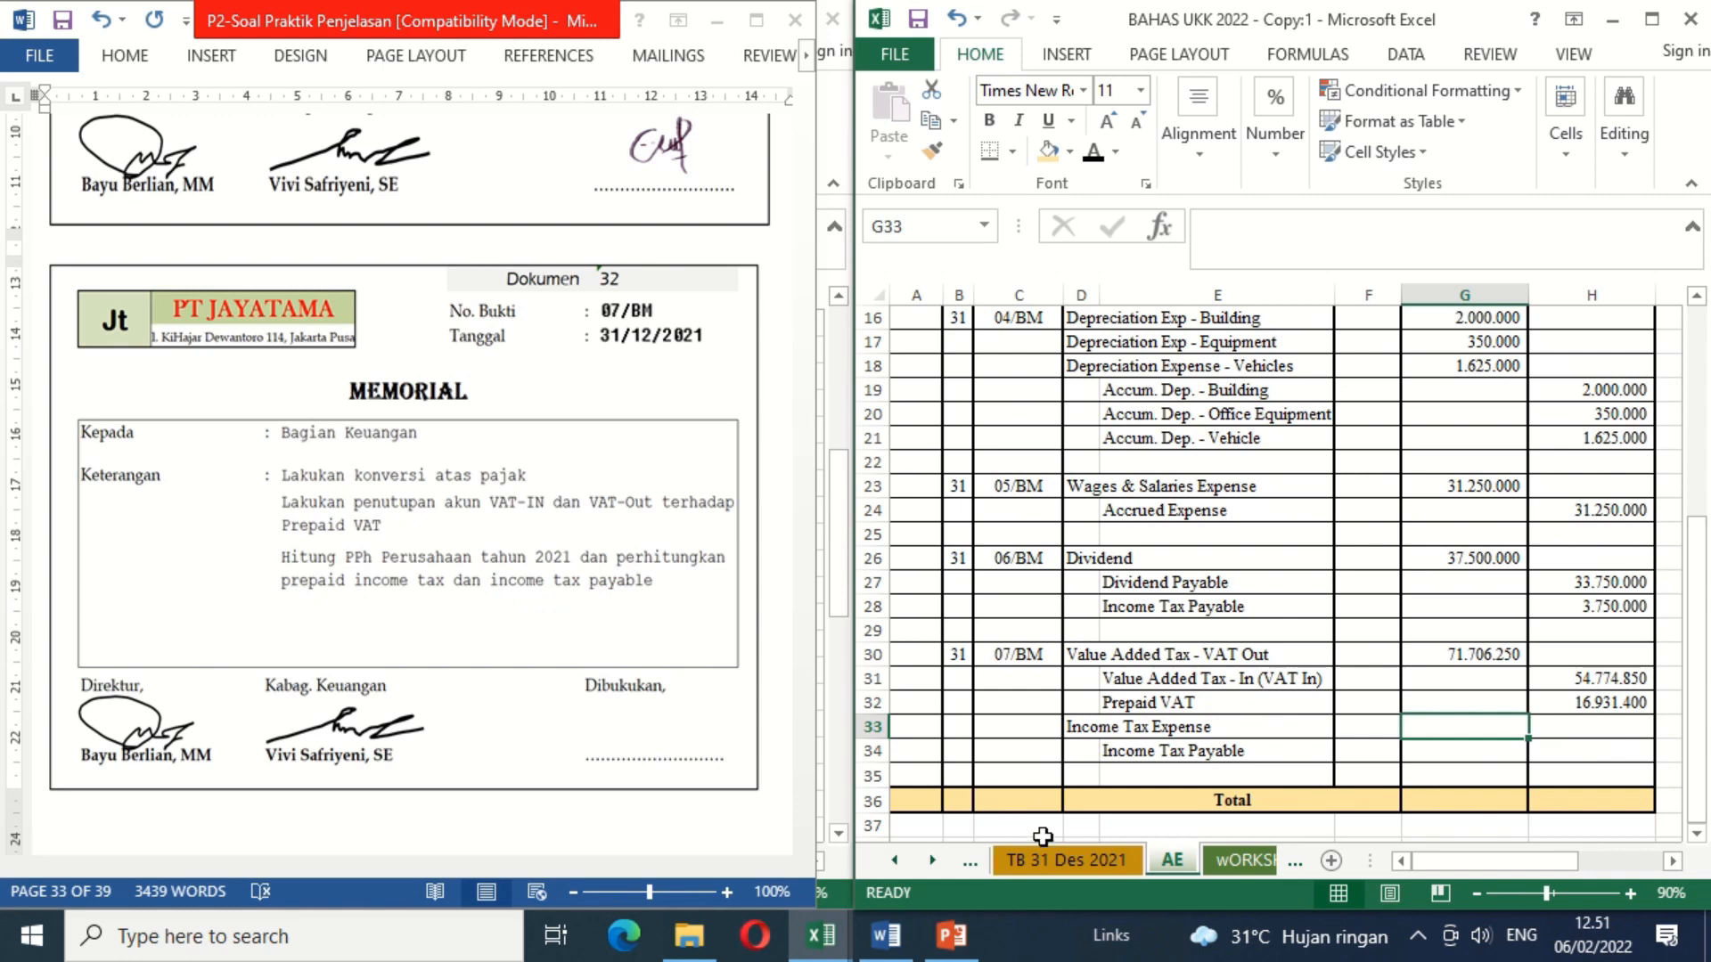
pyautogui.click(1085, 860)
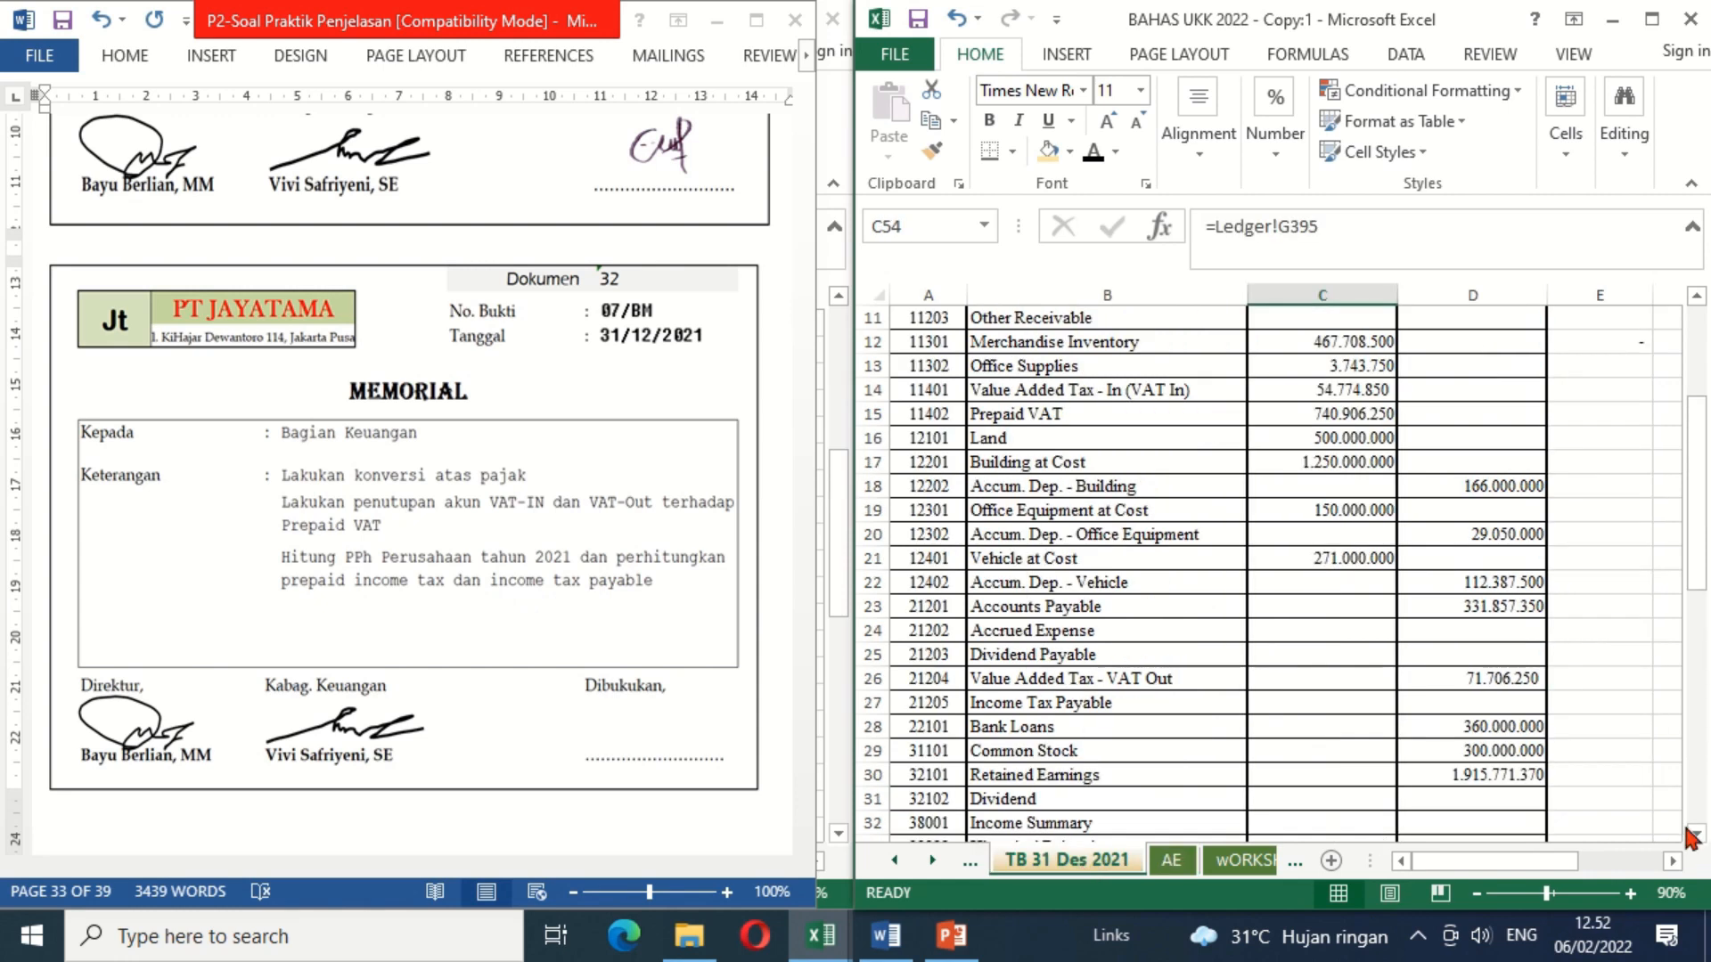
pyautogui.moveTo(1696, 837); pyautogui.dragTo(1696, 837)
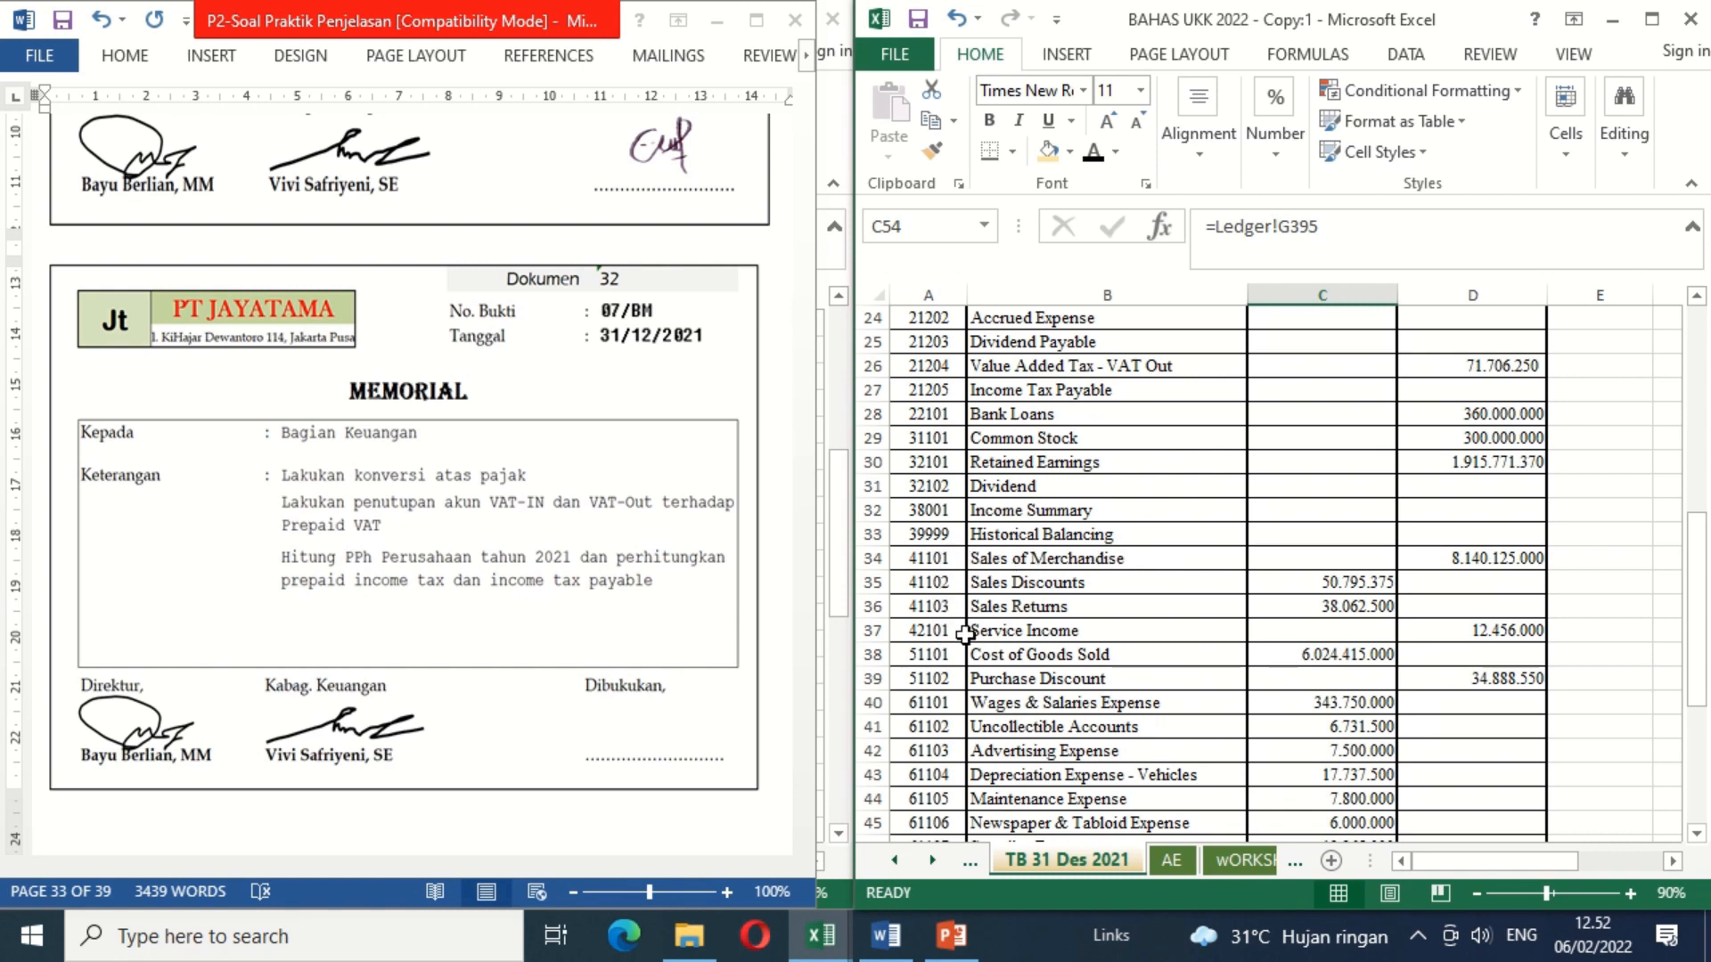
pyautogui.click(1696, 833)
pyautogui.click(1696, 833)
pyautogui.click(1695, 833)
pyautogui.click(1696, 833)
pyautogui.click(1695, 833)
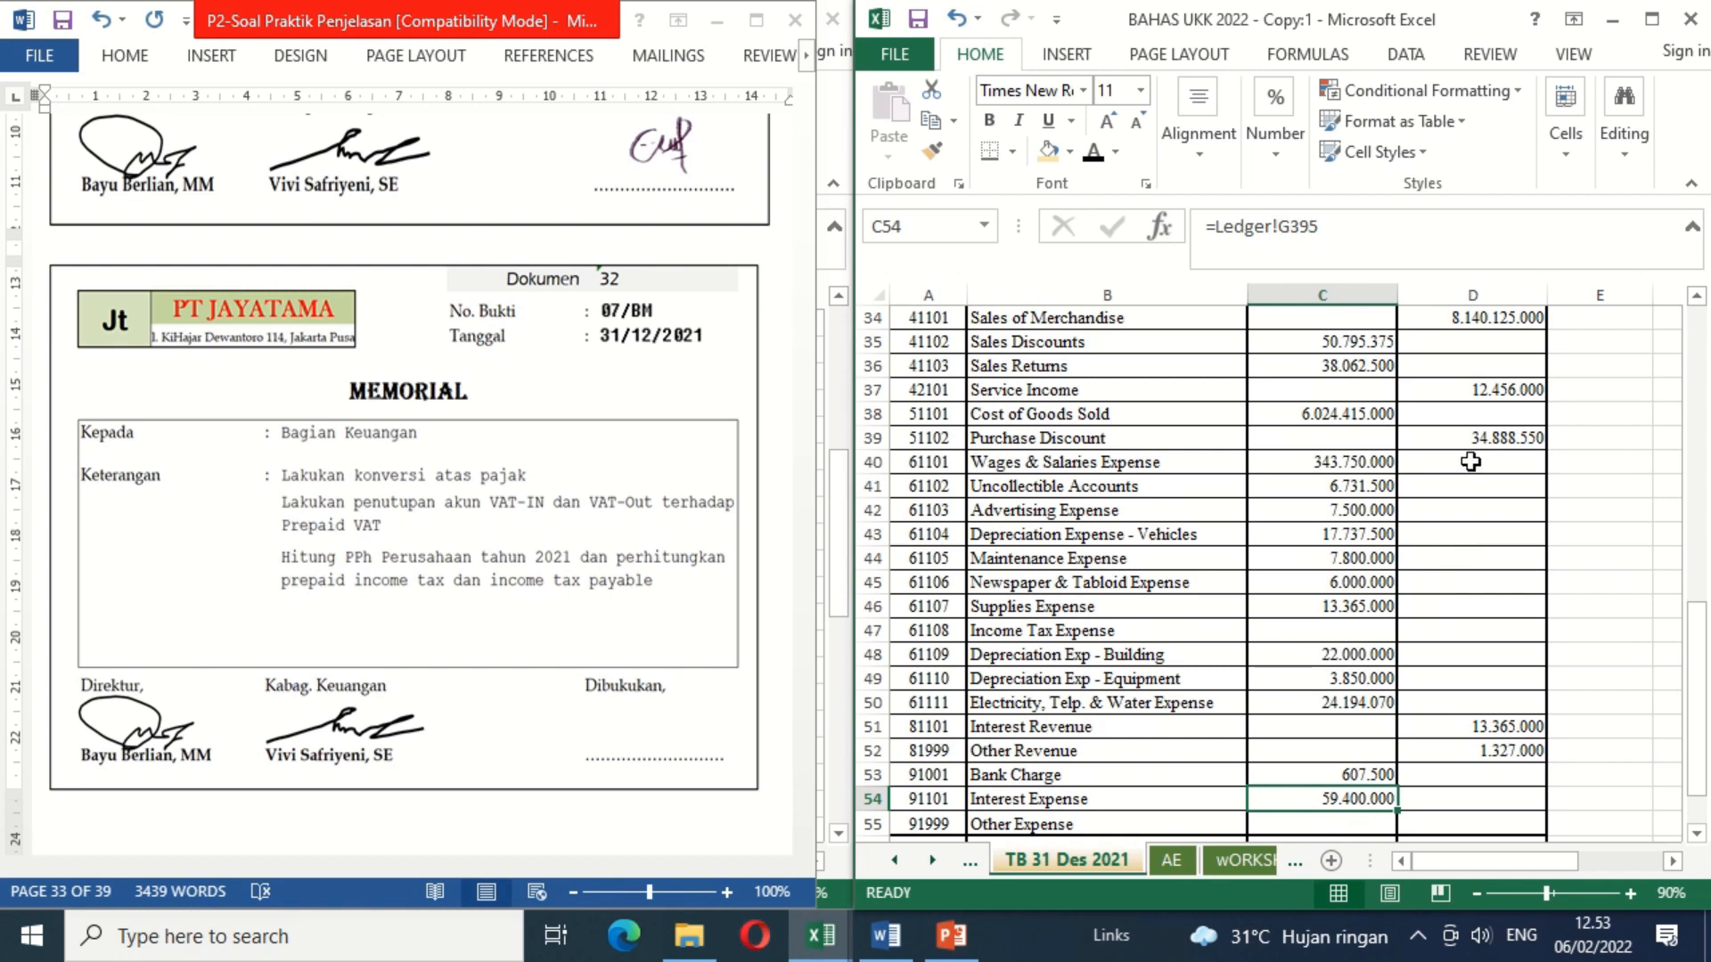
pyautogui.click(1181, 869)
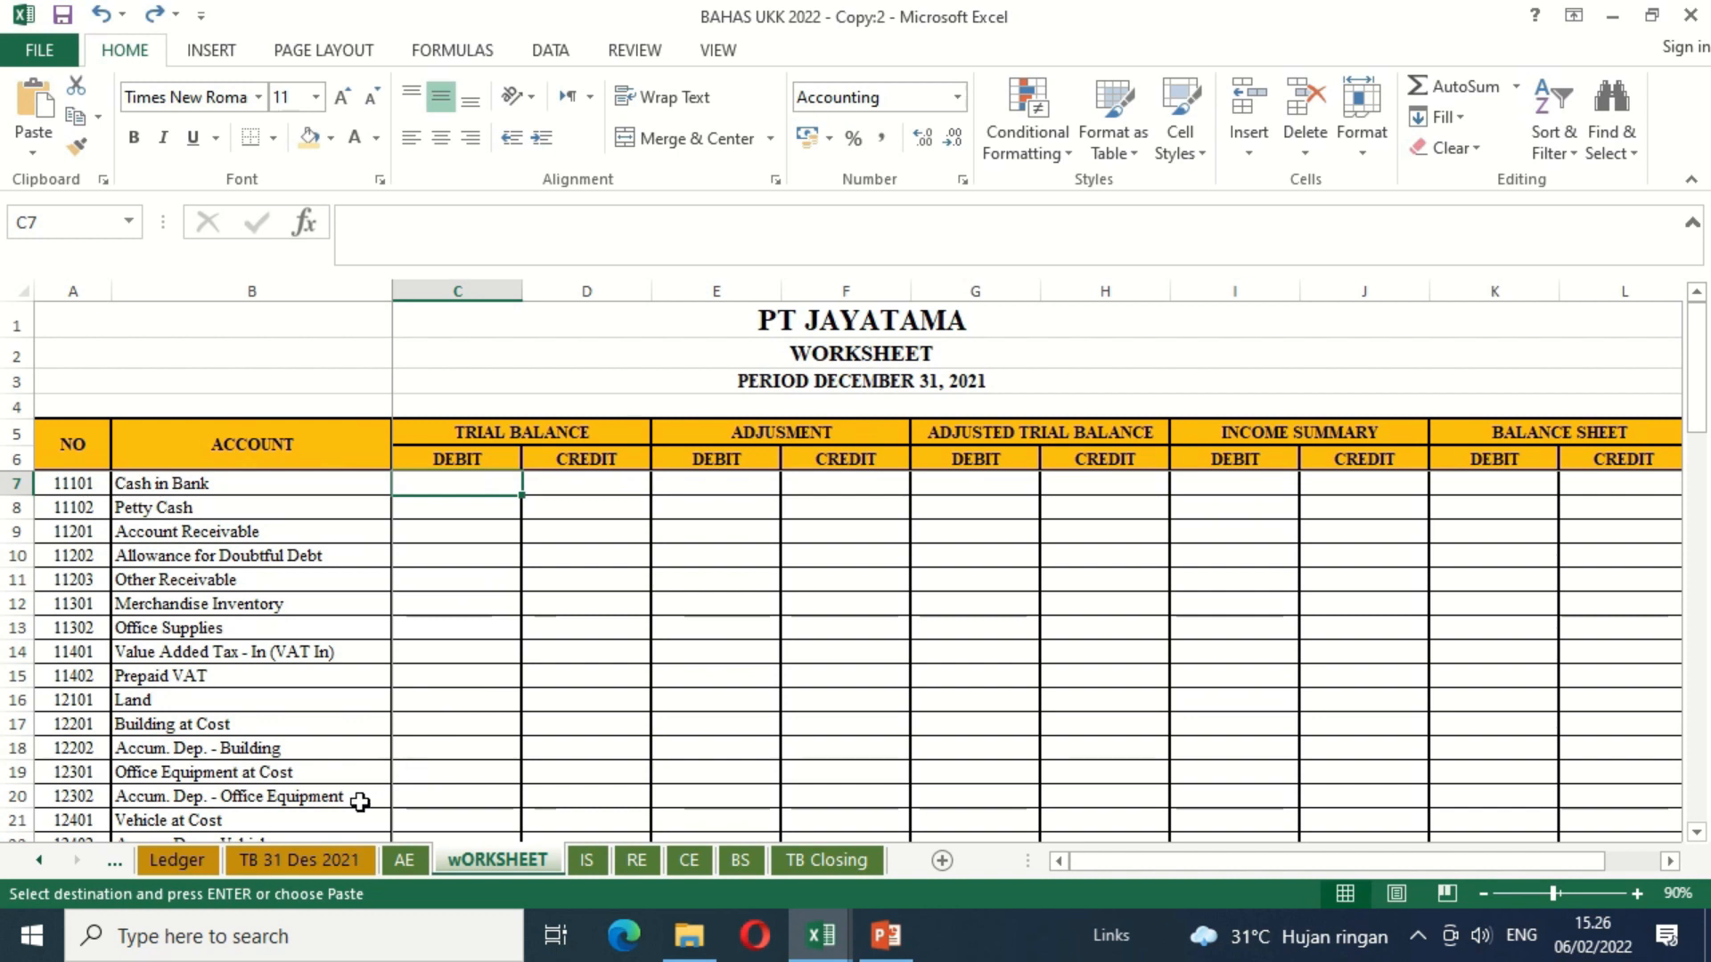
# Step: Link the Cash in Bank trial balance debit in wORKSHEET cell C7 to C7 of the TB 31 Des 2021 sheet
pyautogui.click(303, 860)
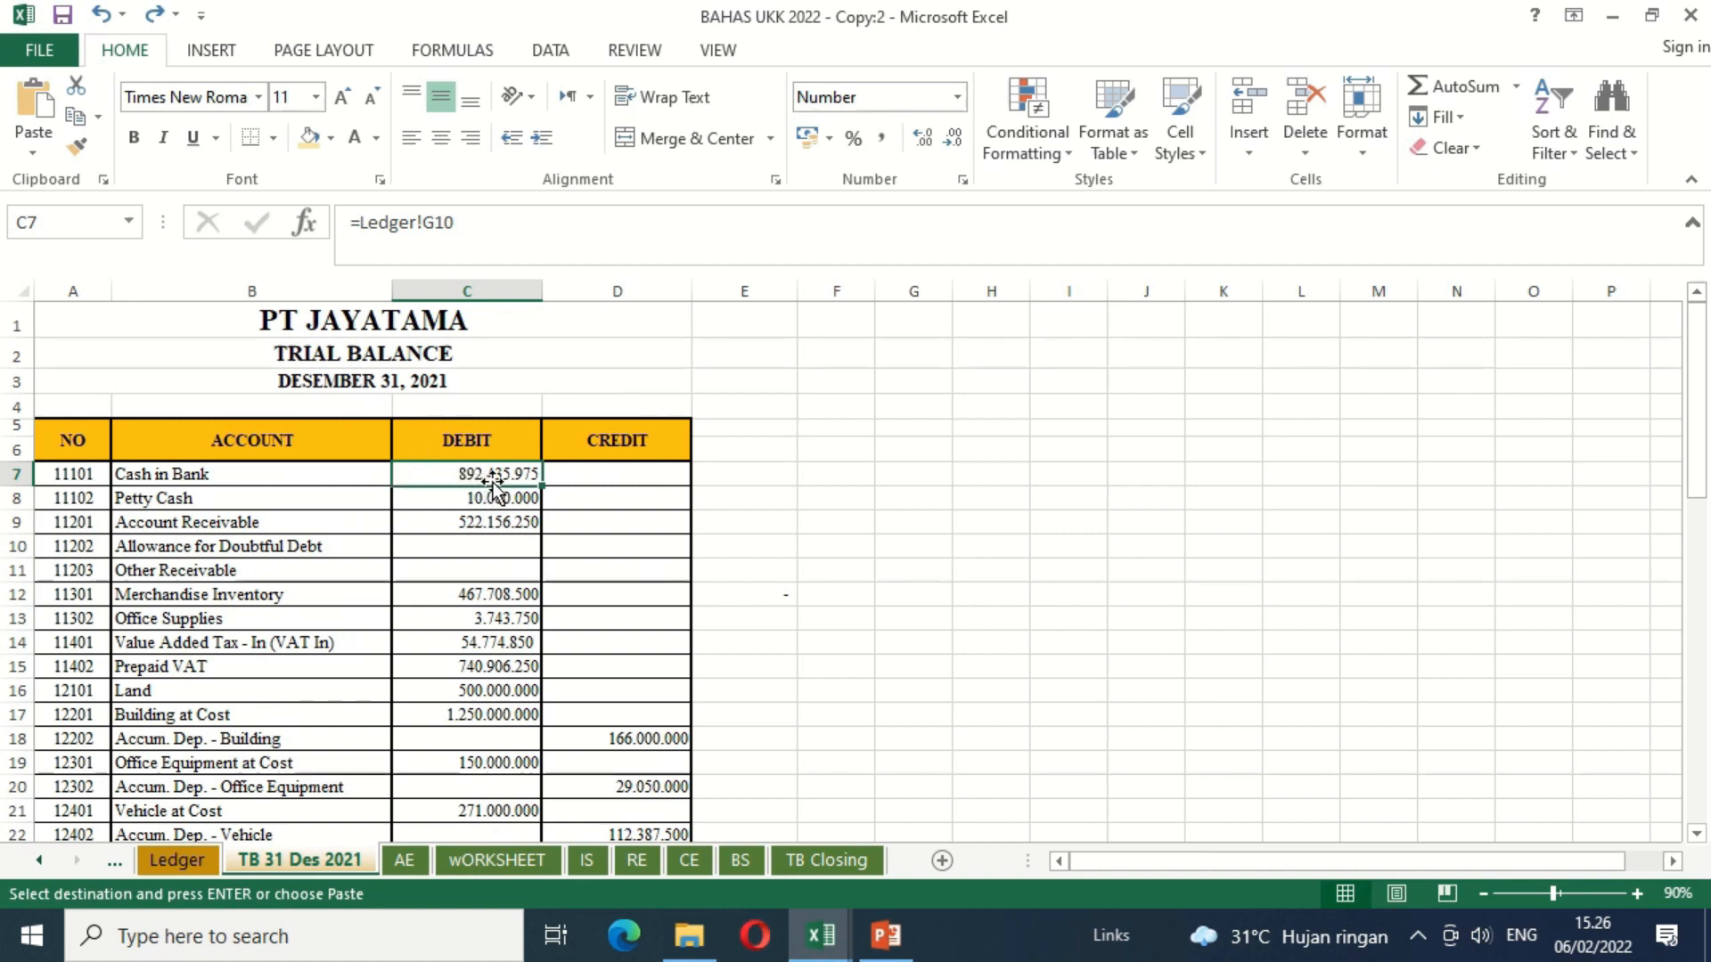
pyautogui.click(472, 862)
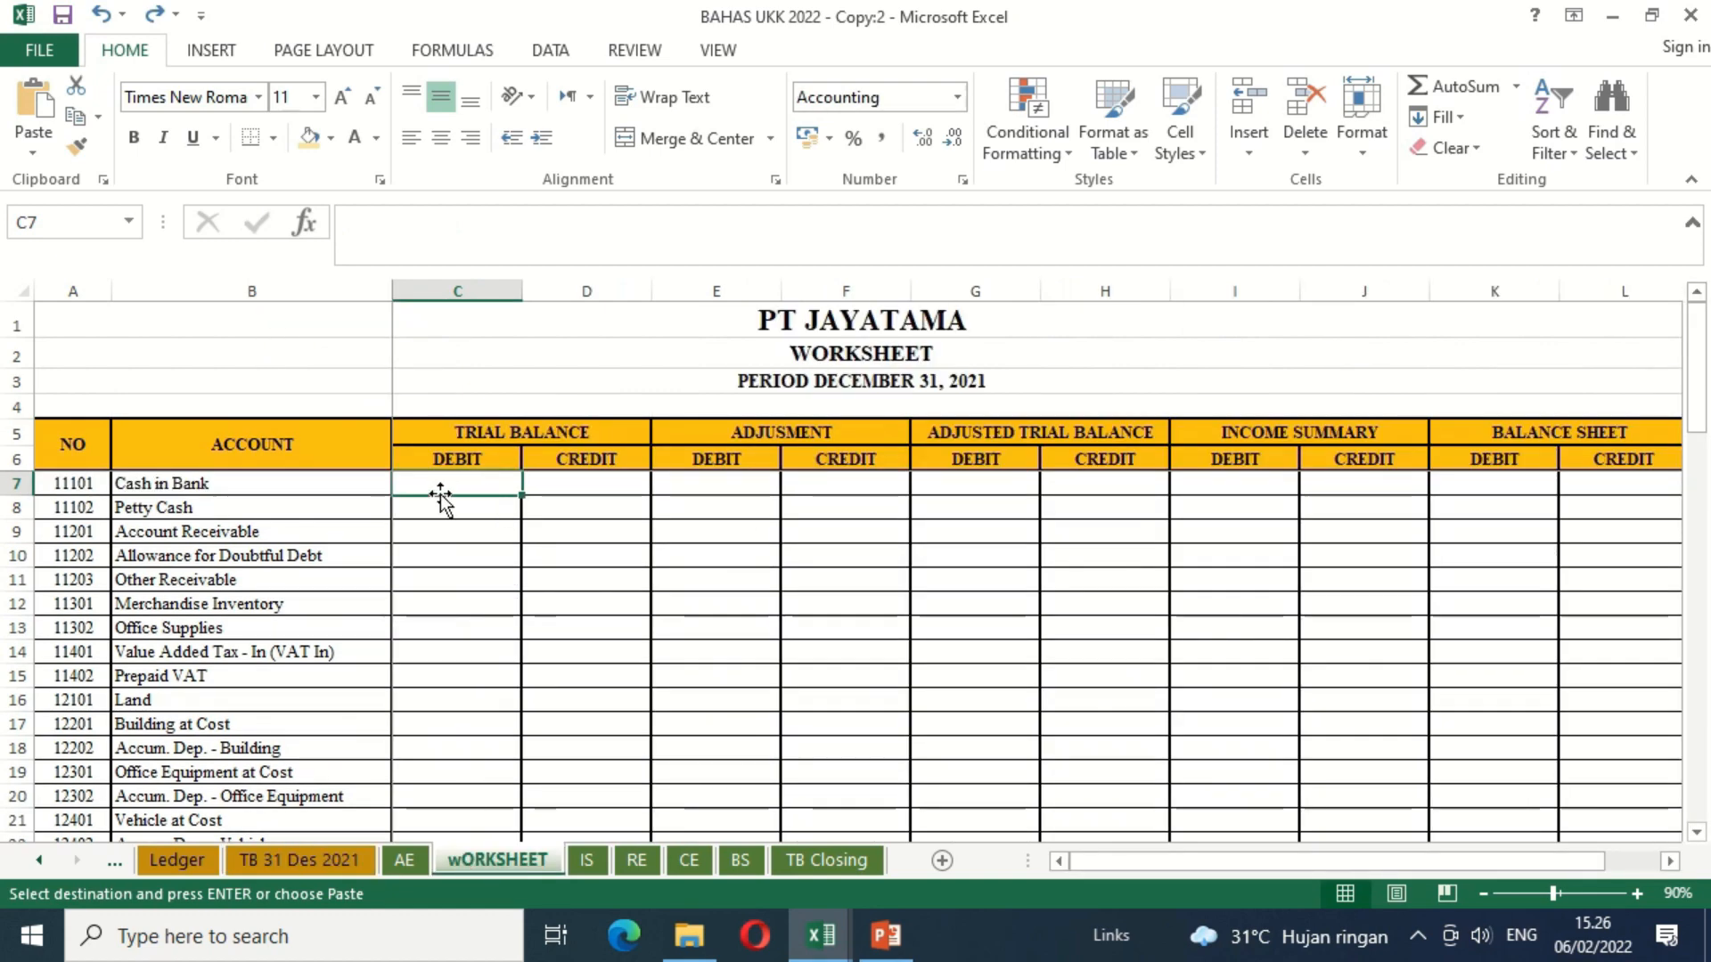
pyautogui.write('=')
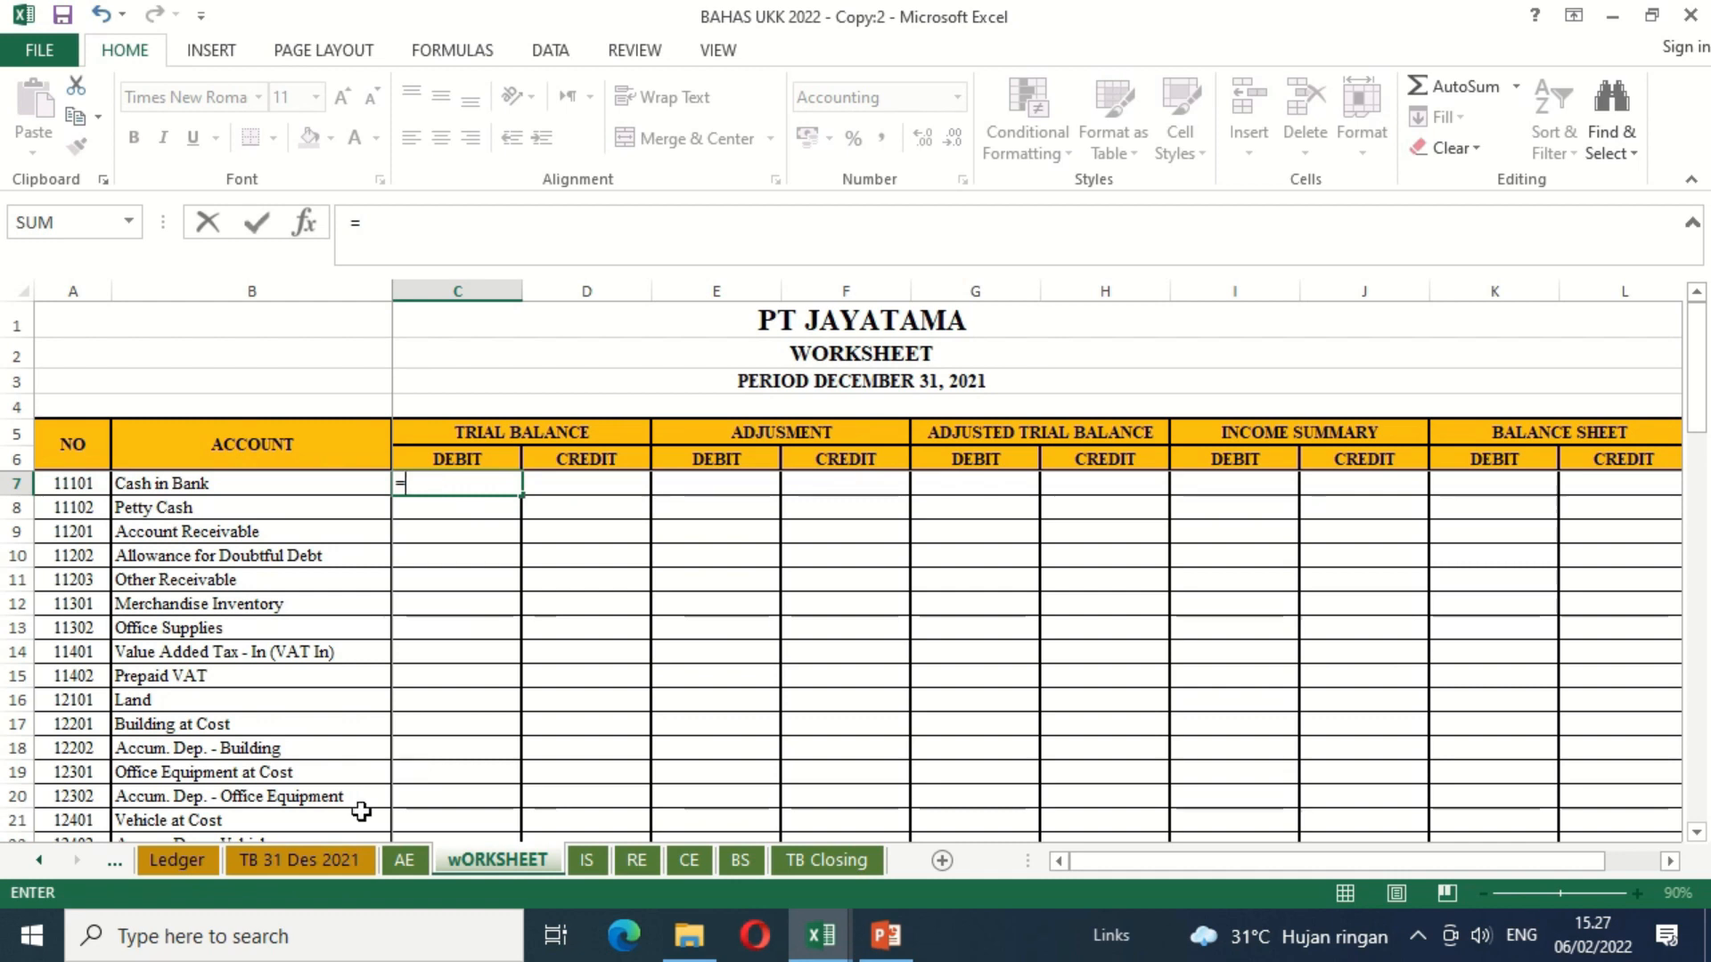
pyautogui.click(334, 865)
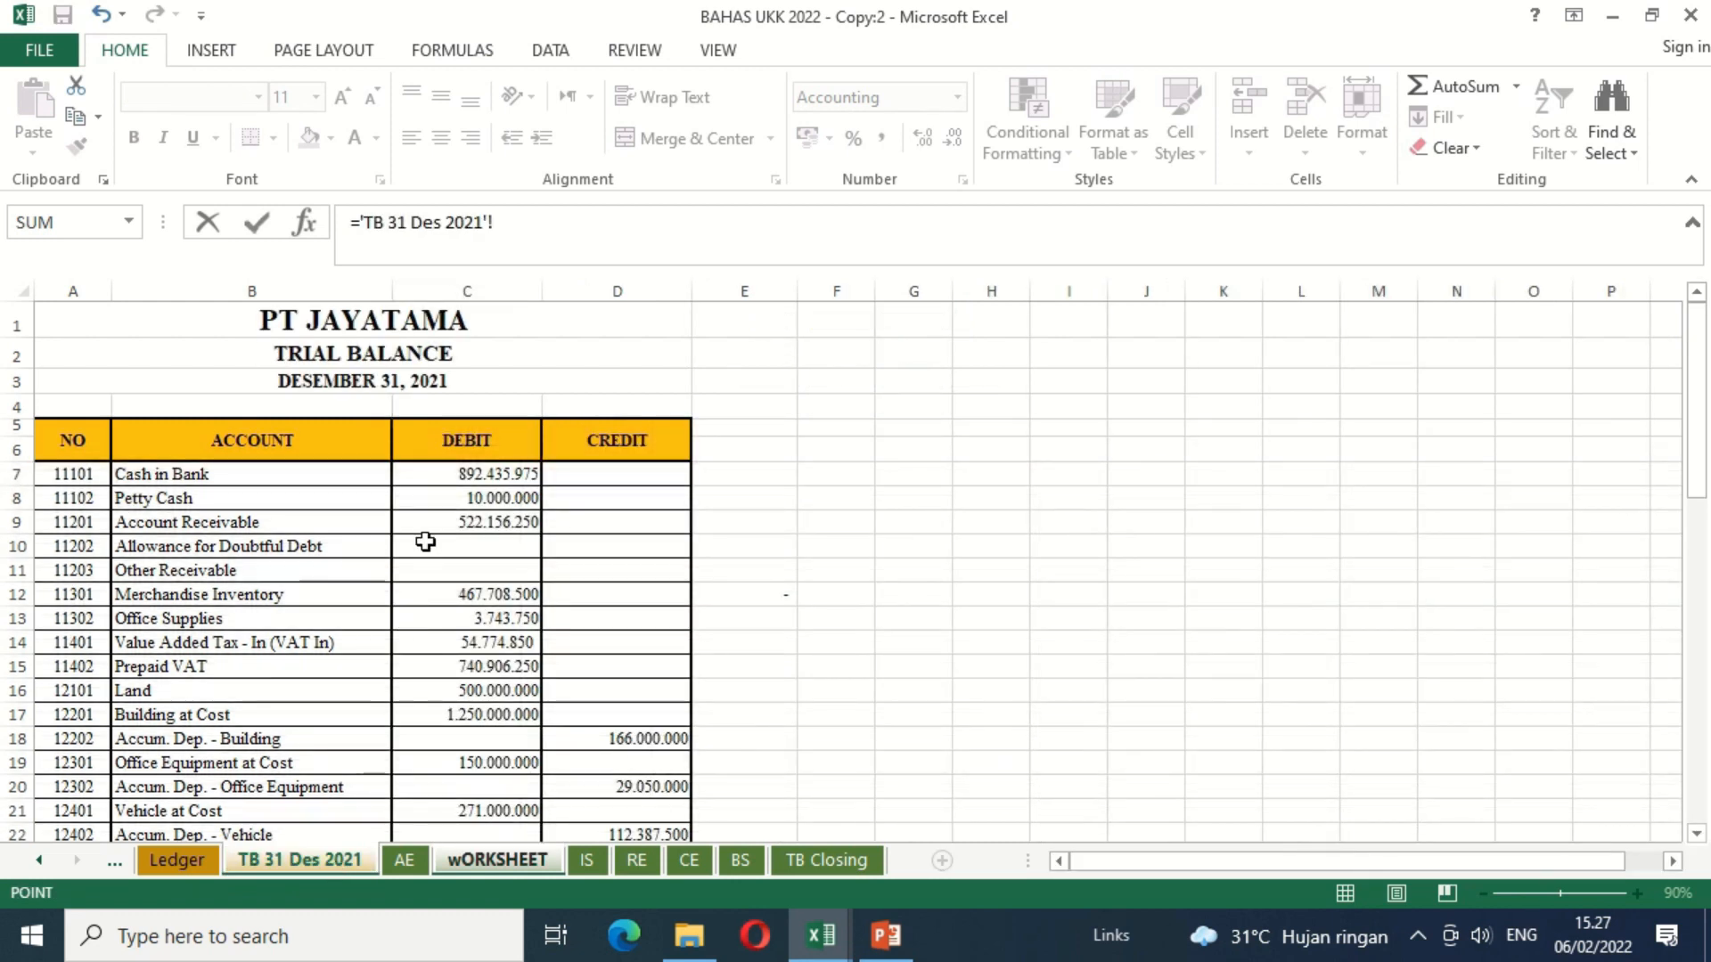
pyautogui.click(423, 479)
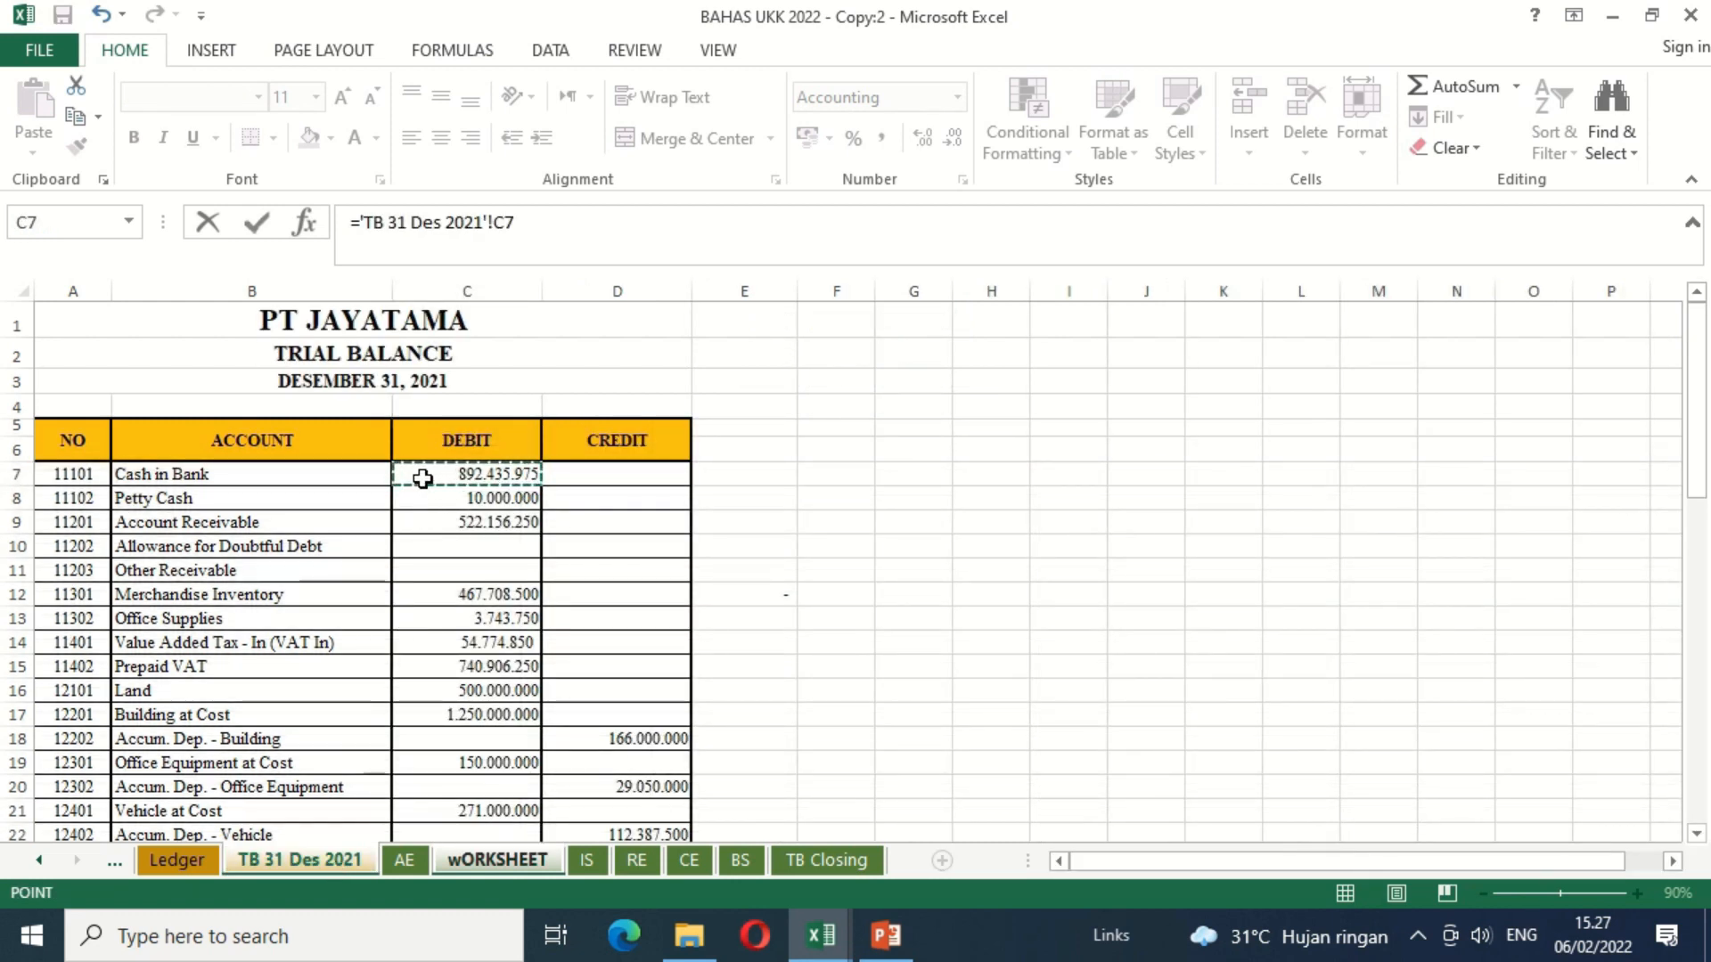
pyautogui.press('Return')
pyautogui.click(422, 479)
# Step: Link the Cash in Bank trial balance credit in wORKSHEET cell D7 to D7 of the TB 31 Des 2021 sheet
pyautogui.press('Right')
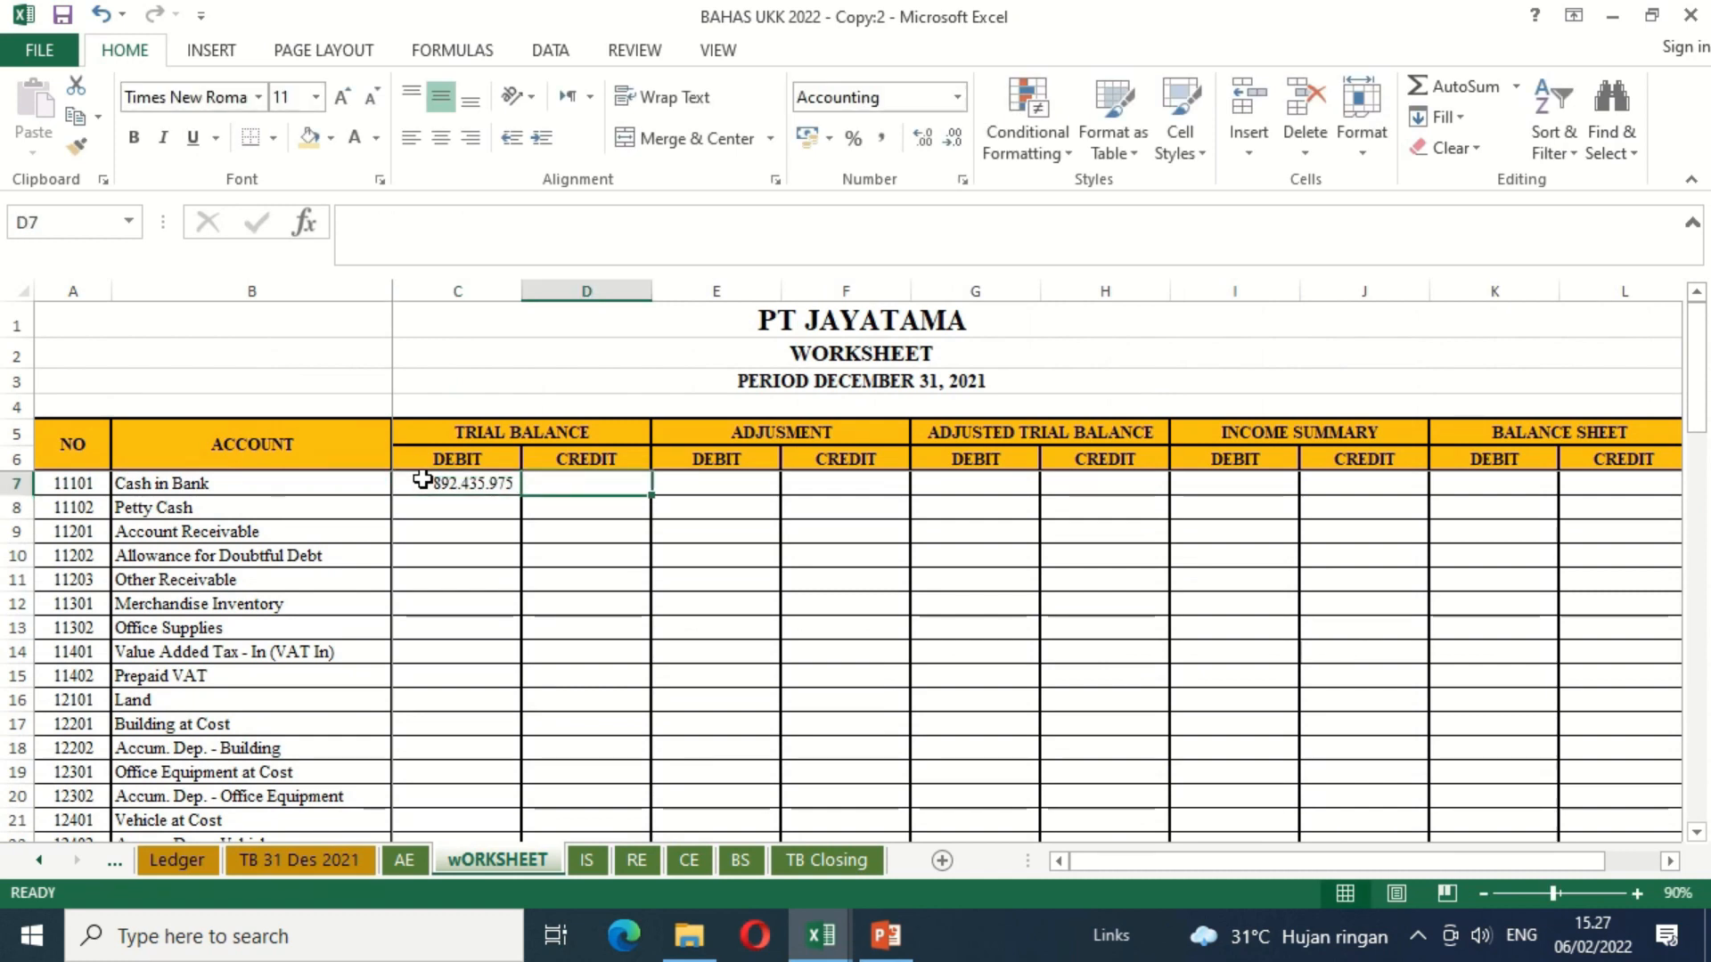
pyautogui.write('=')
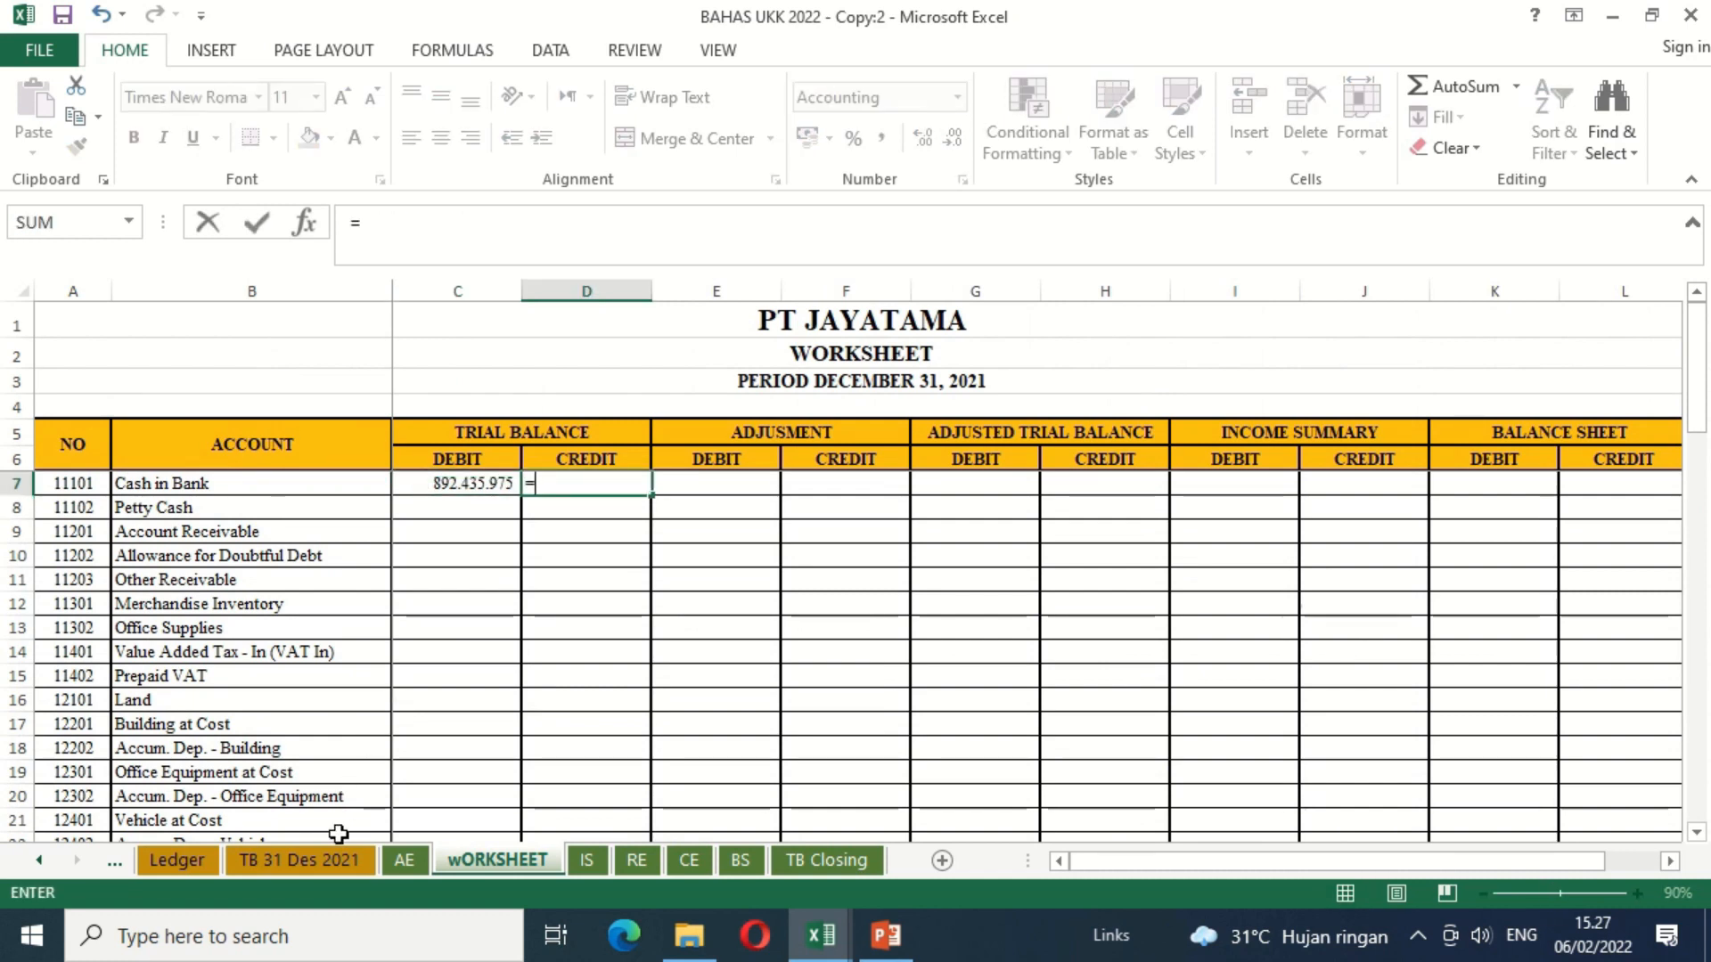
pyautogui.click(339, 864)
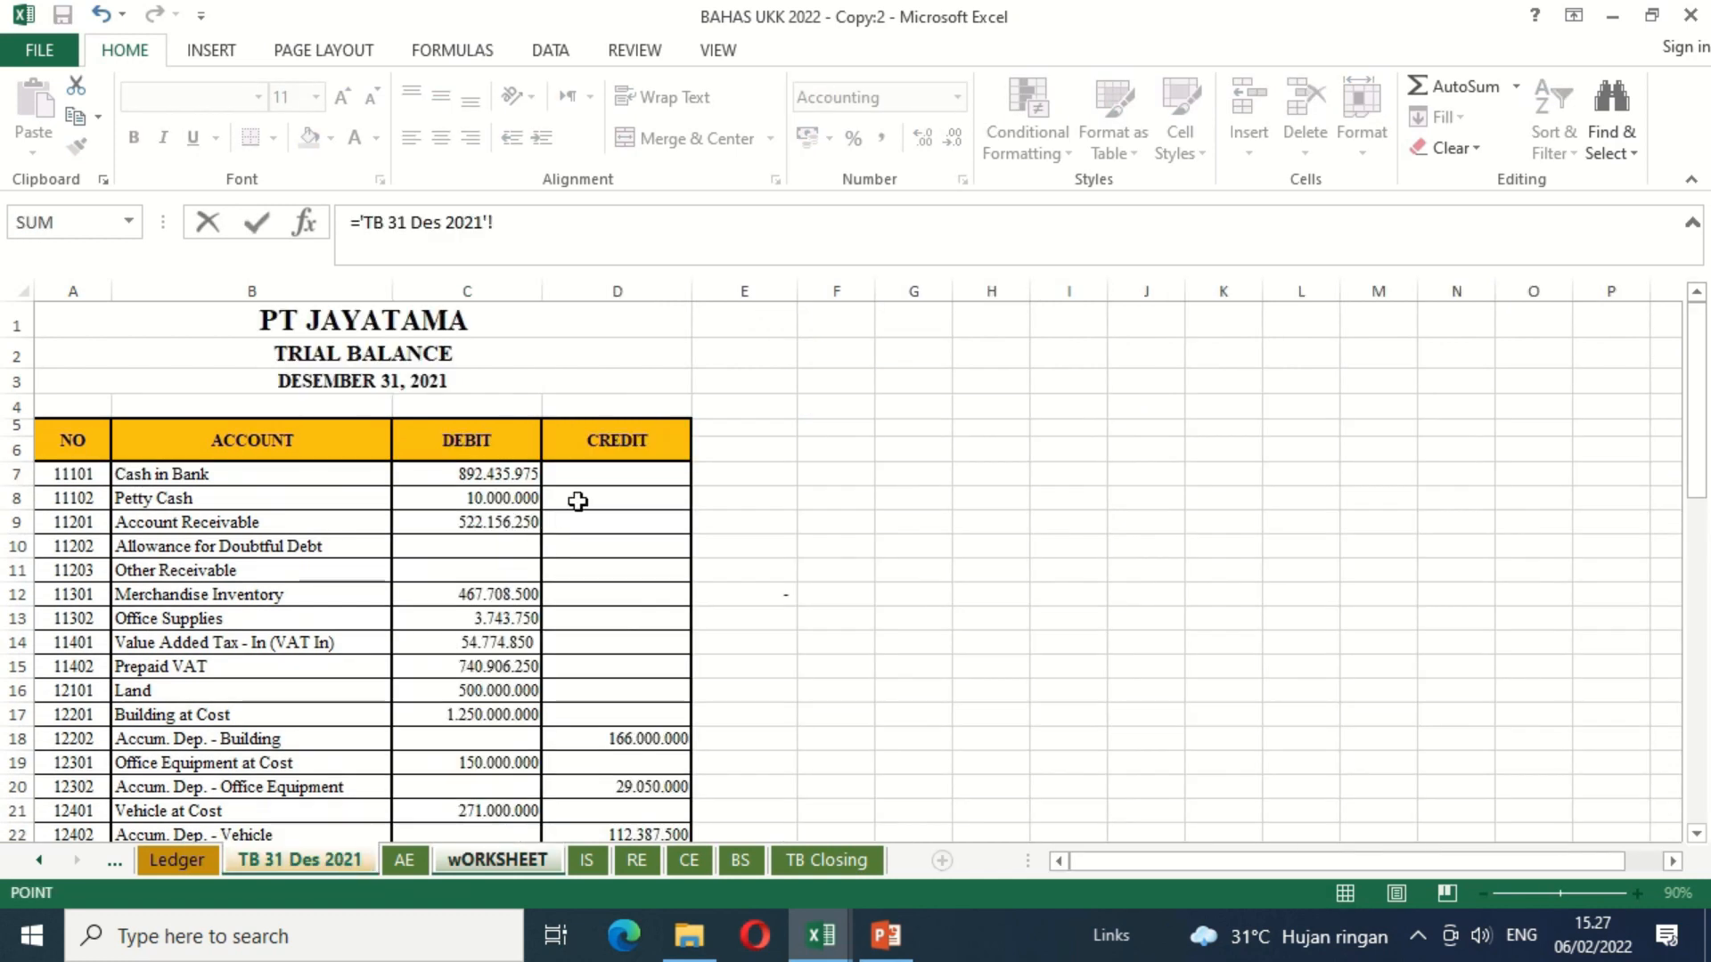
pyautogui.click(608, 481)
pyautogui.press('Return')
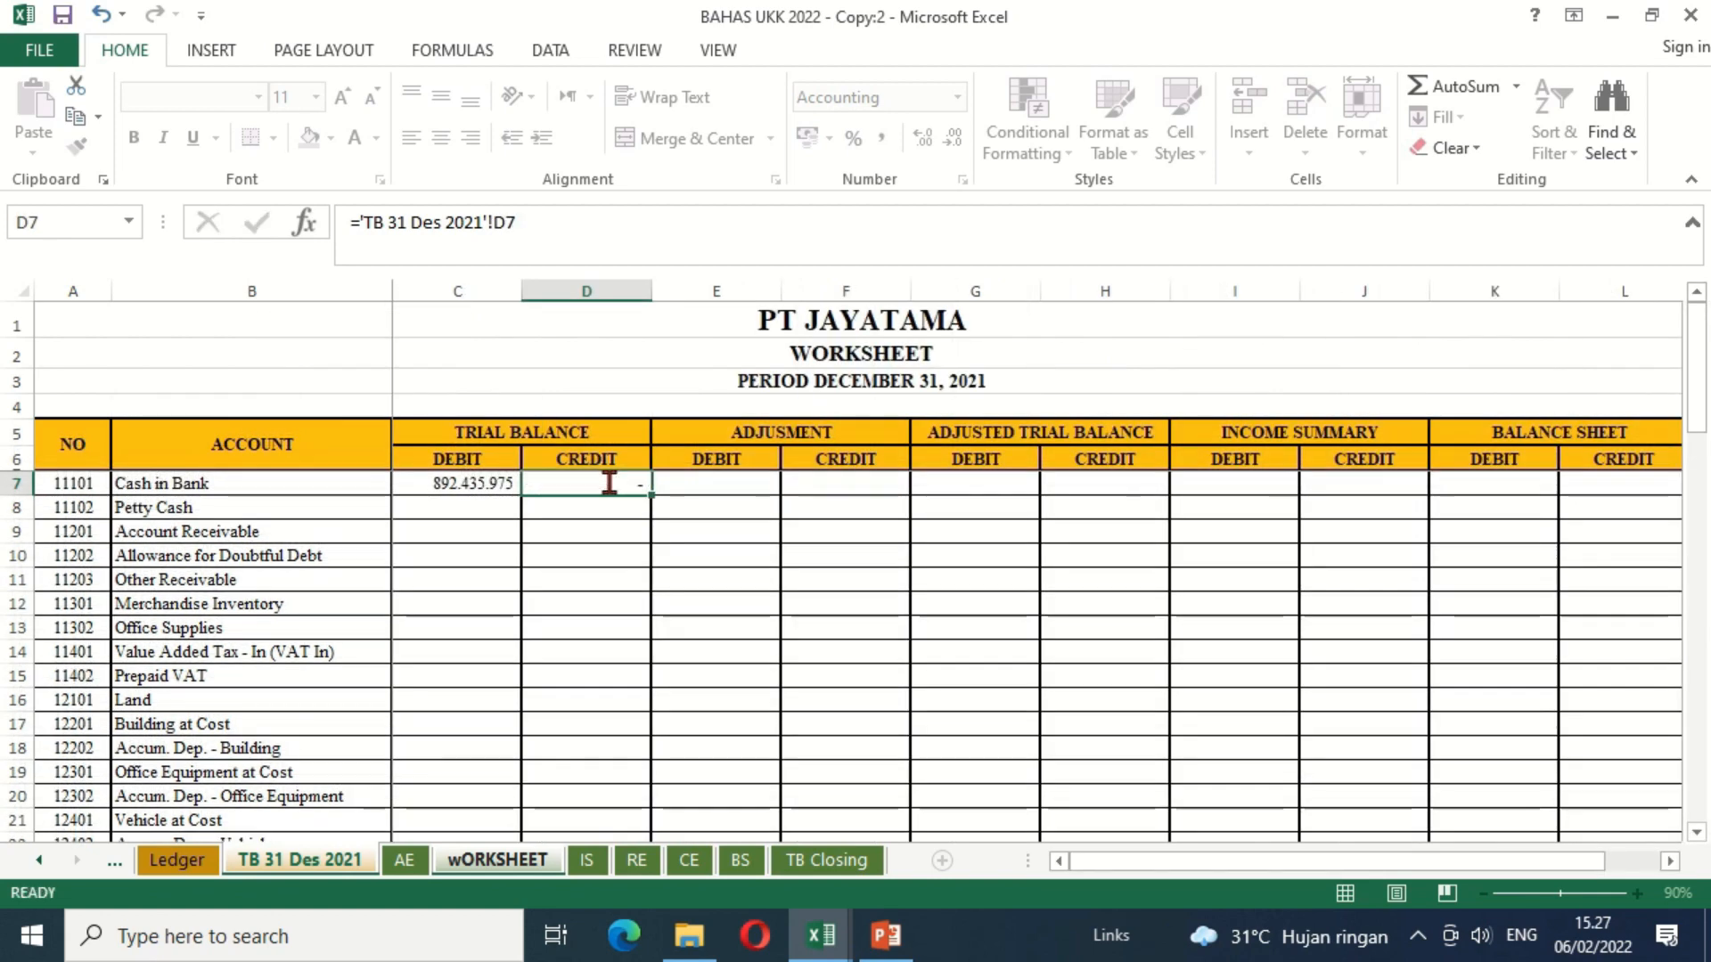
# Step: Copy the C7:D7 link formulas down the worksheet's trial balance columns through Other Expense in row 55
pyautogui.press('Left')
pyautogui.press('Up')
pyautogui.hotkey('shift', 'Right')
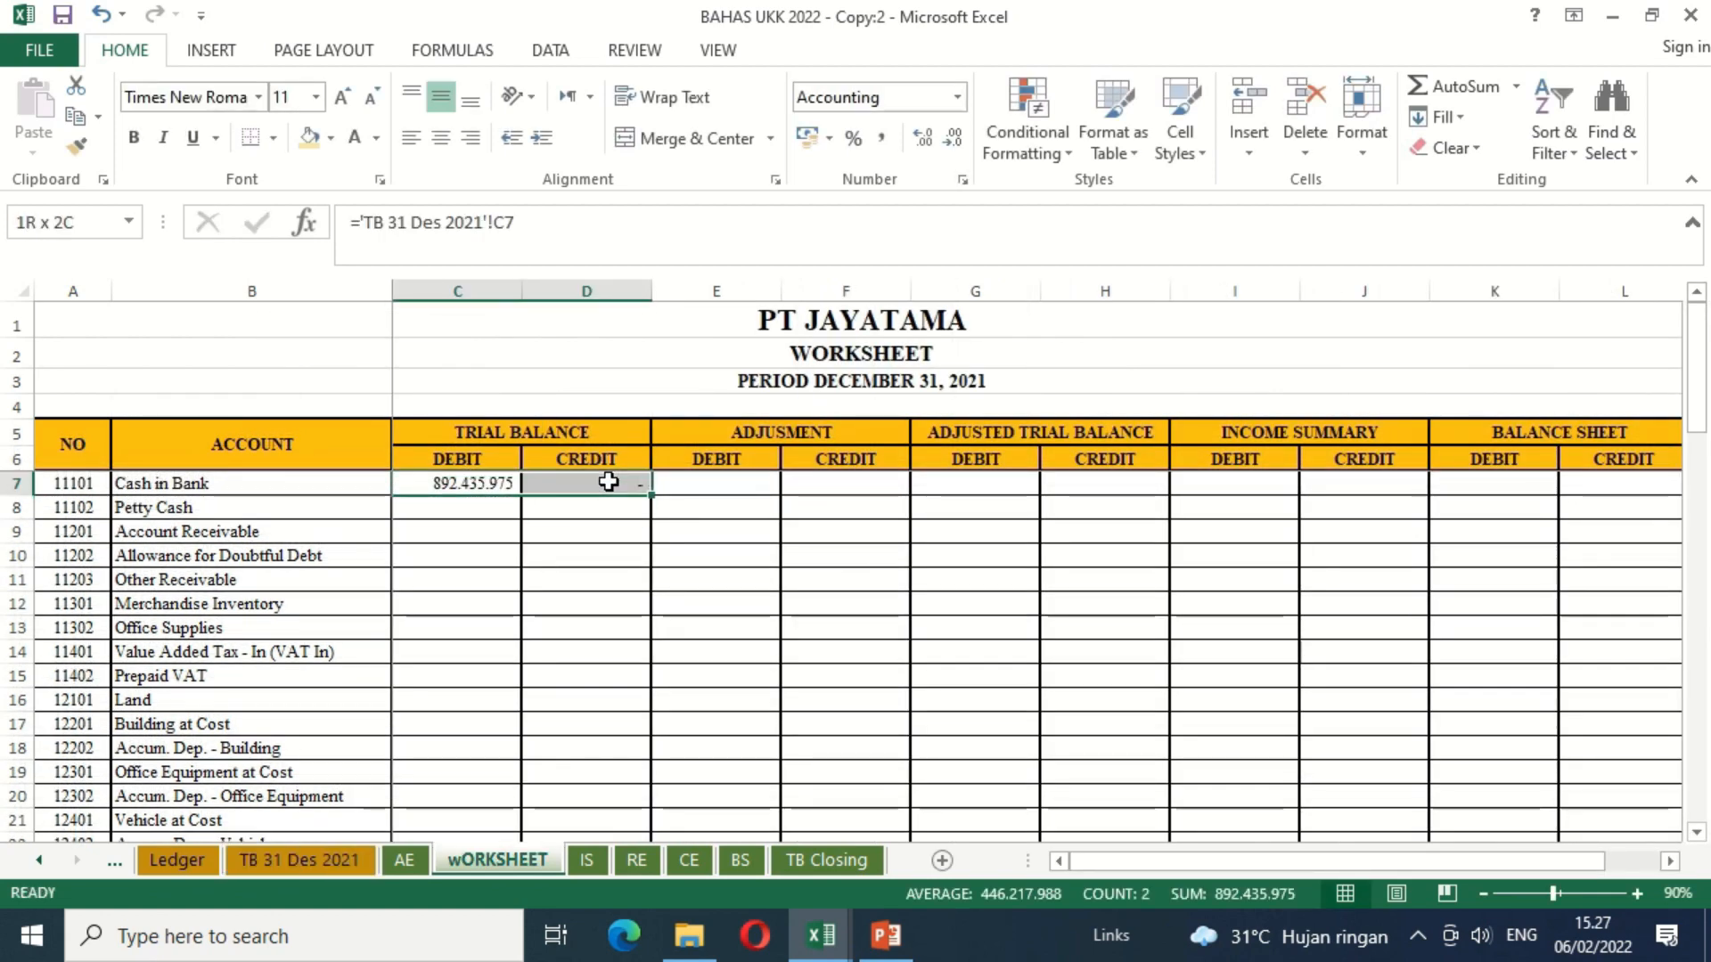
pyautogui.hotkey('ctrl', 'c')
pyautogui.hotkey('shift', 'Down')
pyautogui.hotkey('shift', 'Down')
pyautogui.hotkey('shift', 'Down')
pyautogui.hotkey('shift', 'Down')
pyautogui.hotkey('shift', 'Down')
pyautogui.hotkey('shift', 'Down')
pyautogui.hotkey('shift', 'Down')
pyautogui.hotkey('shift', 'Down')
pyautogui.hotkey('shift', 'Down')
pyautogui.hotkey('shift', 'Down')
pyautogui.hotkey('shift', 'Down')
pyautogui.hotkey('shift', 'Down')
pyautogui.hotkey('shift', 'Down')
pyautogui.hotkey('shift', 'Down')
pyautogui.hotkey('shift', 'Down')
pyautogui.hotkey('shift', 'Down')
pyautogui.hotkey('shift', 'Down')
pyautogui.hotkey('shift', 'Down')
pyautogui.hotkey('shift', 'Down')
pyautogui.hotkey('shift', 'Down')
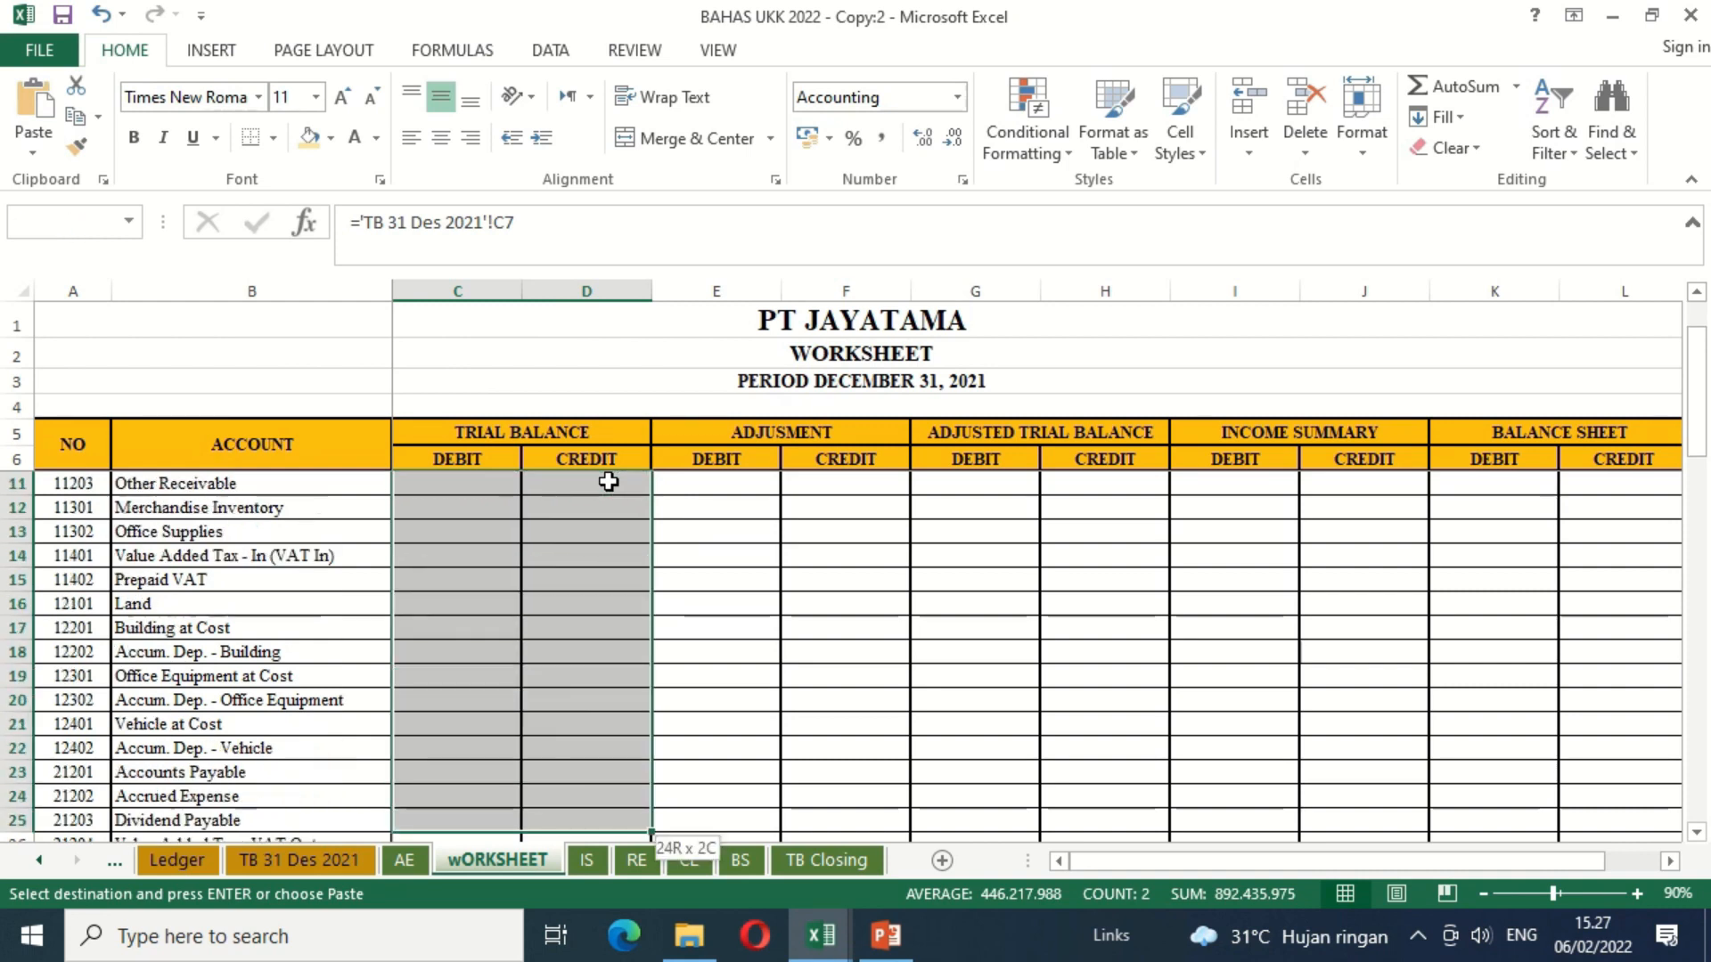
pyautogui.hotkey('shift', 'Down')
pyautogui.hotkey('shift', 'Down')
pyautogui.hotkey('shift', 'Down')
pyautogui.hotkey('shift', 'Down')
pyautogui.hotkey('shift', 'Down')
pyautogui.hotkey('shift', 'Down')
pyautogui.hotkey('shift', 'Down')
pyautogui.hotkey('shift', 'Down')
pyautogui.hotkey('shift', 'Down')
pyautogui.hotkey('shift', 'Down')
pyautogui.hotkey('shift', 'Down')
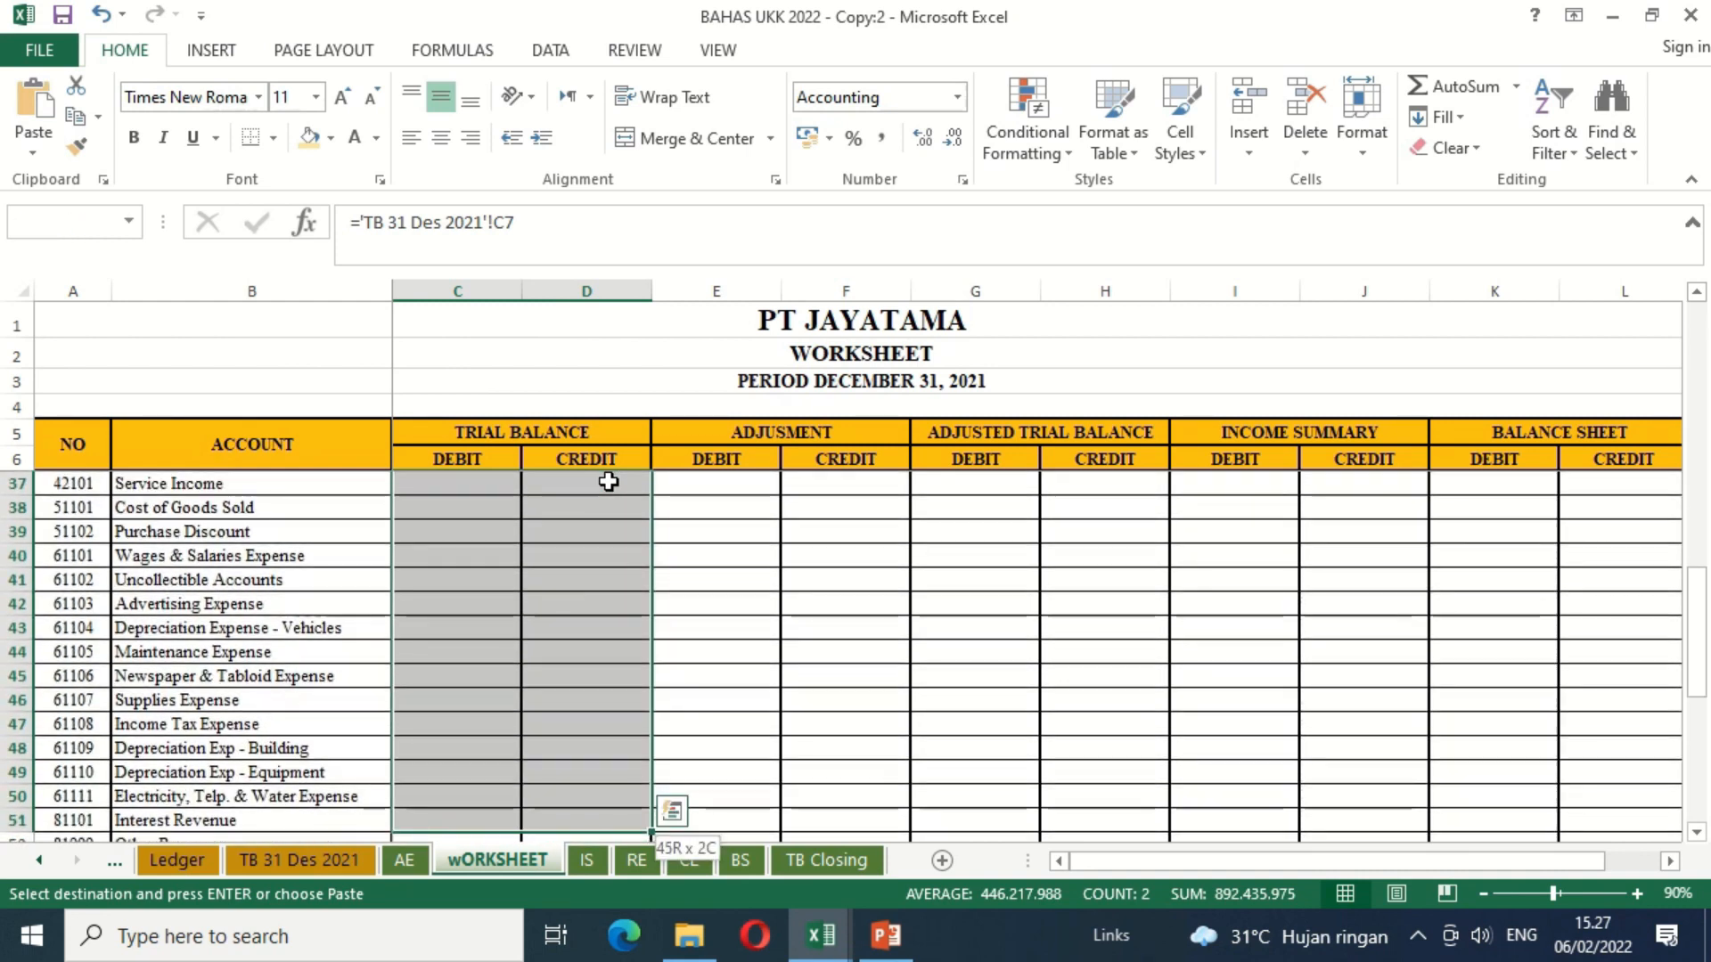
pyautogui.hotkey('shift', 'Down')
pyautogui.hotkey('shift', 'Down')
pyautogui.hotkey('shift', 'Down')
pyautogui.hotkey('shift', 'Up')
pyautogui.hotkey('shift', 'Up')
pyautogui.hotkey('shift', 'Down')
pyautogui.hotkey('ctrl', 'v')
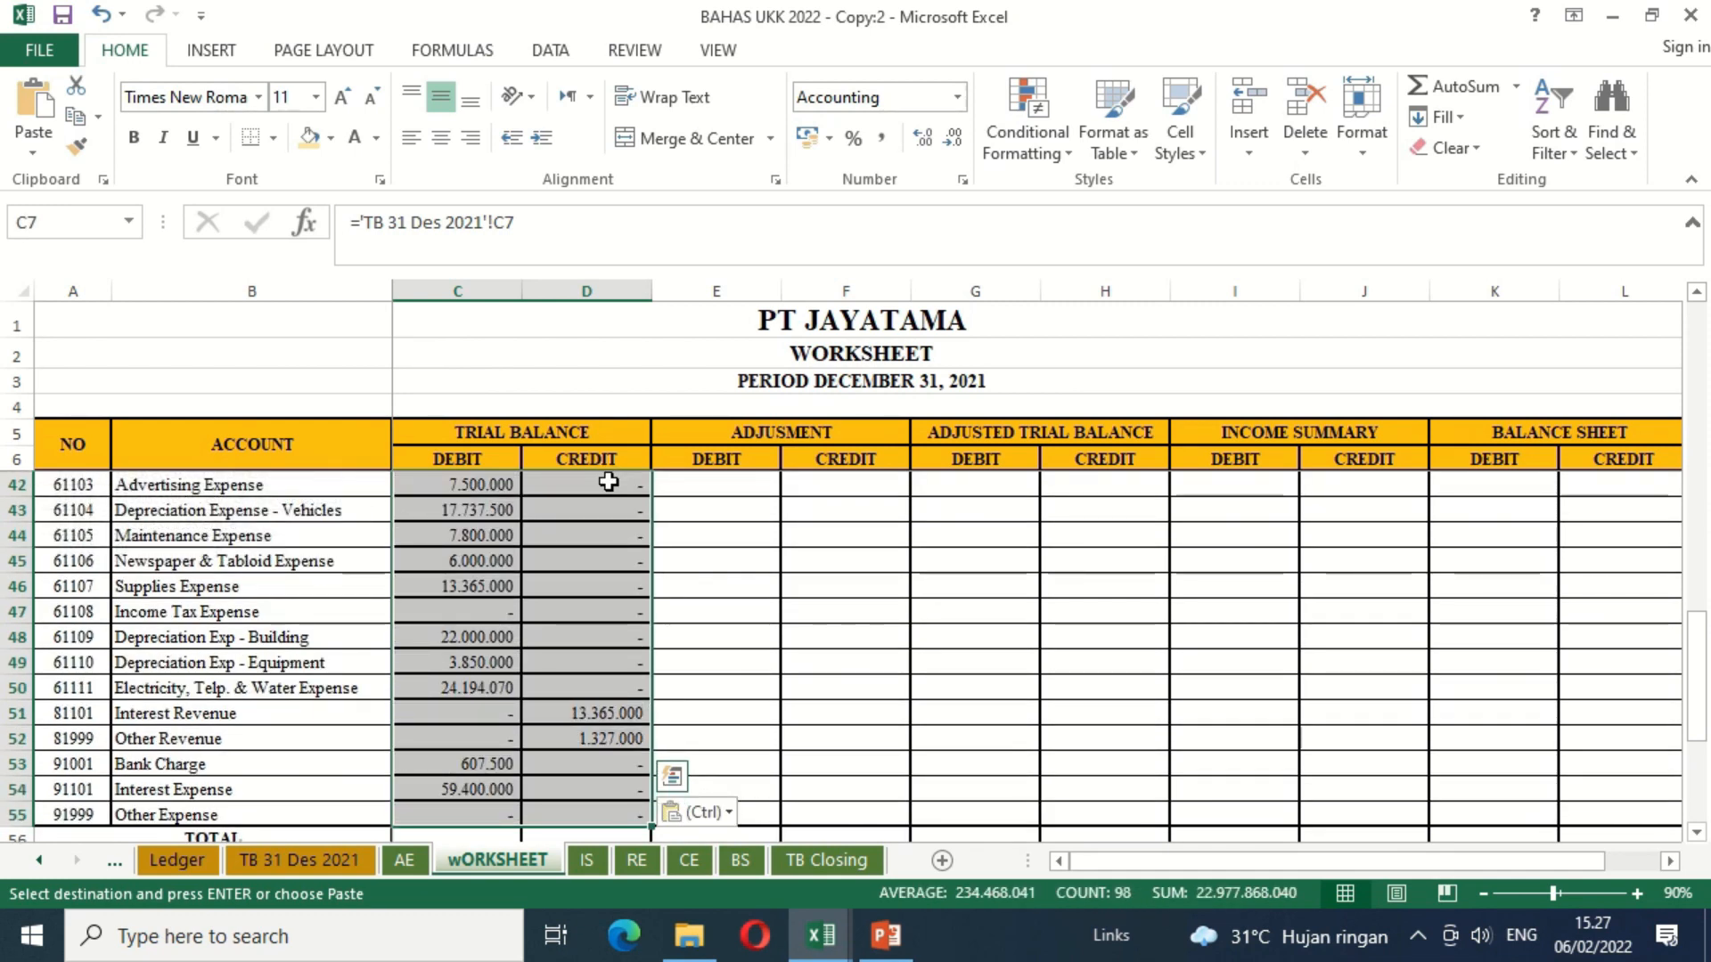
# Step: Check the filled trial balance debit and credit columns of the worksheet against the account list
pyautogui.press('Up')
pyautogui.press('Up')
pyautogui.press('Up')
pyautogui.press('Up')
pyautogui.press('Up')
pyautogui.press('Up')
pyautogui.press('Down')
pyautogui.press('Down')
pyautogui.press('Down')
pyautogui.press('Down')
pyautogui.press('Down')
pyautogui.press('Down')
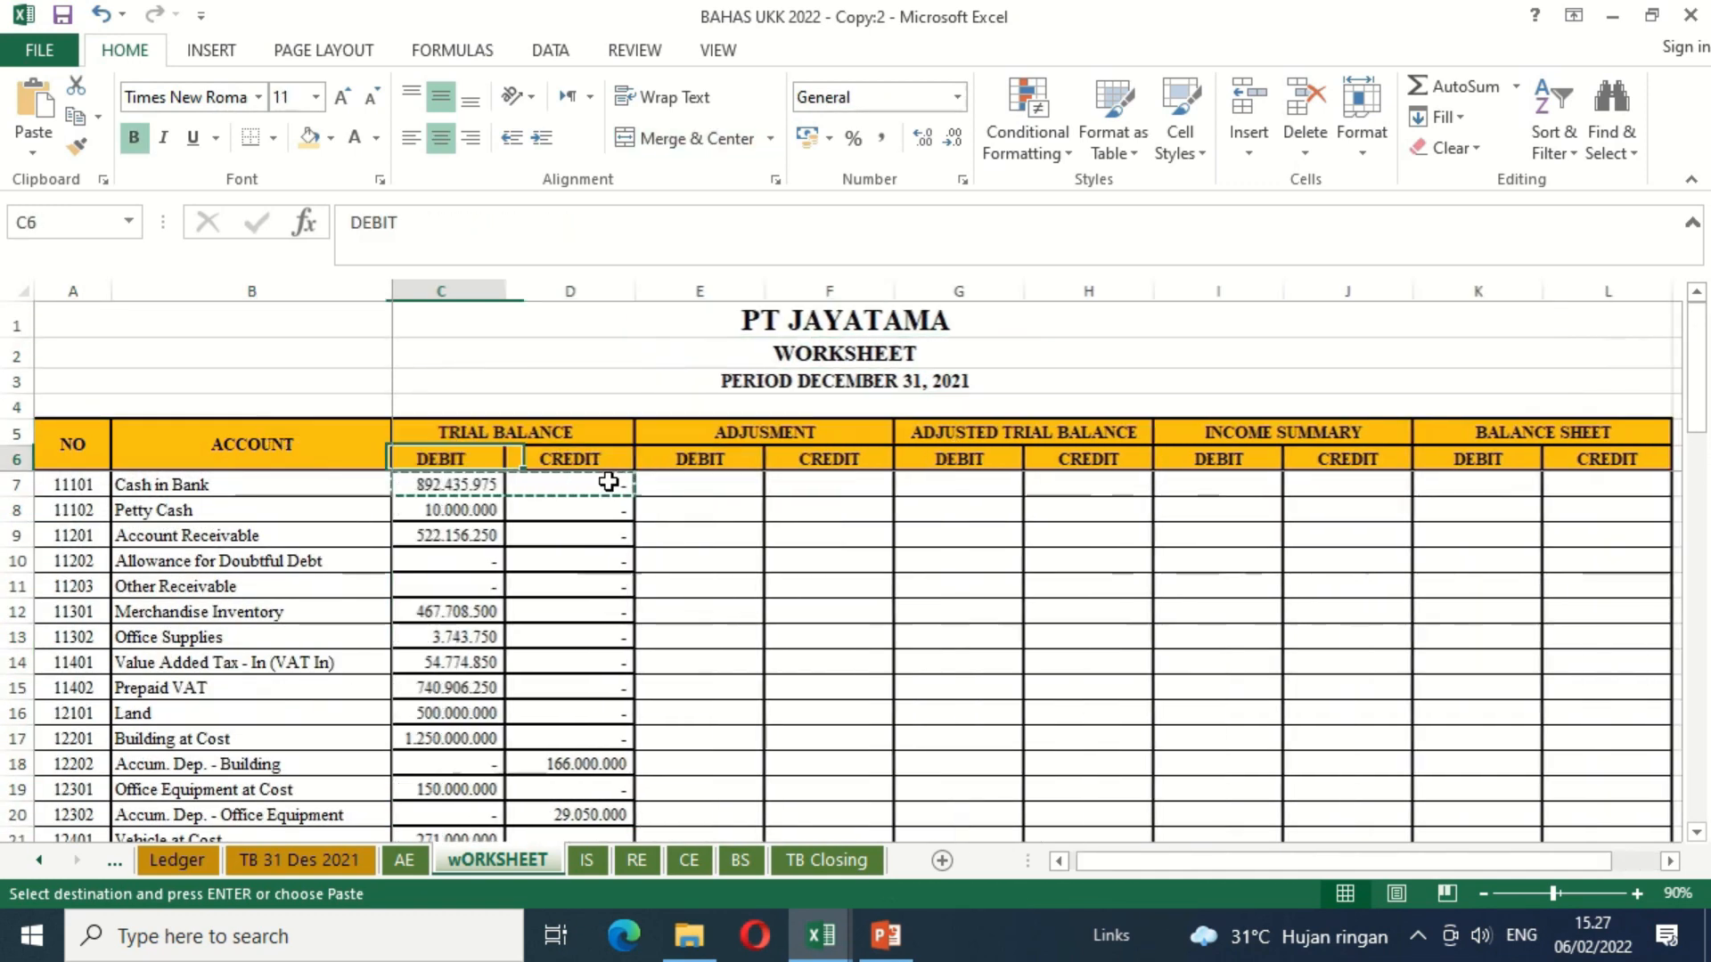
pyautogui.press('Left')
pyautogui.press('Right')
pyautogui.hotkey('shift', 'Right')
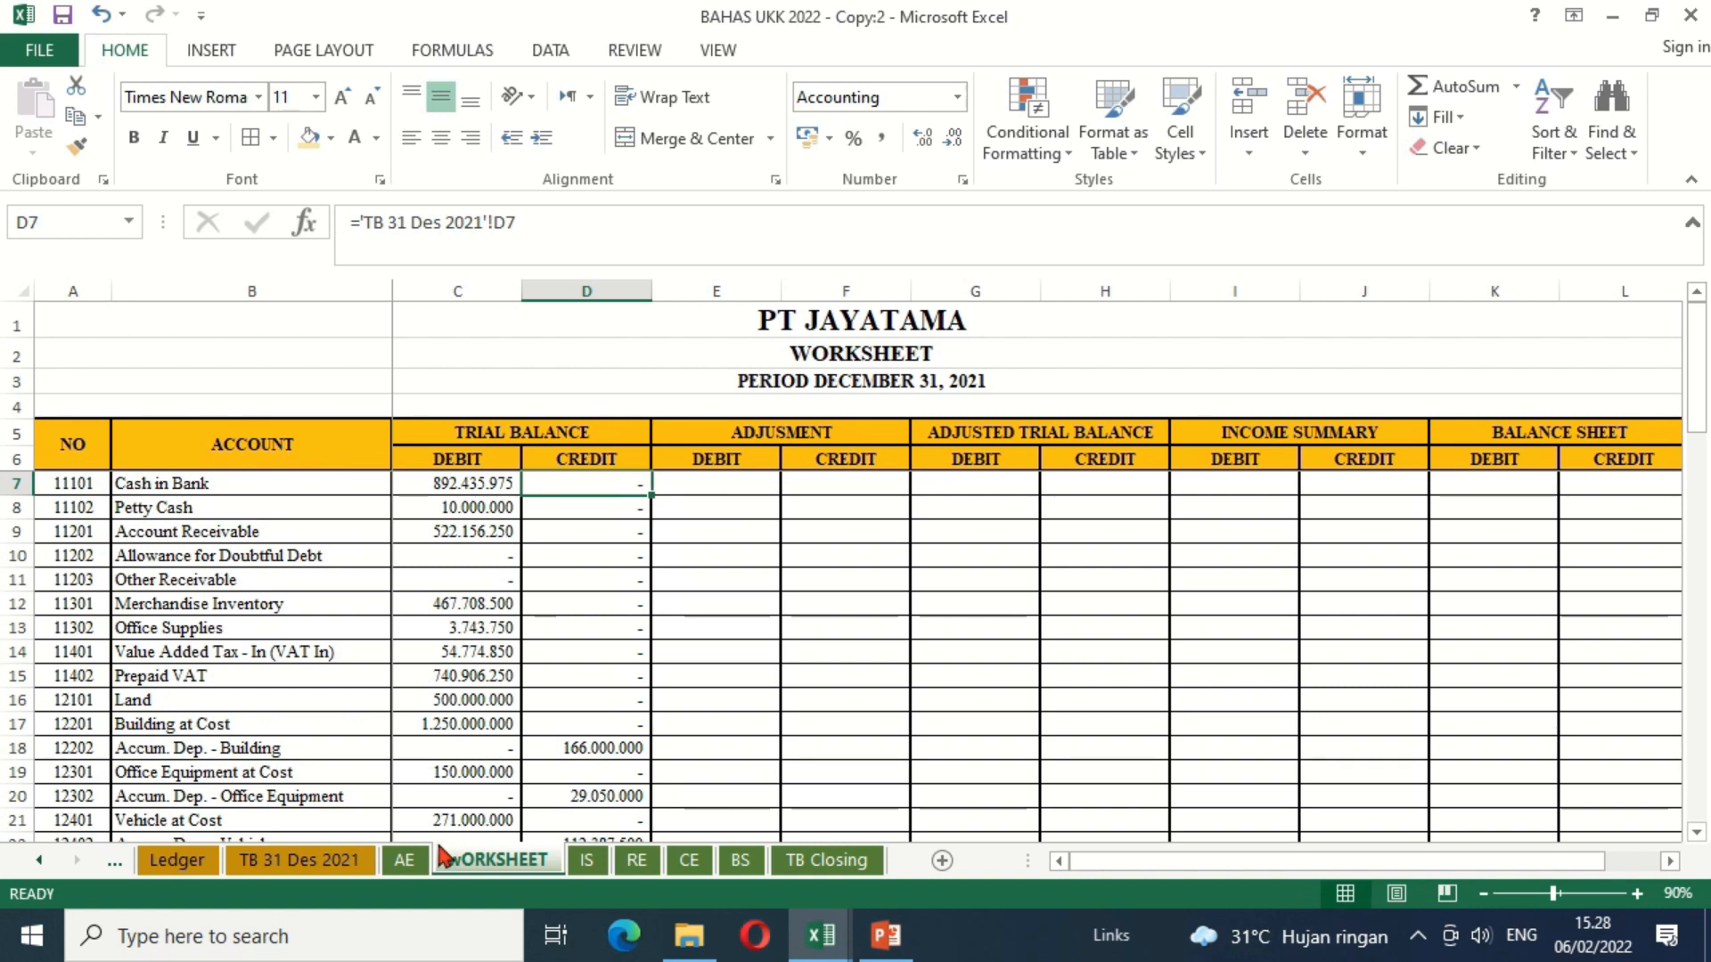
# Step: Bring up the first adjusting entries on the AE sheet and arrange the two workbook windows side by side
pyautogui.click(405, 859)
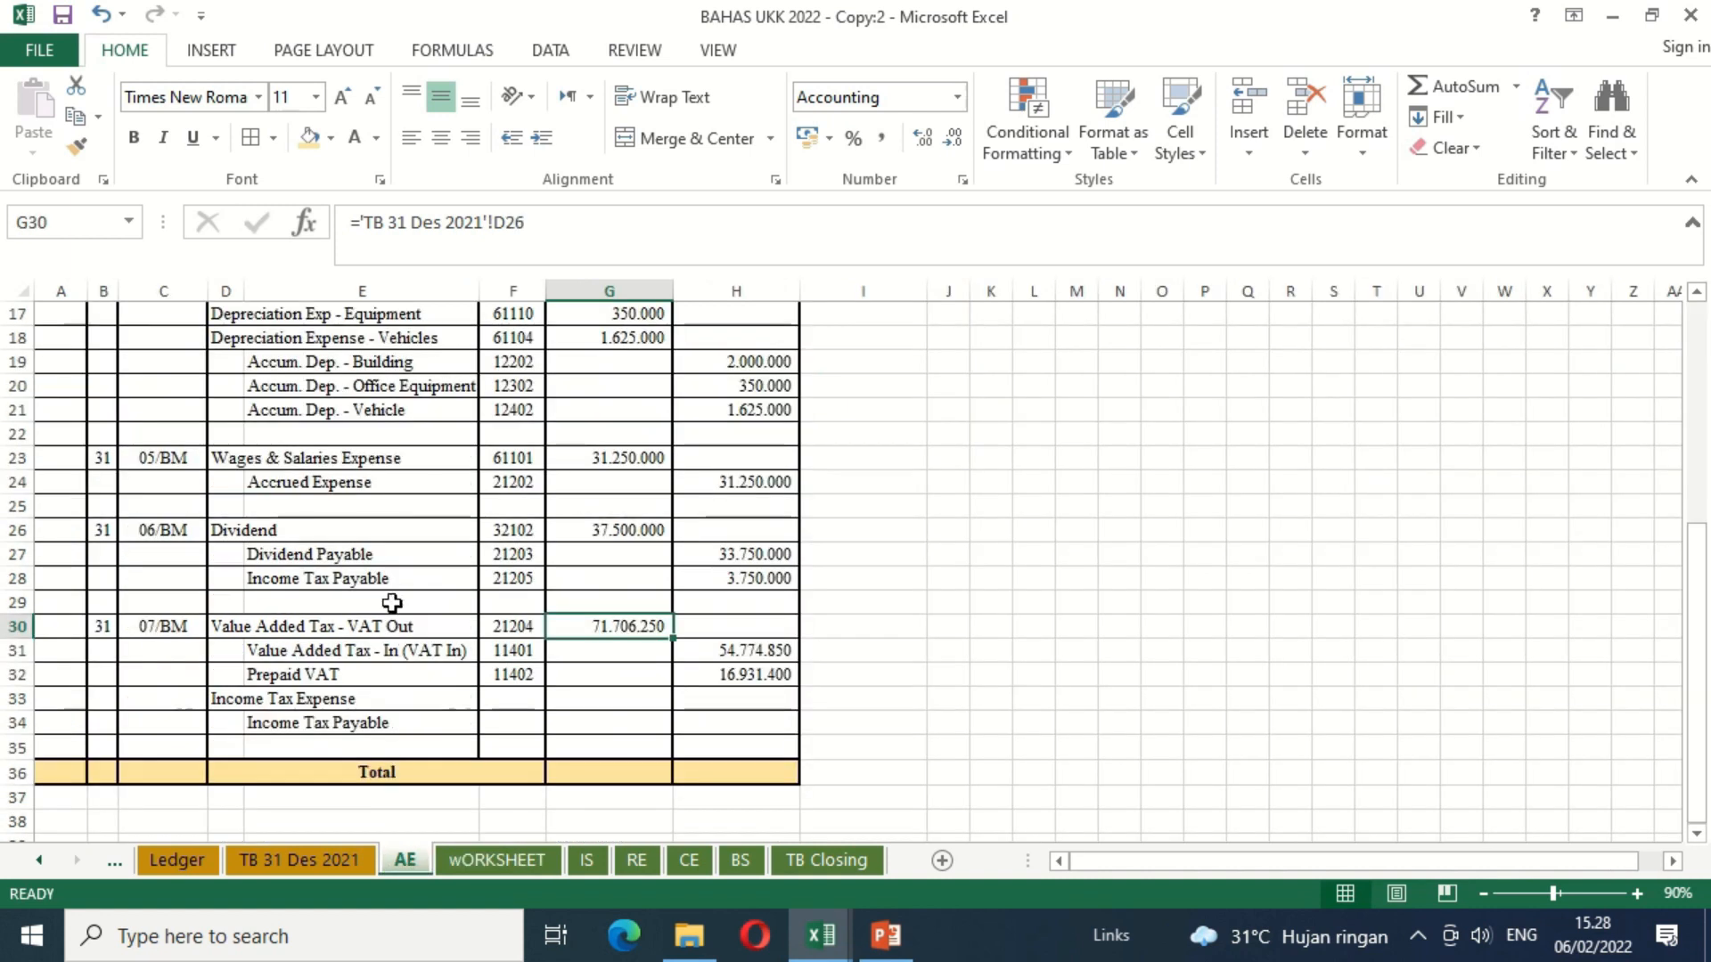
pyautogui.click(358, 506)
pyautogui.press('Up')
pyautogui.press('Up')
pyautogui.press('Up')
pyautogui.press('Up')
pyautogui.press('Up')
pyautogui.press('Up')
pyautogui.press('Up')
pyautogui.press('Up')
pyautogui.press('Up')
pyautogui.press('Up')
pyautogui.press('Up')
pyautogui.press('Up')
pyautogui.press('Up')
pyautogui.press('Up')
pyautogui.press('Up')
pyautogui.press('Up')
pyautogui.press('Up')
pyautogui.press('Up')
pyautogui.press('Up')
pyautogui.press('Up')
pyautogui.press('Down')
pyautogui.press('Down')
pyautogui.press('Down')
pyautogui.press('Down')
pyautogui.press('Down')
pyautogui.click(364, 514)
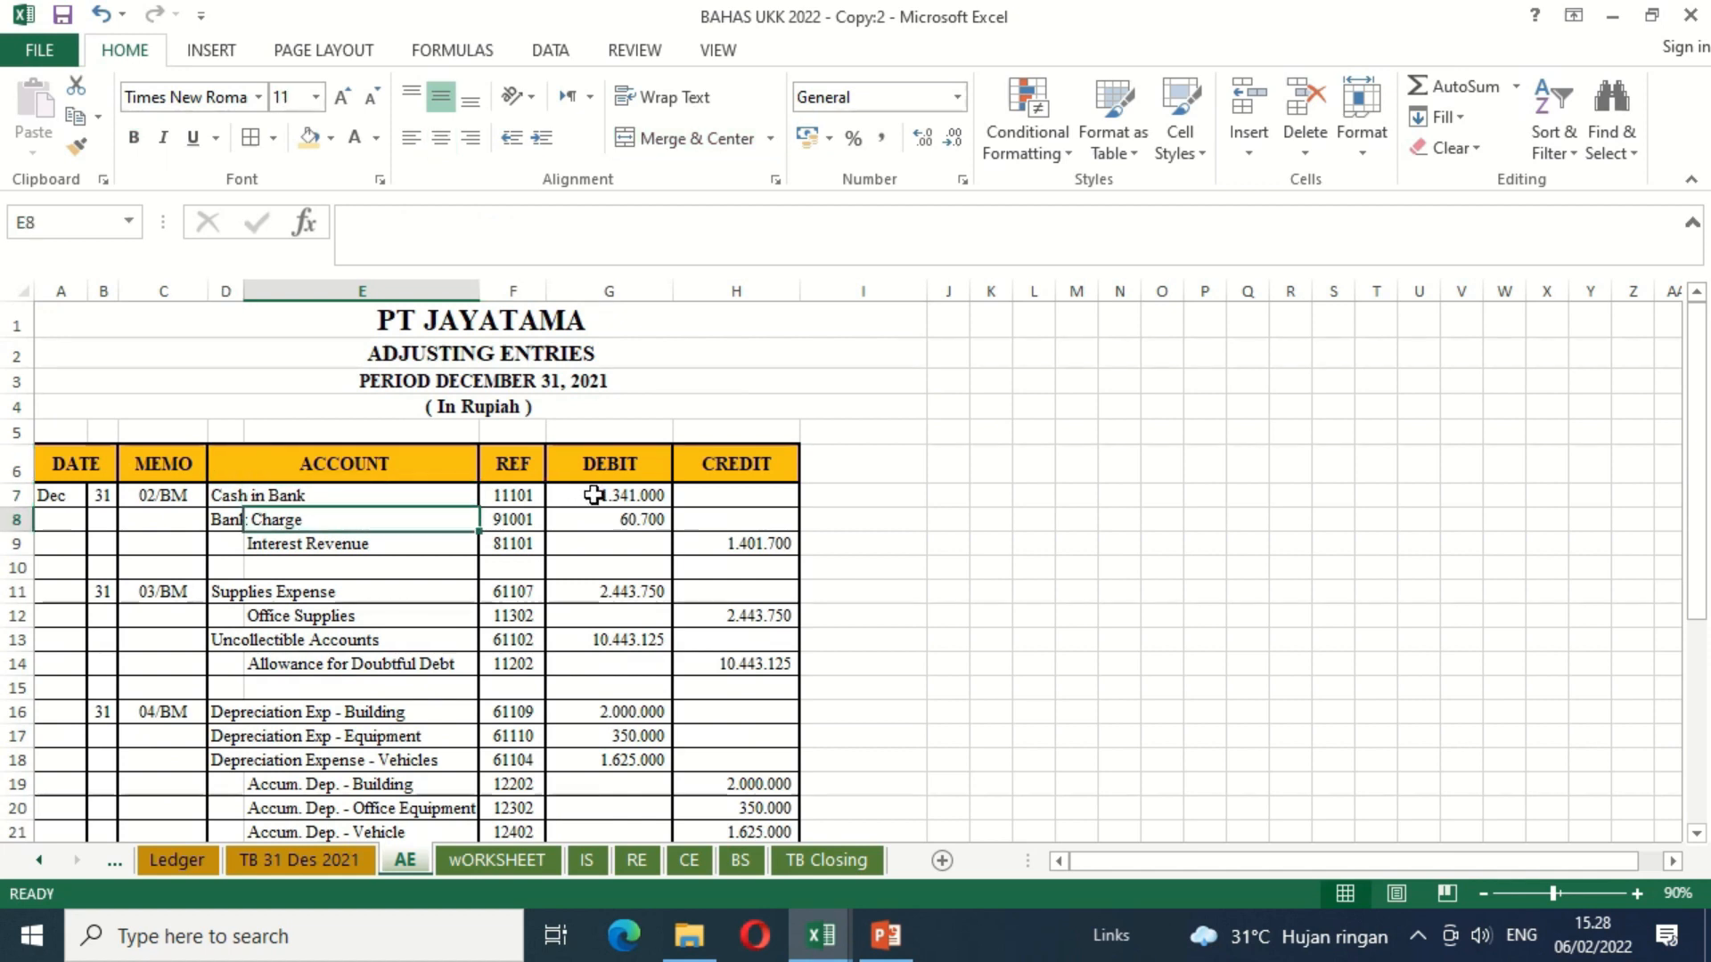
pyautogui.click(717, 51)
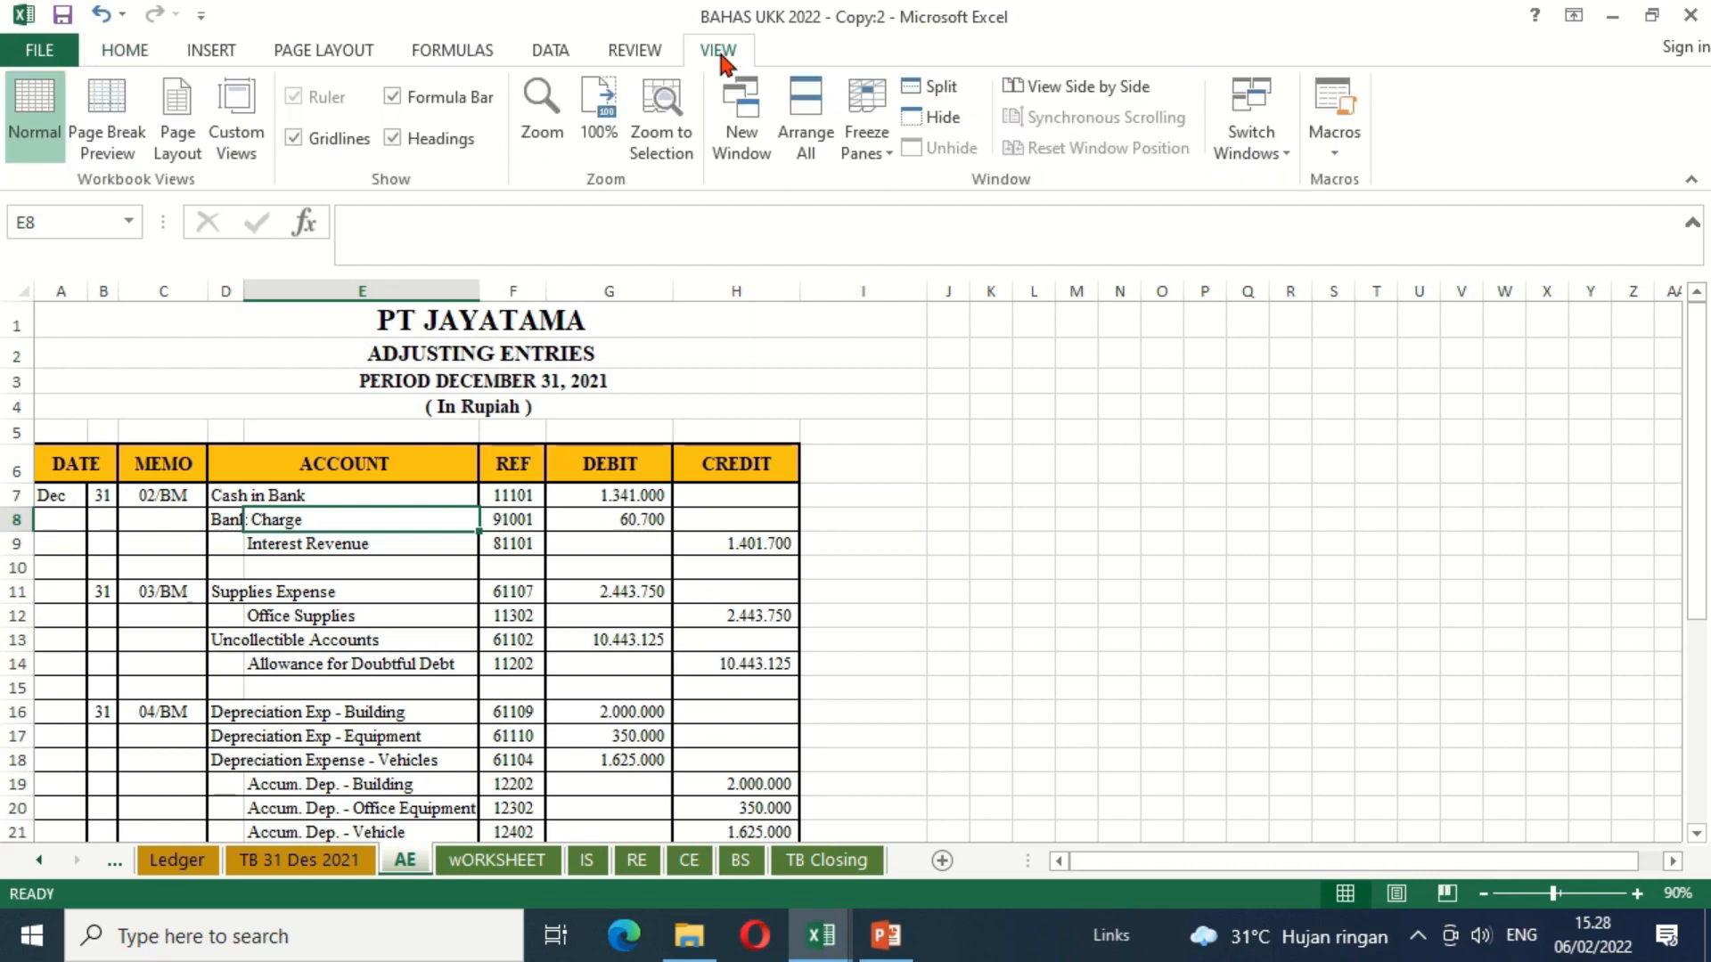
pyautogui.click(808, 125)
pyautogui.click(406, 421)
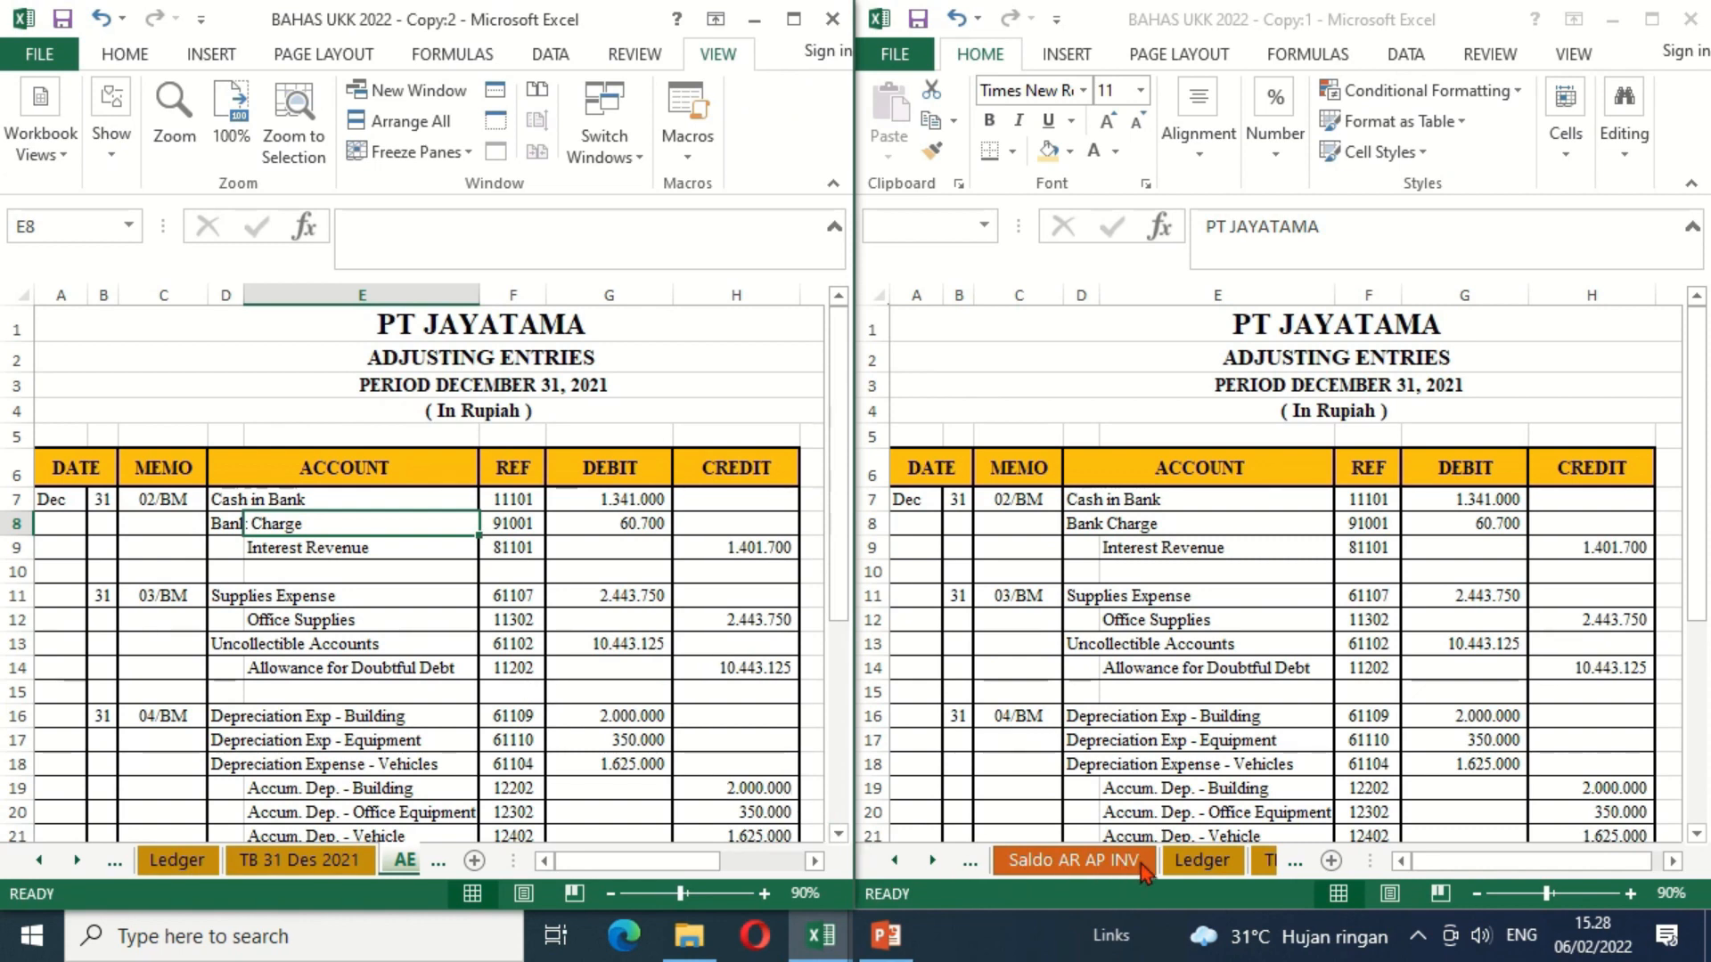
# Step: Show the wORKSHEET sheet in the second window and freeze header rows 1 to 6 and the NO and ACCOUNT columns
pyautogui.click(930, 866)
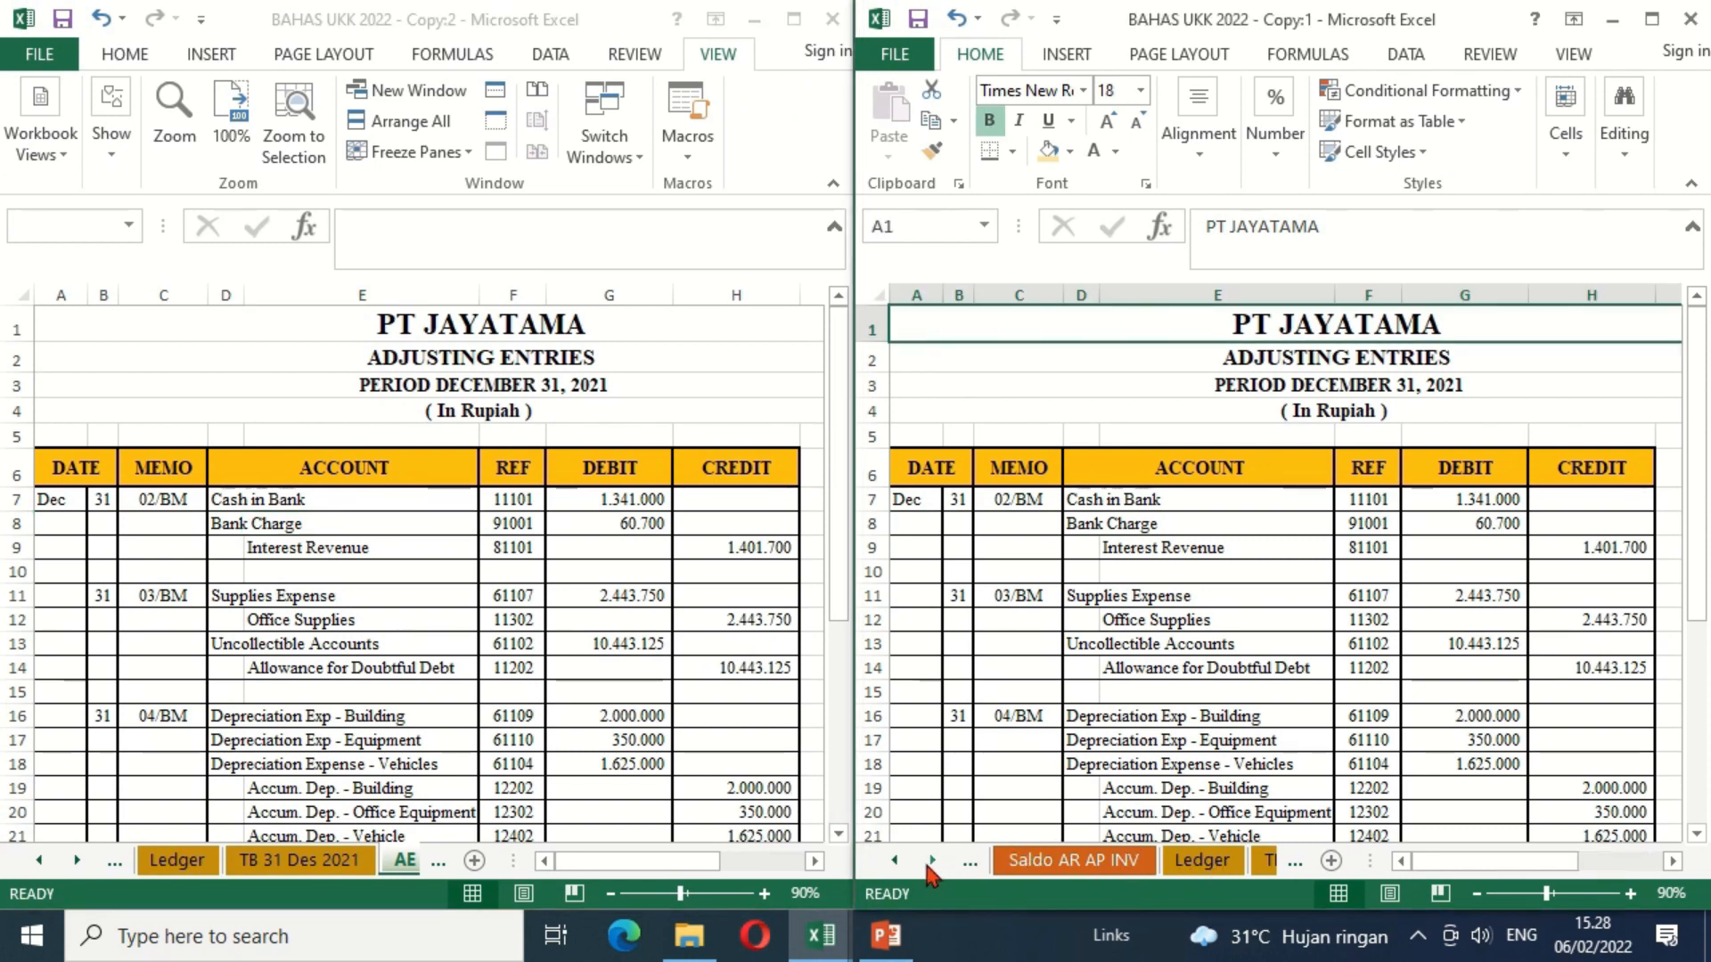
pyautogui.click(930, 865)
pyautogui.click(931, 866)
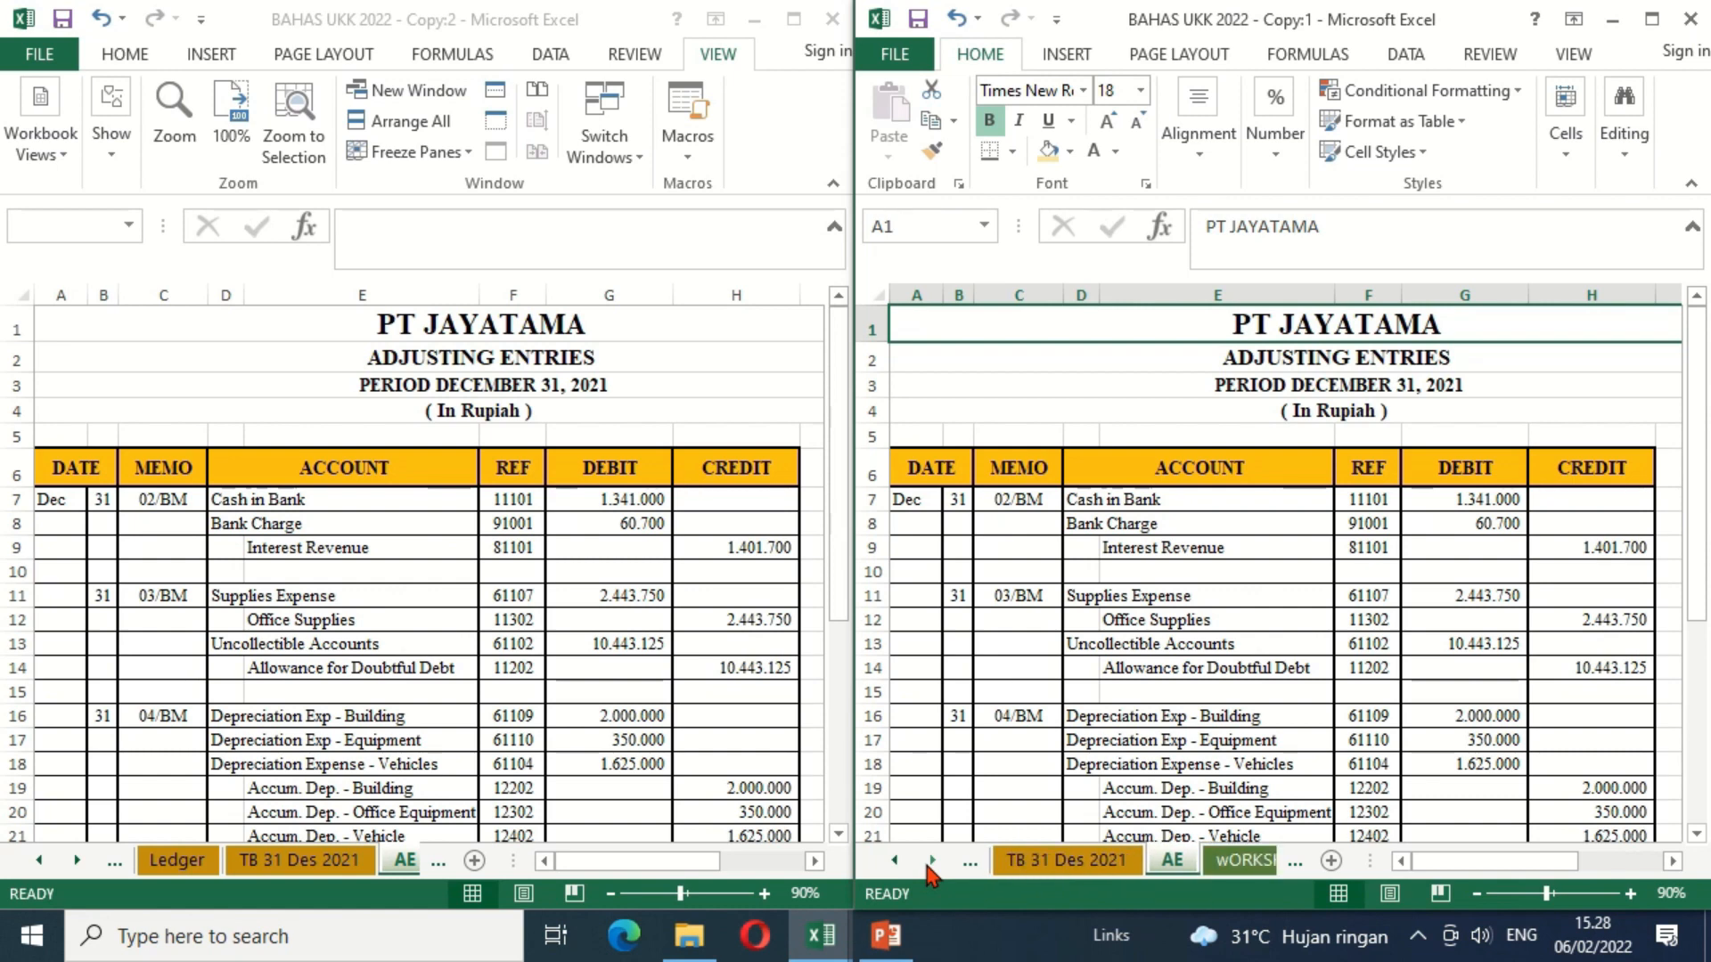
pyautogui.click(1242, 864)
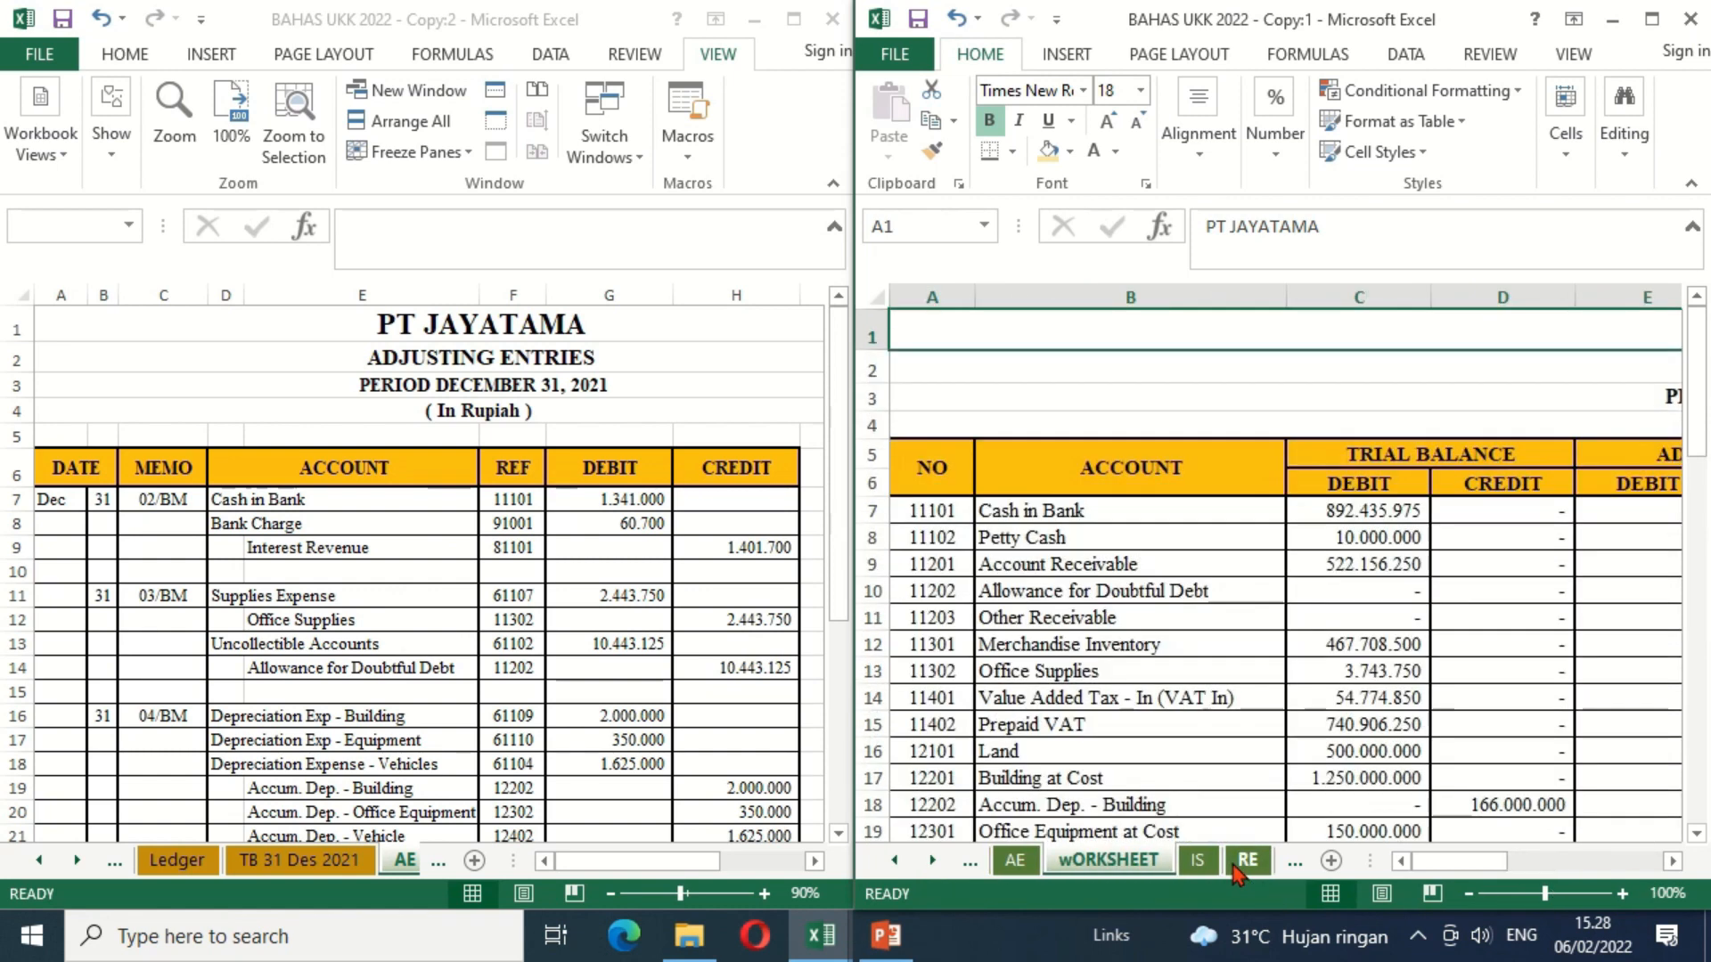
pyautogui.click(1546, 487)
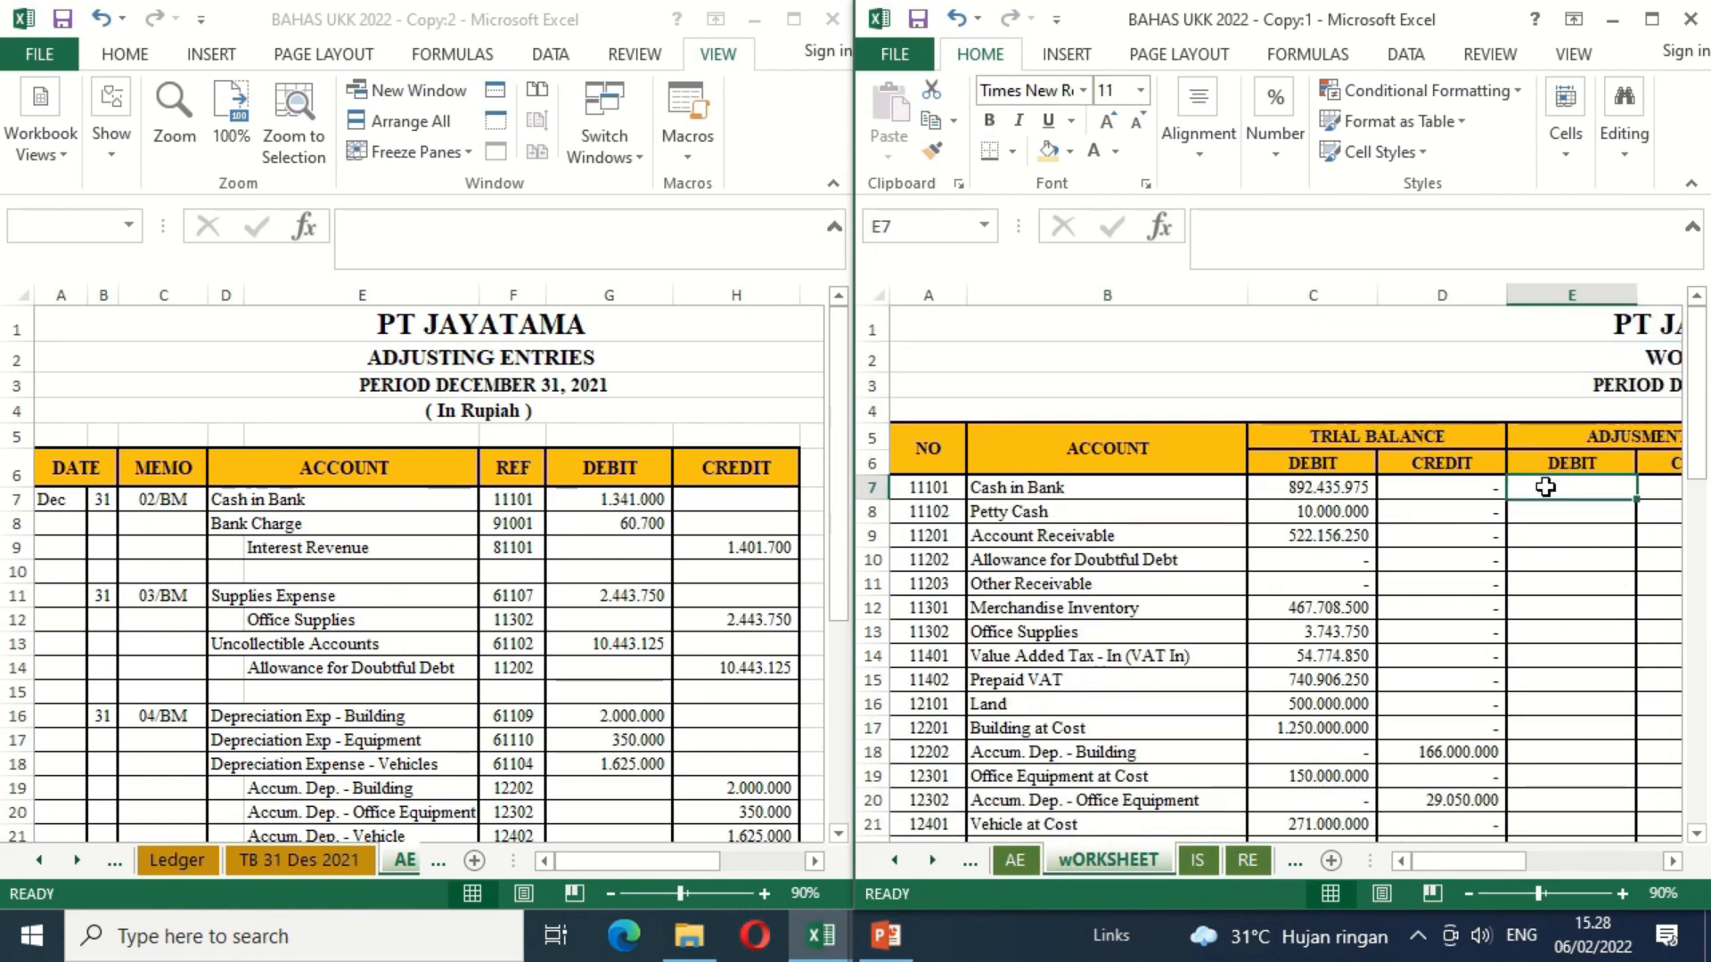
pyautogui.press('Right')
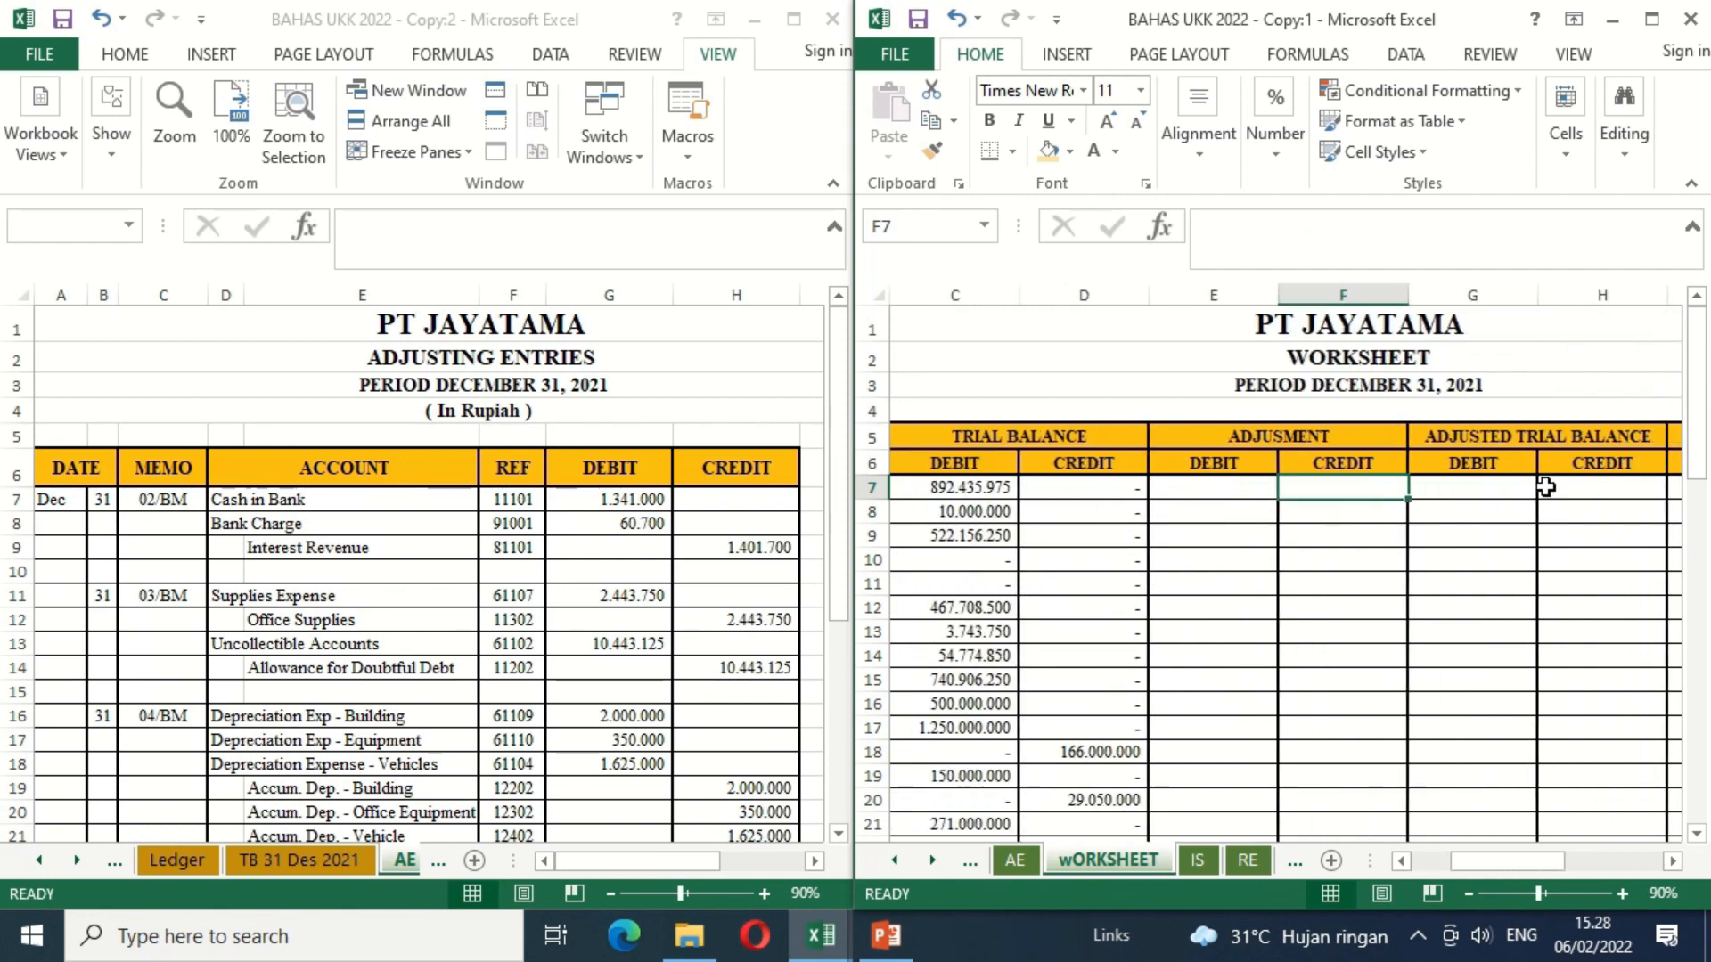
pyautogui.click(1201, 508)
pyautogui.click(1114, 511)
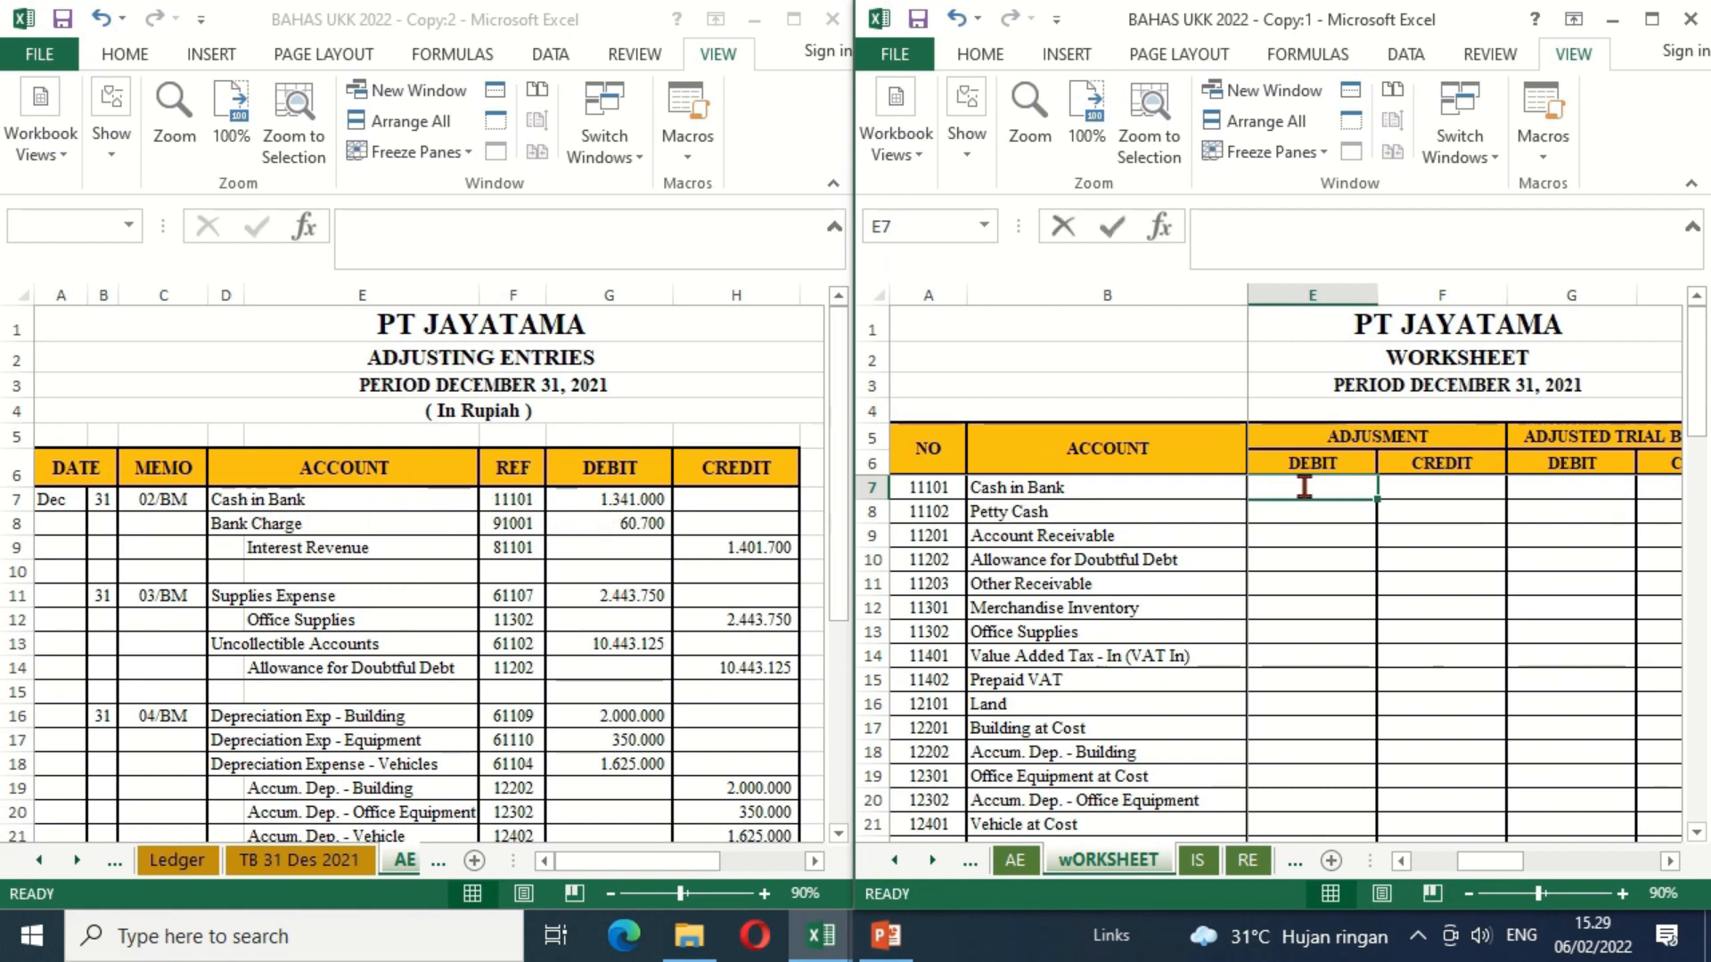
# Step: Link the Cash in Bank adjustment debit in E7 to G7 of the AE sheet
pyautogui.write('=')
pyautogui.click(607, 500)
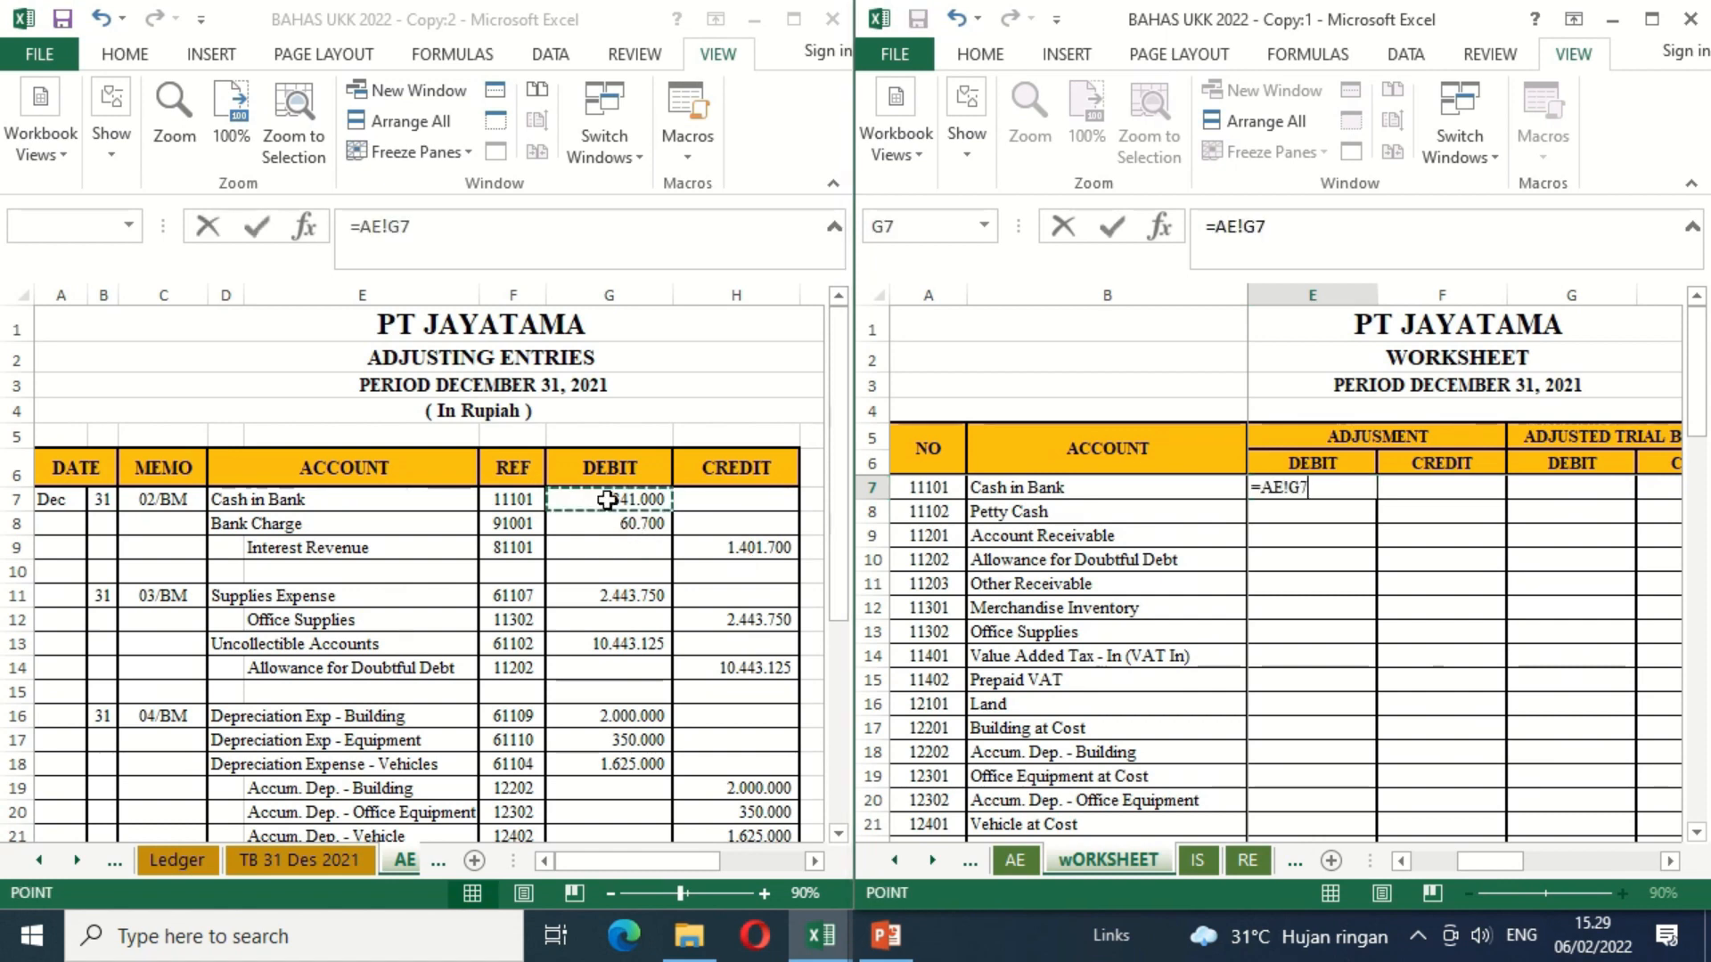
pyautogui.press('Return')
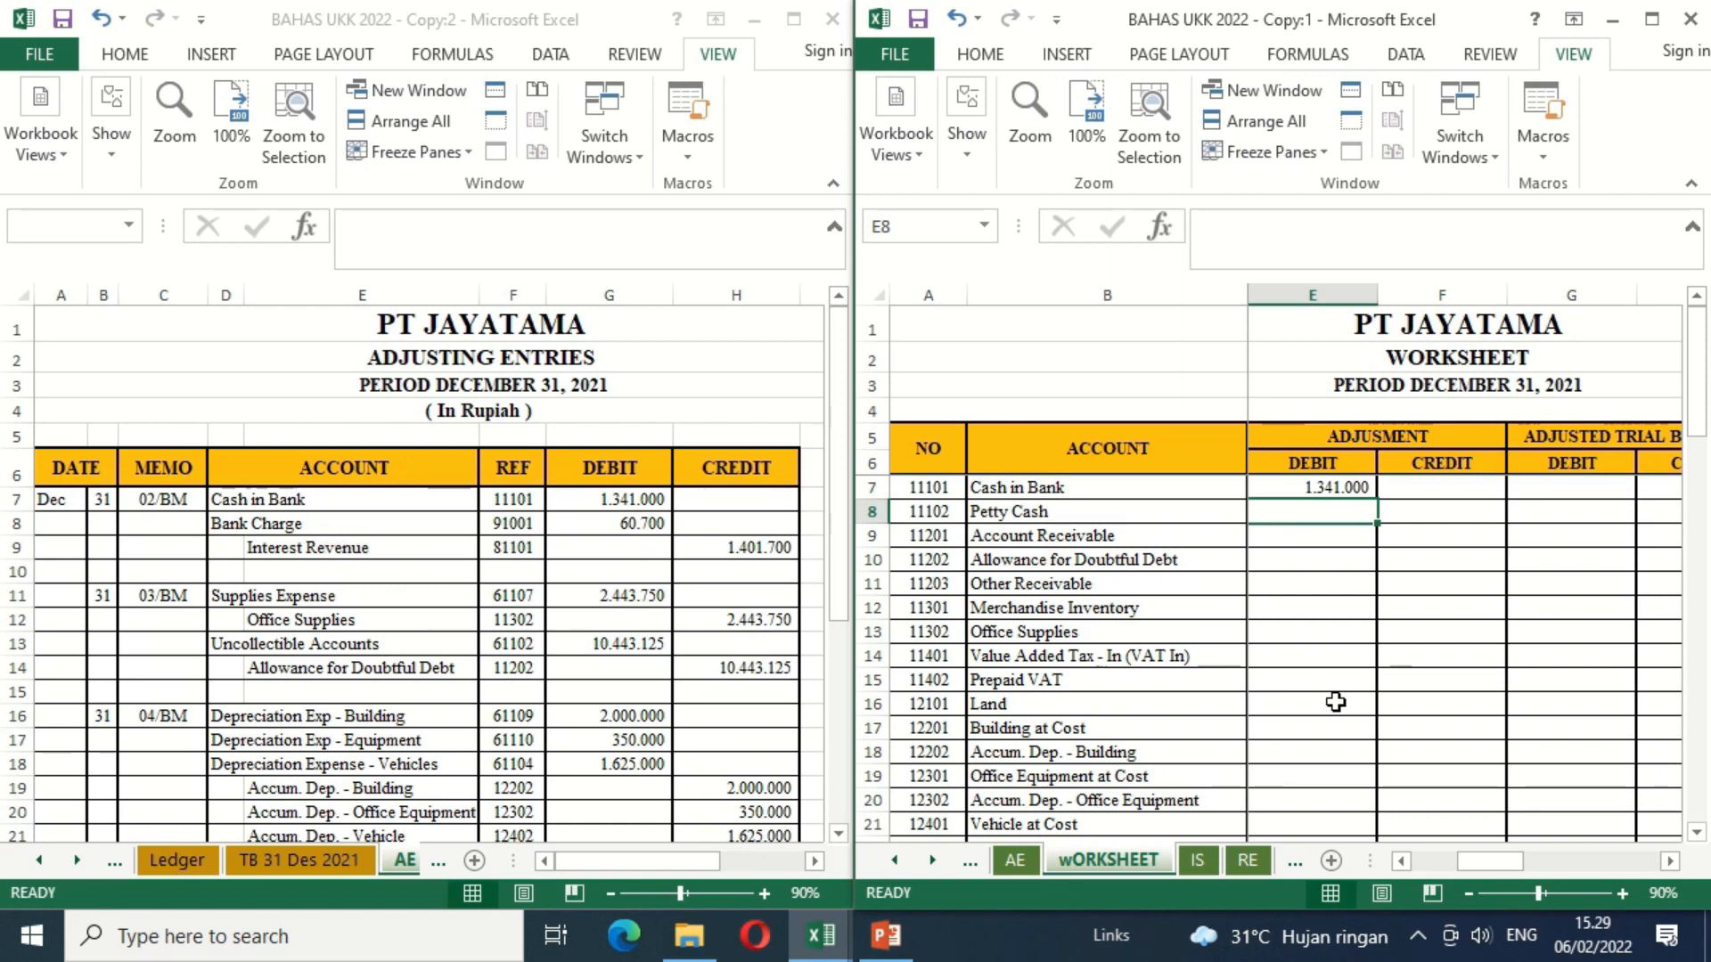
# Step: Link the Bank Charge adjustment debit in E53 to G8 of the AE sheet
pyautogui.click(1304, 733)
pyautogui.press('Down')
pyautogui.press('Down')
pyautogui.press('Down')
pyautogui.press('Down')
pyautogui.press('Down')
pyautogui.press('Down')
pyautogui.press('Down')
pyautogui.press('Down')
pyautogui.press('Down')
pyautogui.press('Down')
pyautogui.press('Down')
pyautogui.press('Down')
pyautogui.press('Down')
pyautogui.press('Down')
pyautogui.press('Down')
pyautogui.press('Down')
pyautogui.press('Down')
pyautogui.press('Down')
pyautogui.press('Down')
pyautogui.press('Down')
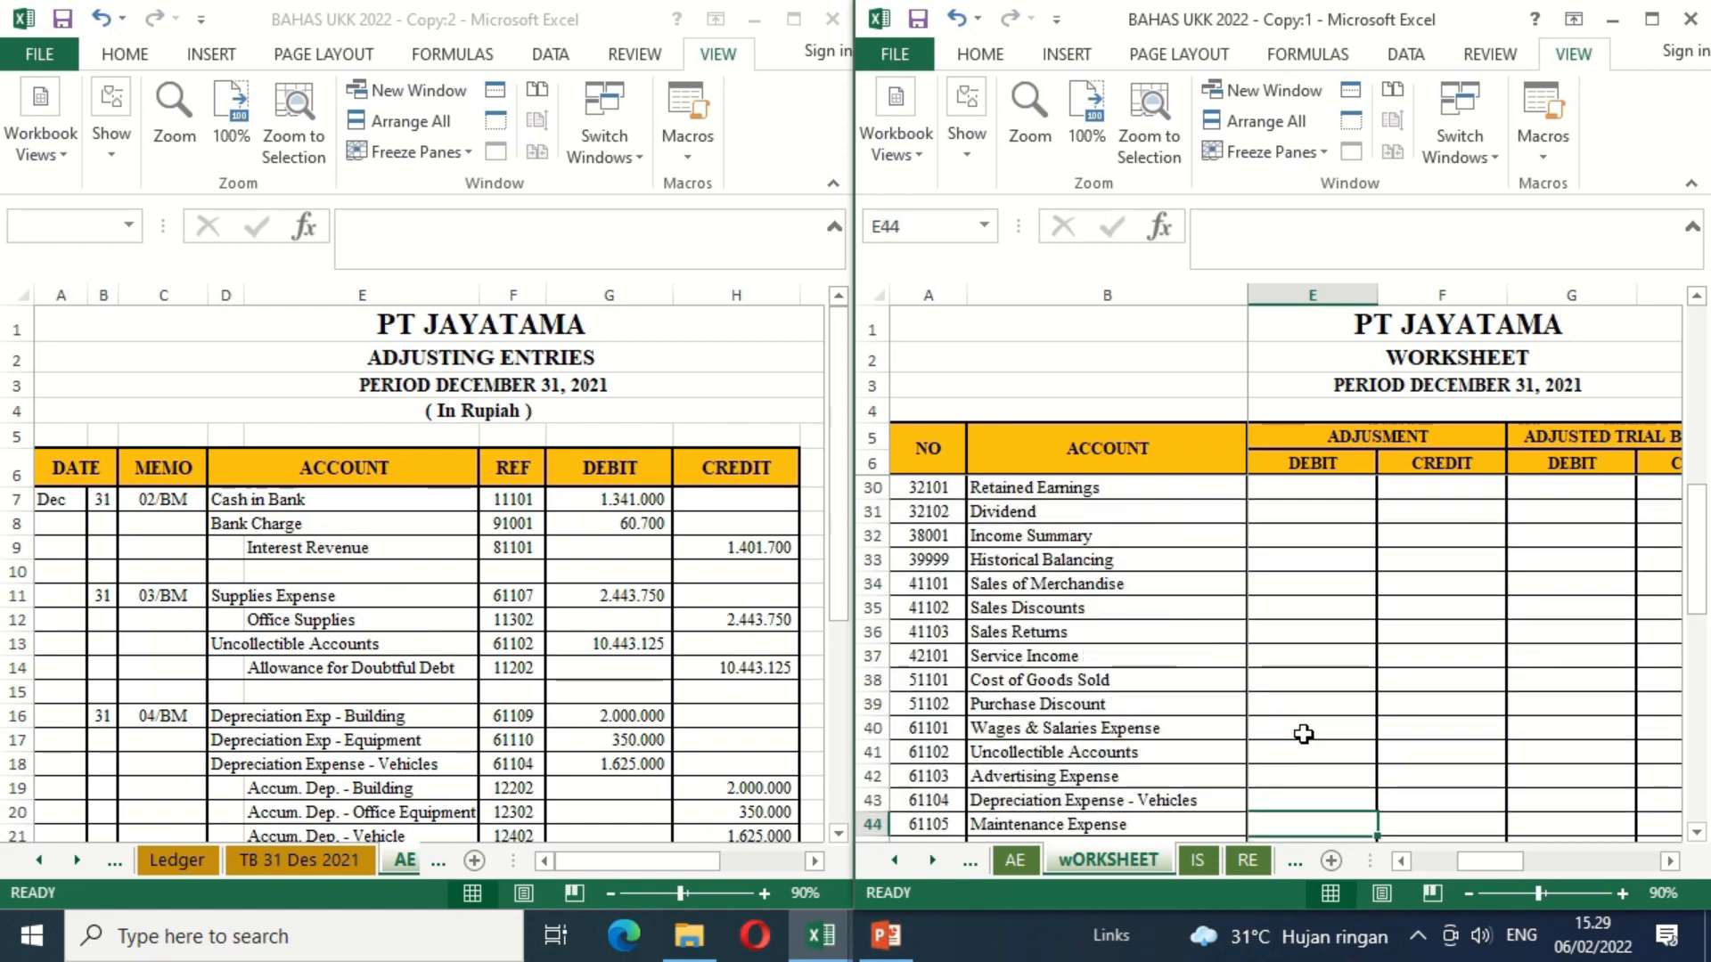
pyautogui.press('Down')
pyautogui.press('Down')
pyautogui.press('Down')
pyautogui.press('Down')
pyautogui.press('Down')
pyautogui.press('Down')
pyautogui.press('Down')
pyautogui.press('Down')
pyautogui.press('Down')
pyautogui.press('Down')
pyautogui.press('Up')
pyautogui.press('Up')
pyautogui.press('Up')
pyautogui.press('Up')
pyautogui.press('Up')
pyautogui.press('Up')
pyautogui.press('Up')
pyautogui.press('Up')
pyautogui.press('Up')
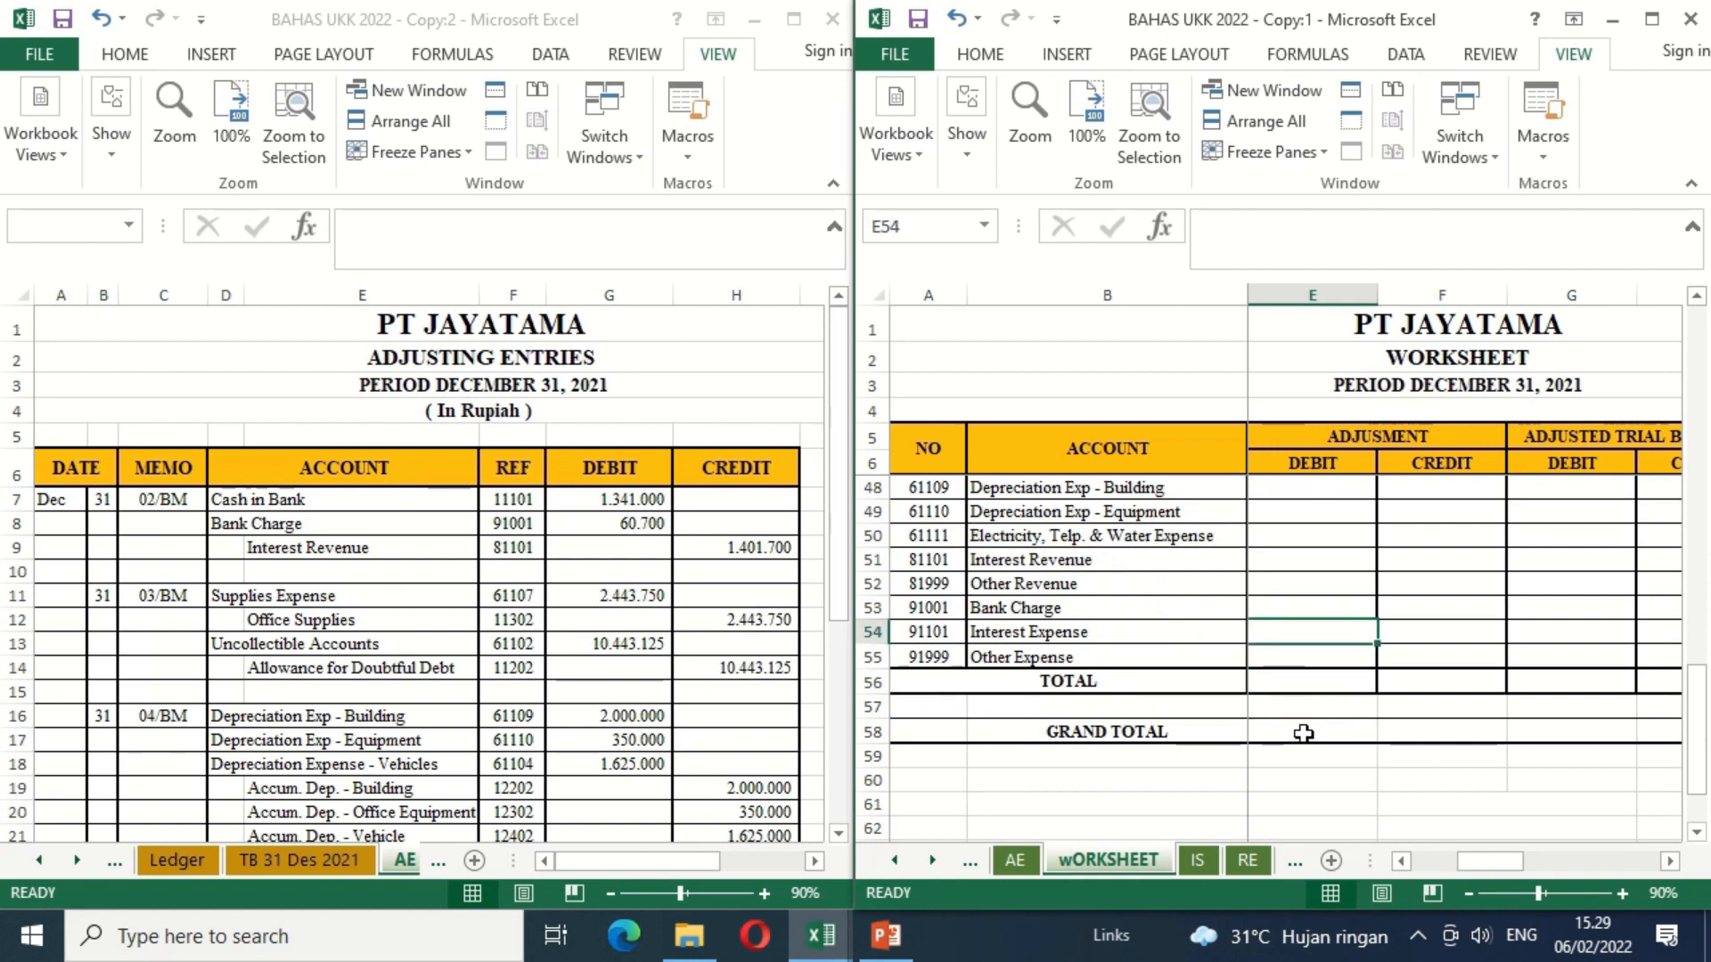
pyautogui.write('=')
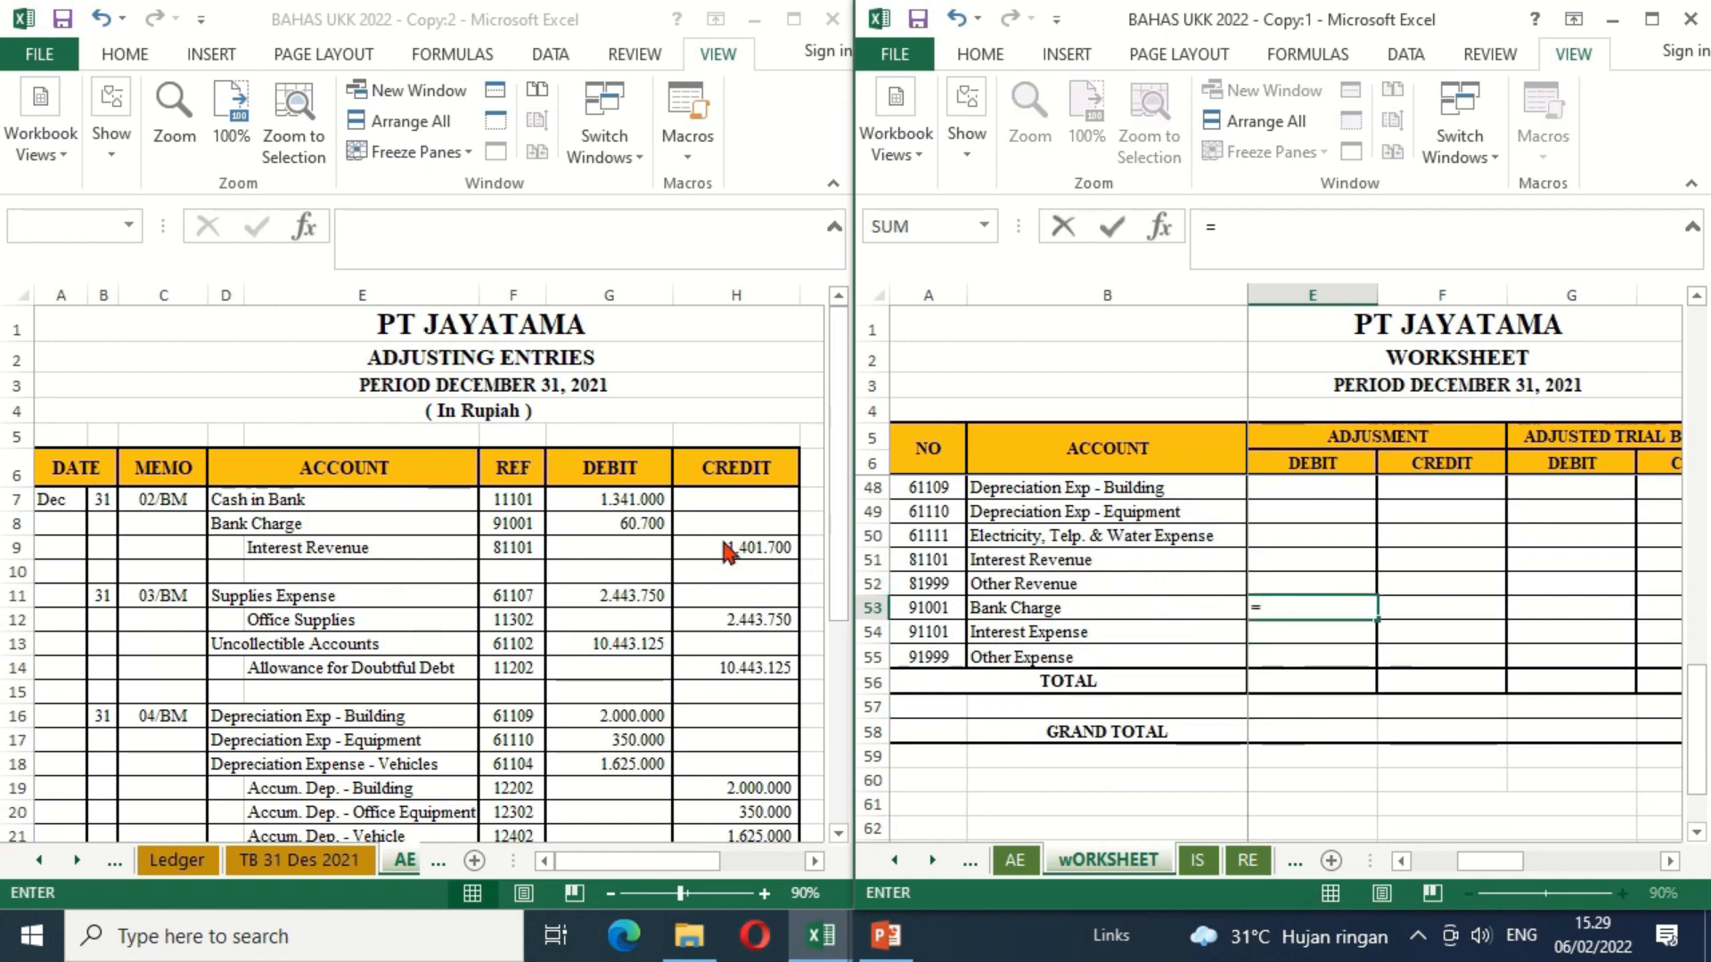
pyautogui.click(647, 522)
pyautogui.press('Return')
# Step: Link the Interest Revenue adjustment credit in F51 to H9 of the AE sheet
pyautogui.press('Up')
pyautogui.press('Up')
pyautogui.press('Up')
pyautogui.press('Up')
pyautogui.press('Right')
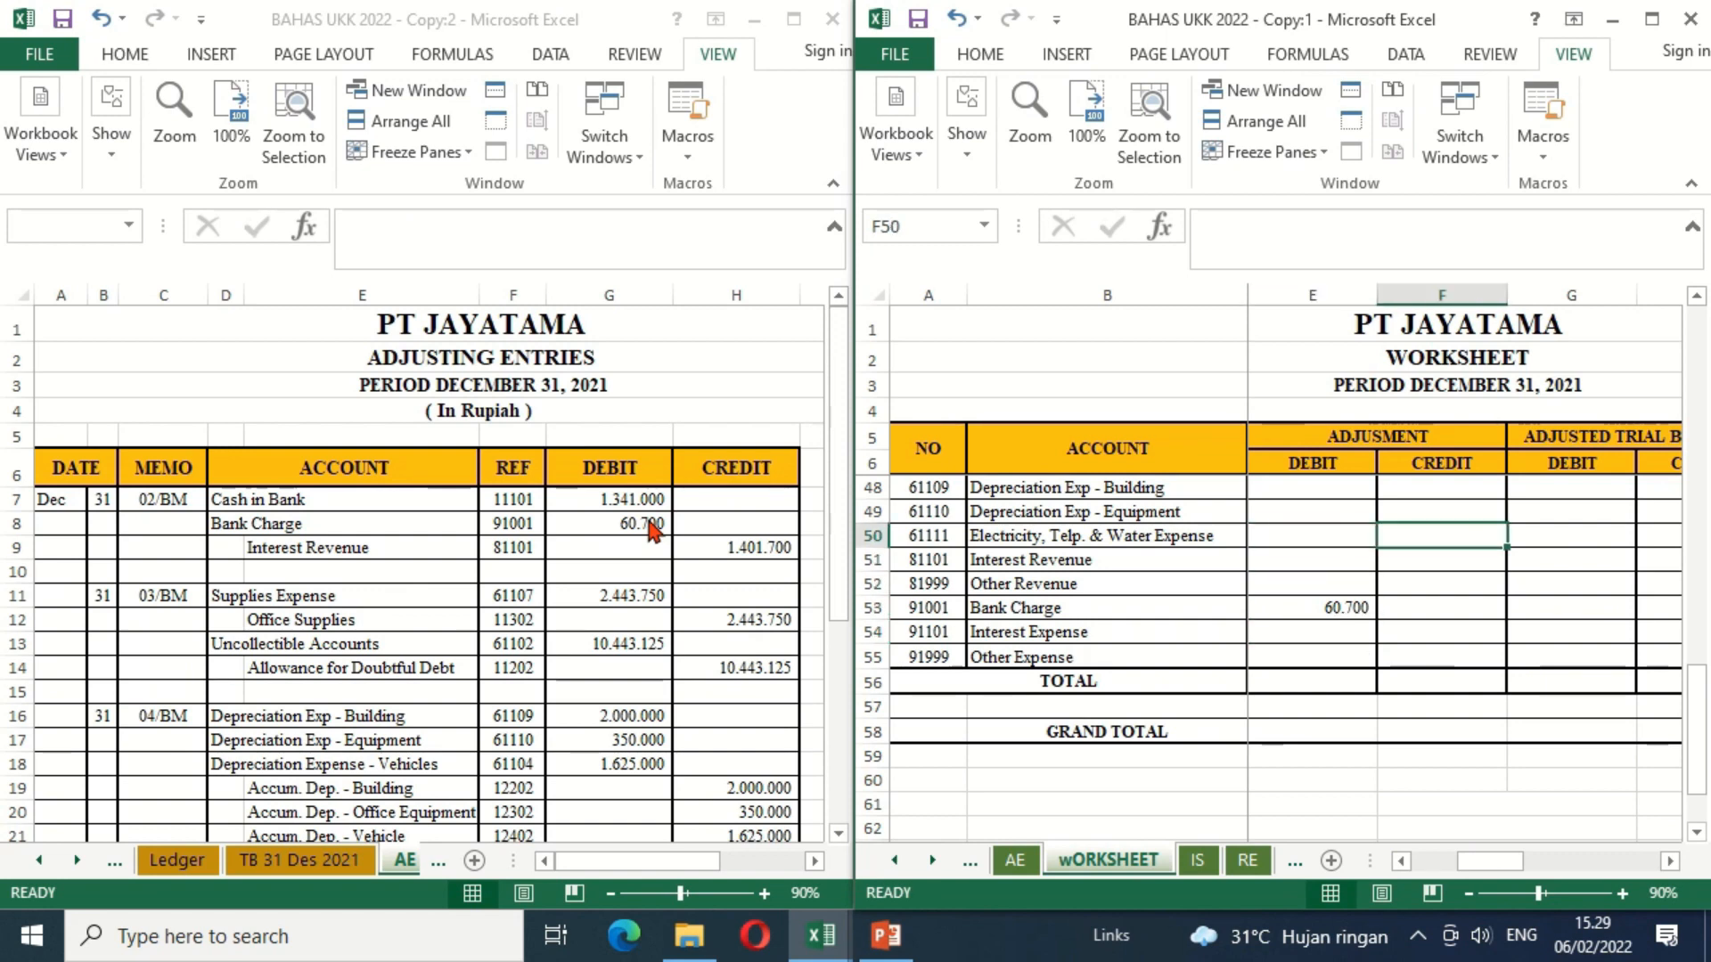
pyautogui.press('Down')
pyautogui.write('=')
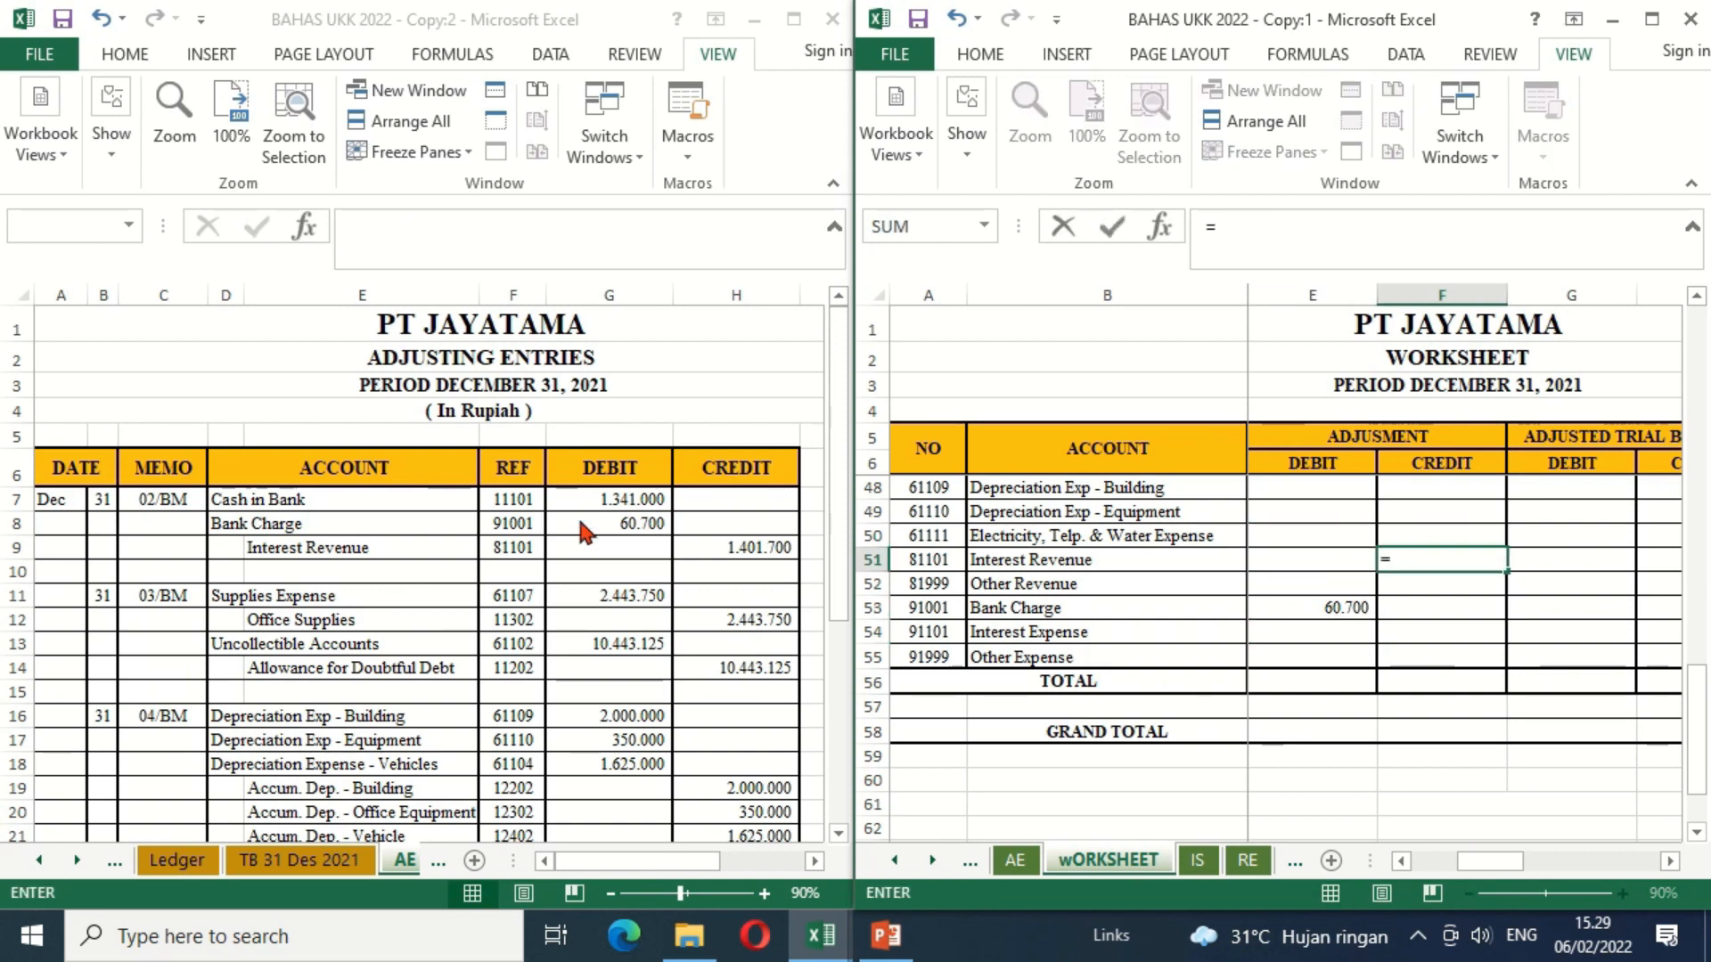
pyautogui.click(752, 552)
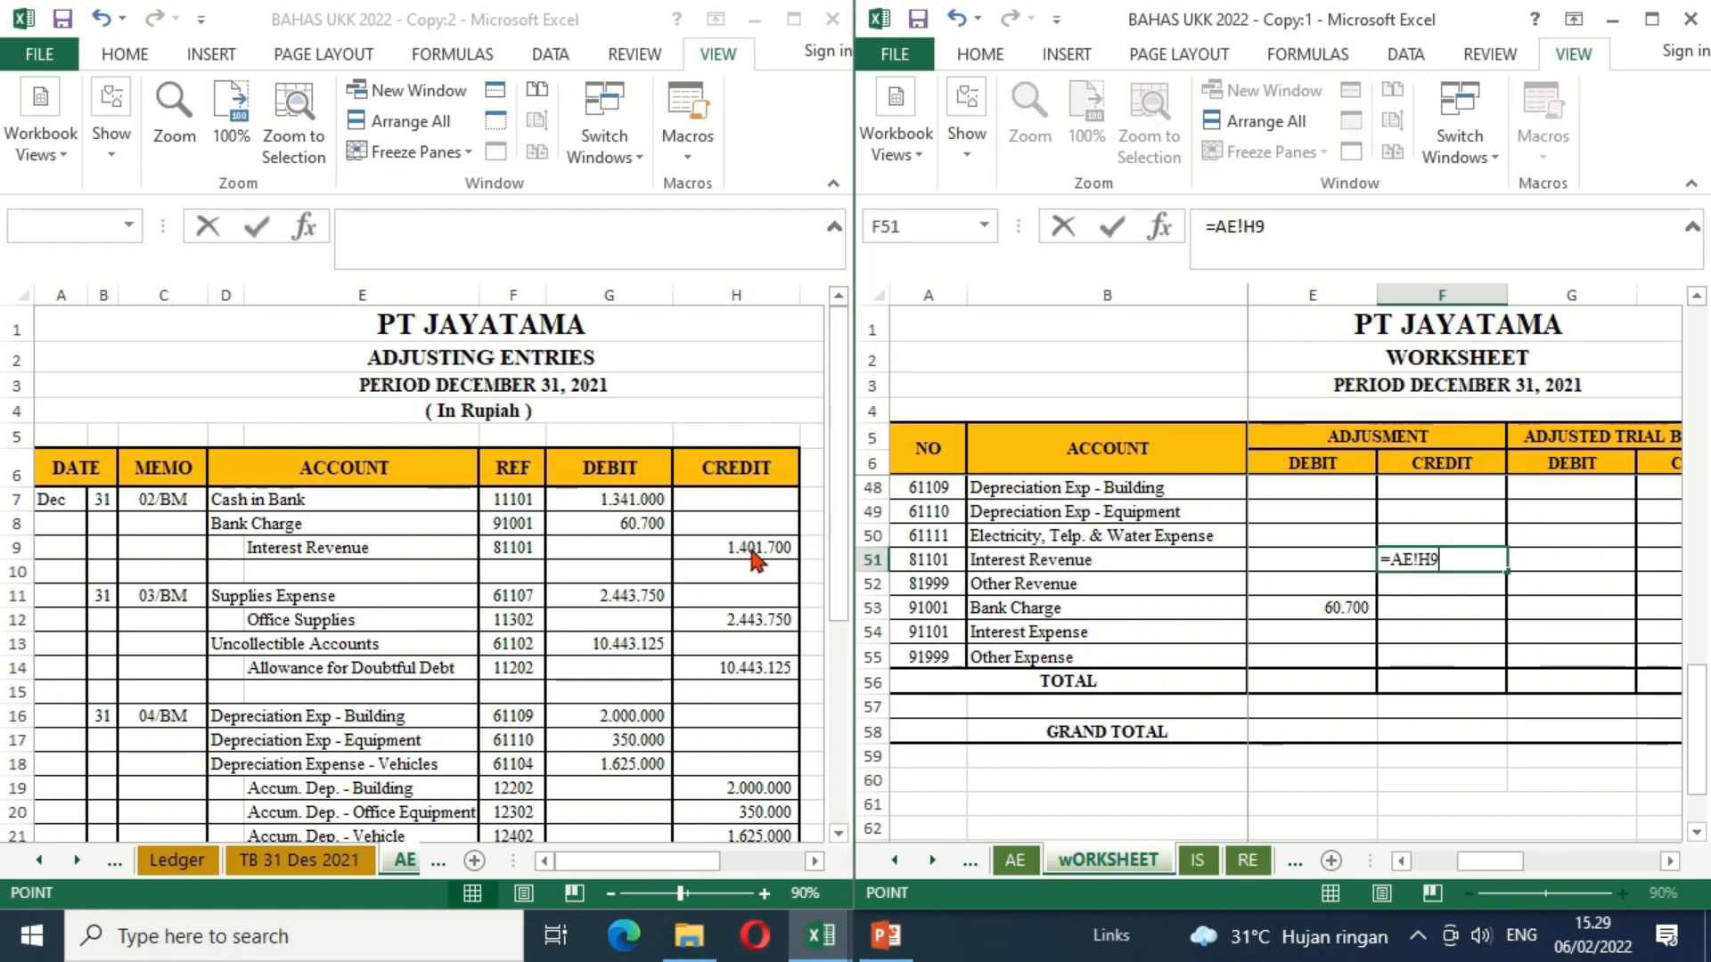
pyautogui.press('Return')
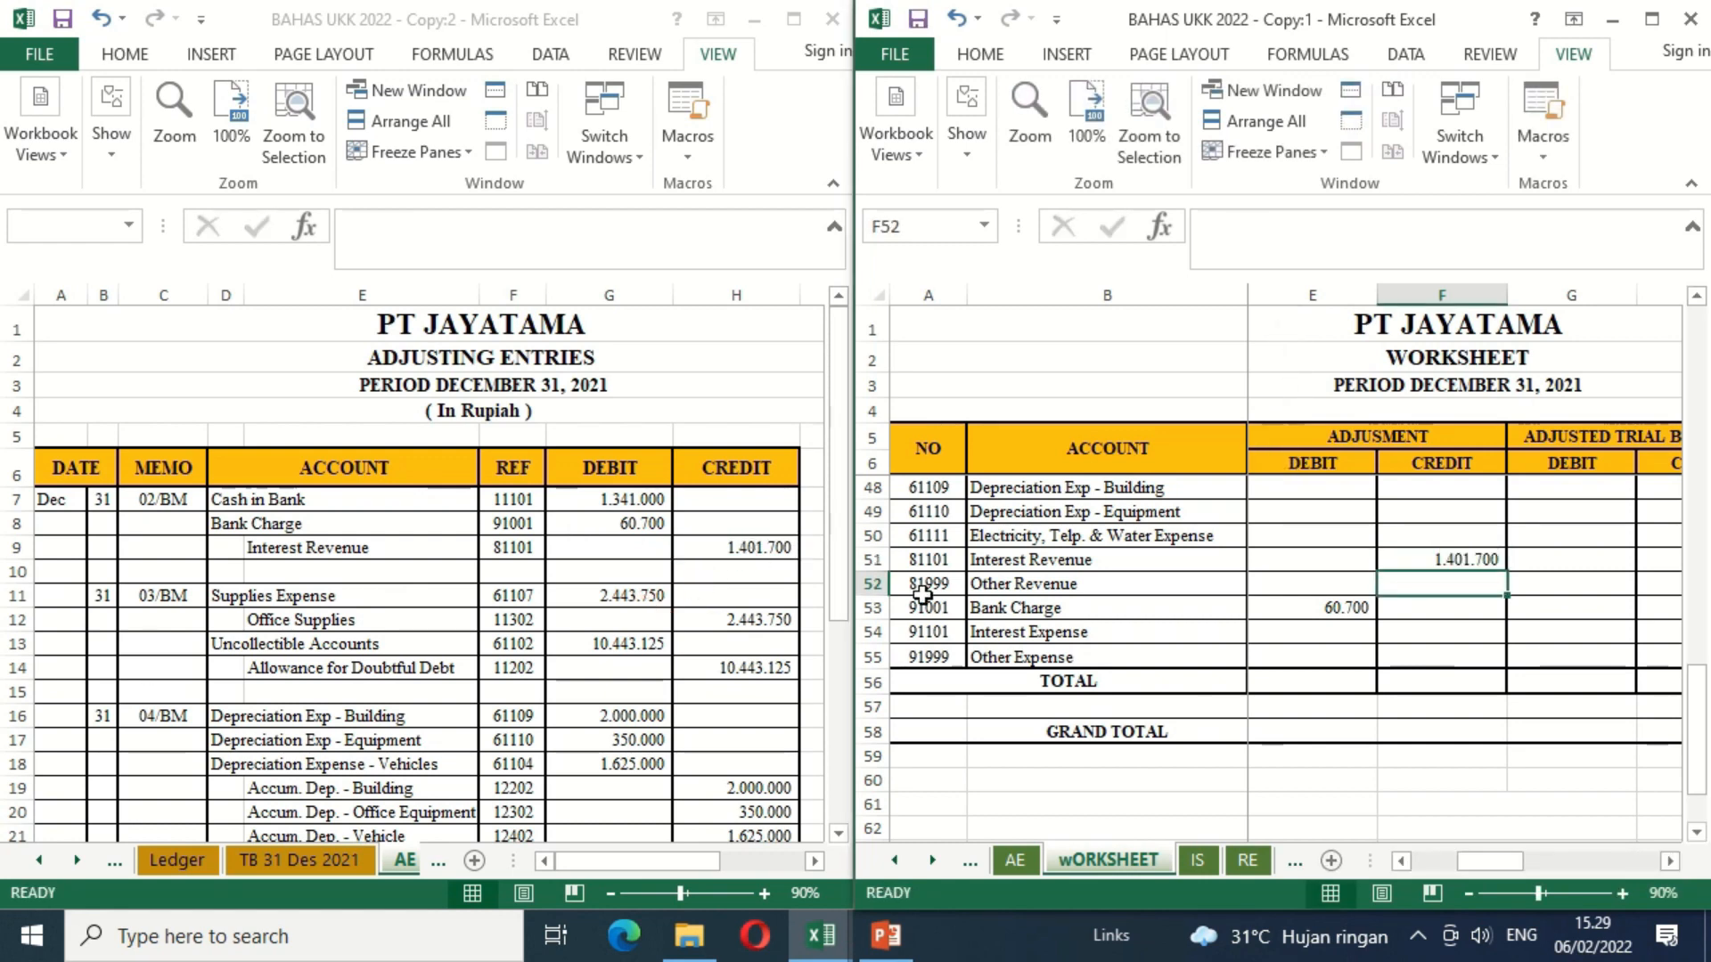
# Step: Link the Supplies Expense adjustment debit in E46 to G11 of the AE sheet
pyautogui.click(1299, 538)
pyautogui.press('Up')
pyautogui.press('Up')
pyautogui.press('Up')
pyautogui.press('Up')
pyautogui.press('Up')
pyautogui.press('Up')
pyautogui.press('Up')
pyautogui.press('Up')
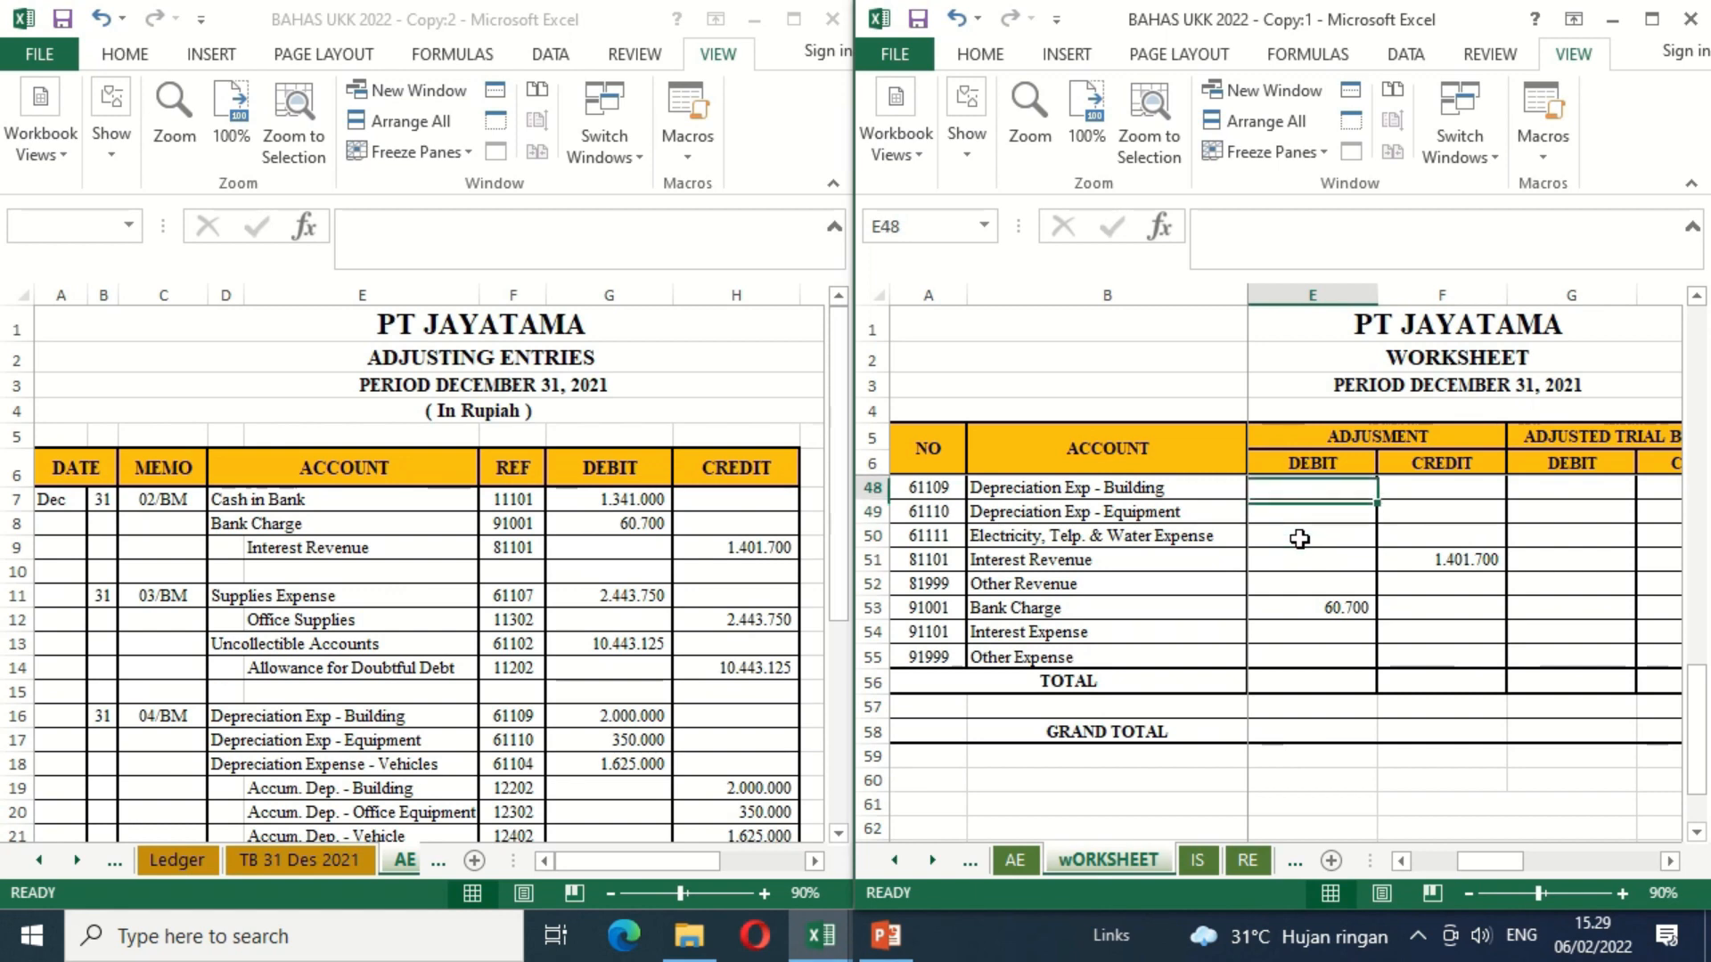
pyautogui.press('Down')
pyautogui.press('Down')
pyautogui.press('Down')
pyautogui.press('Down')
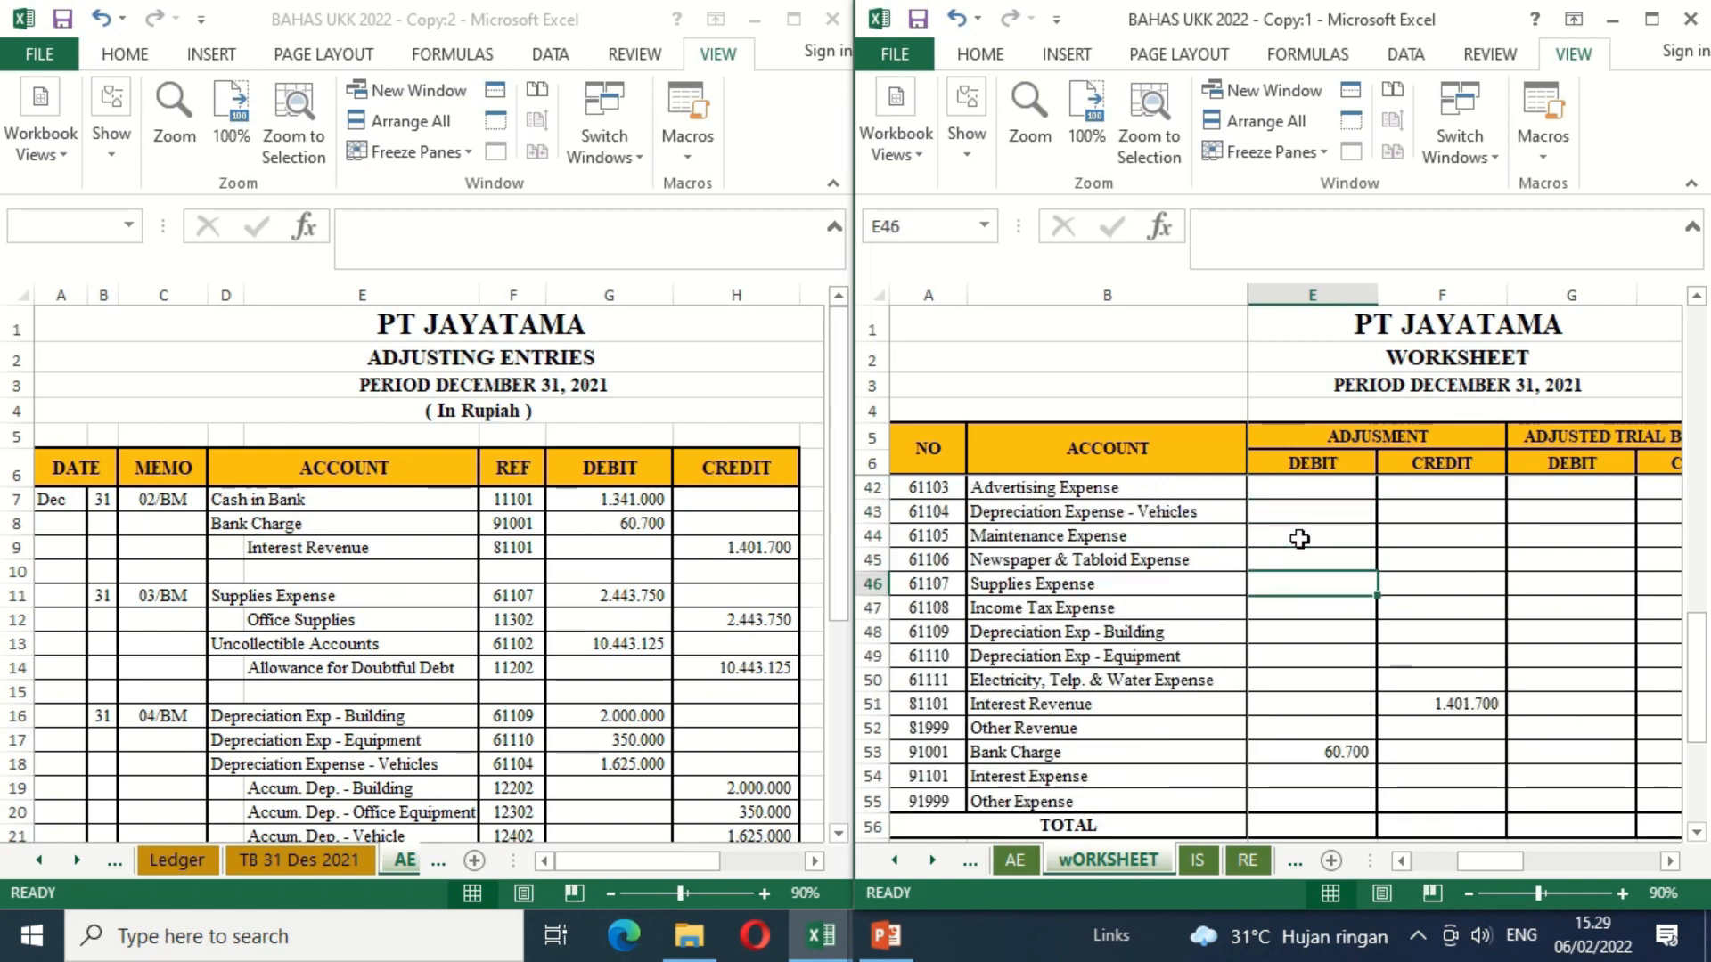
pyautogui.write('=')
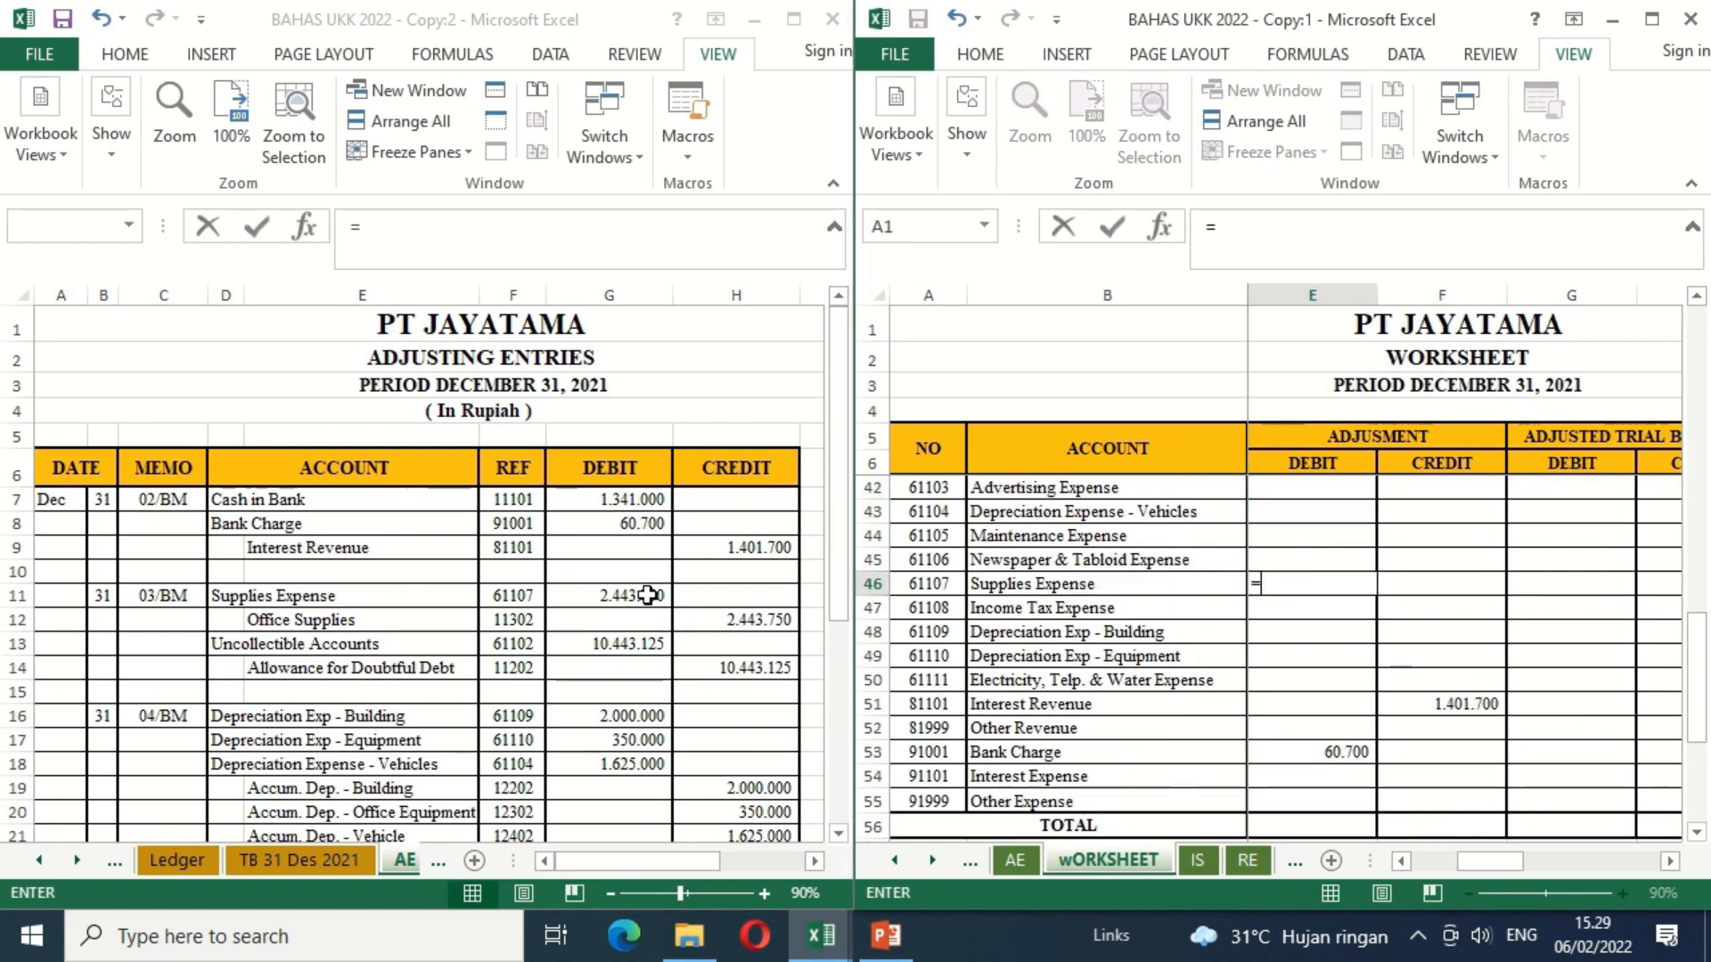
pyautogui.click(655, 598)
pyautogui.press('Return')
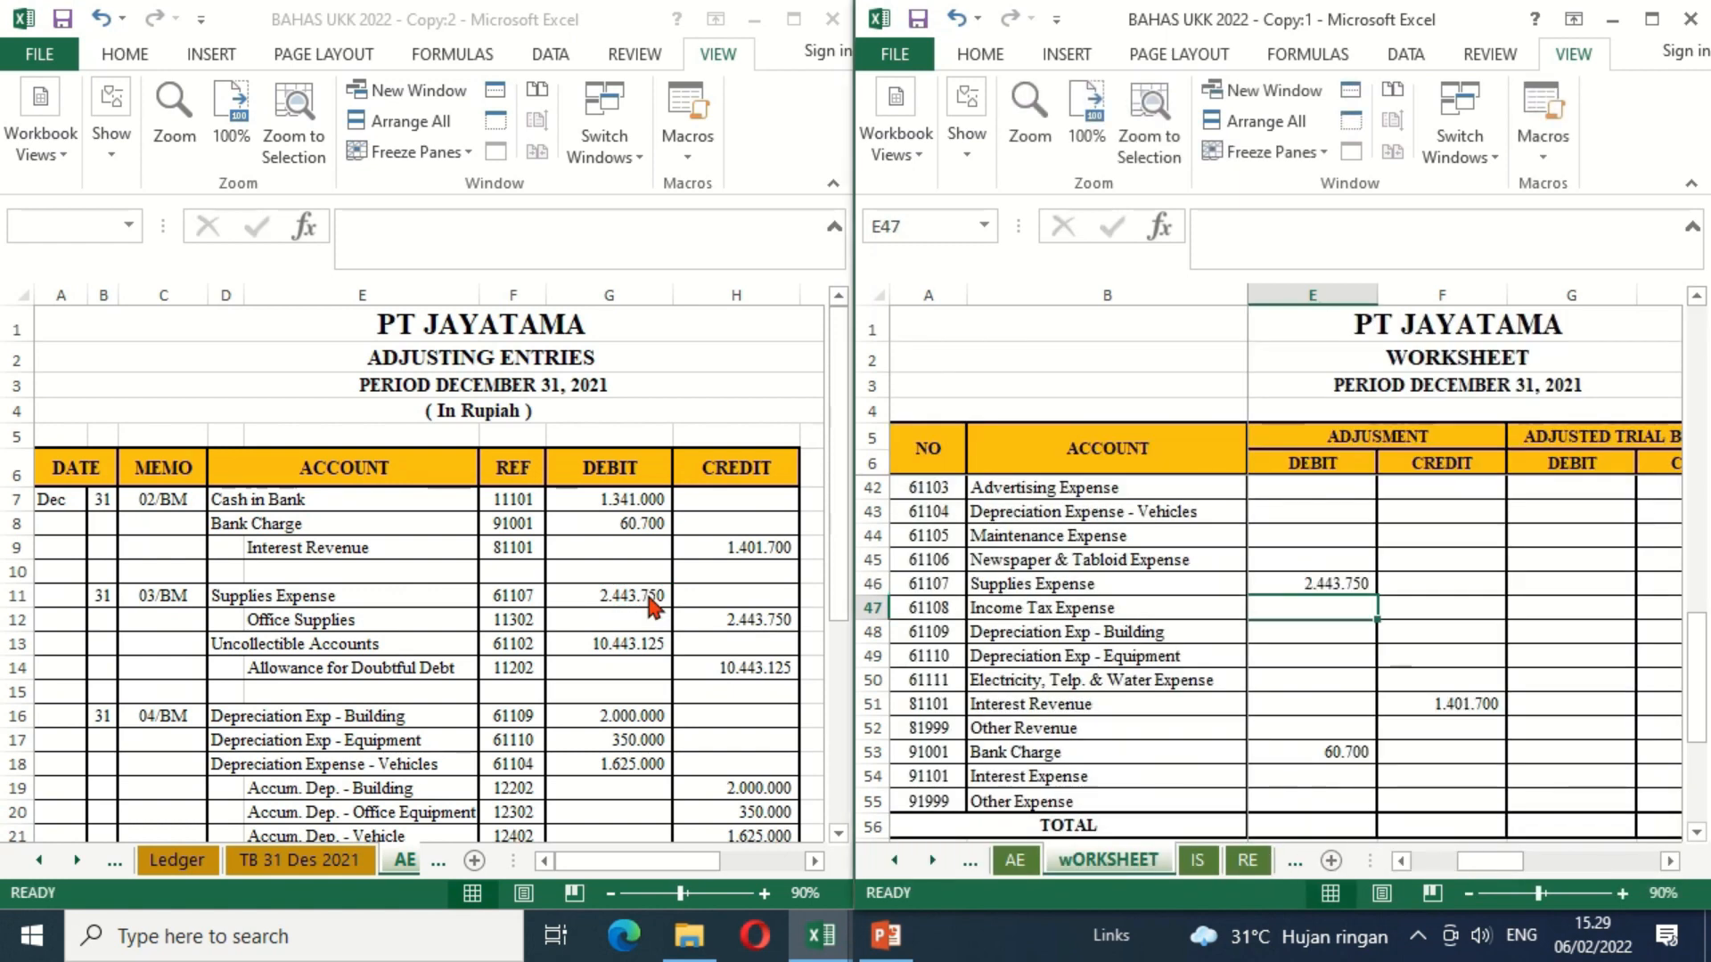
# Step: Link the Office Supplies adjustment credit in F13 to H12 of the AE sheet
pyautogui.press('Up')
pyautogui.press('Up')
pyautogui.press('Up')
pyautogui.press('Up')
pyautogui.press('Up')
pyautogui.press('Up')
pyautogui.press('Up')
pyautogui.press('Up')
pyautogui.press('Up')
pyautogui.press('Up')
pyautogui.press('Up')
pyautogui.press('Up')
pyautogui.press('Up')
pyautogui.press('Up')
pyautogui.press('Up')
pyautogui.press('Up')
pyautogui.press('Up')
pyautogui.press('Up')
pyautogui.press('Up')
pyautogui.press('Up')
pyautogui.press('Up')
pyautogui.press('Up')
pyautogui.press('Up')
pyautogui.press('Up')
pyautogui.press('Up')
pyautogui.press('Up')
pyautogui.press('Up')
pyautogui.press('Up')
pyautogui.press('Up')
pyautogui.press('Up')
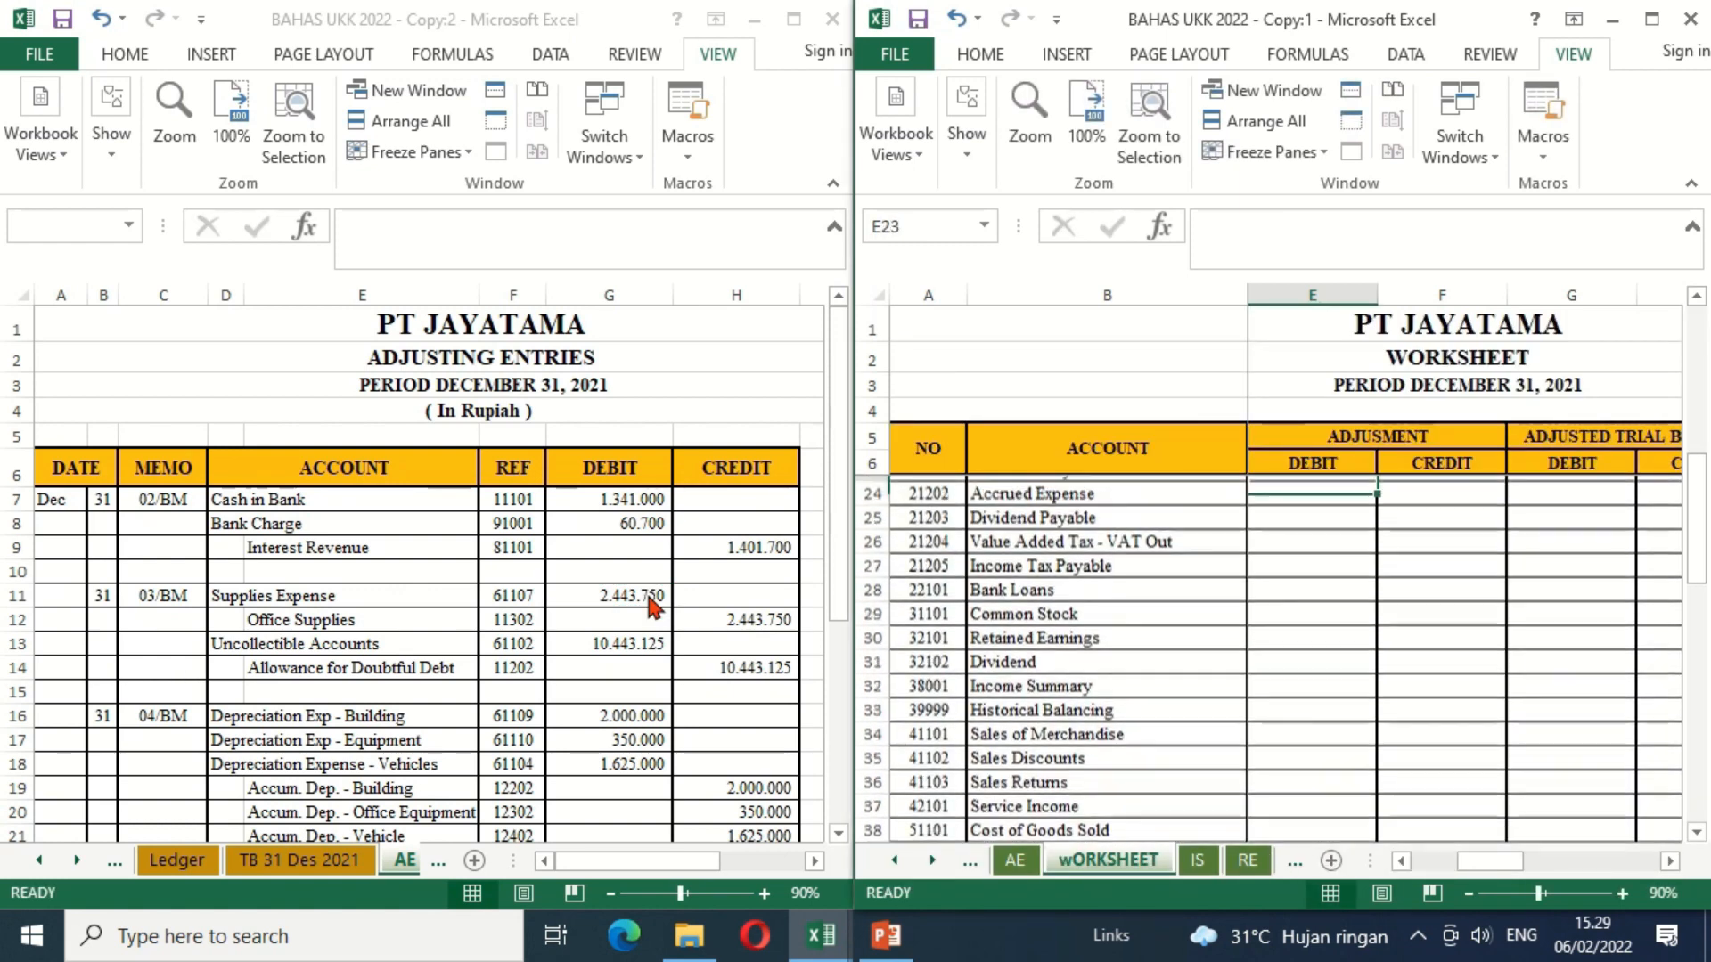
pyautogui.write('=')
pyautogui.click(705, 612)
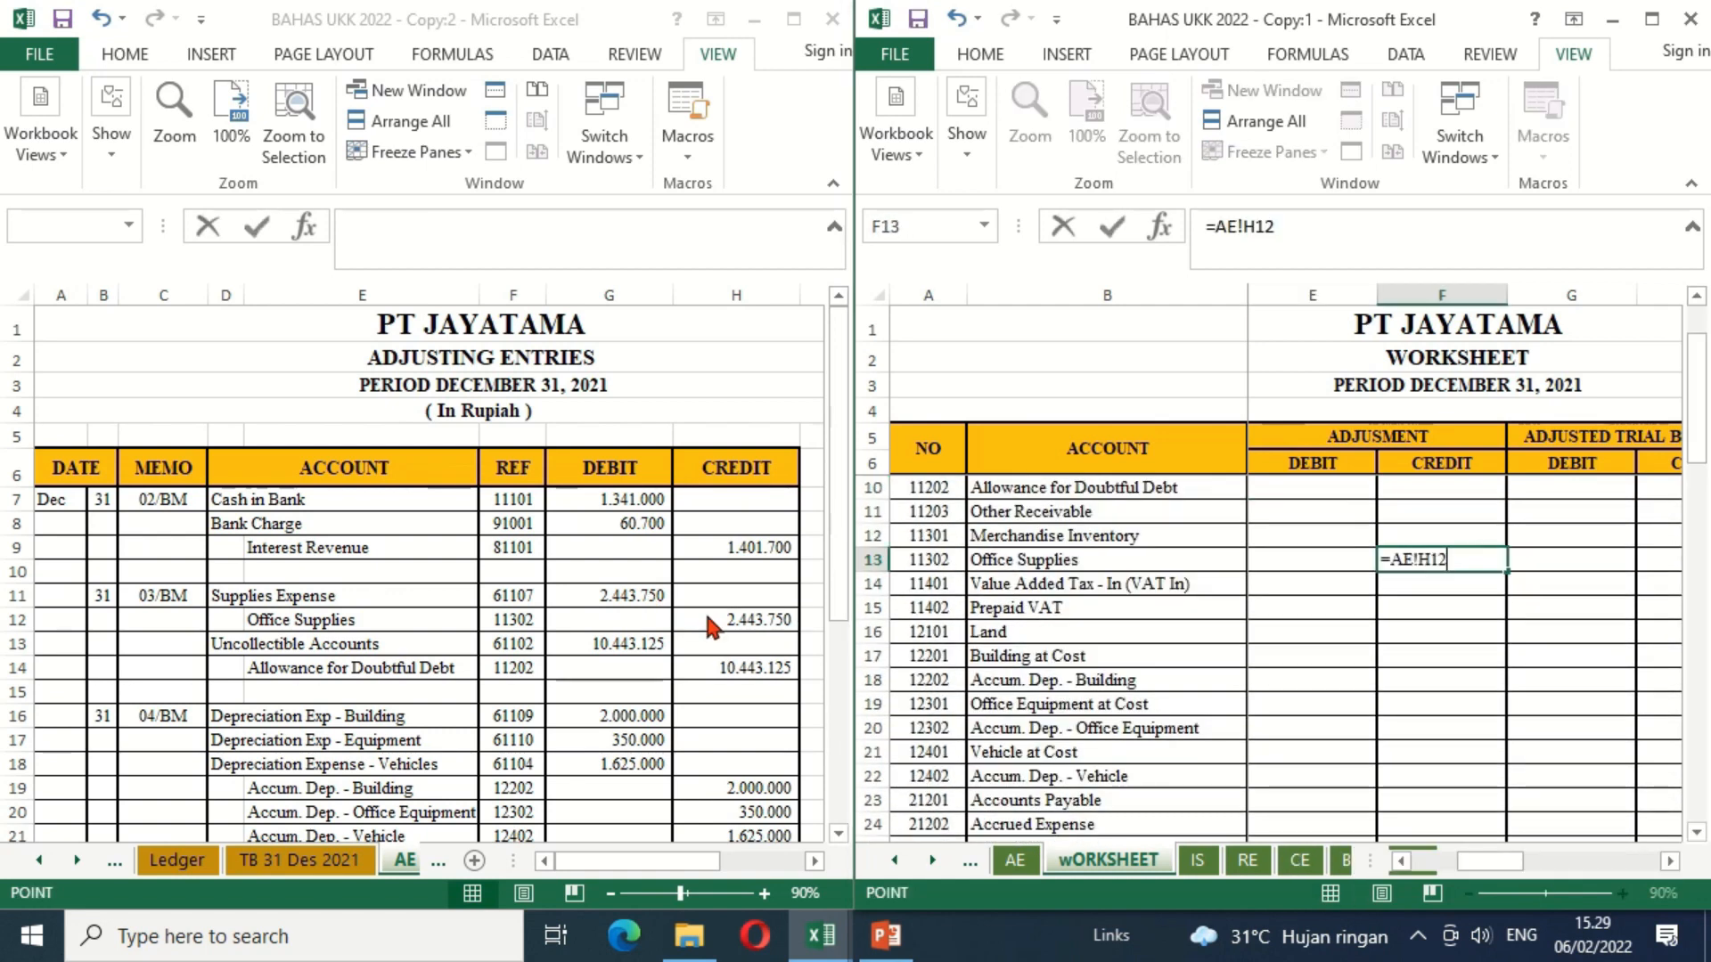
pyautogui.press('Return')
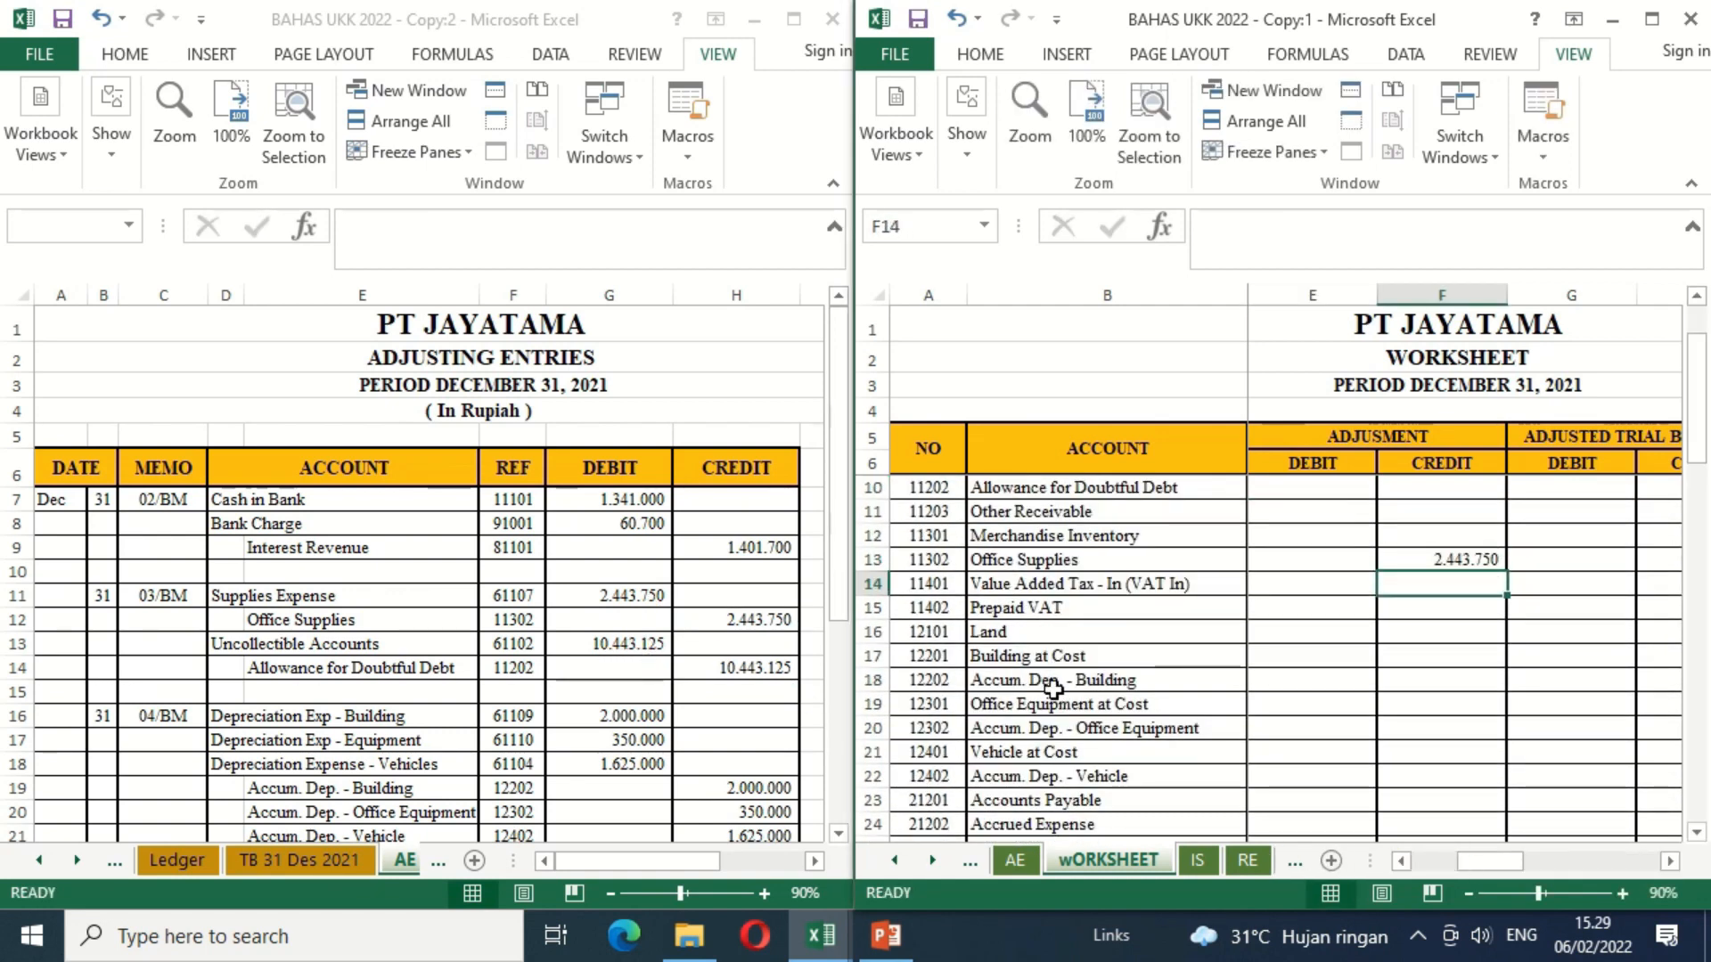
# Step: Link the Uncollectible Accounts adjustment debit in E41 to G13 of the AE sheet
pyautogui.click(1120, 696)
pyautogui.press('Down')
pyautogui.press('Down')
pyautogui.press('Down')
pyautogui.press('Down')
pyautogui.press('Down')
pyautogui.press('Down')
pyautogui.press('Down')
pyautogui.press('Down')
pyautogui.press('Down')
pyautogui.press('Down')
pyautogui.press('Down')
pyautogui.press('Down')
pyautogui.press('Down')
pyautogui.press('Down')
pyautogui.press('Down')
pyautogui.press('Down')
pyautogui.press('Down')
pyautogui.press('Down')
pyautogui.press('Down')
pyautogui.press('Down')
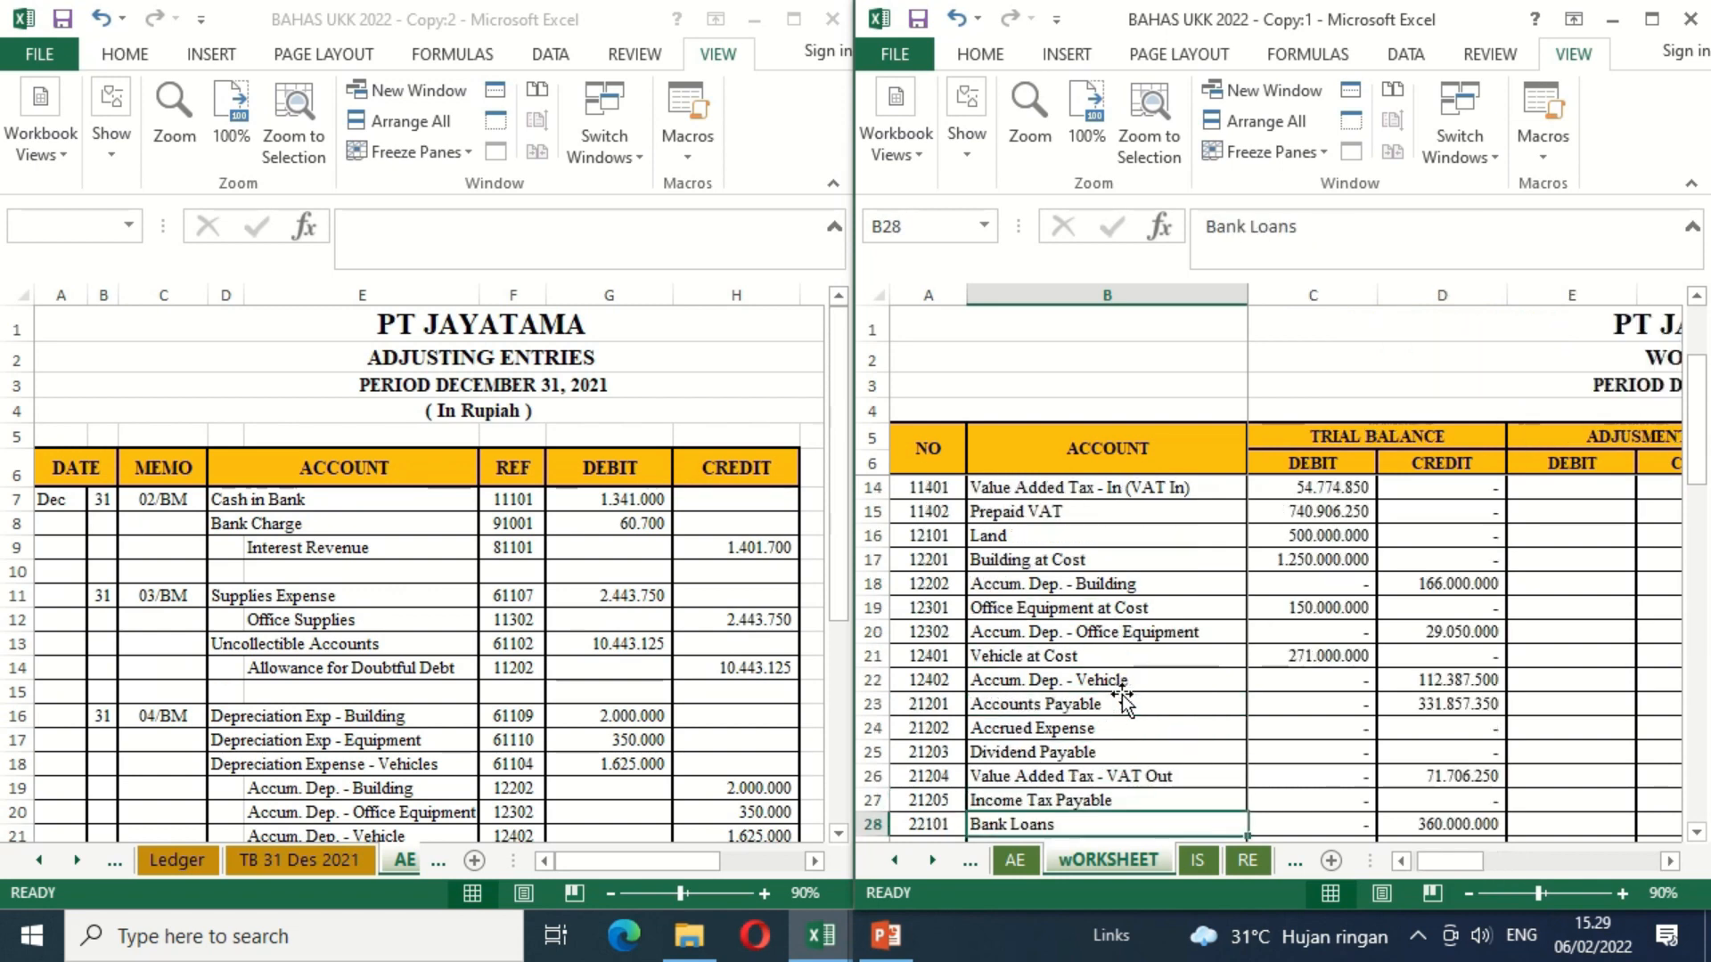
pyautogui.press('Down')
pyautogui.press('Down')
pyautogui.press('Up')
pyautogui.press('Up')
pyautogui.press('Up')
pyautogui.press('Up')
pyautogui.press('Up')
pyautogui.press('Up')
pyautogui.press('Up')
pyautogui.press('Up')
pyautogui.press('Right')
pyautogui.press('Right')
pyautogui.press('Right')
pyautogui.write('=')
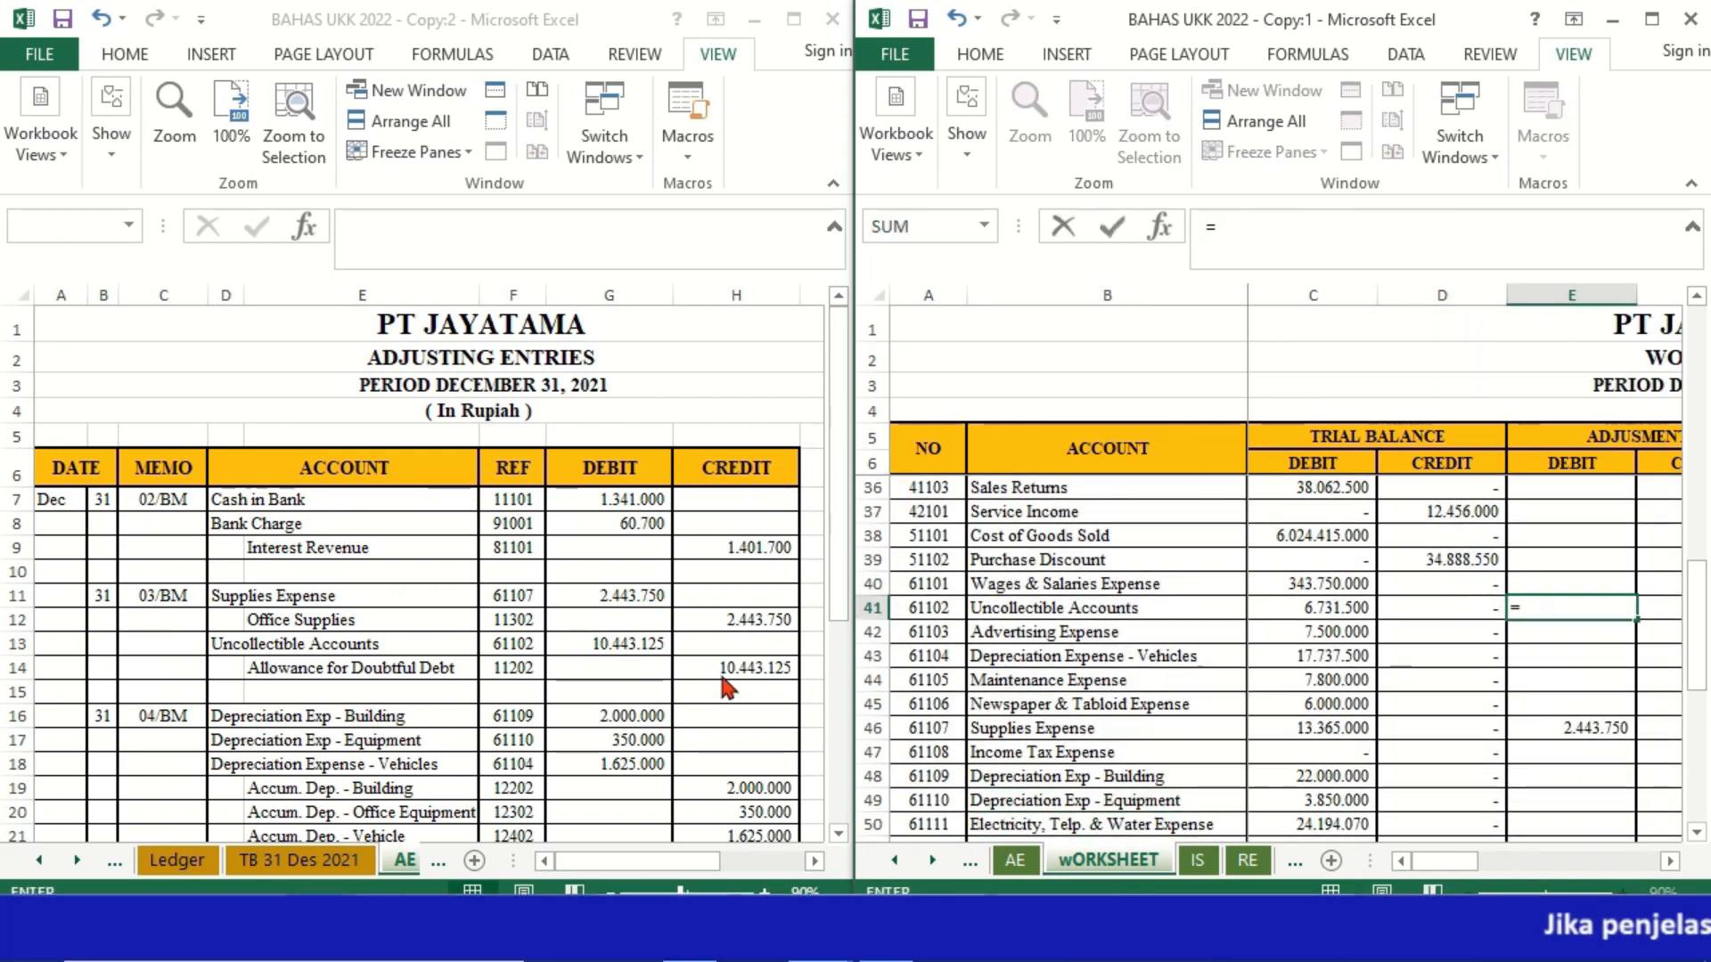
pyautogui.click(621, 645)
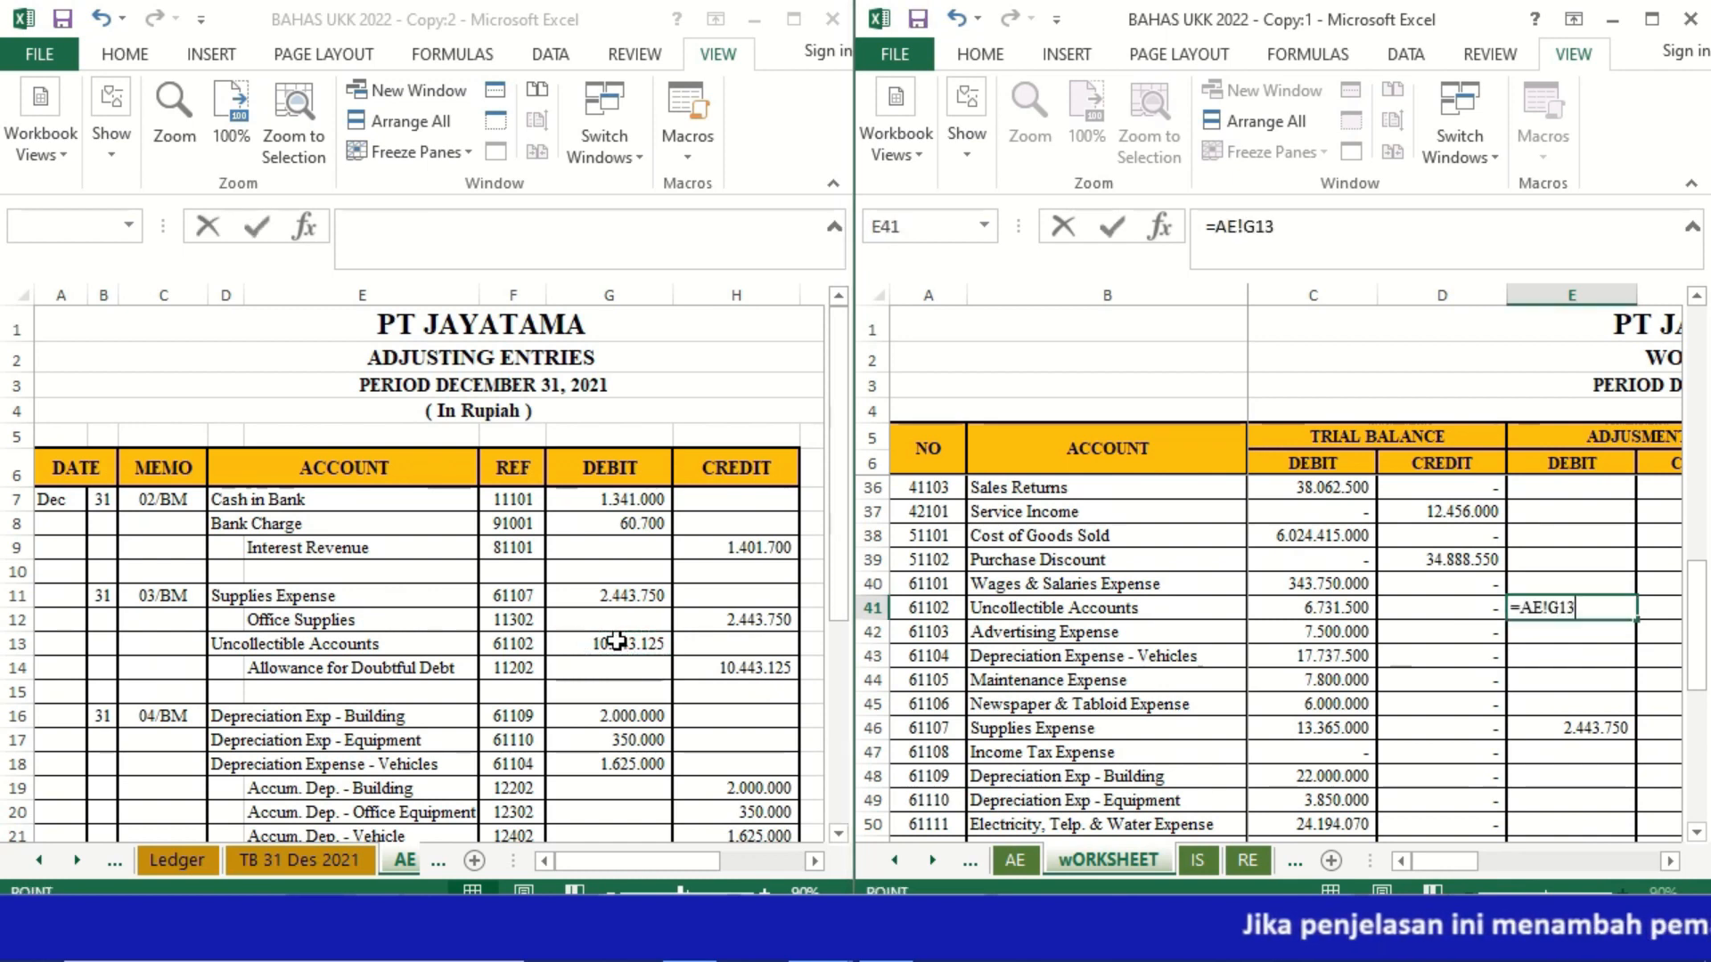
pyautogui.press('Return')
# Step: Link the Allowance for Doubtful Debt adjustment credit in F10 to H14 of the AE sheet
pyautogui.press('Up')
pyautogui.press('Up')
pyautogui.press('Up')
pyautogui.press('Up')
pyautogui.press('Up')
pyautogui.press('Up')
pyautogui.press('Up')
pyautogui.press('Up')
pyautogui.press('Up')
pyautogui.press('Up')
pyautogui.press('Up')
pyautogui.press('Up')
pyautogui.press('Up')
pyautogui.press('Up')
pyautogui.press('Up')
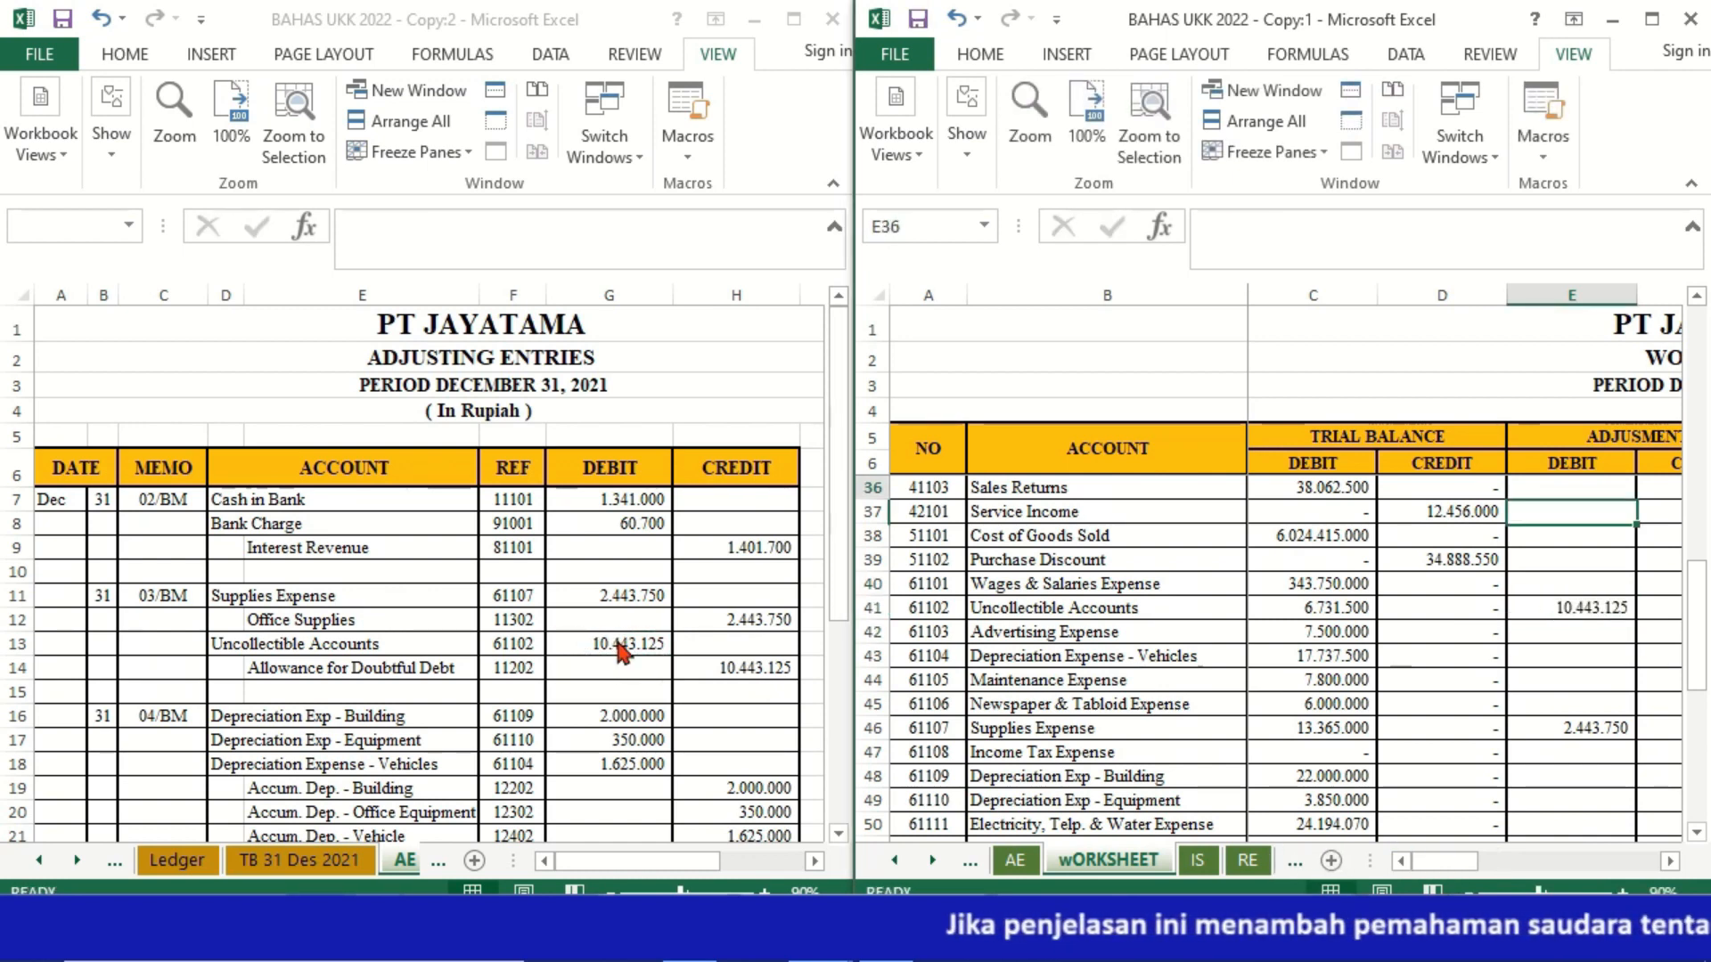
pyautogui.press('Up')
pyautogui.press('Up')
pyautogui.press('Up')
pyautogui.press('Up')
pyautogui.press('Up')
pyautogui.press('Up')
pyautogui.press('Up')
pyautogui.press('Up')
pyautogui.press('Up')
pyautogui.press('Up')
pyautogui.press('Up')
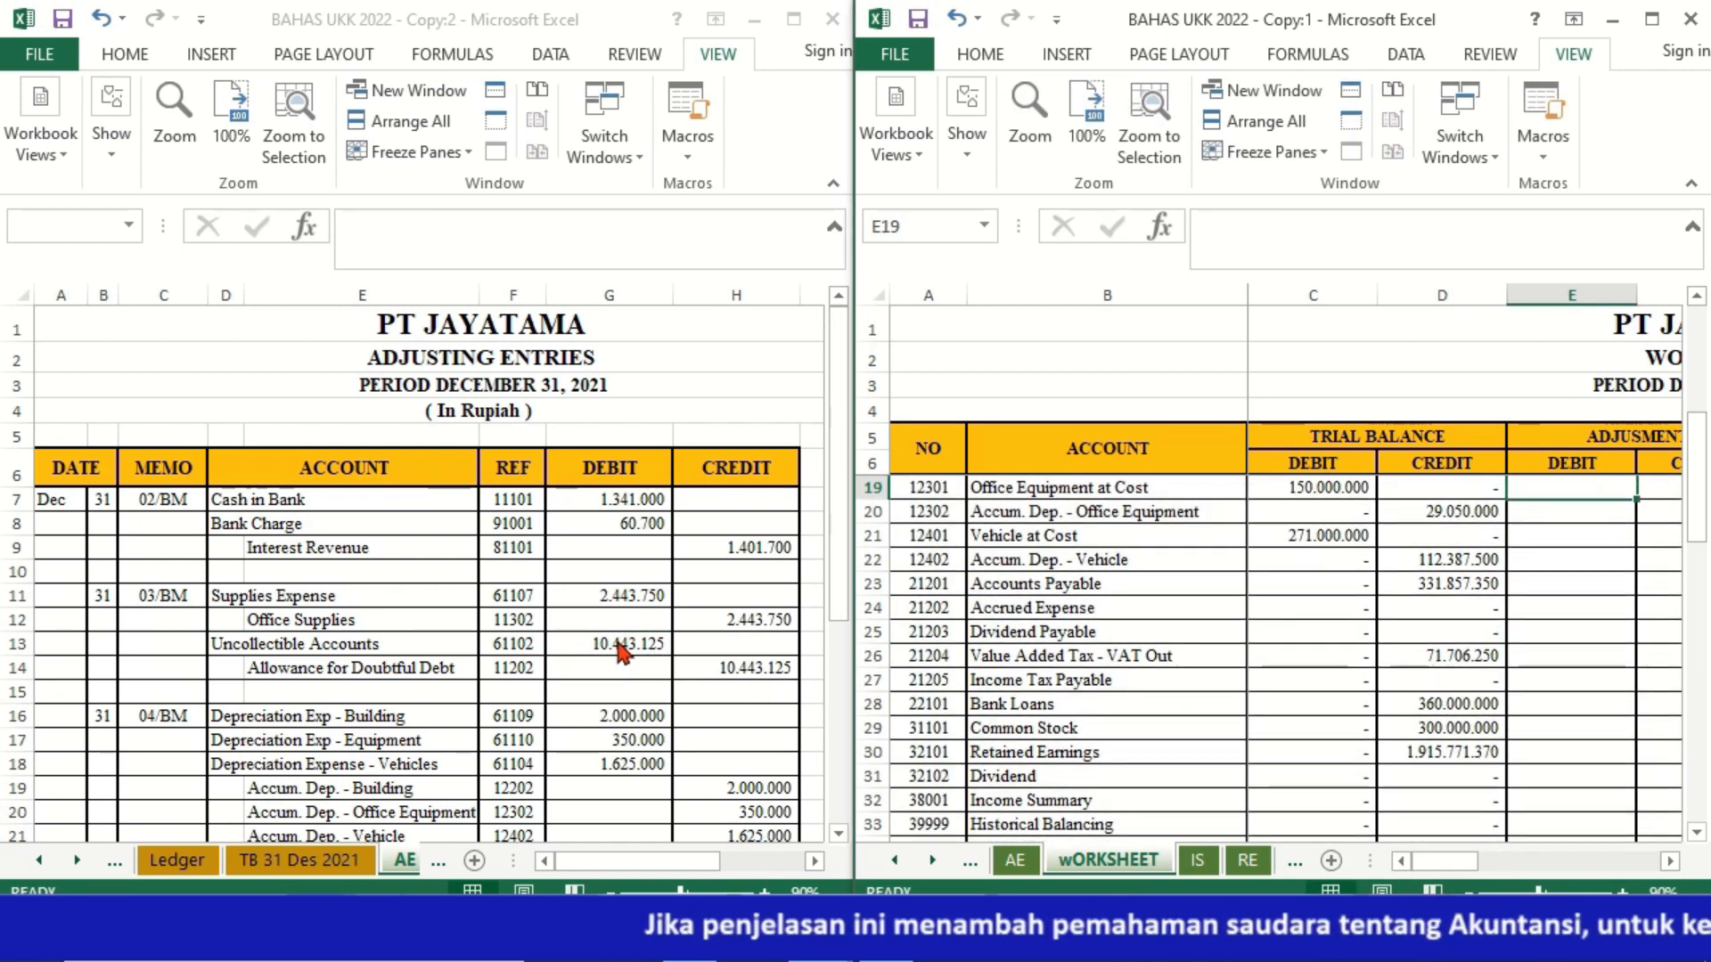
pyautogui.press('Up')
pyautogui.press('Up')
pyautogui.press('Up')
pyautogui.press('Up')
pyautogui.press('Up')
pyautogui.press('Up')
pyautogui.press('Up')
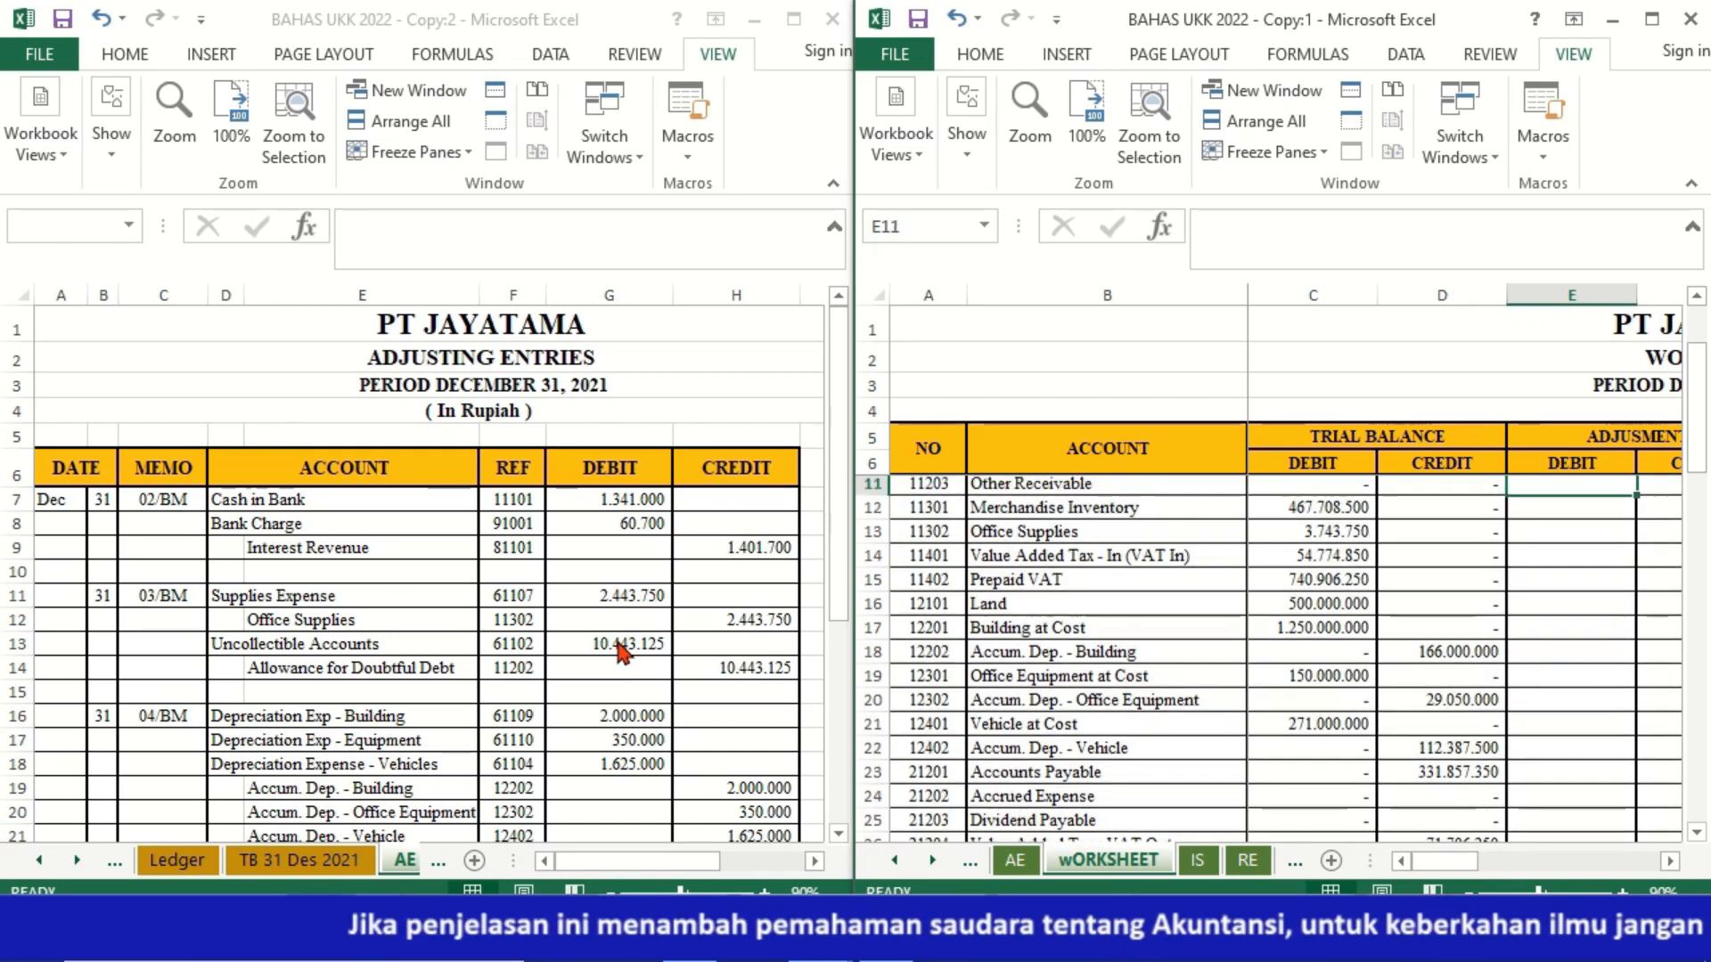
pyautogui.press('Up')
pyautogui.press('Down')
pyautogui.press('Down')
pyautogui.press('Right')
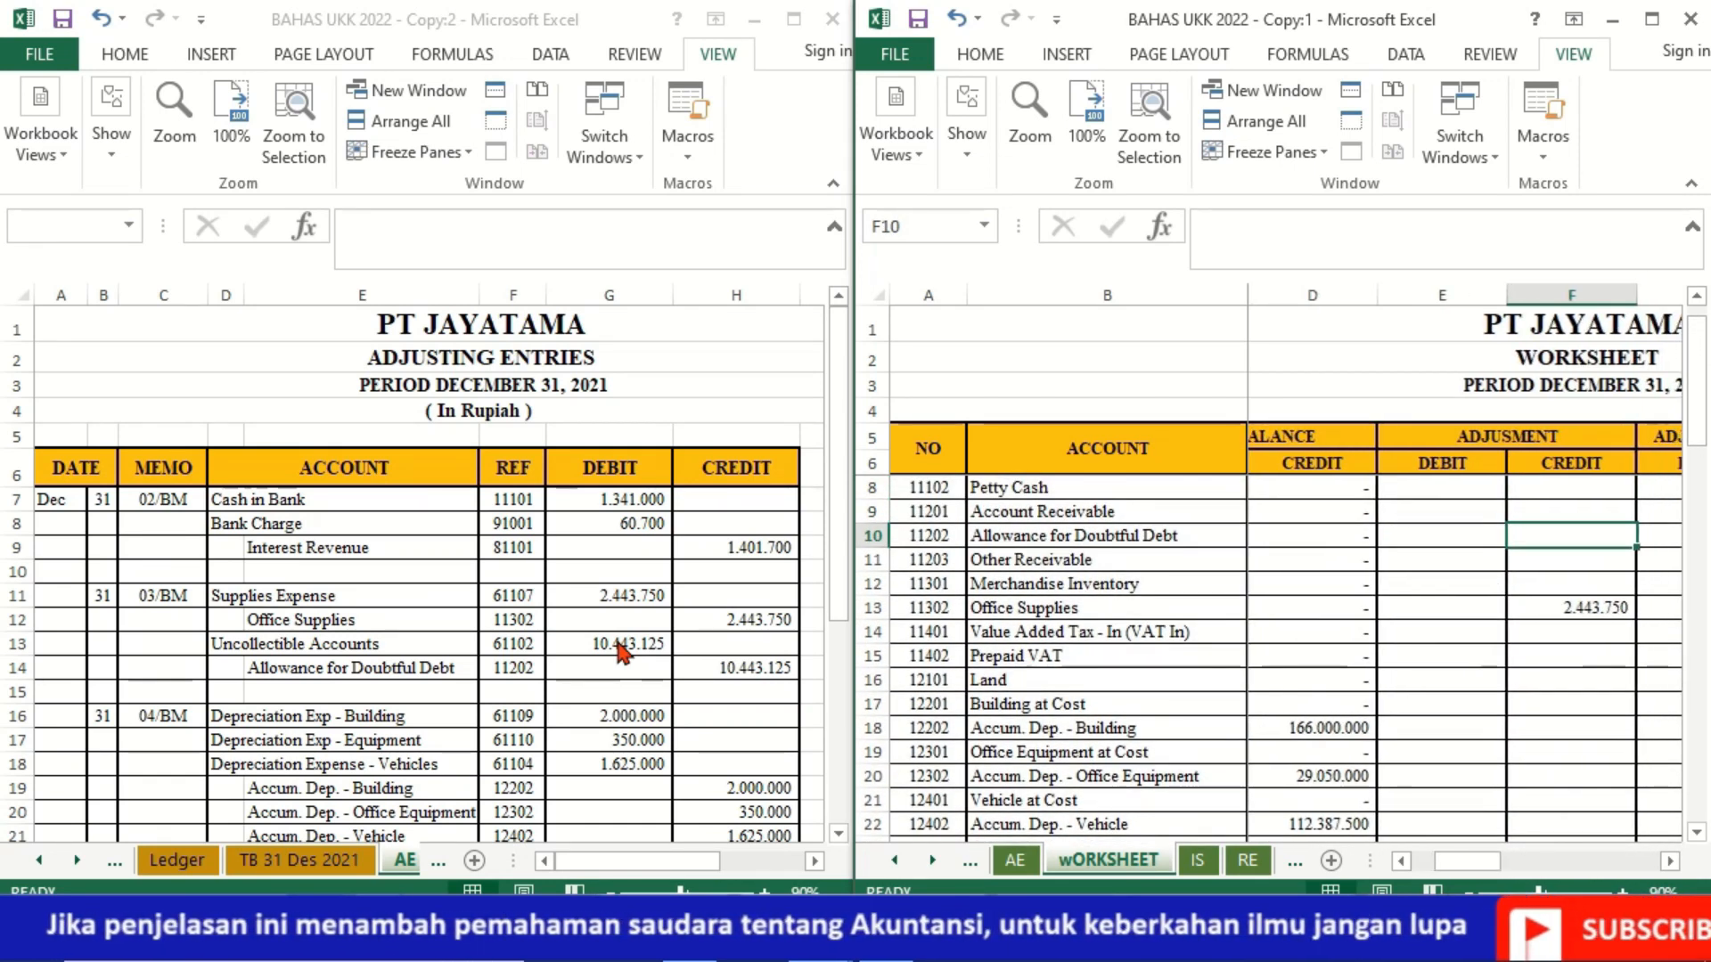
pyautogui.write('=')
pyautogui.click(750, 680)
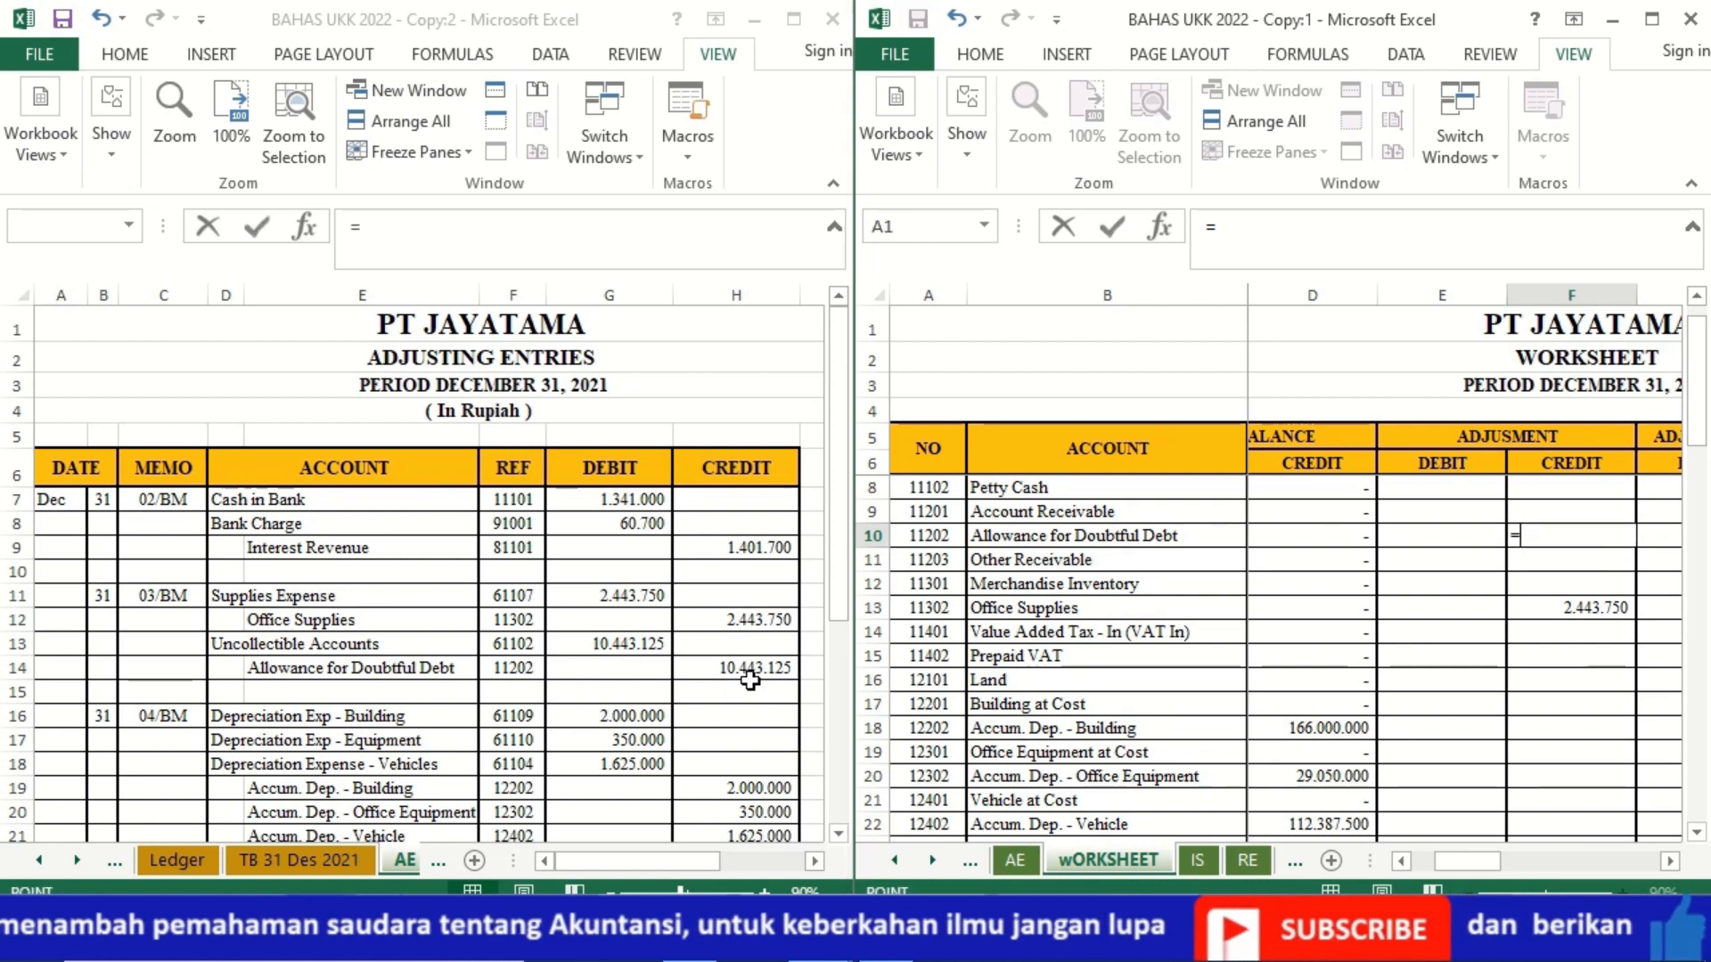
pyautogui.click(727, 670)
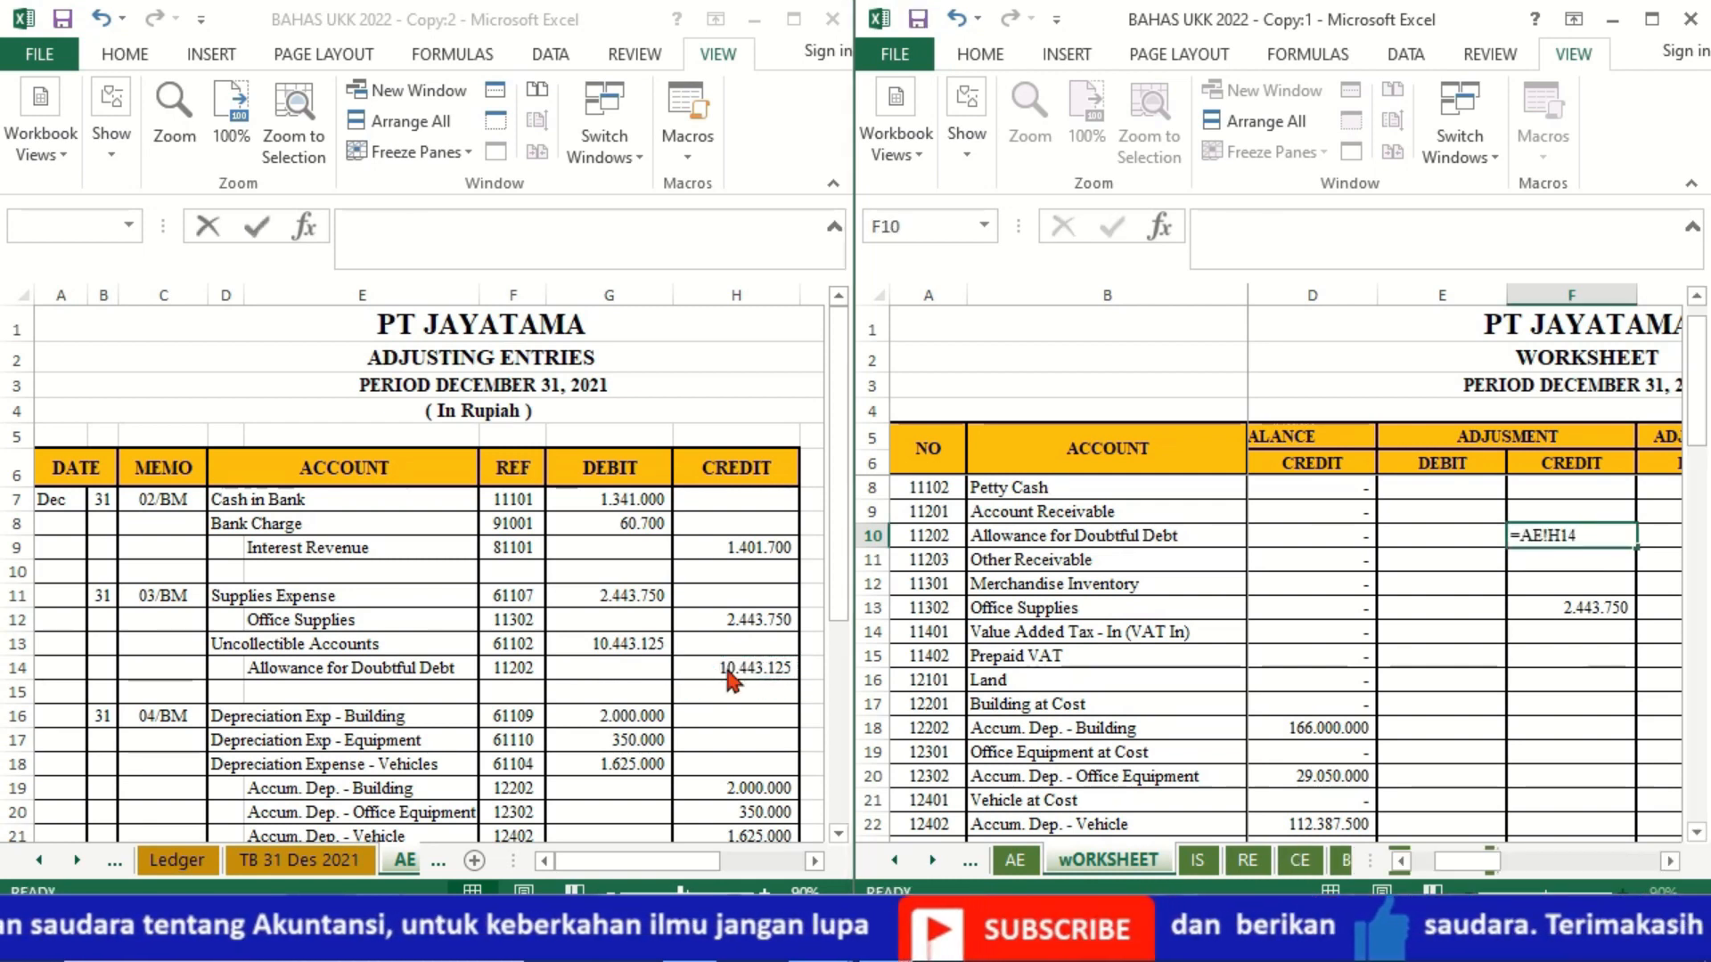
pyautogui.press('Return')
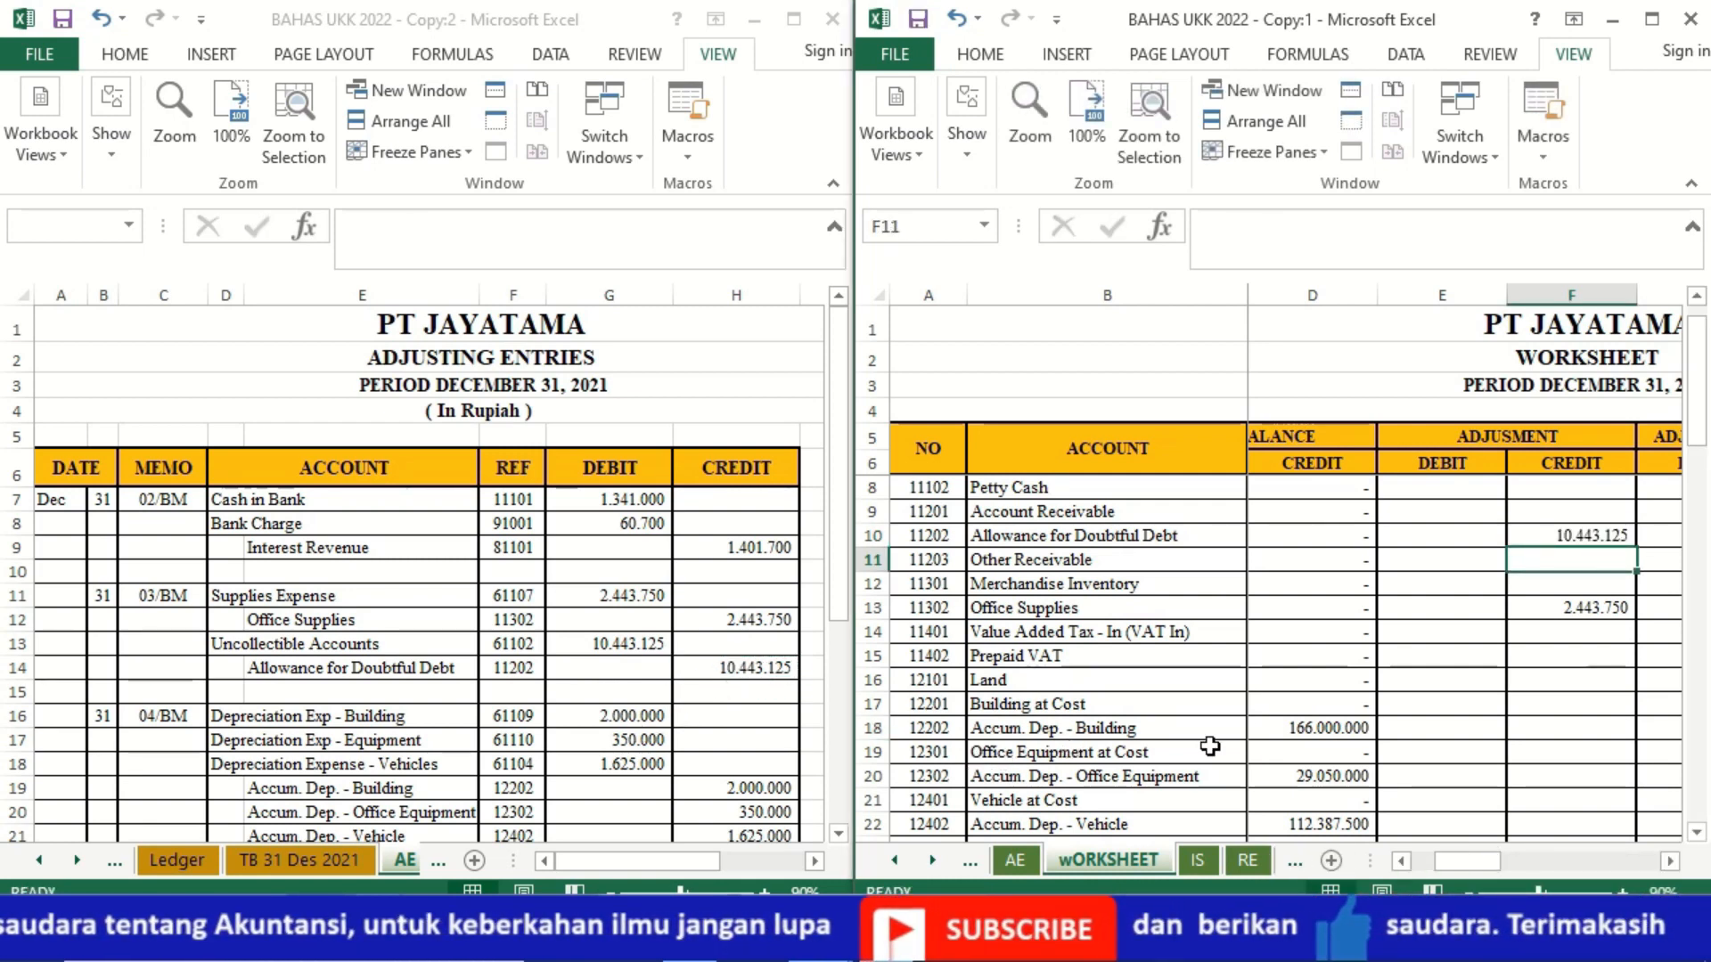
# Step: Link the Depreciation Expense - Vehicles adjustment debit in E43 to G18 of the AE sheet
pyautogui.click(1334, 710)
pyautogui.press('Down')
pyautogui.press('Down')
pyautogui.press('Down')
pyautogui.press('Down')
pyautogui.press('Down')
pyautogui.press('Down')
pyautogui.press('Down')
pyautogui.press('Down')
pyautogui.press('Down')
pyautogui.press('Down')
pyautogui.press('Down')
pyautogui.press('Down')
pyautogui.press('Down')
pyautogui.press('Down')
pyautogui.press('Down')
pyautogui.press('Down')
pyautogui.press('Down')
pyautogui.press('Down')
pyautogui.press('Down')
pyautogui.press('Down')
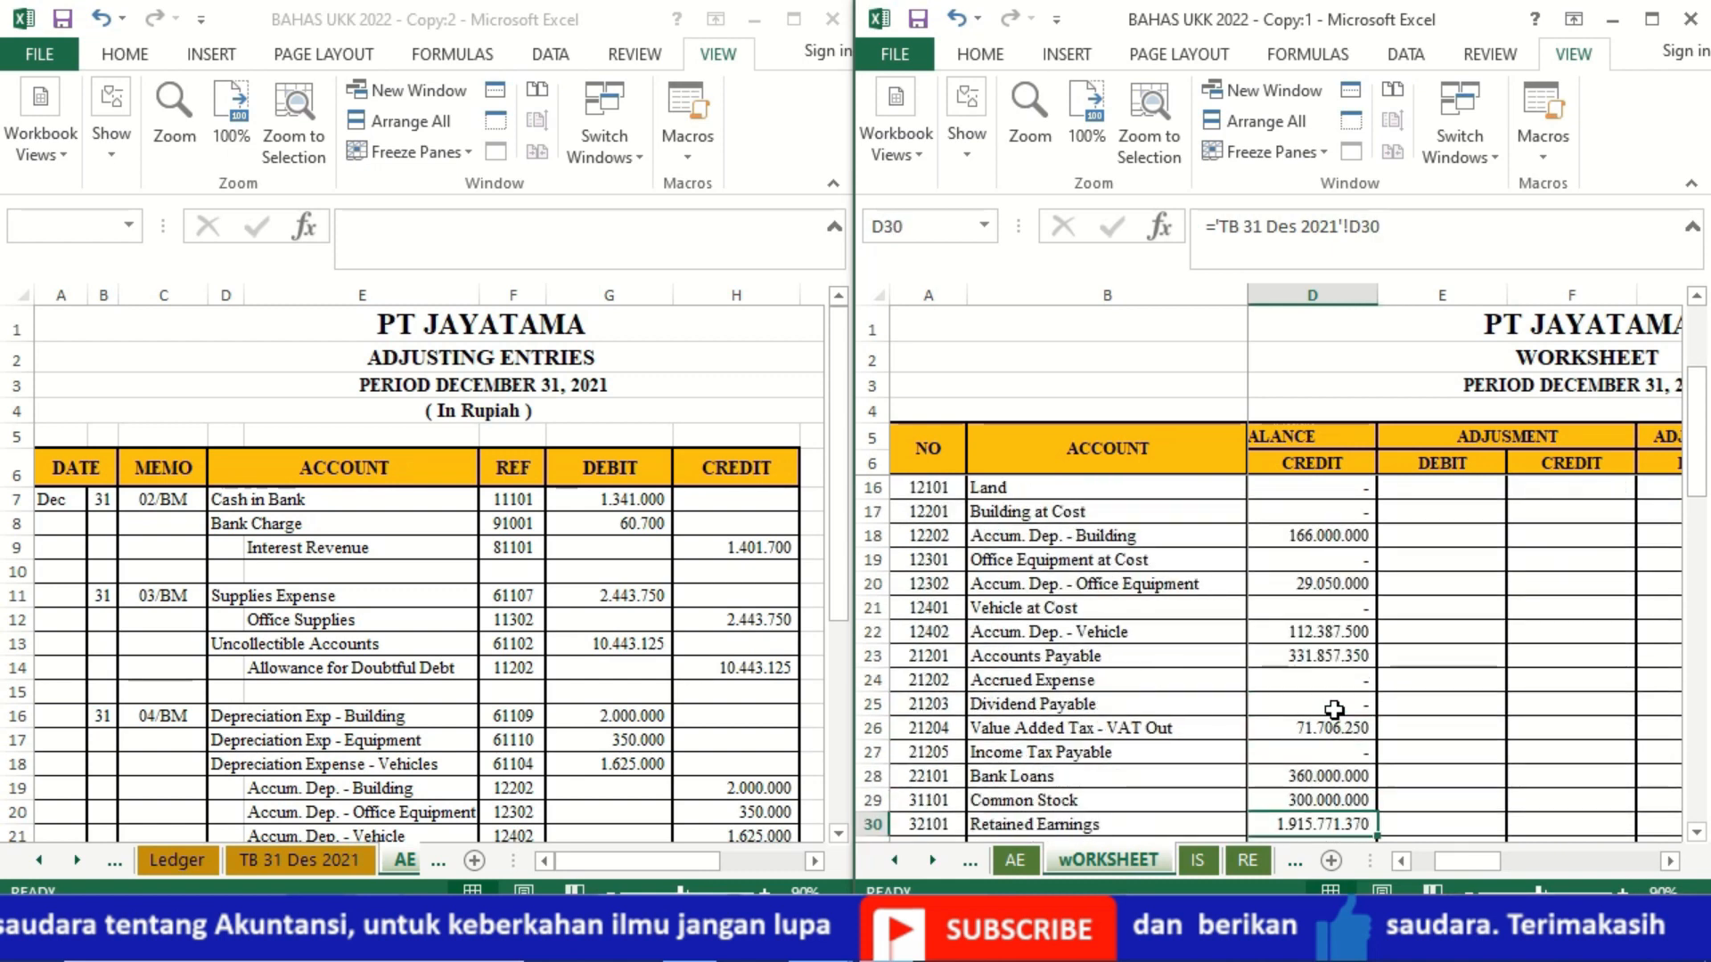
pyautogui.press('Down')
pyautogui.press('Down')
pyautogui.press('Down')
pyautogui.press('Down')
pyautogui.press('Down')
pyautogui.press('Down')
pyautogui.press('Down')
pyautogui.press('Down')
pyautogui.press('Down')
pyautogui.press('Down')
pyautogui.press('Down')
pyautogui.press('Down')
pyautogui.press('Down')
pyautogui.press('Down')
pyautogui.press('Down')
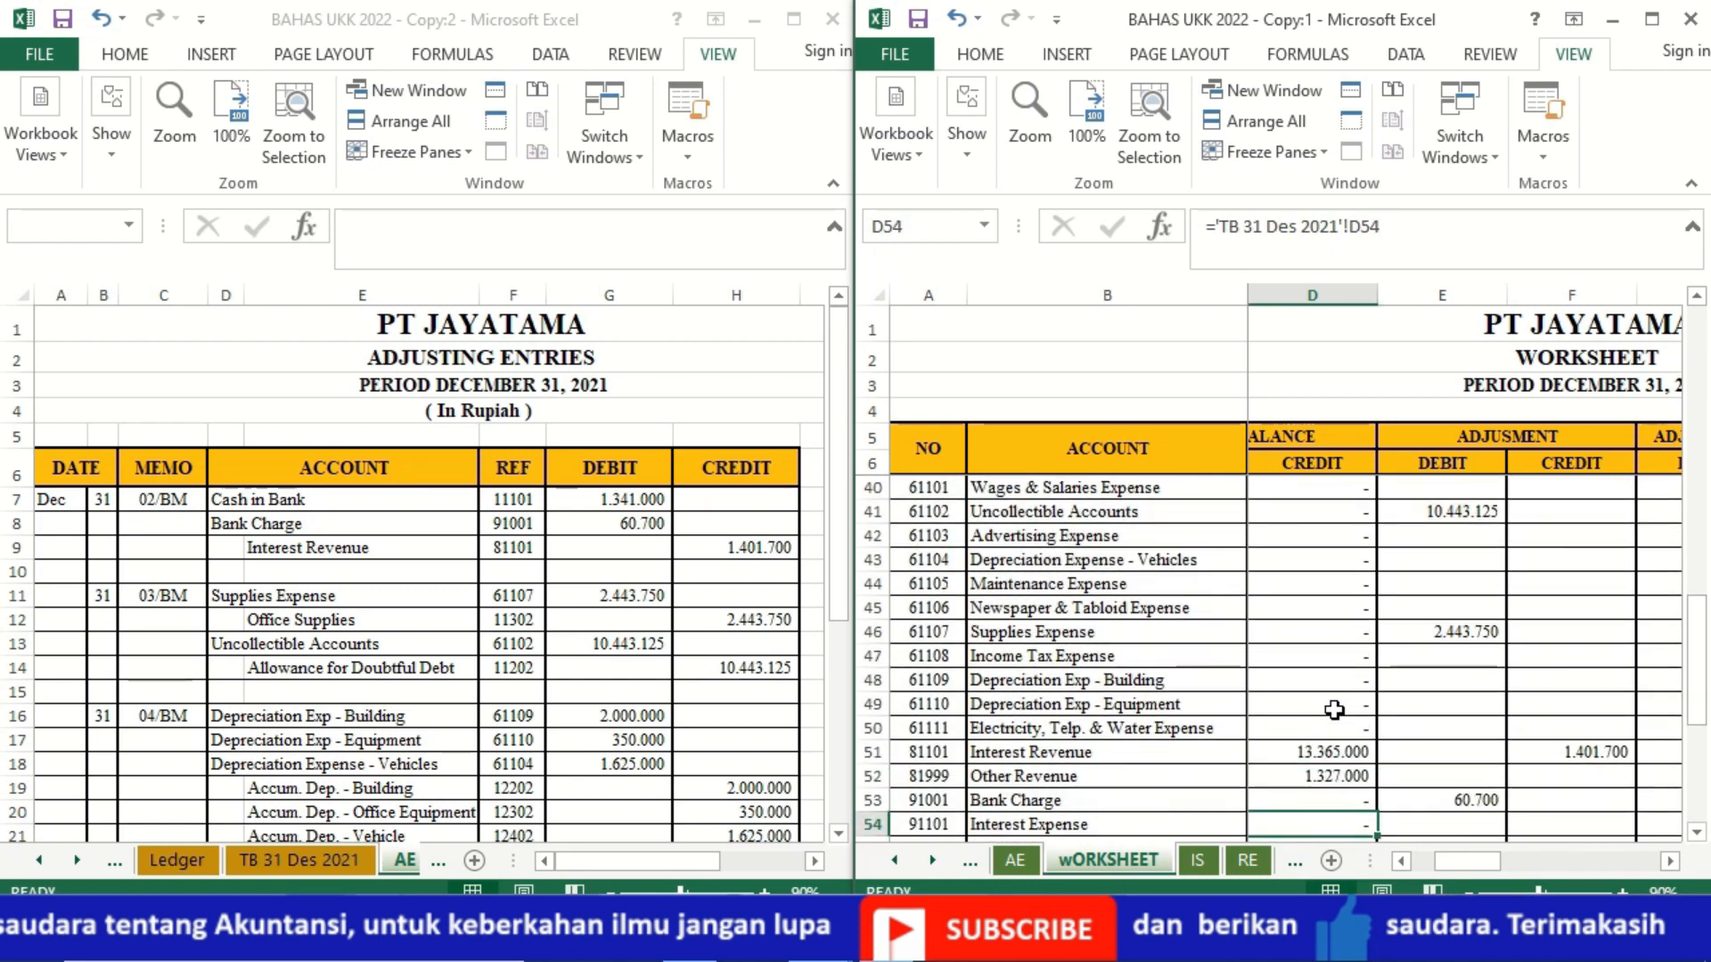
pyautogui.press('Up')
pyautogui.press('Up')
pyautogui.press('Up')
pyautogui.press('Up')
pyautogui.press('Up')
pyautogui.press('Up')
pyautogui.press('Up')
pyautogui.press('Up')
pyautogui.press('Up')
pyautogui.press('Up')
pyautogui.press('Up')
pyautogui.press('Up')
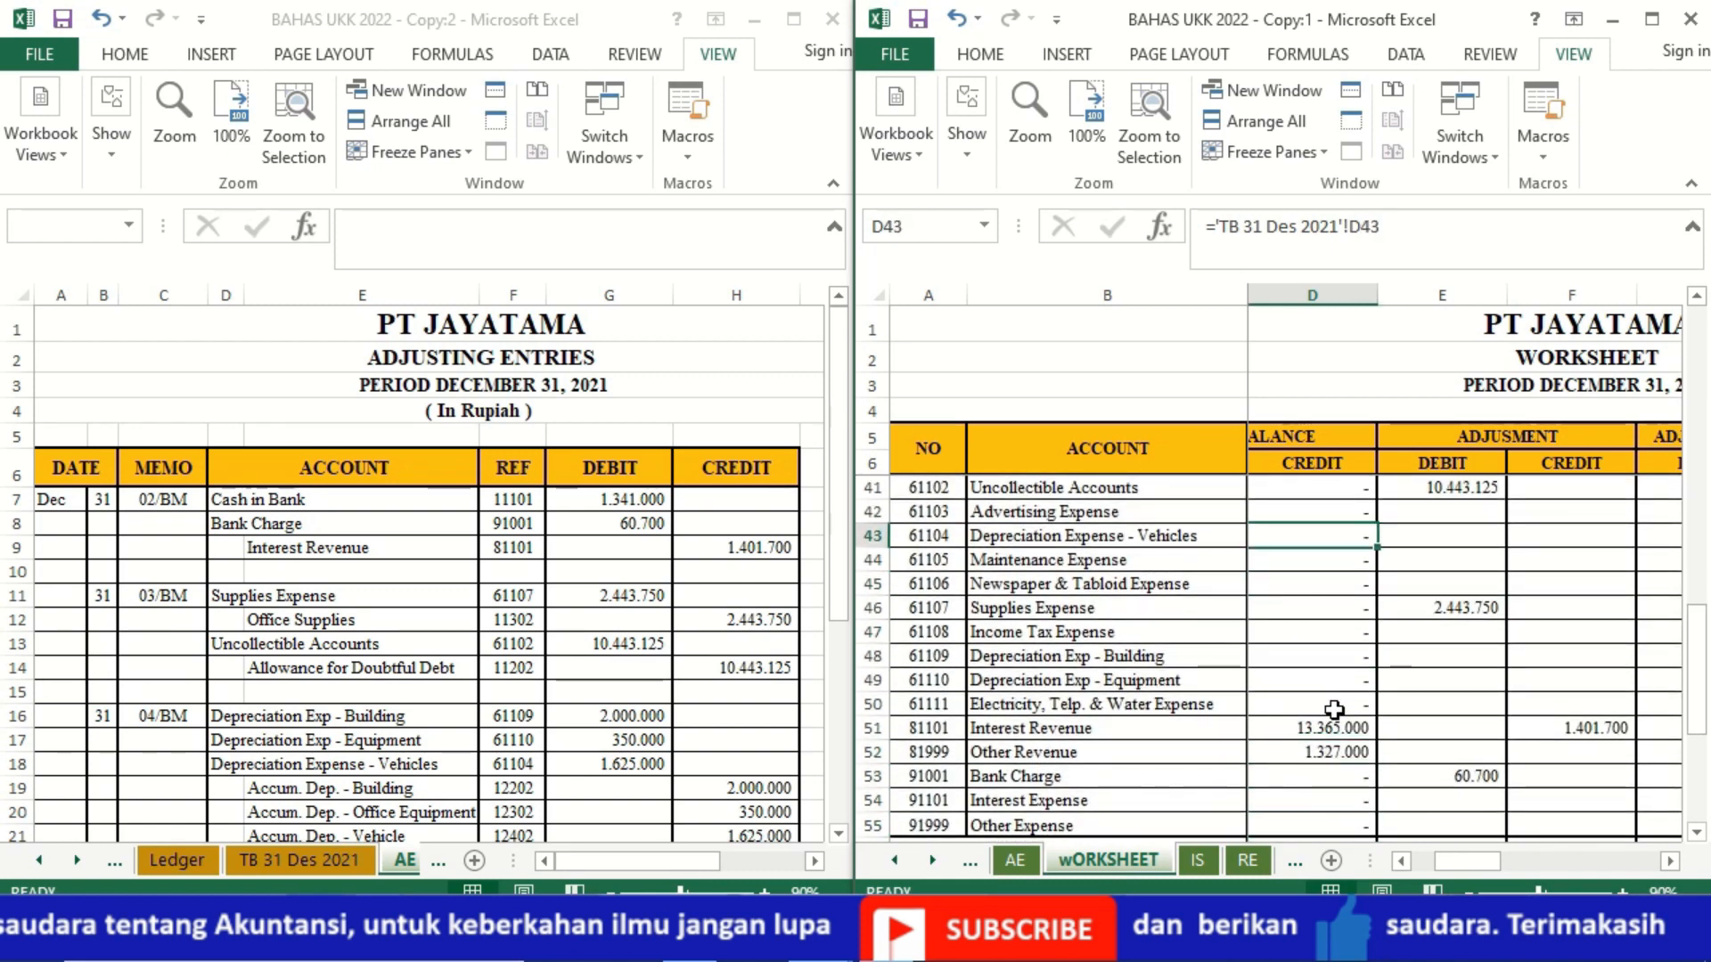
pyautogui.press('Right')
pyautogui.press('Right')
pyautogui.press('Left')
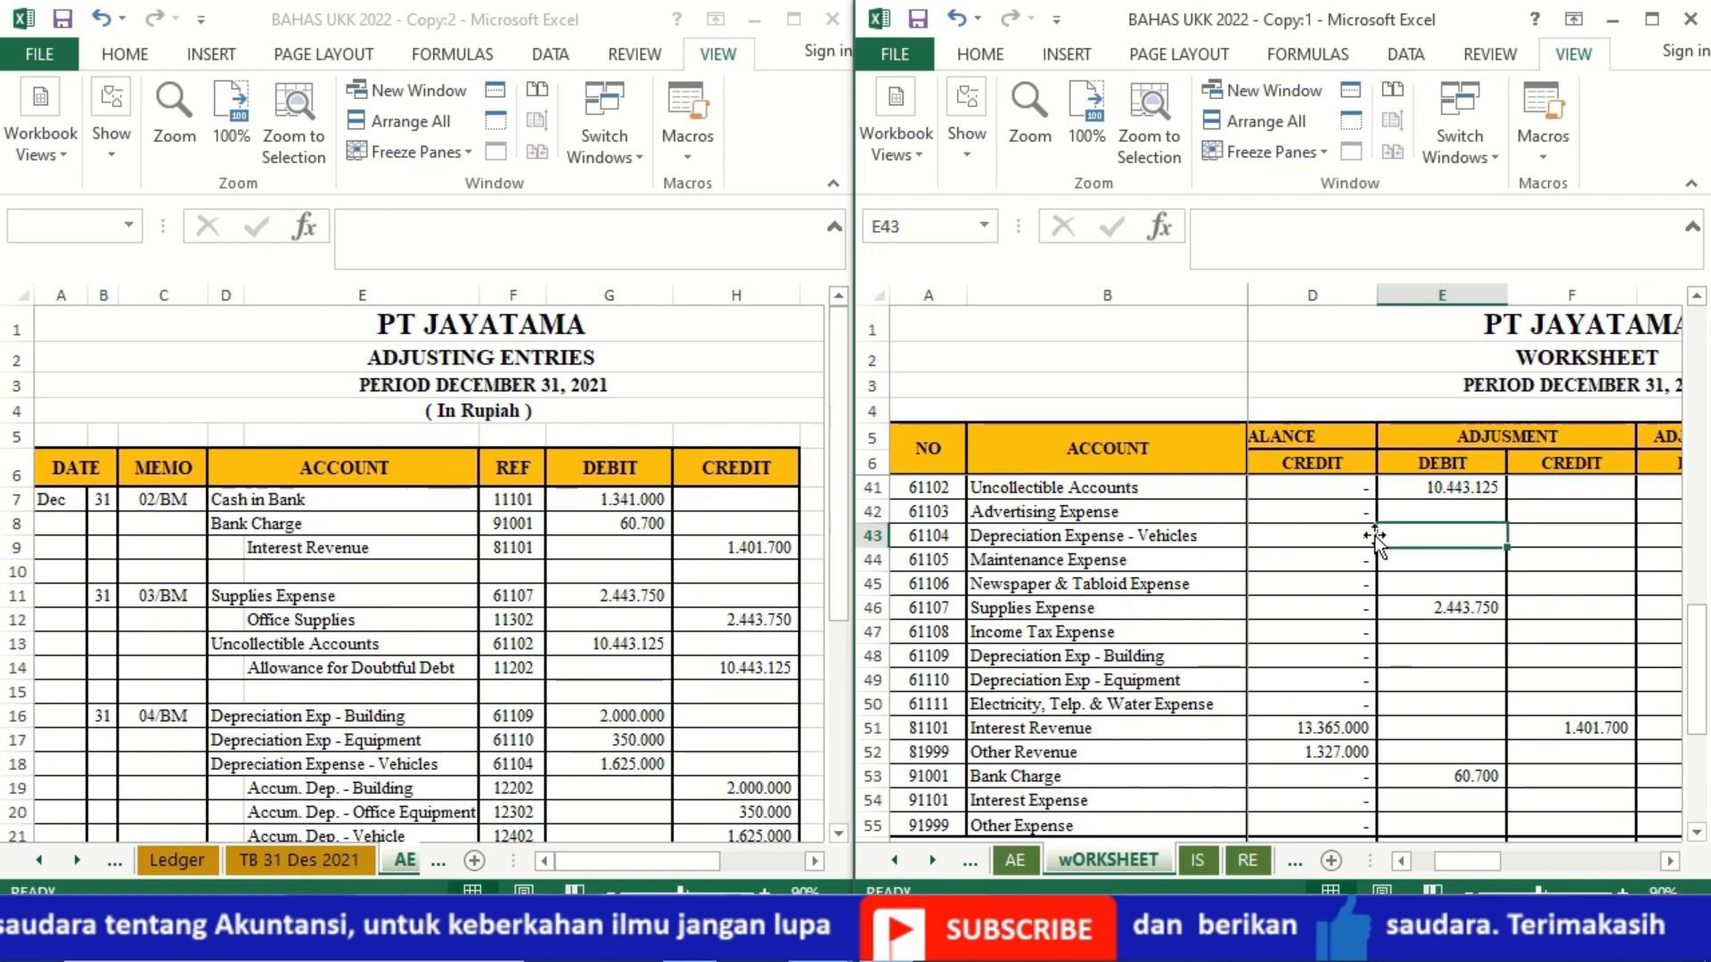
pyautogui.write('=')
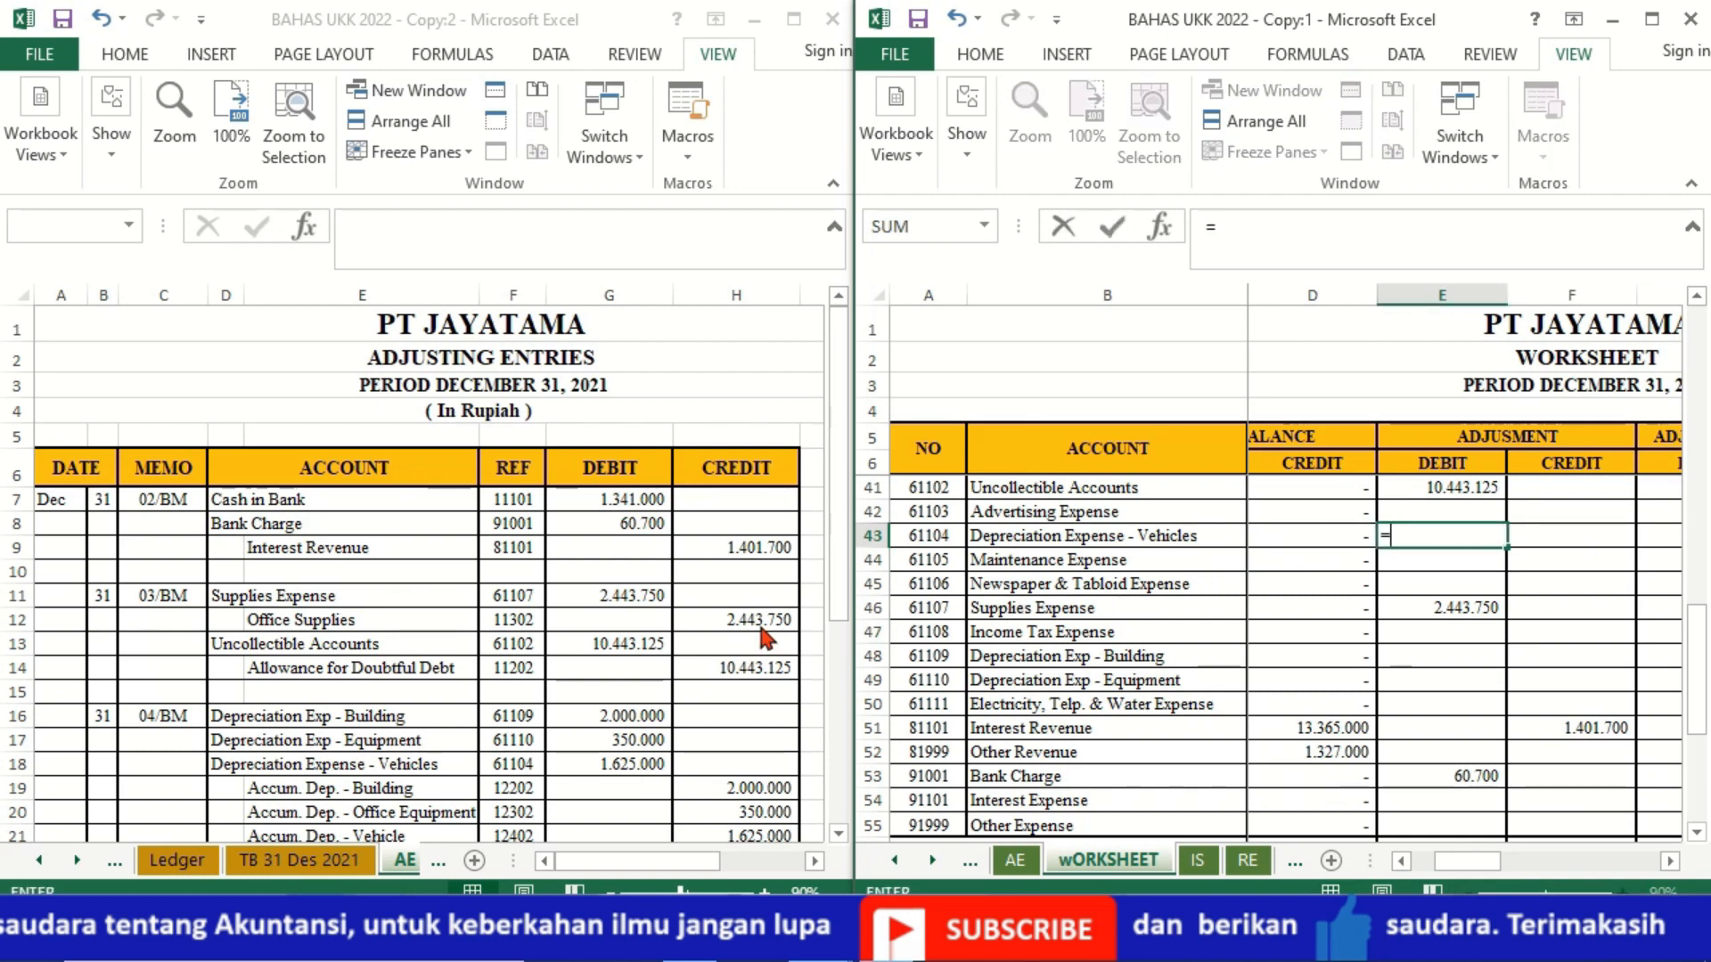
pyautogui.click(615, 768)
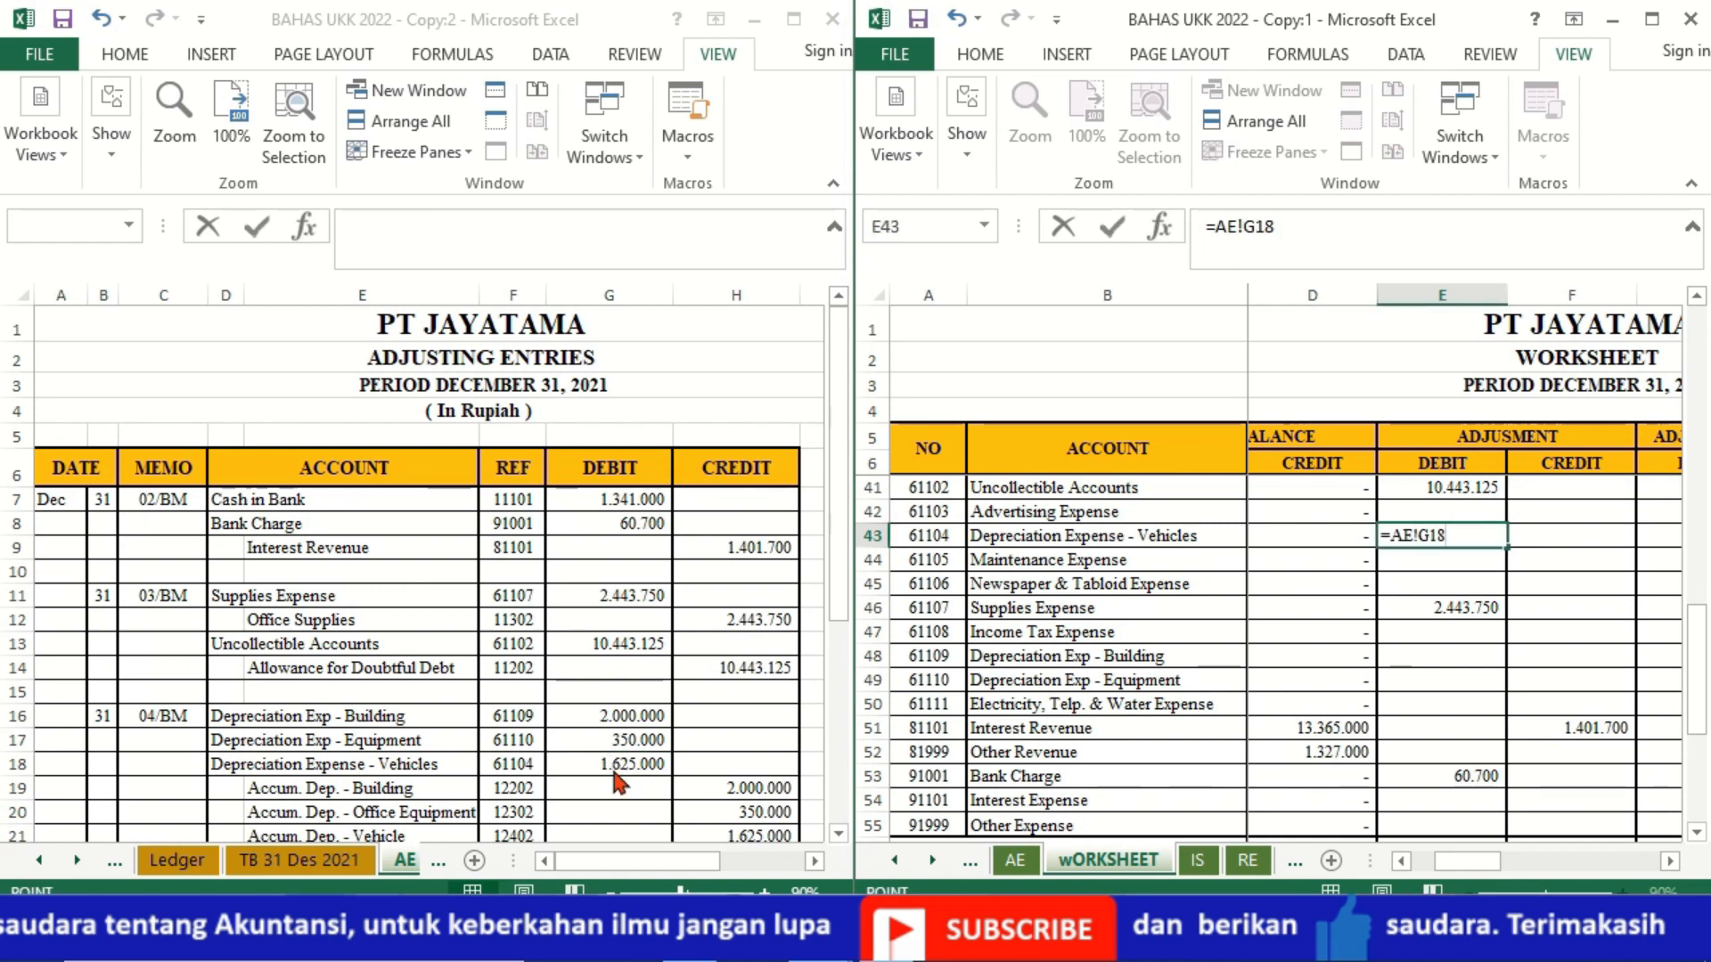
pyautogui.press('Return')
# Step: Link the Depreciation Exp - Equipment adjustment debit in E49 to G17 of the AE sheet
pyautogui.press('Down')
pyautogui.press('Down')
pyautogui.press('Down')
pyautogui.press('Down')
pyautogui.press('Down')
pyautogui.press('Down')
pyautogui.press('Down')
pyautogui.press('Down')
pyautogui.press('Up')
pyautogui.press('Up')
pyautogui.press('Up')
pyautogui.press('Up')
pyautogui.press('Down')
pyautogui.write('=')
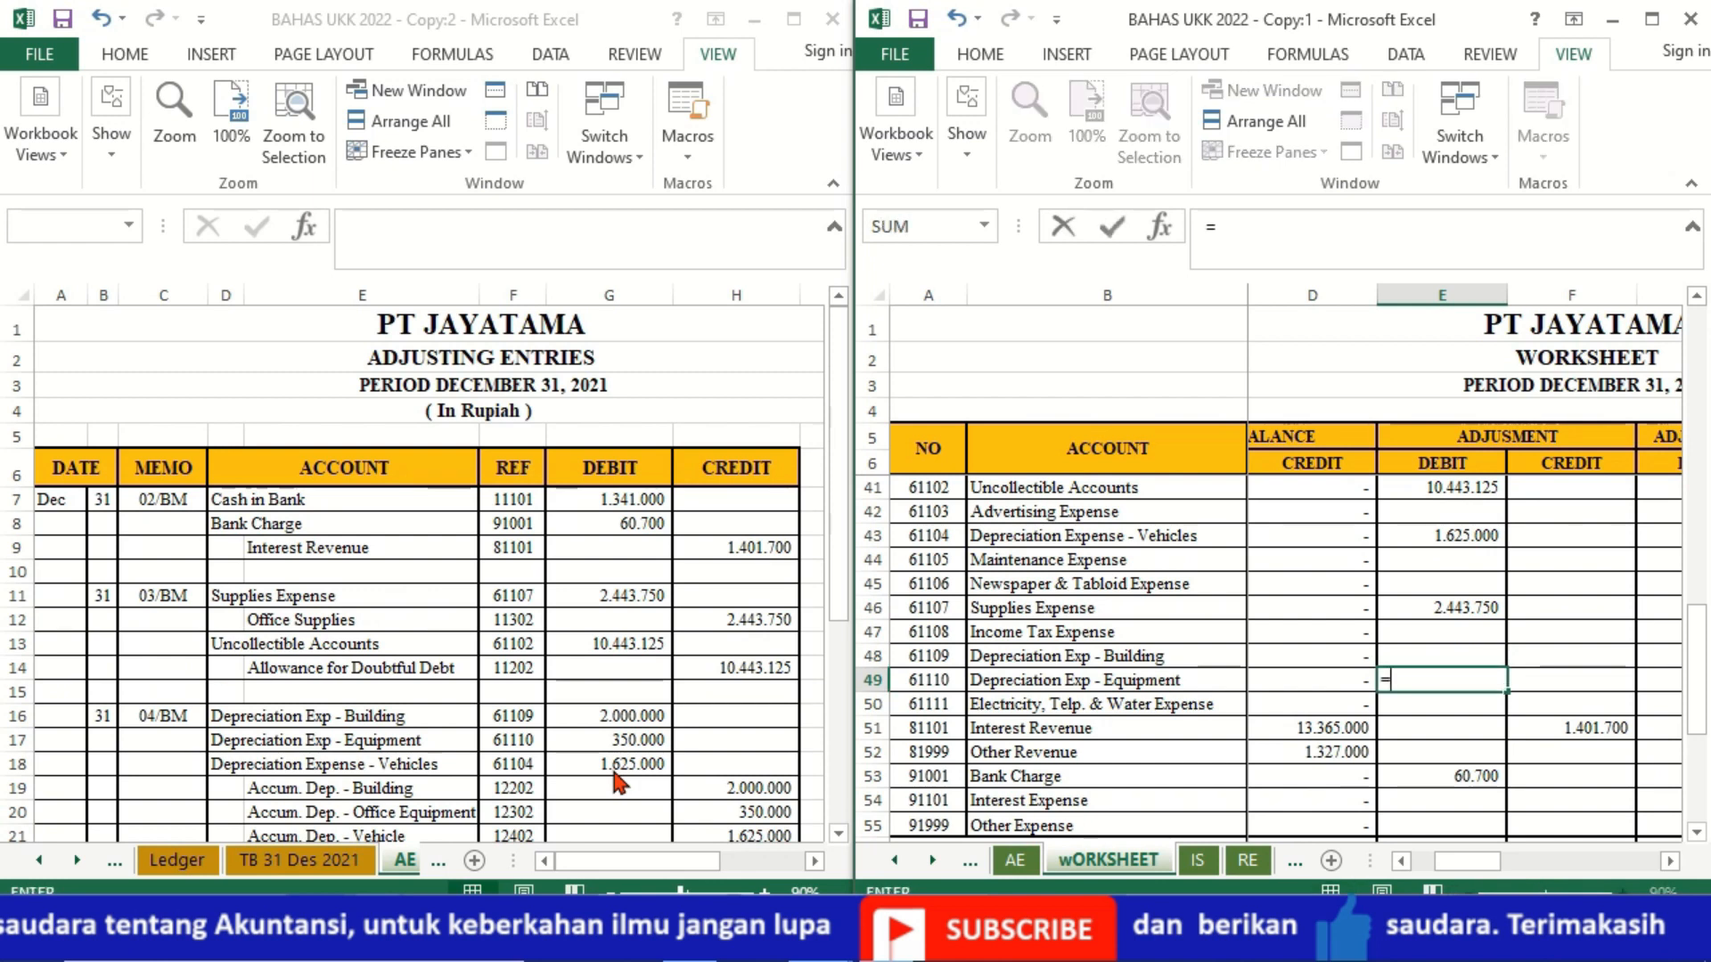
pyautogui.click(595, 741)
pyautogui.press('Return')
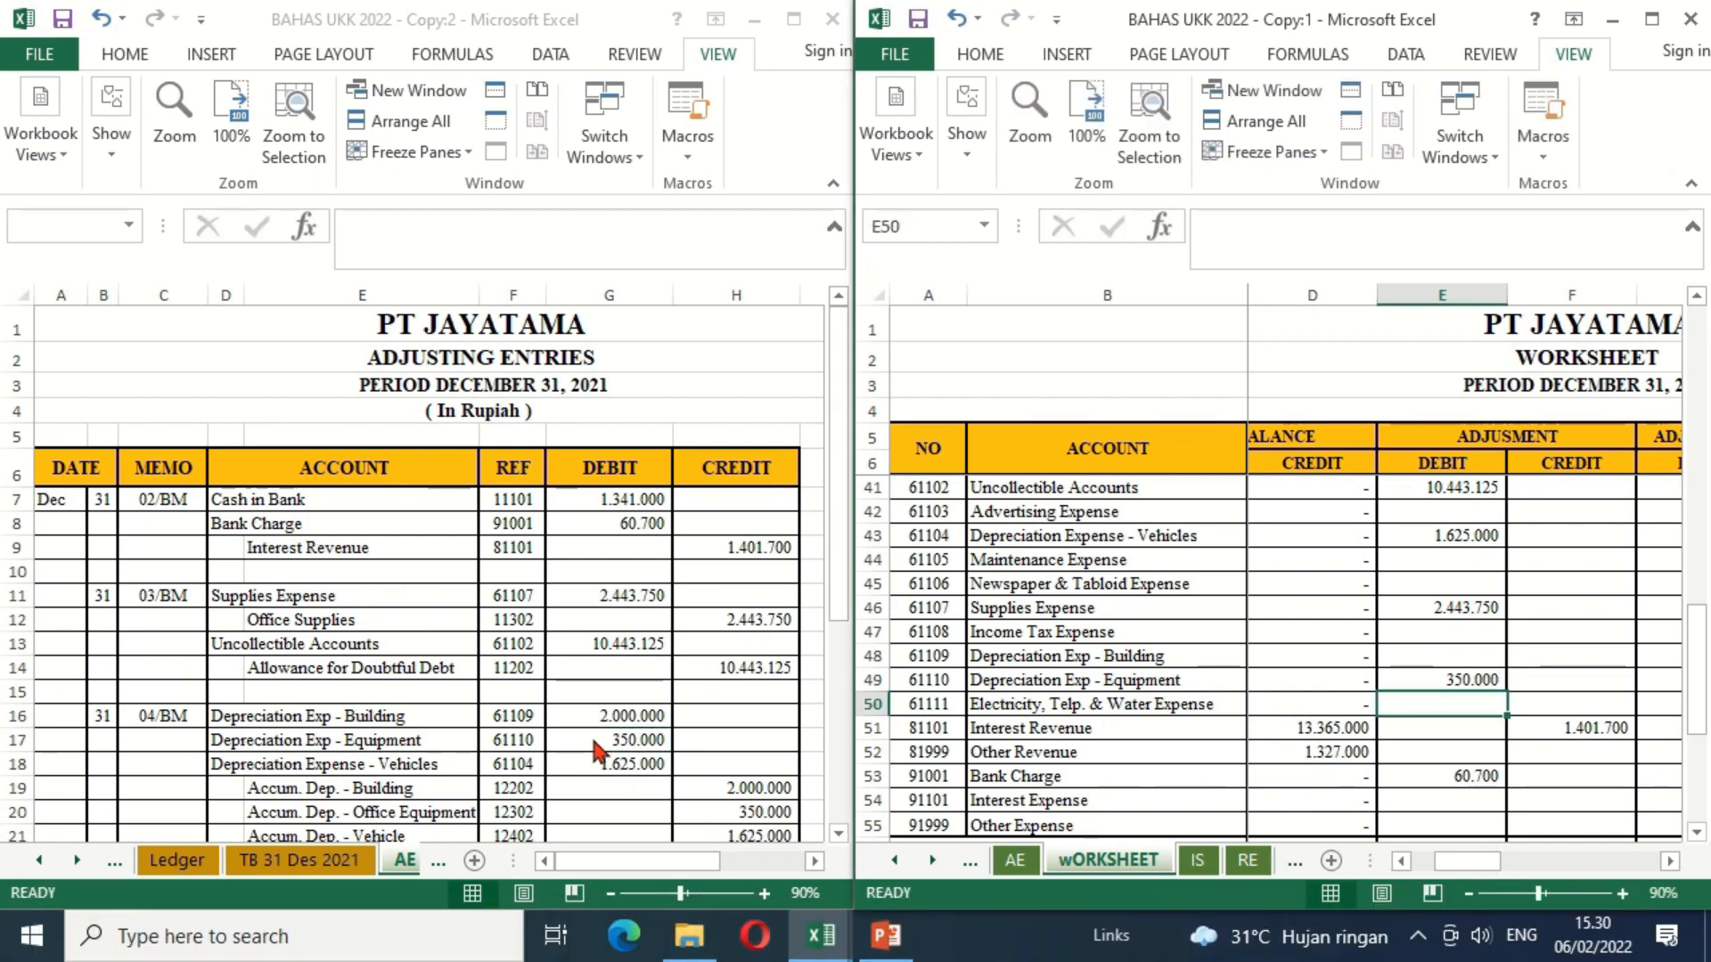
# Step: Link the Depreciation Exp - Building adjustment debit in E48 to G16 of the AE sheet
pyautogui.press('Up')
pyautogui.press('Up')
pyautogui.write('=')
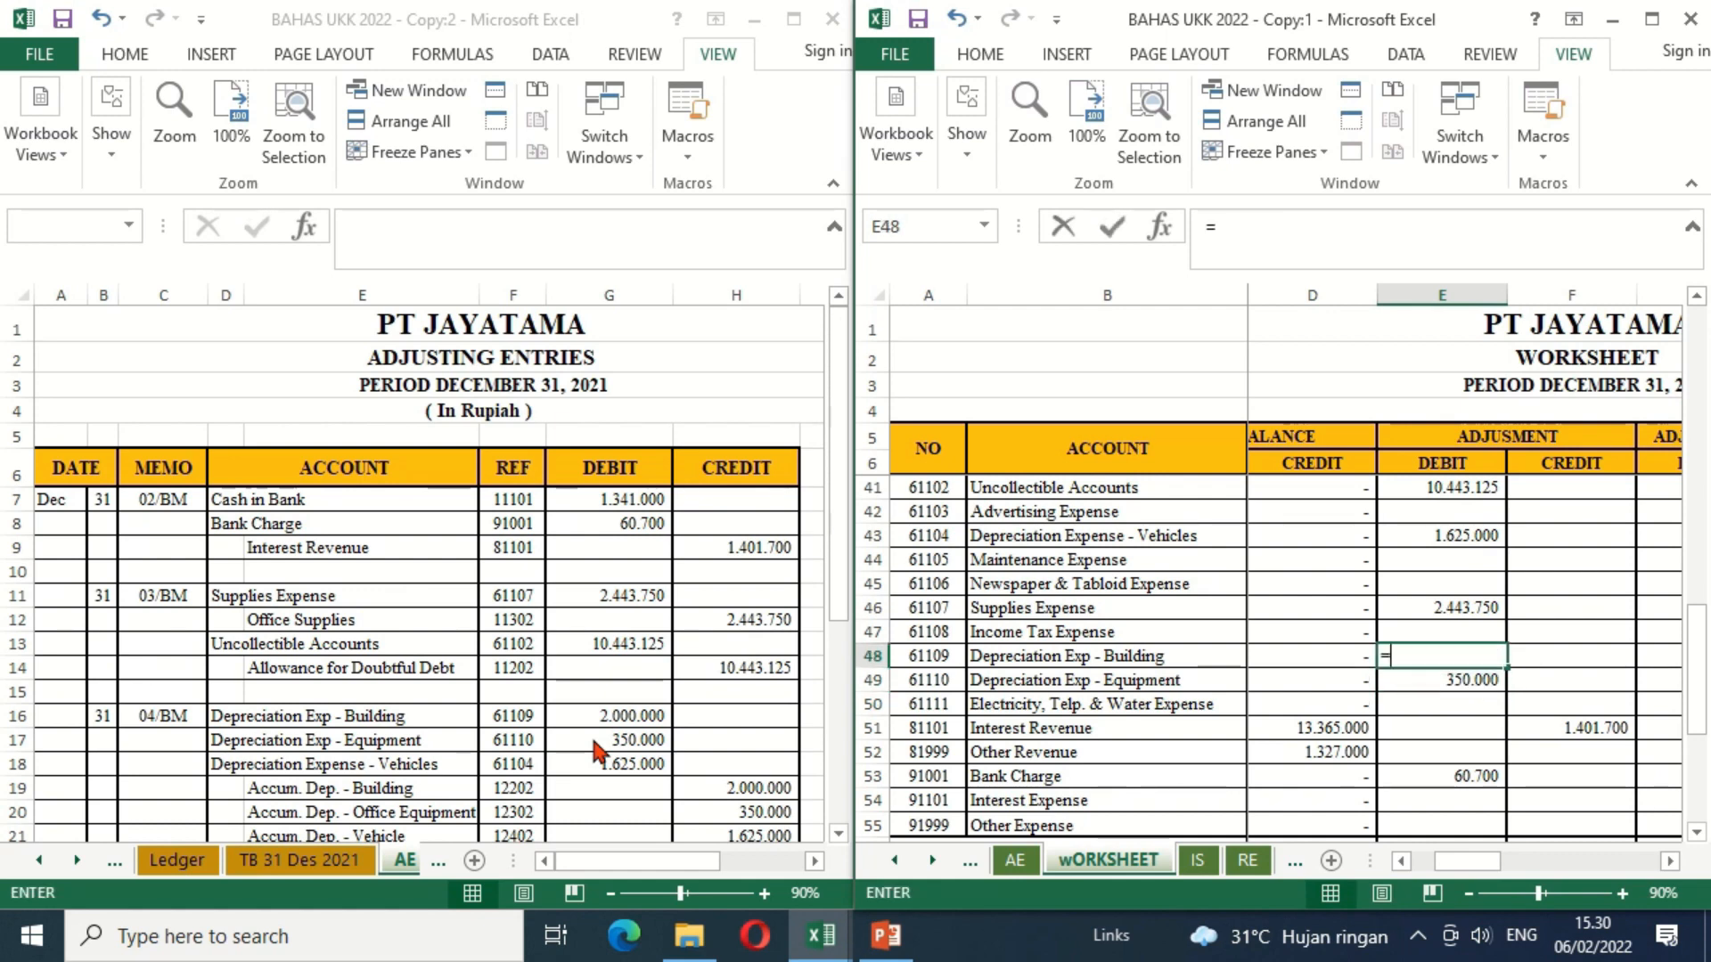
pyautogui.click(615, 720)
pyautogui.press('Return')
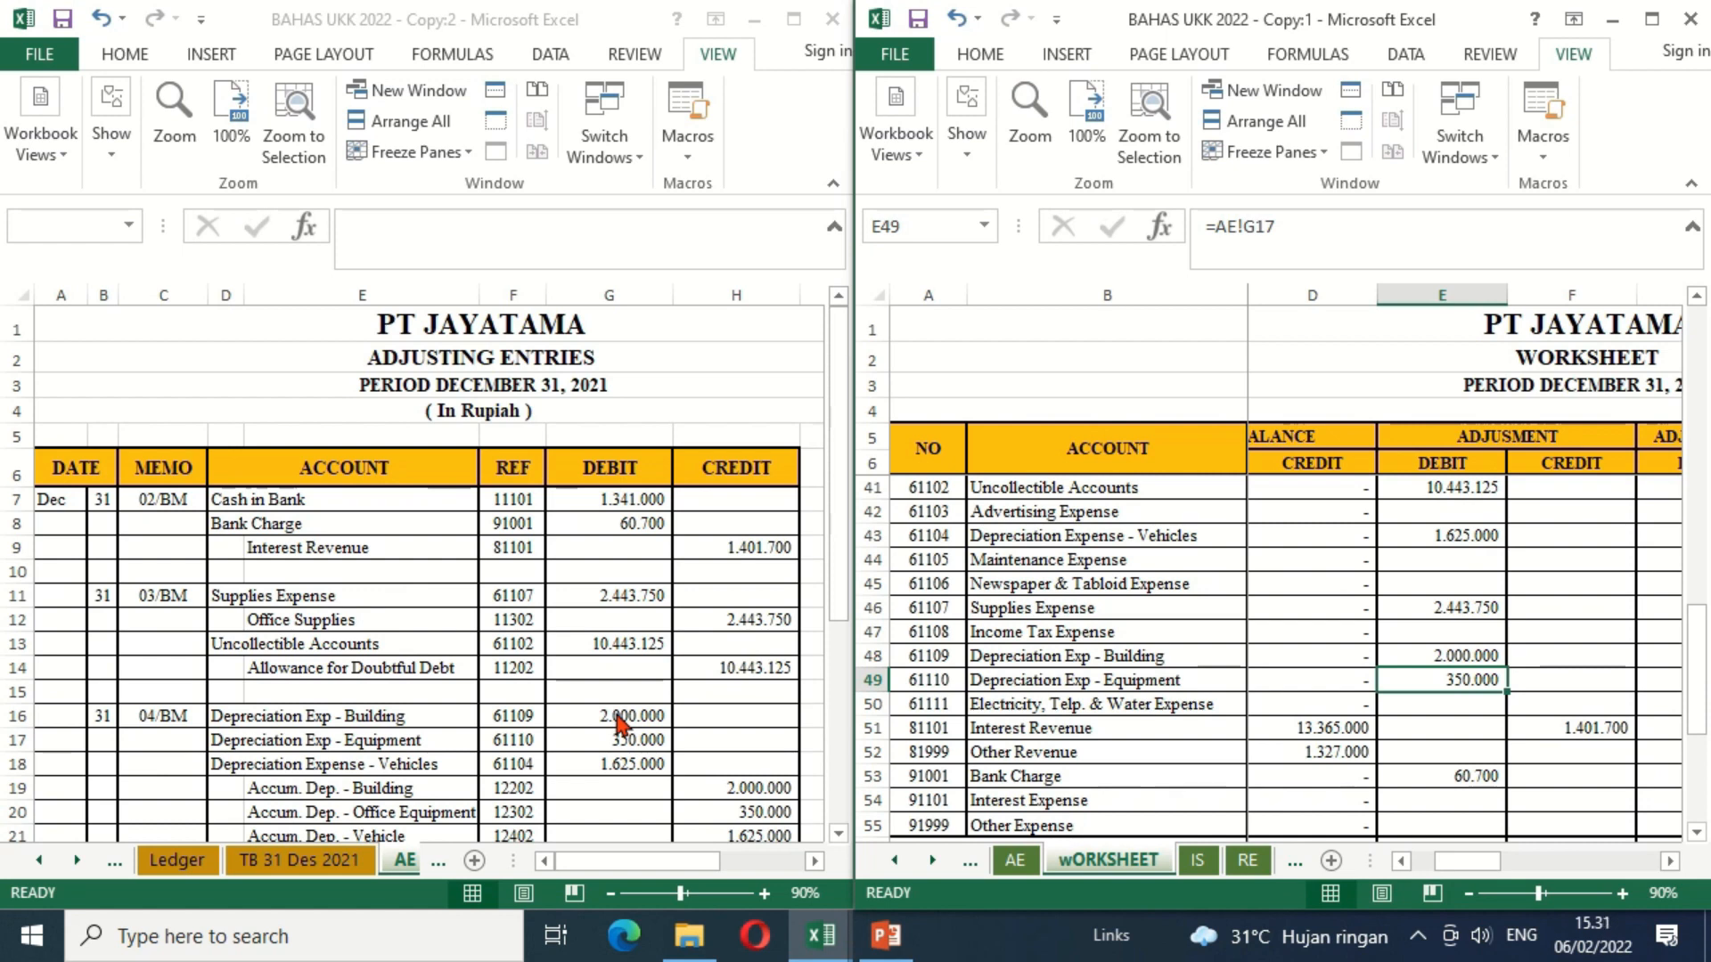
# Step: Link the Accum. Dep. - Building adjustment credit in F18 to H19 of the AE sheet
pyautogui.click(837, 834)
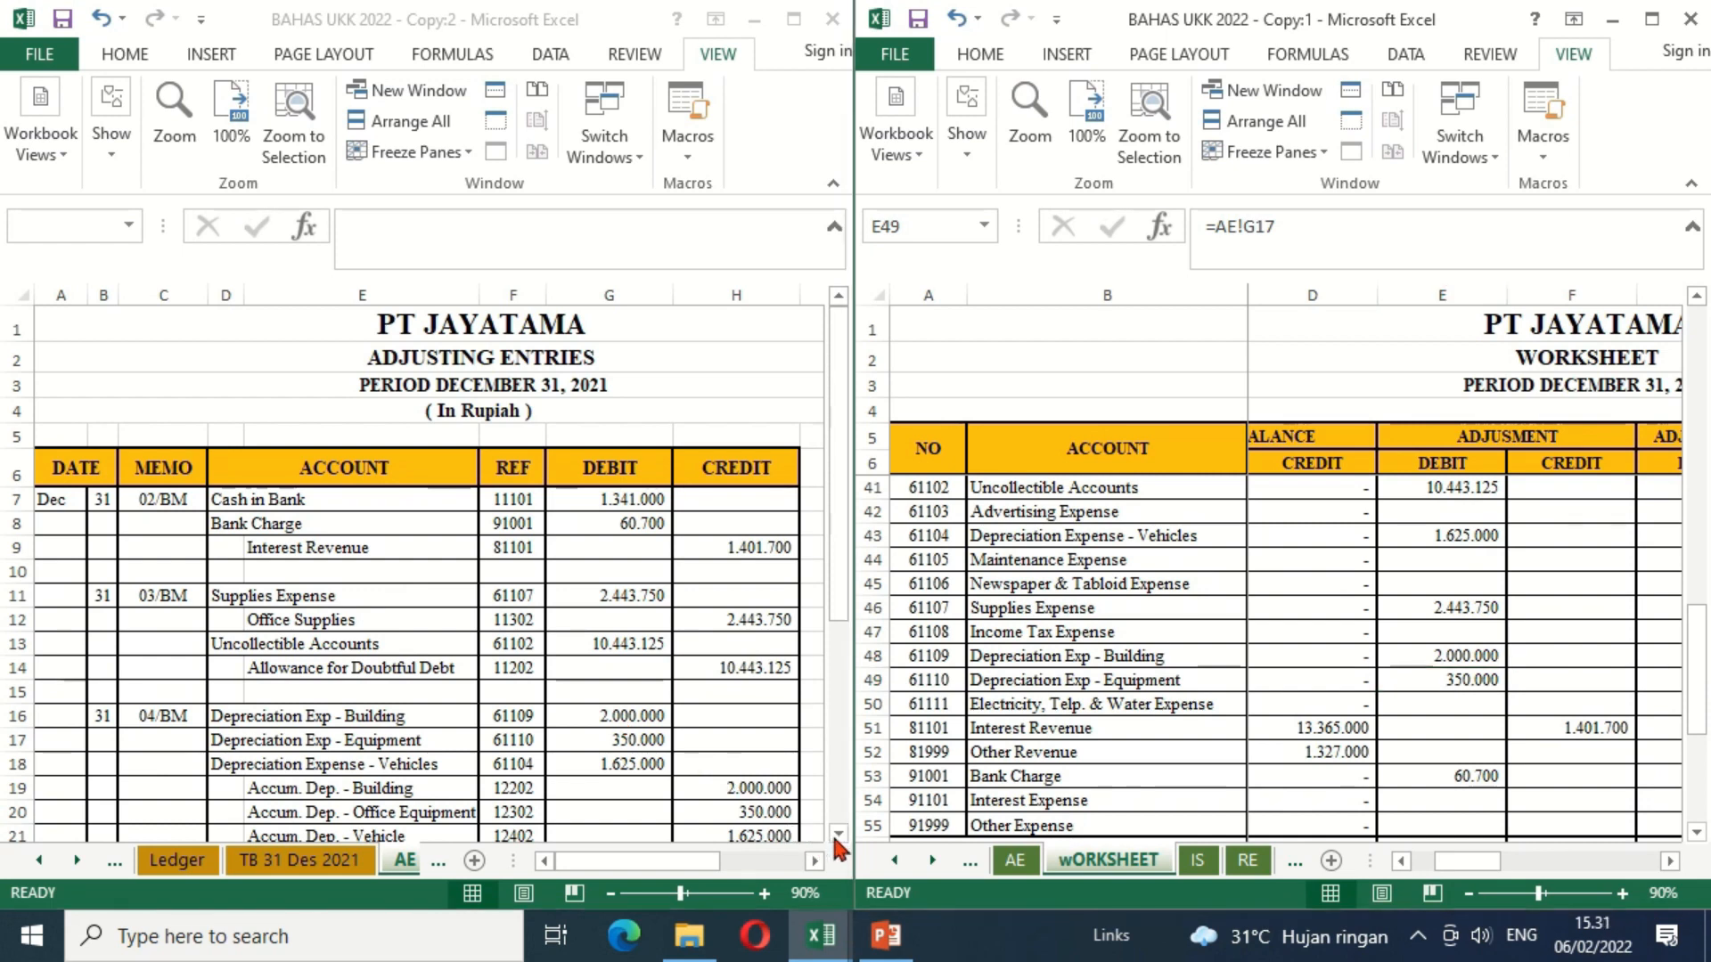
pyautogui.scroll(-2, 836, 836)
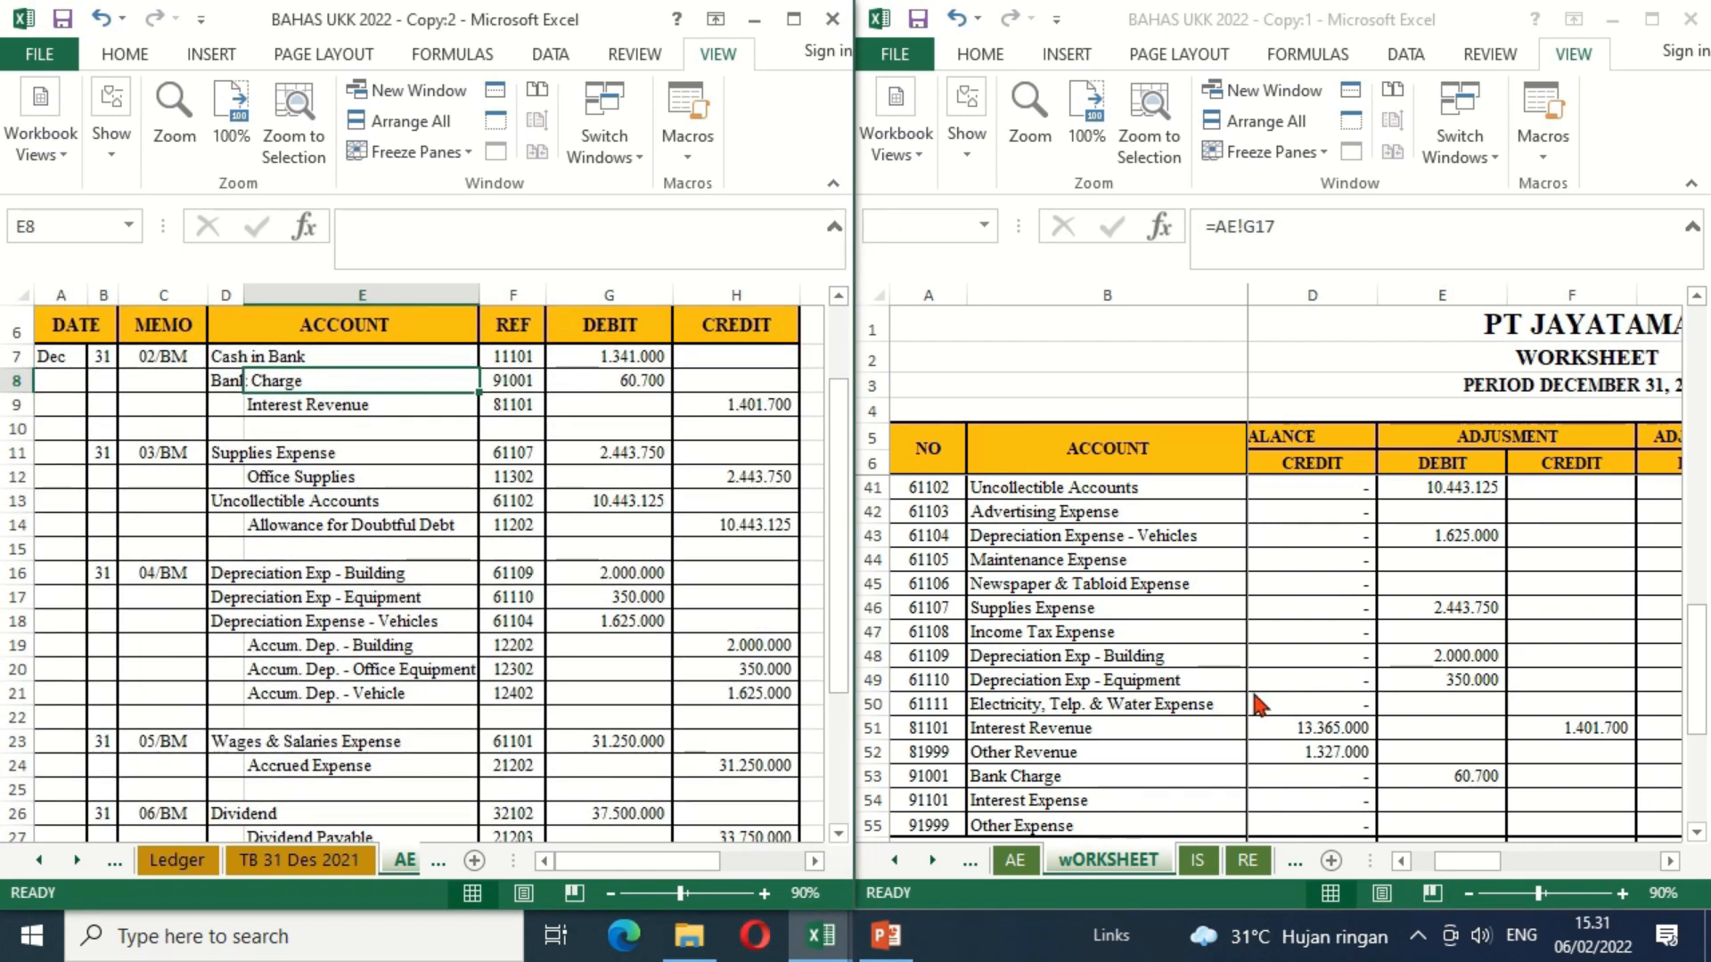
pyautogui.click(1499, 538)
pyautogui.click(1500, 538)
pyautogui.press('Up')
pyautogui.press('Up')
pyautogui.press('Up')
pyautogui.press('Up')
pyautogui.press('Up')
pyautogui.press('Up')
pyautogui.press('Up')
pyautogui.press('Up')
pyautogui.press('Up')
pyautogui.press('Up')
pyautogui.press('Up')
pyautogui.press('Up')
pyautogui.press('Up')
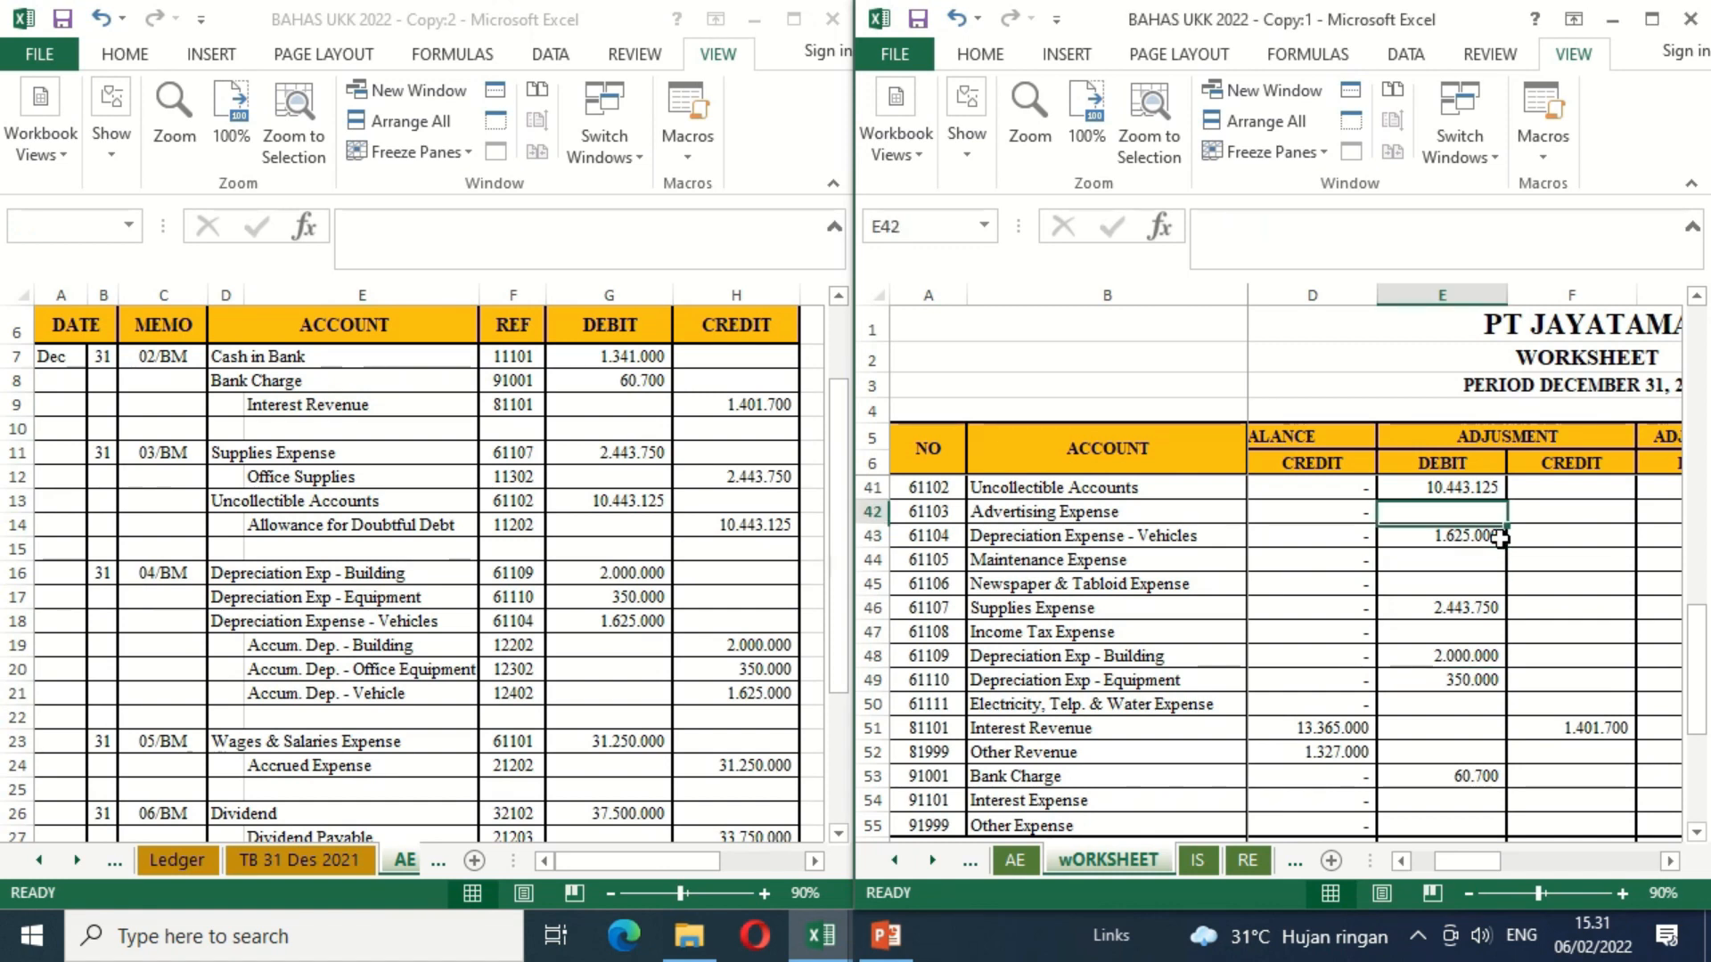
pyautogui.press('Up')
pyautogui.press('Up')
pyautogui.press('Up')
pyautogui.press('Up')
pyautogui.press('Up')
pyautogui.press('Up')
pyautogui.press('Up')
pyautogui.press('Up')
pyautogui.press('Up')
pyautogui.press('Up')
pyautogui.press('Up')
pyautogui.press('Up')
pyautogui.press('Right')
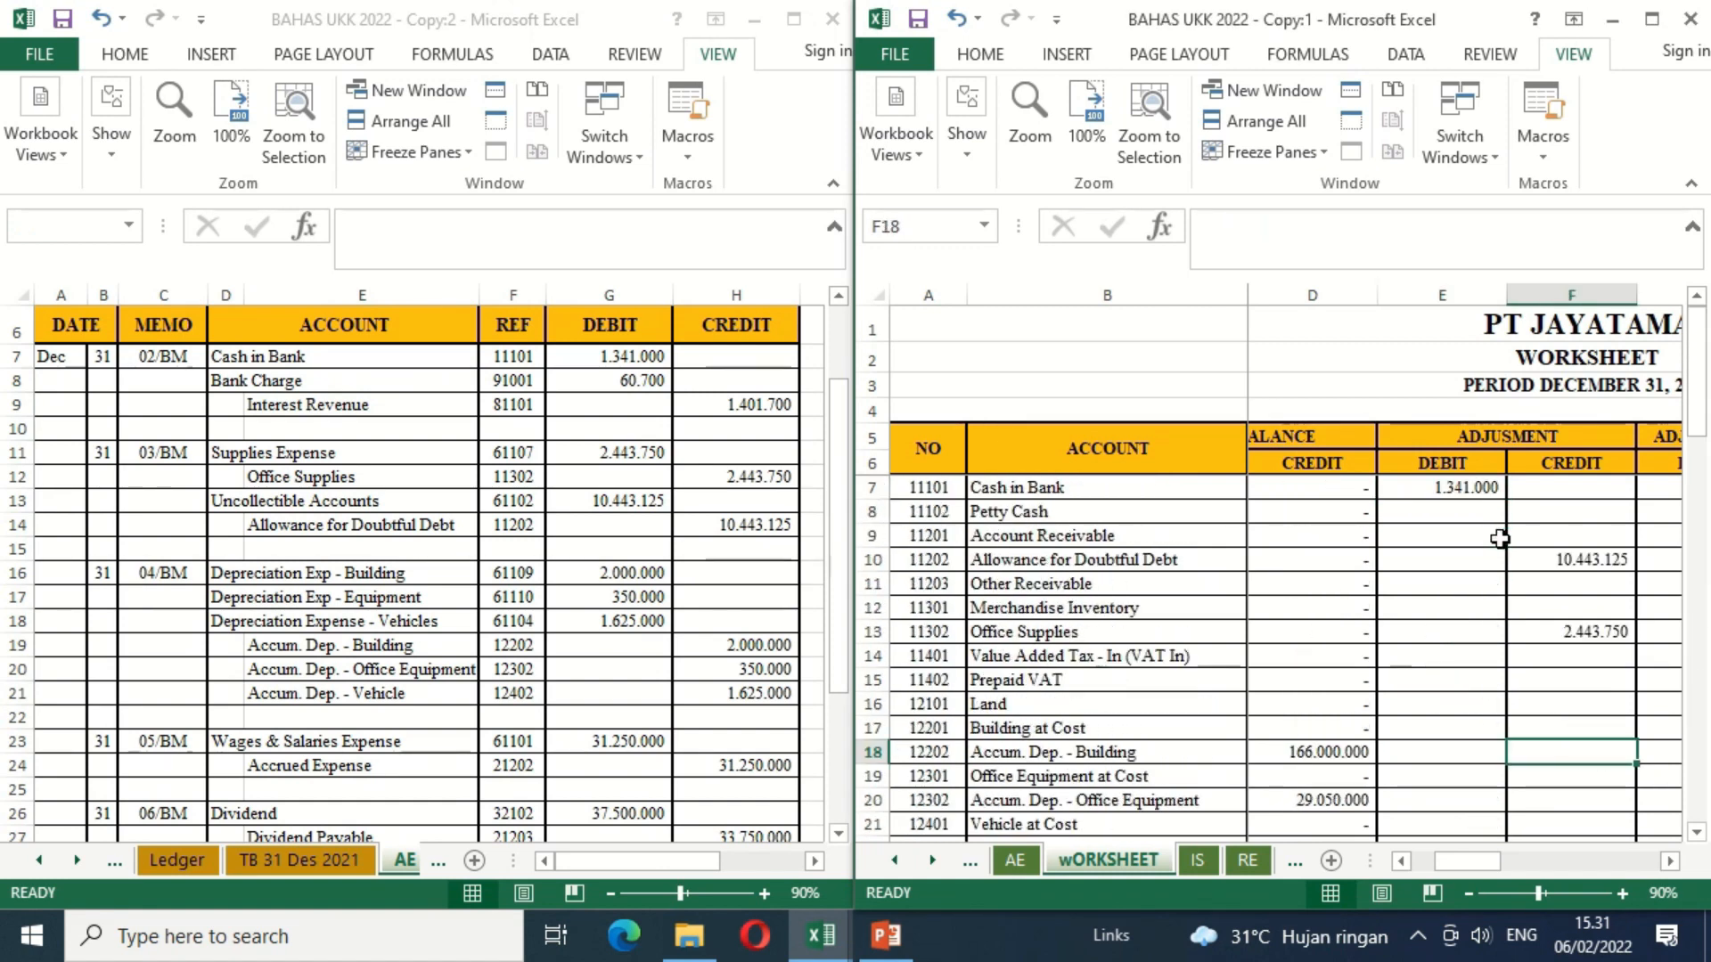
pyautogui.write('=')
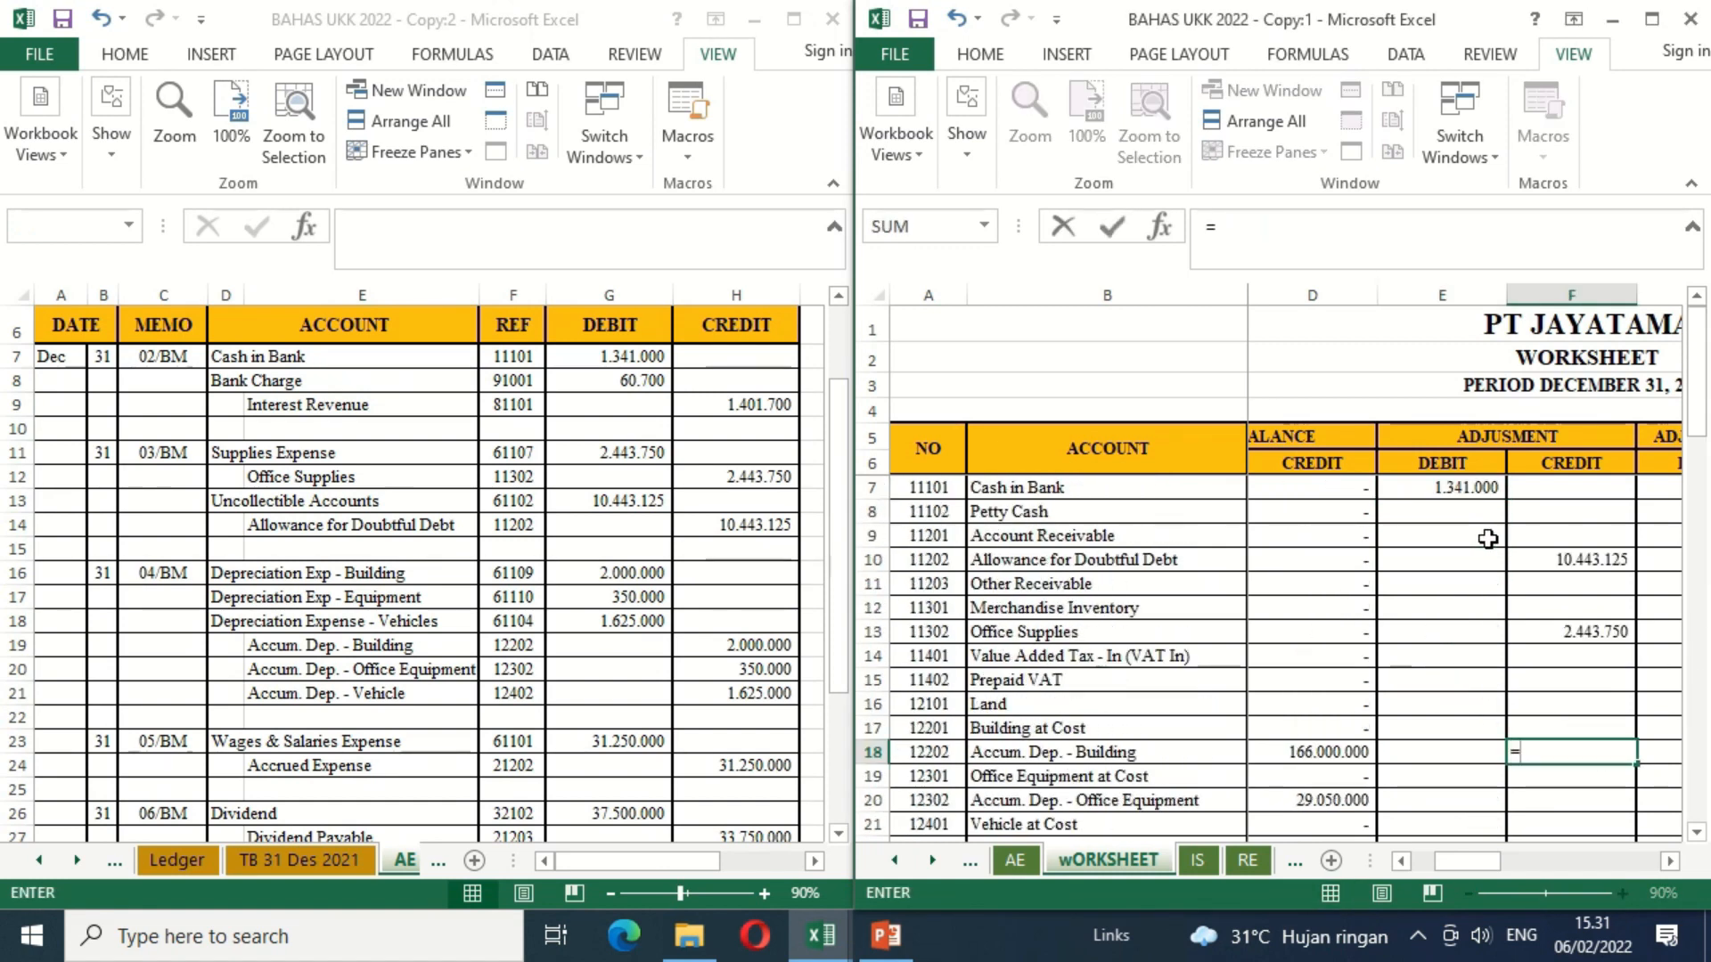
pyautogui.click(733, 649)
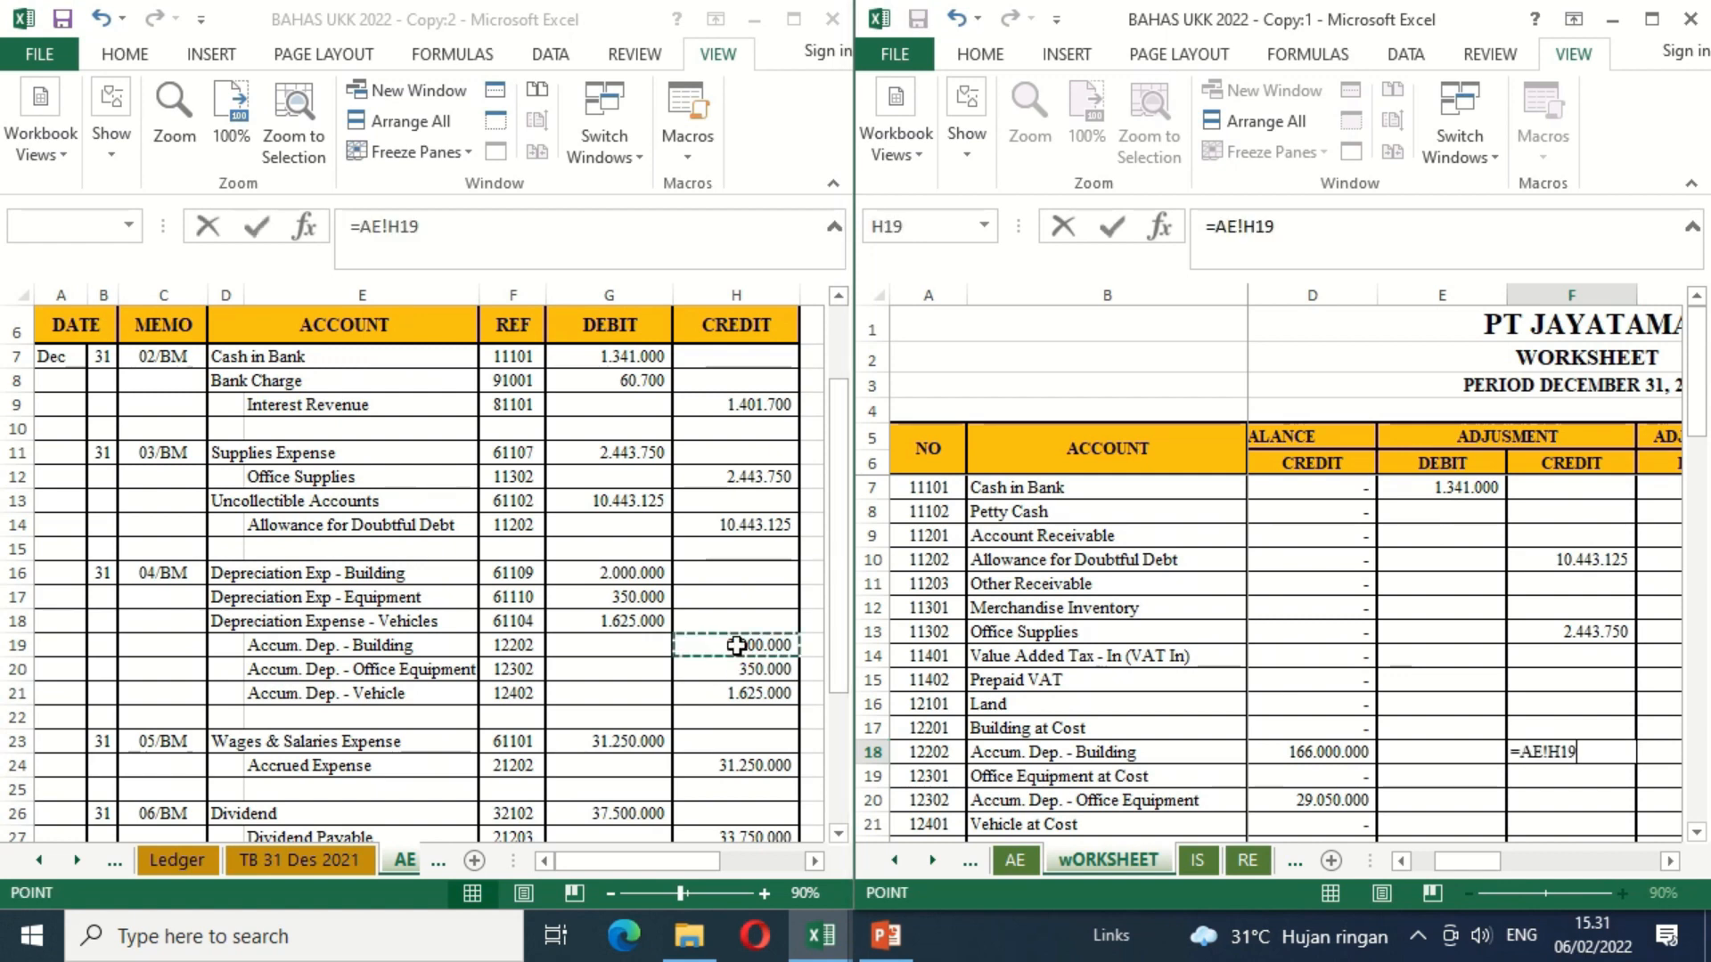
pyautogui.press('Return')
# Step: Link the Accum. Dep. - Office Equipment adjustment credit in F20 to H20 of the AE sheet
pyautogui.press('Down')
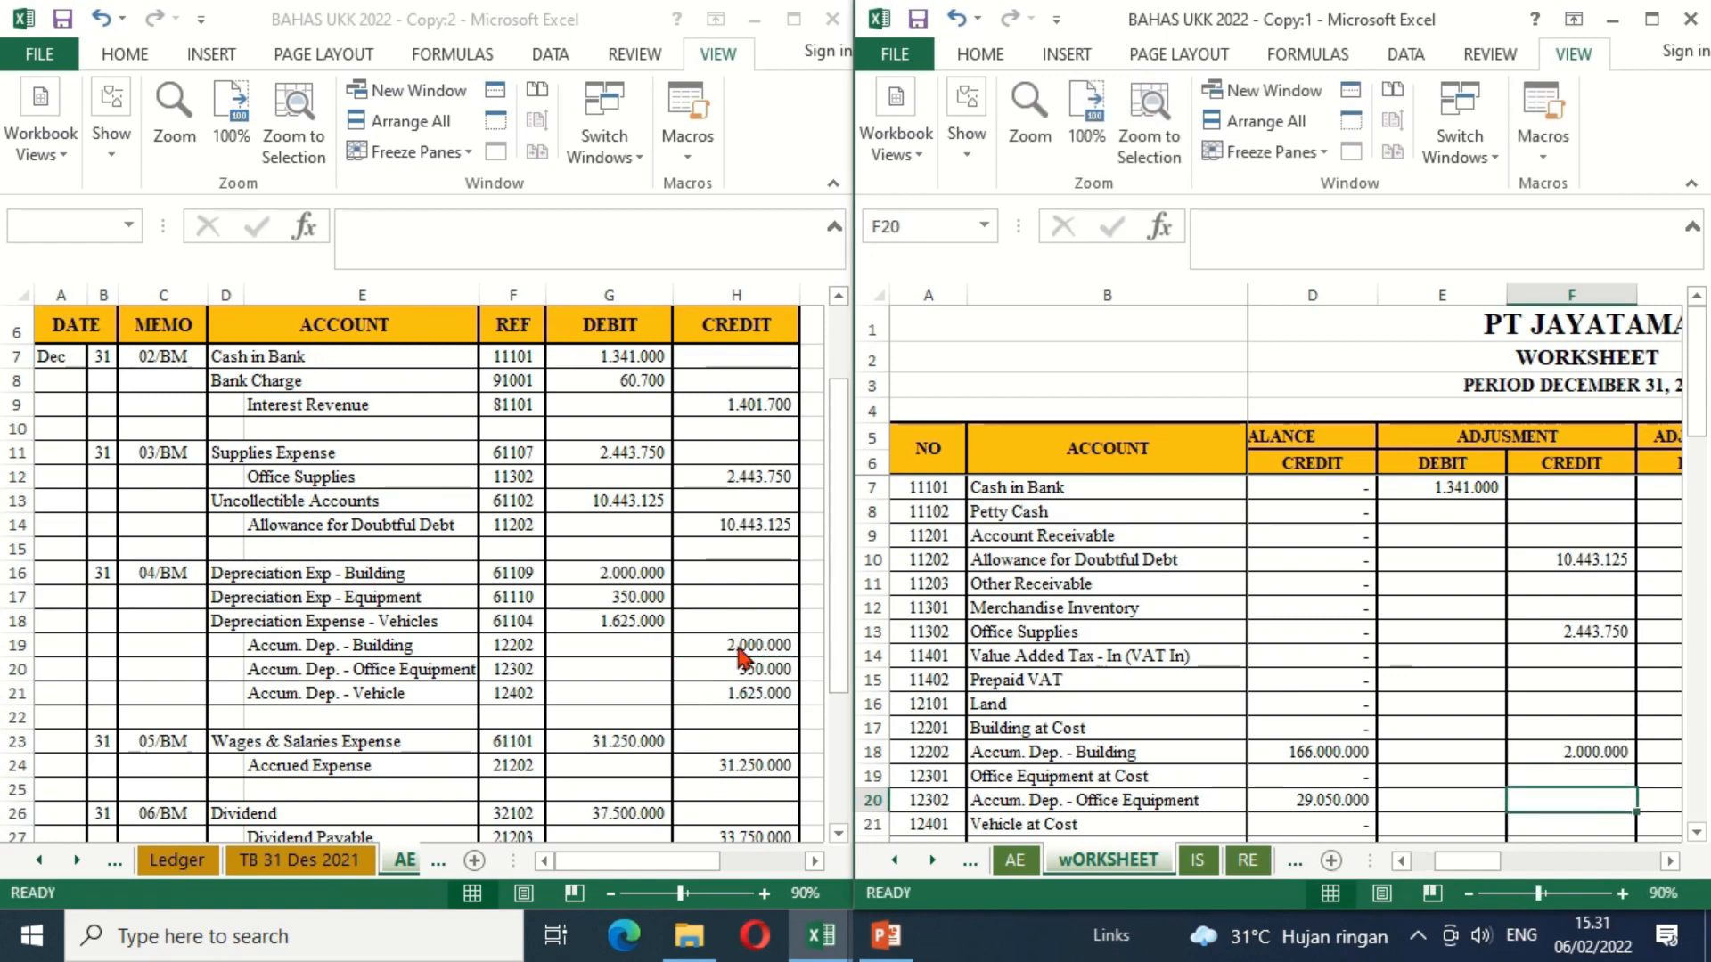
pyautogui.write('=')
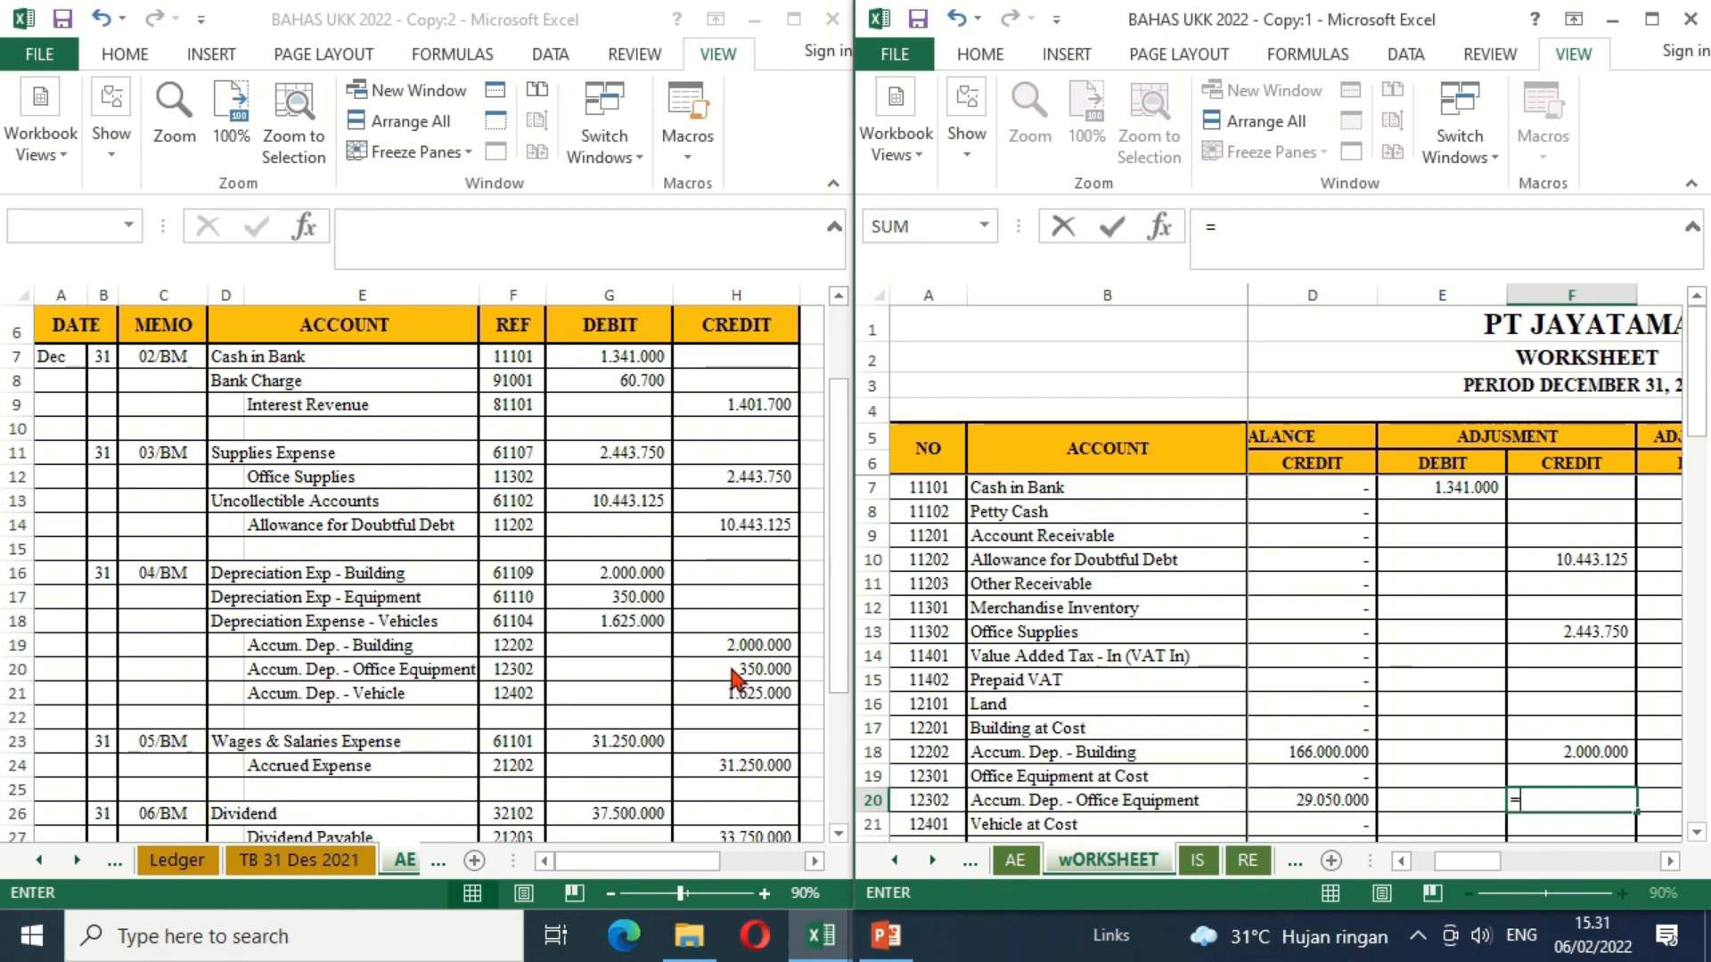
pyautogui.click(738, 668)
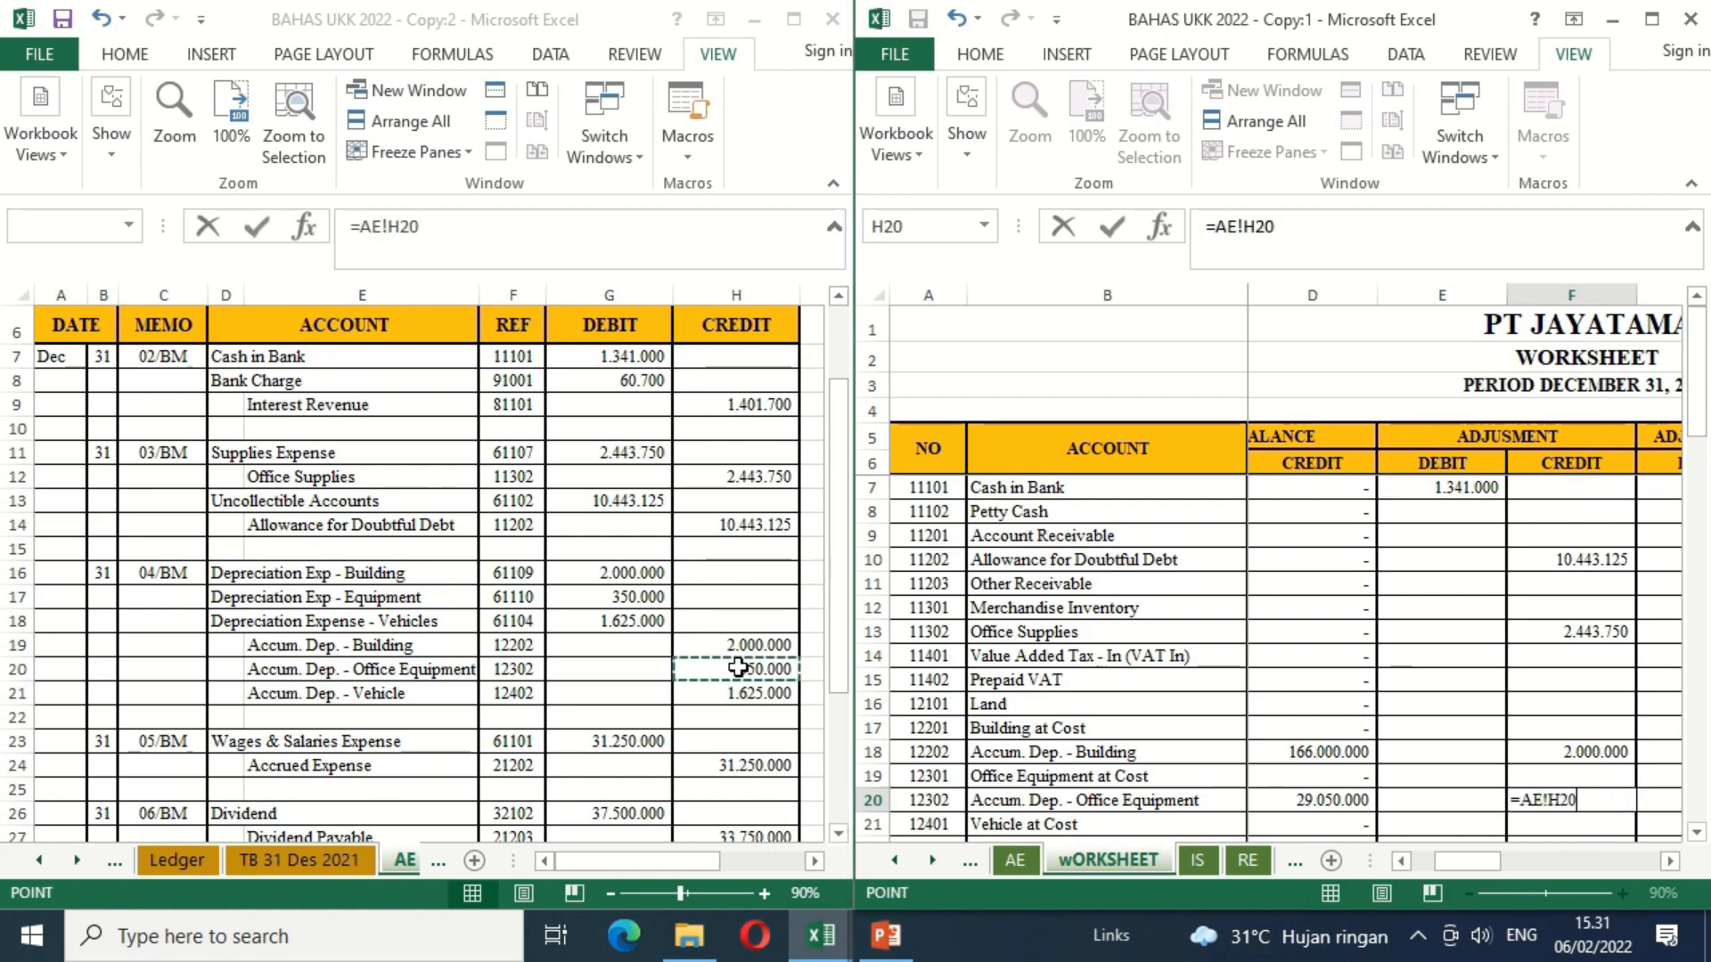
pyautogui.press('Return')
pyautogui.press('Return')
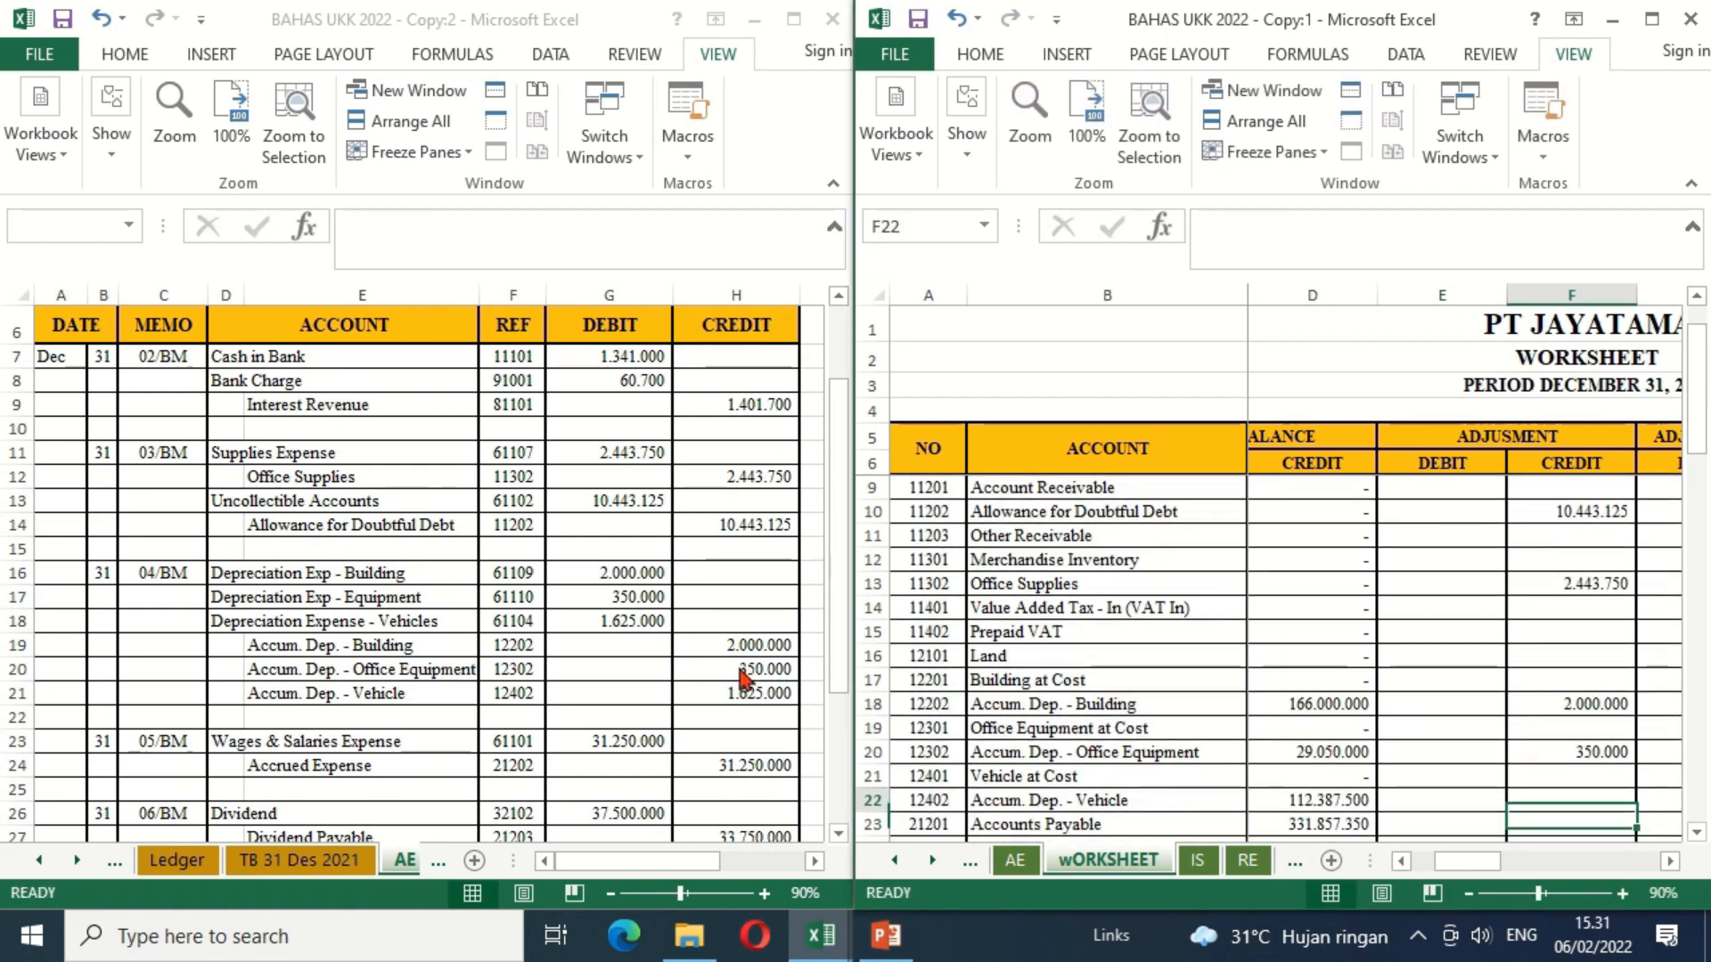
# Step: Link the Accum. Dep. - Vehicle adjustment credit in F22 to H21 of the AE sheet
pyautogui.write('=')
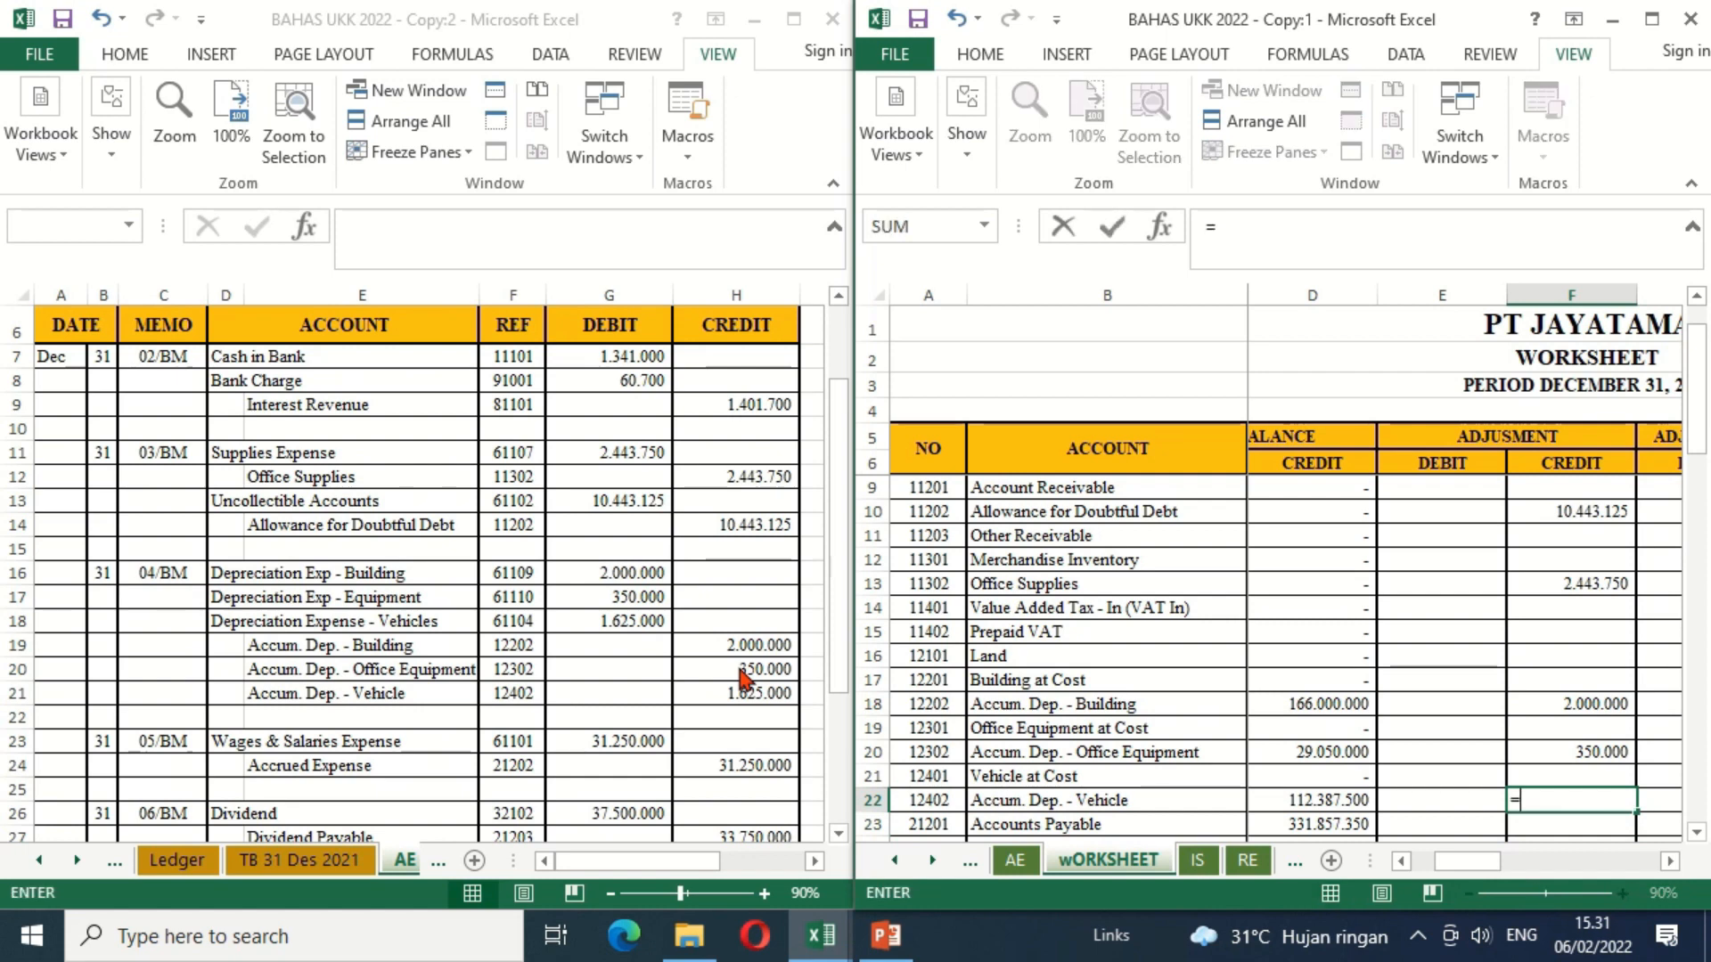
pyautogui.click(724, 703)
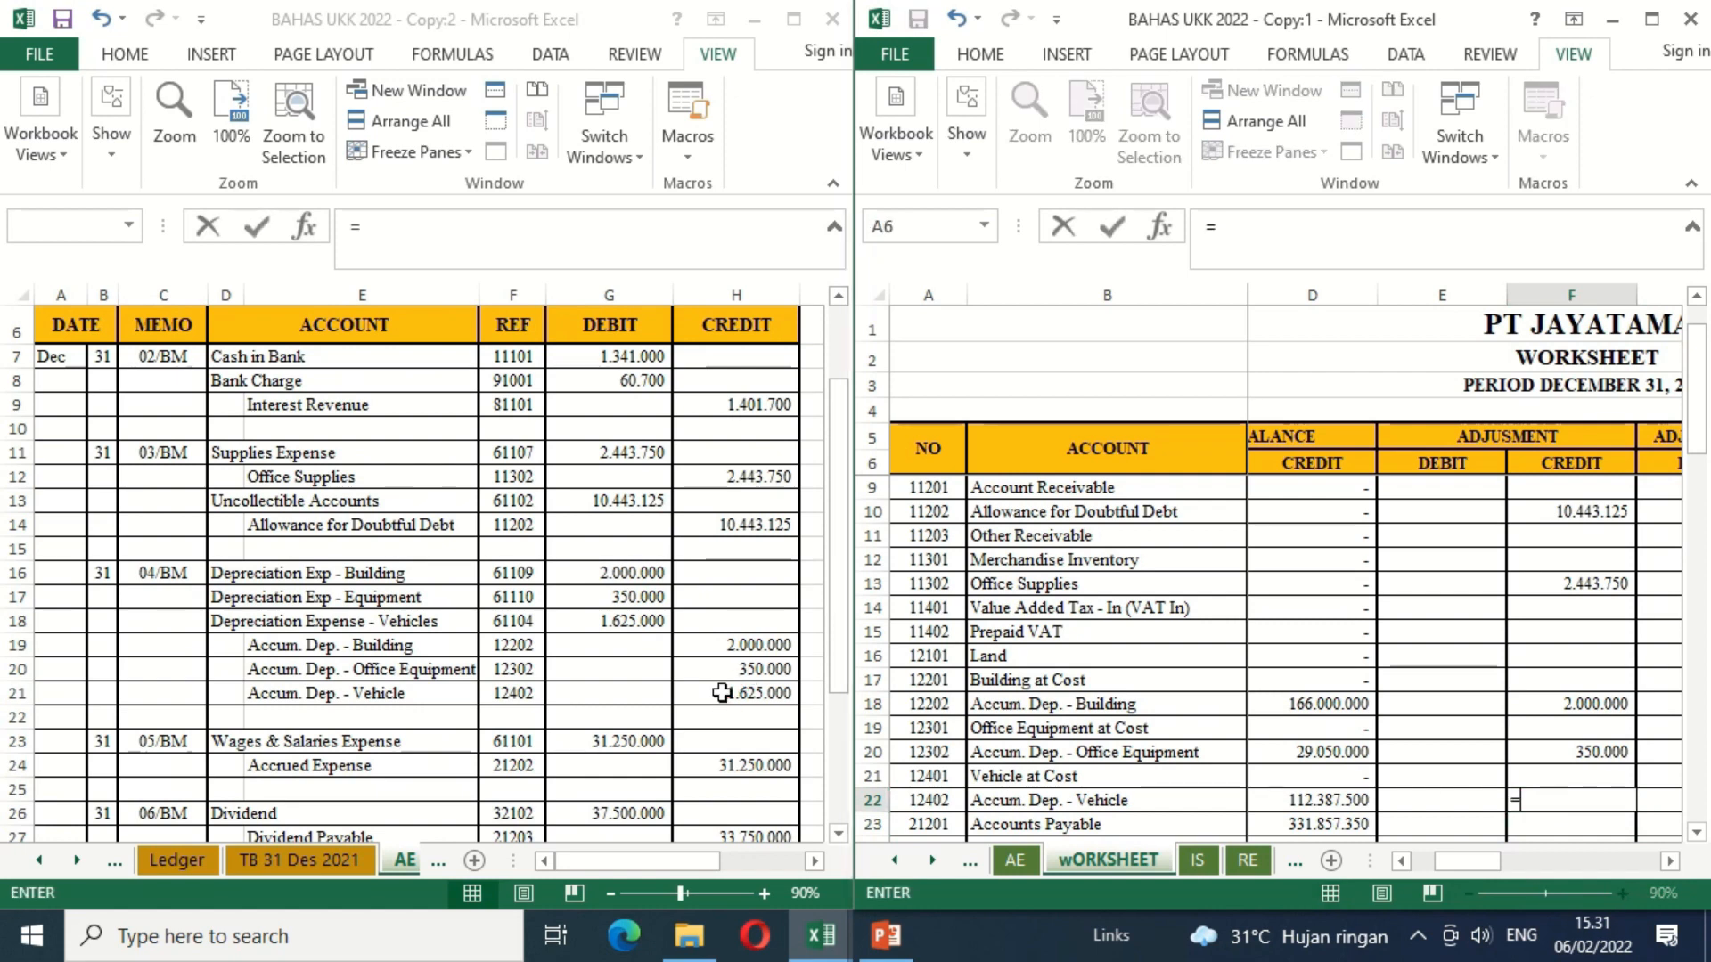
pyautogui.press('Return')
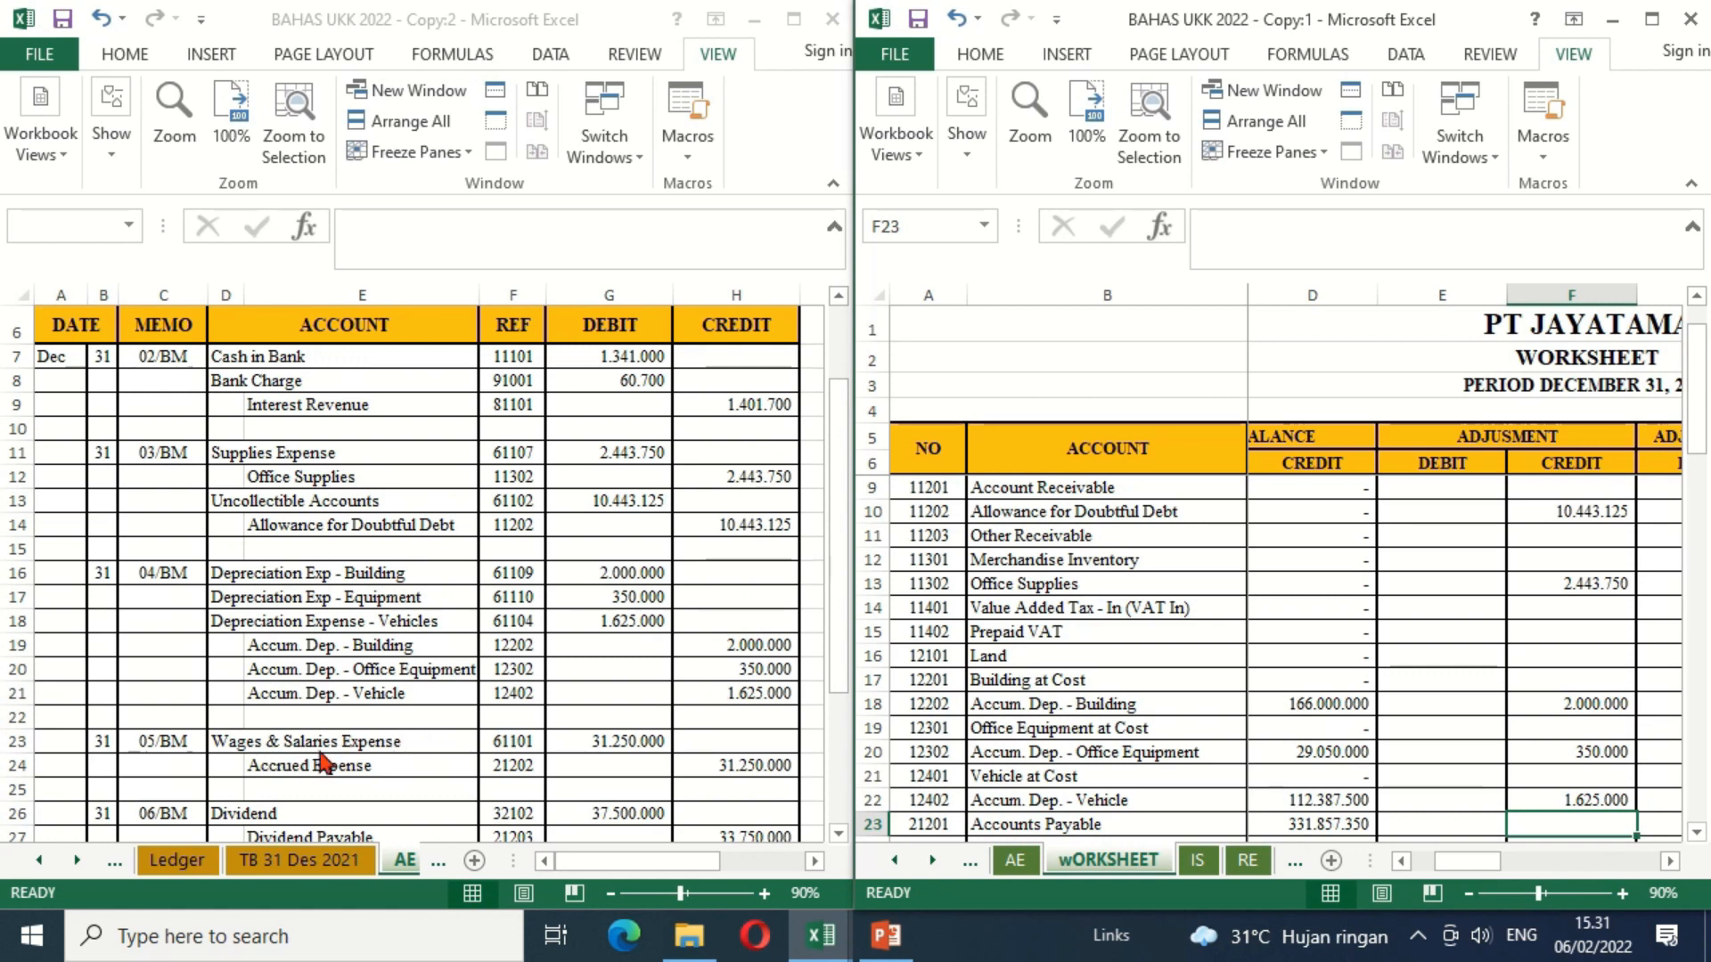
# Step: Link the Wages & Salaries Expense adjustment debit in E40 to G23 of the AE sheet
pyautogui.click(1149, 777)
pyautogui.press('Down')
pyautogui.press('Down')
pyautogui.press('Down')
pyautogui.press('Down')
pyautogui.press('Down')
pyautogui.press('Down')
pyautogui.press('Down')
pyautogui.press('Down')
pyautogui.press('Down')
pyautogui.press('Down')
pyautogui.press('Down')
pyautogui.press('Down')
pyautogui.press('Down')
pyautogui.press('Down')
pyautogui.press('Down')
pyautogui.press('Down')
pyautogui.press('Down')
pyautogui.press('Down')
pyautogui.press('Down')
pyautogui.press('Down')
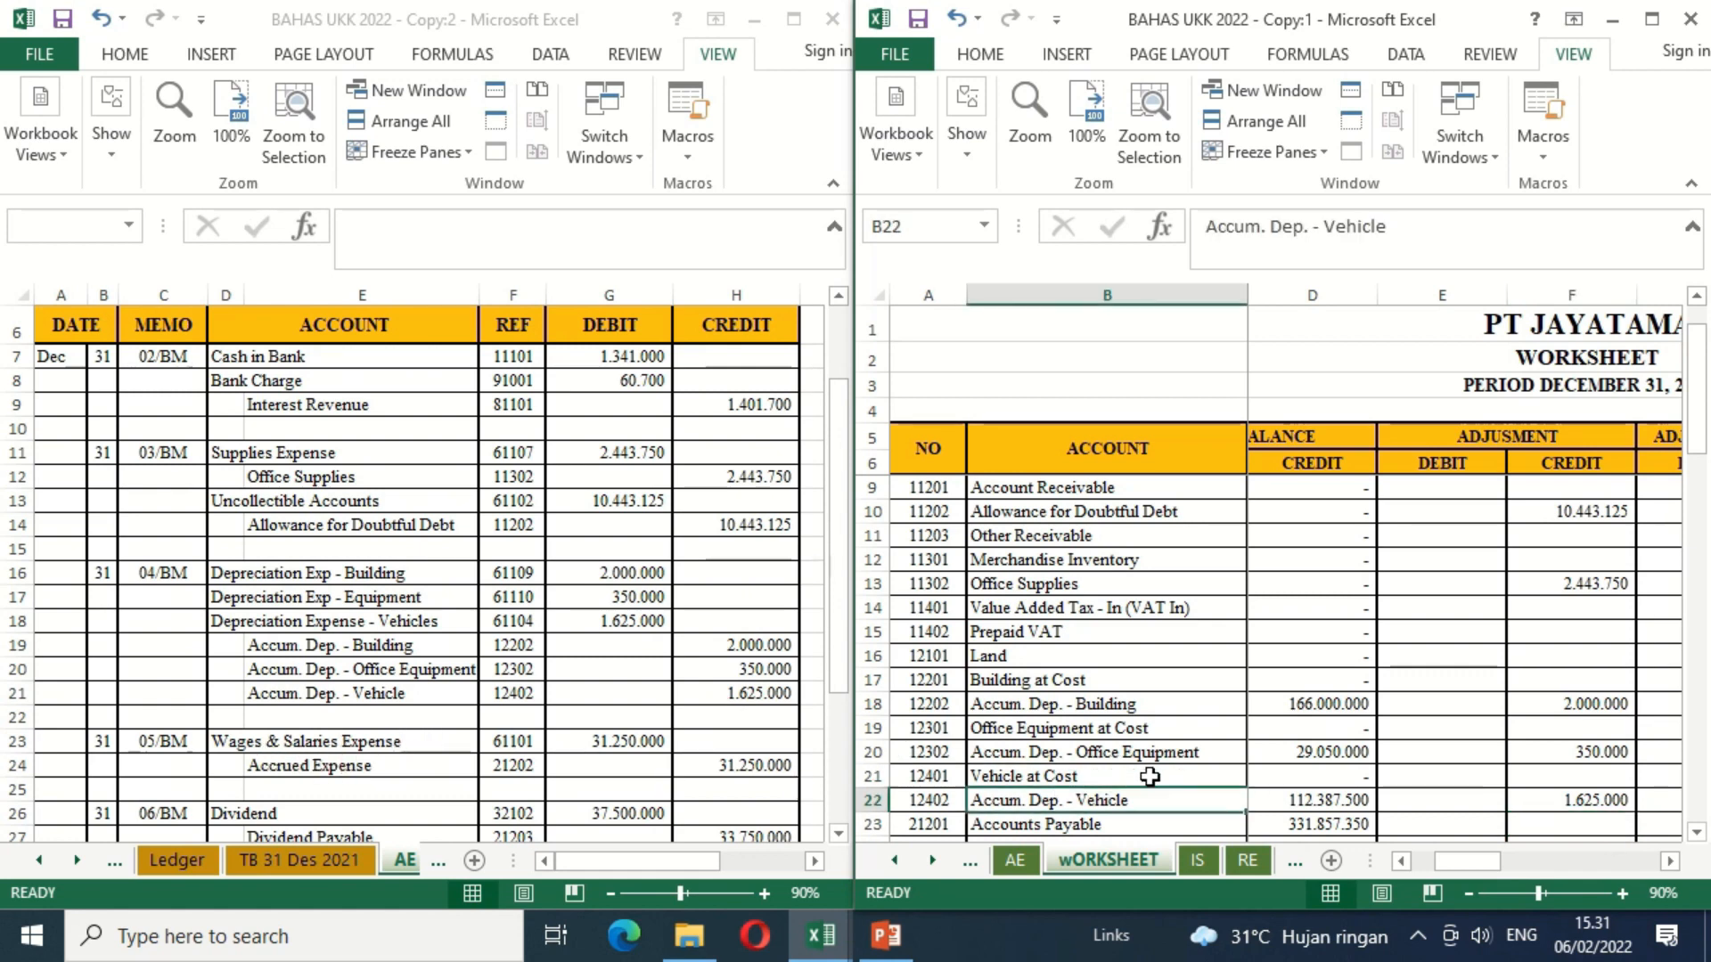
pyautogui.click(640, 741)
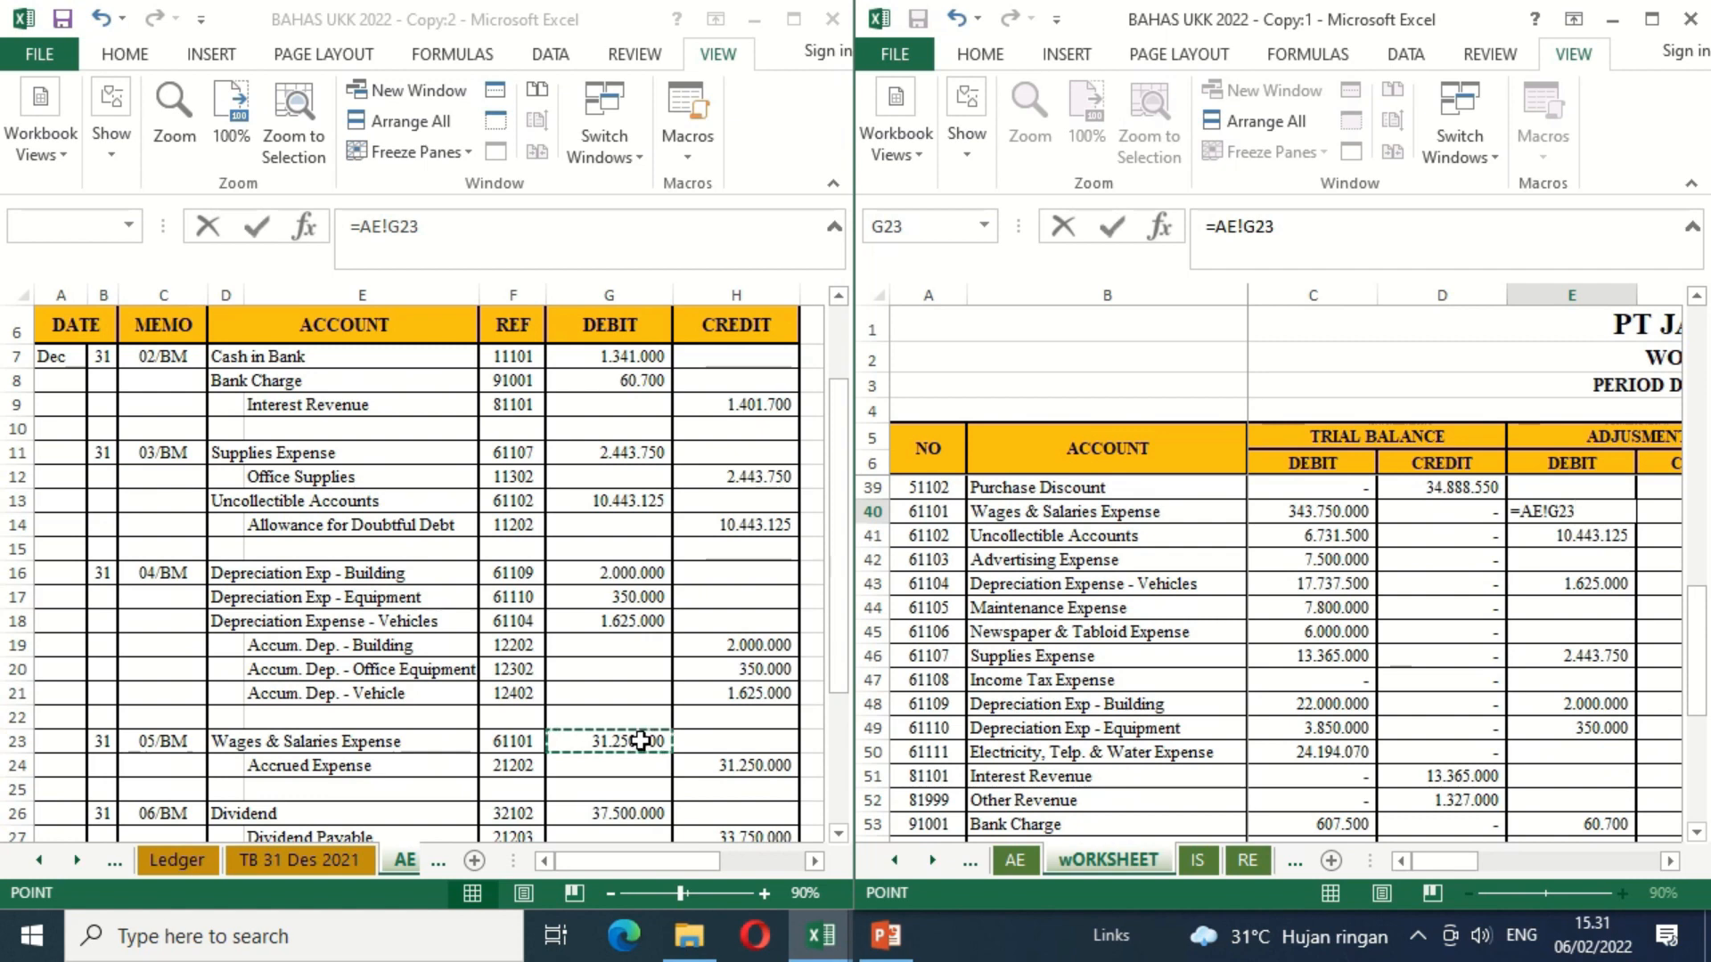
pyautogui.press('Return')
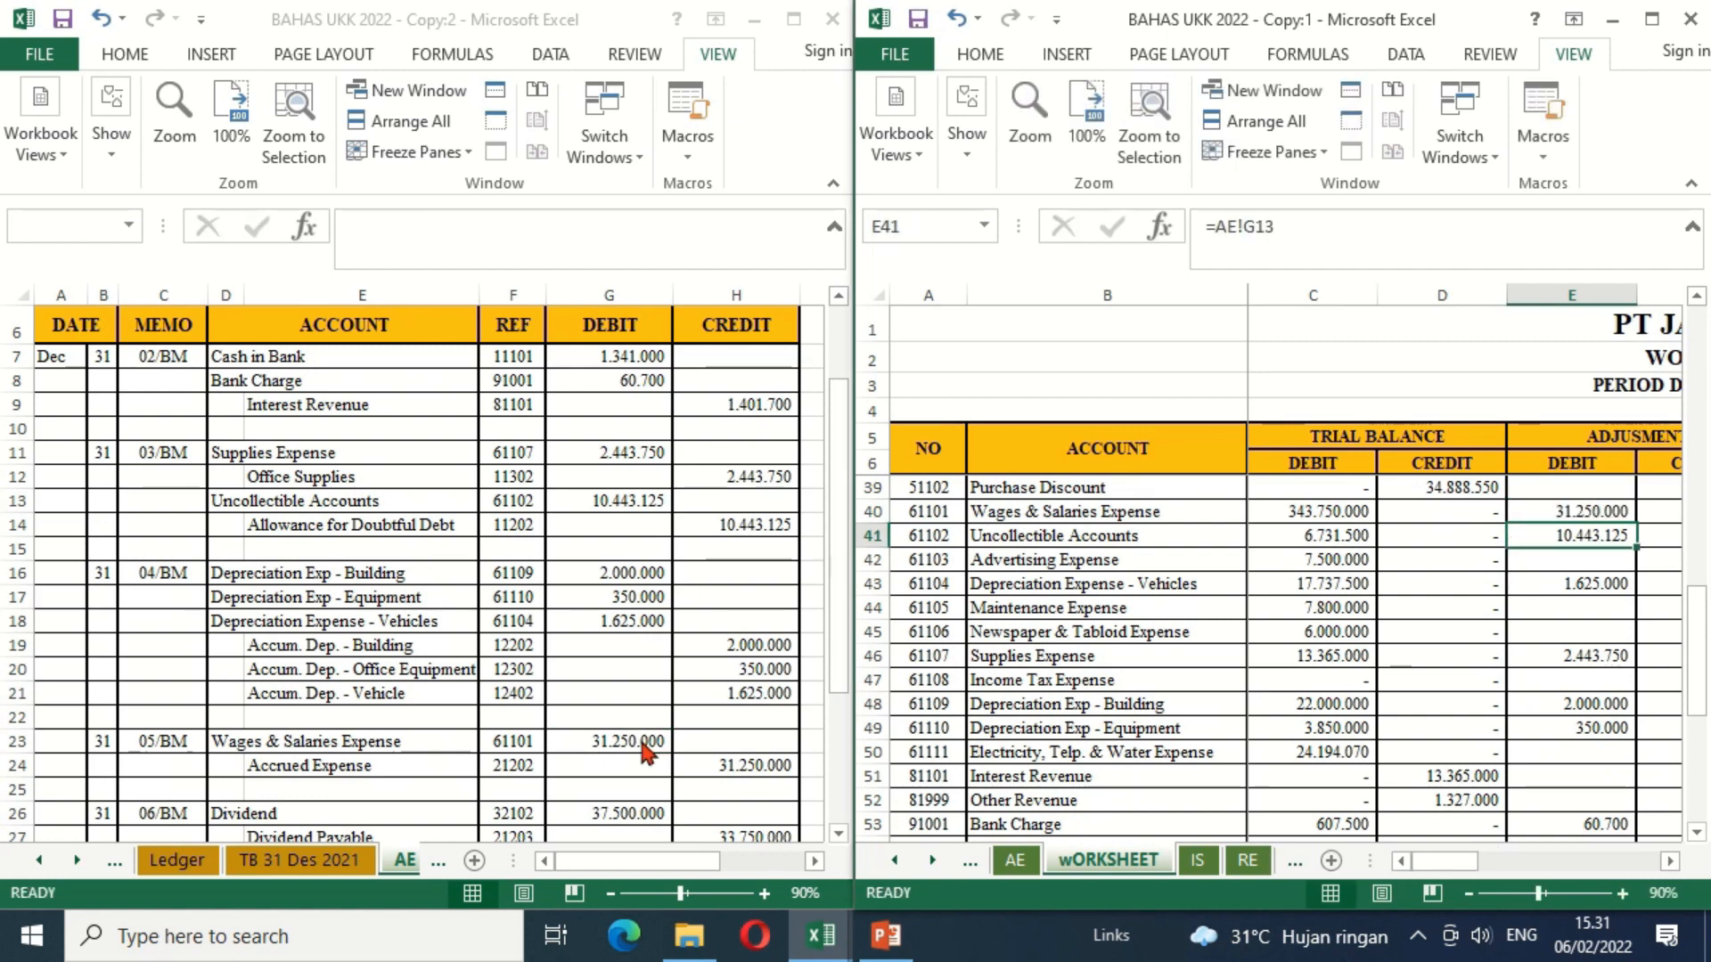
# Step: Link the Accrued Expense adjustment credit in F24 to H24 of the AE sheet
pyautogui.press('Up')
pyautogui.press('Up')
pyautogui.press('Up')
pyautogui.press('Up')
pyautogui.press('Up')
pyautogui.press('Up')
pyautogui.press('Up')
pyautogui.press('Up')
pyautogui.press('Up')
pyautogui.press('Up')
pyautogui.press('Up')
pyautogui.press('Up')
pyautogui.press('Up')
pyautogui.press('Up')
pyautogui.press('Up')
pyautogui.press('Up')
pyautogui.press('Up')
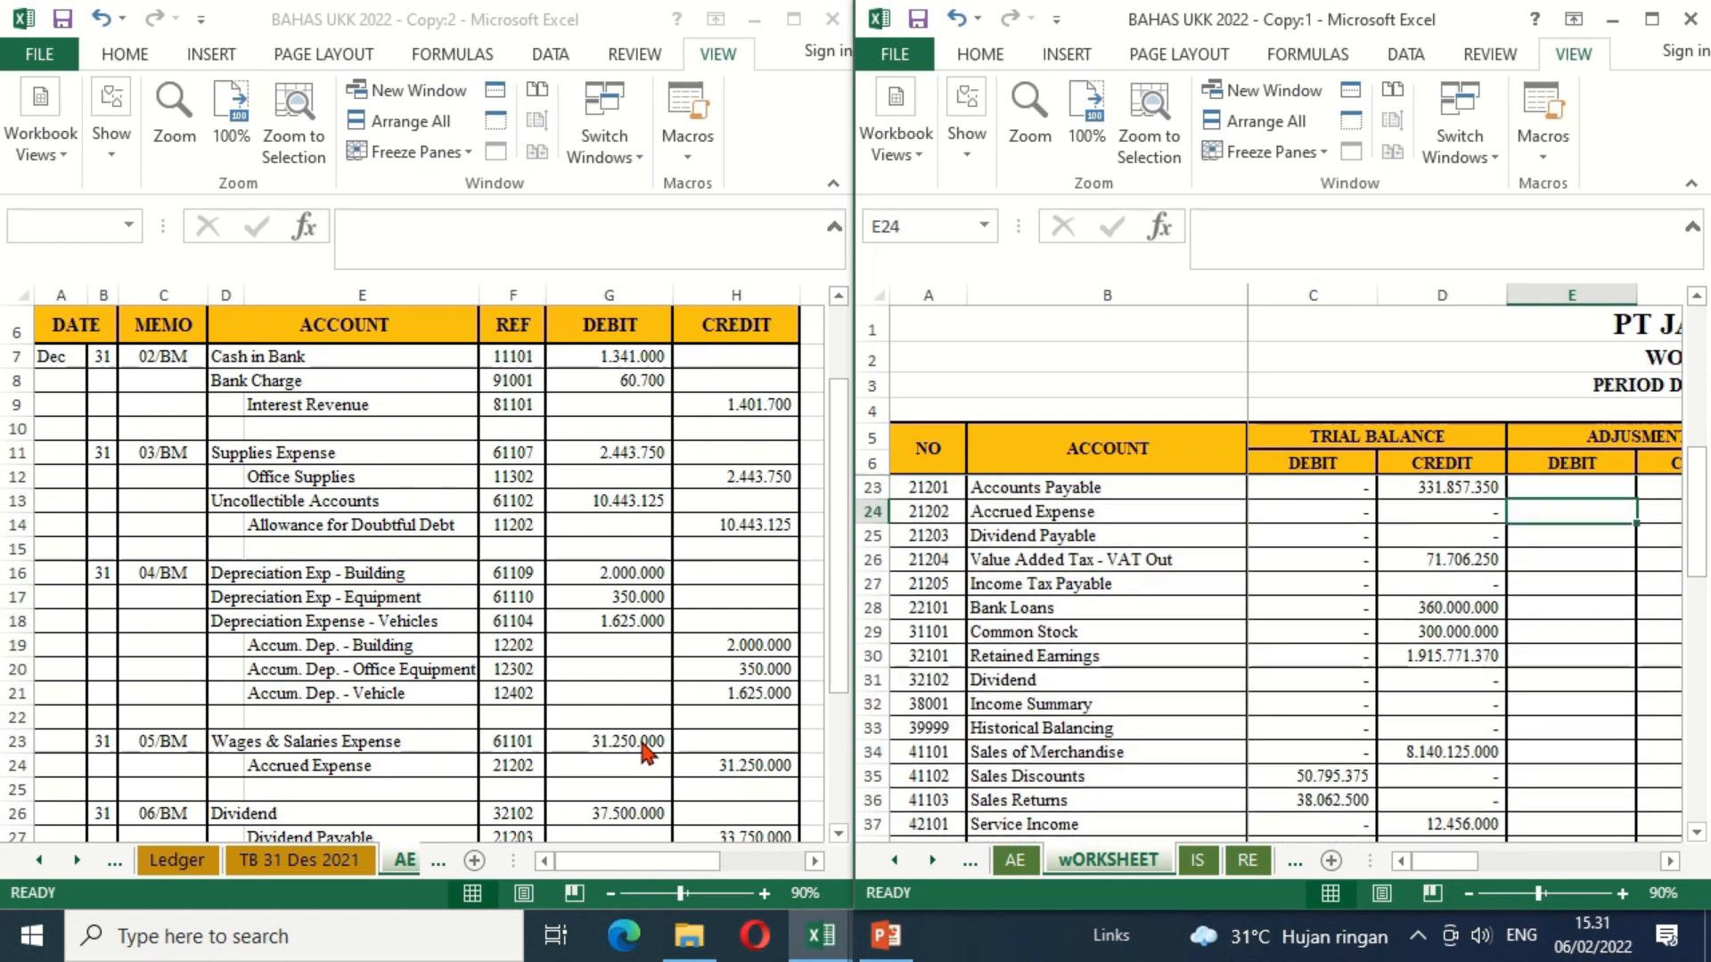
pyautogui.press('Right')
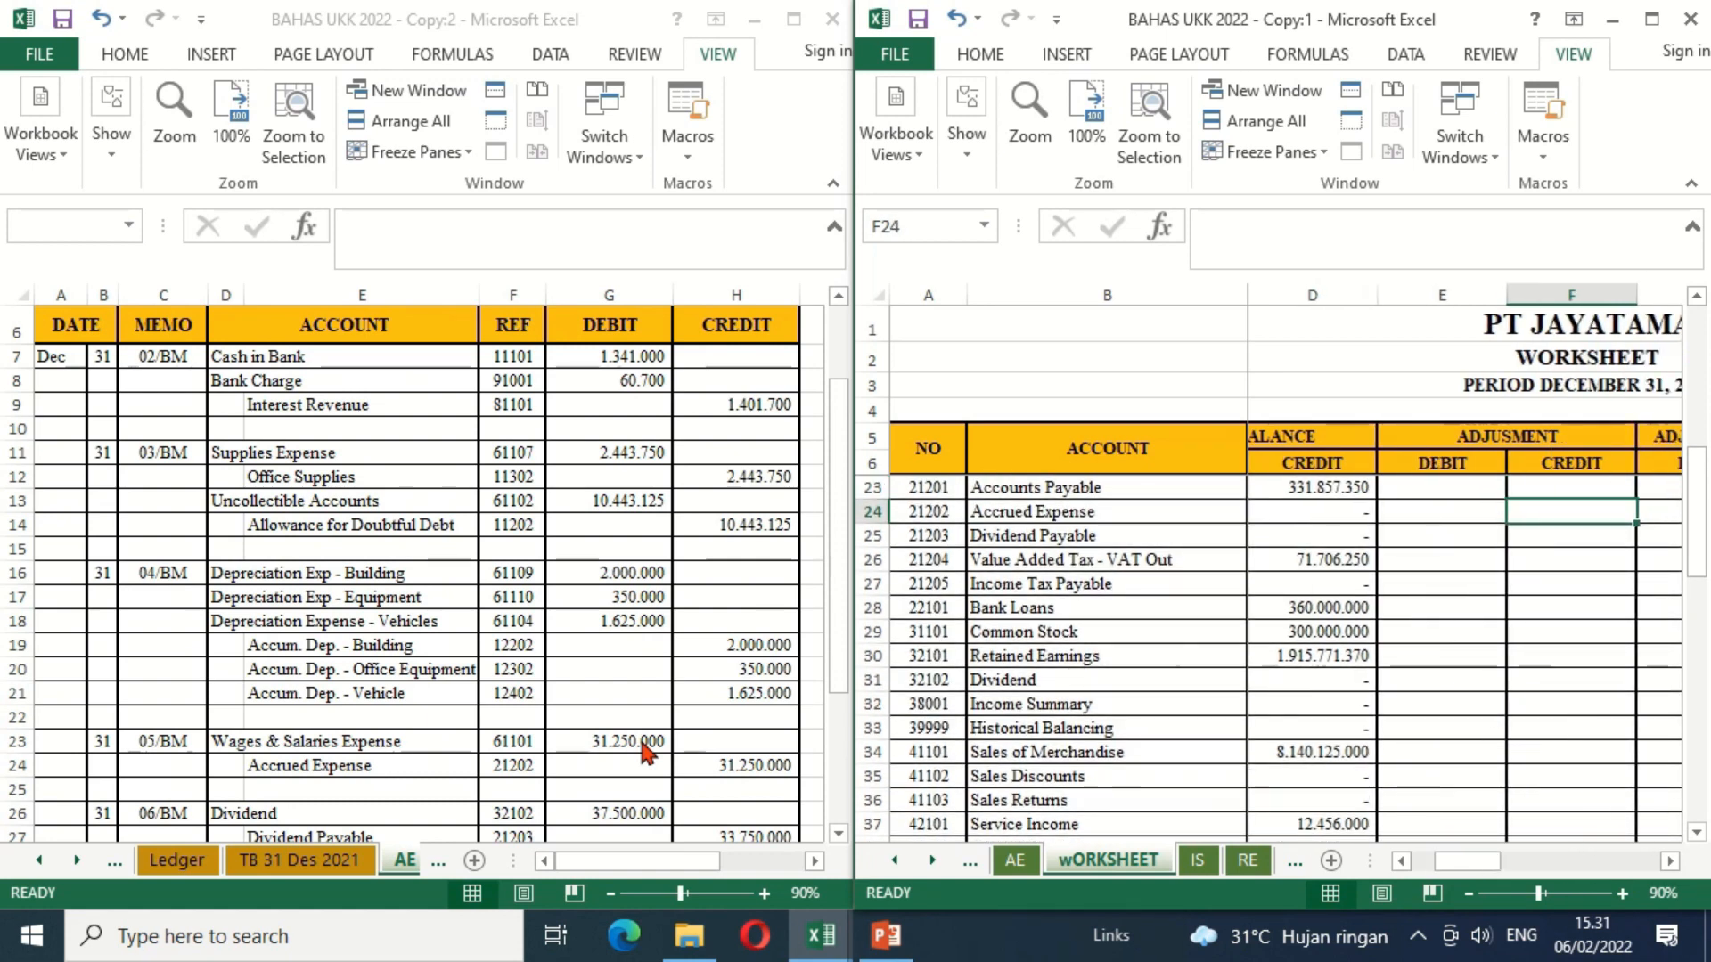
pyautogui.write('=')
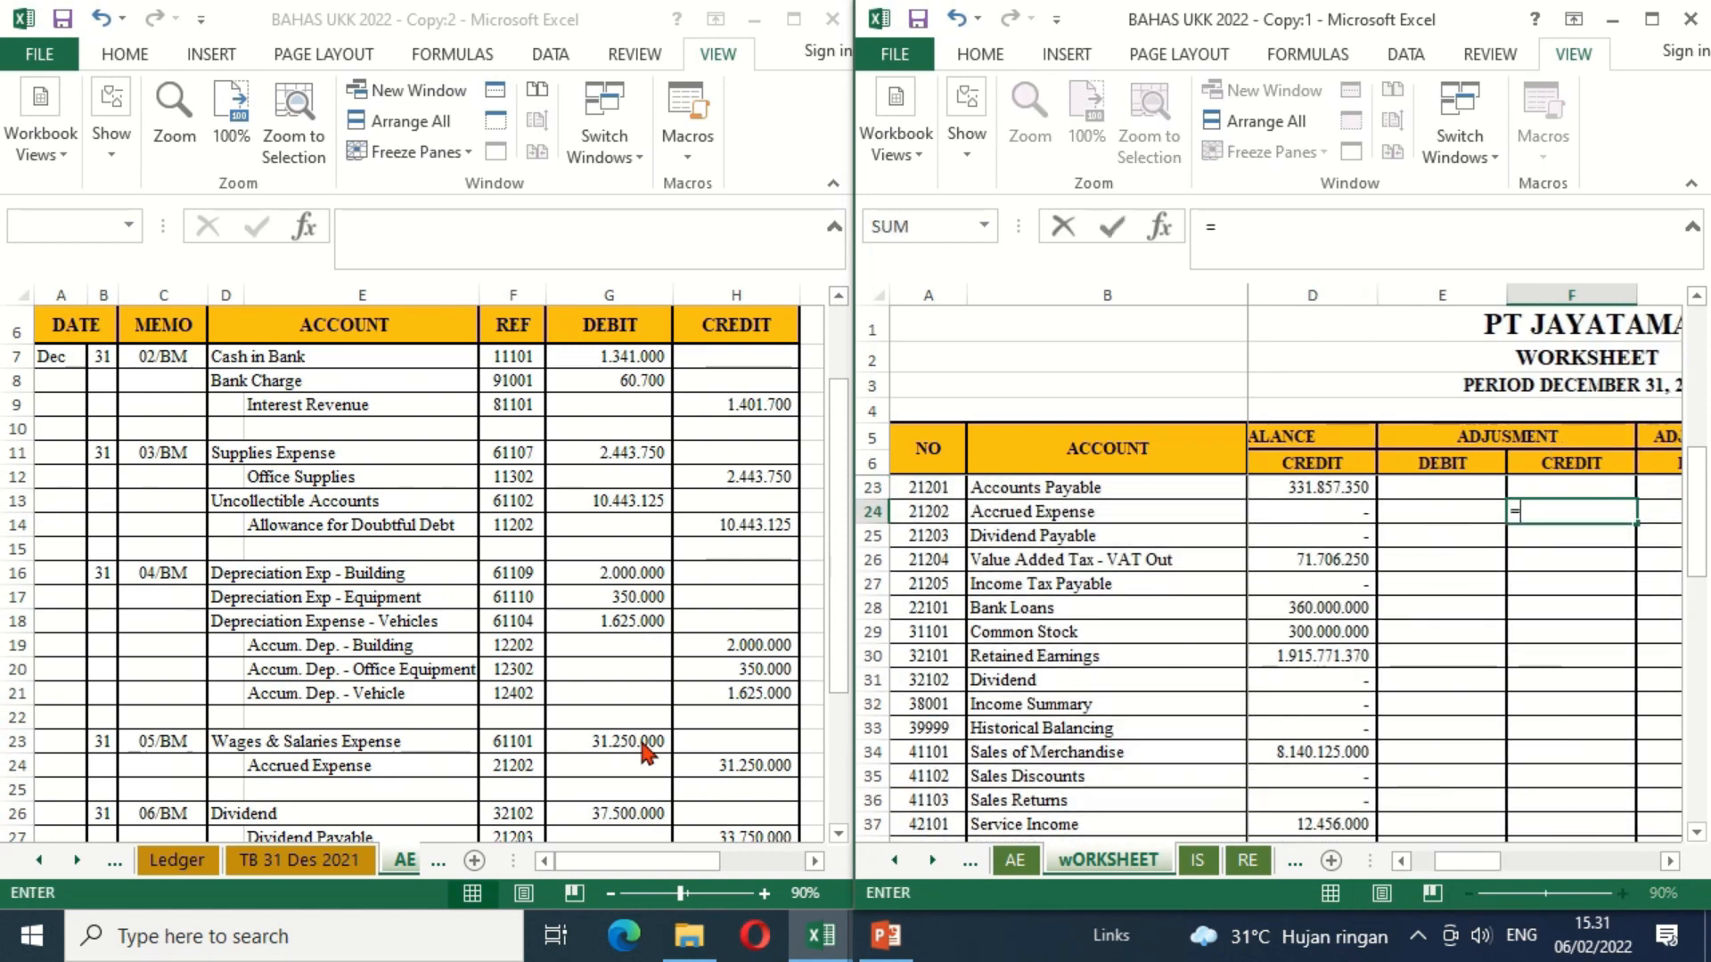
pyautogui.click(742, 765)
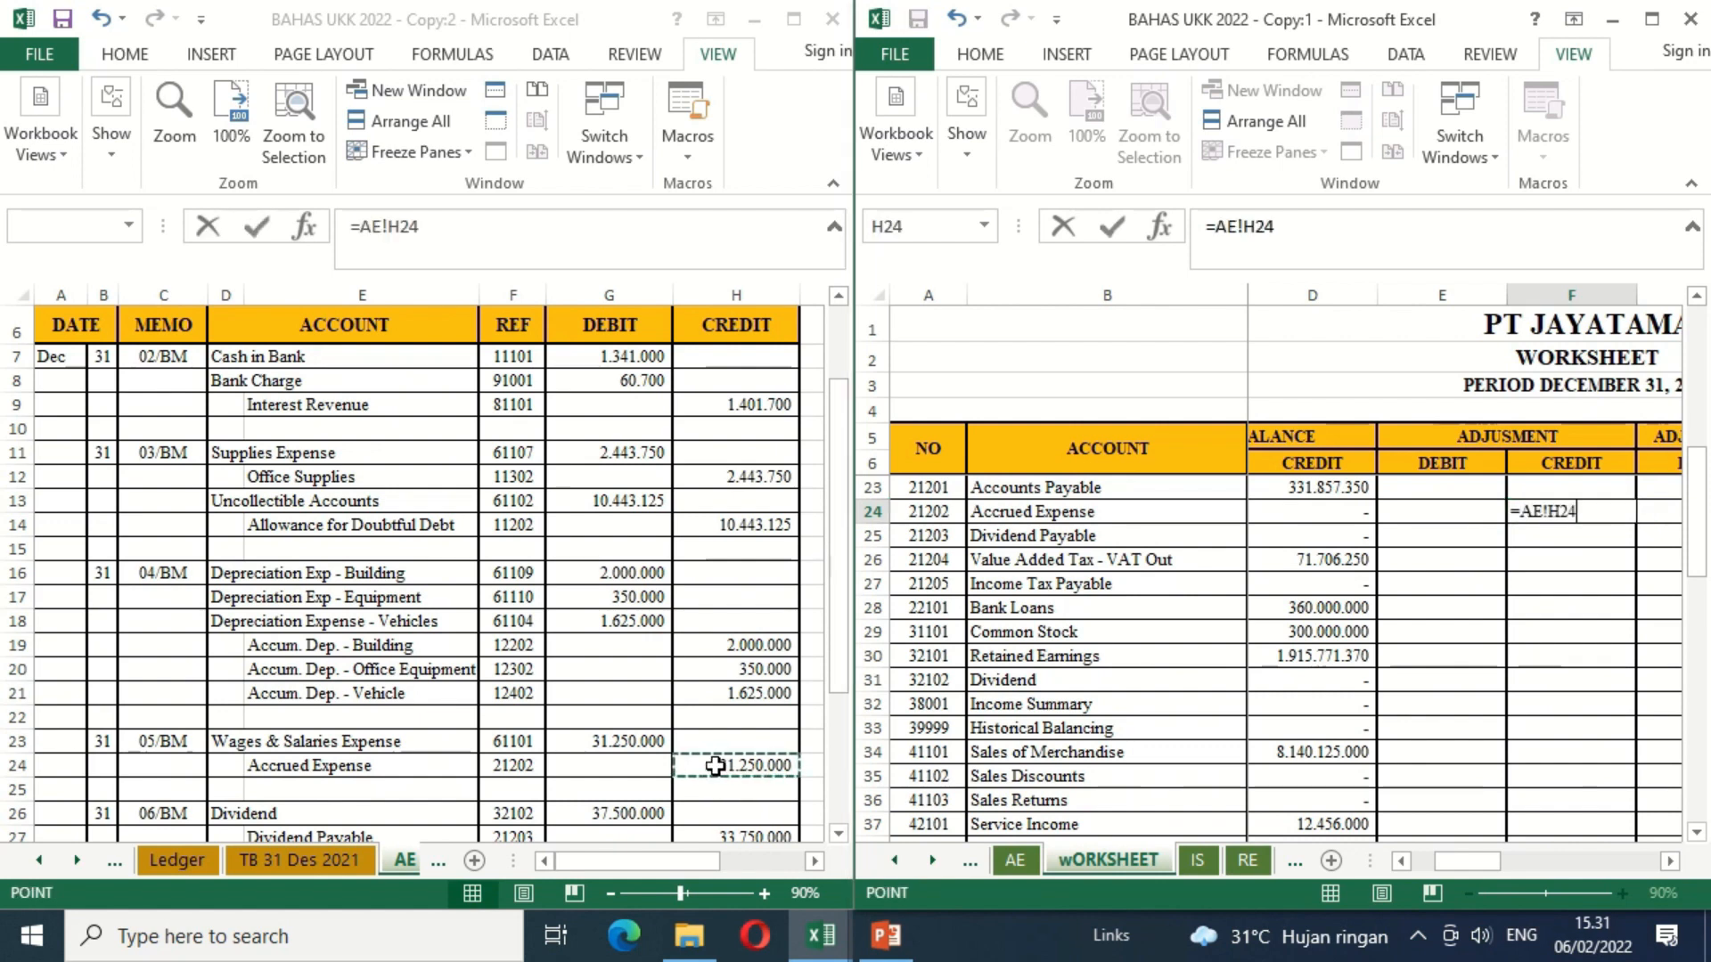
pyautogui.press('Return')
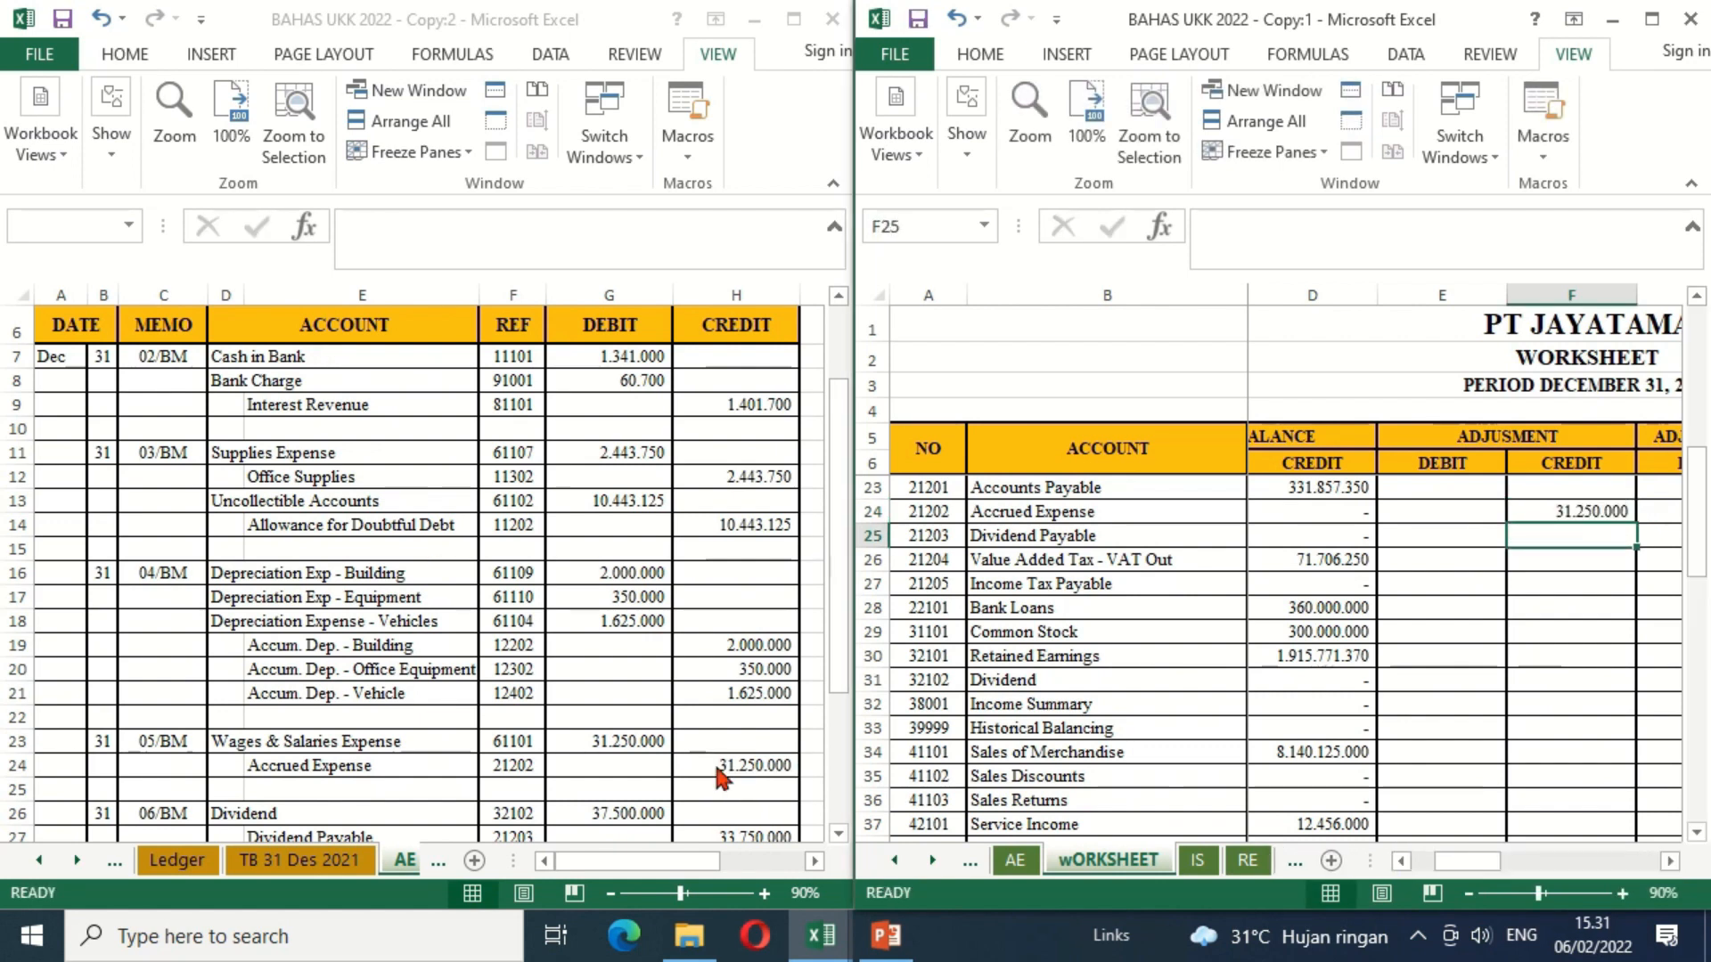
# Step: Link the Dividend adjustment debit in E31 to G26 of the AE sheet
pyautogui.moveTo(838, 836); pyautogui.dragTo(838, 836)
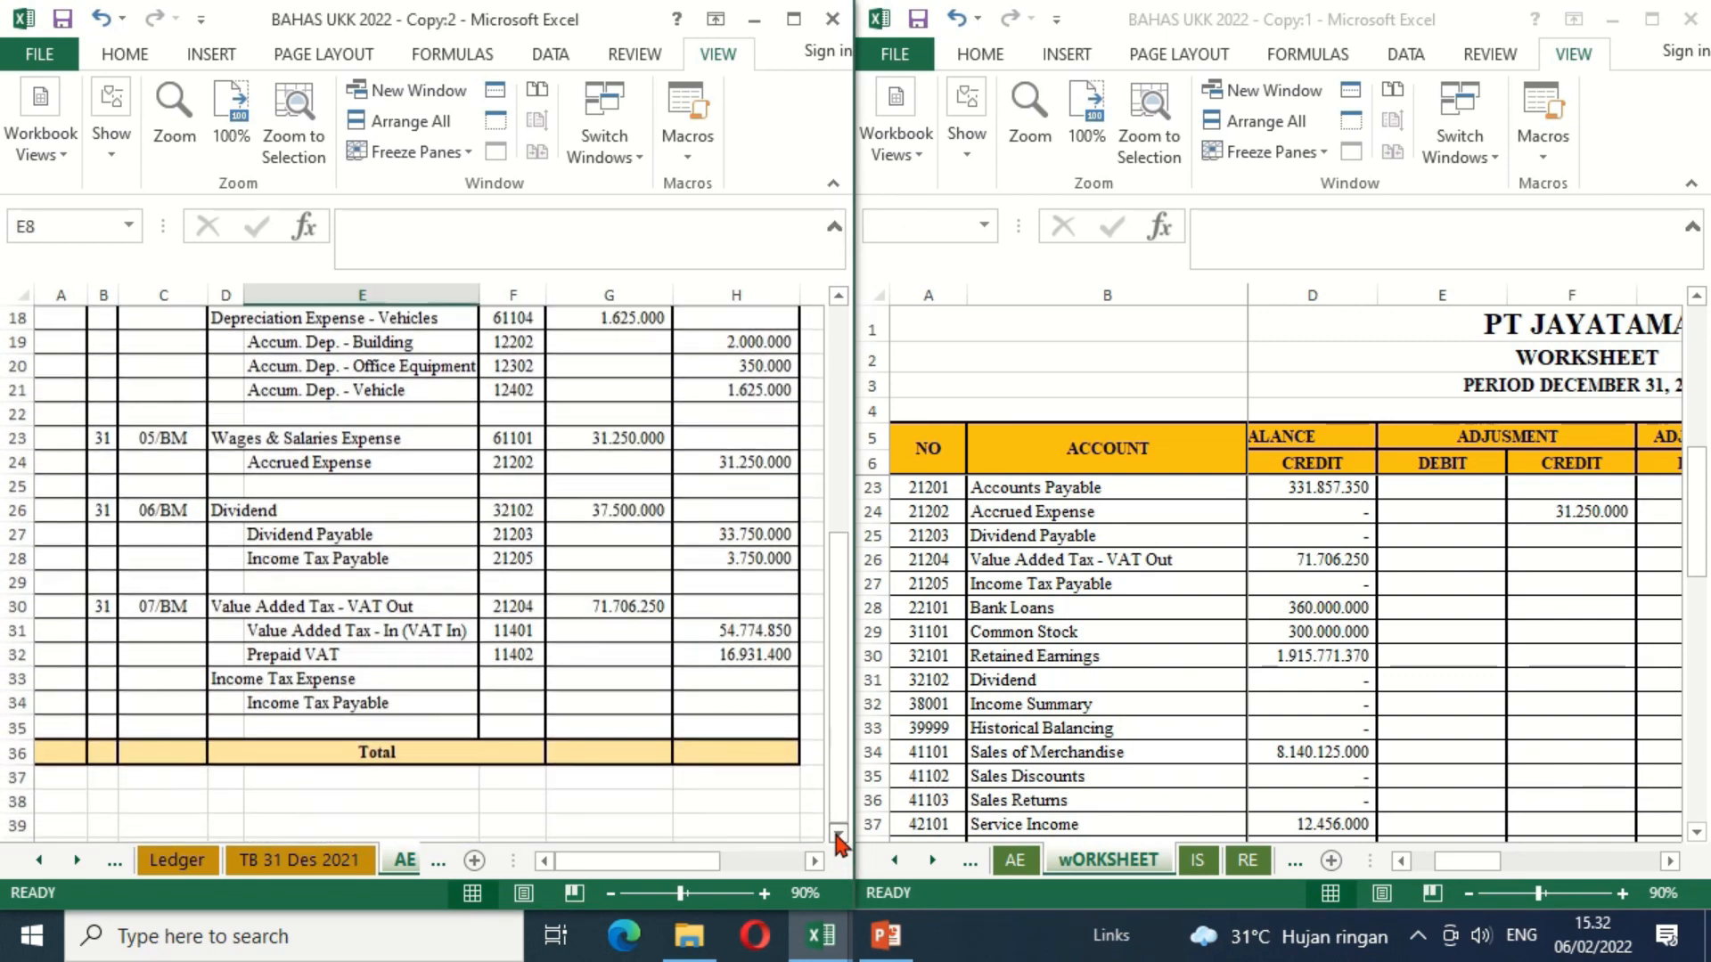
pyautogui.click(1309, 700)
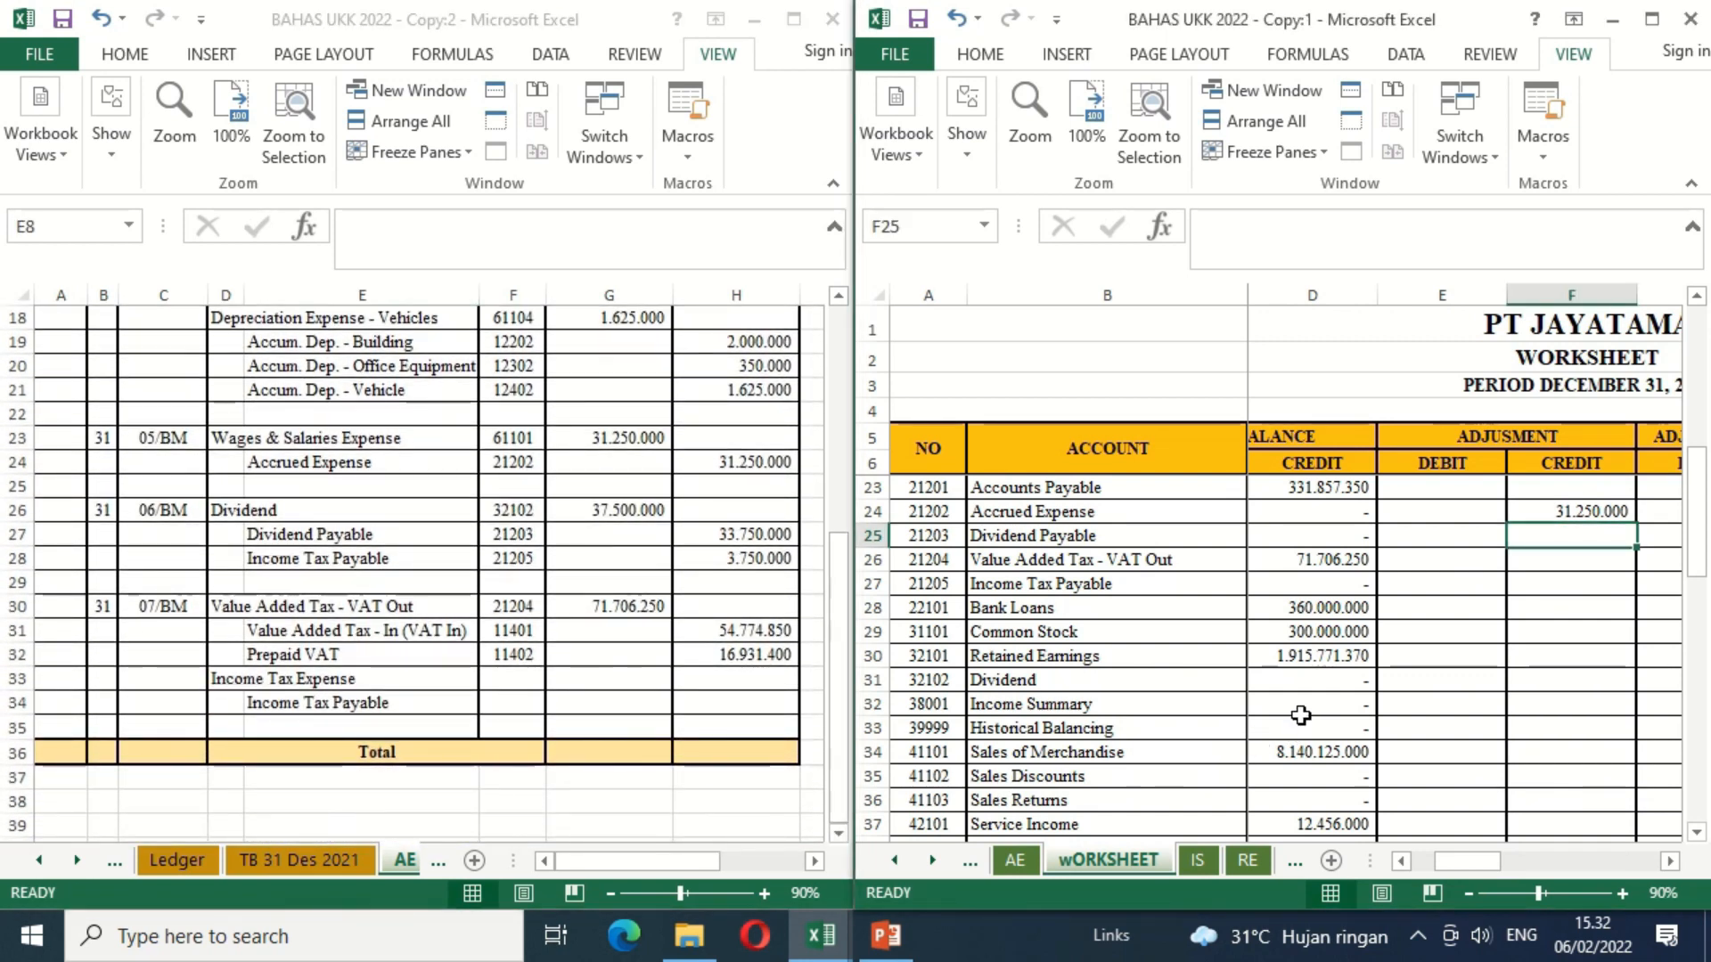
pyautogui.click(1426, 675)
pyautogui.write('=')
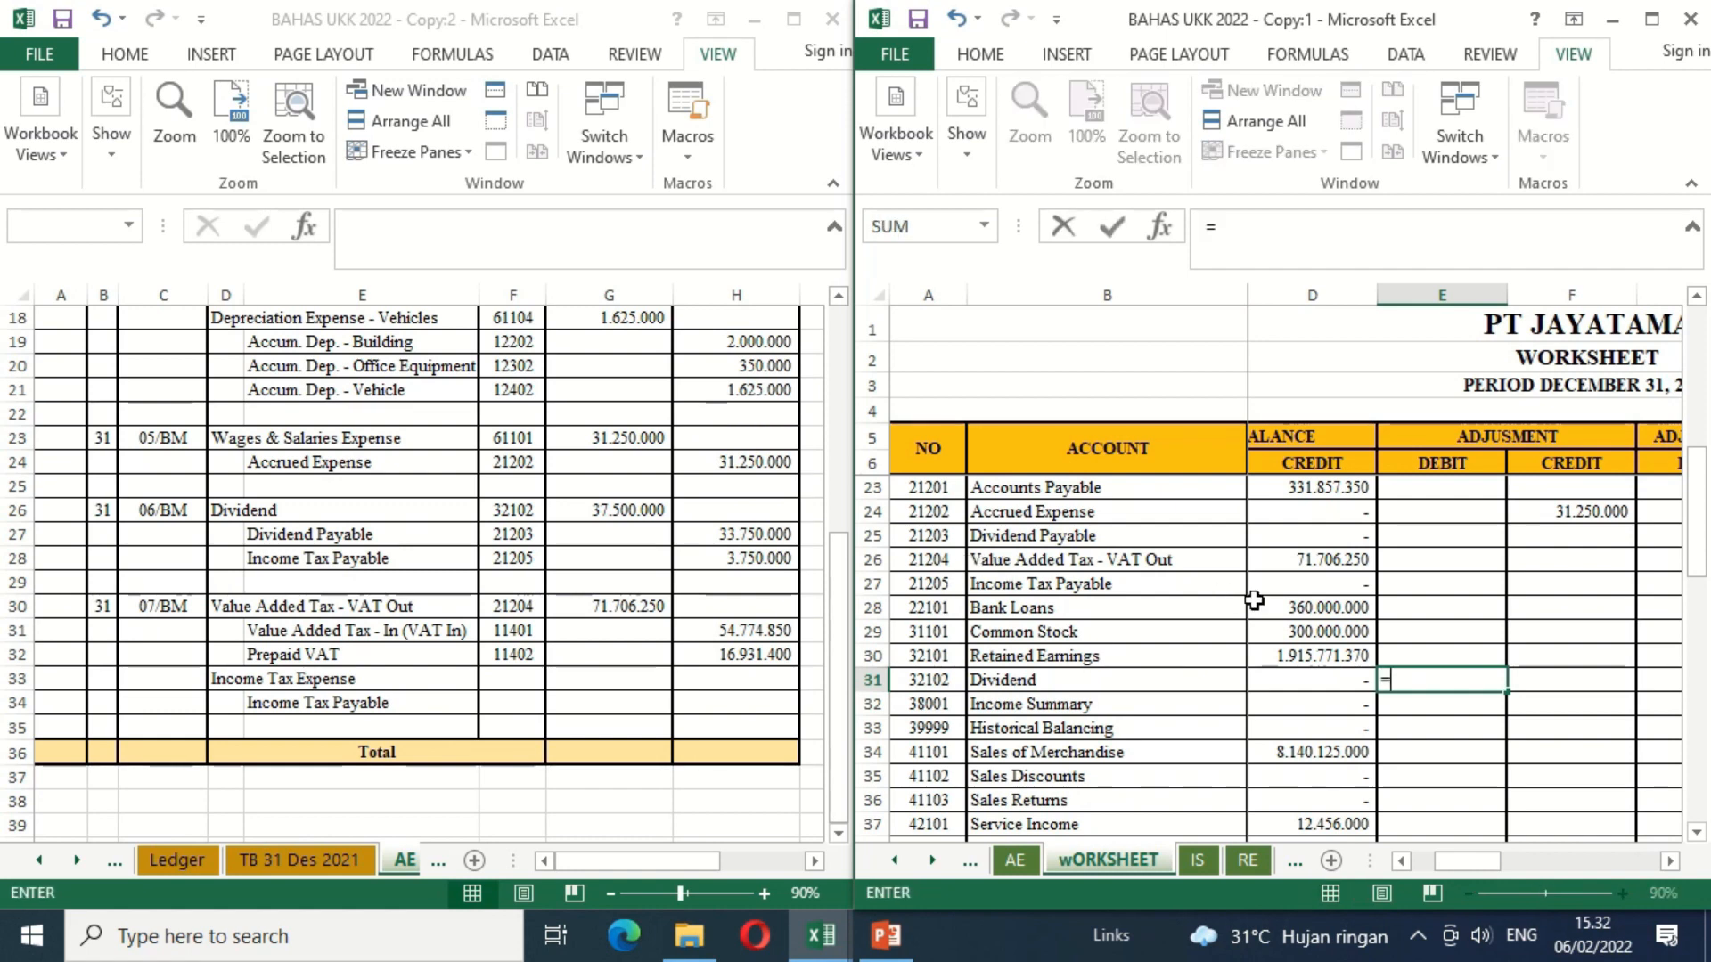
pyautogui.click(632, 510)
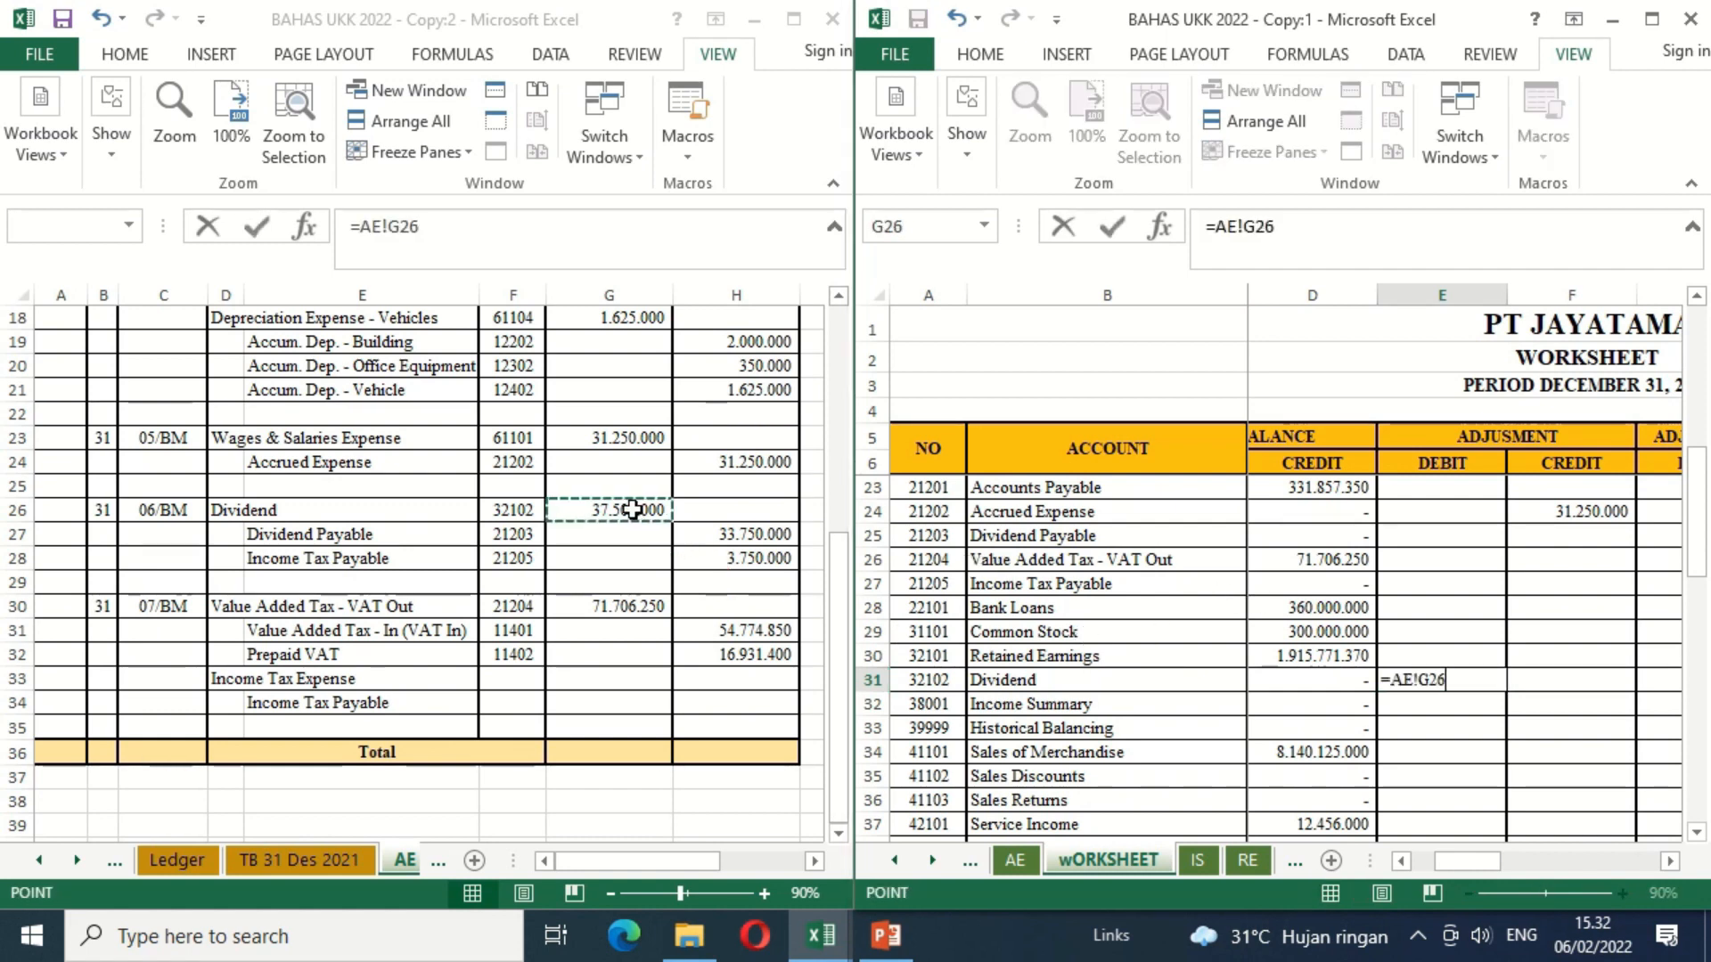
pyautogui.press('Return')
# Step: Link the Dividend Payable adjustment credit in F25 to H27 of the AE sheet
pyautogui.press('Right')
pyautogui.press('Up')
pyautogui.press('Up')
pyautogui.press('Up')
pyautogui.press('Up')
pyautogui.press('Up')
pyautogui.press('Up')
pyautogui.press('Up')
pyautogui.press('Up')
pyautogui.press('Up')
pyautogui.press('Up')
pyautogui.press('Up')
pyautogui.press('Up')
pyautogui.press('Up')
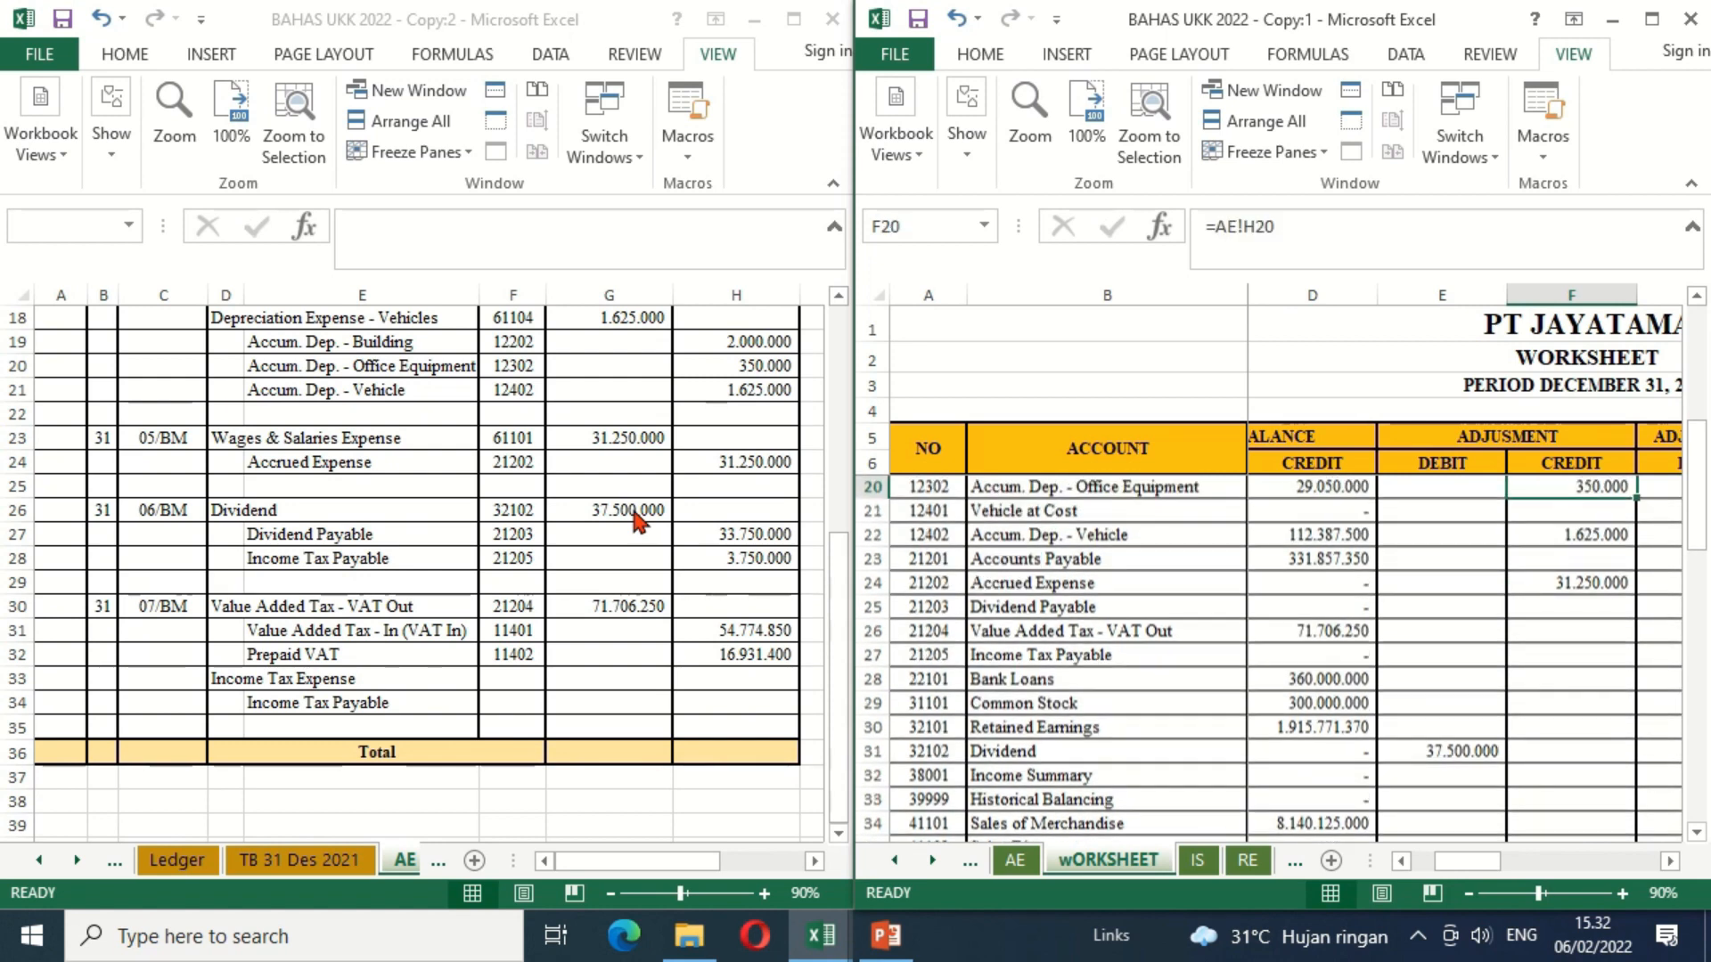
pyautogui.press('Up')
pyautogui.press('Down')
pyautogui.press('Down')
pyautogui.press('Down')
pyautogui.press('Down')
pyautogui.press('Down')
pyautogui.press('Down')
pyautogui.press('Down')
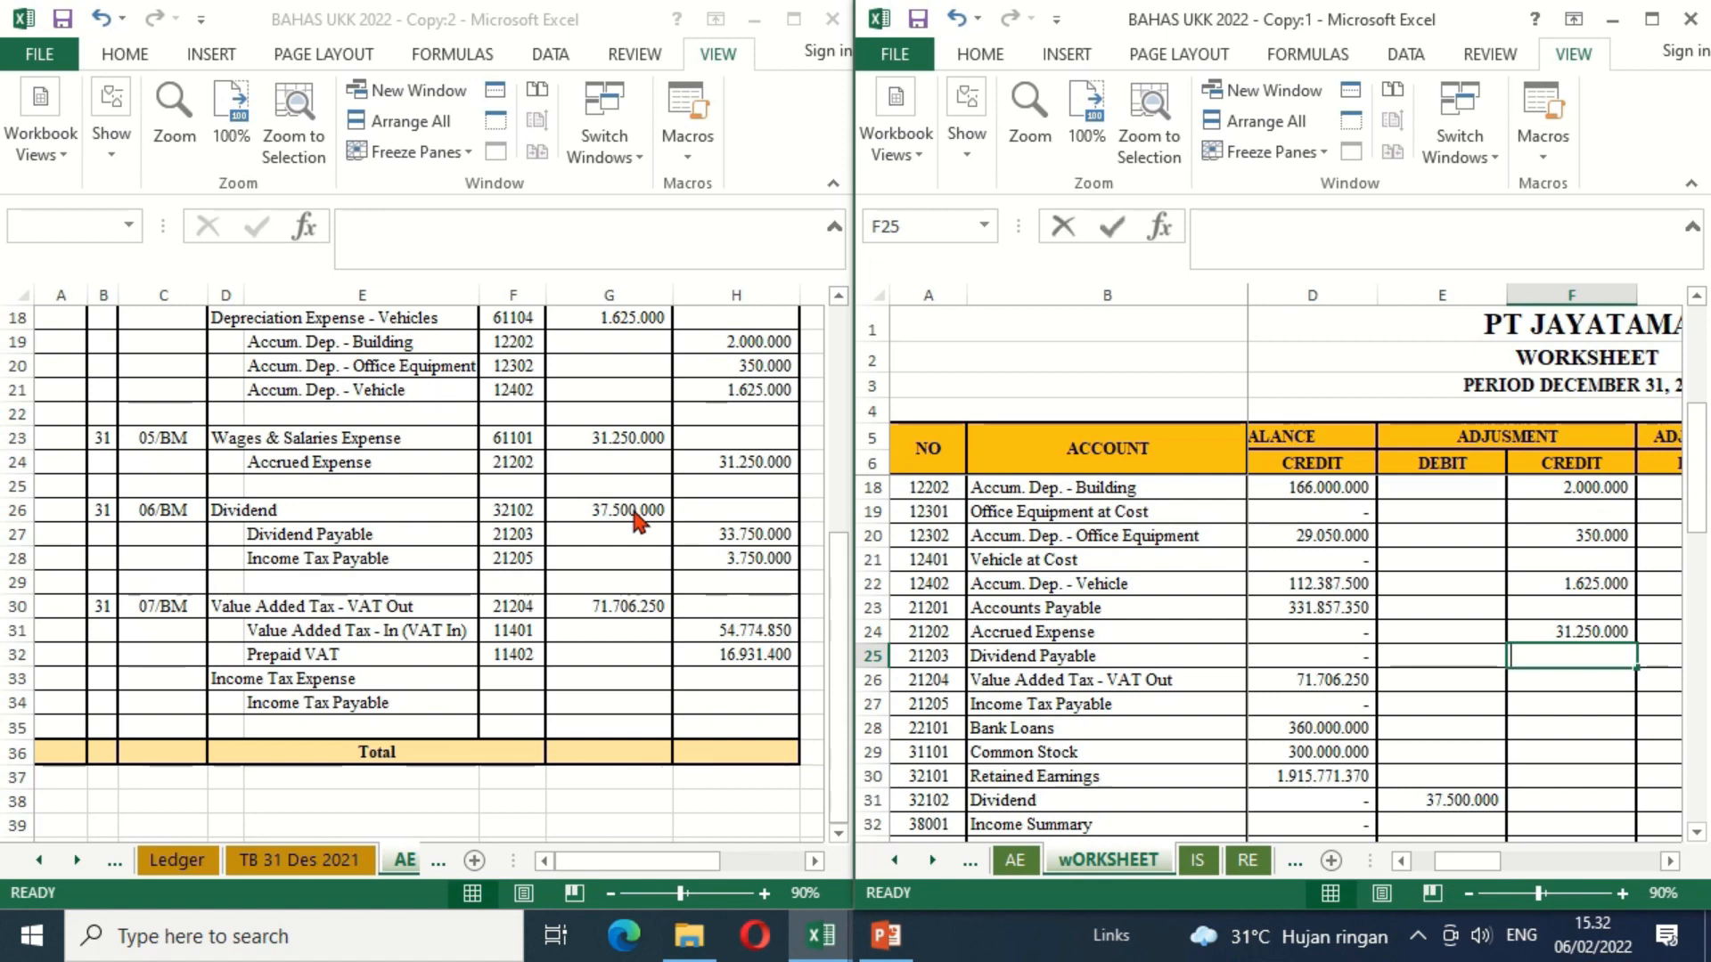
pyautogui.write('=')
pyautogui.click(727, 533)
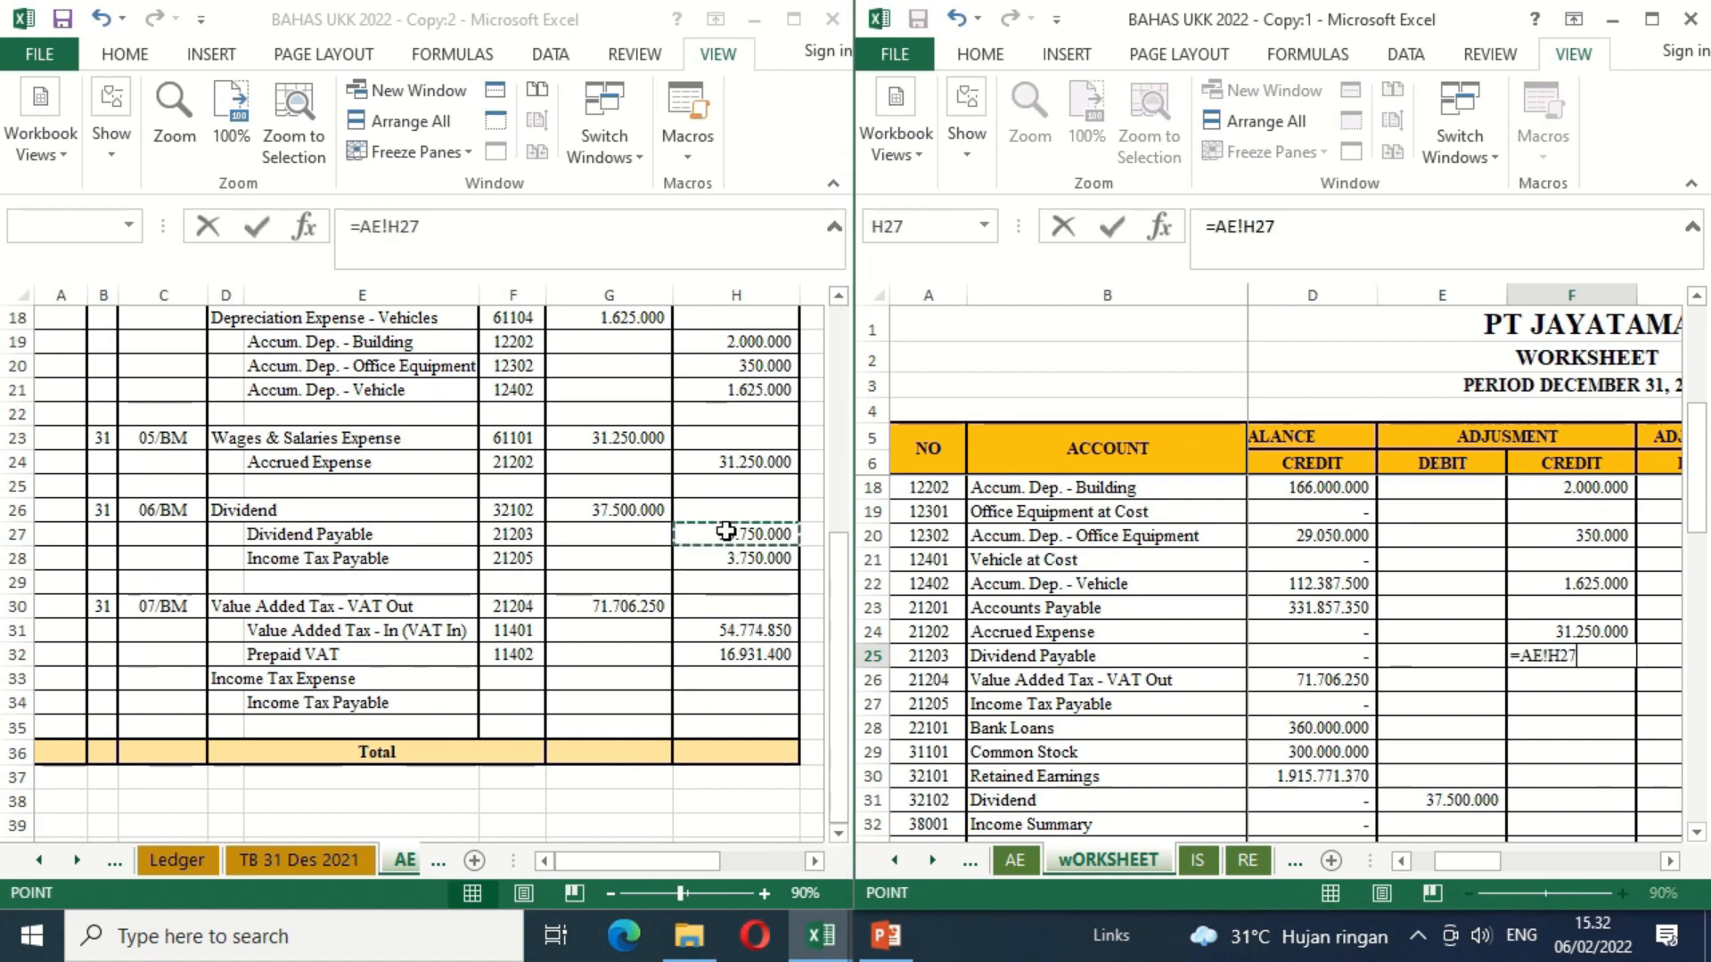
pyautogui.press('Return')
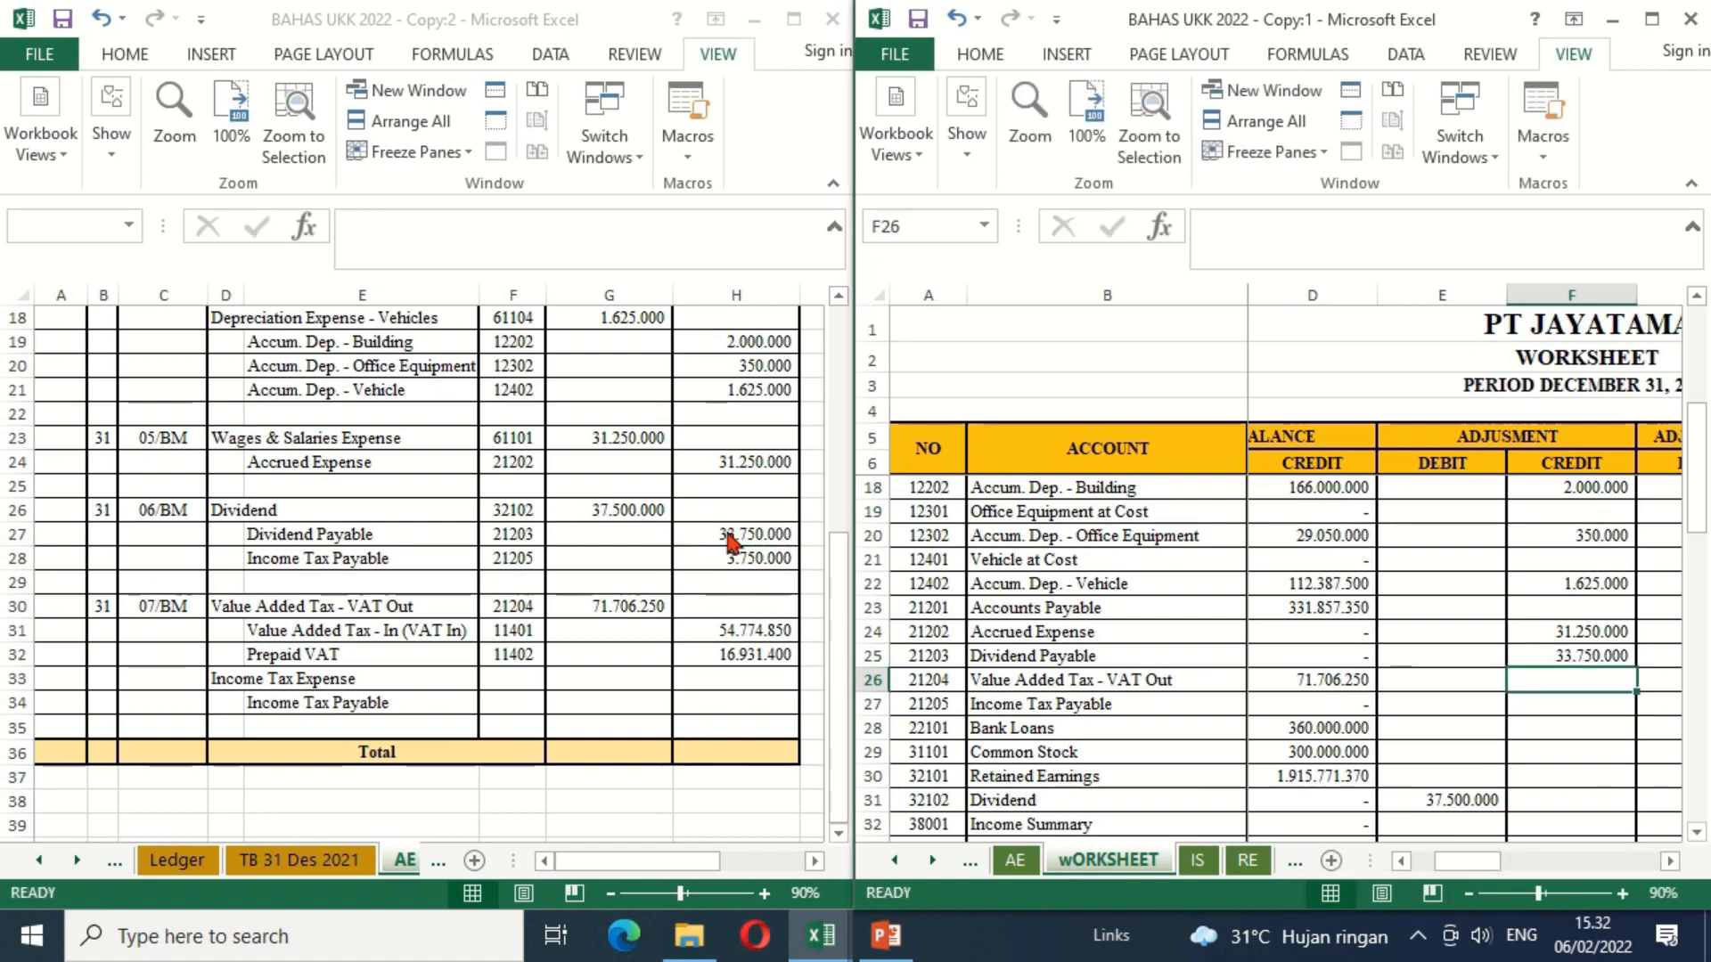
# Step: Link the Income Tax Payable adjustment credit in F27 to H28 of the AE sheet
pyautogui.press('Down')
pyautogui.press('Down')
pyautogui.press('Up')
pyautogui.write('=')
pyautogui.click(744, 559)
pyautogui.press('Return')
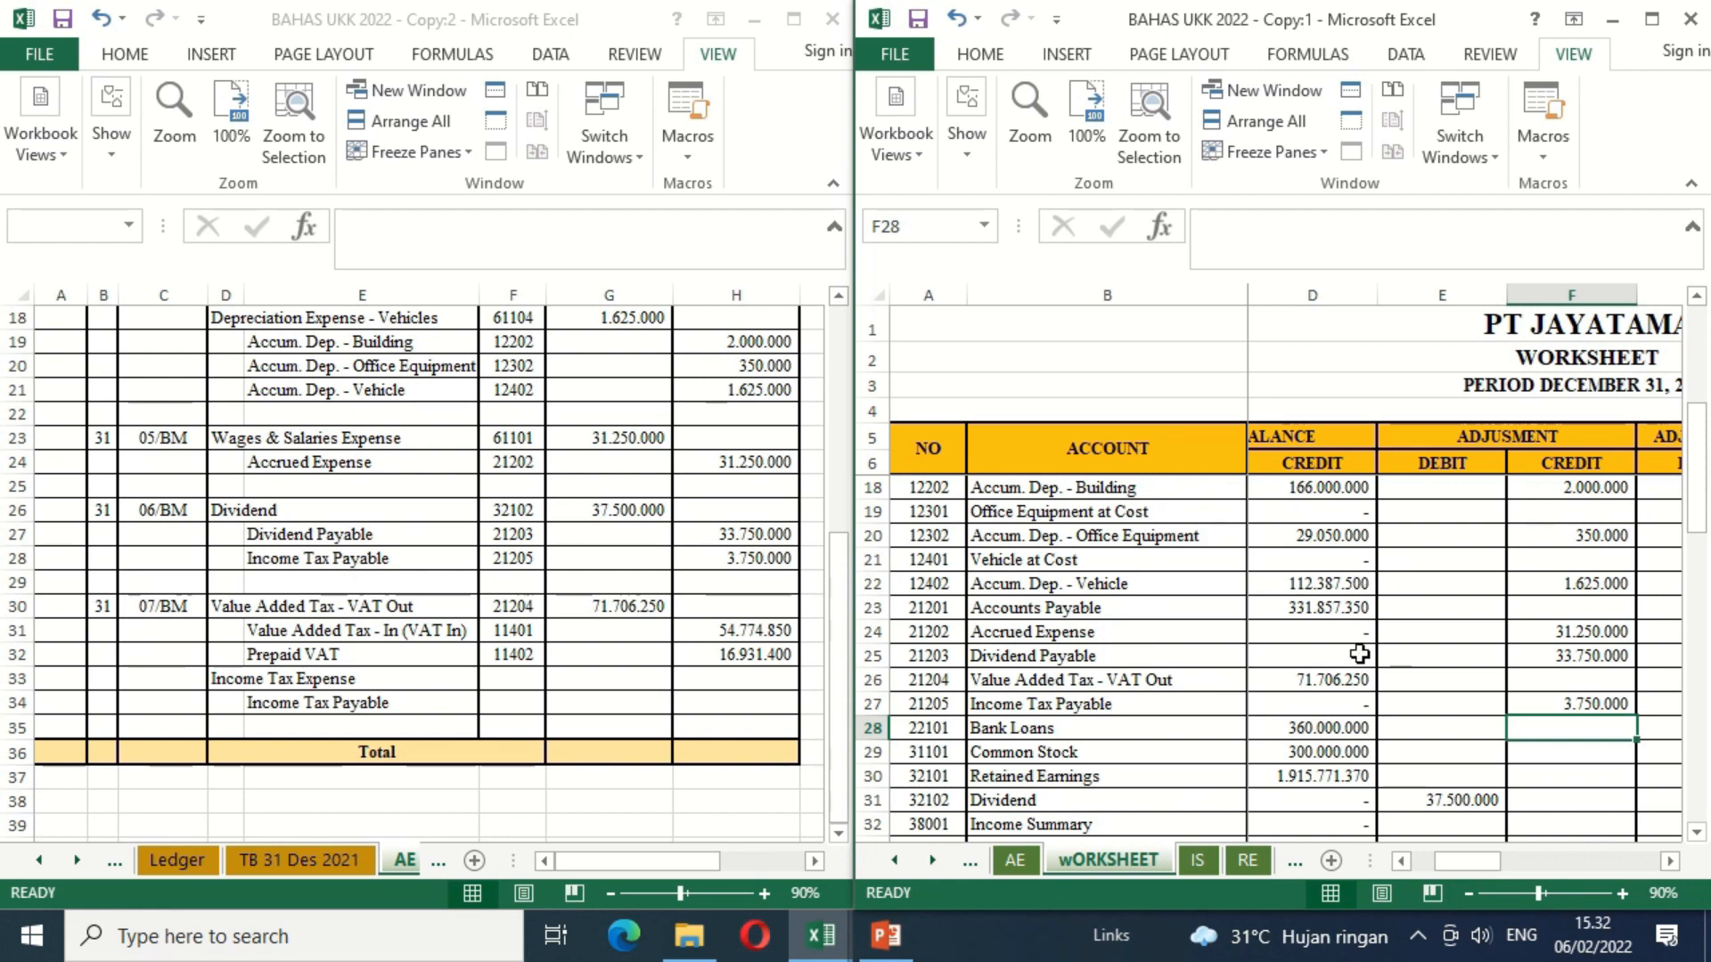
# Step: Link the Value Added Tax - VAT Out adjustment debit in E26 to G30 of the AE sheet
pyautogui.click(1420, 684)
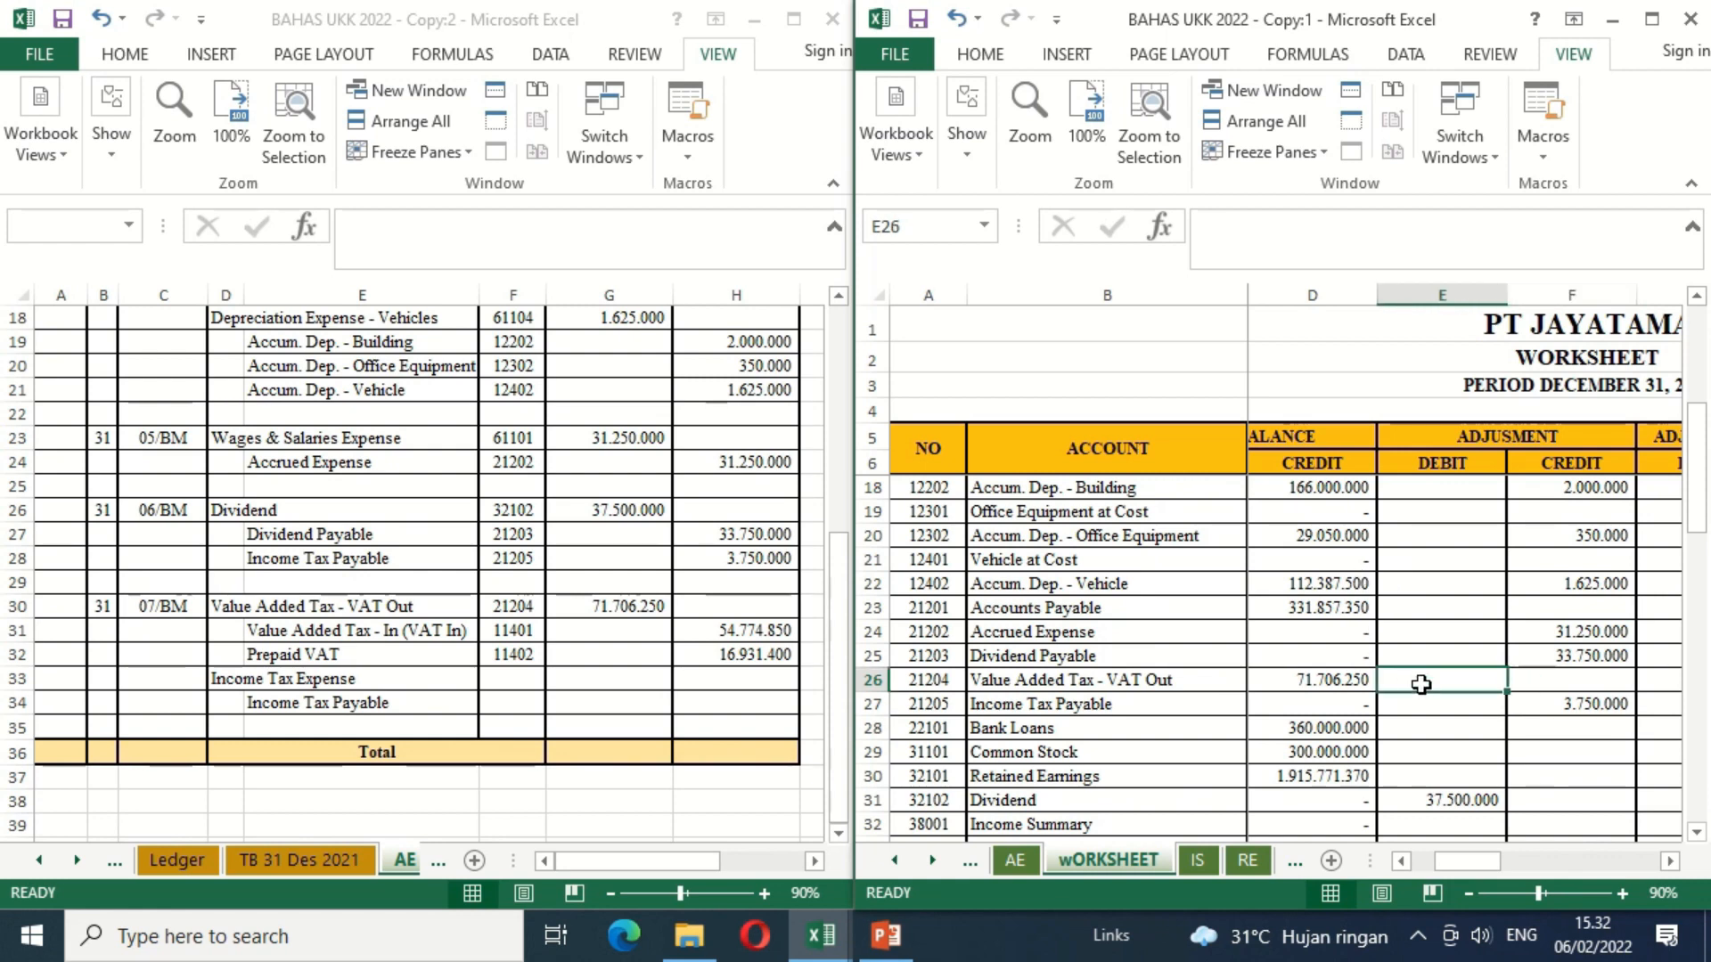
pyautogui.write('=')
pyautogui.click(636, 607)
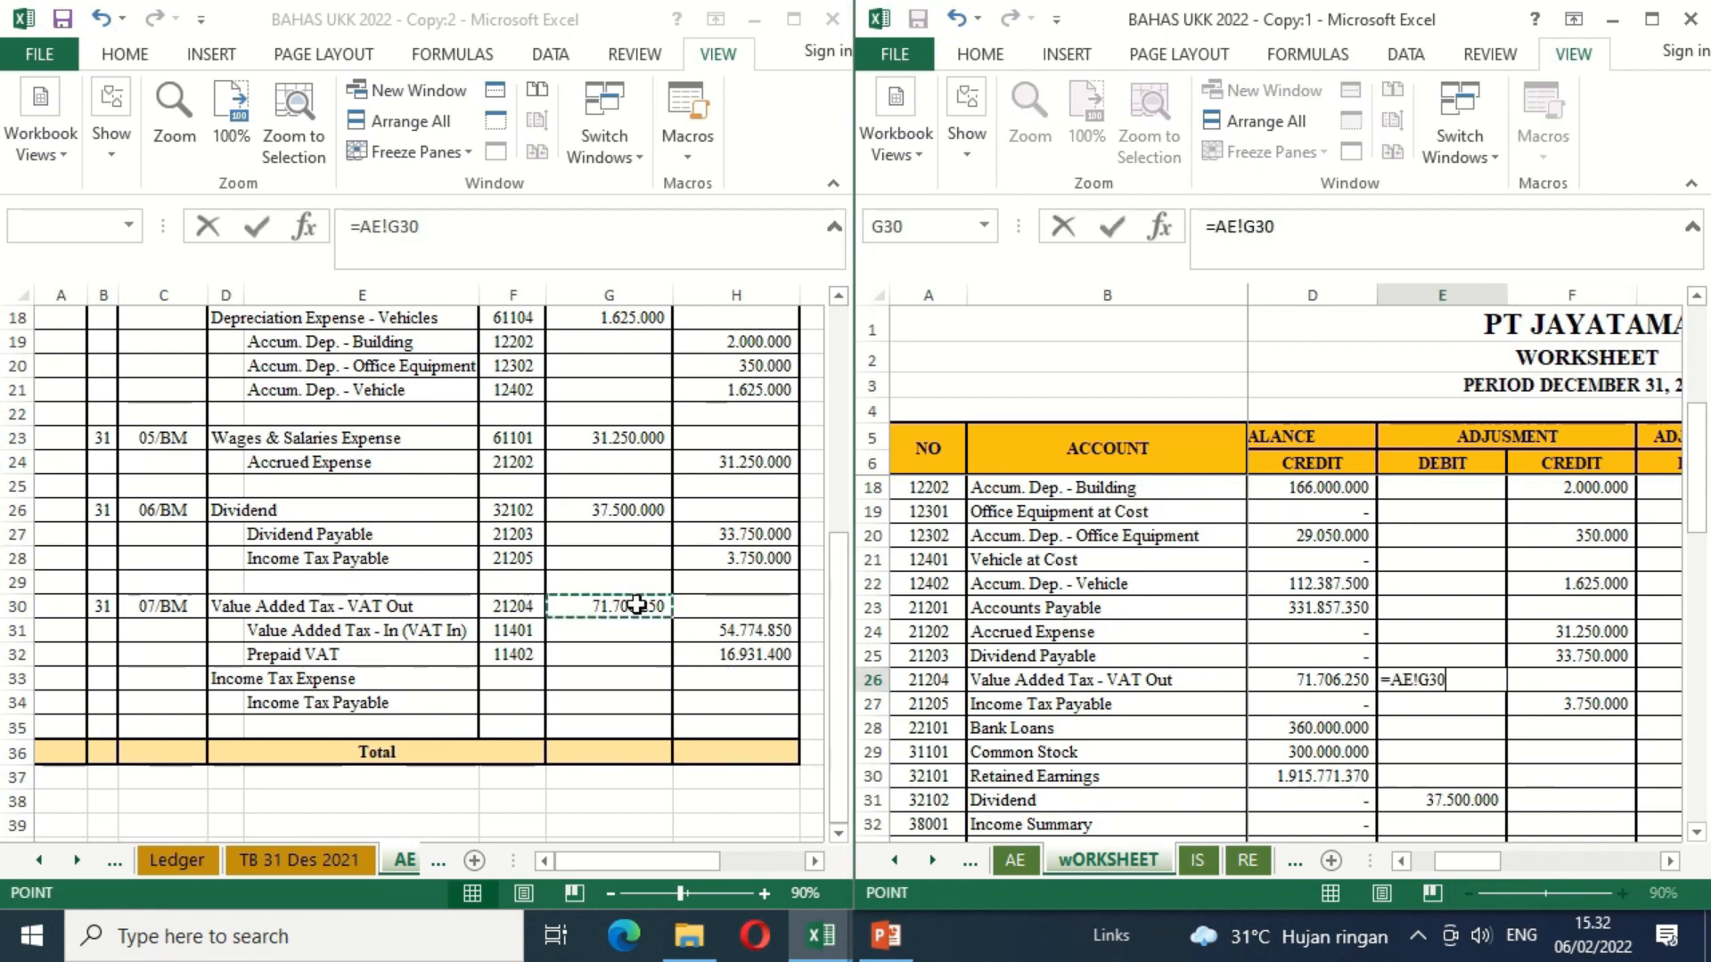
pyautogui.press('Return')
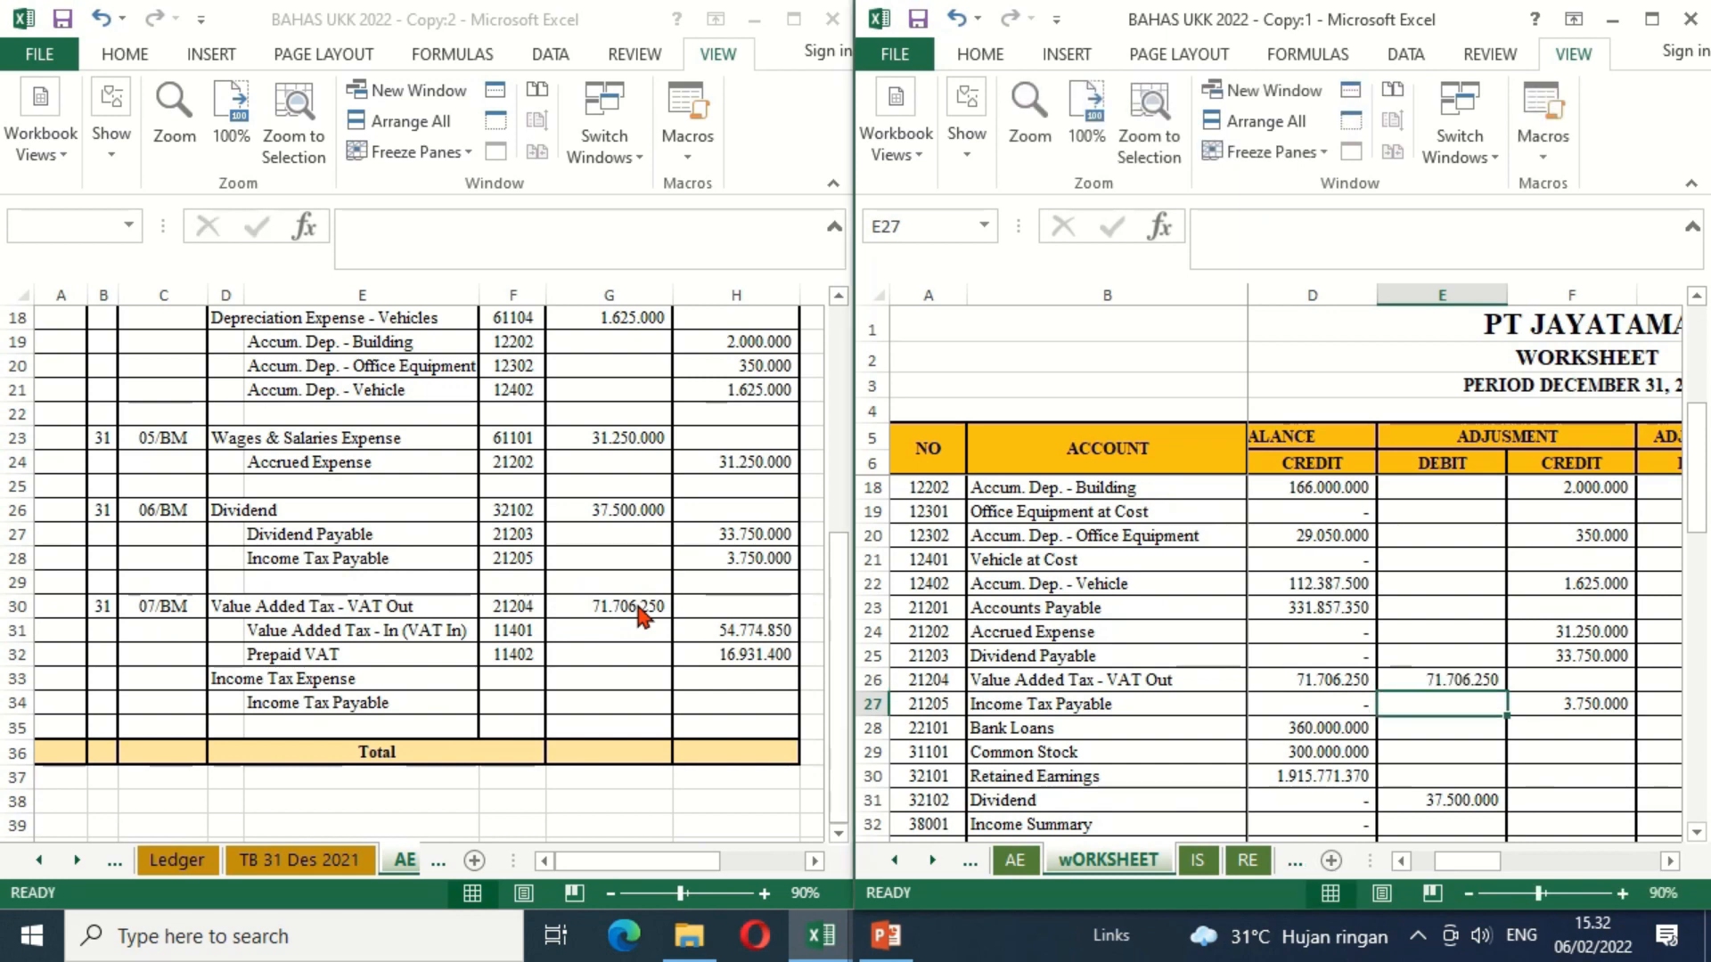
# Step: Link the Value Added Tax - In (VAT In) adjustment credit in F14 to H31 of the AE sheet
pyautogui.hotkey('ctrl', 'Up')
pyautogui.hotkey('ctrl', 'Up')
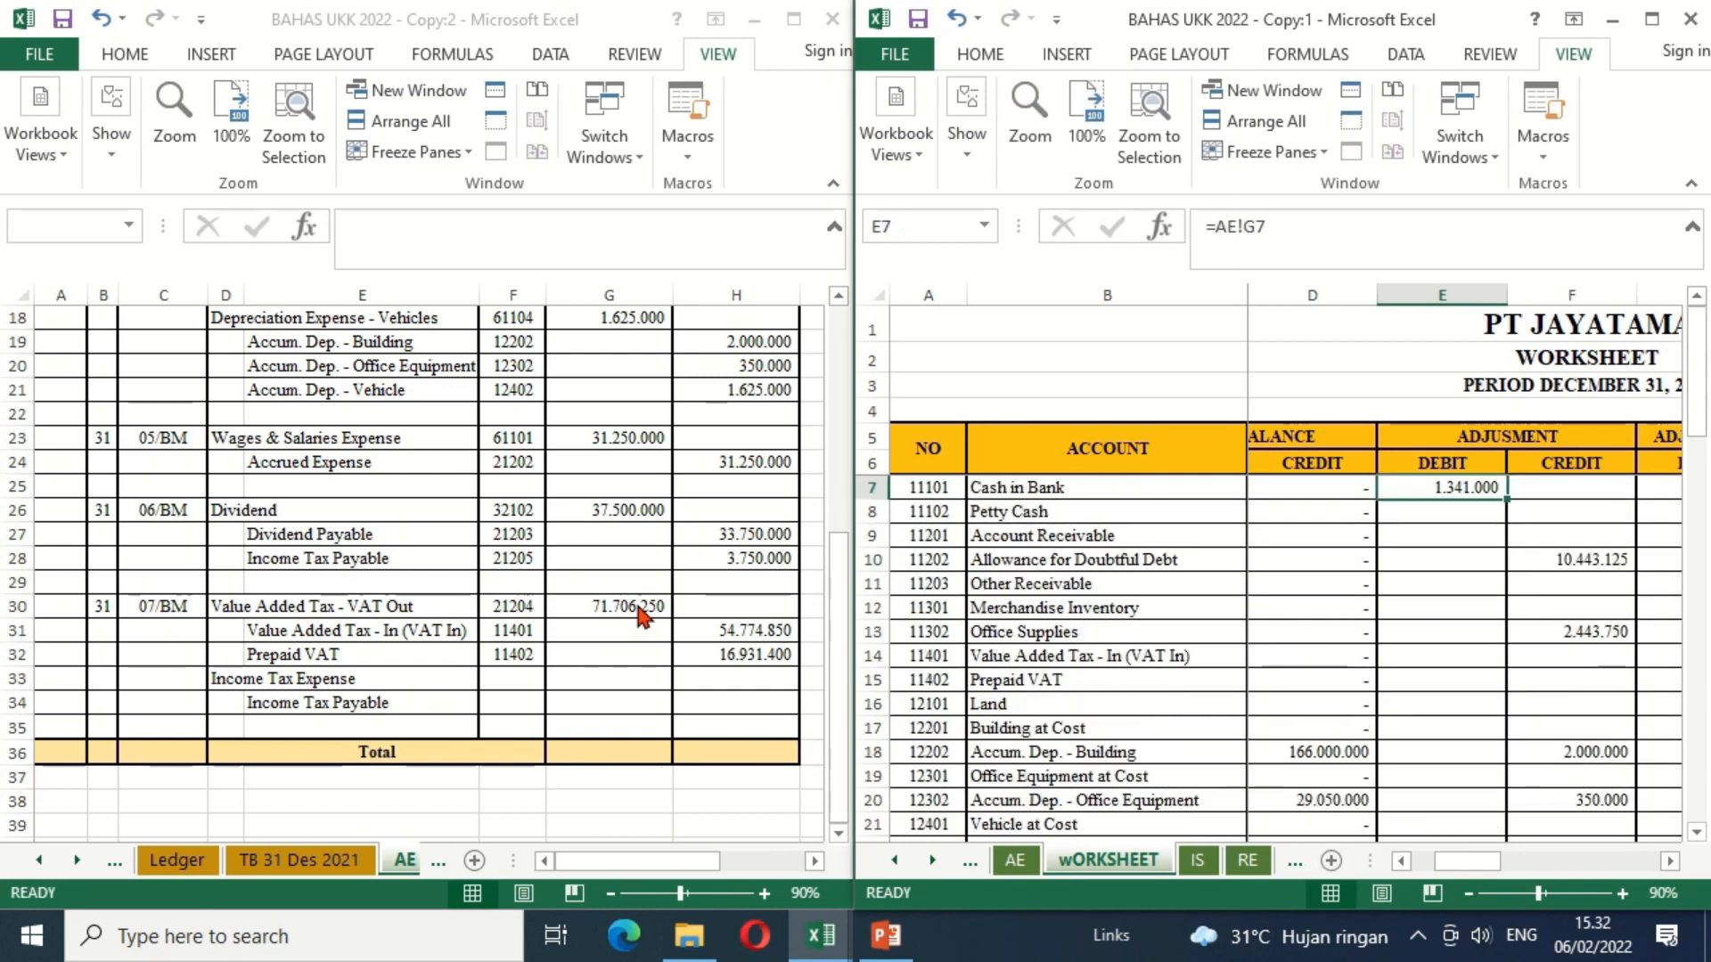
pyautogui.press('Up')
pyautogui.press('Up')
pyautogui.press('Up')
pyautogui.press('Up')
pyautogui.press('Up')
pyautogui.press('Down')
pyautogui.press('Down')
pyautogui.press('Down')
pyautogui.press('Down')
pyautogui.press('Down')
pyautogui.press('Down')
pyautogui.press('Down')
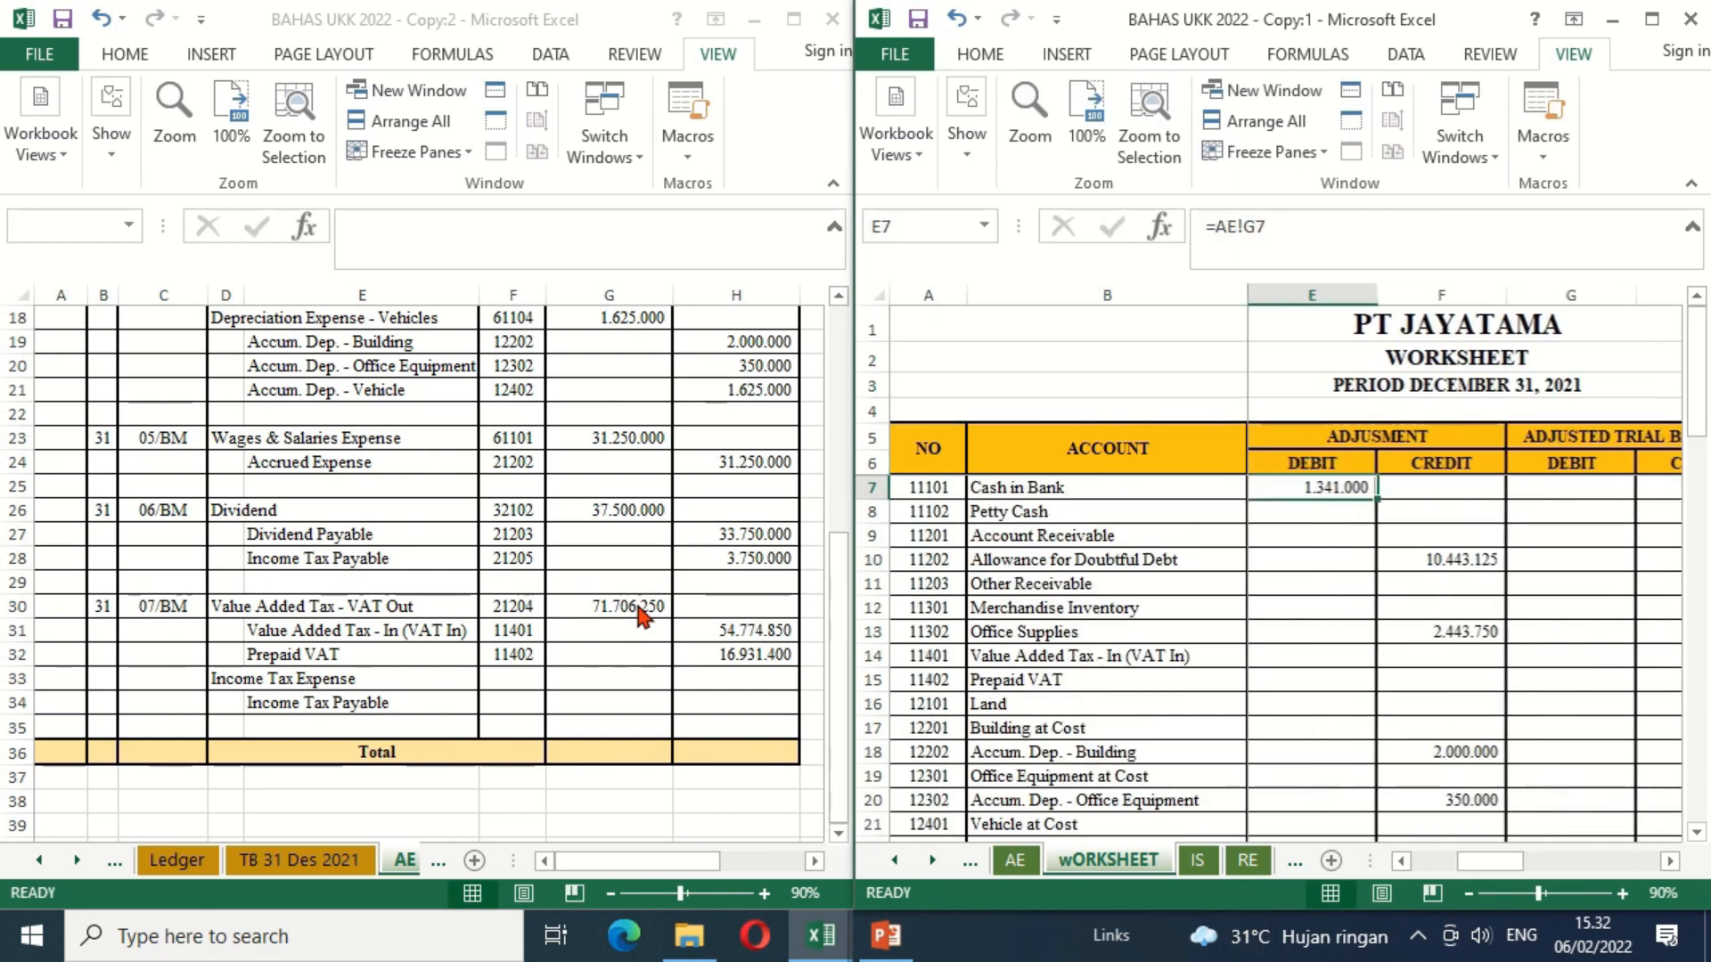
pyautogui.press('Down')
pyautogui.press('Down')
pyautogui.press('Down')
pyautogui.press('Down')
pyautogui.press('Down')
pyautogui.press('Right')
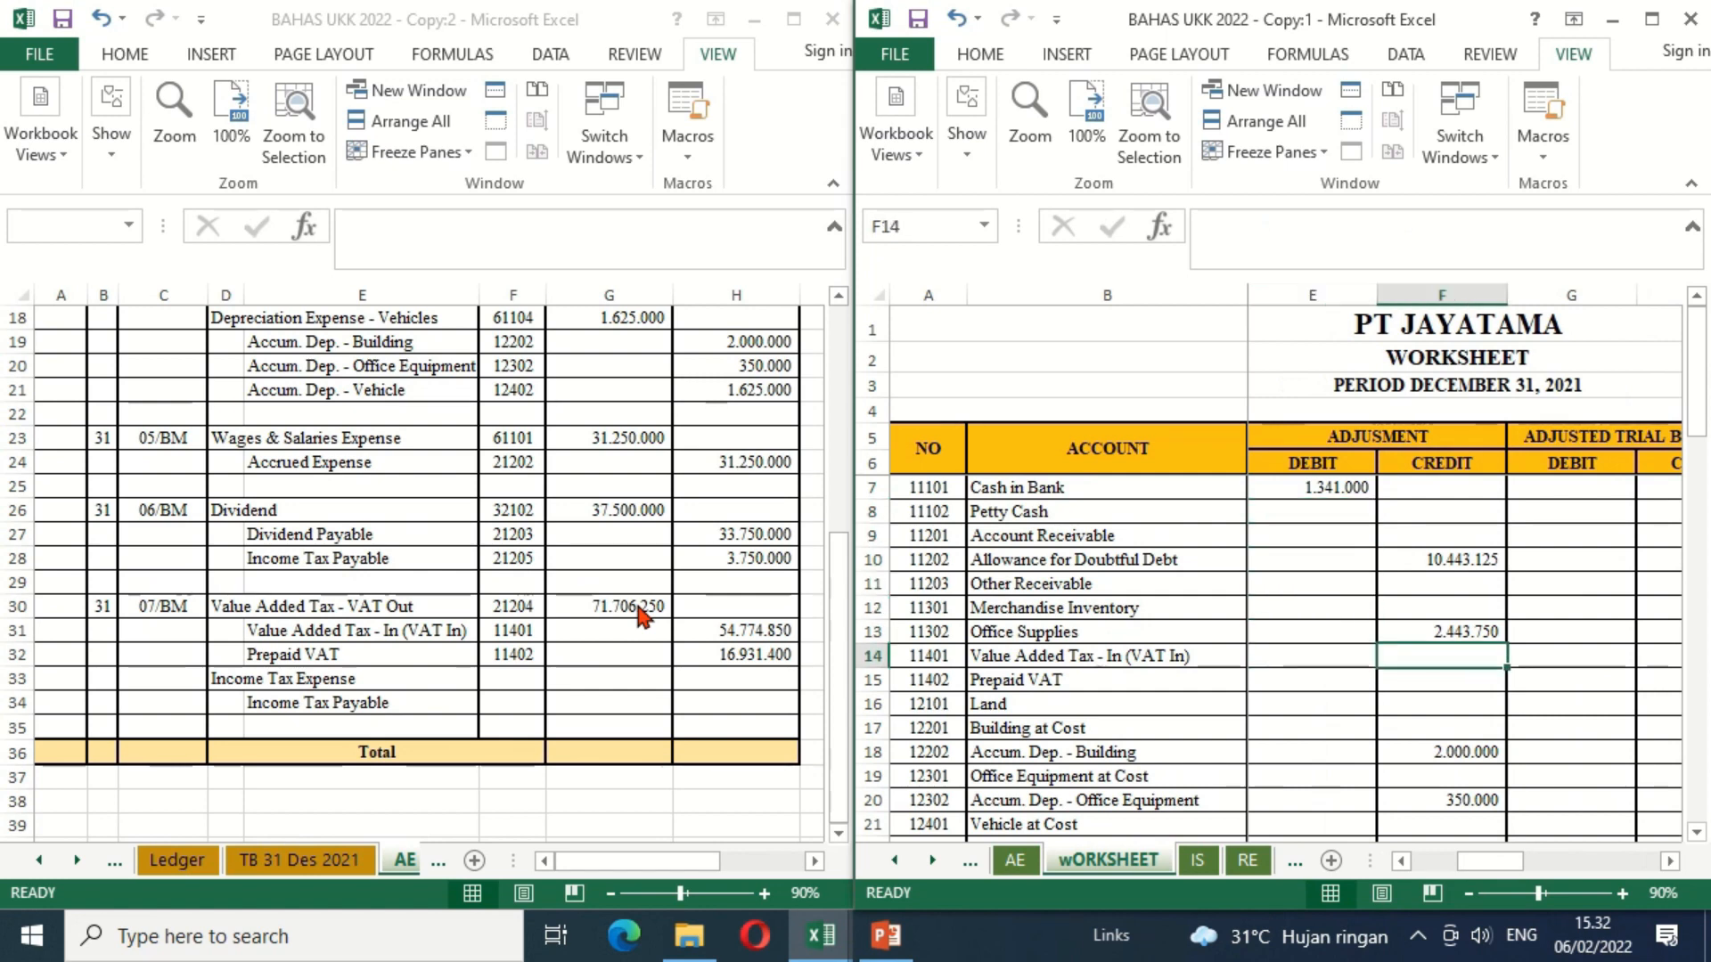
pyautogui.write('=')
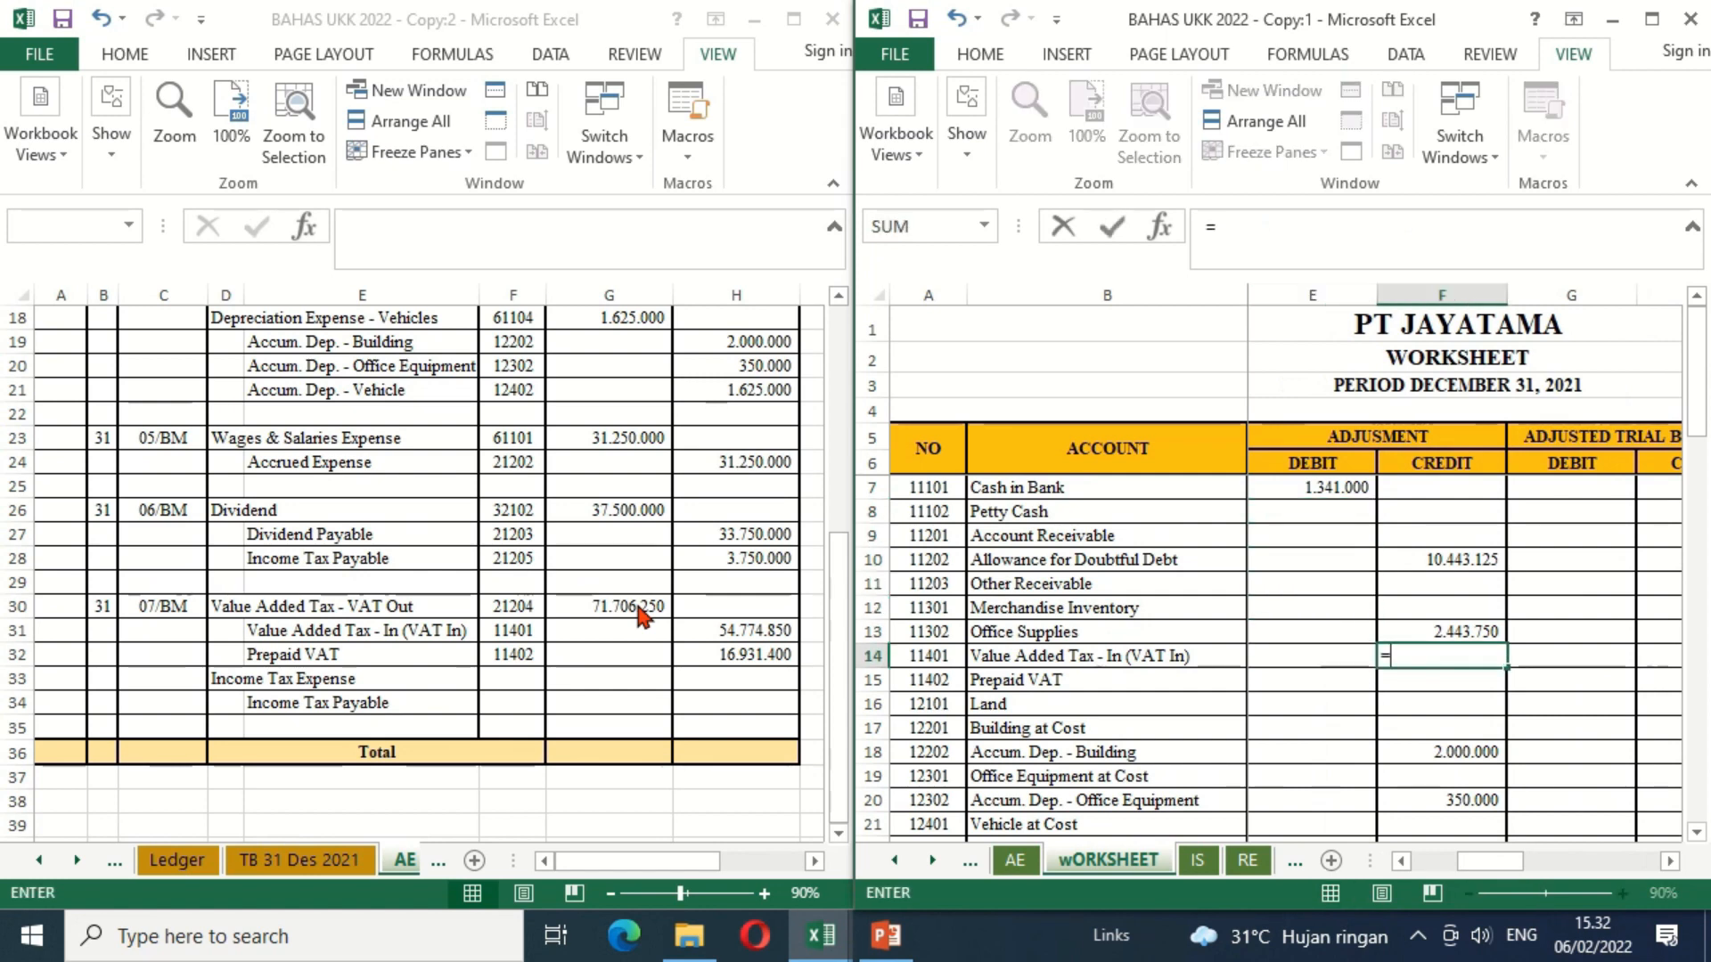
pyautogui.click(757, 629)
pyautogui.press('Return')
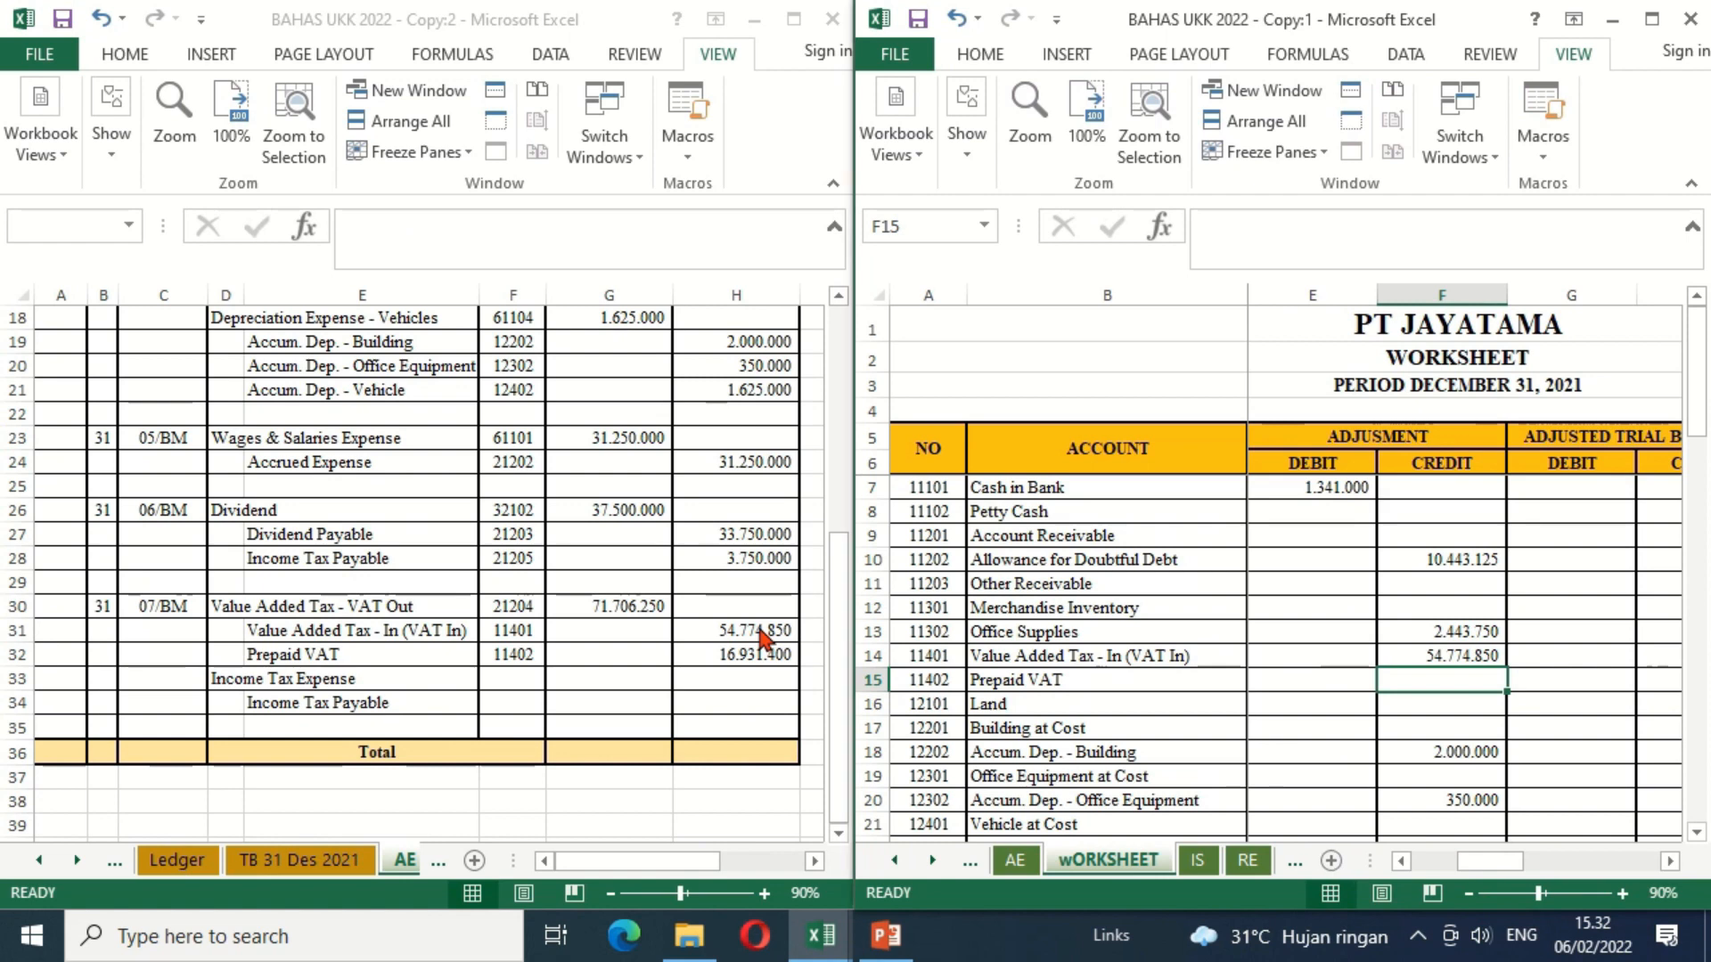
# Step: Link the Prepaid VAT adjustment credit in F15 to H32 of the AE sheet
pyautogui.write('=')
pyautogui.click(739, 654)
pyautogui.press('Return')
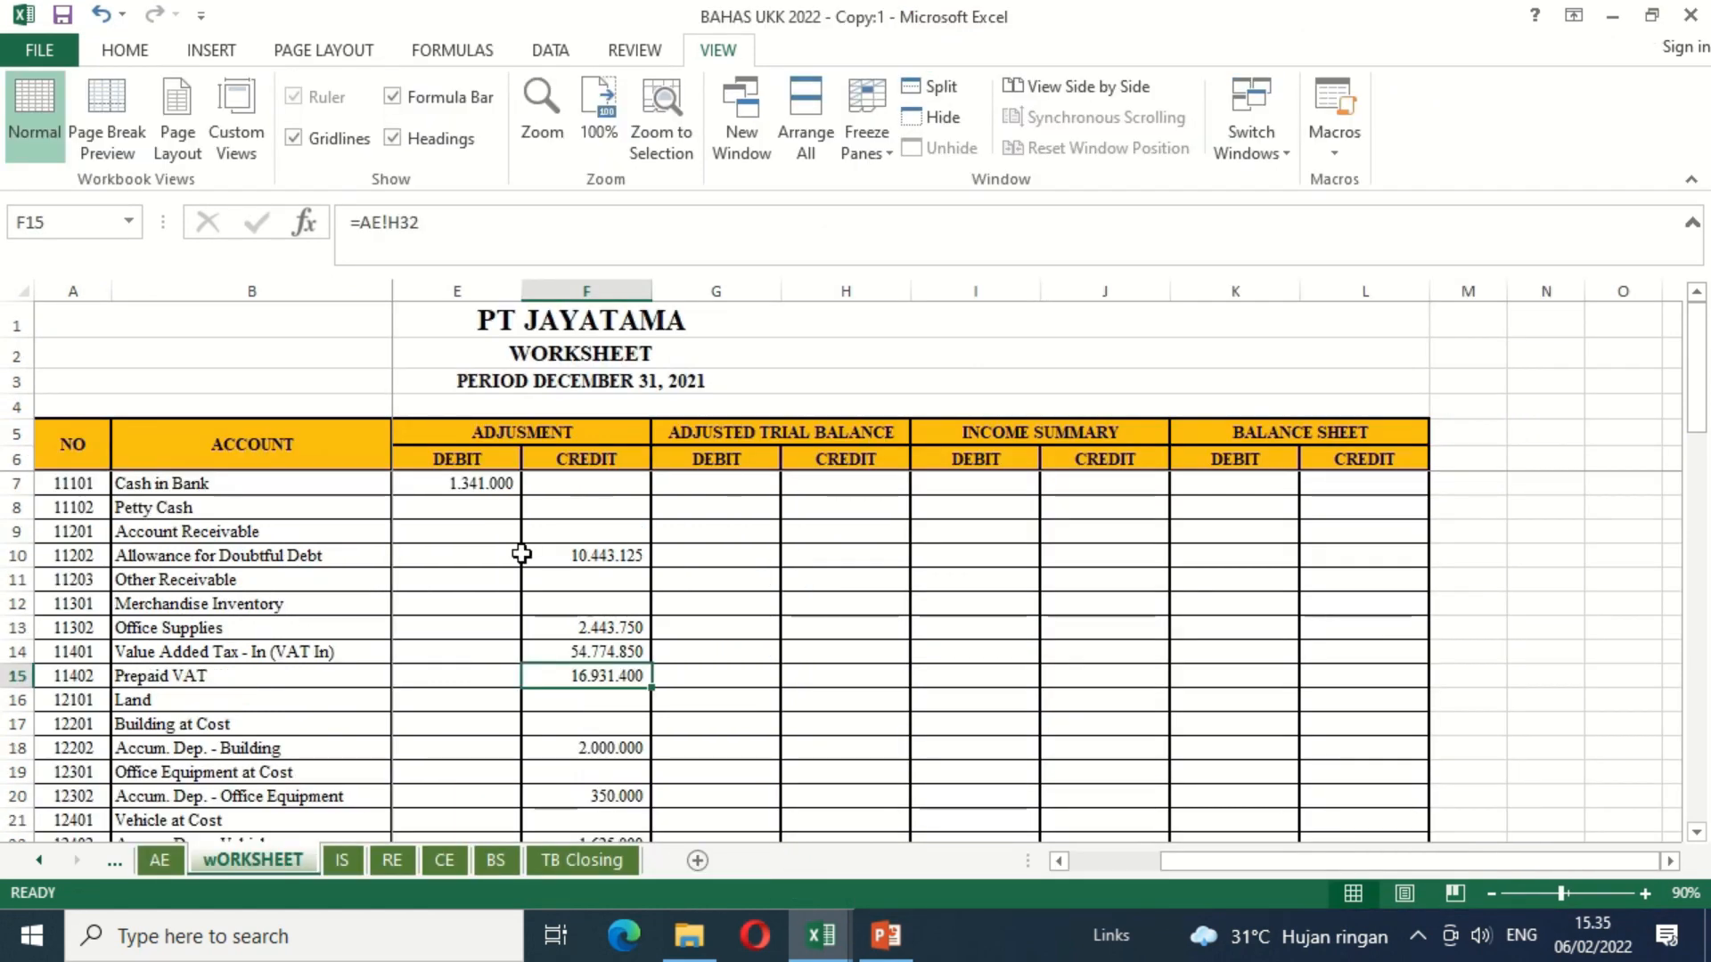
# Step: Total the Trial Balance debit column in C56 of the TOTAL row with a SUM of C7:C55
pyautogui.click(521, 554)
pyautogui.press('Left')
pyautogui.press('Left')
pyautogui.press('Left')
pyautogui.press('Down')
pyautogui.press('Down')
pyautogui.press('Down')
pyautogui.press('Down')
pyautogui.press('Down')
pyautogui.press('Down')
pyautogui.press('Down')
pyautogui.press('Down')
pyautogui.press('Down')
pyautogui.press('Down')
pyautogui.press('Down')
pyautogui.press('Down')
pyautogui.press('Down')
pyautogui.press('Down')
pyautogui.press('Down')
pyautogui.press('Down')
pyautogui.press('Down')
pyautogui.press('Down')
pyautogui.press('Down')
pyautogui.press('Down')
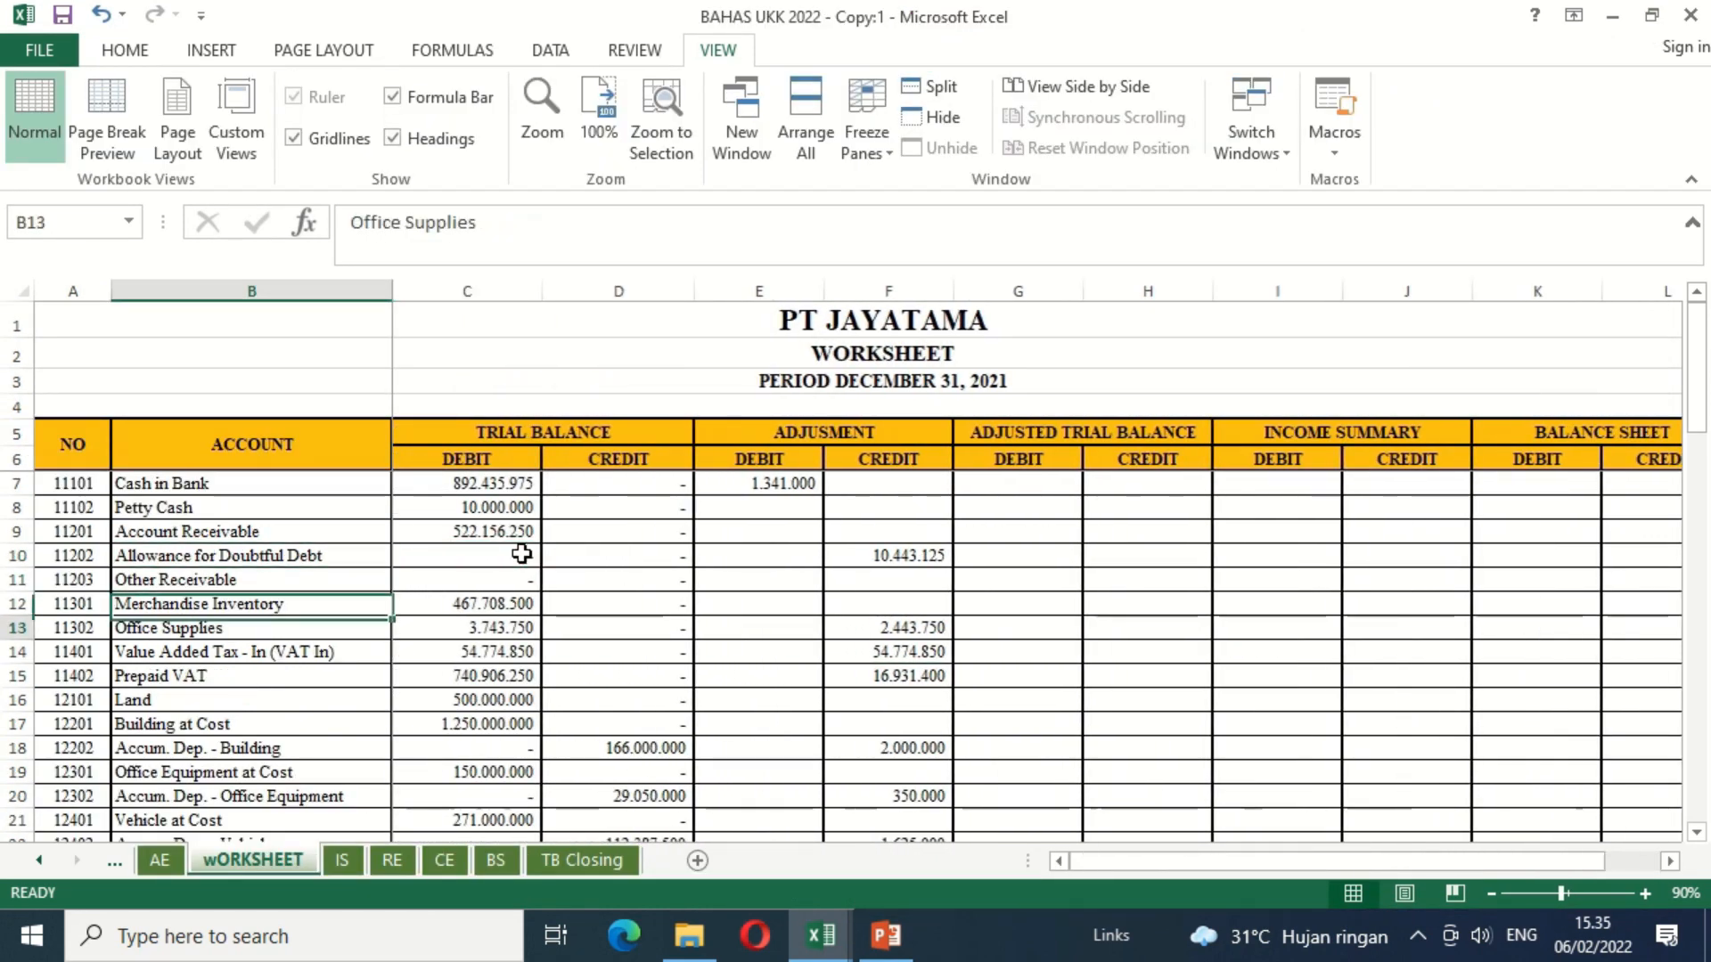
pyautogui.press('Down')
pyautogui.press('Down')
pyautogui.press('Down')
pyautogui.press('Down')
pyautogui.press('Down')
pyautogui.press('Down')
pyautogui.press('Down')
pyautogui.press('Down')
pyautogui.press('Down')
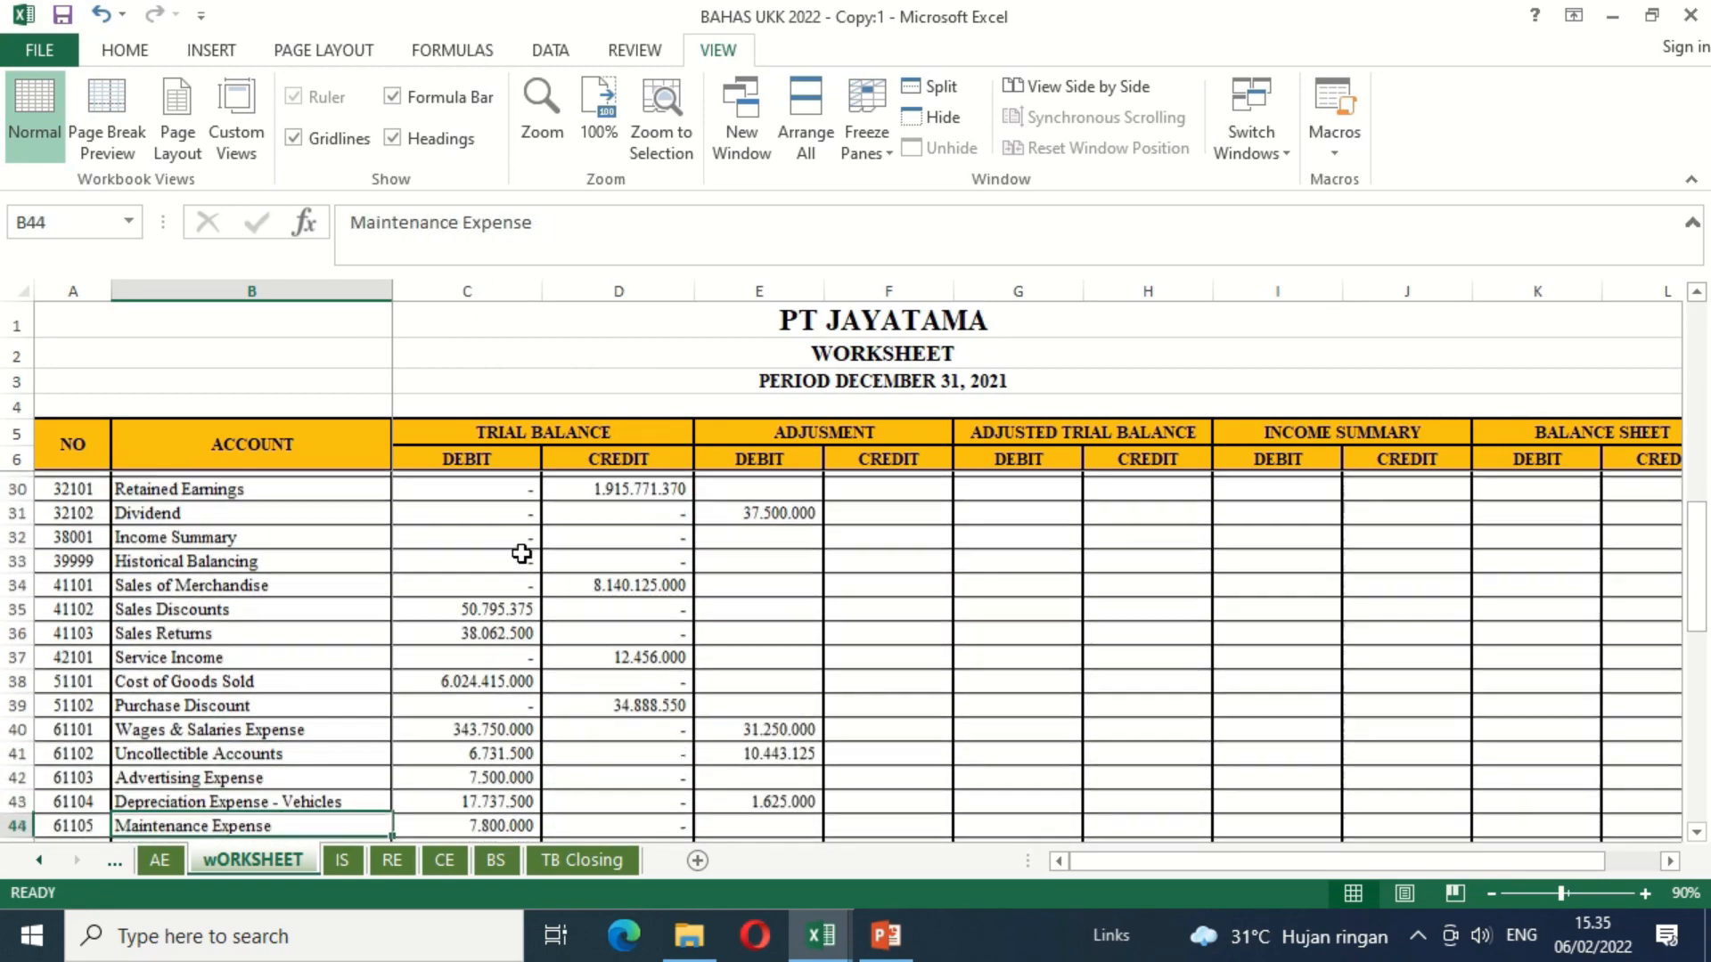
pyautogui.press('Down')
pyautogui.press('Down')
pyautogui.press('Down')
pyautogui.press('Down')
pyautogui.press('Down')
pyautogui.press('Down')
pyautogui.press('Down')
pyautogui.press('Down')
pyautogui.press('Down')
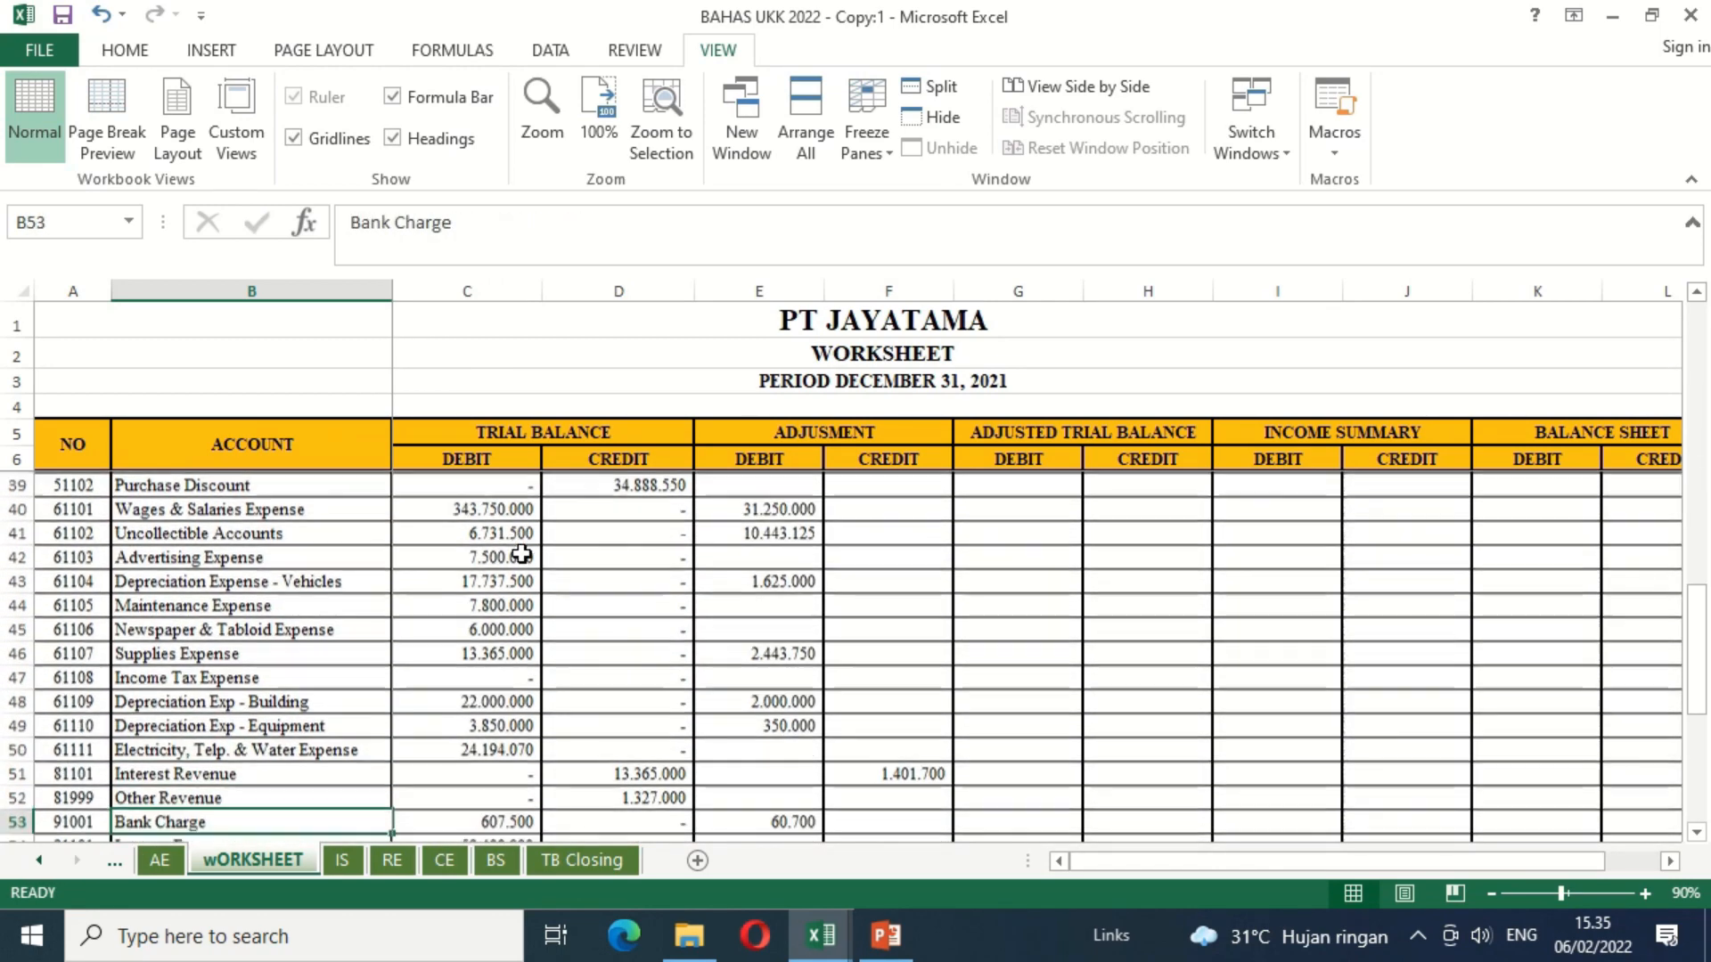
pyautogui.press('Up')
pyautogui.press('Right')
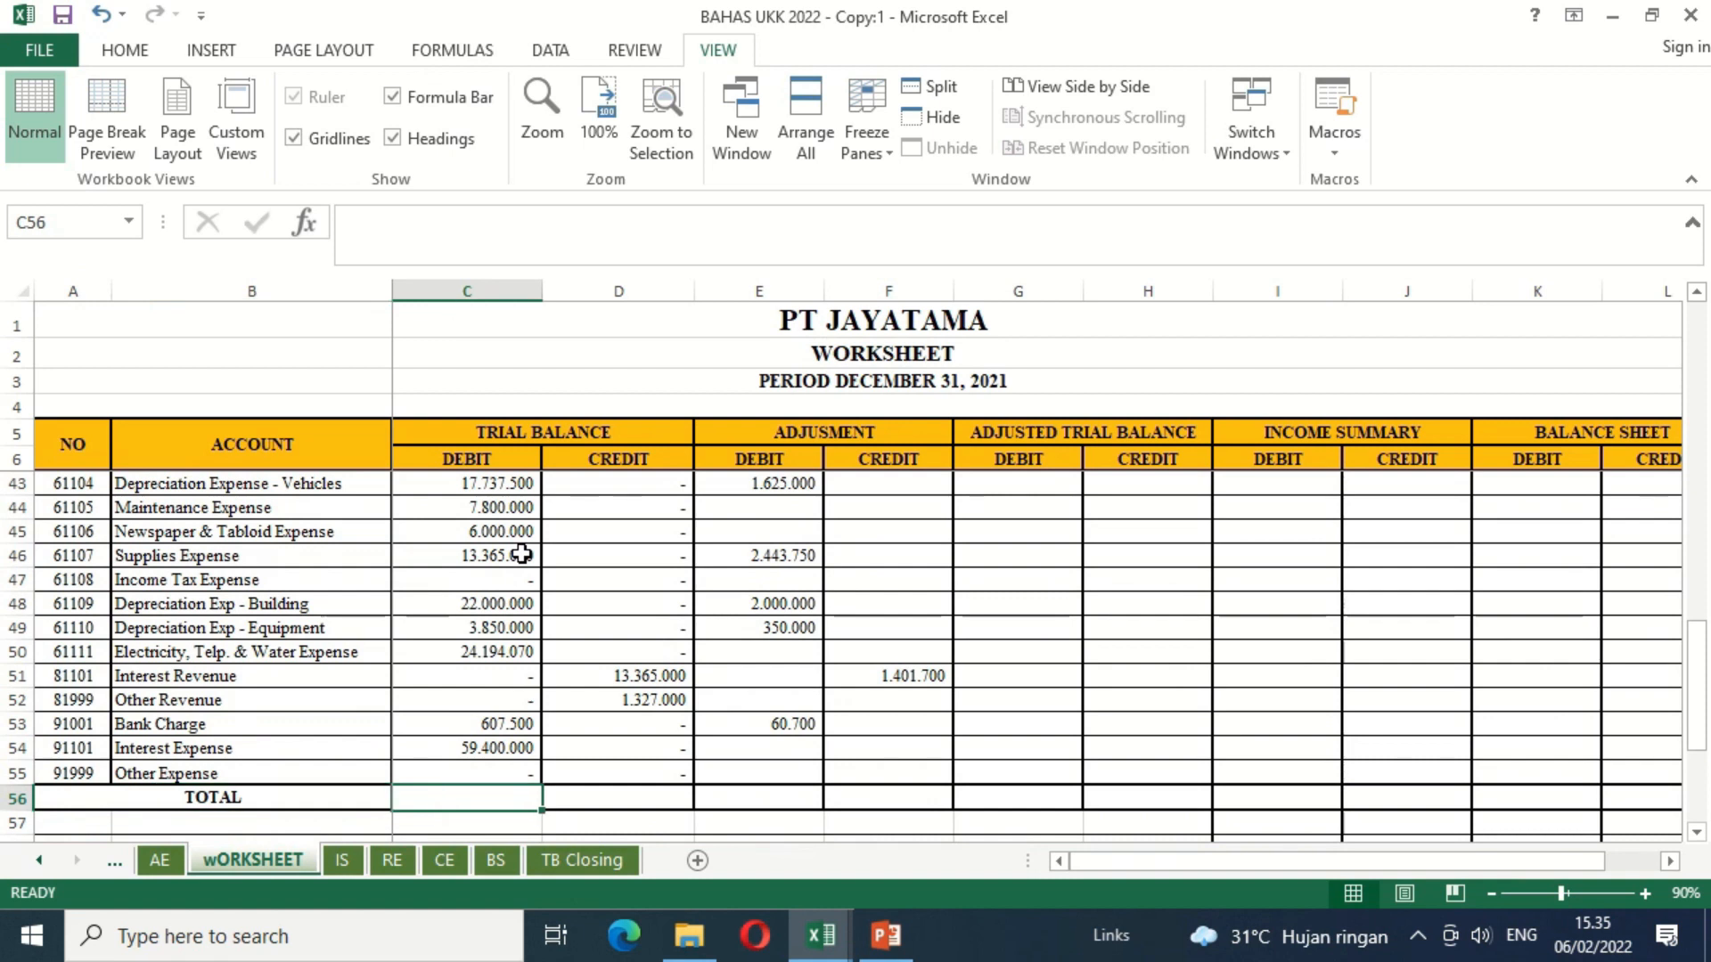
pyautogui.write('=SUM')
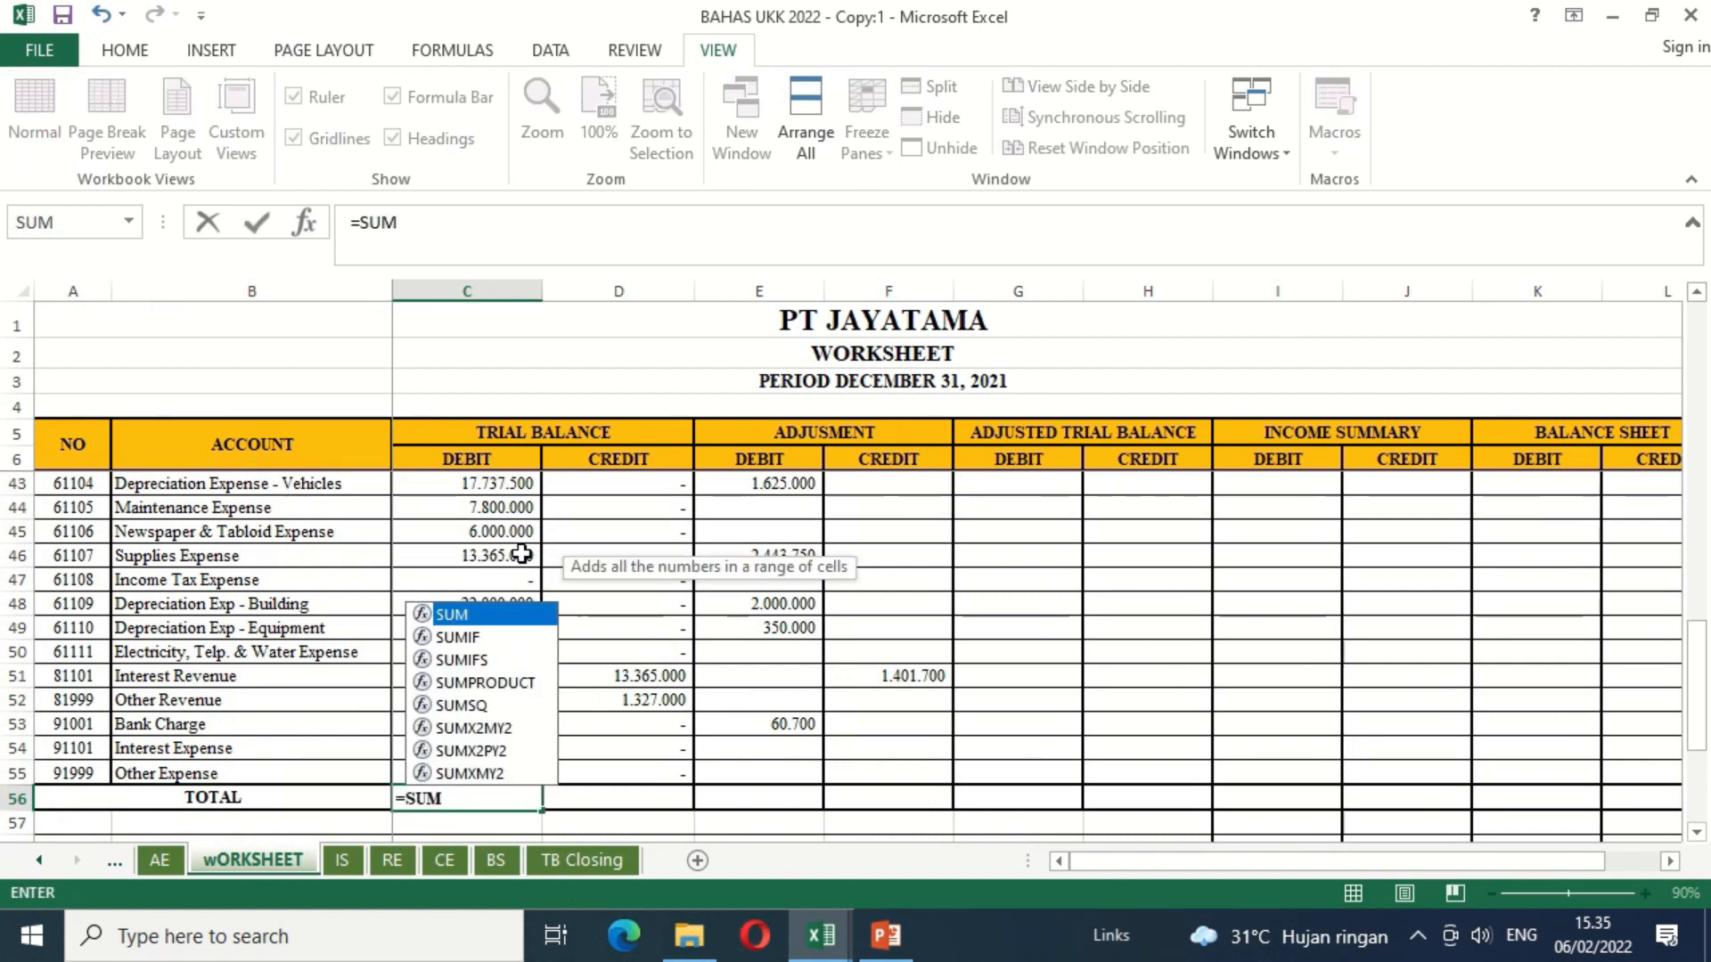
pyautogui.write('(')
pyautogui.press('Up')
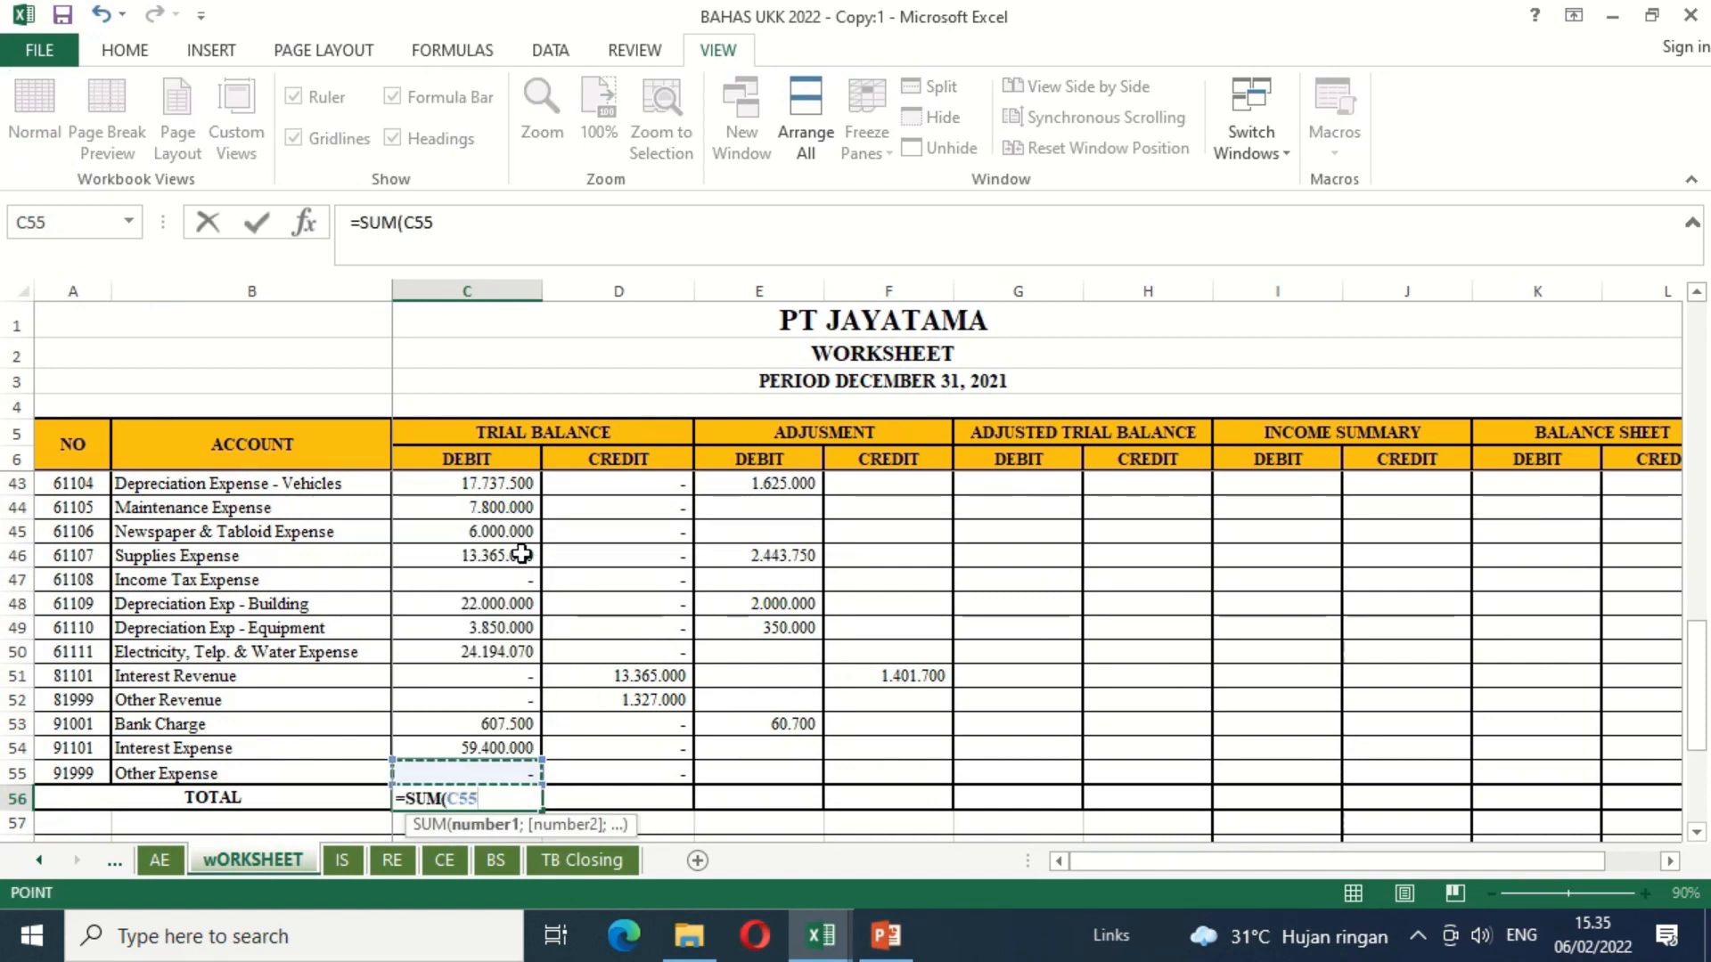
pyautogui.hotkey('shift', 'Up')
pyautogui.hotkey('shift', 'Up')
pyautogui.hotkey('shift', 'Up')
pyautogui.hotkey('shift', 'Up')
pyautogui.hotkey('shift', 'Up')
pyautogui.hotkey('shift', 'Up')
pyautogui.hotkey('shift', 'Up')
pyautogui.hotkey('shift', 'Up')
pyautogui.hotkey('shift', 'Up')
pyautogui.hotkey('shift', 'Up')
pyautogui.hotkey('shift', 'Up')
pyautogui.hotkey('shift', 'Up')
pyautogui.hotkey('shift', 'Up')
pyautogui.hotkey('shift', 'Up')
pyautogui.hotkey('shift', 'Up')
pyautogui.hotkey('shift', 'Up')
pyautogui.hotkey('shift', 'Up')
pyautogui.hotkey('shift', 'Up')
pyautogui.hotkey('shift', 'Up')
pyautogui.hotkey('shift', 'Up')
pyautogui.hotkey('shift', 'Up')
pyautogui.hotkey('shift', 'Up')
pyautogui.hotkey('shift', 'Up')
pyautogui.hotkey('shift', 'Up')
pyautogui.hotkey('shift', 'Up')
pyautogui.hotkey('shift', 'Up')
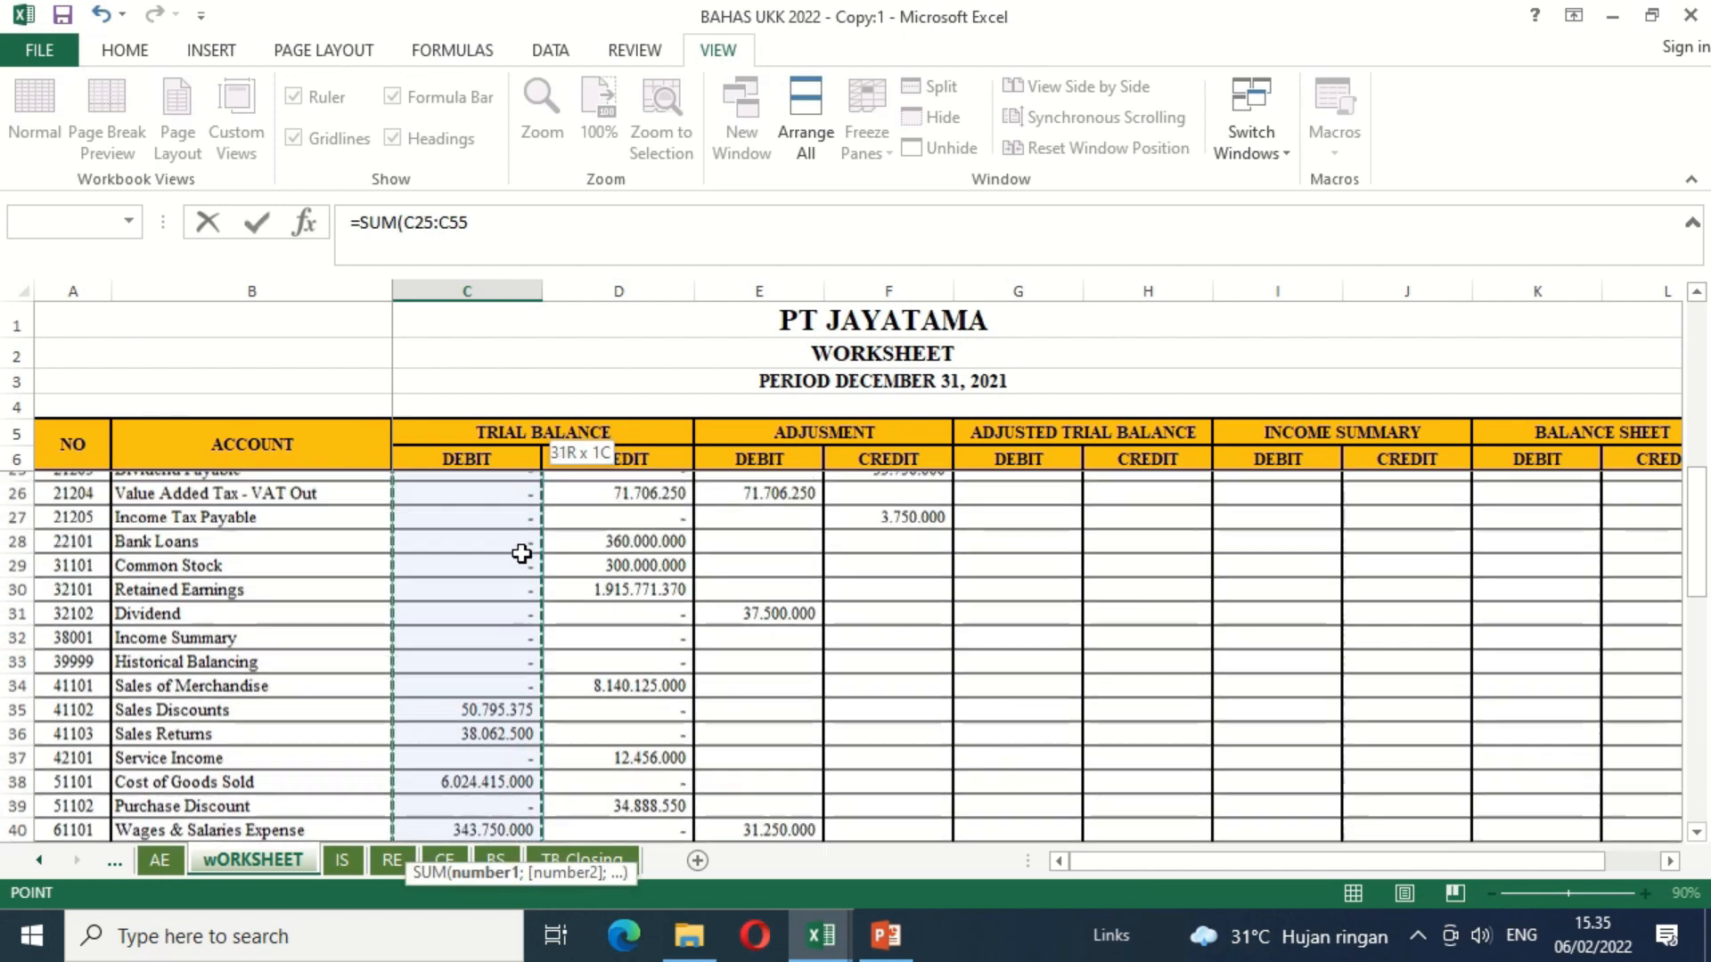
pyautogui.hotkey('shift', 'Up')
pyautogui.hotkey('shift', 'Up')
pyautogui.hotkey('shift', 'Up')
pyautogui.hotkey('shift', 'Up')
pyautogui.hotkey('shift', 'Up')
pyautogui.hotkey('shift', 'Up')
pyautogui.hotkey('shift', 'Up')
pyautogui.hotkey('shift', 'Up')
pyautogui.hotkey('shift', 'Up')
pyautogui.hotkey('shift', 'Up')
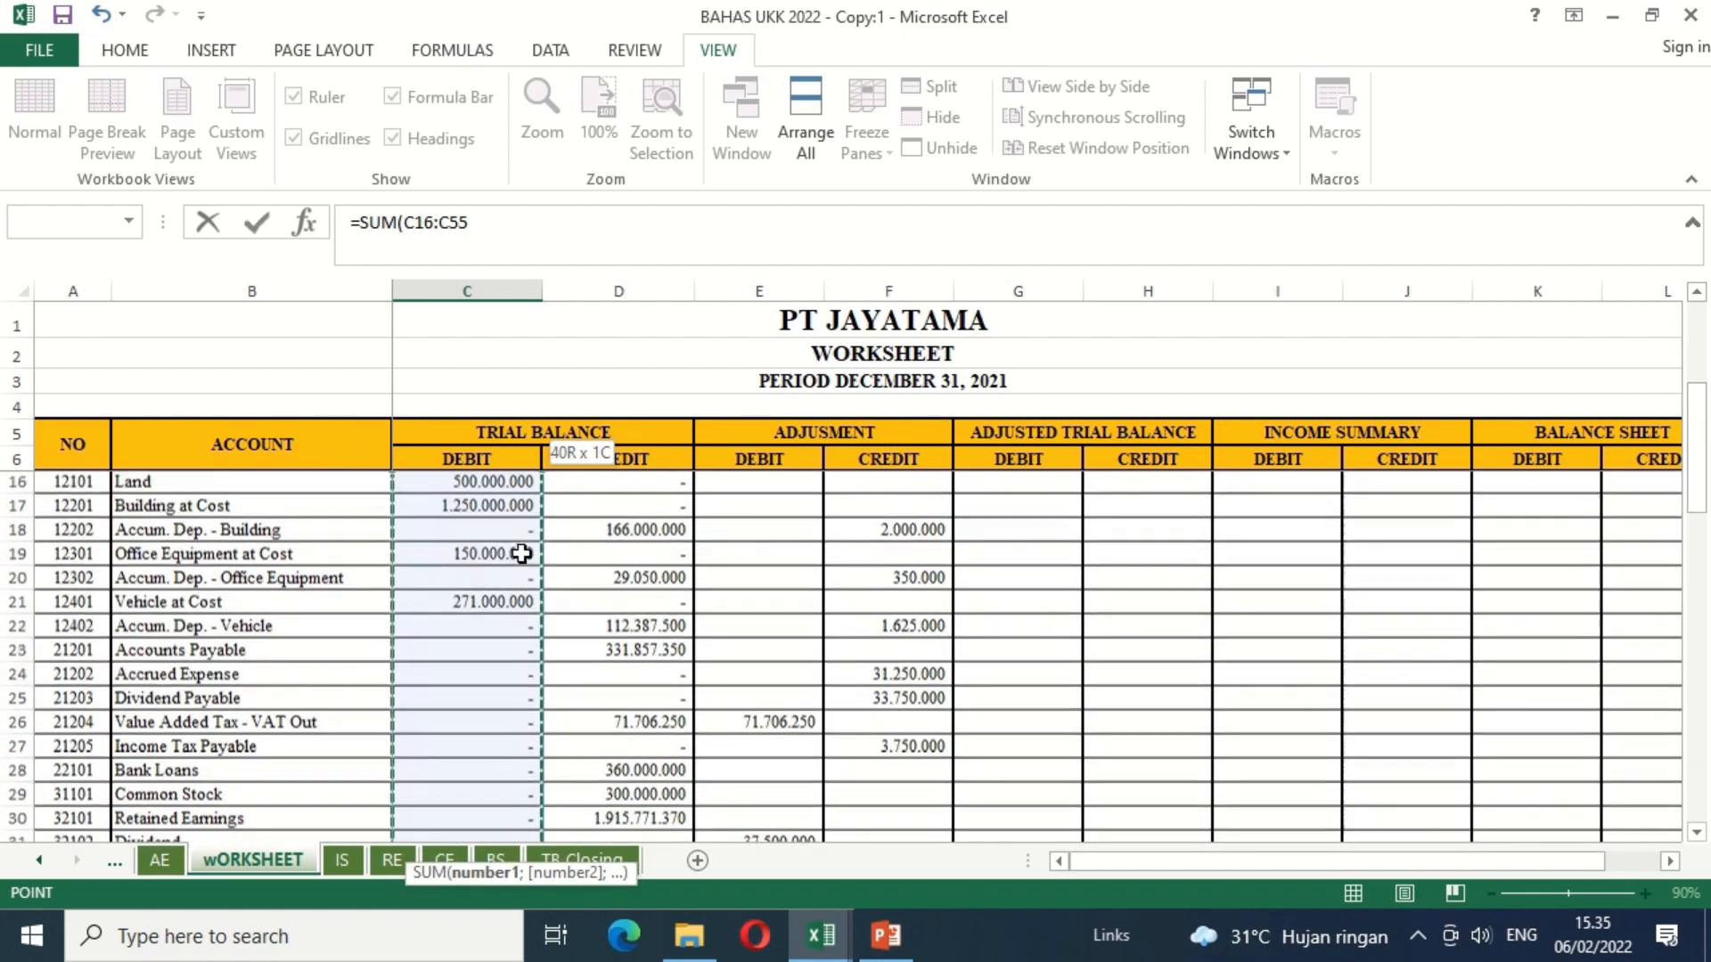
pyautogui.hotkey('shift', 'Up')
pyautogui.hotkey('shift', 'Up')
pyautogui.hotkey('shift', 'Up')
pyautogui.hotkey('shift', 'Up')
pyautogui.hotkey('shift', 'Up')
pyautogui.hotkey('shift', 'Up')
pyautogui.hotkey('shift', 'Up')
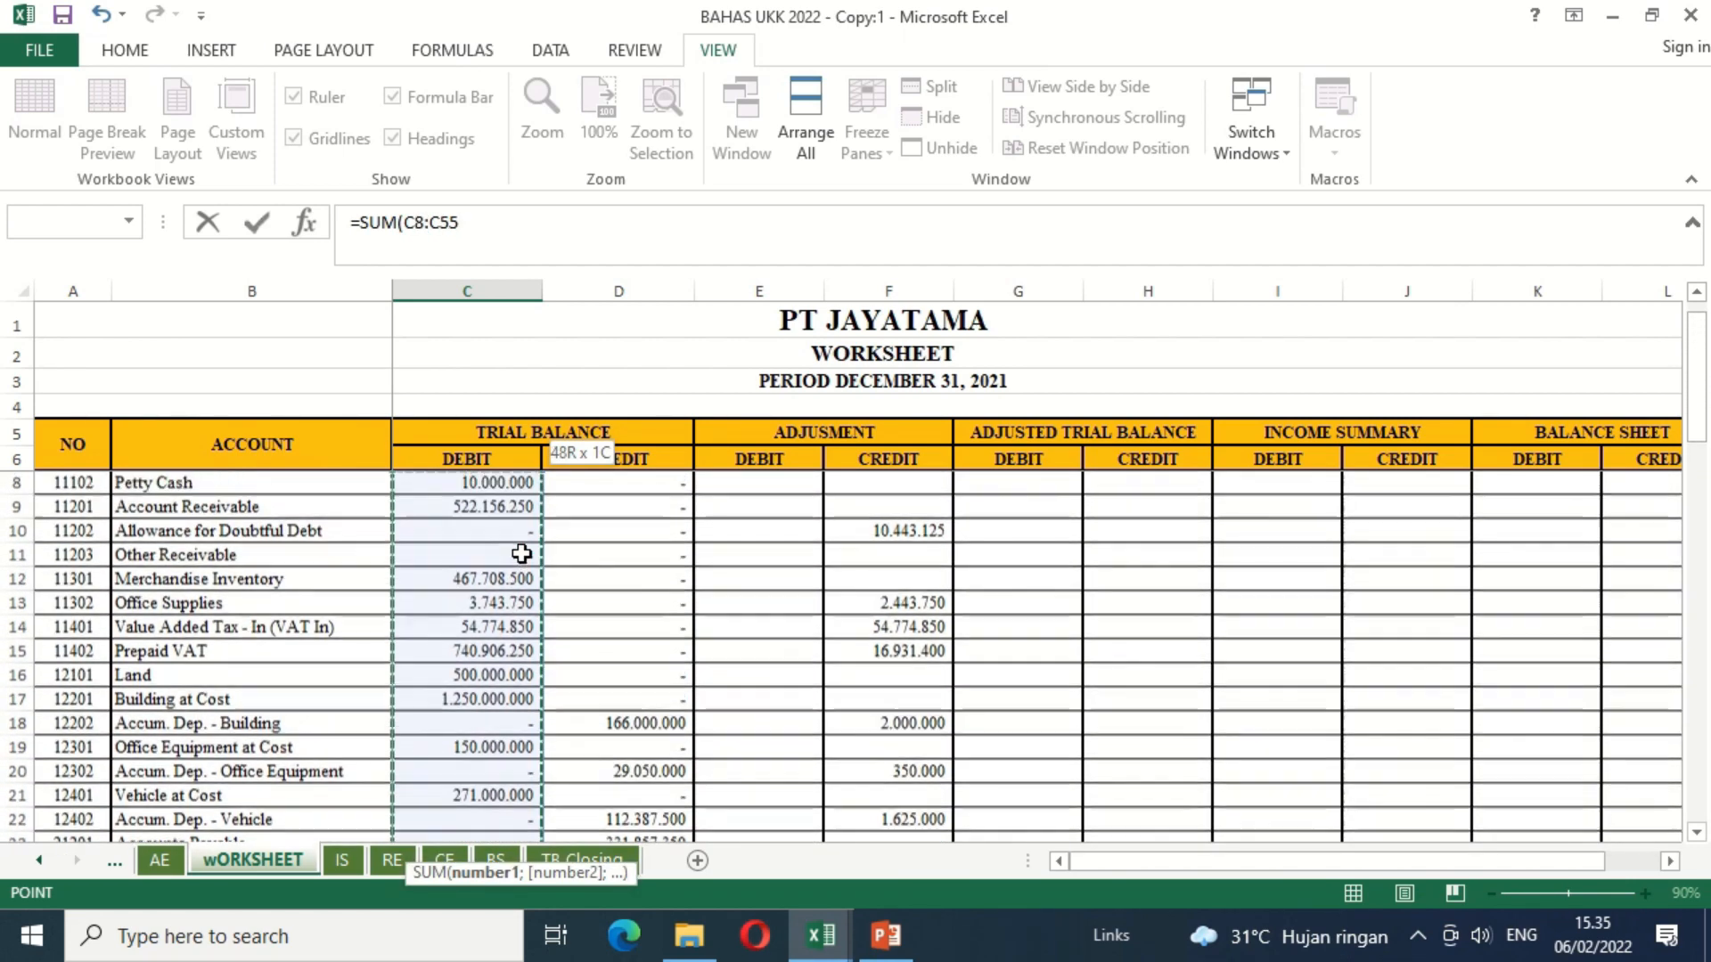
pyautogui.press('Return')
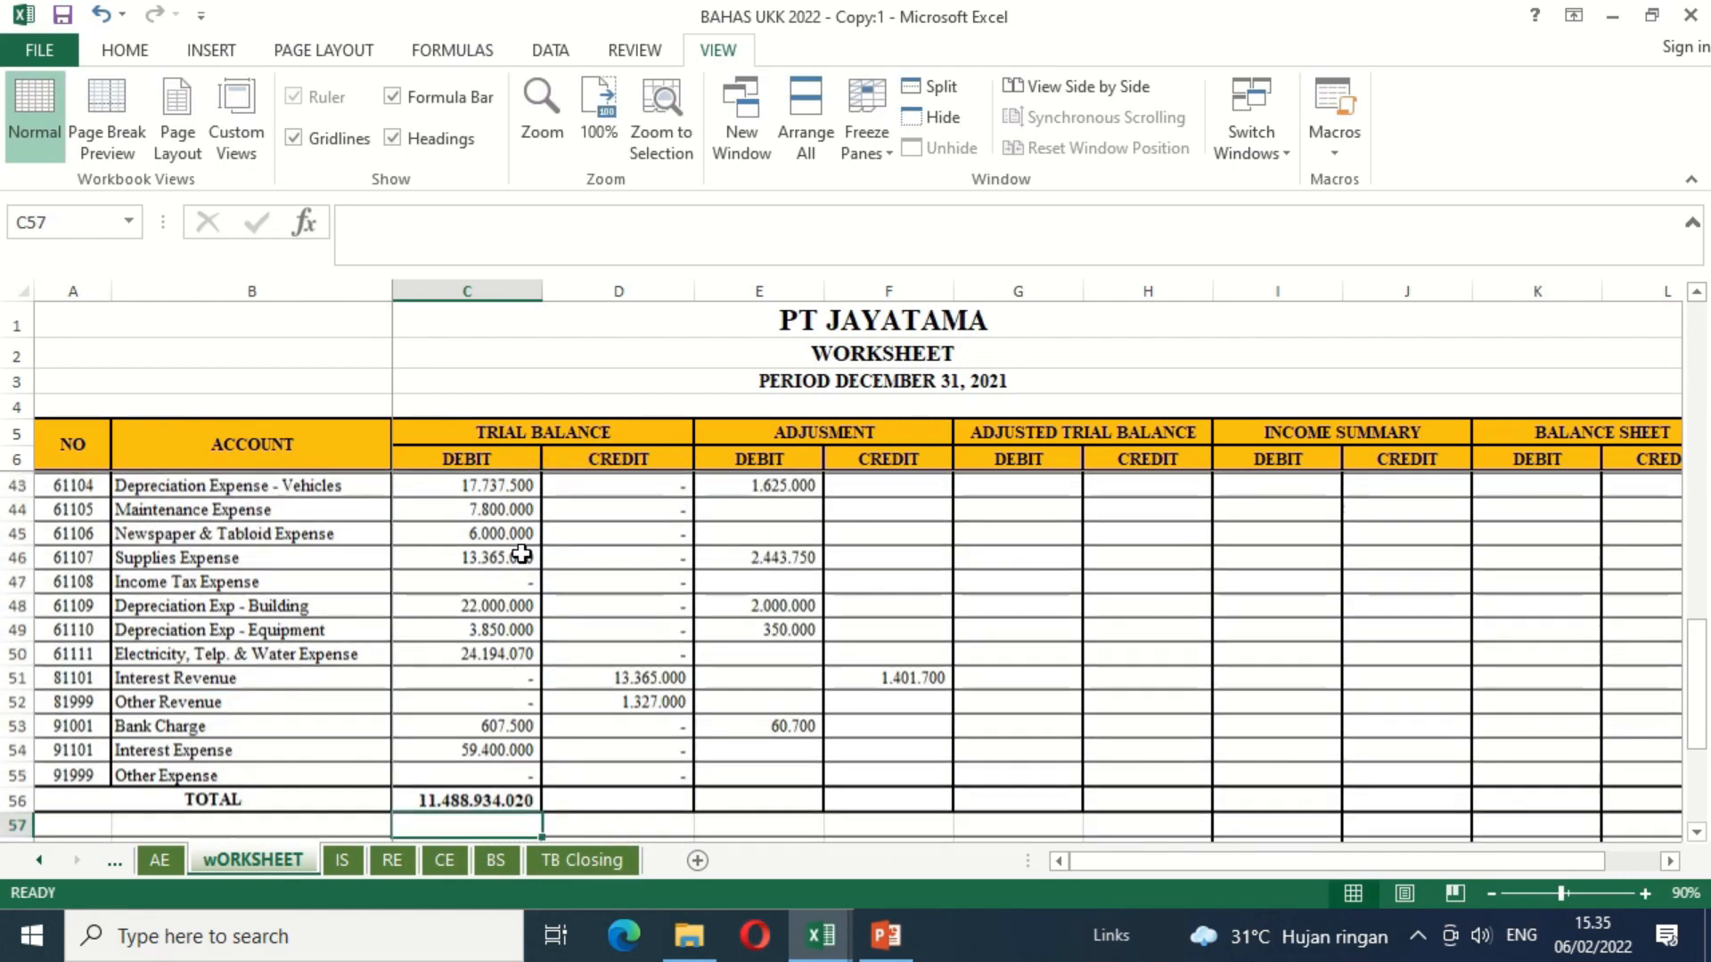
# Step: Copy the C56 total formula across D56:F56 for the Trial Balance credit and both Adjustment columns
pyautogui.press('Up')
pyautogui.hotkey('ctrl', 'c')
pyautogui.hotkey('shift', 'Right')
pyautogui.hotkey('shift', 'Right')
pyautogui.hotkey('shift', 'Right')
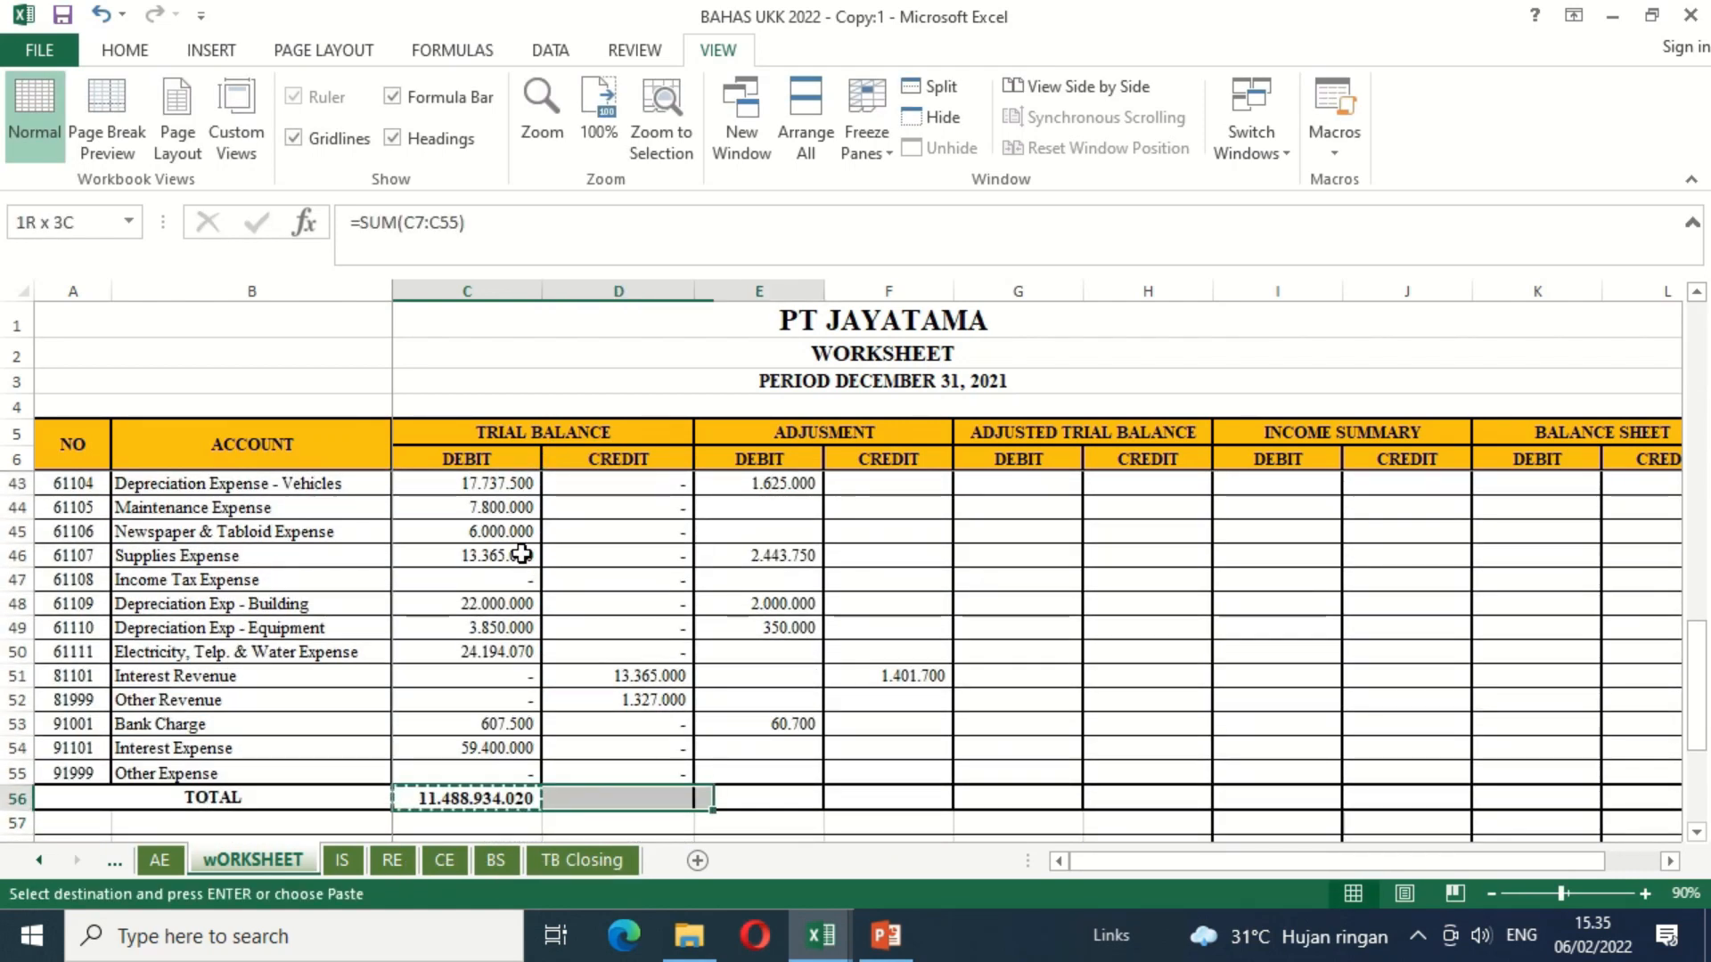
pyautogui.hotkey('ctrl', 'v')
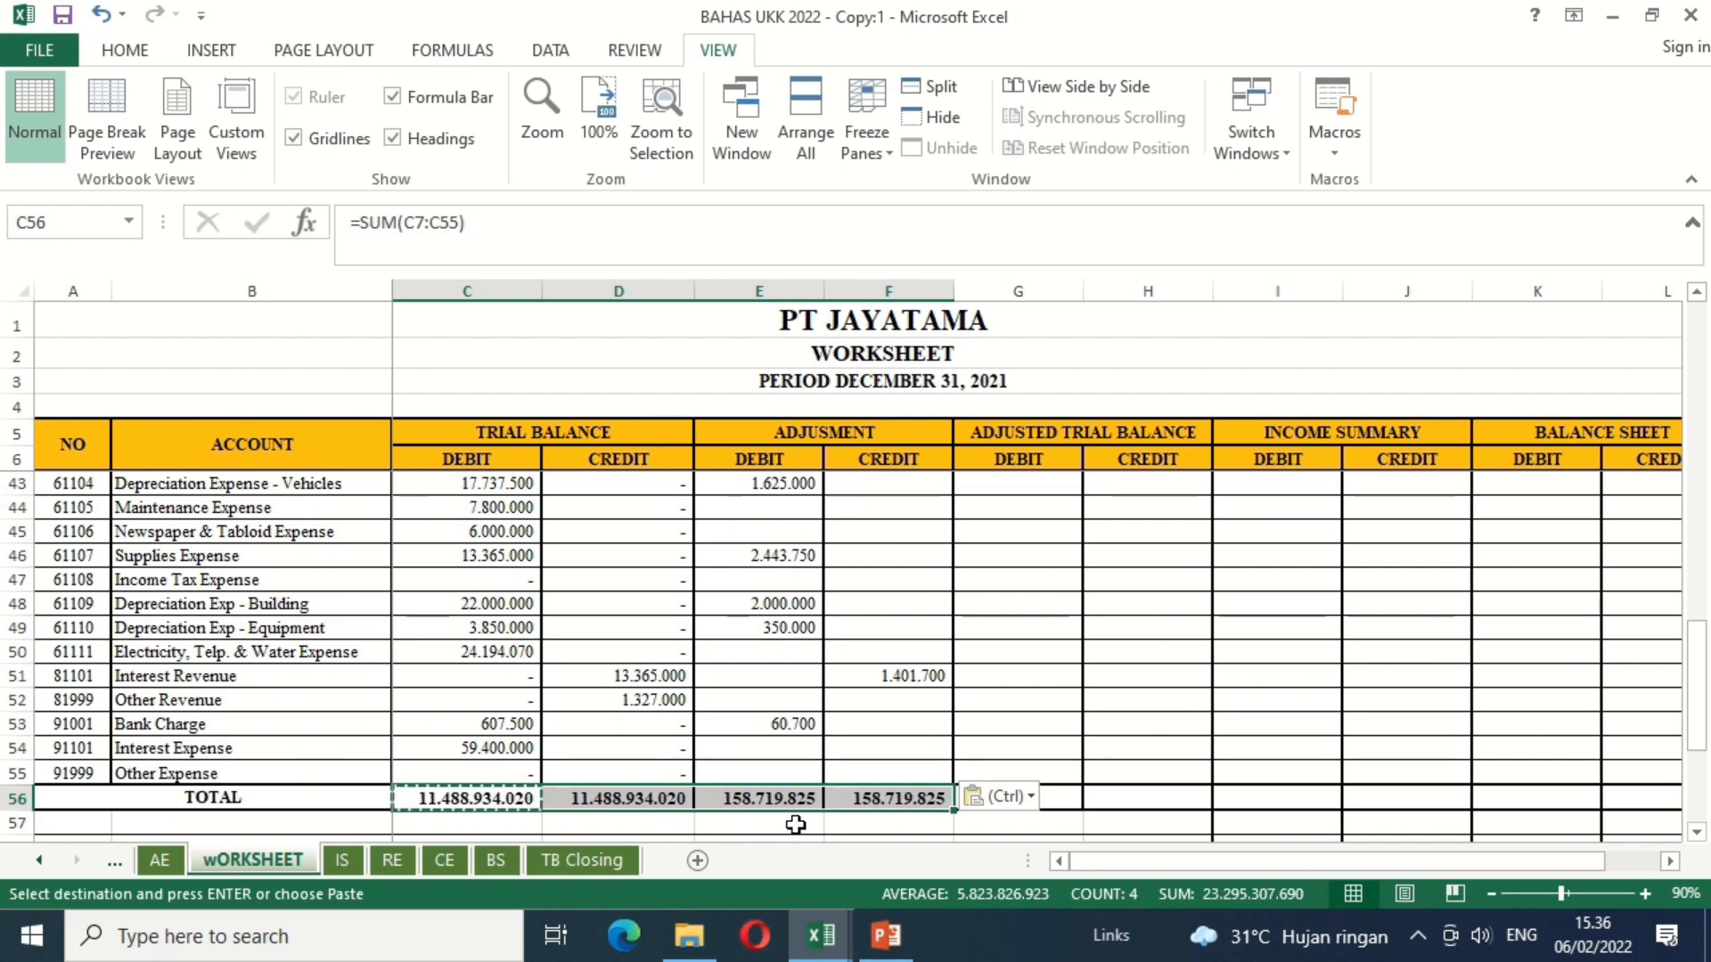
pyautogui.click(922, 824)
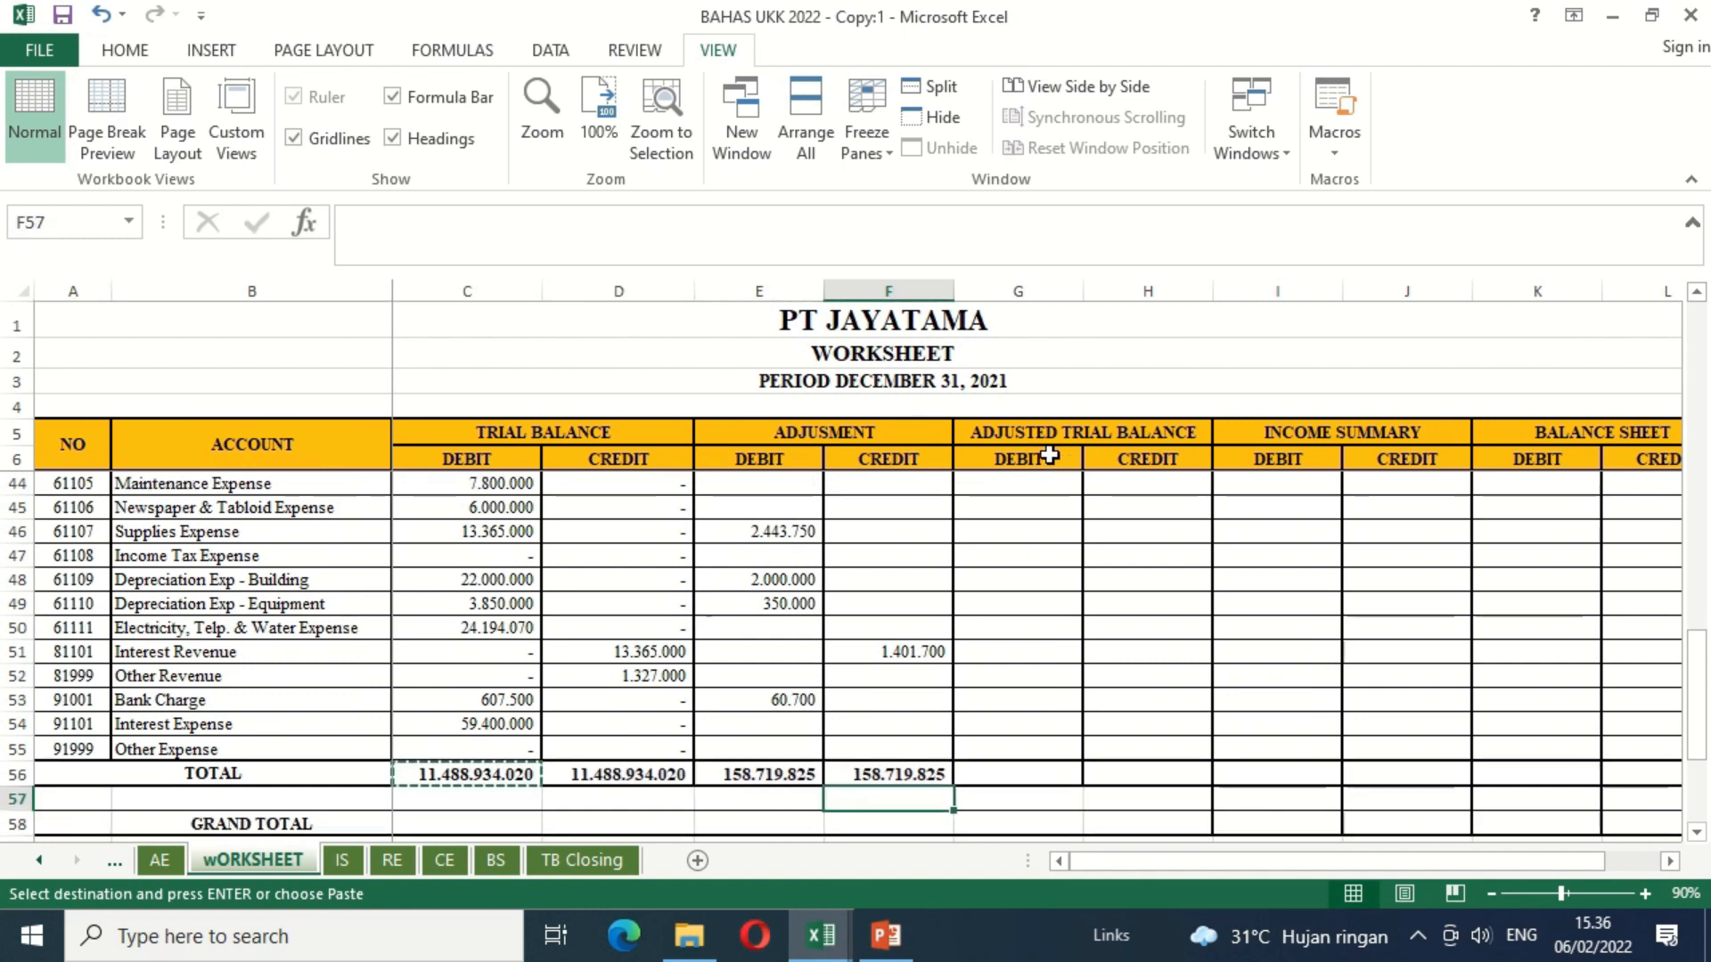
# Step: Return to the first account rows of the worksheet, with the Trial Balance, Adjustment and Adjusted Trial Balance columns in view
pyautogui.click(1049, 489)
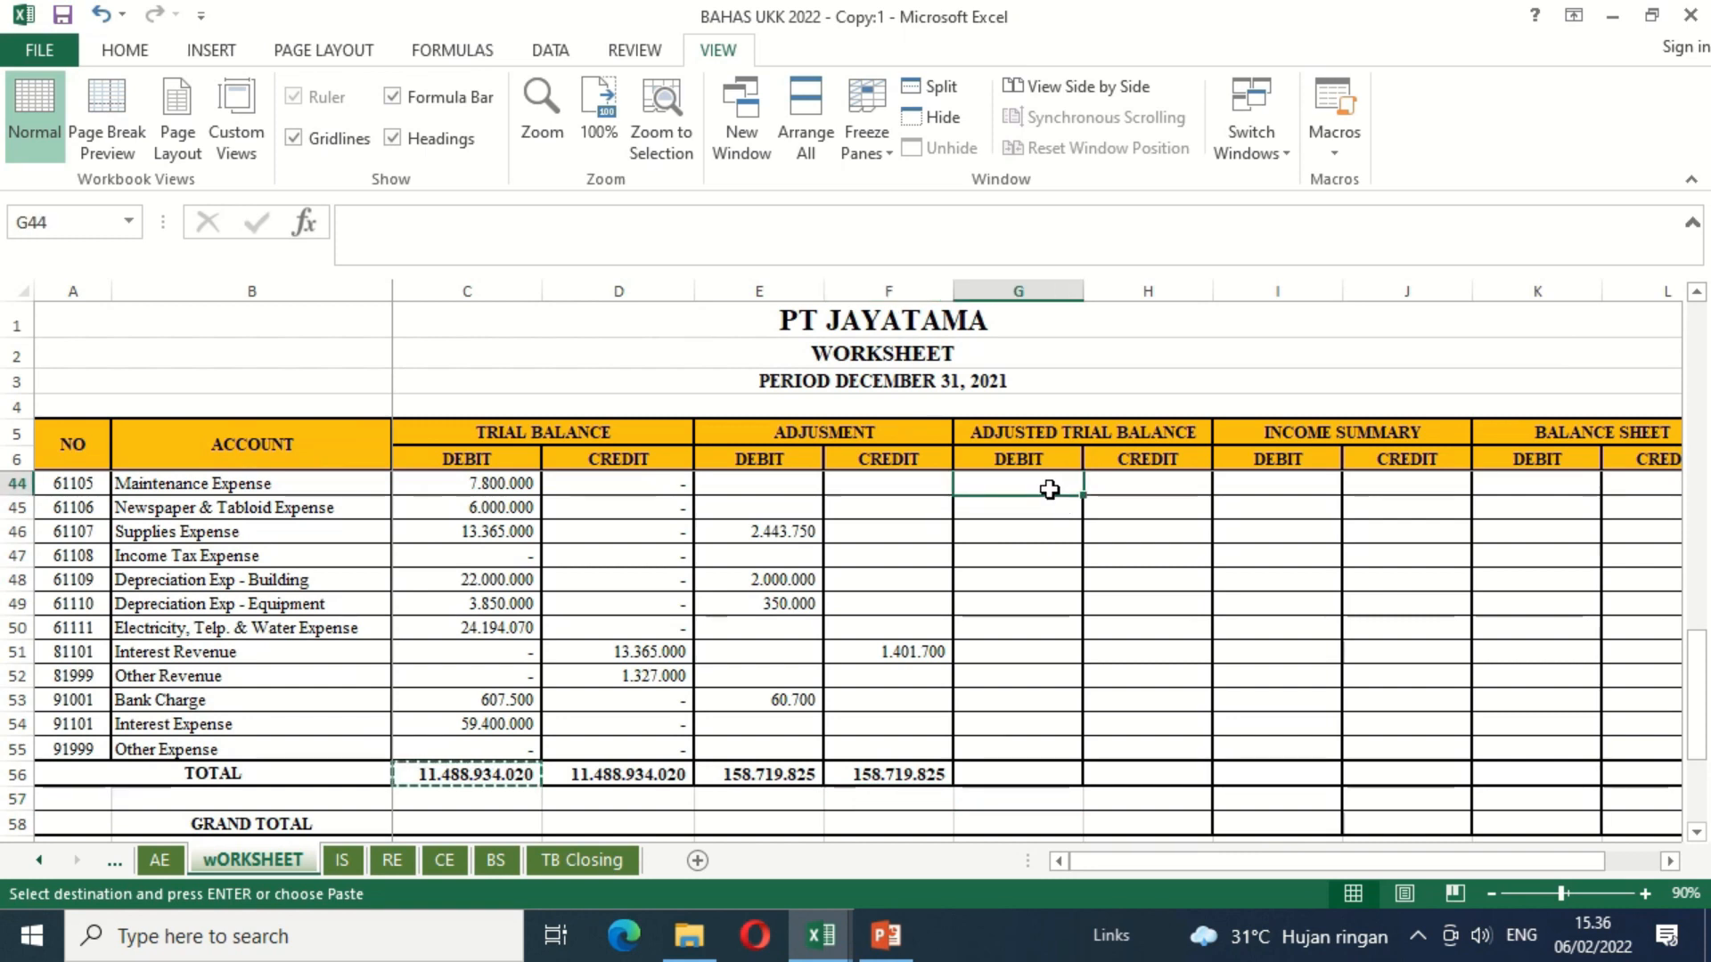
pyautogui.press('Up')
pyautogui.press('Up')
pyautogui.press('Up')
pyautogui.press('Up')
pyautogui.press('Up')
pyautogui.press('Up')
pyautogui.press('Up')
pyautogui.press('Up')
pyautogui.press('Up')
pyautogui.press('Up')
pyautogui.press('Up')
pyautogui.press('Up')
pyautogui.press('Up')
pyautogui.press('Up')
pyautogui.press('Up')
pyautogui.press('Up')
pyautogui.press('Up')
pyautogui.press('Up')
pyautogui.press('Up')
pyautogui.press('Up')
pyautogui.press('Up')
pyautogui.press('Up')
pyautogui.press('Up')
pyautogui.press('Up')
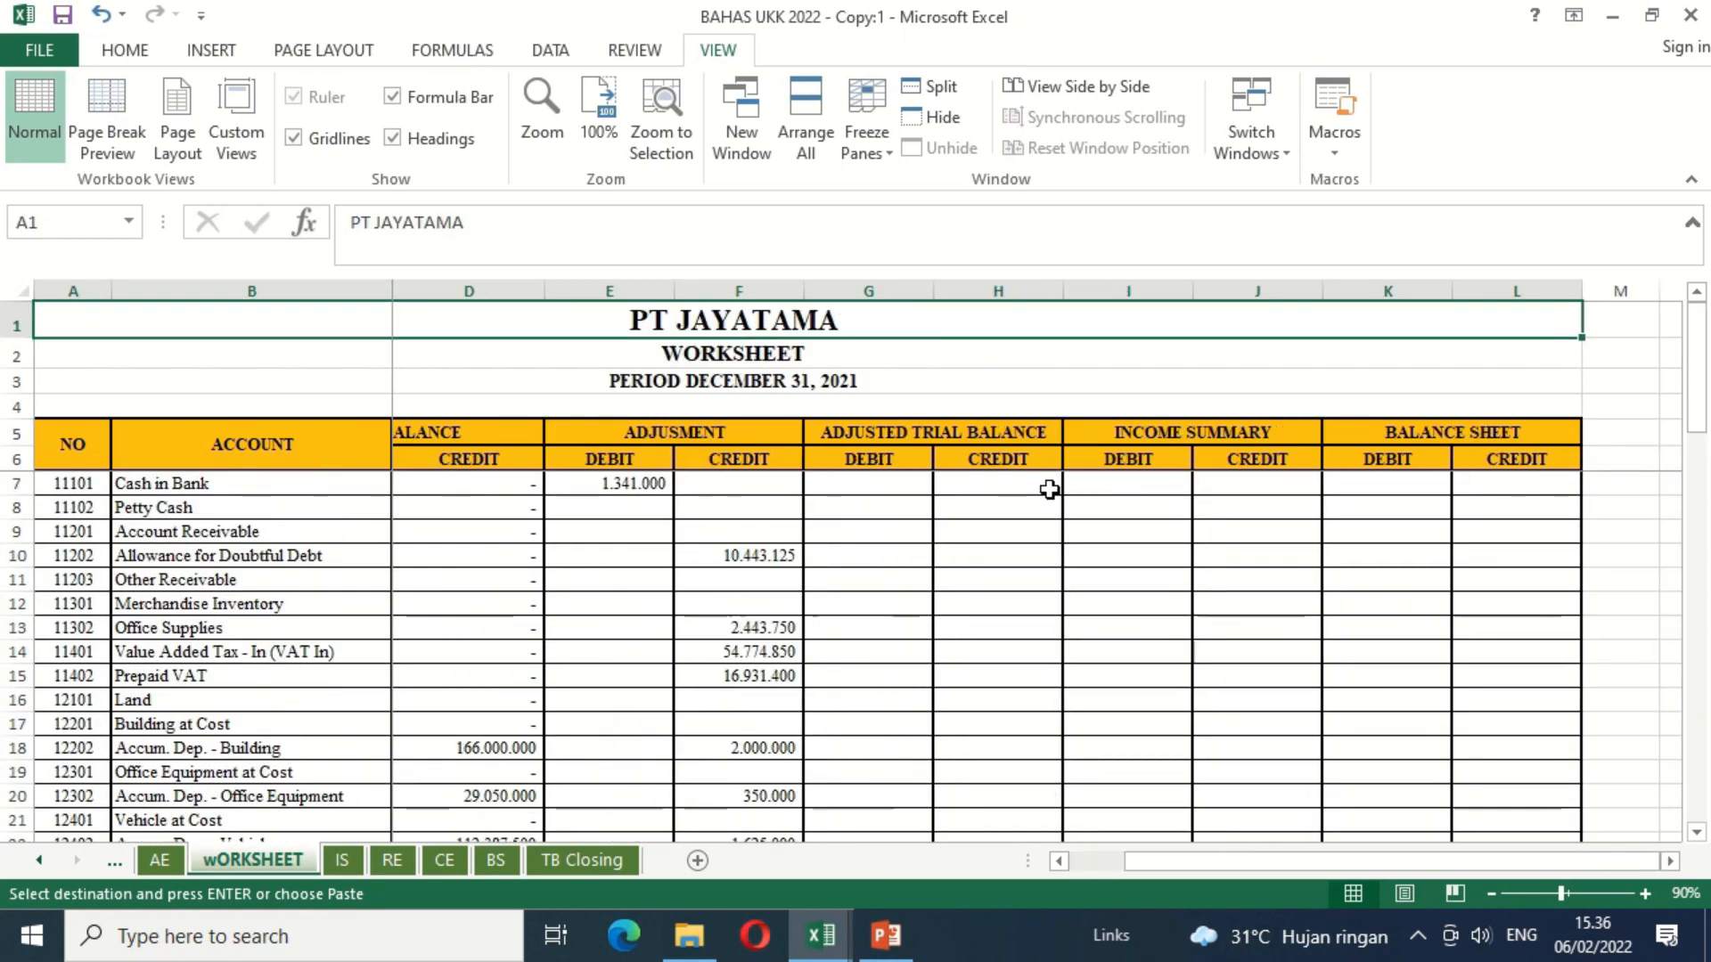
pyautogui.click(472, 470)
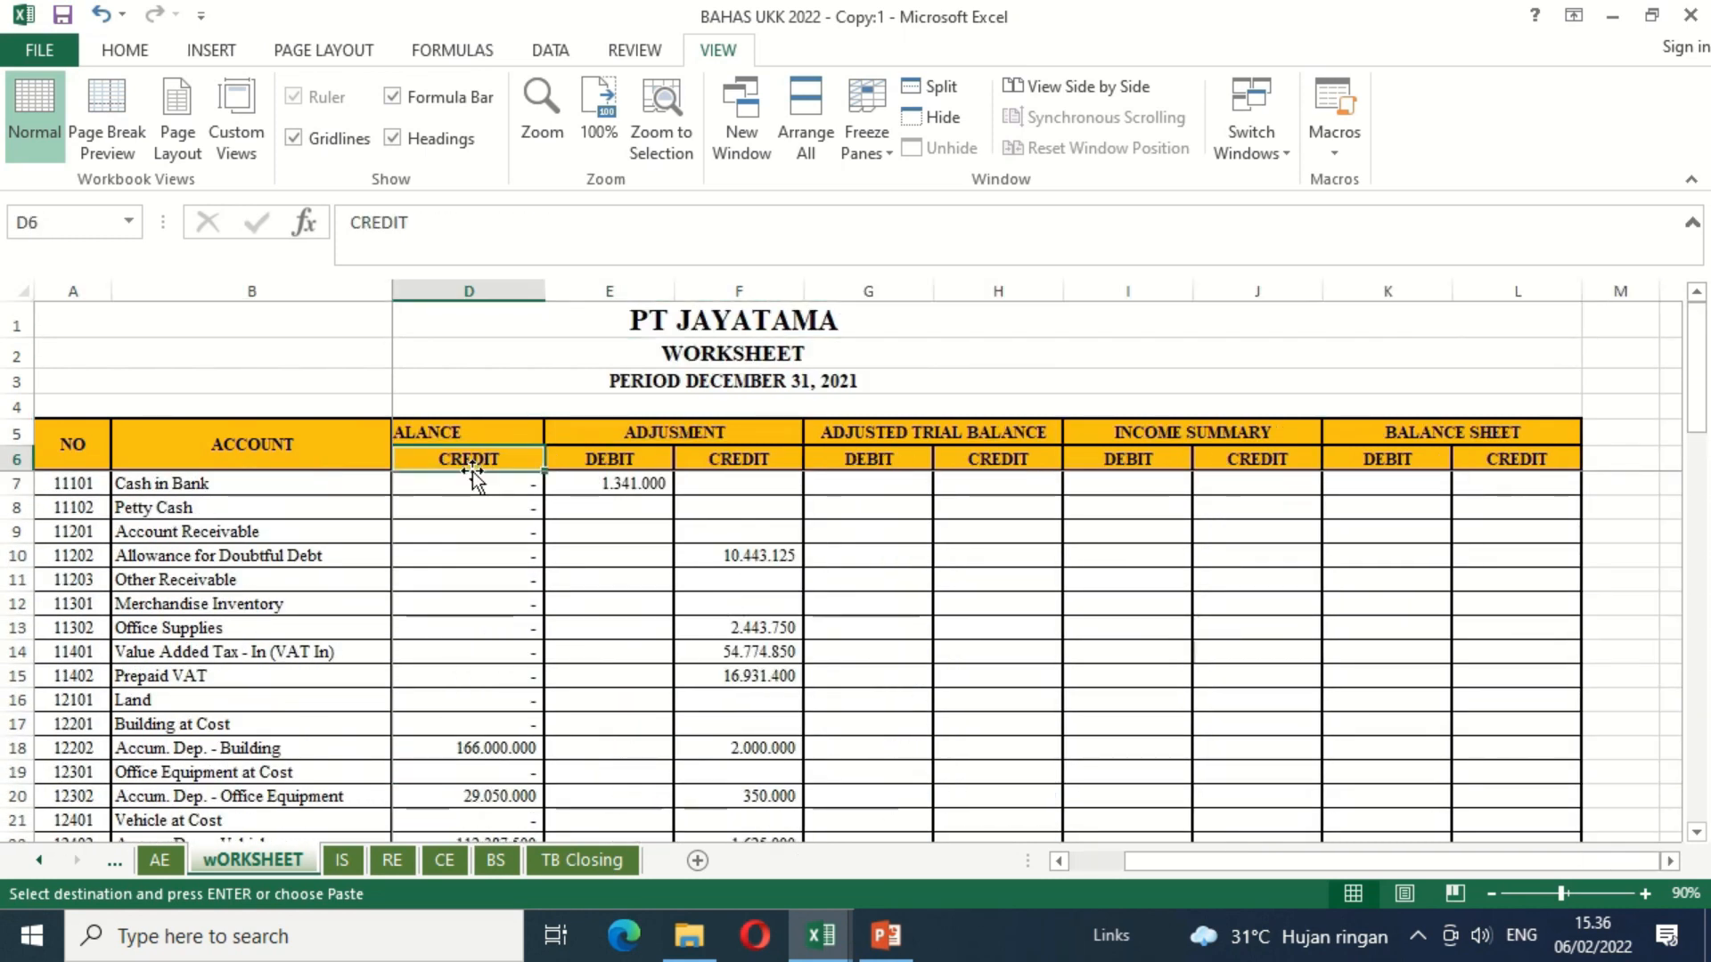
pyautogui.press('Left')
pyautogui.press('Left')
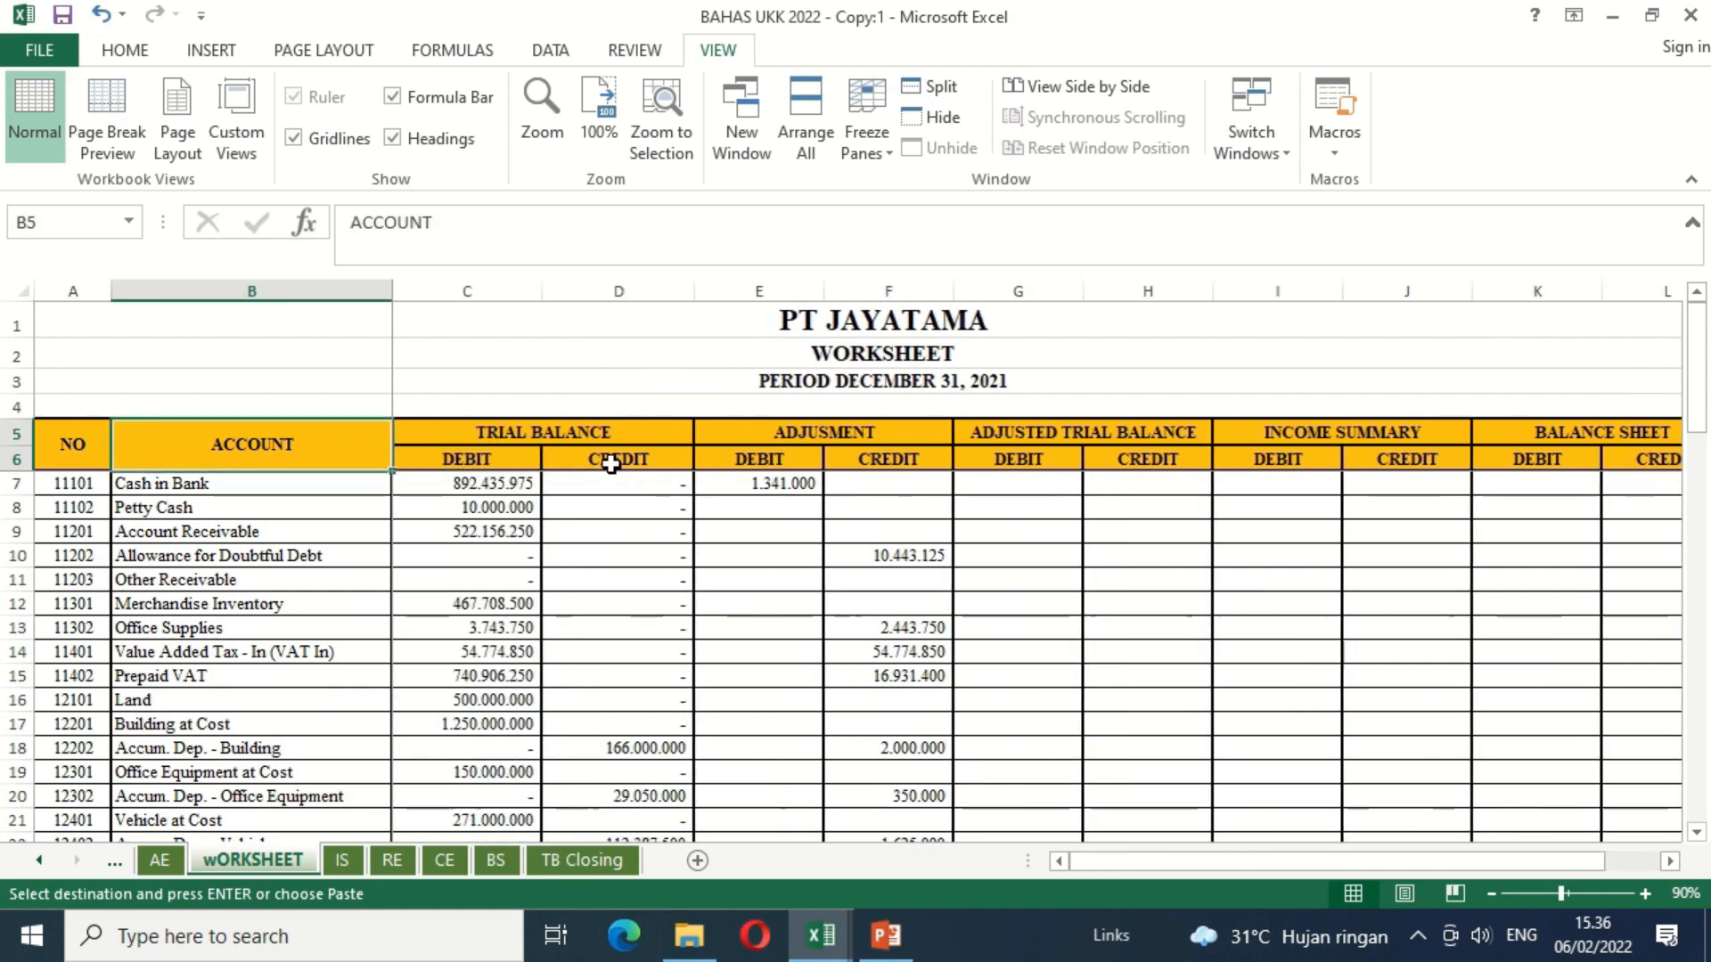
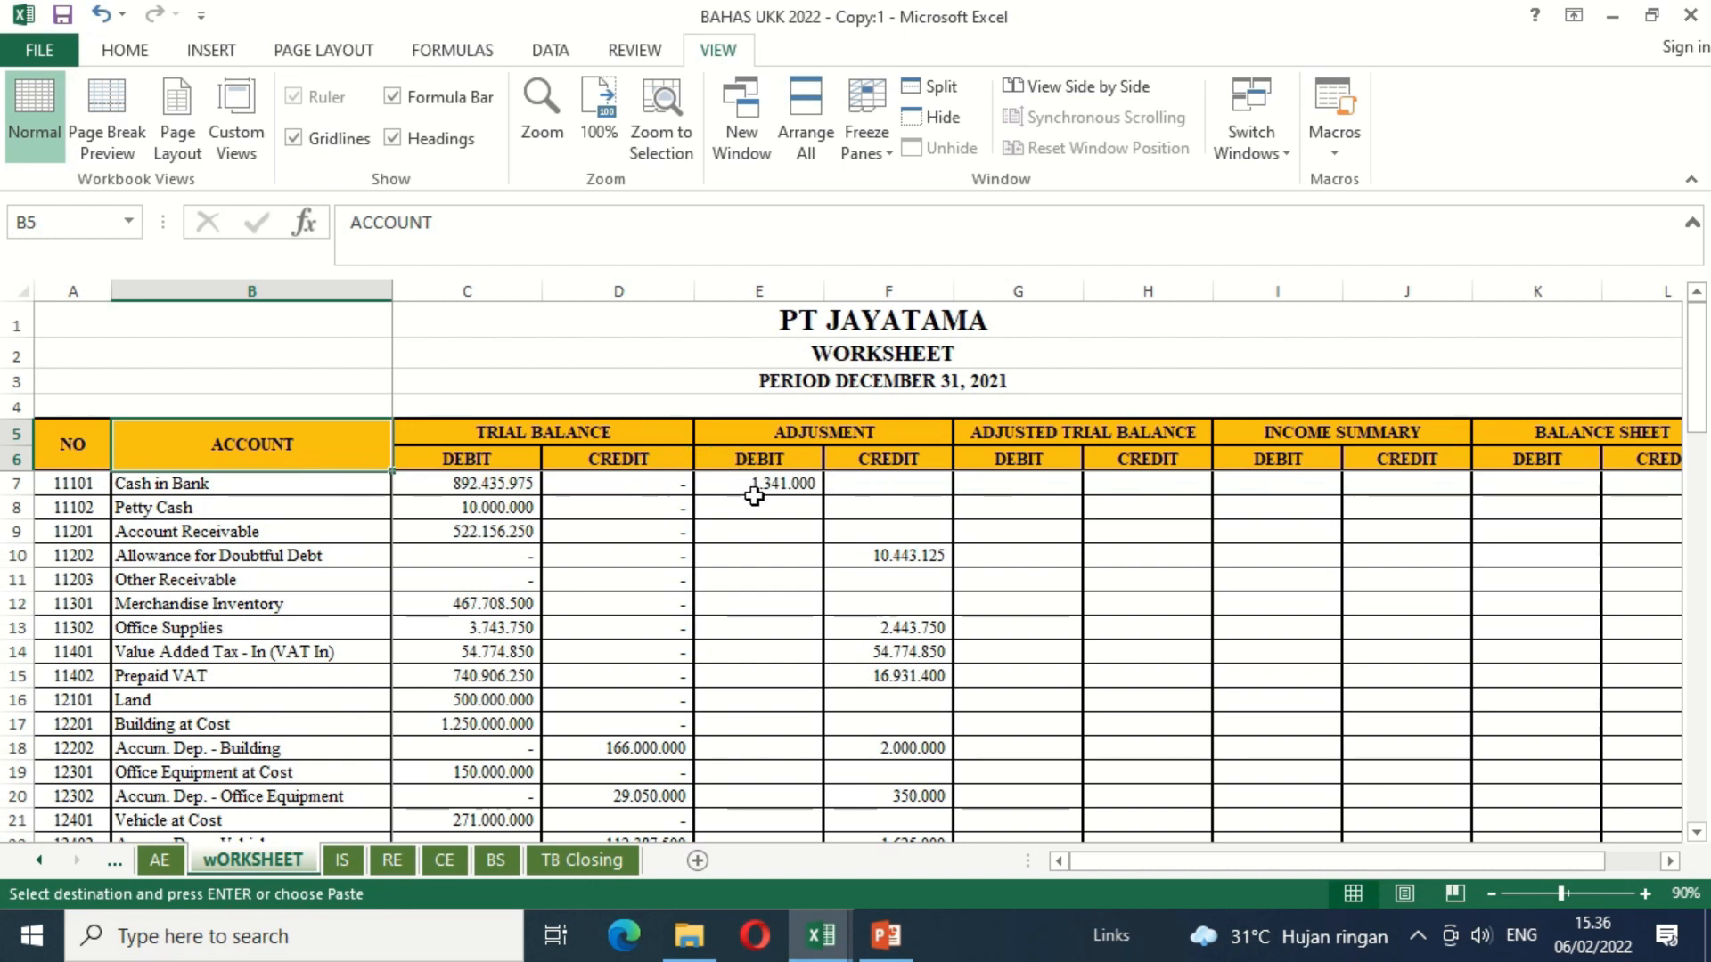
# Step: Start an IF formula in G7, the Cash in Bank adjusted debit, testing whether C7+E7-D7-F7 is greater than a second expression
pyautogui.click(983, 491)
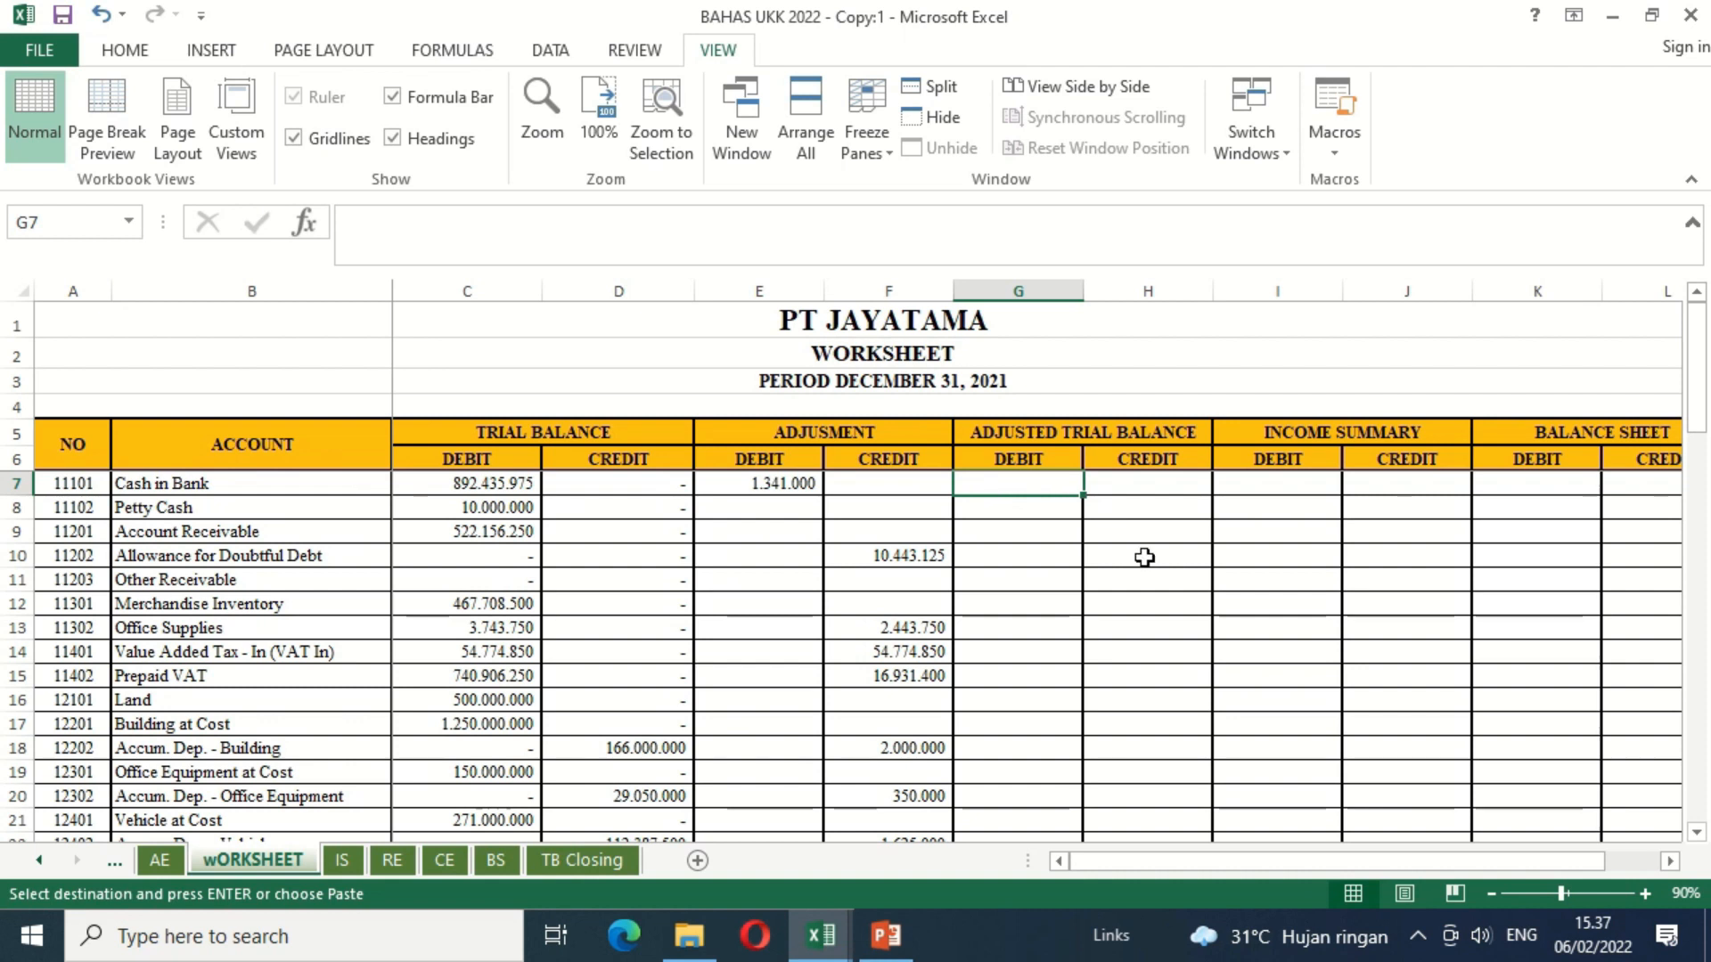
pyautogui.write('=')
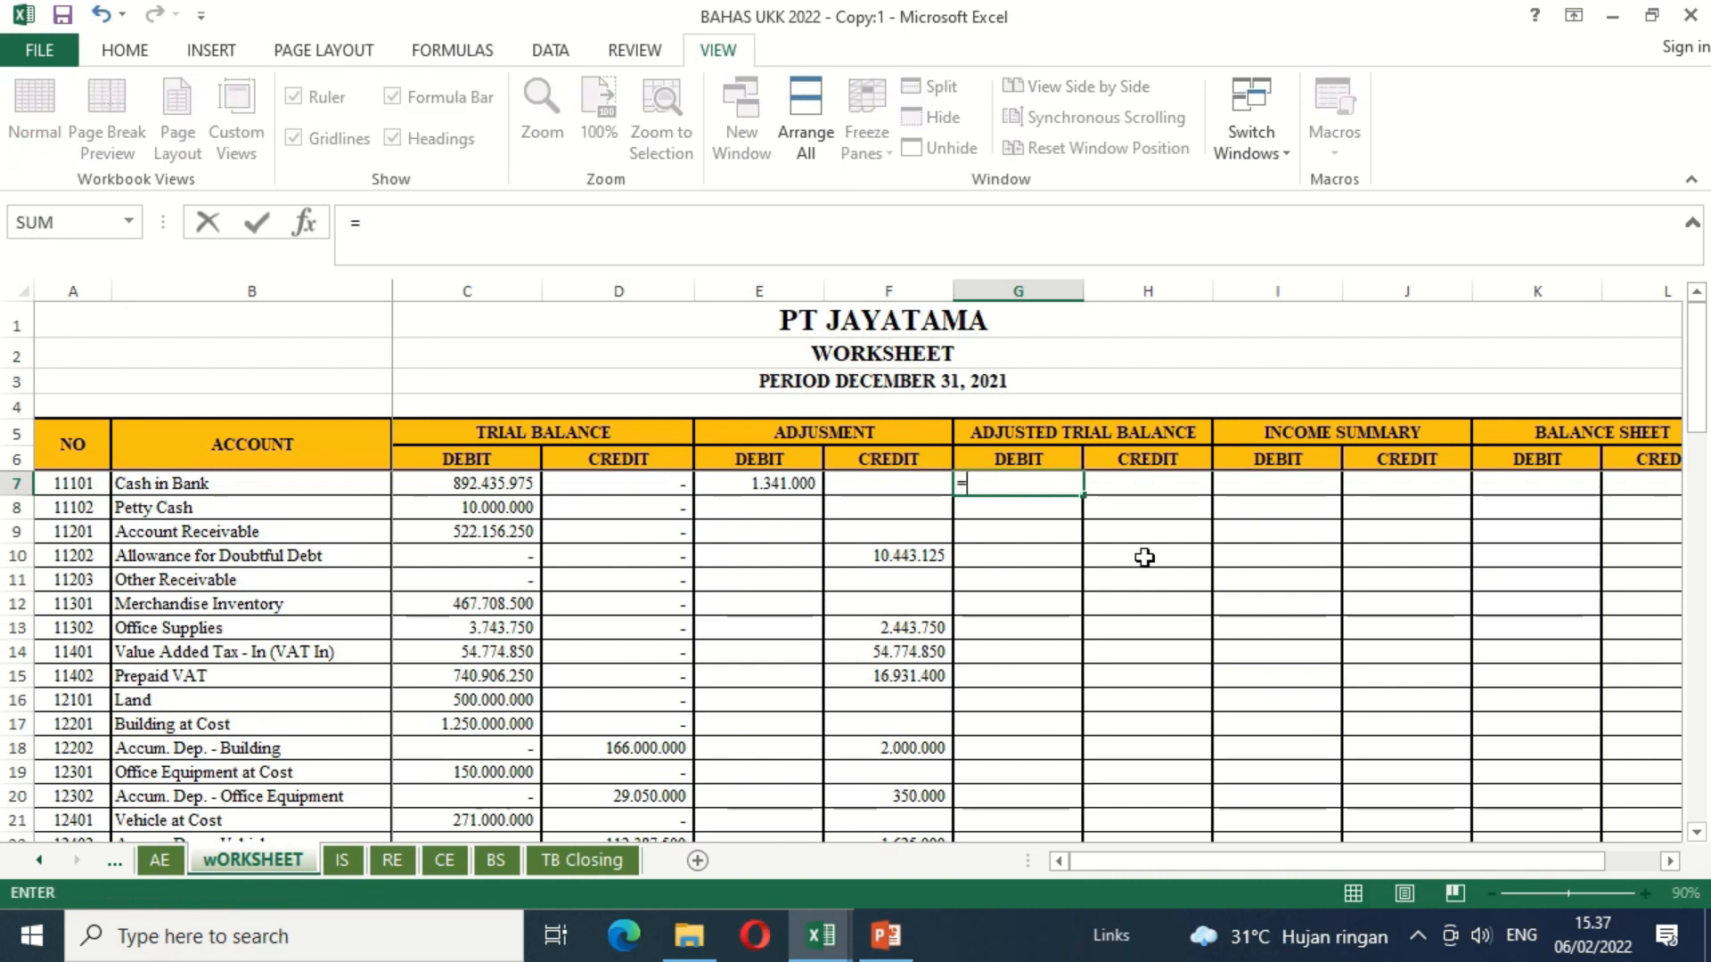
pyautogui.write('IF(')
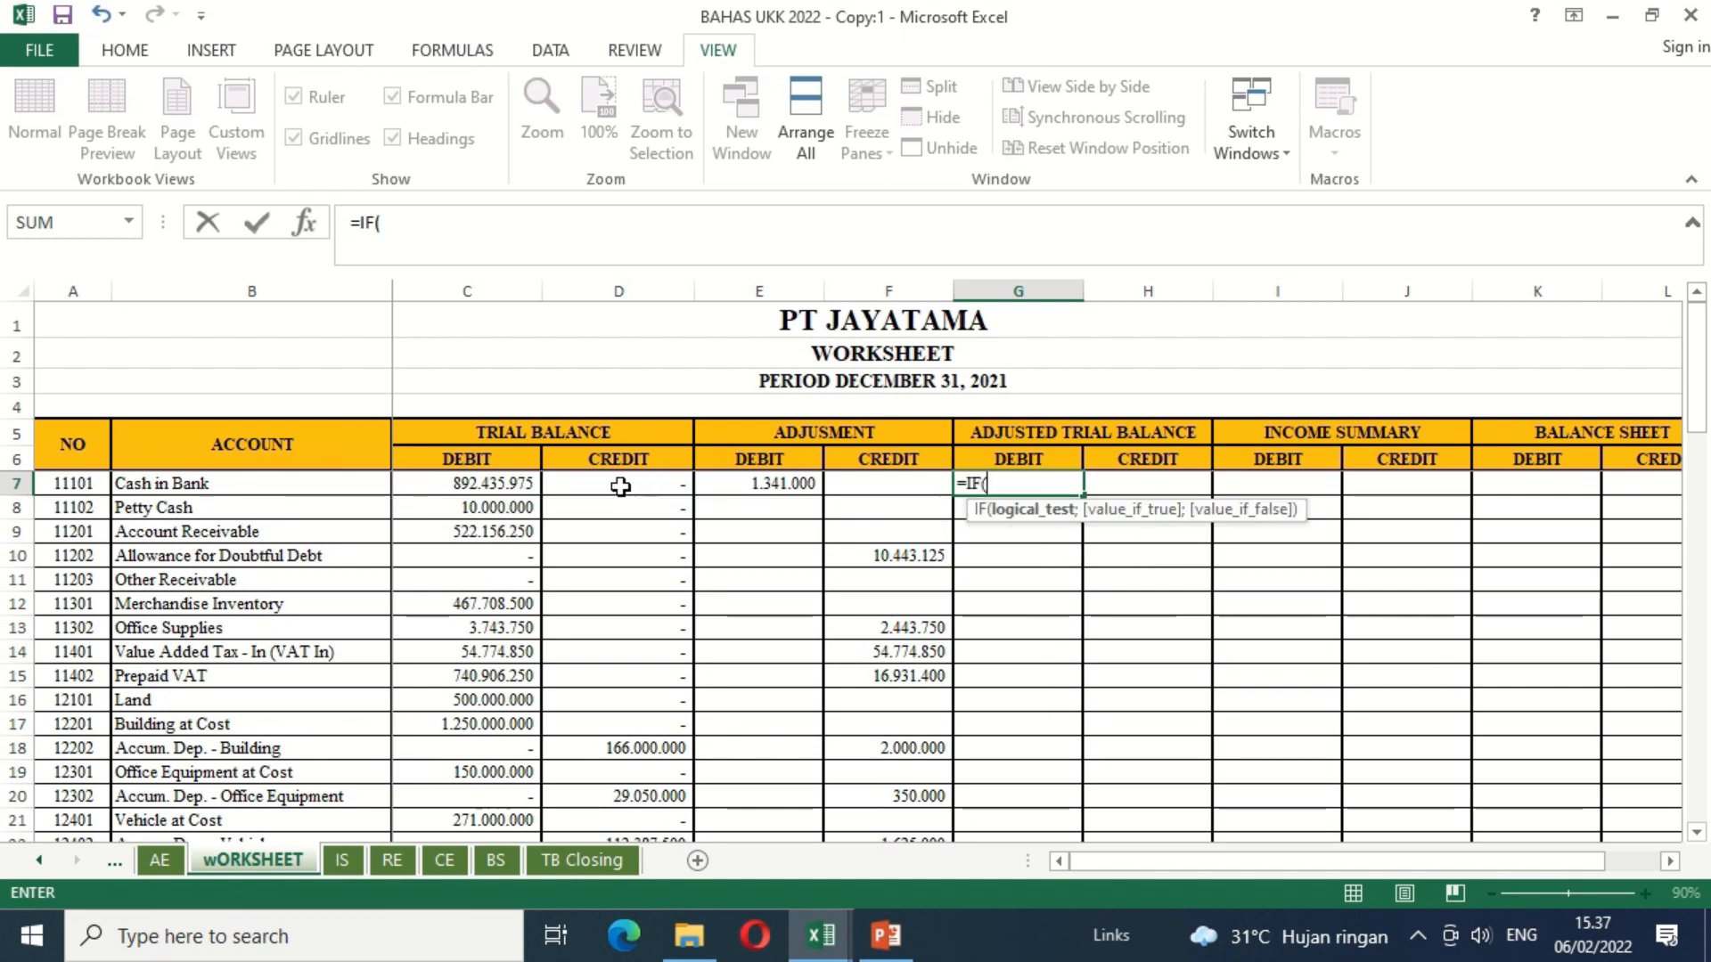
pyautogui.click(520, 490)
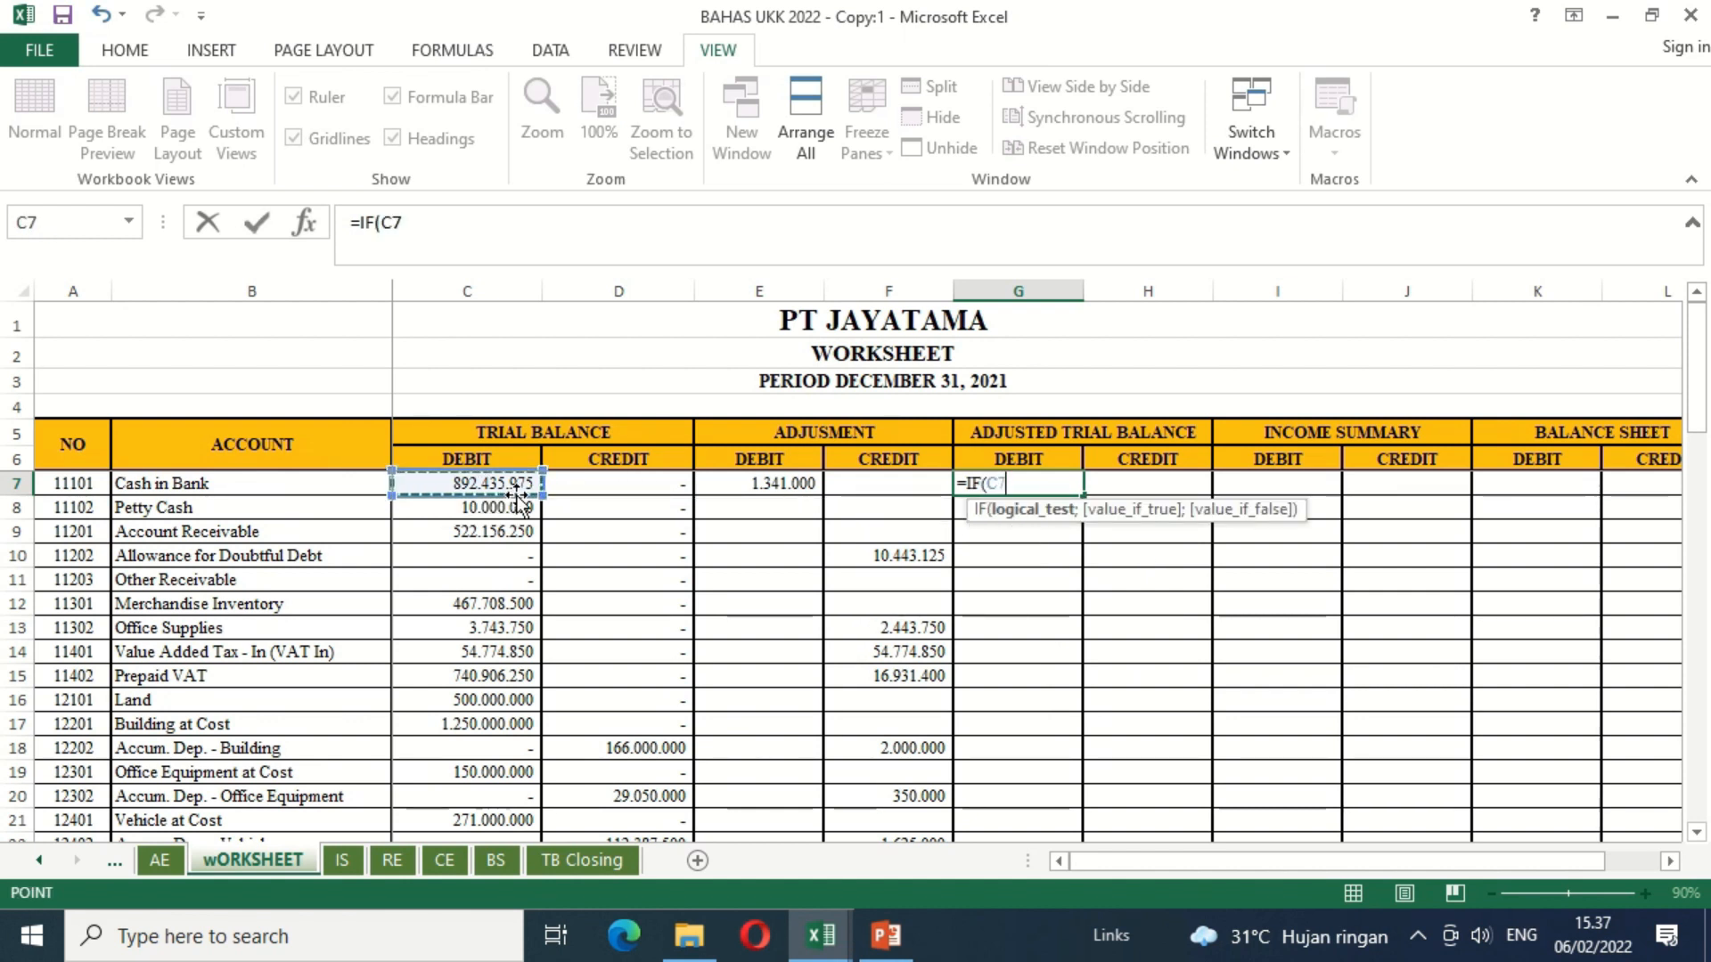
pyautogui.write('+')
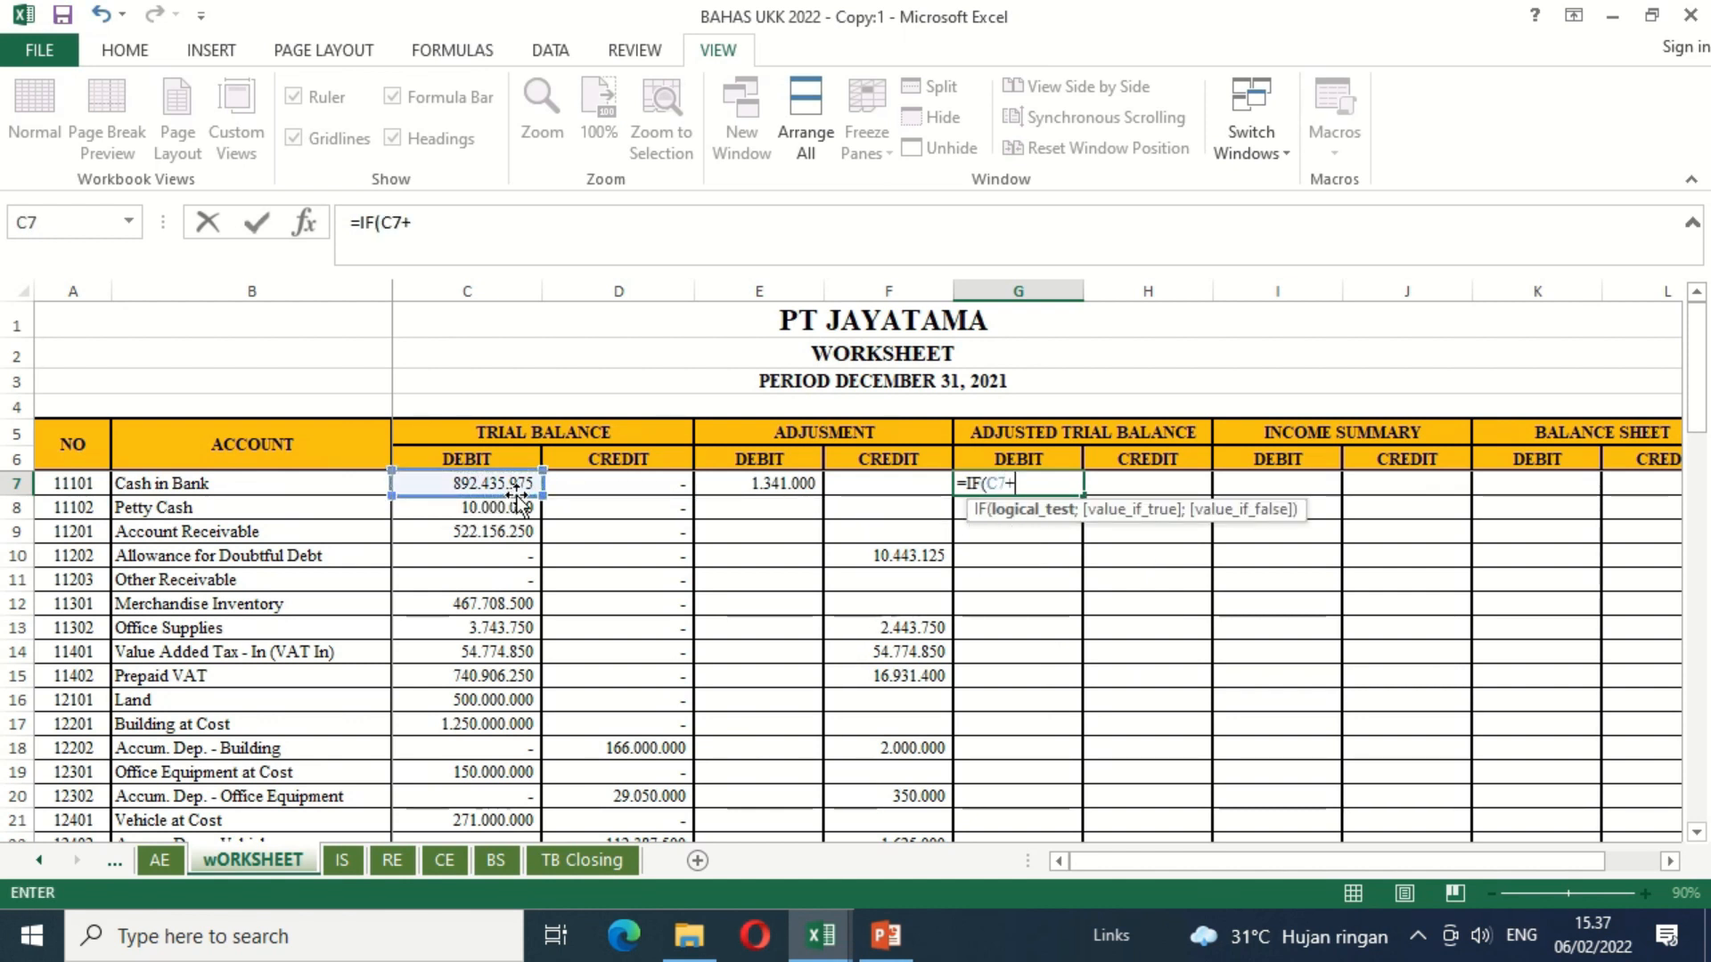
pyautogui.click(777, 483)
pyautogui.write('-')
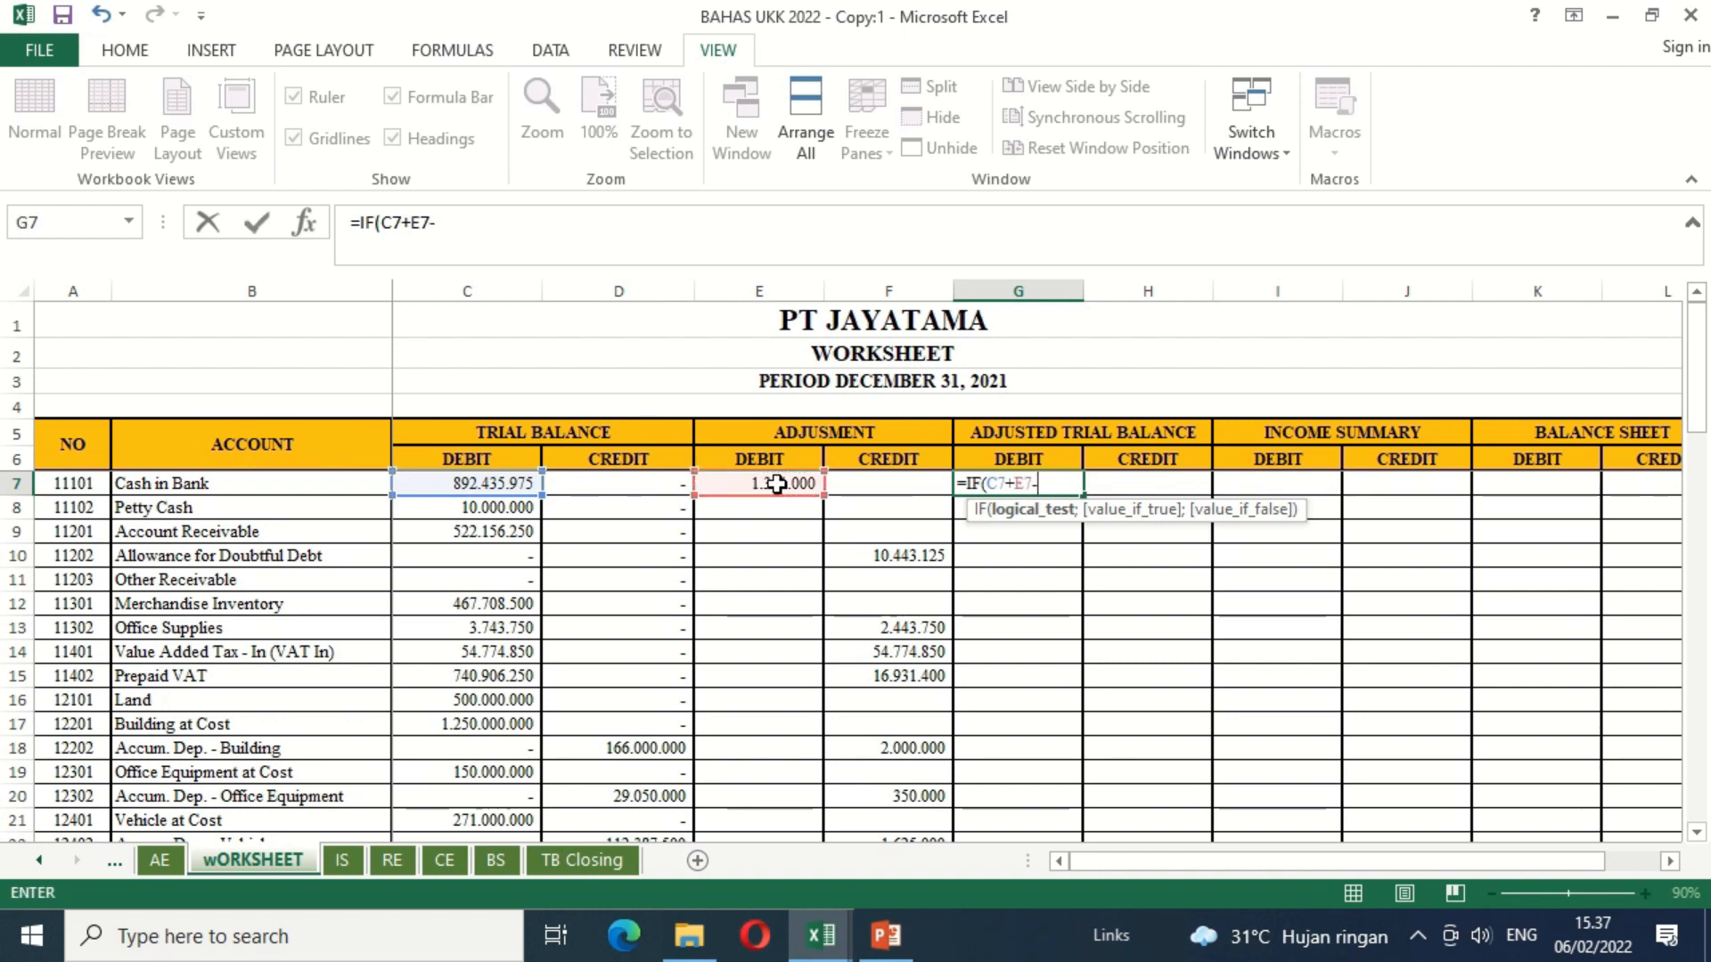
pyautogui.click(651, 492)
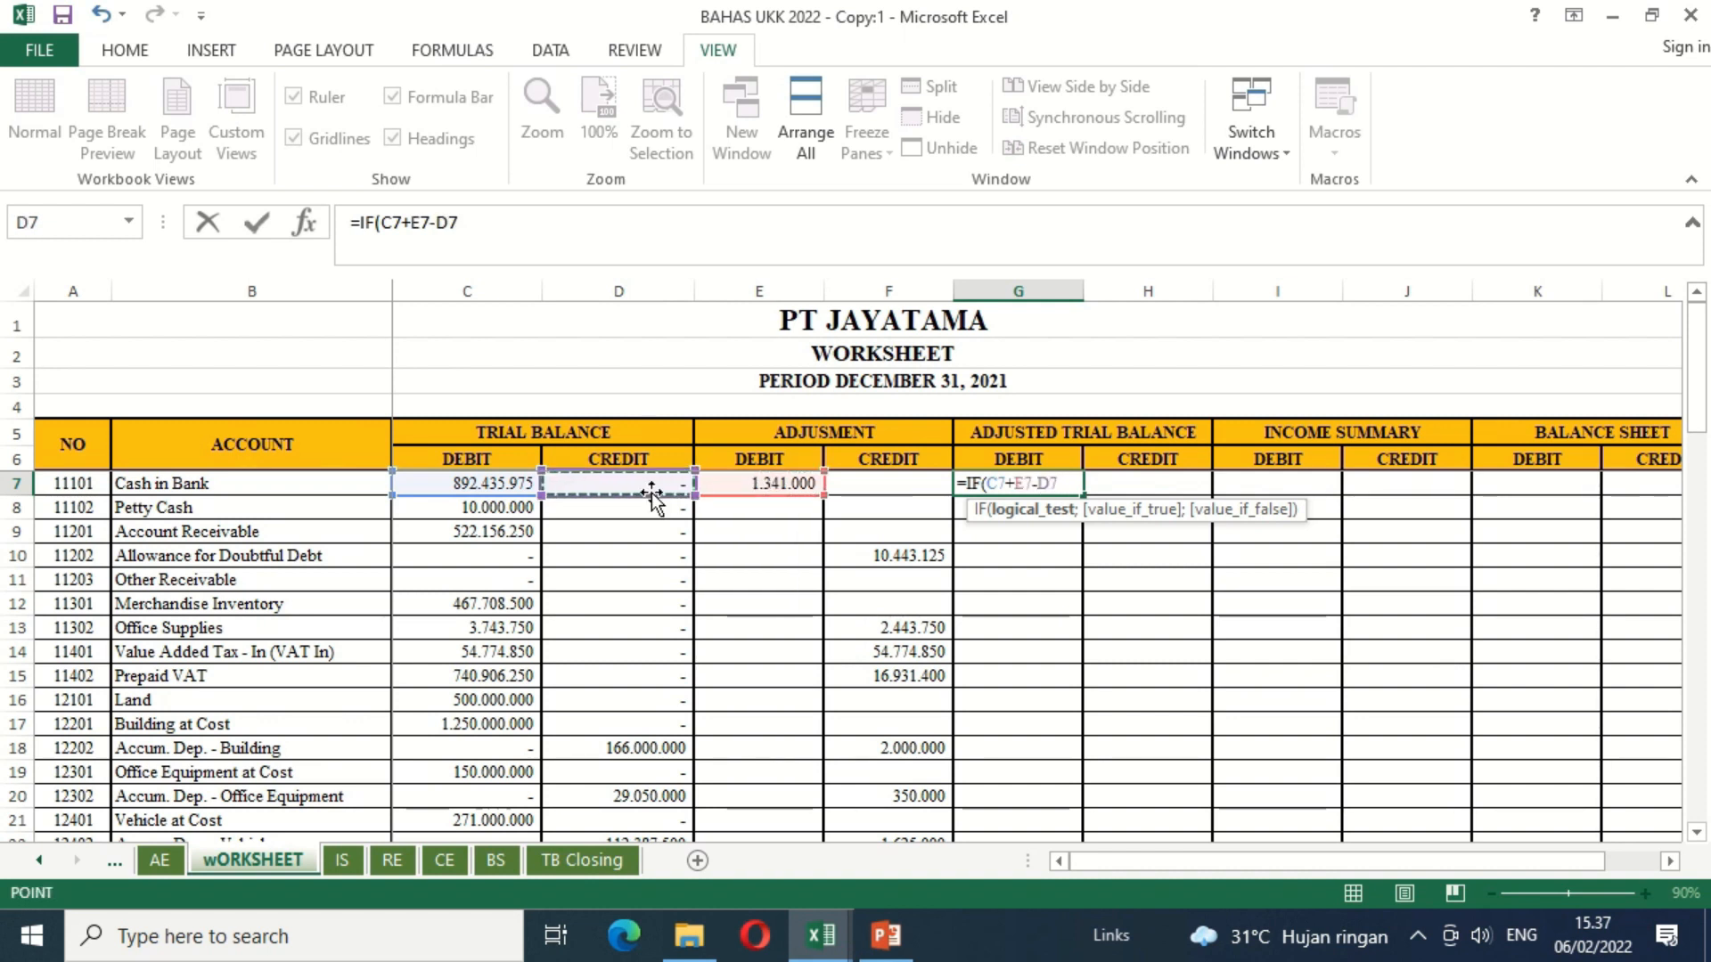
pyautogui.write('-')
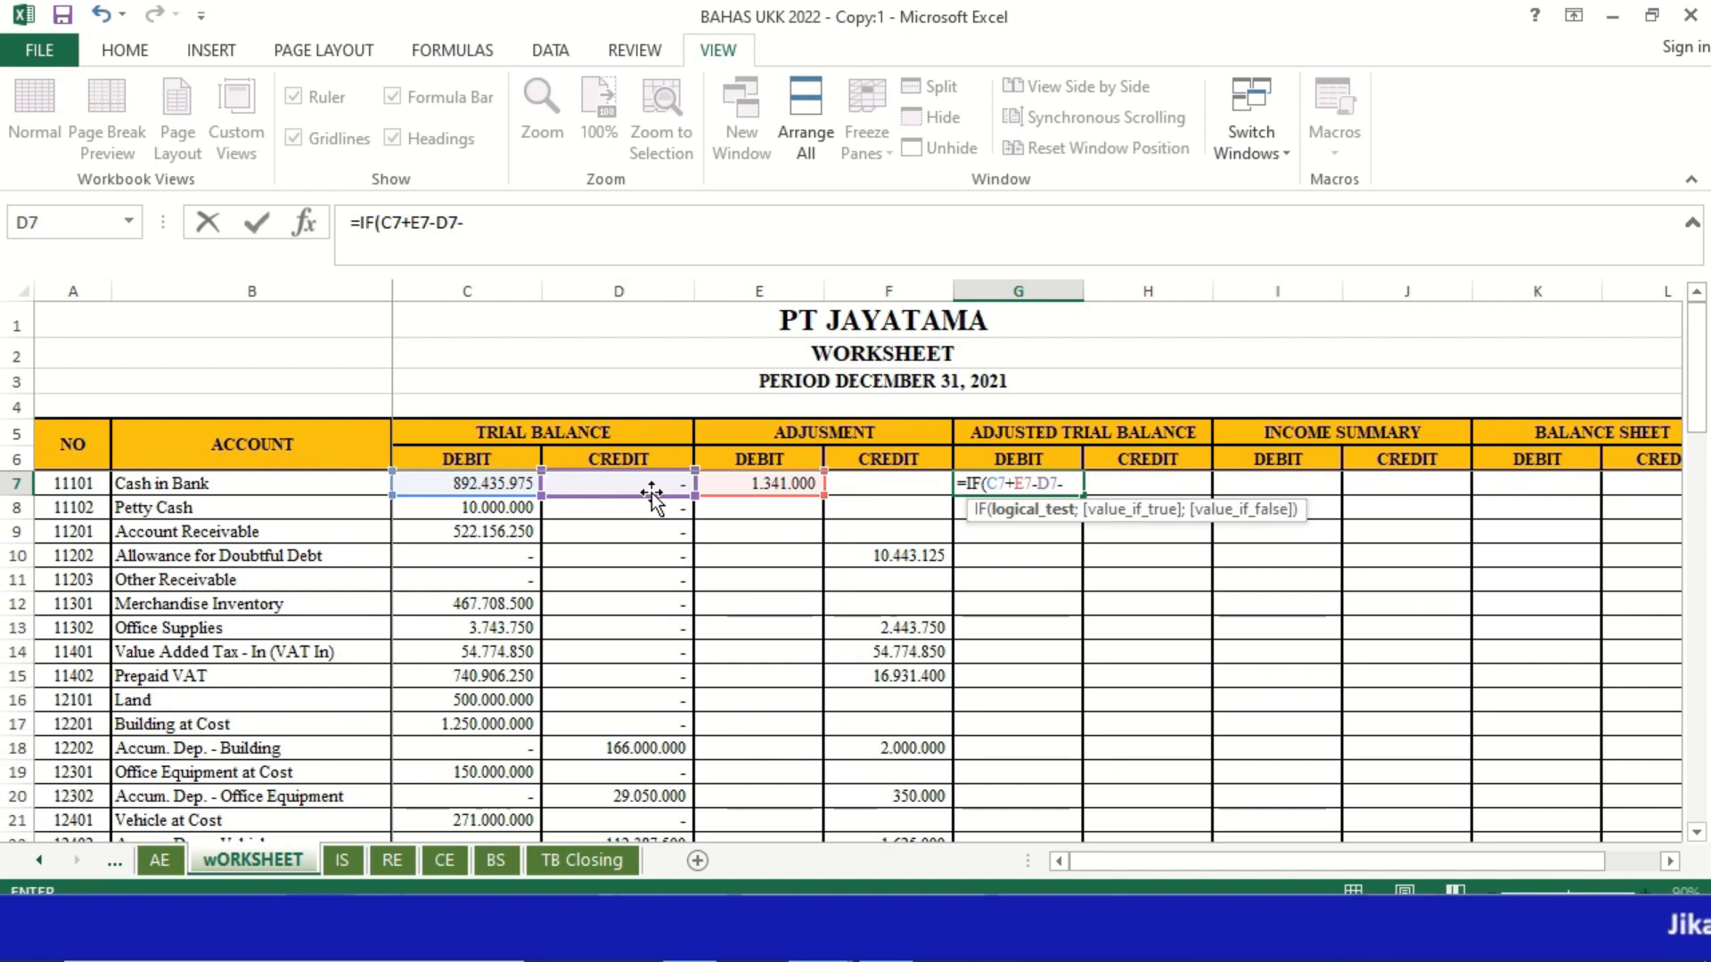
pyautogui.click(885, 488)
pyautogui.write('>')
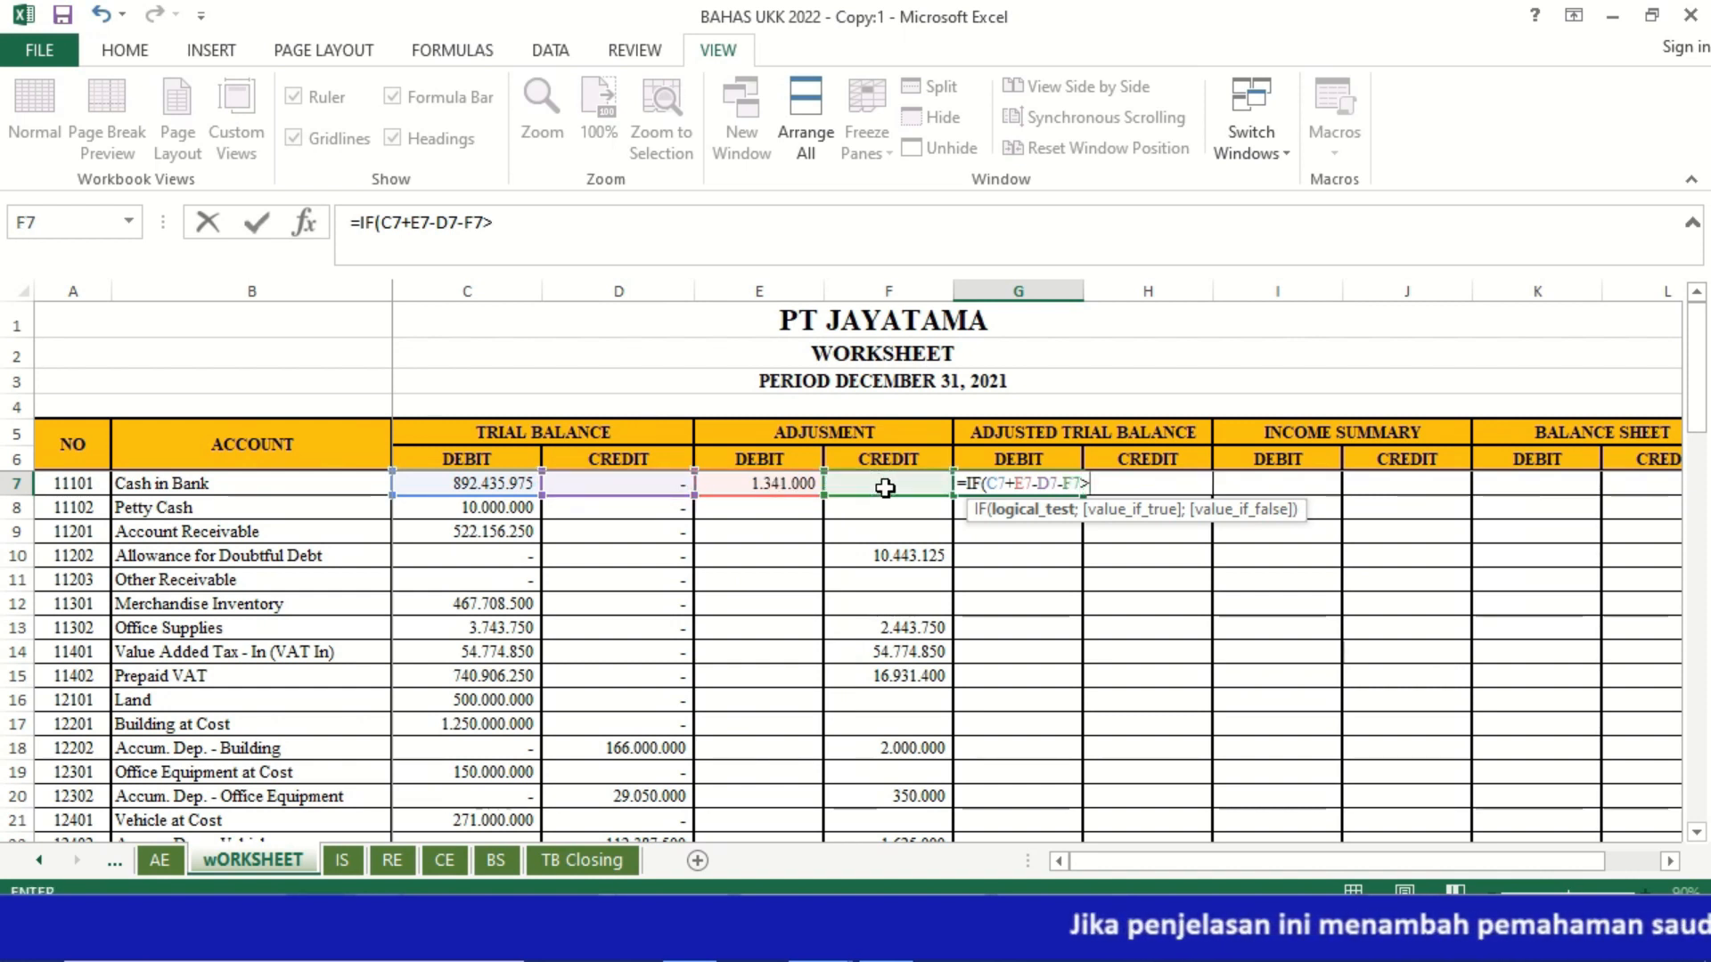
# Step: Complete the logical test of the G7 IF formula with D7+F7-C7-E7 as the expression compared against
pyautogui.click(644, 488)
pyautogui.write('+')
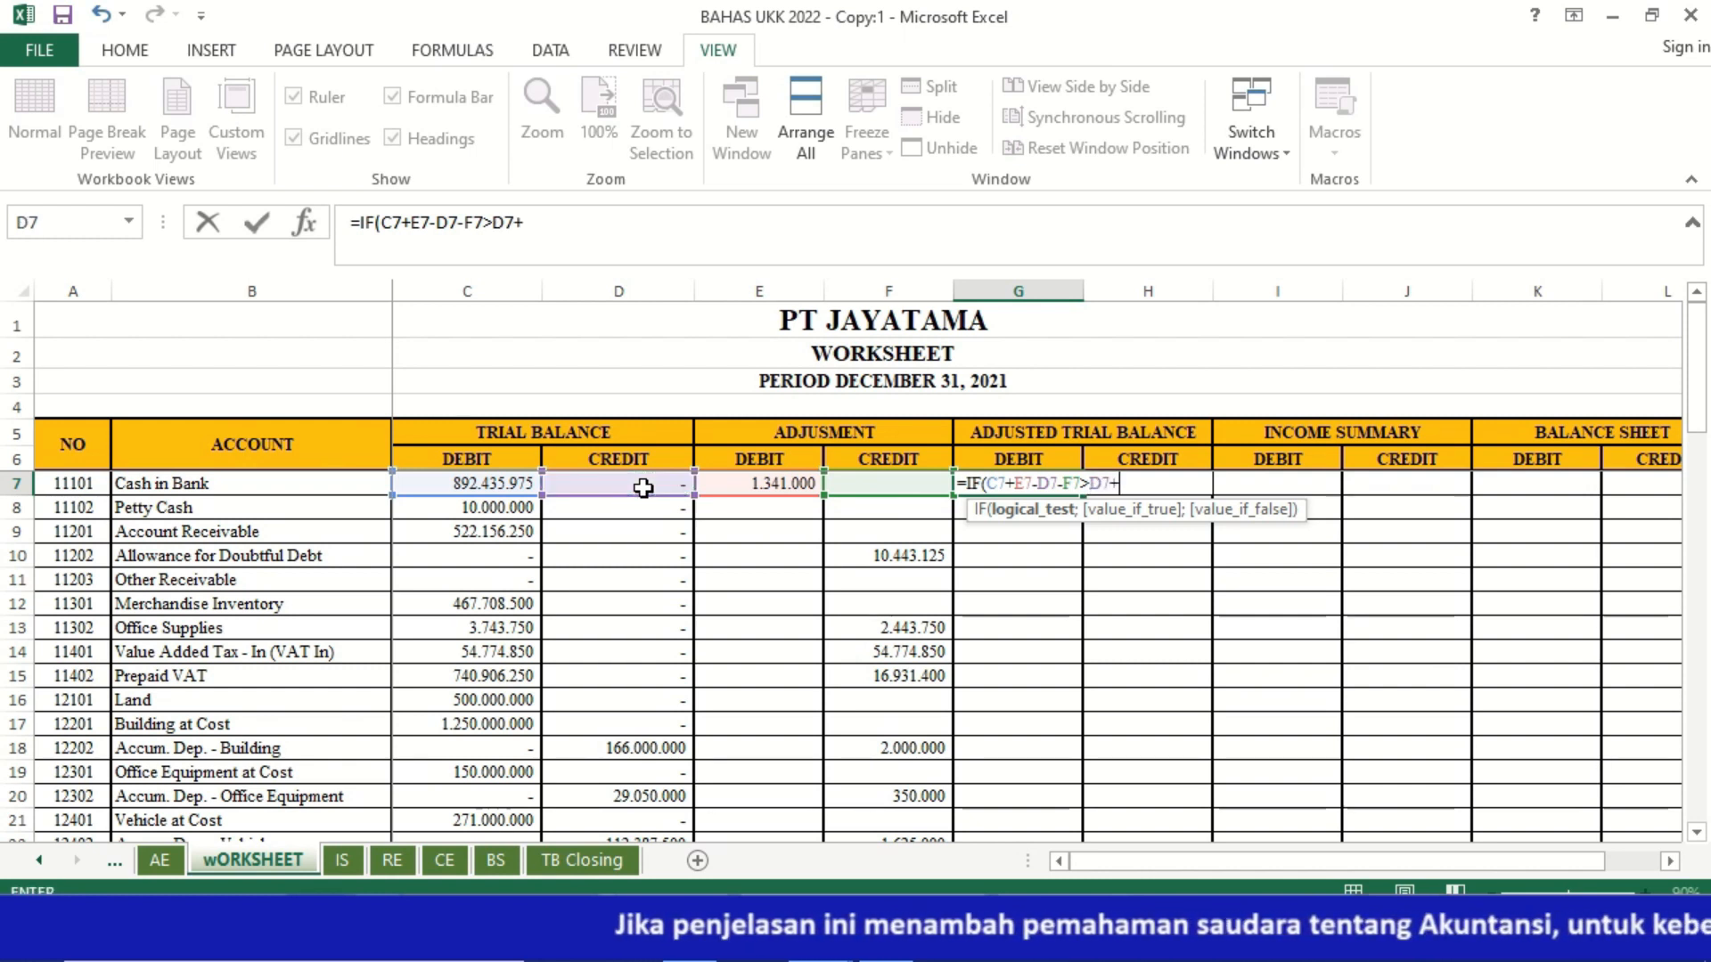
pyautogui.click(862, 485)
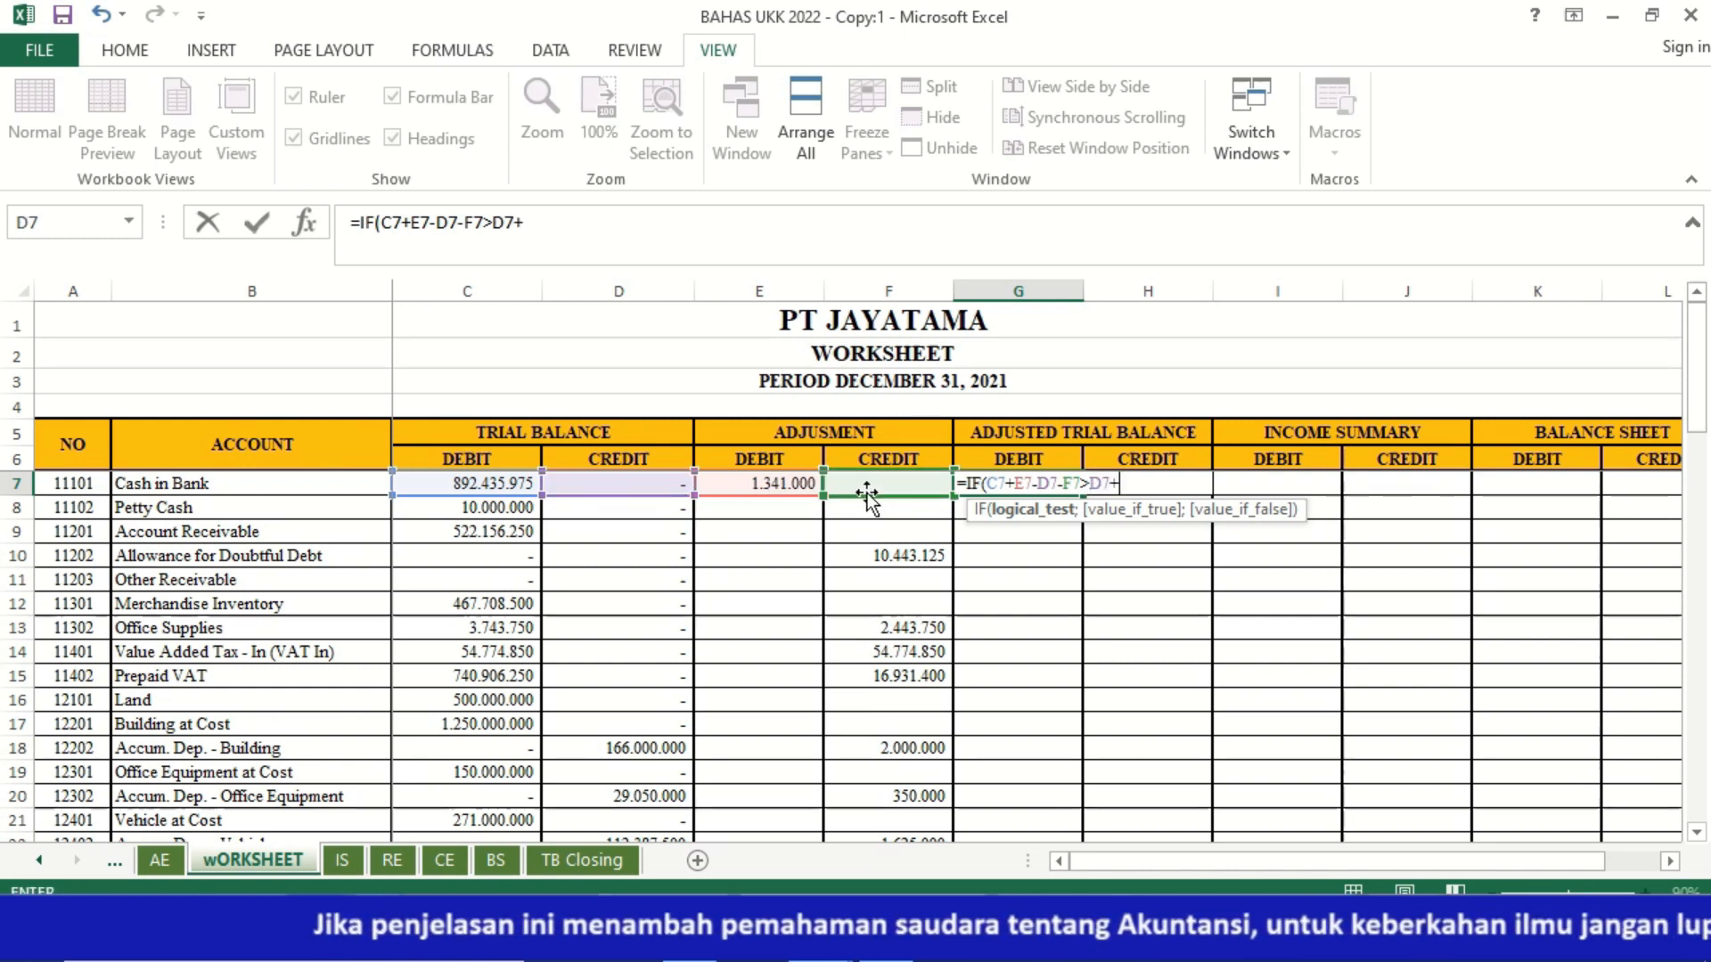
pyautogui.write('-')
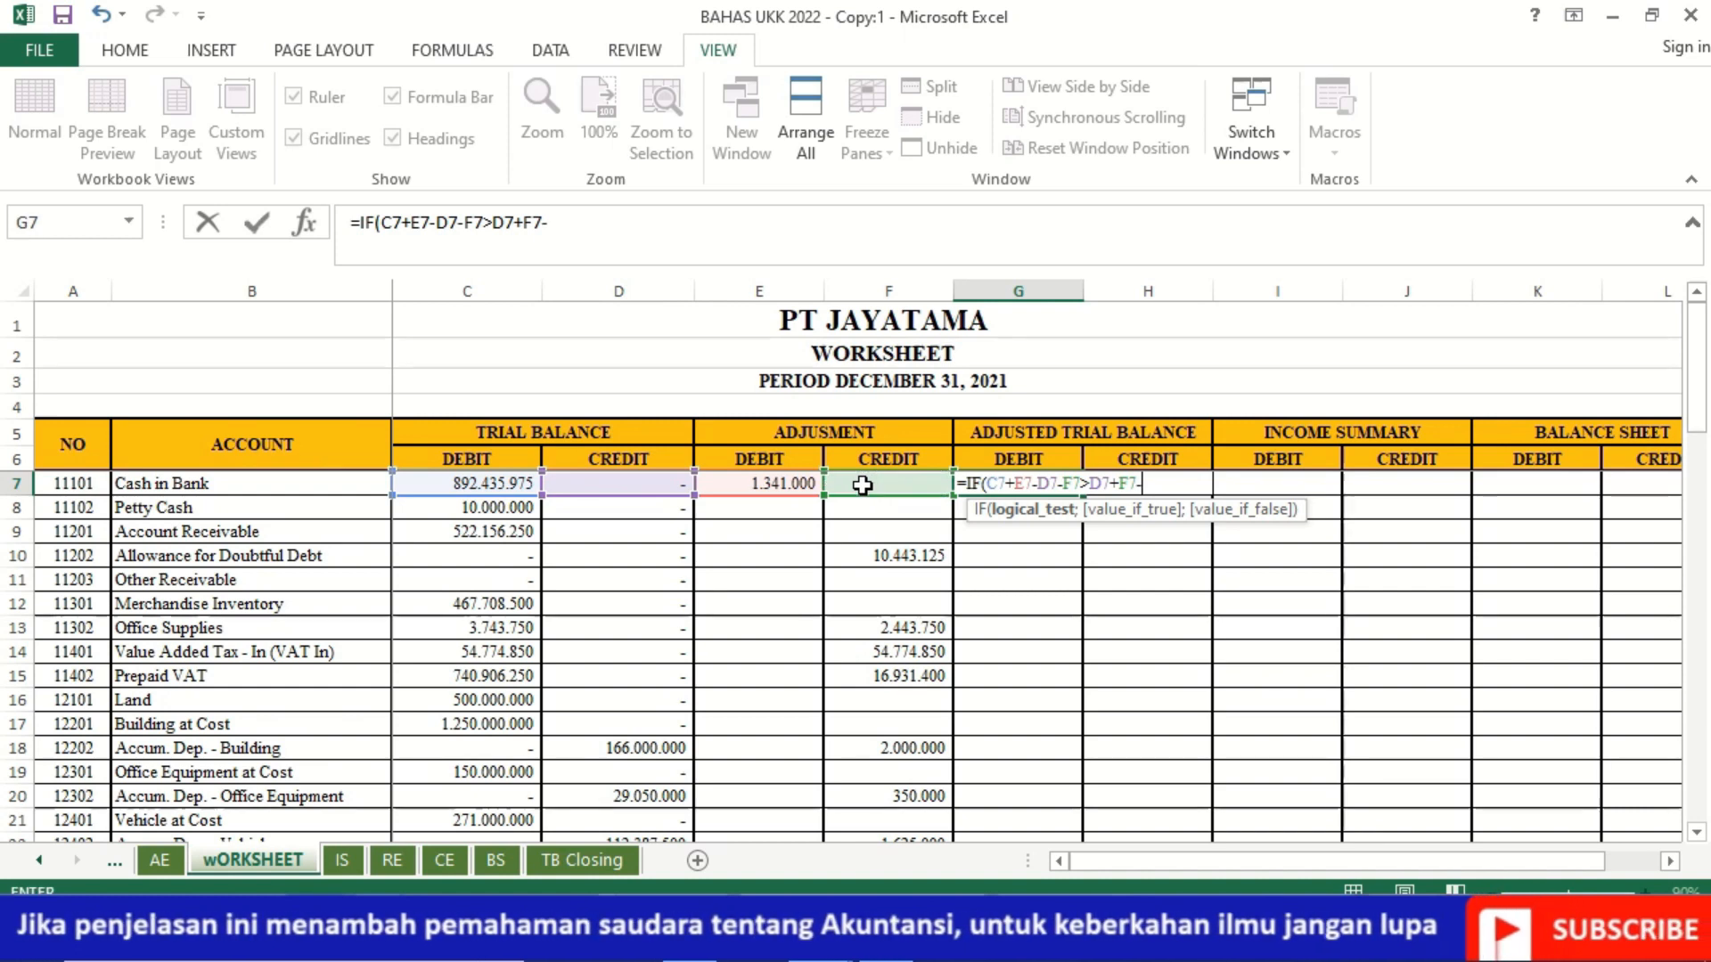
pyautogui.click(496, 481)
pyautogui.write('-')
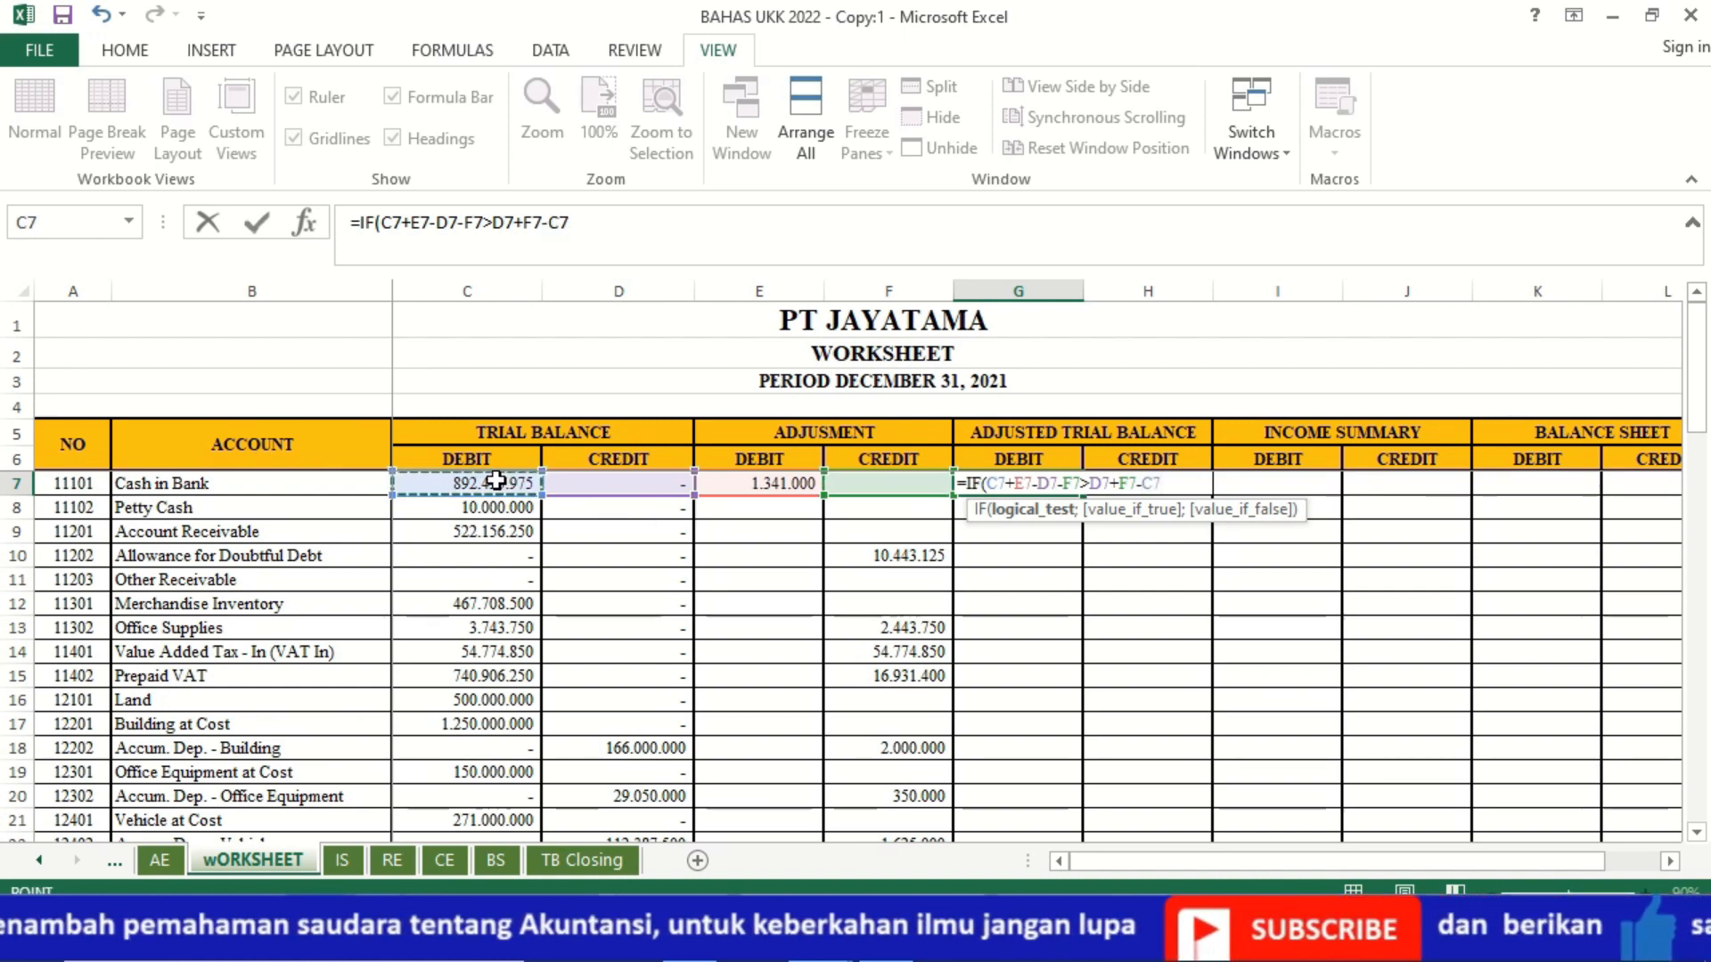
pyautogui.click(745, 484)
pyautogui.write(';')
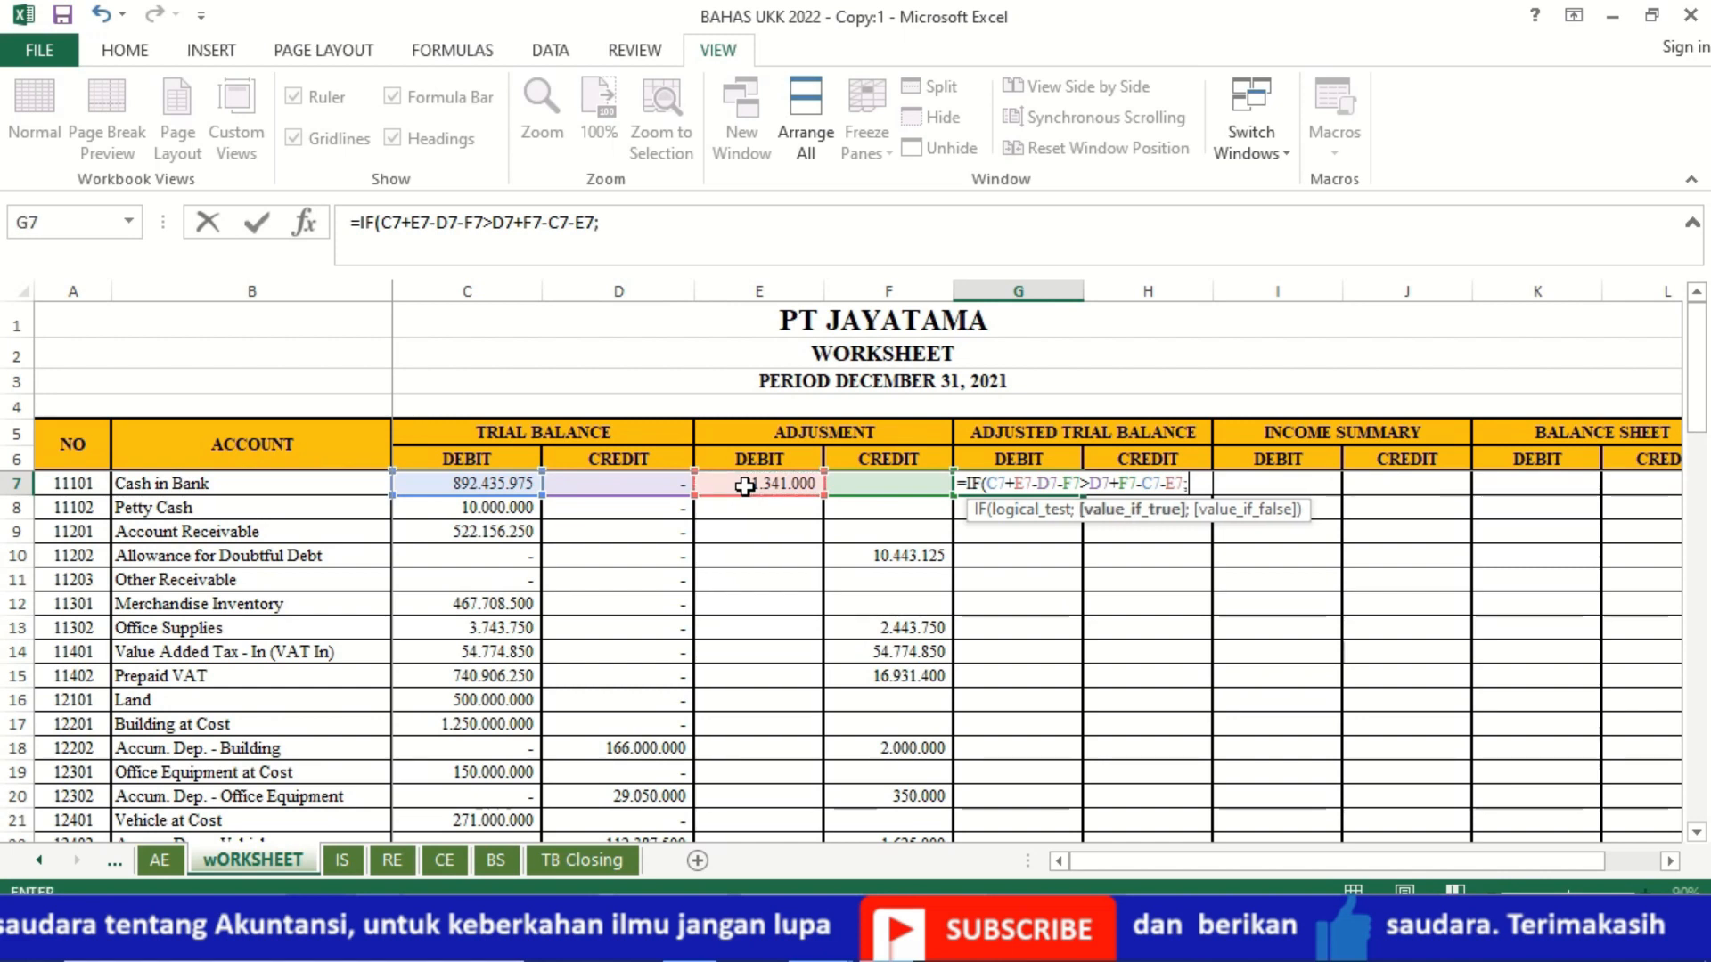
# Step: Finish the G7 IF formula so it returns C7+E7-D7-F7 when true and 0 when false
pyautogui.click(505, 484)
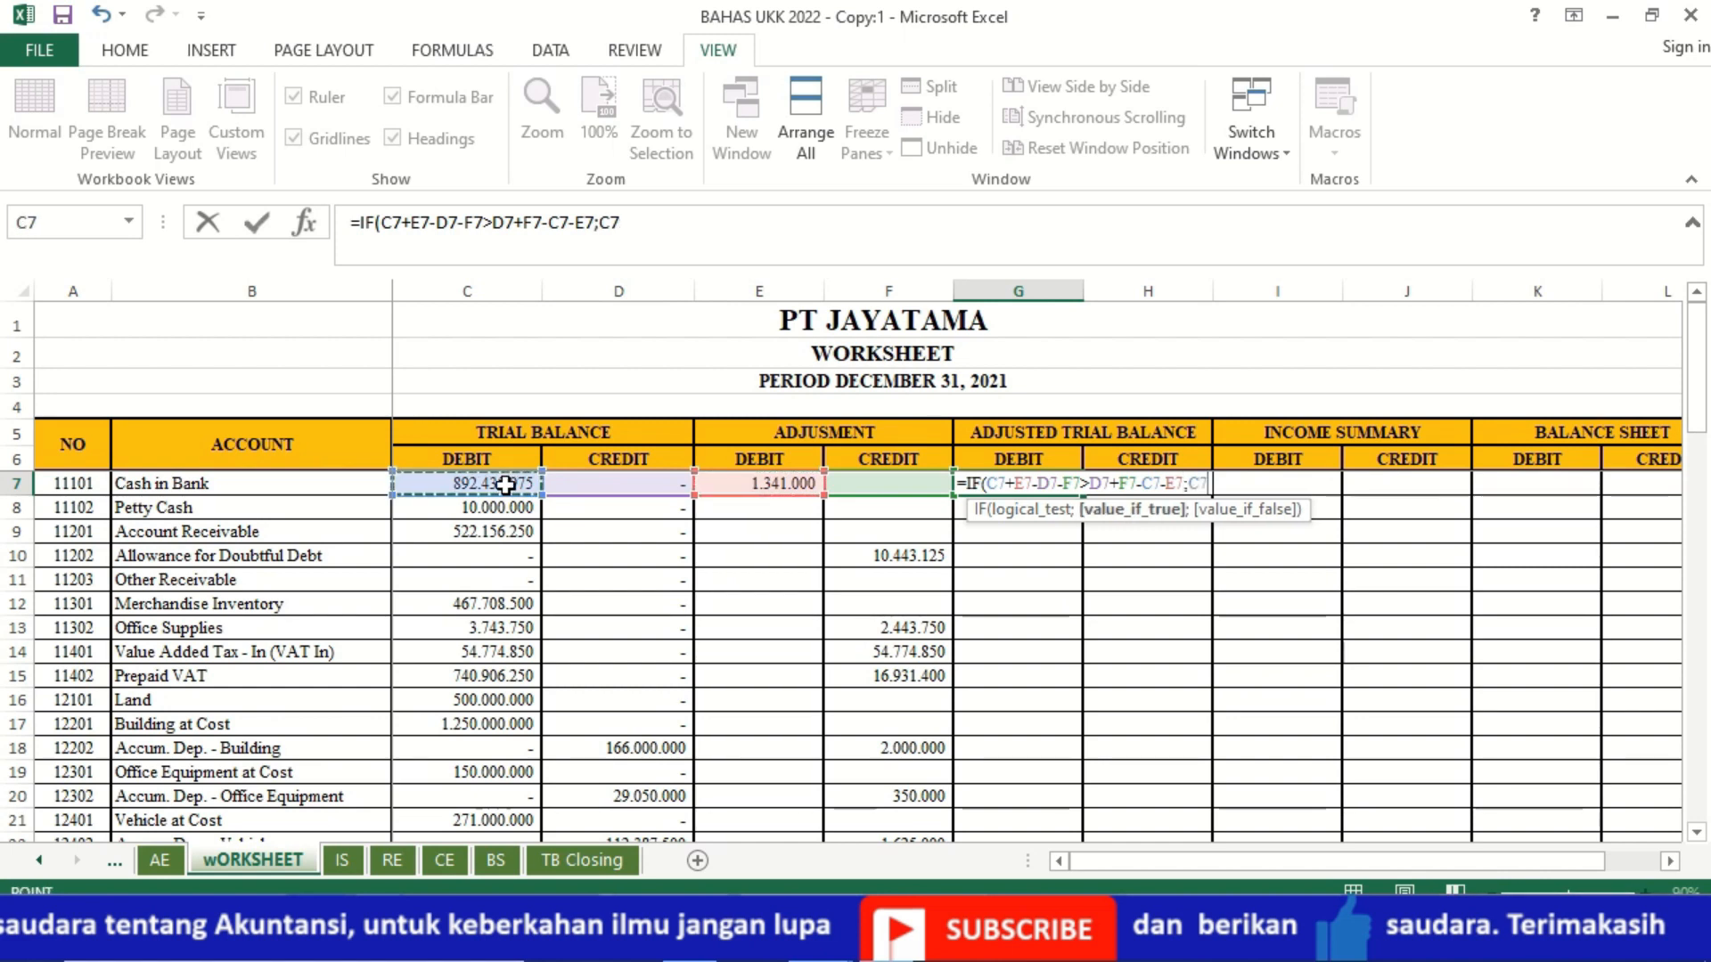
pyautogui.write('+')
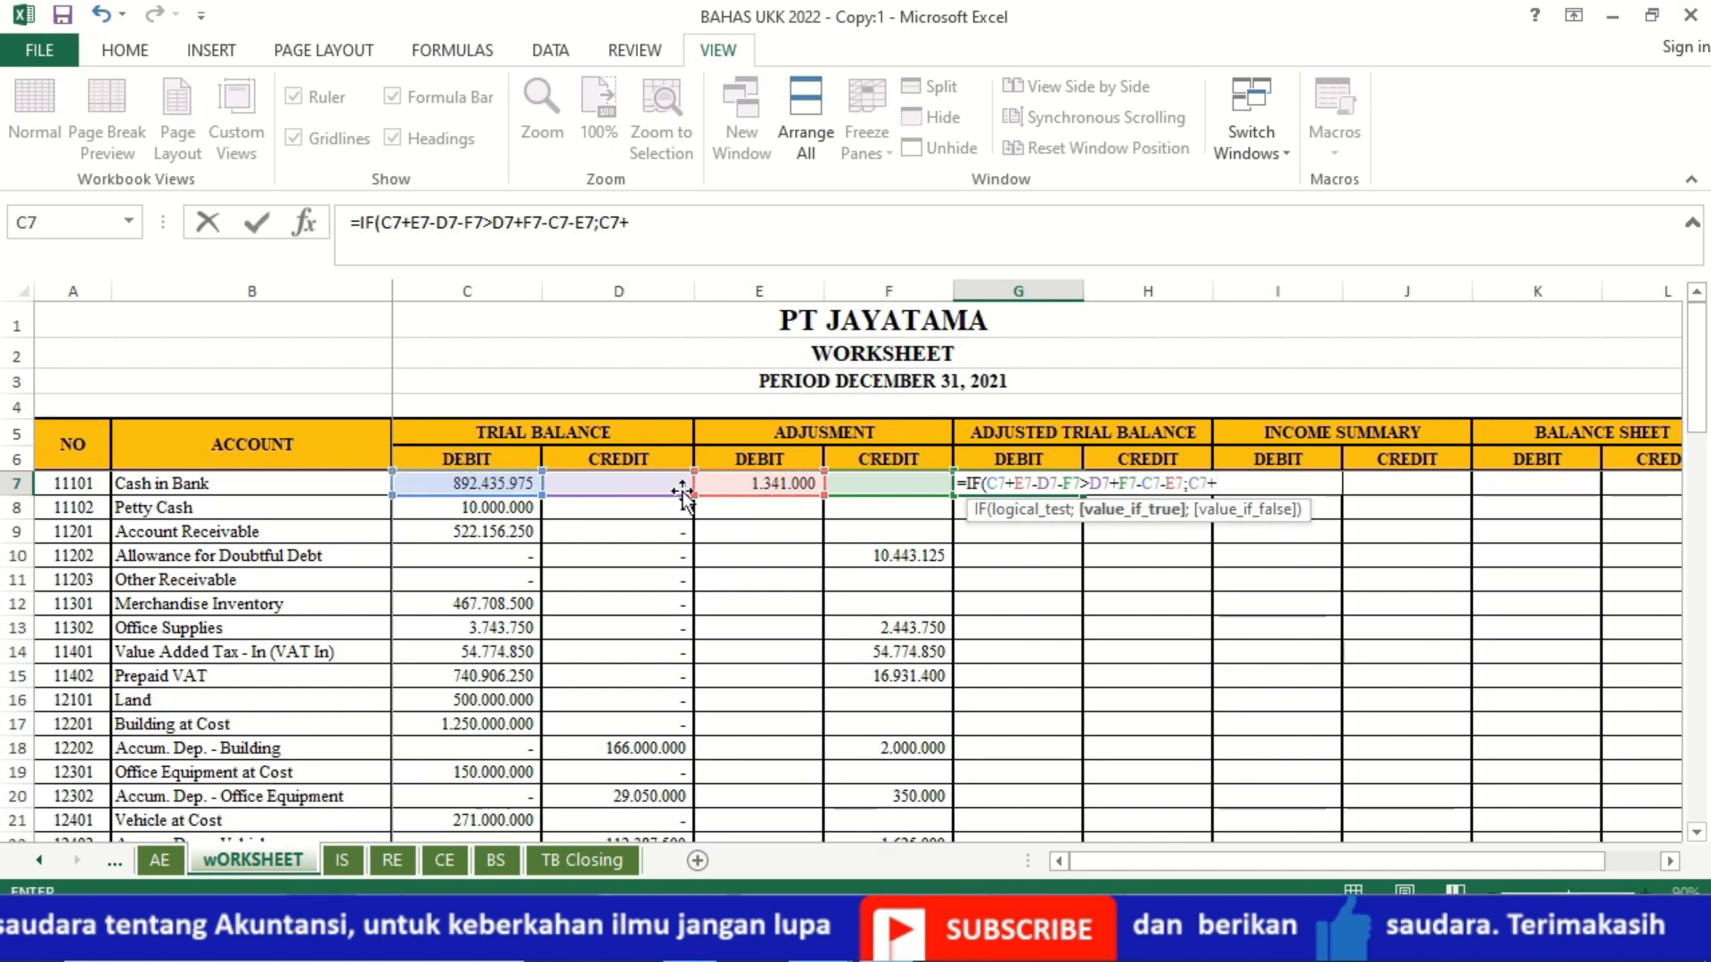
pyautogui.click(746, 488)
pyautogui.write('-')
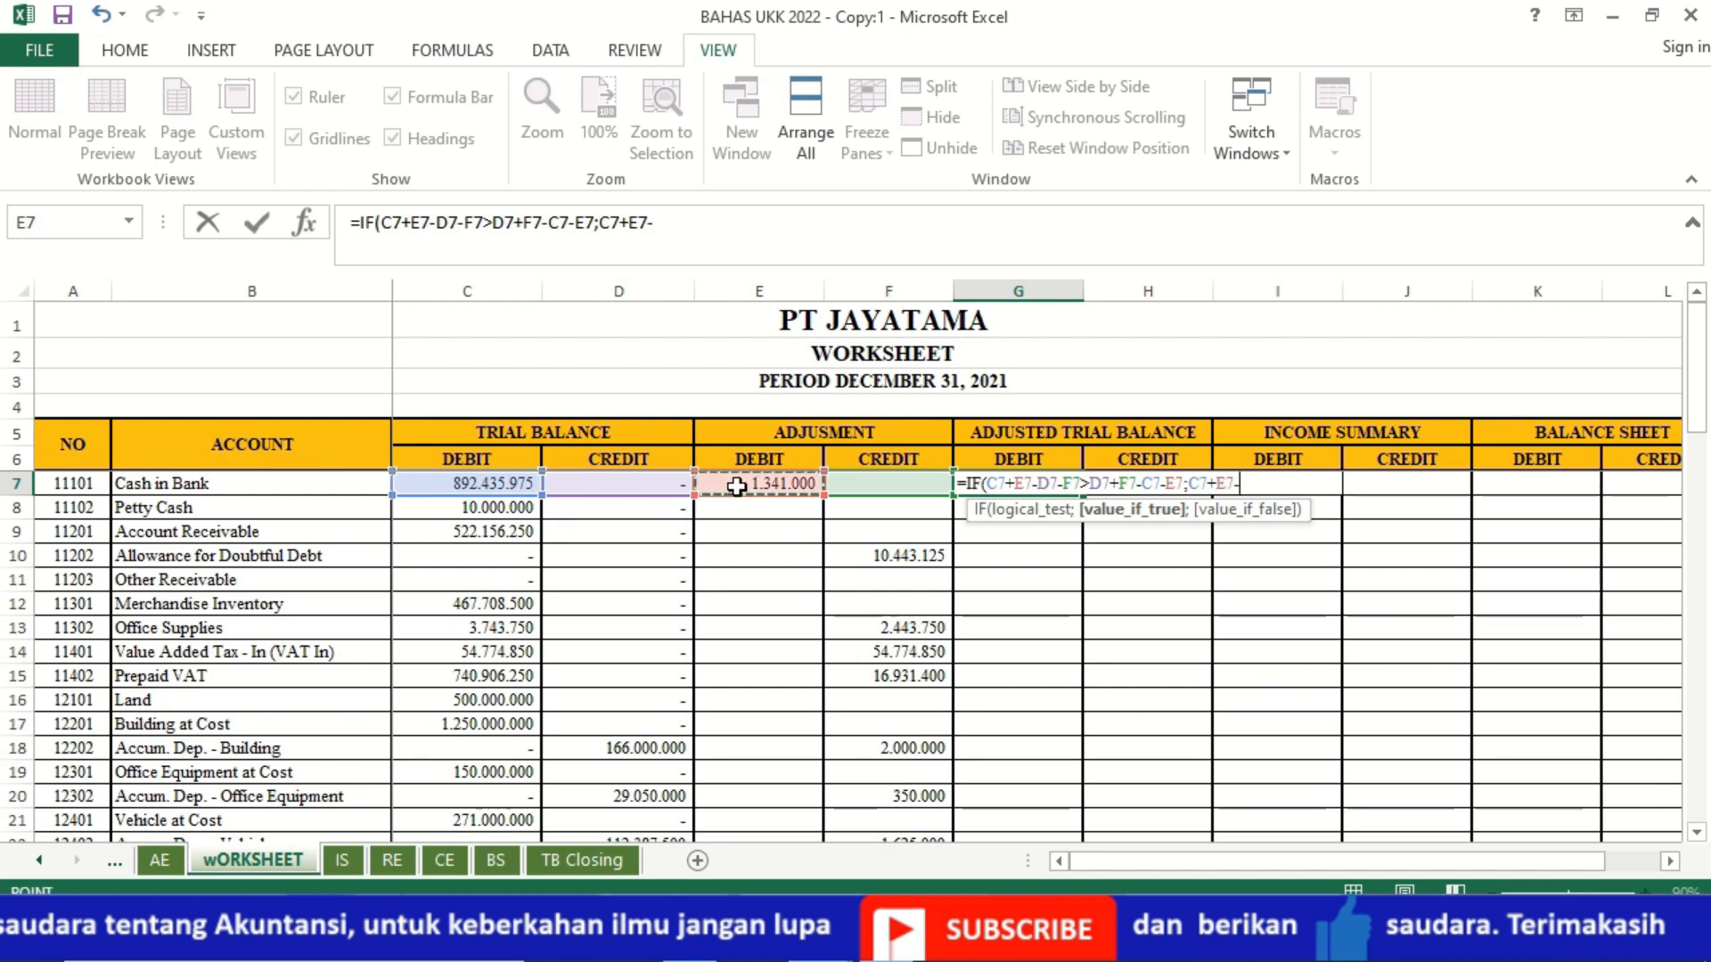
pyautogui.click(647, 486)
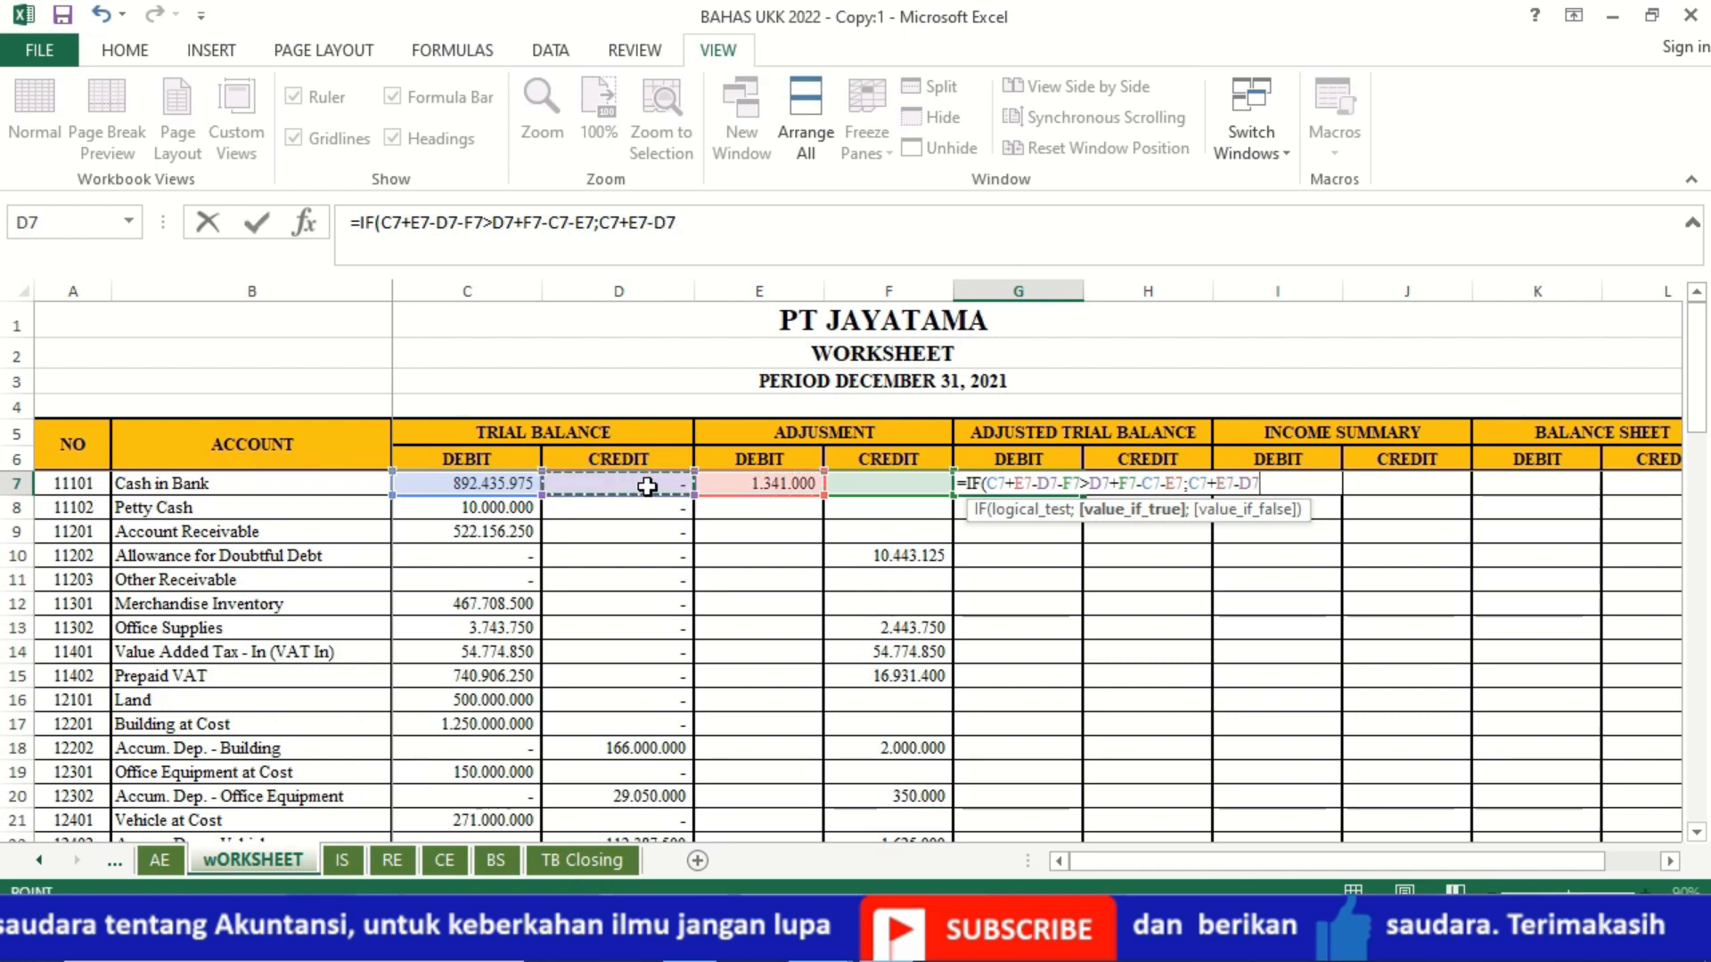
pyautogui.write('-')
pyautogui.click(868, 484)
pyautogui.write(';')
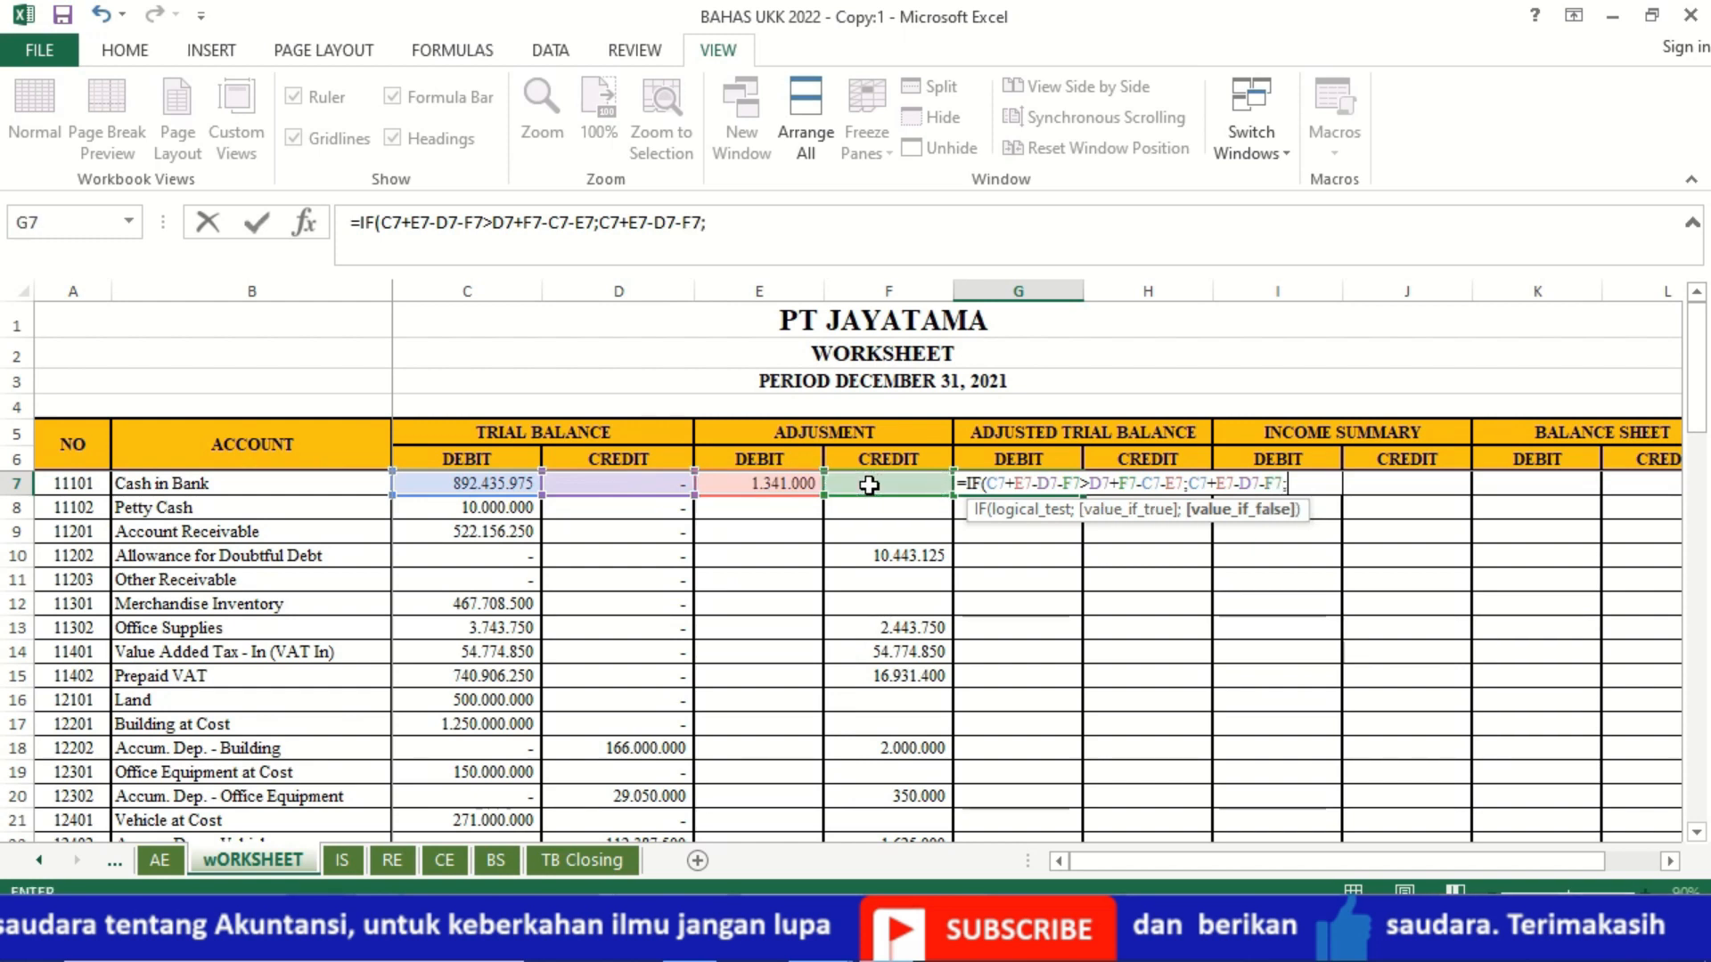
pyautogui.write('0')
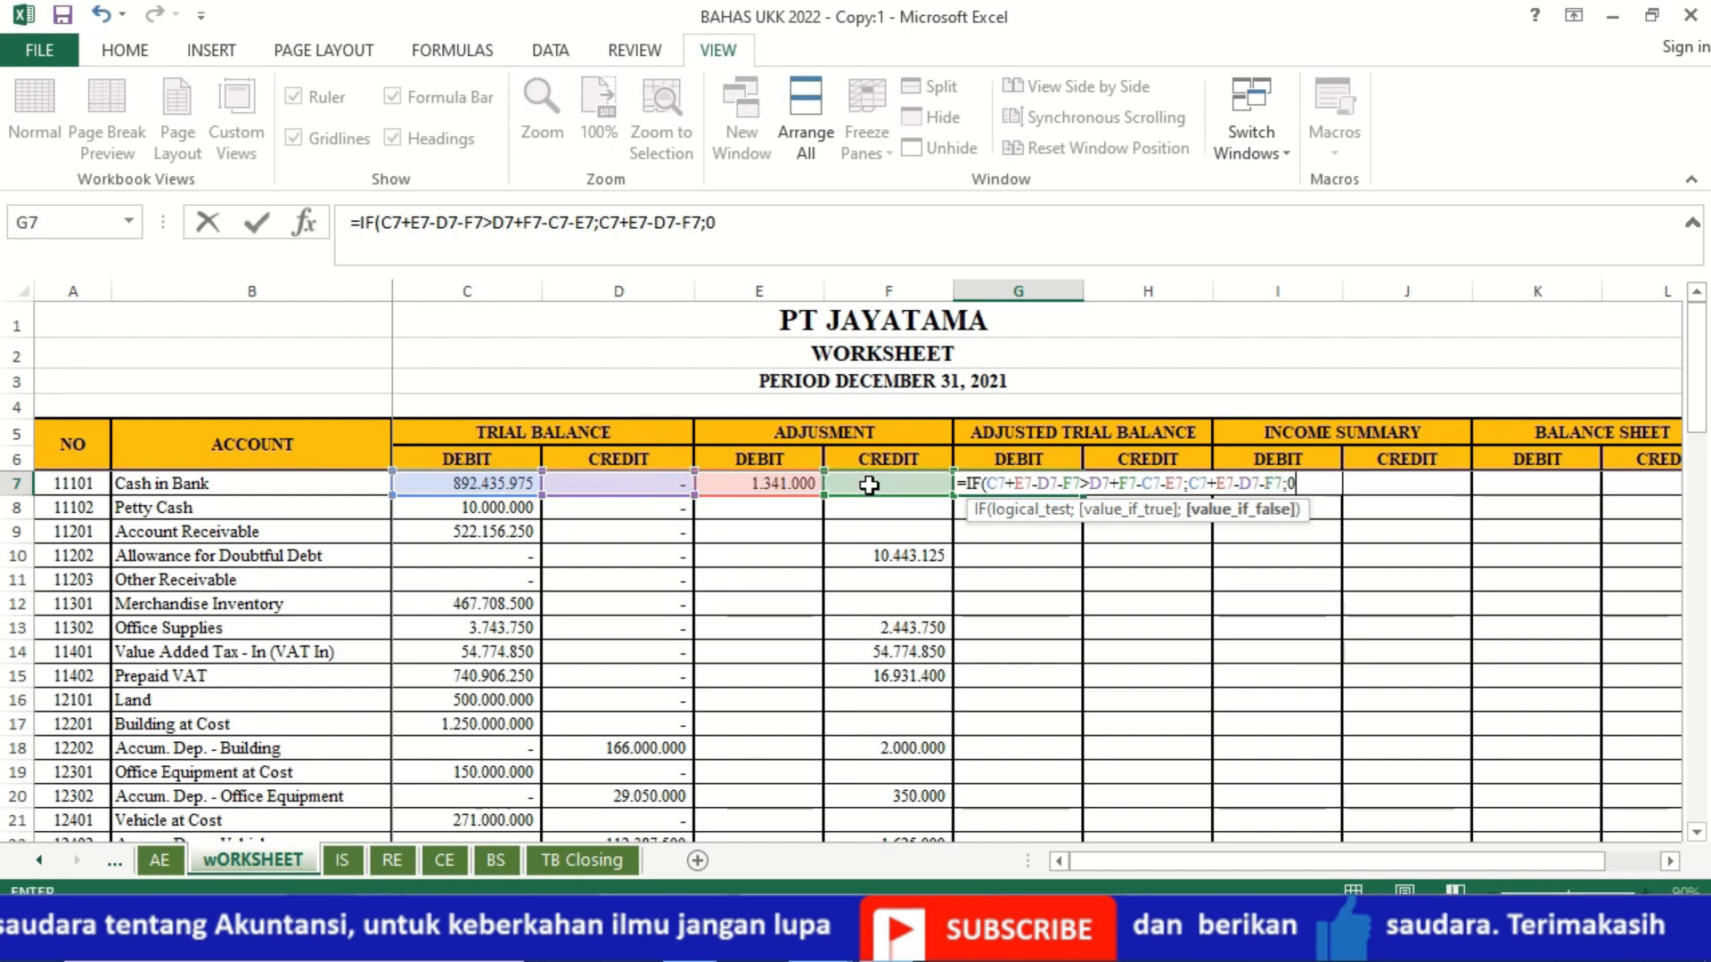
pyautogui.press('Return')
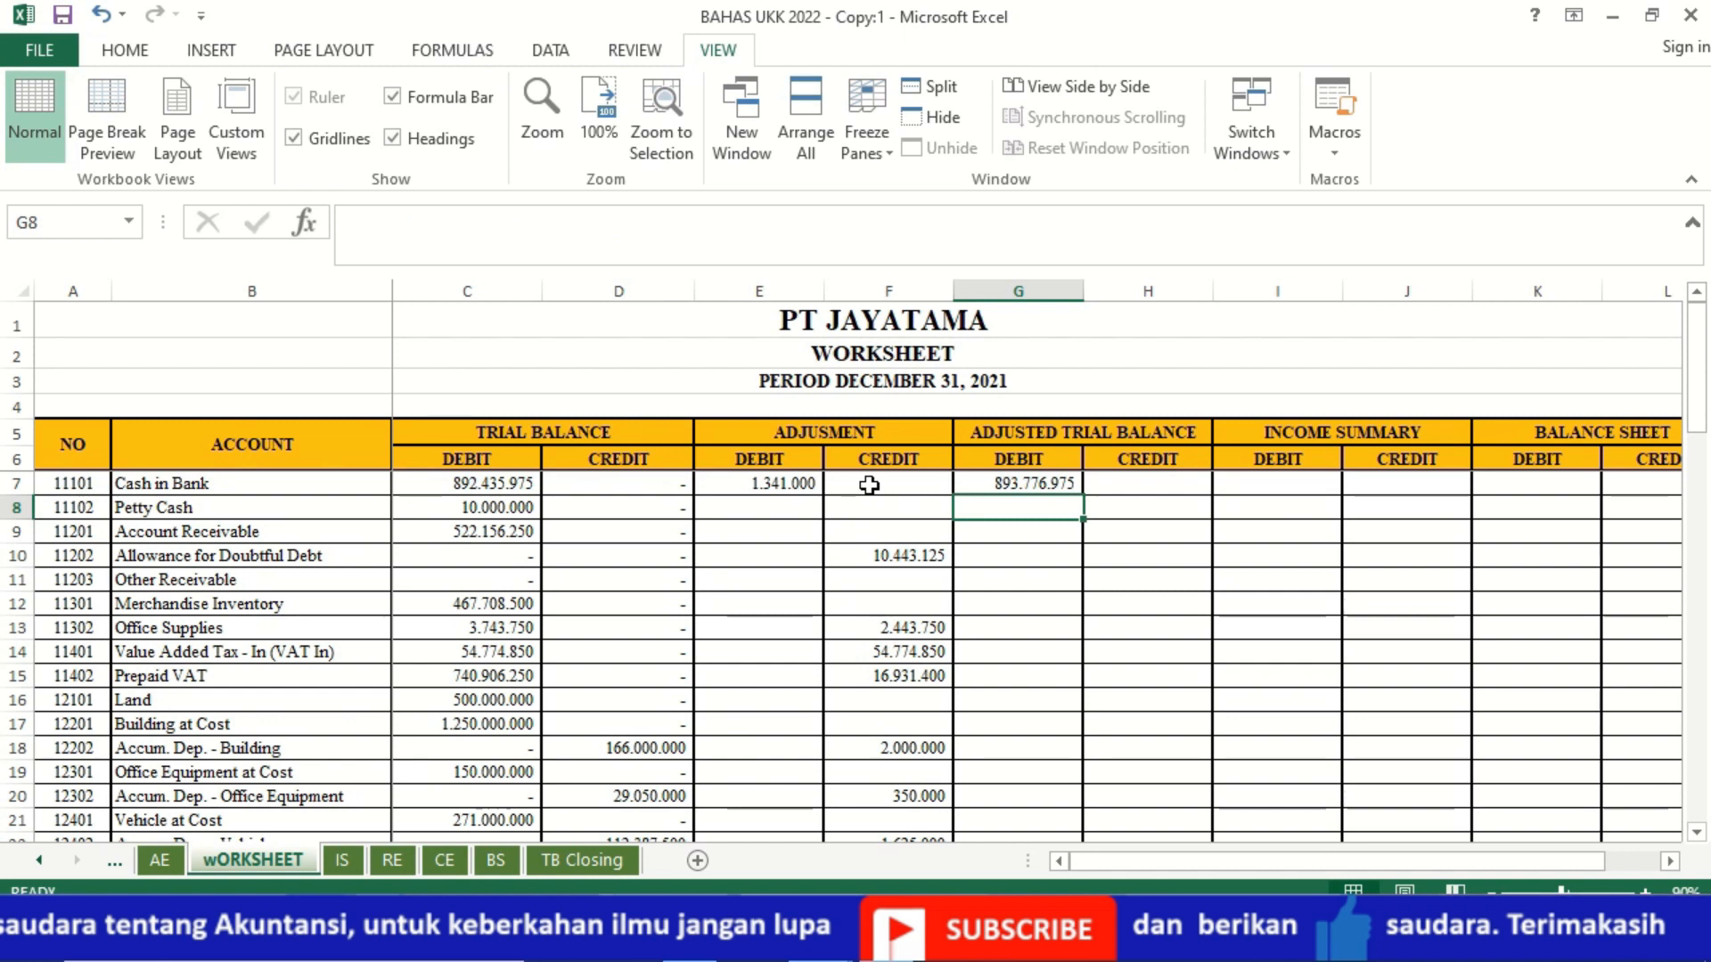
# Step: Start an IF formula in H7, the Cash in Bank adjusted credit, testing whether D7+F7-C7-E7 is greater than a second expression
pyautogui.press('Up')
pyautogui.press('Right')
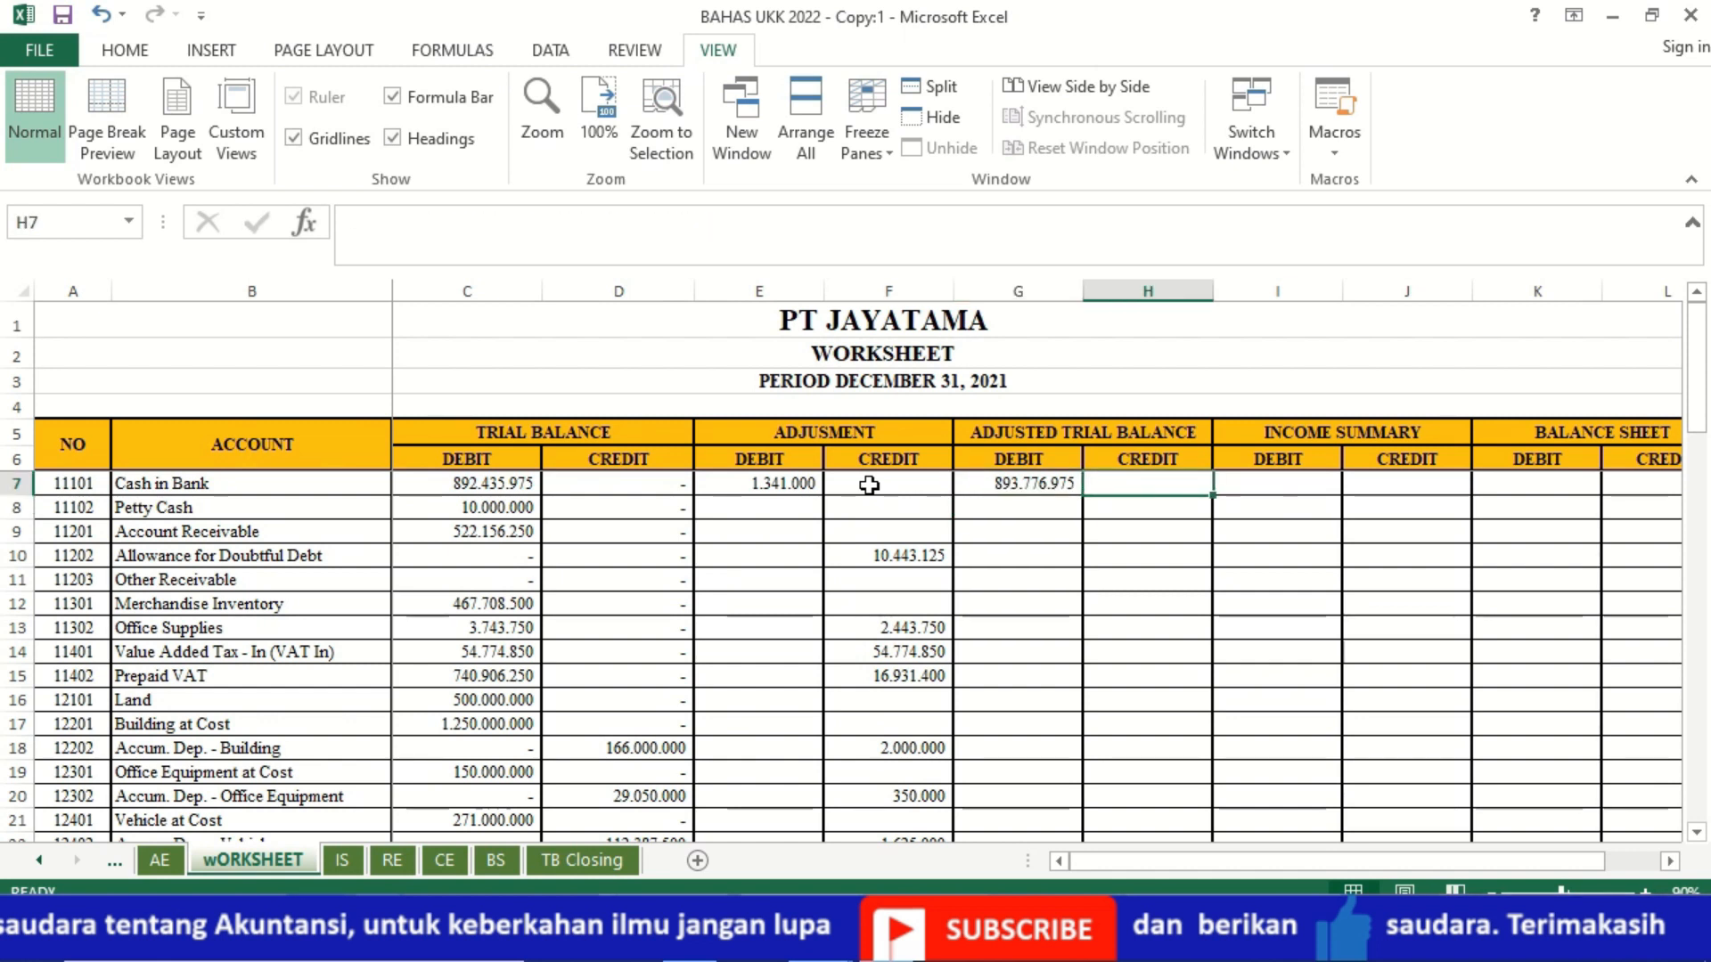
pyautogui.write('=IF')
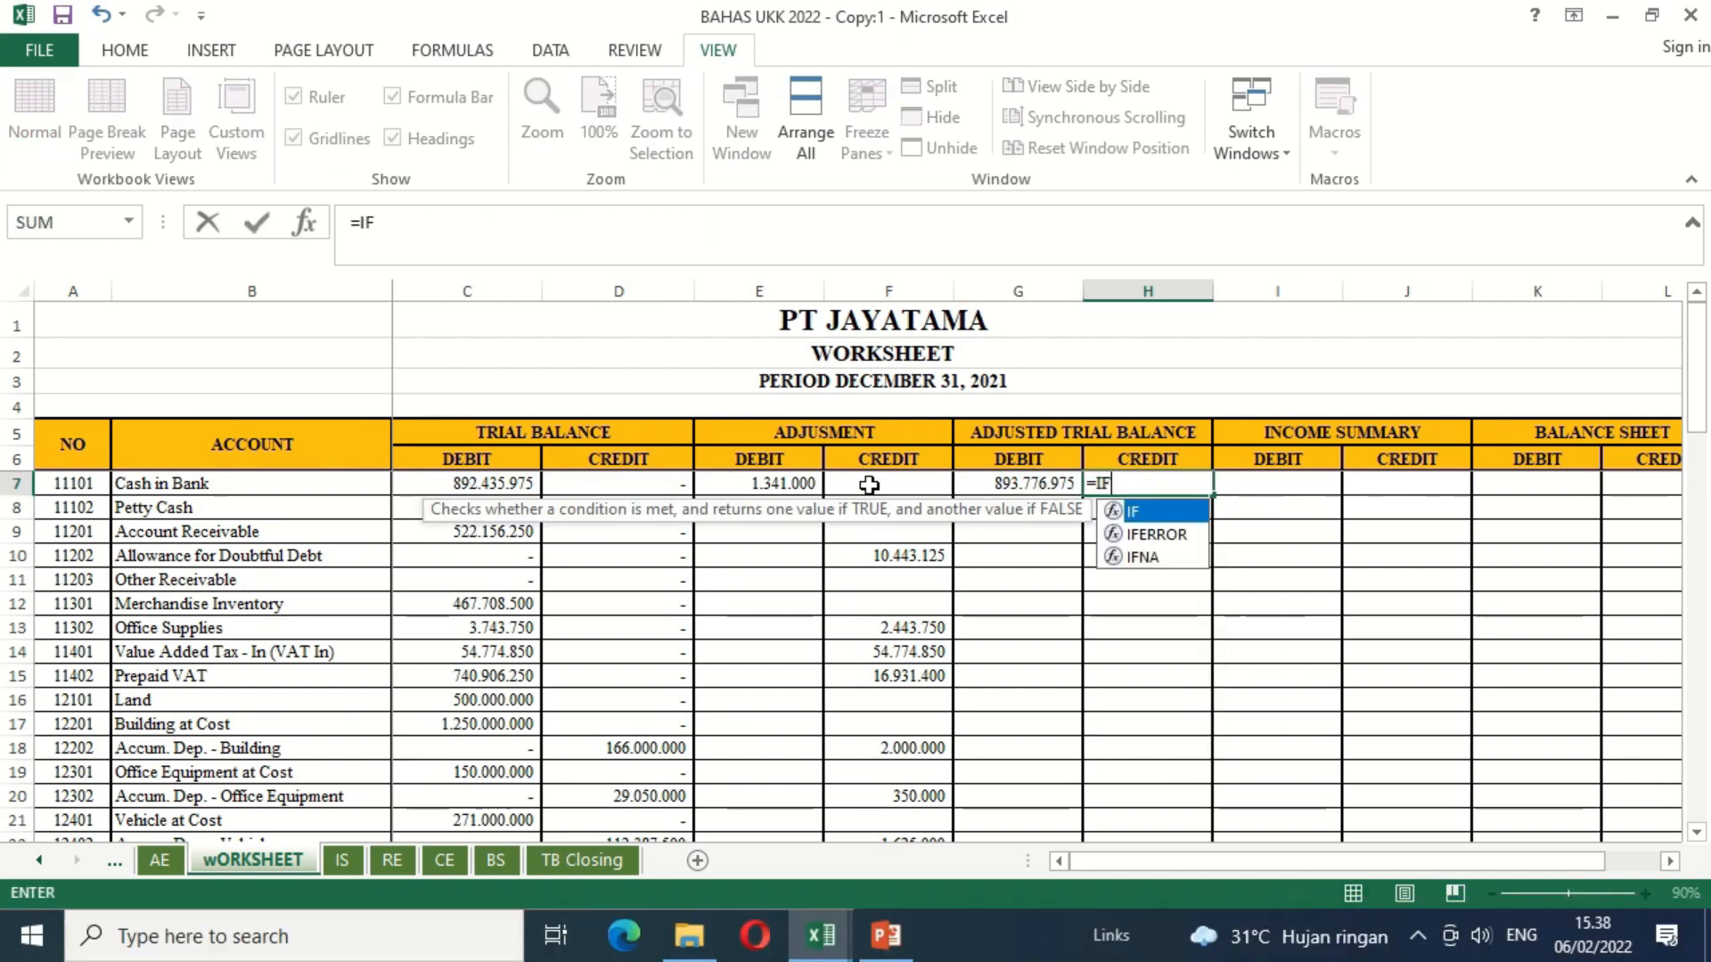
pyautogui.write('(')
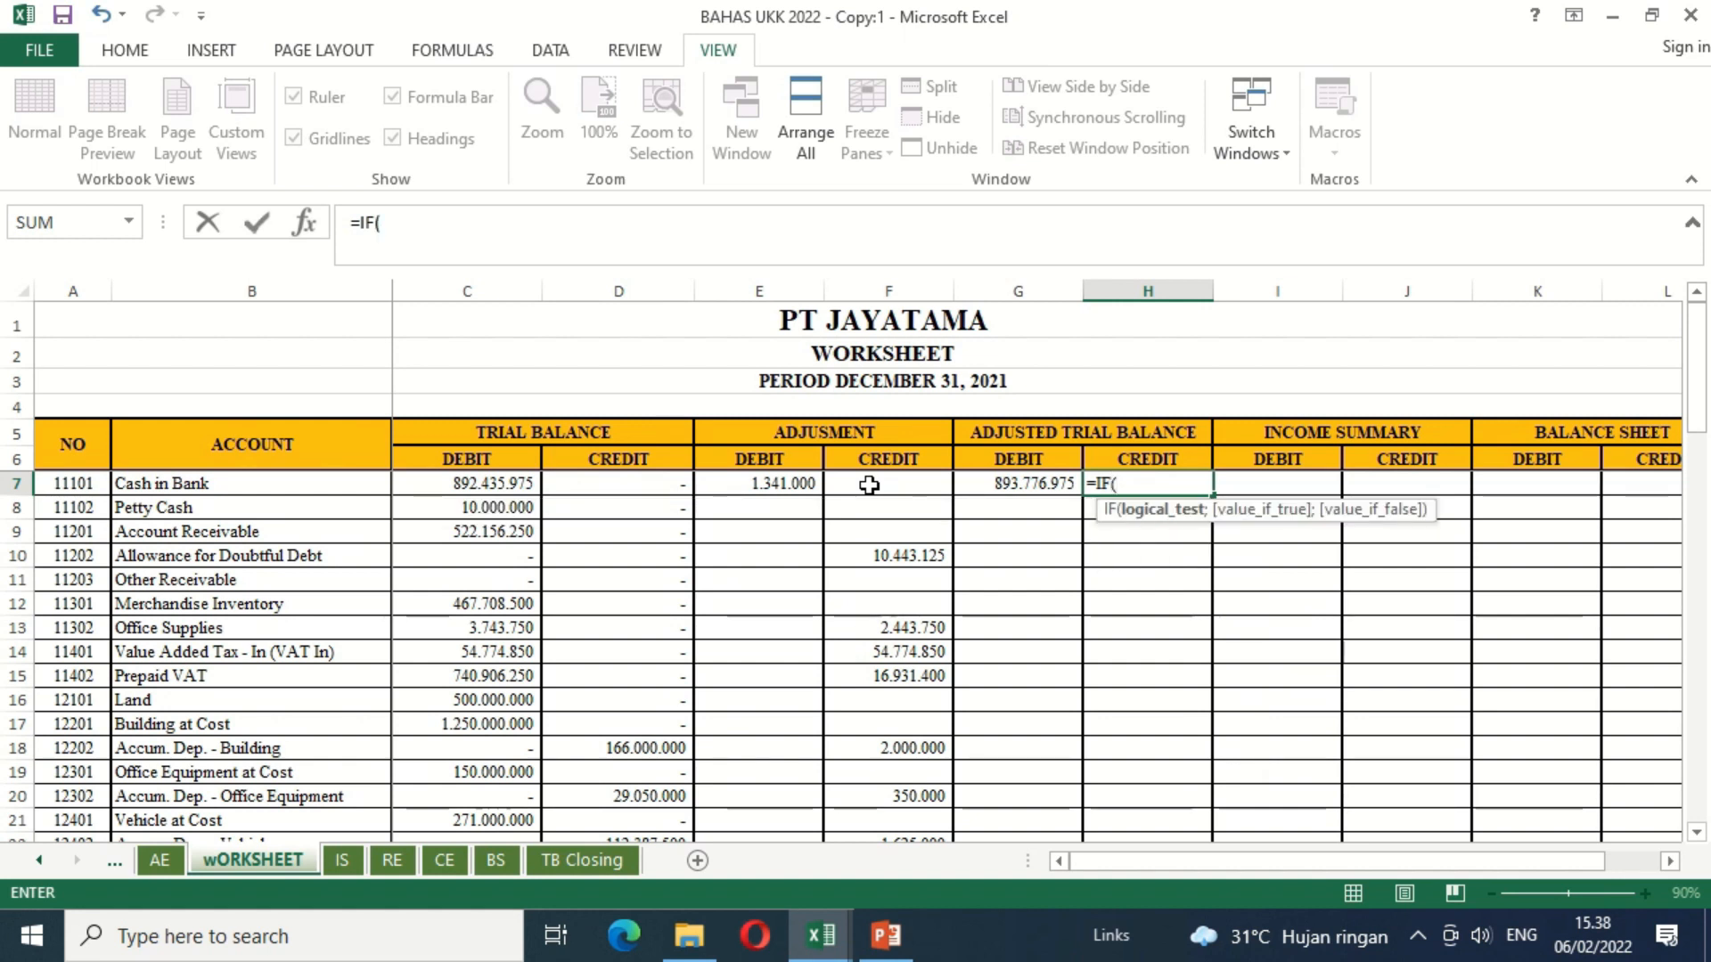
pyautogui.click(649, 482)
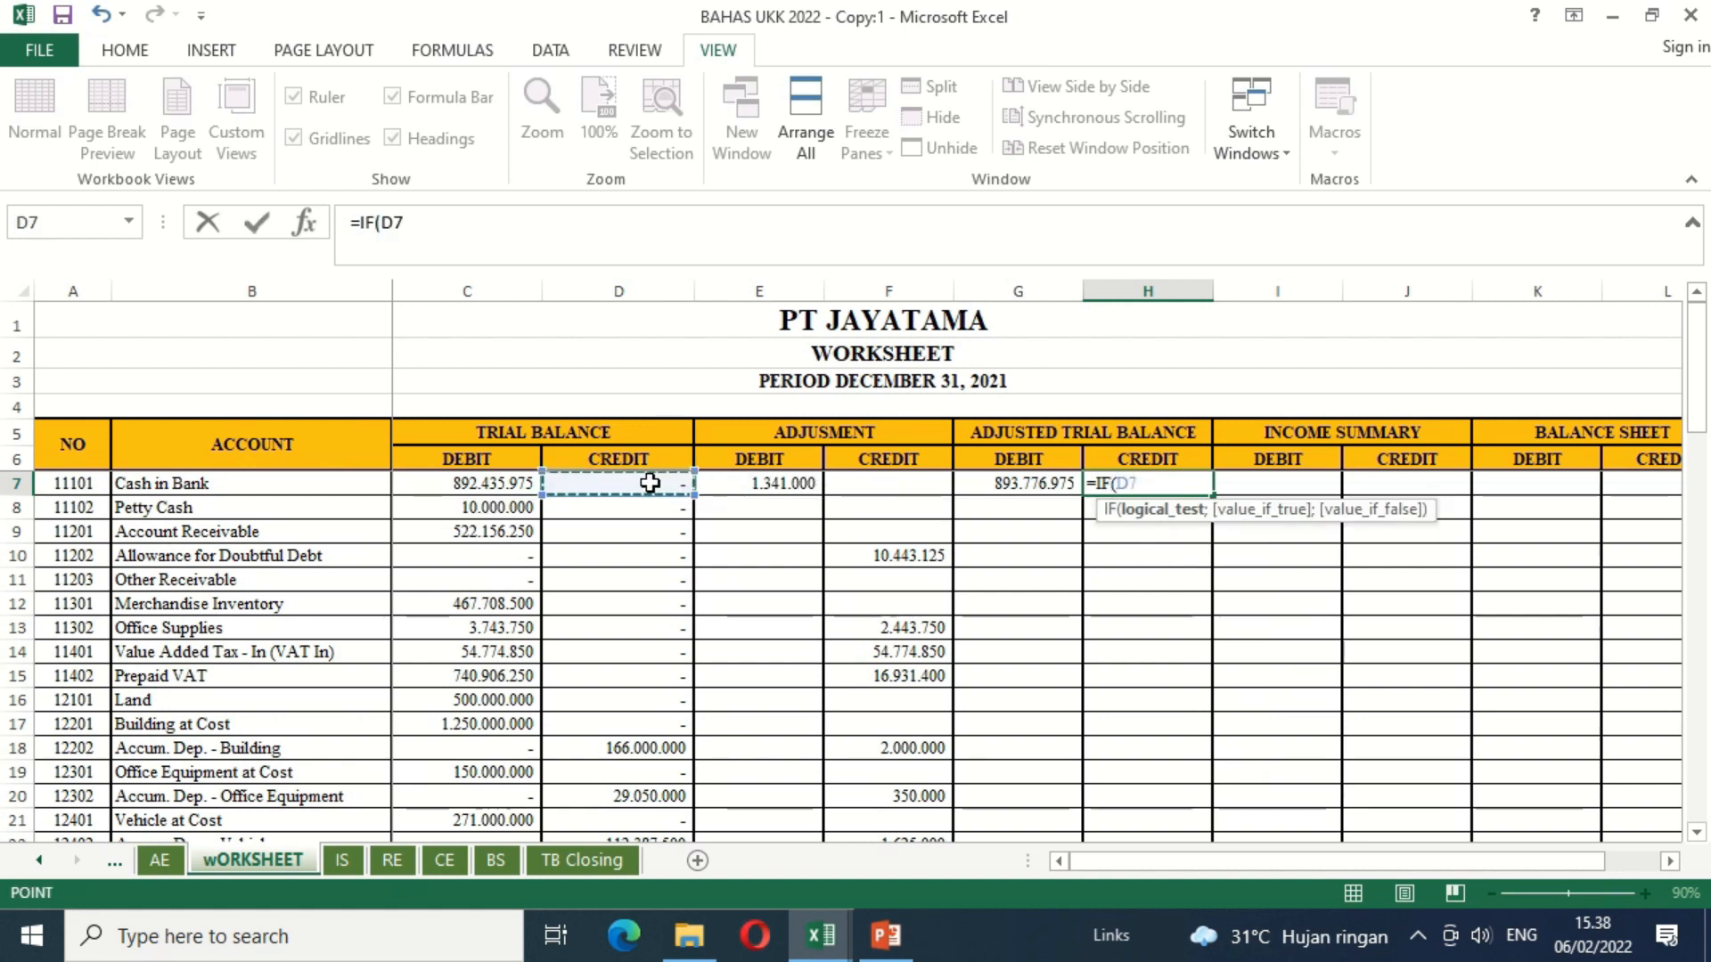
pyautogui.write('+')
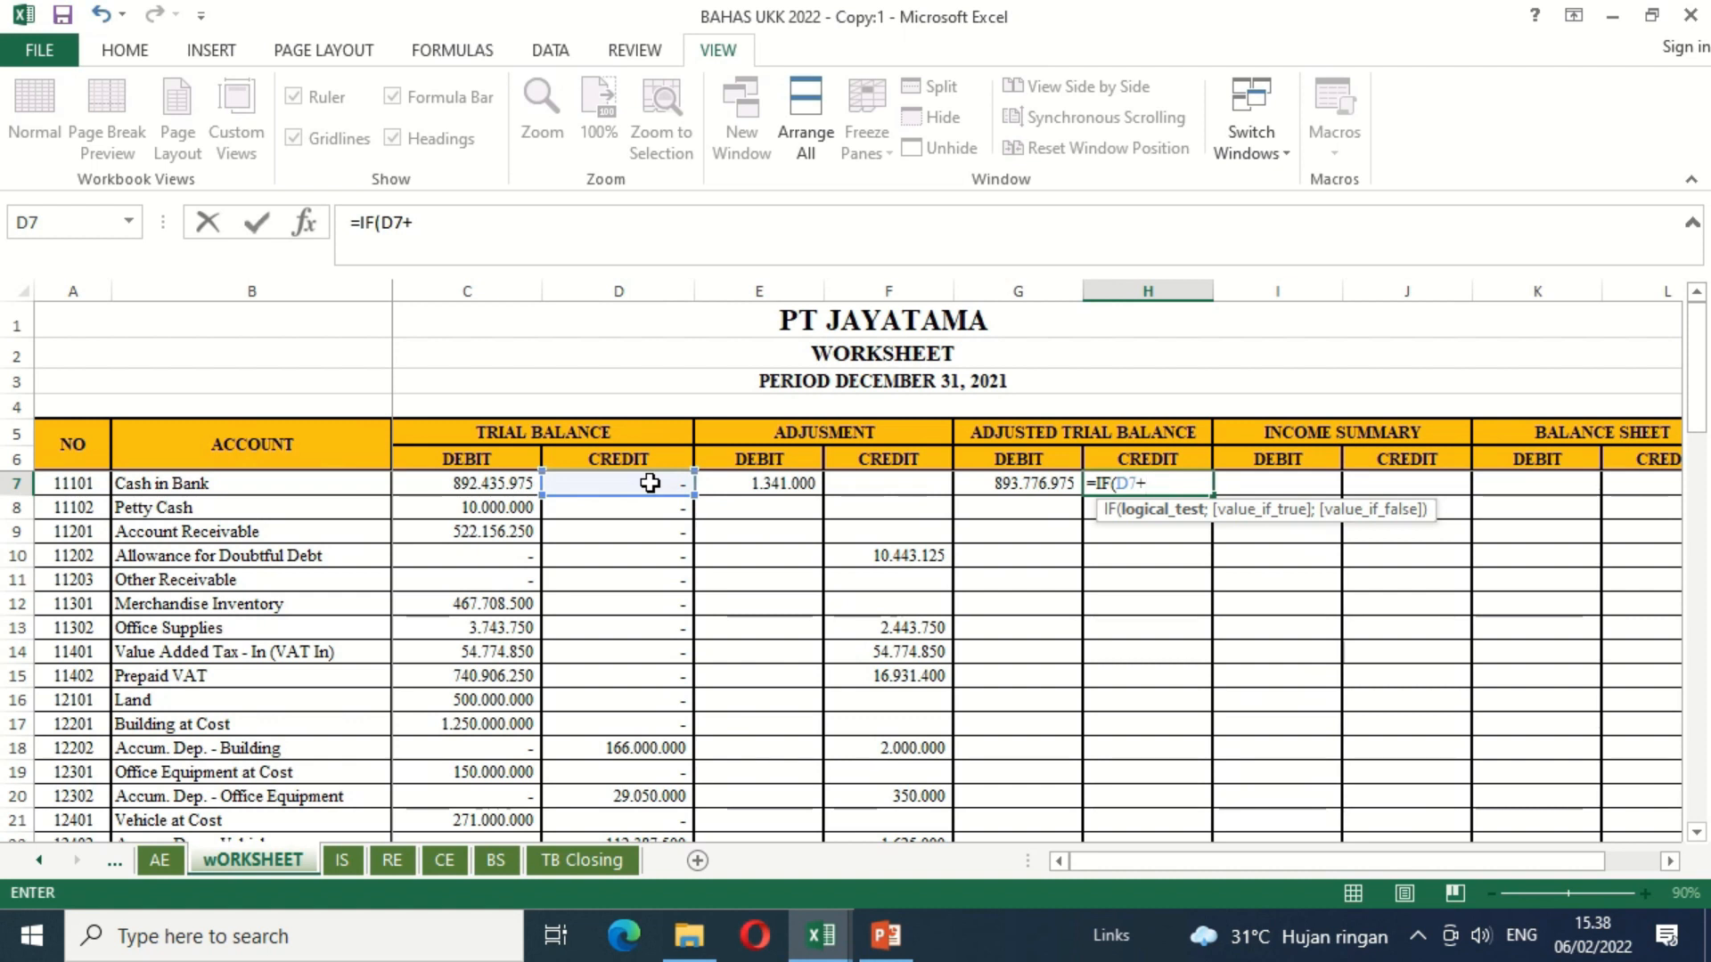
pyautogui.click(864, 492)
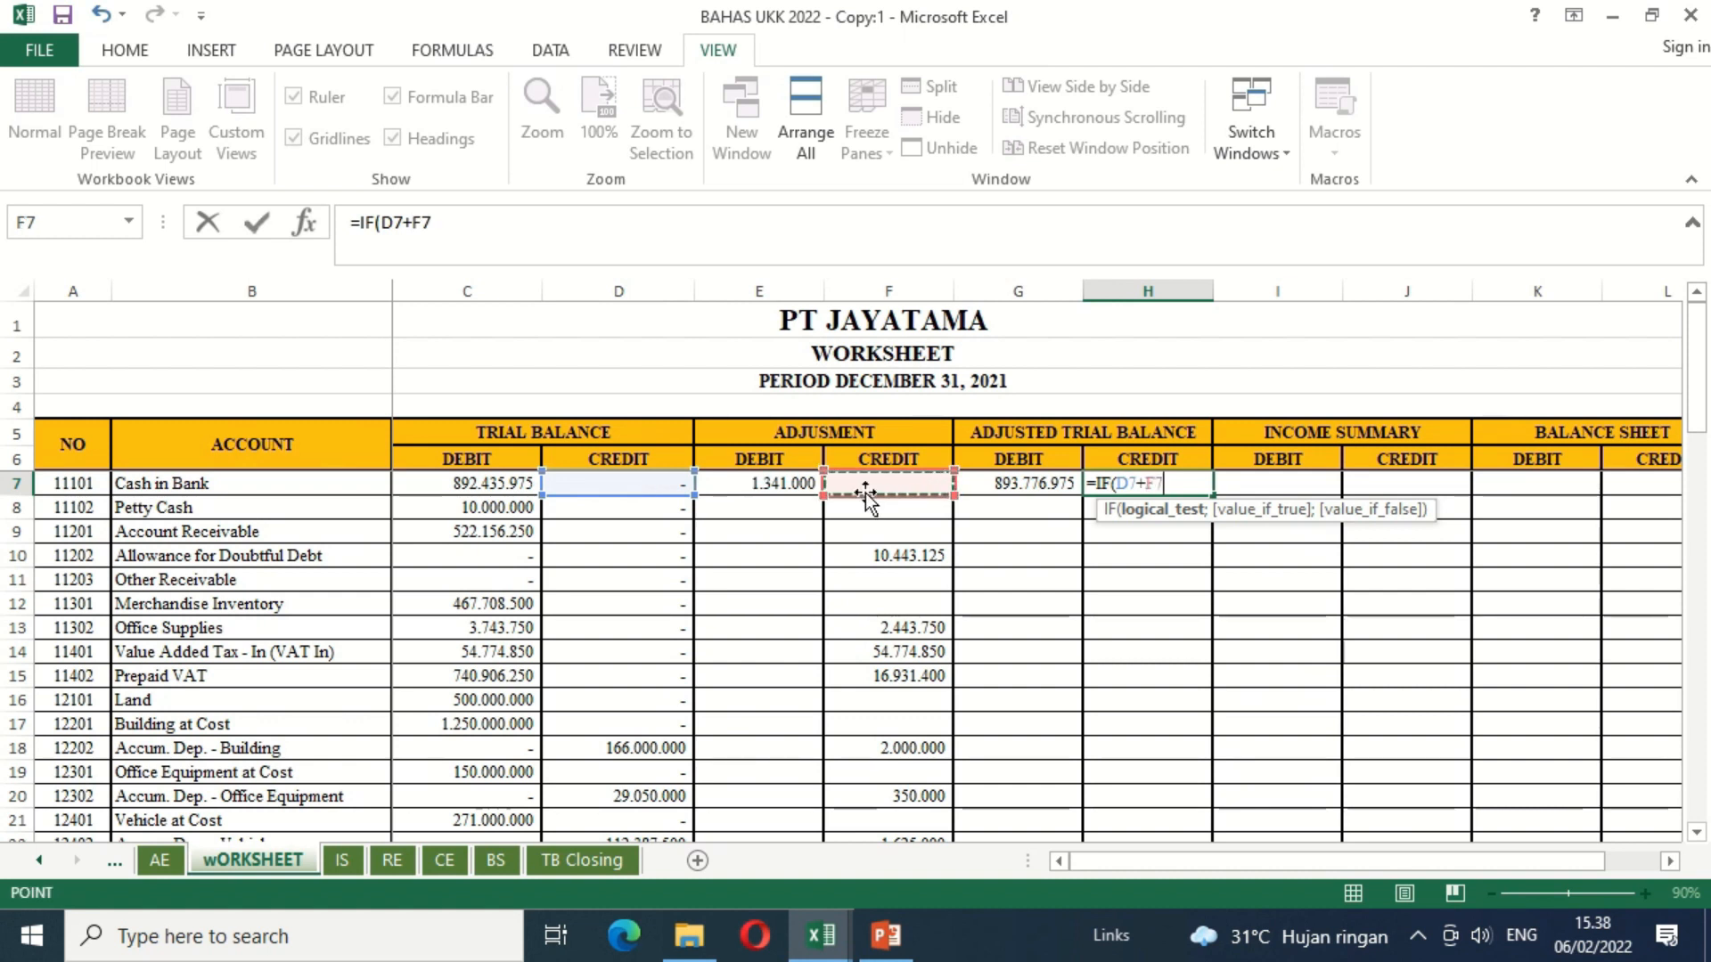
pyautogui.write('-')
pyautogui.click(510, 482)
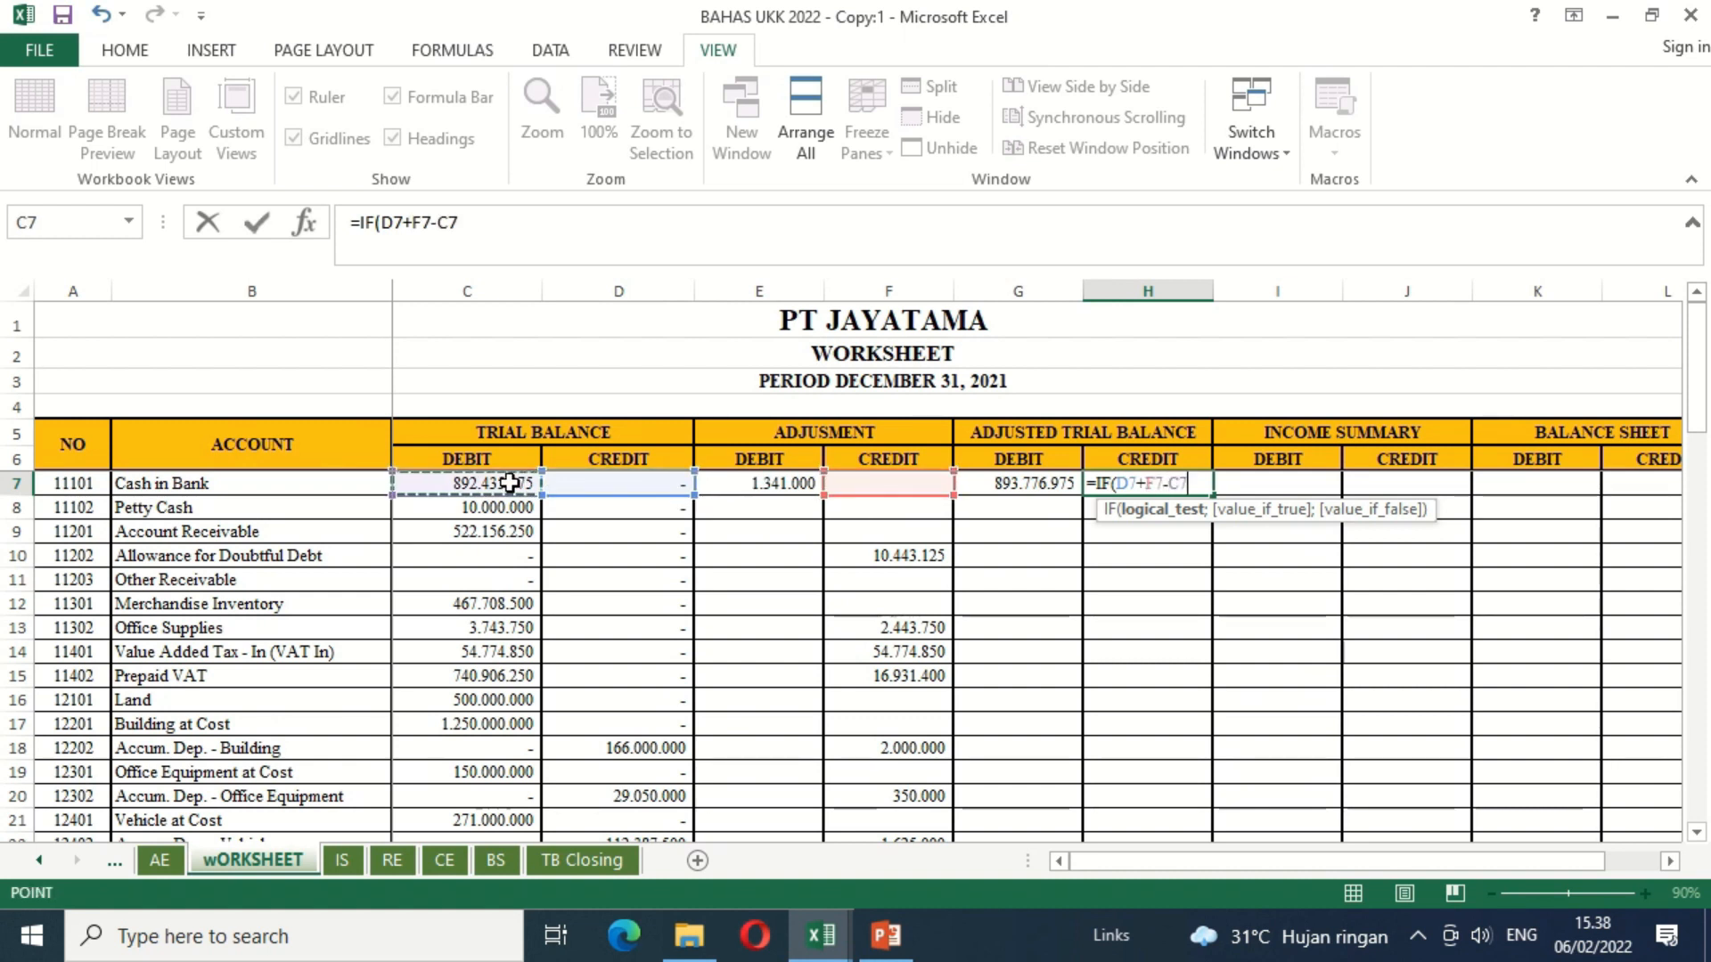
pyautogui.click(1188, 483)
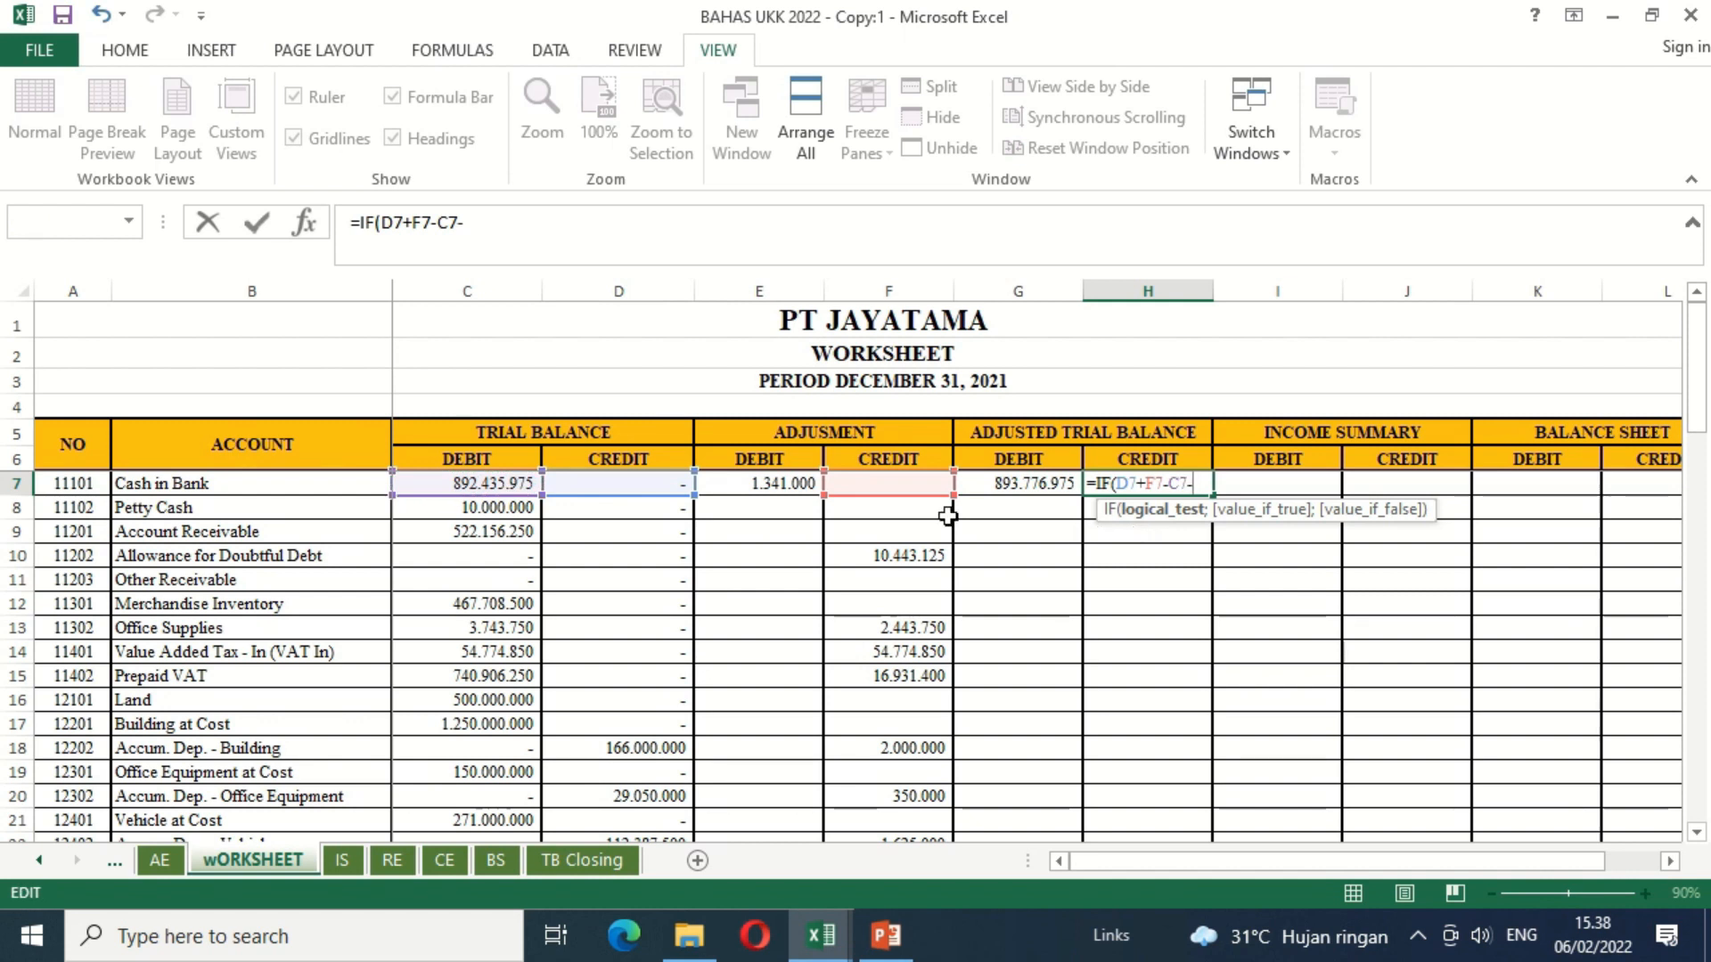
pyautogui.write('-')
pyautogui.click(762, 484)
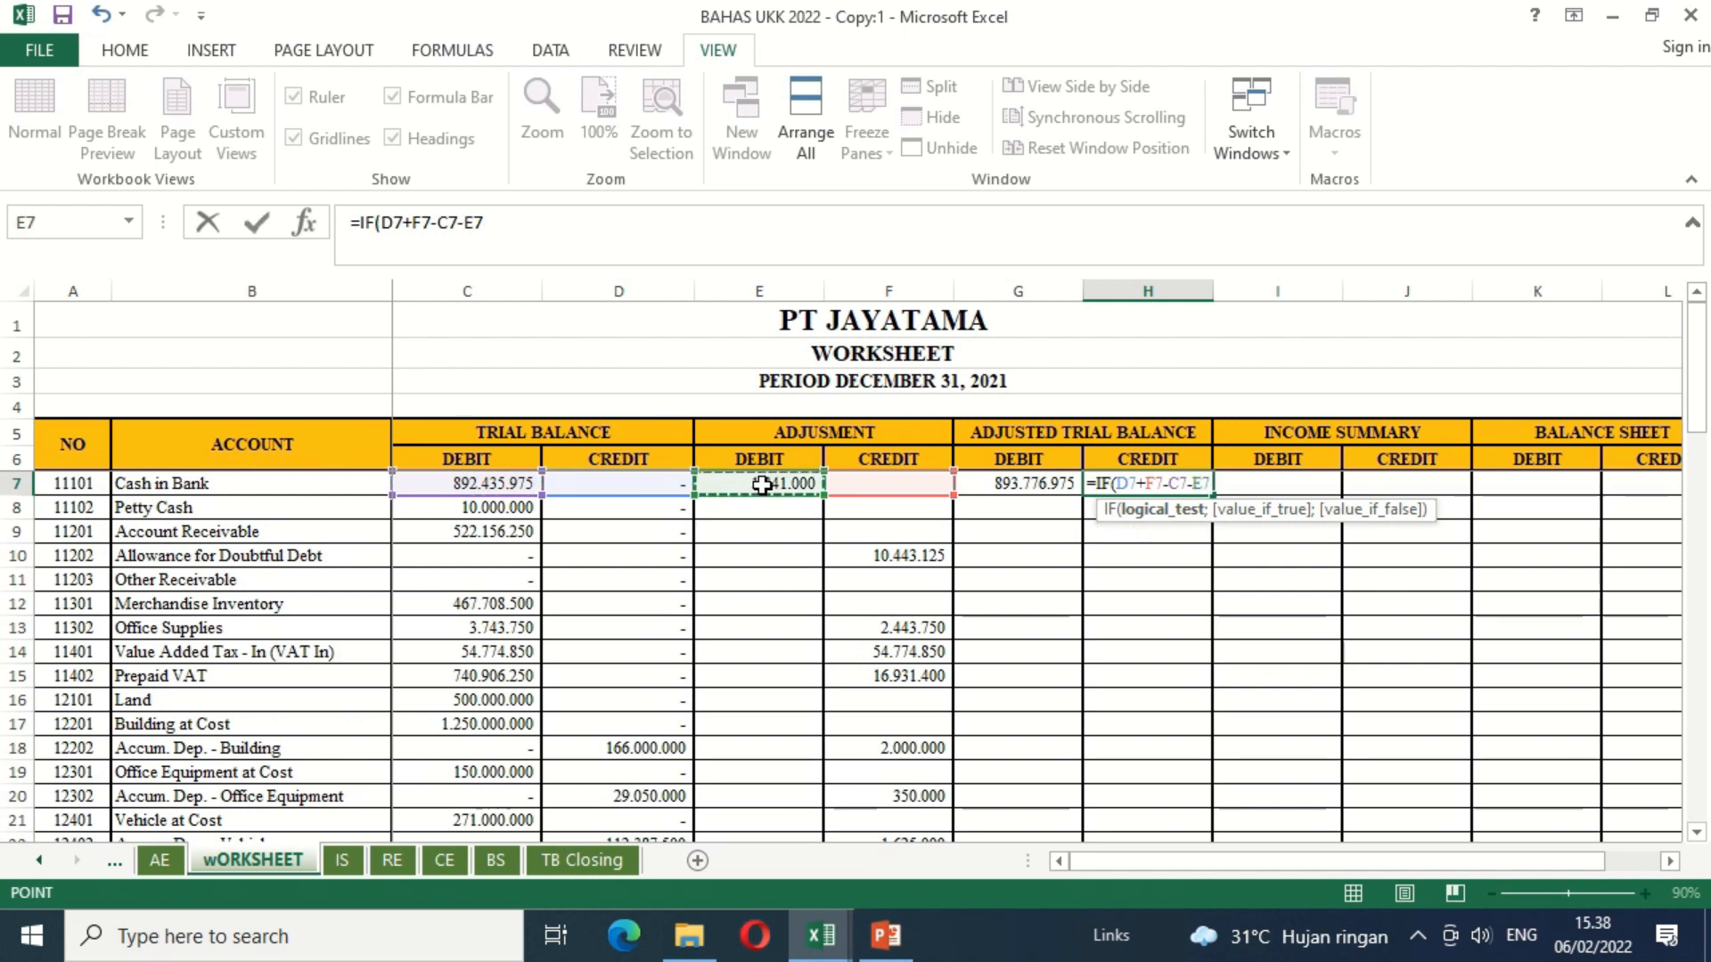
pyautogui.write('>')
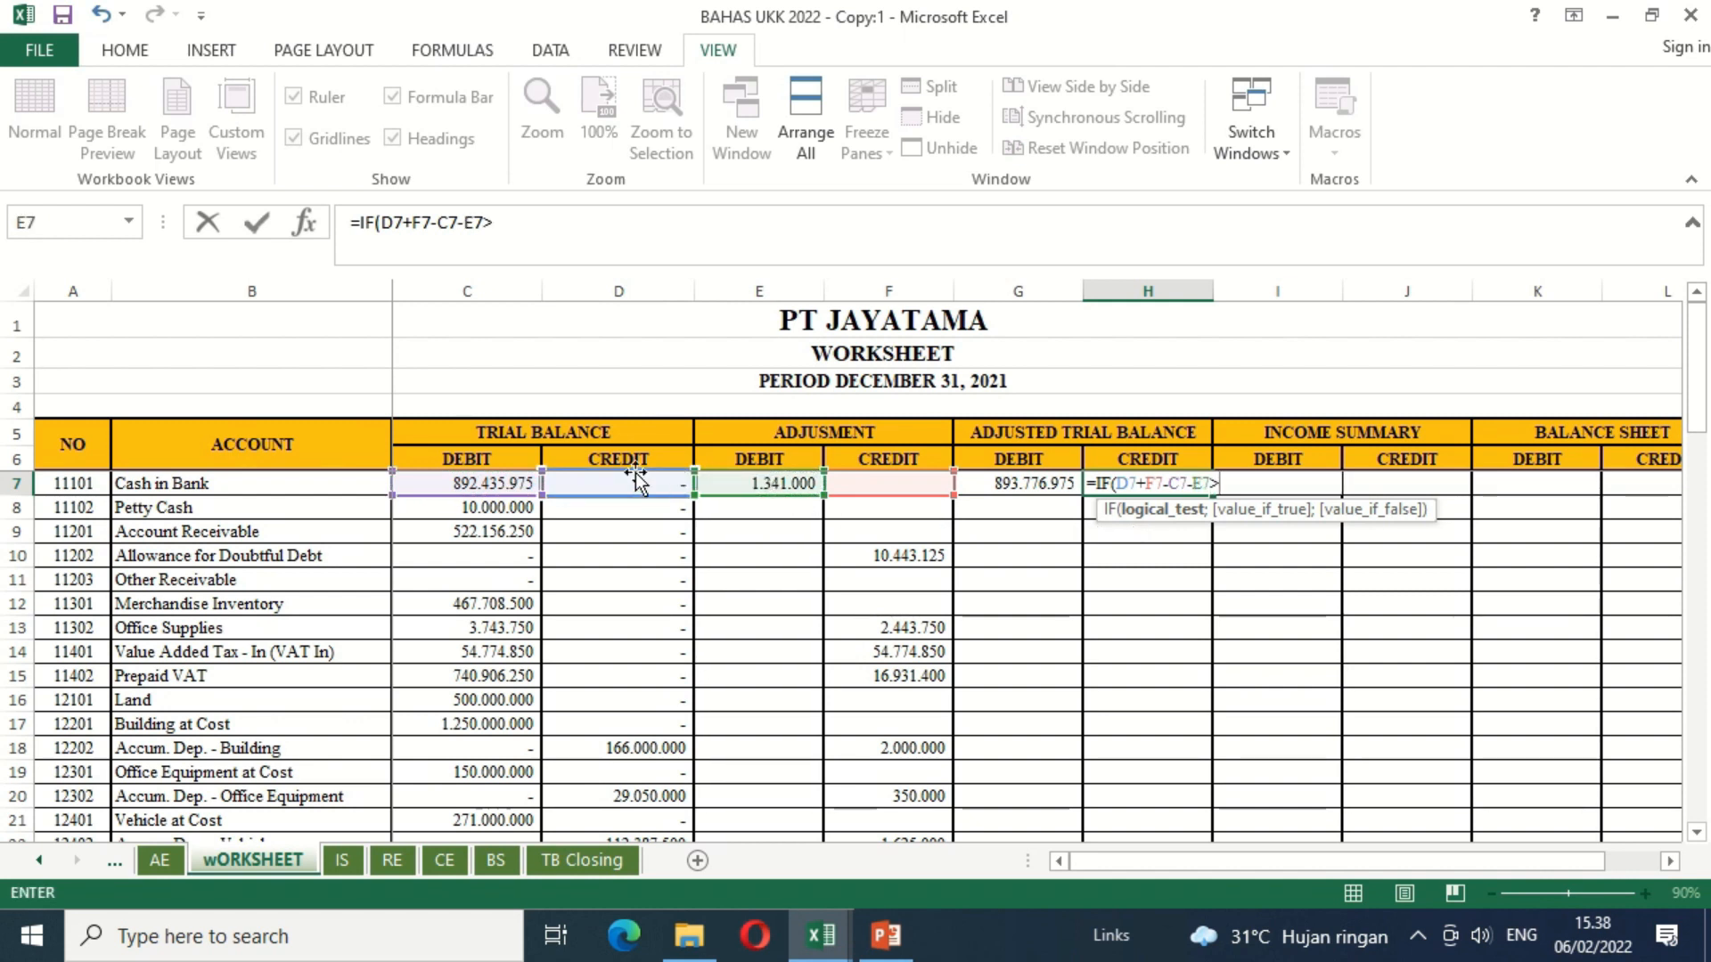
# Step: Complete the logical test of the H7 IF formula with C7+E7-D7-F7 as the expression compared against
pyautogui.click(457, 479)
pyautogui.write('+')
pyautogui.click(745, 484)
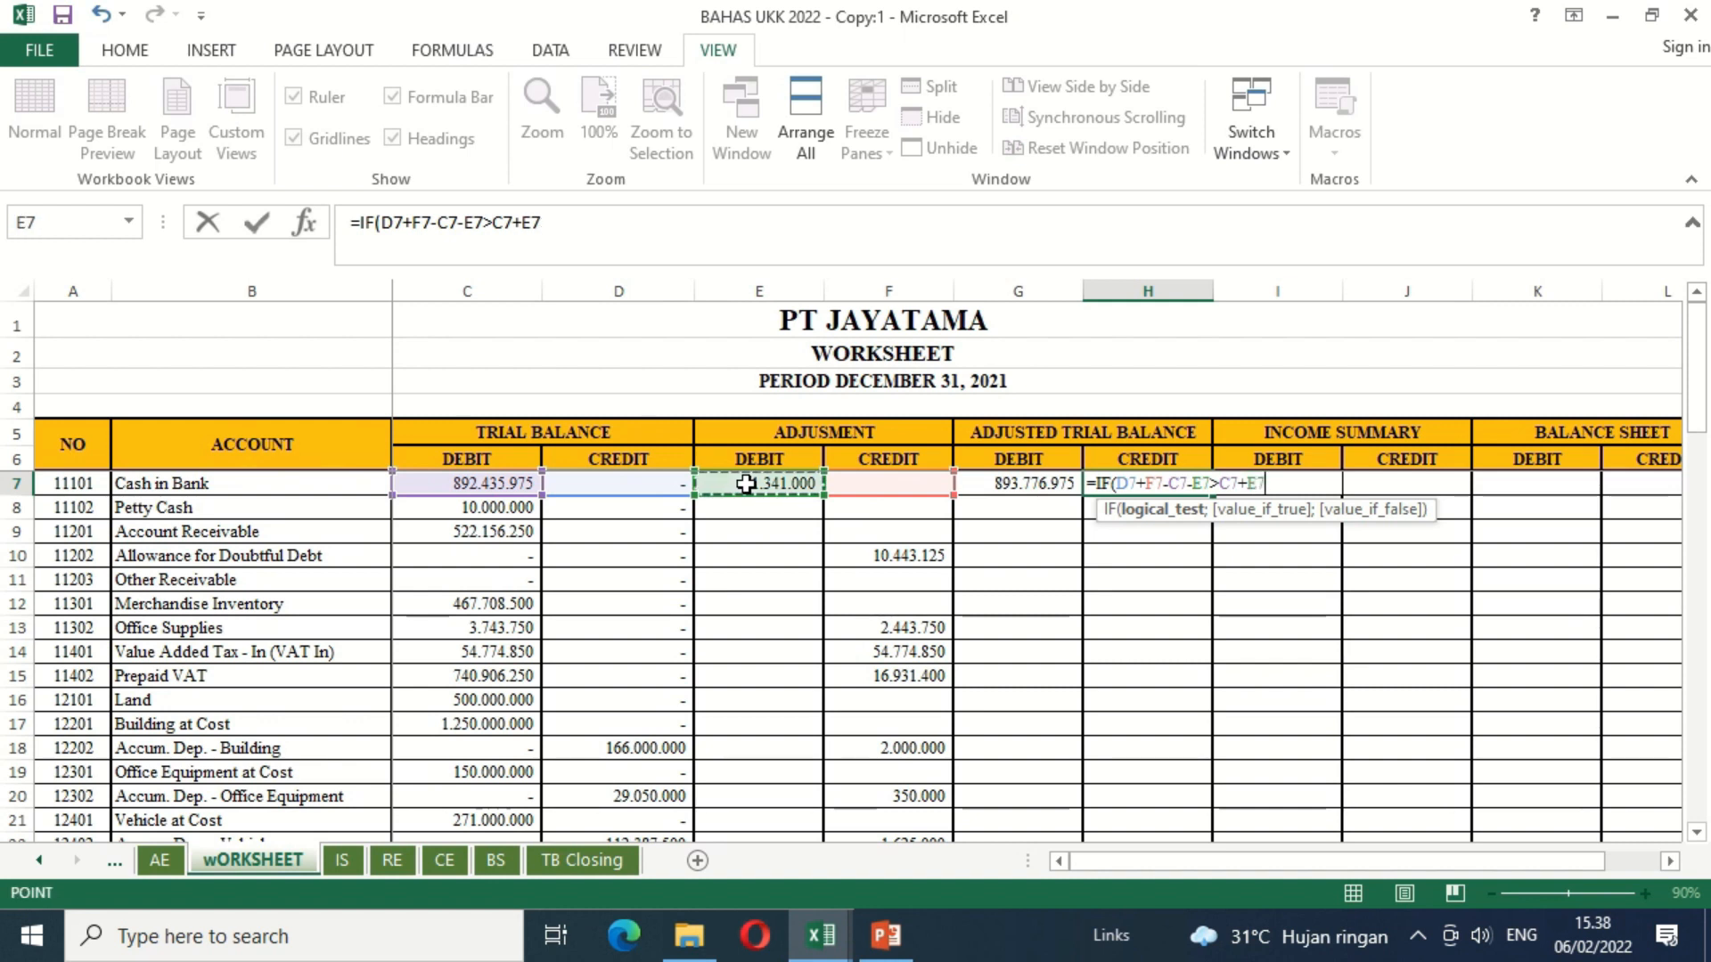
pyautogui.write('-')
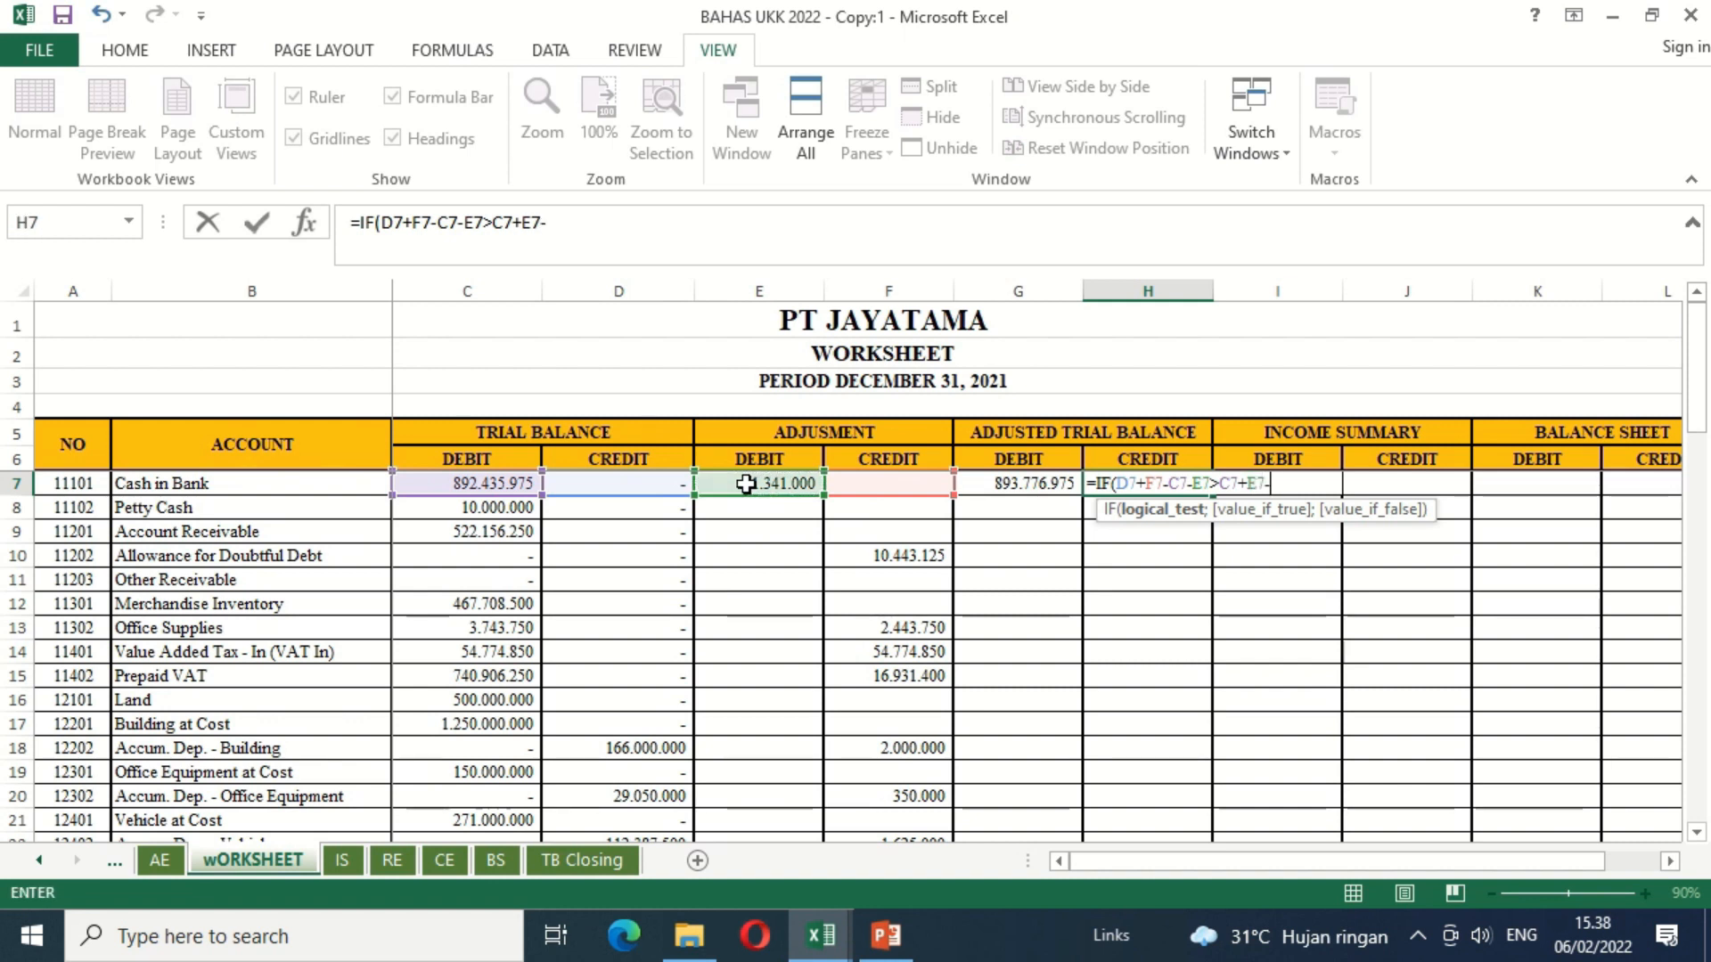
pyautogui.click(663, 484)
pyautogui.write('-')
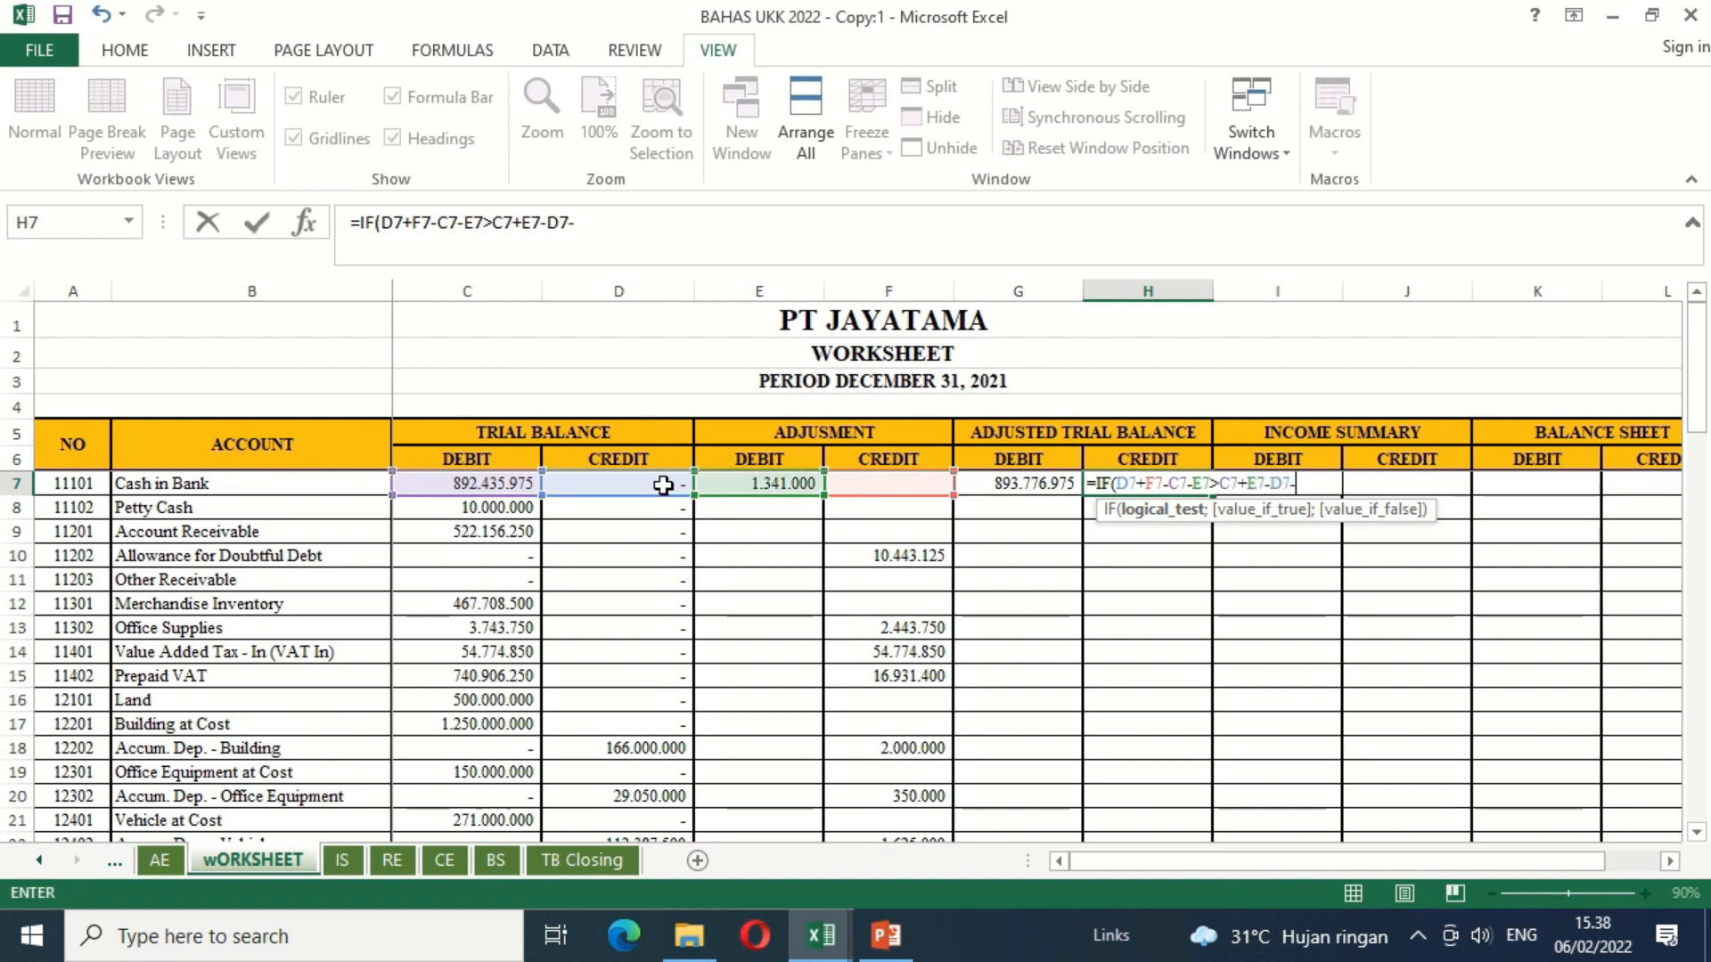
pyautogui.click(866, 483)
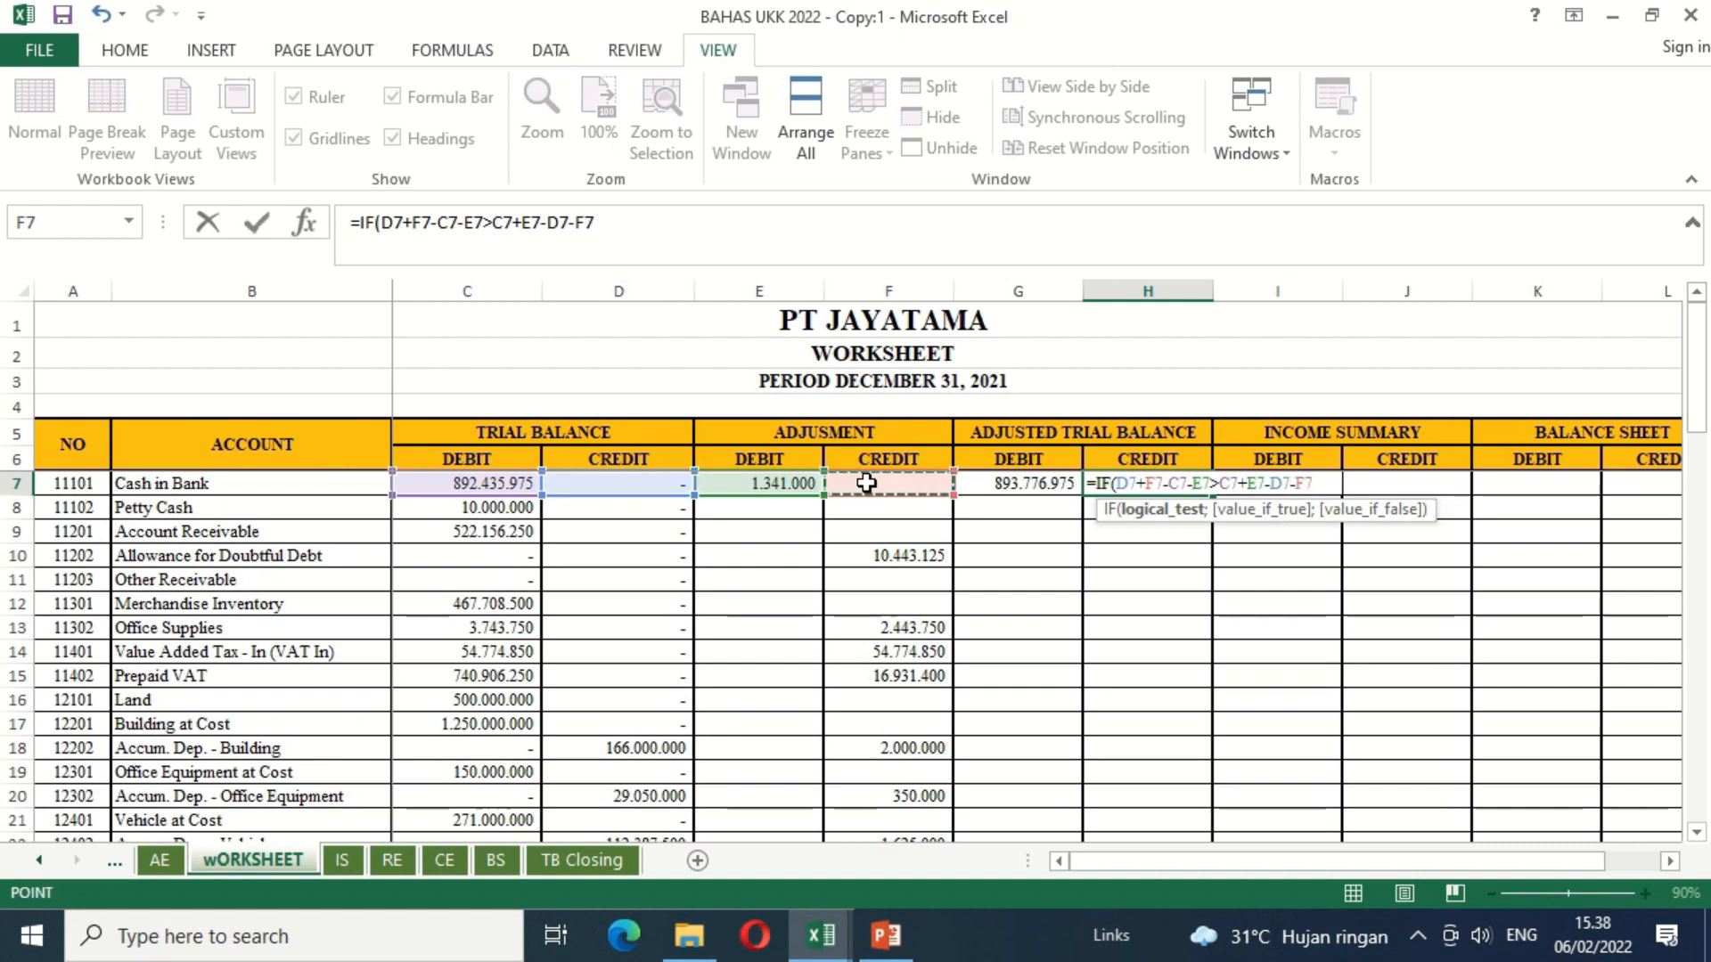
pyautogui.write(';')
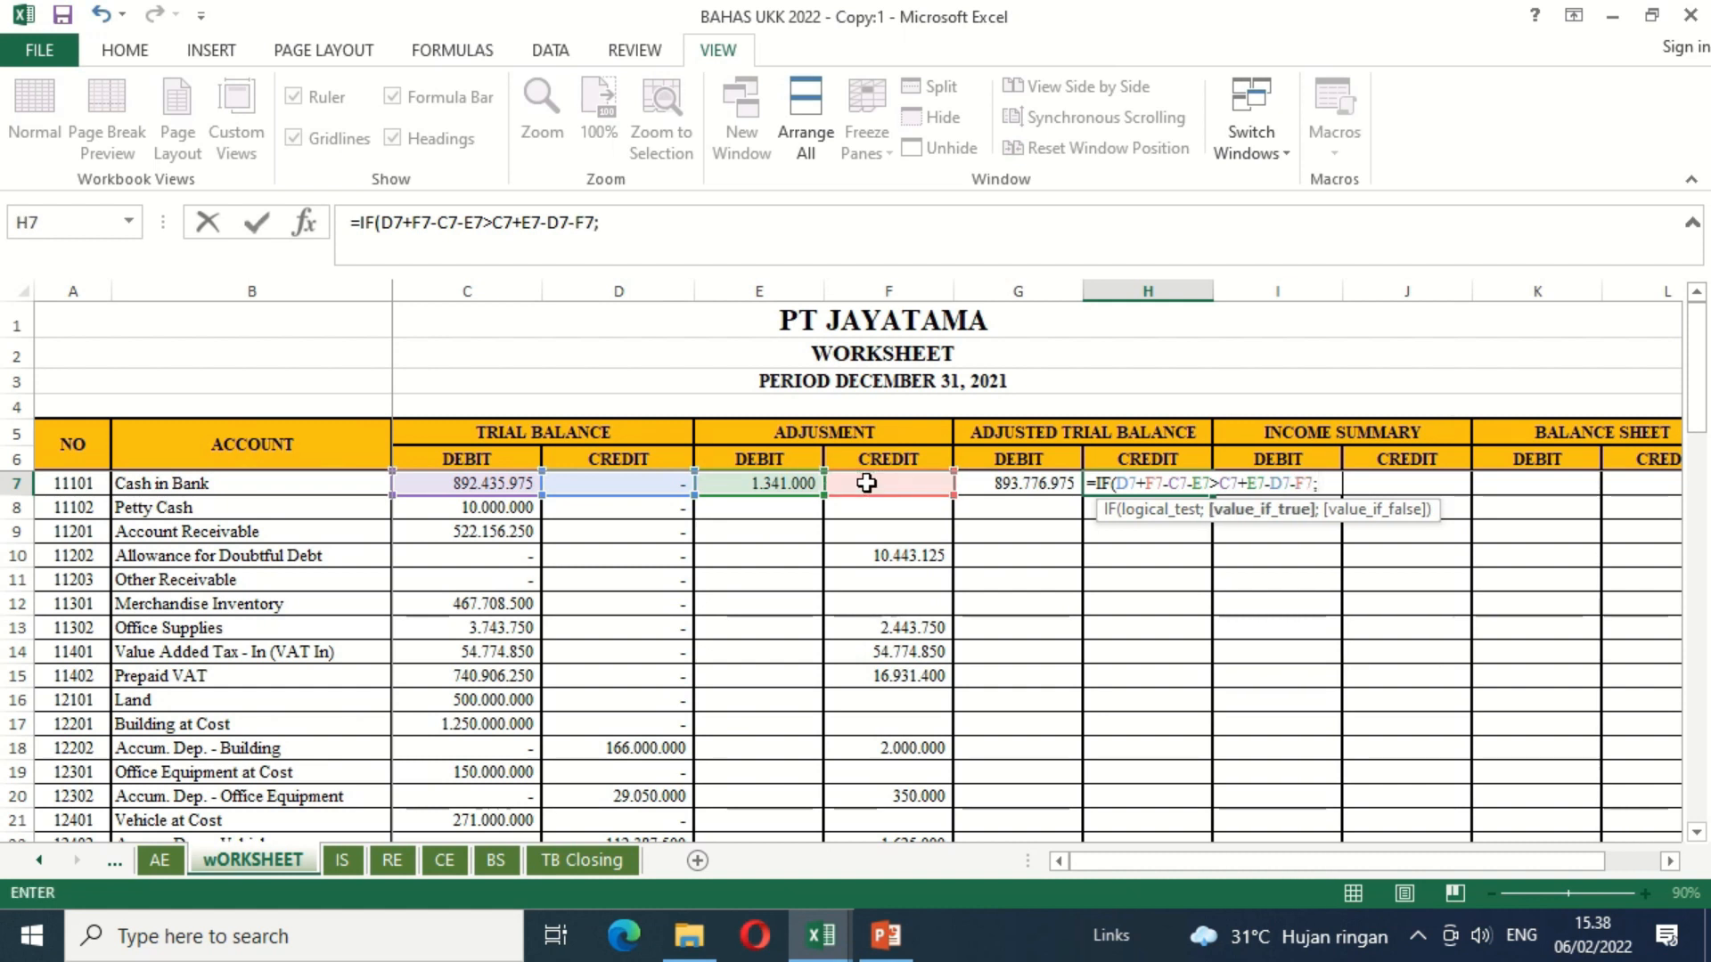
# Step: Finish the H7 IF formula so it returns D7+F7-C7-E7 when true and 0 when false
pyautogui.click(635, 485)
pyautogui.write('+')
pyautogui.click(851, 481)
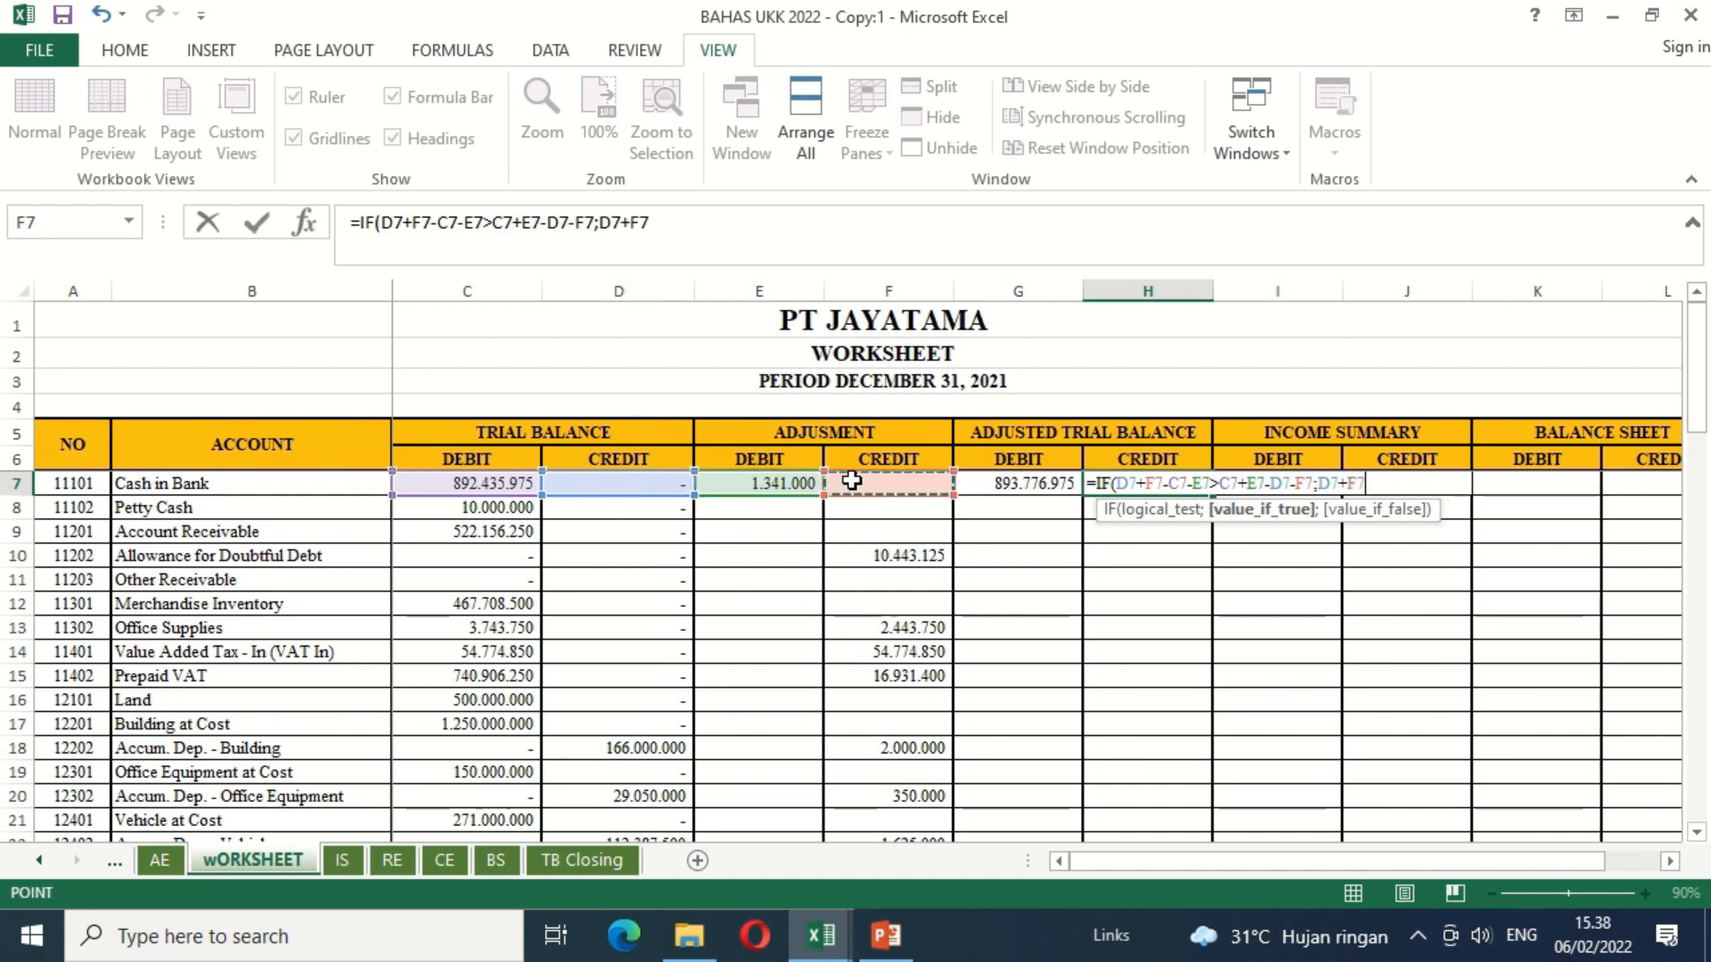
pyautogui.write('-')
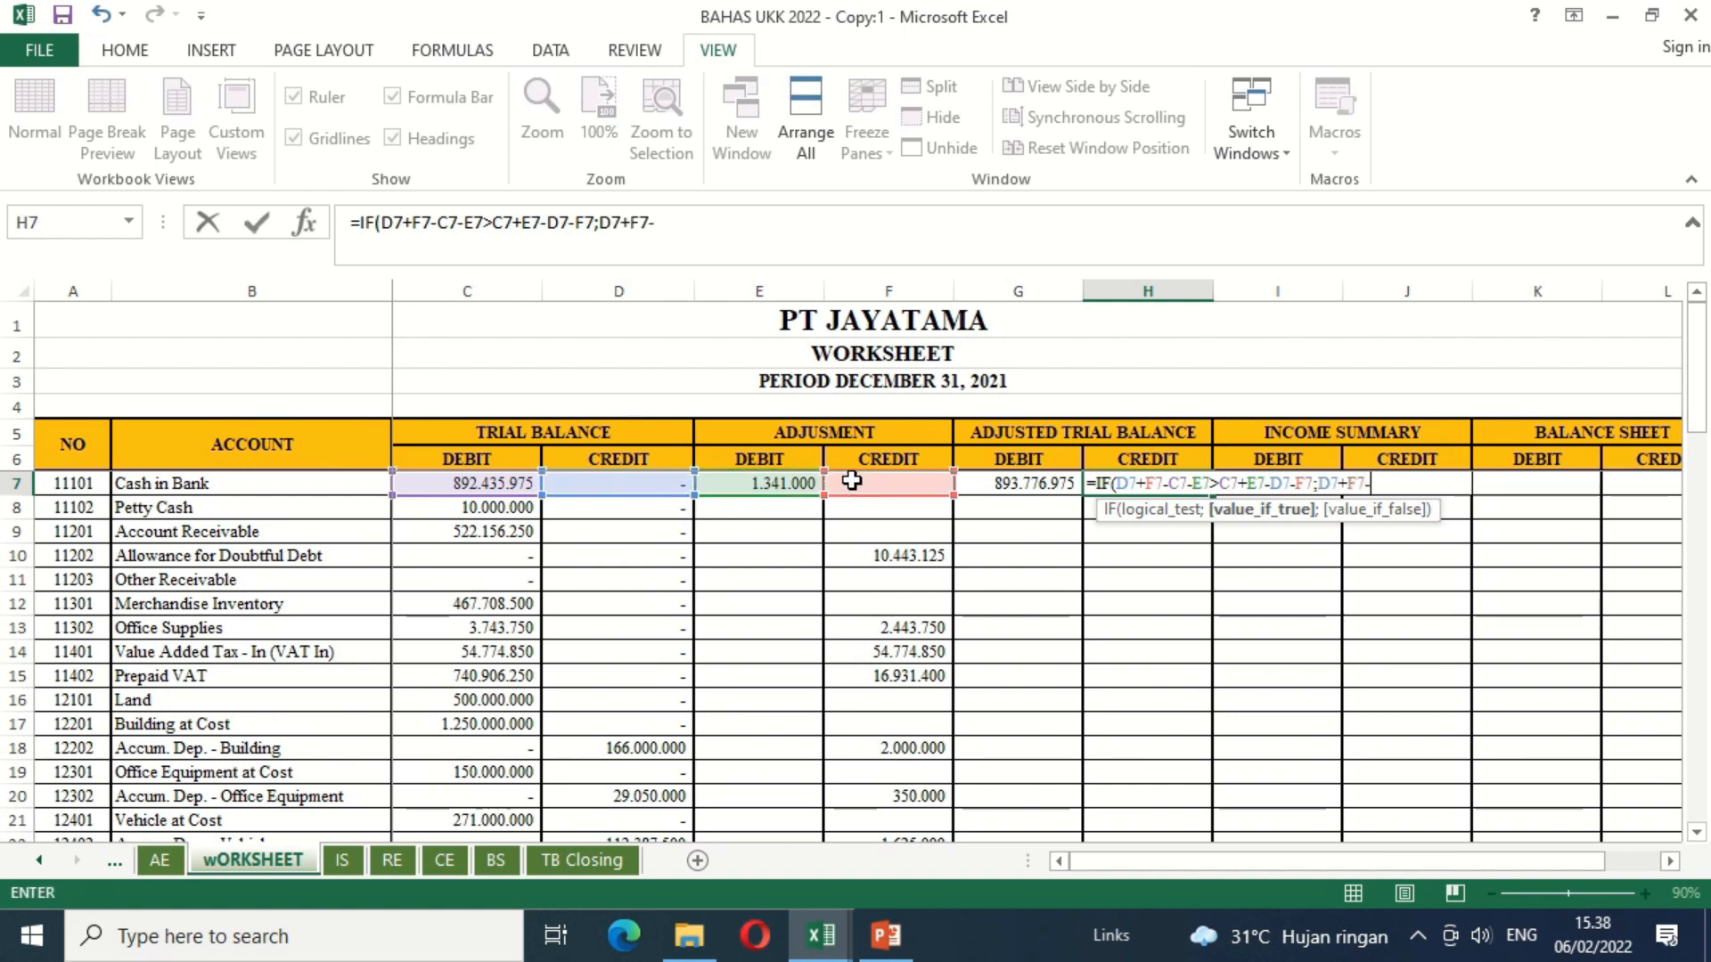
pyautogui.click(495, 482)
pyautogui.write('-')
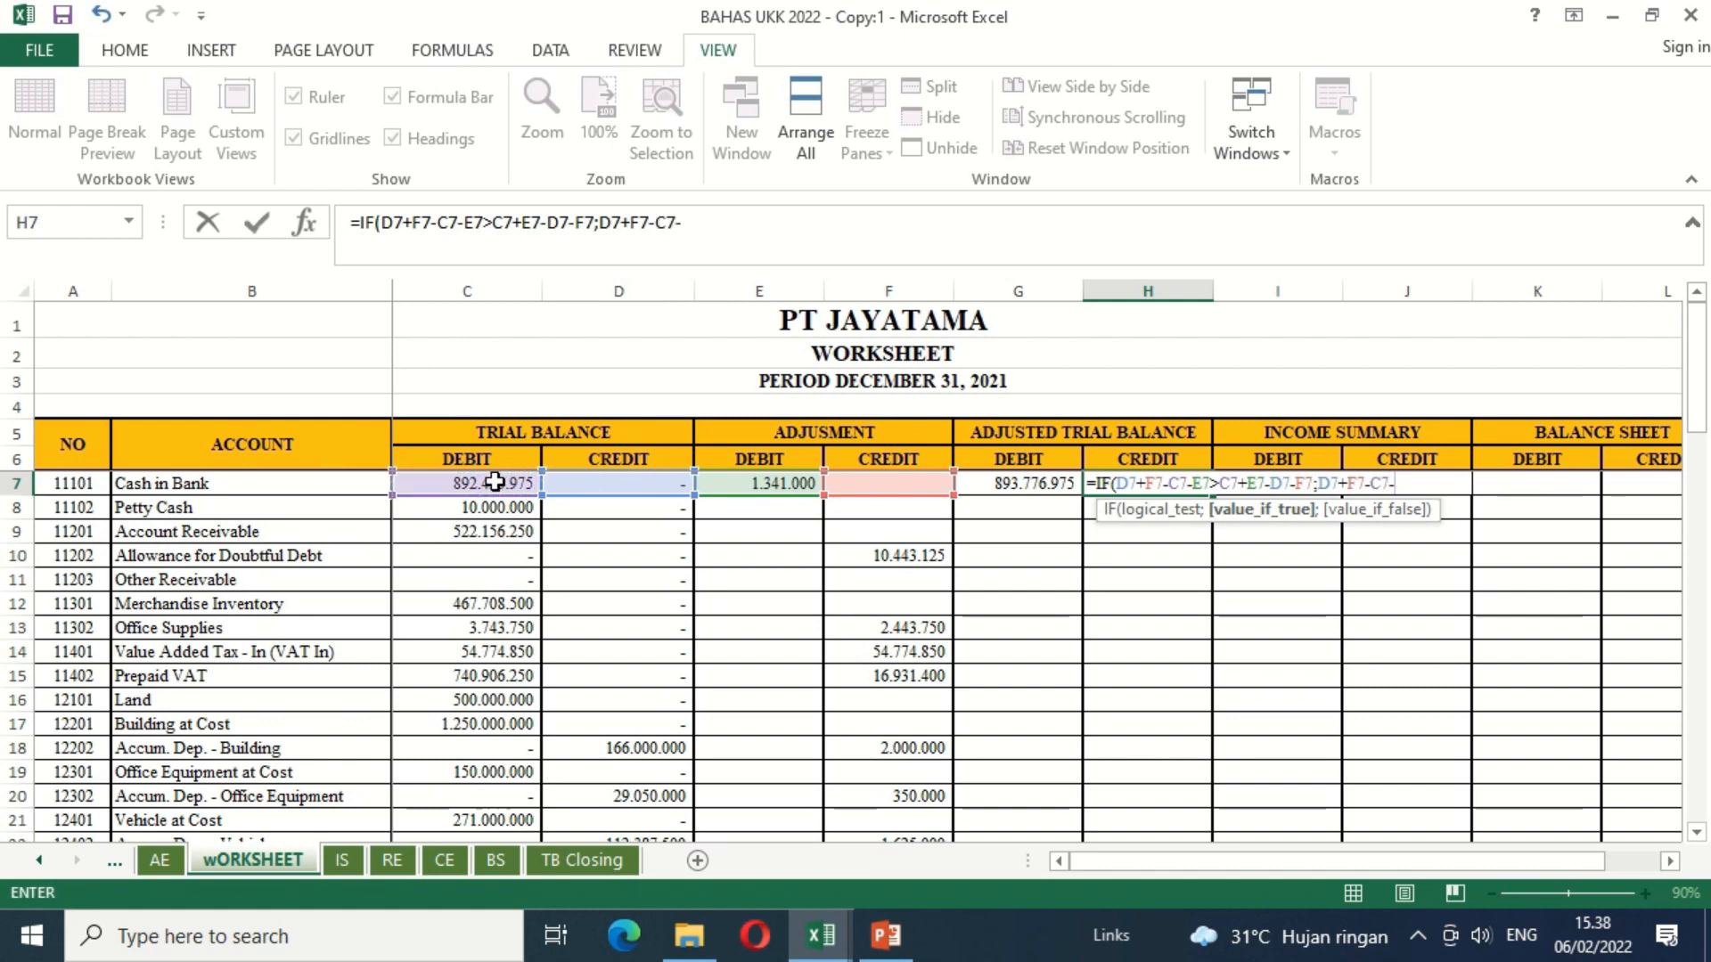
pyautogui.click(716, 484)
pyautogui.write(';0')
pyautogui.press('Return')
# Step: Copy the adjusted trial balance formulas in G7:H7 to every account row down to Other Expense in row 55
pyautogui.press('Left')
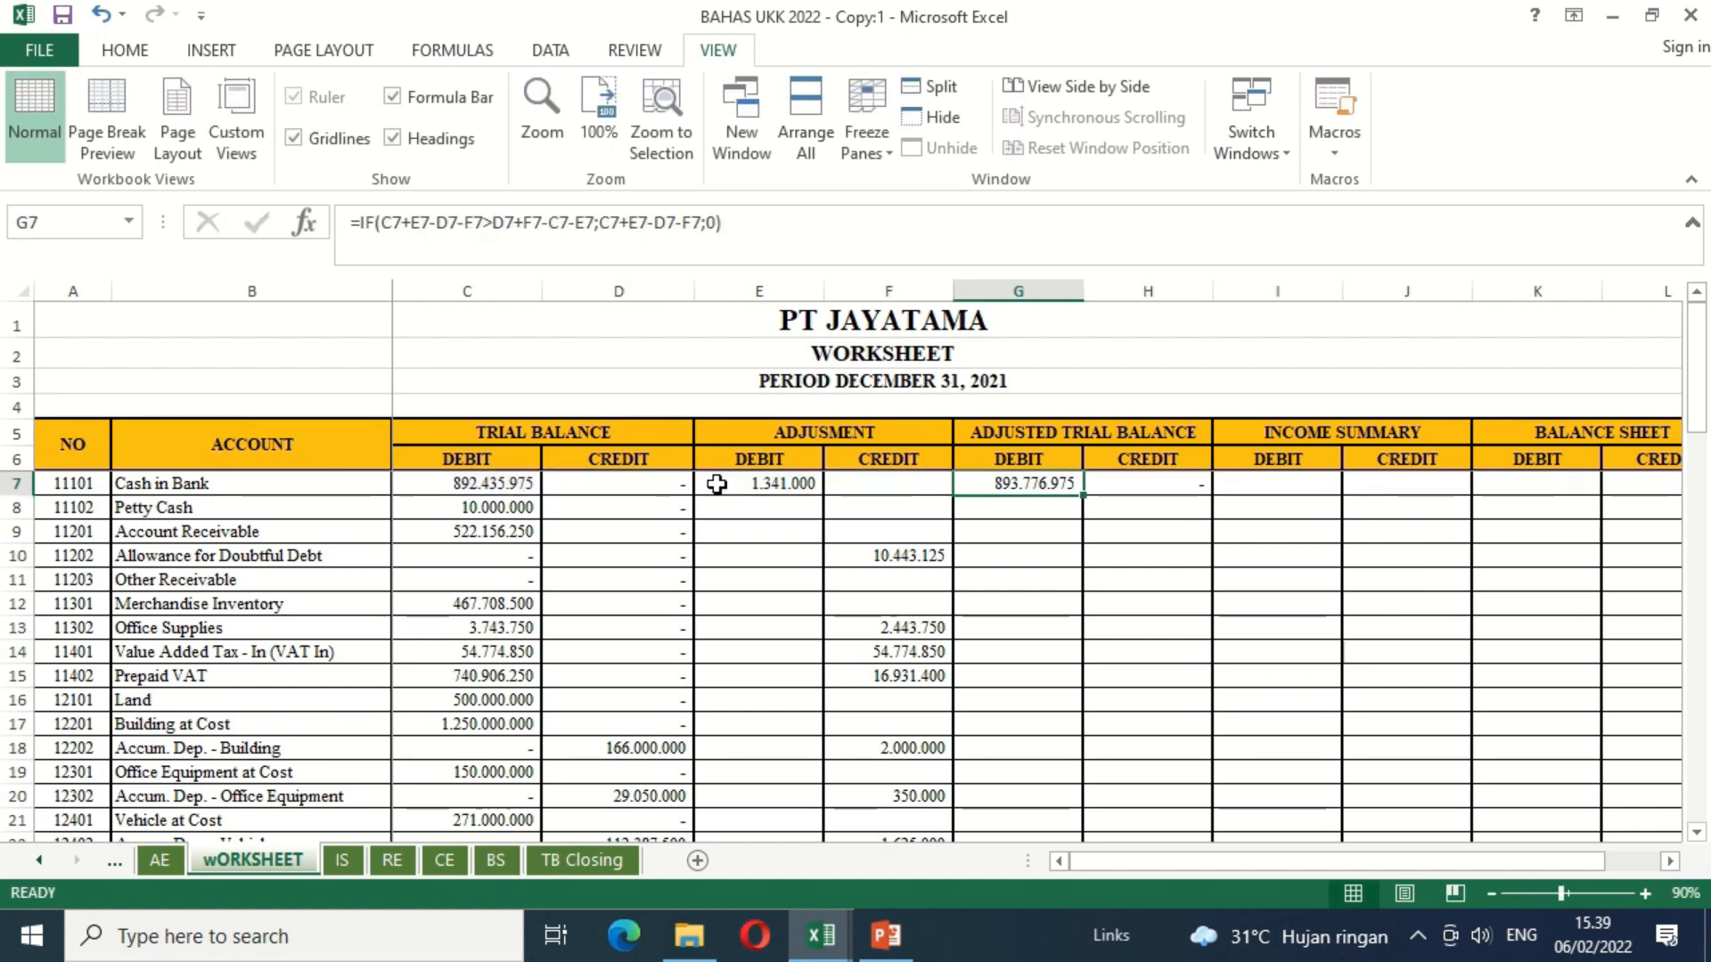
pyautogui.hotkey('shift', 'Right')
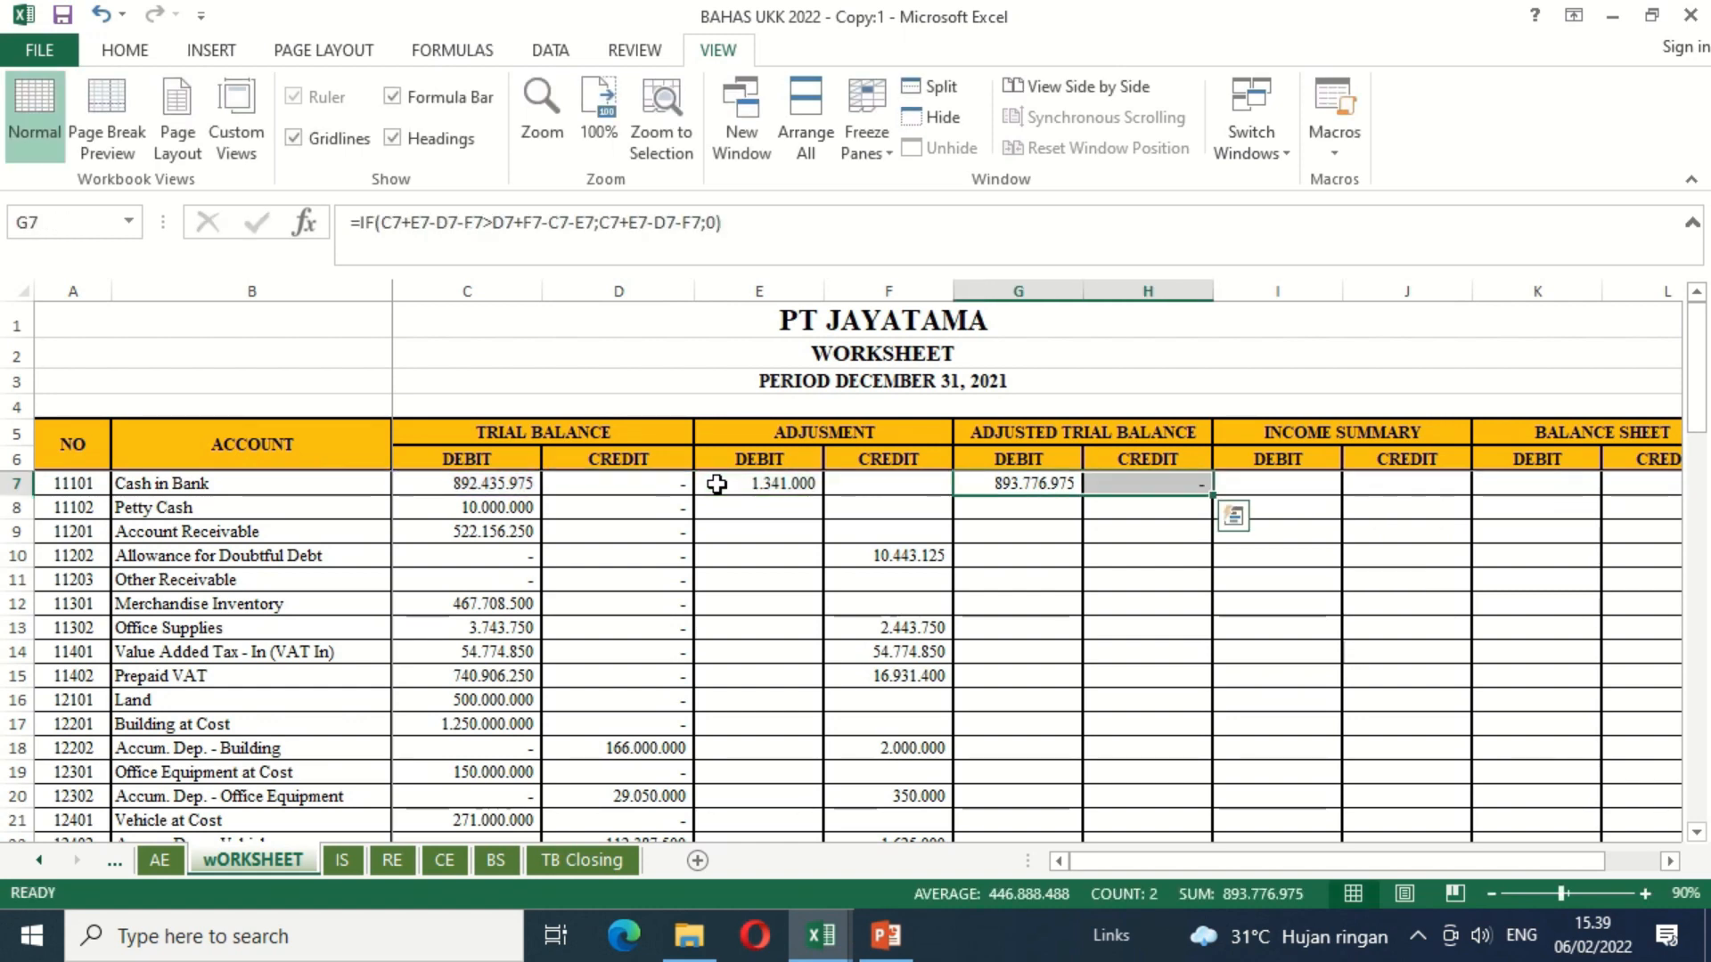
pyautogui.hotkey('ctrl', 'c')
pyautogui.hotkey('shift', 'Down')
pyautogui.hotkey('shift', 'Down')
pyautogui.hotkey('shift', 'Down')
pyautogui.hotkey('shift', 'Down')
pyautogui.hotkey('shift', 'Down')
pyautogui.hotkey('shift', 'Down')
pyautogui.hotkey('shift', 'Down')
pyautogui.hotkey('shift', 'Down')
pyautogui.hotkey('shift', 'Down')
pyautogui.hotkey('shift', 'Down')
pyautogui.hotkey('shift', 'Down')
pyautogui.hotkey('shift', 'Down')
pyautogui.hotkey('shift', 'Down')
pyautogui.hotkey('shift', 'Down')
pyautogui.hotkey('shift', 'Down')
pyautogui.hotkey('shift', 'Down')
pyautogui.hotkey('shift', 'Down')
pyautogui.hotkey('shift', 'Down')
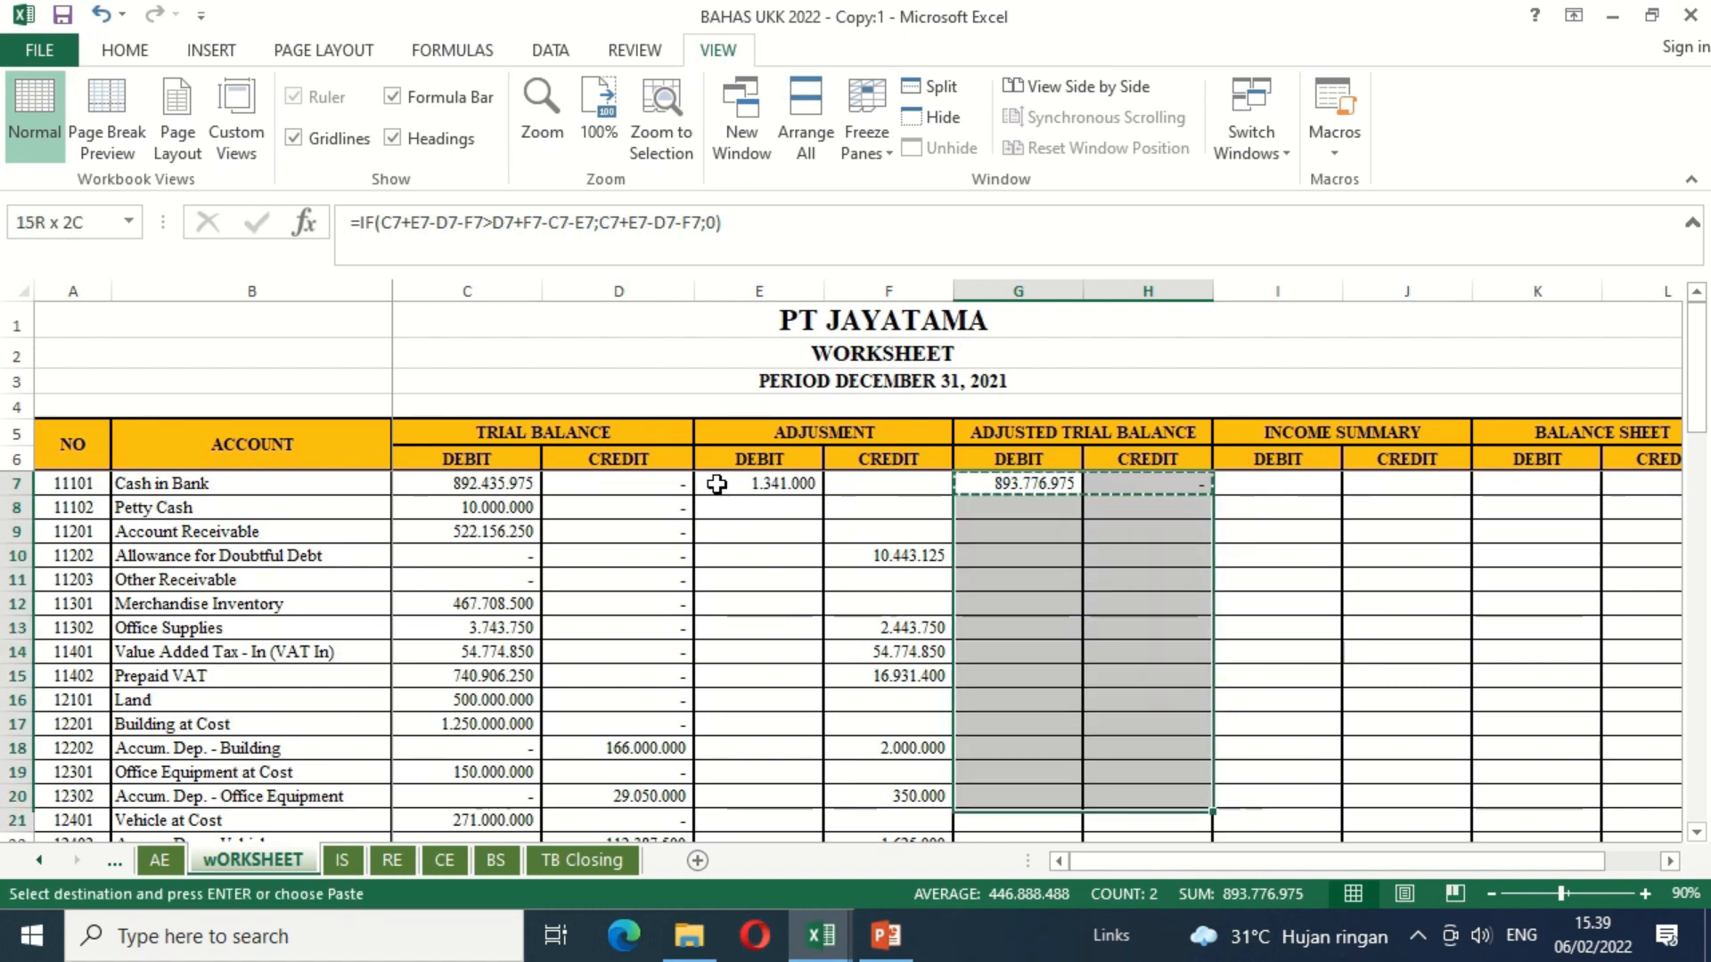
pyautogui.hotkey('shift', 'Down')
pyautogui.hotkey('shift', 'Down')
pyautogui.hotkey('shift', 'Down')
pyautogui.hotkey('shift', 'Down')
pyautogui.hotkey('shift', 'Down')
pyautogui.hotkey('shift', 'Down')
pyautogui.hotkey('shift', 'Down')
pyautogui.hotkey('shift', 'Down')
pyautogui.hotkey('shift', 'Down')
pyautogui.hotkey('shift', 'Down')
pyautogui.hotkey('shift', 'Down')
pyautogui.hotkey('shift', 'Down')
pyautogui.hotkey('shift', 'Down')
pyautogui.hotkey('shift', 'Down')
pyautogui.hotkey('shift', 'Down')
pyautogui.hotkey('shift', 'Down')
pyautogui.hotkey('shift', 'Down')
pyautogui.hotkey('shift', 'Down')
pyautogui.hotkey('shift', 'Down')
pyautogui.hotkey('shift', 'Down')
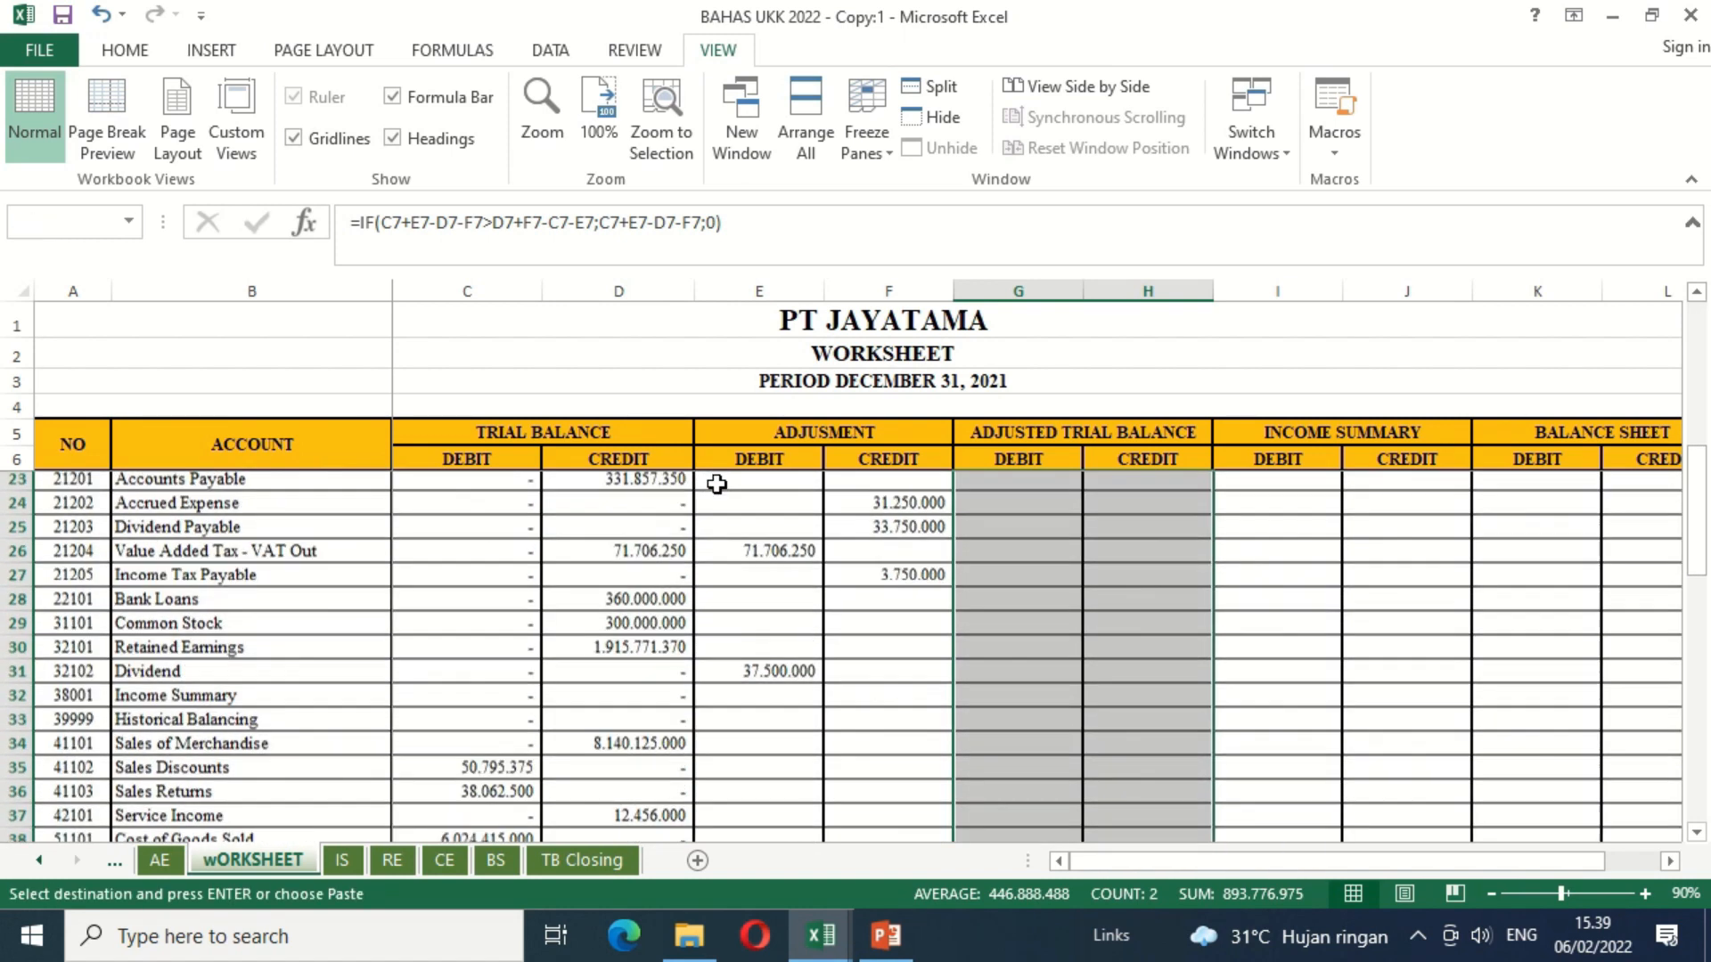
pyautogui.hotkey('shift', 'Down')
pyautogui.hotkey('shift', 'Down')
pyautogui.hotkey('shift', 'Down')
pyautogui.hotkey('shift', 'Down')
pyautogui.hotkey('shift', 'Down')
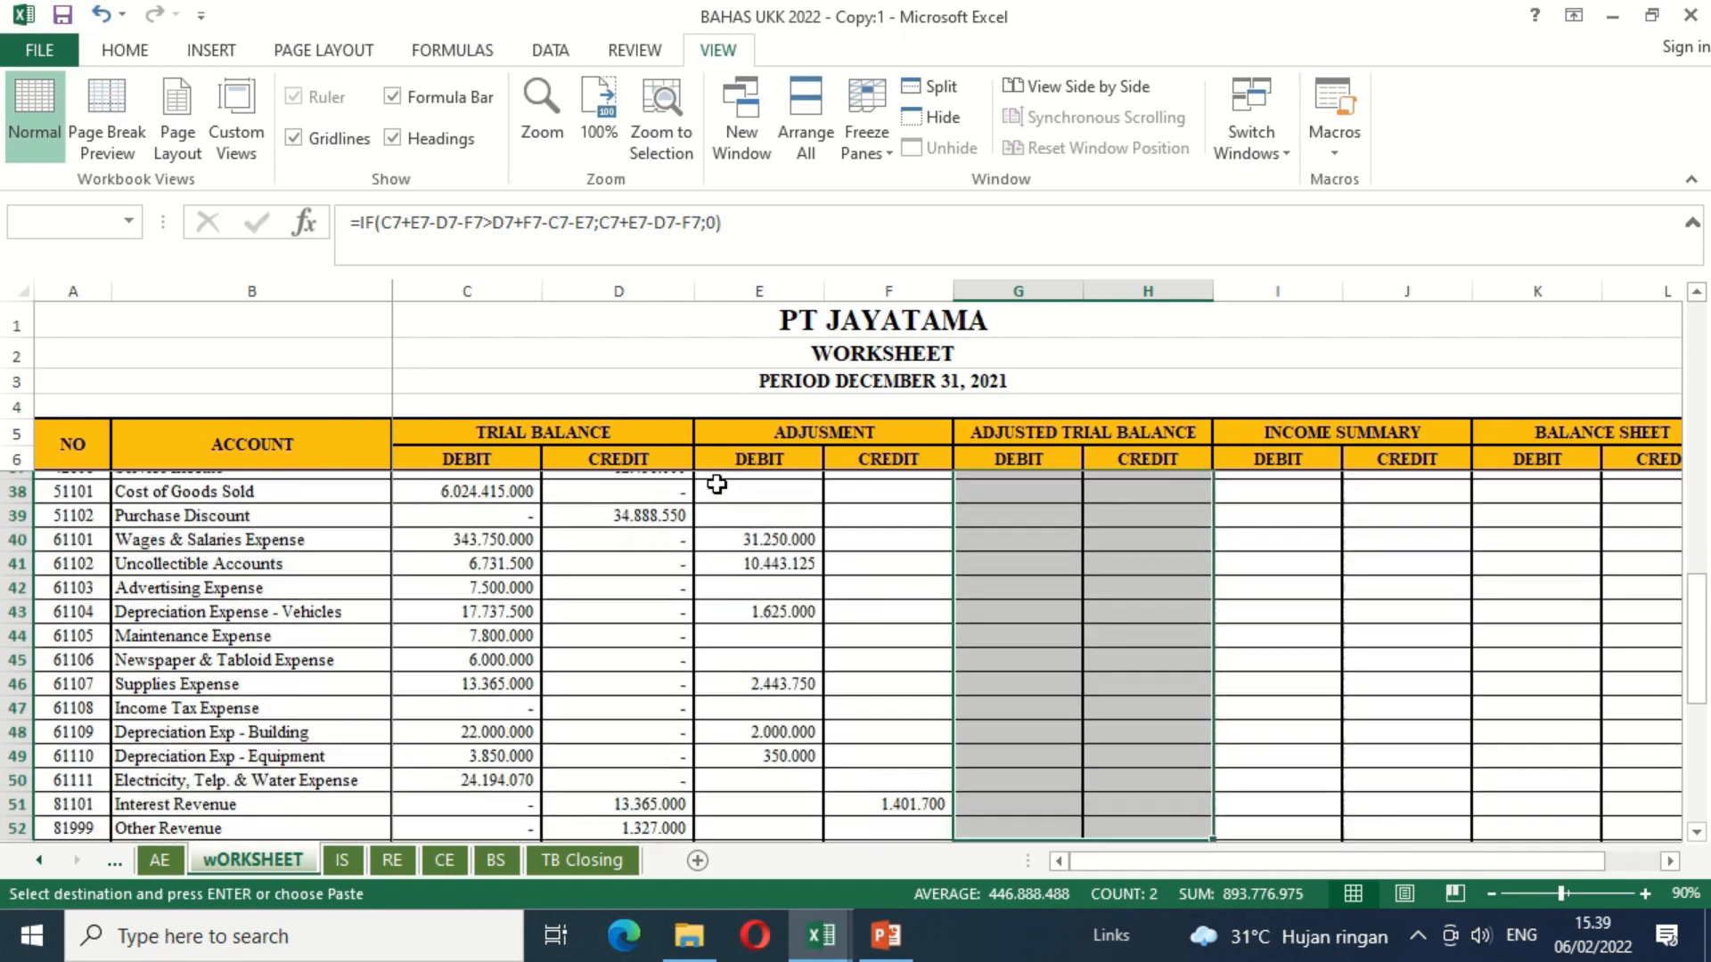
pyautogui.hotkey('shift', 'Down')
pyautogui.hotkey('shift', 'Down')
pyautogui.hotkey('shift', 'Down')
pyautogui.hotkey('shift', 'Down')
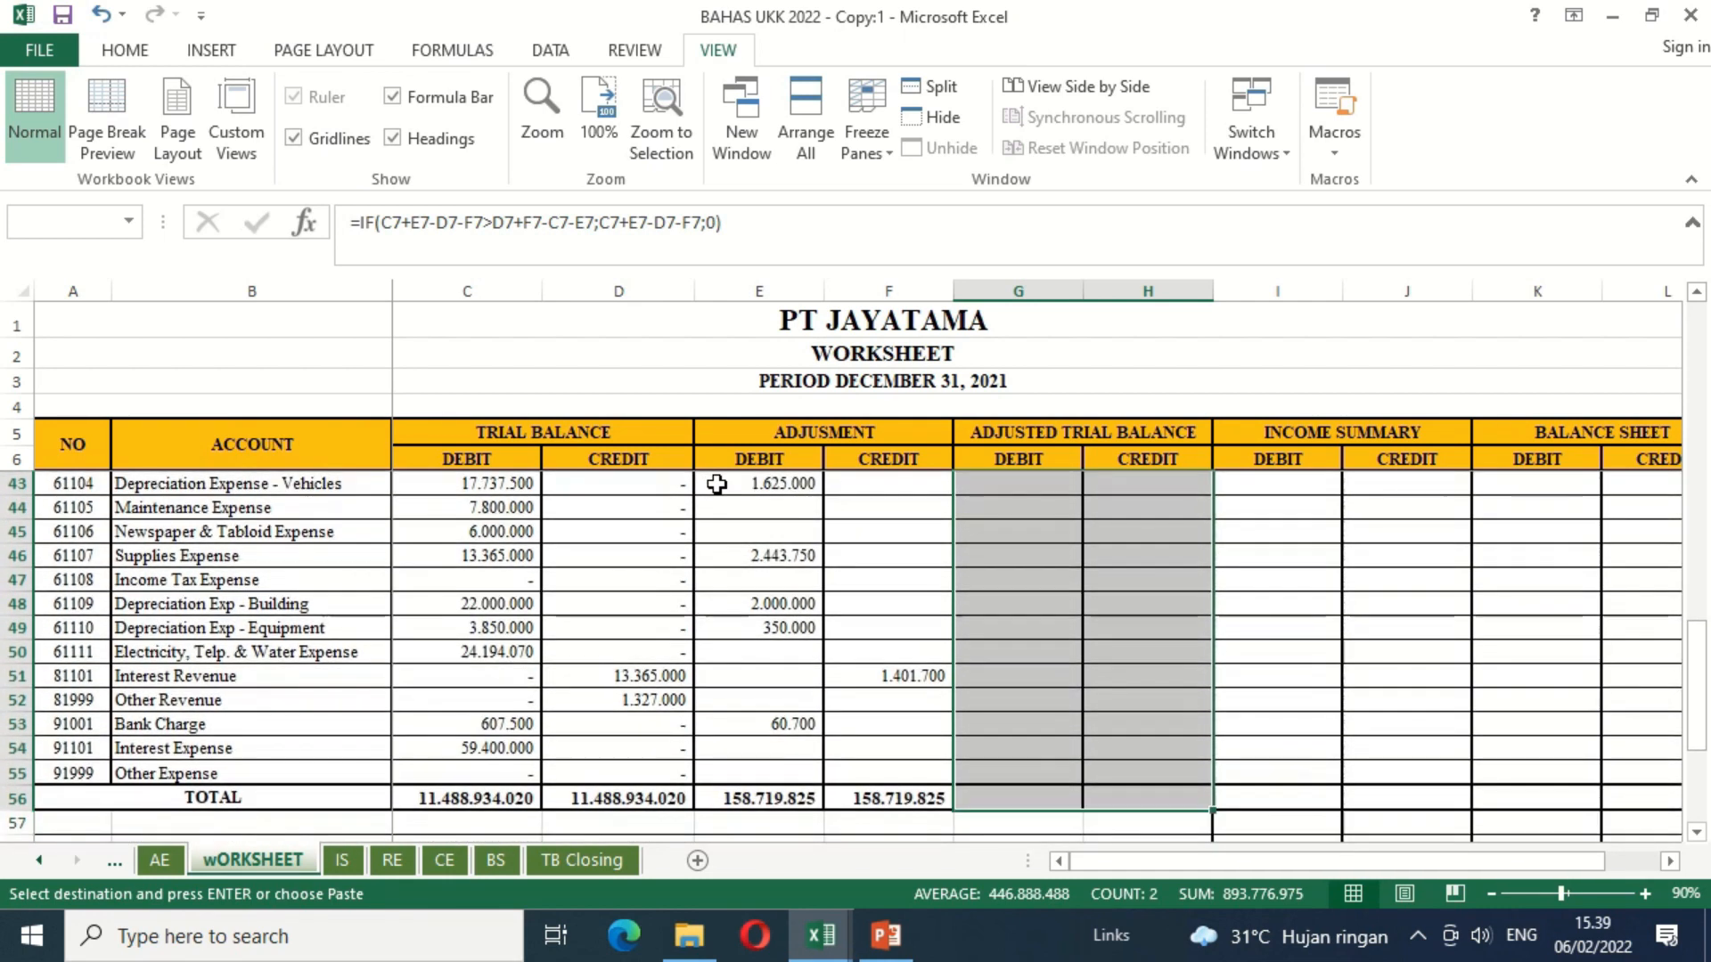
pyautogui.hotkey('ctrl', 'v')
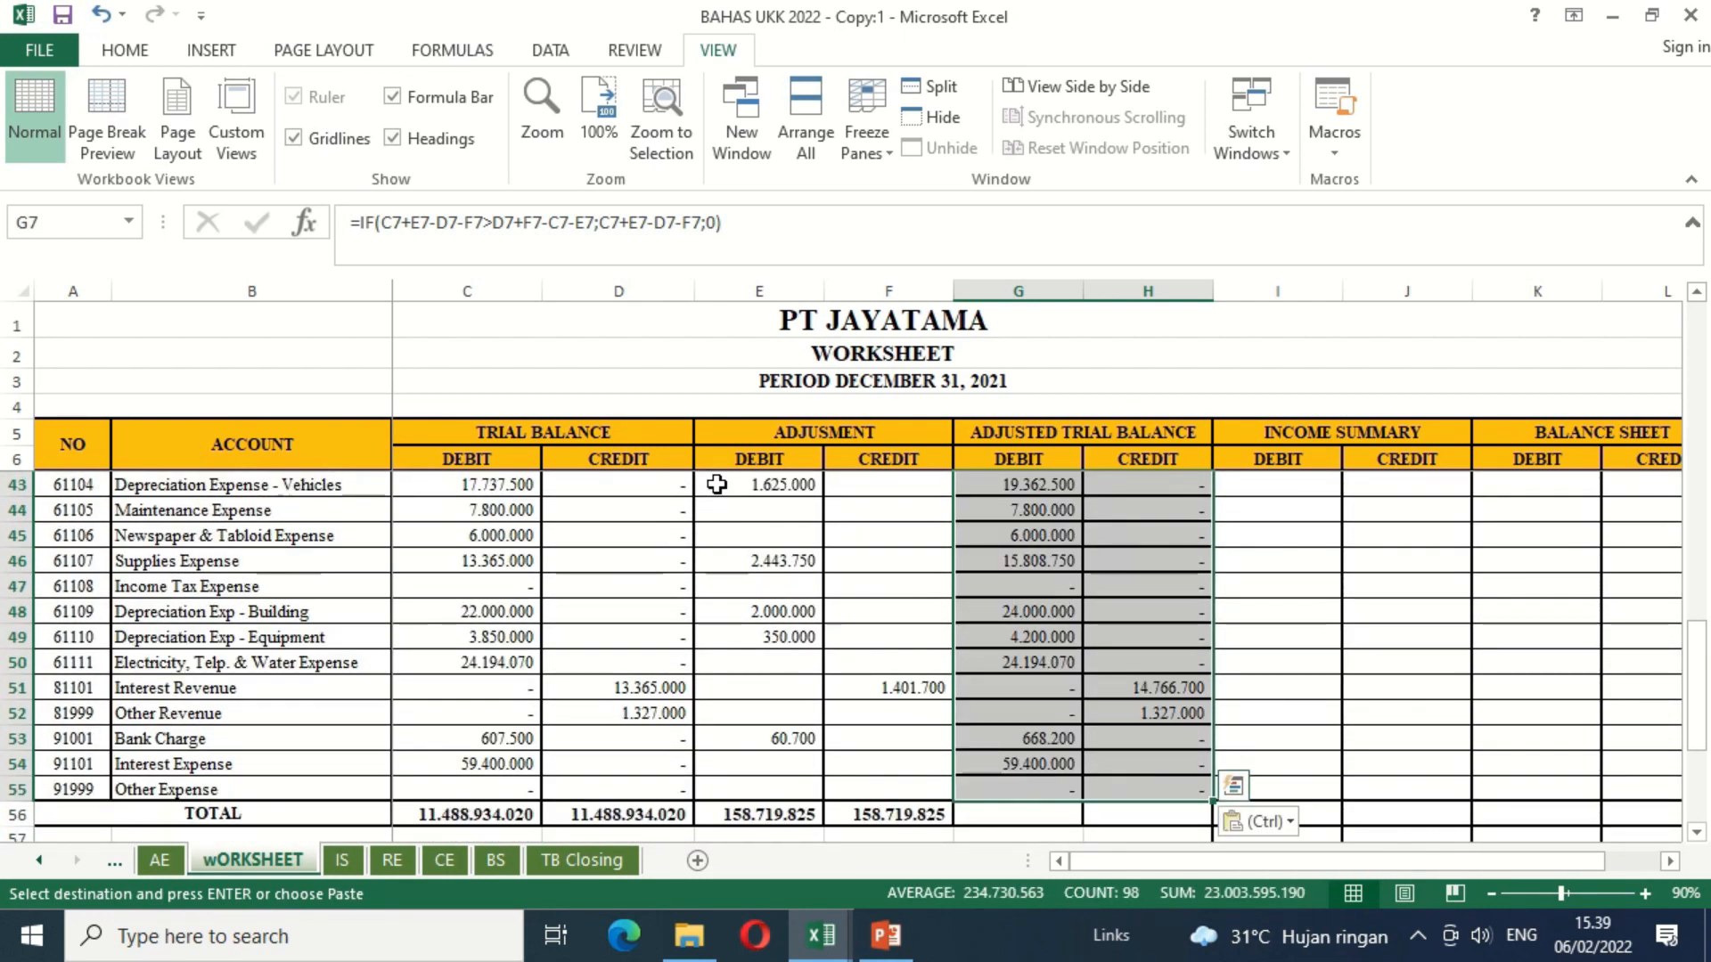
# Step: Extend the SUM total in F56 across to the Adjusted Trial Balance debit and credit totals, G56:H56
pyautogui.hotkey('ctrl', 'Up')
pyautogui.hotkey('ctrl', 'Up')
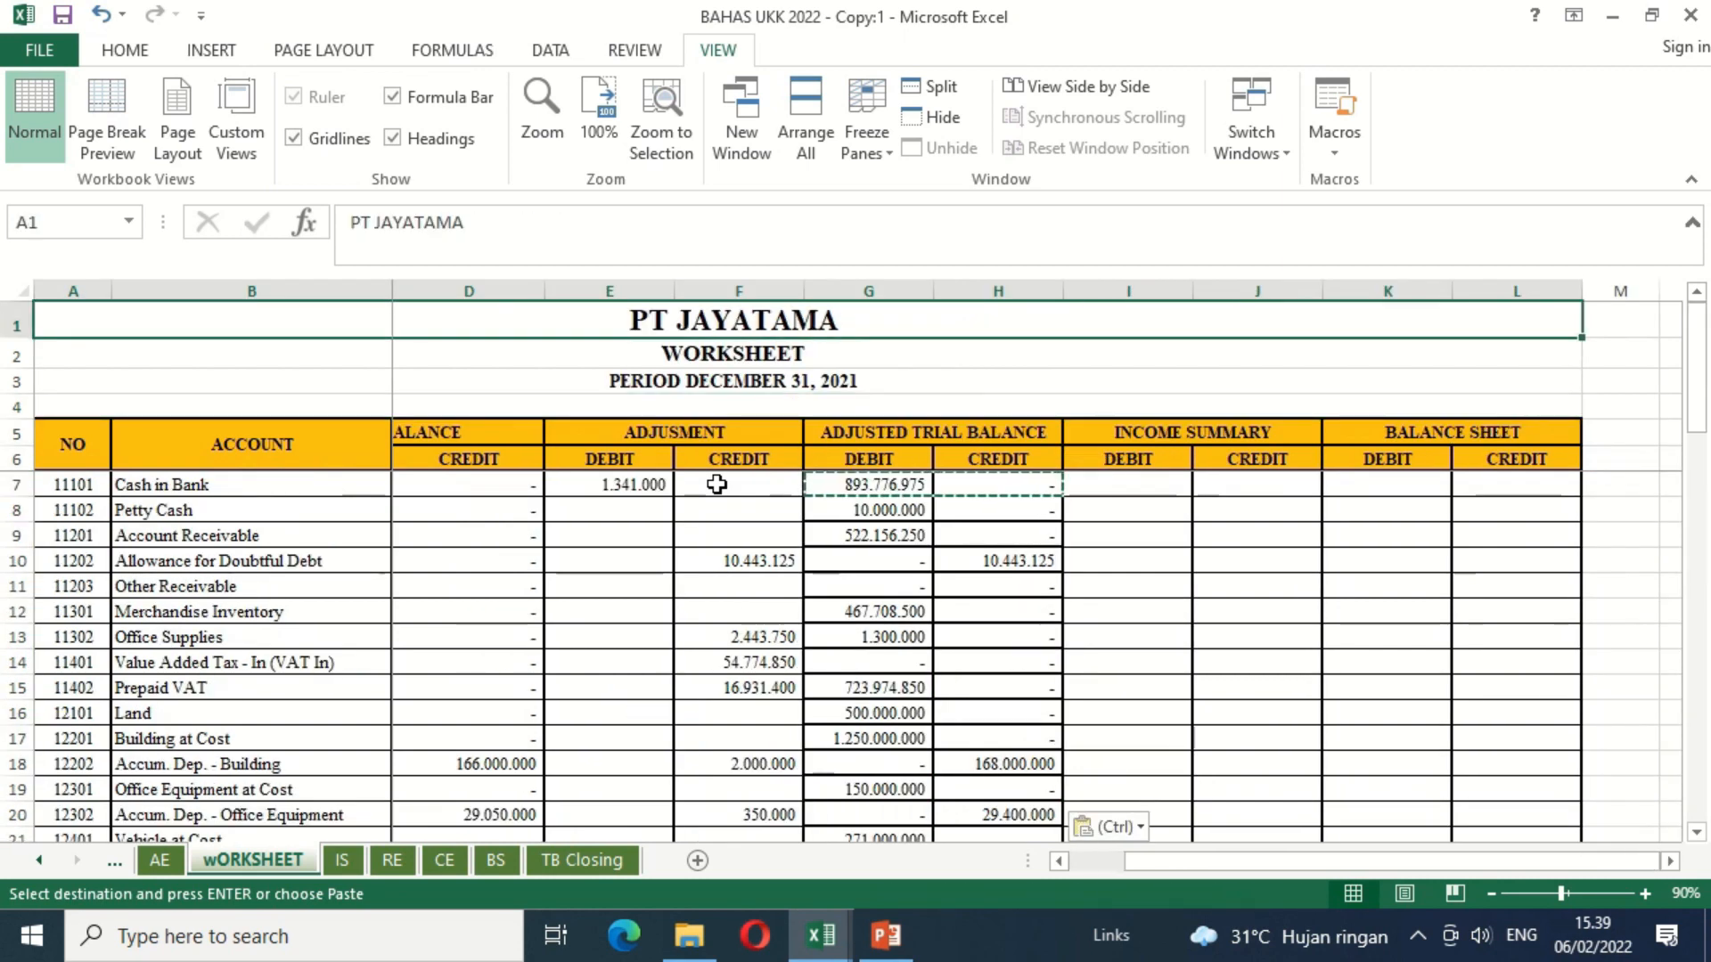
pyautogui.moveTo(1700, 377); pyautogui.dragTo(1706, 726)
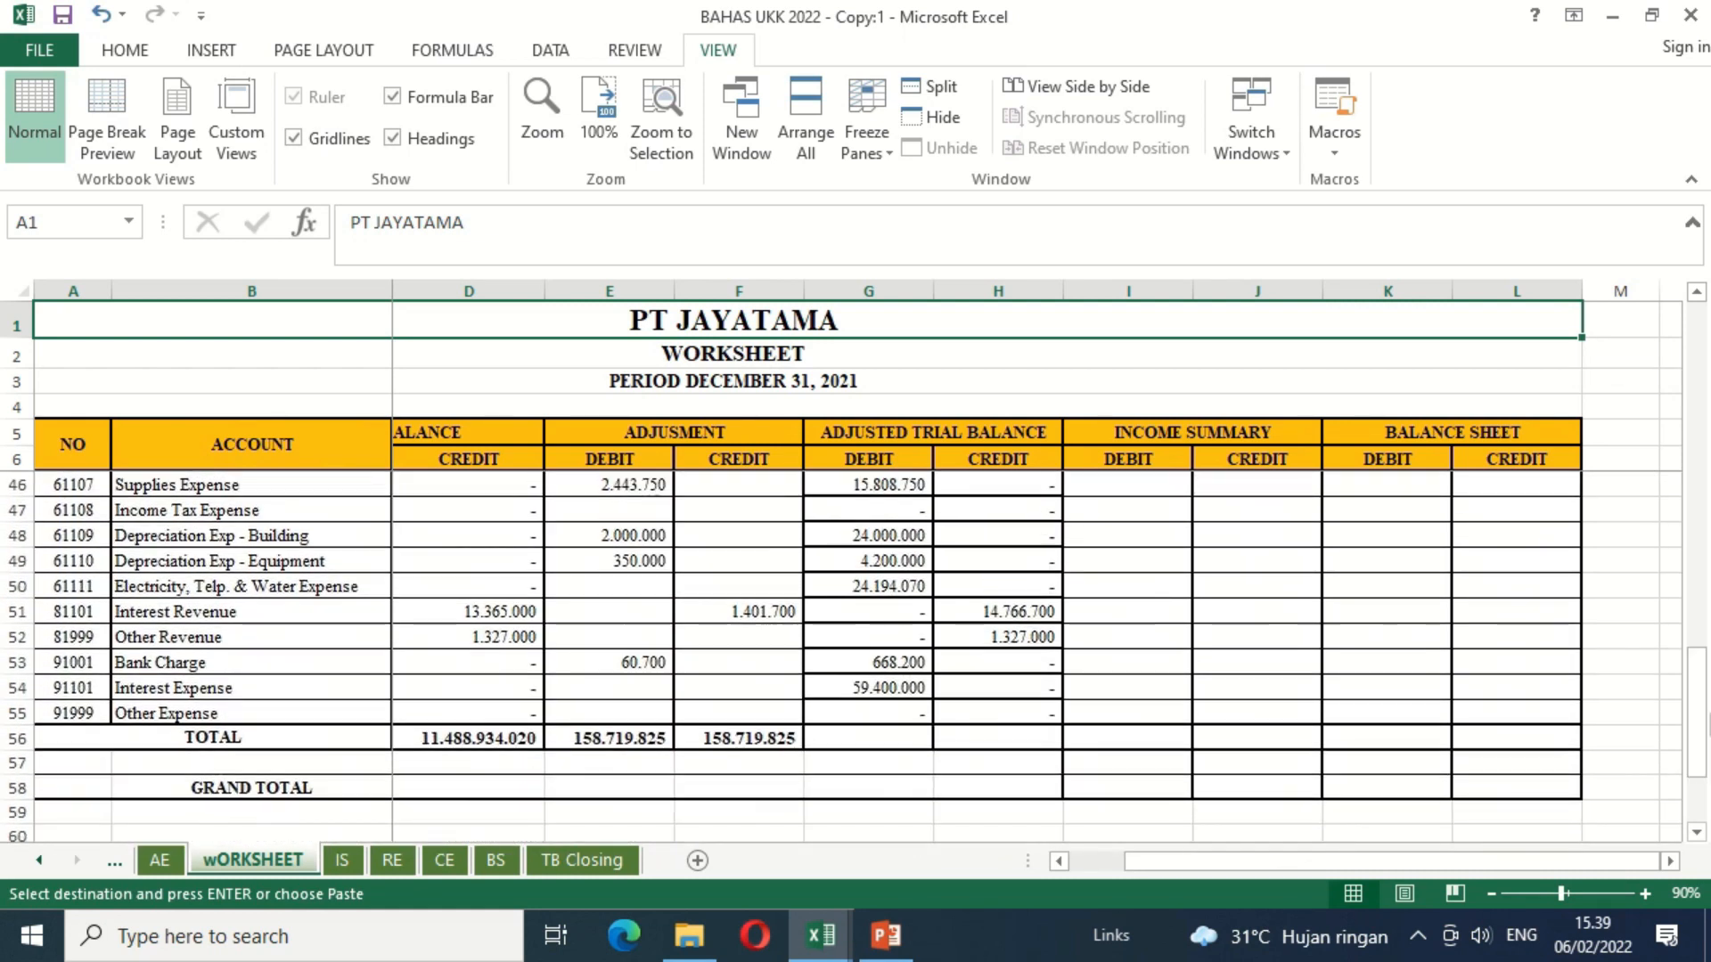
pyautogui.click(777, 736)
pyautogui.moveTo(803, 755); pyautogui.dragTo(1043, 772)
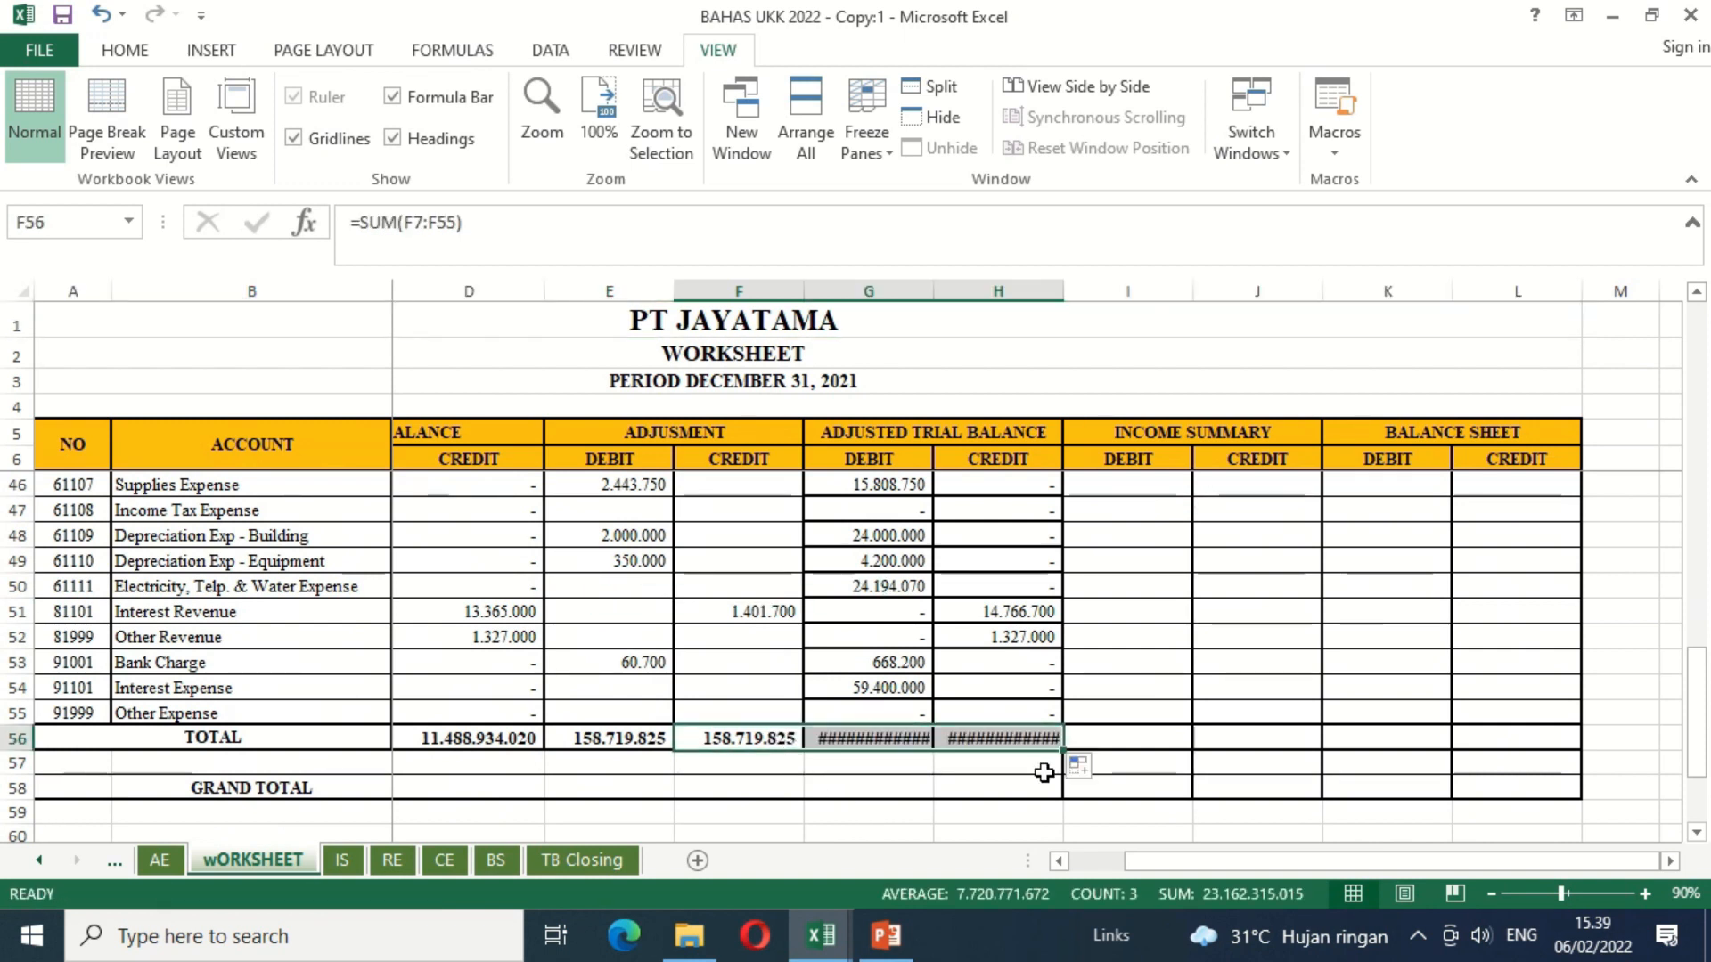
# Step: Widen columns G and H so the Adjusted Trial Balance totals fit
pyautogui.moveTo(1062, 291); pyautogui.dragTo(1075, 300)
pyautogui.moveTo(933, 290); pyautogui.dragTo(955, 306)
pyautogui.click(905, 764)
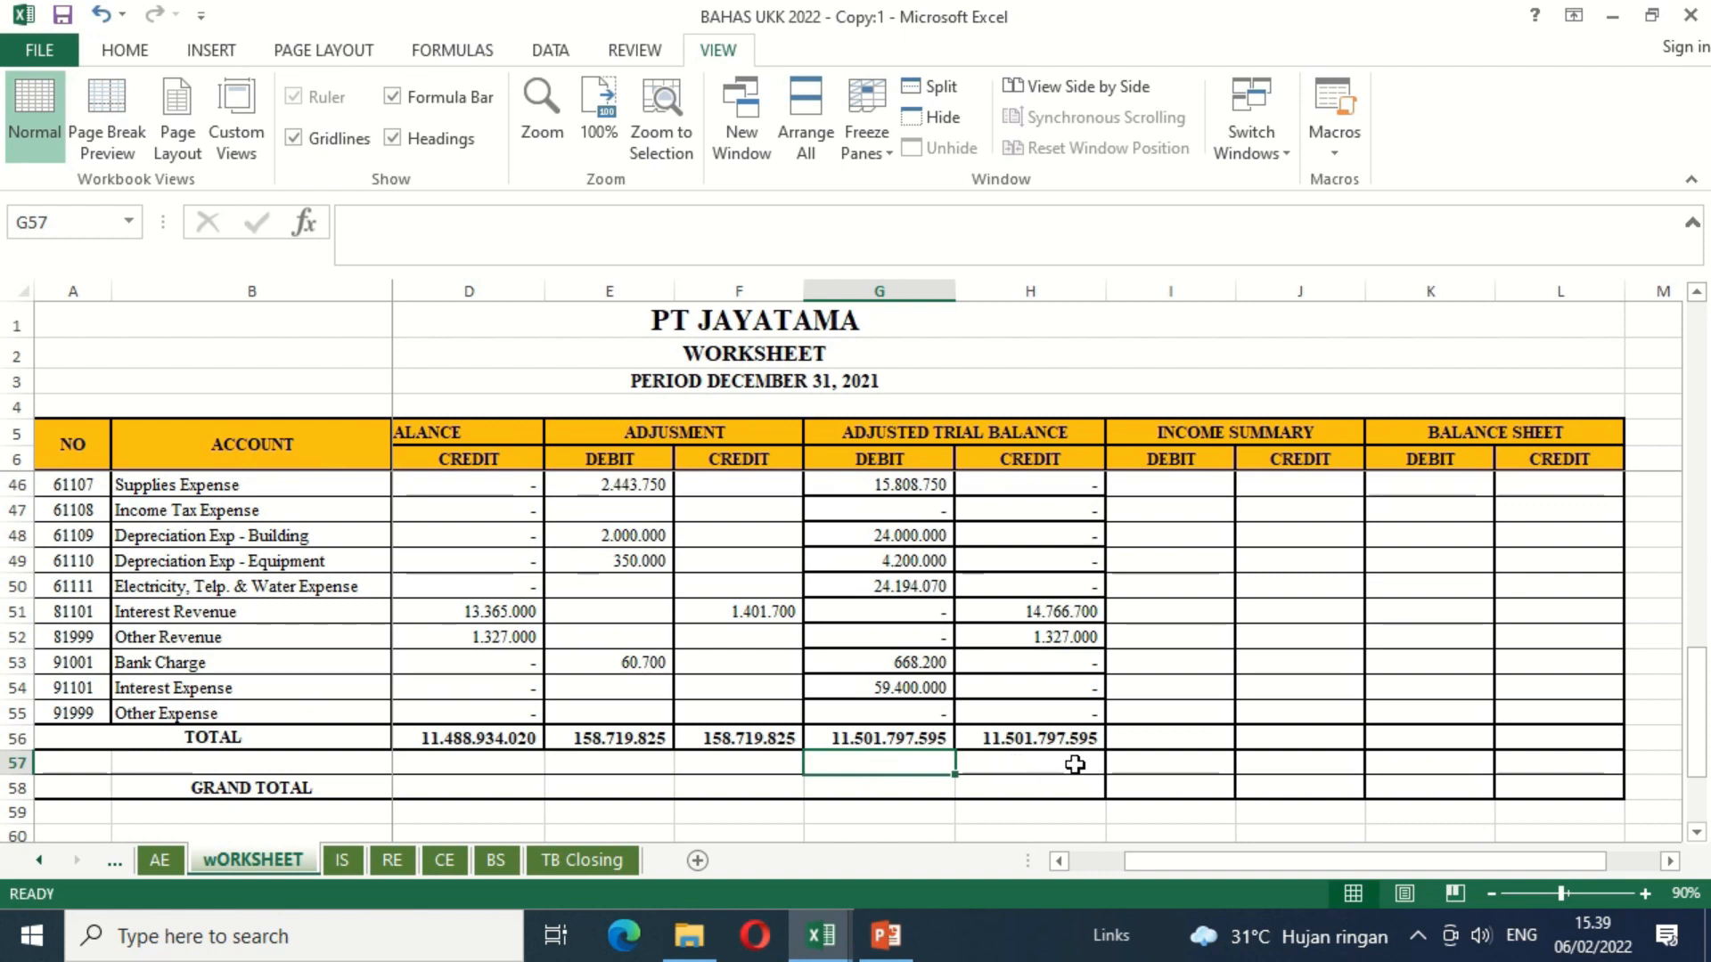
pyautogui.click(1087, 713)
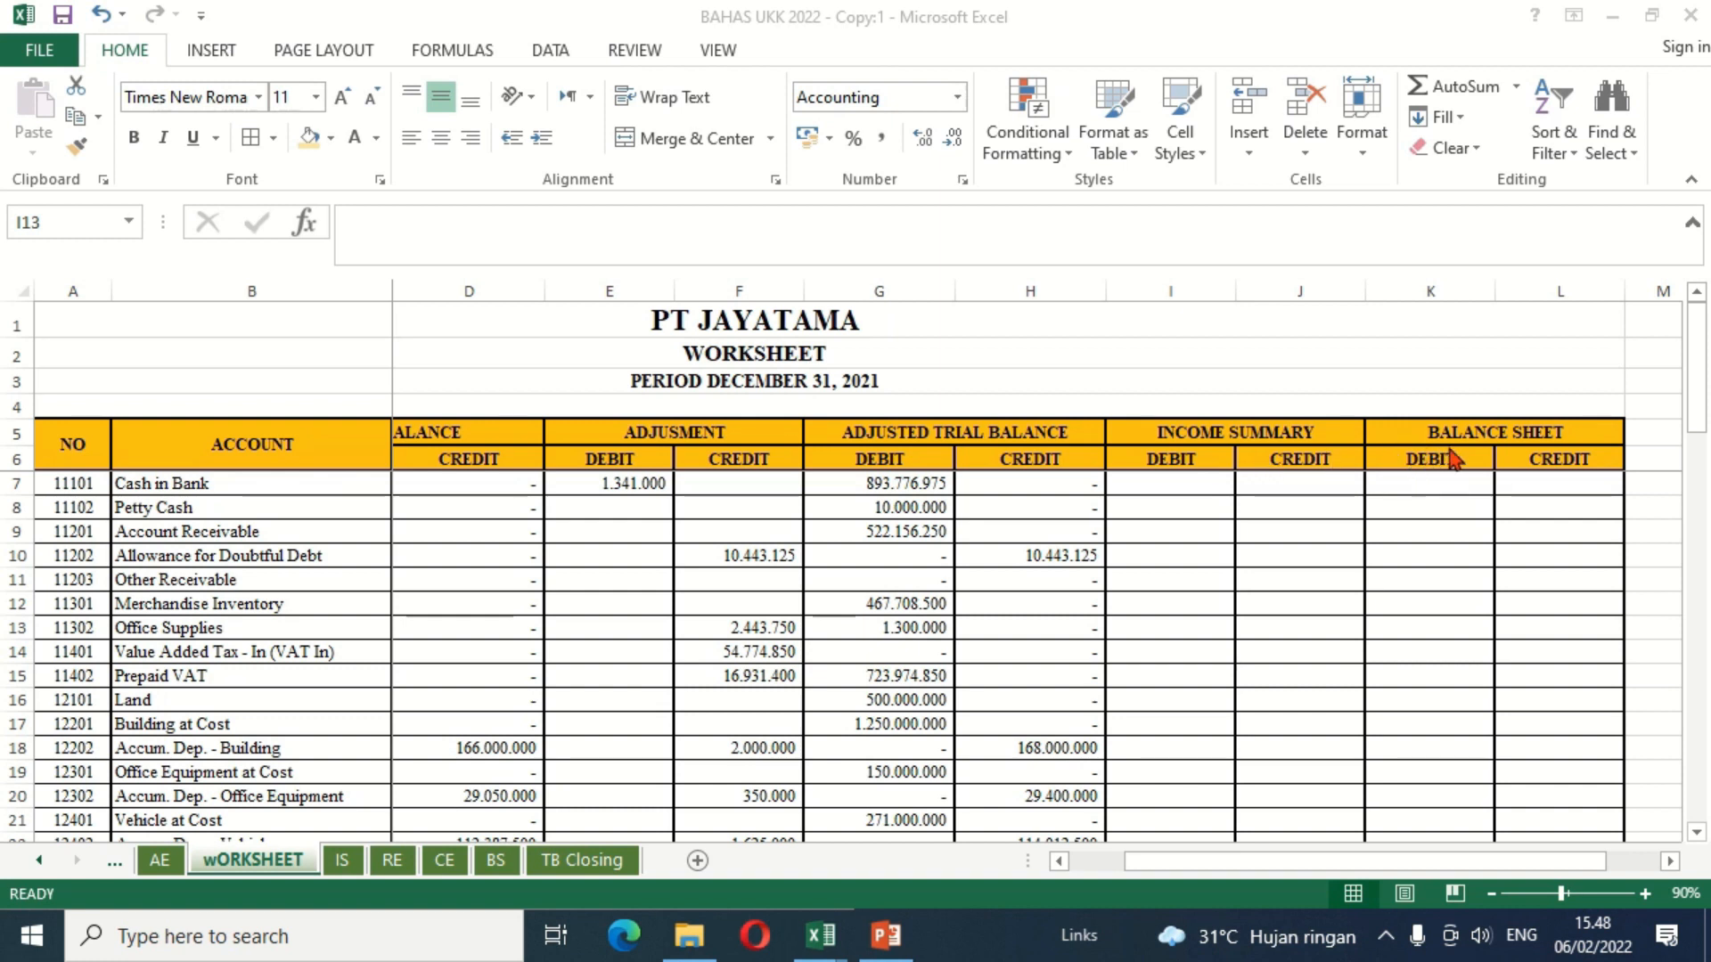
# Step: Review the account numbers in column A from 11101 Cash in Bank to 39999 Historical Balancing
pyautogui.click(1191, 493)
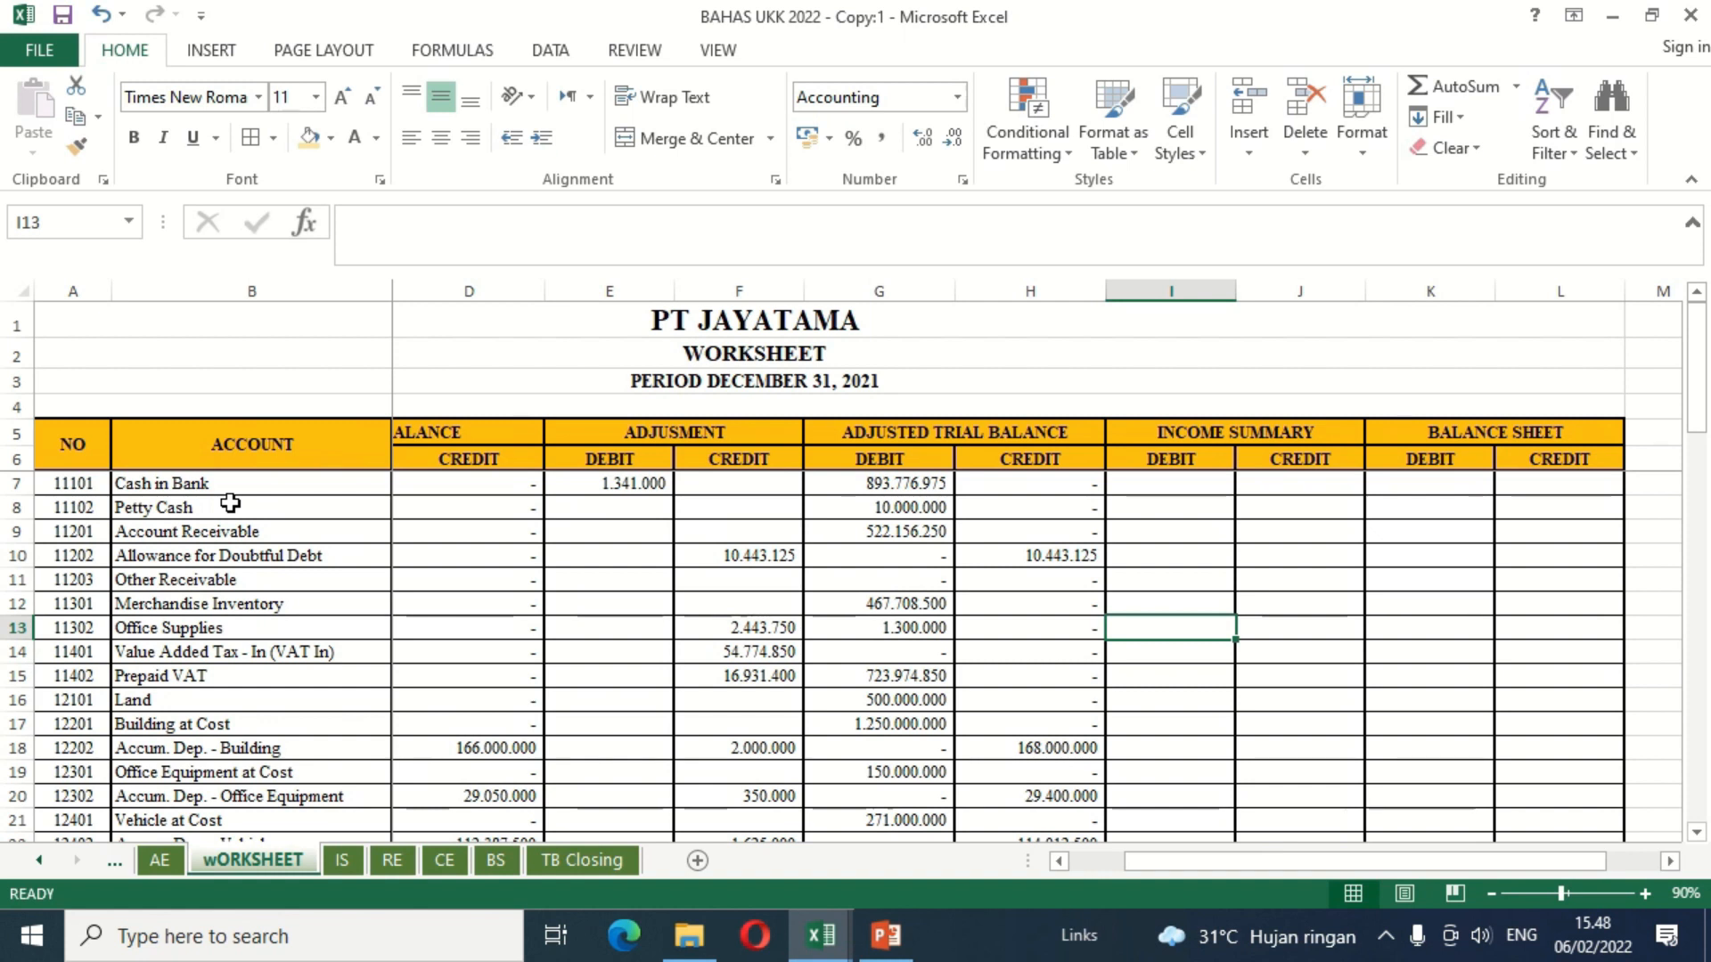
pyautogui.click(76, 484)
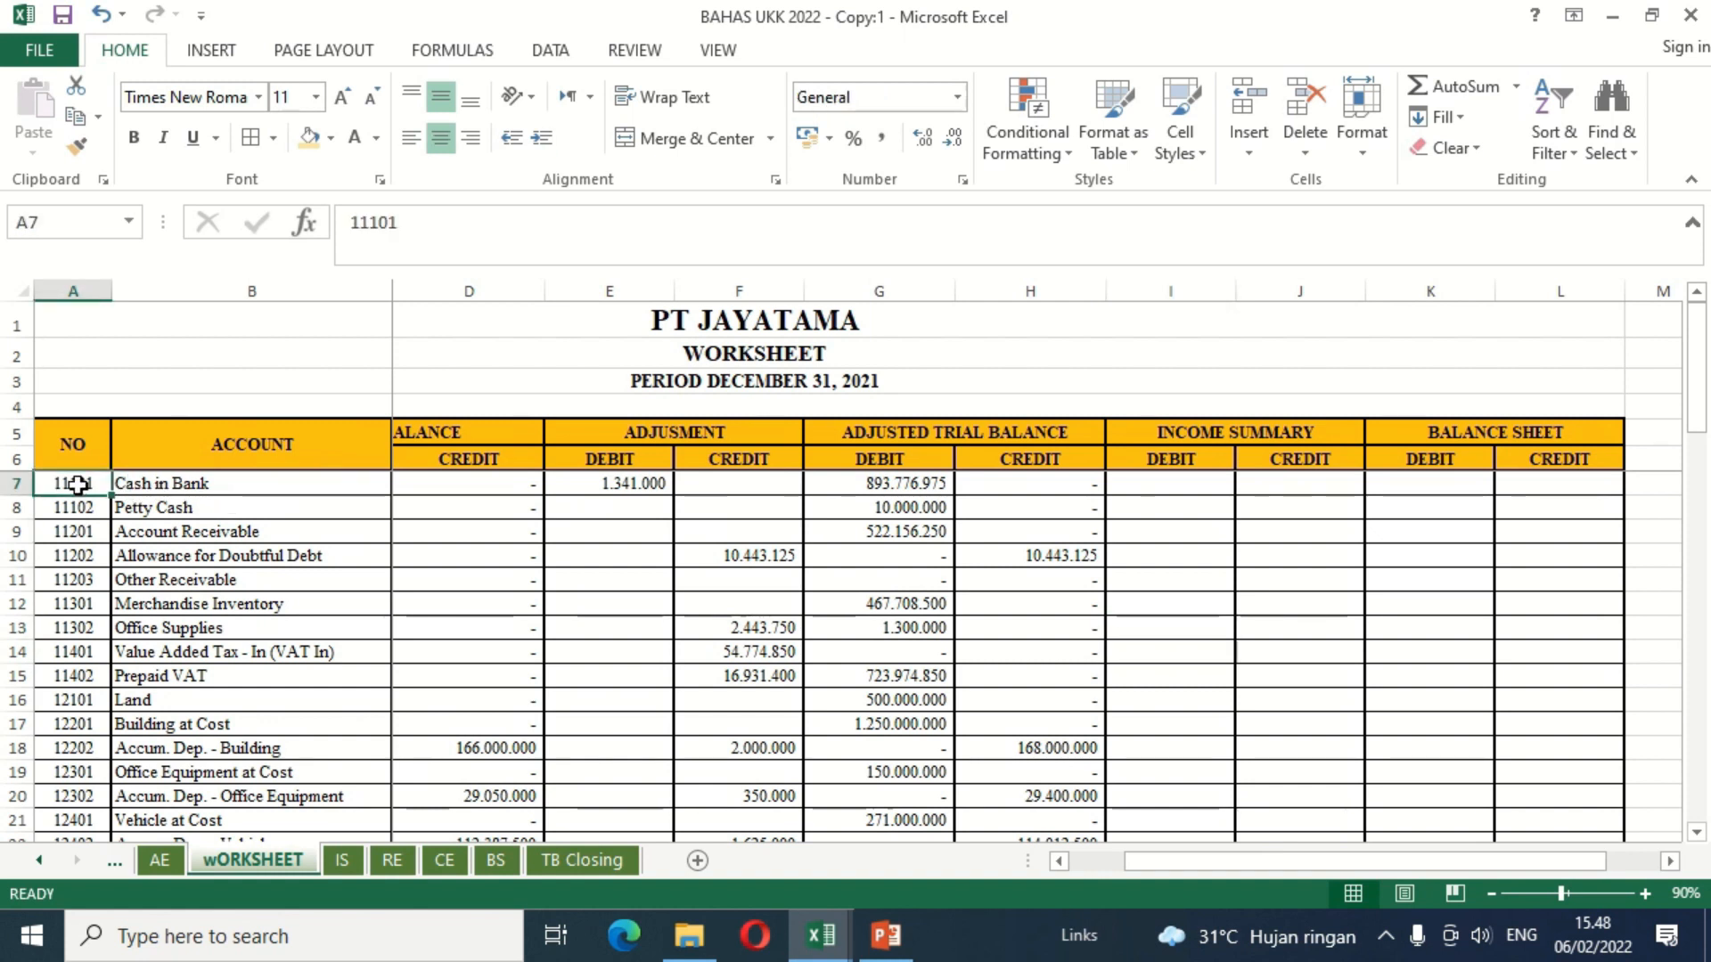
pyautogui.press('Down')
pyautogui.press('Down')
pyautogui.press('Down')
pyautogui.press('Down')
pyautogui.press('Down')
pyautogui.press('Down')
pyautogui.press('Down')
pyautogui.press('Down')
pyautogui.press('Down')
pyautogui.press('Down')
pyautogui.press('Down')
pyautogui.press('Down')
pyautogui.press('Down')
pyautogui.press('Down')
pyautogui.press('Down')
pyautogui.press('Down')
pyautogui.press('Down')
pyautogui.press('Down')
pyautogui.press('Down')
pyautogui.press('Down')
pyautogui.press('Up')
pyautogui.press('Up')
pyautogui.press('Up')
pyautogui.press('Up')
pyautogui.press('Up')
pyautogui.press('Up')
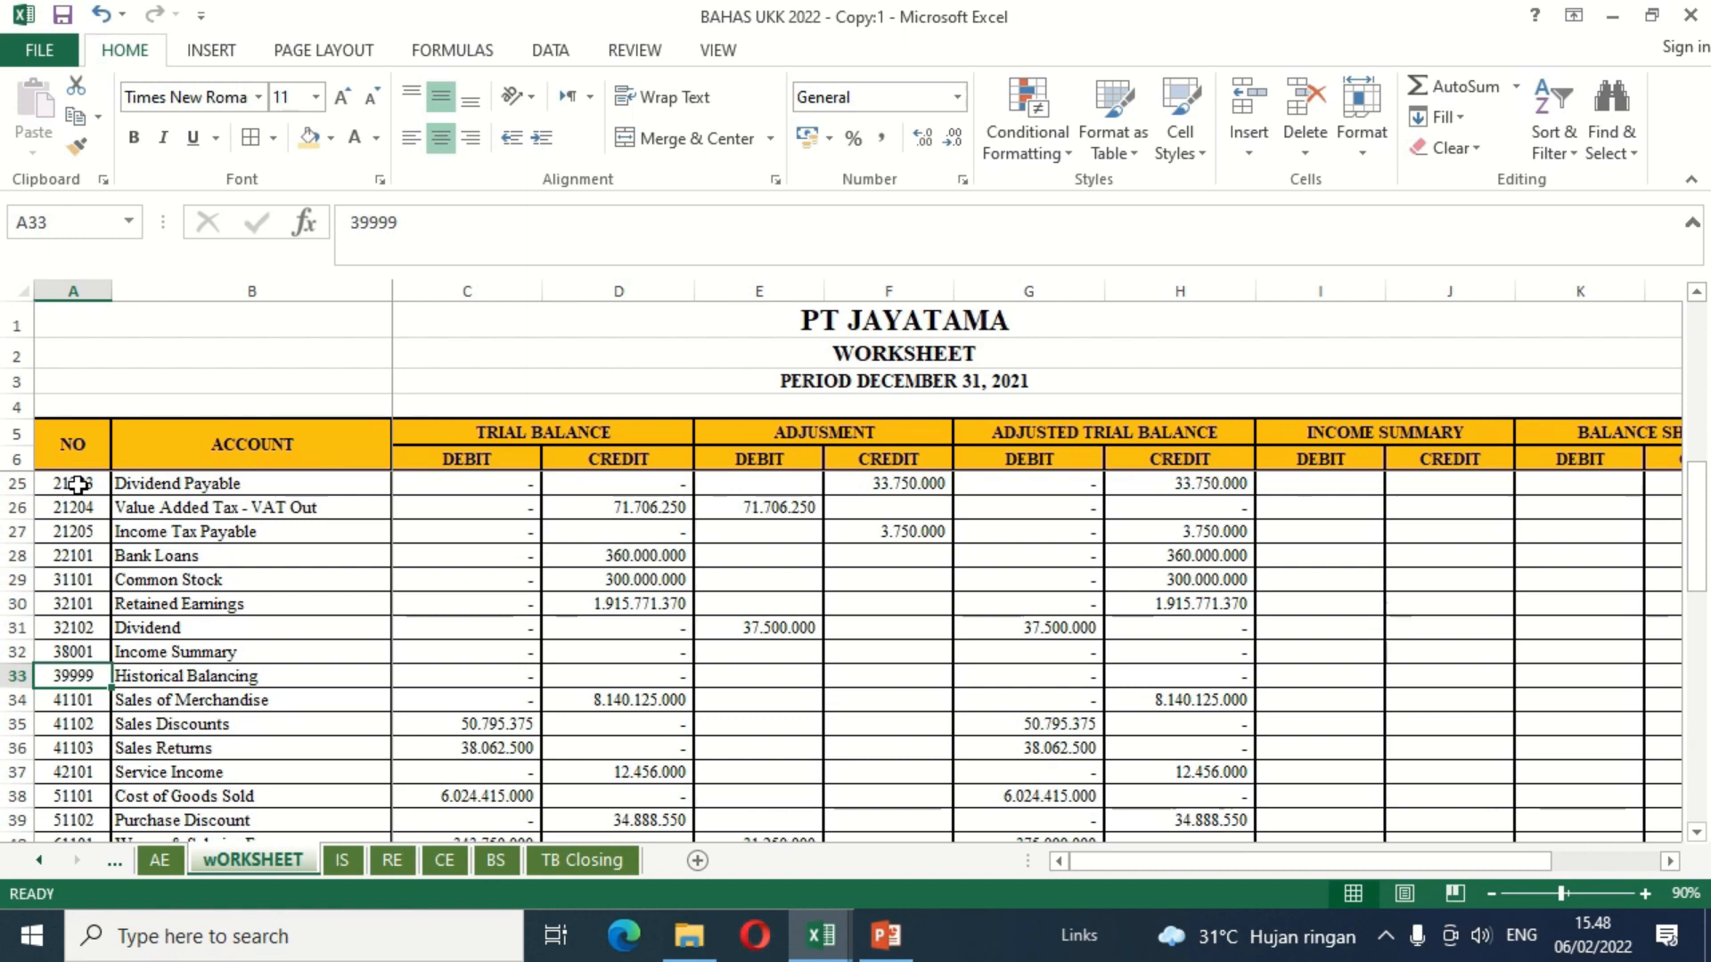
pyautogui.press('Up')
pyautogui.press('Up')
pyautogui.press('Up')
pyautogui.press('Up')
pyautogui.press('Up')
pyautogui.press('Up')
pyautogui.press('Up')
pyautogui.press('Up')
pyautogui.press('Up')
pyautogui.press('Up')
pyautogui.press('Up')
pyautogui.press('Up')
pyautogui.press('Up')
pyautogui.press('Up')
pyautogui.press('Up')
pyautogui.press('Up')
pyautogui.press('Up')
pyautogui.press('Up')
pyautogui.press('Up')
pyautogui.press('Up')
# Step: Link Cash in Bank's Balance Sheet debit K7 to G7 and its credit L7 to H7
pyautogui.press('Right')
pyautogui.press('Right')
pyautogui.press('Right')
pyautogui.press('Right')
pyautogui.press('Right')
pyautogui.press('Right')
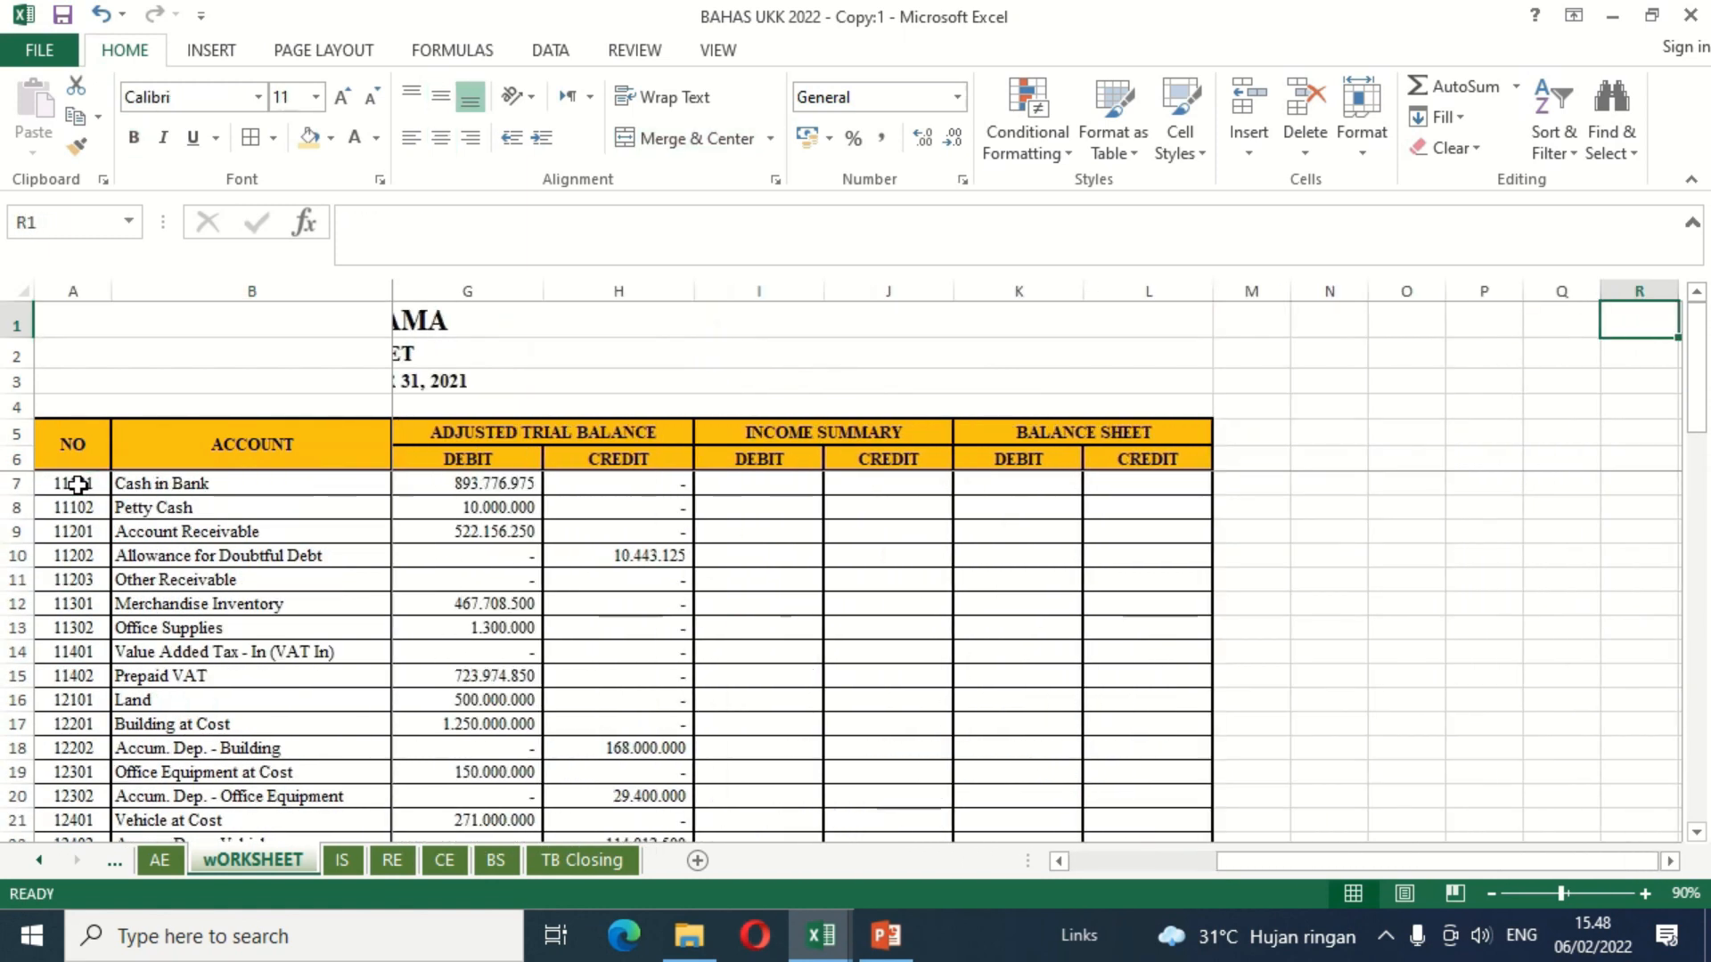
pyautogui.click(1042, 478)
pyautogui.write('=')
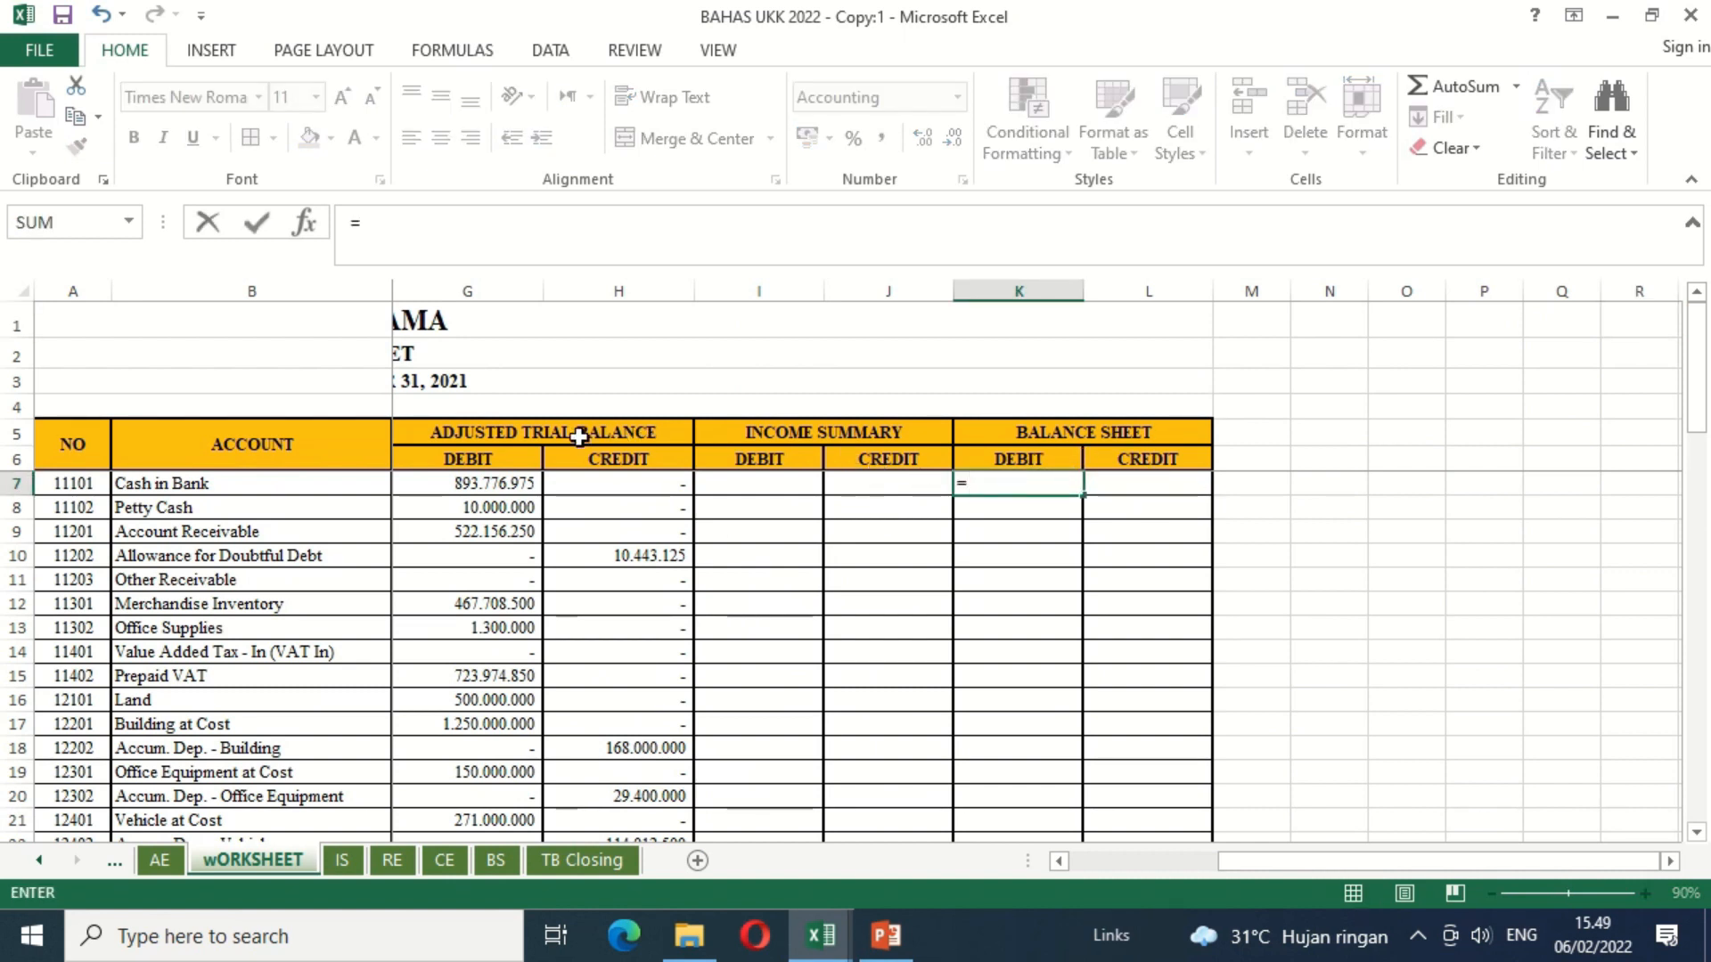
pyautogui.click(502, 482)
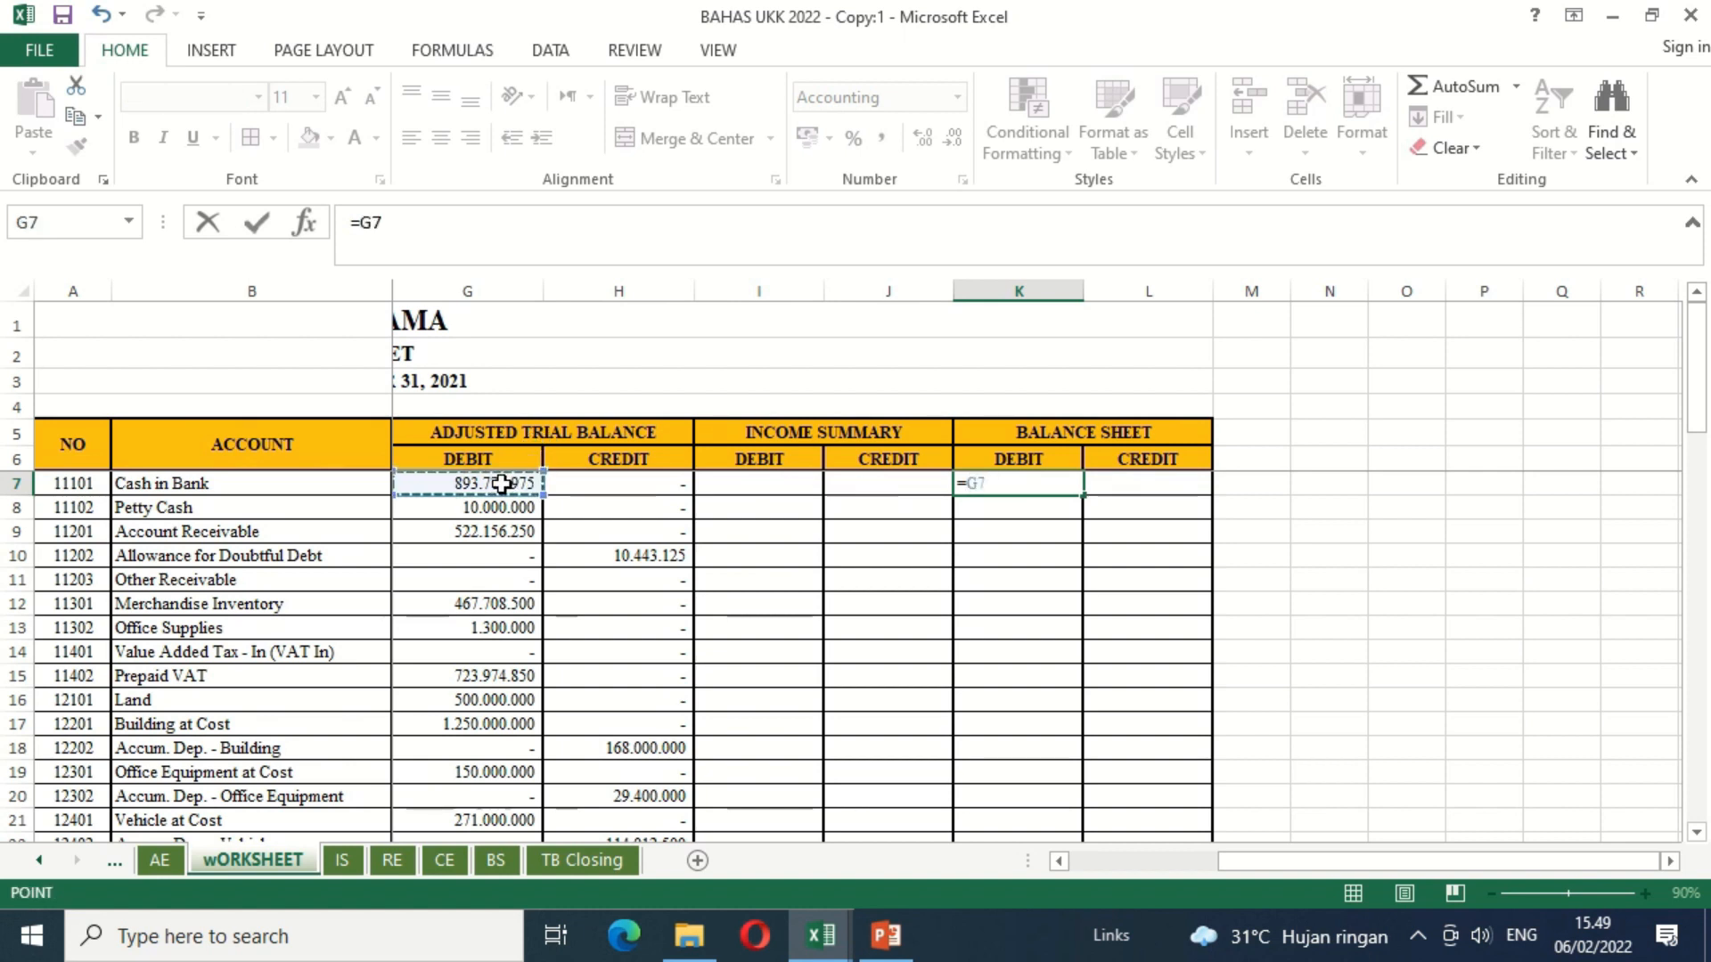
pyautogui.press('Return')
pyautogui.press('Up')
pyautogui.press('Right')
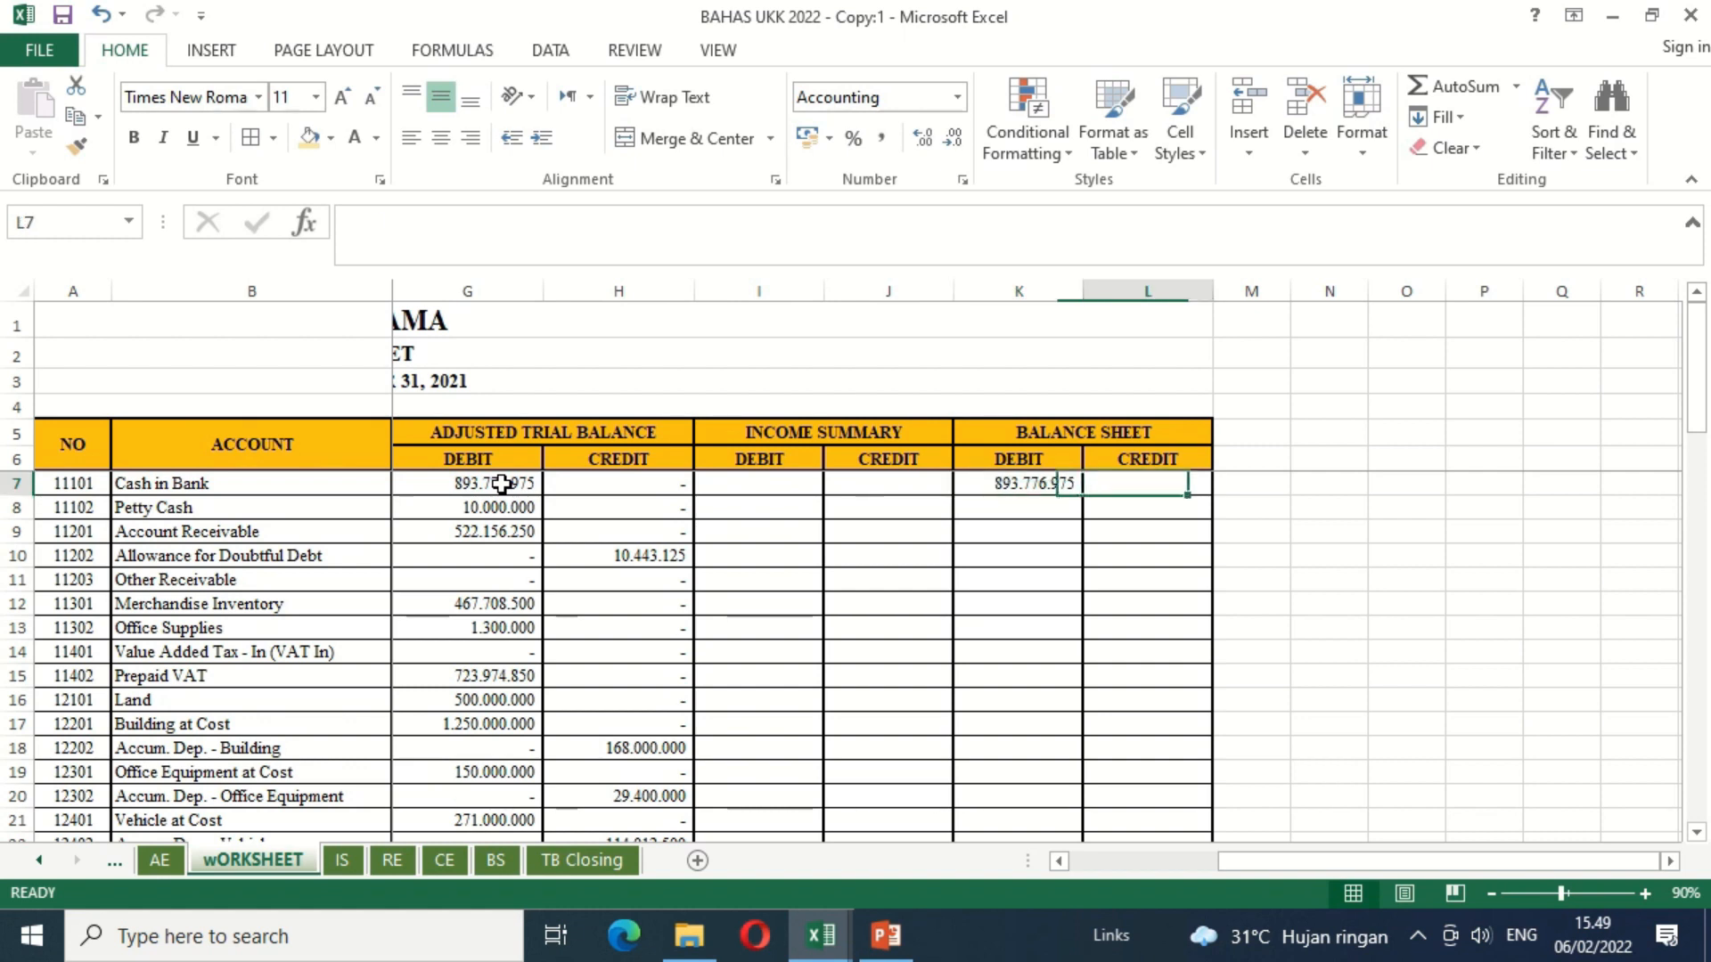
pyautogui.click(575, 483)
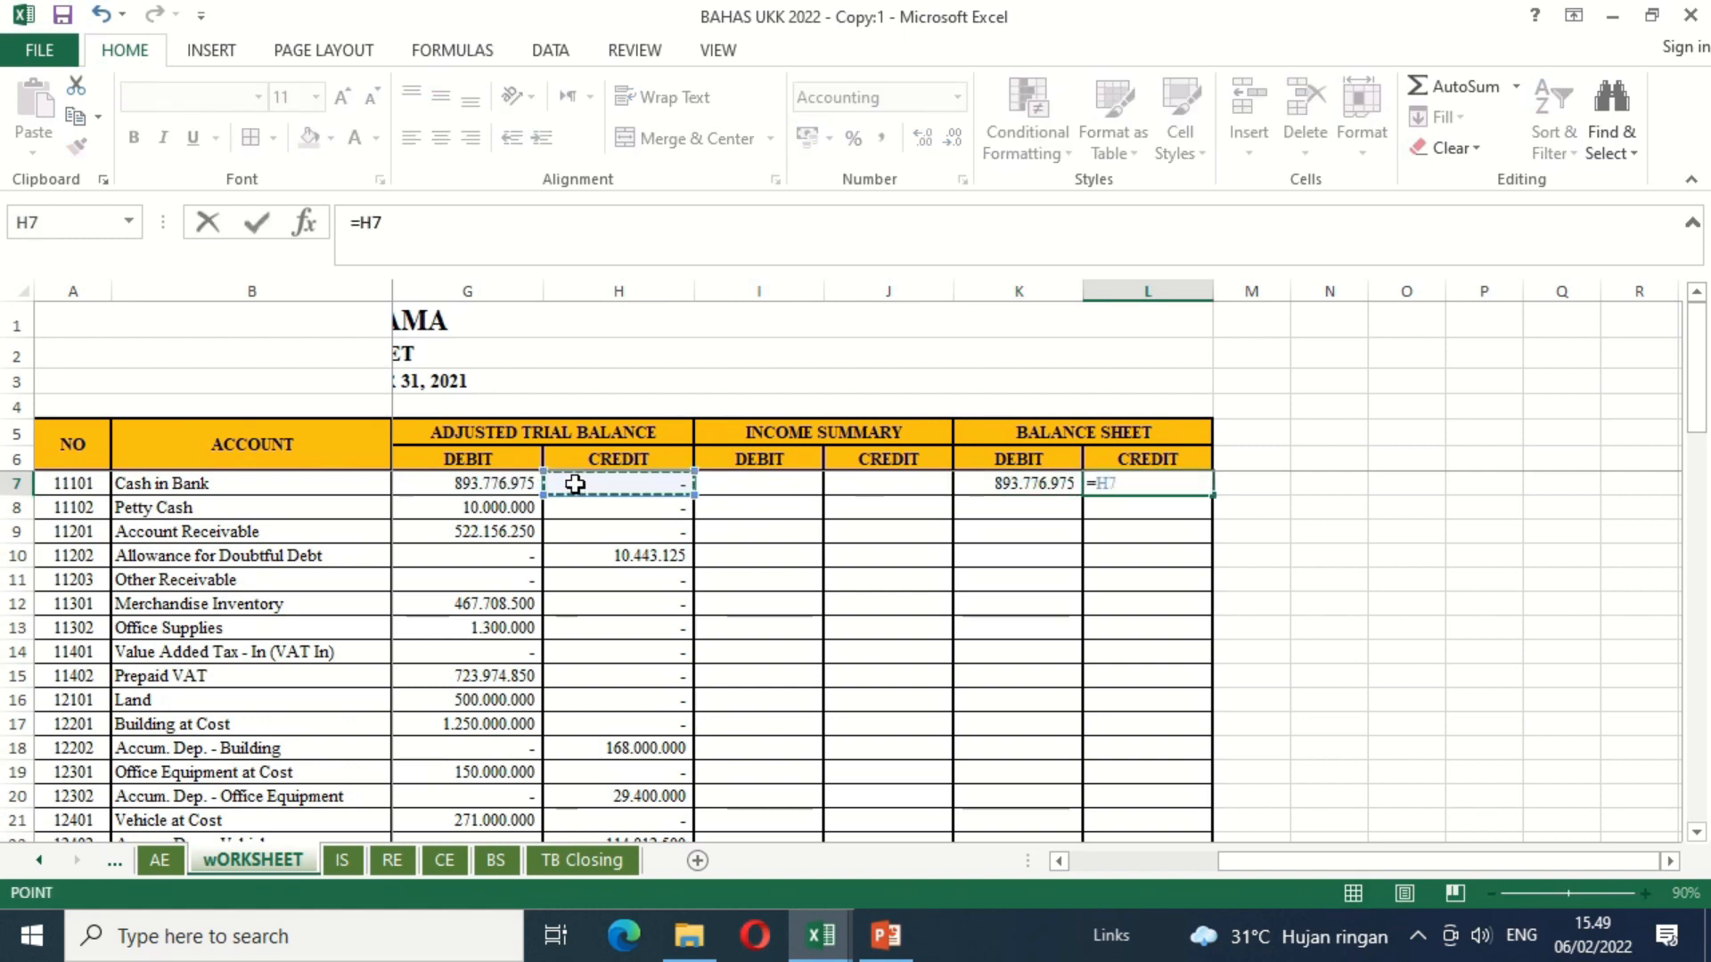
pyautogui.press('Return')
# Step: Fill the Balance Sheet formulas in K7:L7 down to Historical Balancing in row 33
pyautogui.press('Left')
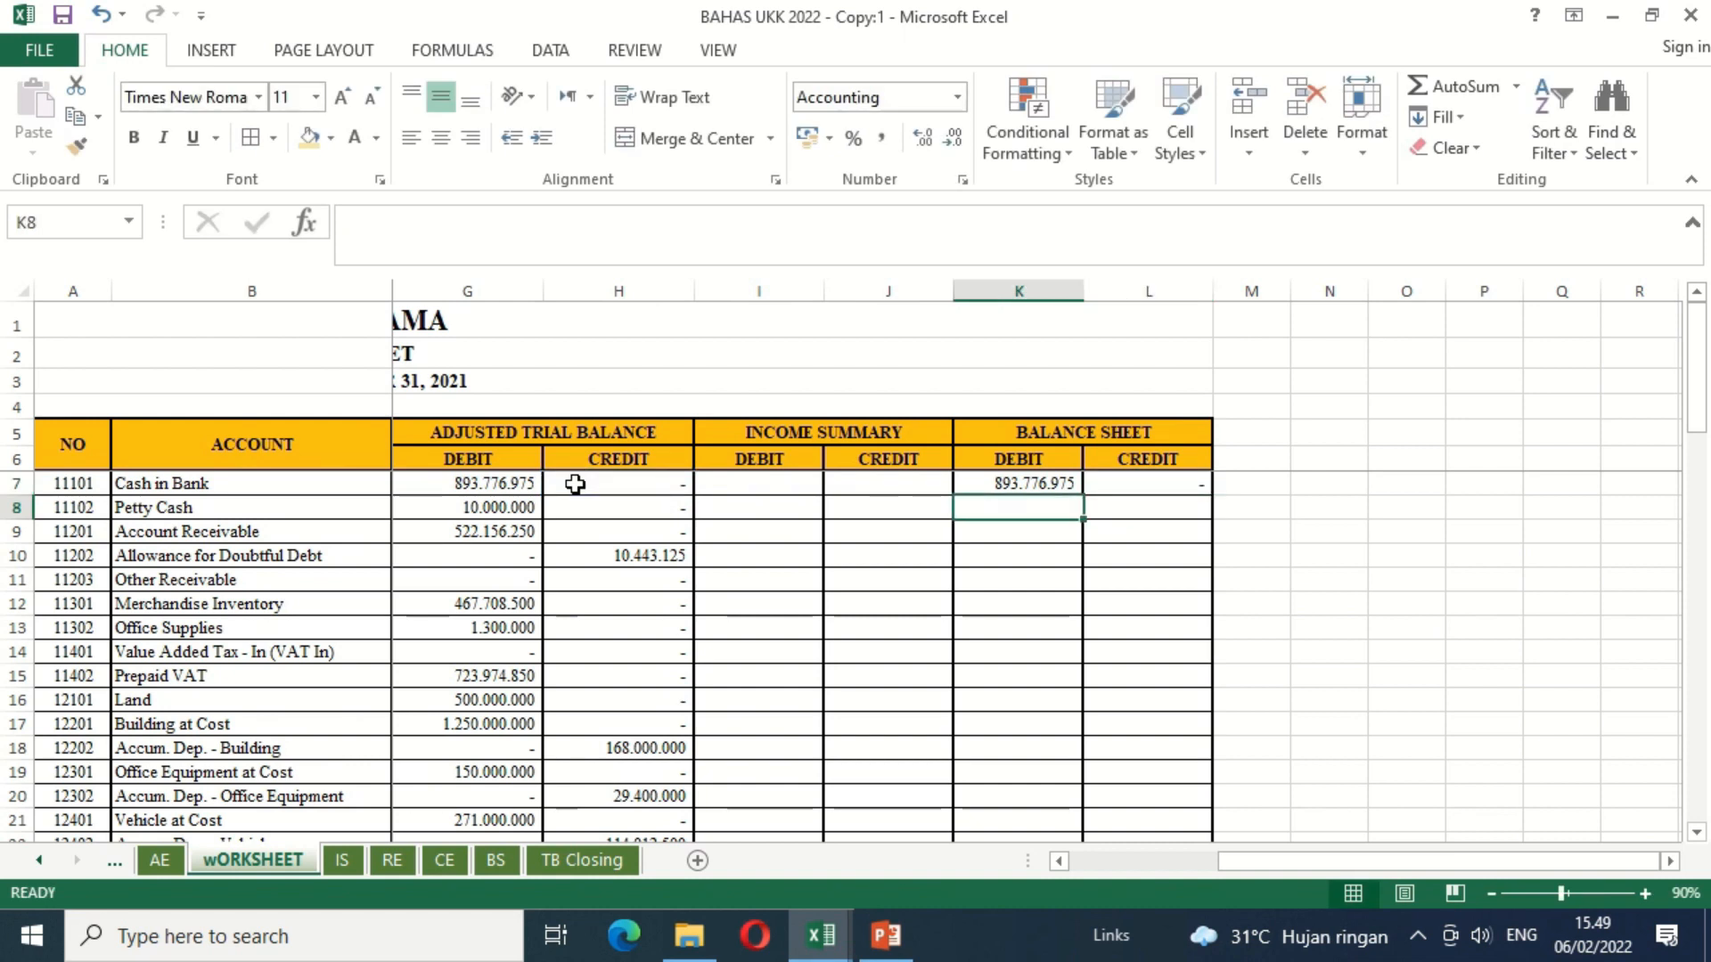
pyautogui.press('Up')
pyautogui.hotkey('shift', 'Right')
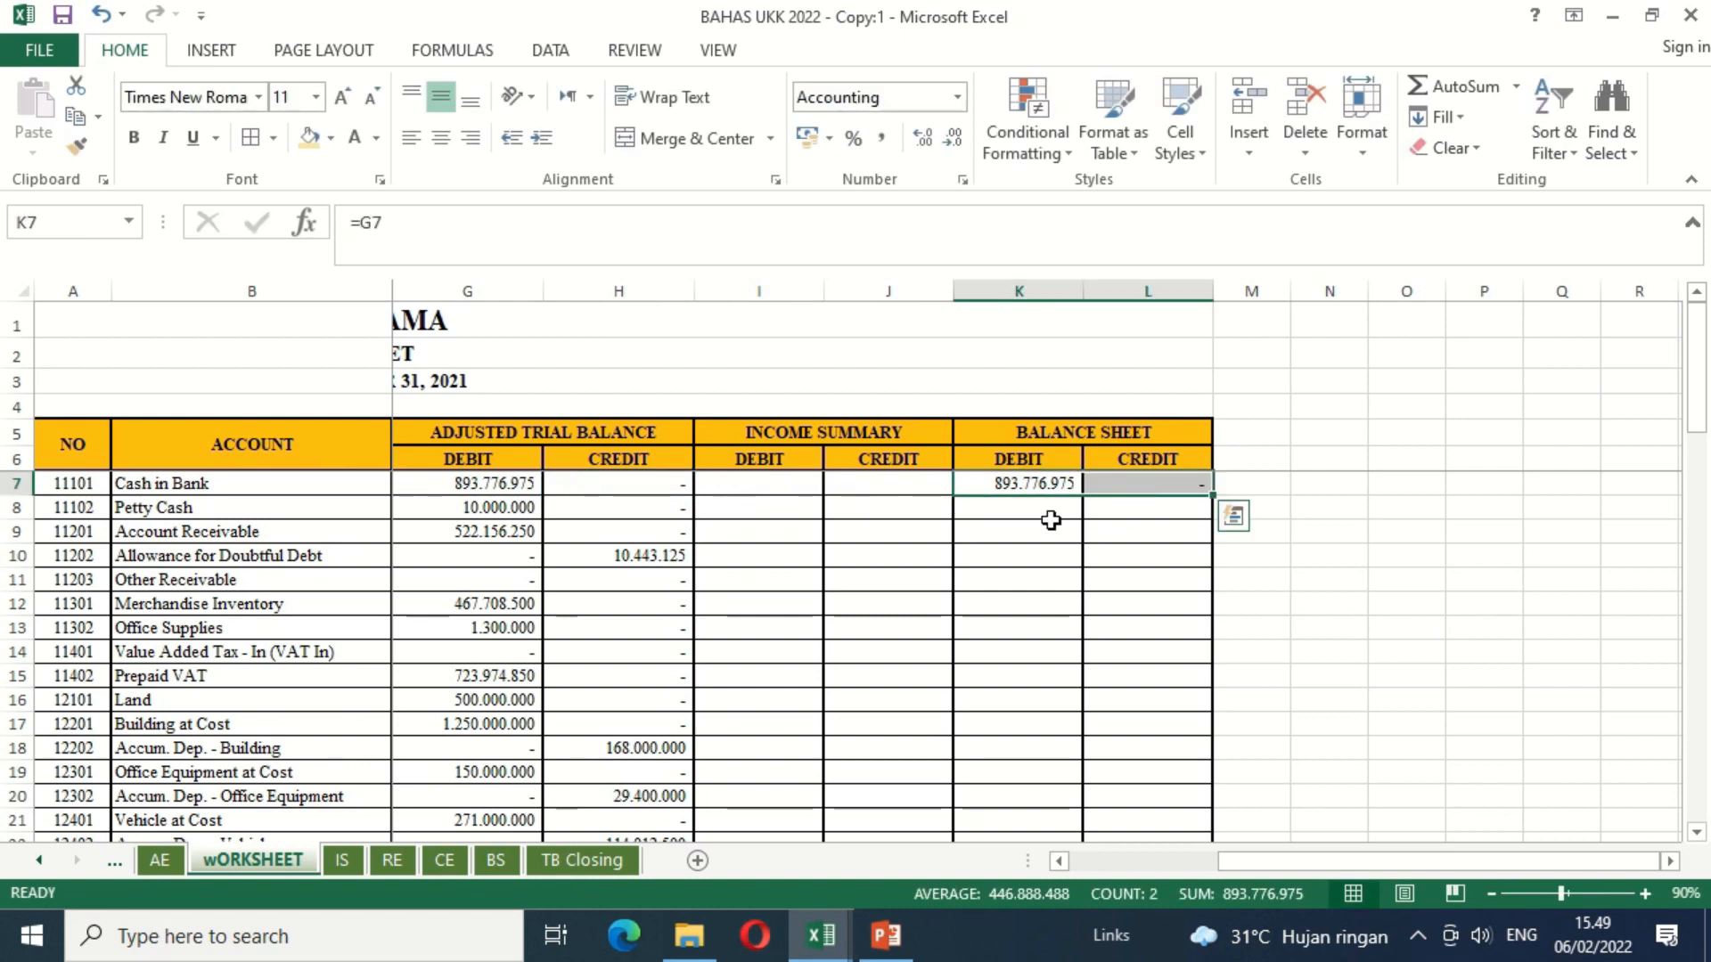
pyautogui.moveTo(1218, 498); pyautogui.dragTo(1147, 717)
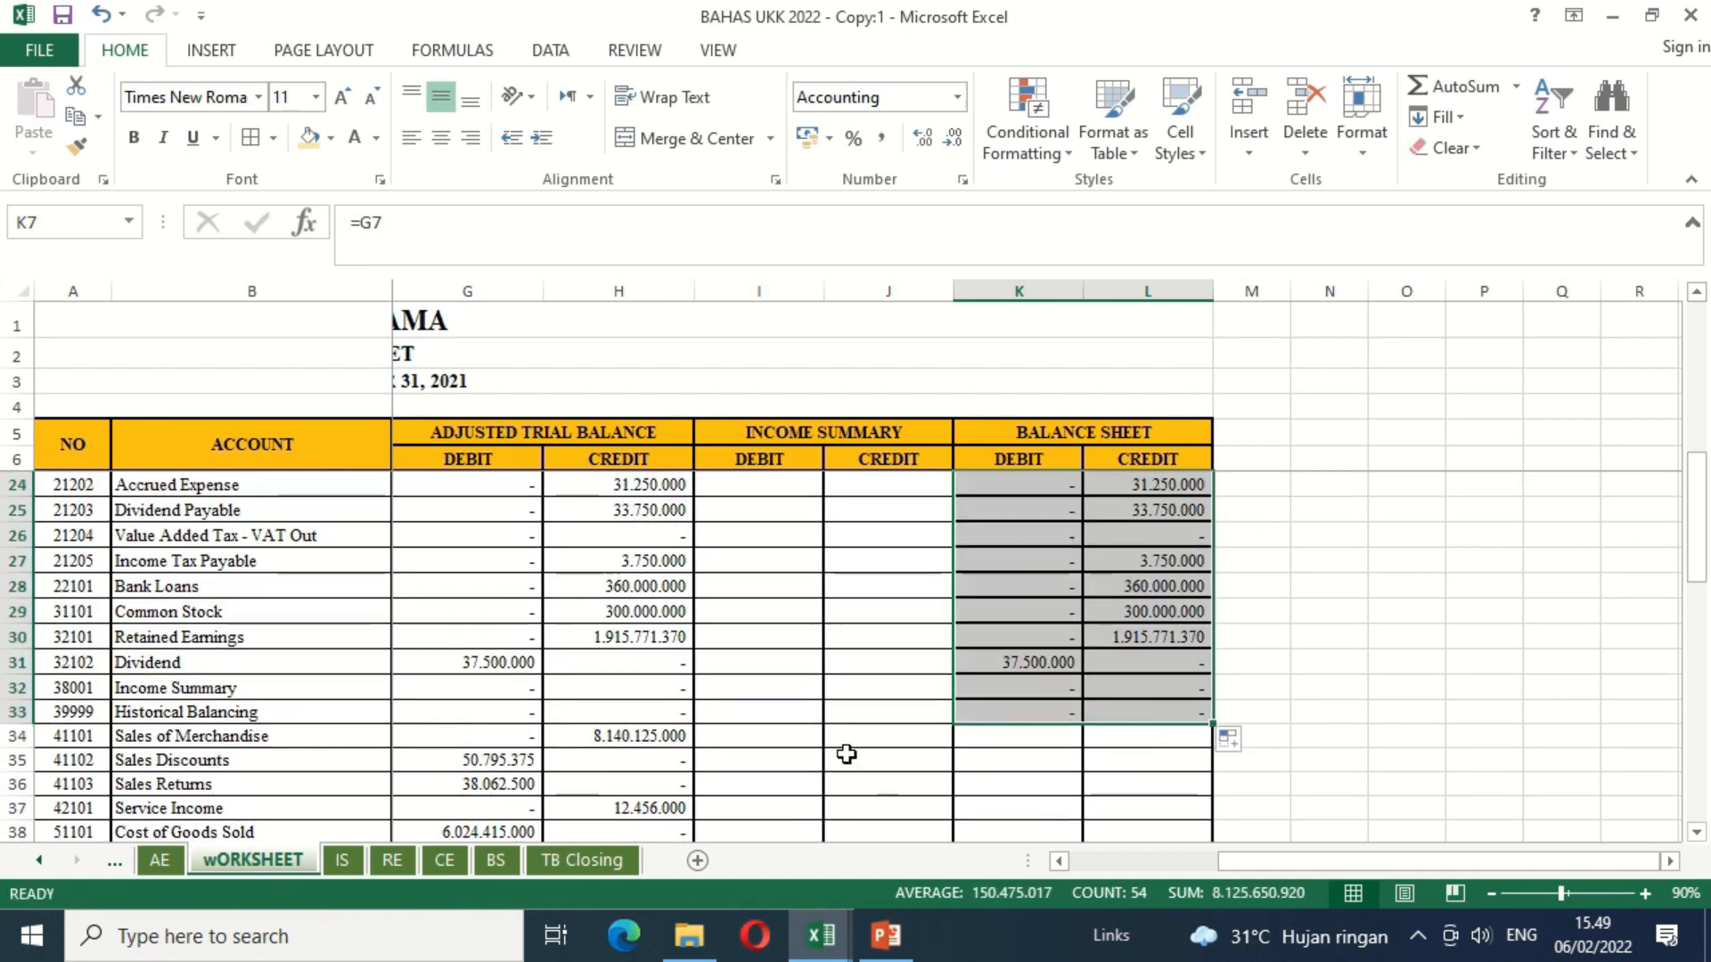
# Step: Review the account numbers in column A from 41101 Sales of Merchandise to 91999 Other Expense
pyautogui.click(784, 736)
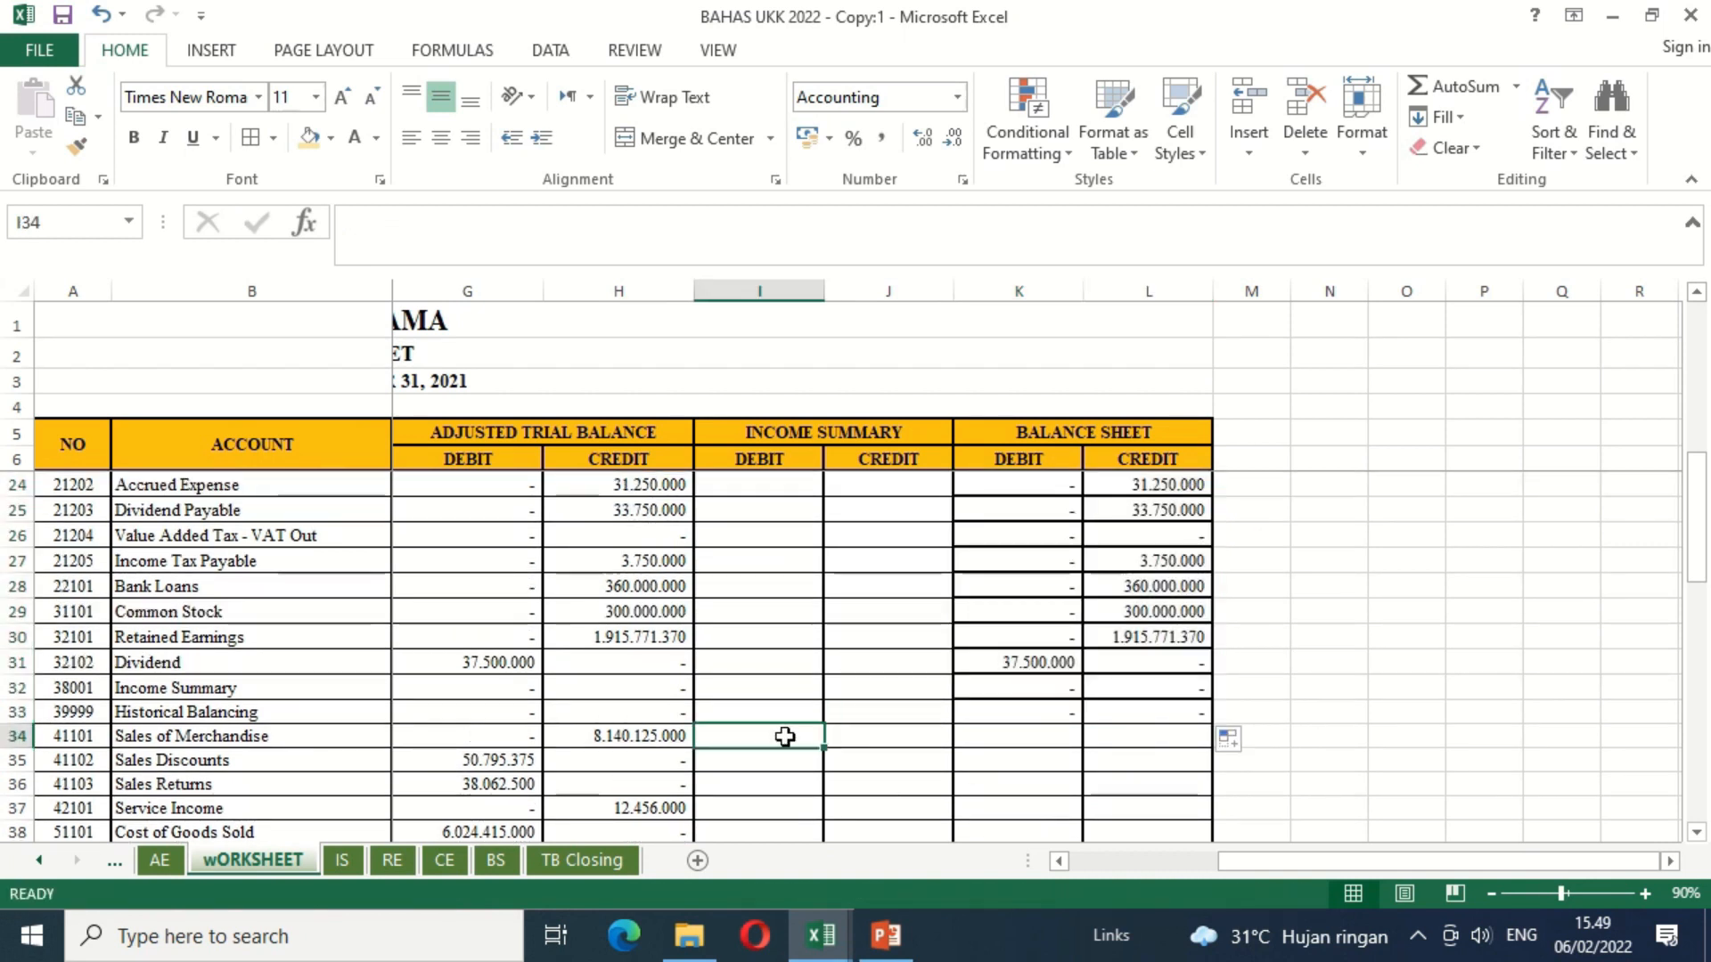
pyautogui.click(83, 737)
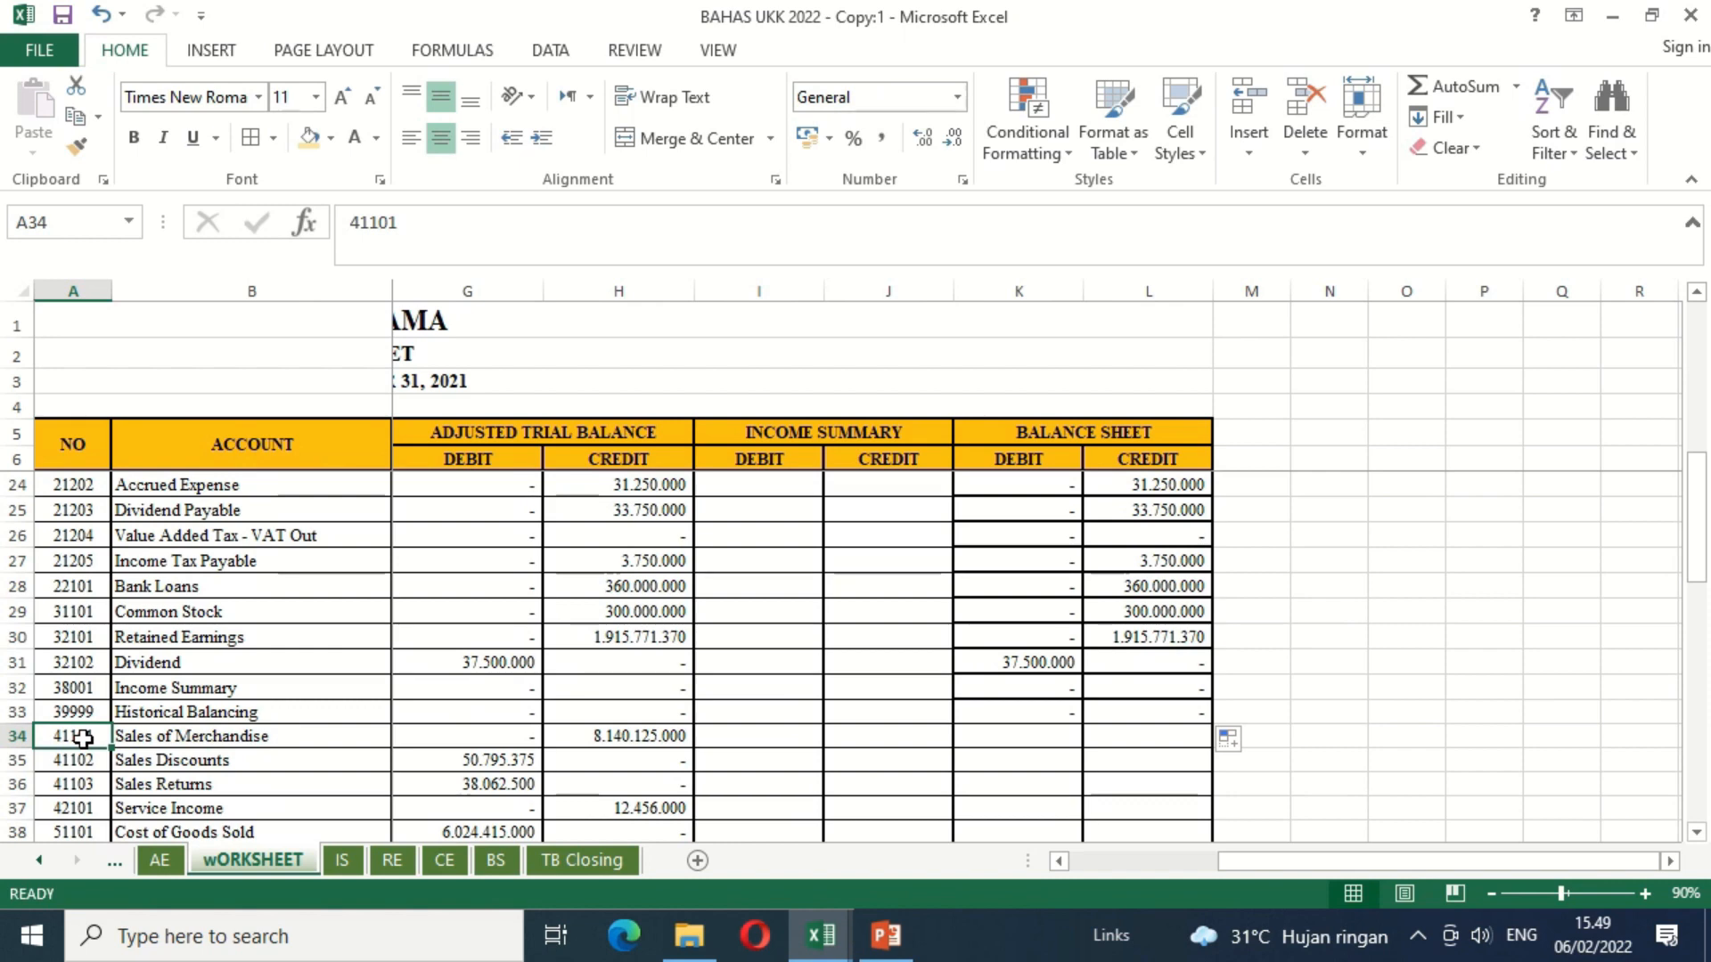
pyautogui.press('Down')
pyautogui.press('Down')
pyautogui.press('Down')
pyautogui.press('Down')
pyautogui.press('Down')
pyautogui.press('Down')
pyautogui.press('Down')
pyautogui.press('Down')
pyautogui.press('Down')
pyautogui.press('Down')
pyautogui.press('Down')
pyautogui.press('Down')
pyautogui.press('Down')
pyautogui.press('Down')
pyautogui.press('Down')
pyautogui.press('Down')
pyautogui.press('Down')
pyautogui.press('Down')
pyautogui.press('Down')
pyautogui.press('Down')
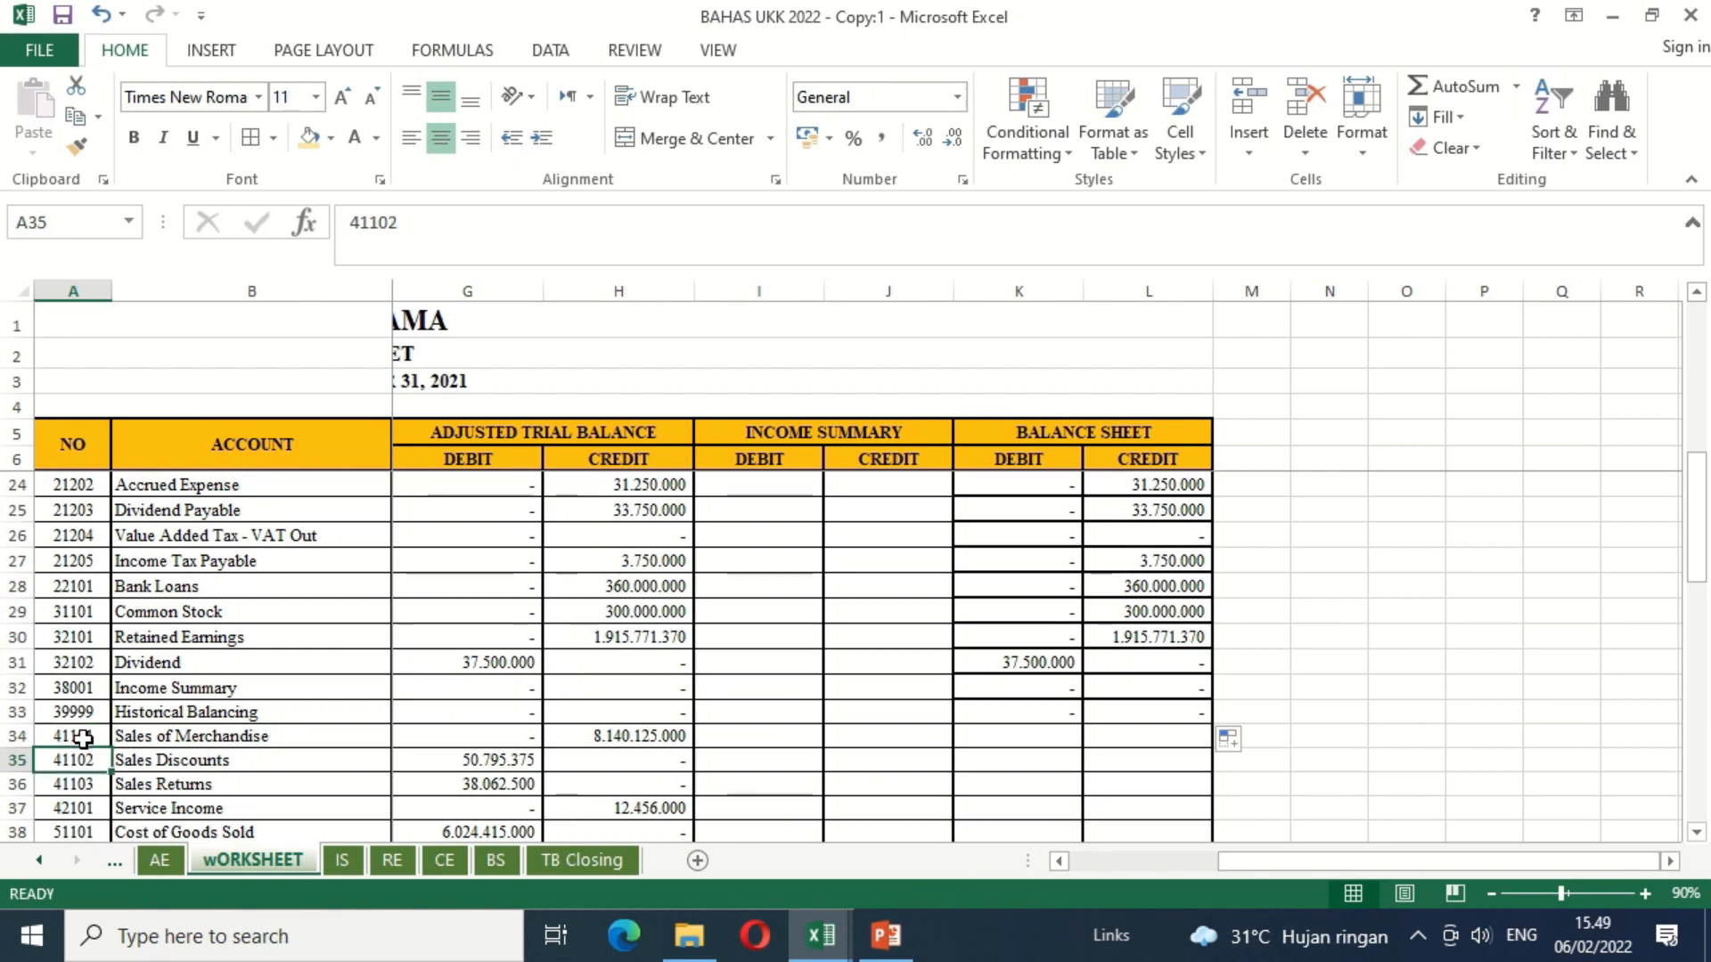
pyautogui.press('Up')
pyautogui.press('Up')
pyautogui.press('Up')
pyautogui.press('Up')
pyautogui.press('Up')
pyautogui.press('Up')
pyautogui.press('Up')
pyautogui.press('Up')
pyautogui.press('Up')
pyautogui.press('Up')
pyautogui.press('Up')
pyautogui.press('Up')
pyautogui.press('Up')
pyautogui.press('Up')
pyautogui.press('Up')
pyautogui.press('Up')
pyautogui.press('Up')
pyautogui.press('Up')
pyautogui.press('Up')
pyautogui.press('Up')
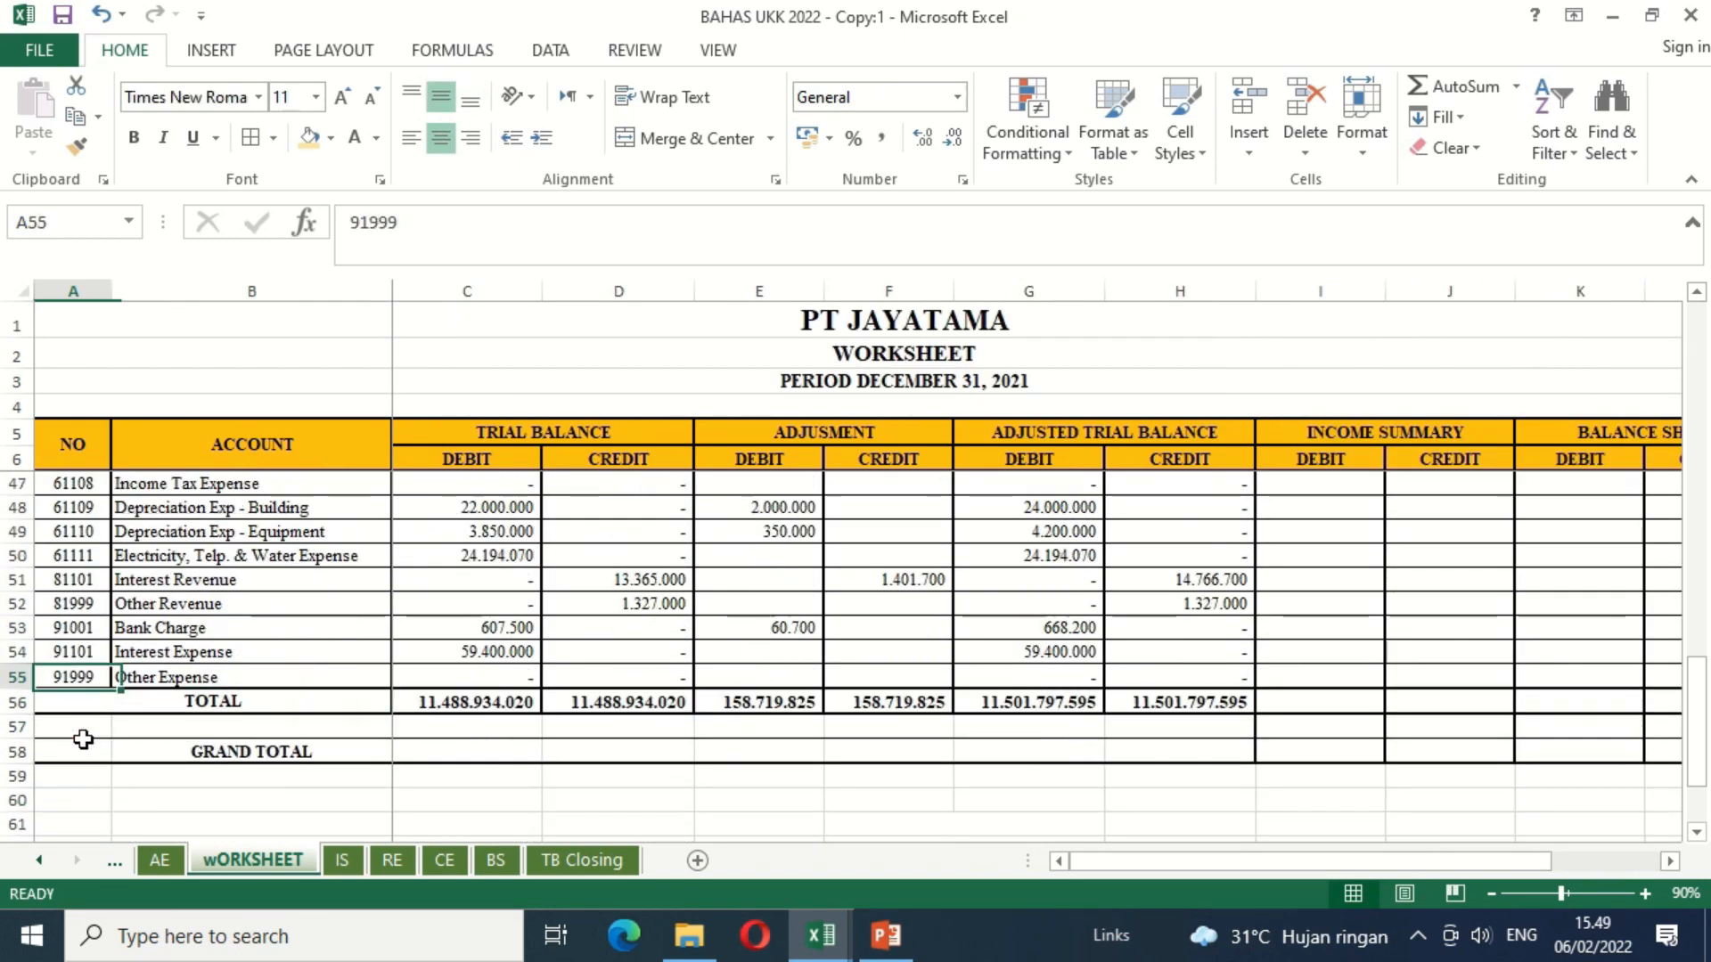
# Step: Link Sales of Merchandise's Income Summary credit J34 to its adjusted trial balance credit H34
pyautogui.press('Up')
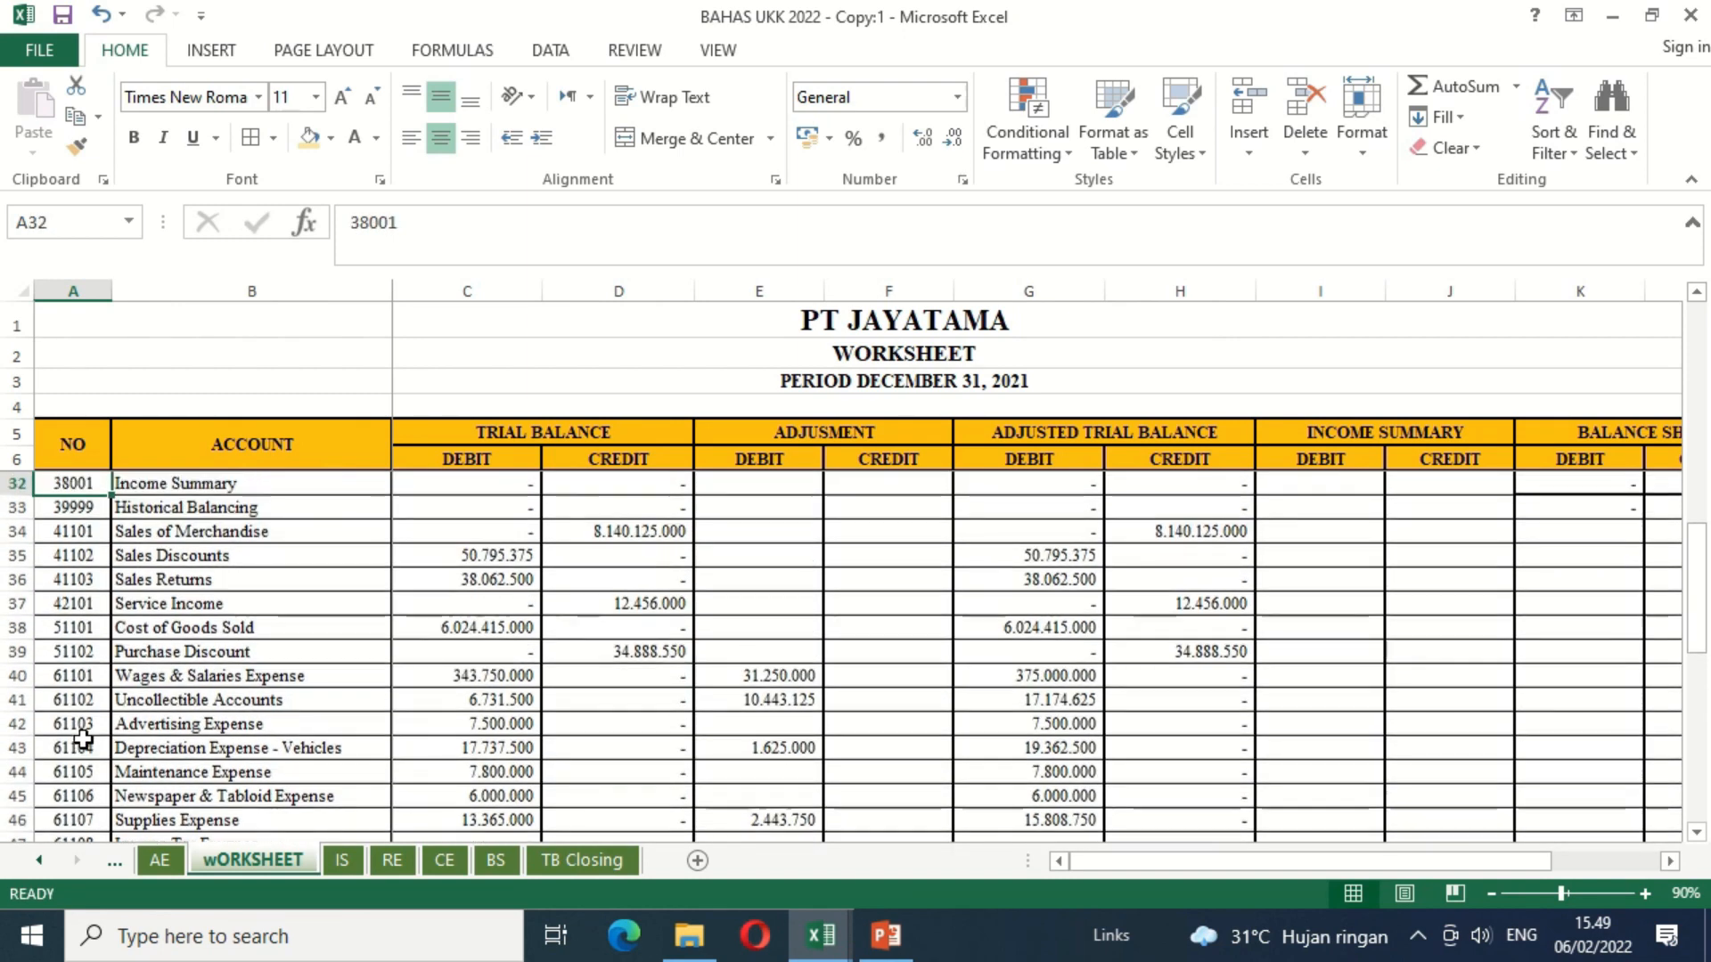
pyautogui.press('Up')
pyautogui.press('Down')
pyautogui.press('Down')
pyautogui.press('Down')
pyautogui.press('Right')
pyautogui.press('Right')
pyautogui.press('Right')
pyautogui.press('Right')
pyautogui.press('Right')
pyautogui.press('Right')
pyautogui.press('Right')
pyautogui.press('Right')
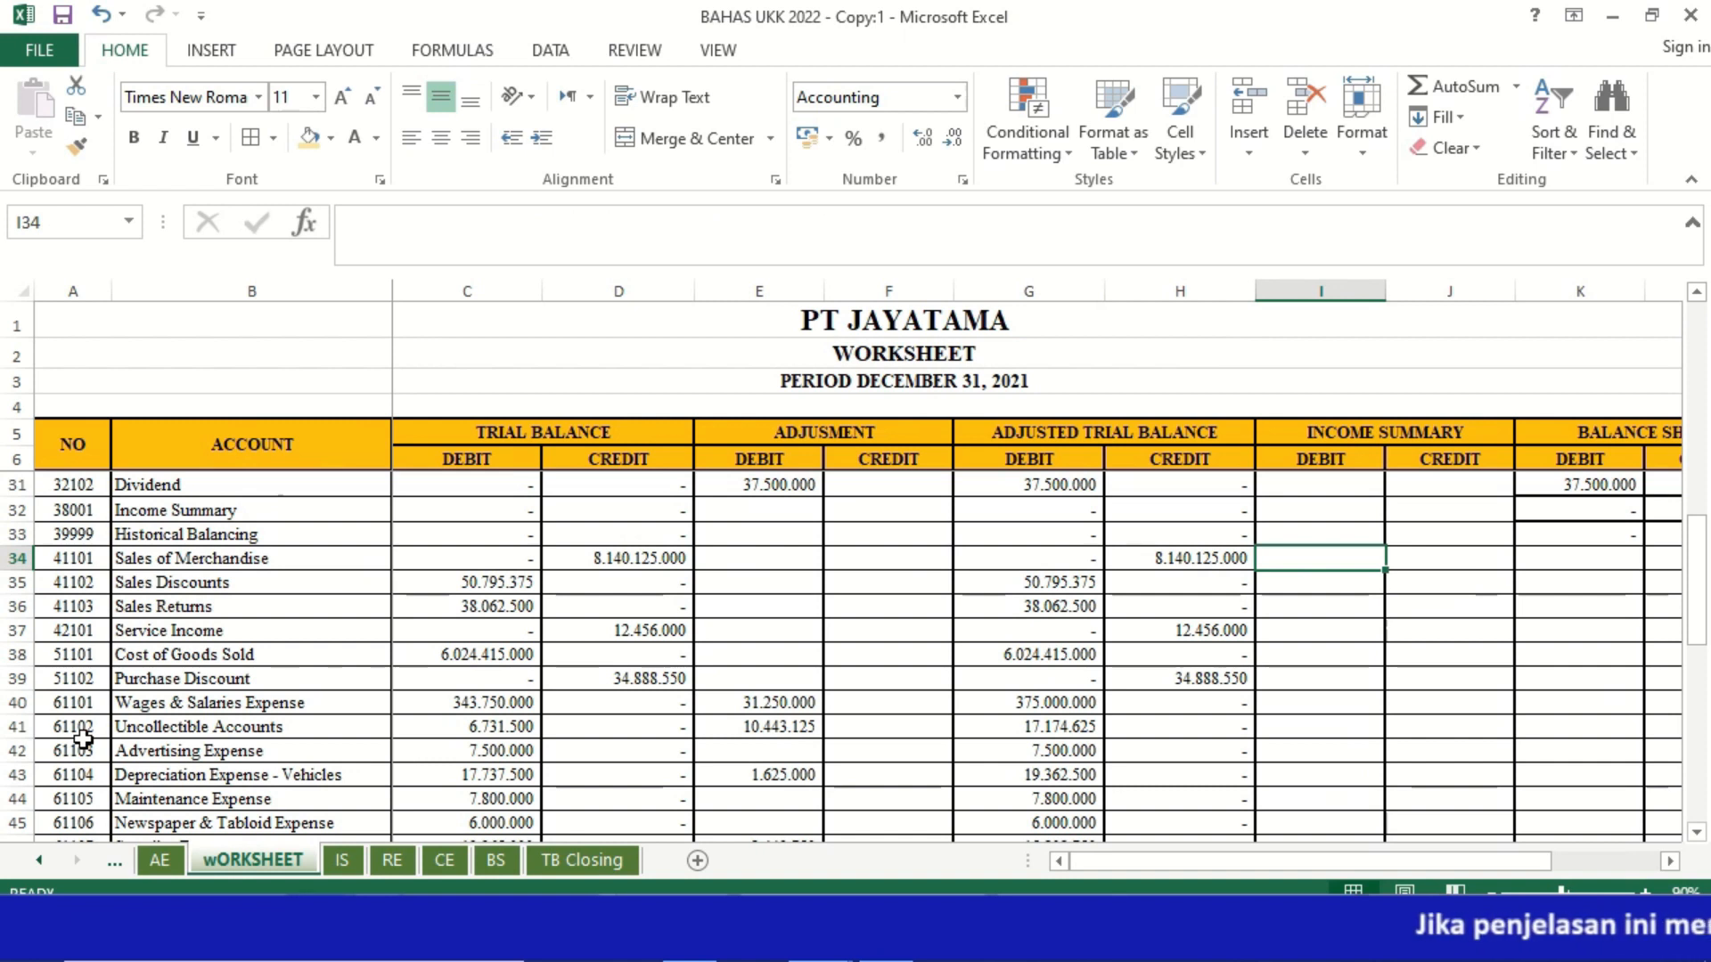
pyautogui.click(1421, 561)
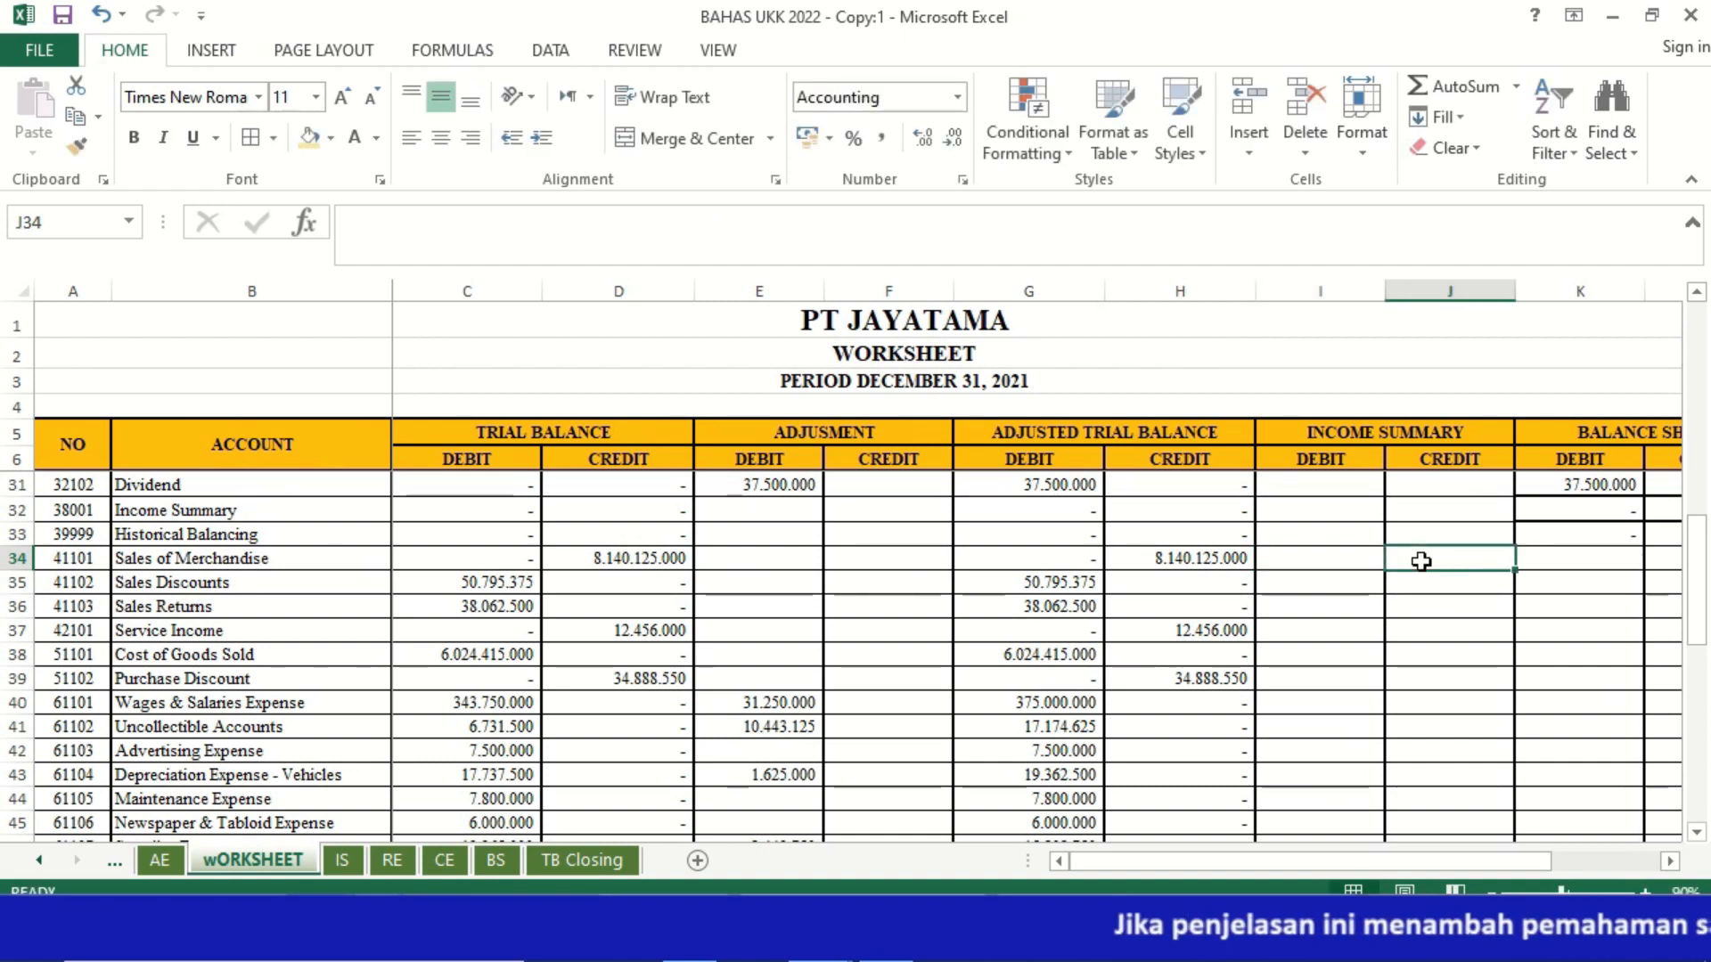
pyautogui.write('=')
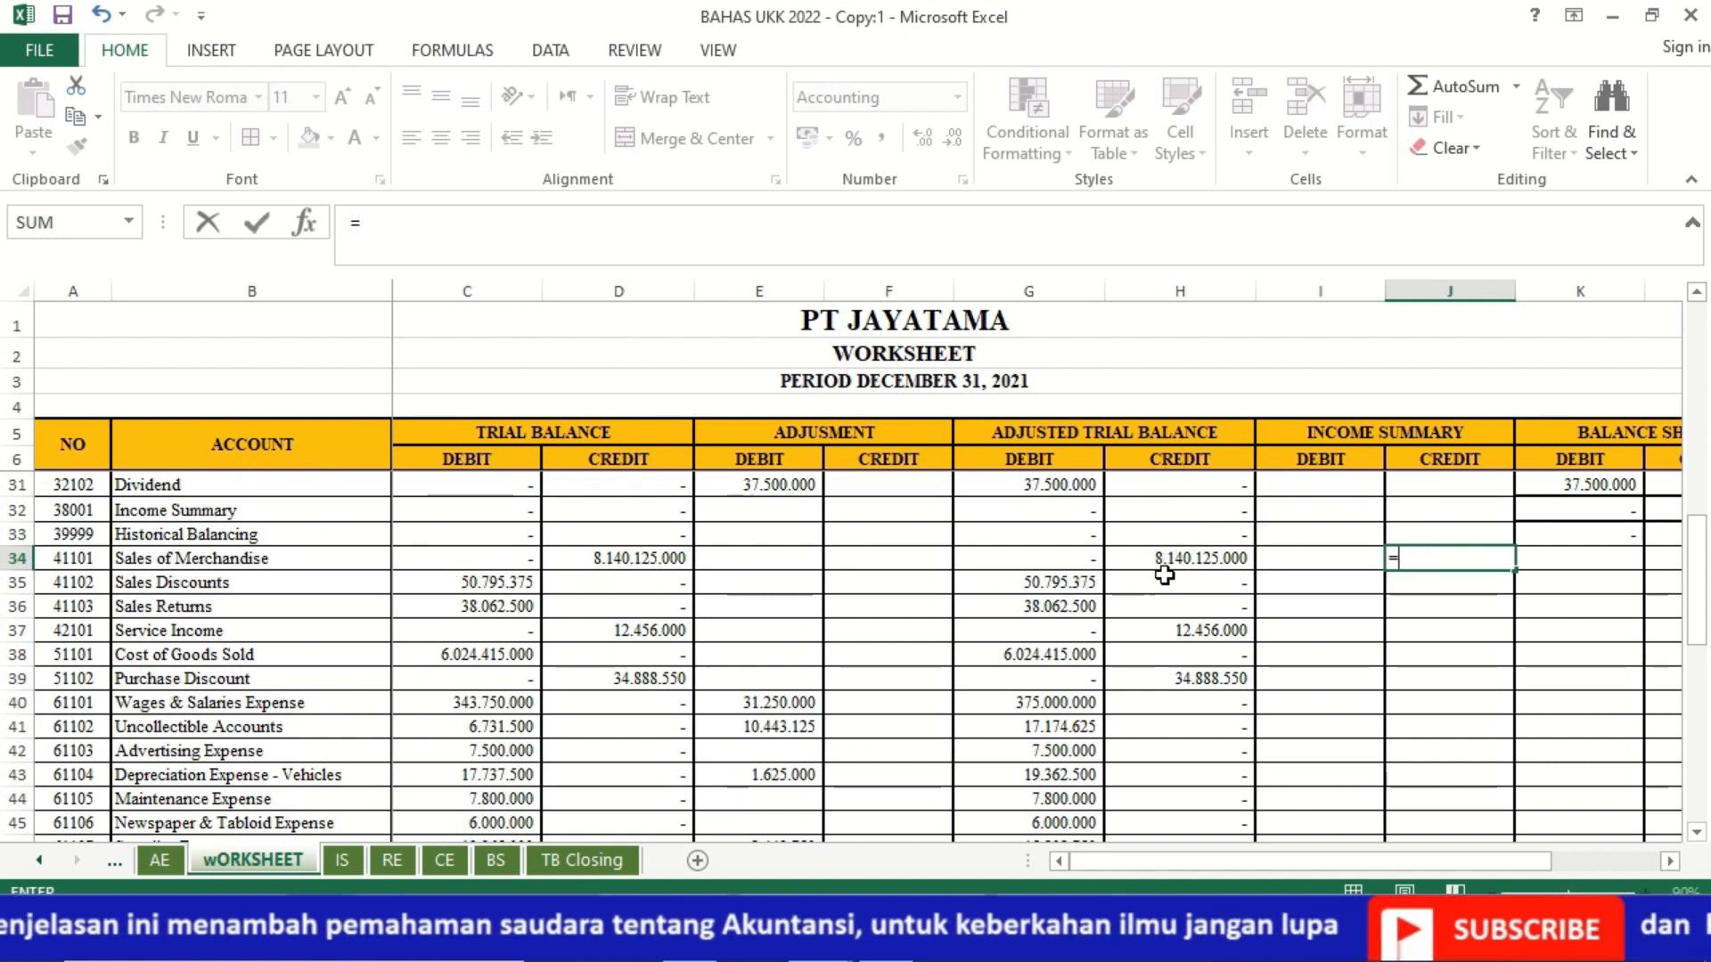
pyautogui.click(1196, 558)
pyautogui.press('Return')
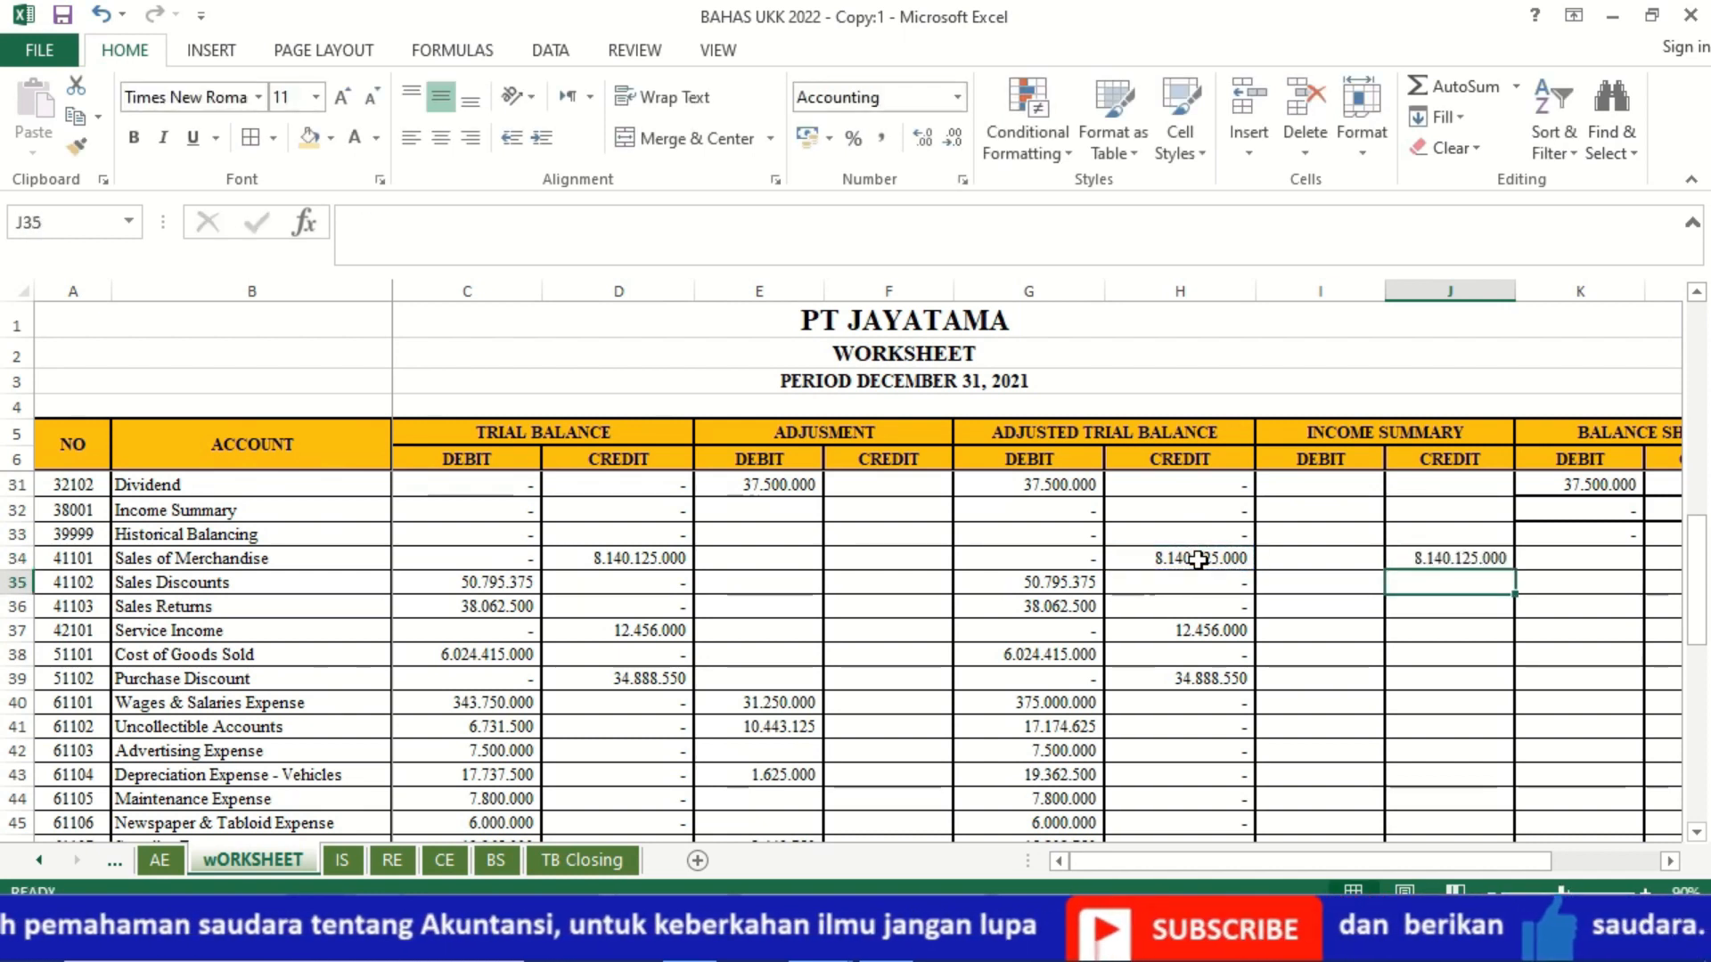
# Step: Link Sales of Merchandise's Income Summary debit I34 to its adjusted trial balance debit G34
pyautogui.press('Up')
pyautogui.press('Left')
pyautogui.write('=')
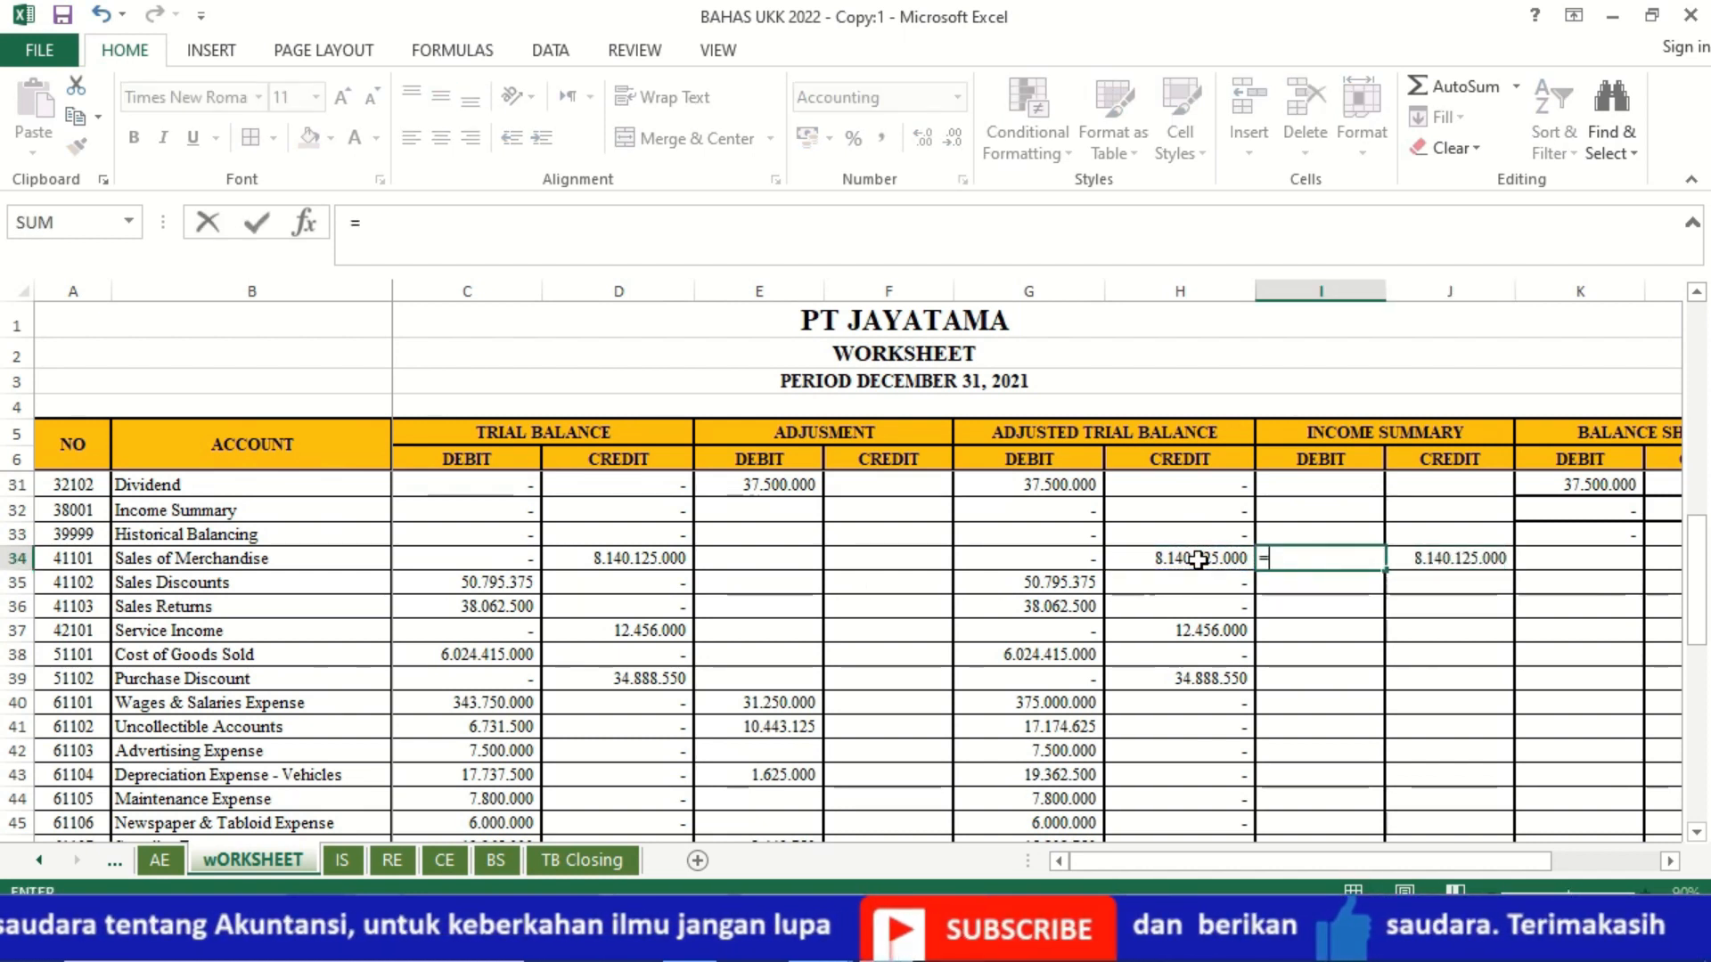
pyautogui.click(1079, 559)
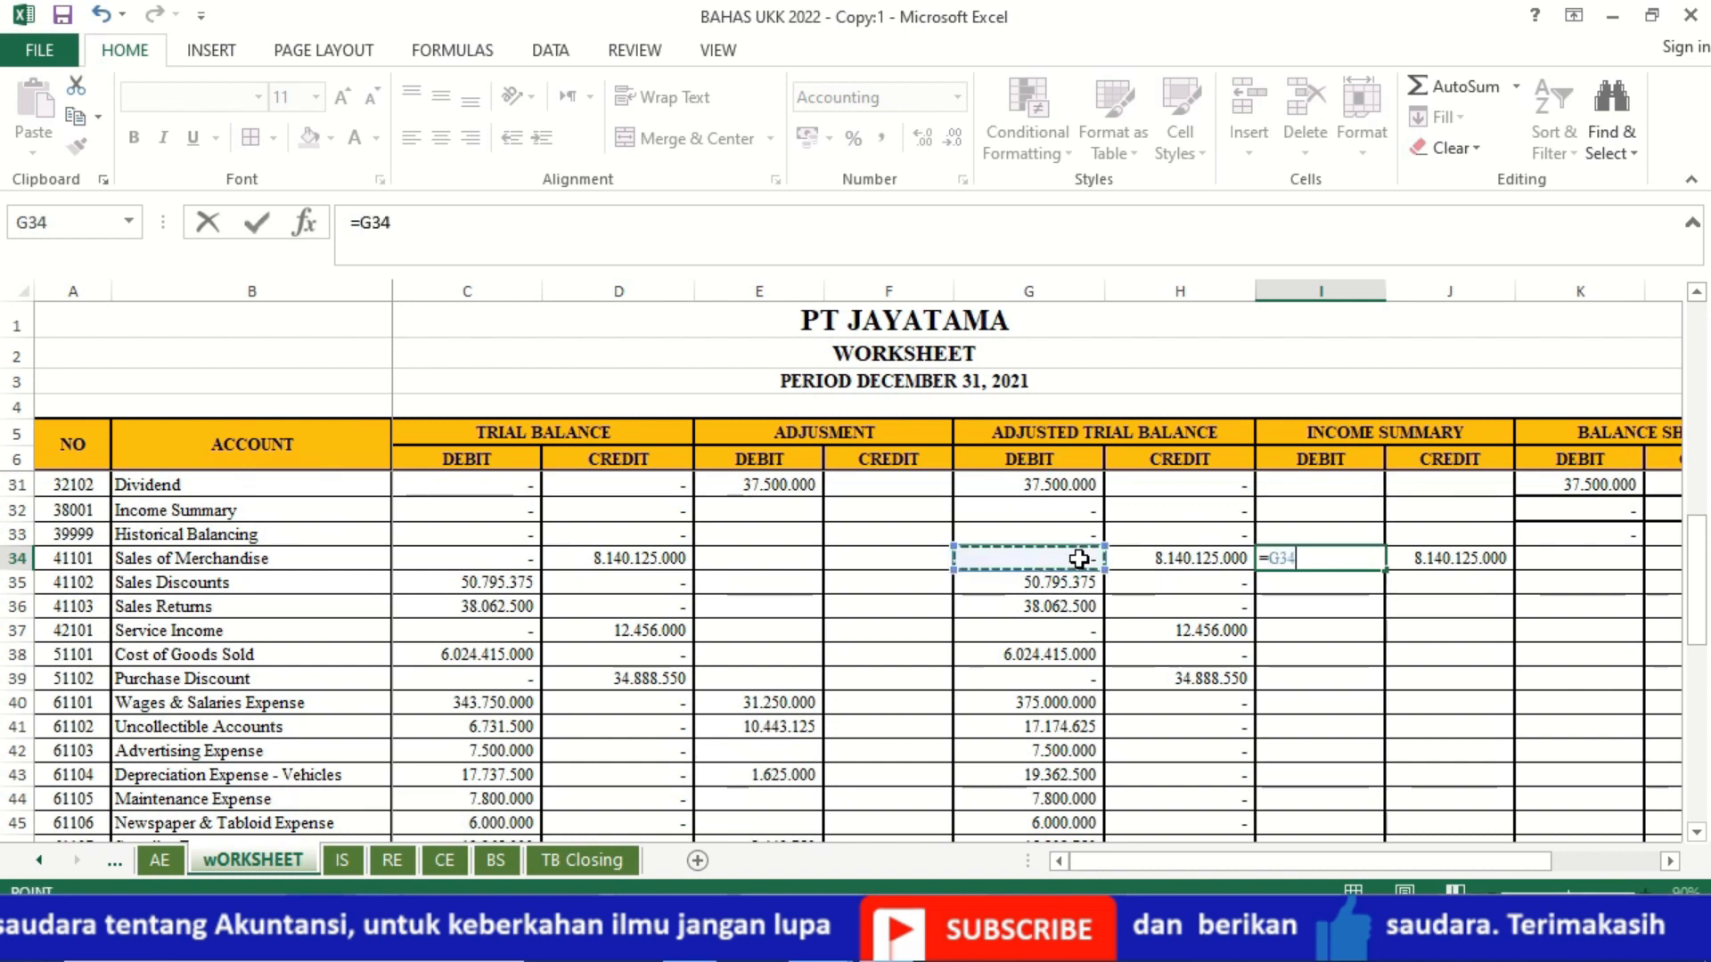
pyautogui.press('Return')
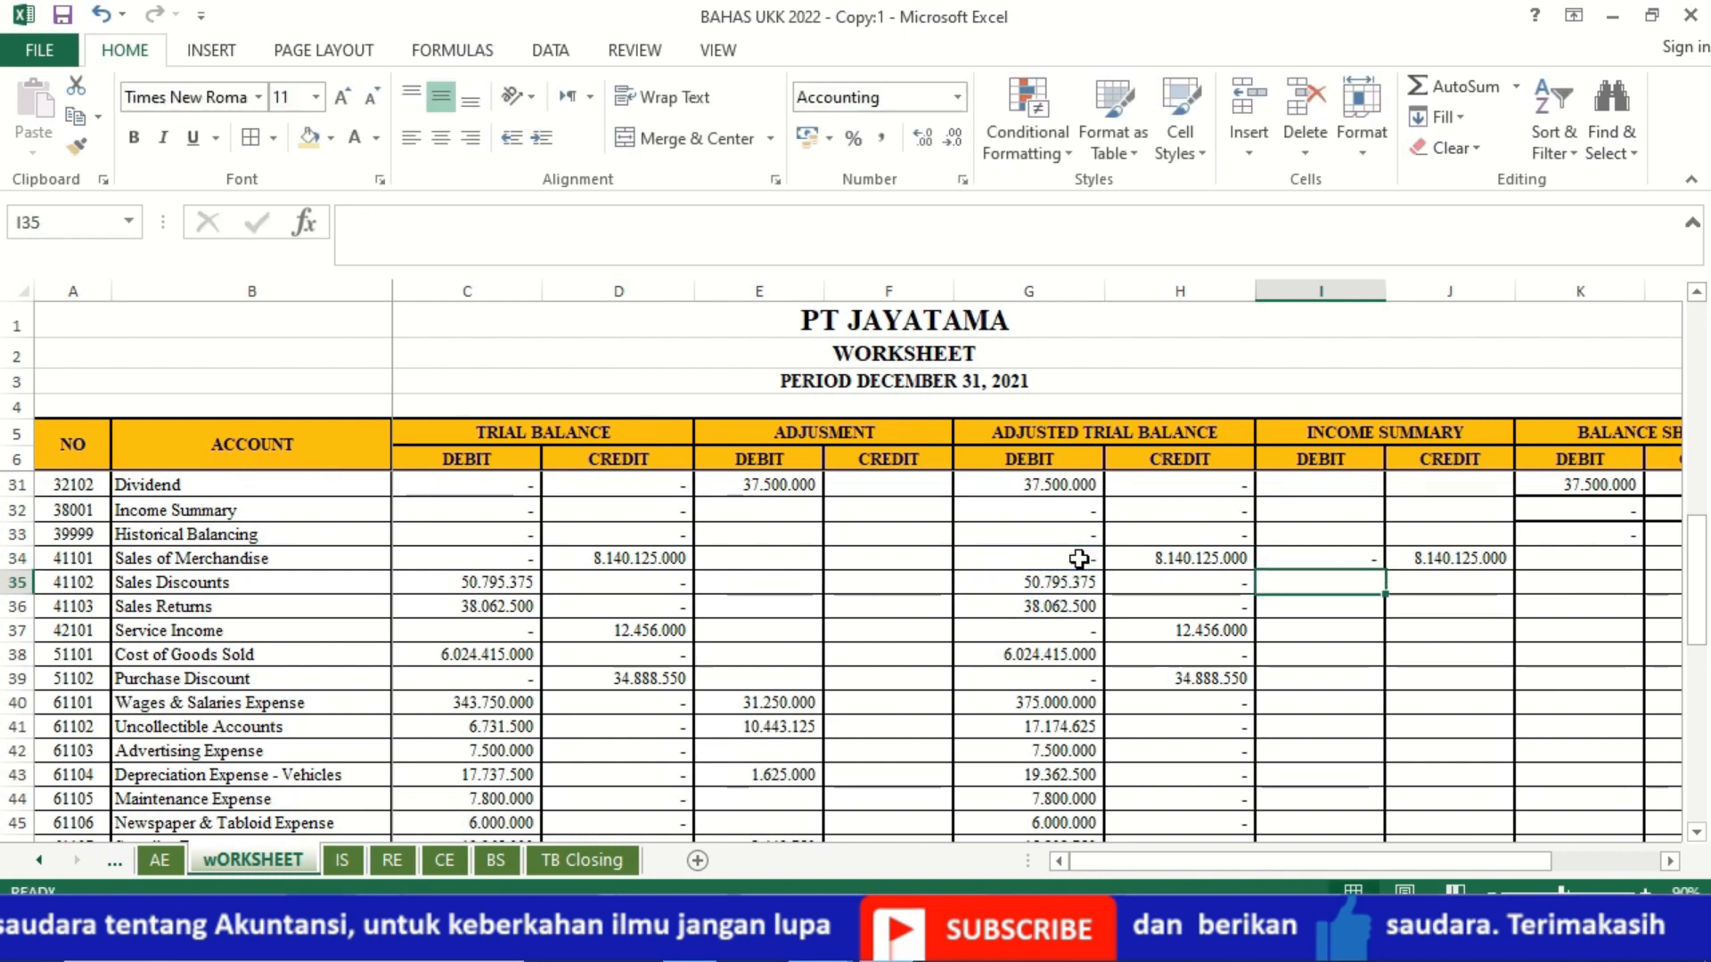
# Step: Fill the Income Summary formulas in I34:J34 down to Other Expense in row 55
pyautogui.press('Up')
pyautogui.hotkey('shift', 'Right')
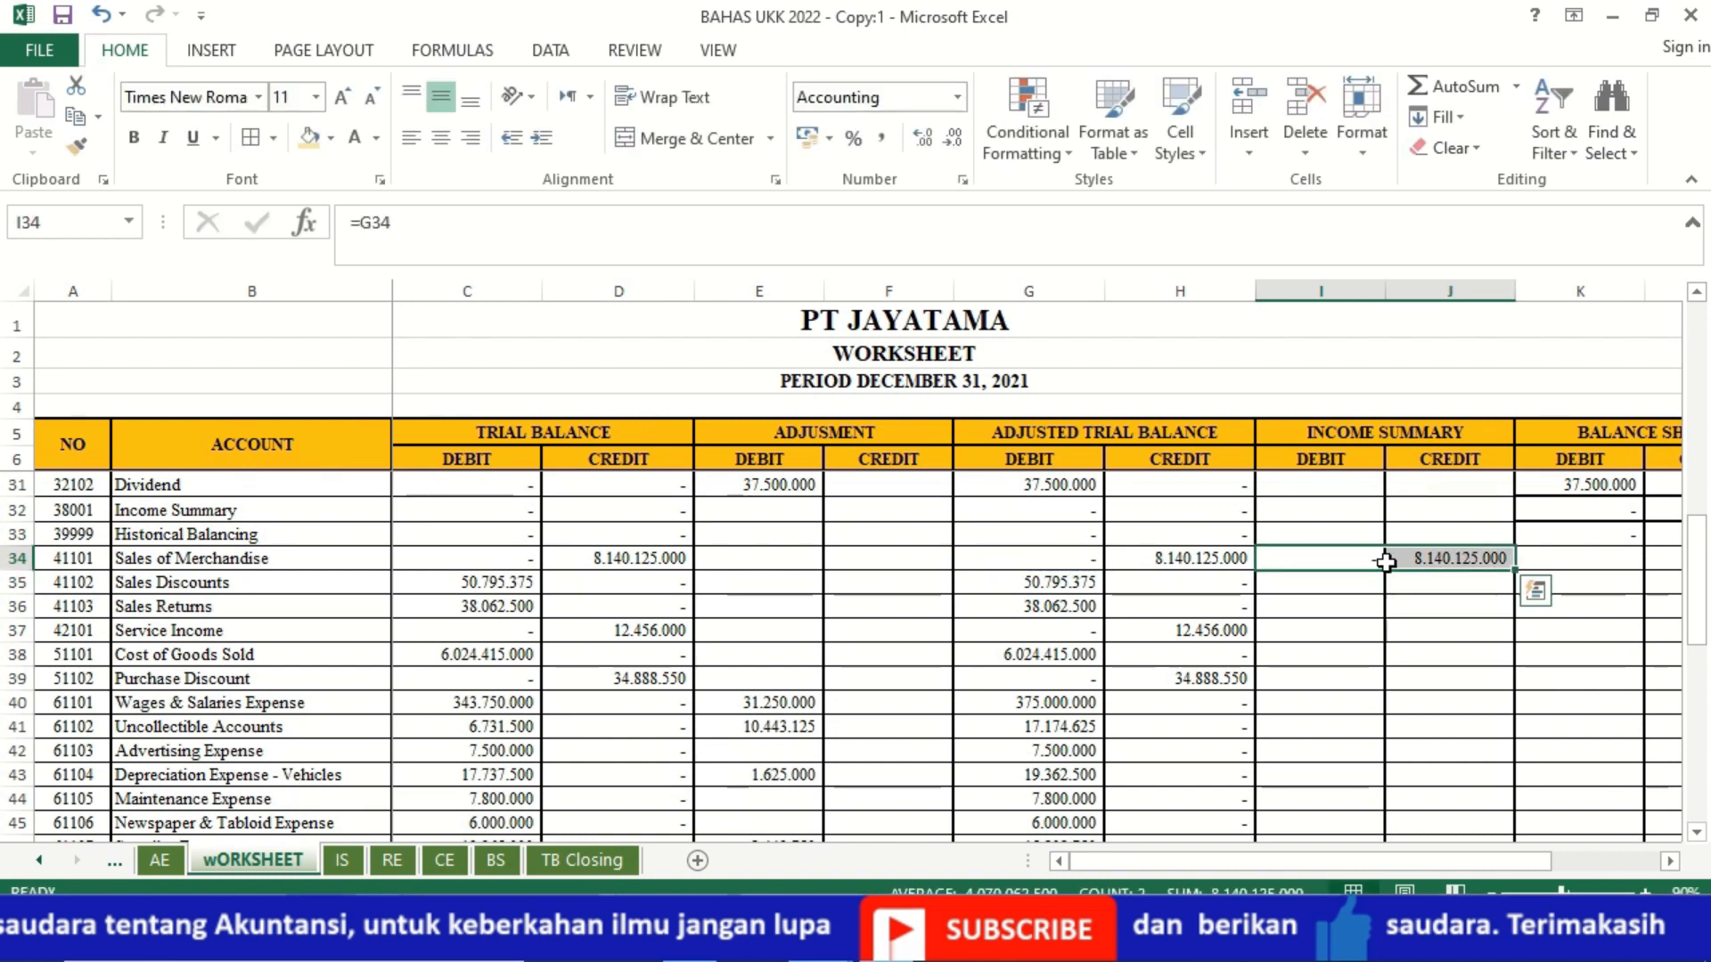
pyautogui.moveTo(1505, 561); pyautogui.dragTo(1505, 732)
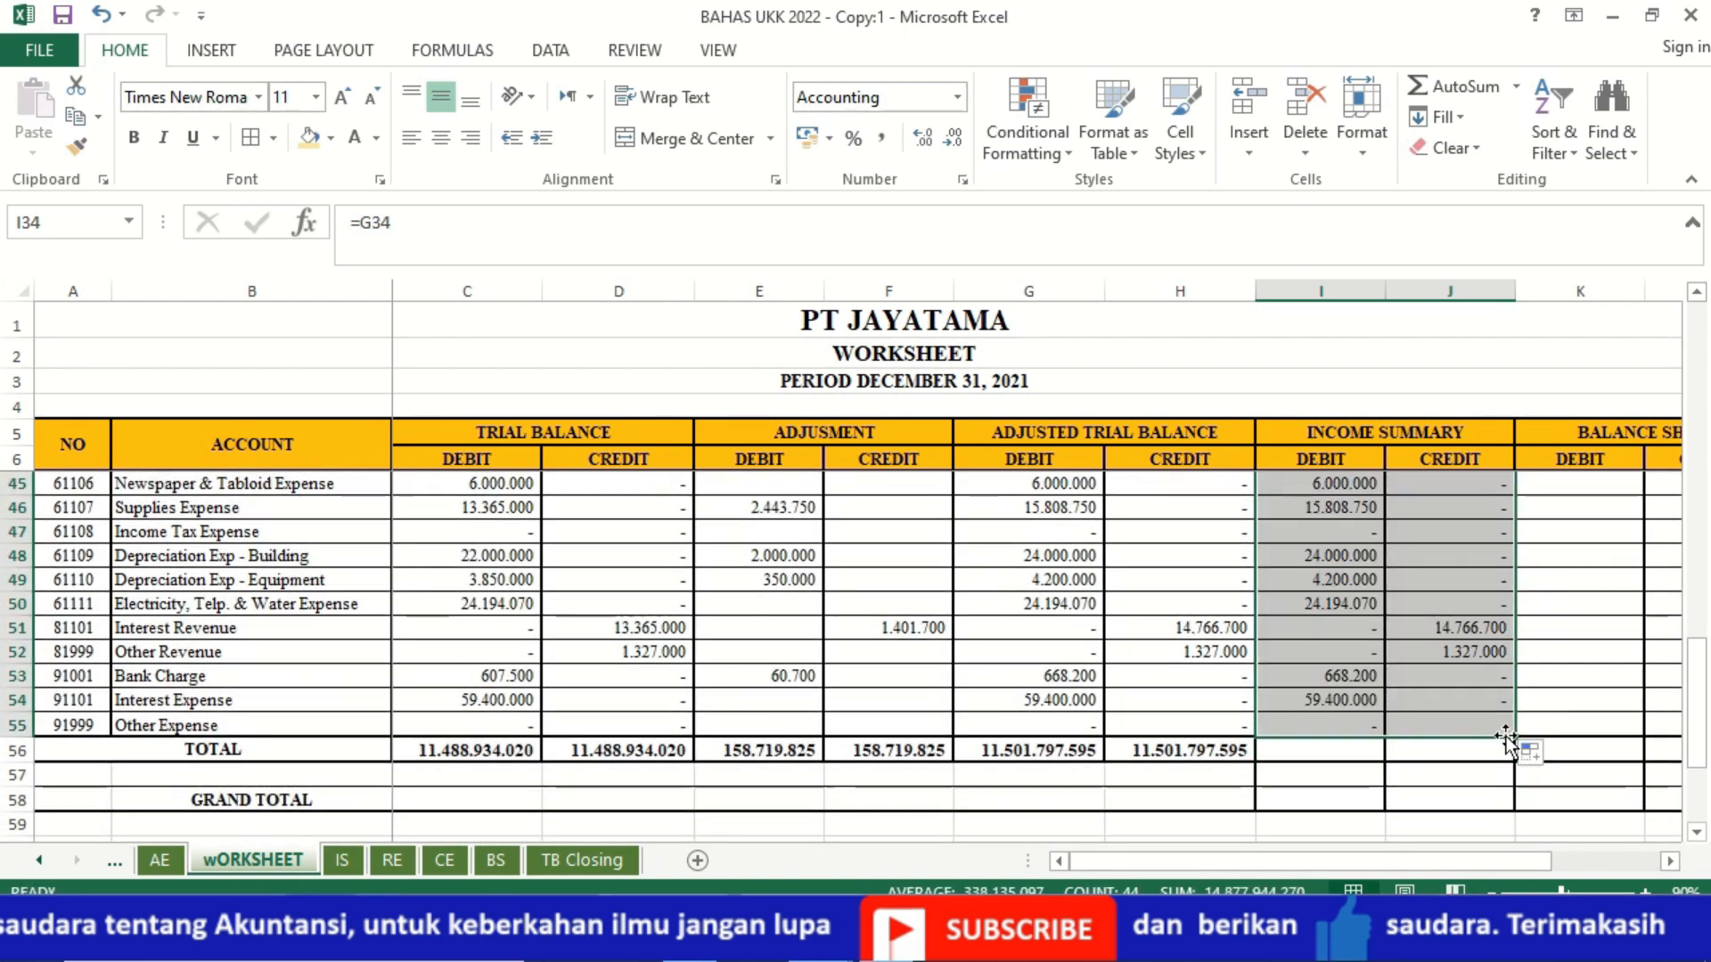
# Step: Extend the TOTAL formula in H56 across the Income Summary and Balance Sheet columns I56:L56
pyautogui.click(1467, 705)
pyautogui.press('Up')
pyautogui.press('Up')
pyautogui.press('Up')
pyautogui.press('Up')
pyautogui.press('Up')
pyautogui.press('Up')
pyautogui.press('Up')
pyautogui.press('Up')
pyautogui.press('Up')
pyautogui.press('Up')
pyautogui.press('Up')
pyautogui.press('Up')
pyautogui.press('Up')
pyautogui.press('Up')
pyautogui.press('Up')
pyautogui.press('Up')
pyautogui.press('Up')
pyautogui.press('Up')
pyautogui.press('Up')
pyautogui.press('Up')
pyautogui.press('Up')
pyautogui.press('Up')
pyautogui.press('Up')
pyautogui.press('Up')
pyautogui.press('Up')
pyautogui.press('Up')
pyautogui.press('Up')
pyautogui.press('Up')
pyautogui.press('Up')
pyautogui.press('Up')
pyautogui.press('Up')
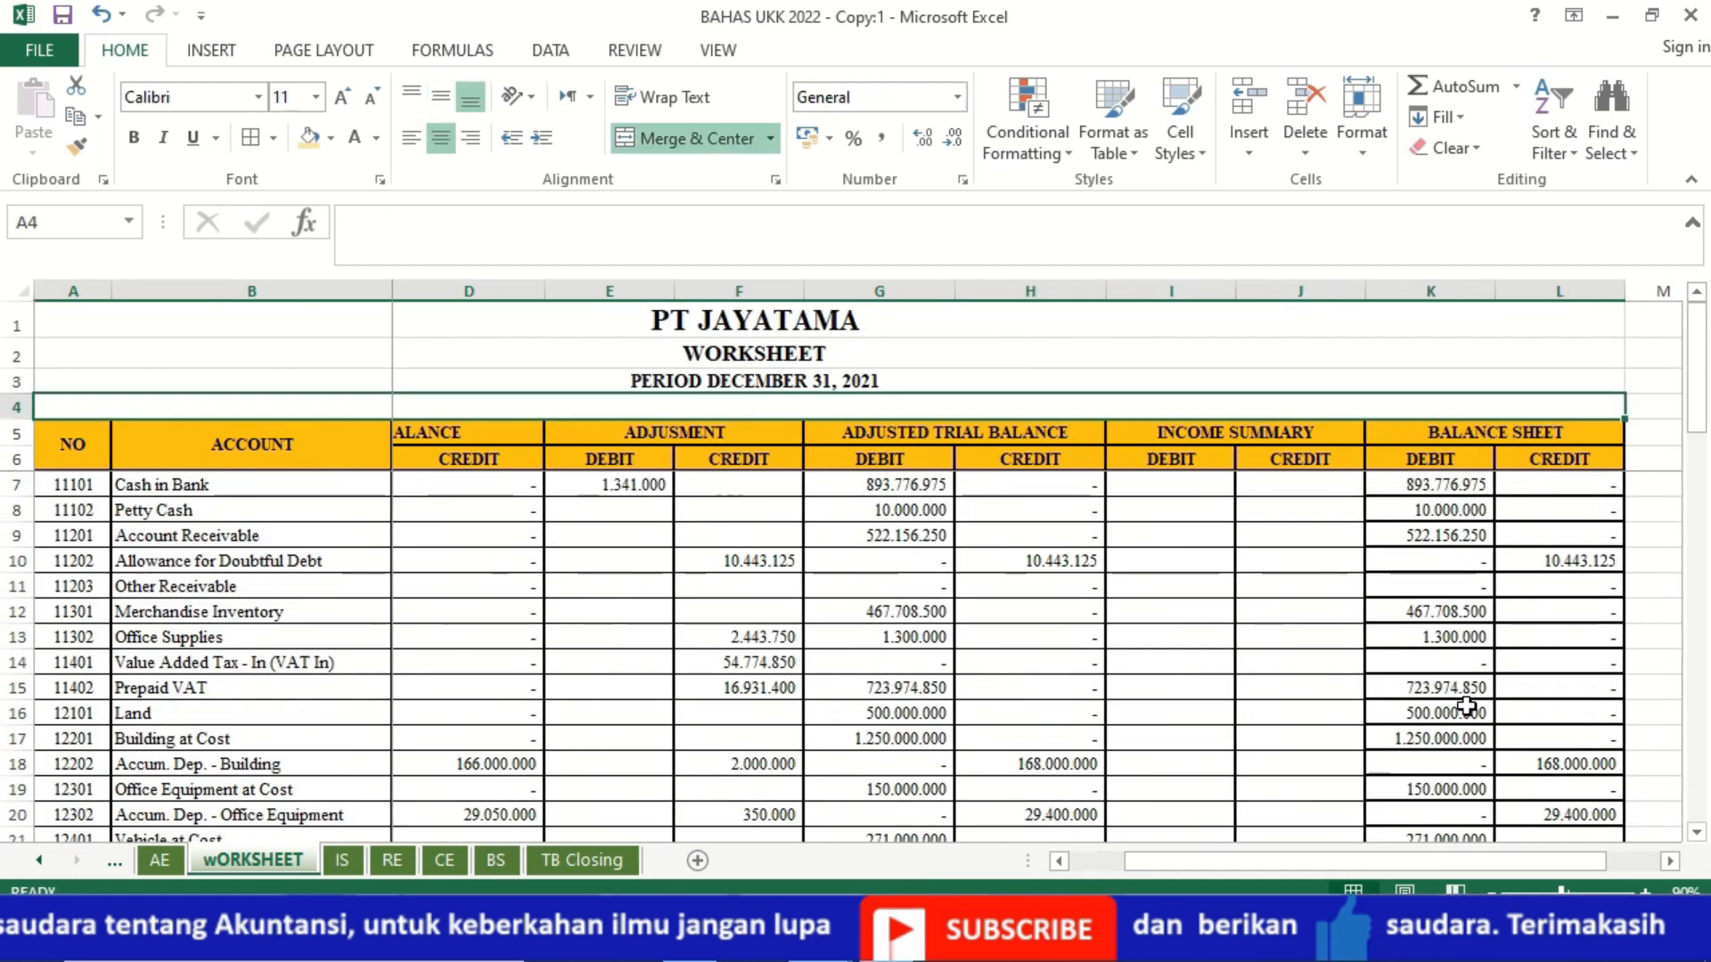
pyautogui.moveTo(1697, 366); pyautogui.dragTo(1697, 713)
pyautogui.click(1100, 726)
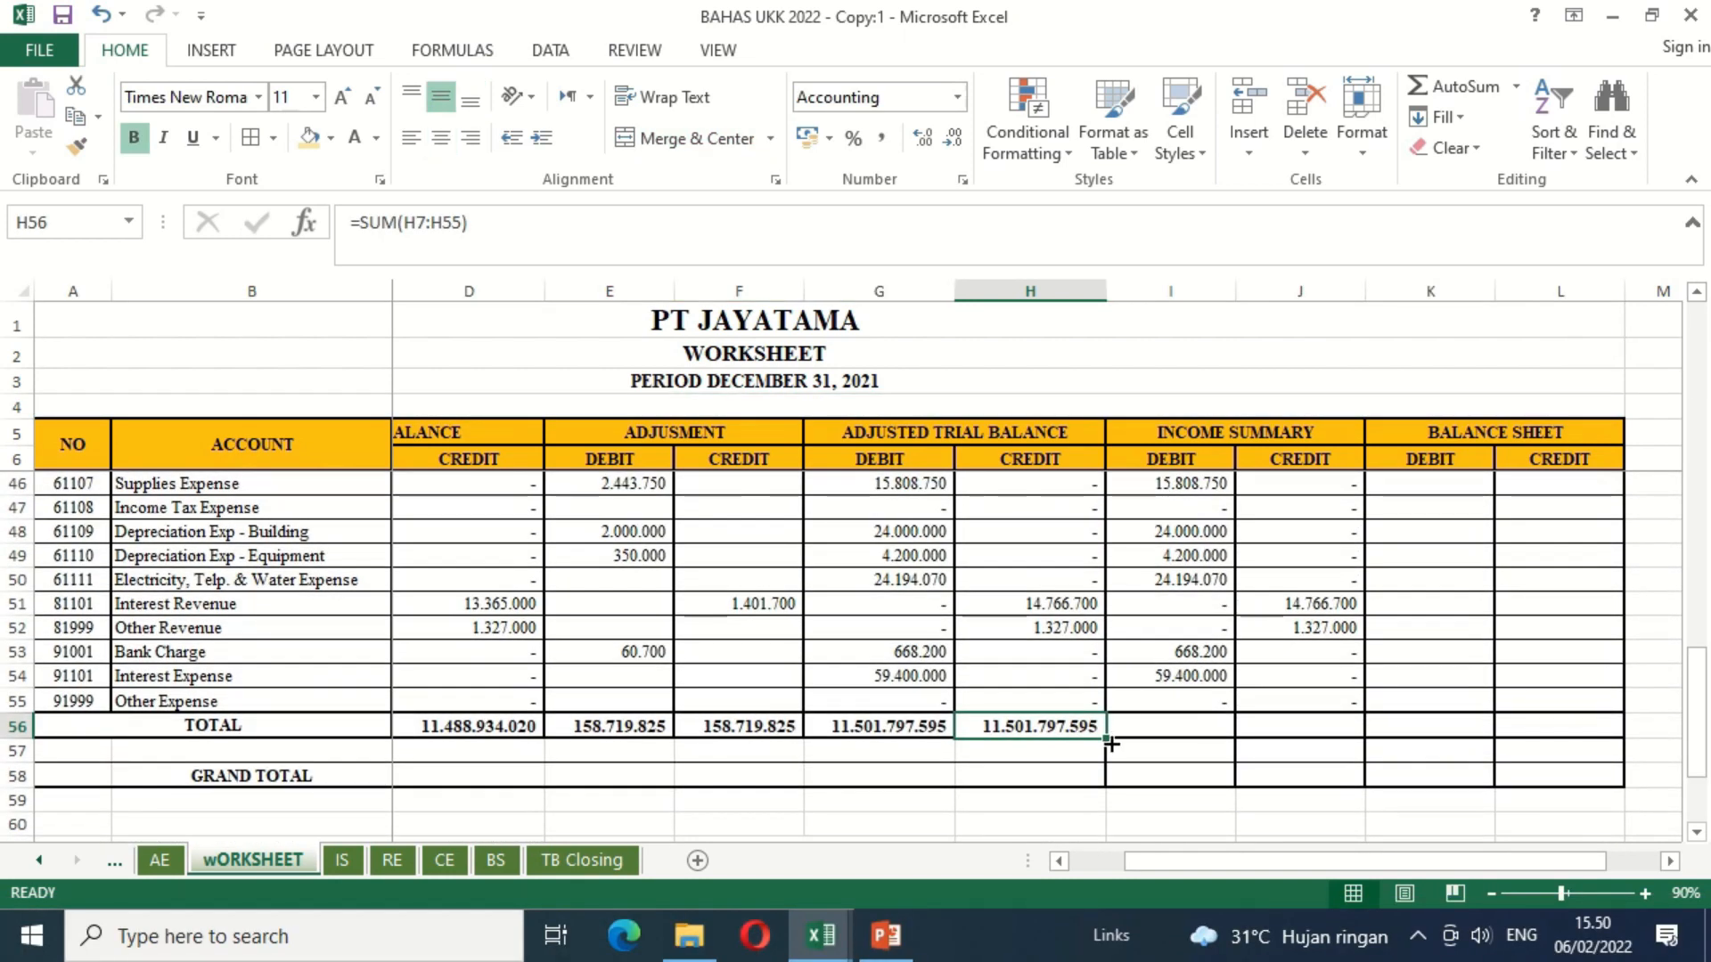
pyautogui.moveTo(1110, 743); pyautogui.dragTo(1580, 755)
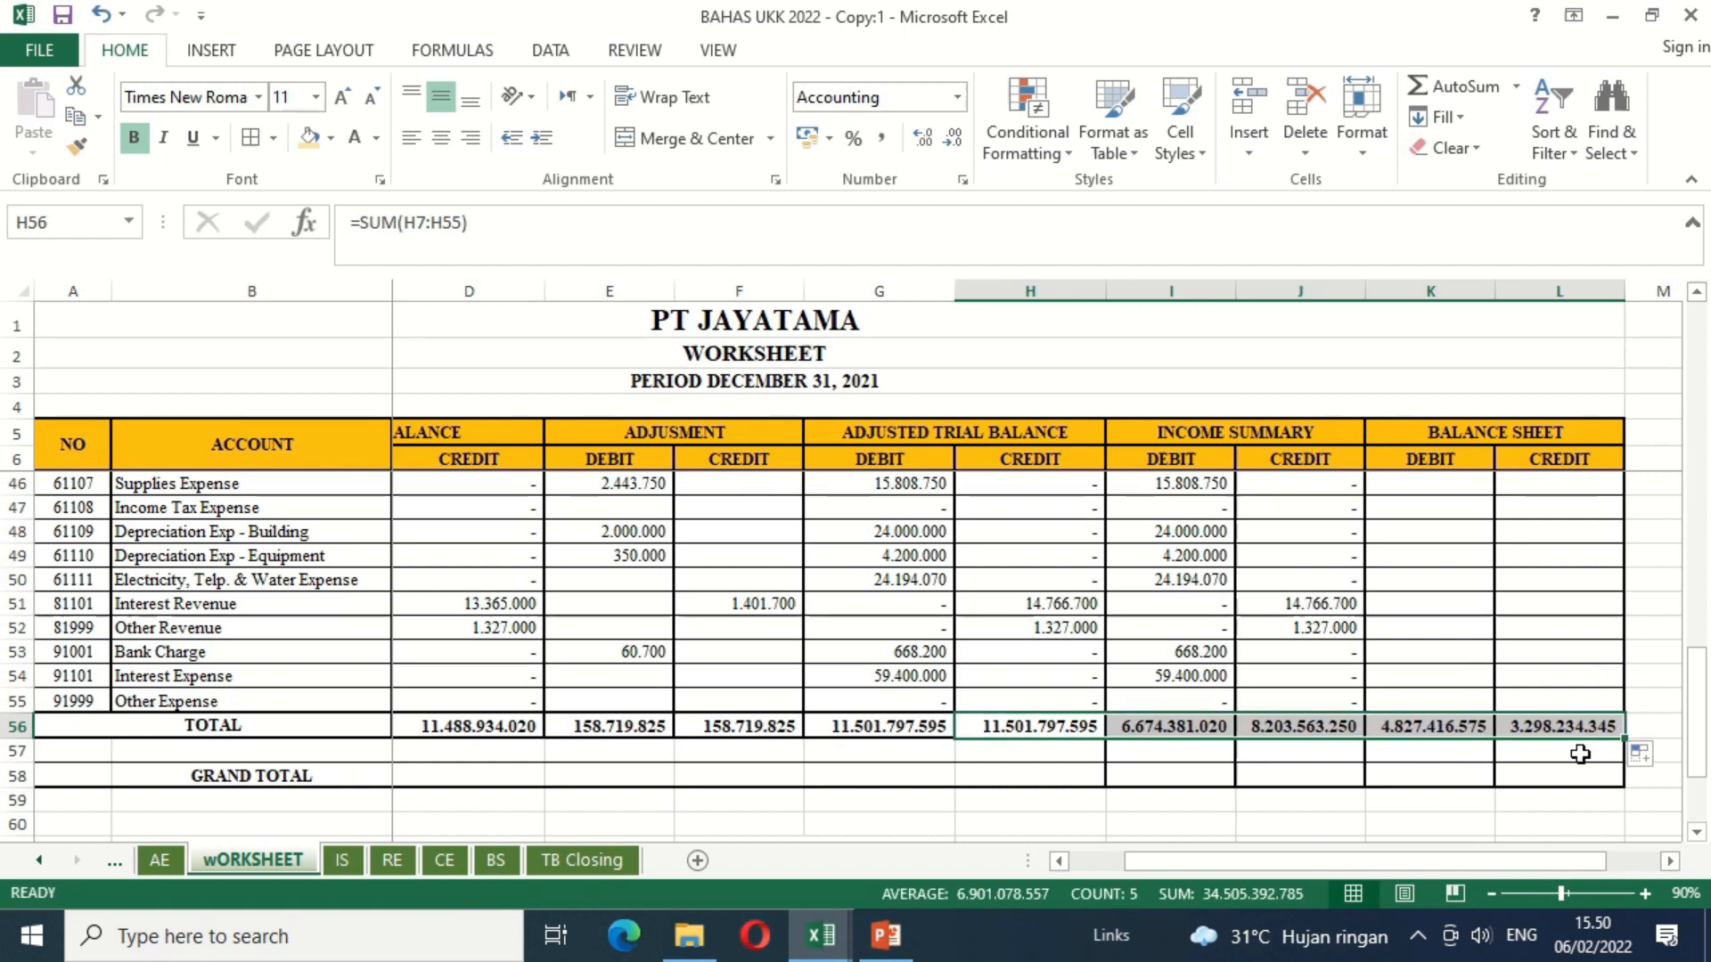
# Step: Calculate the net earning in Income Summary debit cell I57 with =J56-I56
pyautogui.click(1214, 751)
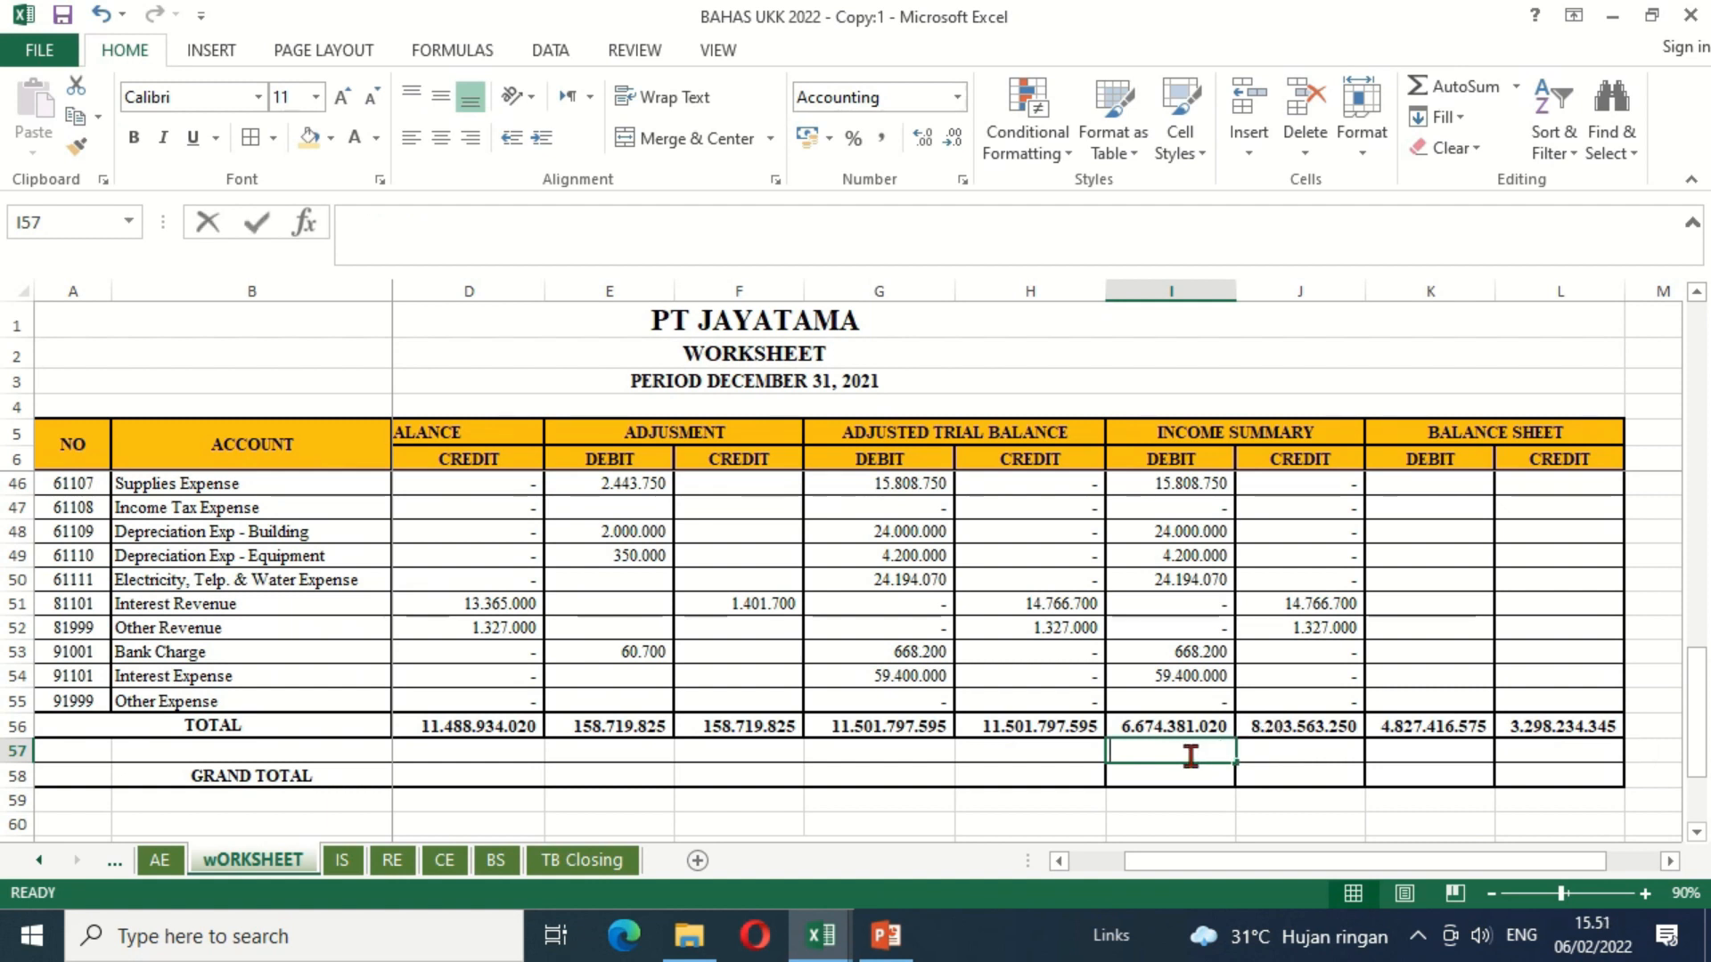
pyautogui.write('=')
pyautogui.click(1303, 726)
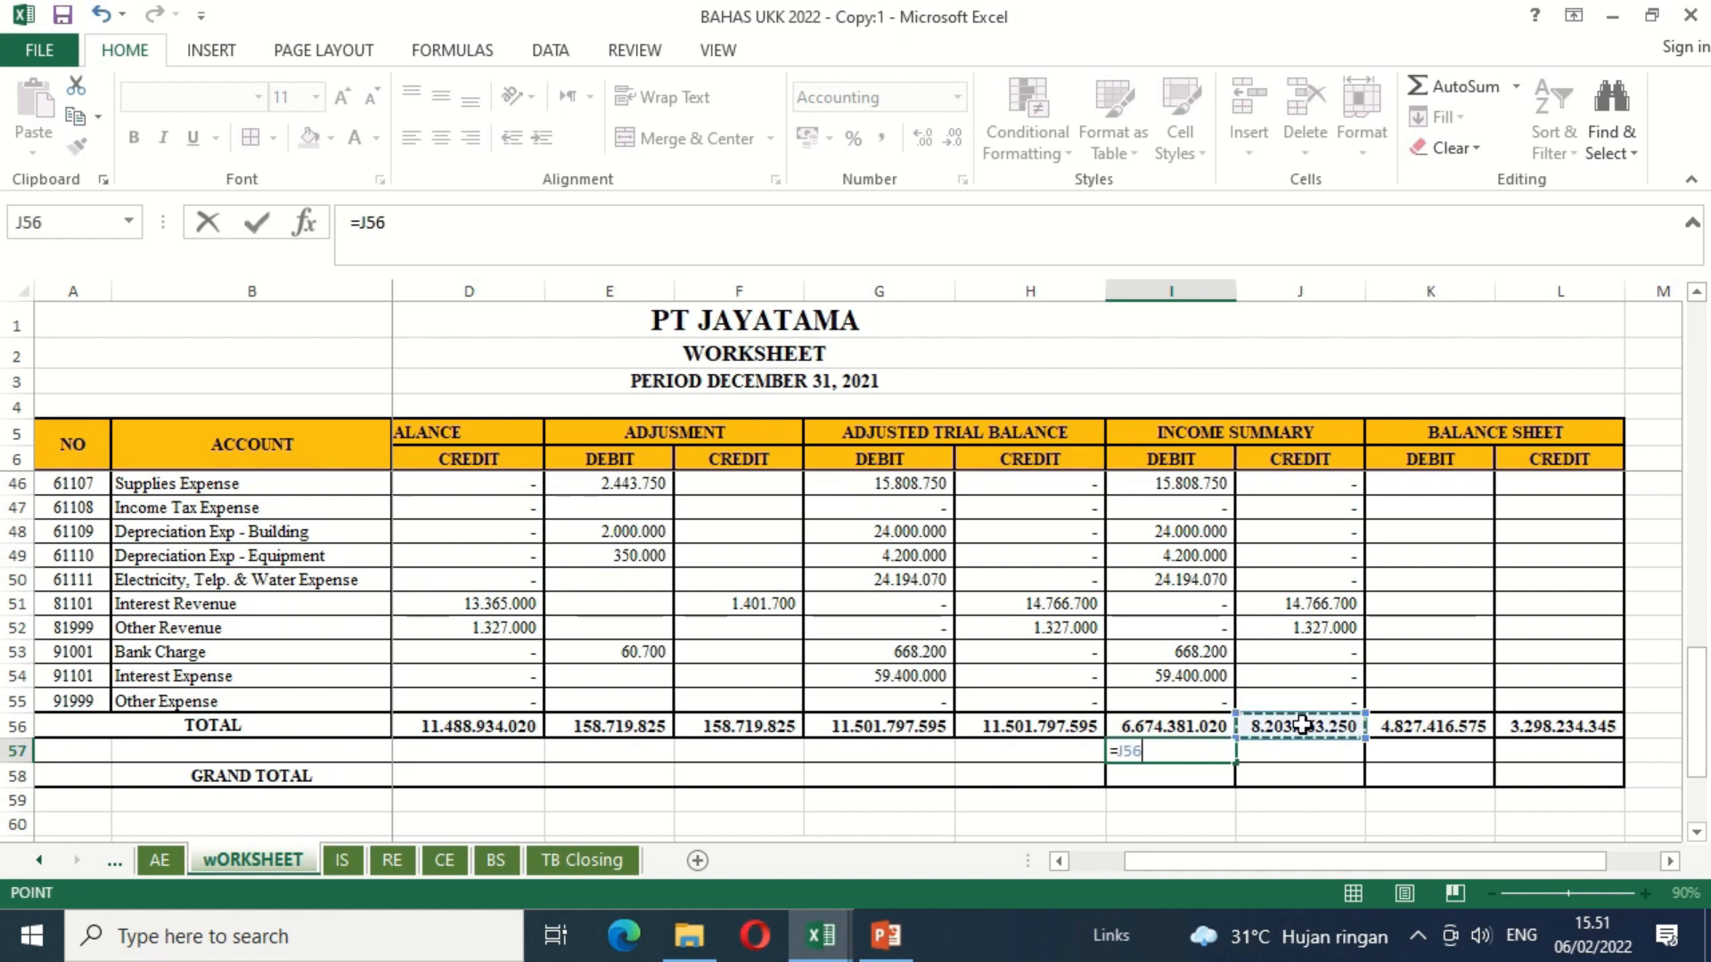
pyautogui.write('-')
pyautogui.click(1212, 727)
pyautogui.press('Return')
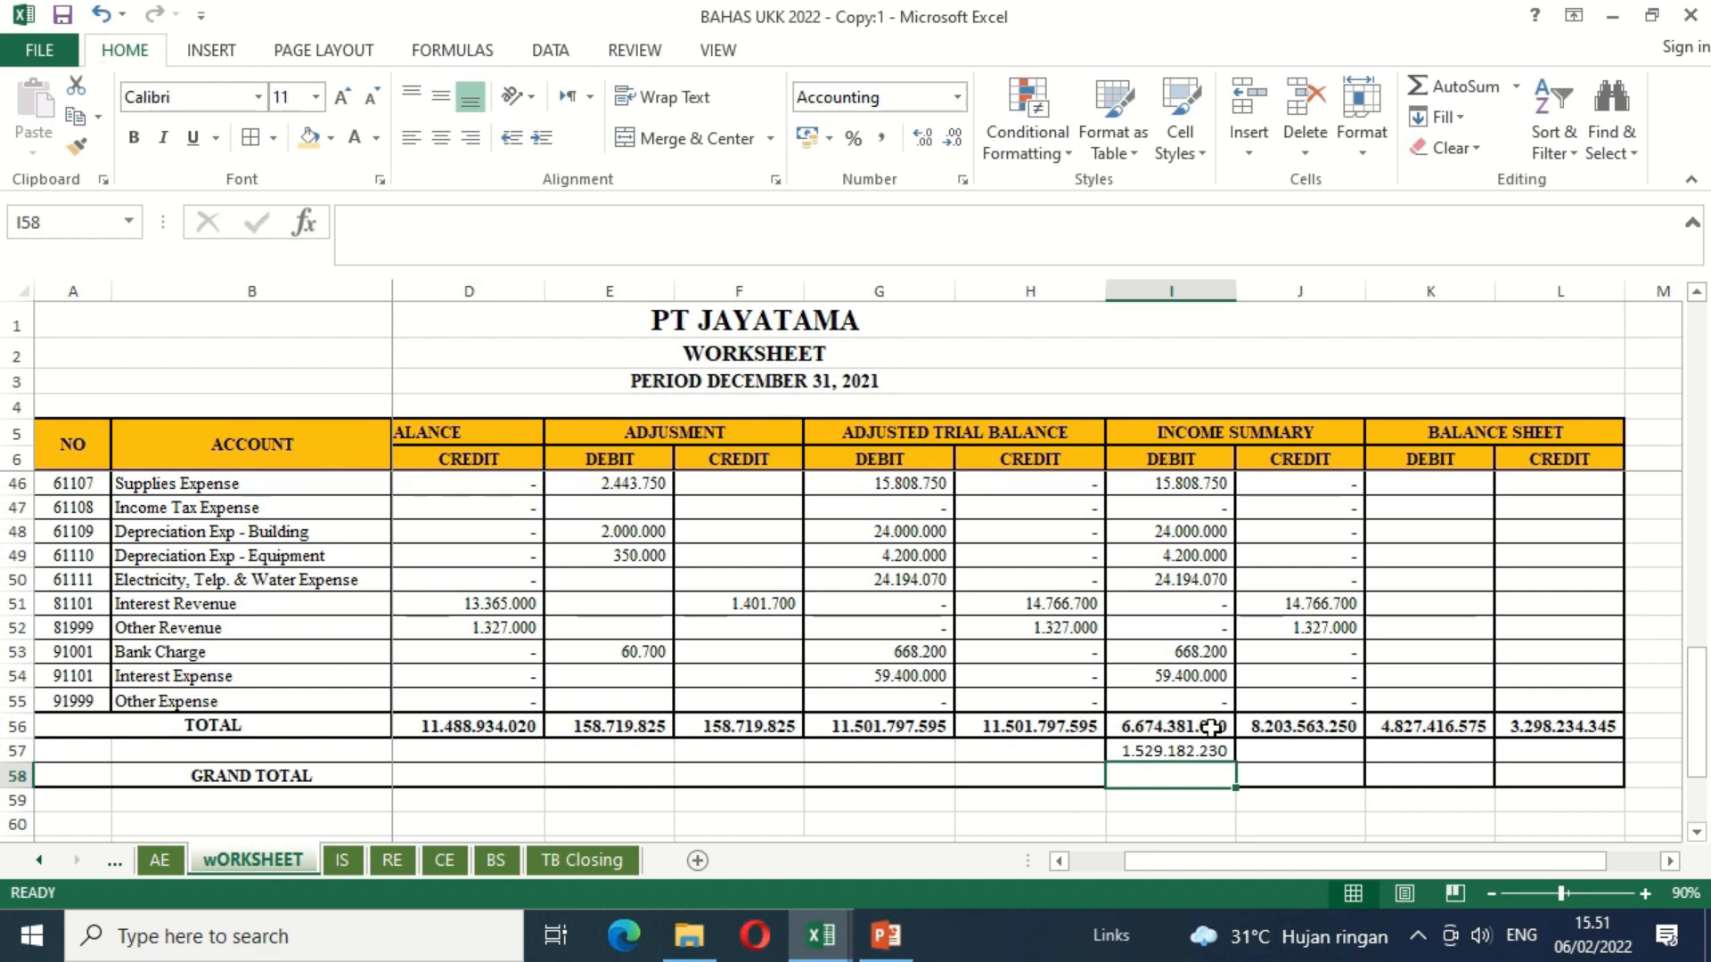
# Step: Calculate the net earning in Balance Sheet credit cell L57 with =K56-L56
pyautogui.press('Up')
pyautogui.press('Right')
pyautogui.press('Right')
pyautogui.press('Right')
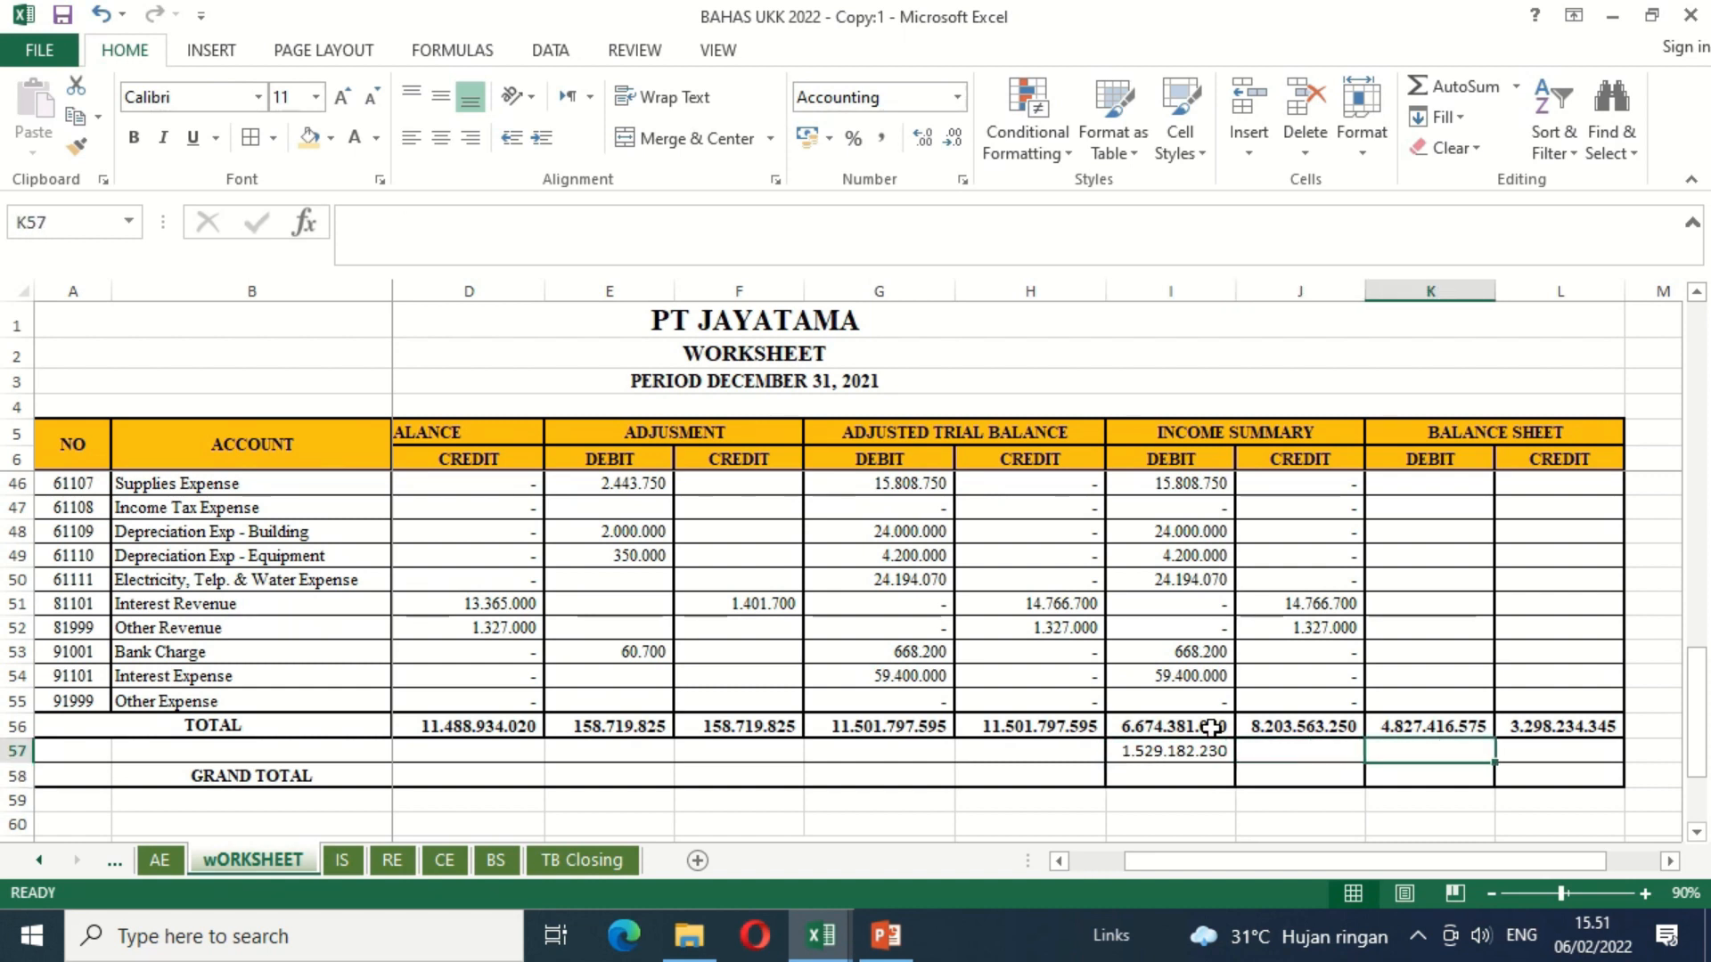
pyautogui.write('=')
pyautogui.press('Up')
pyautogui.press('Left')
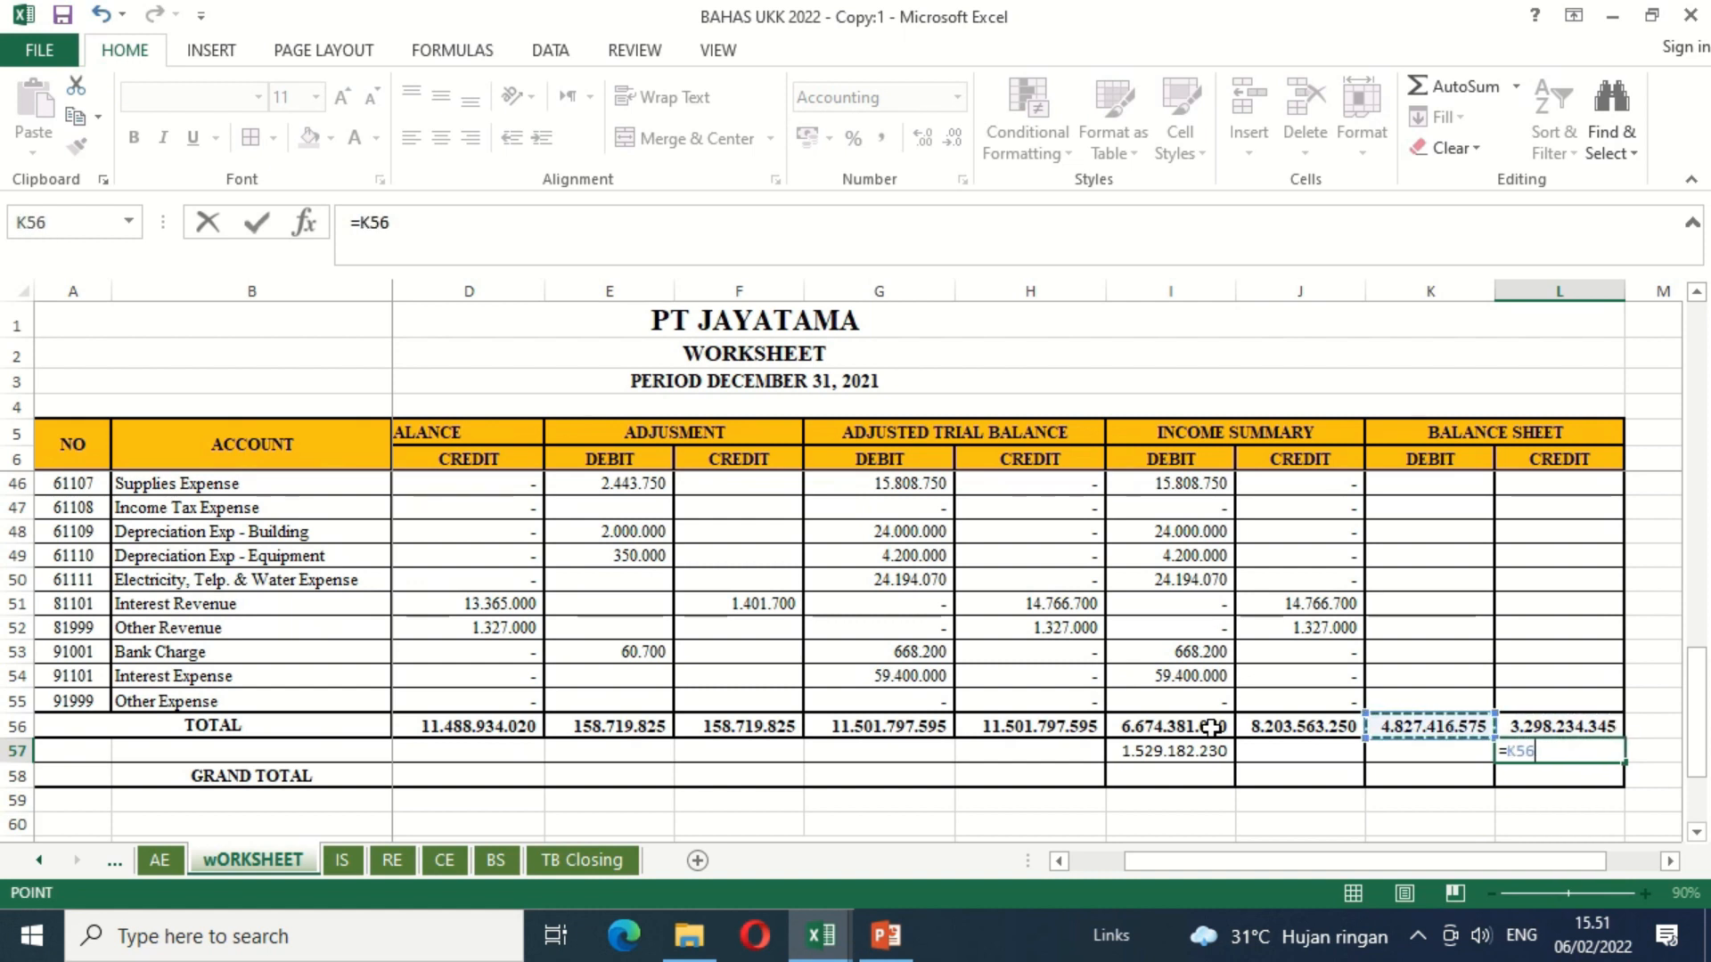
pyautogui.write('-')
pyautogui.press('Up')
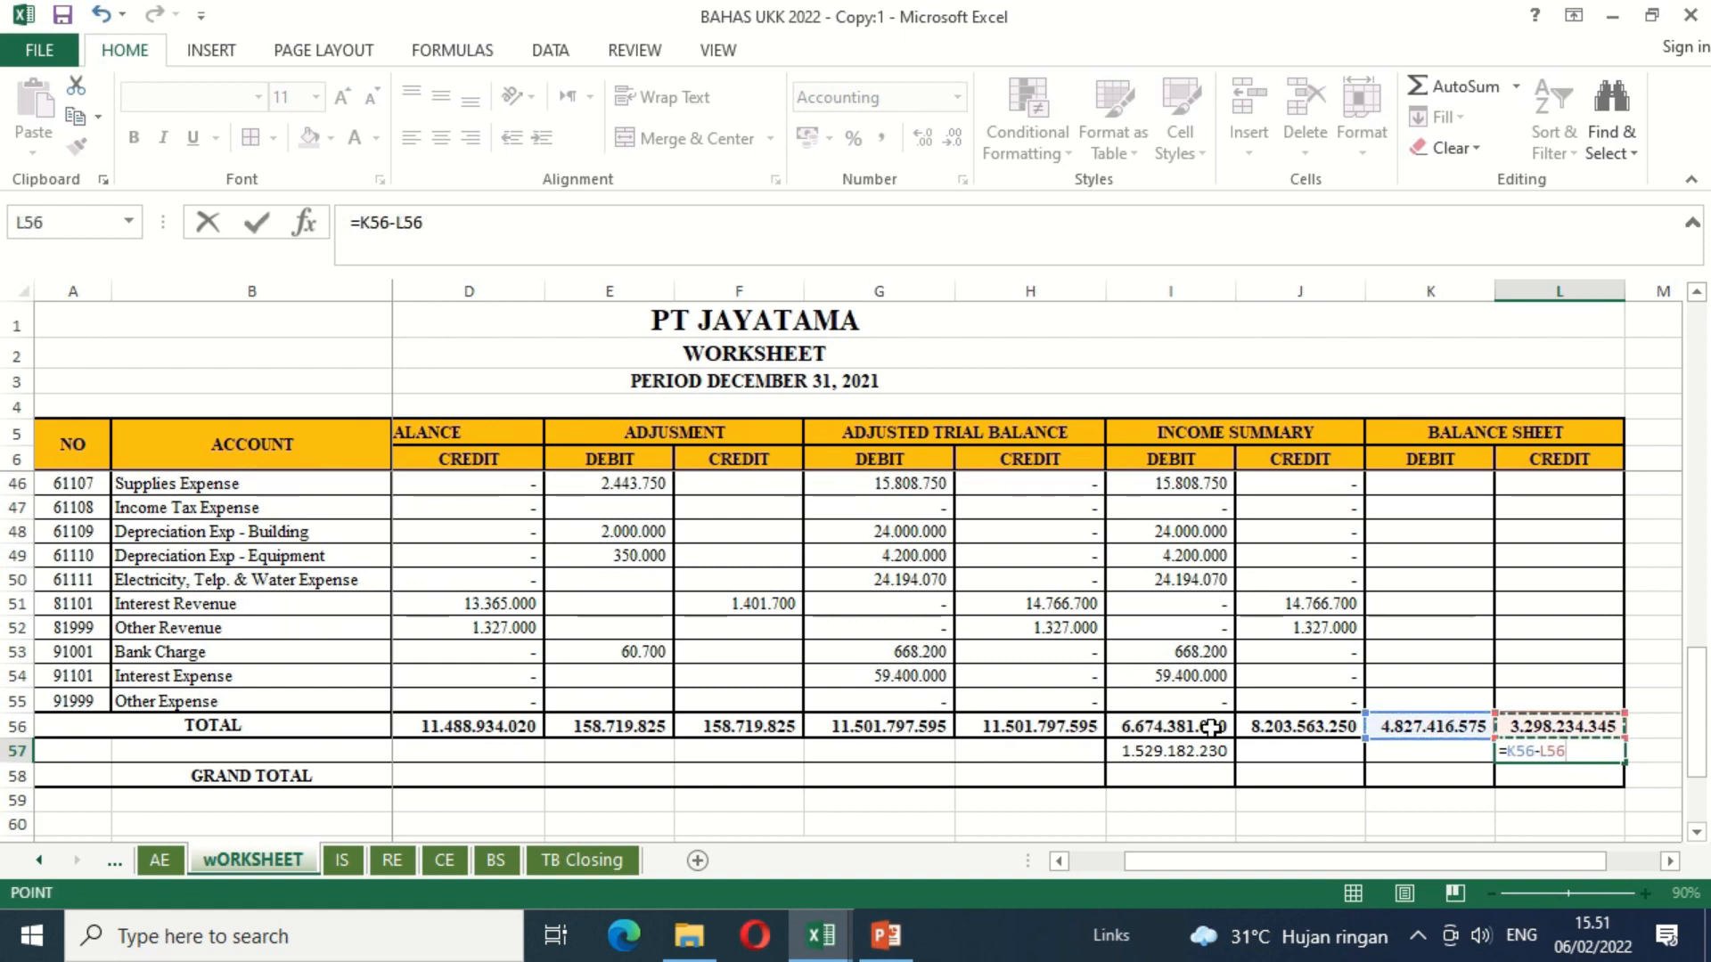
pyautogui.press('Return')
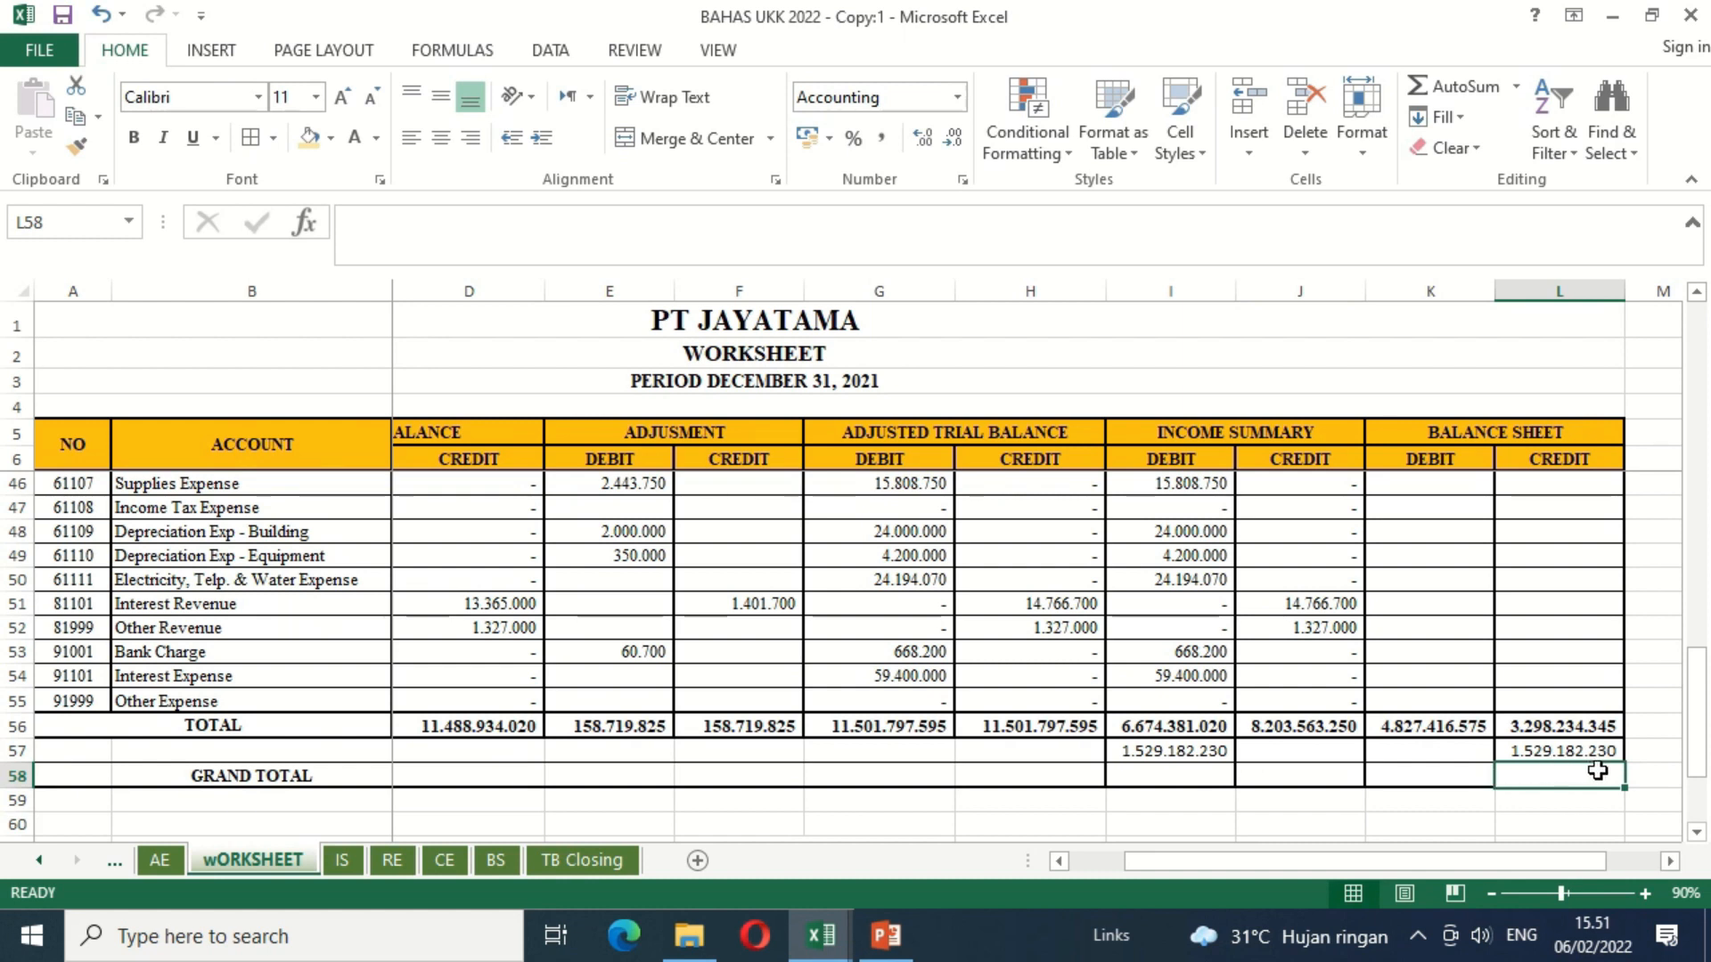
# Step: Calculate the Income Summary debit grand total in I58 with =I56+I57
pyautogui.click(1199, 781)
pyautogui.write('=')
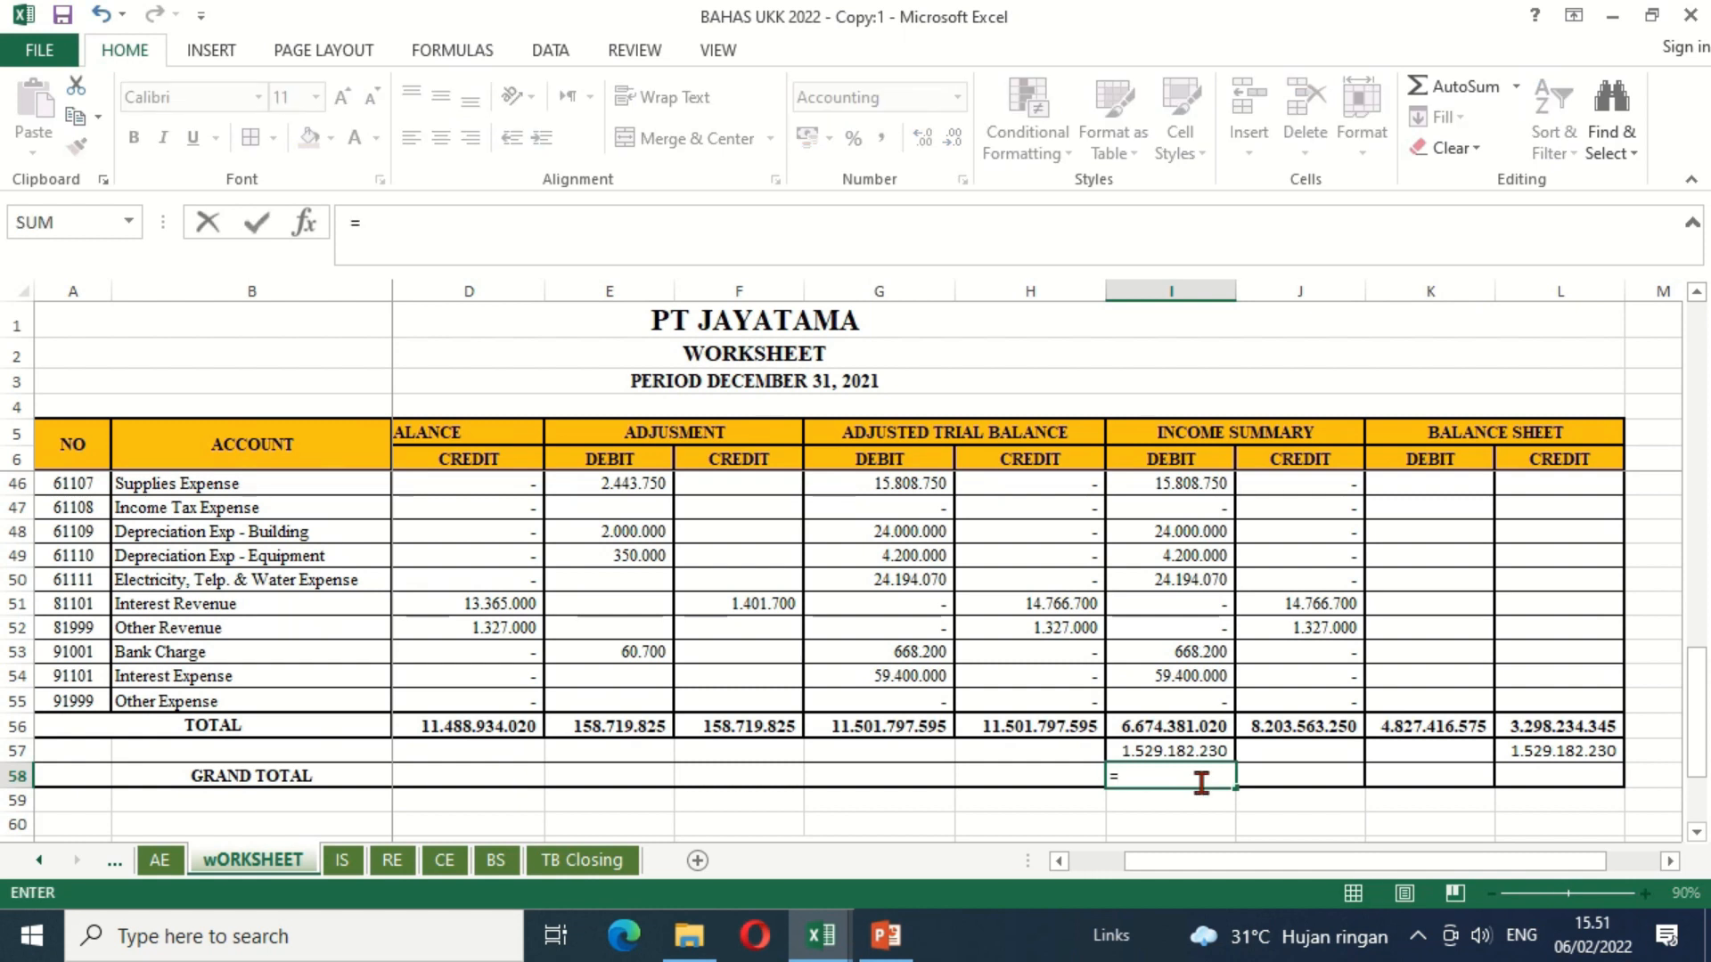
pyautogui.press('Up')
pyautogui.press('Up')
pyautogui.write('+')
pyautogui.press('Up')
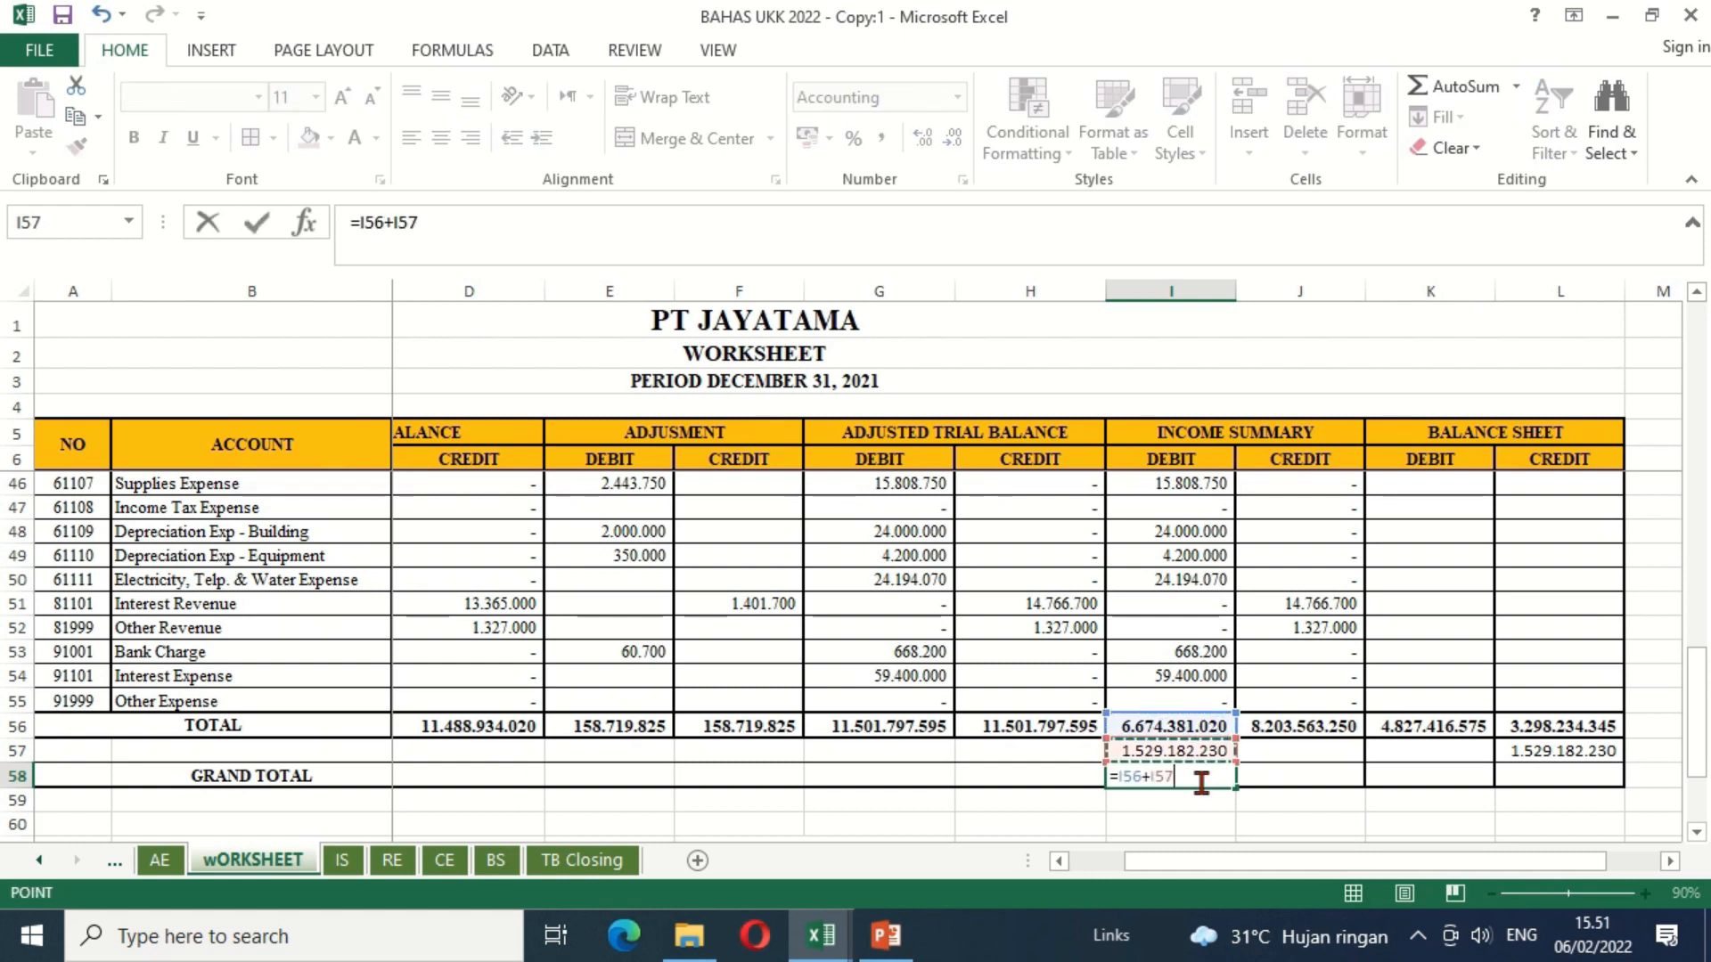
pyautogui.press('Return')
# Step: Copy the grand total formula from I58 across J58:L58
pyautogui.hotkey('ctrl', 'c')
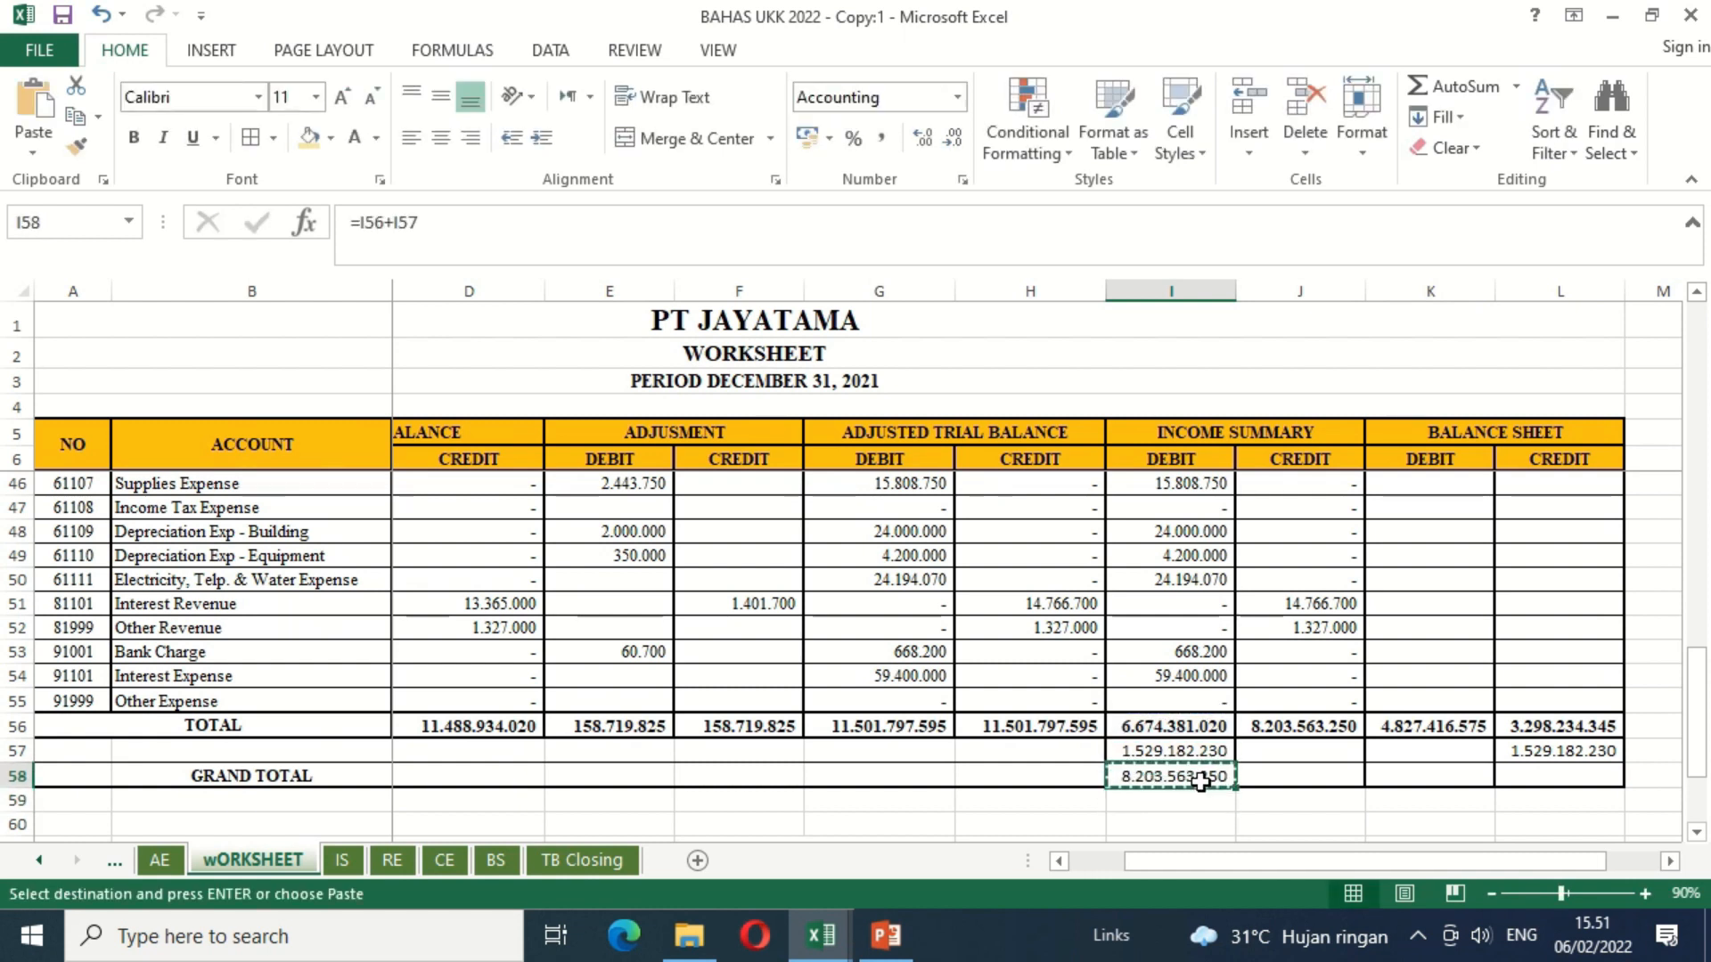
pyautogui.hotkey('shift', 'Right')
pyautogui.hotkey('shift', 'Right')
pyautogui.hotkey('shift', 'Right')
pyautogui.hotkey('ctrl', 'v')
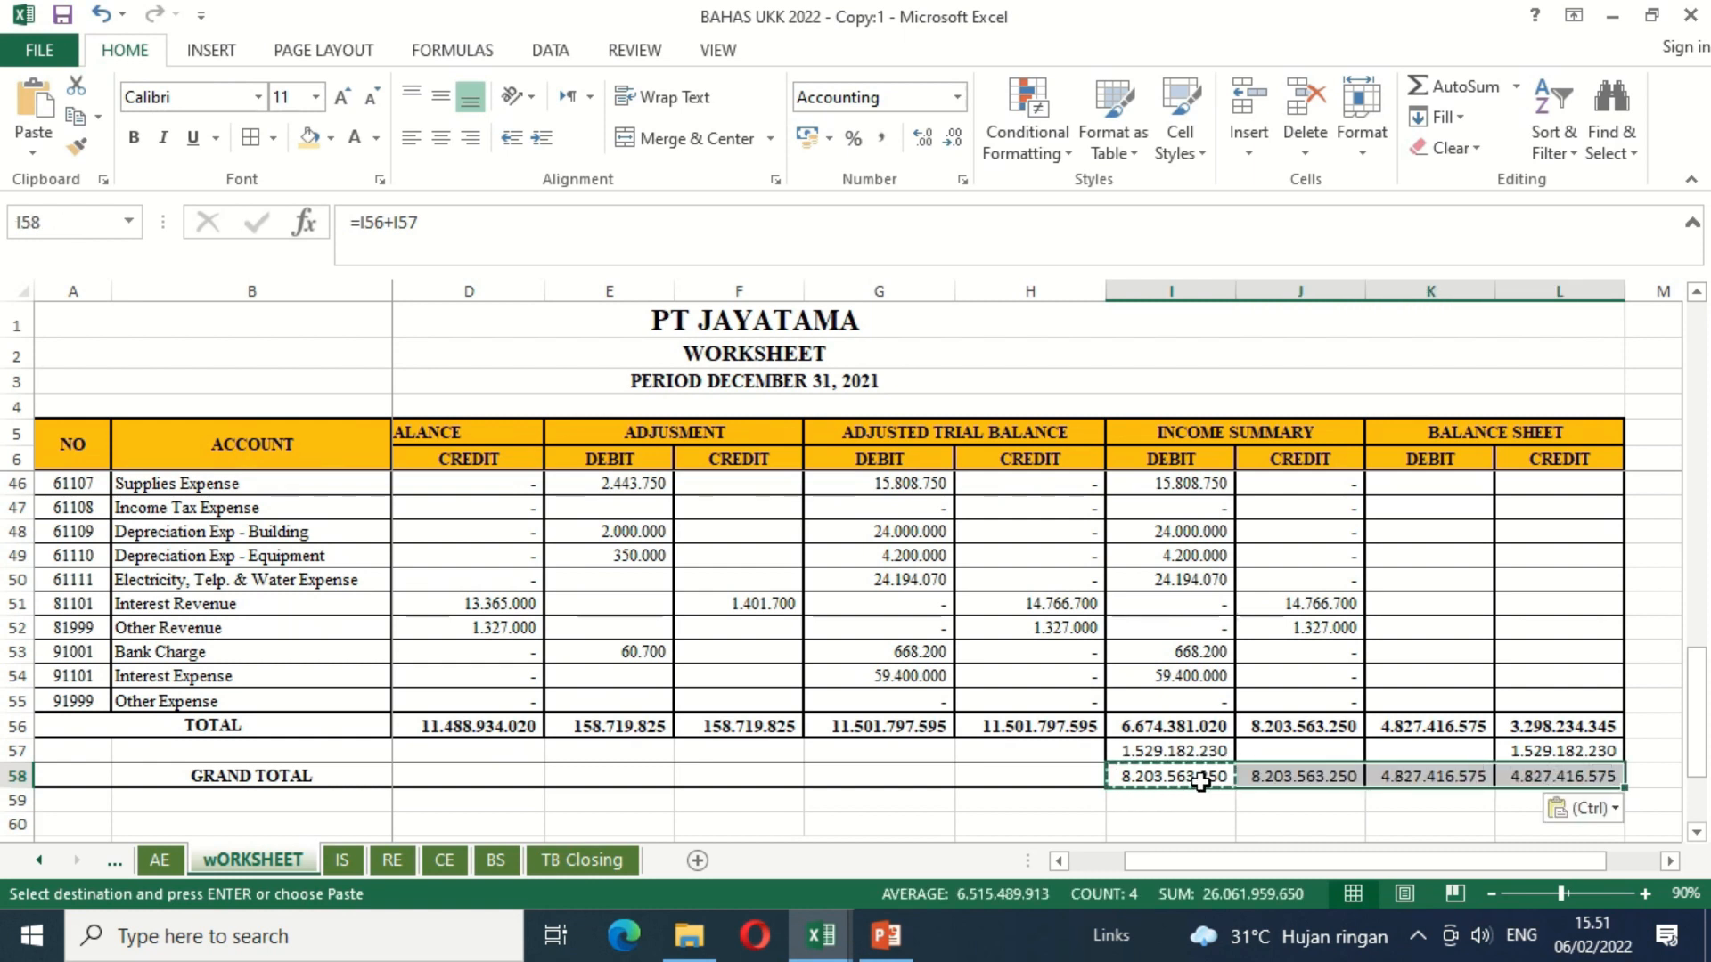
pyautogui.press('Up')
pyautogui.keyDown('shift'); pyautogui.click(1200, 782); pyautogui.keyUp('shift')
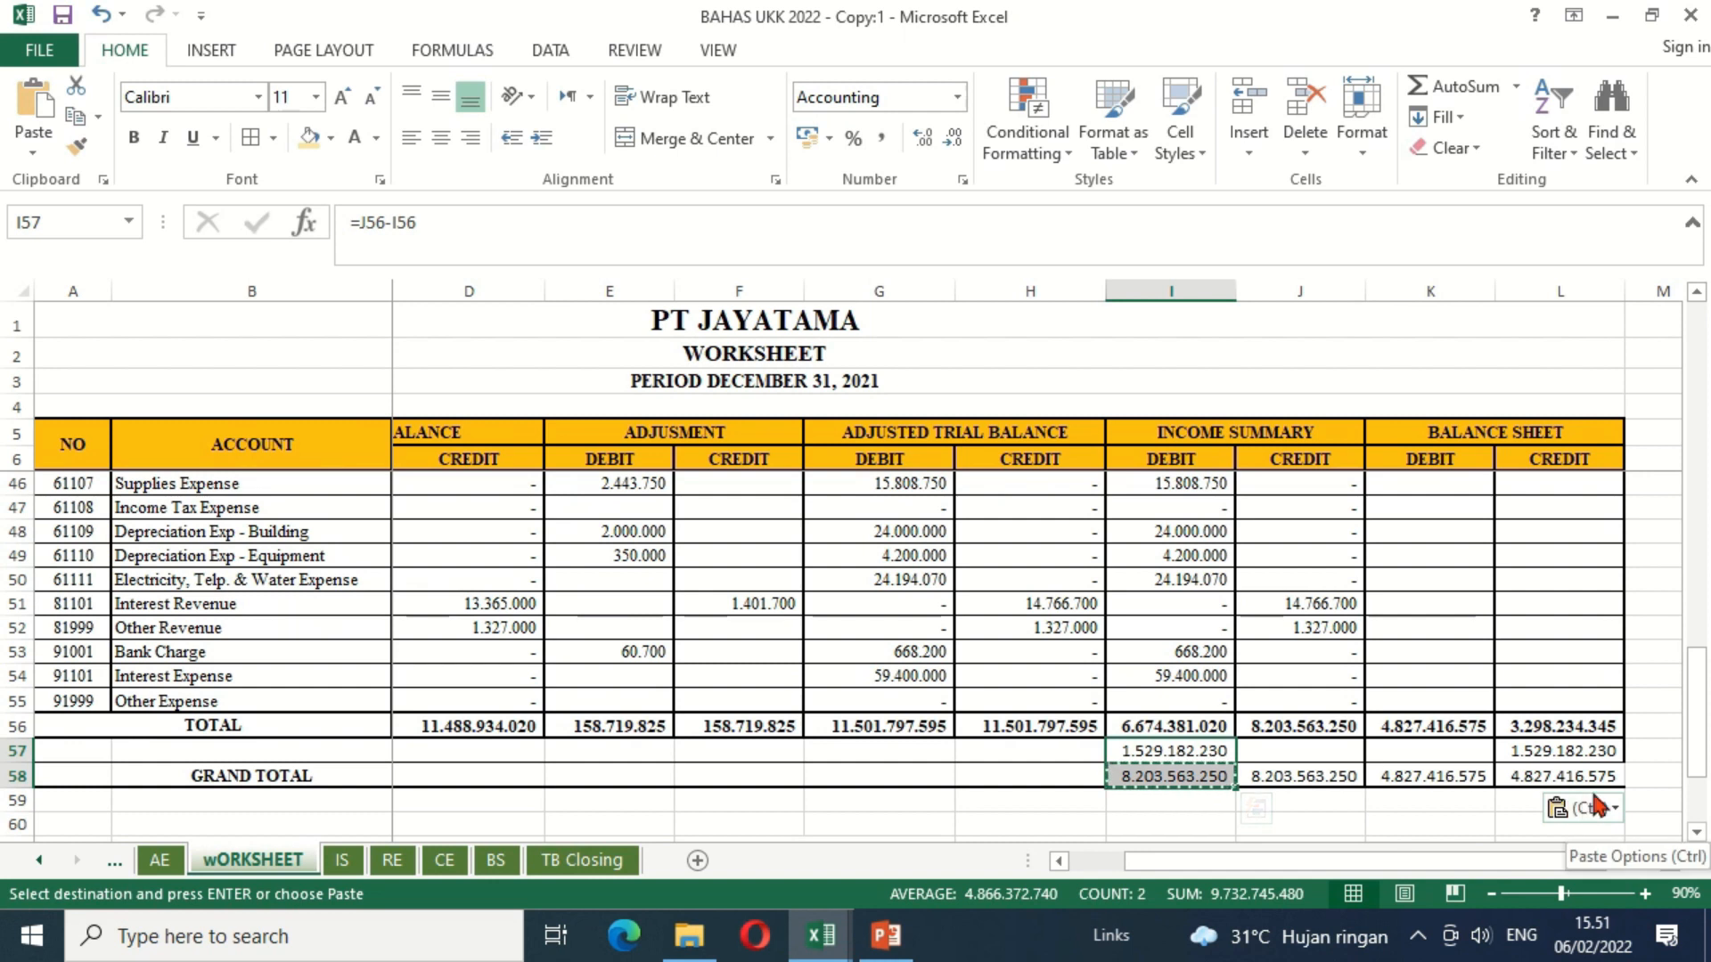
# Step: Set the hidden NETT EARNING label in B57 to black text and make the grand totals in I58:L58 bold
pyautogui.click(1172, 759)
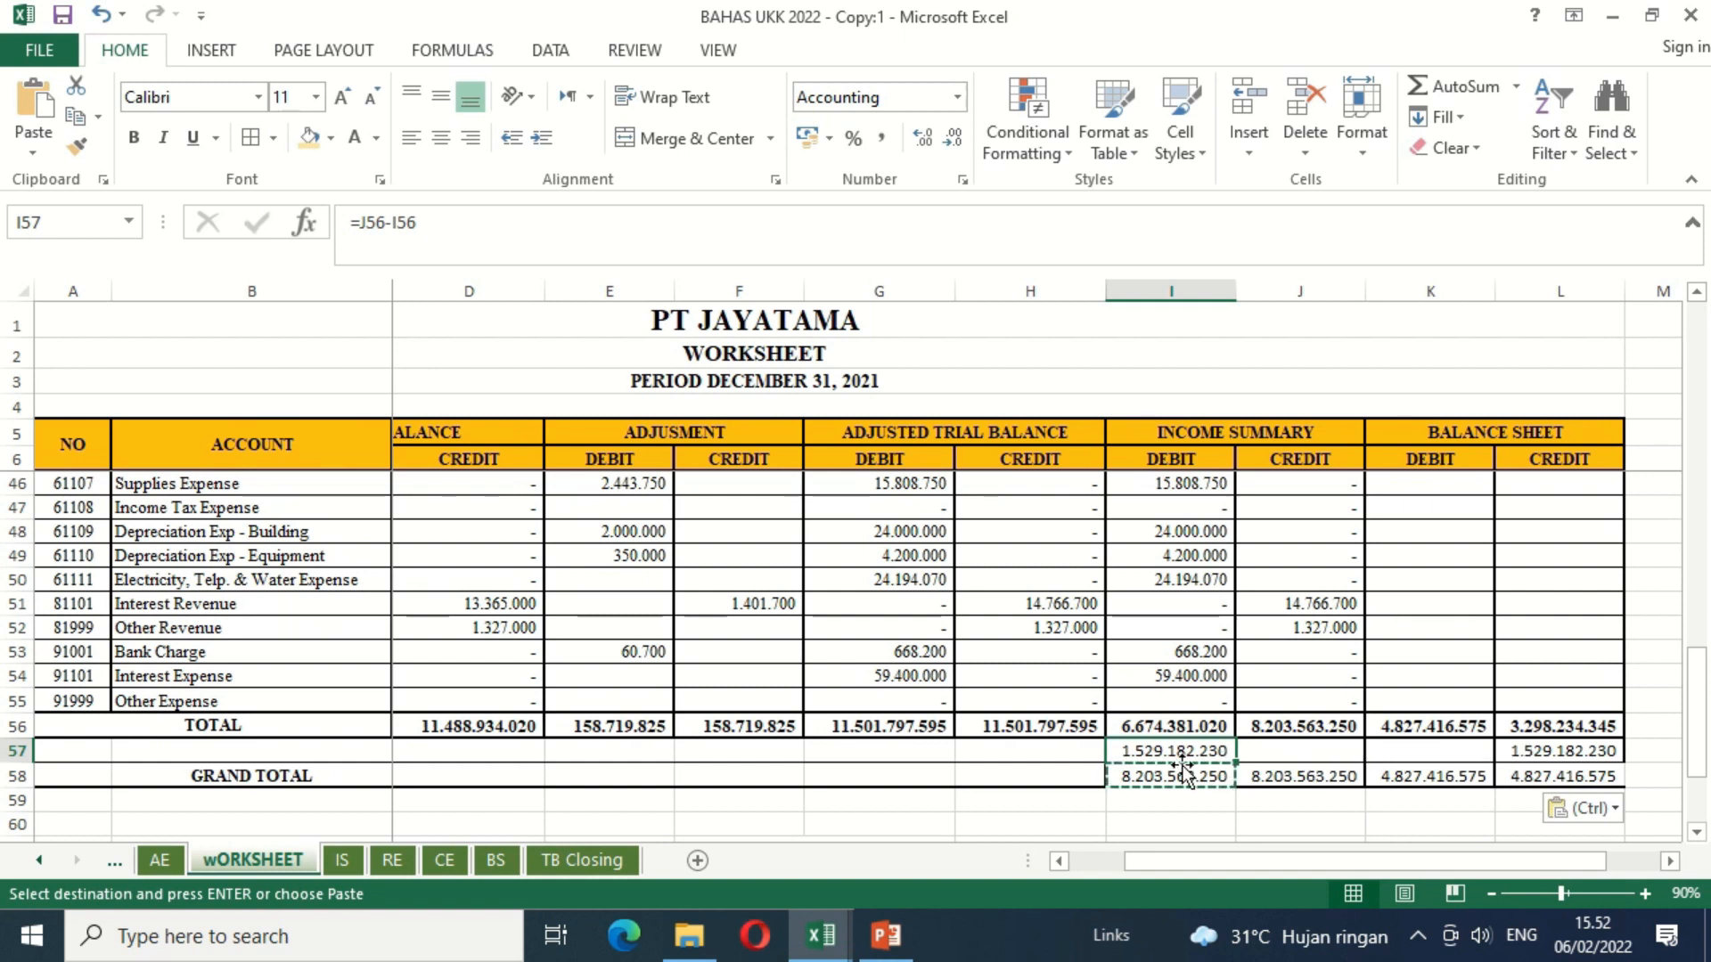
pyautogui.click(316, 753)
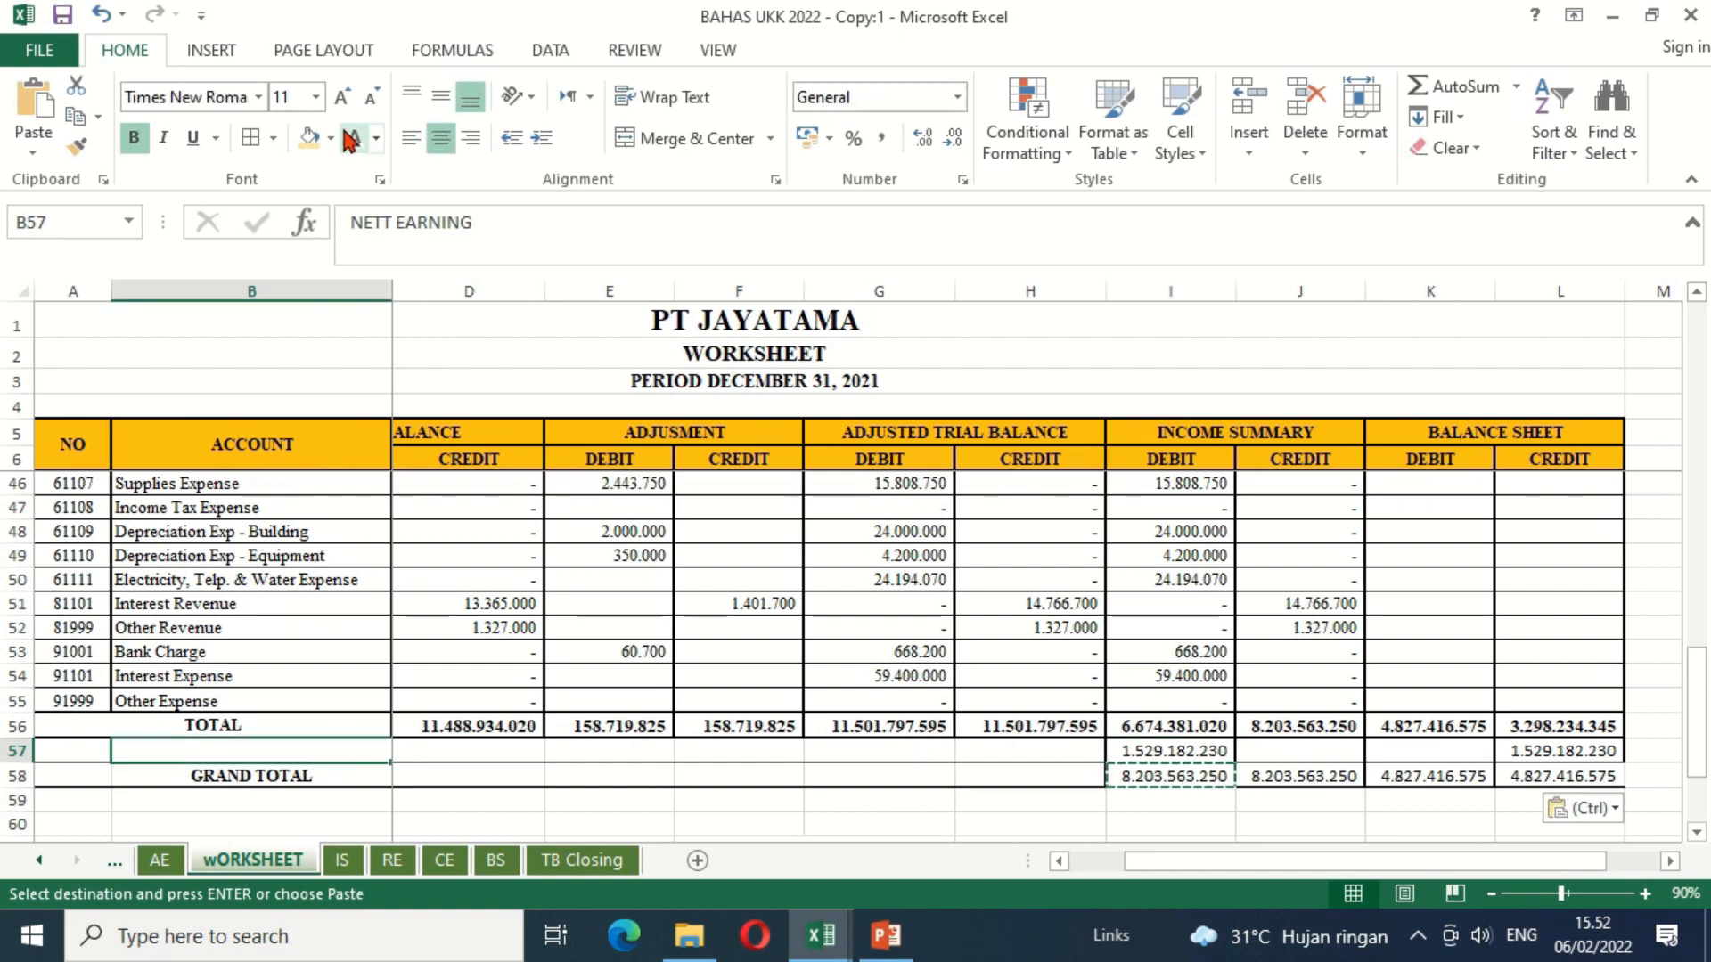
pyautogui.click(376, 139)
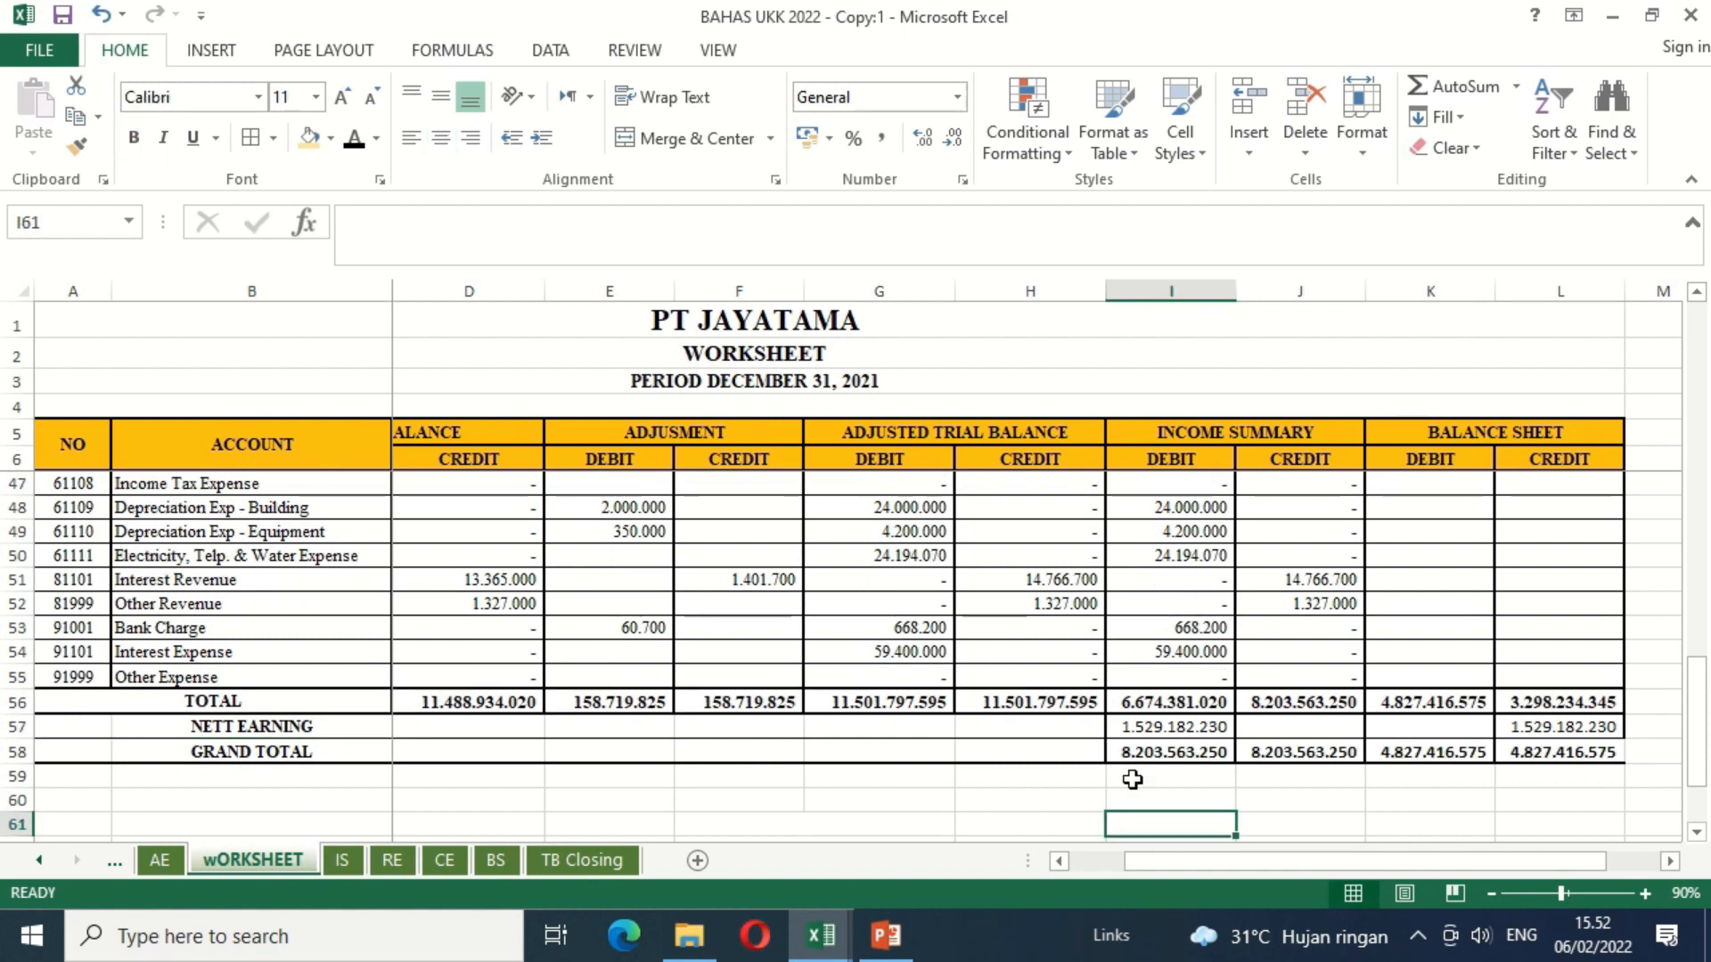
# Step: Compare the net earning in Income Summary debit I57 with the one in Balance Sheet credit L57
pyautogui.press('Left')
pyautogui.press('Left')
pyautogui.press('Left')
pyautogui.press('Left')
pyautogui.press('Left')
pyautogui.press('Down')
pyautogui.press('Down')
pyautogui.press('Down')
pyautogui.press('Down')
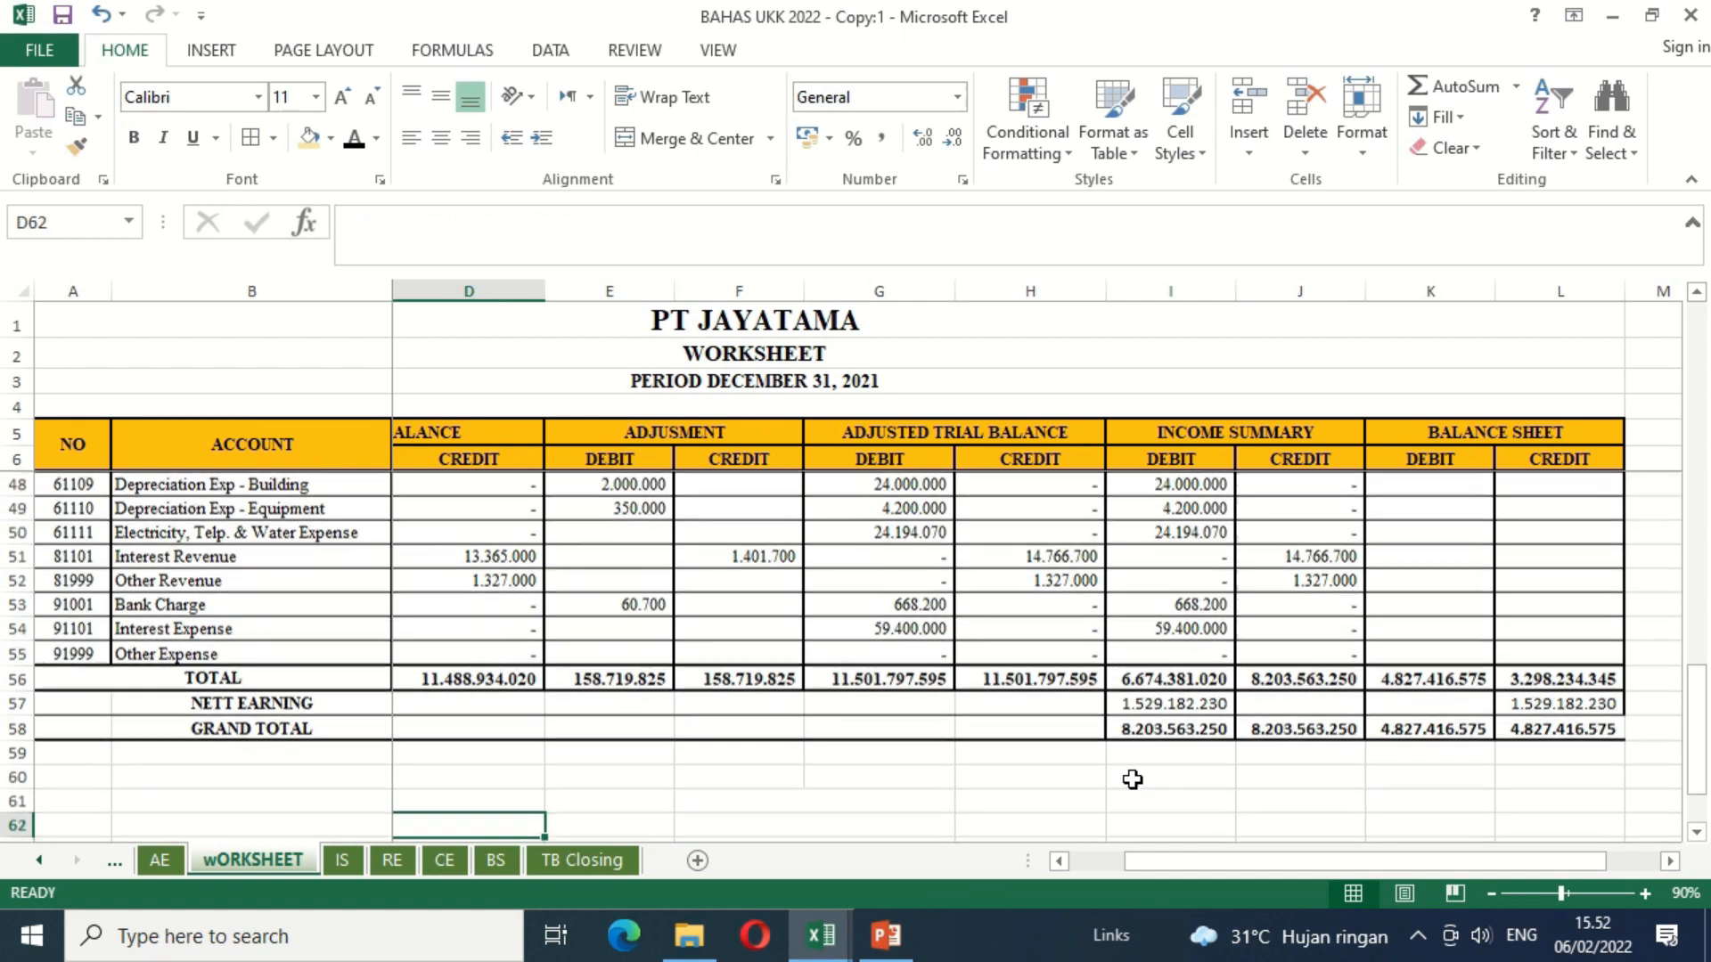
pyautogui.press('Down')
pyautogui.press('Down')
pyautogui.press('Down')
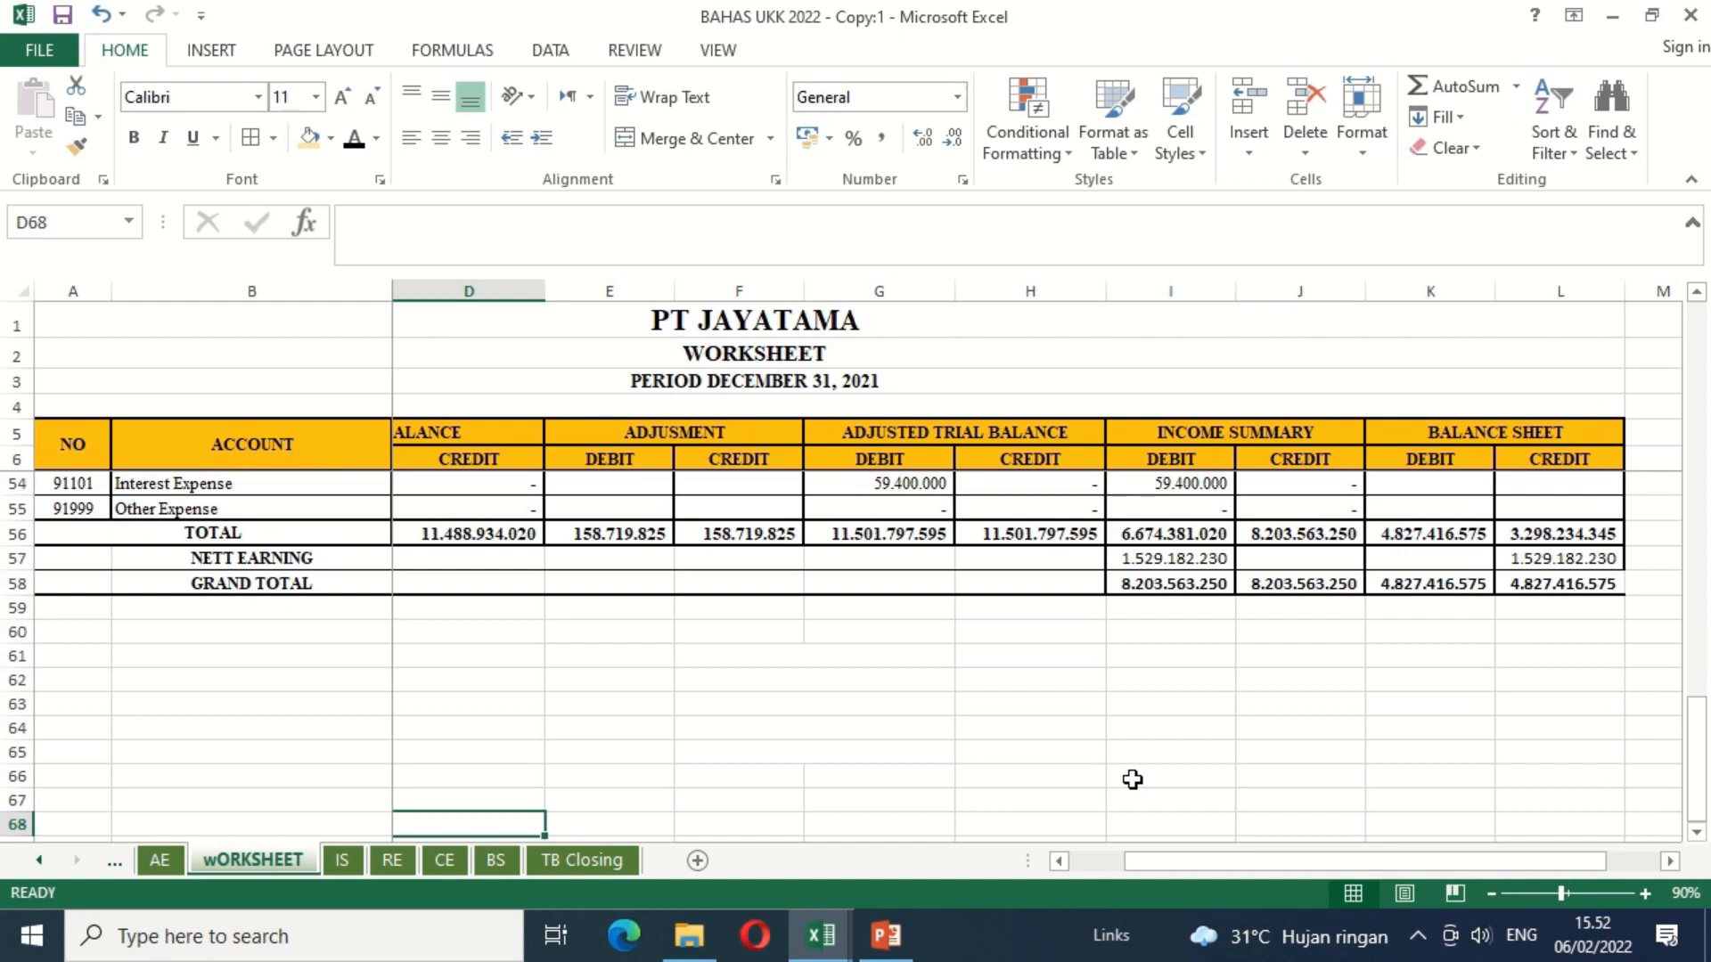
pyautogui.click(1181, 557)
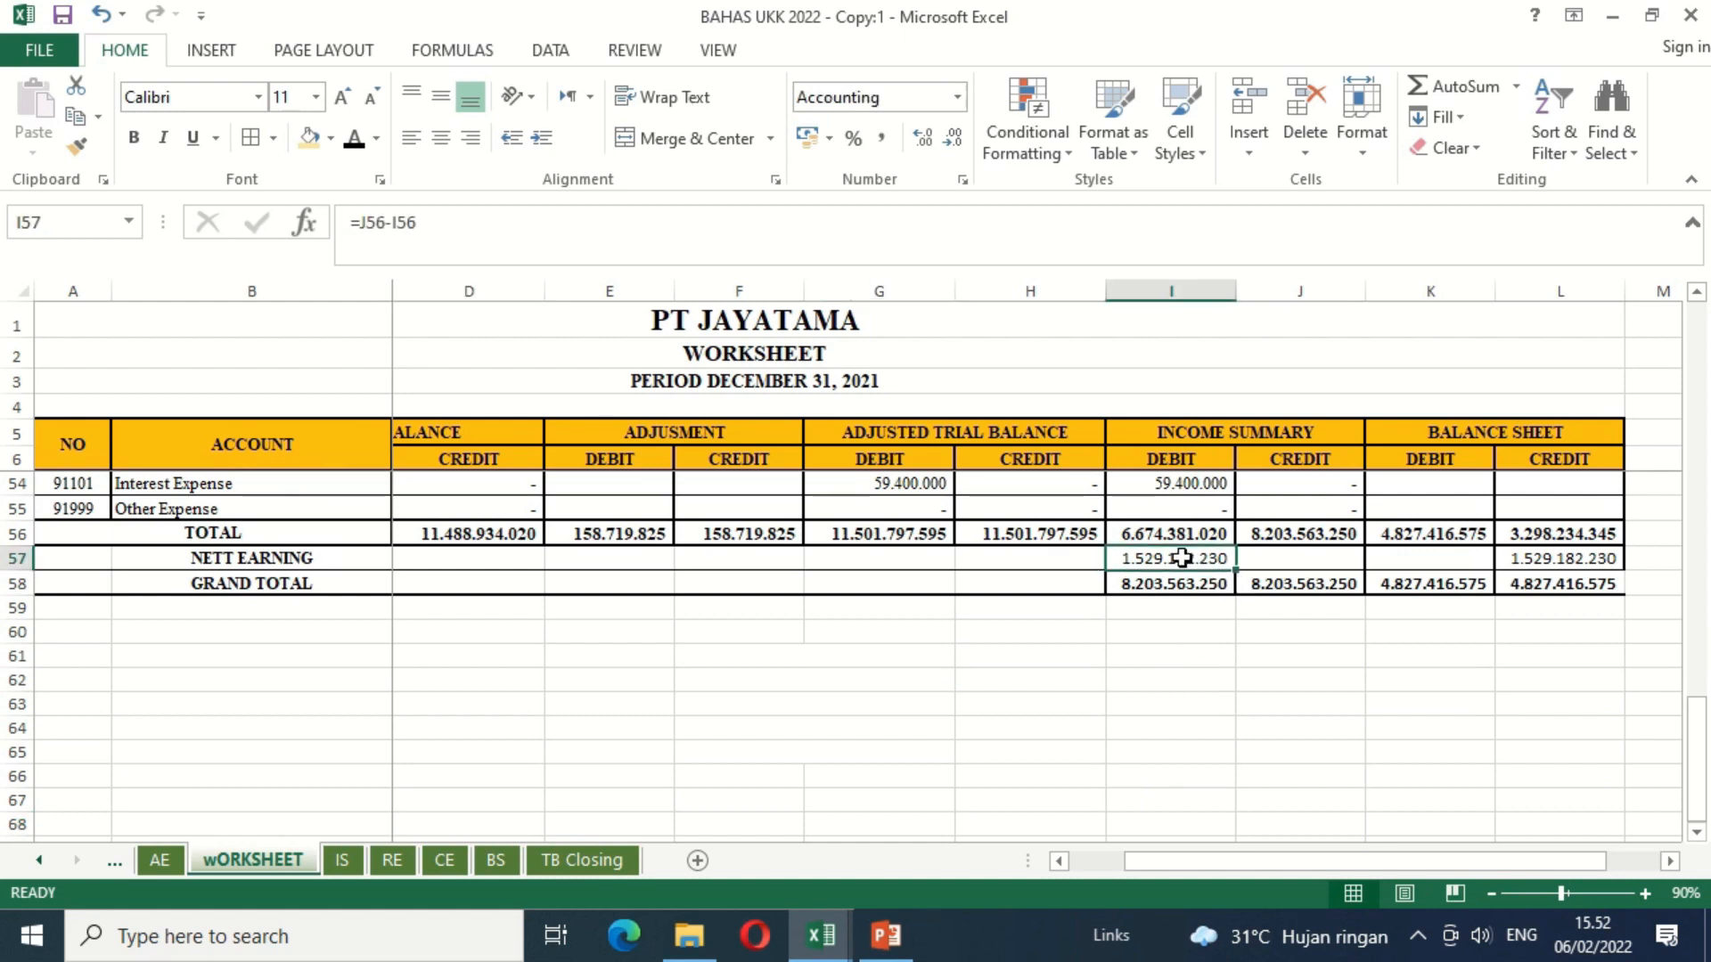
pyautogui.click(1527, 559)
pyautogui.click(1205, 553)
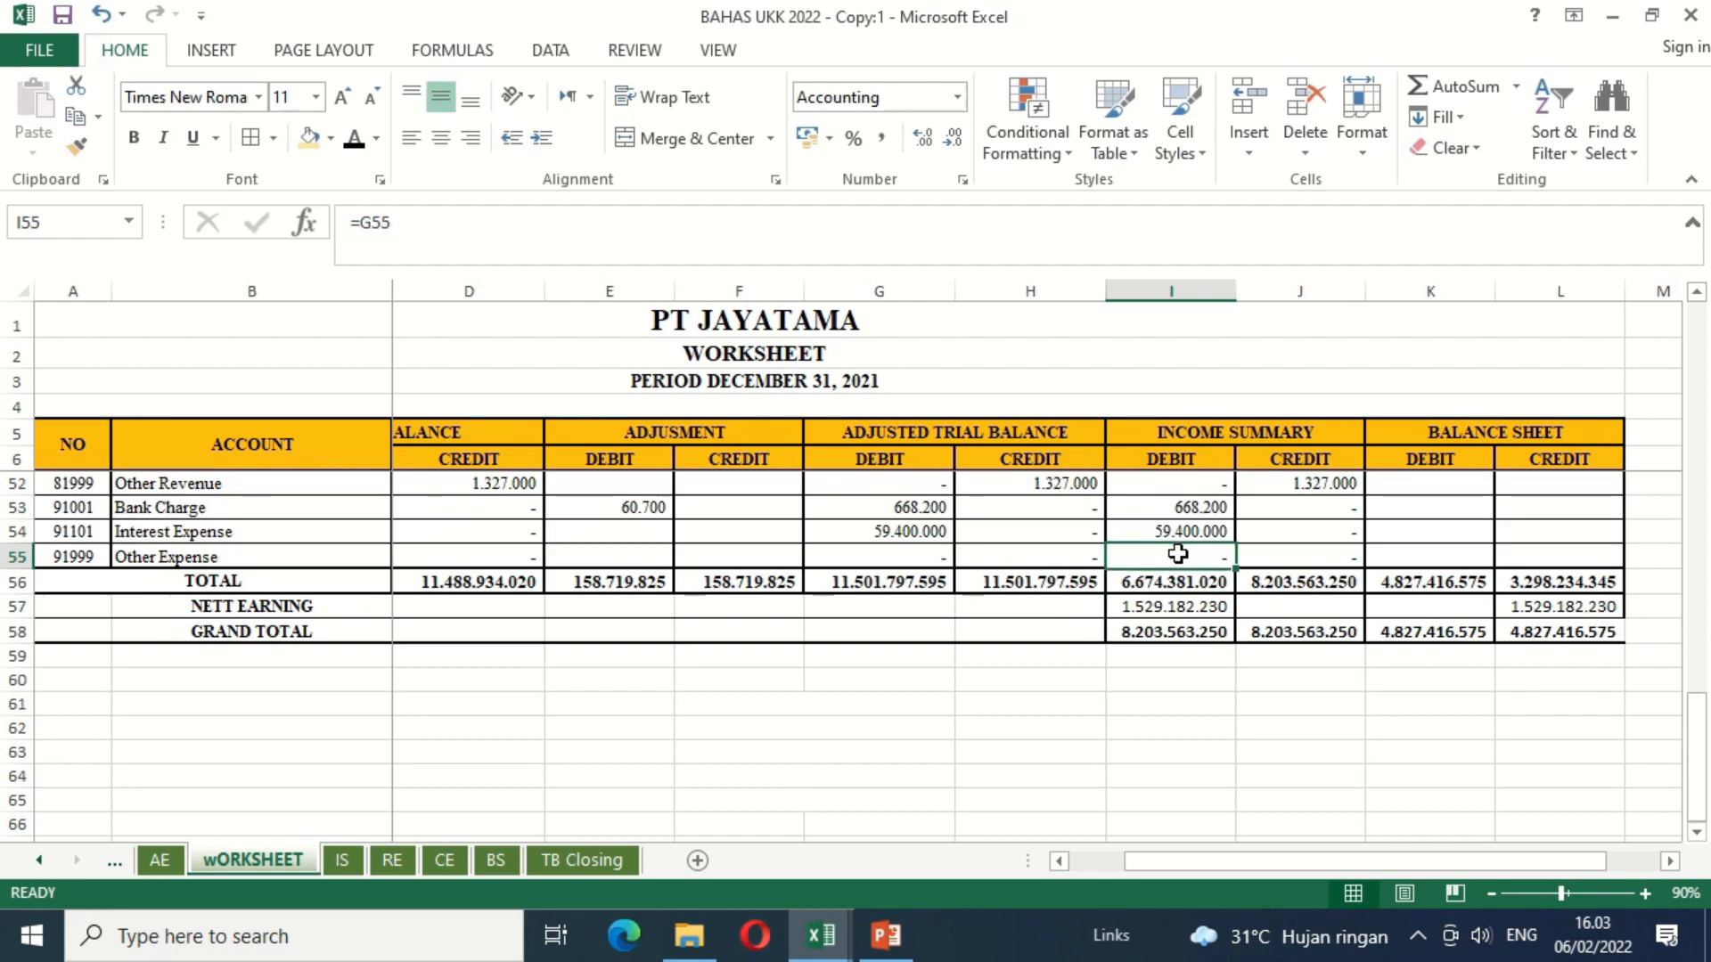
# Step: Review the Income Summary debit column from Other Expense in row 55 up to Sales of Merchandise in row 34
pyautogui.press('Up')
pyautogui.press('Up')
pyautogui.press('Up')
pyautogui.press('Up')
pyautogui.press('Up')
pyautogui.press('Up')
pyautogui.press('Up')
pyautogui.press('Up')
pyautogui.press('Up')
pyautogui.press('Up')
pyautogui.press('Up')
pyautogui.press('Up')
pyautogui.press('Up')
pyautogui.press('Up')
pyautogui.press('Up')
pyautogui.press('Up')
pyautogui.press('Up')
pyautogui.press('Up')
pyautogui.press('Up')
pyautogui.press('Up')
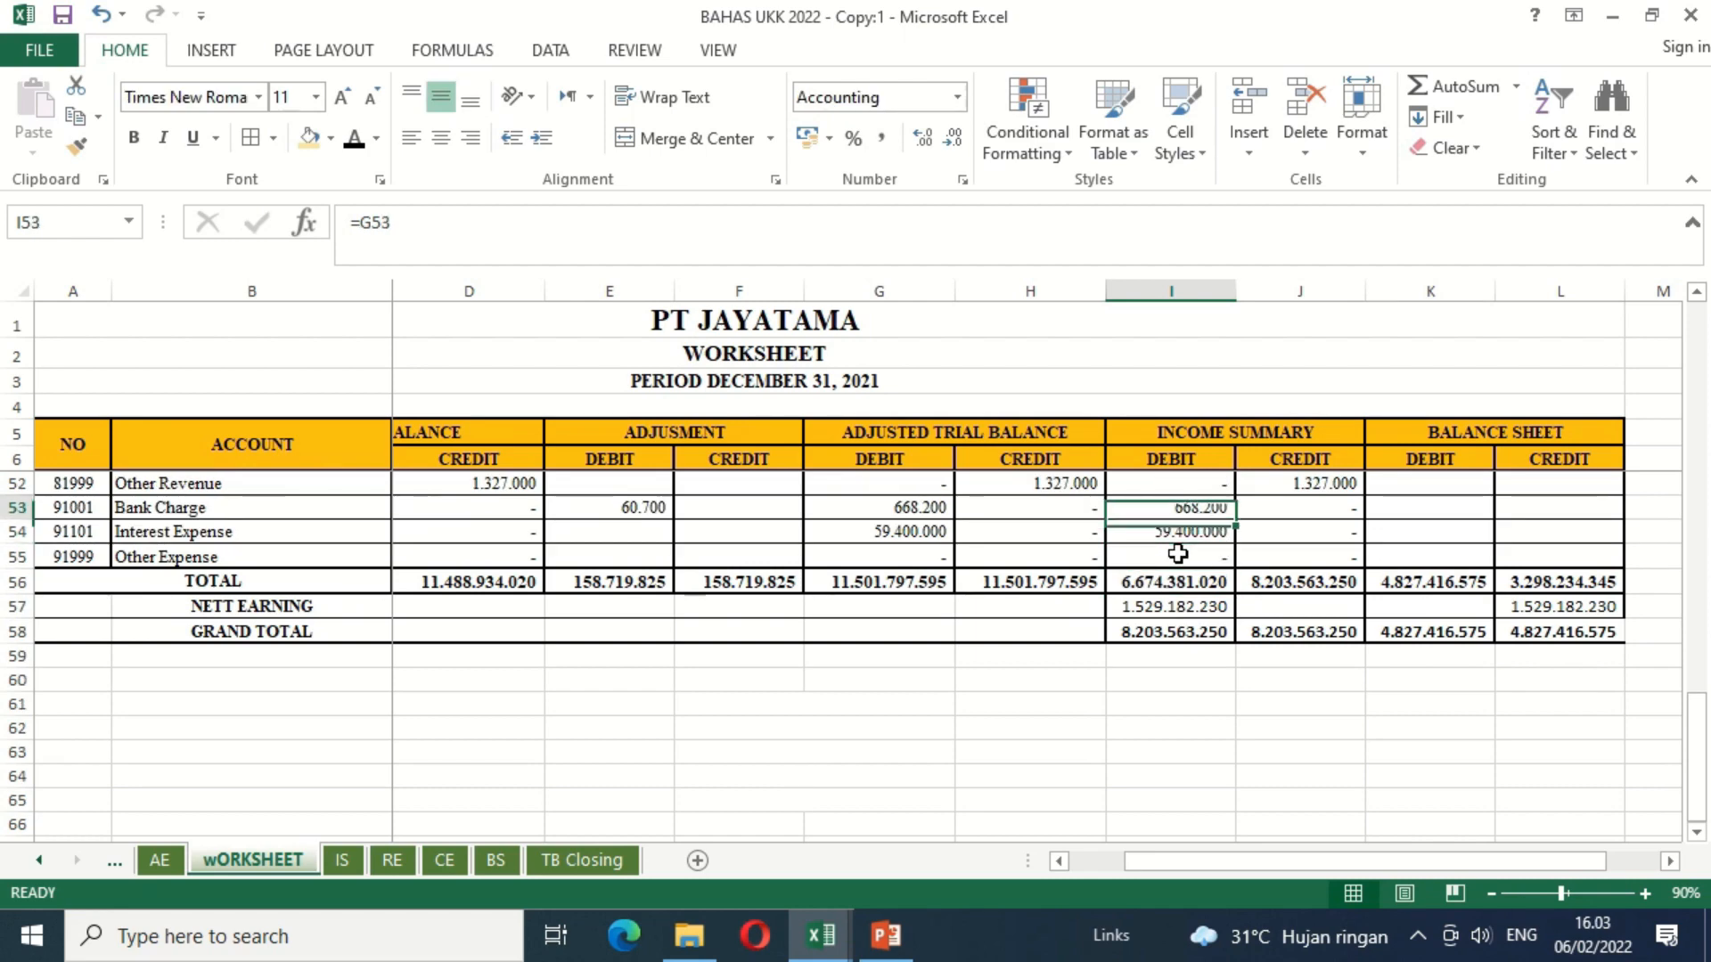
pyautogui.press('Up')
pyautogui.press('Up')
pyautogui.press('Up')
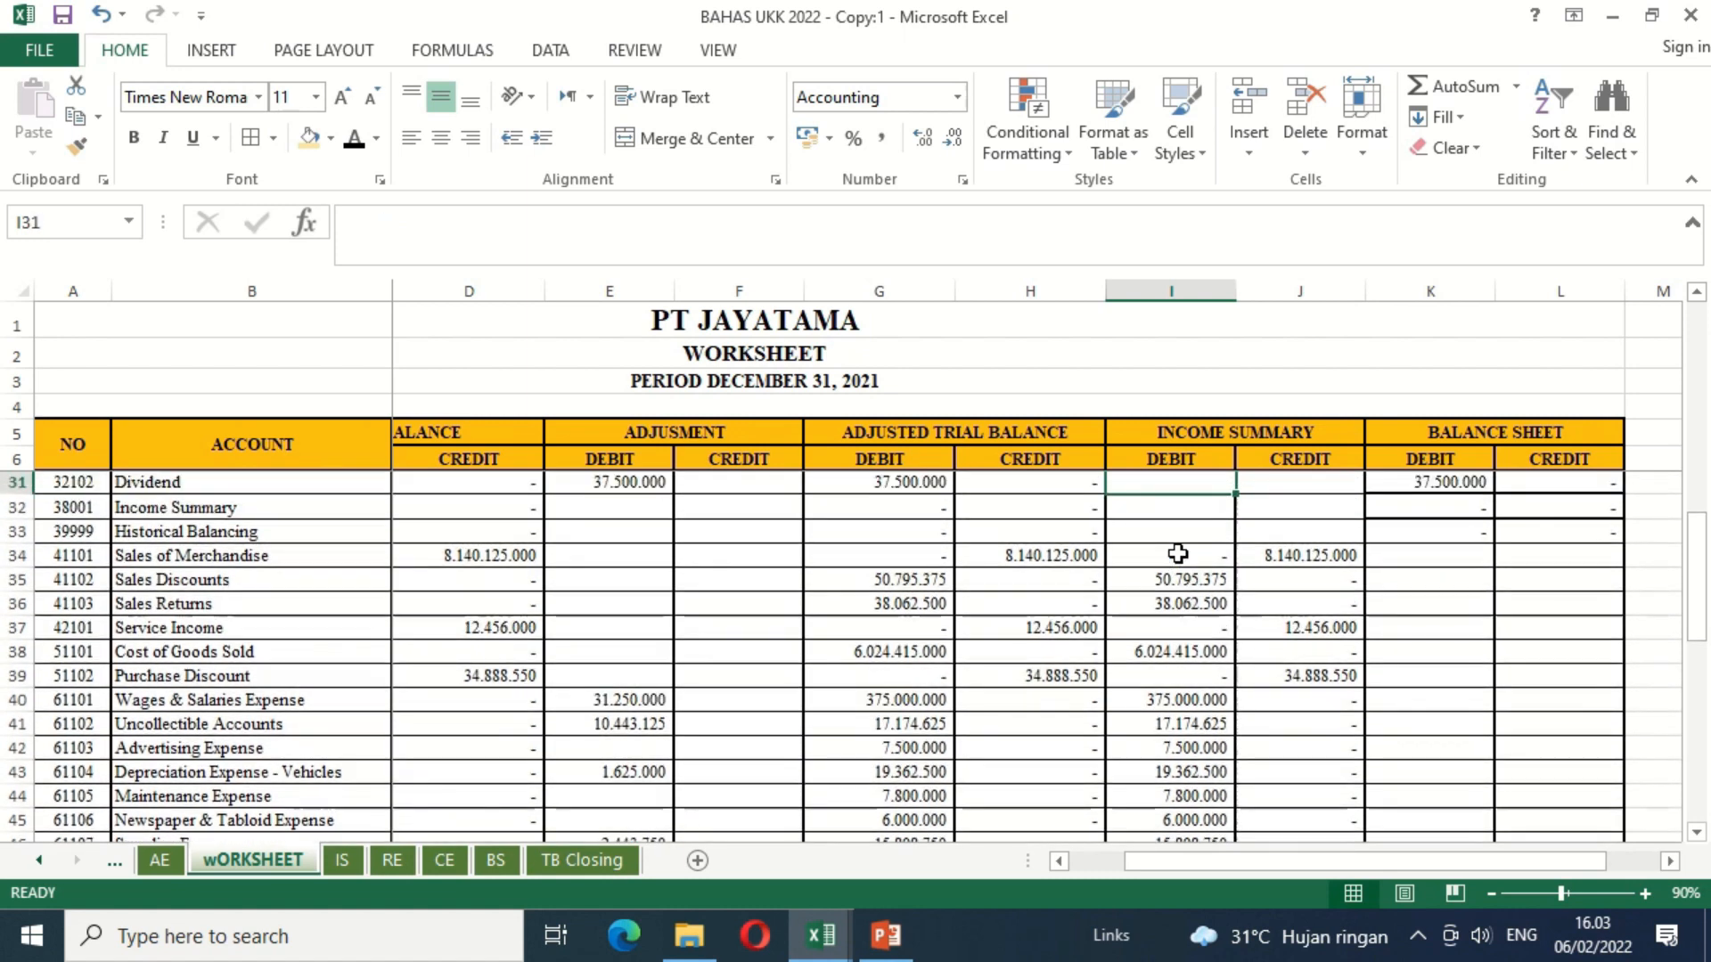
pyautogui.press('Down')
pyautogui.press('Down')
pyautogui.press('Down')
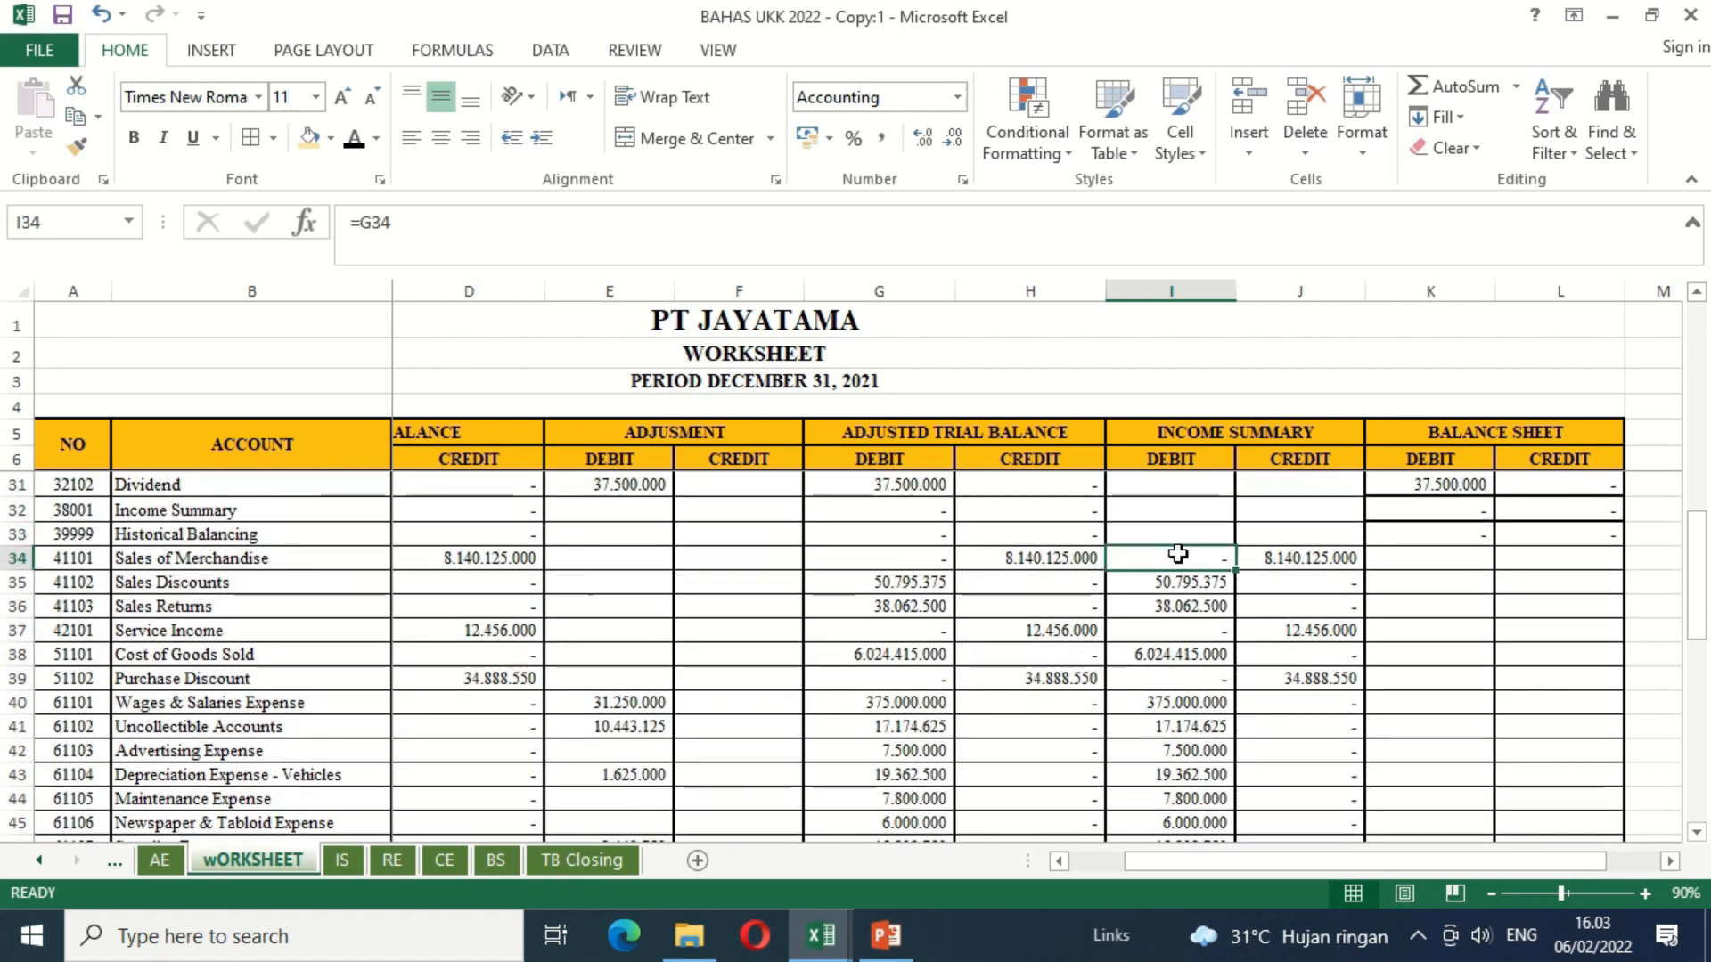
# Step: Review the Income Summary credit column from Sales of Merchandise in row 34 down to the totals and grand total
pyautogui.press('Right')
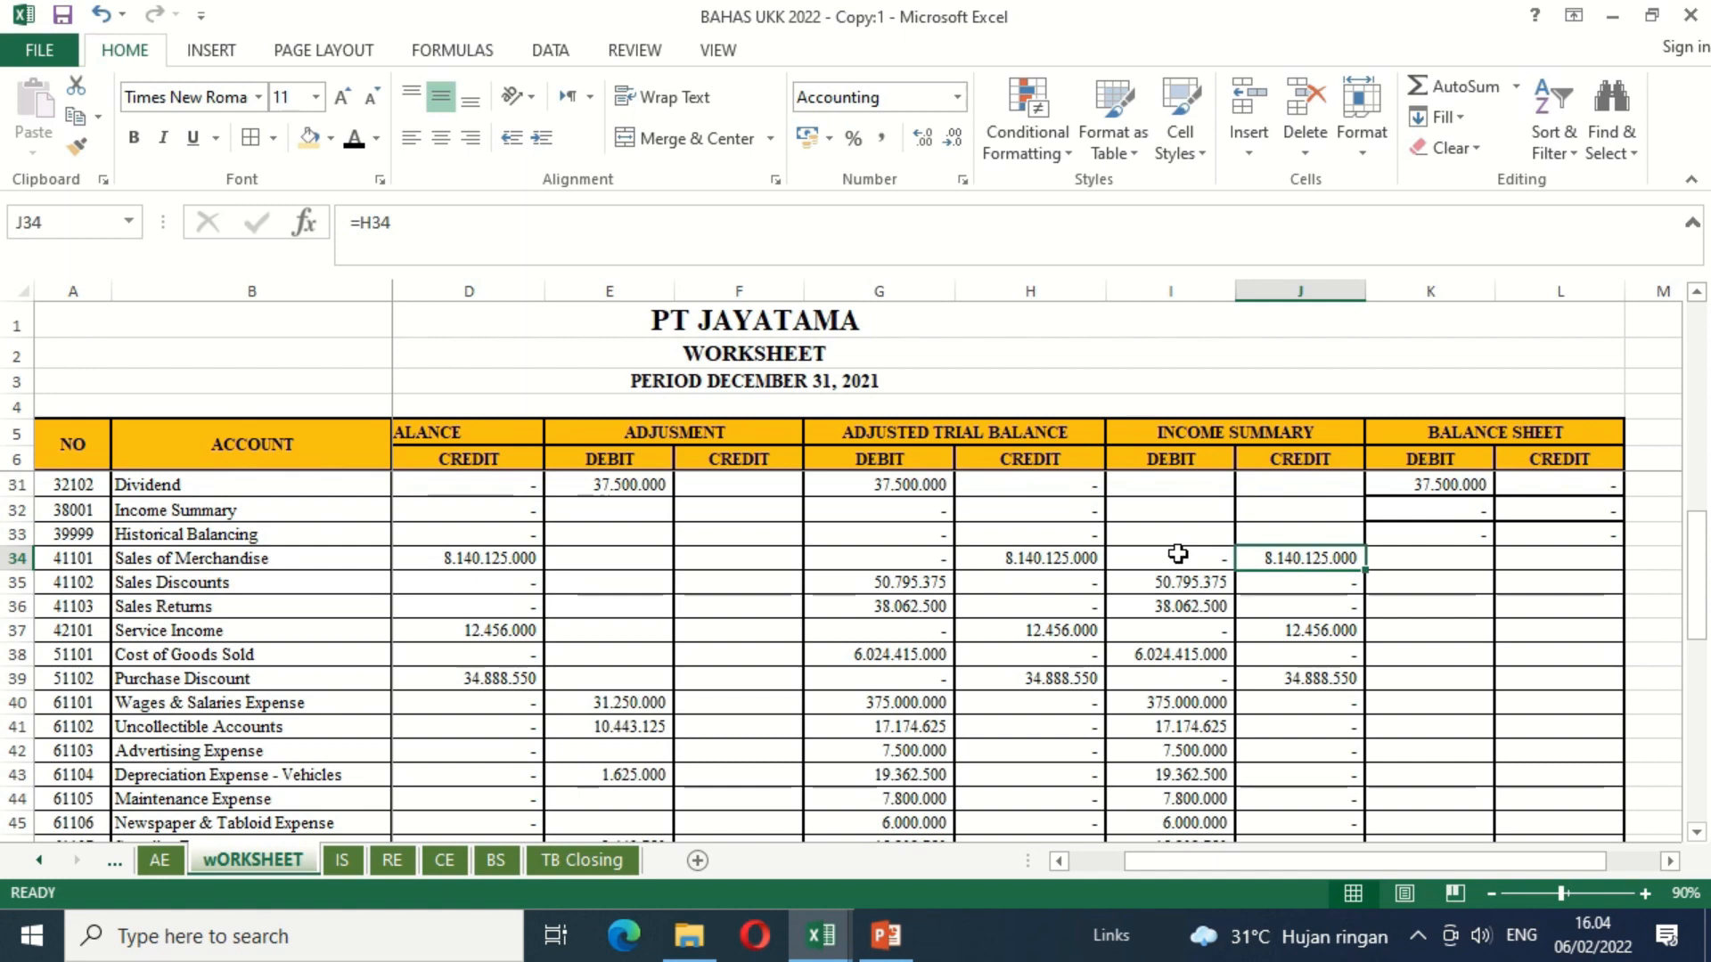
pyautogui.press('Down')
pyautogui.press('Down')
pyautogui.press('Down')
pyautogui.press('Down')
pyautogui.press('Down')
pyautogui.press('Down')
pyautogui.press('Down')
pyautogui.press('Down')
pyautogui.press('Down')
pyautogui.press('Down')
pyautogui.press('Down')
pyautogui.press('Down')
pyautogui.press('Down')
pyautogui.press('Down')
pyautogui.press('Down')
pyautogui.press('Down')
pyautogui.press('Down')
pyautogui.press('Down')
pyautogui.press('Down')
pyautogui.press('Down')
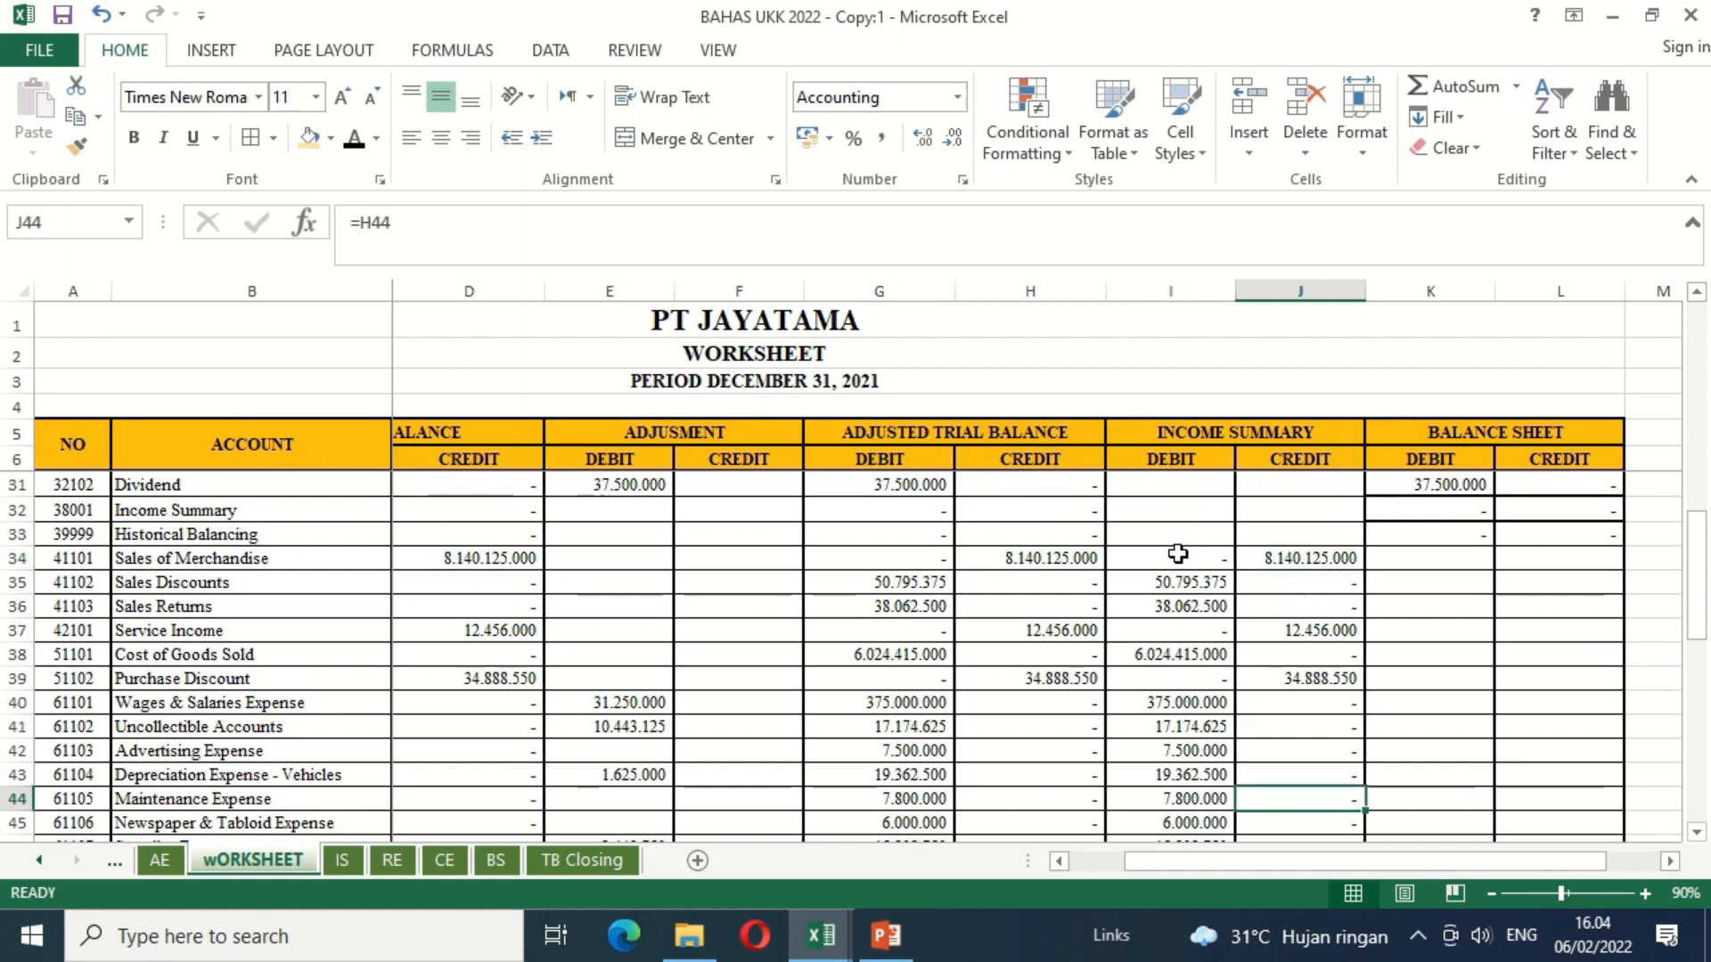
pyautogui.press('Down')
pyautogui.press('Down')
pyautogui.press('Down')
pyautogui.press('Down')
pyautogui.press('Down')
pyautogui.press('Down')
pyautogui.press('Down')
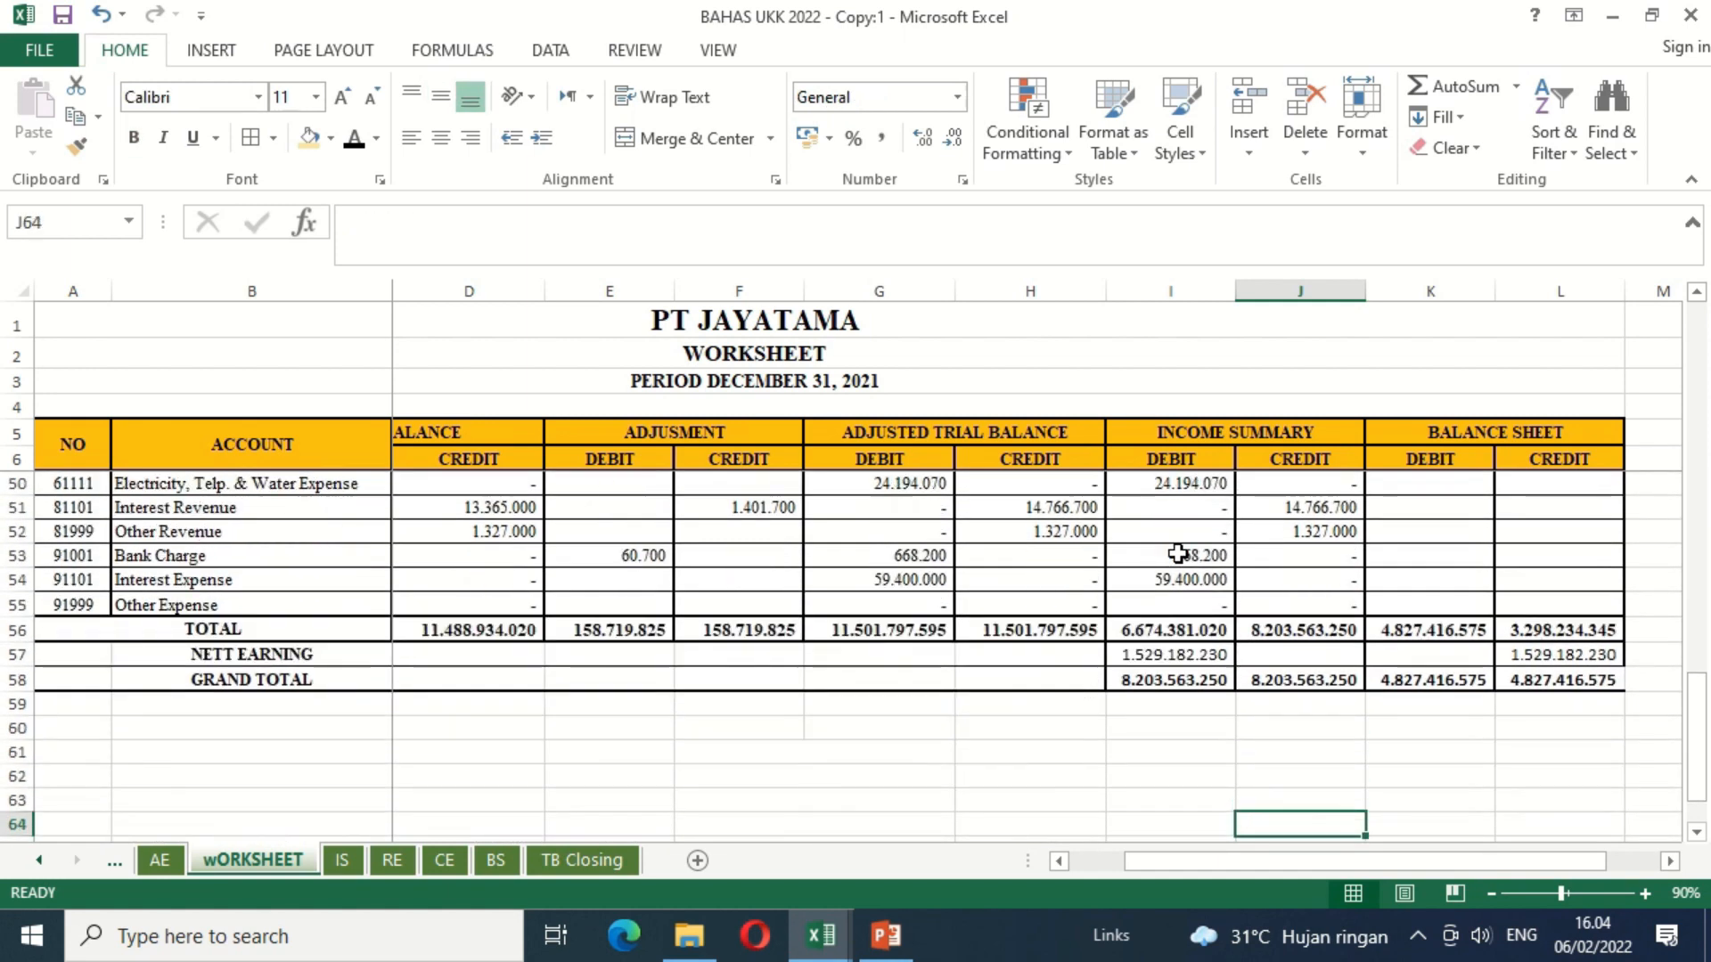
pyautogui.press('Down')
pyautogui.press('Down')
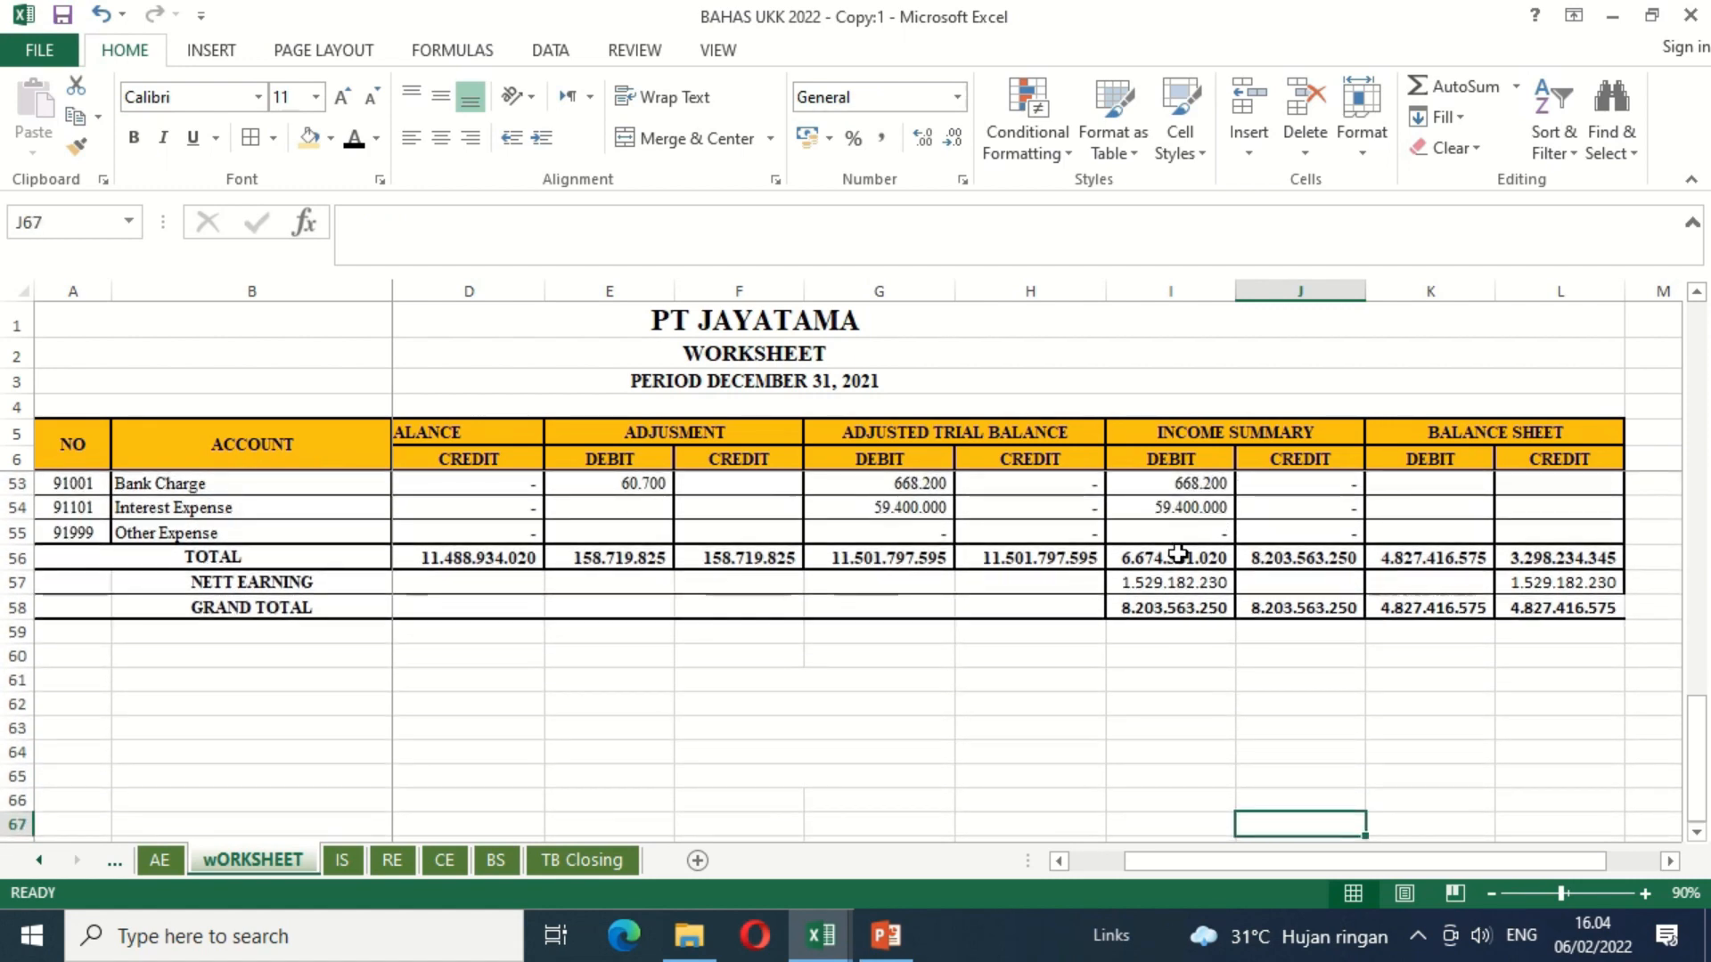
# Step: Set the hidden income tax calculation labels in F60:F67 to black text
pyautogui.press('Left')
pyautogui.press('Left')
pyautogui.press('Left')
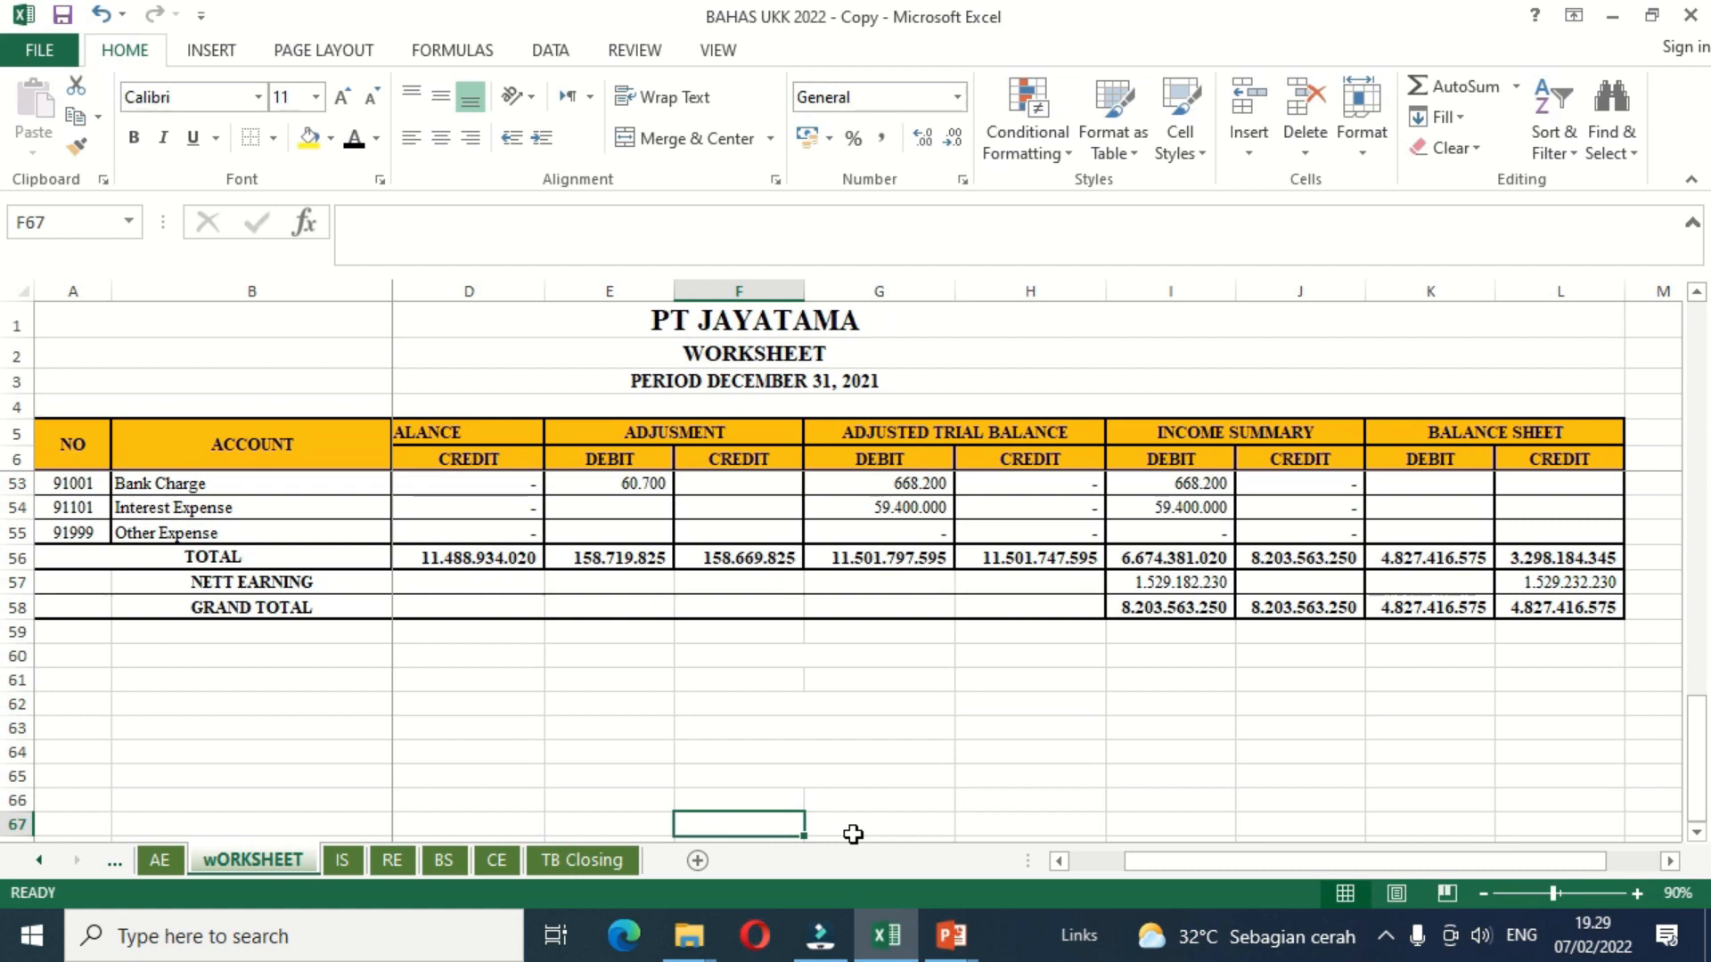
pyautogui.hotkey('shift', 'Up')
pyautogui.hotkey('shift', 'Up')
pyautogui.hotkey('shift', 'Up')
pyautogui.hotkey('shift', 'Up')
pyautogui.hotkey('shift', 'Up')
pyautogui.hotkey('shift', 'Up')
pyautogui.hotkey('shift', 'Up')
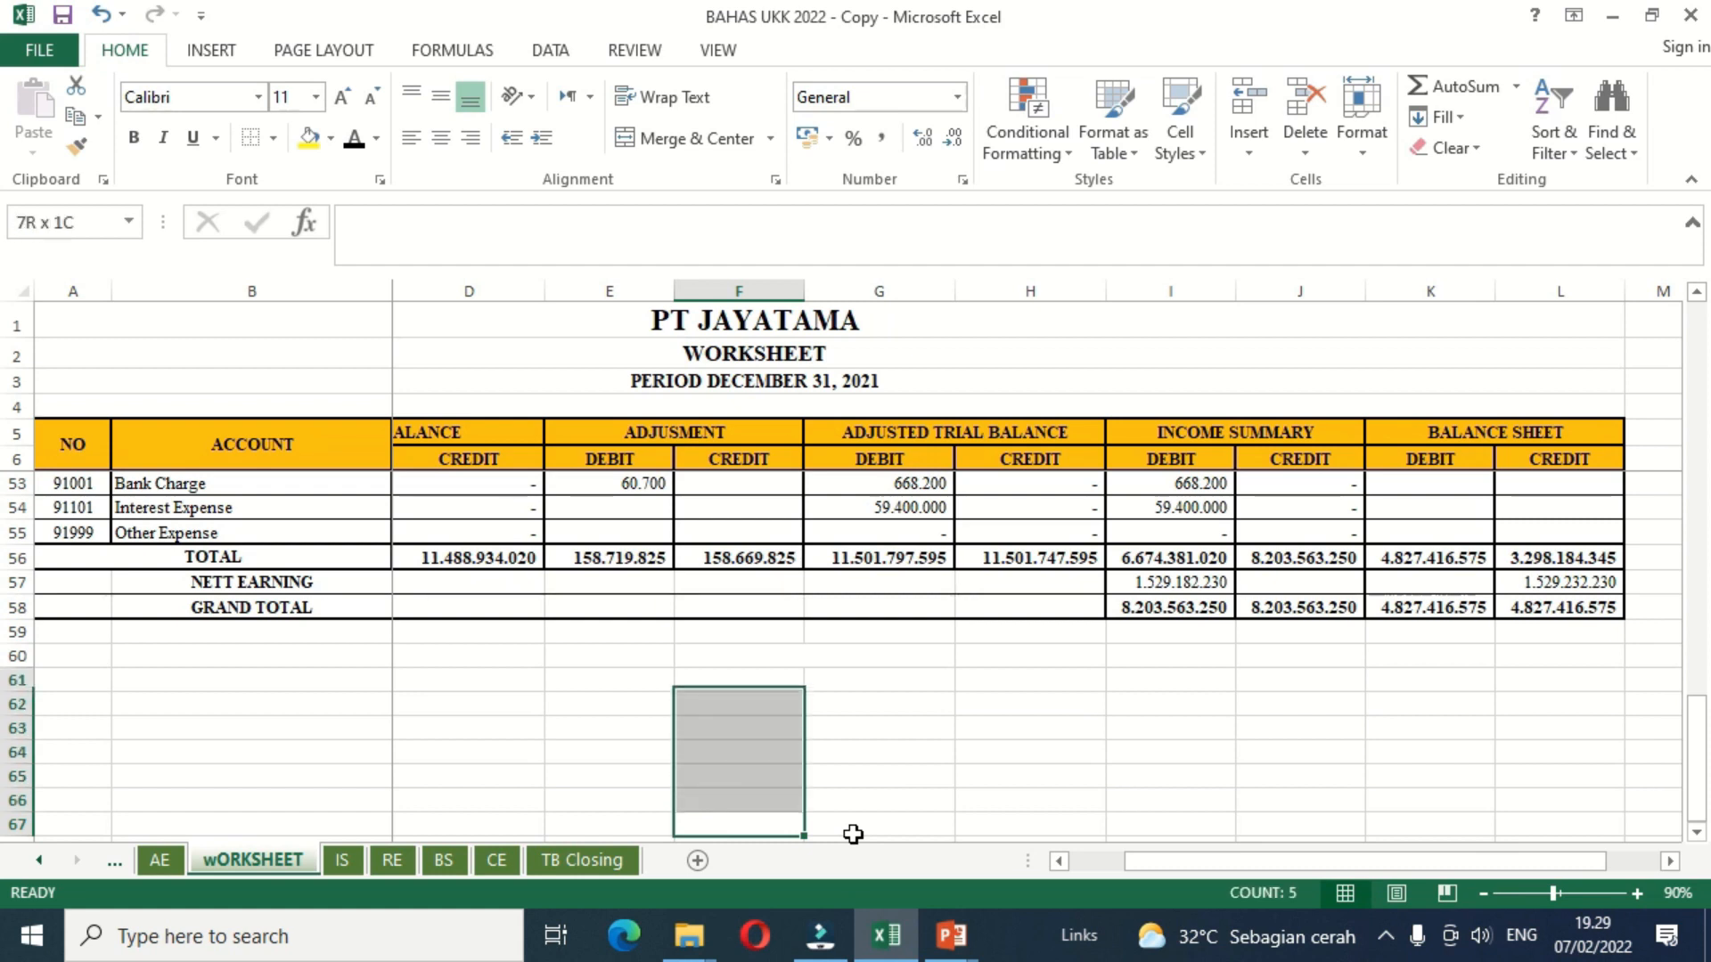
pyautogui.click(354, 143)
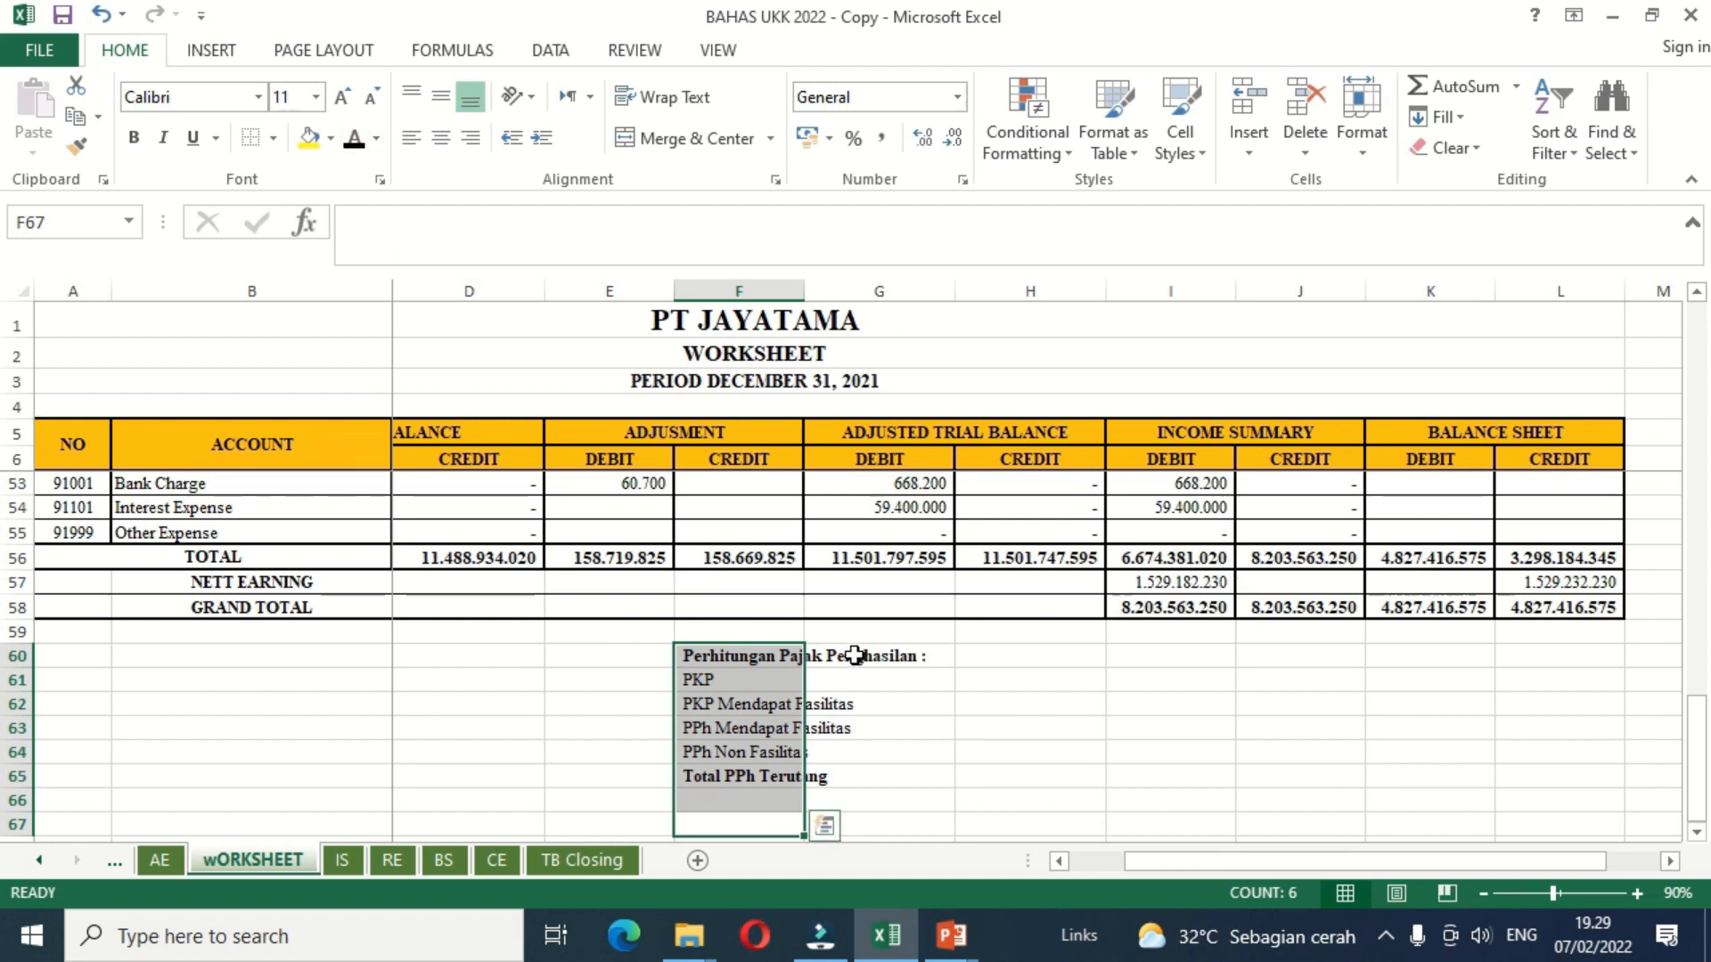
pyautogui.click(889, 688)
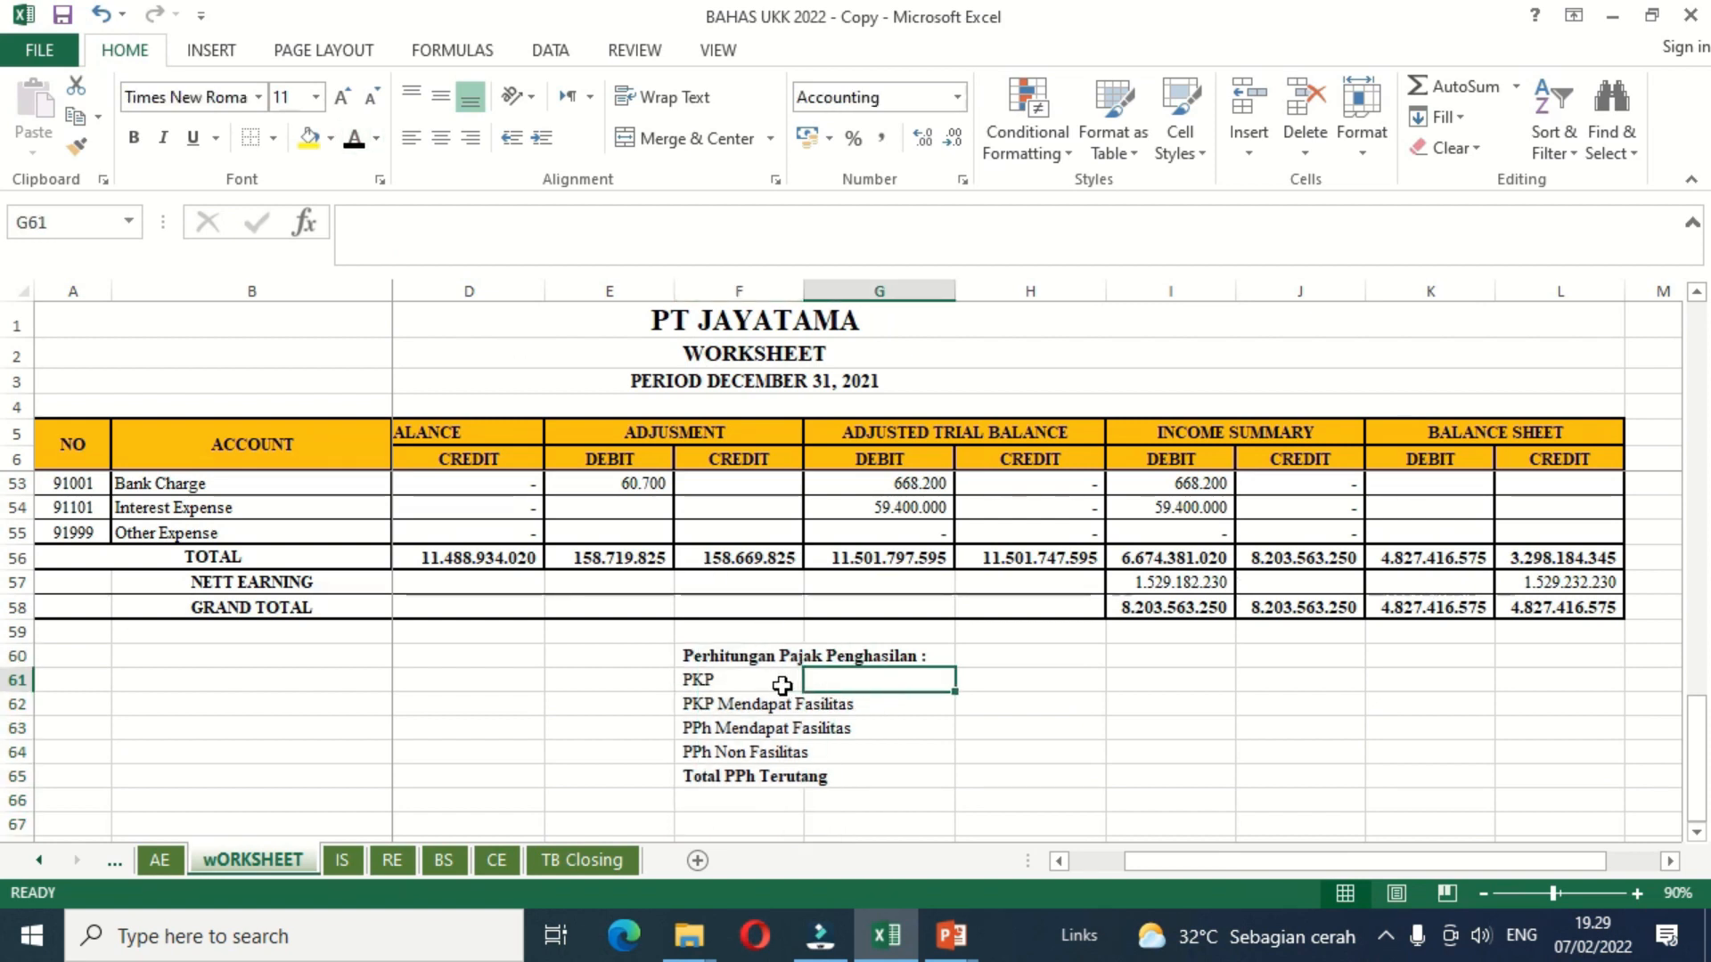
pyautogui.click(981, 683)
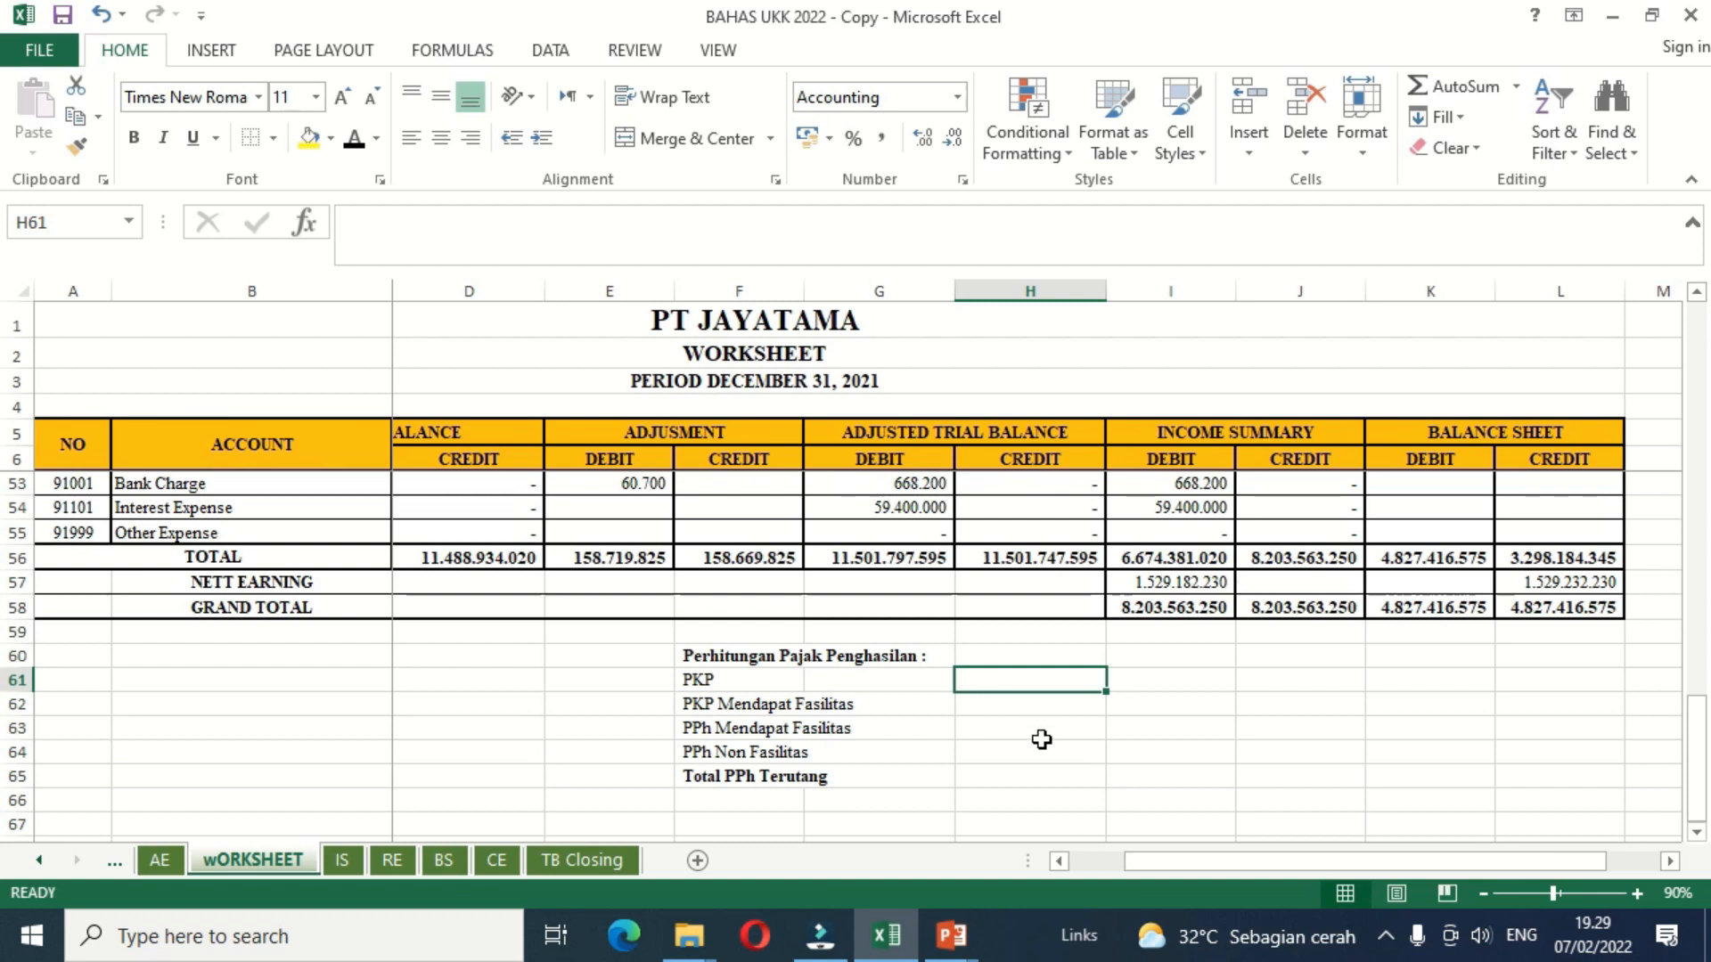
pyautogui.write('1529182000')
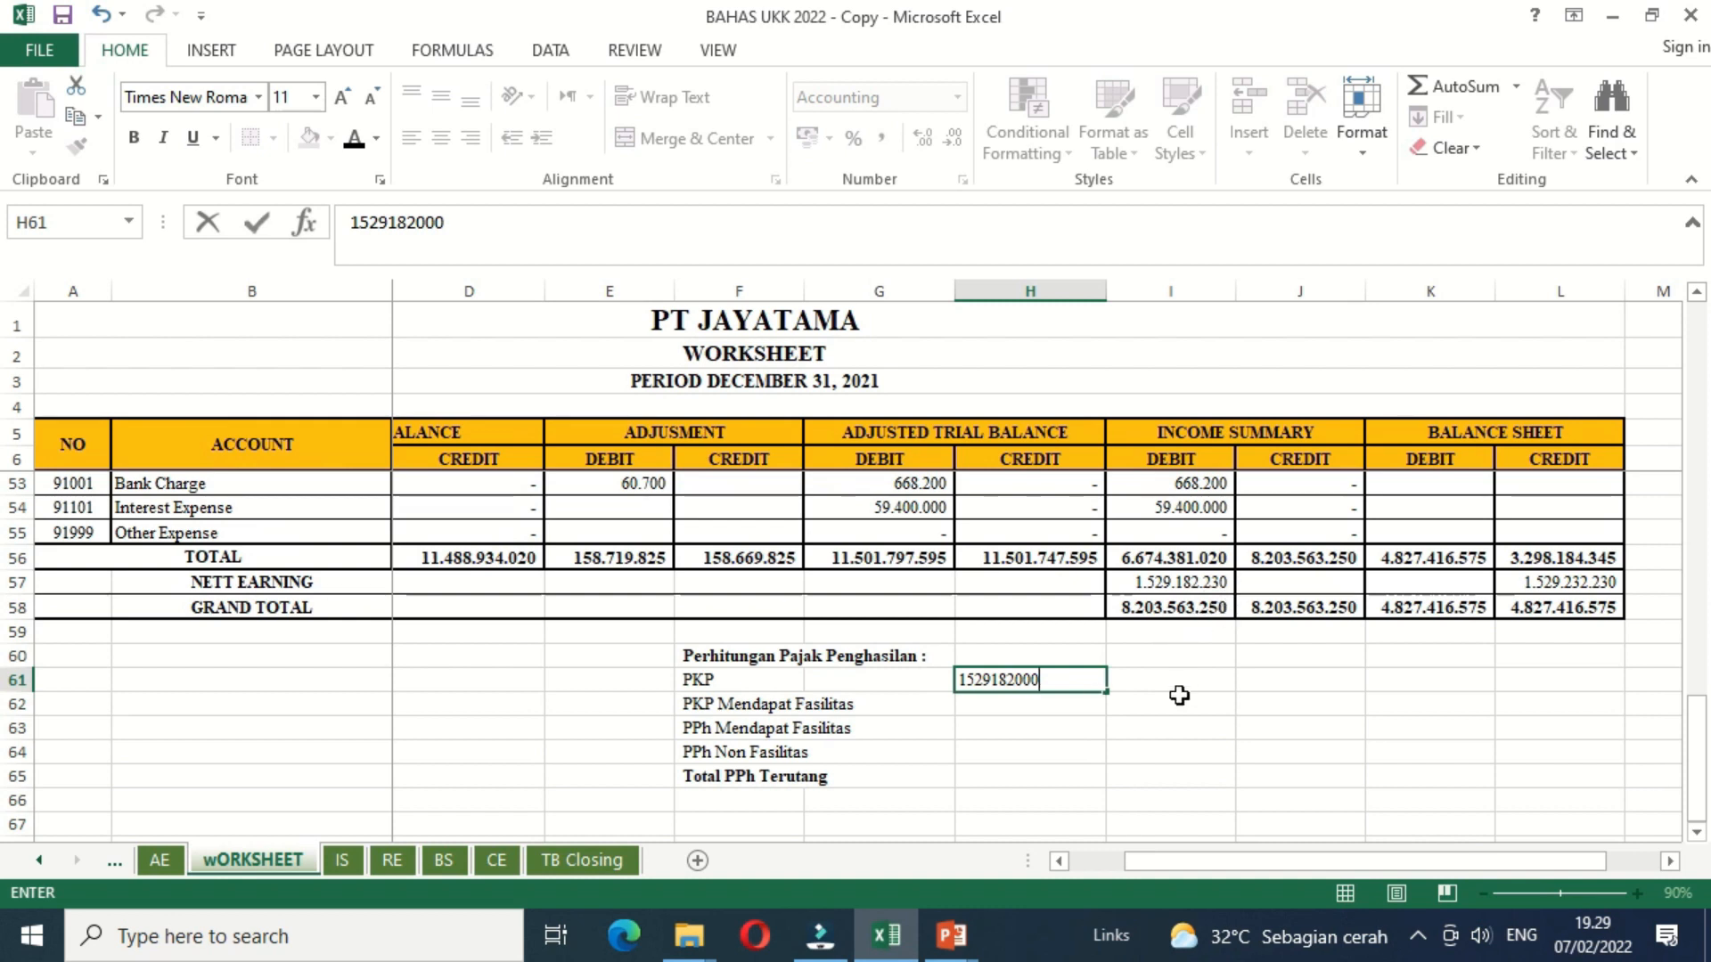
pyautogui.press('Return')
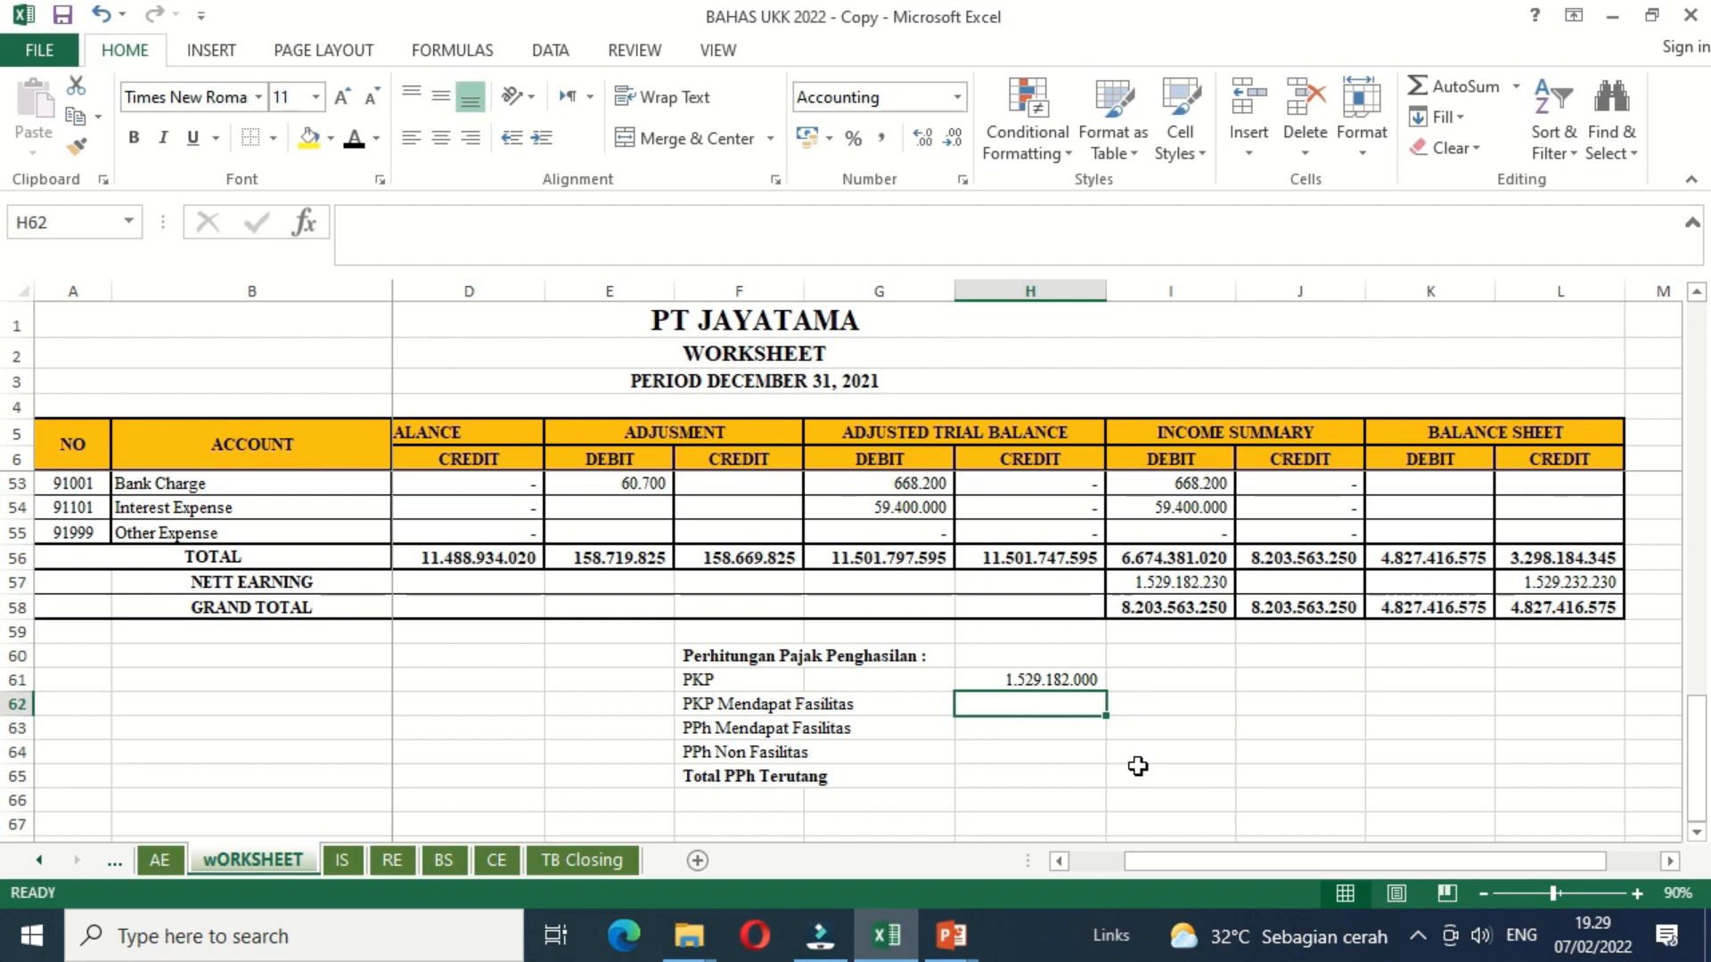
pyautogui.write('=(4')
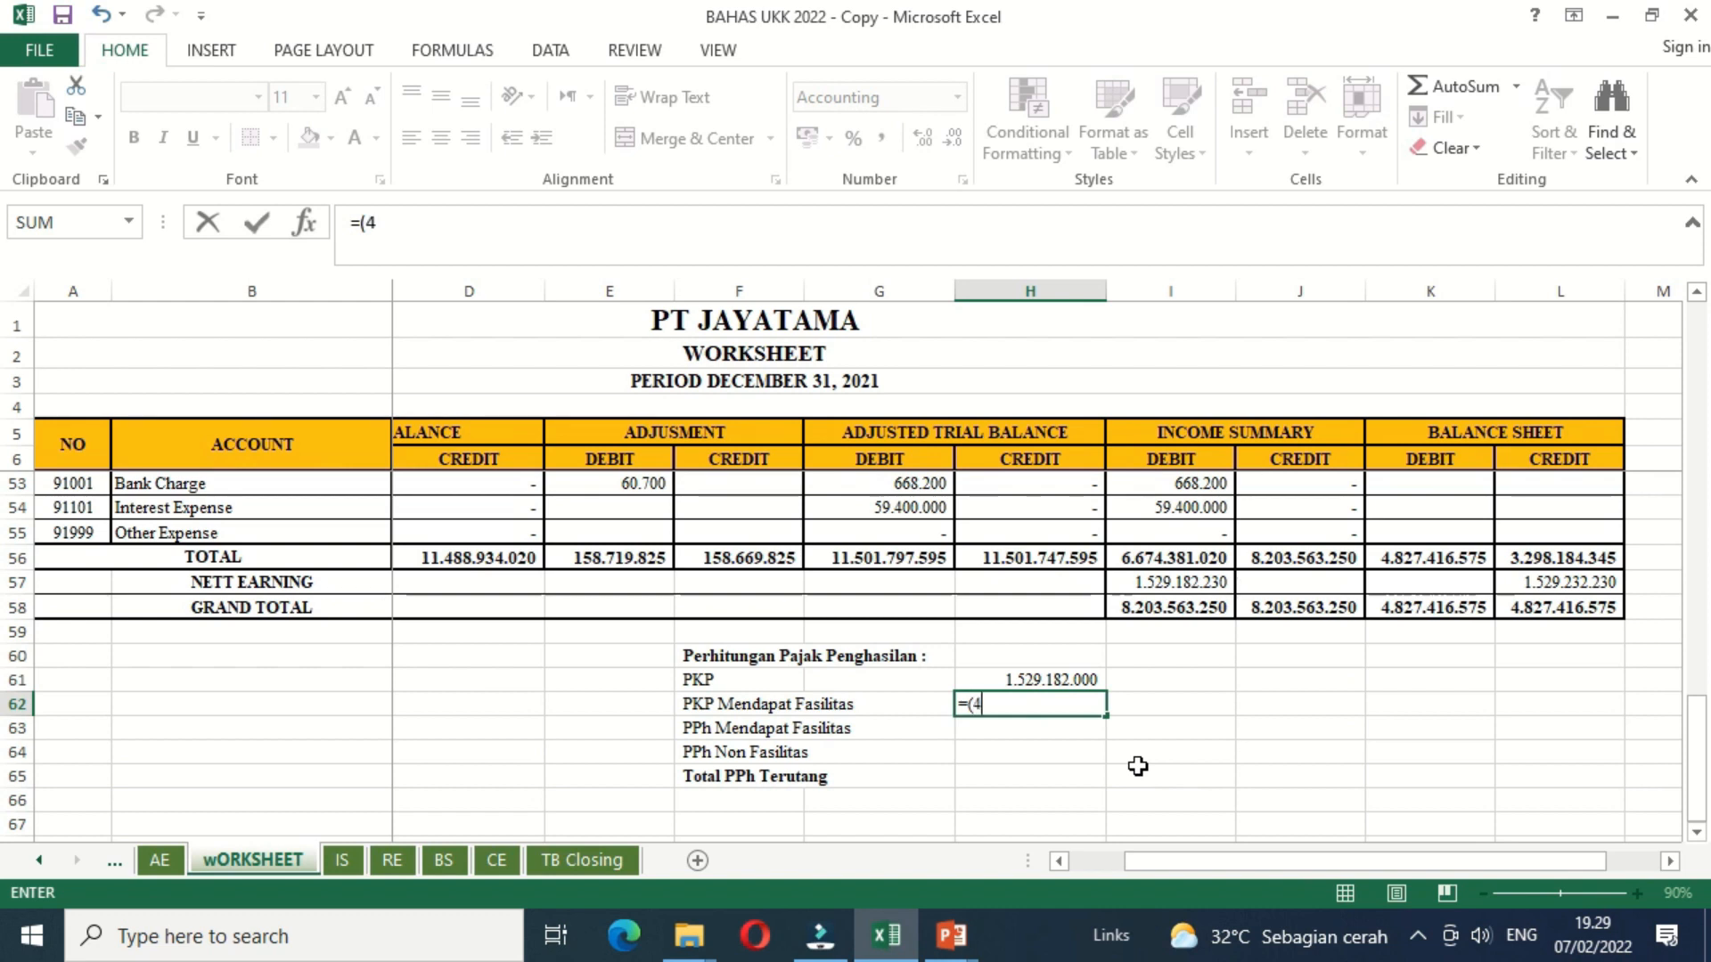
pyautogui.press('BackSpace')
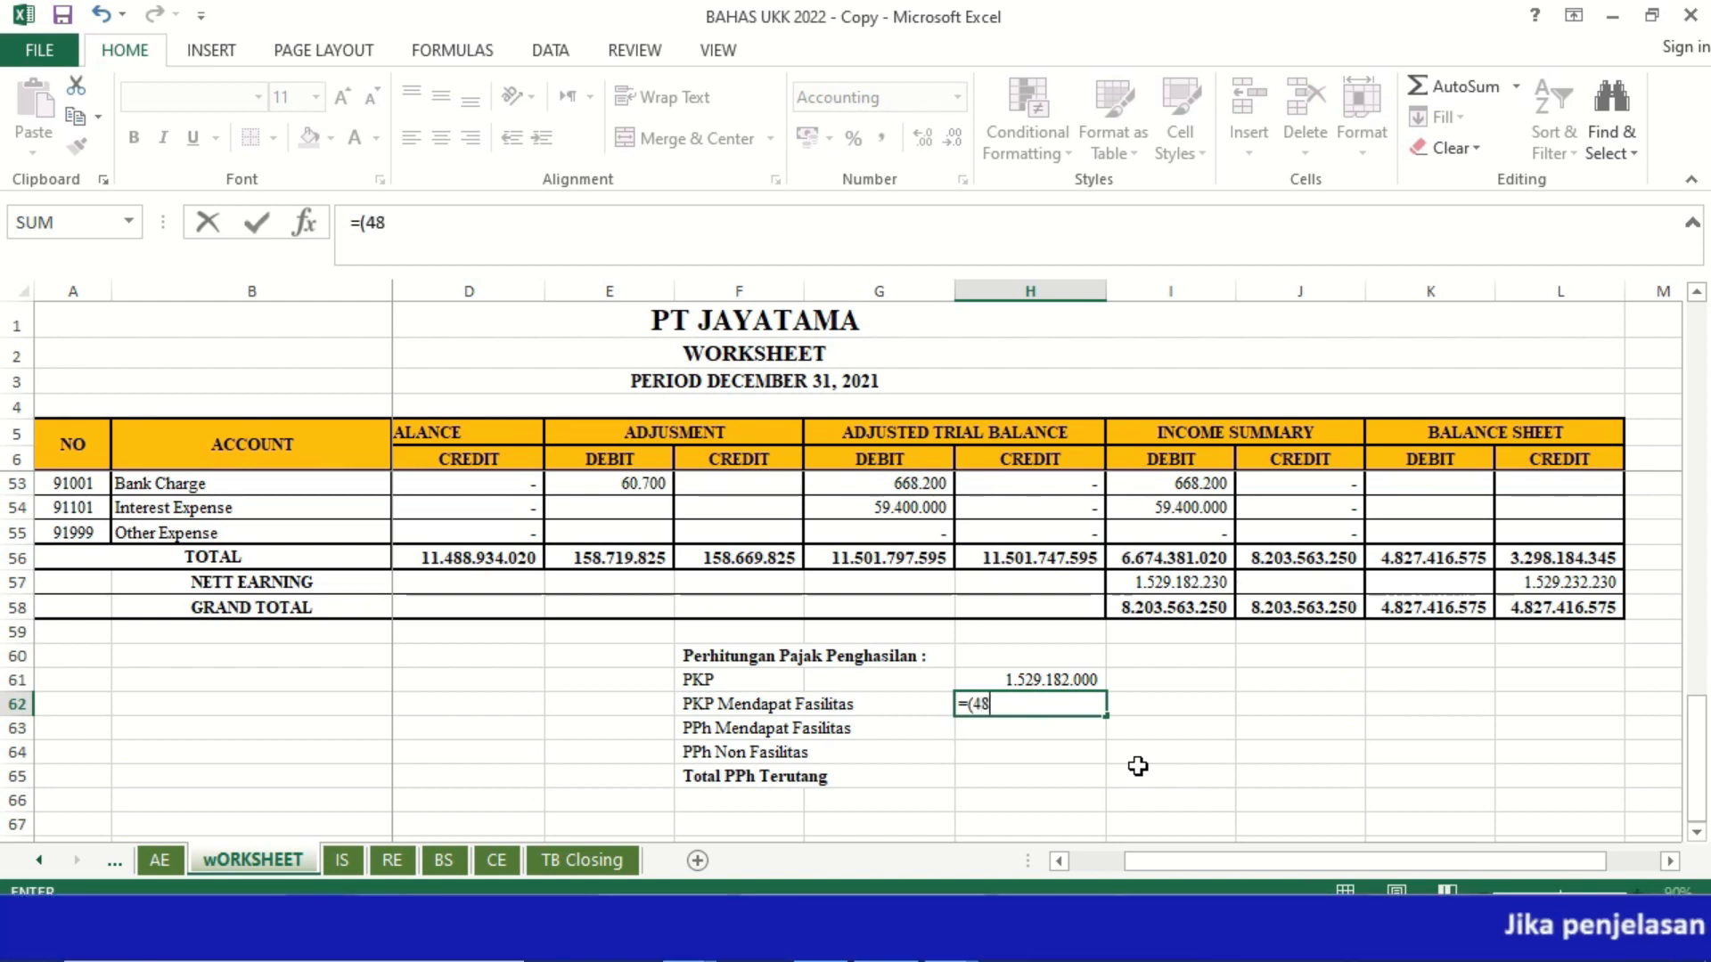
pyautogui.write('4800000000')
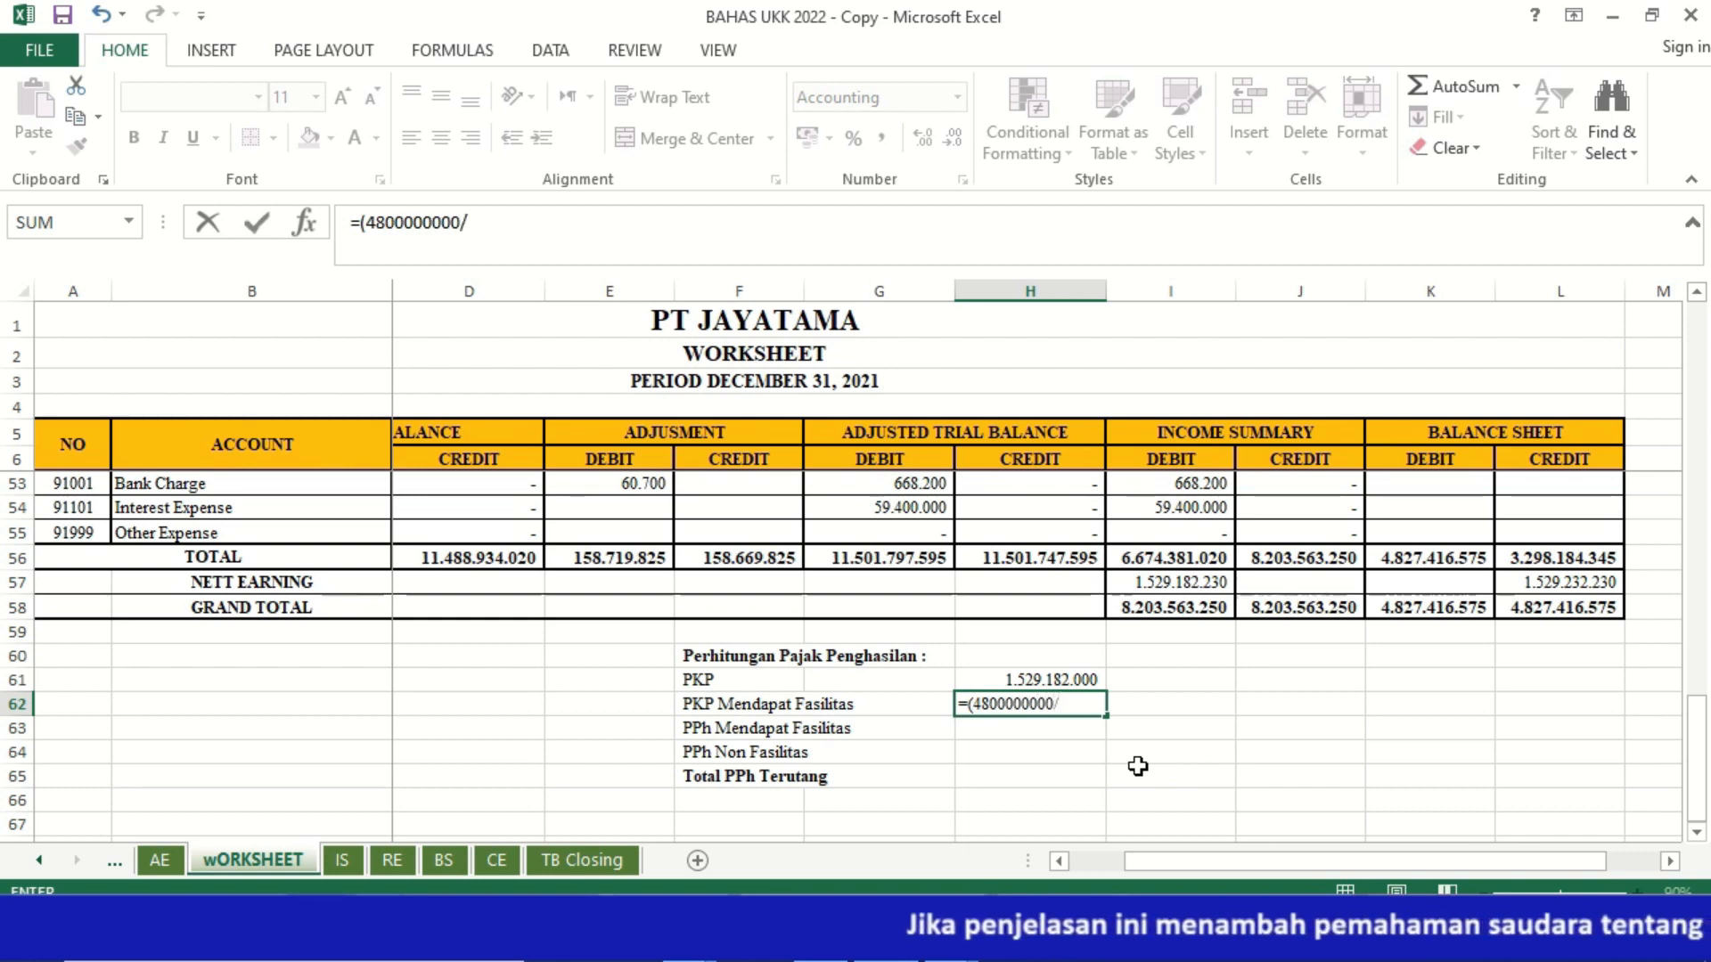
pyautogui.write('/(')
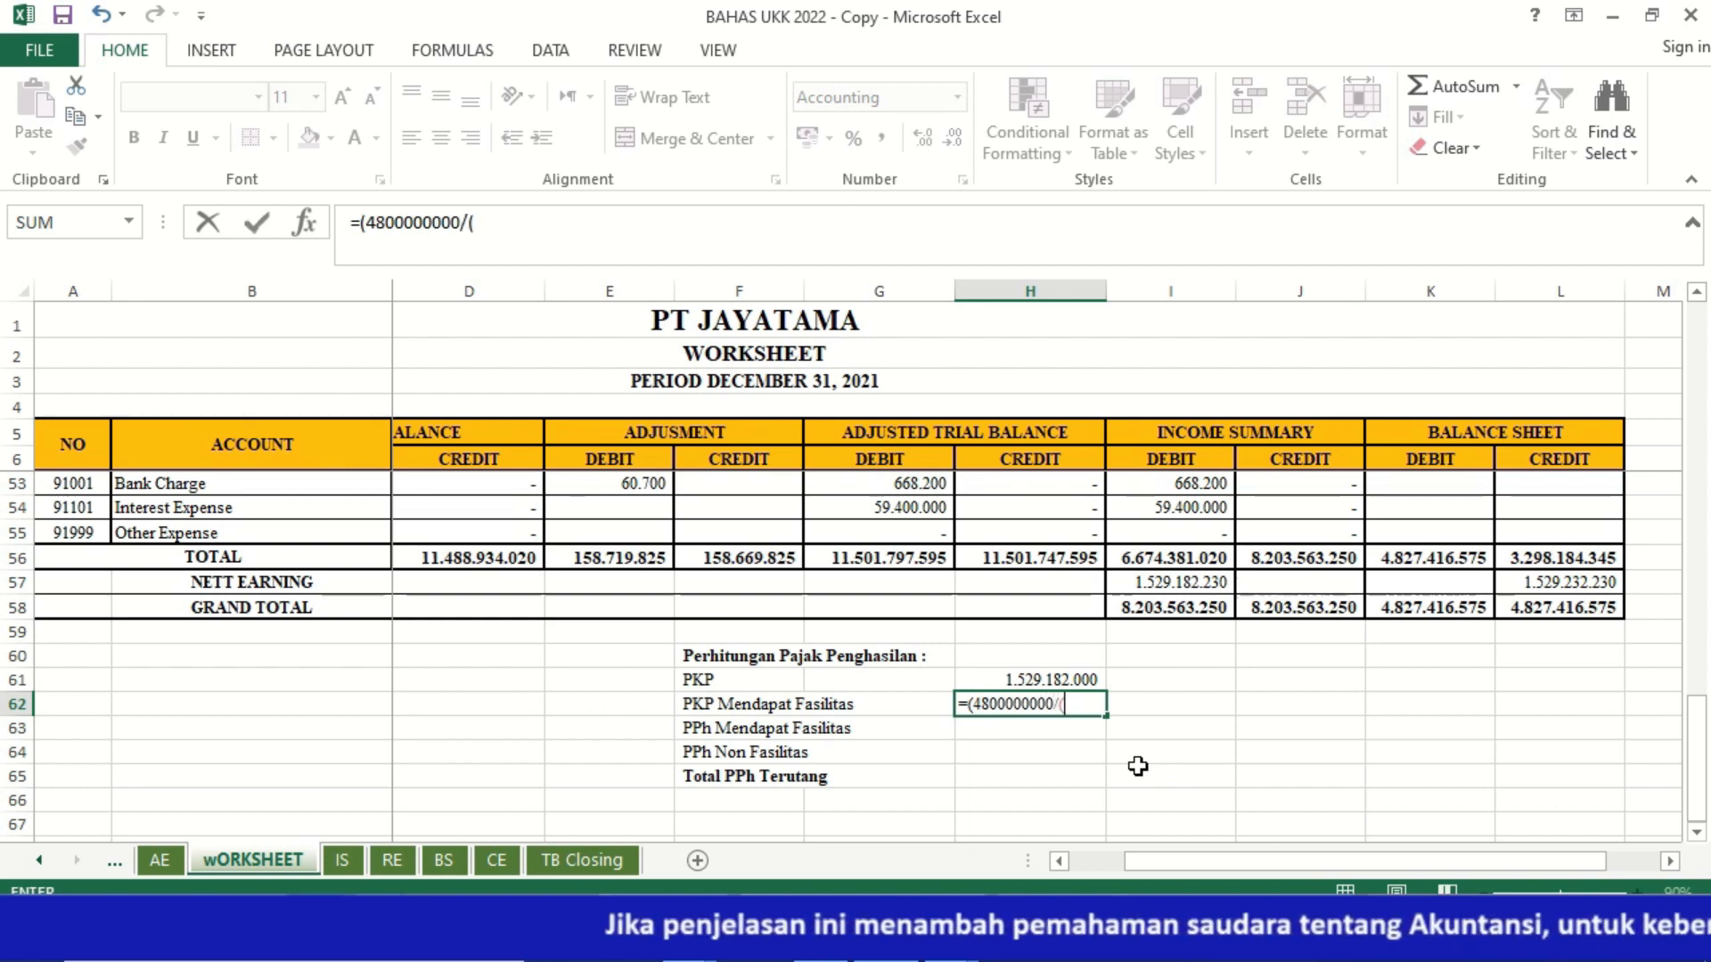
pyautogui.press('Up')
pyautogui.press('Up')
pyautogui.press('Up')
pyautogui.press('Up')
pyautogui.press('Up')
pyautogui.press('Up')
pyautogui.press('Up')
pyautogui.press('Up')
pyautogui.press('Up')
pyautogui.press('Up')
pyautogui.press('Up')
pyautogui.press('Up')
pyautogui.press('Up')
pyautogui.press('Up')
pyautogui.press('Up')
pyautogui.press('Up')
pyautogui.press('Up')
pyautogui.press('Up')
pyautogui.press('Up')
pyautogui.press('Up')
pyautogui.press('Up')
pyautogui.press('Up')
pyautogui.press('Up')
pyautogui.press('Up')
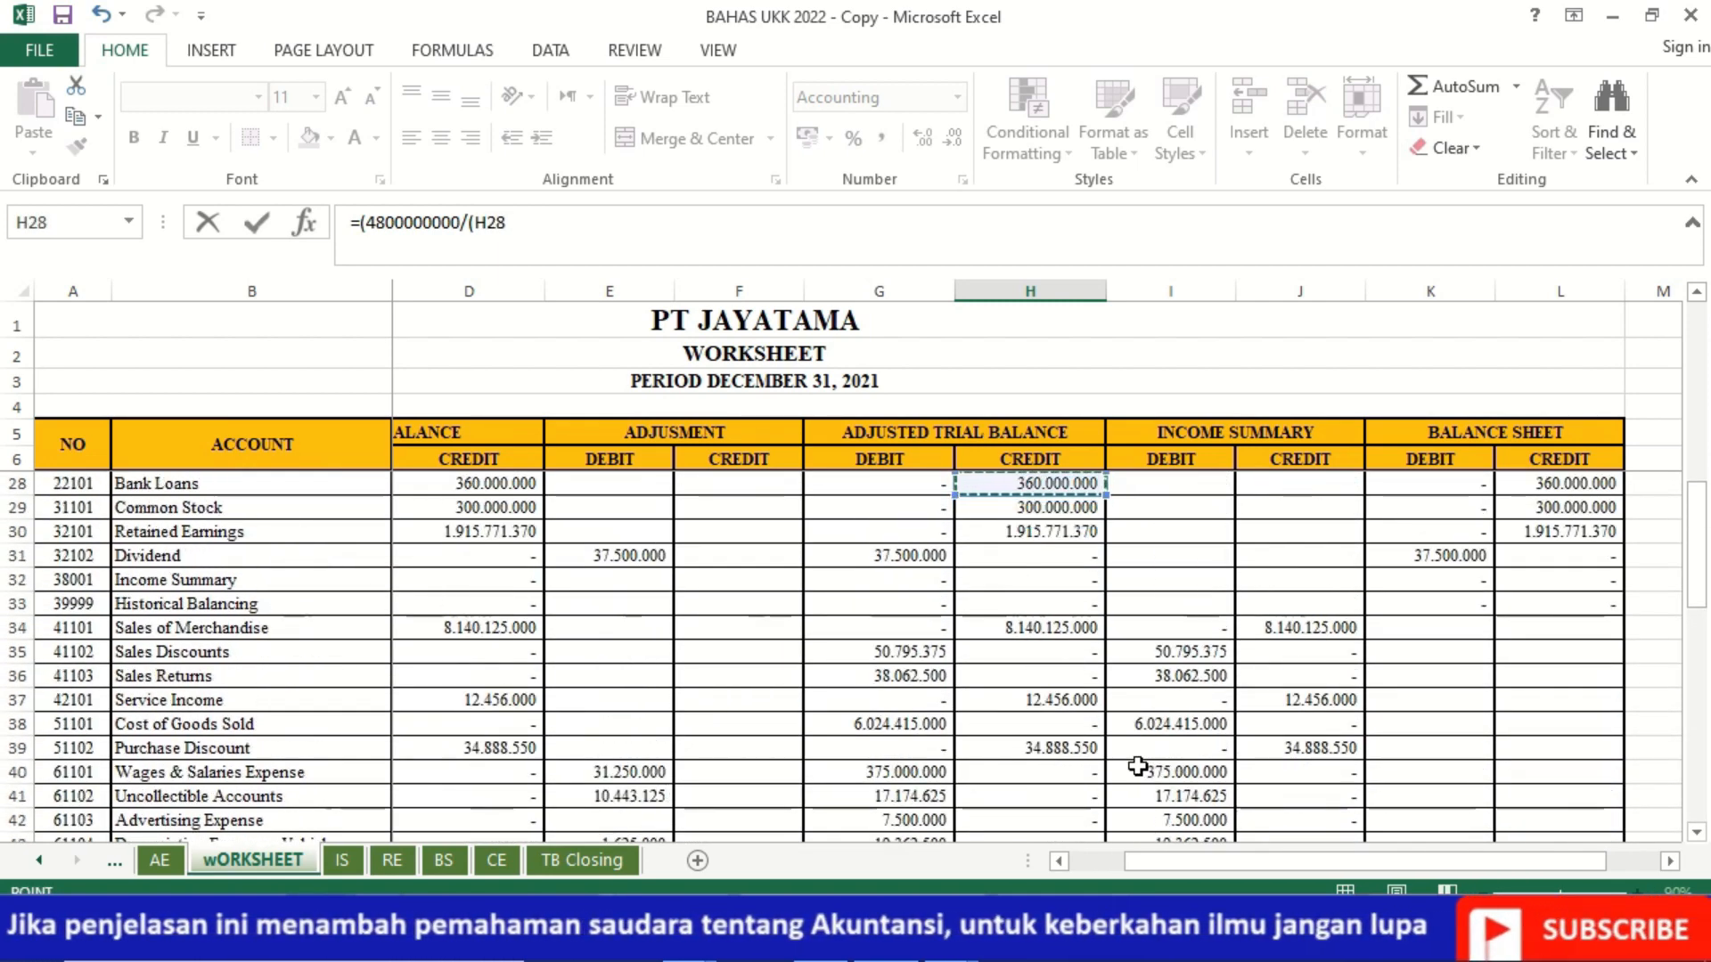
pyautogui.press('Up')
pyautogui.press('Up')
pyautogui.press('Down')
pyautogui.press('Down')
pyautogui.press('Down')
pyautogui.press('Down')
pyautogui.press('Down')
pyautogui.press('Down')
pyautogui.press('Down')
pyautogui.press('Down')
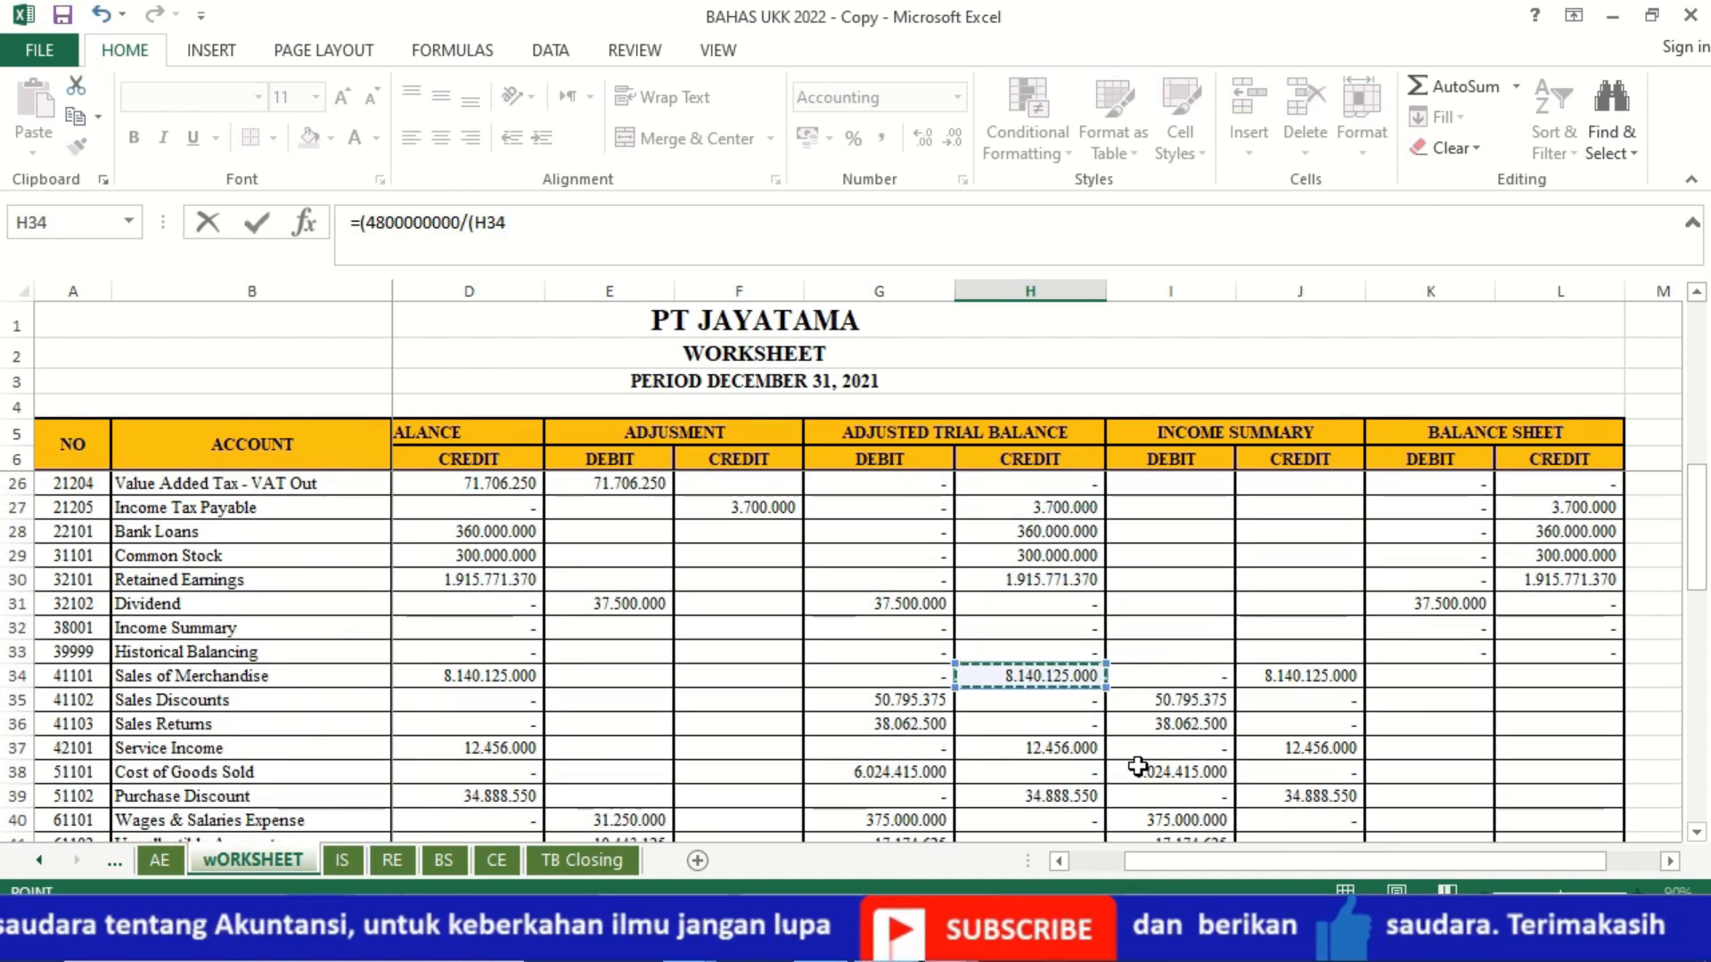
pyautogui.write('-')
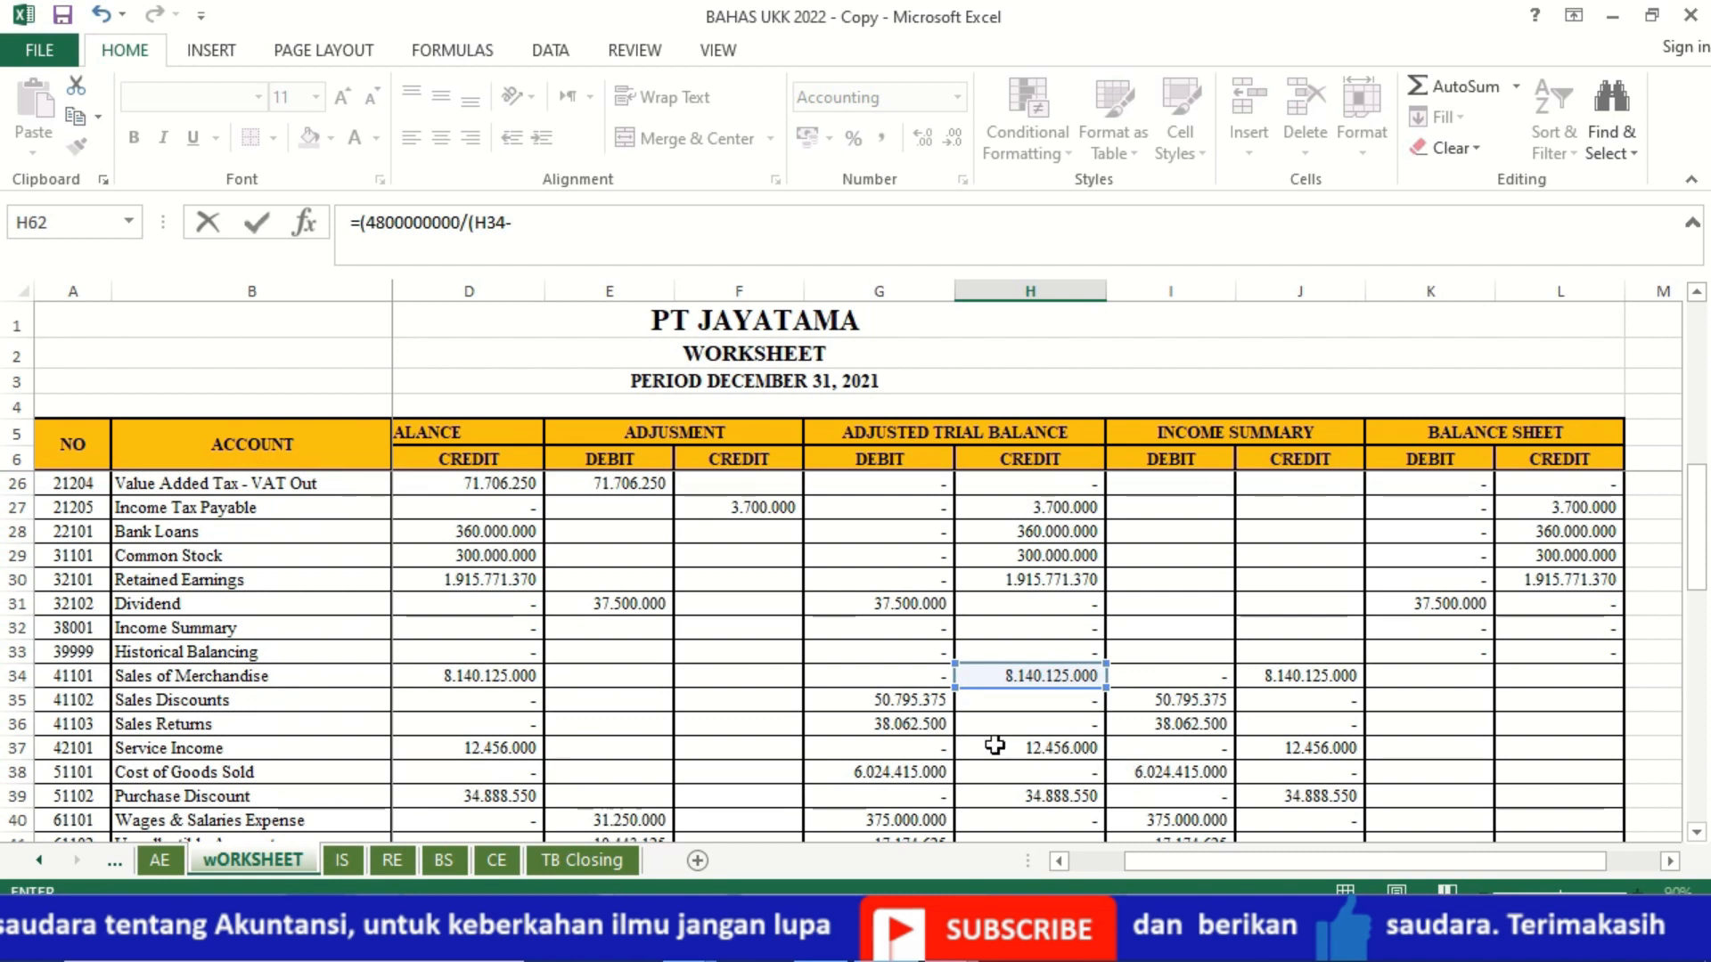
pyautogui.click(915, 723)
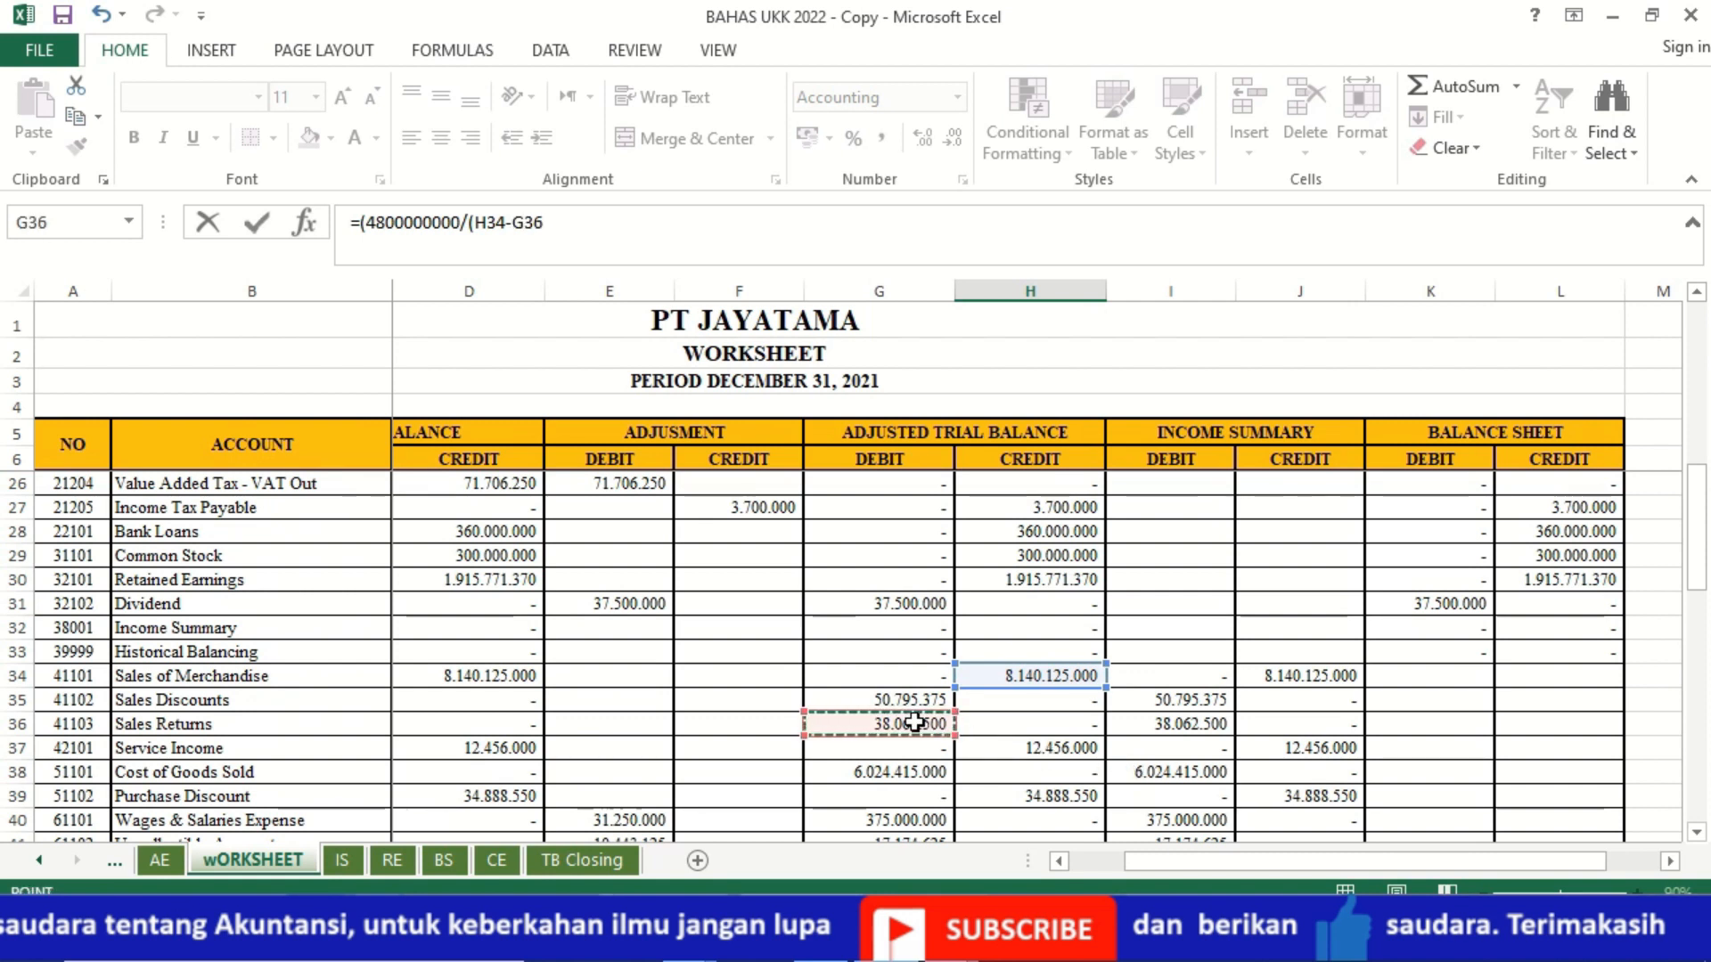
pyautogui.write('+')
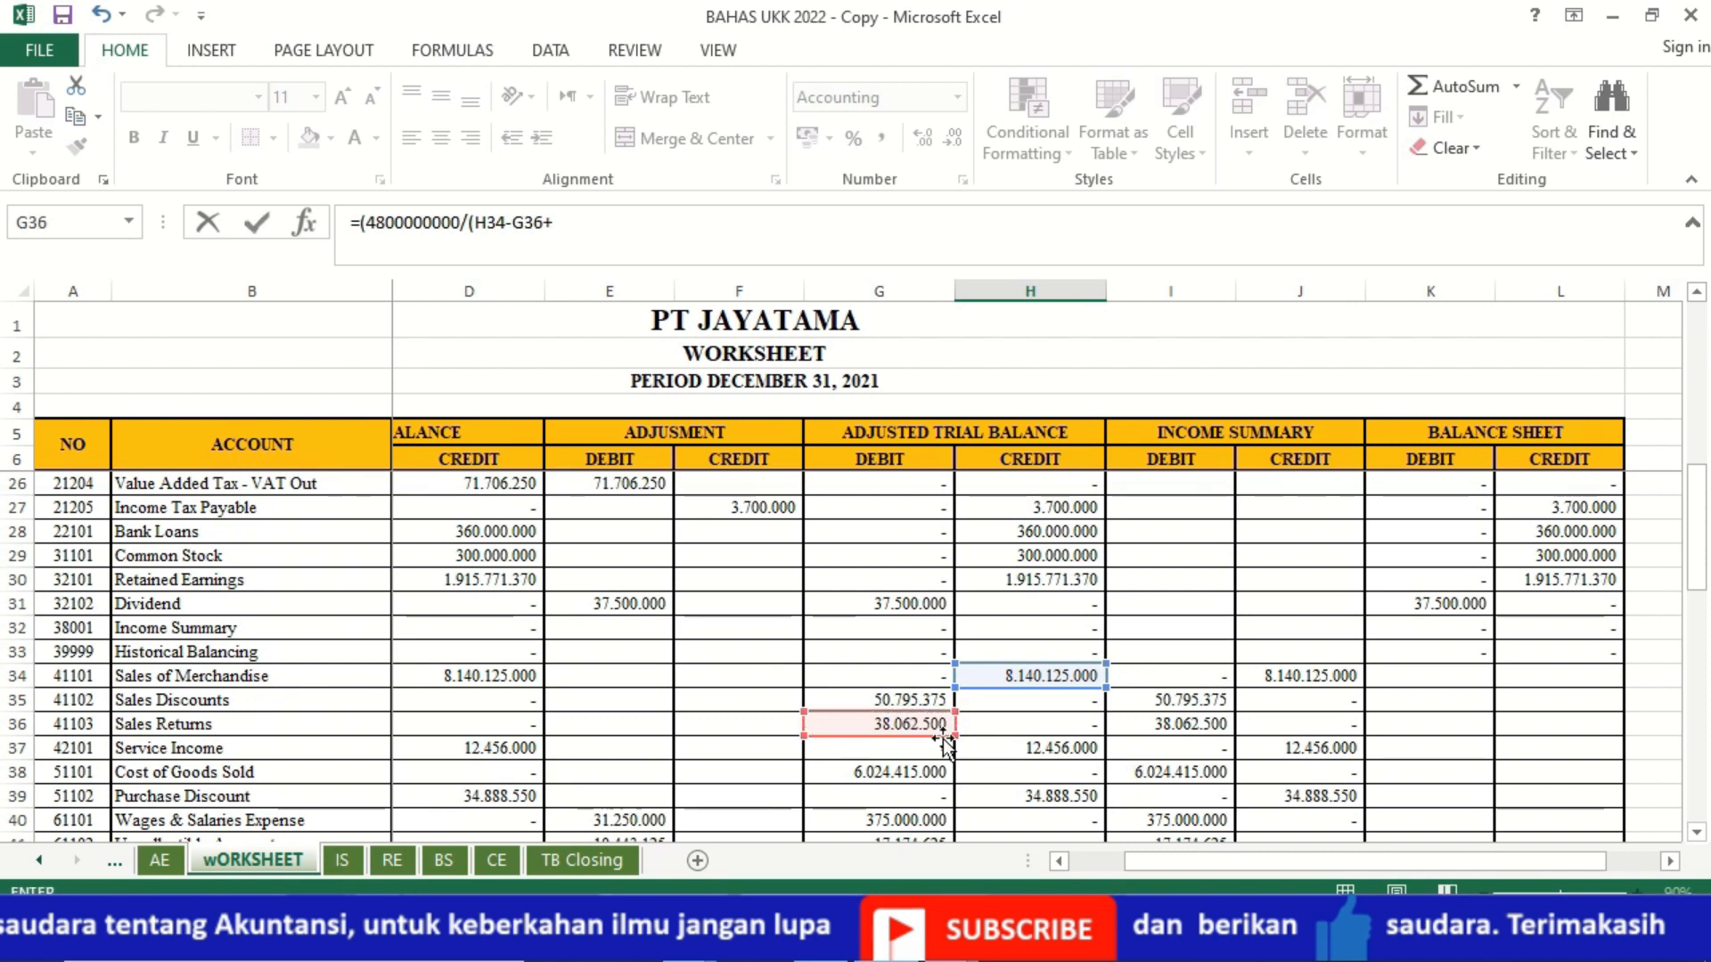
pyautogui.click(997, 747)
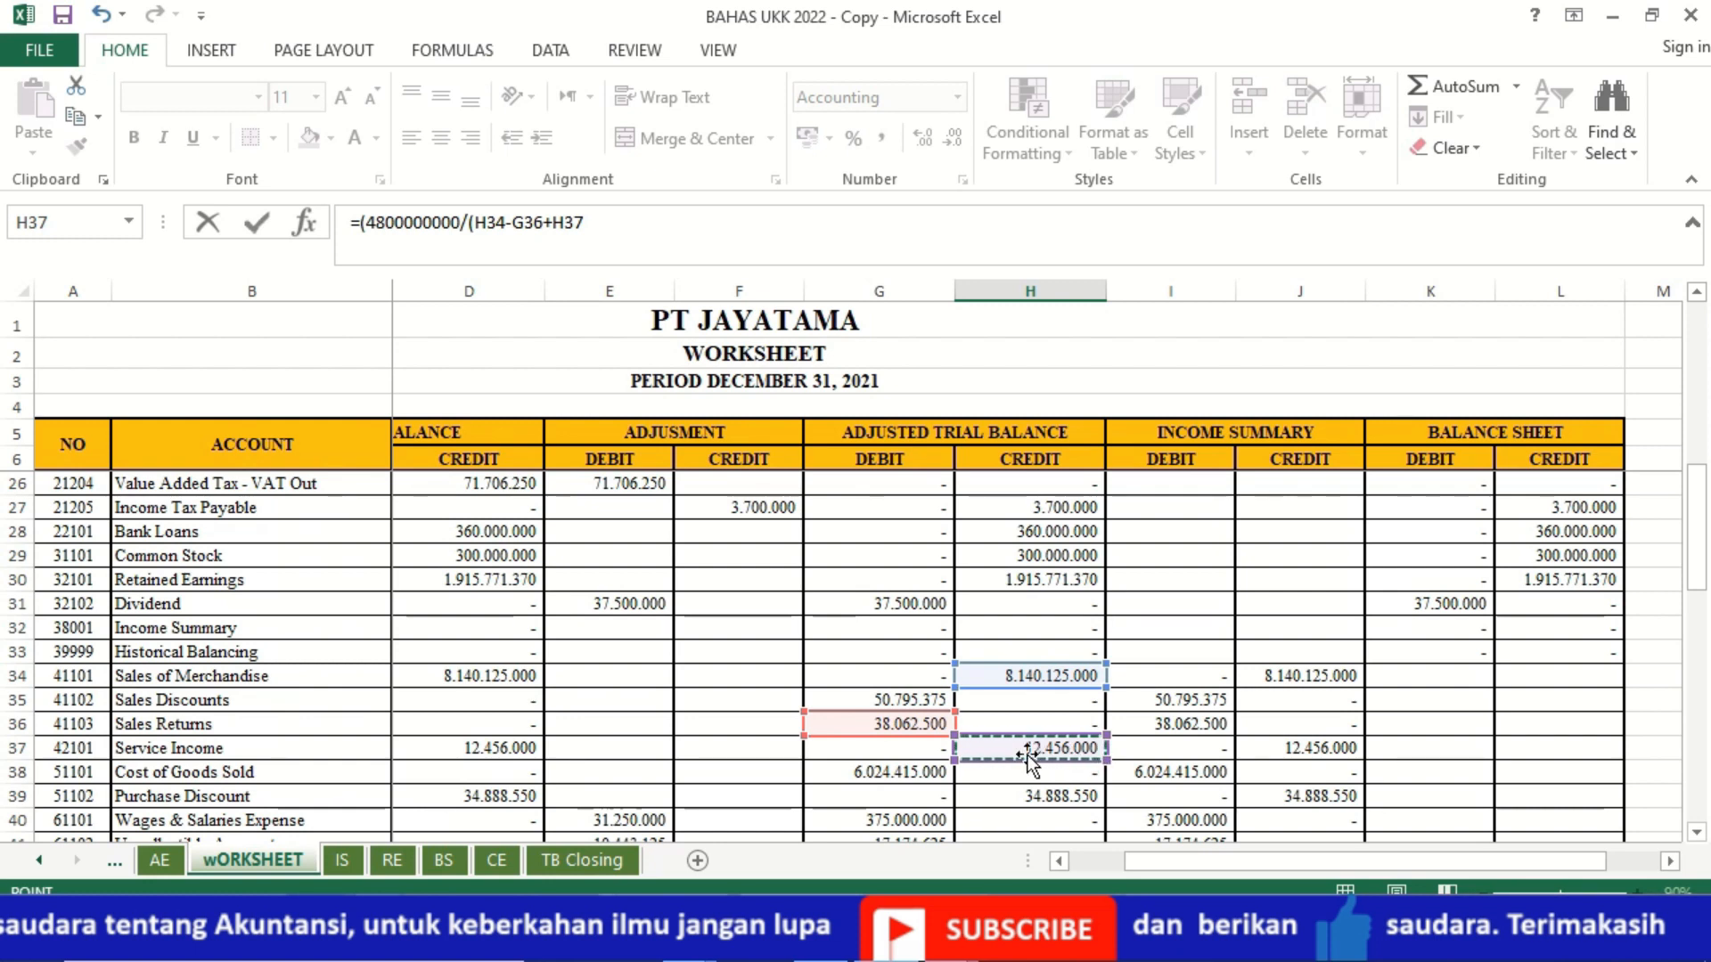
pyautogui.write('))')
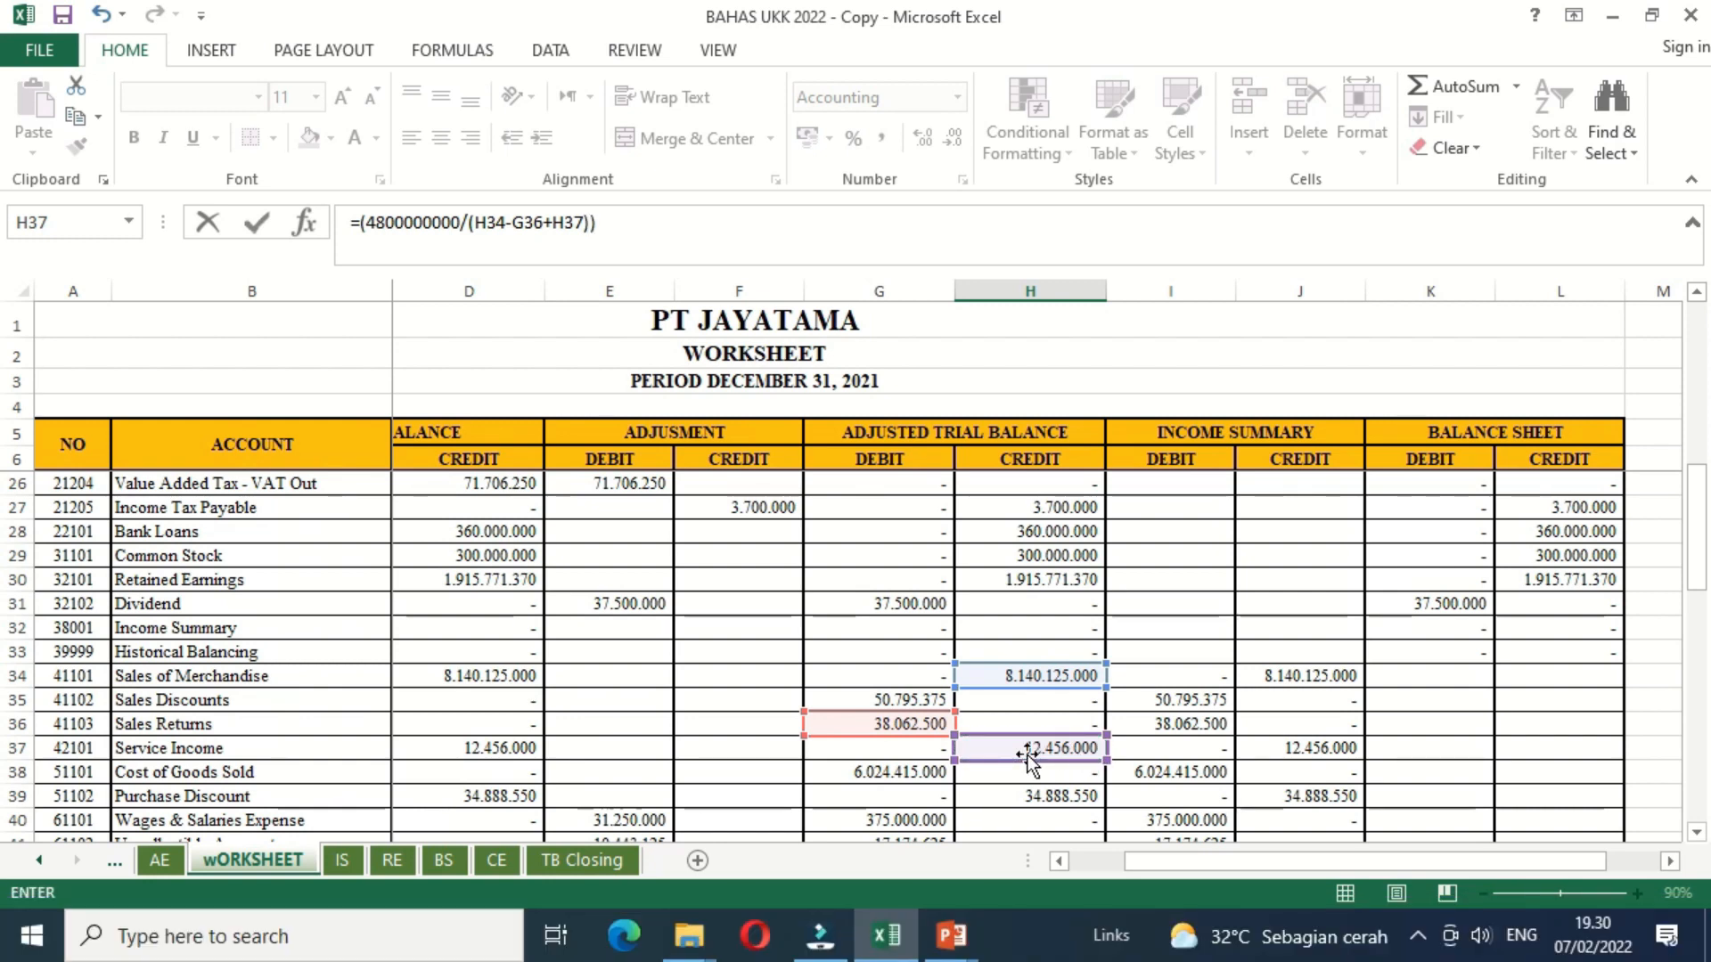
pyautogui.press('Down')
pyautogui.press('Down')
pyautogui.press('Down')
pyautogui.press('Down')
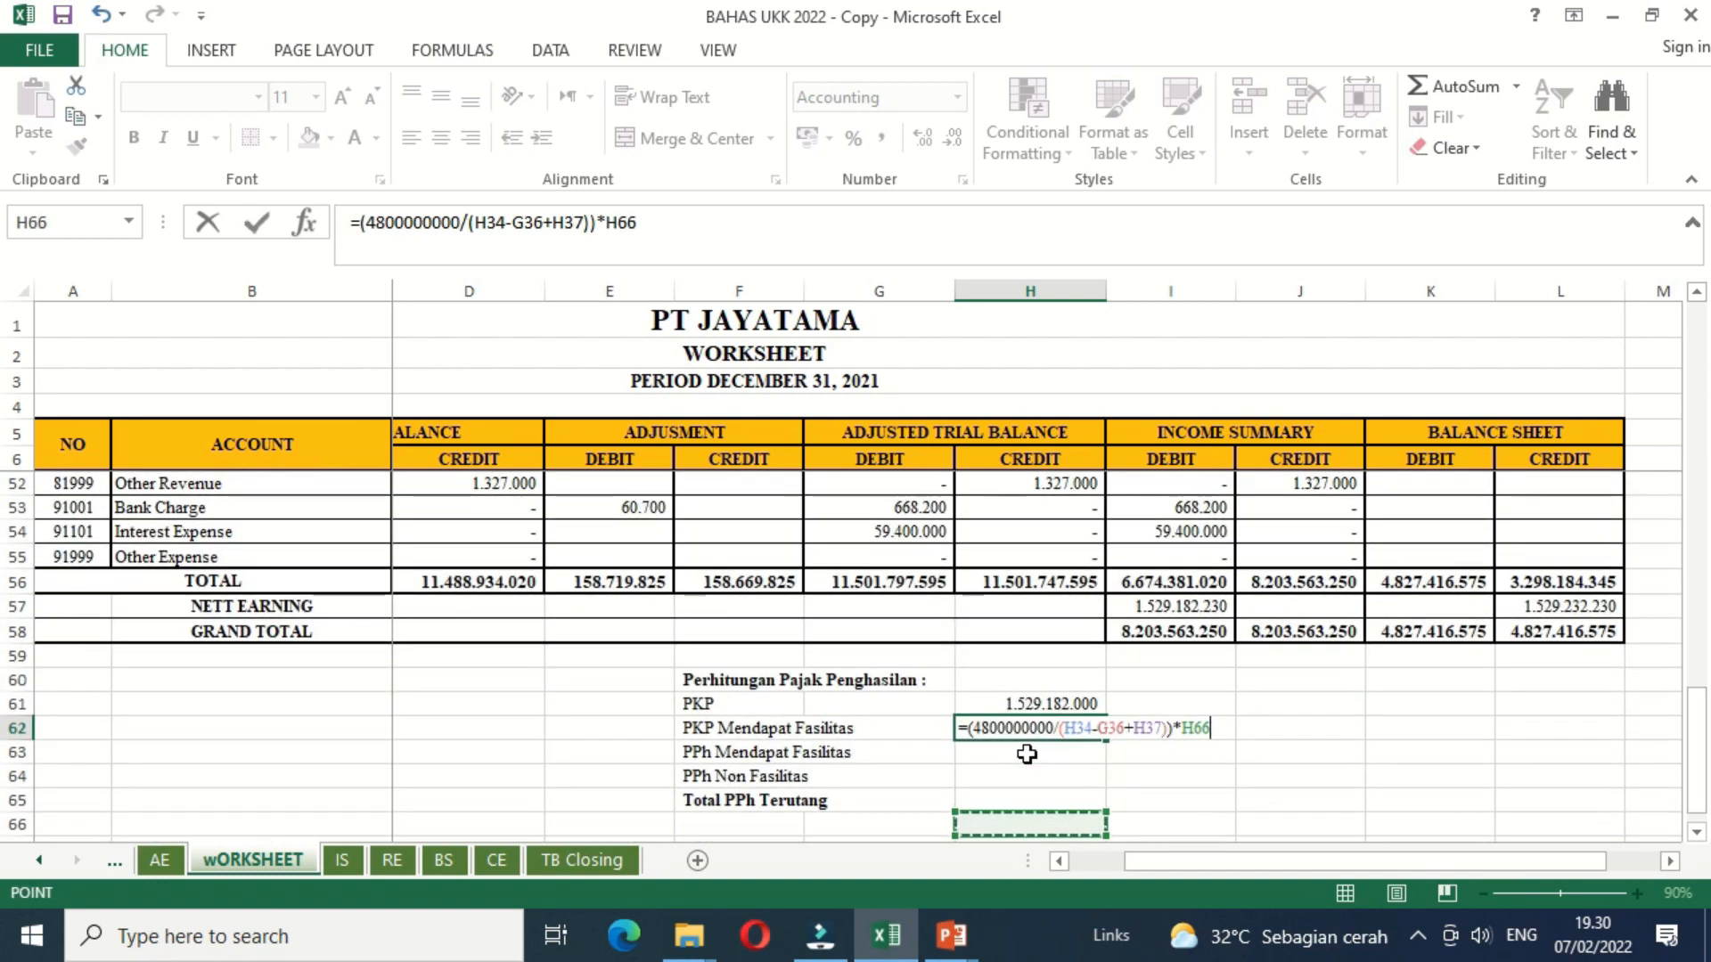
pyautogui.click(1033, 703)
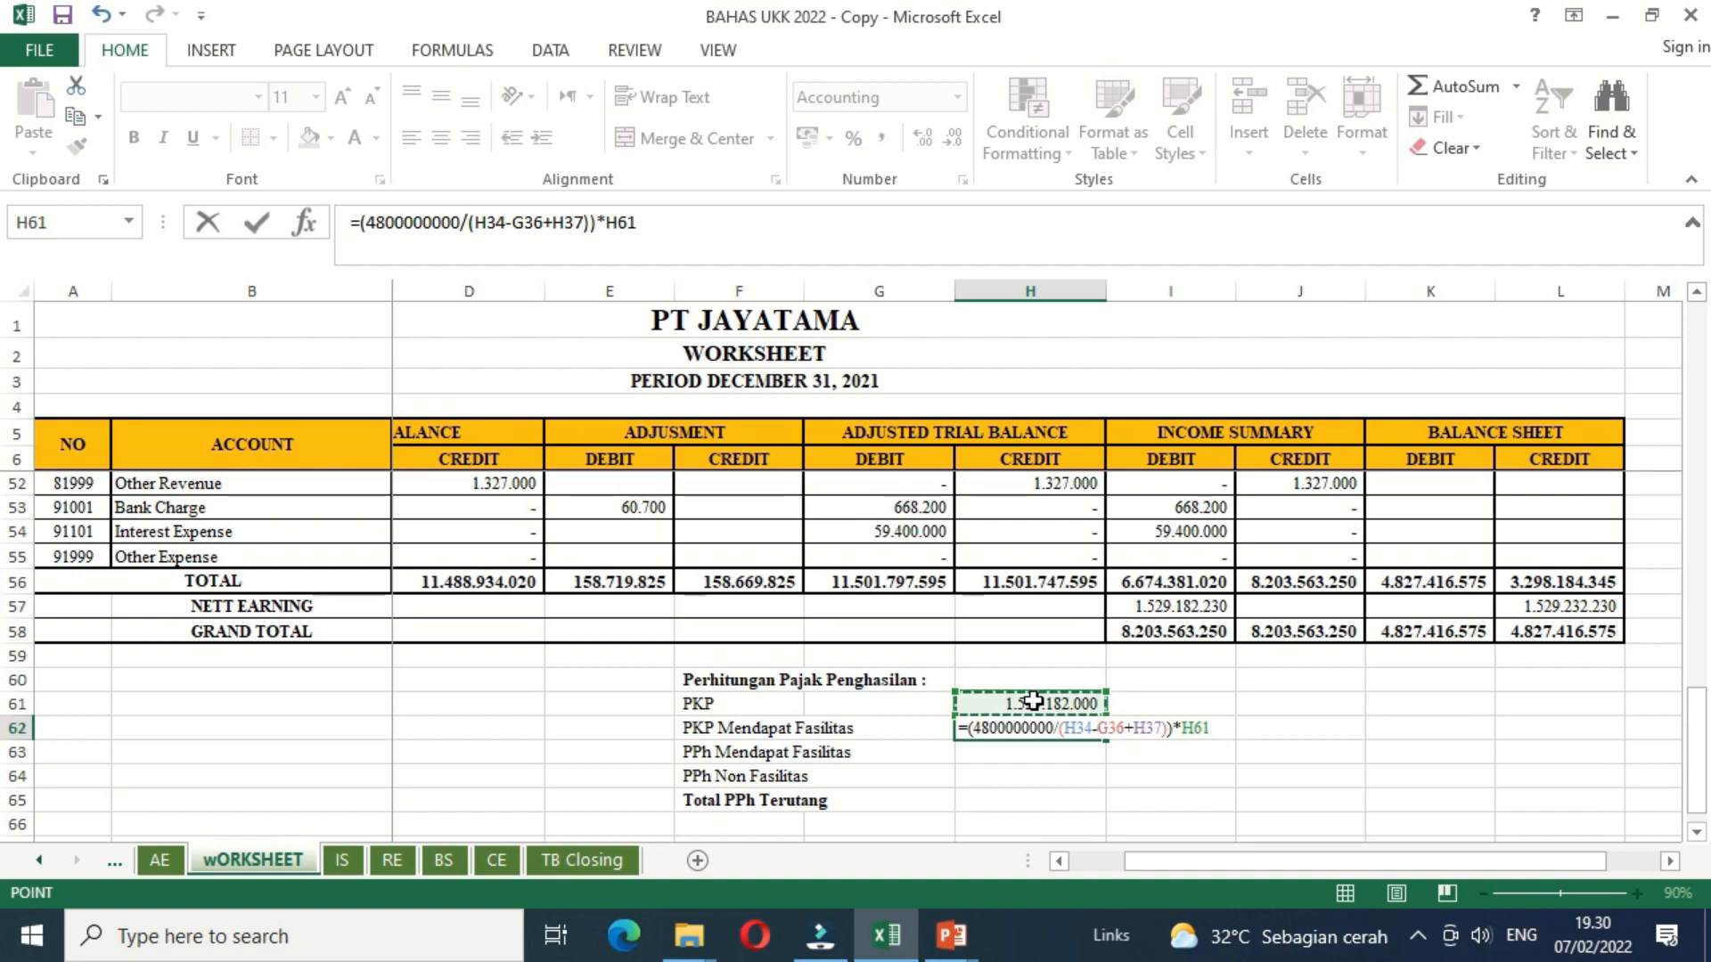
pyautogui.press('Return')
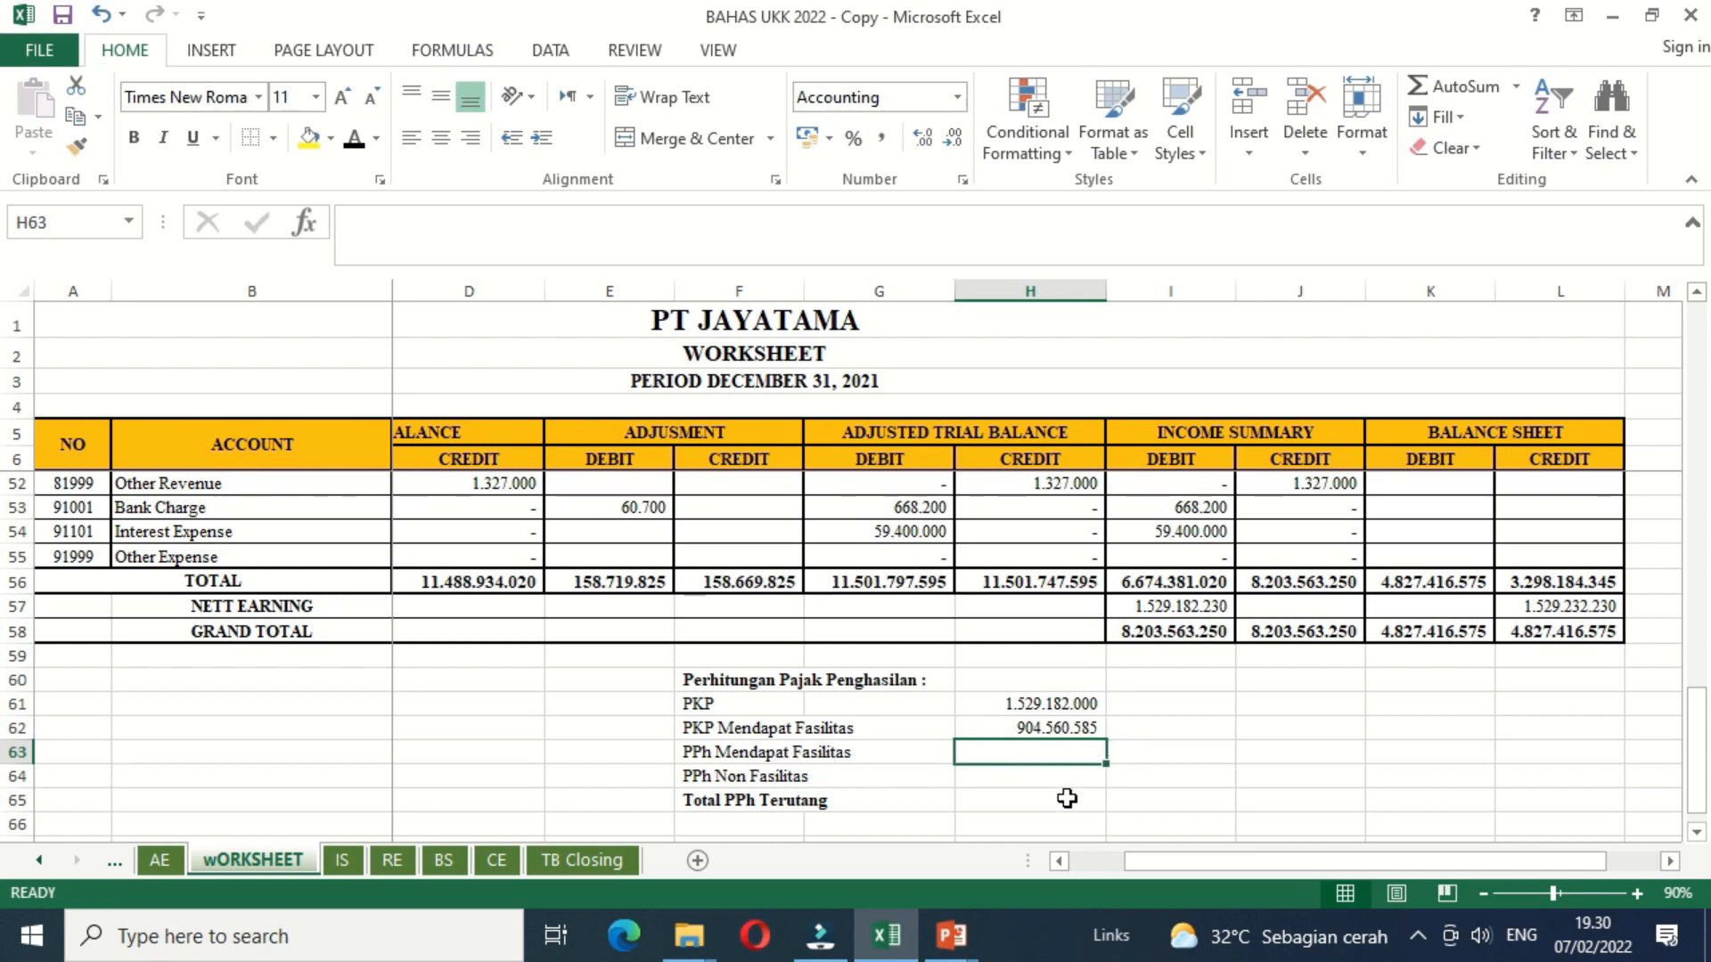
# Step: Calculate PPh Mendapat Fasilitas in H63 with the formula =H62*22%*50%
pyautogui.write('=')
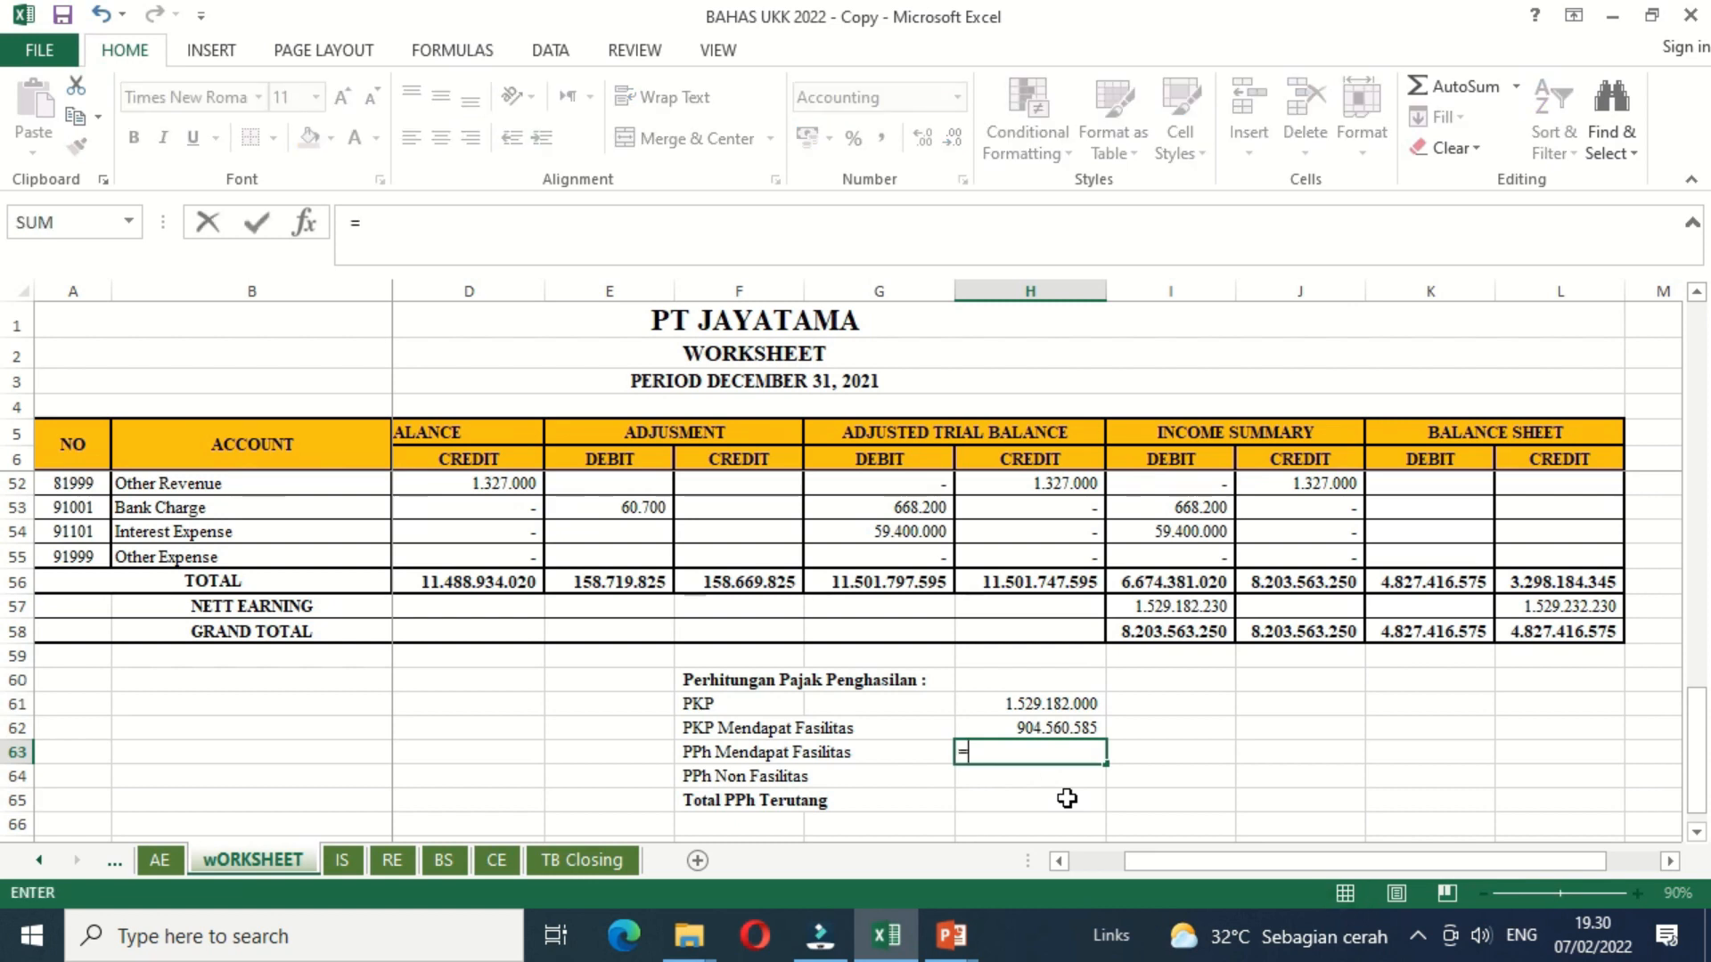
pyautogui.press('Up')
pyautogui.write('*')
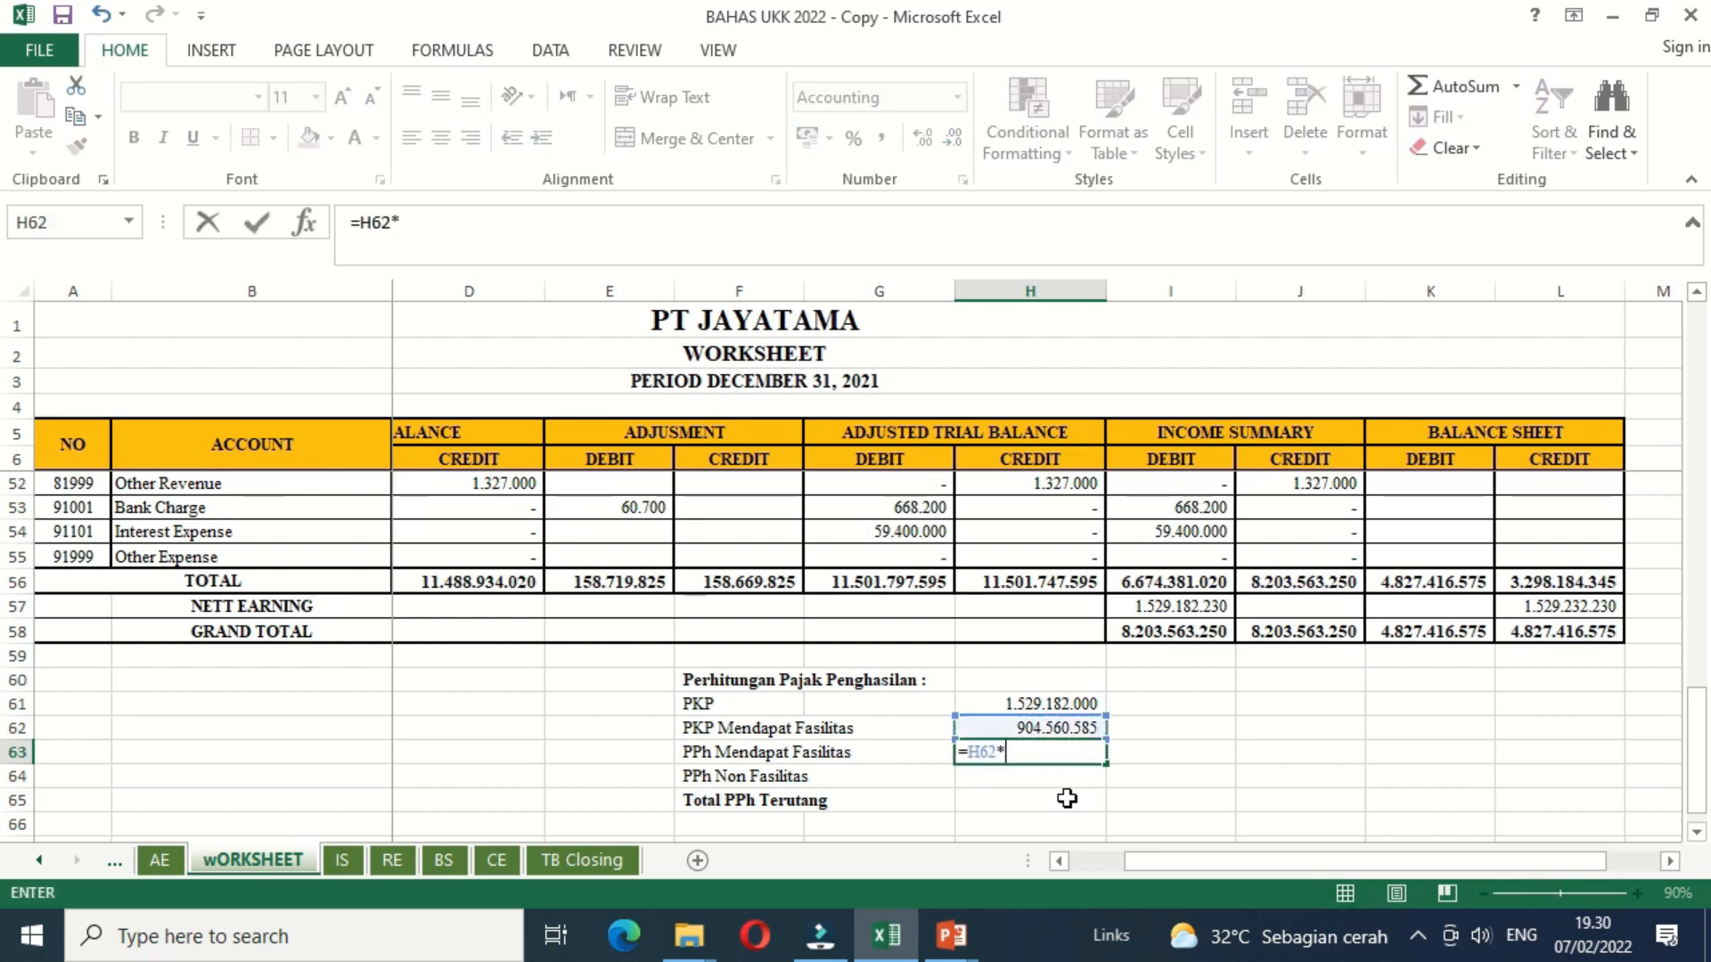
pyautogui.write('22')
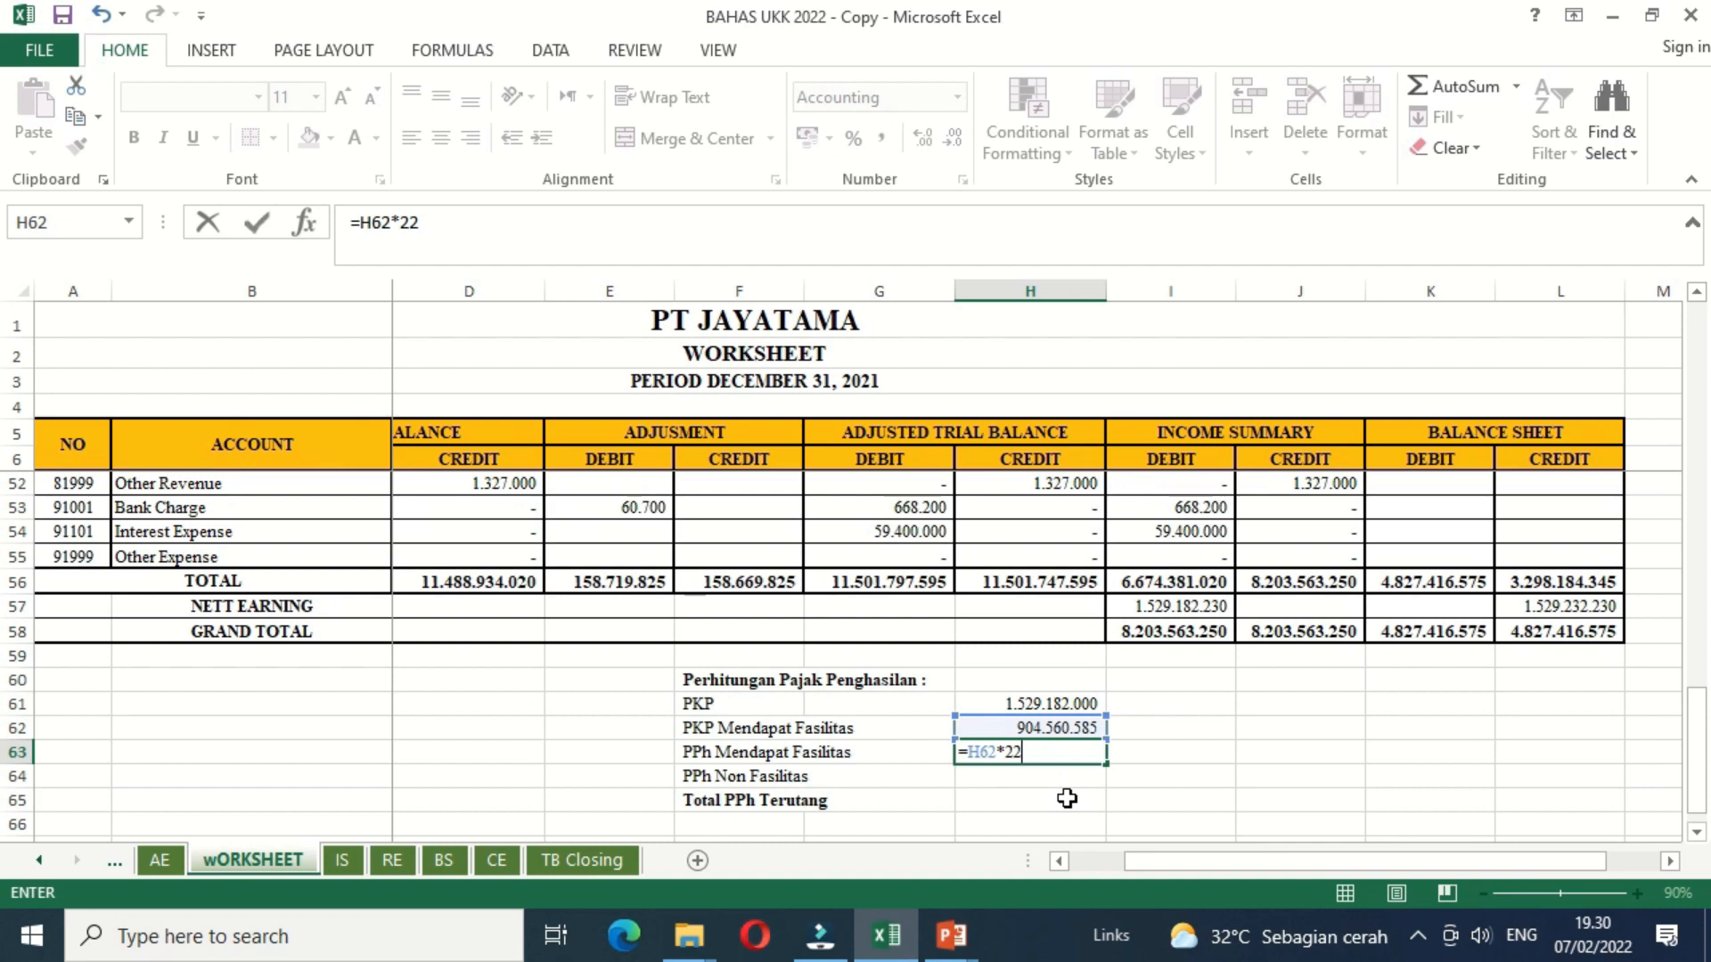
pyautogui.write('%*50%')
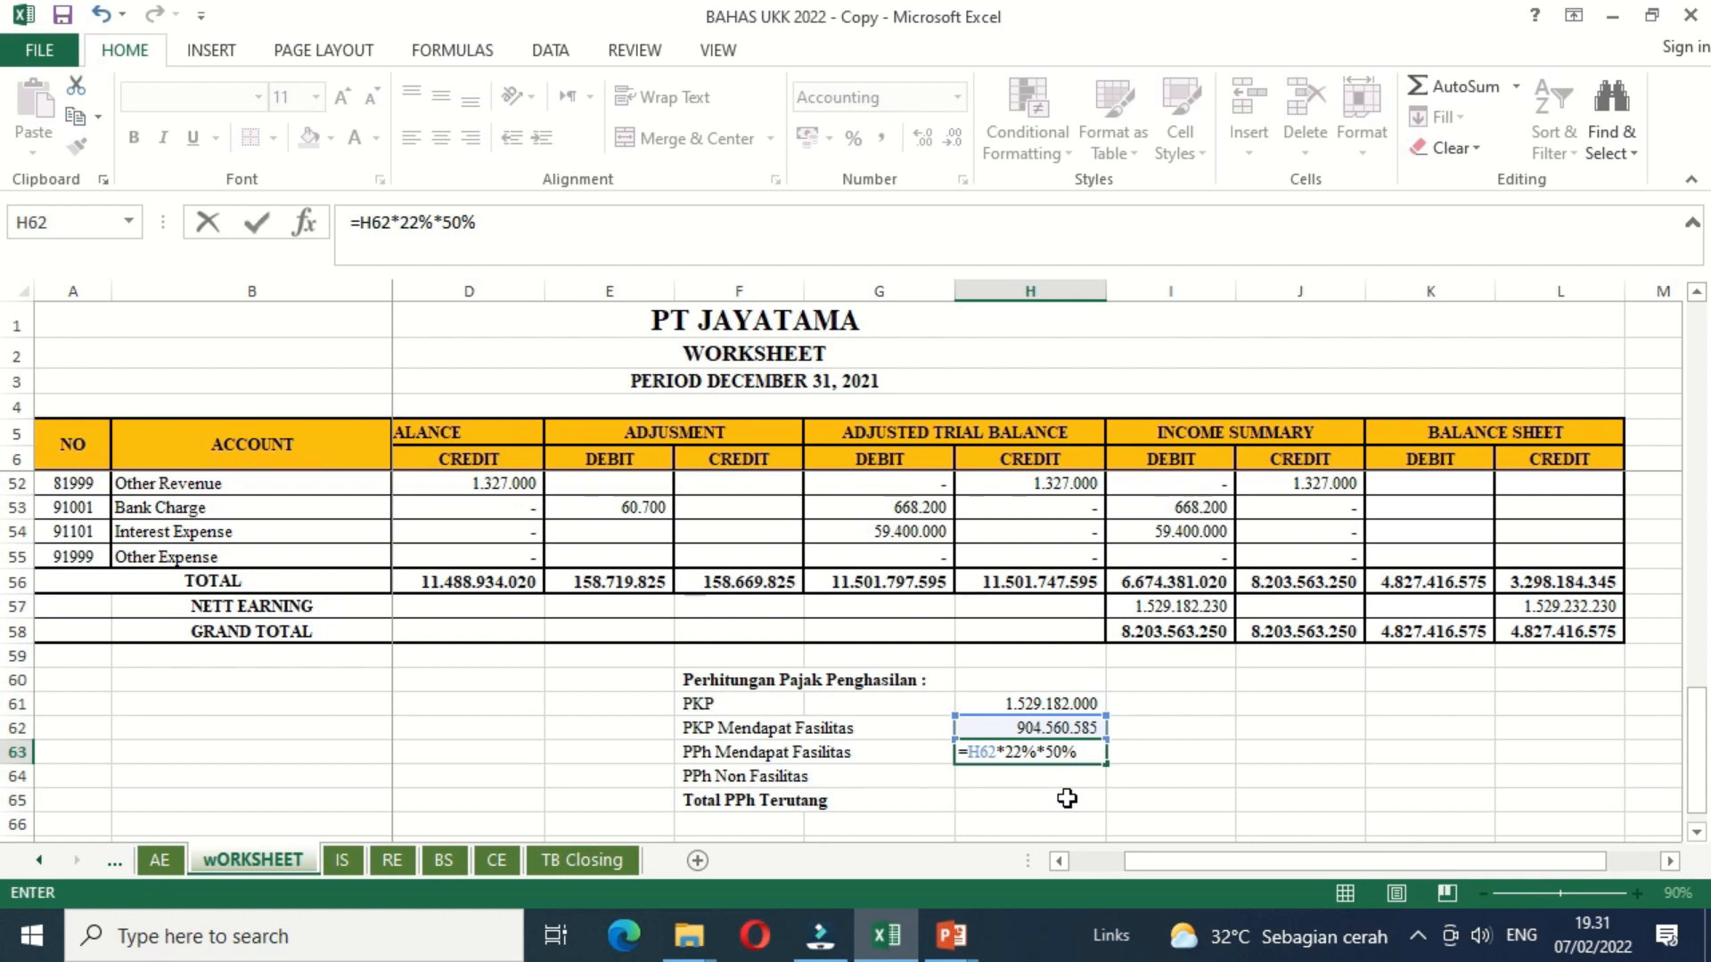
pyautogui.press('Return')
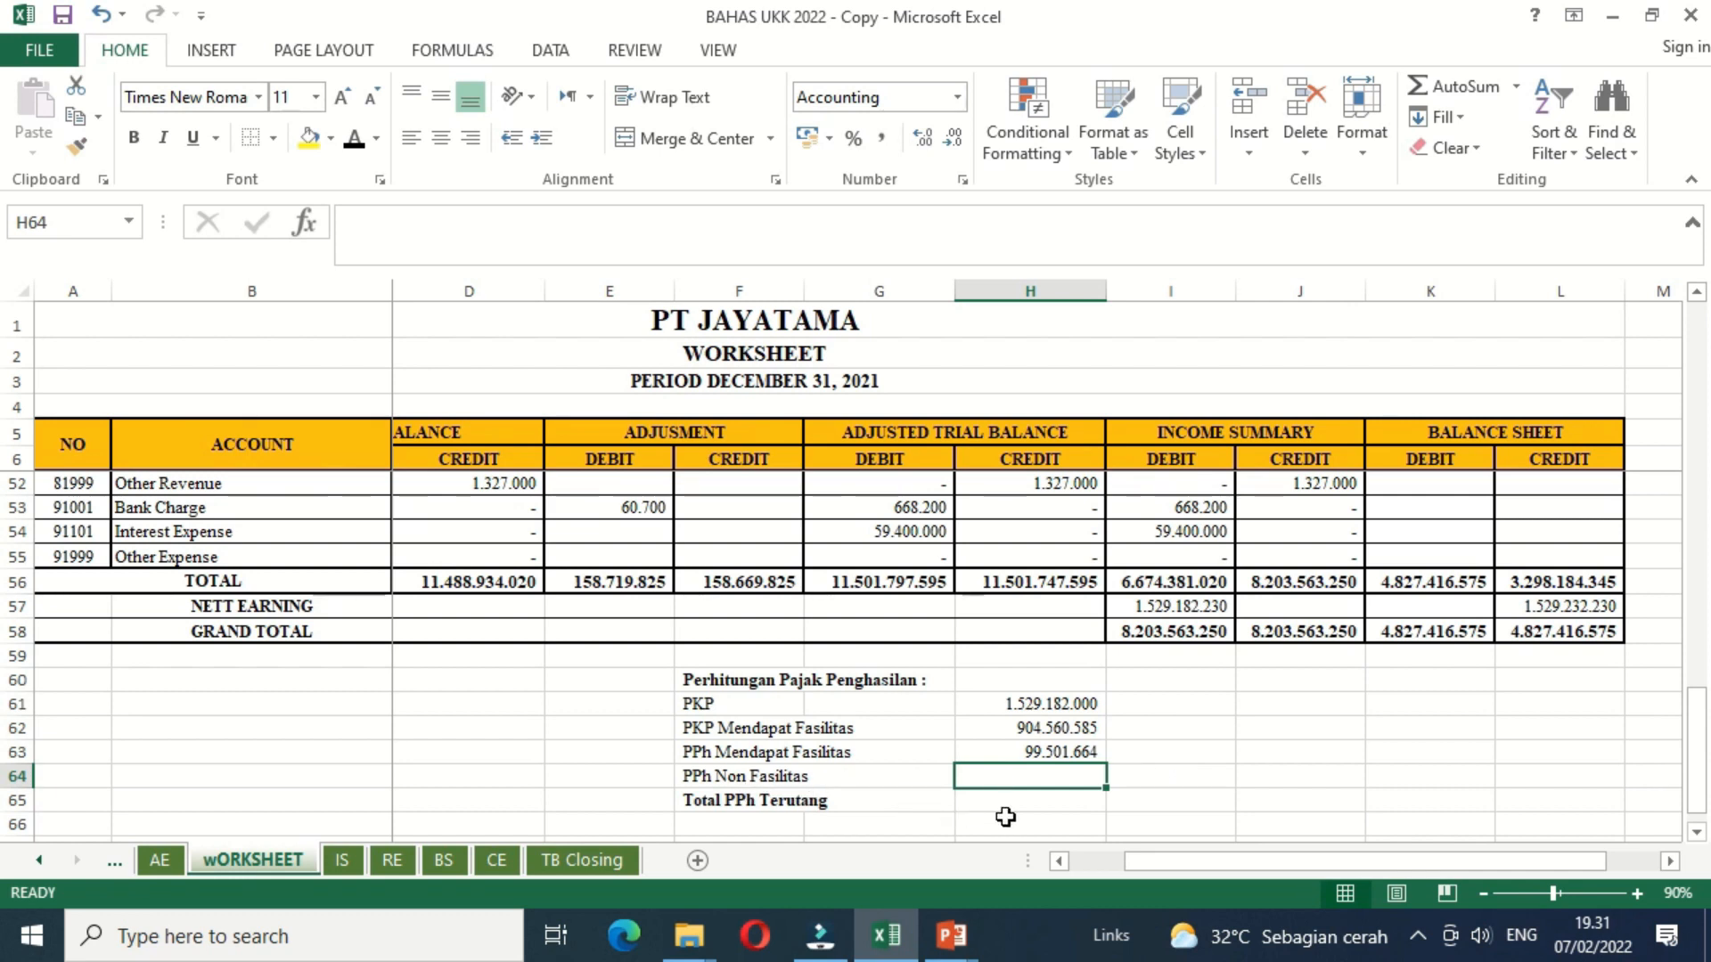
# Step: Calculate PPh Non Fasilitas in H64 with the formula =(H61-H62)*22%
pyautogui.write('=(')
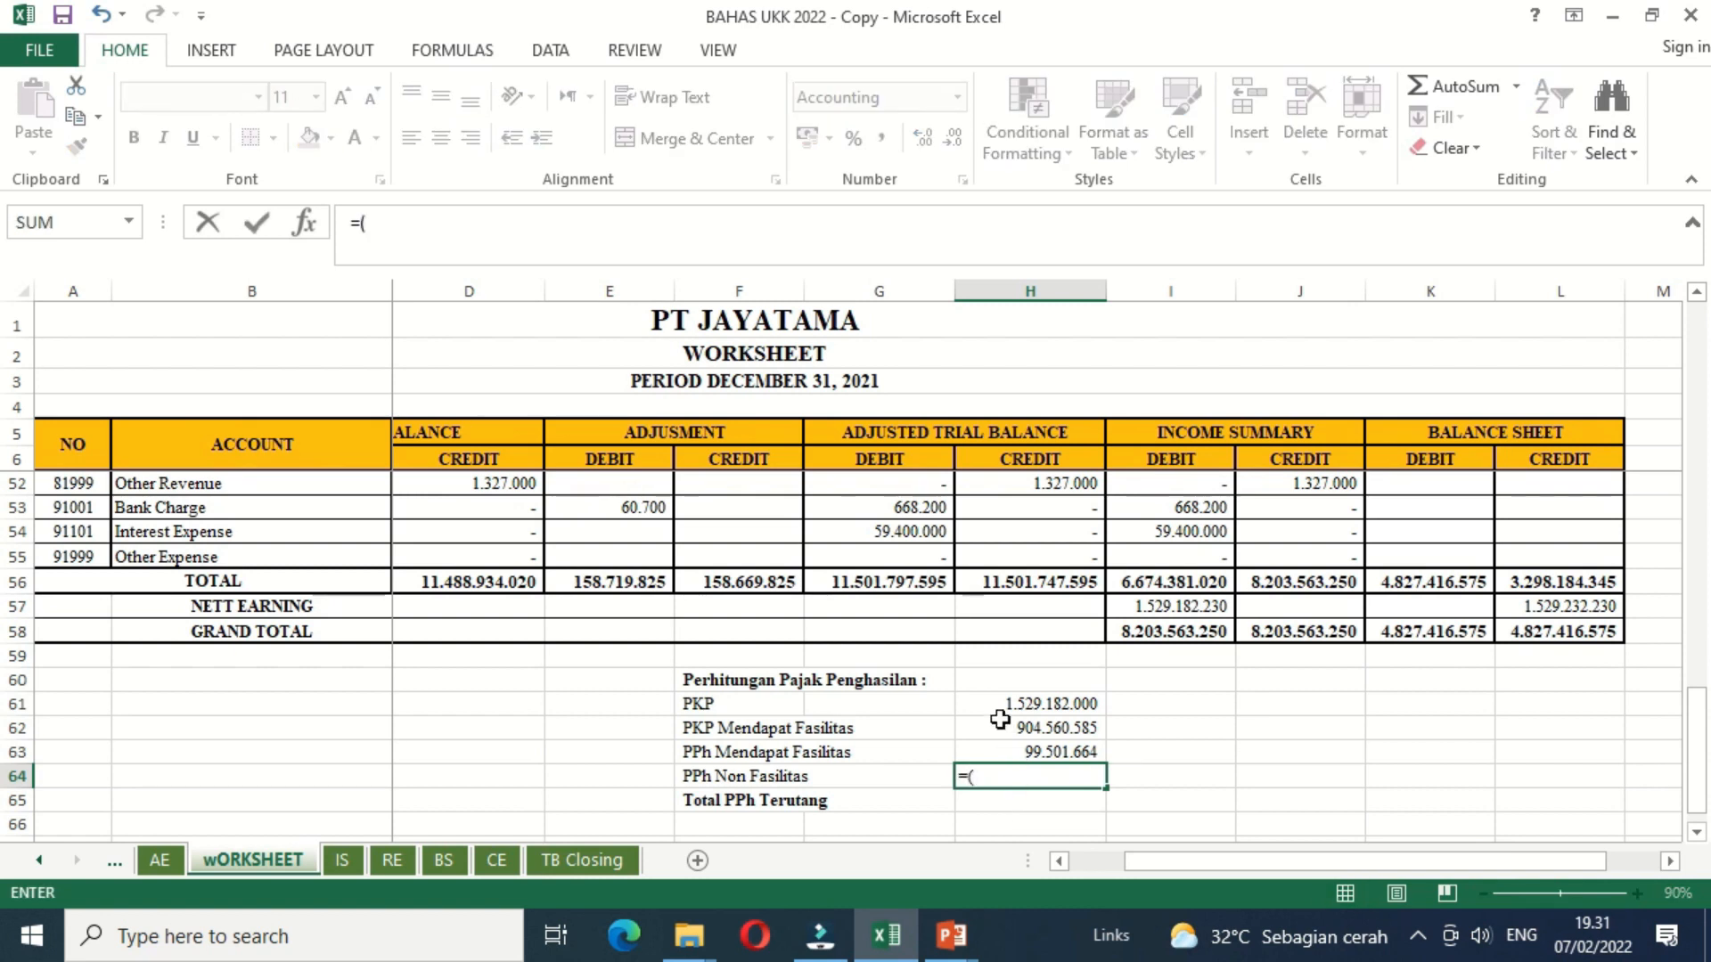
pyautogui.click(970, 711)
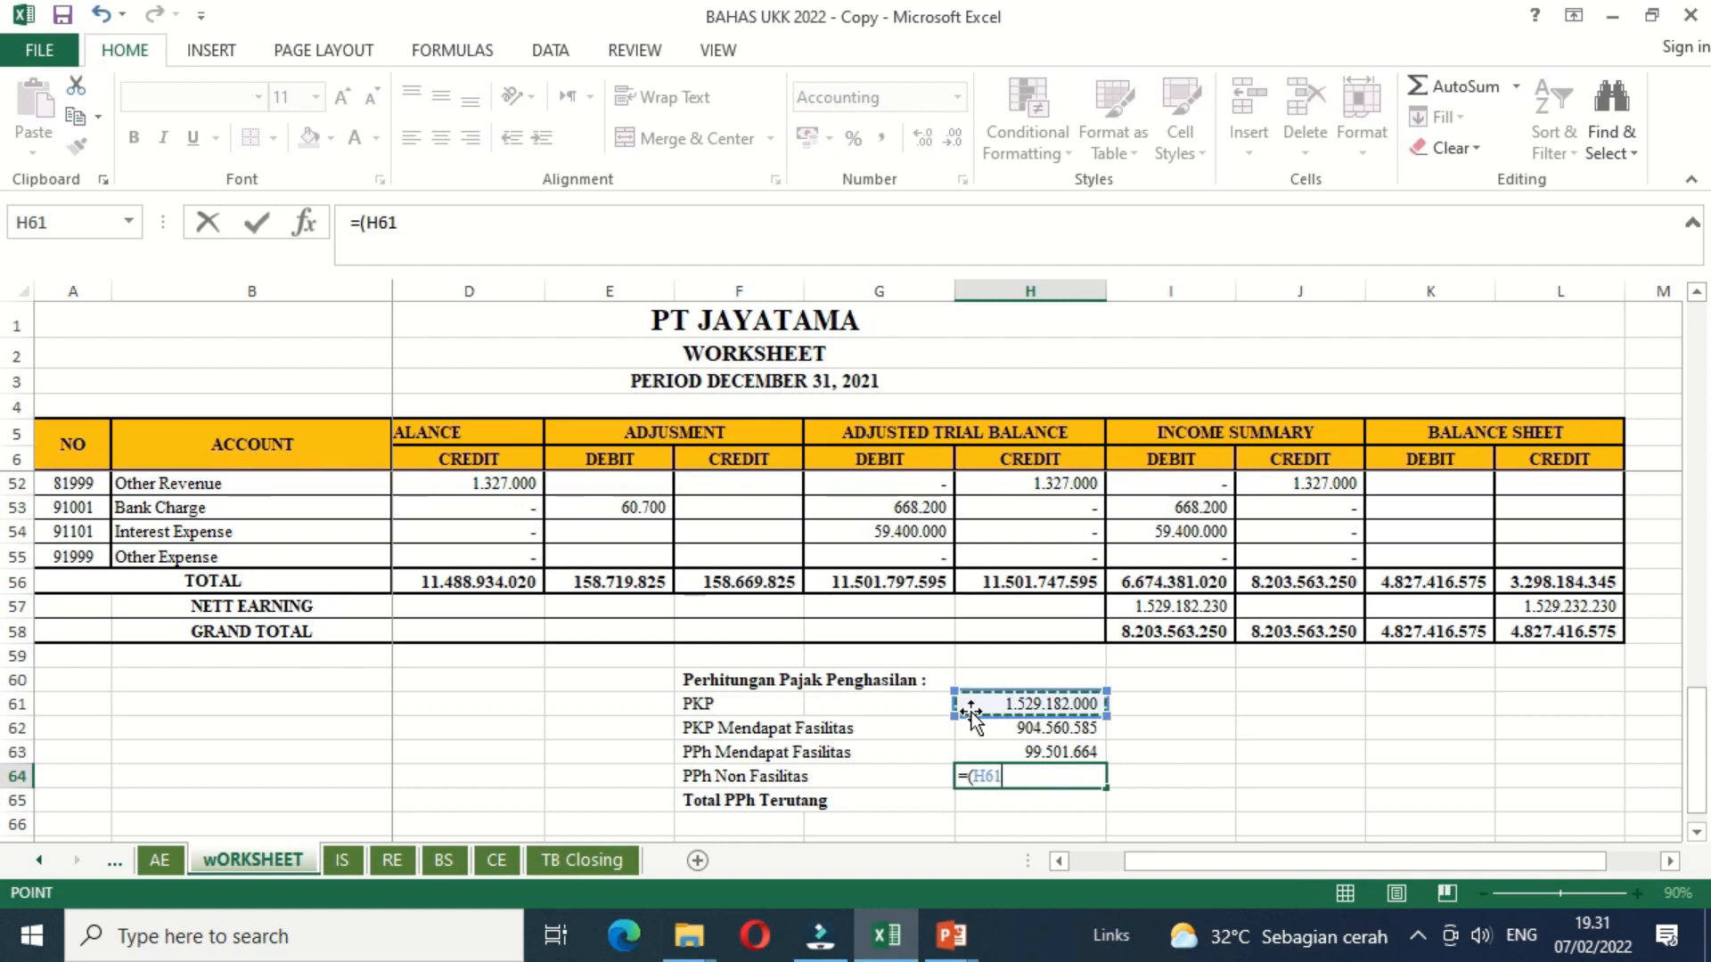
pyautogui.write('-')
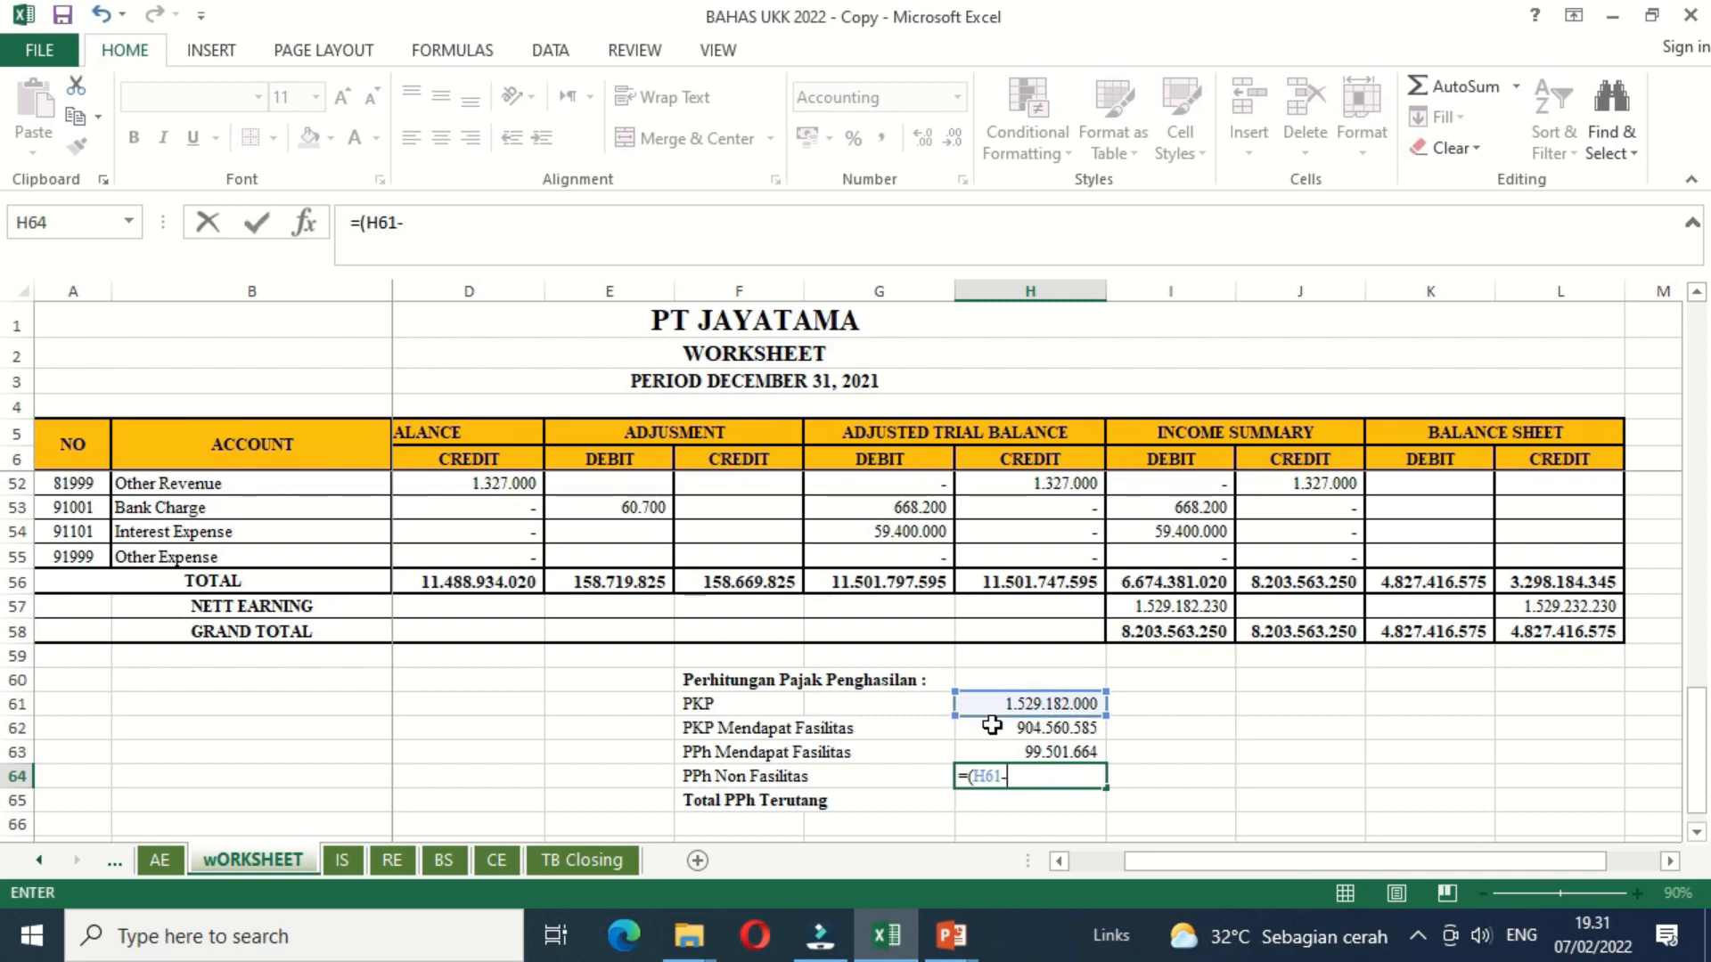
pyautogui.click(992, 729)
pyautogui.write(')')
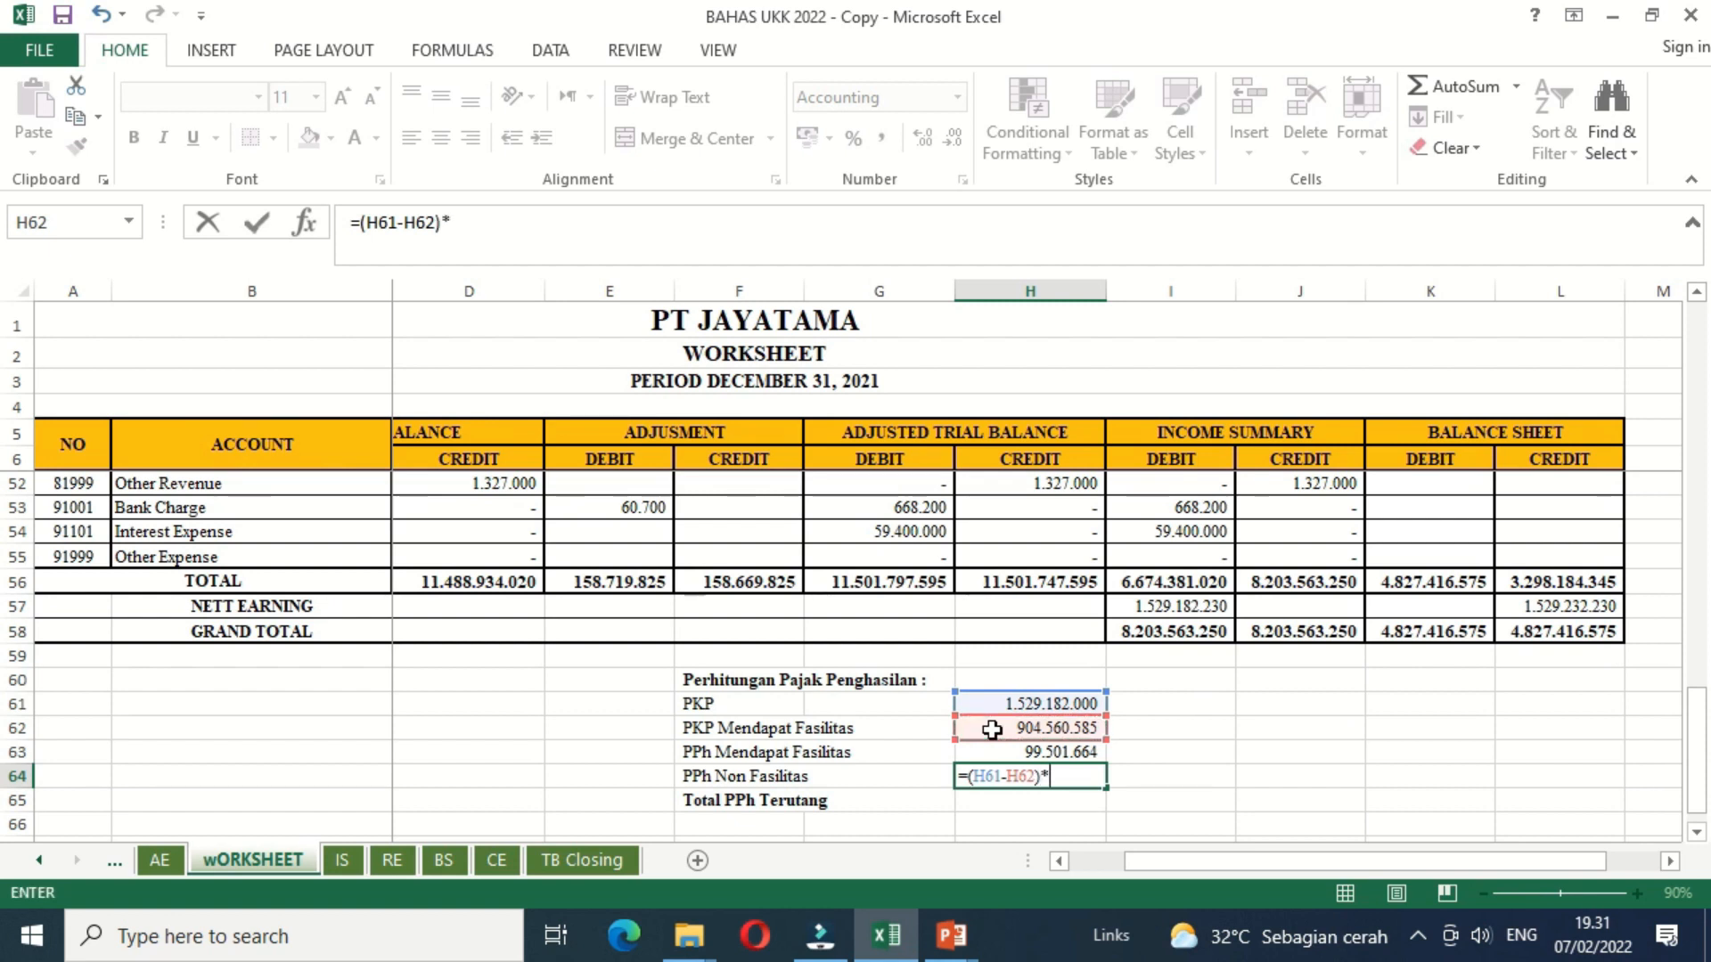
pyautogui.write('*22%')
pyautogui.press('Return')
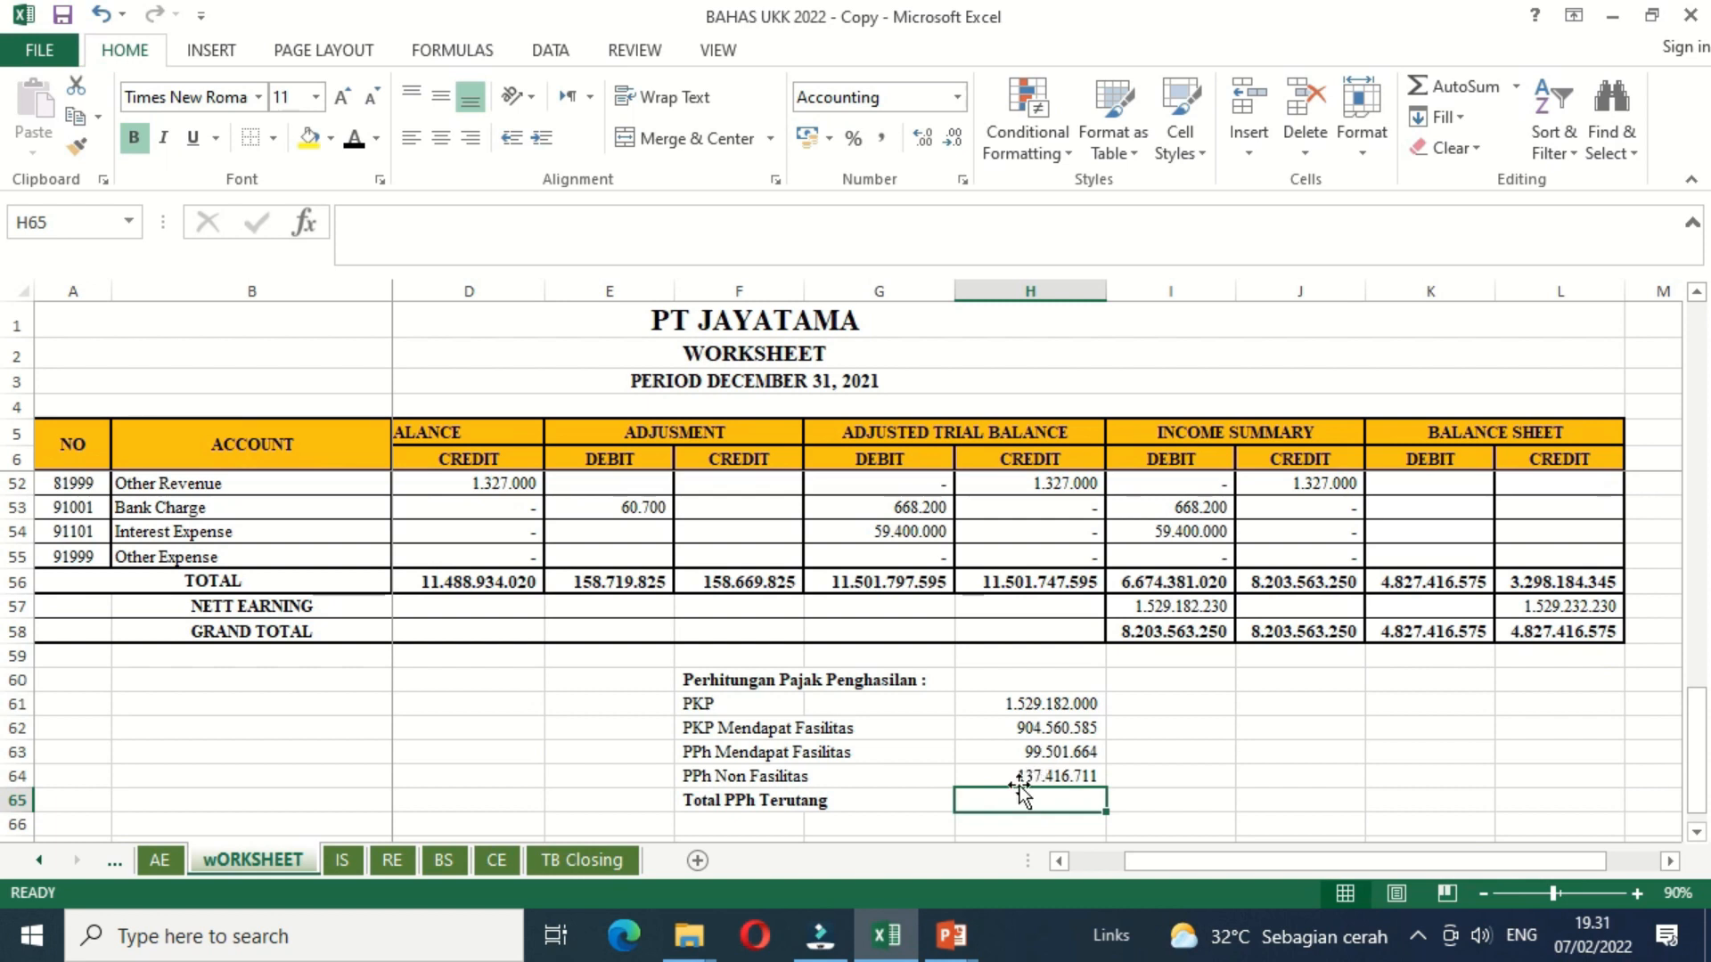
# Step: Calculate Total PPh Terutang in H65 with the formula =H63+H64
pyautogui.write('=')
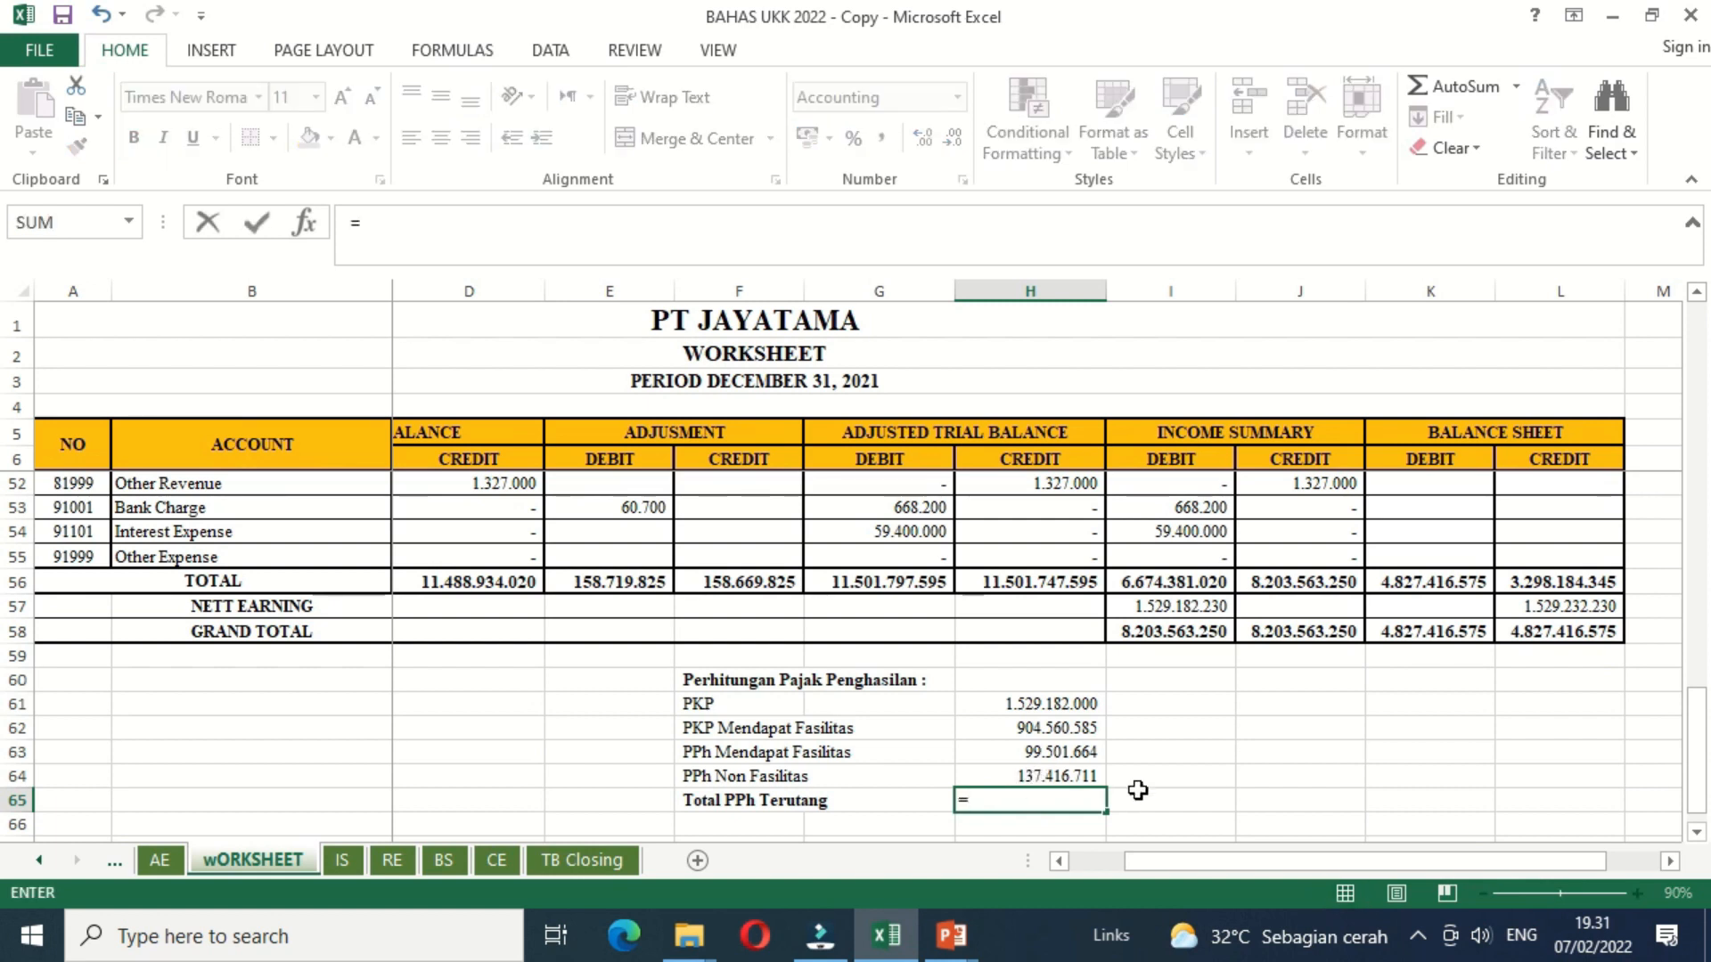
pyautogui.press('Up')
pyautogui.press('Up')
pyautogui.write('+')
pyautogui.press('Up')
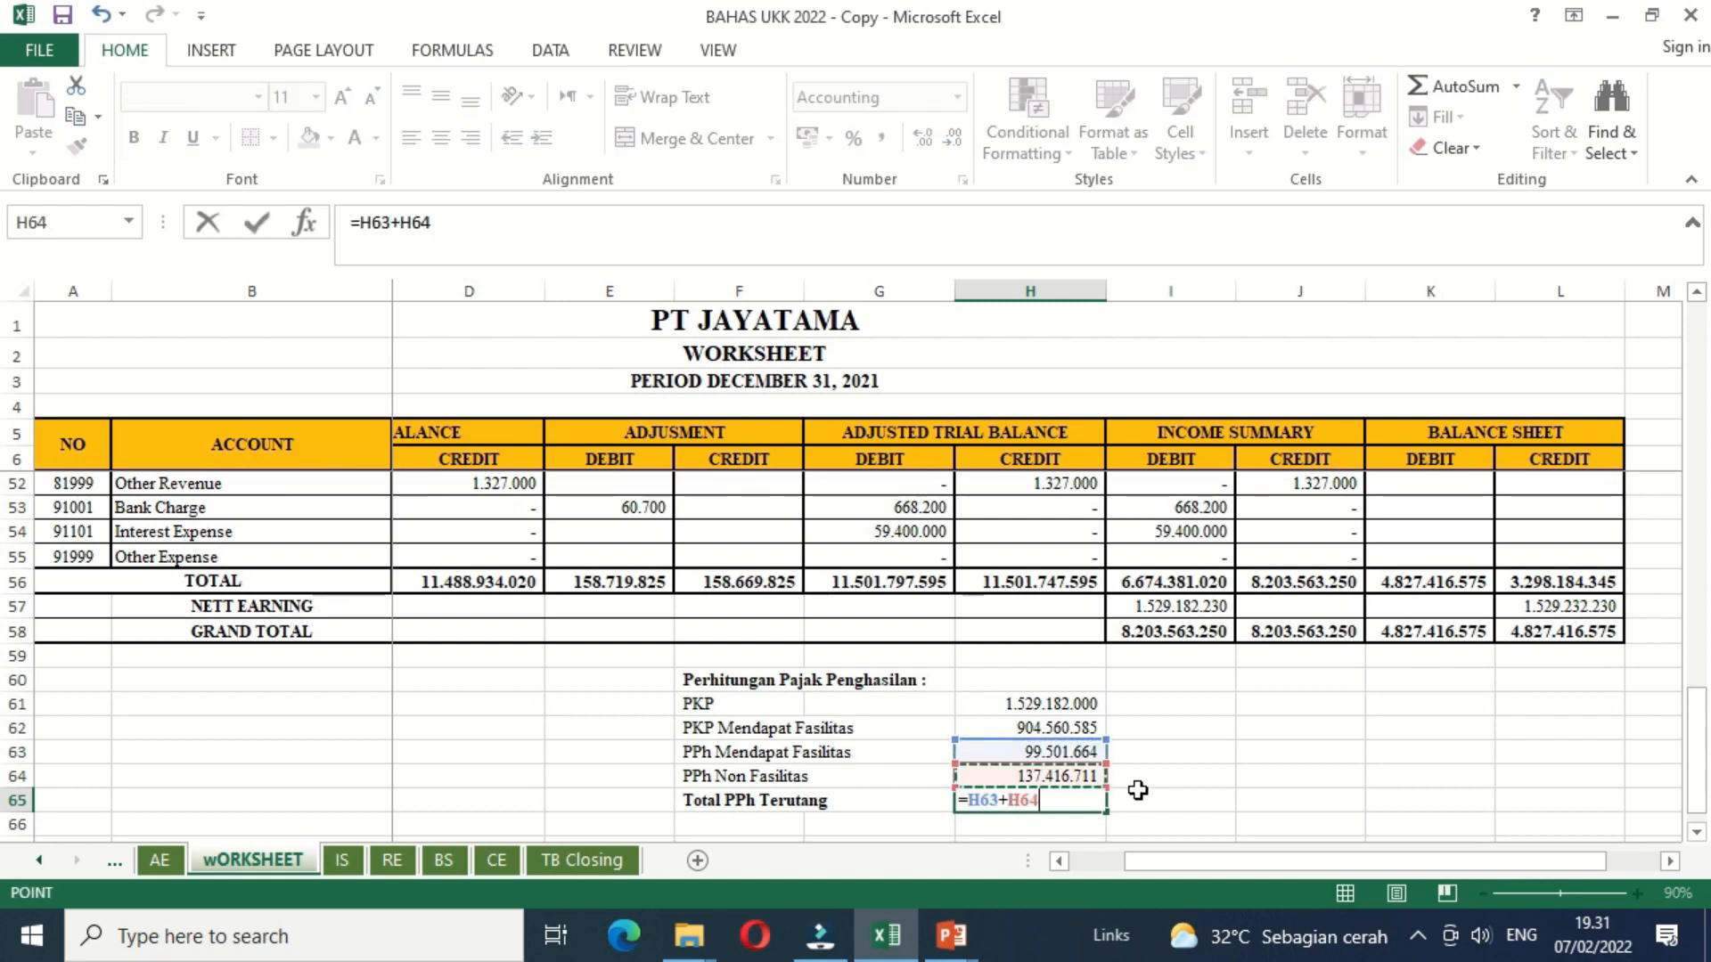
pyautogui.press('Return')
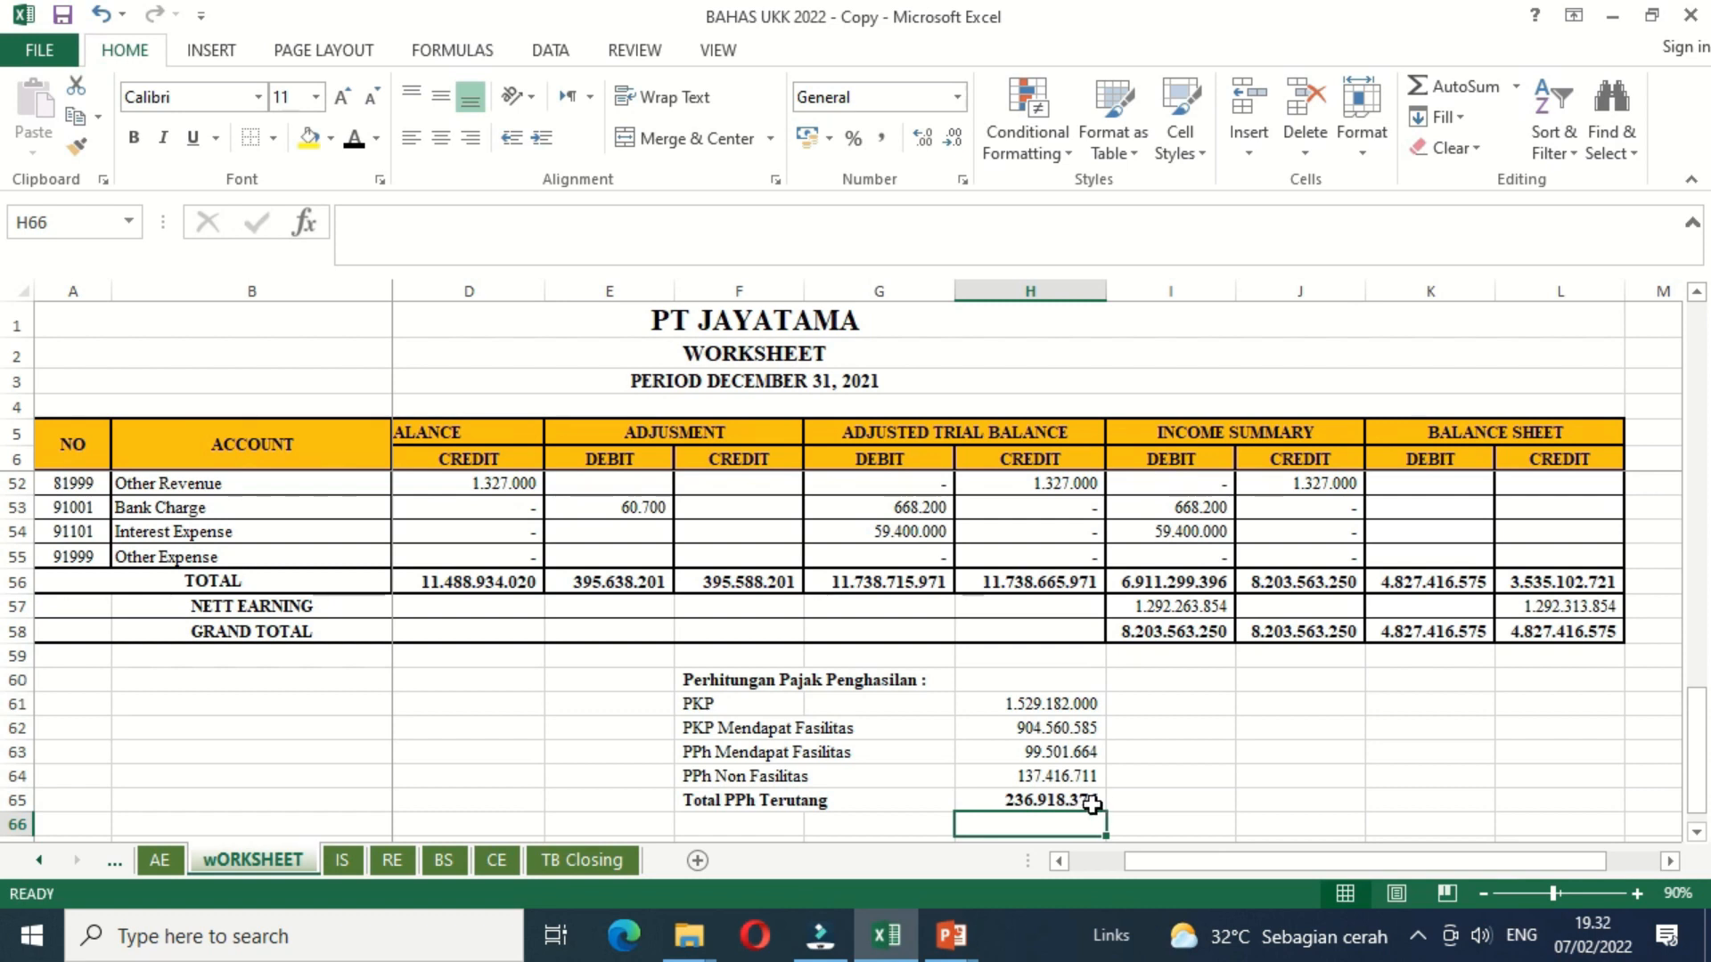
# Step: Apply a Top and Double Bottom Border to the Total PPh Terutang amount in H65
pyautogui.click(1021, 800)
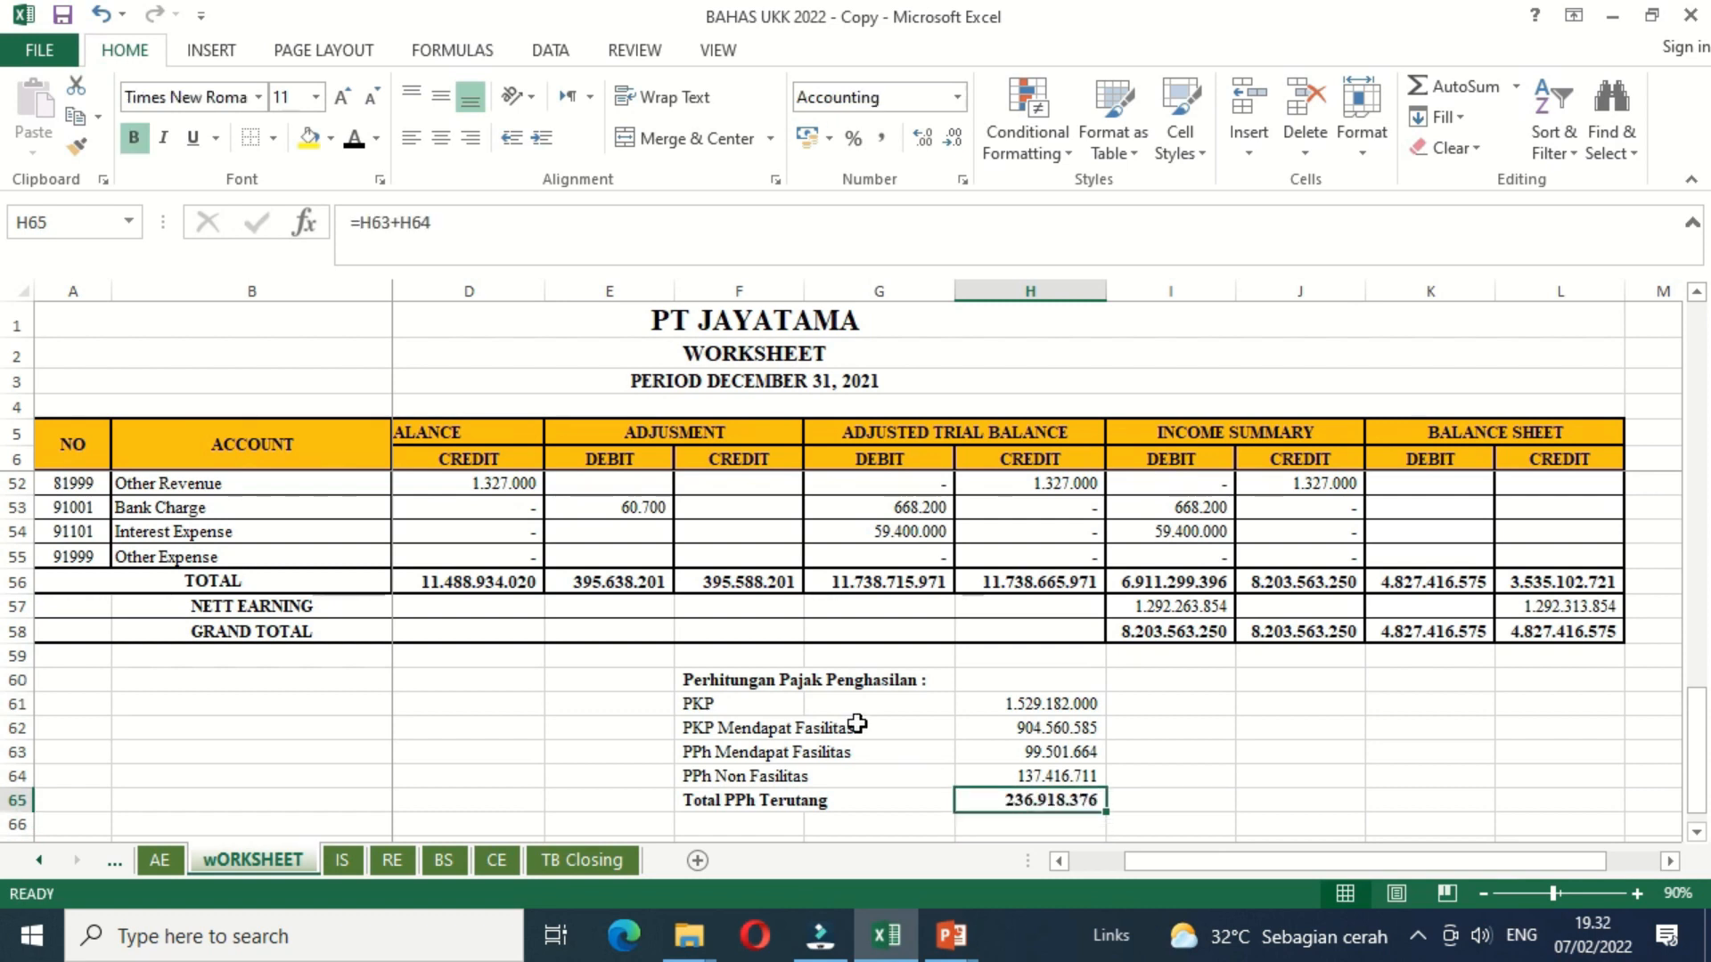
pyautogui.click(273, 138)
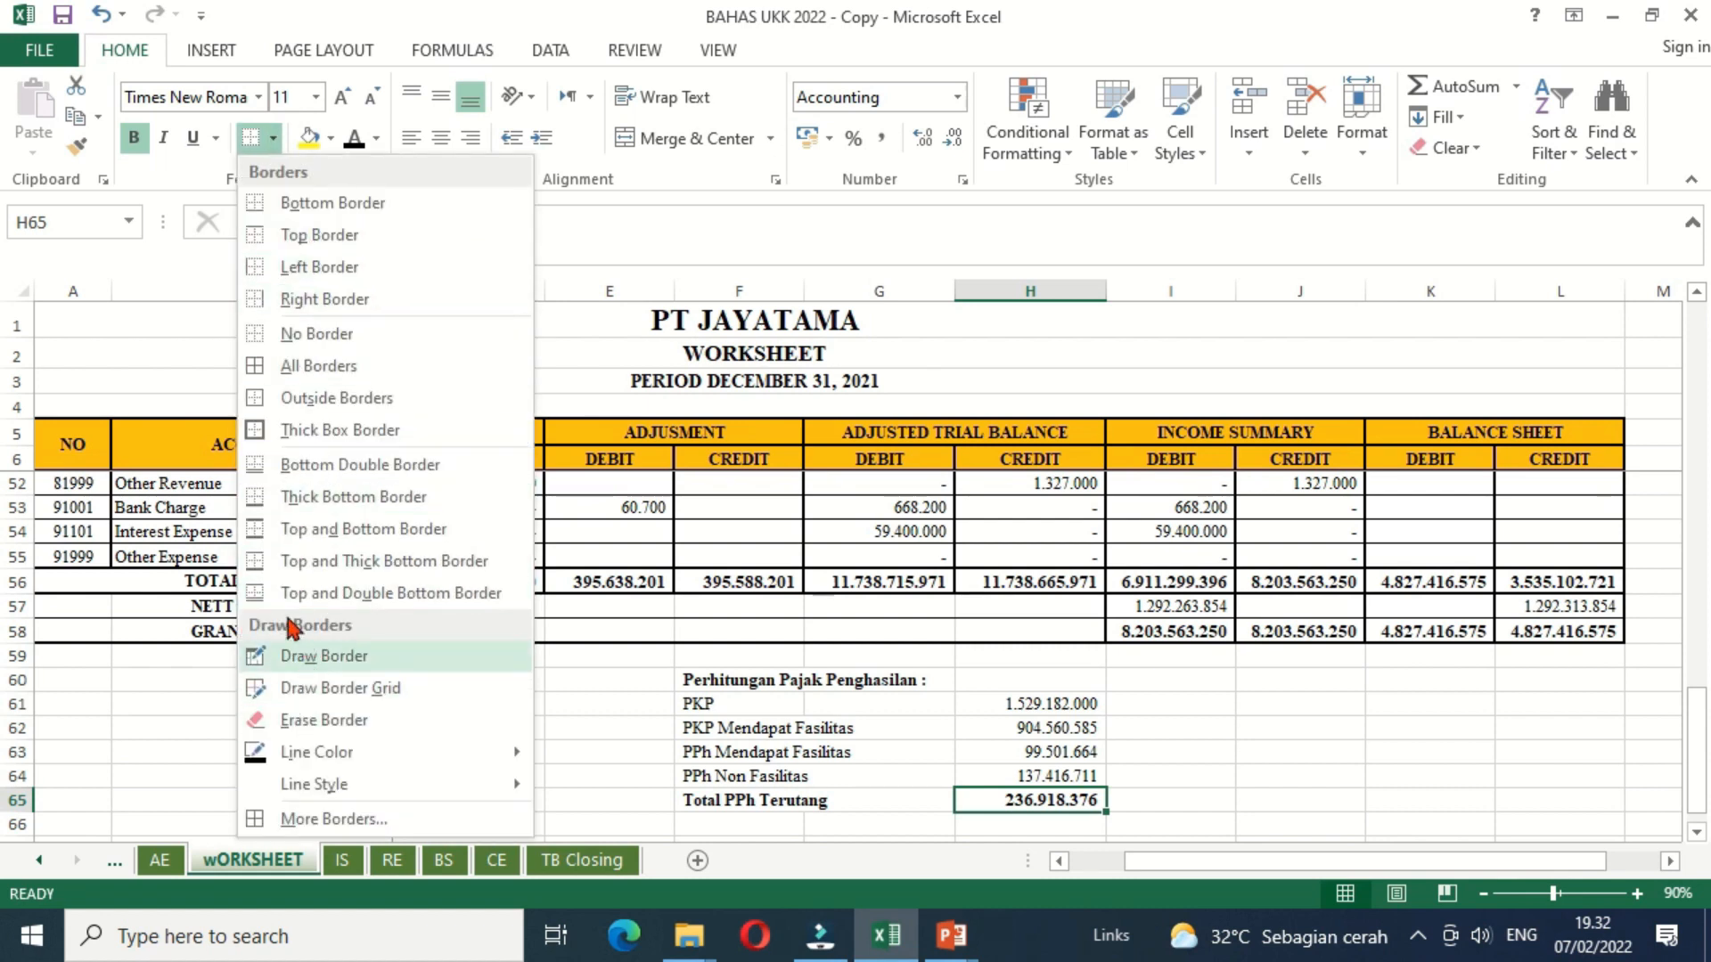
pyautogui.click(274, 589)
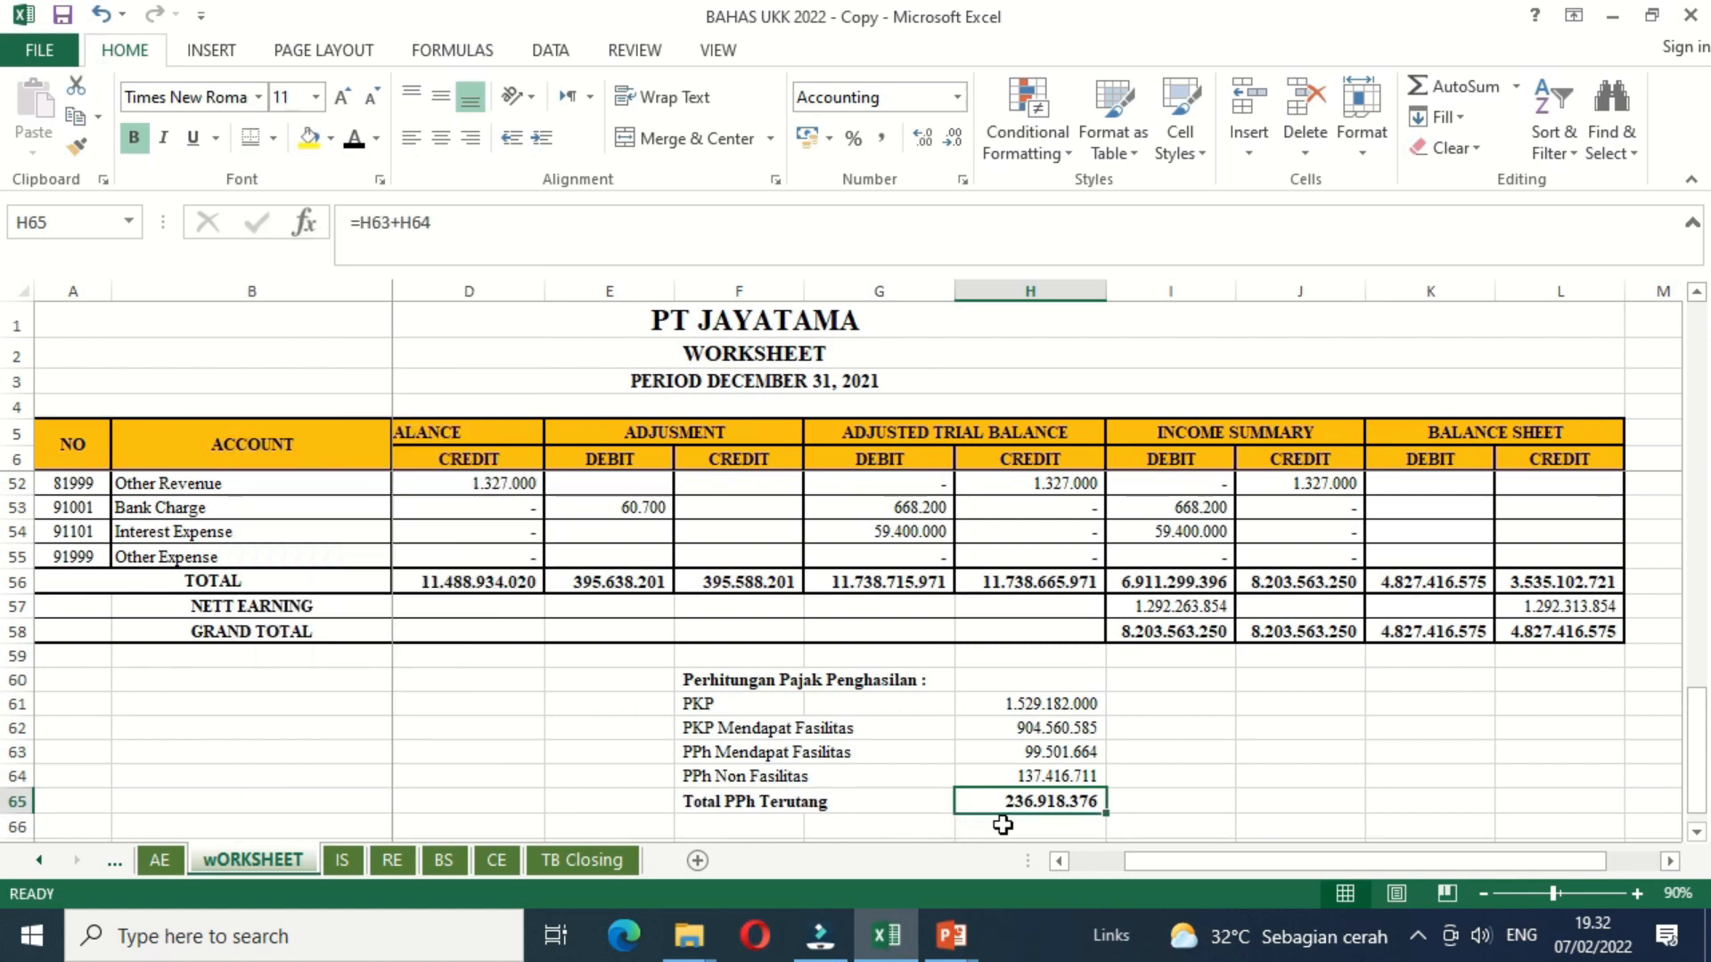
pyautogui.click(1002, 825)
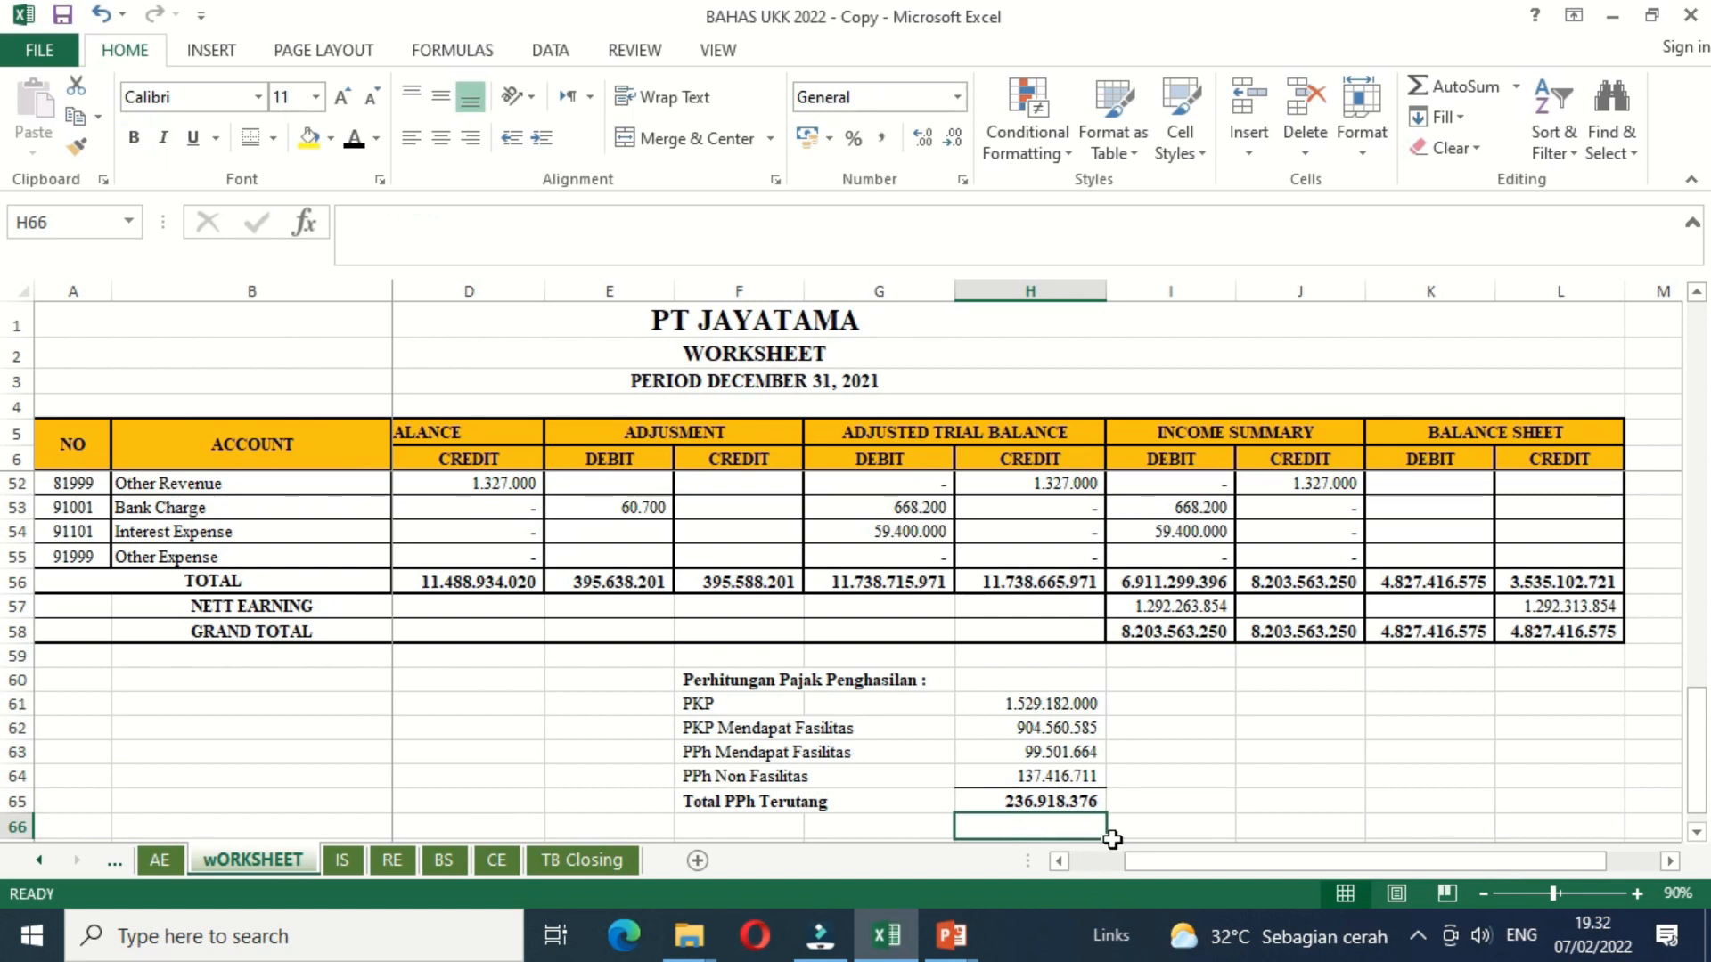
pyautogui.click(924, 829)
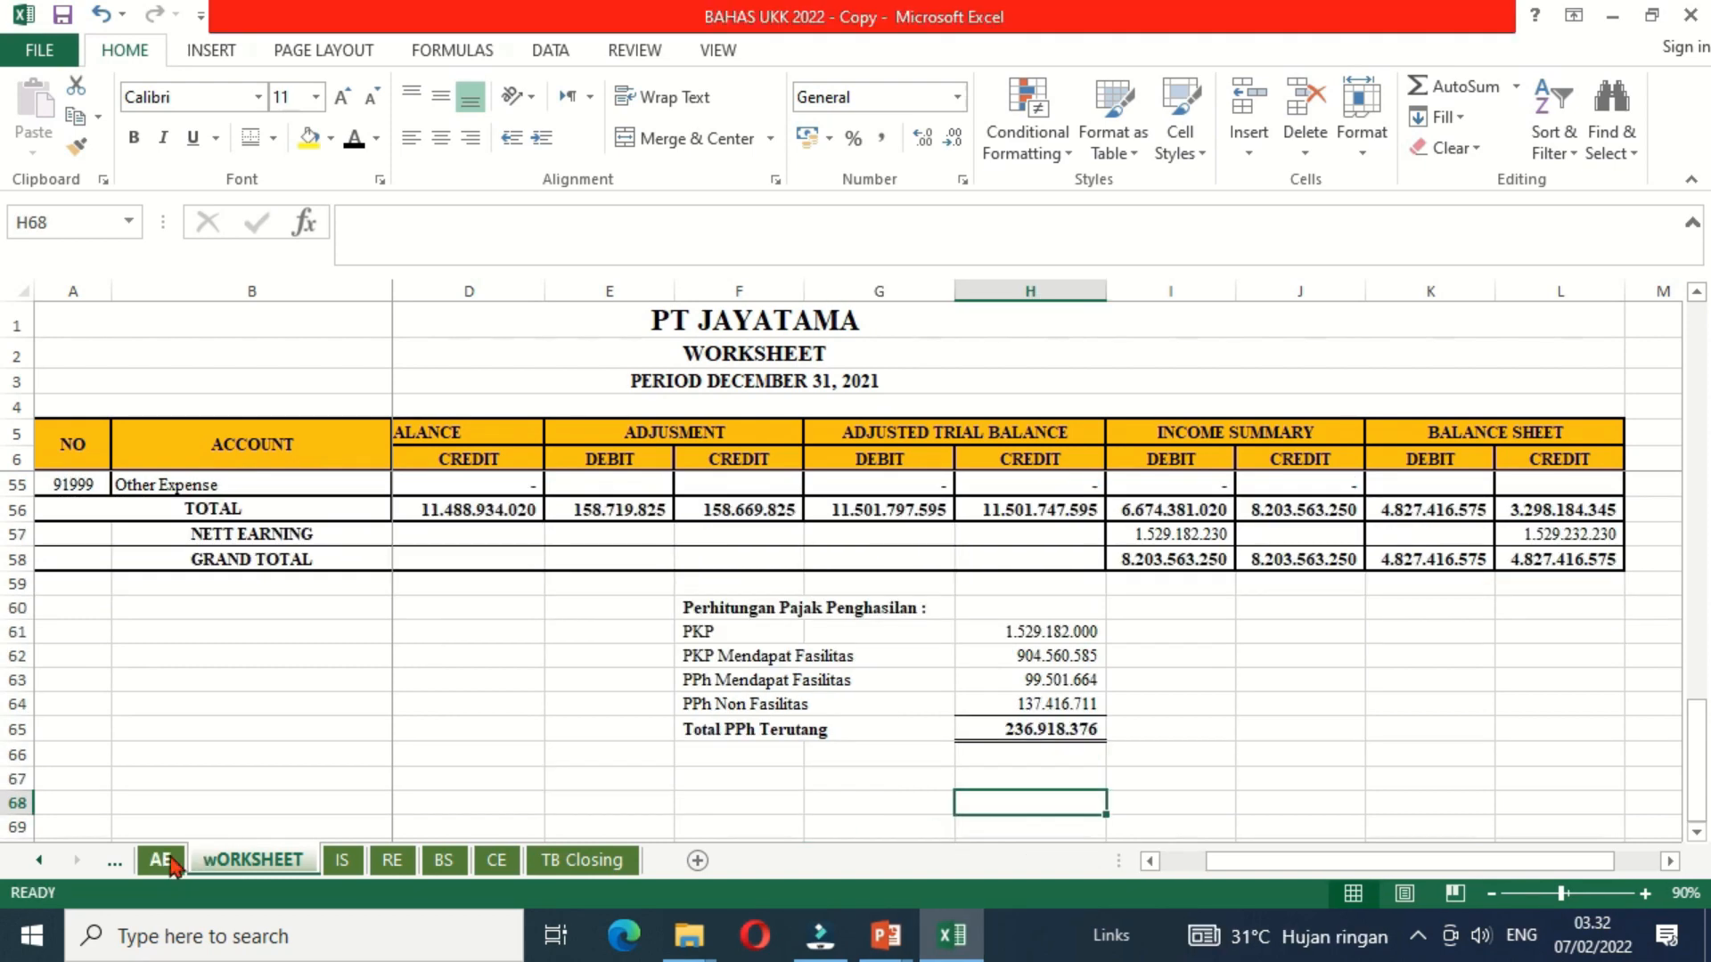
# Step: On the AE sheet, link the Income Tax Expense debit in G33 to the tax total with =wORKSHEET!H65
pyautogui.click(160, 859)
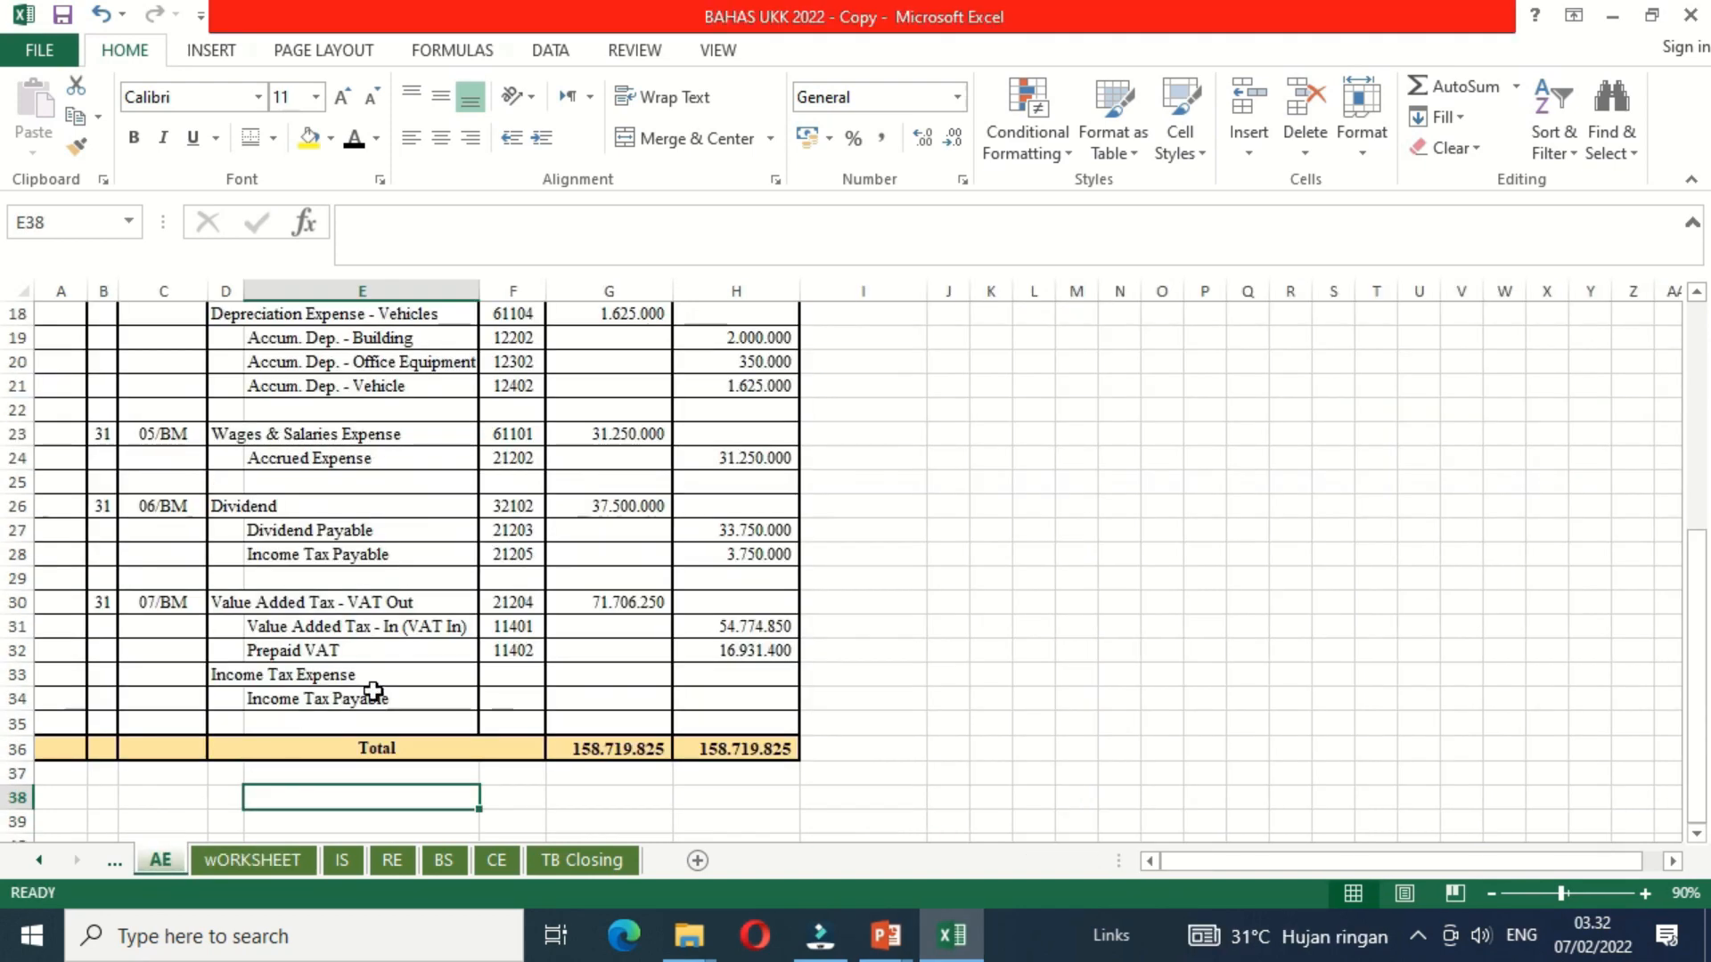
pyautogui.click(595, 680)
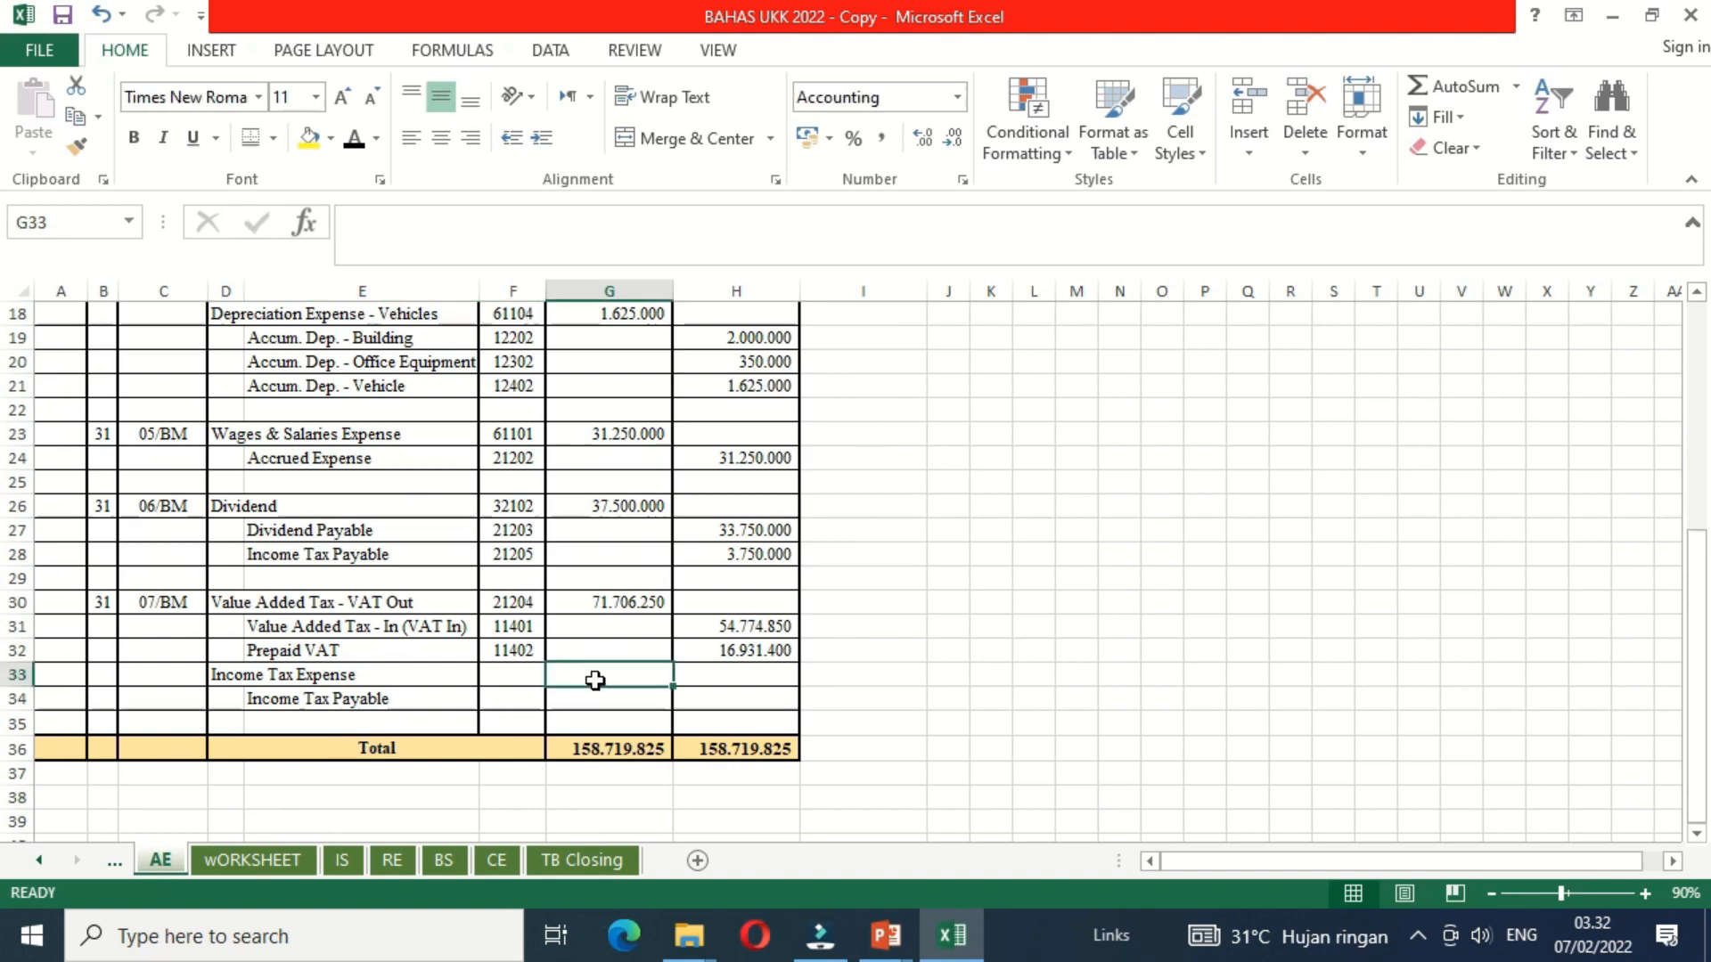
pyautogui.write('=')
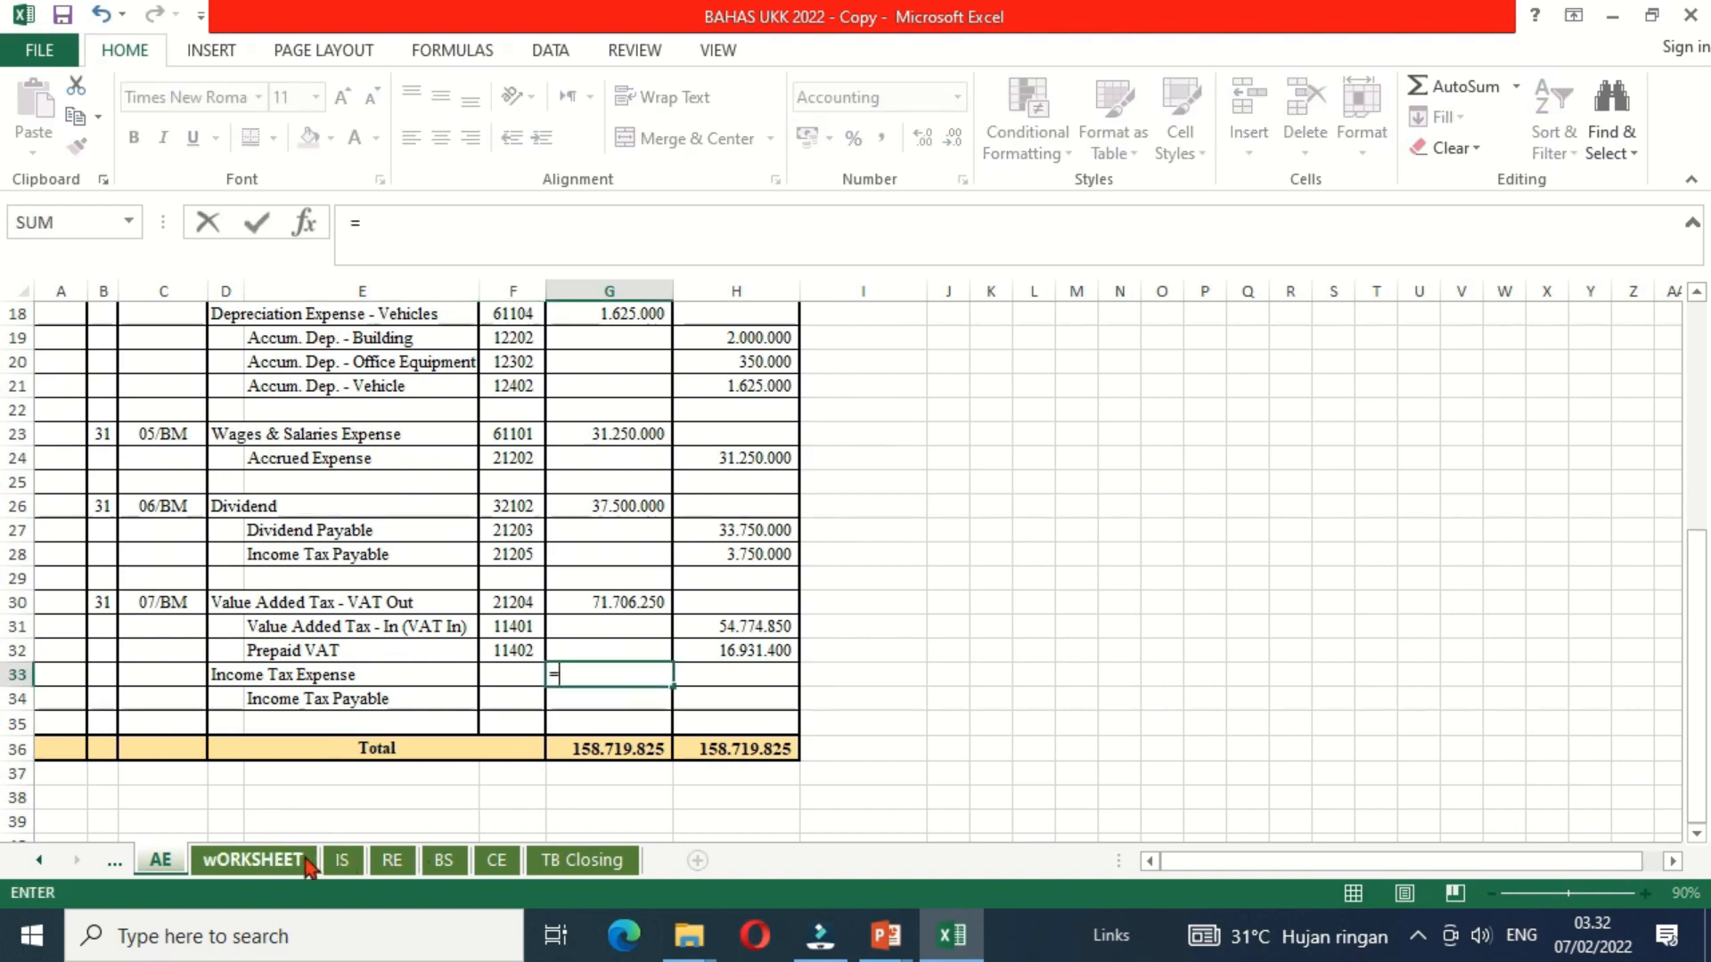
pyautogui.click(253, 859)
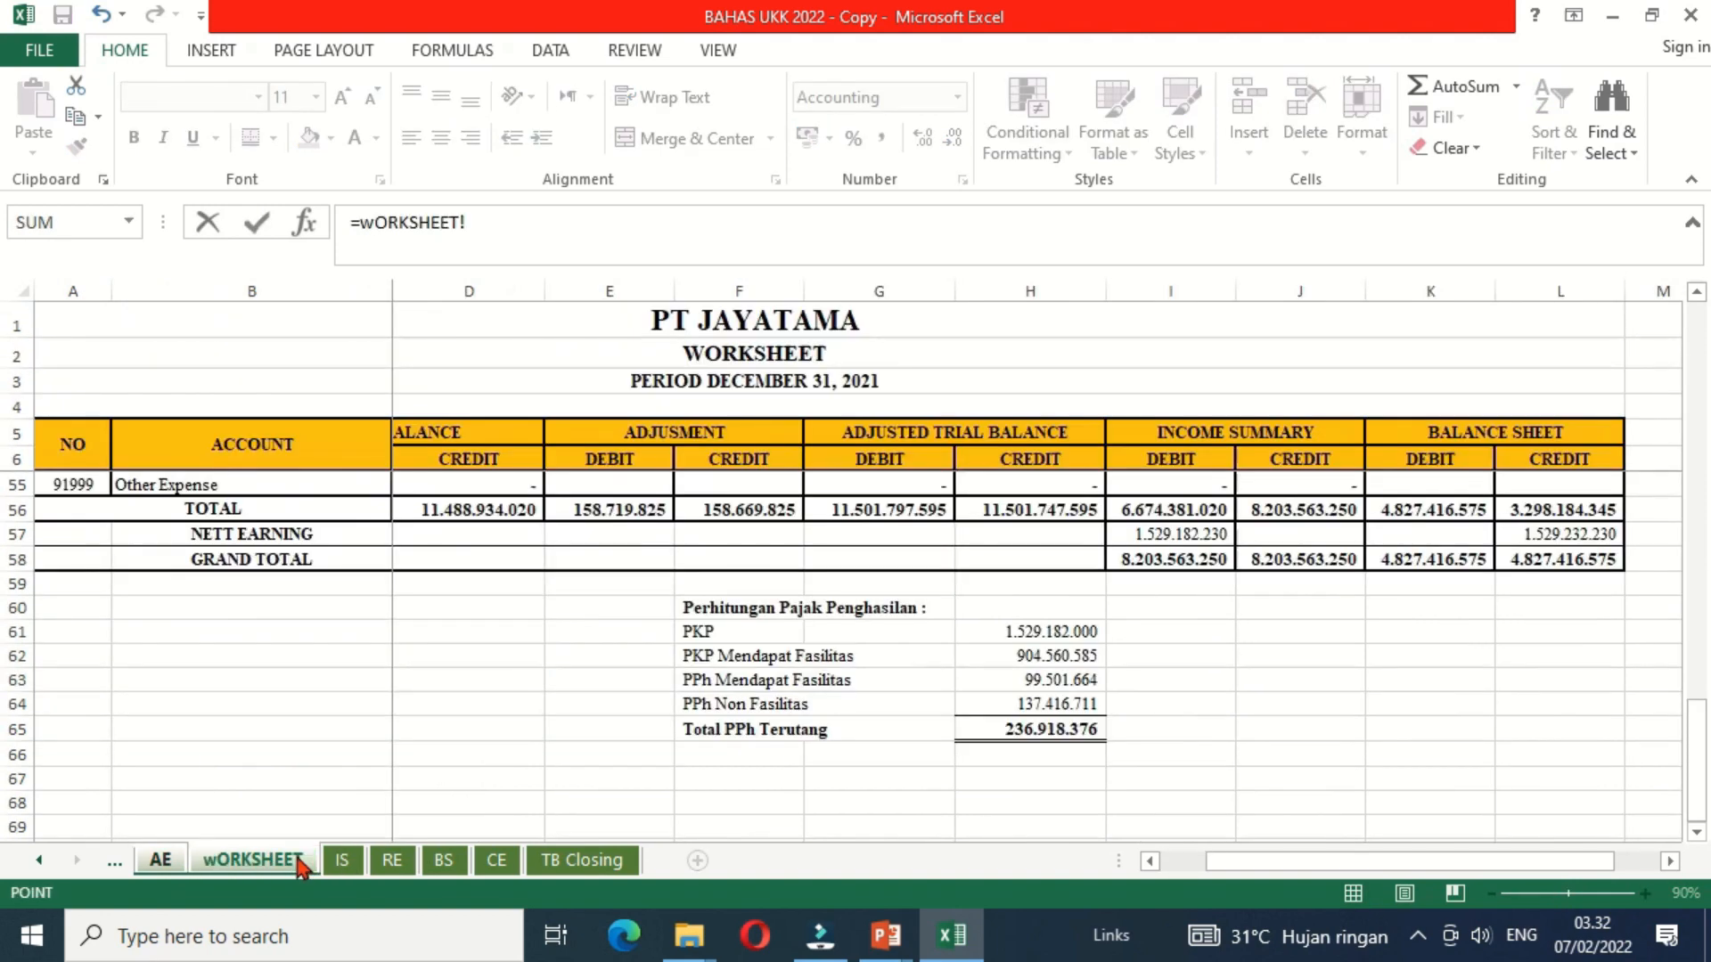
pyautogui.click(989, 728)
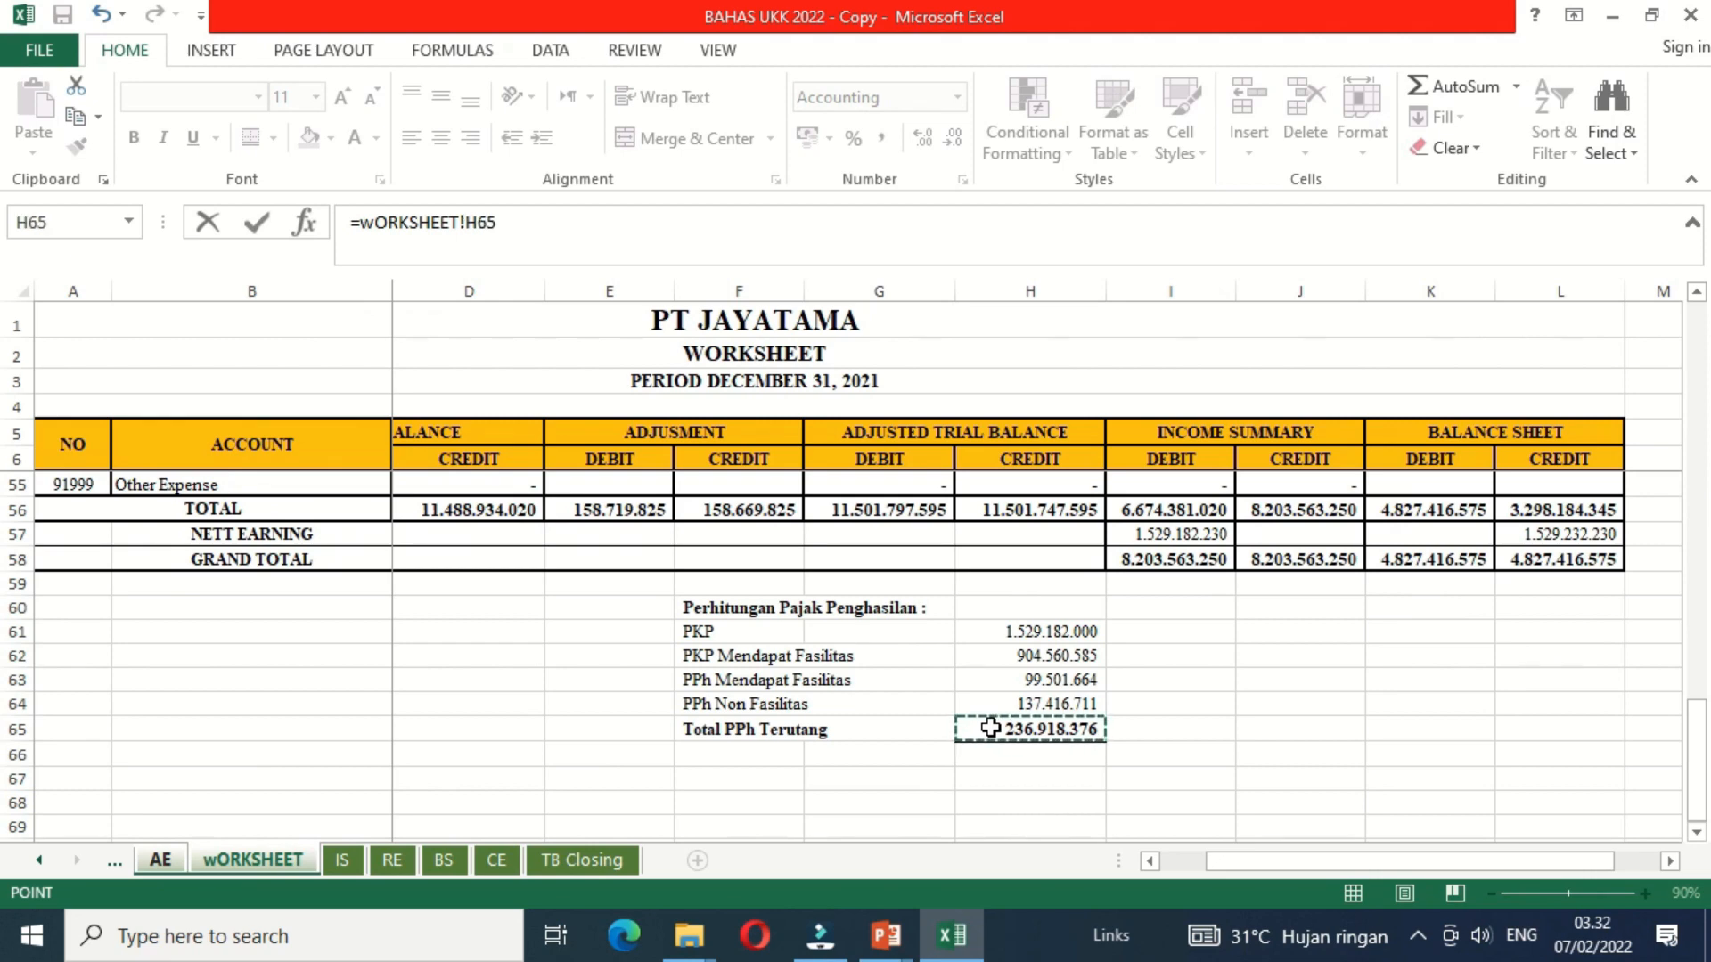
pyautogui.press('Return')
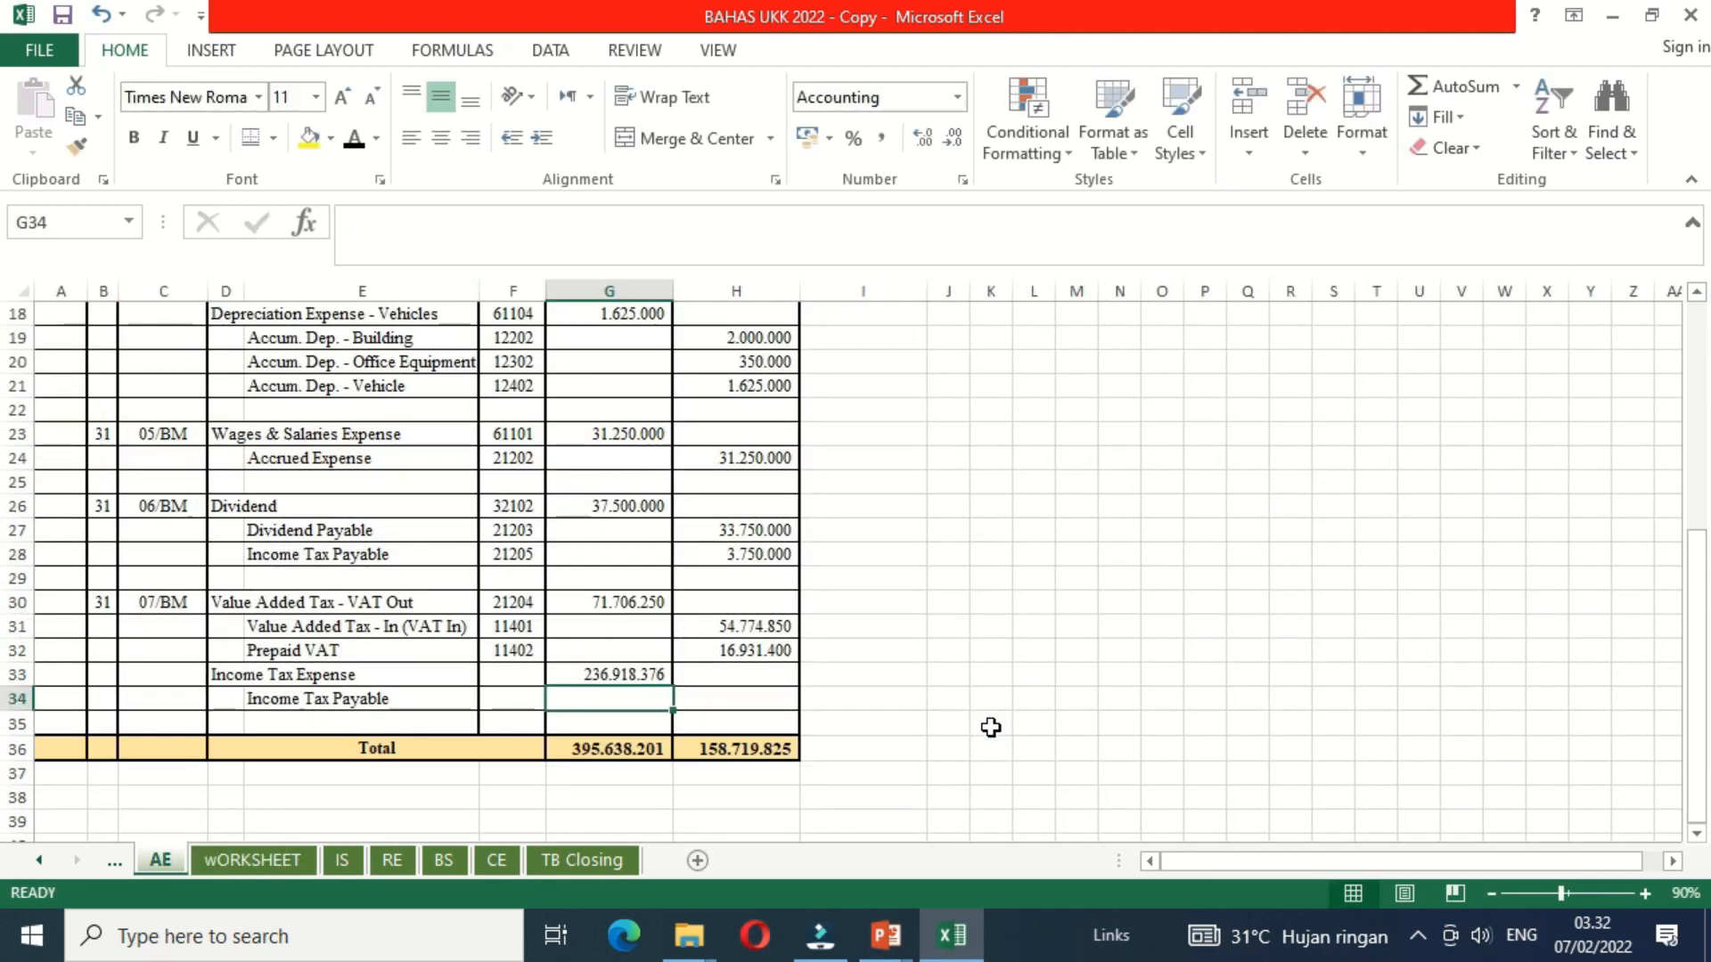
# Step: Set the Income Tax Payable credit in H34 of the AE sheet to =G33
pyautogui.click(752, 701)
pyautogui.write('=')
pyautogui.click(638, 675)
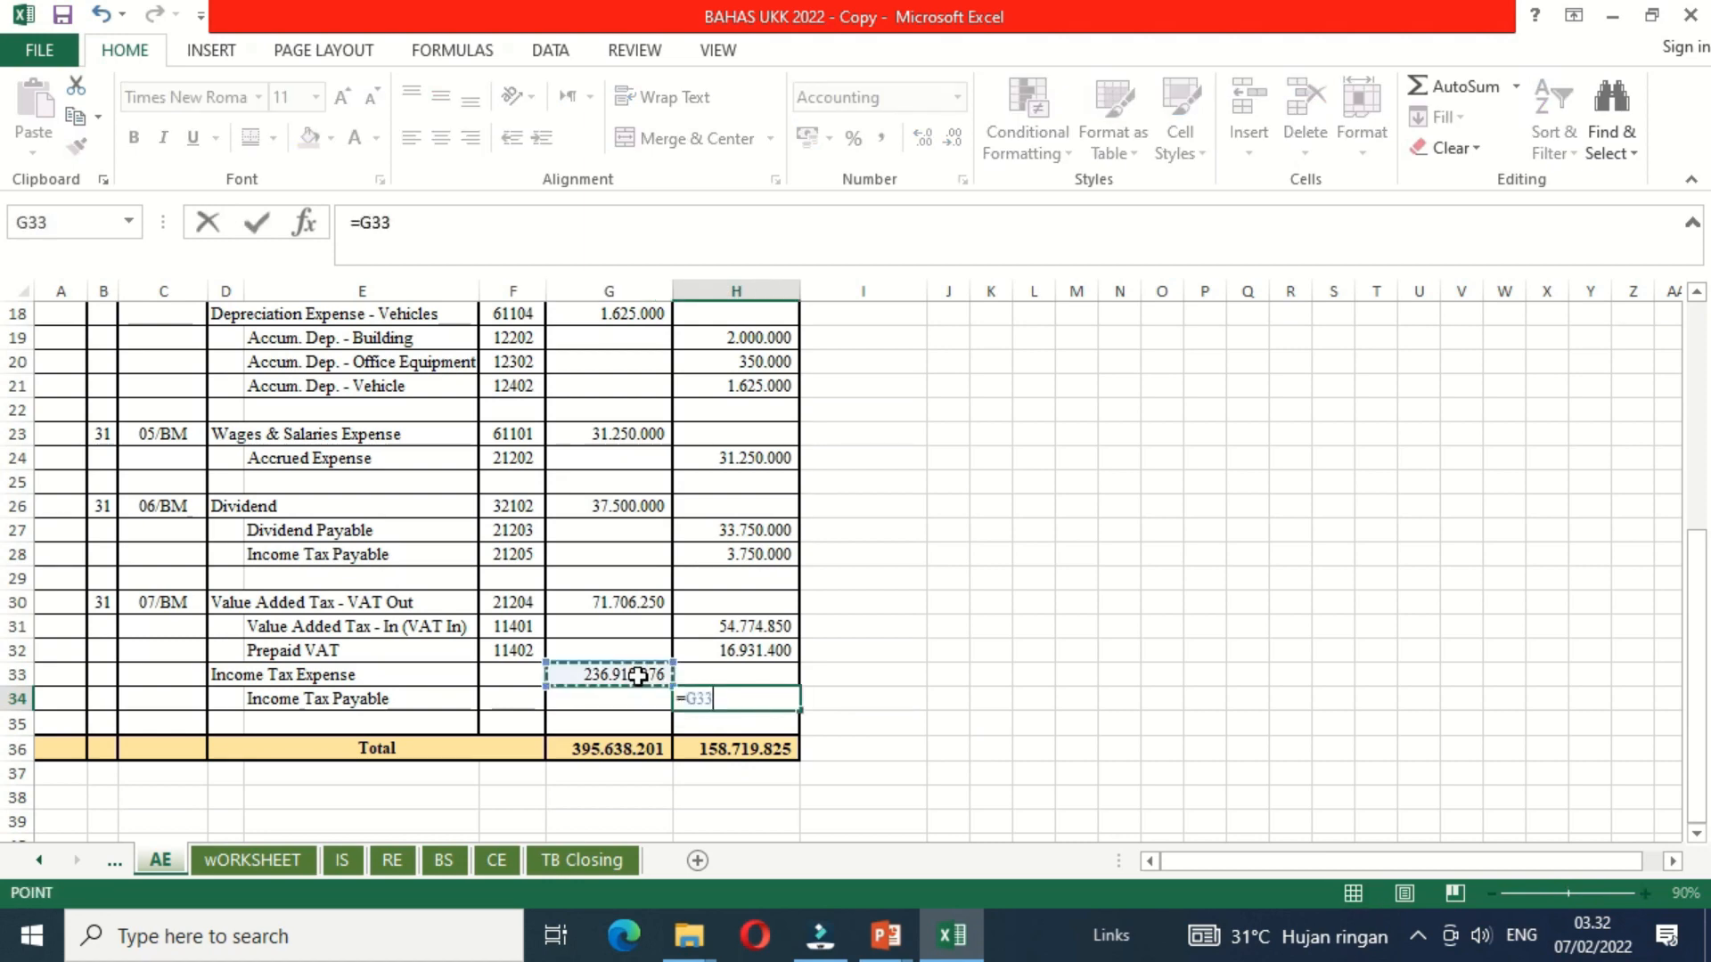
pyautogui.press('Return')
# Step: On the wORKSHEET sheet, link the Income Tax Expense adjustment debit in E47 to the adjusting entry with =AE!G33
pyautogui.hotkey('ctrl', 'pagedown')
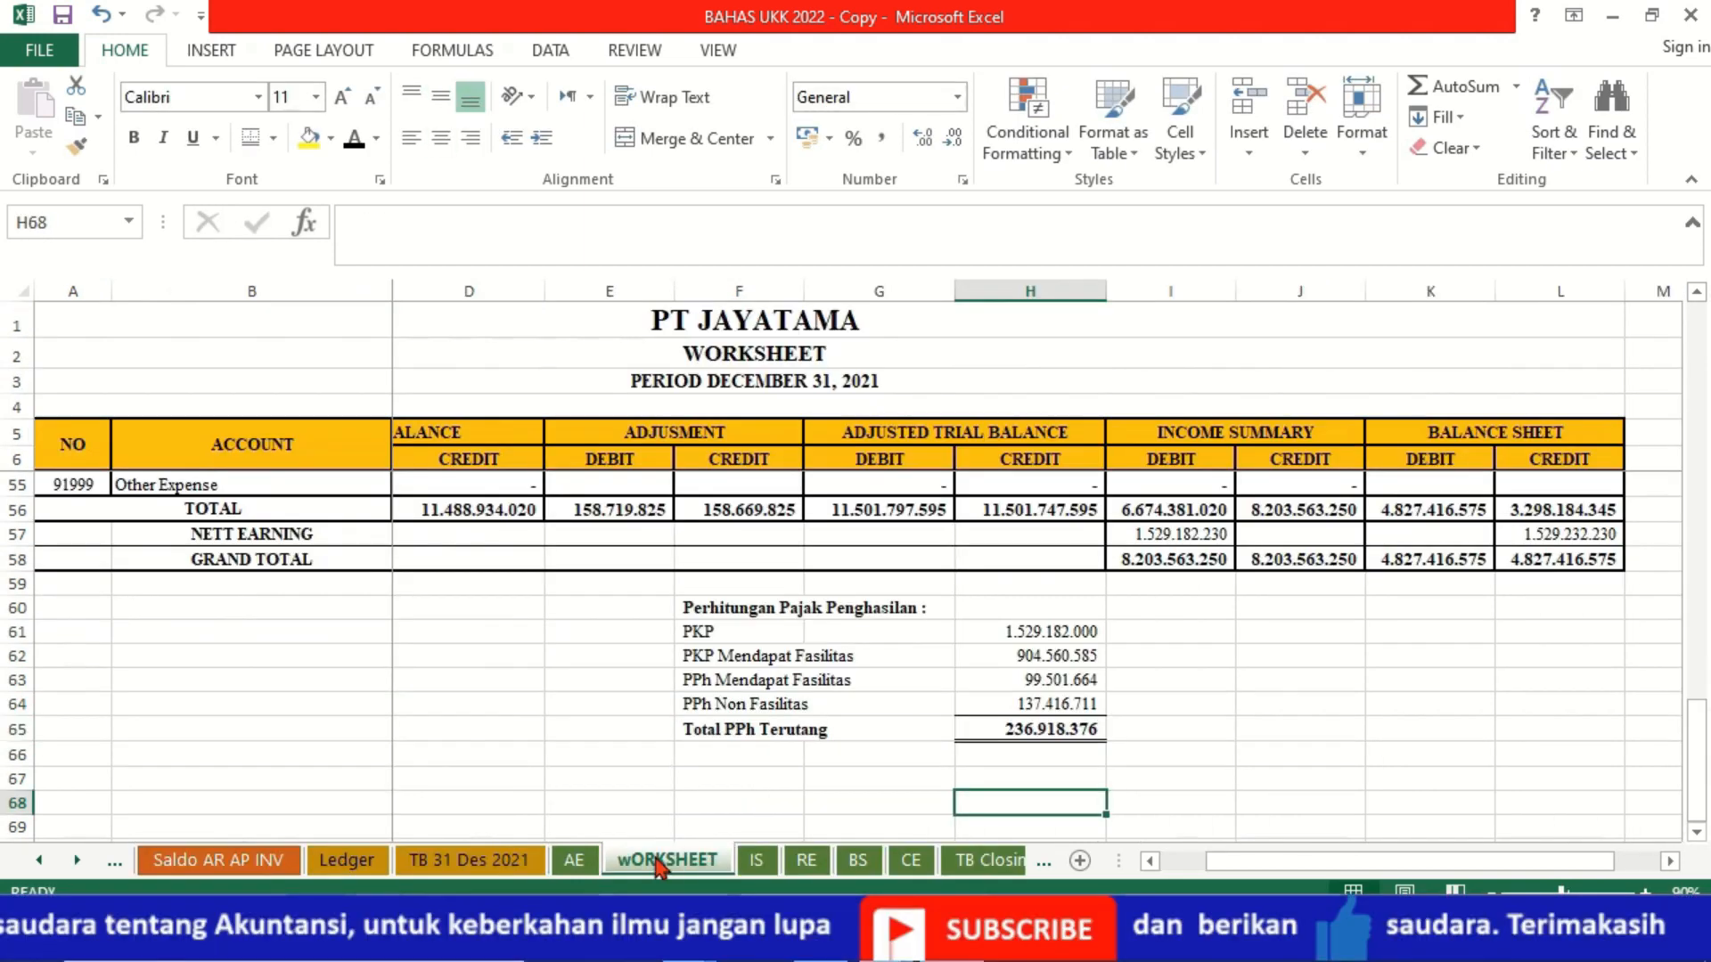
pyautogui.click(642, 510)
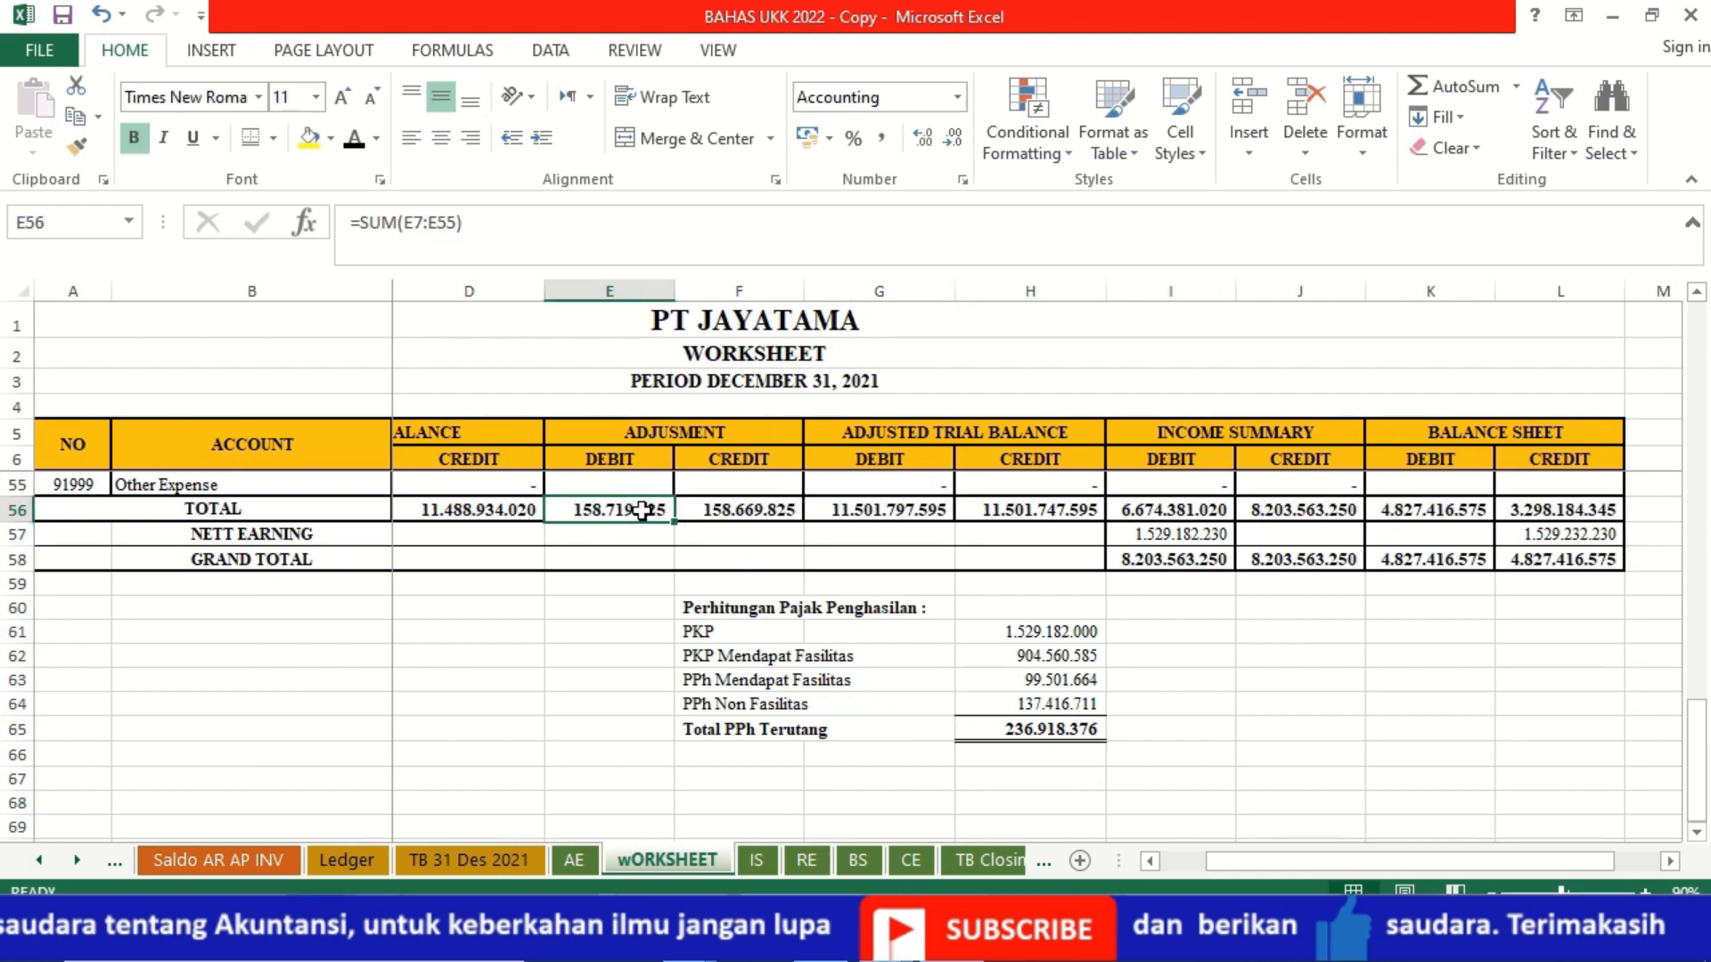
pyautogui.scroll(5, 642, 510)
pyautogui.click(626, 724)
pyautogui.click(589, 649)
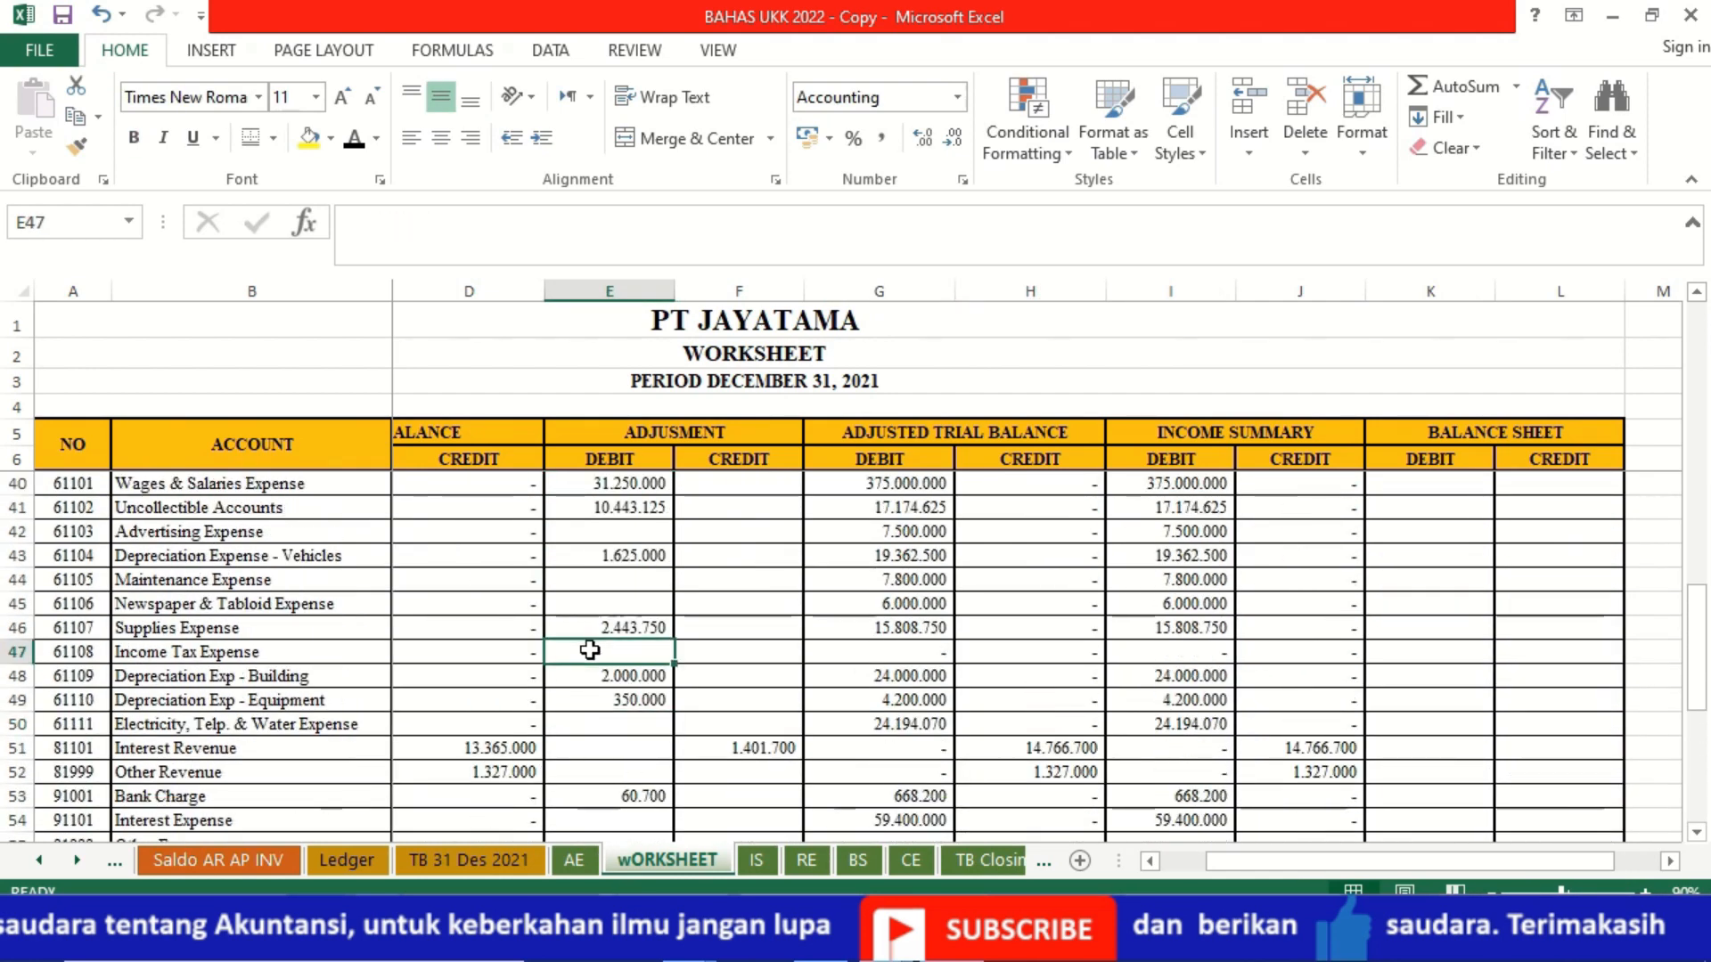
pyautogui.write('=')
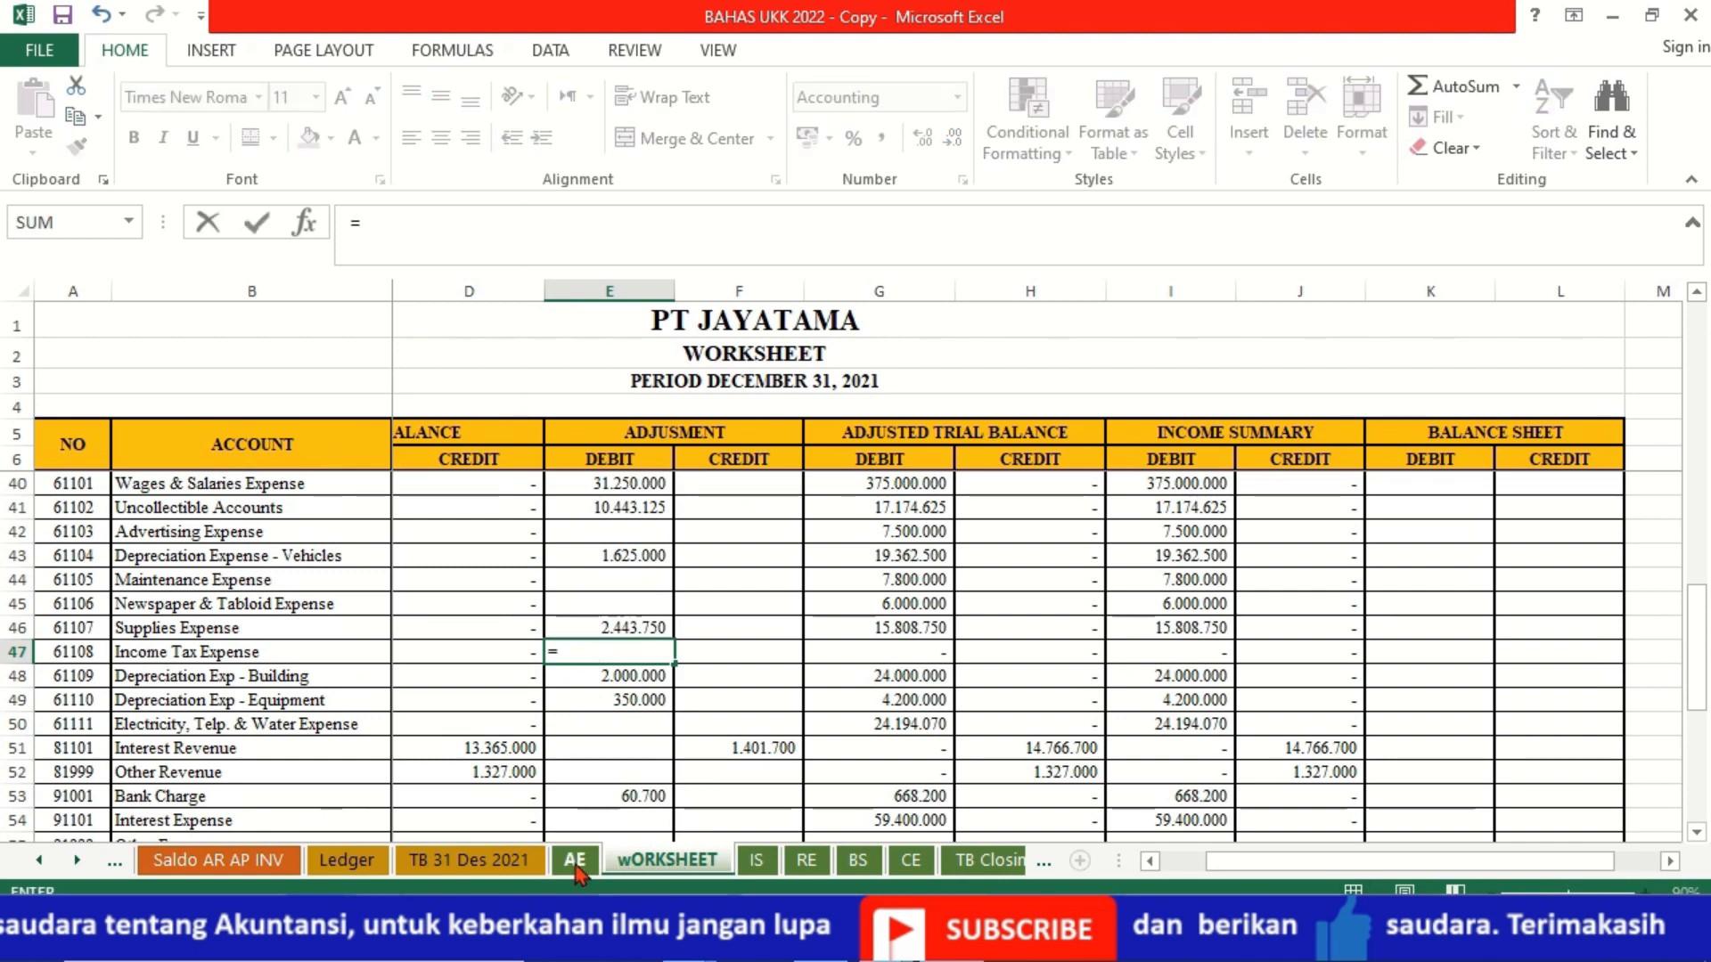
pyautogui.click(573, 859)
pyautogui.click(594, 693)
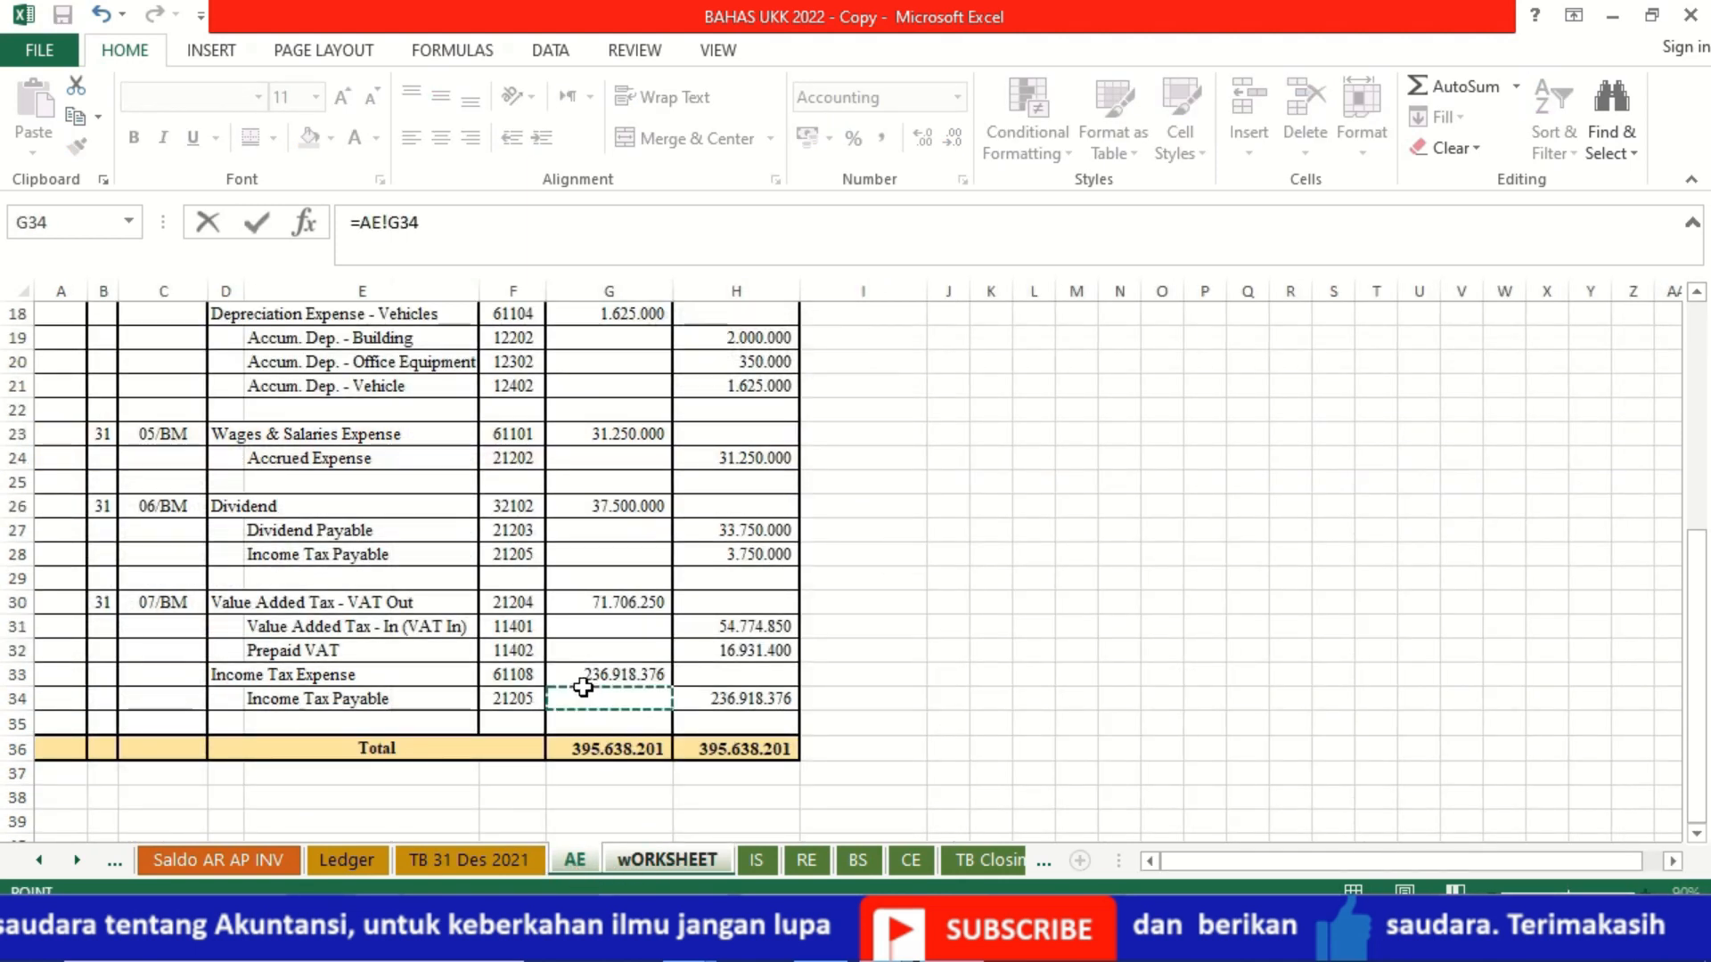
pyautogui.click(572, 674)
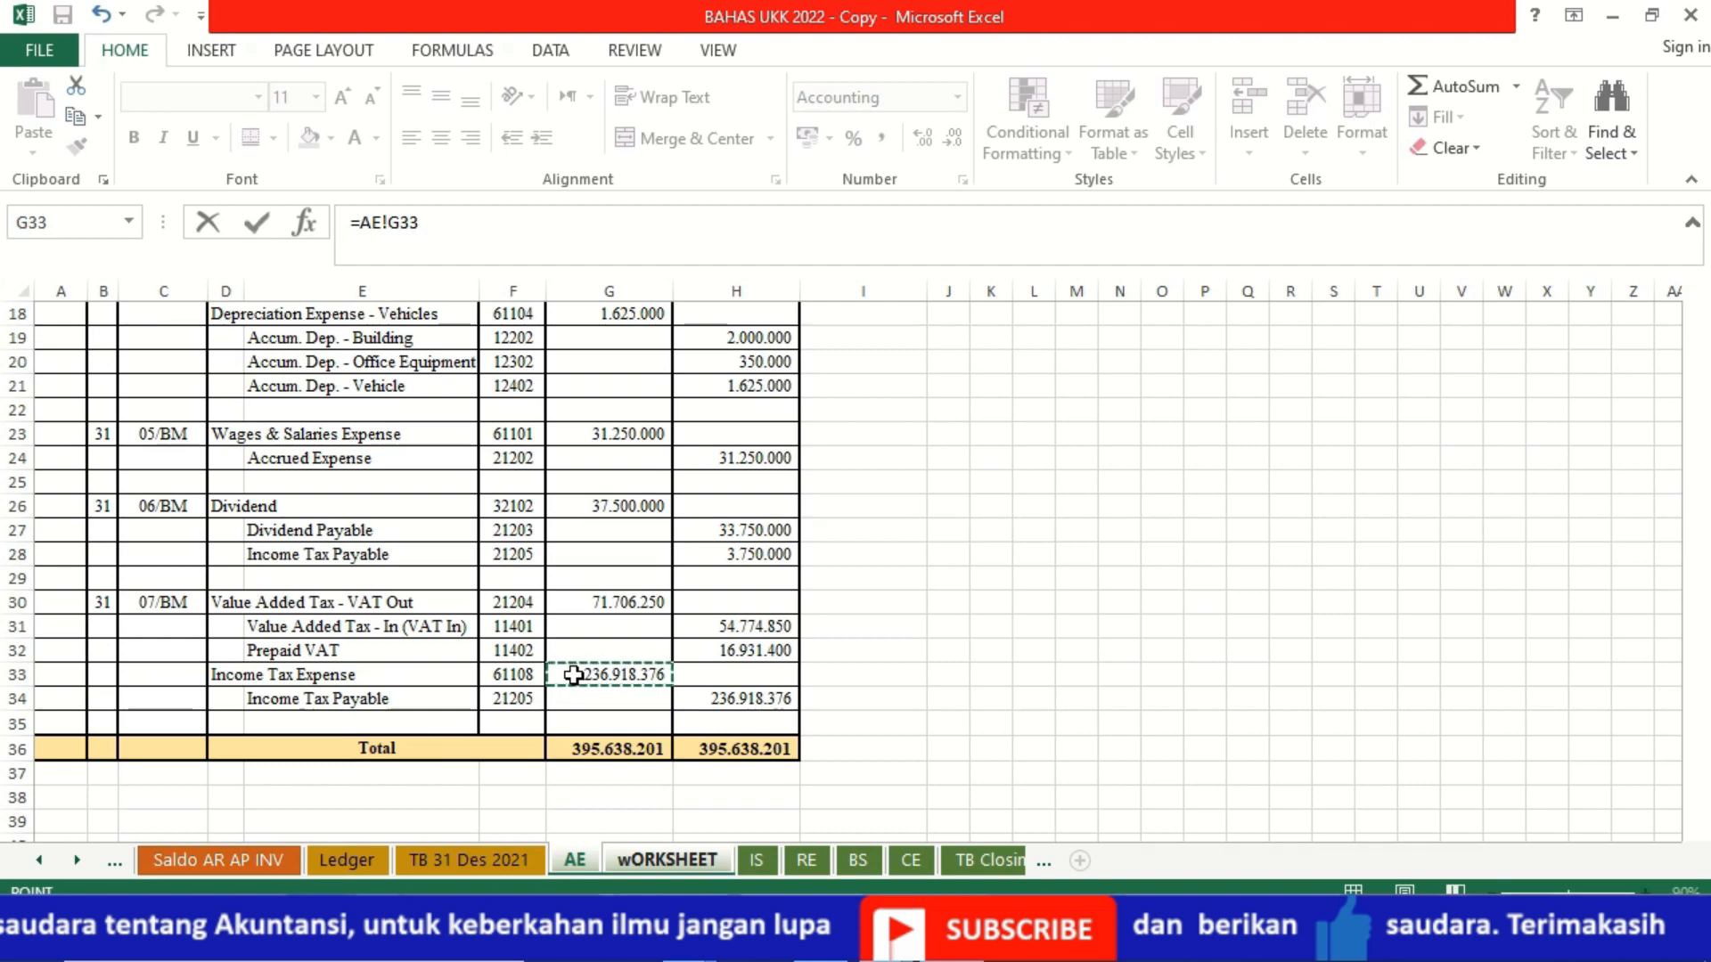
pyautogui.press('Return')
# Step: Add the new tax entry to the Income Tax Payable adjustment credit in F27 with the formula +3700000+AE!H34
pyautogui.press('Up')
pyautogui.press('Up')
pyautogui.press('Up')
pyautogui.press('Up')
pyautogui.press('Up')
pyautogui.press('Up')
pyautogui.press('Up')
pyautogui.press('Up')
pyautogui.press('Up')
pyautogui.press('Up')
pyautogui.press('Up')
pyautogui.press('Up')
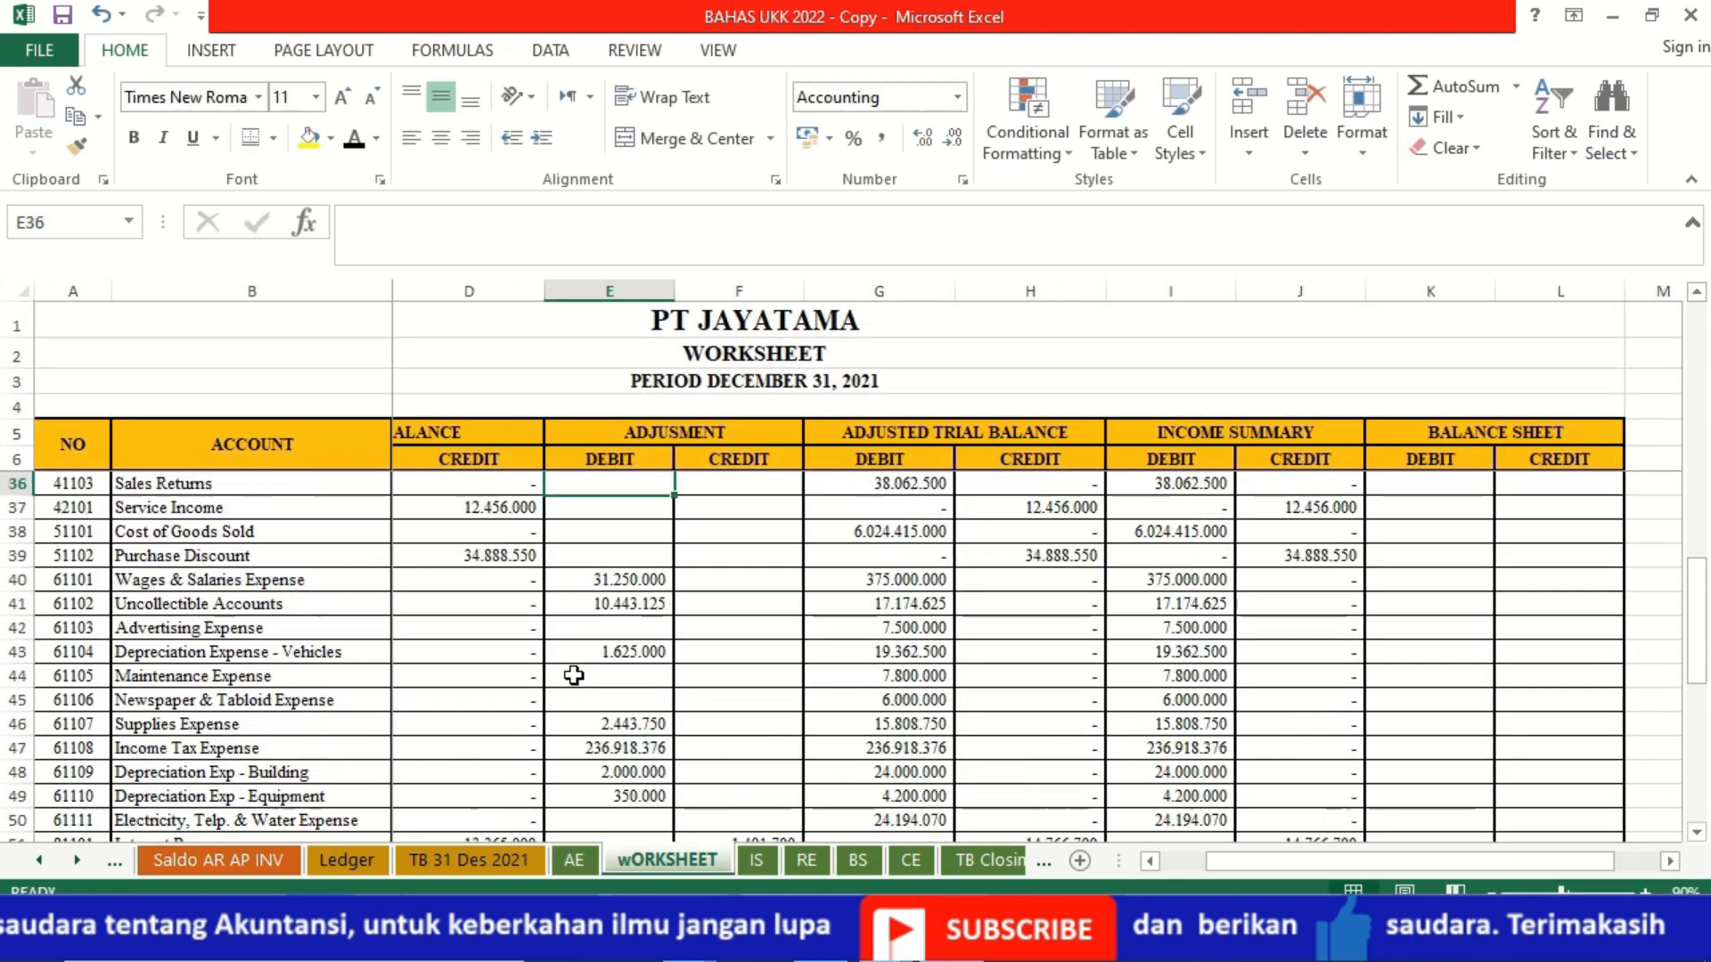
pyautogui.click(575, 860)
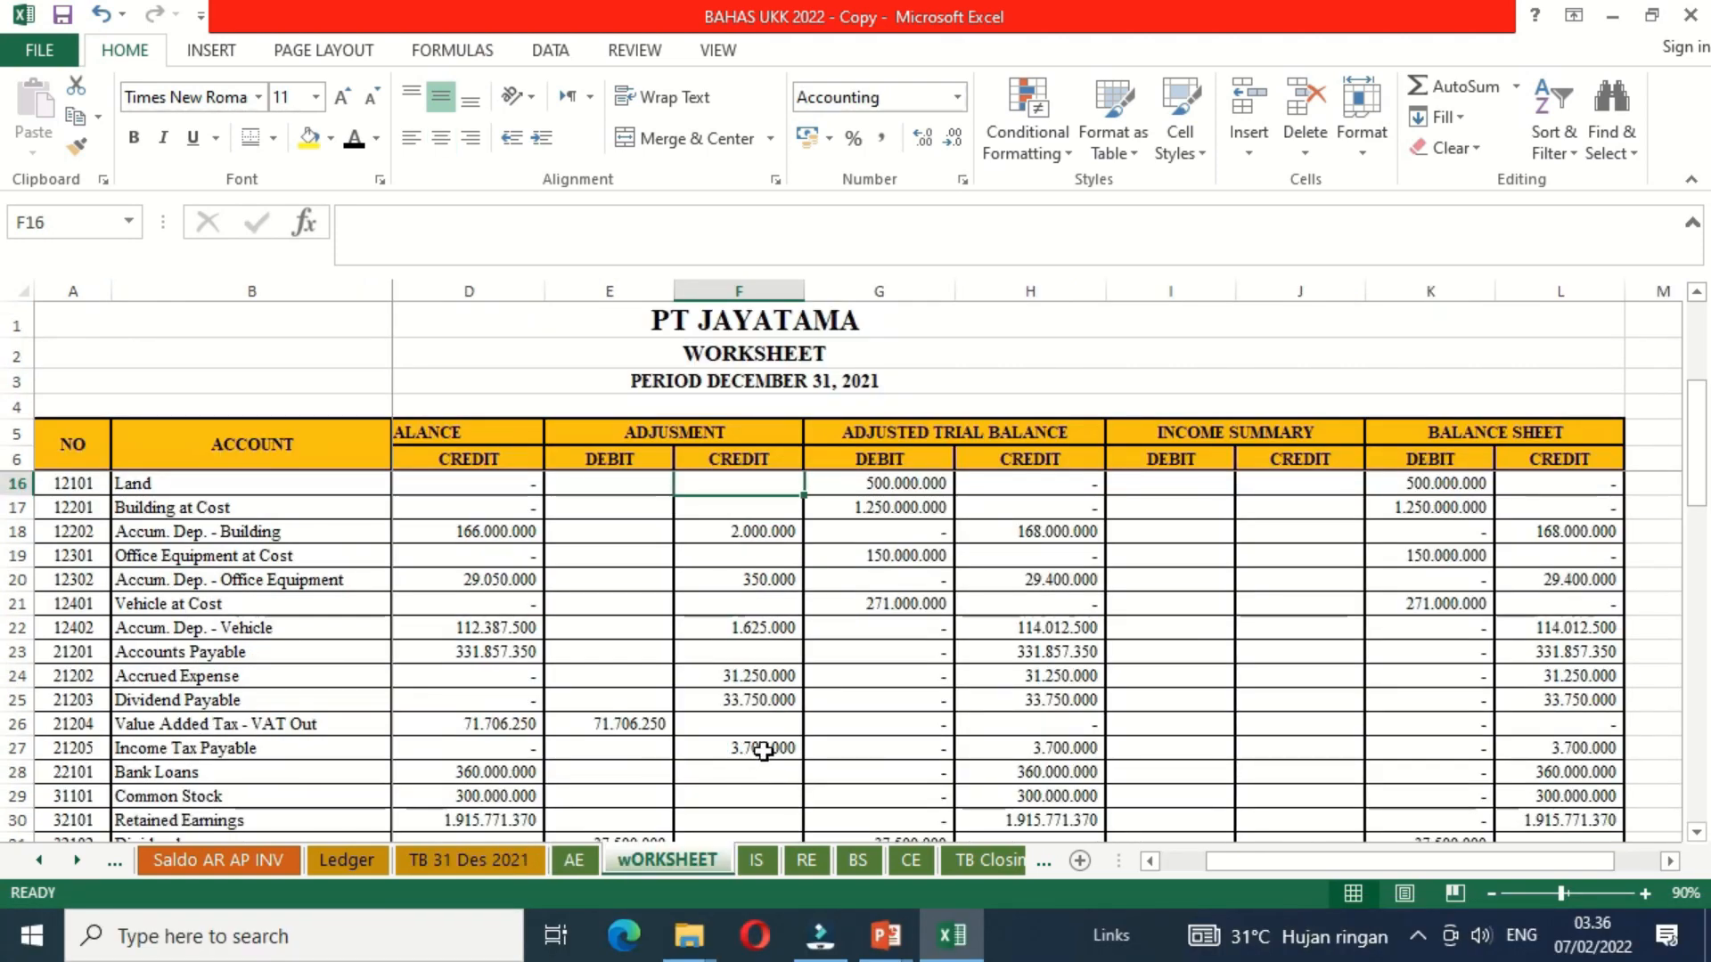
pyautogui.click(762, 751)
pyautogui.click(355, 228)
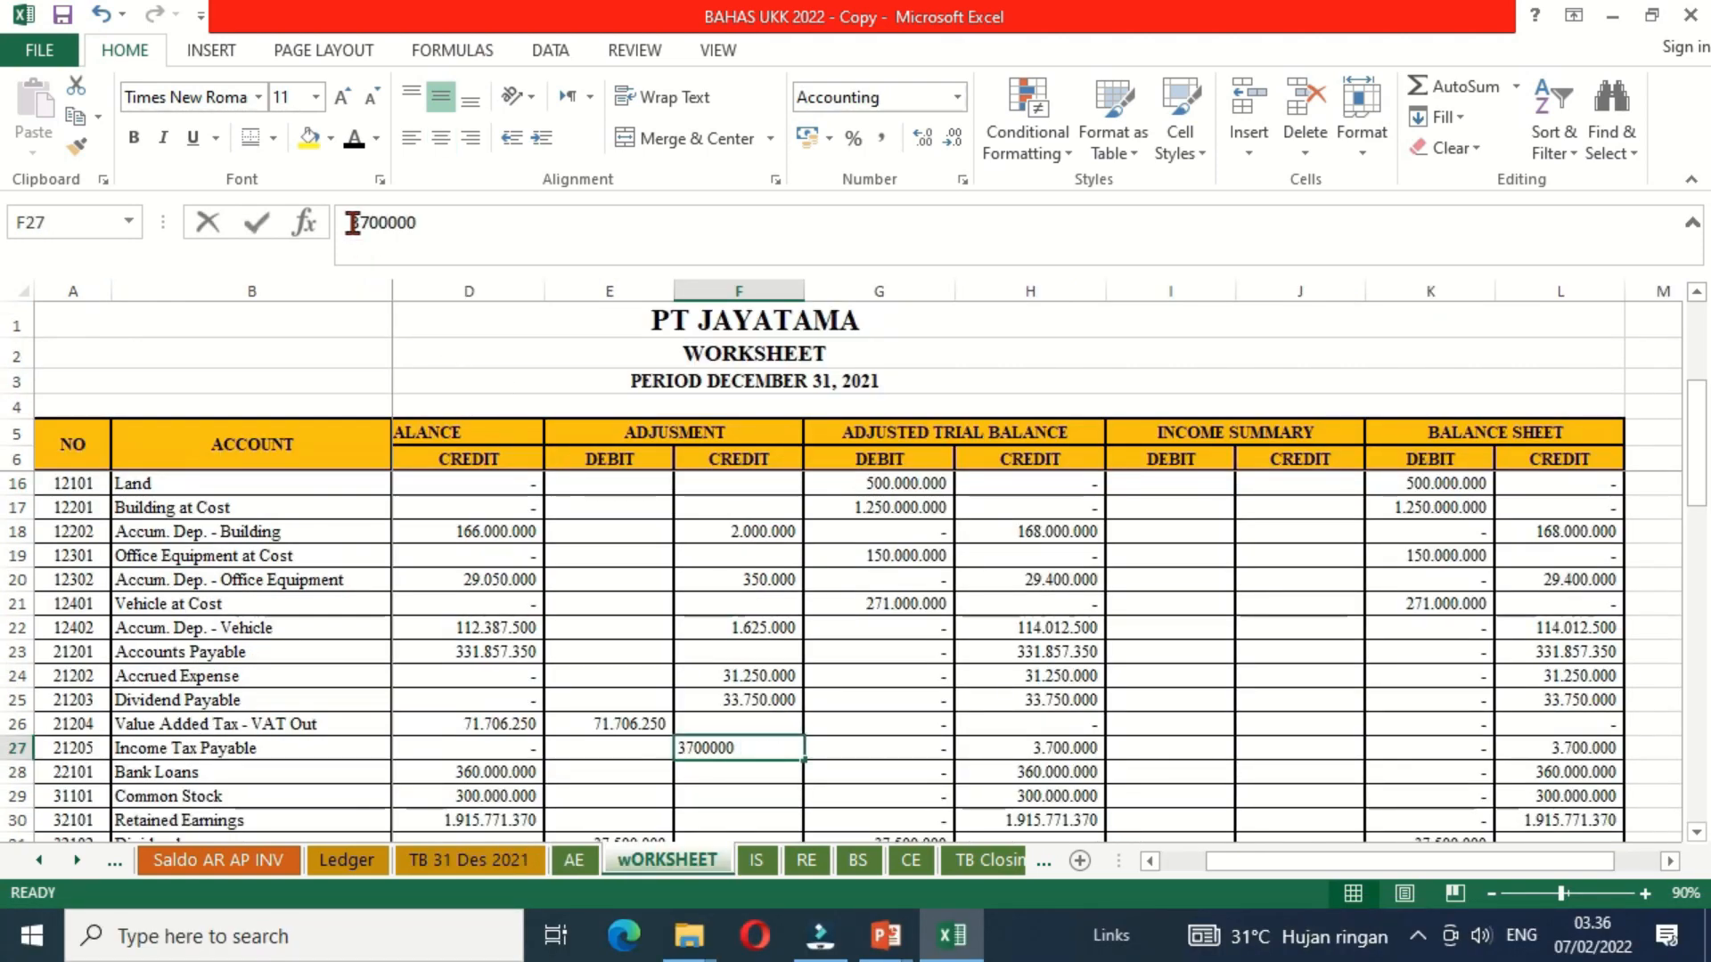
pyautogui.write('+')
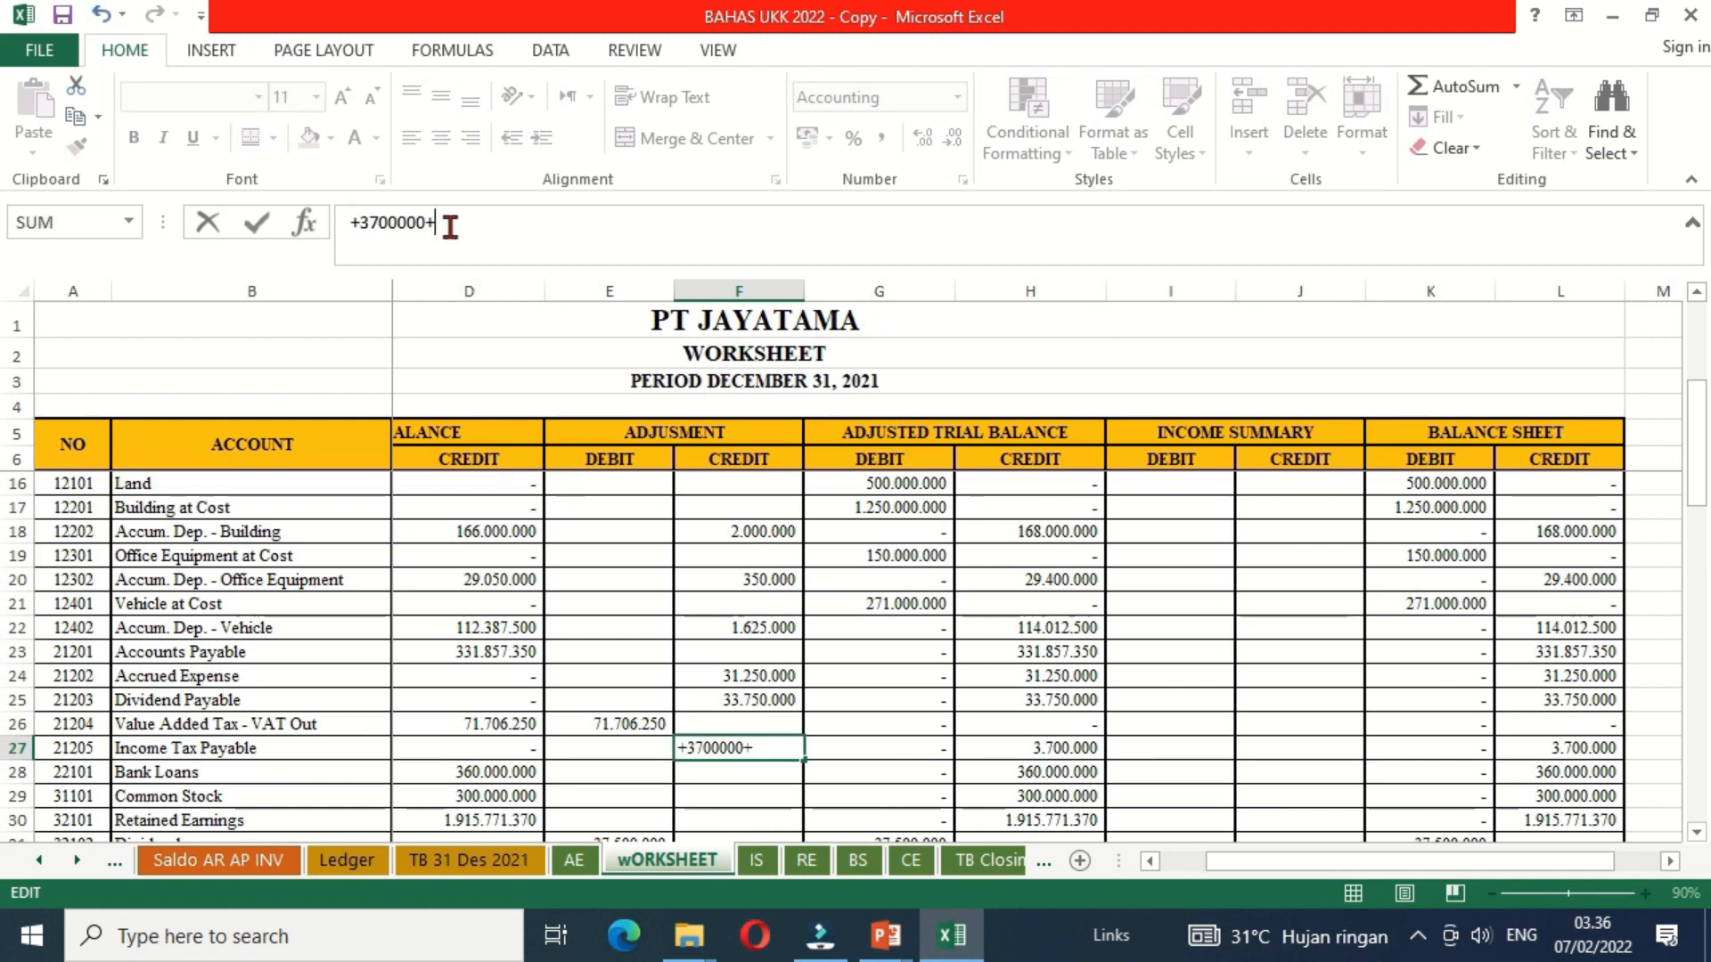
pyautogui.click(574, 861)
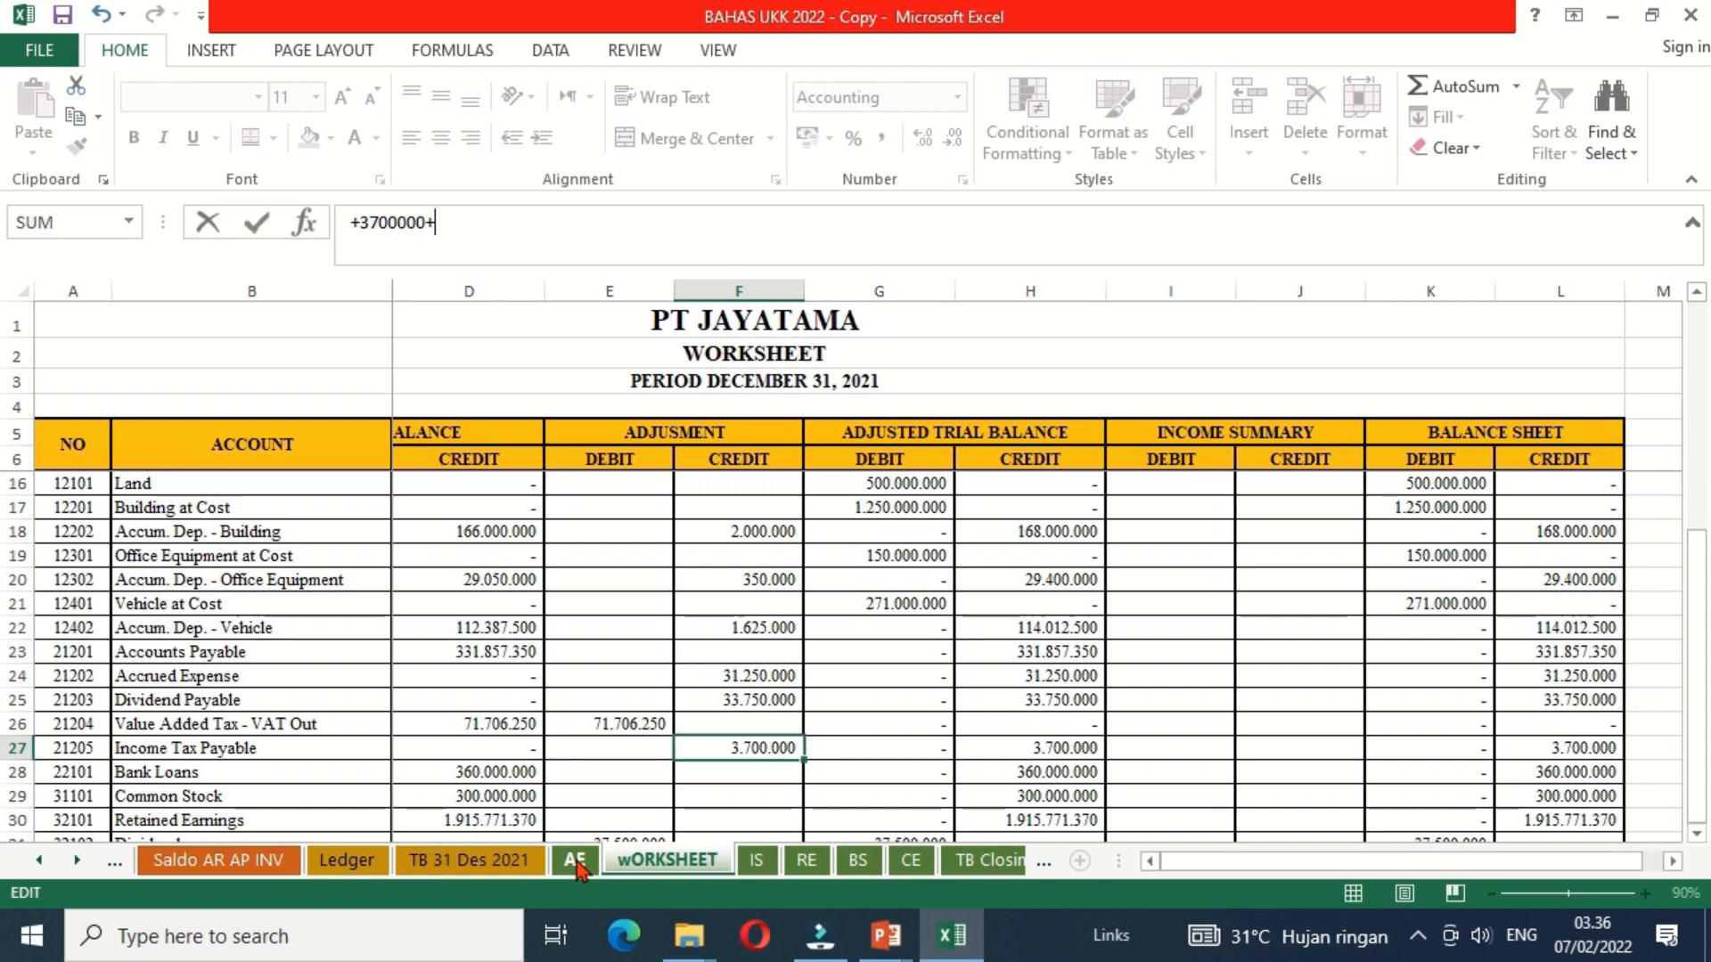
pyautogui.click(753, 699)
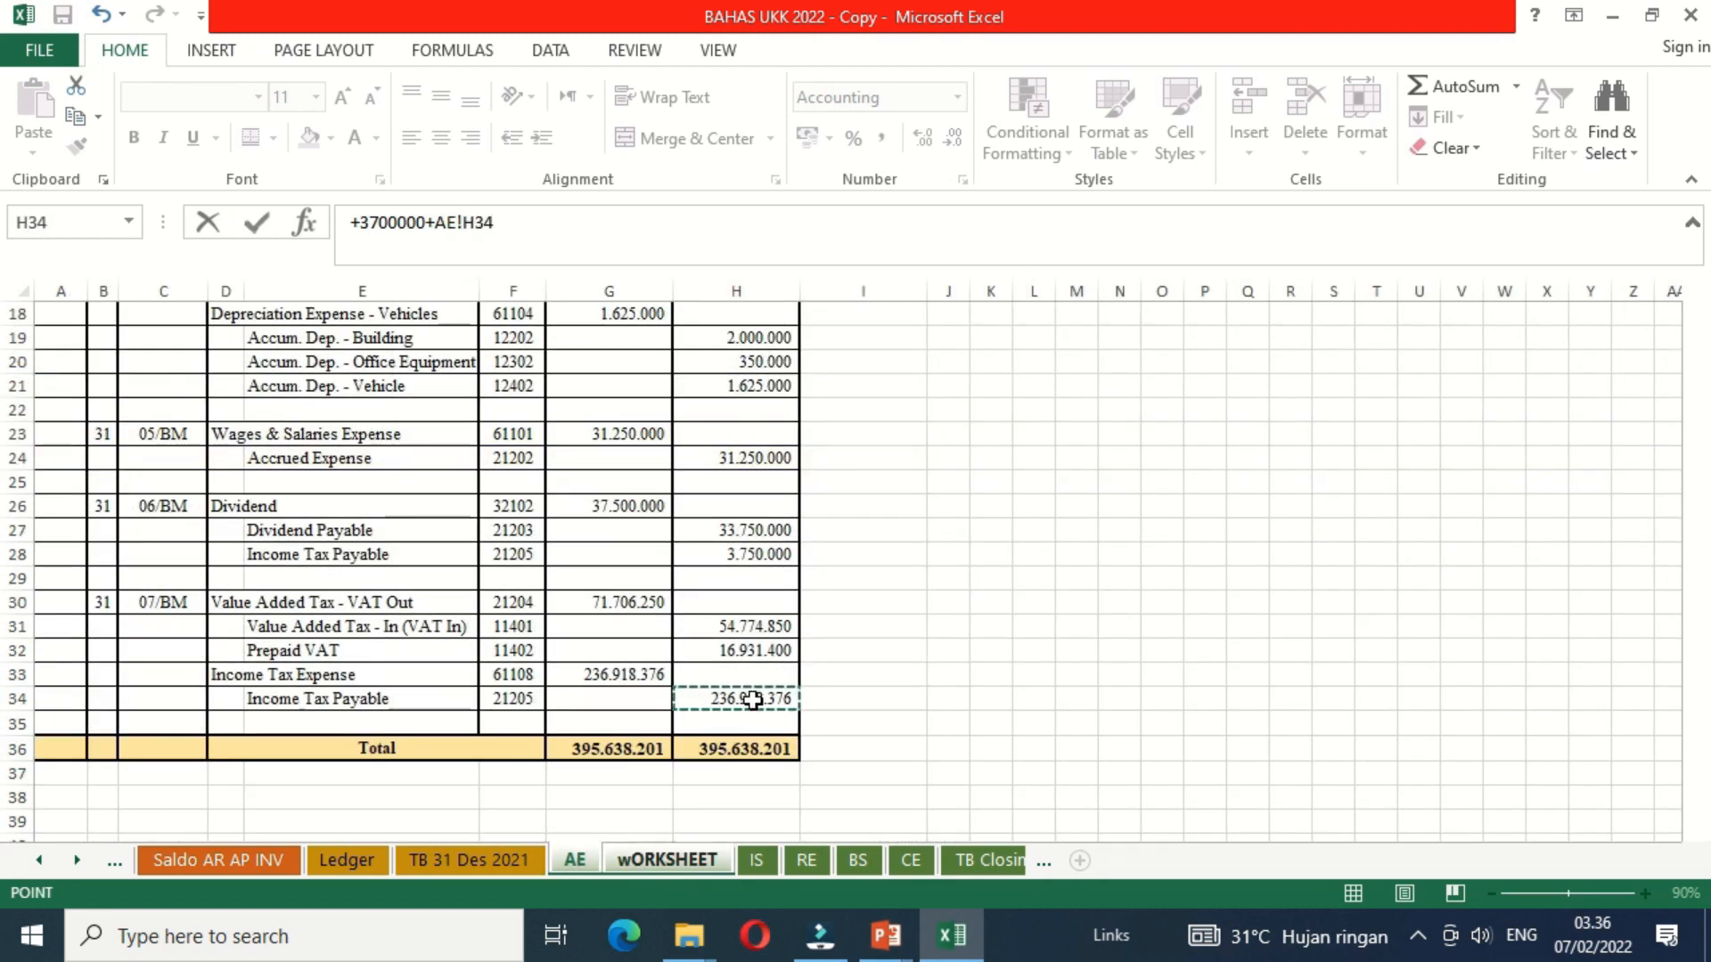
pyautogui.press('Return')
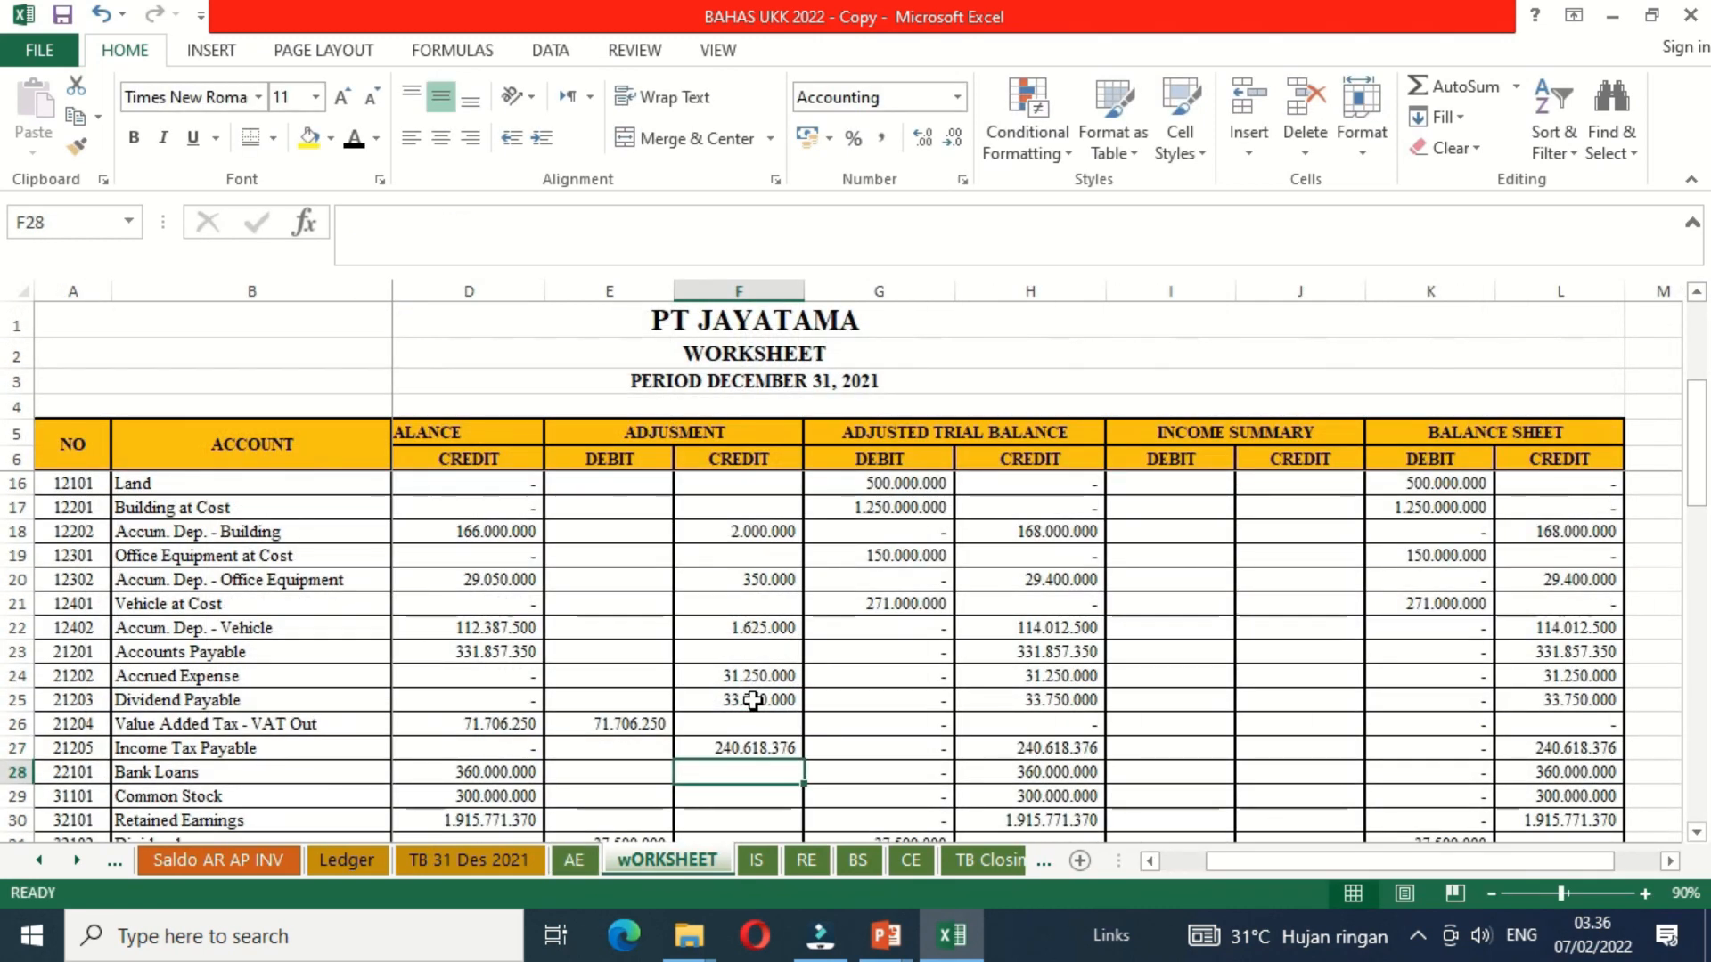
# Step: Review the Adjusted Trial Balance credit column from Income Tax Payable down through the revenue and expense accounts
pyautogui.click(1076, 748)
pyautogui.press('Down')
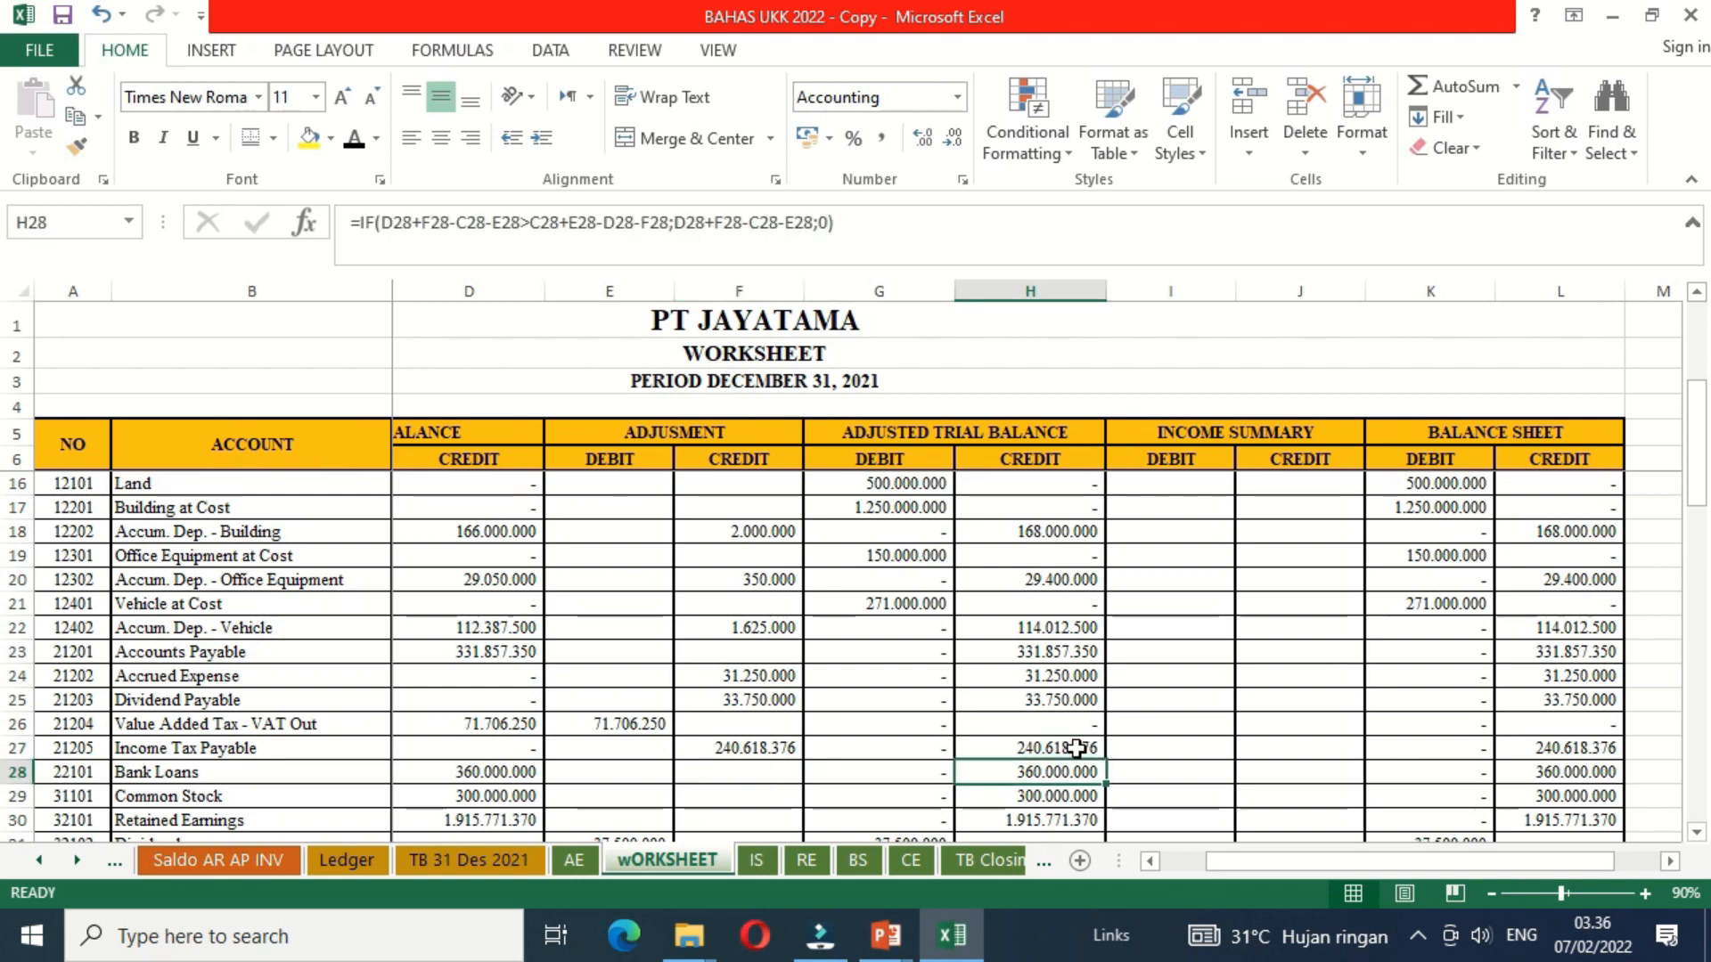
pyautogui.press('Down')
pyautogui.press('Down')
pyautogui.press('Down')
pyautogui.press('Down')
pyautogui.press('Down')
pyautogui.press('Down')
pyautogui.press('Down')
pyautogui.press('Down')
pyautogui.press('Down')
pyautogui.press('Down')
pyautogui.press('Down')
pyautogui.press('Down')
pyautogui.press('Down')
pyautogui.press('Down')
pyautogui.press('Down')
pyautogui.press('Down')
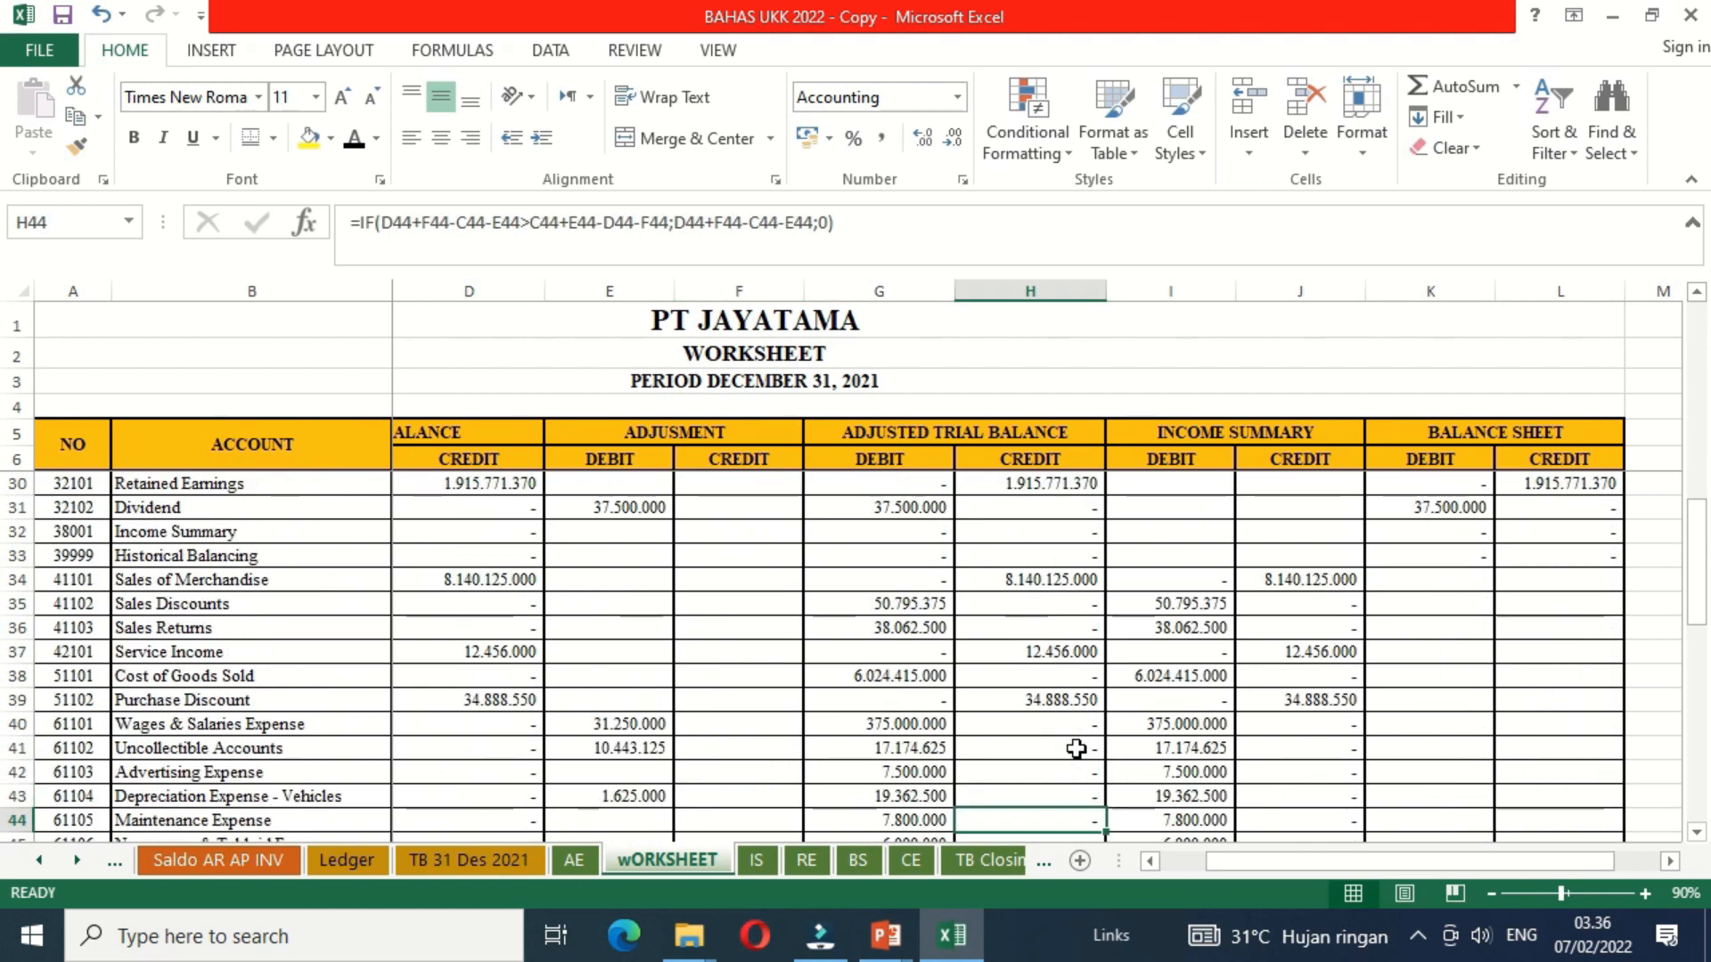
pyautogui.press('Down')
pyautogui.press('Down')
pyautogui.press('Down')
pyautogui.press('Down')
pyautogui.press('Down')
pyautogui.press('Down')
pyautogui.press('Down')
pyautogui.press('Down')
pyautogui.press('Down')
pyautogui.press('Down')
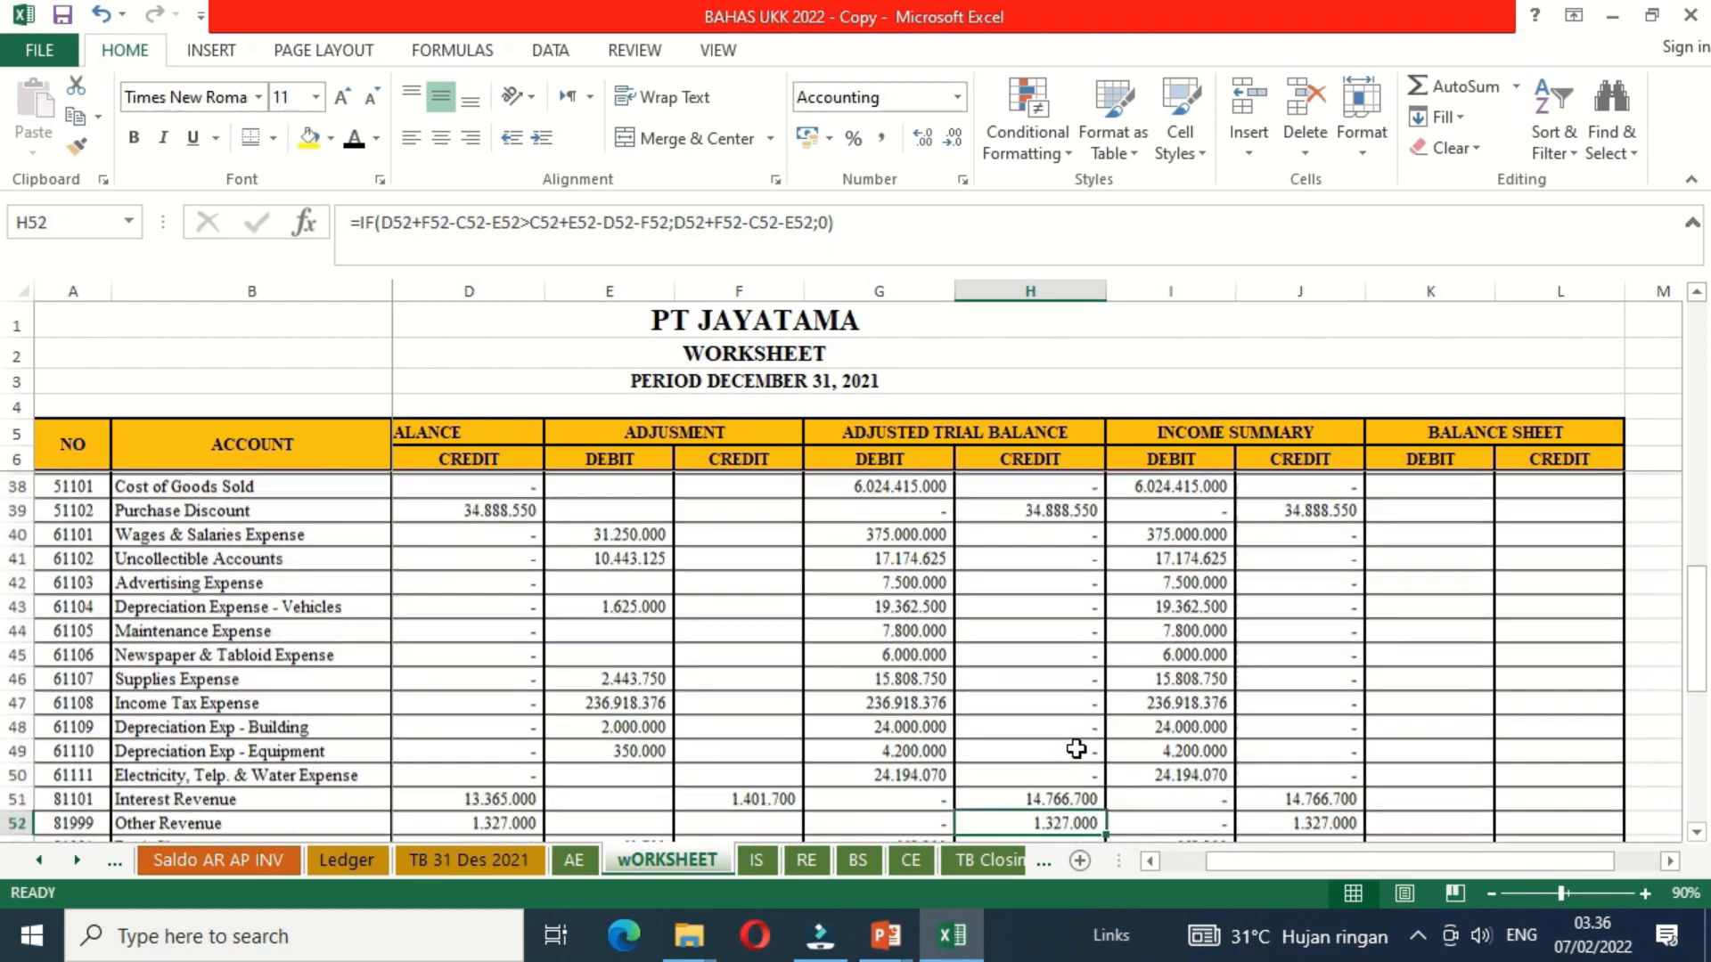
pyautogui.press('Down')
pyautogui.press('Down')
pyautogui.press('Down')
pyautogui.press('Down')
pyautogui.press('Up')
pyautogui.press('Up')
pyautogui.press('Up')
pyautogui.press('Up')
pyautogui.press('Up')
pyautogui.press('Up')
pyautogui.press('Up')
pyautogui.press('Up')
pyautogui.press('Up')
pyautogui.press('Up')
pyautogui.press('Up')
pyautogui.press('Up')
pyautogui.press('Up')
pyautogui.press('Up')
pyautogui.press('Up')
pyautogui.press('Up')
pyautogui.press('Up')
pyautogui.press('Up')
pyautogui.press('Up')
pyautogui.press('Up')
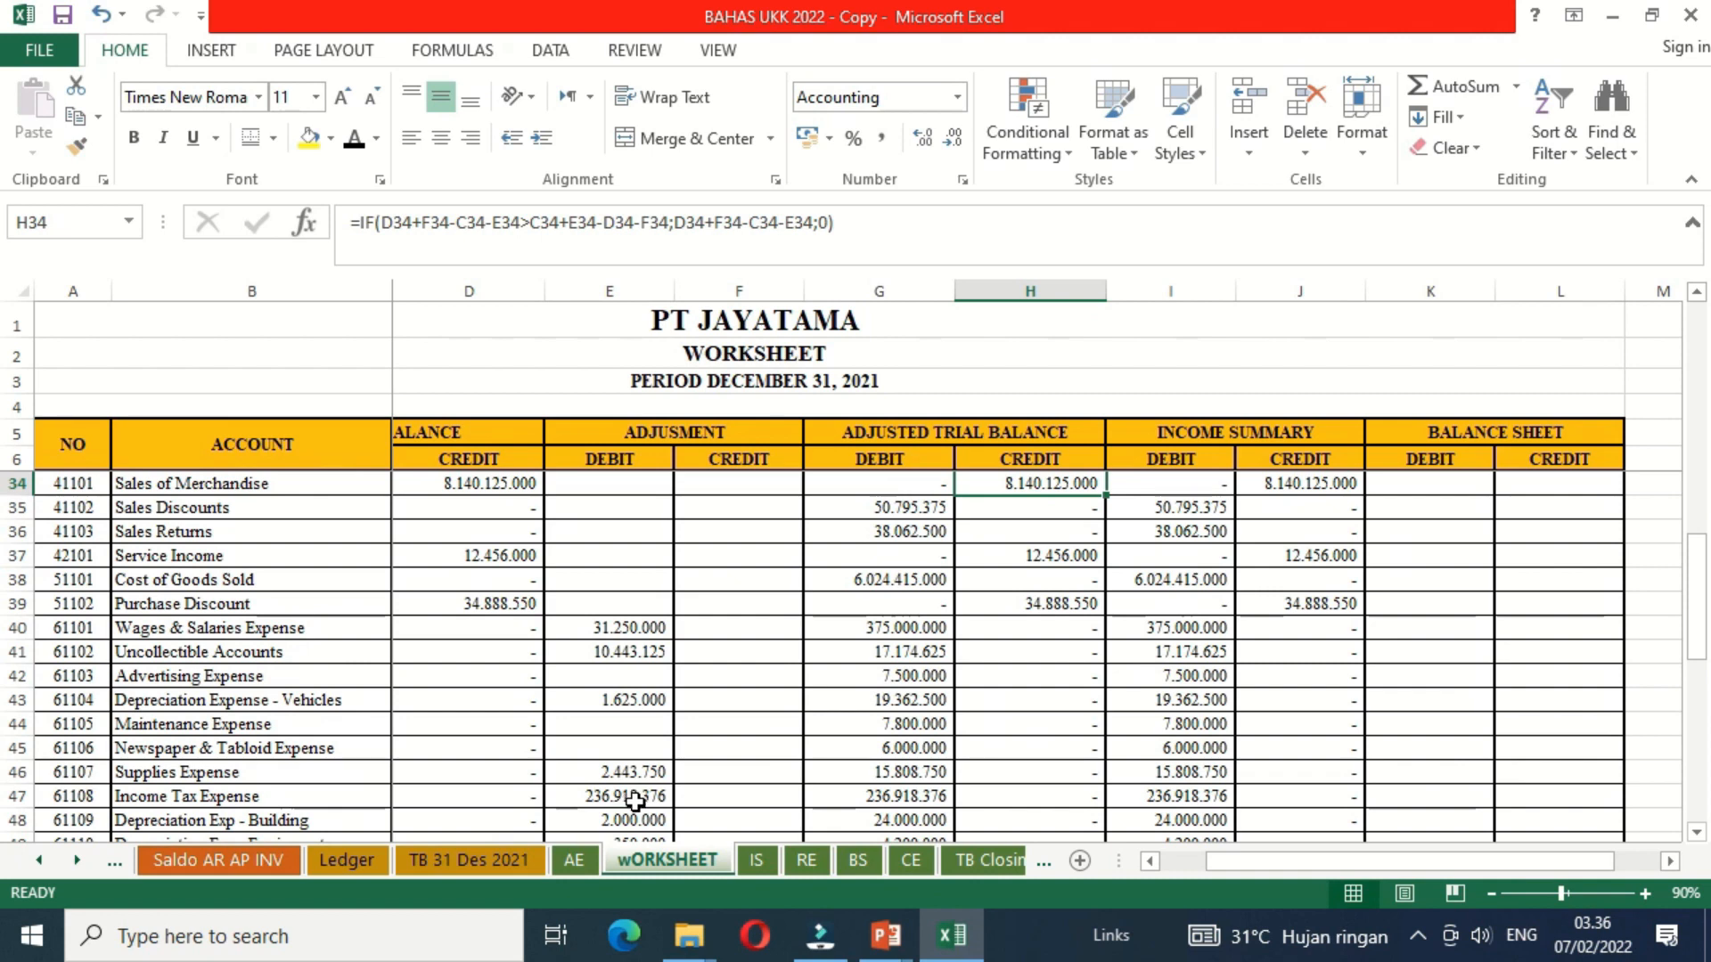
# Step: Check the Income Tax Expense row in the Adjusted Trial Balance and Income Summary, and examine the Balance Sheet credit column up to row 18
pyautogui.click(869, 798)
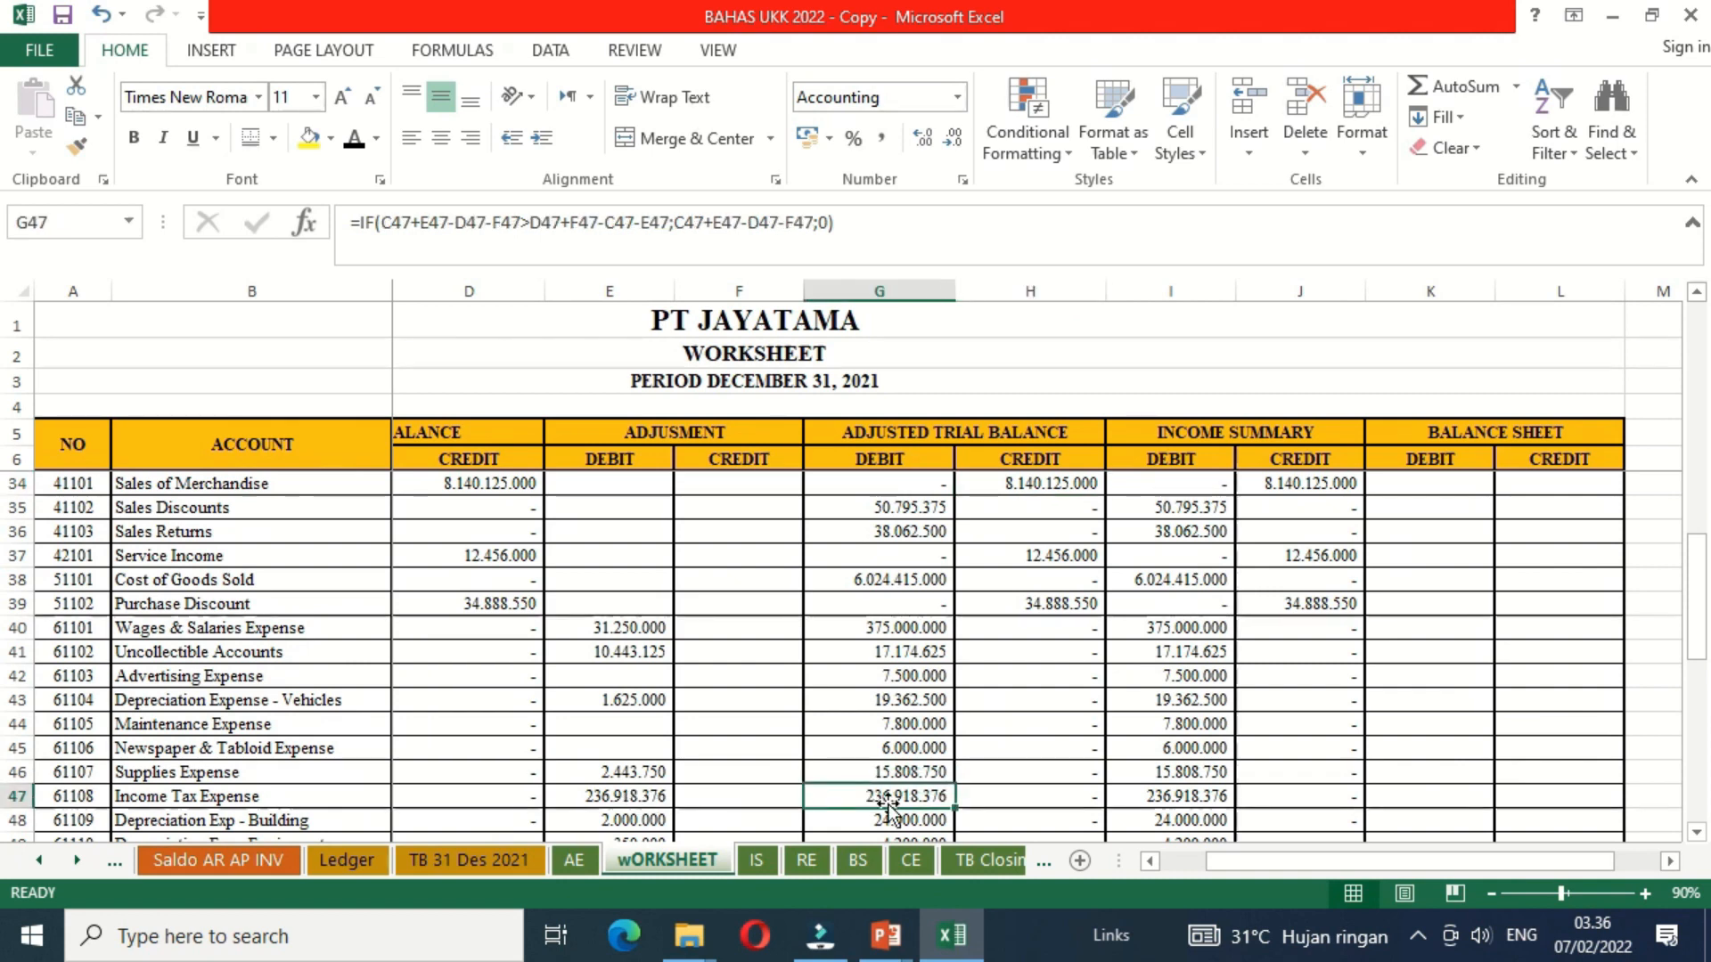
pyautogui.press('Right')
pyautogui.press('Right')
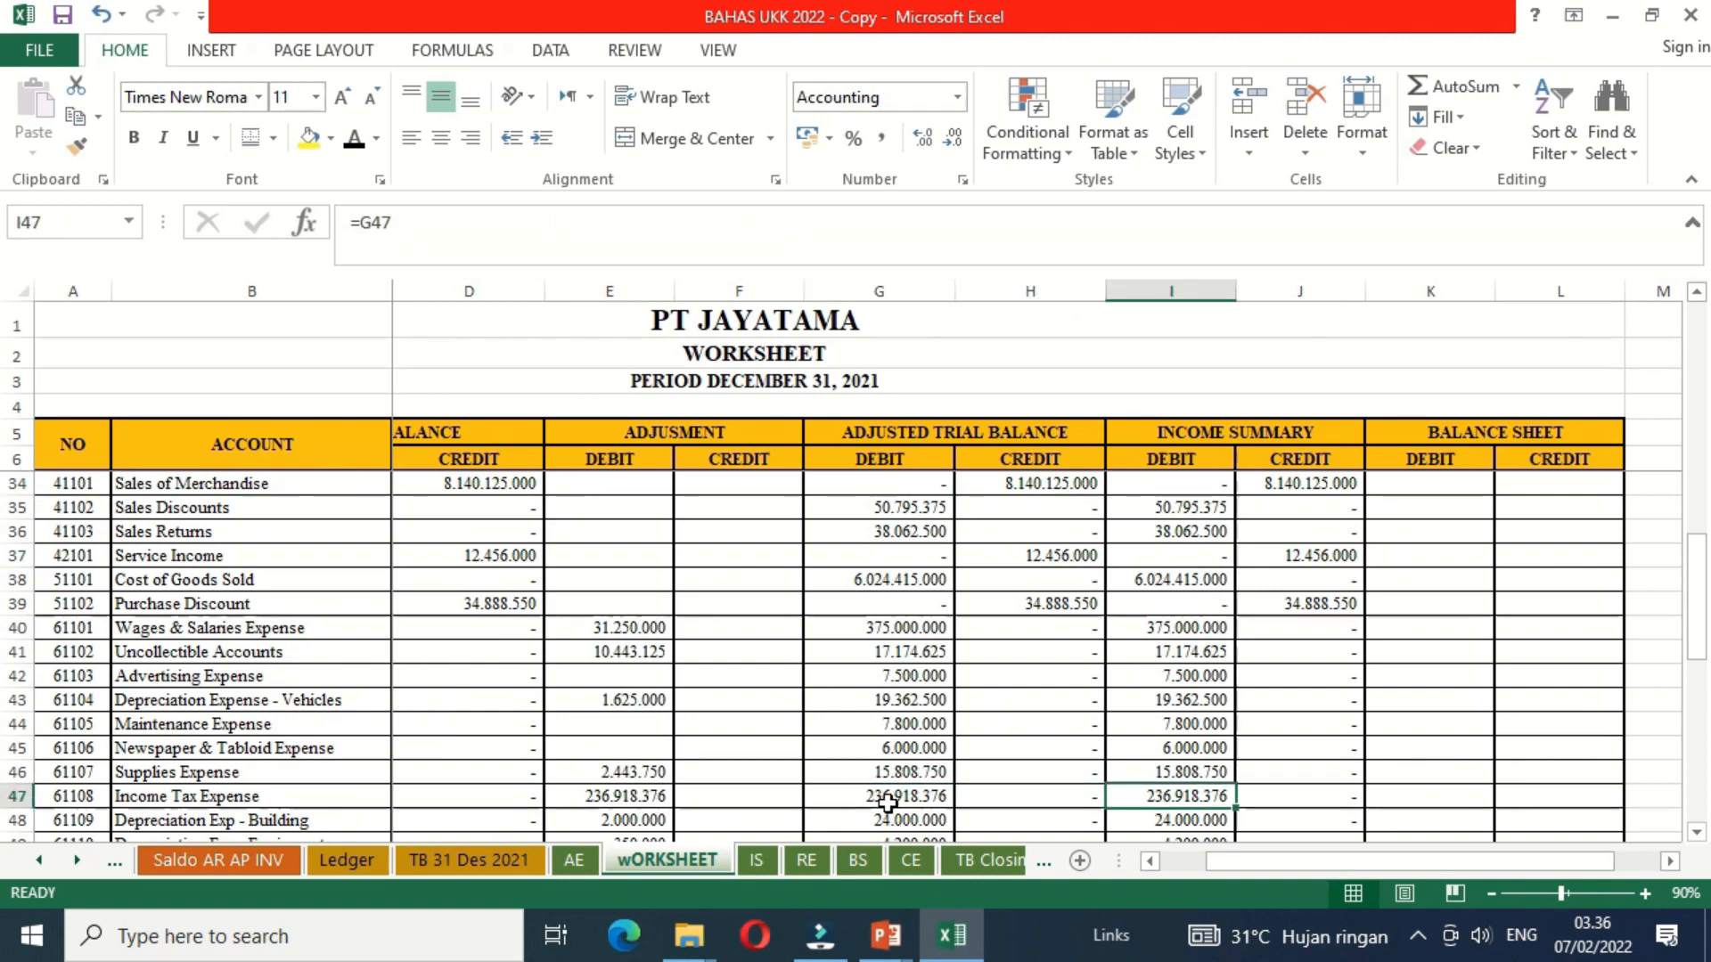
pyautogui.press('Right')
pyautogui.press('Right')
pyautogui.press('Right')
pyautogui.press('Up')
pyautogui.press('Up')
pyautogui.press('Up')
pyautogui.press('Up')
pyautogui.press('Up')
pyautogui.press('Up')
pyautogui.press('Up')
pyautogui.press('Up')
pyautogui.press('Up')
pyautogui.press('Up')
pyautogui.press('Up')
pyautogui.press('Up')
pyautogui.press('Up')
pyautogui.press('Up')
pyautogui.press('Up')
pyautogui.press('Up')
pyautogui.press('Up')
pyautogui.press('Up')
pyautogui.press('Up')
pyautogui.press('Up')
pyautogui.press('Up')
pyautogui.press('Up')
pyautogui.press('Up')
pyautogui.press('Up')
pyautogui.press('Up')
pyautogui.press('Up')
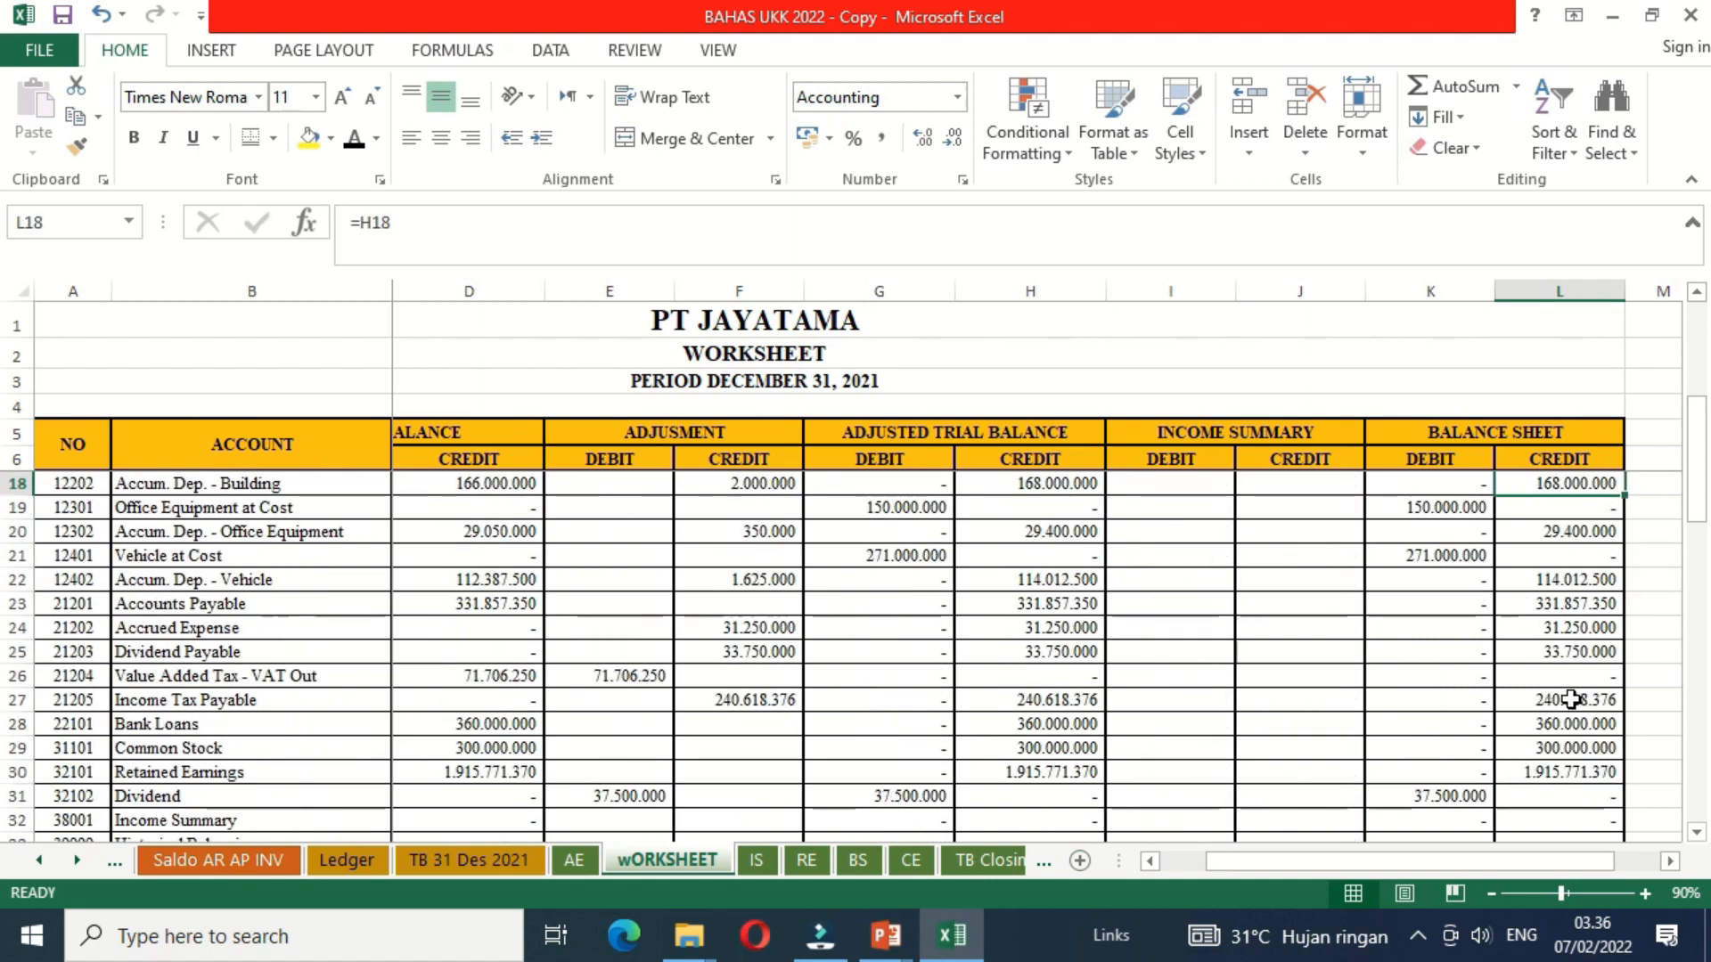
# Step: Examine the worksheet's Total, Nett Earning and Grand Total rows, comparing the Balance Sheet debit and credit grand totals
pyautogui.press('Down')
pyautogui.press('Down')
pyautogui.press('Down')
pyautogui.press('Down')
pyautogui.press('Down')
pyautogui.press('Down')
pyautogui.press('Down')
pyautogui.press('Down')
pyautogui.press('Down')
pyautogui.press('Down')
pyautogui.press('Down')
pyautogui.press('Down')
pyautogui.press('Down')
pyautogui.press('Down')
pyautogui.press('Down')
pyautogui.press('Down')
pyautogui.press('Down')
pyautogui.press('Down')
pyautogui.press('Down')
pyautogui.press('Down')
pyautogui.press('Down')
pyautogui.press('Down')
pyautogui.press('Down')
pyautogui.press('Down')
pyautogui.press('Down')
pyautogui.press('Down')
pyautogui.press('Down')
pyautogui.press('Down')
pyautogui.press('Down')
pyautogui.press('Down')
pyautogui.press('Down')
pyautogui.press('Down')
pyautogui.press('Down')
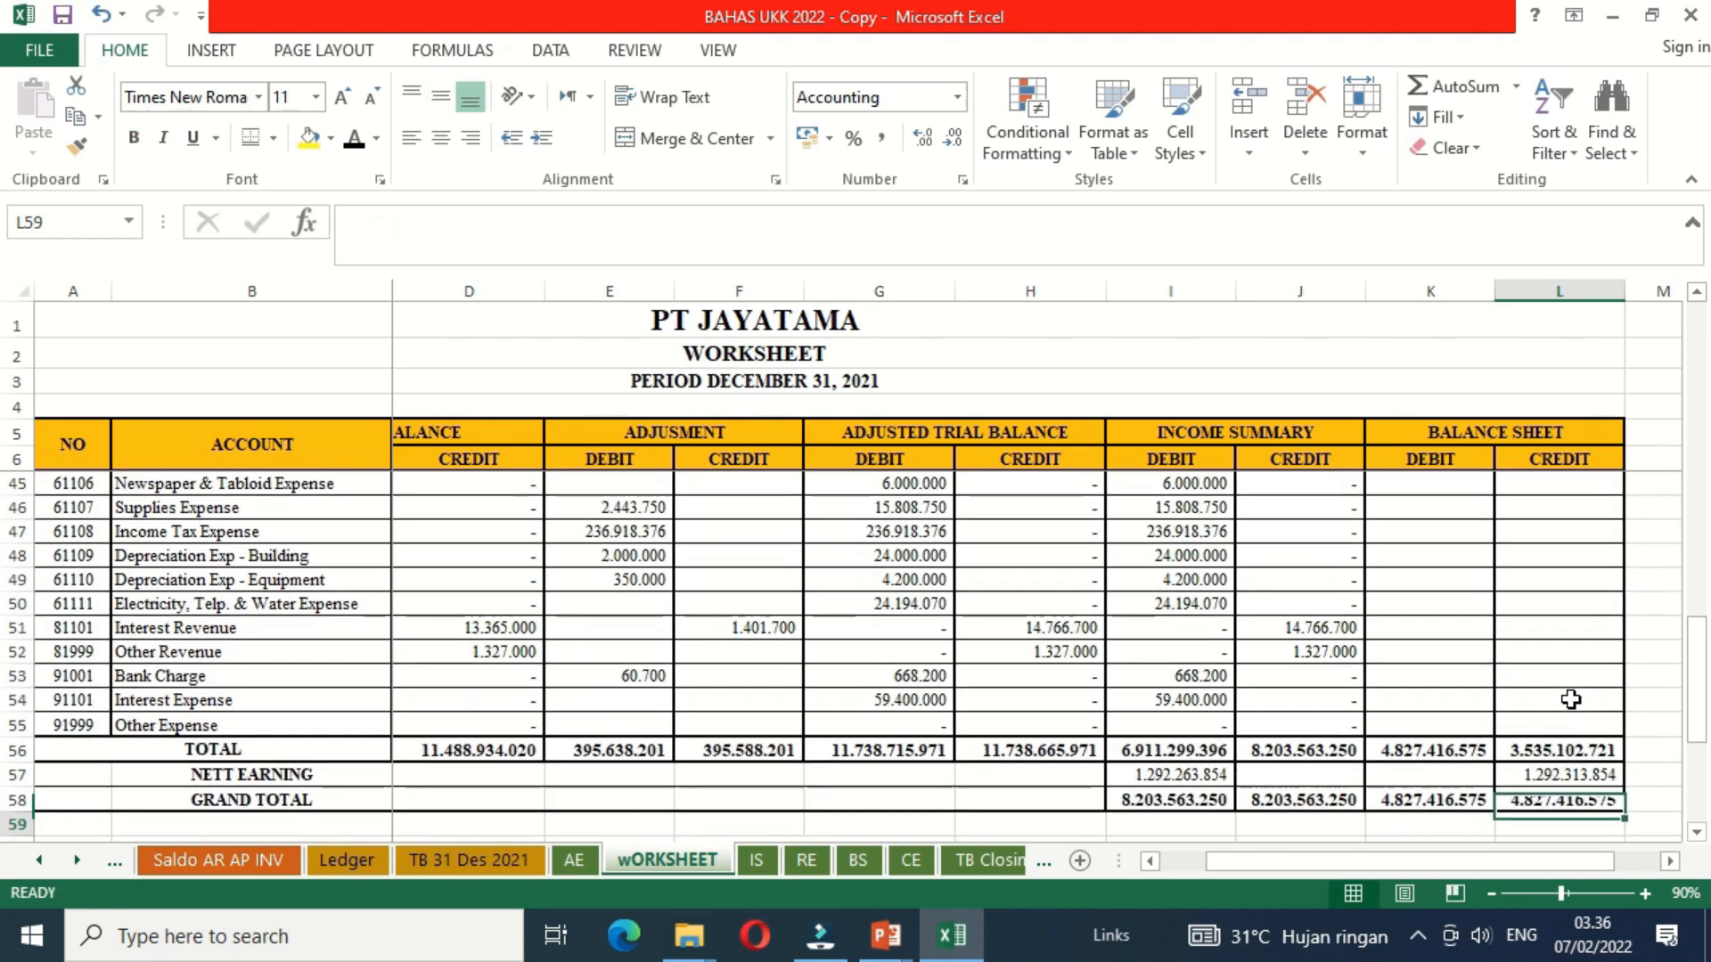
pyautogui.press('Down')
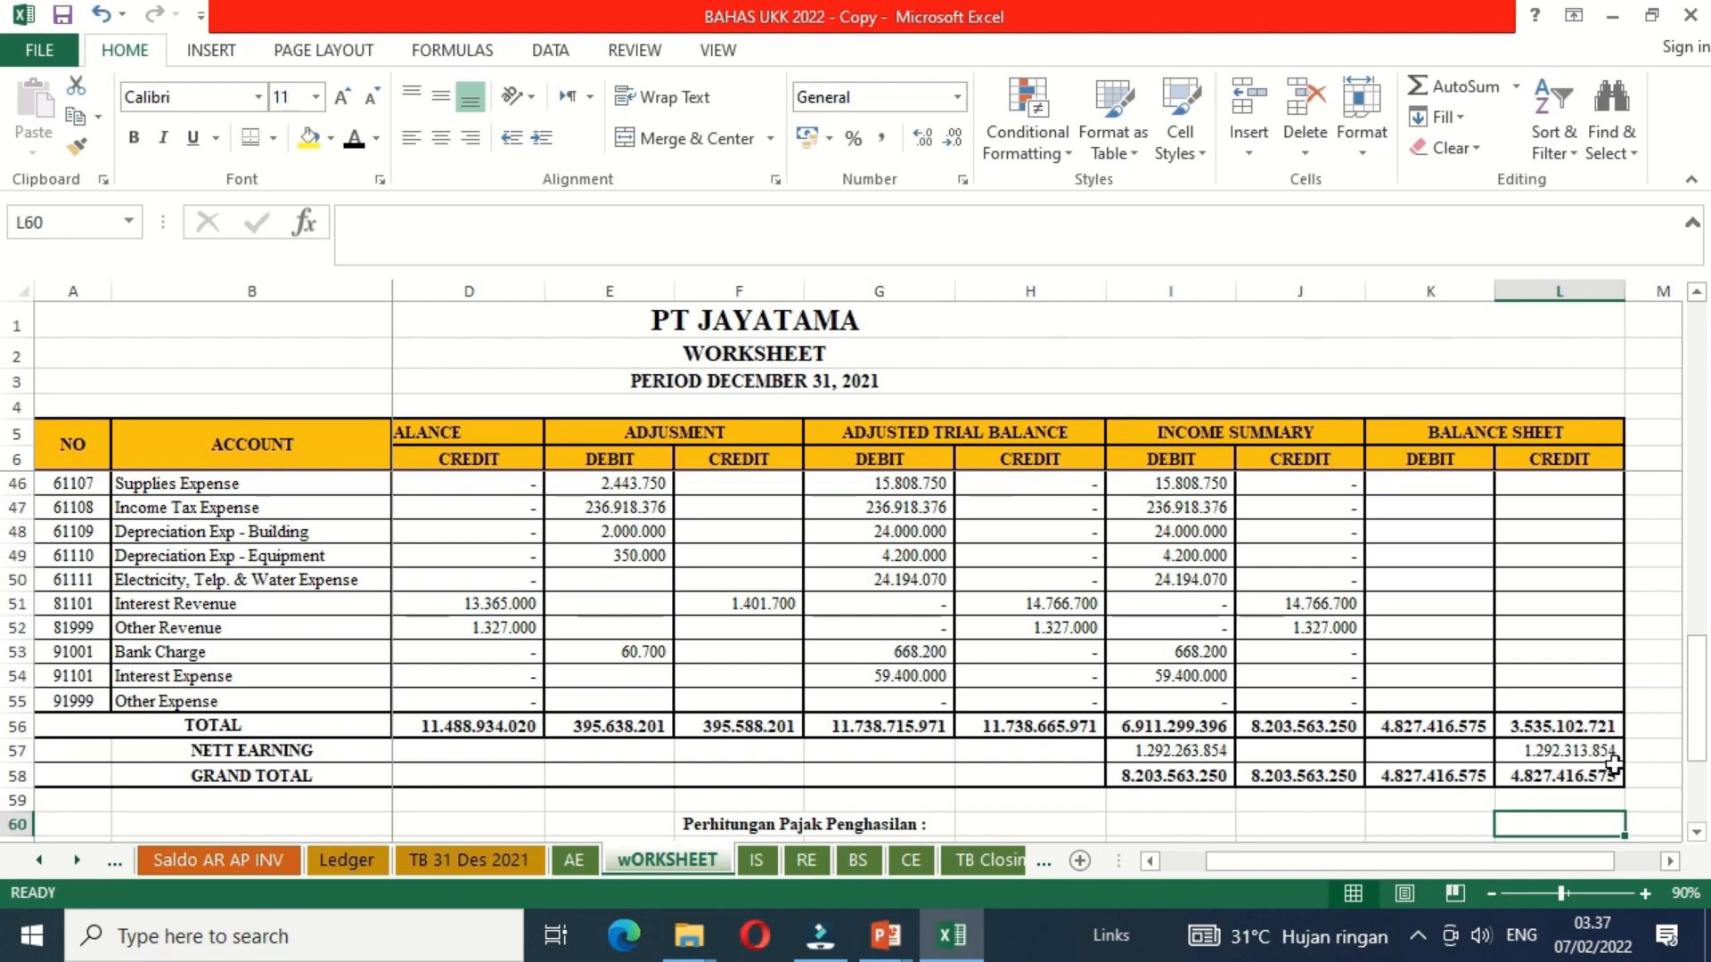
pyautogui.click(1379, 774)
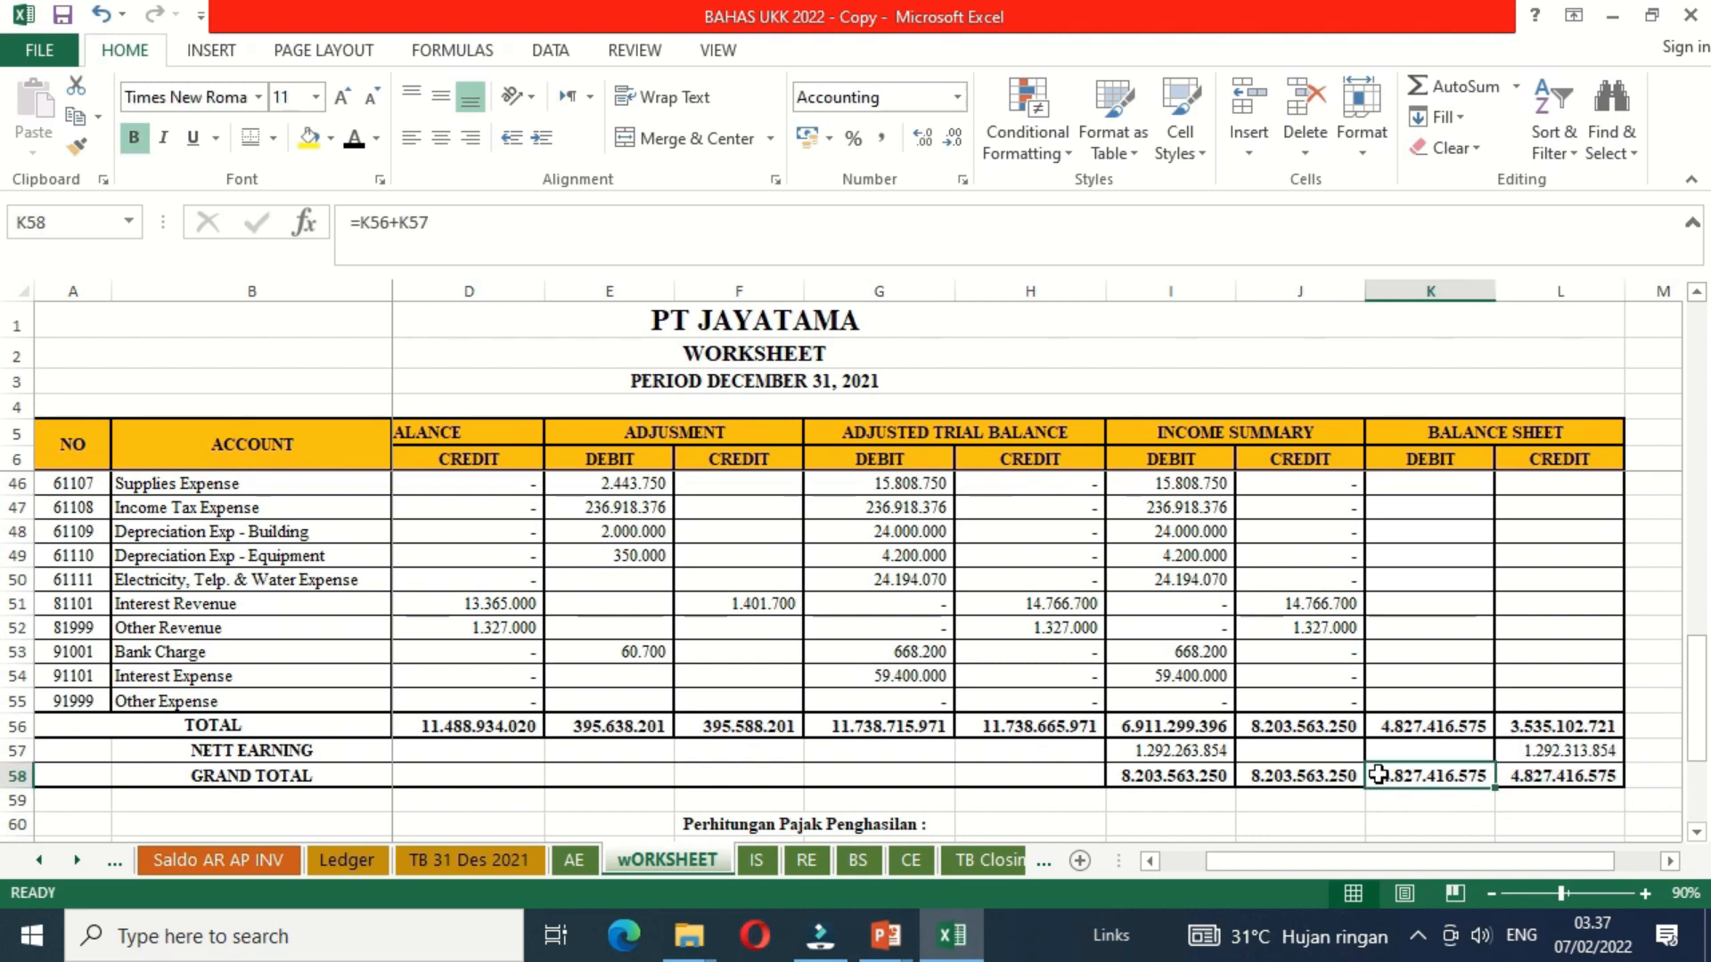
# Step: Review the Balance Sheet debit column from the grand total up to the first asset accounts, including the account rows at the start
pyautogui.press('Up')
pyautogui.press('Up')
pyautogui.press('Up')
pyautogui.press('Up')
pyautogui.press('Up')
pyautogui.press('Up')
pyautogui.press('Up')
pyautogui.press('Up')
pyautogui.press('Up')
pyautogui.press('Up')
pyautogui.press('Up')
pyautogui.press('Up')
pyautogui.press('Up')
pyautogui.press('Up')
pyautogui.press('Up')
pyautogui.press('Up')
pyautogui.press('Up')
pyautogui.press('Up')
pyautogui.press('Up')
pyautogui.press('Up')
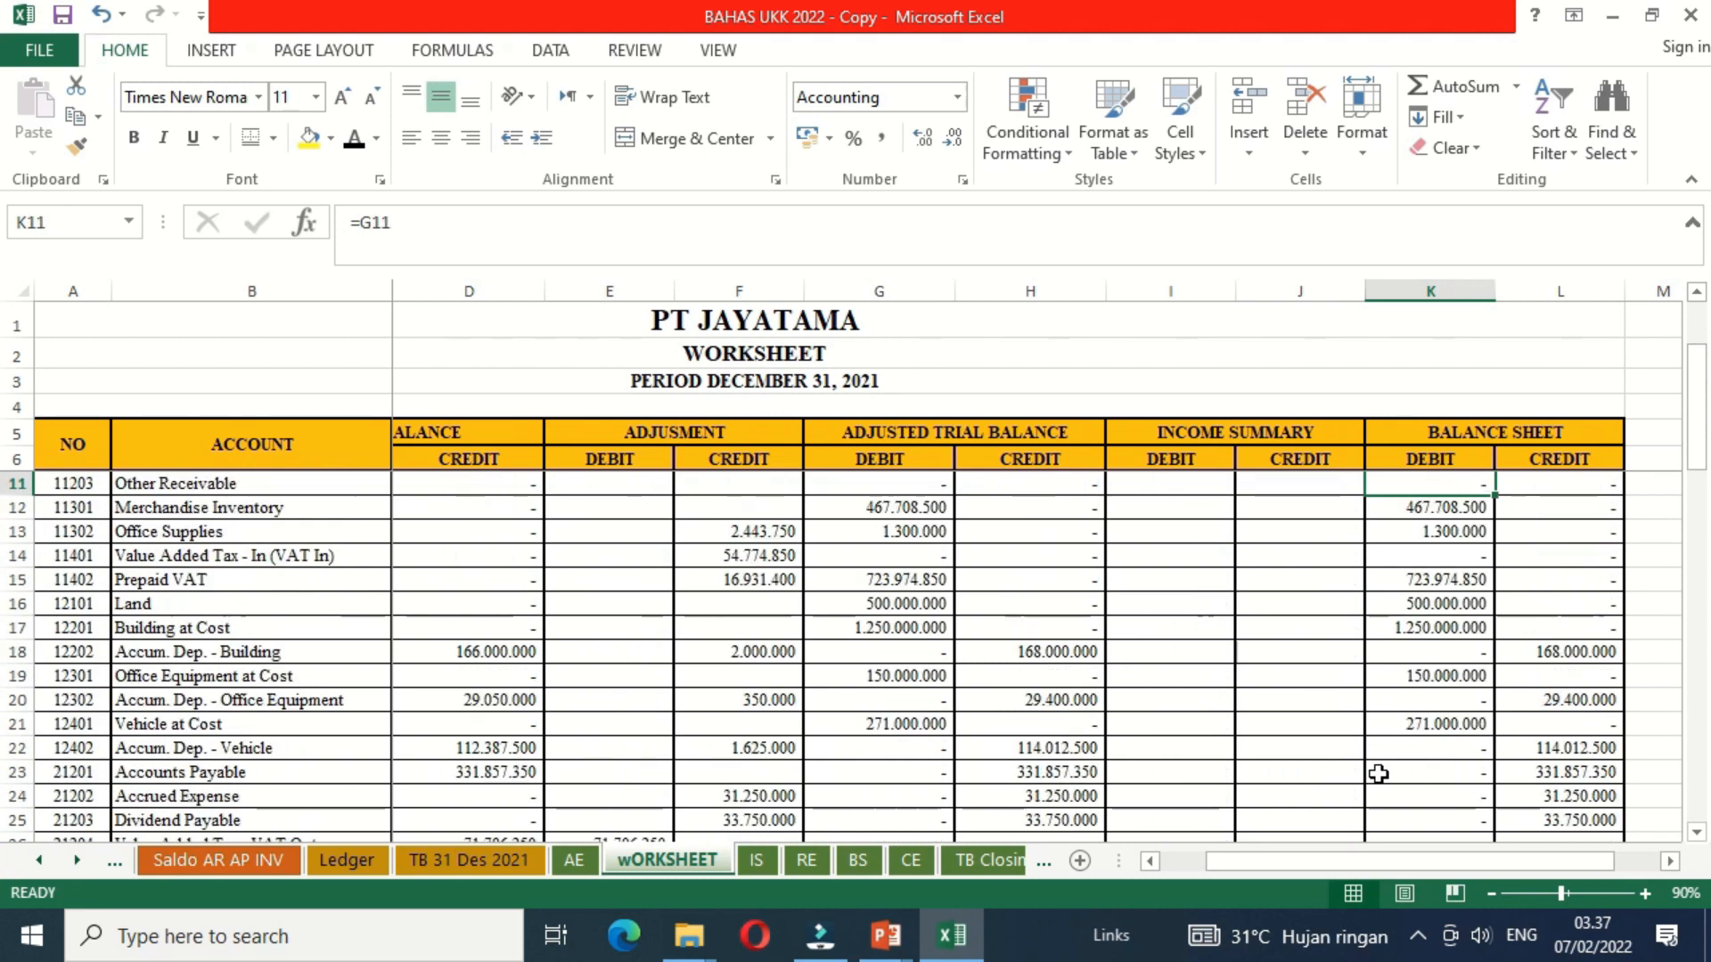
pyautogui.press('Down')
pyautogui.press('Down')
pyautogui.press('Down')
pyautogui.press('Down')
pyautogui.press('Down')
pyautogui.press('Down')
pyautogui.press('Right')
pyautogui.press('Right')
pyautogui.press('Right')
pyautogui.press('Right')
pyautogui.press('Right')
pyautogui.press('Right')
pyautogui.press('Right')
pyautogui.press('Right')
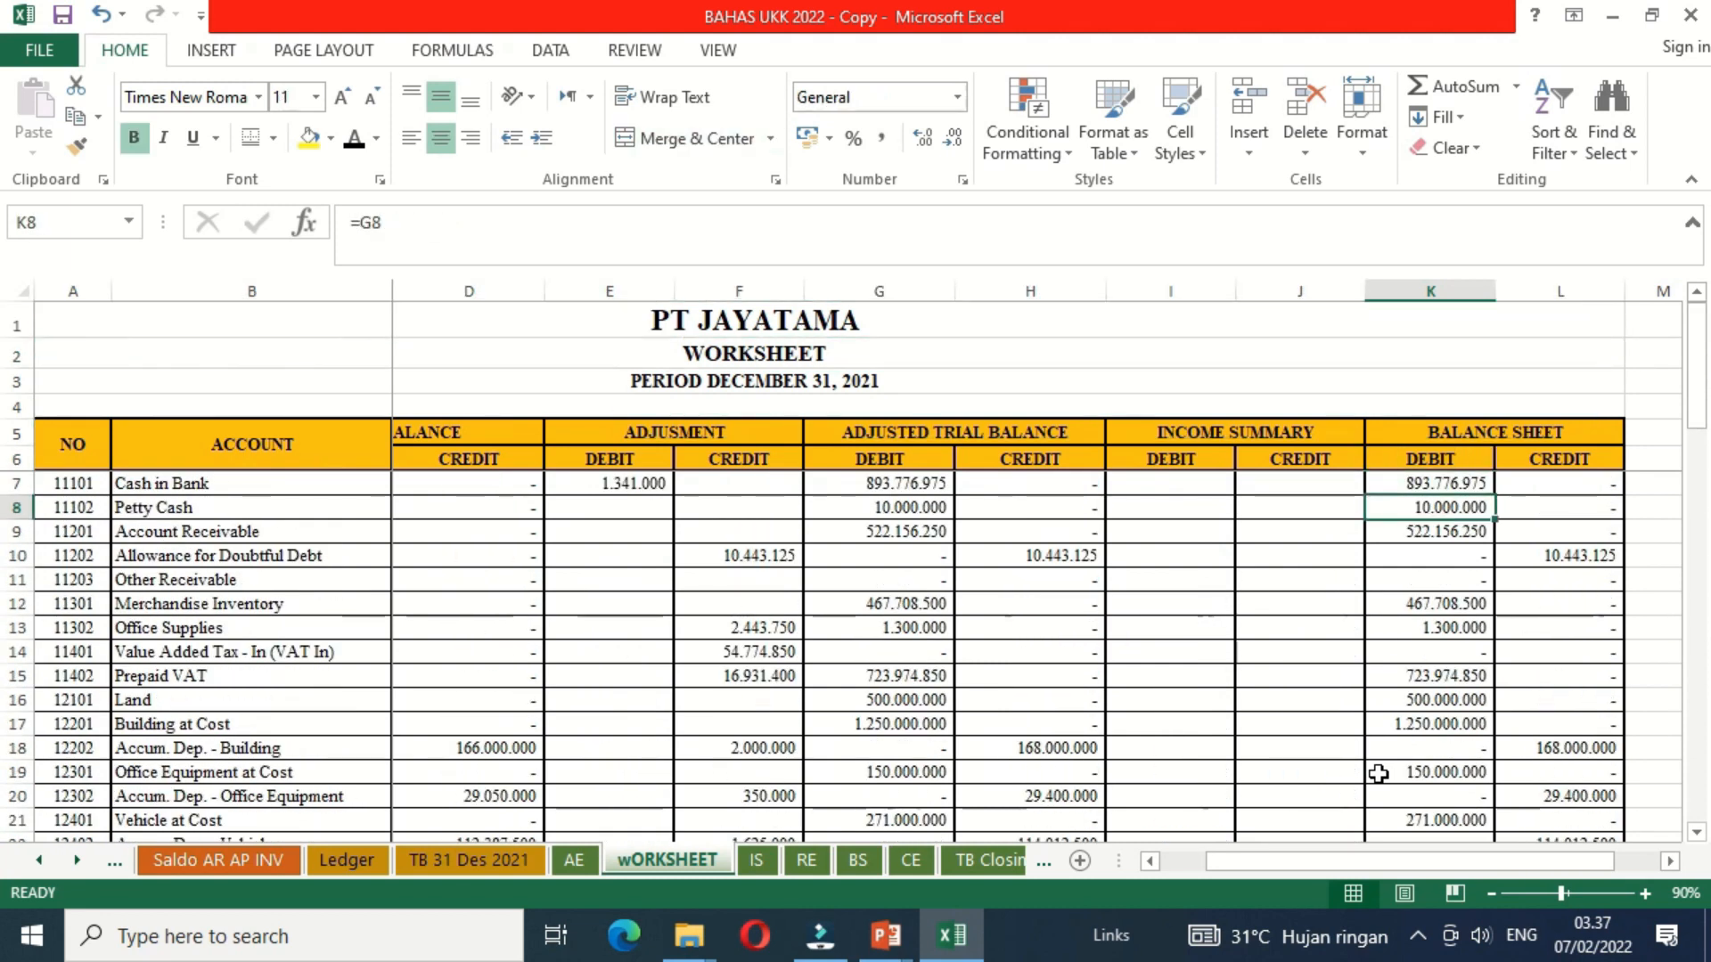
pyautogui.press('Home')
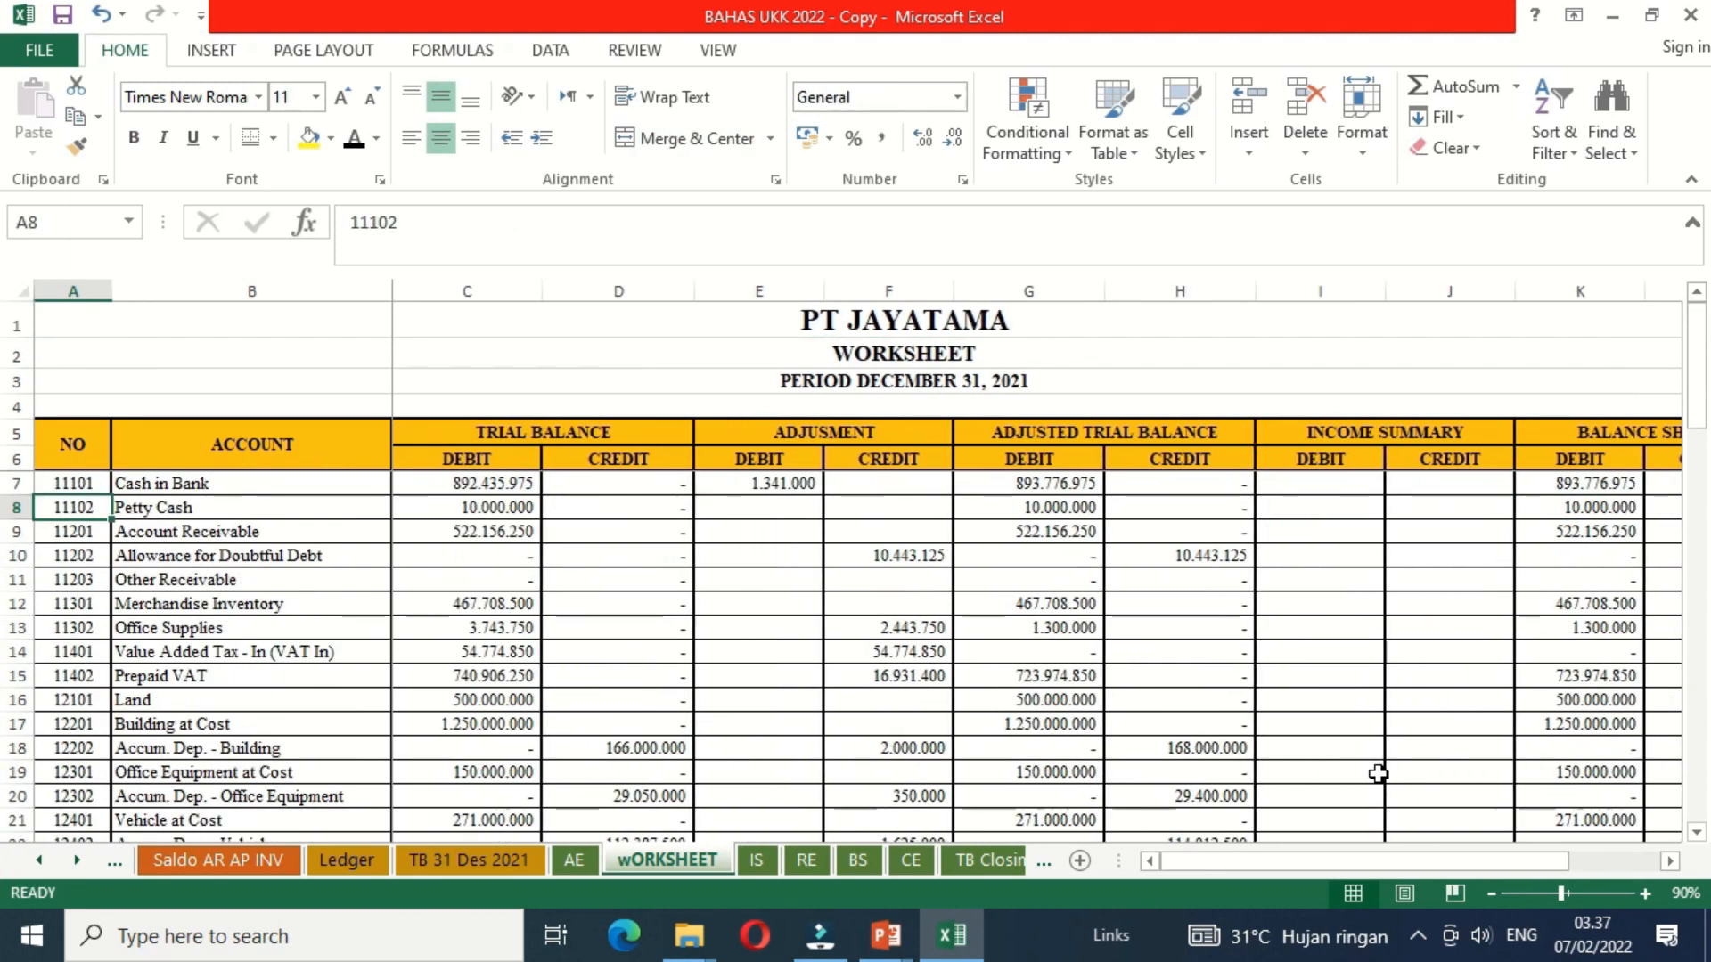
pyautogui.press('Down')
pyautogui.press('Down')
pyautogui.press('Down')
pyautogui.press('Down')
pyautogui.press('Down')
pyautogui.press('Down')
pyautogui.press('Down')
pyautogui.press('Down')
pyautogui.press('Down')
pyautogui.press('Down')
pyautogui.press('Down')
pyautogui.press('Down')
pyautogui.press('Down')
pyautogui.press('Down')
pyautogui.press('Down')
pyautogui.press('Down')
pyautogui.press('Down')
pyautogui.press('Down')
pyautogui.press('Down')
pyautogui.press('Down')
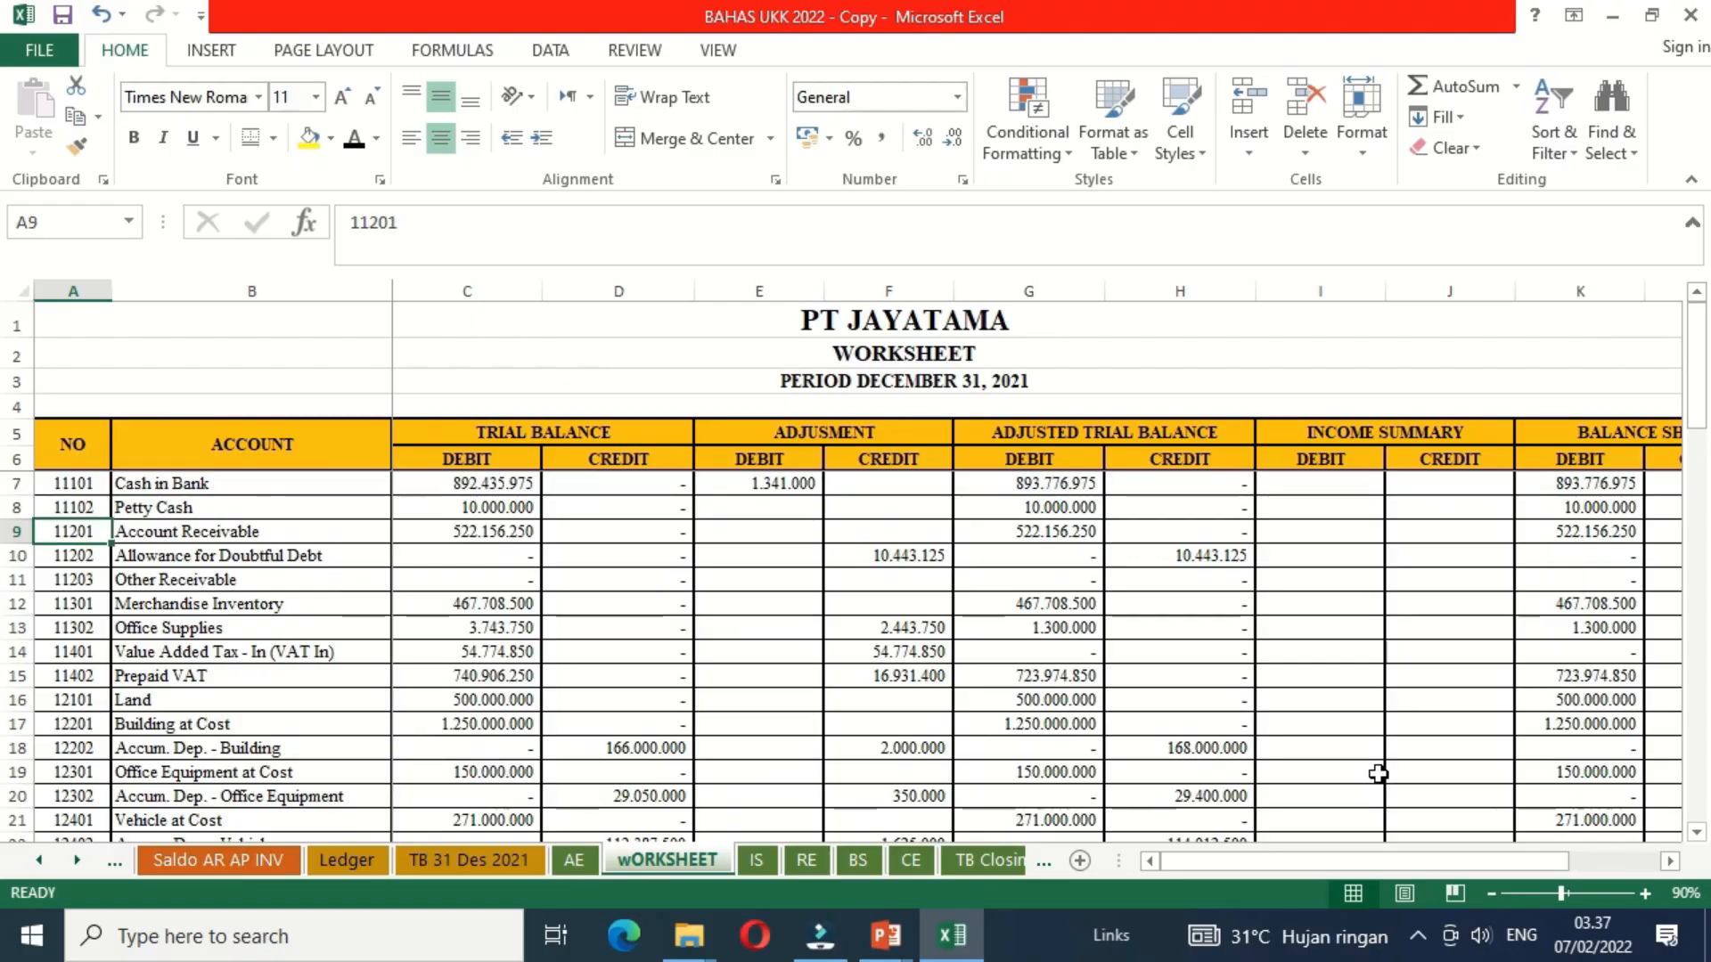
pyautogui.press('Down')
pyautogui.press('Down')
pyautogui.press('Down')
pyautogui.press('Down')
pyautogui.press('Down')
pyautogui.press('Down')
pyautogui.press('Down')
pyautogui.press('Down')
pyautogui.press('Down')
pyautogui.press('Down')
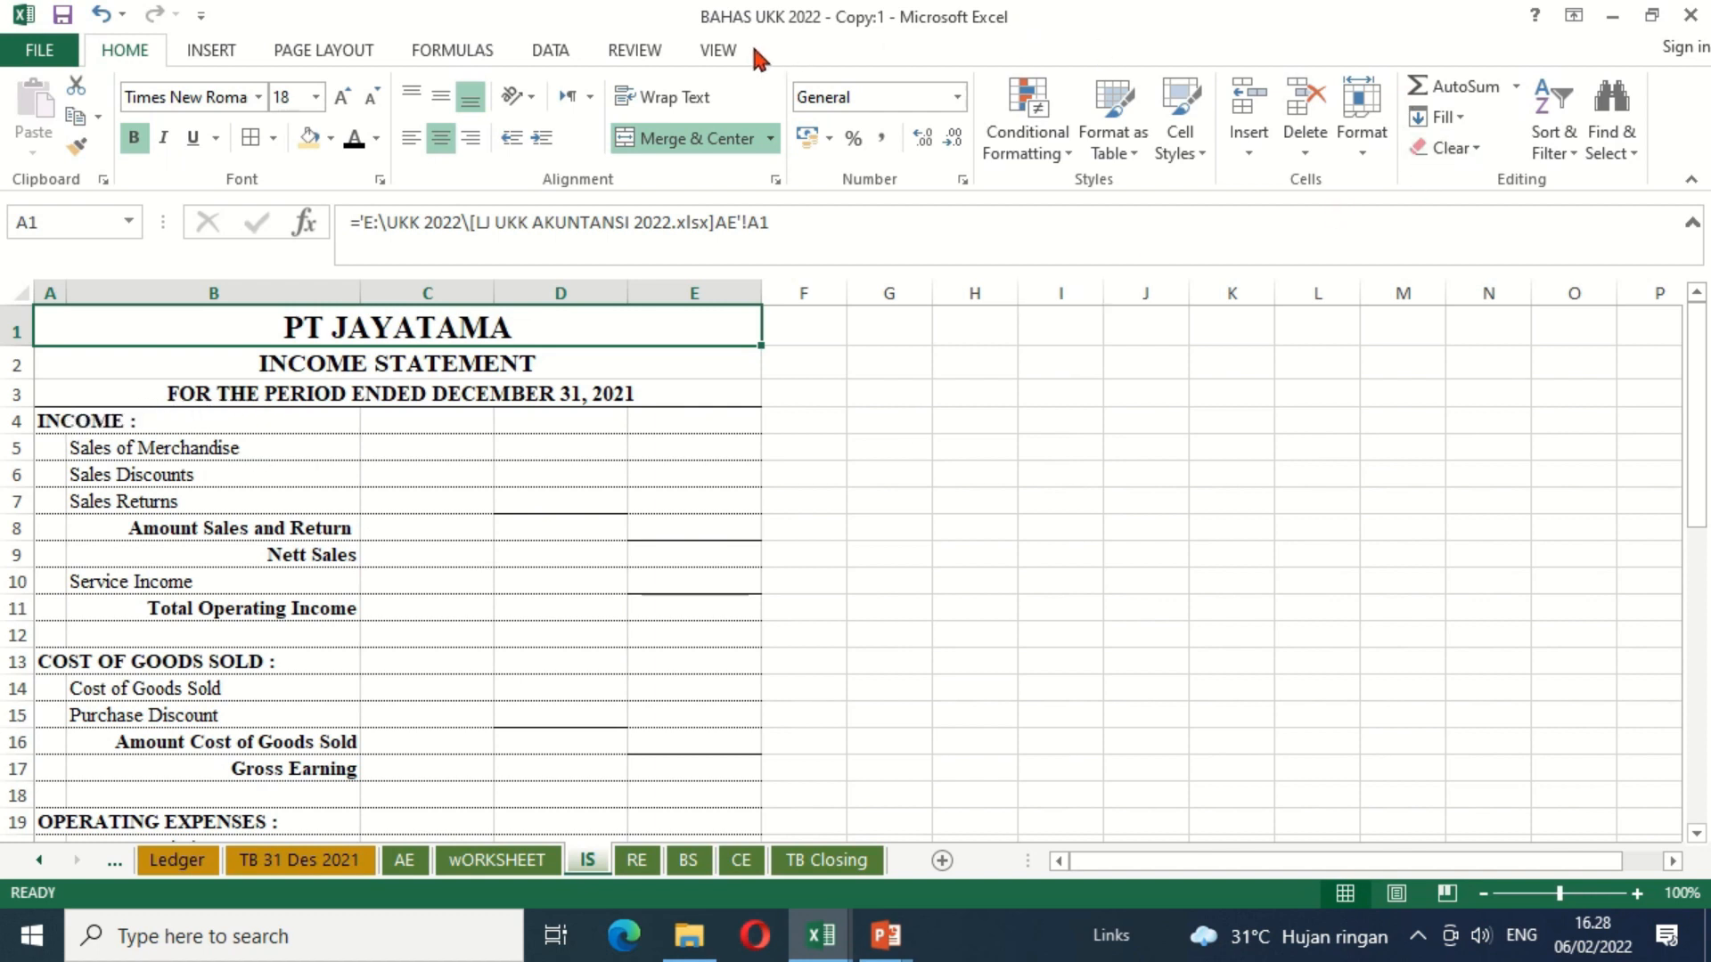
# Step: Arrange the two open windows of the BAHAS UKK 2022 - Copy workbook vertically side by side
pyautogui.click(724, 52)
pyautogui.click(788, 147)
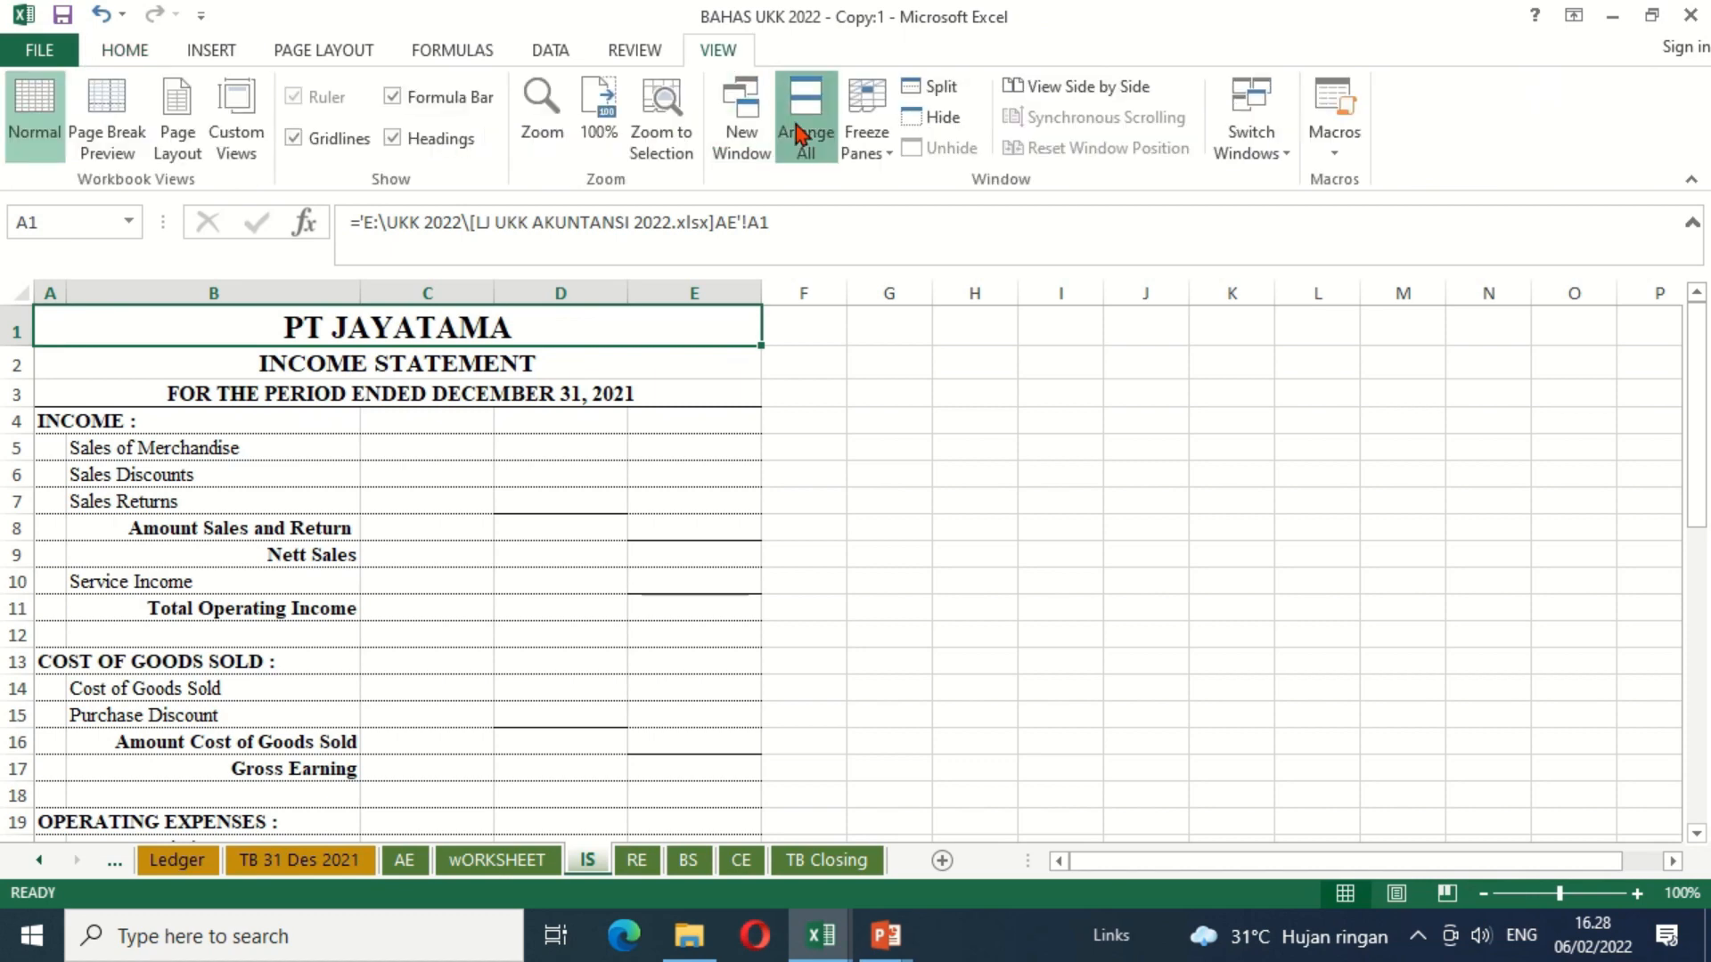
pyautogui.click(392, 418)
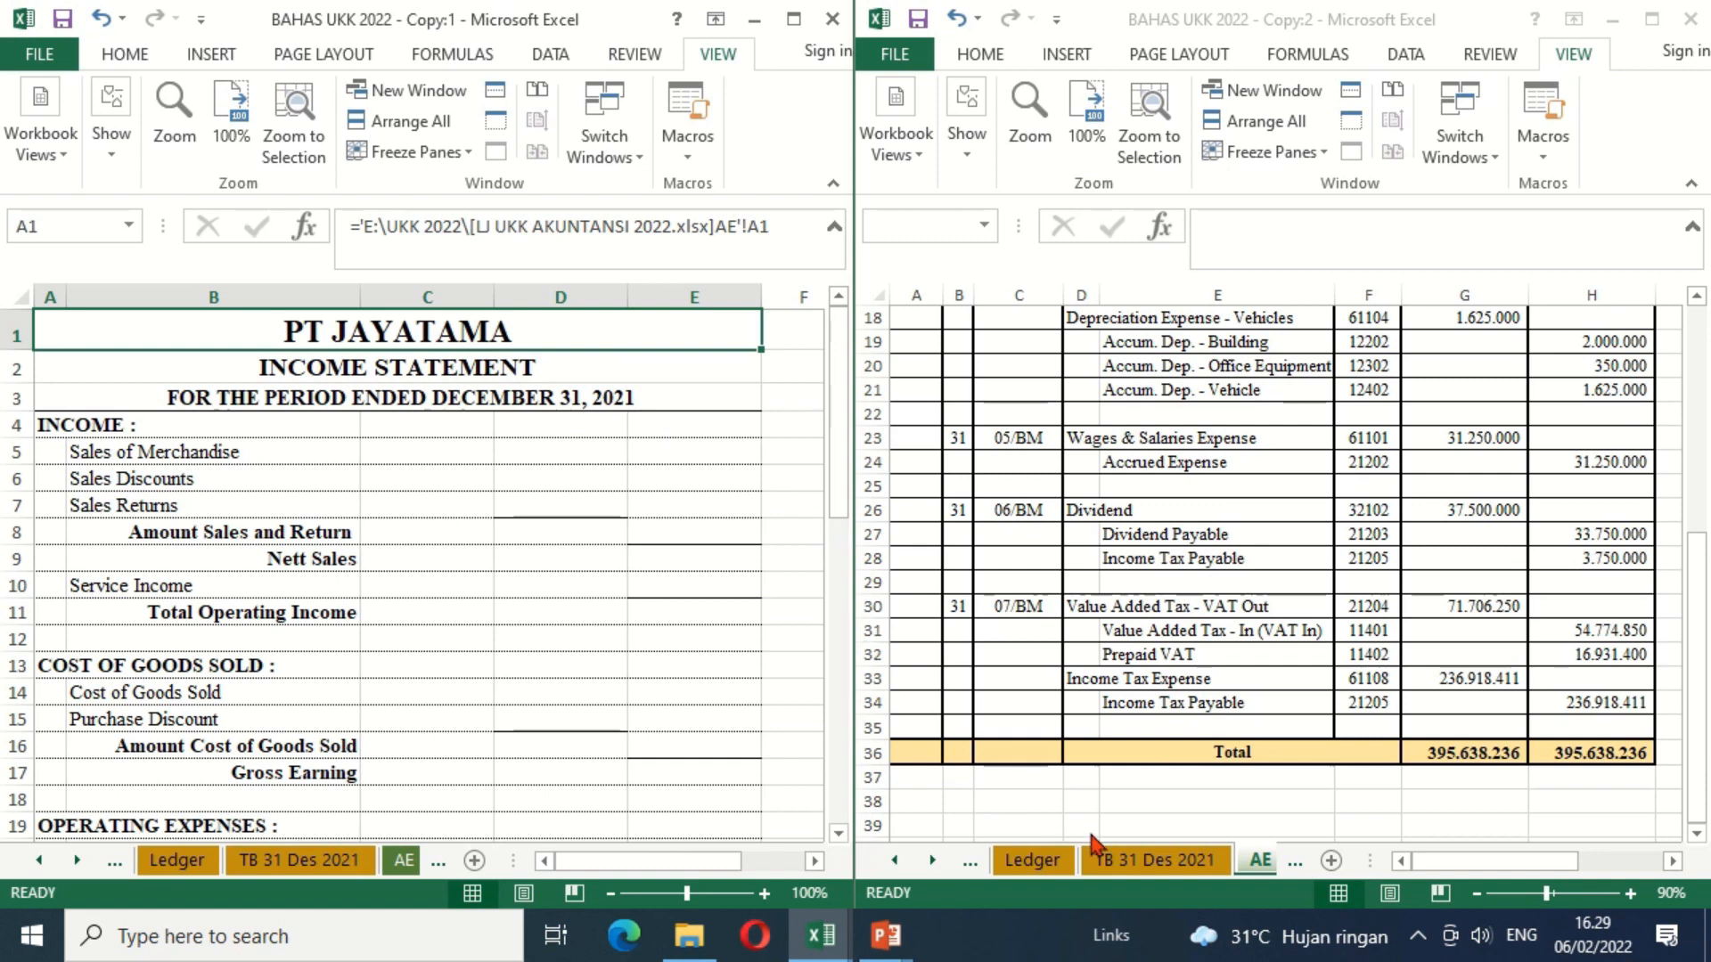
# Step: Display the IS sheet in the workbook's second window and the wORKSHEET sheet in its first window
pyautogui.click(933, 862)
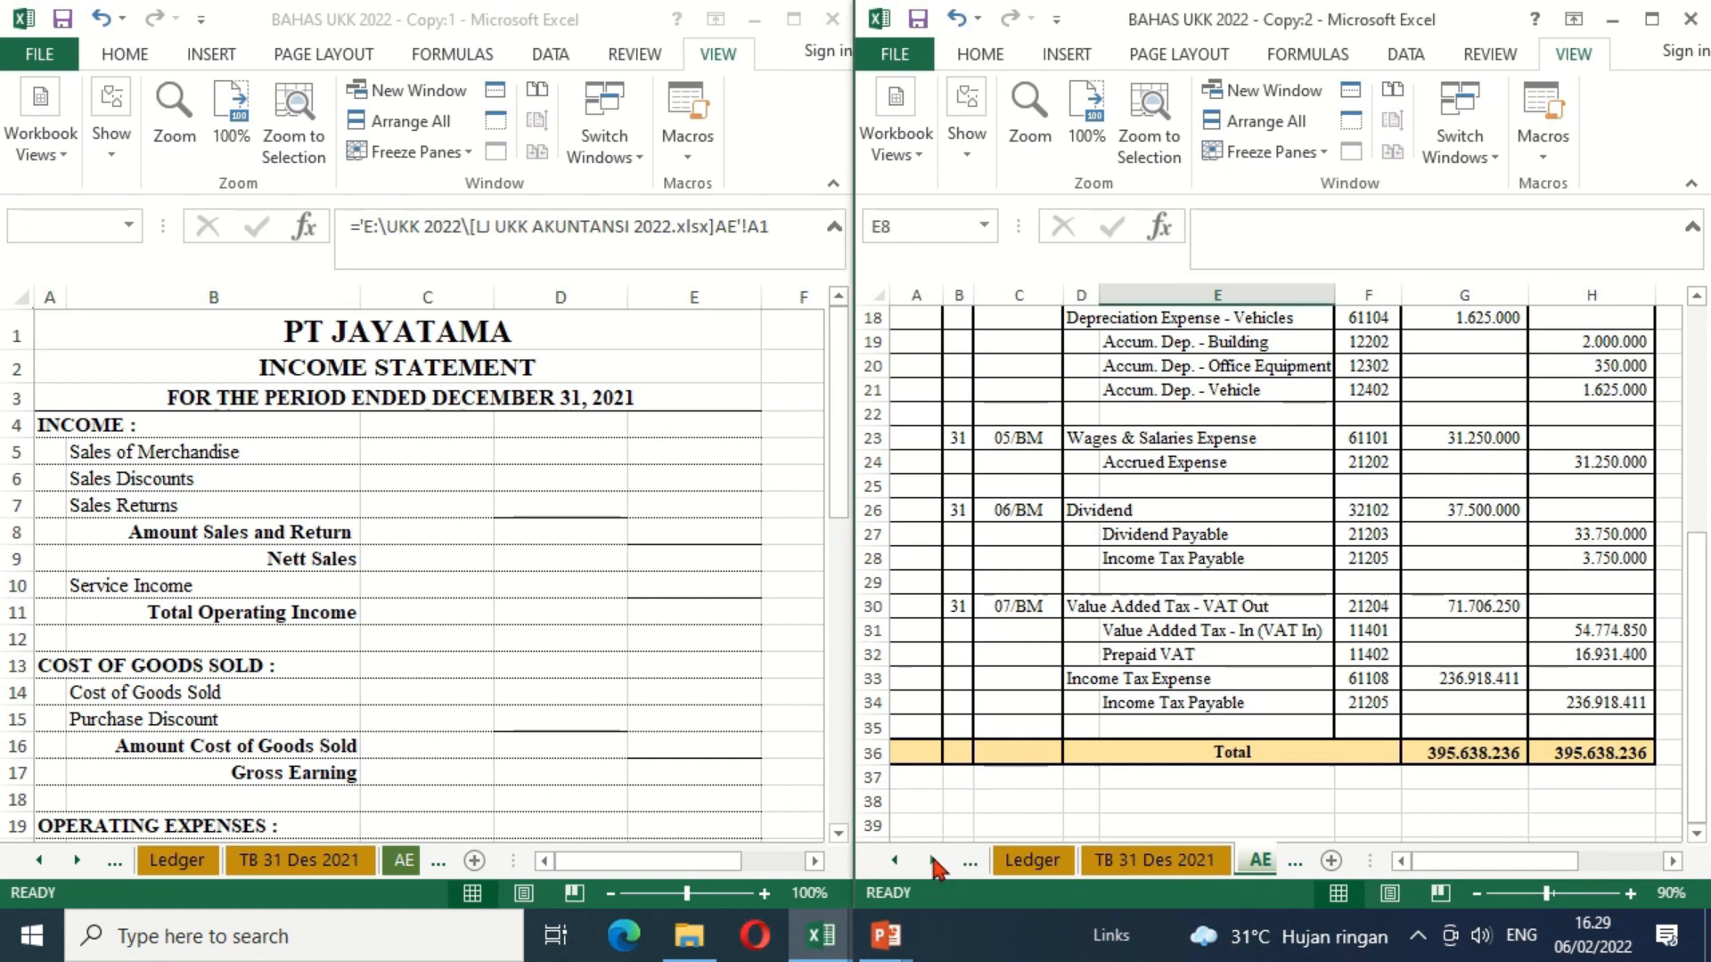
pyautogui.click(934, 863)
pyautogui.click(934, 863)
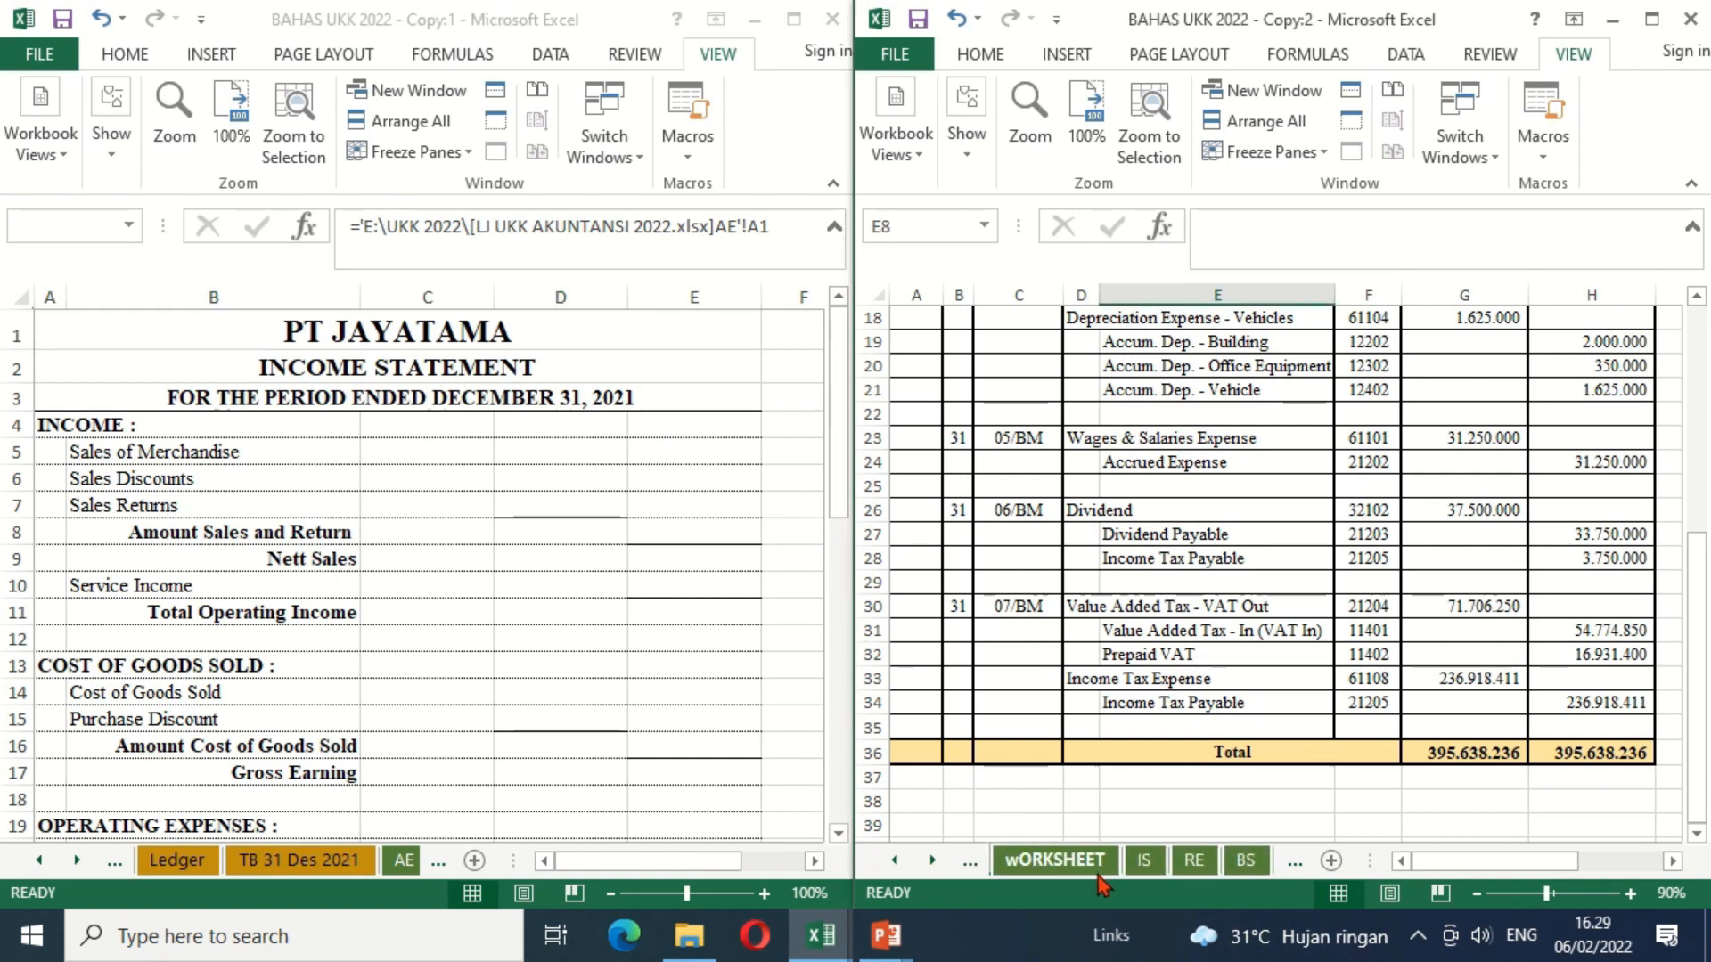
pyautogui.click(1147, 868)
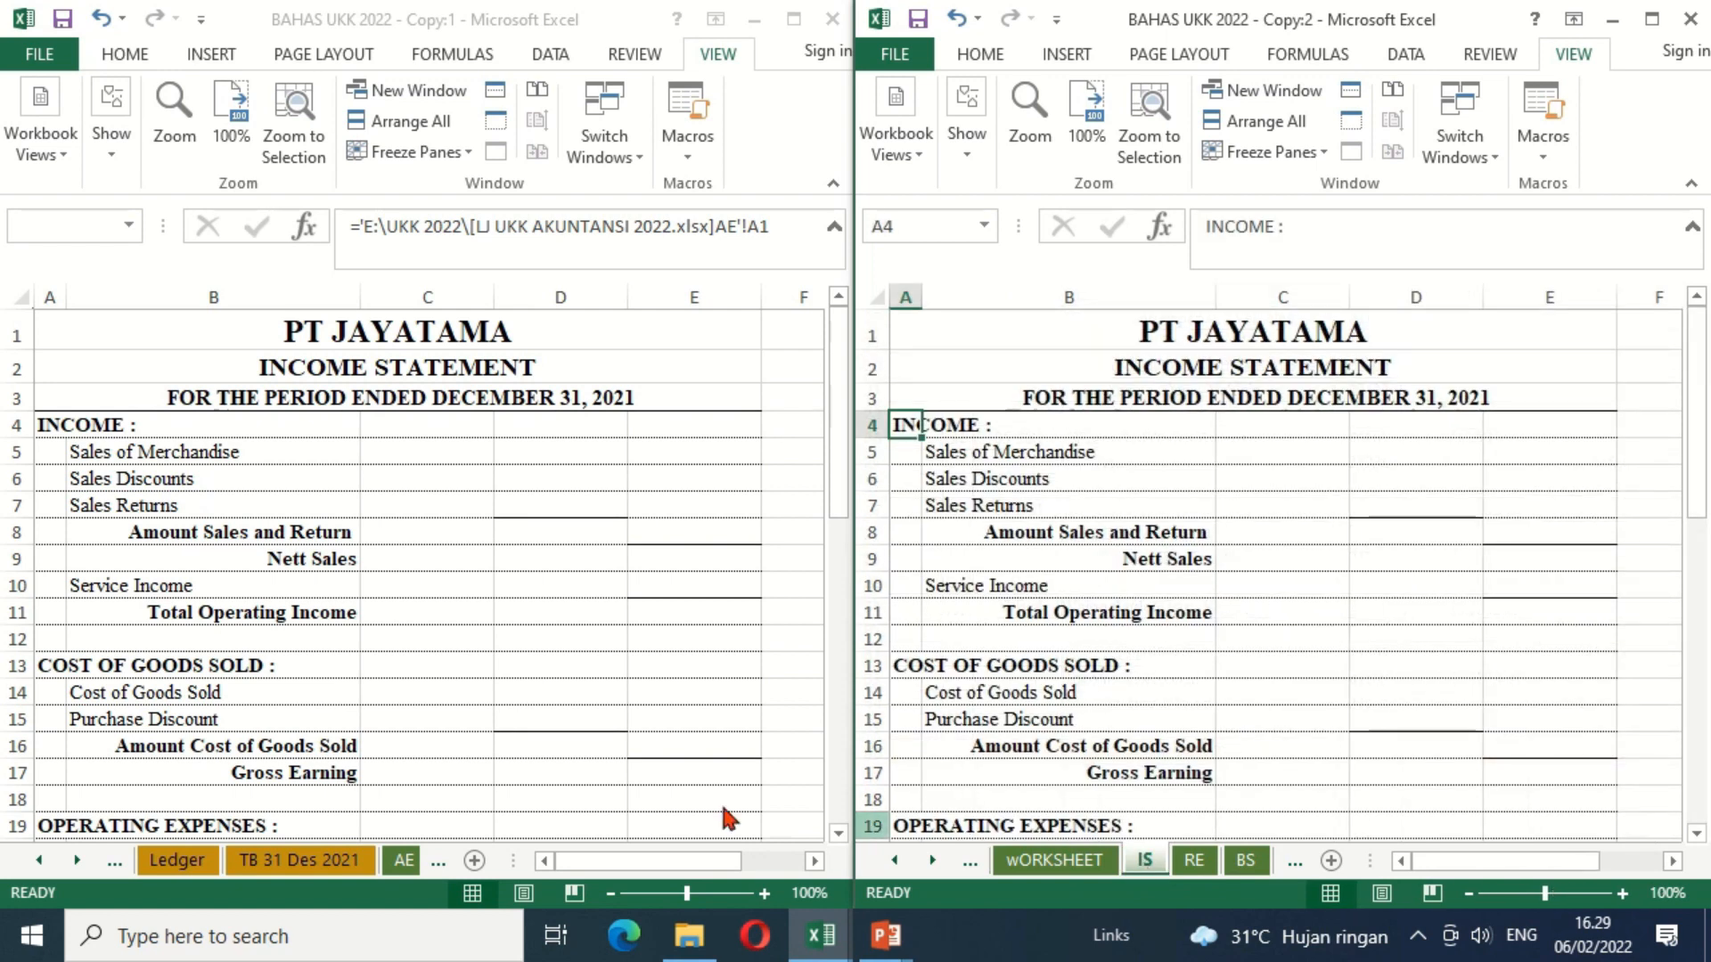
pyautogui.click(79, 861)
pyautogui.click(79, 861)
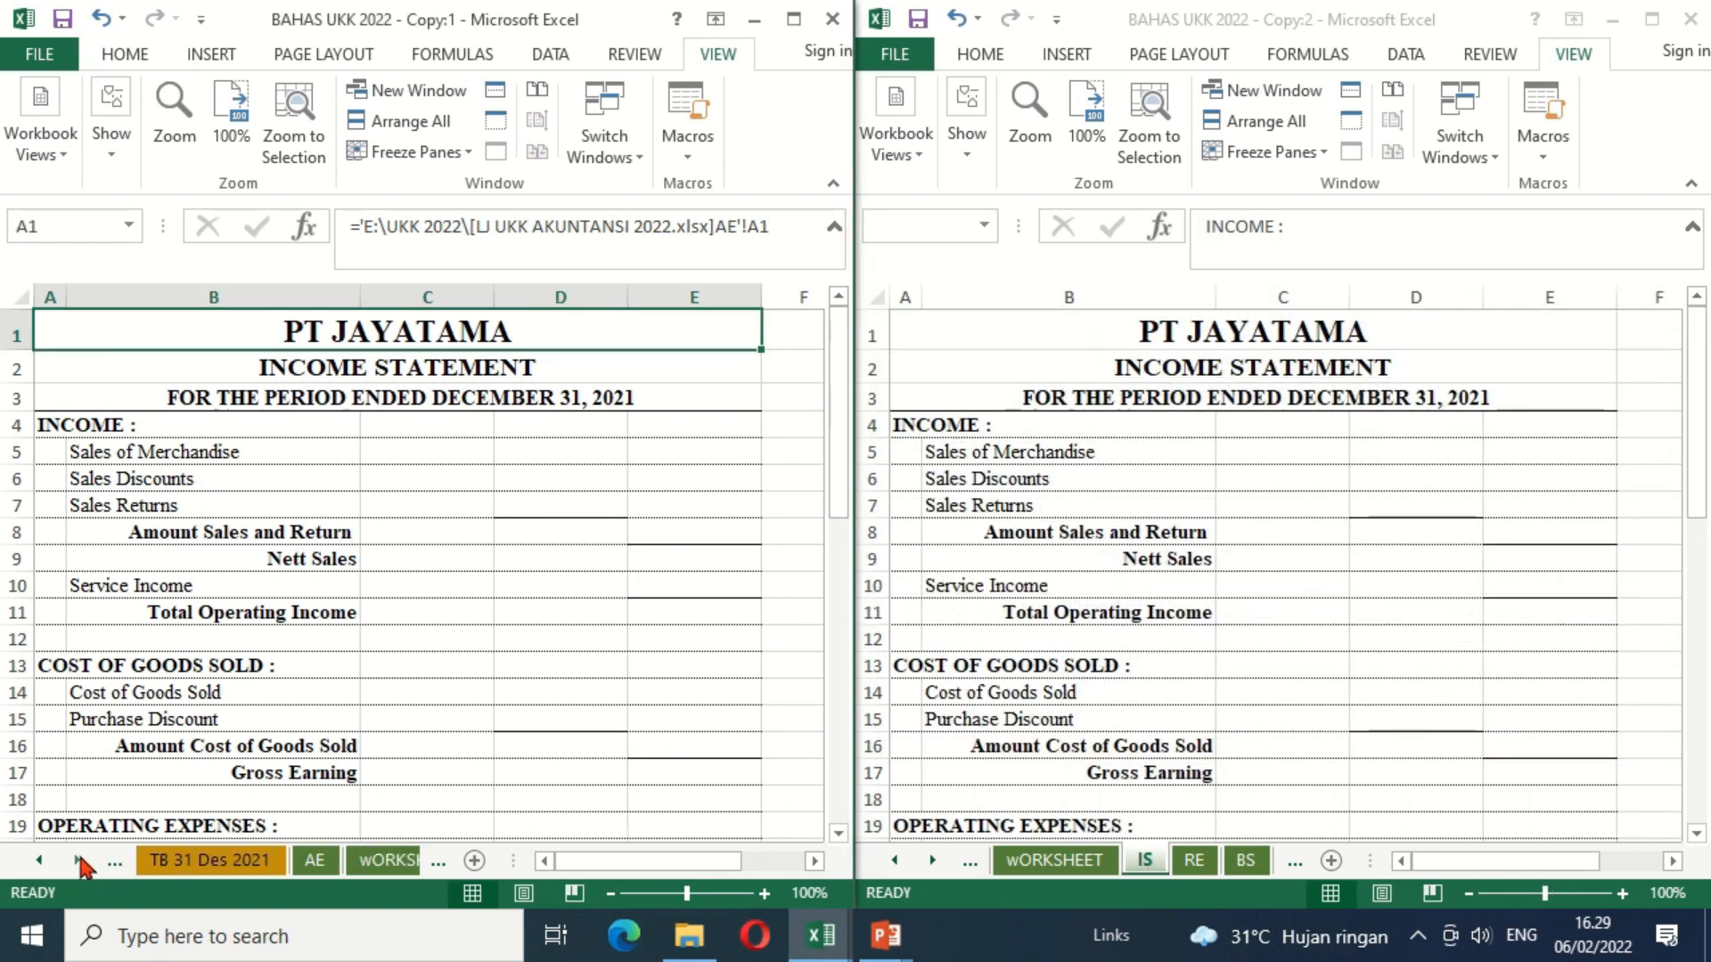
pyautogui.click(79, 860)
pyautogui.click(256, 862)
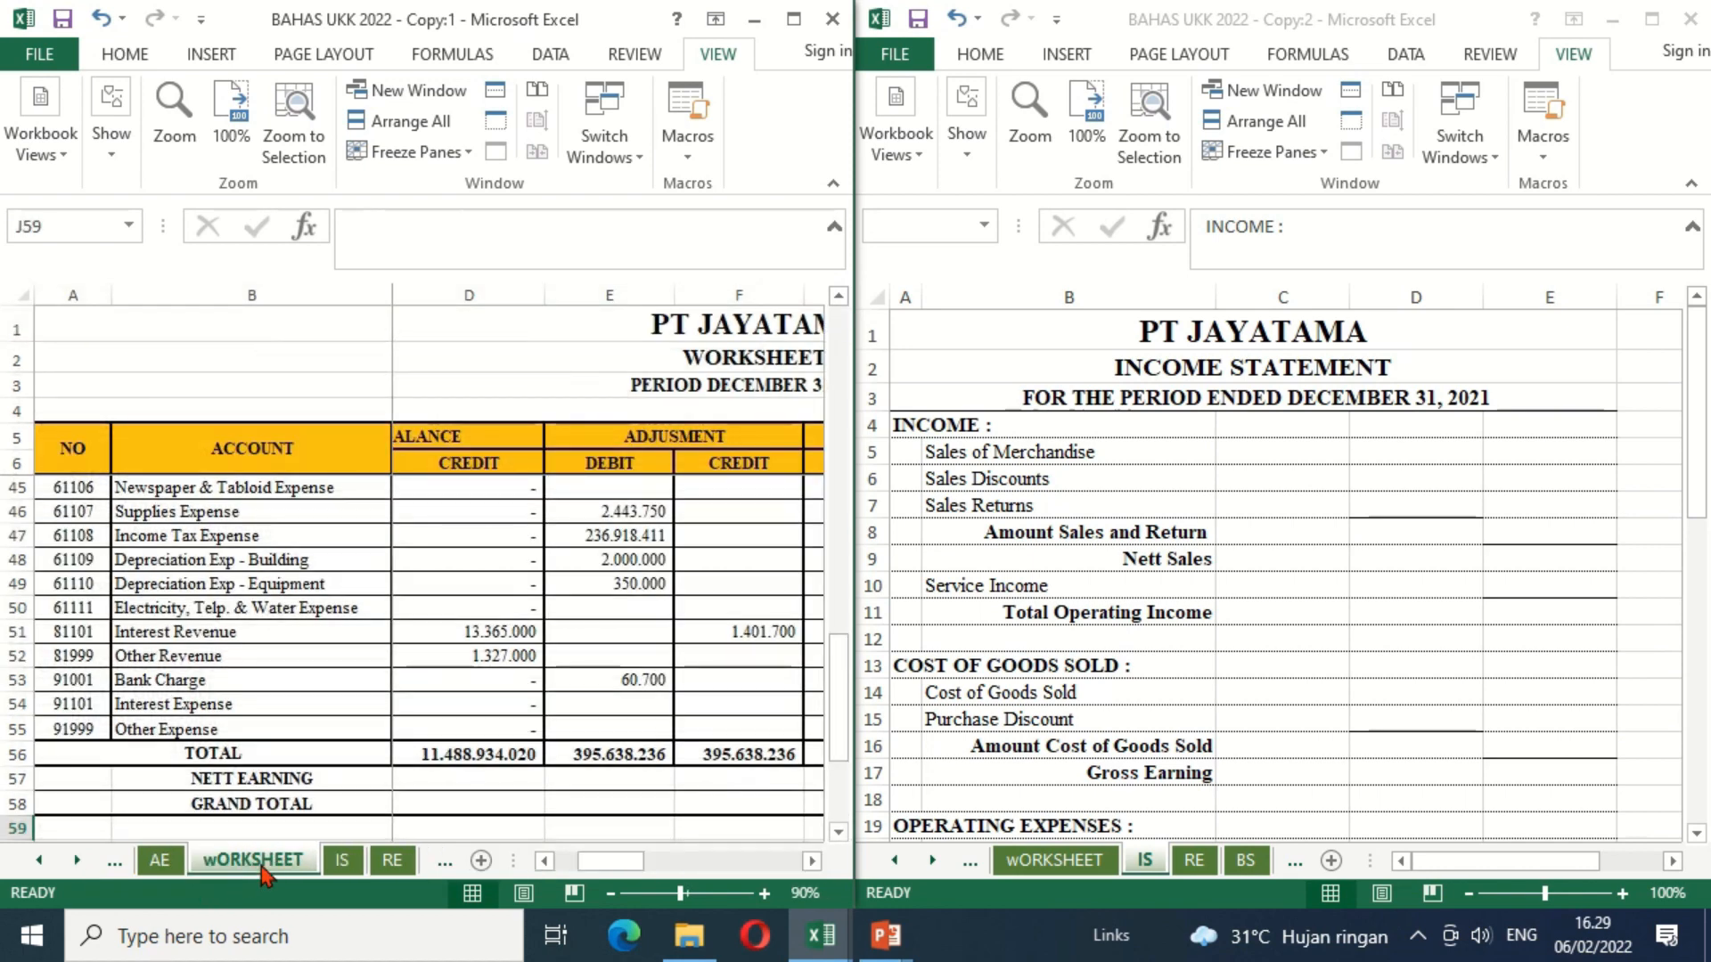
# Step: Locate the Income Summary debit and credit amounts for the revenue and expense accounts on the wORKSHEET sheet
pyautogui.click(641, 584)
pyautogui.click(613, 543)
pyautogui.hotkey('ctrl', 'Up')
pyautogui.hotkey('ctrl', 'Up')
pyautogui.hotkey('ctrl', 'Up')
pyautogui.hotkey('ctrl', 'Up')
pyautogui.hotkey('ctrl', 'Up')
pyautogui.hotkey('ctrl', 'Up')
pyautogui.hotkey('ctrl', 'Up')
pyautogui.hotkey('ctrl', 'Up')
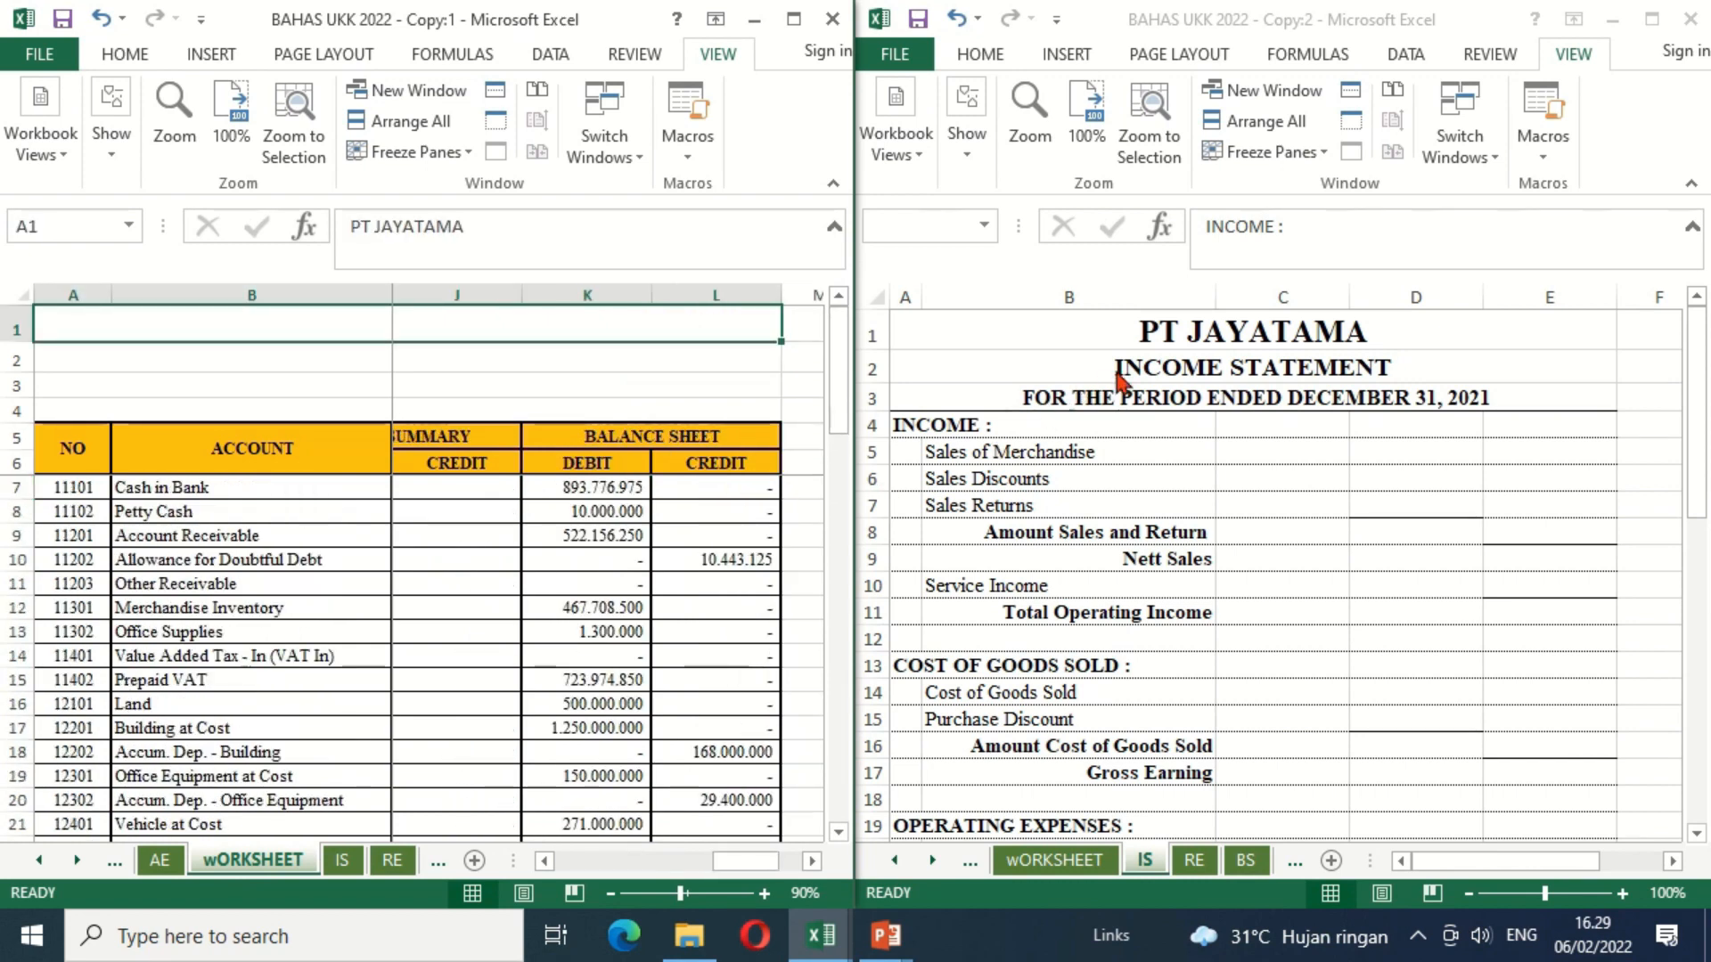
pyautogui.click(496, 460)
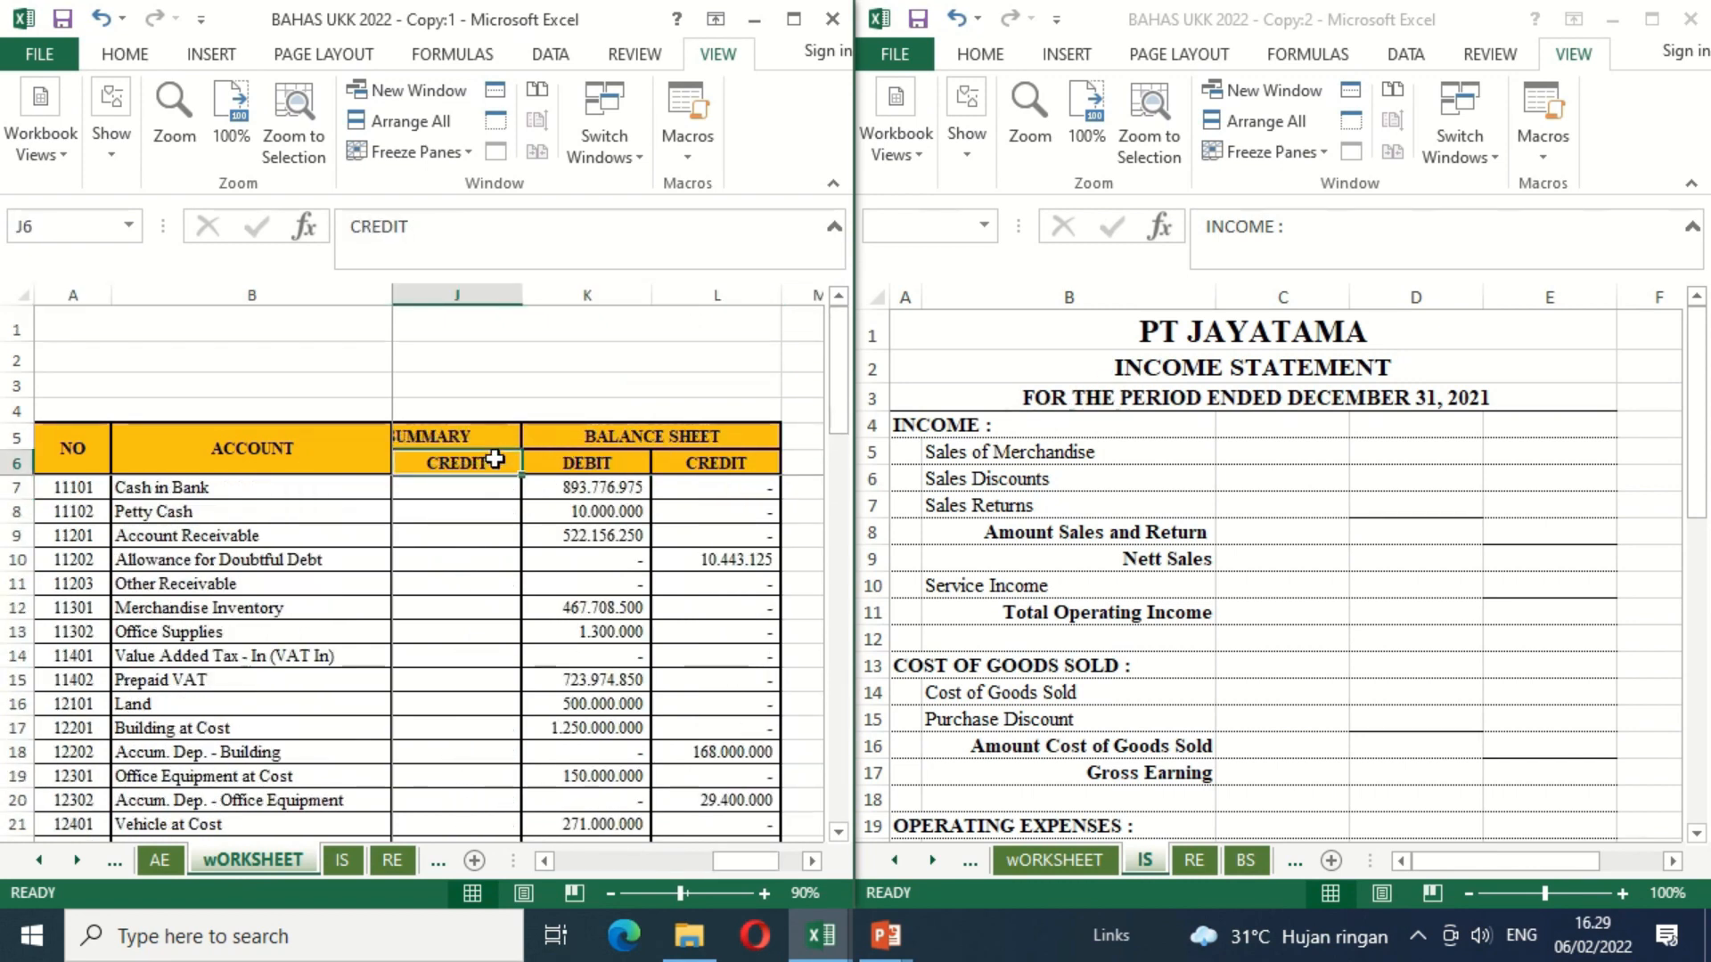
pyautogui.press('Left')
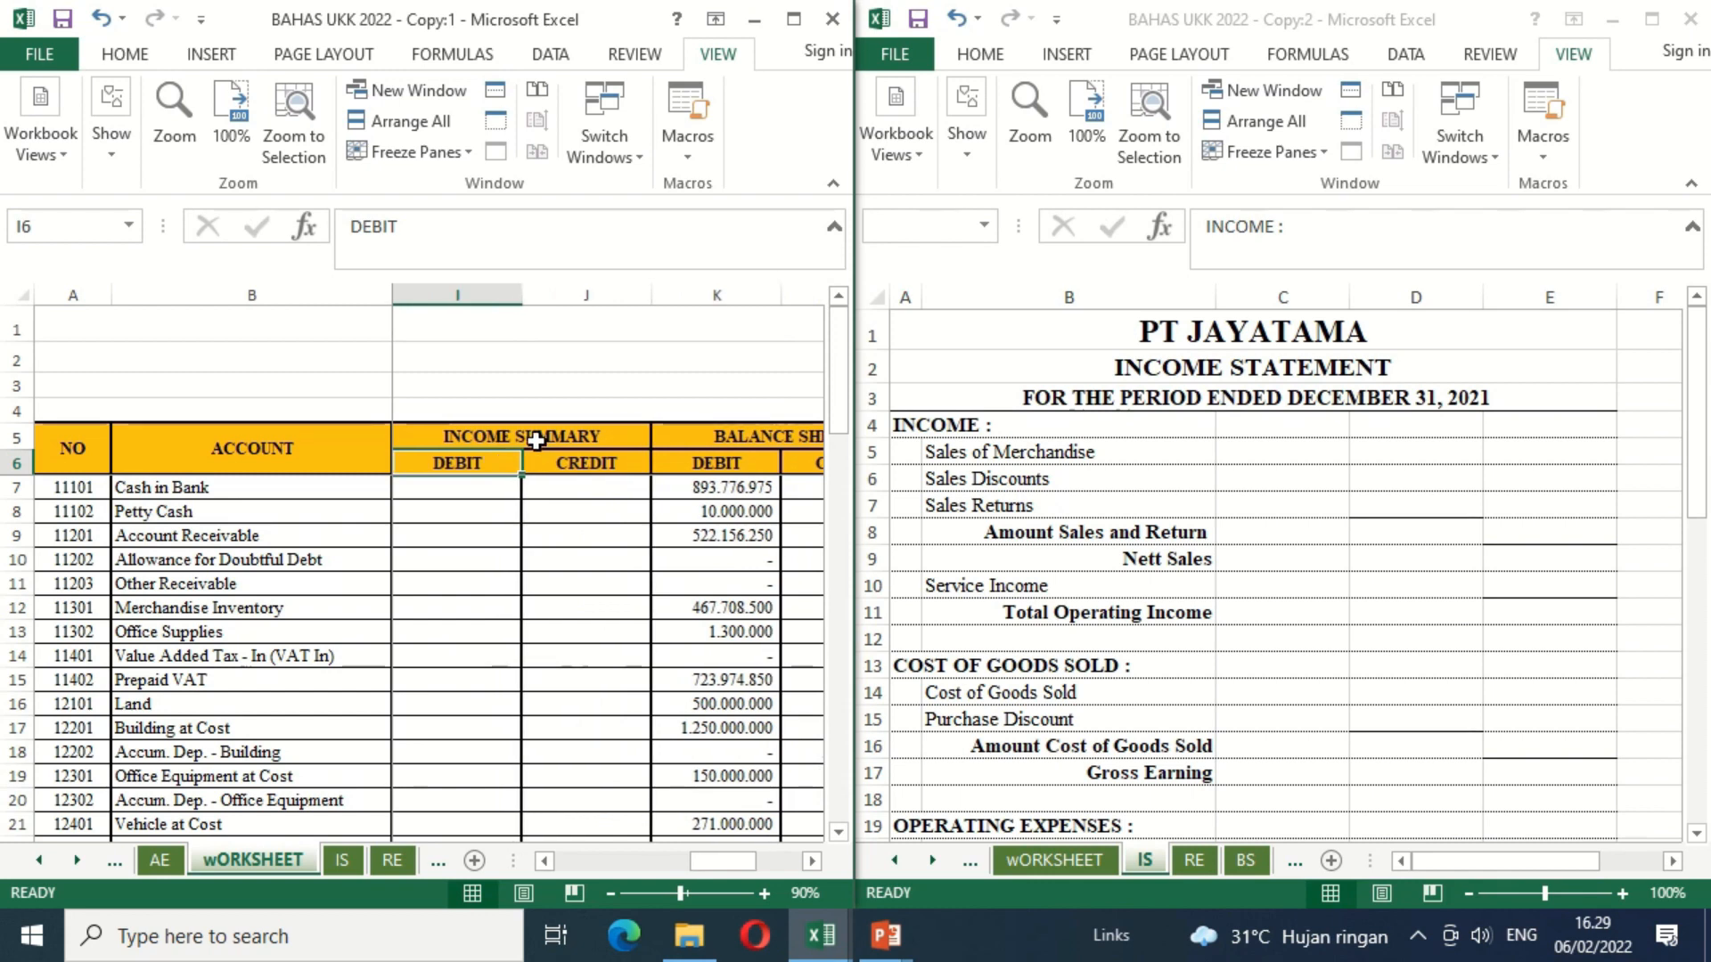
pyautogui.click(449, 681)
pyautogui.press('Down')
pyautogui.press('Down')
pyautogui.press('Down')
pyautogui.press('Down')
pyautogui.press('Down')
pyautogui.press('Down')
pyautogui.press('Down')
pyautogui.press('Down')
pyautogui.press('Down')
pyautogui.press('Down')
pyautogui.press('Down')
pyautogui.press('Down')
pyautogui.press('Down')
pyautogui.press('Down')
pyautogui.press('Down')
pyautogui.press('Down')
pyautogui.press('Down')
pyautogui.press('Down')
pyautogui.press('Down')
pyautogui.press('Down')
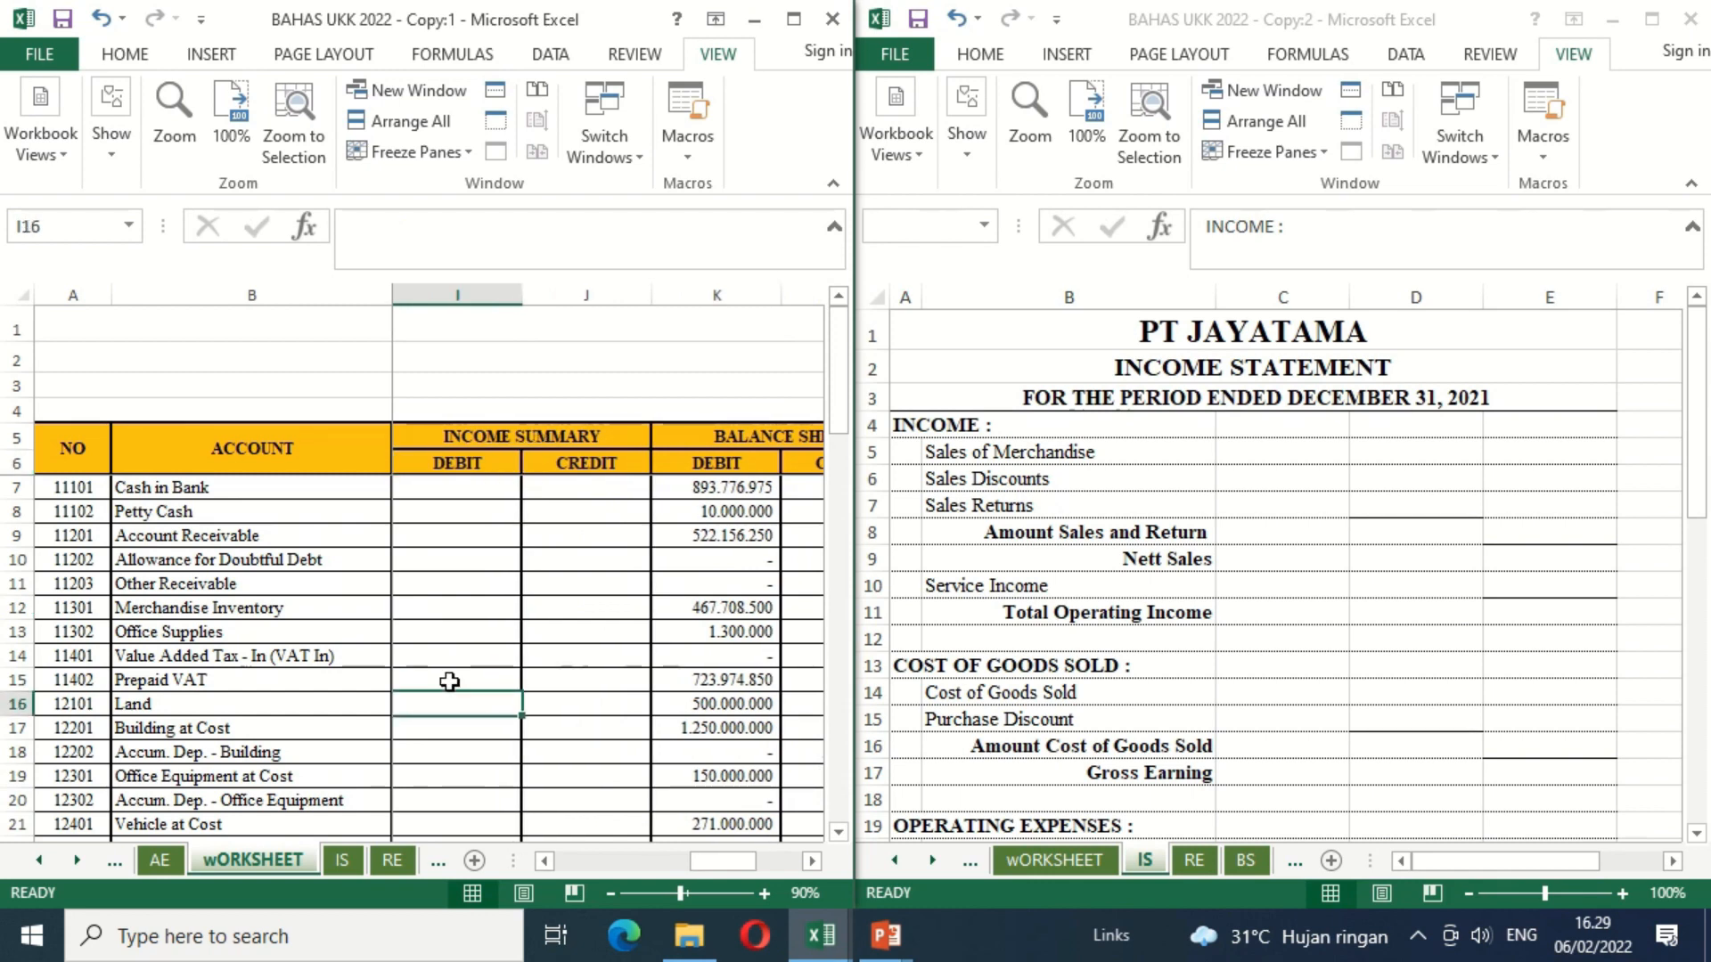
pyautogui.press('Down')
pyautogui.press('Down')
pyautogui.press('Down')
pyautogui.press('Down')
pyautogui.press('Down')
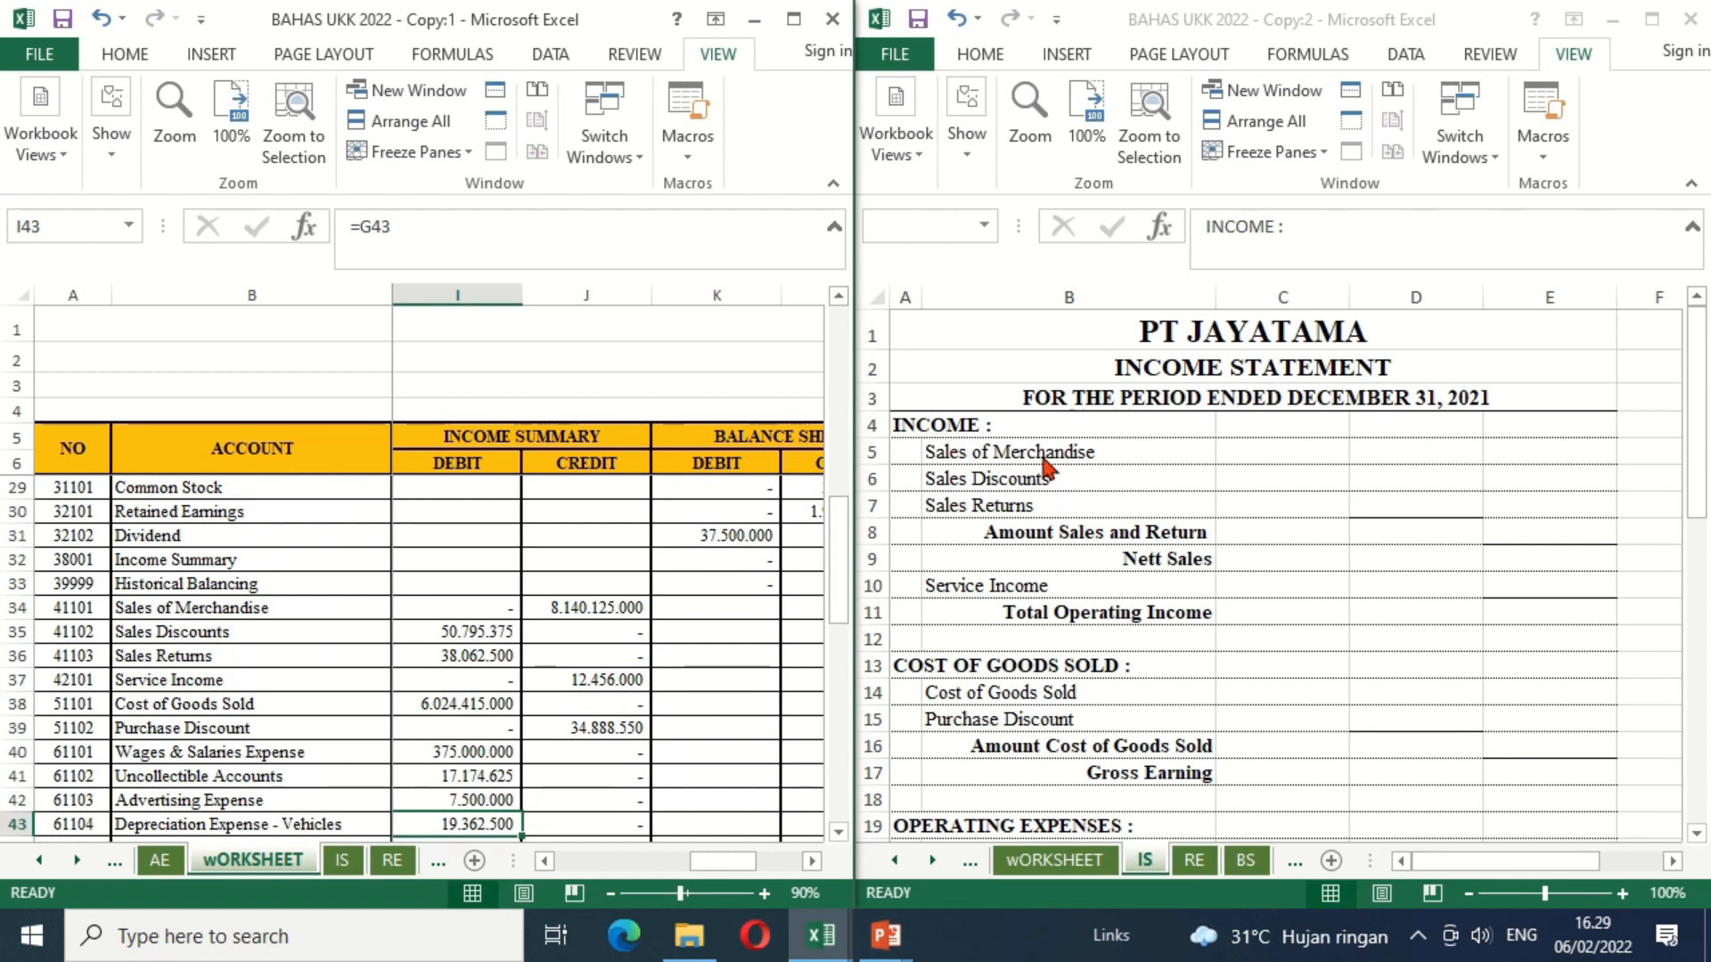
# Step: On the IS sheet, link Sales of Merchandise in E5 to its Income Summary credit in J34 of wORKSHEET
pyautogui.click(1517, 462)
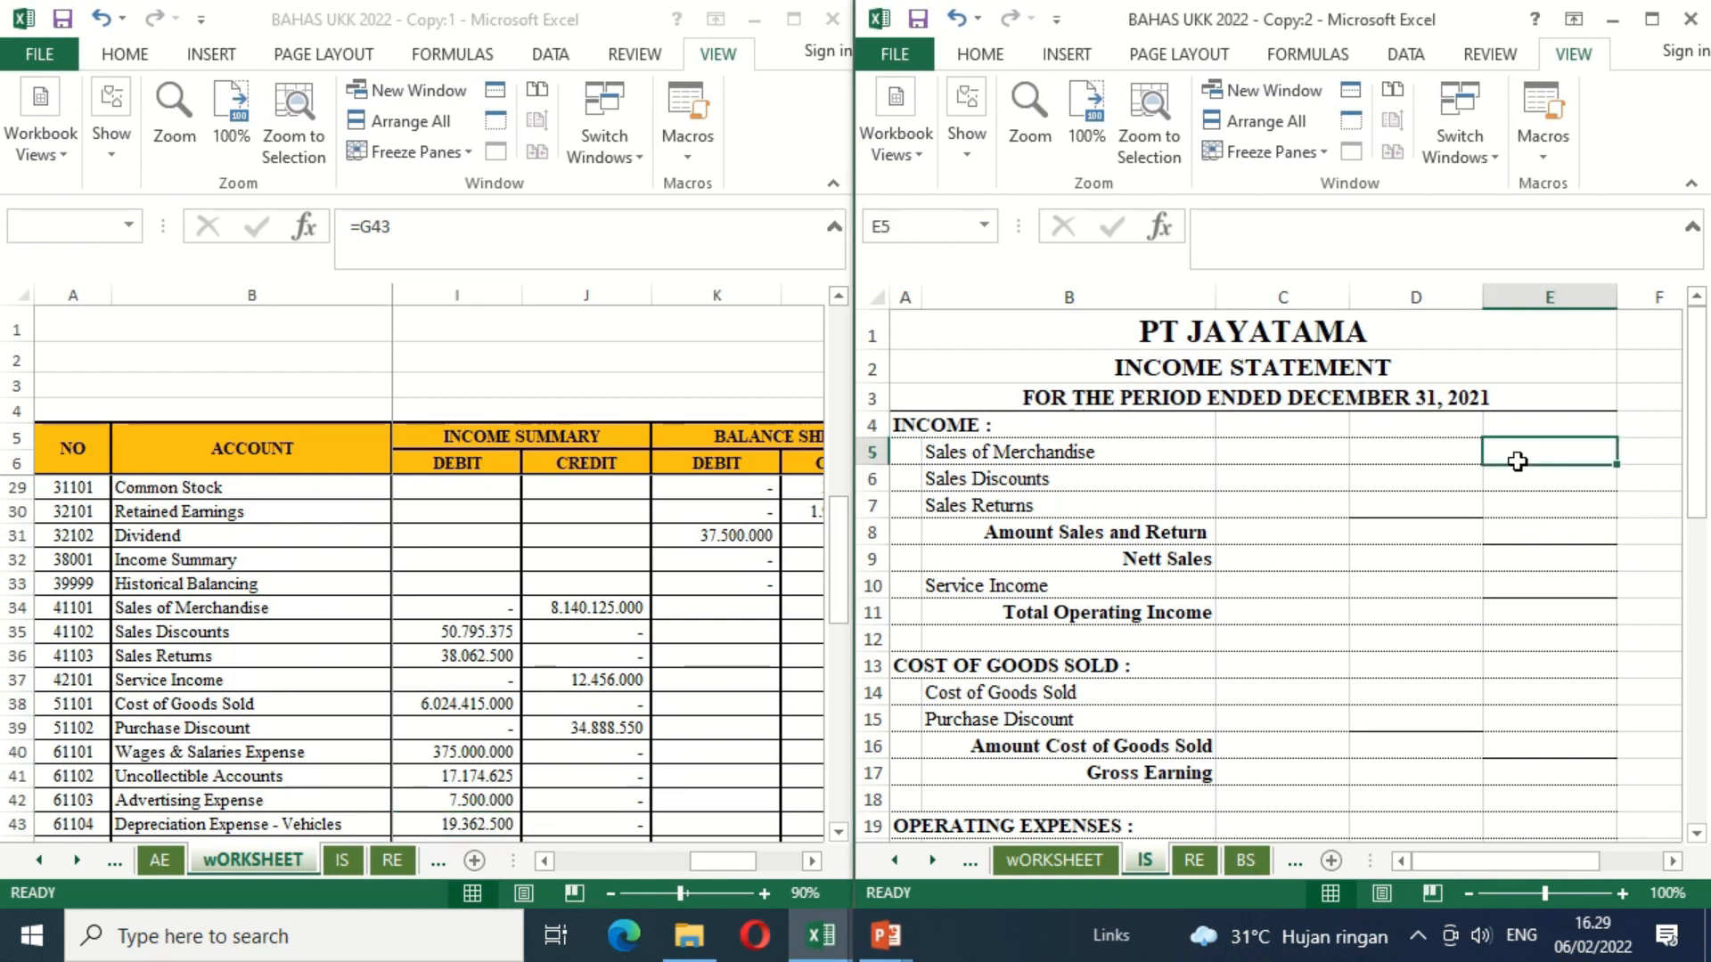
pyautogui.write('=')
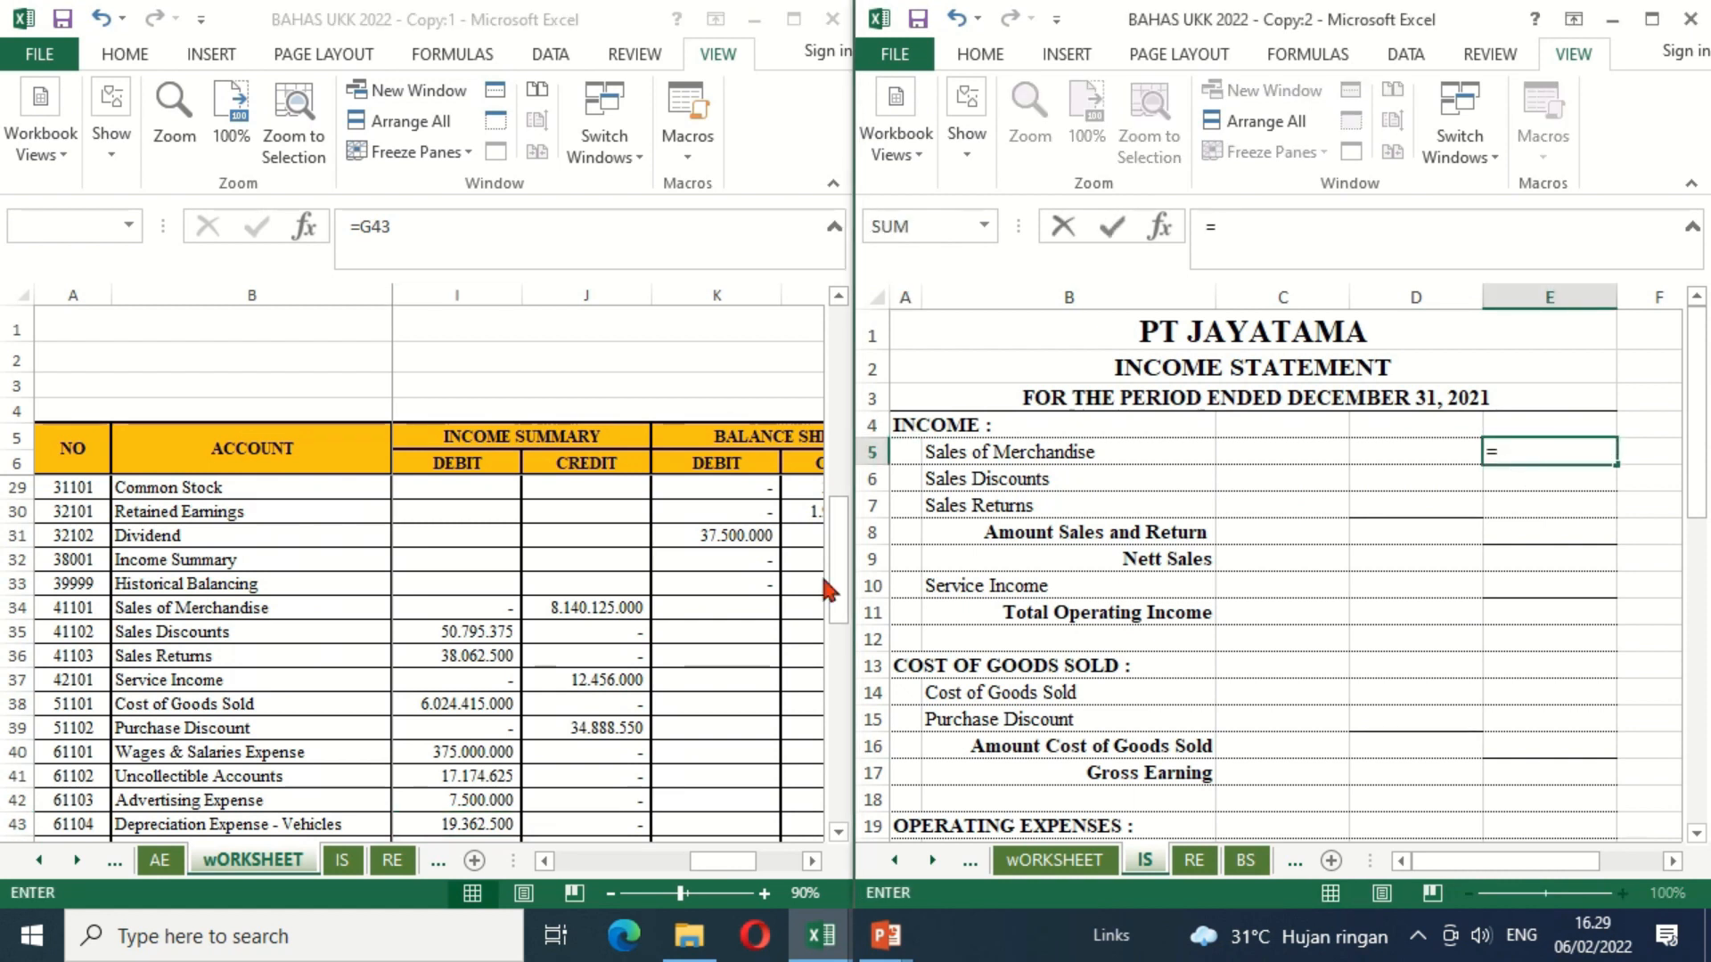
pyautogui.click(576, 614)
pyautogui.press('Return')
# Step: Link Sales Discounts in D6 to =wORKSHEET!I35 and Sales Returns in D7 to =wORKSHEET!I36
pyautogui.press('Left')
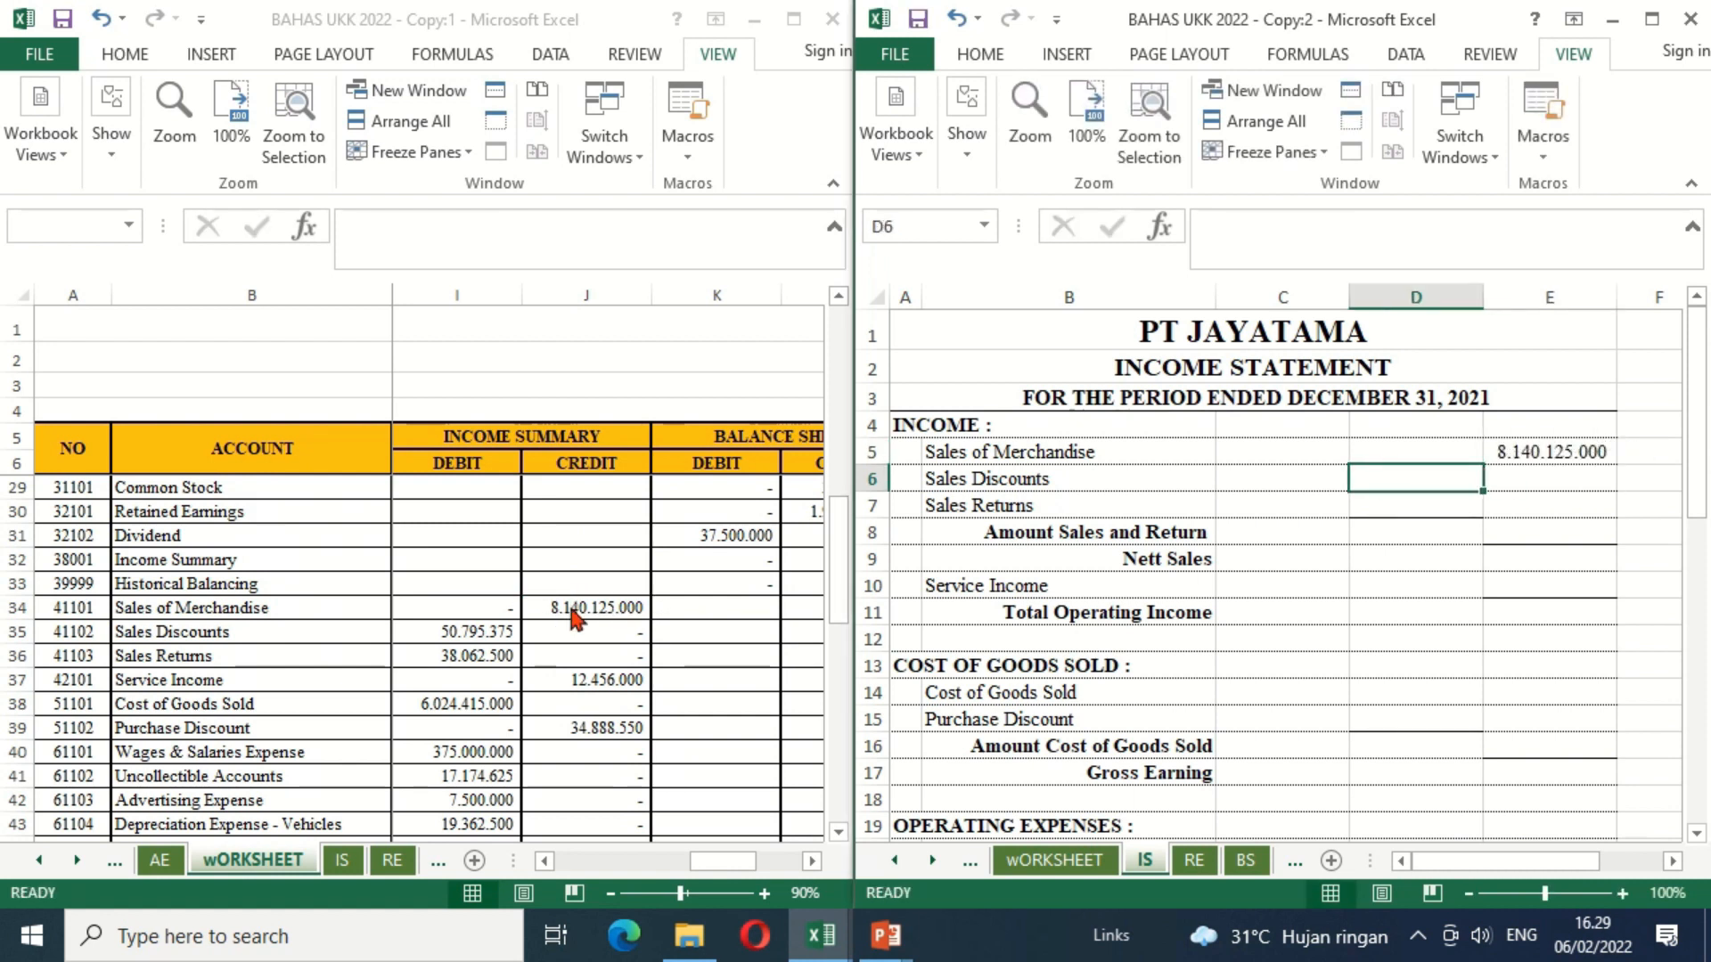
pyautogui.write('=')
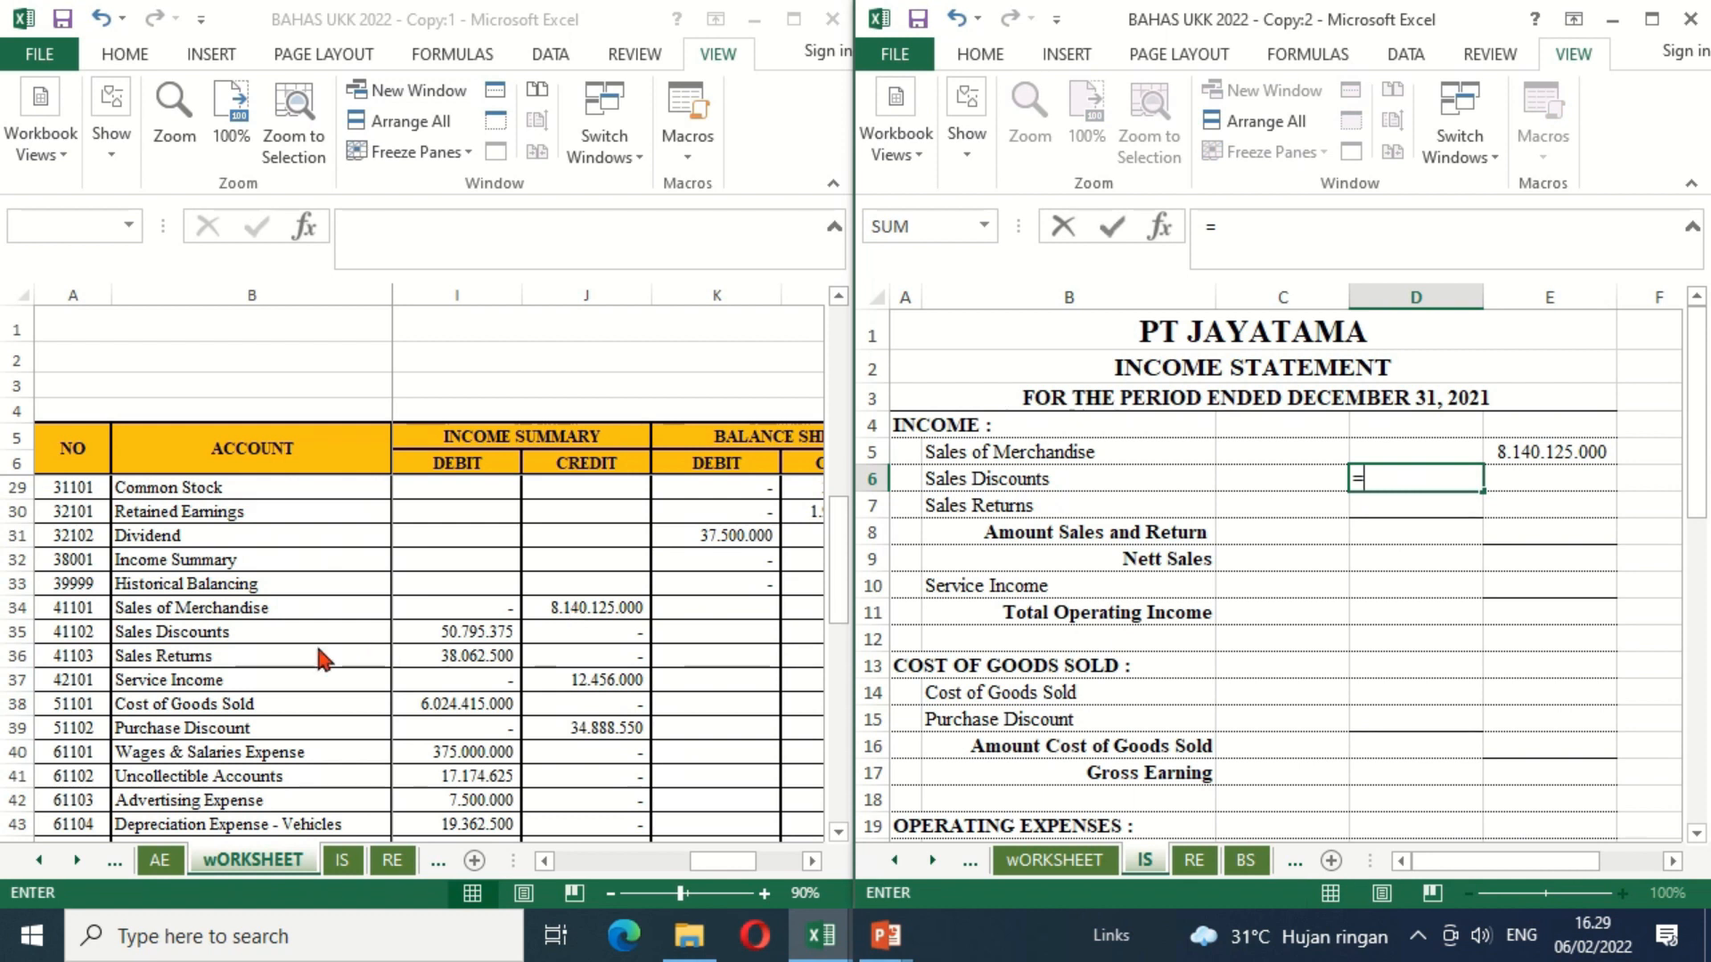
pyautogui.click(460, 634)
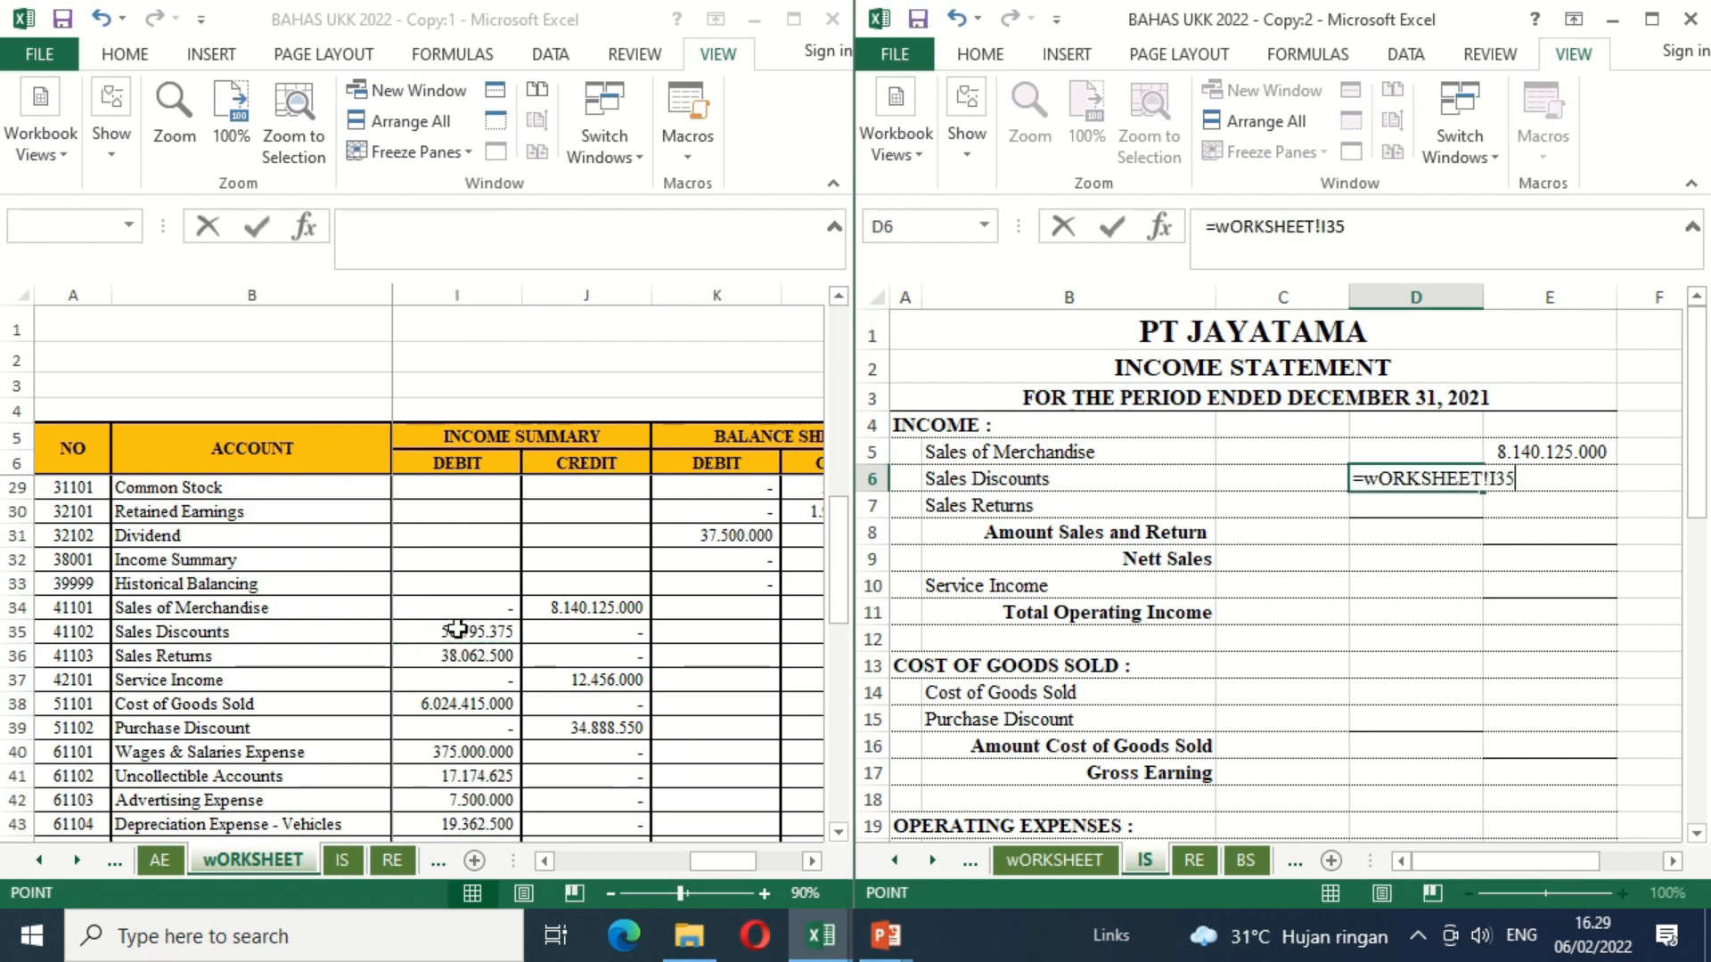
pyautogui.press('Return')
pyautogui.write('=')
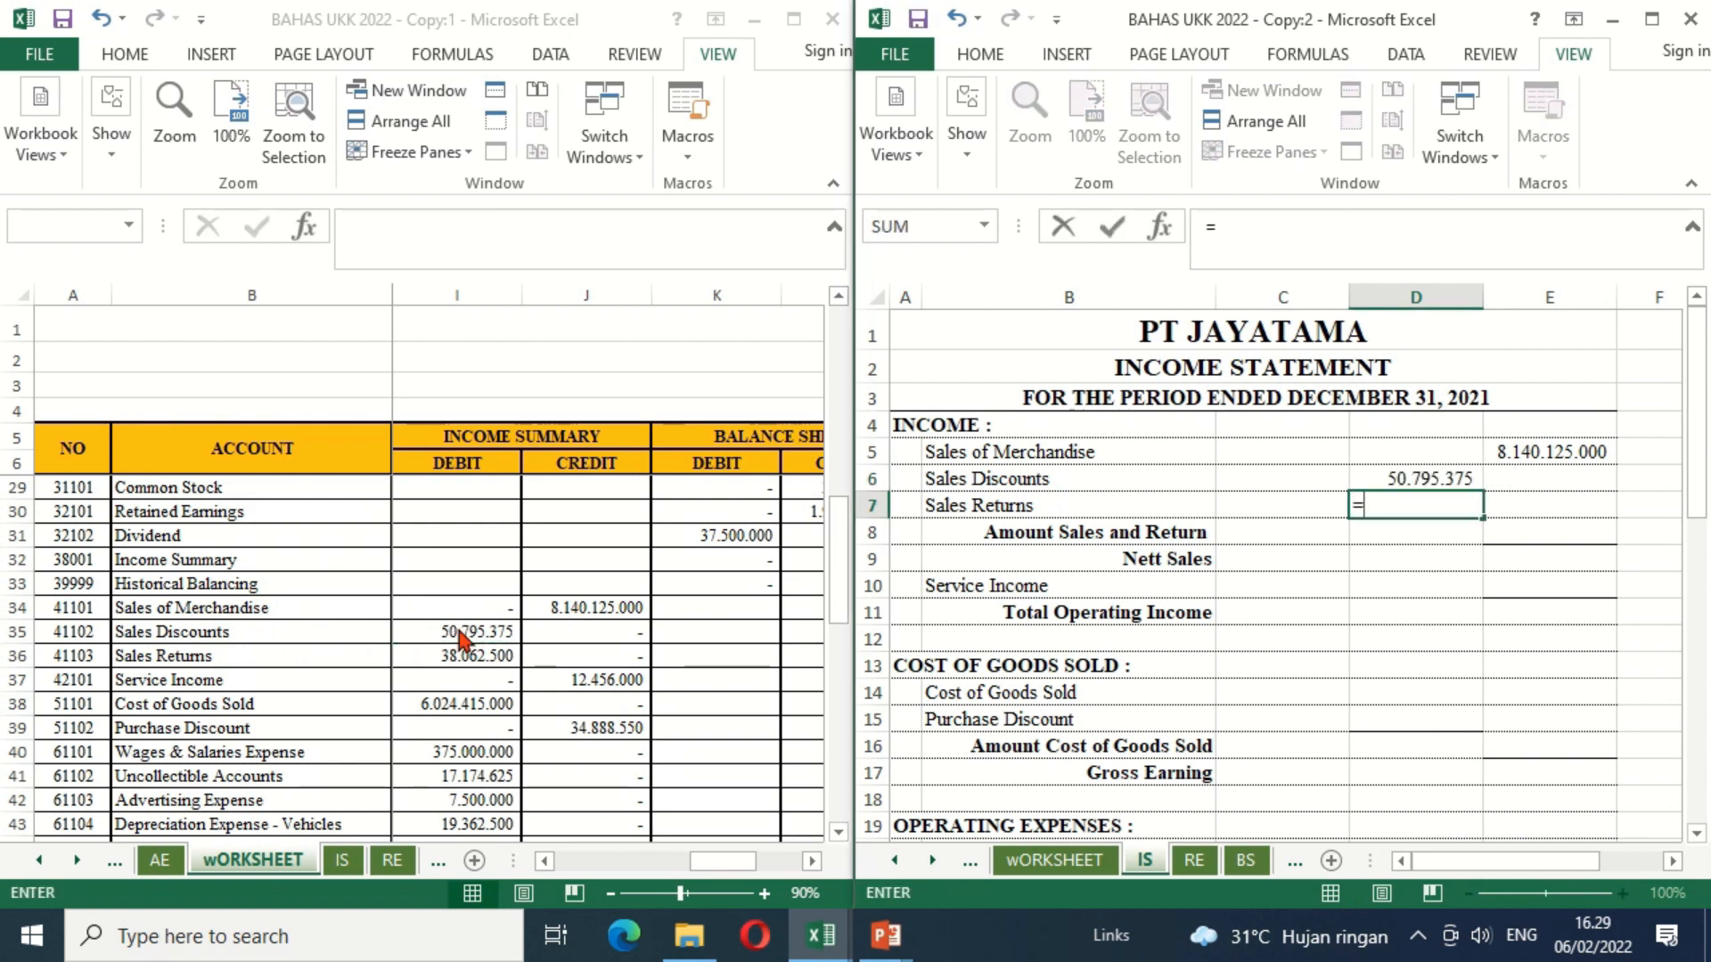
pyautogui.click(463, 658)
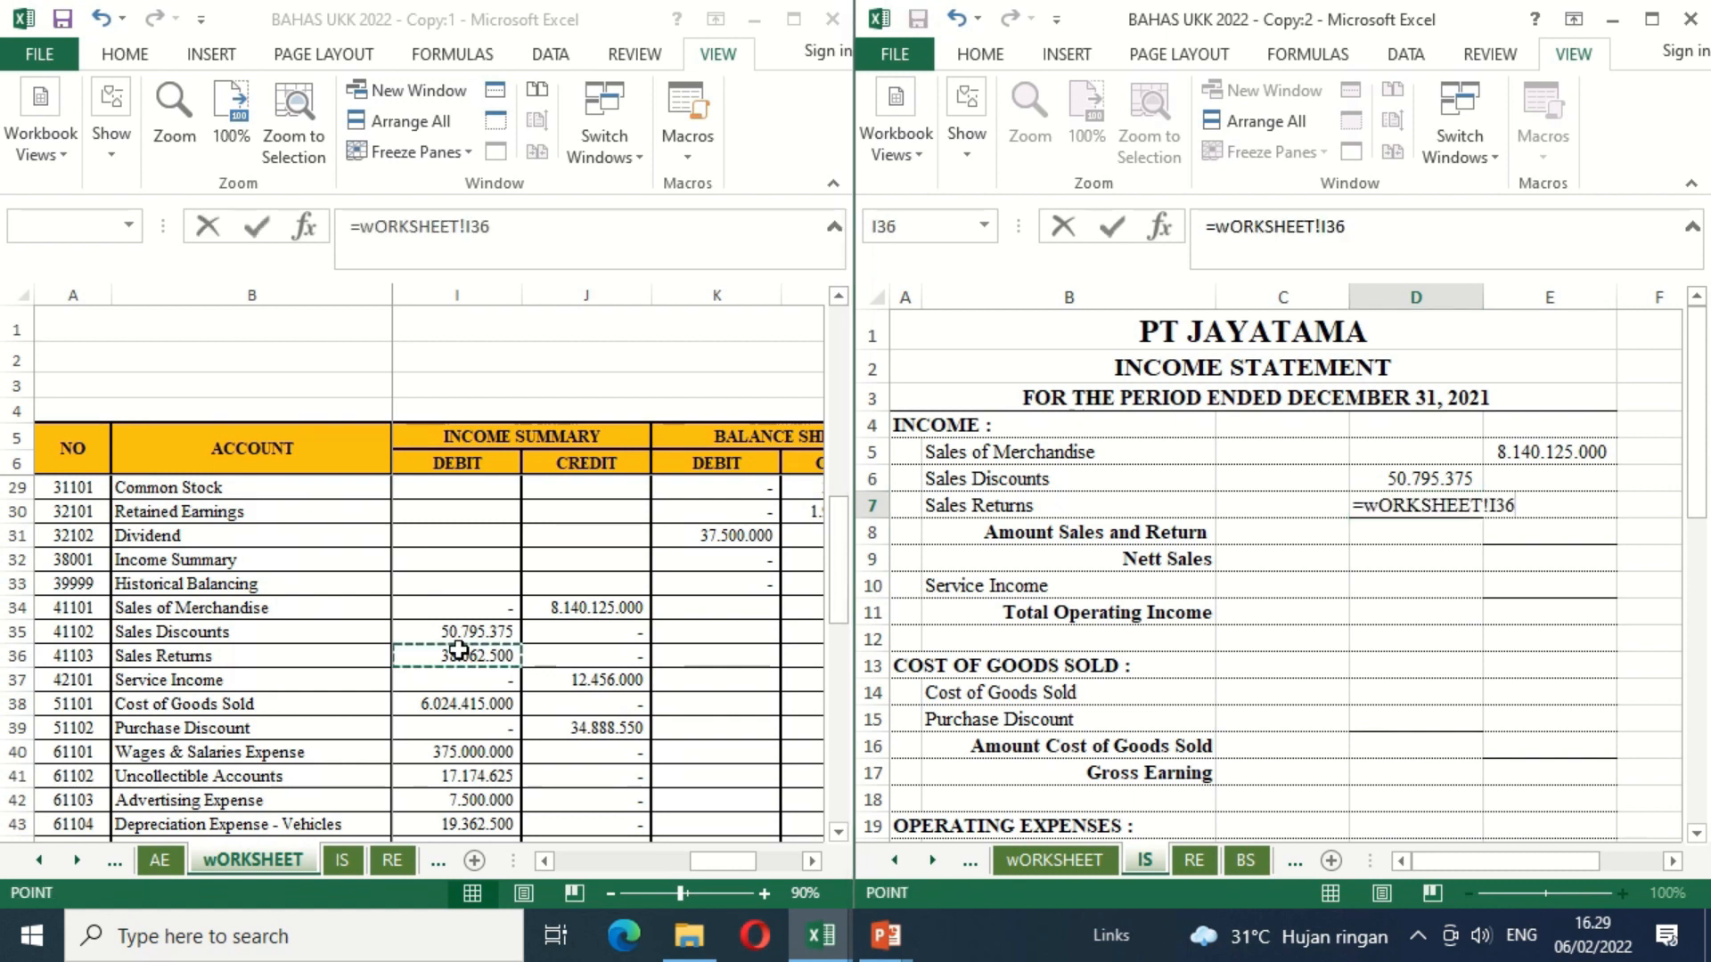
pyautogui.hotkey('ctrl', 'Return')
# Step: Apply the black font colour to Amount Sales and Return in E8 and Nett Sales in E9, and widen column E to fit
pyautogui.click(1512, 531)
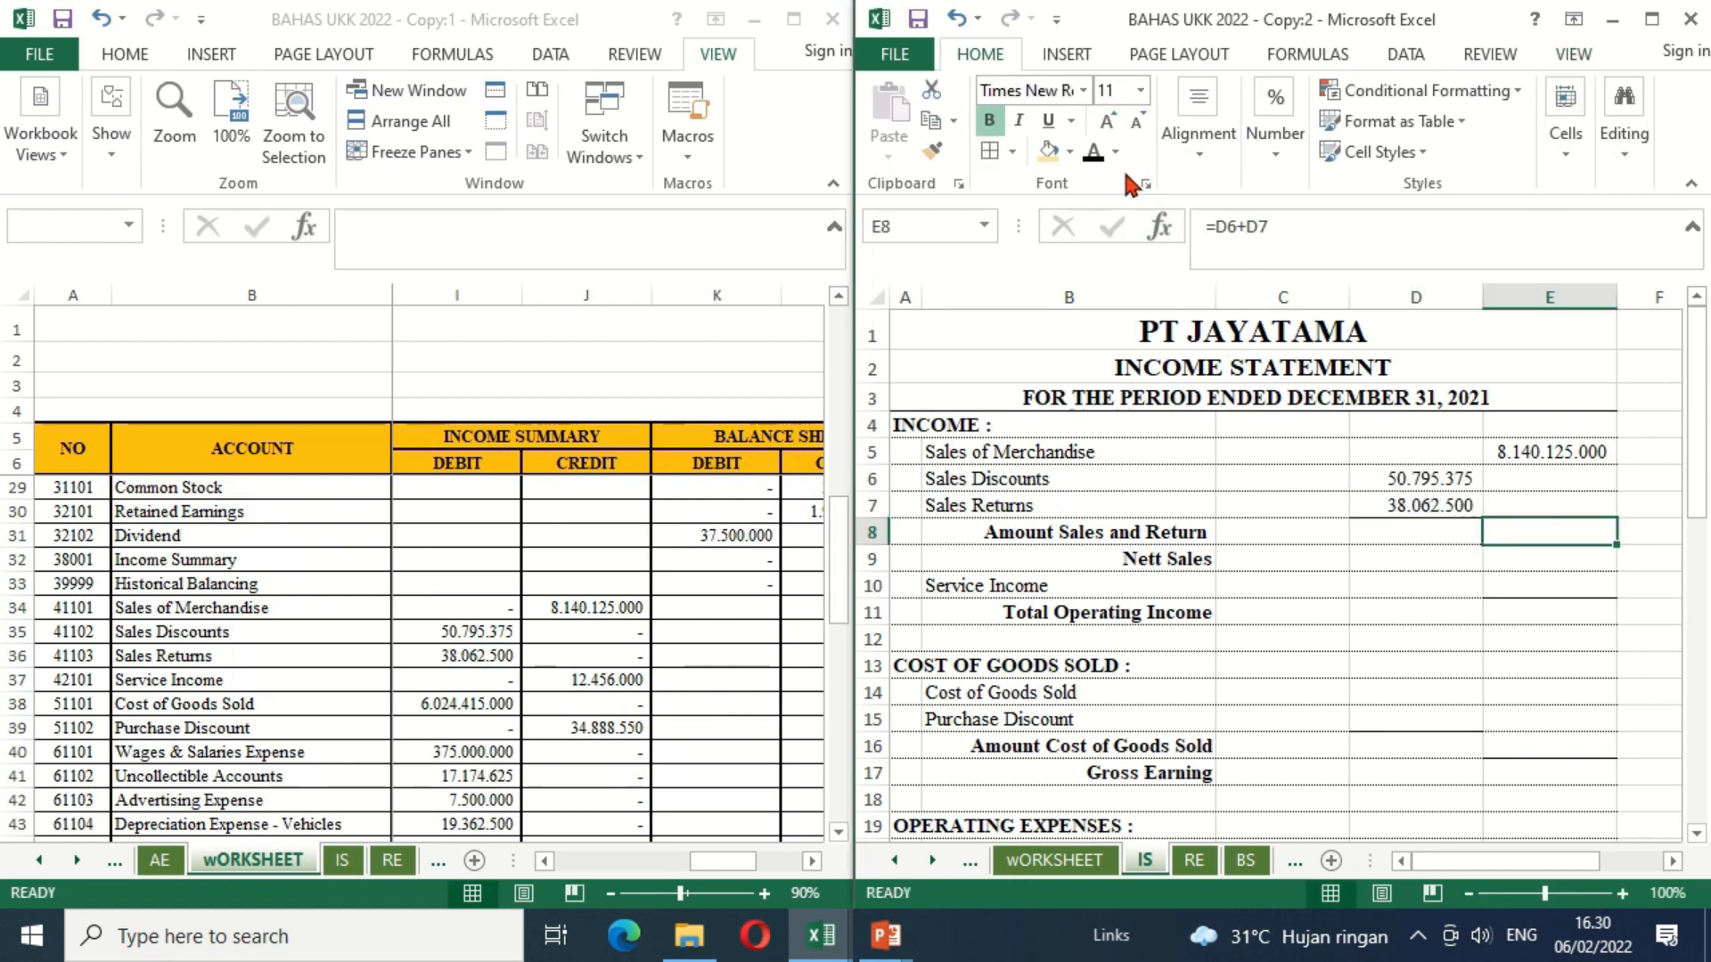
pyautogui.click(1096, 153)
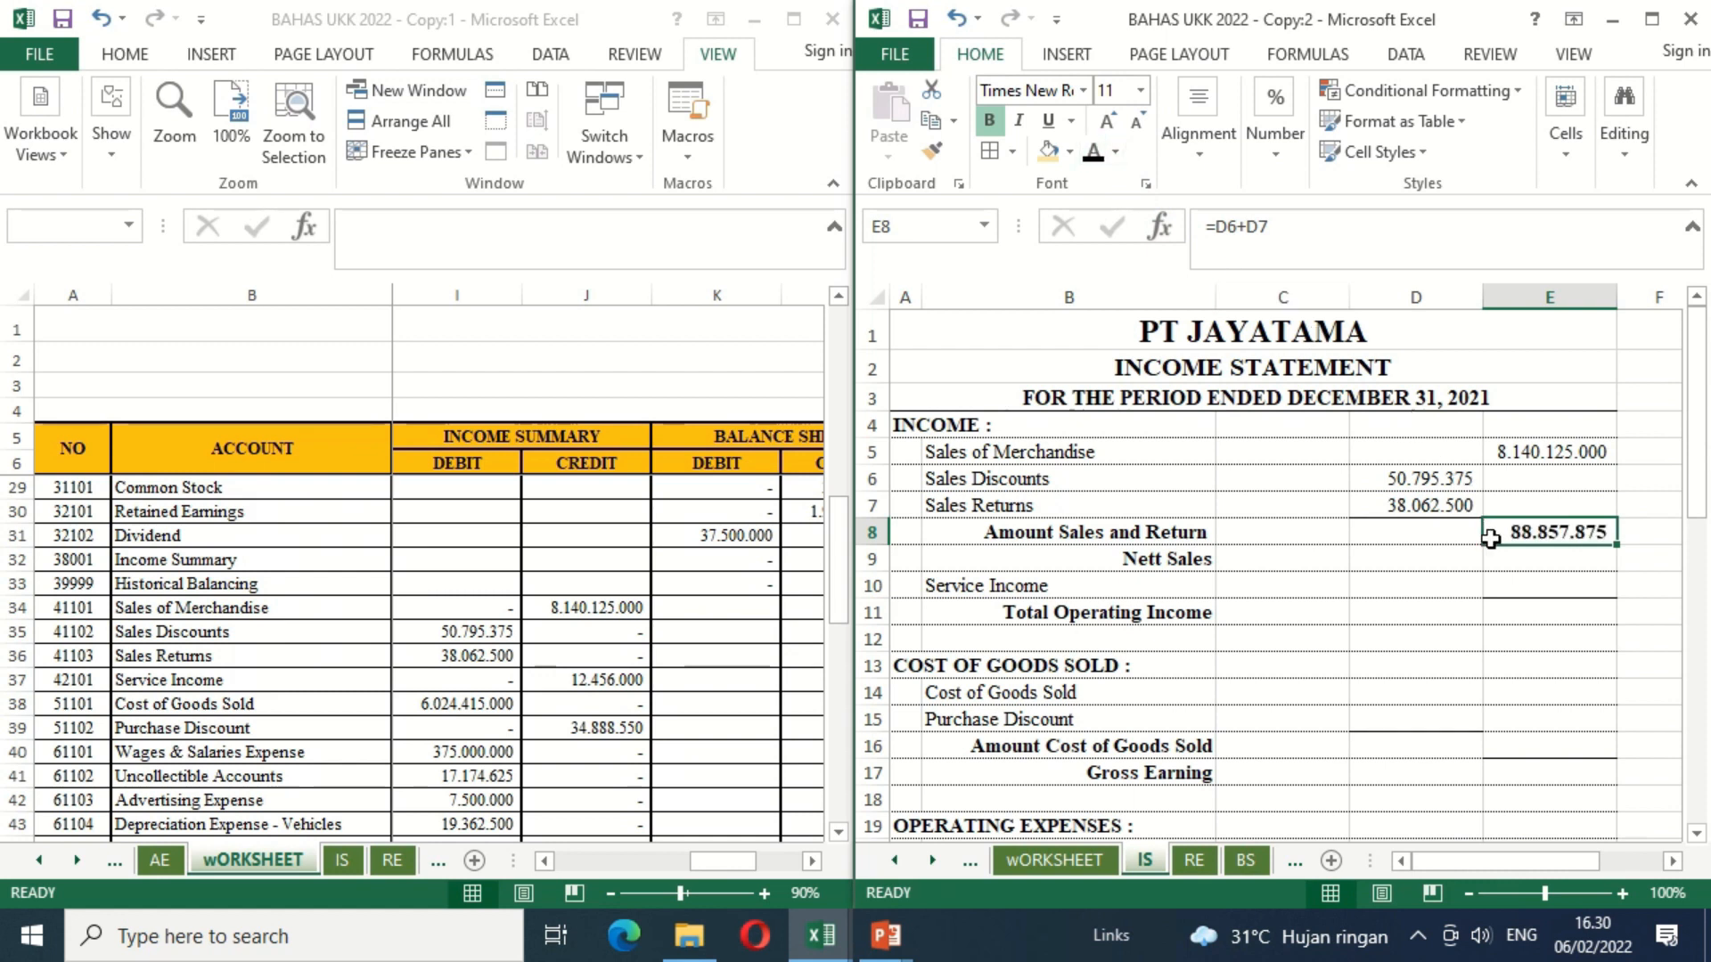
pyautogui.click(1568, 558)
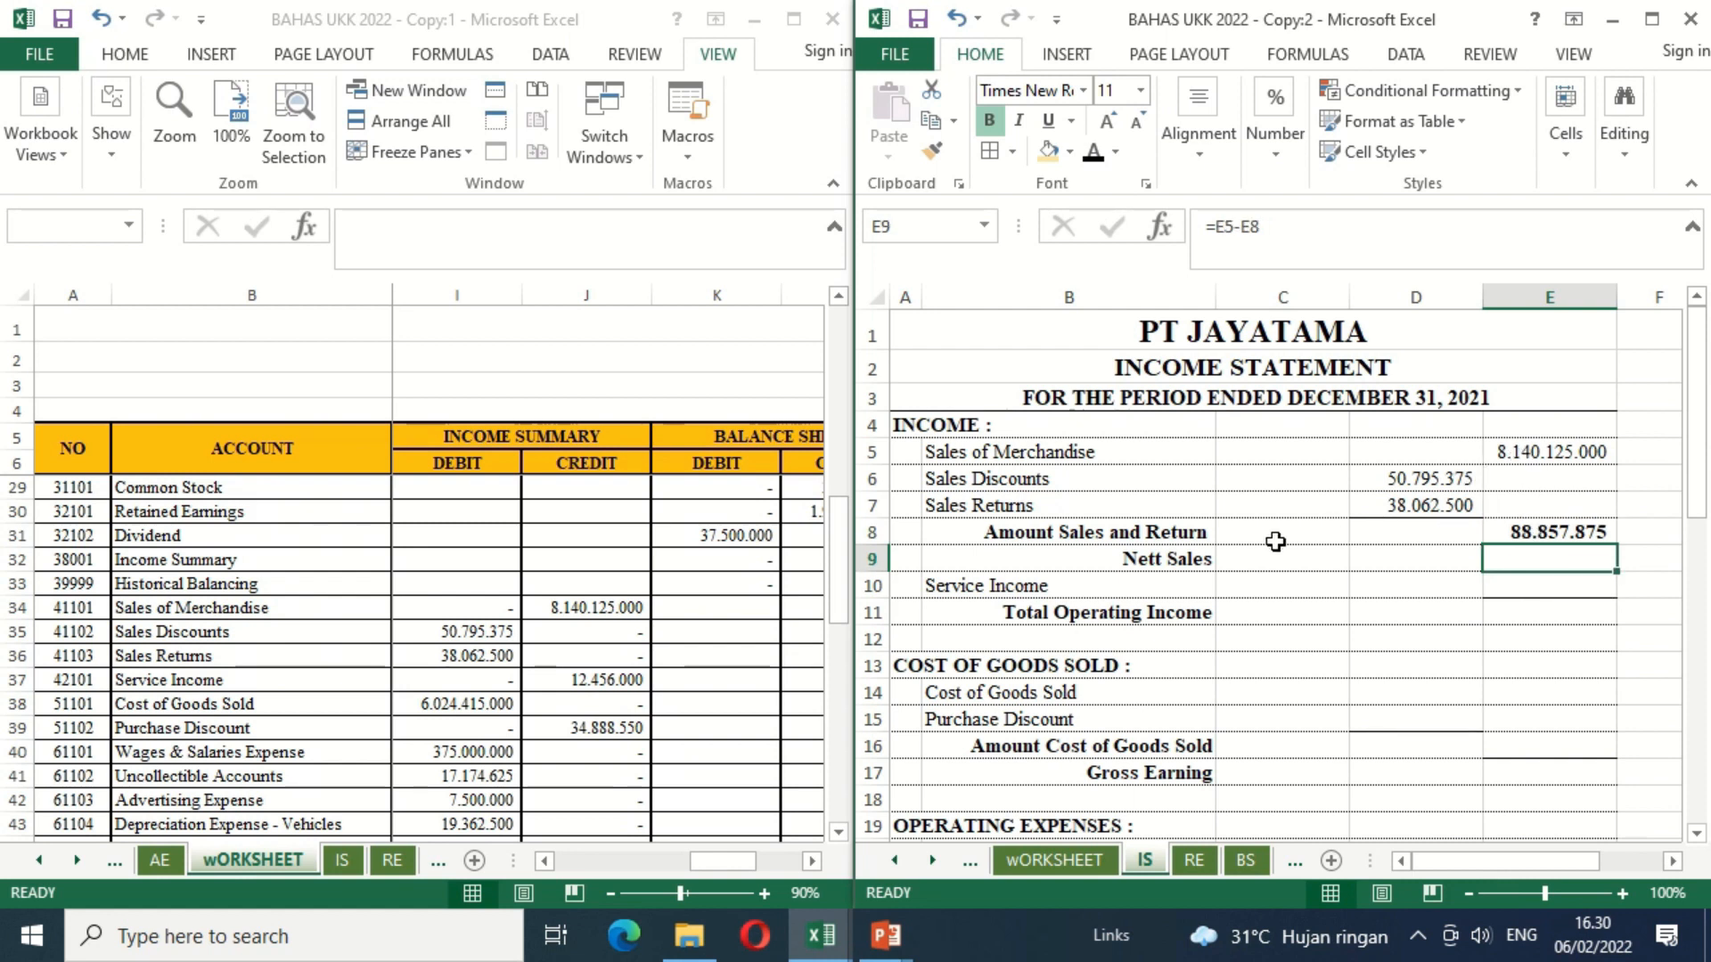
pyautogui.click(1094, 154)
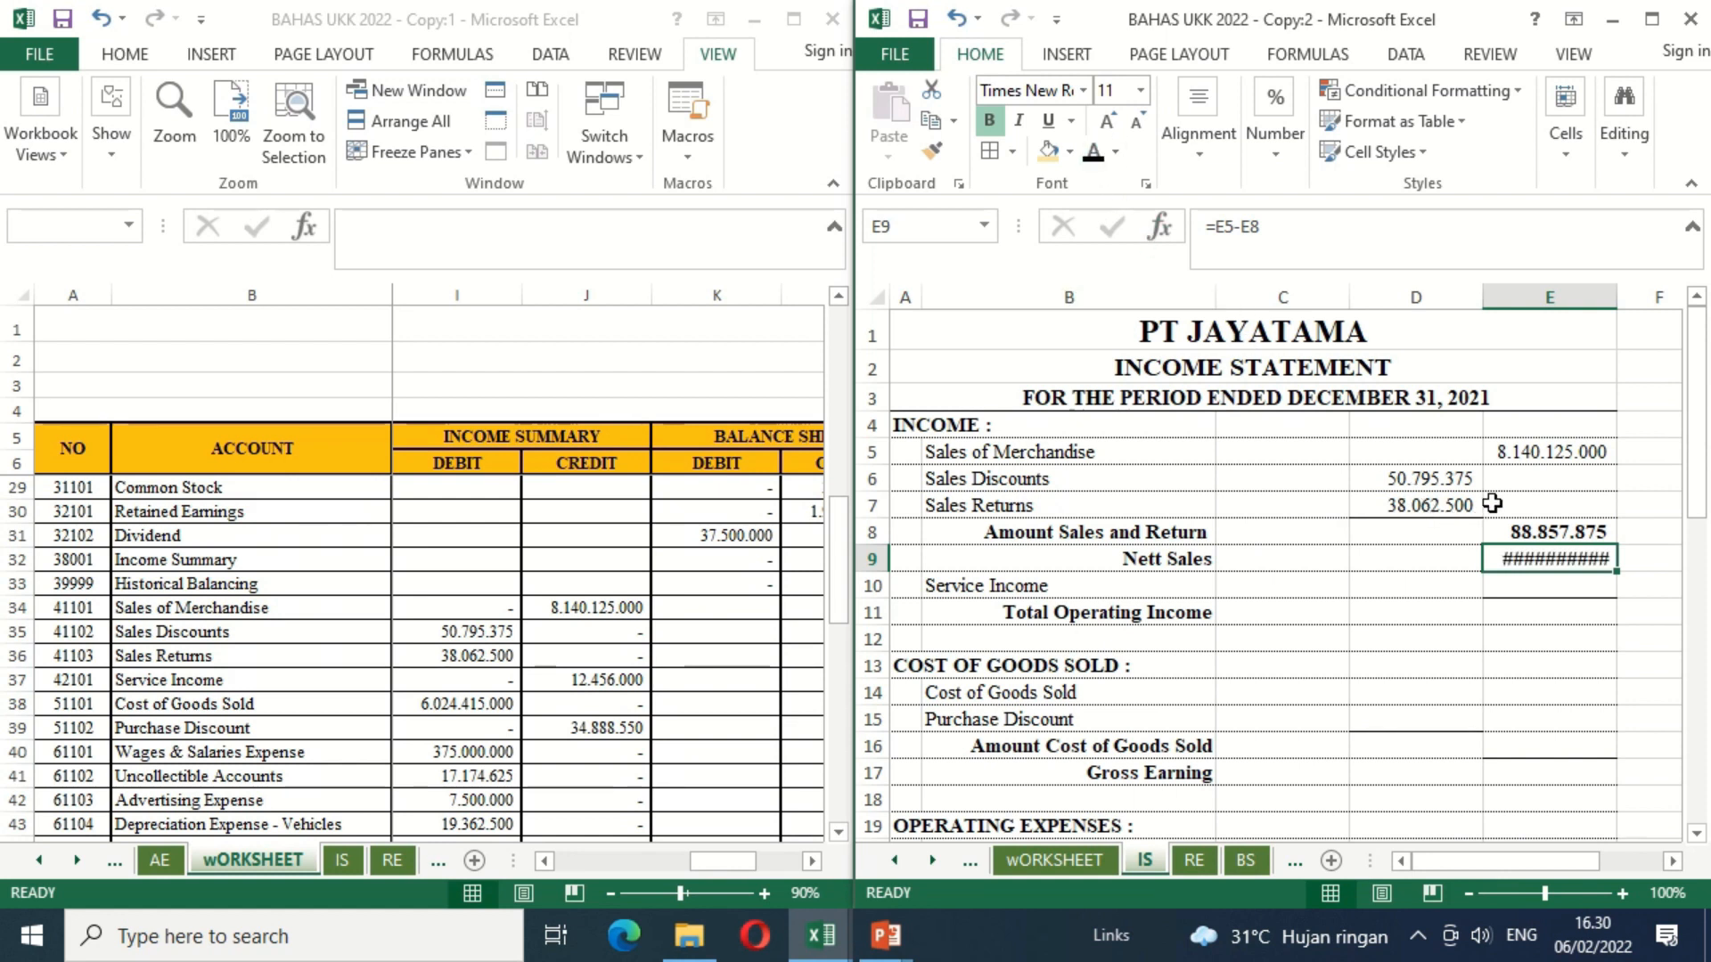
pyautogui.moveTo(1616, 296); pyautogui.dragTo(1641, 327)
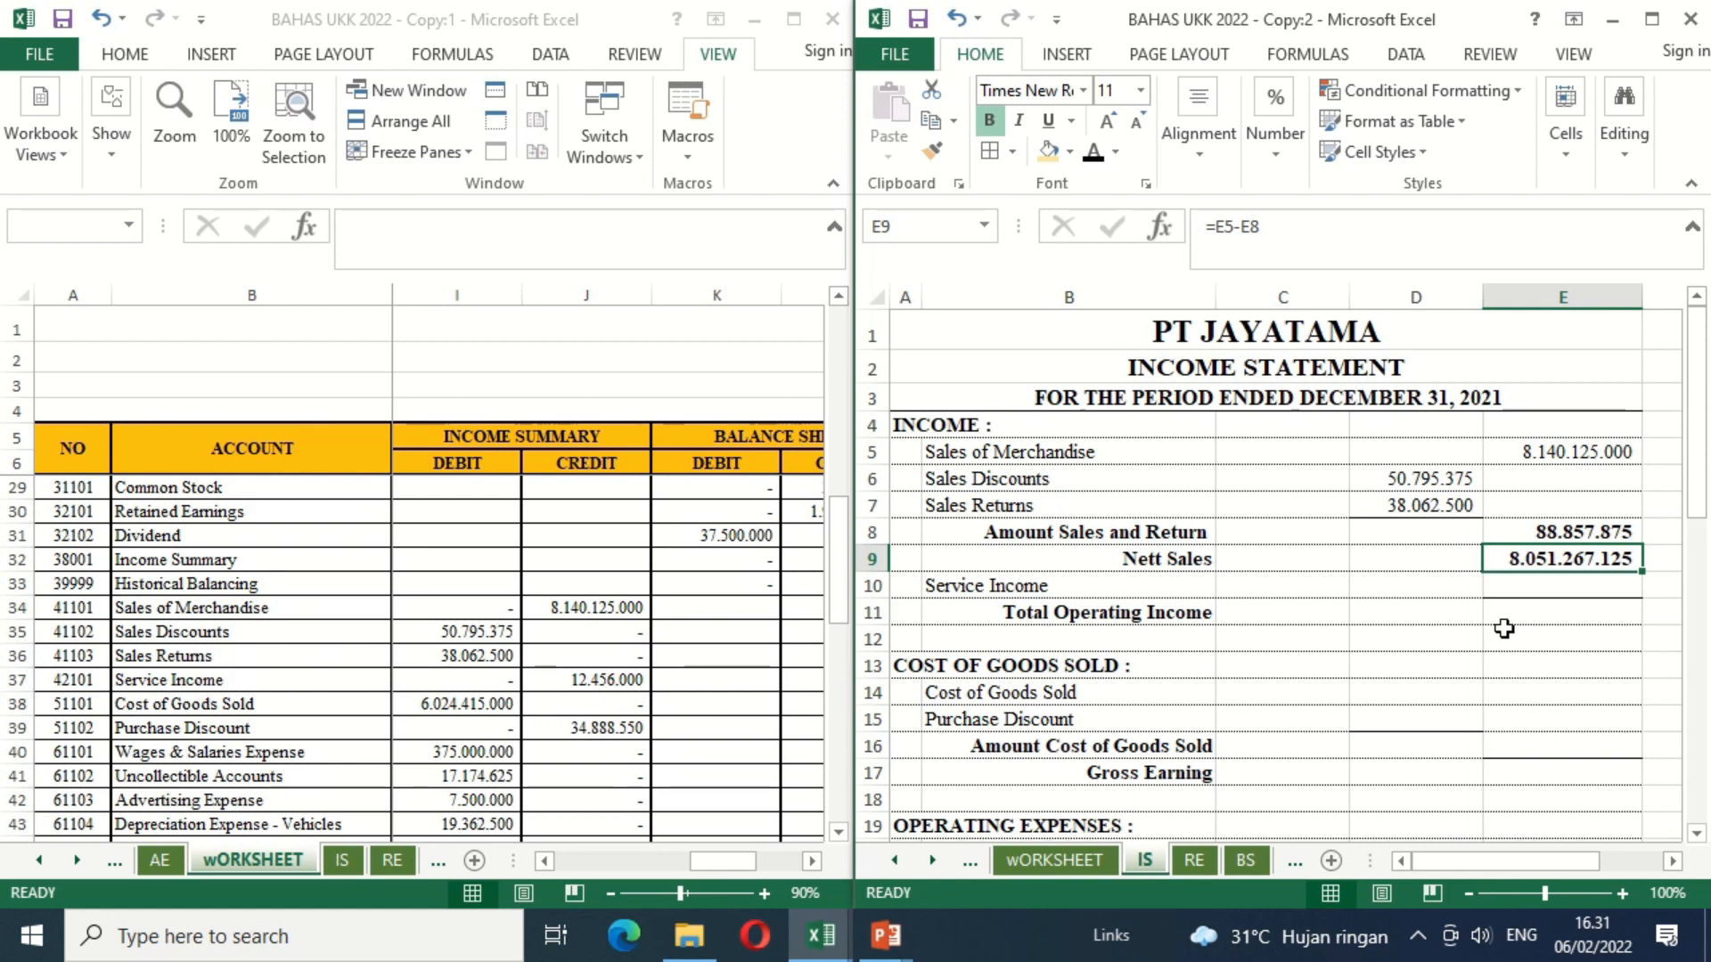
# Step: Link Service Income in E10 of the IS sheet to its worksheet credit with =wORKSHEET!J37
pyautogui.click(1568, 591)
pyautogui.write('=')
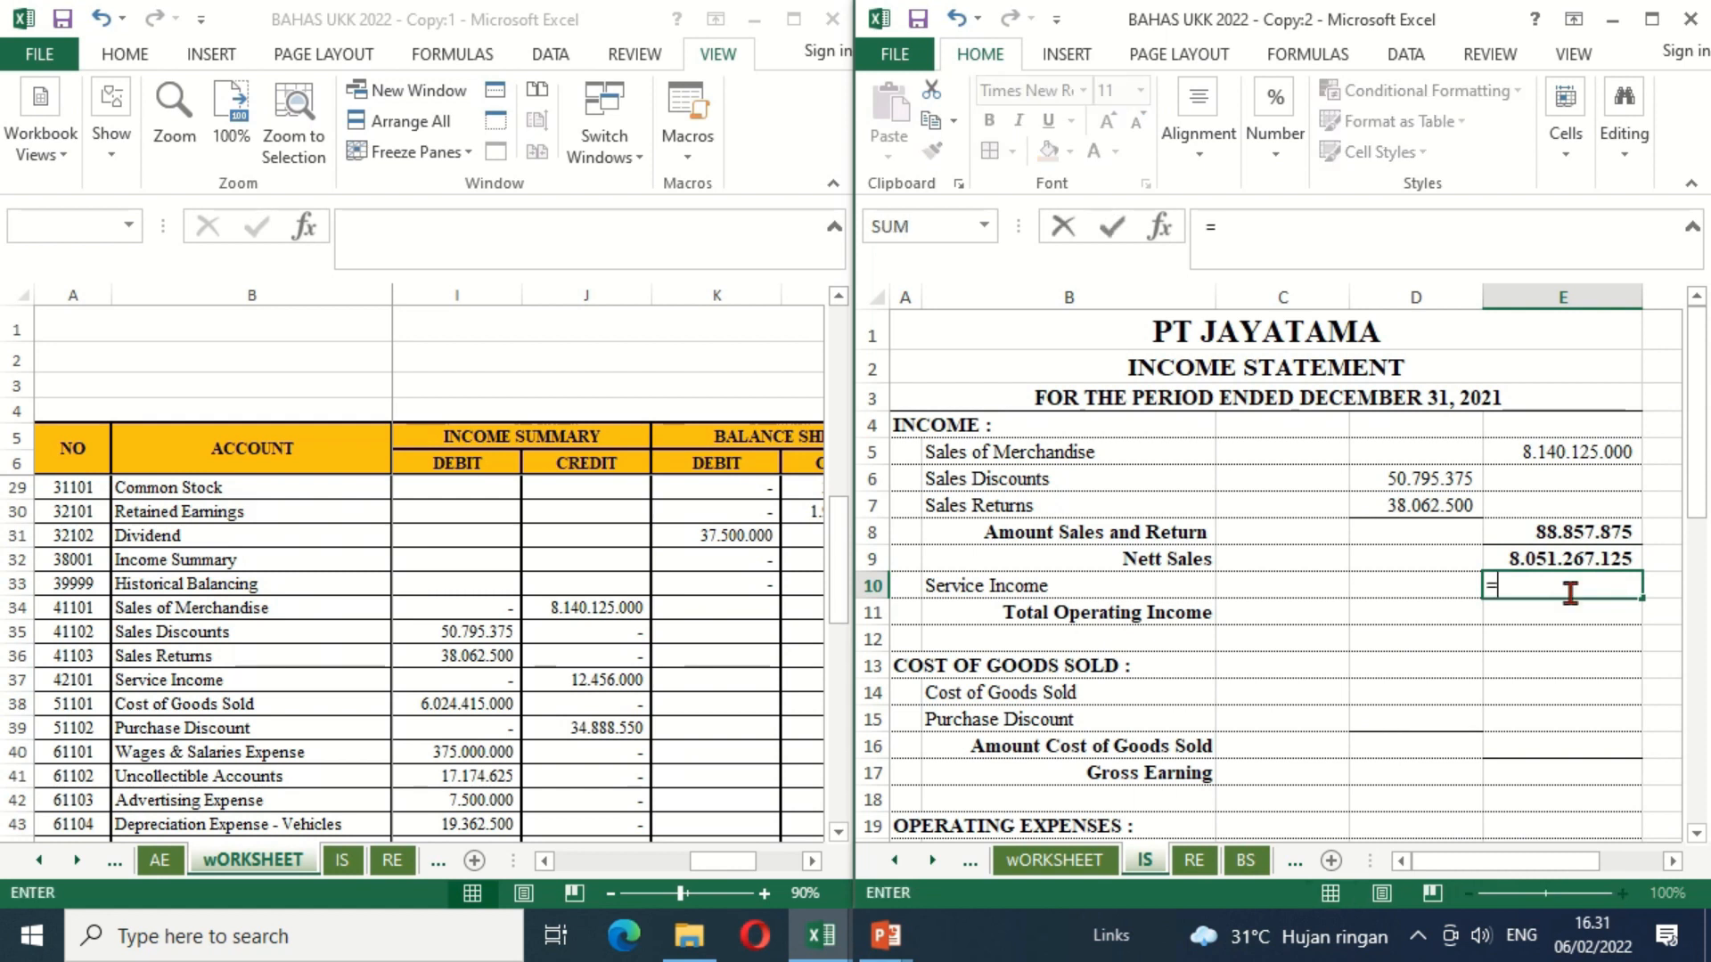
pyautogui.click(611, 682)
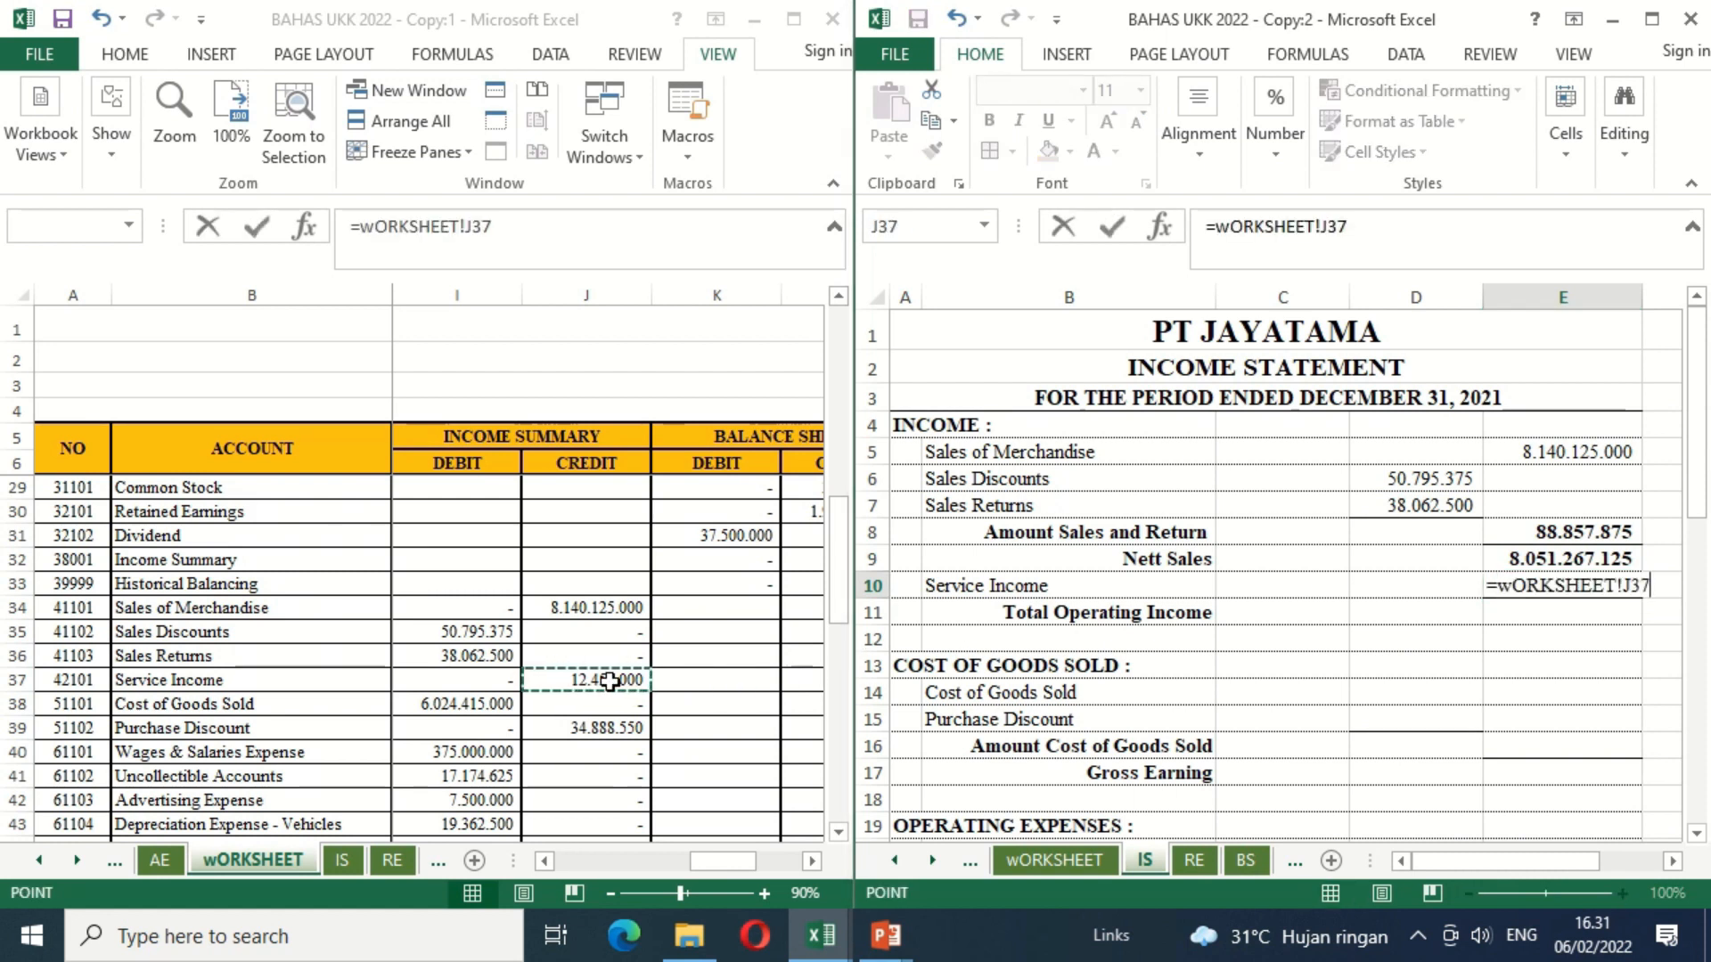
pyautogui.press('Return')
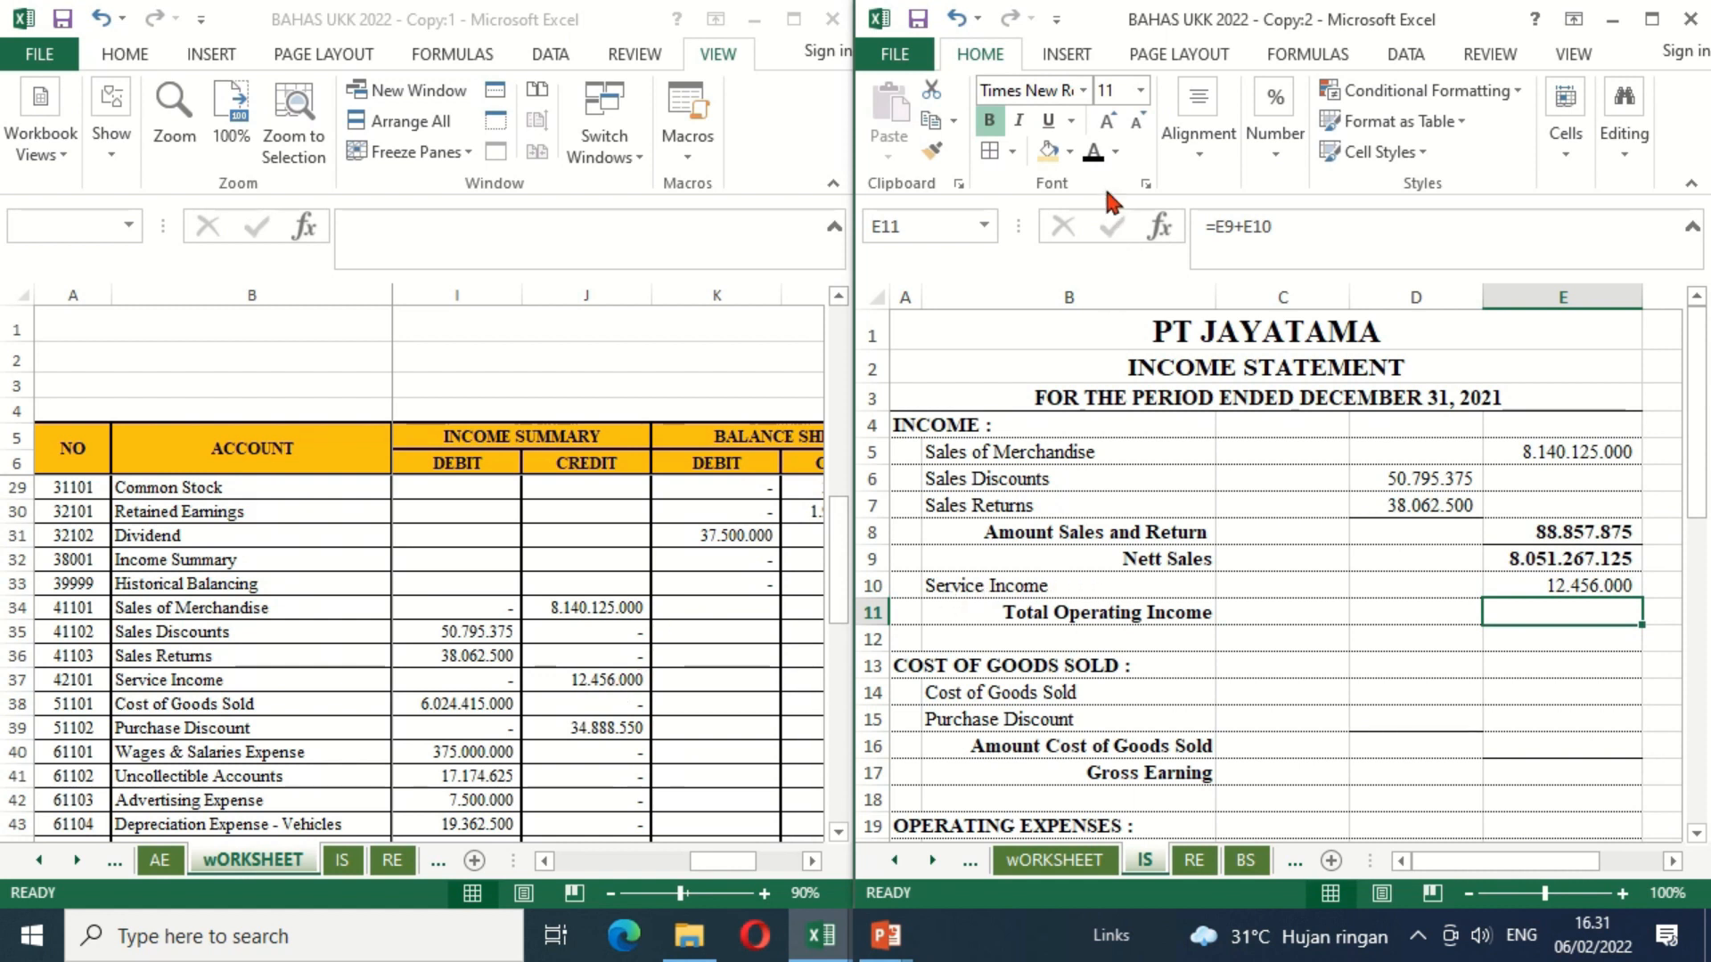
# Step: Apply the black font colour to Total Operating Income in E11 of the IS sheet
pyautogui.click(1093, 157)
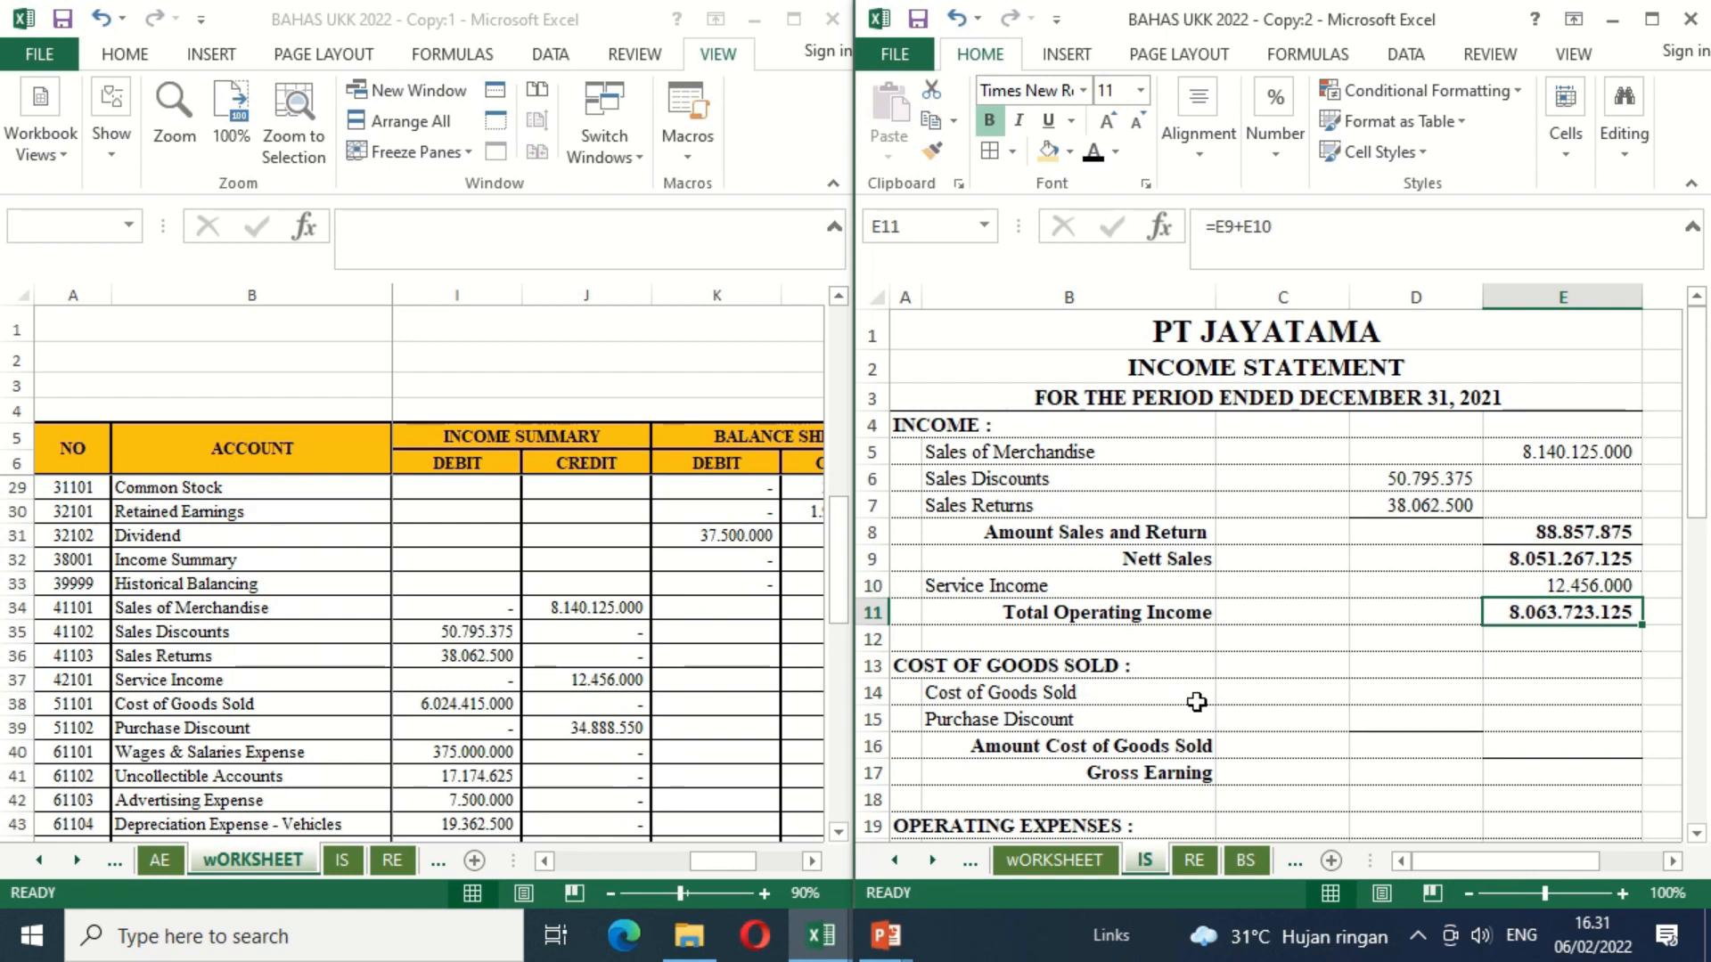
# Step: Link Cost of Goods Sold in D14 to =wORKSHEET!I38 and Purchase Discount in D15 to its Income Summary credit in J39
pyautogui.click(1384, 697)
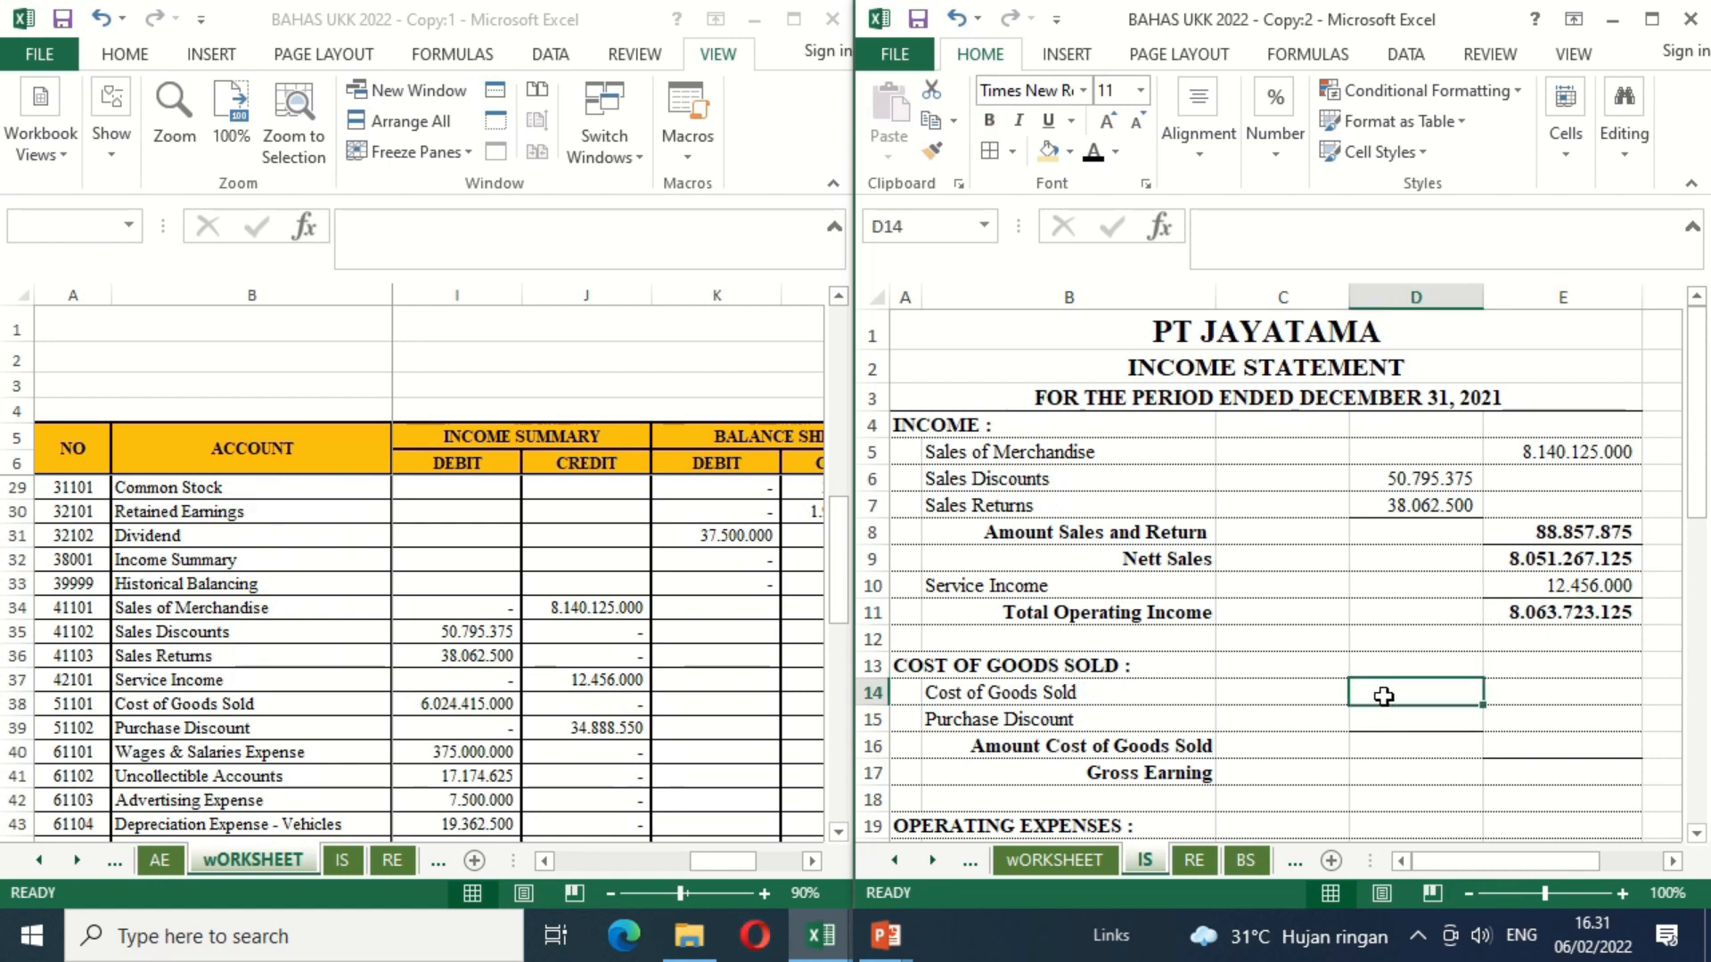
pyautogui.write('=')
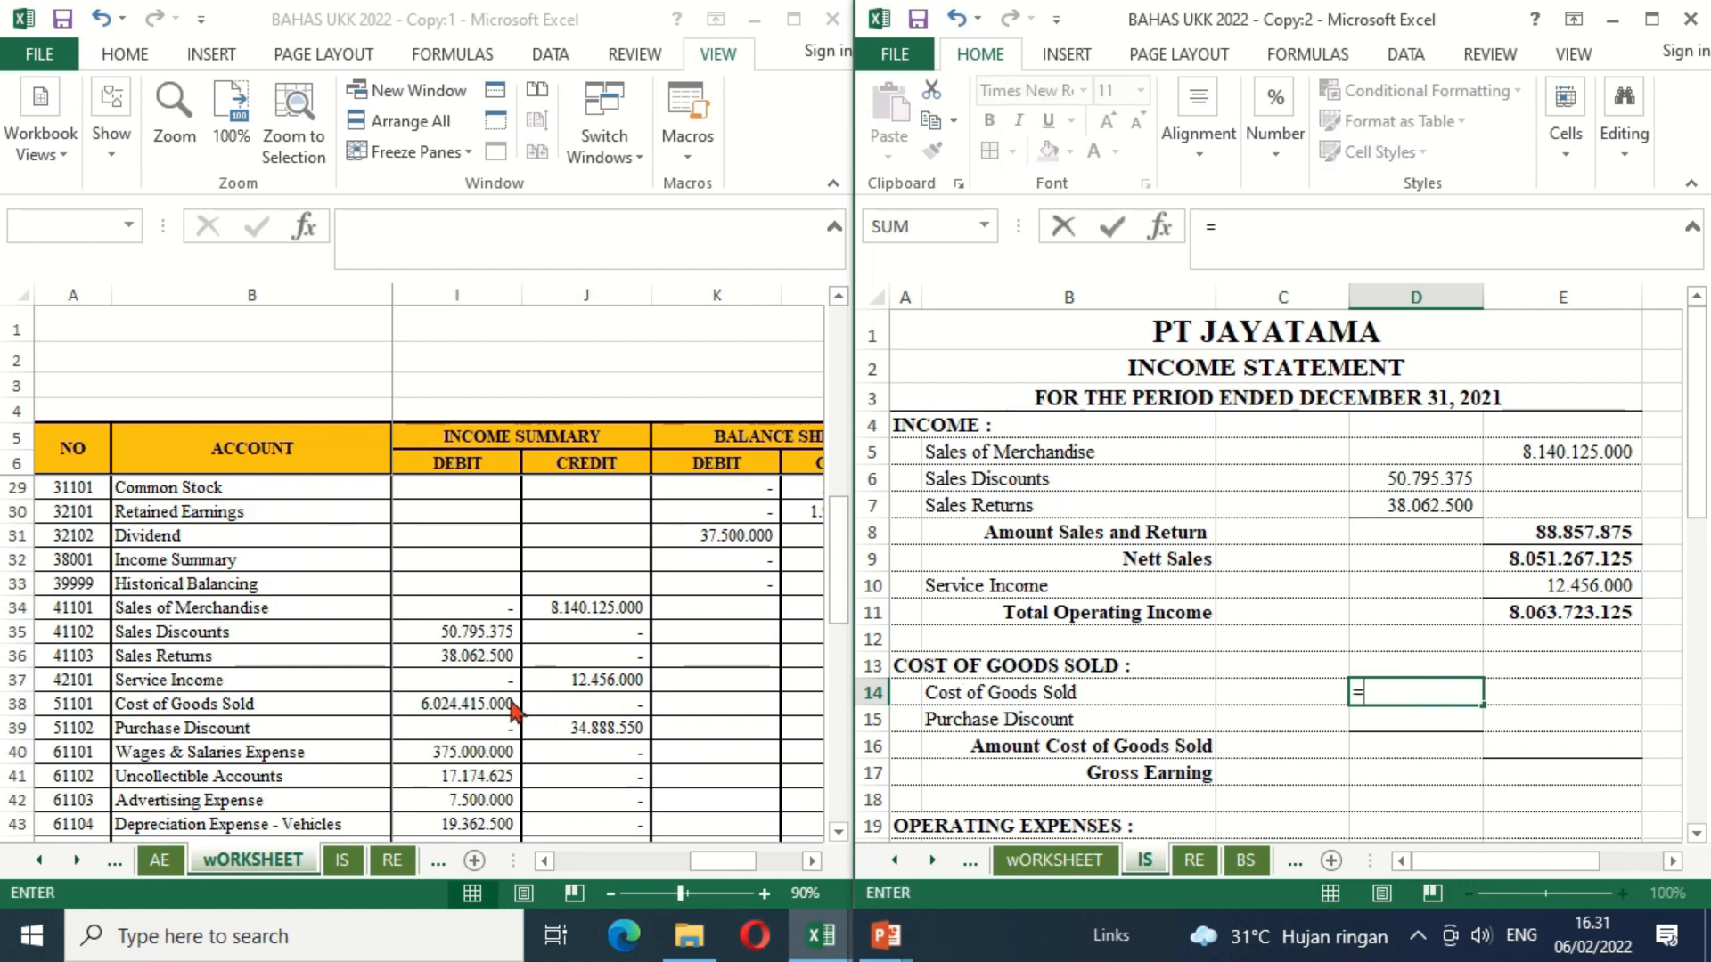
pyautogui.click(450, 704)
pyautogui.click(450, 704)
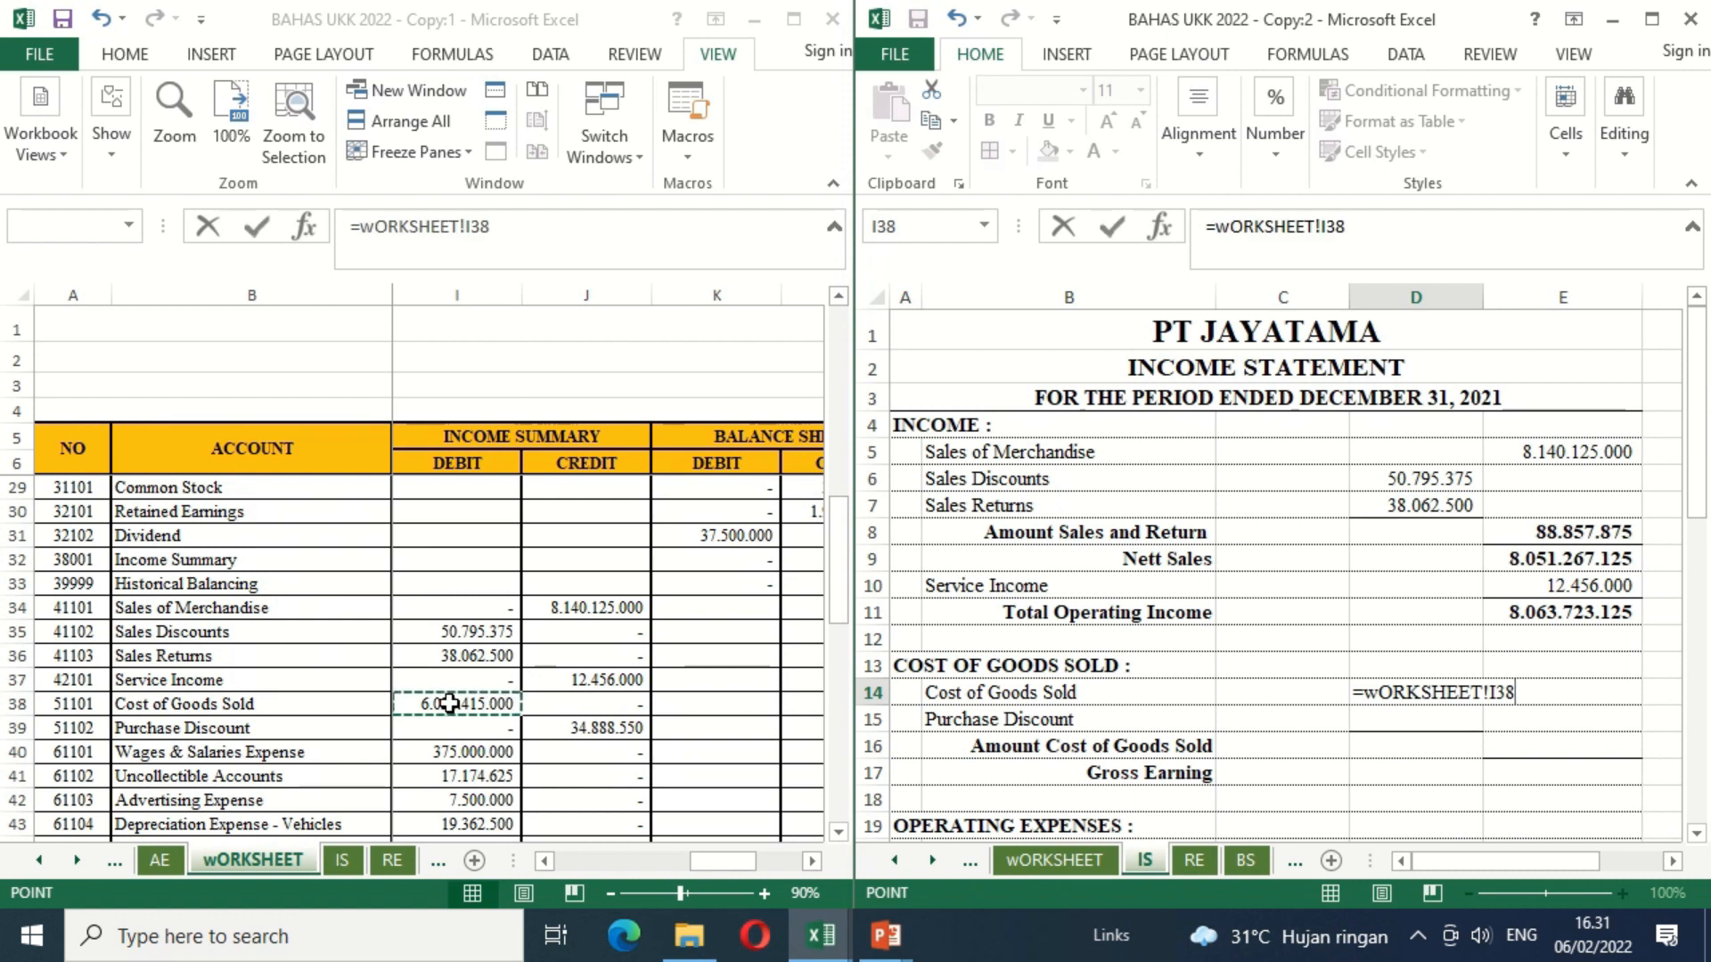
pyautogui.press('Return')
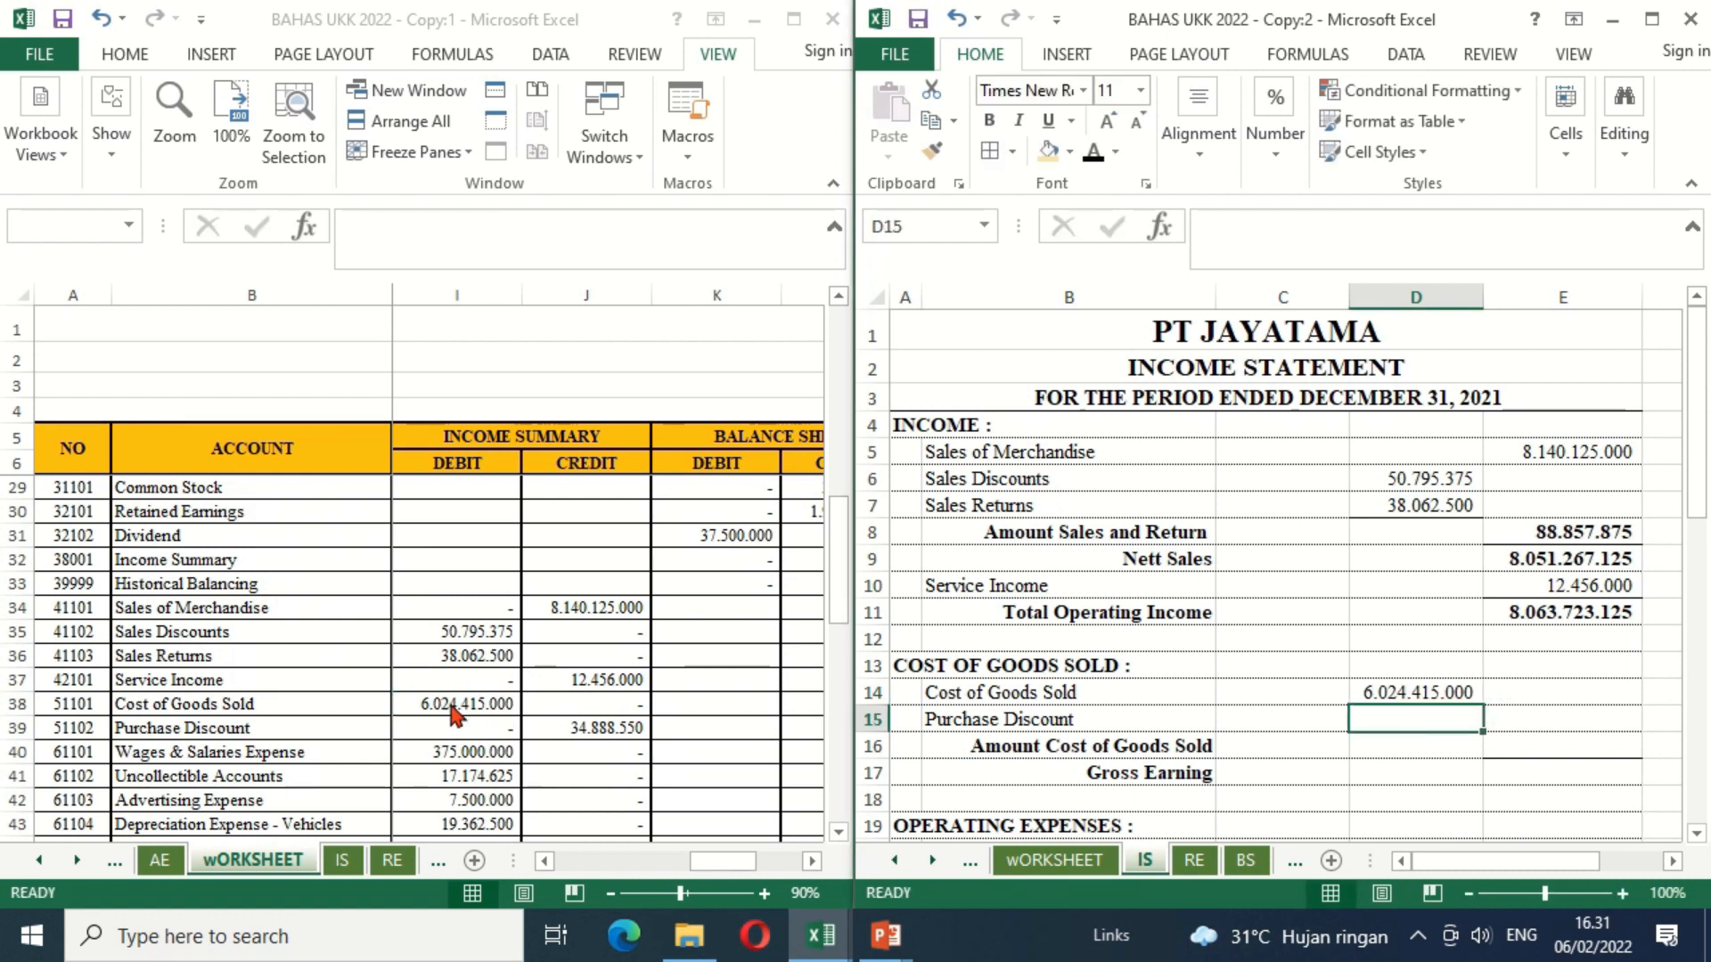
pyautogui.write('=')
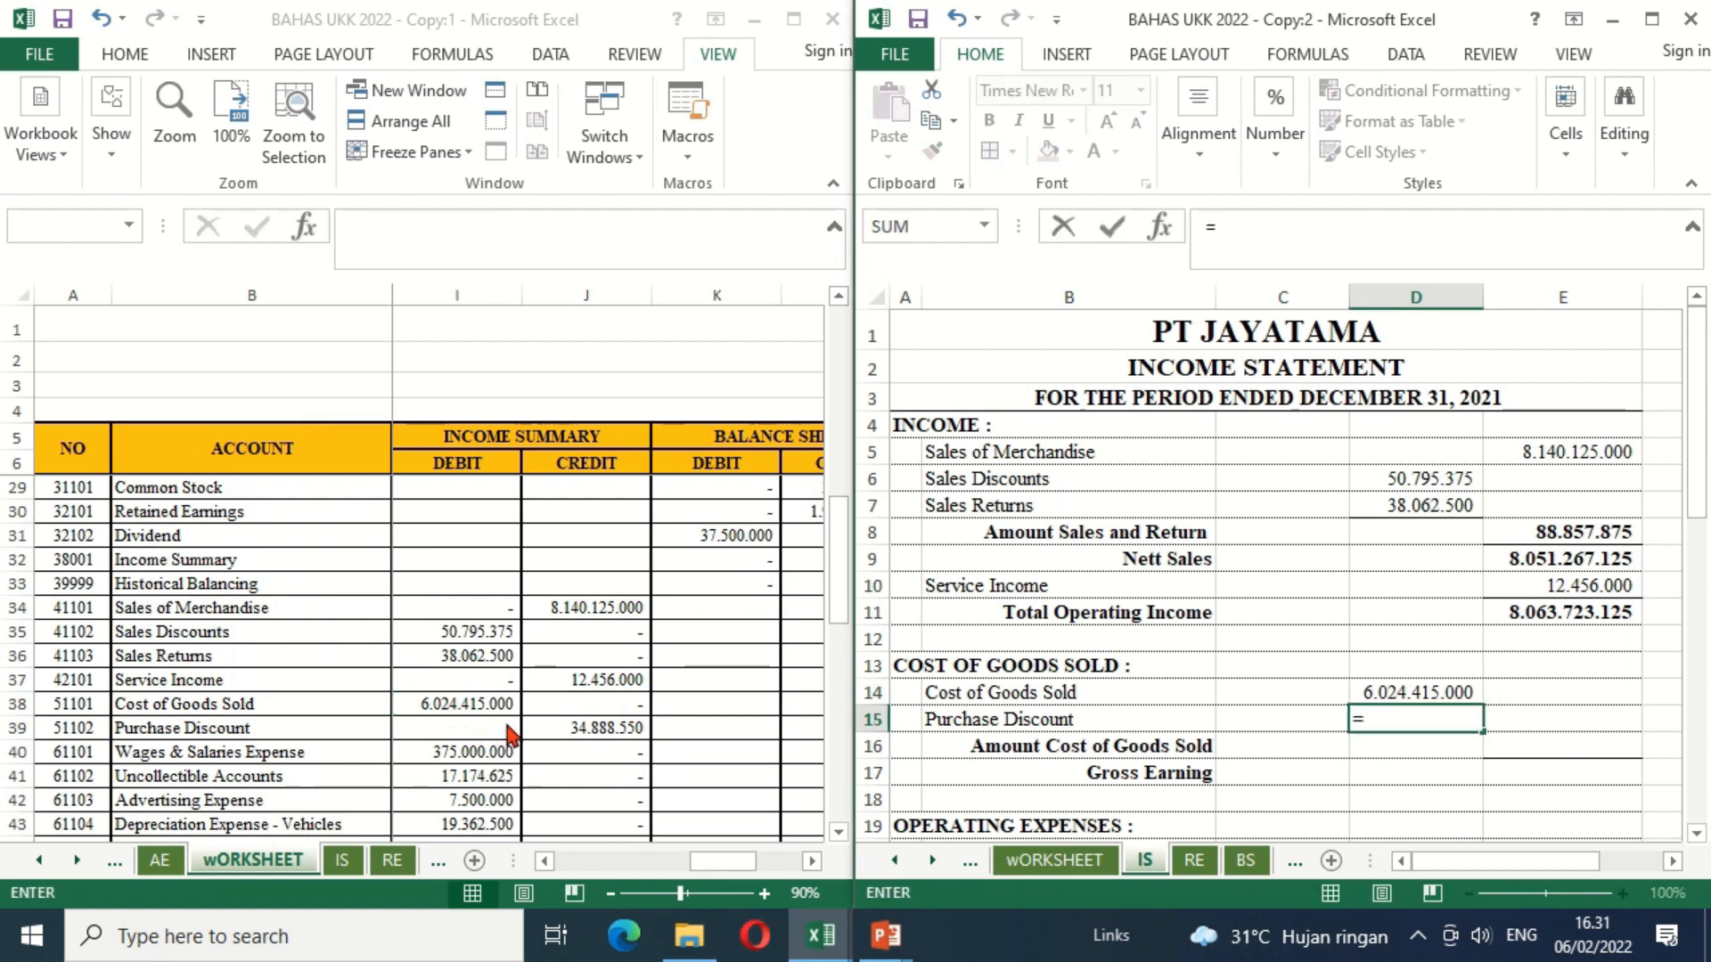
pyautogui.click(572, 729)
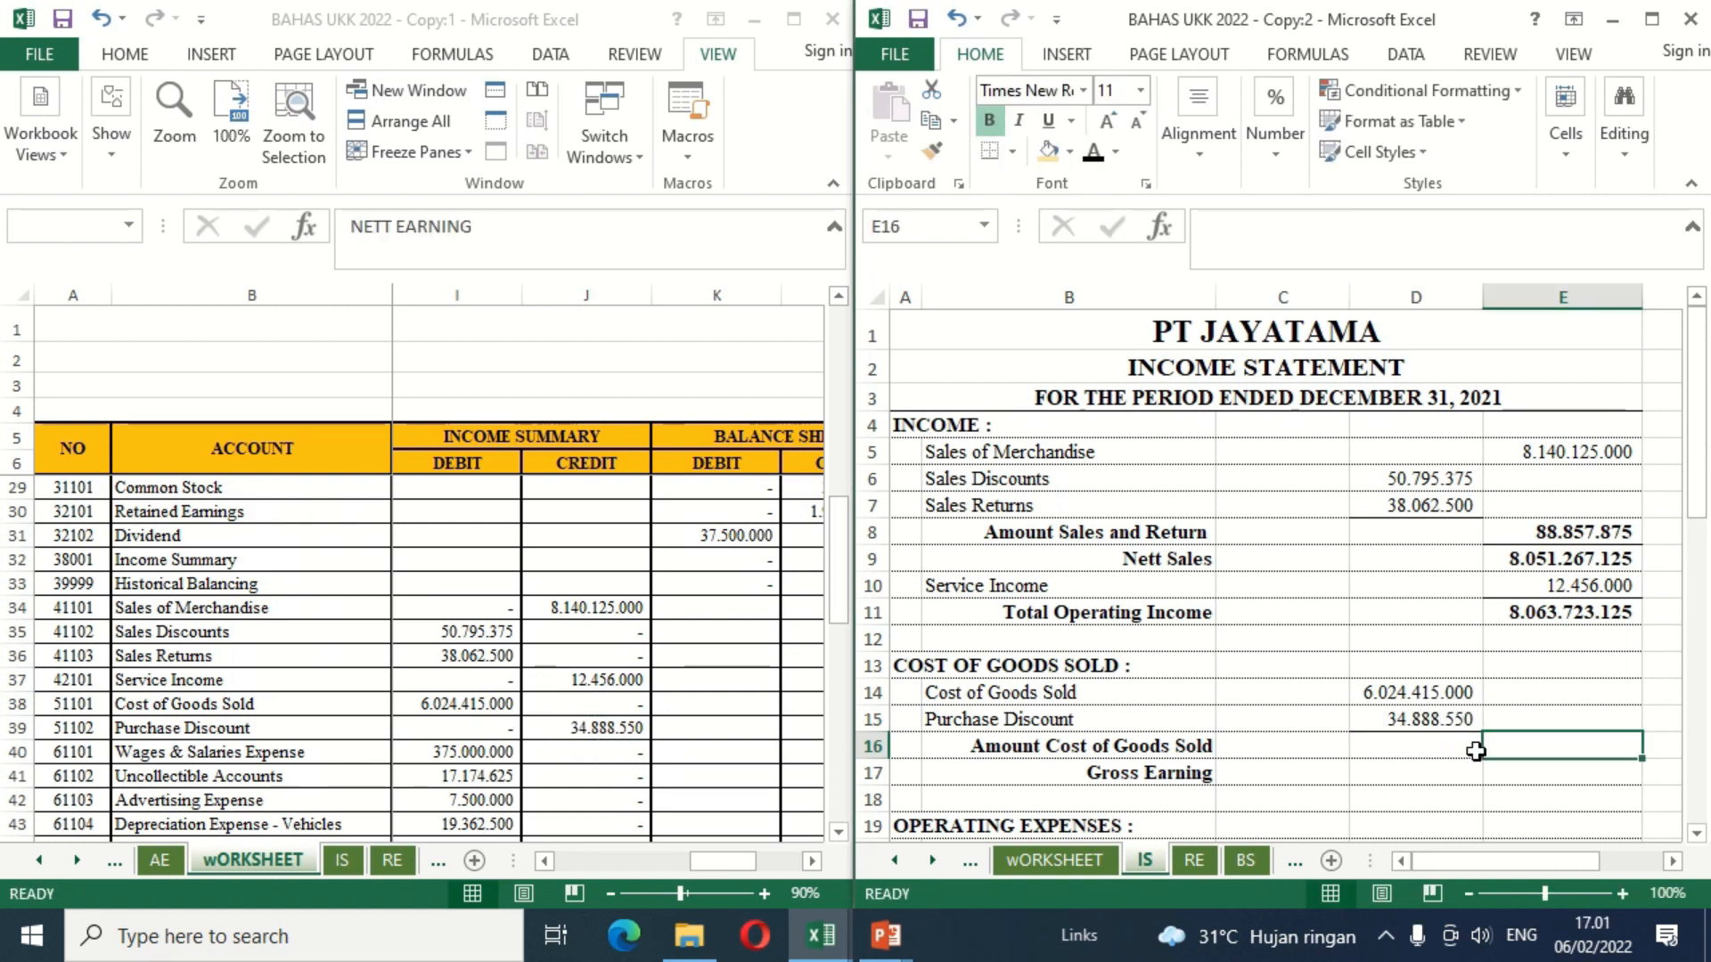
# Step: Calculate Amount Cost of Goods Sold in E16 of the IS sheet with =D14-D15
pyautogui.write('=')
pyautogui.click(1394, 694)
pyautogui.write('-')
pyautogui.click(1386, 720)
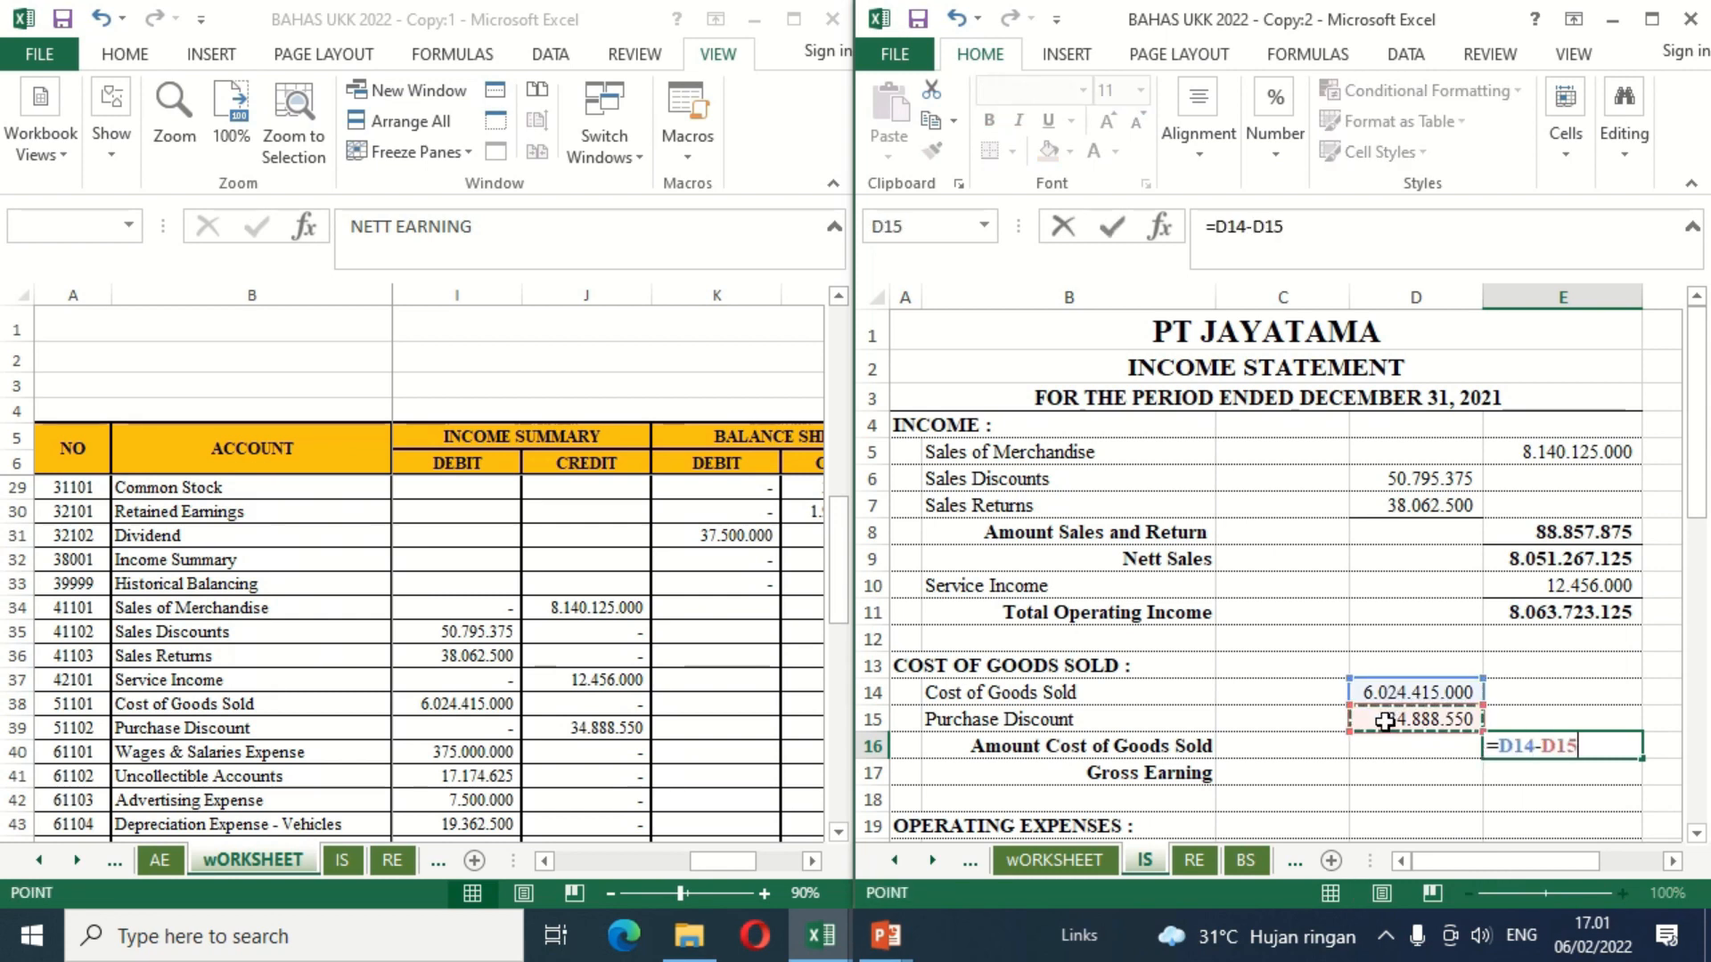
pyautogui.press('Return')
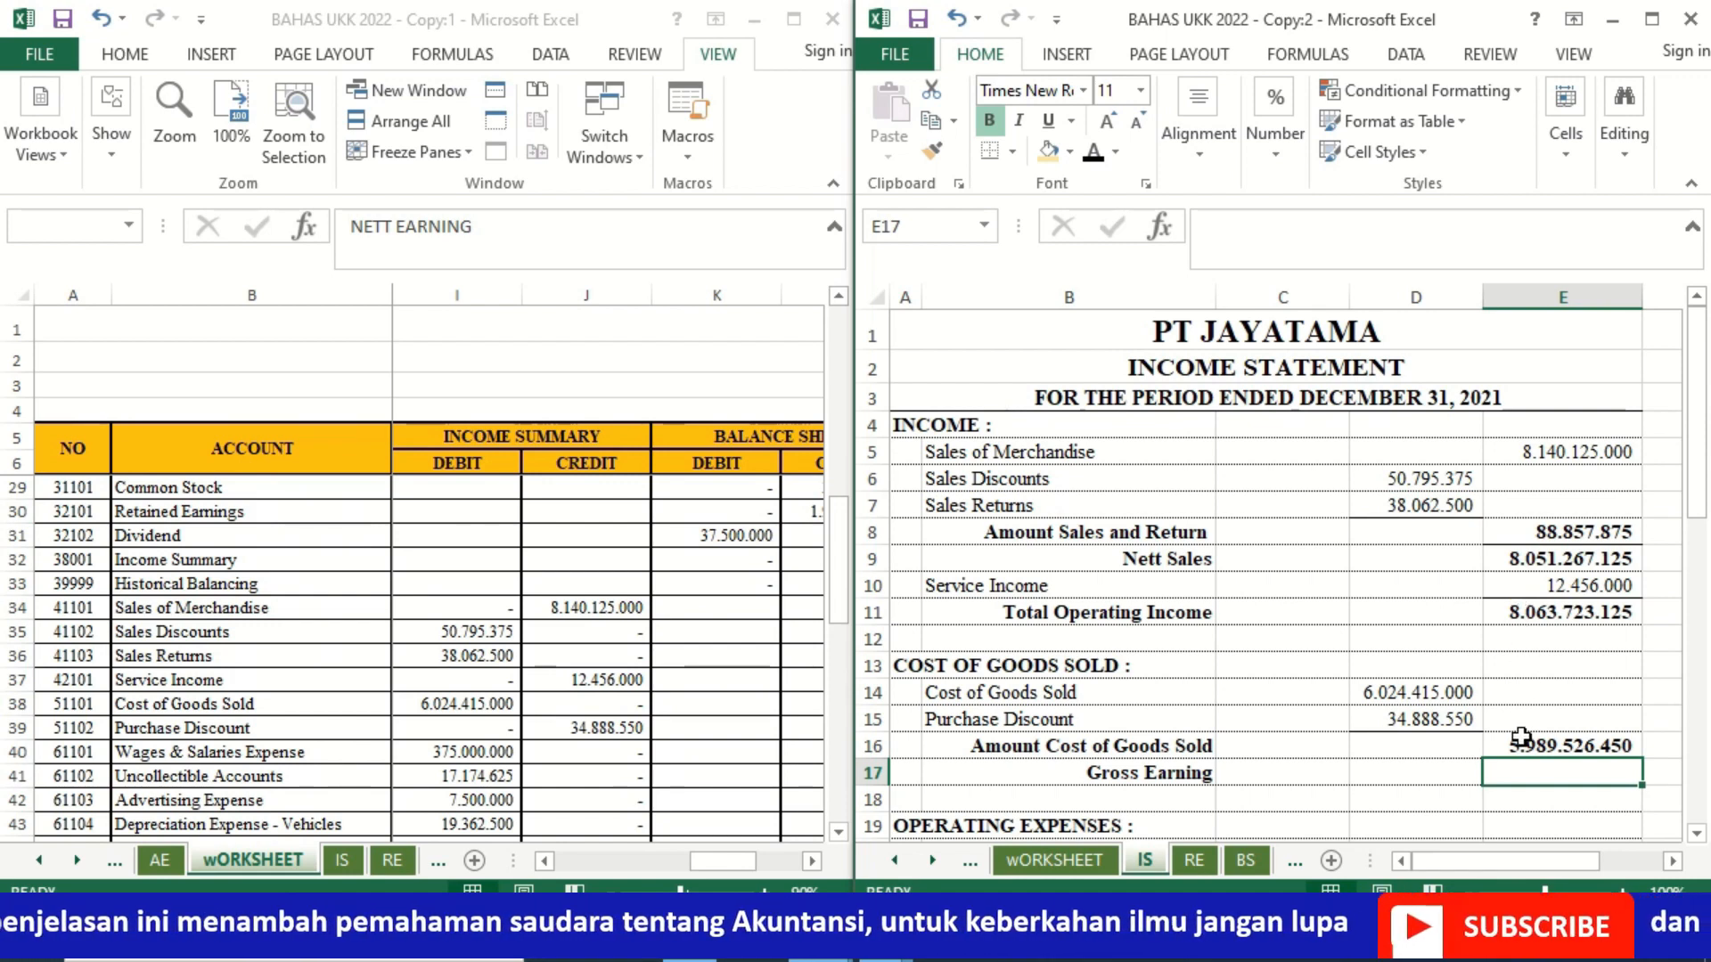
# Step: Calculate Gross Earning in E17 by subtracting Amount Cost of Goods Sold in E16 from Total Operating Income in E11
pyautogui.write('=')
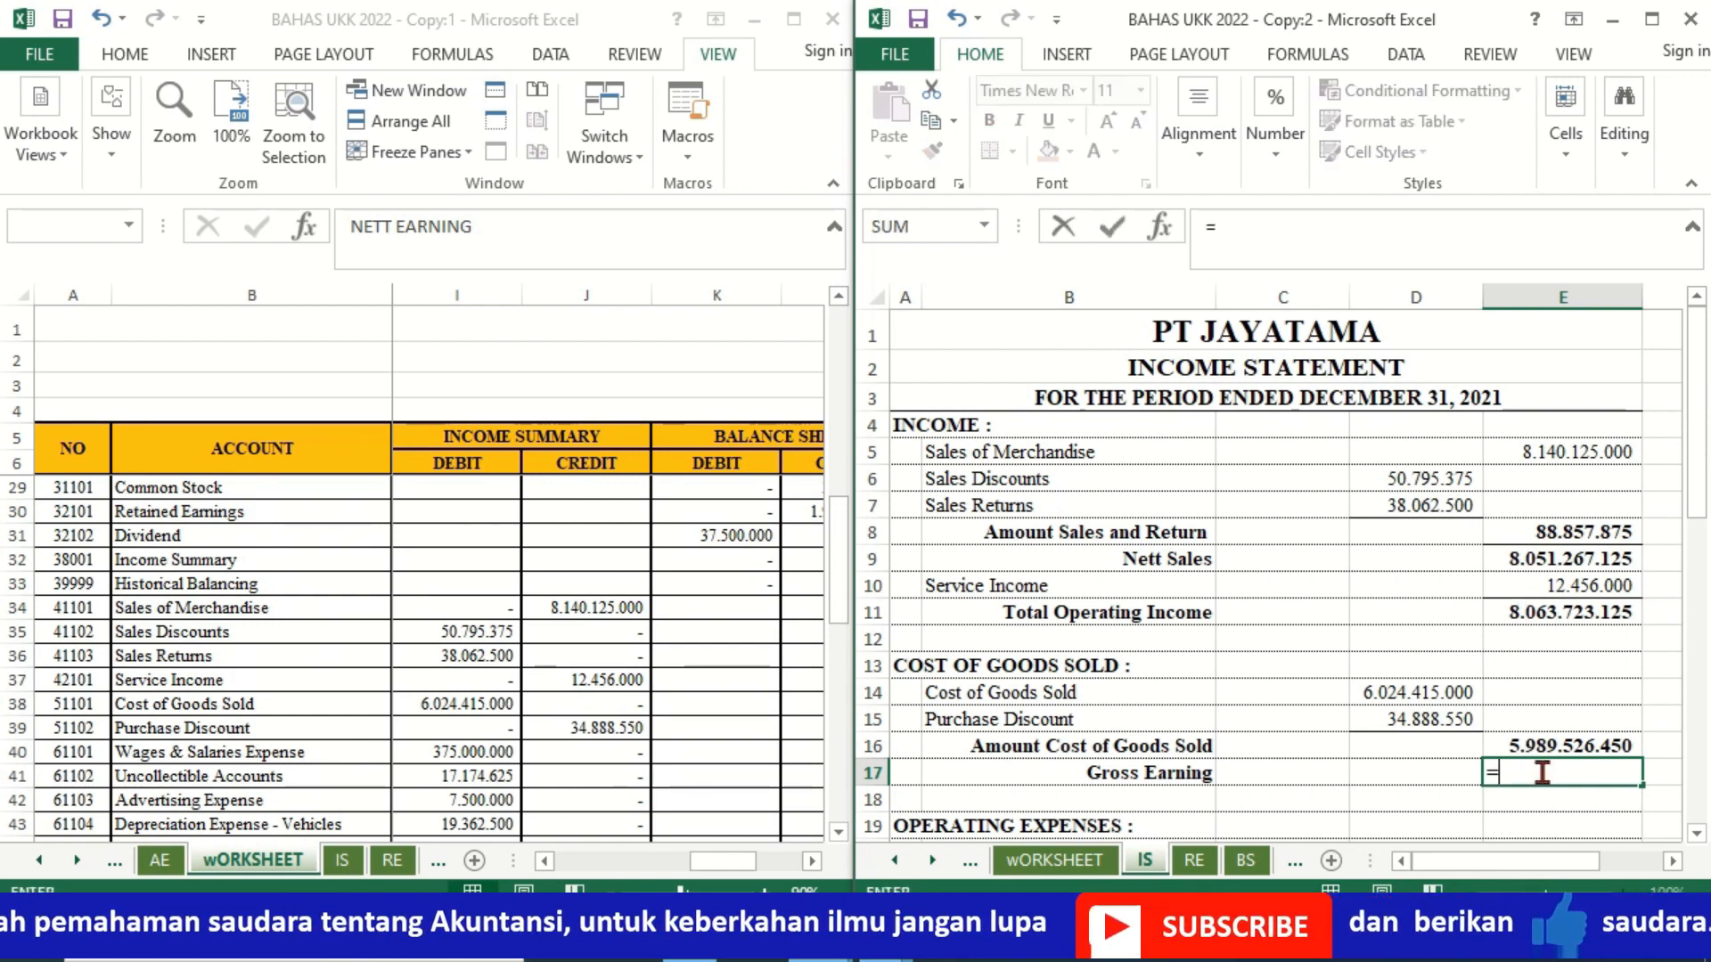
pyautogui.click(1495, 612)
pyautogui.write('-')
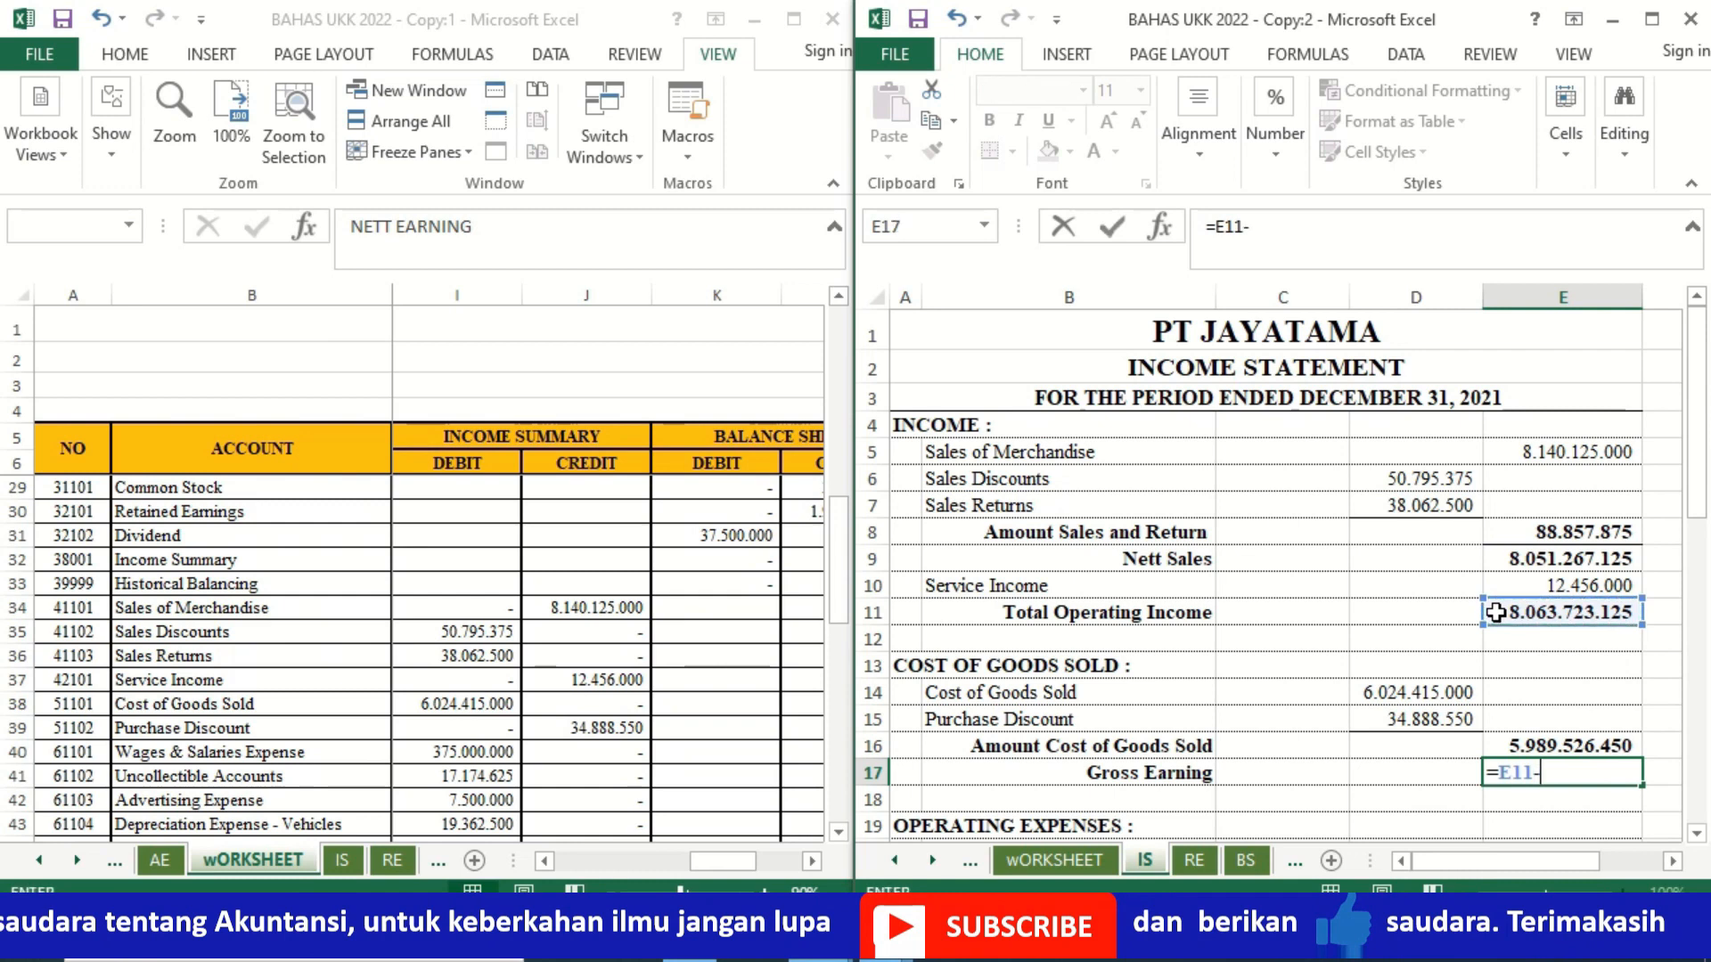
pyautogui.click(1525, 747)
pyautogui.press('Return')
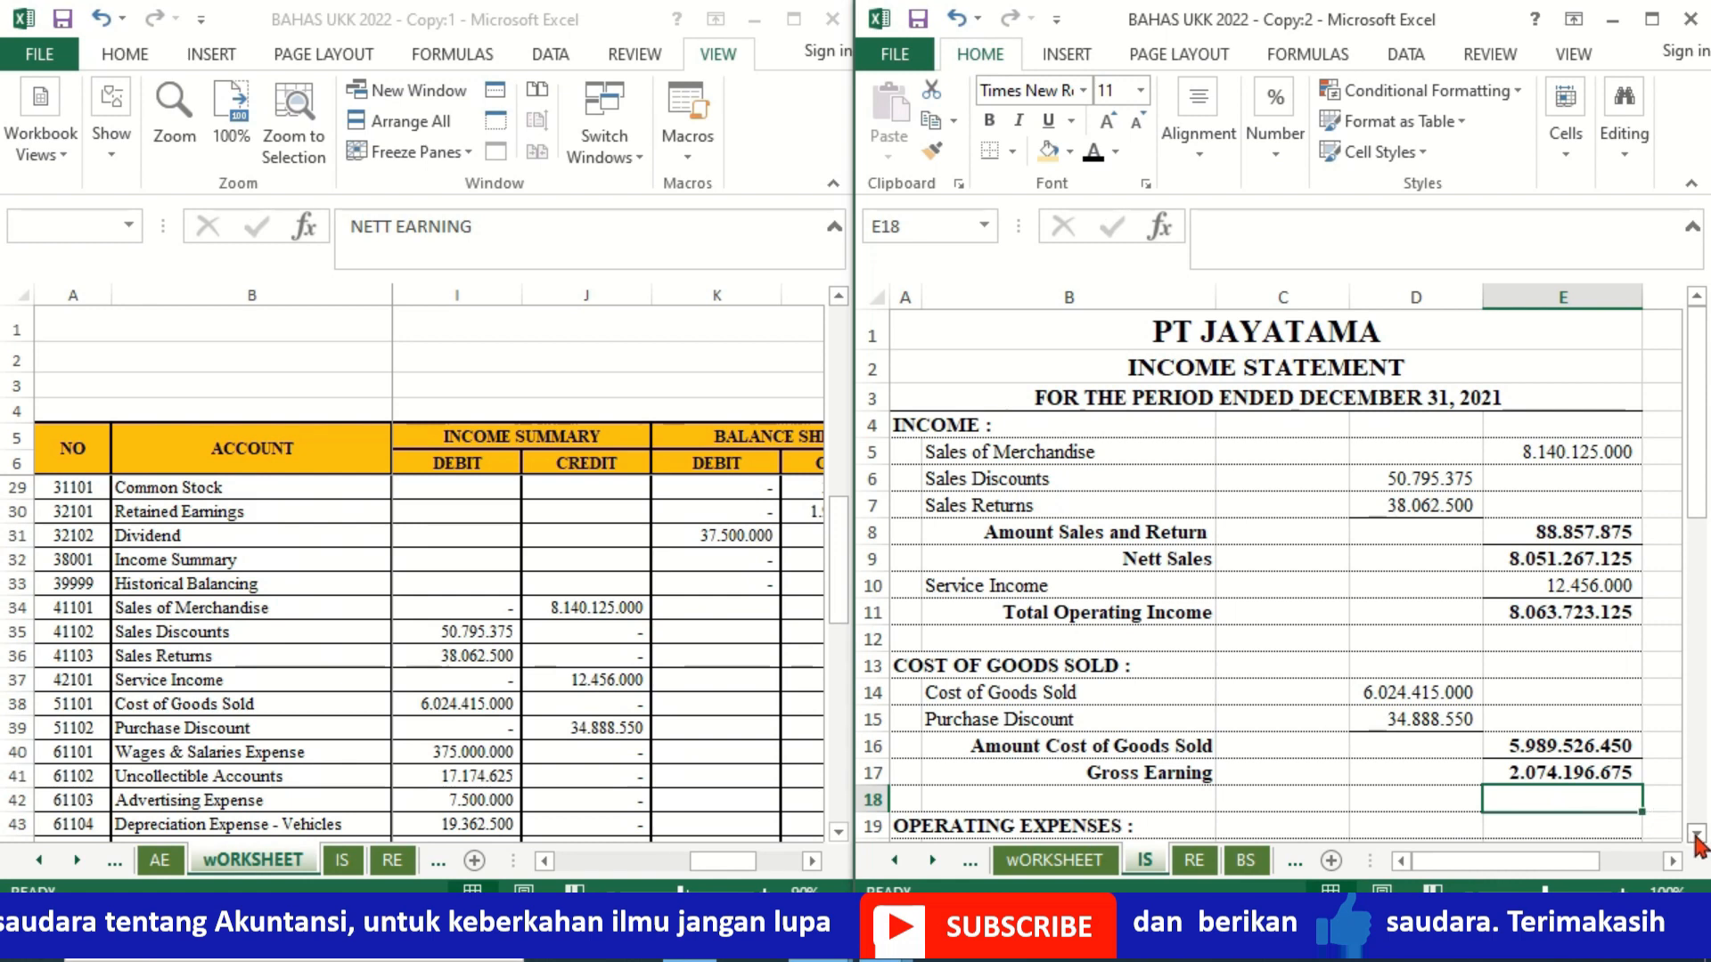
# Step: Link Wages & Salaries Expense in D20 of the IS sheet to its Income Summary debit with =wORKSHEET!I40
pyautogui.scroll(-1, 1692, 840)
pyautogui.scroll(-4, 1696, 842)
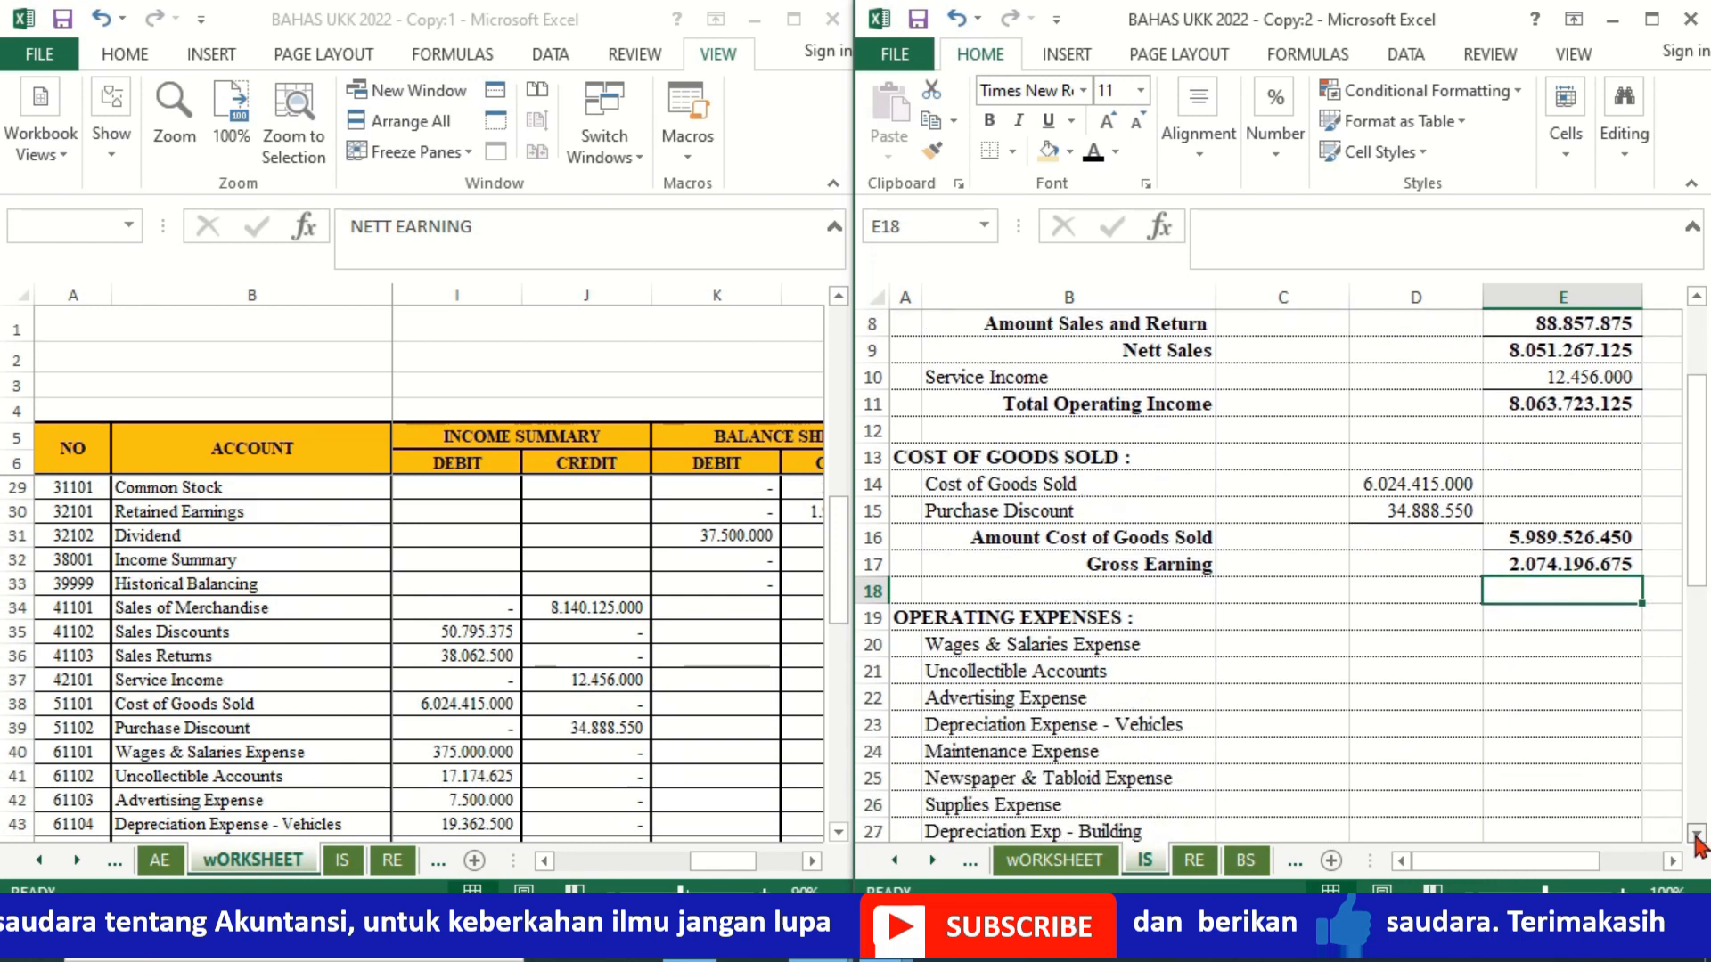
pyautogui.click(1695, 835)
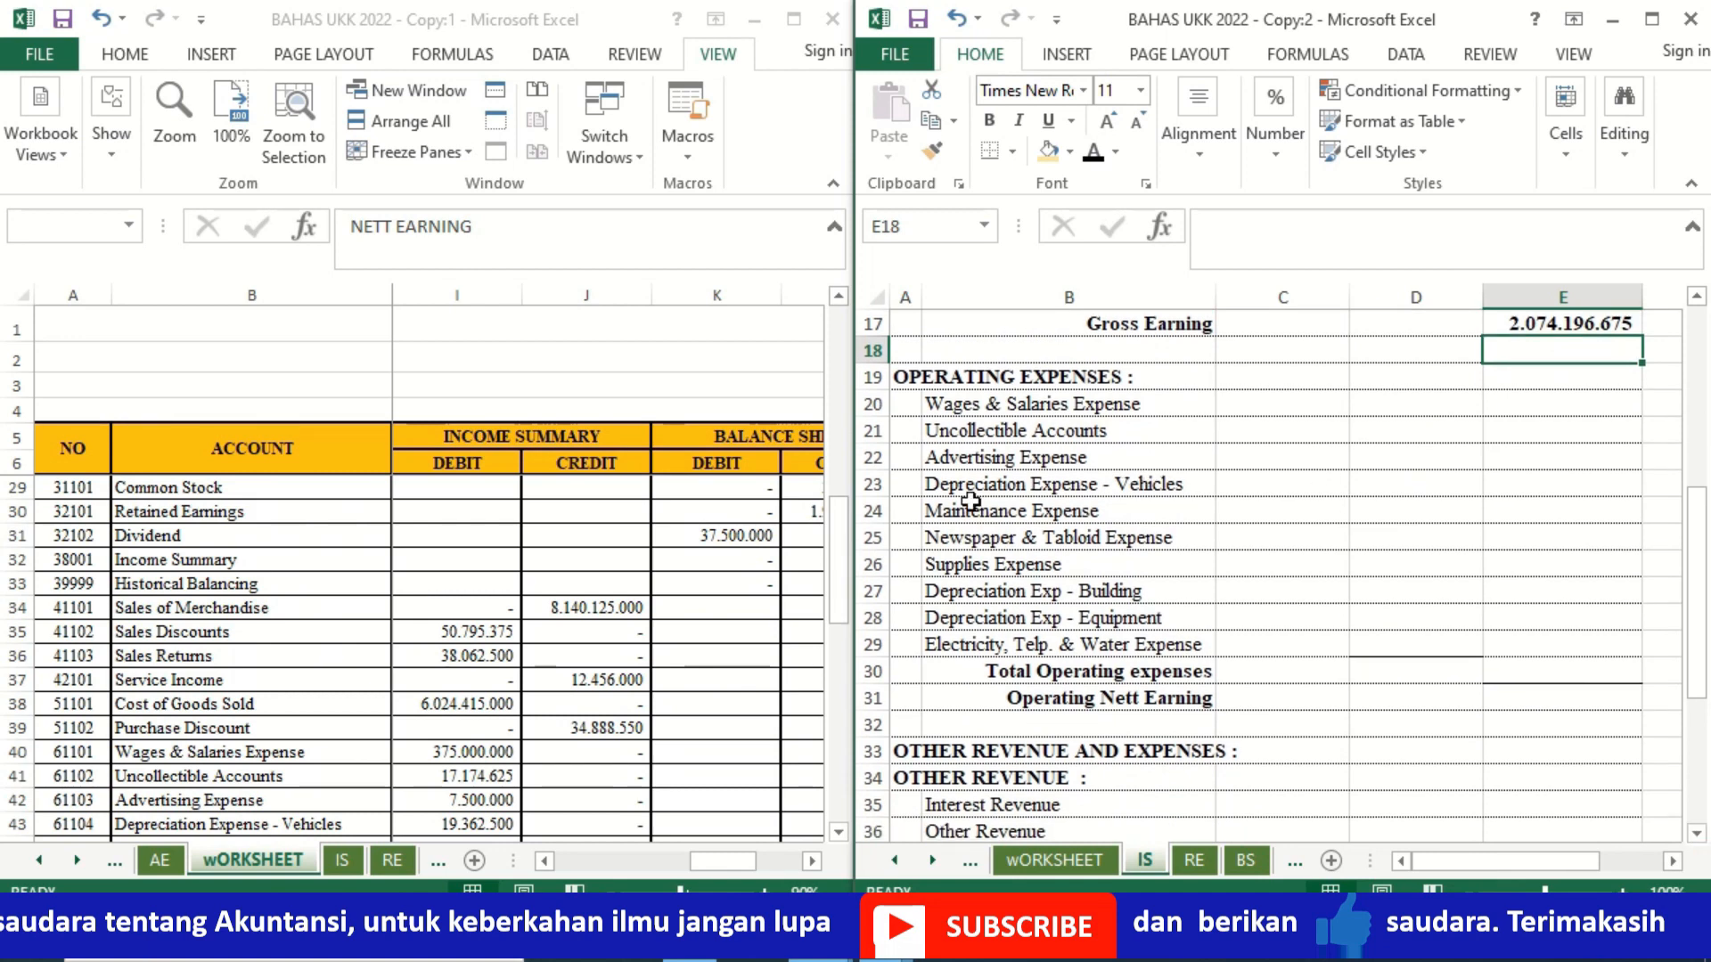
pyautogui.click(839, 832)
pyautogui.click(839, 832)
pyautogui.click(838, 832)
pyautogui.click(838, 832)
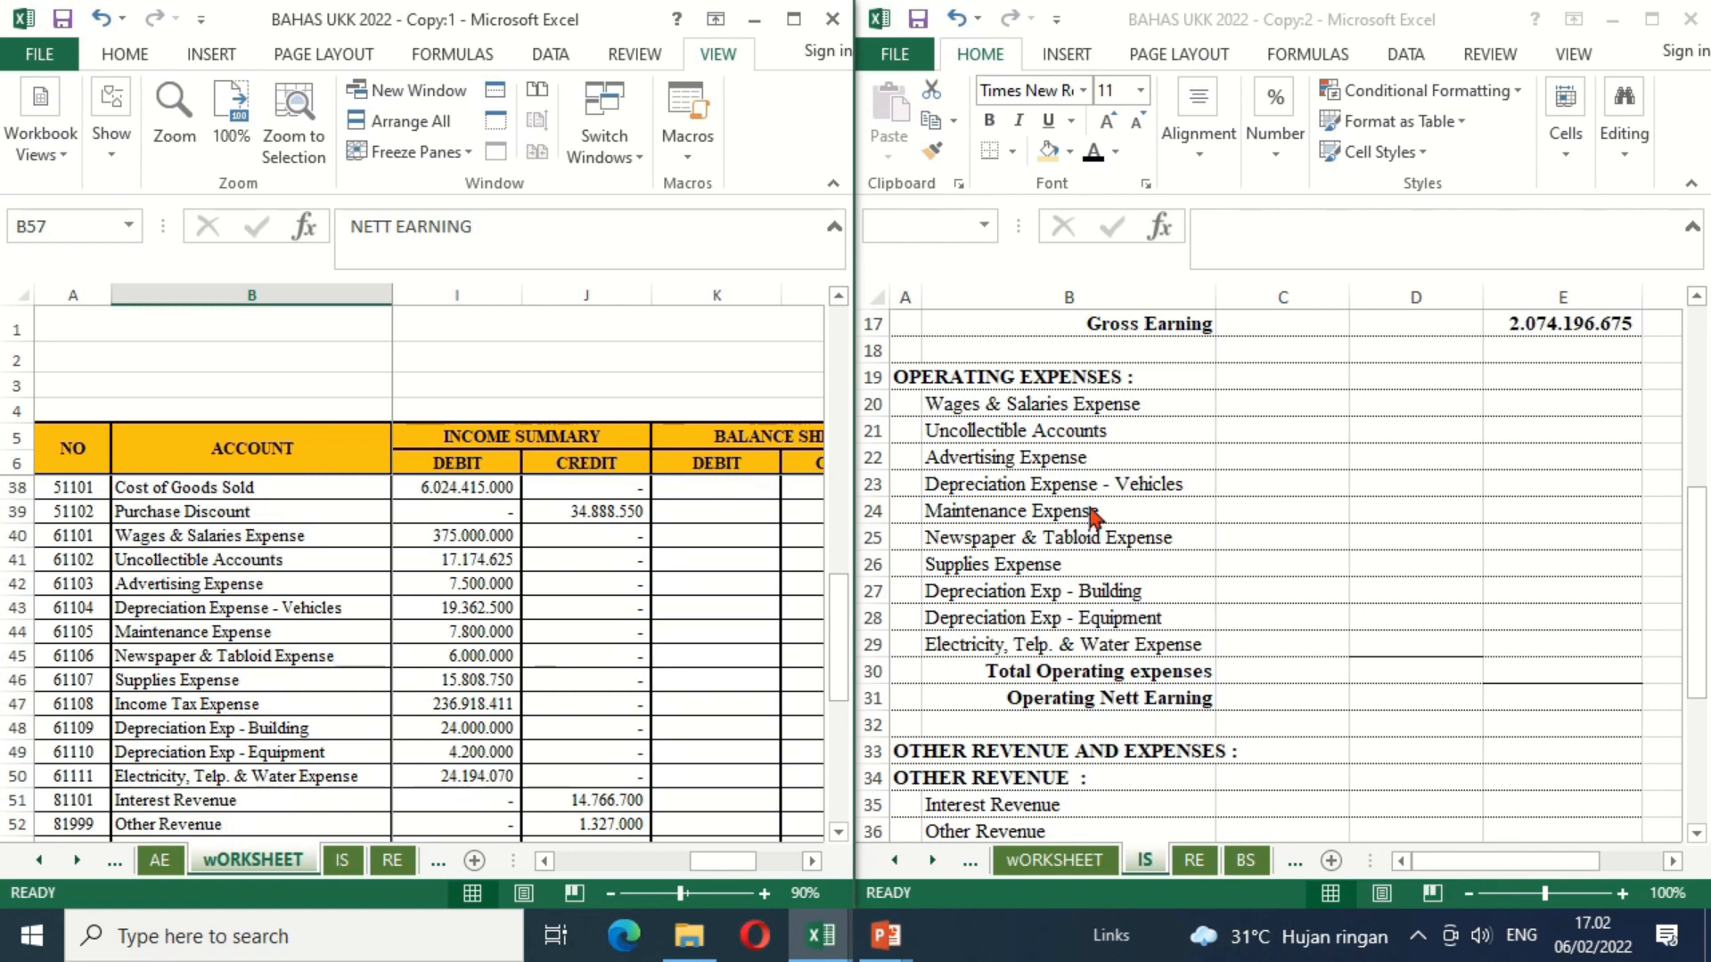
pyautogui.click(1404, 407)
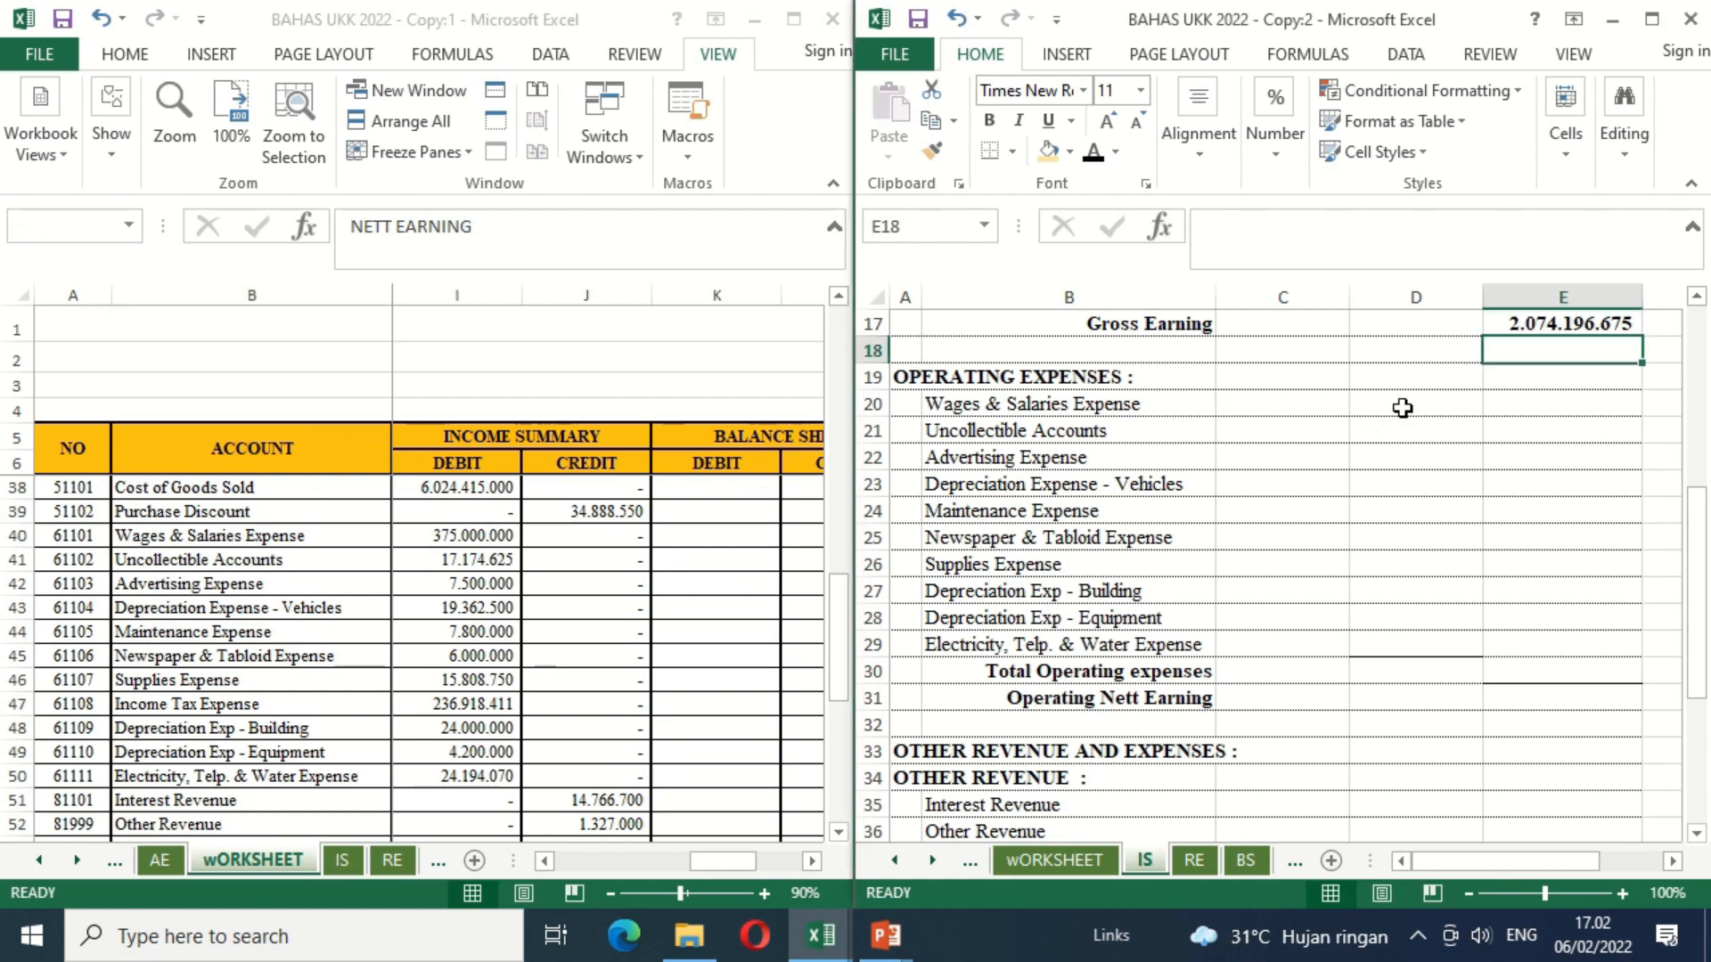
pyautogui.write('=')
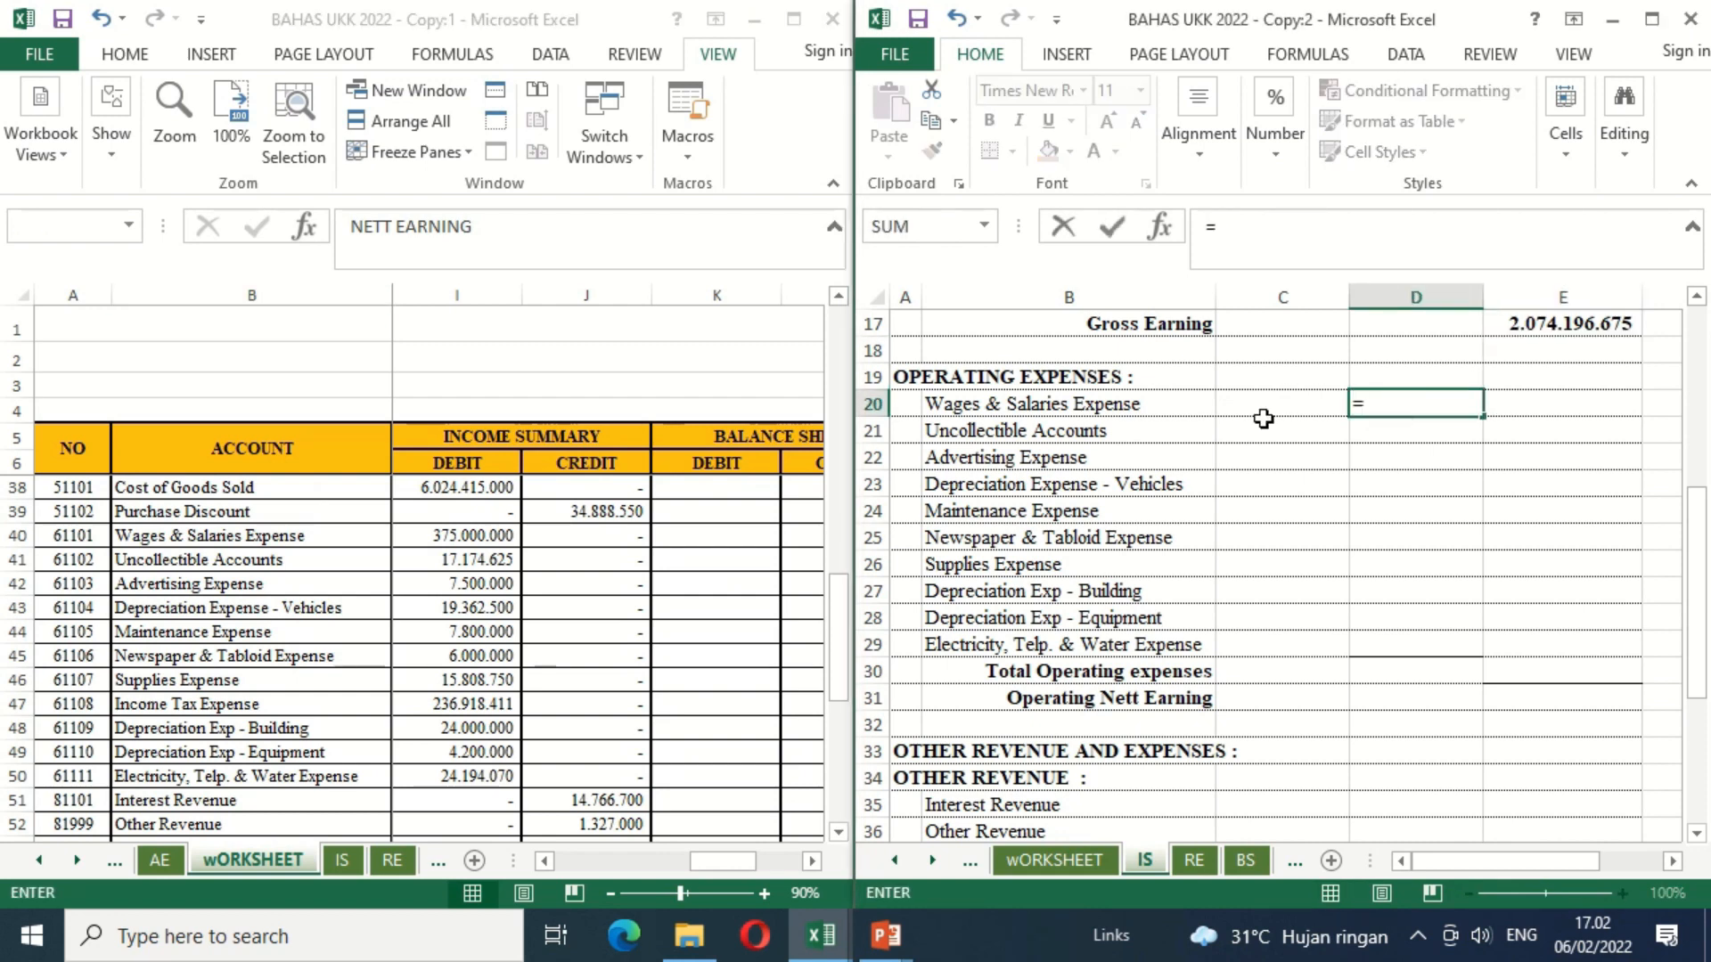
pyautogui.click(425, 538)
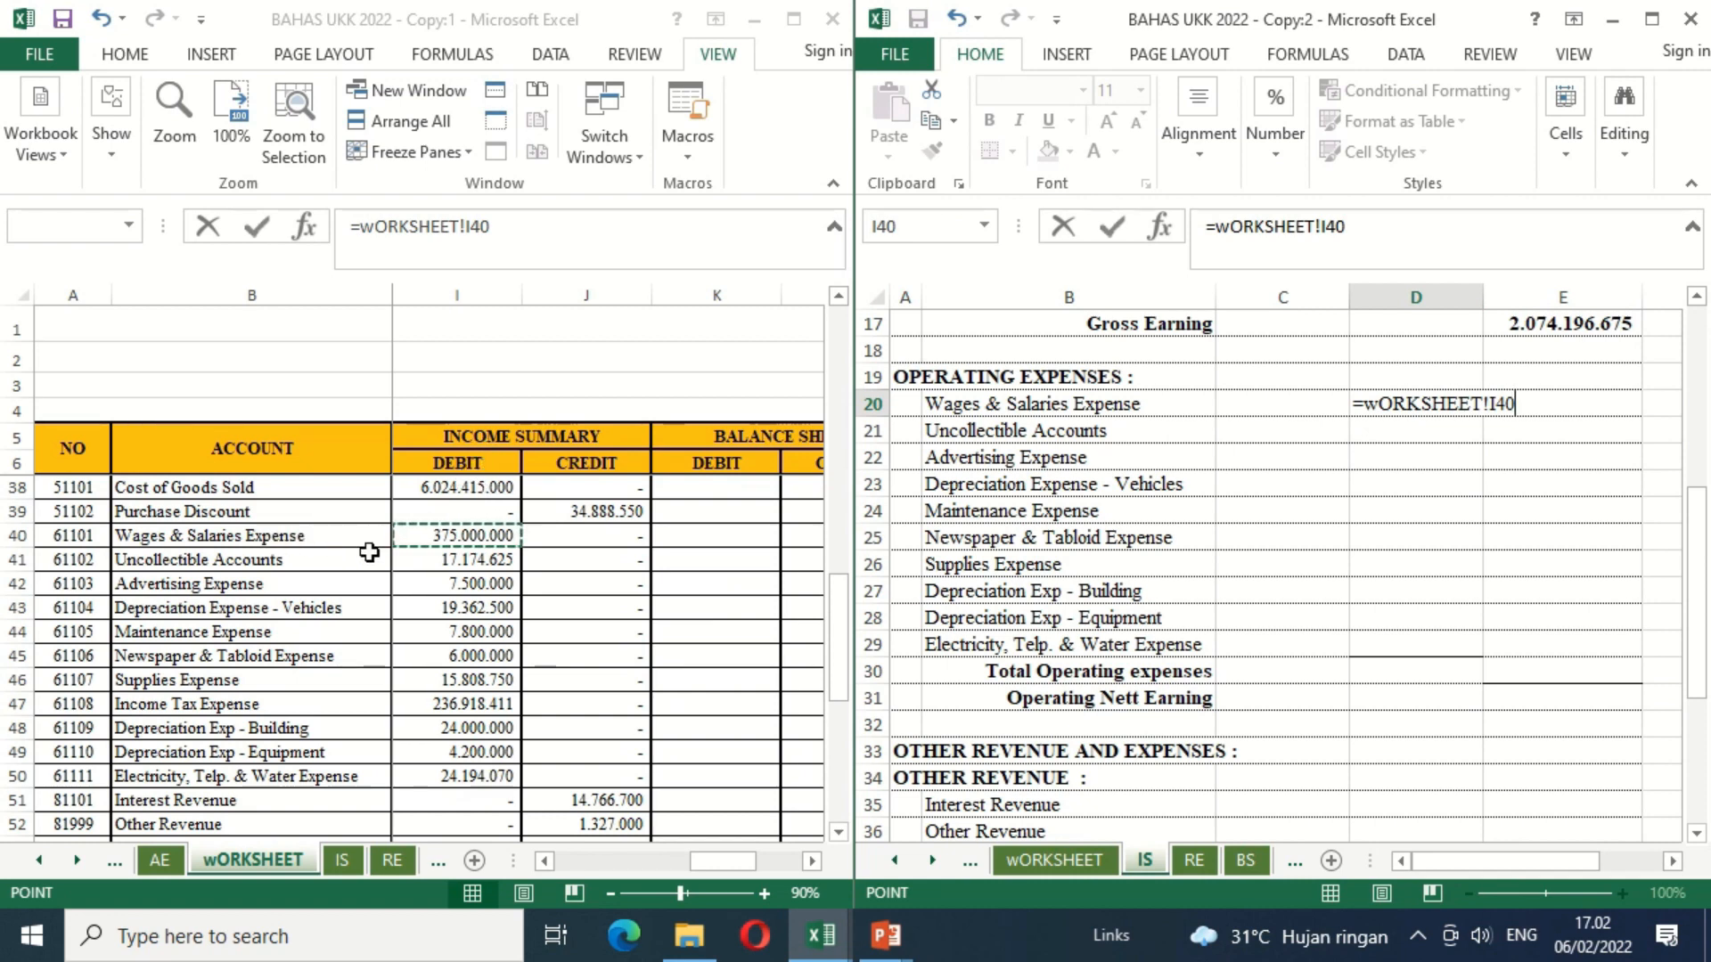
pyautogui.press('Return')
# Step: Copy the Wages & Salaries Expense link in D20 down through Supplies Expense in D26
pyautogui.press('Up')
pyautogui.hotkey('ctrl', 'c')
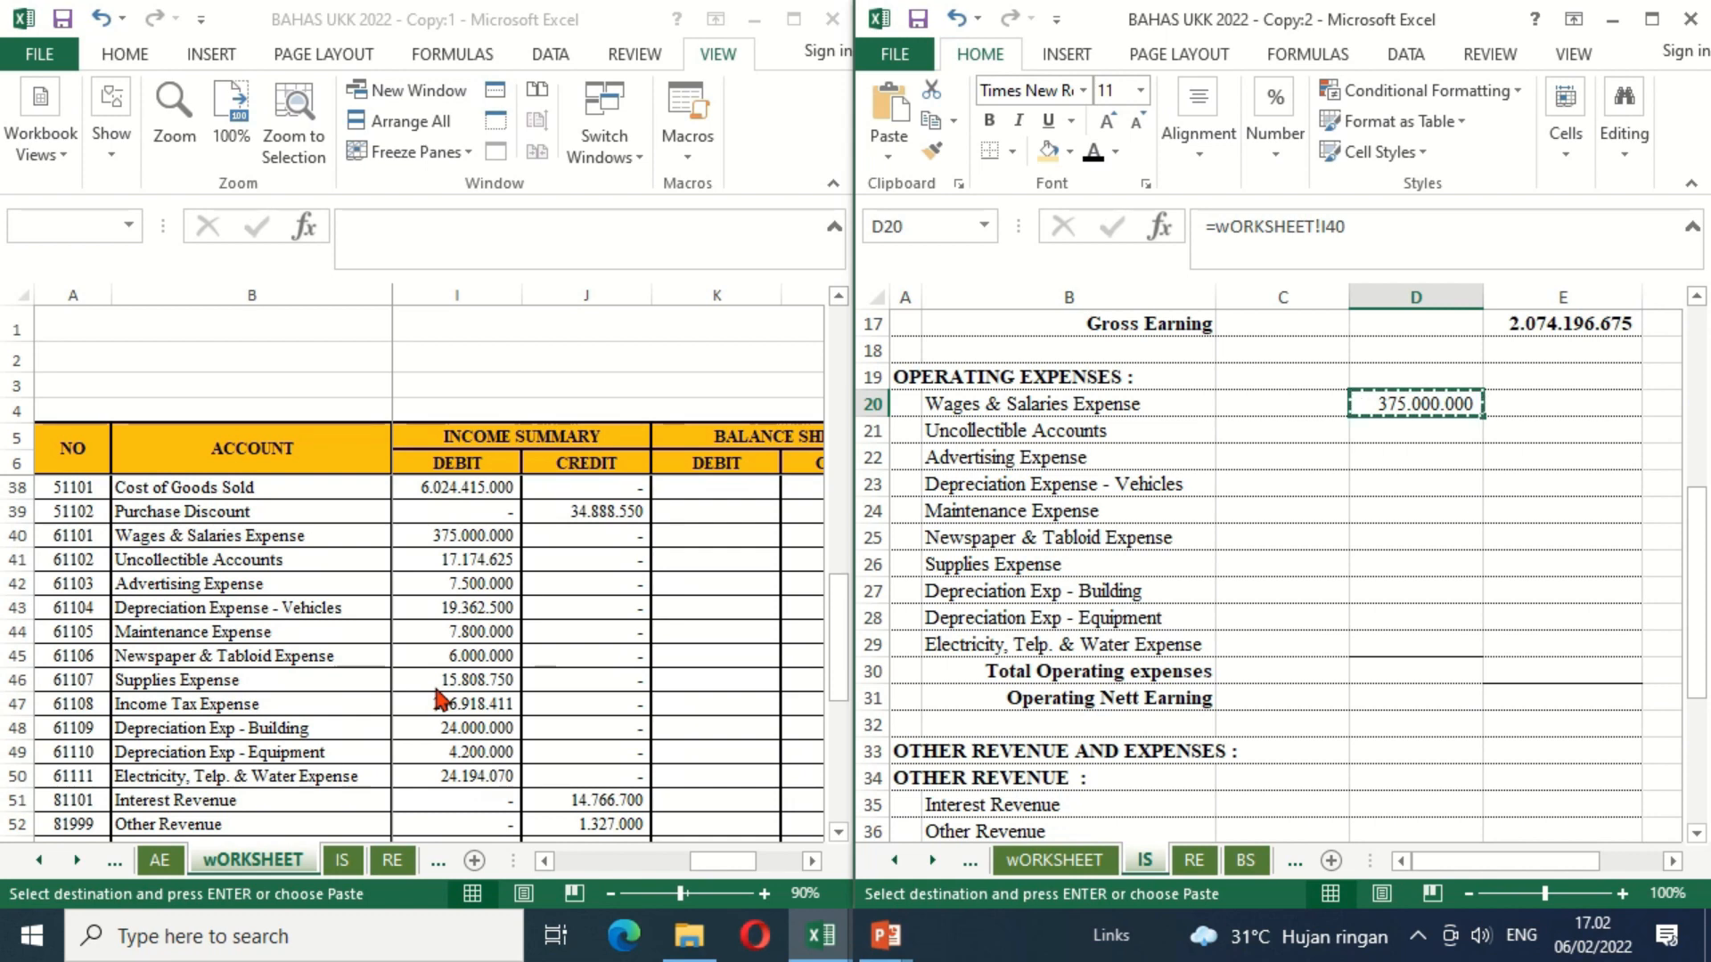
pyautogui.hotkey('shift', 'Down')
pyautogui.hotkey('shift', 'Down')
pyautogui.hotkey('shift', 'Down')
pyautogui.hotkey('shift', 'Down')
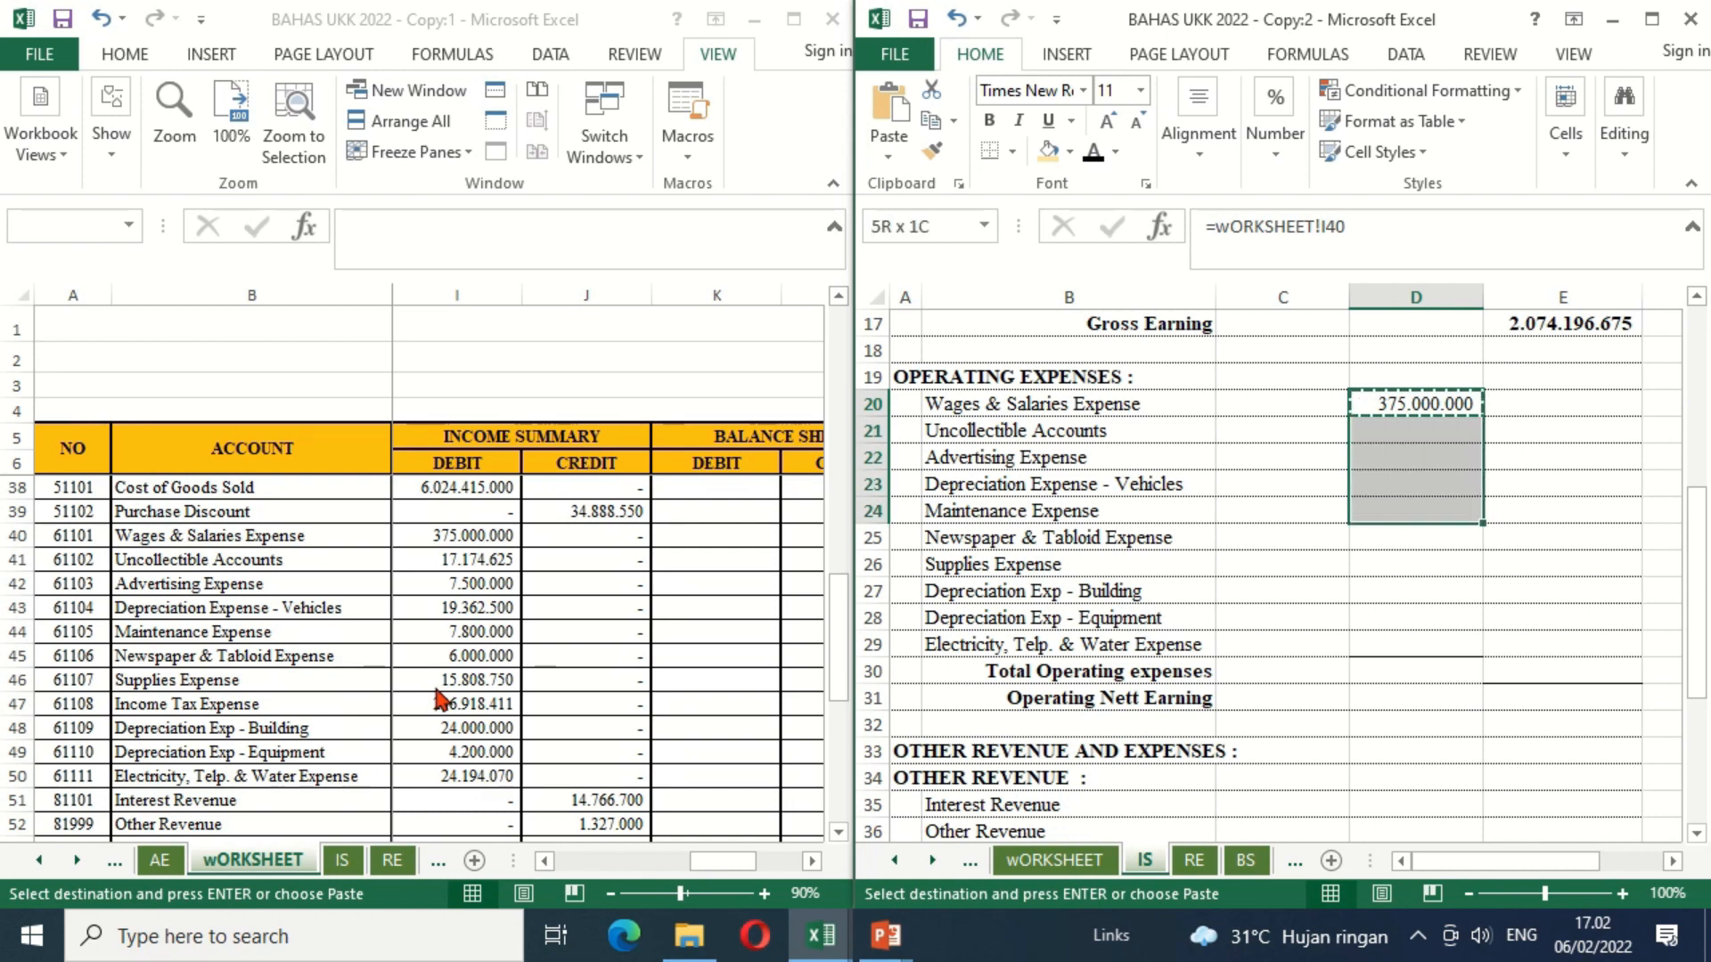
pyautogui.hotkey('shift', 'Down')
pyautogui.hotkey('shift', 'Down')
pyautogui.press('Return')
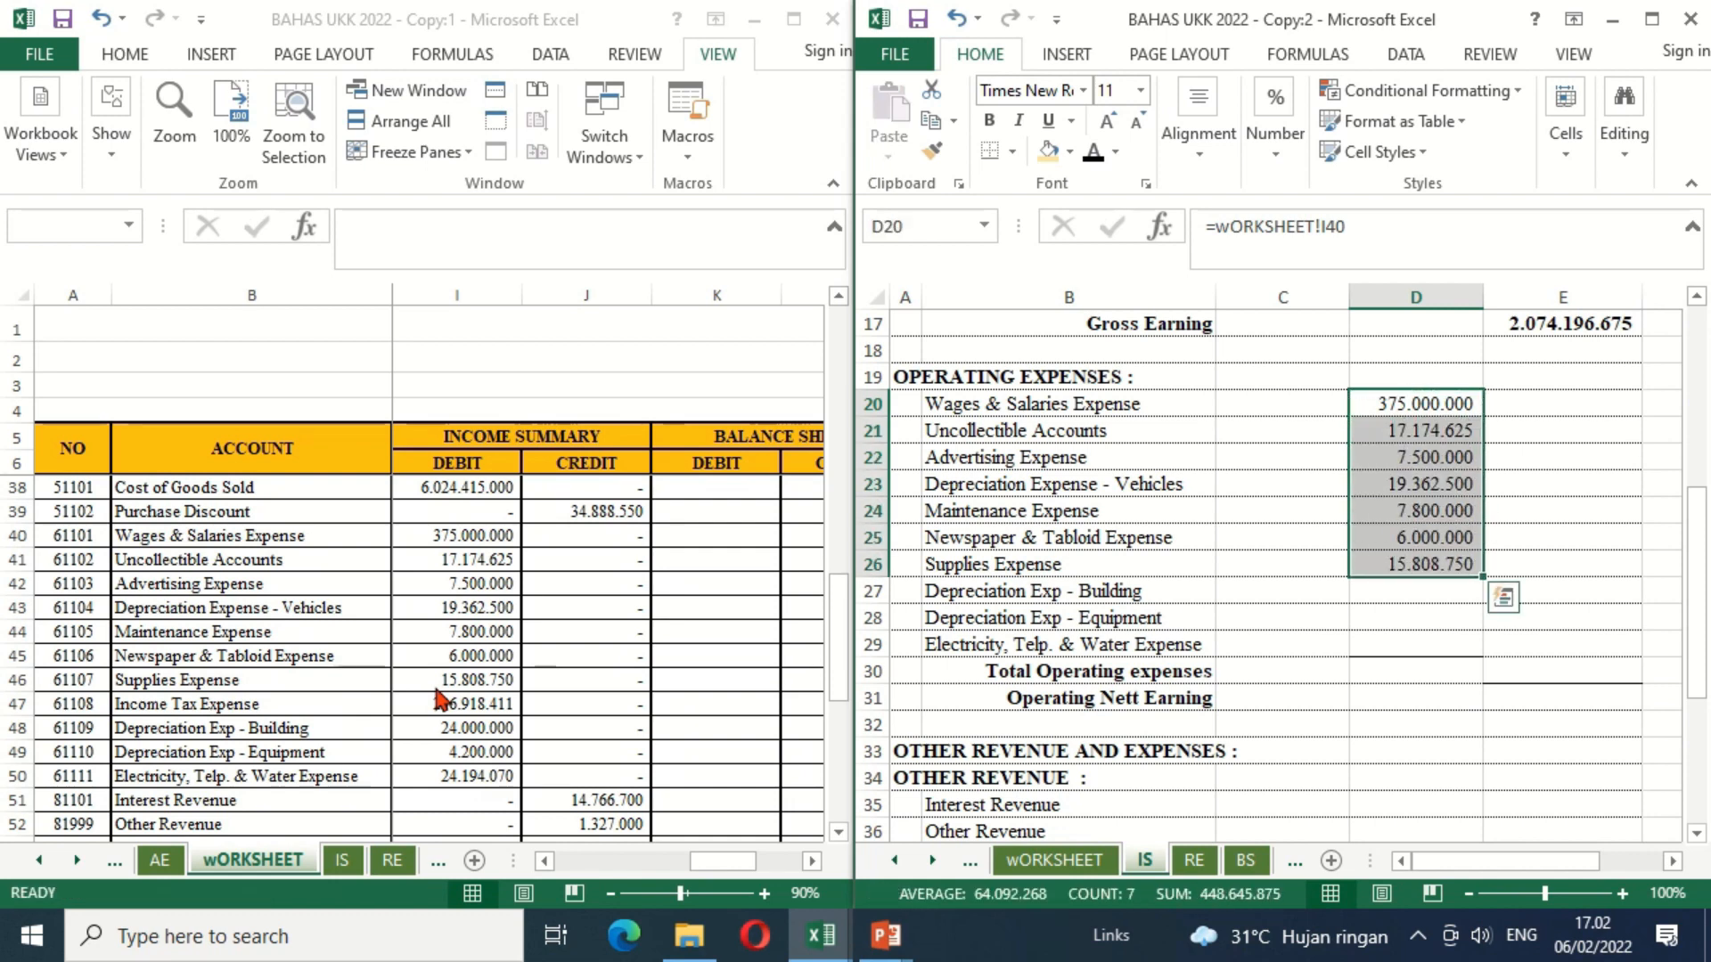
# Step: Link Depreciation Exp - Building in D27 to its Income Summary debit with =wORKSHEET!I48
pyautogui.click(1421, 598)
pyautogui.write('=')
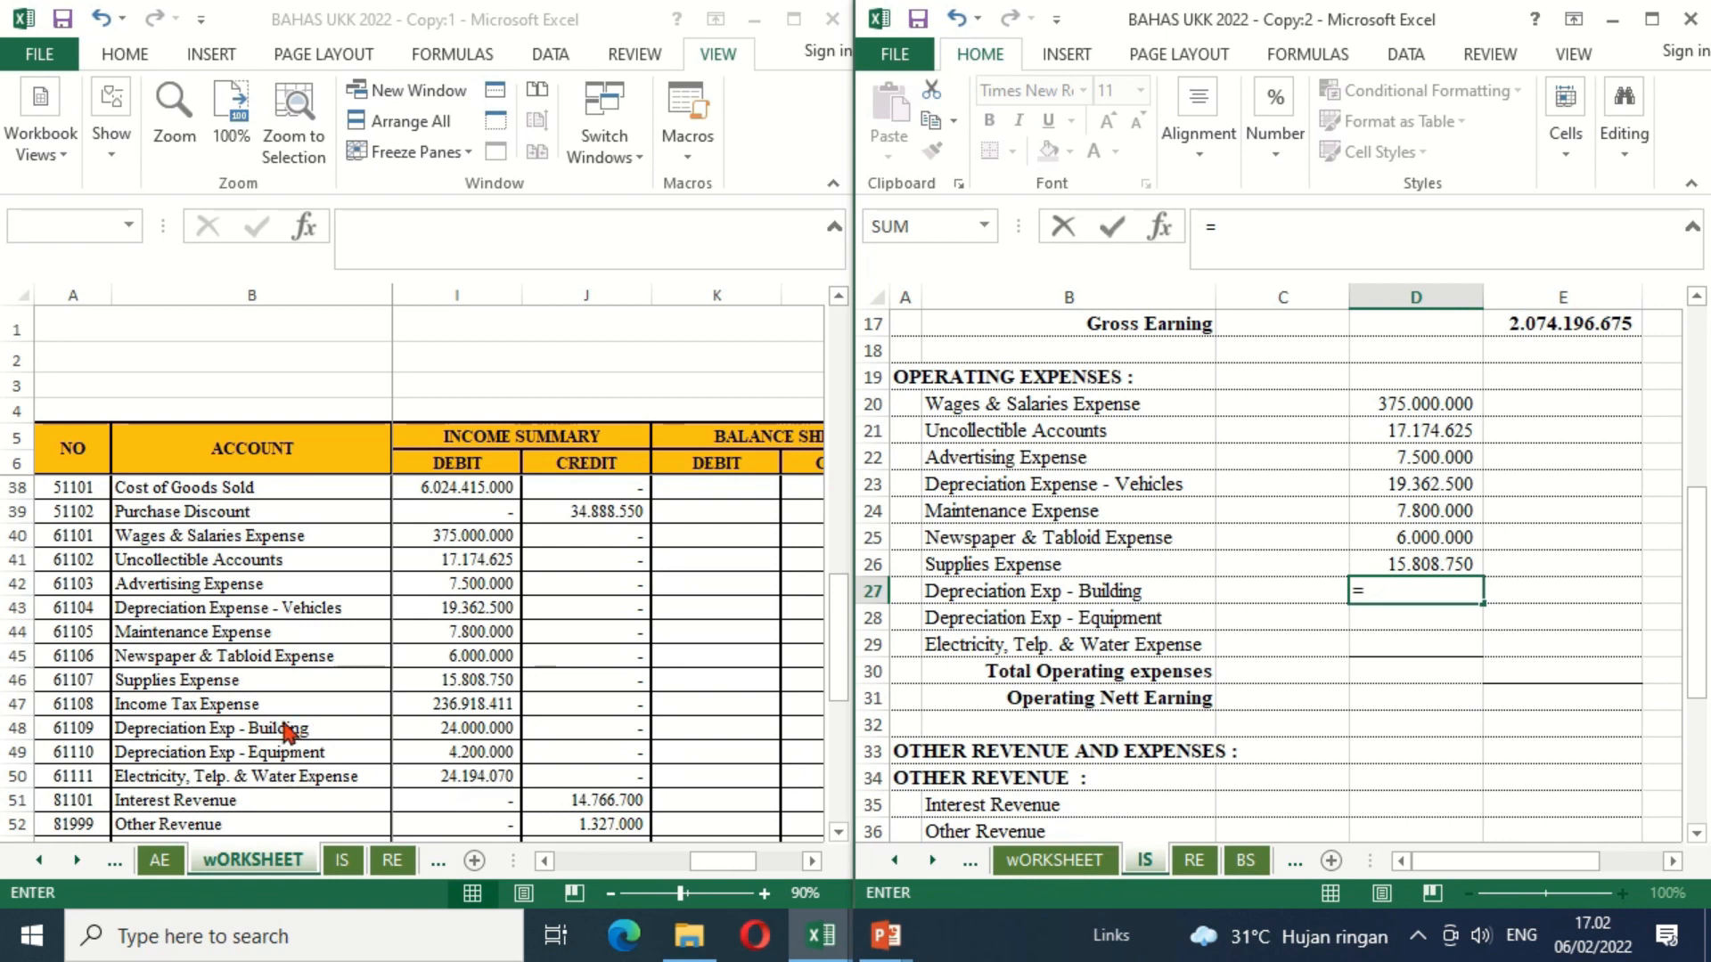
pyautogui.click(454, 729)
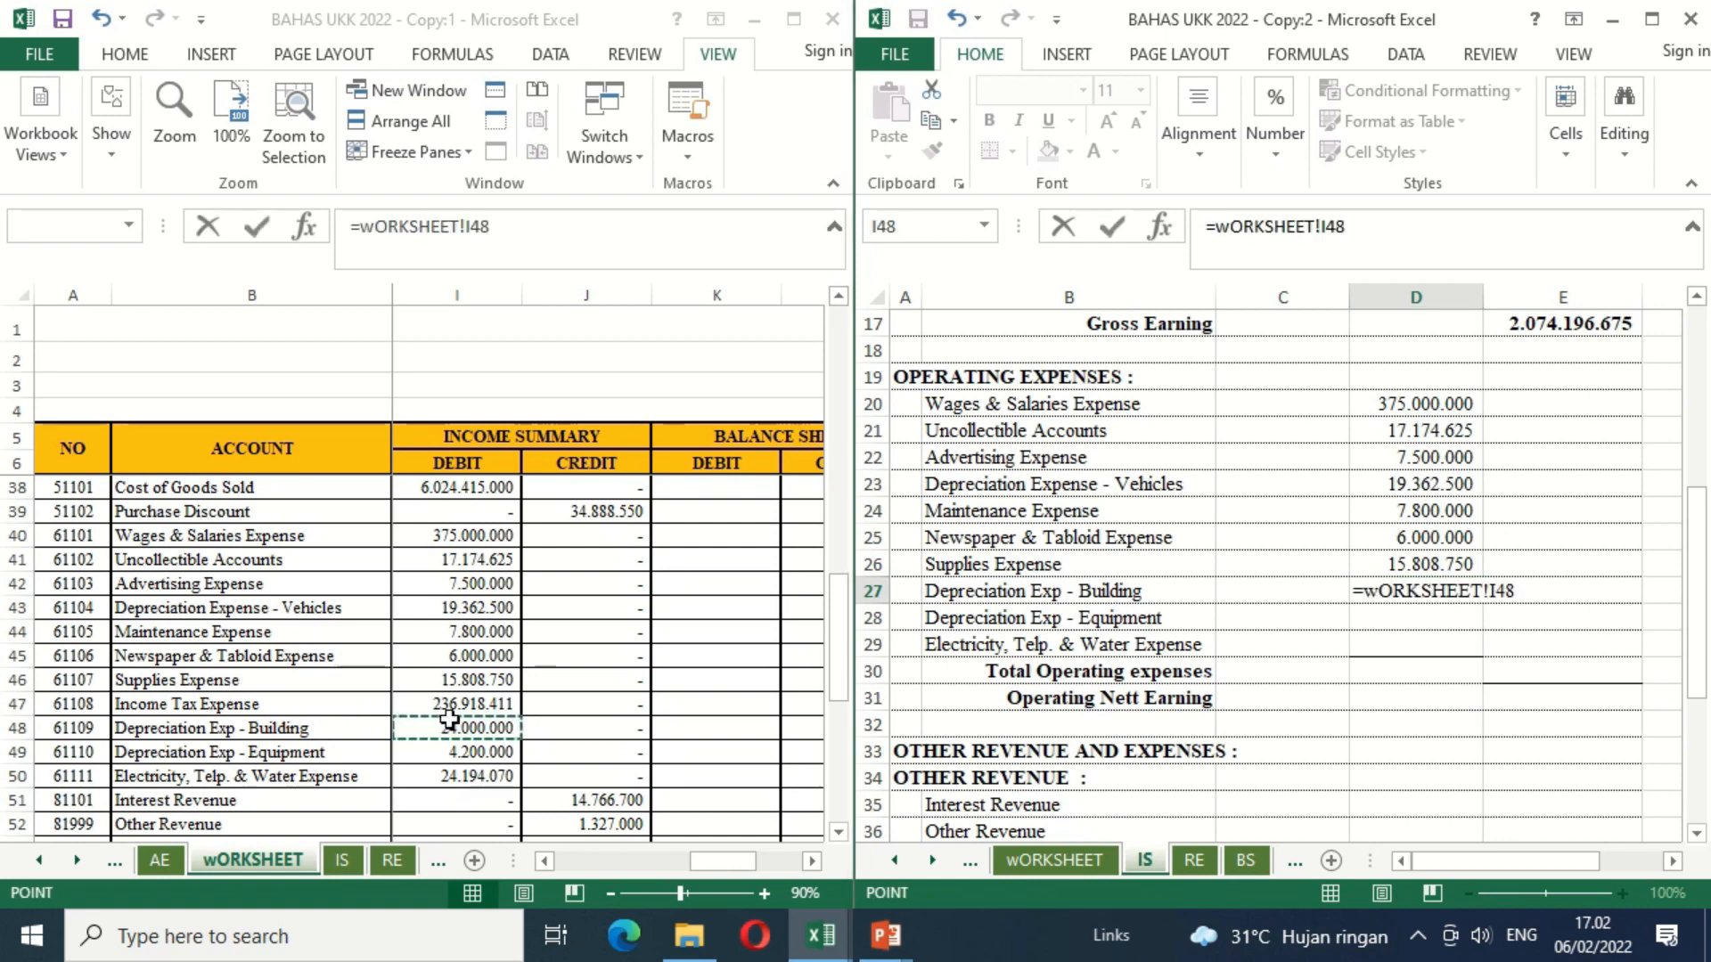
pyautogui.press('Return')
# Step: Copy the building depreciation link in D27 down through Electricity, Telp. & Water Expense in D29
pyautogui.press('Up')
pyautogui.hotkey('ctrl', 'c')
pyautogui.hotkey('shift', 'Down')
pyautogui.hotkey('shift', 'Down')
pyautogui.hotkey('ctrl', 'v')
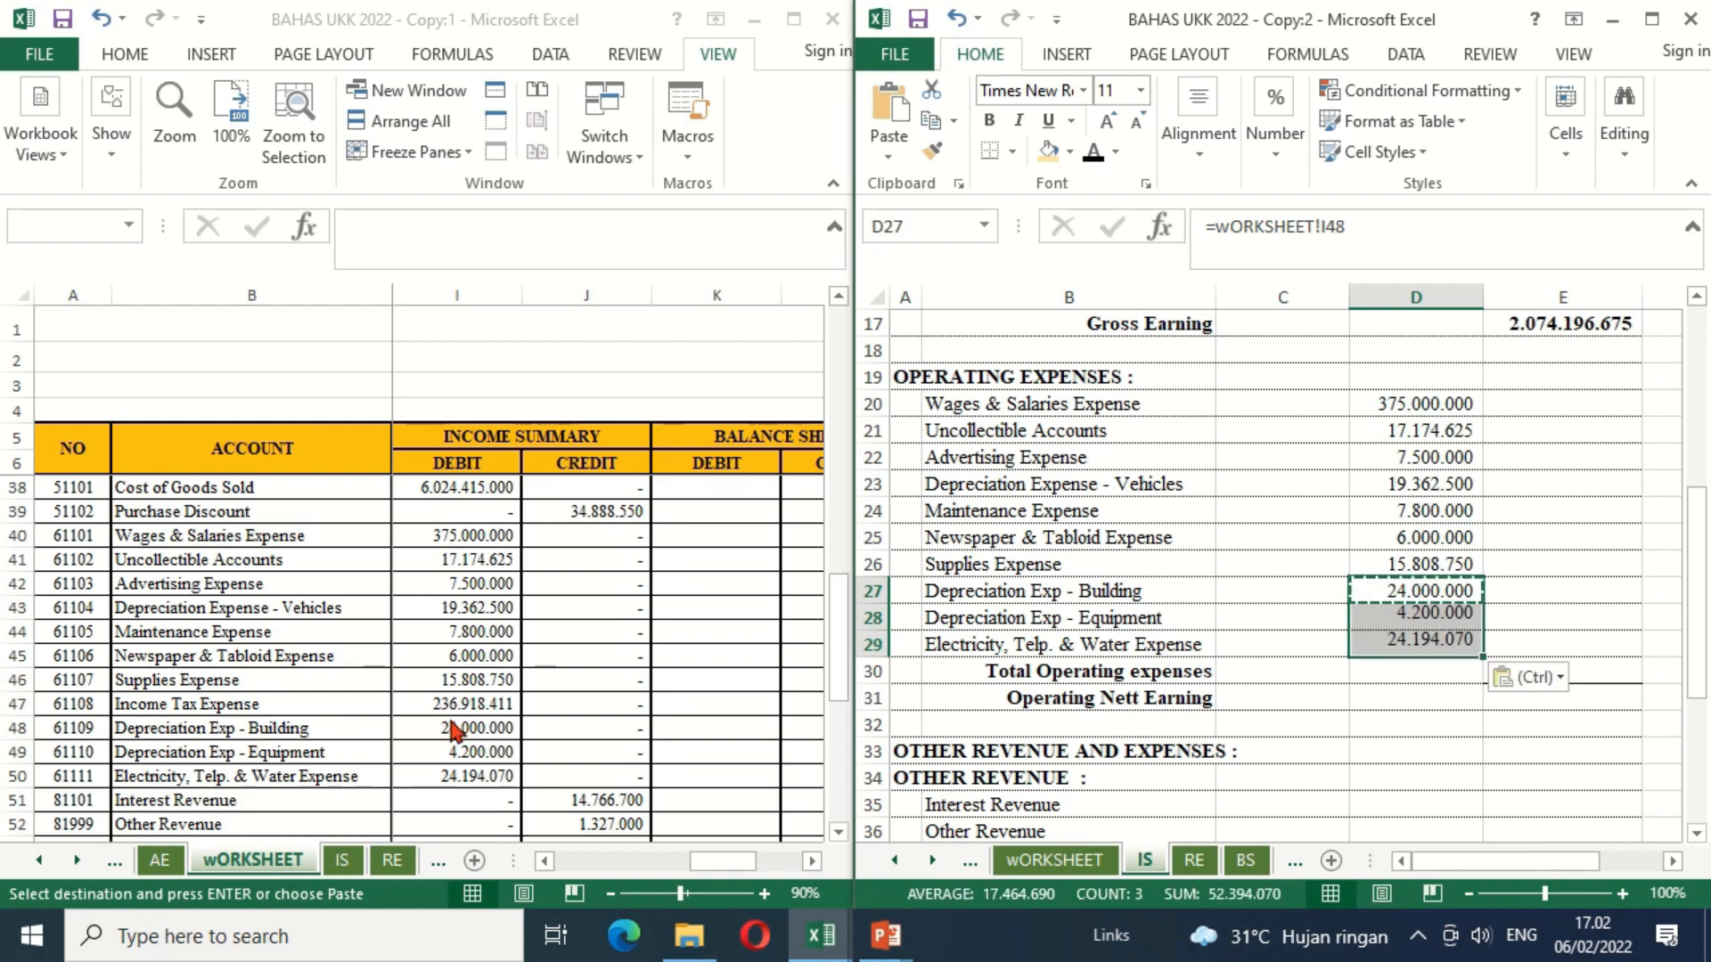
pyautogui.press('Down')
pyautogui.press('Down')
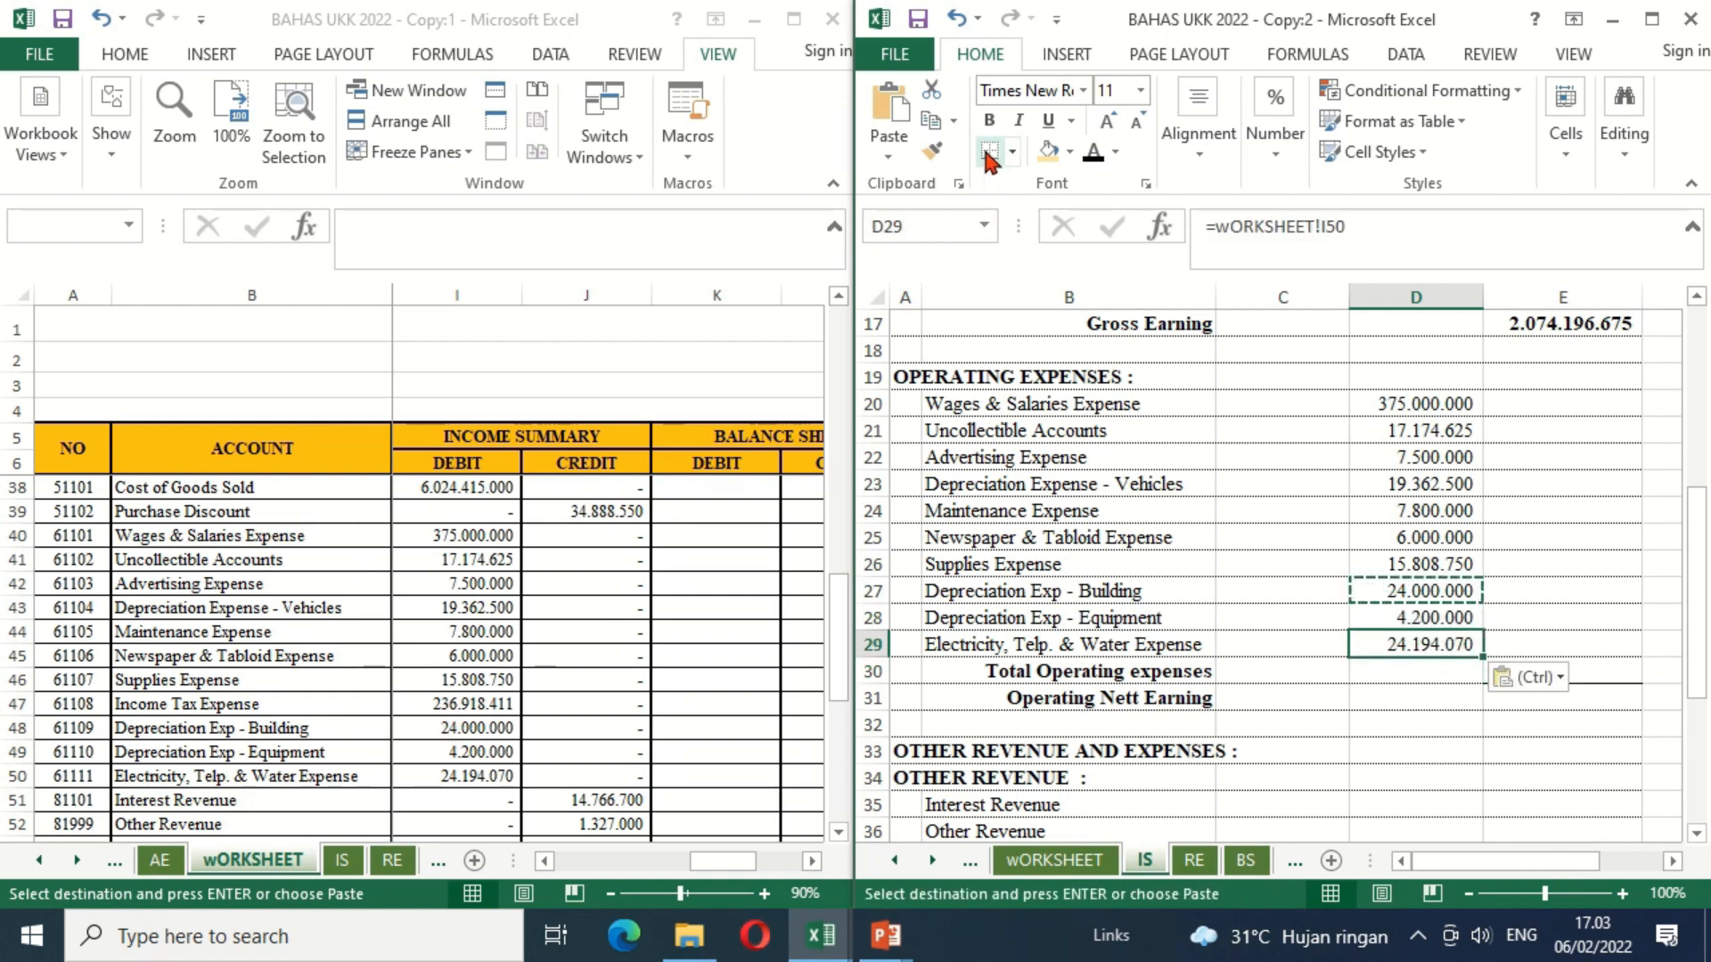
pyautogui.press('Escape')
# Step: Calculate Total Operating expenses in E30 as the SUM of the expense amounts in D20 through D29
pyautogui.press('Right')
pyautogui.press('Down')
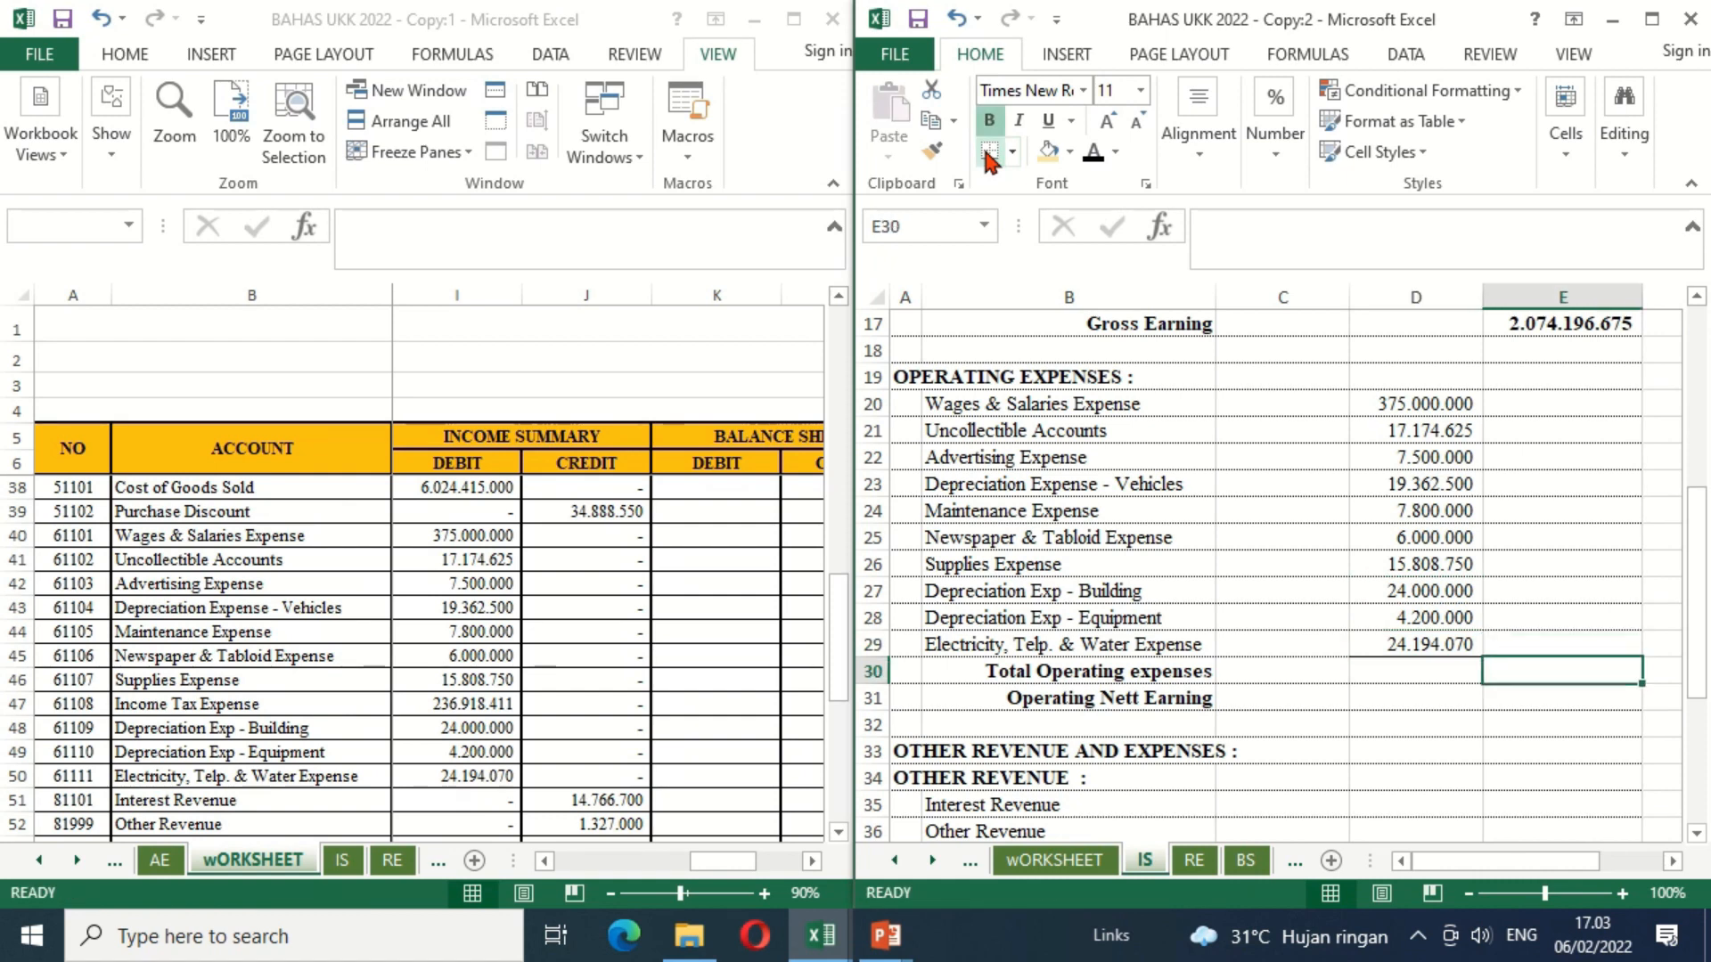
pyautogui.write('=S')
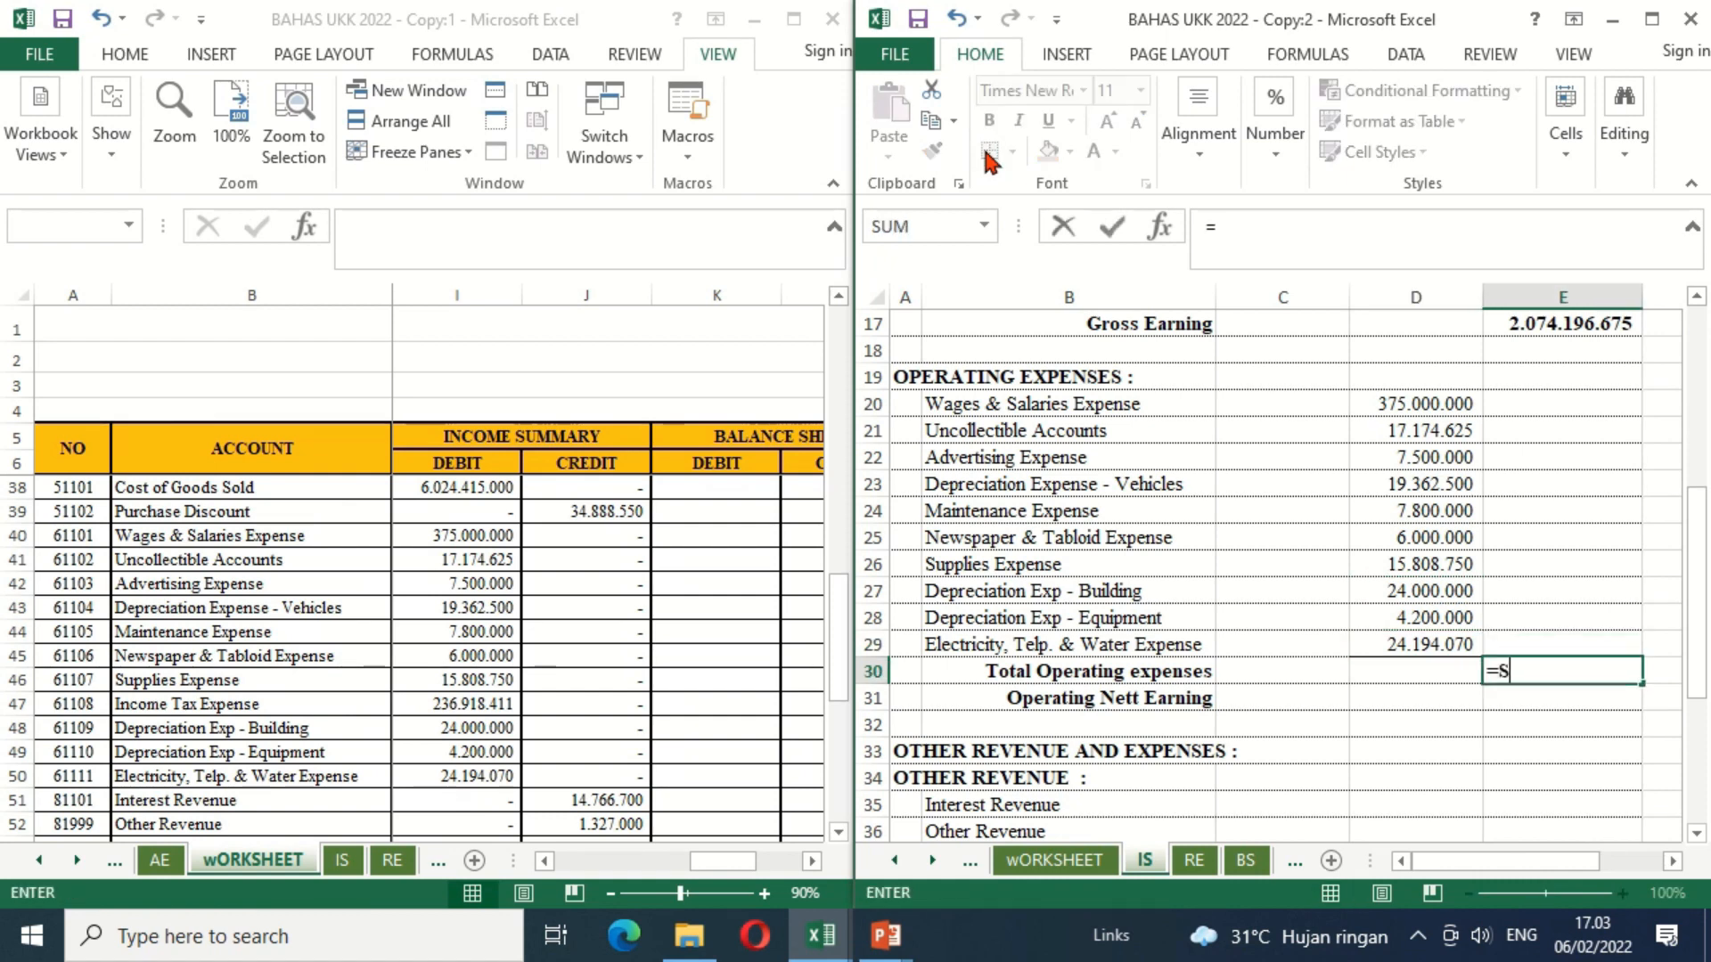
pyautogui.write('UM(')
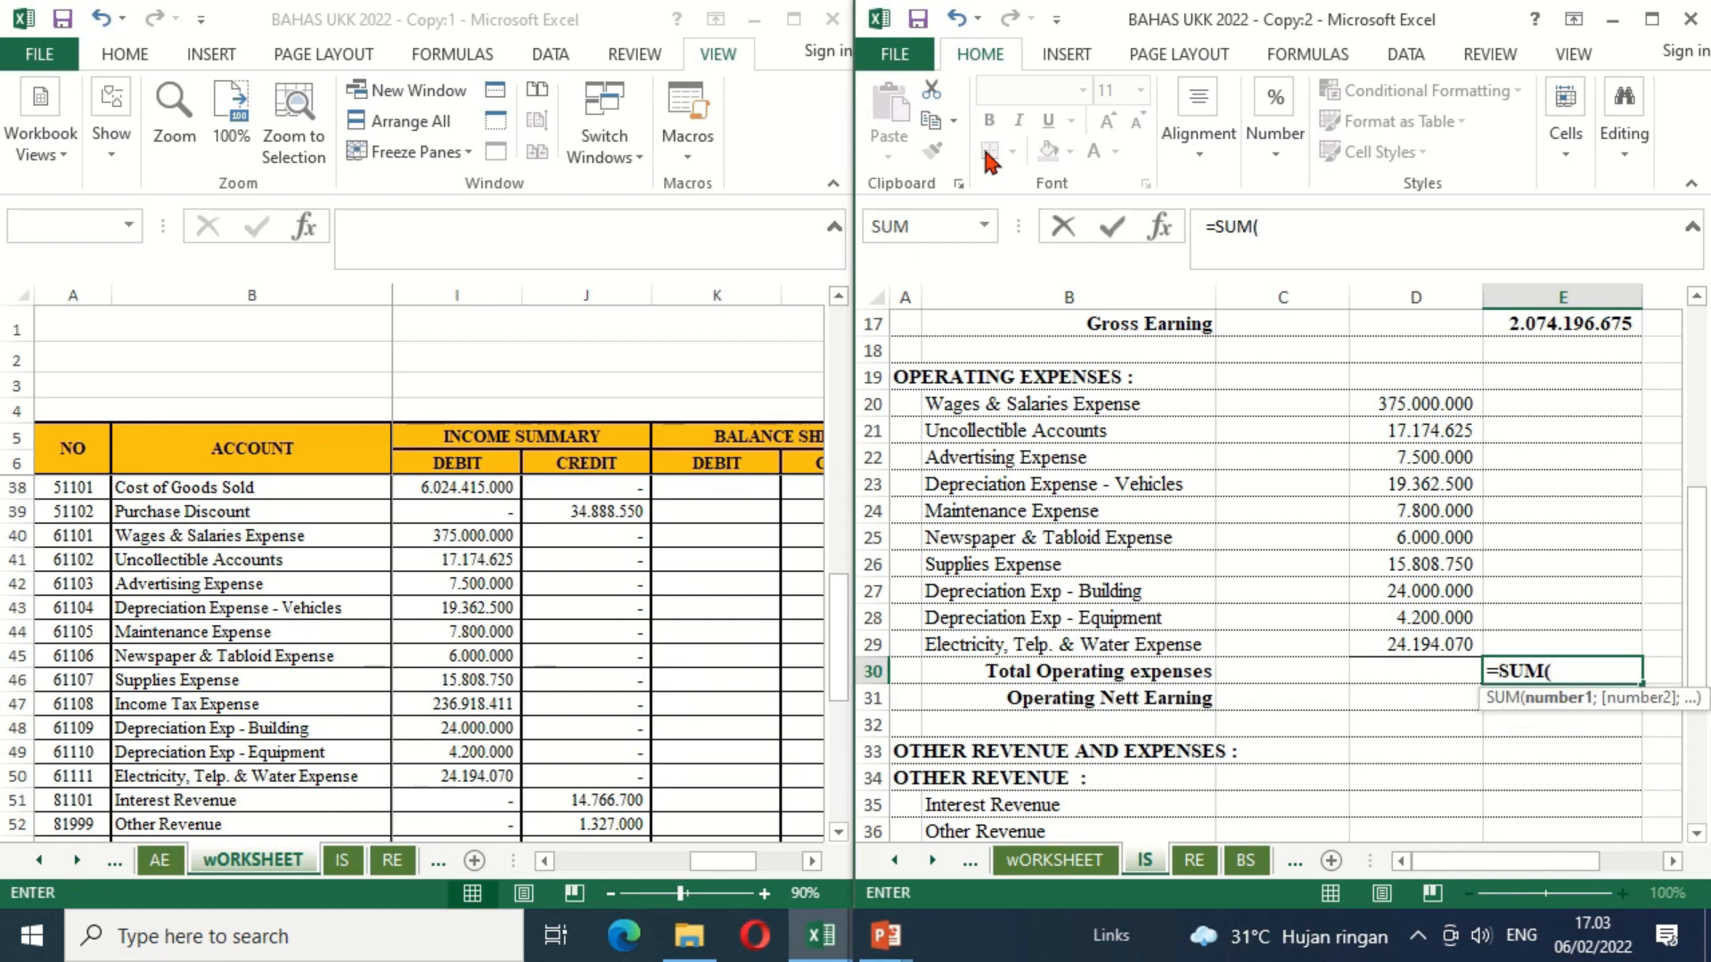
pyautogui.moveTo(1461, 404); pyautogui.dragTo(1454, 635)
pyautogui.press('Return')
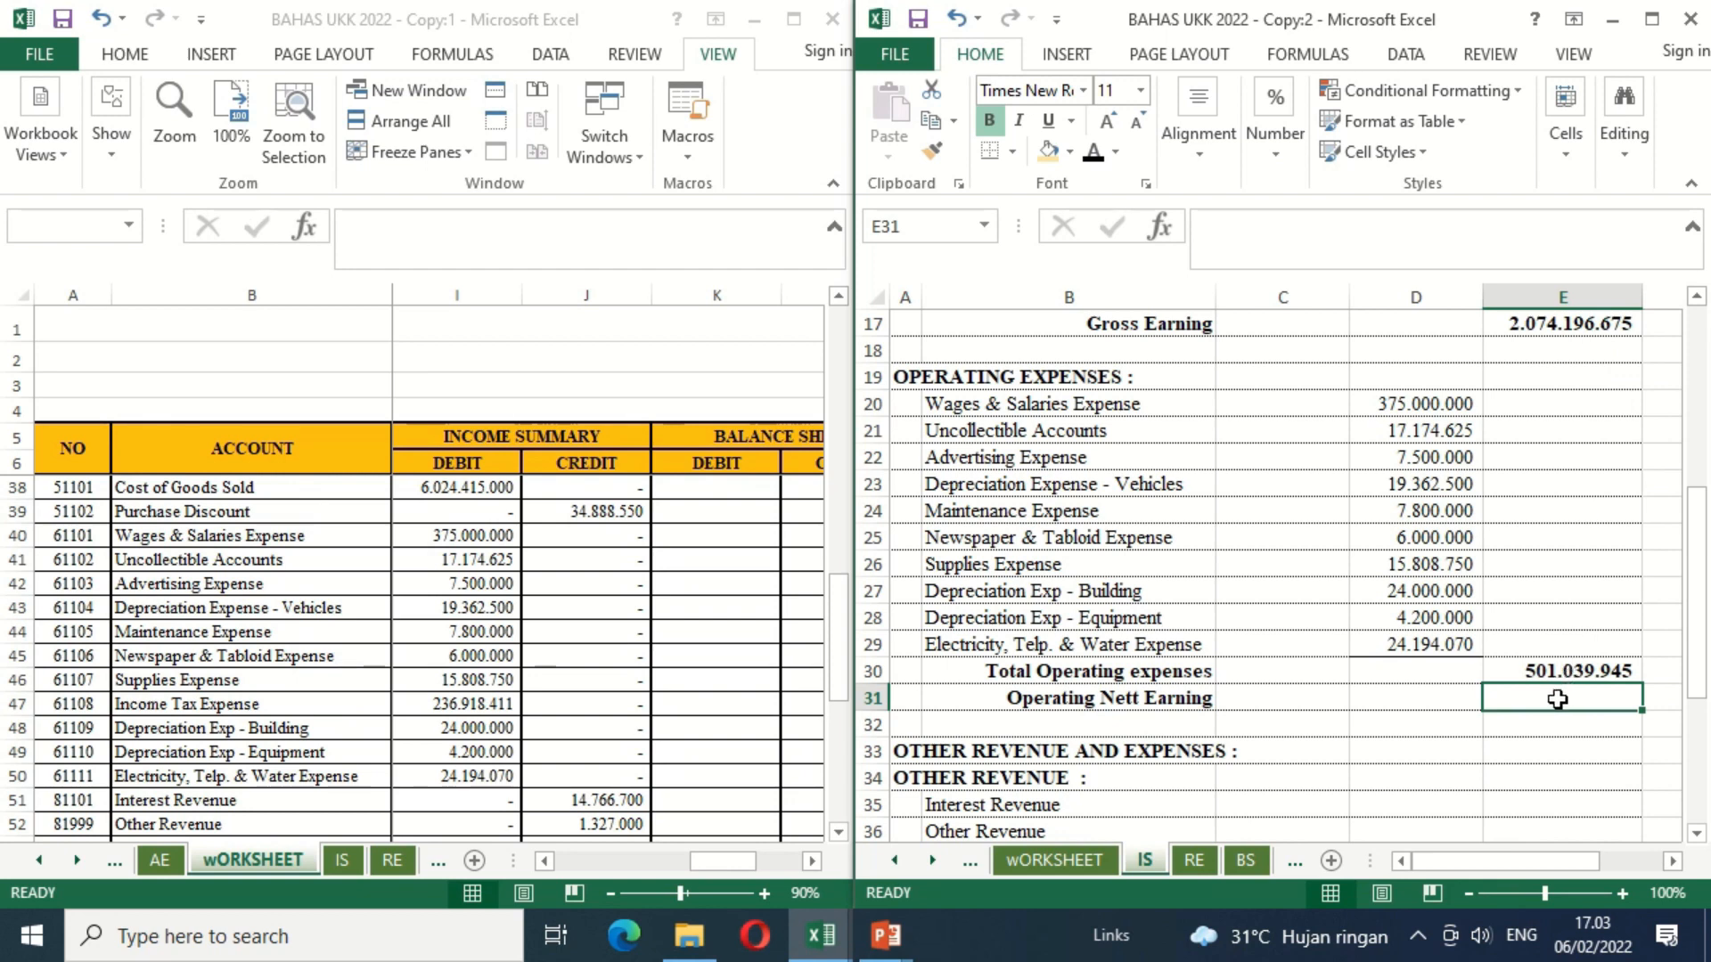
# Step: Calculate Operating Nett Earning in E31 by subtracting Total Operating expenses in E30 from Gross Earning in E17
pyautogui.write('=')
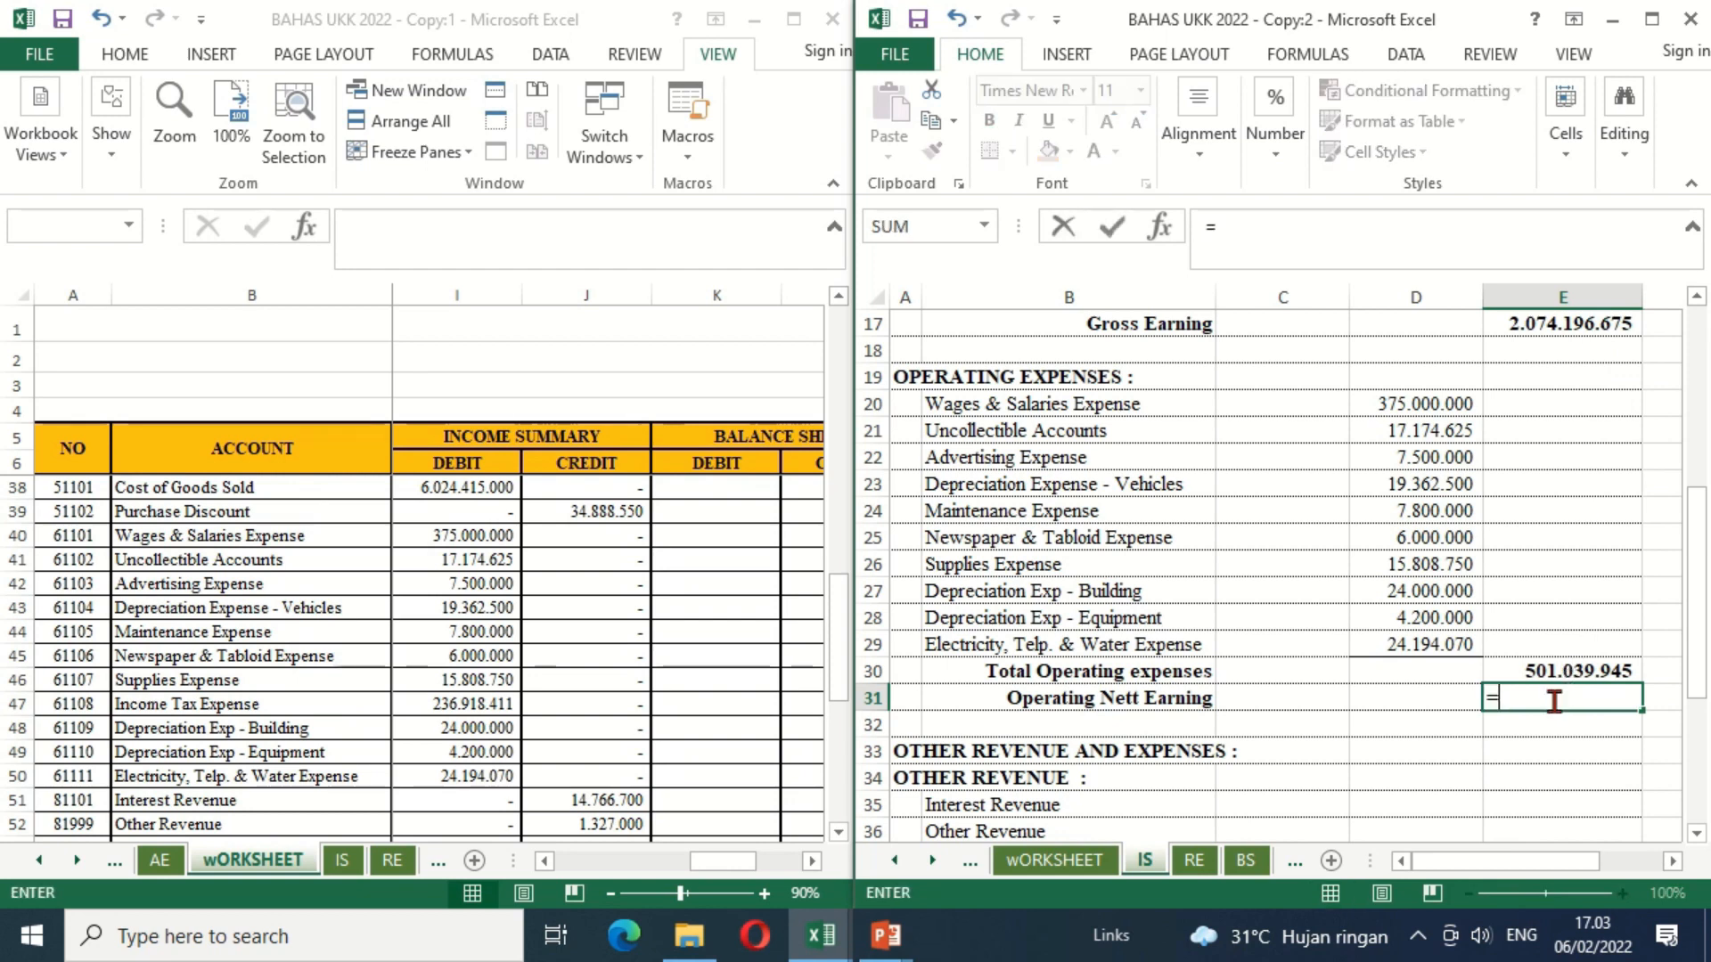
pyautogui.click(1546, 337)
pyautogui.write('-')
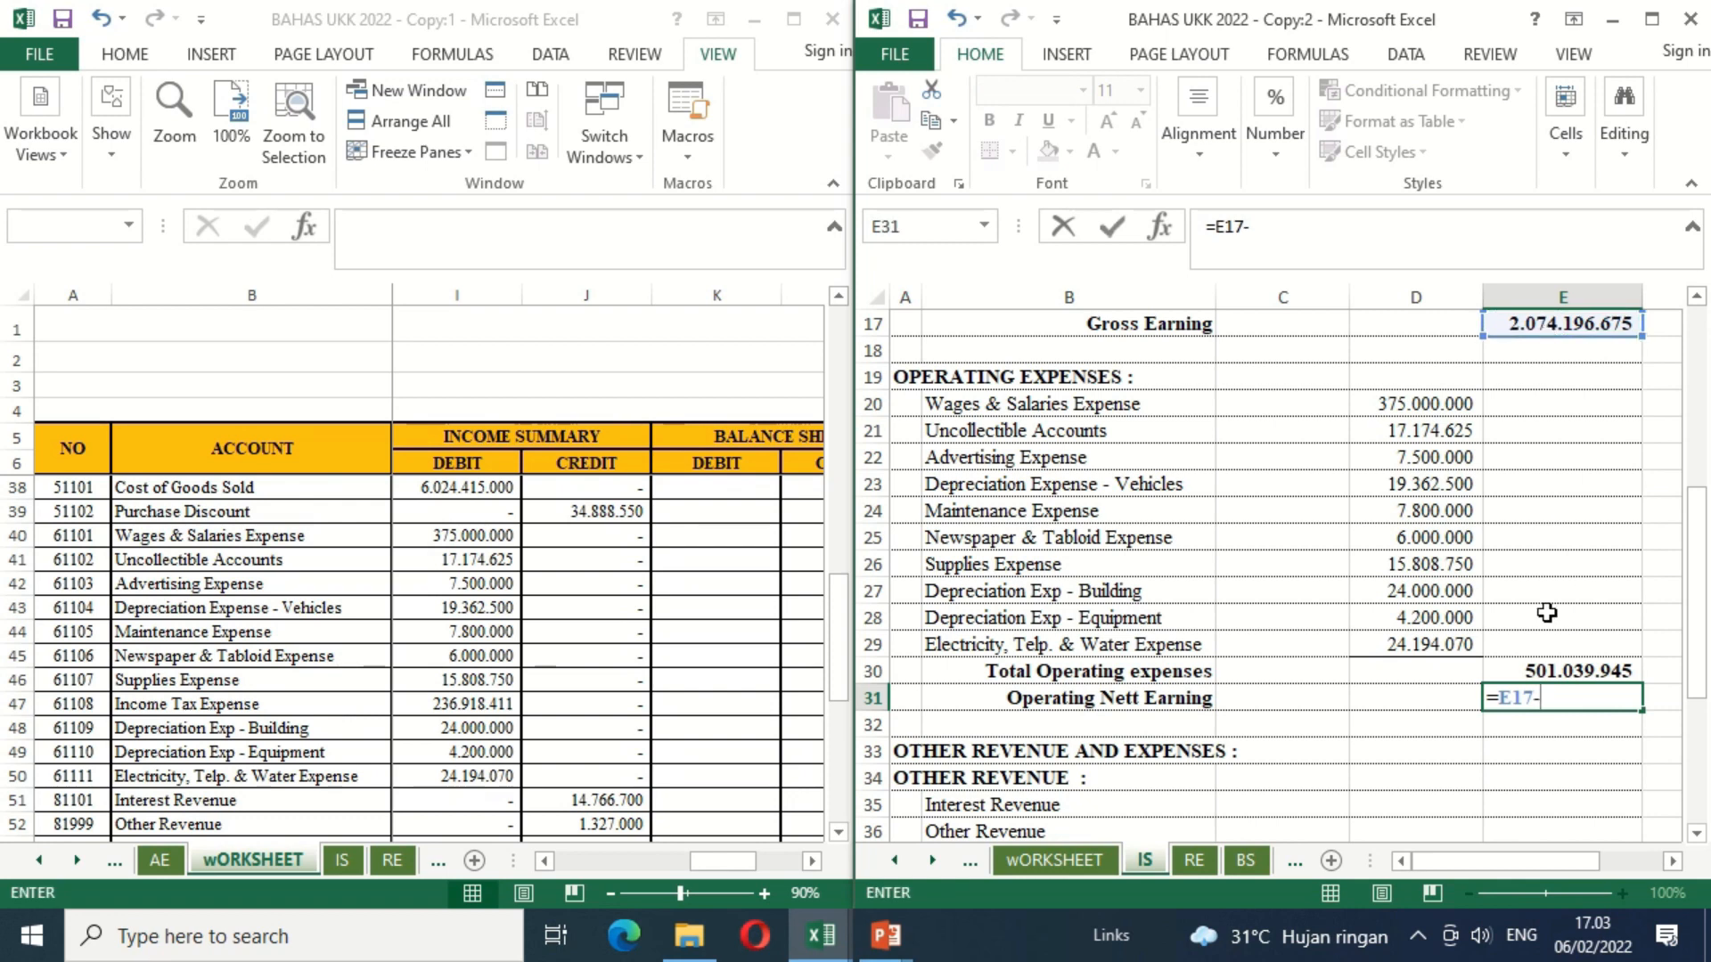
pyautogui.click(1521, 669)
pyautogui.press('Return')
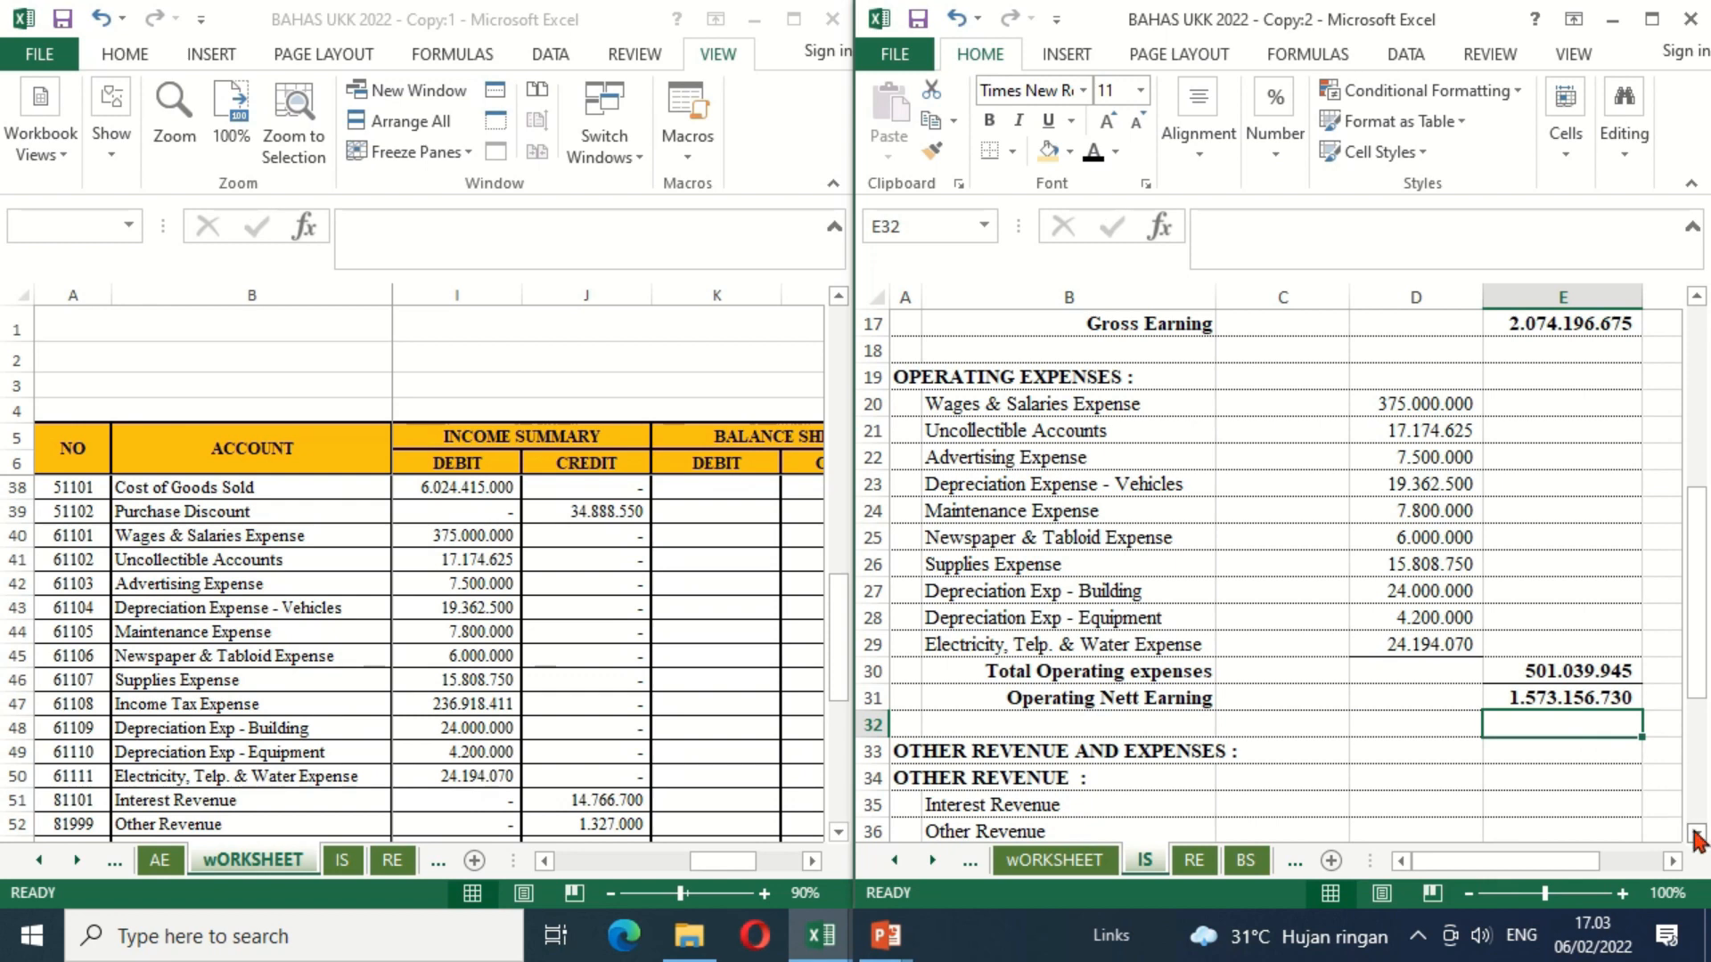
# Step: Link Interest Revenue in C35 and Other Revenue in C36 to their Income Summary credits in wORKSHEET J51 and J52
pyautogui.scroll(-3, 1698, 839)
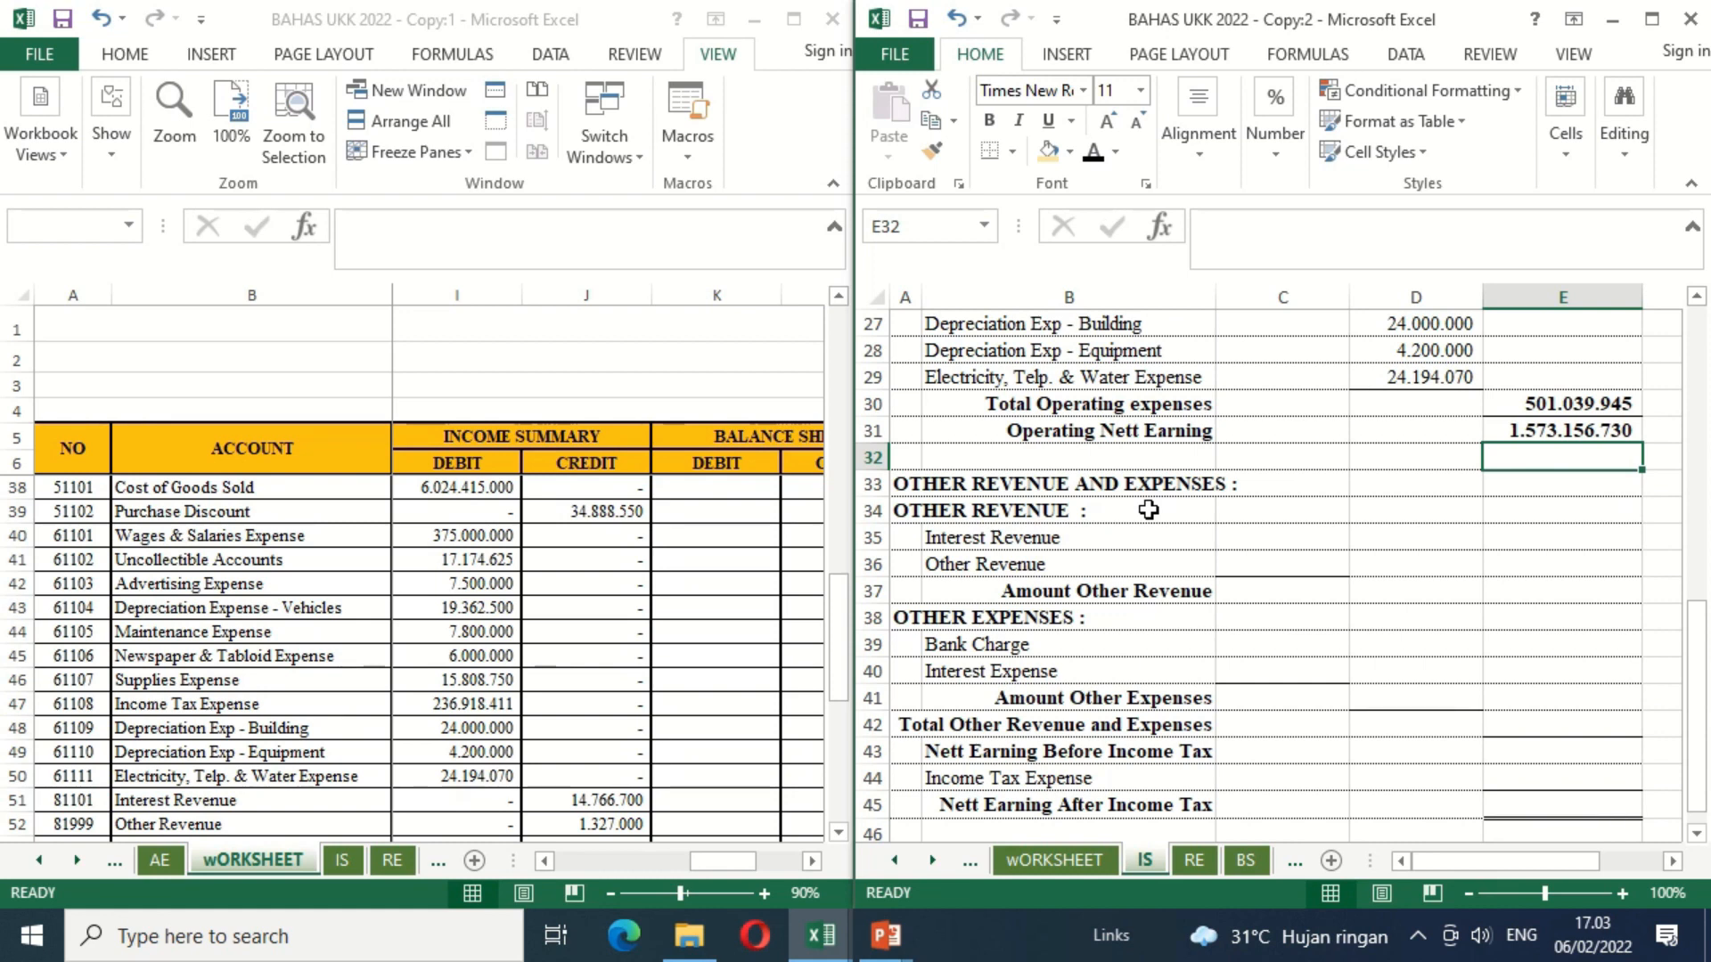
pyautogui.click(838, 832)
pyautogui.scroll(-2, 838, 832)
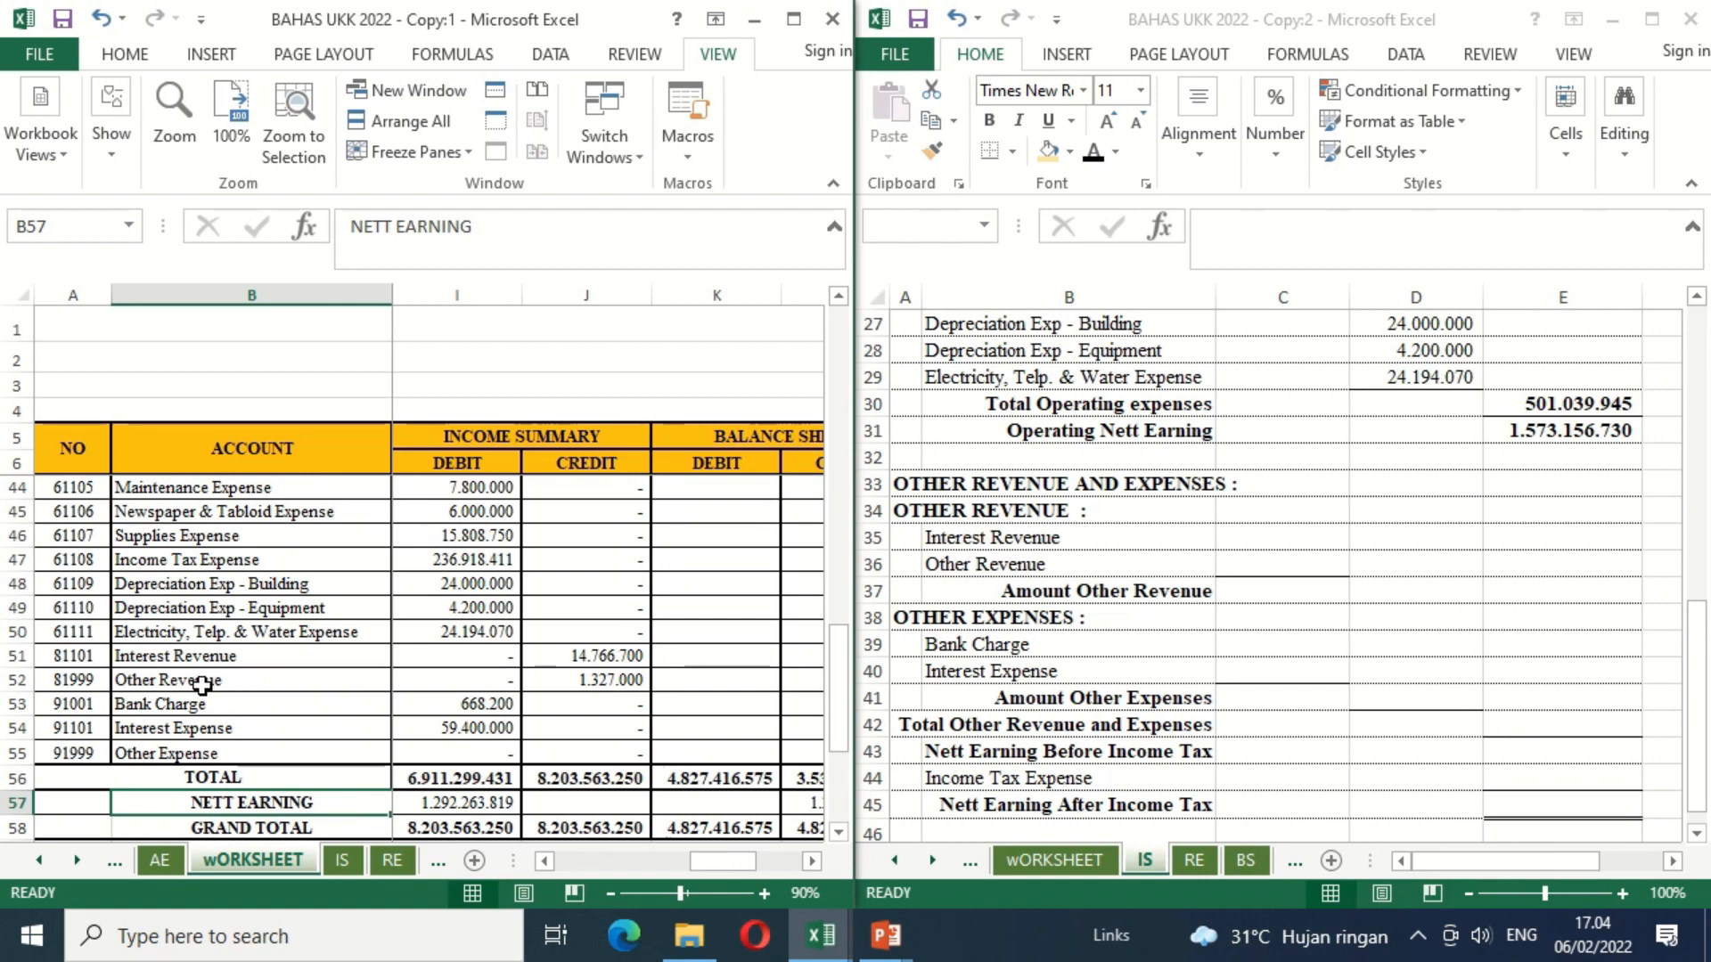
pyautogui.click(1322, 520)
pyautogui.click(1279, 540)
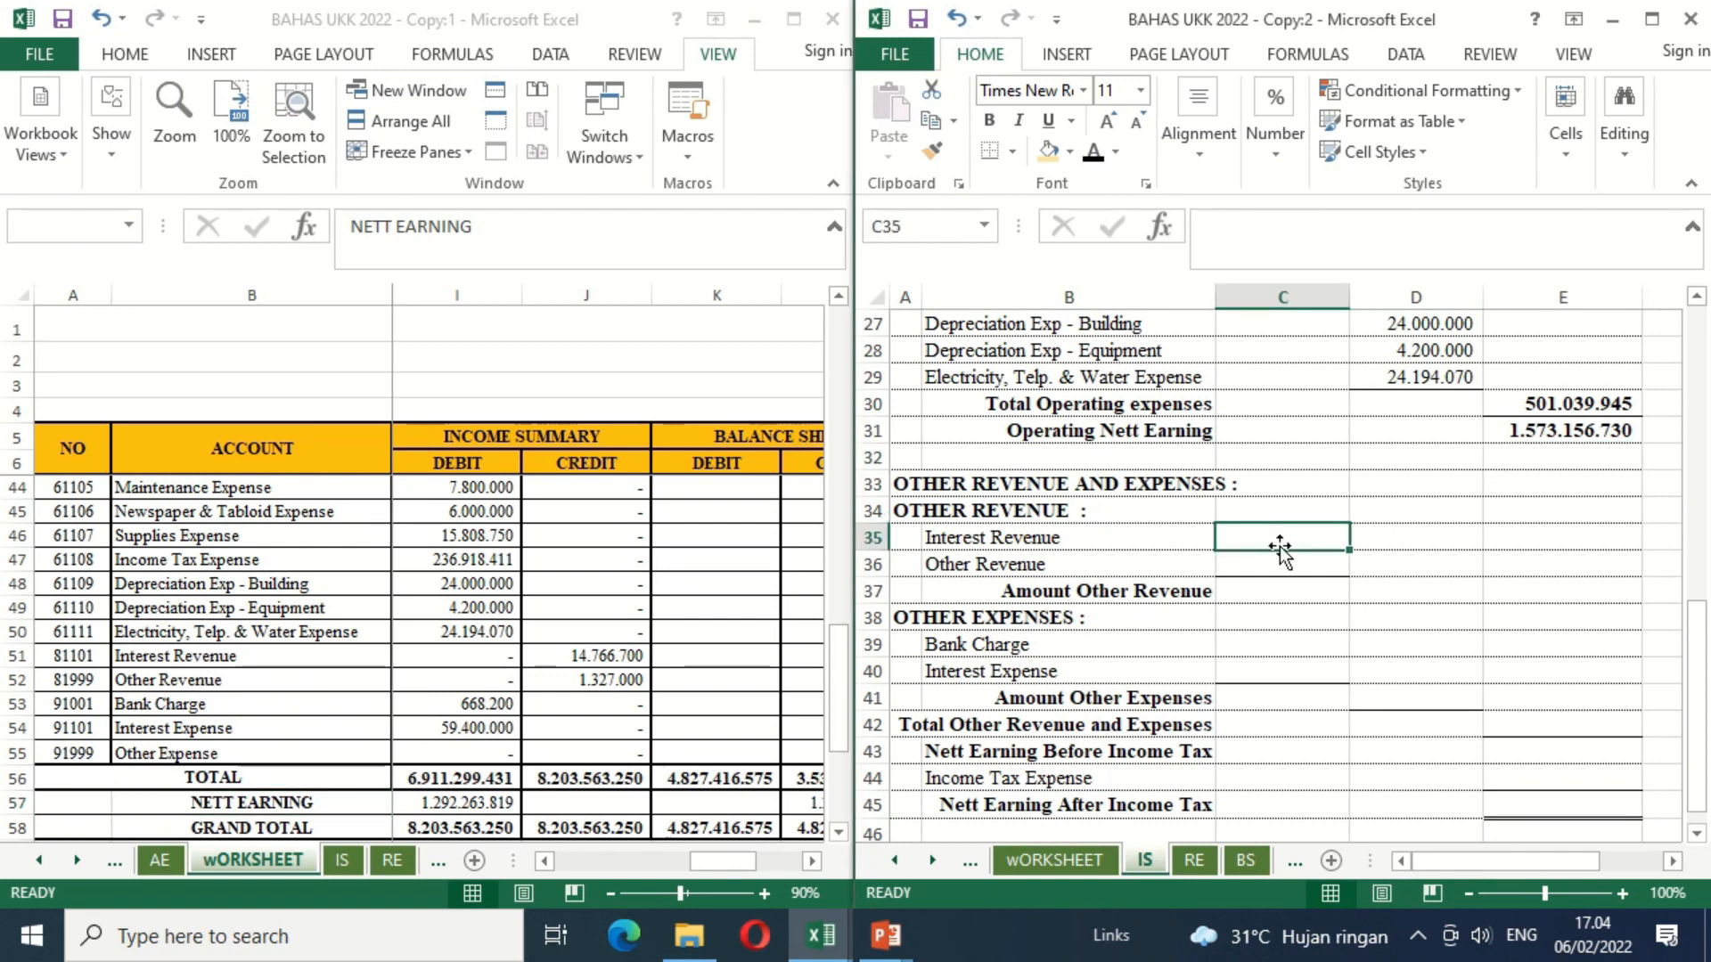
pyautogui.write('=')
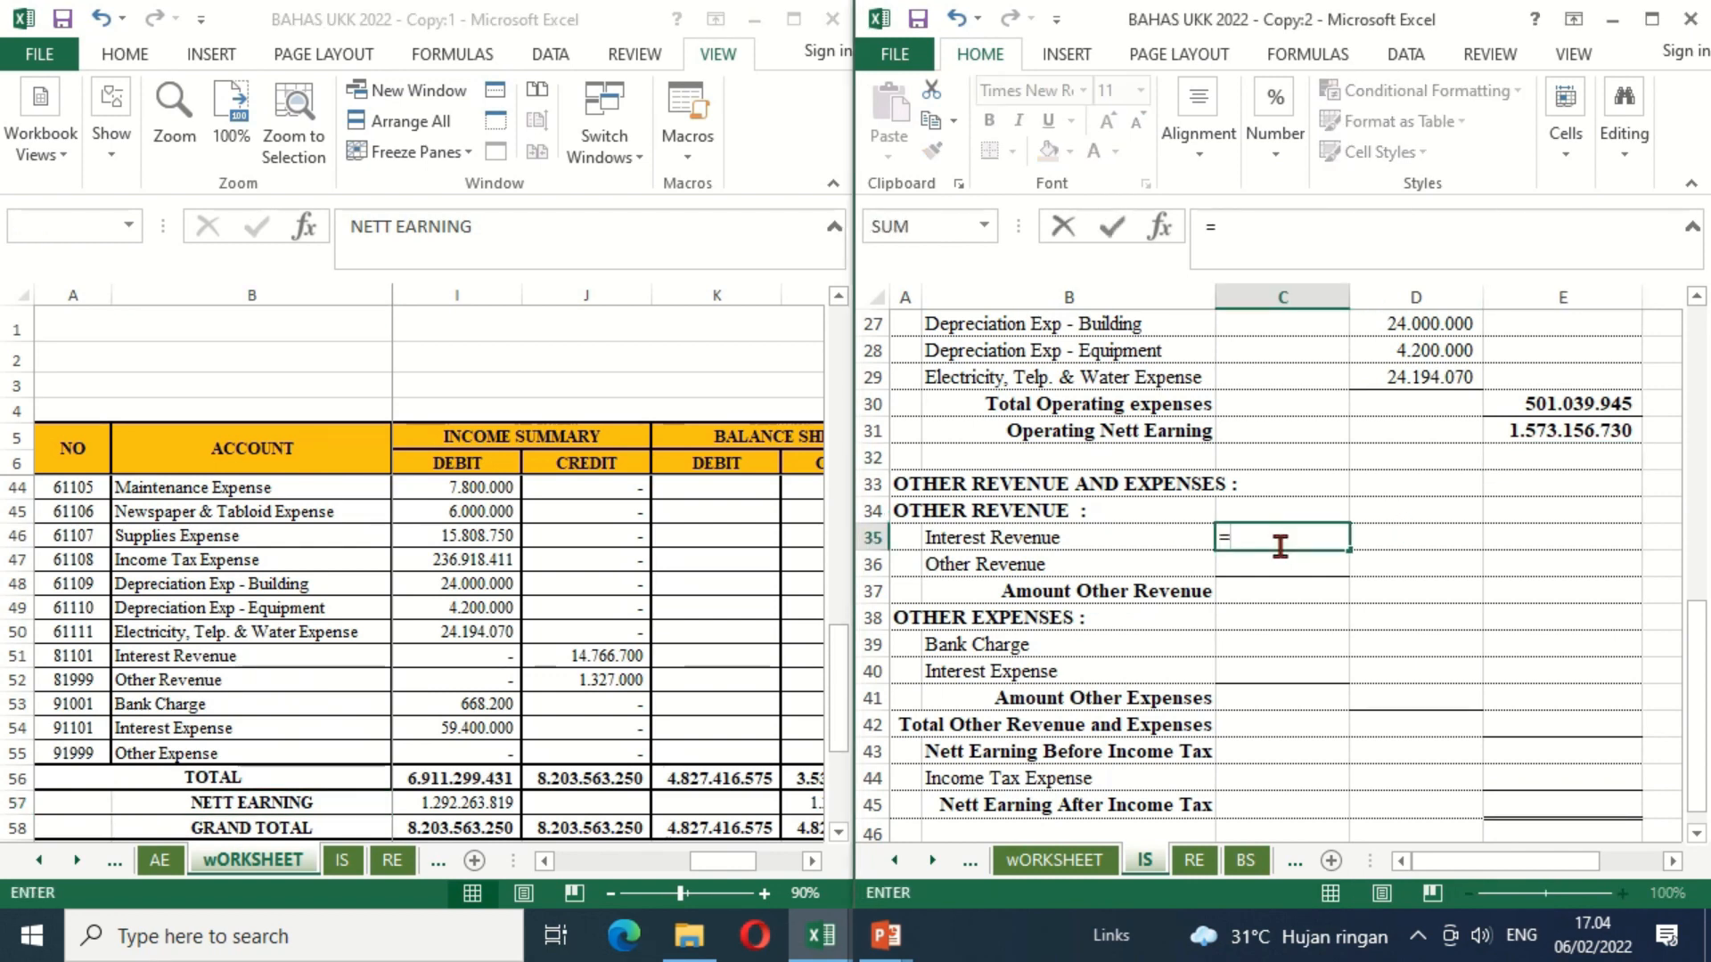
pyautogui.click(619, 661)
pyautogui.press('Return')
pyautogui.write('=')
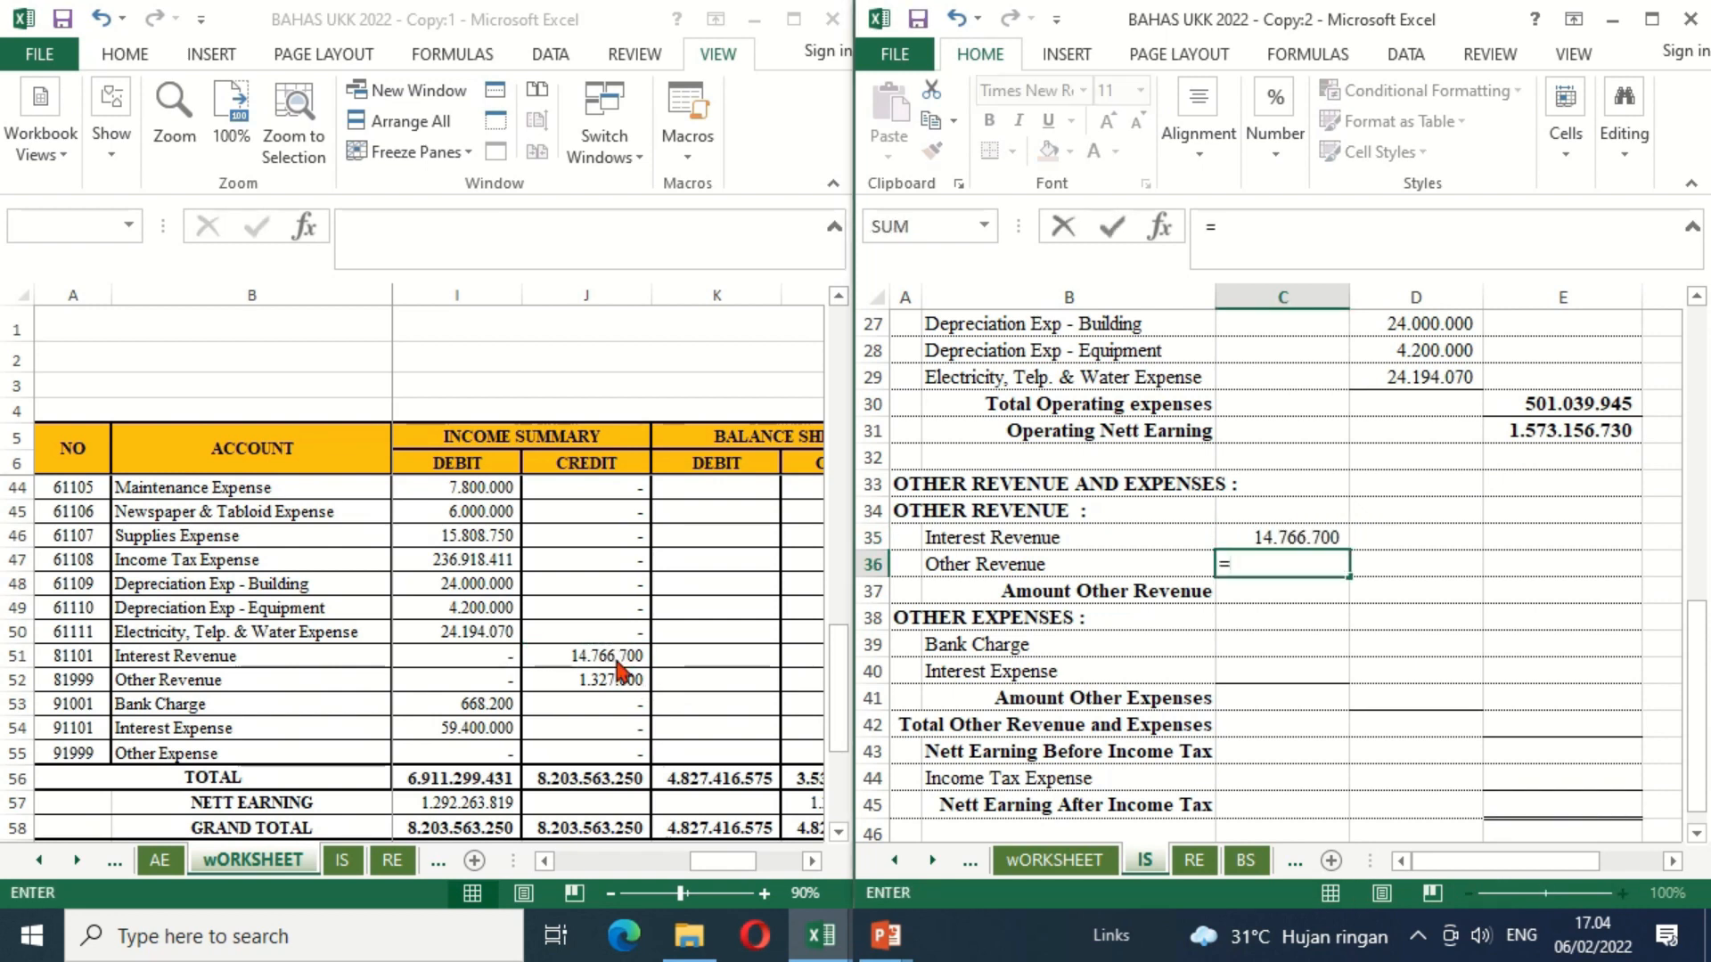
pyautogui.click(588, 673)
pyautogui.press('Return')
# Step: Calculate Amount Other Revenue in D37 by adding Interest Revenue and Other Revenue with =C35+C36
pyautogui.press('Right')
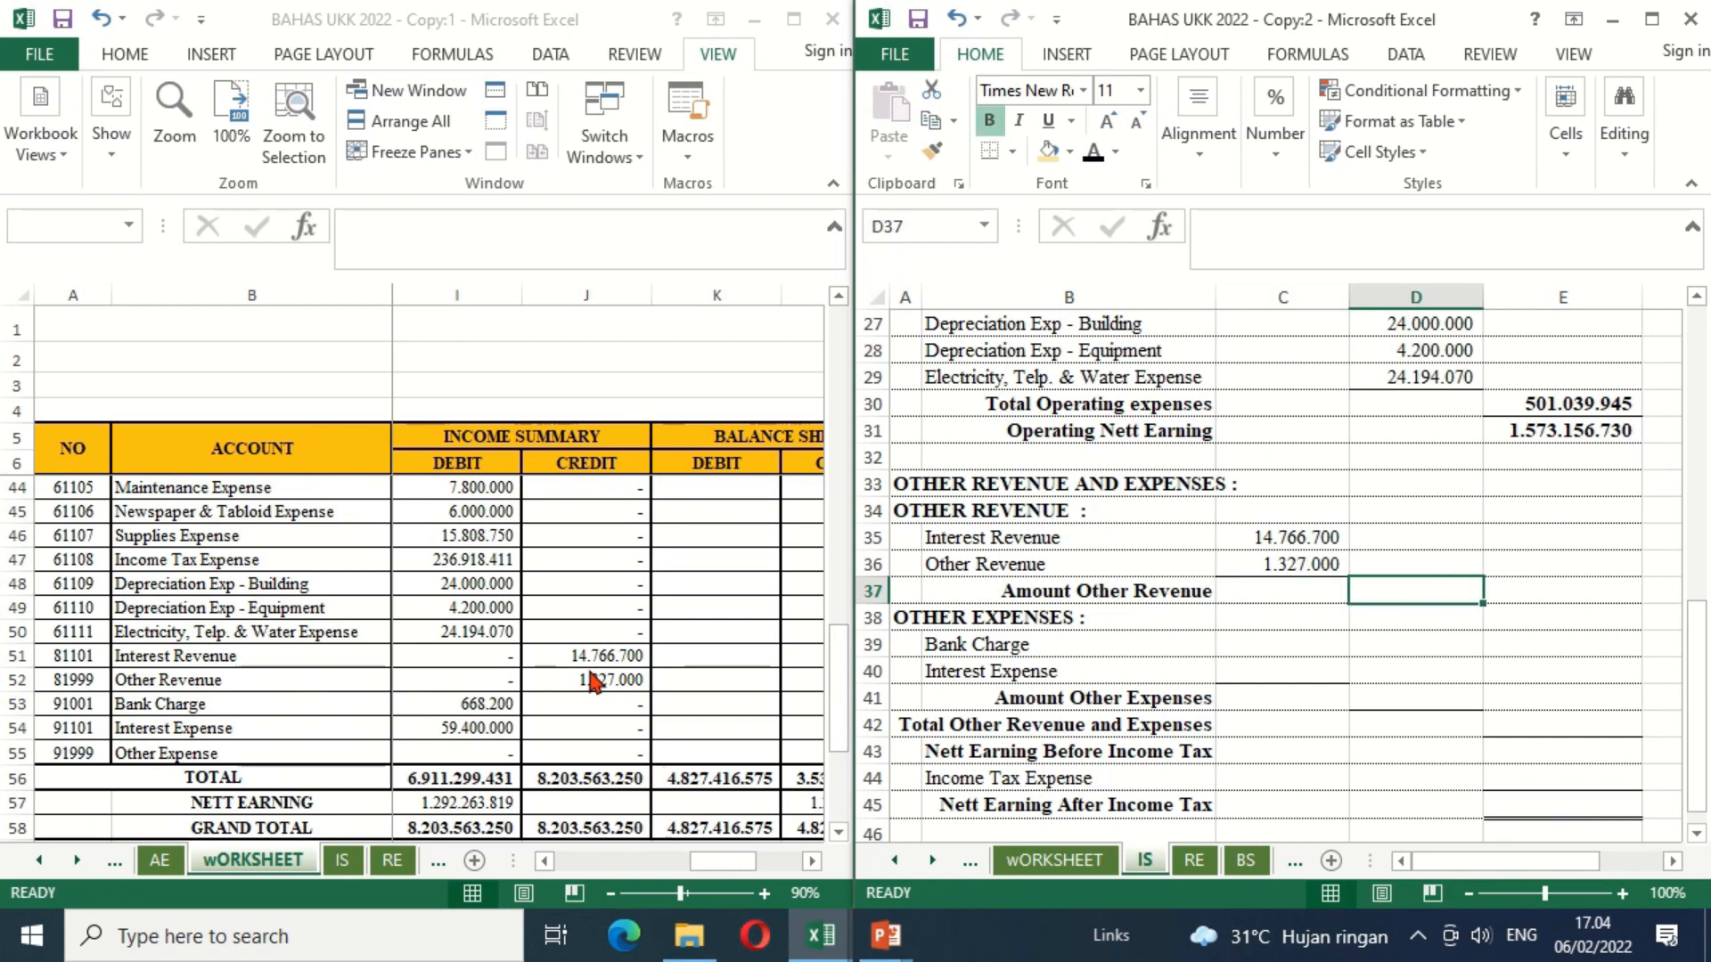
pyautogui.write('=')
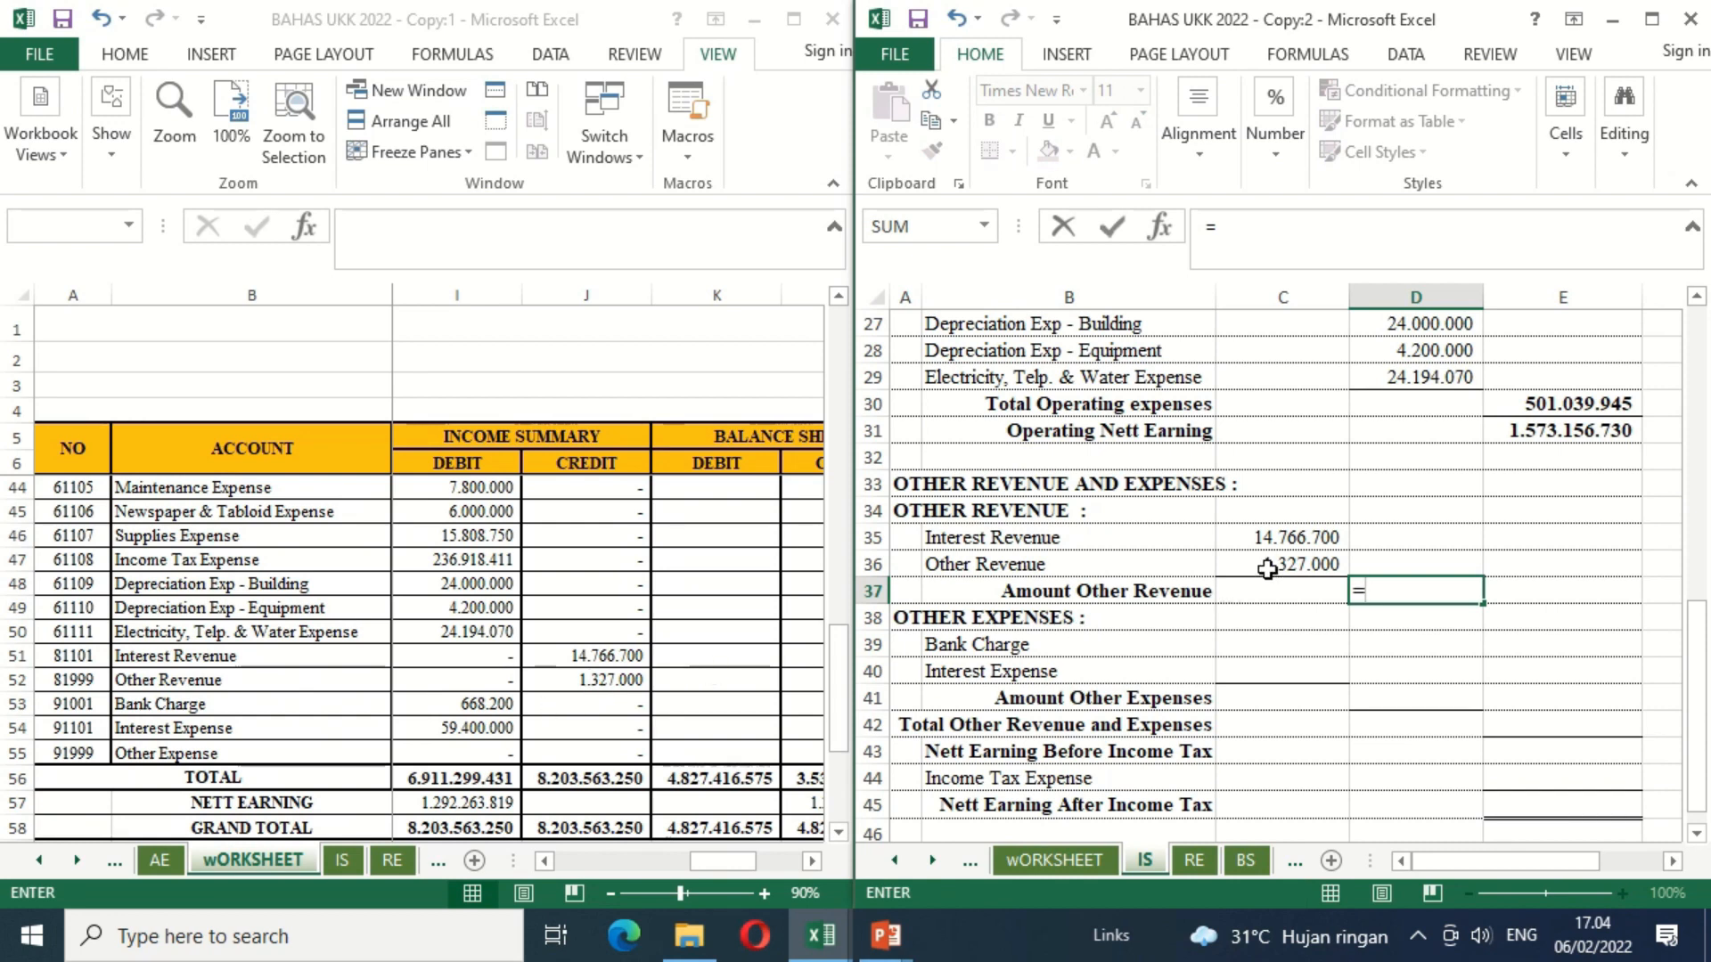
pyautogui.click(1308, 541)
pyautogui.write('+')
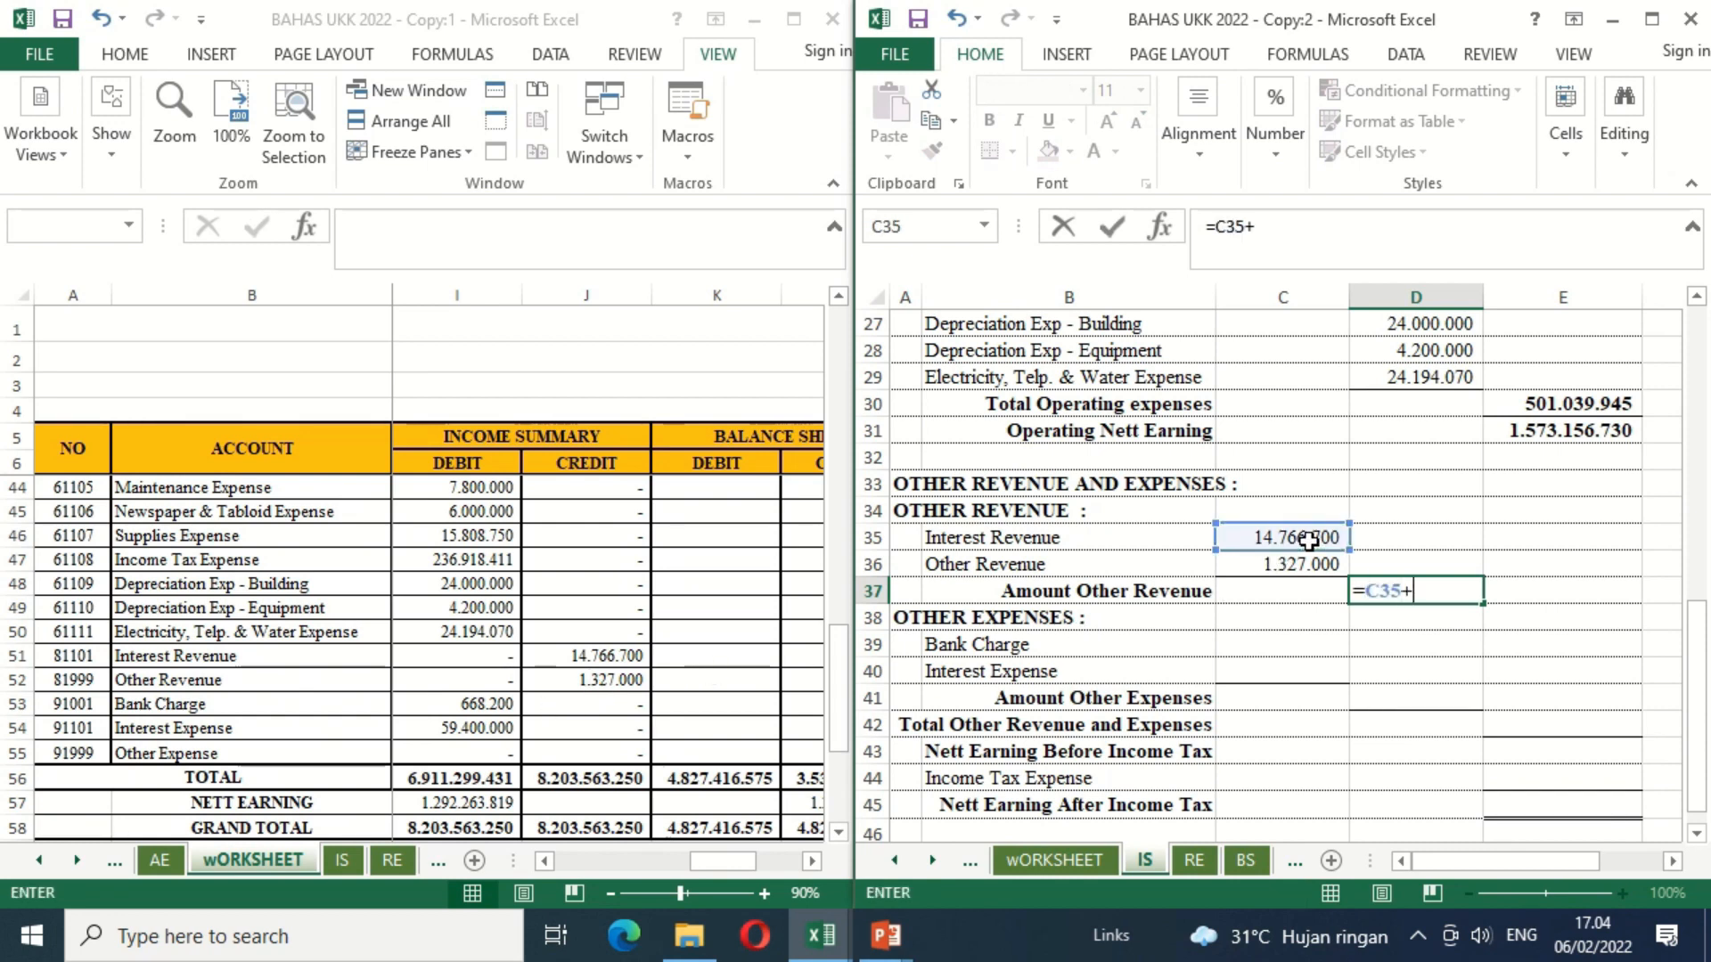
pyautogui.click(1241, 564)
pyautogui.press('Return')
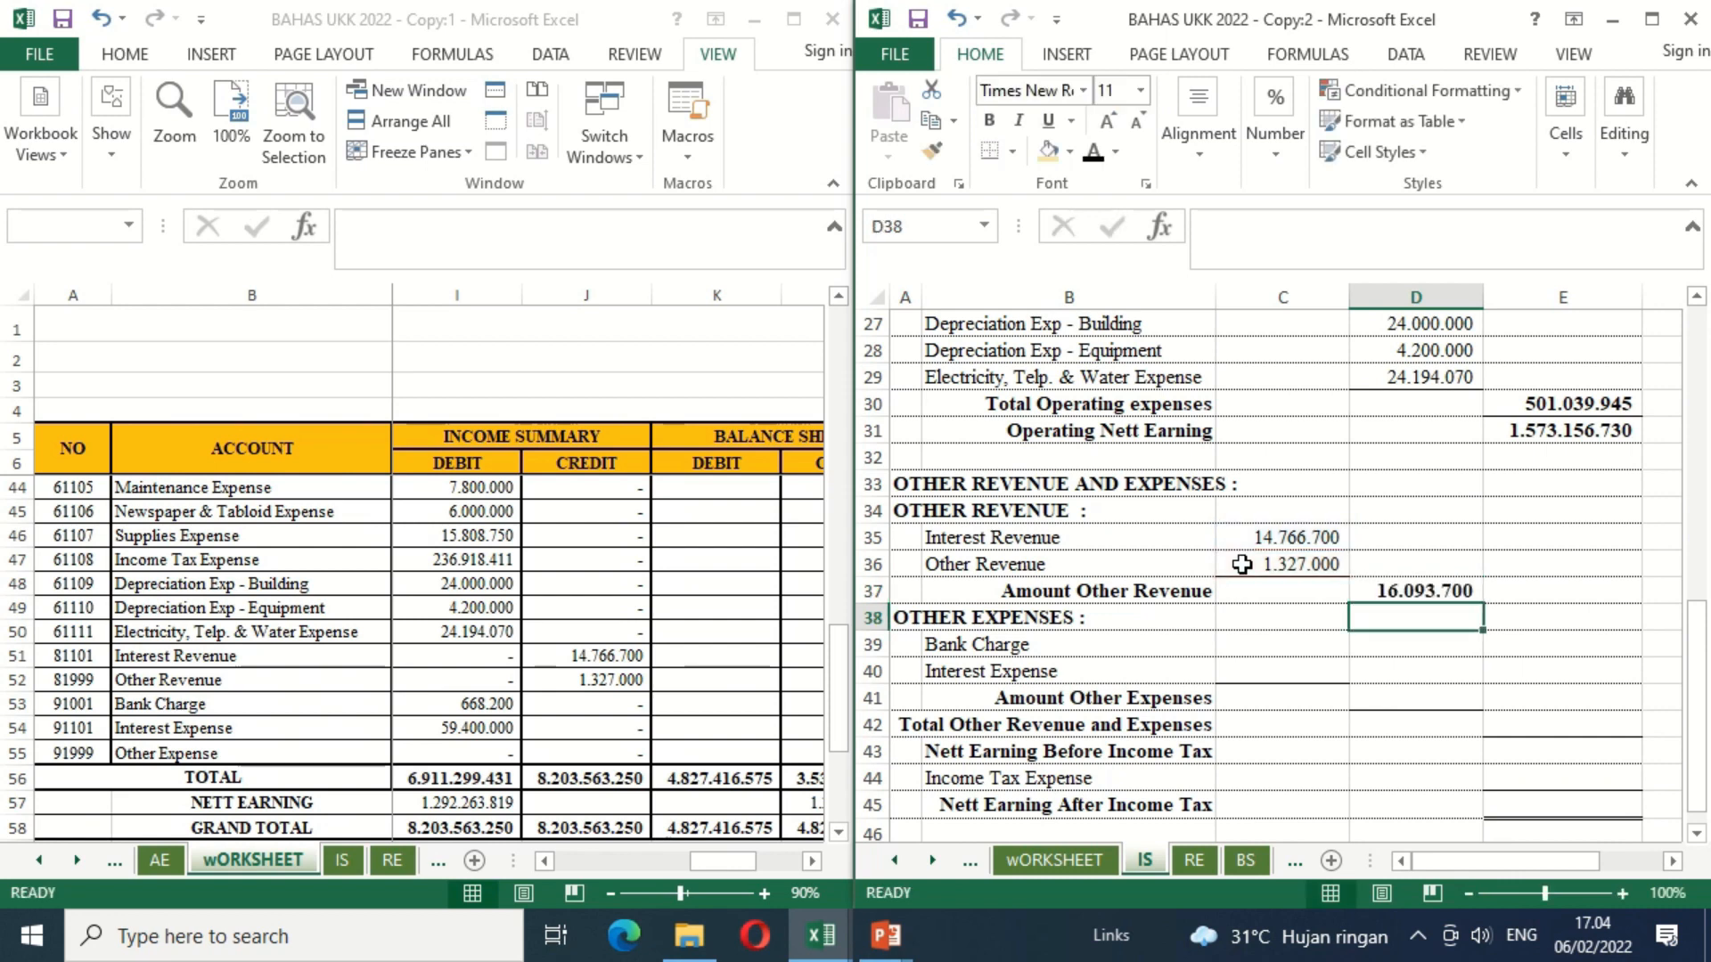
# Step: Link Bank Charge in C39 and Interest Expense in C40 to their Income Summary debits in wORKSHEET I53 and I54
pyautogui.press('Return')
pyautogui.press('Down')
pyautogui.press('Left')
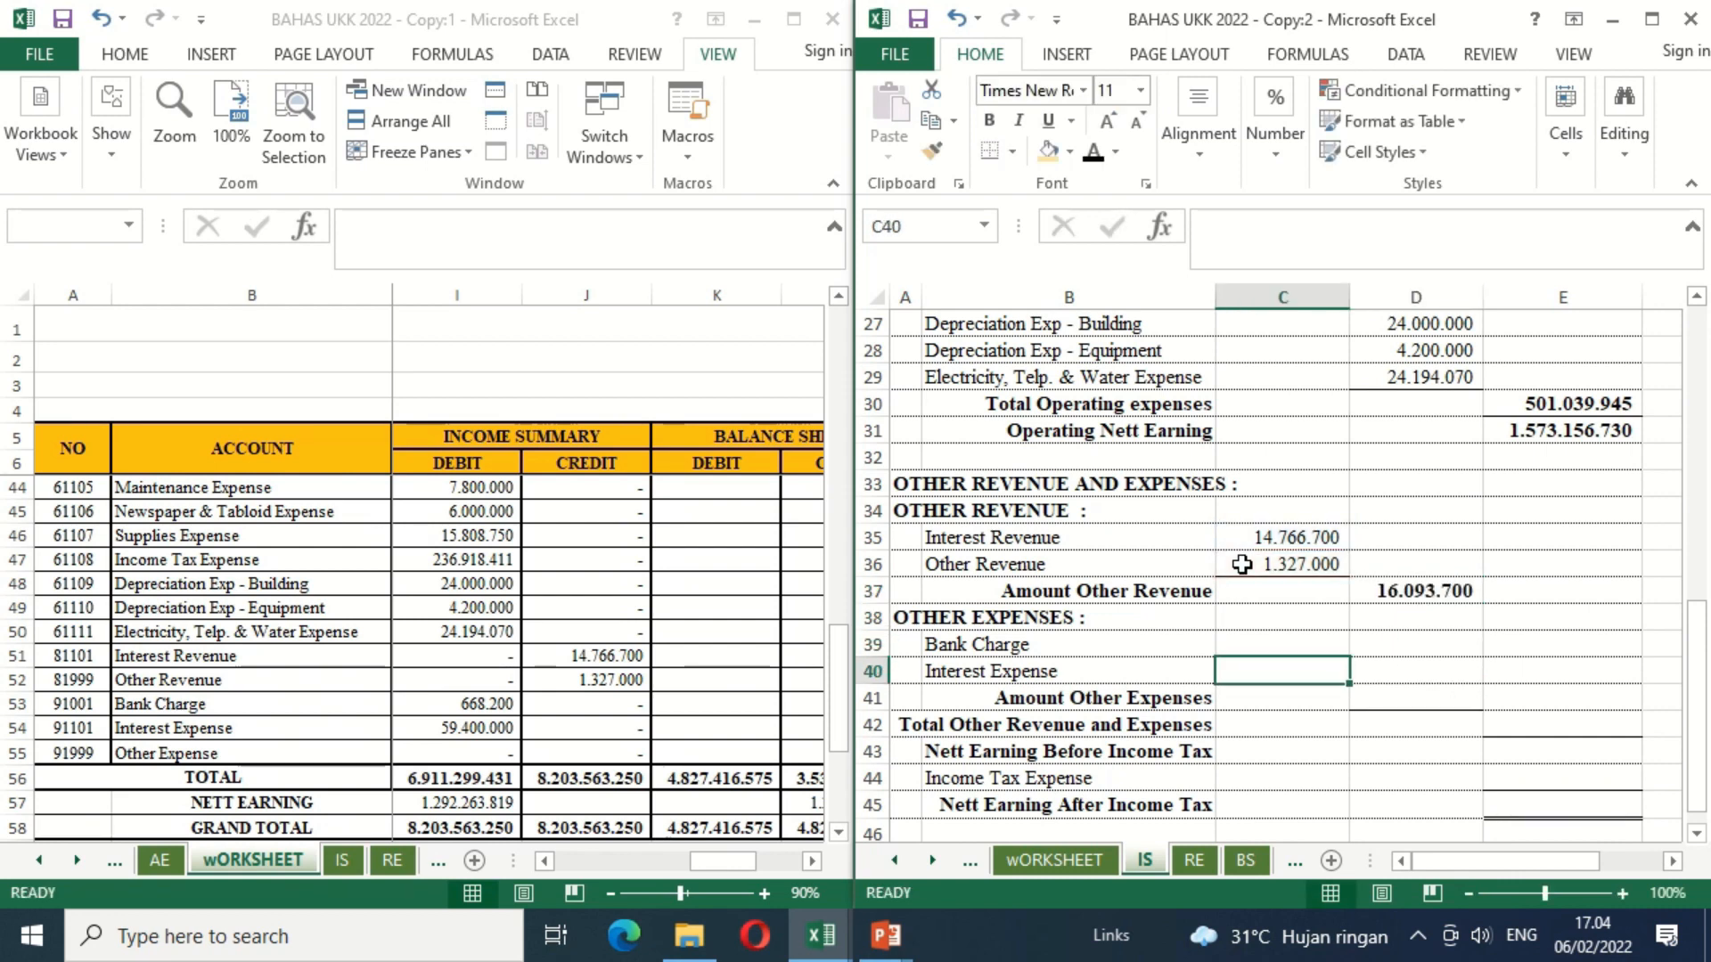
pyautogui.press('Up')
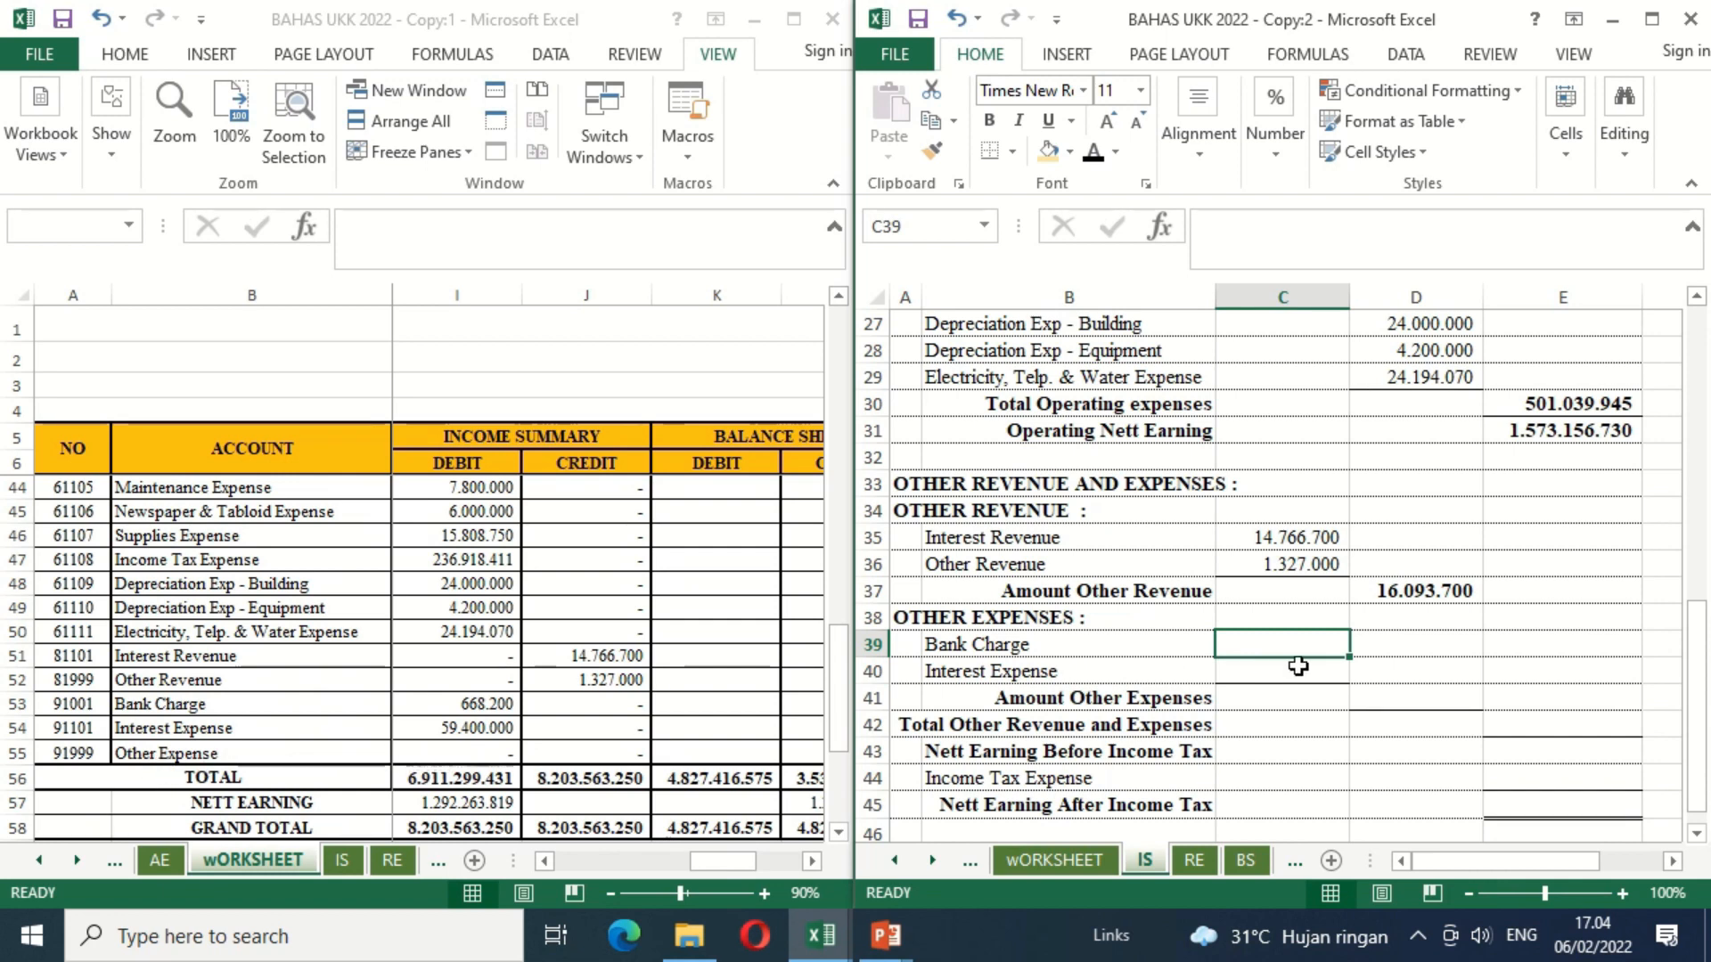
pyautogui.write('=')
pyautogui.click(492, 705)
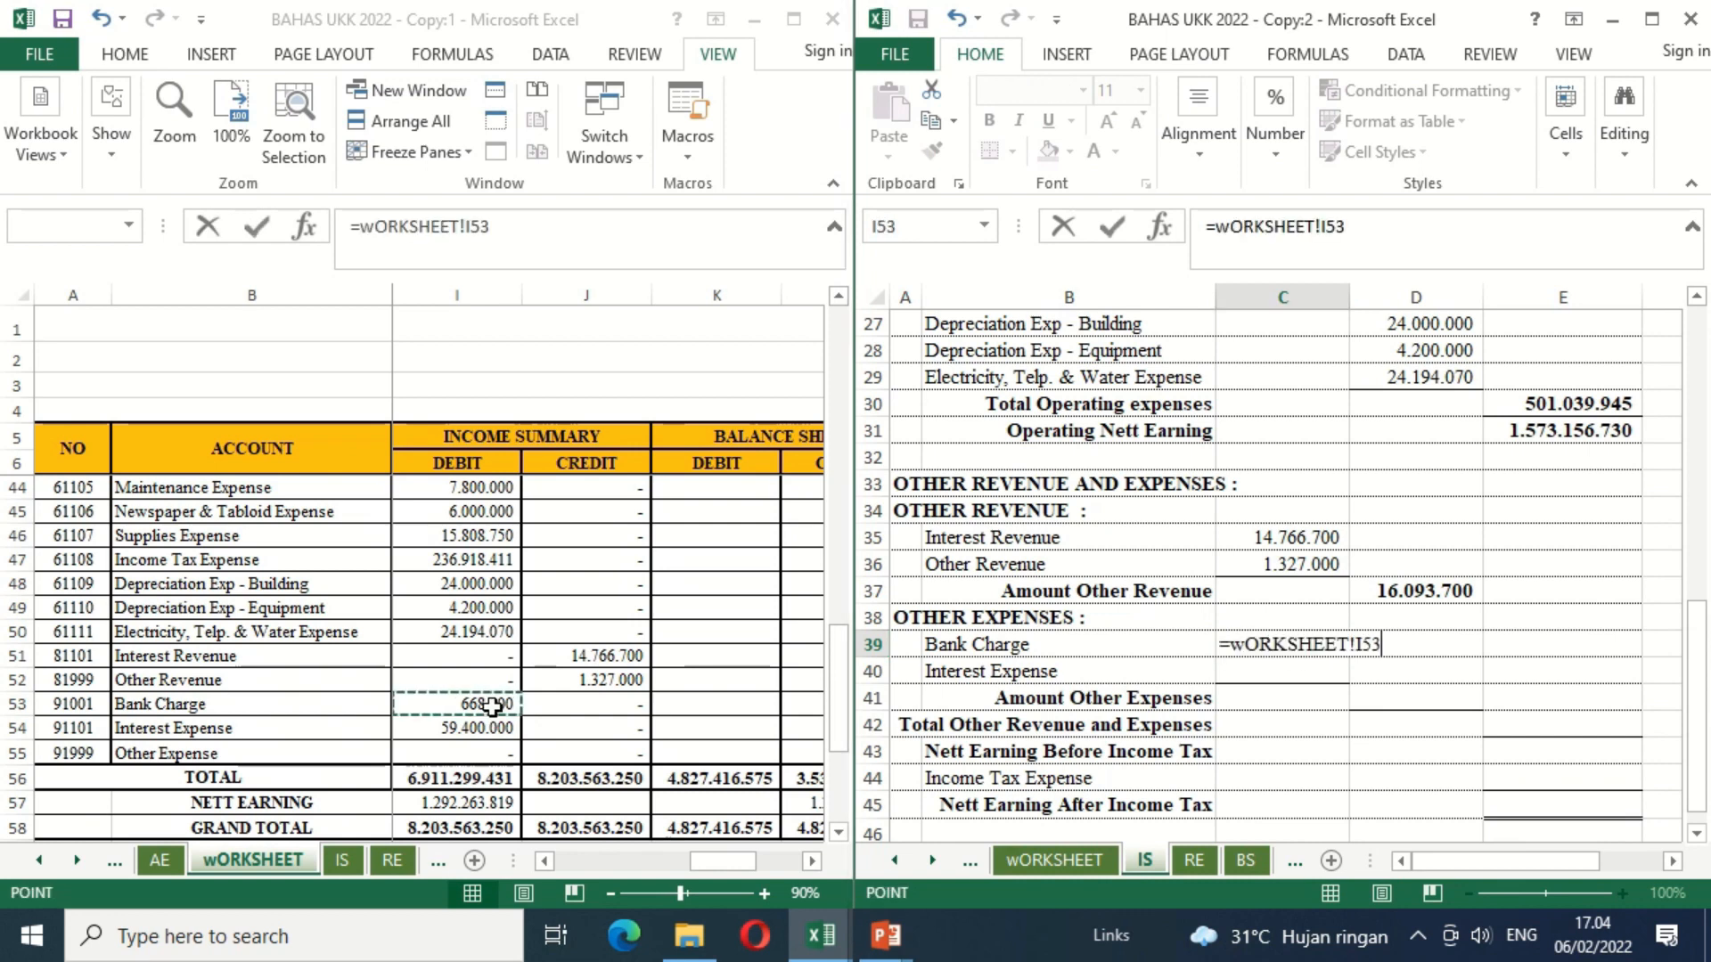
pyautogui.press('Return')
pyautogui.write('=')
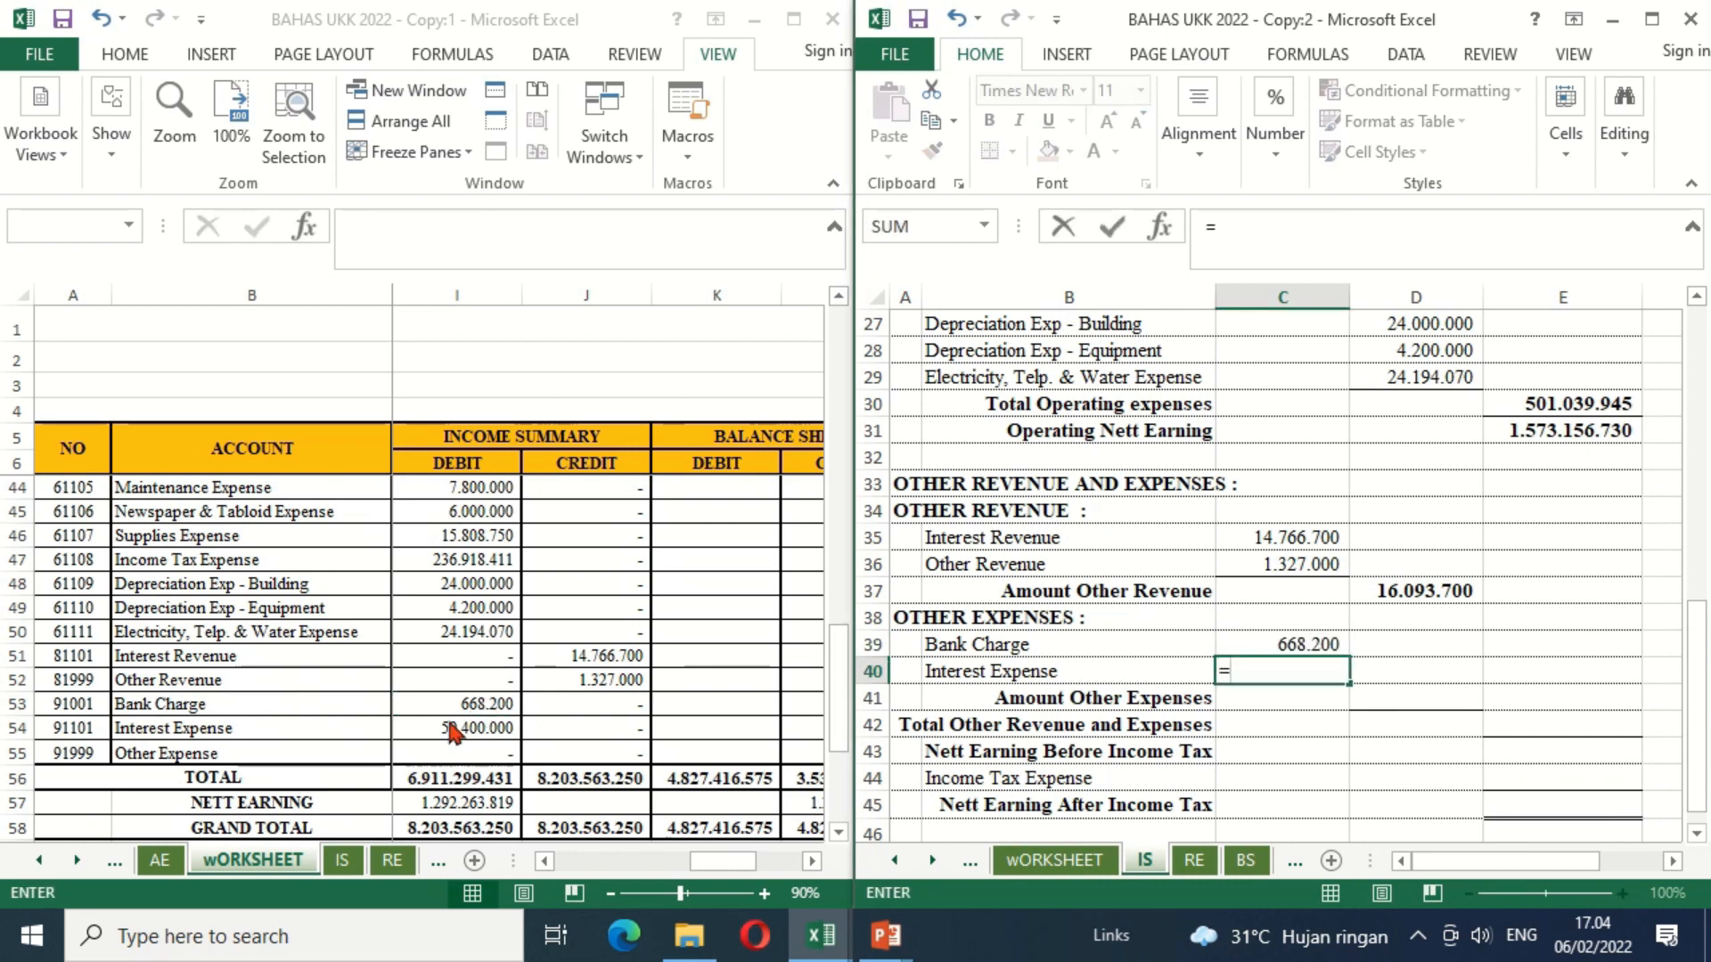
pyautogui.click(458, 728)
pyautogui.press('Return')
# Step: Calculate Amount Other Expenses in D41 by adding Interest Expense and Bank Charge with =C40+C39
pyautogui.press('Right')
pyautogui.write('=')
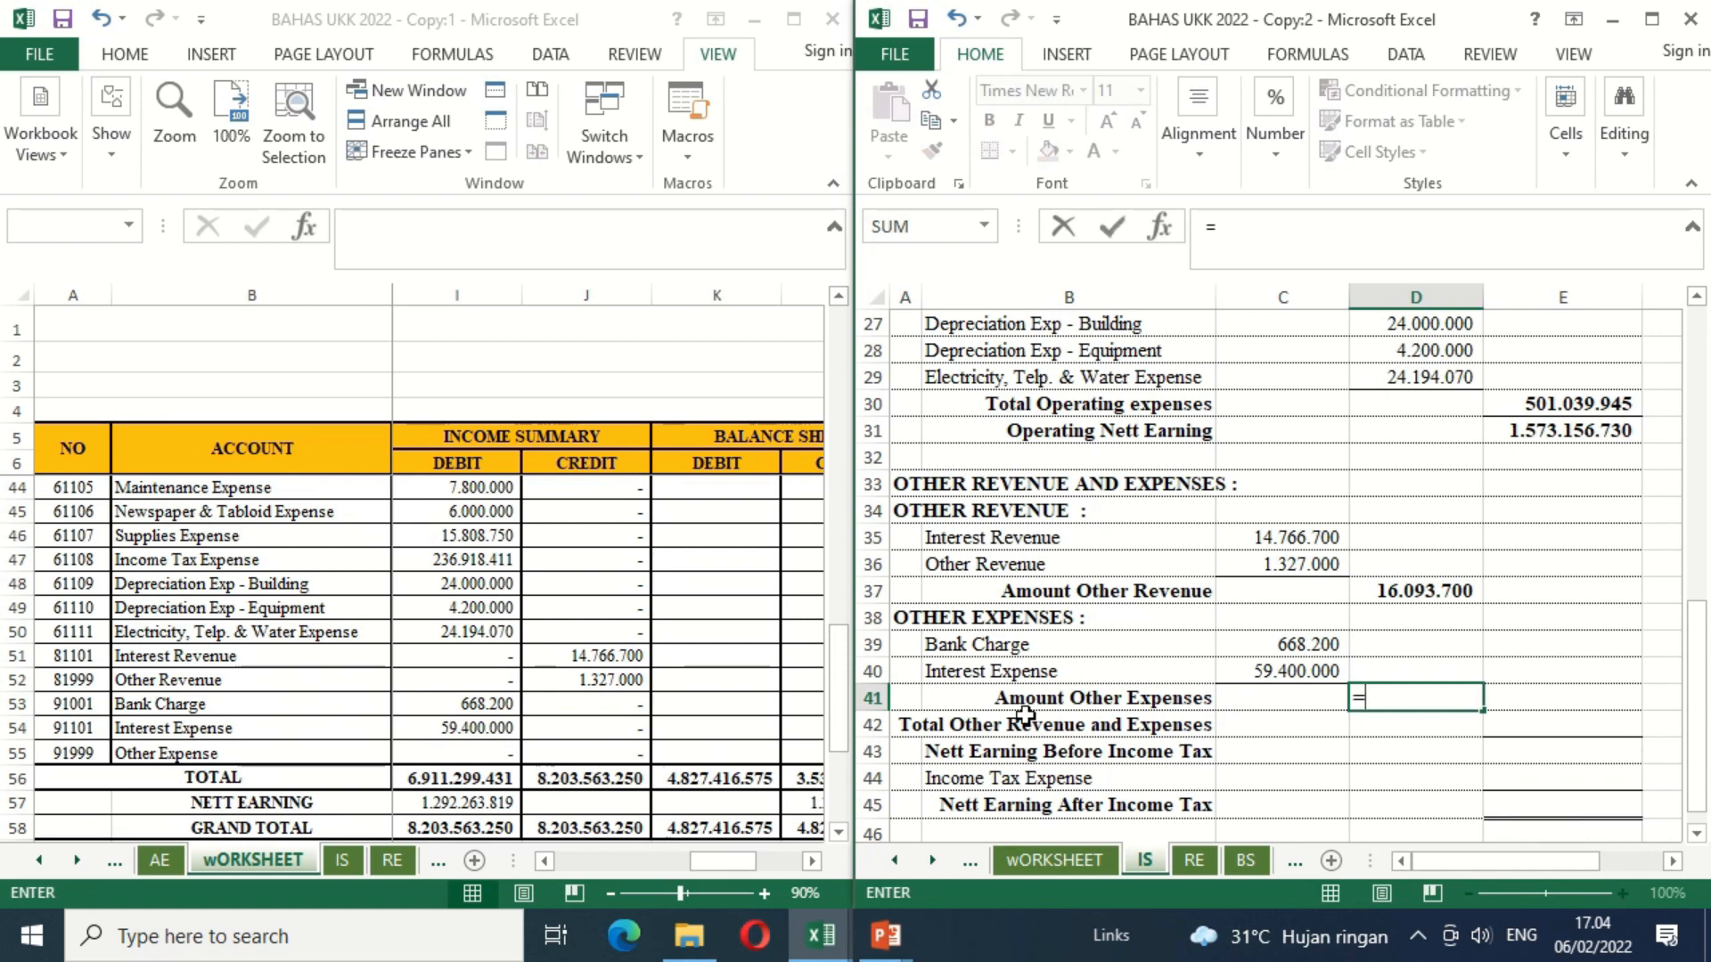
pyautogui.click(1263, 666)
pyautogui.write('+')
pyautogui.click(1299, 639)
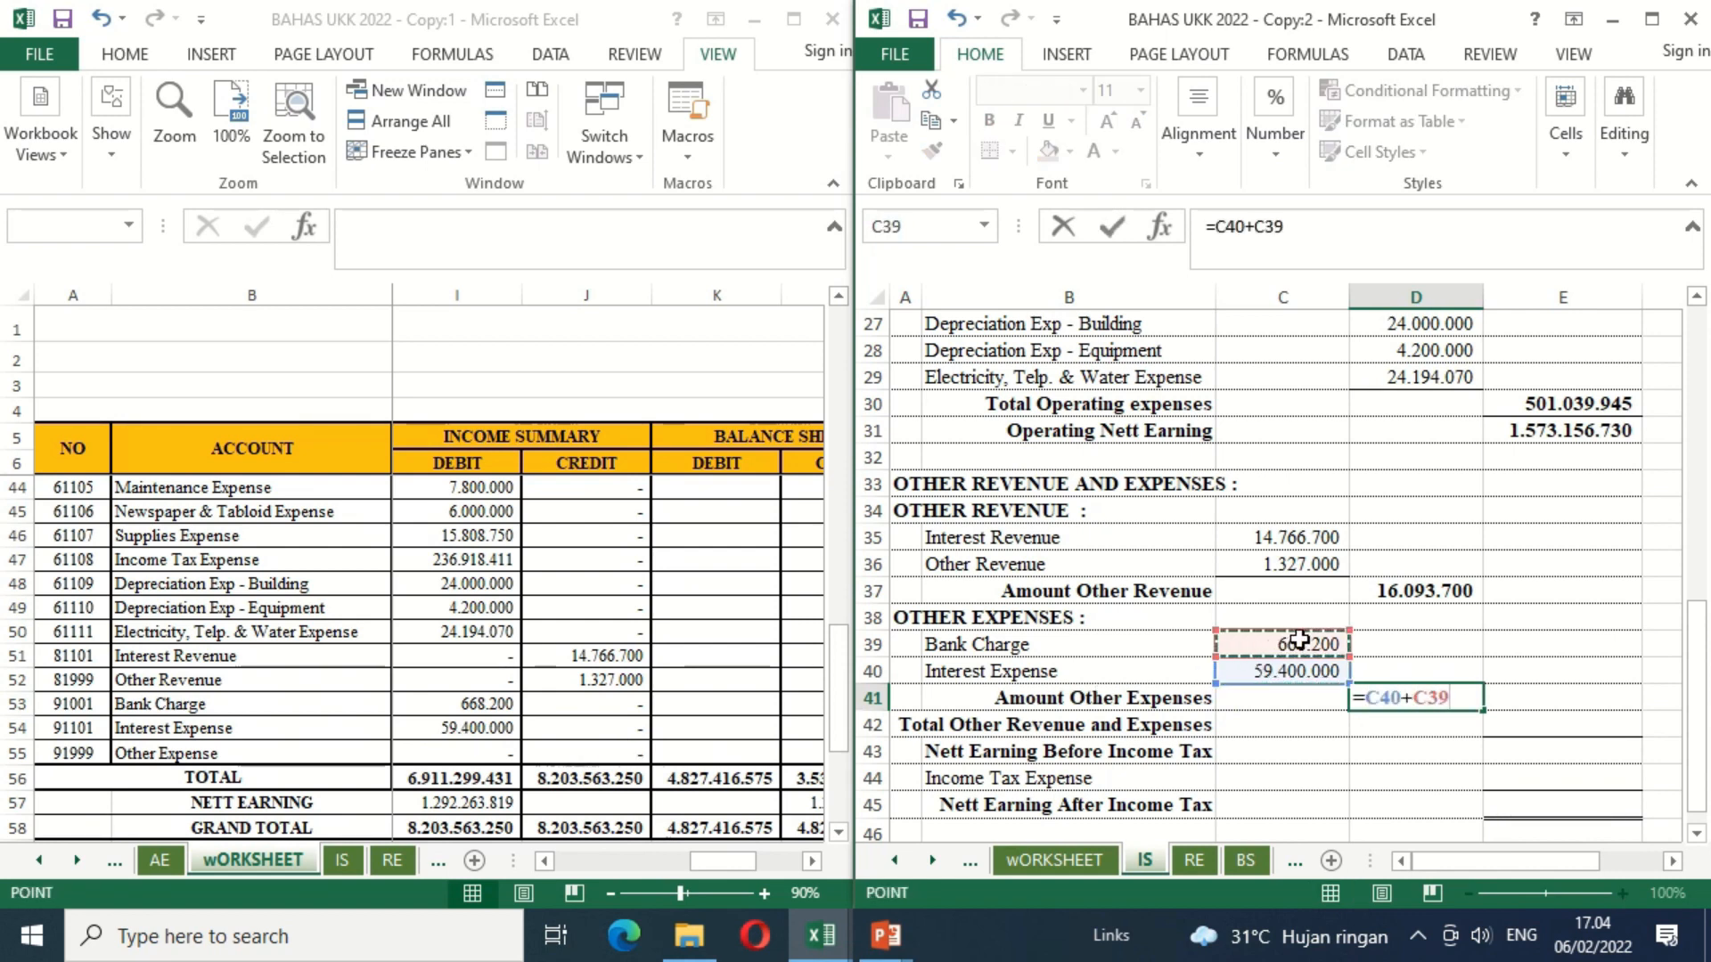
pyautogui.press('Return')
# Step: Calculate Total Other Revenue and Expenses in E42 by subtracting Amount Other Expenses in D41 from Amount Other Revenue in D37
pyautogui.click(1520, 727)
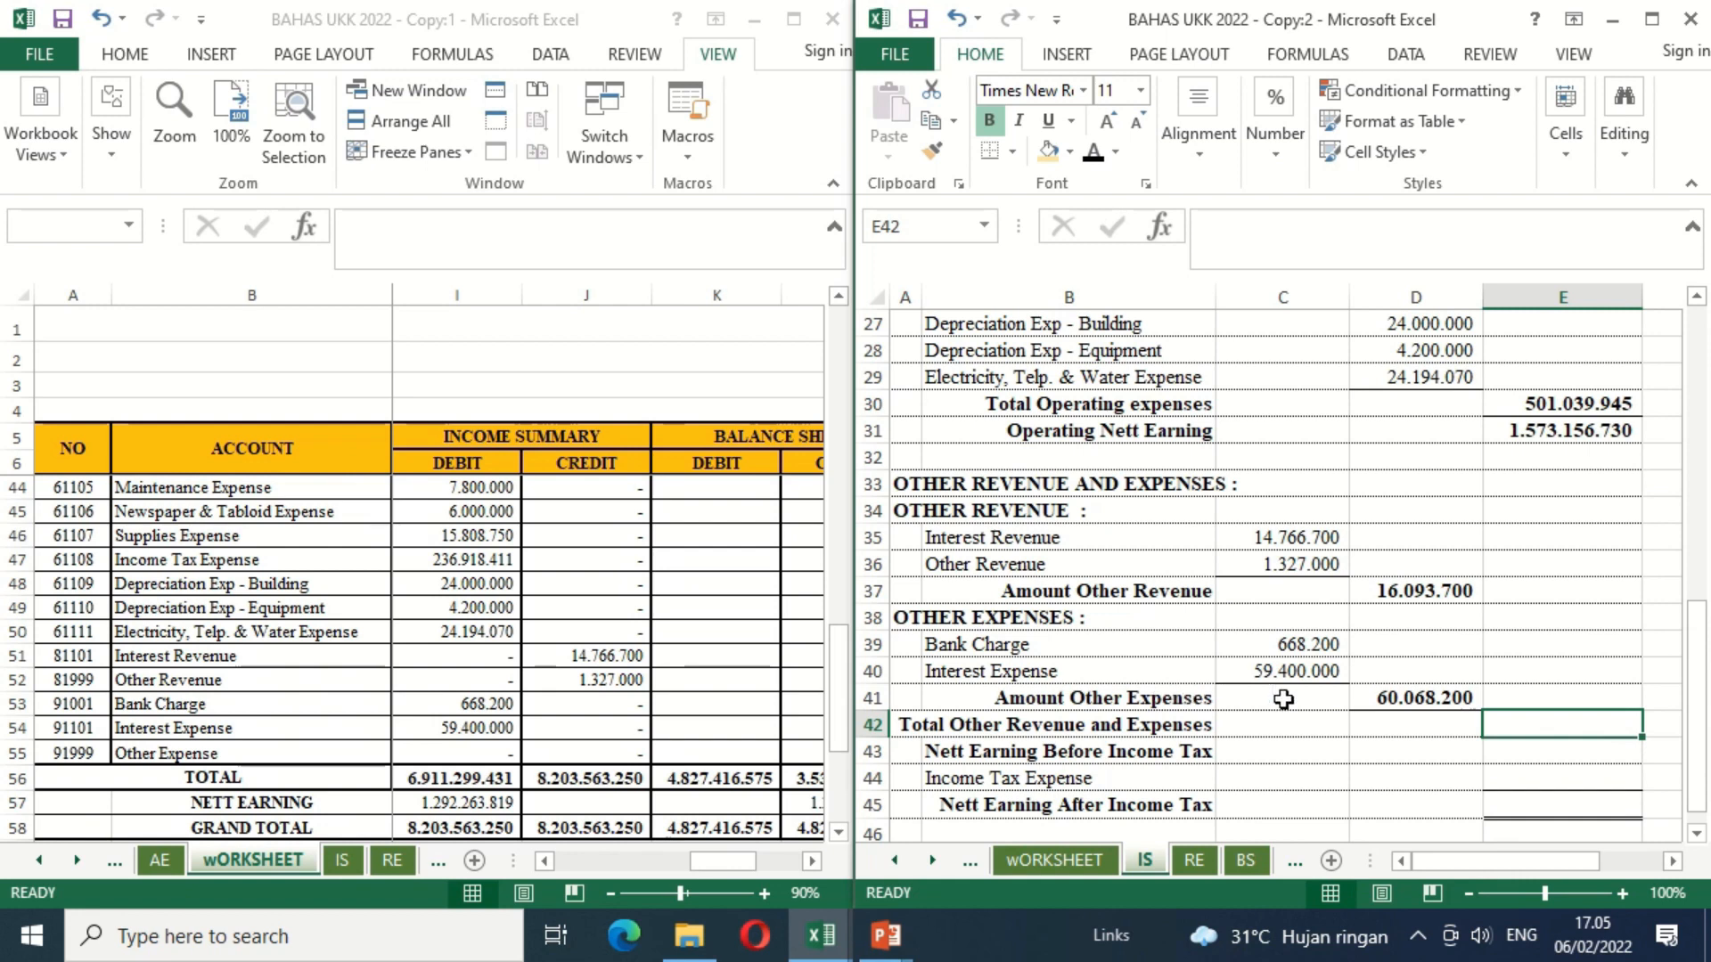
pyautogui.write('=')
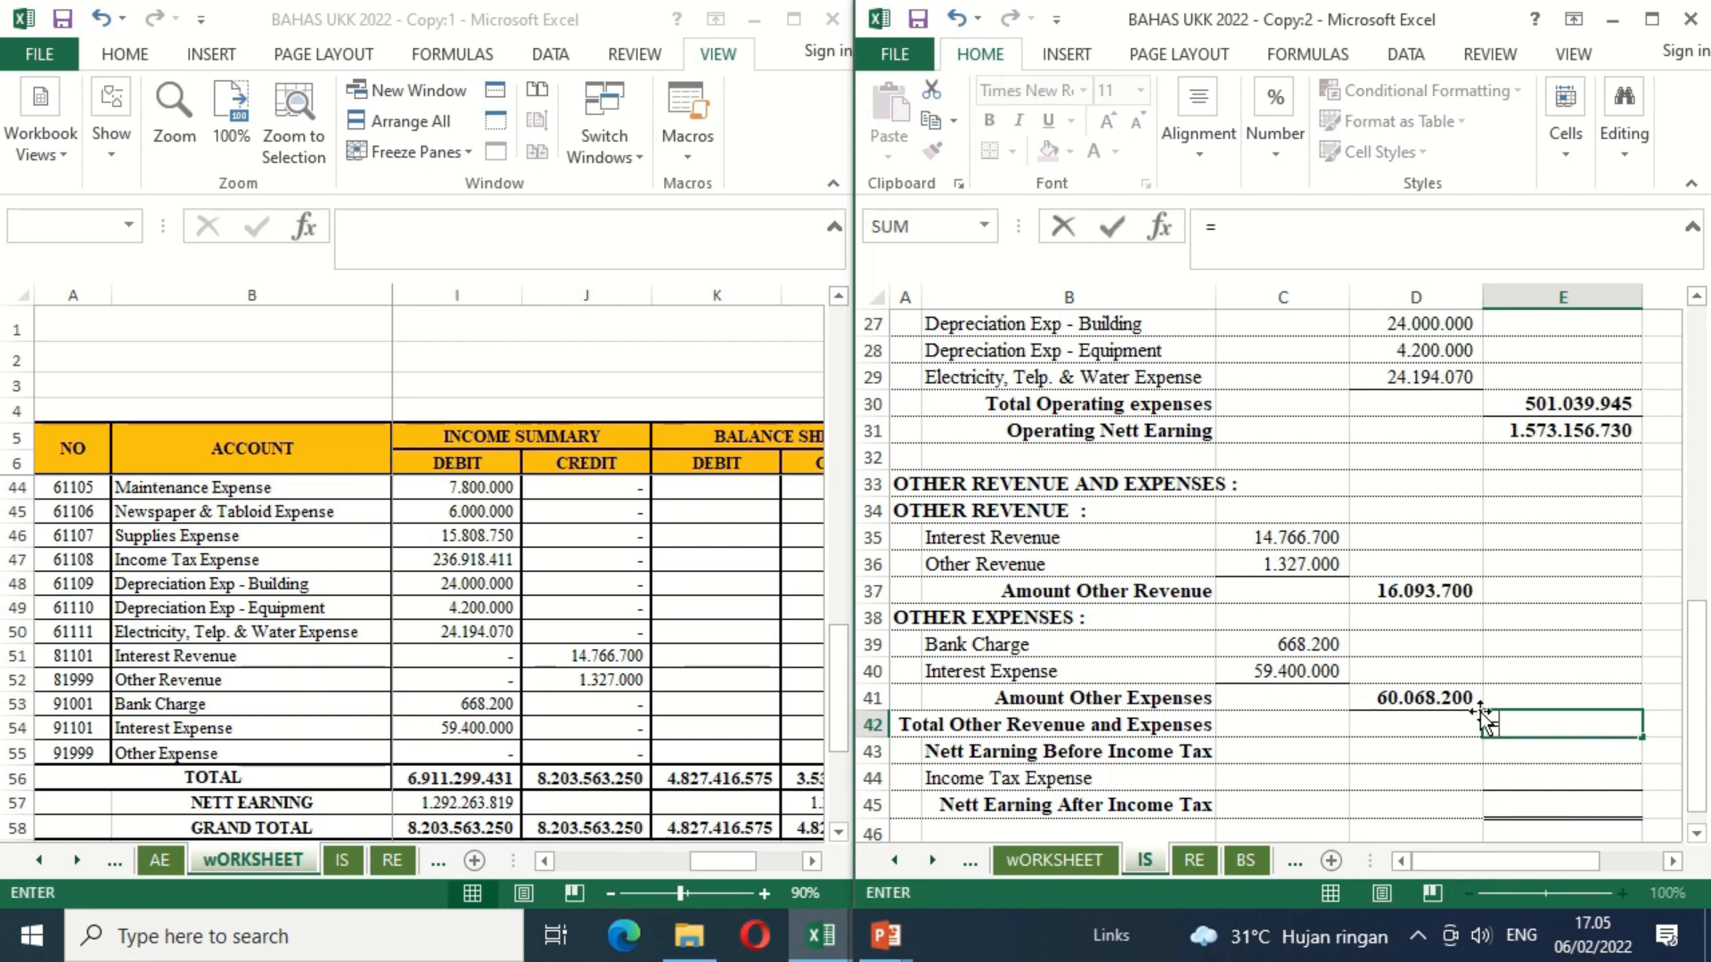
pyautogui.click(1427, 593)
pyautogui.write('-')
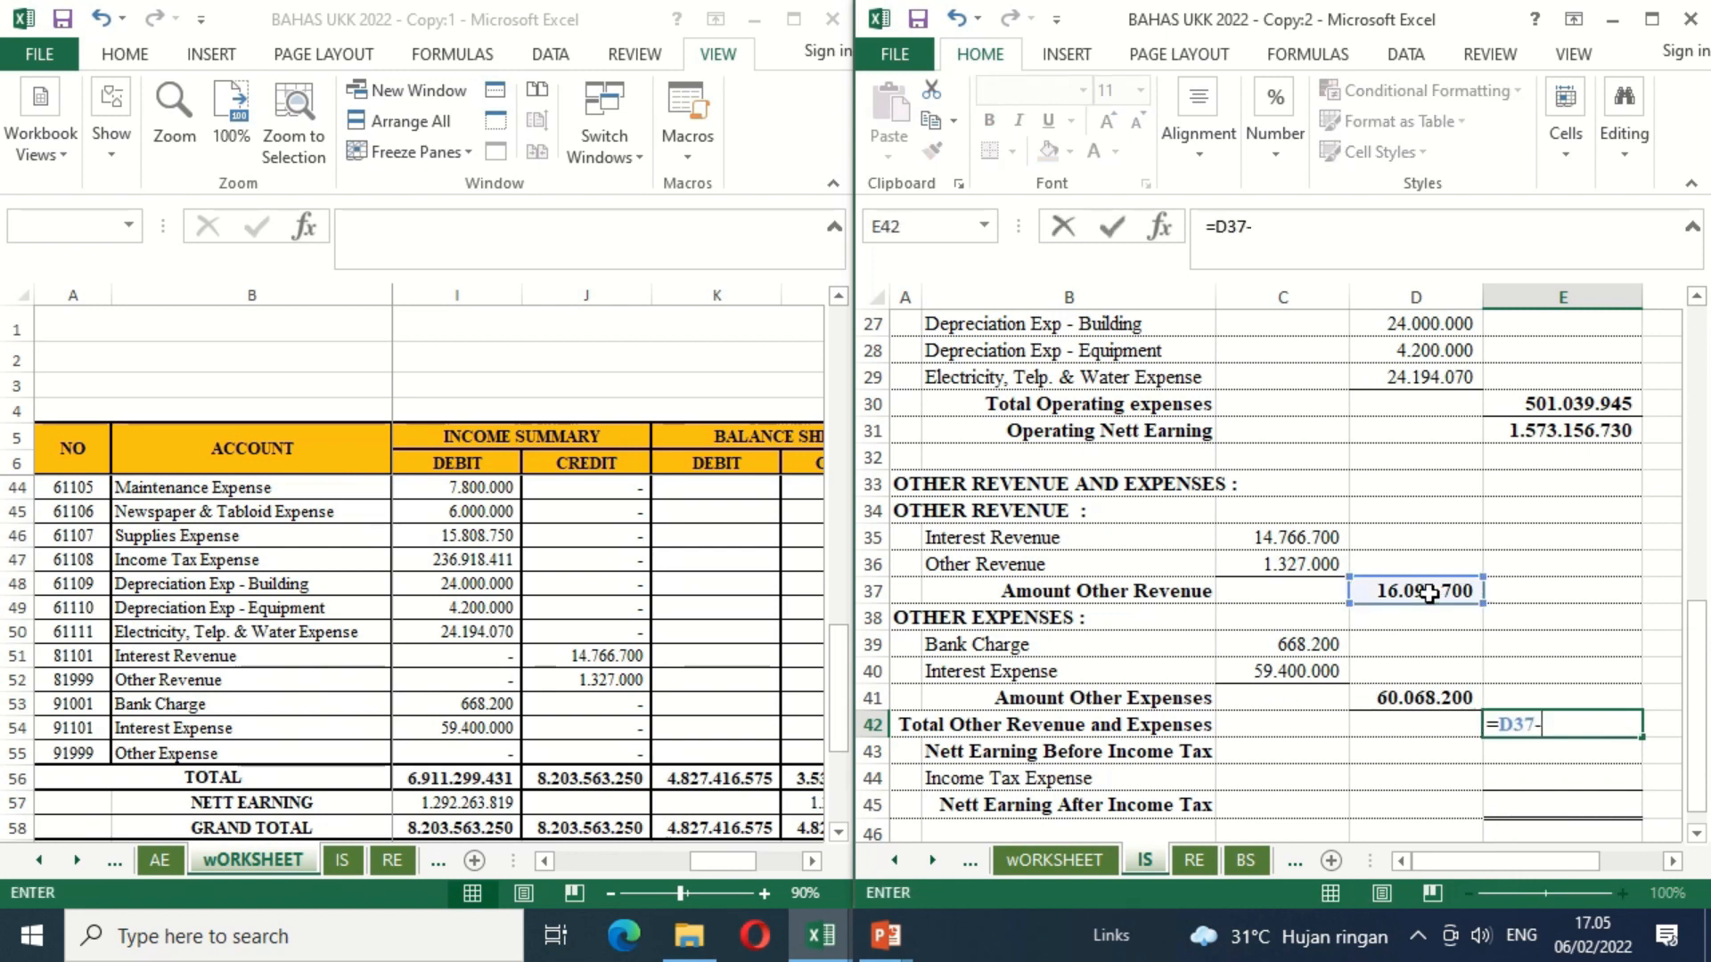
pyautogui.click(1383, 696)
pyautogui.press('Return')
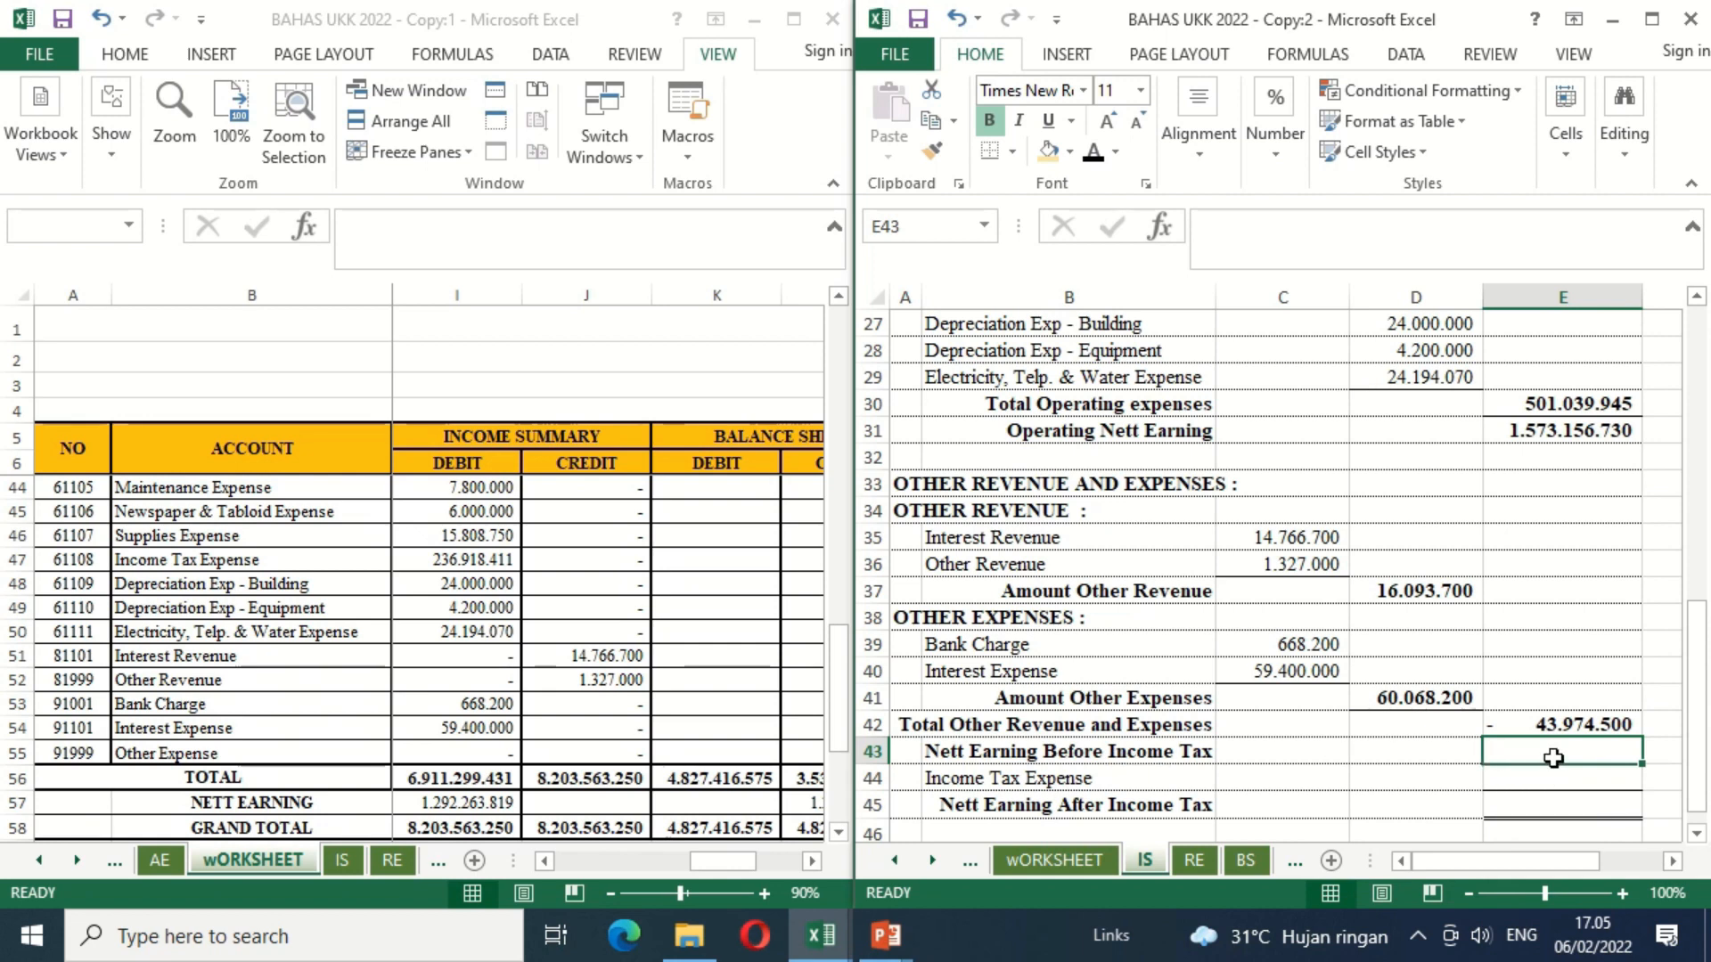
# Step: Calculate Nett Earning Before Income Tax in E43 by adding Operating Nett Earning and Total Other Revenue and Expenses with =E31+E42
pyautogui.write('=')
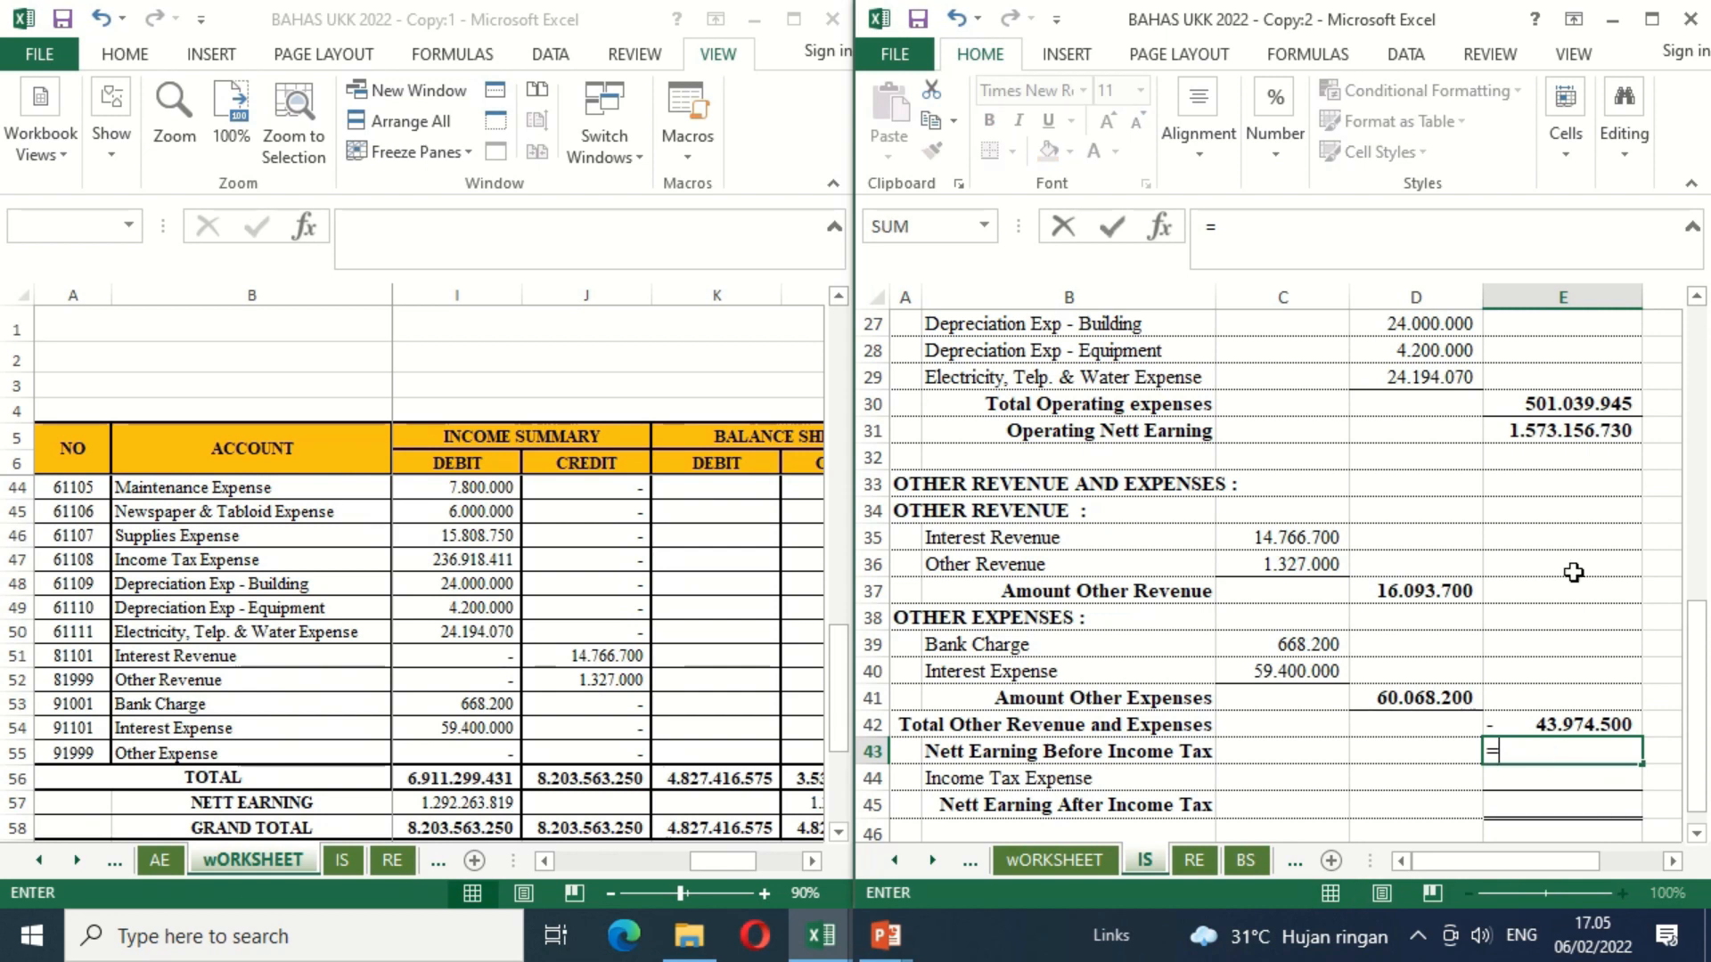
pyautogui.click(1531, 431)
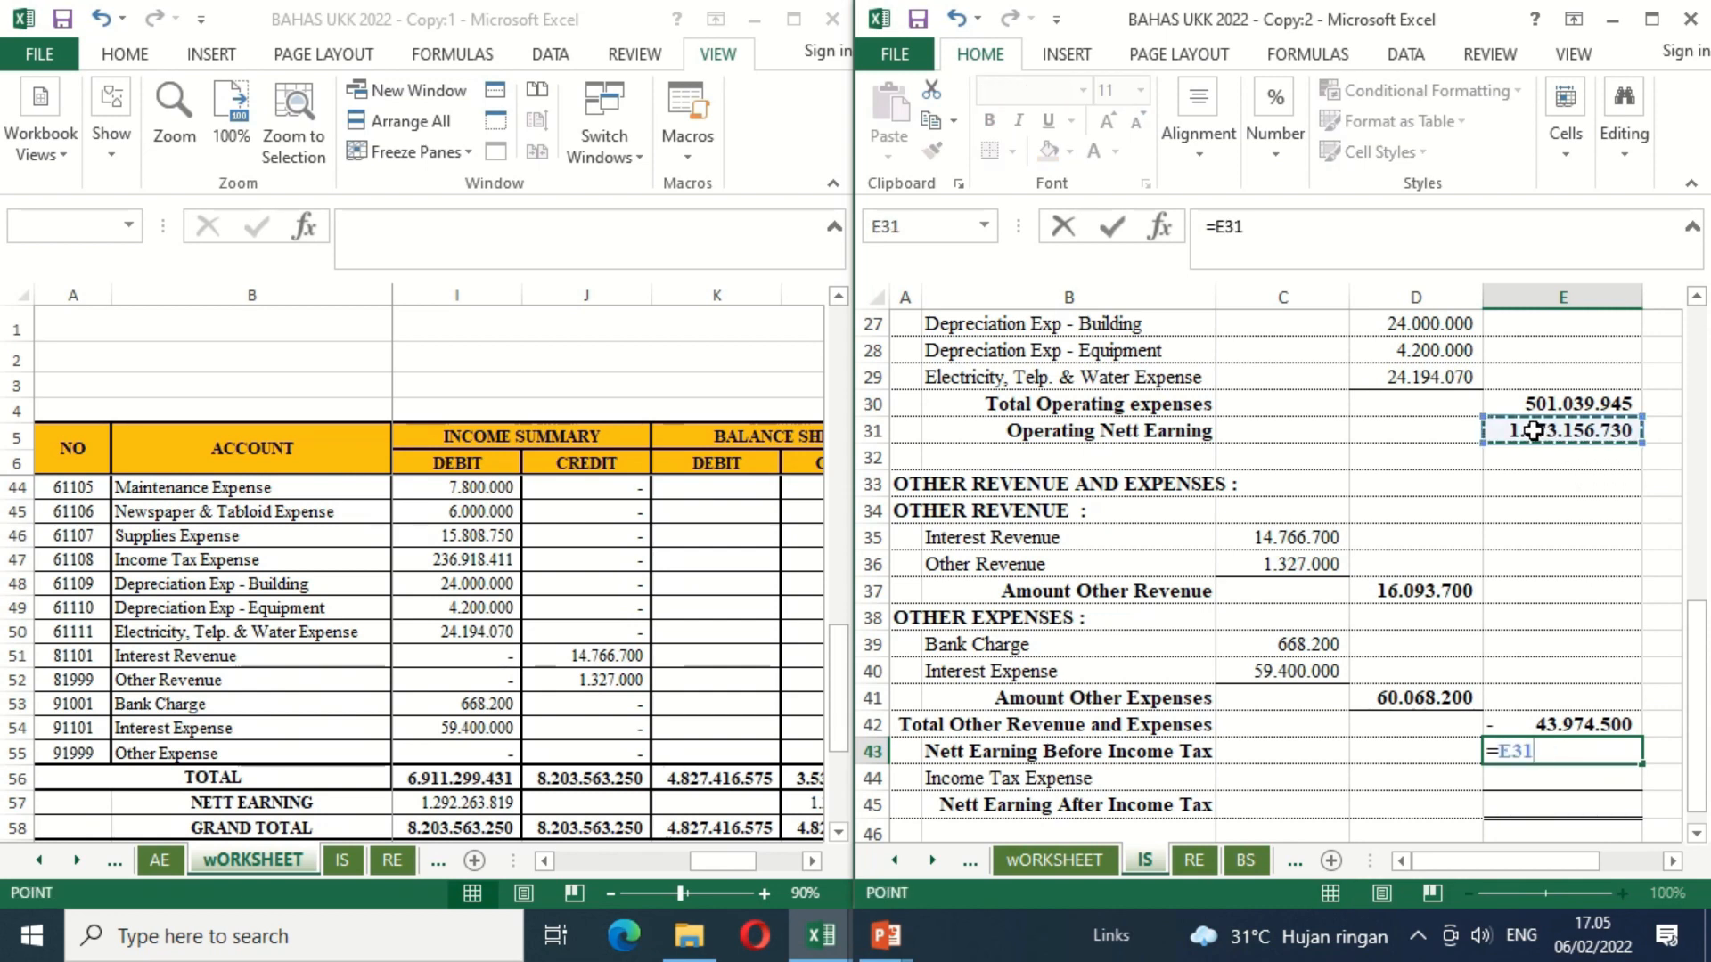
pyautogui.write('+')
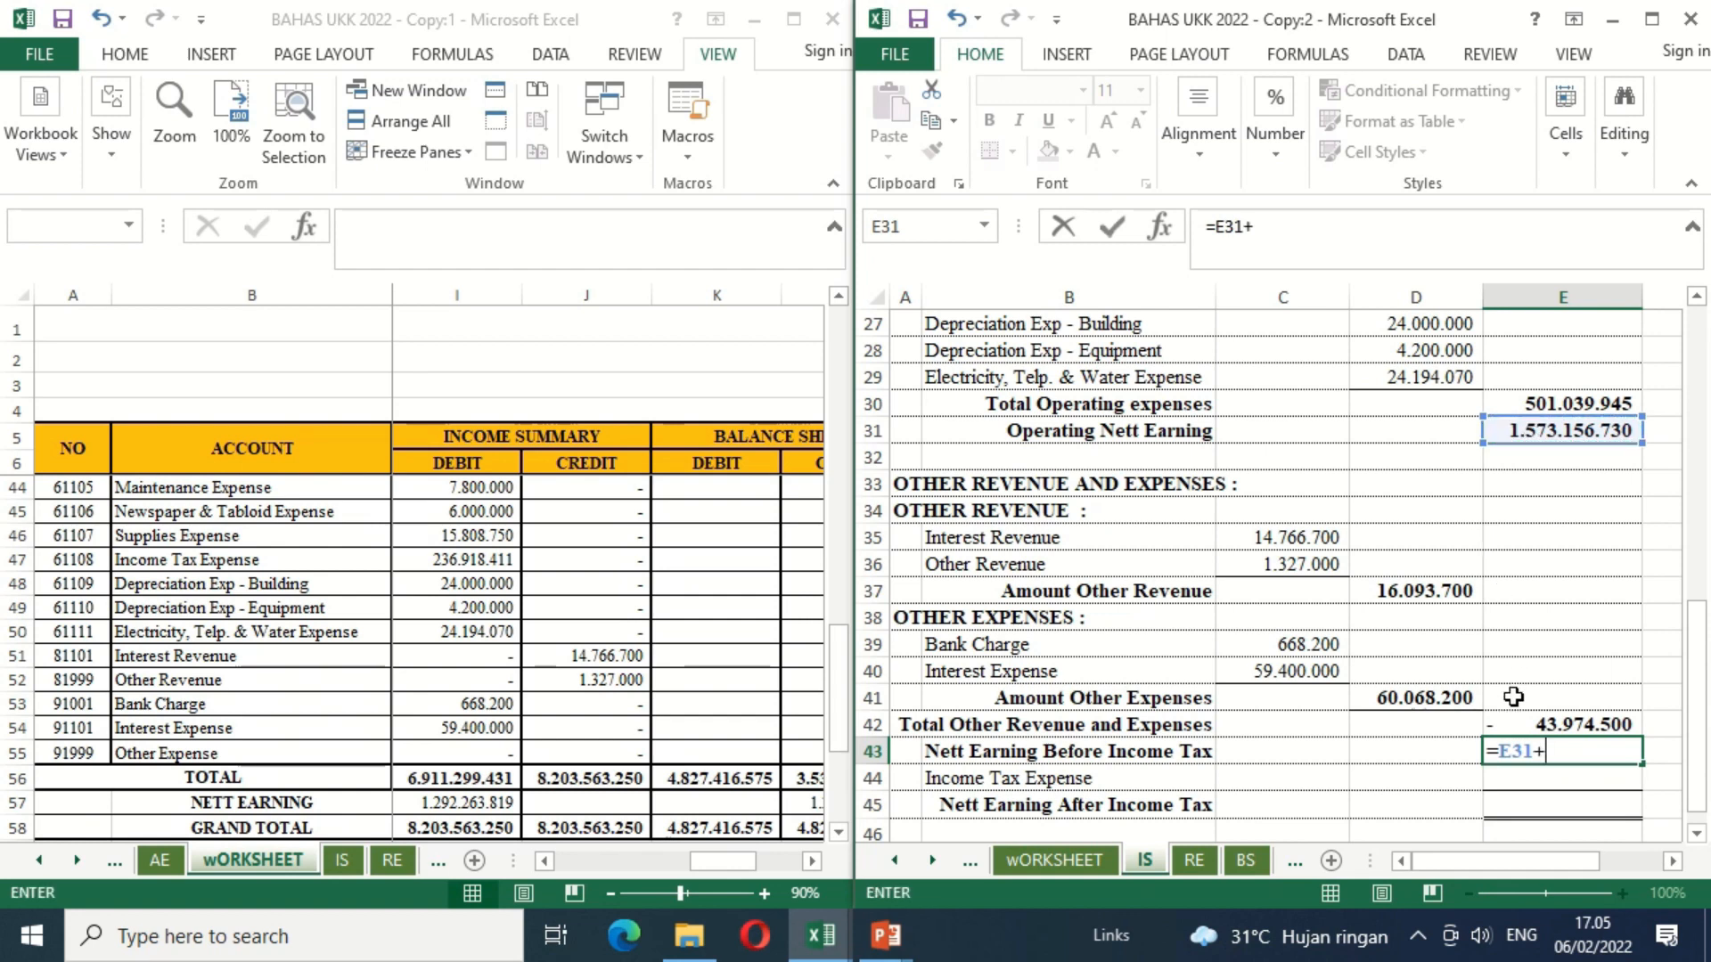
pyautogui.click(1521, 728)
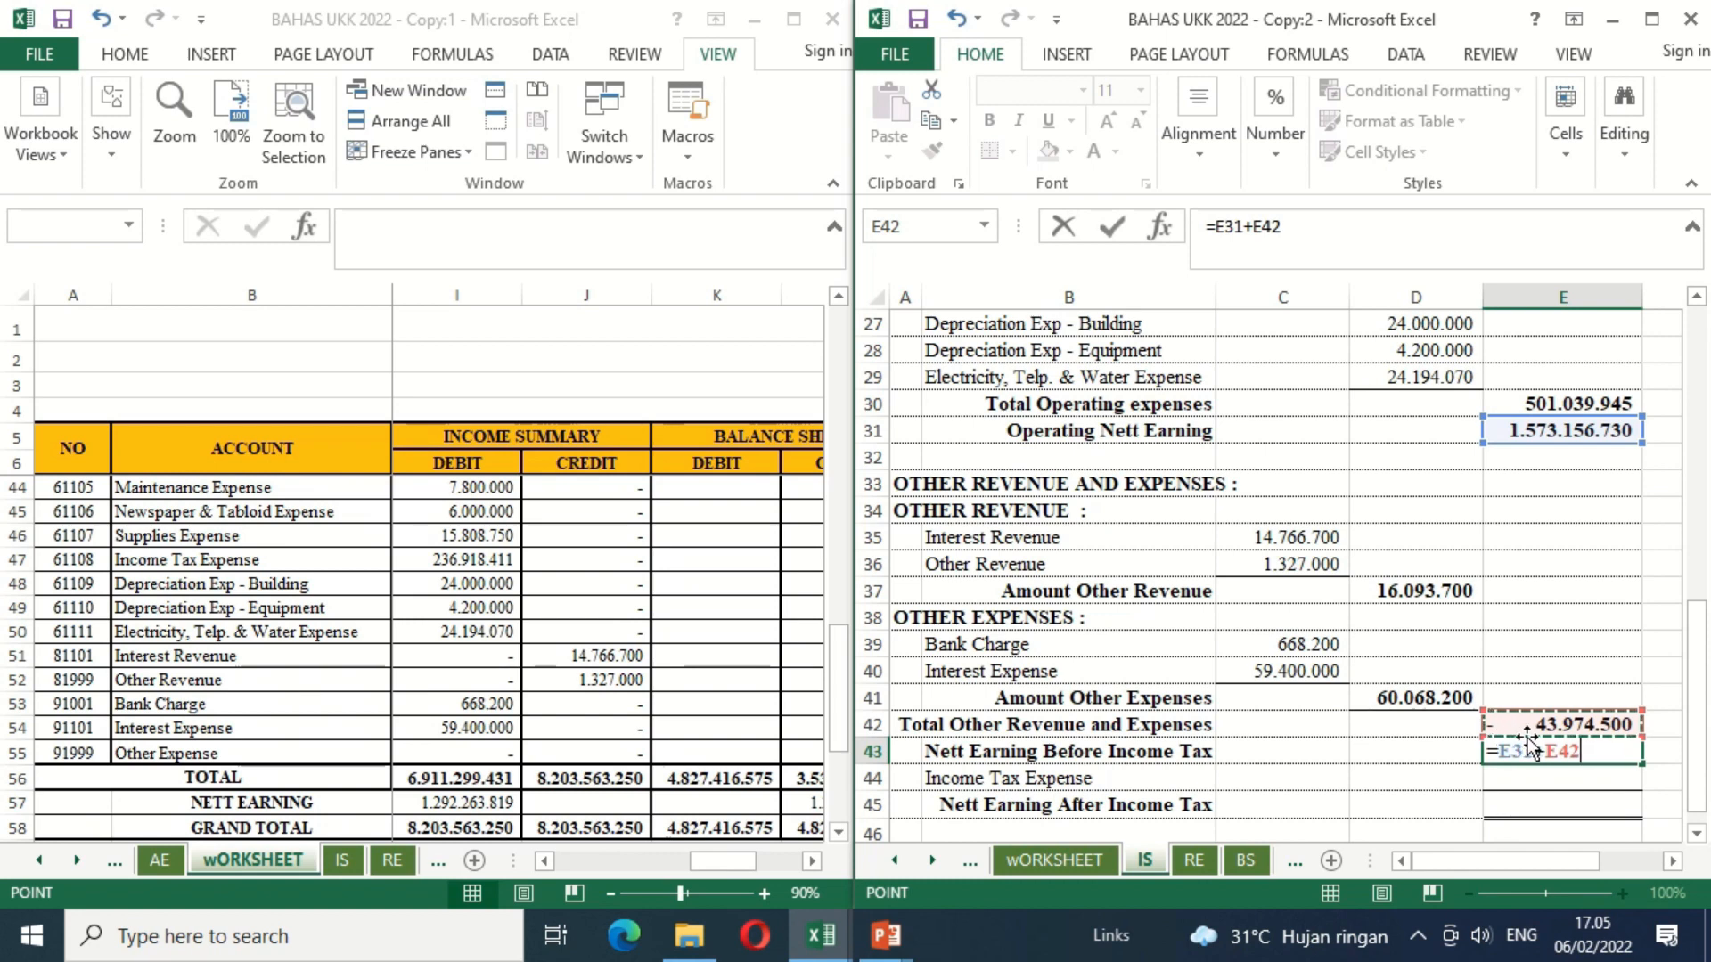
pyautogui.press('Return')
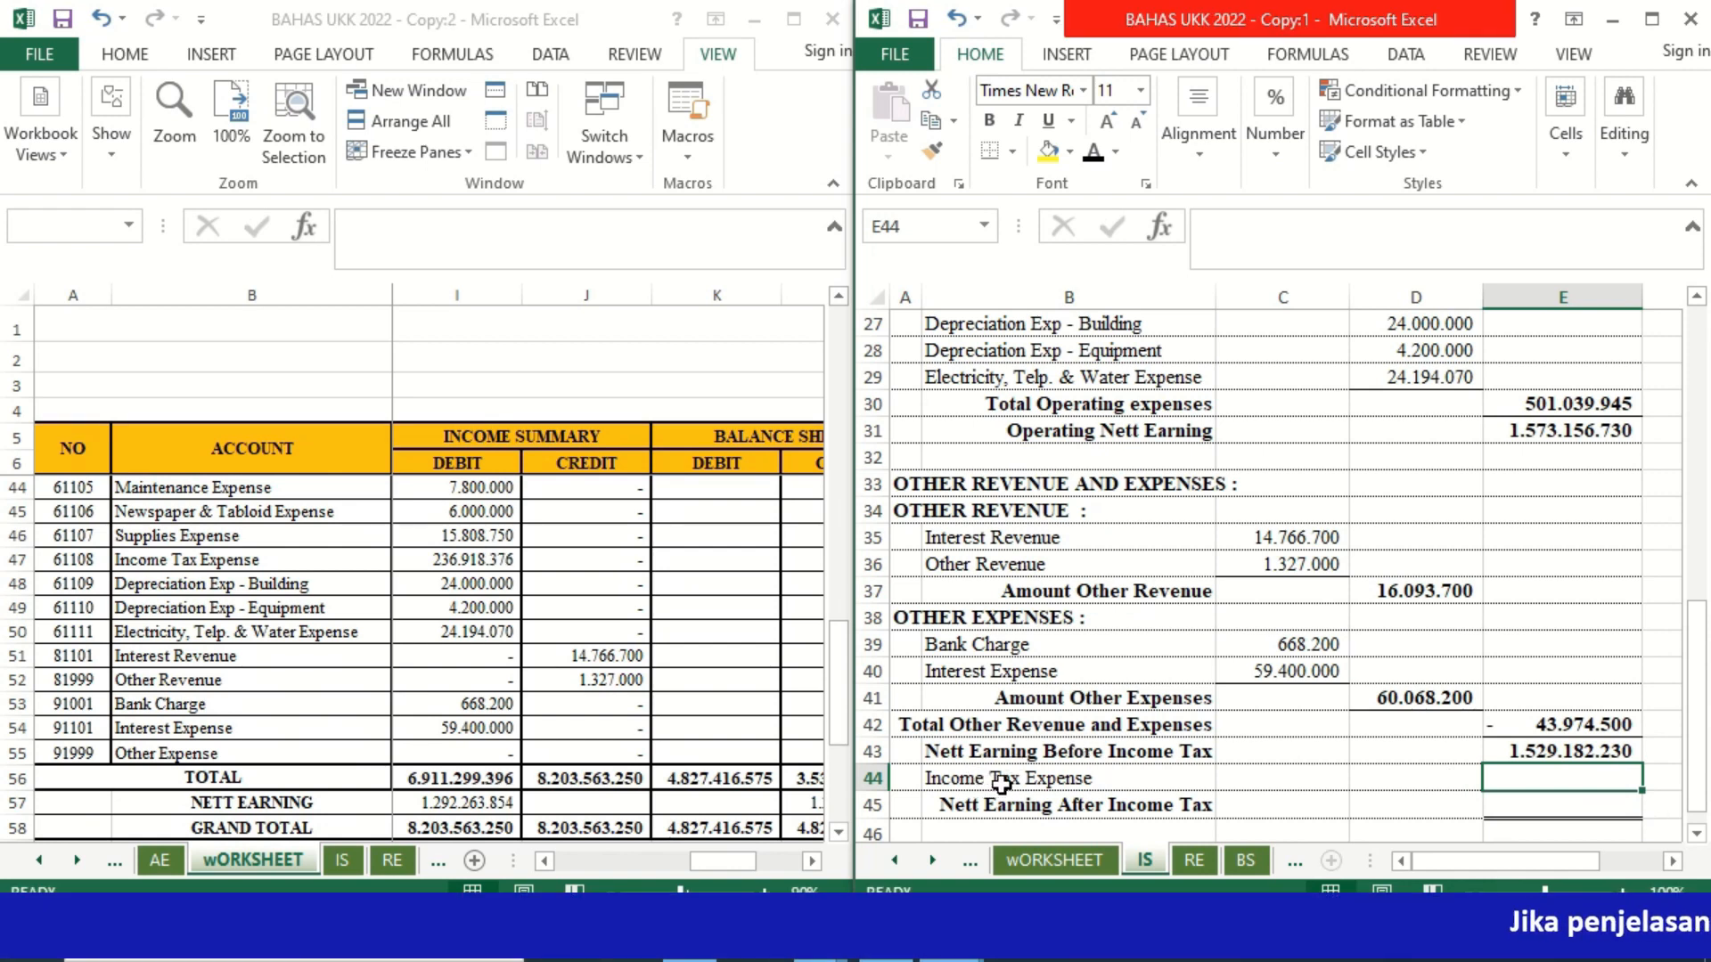
# Step: Link Income Tax Expense in E44 to its Income Summary debit with =wORKSHEET!I47
pyautogui.doubleClick(1597, 778)
pyautogui.write('=')
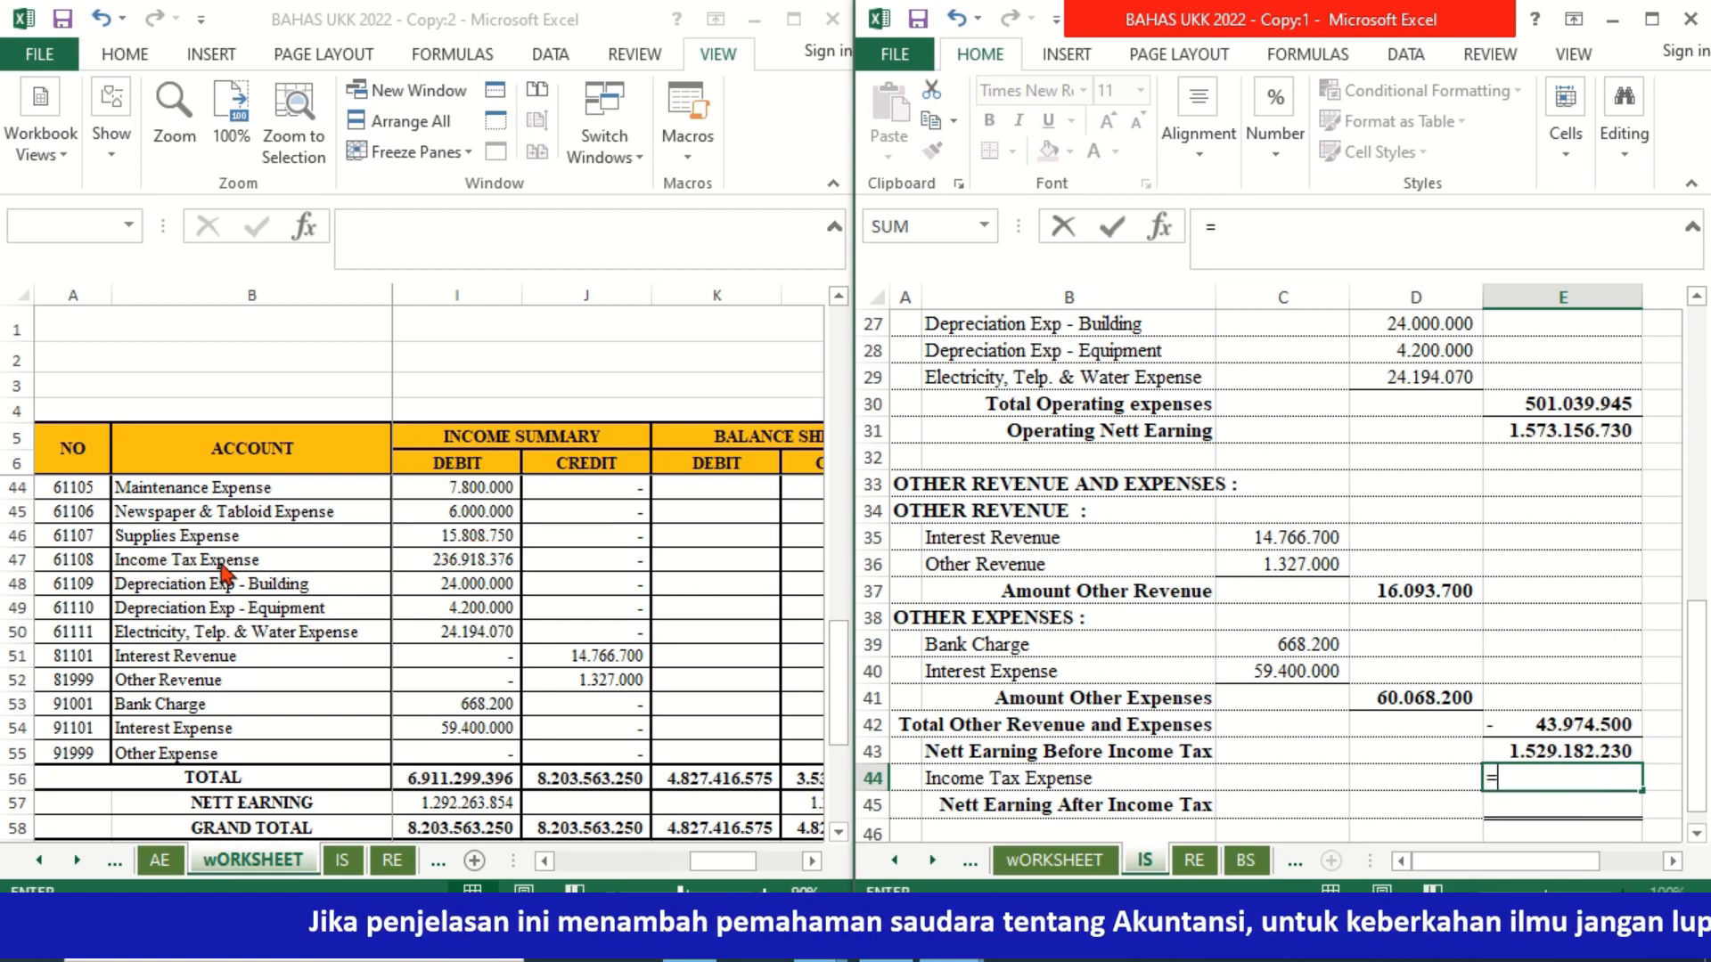
pyautogui.click(473, 559)
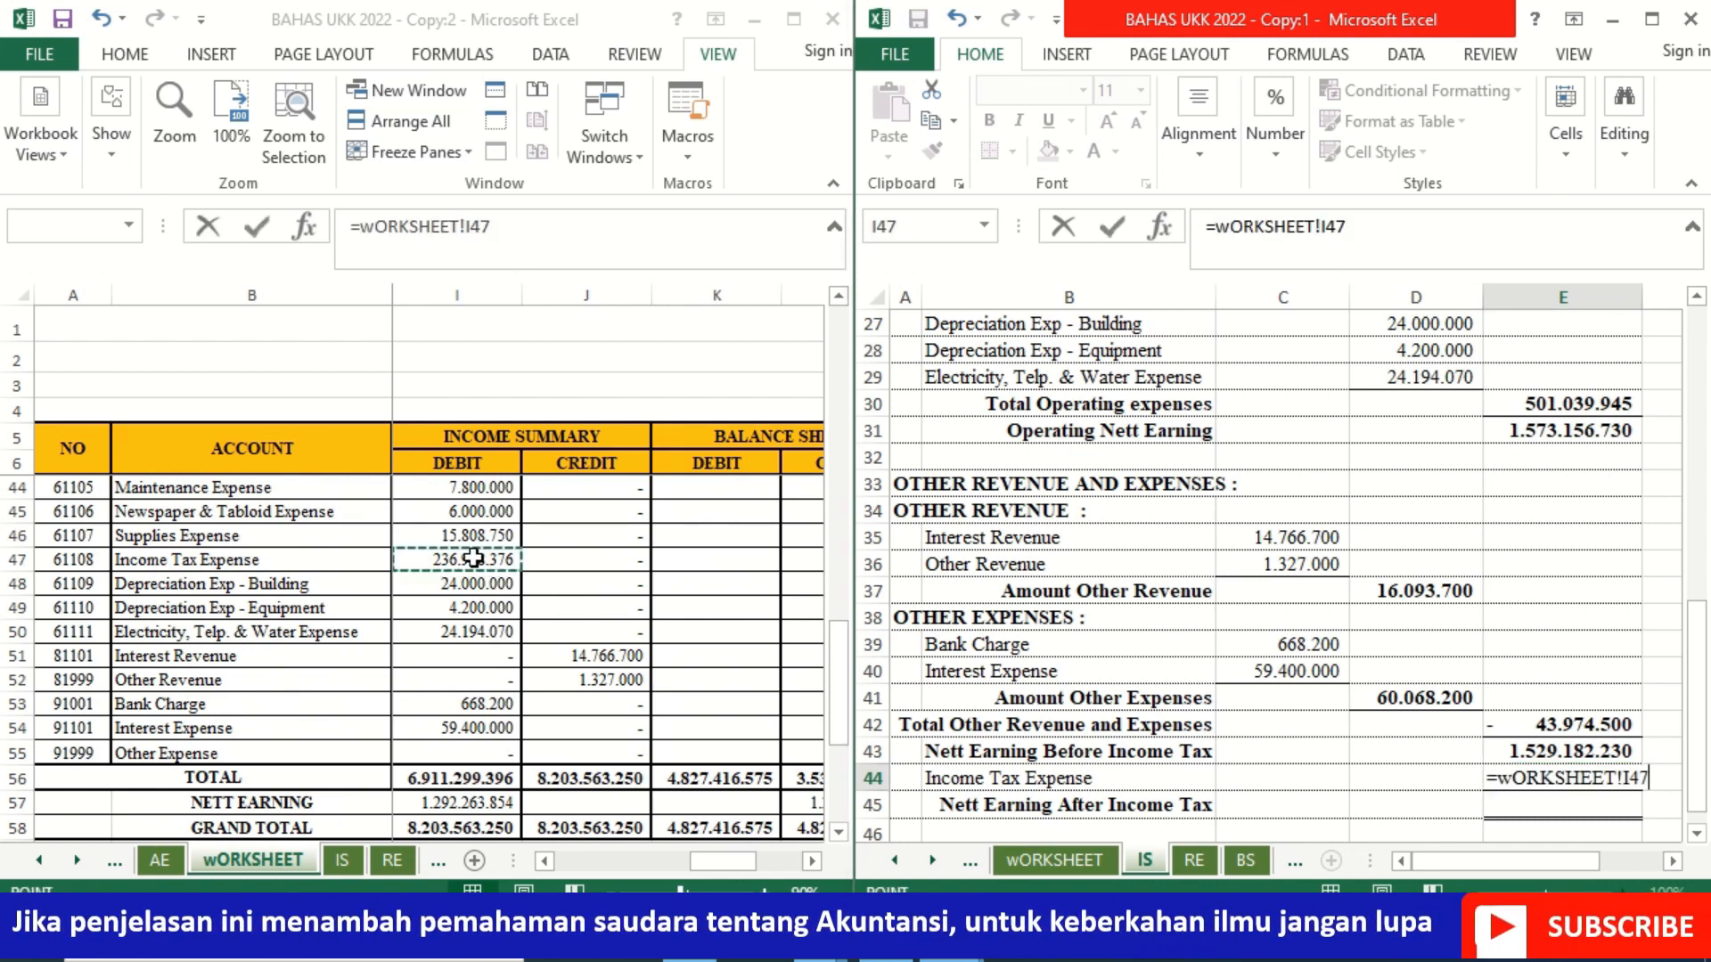
pyautogui.press('Return')
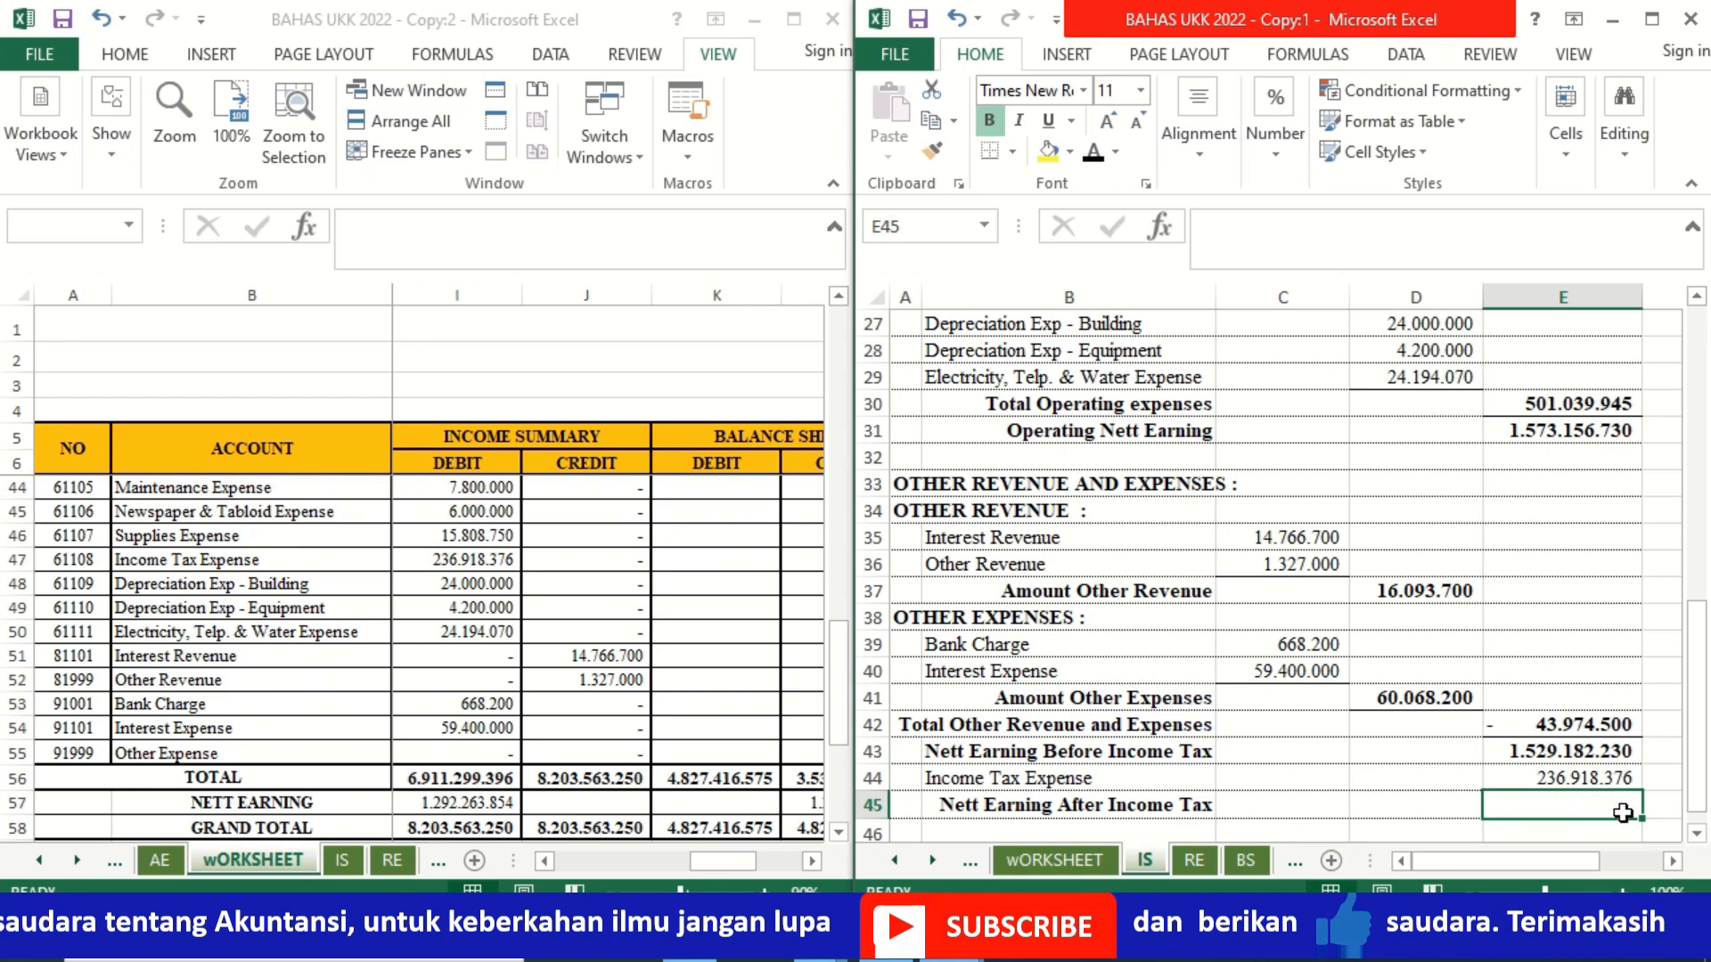
# Step: Calculate Nett Earning After Income Tax in E45 by subtracting Income Tax Expense in E44 from Nett Earning Before Income Tax in E43
pyautogui.write('=')
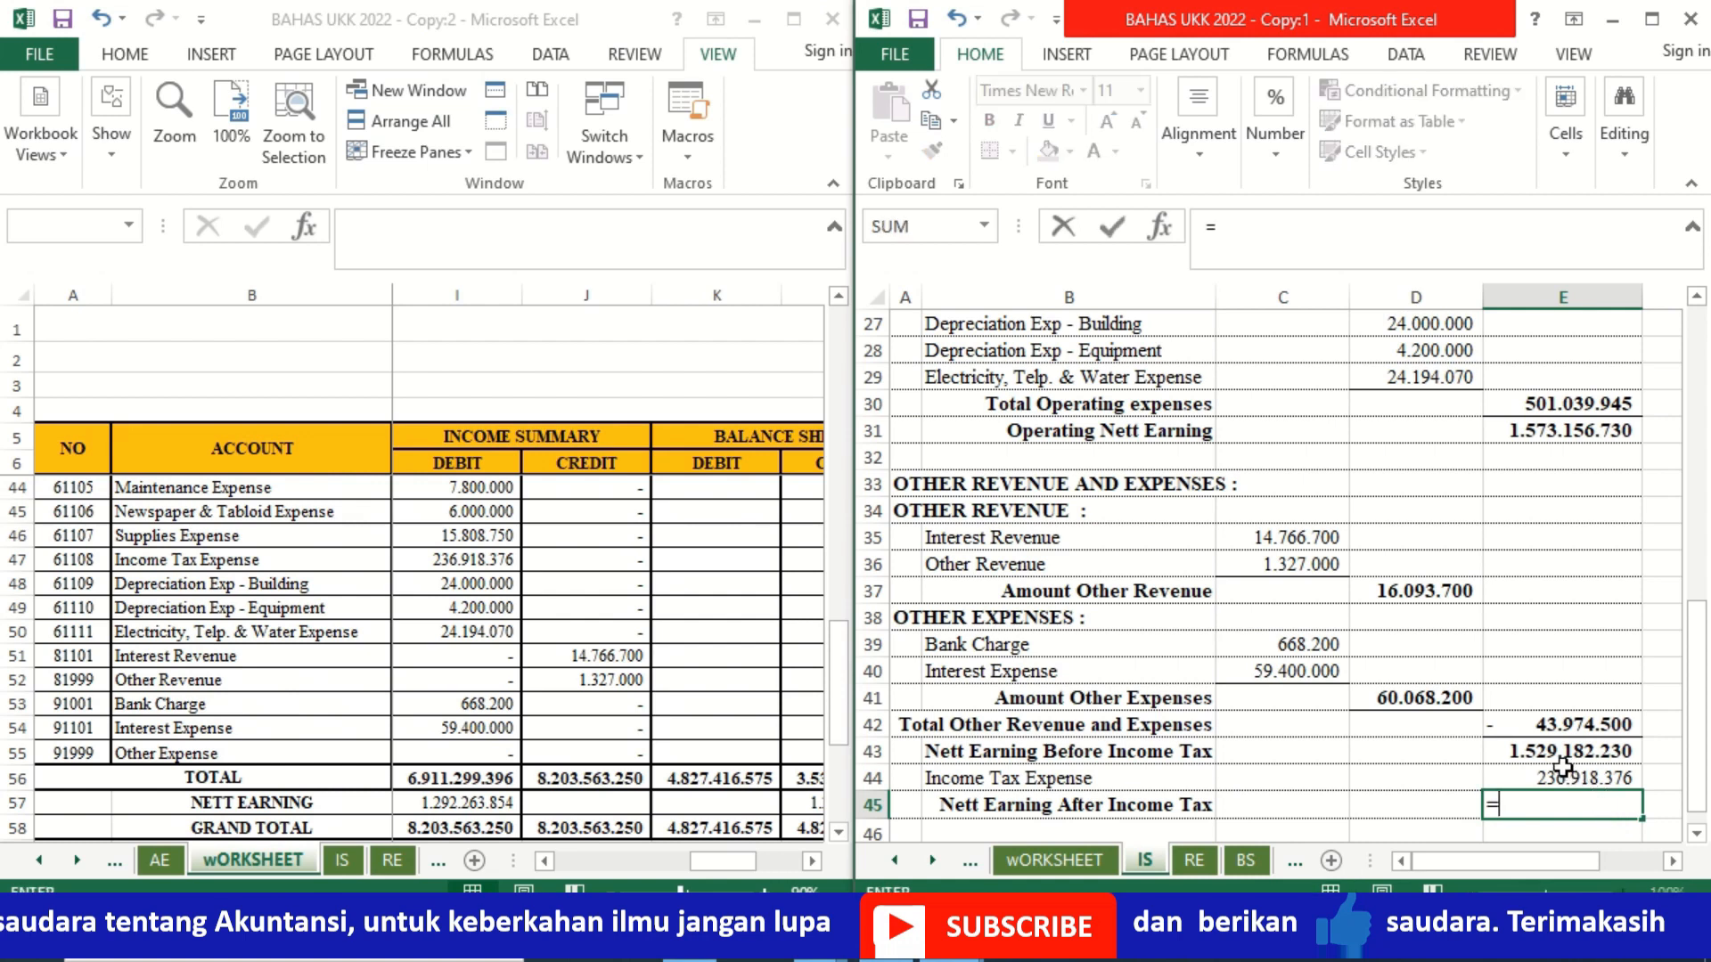
pyautogui.click(1526, 751)
pyautogui.write('-')
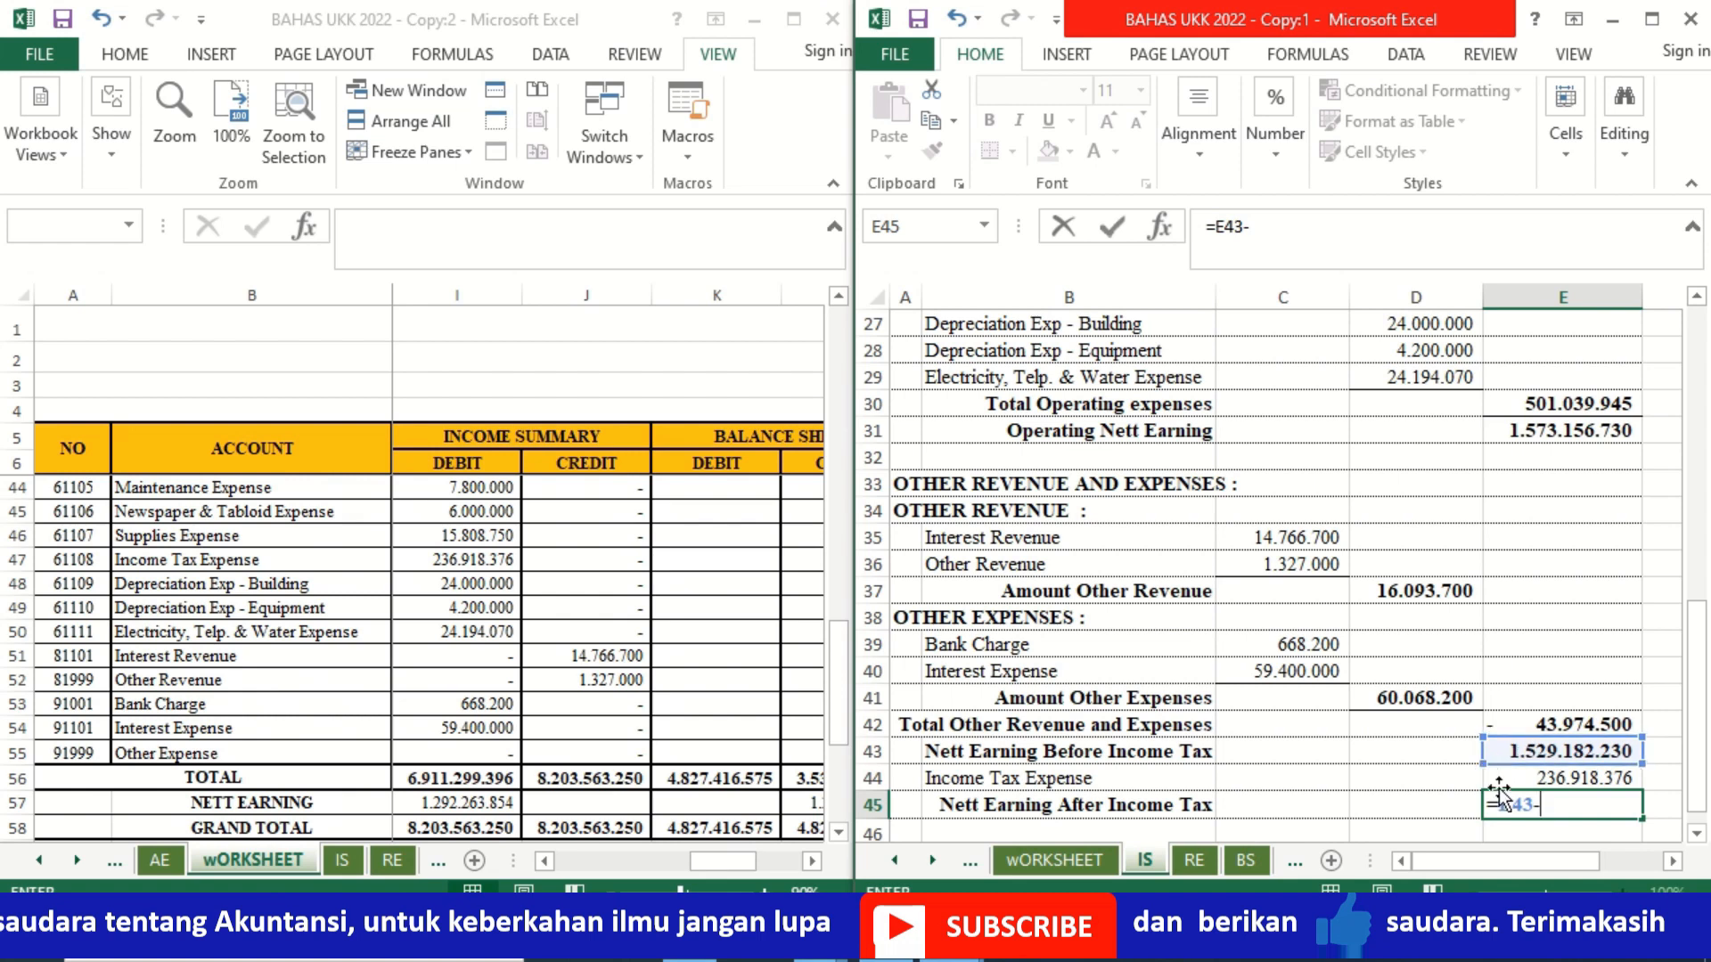
pyautogui.click(1508, 777)
pyautogui.press('Return')
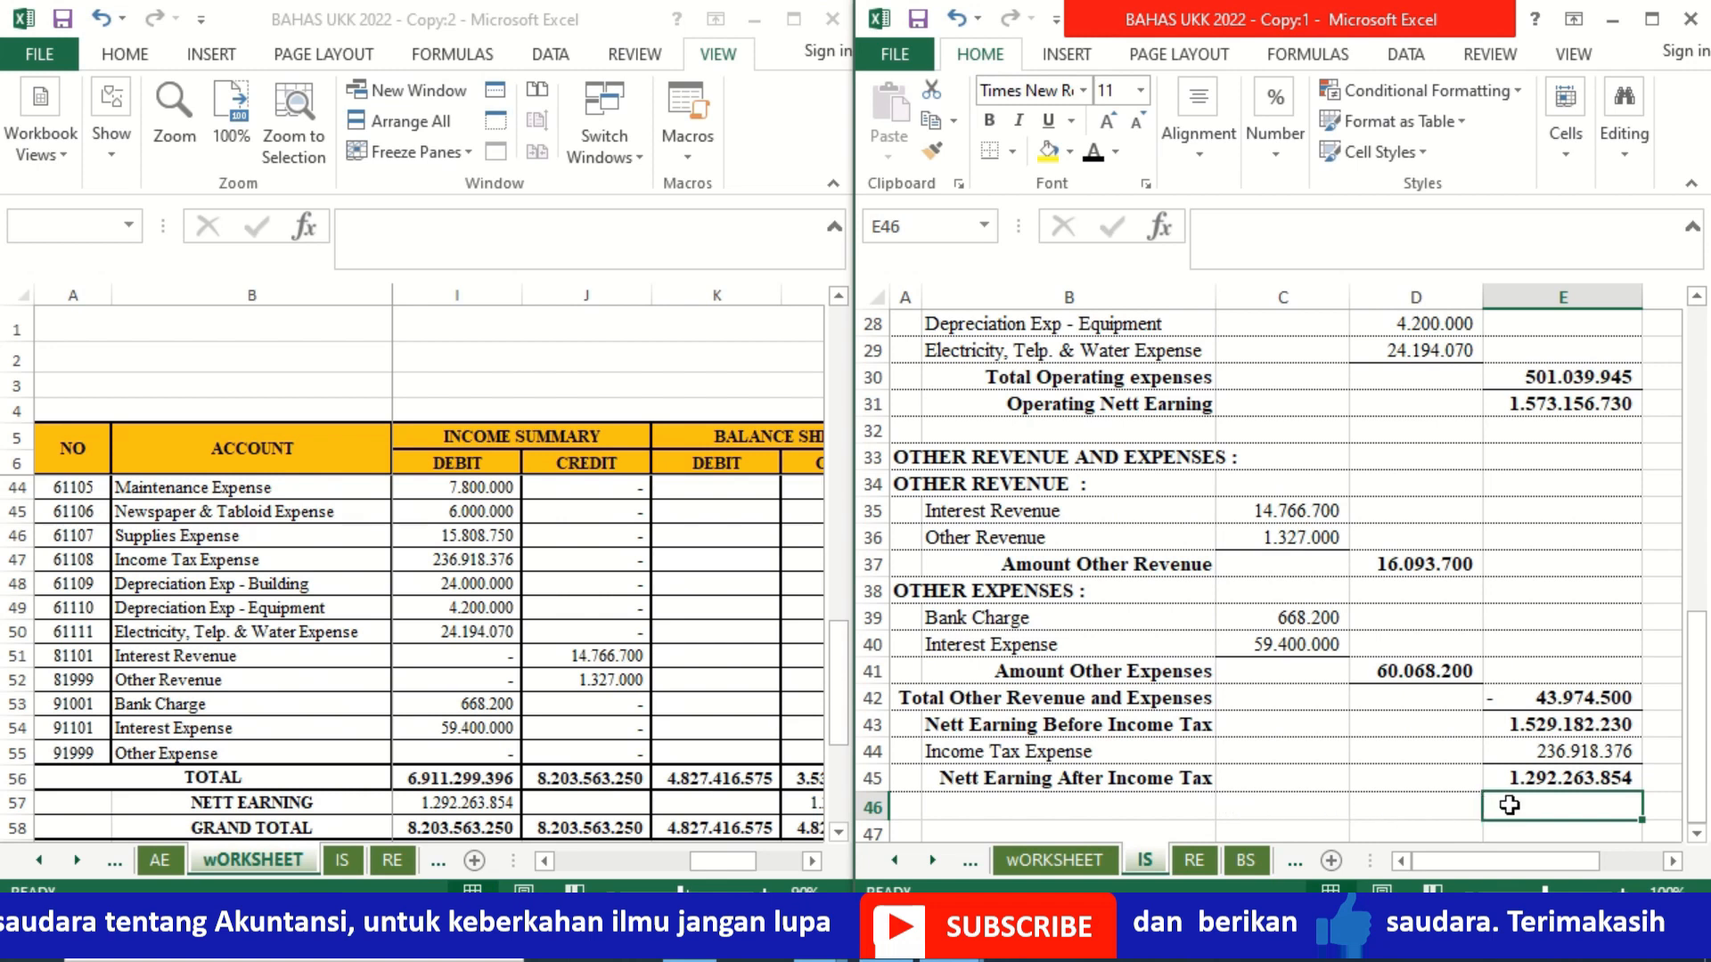
pyautogui.click(1443, 805)
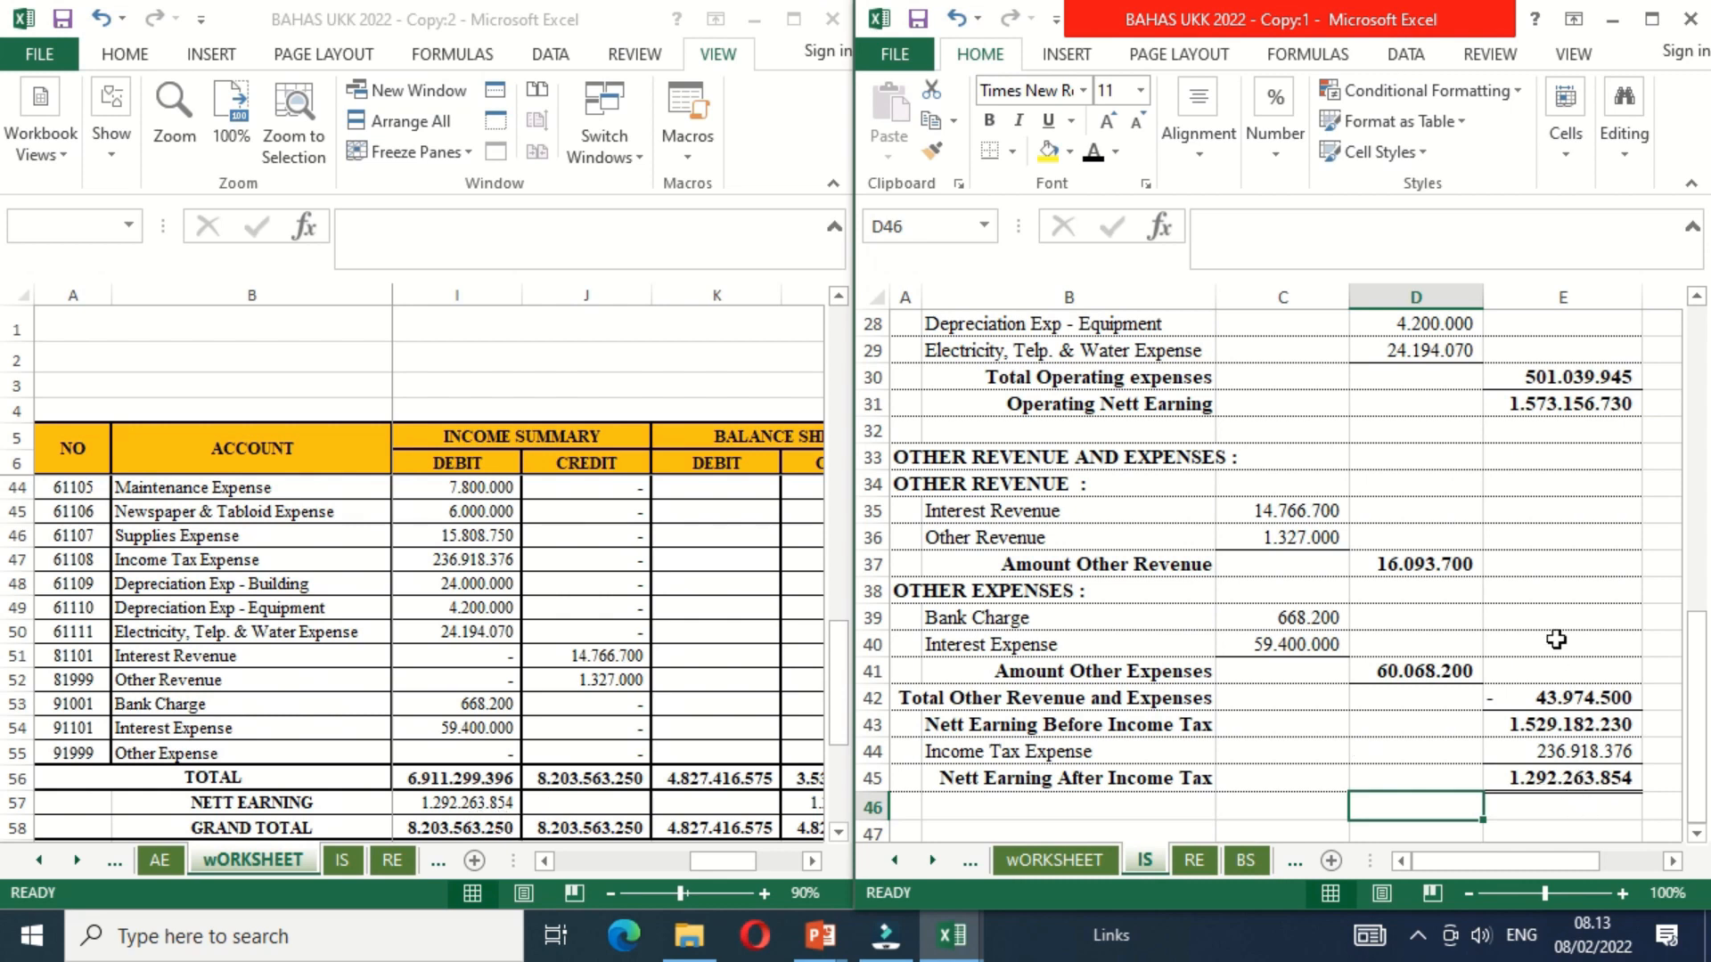
pyautogui.click(1553, 609)
pyautogui.hotkey('ctrl', 'Home')
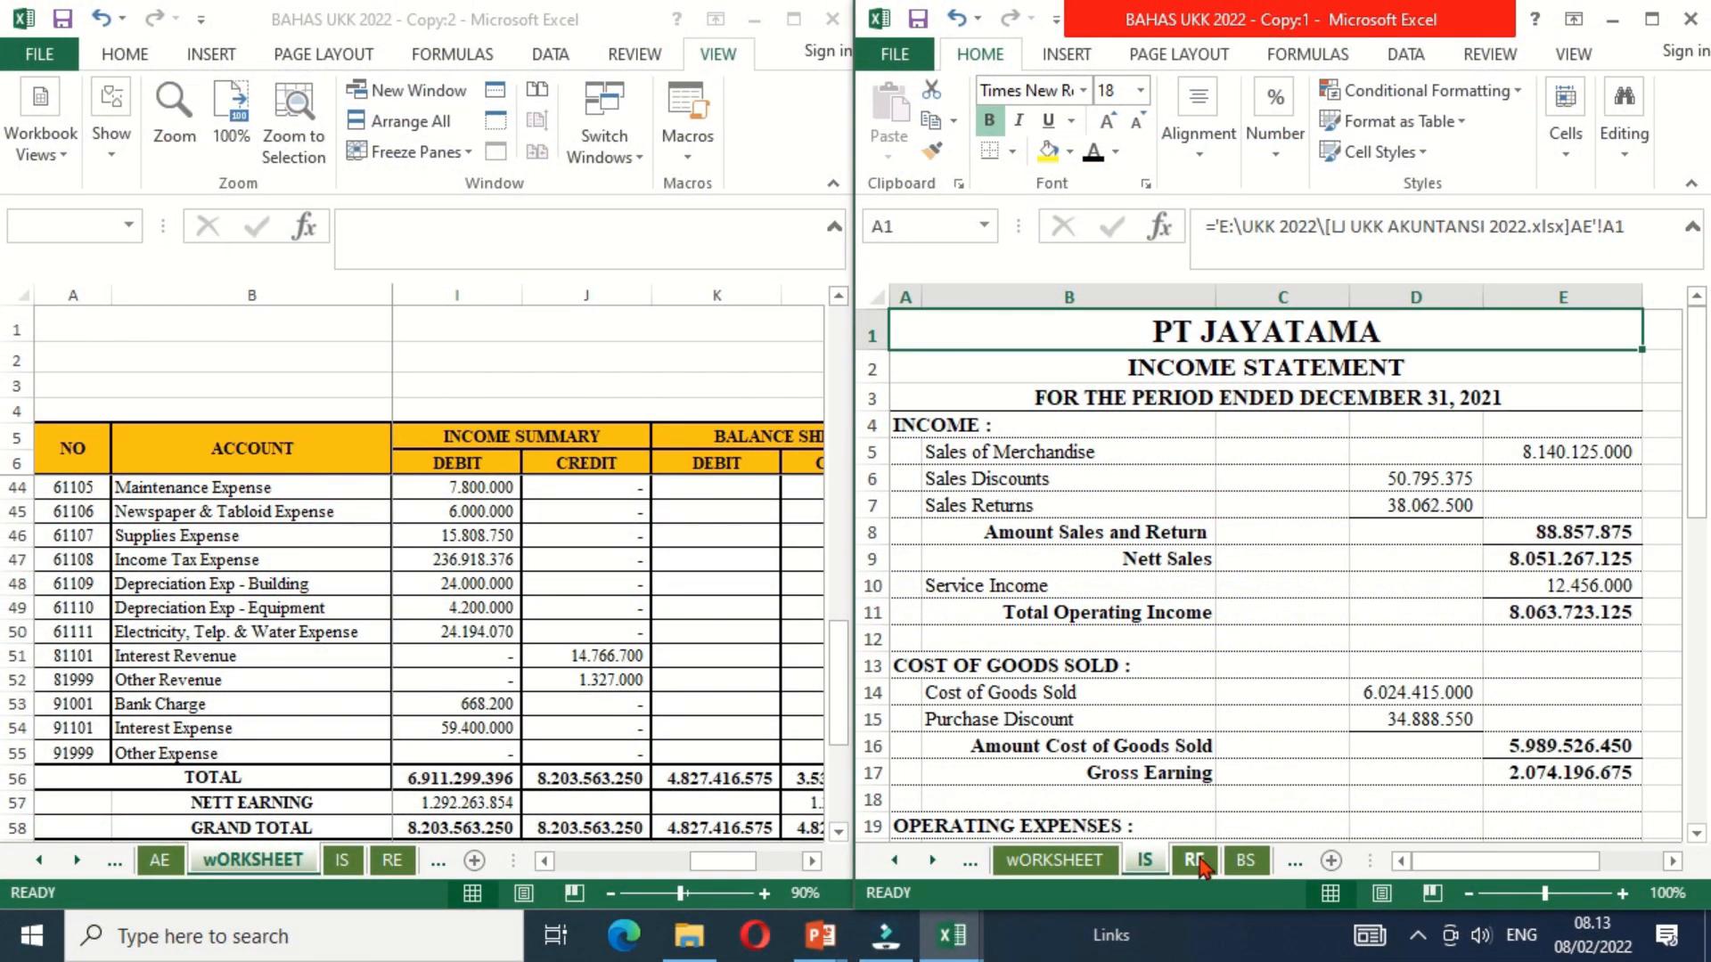
# Step: On the RE sheet, link the Common Stock beginning balance in C5 to its balance sheet credit with =wORKSHEET!L29
pyautogui.click(1194, 860)
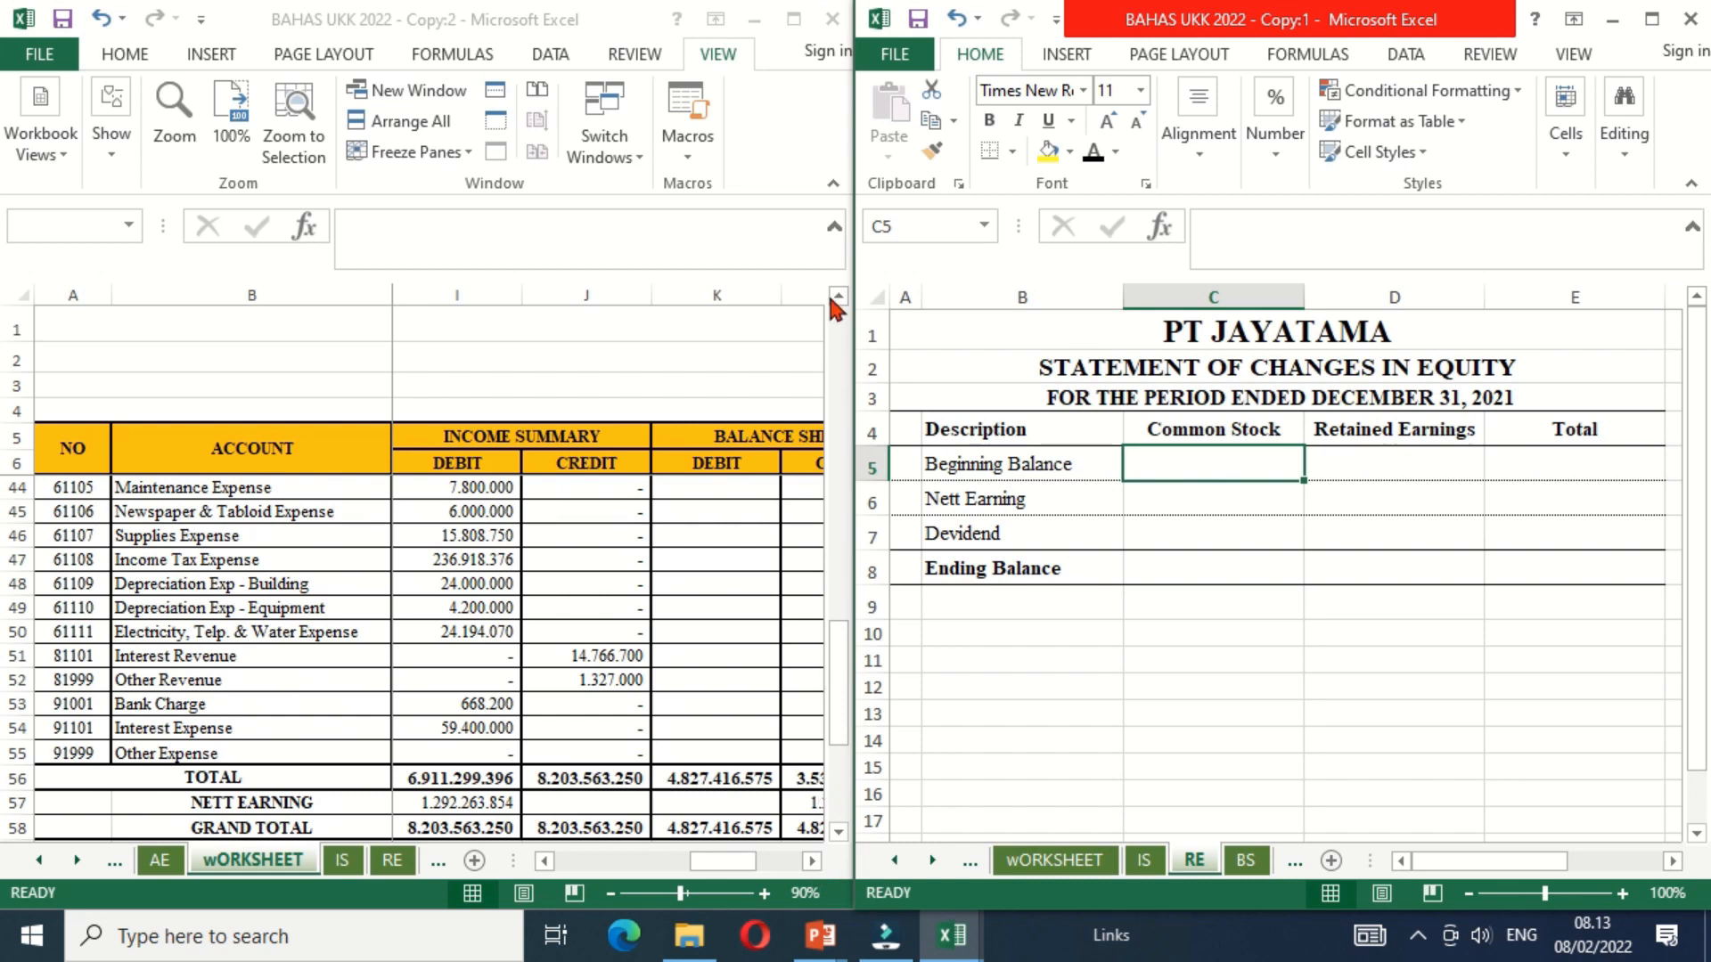
pyautogui.moveTo(836, 298); pyautogui.dragTo(837, 298)
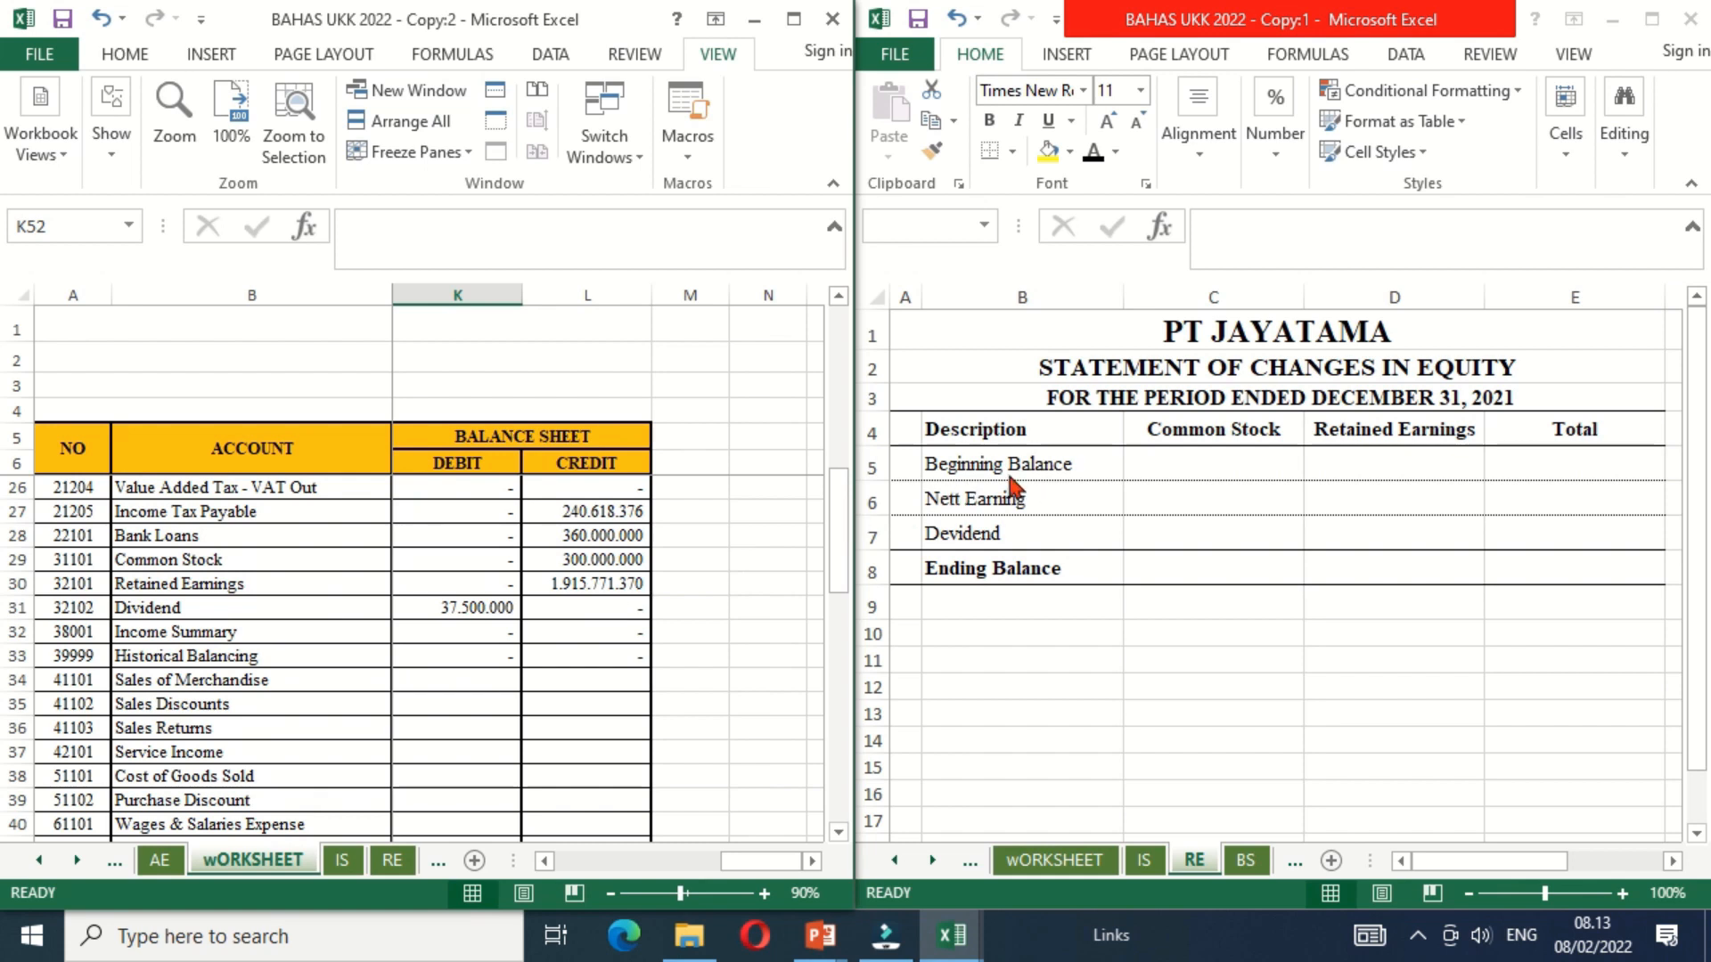
pyautogui.click(1203, 467)
pyautogui.write('=')
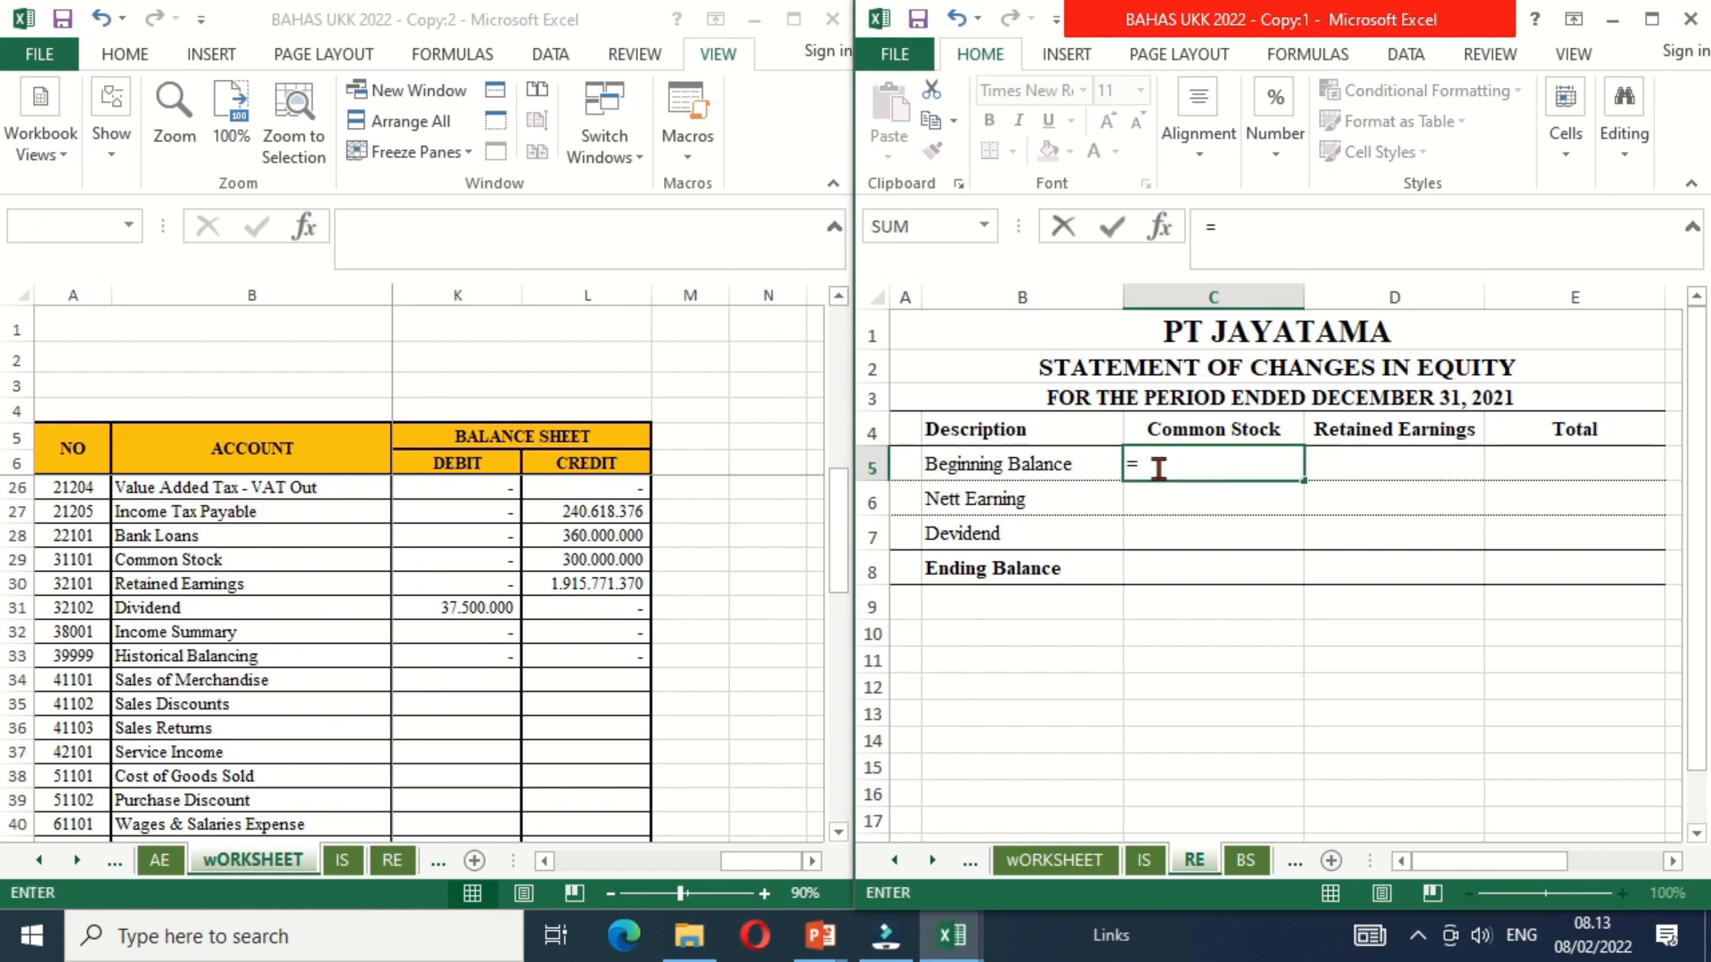
pyautogui.click(571, 563)
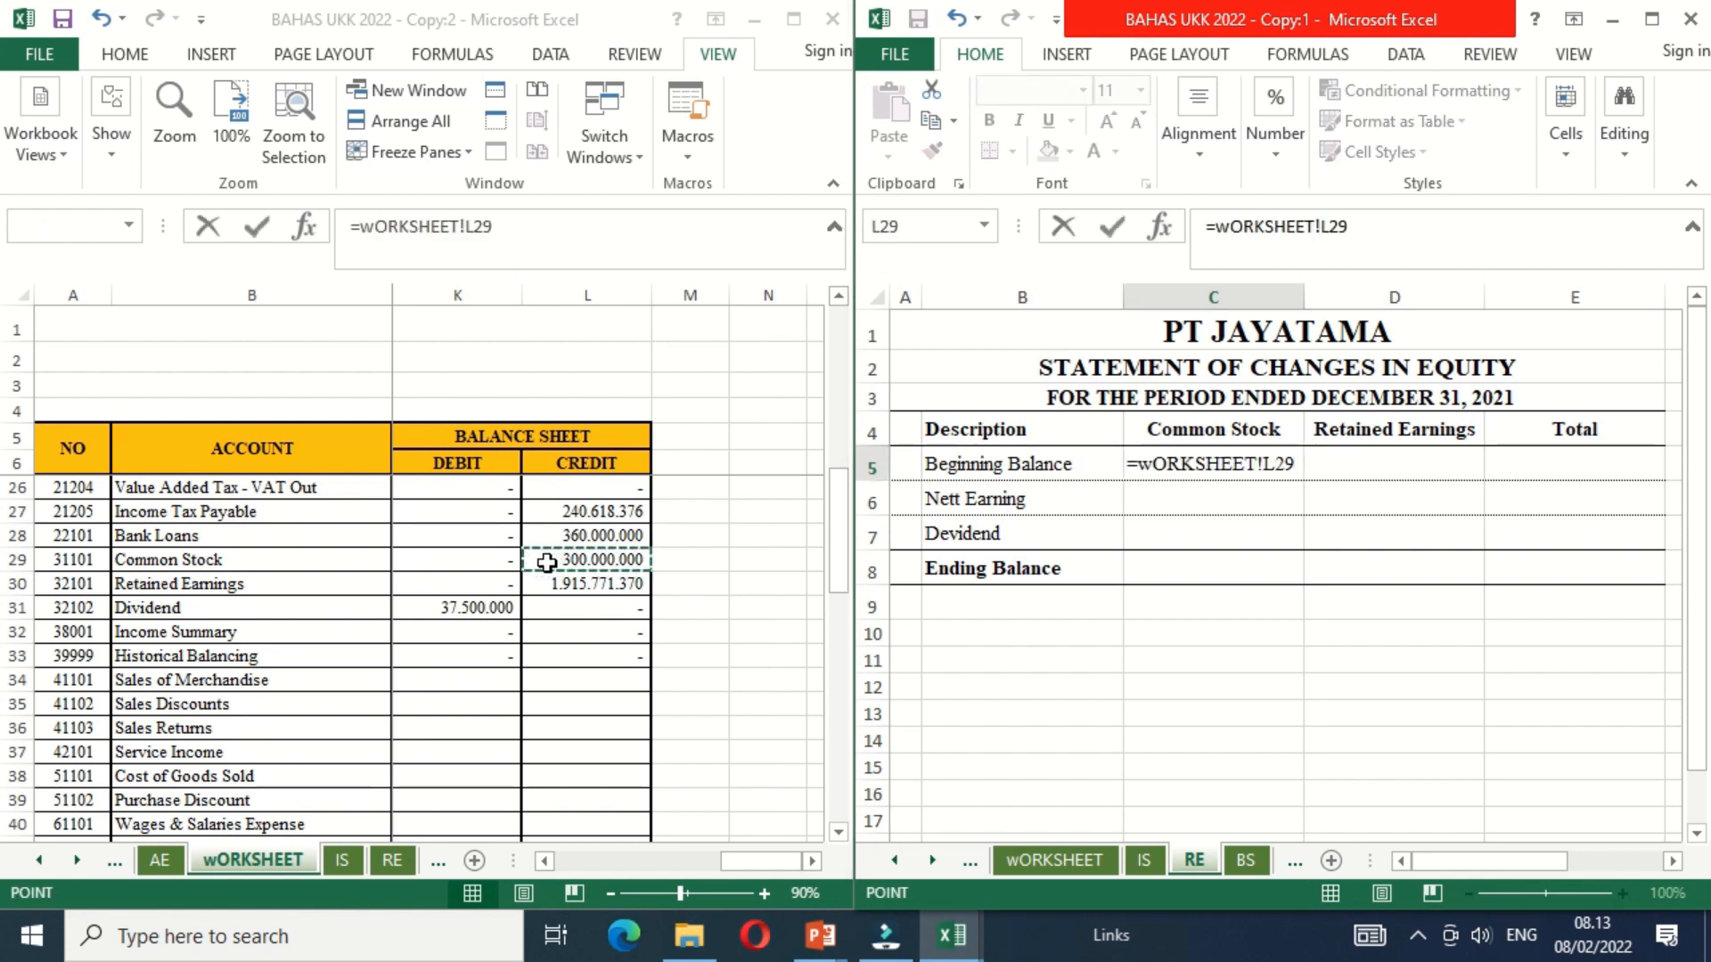
pyautogui.press('Return')
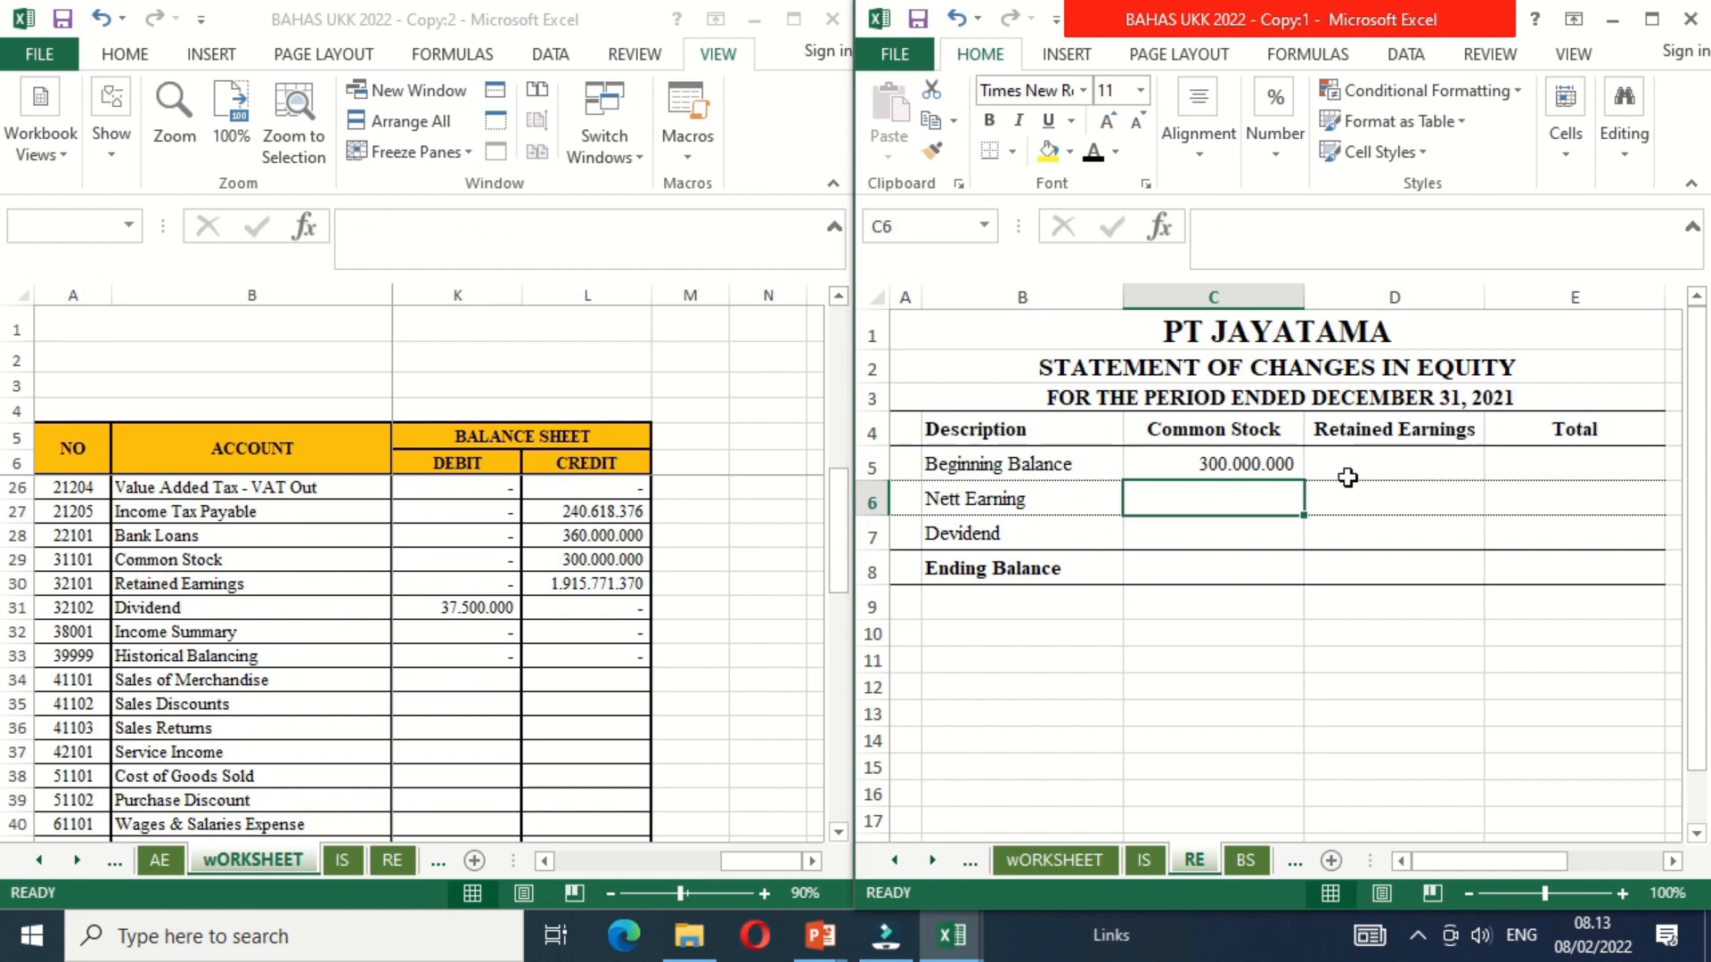
# Step: Link the Retained Earnings beginning balance in D5 to the Retained Earnings balance sheet credit in worksheet cell L30
pyautogui.click(1373, 465)
pyautogui.write('=')
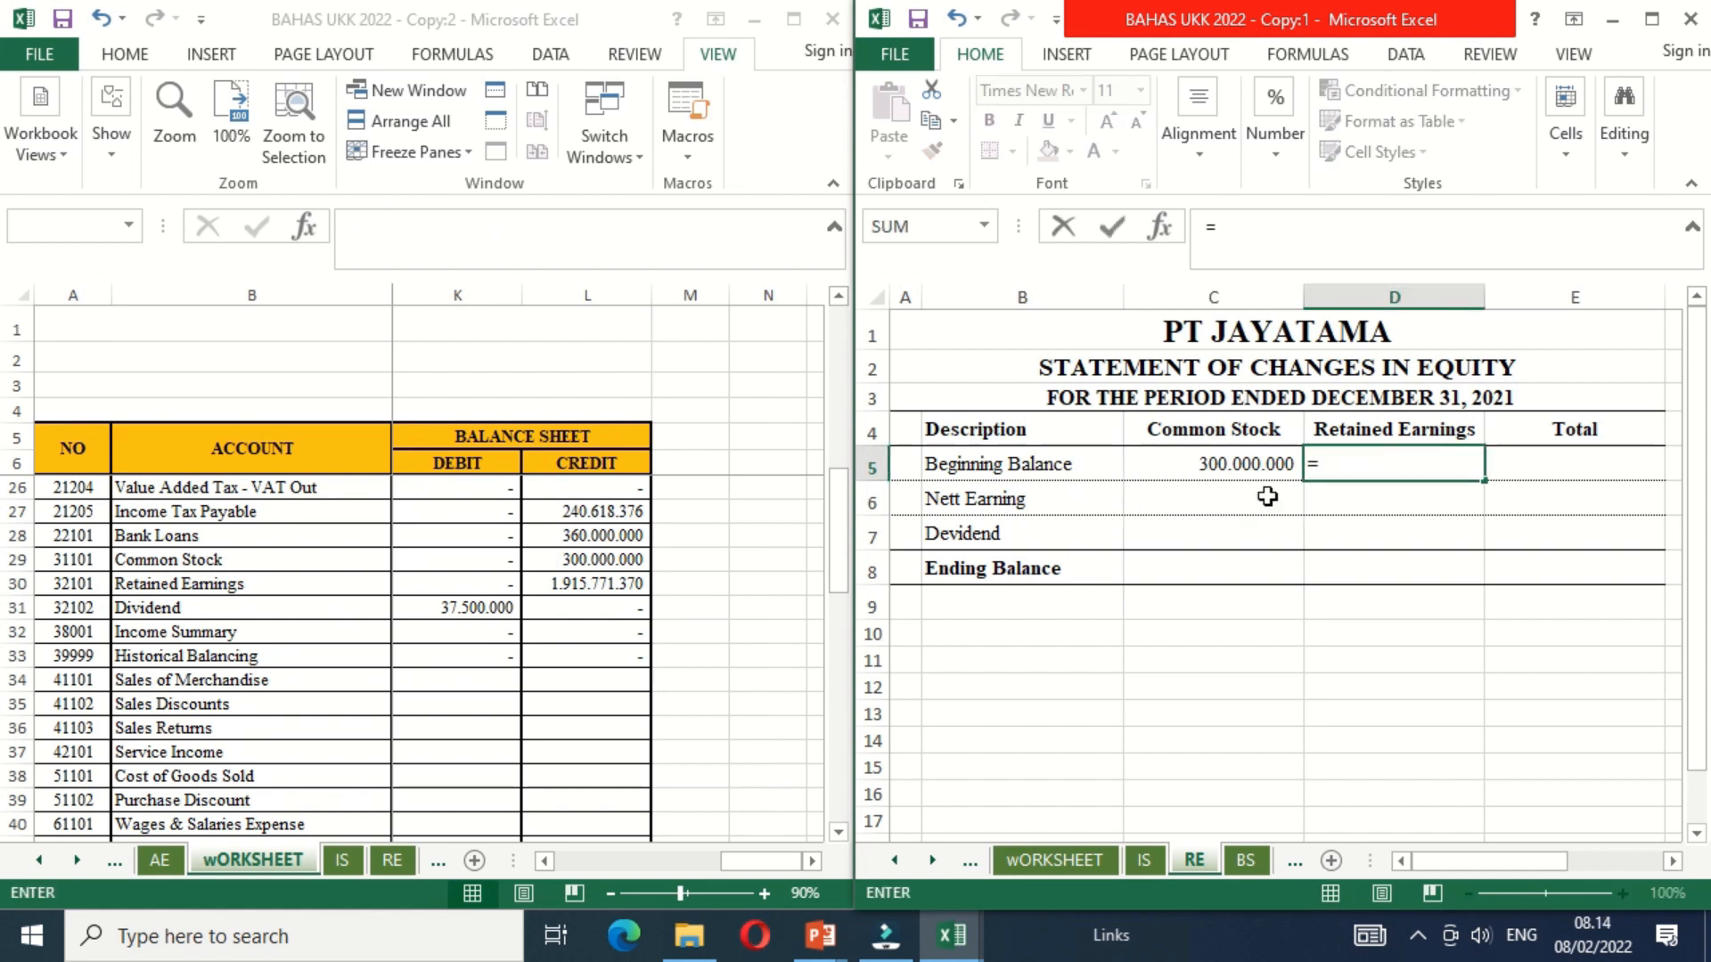
pyautogui.click(613, 585)
pyautogui.press('Return')
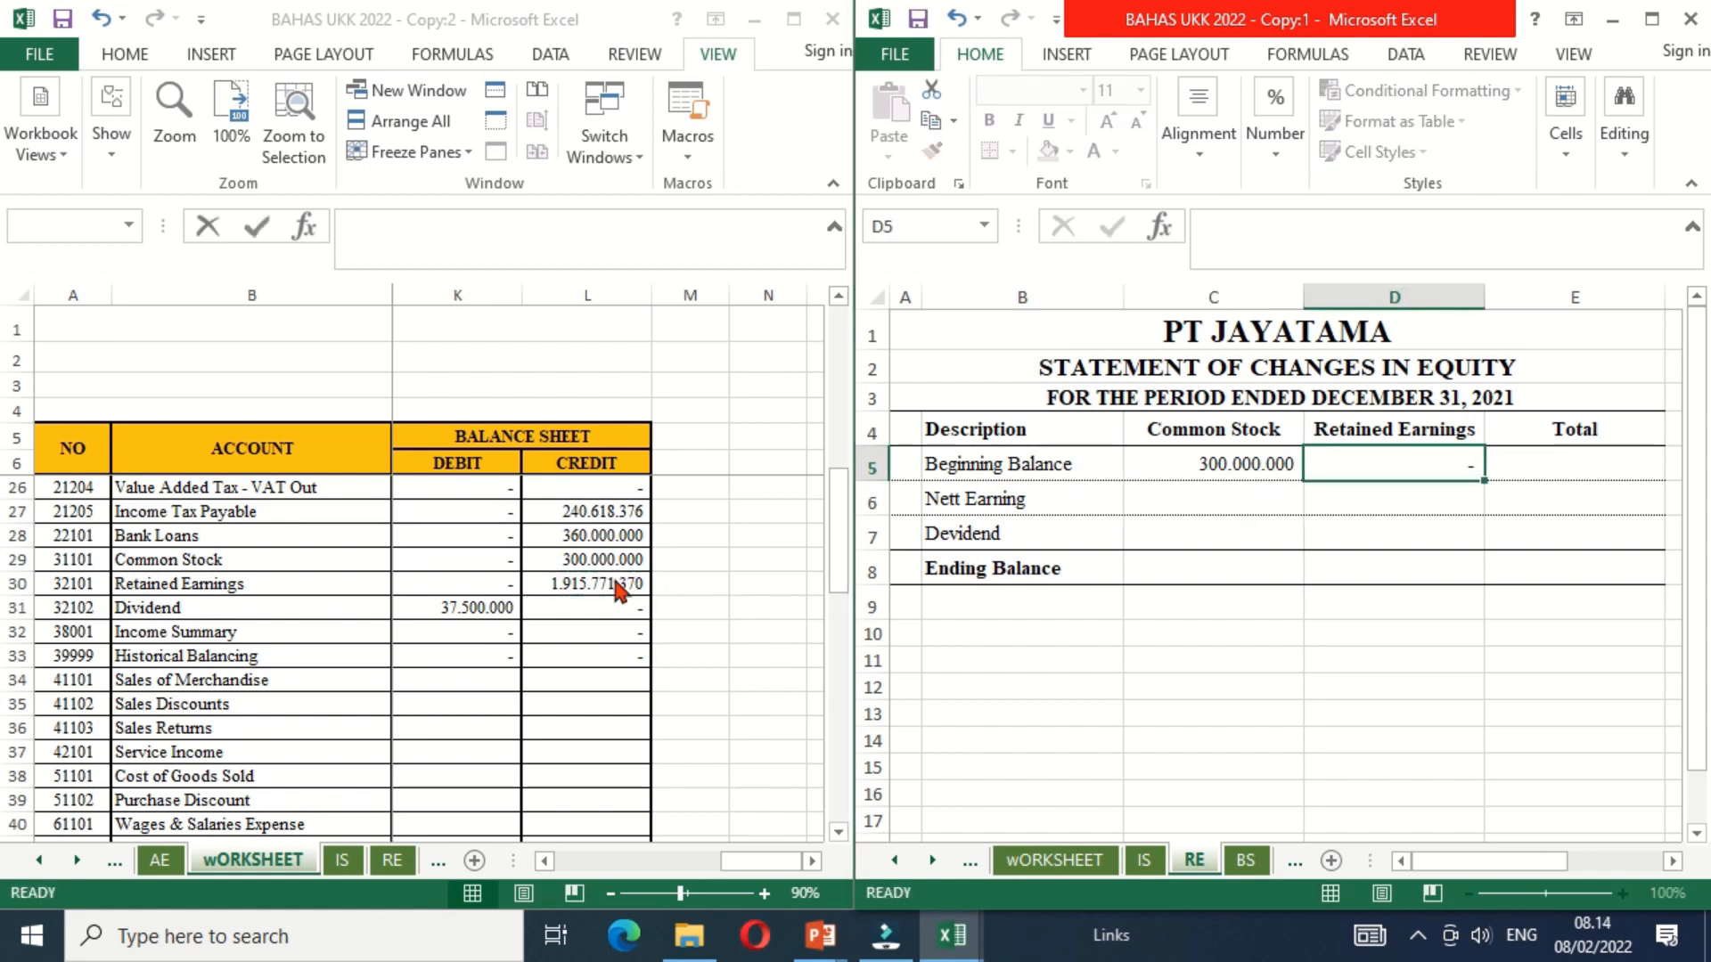
# Step: Calculate the Beginning Balance total in E5 by adding Common Stock in C5 and Retained Earnings in D5
pyautogui.press('Up')
pyautogui.press('Right')
pyautogui.write('=')
pyautogui.press('Left')
pyautogui.press('Left')
pyautogui.write('+')
pyautogui.press('Left')
pyautogui.press('Return')
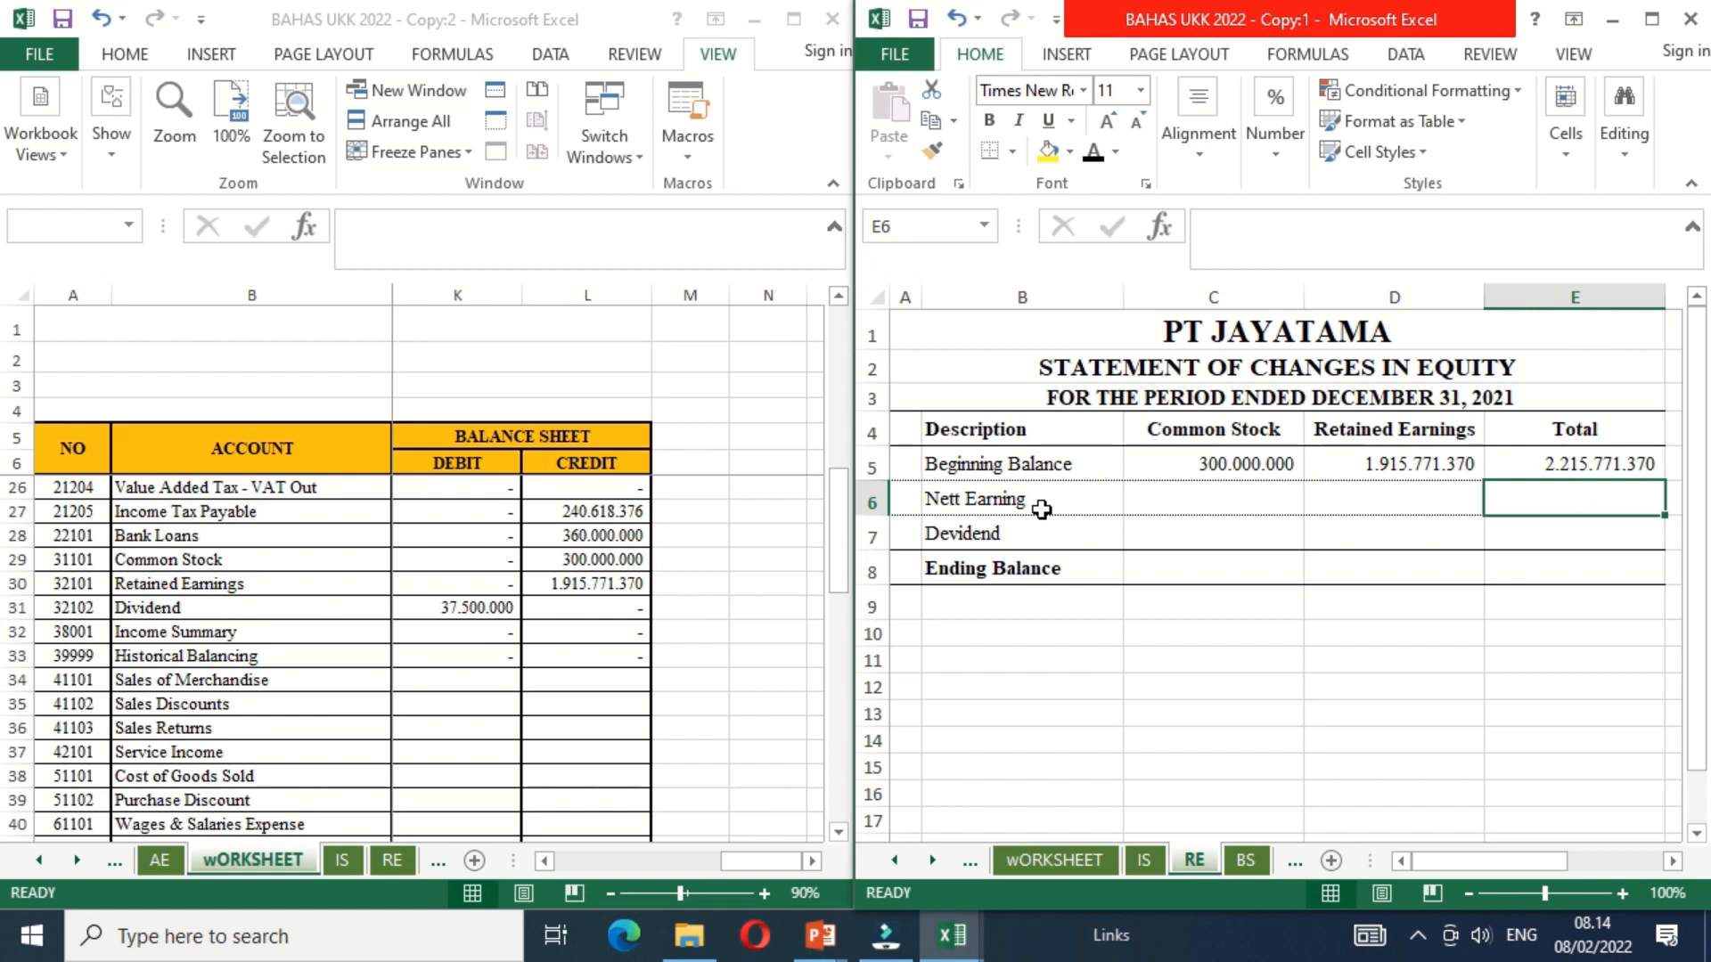
# Step: Link Nett Earning under Retained Earnings in D6 to the worksheet's balance sheet nett earning with =wORKSHEET!L57
pyautogui.click(1341, 504)
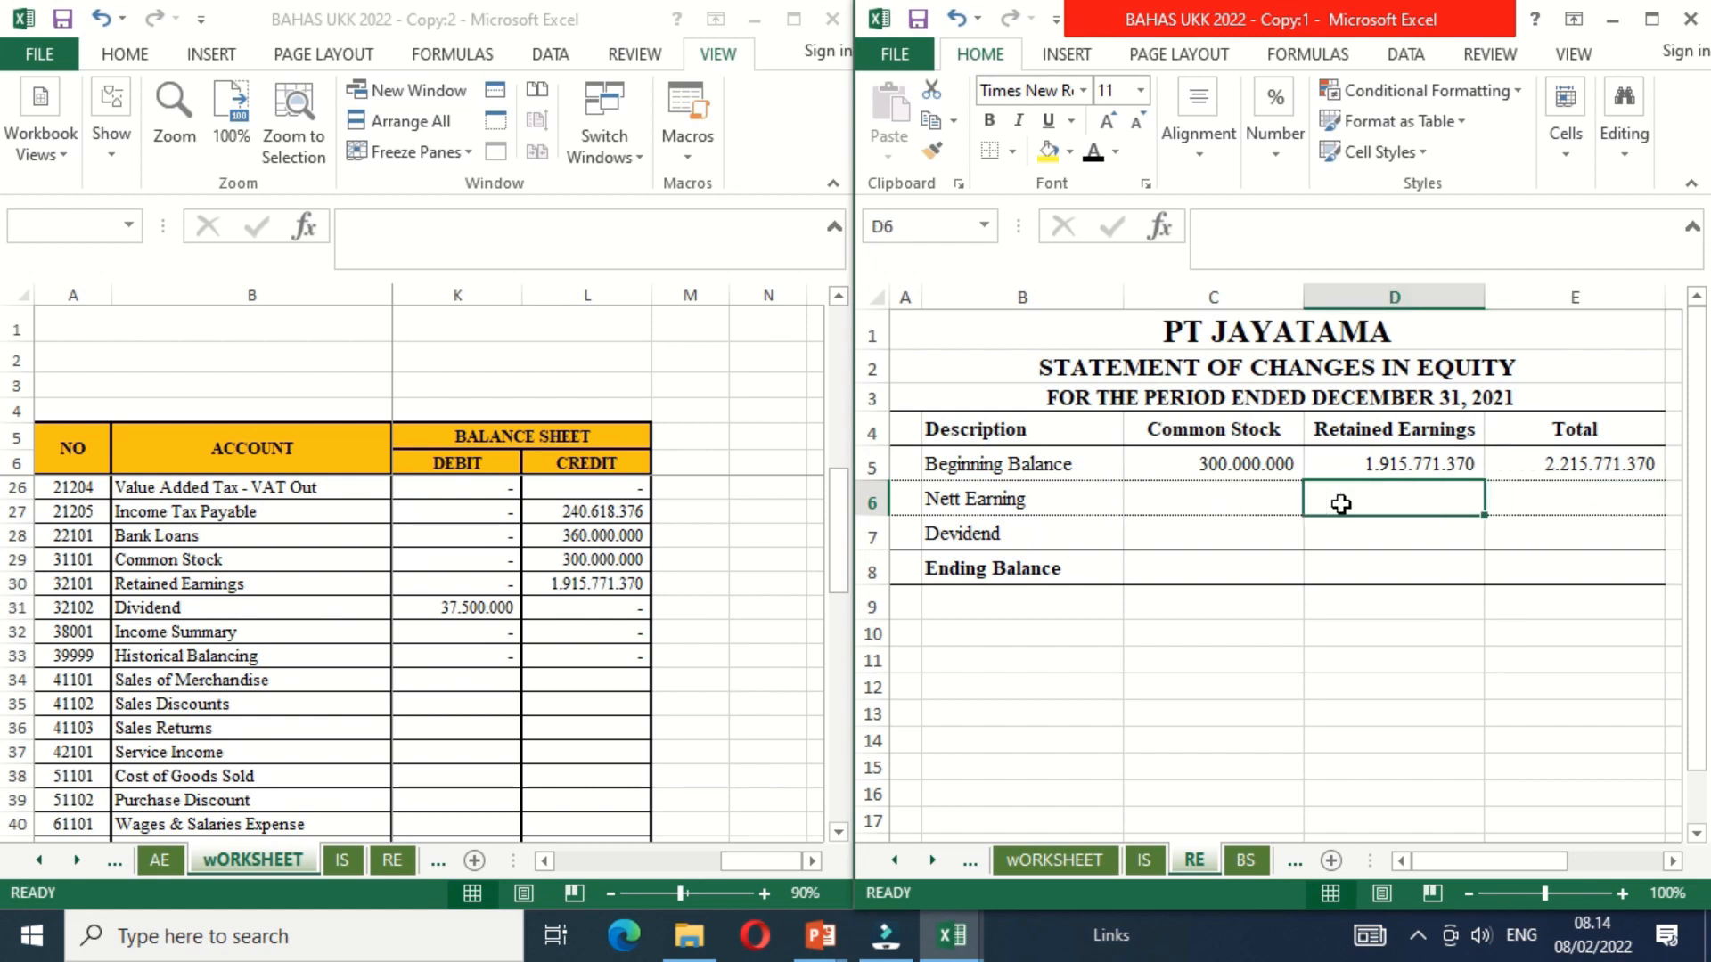
pyautogui.write('=')
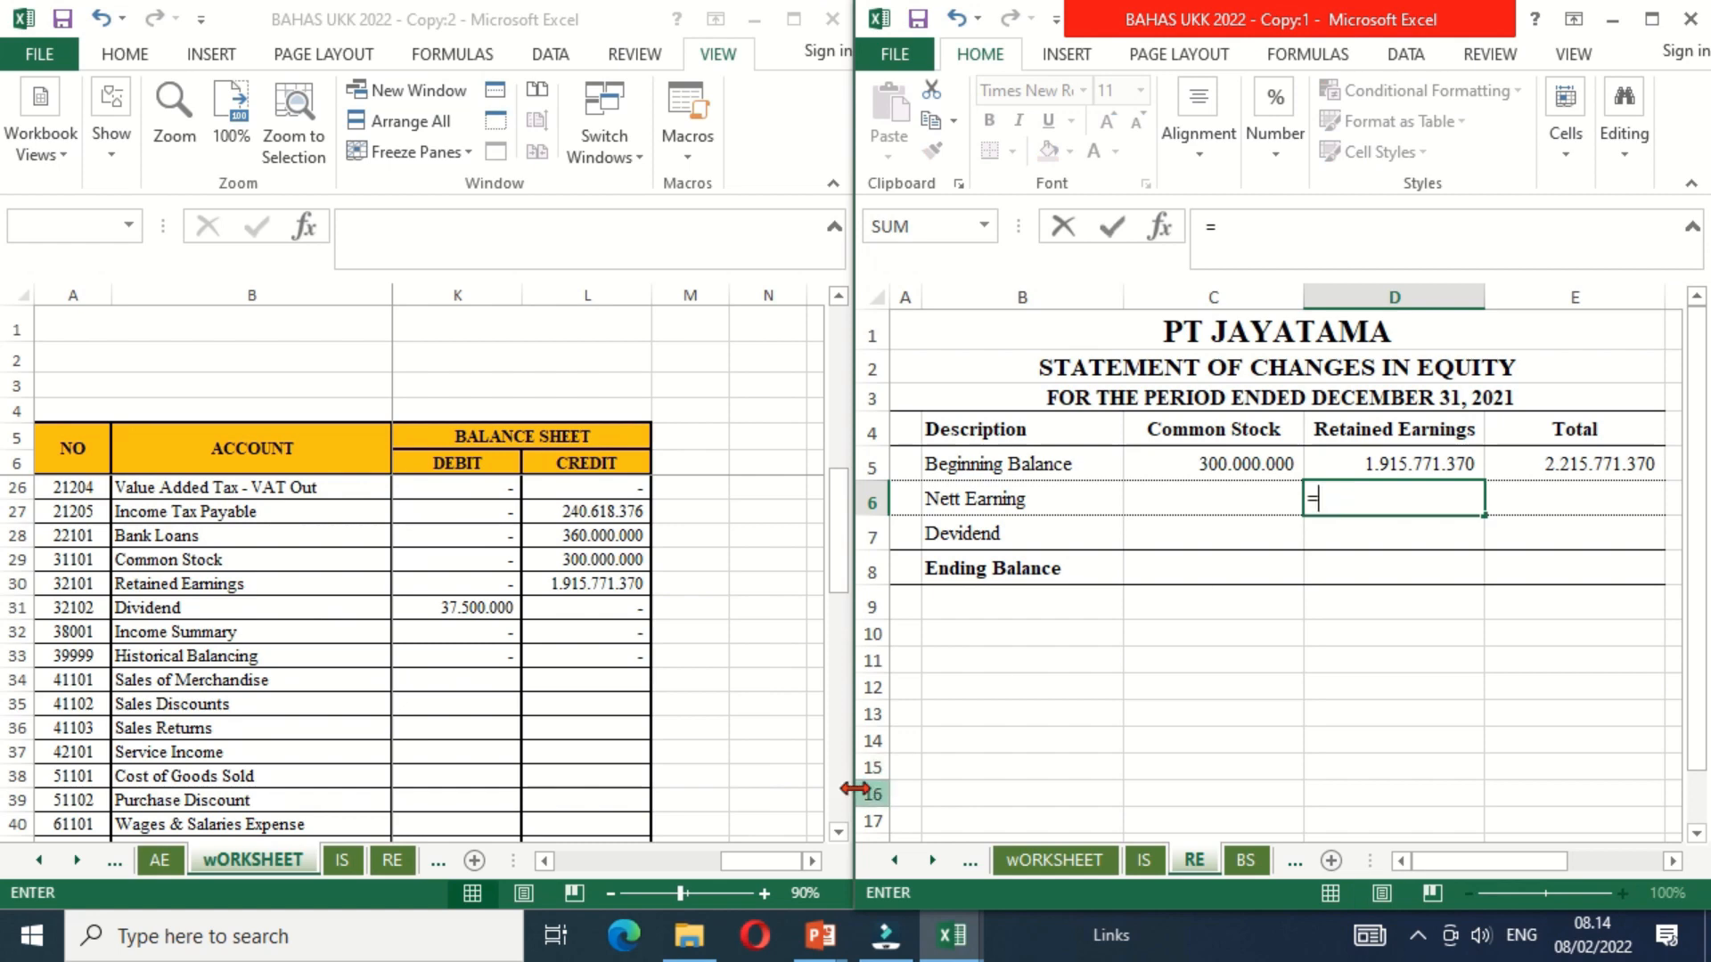
pyautogui.click(838, 832)
pyautogui.scroll(-5, 838, 833)
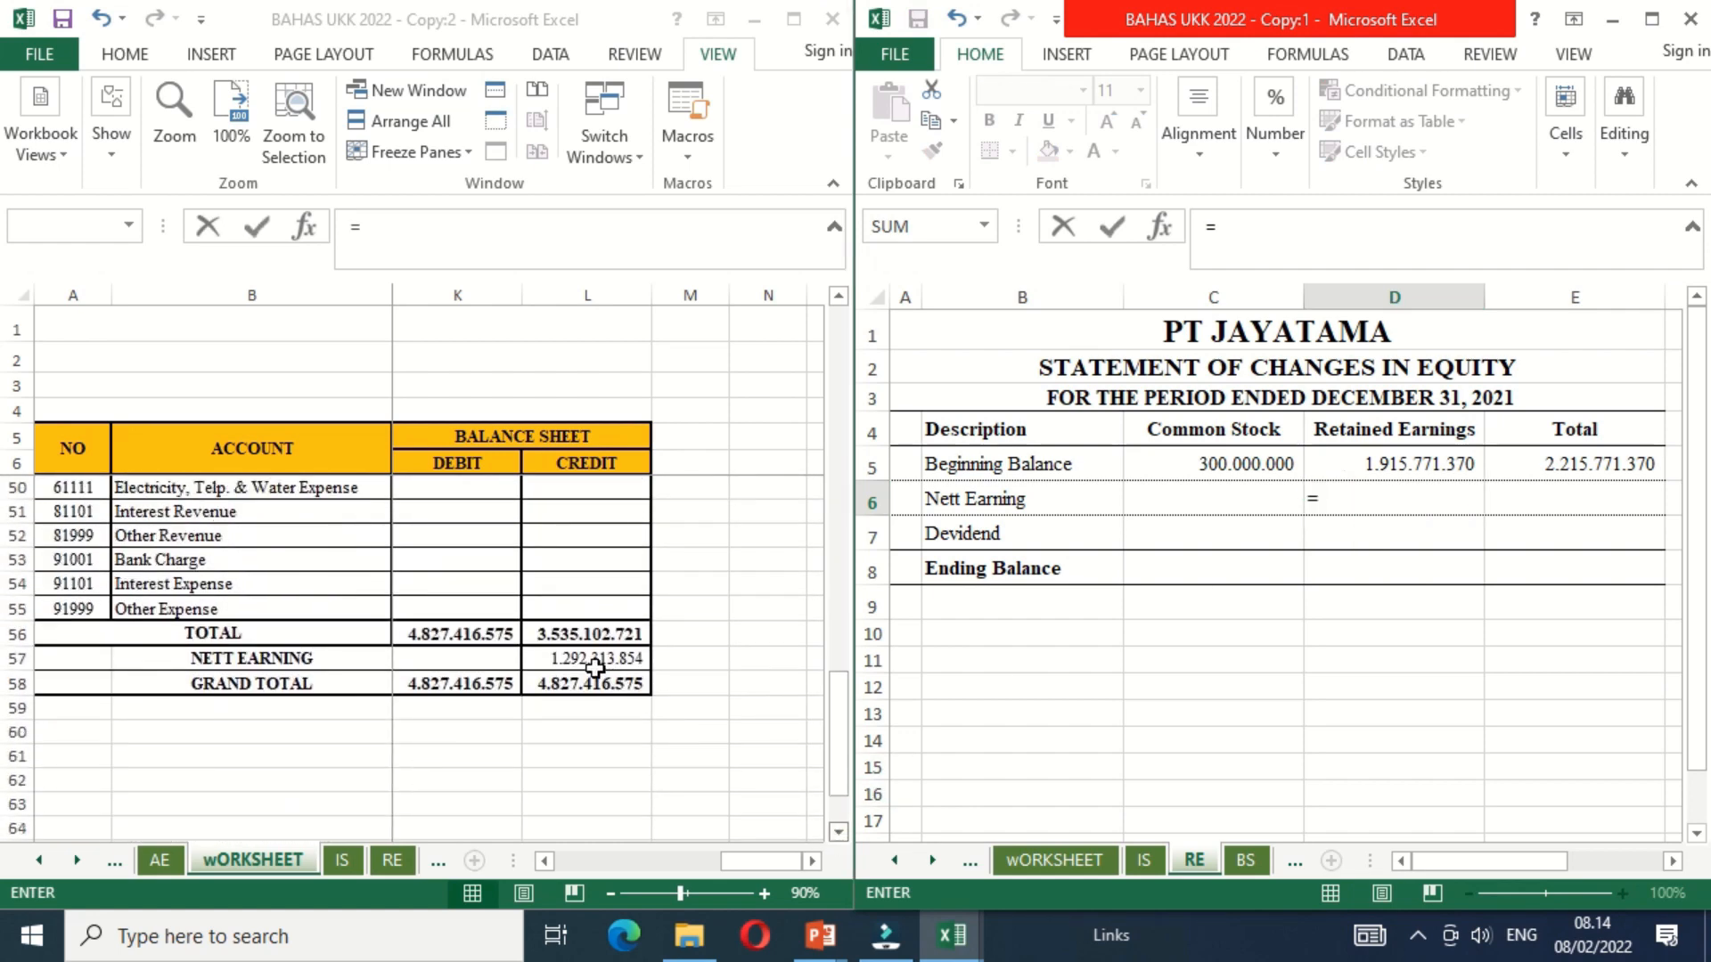
pyautogui.click(595, 664)
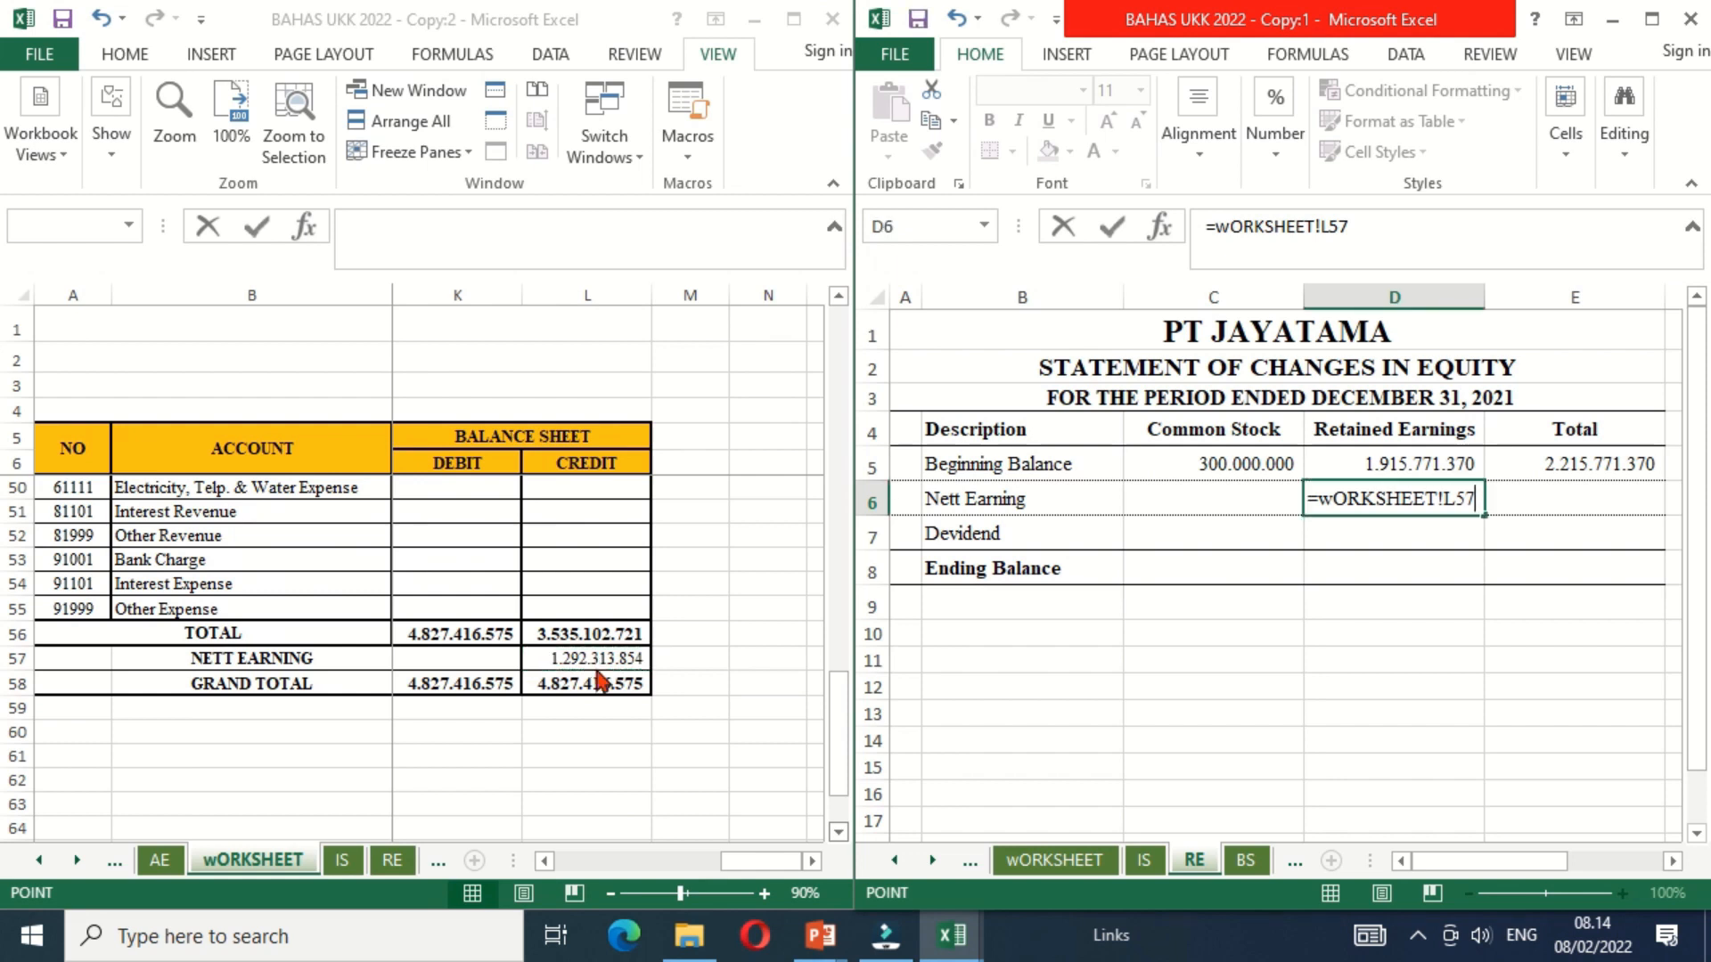
pyautogui.press('Return')
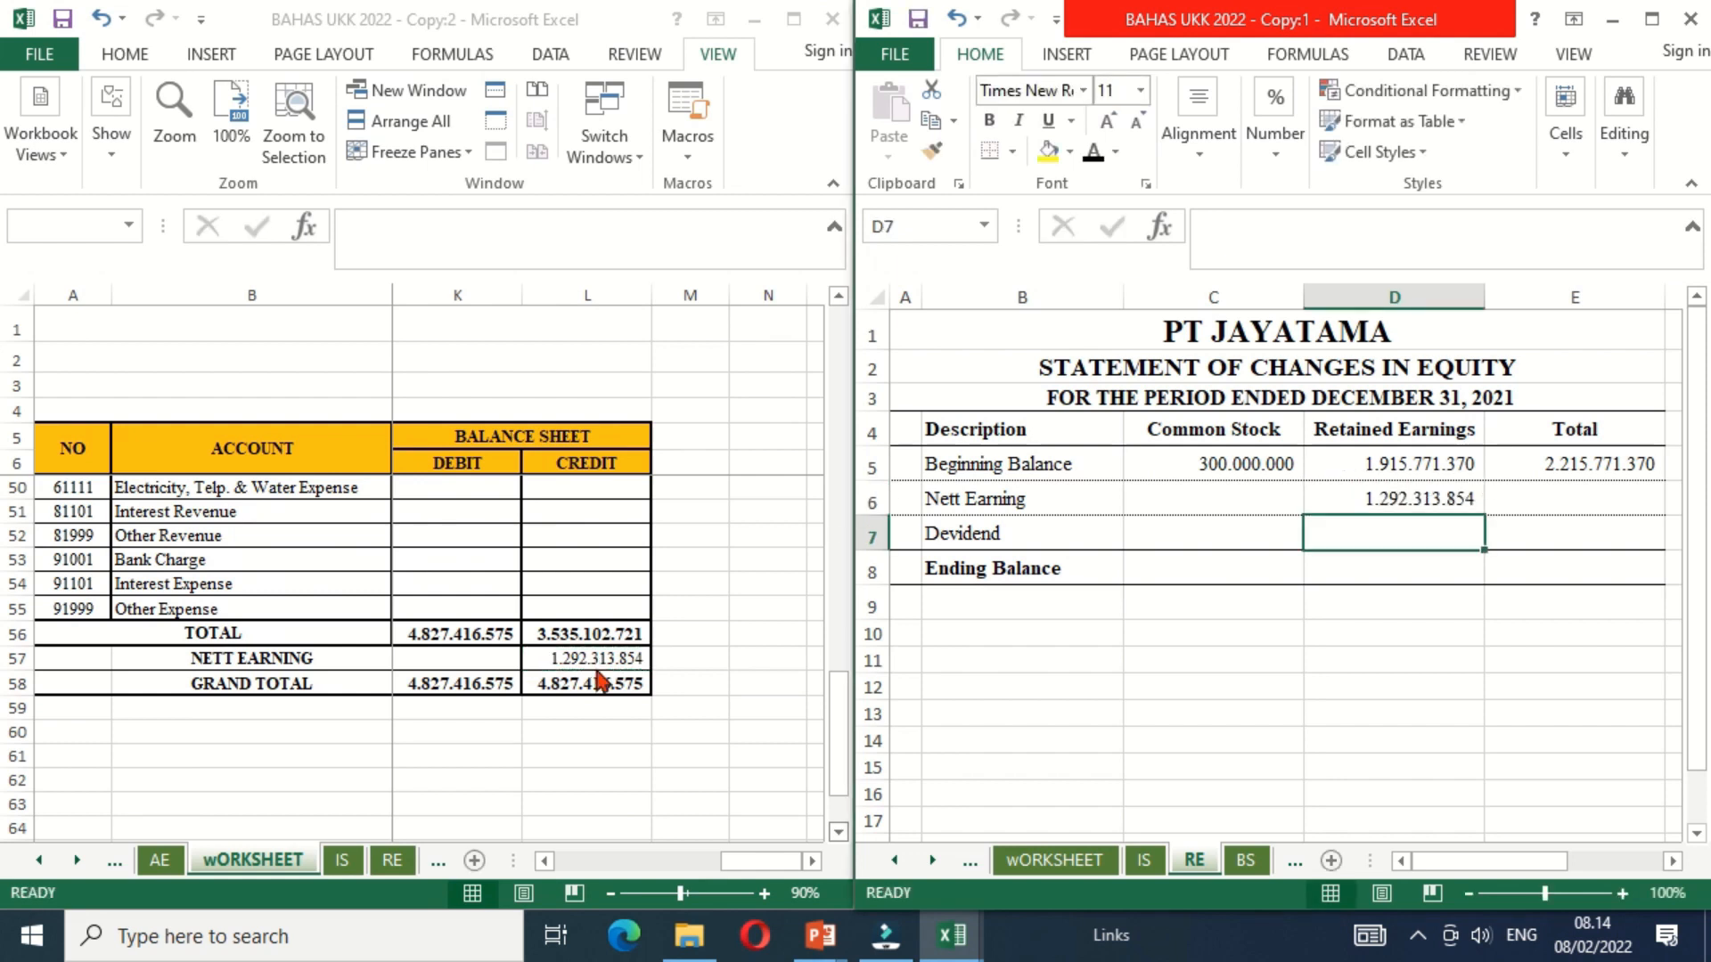
# Step: Enter Devidend under Retained Earnings in D7 as a negative link to the worksheet's Dividend debit with =-wORKSHEET!K31
pyautogui.write('=')
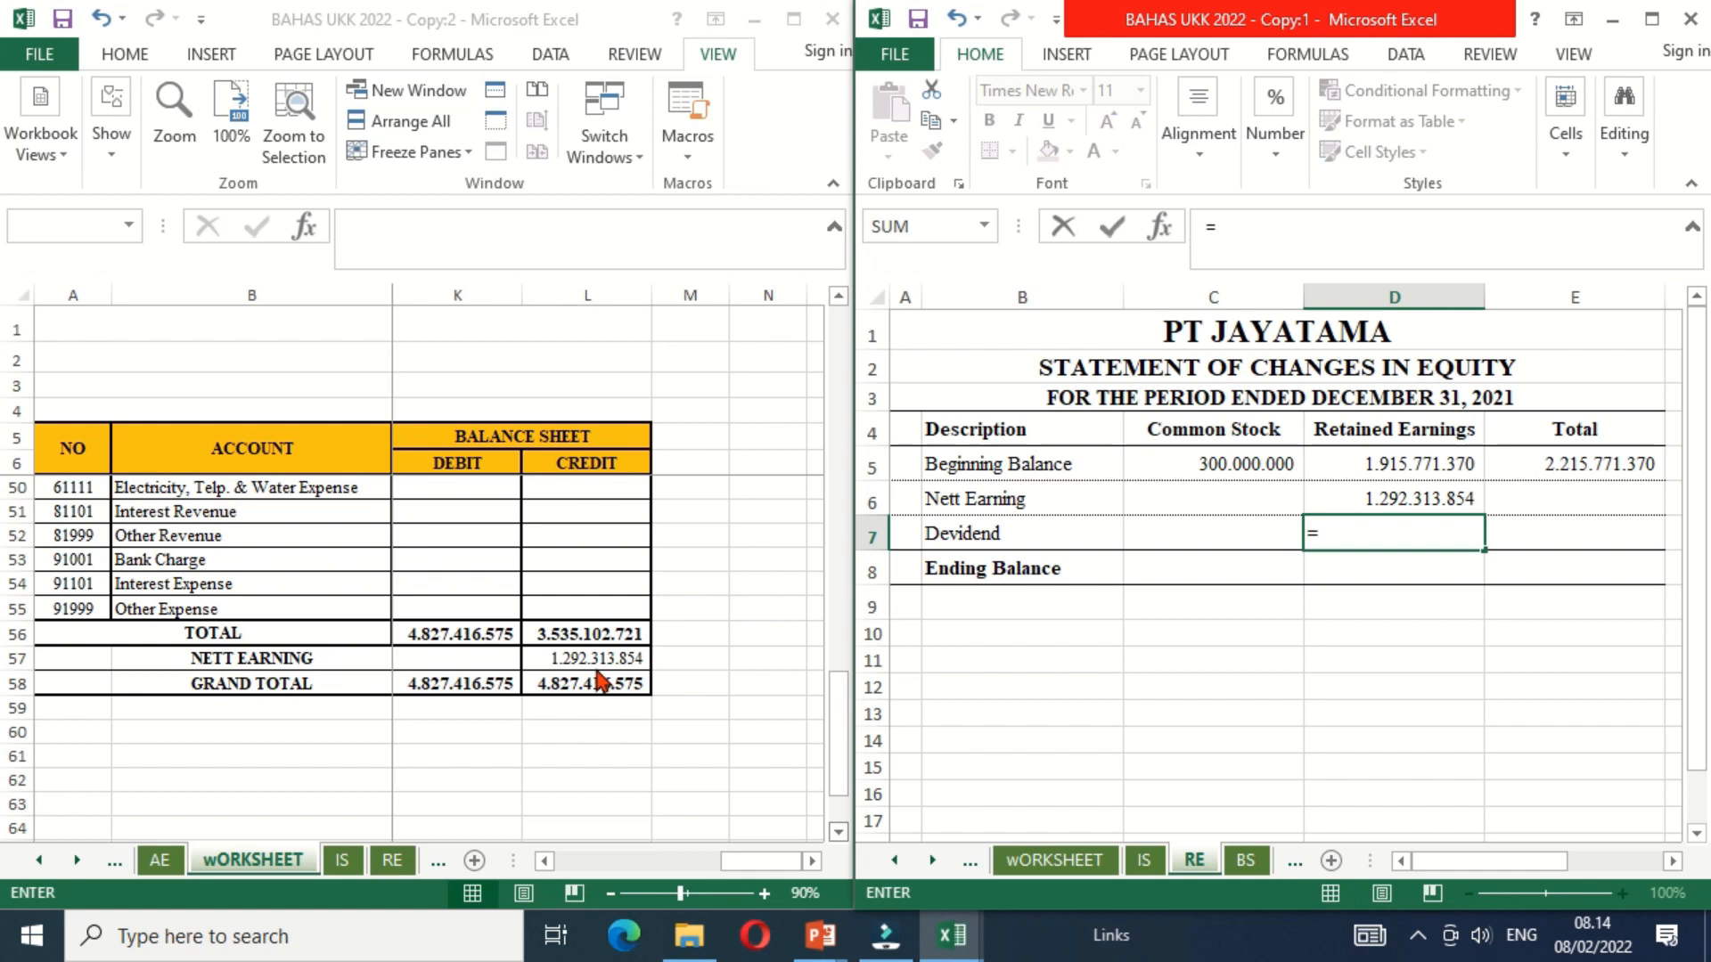
pyautogui.press('BackSpace')
pyautogui.write('=-')
pyautogui.scroll(7, 841, 309)
pyautogui.scroll(1, 840, 310)
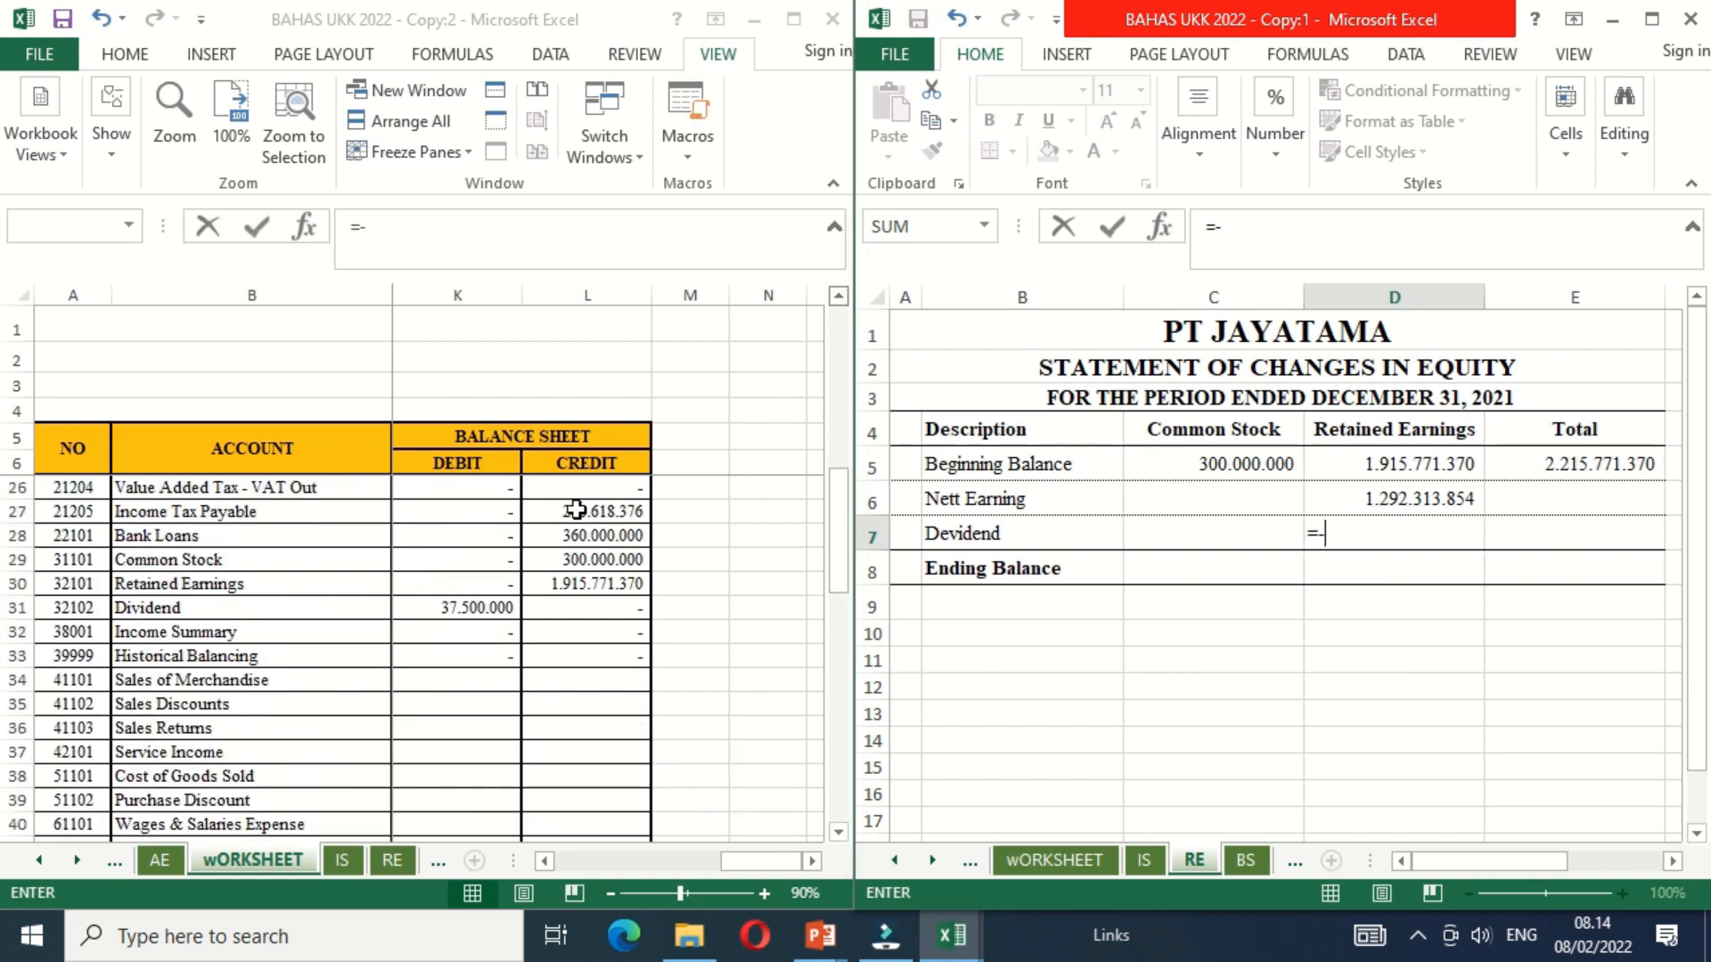
pyautogui.click(461, 604)
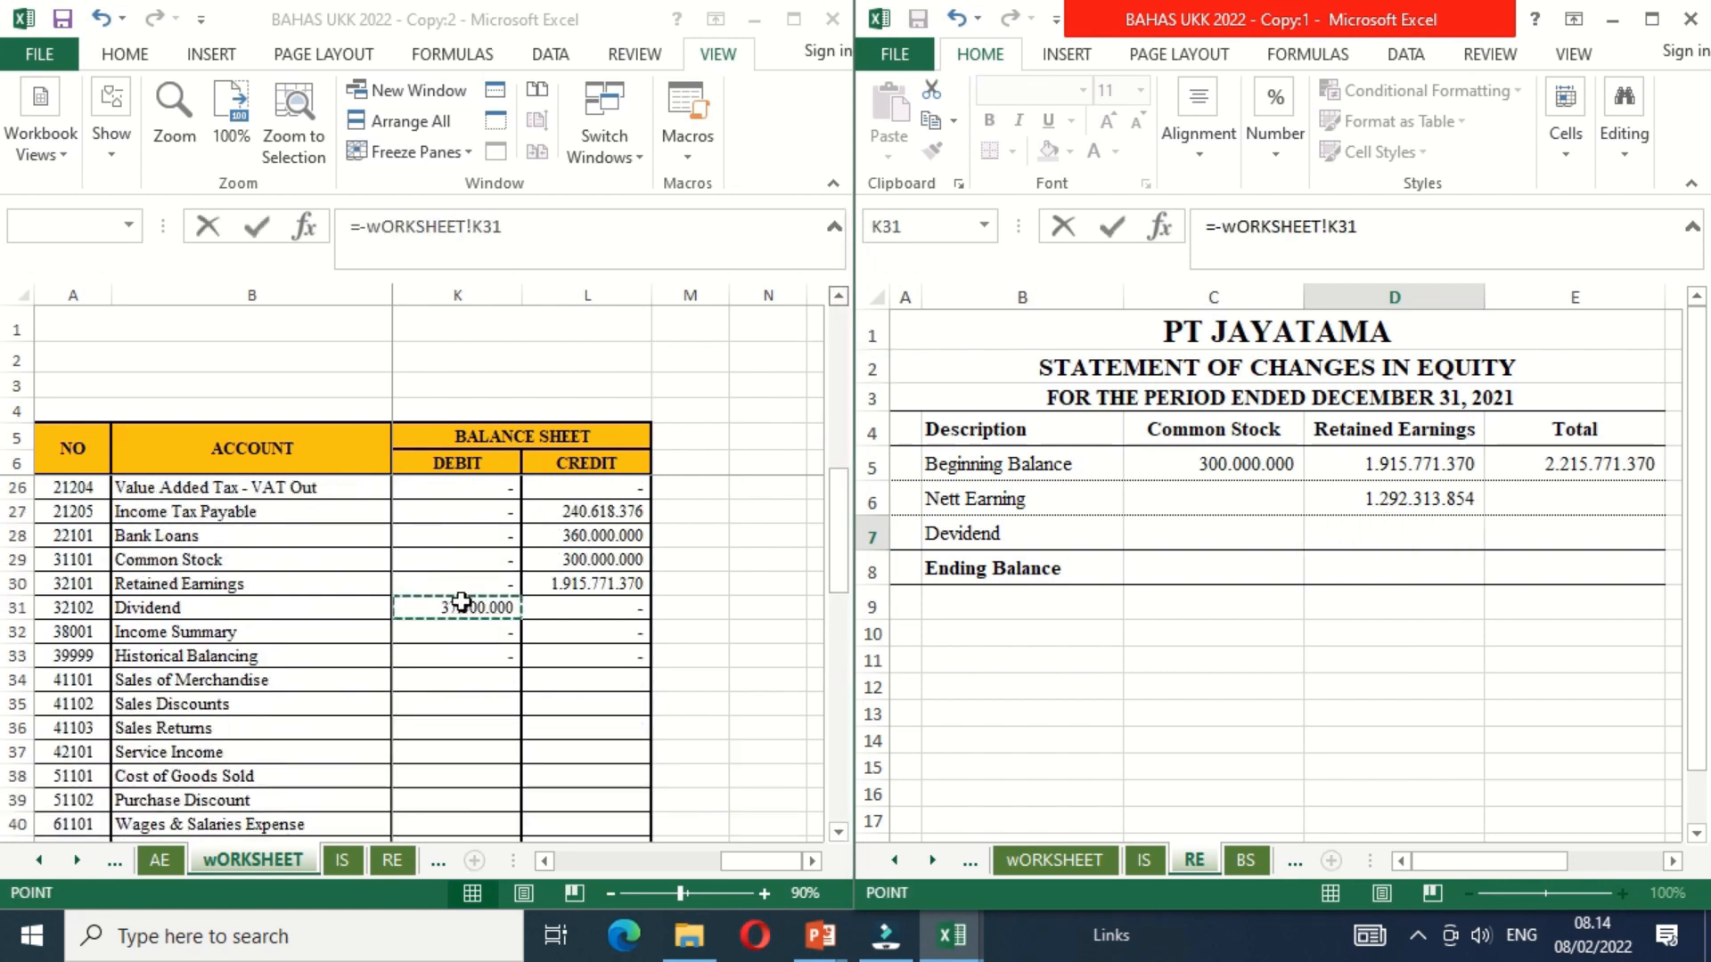
pyautogui.press('Return')
# Step: Fill the Total column for Nett Earning in E6 and Devidend in E7 by referencing D6 and D7
pyautogui.press('Up')
pyautogui.press('Up')
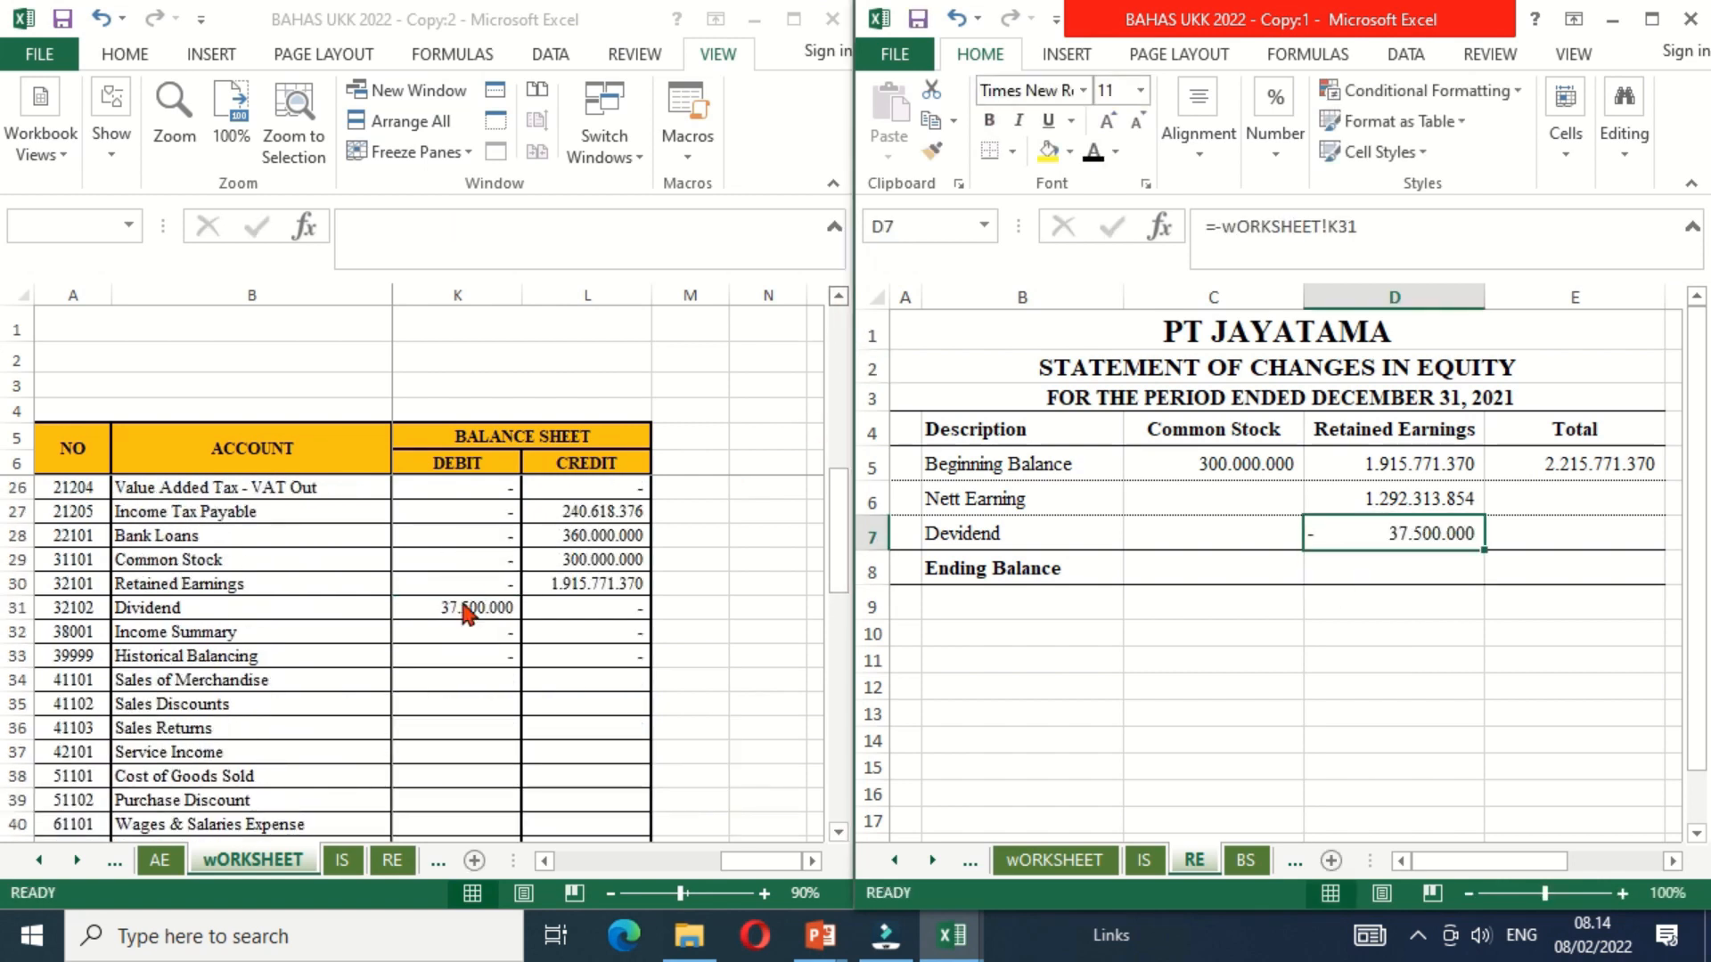
pyautogui.press('Right')
pyautogui.write('=')
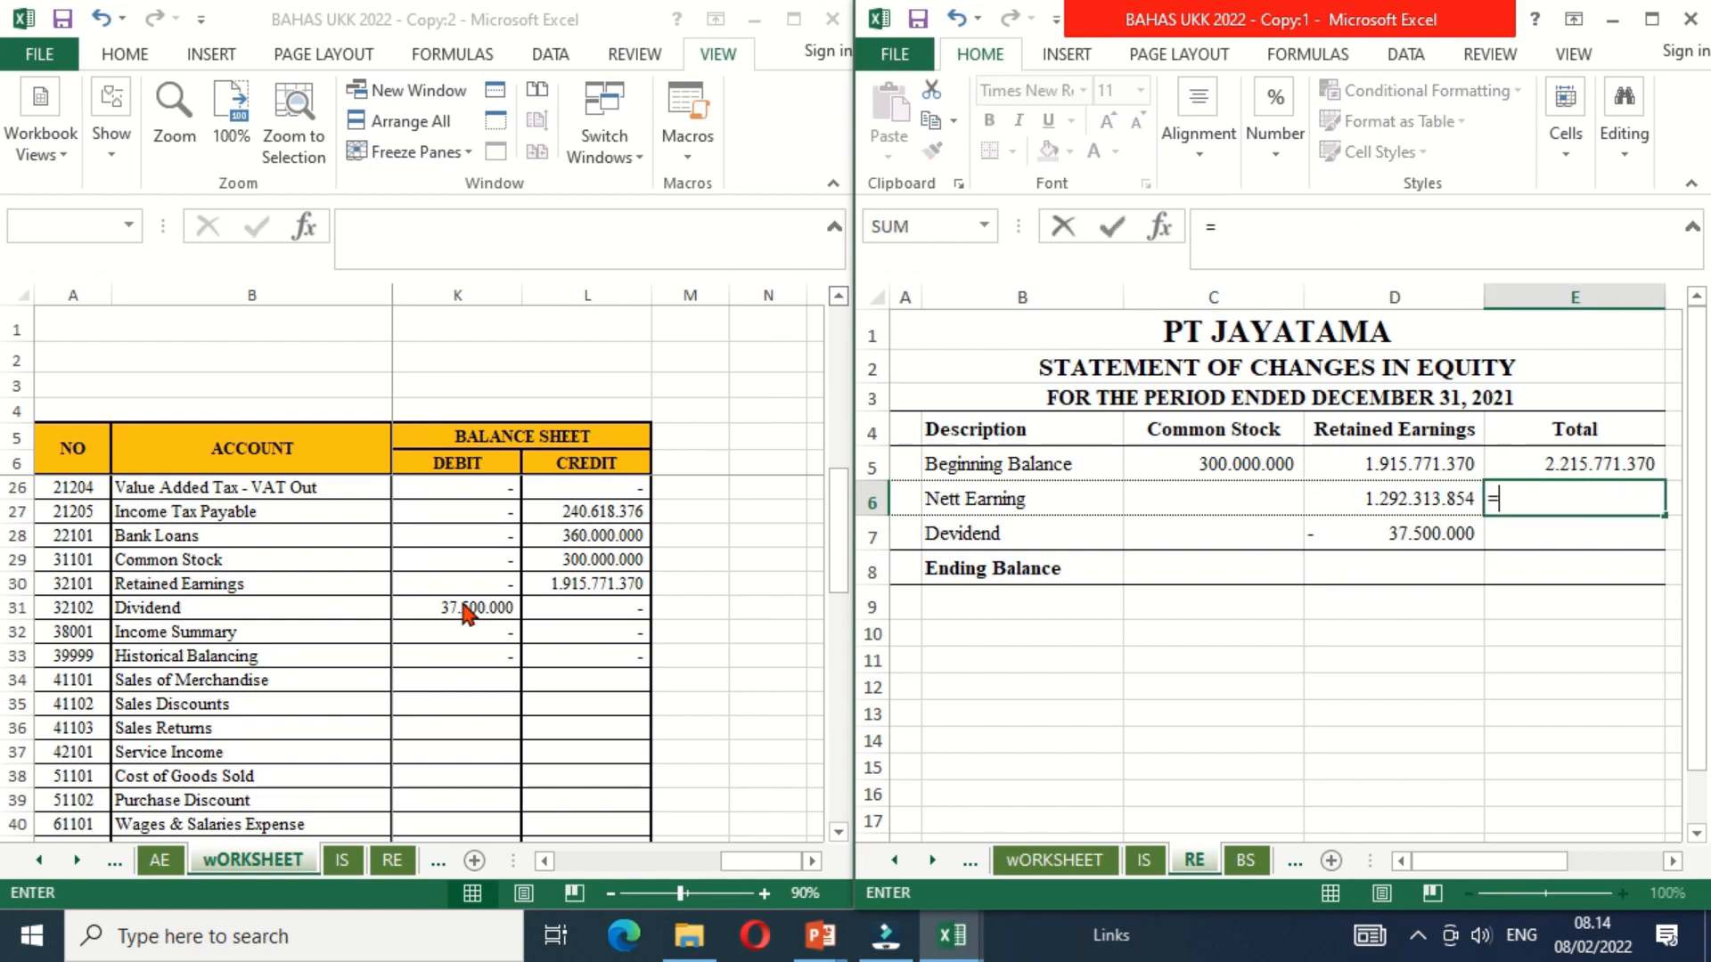
pyautogui.press('Left')
pyautogui.press('Return')
pyautogui.write('=')
pyautogui.press('Left')
pyautogui.press('Return')
# Step: Set the Common Stock Ending Balance in C8 equal to its beginning balance in C5
pyautogui.press('Left')
pyautogui.press('Left')
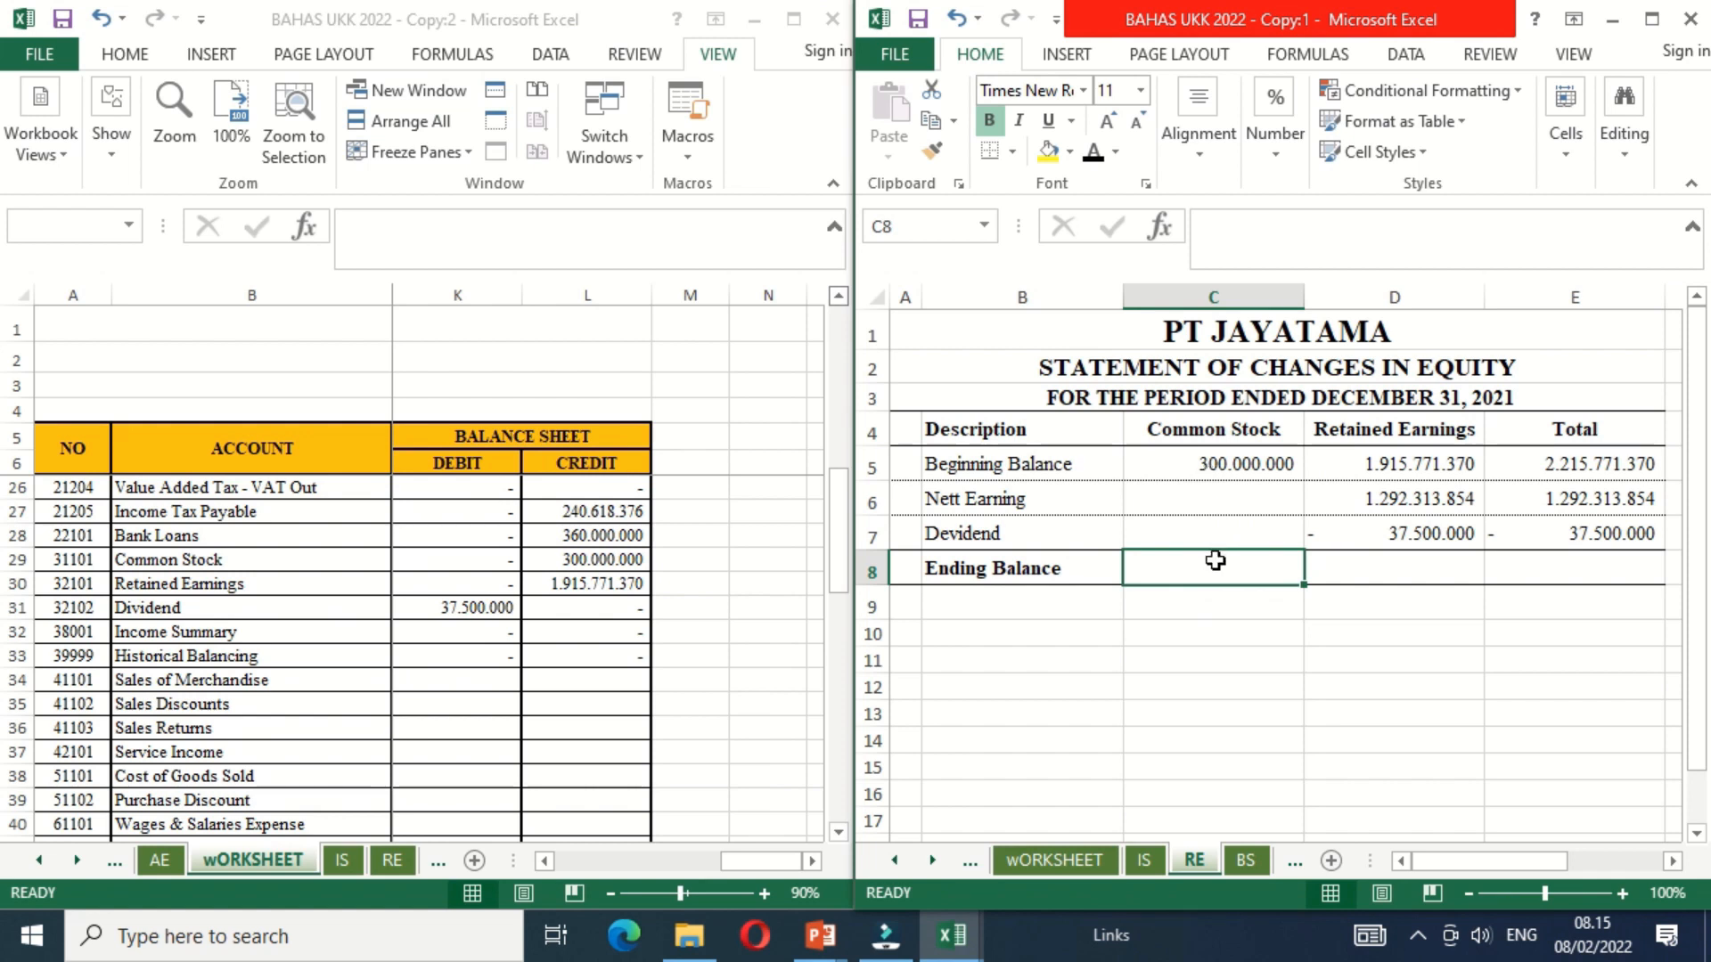
pyautogui.write('=')
pyautogui.click(1208, 460)
pyautogui.press('Return')
# Step: Calculate the Retained Earnings Ending Balance in D8 with =D5+D6+D7
pyautogui.press('Right')
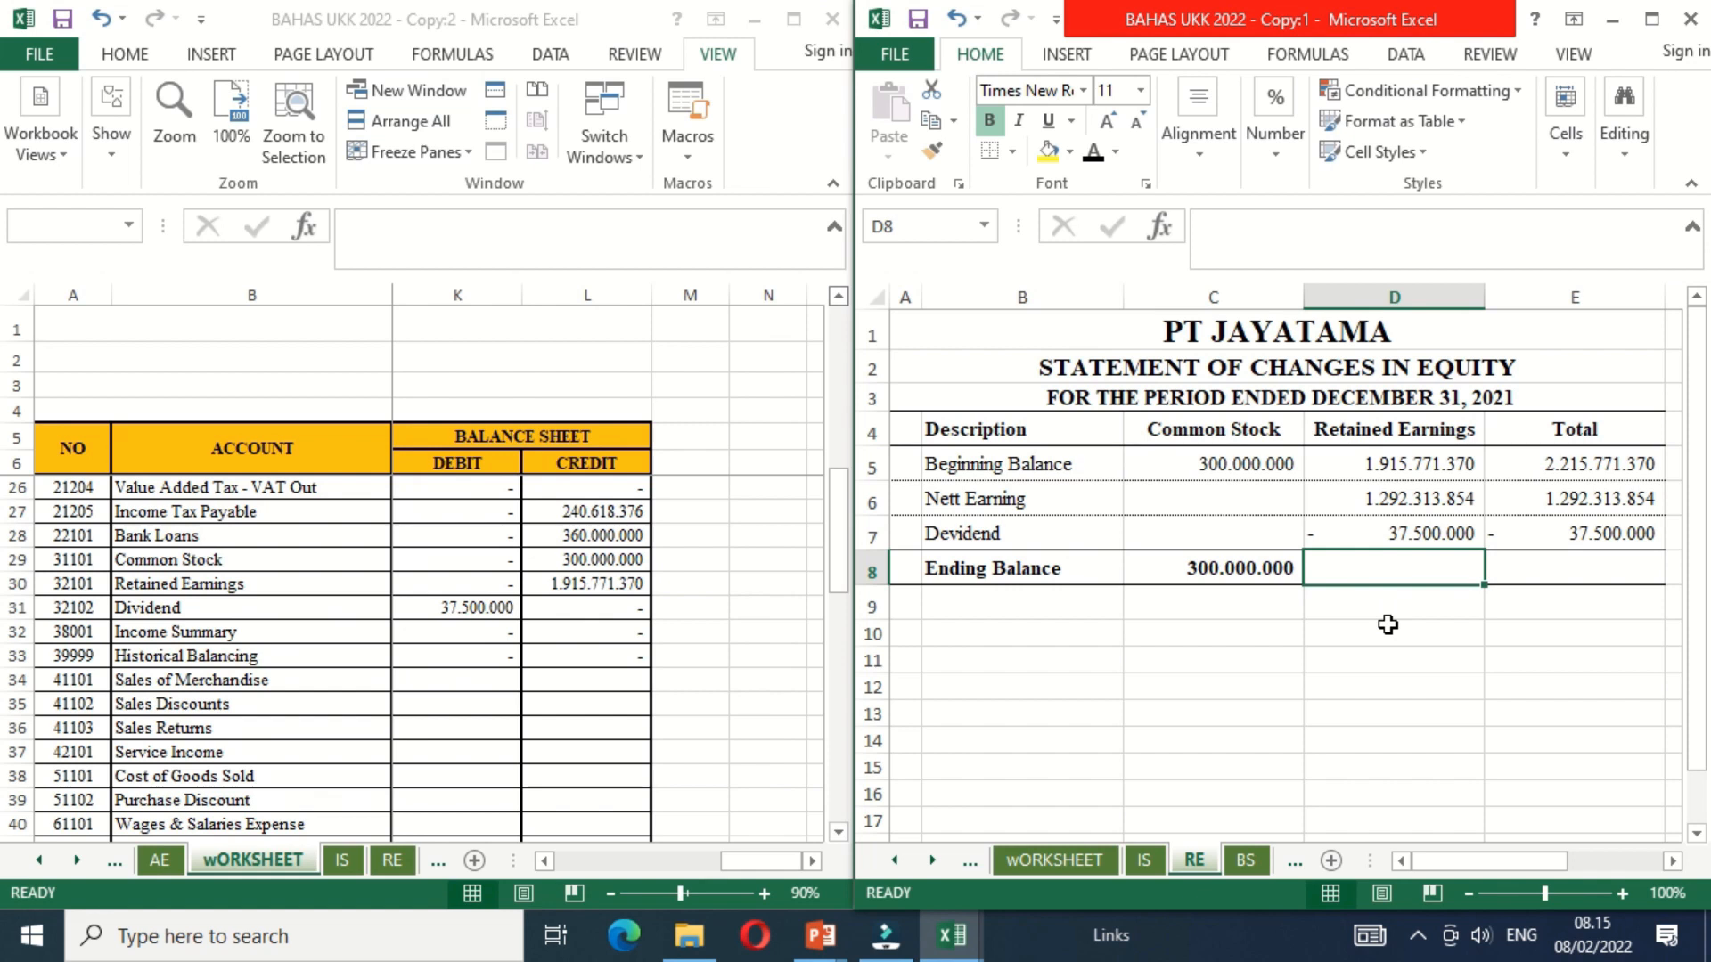
pyautogui.write('=')
pyautogui.press('Up')
pyautogui.press('Up')
pyautogui.press('Up')
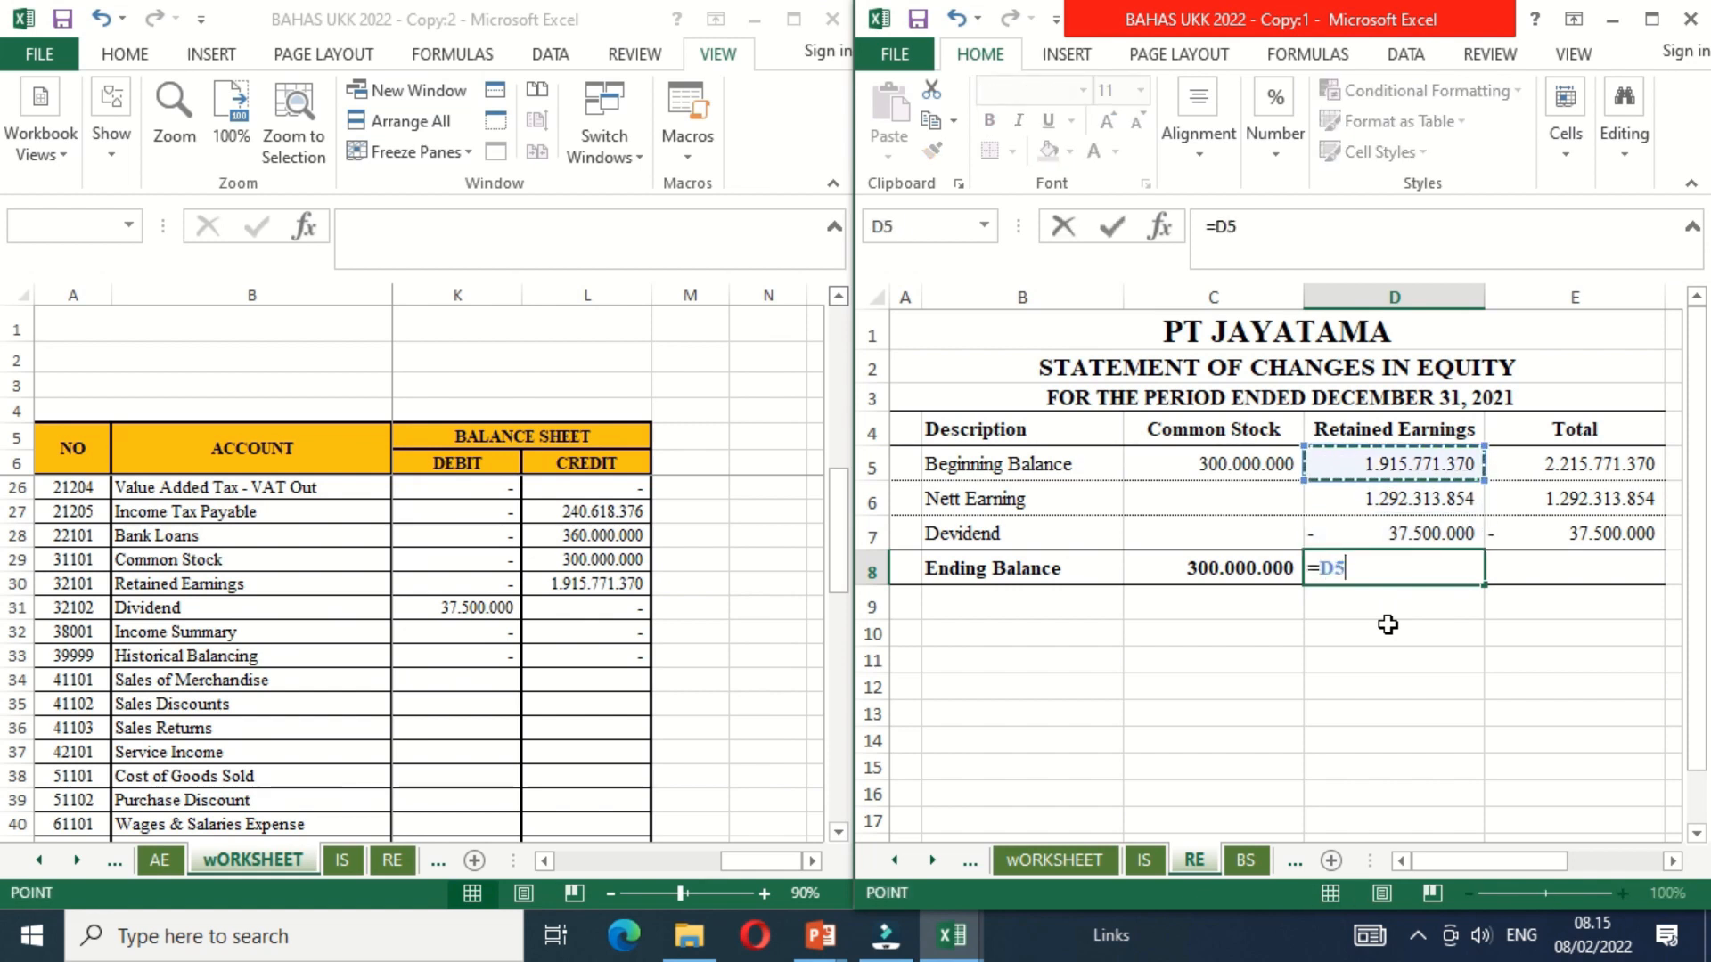
pyautogui.write('+')
pyautogui.press('Up')
pyautogui.press('Up')
pyautogui.write('+')
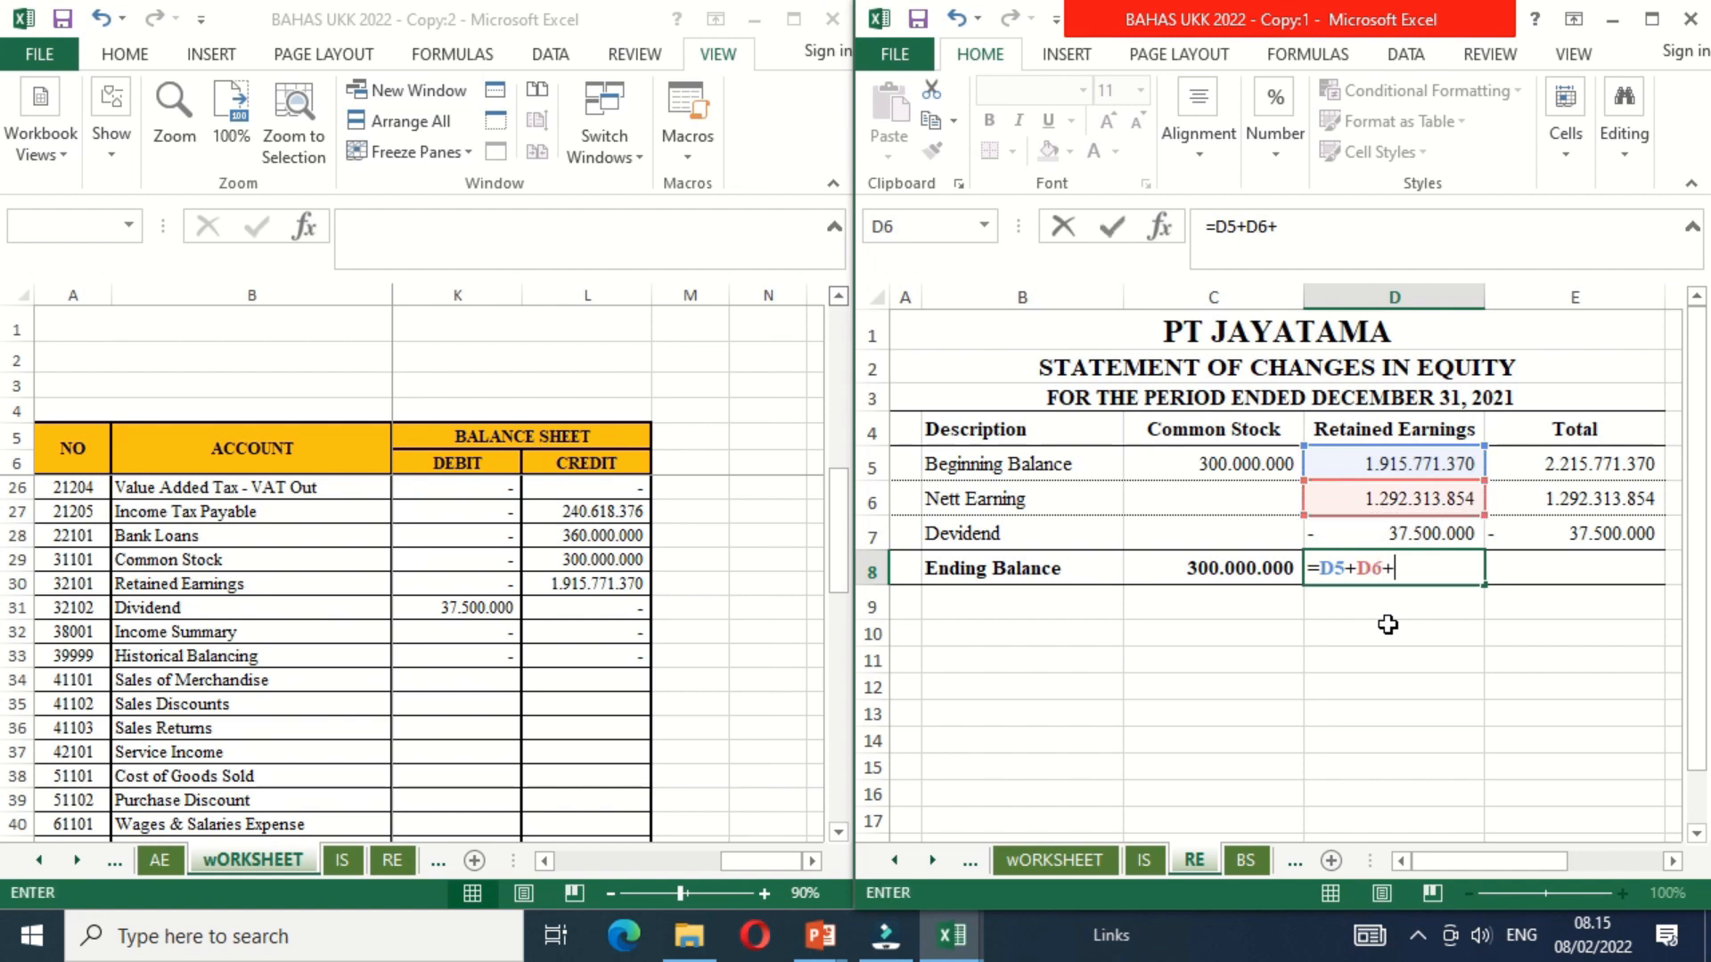
pyautogui.press('Up')
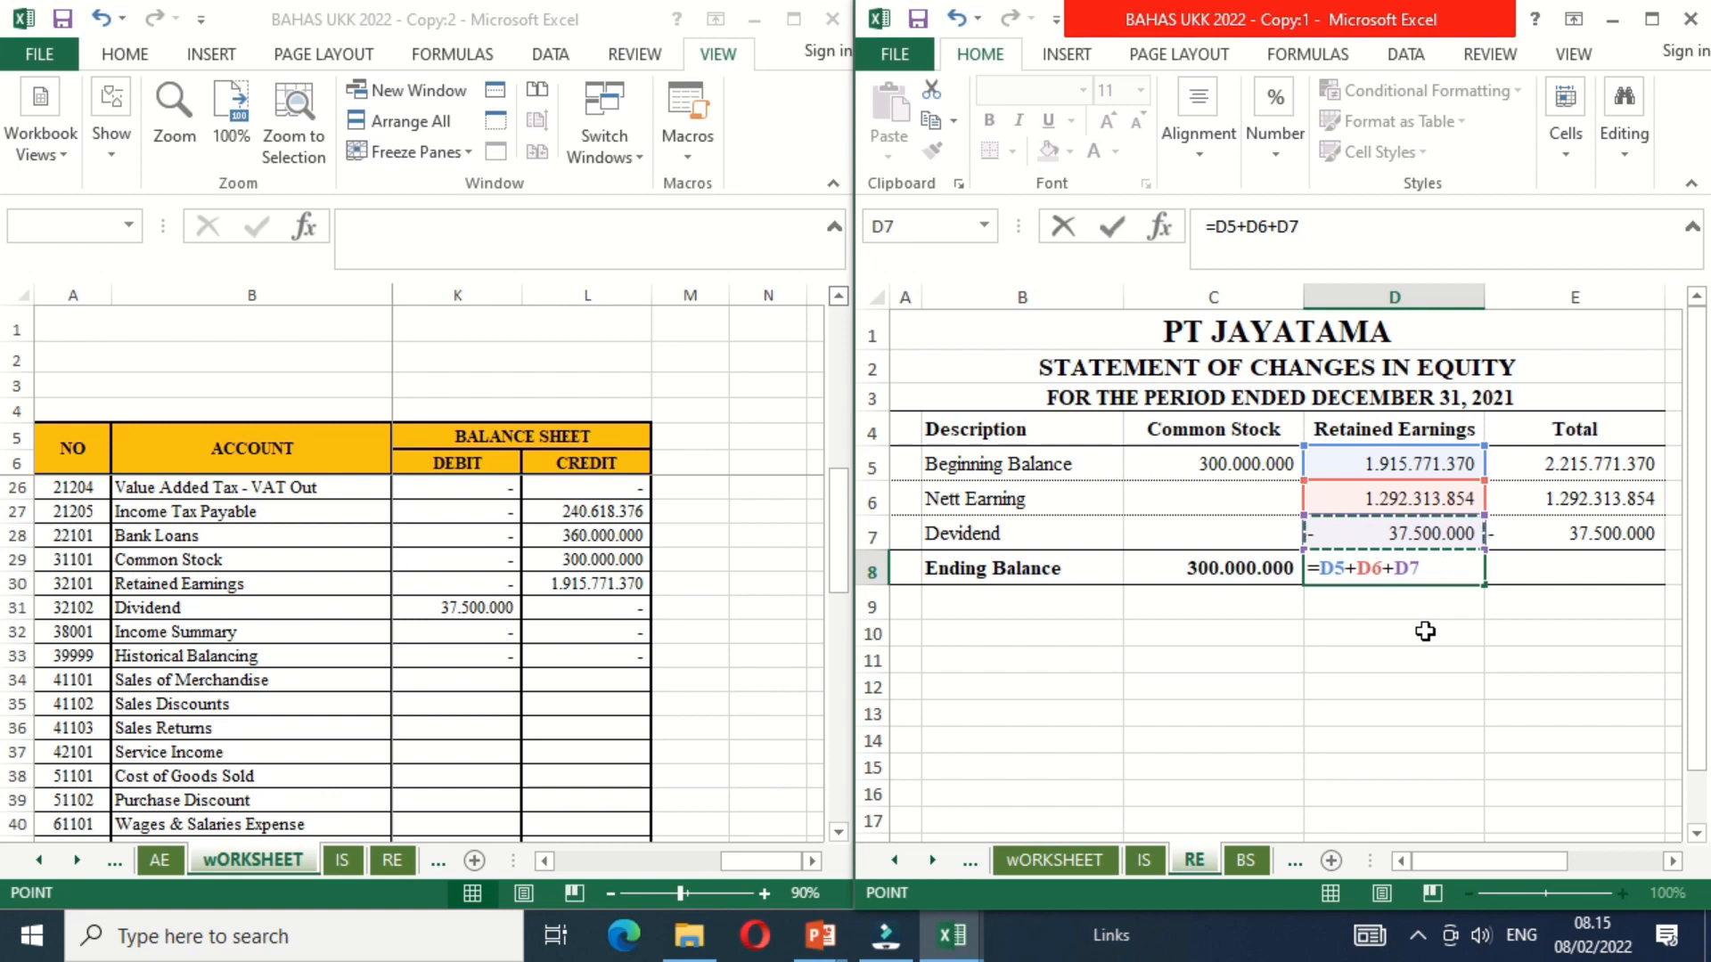
pyautogui.press('Return')
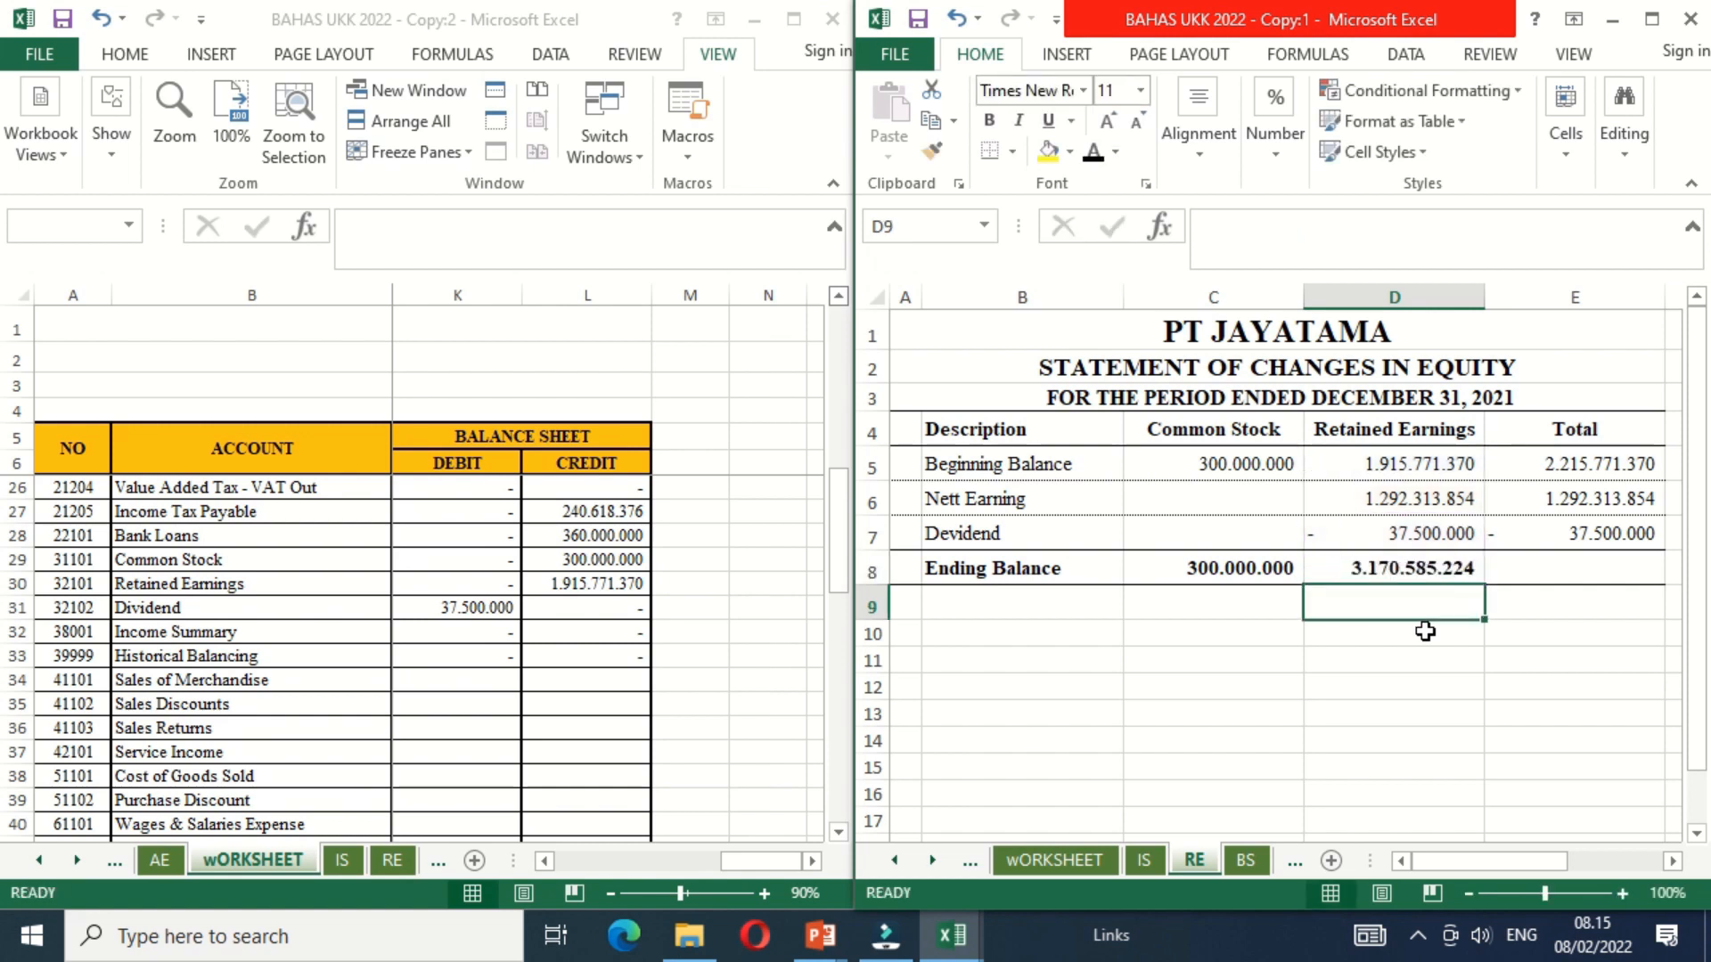
# Step: Calculate the Ending Balance total in E8 by adding Common Stock in C8 and Retained Earnings in D8
pyautogui.press('Up')
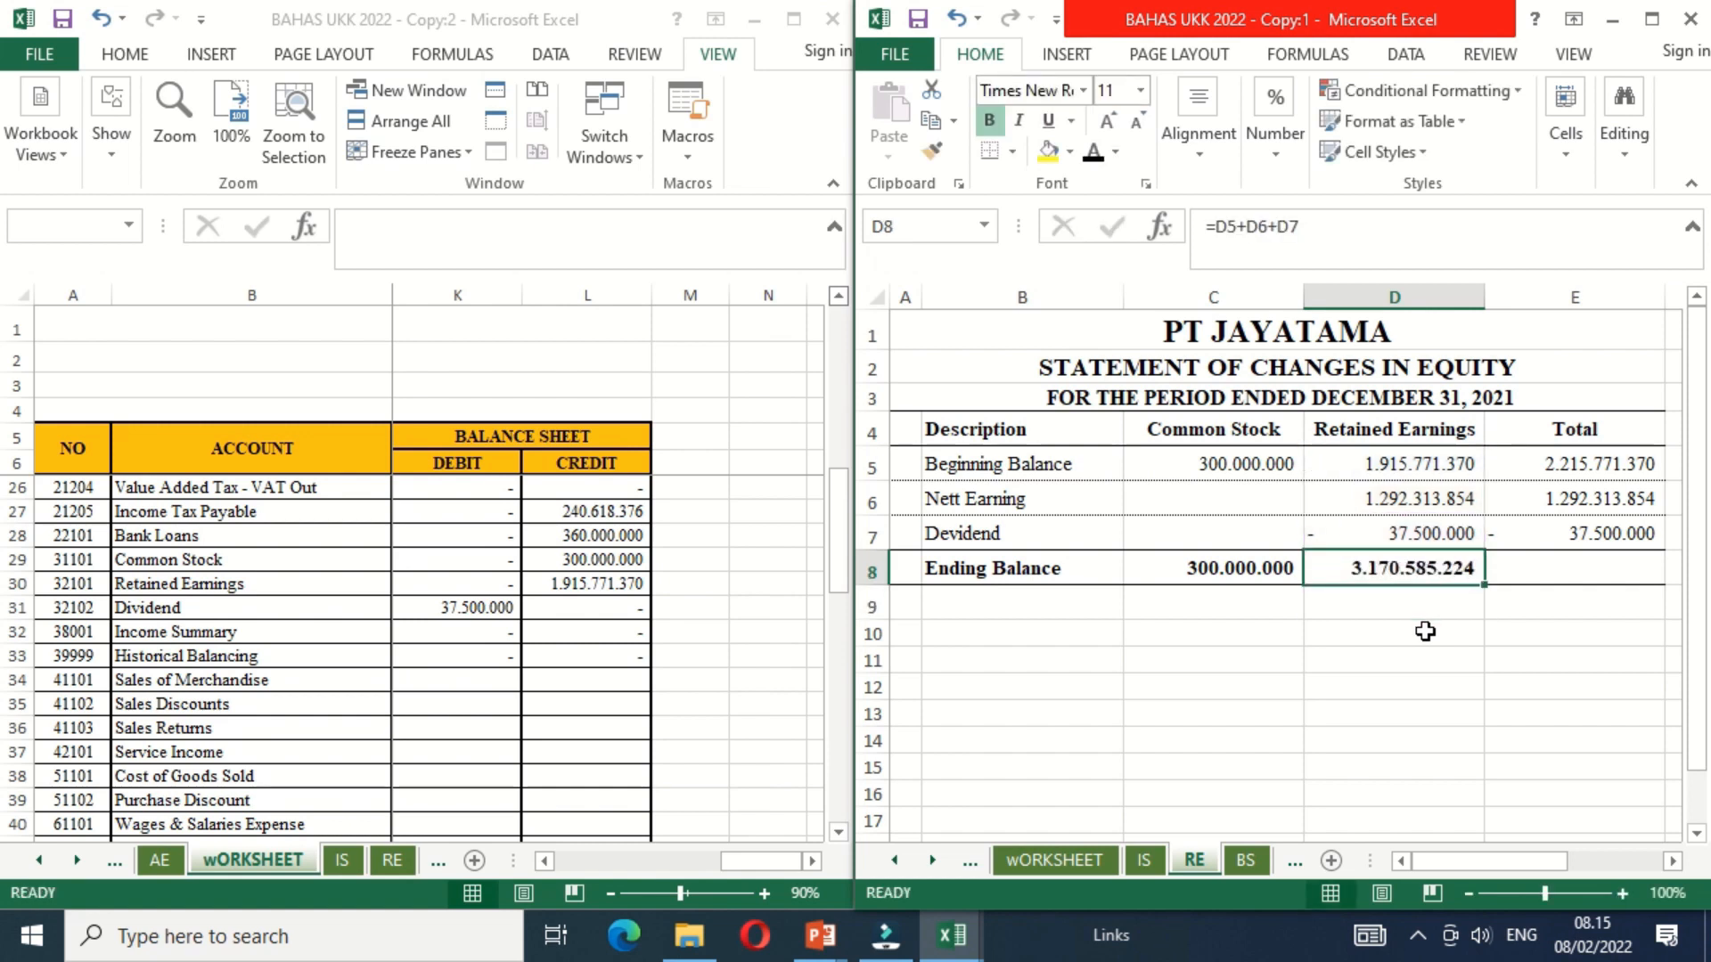
pyautogui.click(1555, 566)
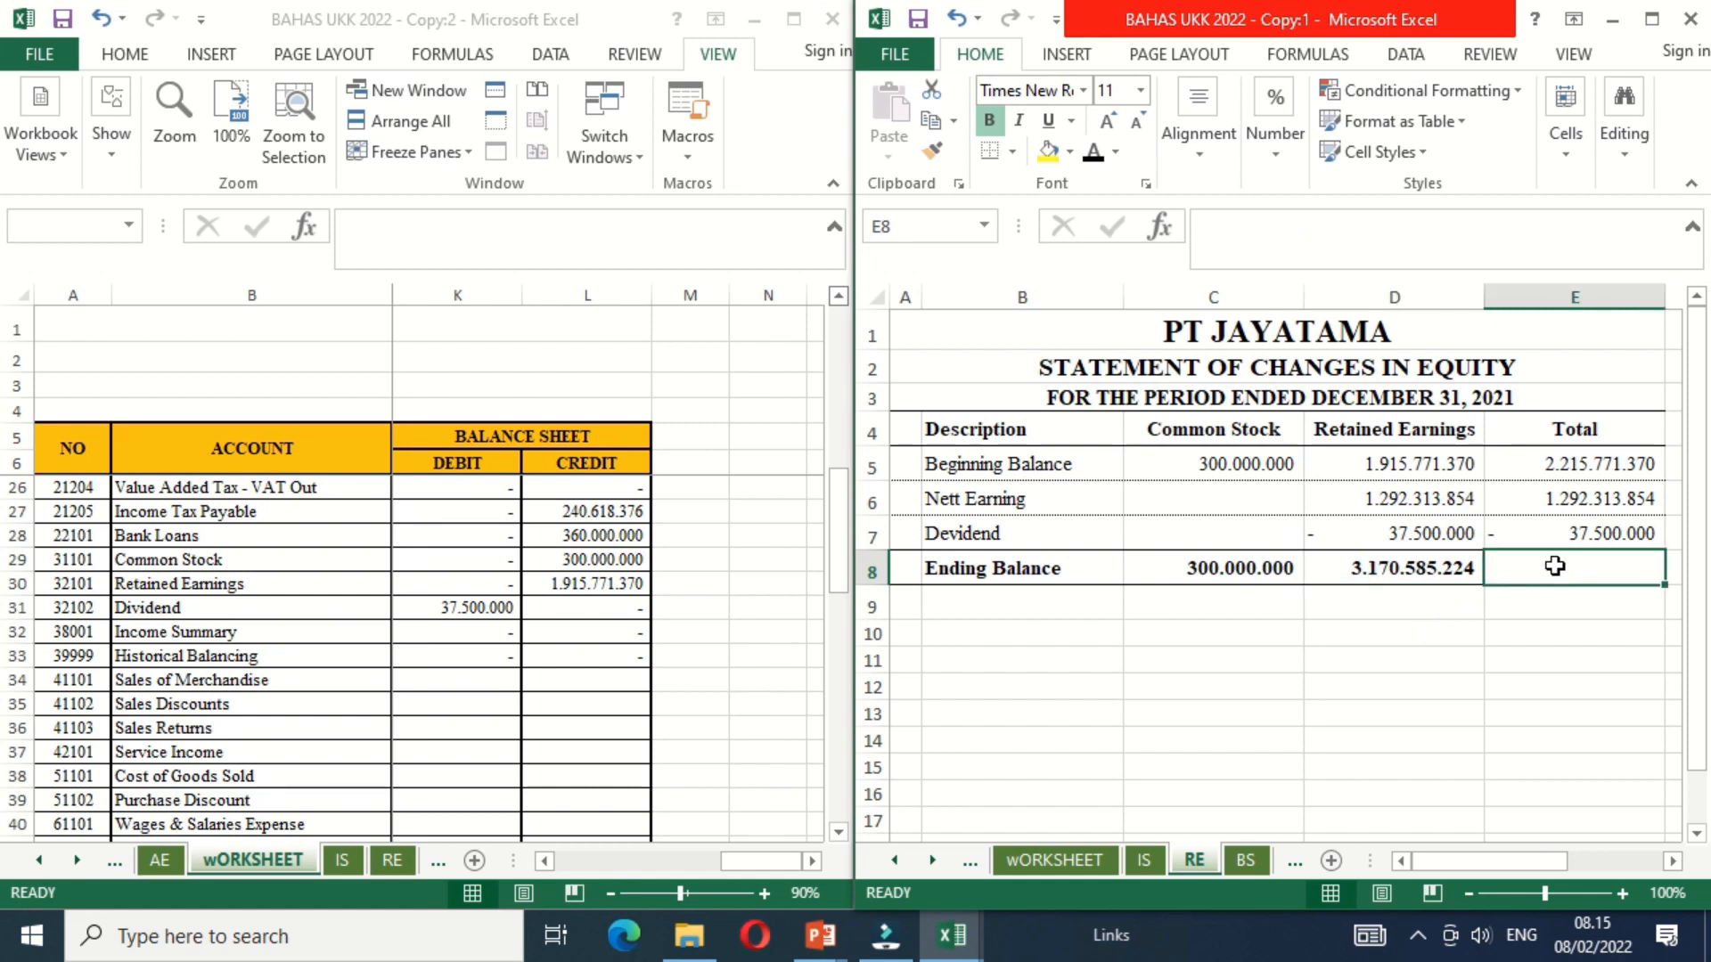
pyautogui.write('=')
pyautogui.press('Left')
pyautogui.press('Left')
pyautogui.write('+')
pyautogui.press('Left')
pyautogui.press('Return')
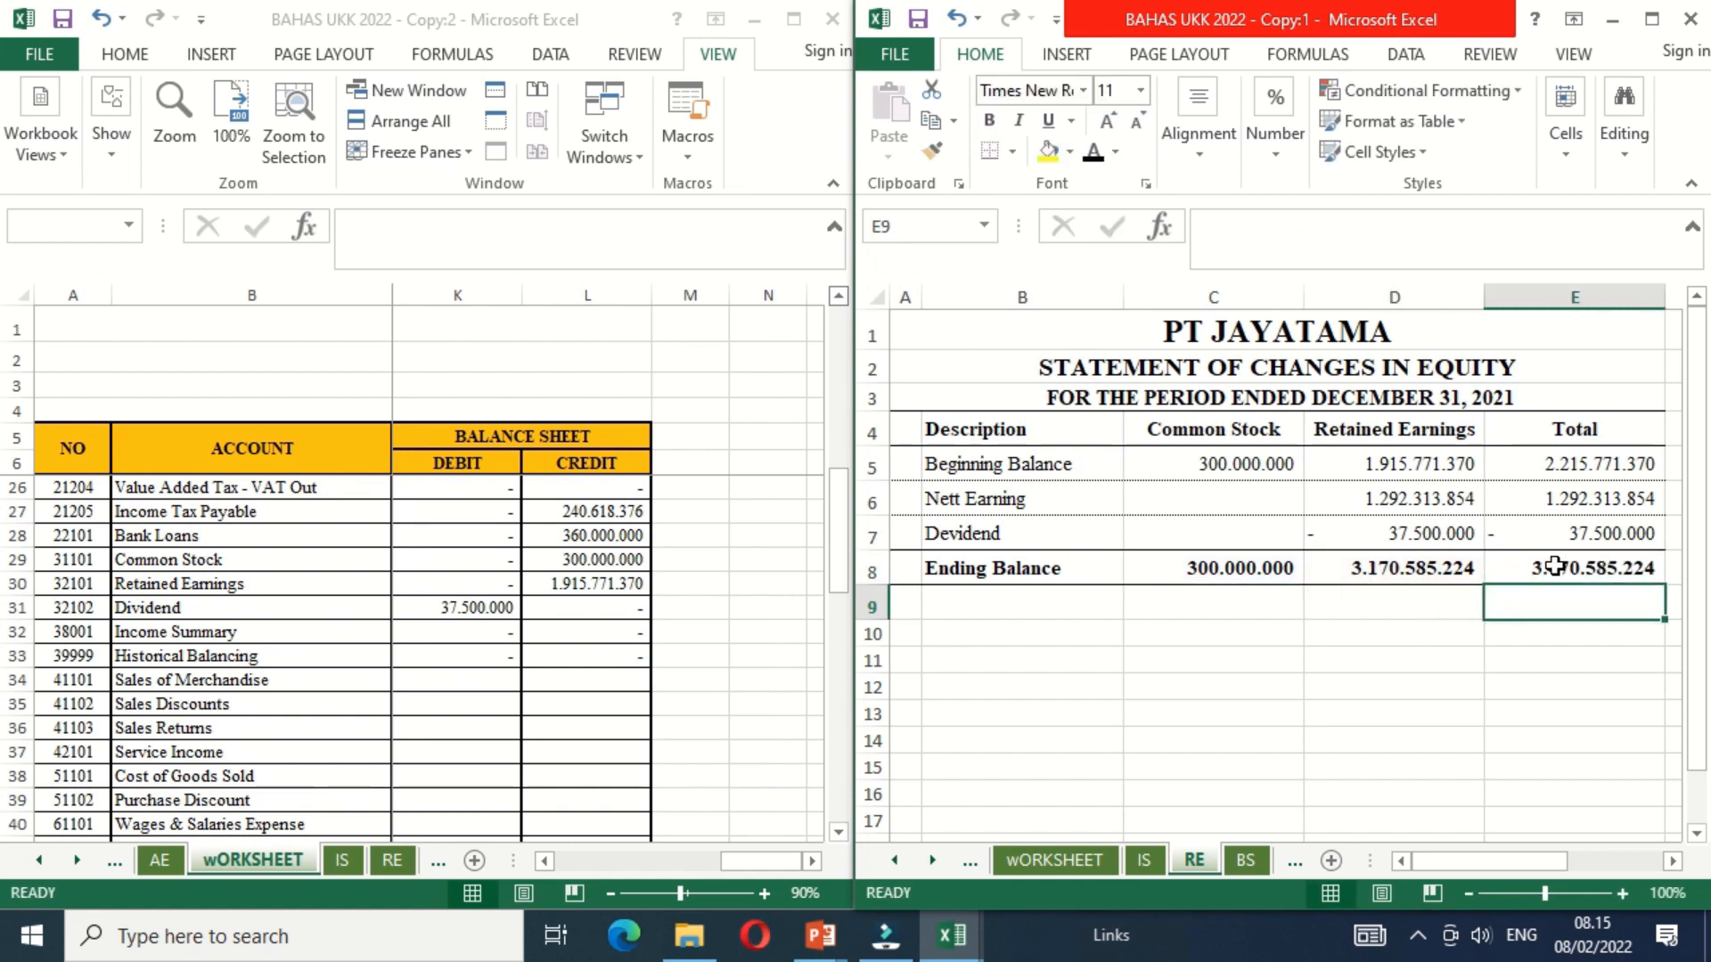
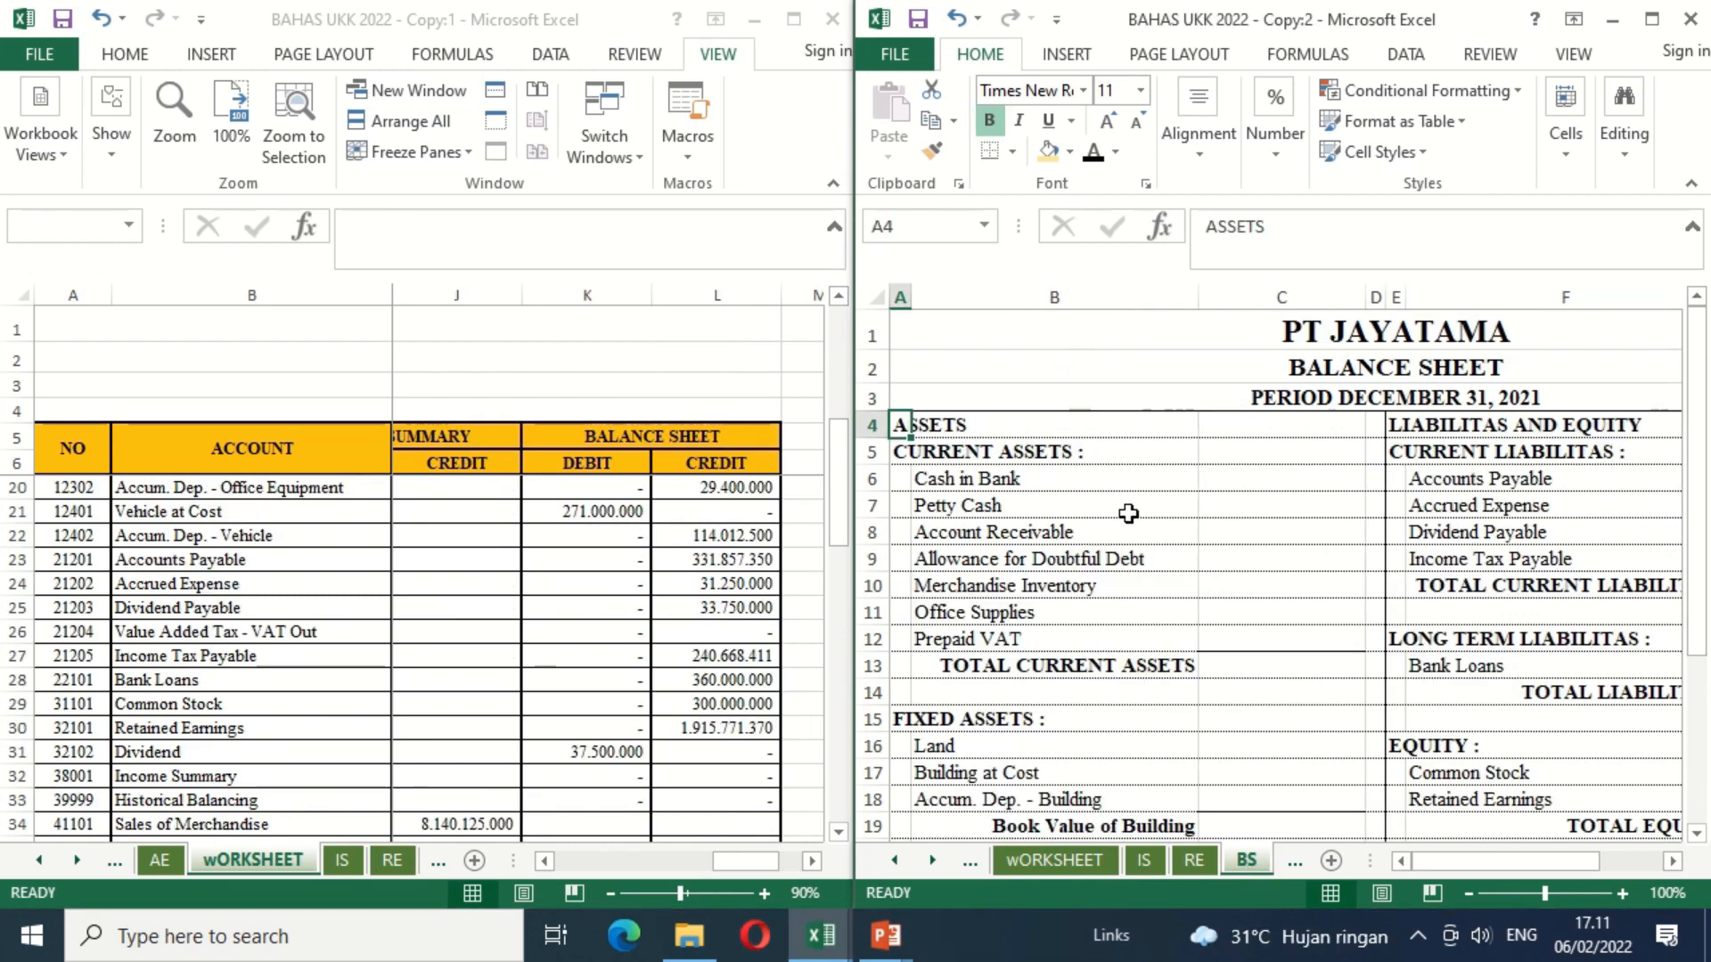
# Step: Review the asset headings on the balance sheet and the matching accounts and balances at the start of the worksheet
pyautogui.click(1129, 509)
pyautogui.click(935, 428)
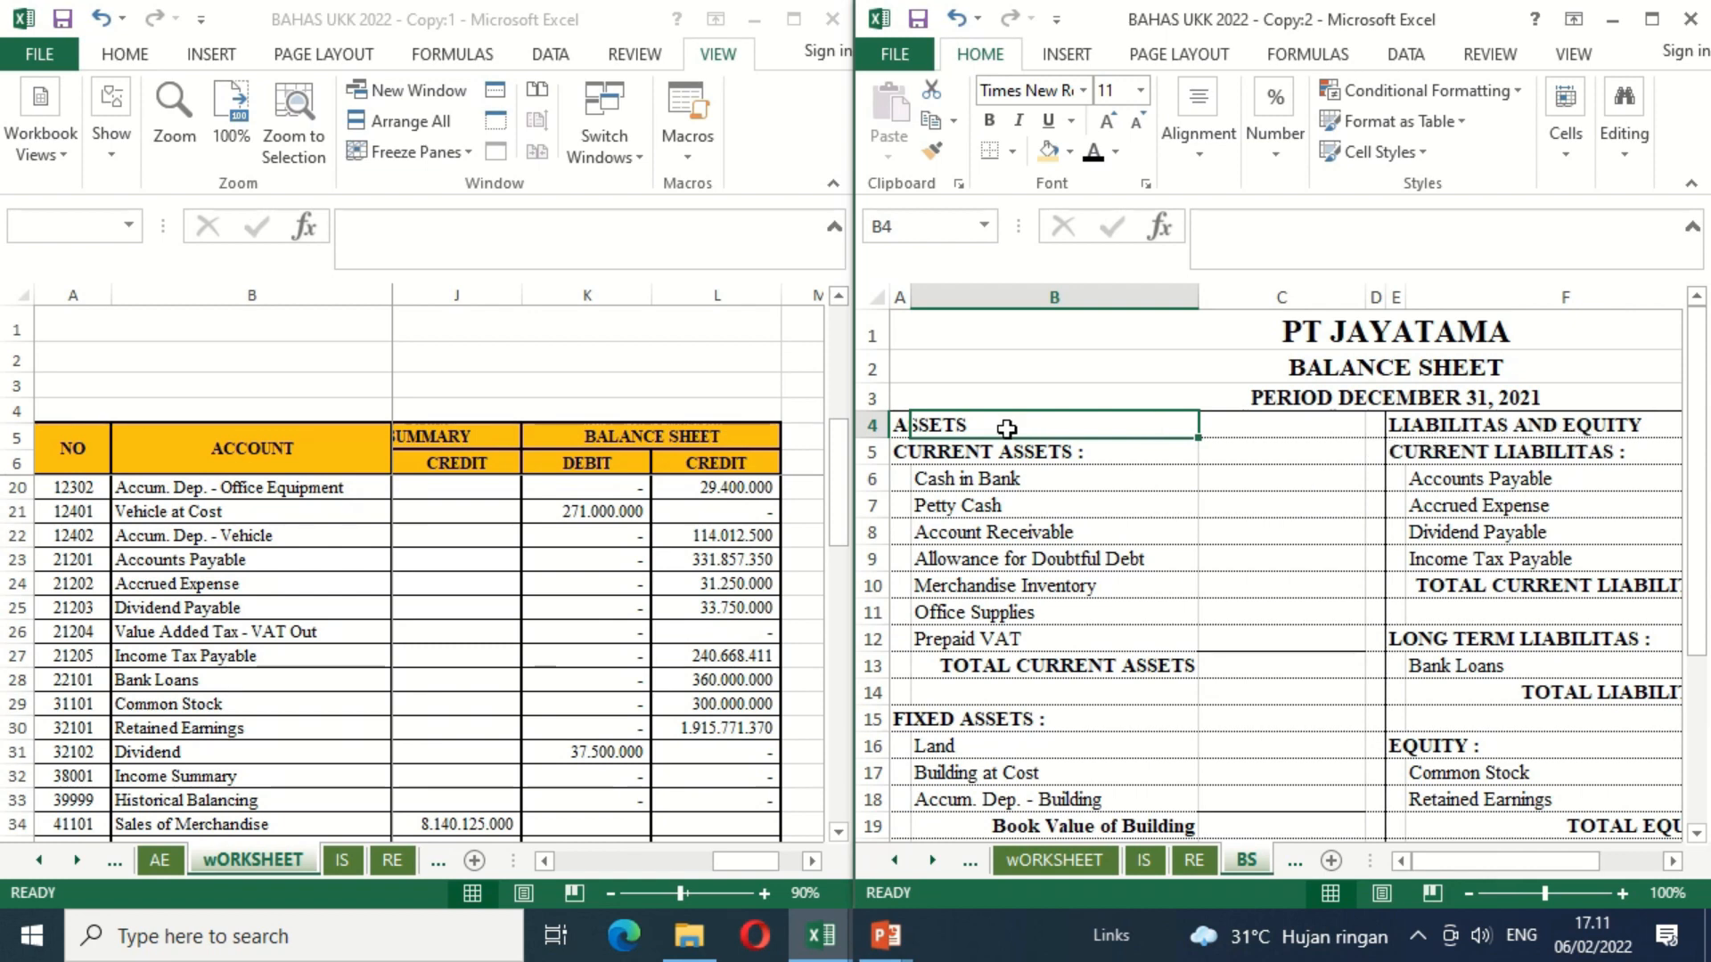
pyautogui.click(946, 455)
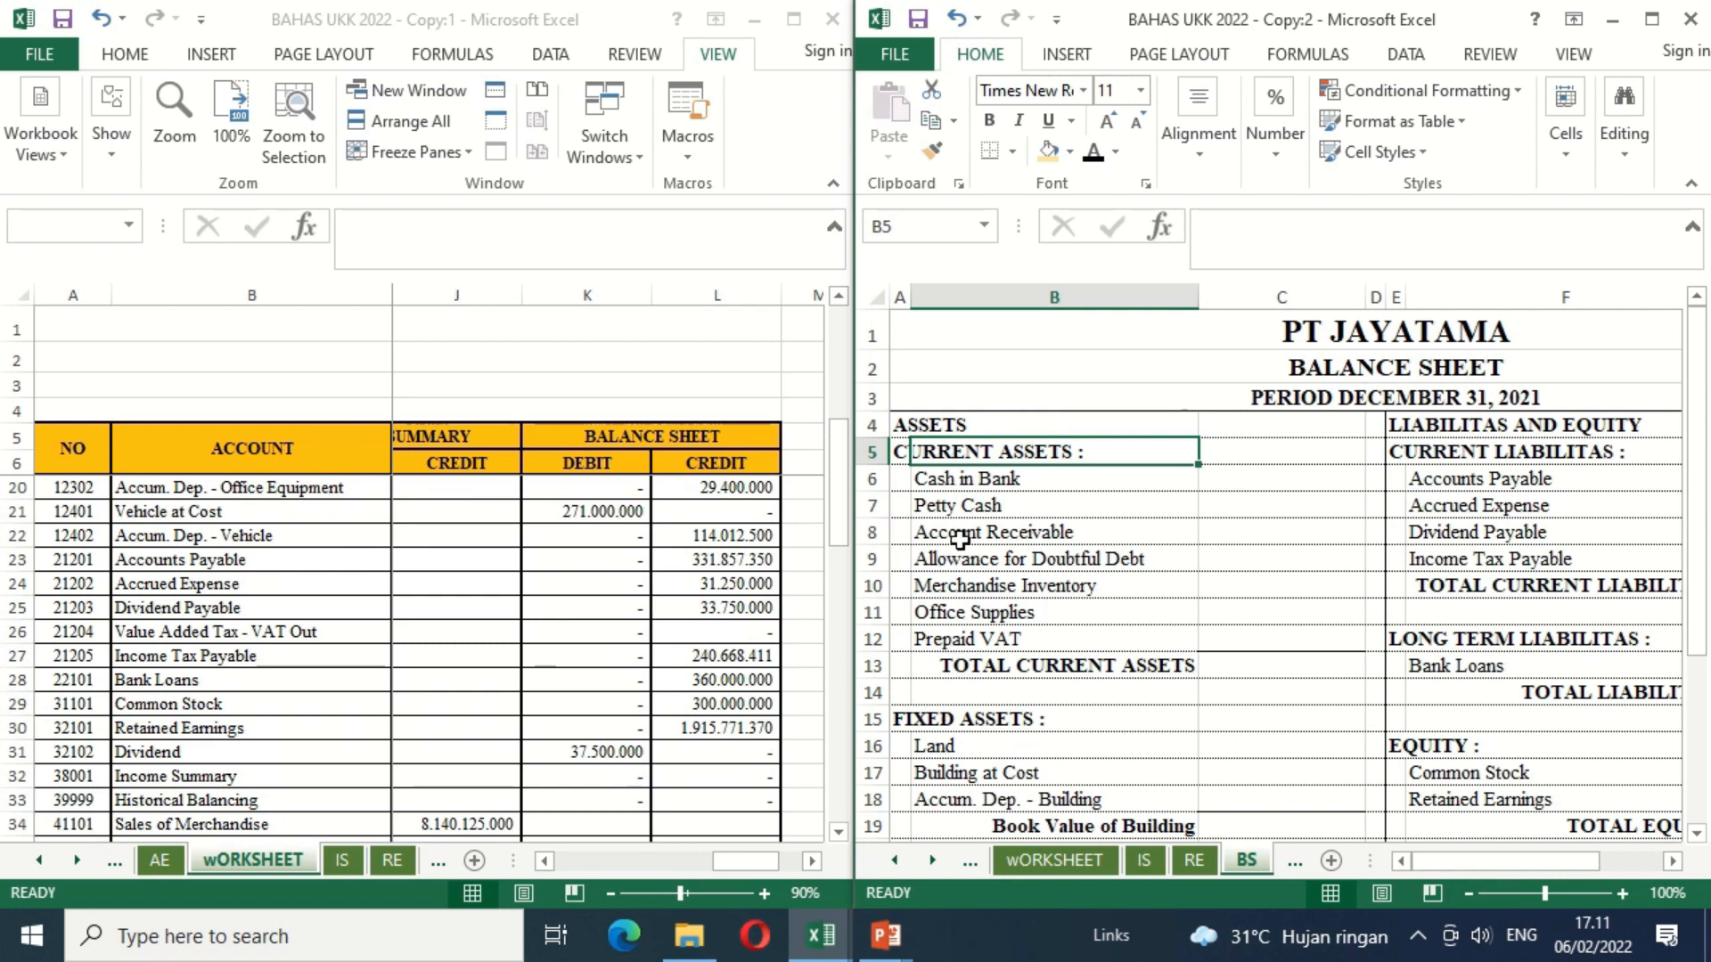
pyautogui.click(126, 493)
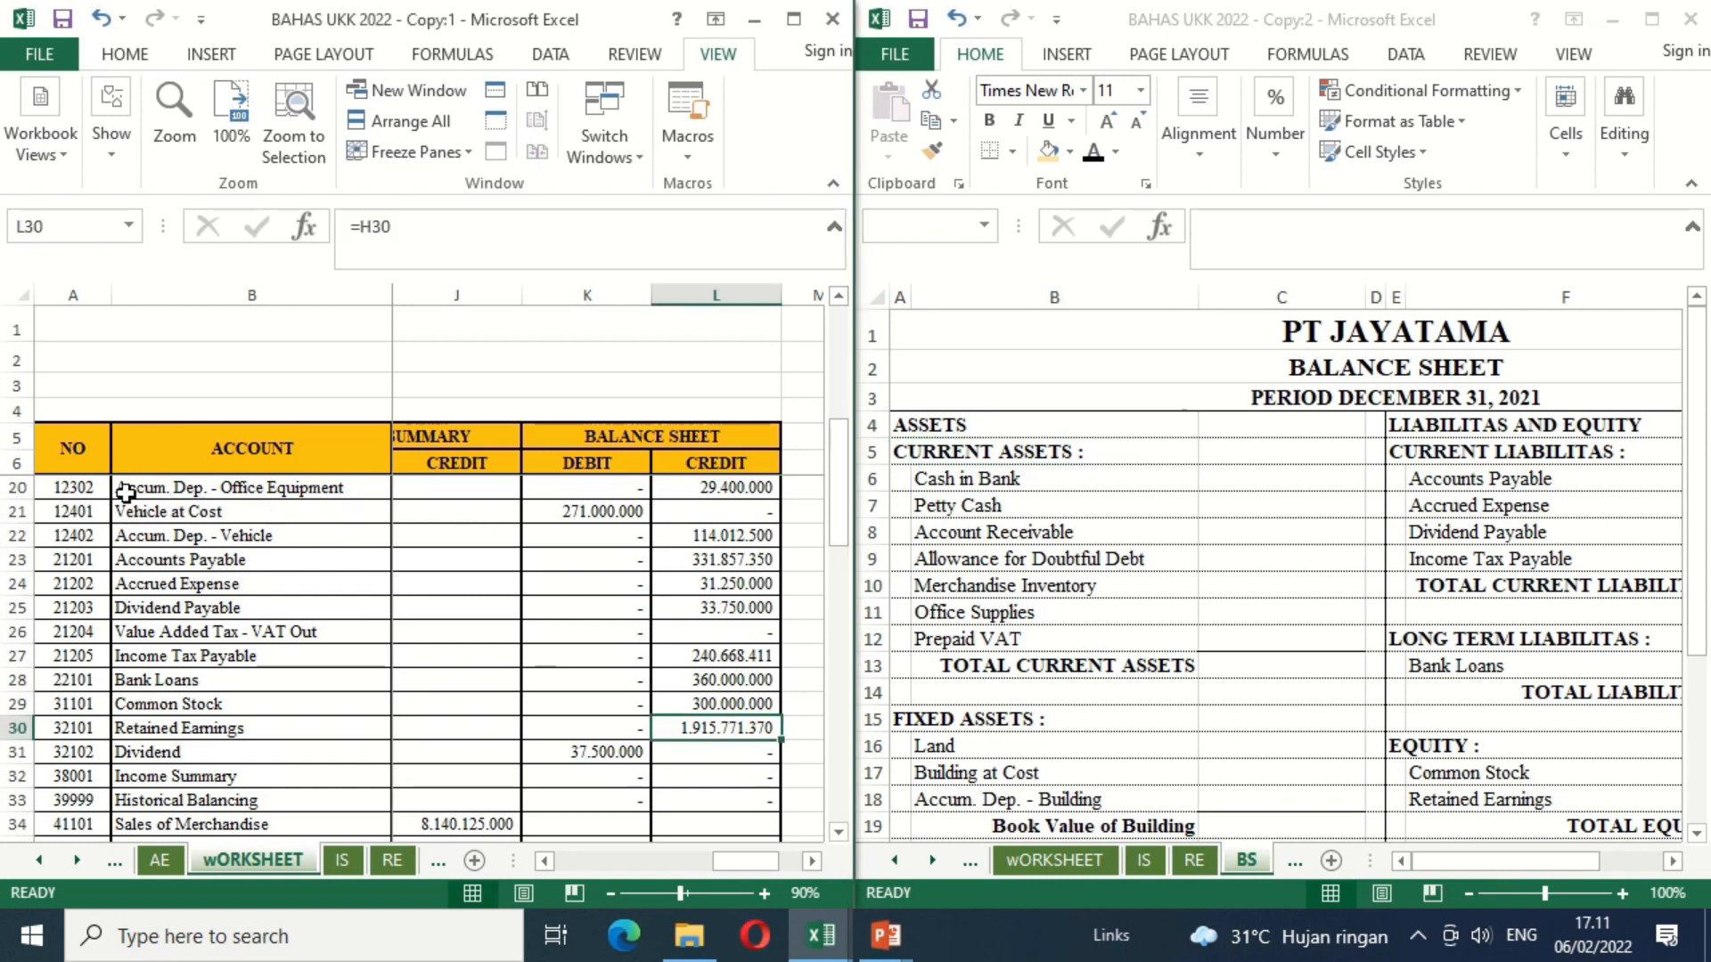
pyautogui.click(126, 493)
pyautogui.press('Up')
pyautogui.press('Up')
pyautogui.press('Up')
pyautogui.press('Up')
pyautogui.press('Up')
pyautogui.press('Up')
pyautogui.press('Up')
pyautogui.press('Up')
pyautogui.press('Up')
pyautogui.press('Up')
pyautogui.press('Up')
pyautogui.press('Up')
pyautogui.press('Up')
pyautogui.press('Up')
pyautogui.press('Up')
pyautogui.press('Up')
pyautogui.press('Up')
pyautogui.press('Up')
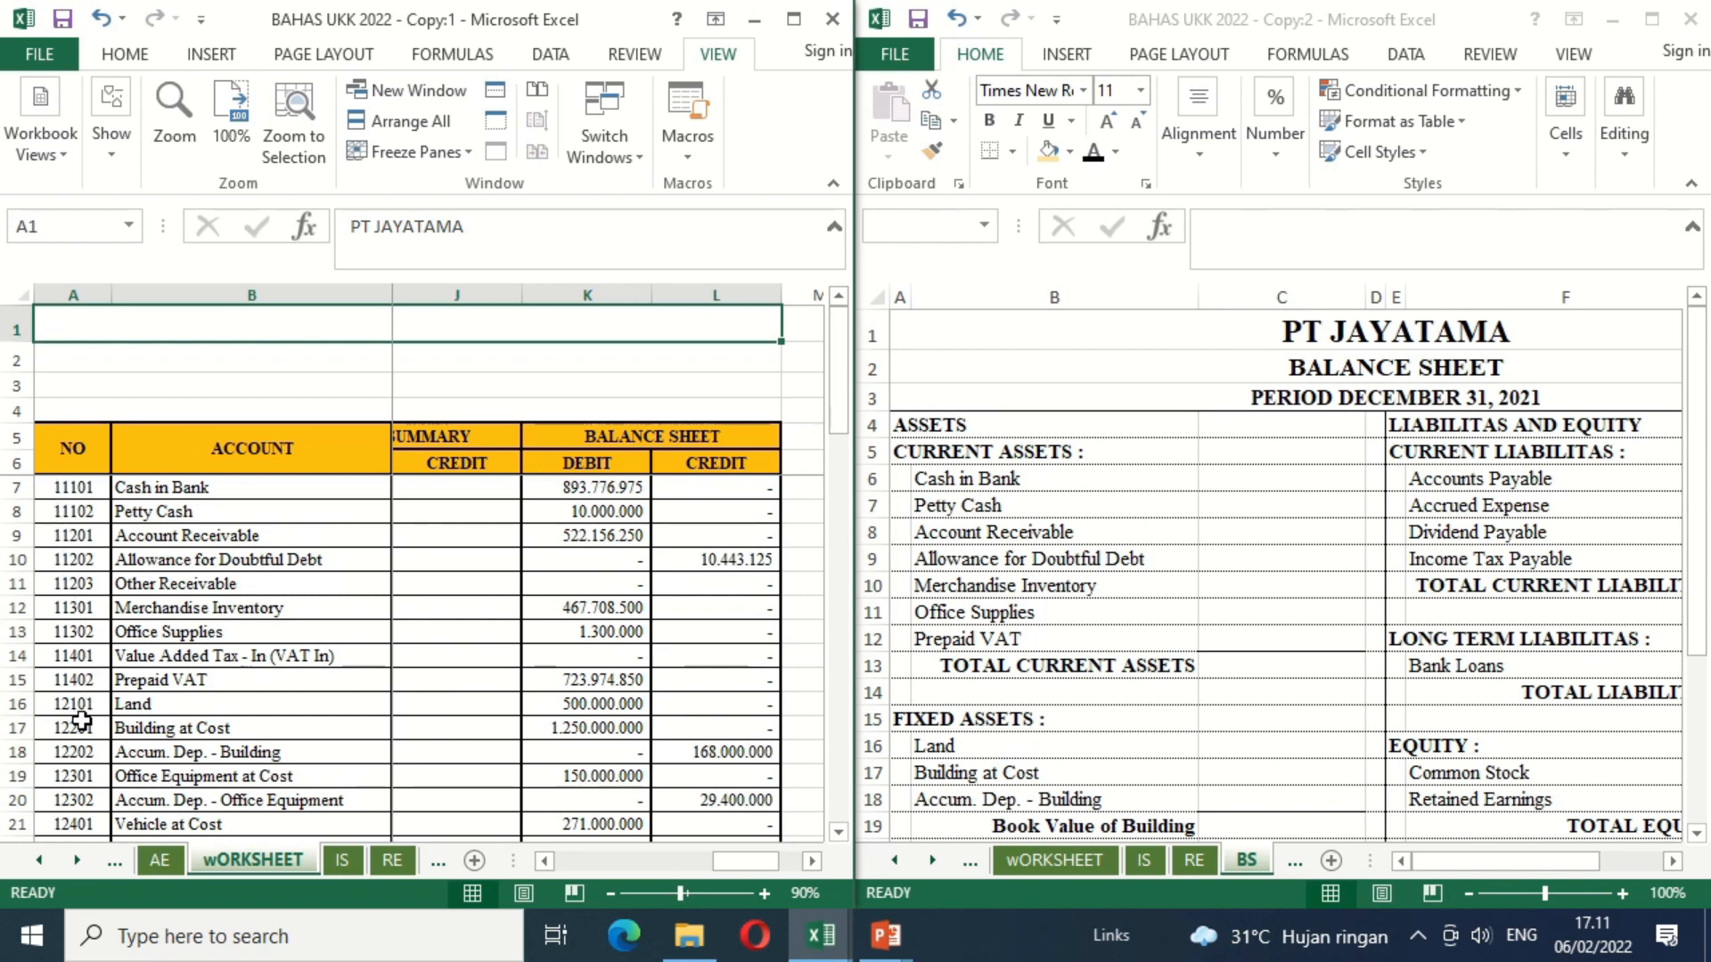
pyautogui.click(72, 800)
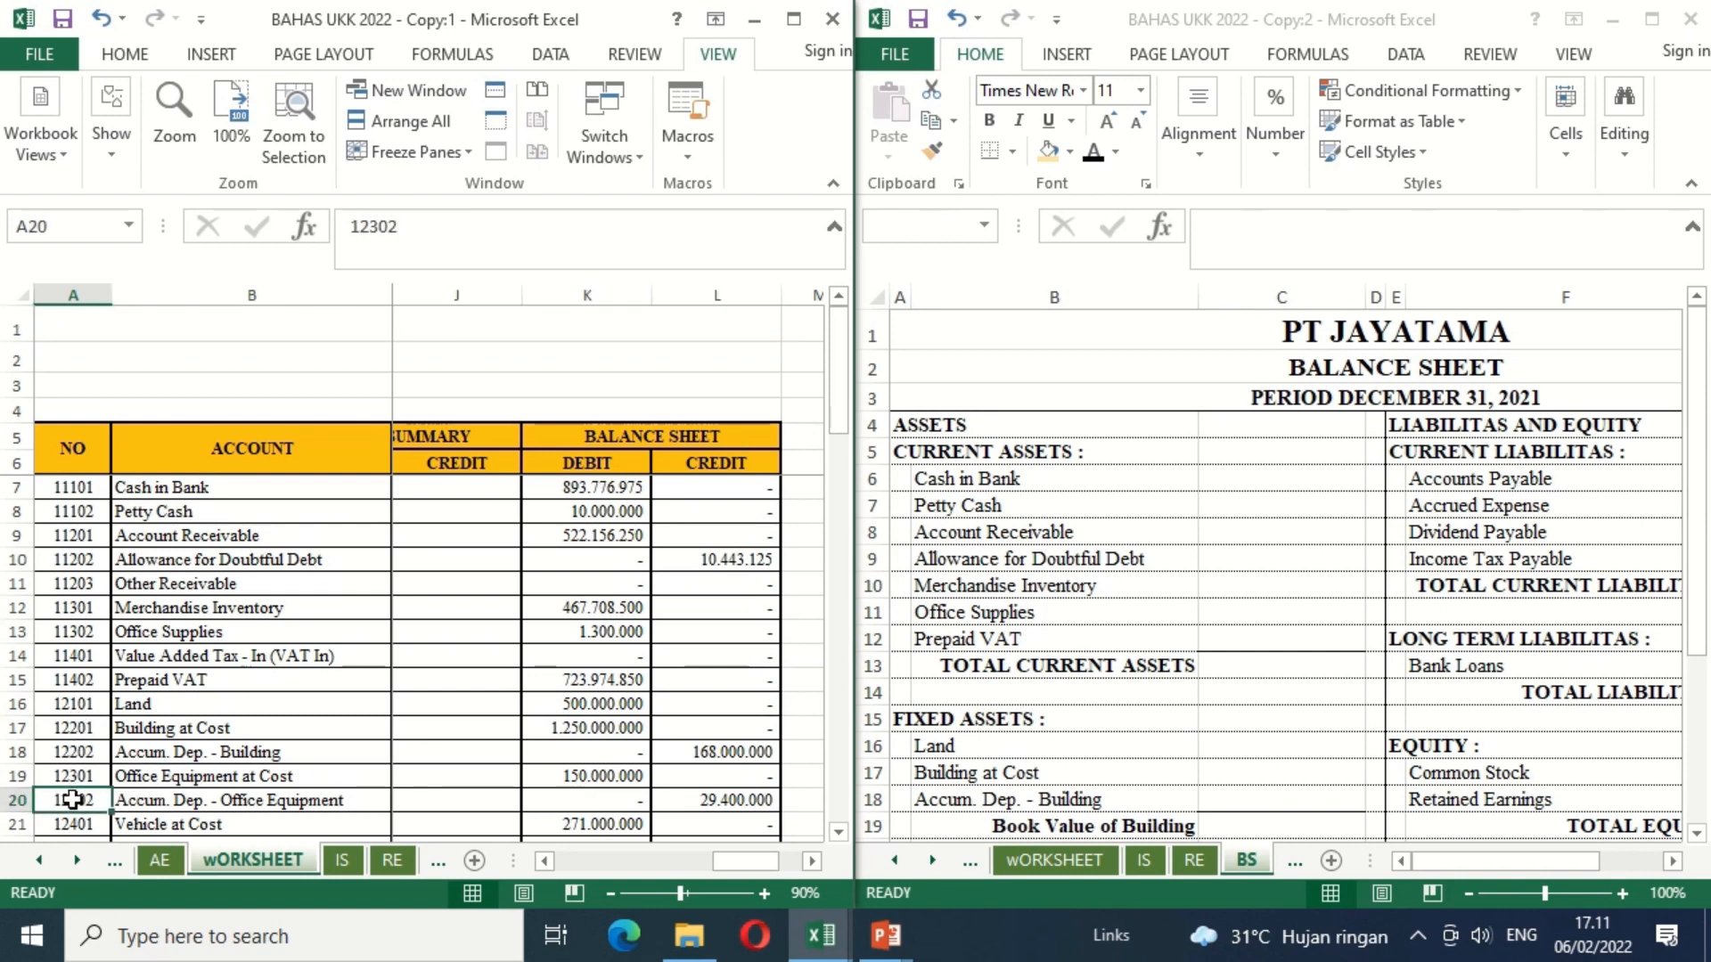
pyautogui.press('Down')
pyautogui.press('Down')
pyautogui.press('Down')
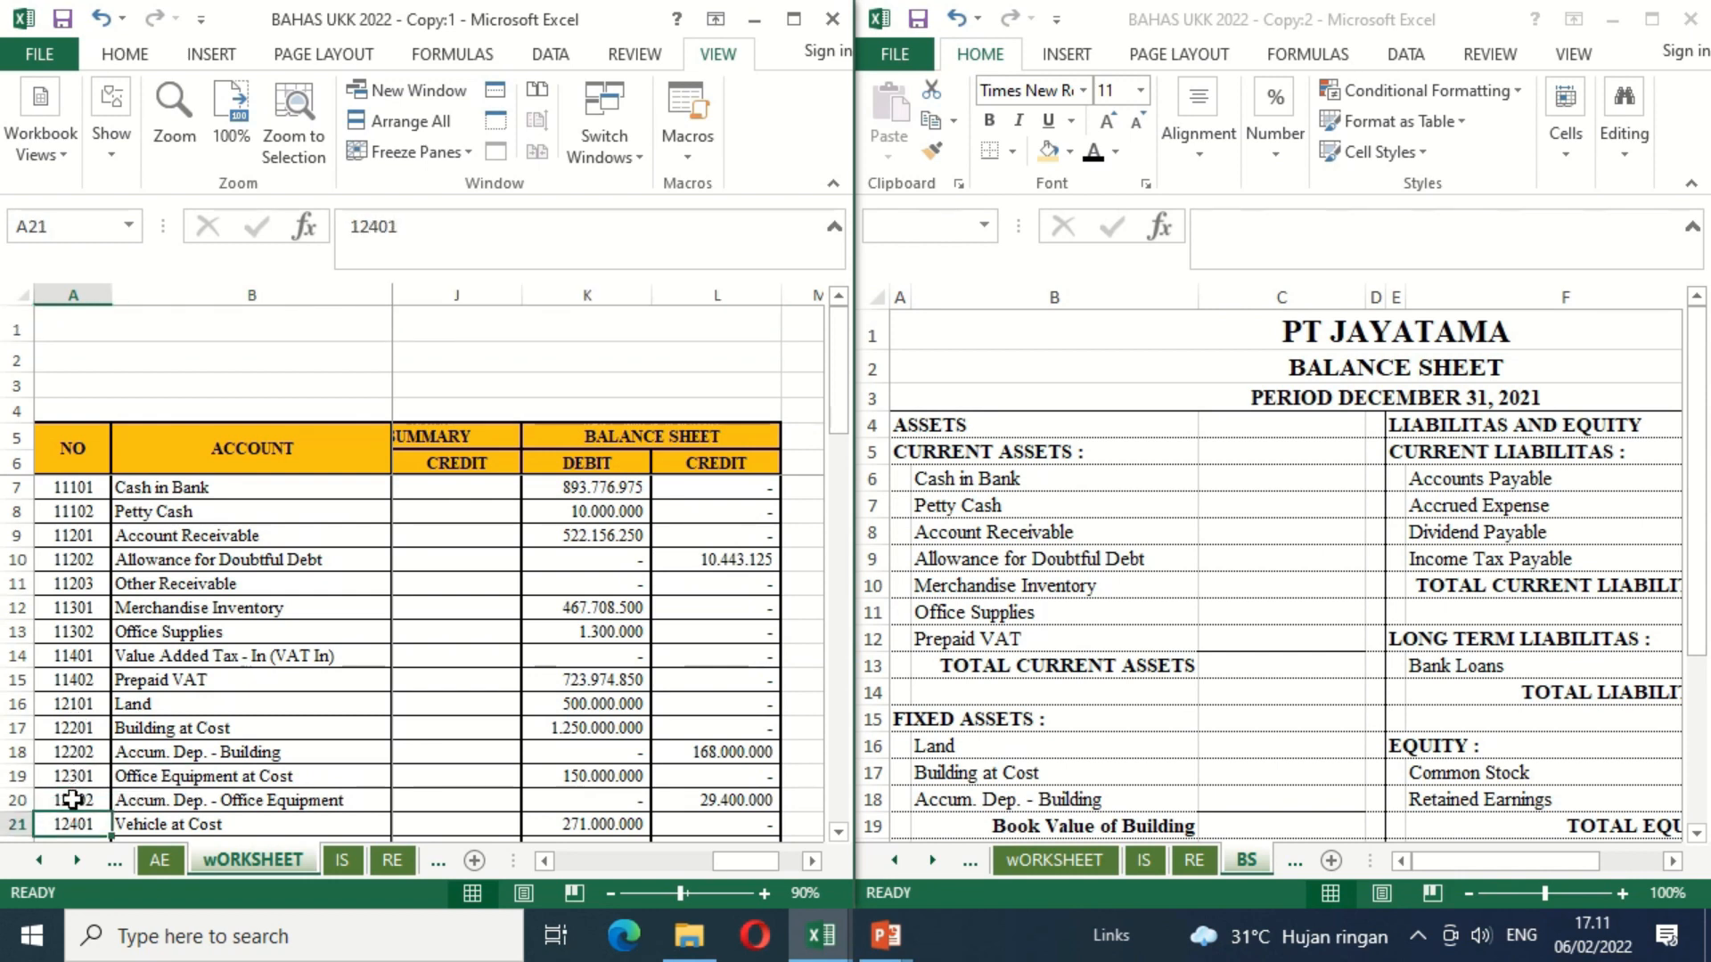
pyautogui.press('Up')
pyautogui.press('Up')
pyautogui.press('Up')
pyautogui.press('Up')
pyautogui.press('Up')
pyautogui.press('Up')
pyautogui.press('Up')
pyautogui.press('Up')
pyautogui.press('Up')
pyautogui.press('Up')
pyautogui.press('Up')
pyautogui.press('Up')
pyautogui.press('Up')
pyautogui.press('Up')
pyautogui.press('Up')
pyautogui.press('Up')
pyautogui.press('Up')
pyautogui.press('Up')
pyautogui.press('Up')
pyautogui.press('Up')
pyautogui.press('Up')
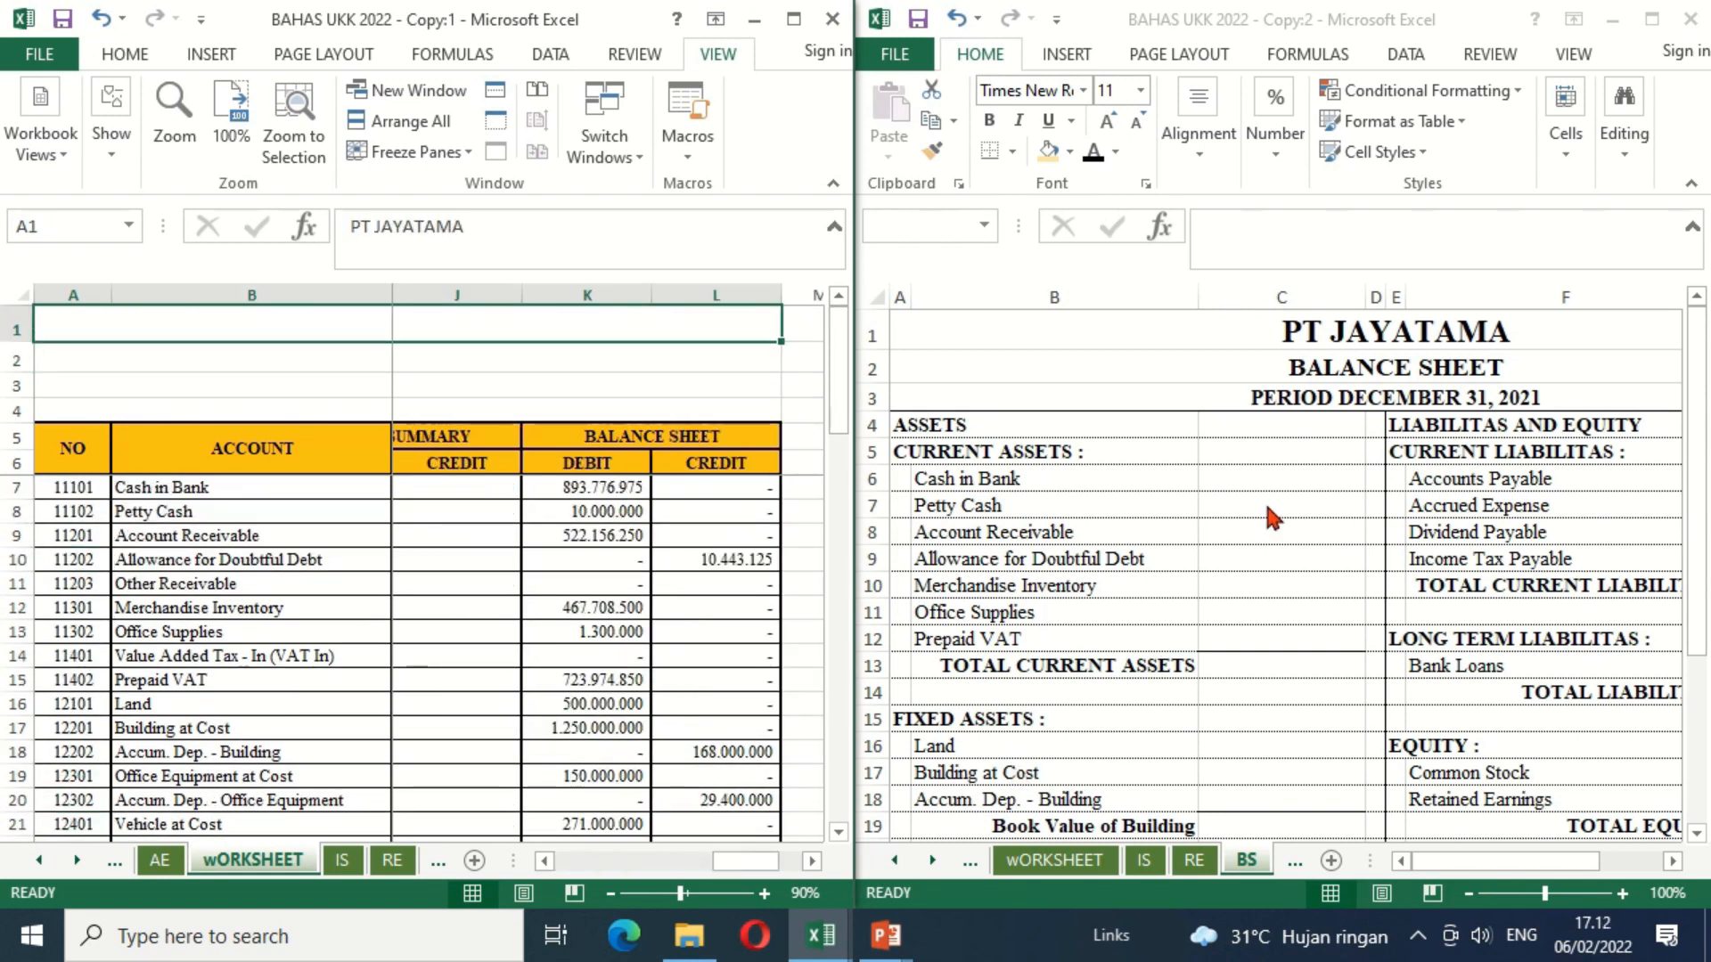
# Step: Link Cash in Bank in C6 of the balance sheet to its debit balance in worksheet cell K7
pyautogui.click(1265, 476)
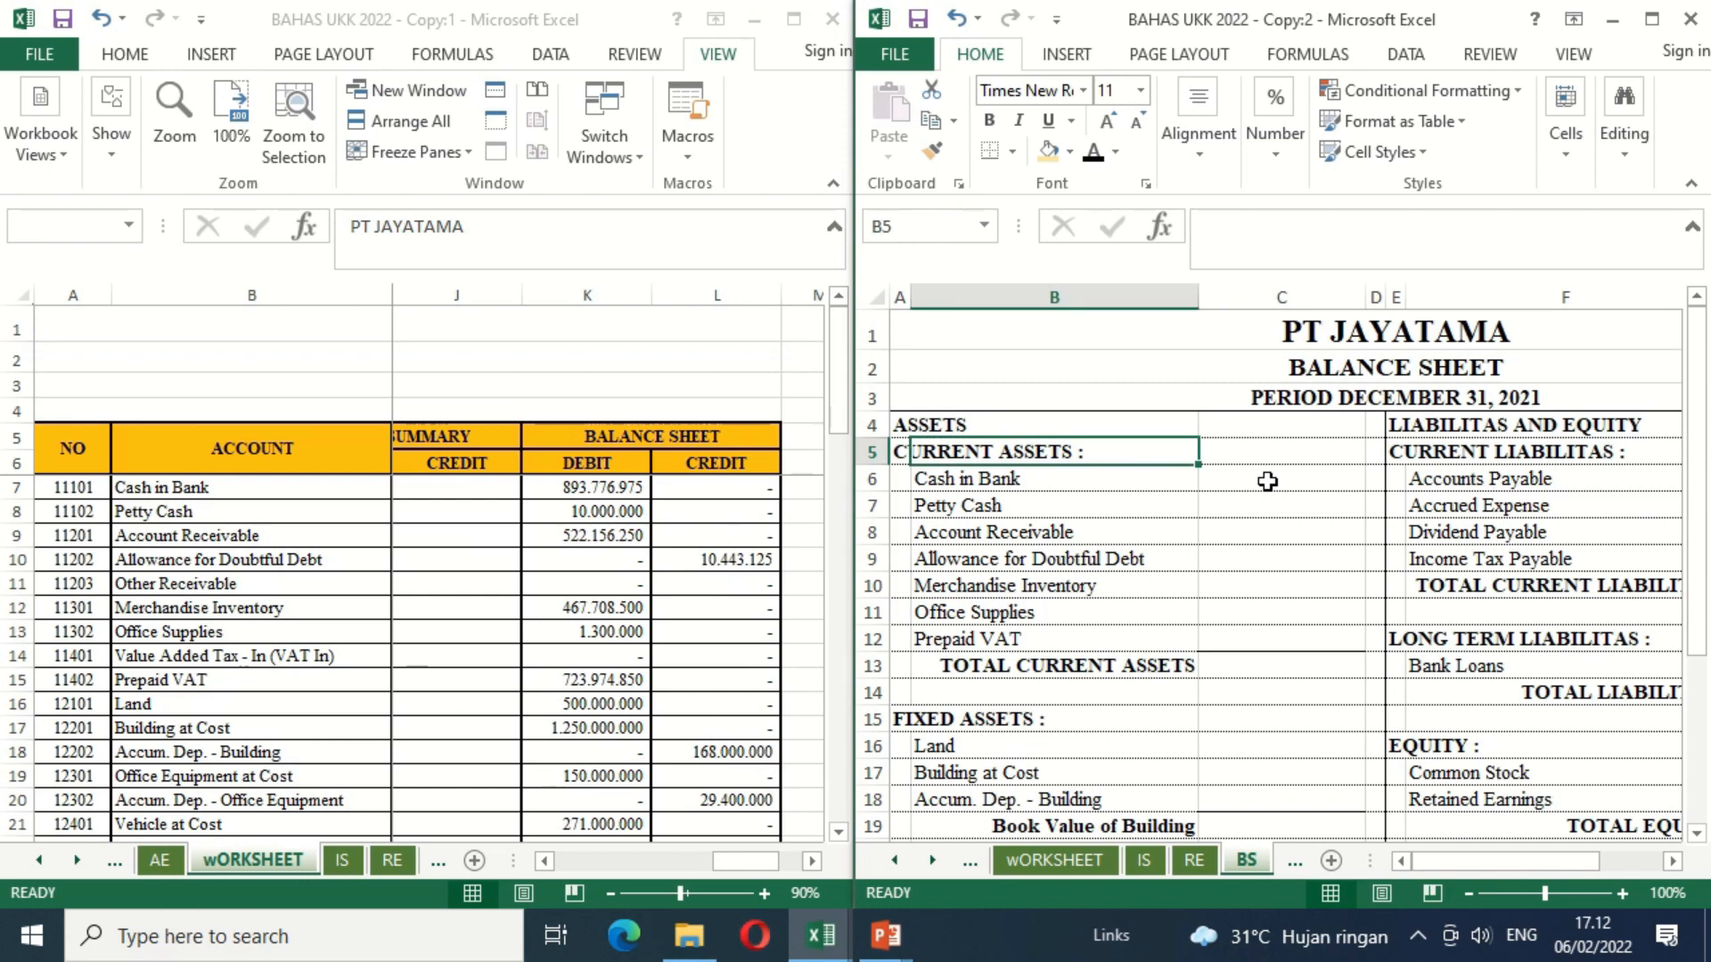
pyautogui.click(1267, 481)
pyautogui.write('=')
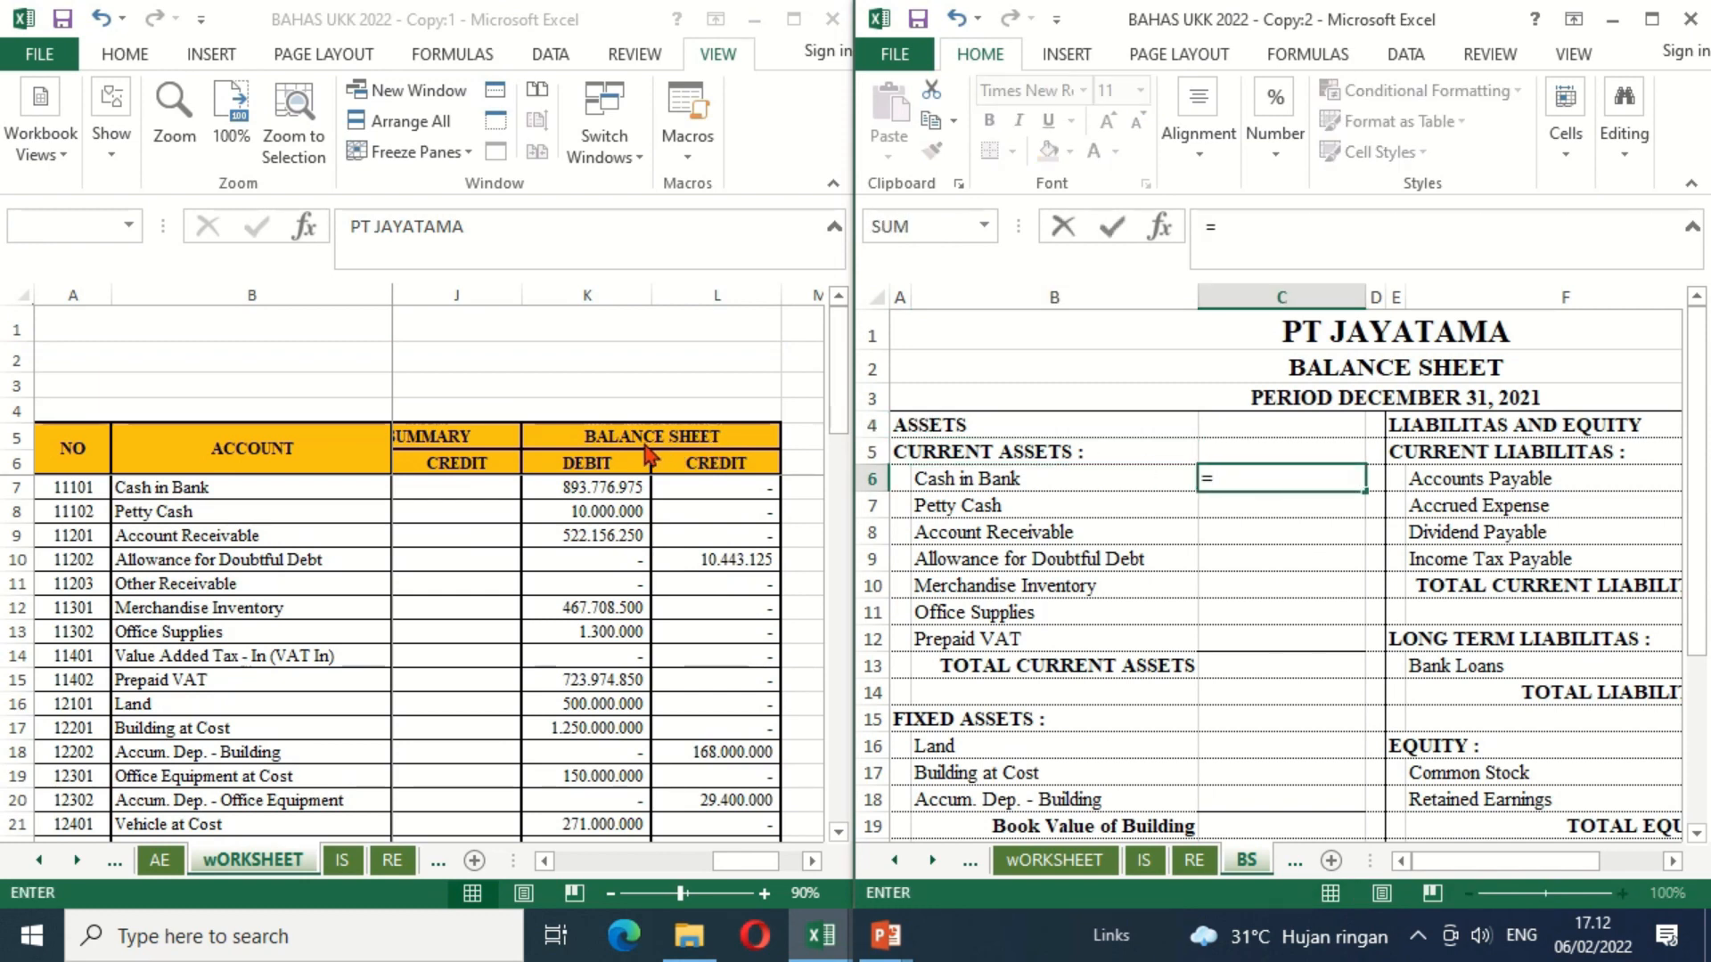
pyautogui.click(603, 490)
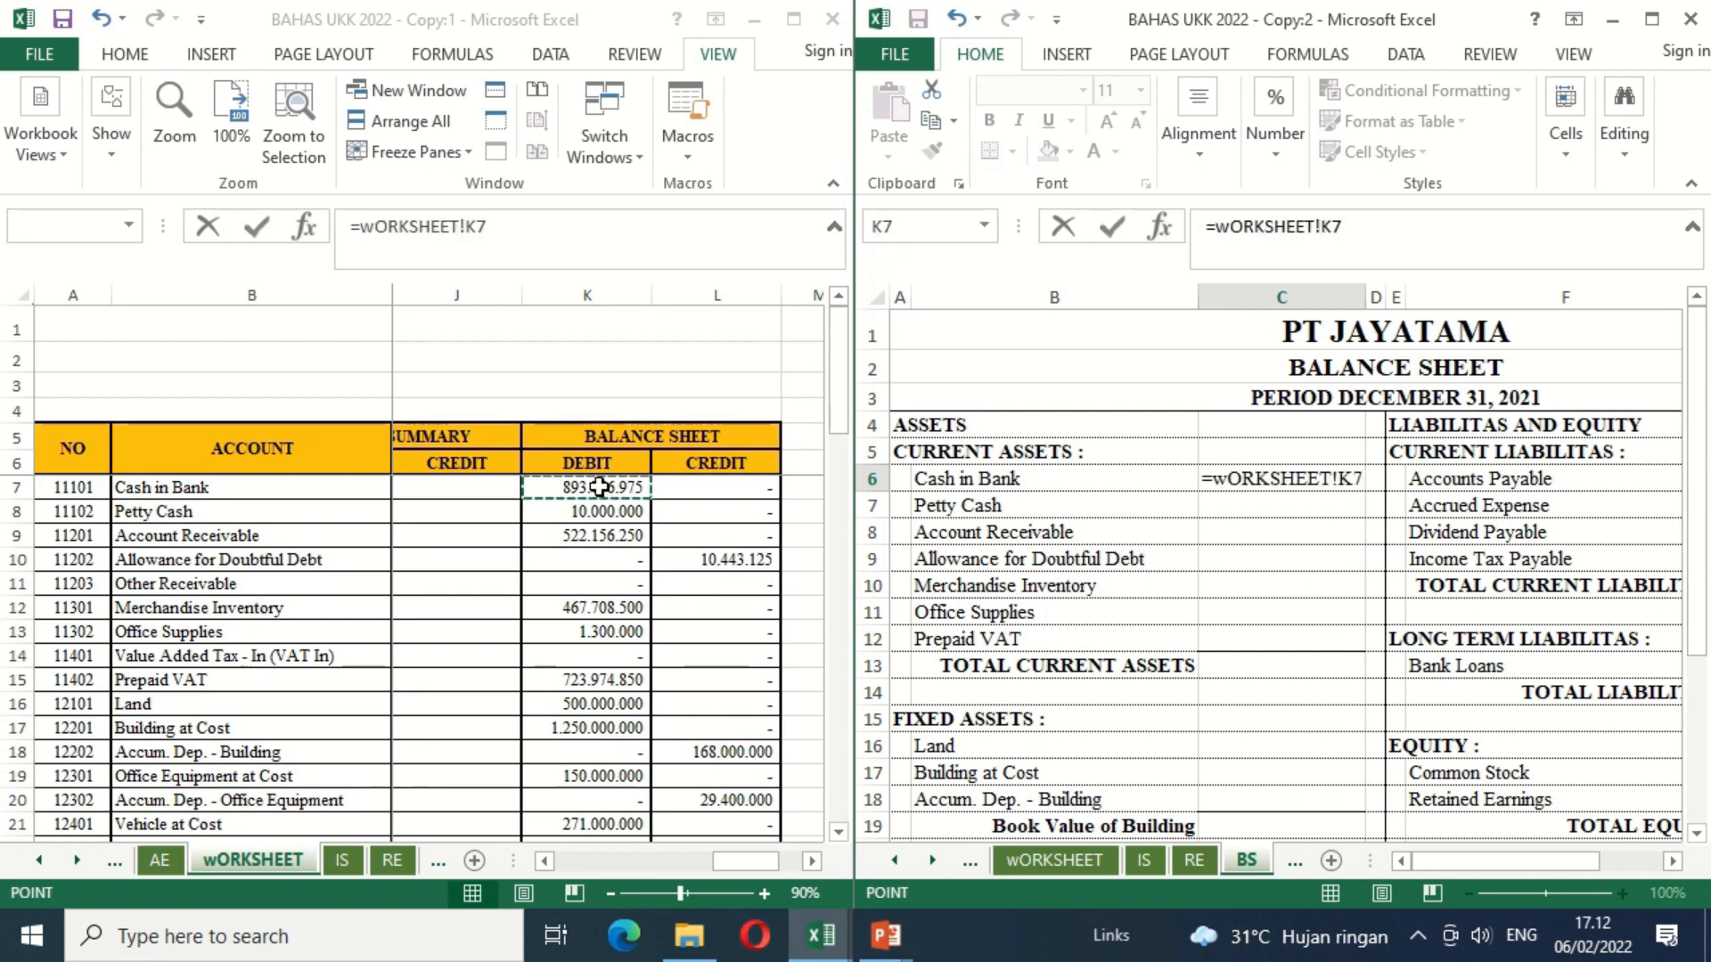
pyautogui.press('Return')
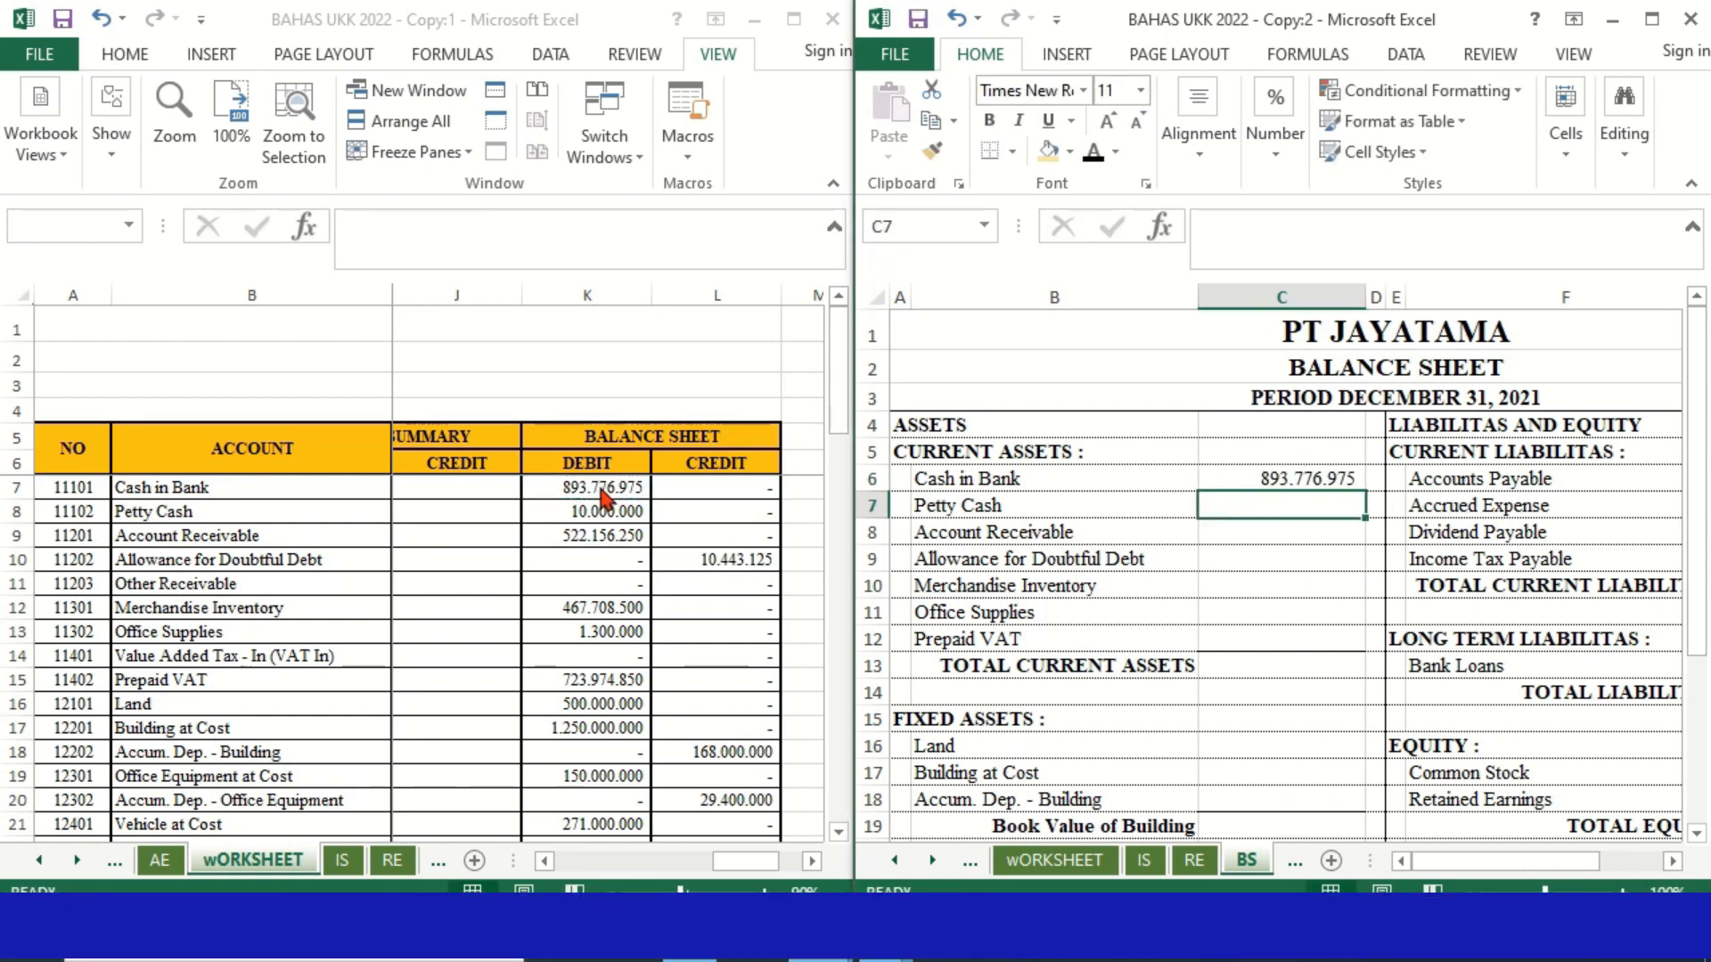
# Step: Copy the Cash in Bank formula from C6 to Petty Cash in C7 and Account Receivable in C8
pyautogui.press('Up')
pyautogui.hotkey('ctrl', 'c')
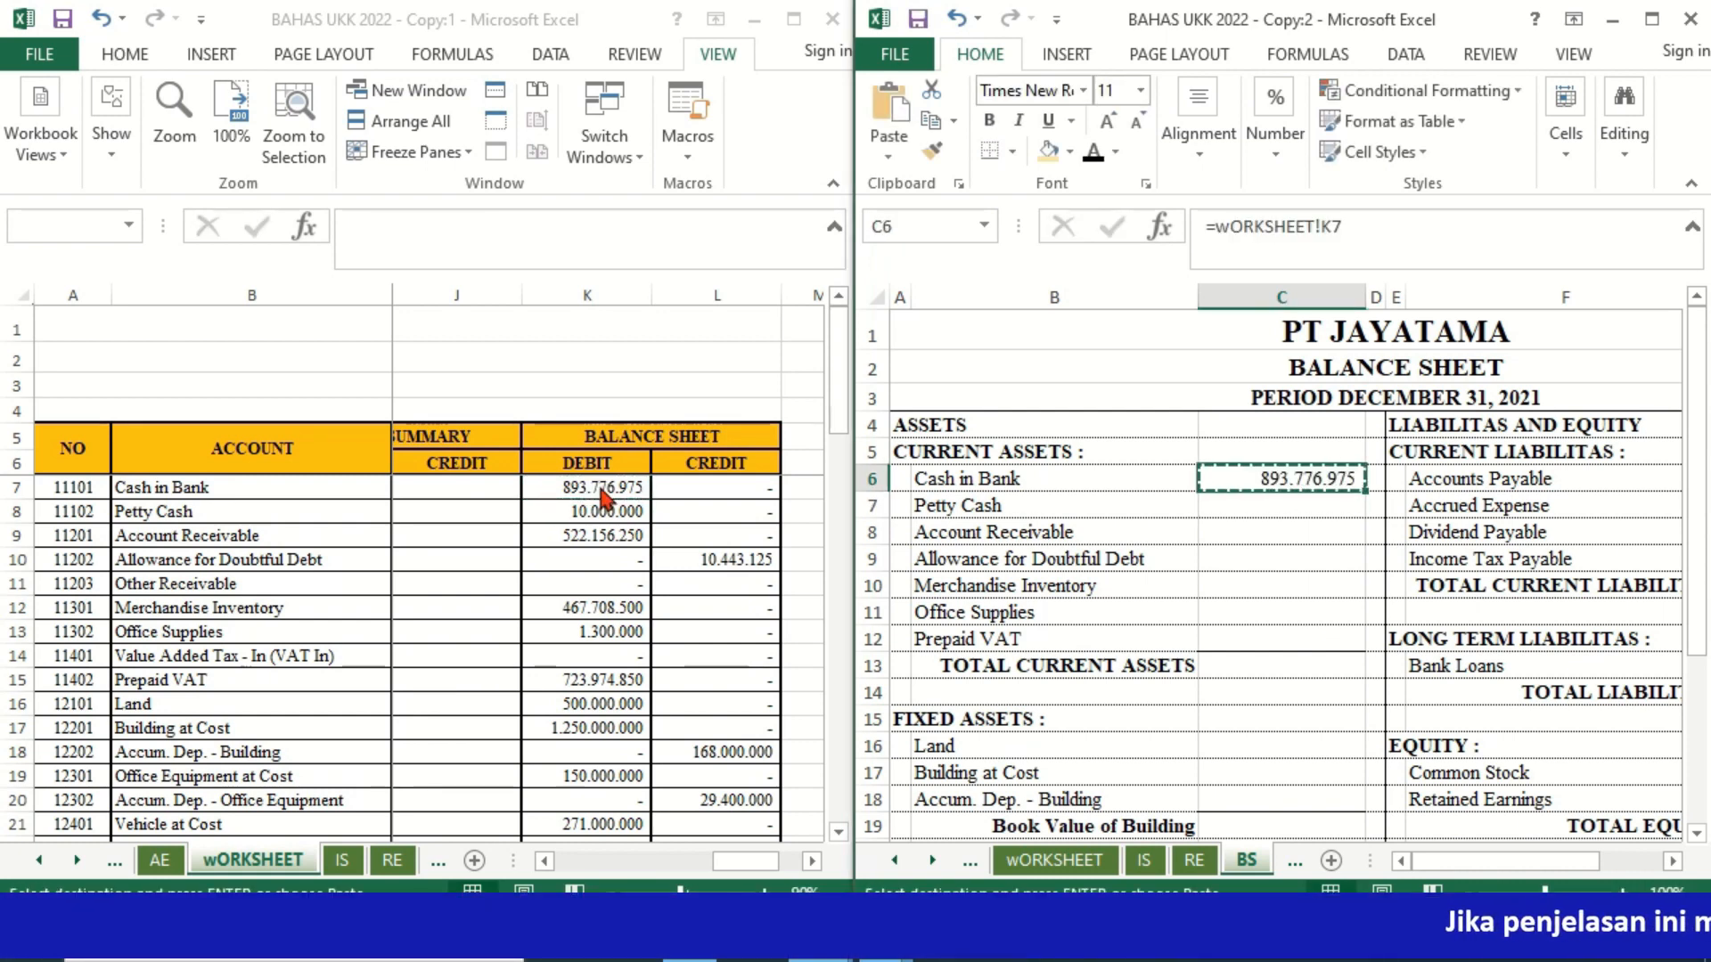
pyautogui.hotkey('shift', 'Down')
pyautogui.hotkey('shift', 'Down')
pyautogui.hotkey('ctrl', 'v')
pyautogui.press('Down')
pyautogui.press('Down')
pyautogui.press('Down')
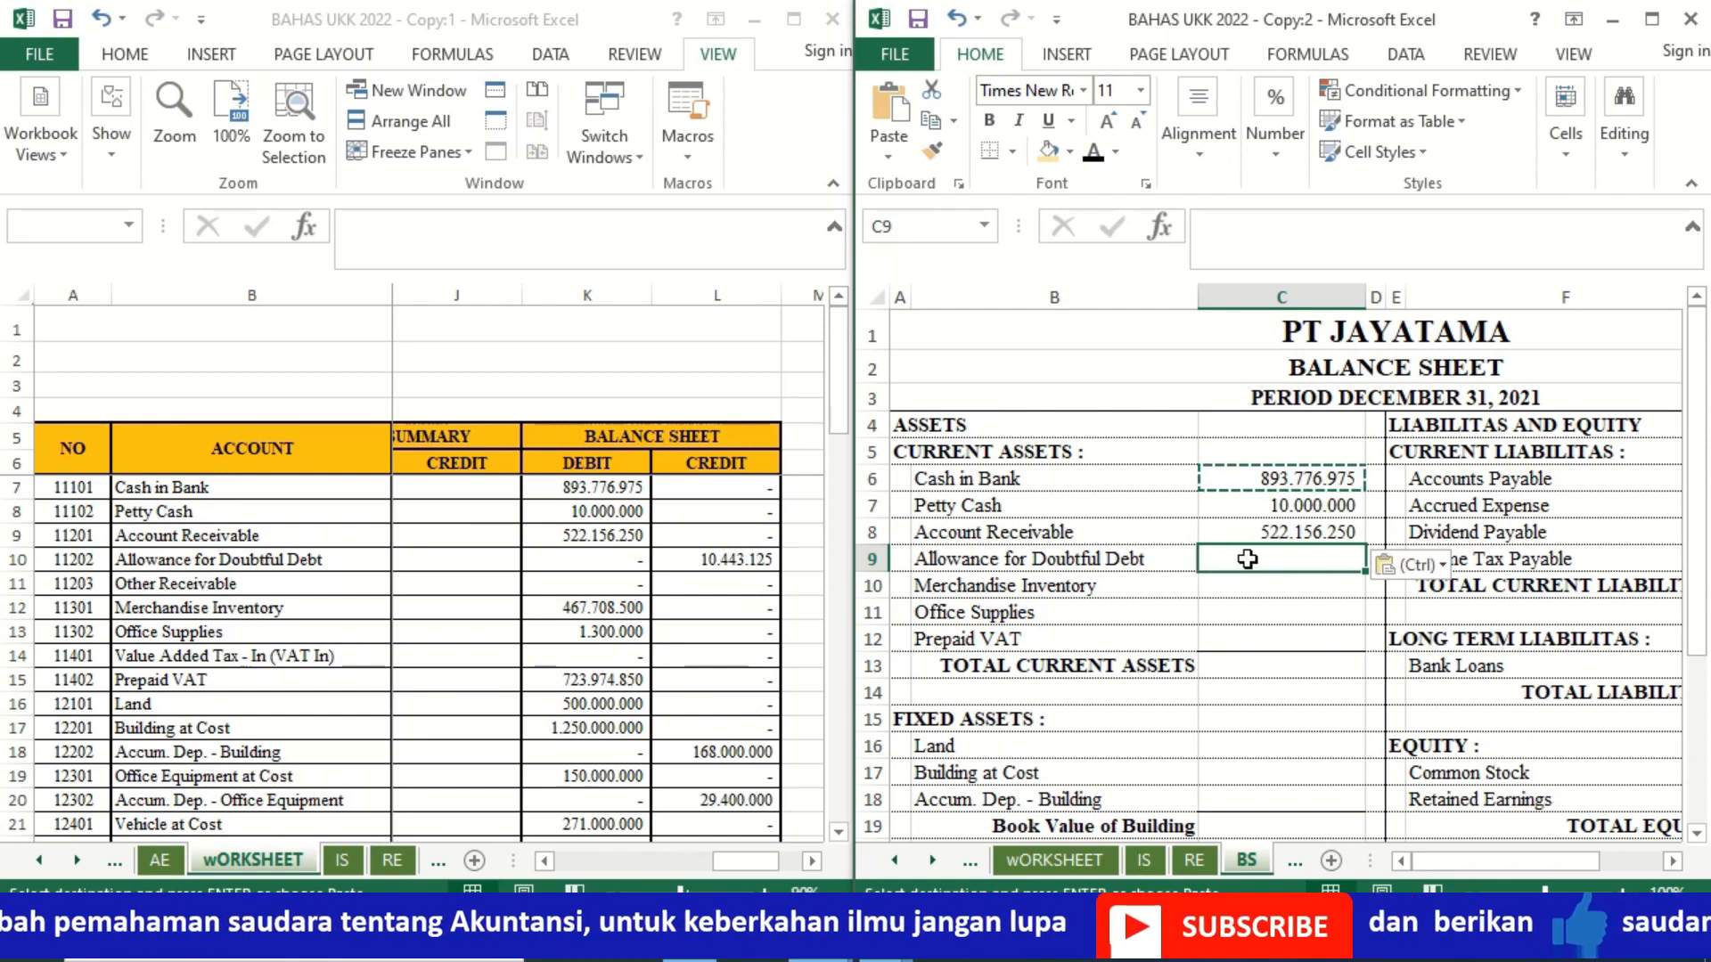
# Step: Enter Allowance for Doubtful Debt in C9 as a negative amount with =-wORKSHEET!L10
pyautogui.write('=-')
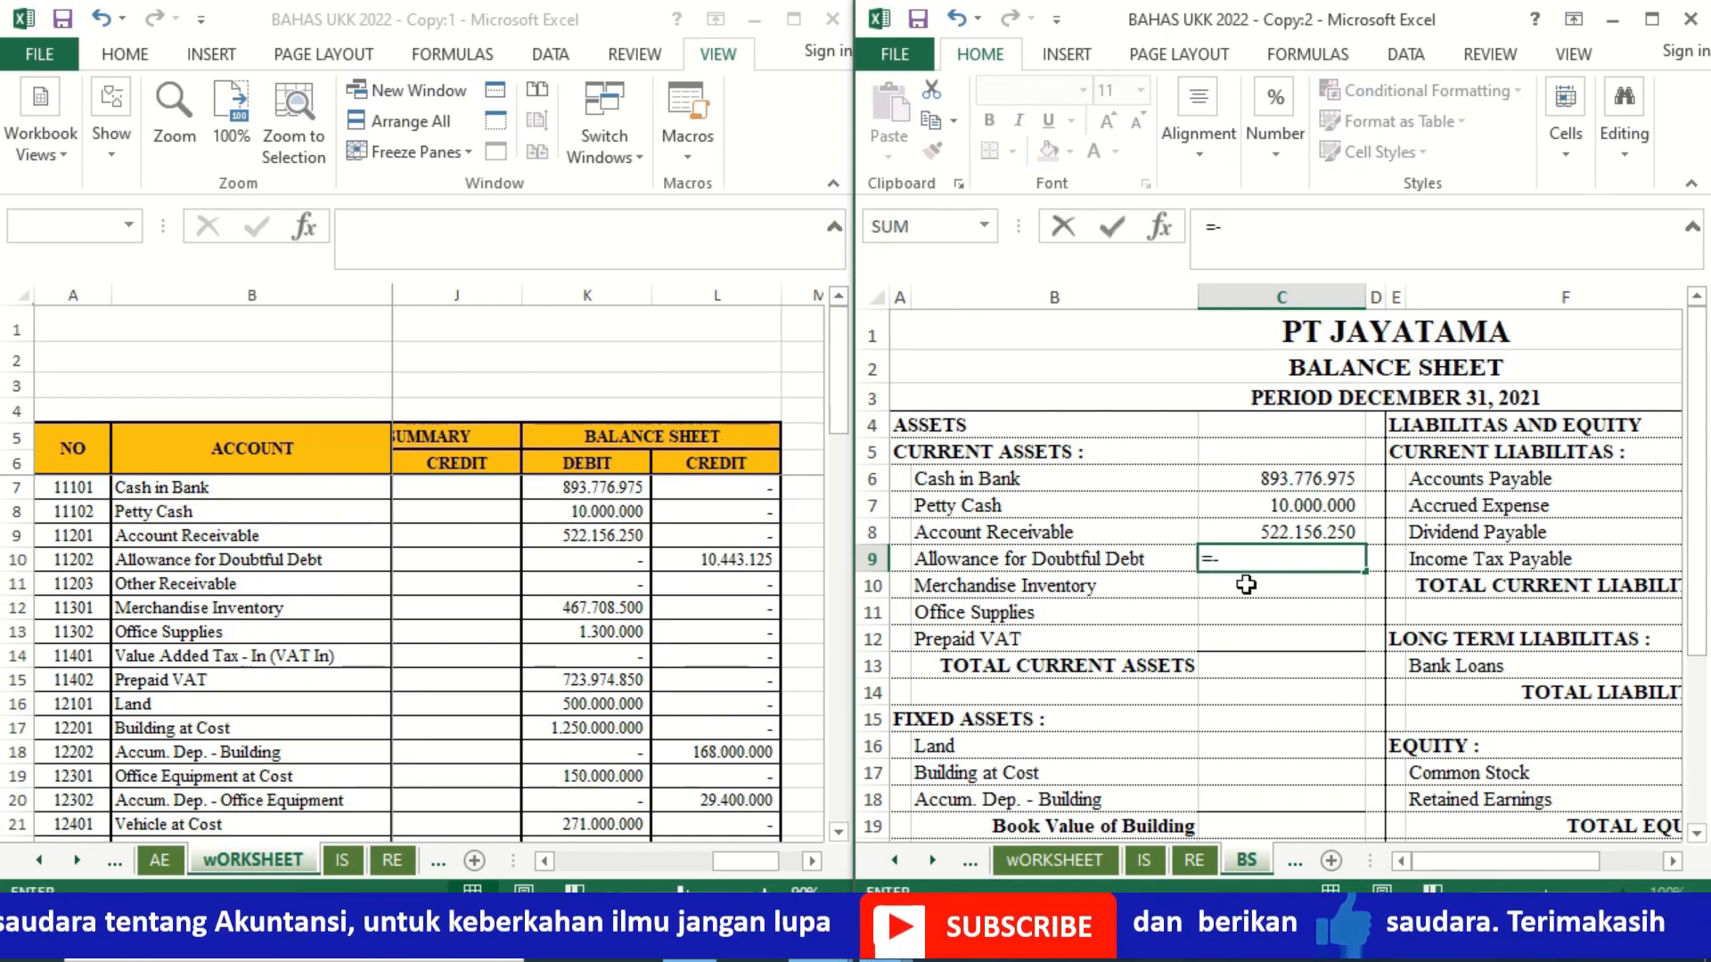
pyautogui.click(756, 558)
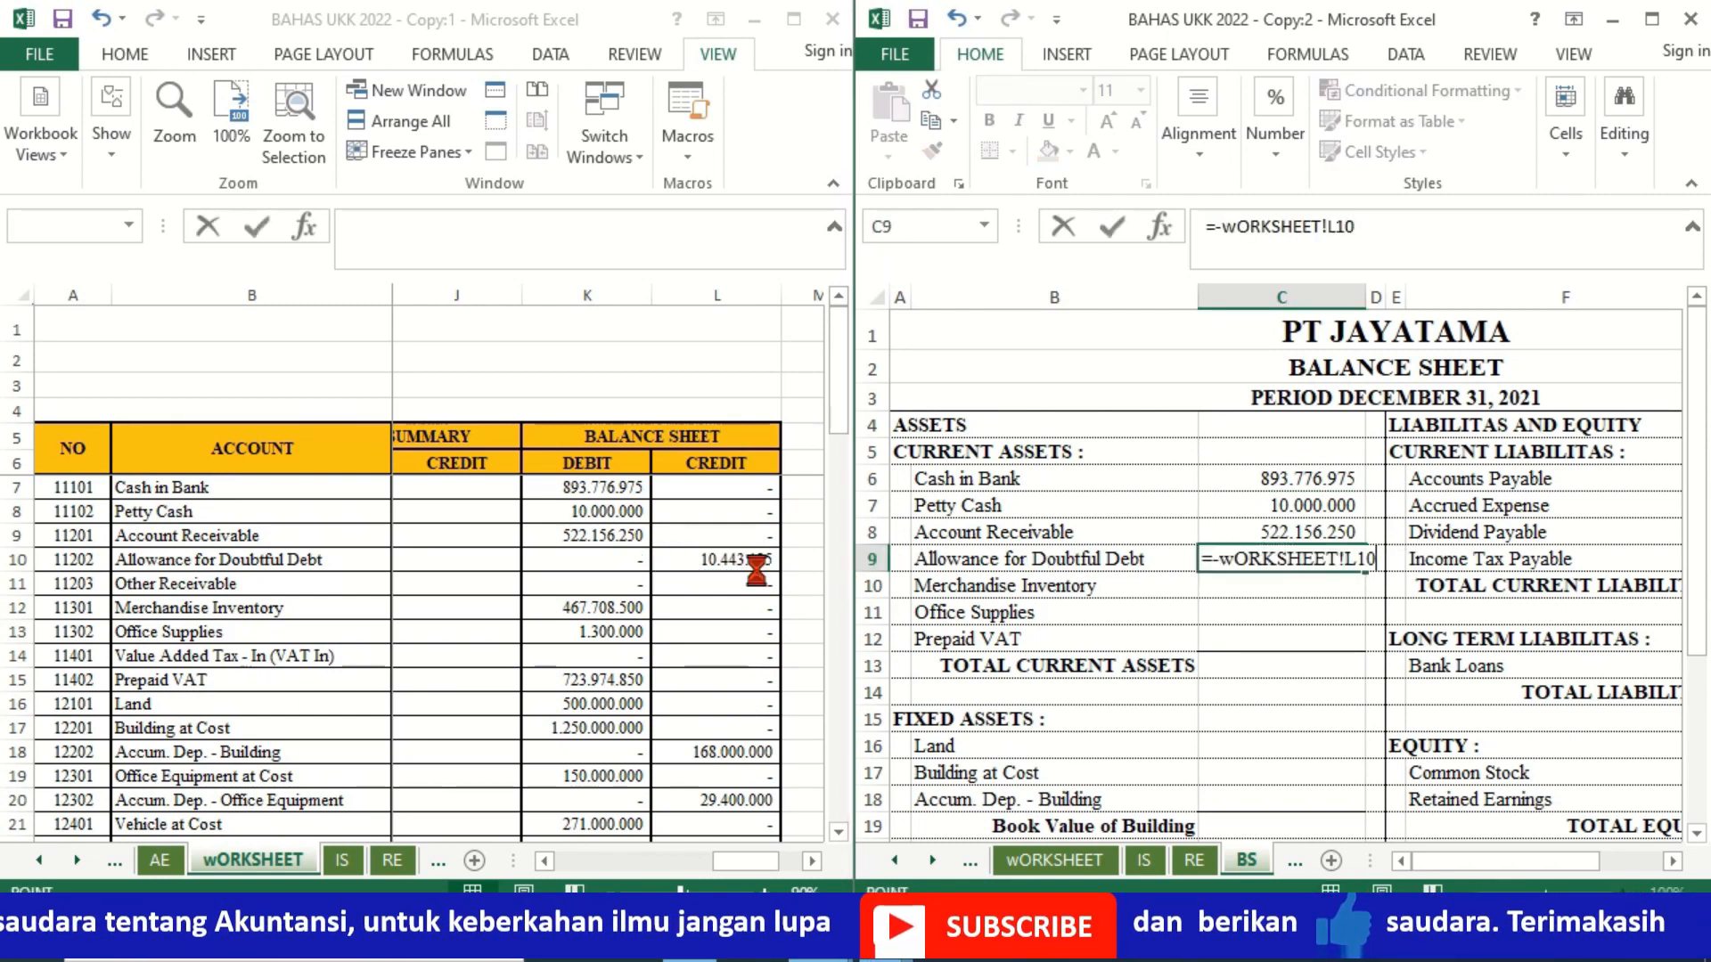
pyautogui.press('Return')
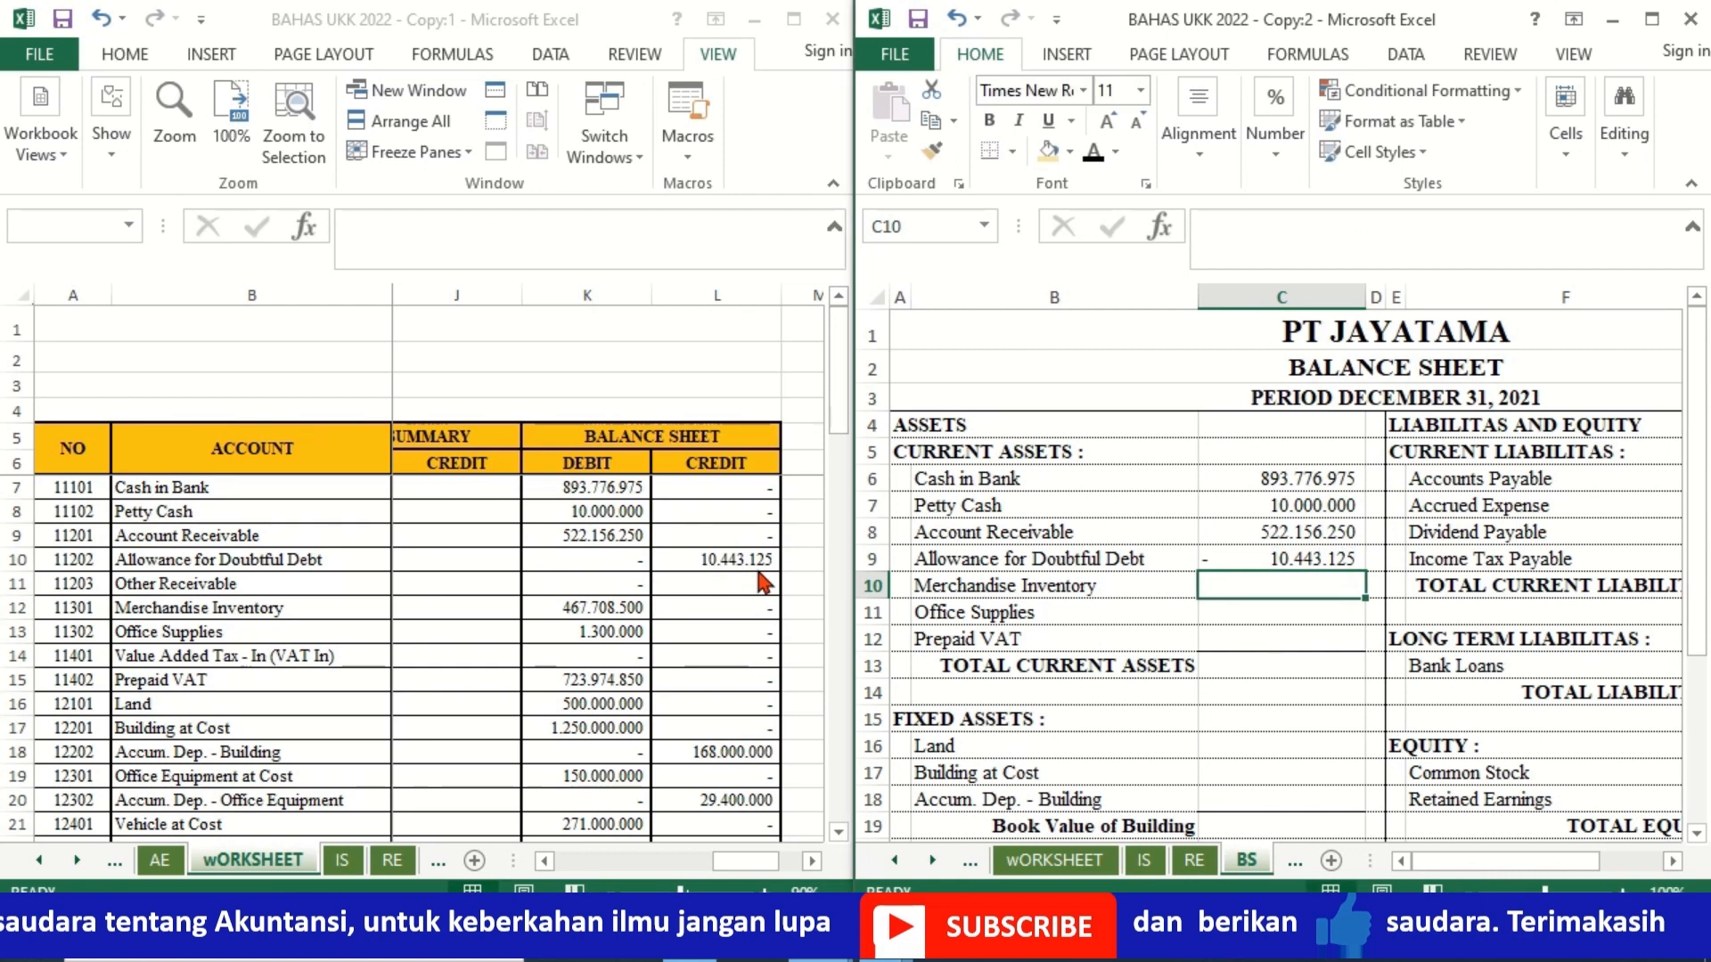
# Step: Link Merchandise Inventory in C10 to worksheet cell K12 and copy the formula to Office Supplies in C11
pyautogui.write('=')
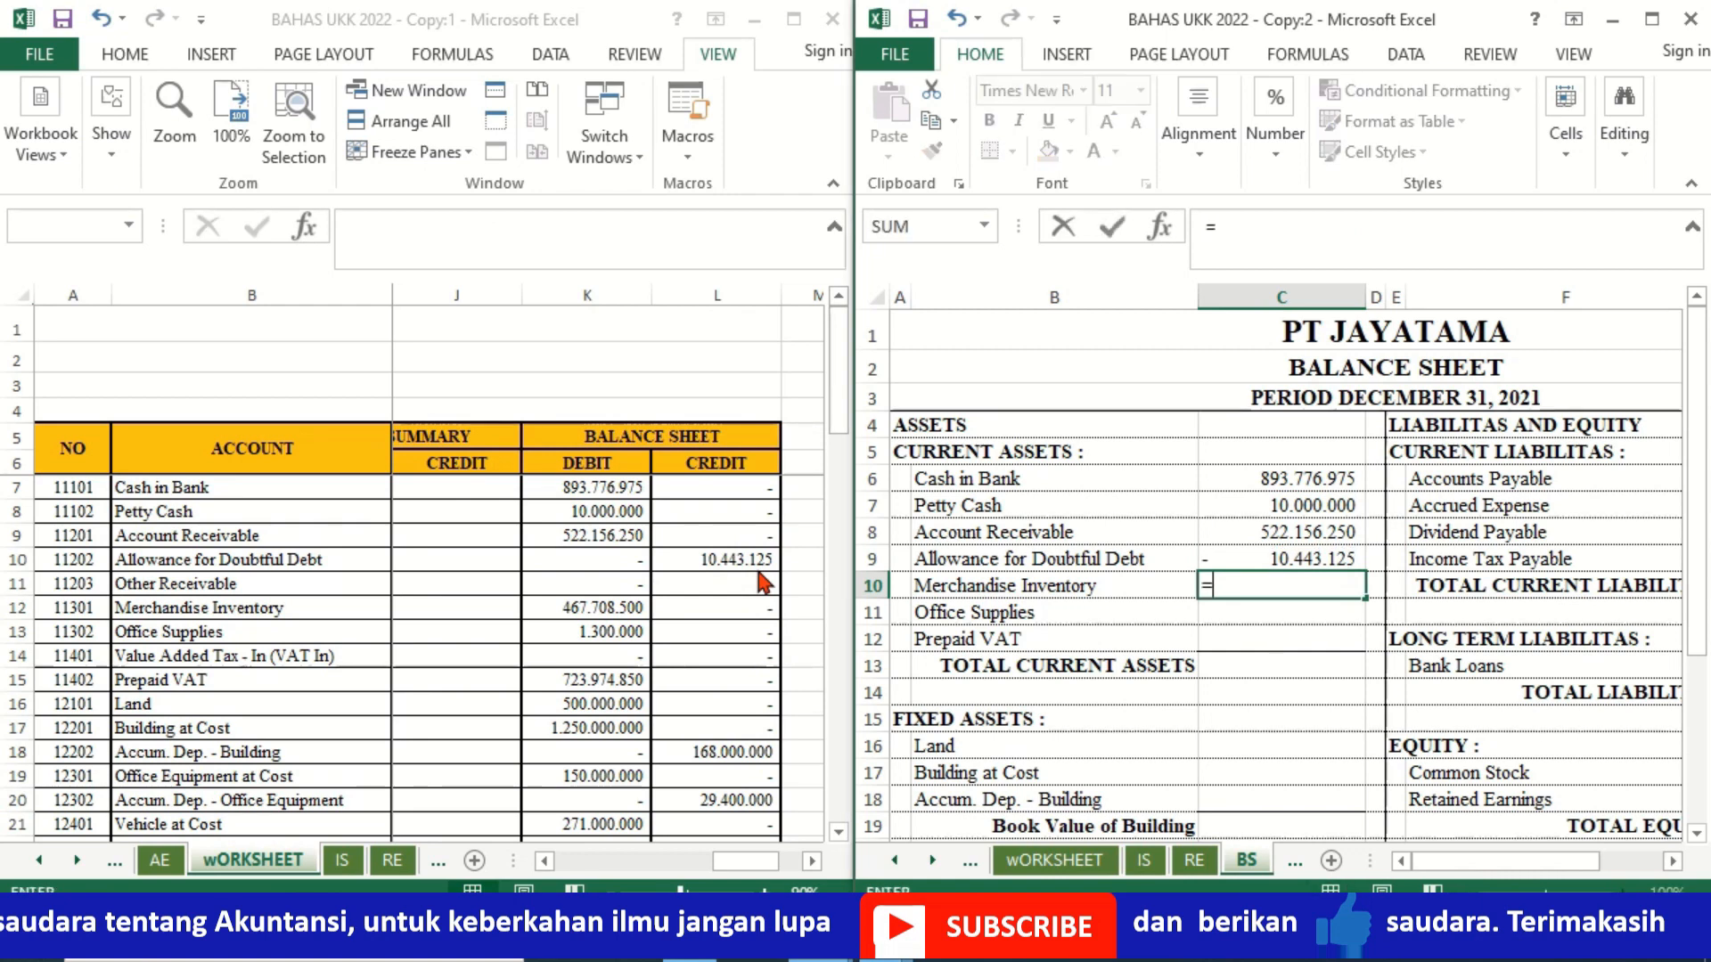
pyautogui.click(614, 611)
pyautogui.press('Return')
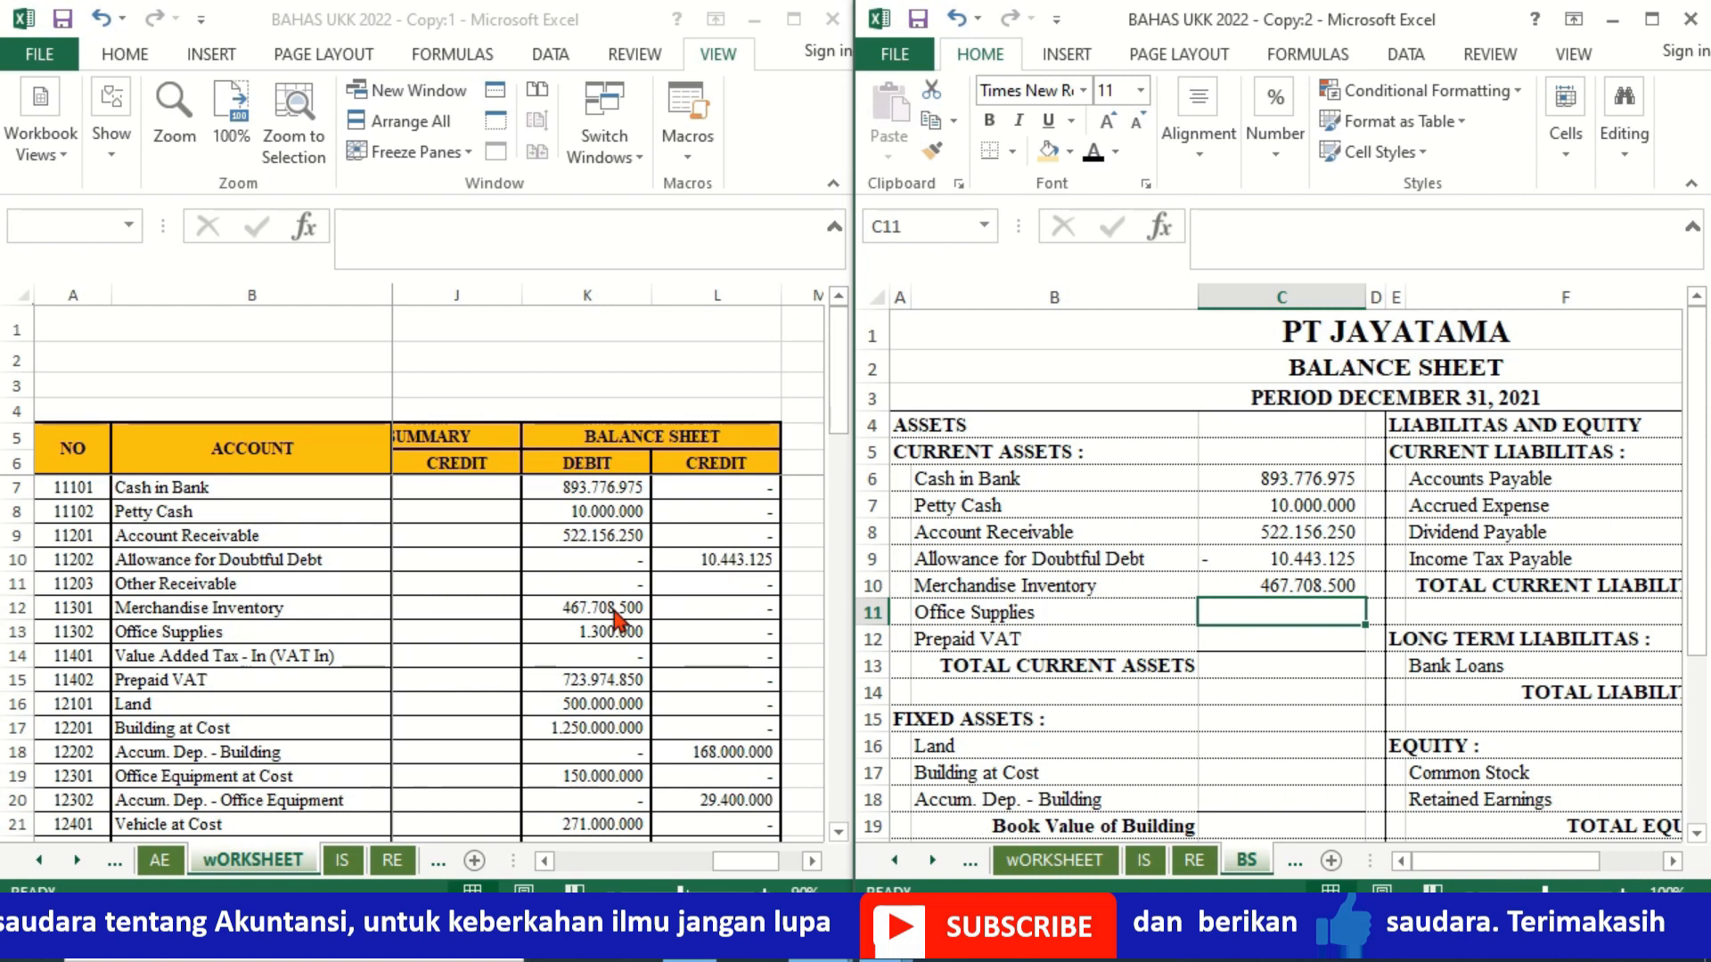
pyautogui.press('Up')
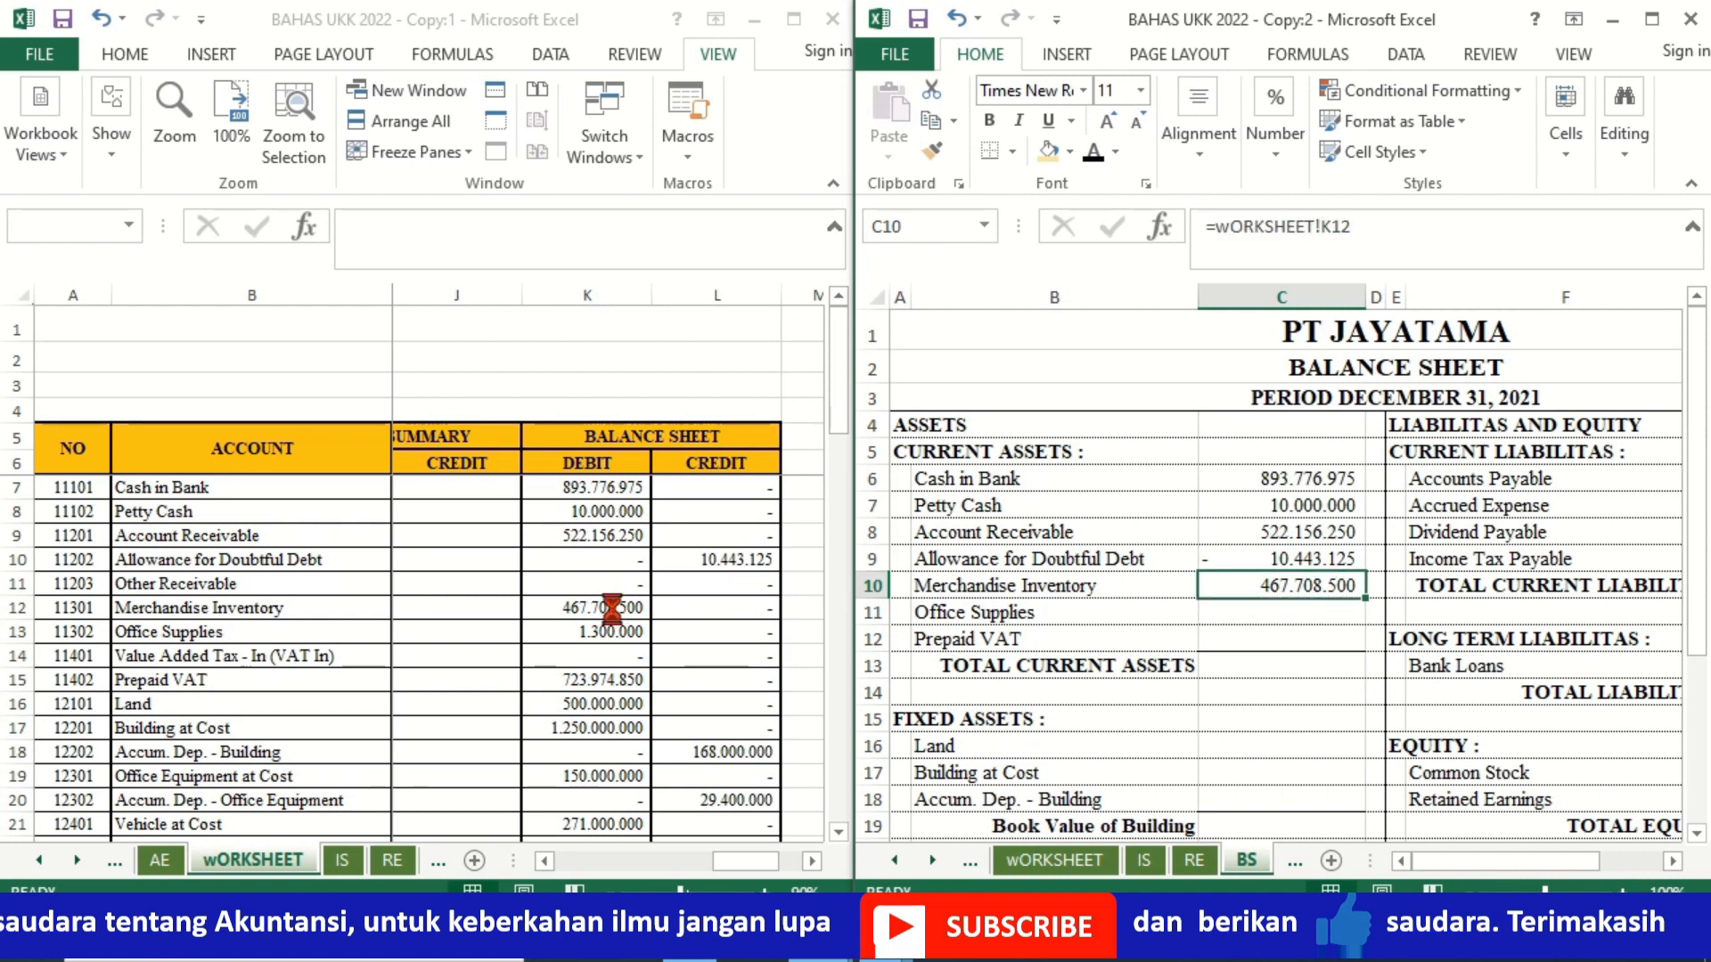
pyautogui.hotkey('ctrl', 'c')
pyautogui.press('Down')
pyautogui.hotkey('ctrl', 'v')
pyautogui.press('Down')
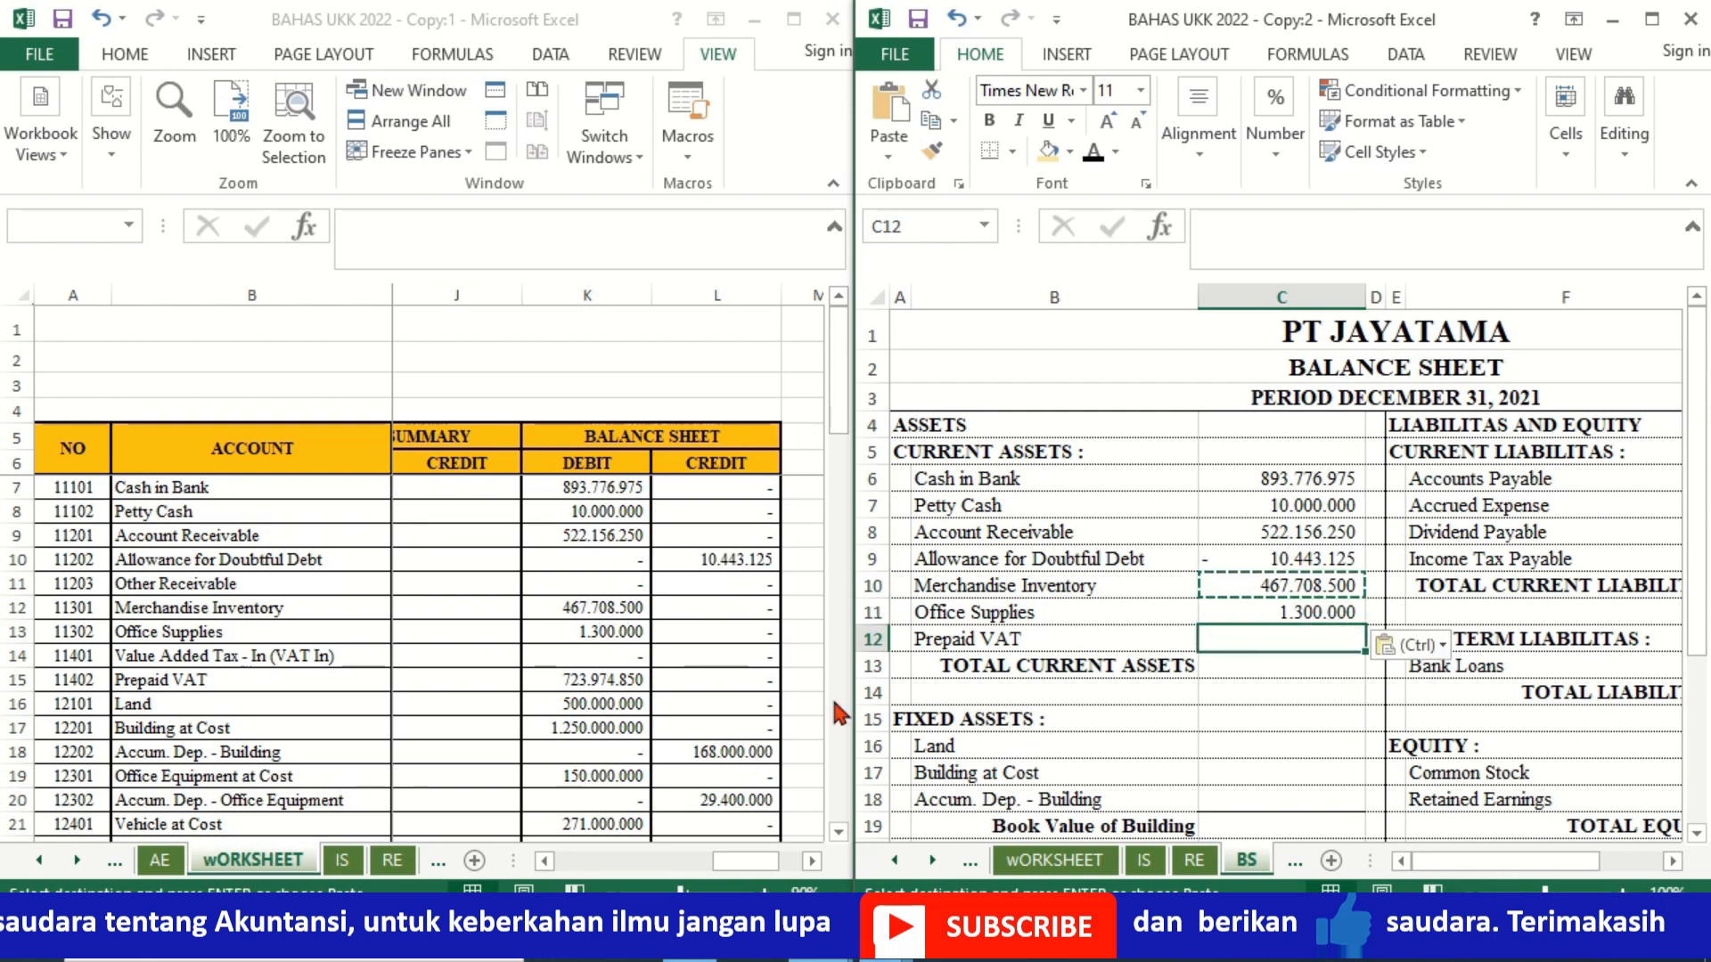
# Step: Link Prepaid VAT in C12 to its debit balance in worksheet cell K15
pyautogui.write('=')
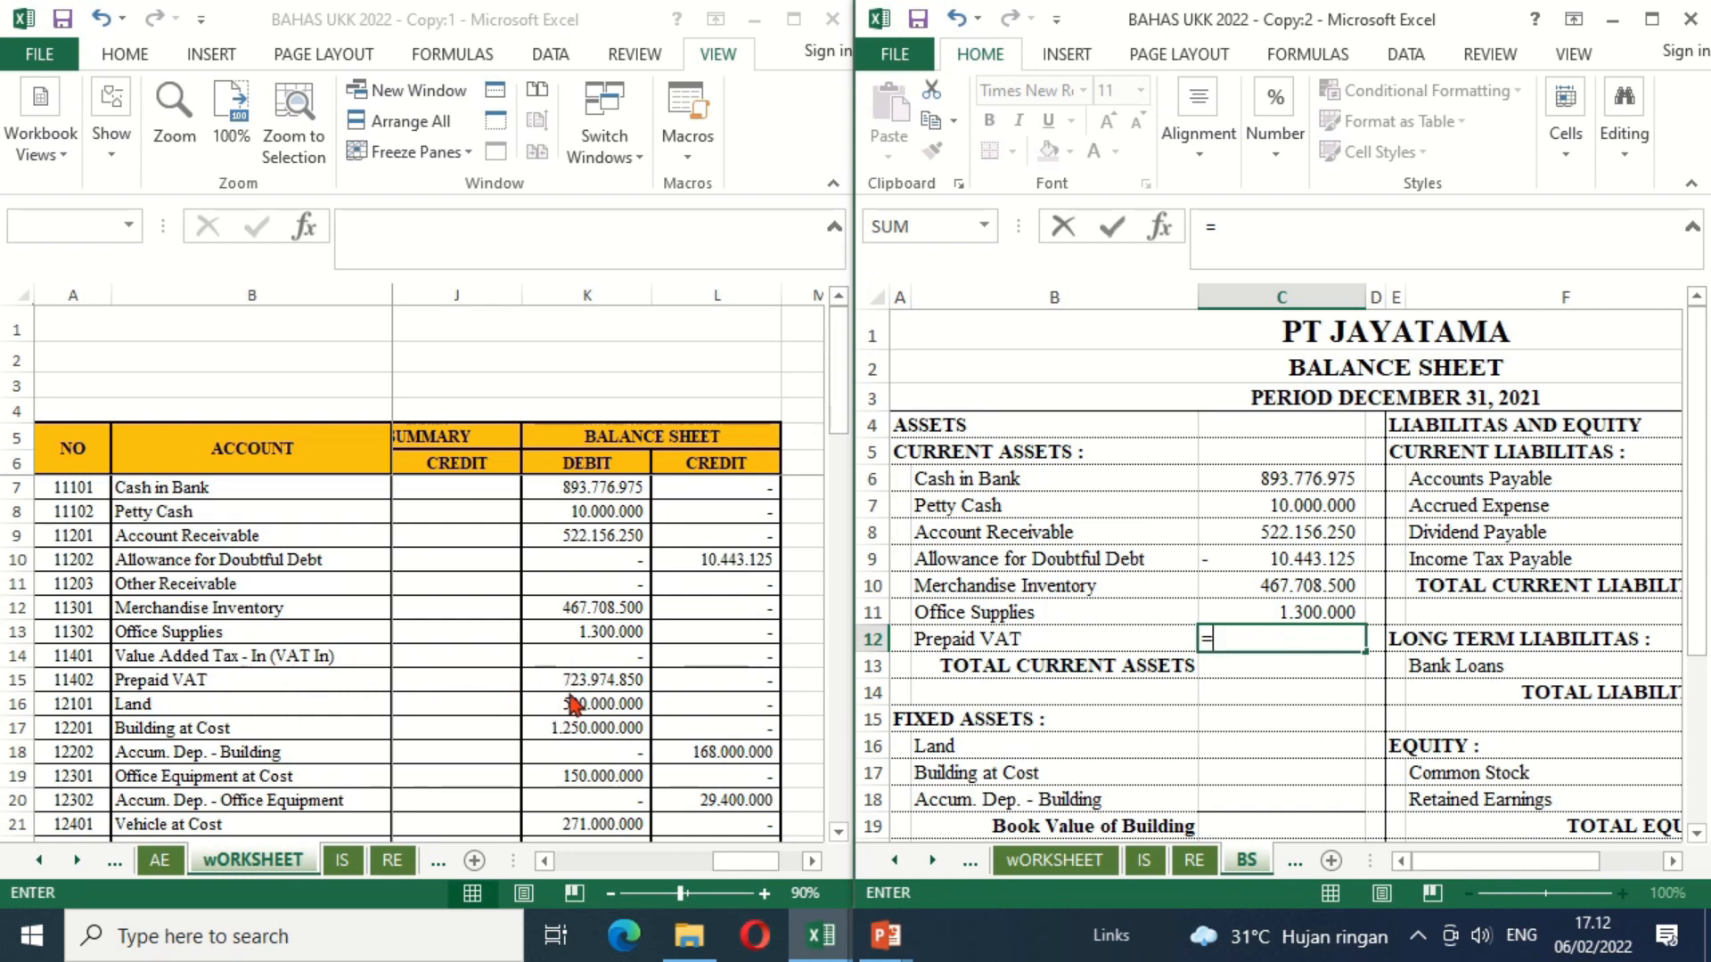
pyautogui.click(602, 694)
pyautogui.press('Return')
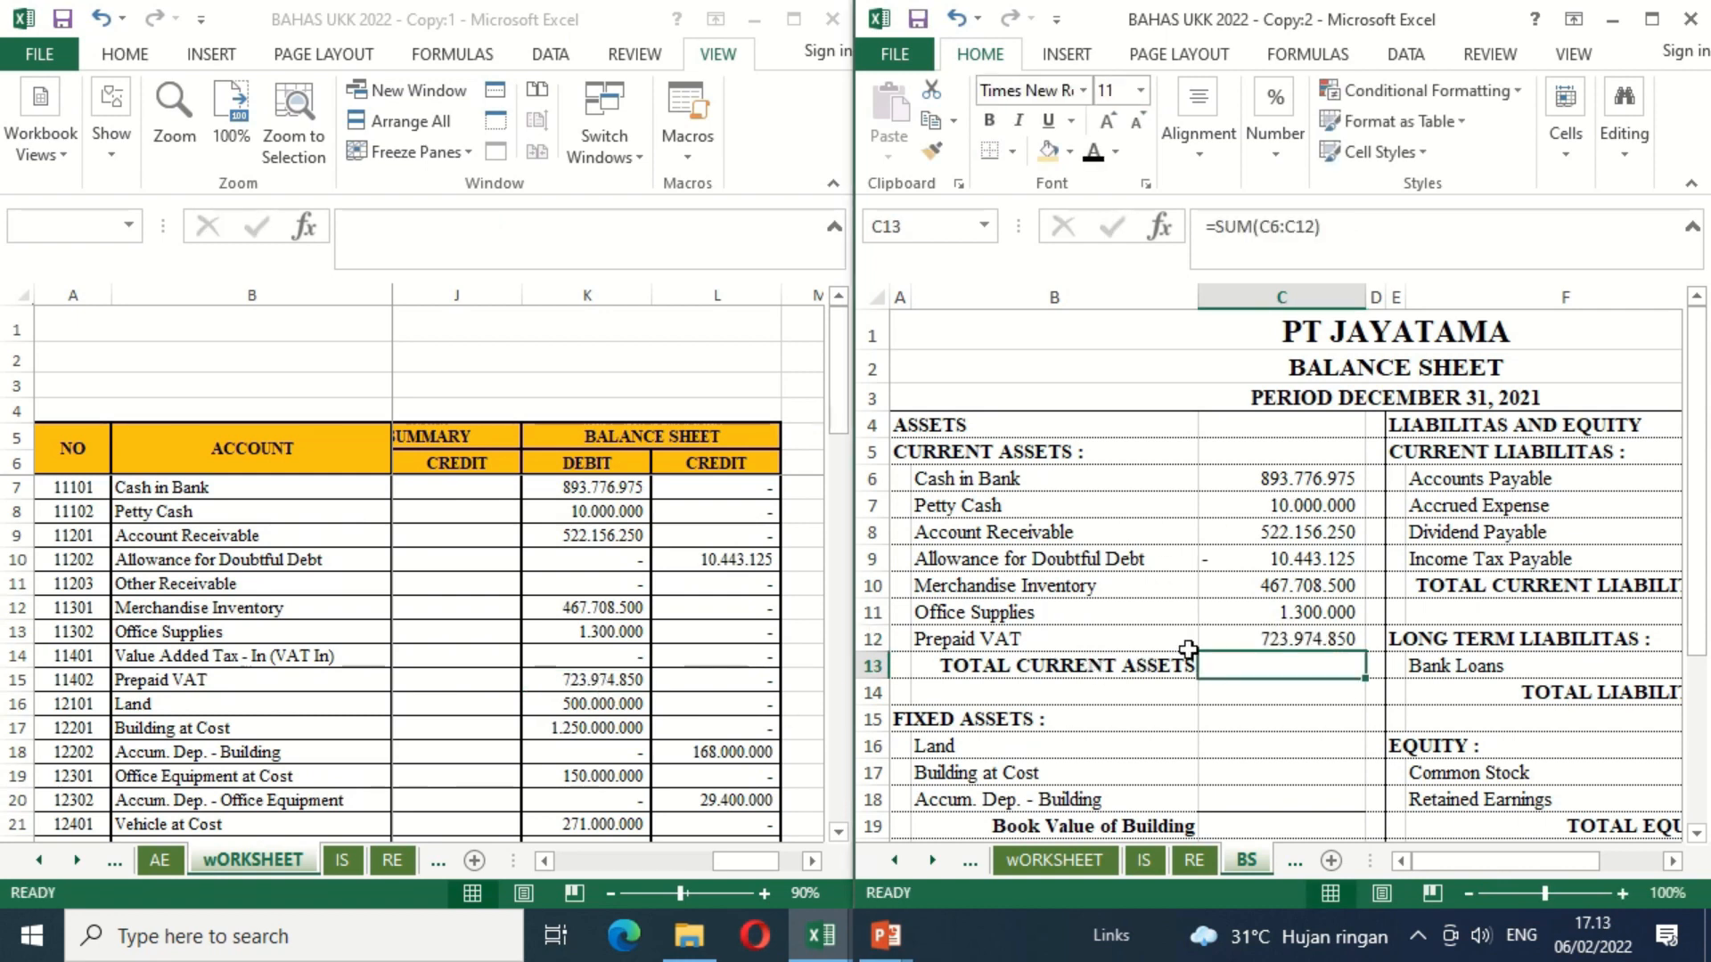
# Step: Format the Total Current Assets amount in C13 with black font, comma style and bold
pyautogui.click(1094, 156)
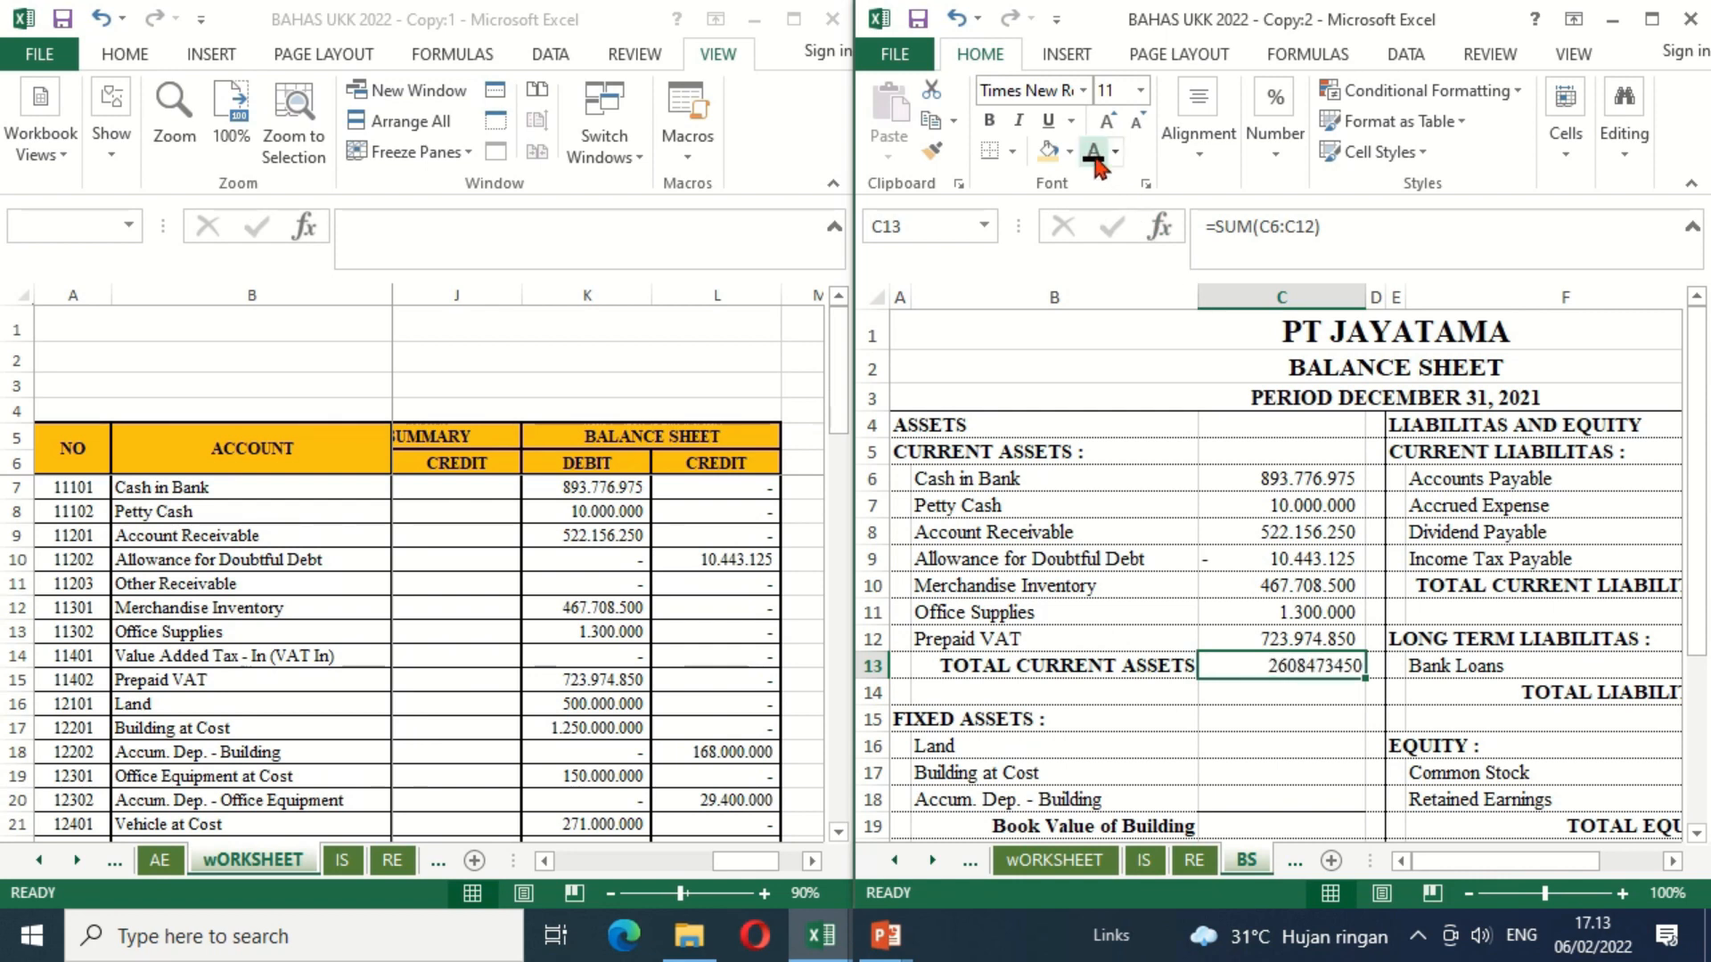
pyautogui.click(1273, 147)
pyautogui.click(1334, 264)
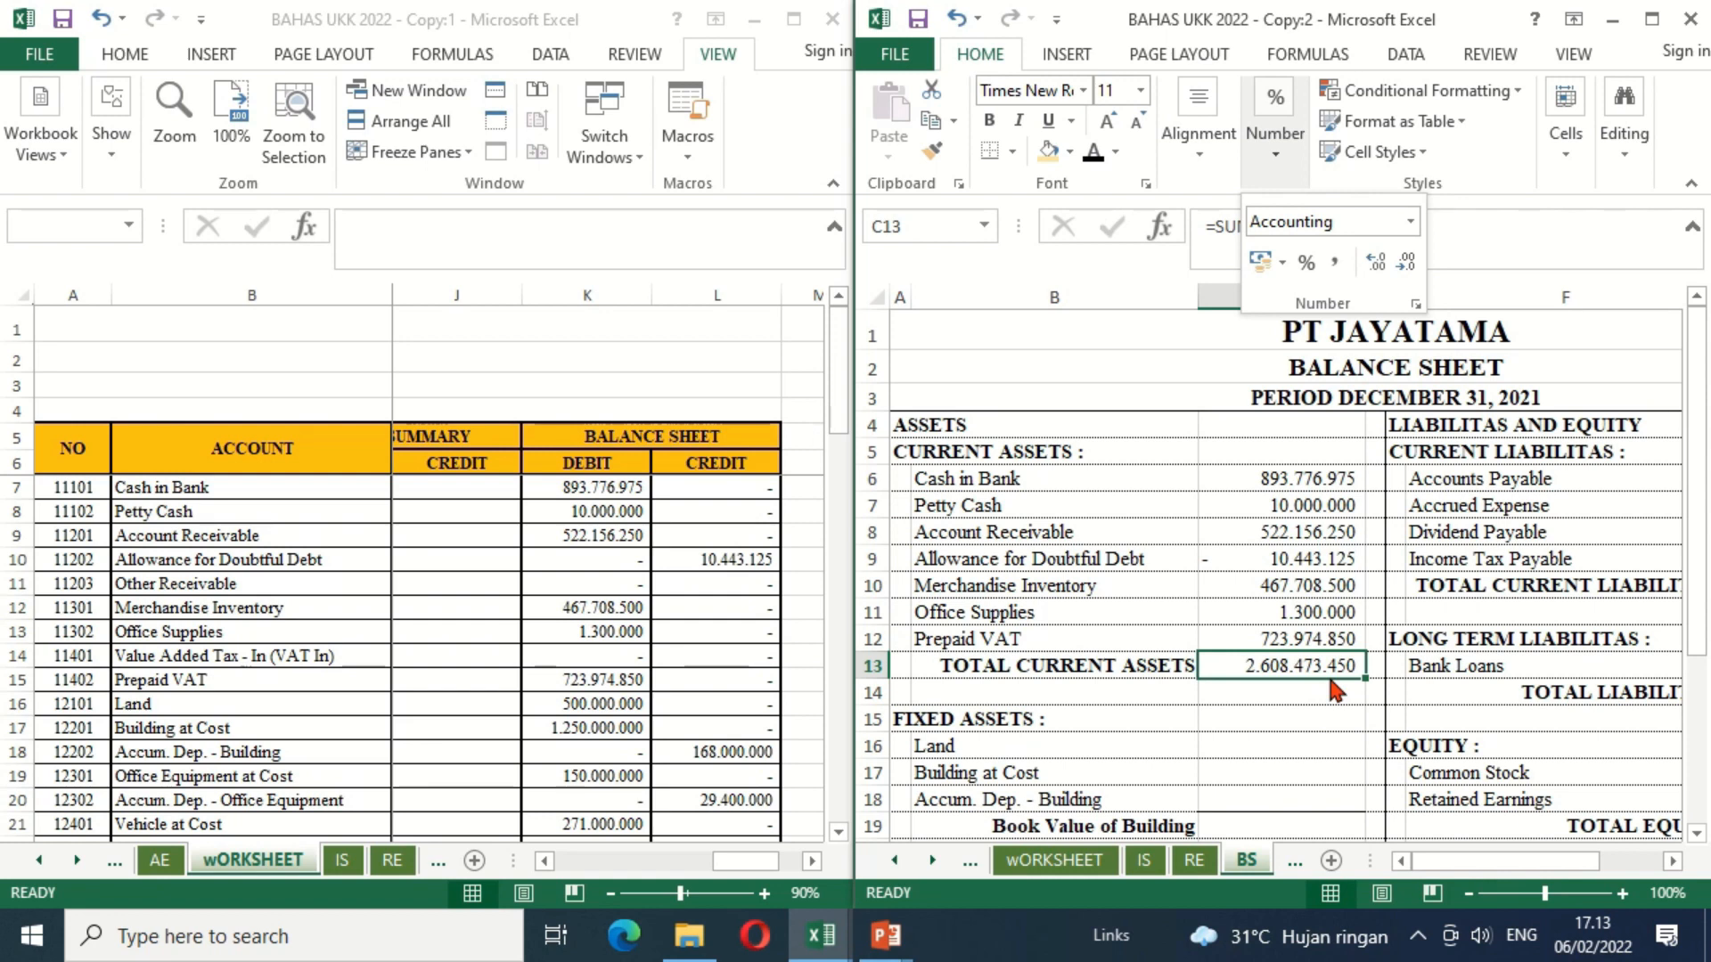
pyautogui.click(1292, 709)
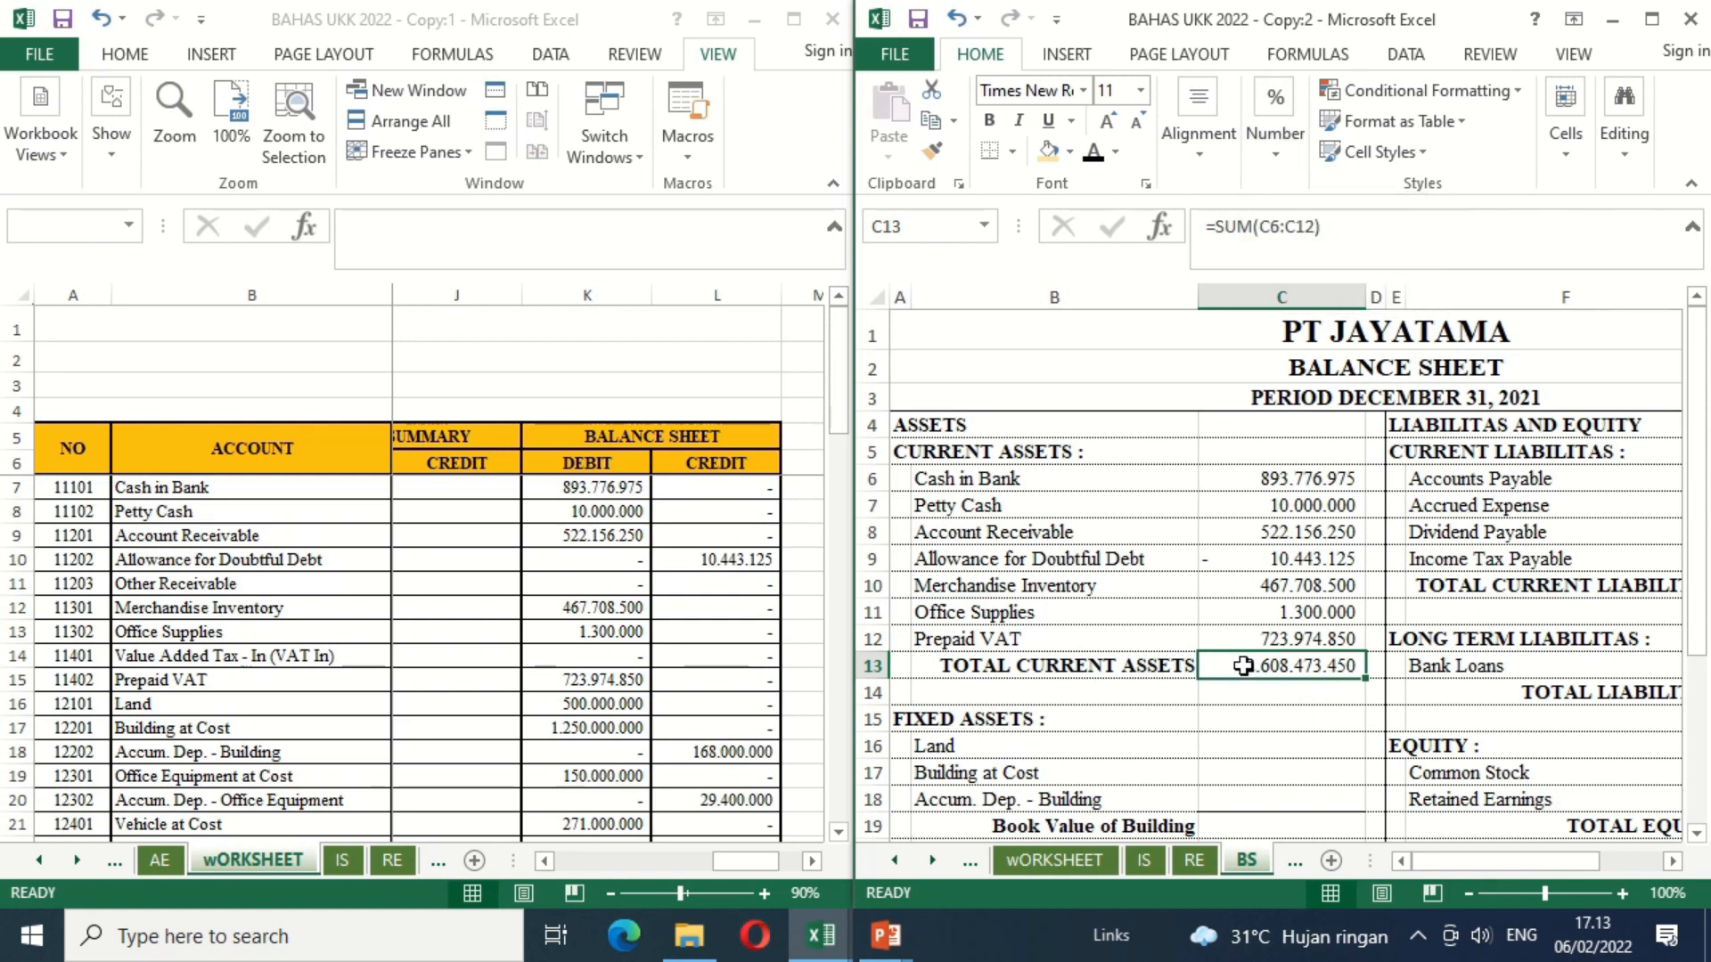
pyautogui.hotkey('ctrl', 'b')
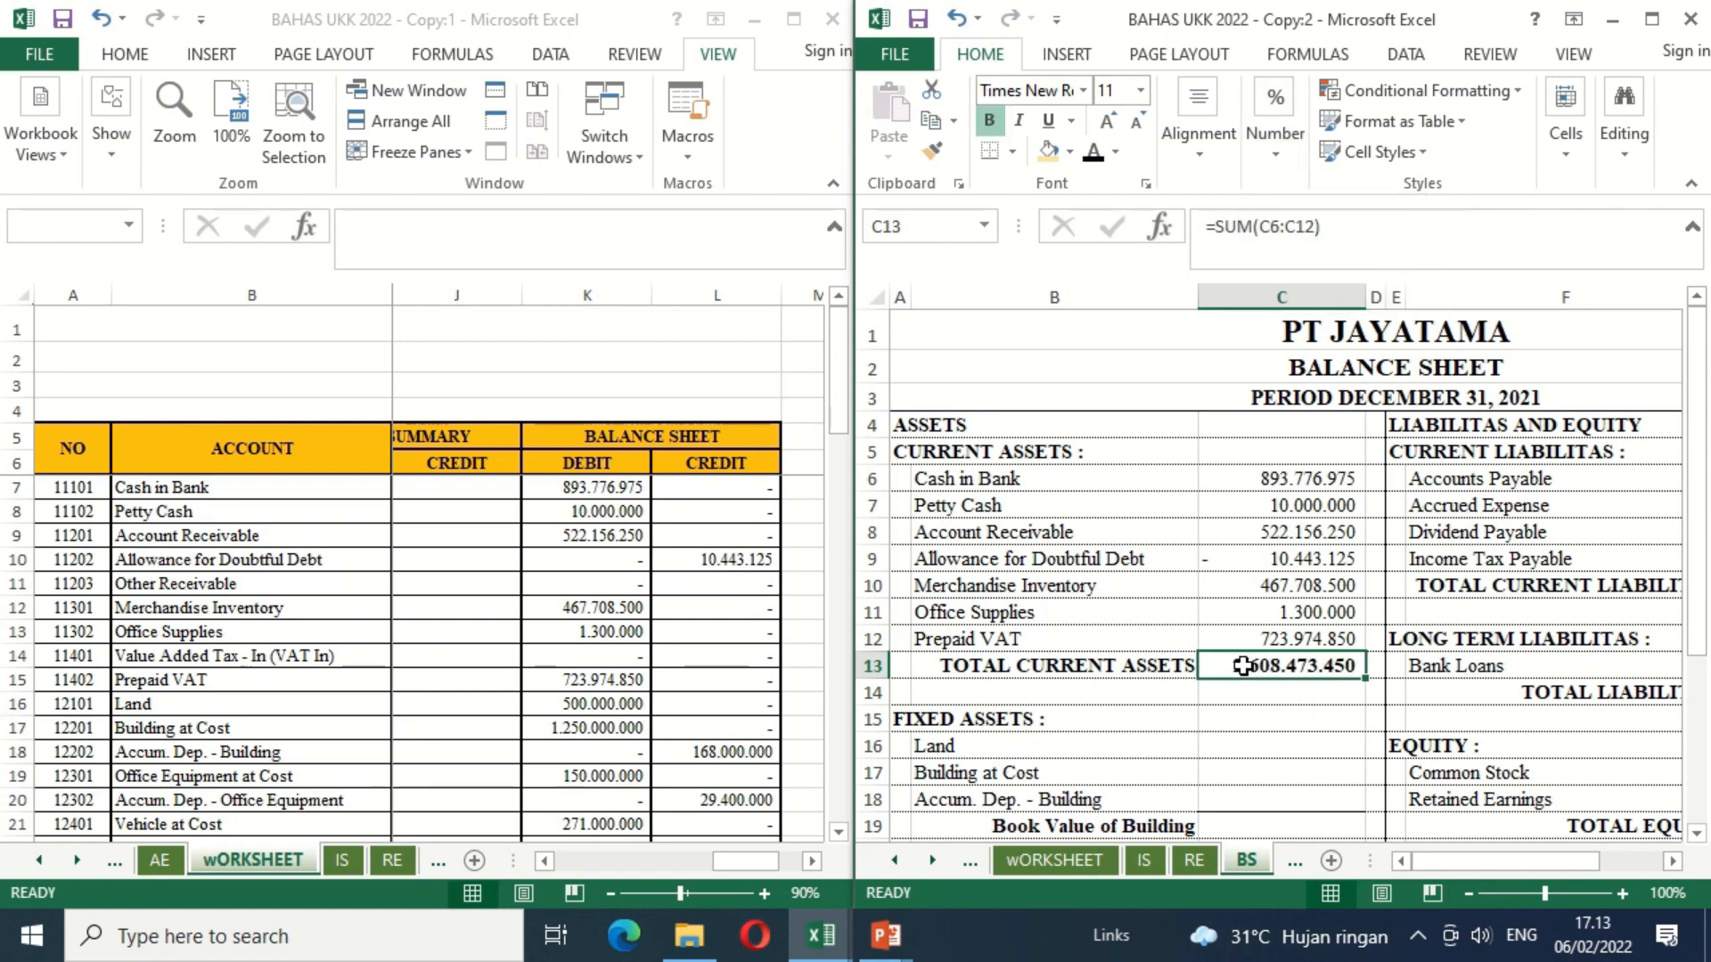
pyautogui.press('Return')
# Step: Link Land in C16 under Fixed Assets to its debit balance in worksheet cell K16
pyautogui.click(1256, 764)
pyautogui.press('Down')
pyautogui.press('Down')
pyautogui.press('Down')
pyautogui.press('Down')
pyautogui.press('Down')
pyautogui.press('Down')
pyautogui.press('Down')
pyautogui.press('Down')
pyautogui.press('Down')
pyautogui.press('Down')
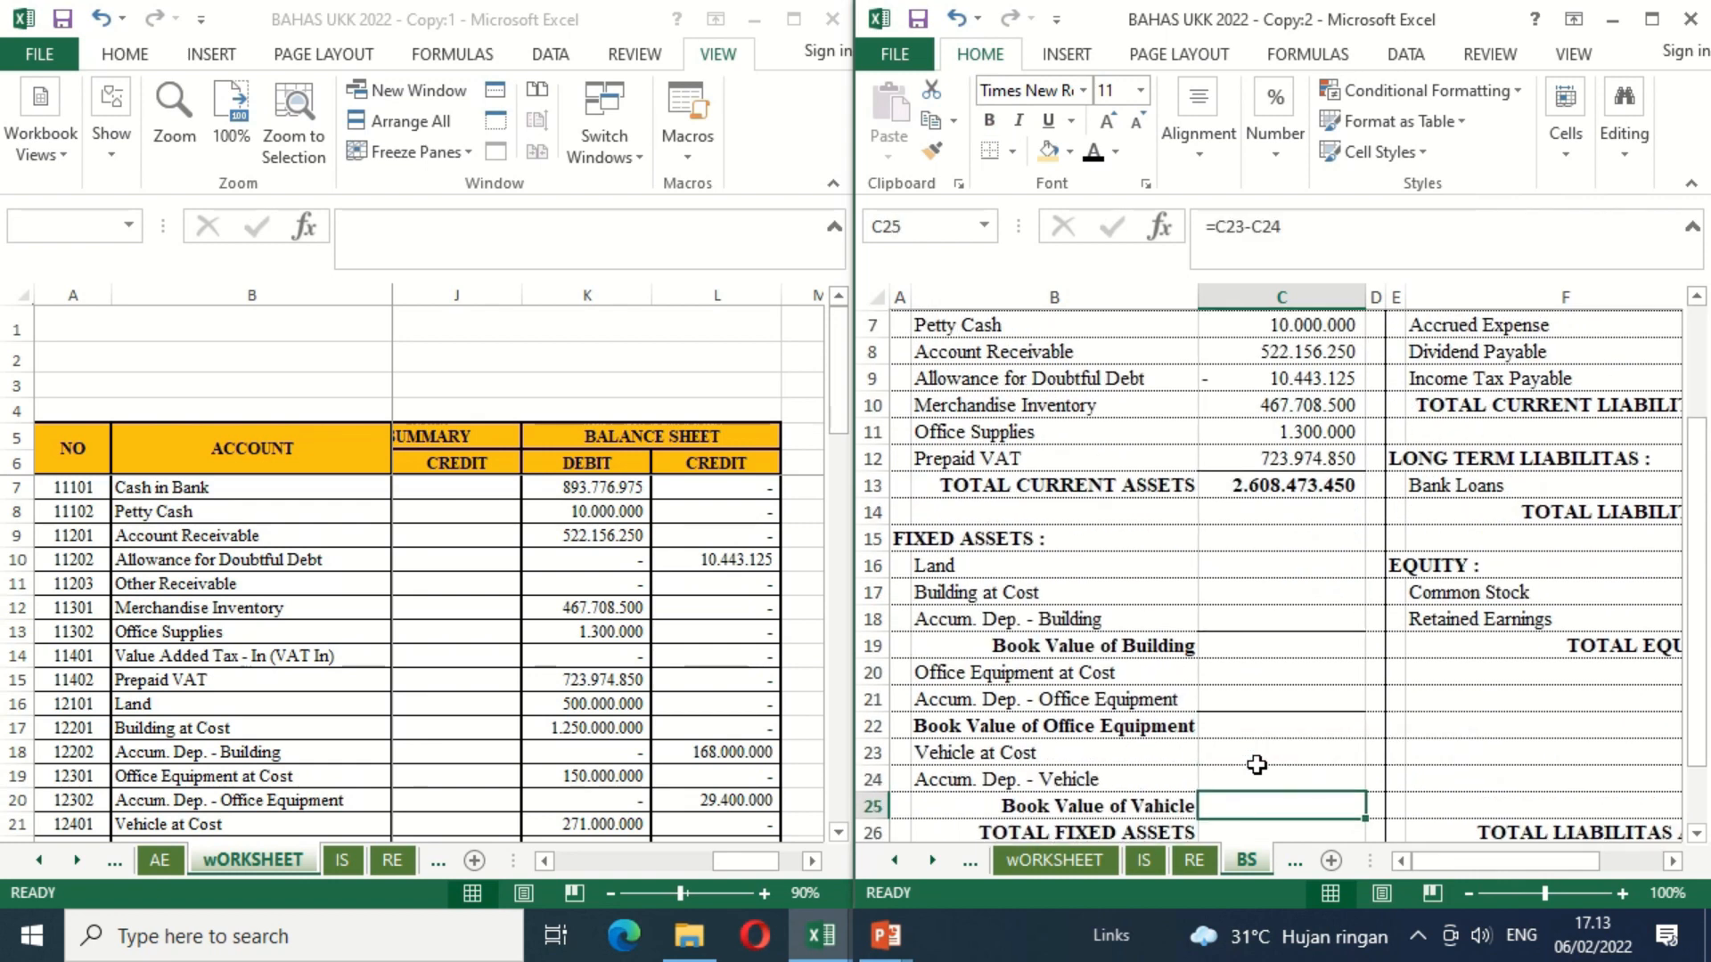
pyautogui.press('Up')
pyautogui.press('Up')
pyautogui.press('Up')
pyautogui.press('Up')
pyautogui.press('Up')
pyautogui.press('Up')
pyautogui.press('Up')
pyautogui.press('Up')
pyautogui.press('Up')
pyautogui.press('Up')
pyautogui.press('Up')
pyautogui.write('=')
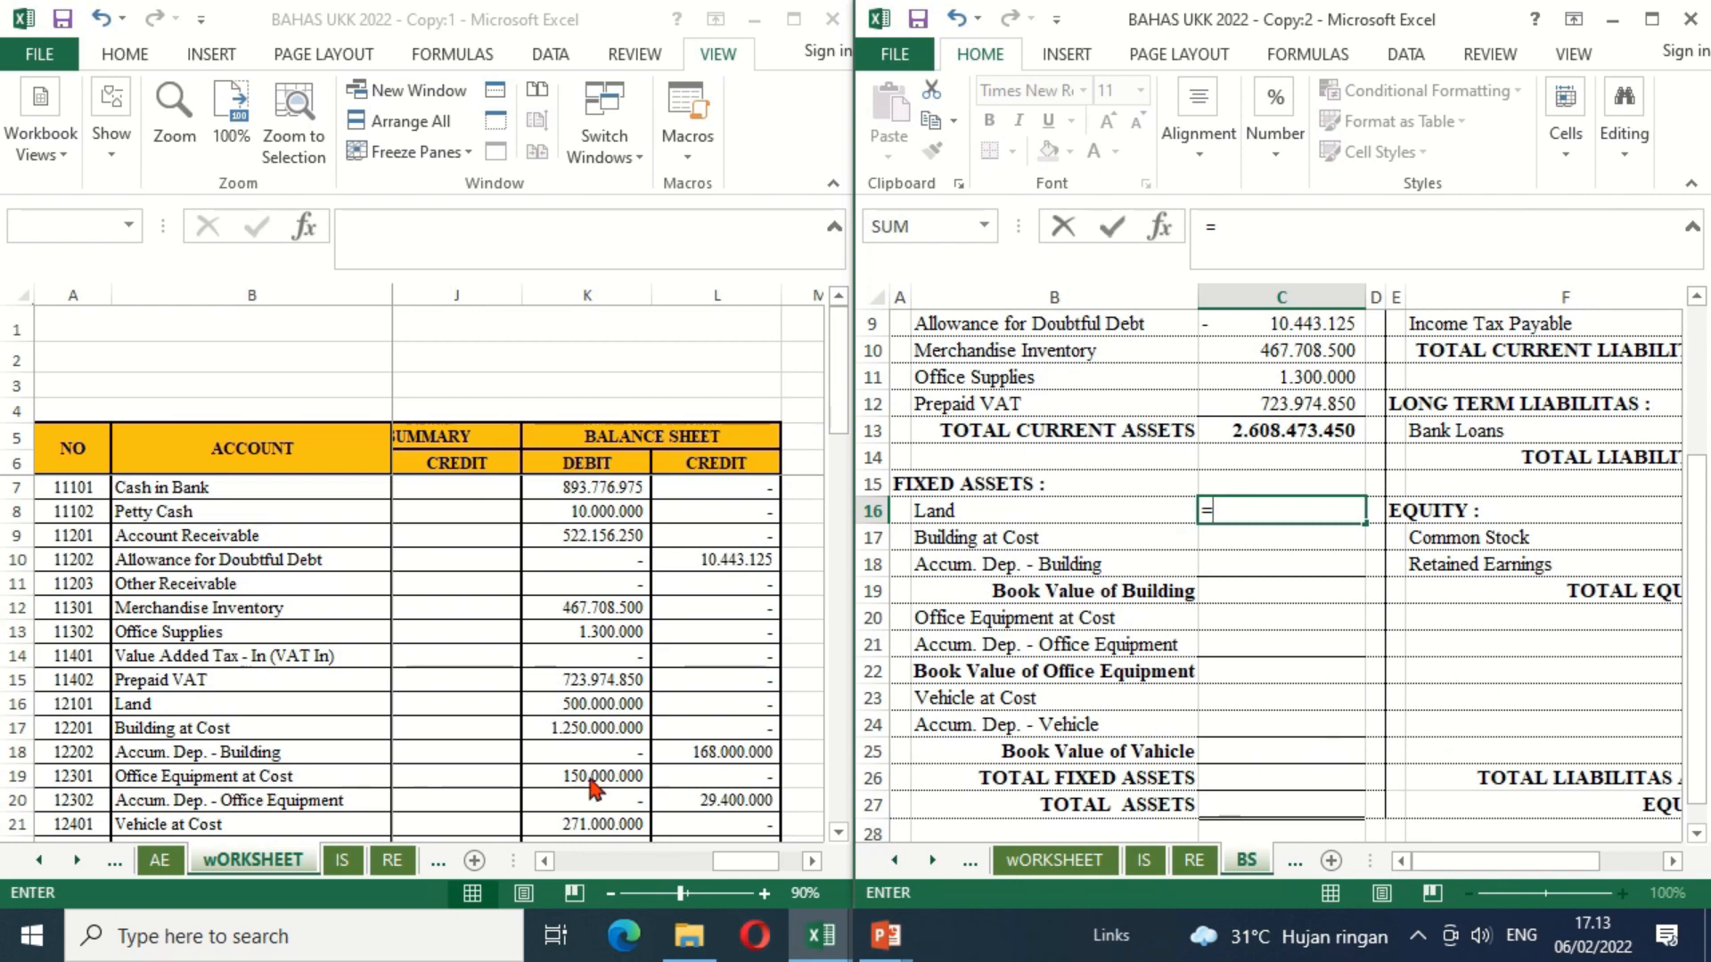
pyautogui.click(583, 707)
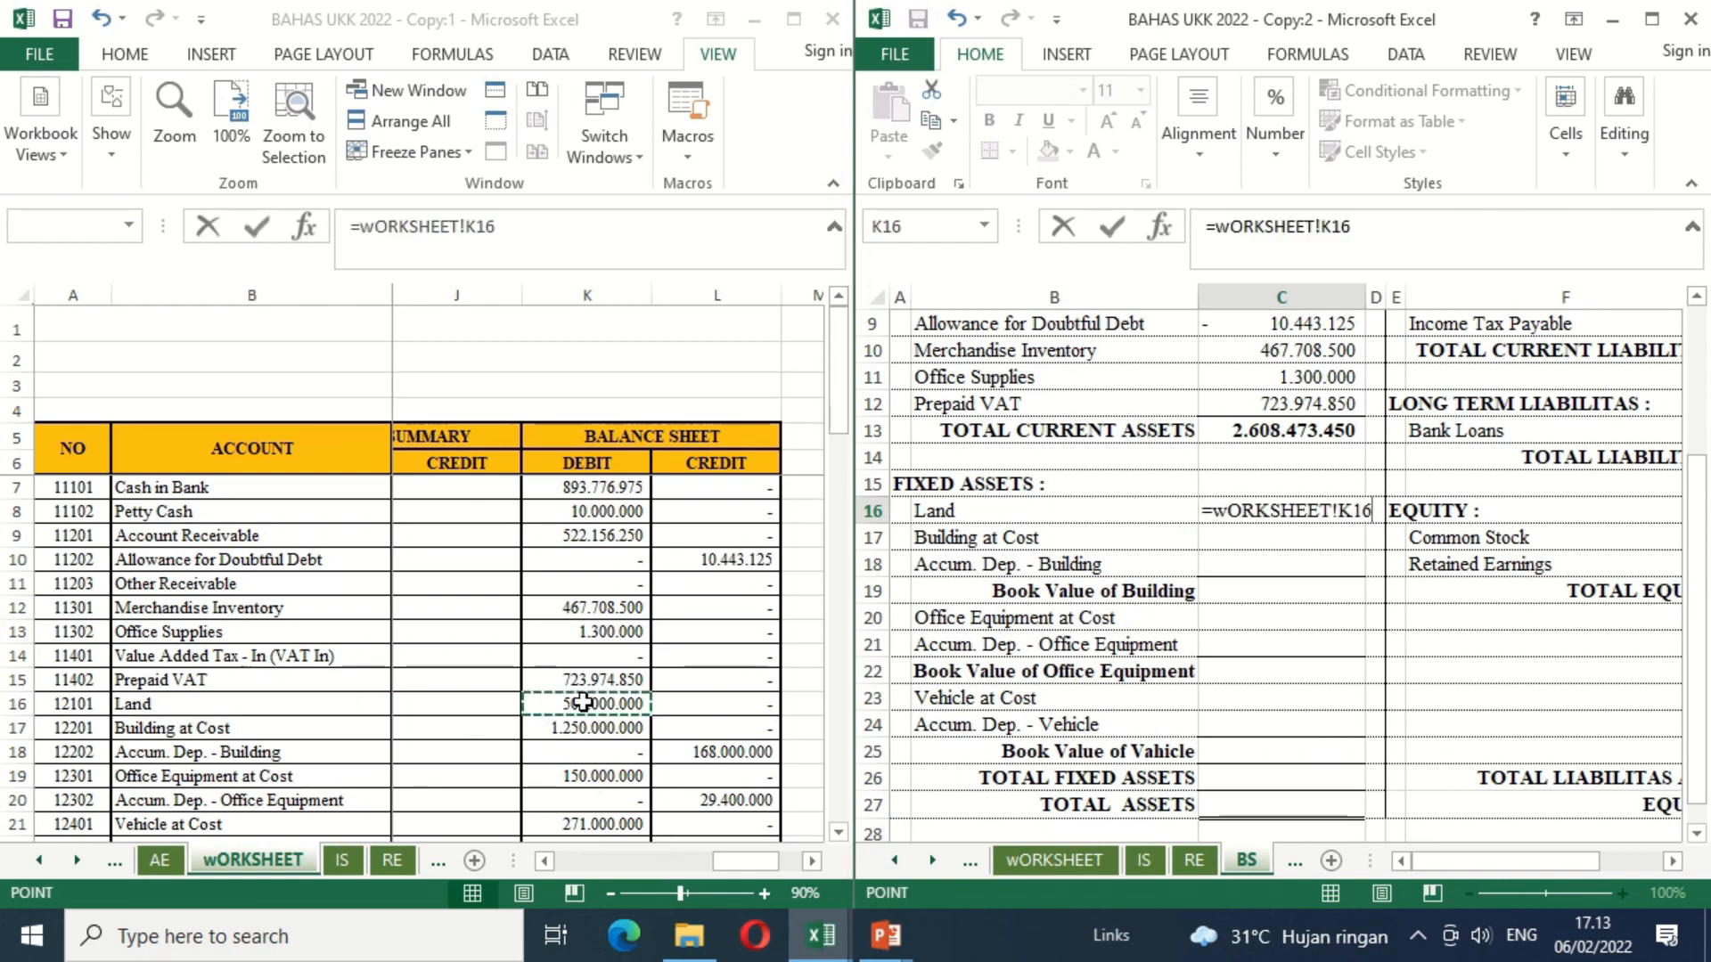
pyautogui.press('Return')
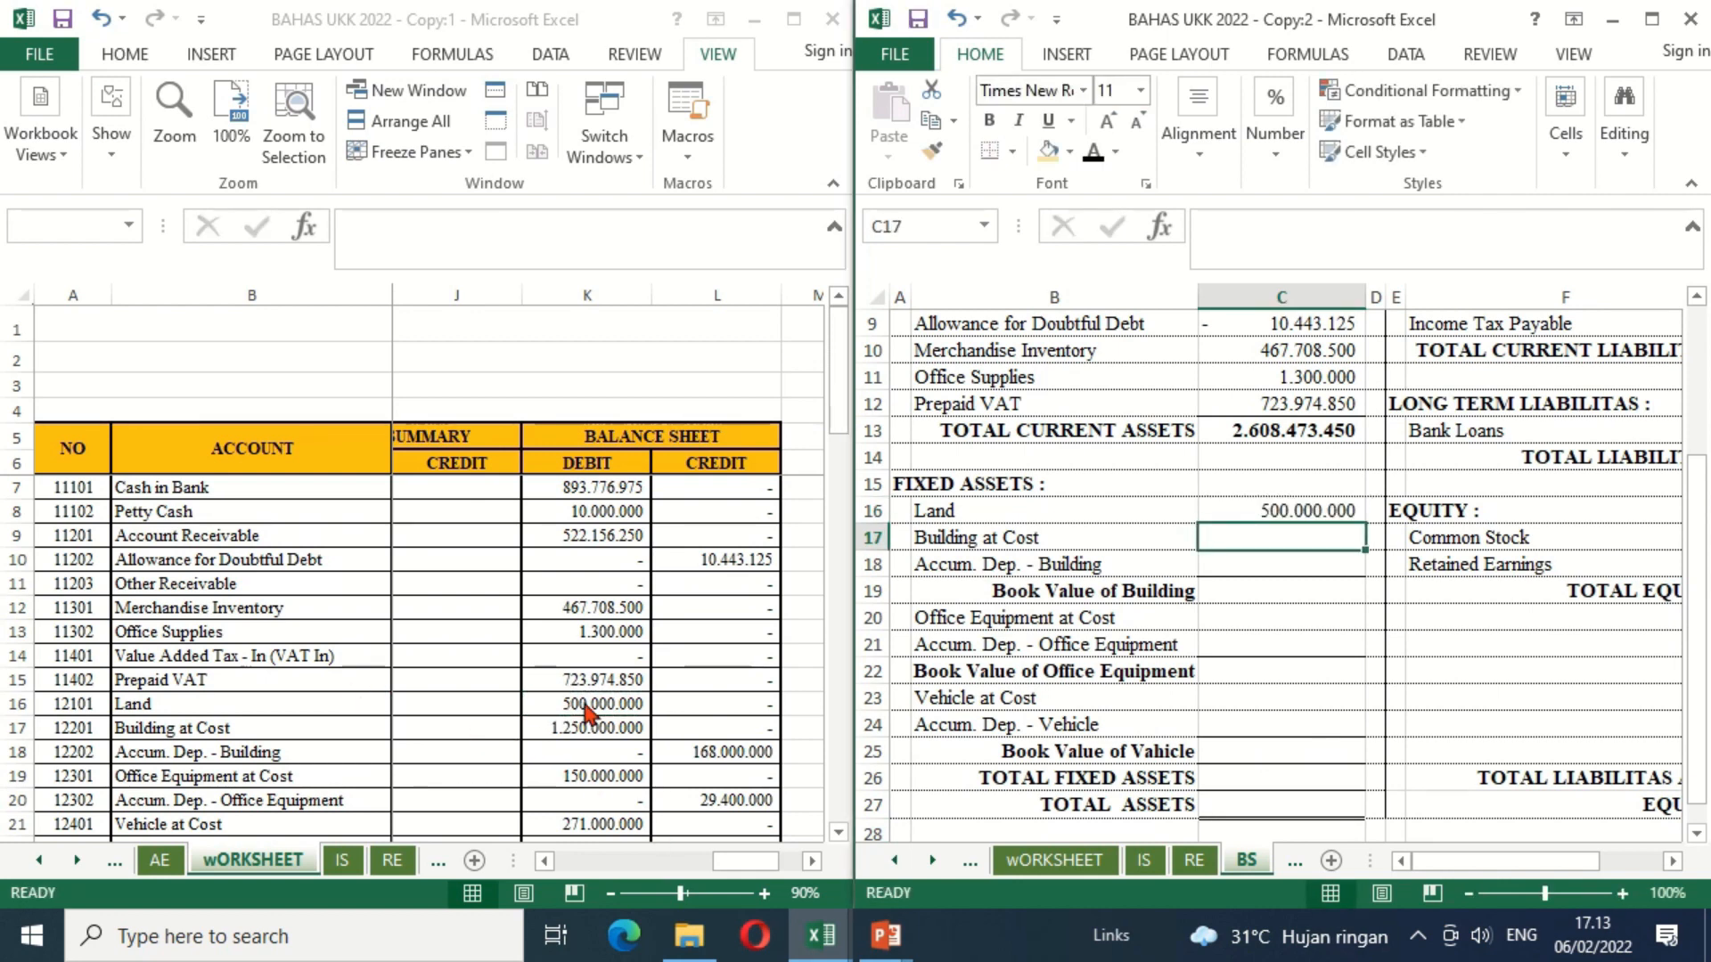
# Step: Link Building at Cost in C17 to worksheet cell K17 and Accum. Dep. - Building in C18 to the negative of worksheet cell L18
pyautogui.write('=')
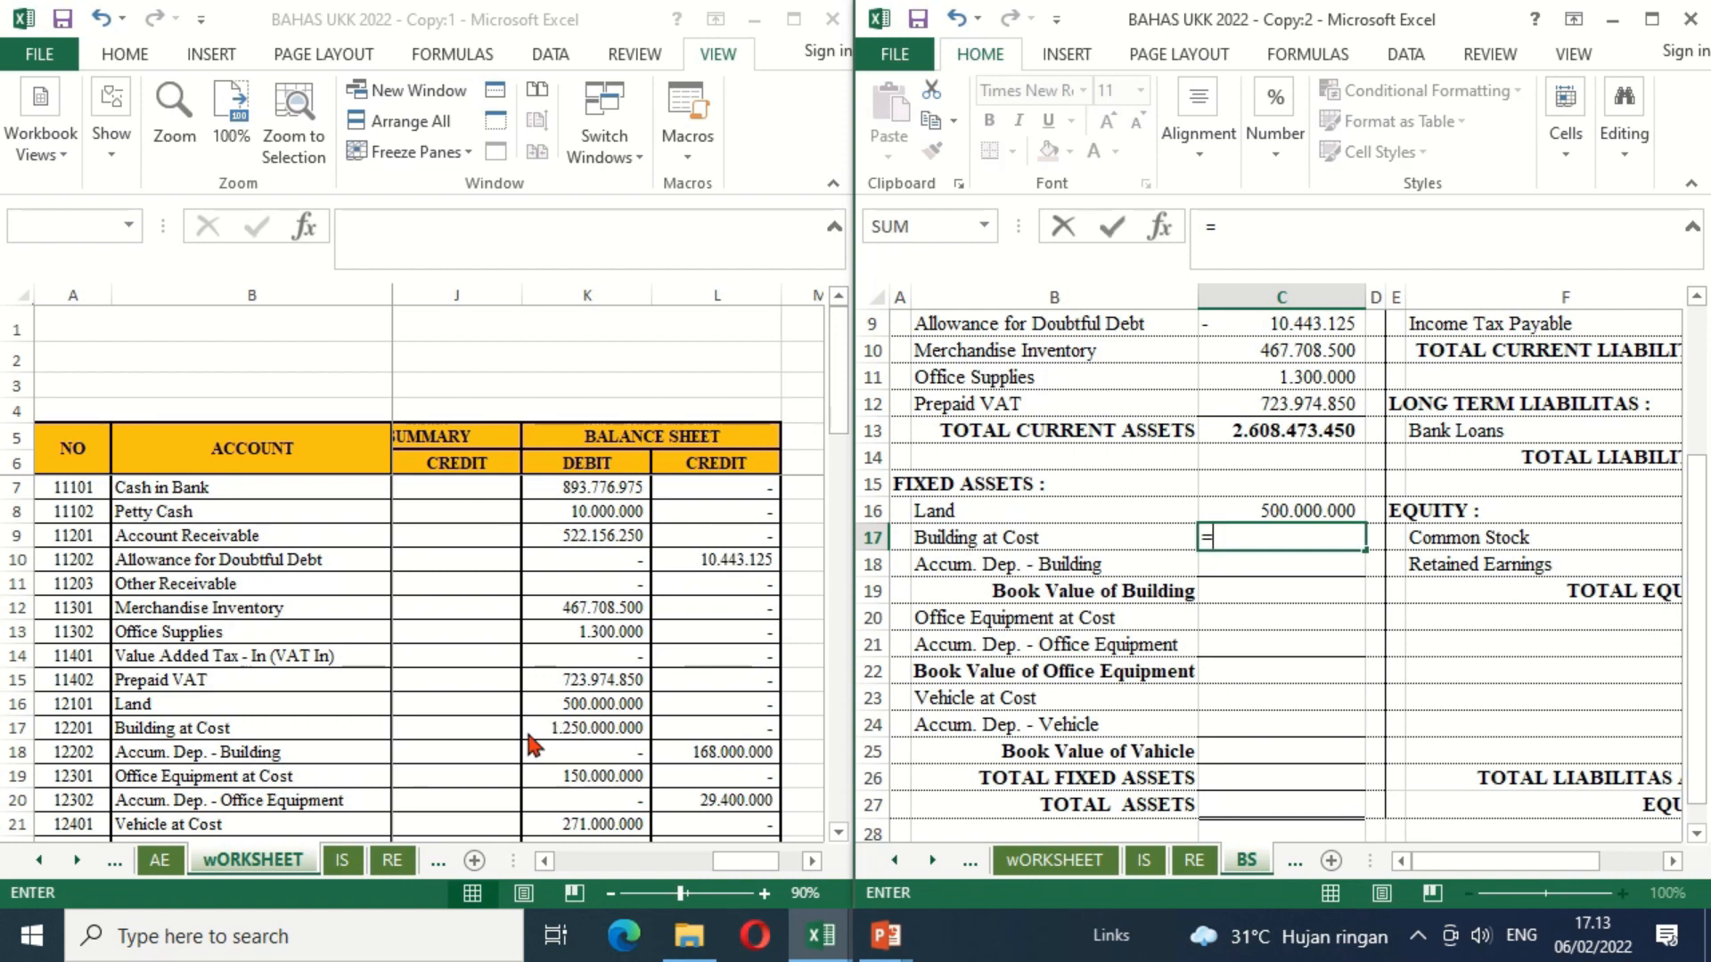
pyautogui.click(585, 732)
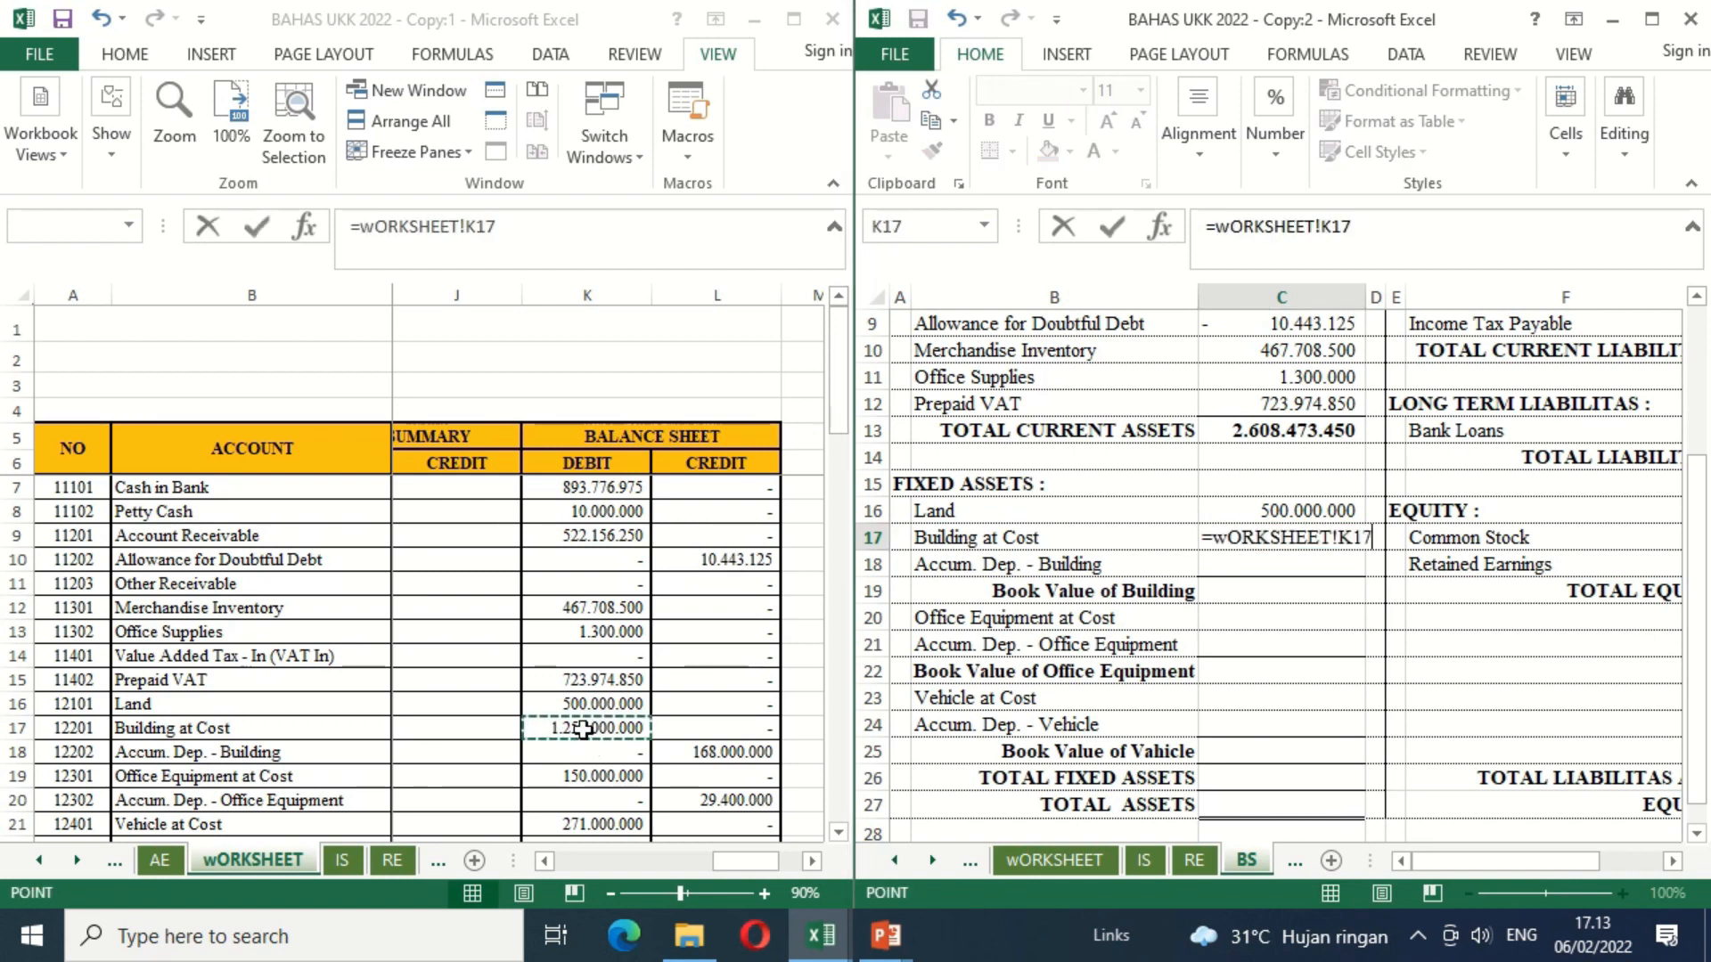
pyautogui.press('Return')
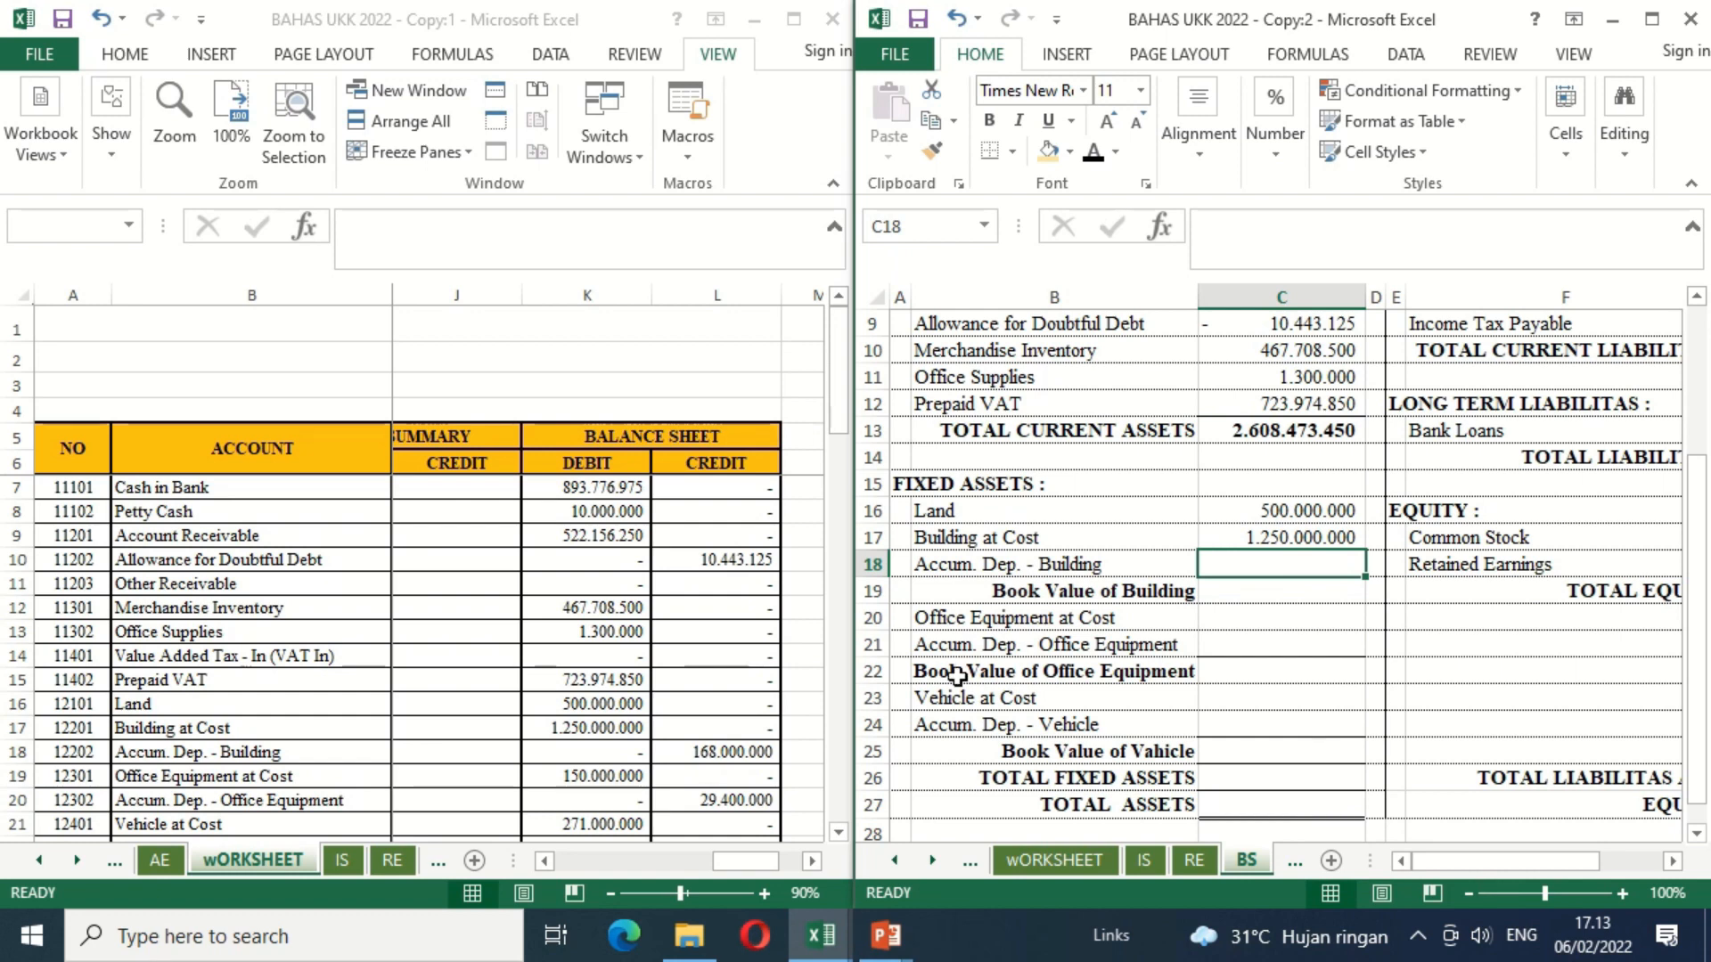
pyautogui.write('=-')
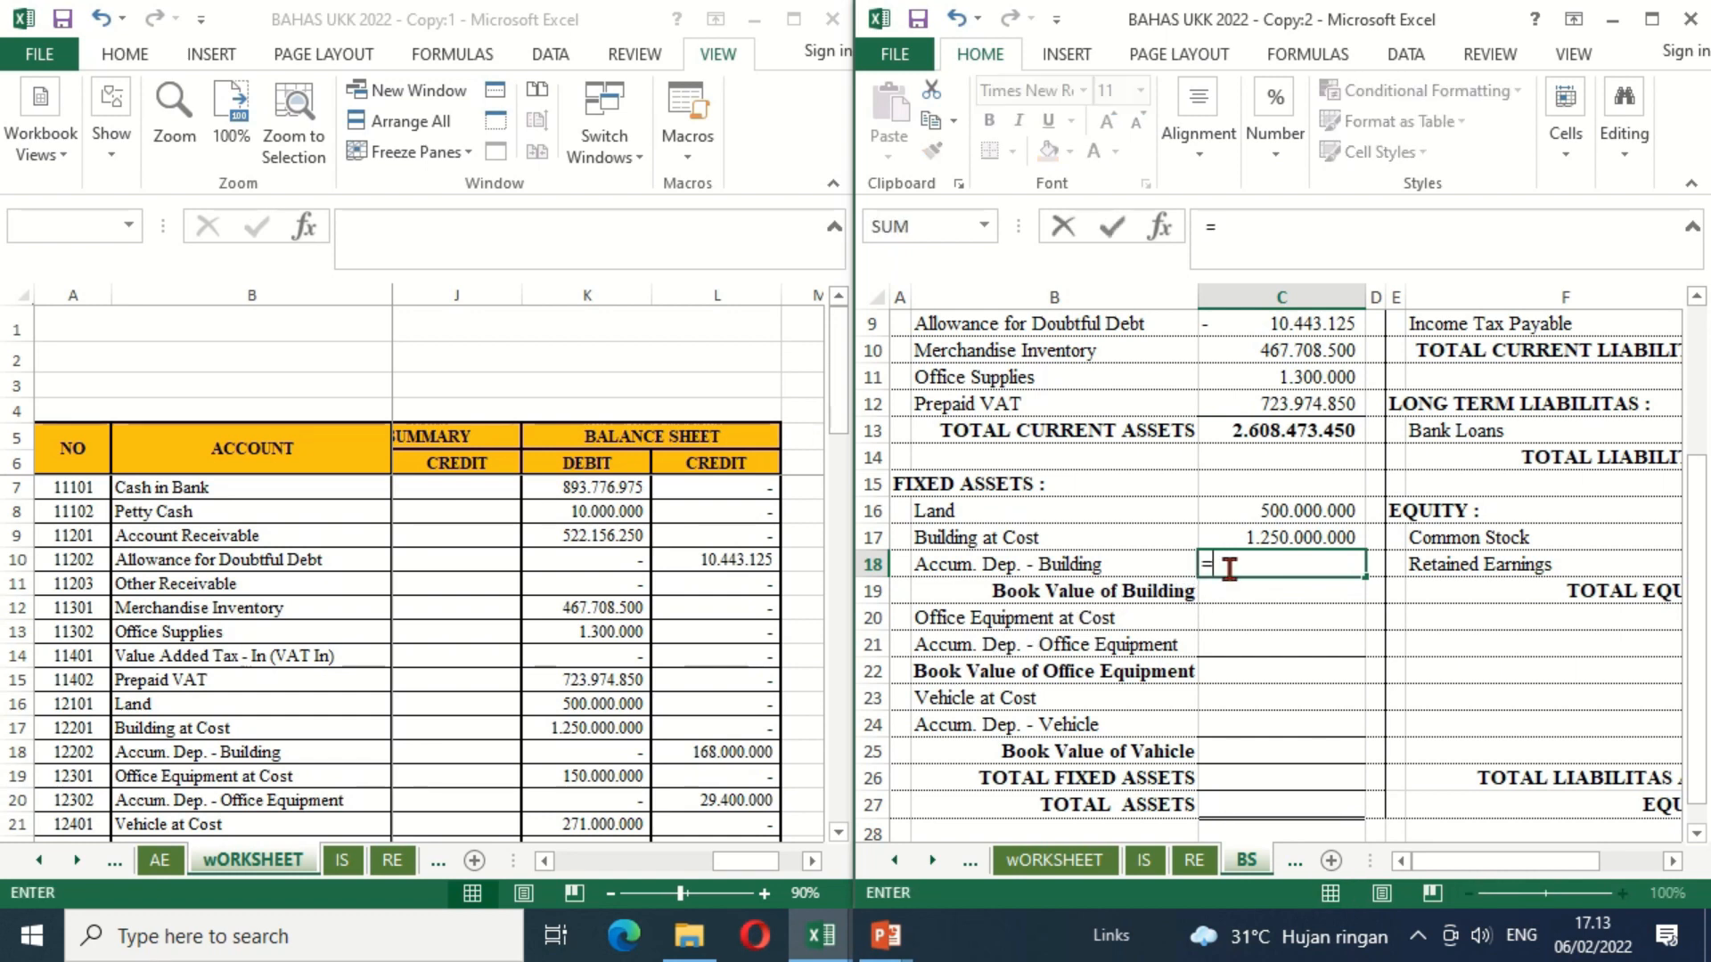
pyautogui.click(744, 757)
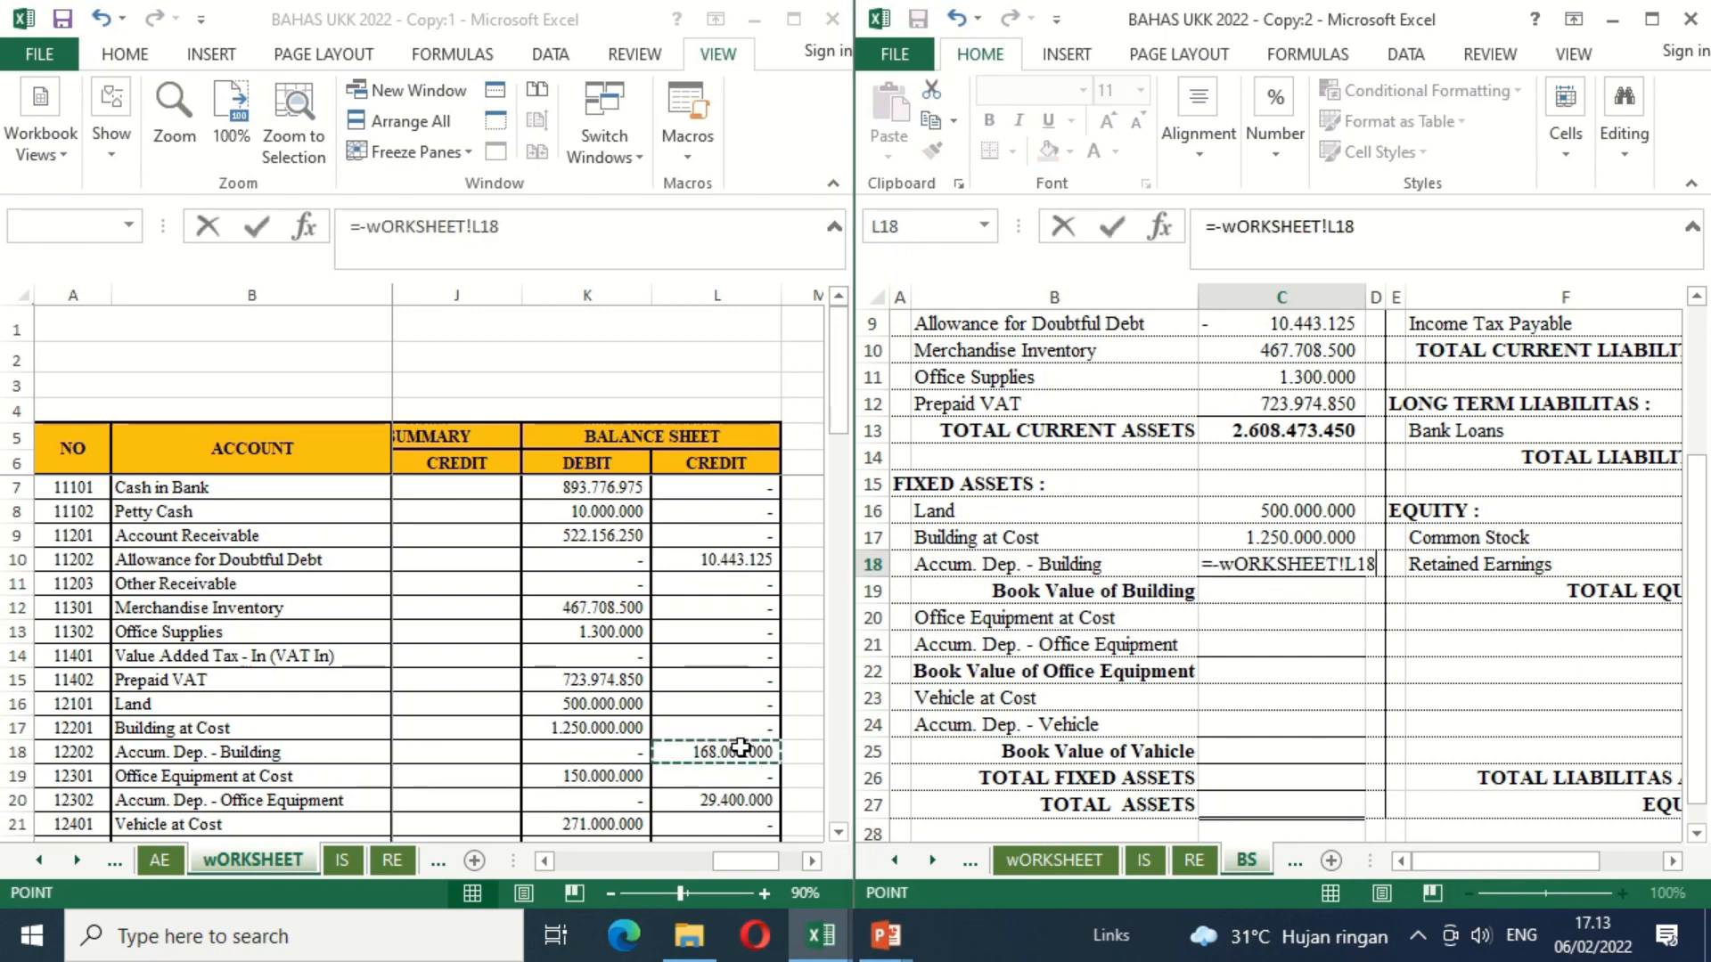
pyautogui.press('Return')
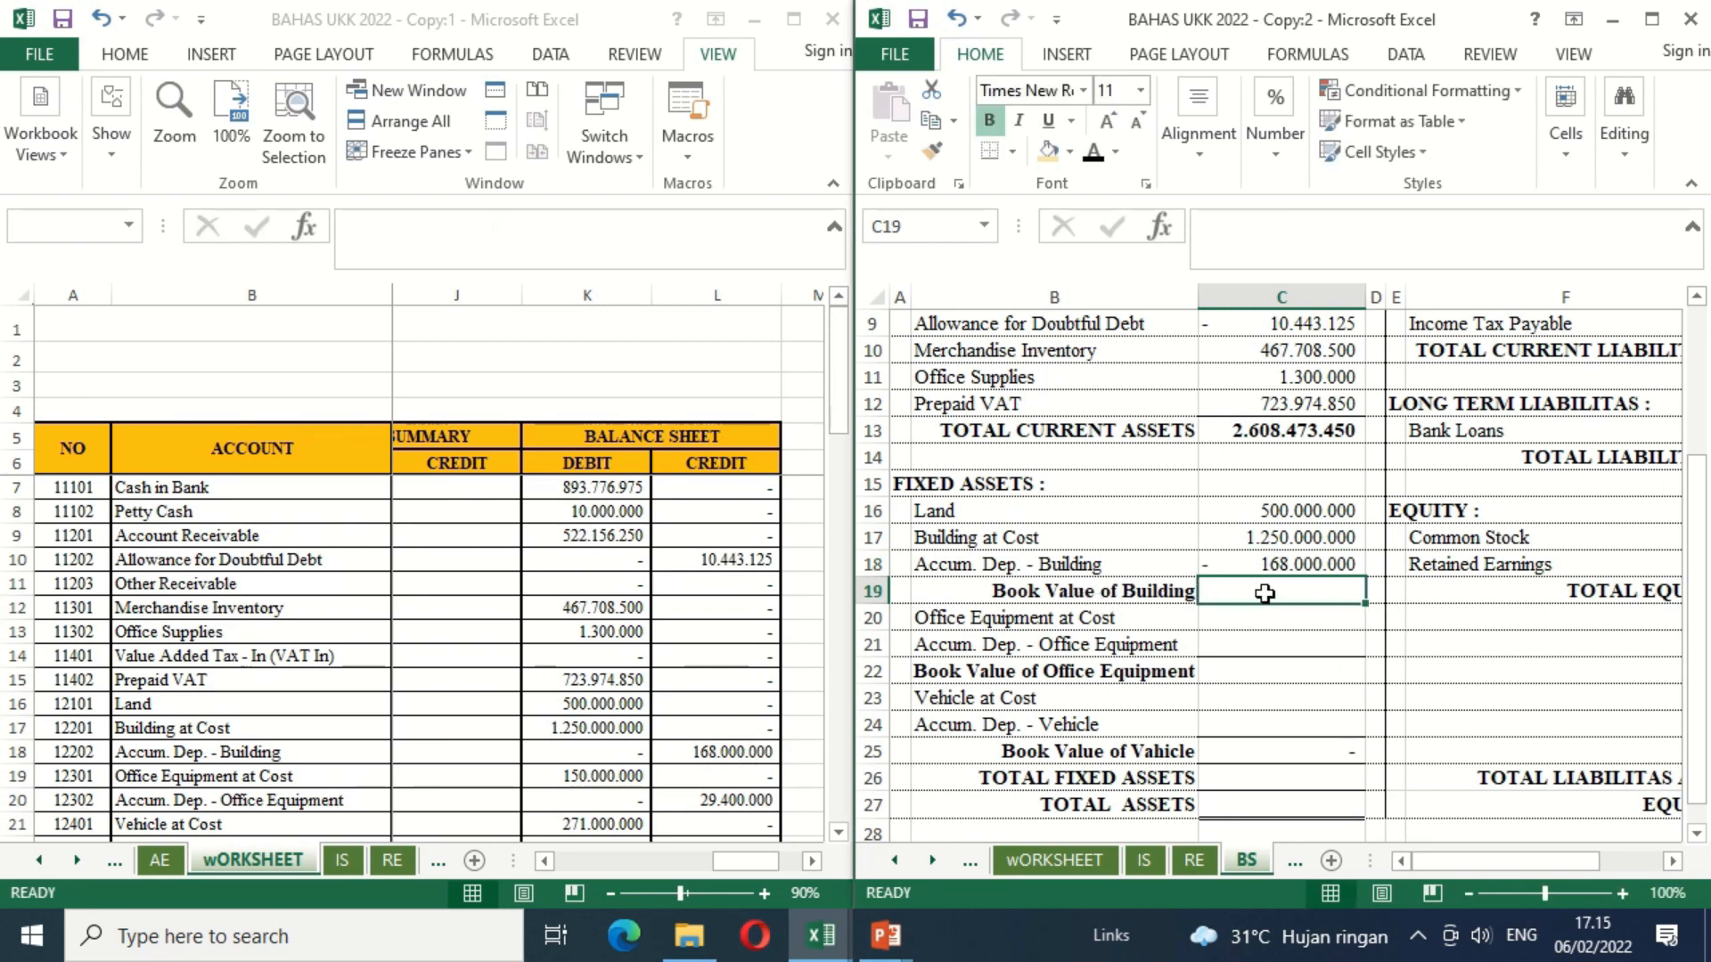
# Step: Calculate Book Value of Building in C19 by adding Building at Cost in C17 and its accumulated depreciation in C18
pyautogui.write('=')
pyautogui.press('Up')
pyautogui.press('Up')
pyautogui.write('+')
pyautogui.press('Return')
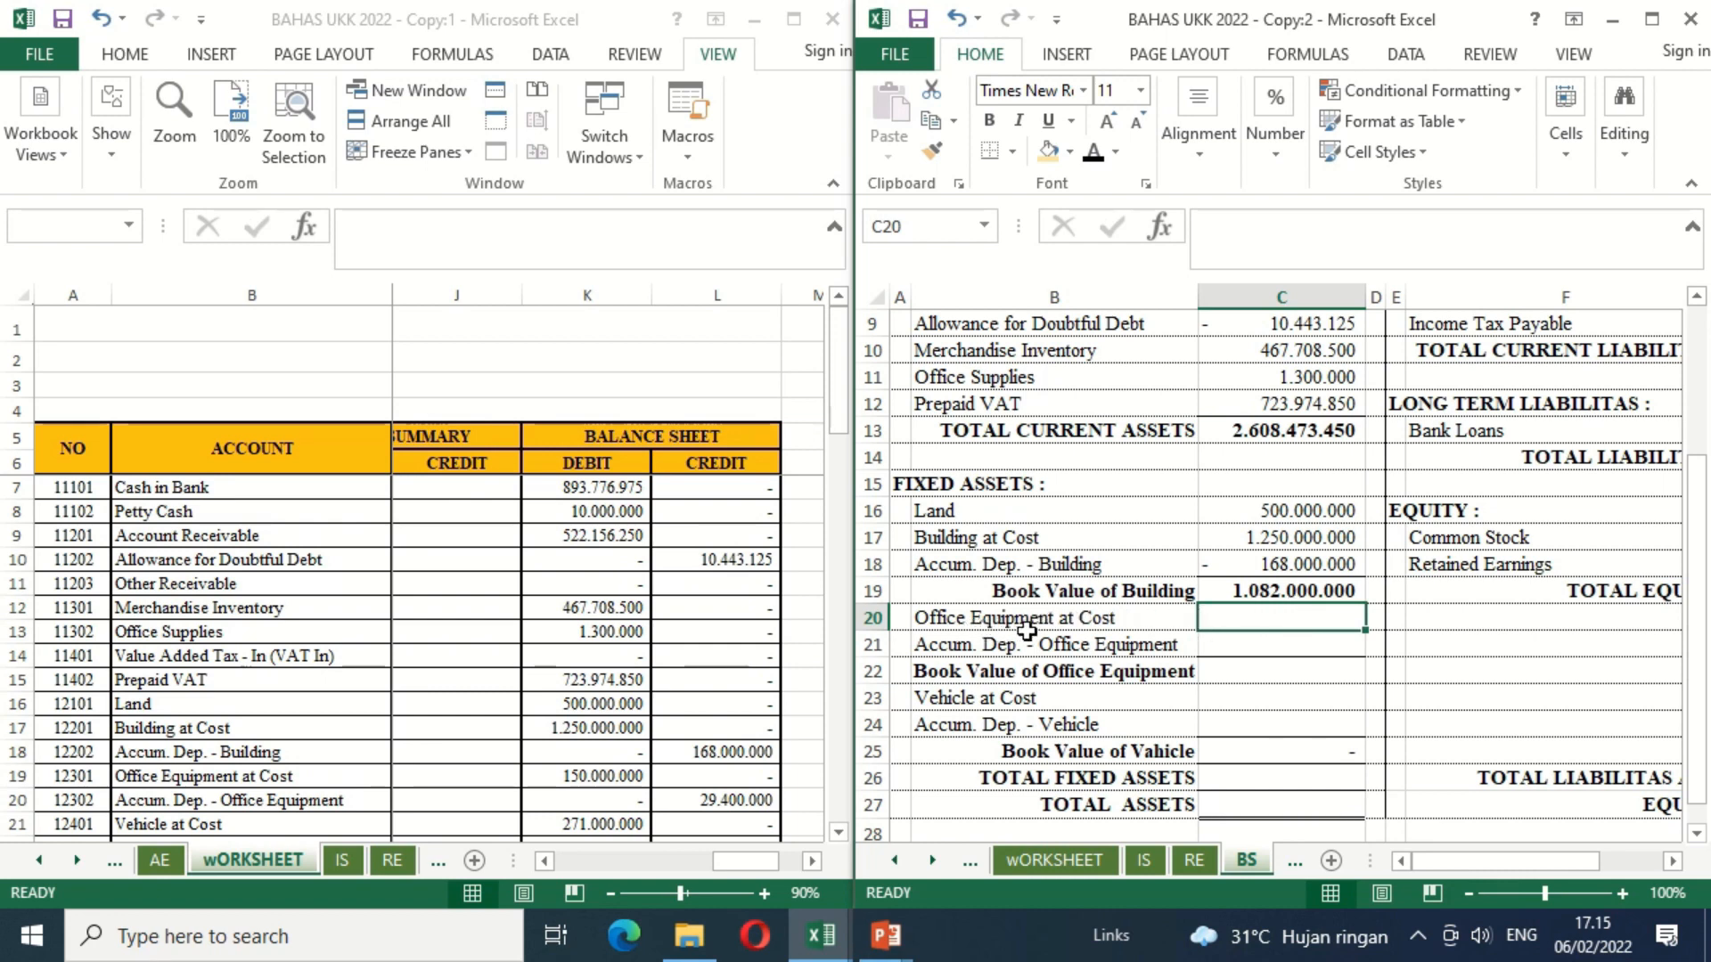
# Step: Link Office Equipment at Cost in C20 to worksheet cell K19 and its accumulated depreciation in C21 to the negative of worksheet cell L20
pyautogui.write('=')
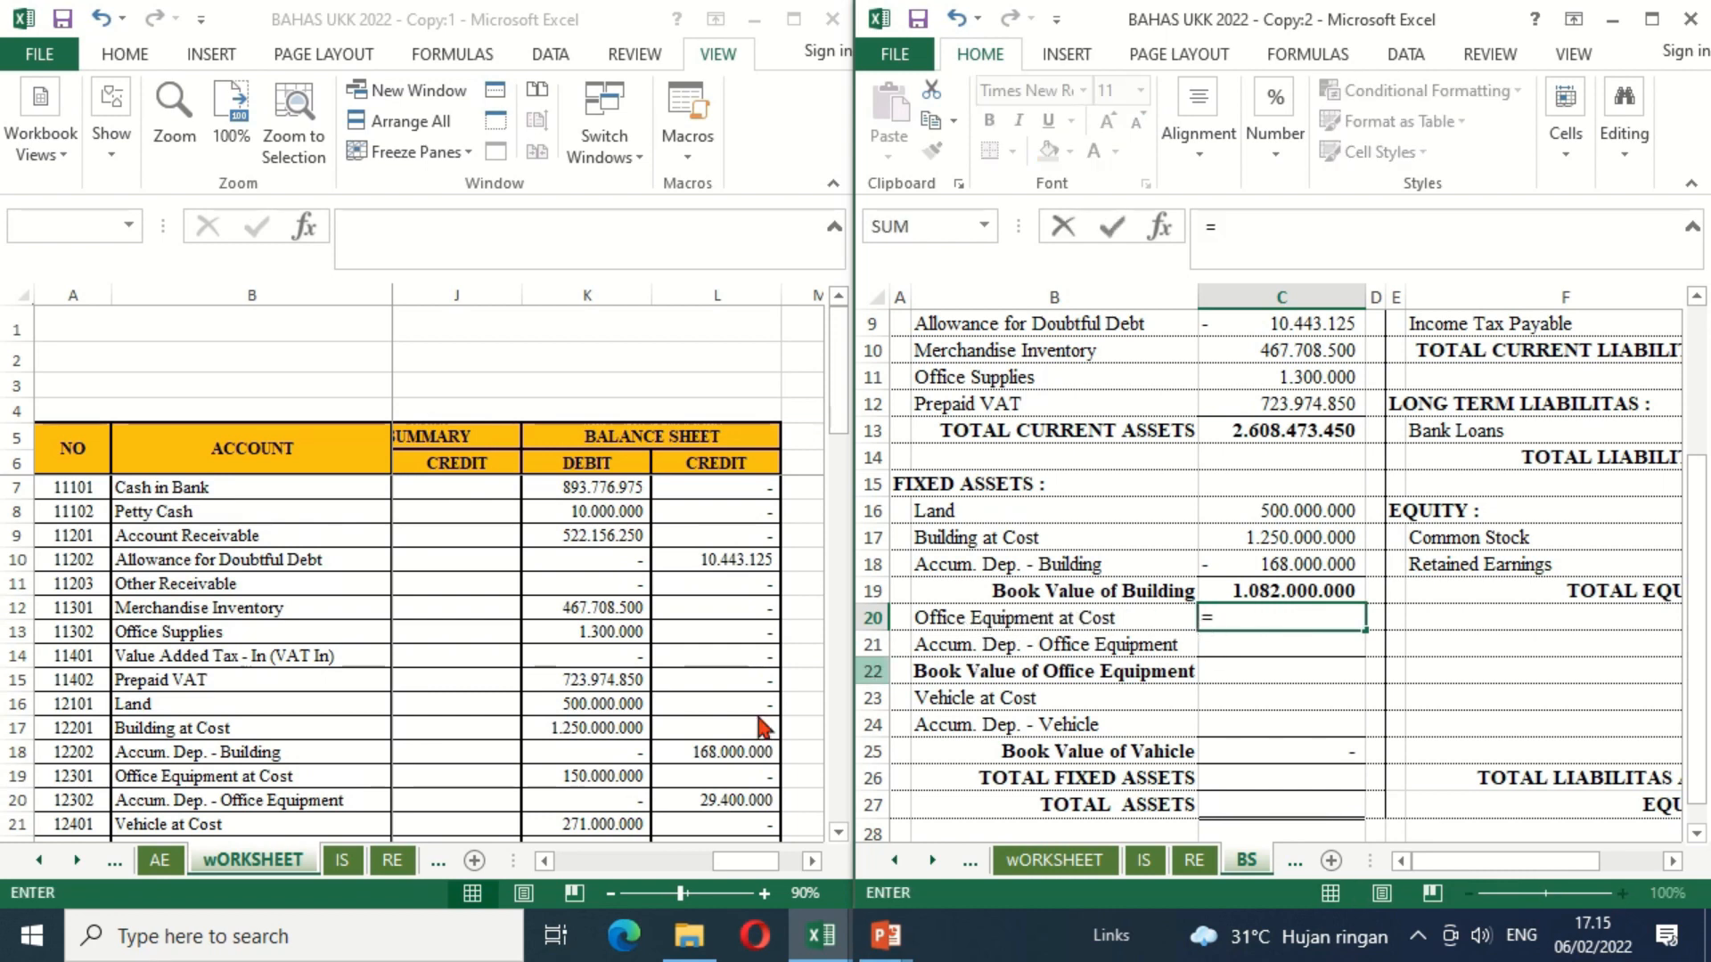
pyautogui.click(584, 775)
pyautogui.press('Return')
pyautogui.write('=-')
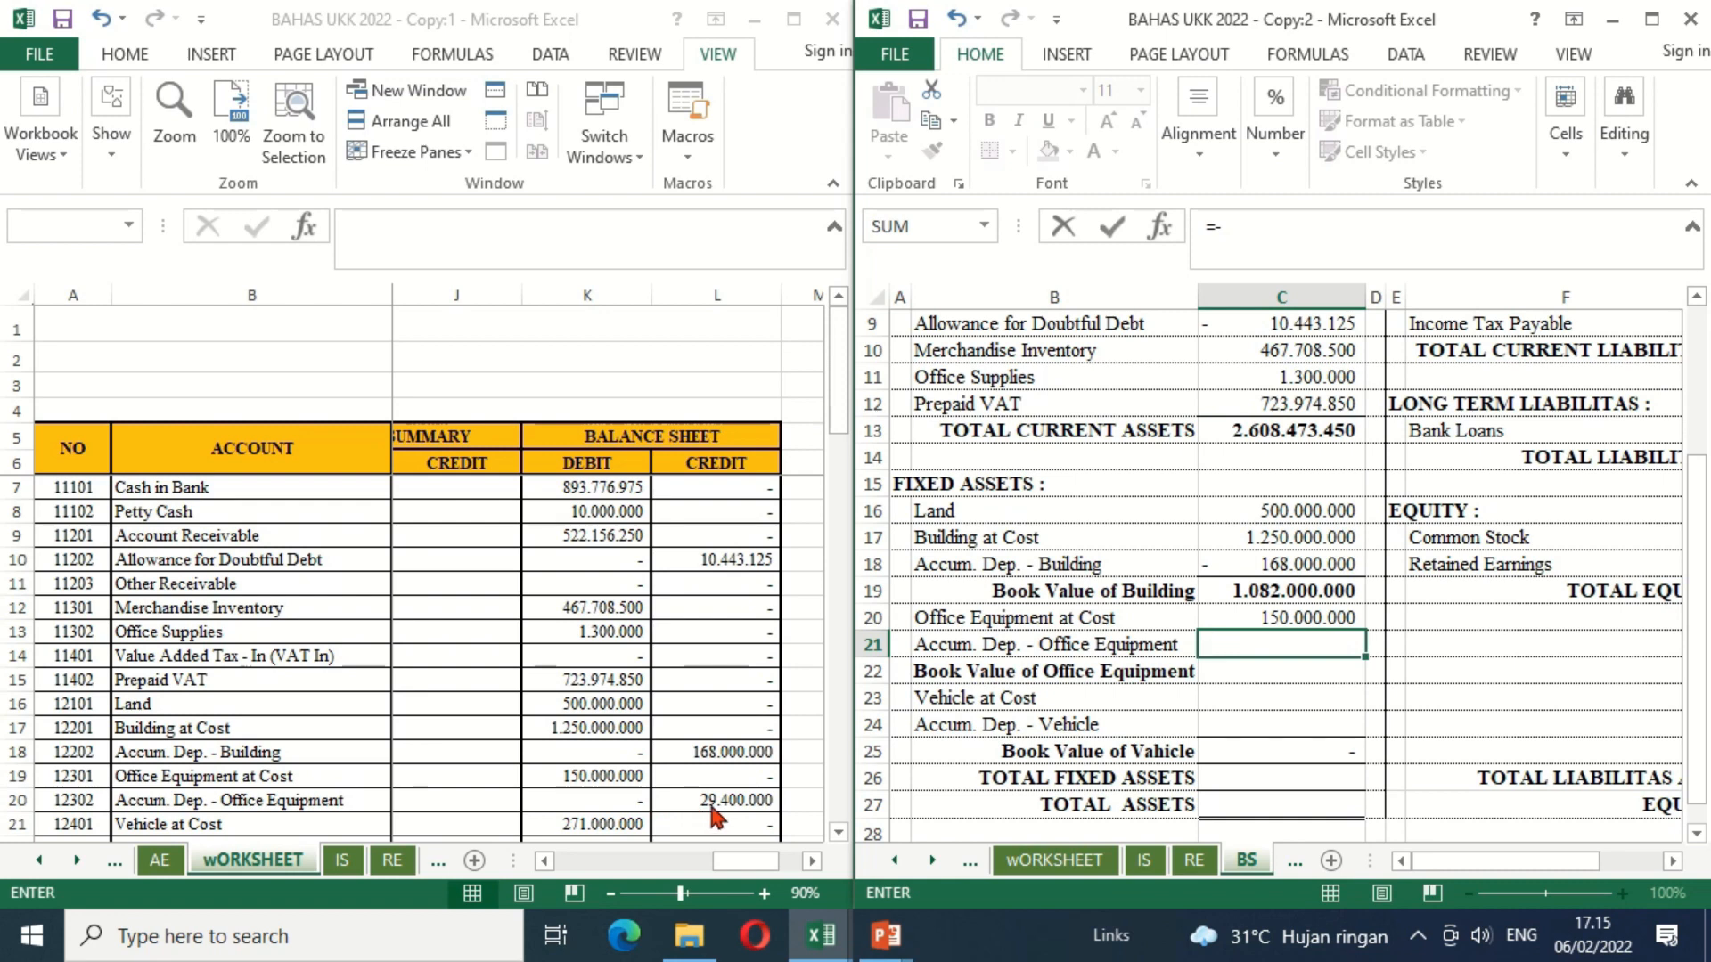
pyautogui.click(711, 802)
pyautogui.press('Return')
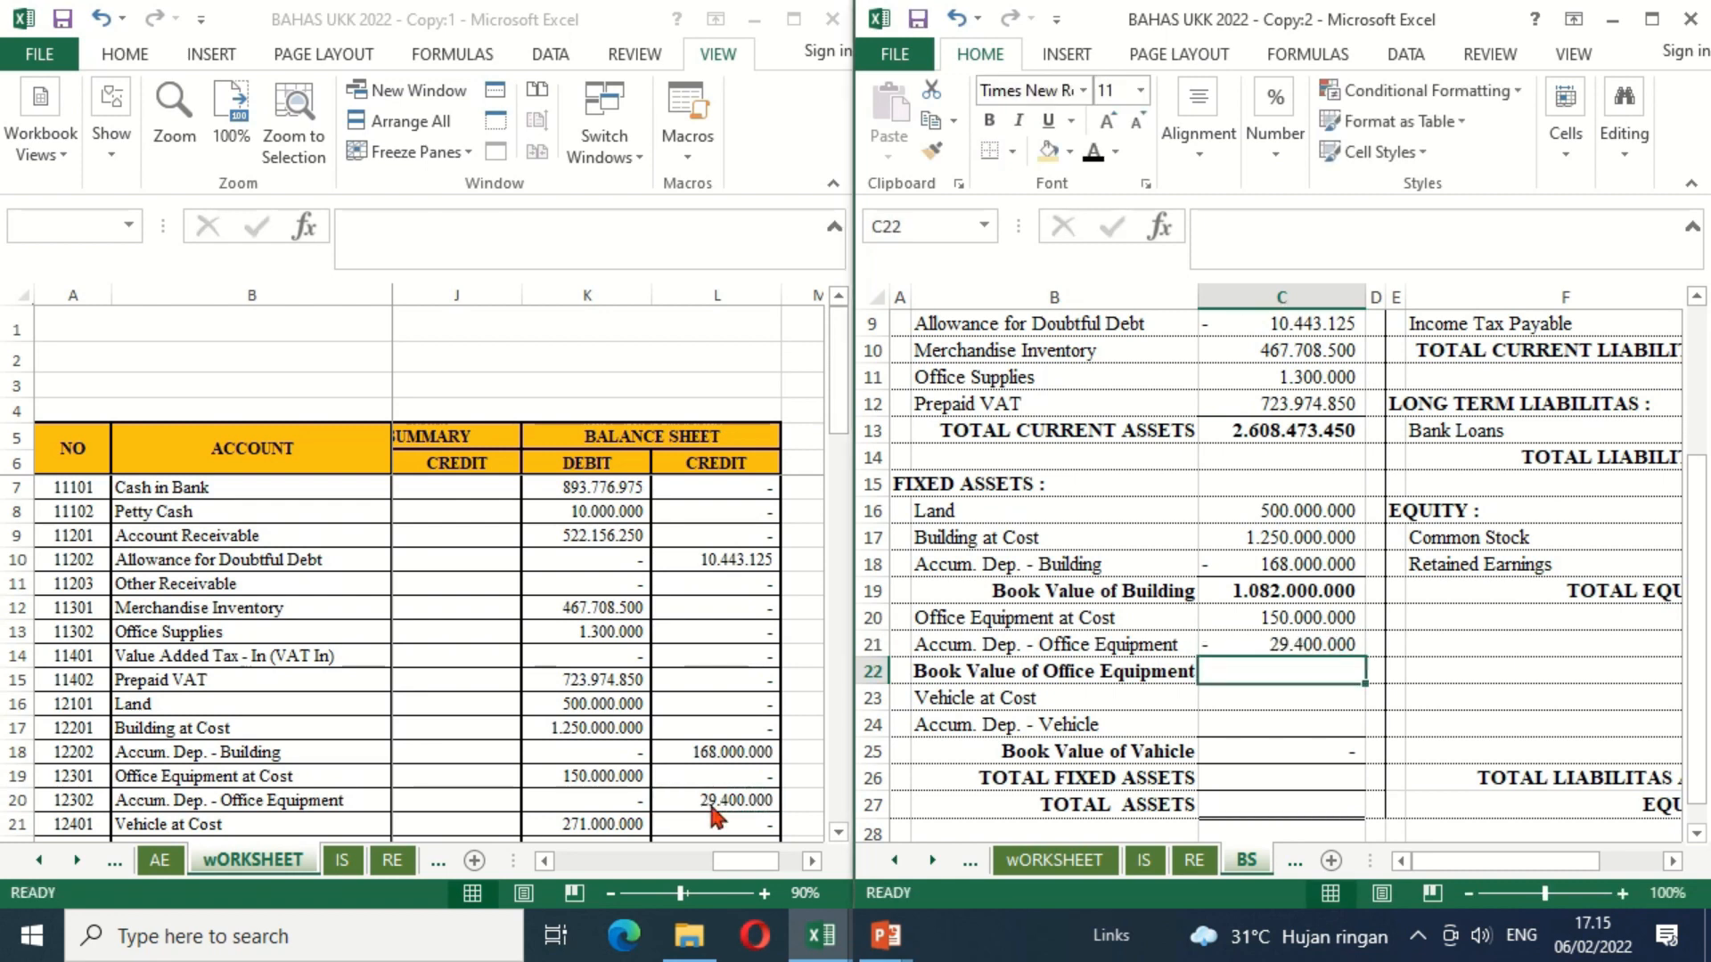
# Step: Calculate Book Value of Office Equipment in C22 with =C20+C21 and make the amount bold
pyautogui.write('=')
pyautogui.press('Up')
pyautogui.press('Up')
pyautogui.write('+')
pyautogui.press('Up')
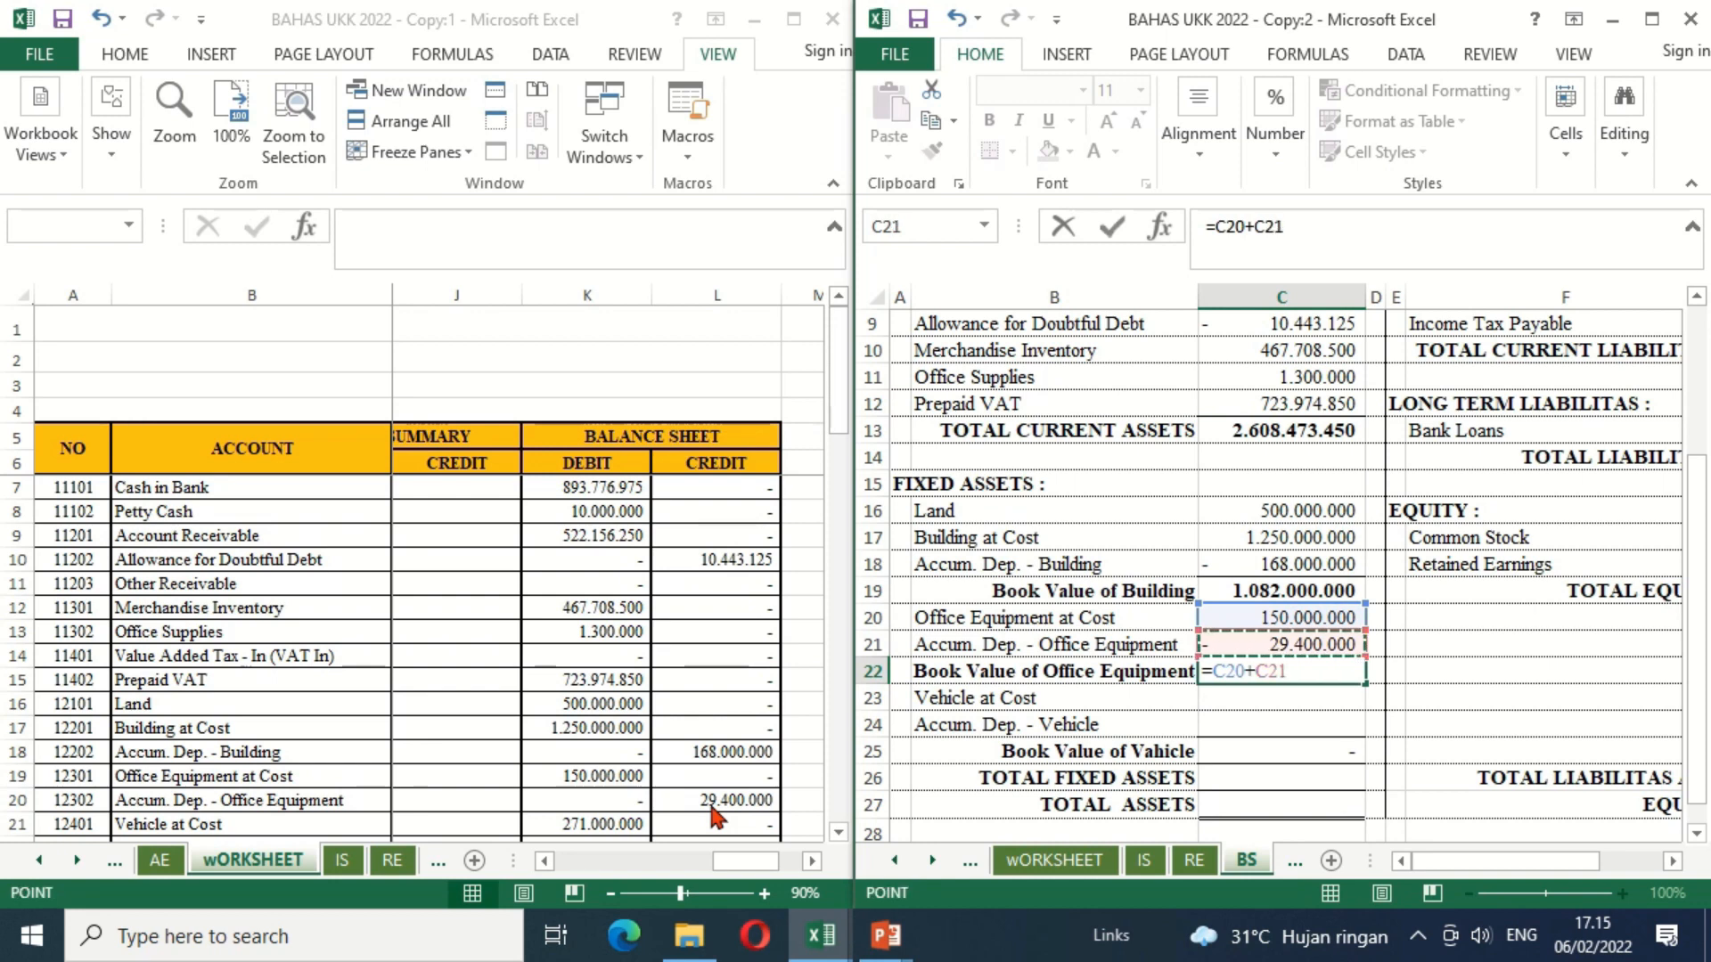
pyautogui.press('Return')
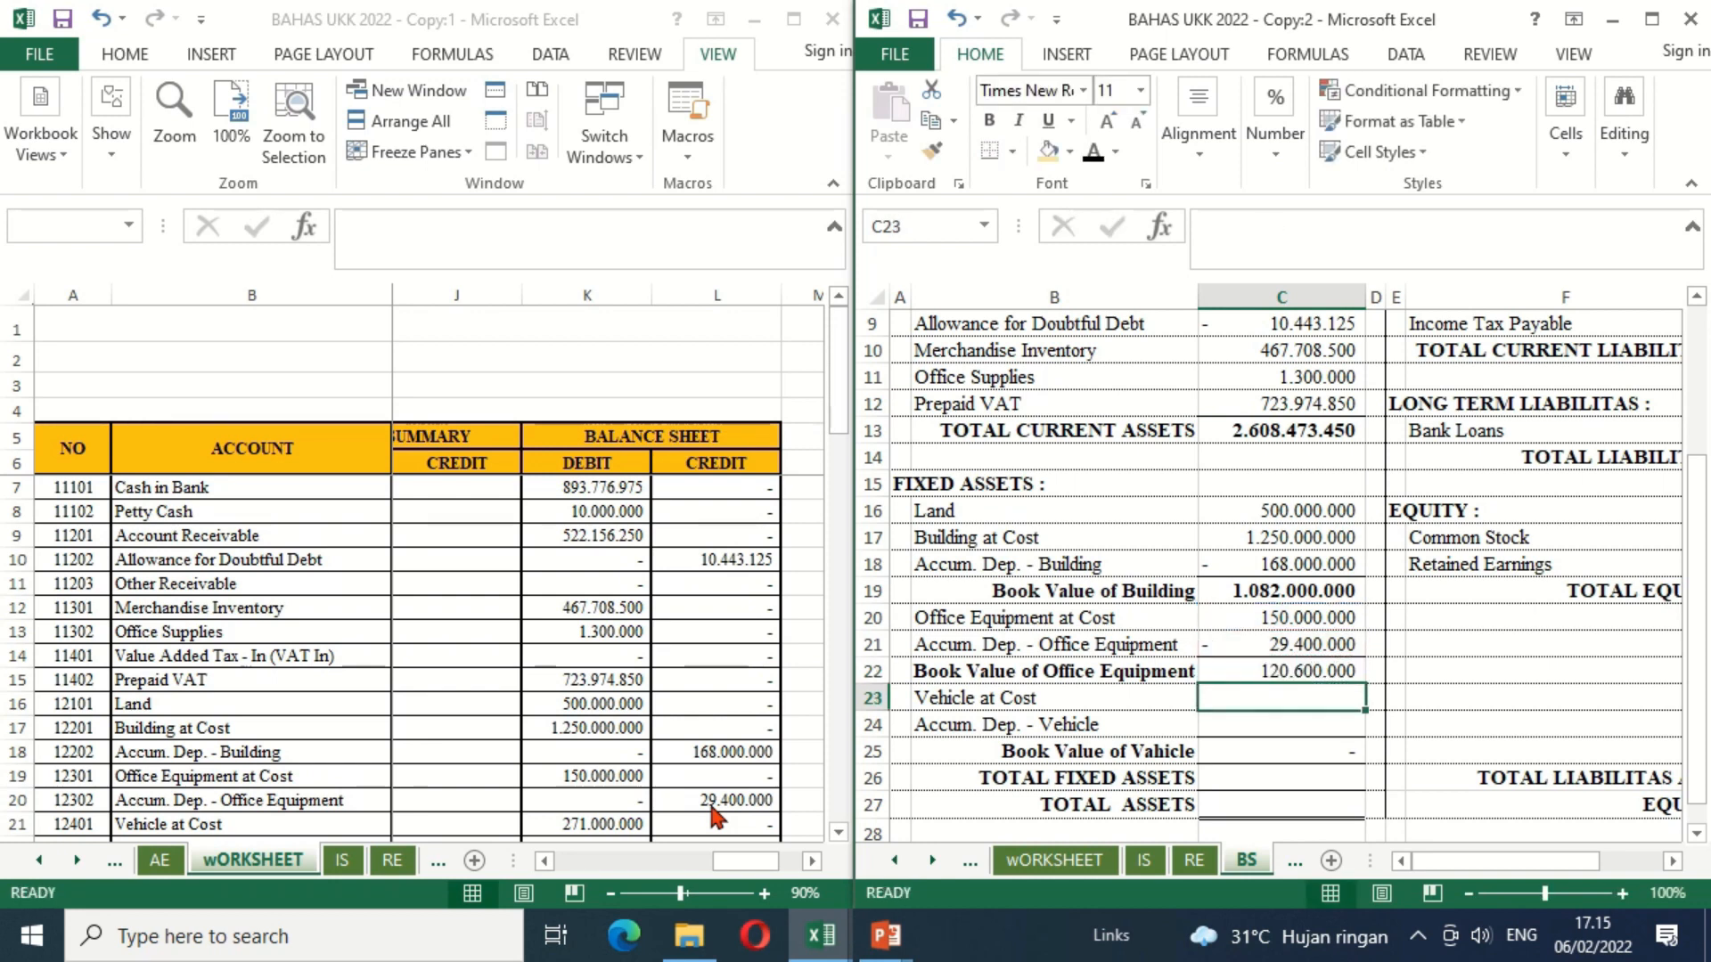
pyautogui.press('Up')
pyautogui.hotkey('ctrl', 'b')
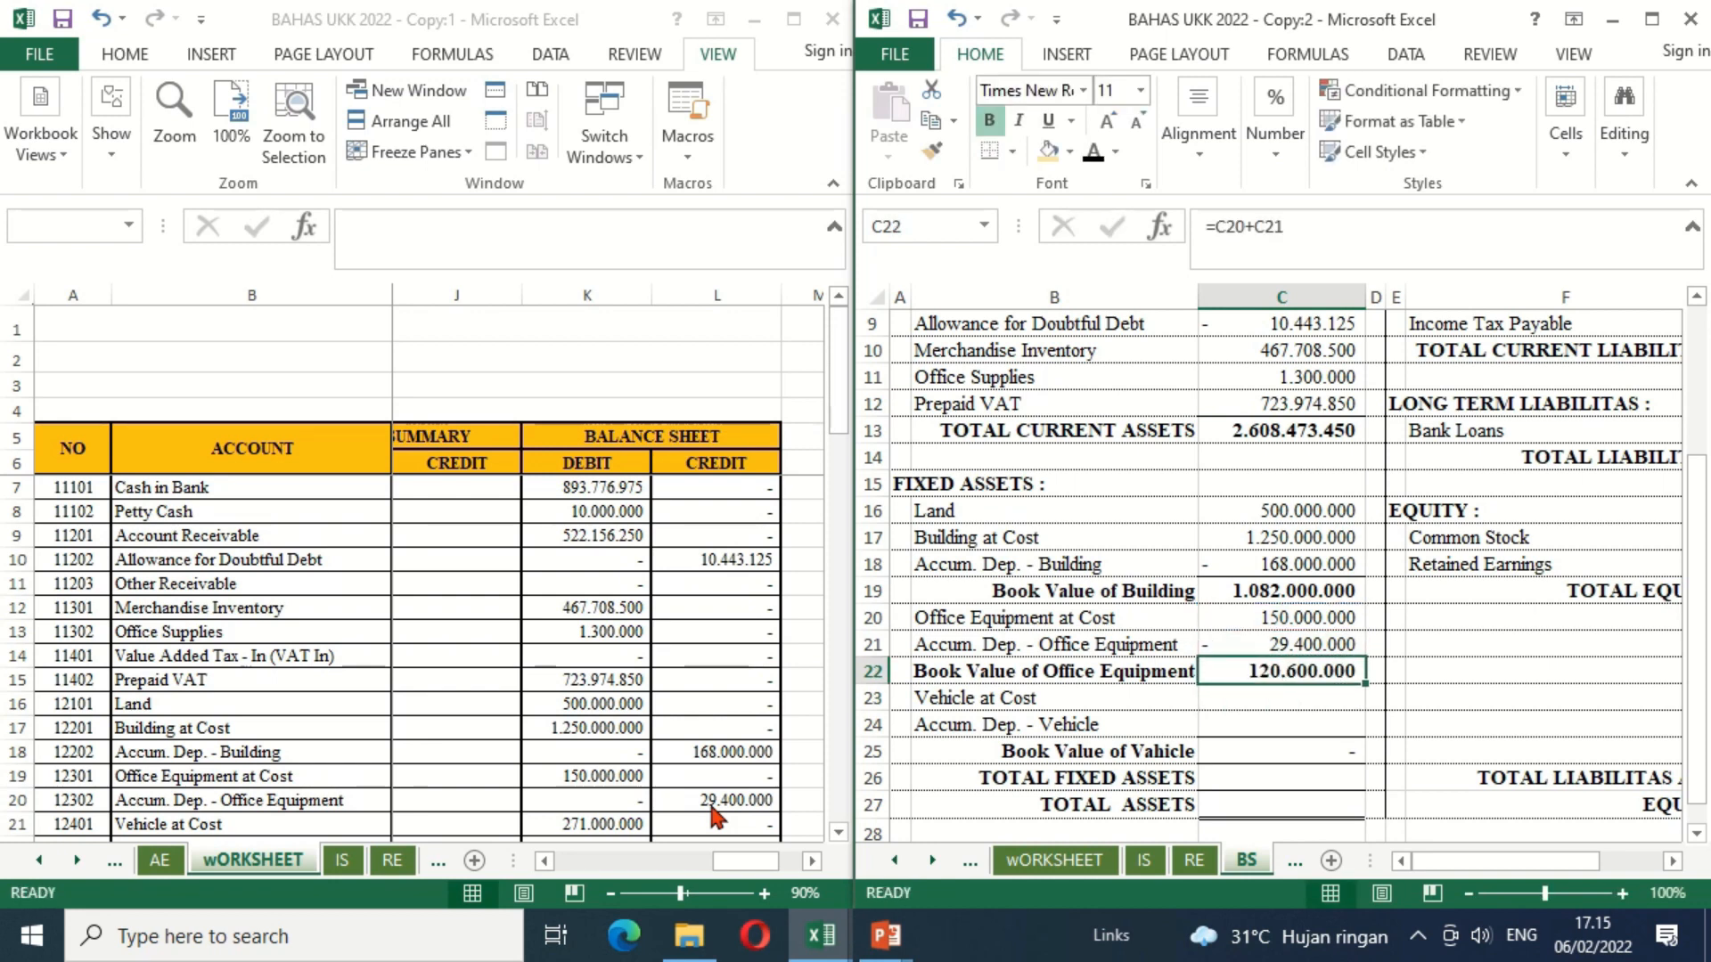
# Step: Link Vehicle at Cost in C23 to worksheet cell K21 and Accum. Dep. - Vehicle in C24 to the negative of worksheet cell L22
pyautogui.click(1322, 696)
pyautogui.write('=')
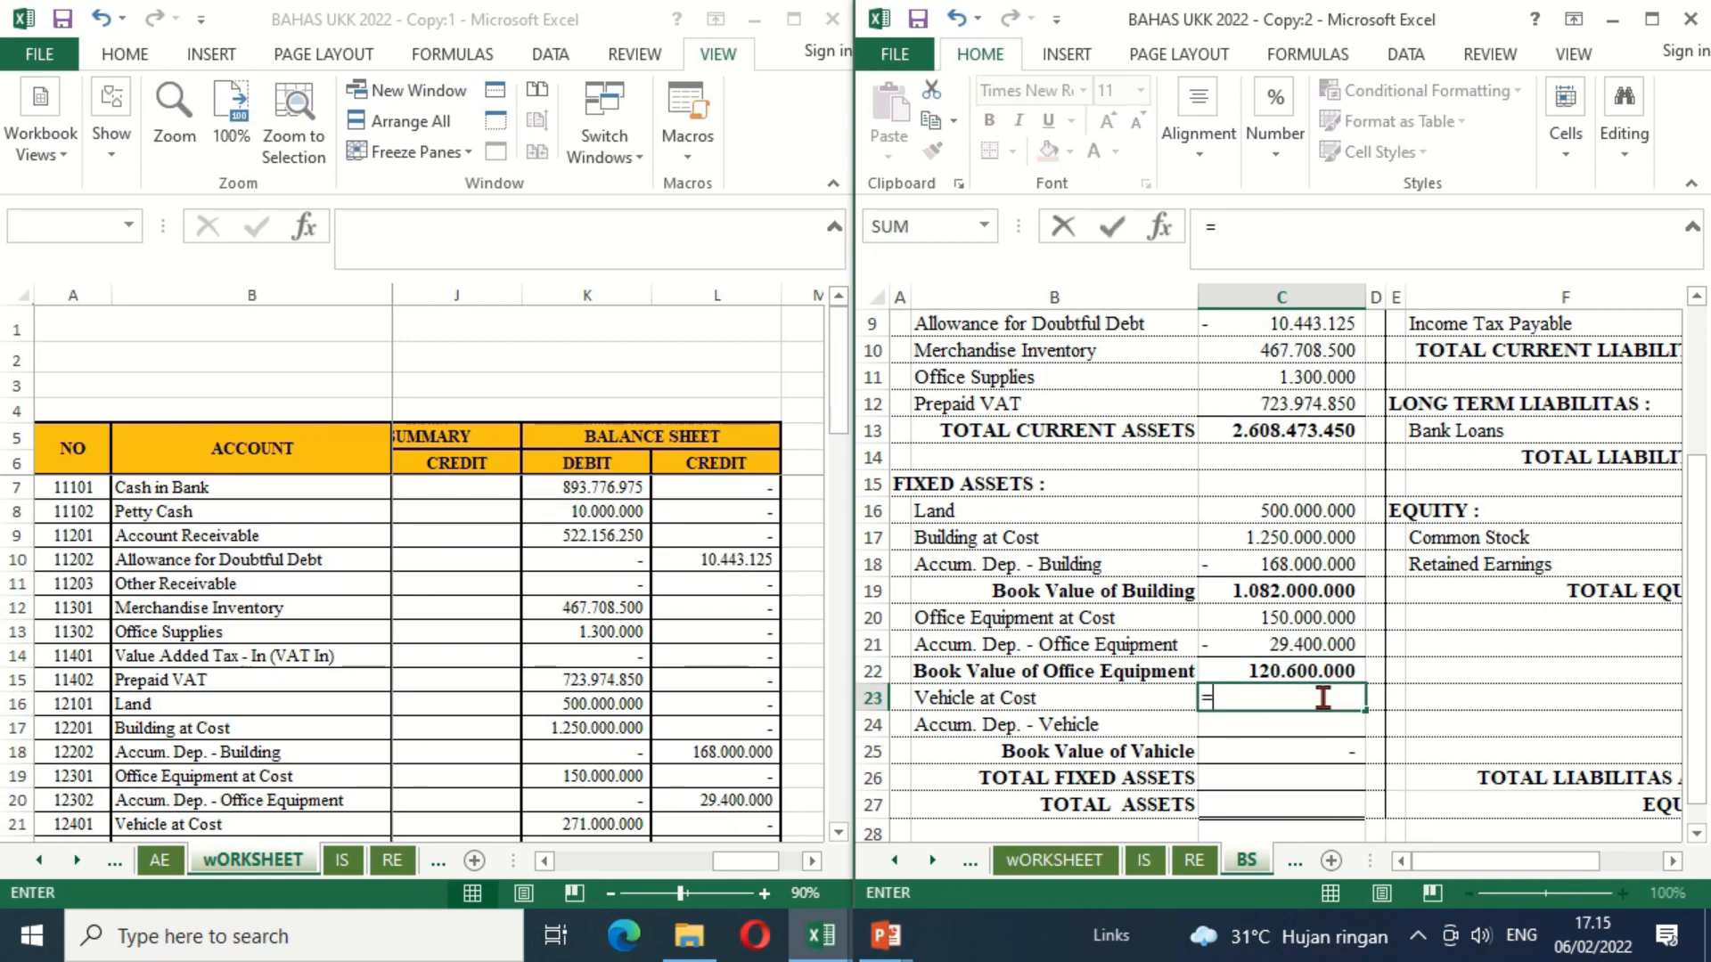
pyautogui.click(617, 821)
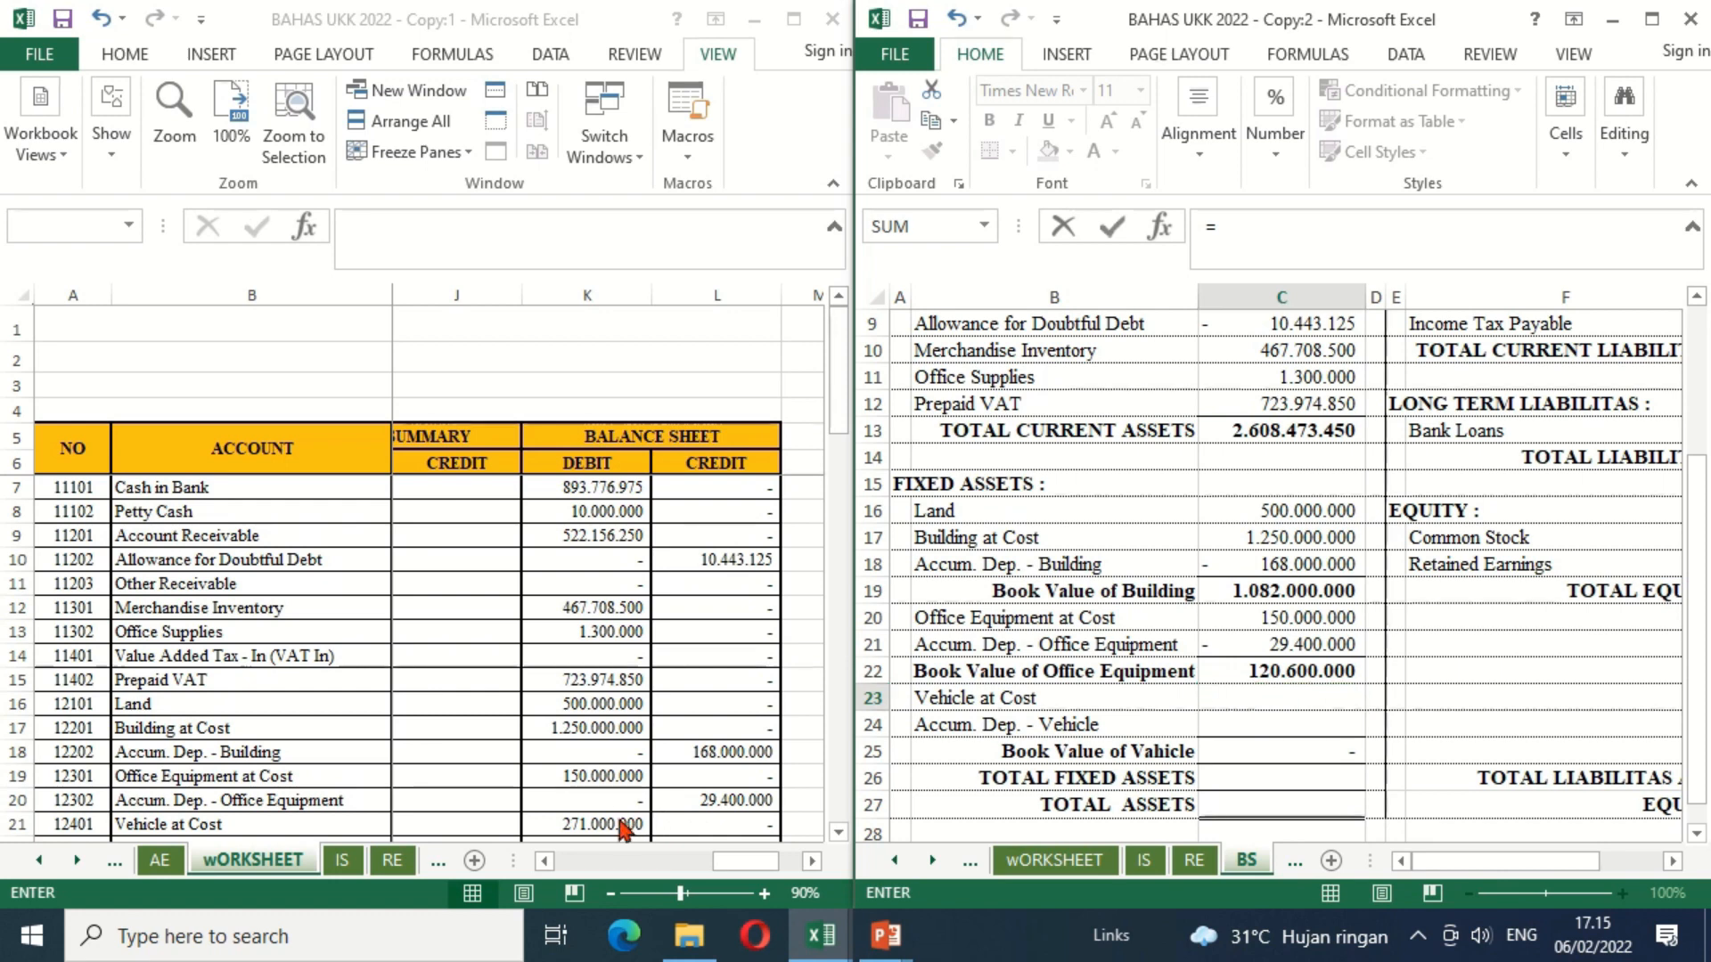
pyautogui.press('Return')
pyautogui.scroll(-2, 721, 738)
pyautogui.write('=-')
pyautogui.click(722, 733)
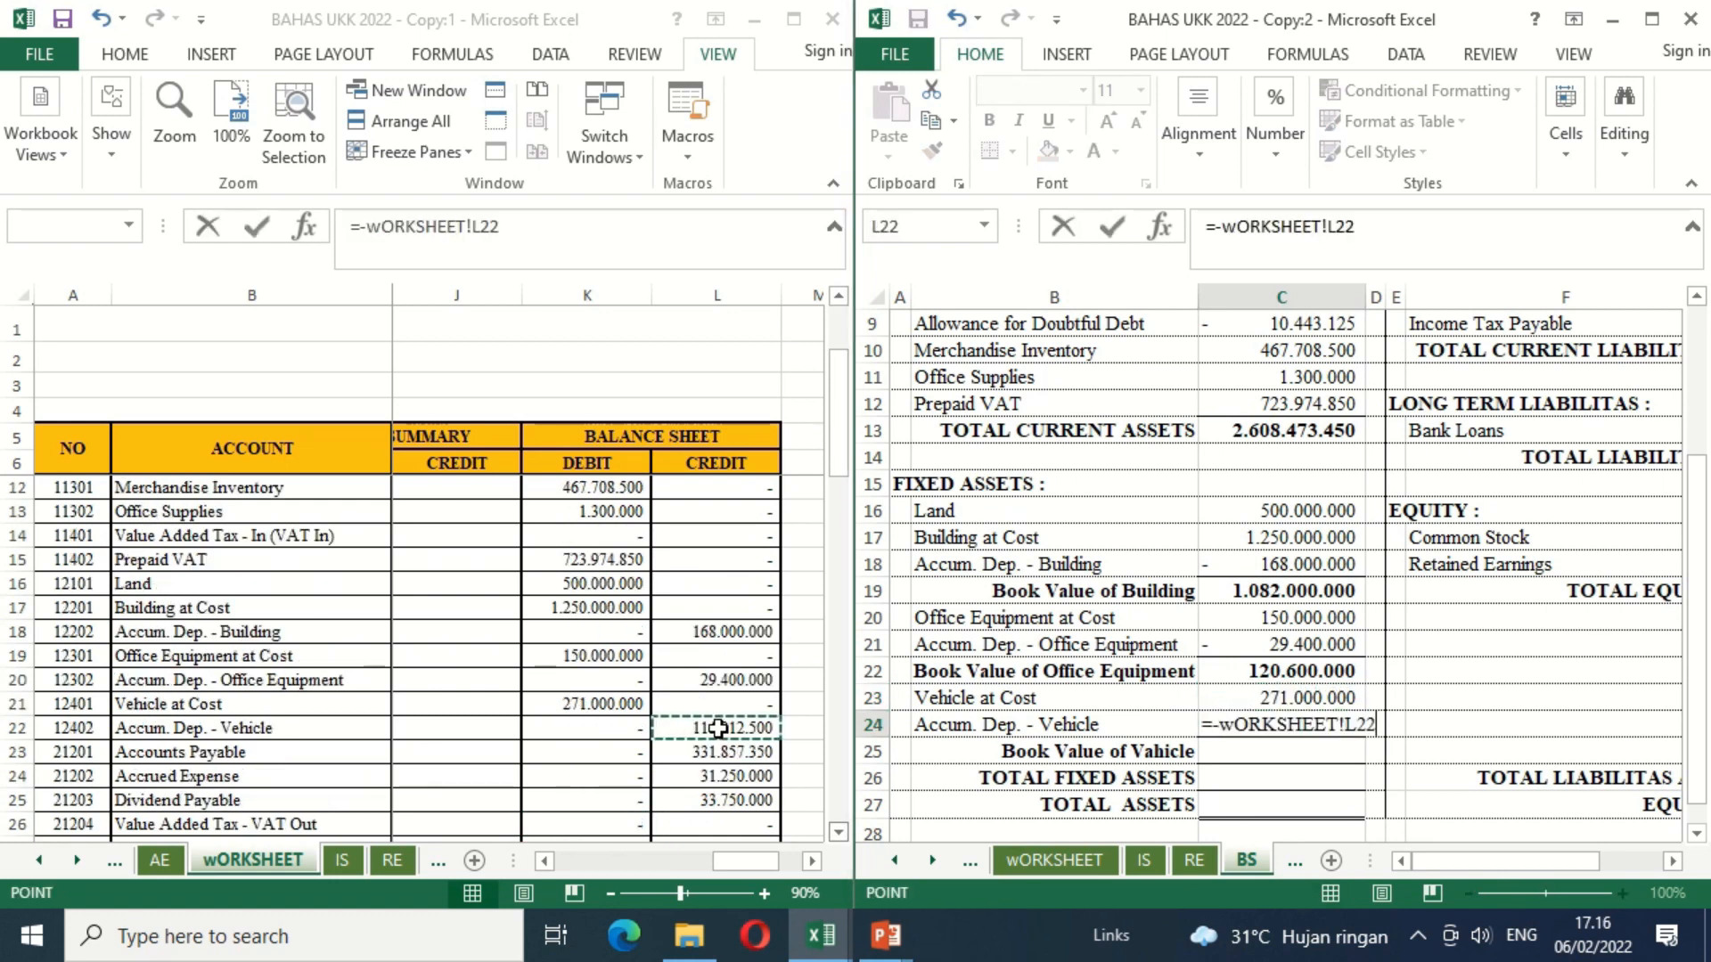
pyautogui.press('Return')
# Step: Calculate the vehicle's book value in C25 by adding Vehicle at Cost in C23 and its accumulated depreciation in C24
pyautogui.write('=')
pyautogui.press('Up')
pyautogui.press('Up')
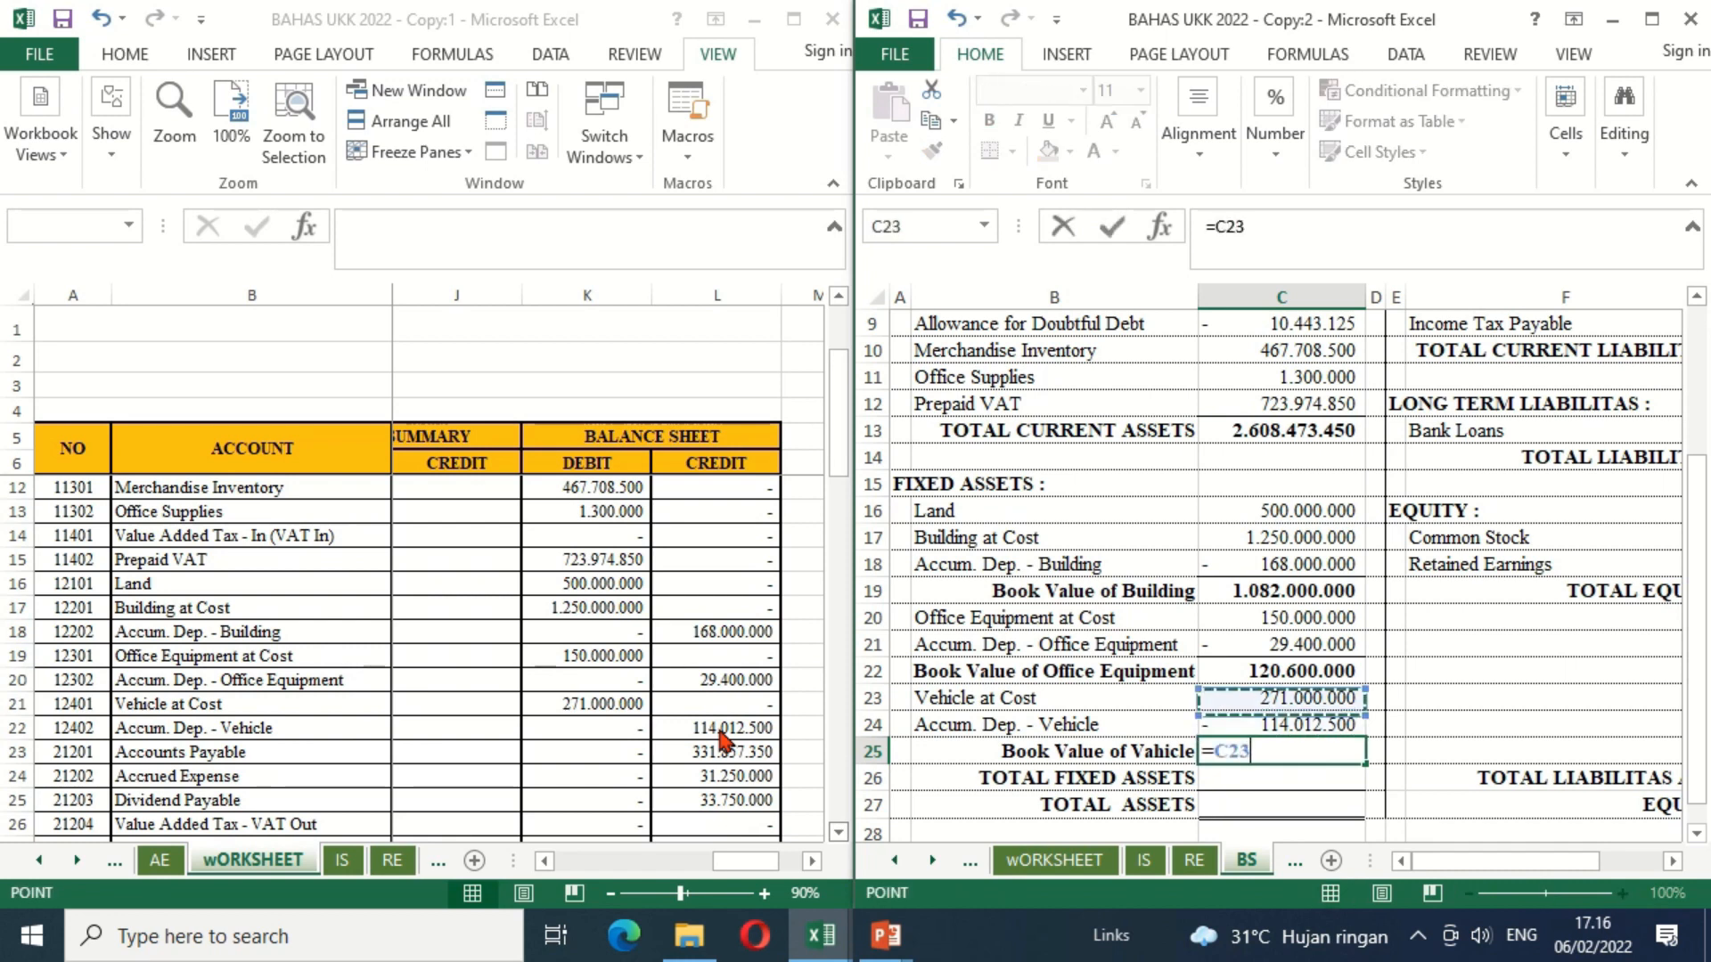
pyautogui.write('+')
pyautogui.press('Up')
pyautogui.press('Return')
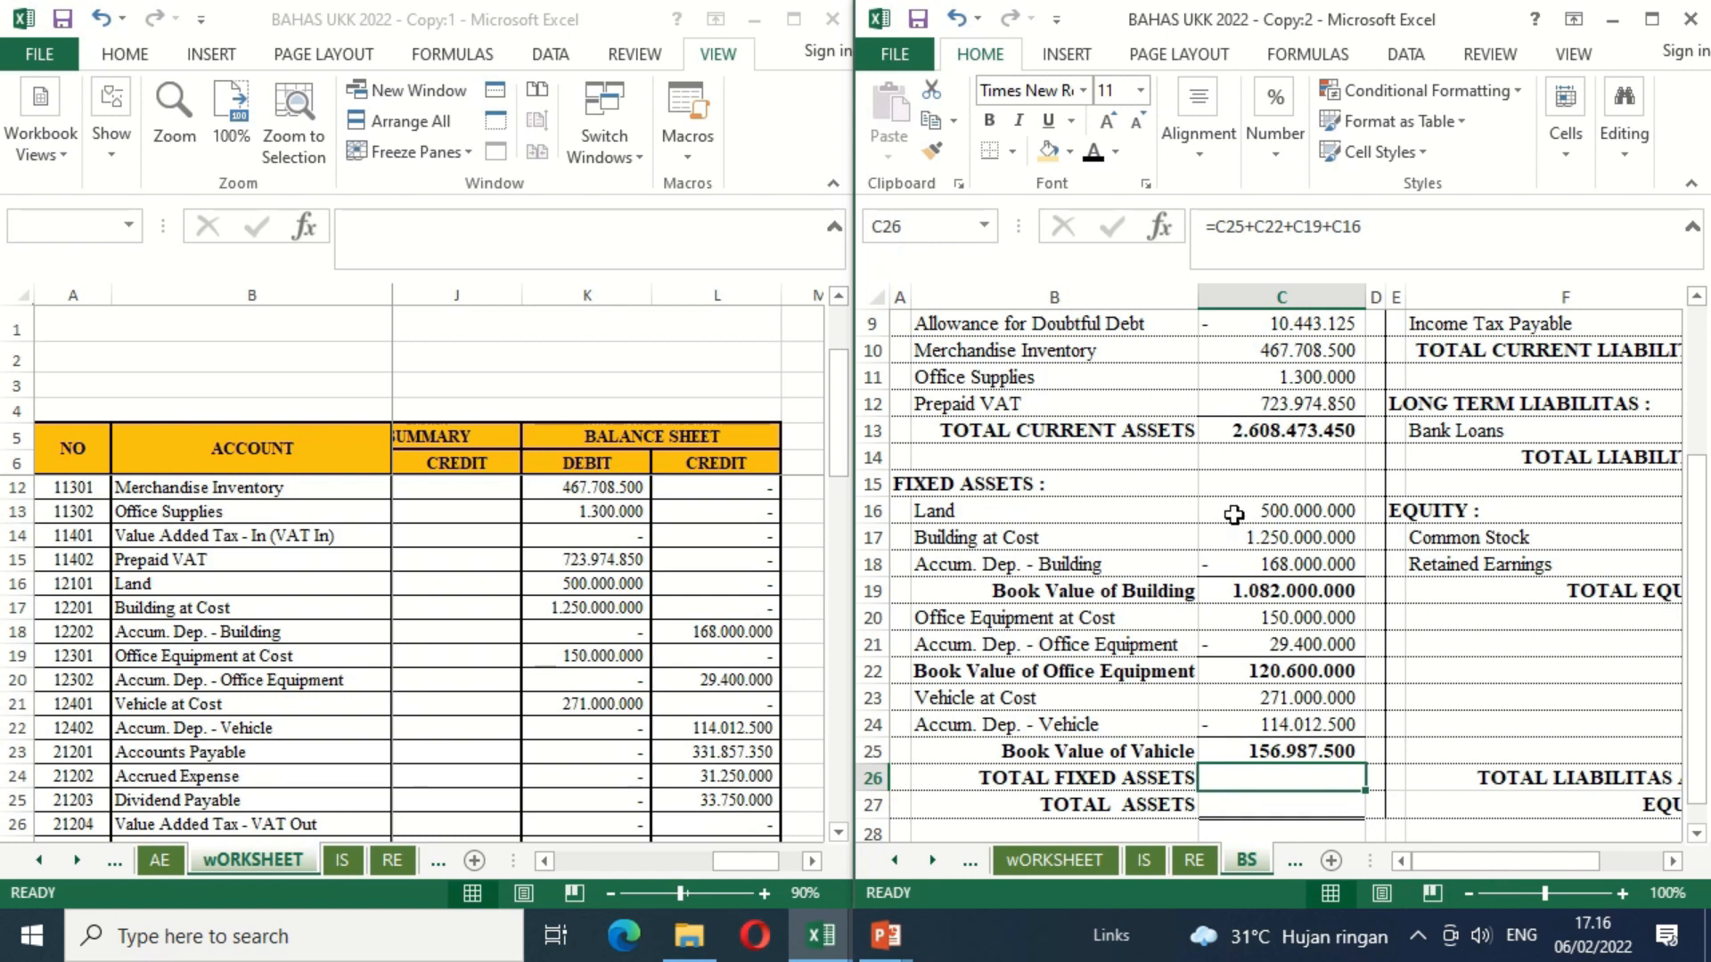
# Step: Calculate Total Fixed Assets in C26 from land and the three book values with =C16+C19+C22+C25
pyautogui.write('=')
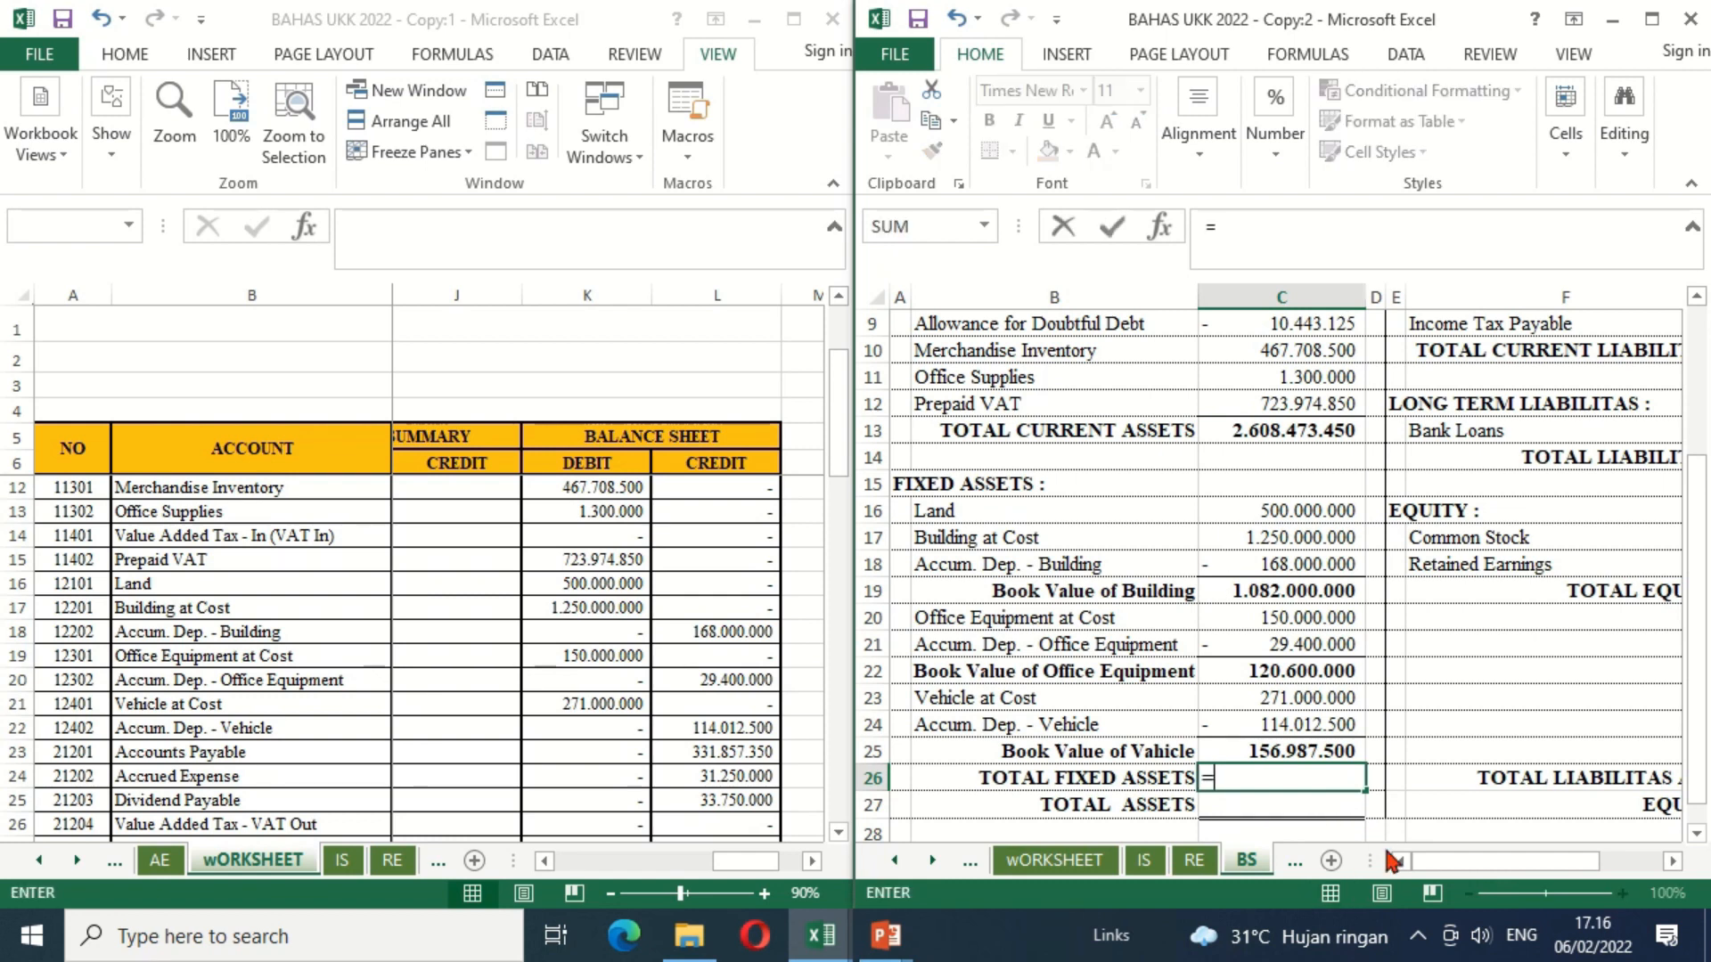
pyautogui.click(1243, 509)
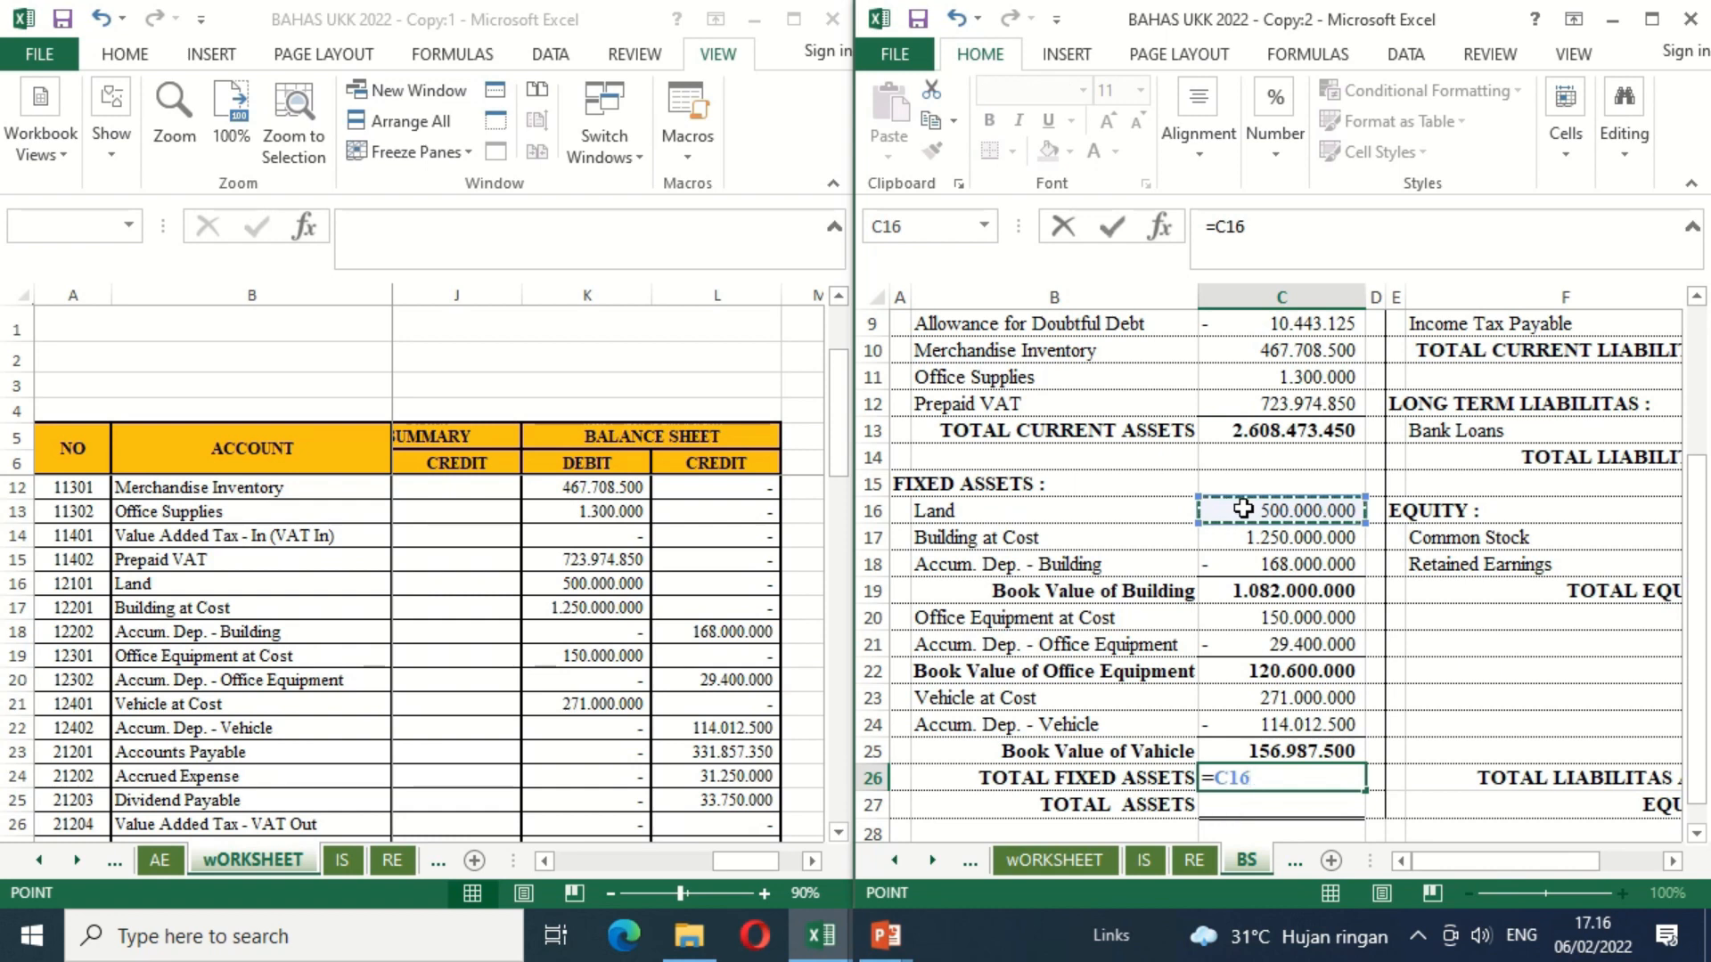
pyautogui.write('+')
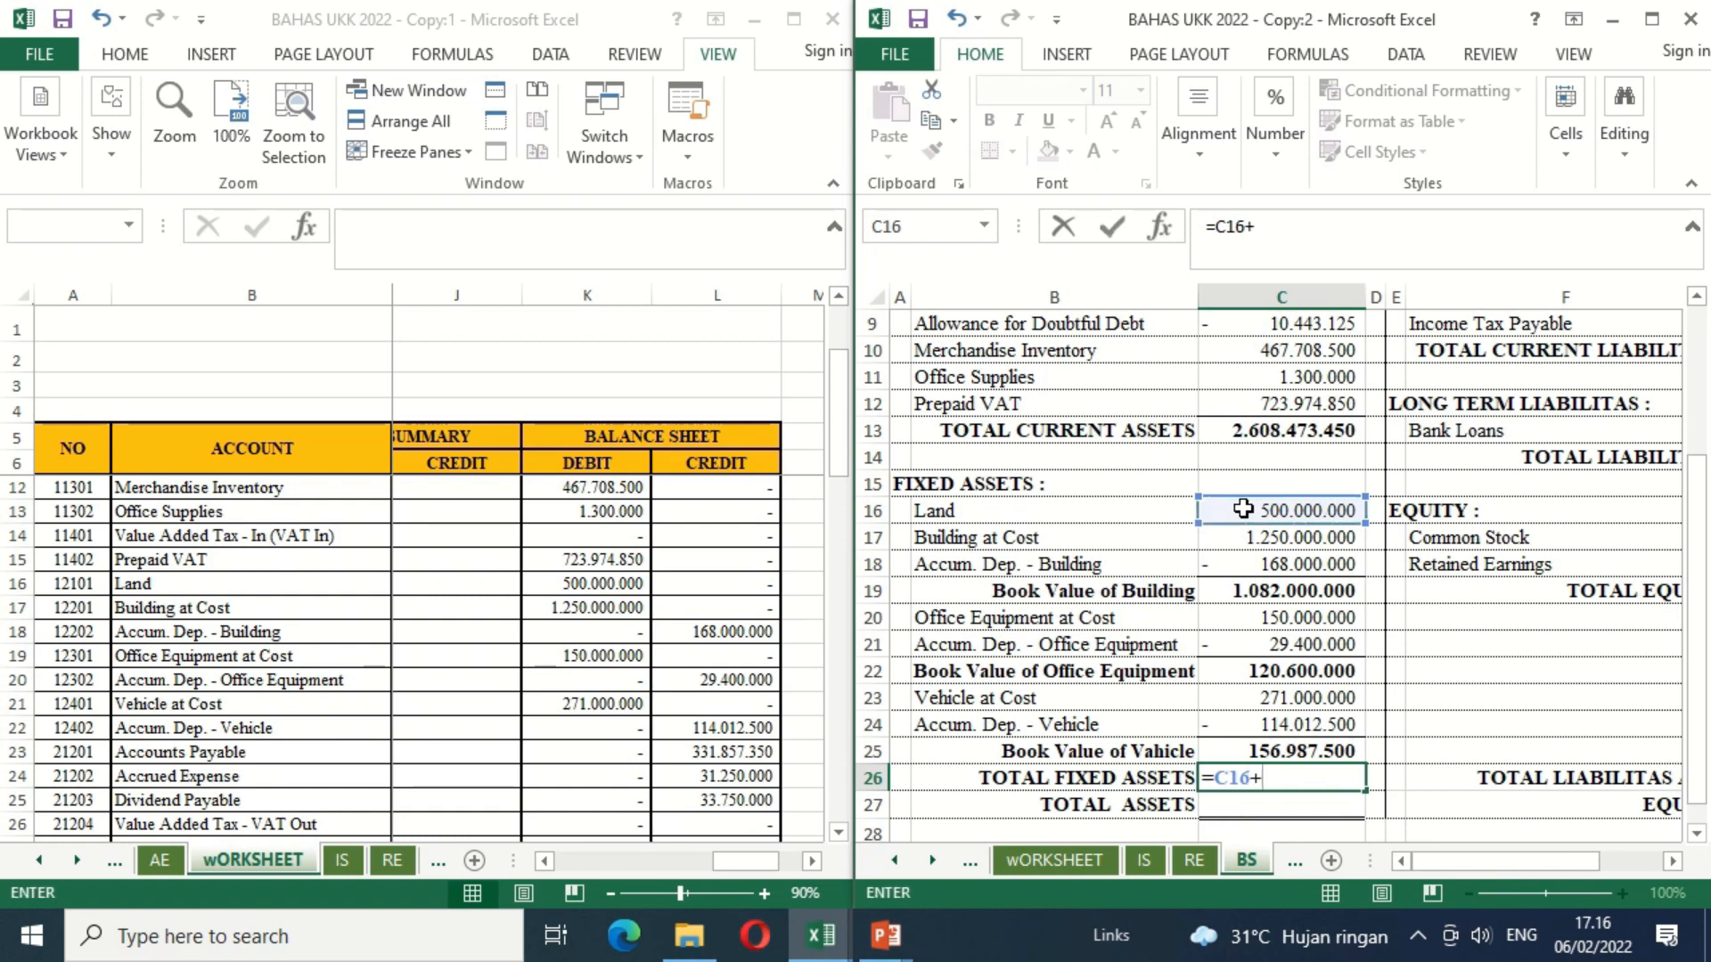
pyautogui.click(1254, 599)
pyautogui.write('+')
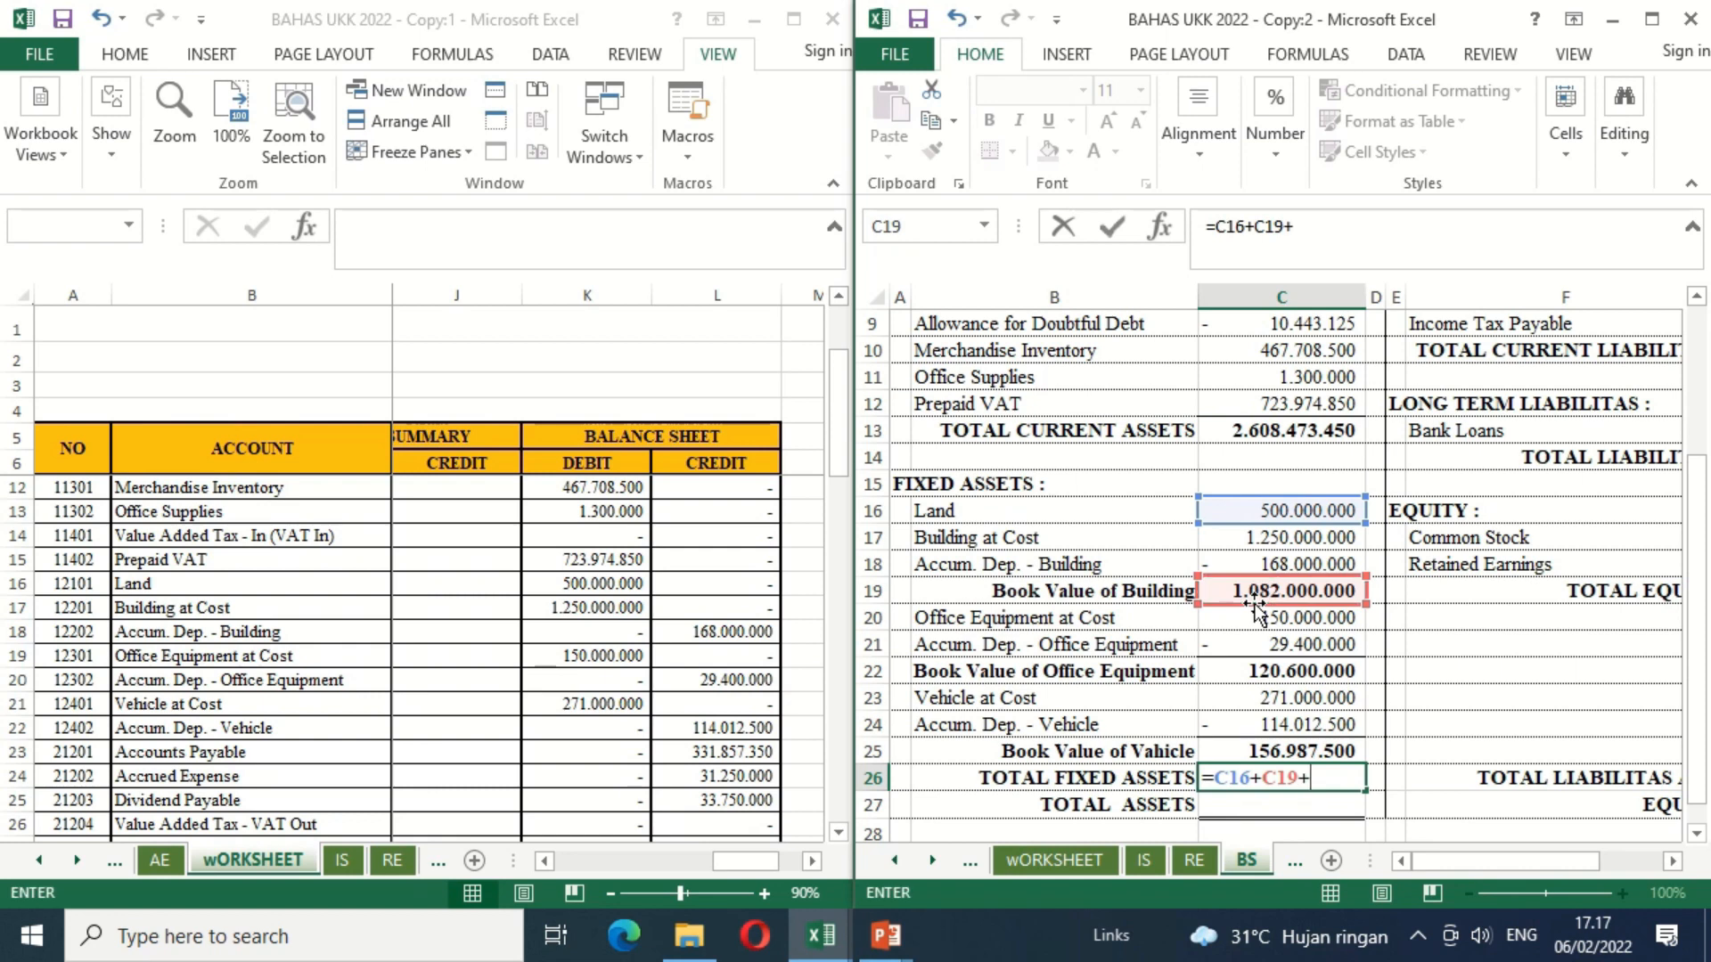
pyautogui.click(1233, 674)
pyautogui.write('+')
pyautogui.click(1243, 753)
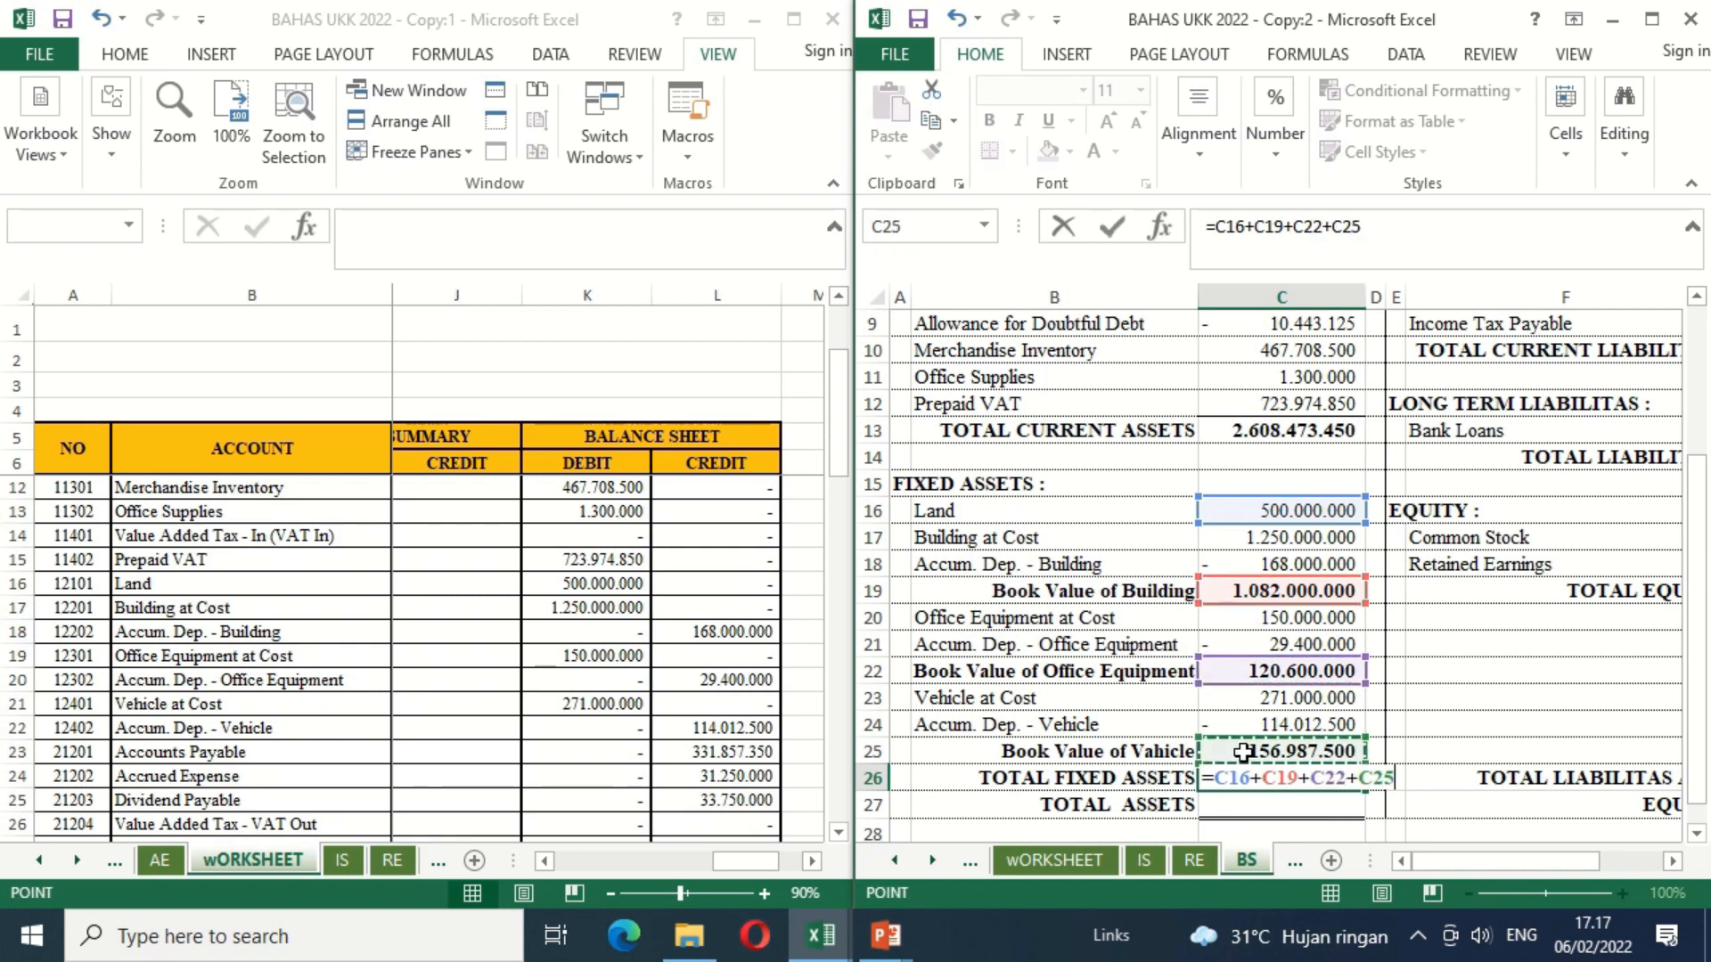
pyautogui.press('Return')
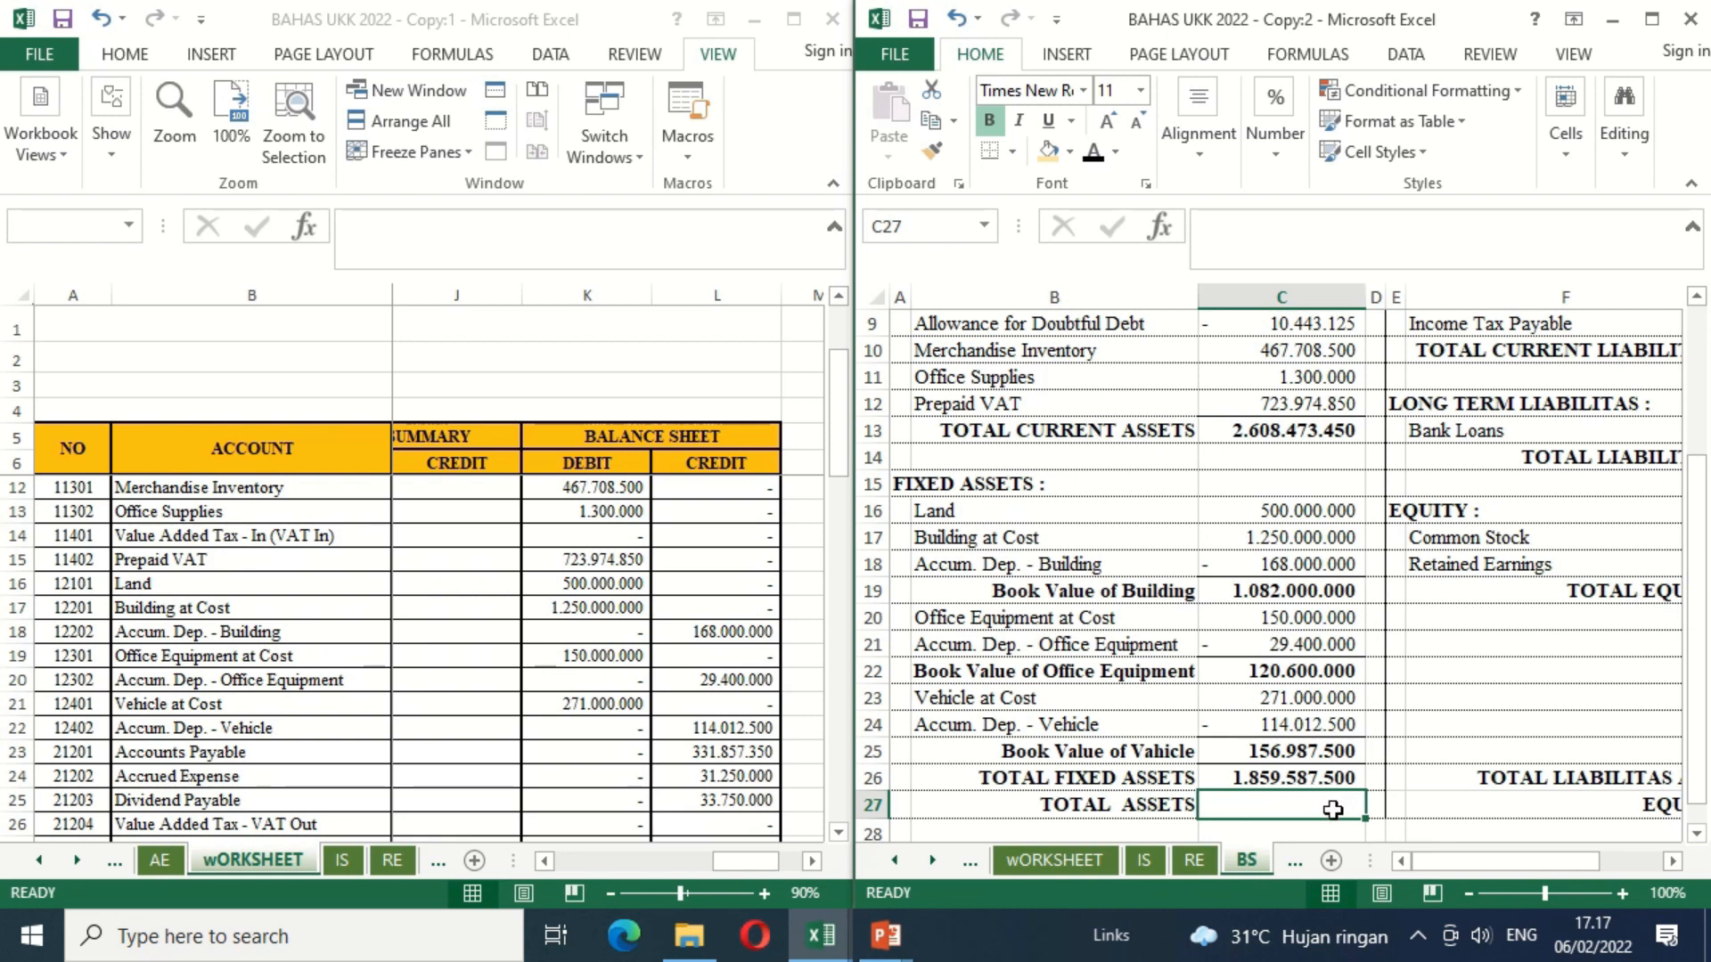
# Step: Calculate Total Assets in C27 by adding Total Current Assets in C13 and Total Fixed Assets in C26
pyautogui.write('=')
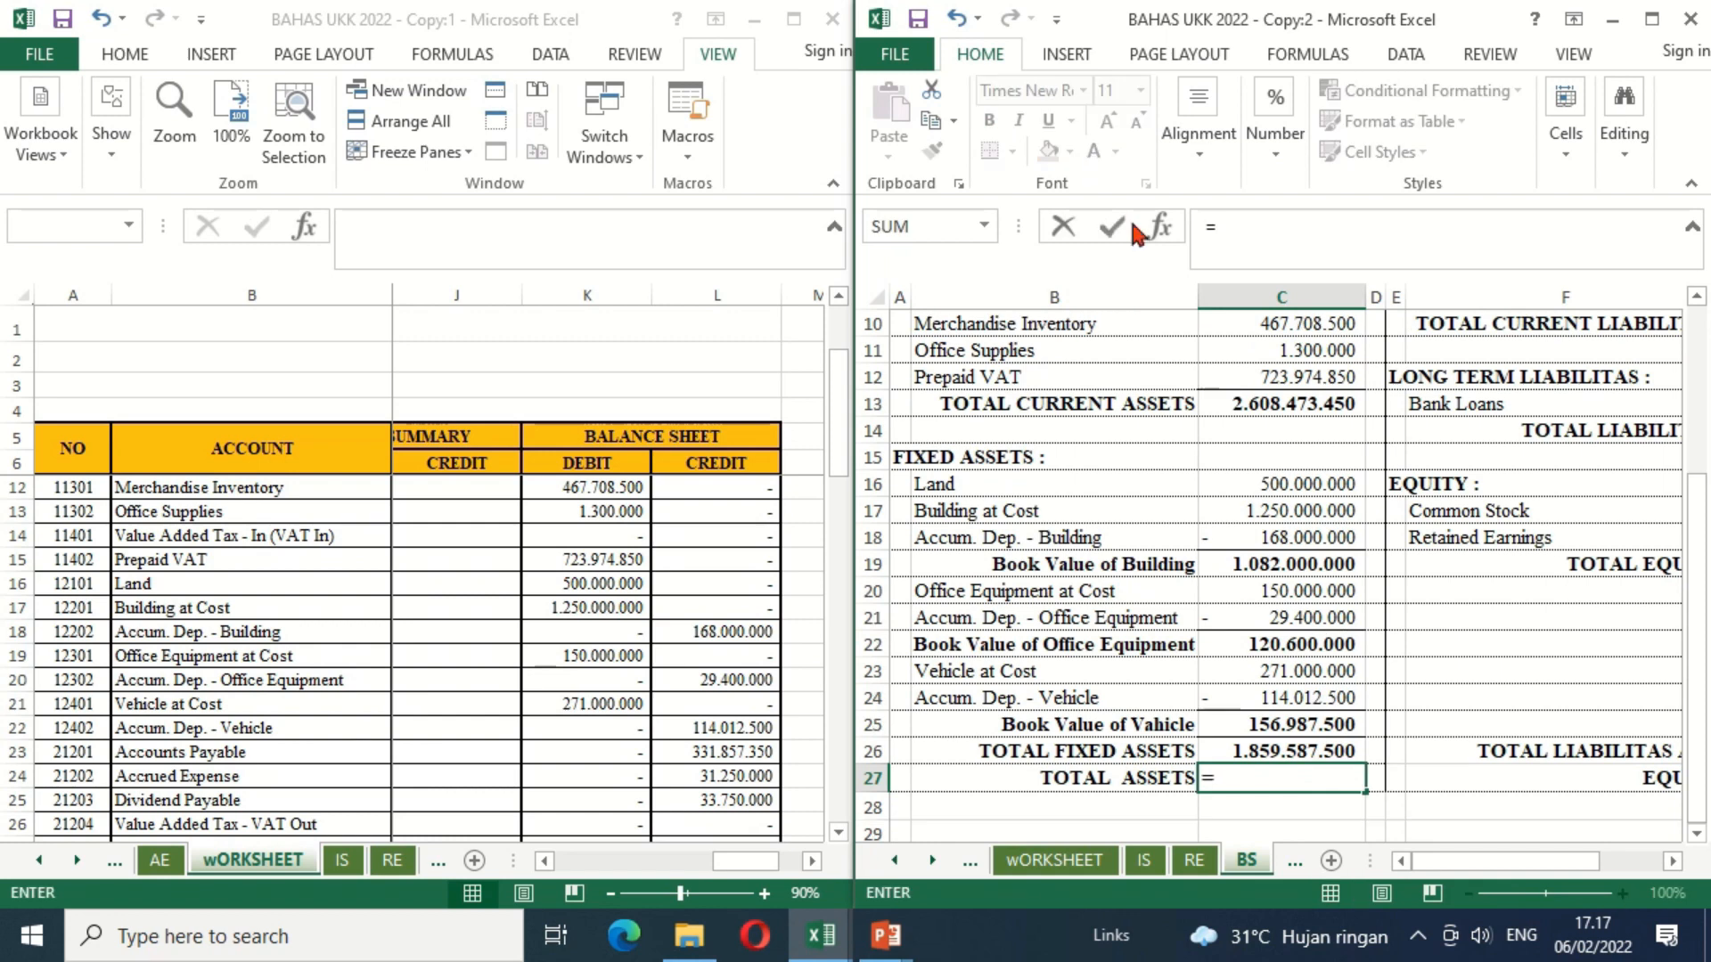
pyautogui.click(1241, 403)
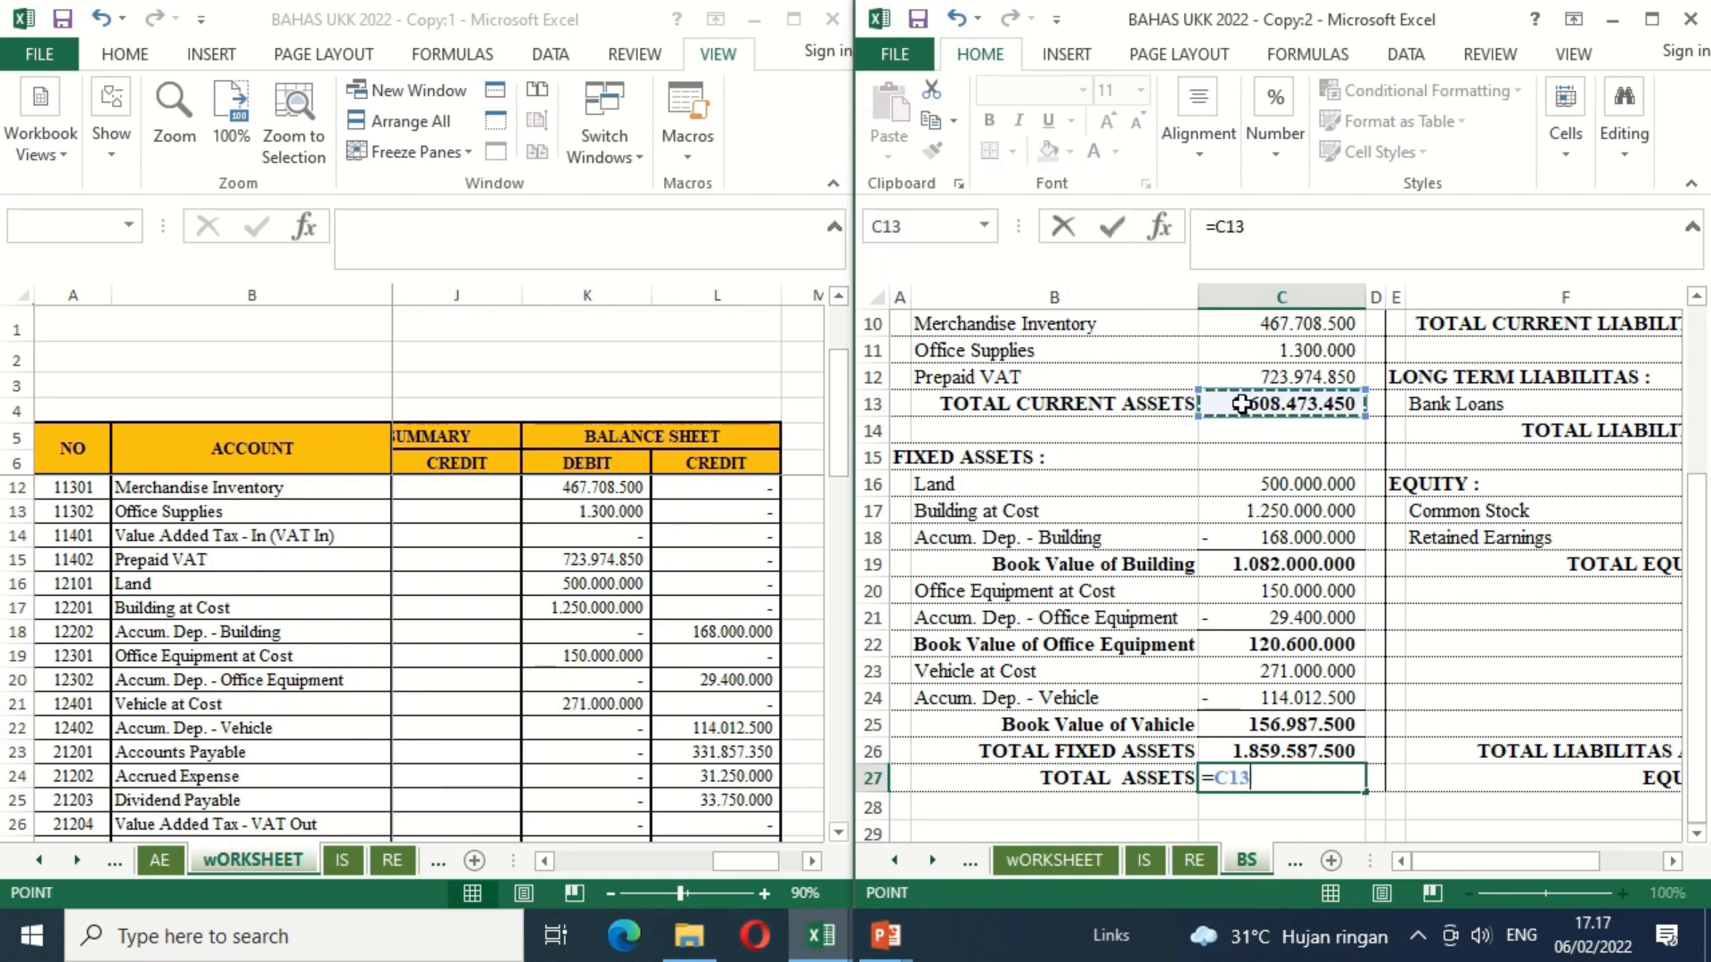
pyautogui.write('+')
pyautogui.click(1306, 755)
pyautogui.press('Return')
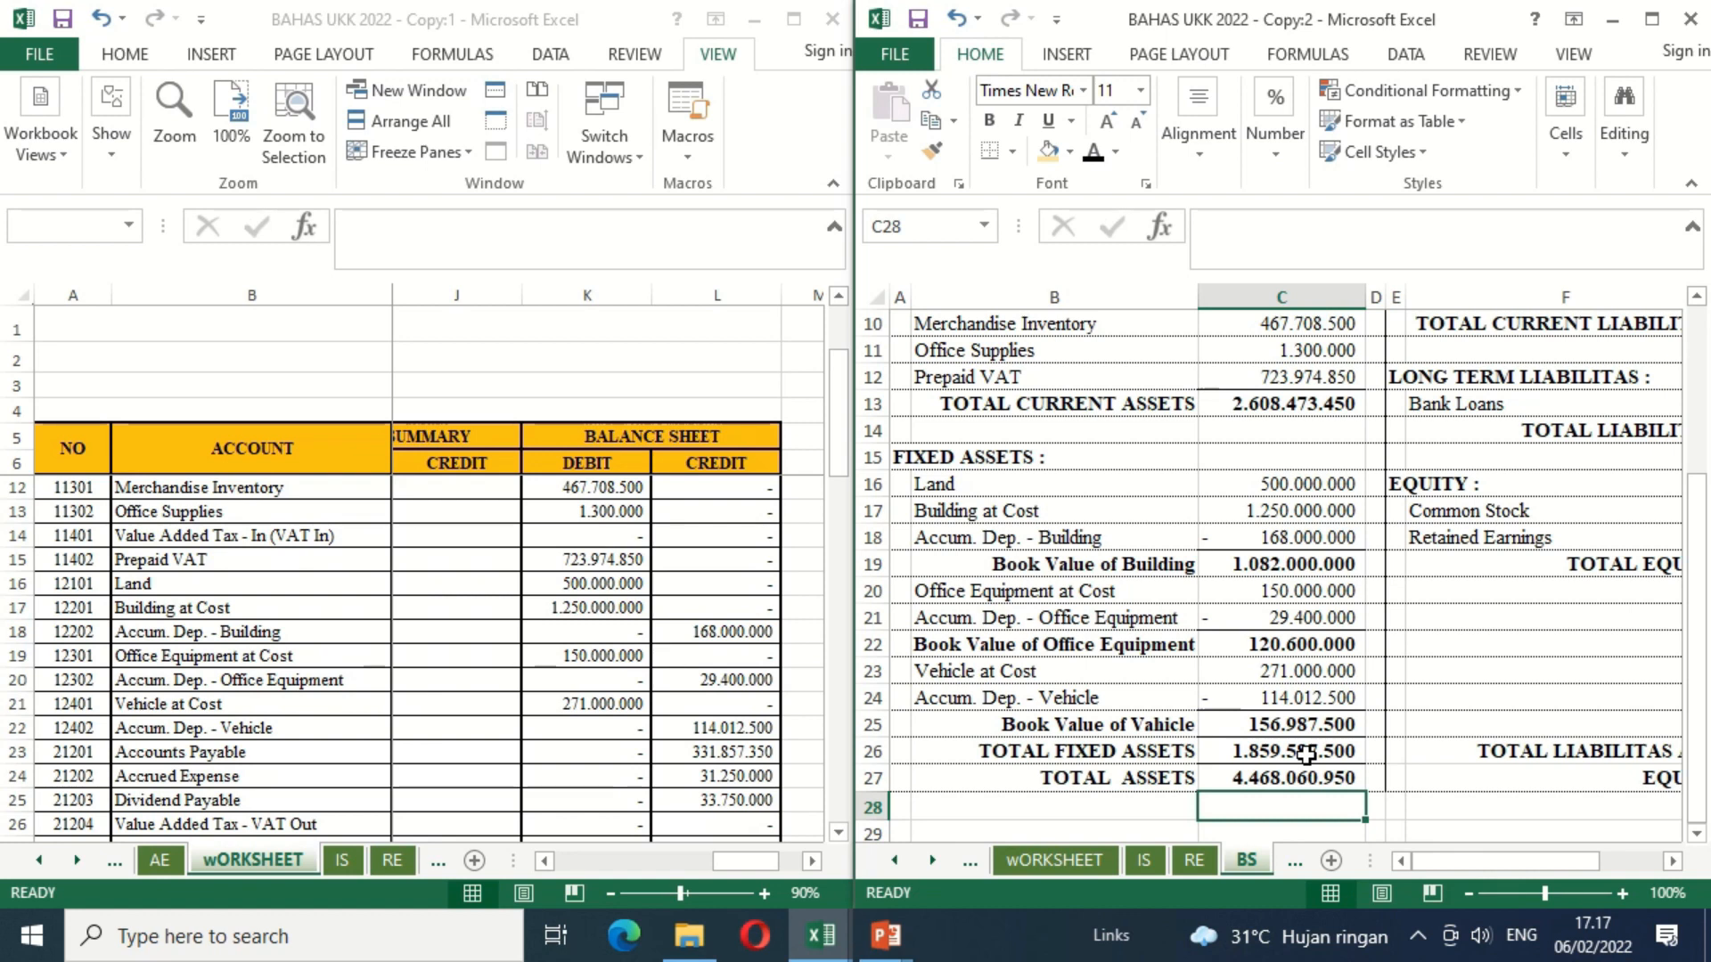
# Step: Link Accounts Payable in G6 of the Balance Sheet to worksheet cell L23
pyautogui.press('Up')
pyautogui.press('Up')
pyautogui.press('Up')
pyautogui.press('Up')
pyautogui.press('Up')
pyautogui.press('Up')
pyautogui.press('Up')
pyautogui.press('Up')
pyautogui.press('Up')
pyautogui.hotkey('ctrl', 'Home')
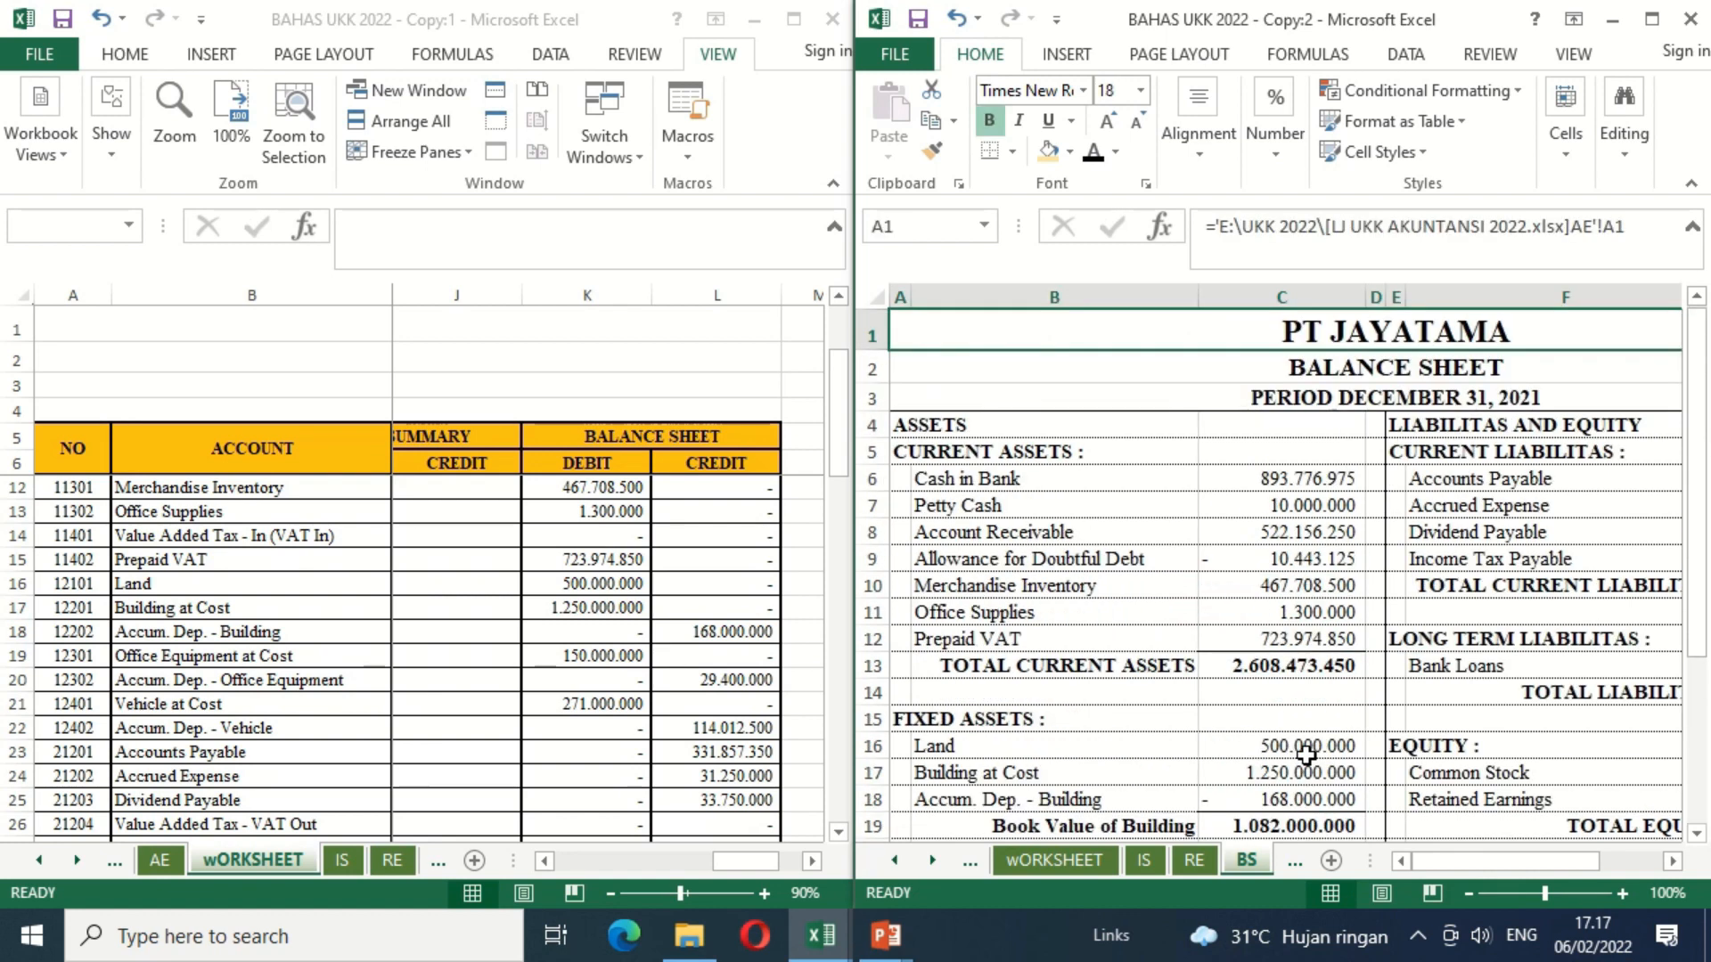
pyautogui.press('Right')
pyautogui.press('Right')
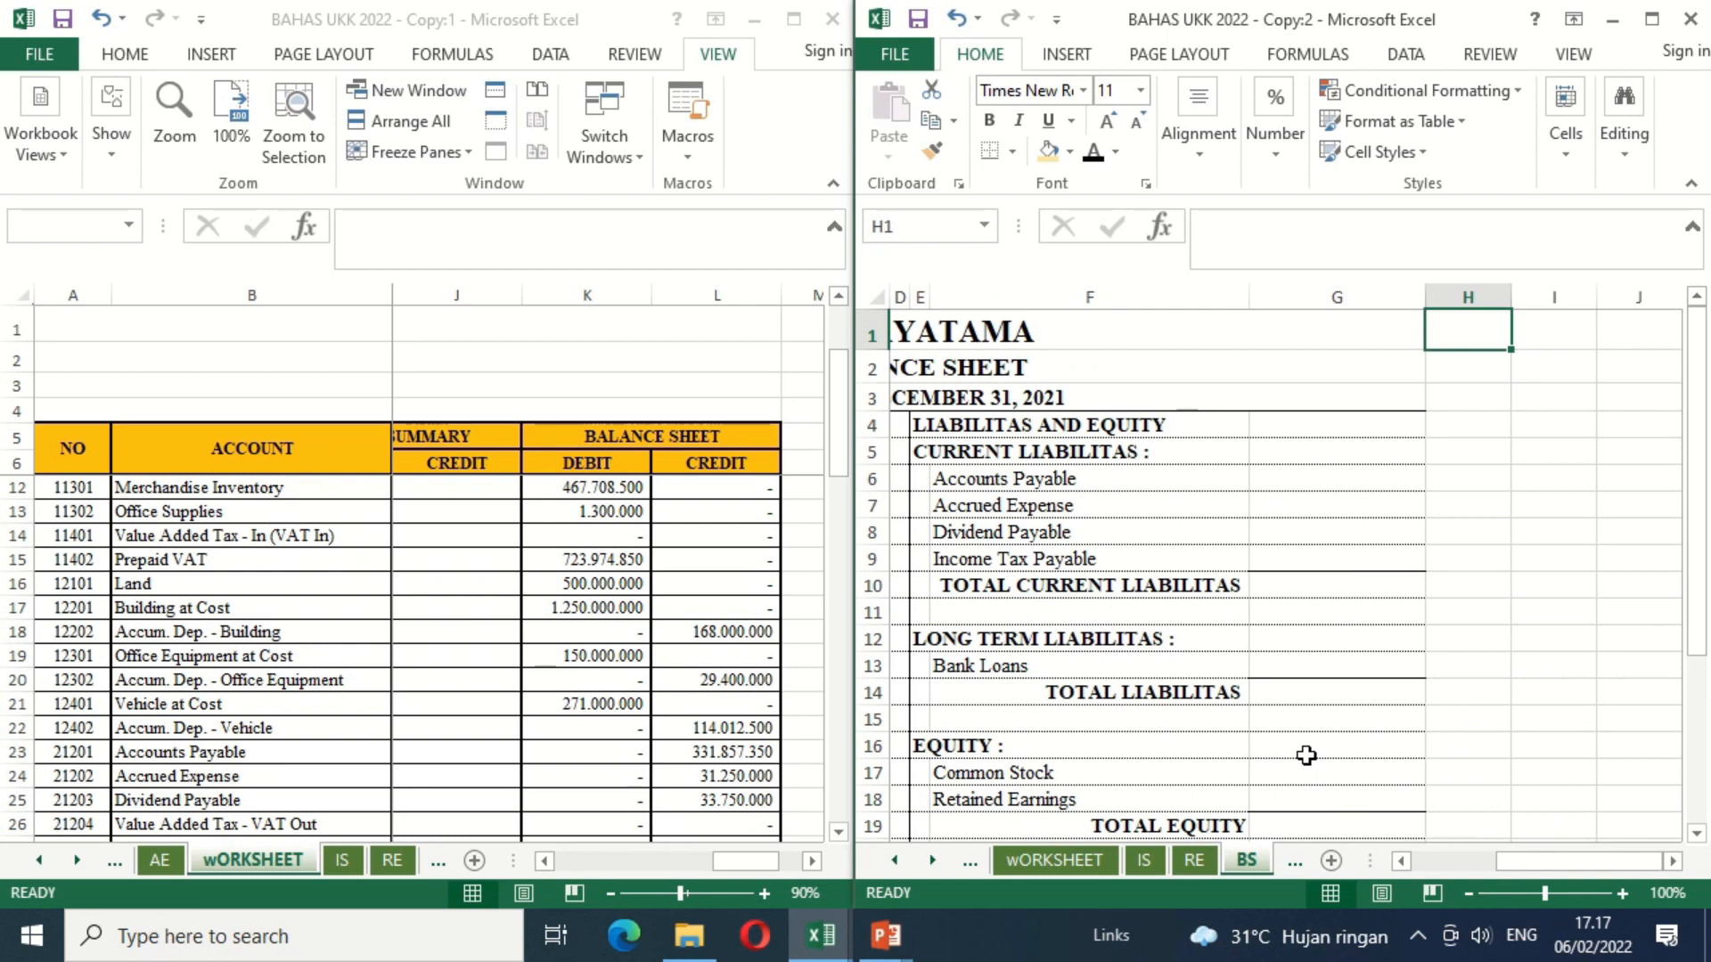
pyautogui.hotkey('ctrl', 'Home')
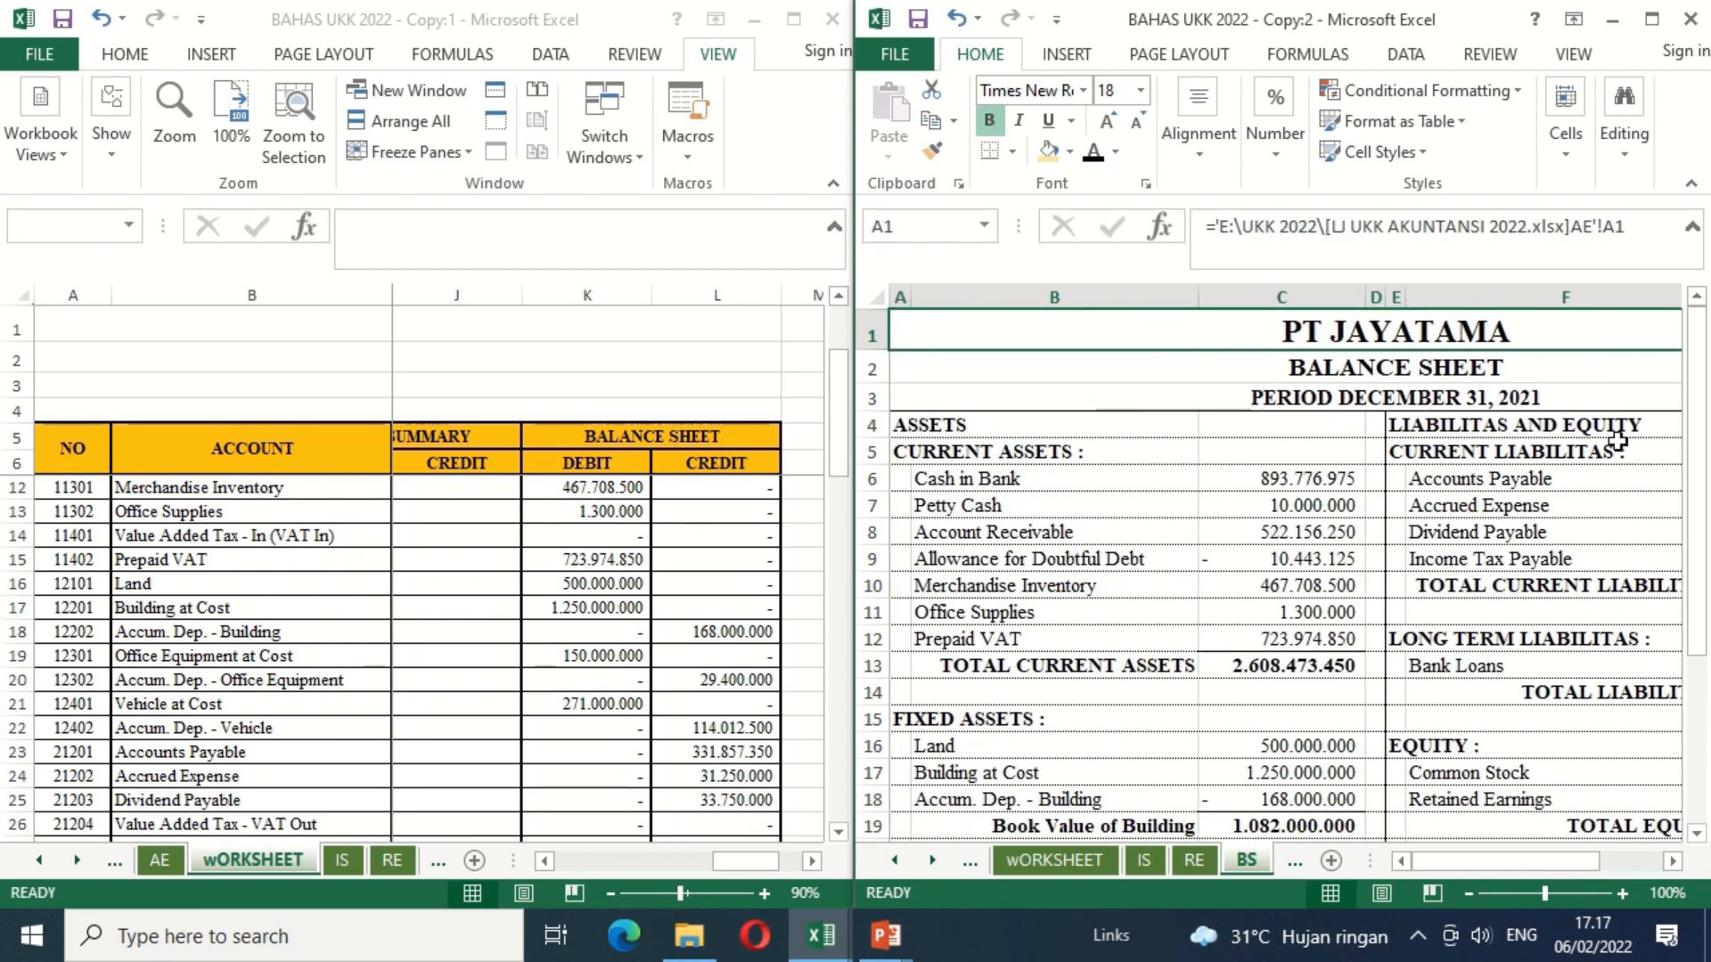
pyautogui.click(1617, 443)
pyautogui.press('Right')
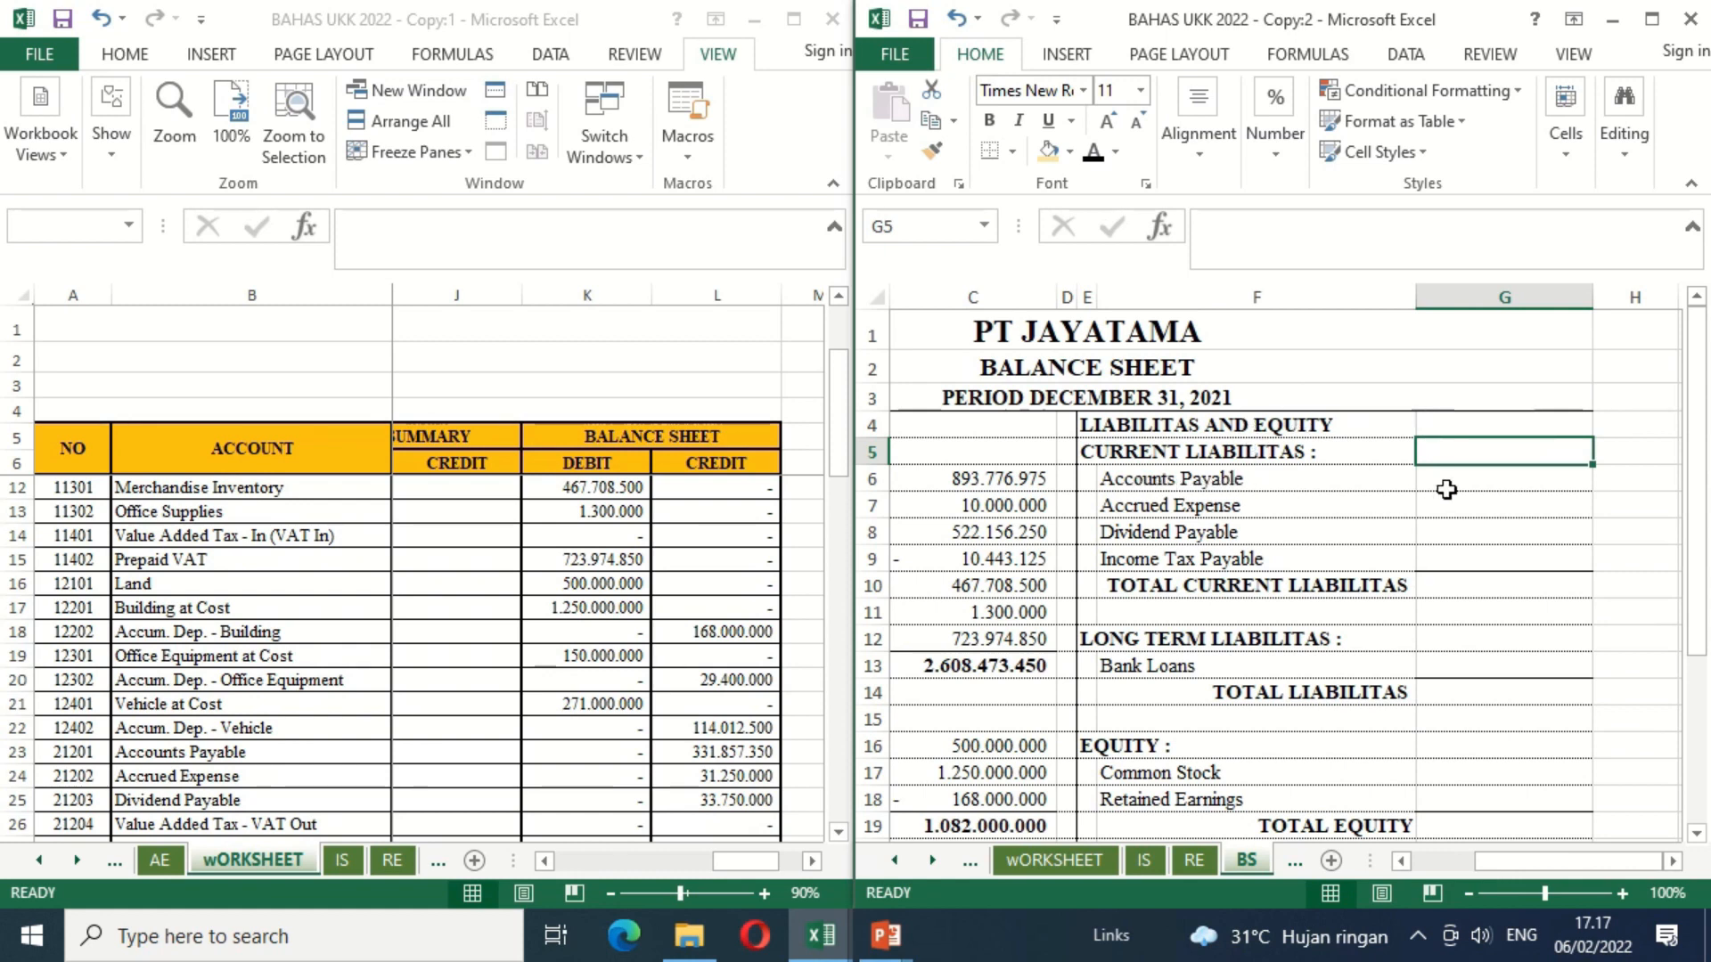
pyautogui.click(1446, 489)
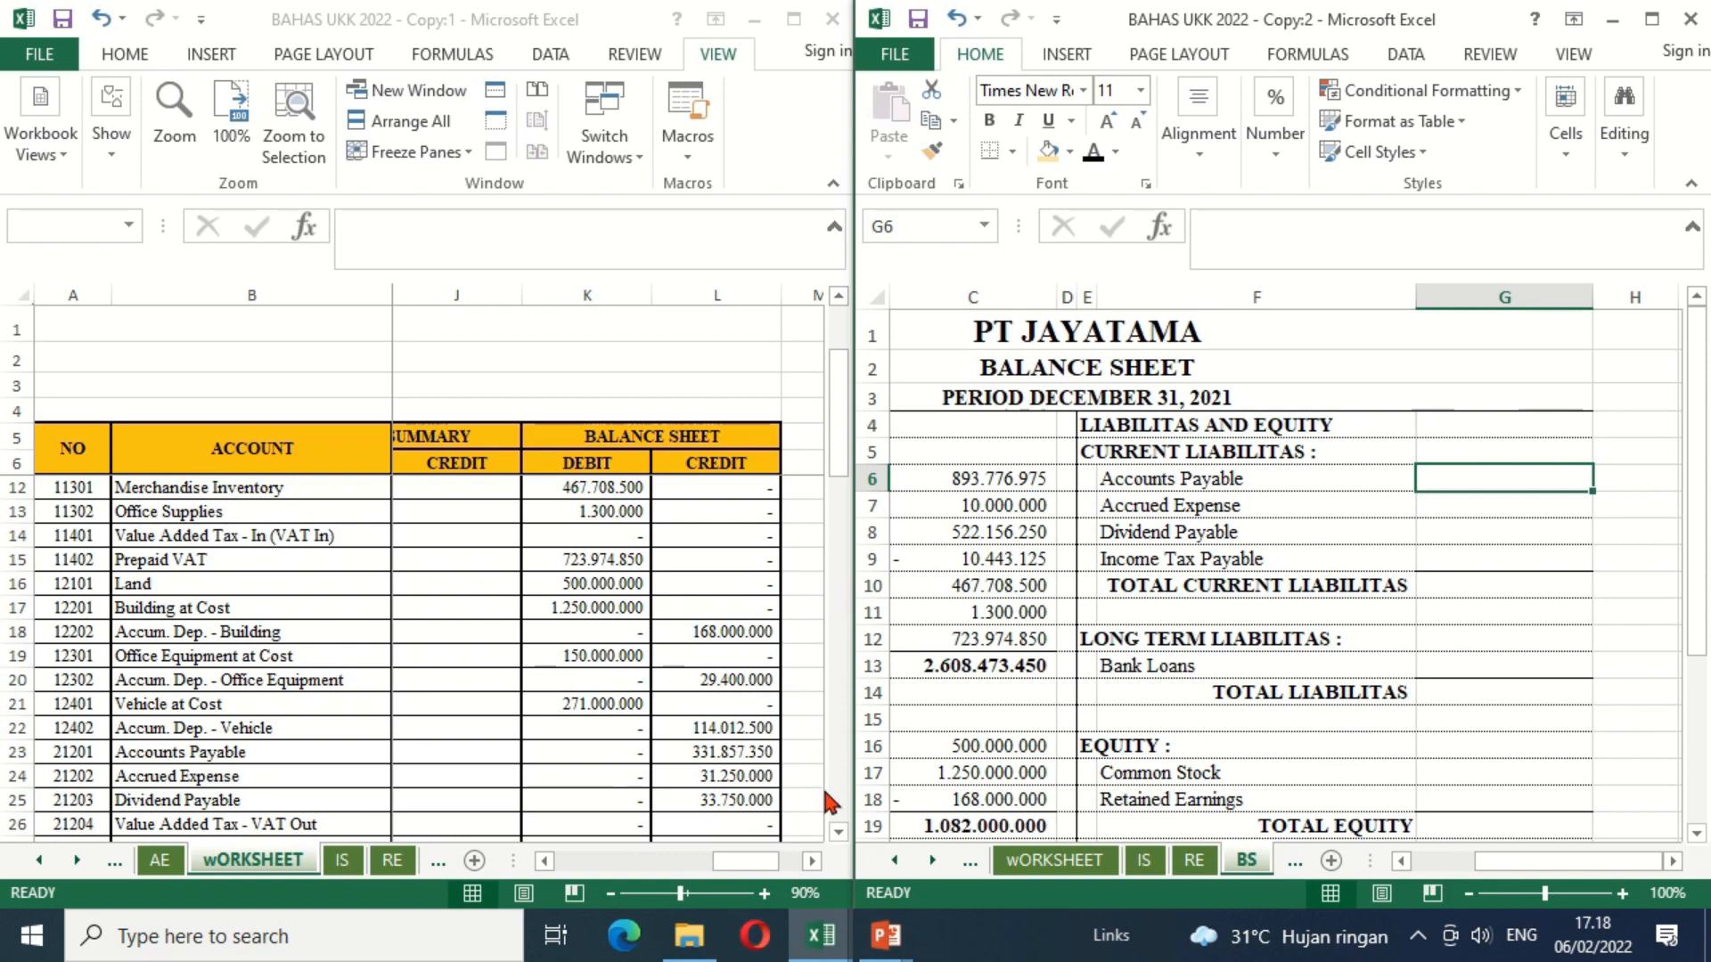
pyautogui.click(837, 833)
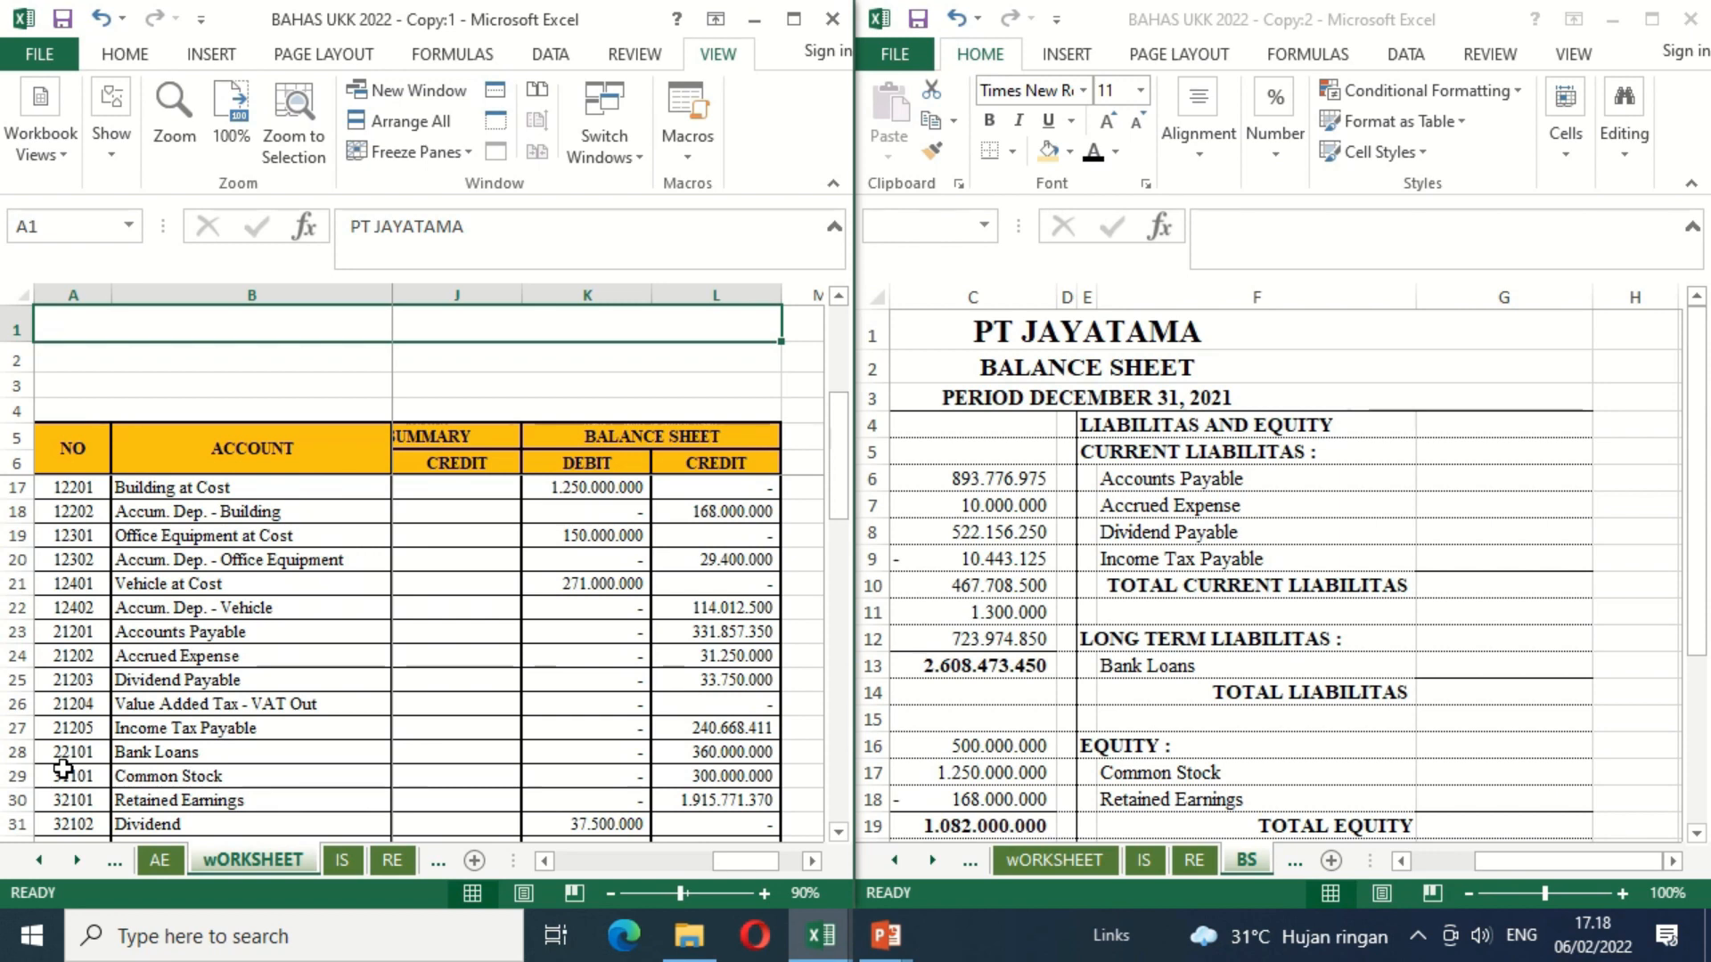
pyautogui.click(1483, 482)
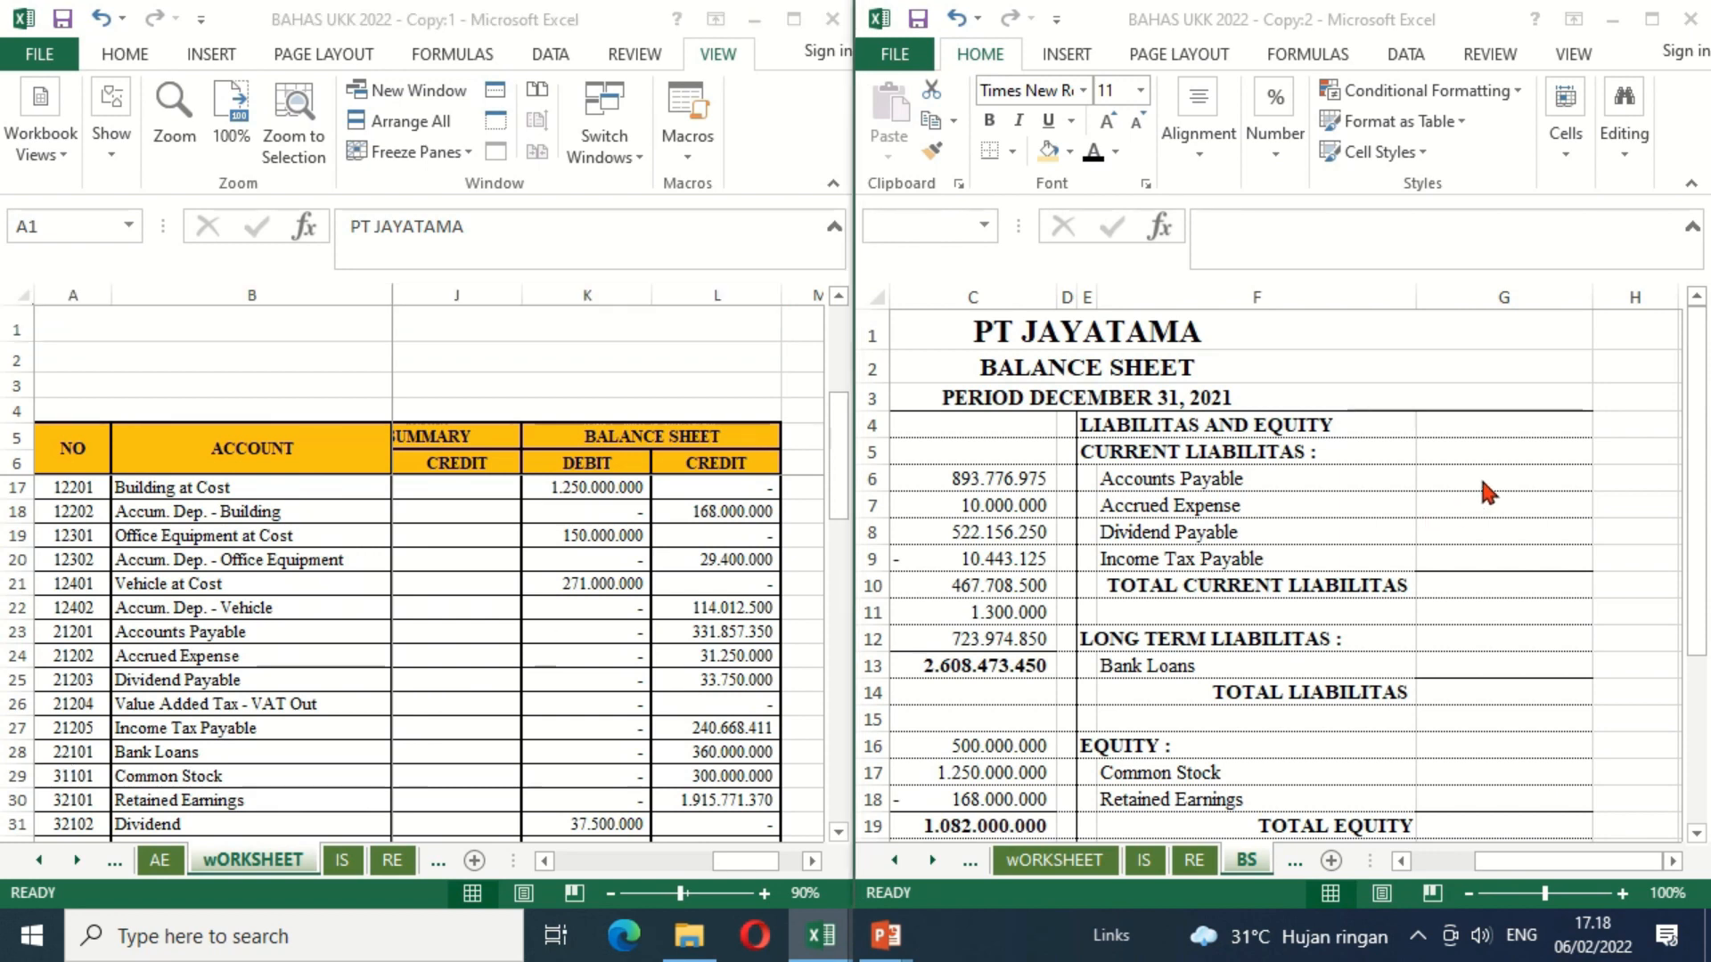
pyautogui.write('=')
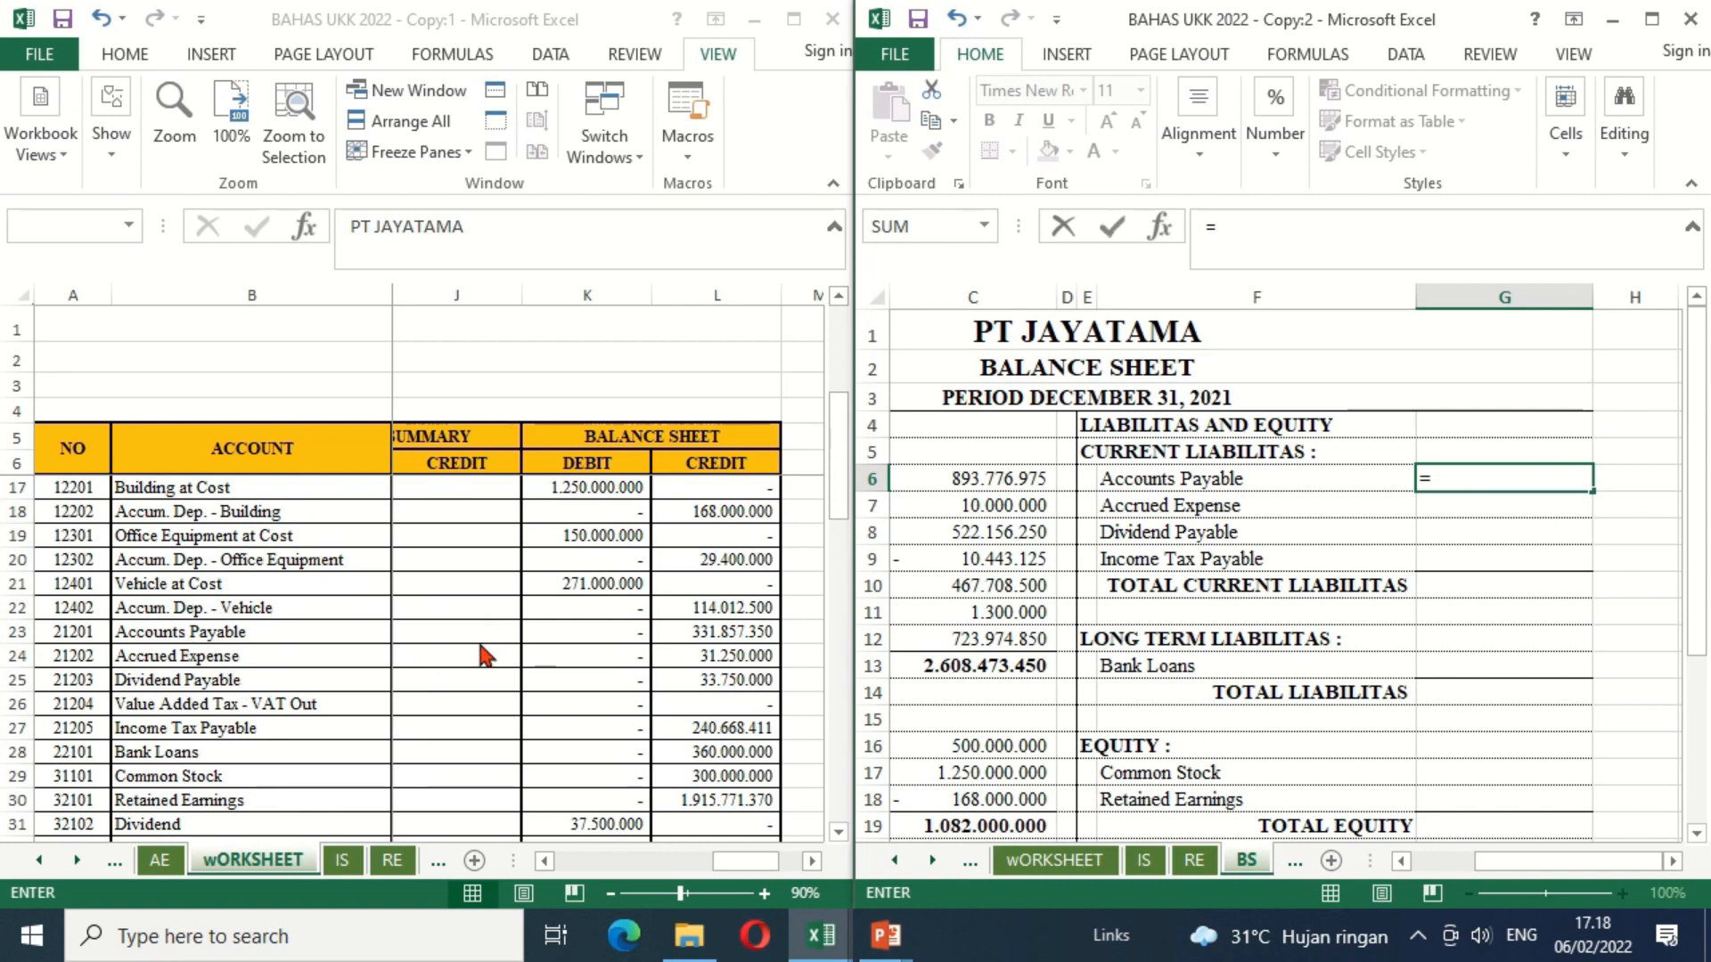
pyautogui.click(690, 632)
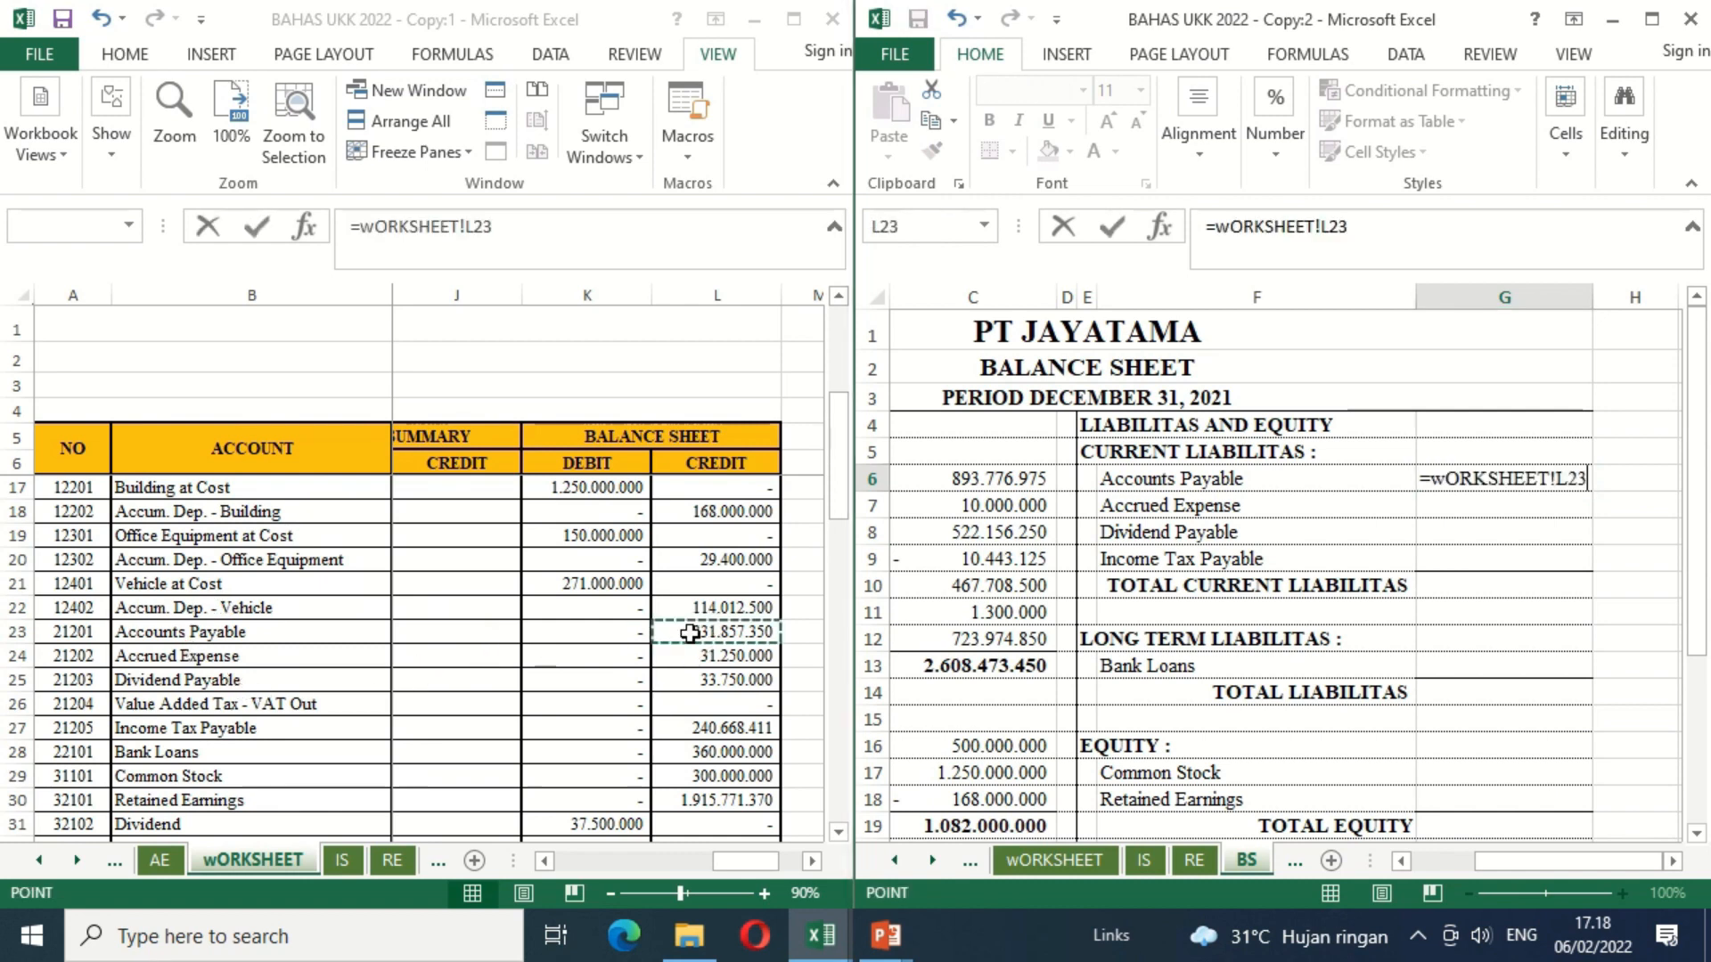
pyautogui.press('Return')
# Step: Link Accrued Expense in G7 to its Balance Sheet credit amount in worksheet cell L24
pyautogui.write('=')
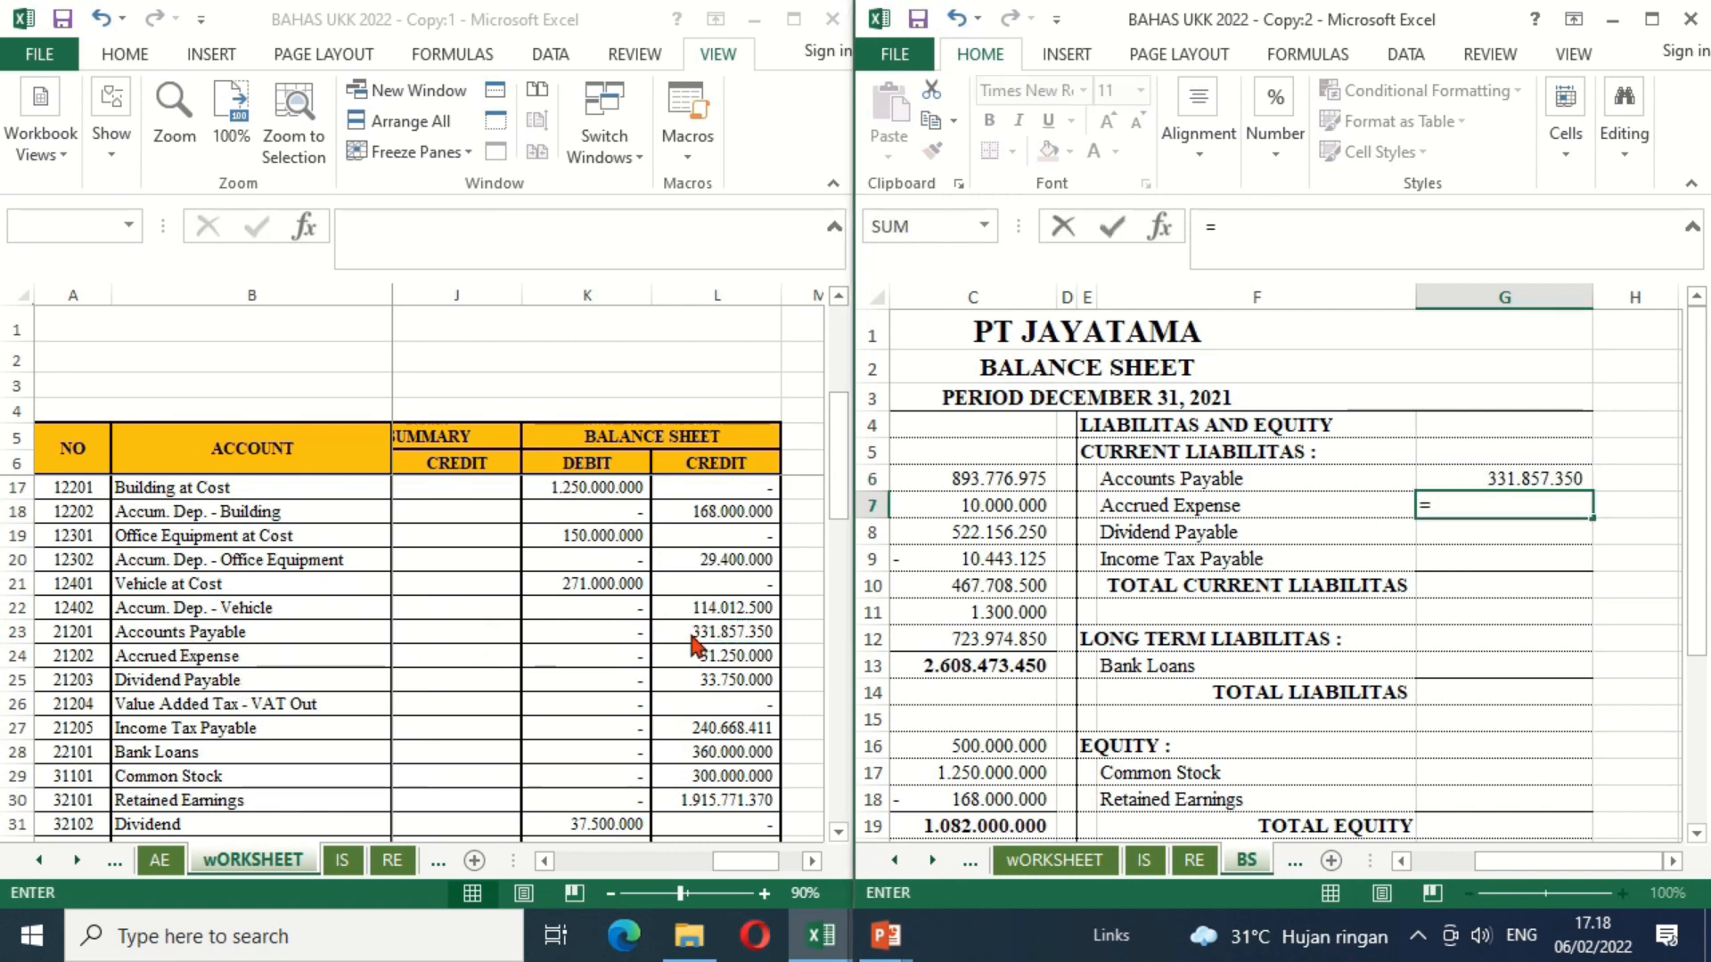
pyautogui.click(697, 656)
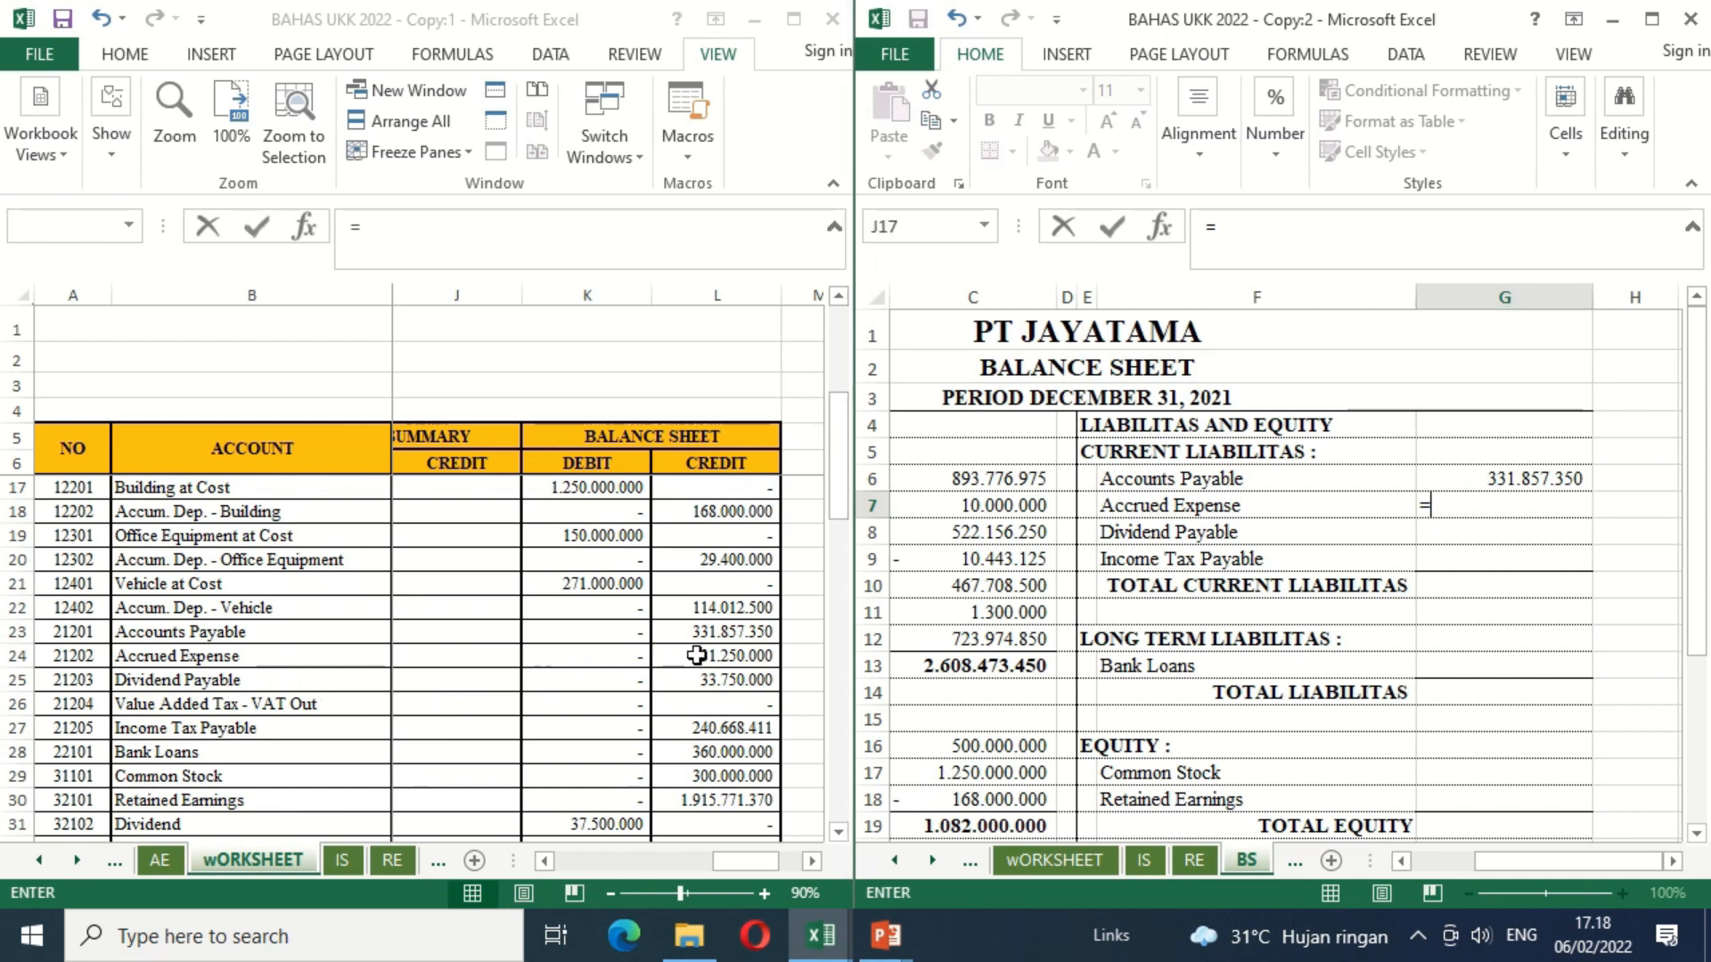
pyautogui.click(697, 656)
pyautogui.press('Return')
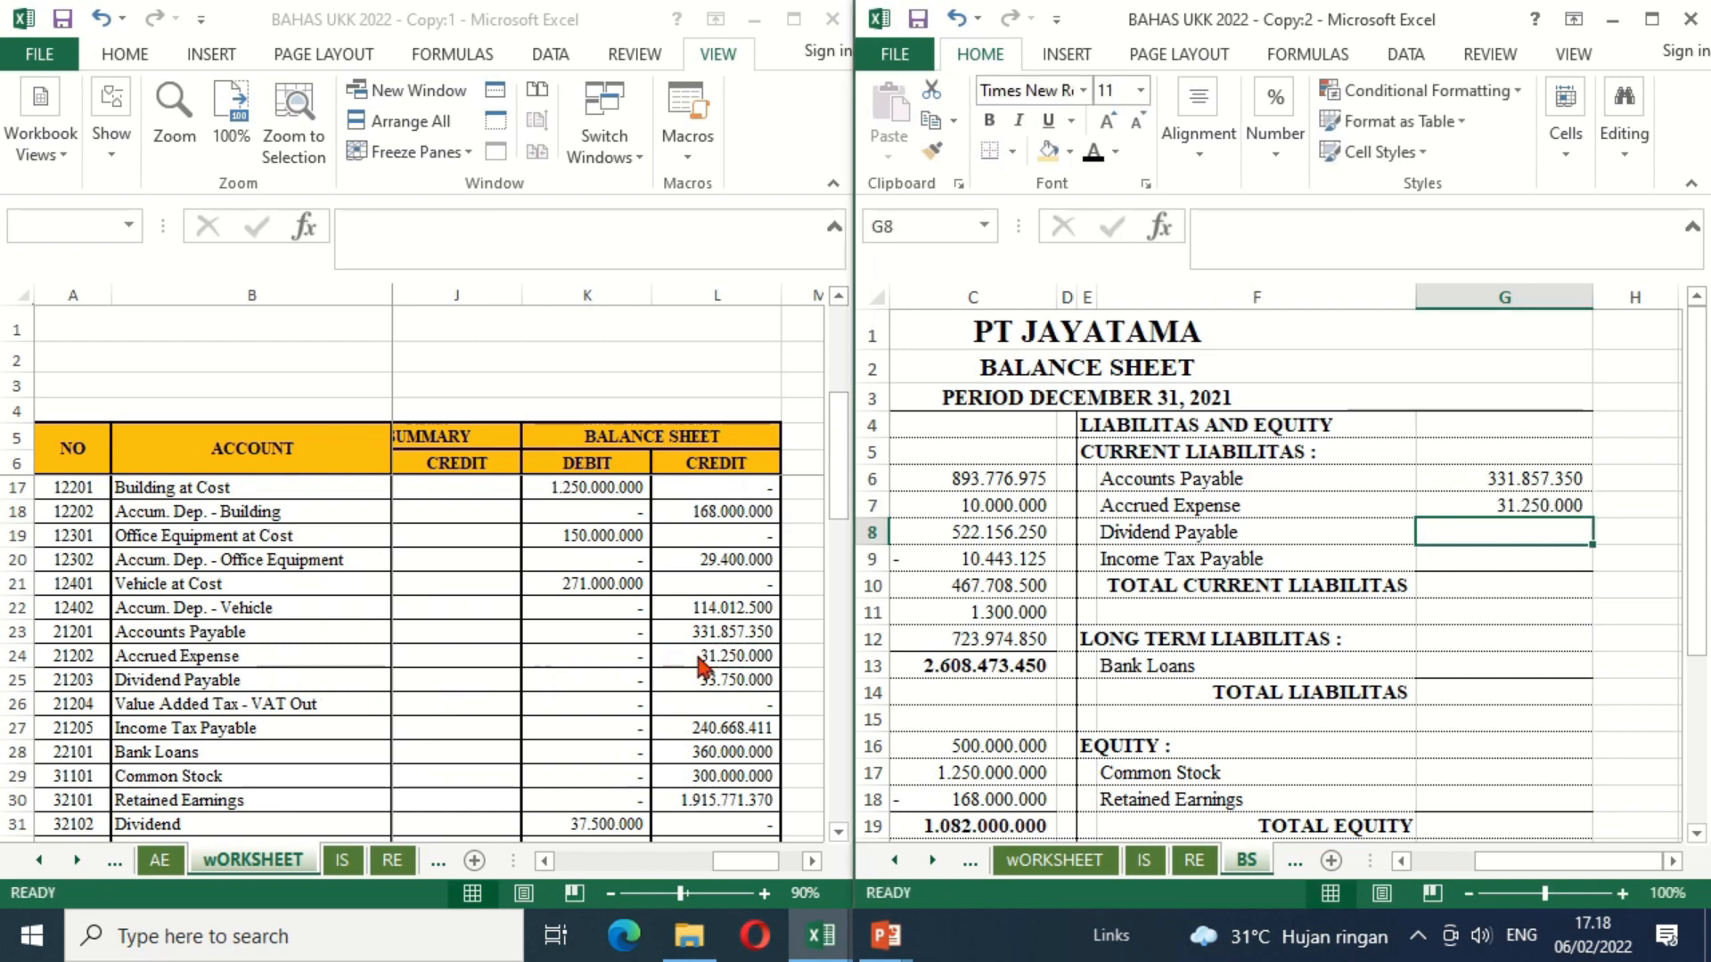
# Step: Link Dividend Payable in G8 to worksheet cell L25 and Income Tax Payable in G9 to worksheet cell L27
pyautogui.write('=')
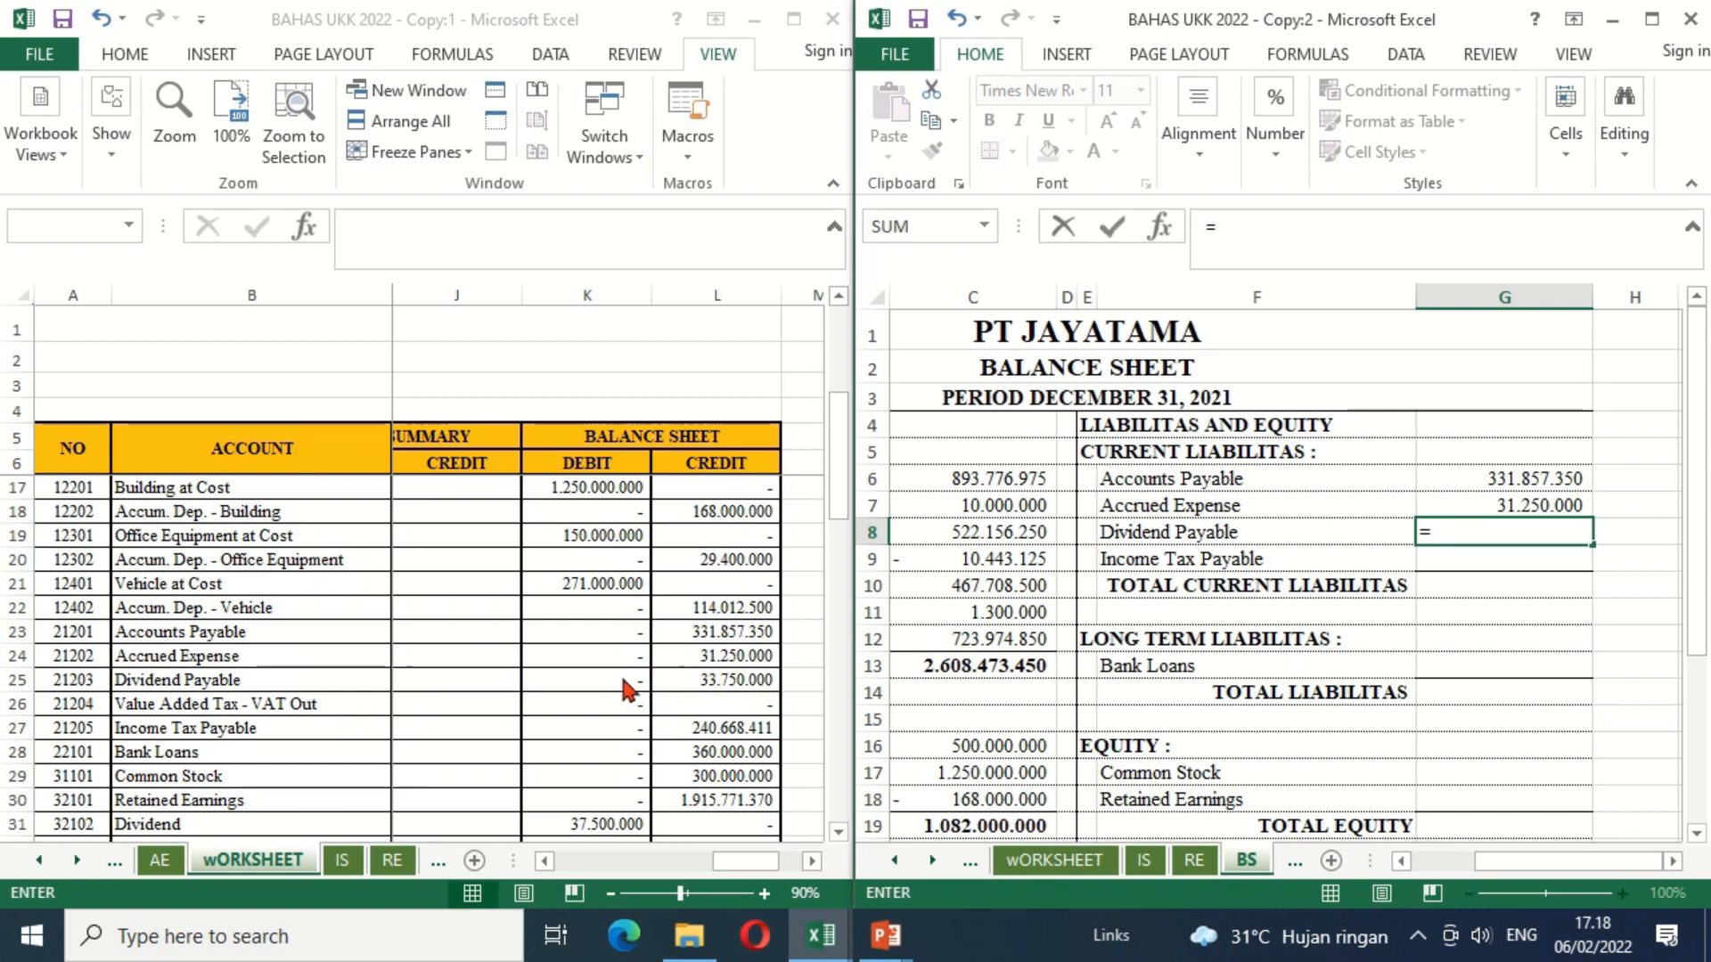
pyautogui.click(678, 678)
pyautogui.press('Return')
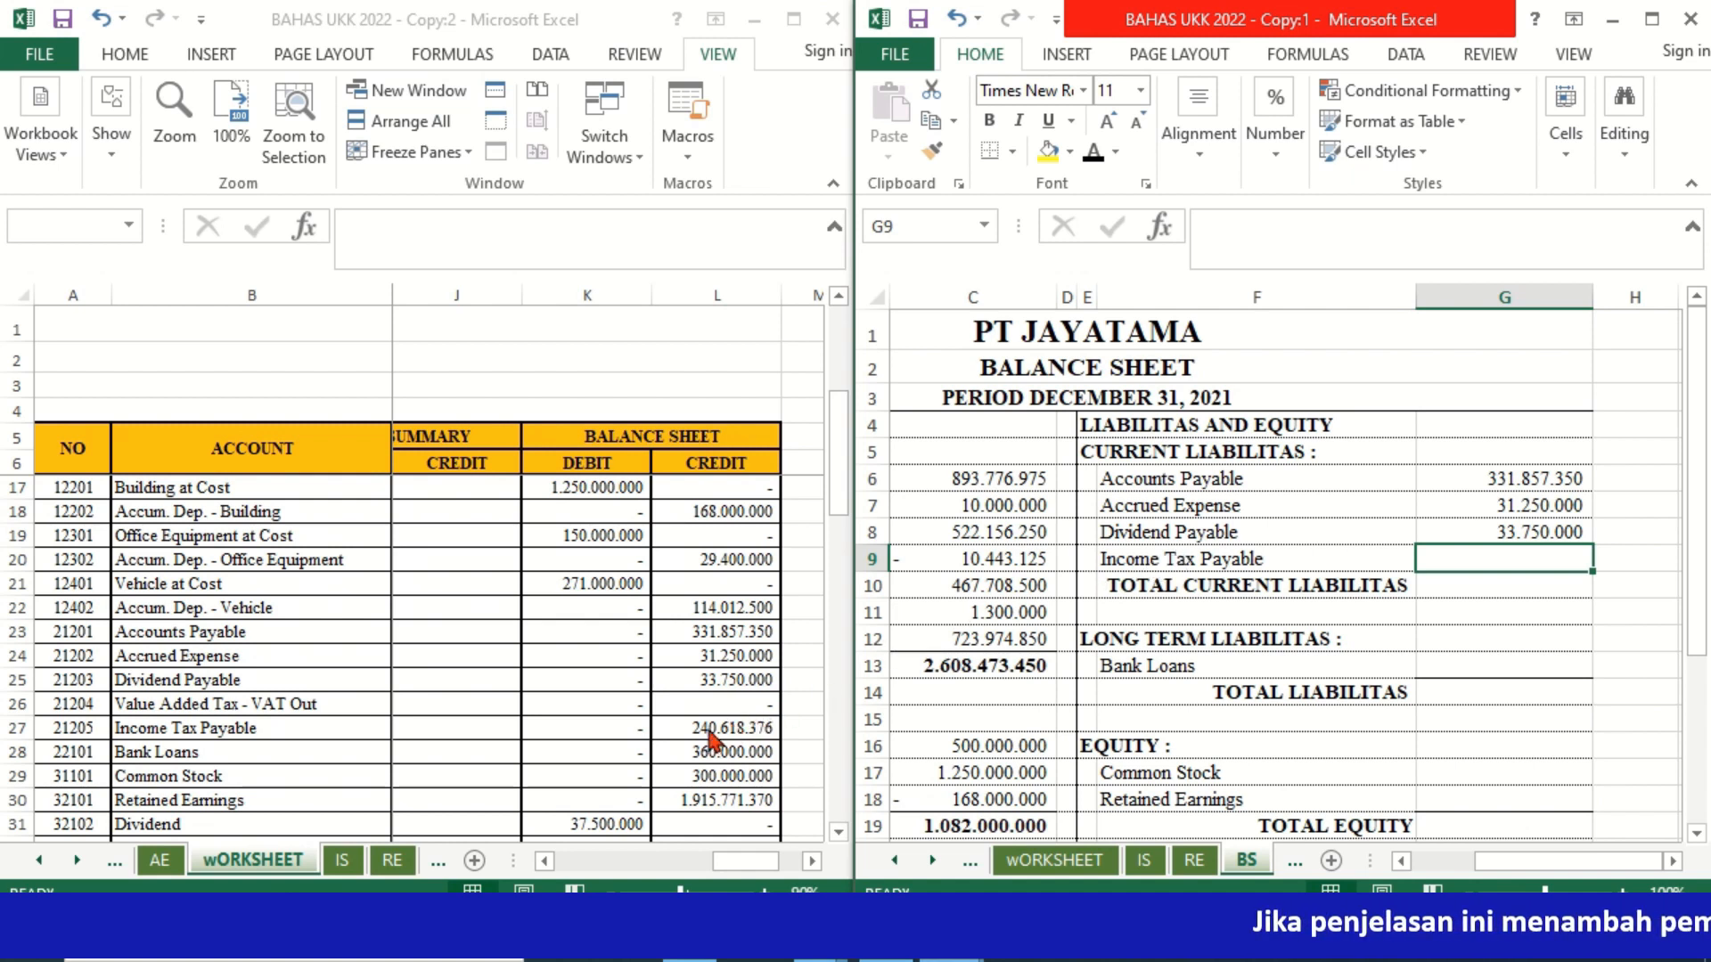
pyautogui.write('=')
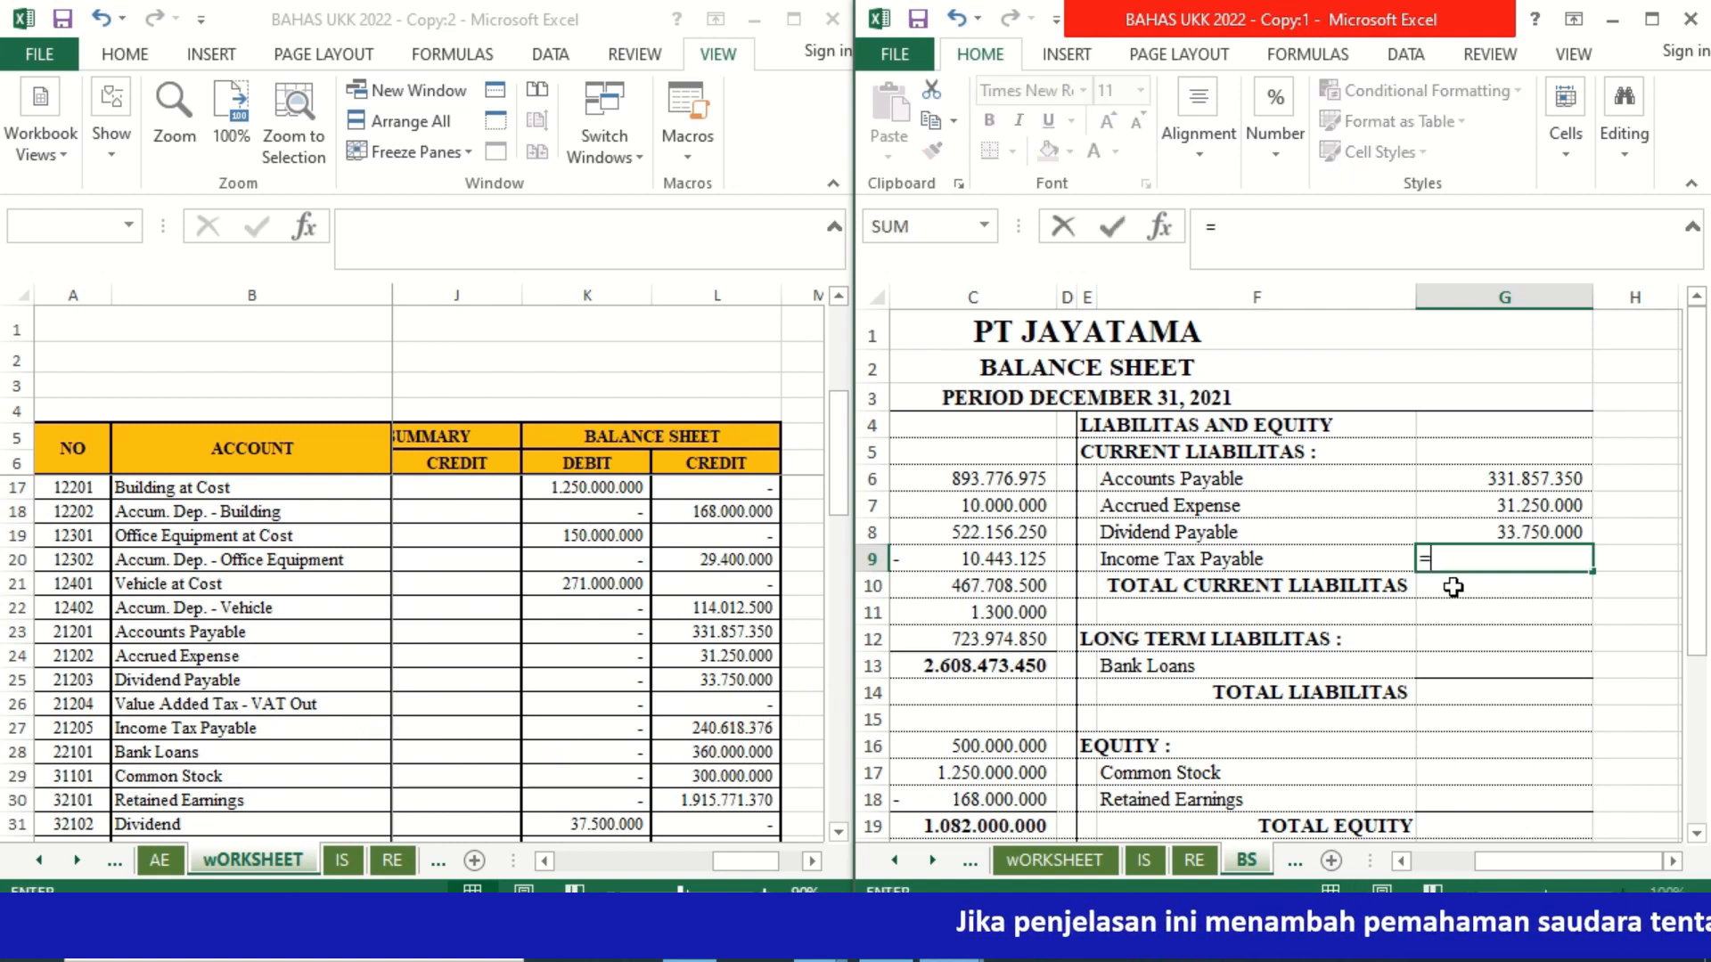
pyautogui.click(751, 728)
pyautogui.press('Return')
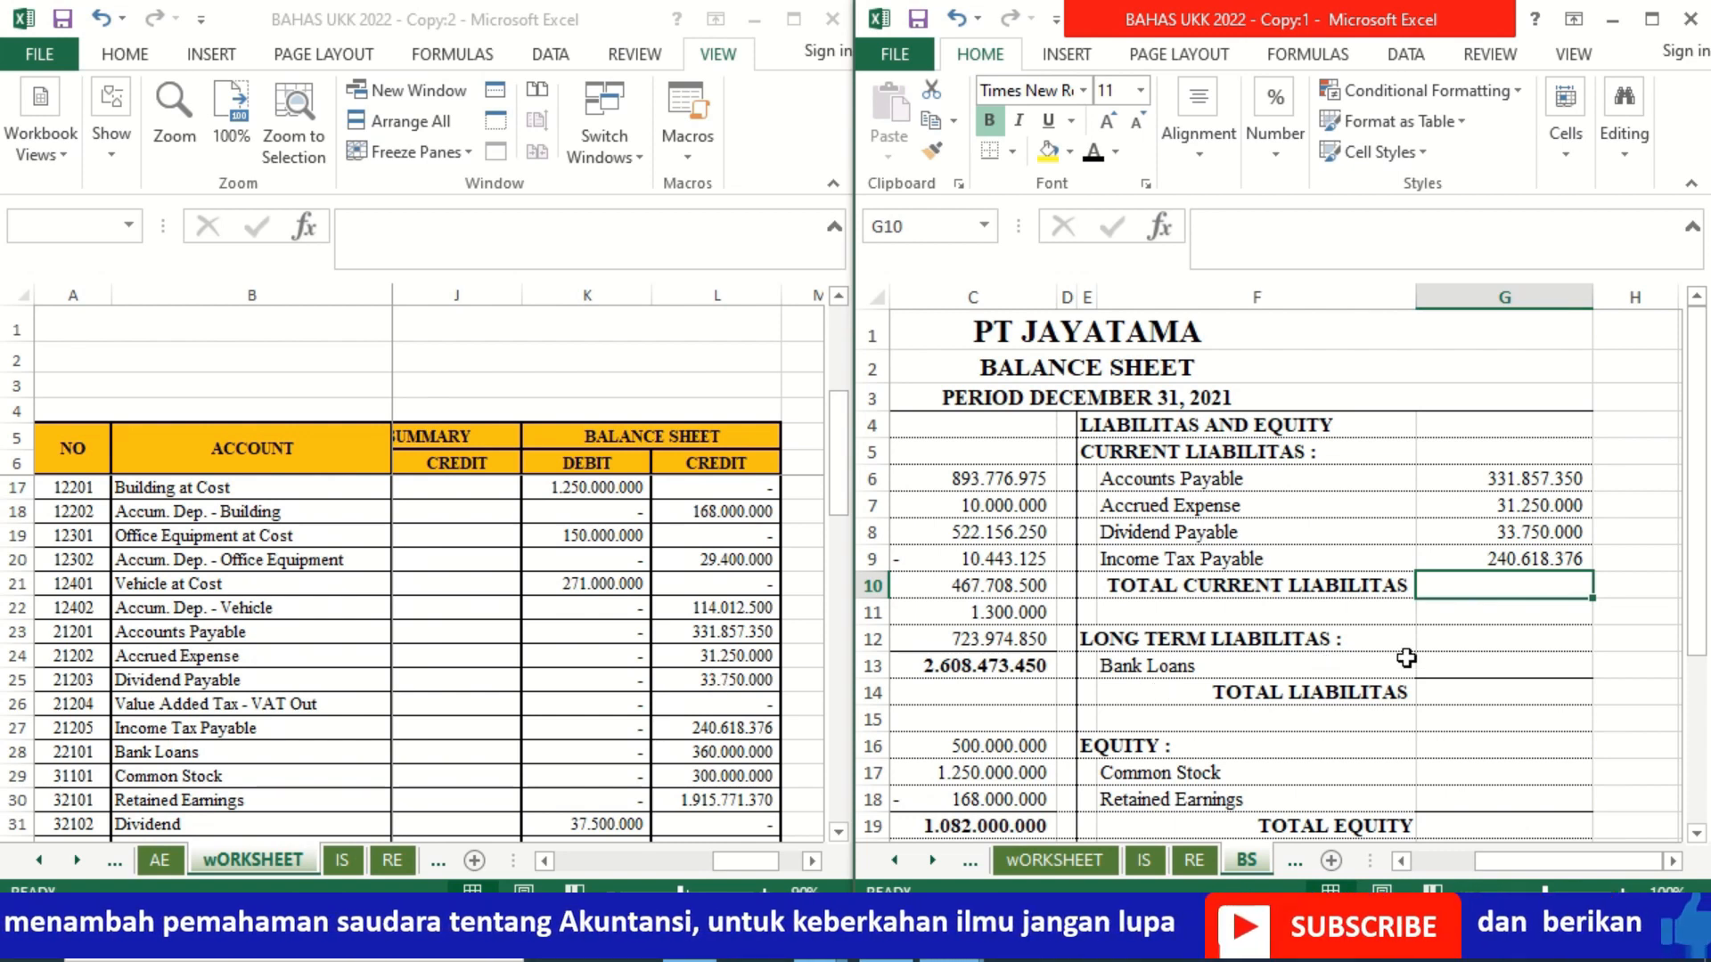
# Step: Calculate Total Current Liabilitas in G10 by summing the four current liabilities in G6:G9
pyautogui.write('=sum(')
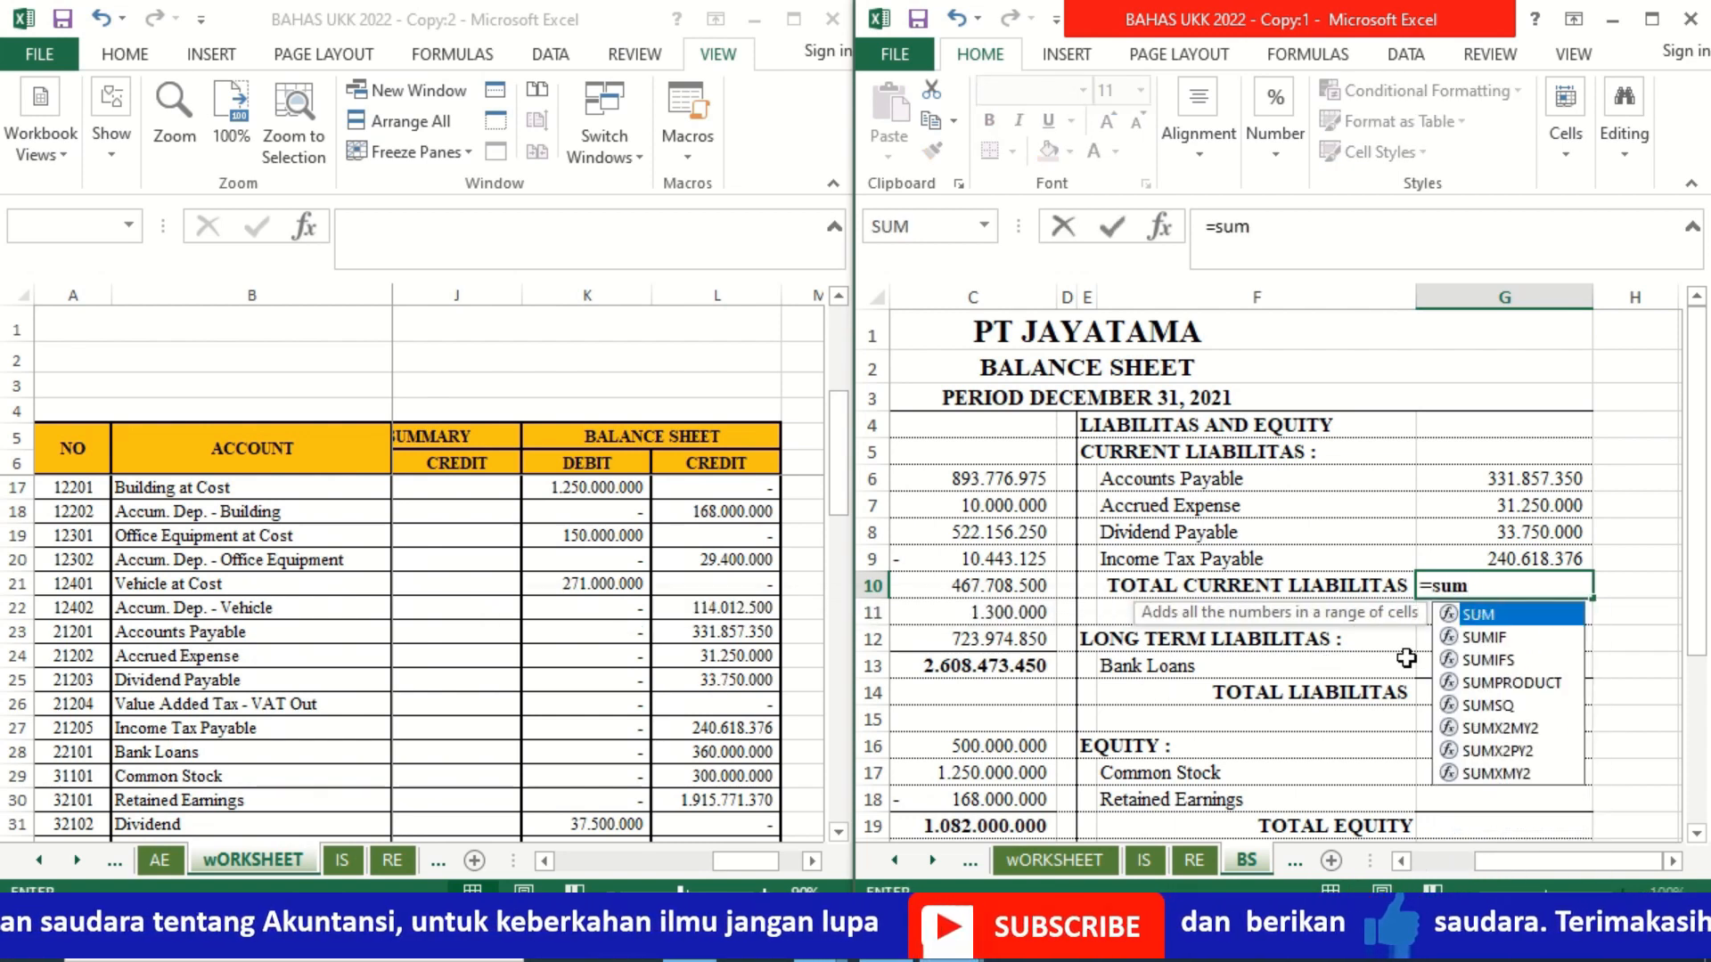
pyautogui.press('Up')
pyautogui.hotkey('shift', 'Up')
pyautogui.hotkey('shift', 'Up')
pyautogui.hotkey('shift', 'Up')
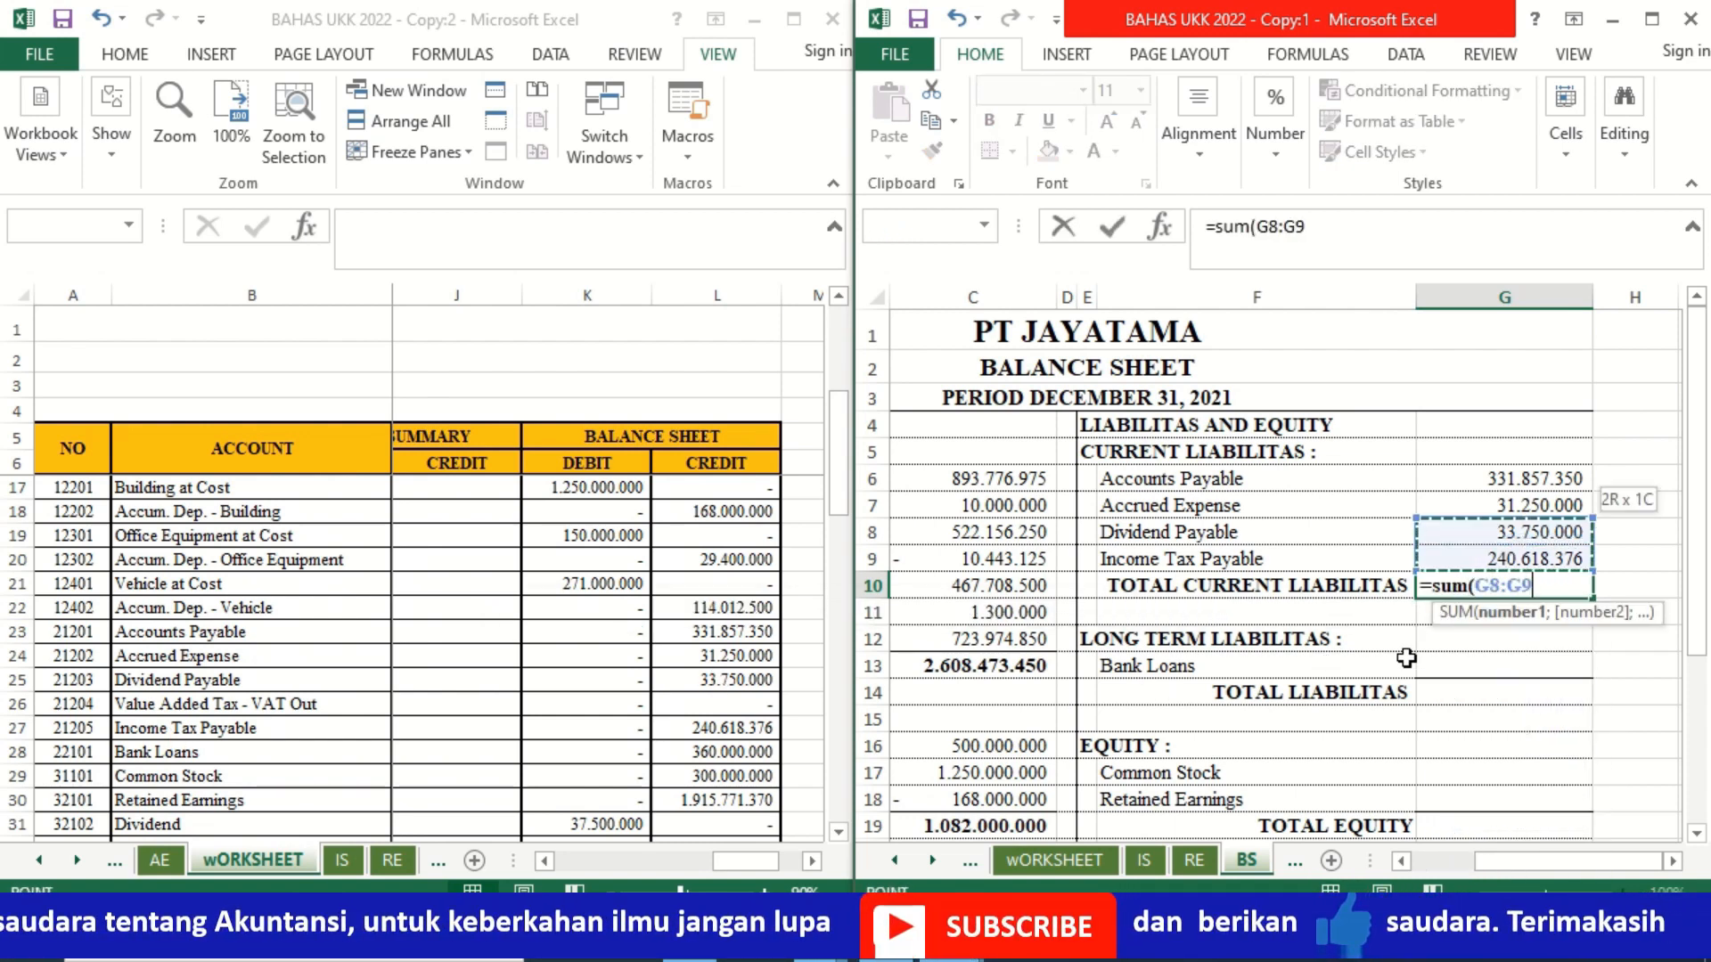
pyautogui.press('Return')
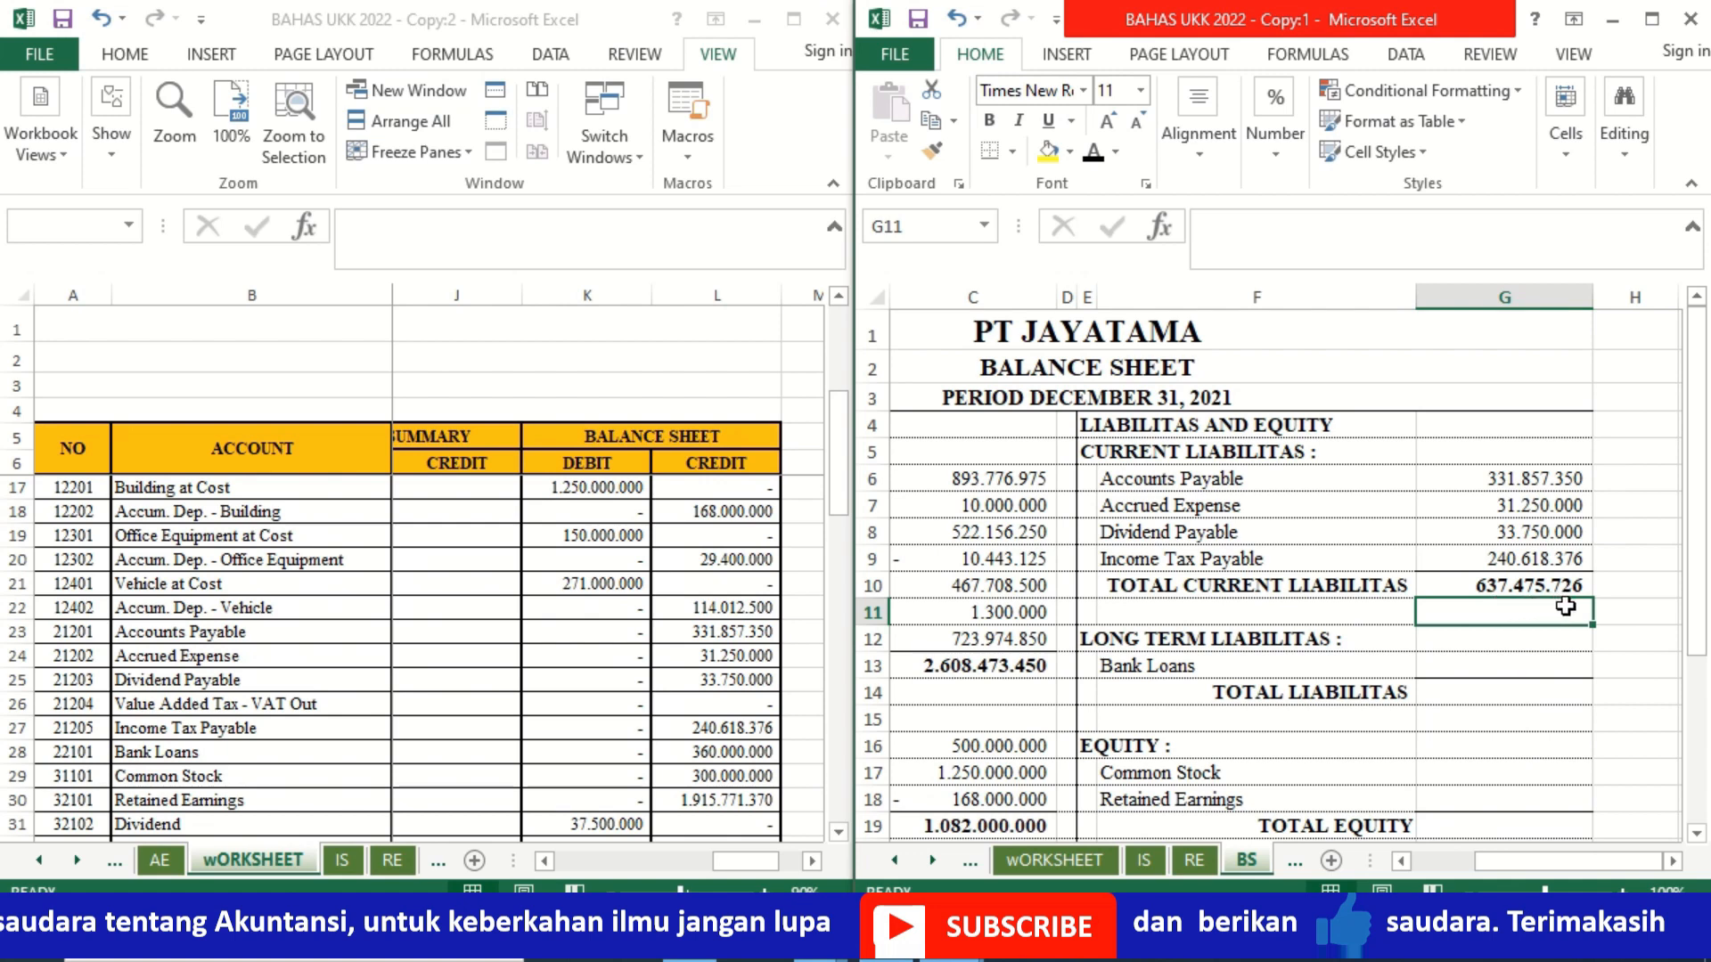
# Step: Link Bank Loans in G13 to worksheet cell L28
pyautogui.click(1481, 666)
pyautogui.write('=')
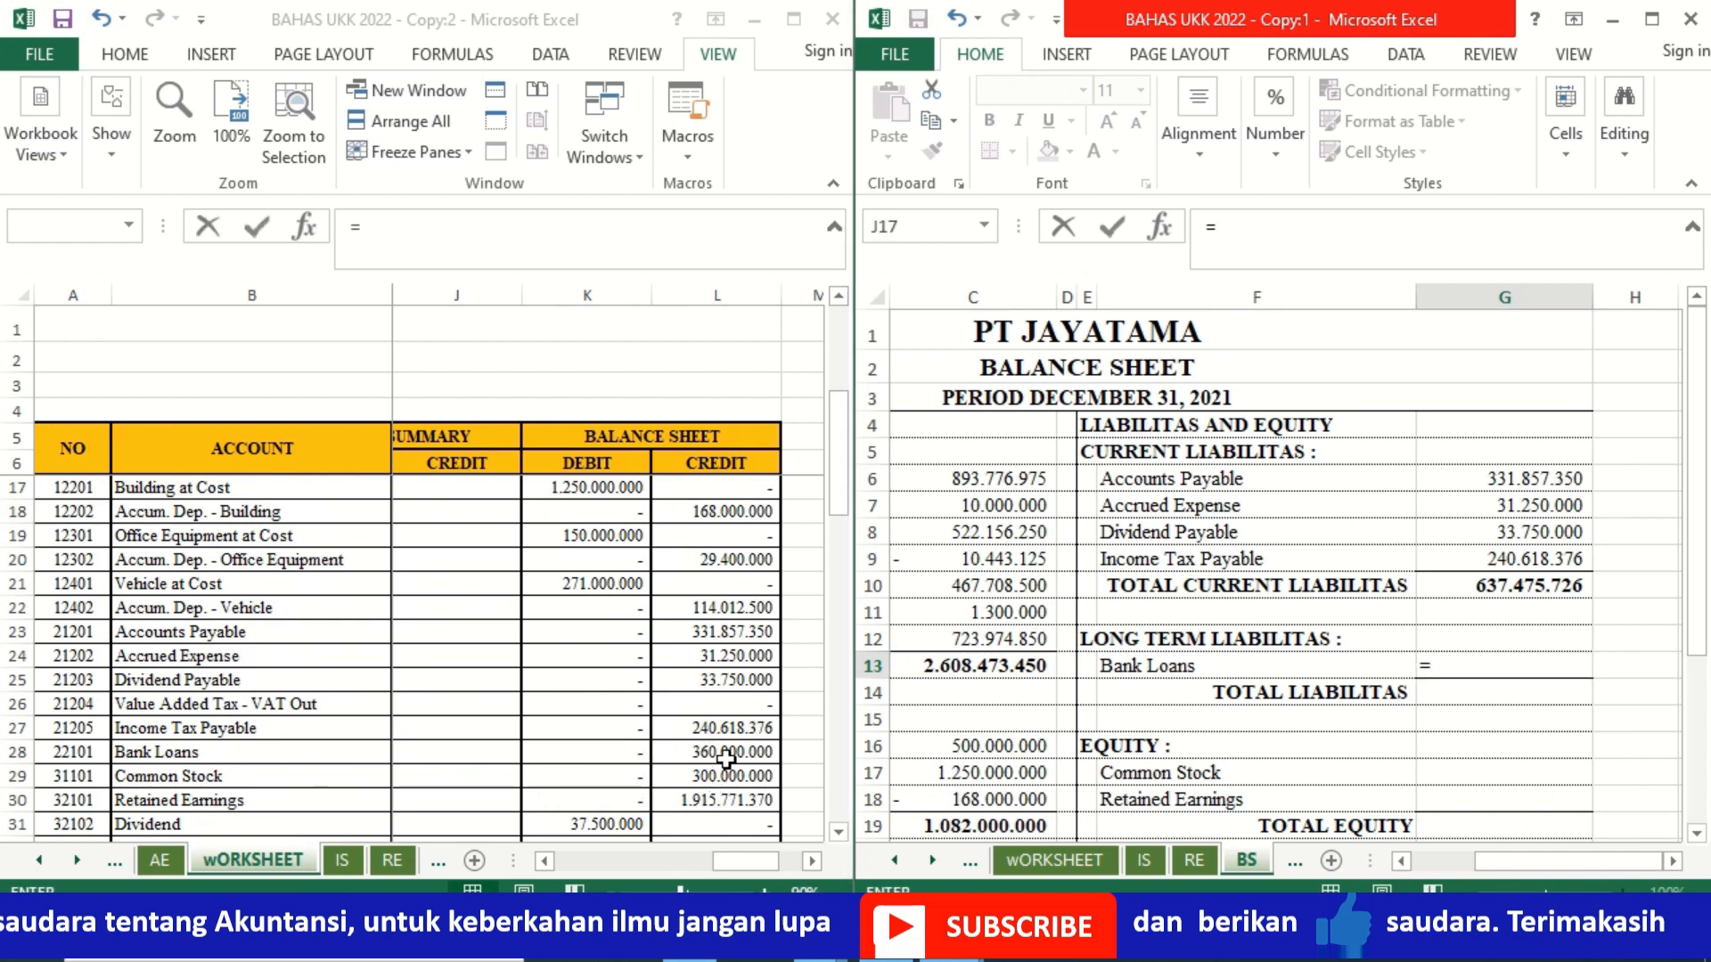
pyautogui.click(729, 761)
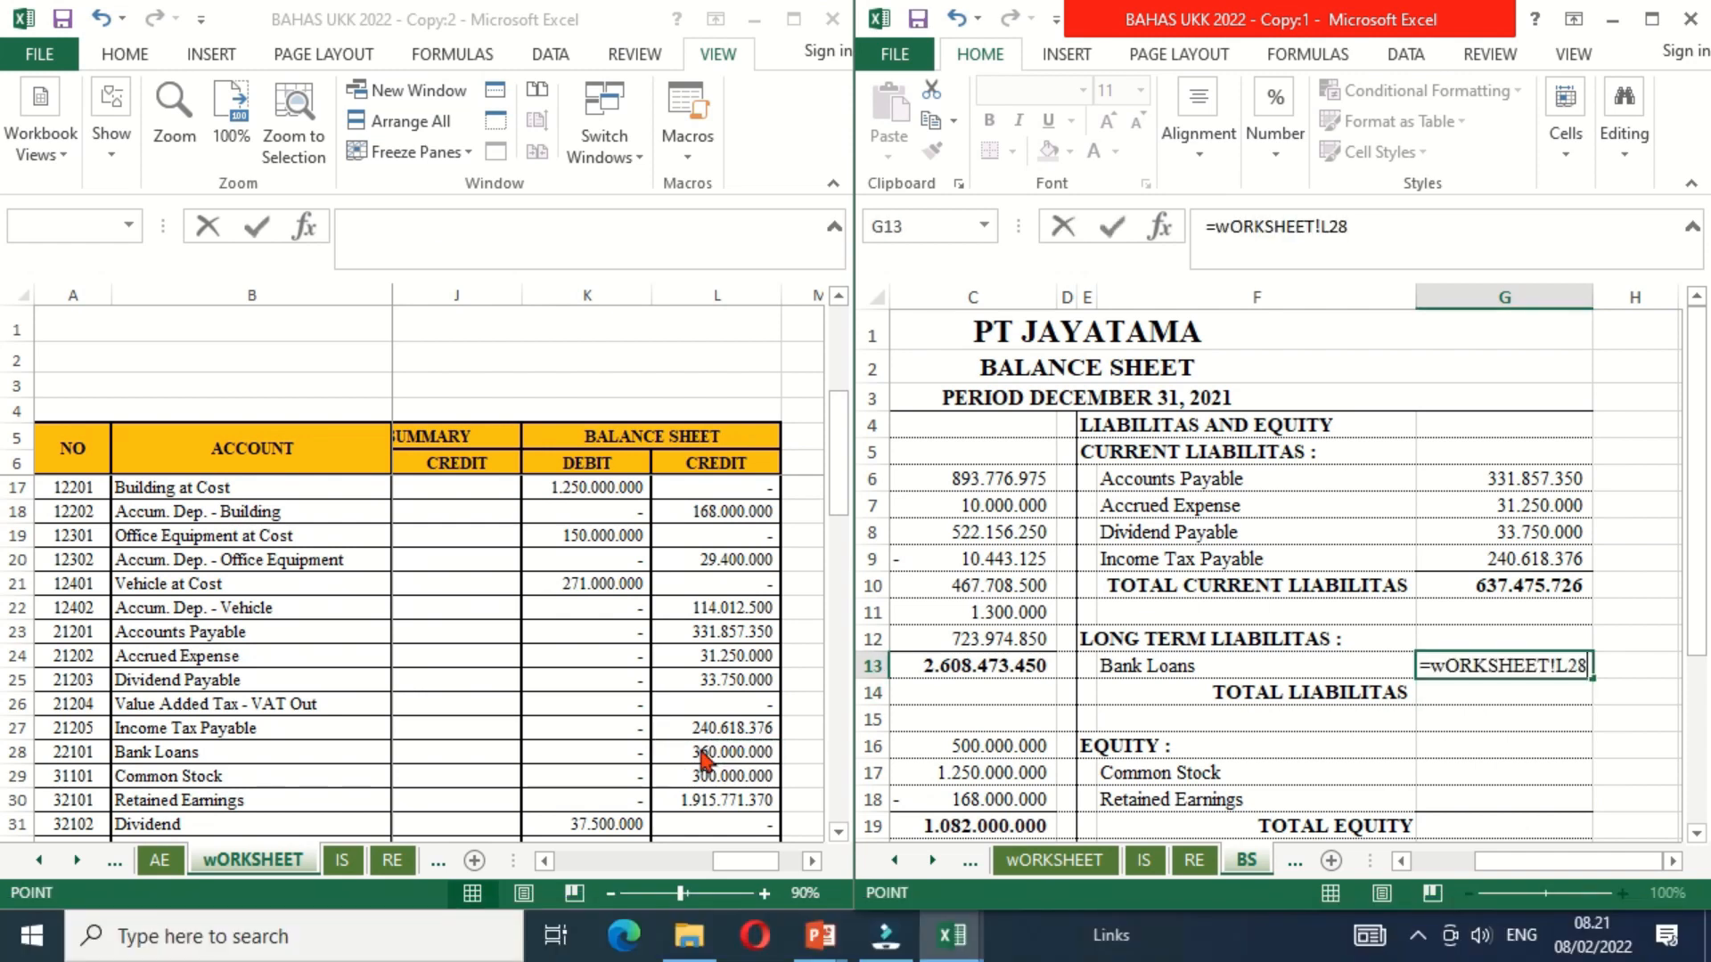
pyautogui.press('Return')
# Step: Calculate Total Liabilitas in G14 from current liabilities and bank loans with =G10+G13
pyautogui.write('=')
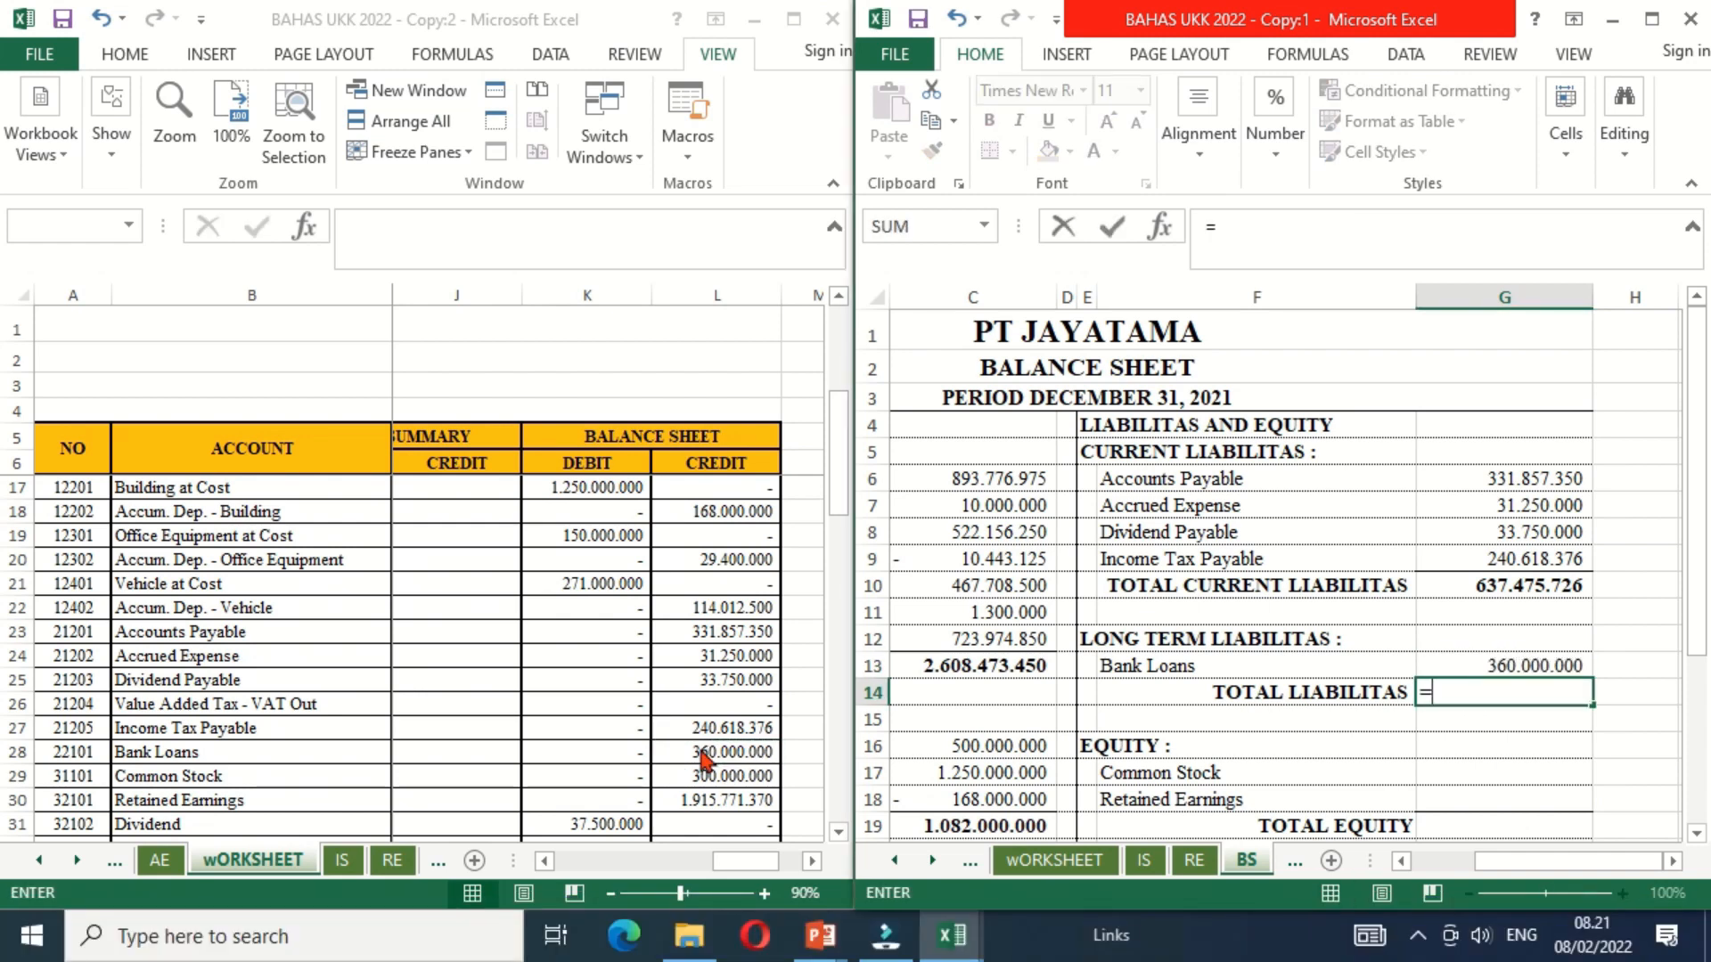
pyautogui.press('Up')
pyautogui.press('Up')
pyautogui.press('Up')
pyautogui.press('Up')
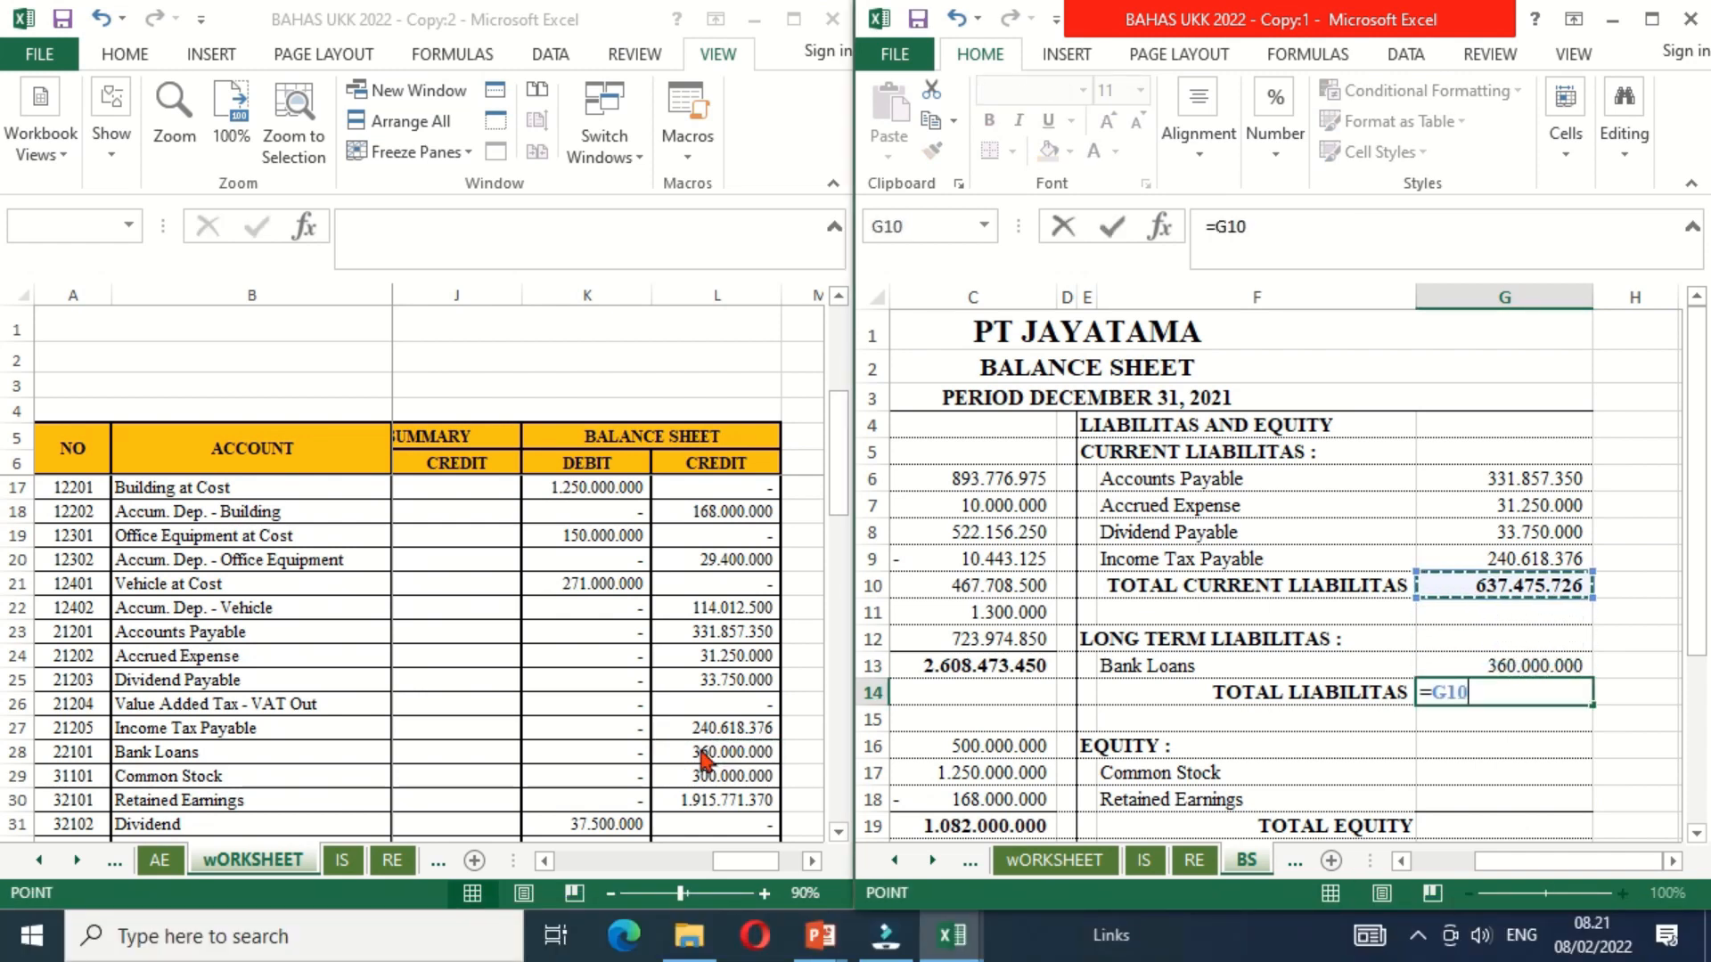
pyautogui.write('+')
pyautogui.press('Up')
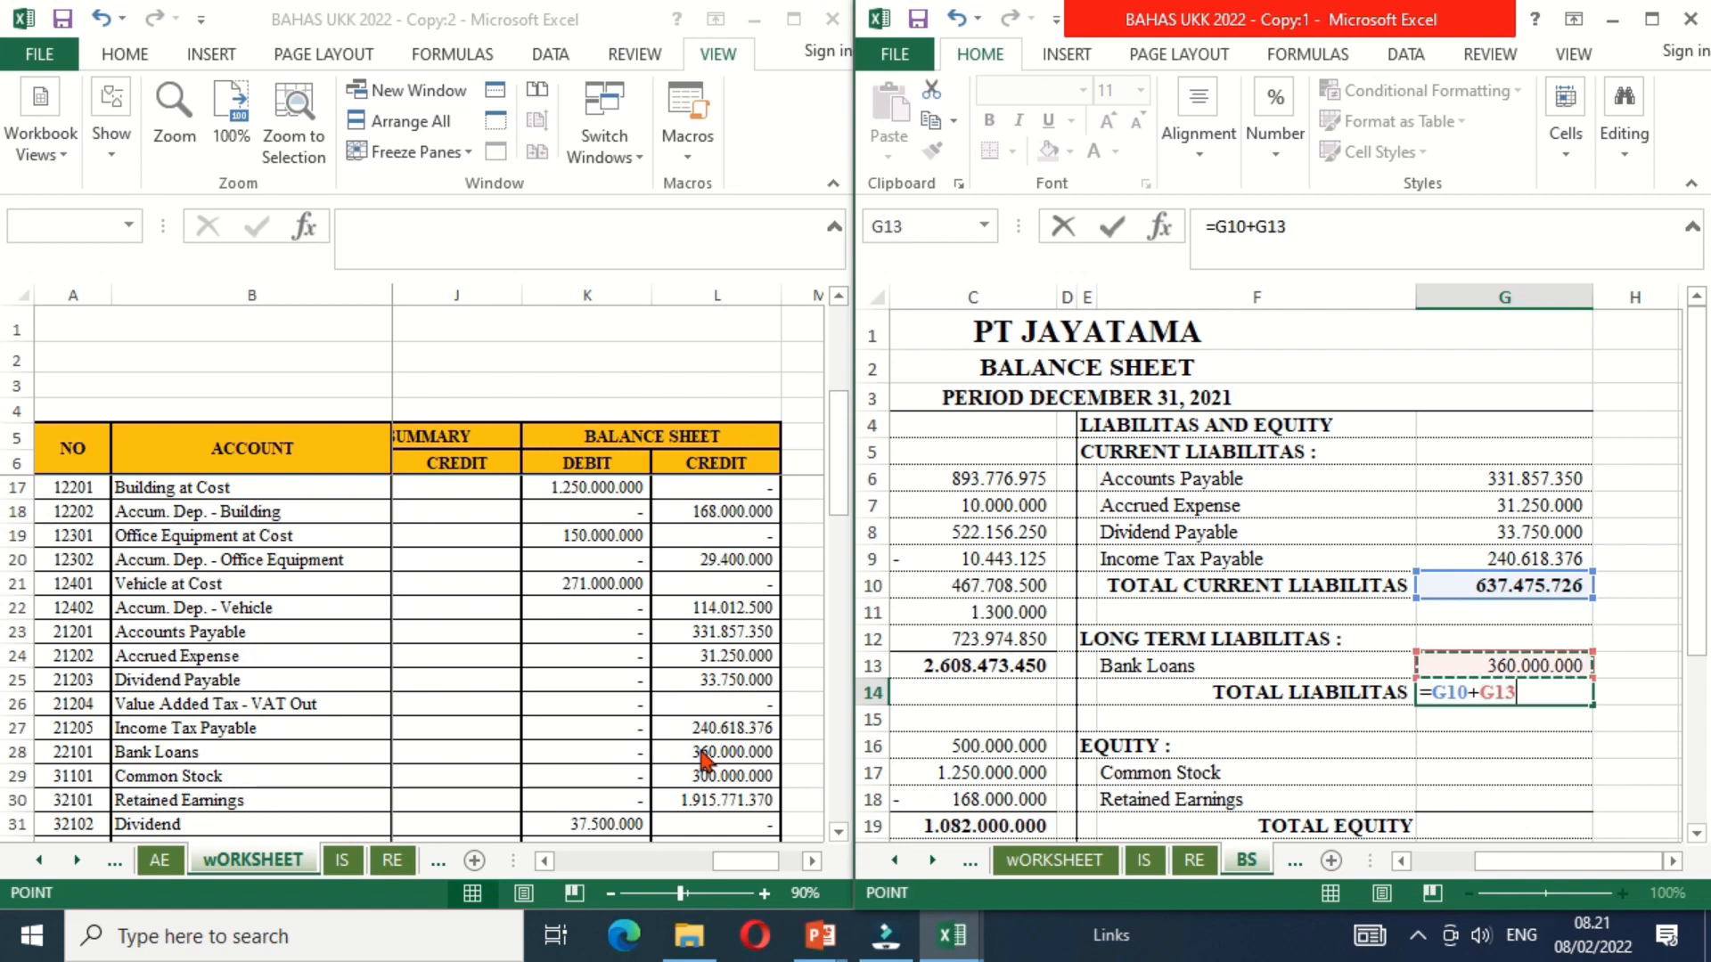
pyautogui.press('Return')
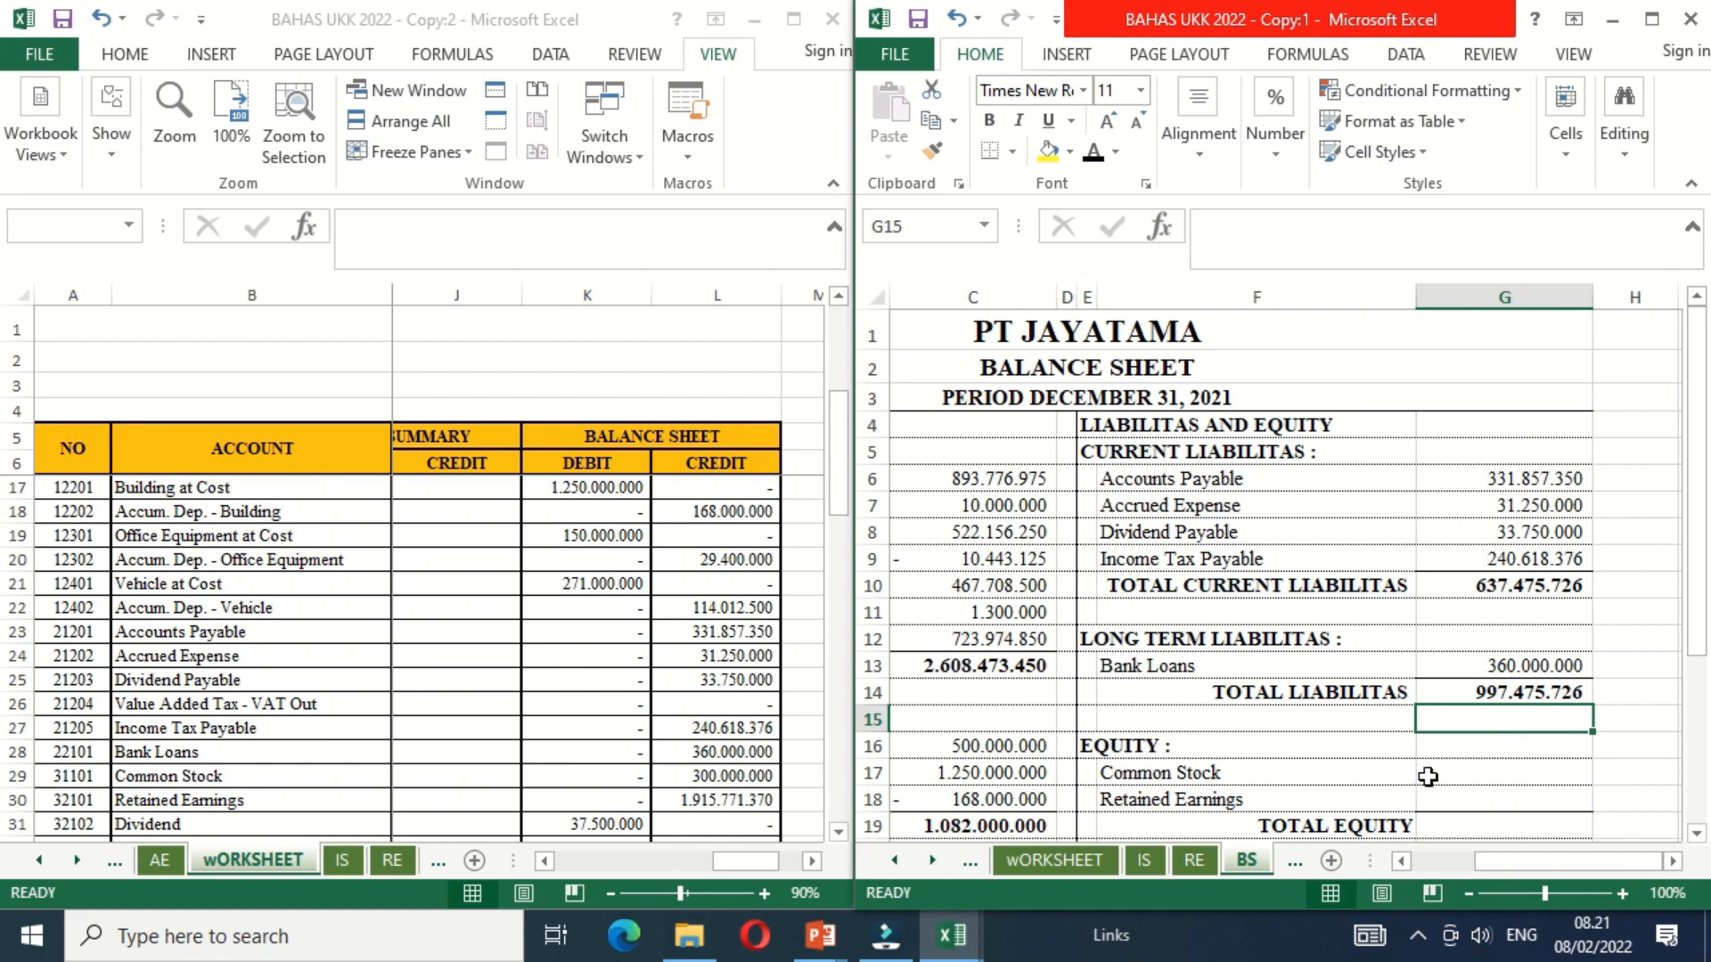
# Step: Link Common Stock in G17 to the common stock ending balance in cell C8 of the RE sheet
pyautogui.click(1466, 771)
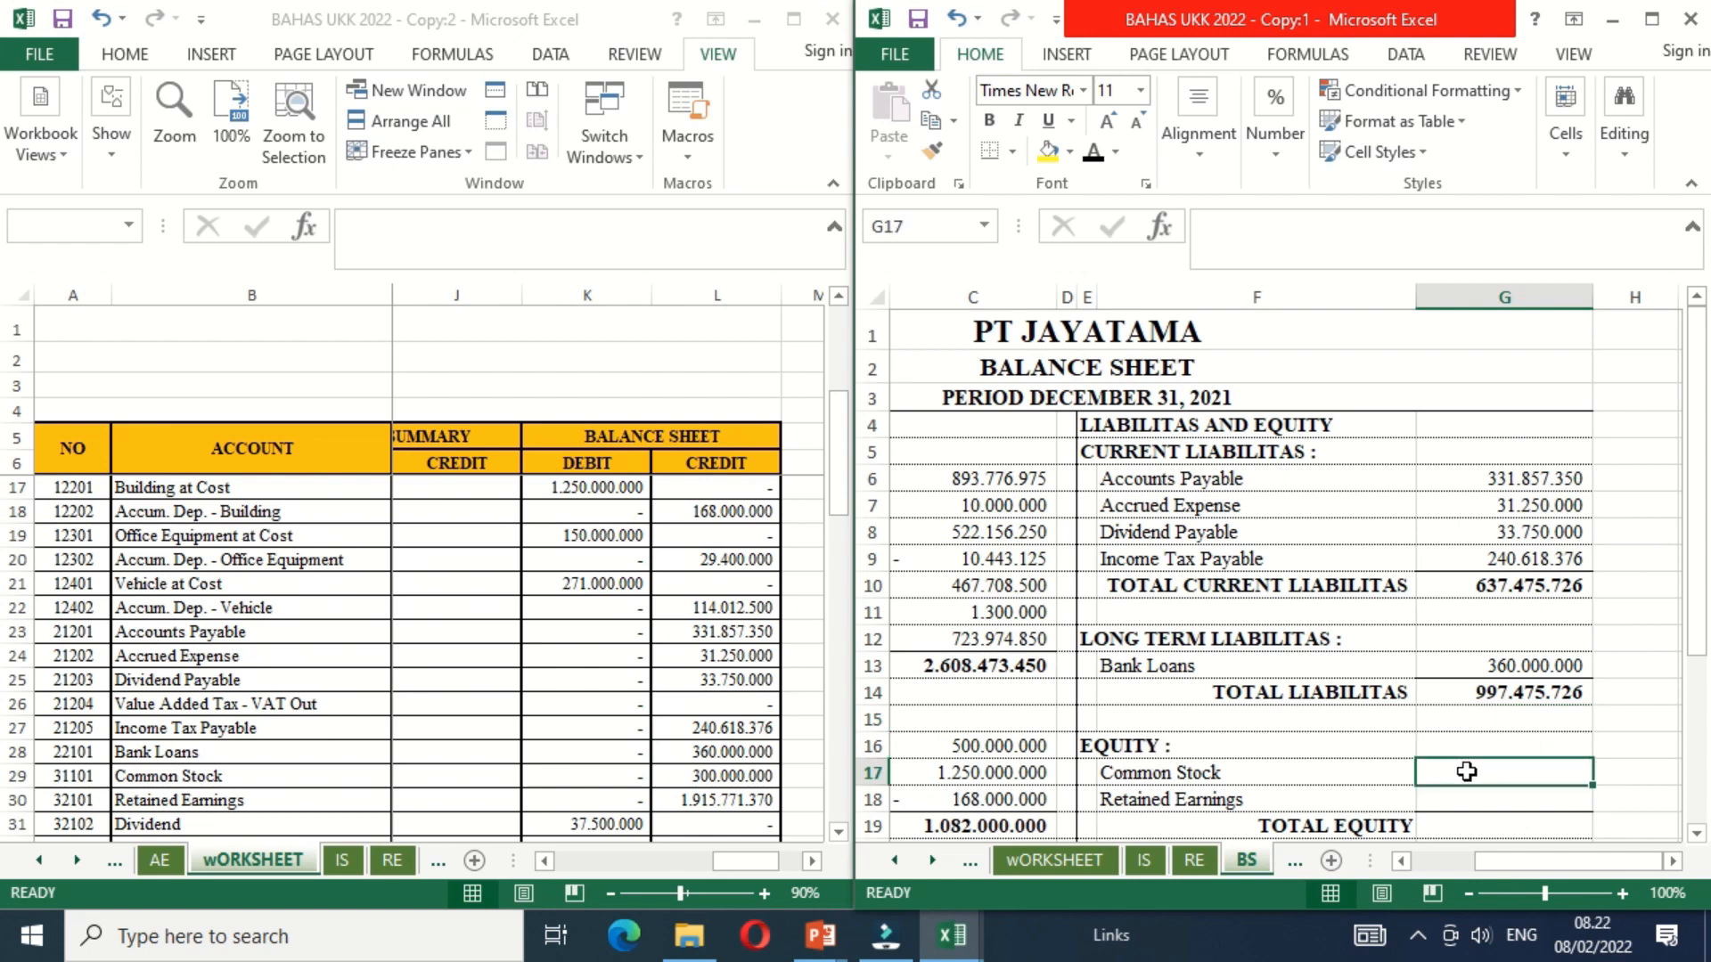
pyautogui.write('=')
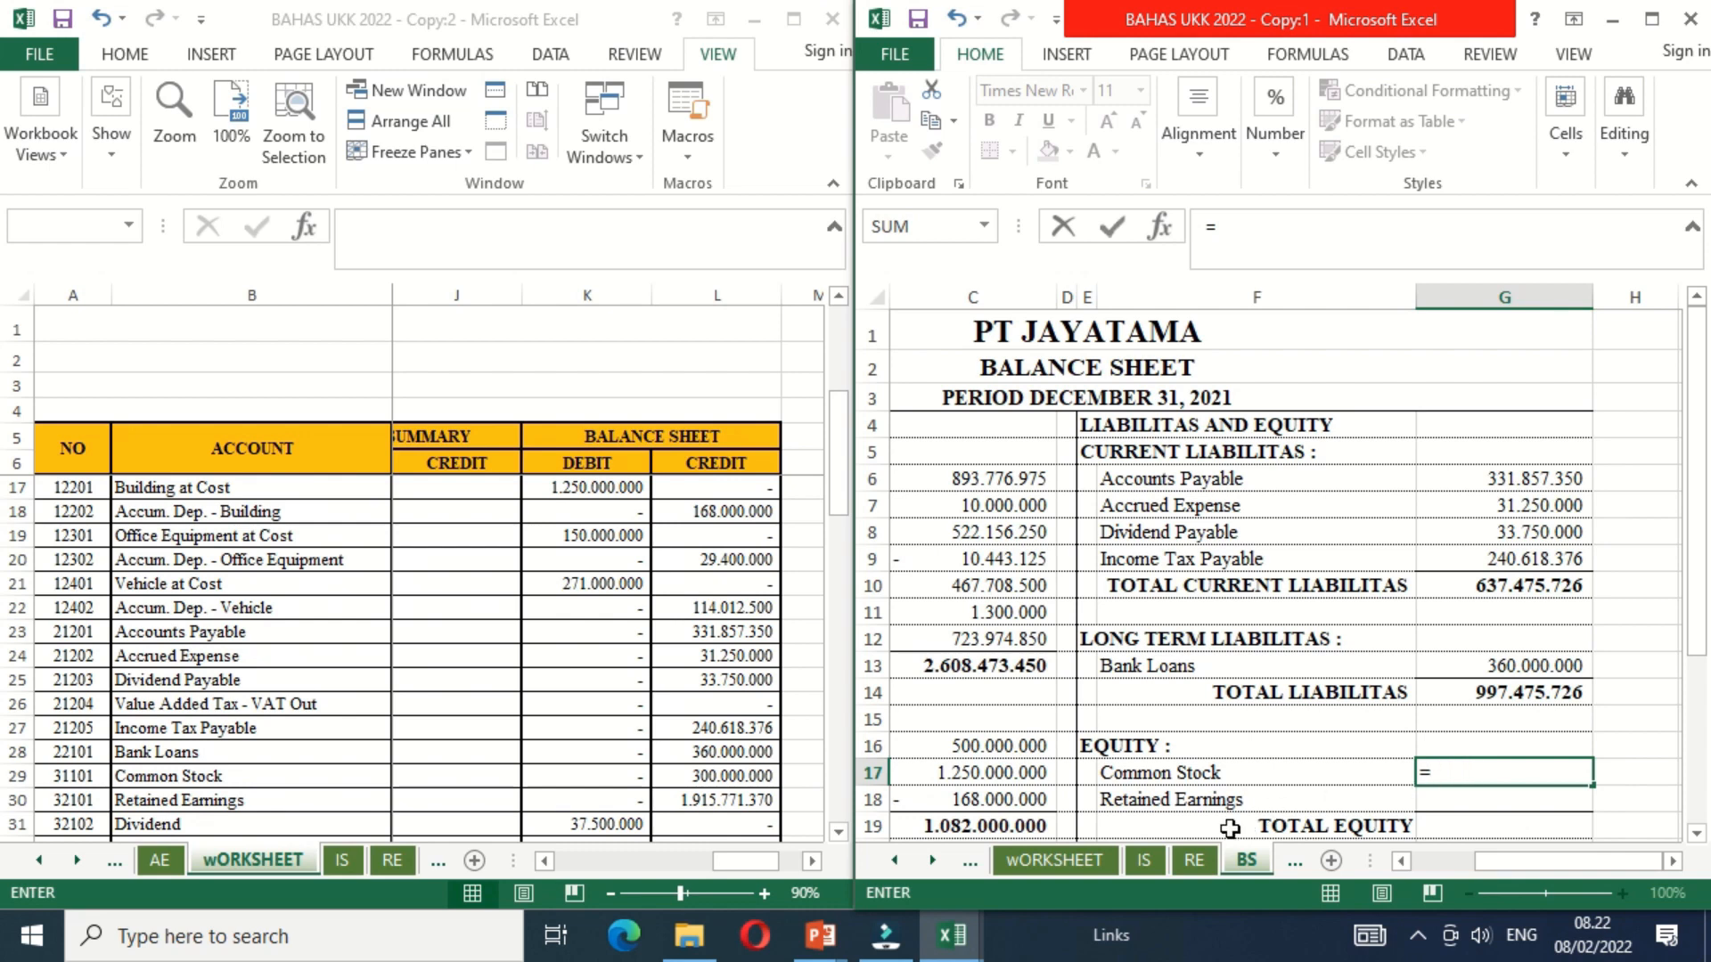
pyautogui.click(1196, 862)
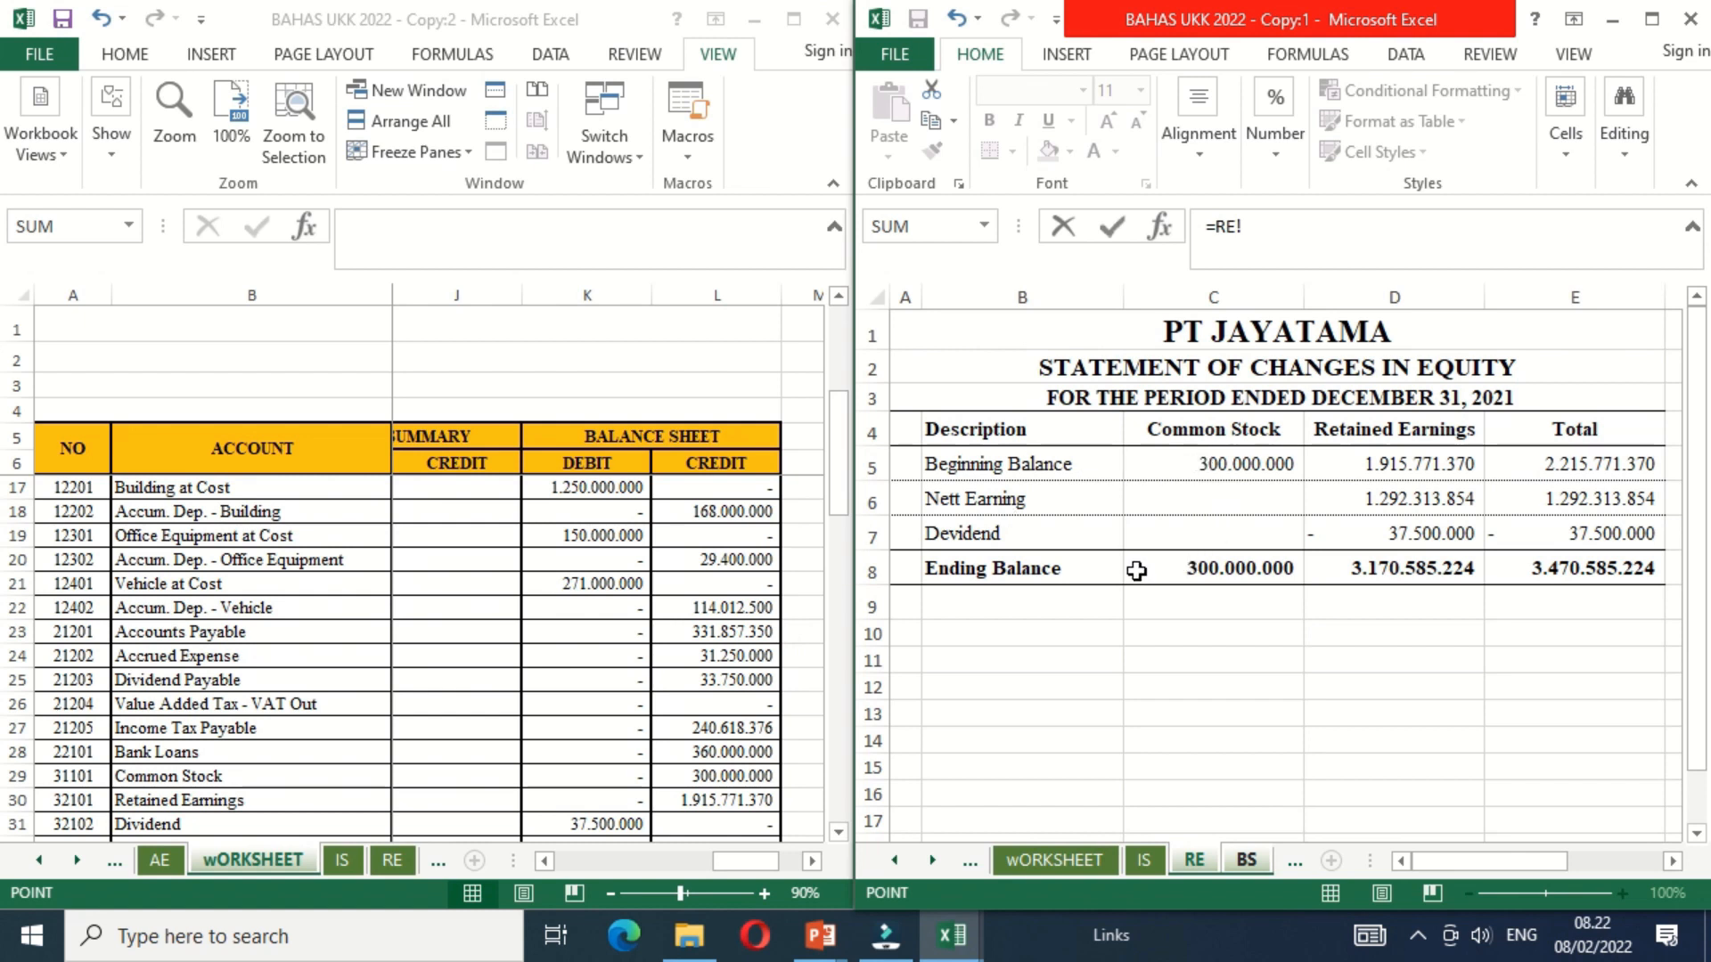
pyautogui.click(1190, 567)
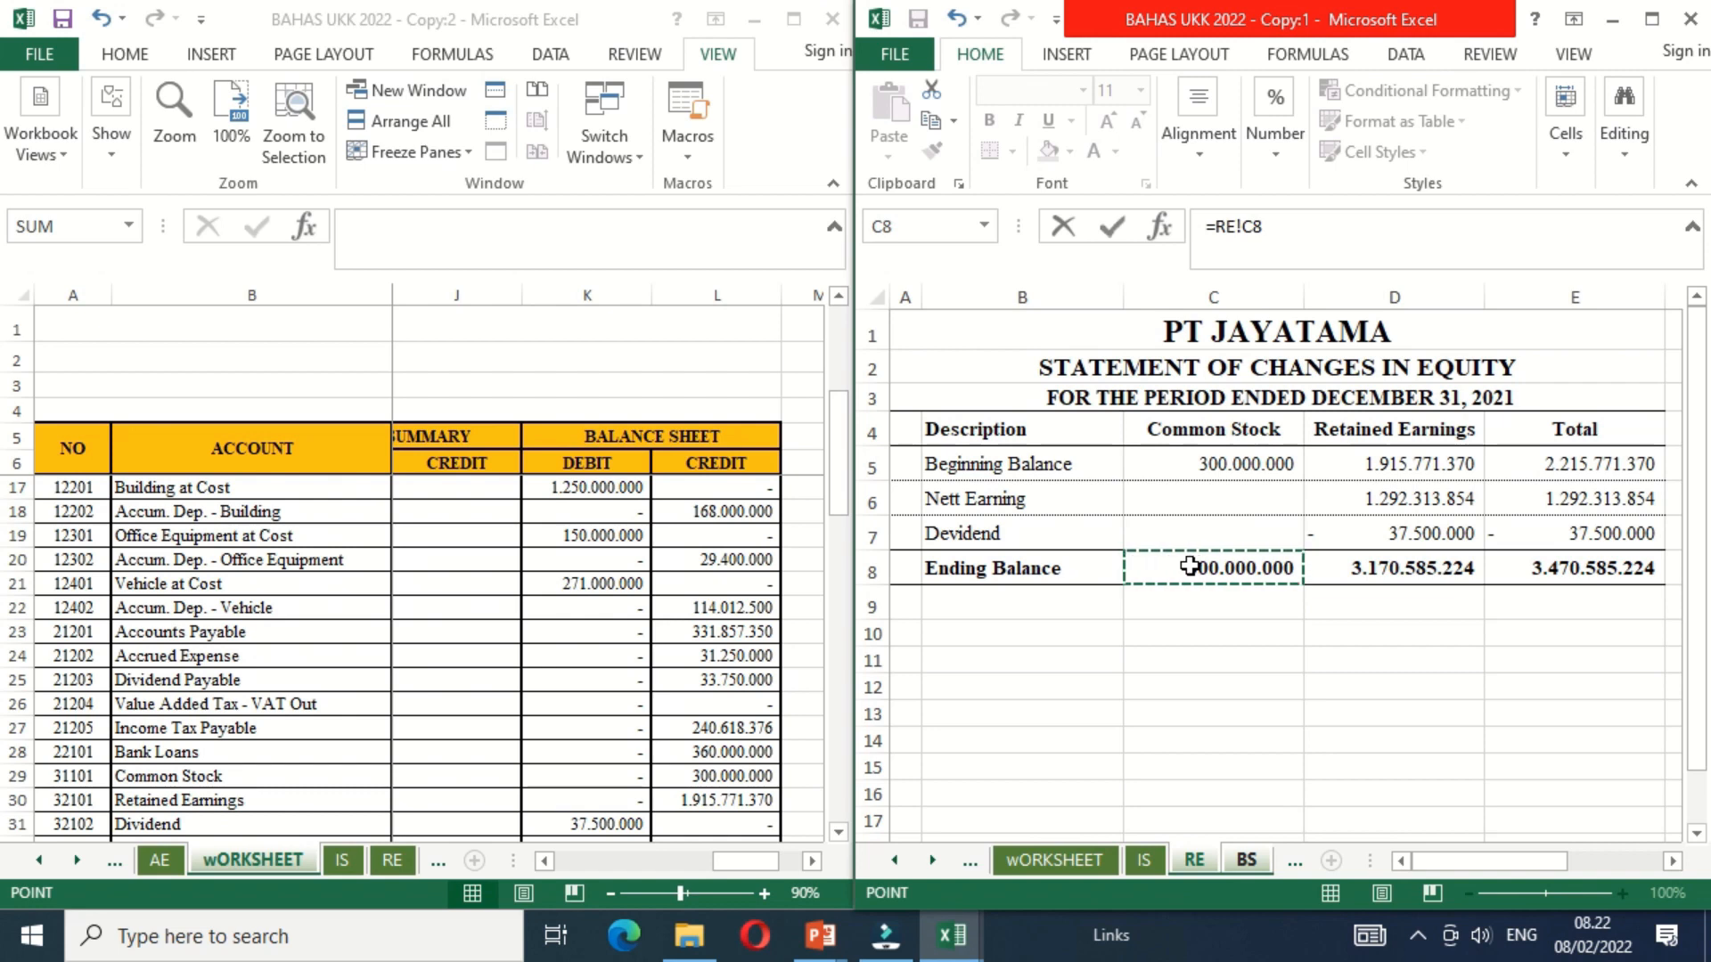
pyautogui.press('Escape')
# Step: Link Retained Earnings in G18 to the retained earnings ending balance in cell D8 of the RE sheet
pyautogui.write('=')
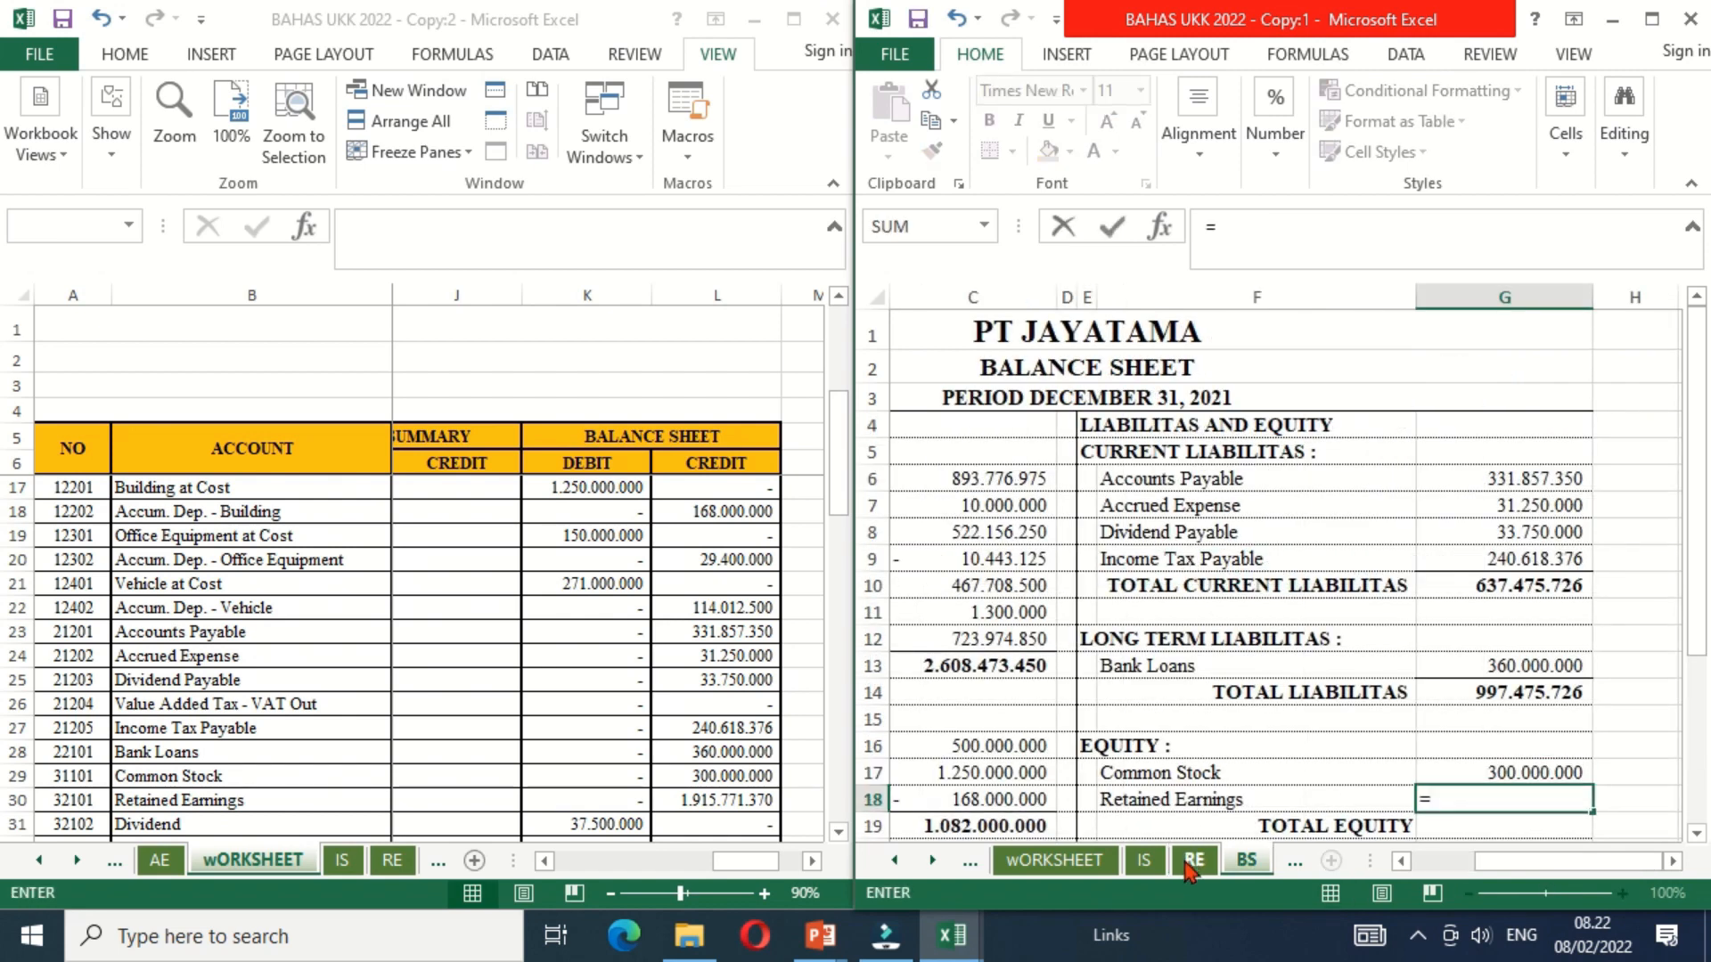
pyautogui.click(1192, 860)
pyautogui.click(1416, 570)
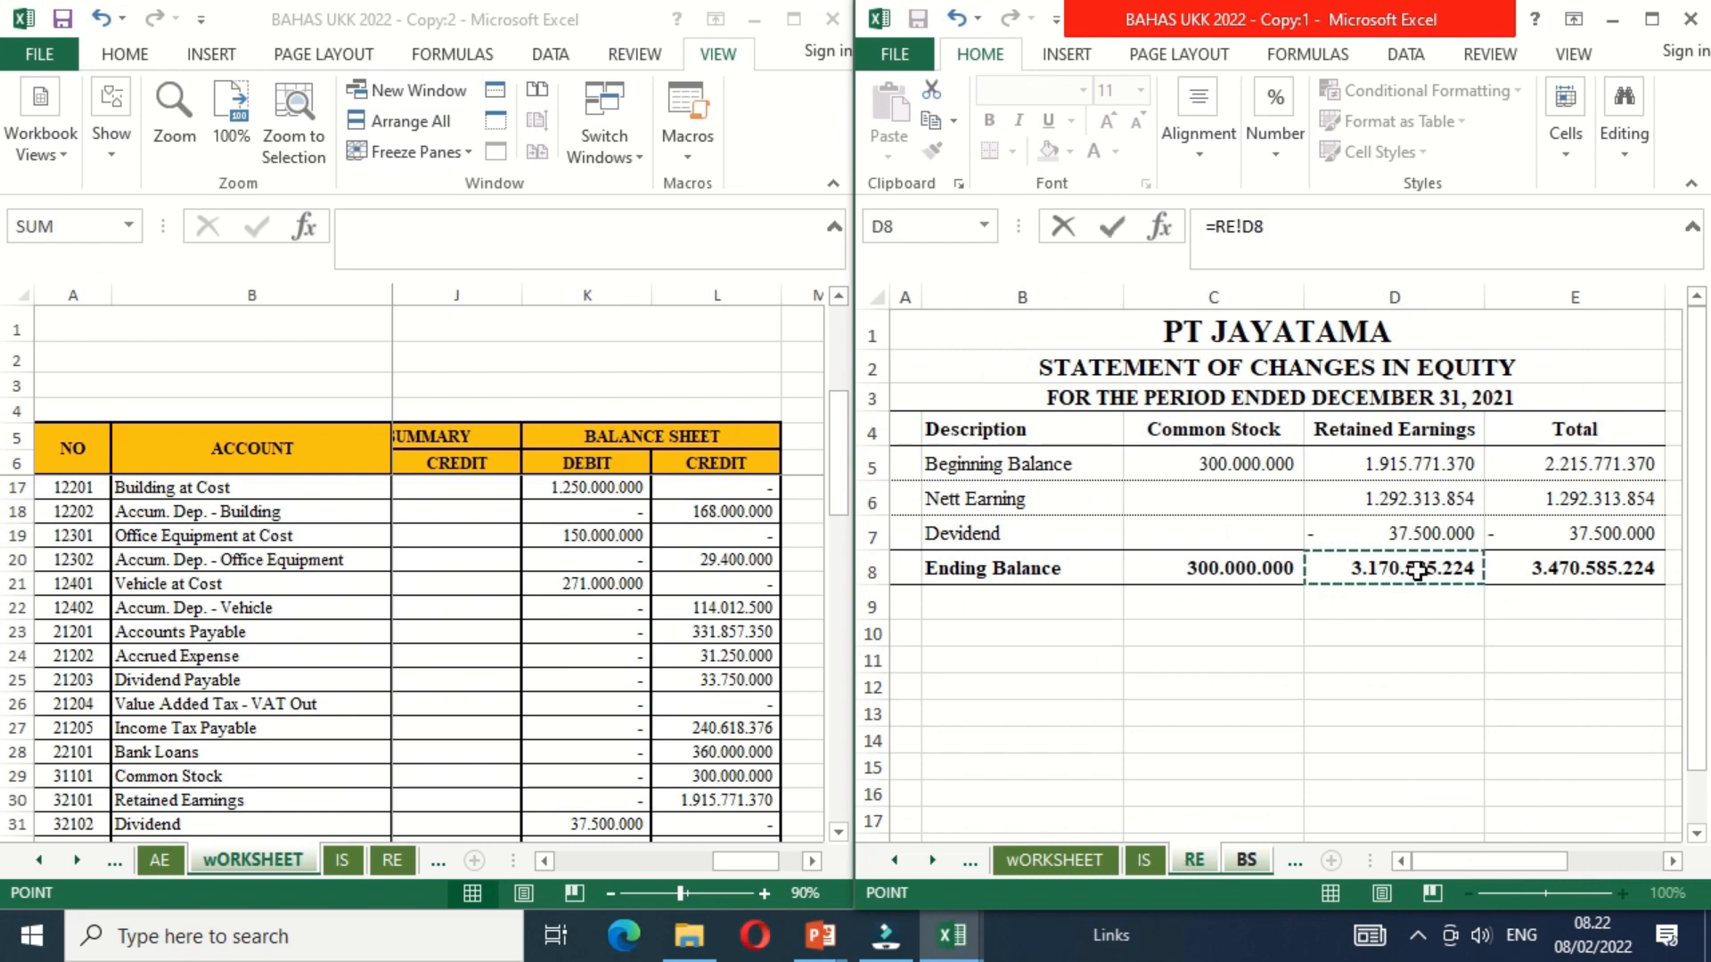
pyautogui.press('Return')
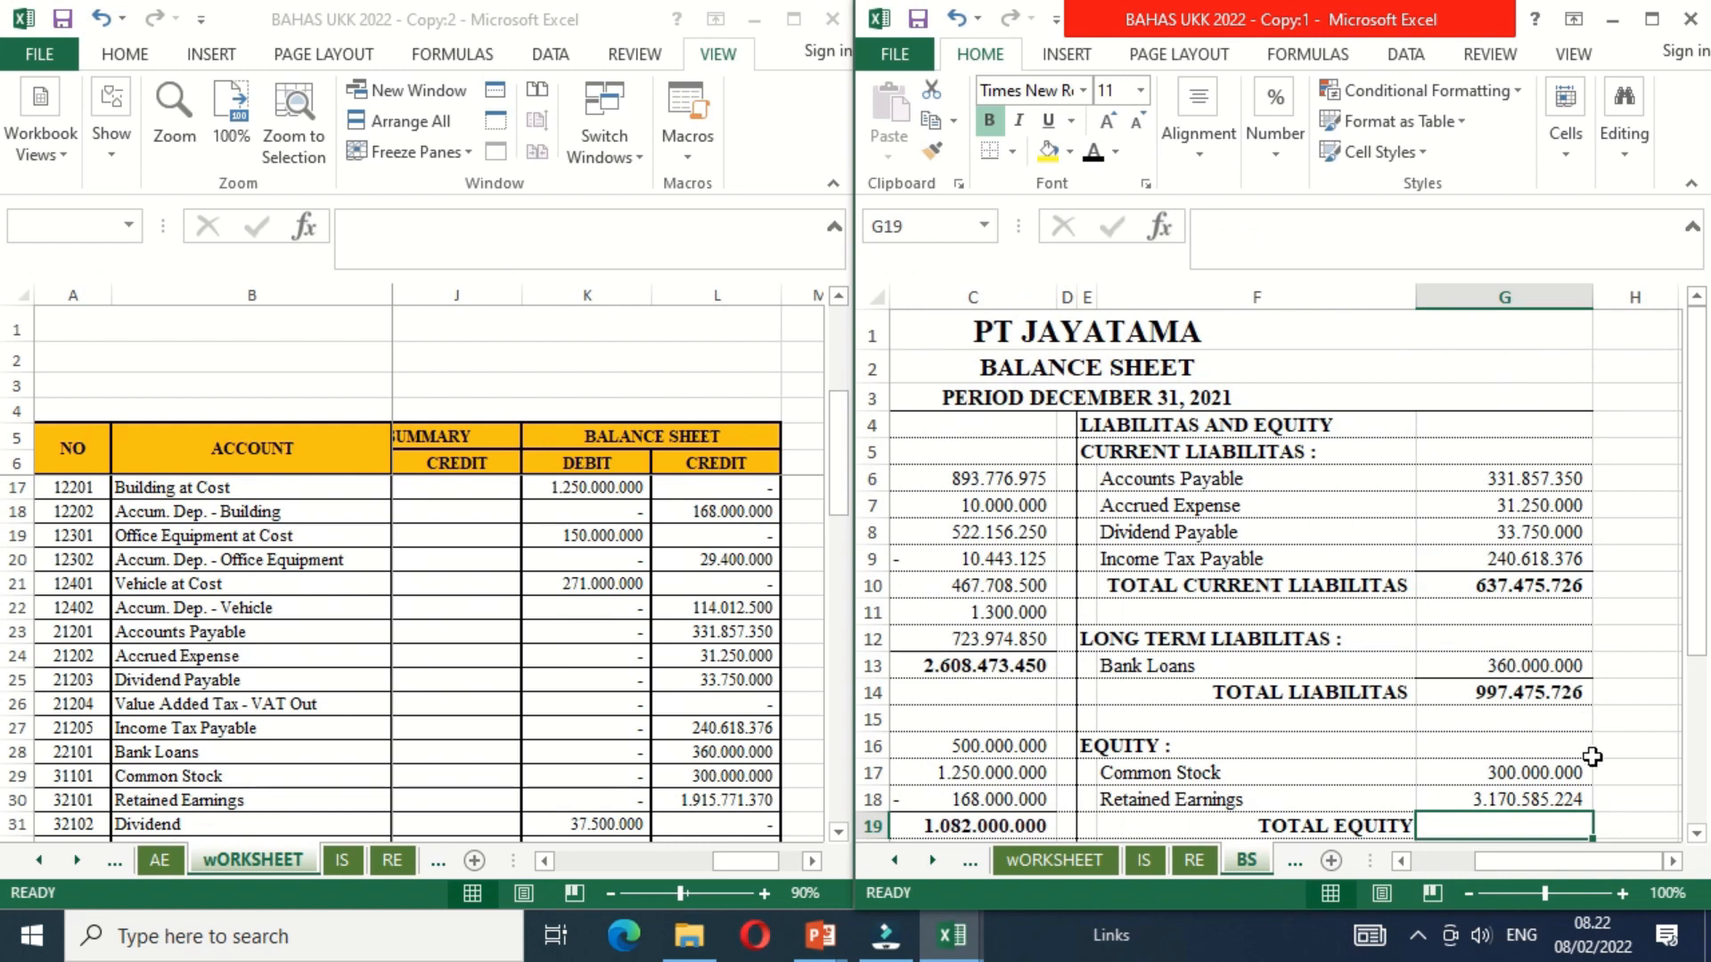
# Step: Calculate Total Equity in G19 by adding Common Stock in G17 and Retained Earnings in G18
pyautogui.write('0')
pyautogui.press('BackSpace')
pyautogui.write('=')
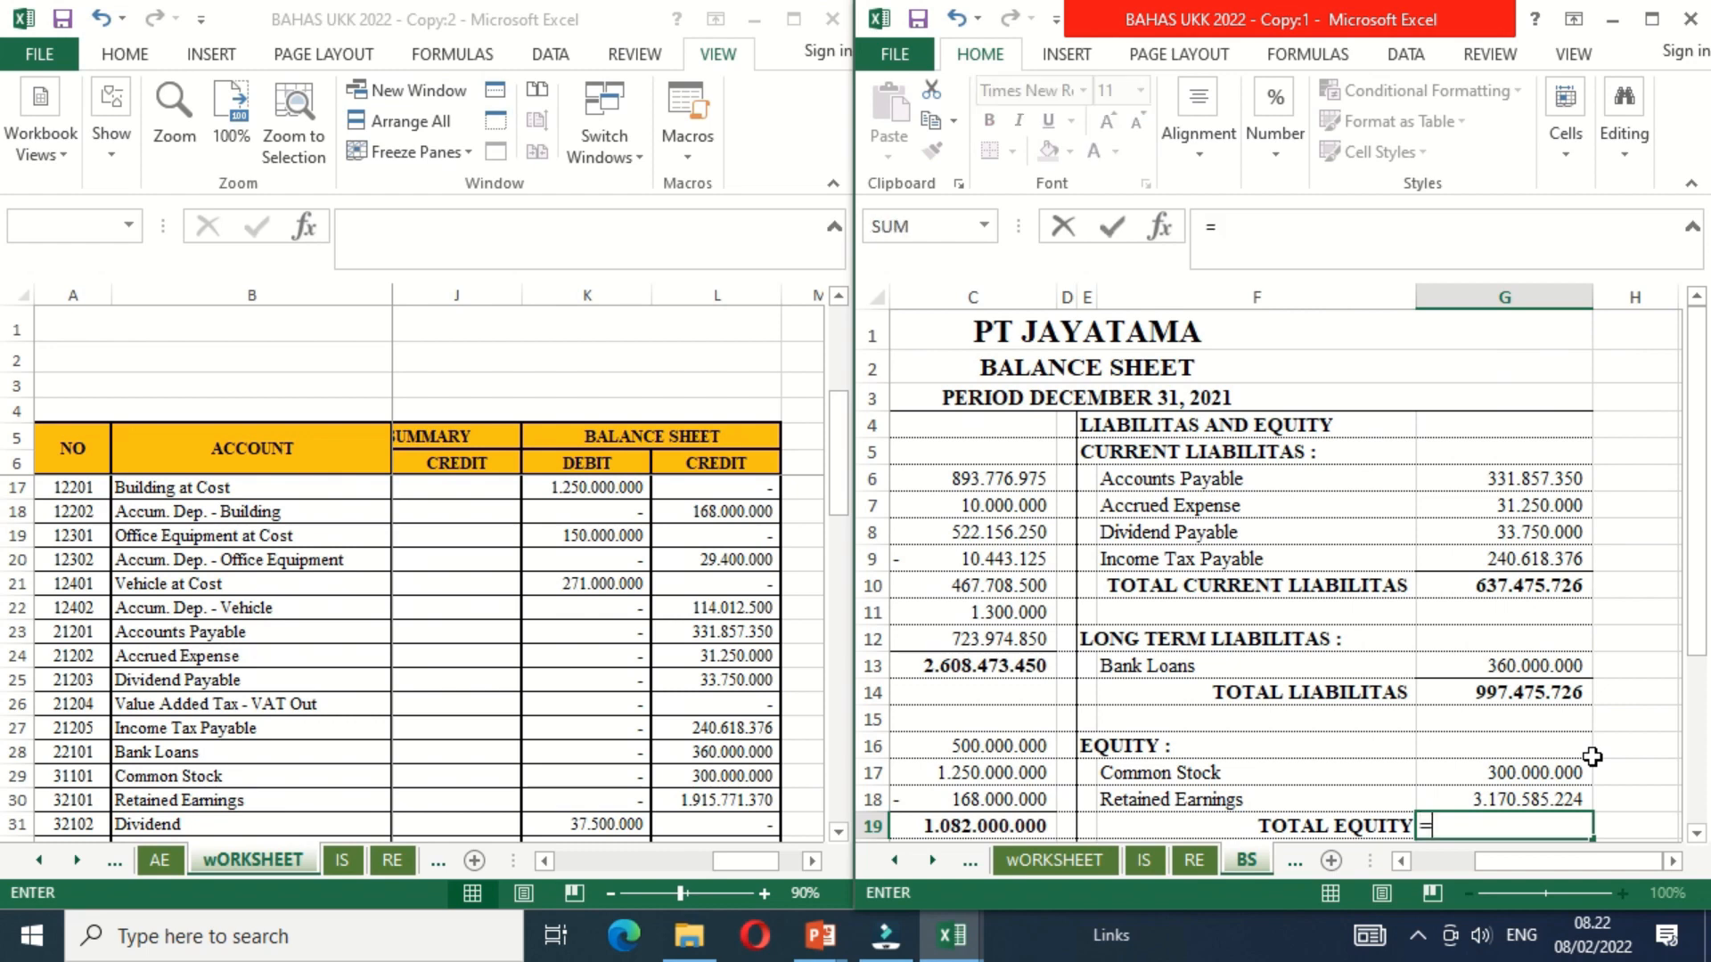
pyautogui.click(1592, 756)
pyautogui.write('+')
pyautogui.press('Up')
pyautogui.press('Return')
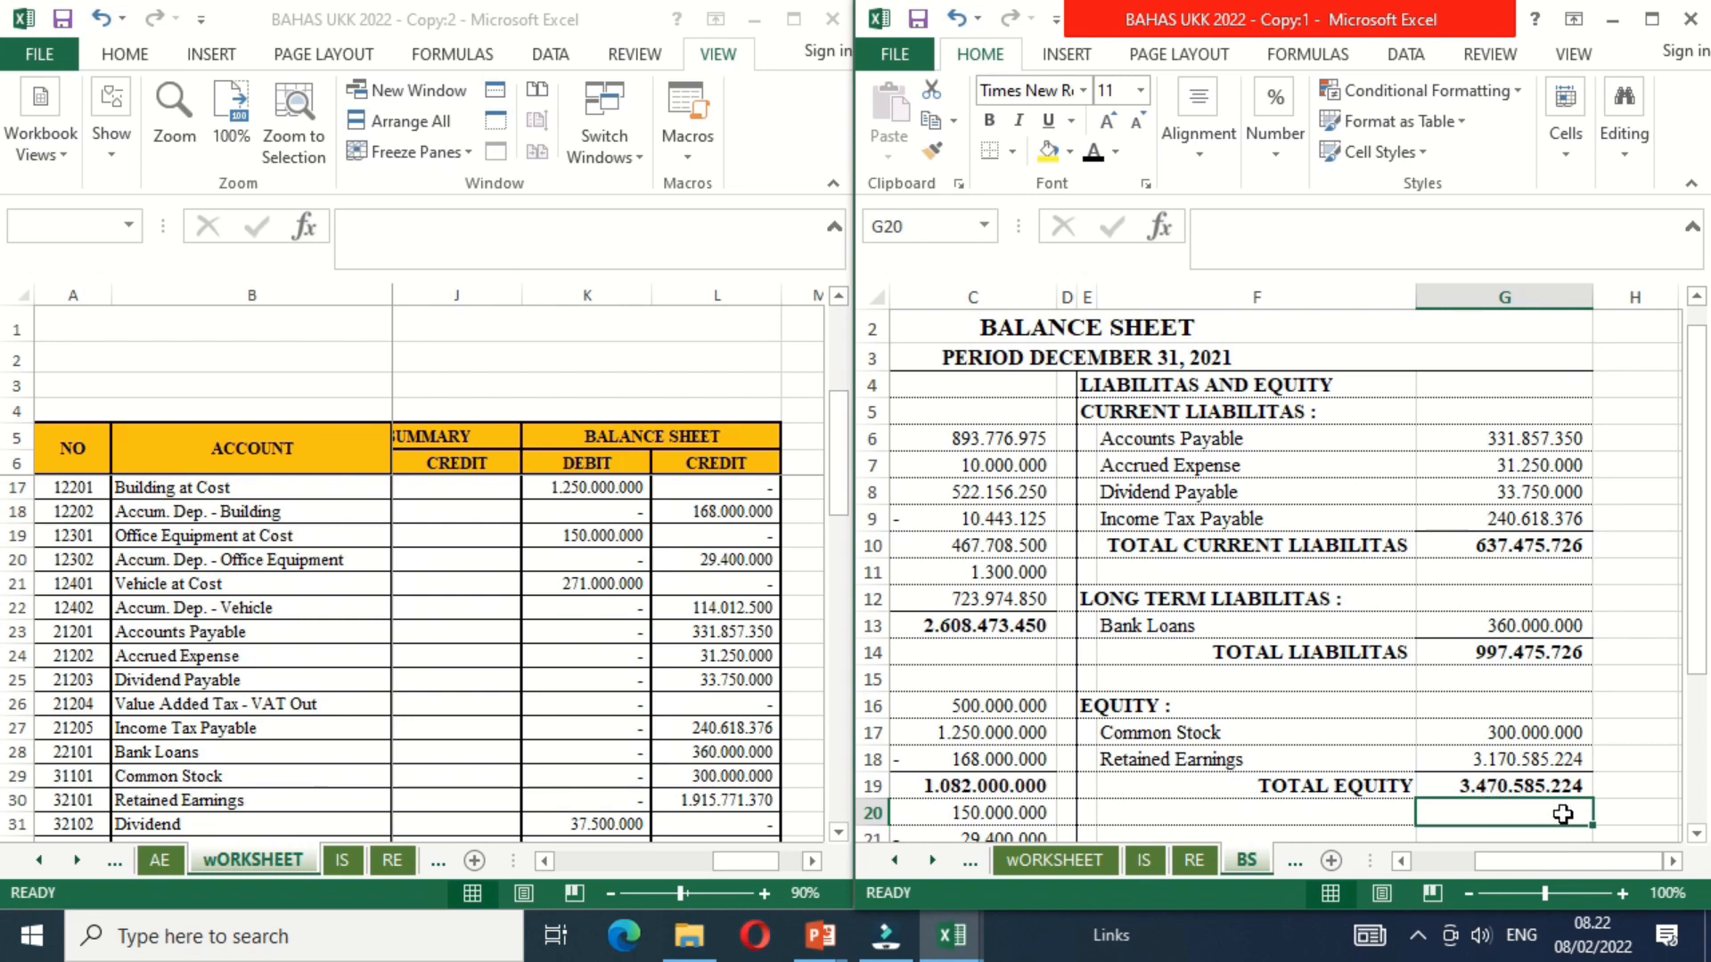
# Step: Calculate Total Liabilitas and Equity in G27 by adding Total Liabilitas and Total Equity with =G14+G19
pyautogui.press('Down')
pyautogui.press('Down')
pyautogui.press('Down')
pyautogui.press('Down')
pyautogui.press('Down')
pyautogui.press('Down')
pyautogui.press('Down')
pyautogui.press('Down')
pyautogui.press('Down')
pyautogui.press('Up')
pyautogui.press('Up')
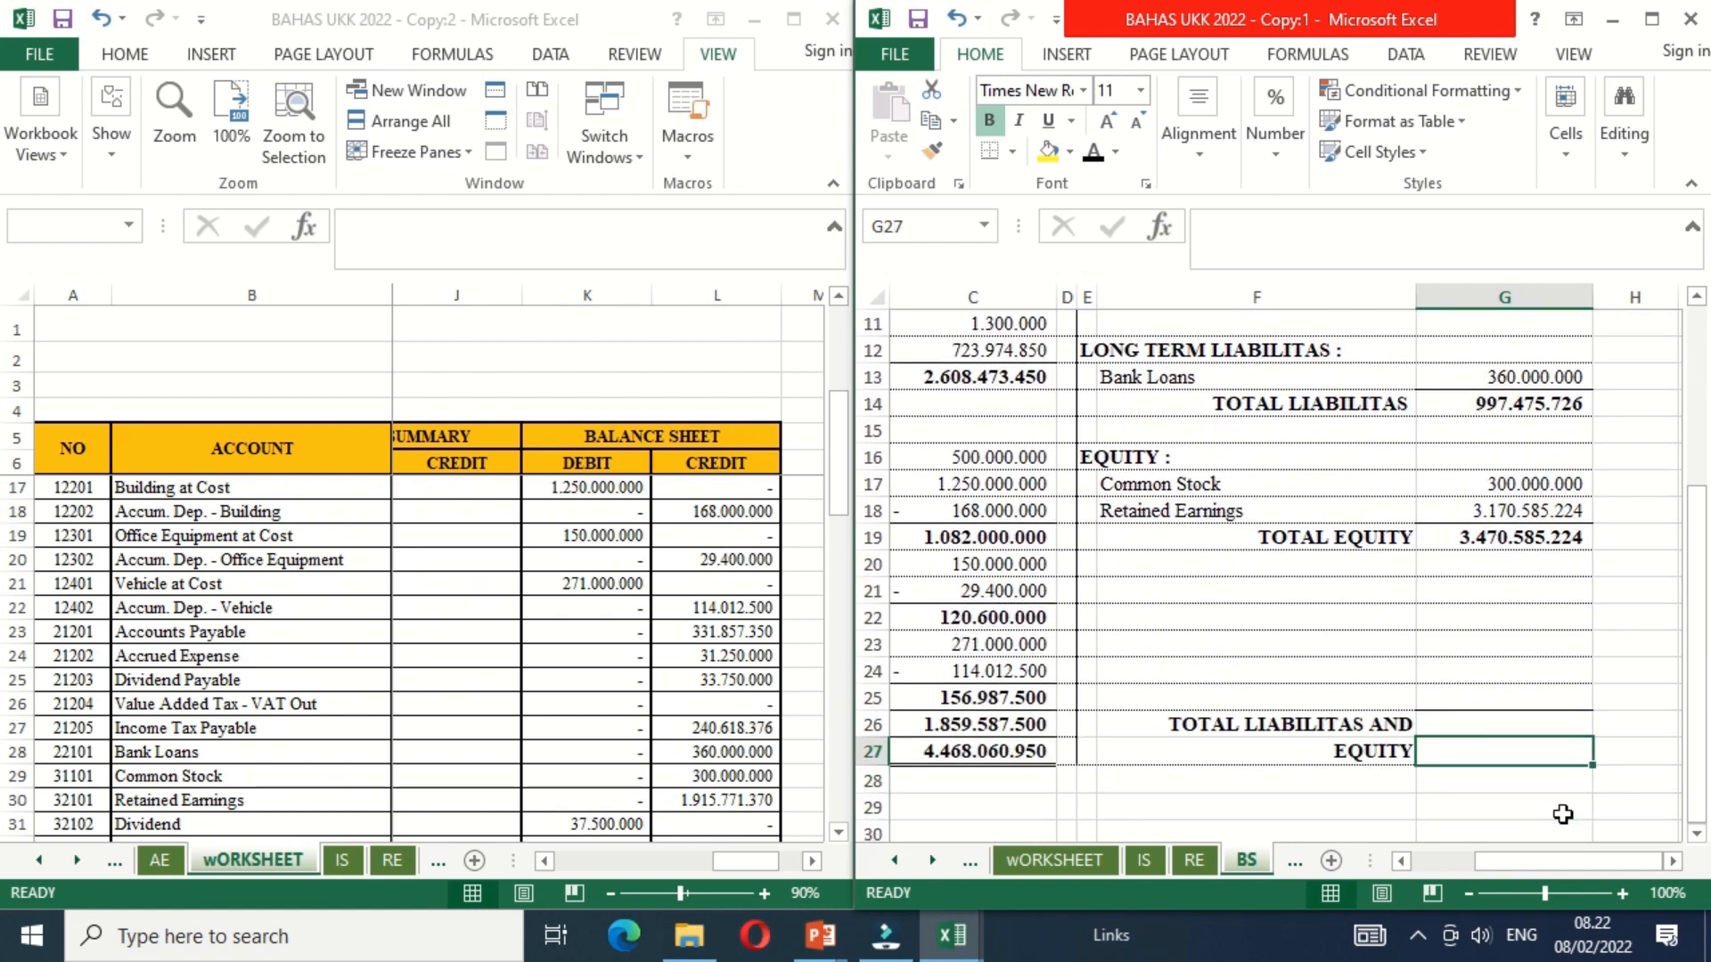
pyautogui.write('=')
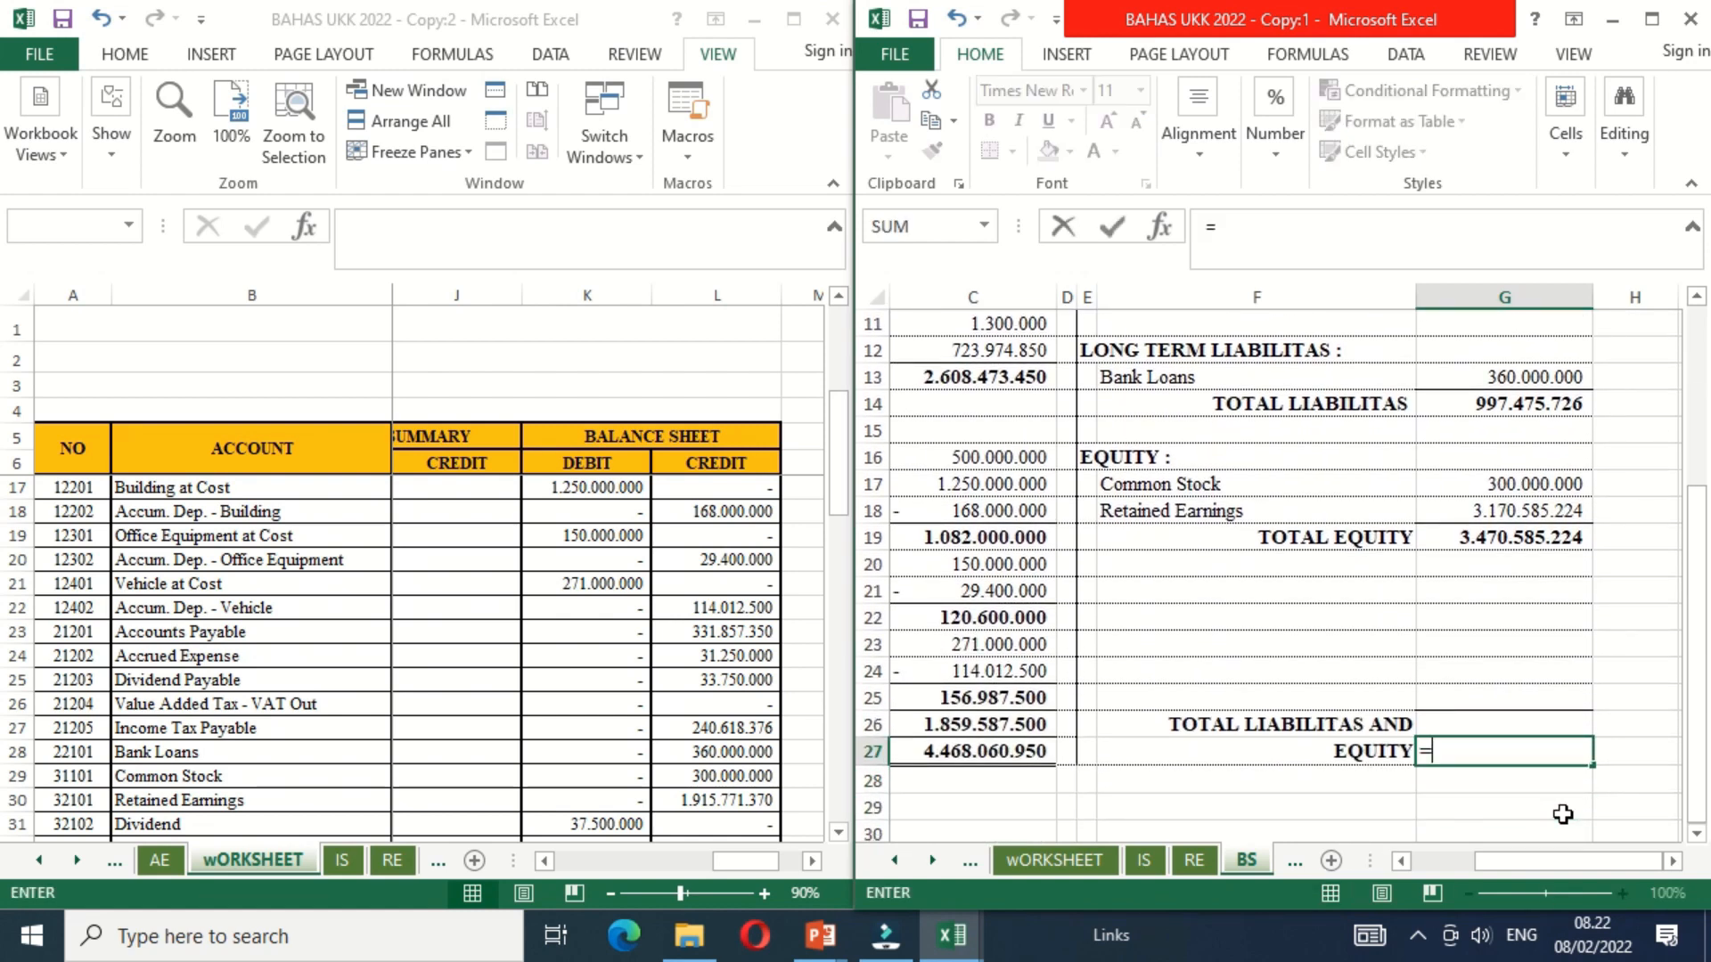
pyautogui.click(1480, 406)
pyautogui.write('+')
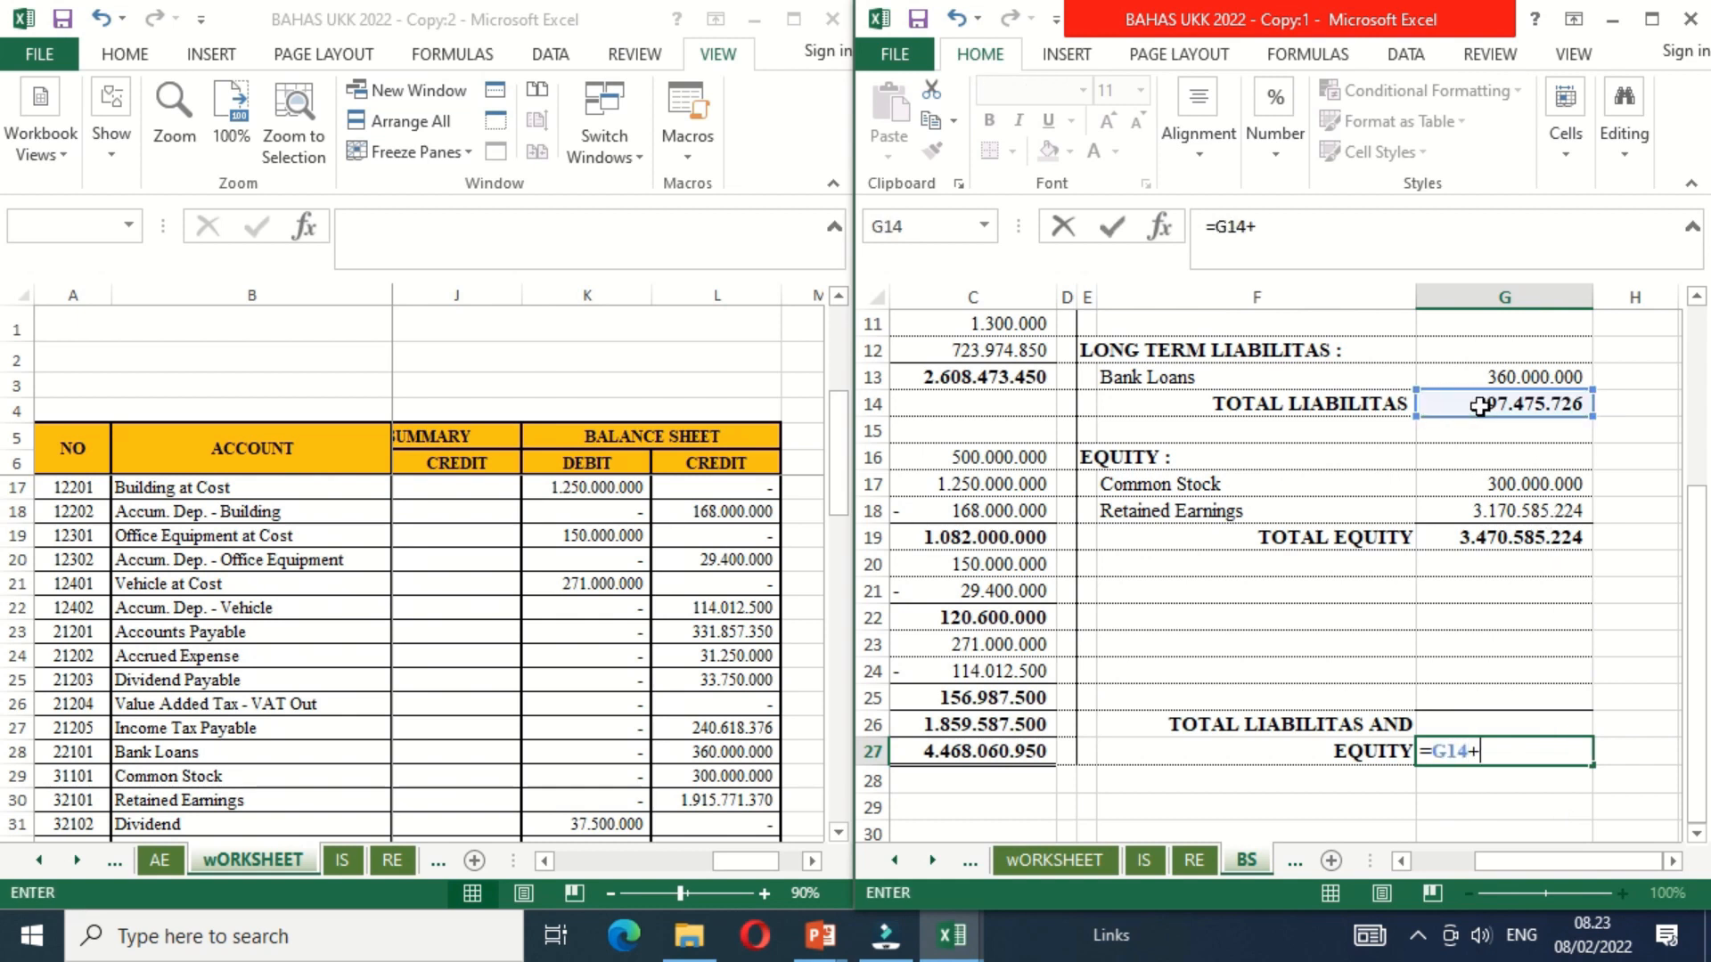
pyautogui.click(1479, 534)
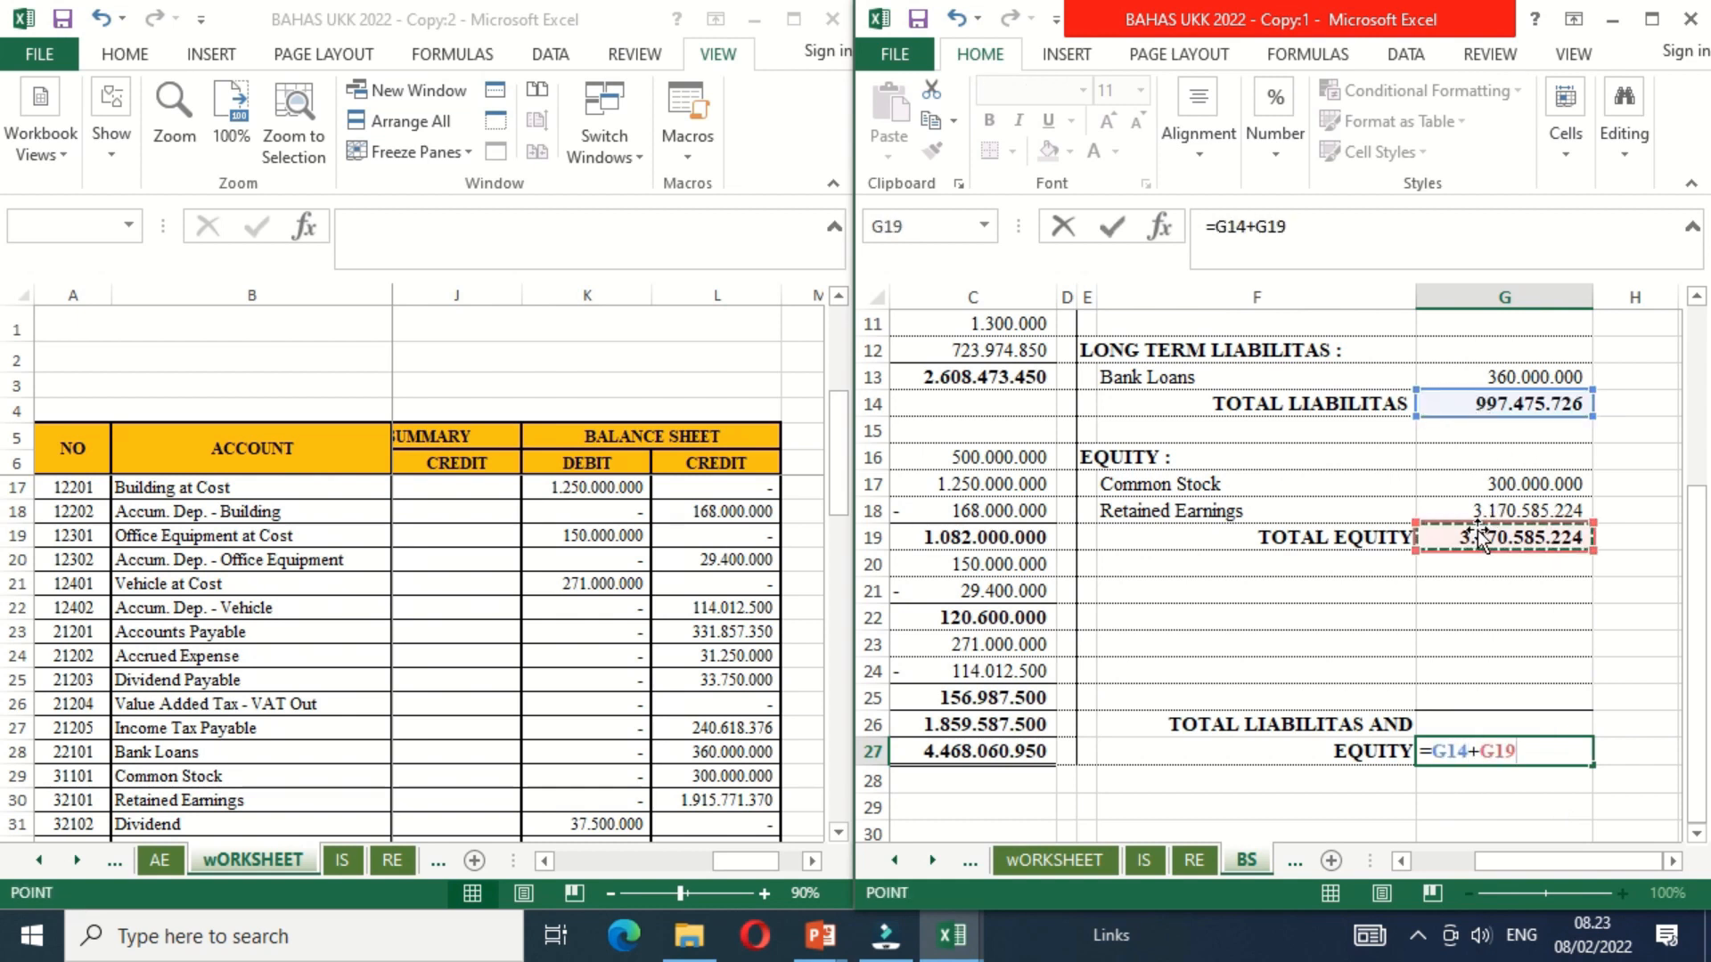
pyautogui.press('Return')
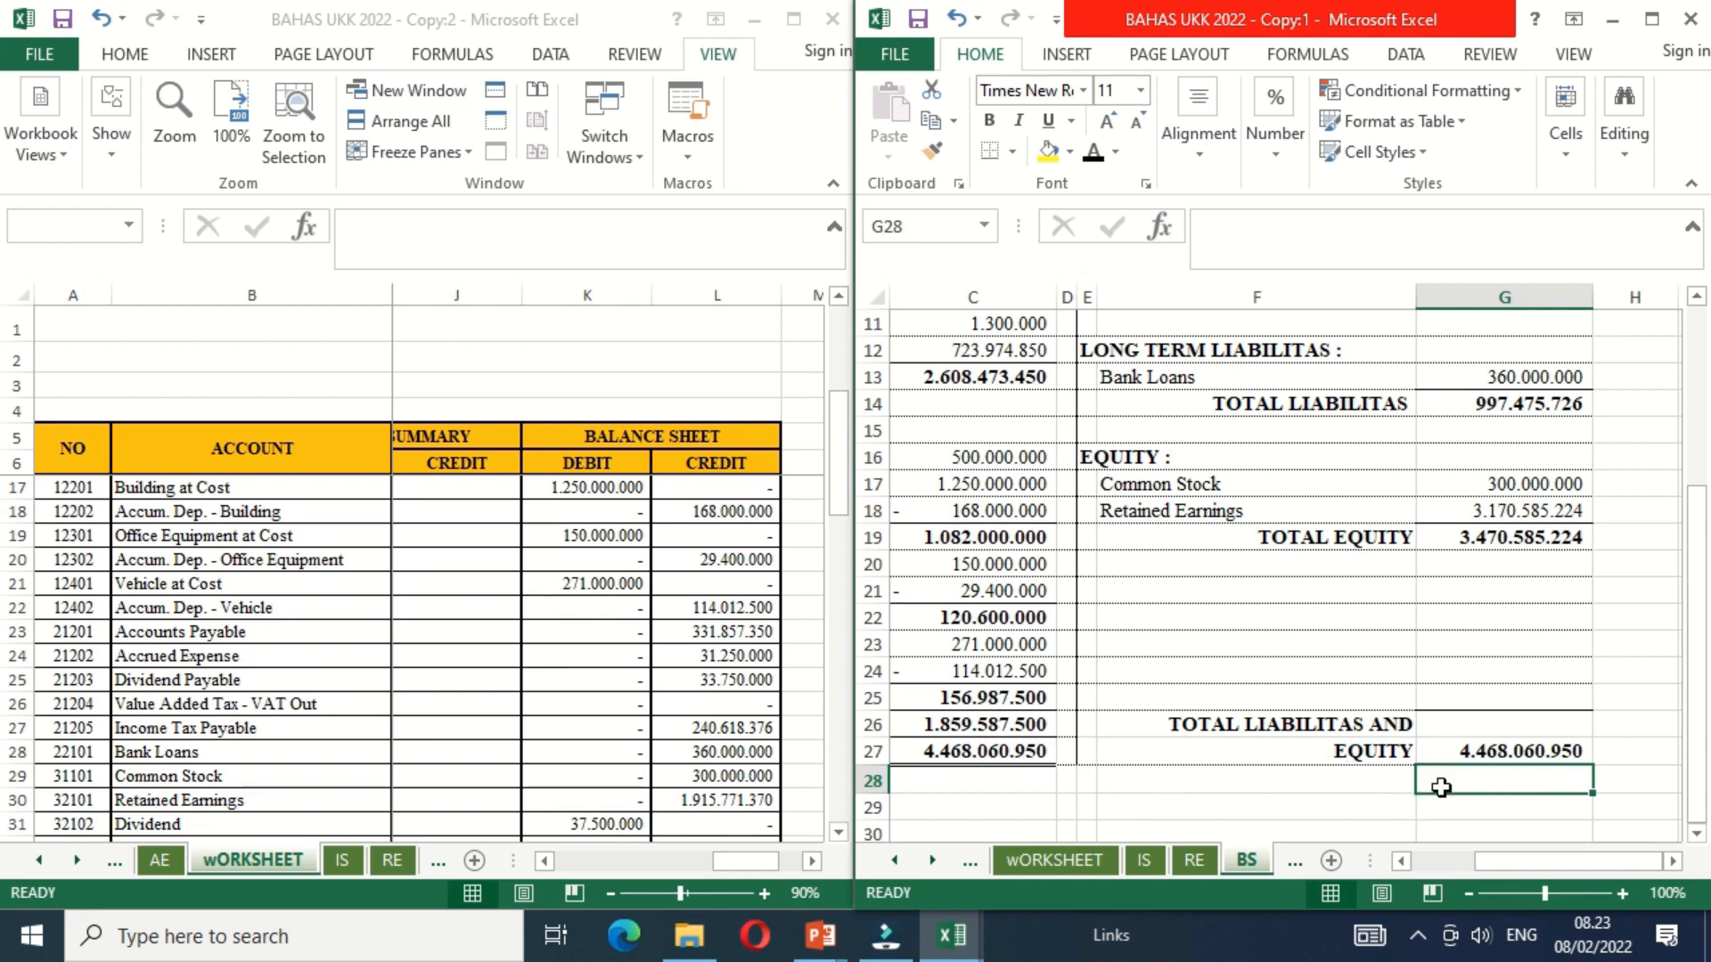
pyautogui.click(1340, 773)
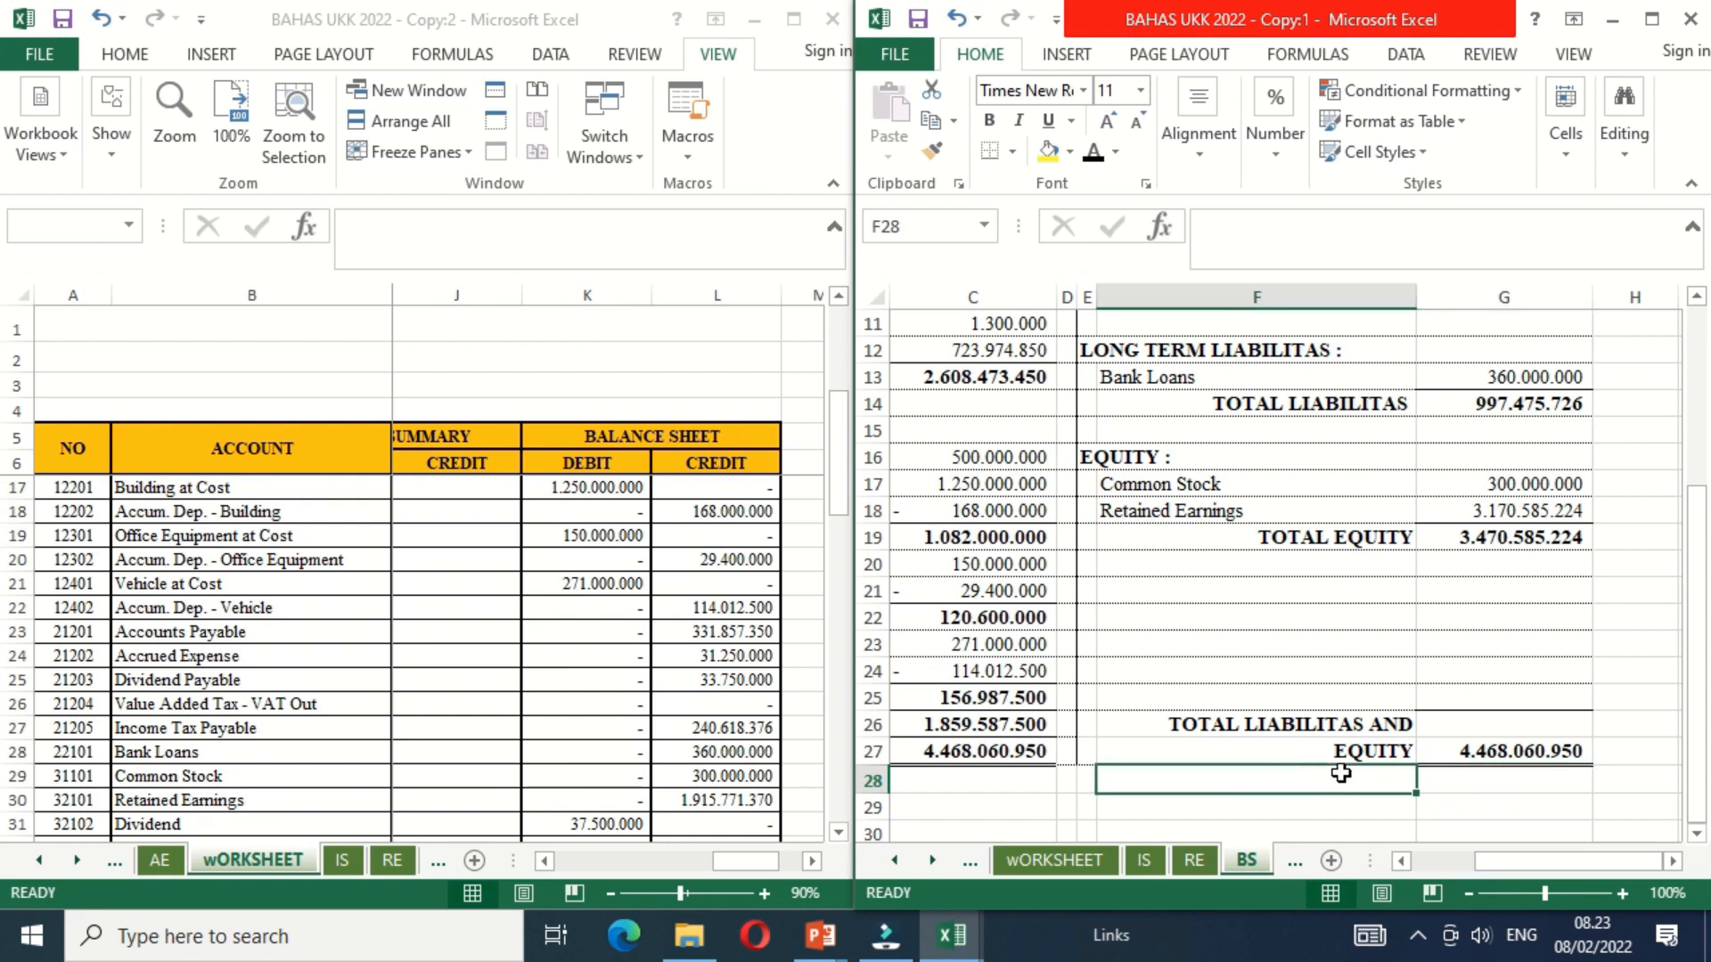
# Step: Maximize the workbook window and review the finished statements on the IS, RE and BS sheets
pyautogui.click(1651, 18)
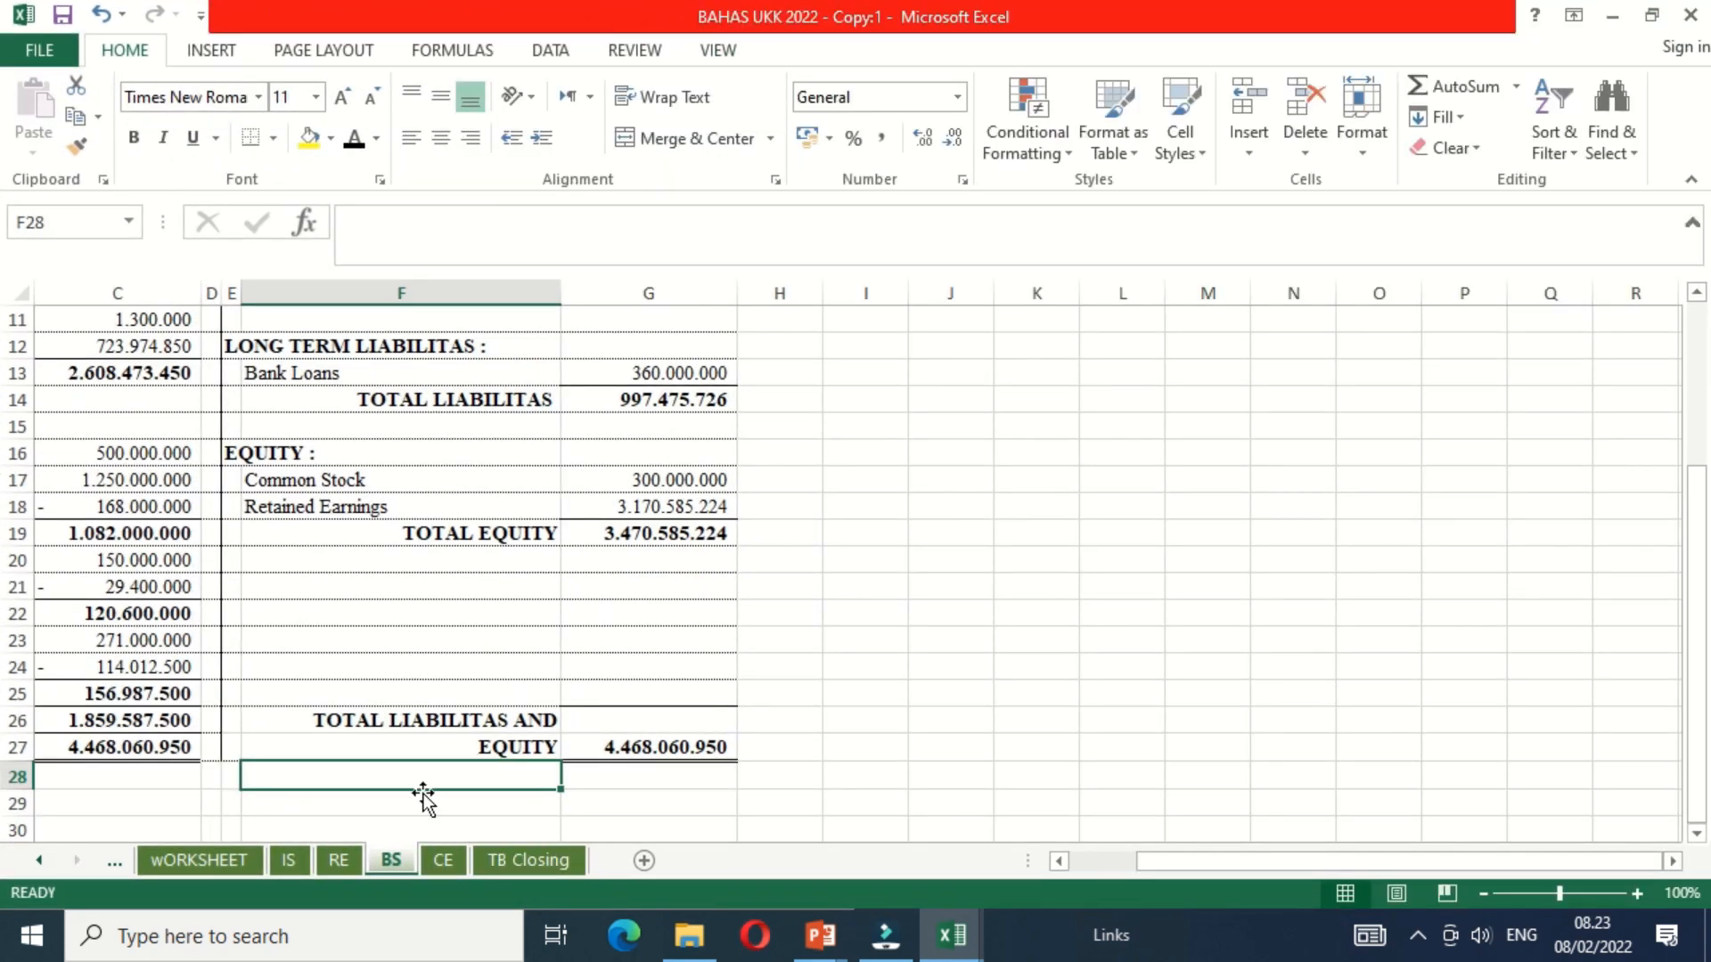
pyautogui.click(292, 866)
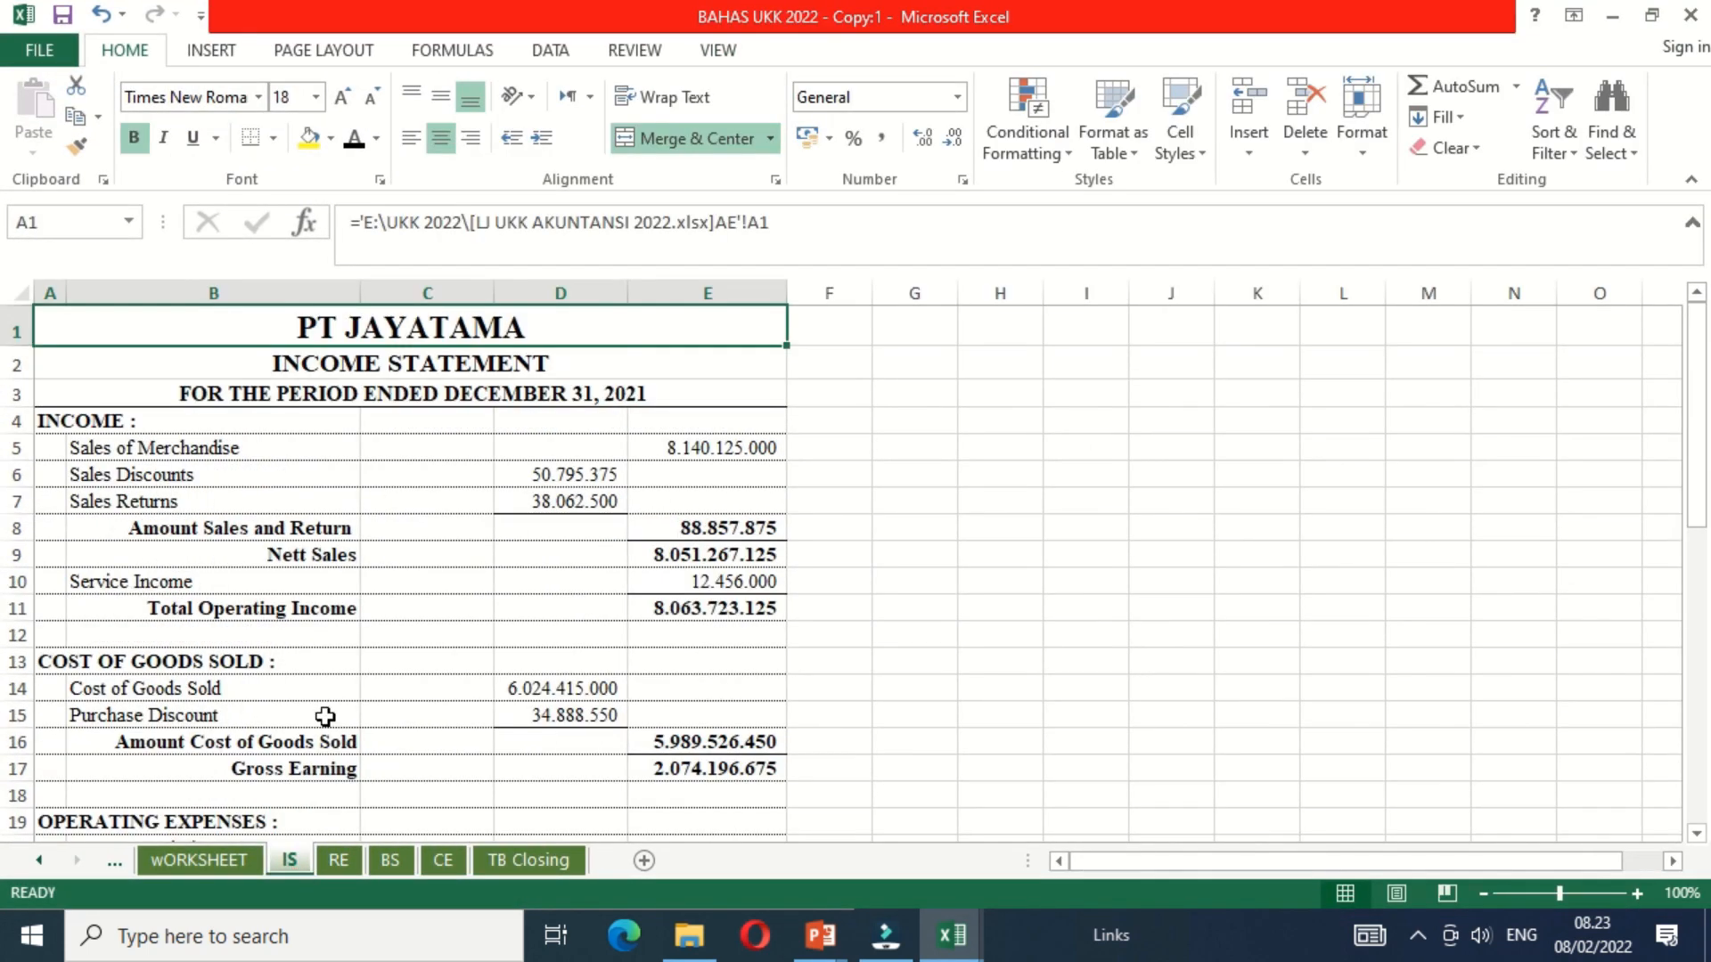
pyautogui.click(366, 613)
pyautogui.press('Down')
pyautogui.press('Down')
pyautogui.press('Down')
pyautogui.press('Down')
pyautogui.press('Down')
pyautogui.press('Down')
pyautogui.press('Down')
pyautogui.press('Down')
pyautogui.press('Down')
pyautogui.press('Down')
pyautogui.press('Down')
pyautogui.press('Down')
pyautogui.press('Down')
pyautogui.press('Down')
pyautogui.press('Down')
pyautogui.press('Down')
pyautogui.press('Down')
pyautogui.press('Down')
pyautogui.press('Down')
pyautogui.press('Down')
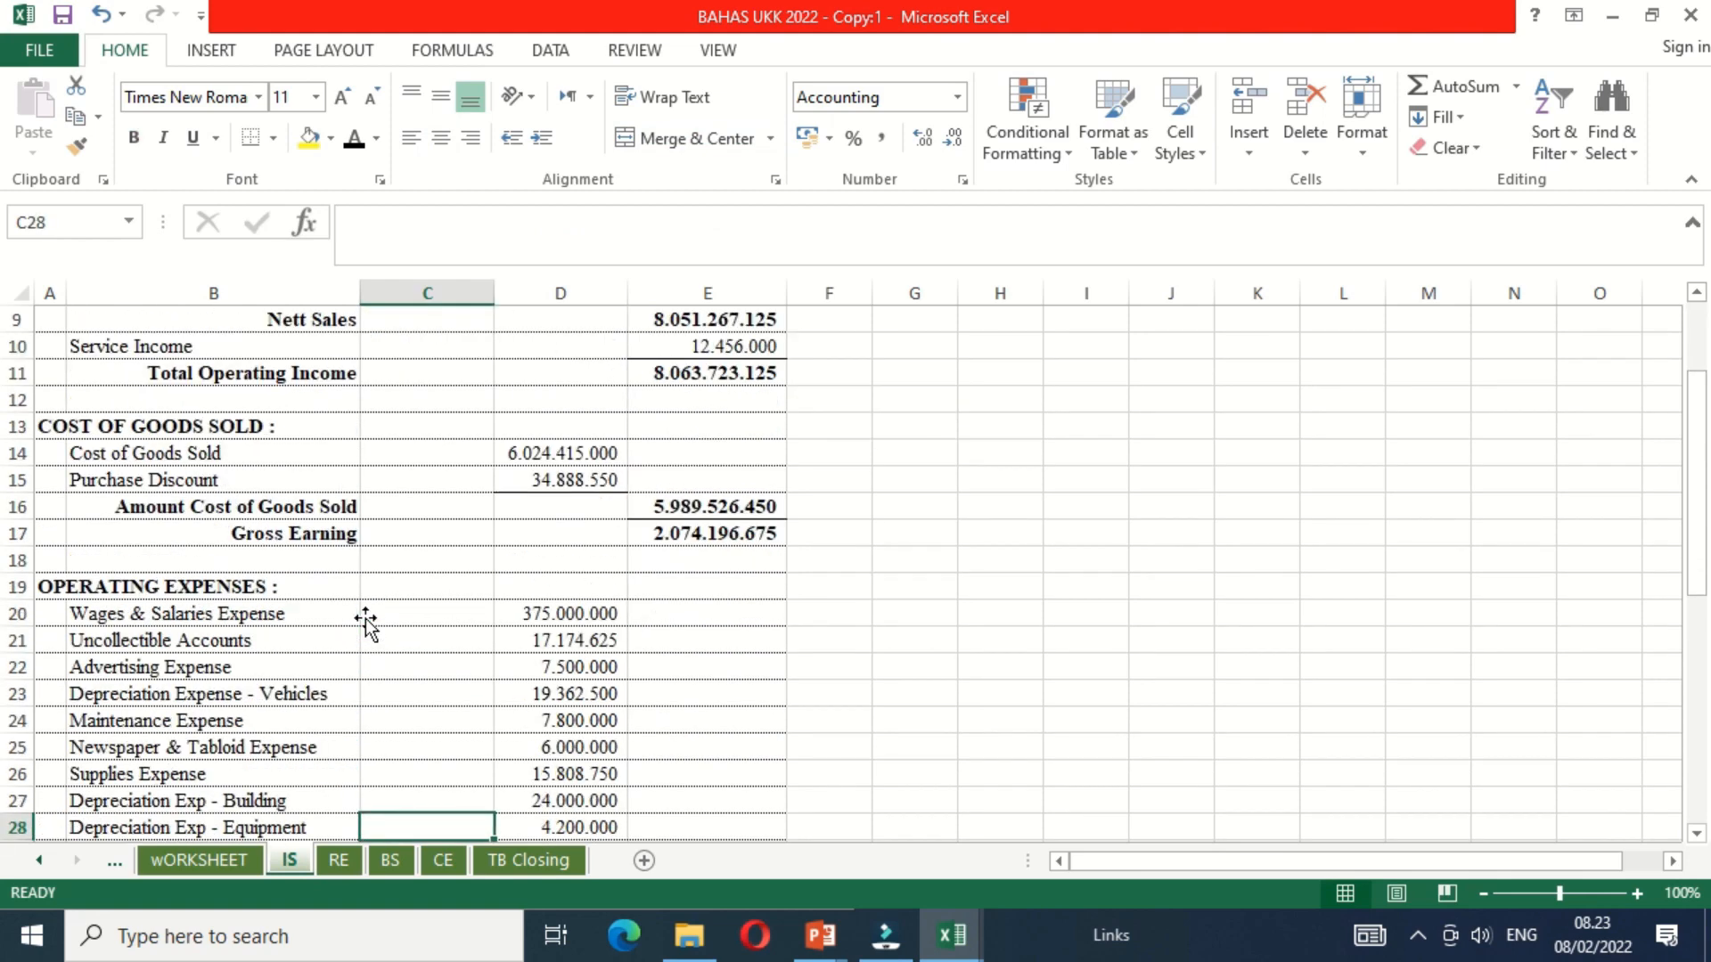
pyautogui.click(338, 862)
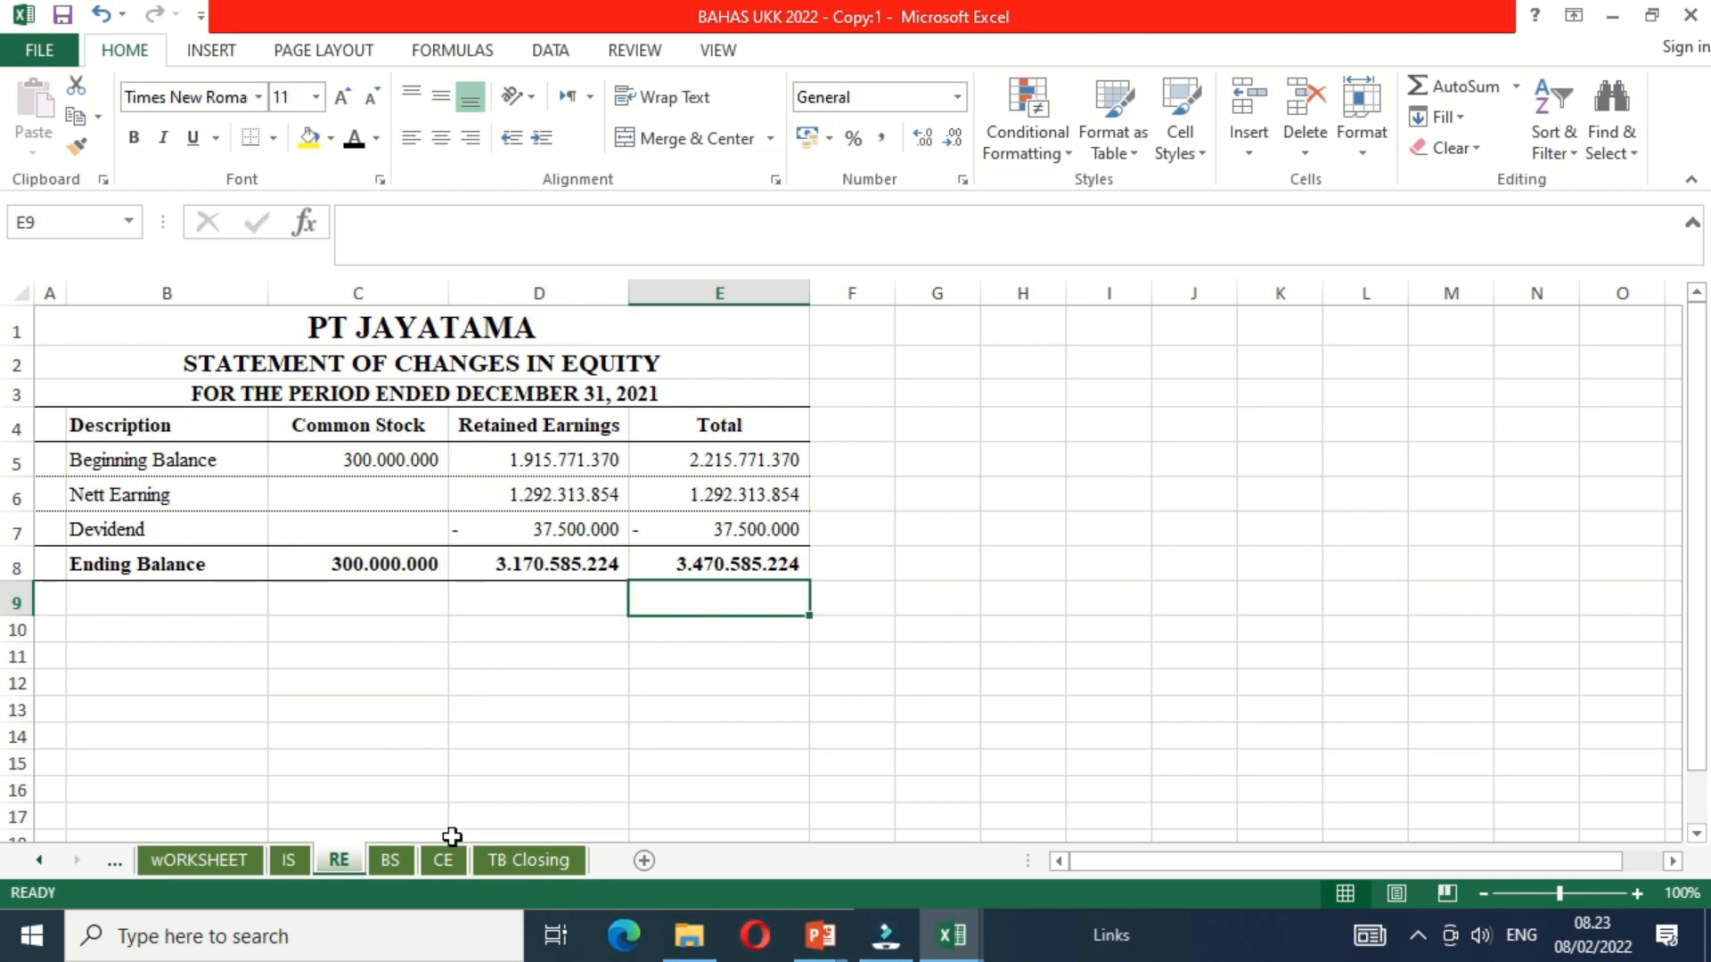
pyautogui.click(398, 866)
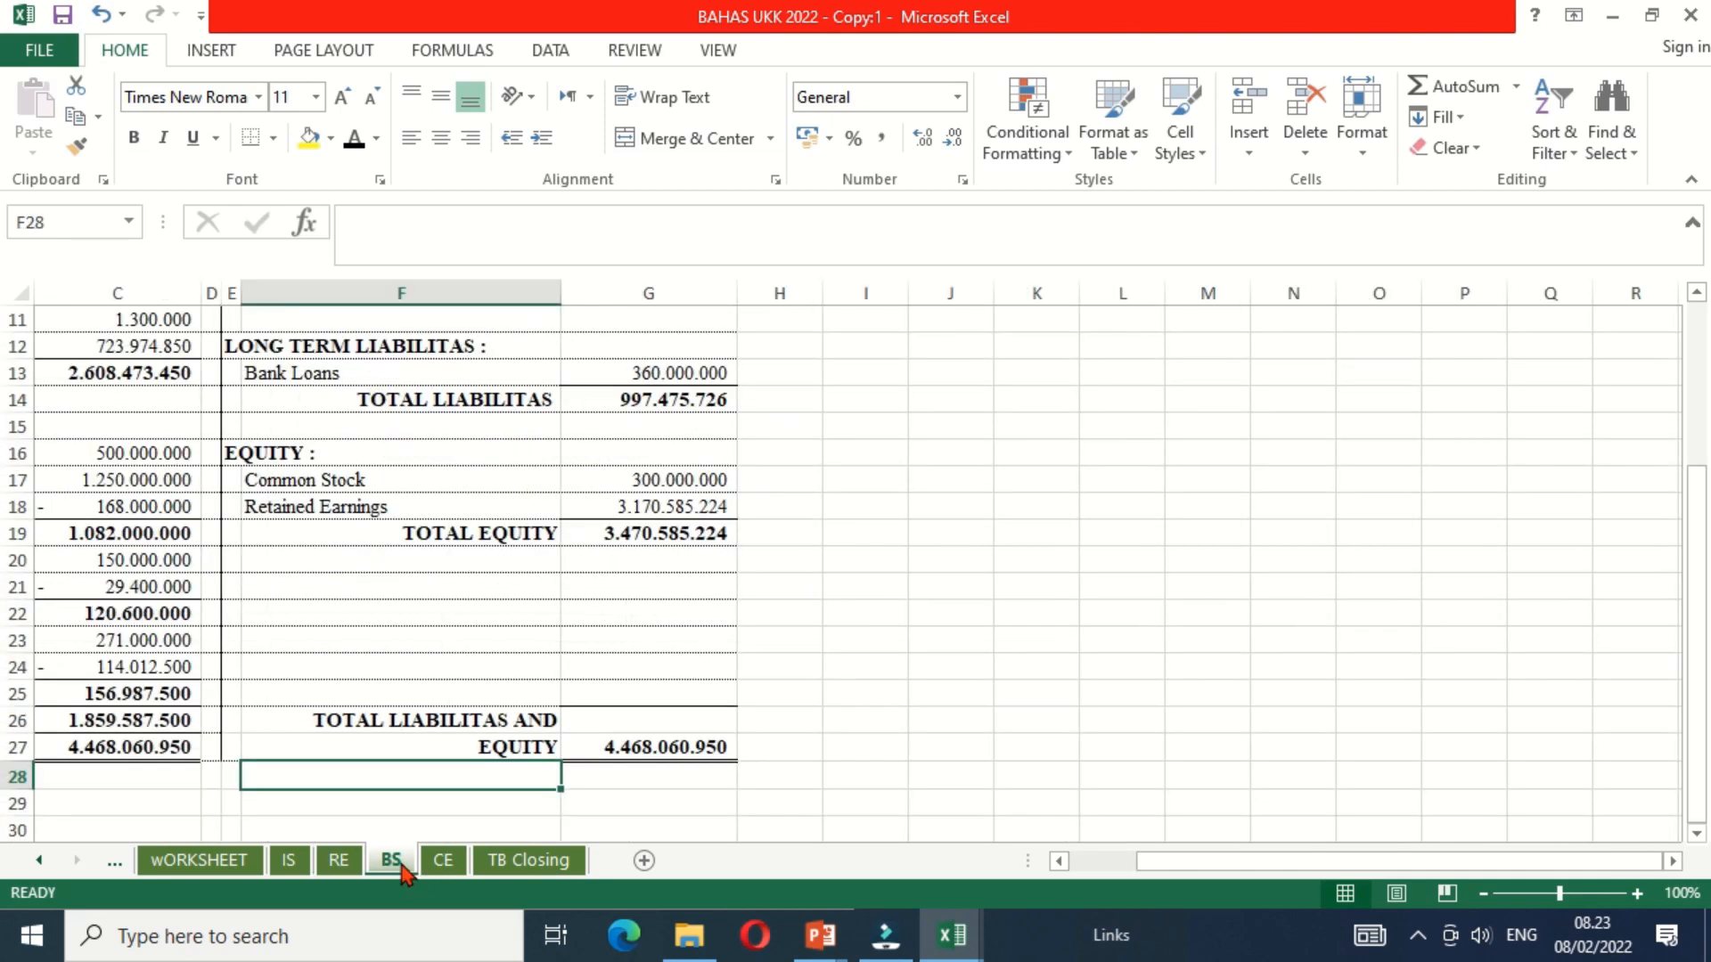
pyautogui.click(397, 668)
pyautogui.press('Left')
pyautogui.press('Left')
pyautogui.press('Left')
pyautogui.press('Left')
pyautogui.press('Left')
pyautogui.press('Up')
pyautogui.press('Up')
pyautogui.hotkey('ctrl', 'Home')
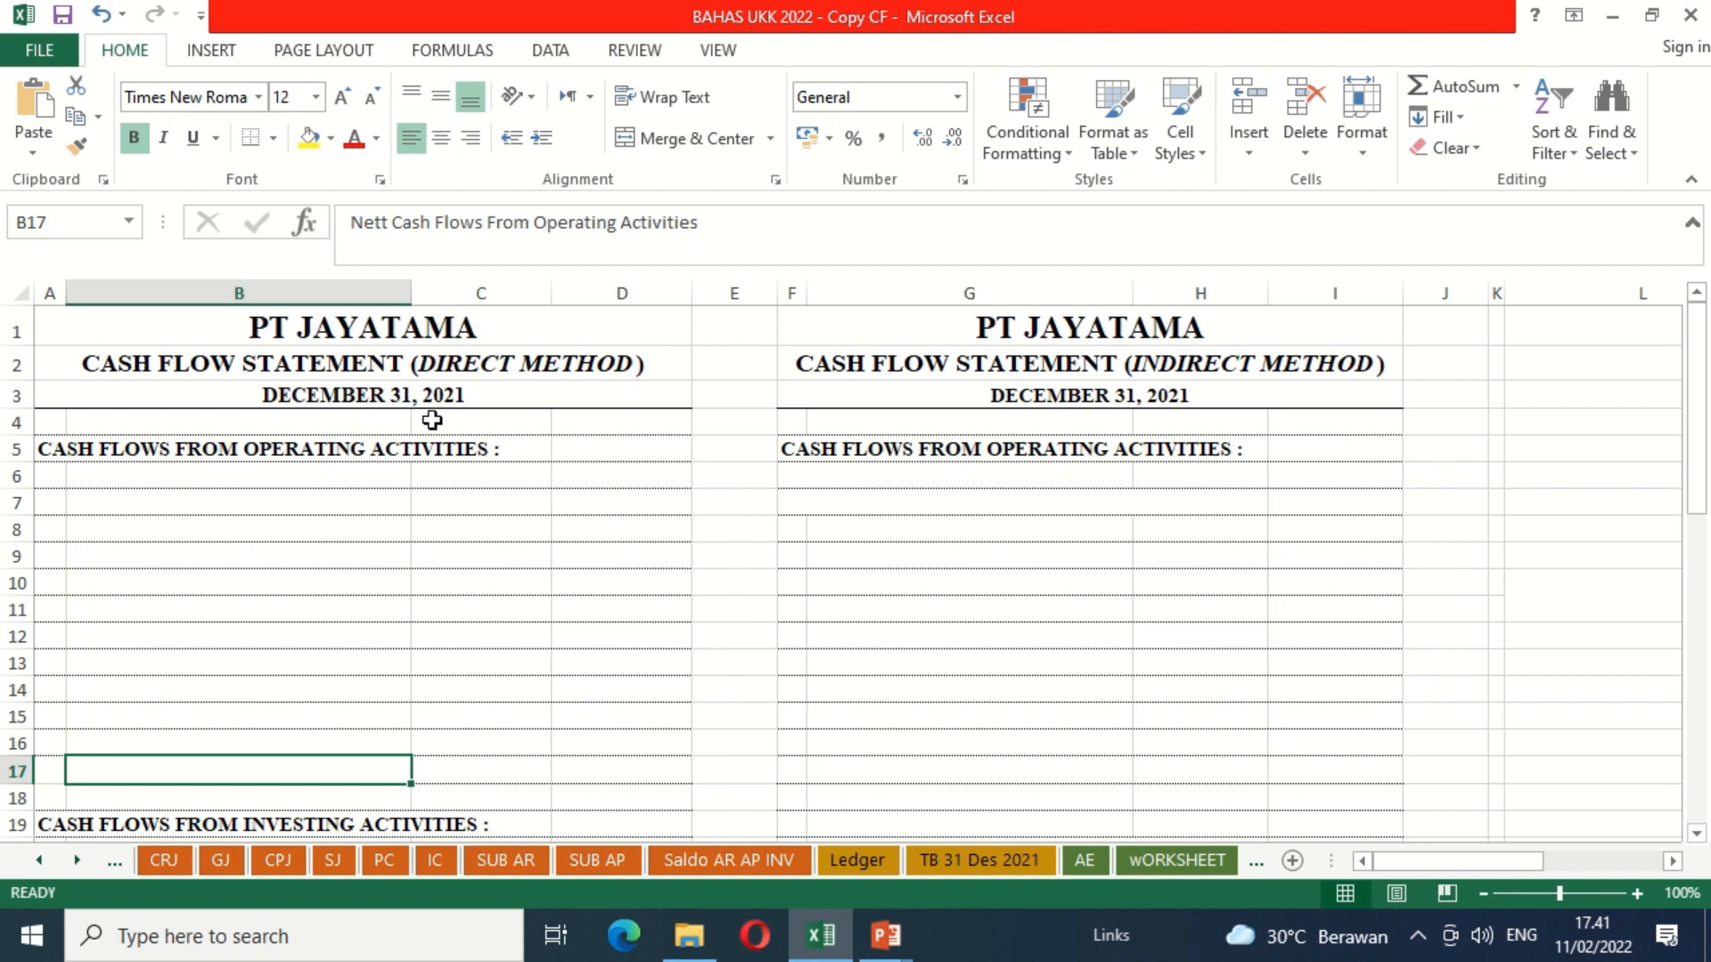
# Step: Examine the direct and indirect cash flow statement layouts and the CRJ, CPJ and PC journals that supply their cash data
pyautogui.click(104, 453)
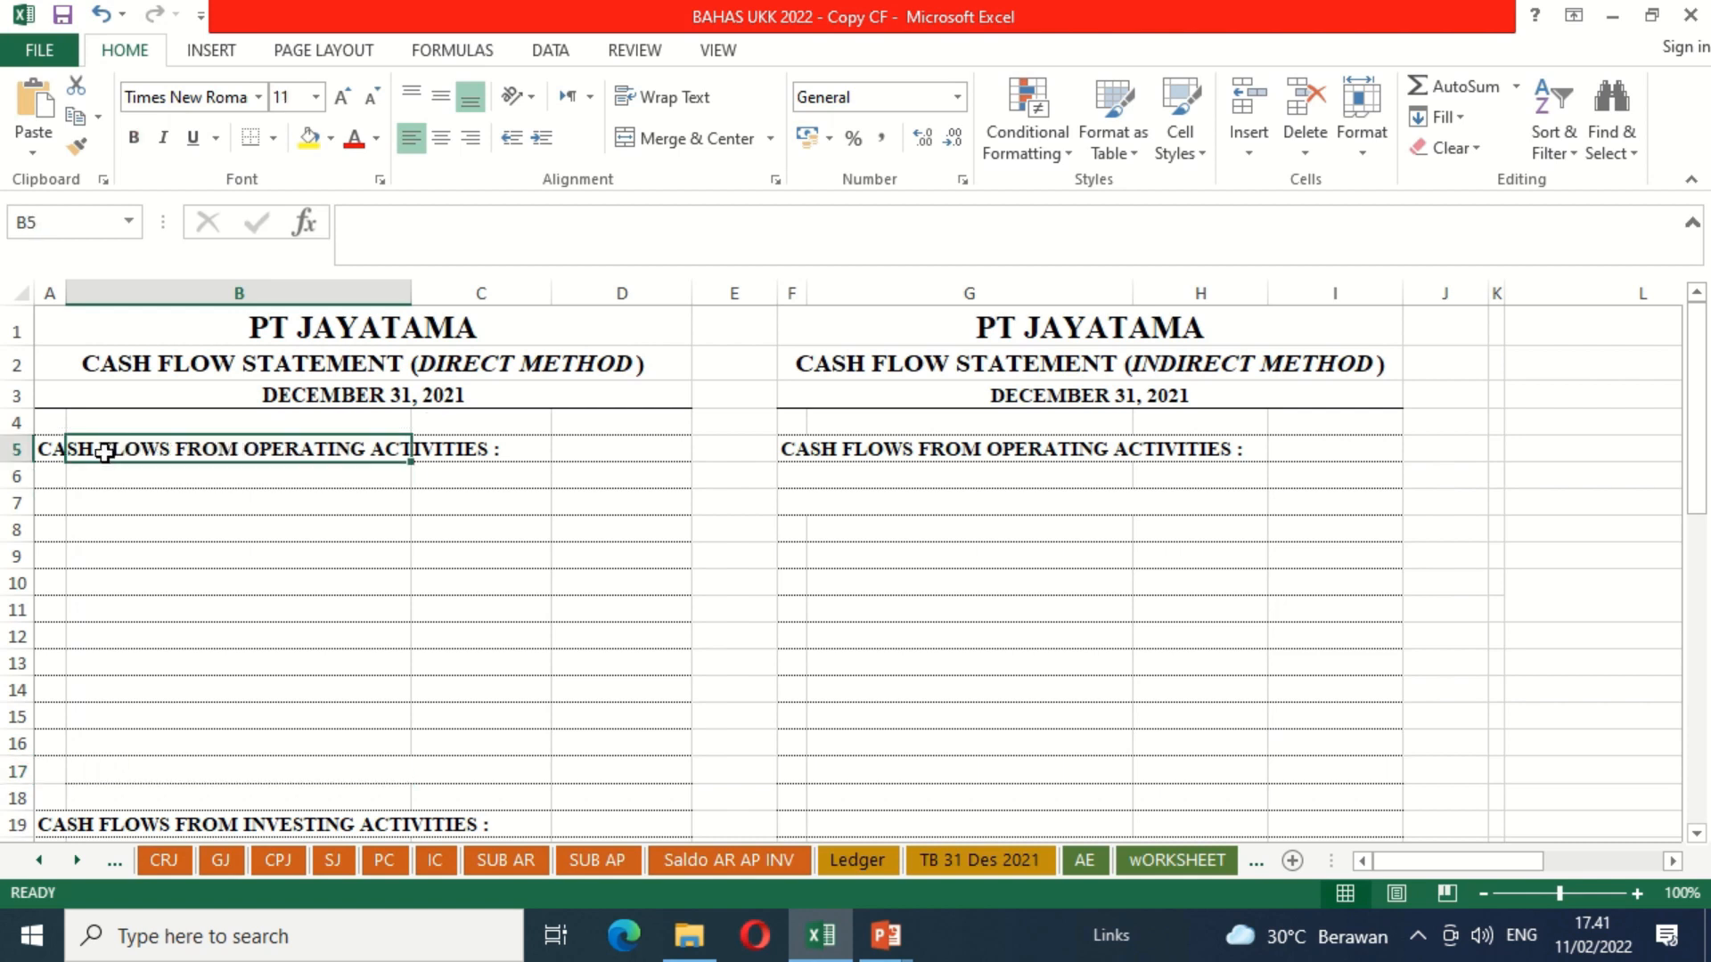
pyautogui.press('Left')
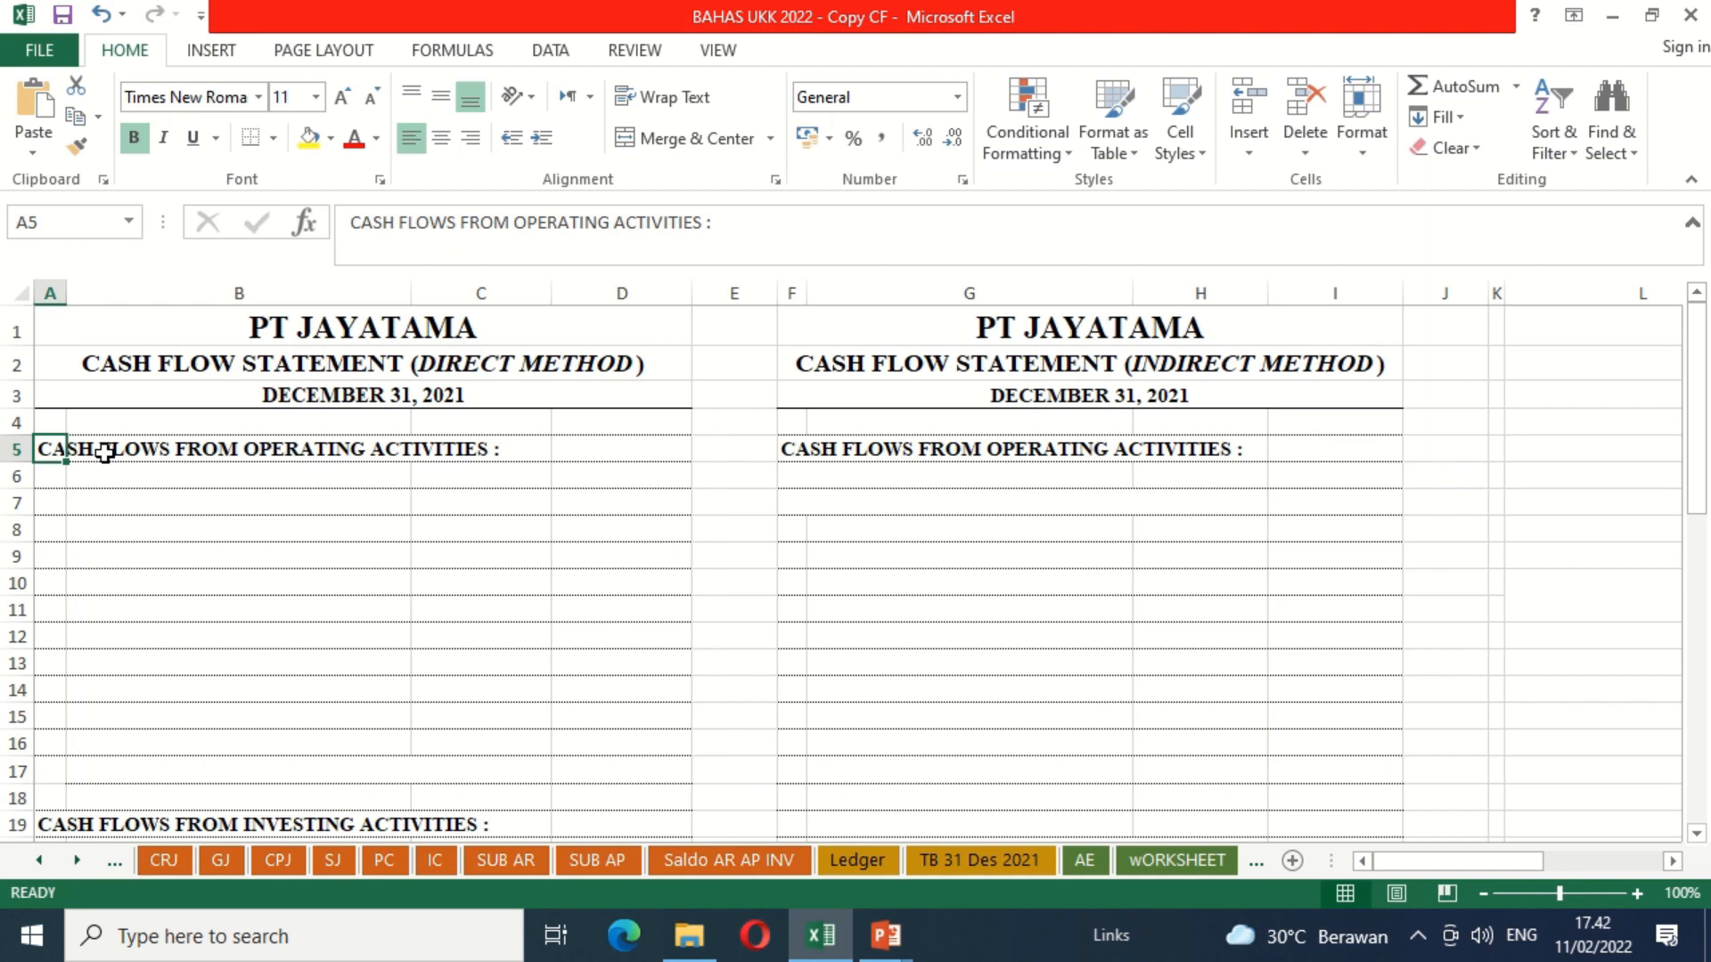
pyautogui.press('Down')
pyautogui.press('Down')
pyautogui.press('Down')
pyautogui.press('Down')
pyautogui.press('Down')
pyautogui.press('Down')
pyautogui.press('Down')
pyautogui.press('Down')
pyautogui.press('Down')
pyautogui.press('Down')
pyautogui.press('Down')
pyautogui.press('Down')
pyautogui.press('Down')
pyautogui.press('Down')
pyautogui.press('Down')
pyautogui.press('Down')
pyautogui.press('Down')
pyautogui.press('Down')
pyautogui.press('Down')
pyautogui.press('Down')
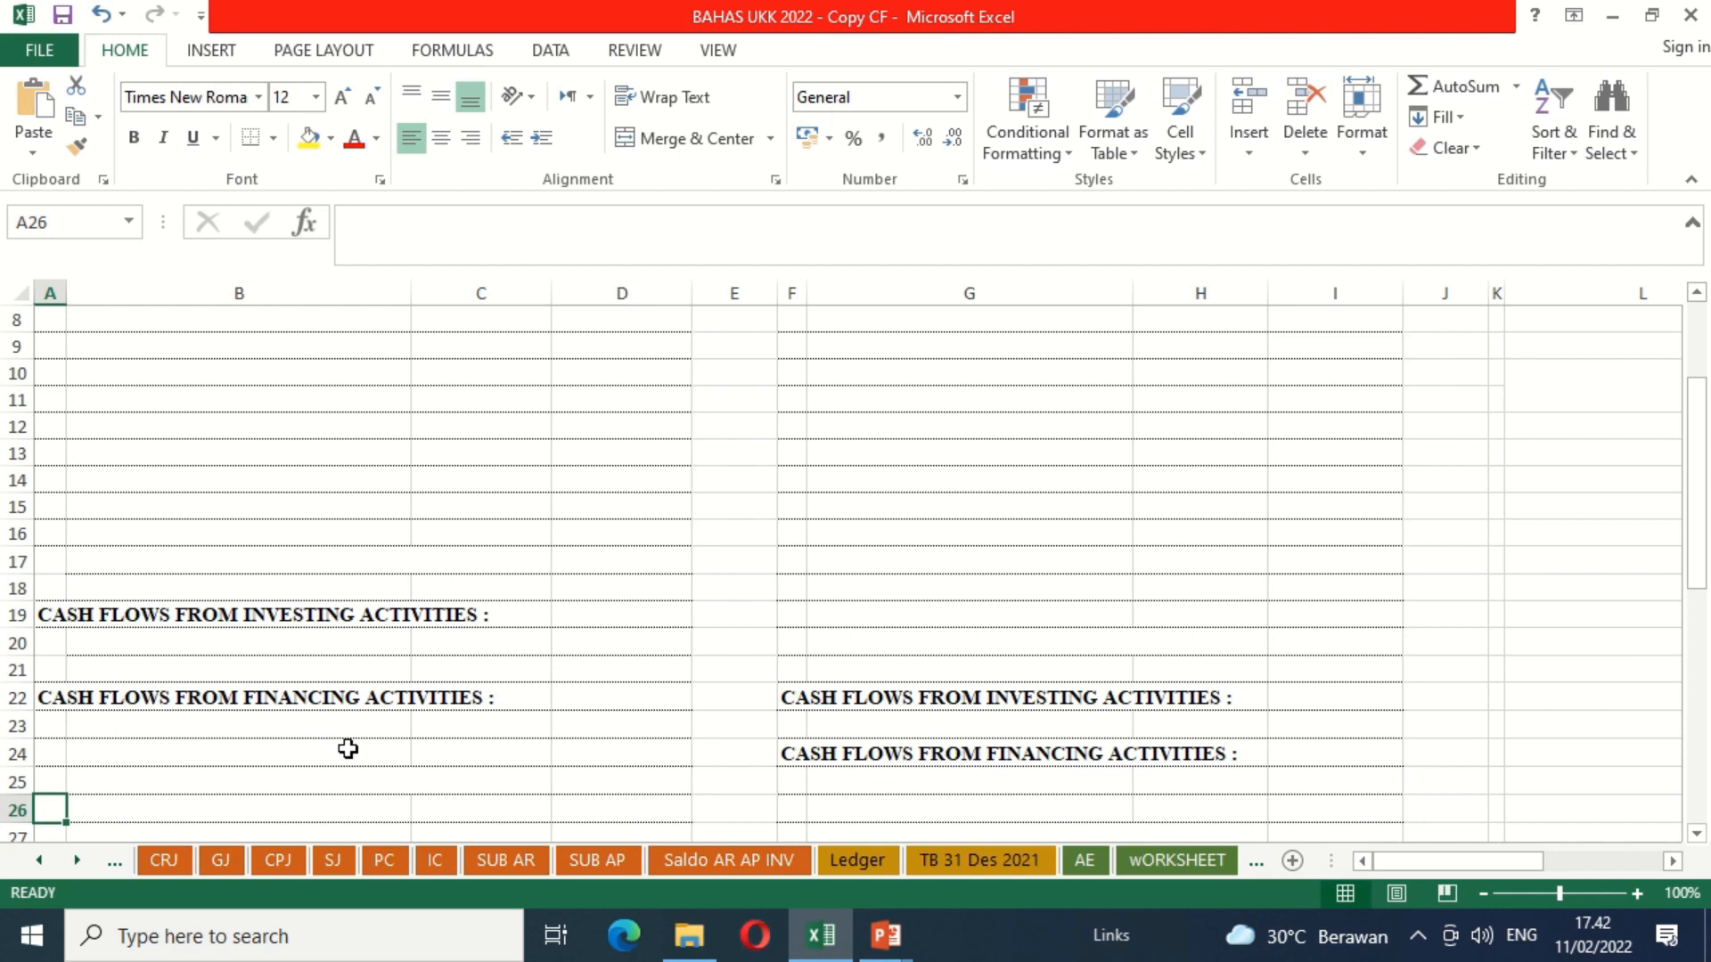
pyautogui.click(335, 514)
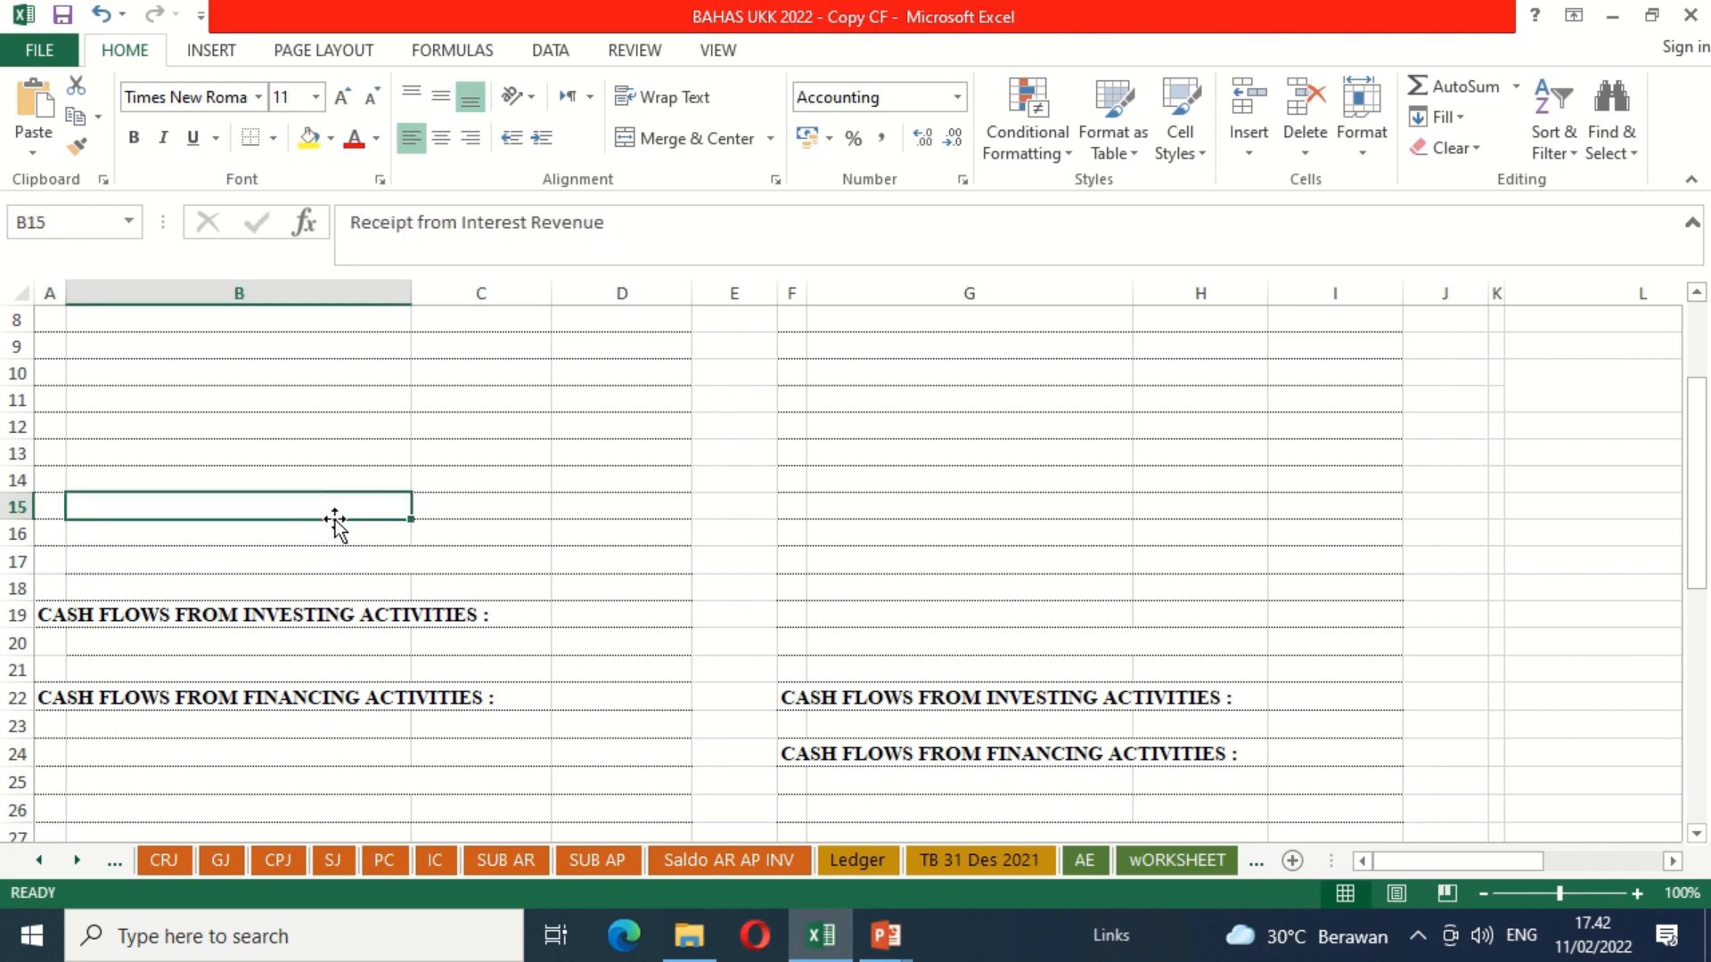
pyautogui.press('Up')
pyautogui.press('Up')
pyautogui.press('Up')
pyautogui.press('Up')
pyautogui.press('Up')
pyautogui.press('Up')
pyautogui.press('Up')
pyautogui.press('Up')
pyautogui.press('Up')
pyautogui.press('Up')
pyautogui.press('Up')
pyautogui.press('Up')
pyautogui.press('Up')
pyautogui.press('Up')
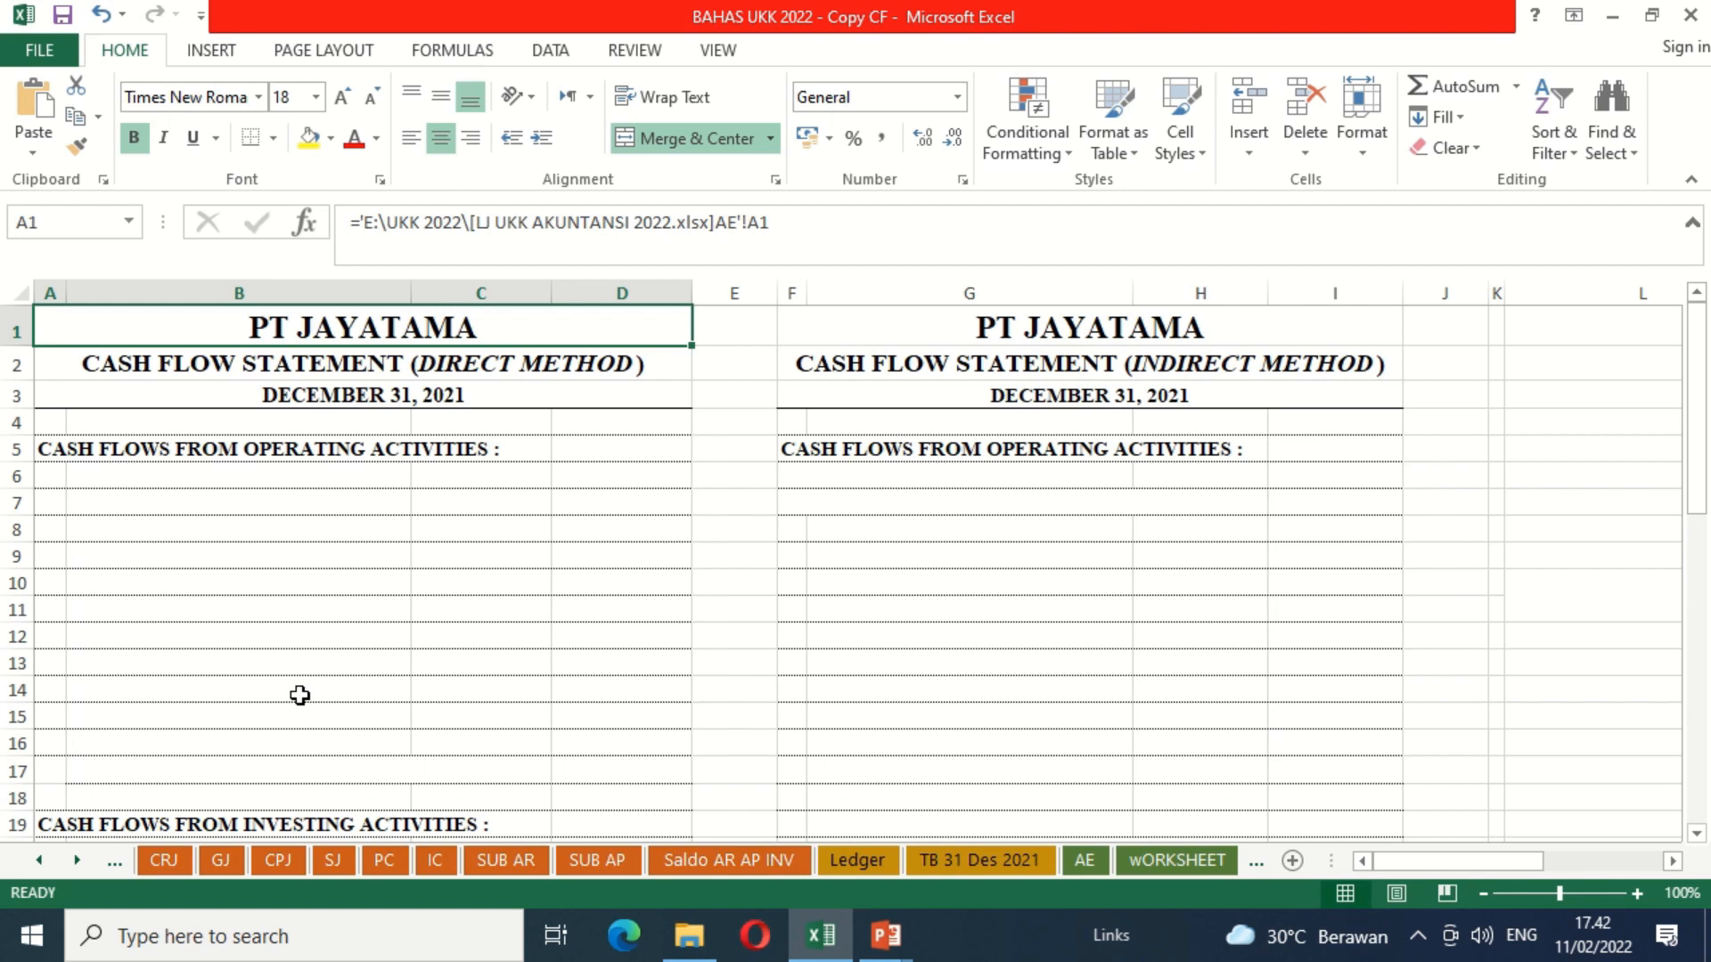
pyautogui.click(167, 861)
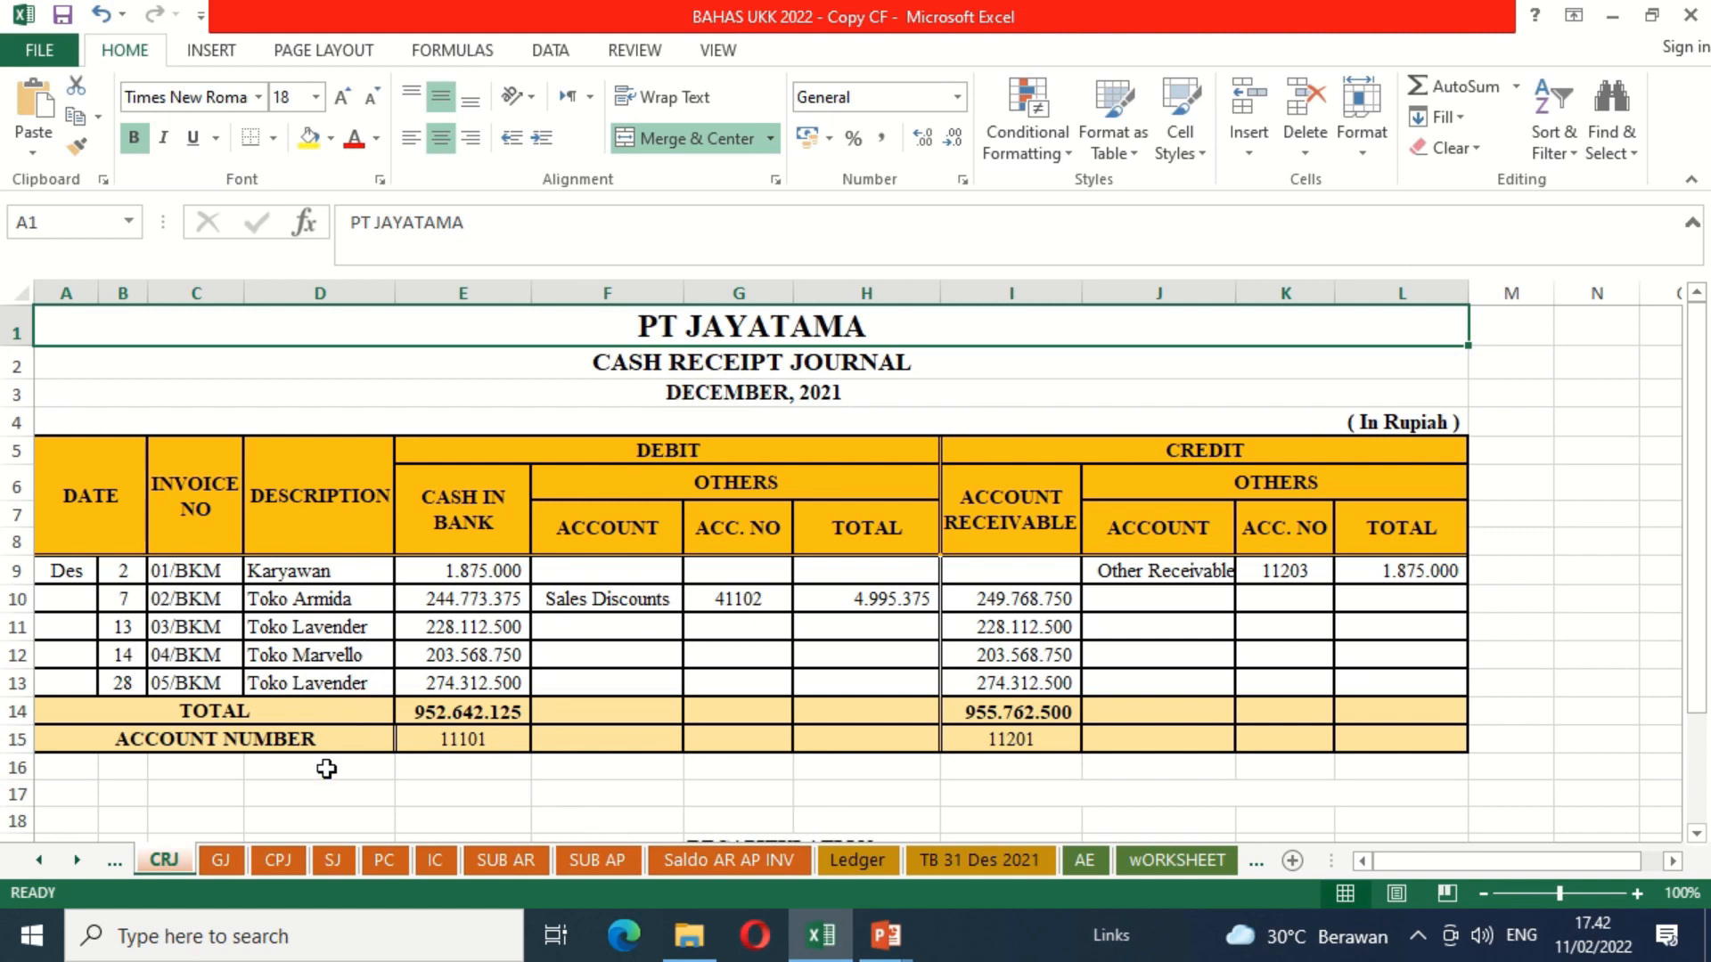
pyautogui.click(280, 861)
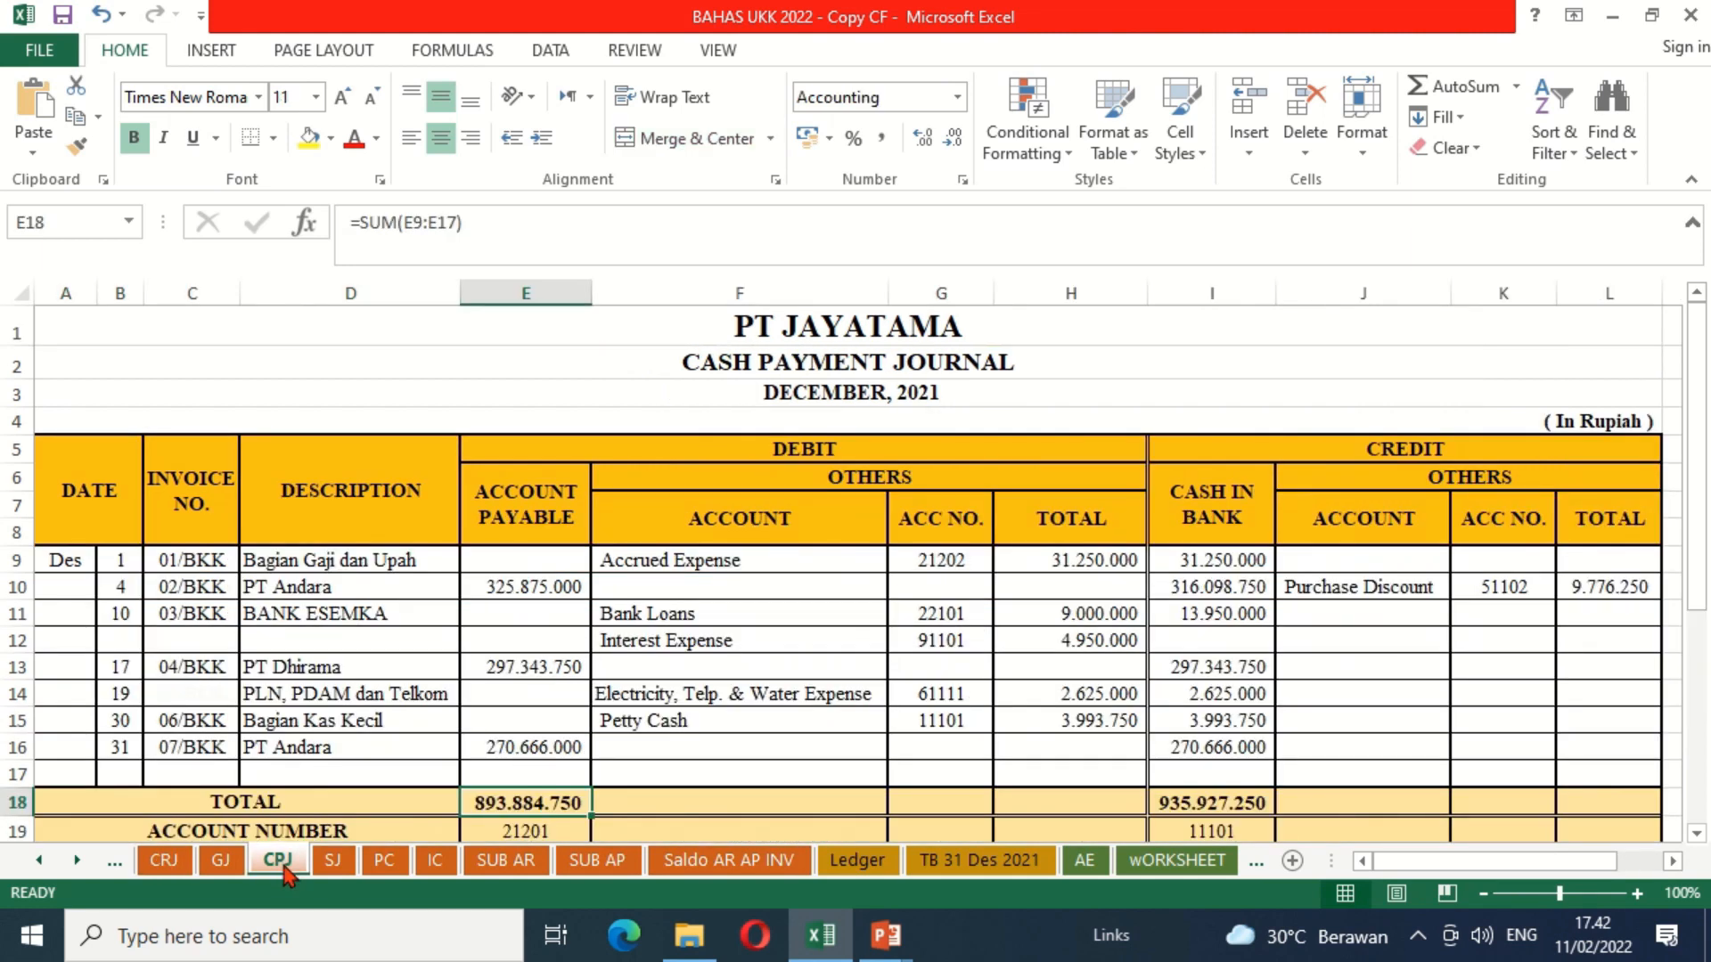
pyautogui.click(383, 862)
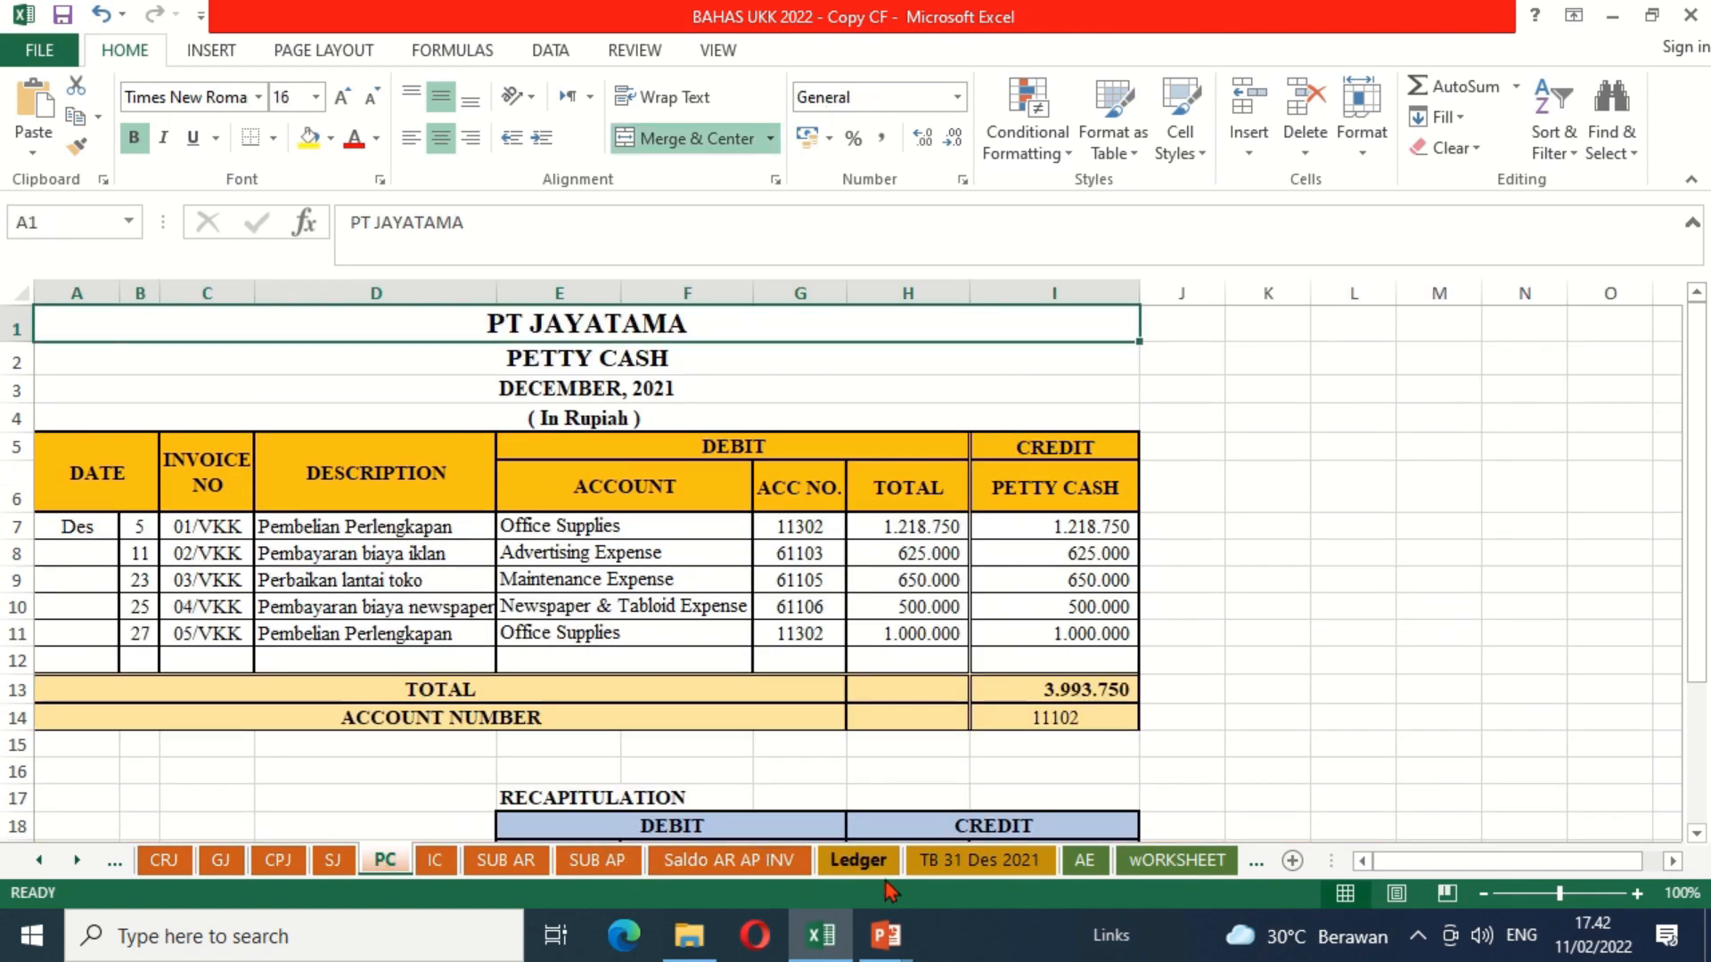
# Step: Move the AE sheet directly after the IC sheet, next to the journal sheets
pyautogui.click(1085, 861)
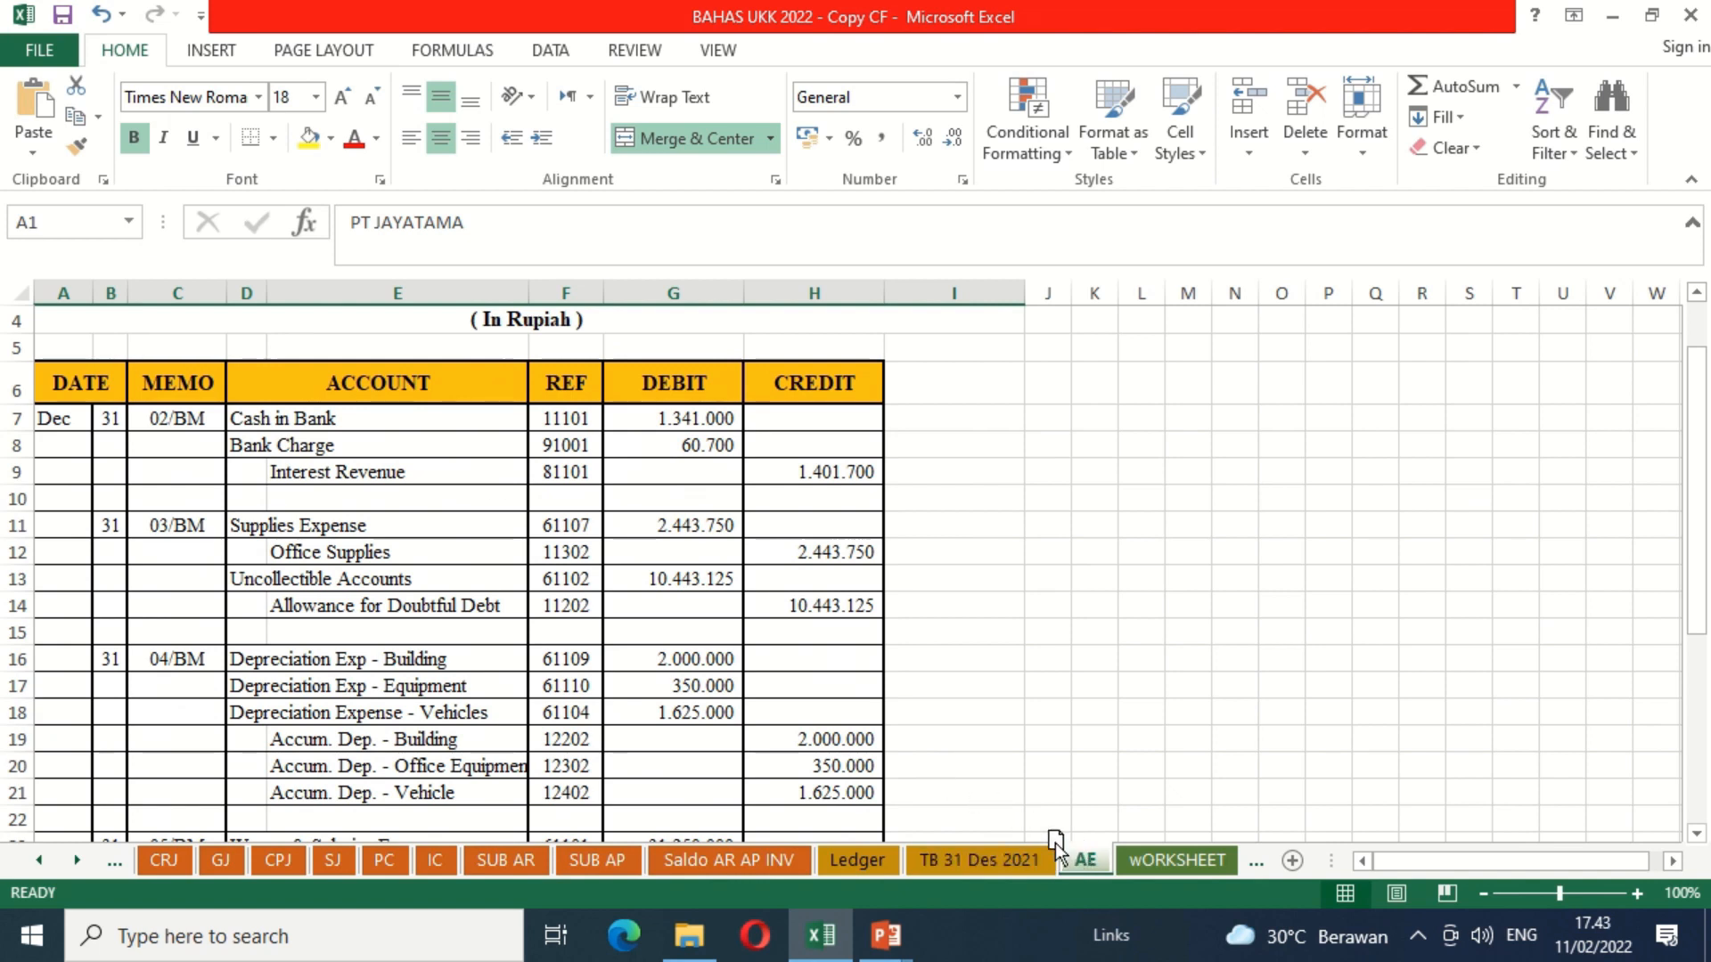
pyautogui.moveTo(479, 841); pyautogui.dragTo(483, 868)
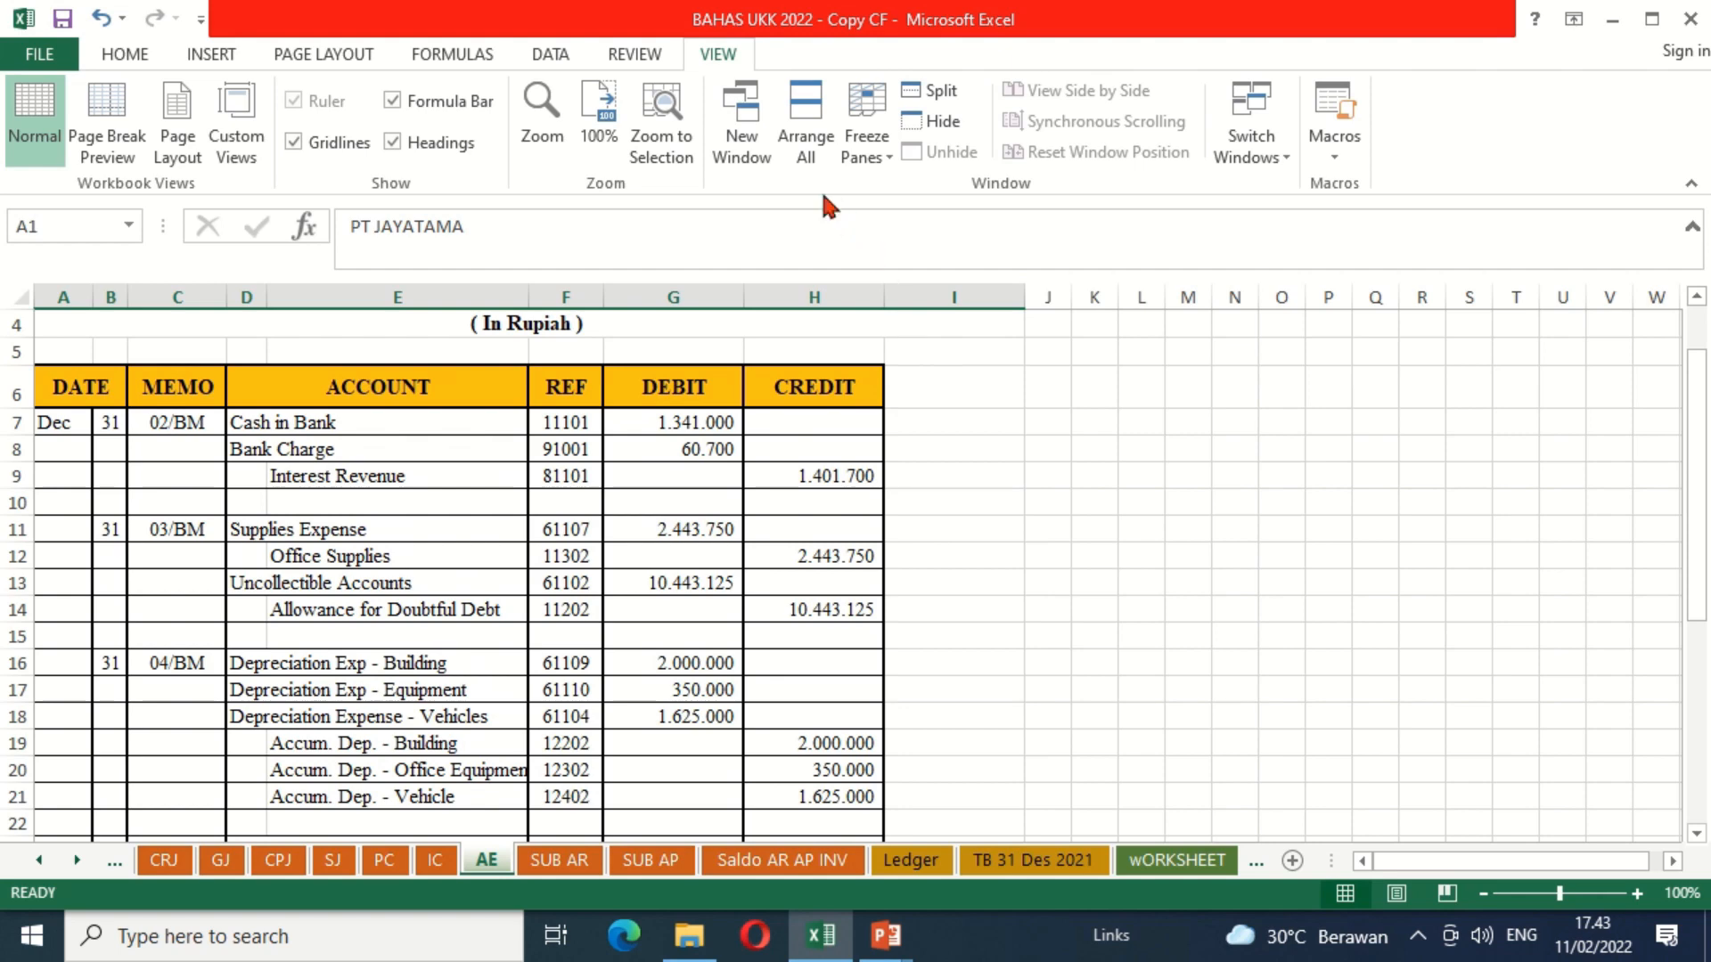
# Step: Open a second window of the workbook and arrange both windows vertically
pyautogui.click(747, 113)
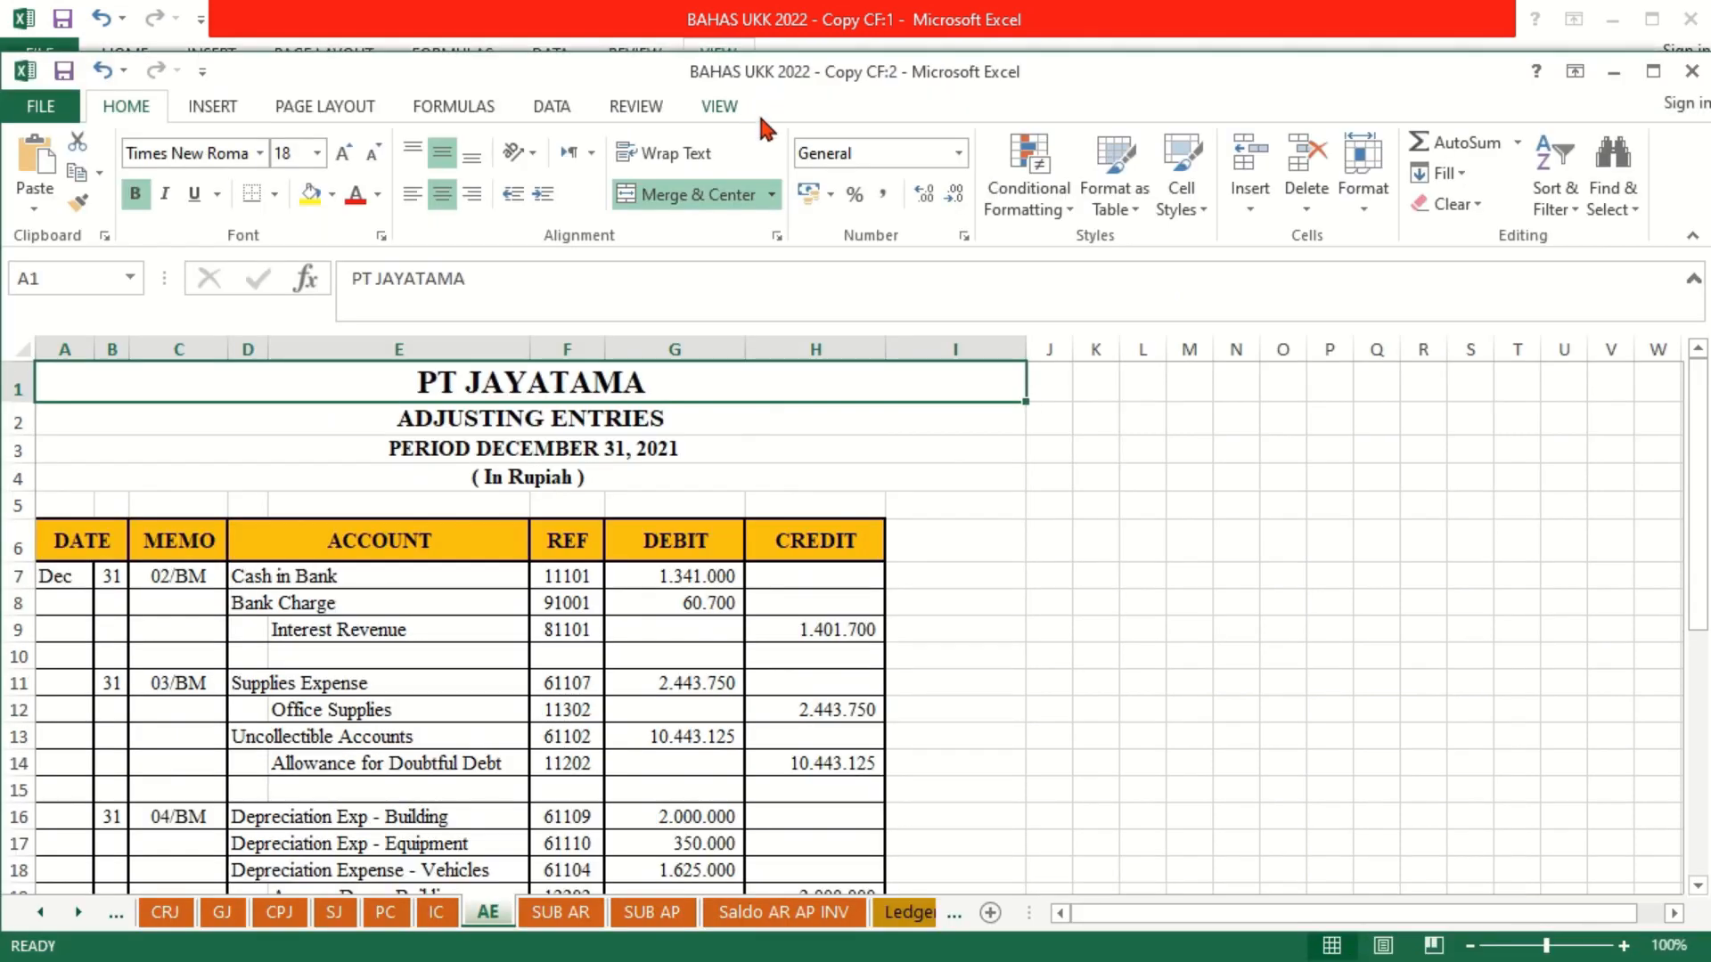
pyautogui.click(806, 183)
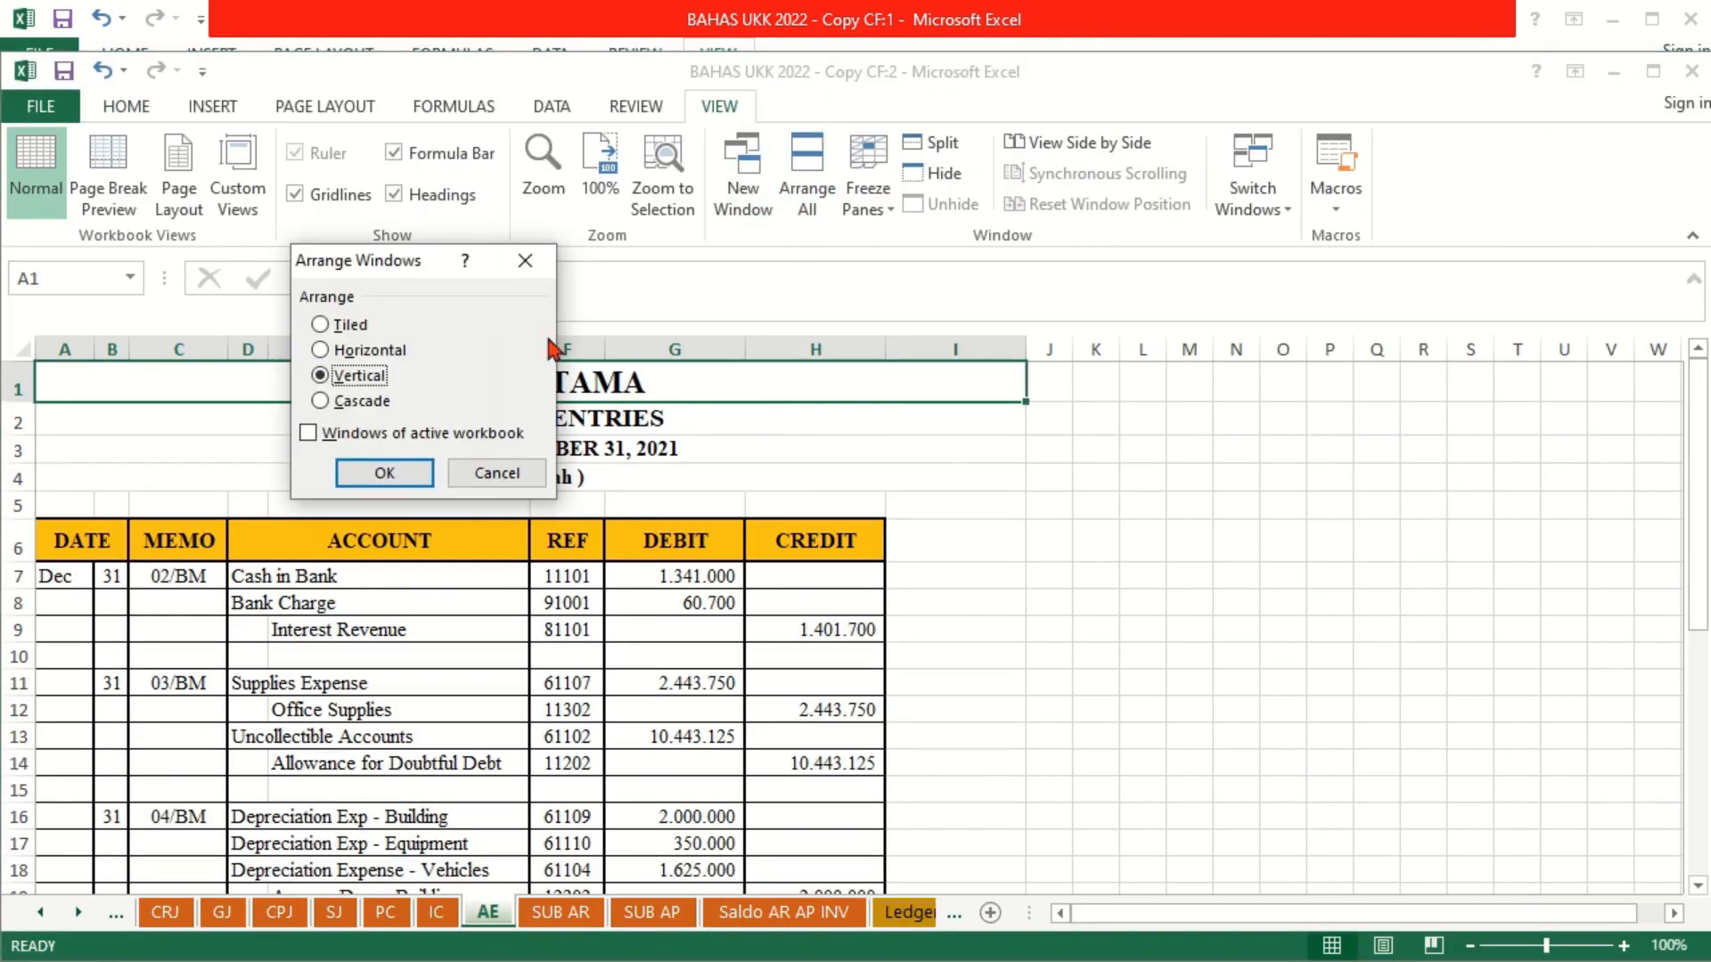
pyautogui.click(379, 471)
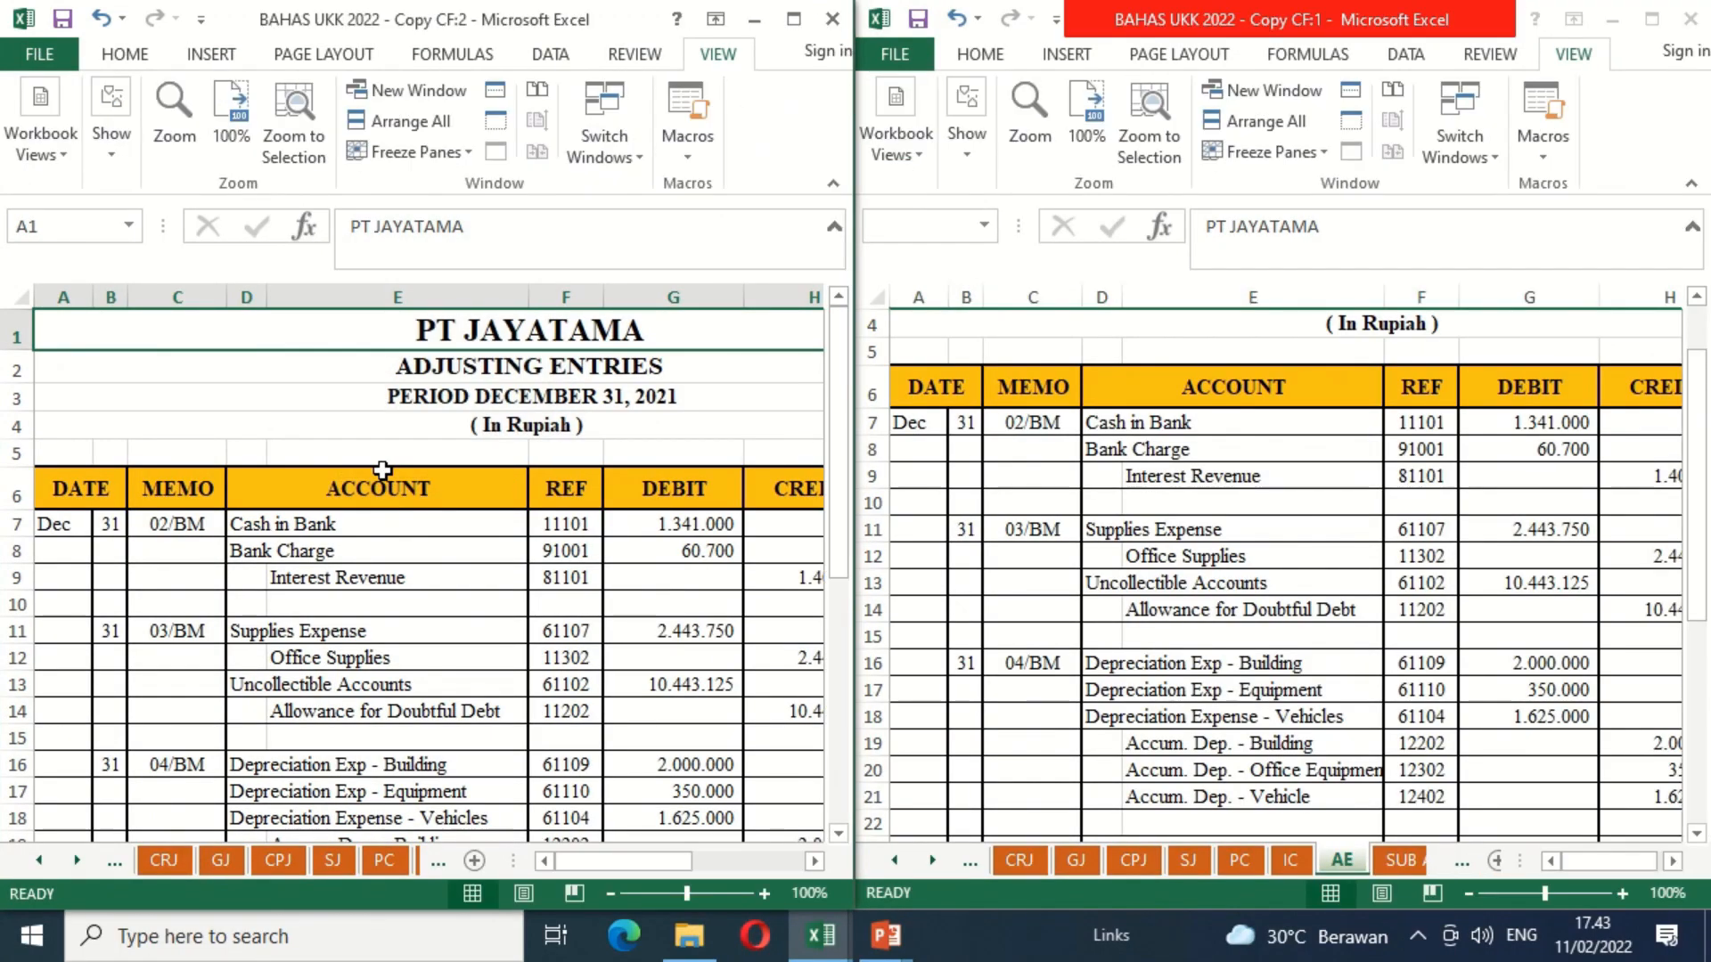
# Step: Show the CRJ sheet in the new window and the CF sheet in the original window
pyautogui.click(162, 860)
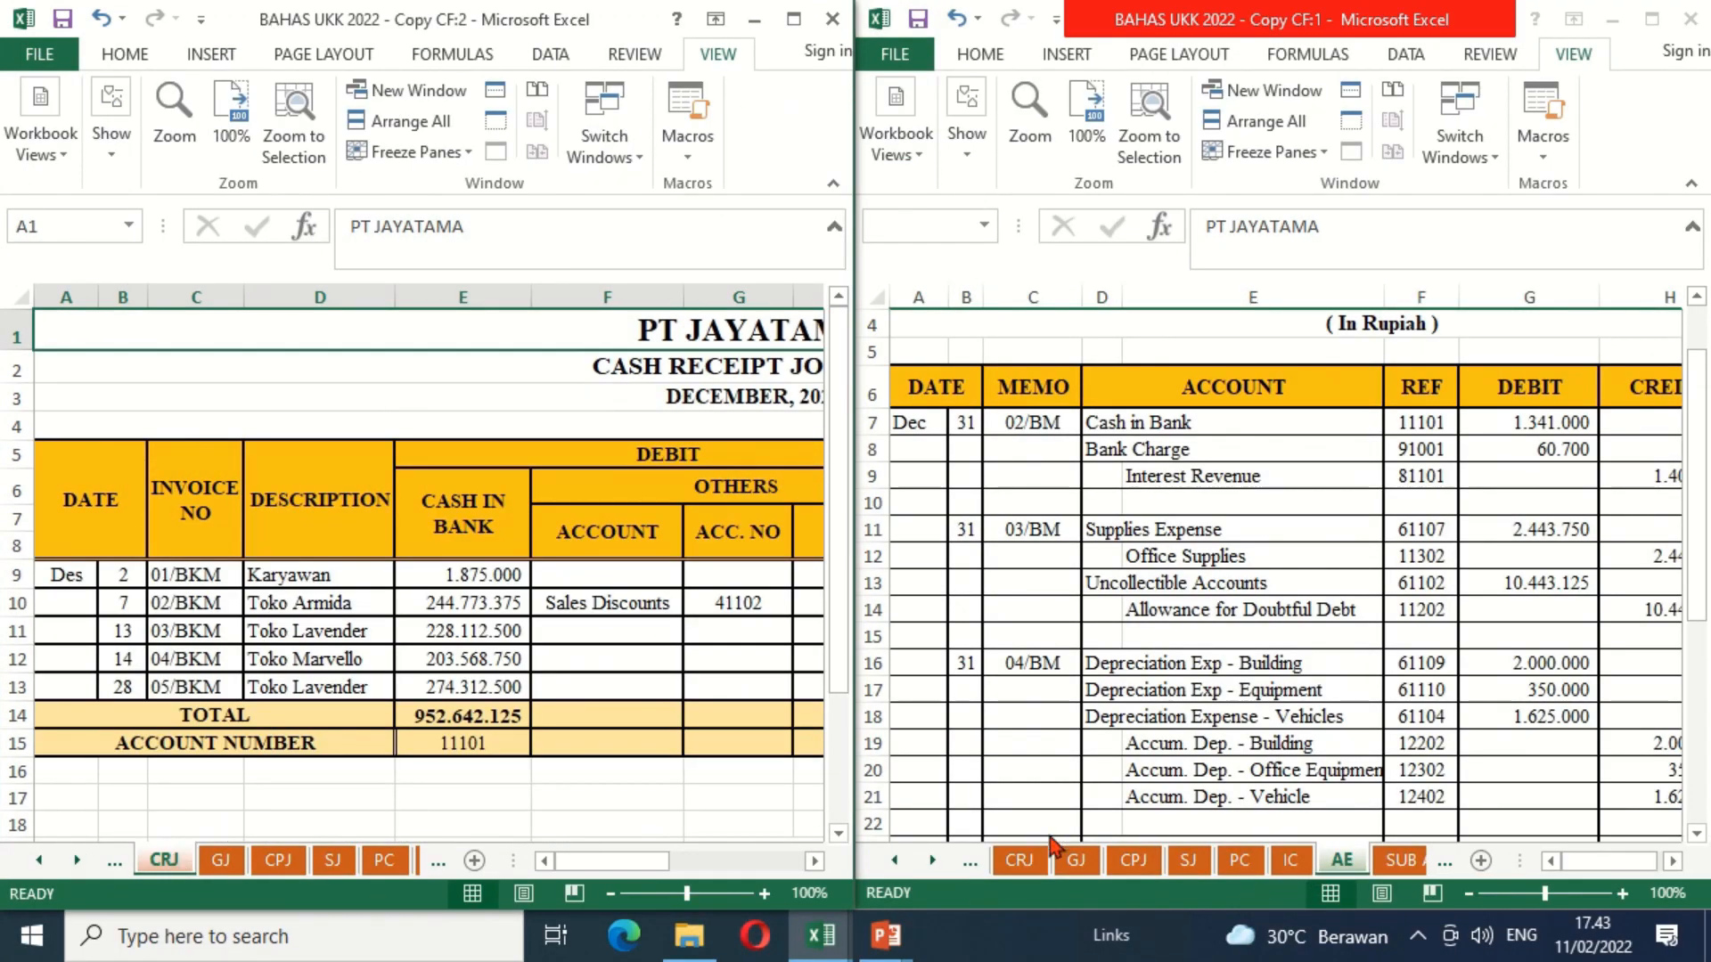
pyautogui.click(932, 860)
pyautogui.click(932, 860)
pyautogui.click(932, 860)
pyautogui.click(932, 859)
pyautogui.click(932, 860)
pyautogui.click(932, 860)
pyautogui.click(931, 860)
pyautogui.click(932, 860)
pyautogui.click(932, 859)
pyautogui.click(932, 860)
pyautogui.click(932, 860)
pyautogui.click(932, 859)
pyautogui.click(932, 860)
pyautogui.click(1165, 860)
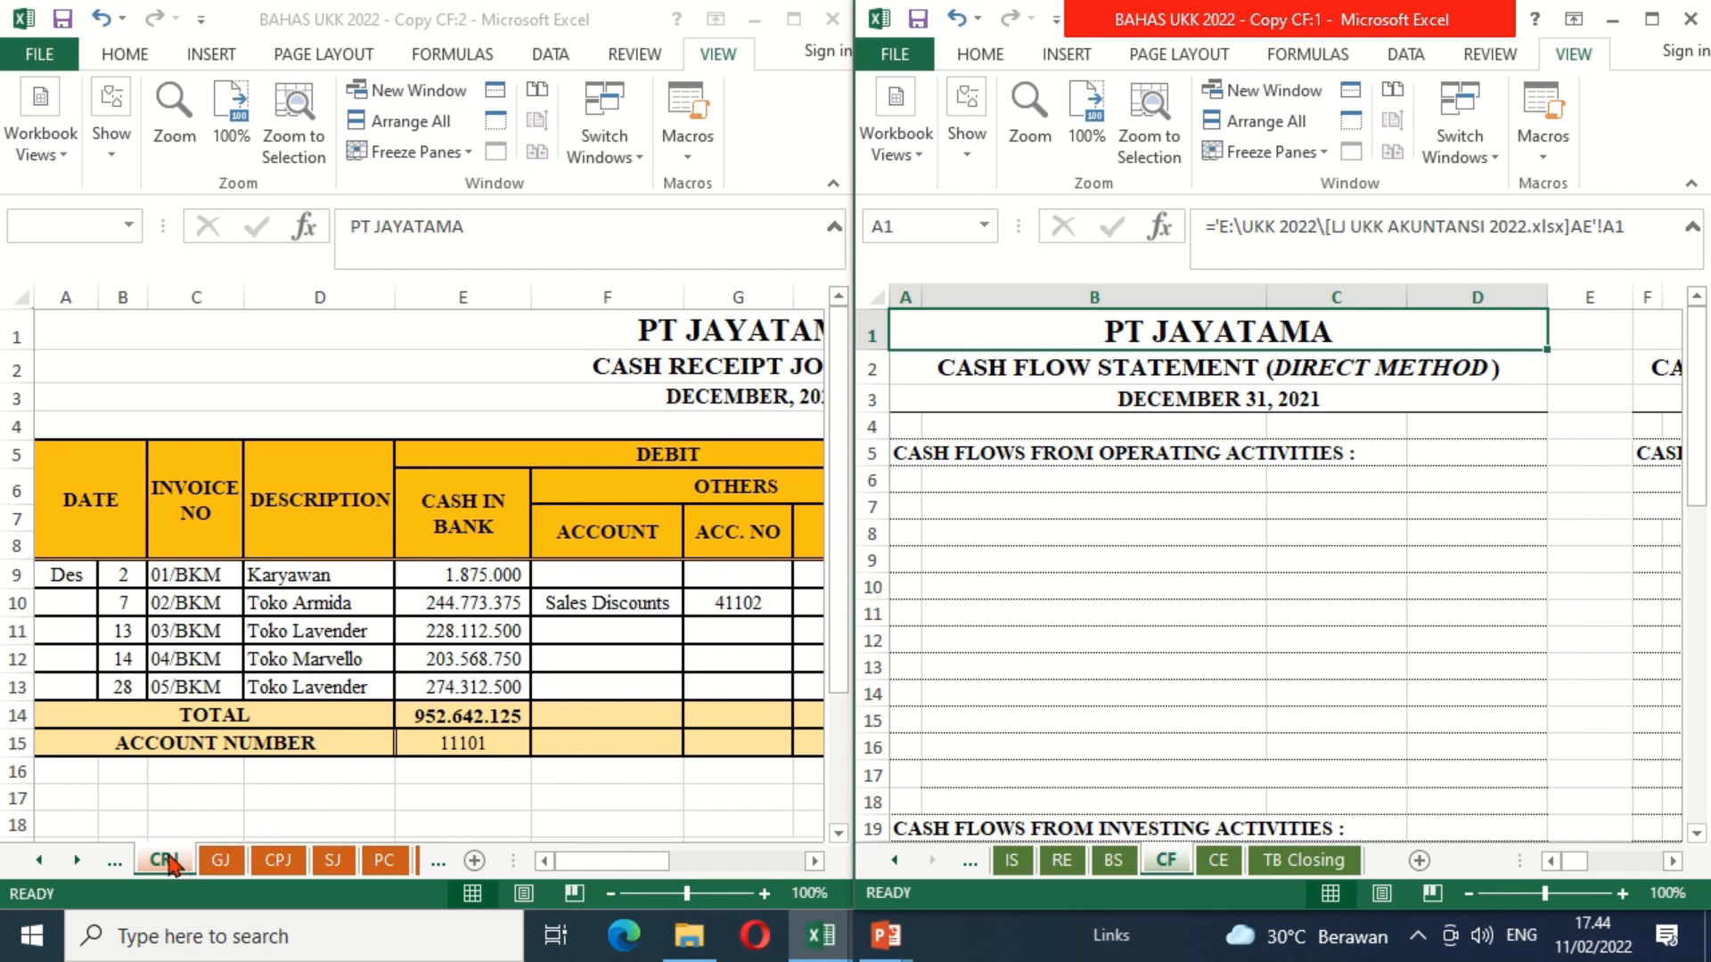
# Step: Set the CRJ sheet's zoom to 90% and bring its Cash in Bank and Account Receivable columns into view
pyautogui.click(615, 895)
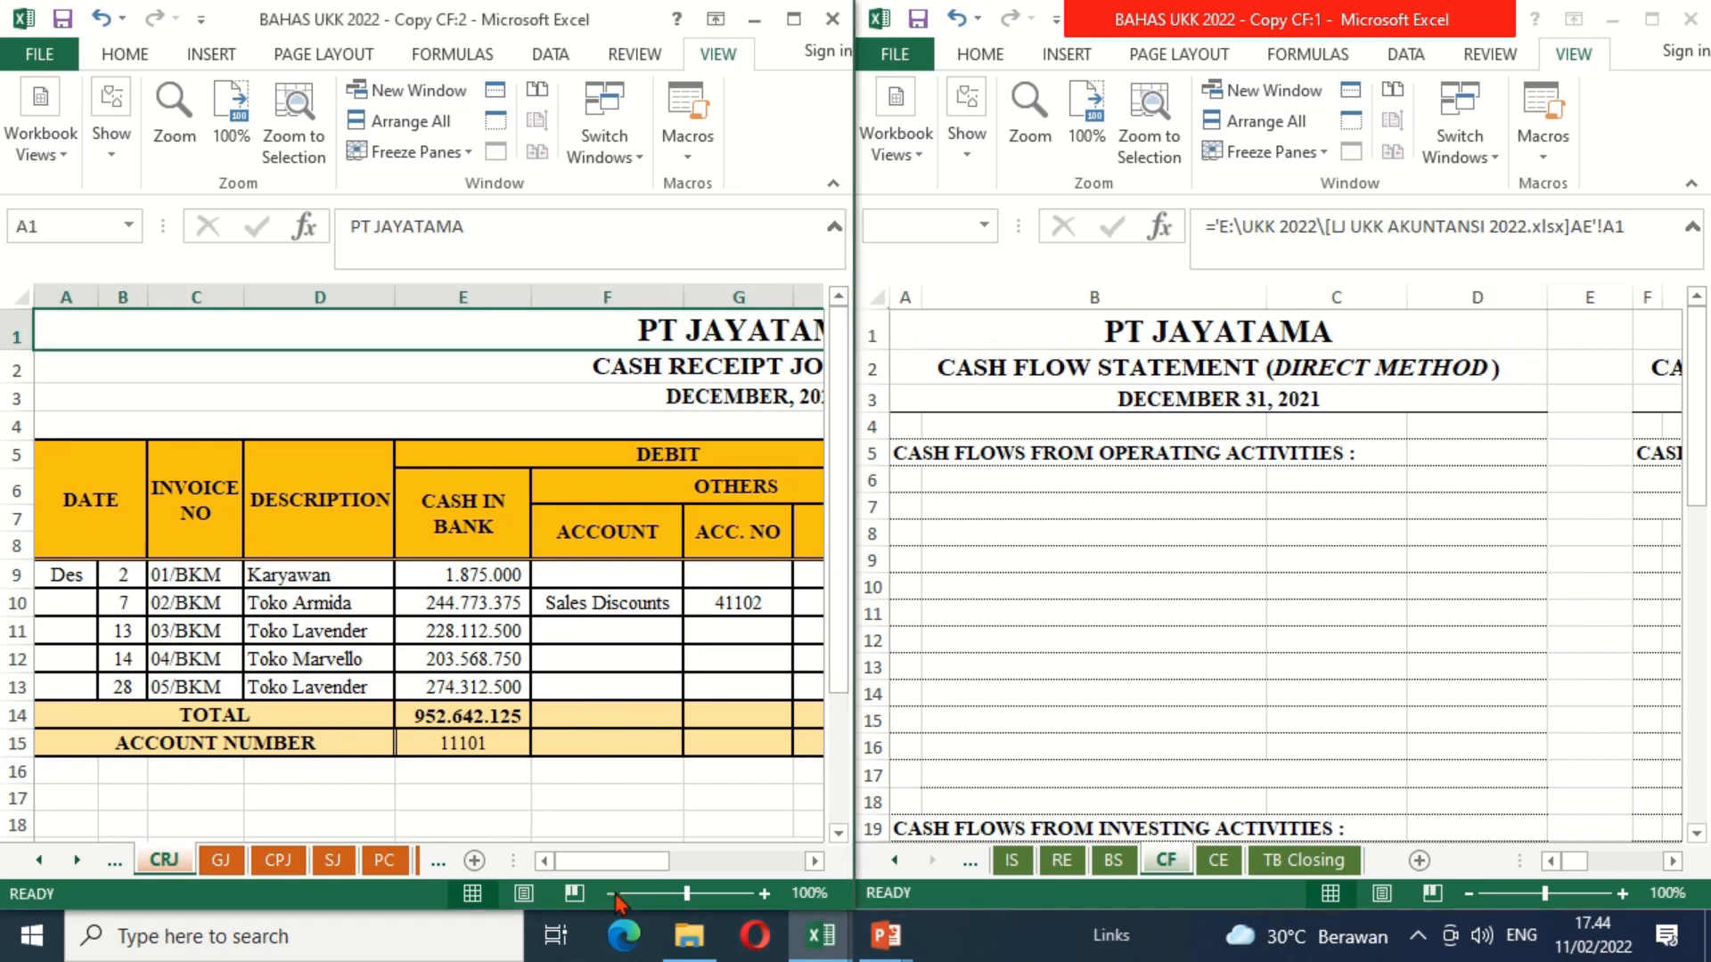
pyautogui.click(614, 896)
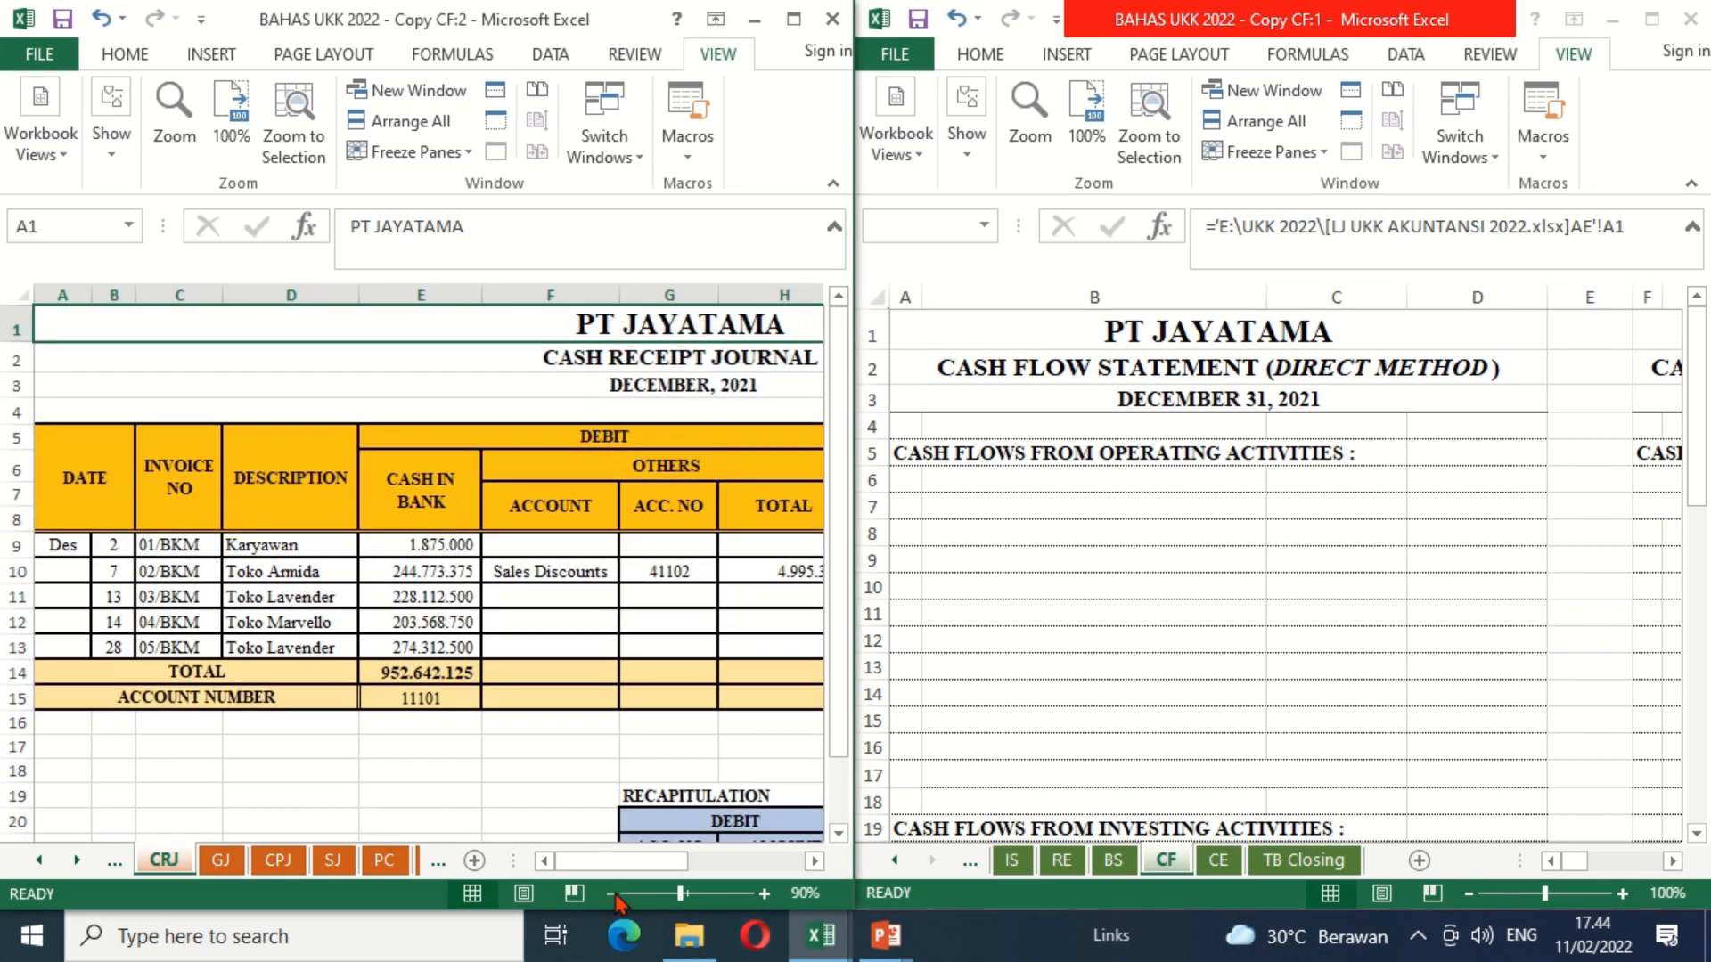
pyautogui.click(557, 795)
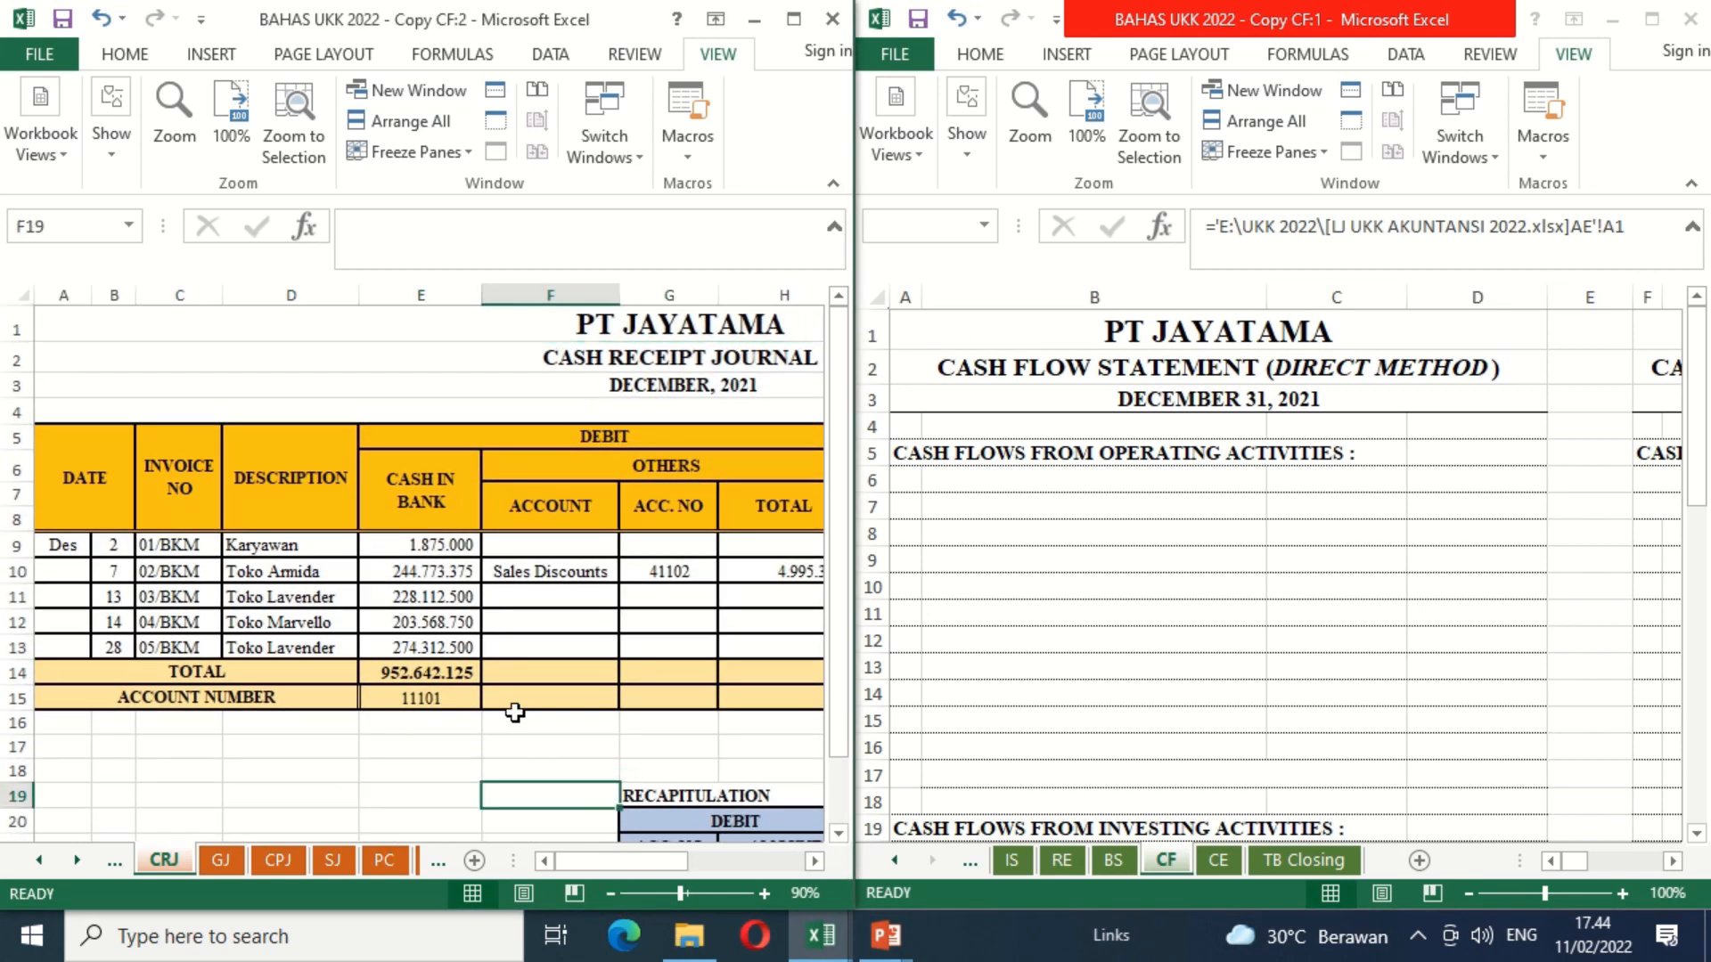
pyautogui.click(815, 862)
pyautogui.click(815, 862)
pyautogui.click(815, 862)
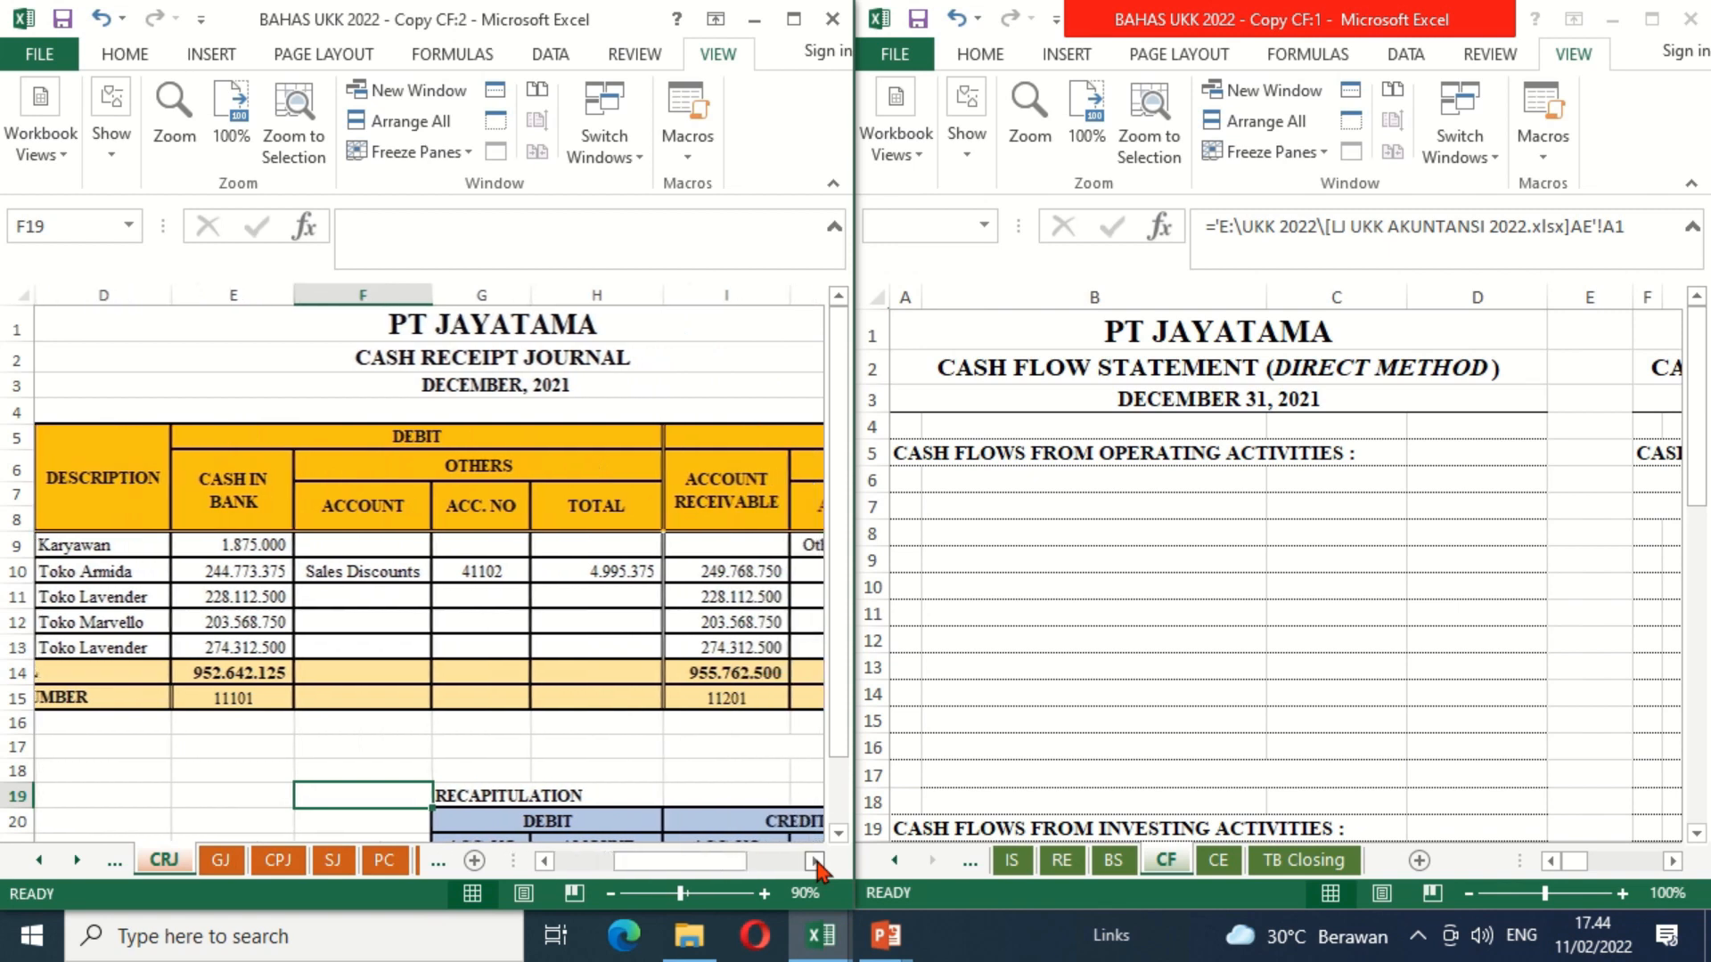
pyautogui.click(816, 861)
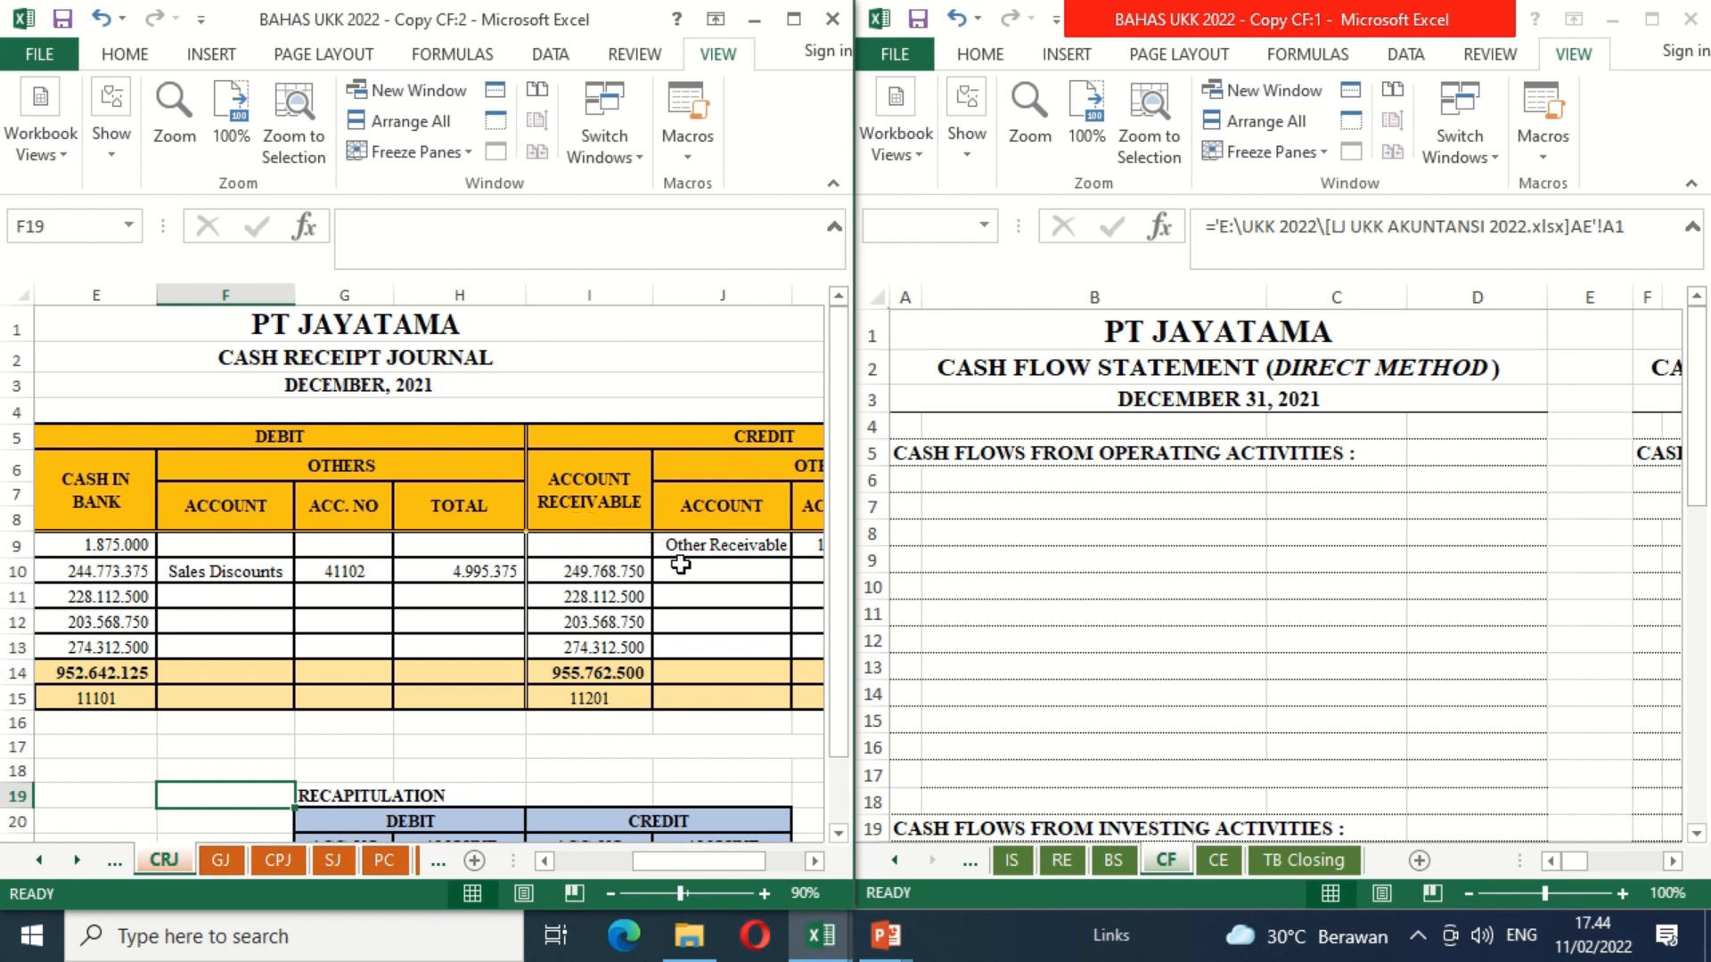
# Step: Apply black font colour to the "Receipt from Account Receivable" label in cell B6 of the CF sheet
pyautogui.click(960, 482)
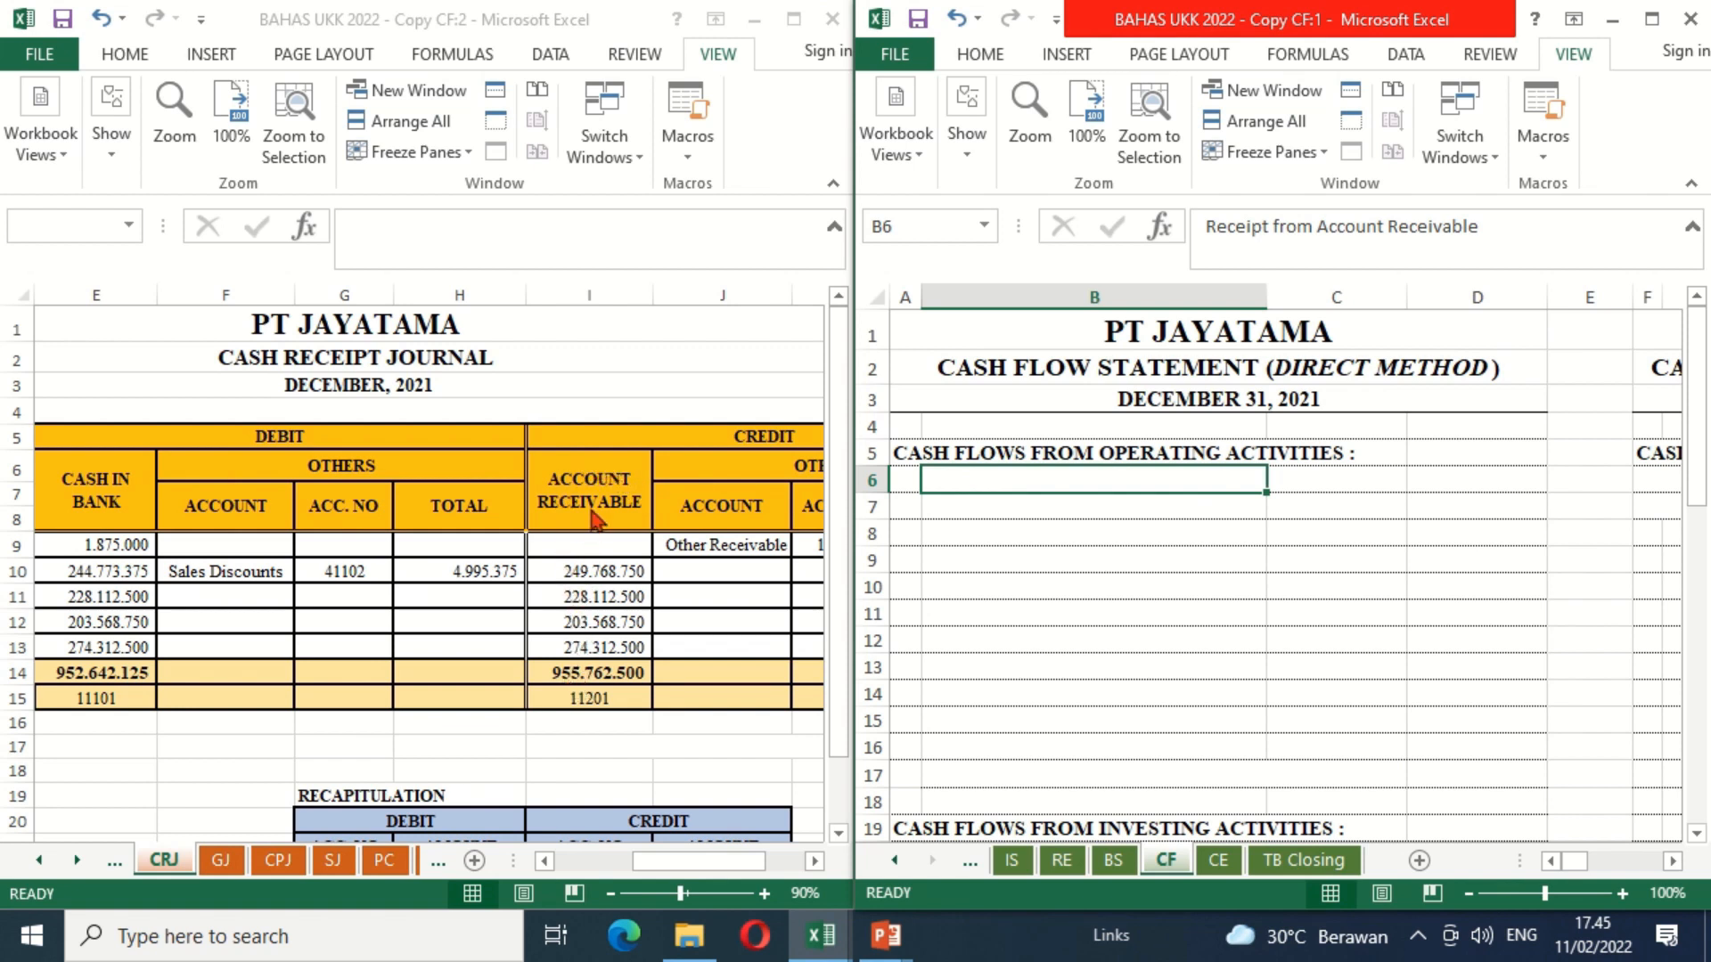
pyautogui.click(980, 54)
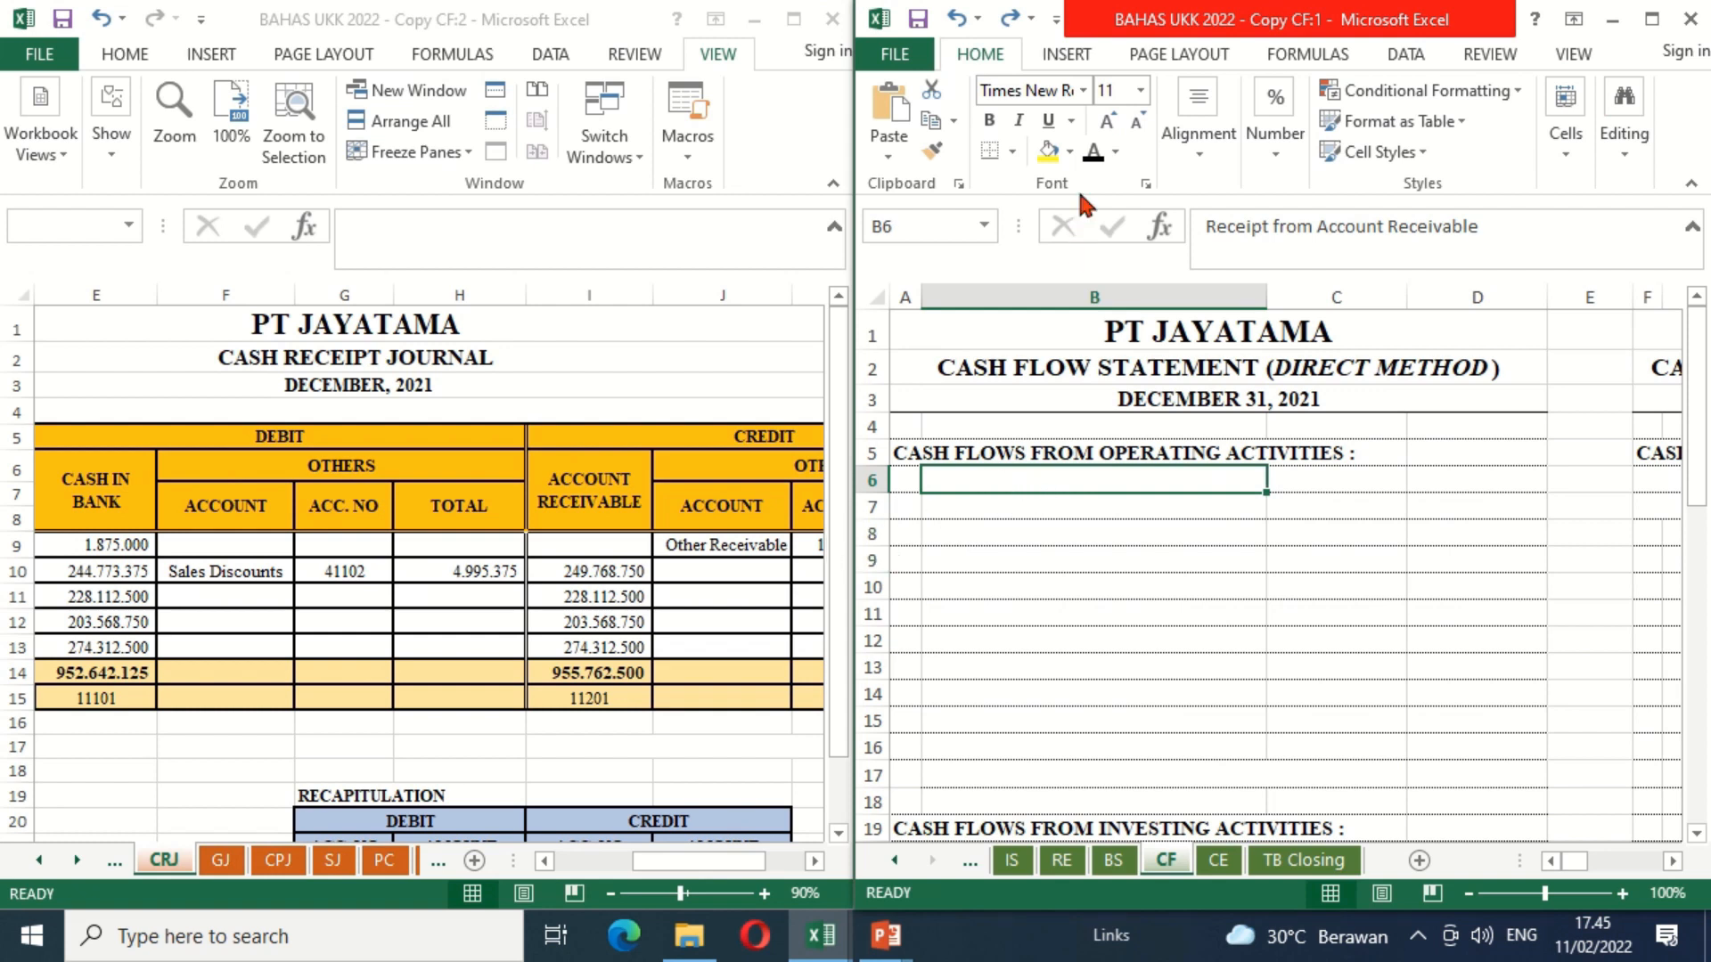
pyautogui.click(1092, 153)
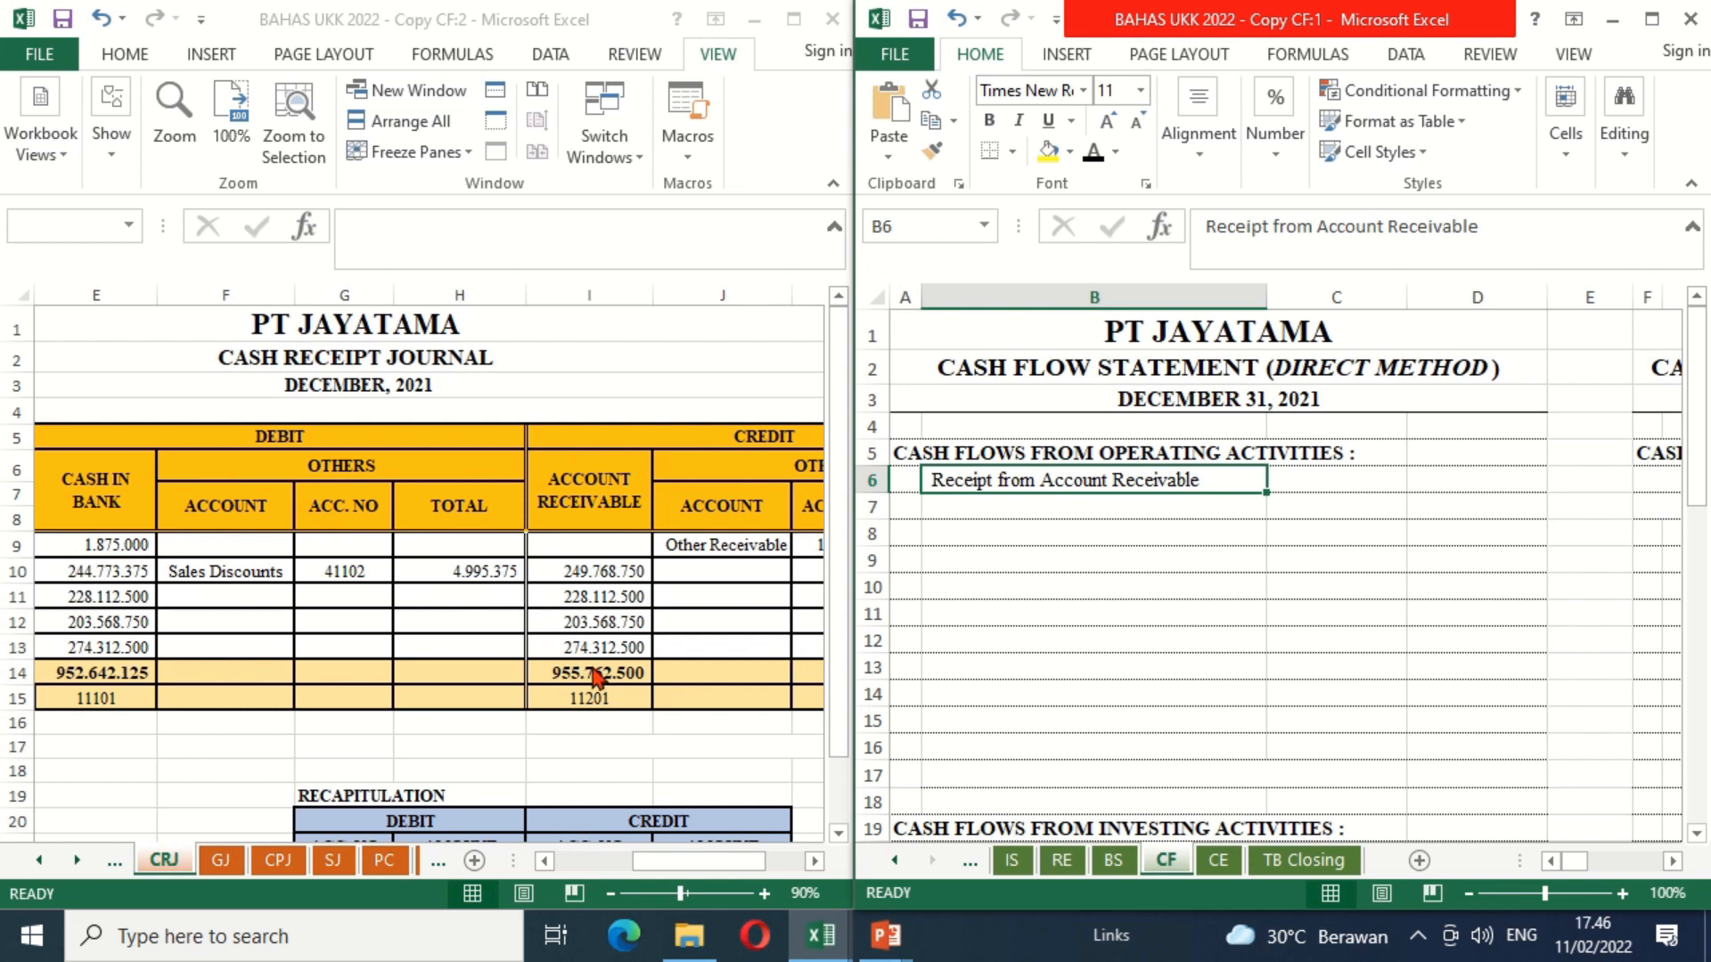
# Step: Clear cell C6 of the CF sheet and enter the formula =CRJ!I14-CRJ!H10 for Receipt from Account Receivable
pyautogui.click(1321, 486)
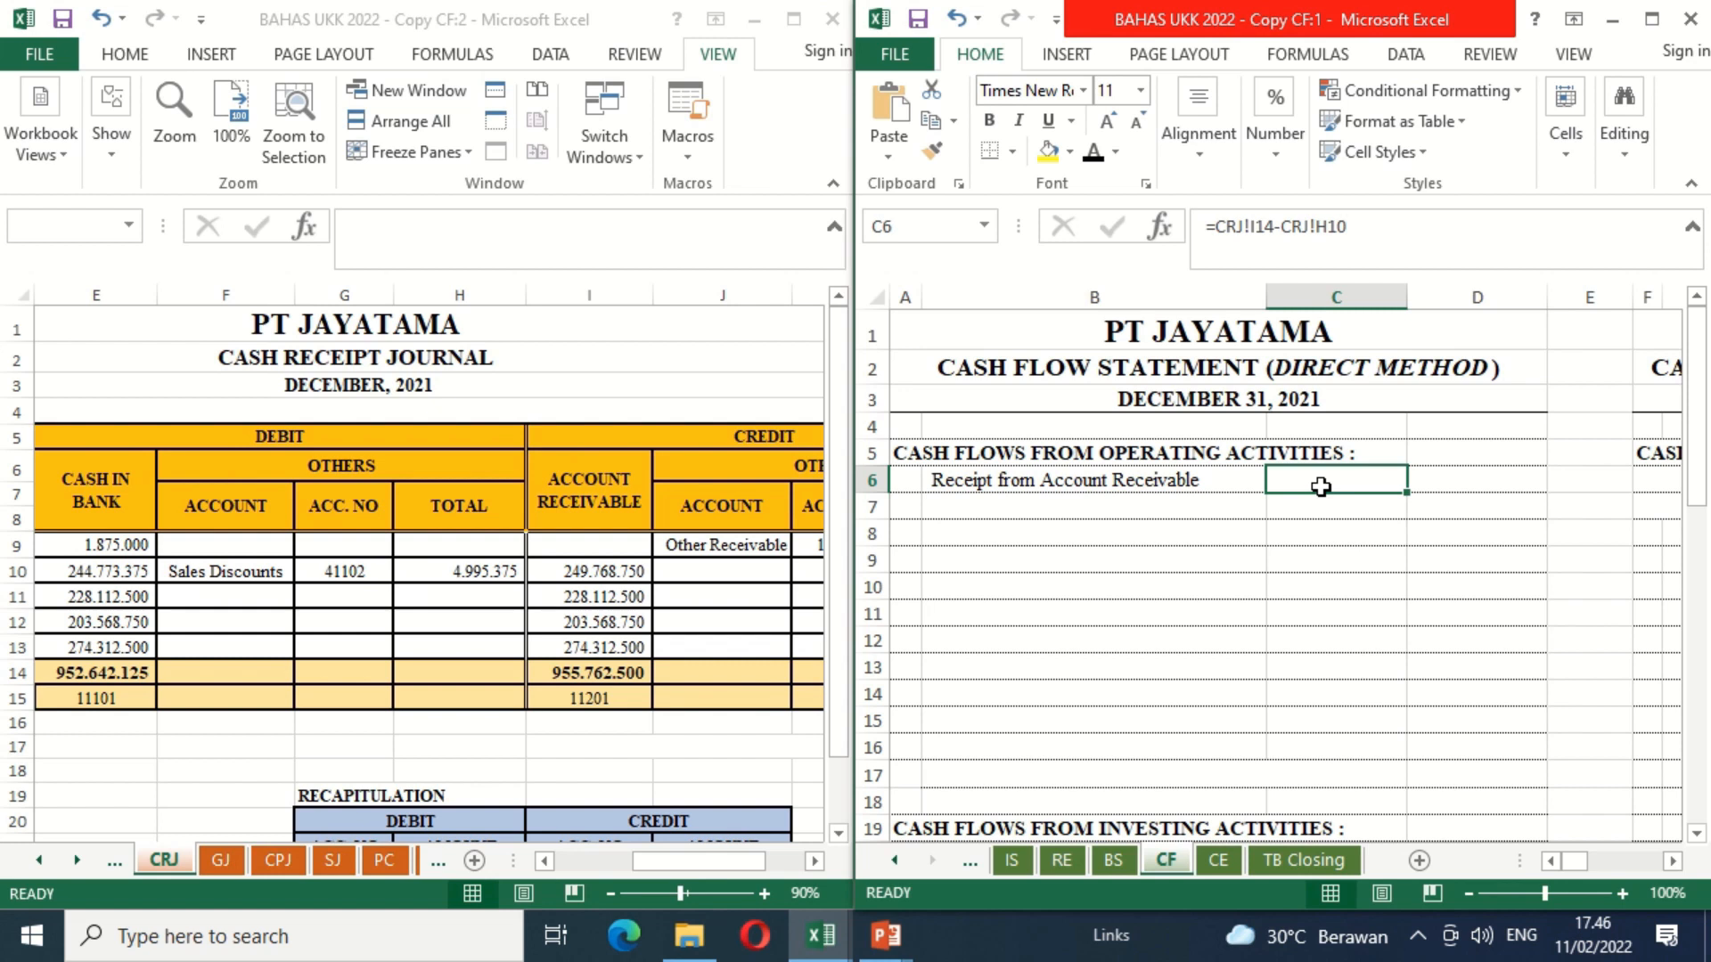
pyautogui.press('Delete')
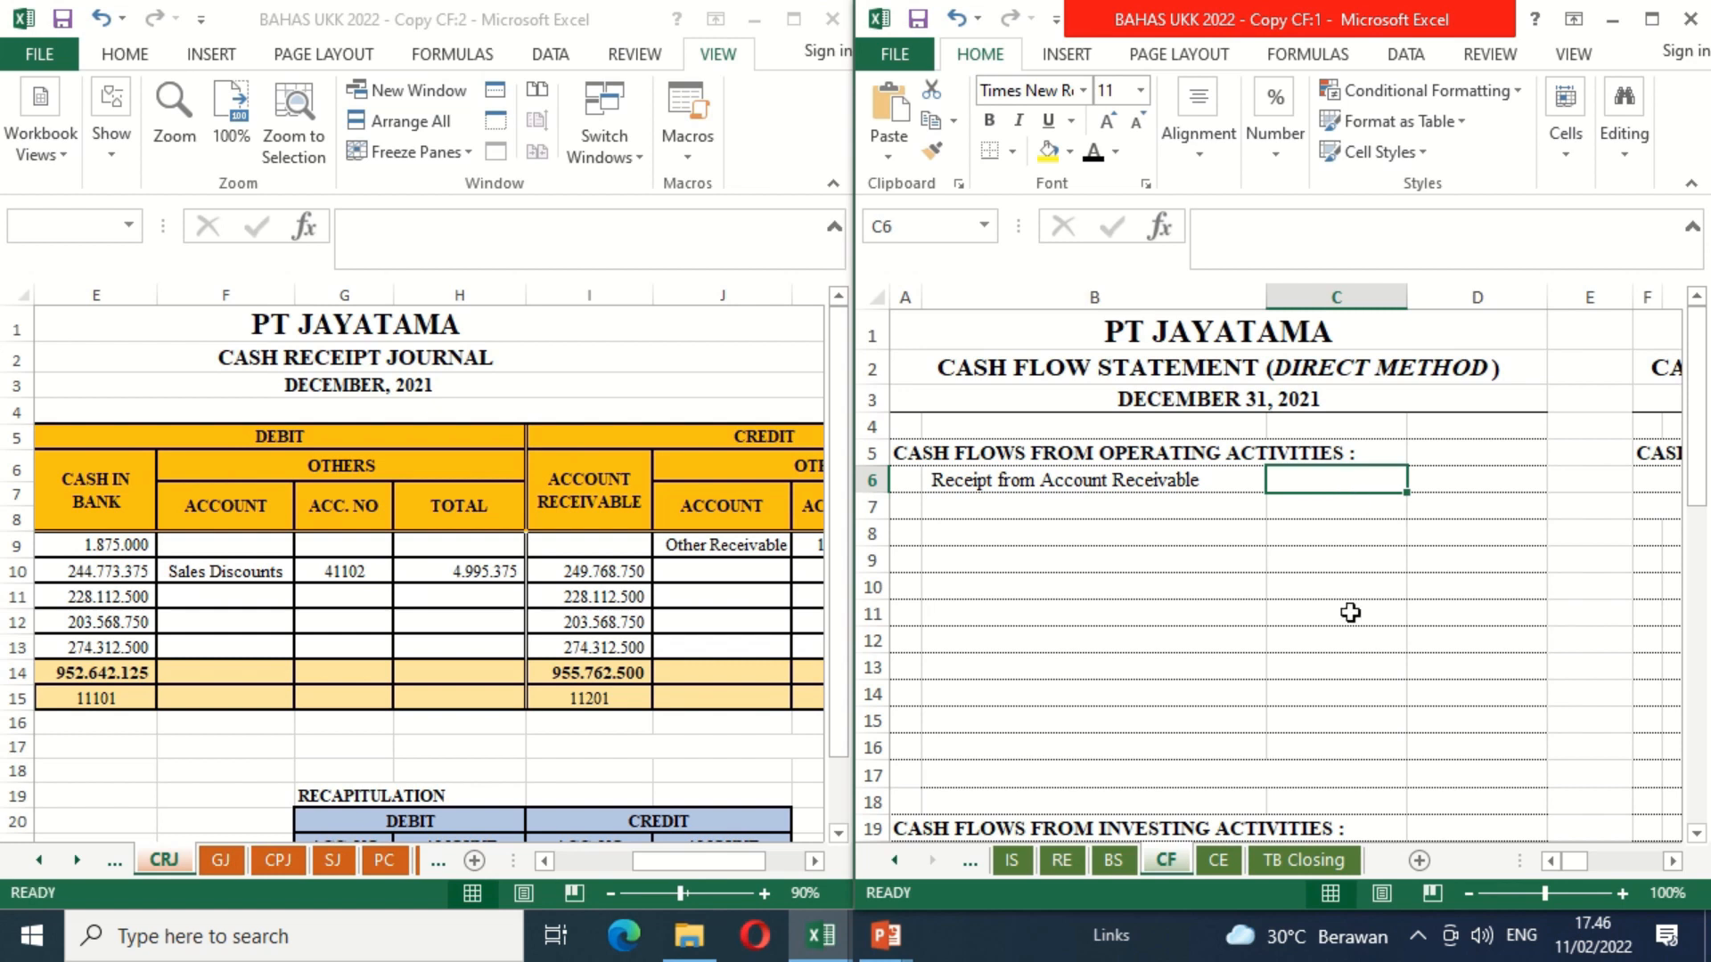
pyautogui.write('=')
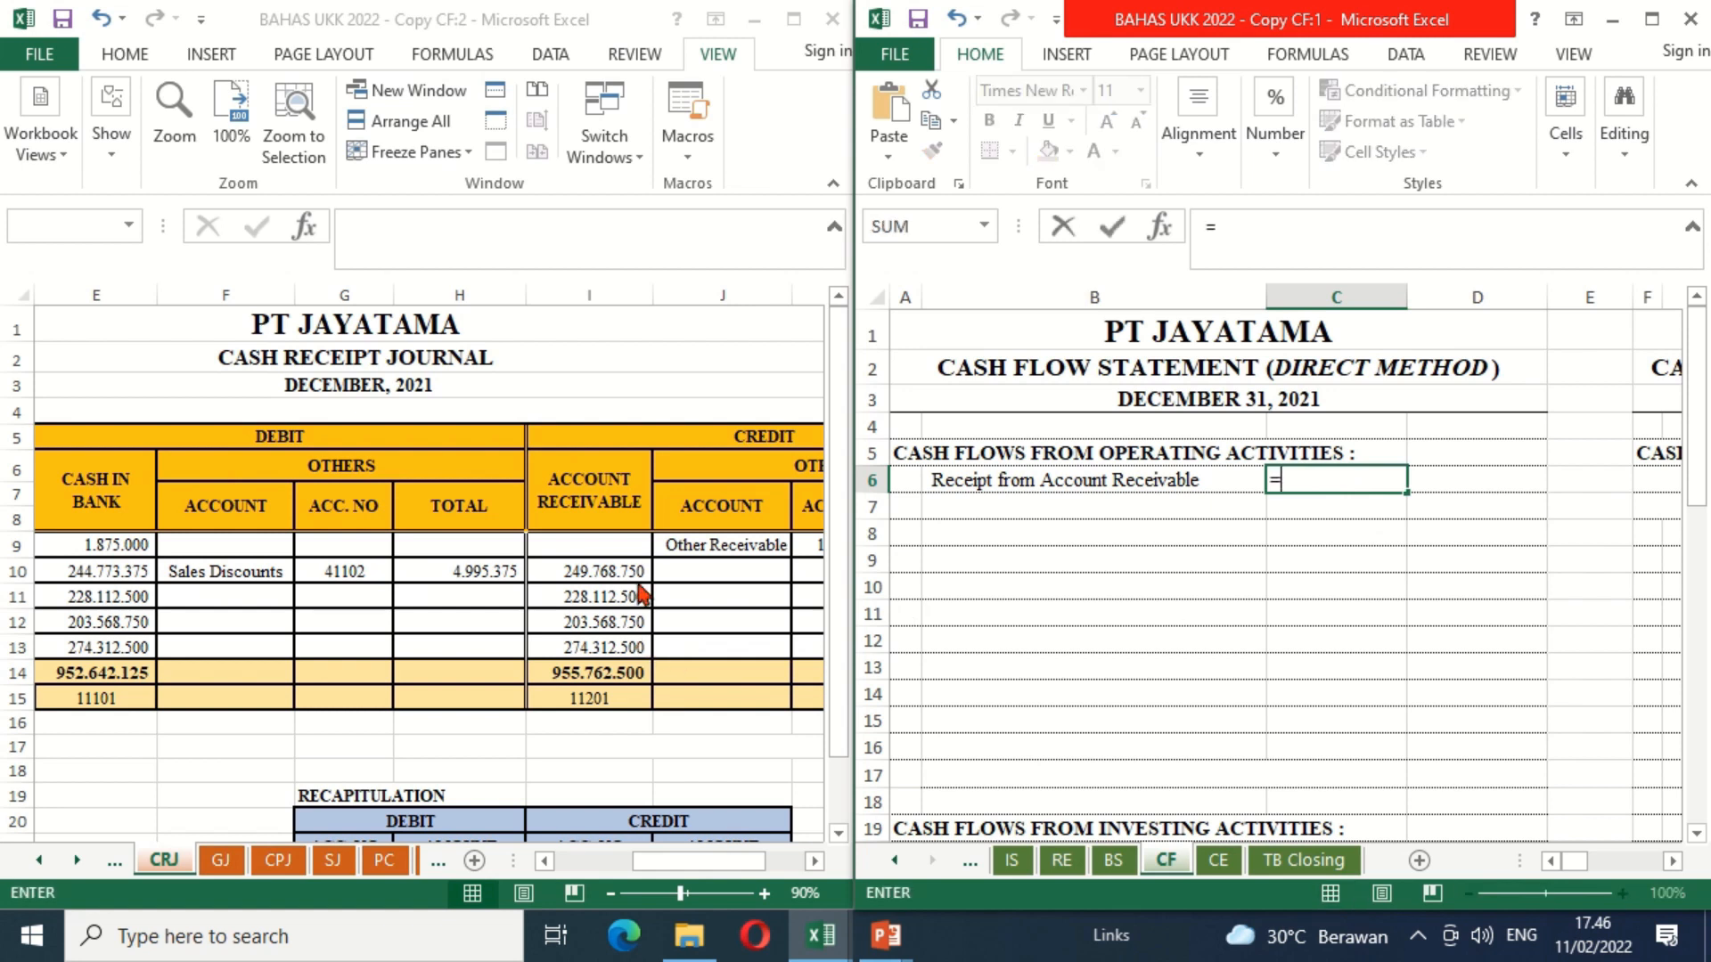
pyautogui.click(566, 670)
pyautogui.click(566, 671)
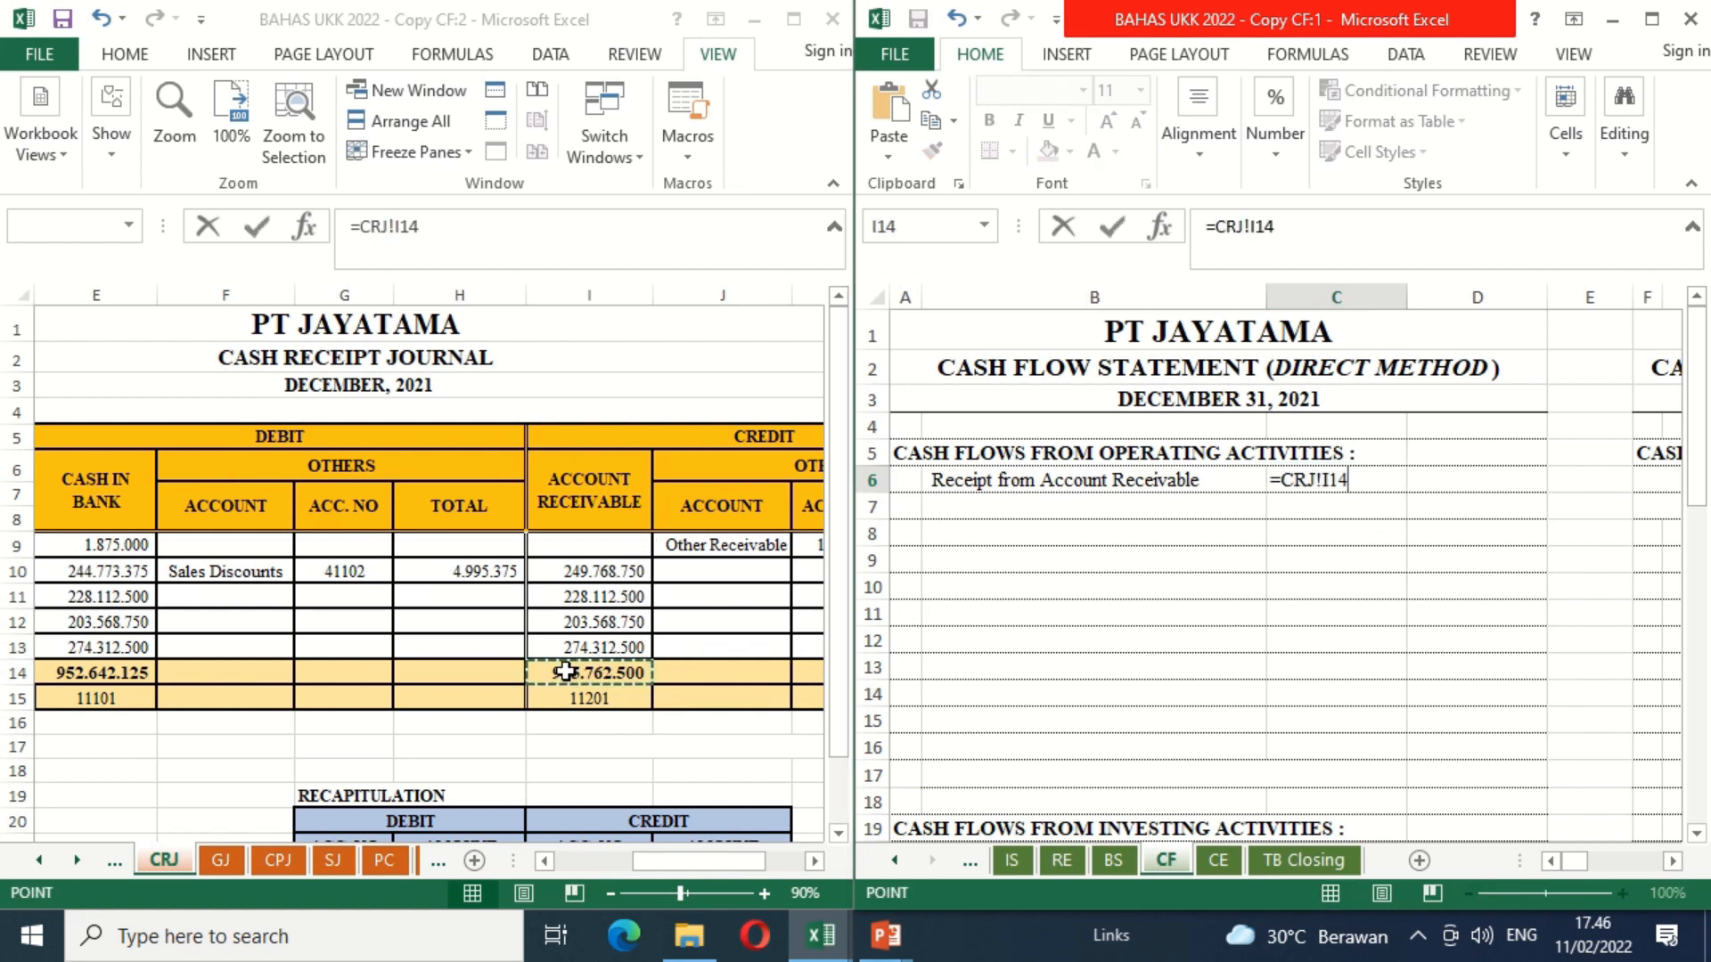
pyautogui.write('-')
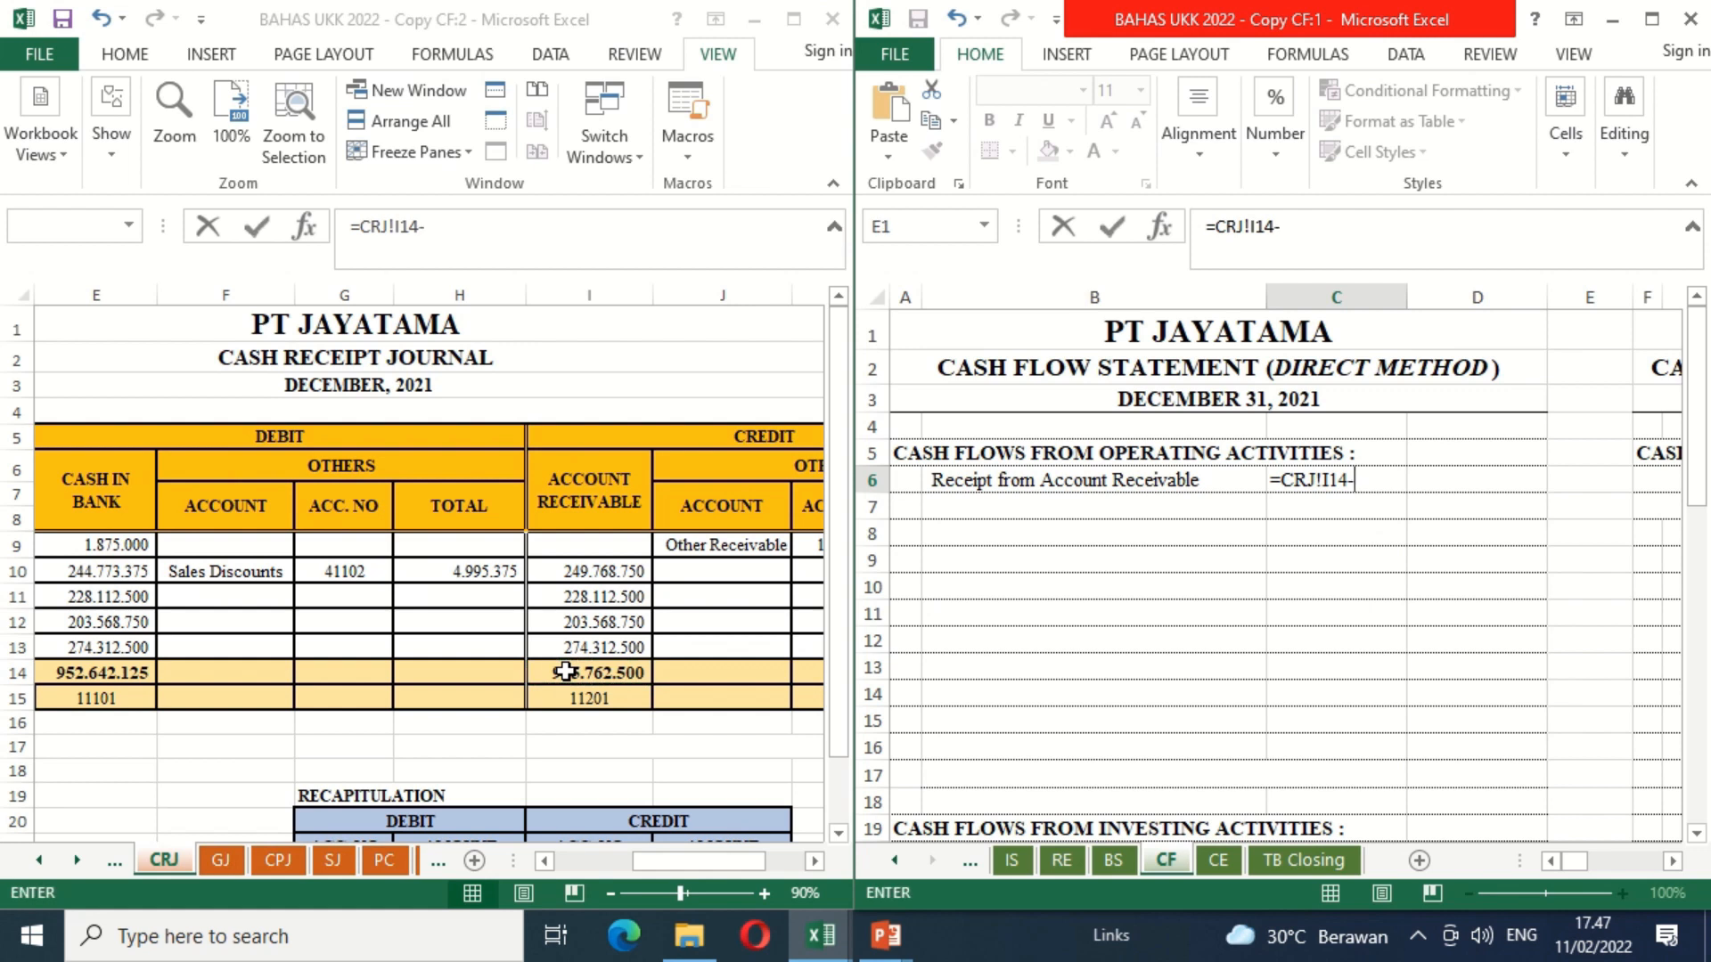
pyautogui.click(441, 564)
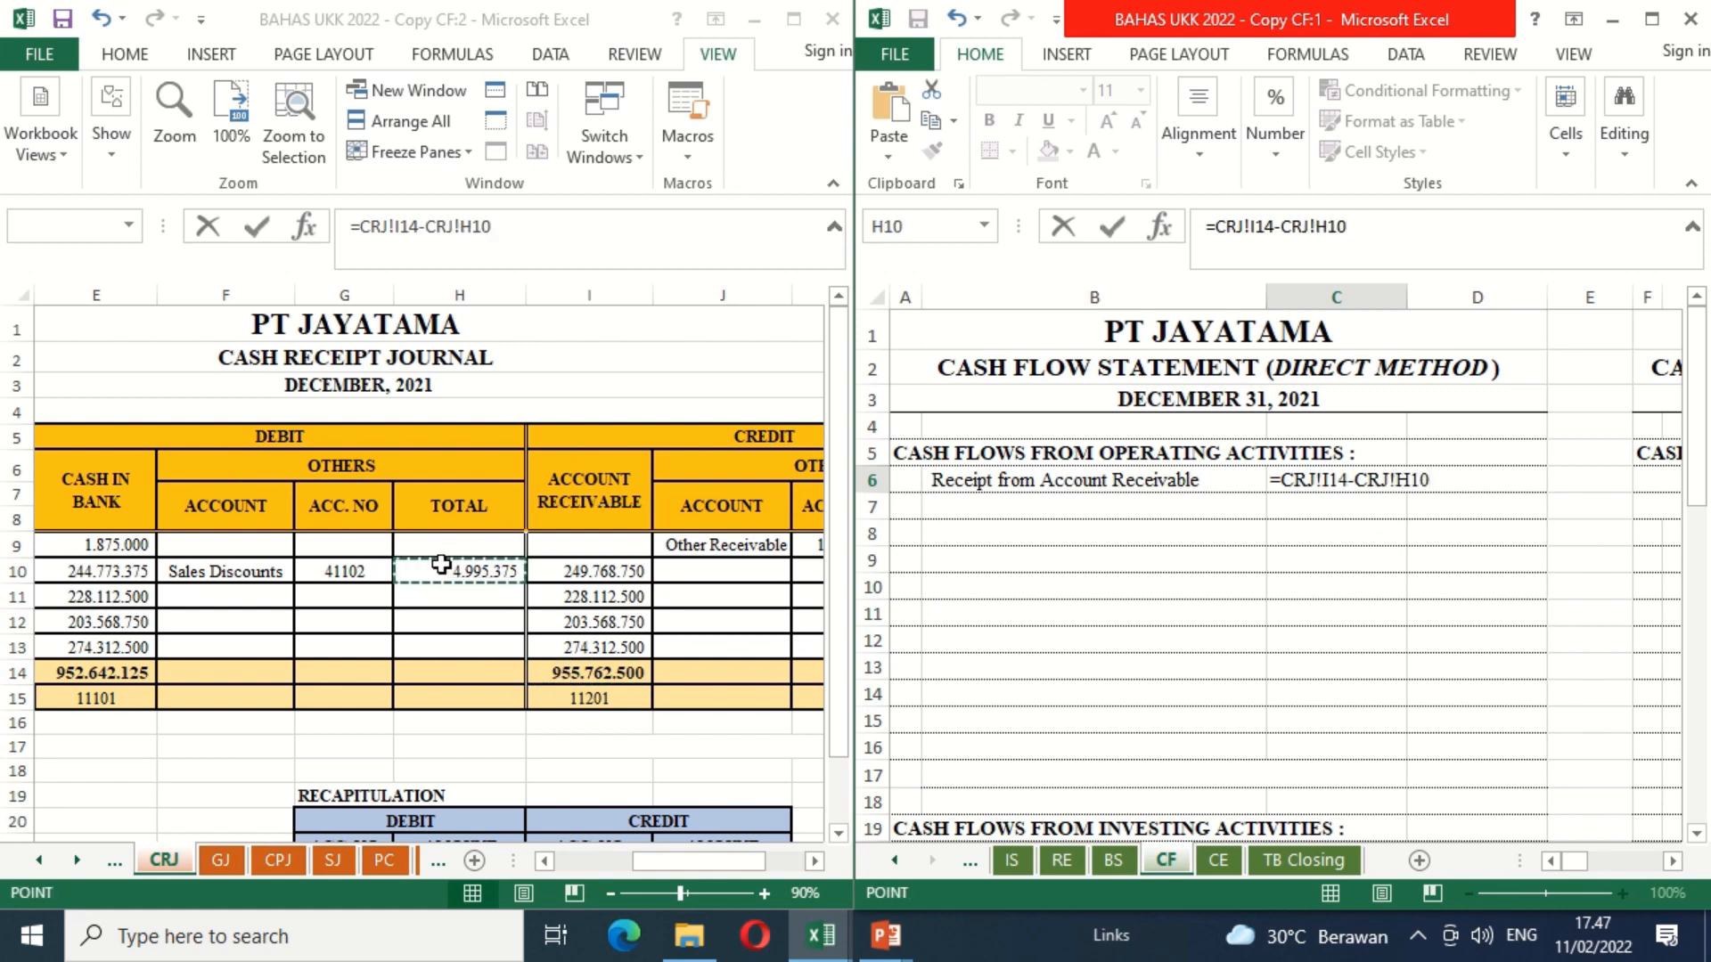
pyautogui.press('Return')
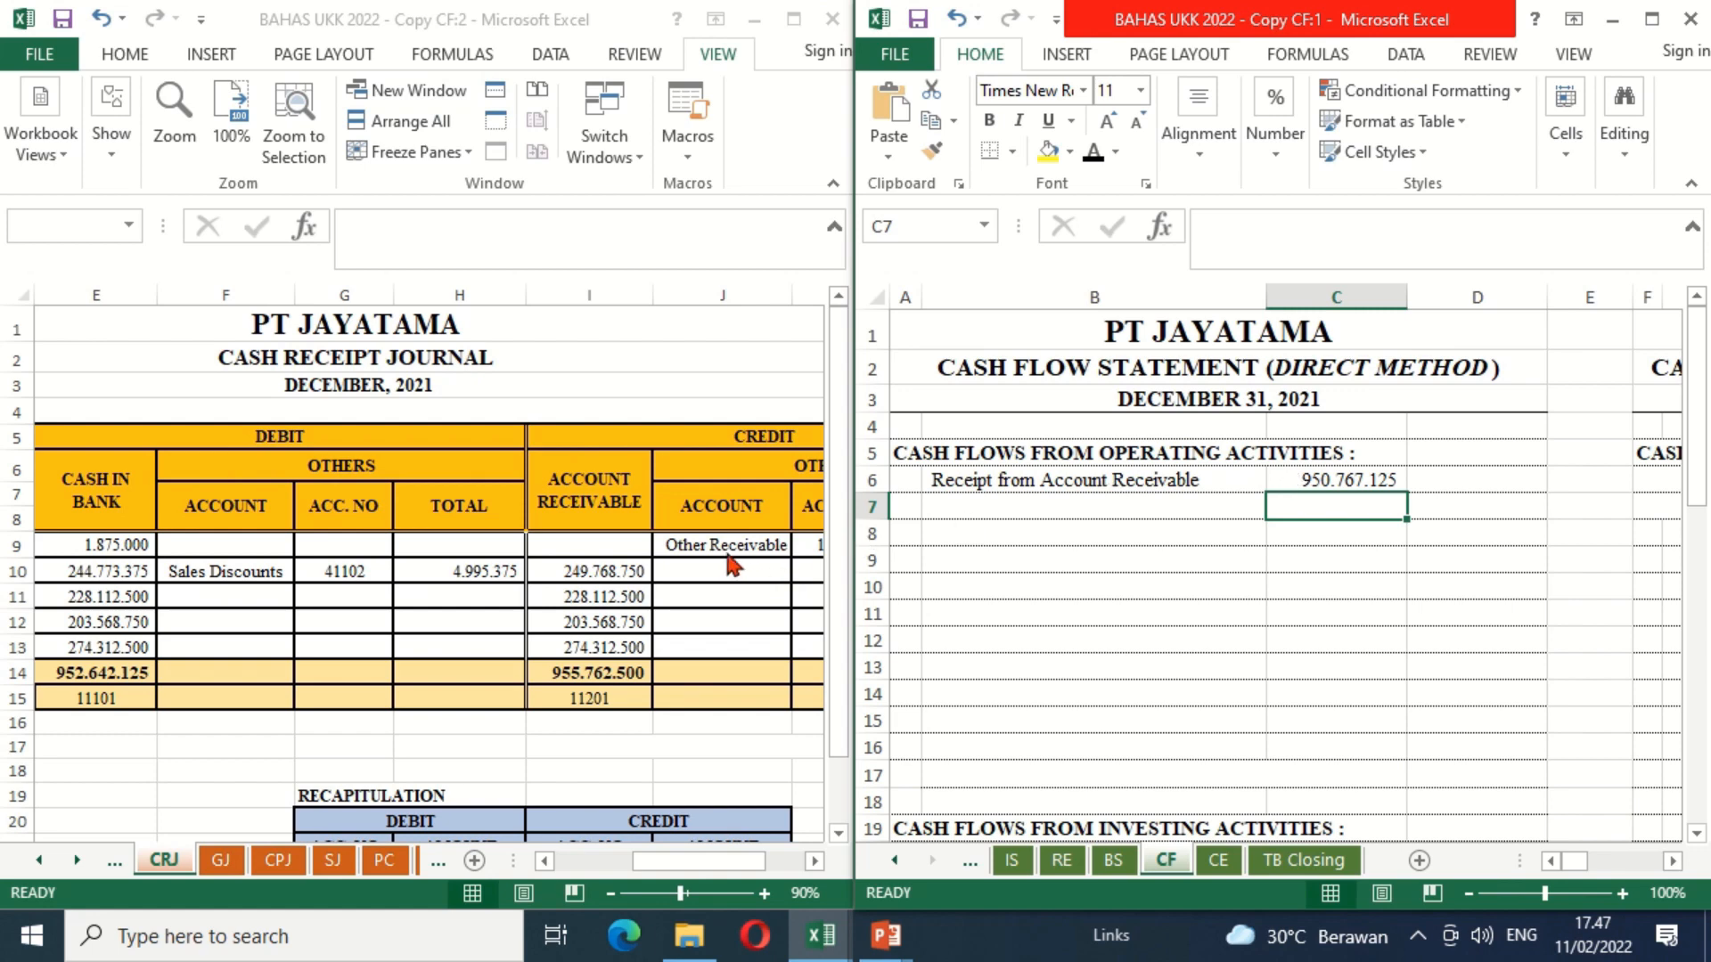
# Step: Make the "Receipt from Account Employees" label in B7 black and enter =CRJ!L9 in C7 of the CF sheet
pyautogui.click(814, 861)
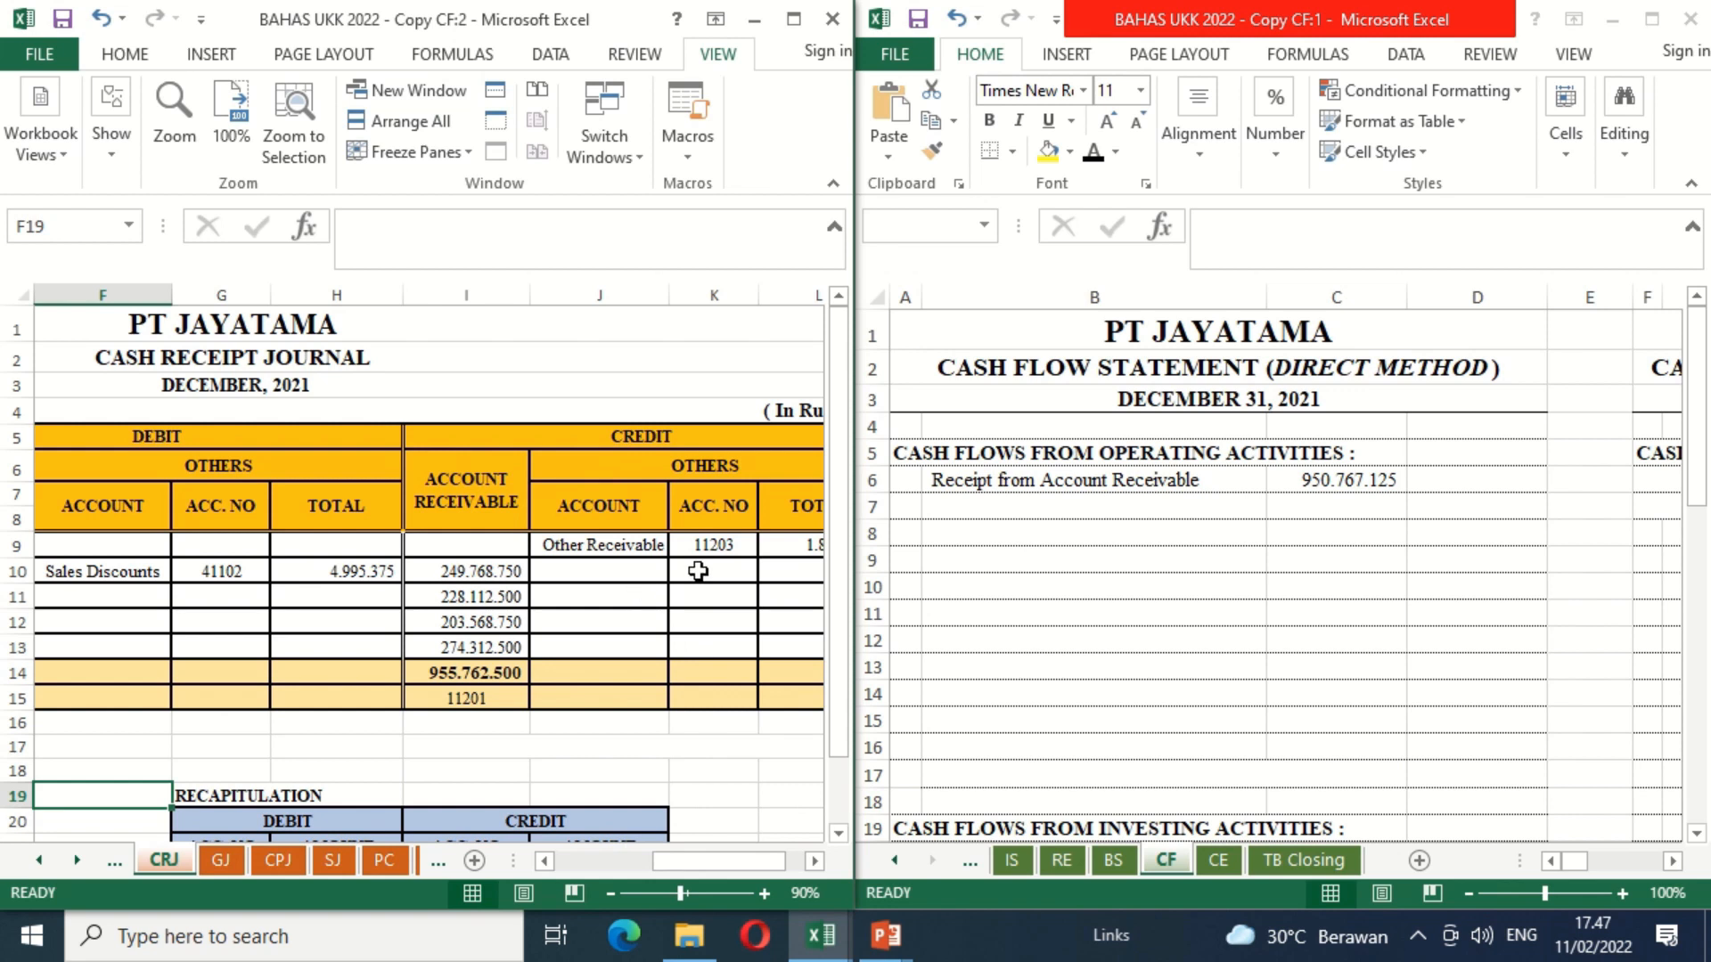
pyautogui.click(995, 504)
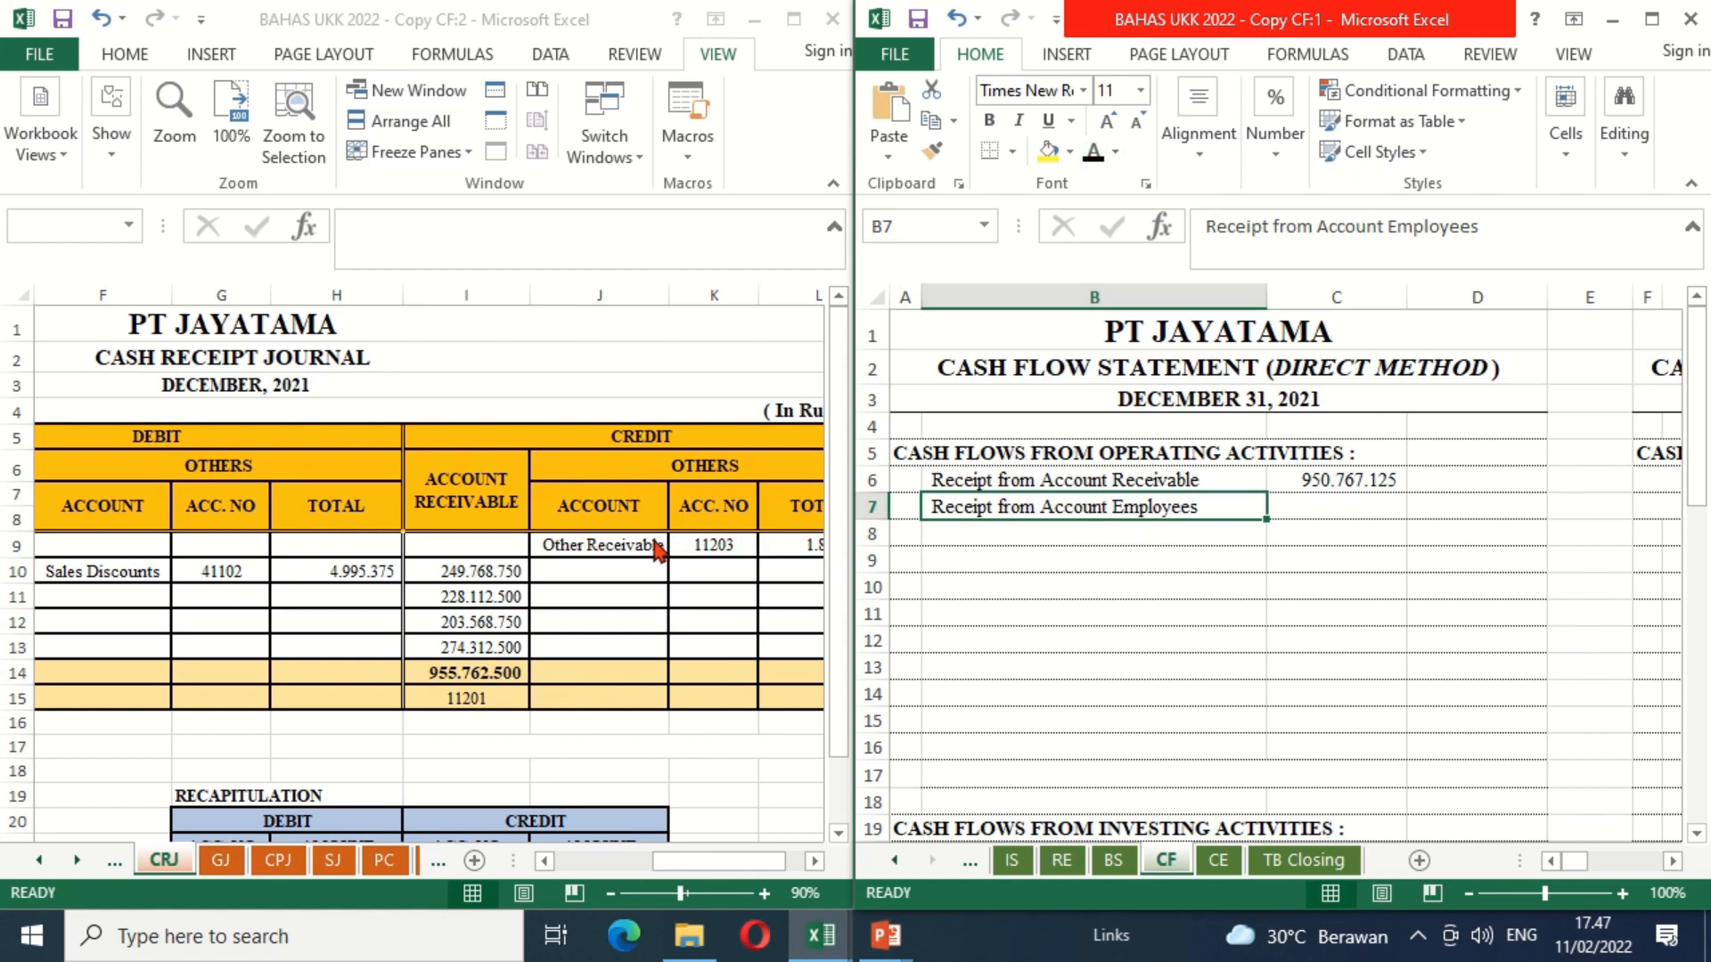
pyautogui.click(1373, 513)
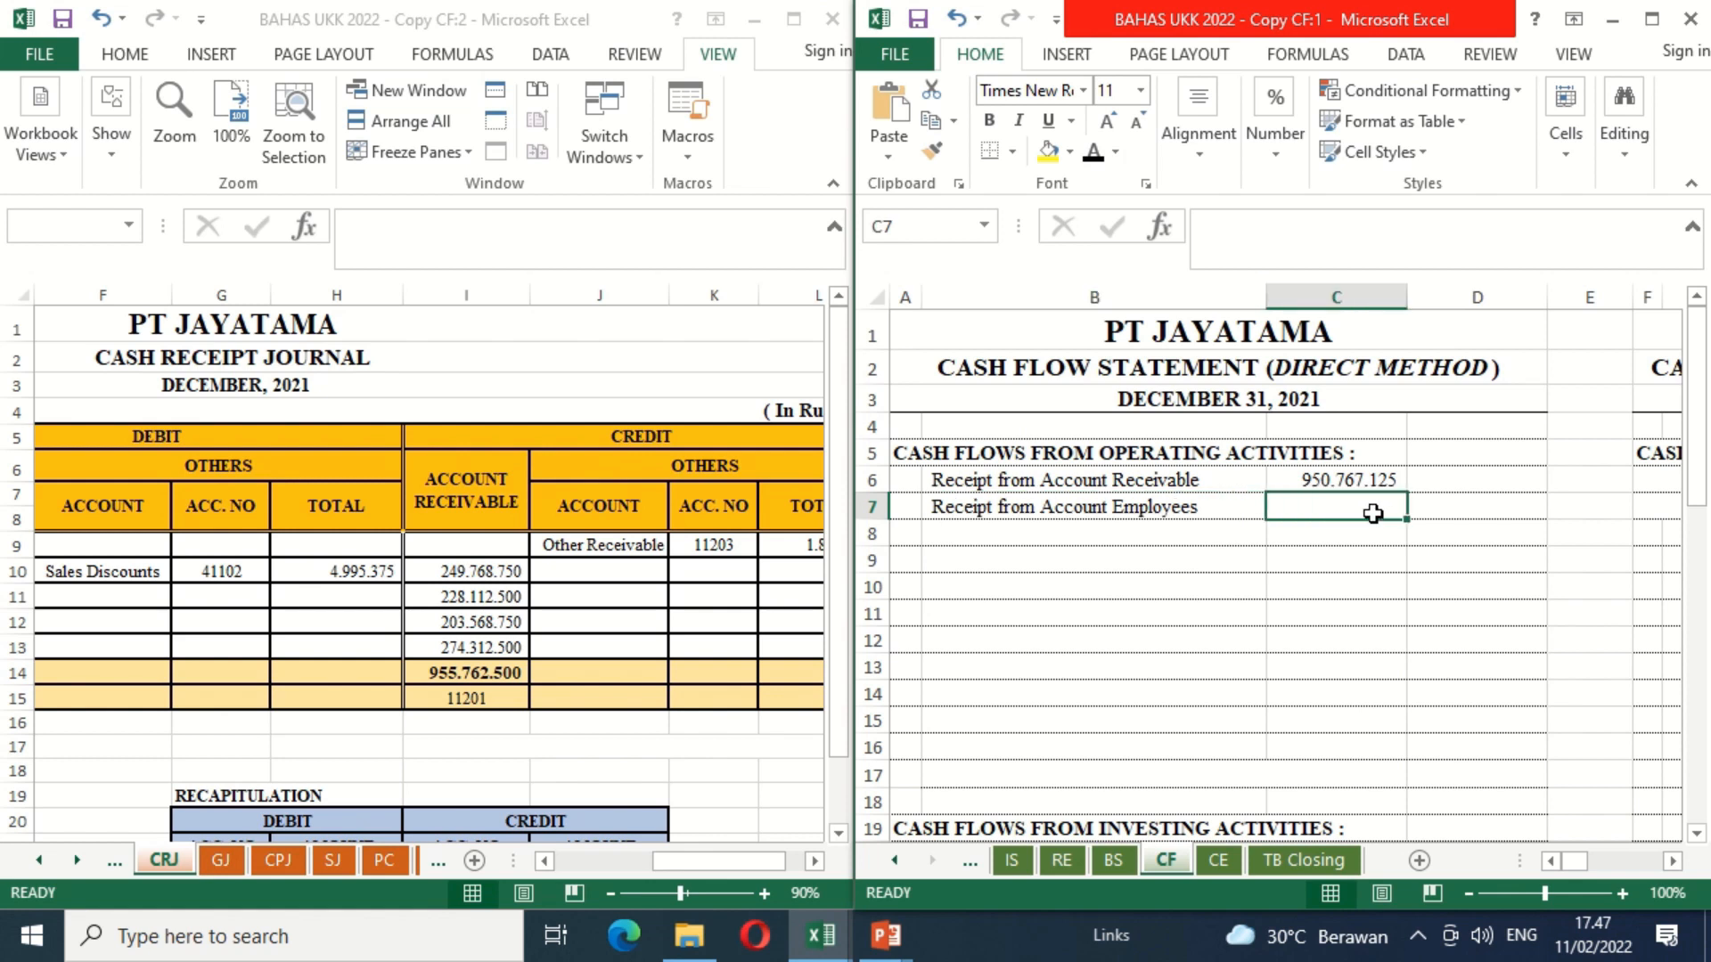
pyautogui.write('=CRJ!L9')
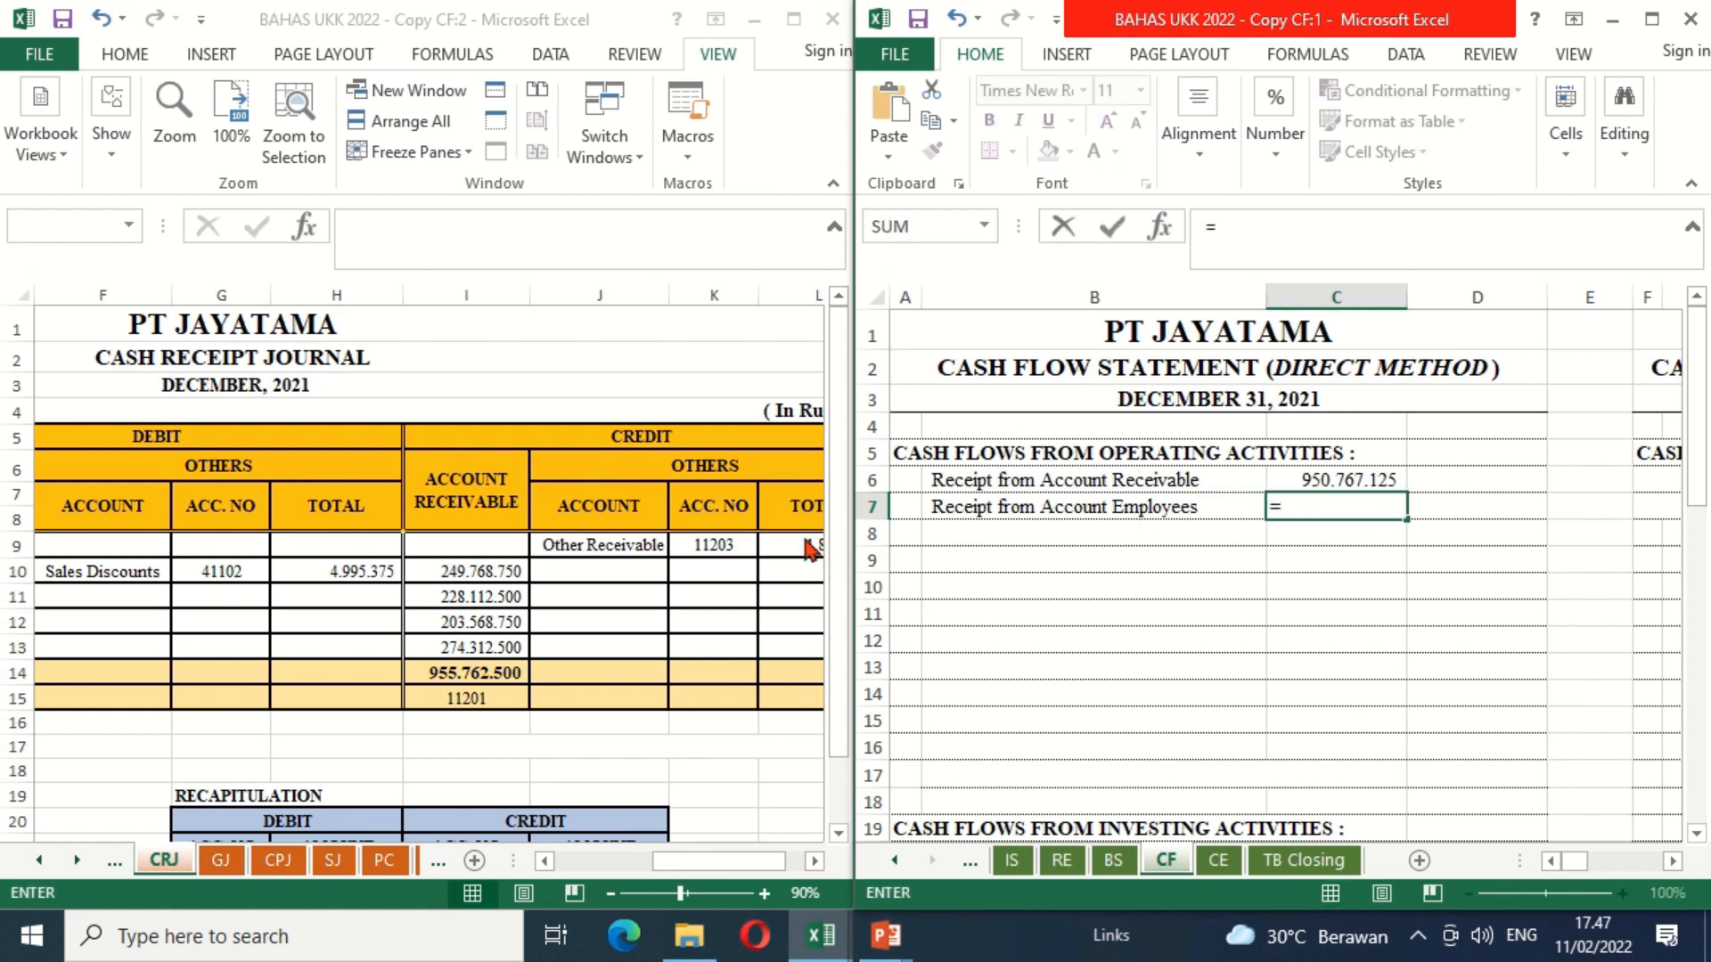
pyautogui.click(810, 548)
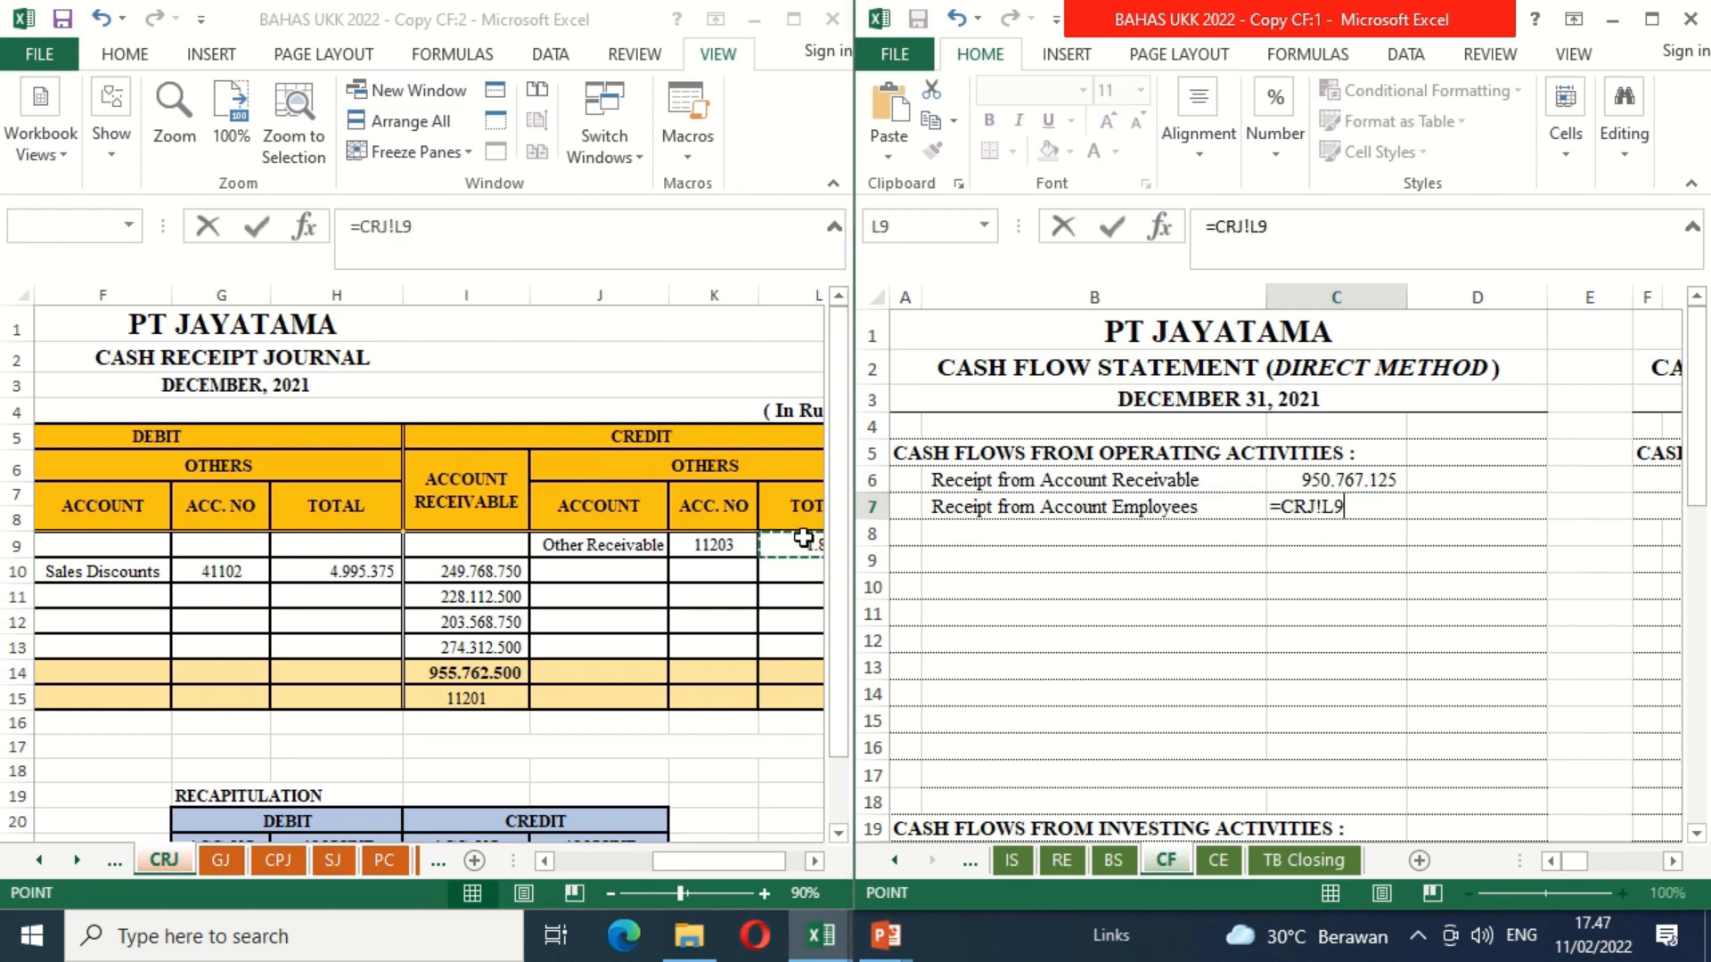
pyautogui.click(812, 862)
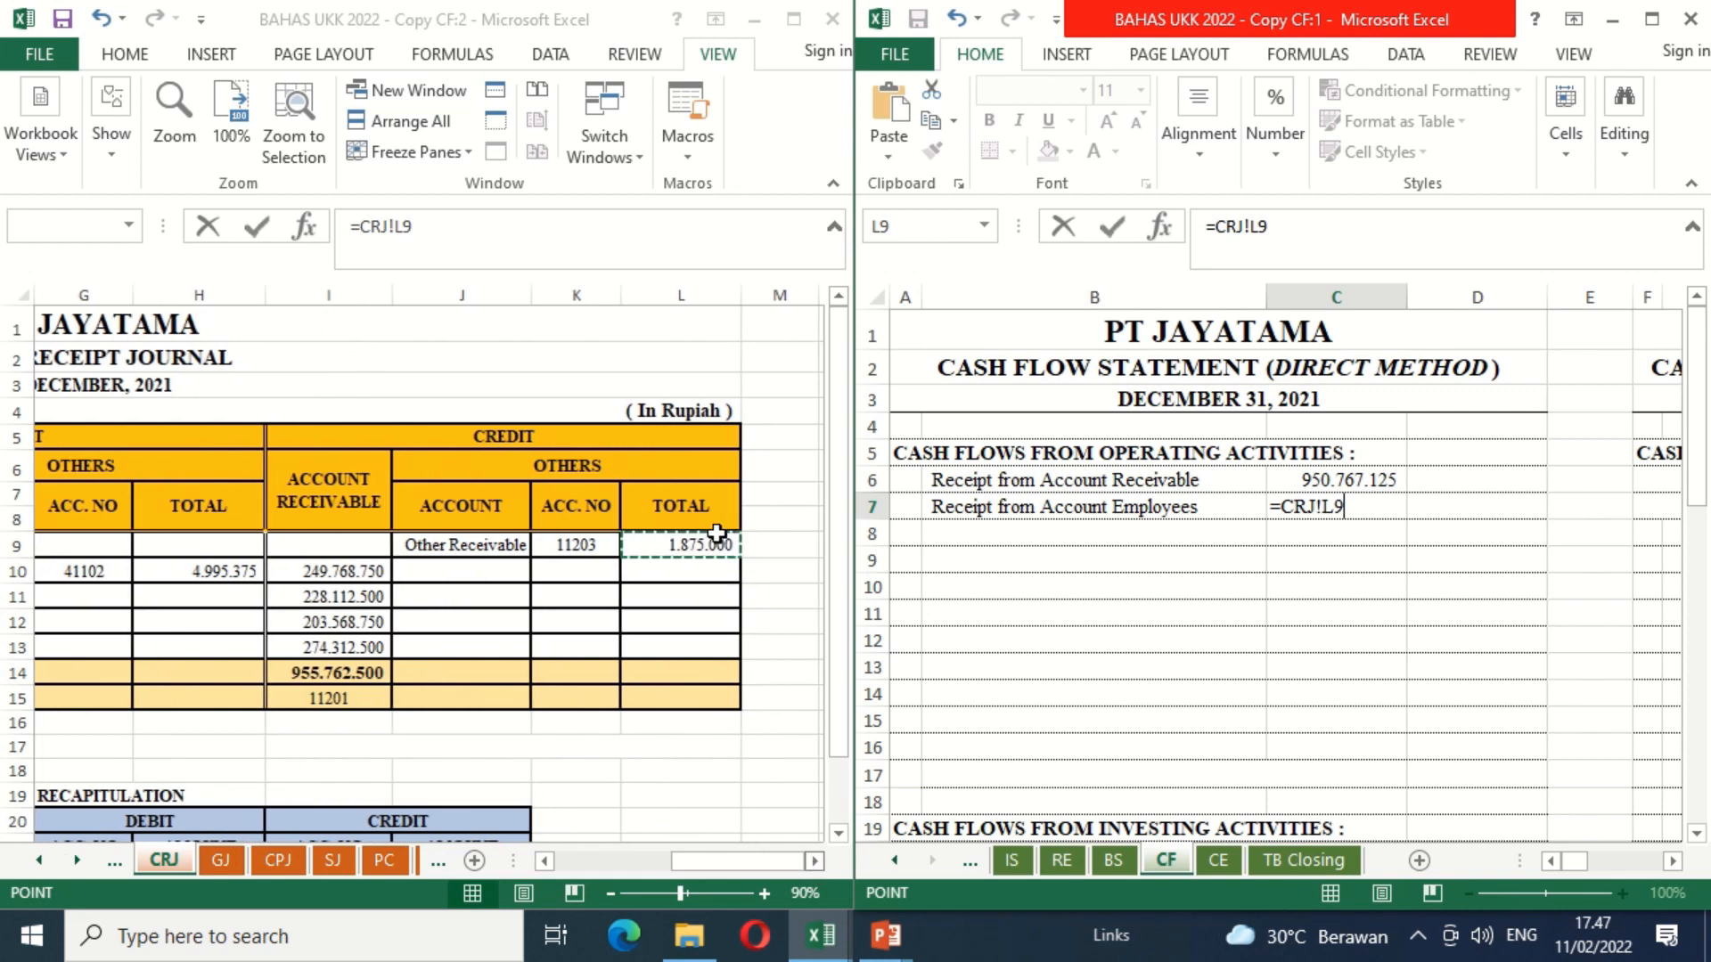
pyautogui.press('Return')
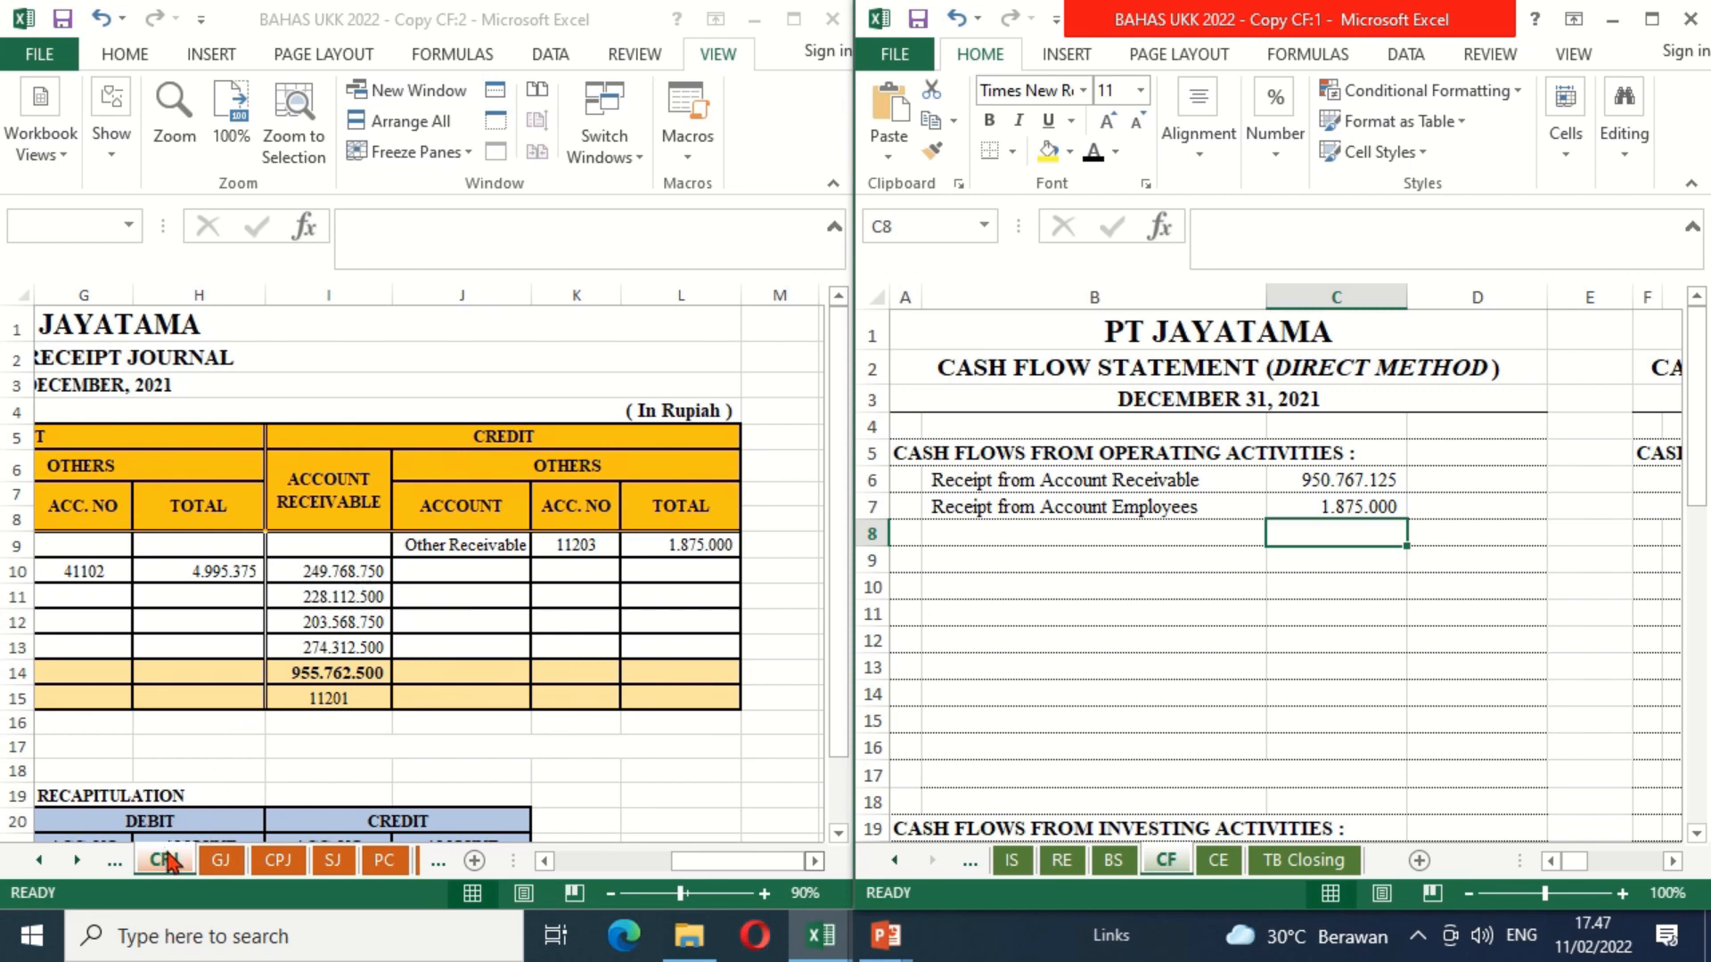
# Step: Show the CPJ sheet at 90% zoom in the second window and review its debit and credit columns
pyautogui.click(278, 861)
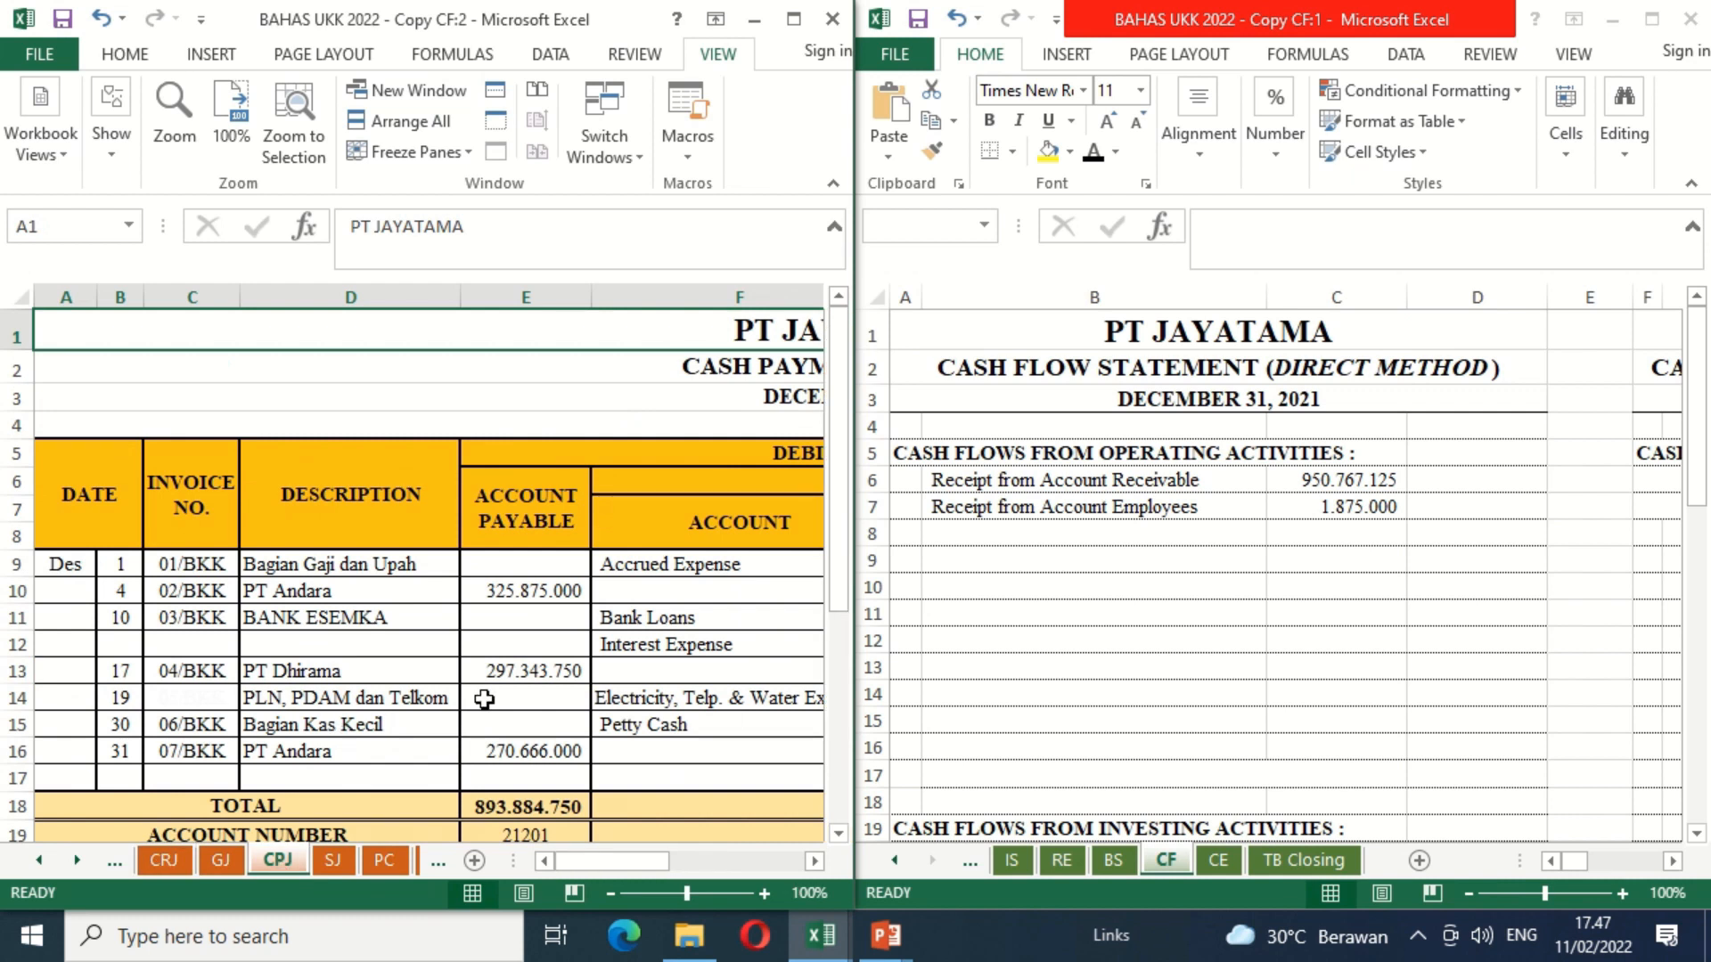
pyautogui.click(813, 862)
pyautogui.click(814, 862)
pyautogui.click(813, 861)
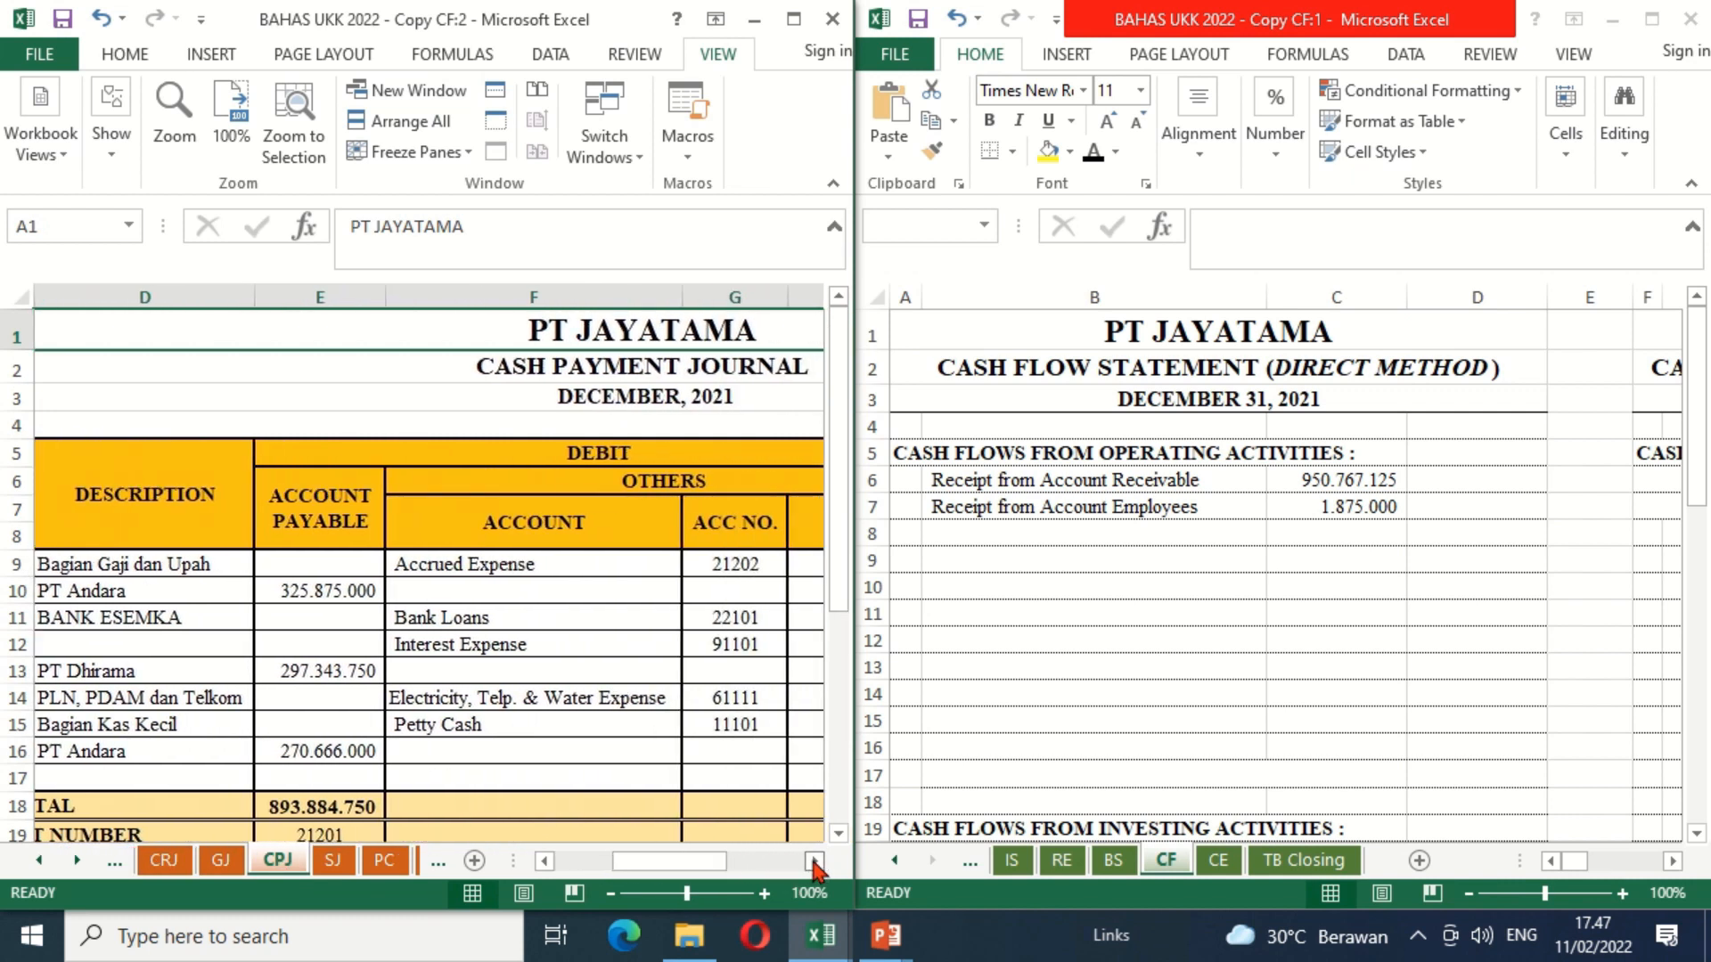
pyautogui.click(813, 862)
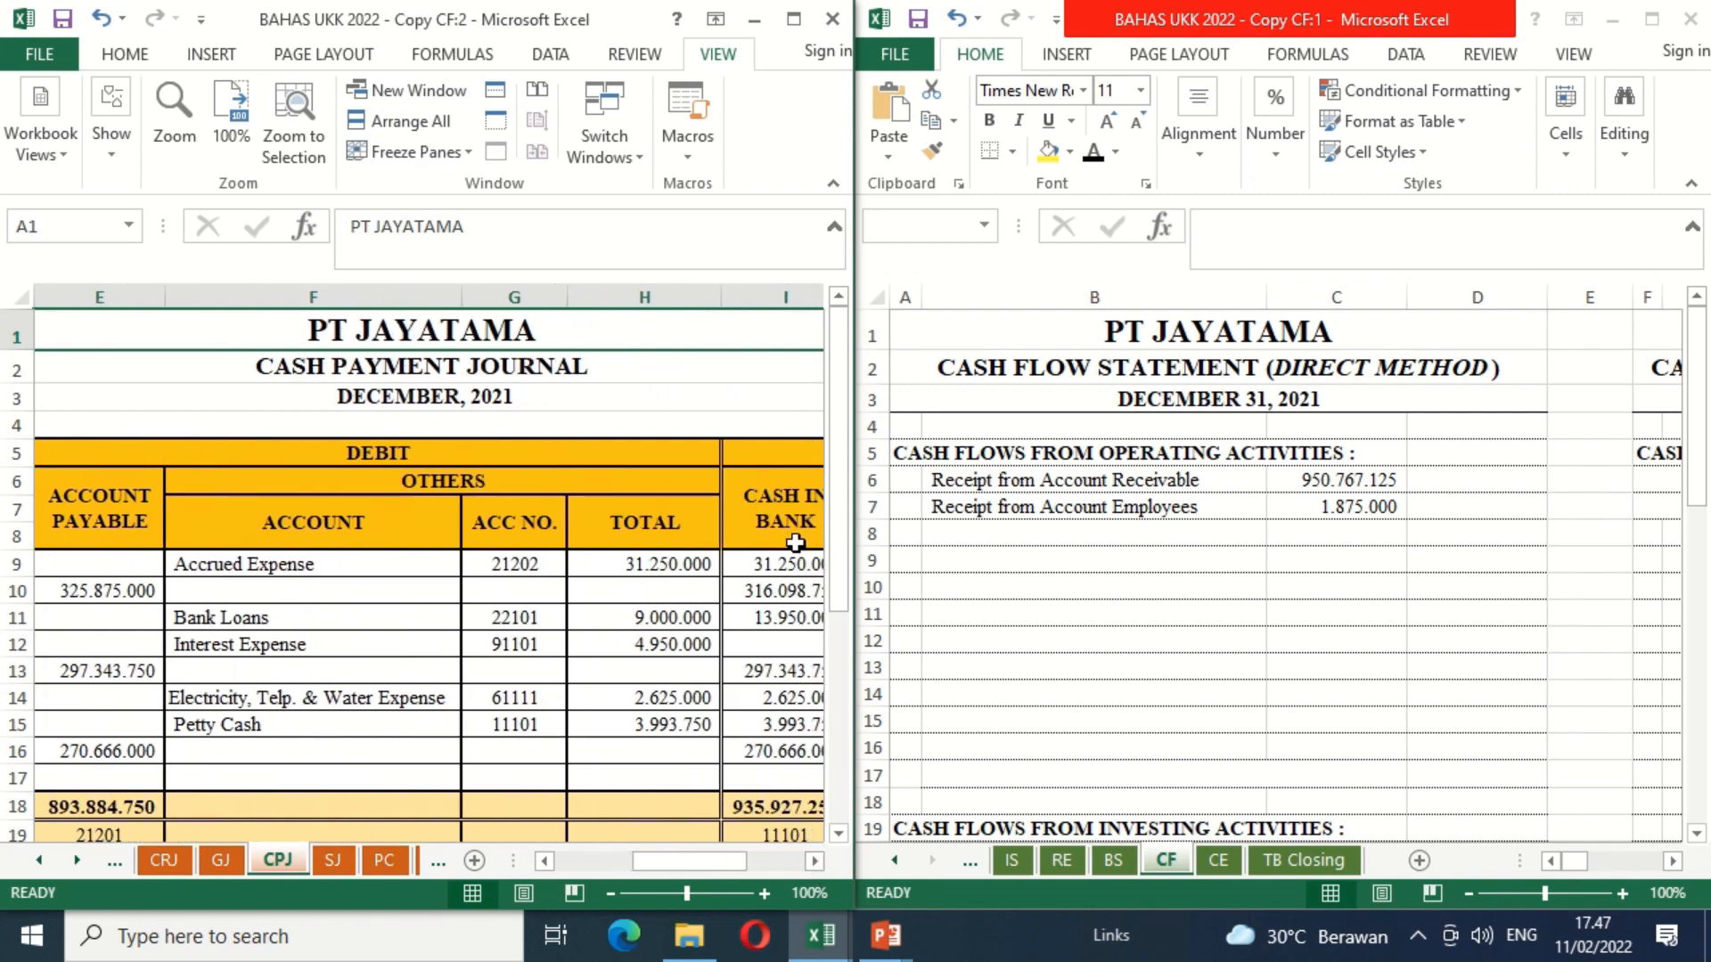
pyautogui.click(611, 892)
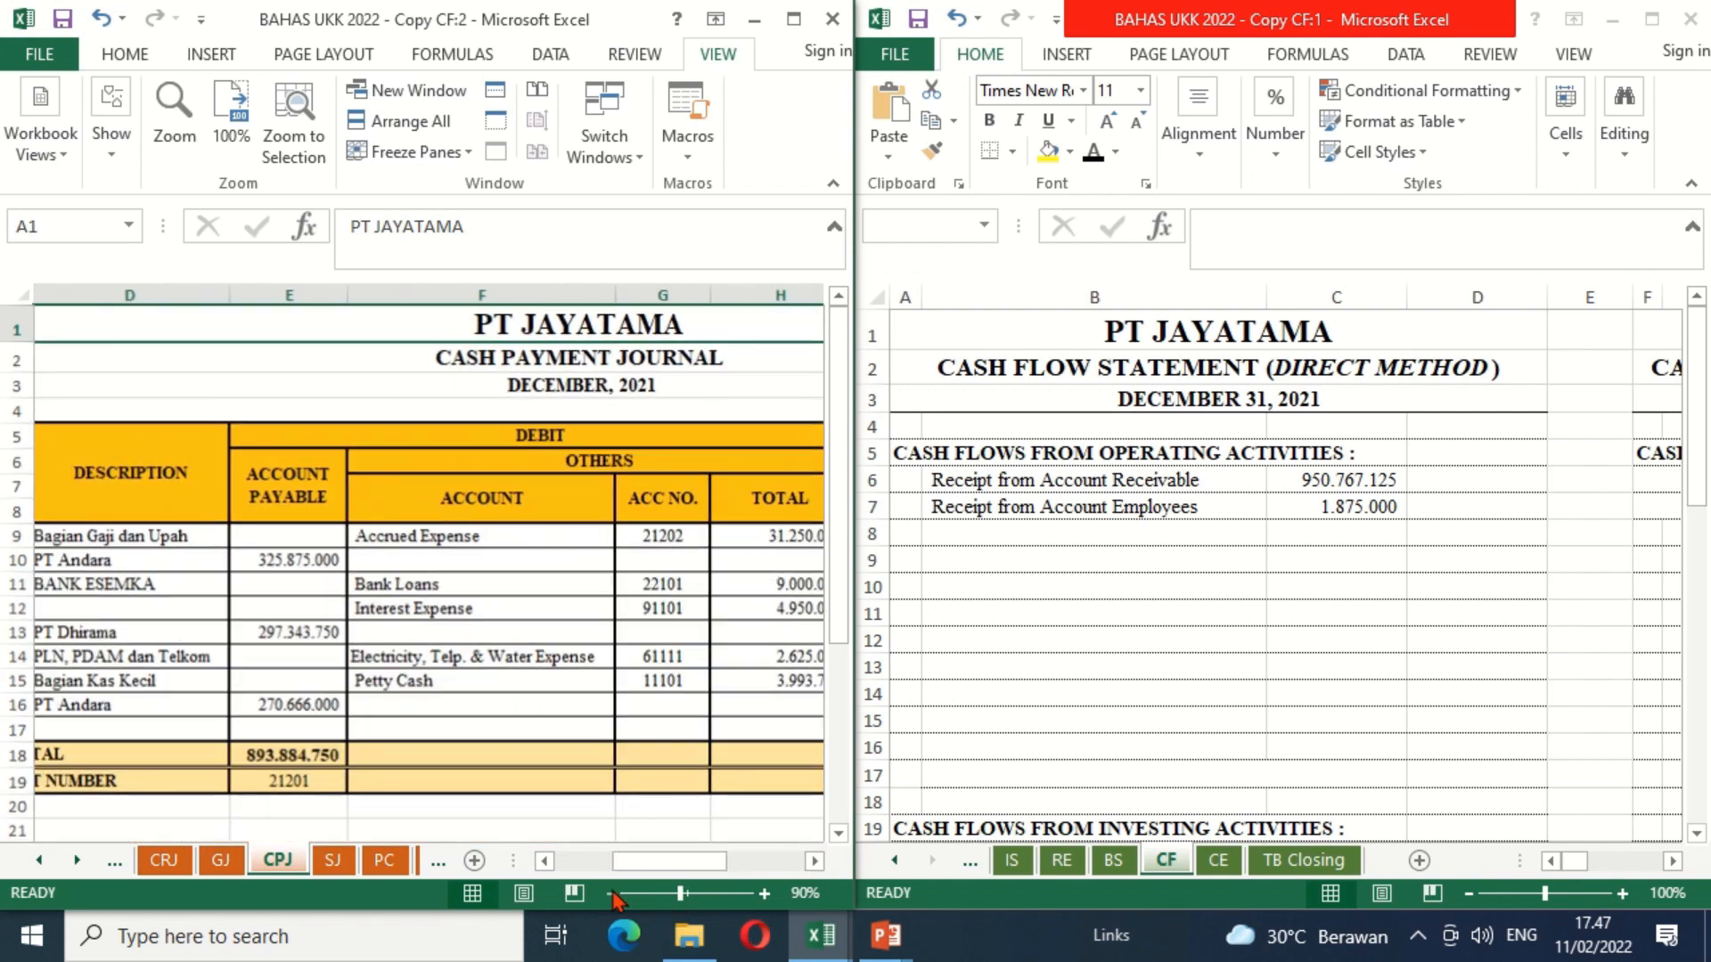
pyautogui.click(813, 863)
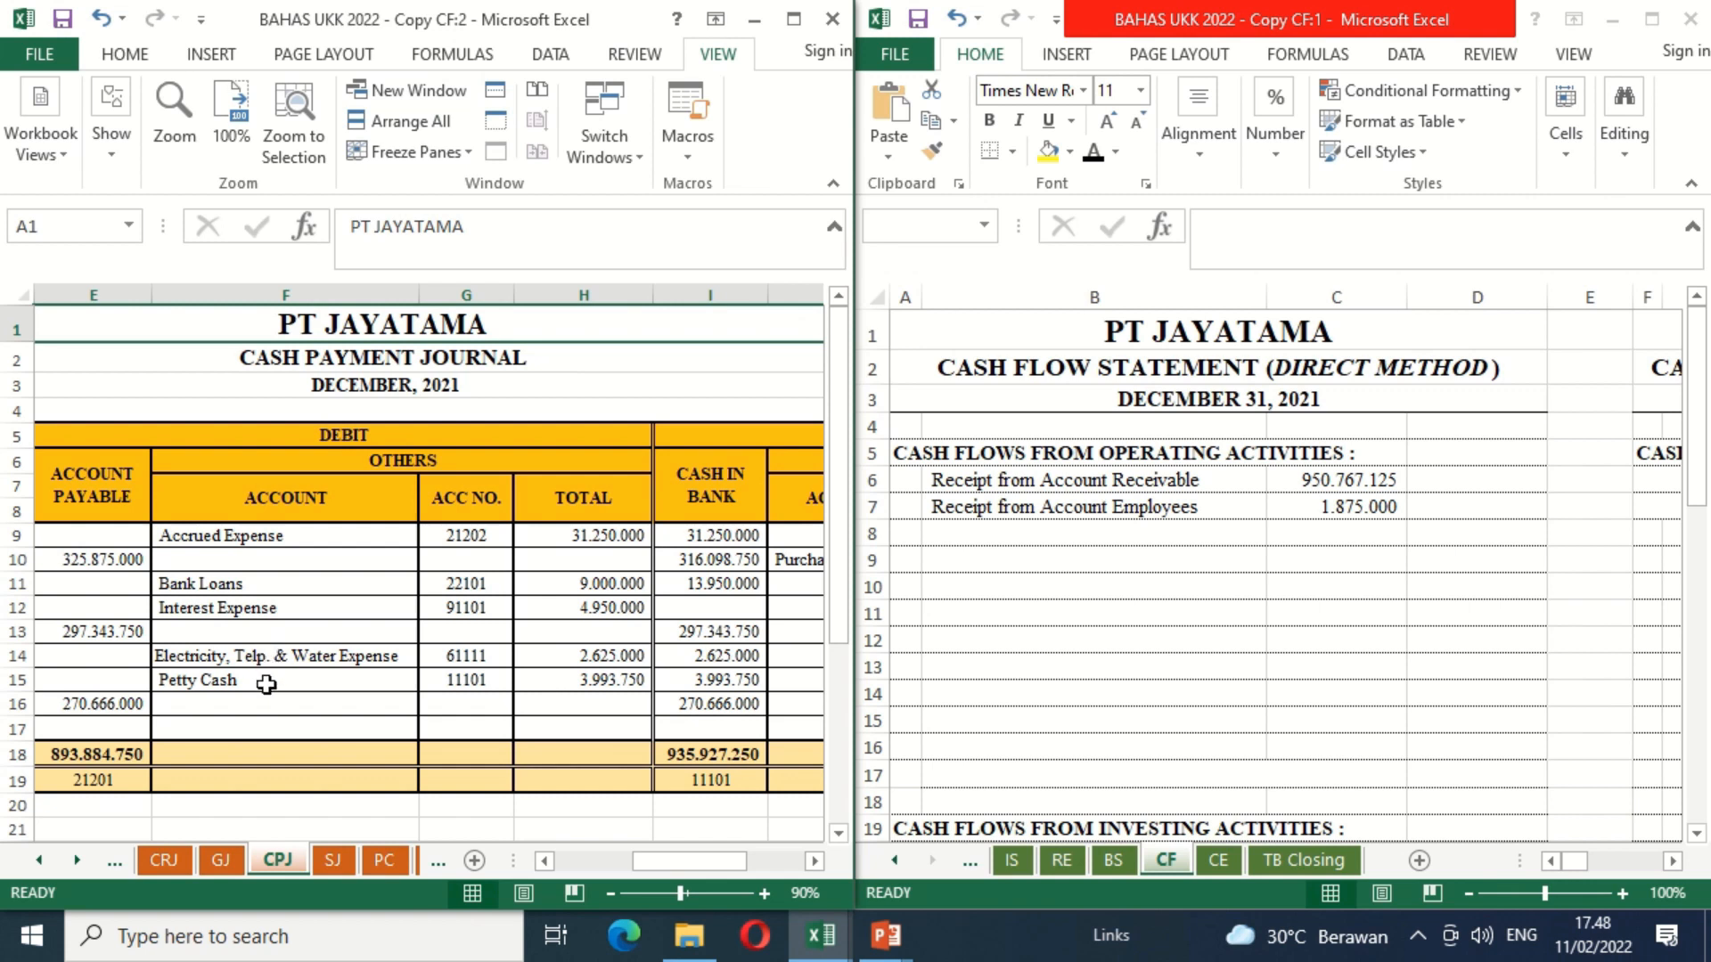
pyautogui.click(815, 862)
pyautogui.click(815, 862)
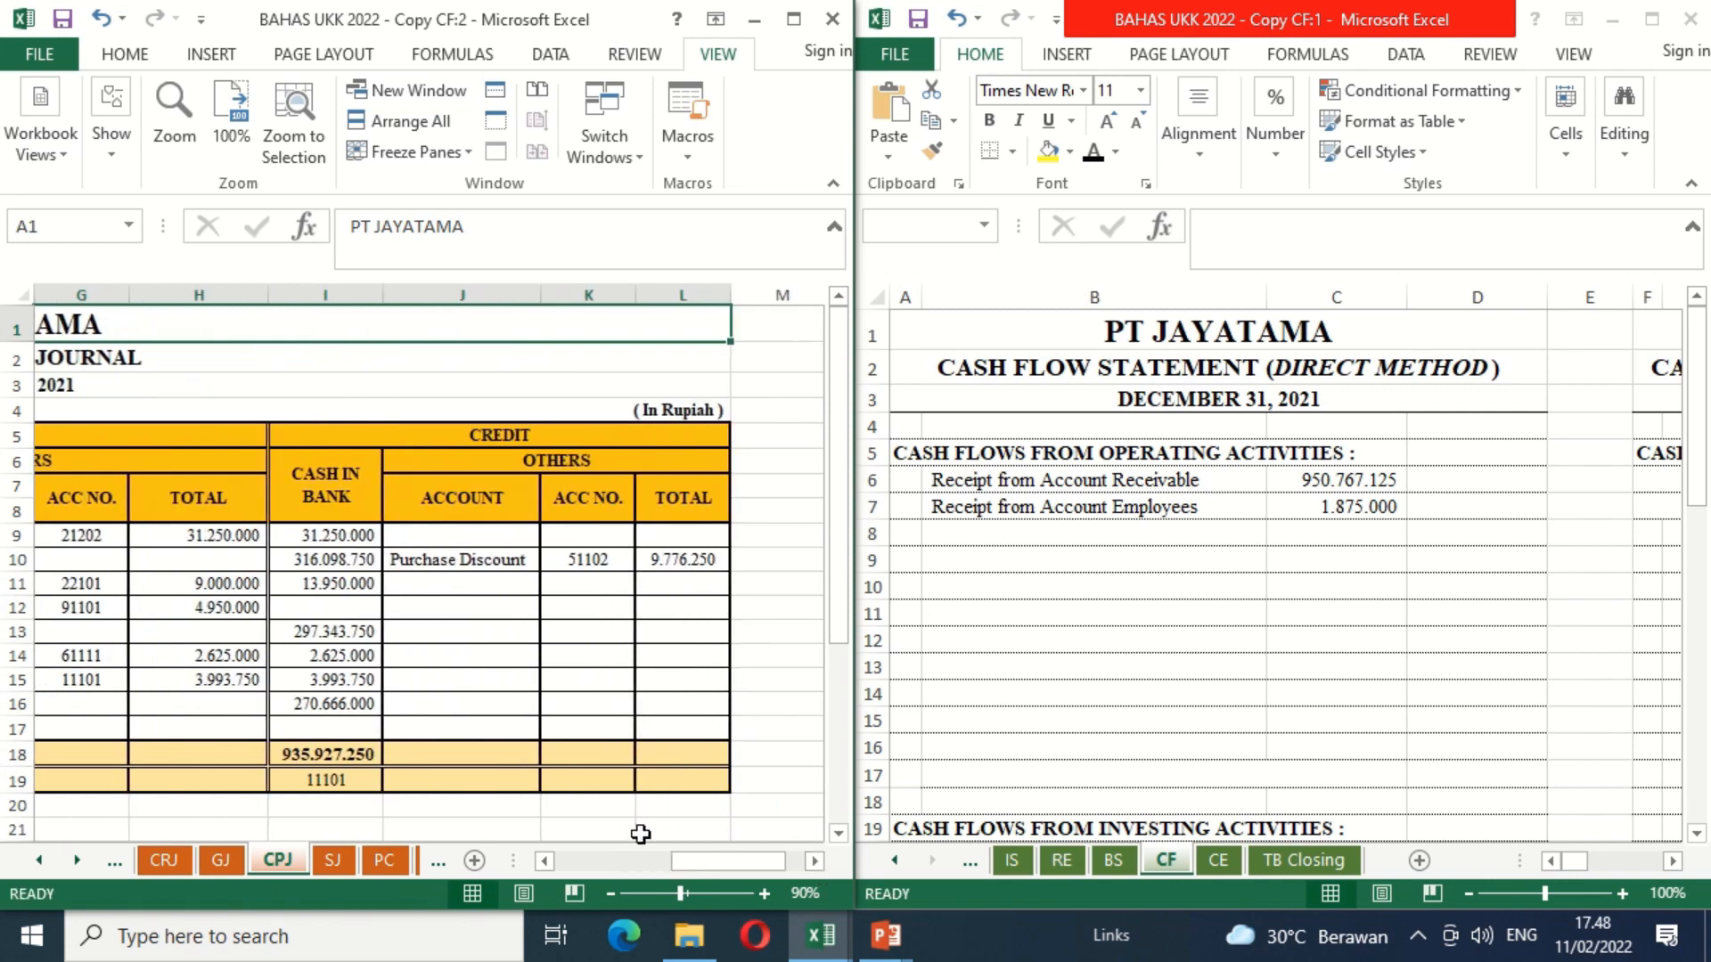
pyautogui.click(547, 861)
pyautogui.click(546, 861)
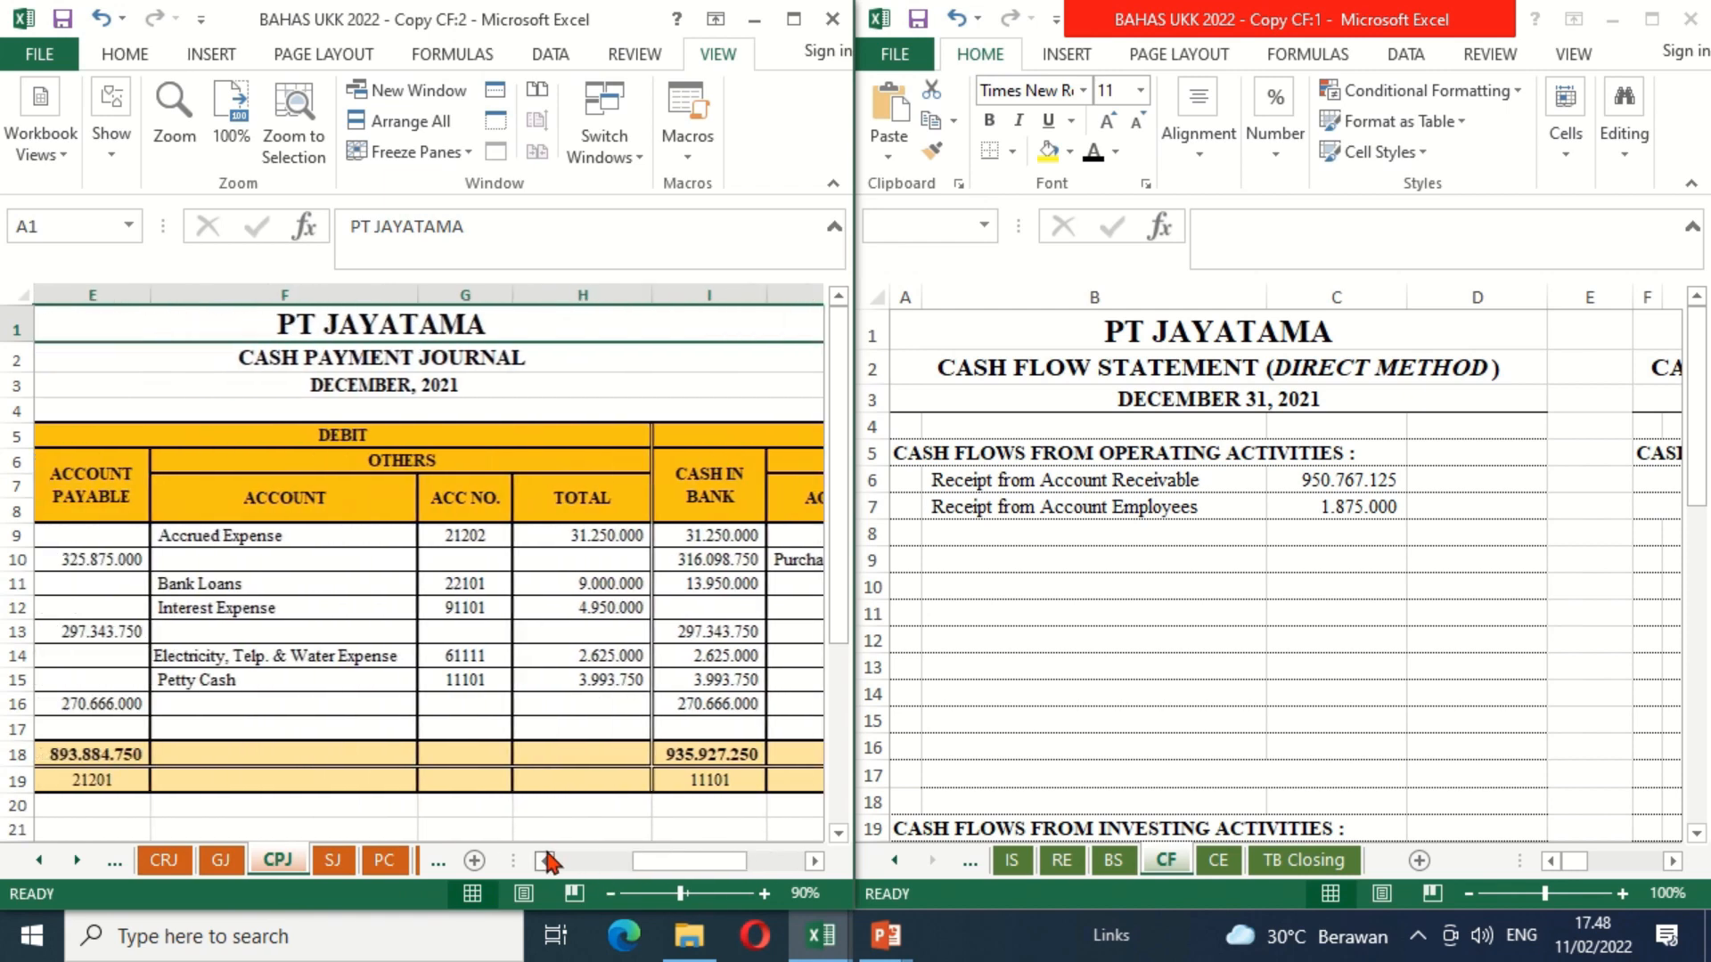
# Step: Make the "Payment for Account Payable" label in B8 black and enter =-CPJ!E18+CPJ!L10 in C8 of the CF sheet
pyautogui.click(1000, 536)
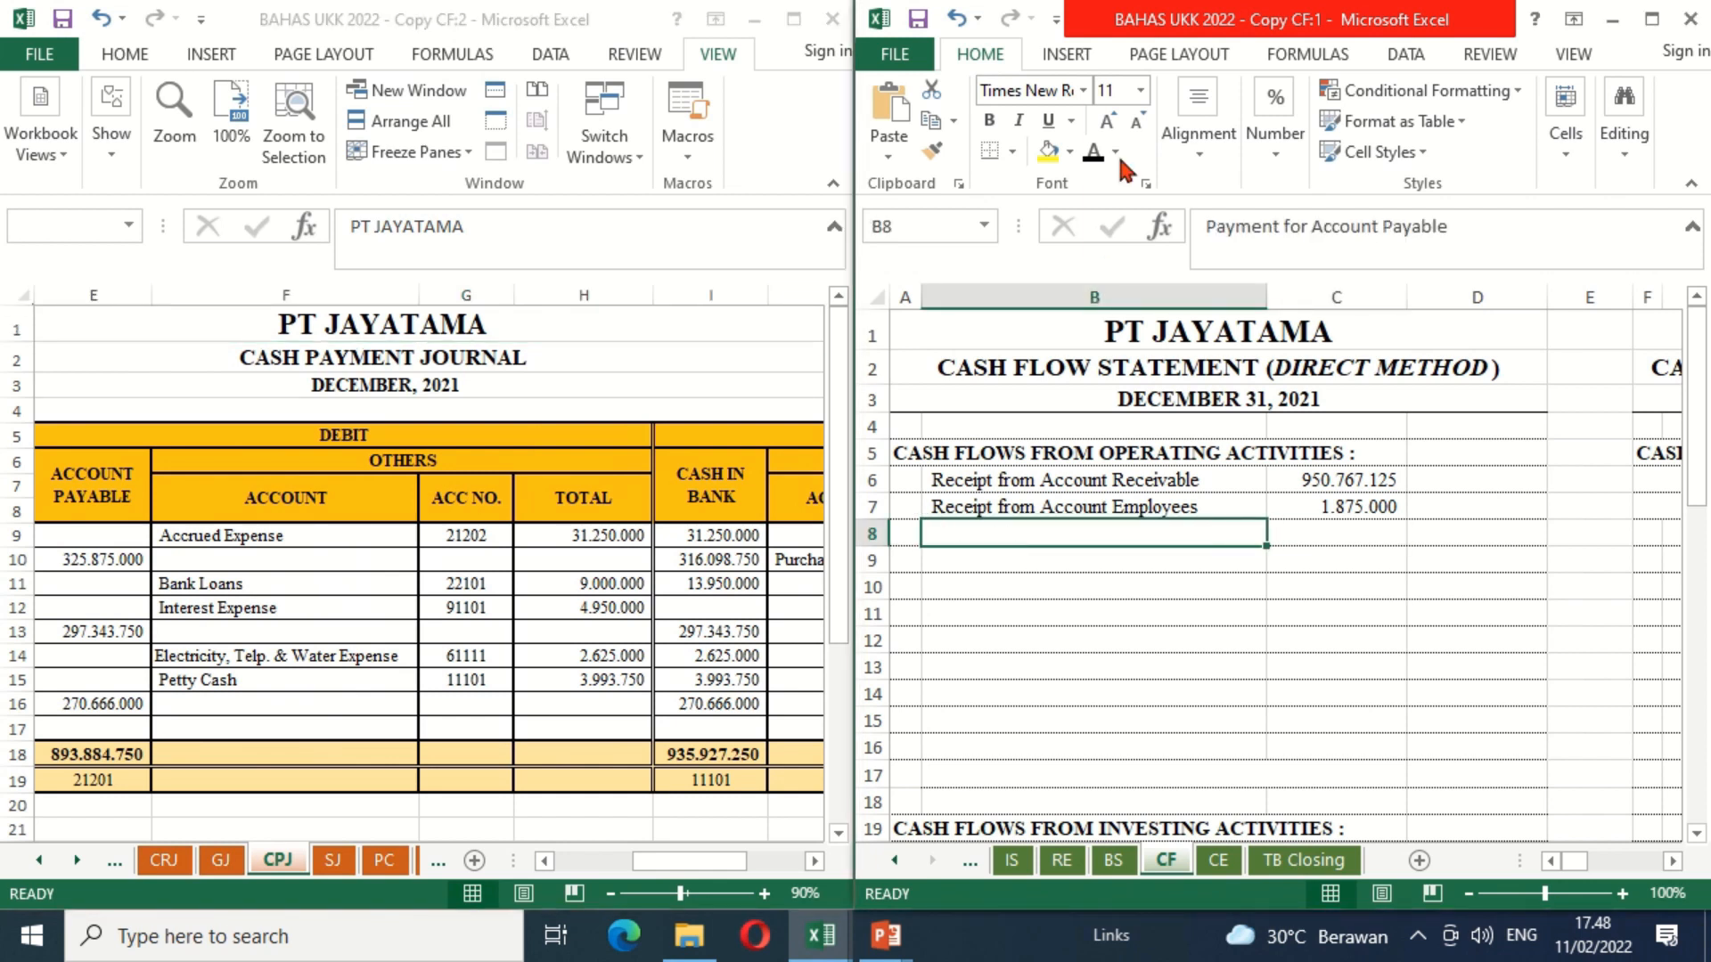
pyautogui.click(1091, 154)
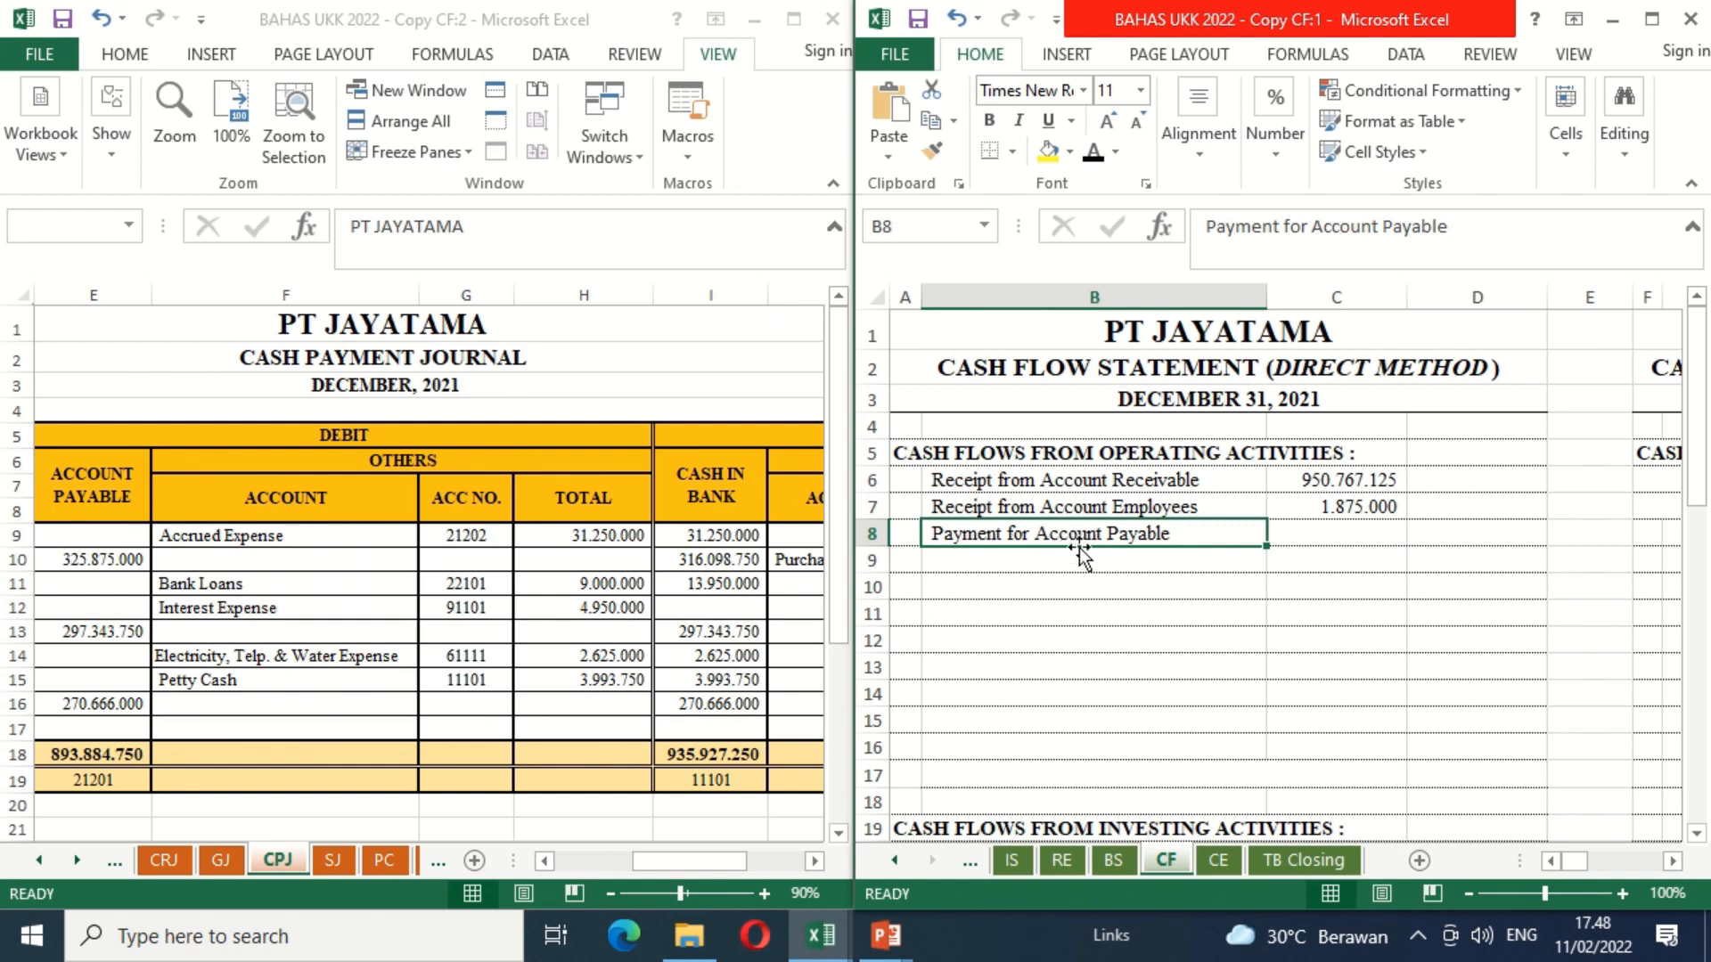
pyautogui.click(1328, 531)
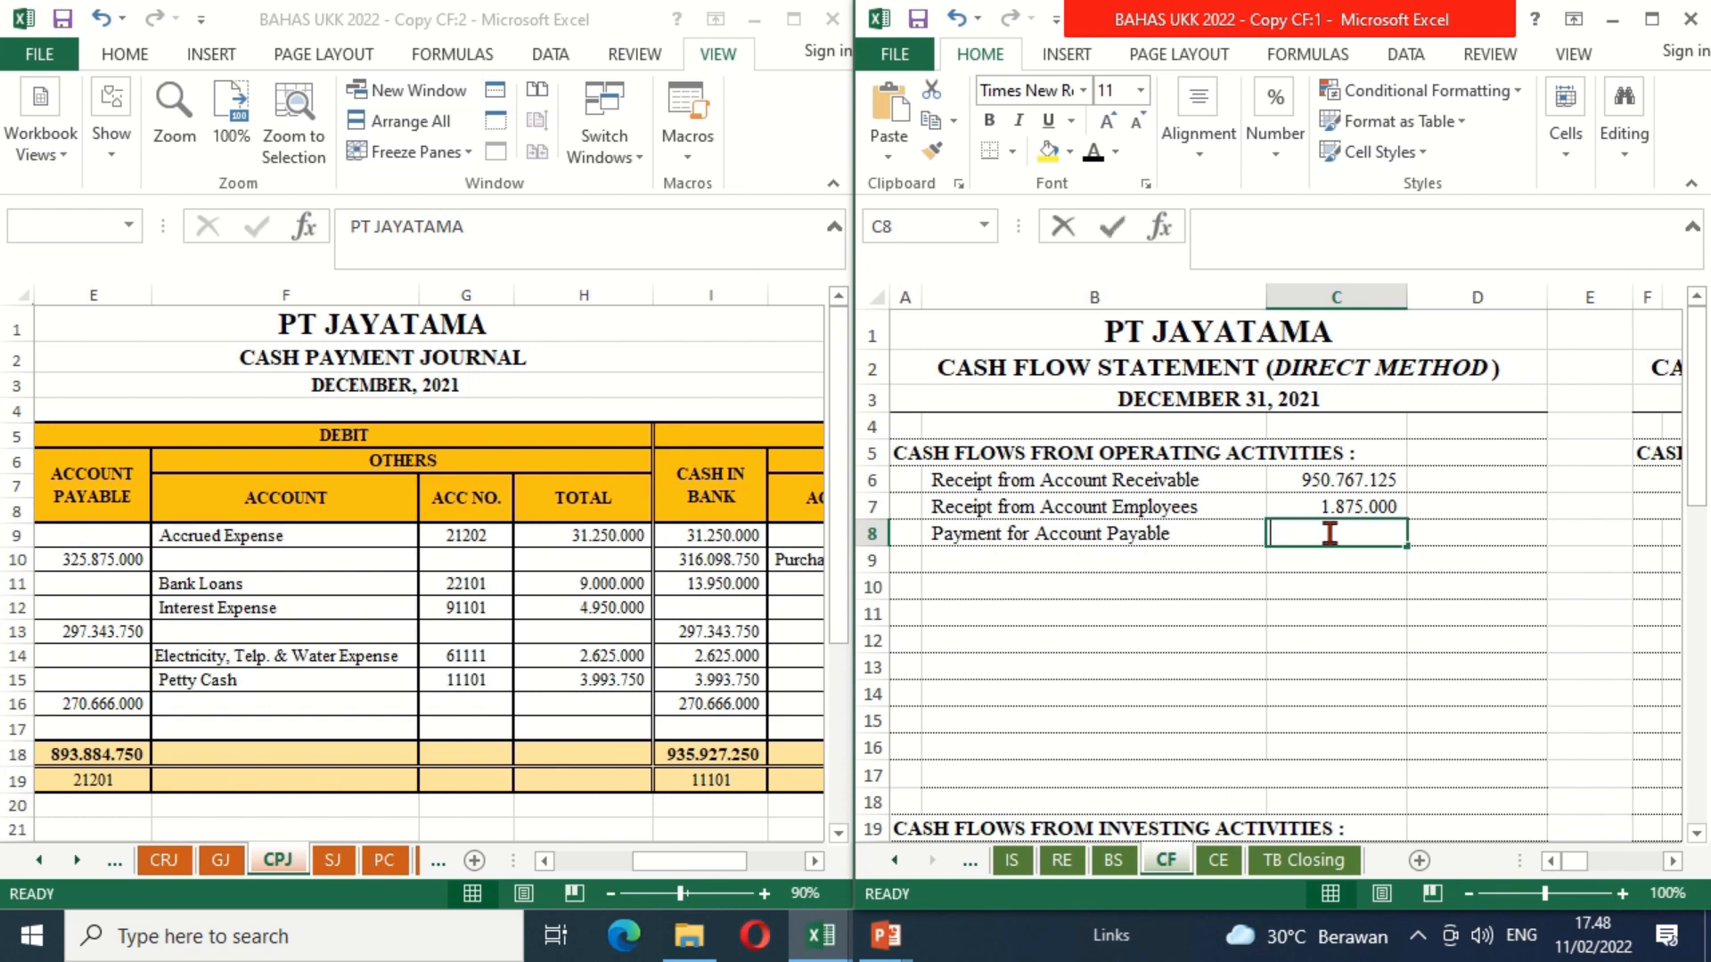
pyautogui.write('=-')
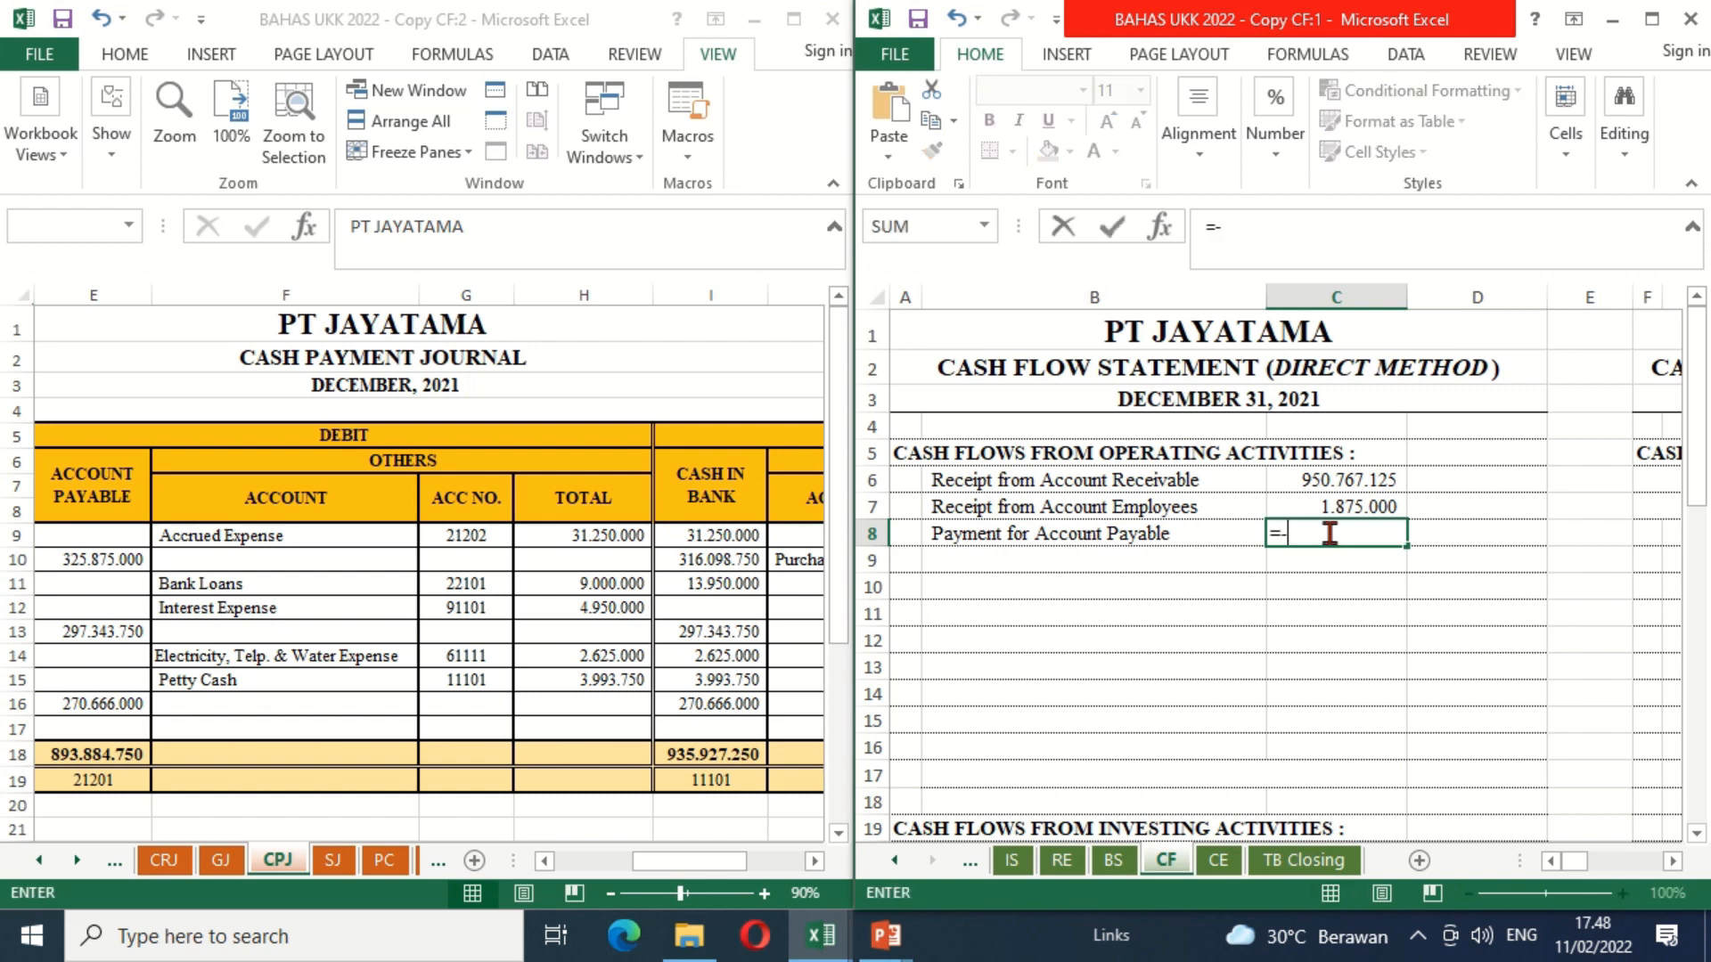
pyautogui.click(112, 748)
pyautogui.click(112, 748)
pyautogui.write('+')
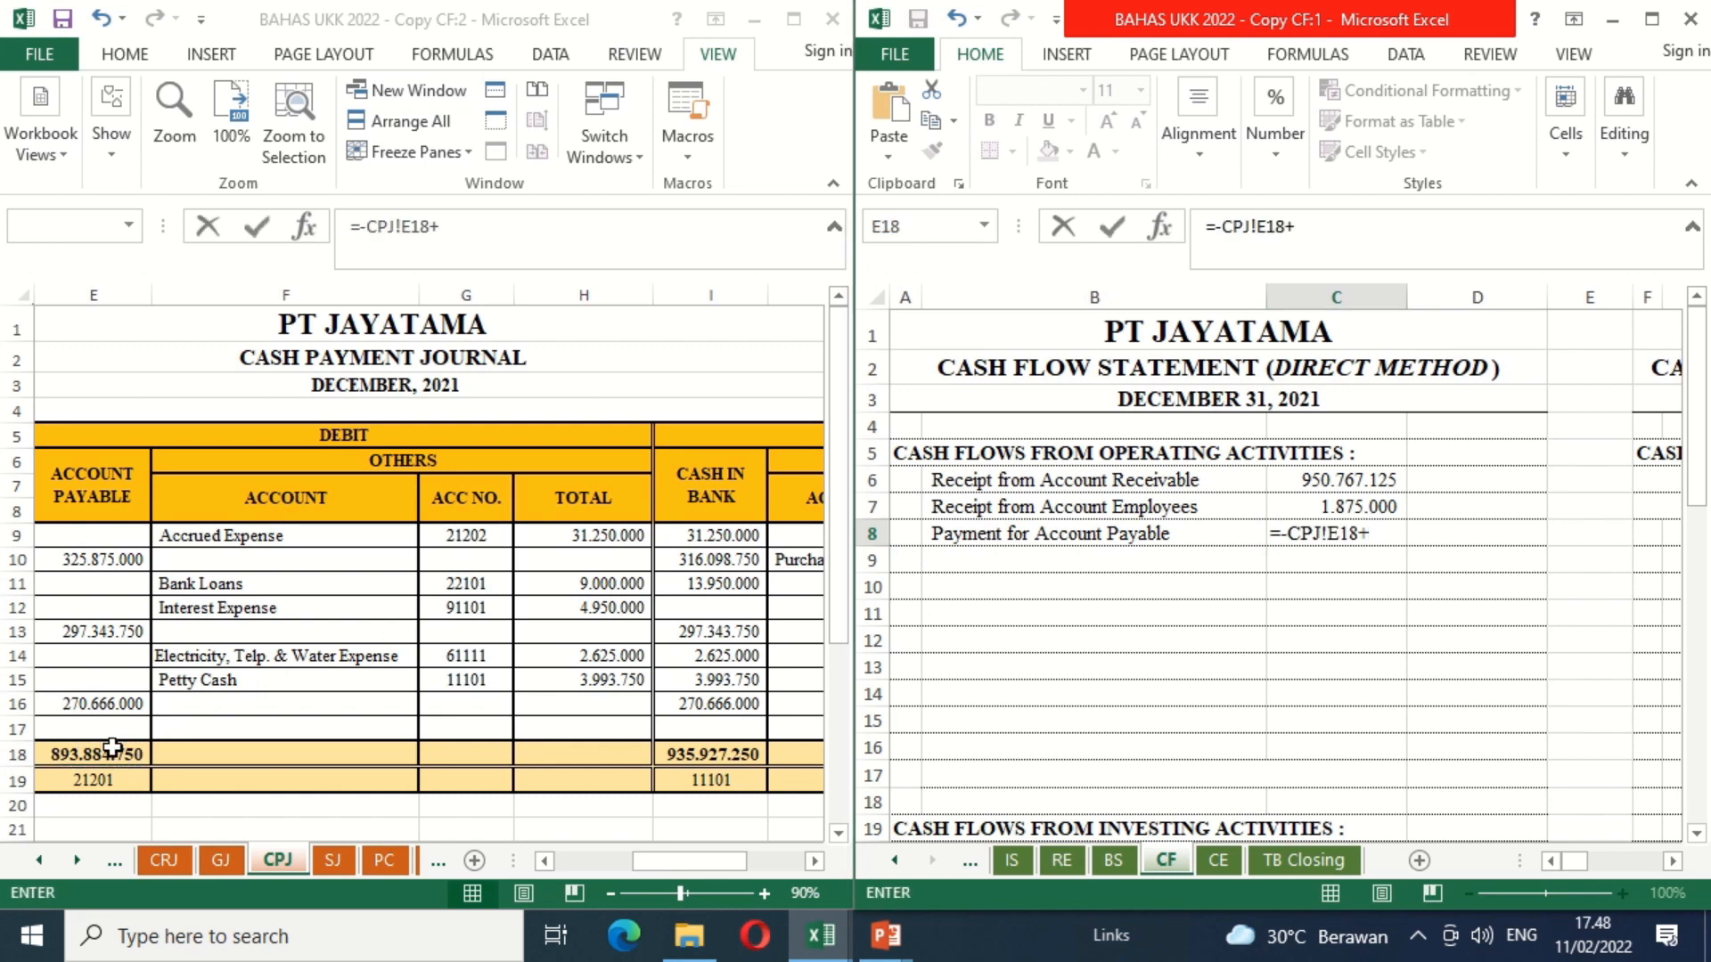
pyautogui.click(814, 861)
pyautogui.click(813, 860)
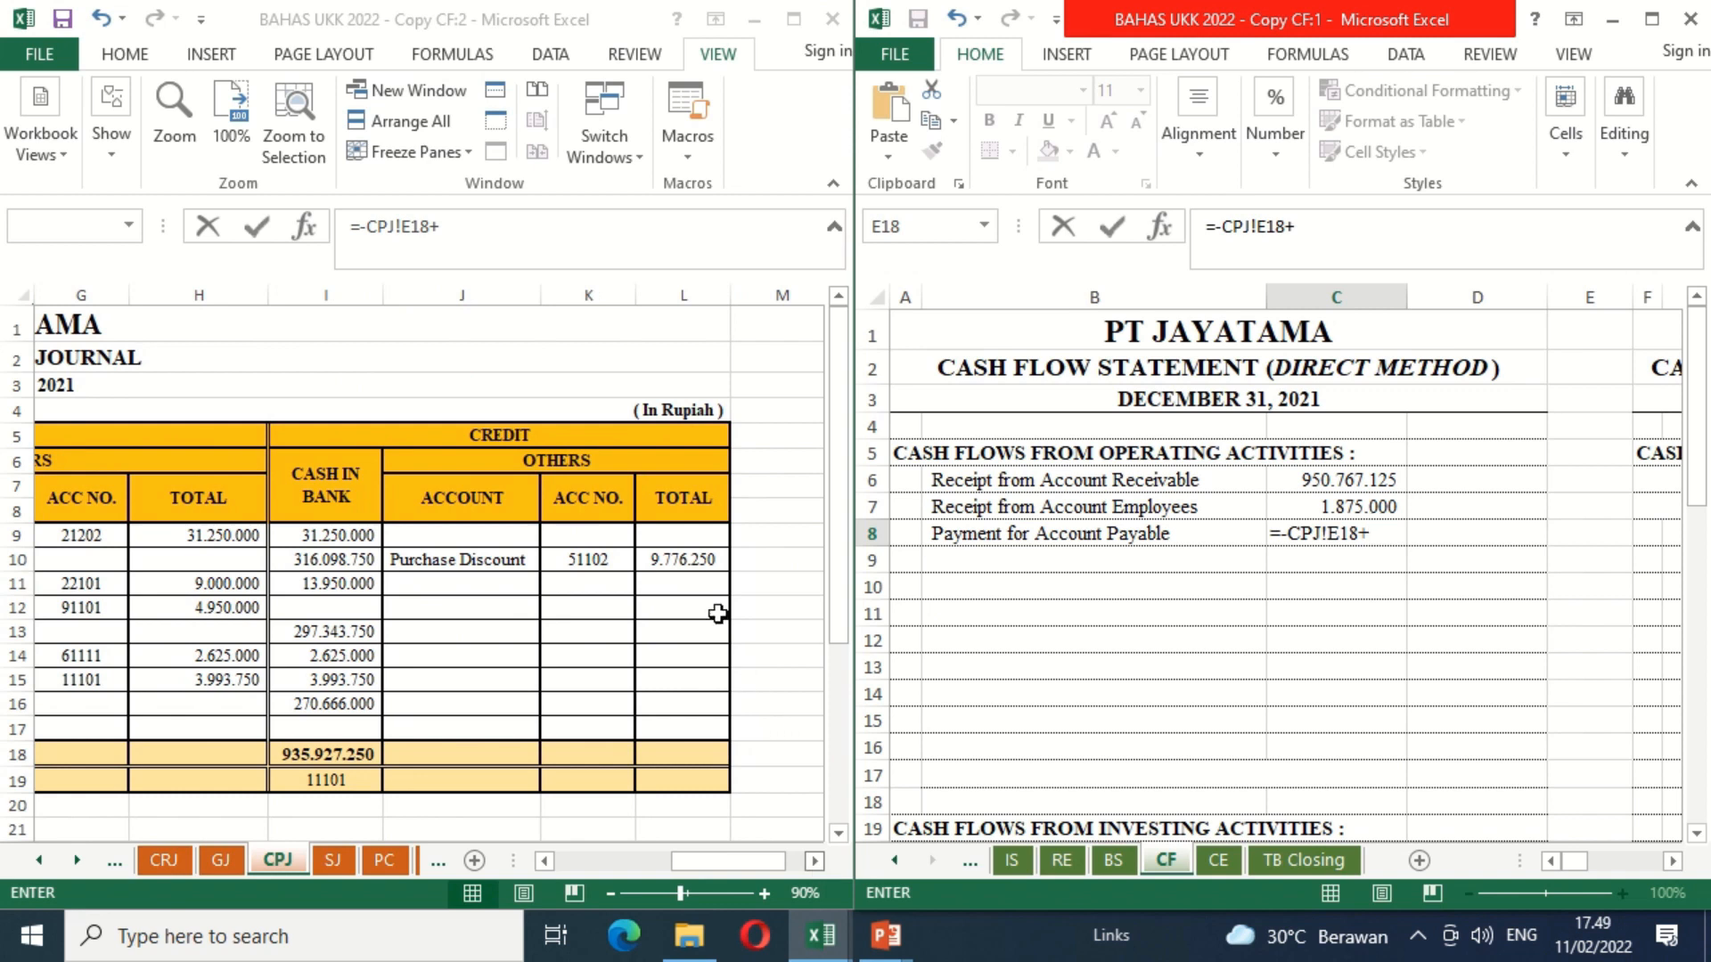
pyautogui.click(668, 562)
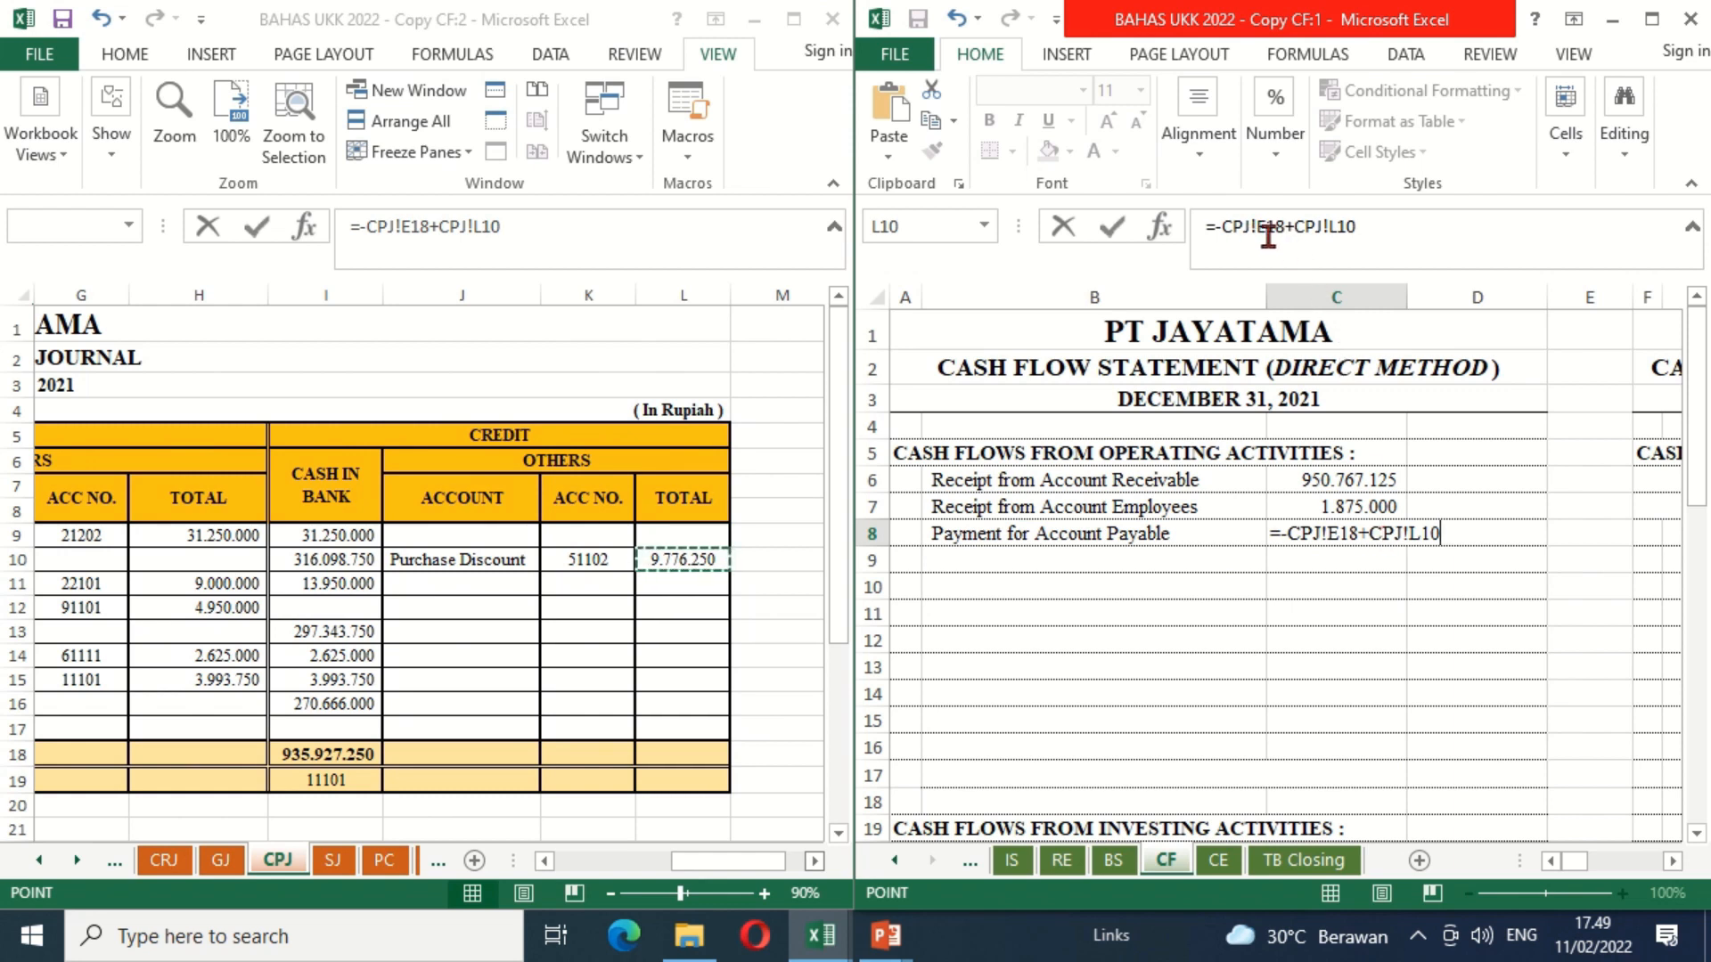
pyautogui.press('Return')
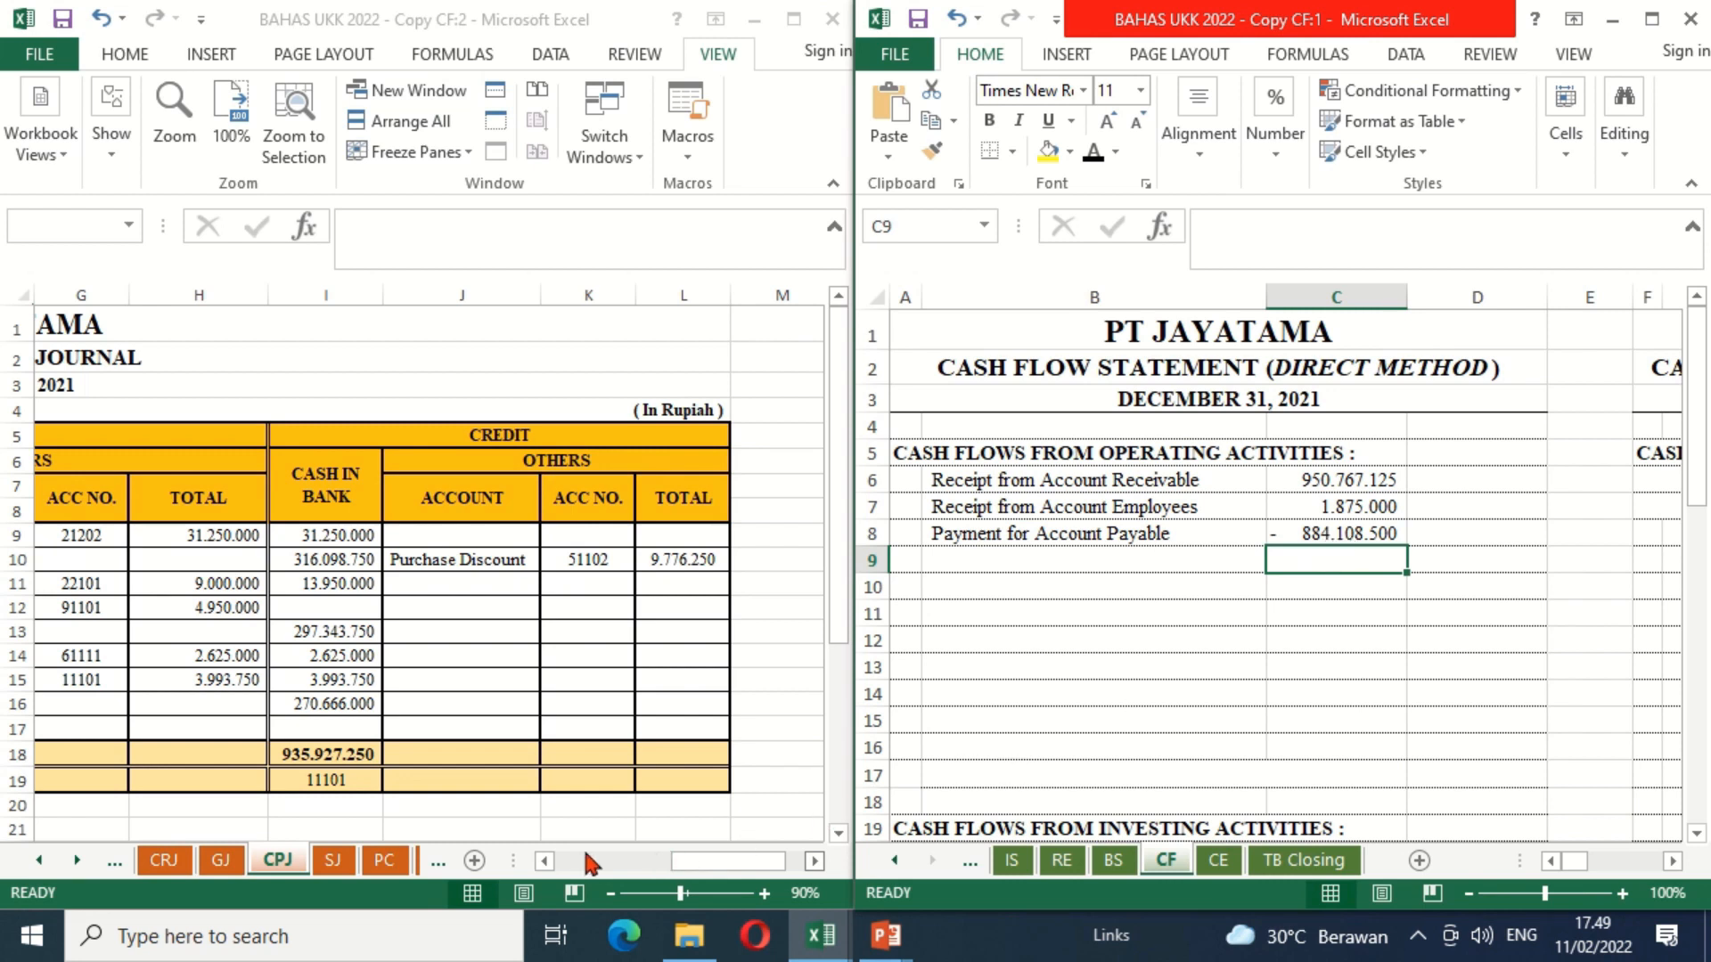
# Step: Make the "Payment for Accrued Expense" label in B9 black and enter =-CPJ!H9 in C9 of the CF sheet
pyautogui.click(542, 861)
pyautogui.click(542, 860)
pyautogui.click(542, 861)
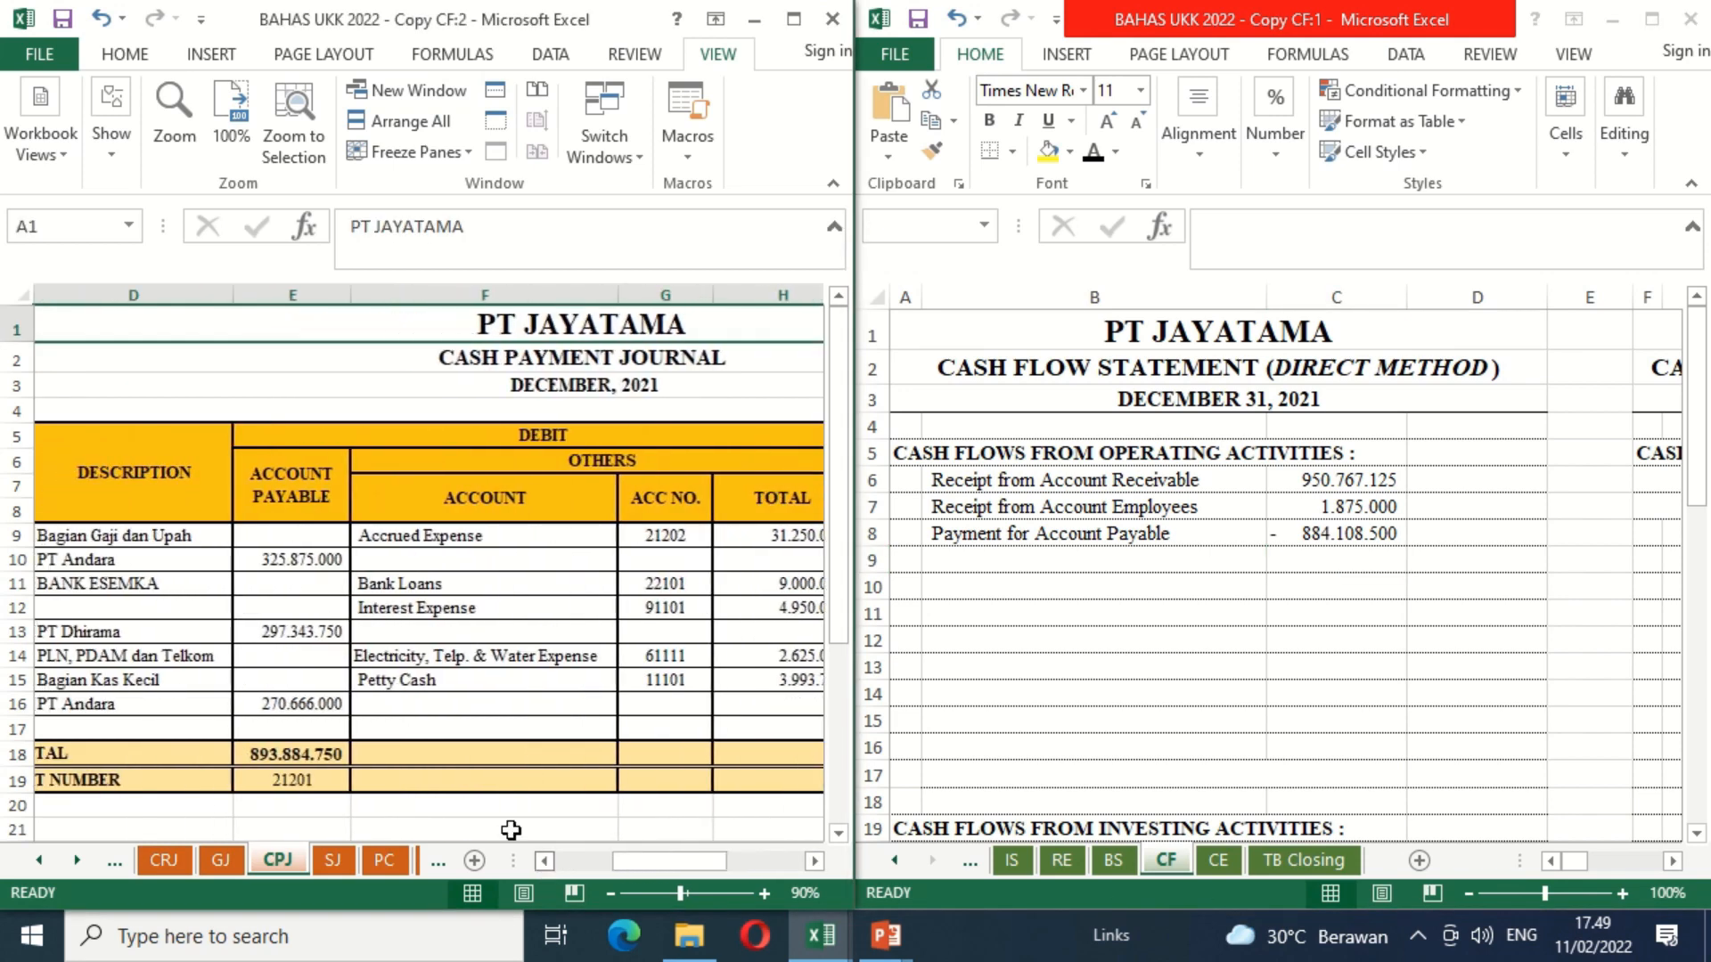
pyautogui.click(815, 861)
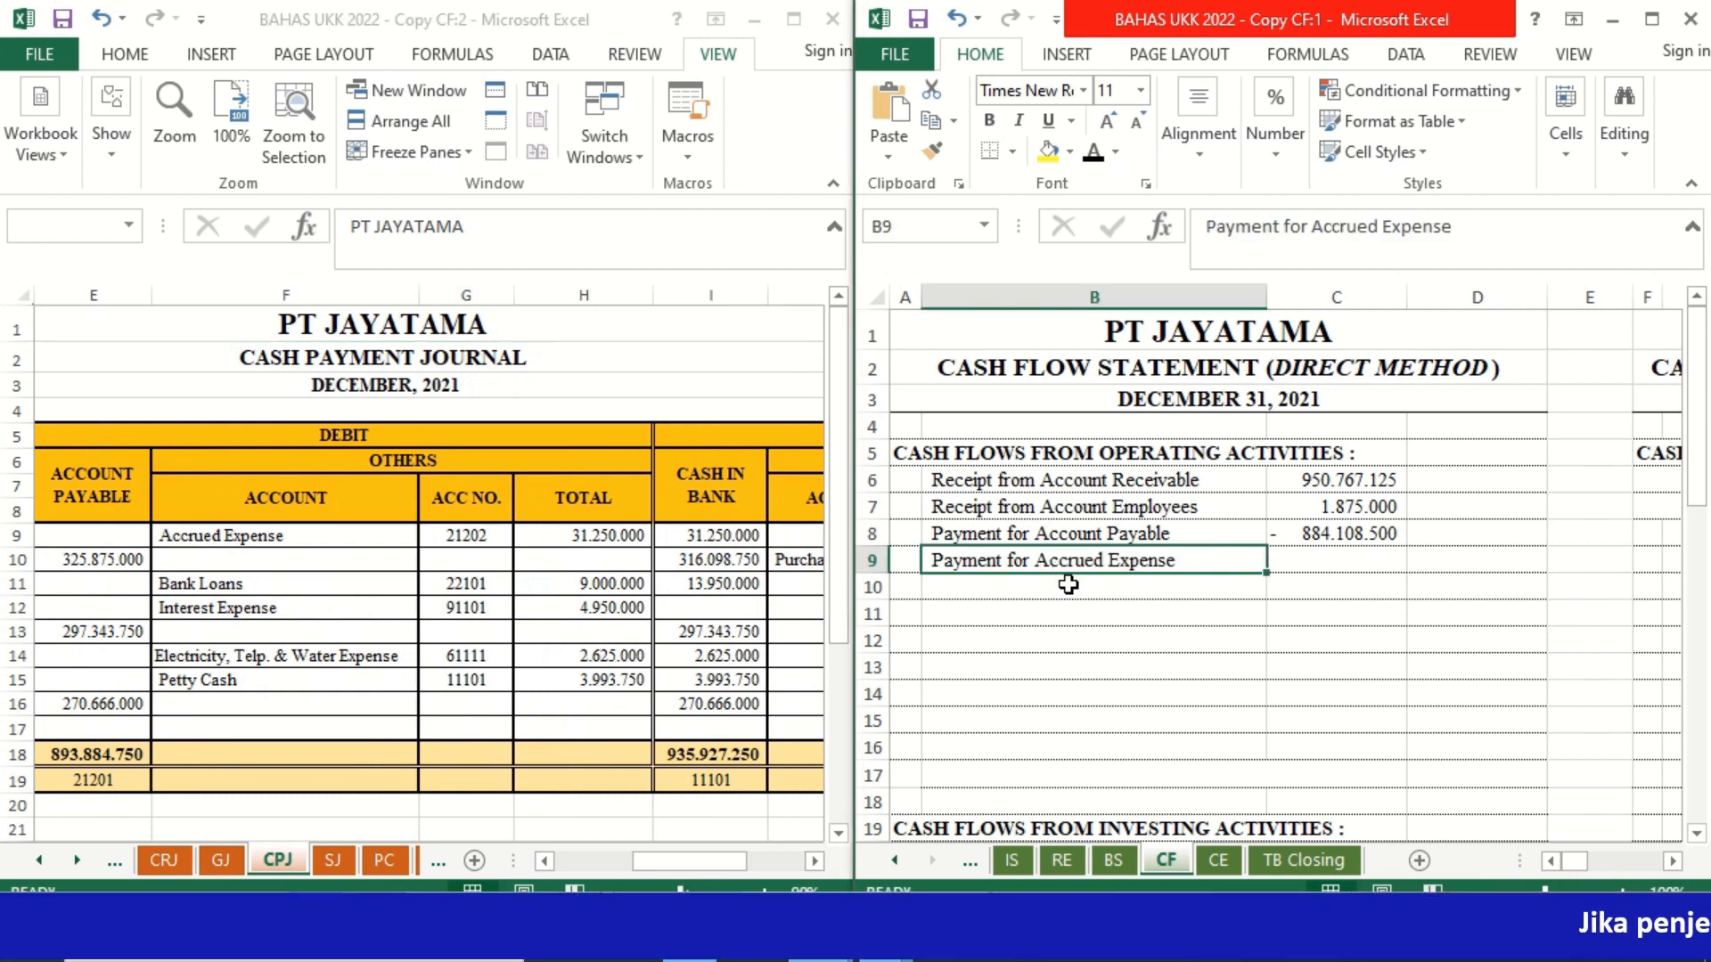
pyautogui.click(1356, 570)
pyautogui.write('=-')
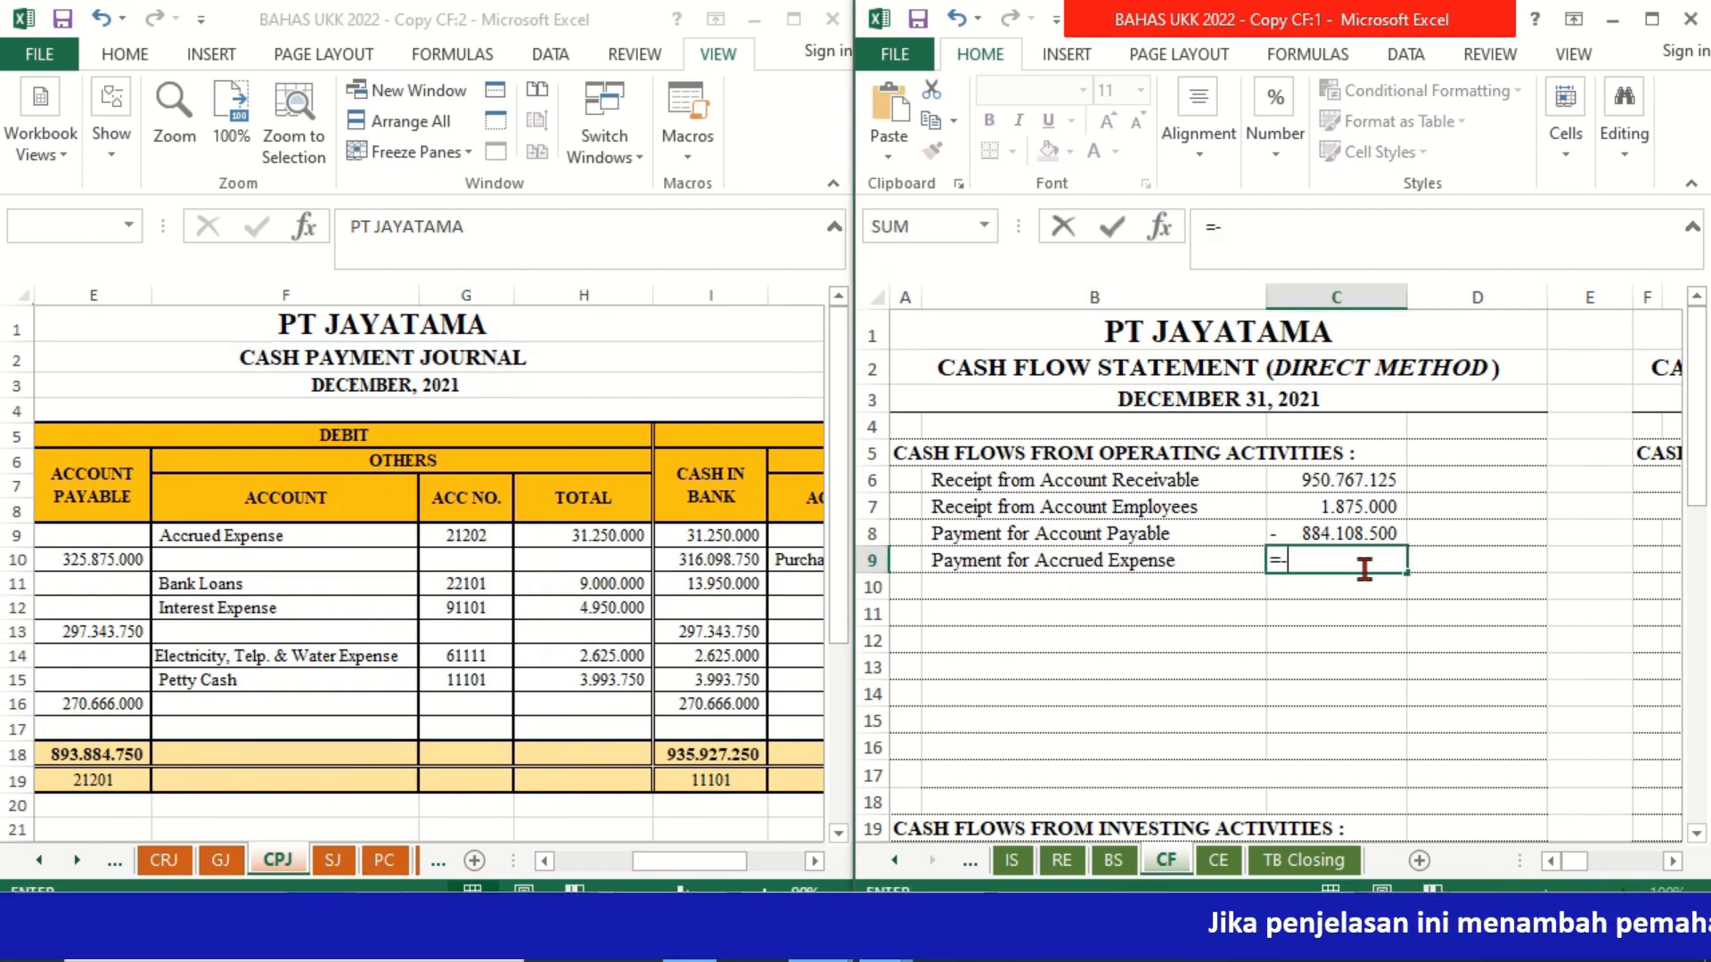
pyautogui.click(616, 539)
pyautogui.press('Return')
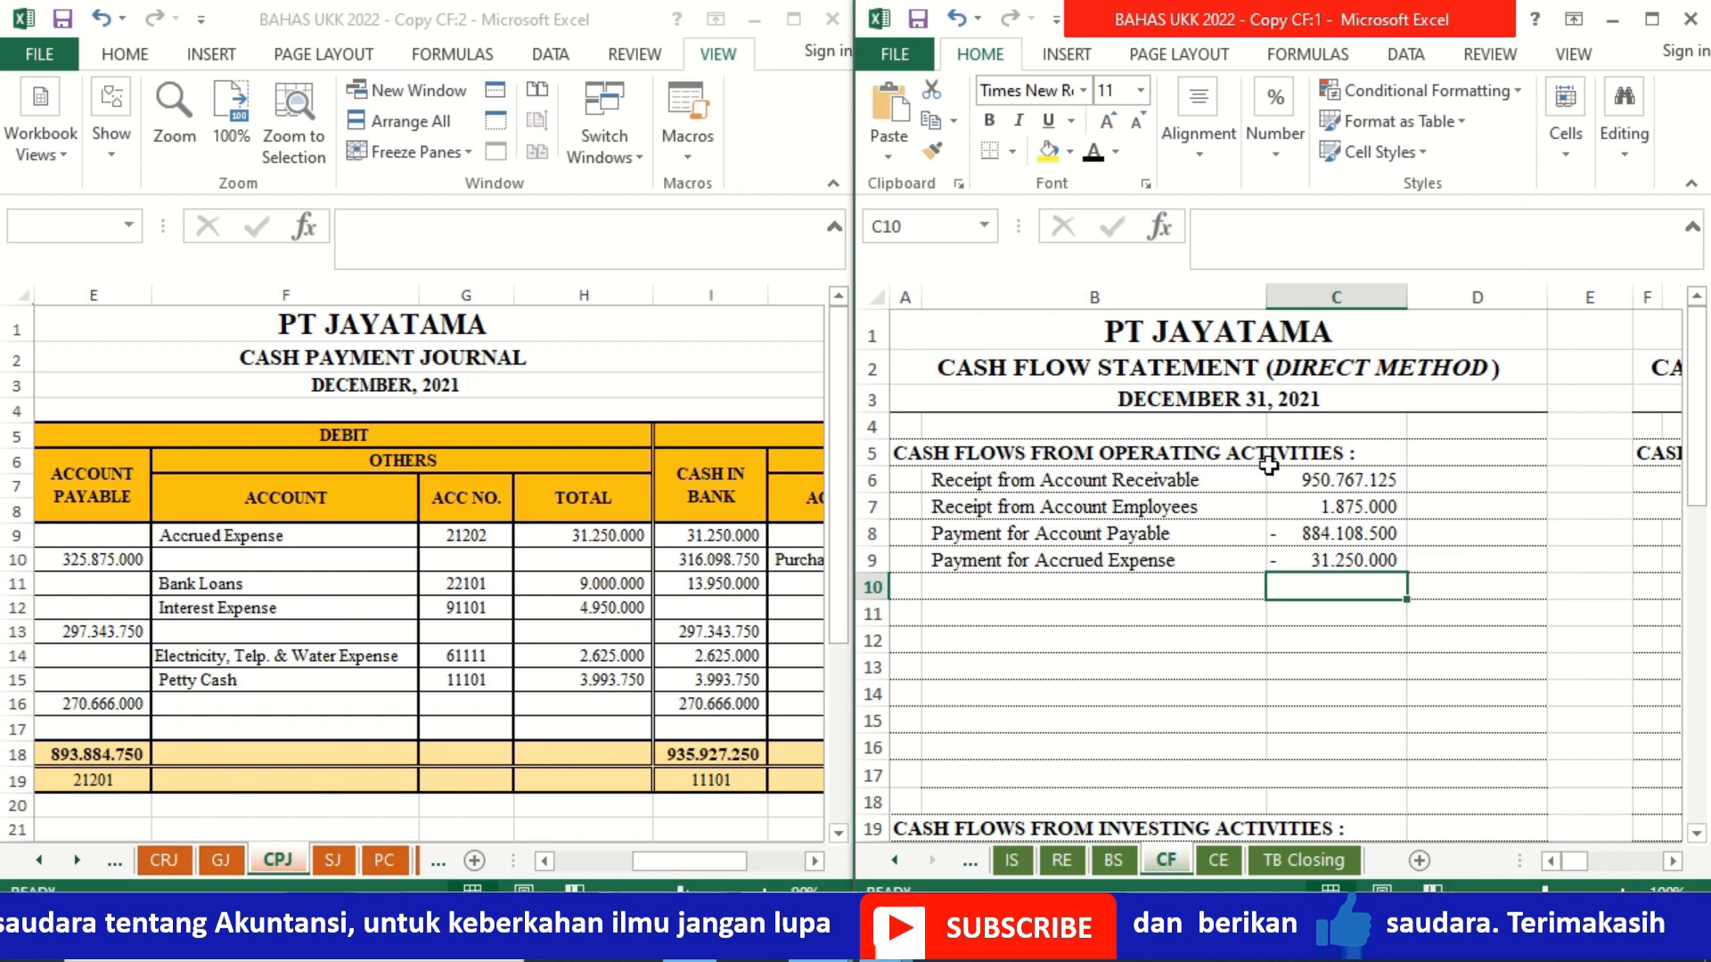
# Step: Make the "Payment for Electricity, Telp. & Water" label in B10 black and enter =-CPJ!H14 in C10 of the CF sheet
pyautogui.click(975, 593)
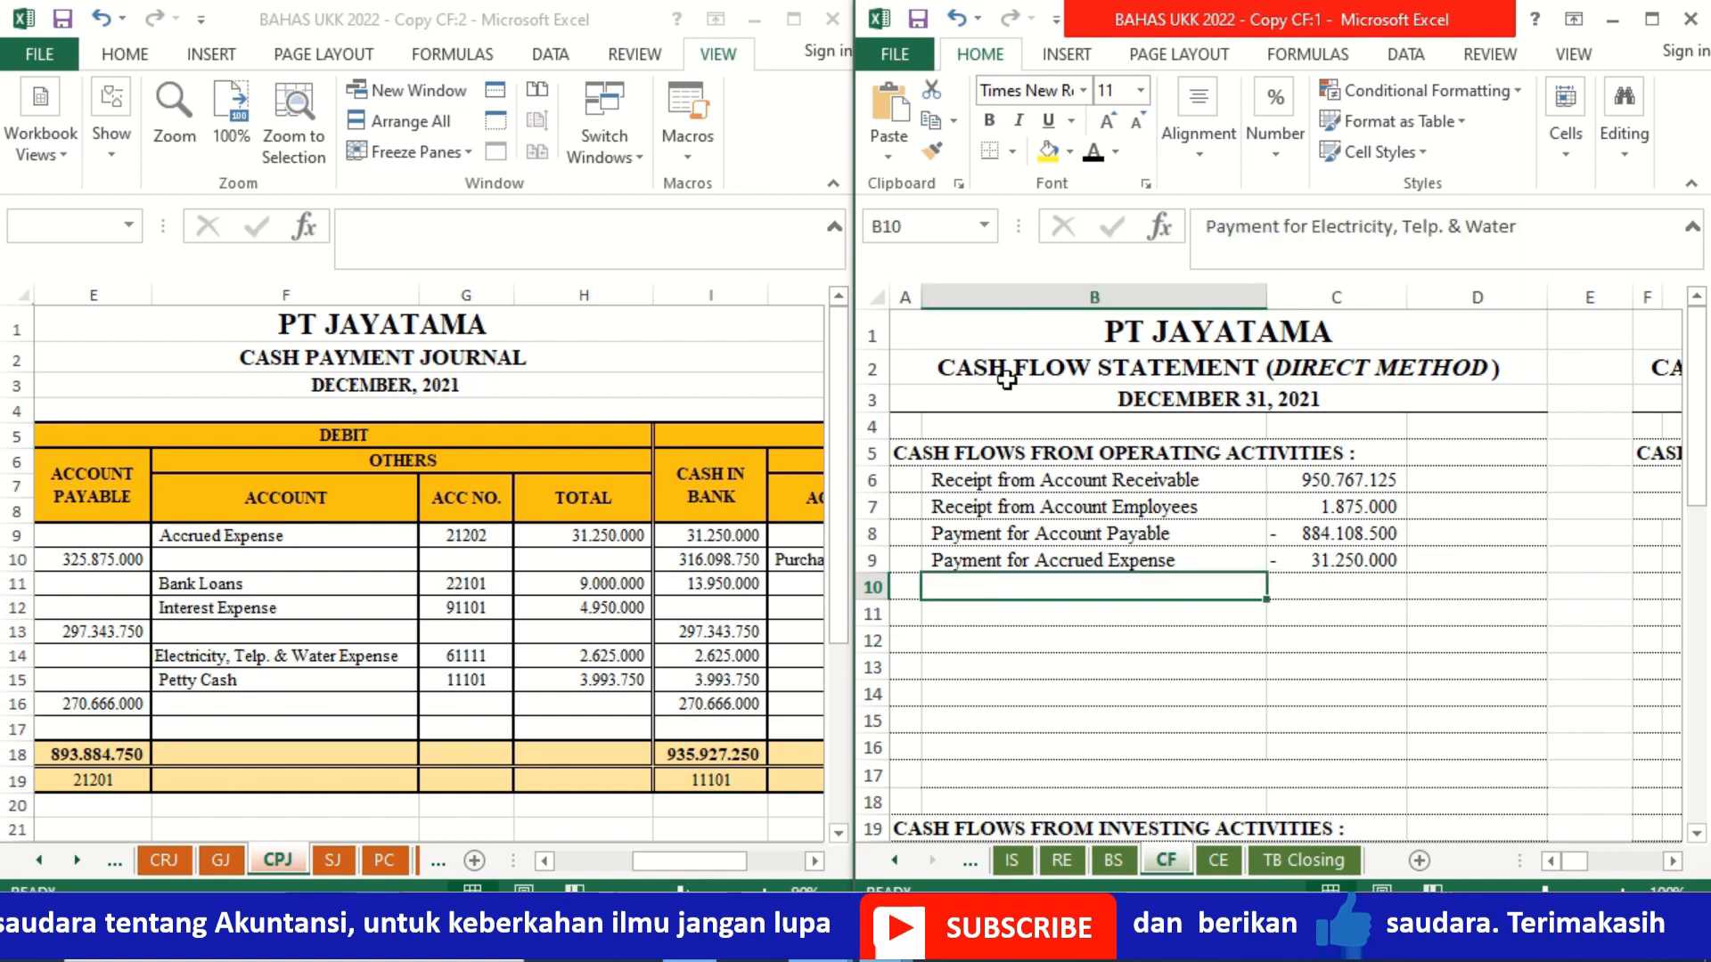
pyautogui.click(1096, 154)
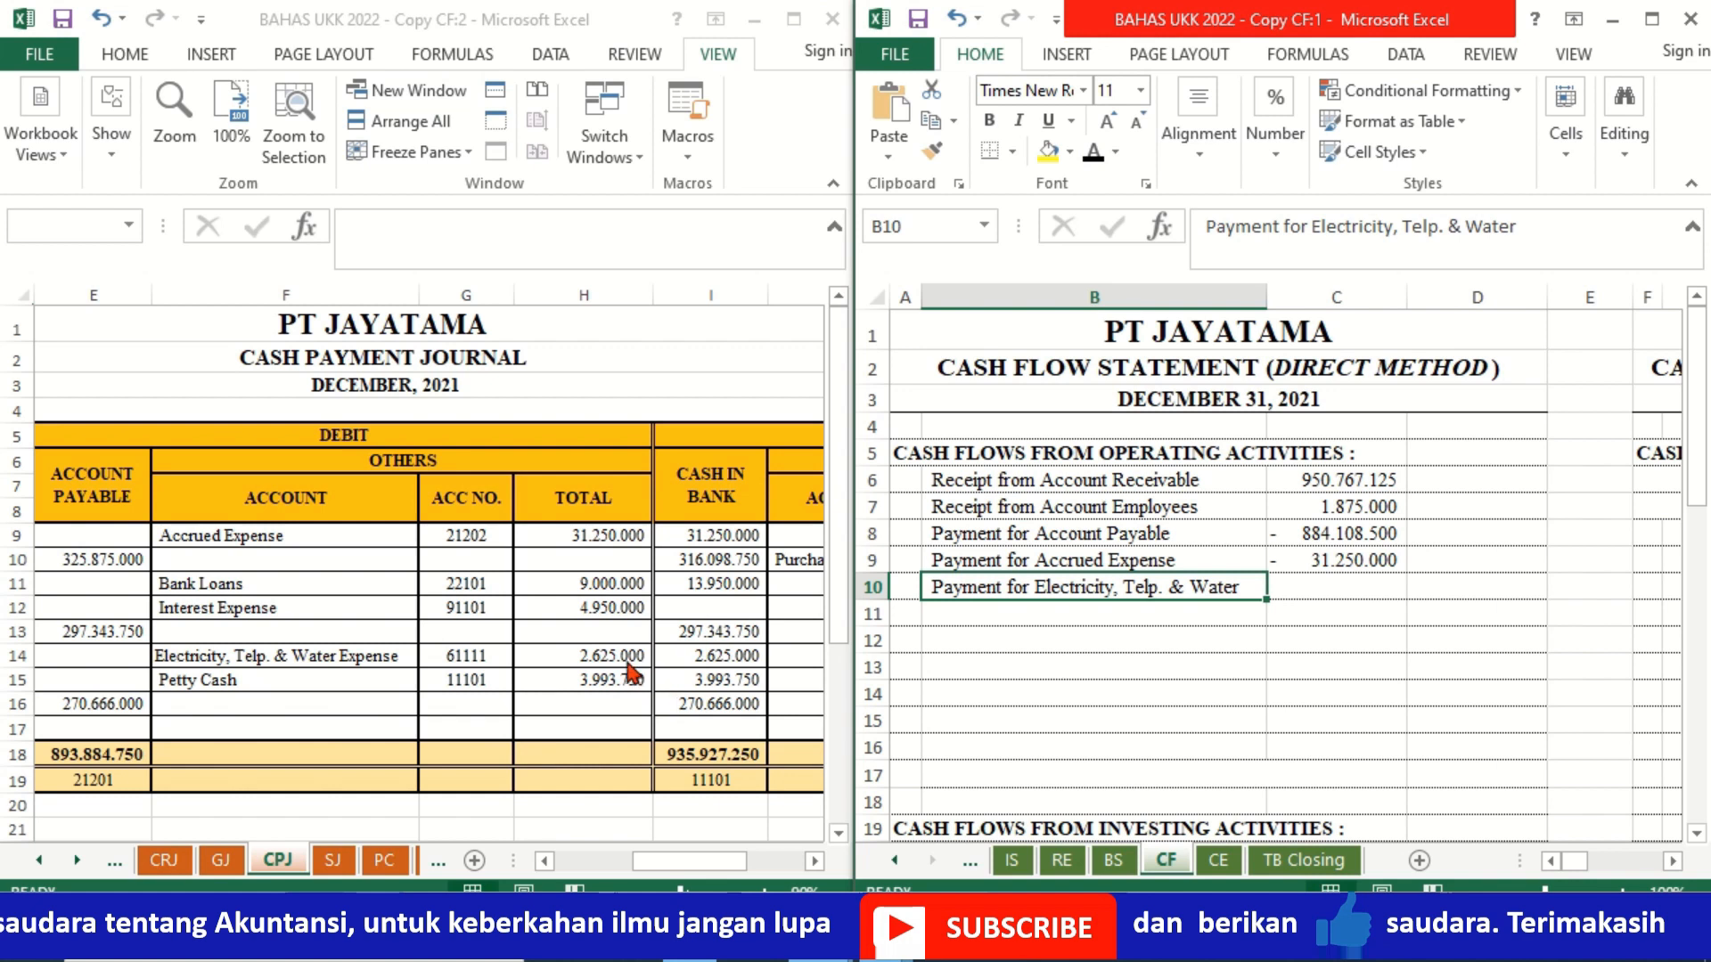
pyautogui.click(1293, 584)
pyautogui.write('=-')
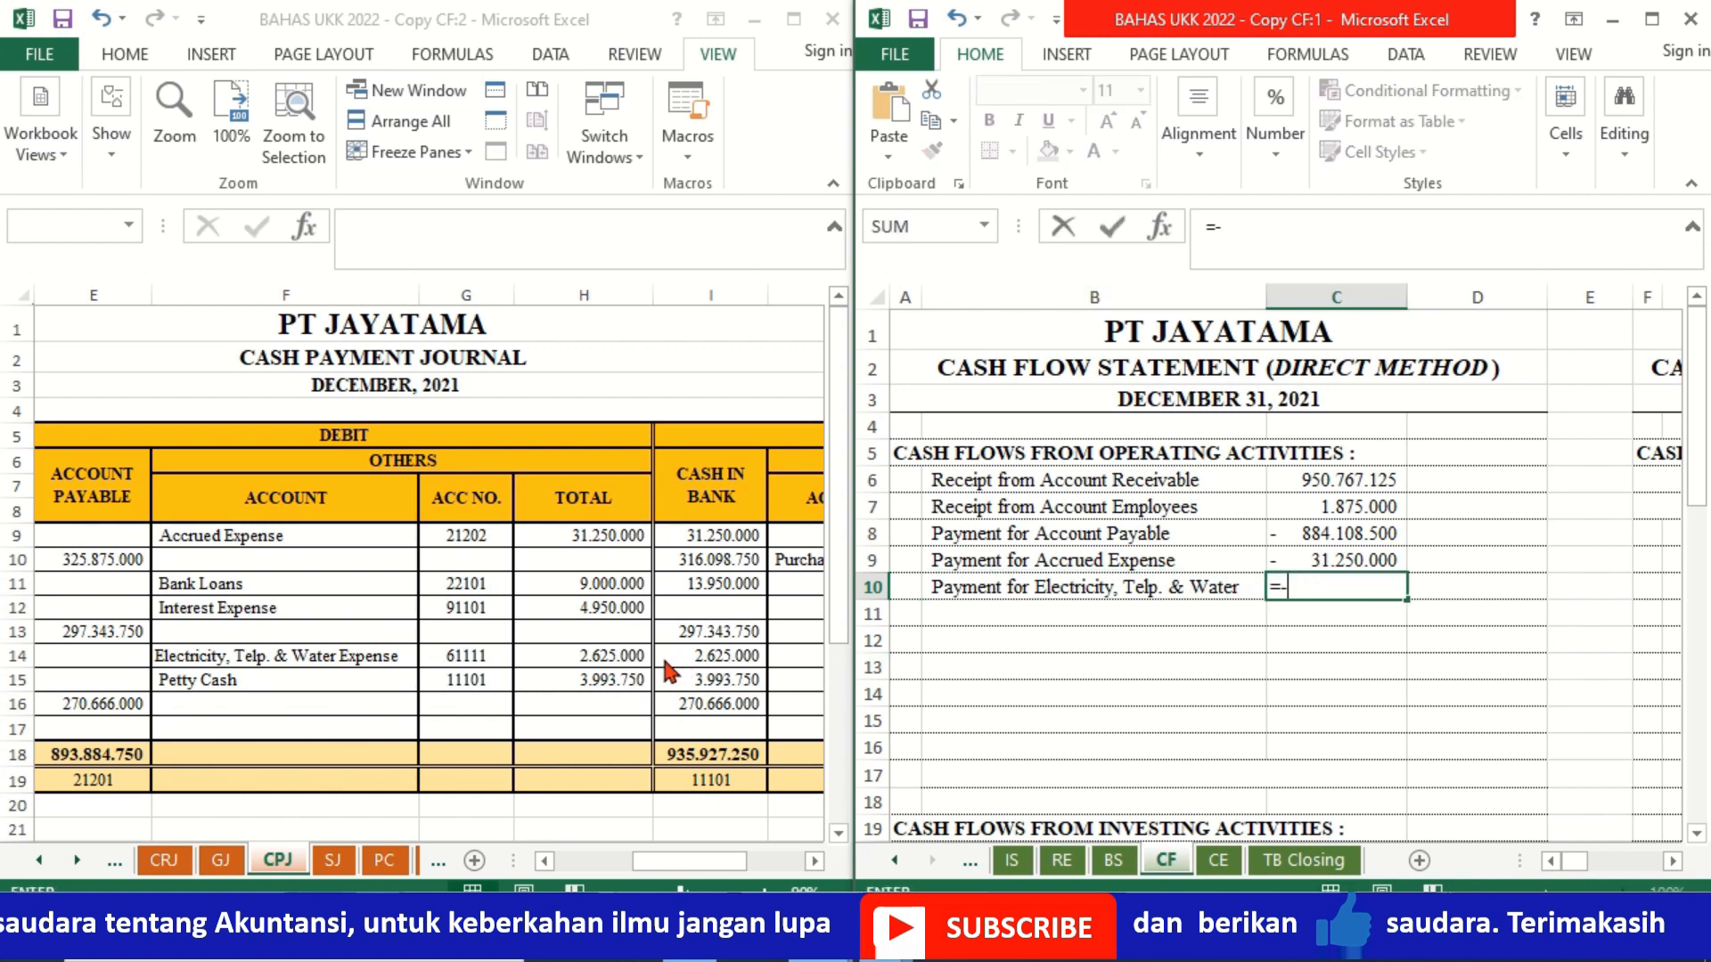
pyautogui.click(624, 655)
pyautogui.press('Return')
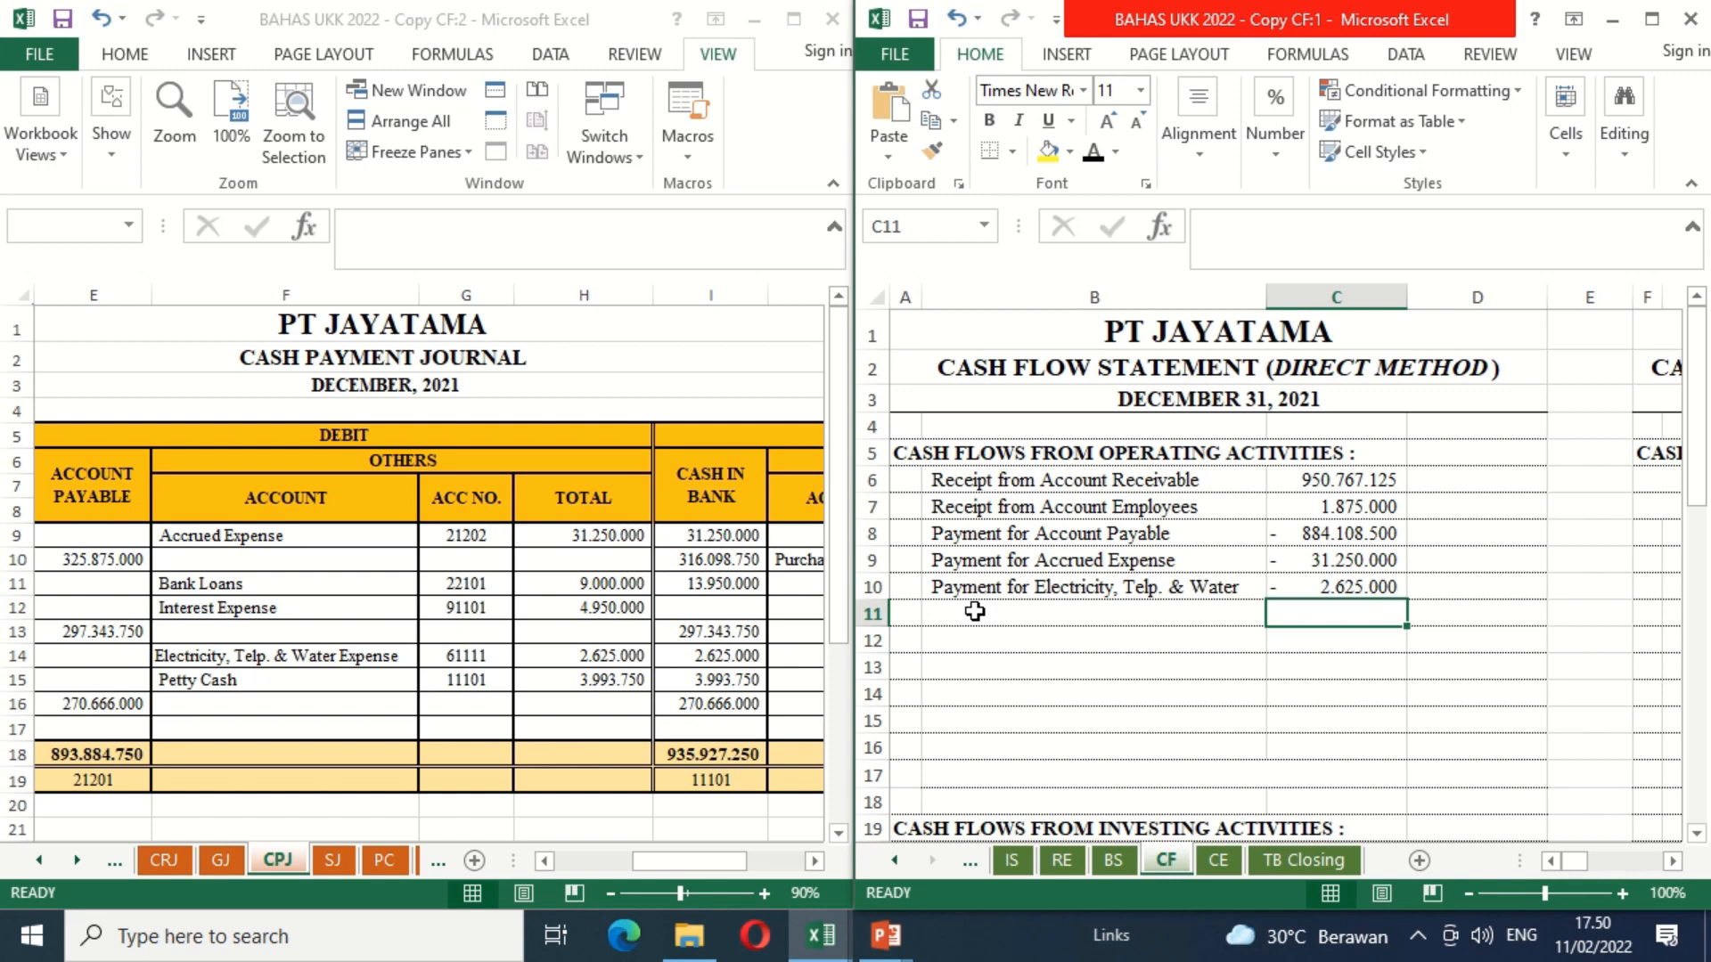
# Step: Show the PC sheet's debit and credit columns at 90% zoom in the second window
pyautogui.click(386, 860)
pyautogui.click(386, 861)
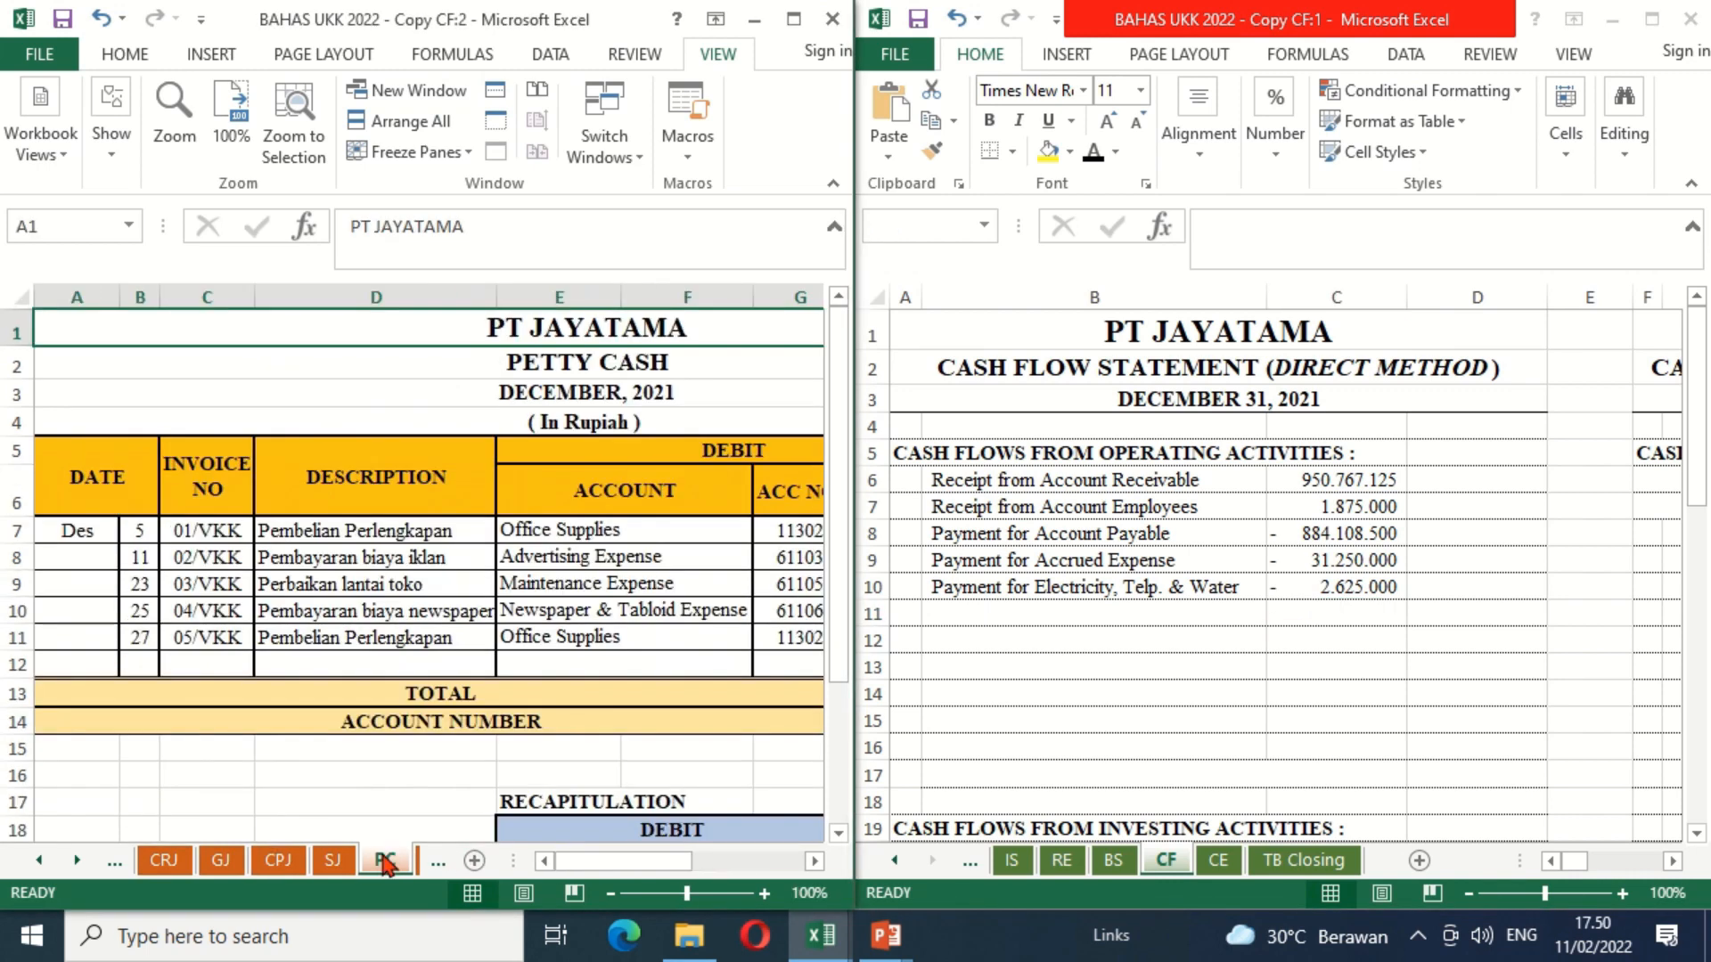
pyautogui.click(814, 860)
pyautogui.click(814, 860)
pyautogui.click(814, 861)
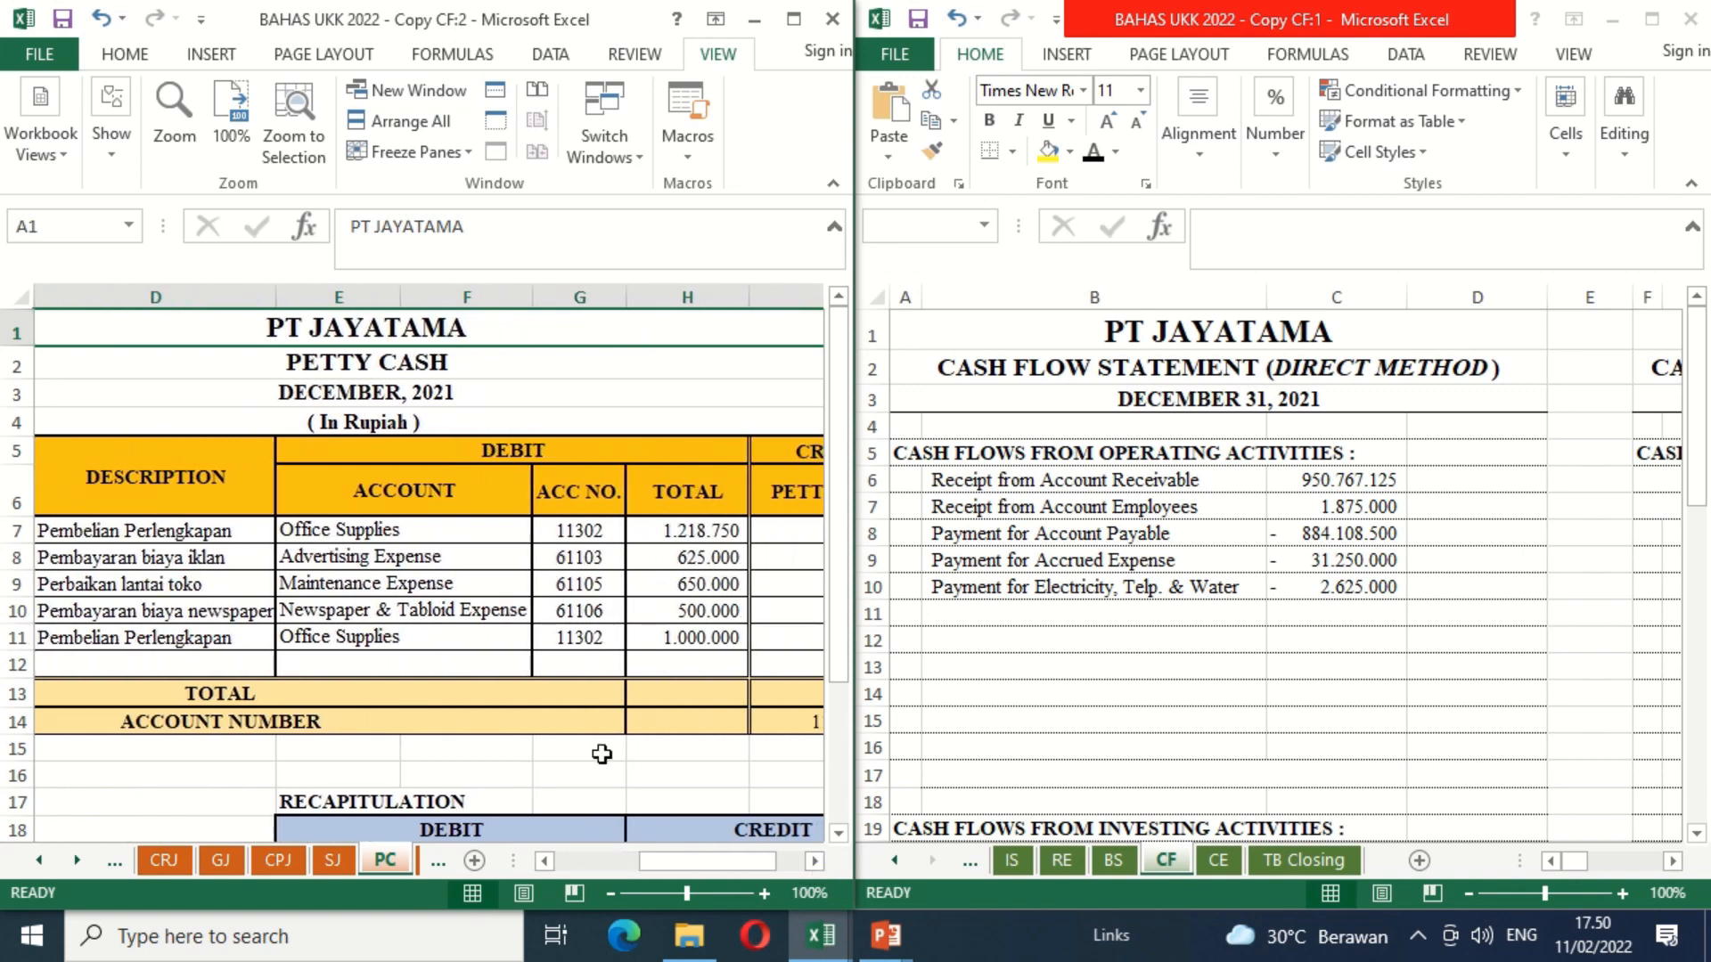
pyautogui.click(610, 892)
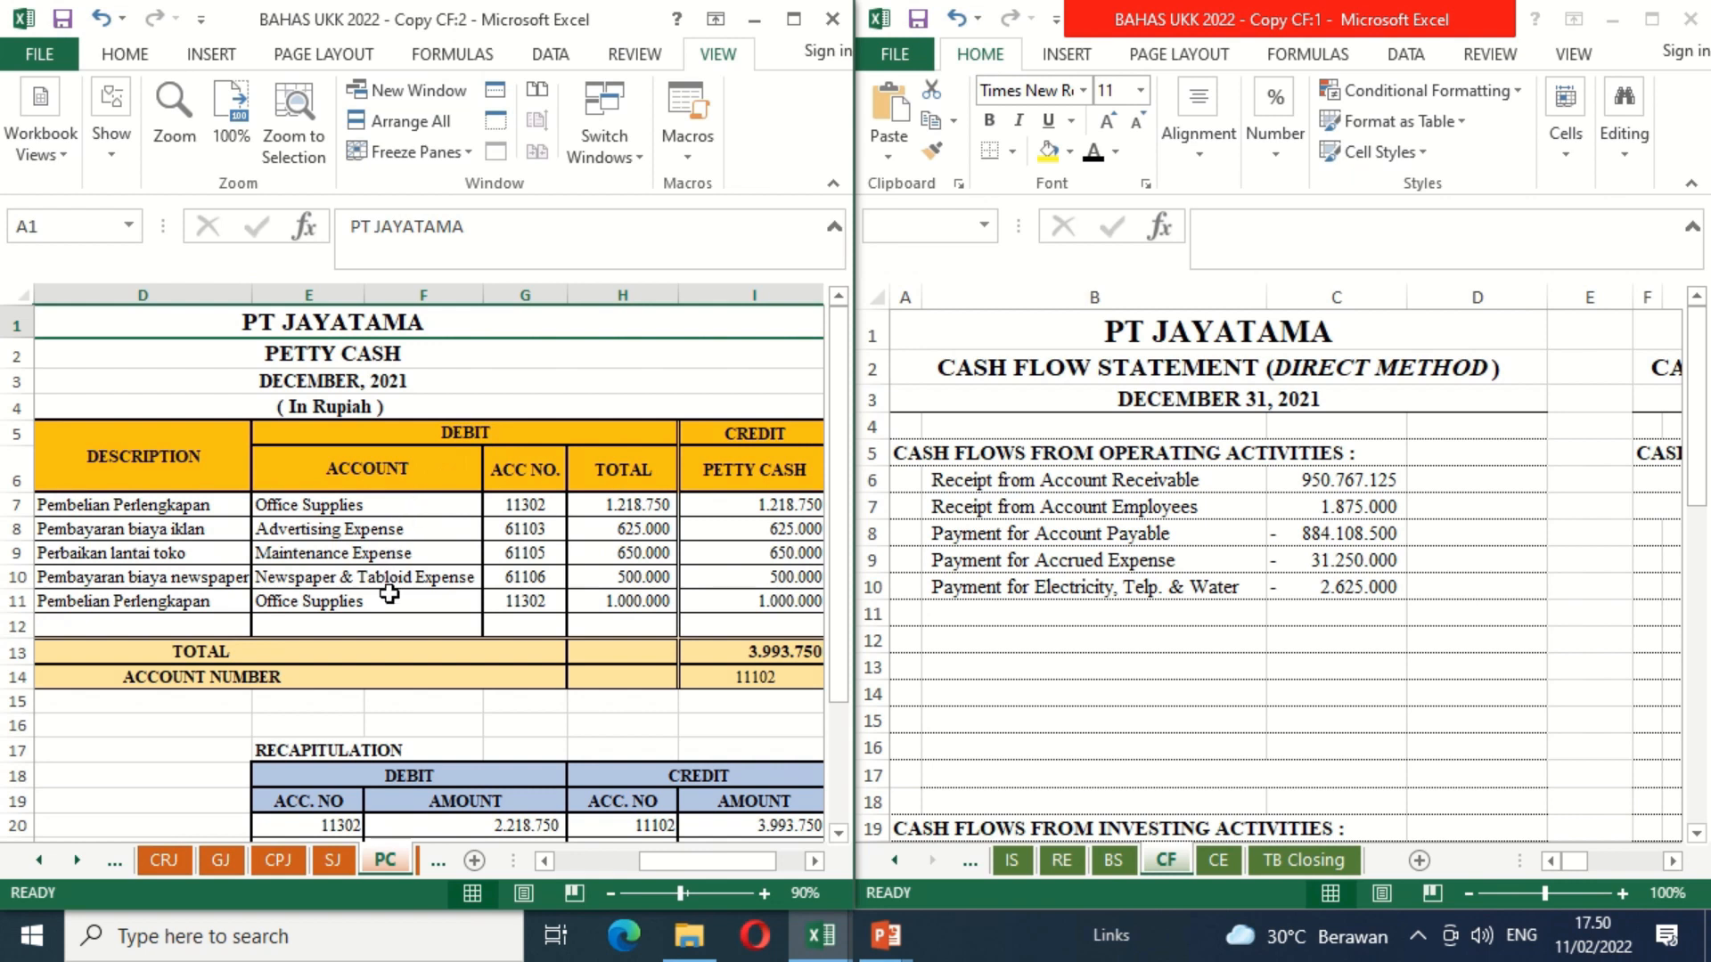
# Step: Make the "Payment for Office Supplies" label in B11 black and enter =-PC!H7-PC!H11 in C11 of the CF sheet
pyautogui.click(1008, 612)
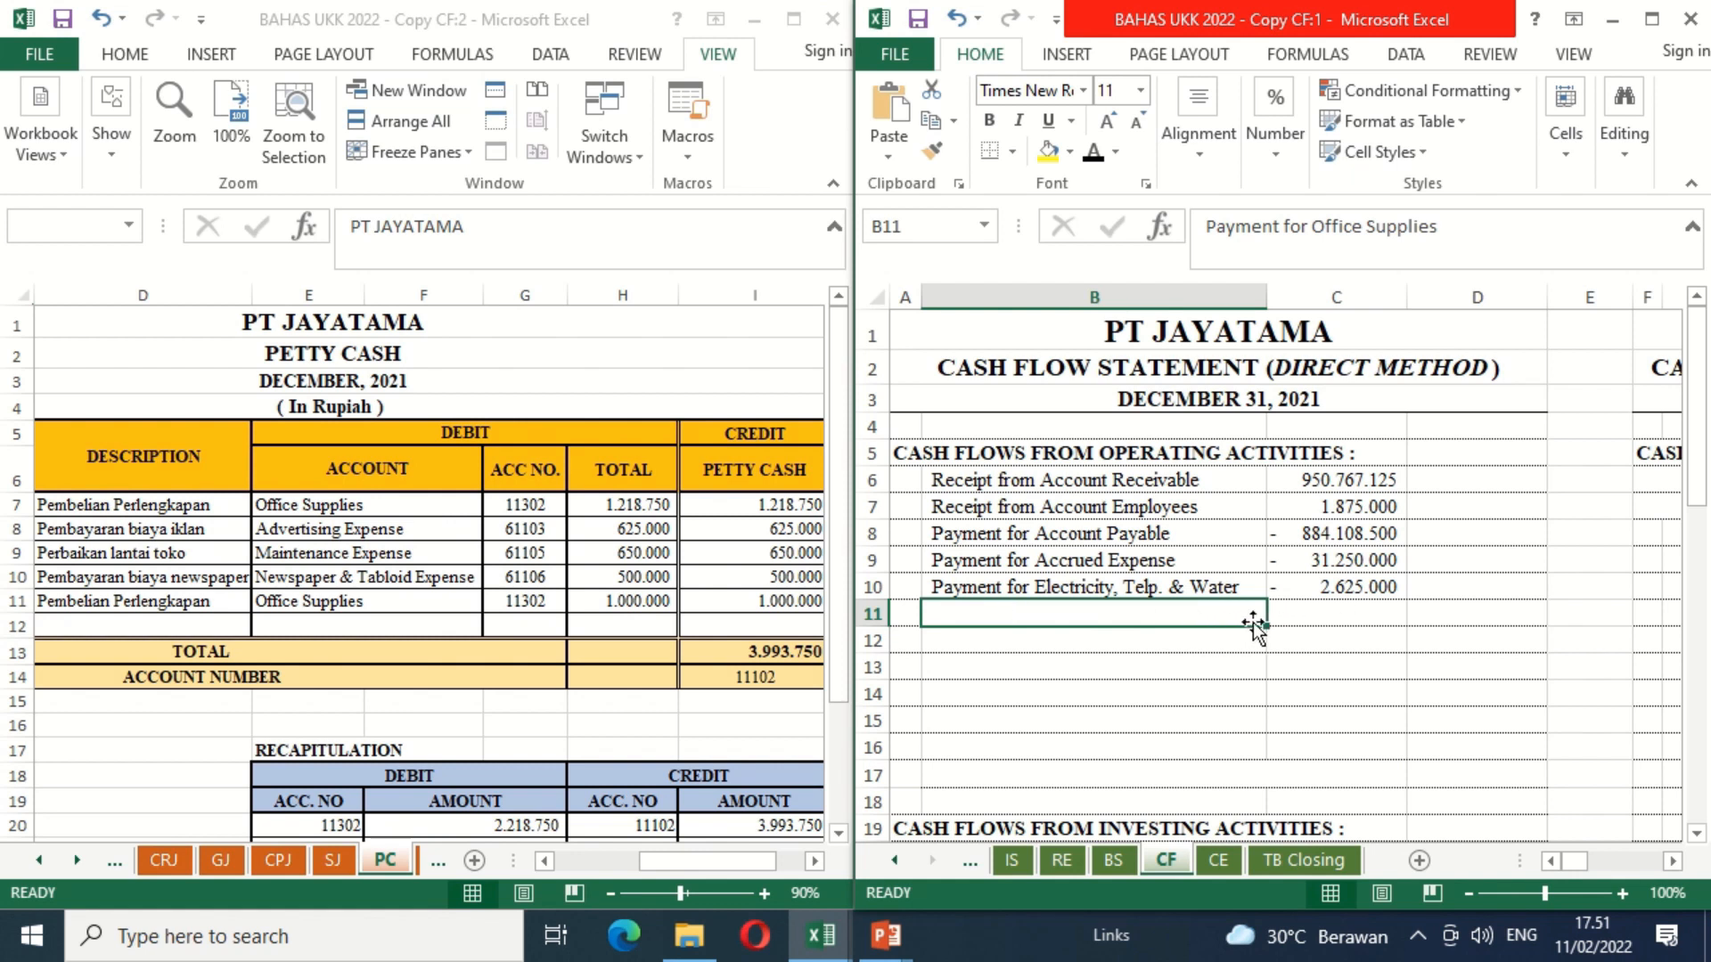
pyautogui.click(1094, 153)
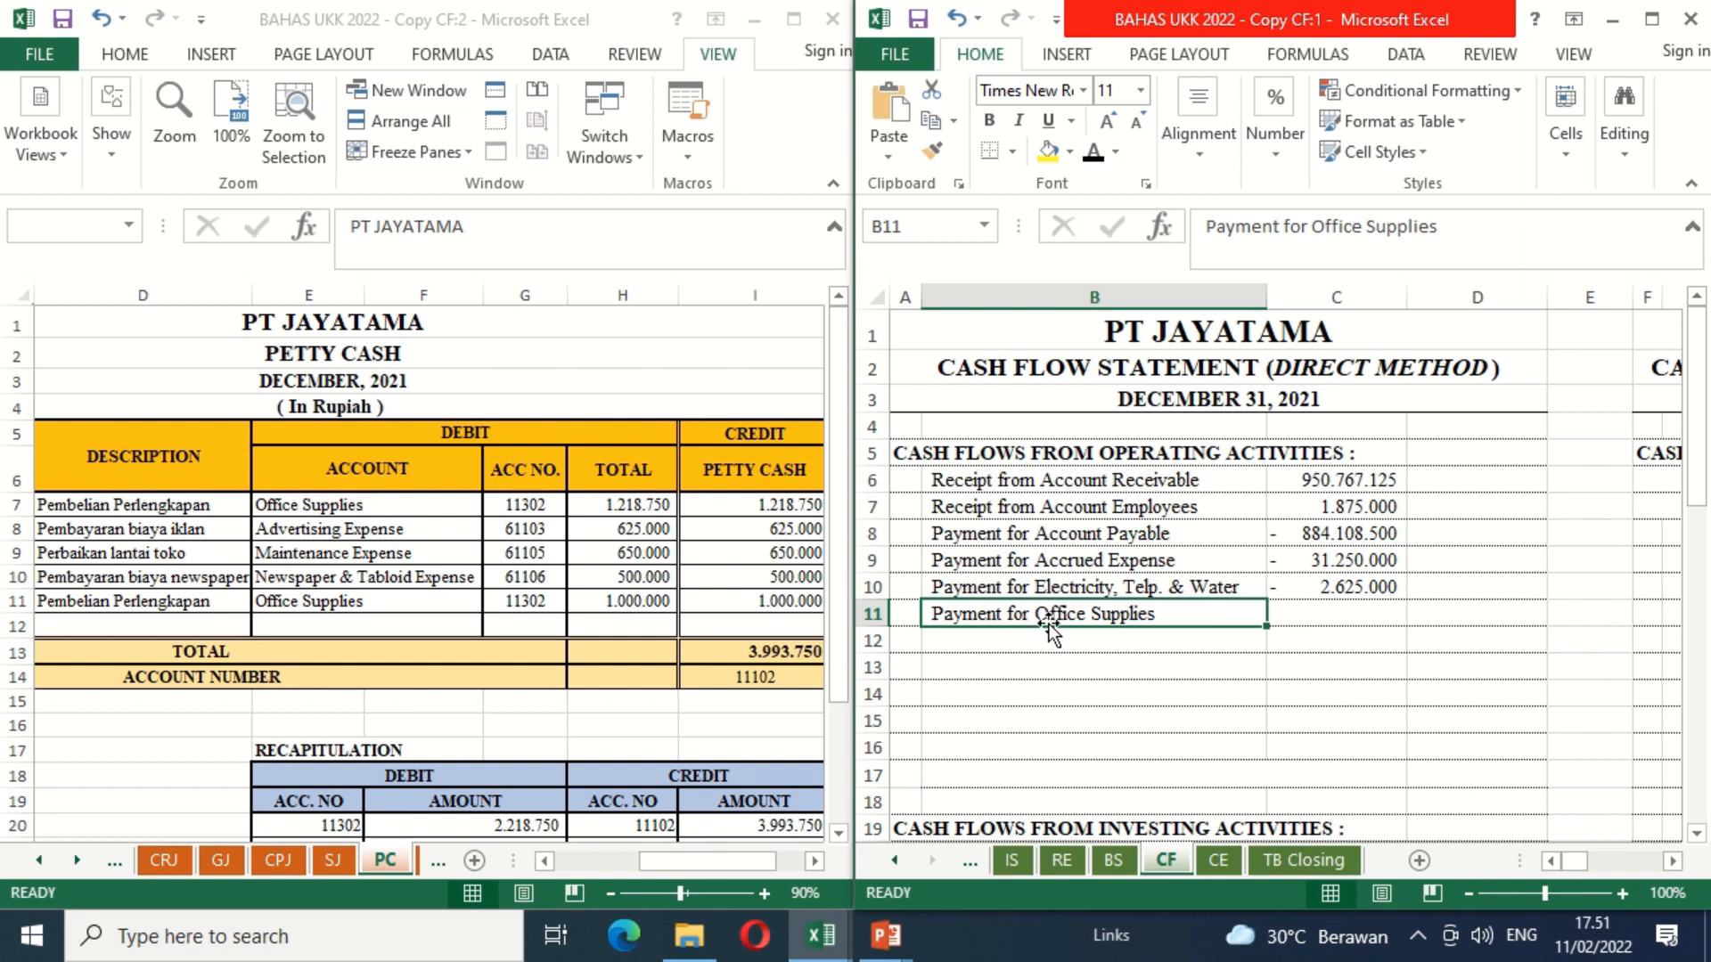
pyautogui.click(1351, 614)
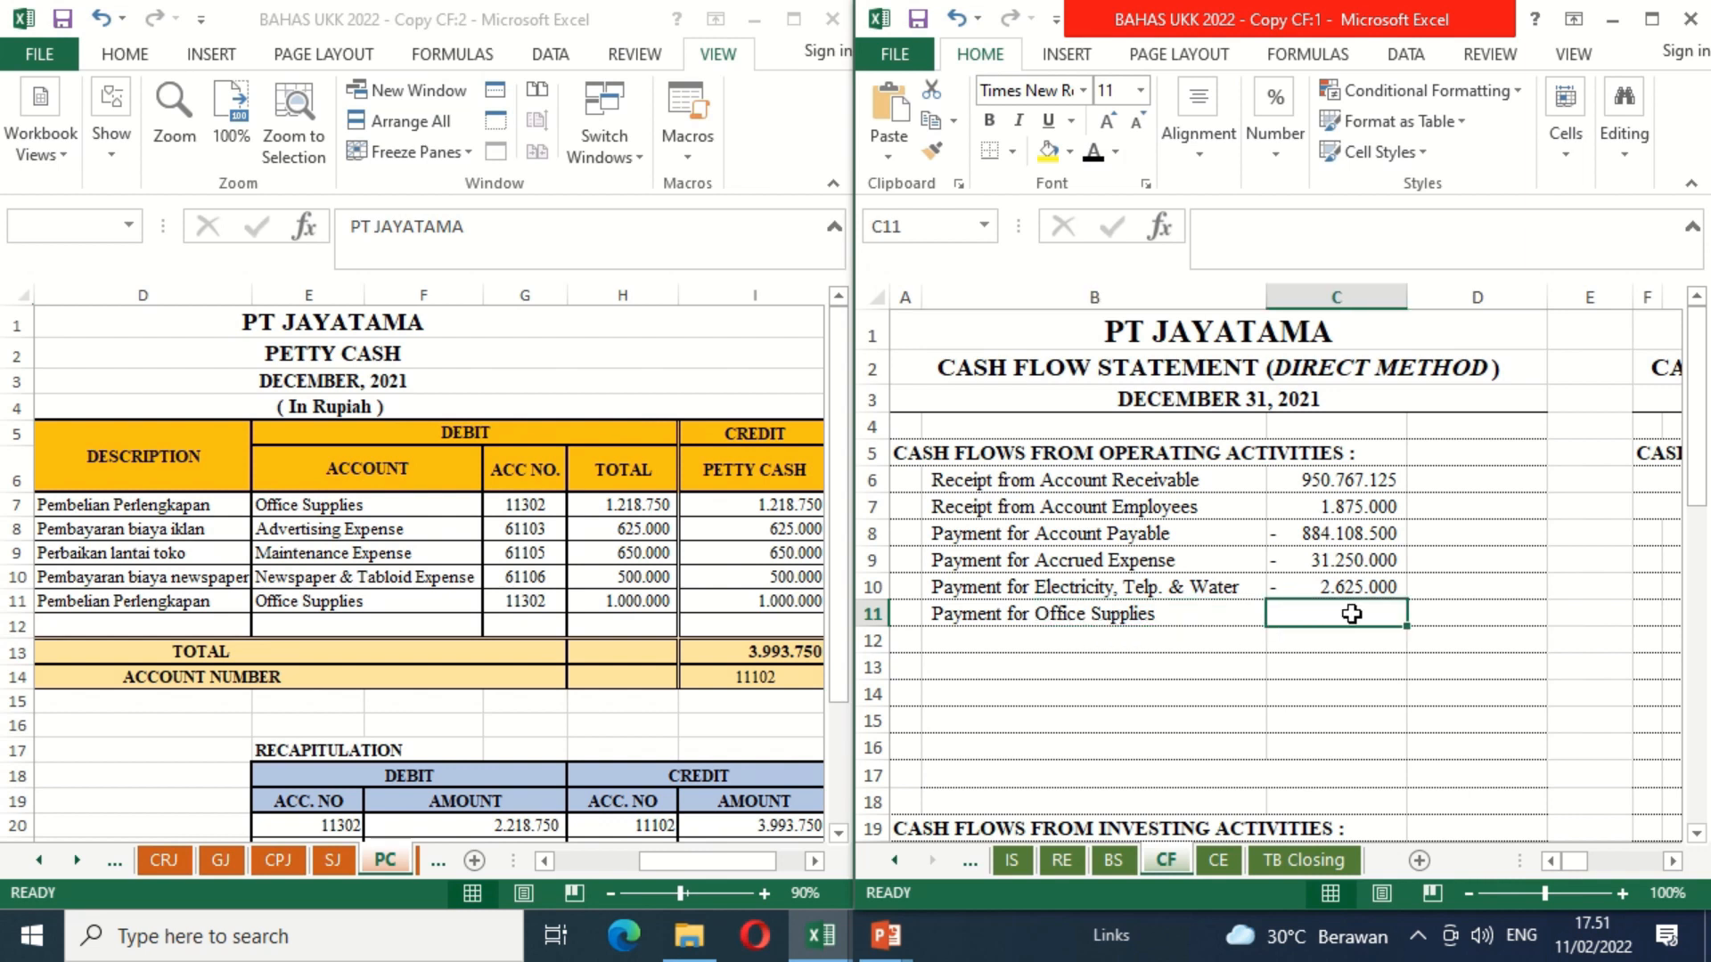
pyautogui.write('=')
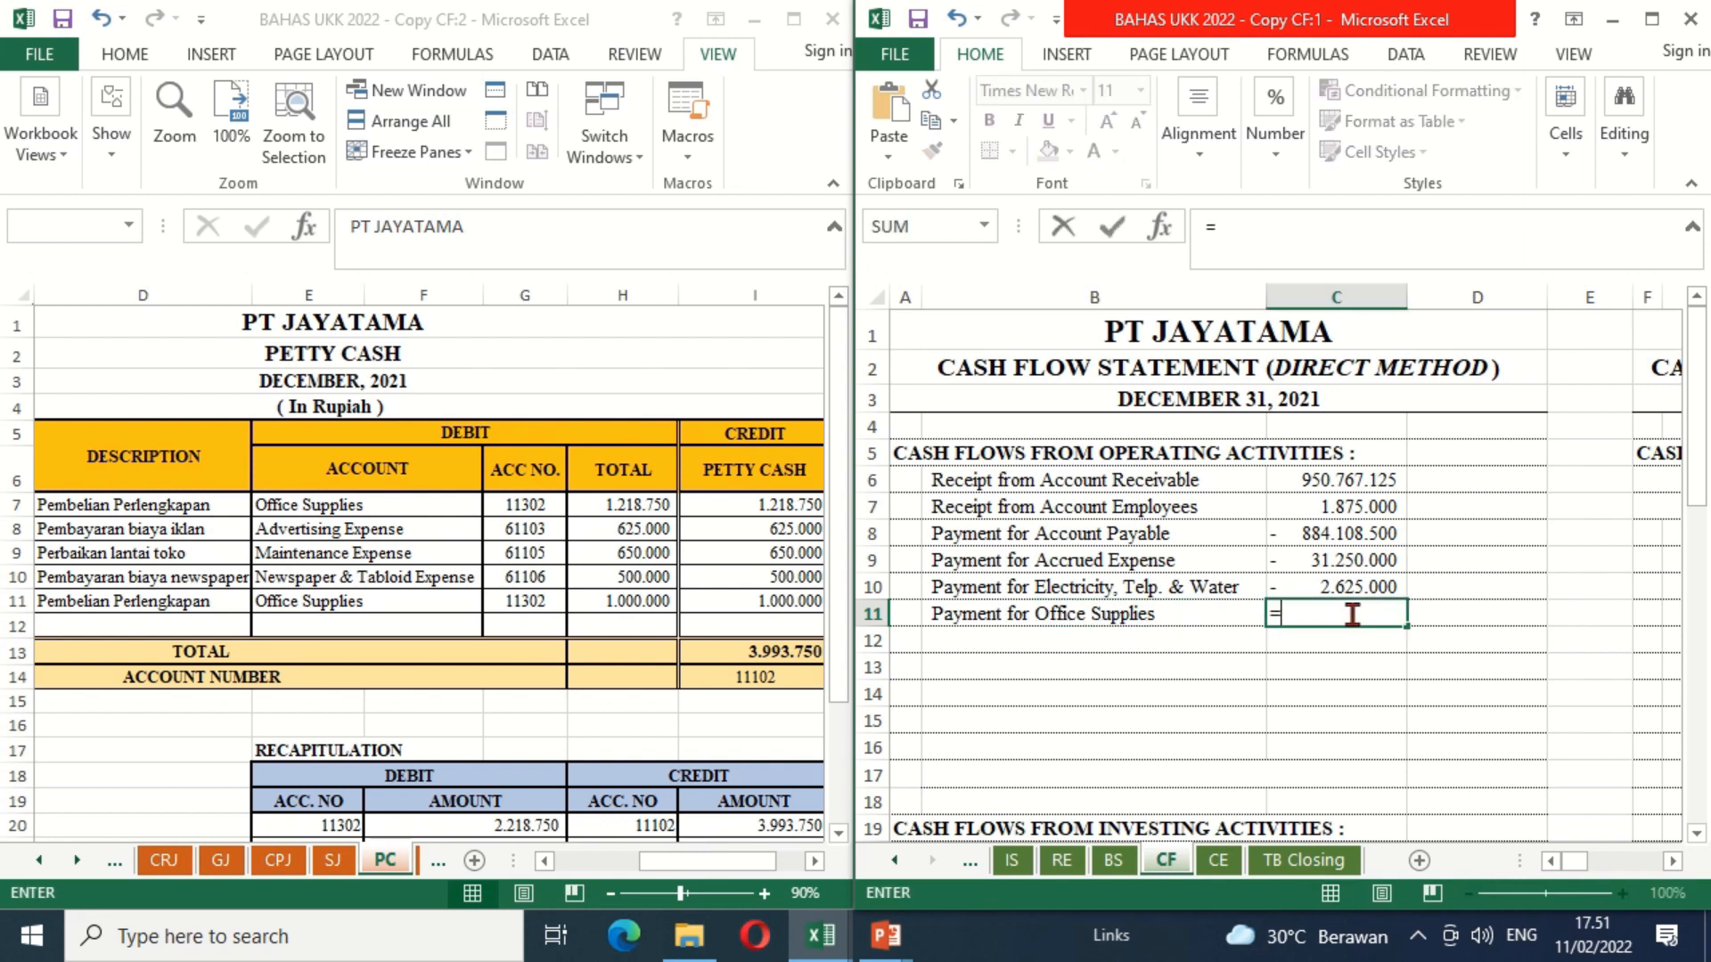
pyautogui.write('-')
pyautogui.click(608, 505)
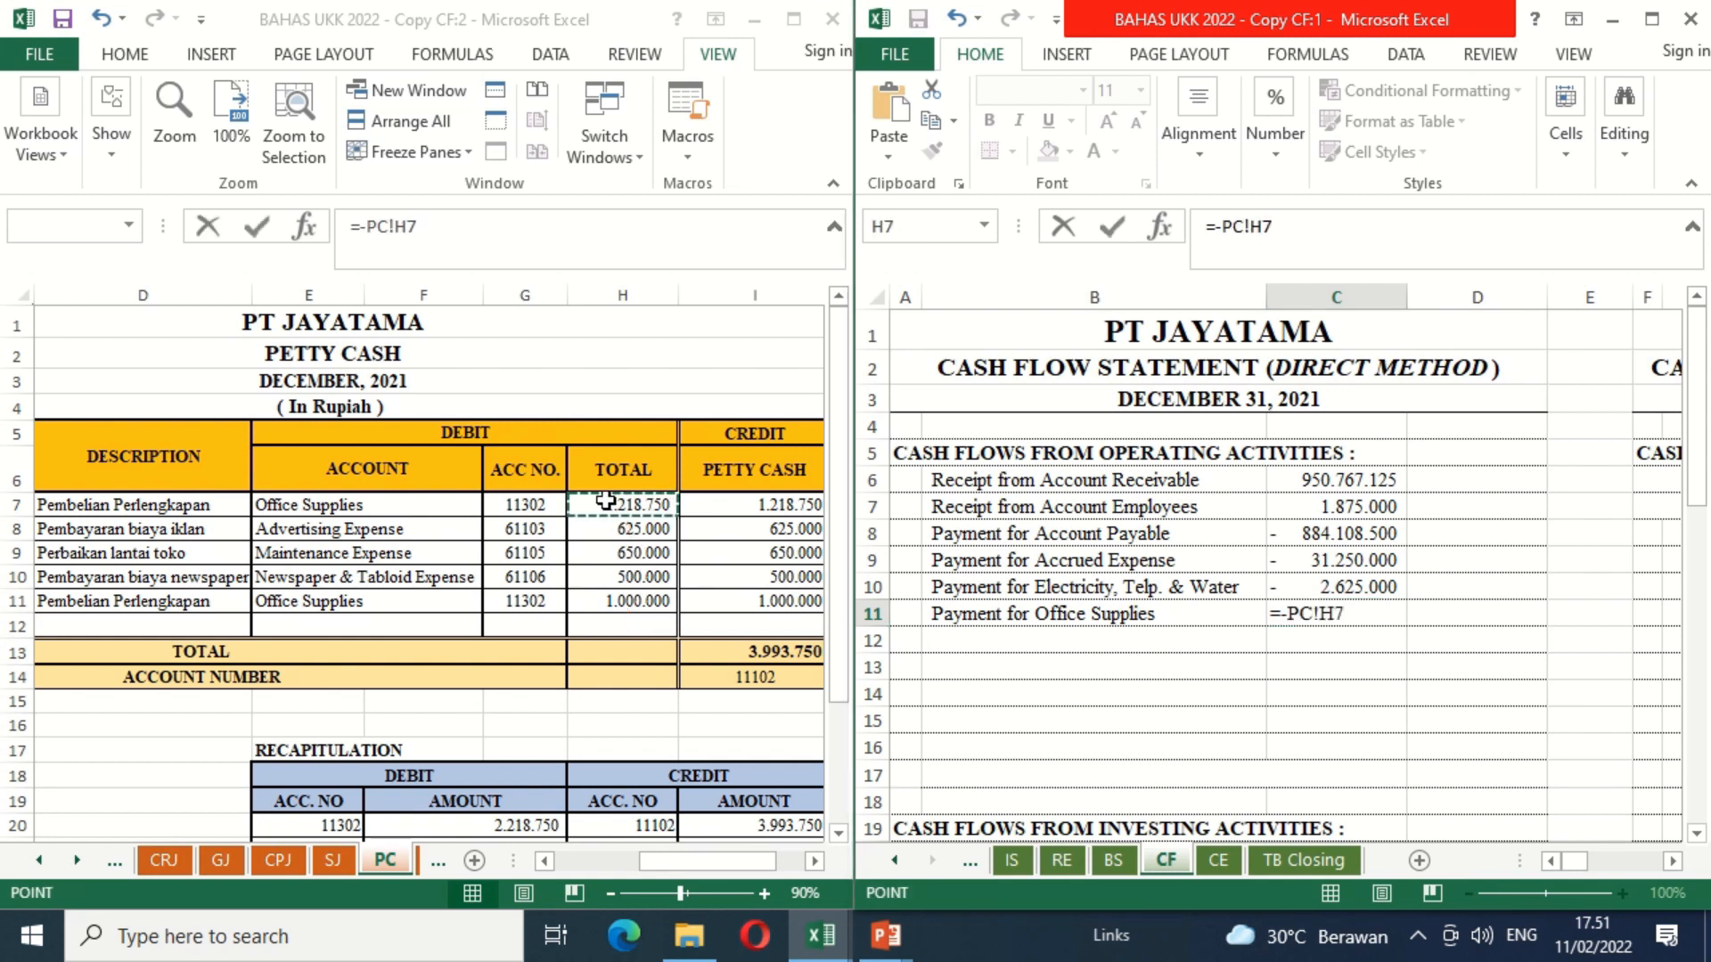
pyautogui.write('-')
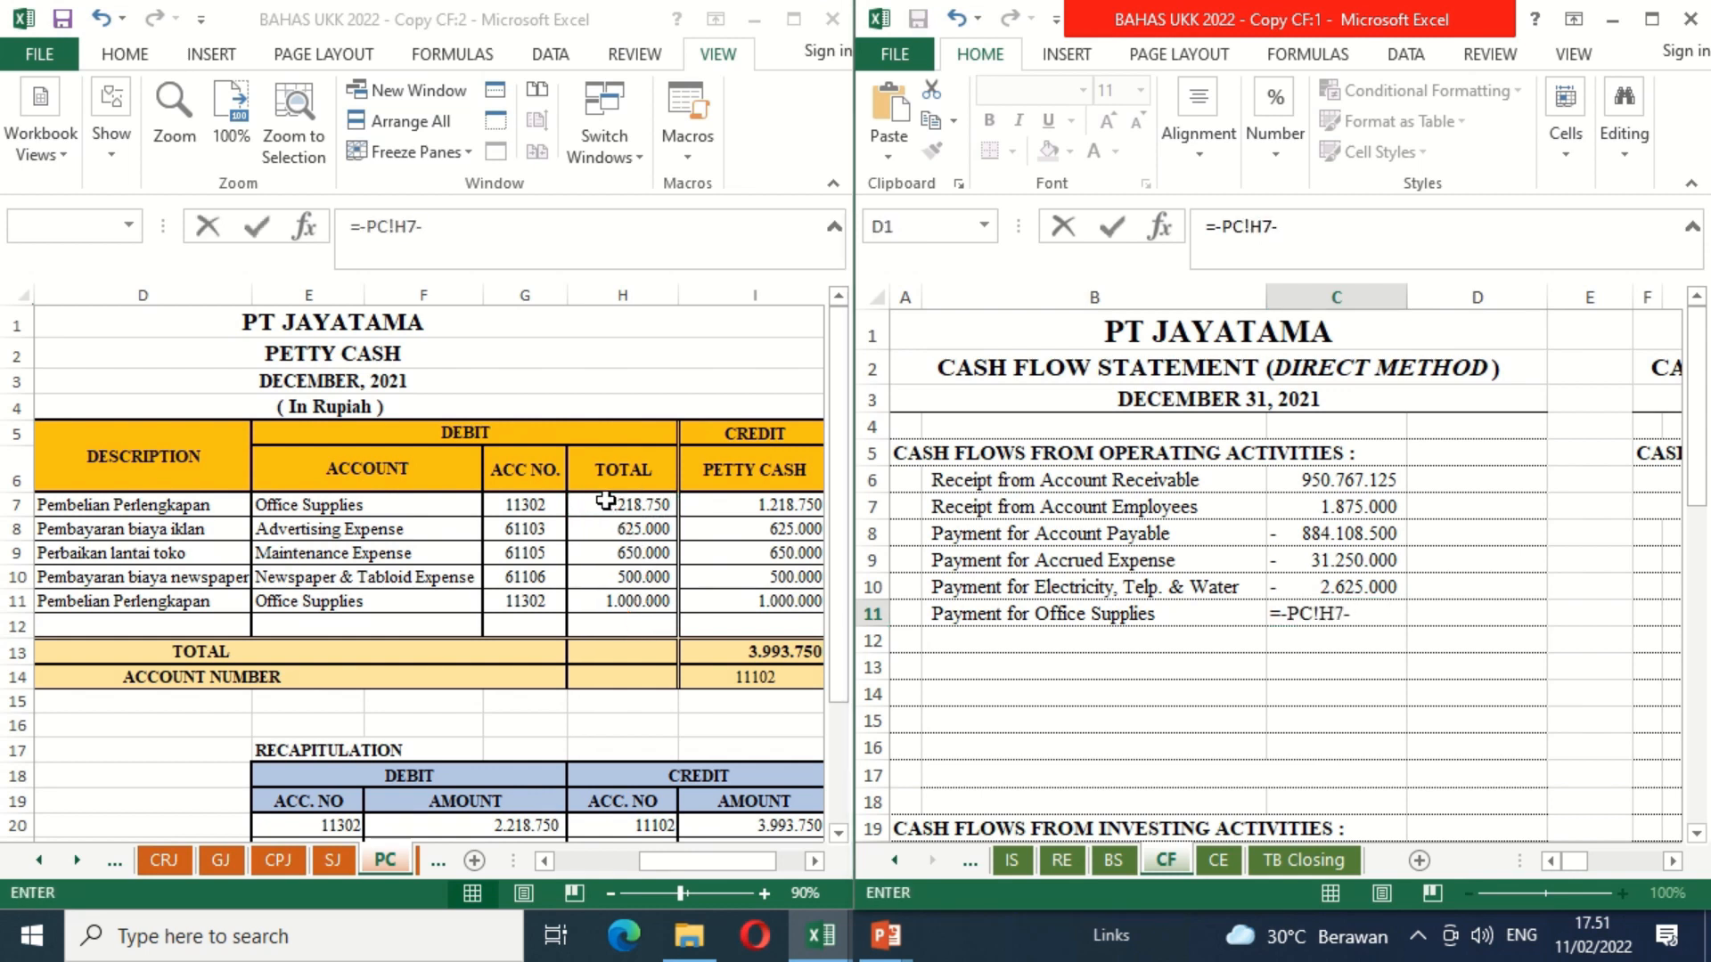
pyautogui.click(615, 608)
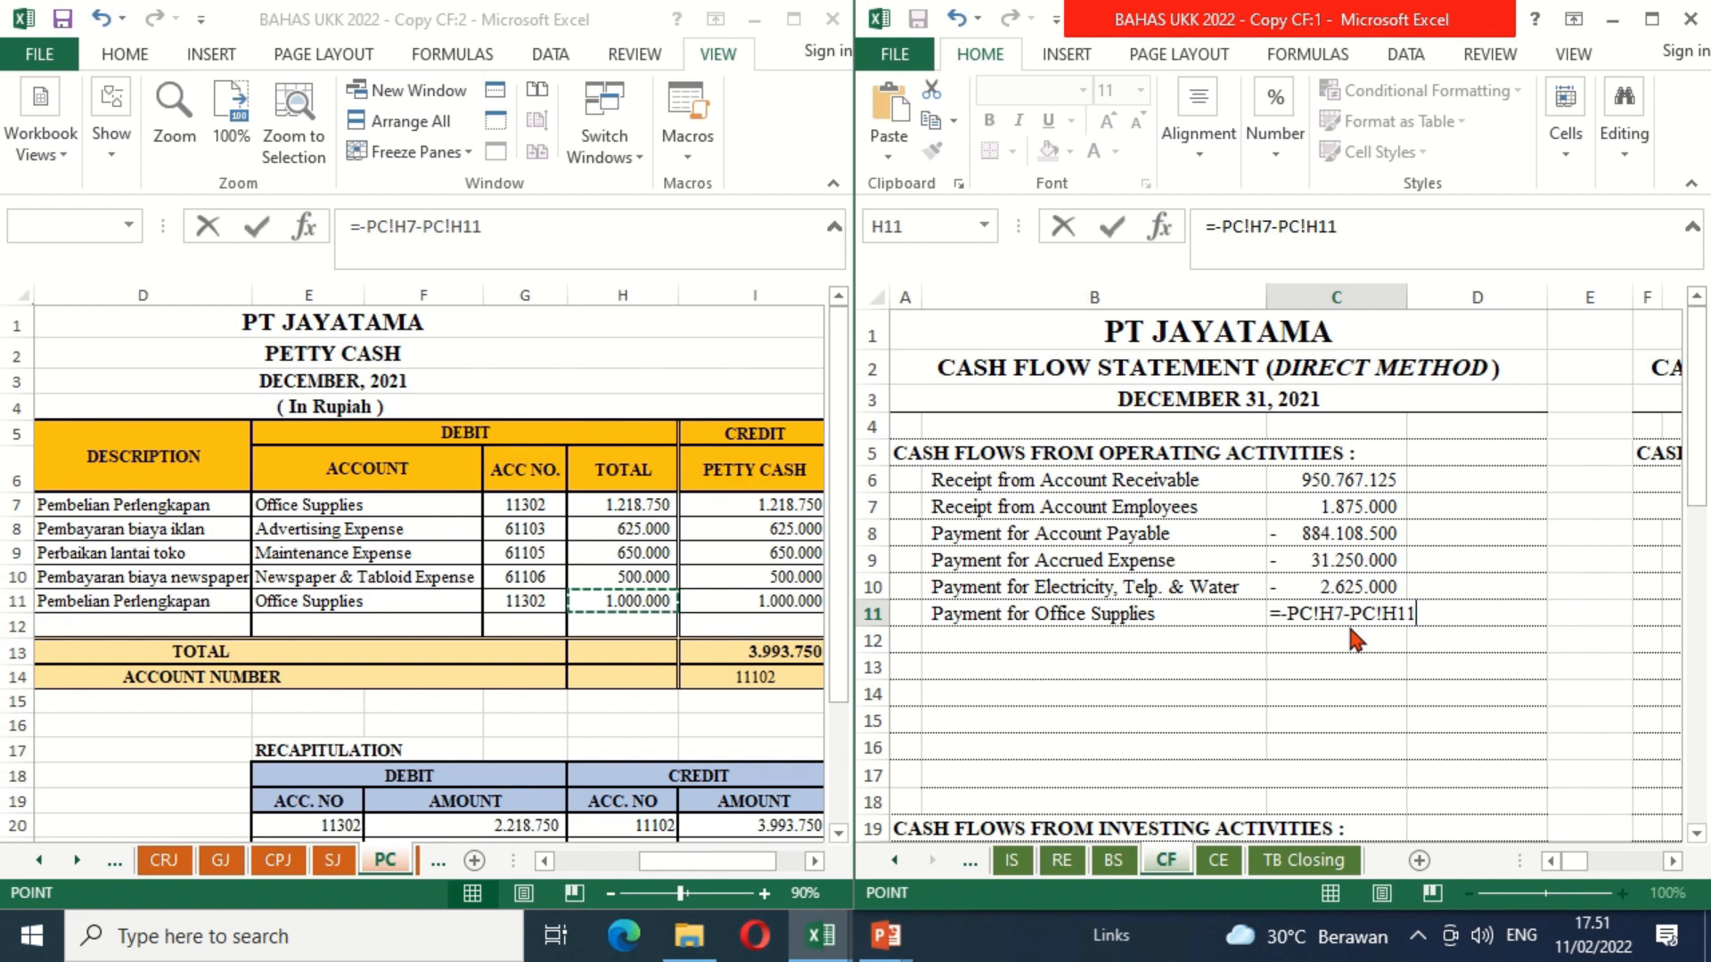
pyautogui.press('Return')
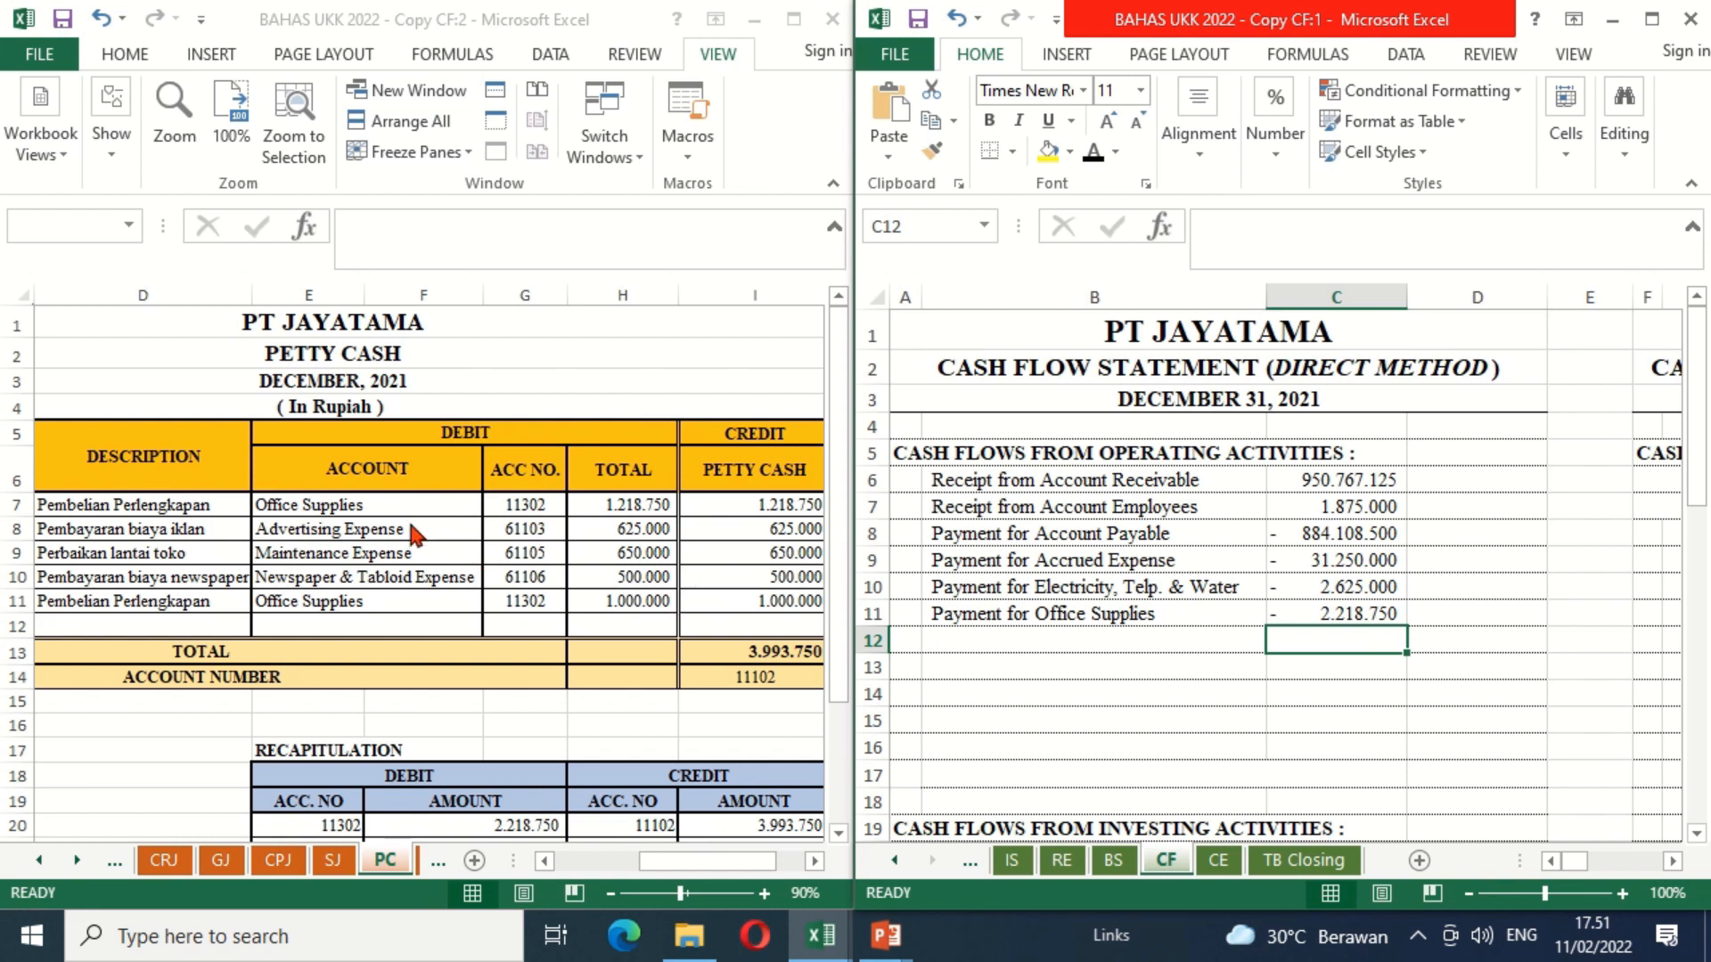
# Step: Make the "Payment for Advertising" label in B12 black and enter =-PC!H8 in C12 of the CF sheet
pyautogui.click(994, 641)
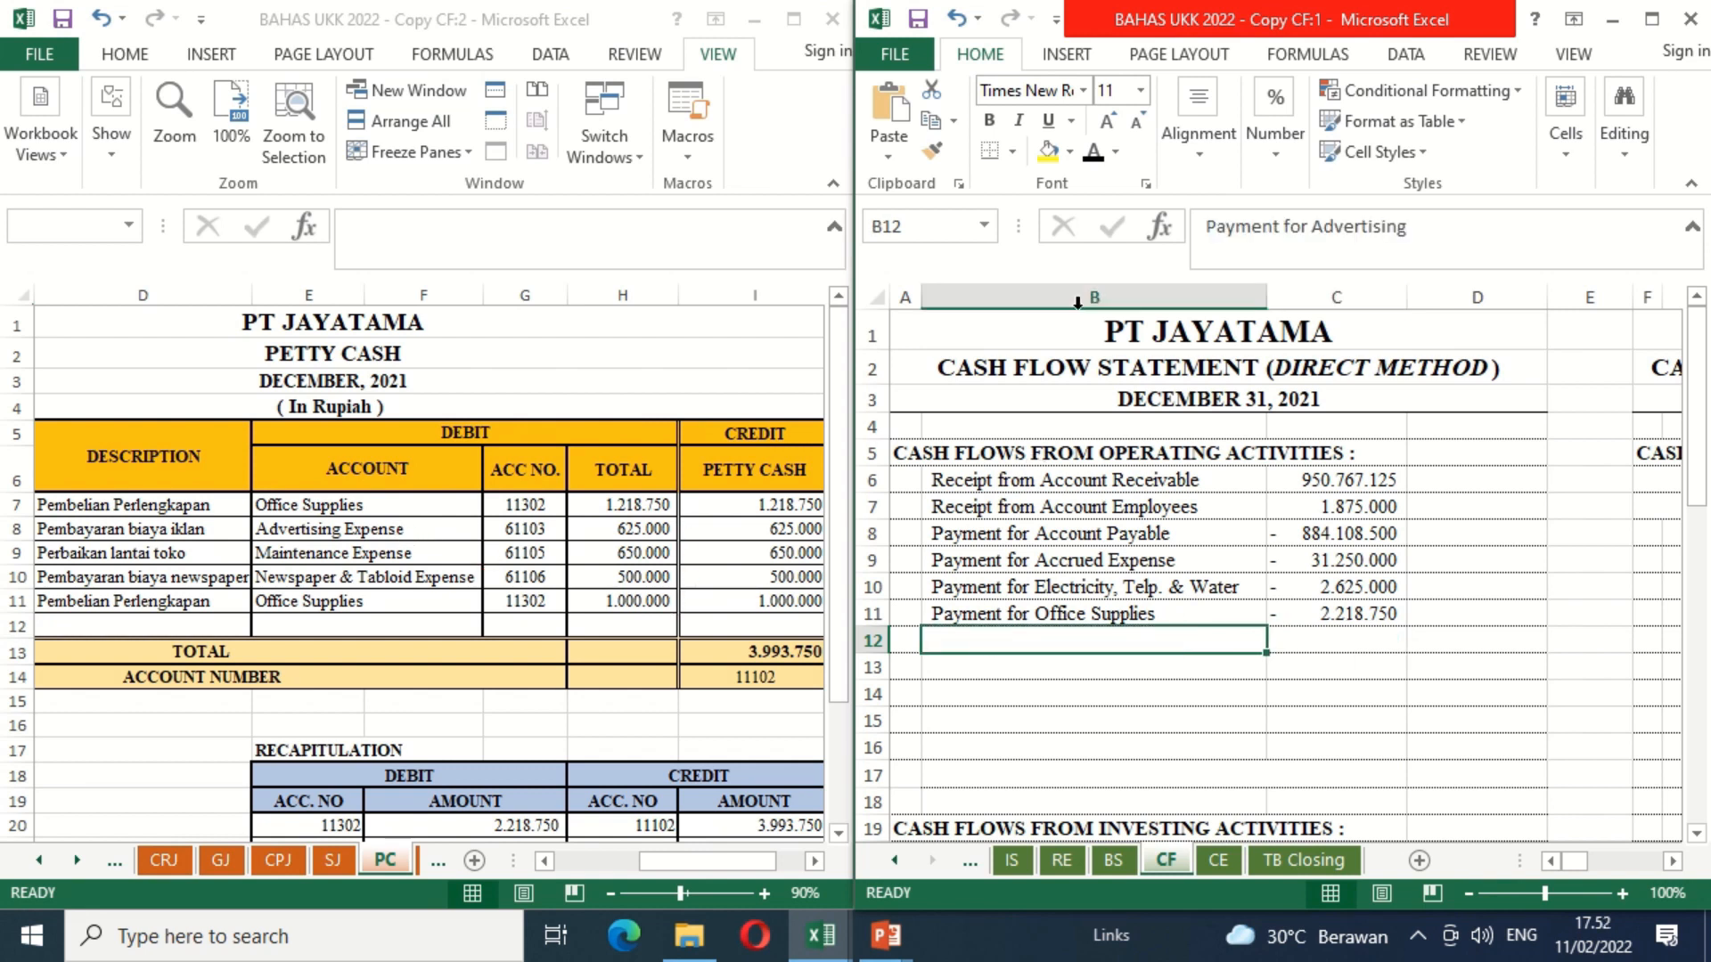
pyautogui.click(1095, 153)
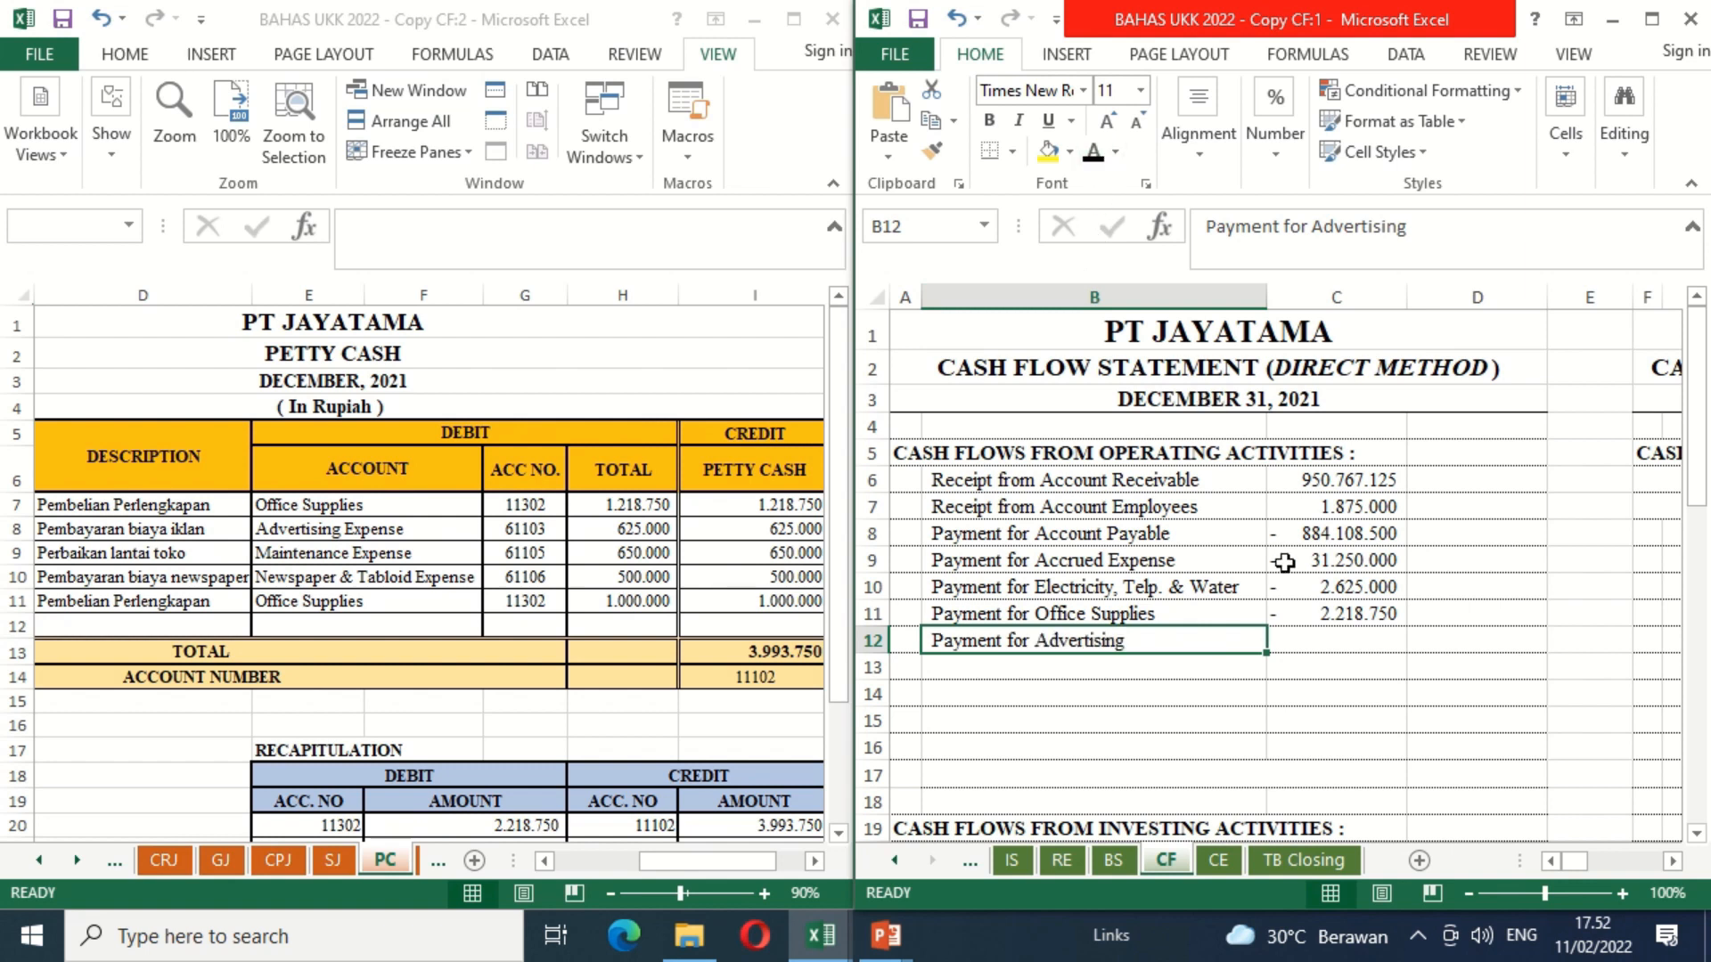
pyautogui.click(1325, 638)
pyautogui.write('=-')
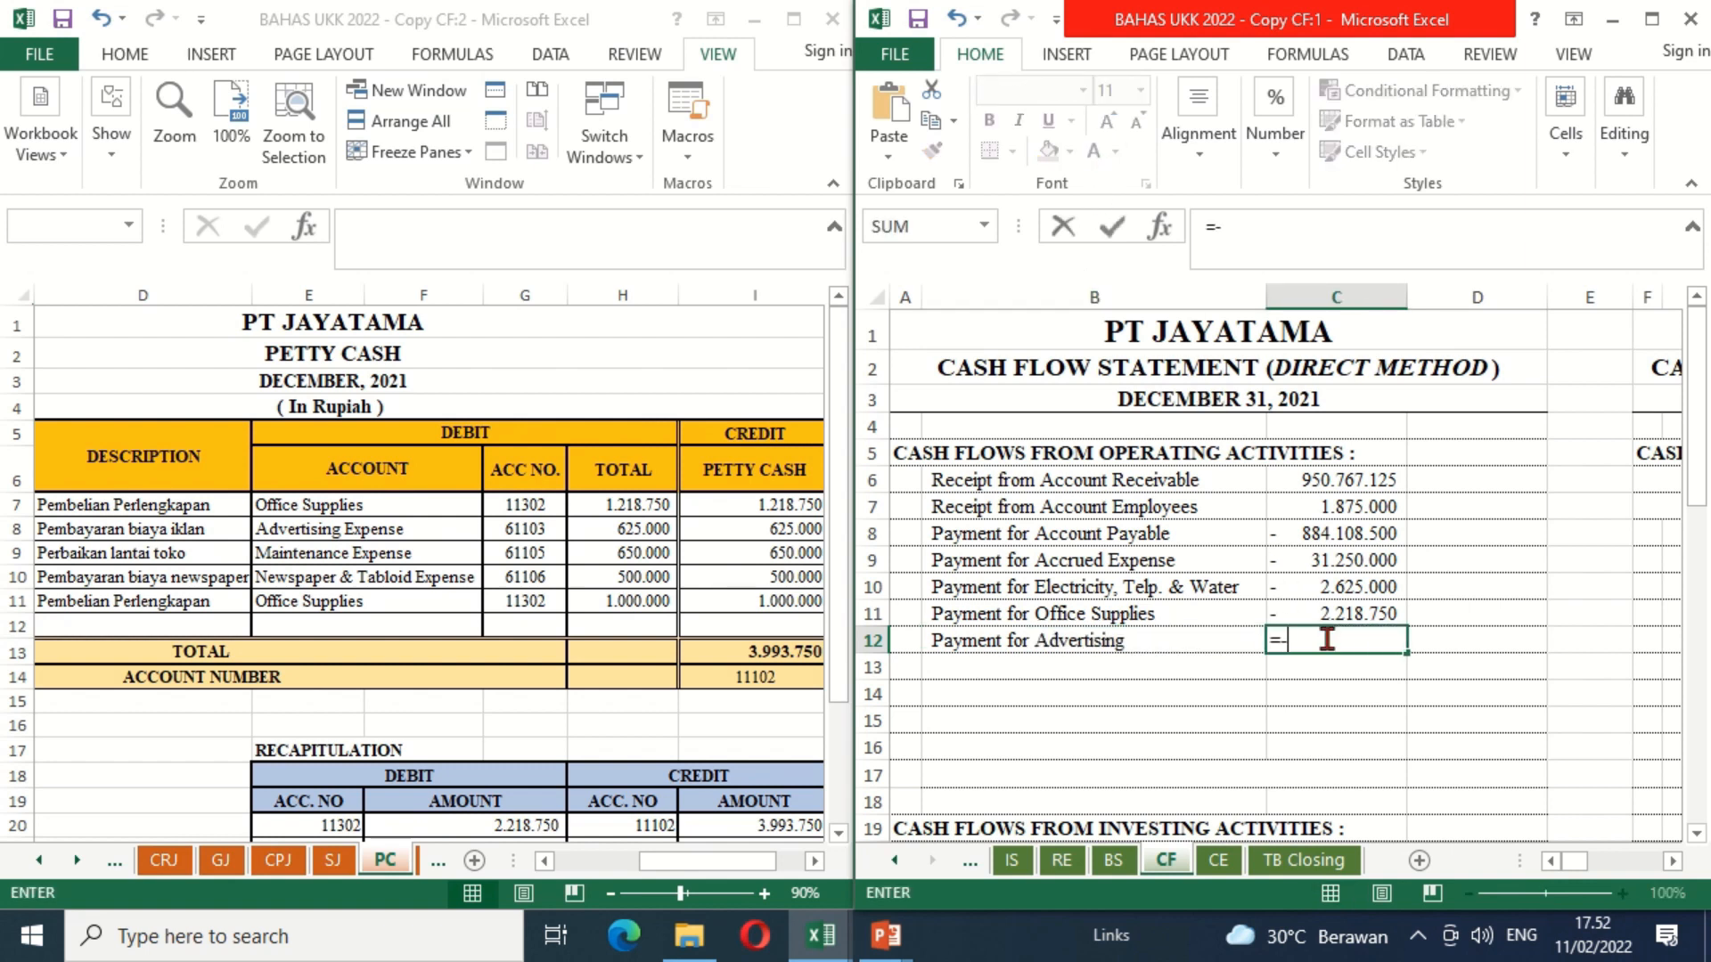
pyautogui.click(653, 526)
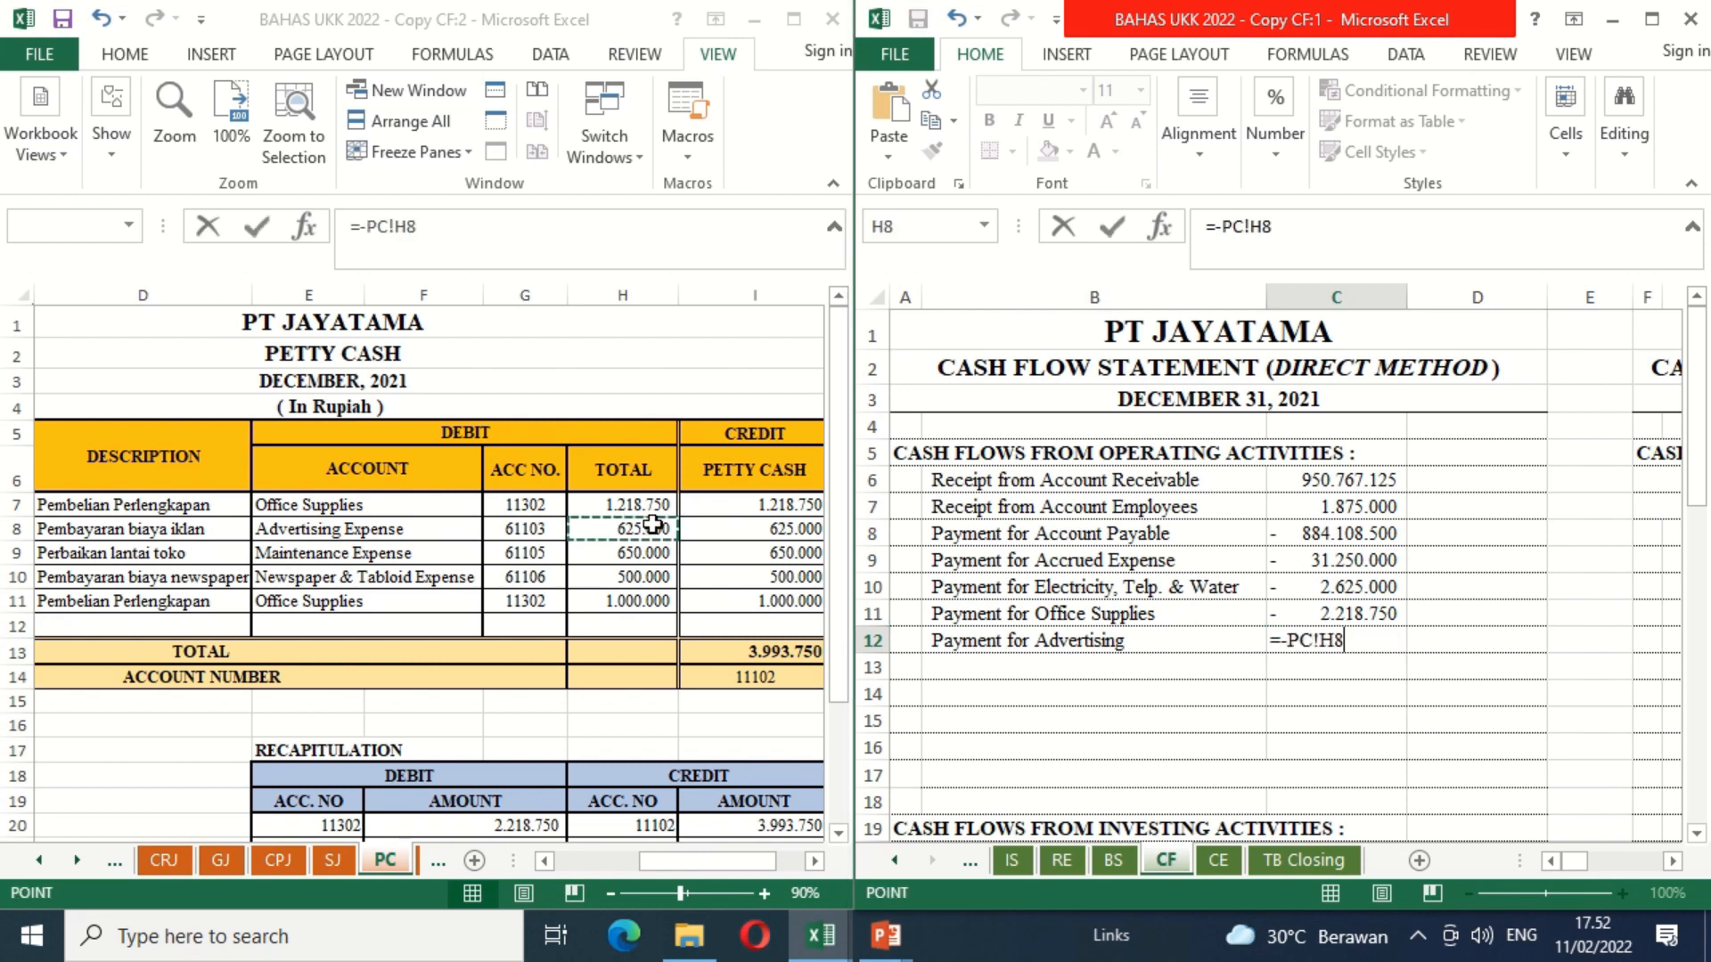
pyautogui.press('Return')
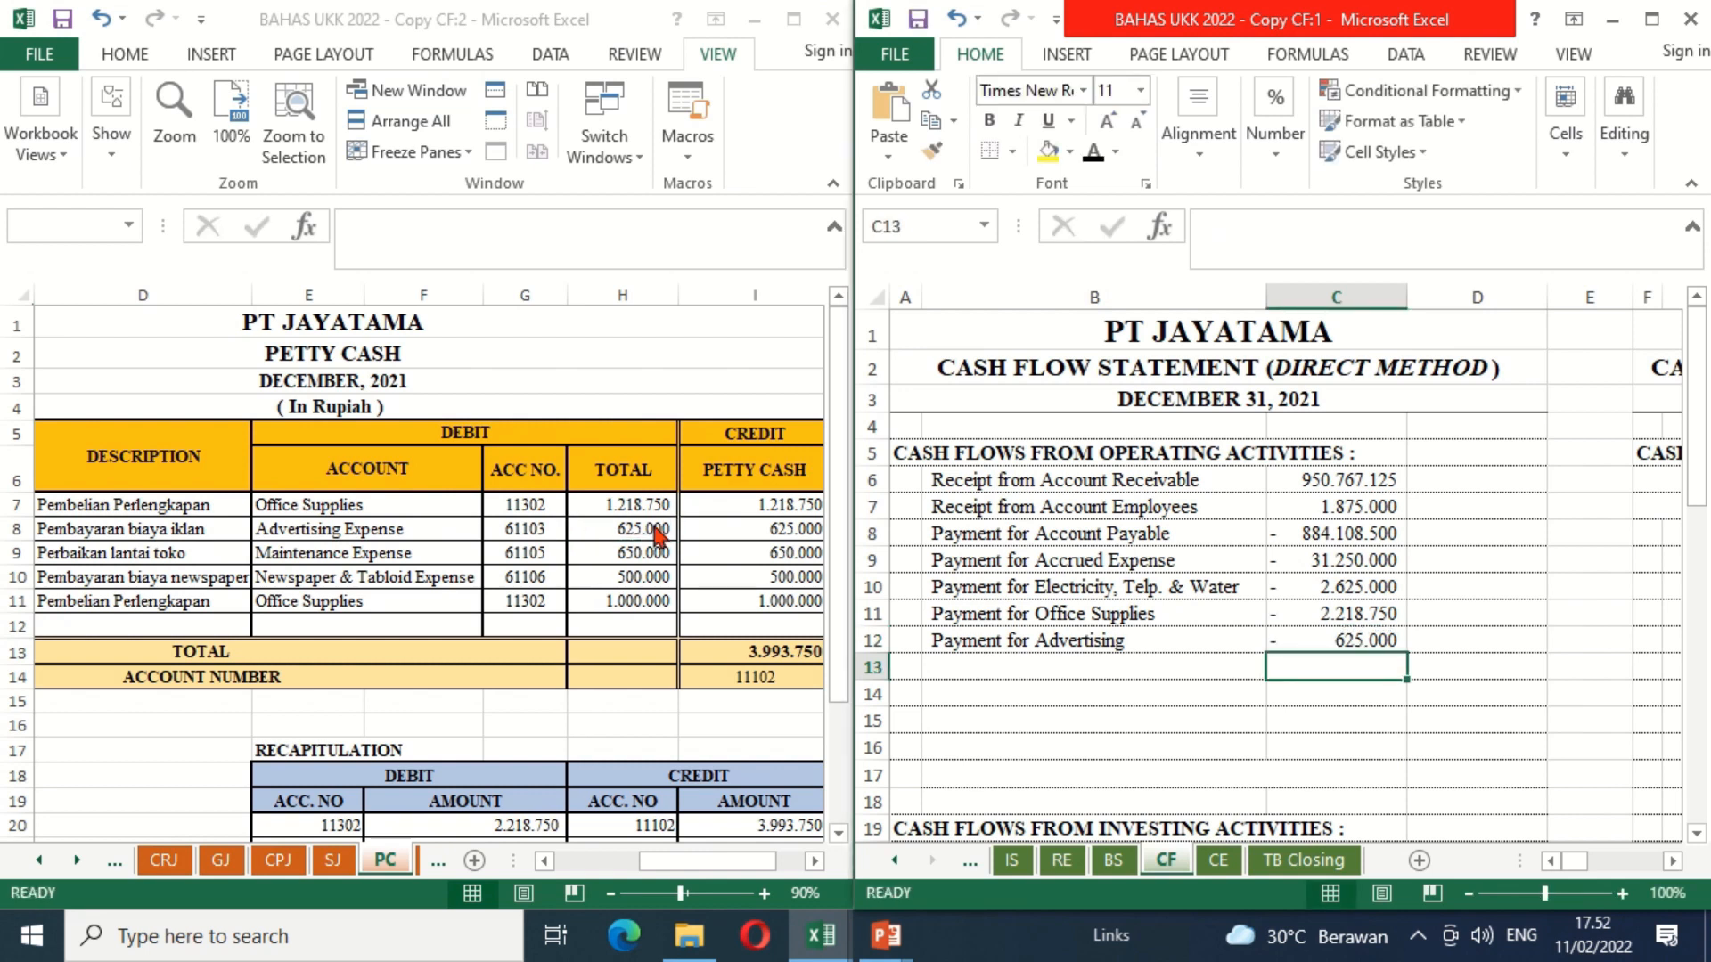
# Step: Make the "Payment for Maintenance" label in B13 black and enter =-PC!H9 in C13 of the CF sheet
pyautogui.click(975, 670)
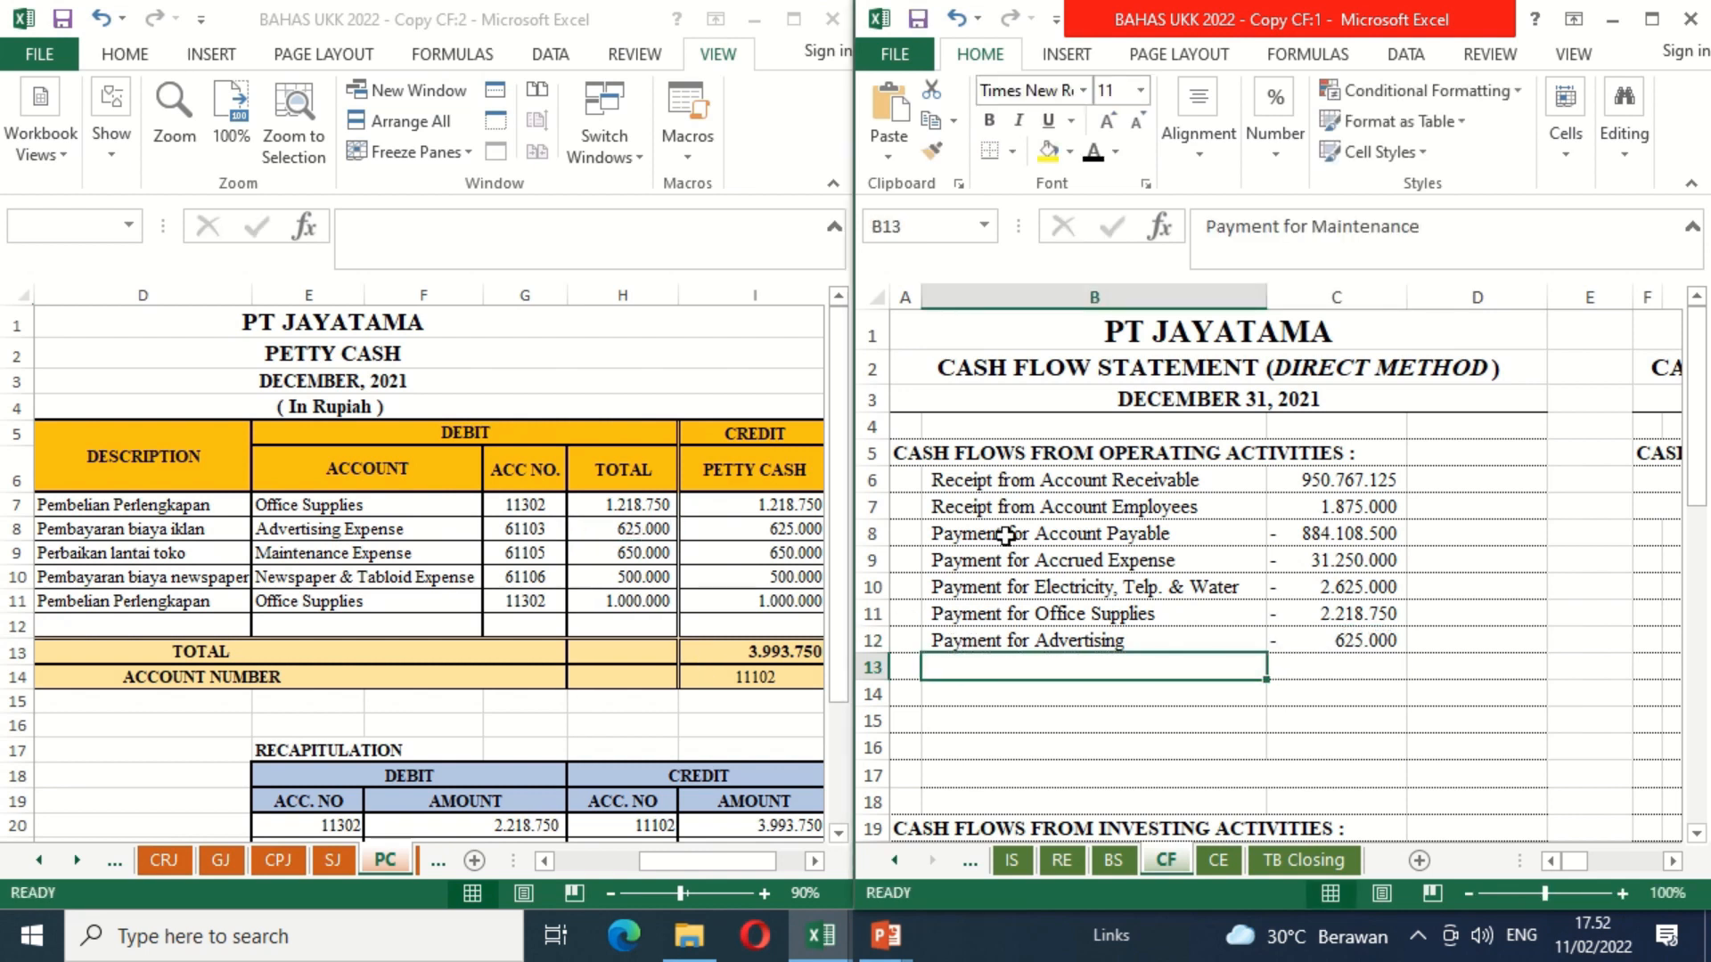
pyautogui.click(1094, 155)
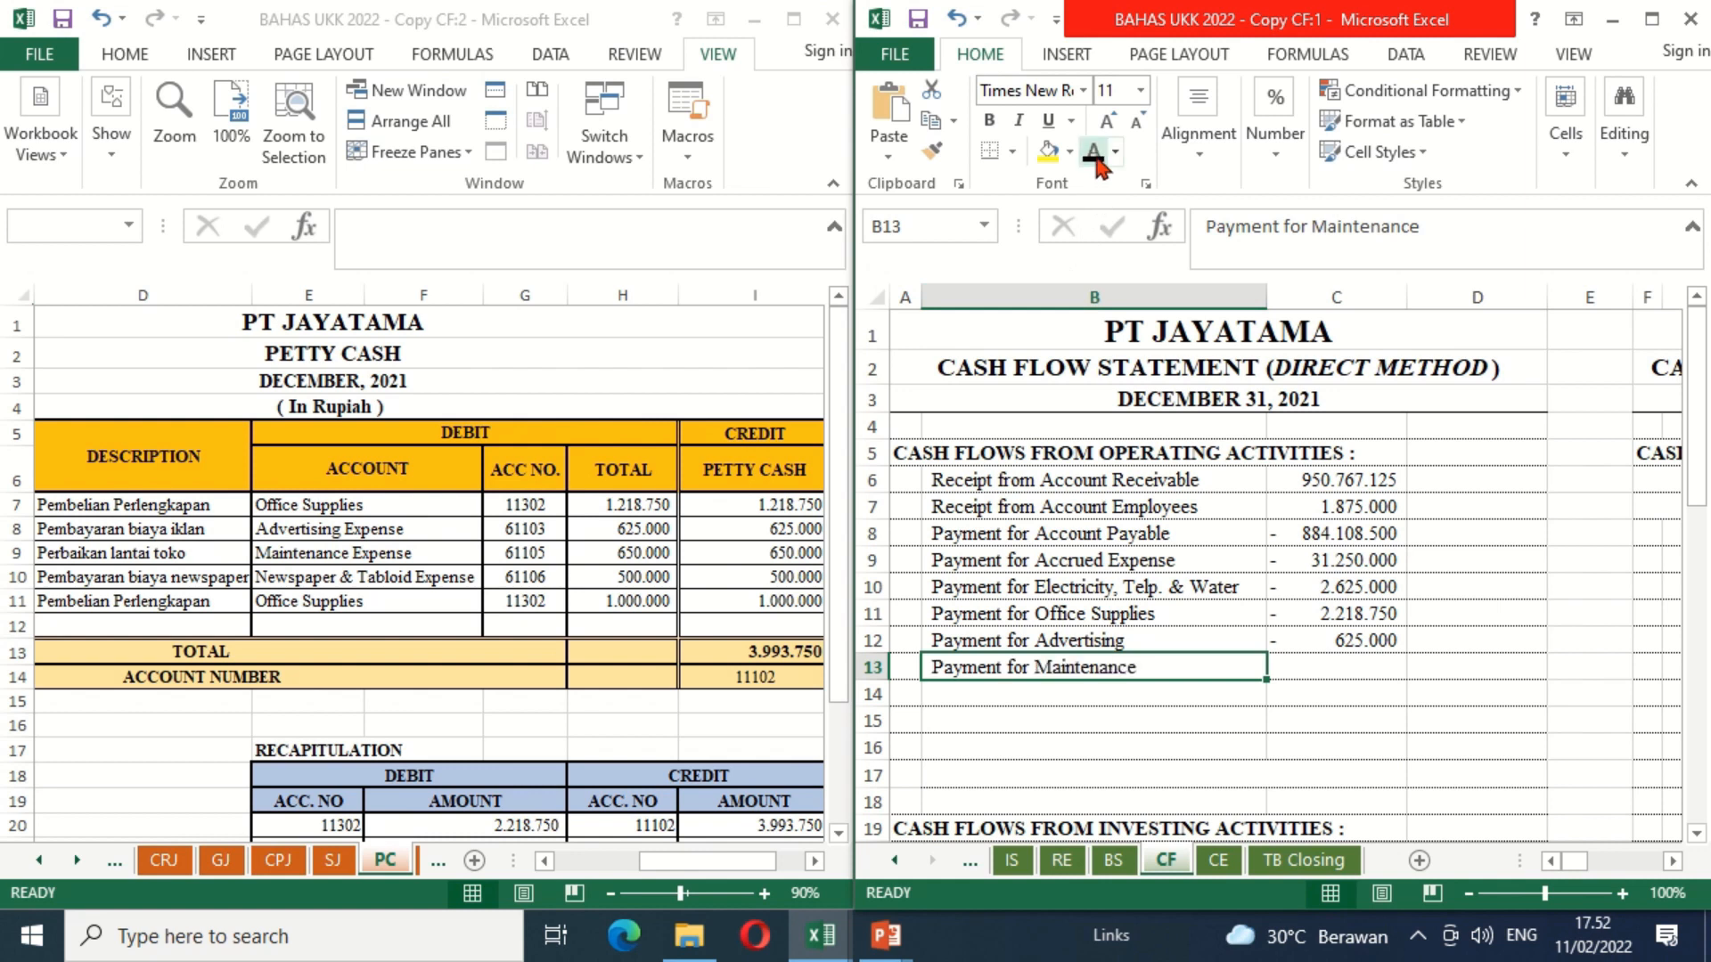
pyautogui.click(1341, 666)
pyautogui.write('=-')
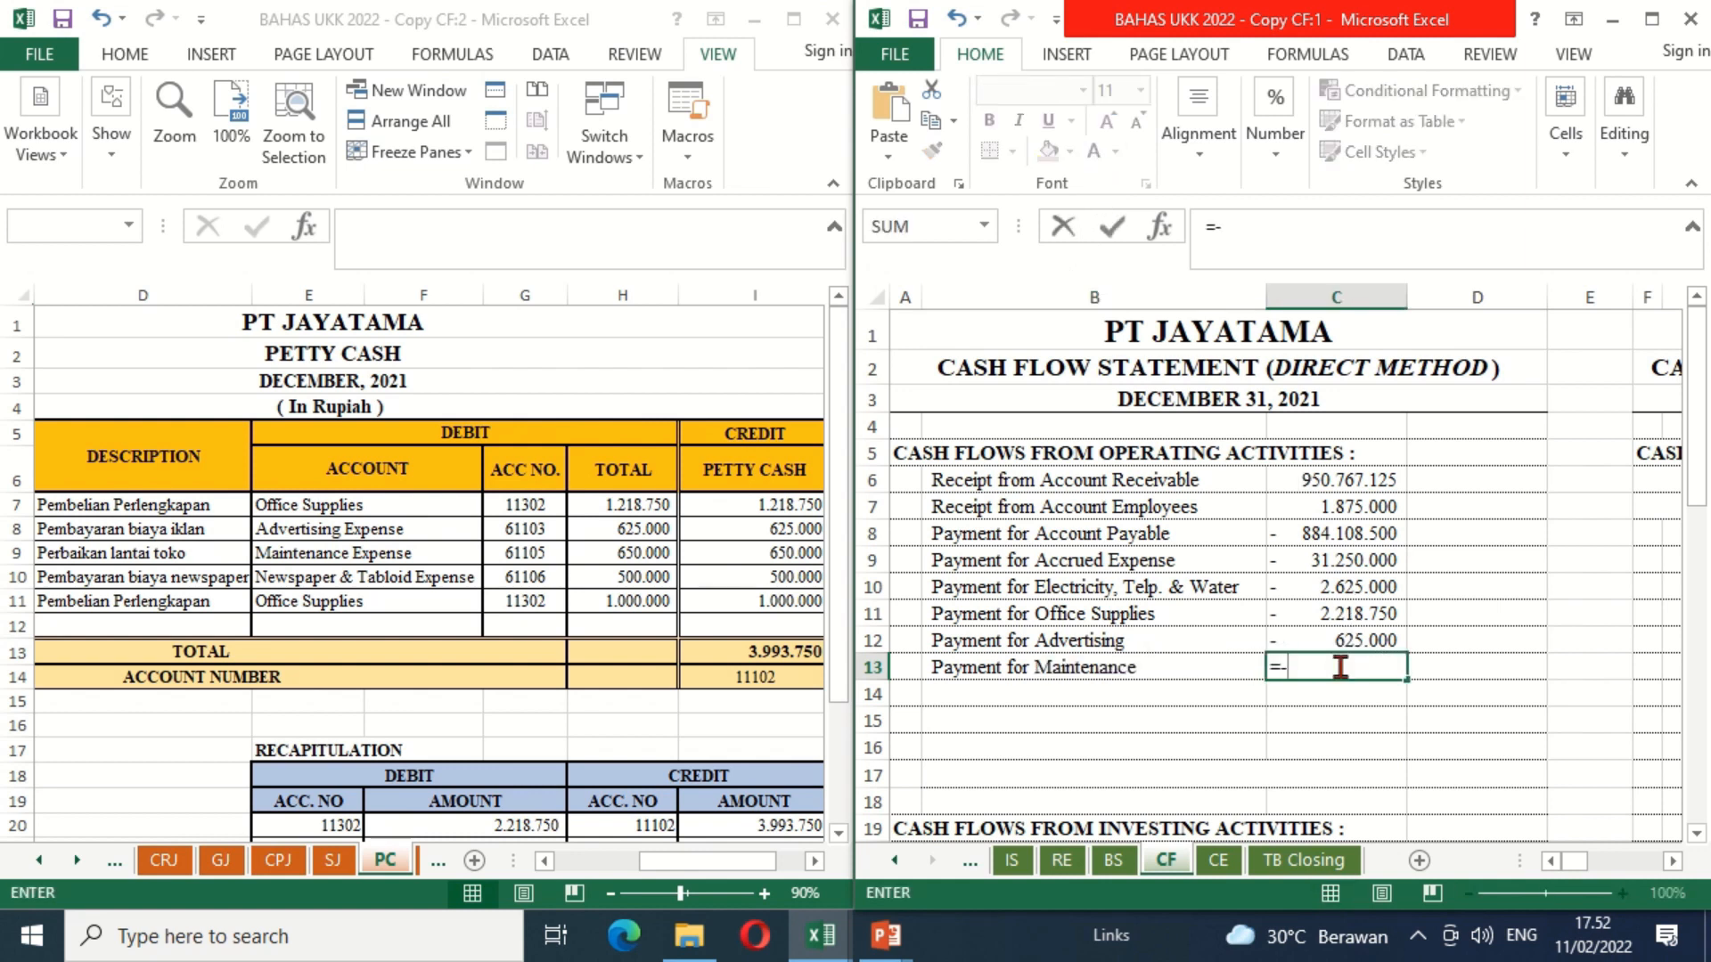
pyautogui.click(635, 555)
pyautogui.press('Return')
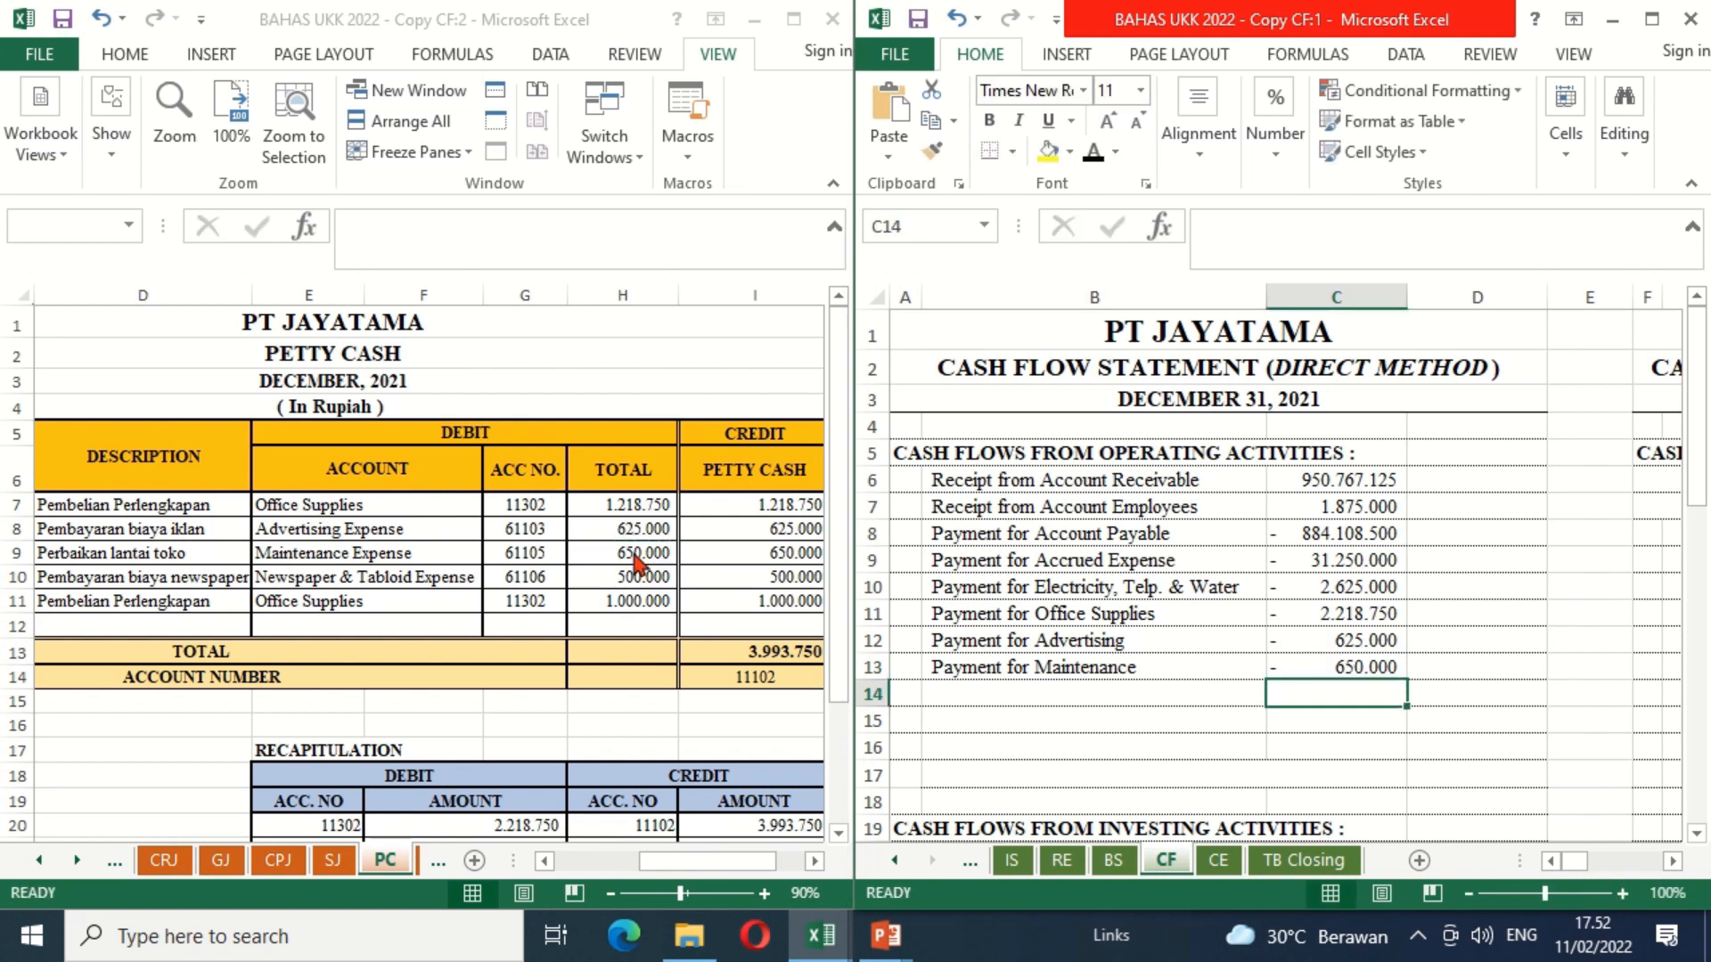
# Step: Make the "Payment for Newspaper & Tabloid" label in B14 black and enter =-PC!H10 in C14 of the CF sheet
pyautogui.press('Left')
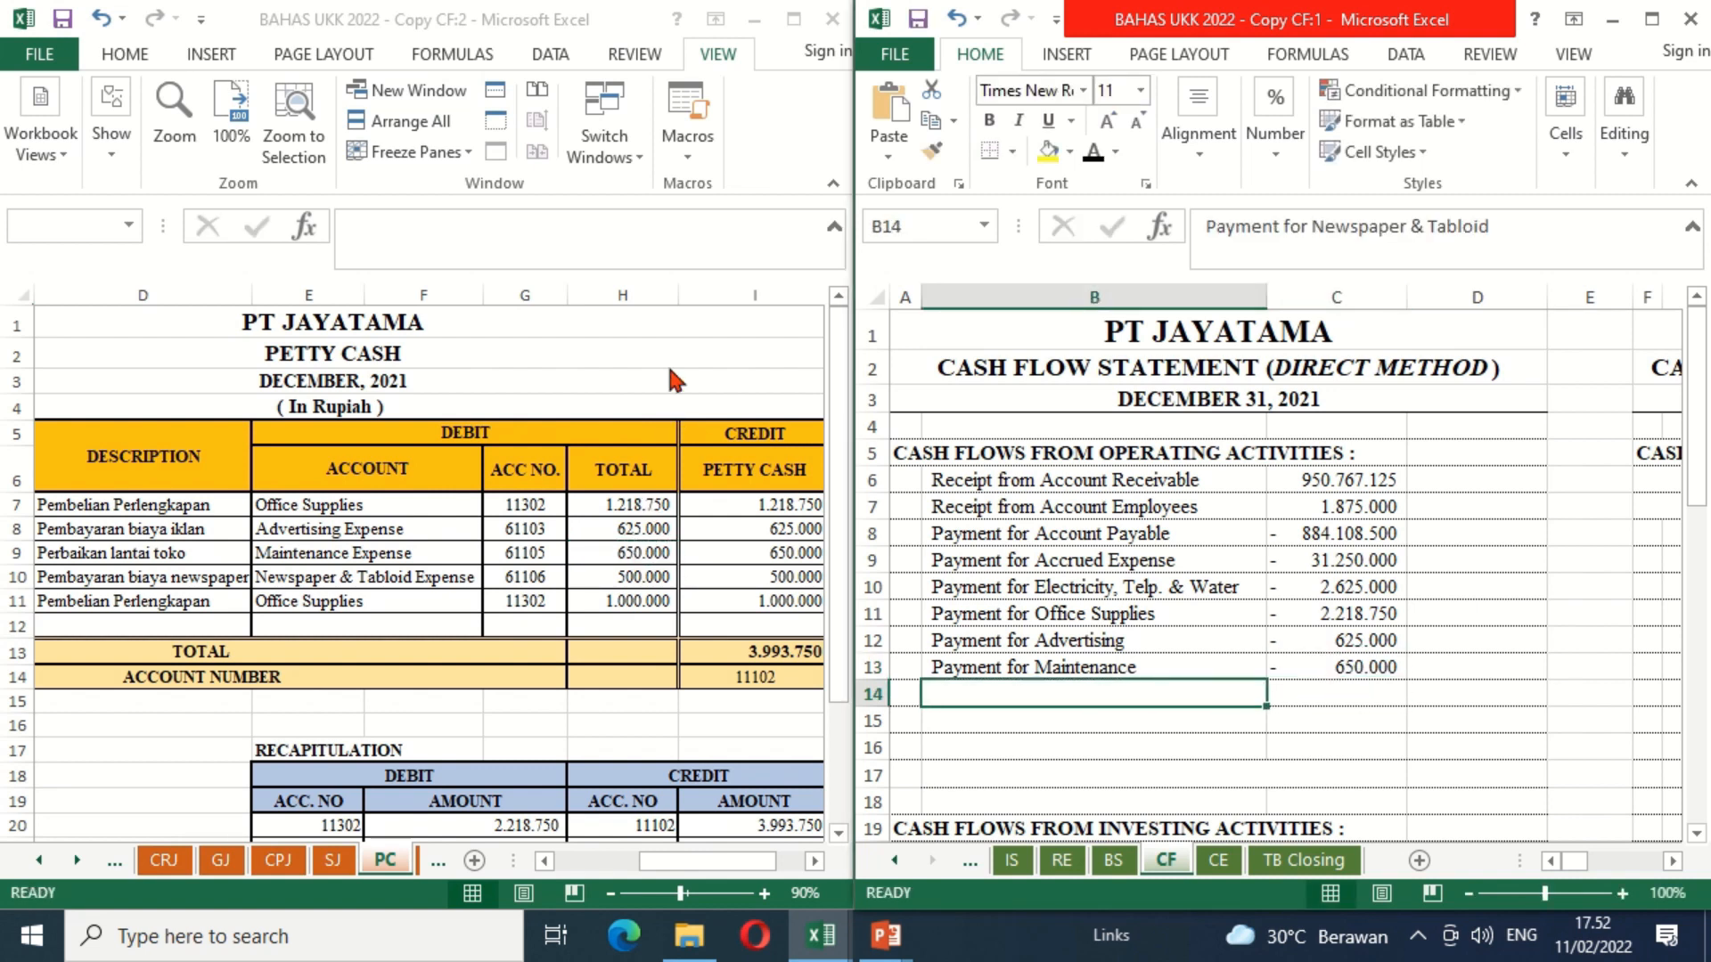
pyautogui.click(1095, 157)
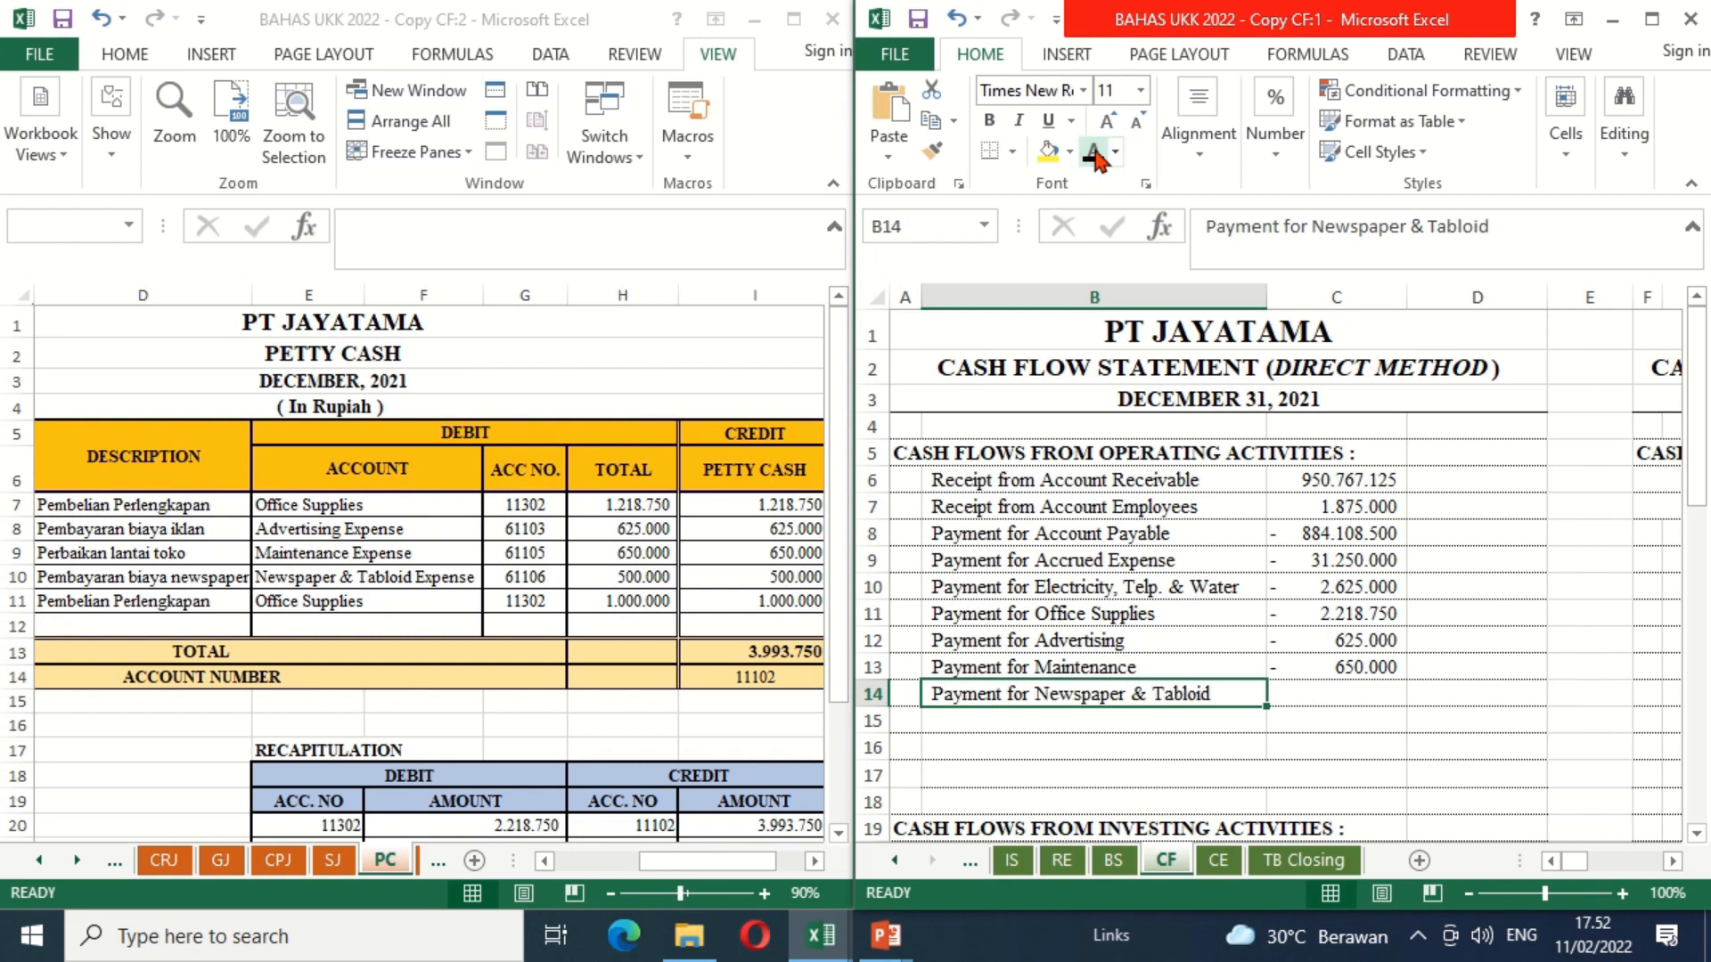
pyautogui.click(1310, 690)
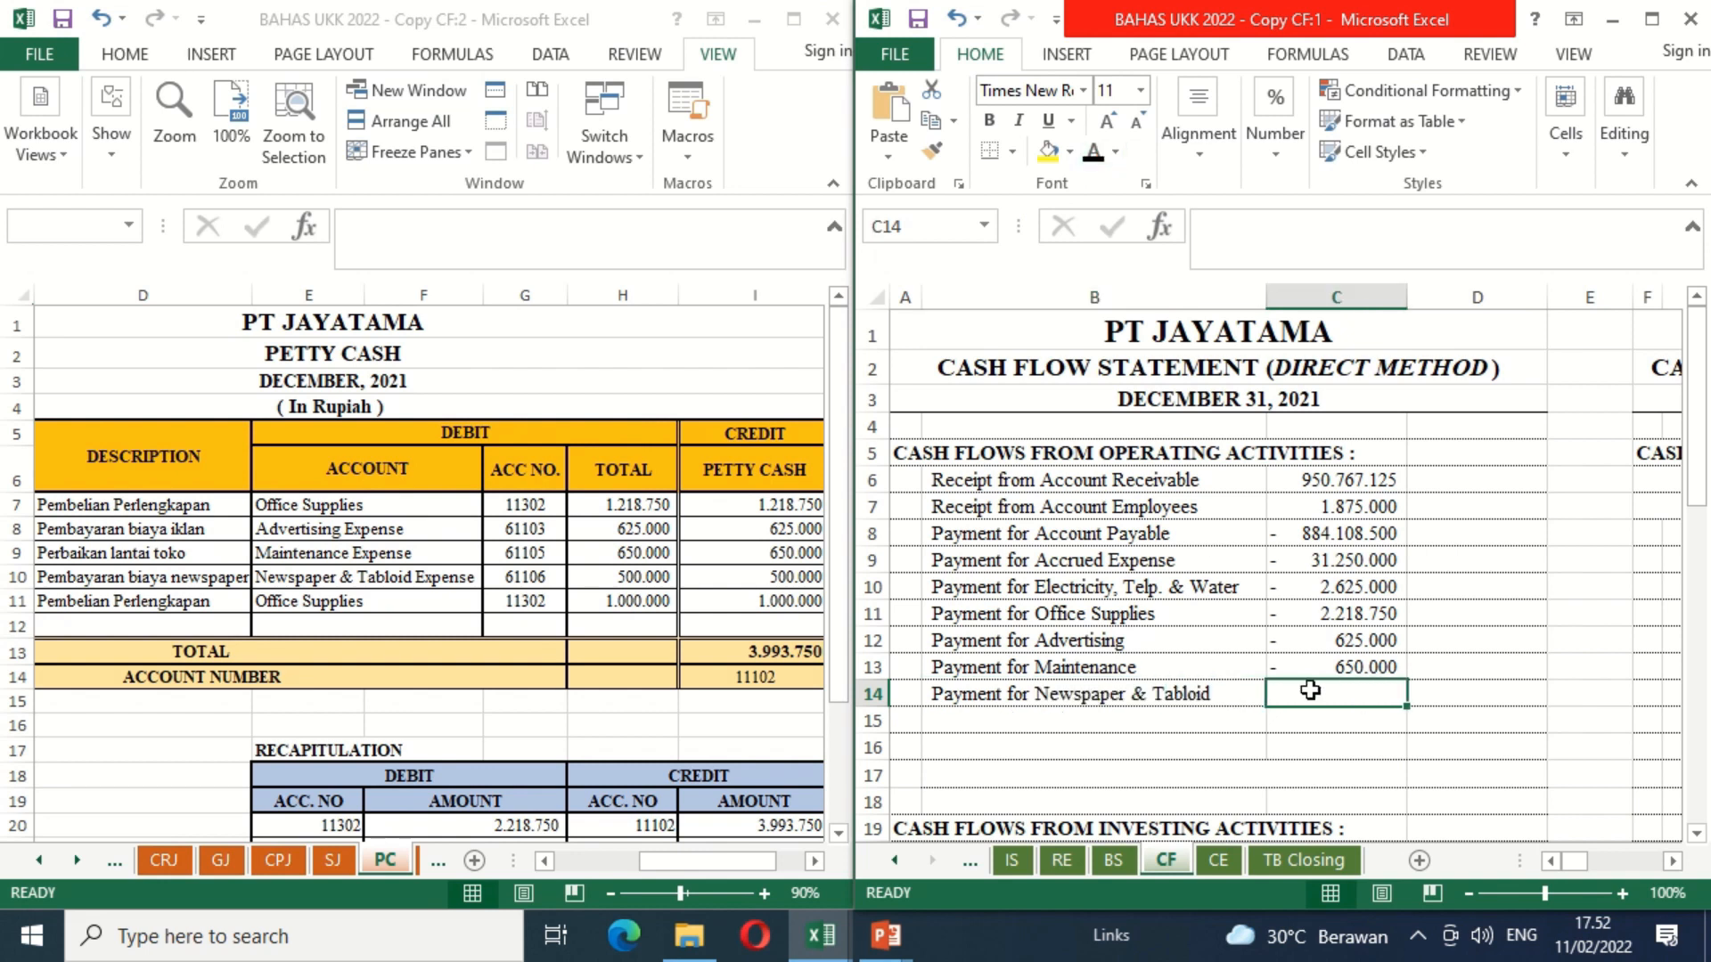
pyautogui.write('=-')
pyautogui.click(633, 579)
pyautogui.press('Return')
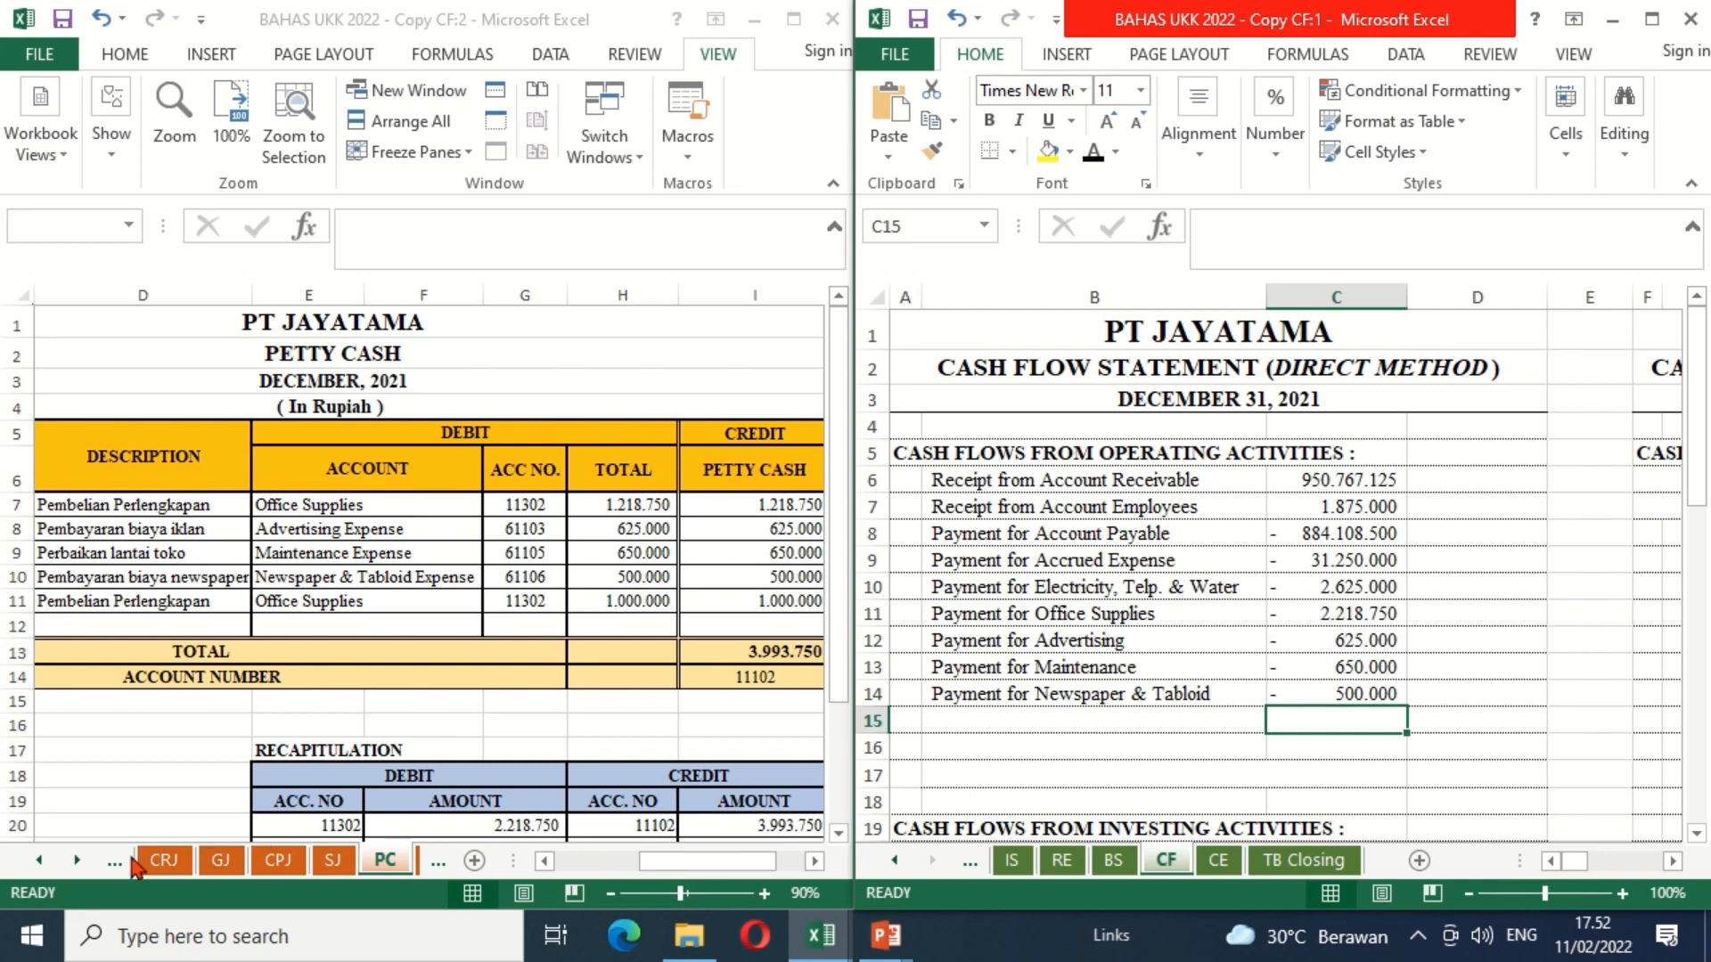
# Step: Show the AE sheet with the adjusting entries in the second window
pyautogui.click(79, 861)
pyautogui.click(80, 862)
pyautogui.click(79, 862)
pyautogui.click(373, 864)
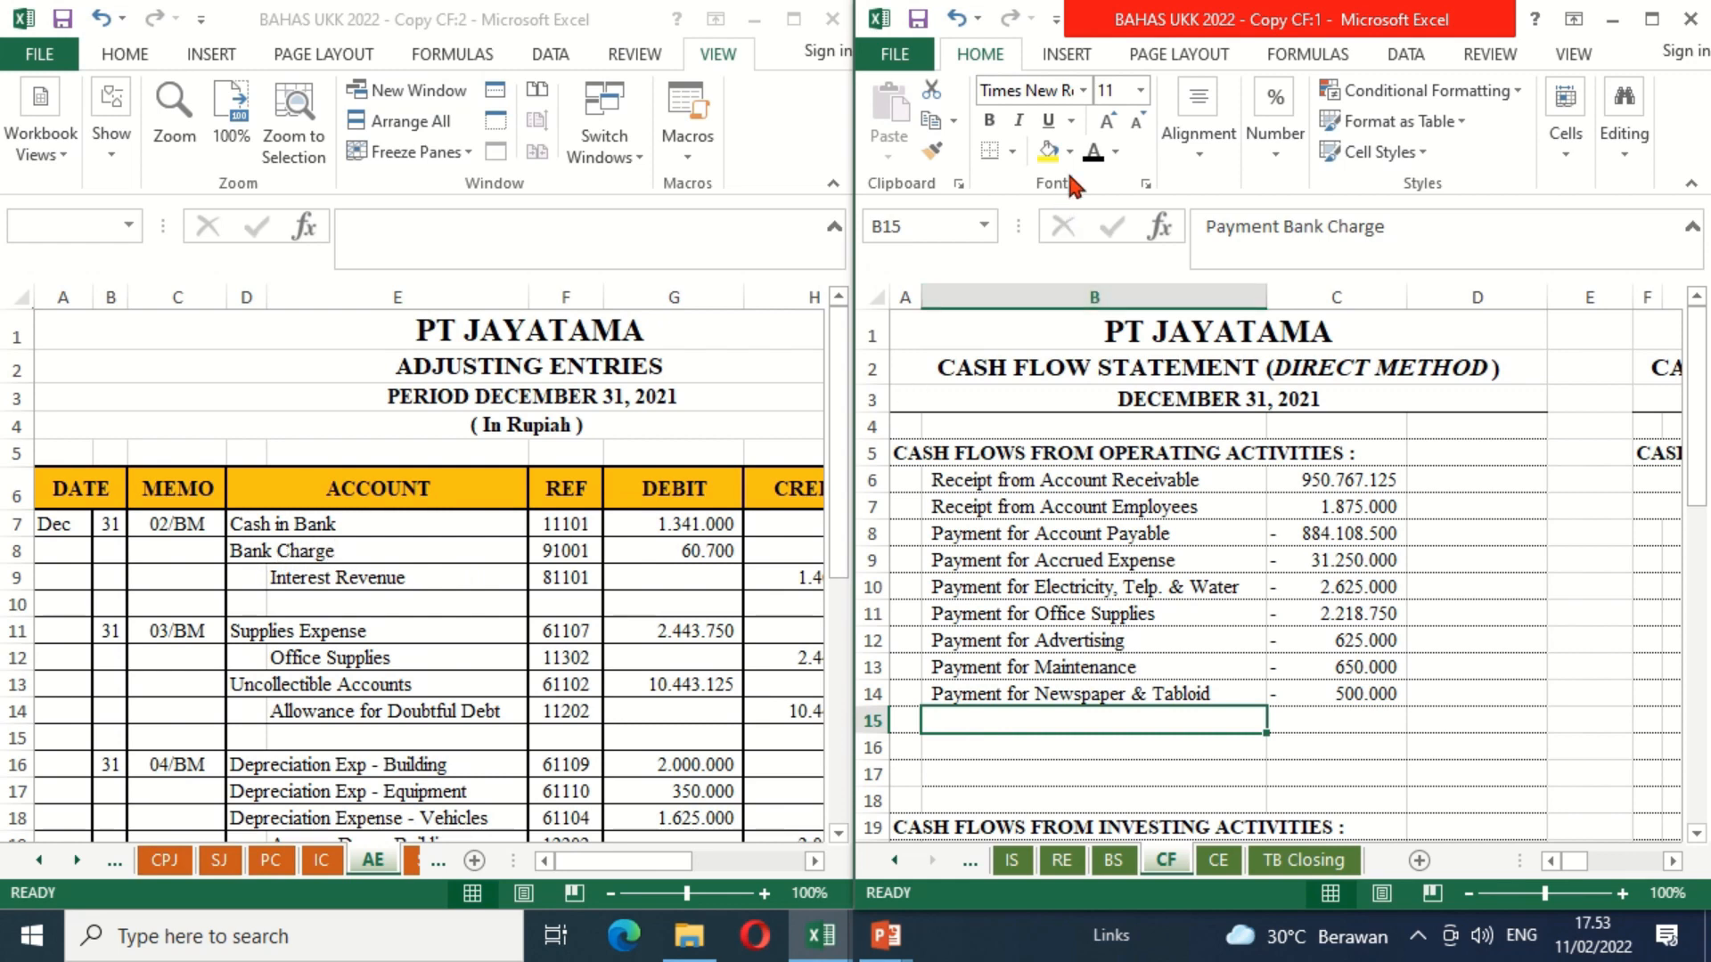
# Step: Make the "Payment Bank Charge" label in B15 black and enter =-AE!G8 in C15 of the CF sheet
pyautogui.click(1092, 156)
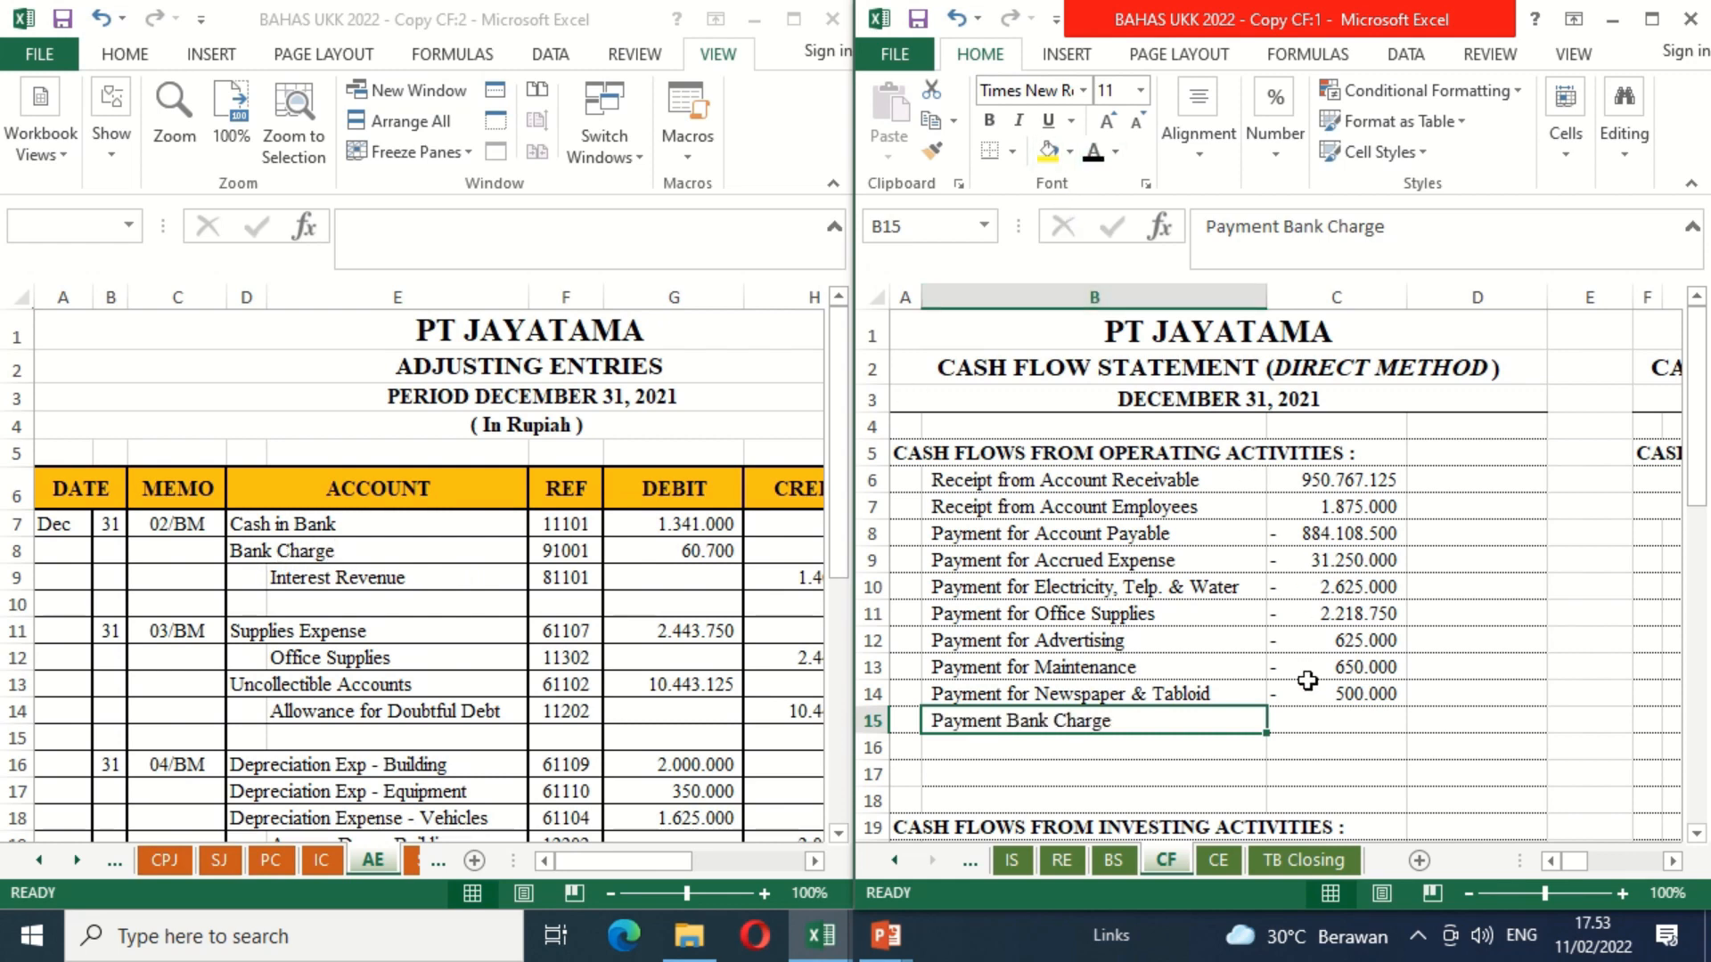
pyautogui.click(1312, 722)
pyautogui.write('=-')
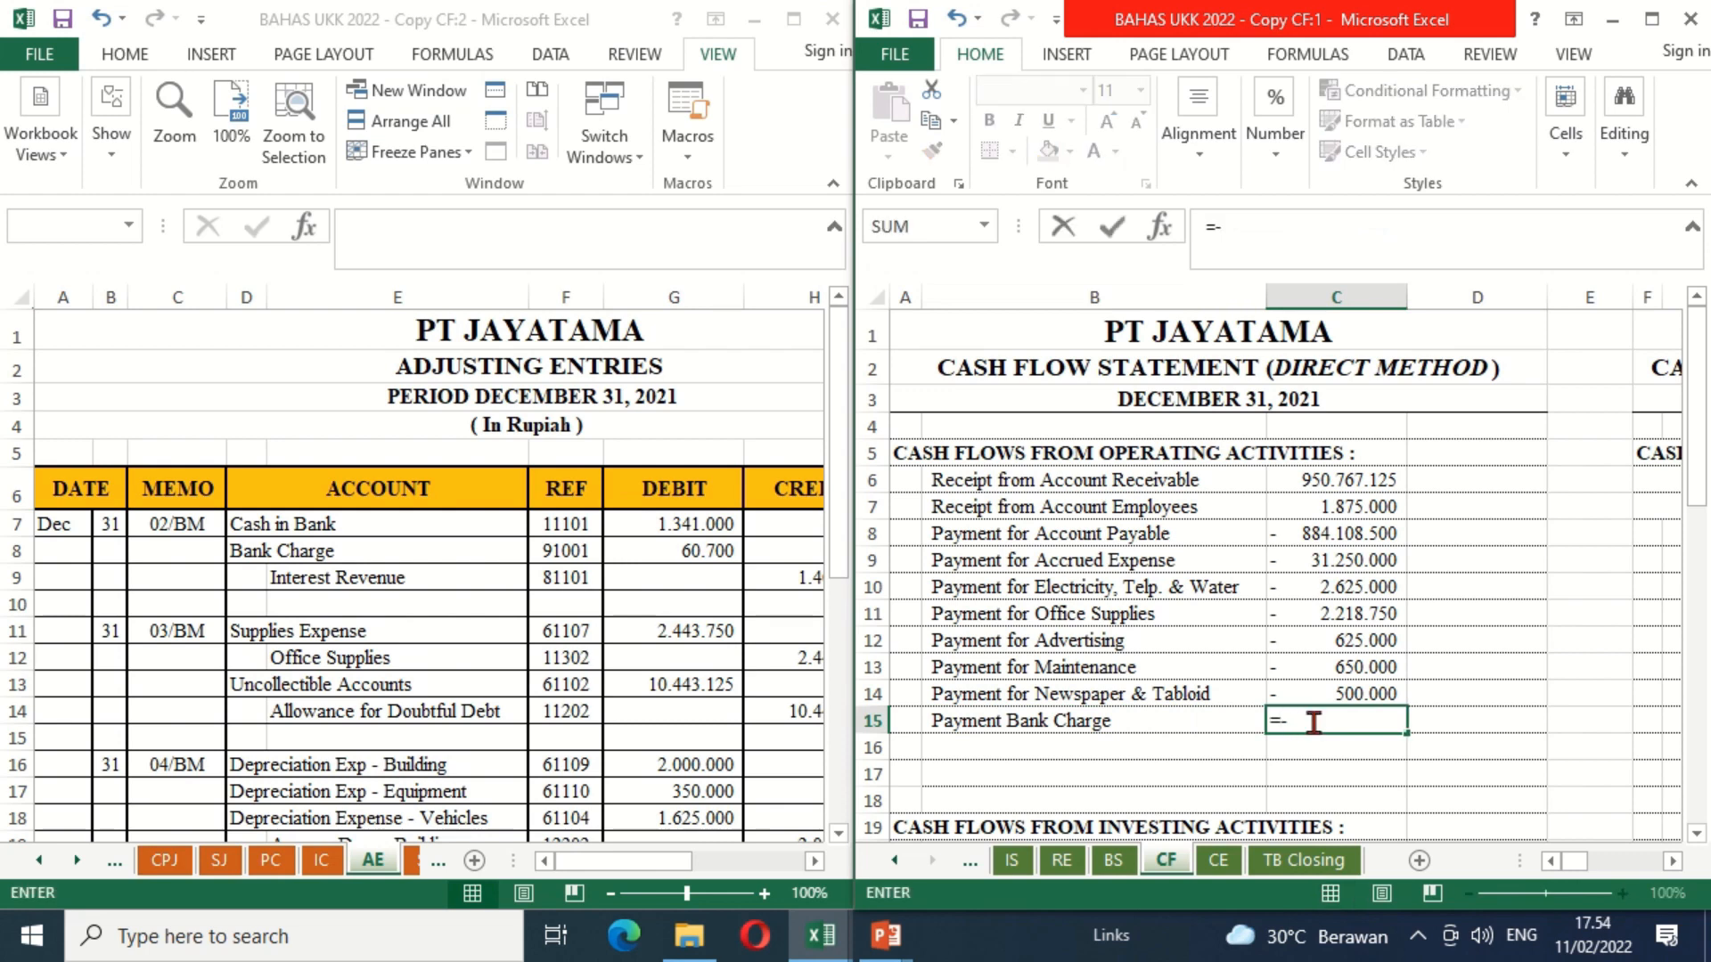
pyautogui.click(708, 552)
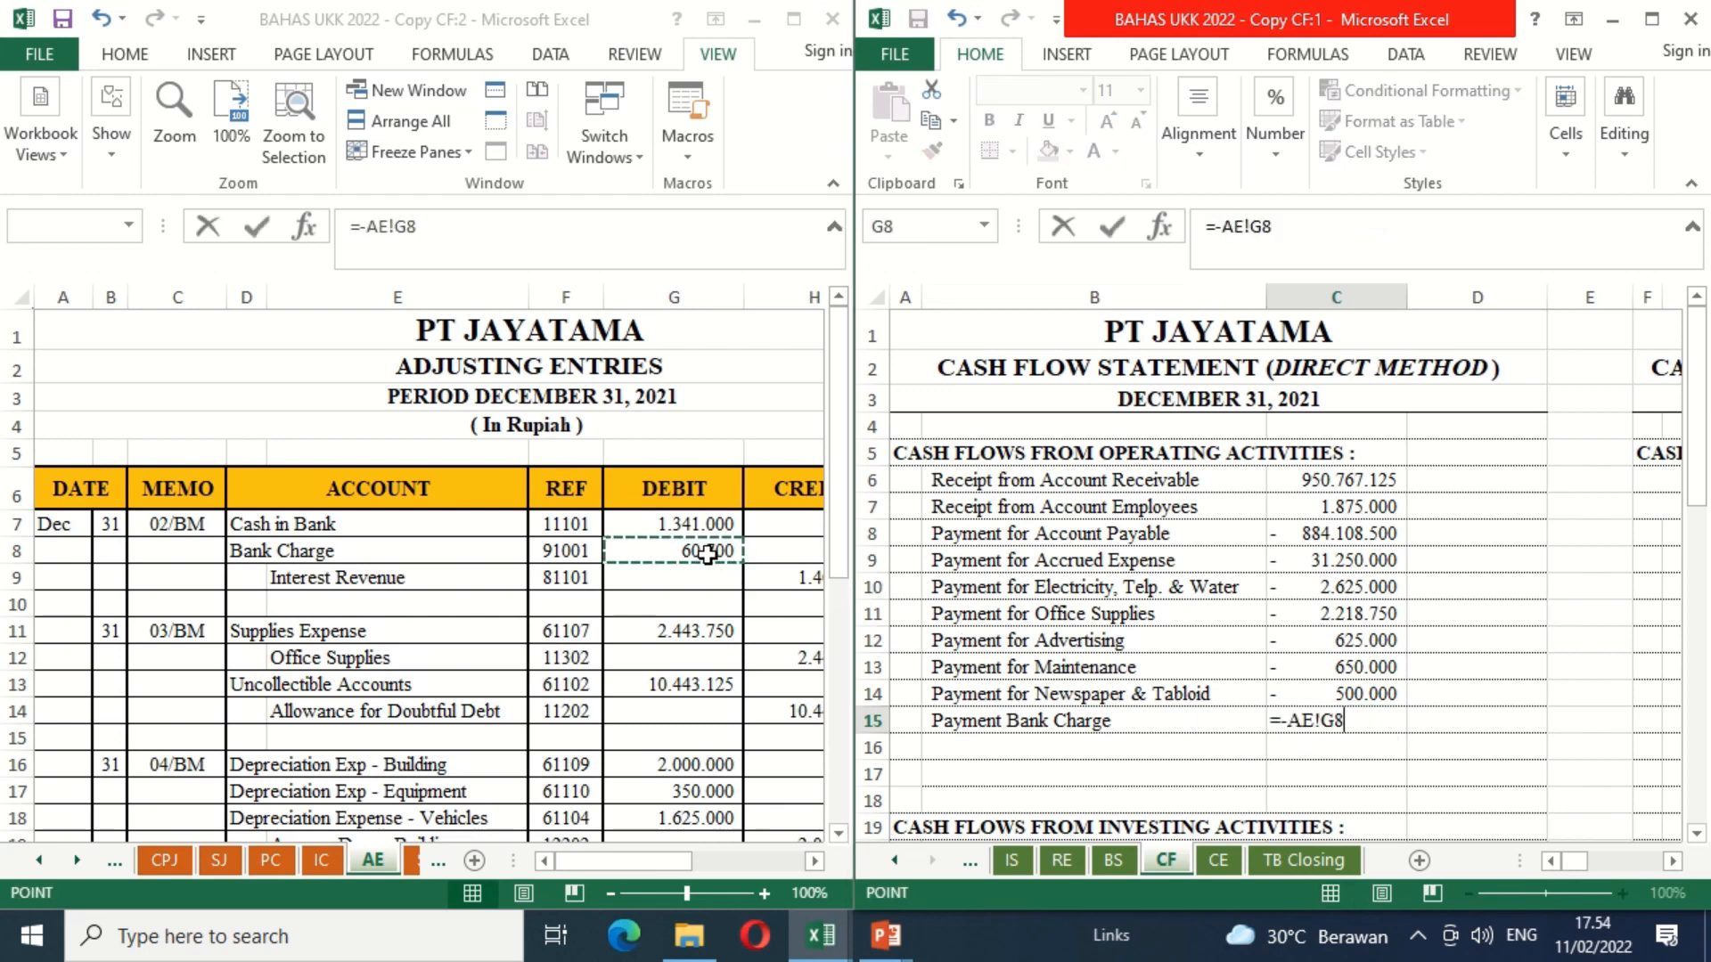
pyautogui.press('Return')
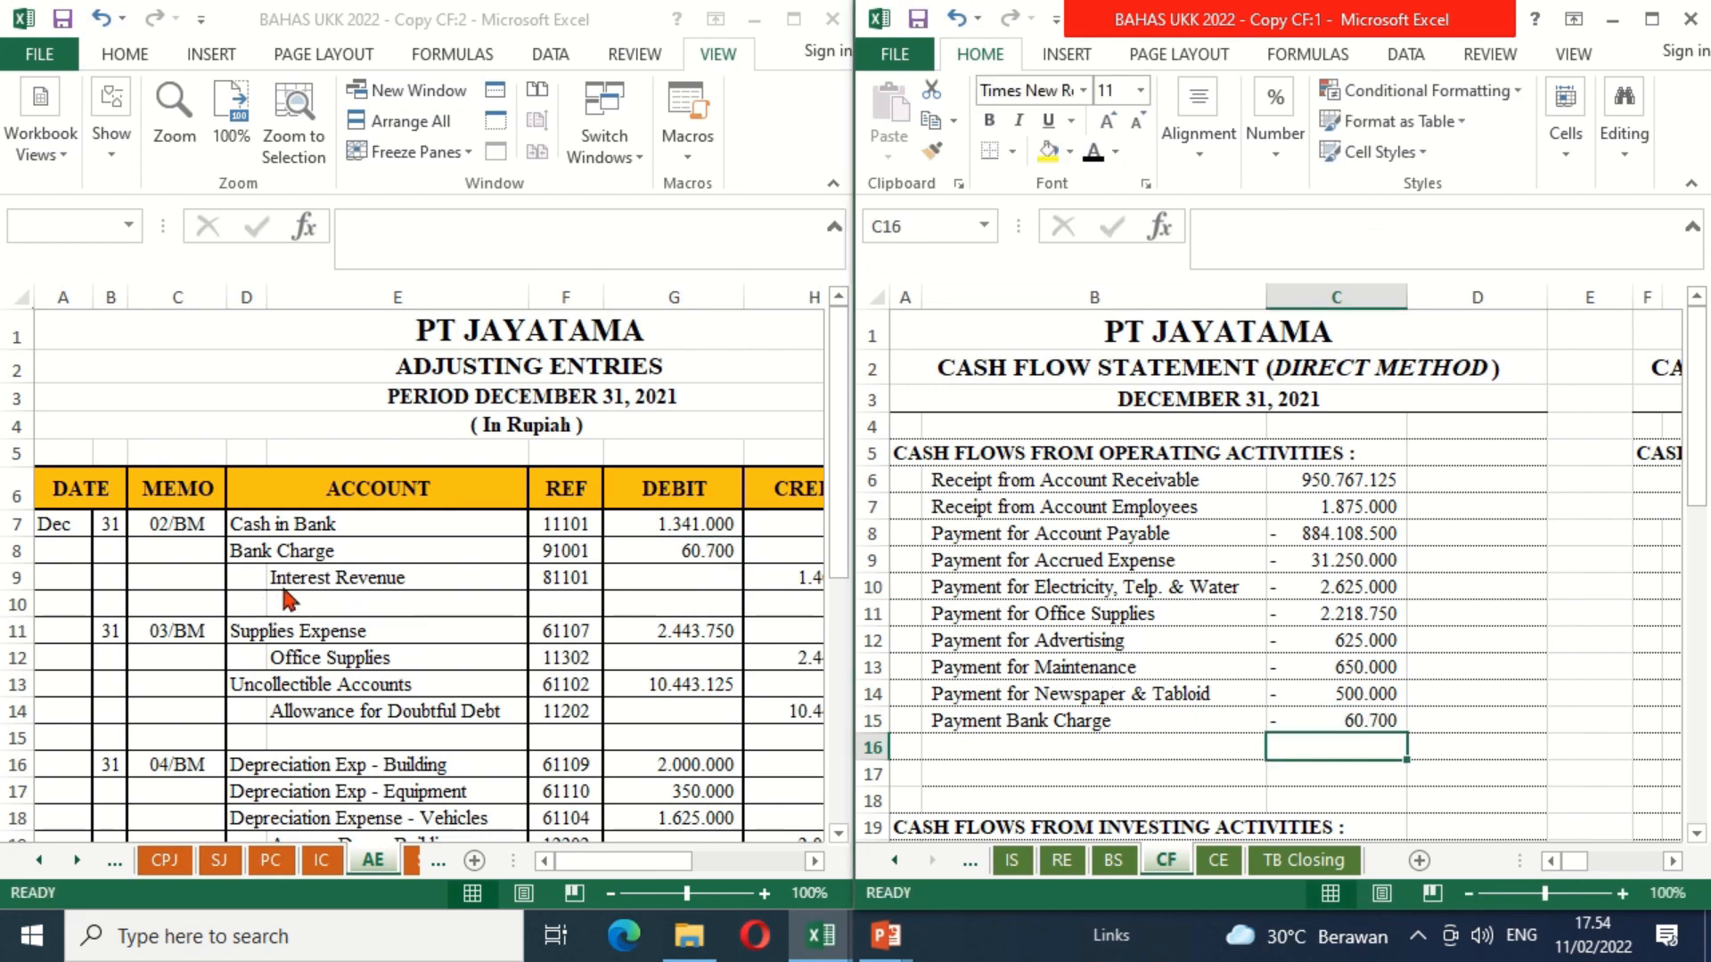
# Step: Make the "Receipt from Interest Revenue" label in B16 black and enter =AE!H9 in C16 of the CF sheet
pyautogui.click(1027, 753)
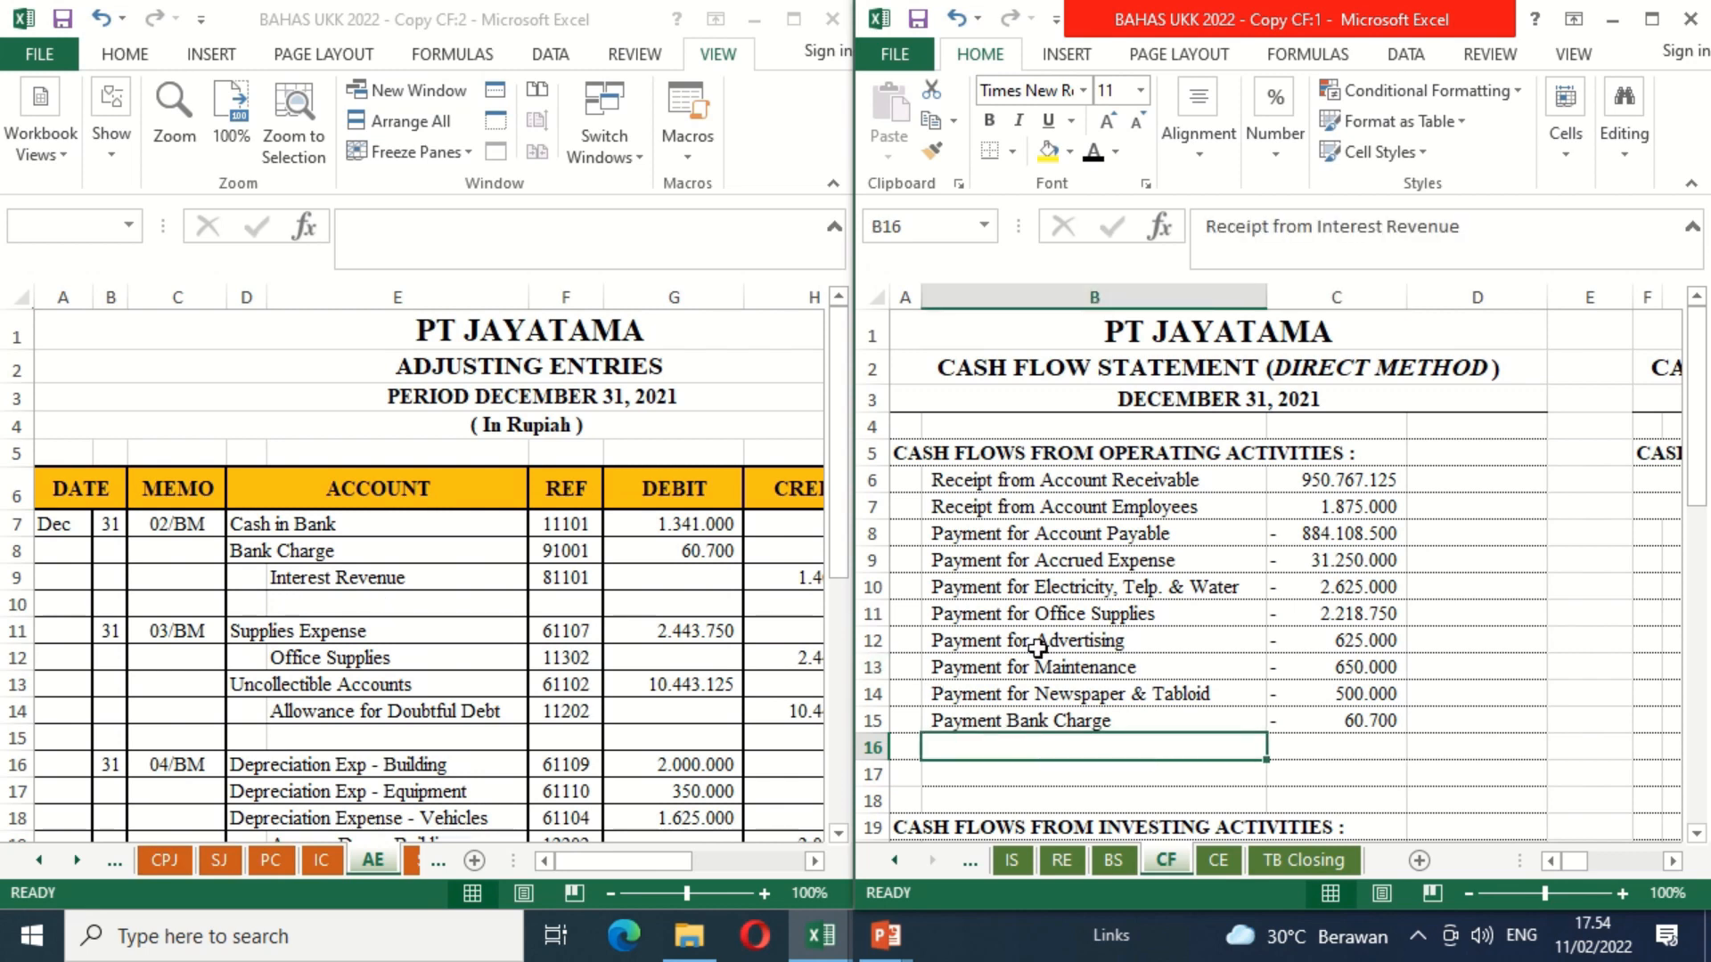
pyautogui.click(1093, 154)
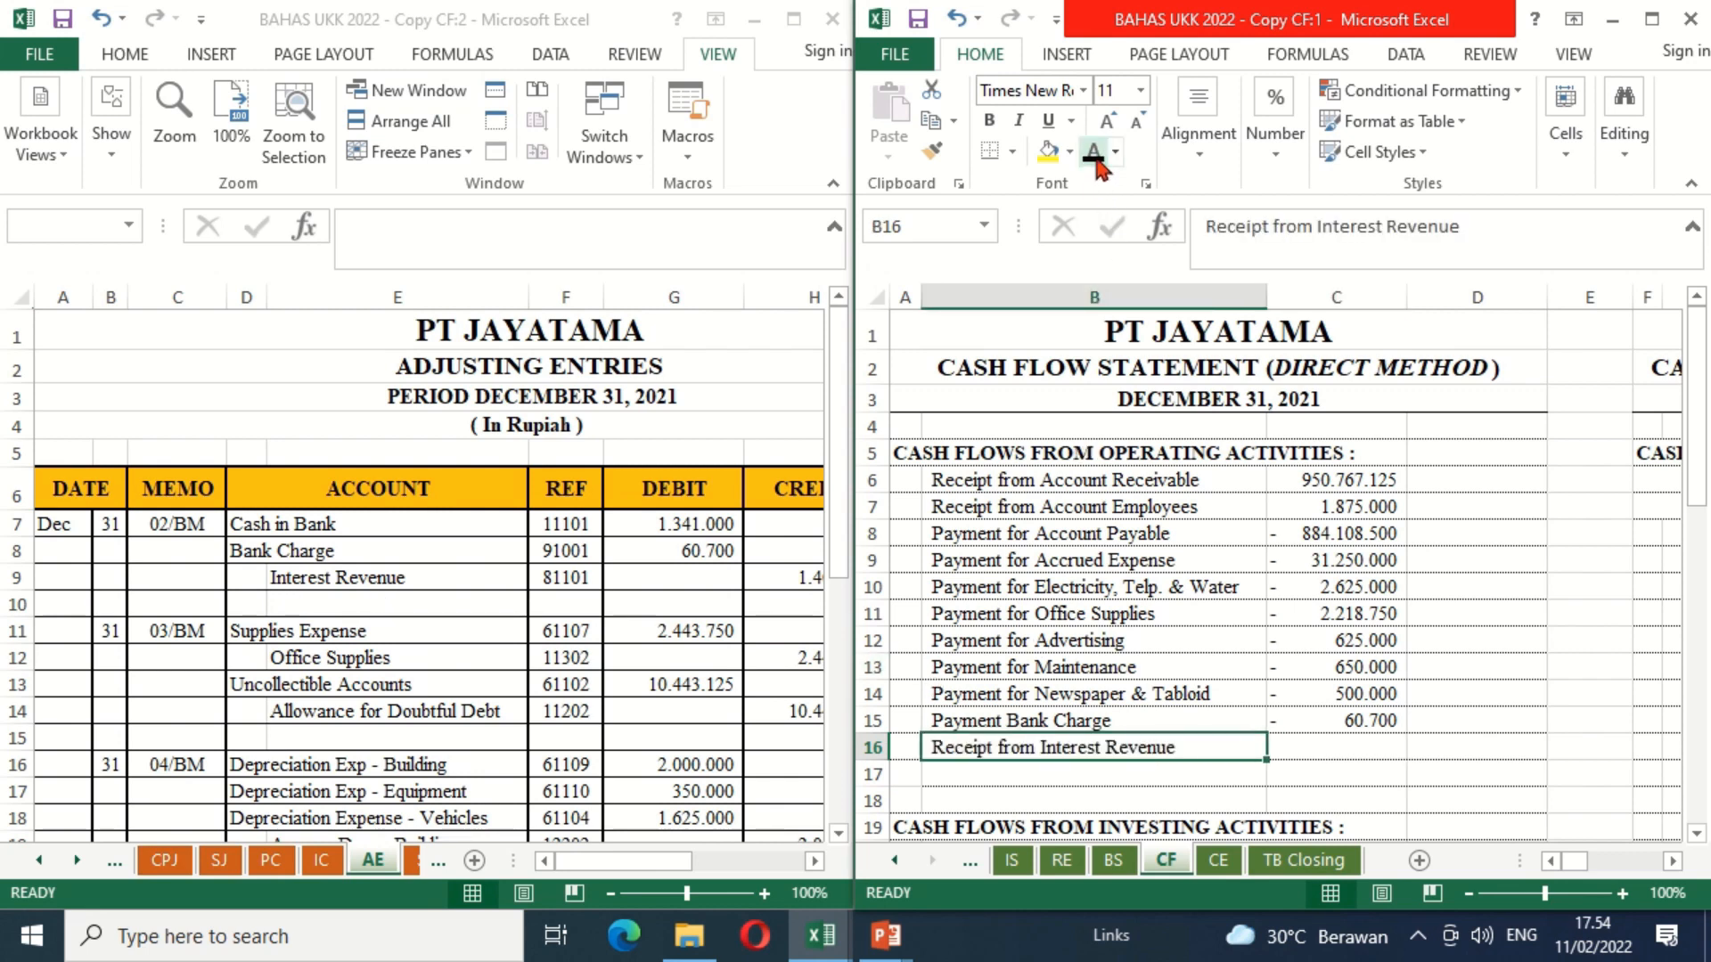
pyautogui.press('Right')
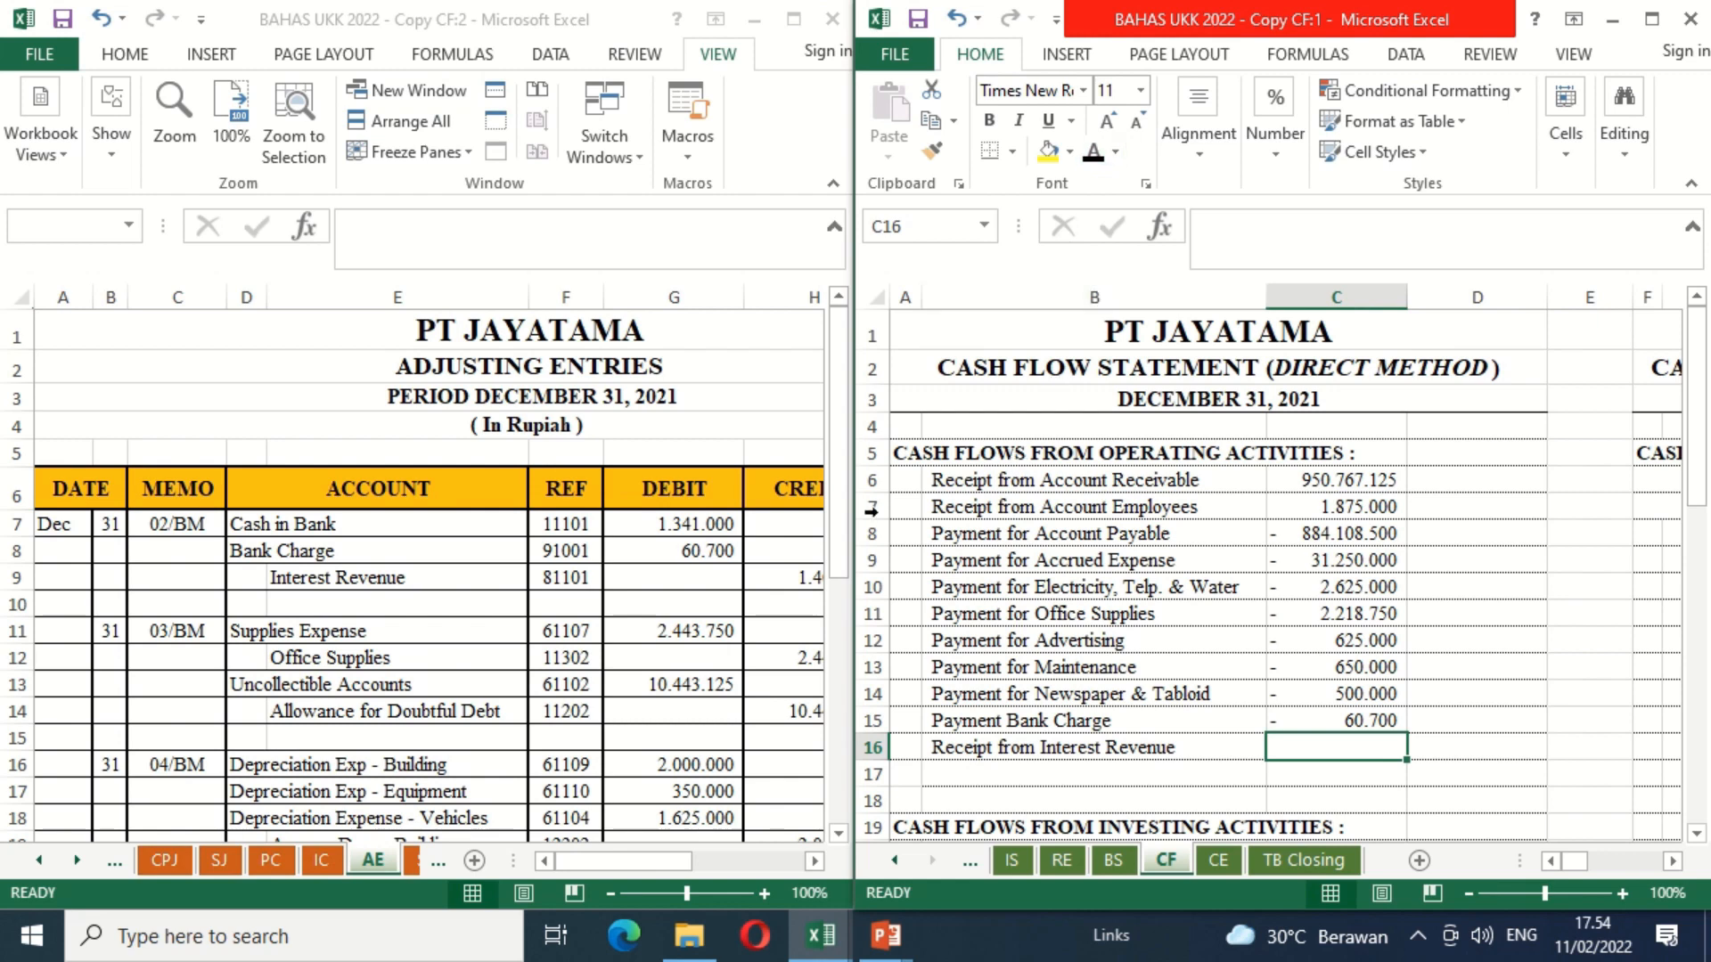
pyautogui.click(813, 862)
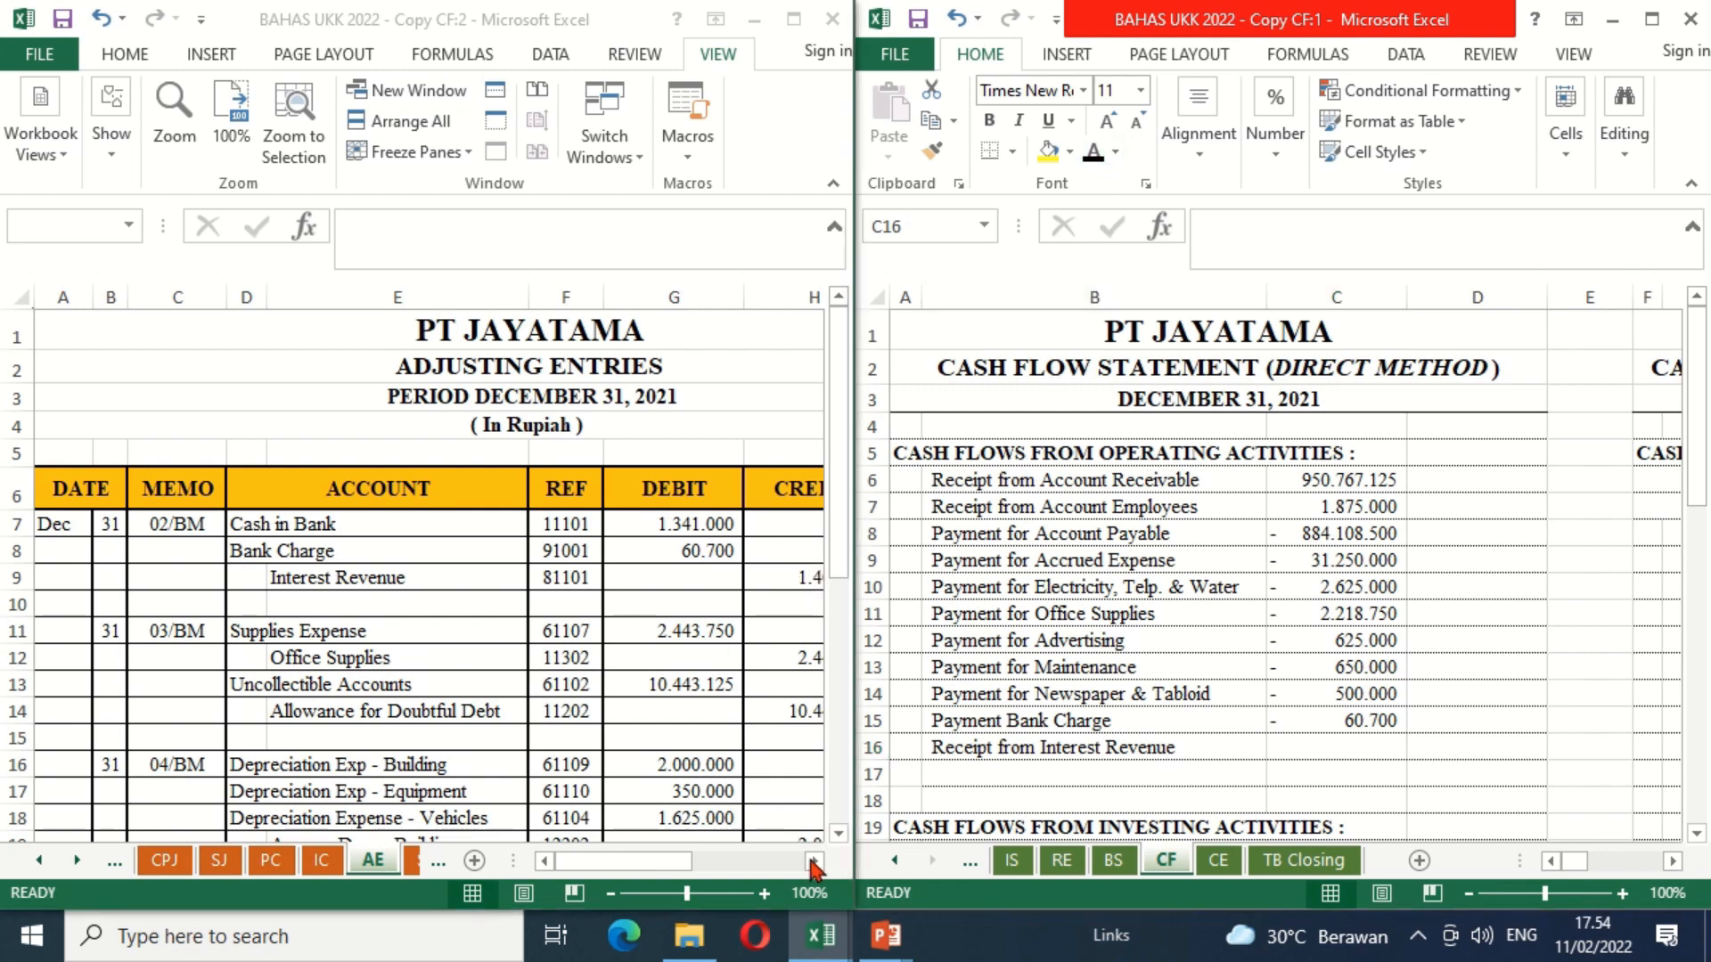
pyautogui.click(813, 861)
pyautogui.click(814, 861)
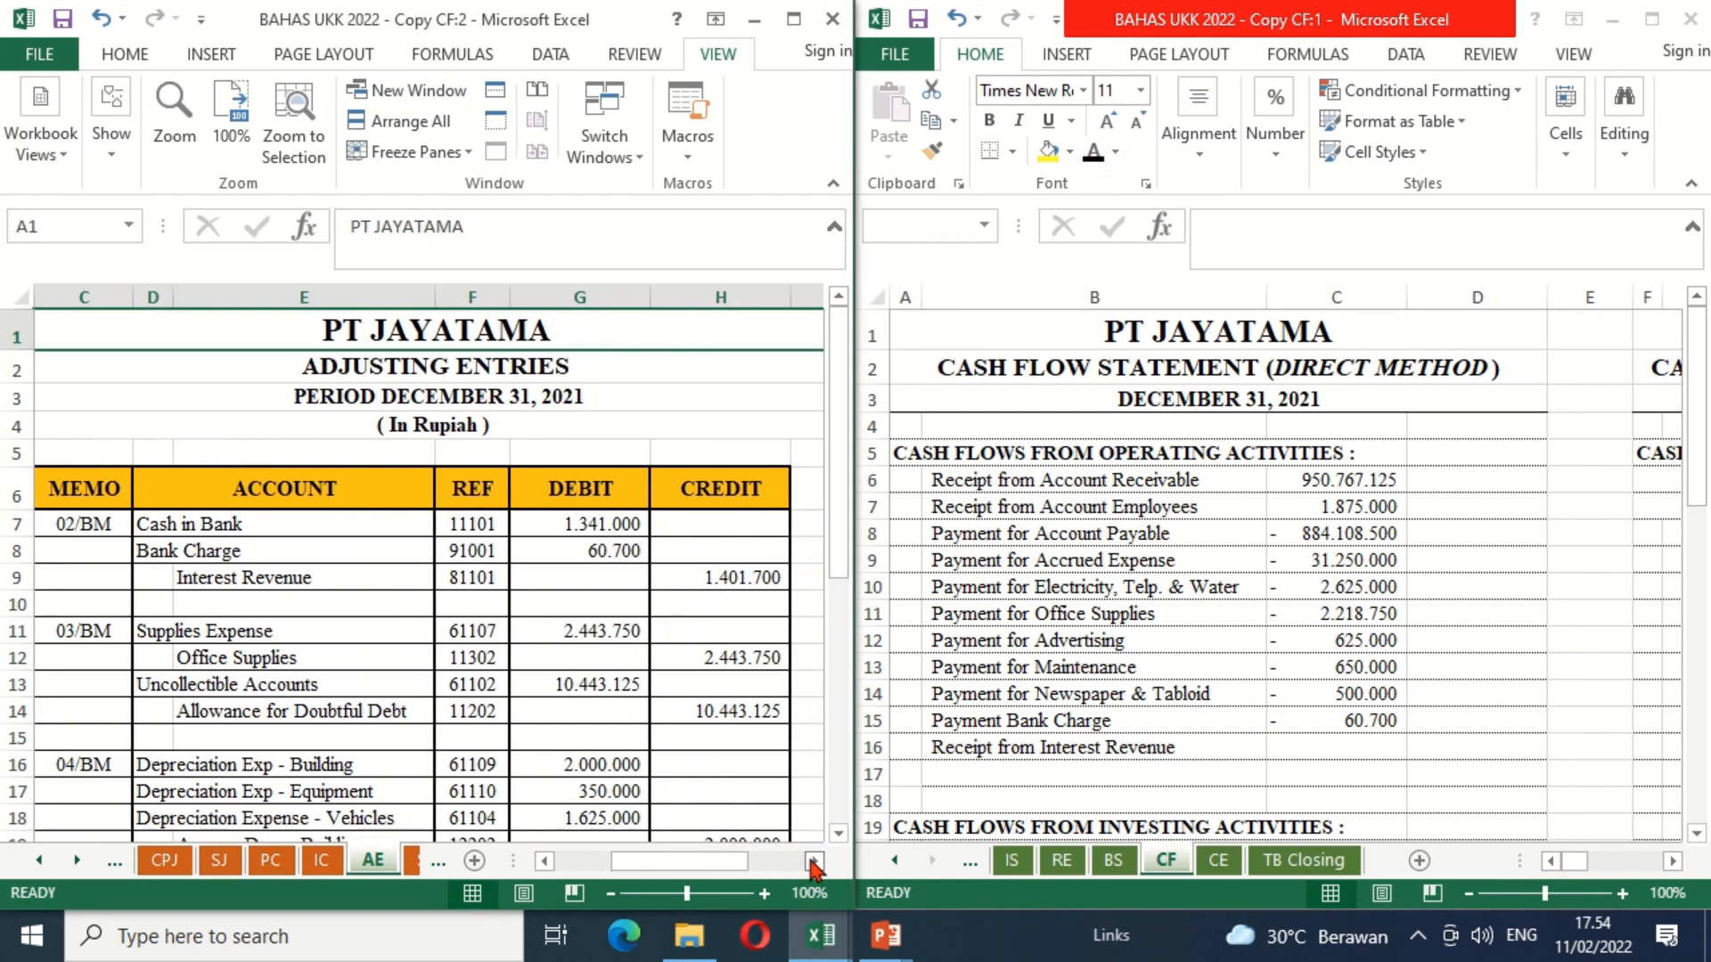
pyautogui.click(687, 578)
pyautogui.press('Down')
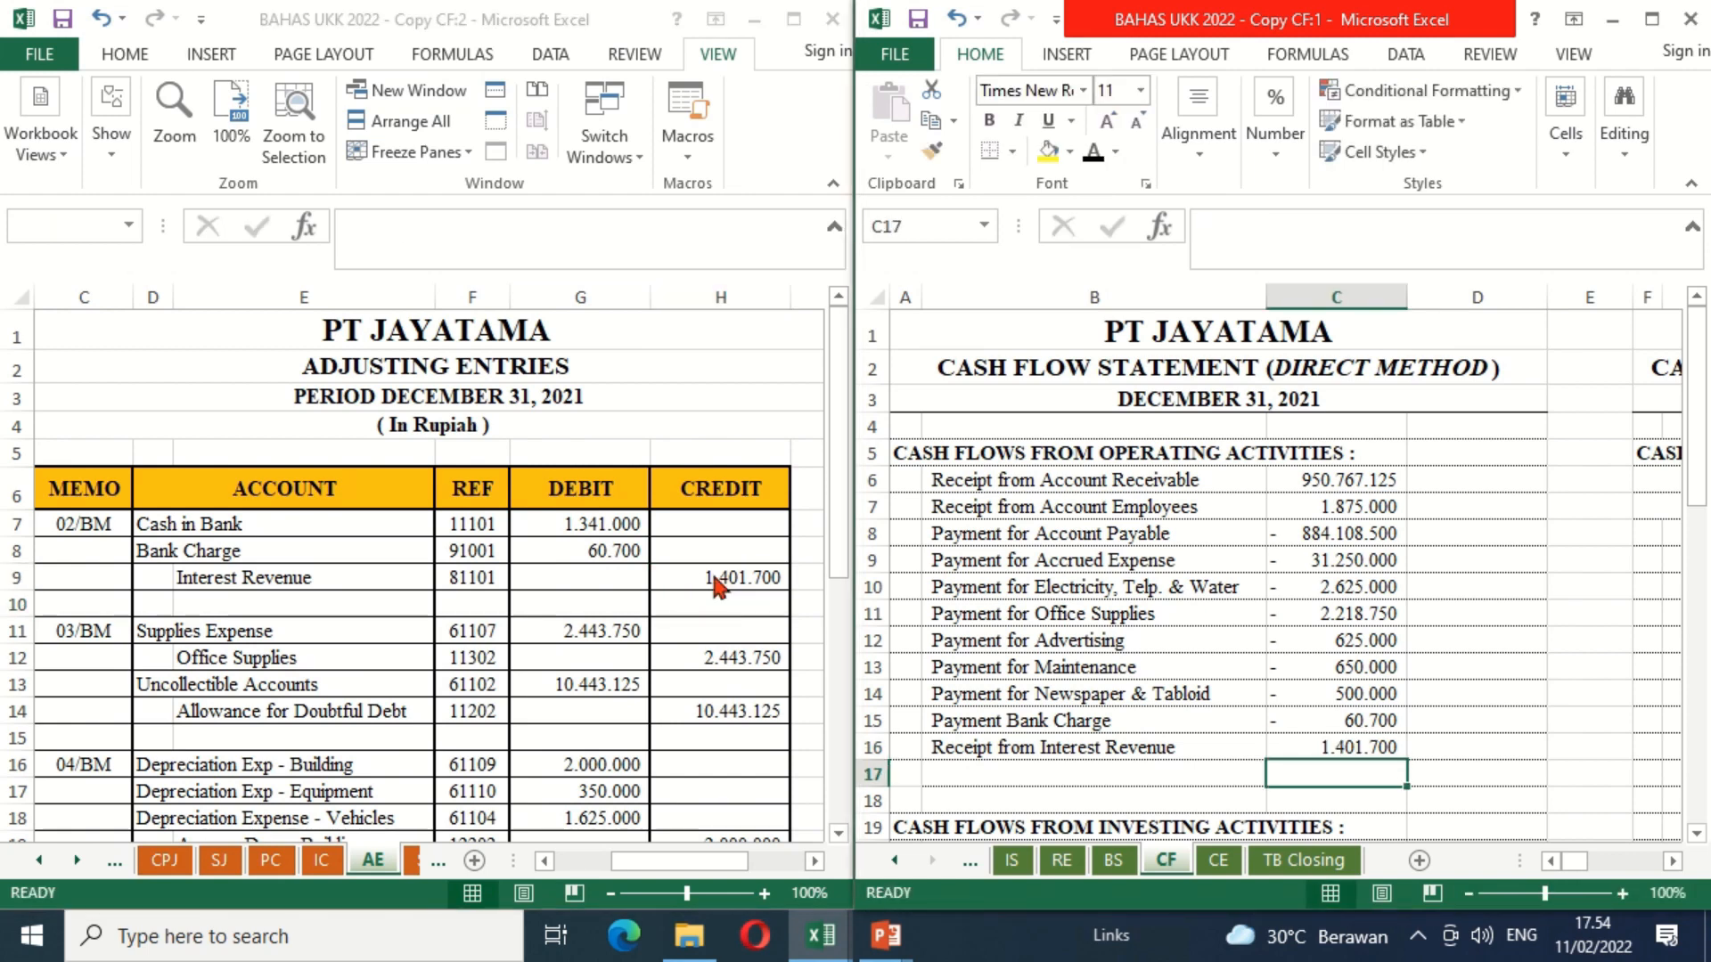
# Step: Make the "Nett Cash Flows From Operating Activities" label in B17 black and add a bottom border to C16
pyautogui.click(1120, 768)
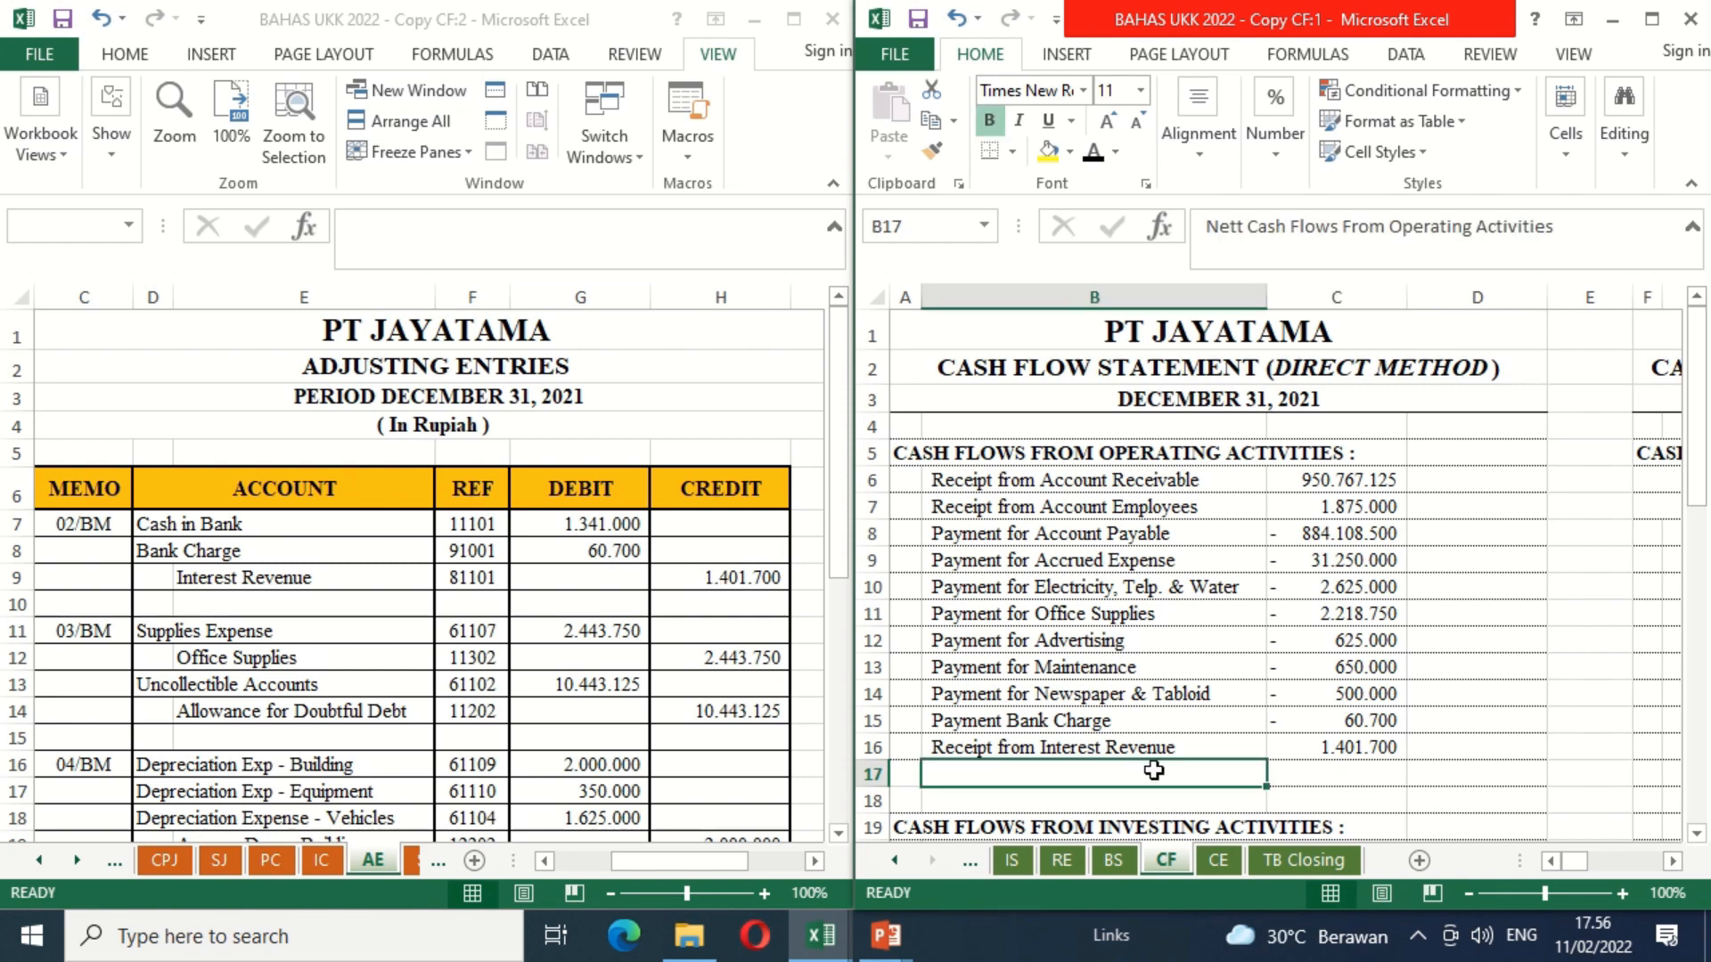
pyautogui.click(1094, 158)
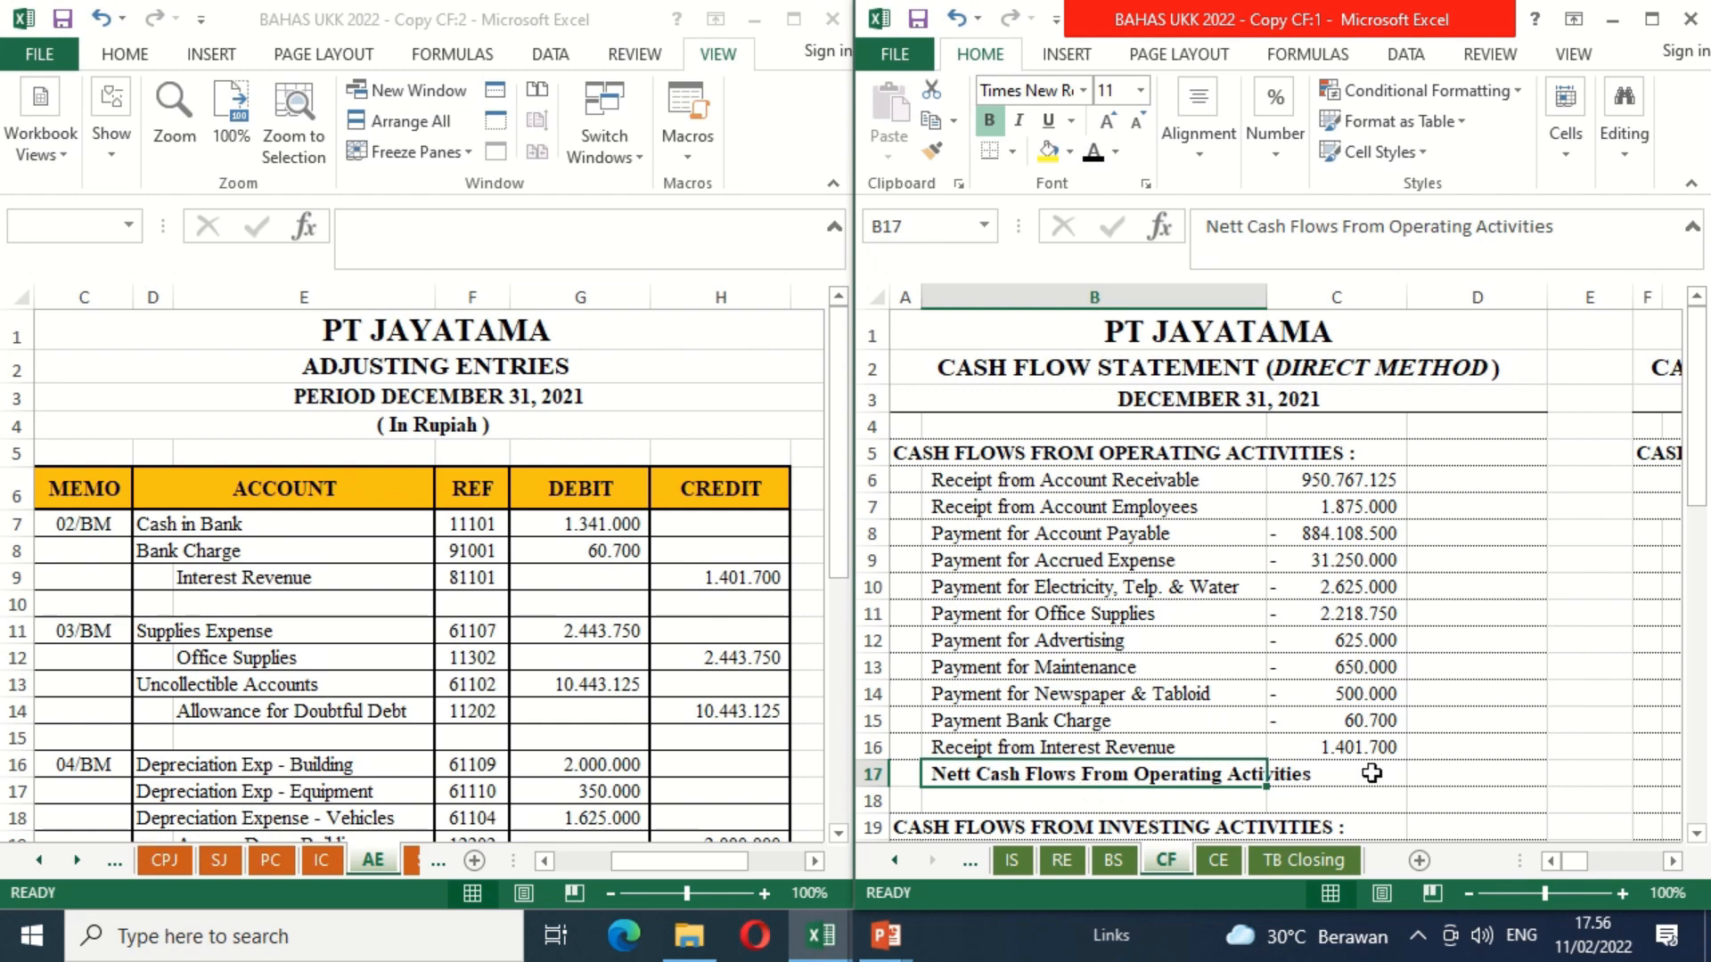
pyautogui.click(1366, 746)
pyautogui.click(995, 152)
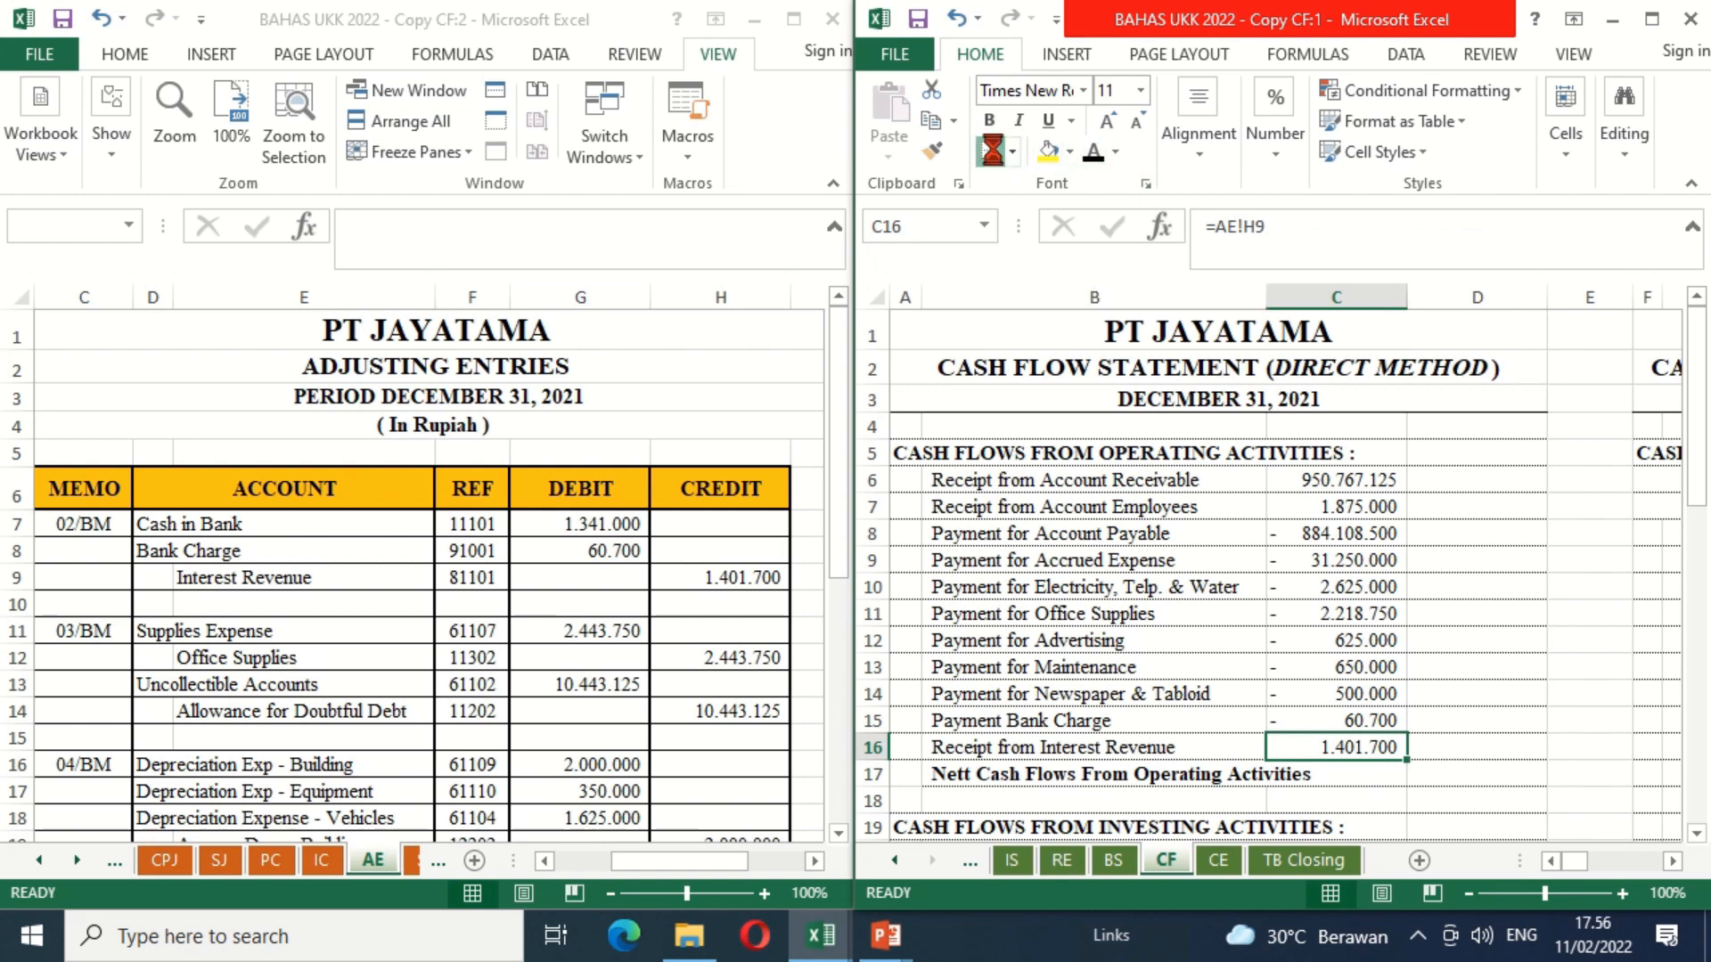
# Step: Total the operating cash flows by entering =SUM(C6:C16) in D17 of the CF sheet
pyautogui.click(1461, 778)
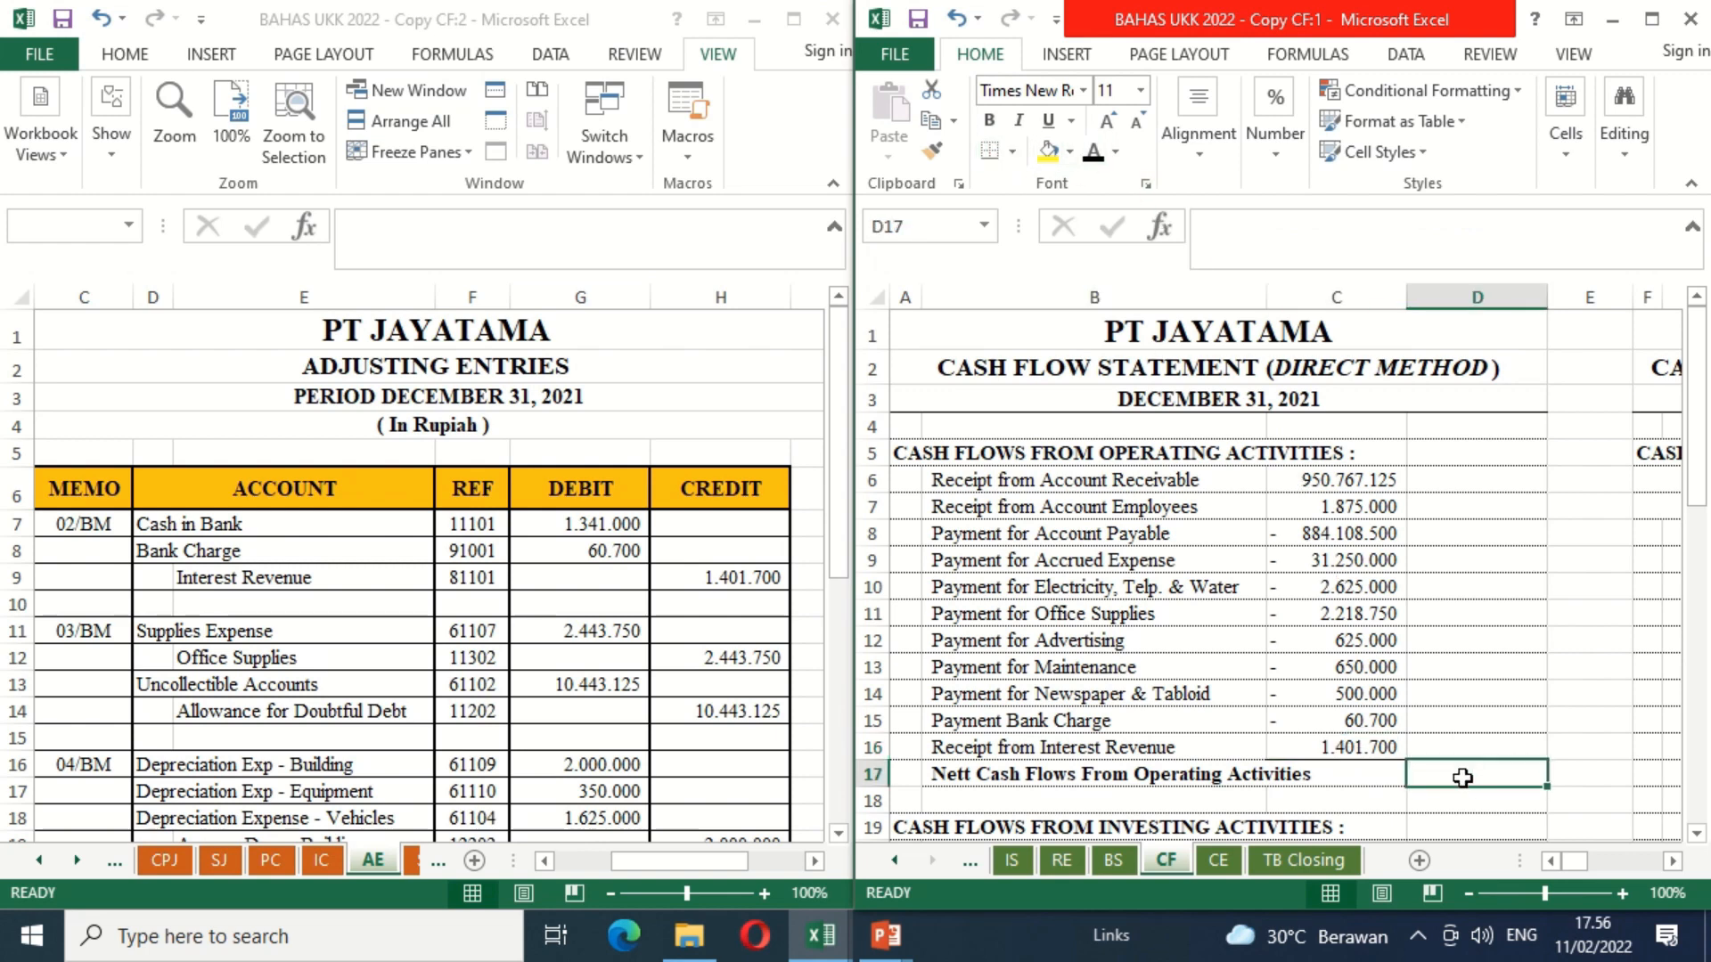
pyautogui.write('=su')
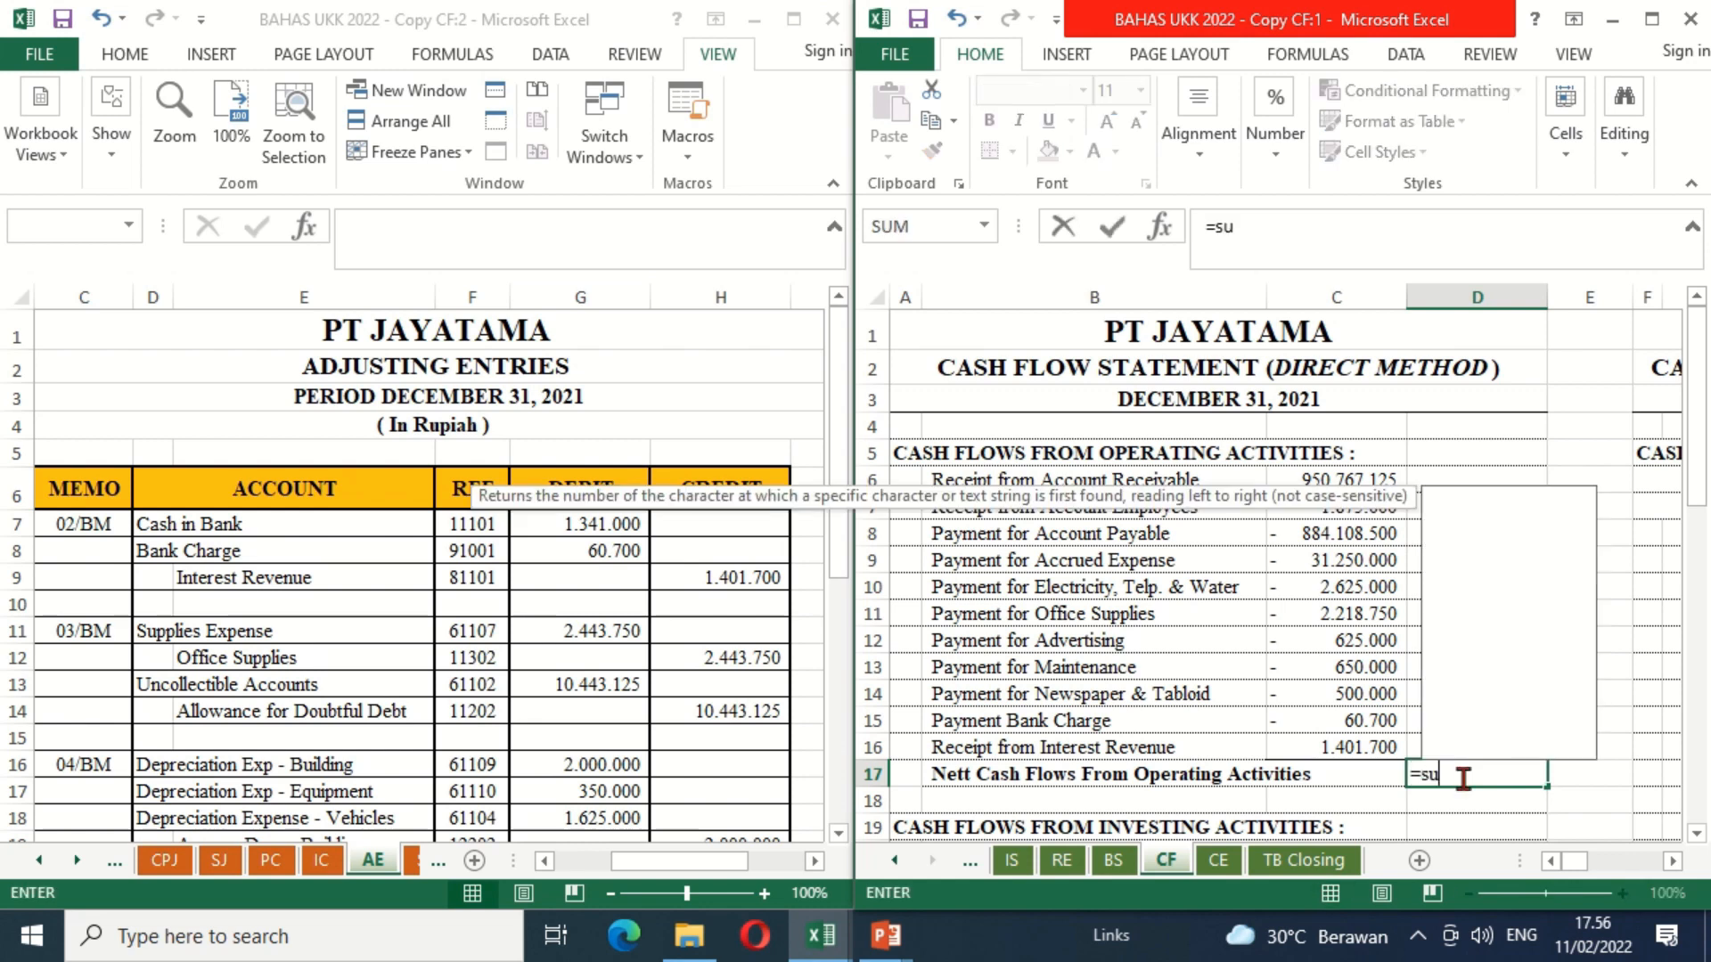
pyautogui.write('m(')
pyautogui.press('Left')
pyautogui.press('Up')
pyautogui.hotkey('shift', 'Up')
pyautogui.hotkey('shift', 'Up')
pyautogui.hotkey('shift', 'Up')
pyautogui.hotkey('shift', 'Up')
pyautogui.hotkey('shift', 'Up')
pyautogui.hotkey('shift', 'Up')
pyautogui.hotkey('shift', 'Up')
pyautogui.hotkey('shift', 'Up')
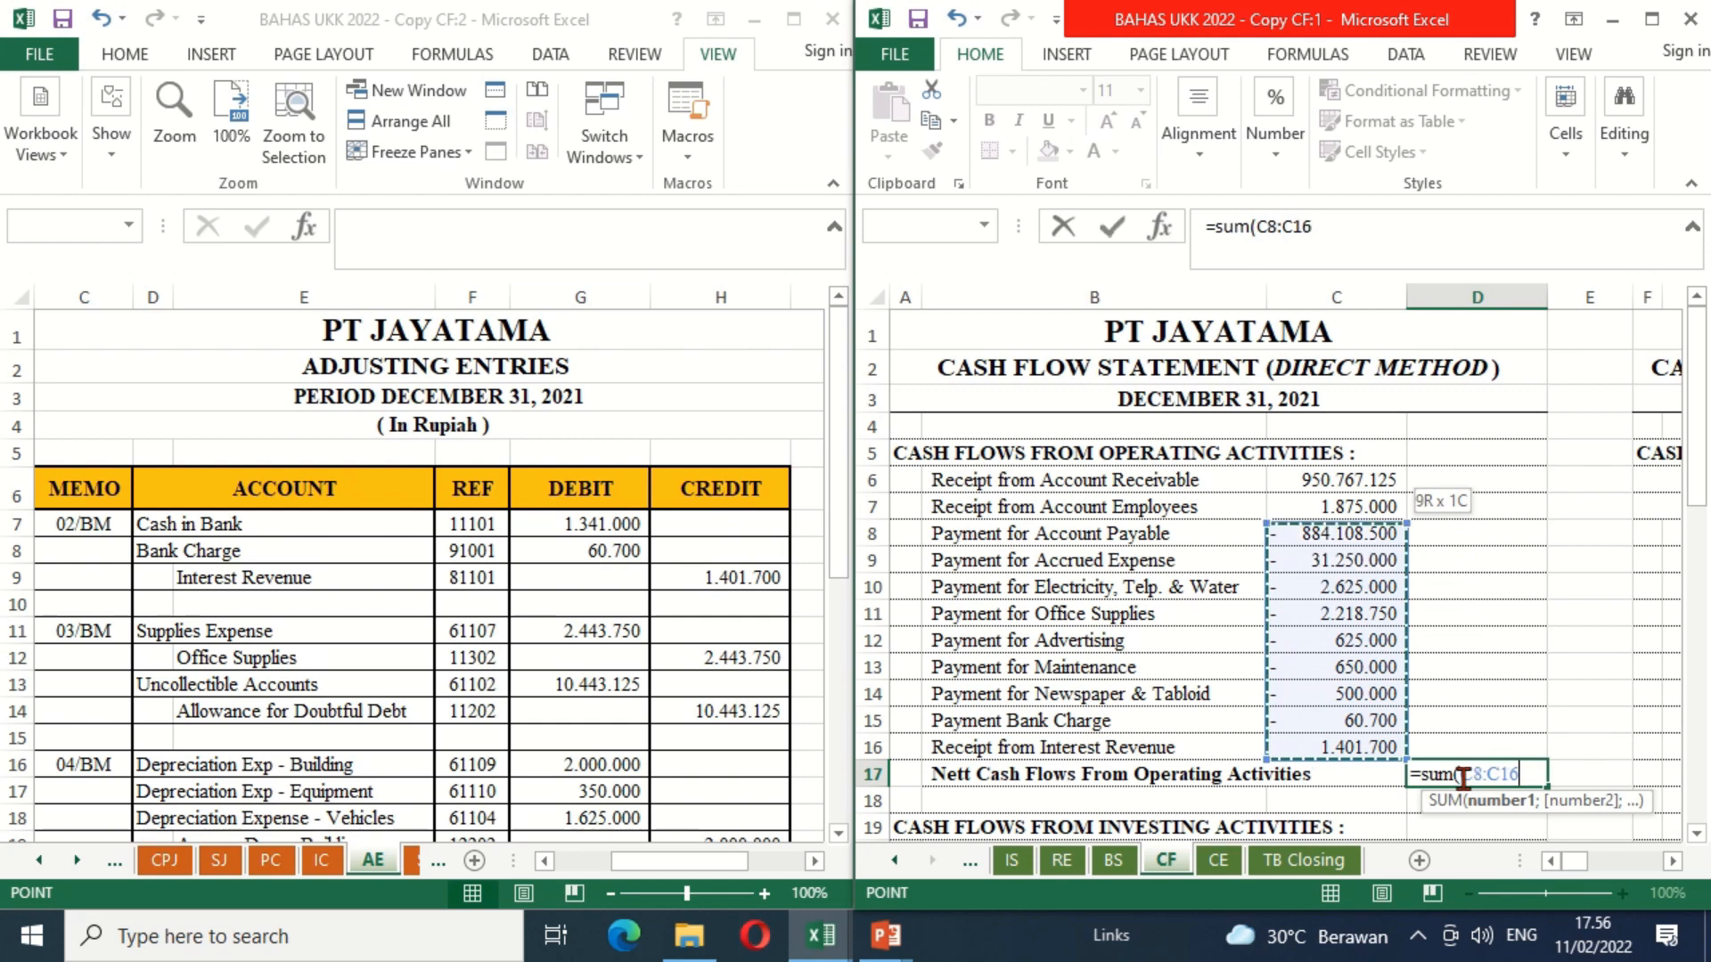
pyautogui.press('Return')
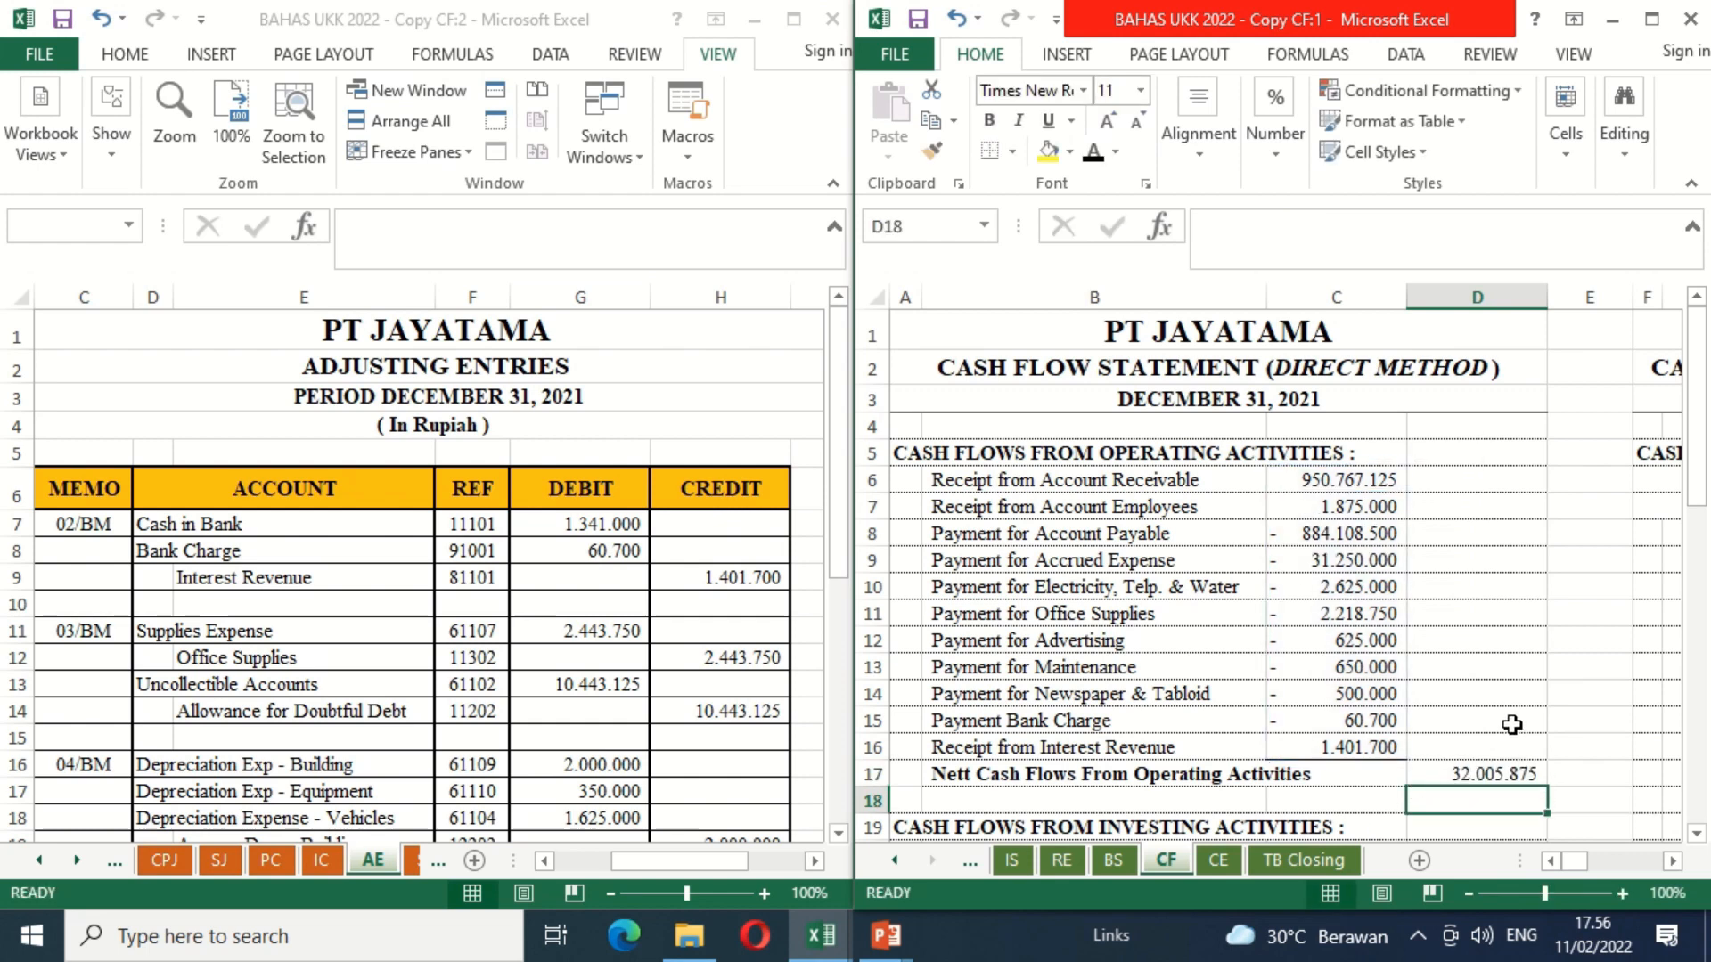
pyautogui.press('Up')
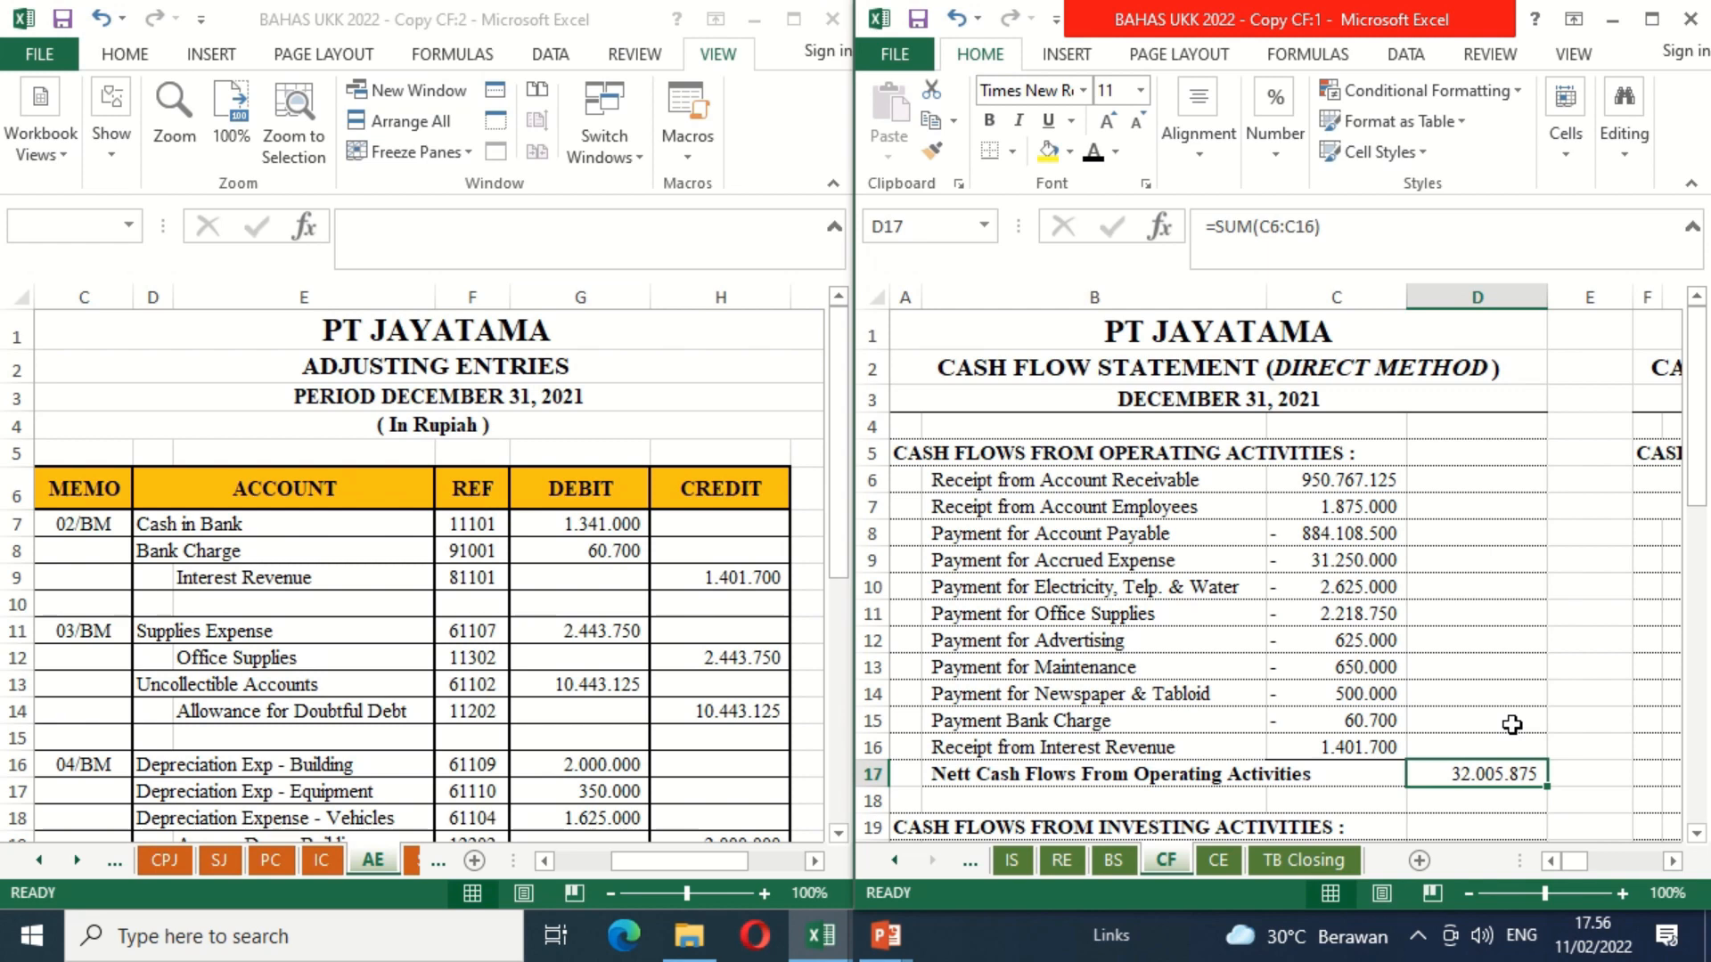
# Step: Make the "-" entry in B20 under Cash Flows From Investing Activities black
pyautogui.press('Down')
pyautogui.press('Down')
pyautogui.press('Down')
pyautogui.press('Down')
pyautogui.press('Down')
pyautogui.press('Down')
pyautogui.press('Down')
pyautogui.press('Down')
pyautogui.press('Down')
pyautogui.press('Down')
pyautogui.press('Down')
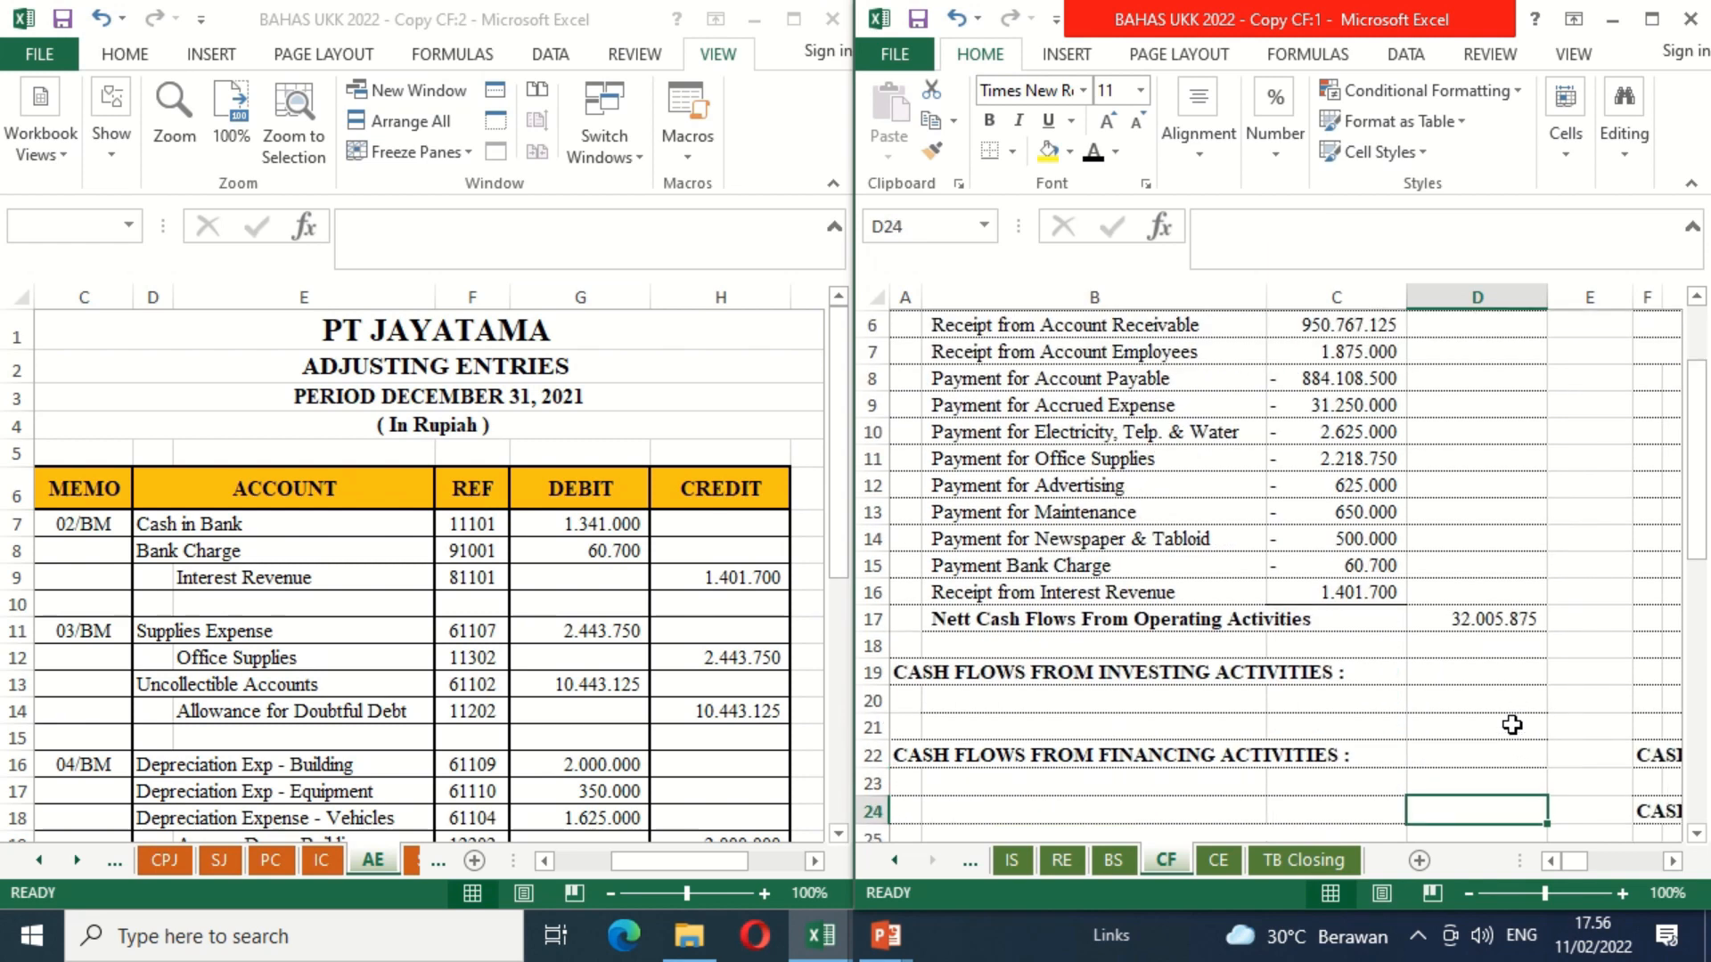
pyautogui.press('Down')
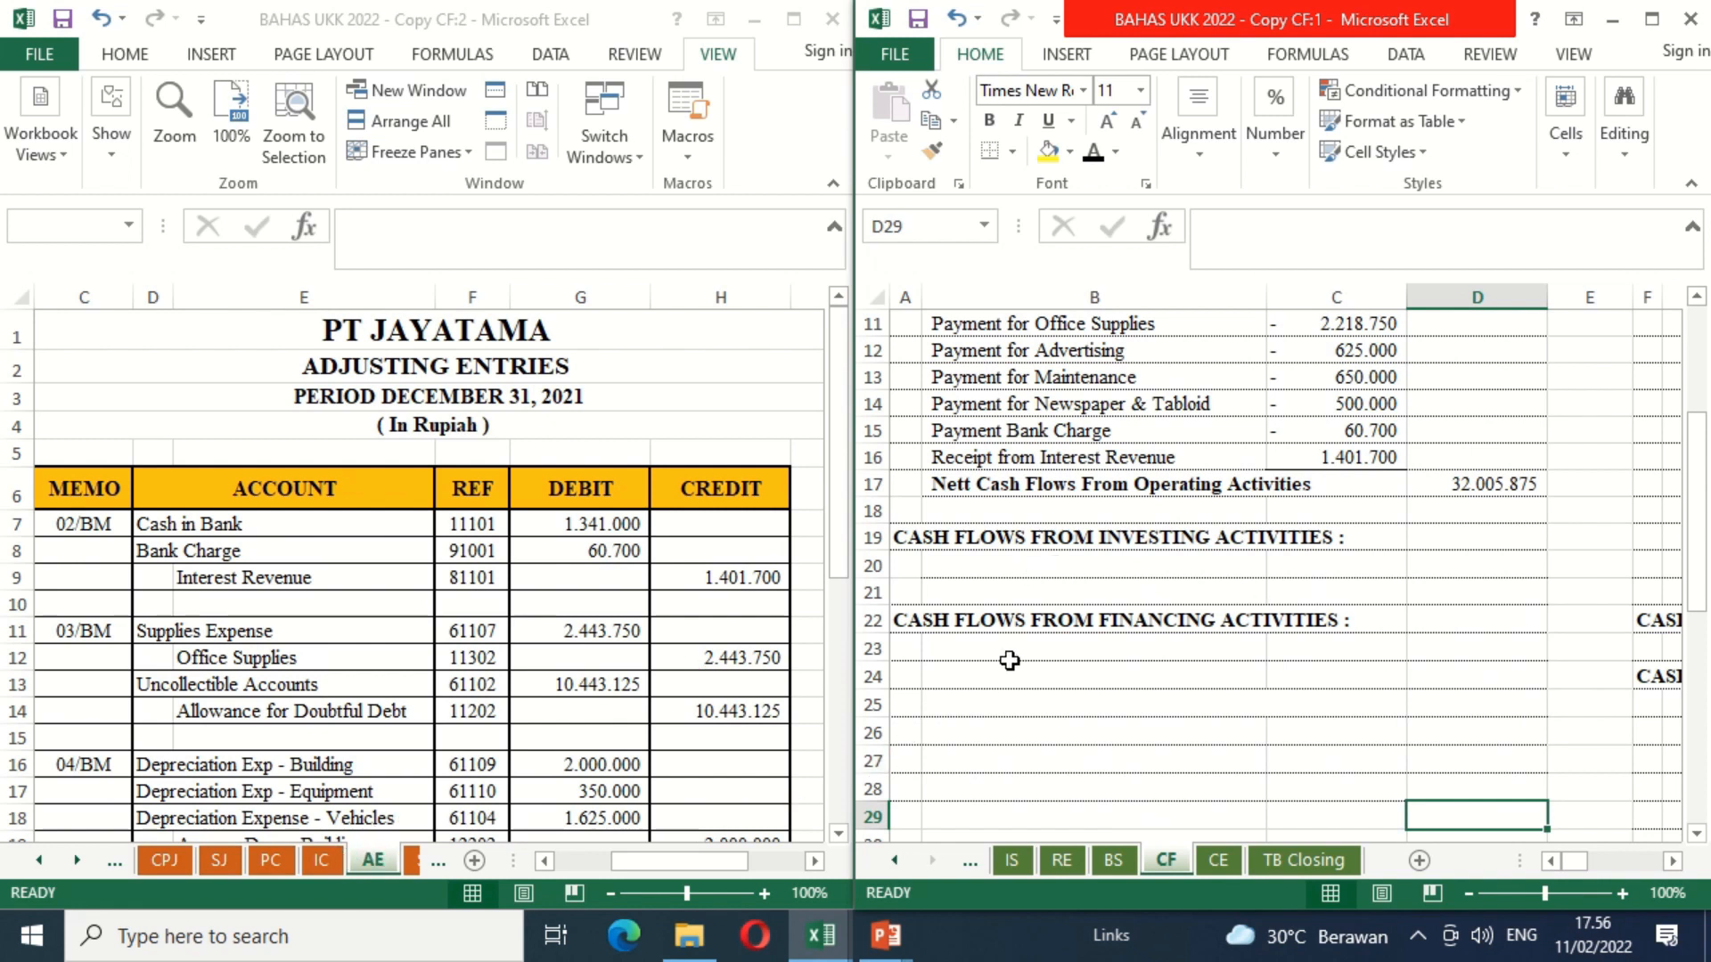
pyautogui.click(946, 564)
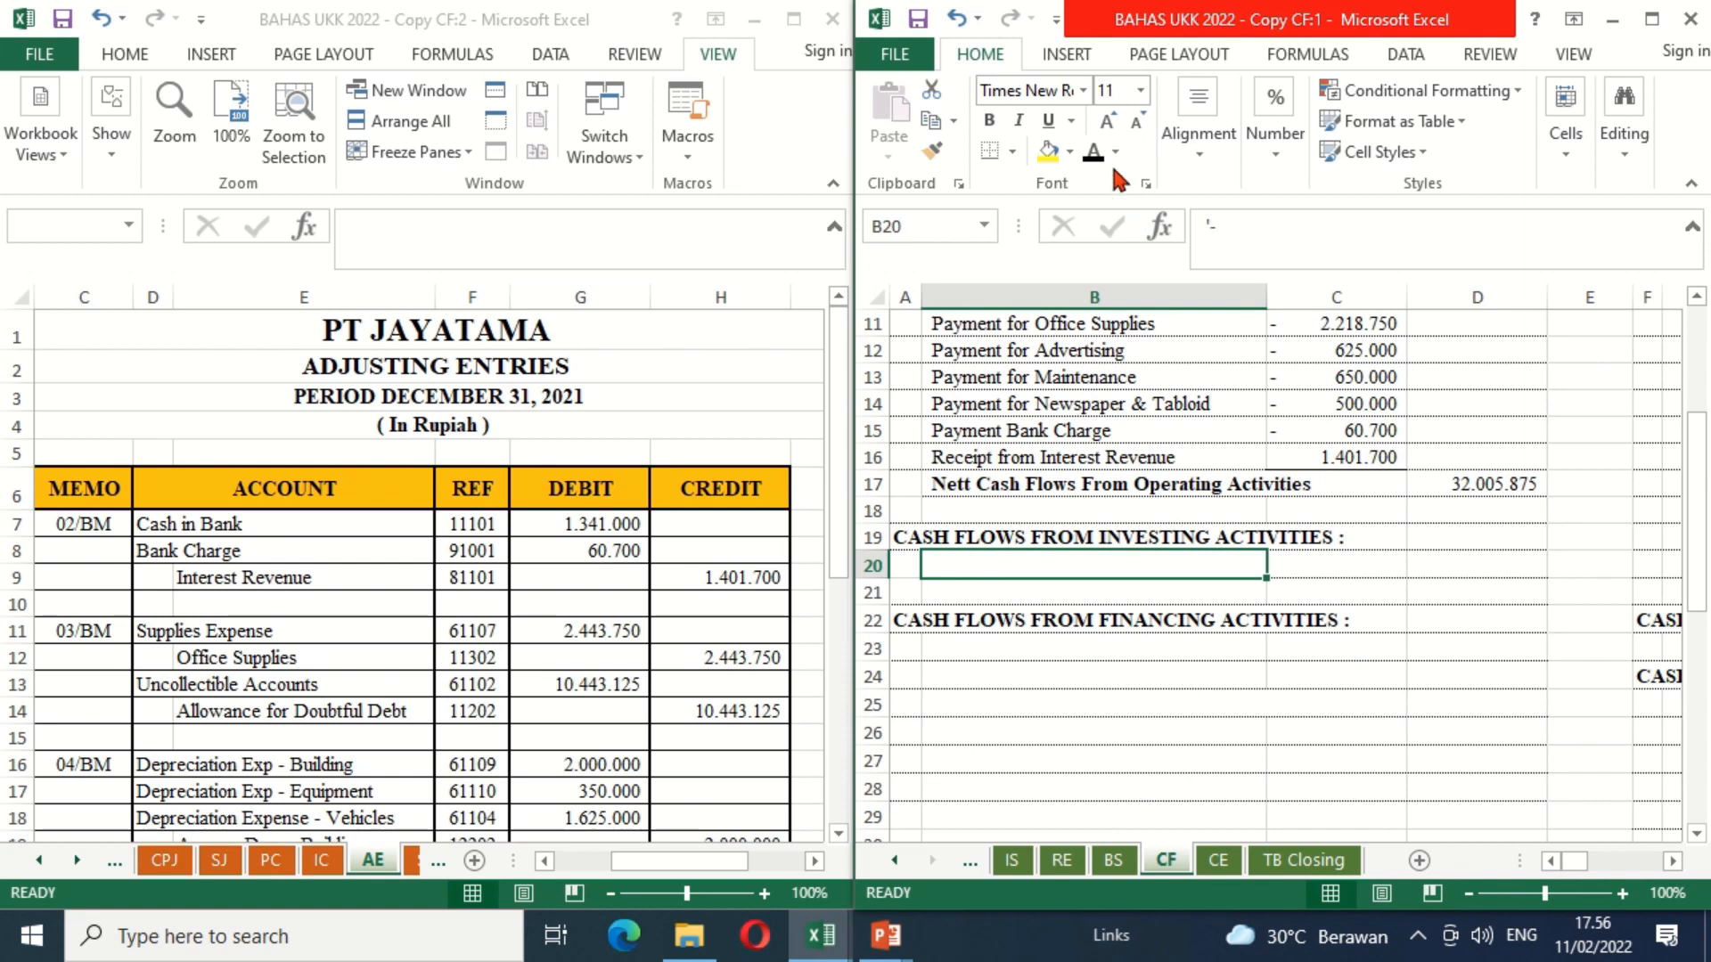
# Step: Show the CPJ sheet in the second window and make the "Payment for Bank Loans" label in CF cell B23 black
pyautogui.click(957, 650)
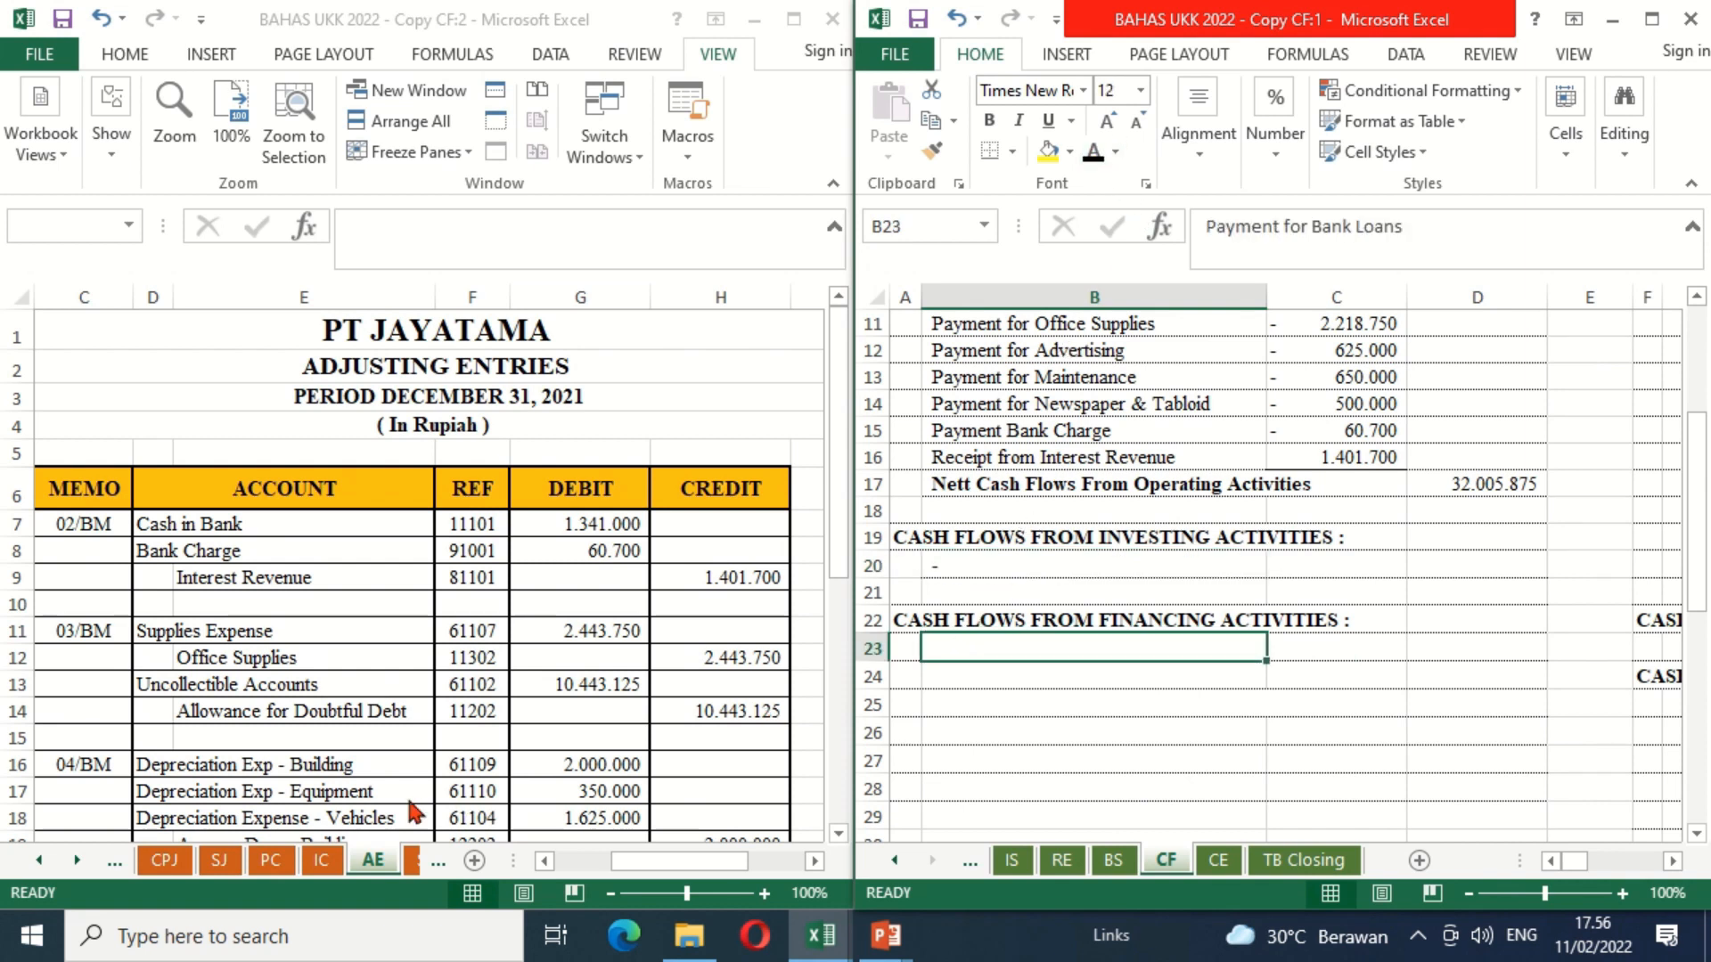
pyautogui.click(164, 861)
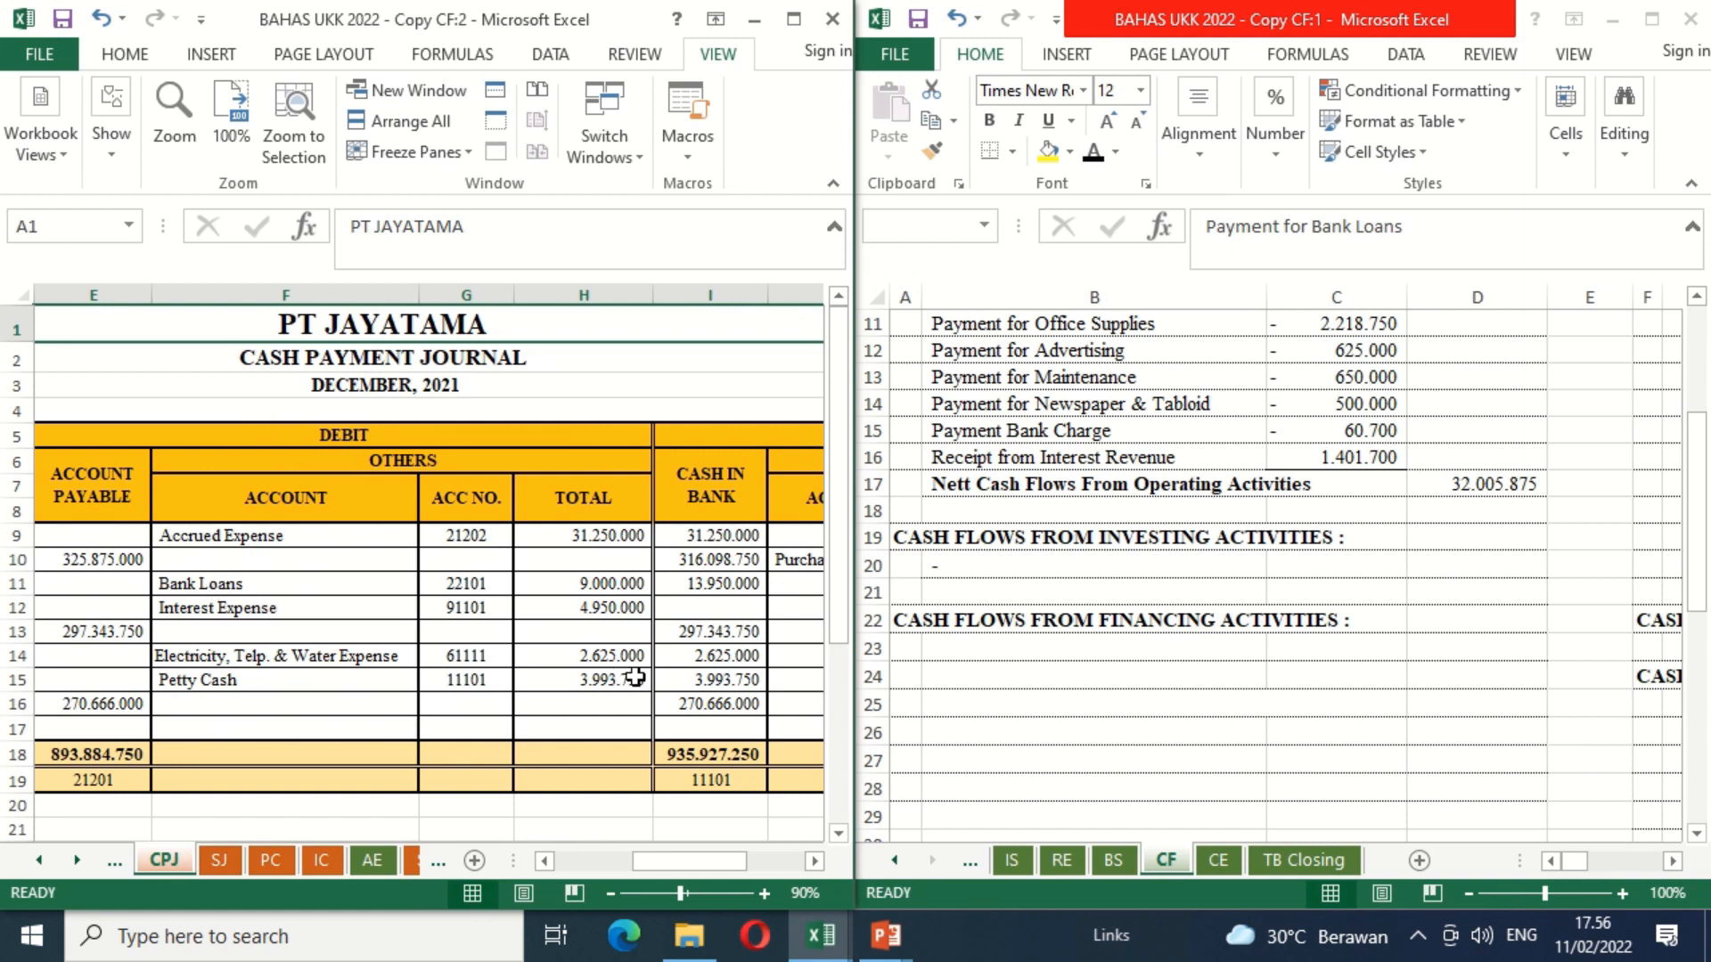
pyautogui.click(949, 650)
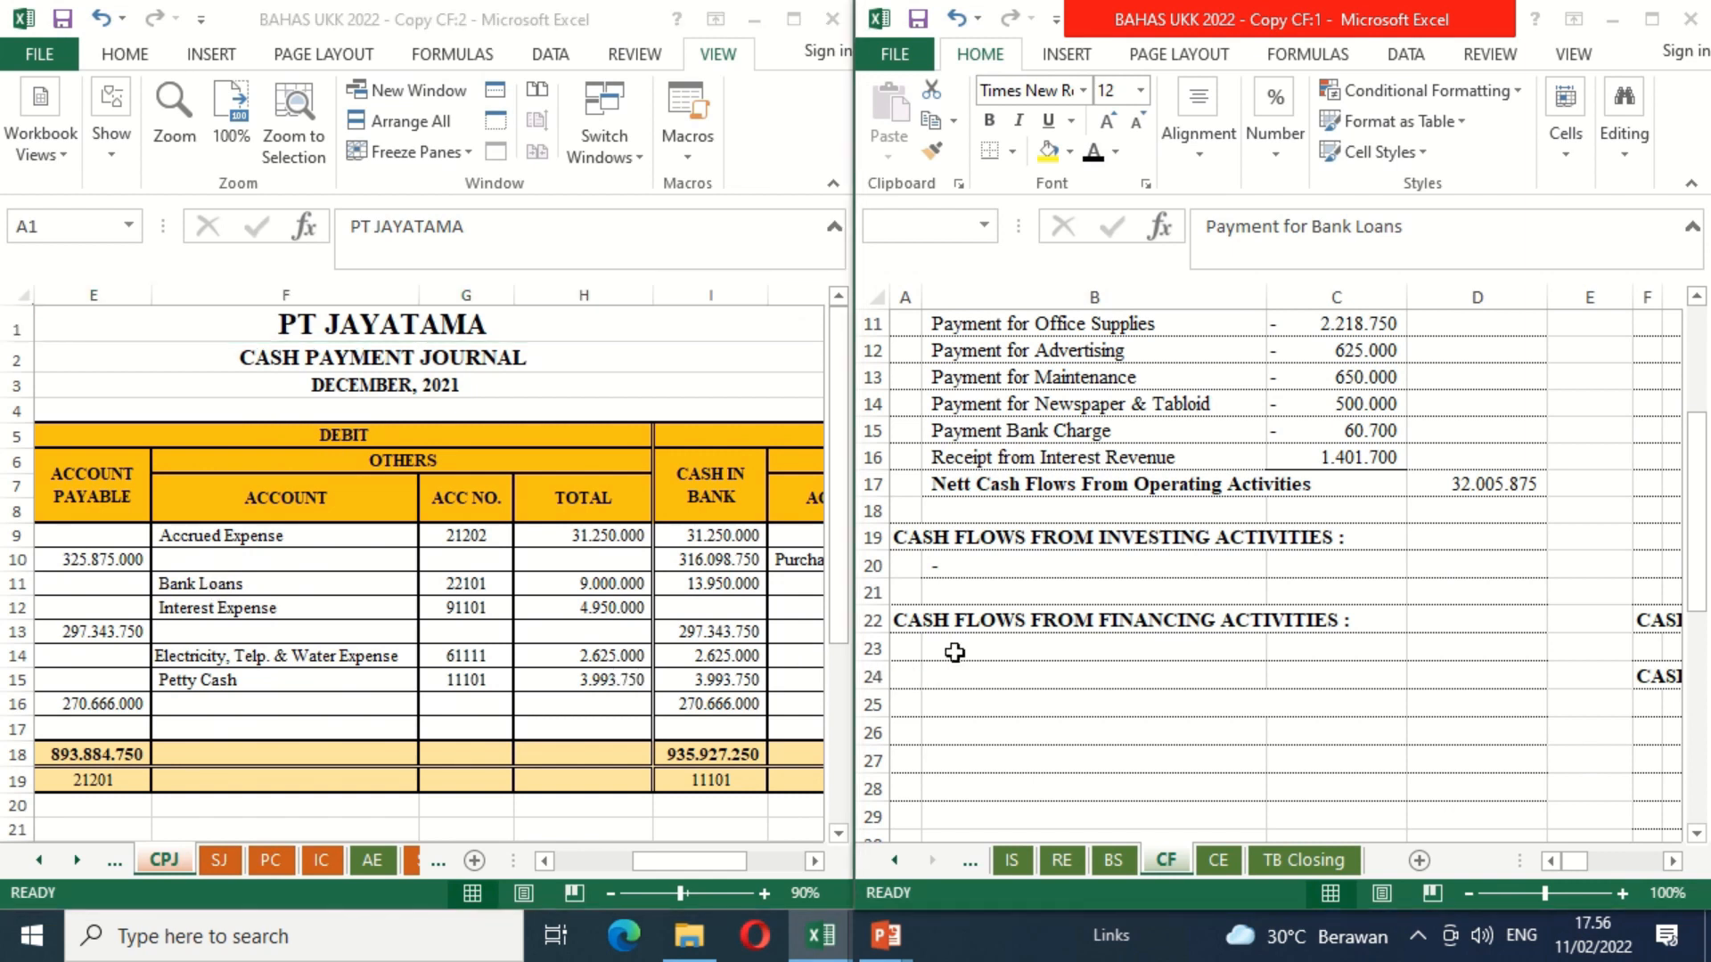
pyautogui.click(1095, 160)
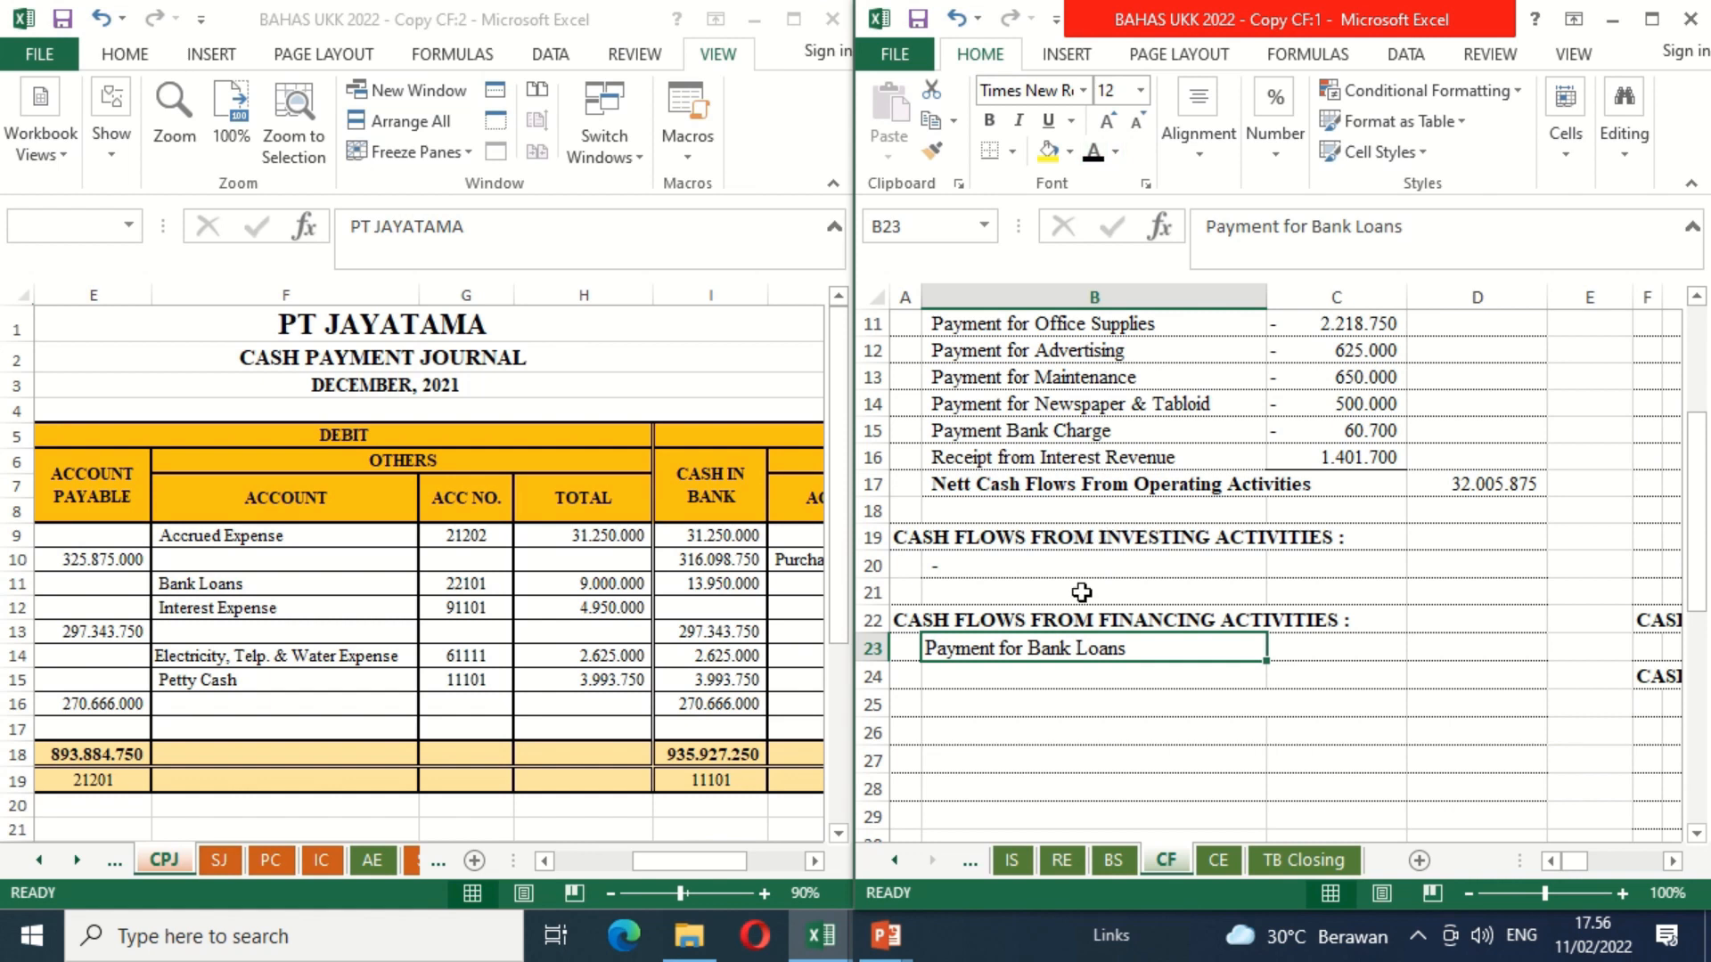
# Step: Enter =-CPJ!H11 in C23 of the CF sheet as the bank loan payment
pyautogui.click(1303, 646)
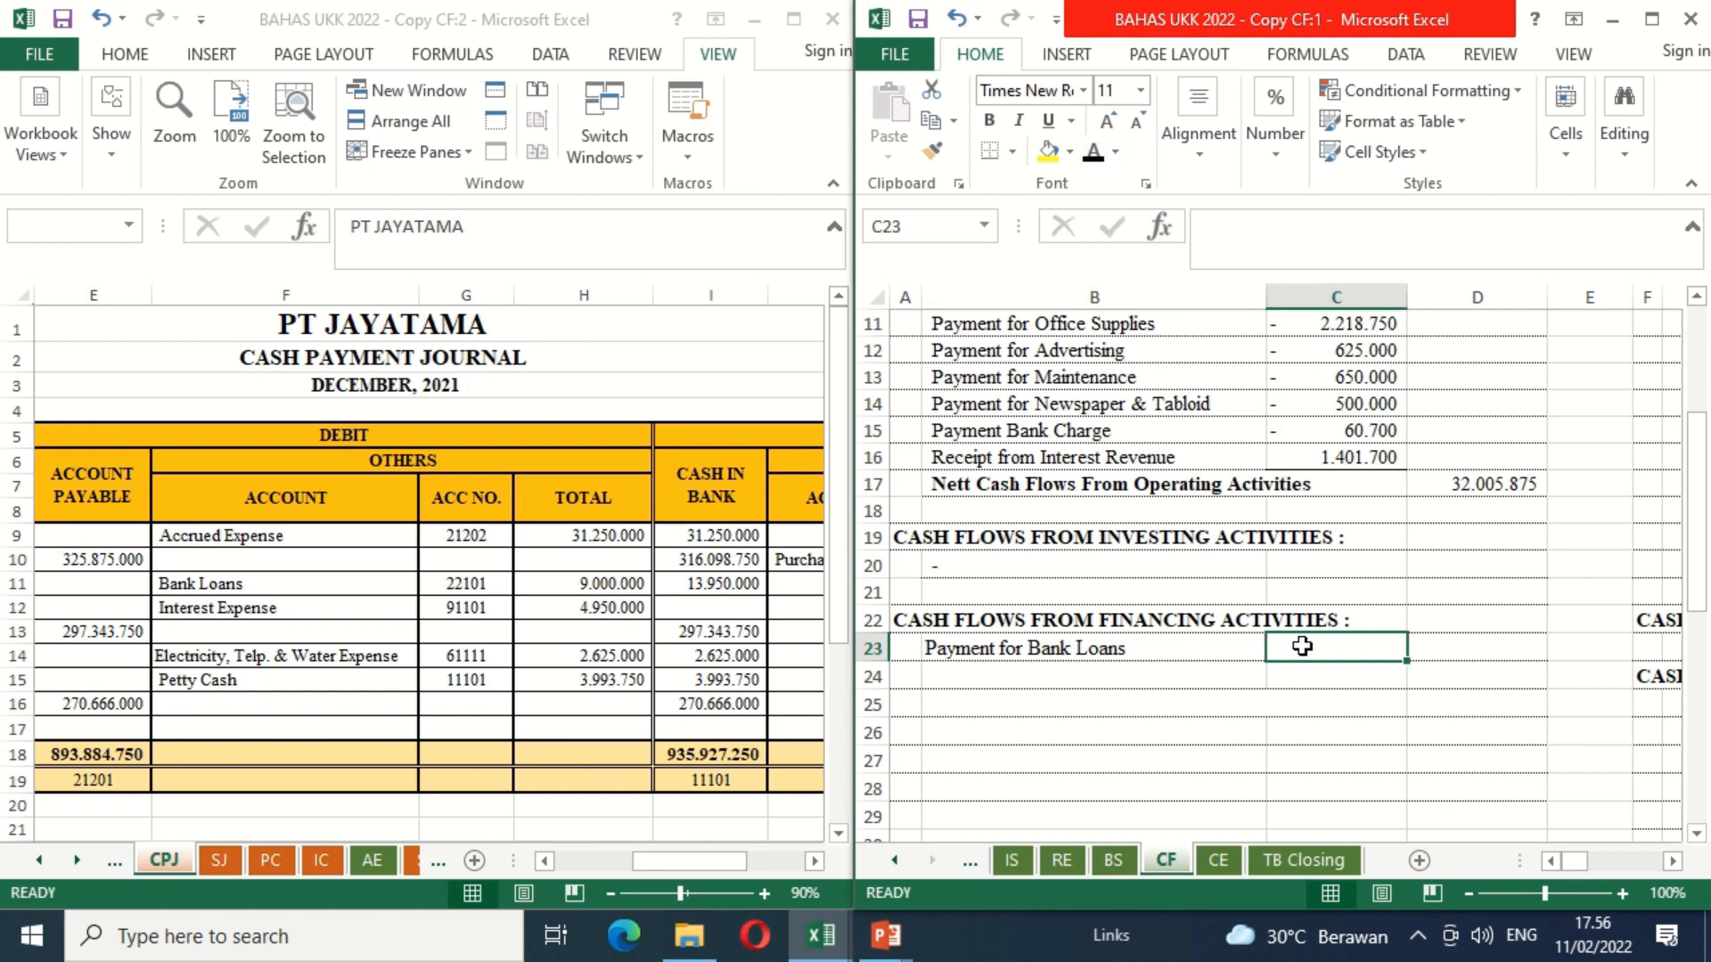
pyautogui.write('=-')
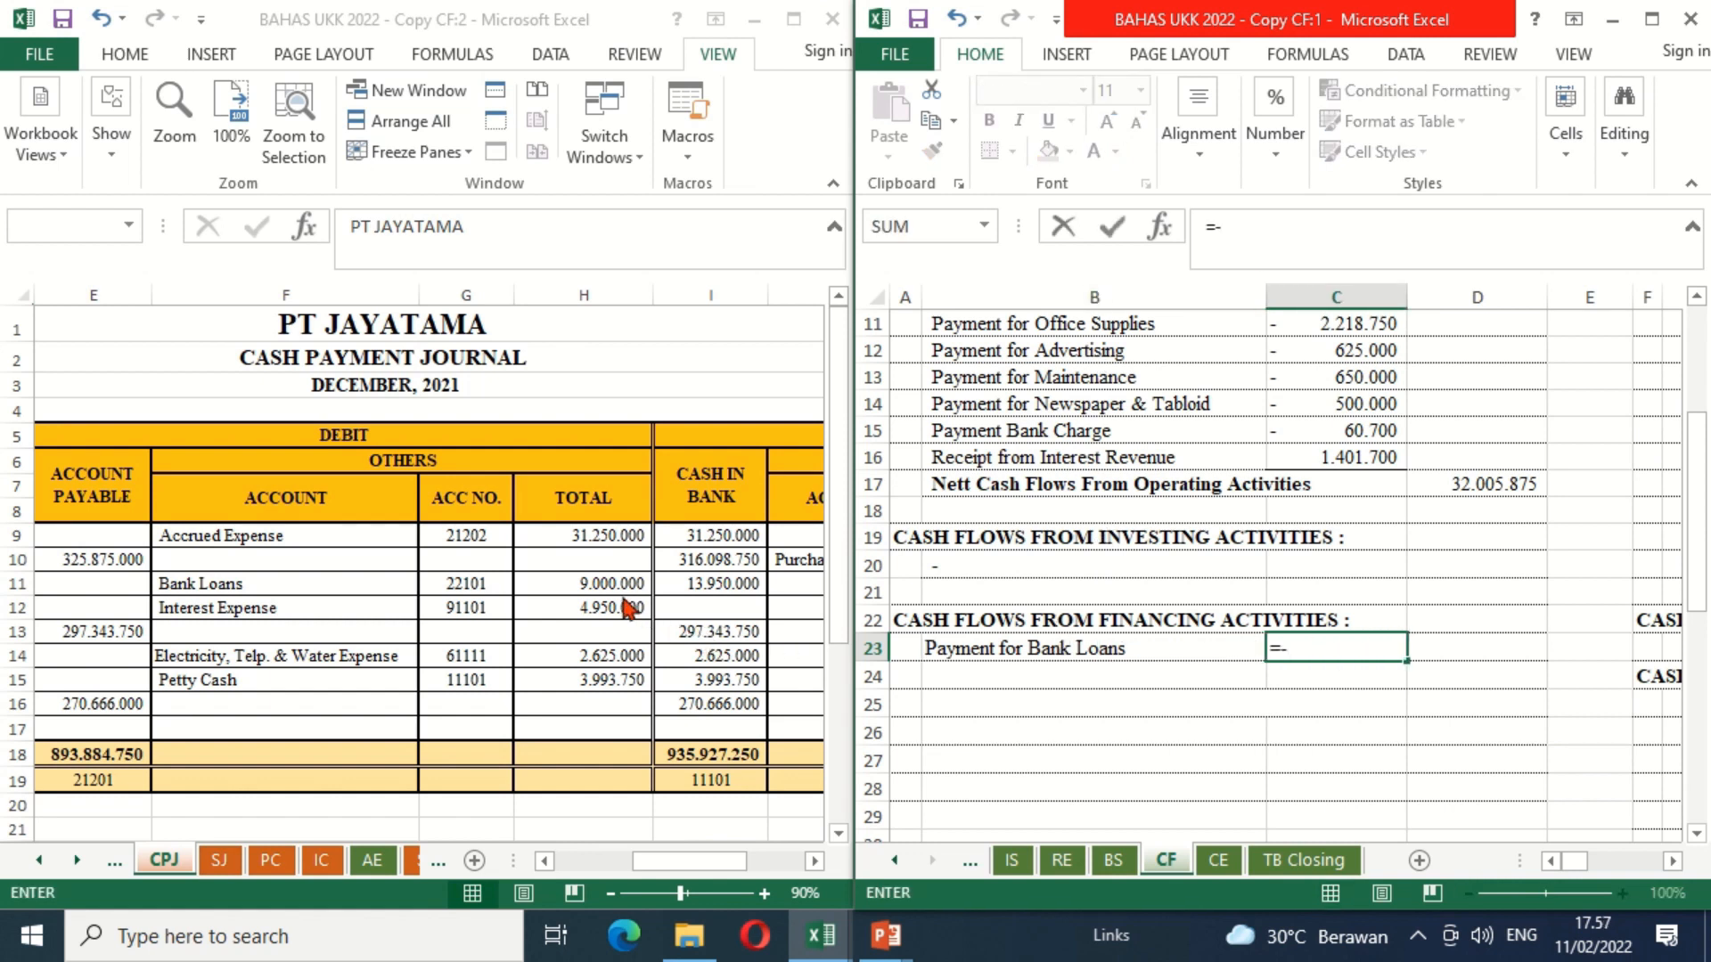
pyautogui.click(595, 595)
pyautogui.press('Return')
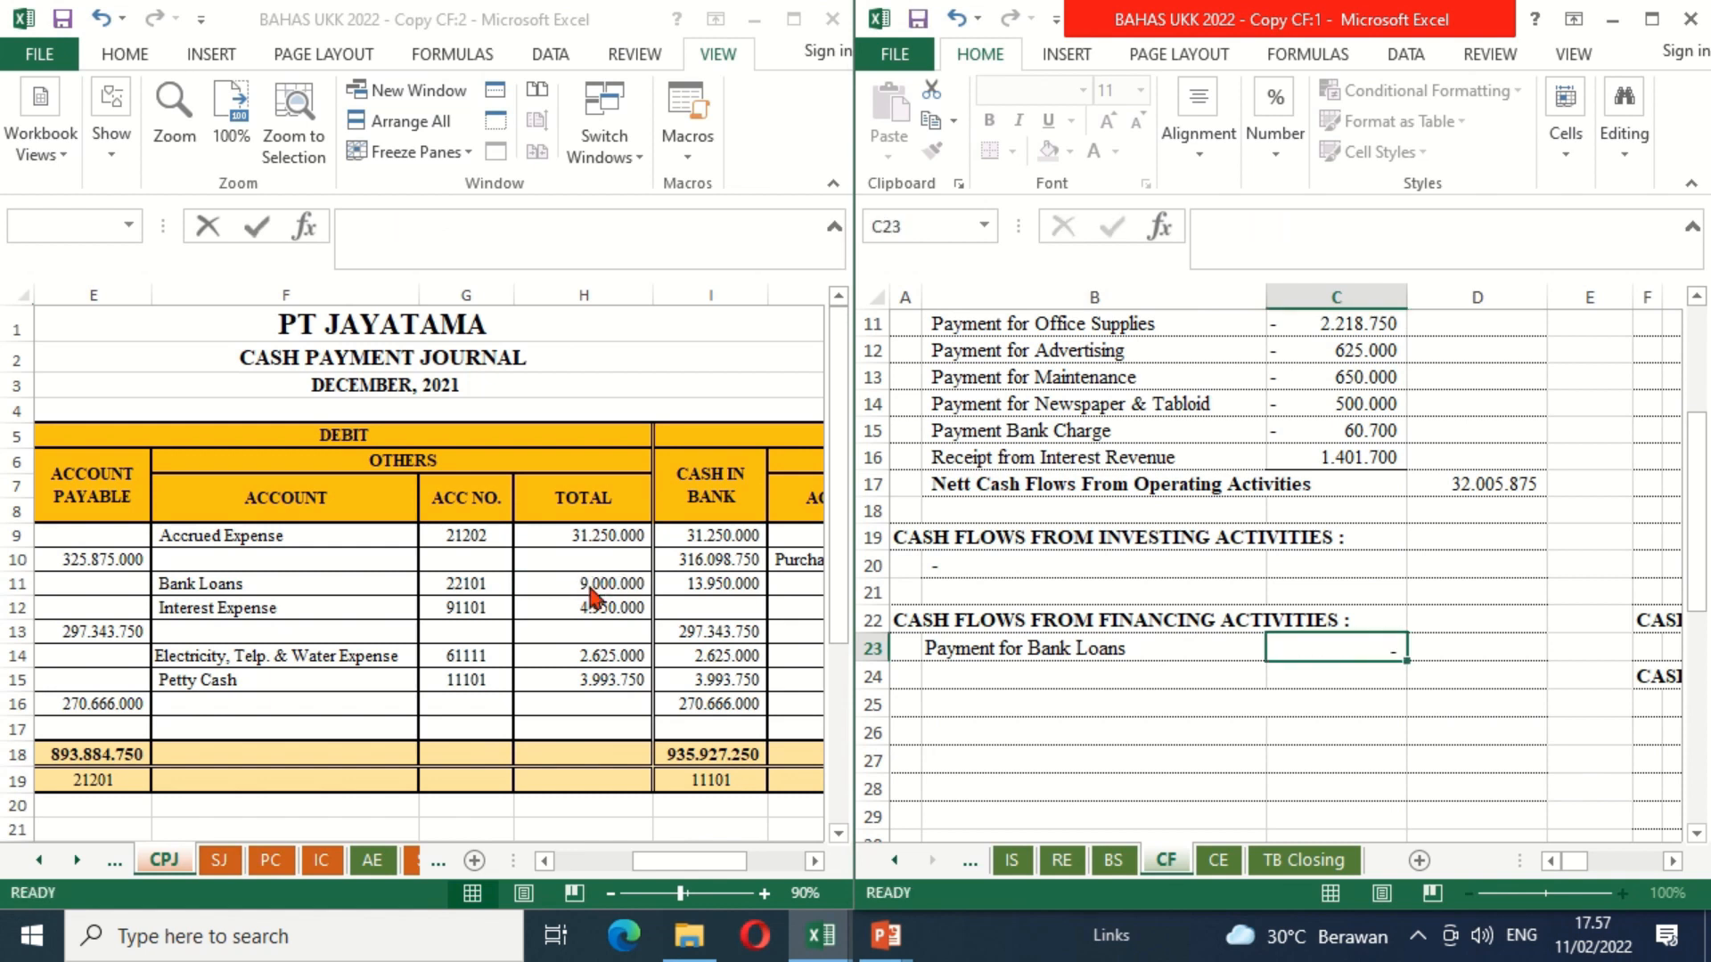
# Step: Make the "Payment for Interest Expense" label in B24 black and enter =-CPJ!H12 in C24 of the CF sheet
pyautogui.click(963, 670)
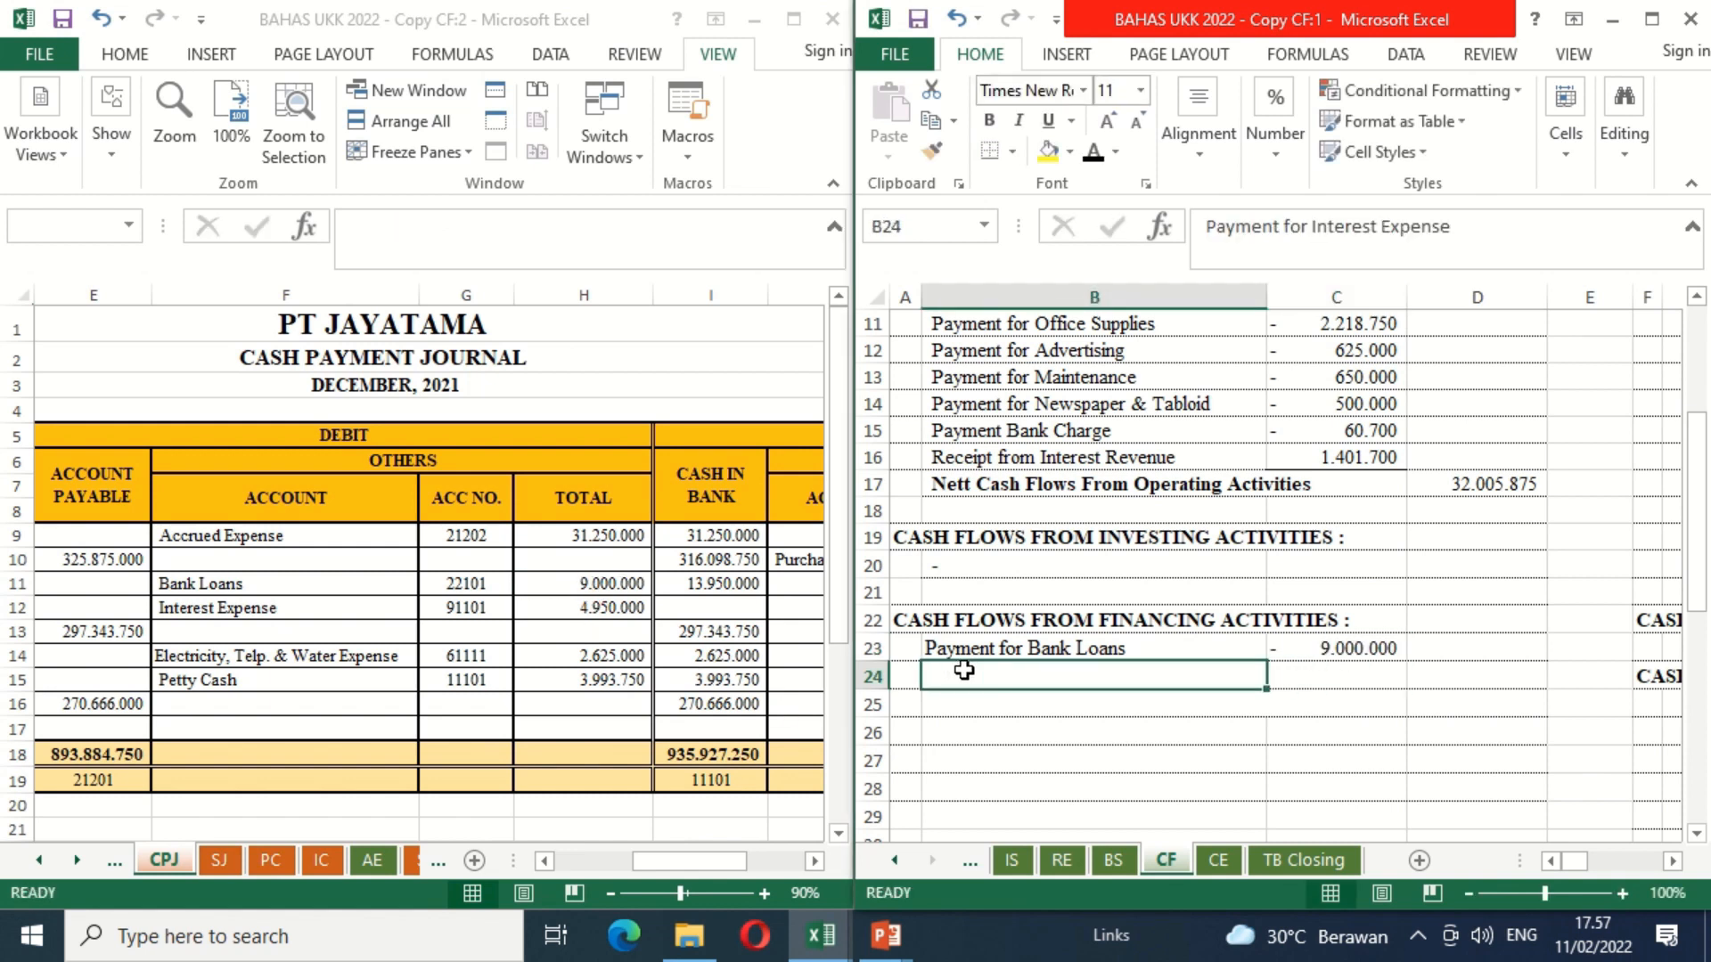
pyautogui.click(1093, 154)
pyautogui.click(1320, 675)
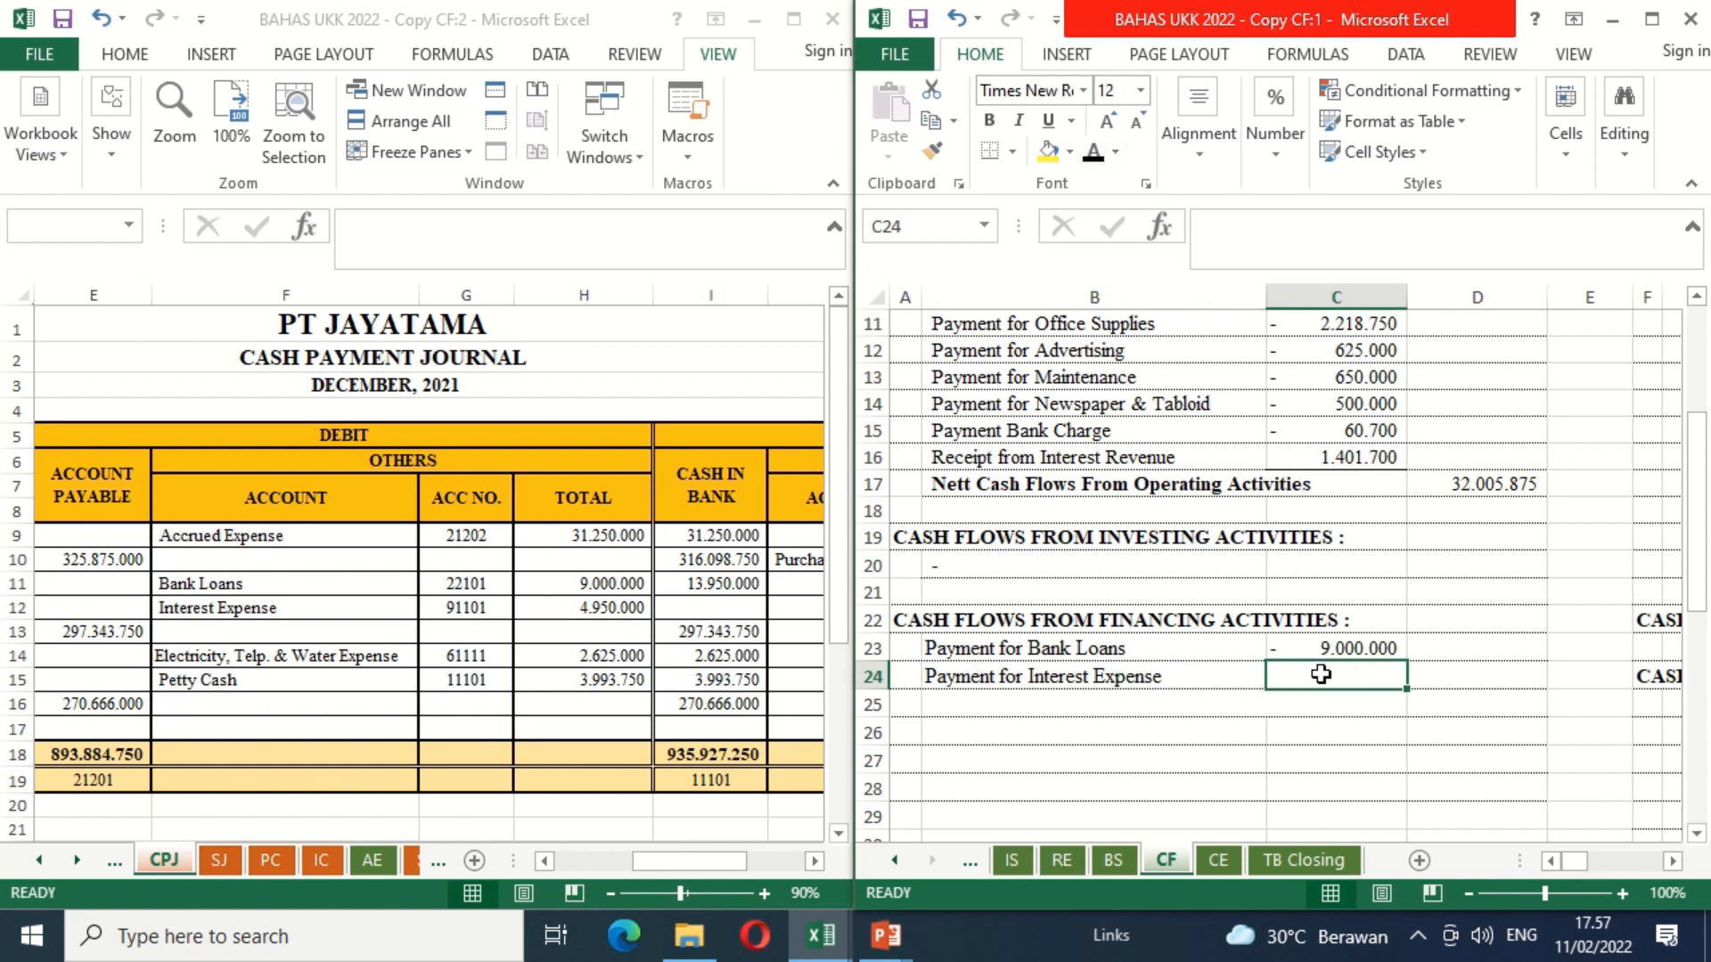
pyautogui.write('=-')
pyautogui.click(615, 609)
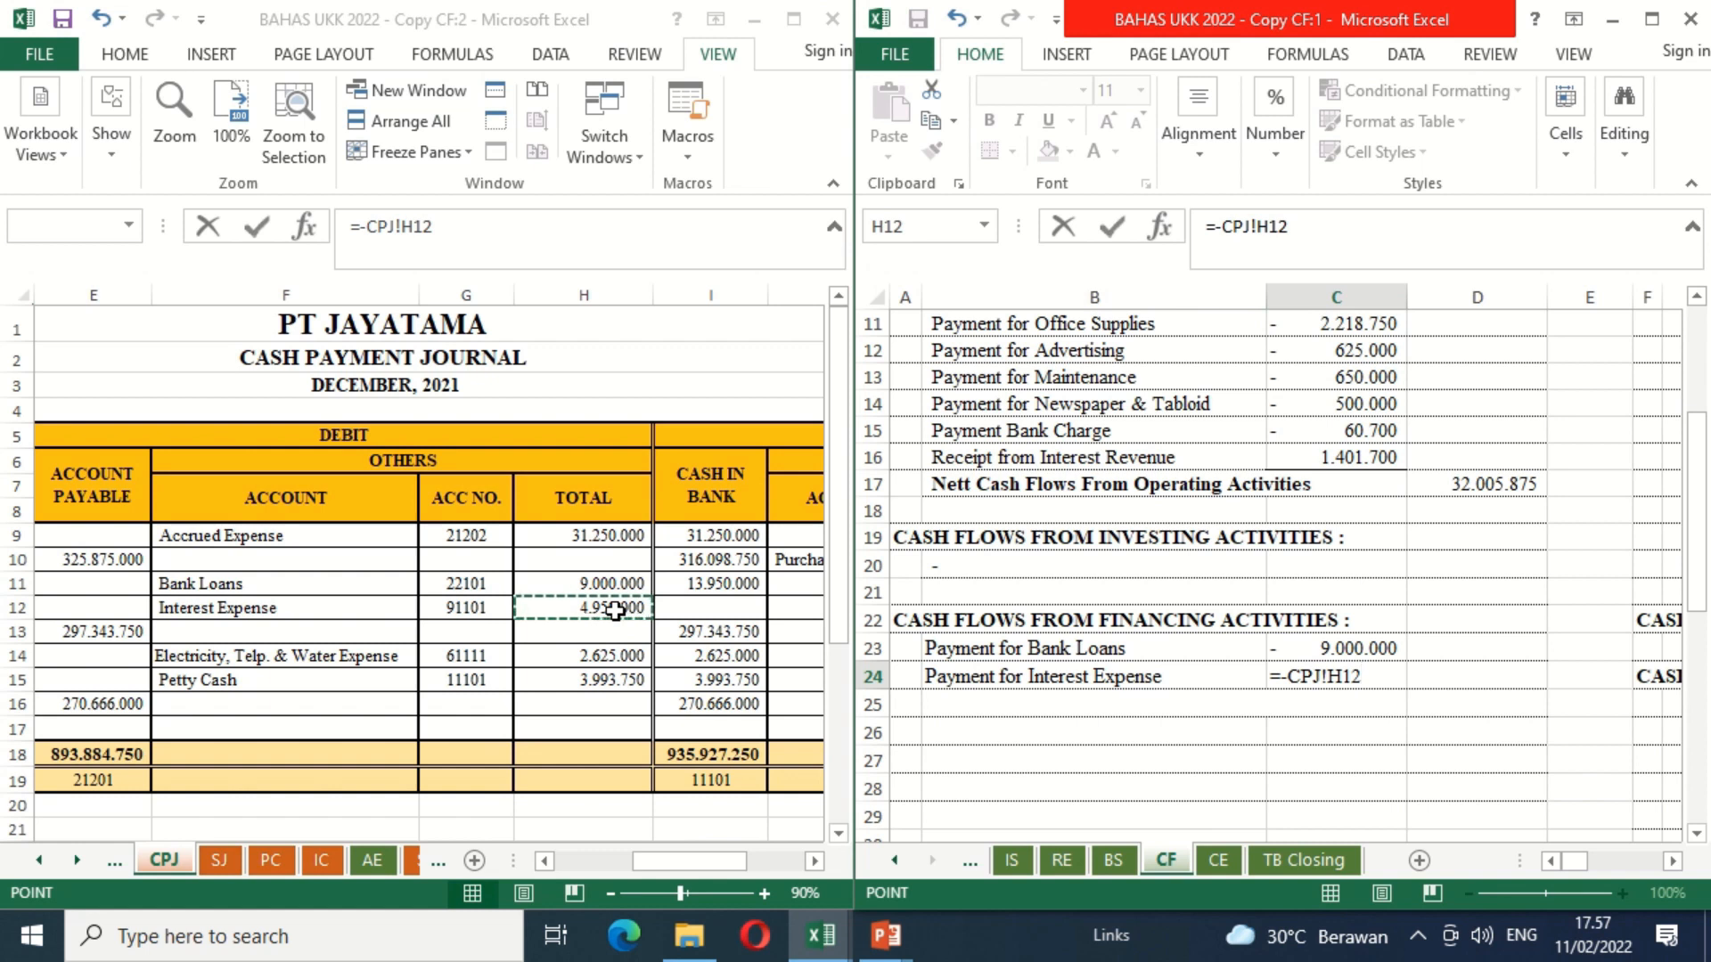
pyautogui.press('Return')
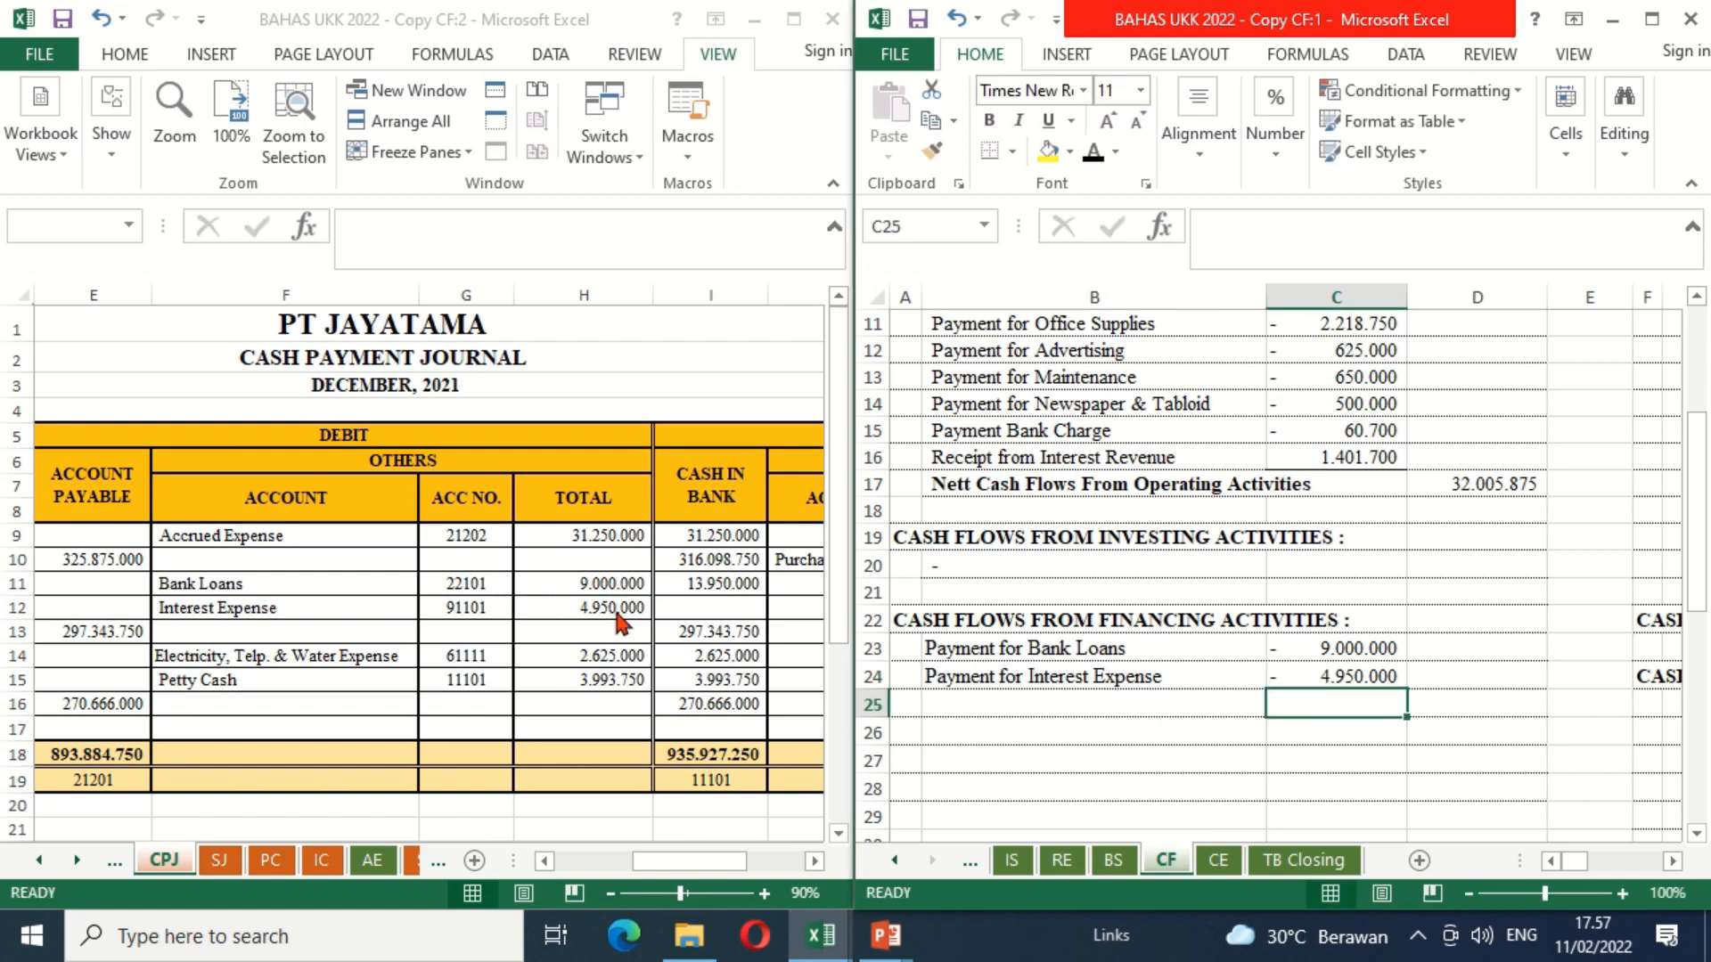
# Step: Make the "Nett Cash Flows From Financing Activities" label in B25 black and add a bottom border to C24
pyautogui.press('Left')
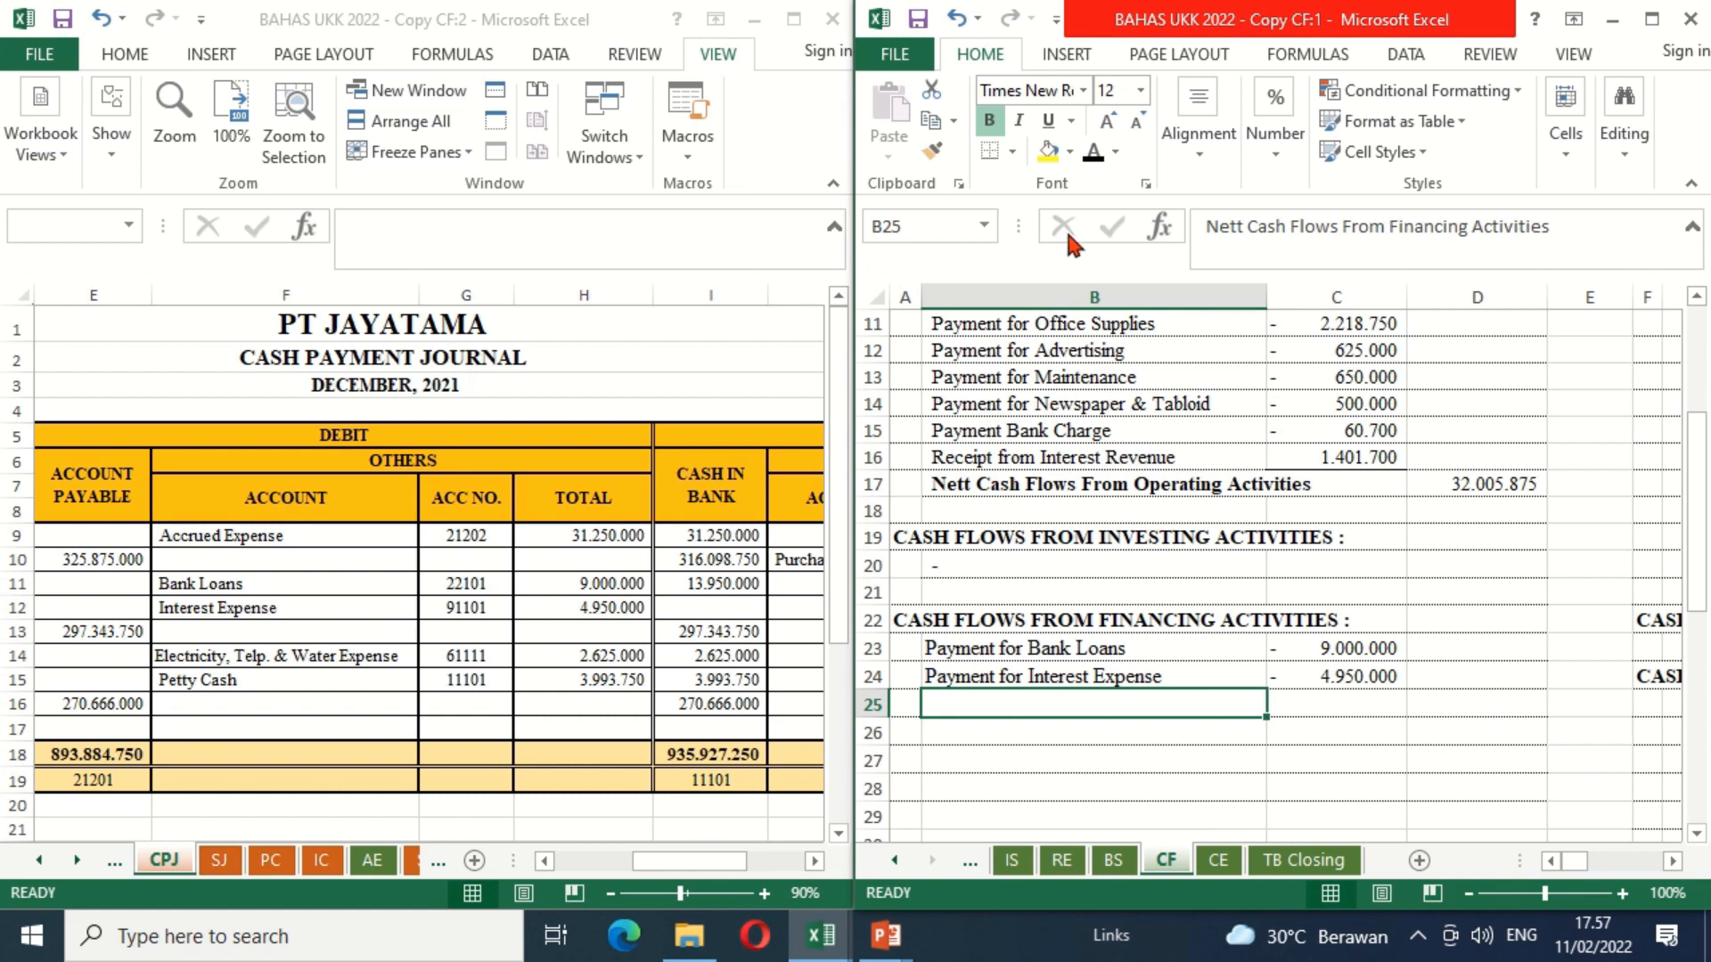
pyautogui.click(1096, 156)
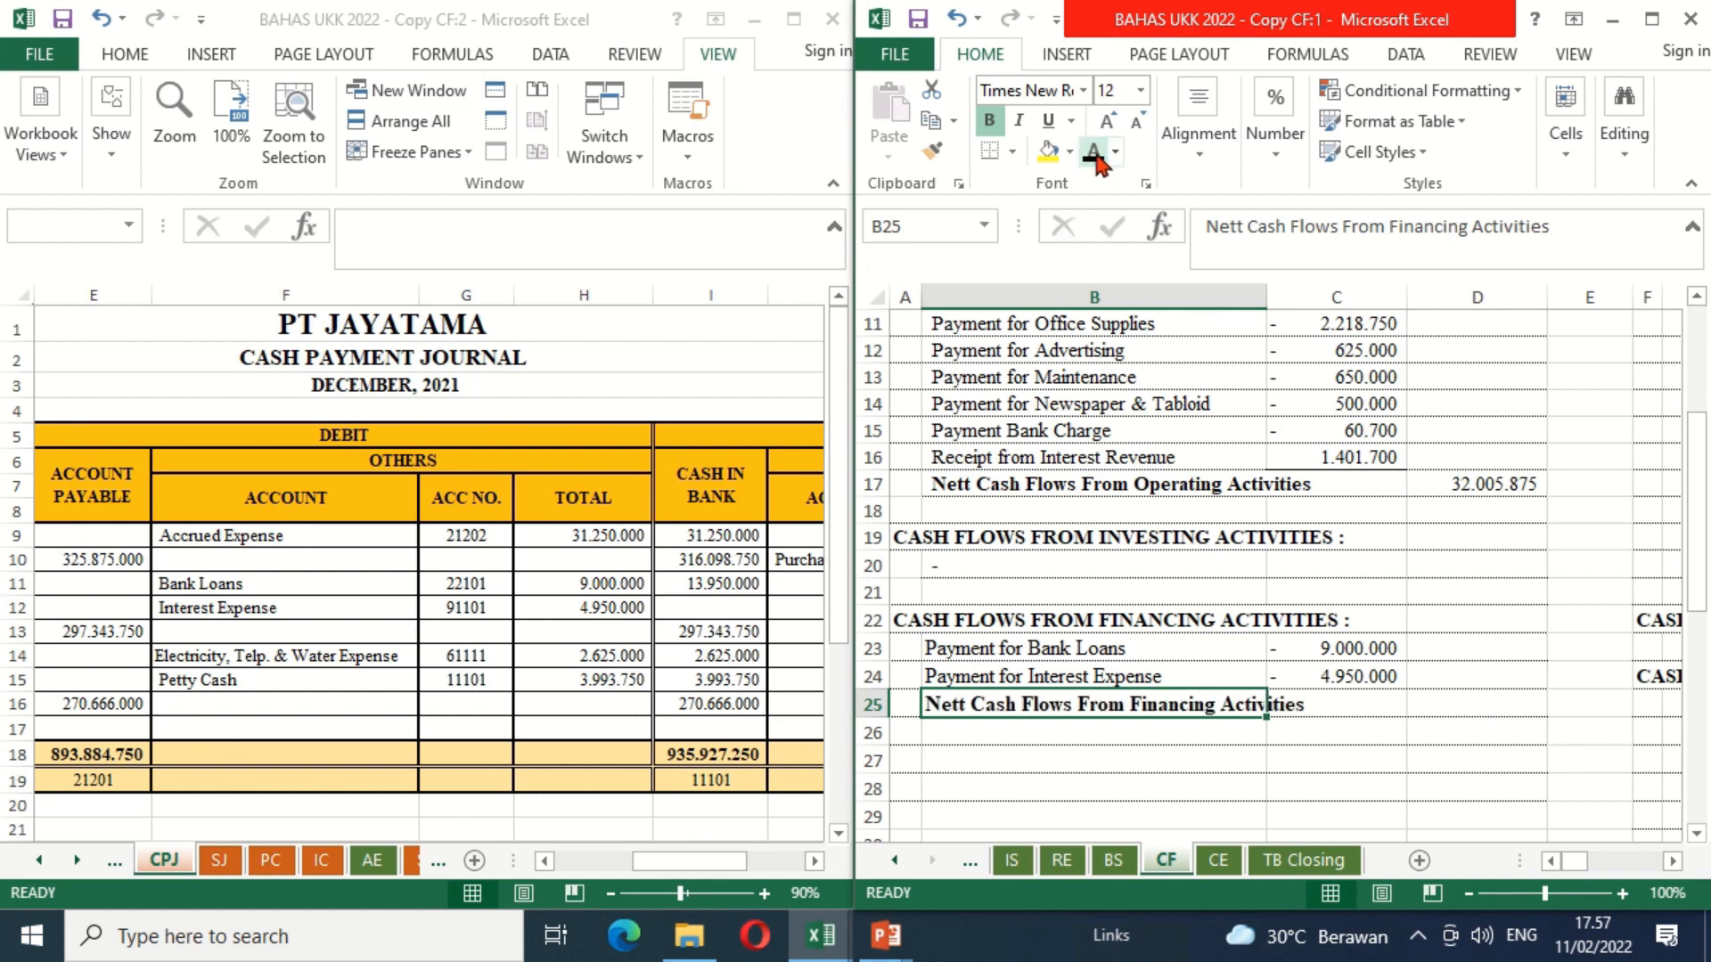
pyautogui.press('Right')
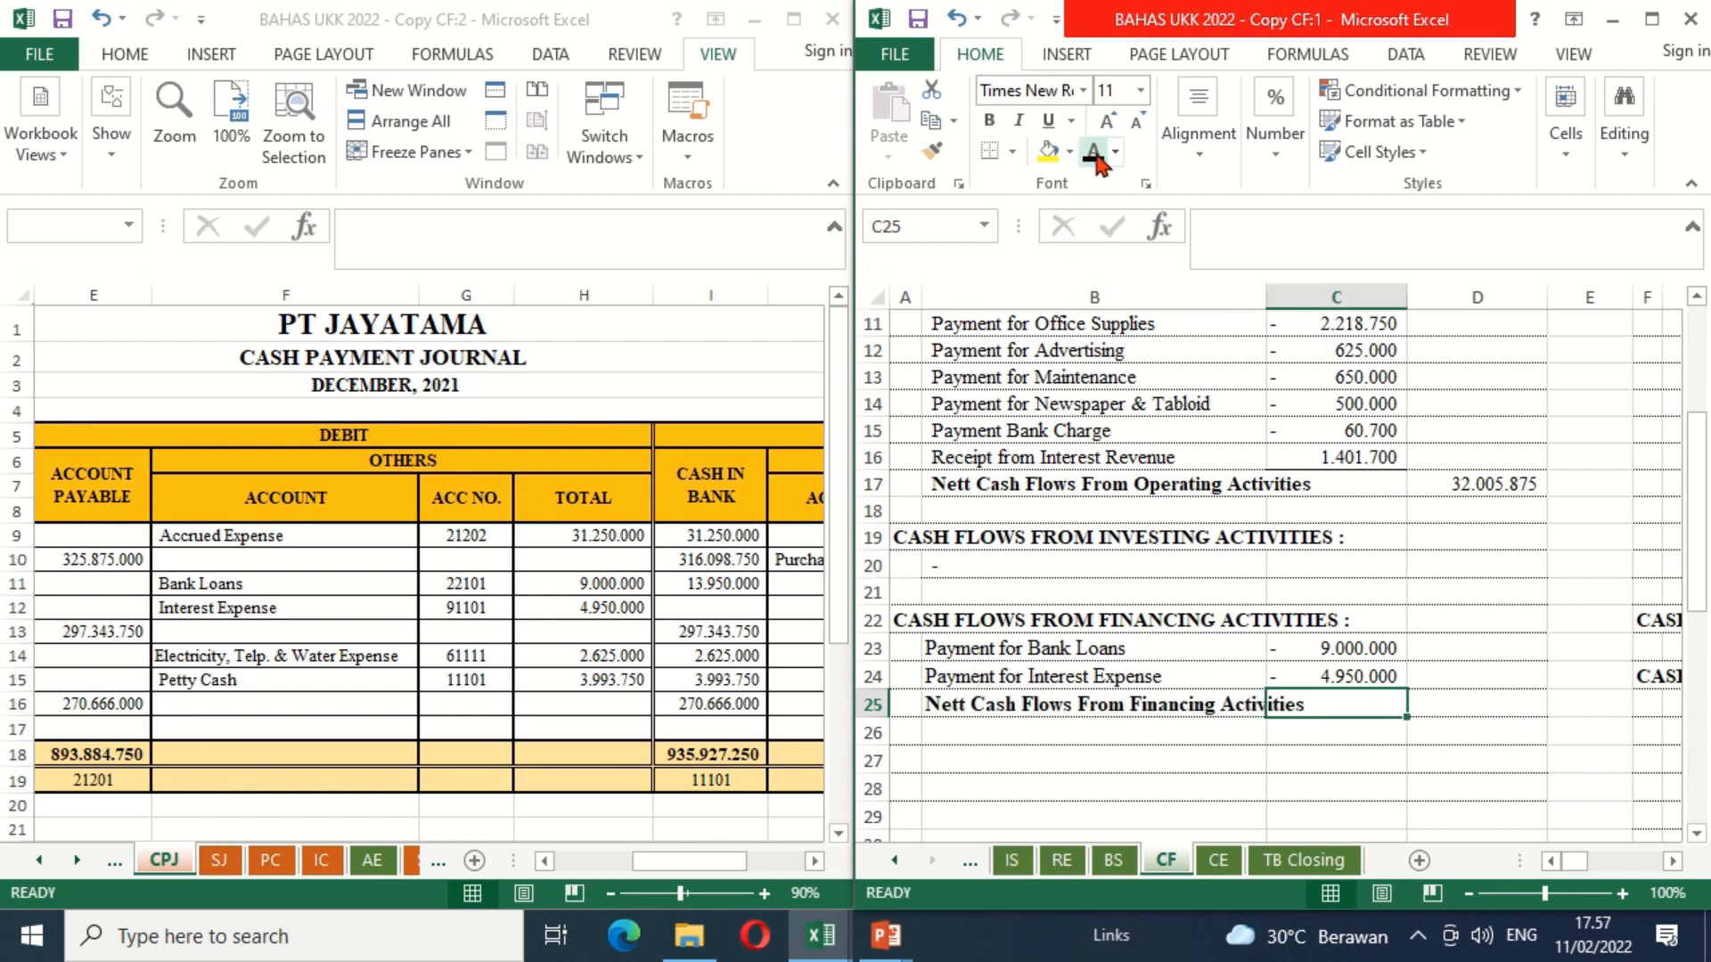
pyautogui.press('Up')
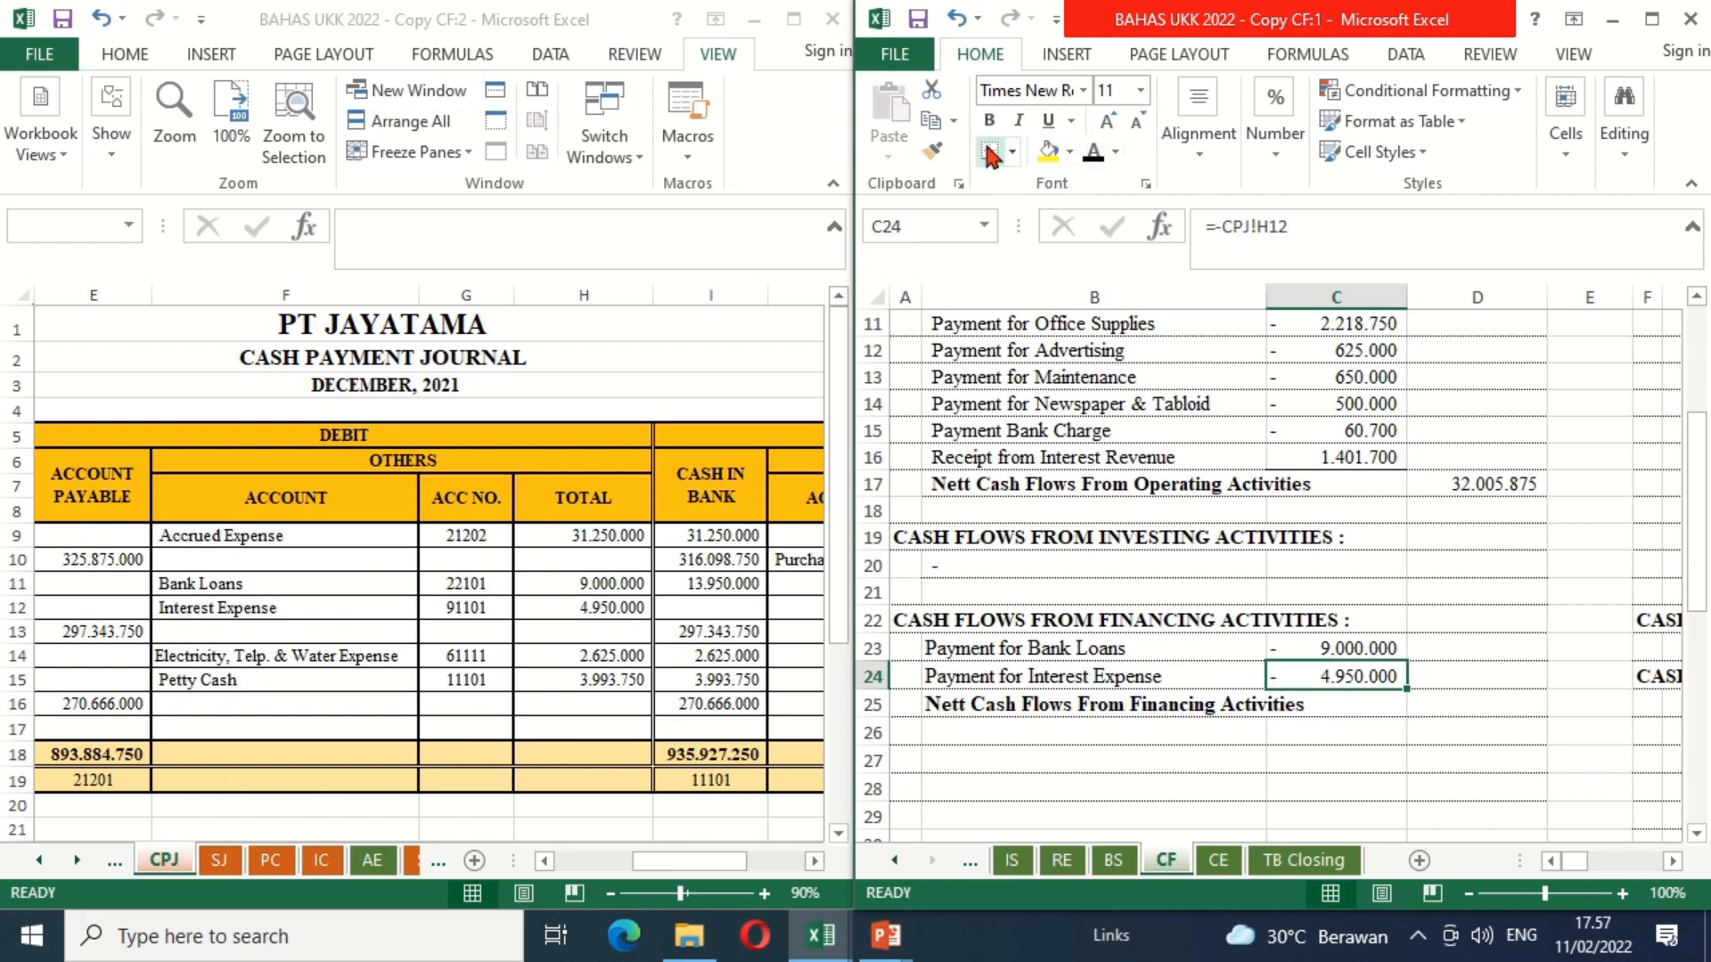
# Step: Total the financing cash flows by entering =SUM(C23:C24) in D25 of the CF sheet
pyautogui.press('Down')
pyautogui.press('Right')
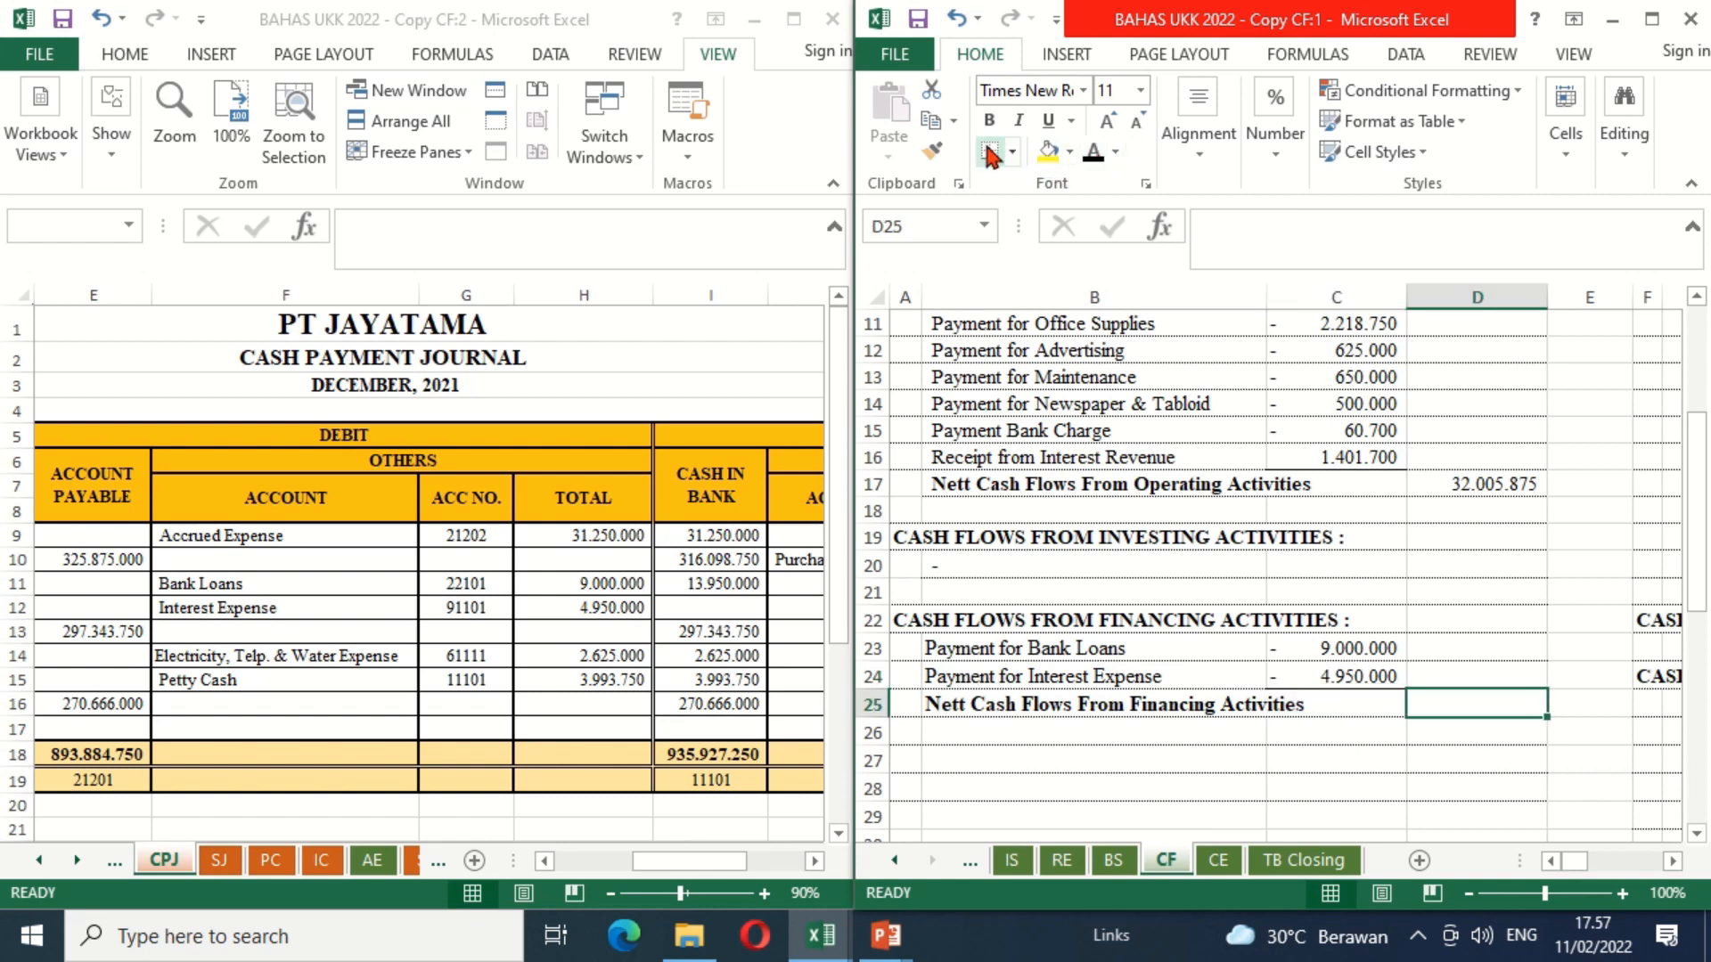
pyautogui.write('=sum')
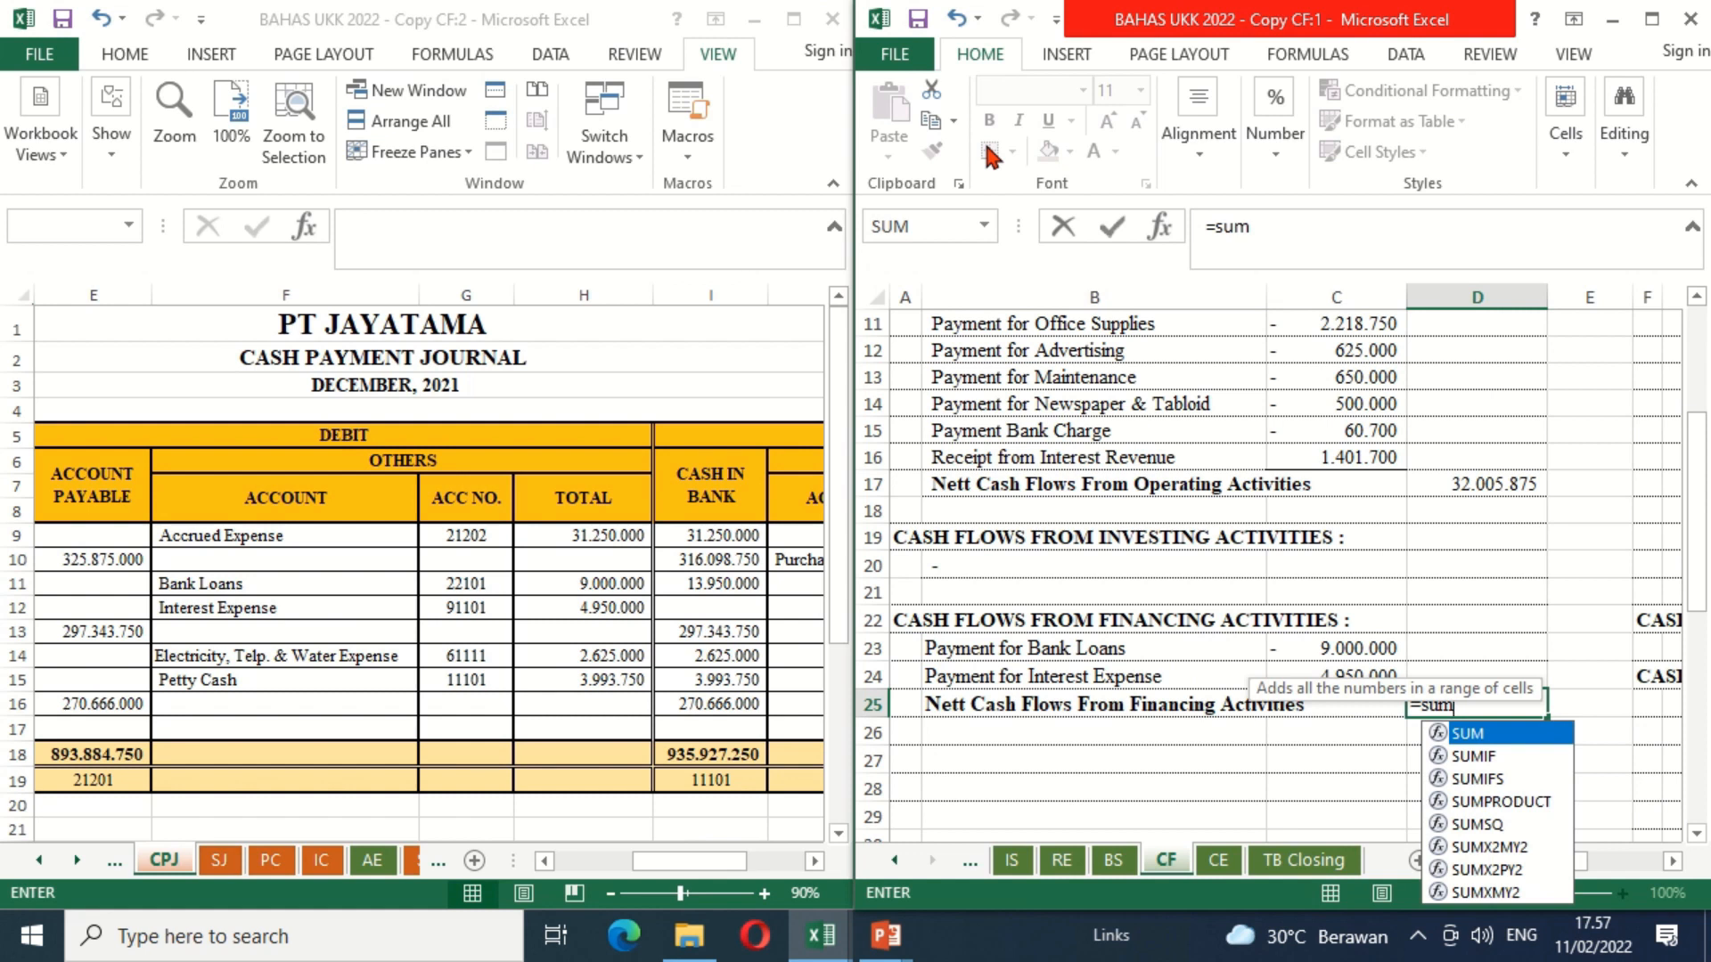
pyautogui.write('(')
pyautogui.press('Left')
pyautogui.press('Up')
pyautogui.hotkey('shift', 'Up')
pyautogui.press('Return')
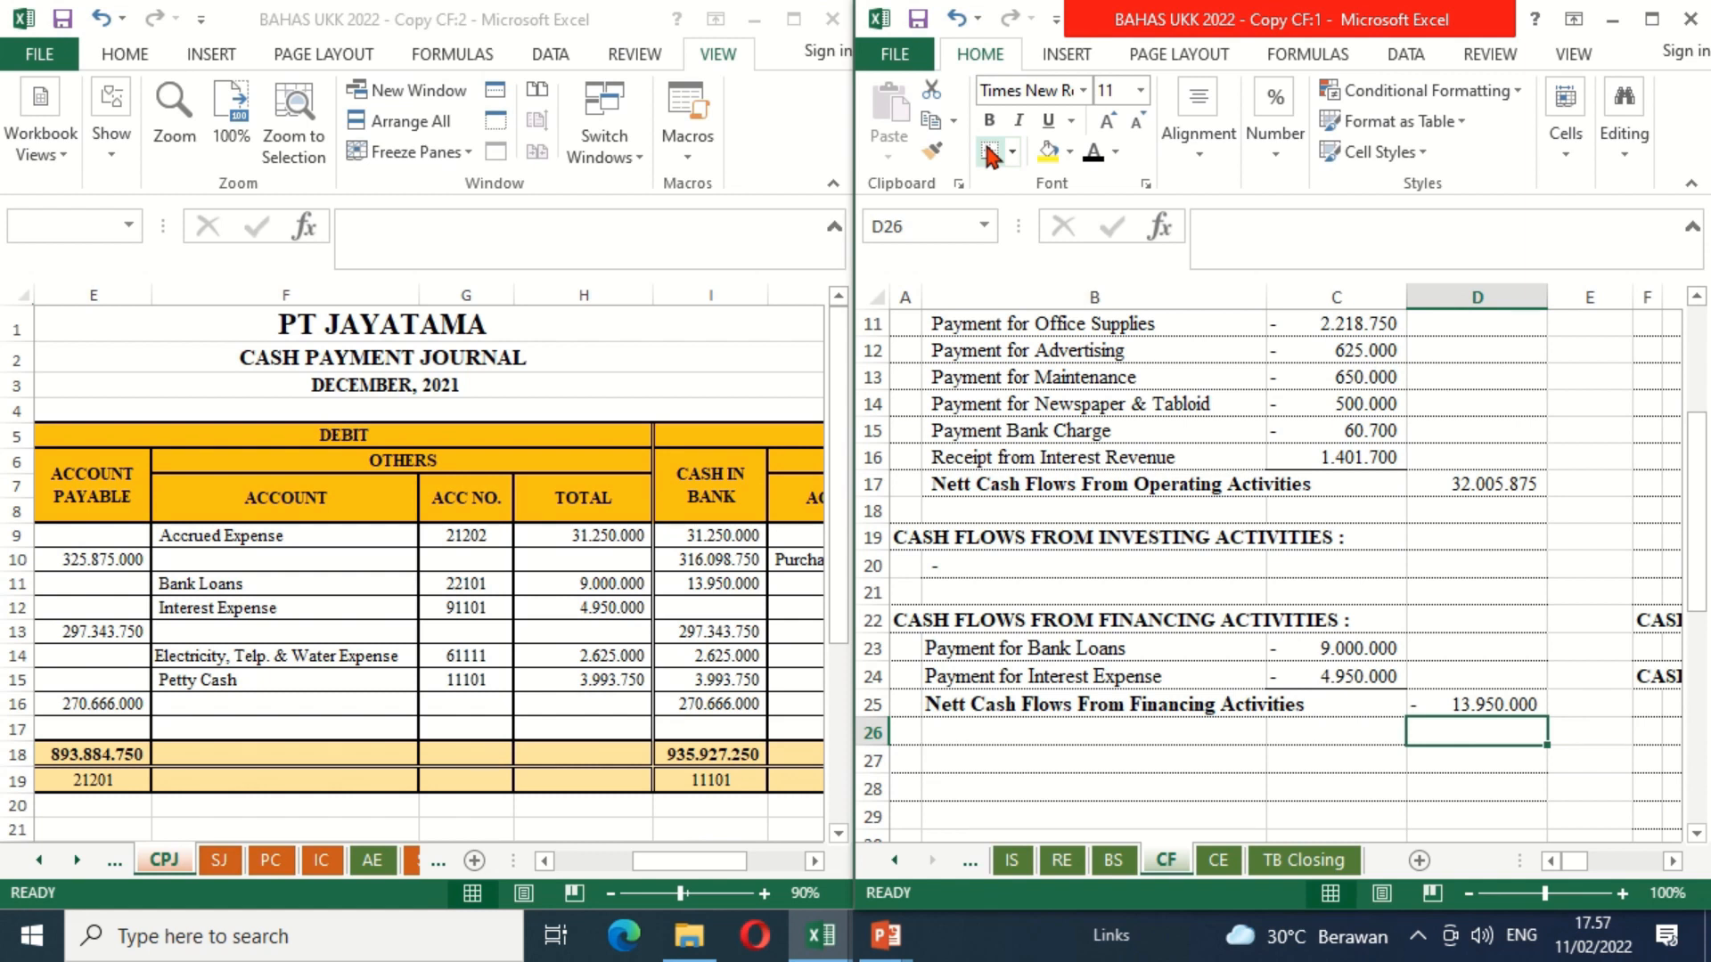
# Step: Make the "Nett Increase In Cash" label in B26 of the CF sheet black
pyautogui.press('Left')
pyautogui.press('Left')
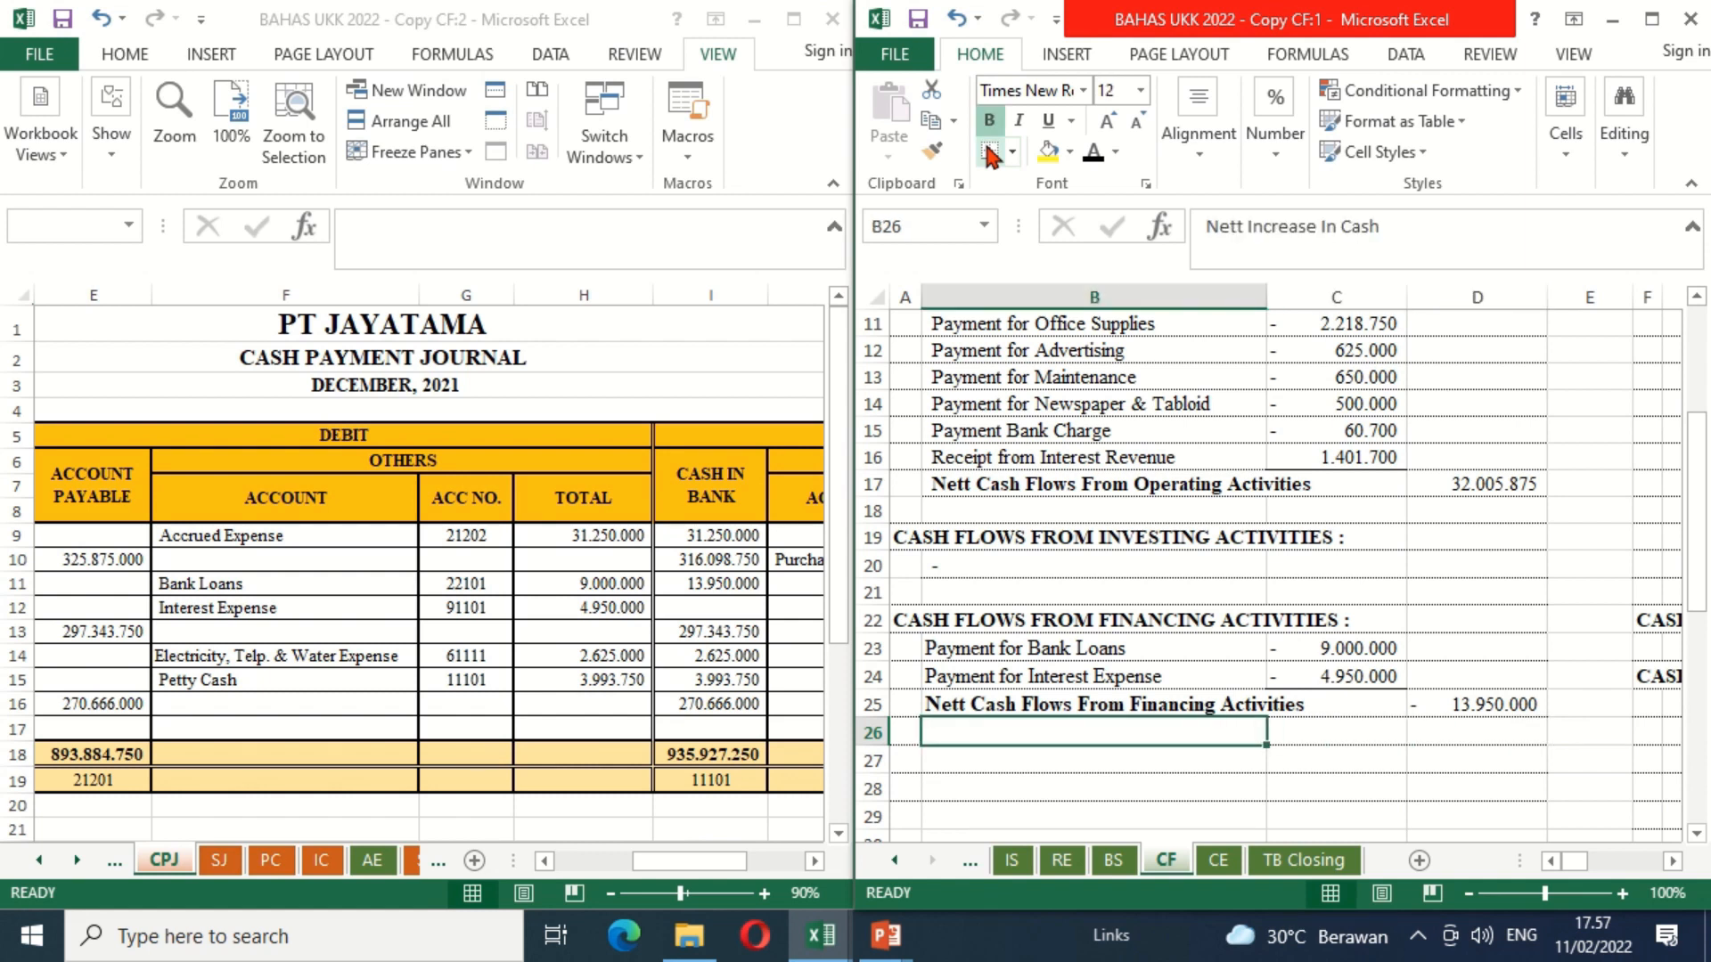
pyautogui.click(1093, 153)
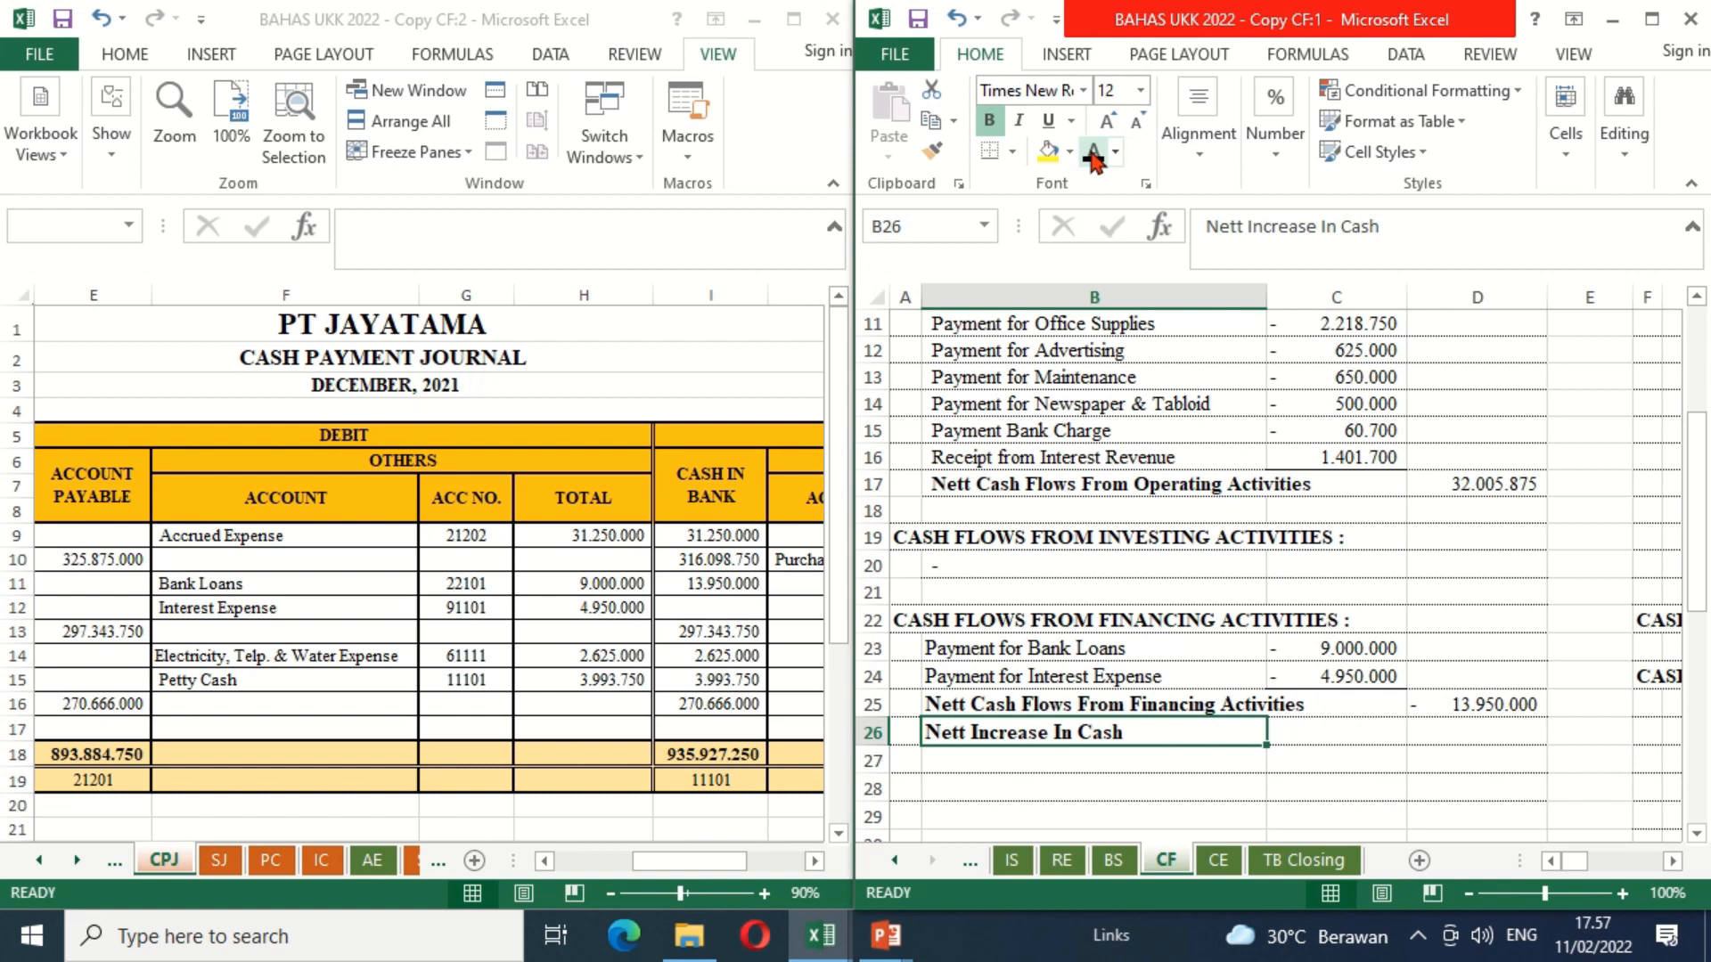
# Step: Calculate the net increase in cash by entering =D17+D25 in D26 of the CF sheet
pyautogui.press('Right')
pyautogui.press('Right')
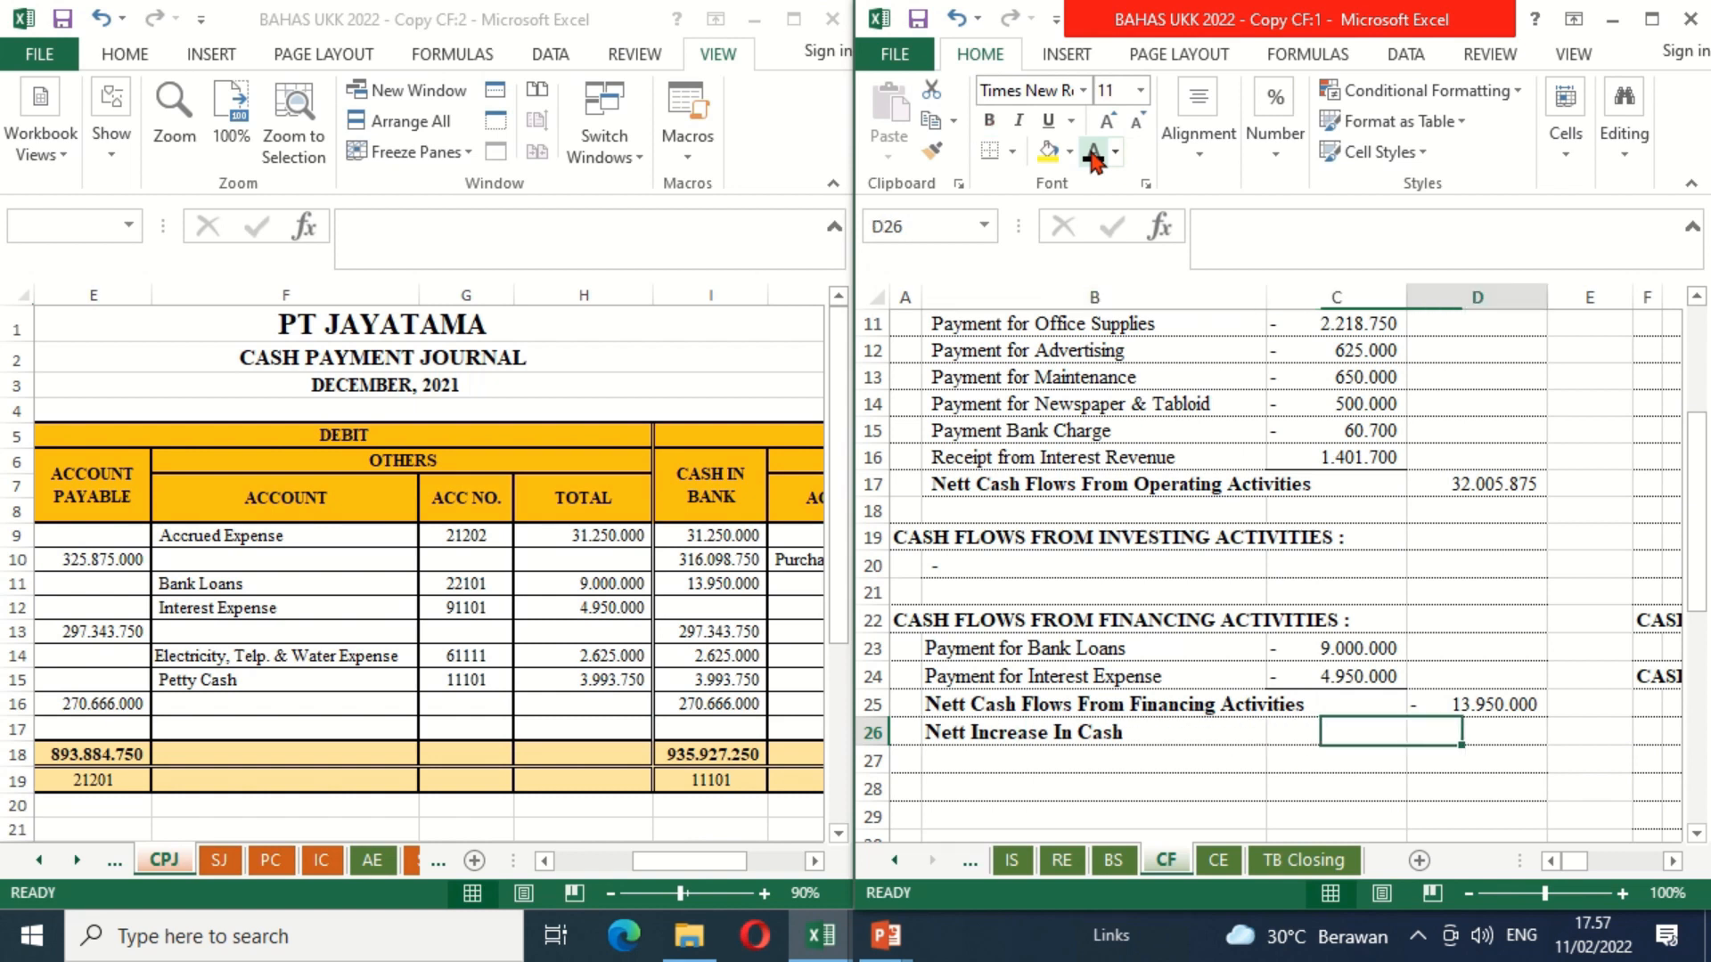
pyautogui.write('=')
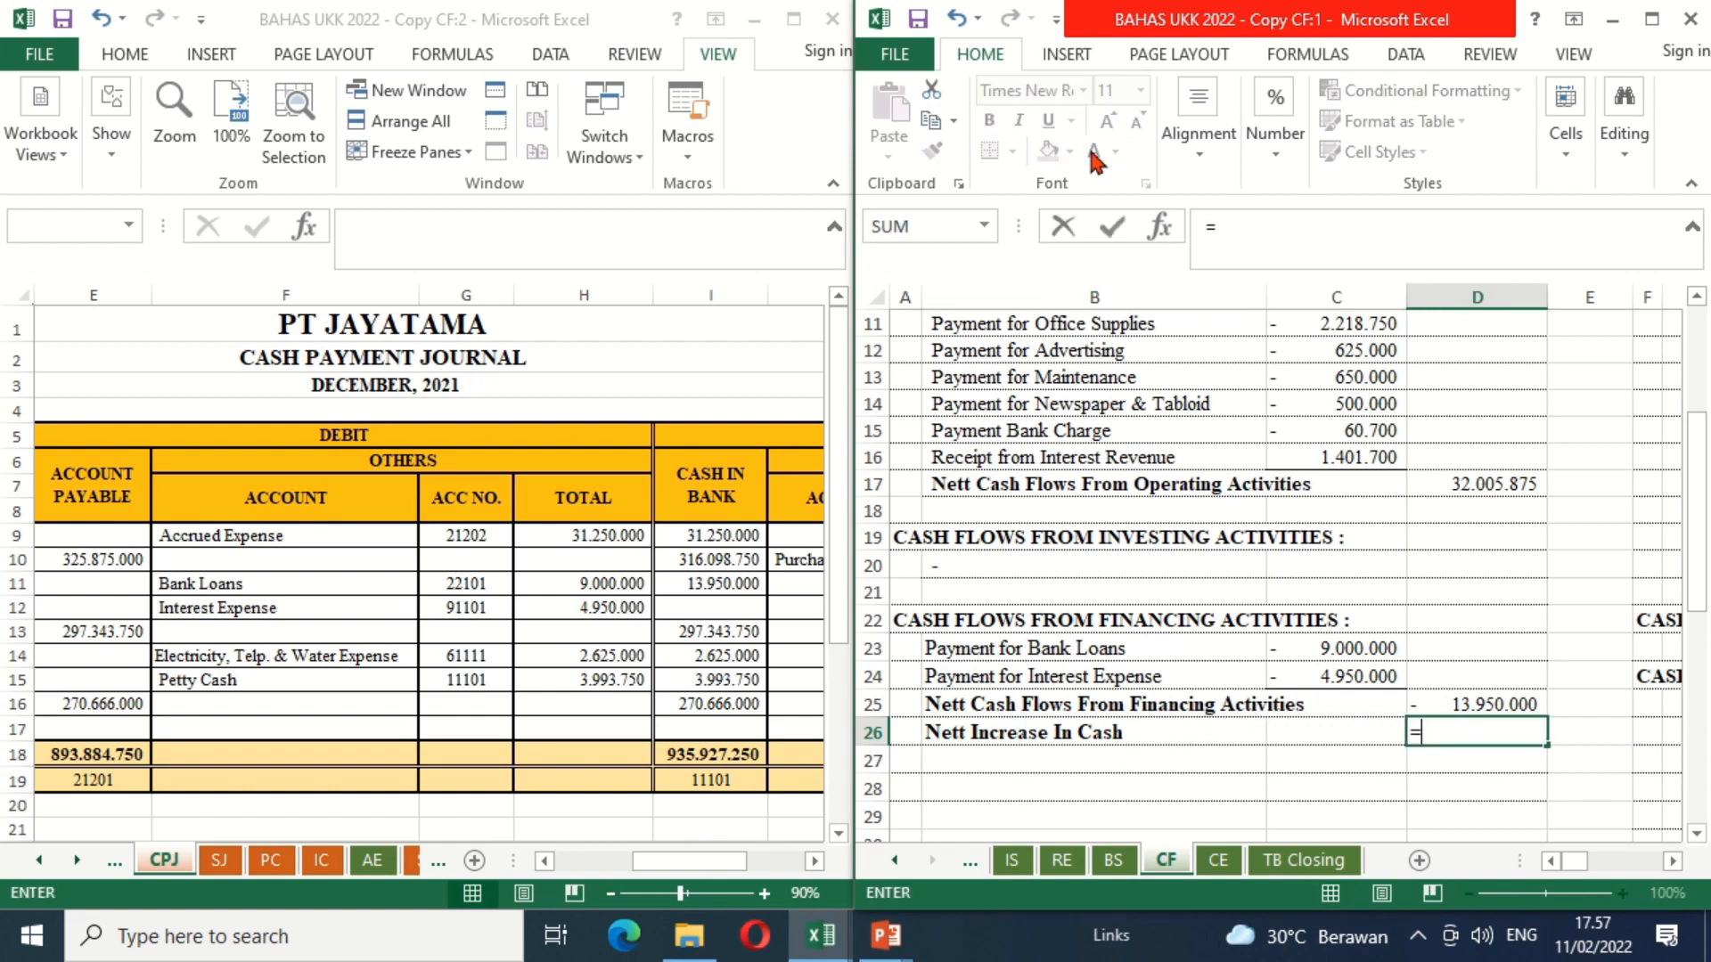
pyautogui.press('Up')
pyautogui.press('Up')
pyautogui.press('Up')
pyautogui.press('Up')
pyautogui.press('Up')
pyautogui.press('Up')
pyautogui.press('Up')
pyautogui.press('Up')
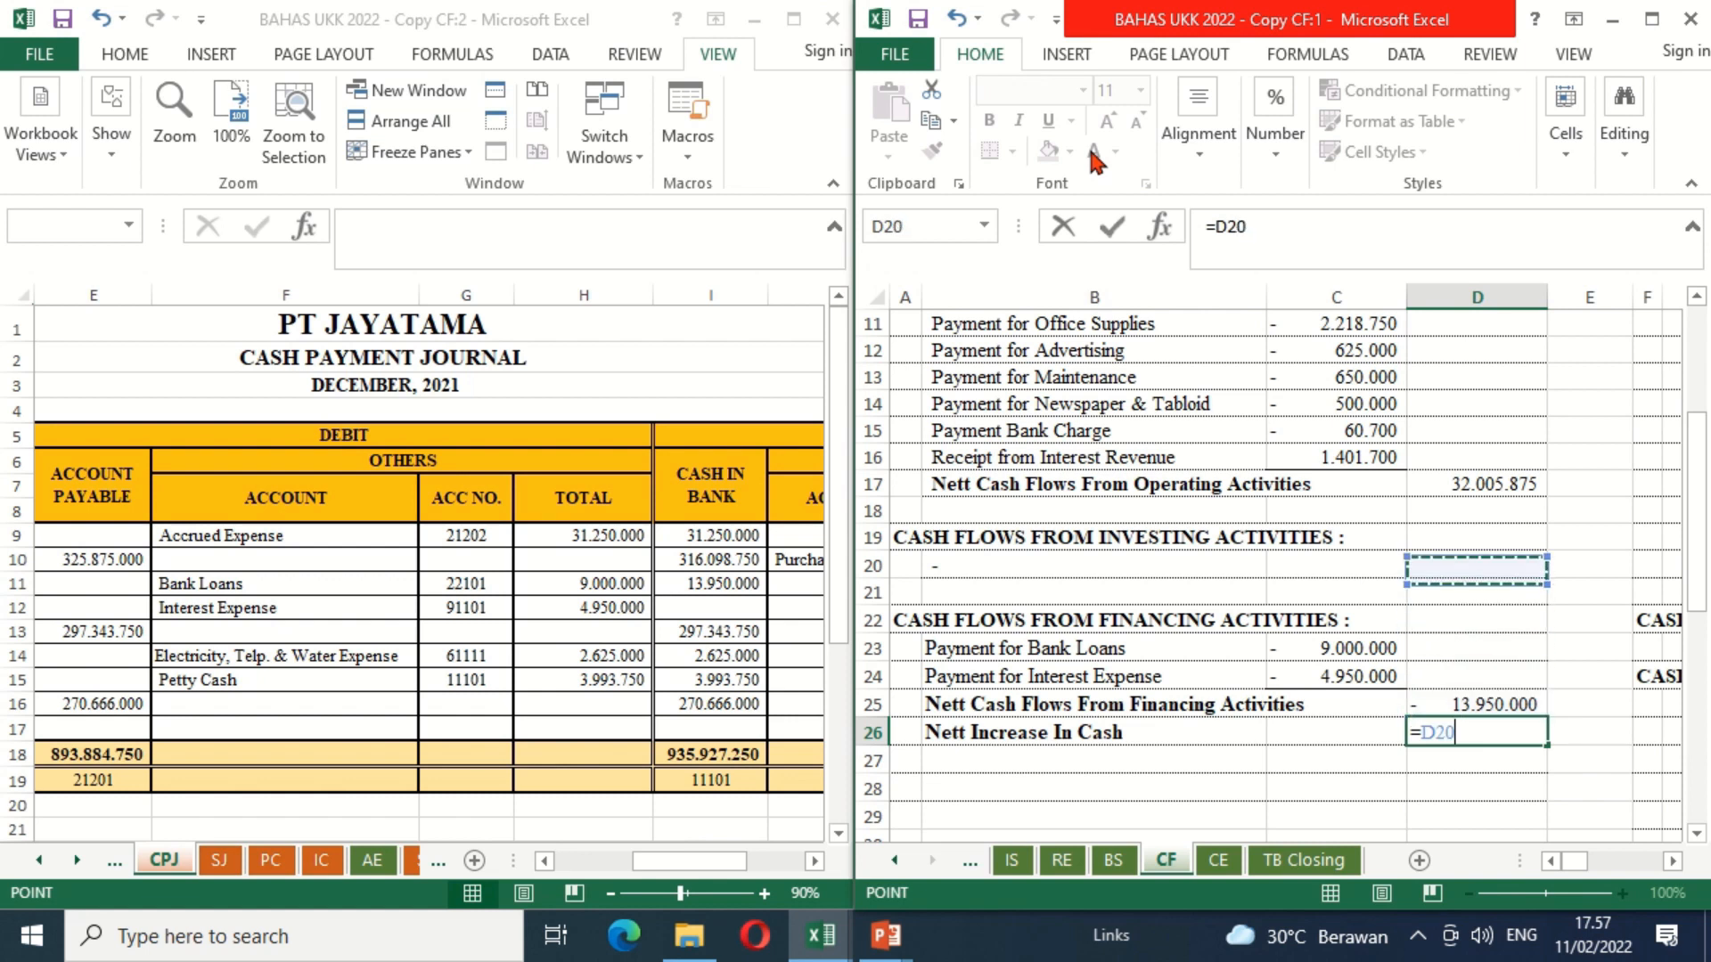
pyautogui.press('Up')
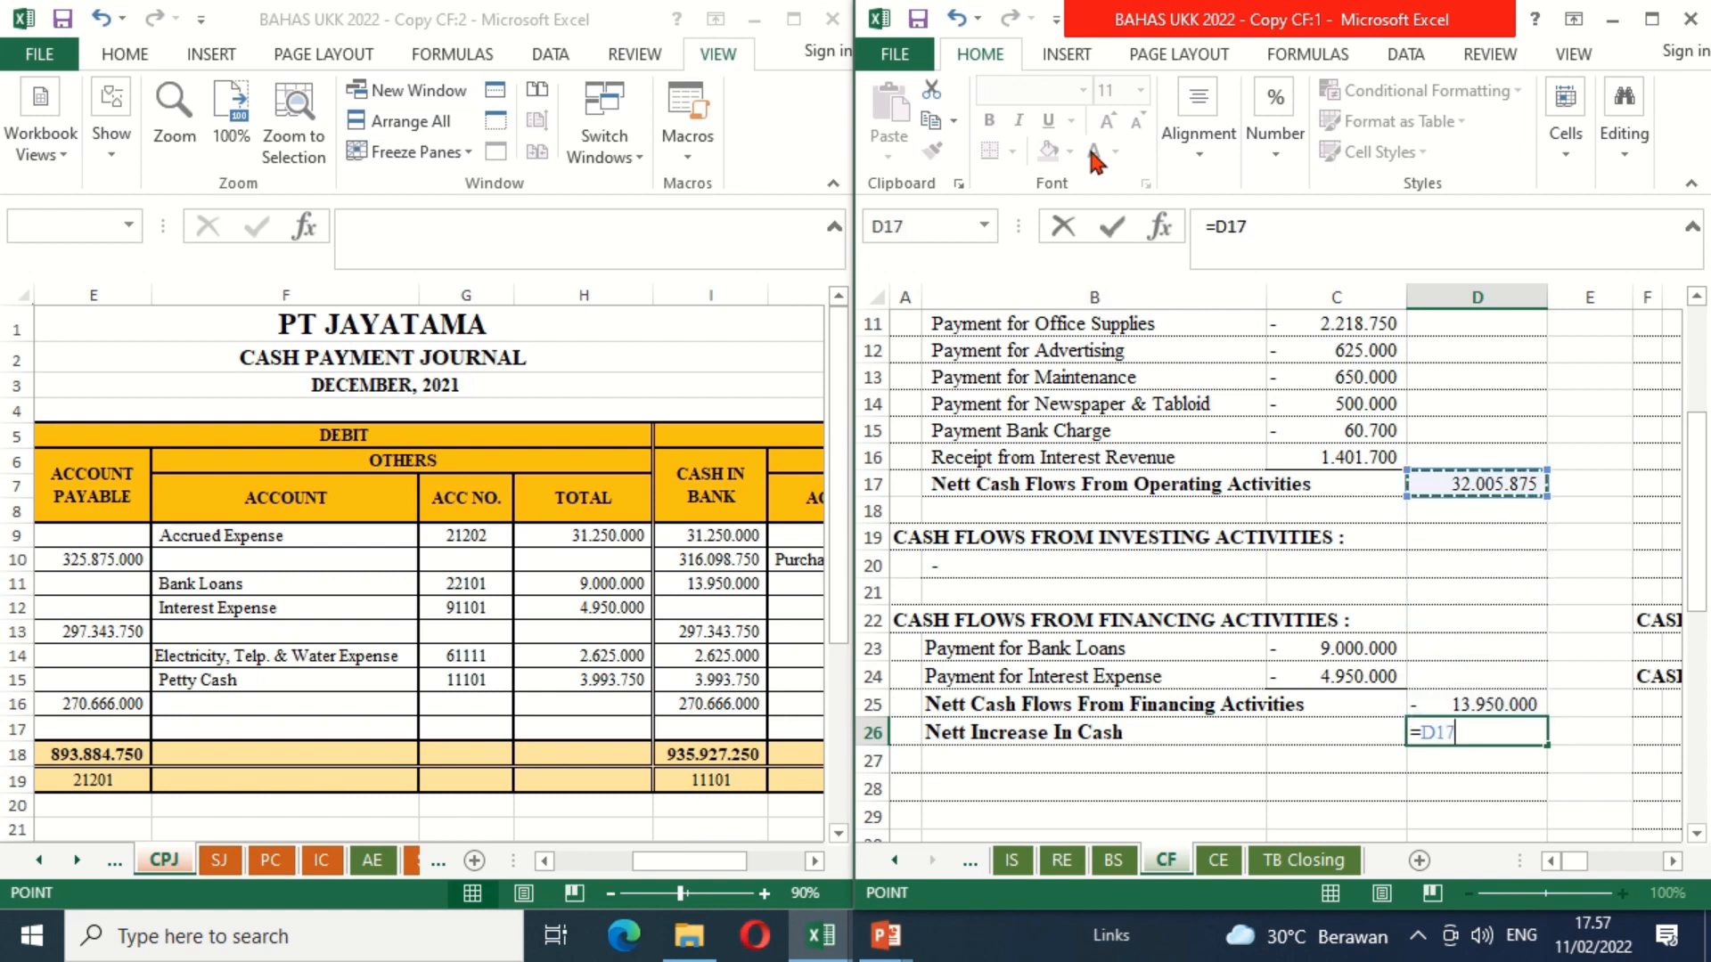
pyautogui.write('+')
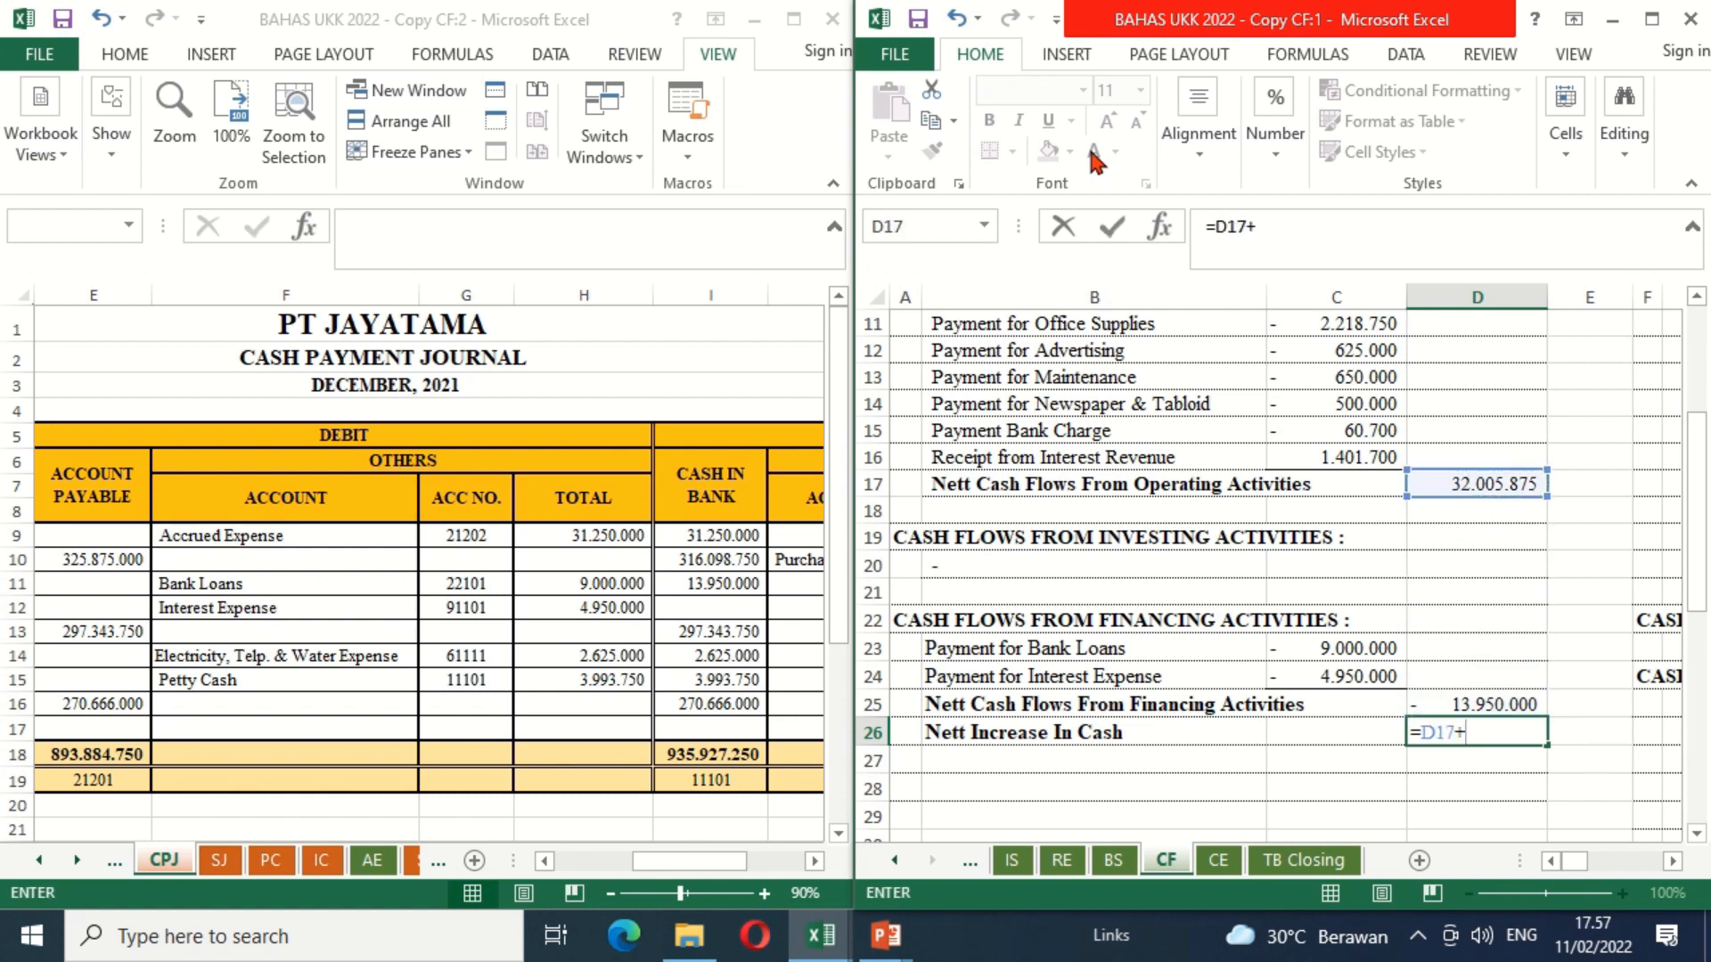
pyautogui.click(1487, 703)
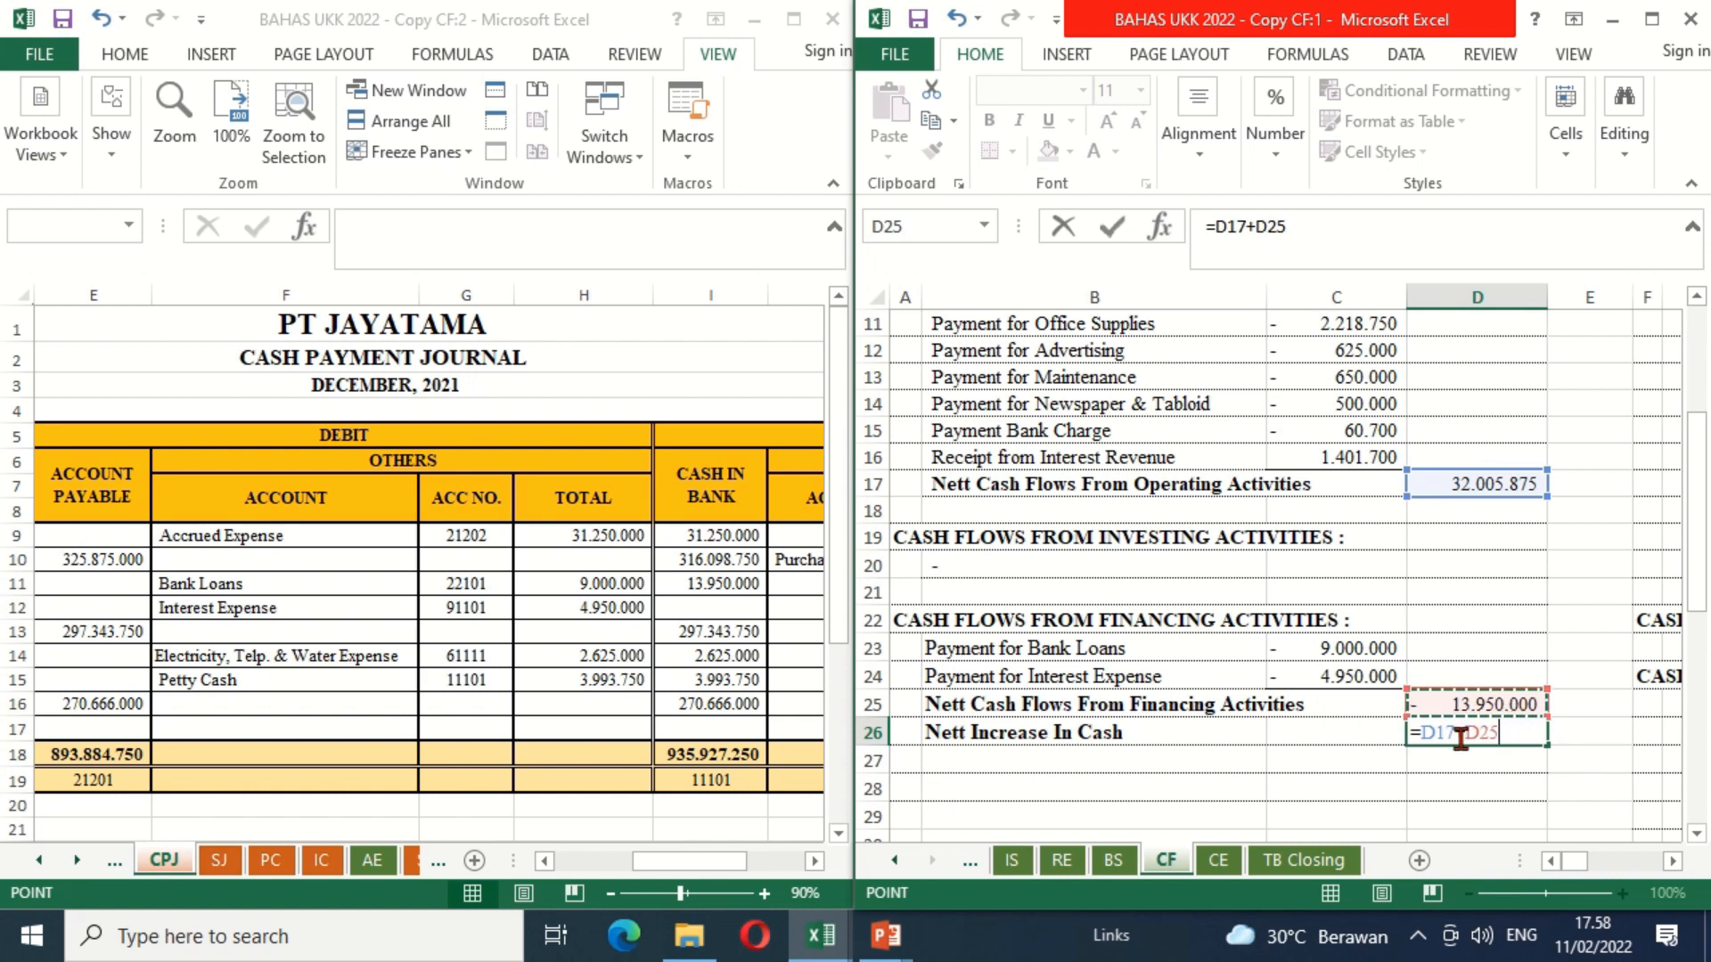
pyautogui.press('Return')
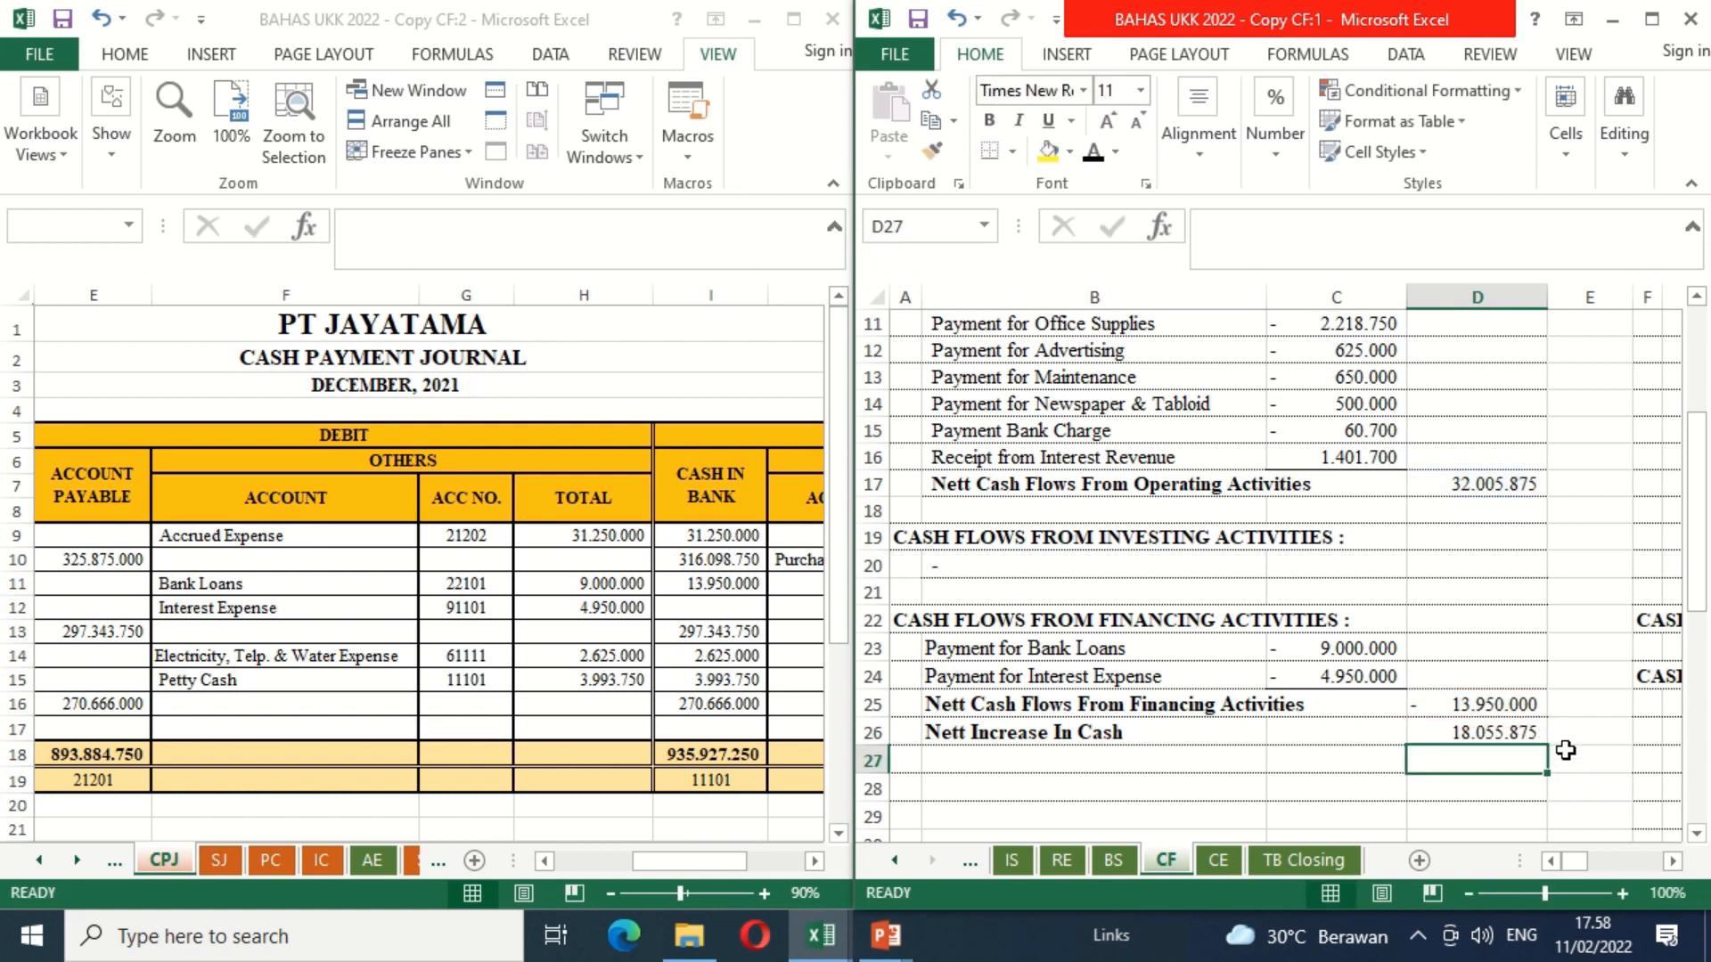
# Step: Make the "Cash Balance, December 1, 2021" label in B27 of the CF sheet black
pyautogui.click(1512, 699)
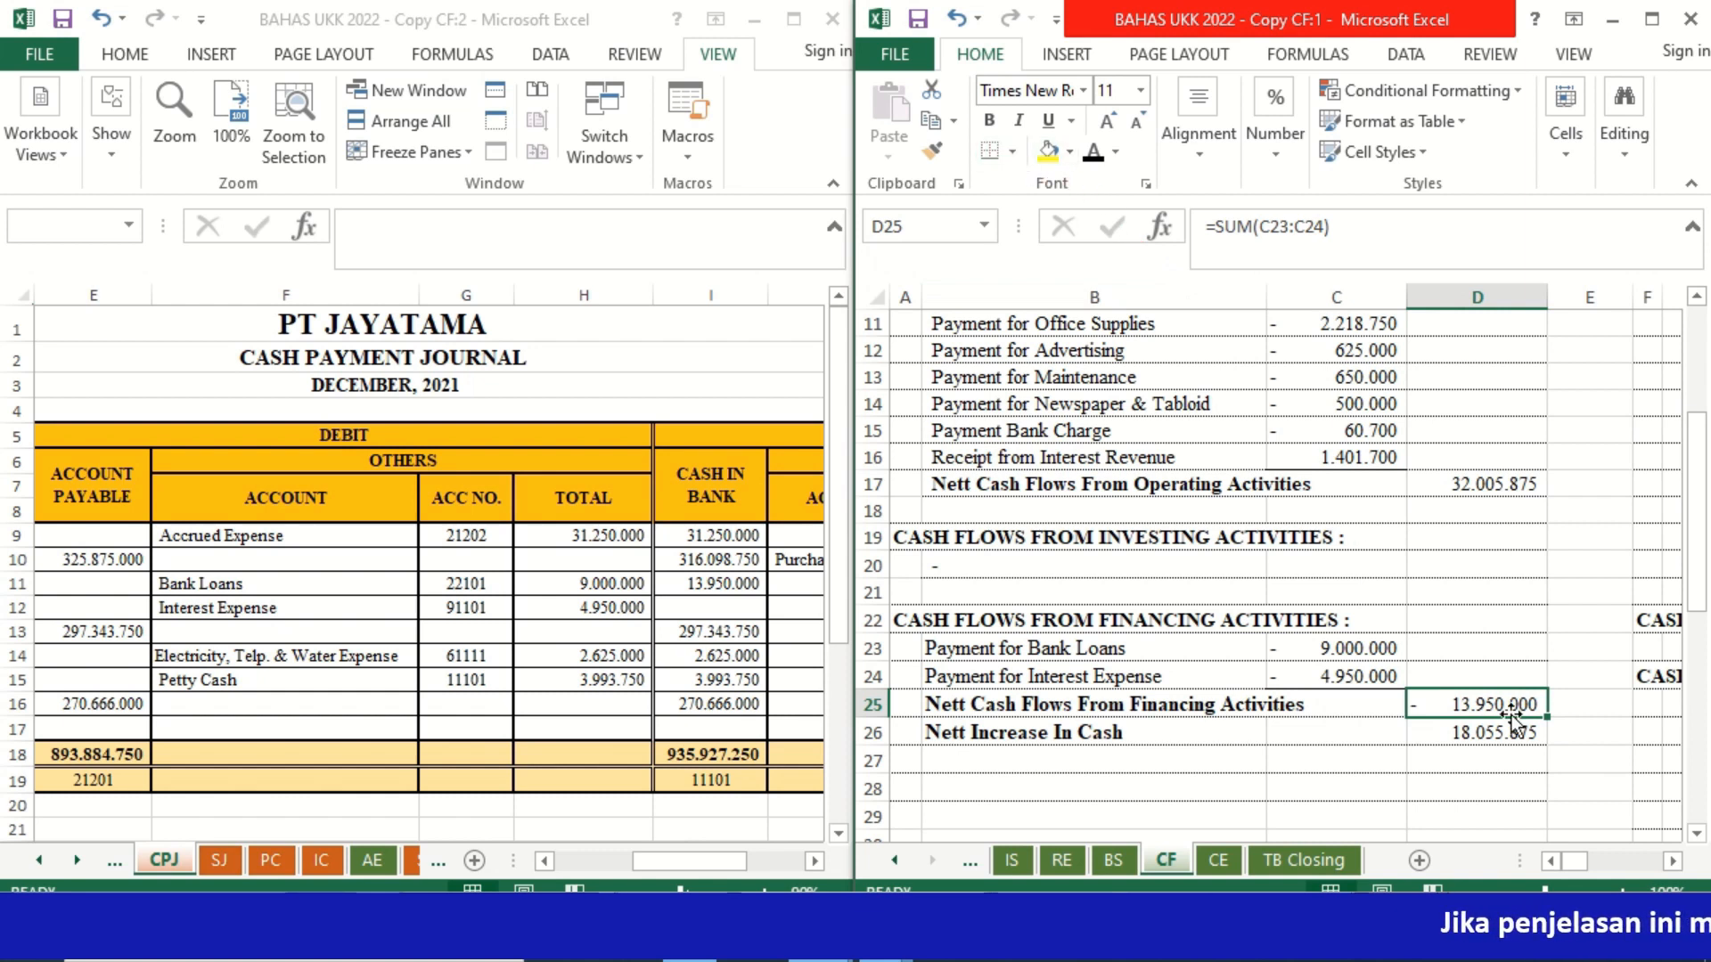
pyautogui.click(1221, 726)
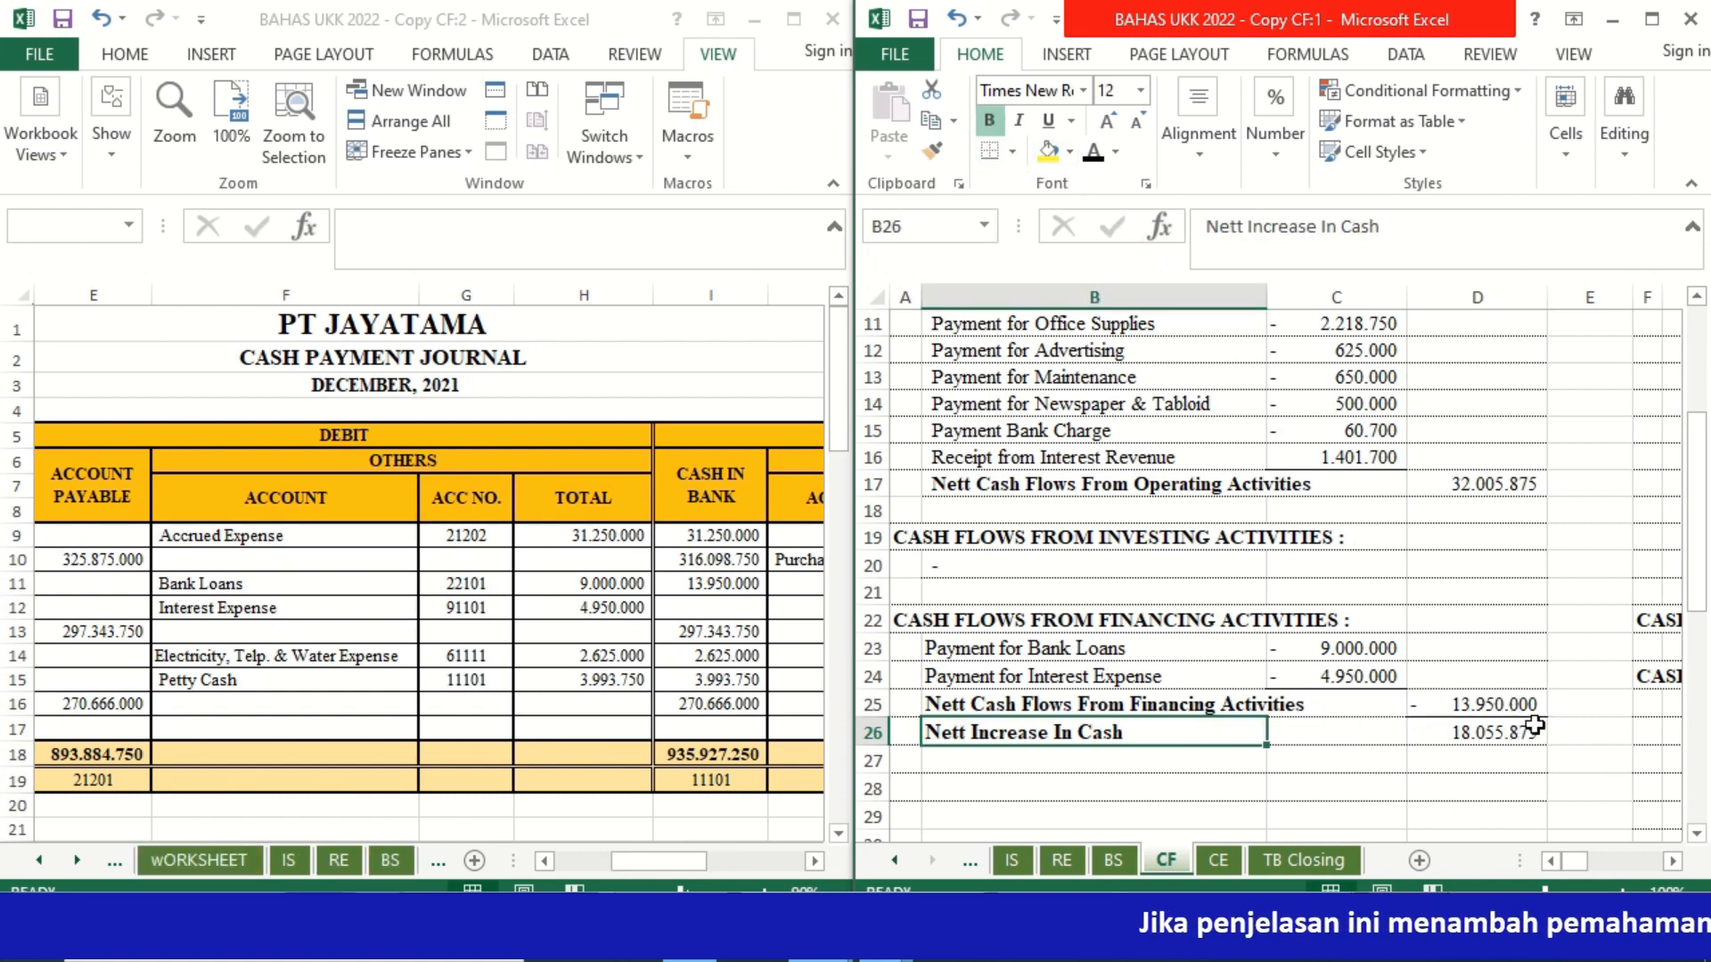
pyautogui.click(1257, 762)
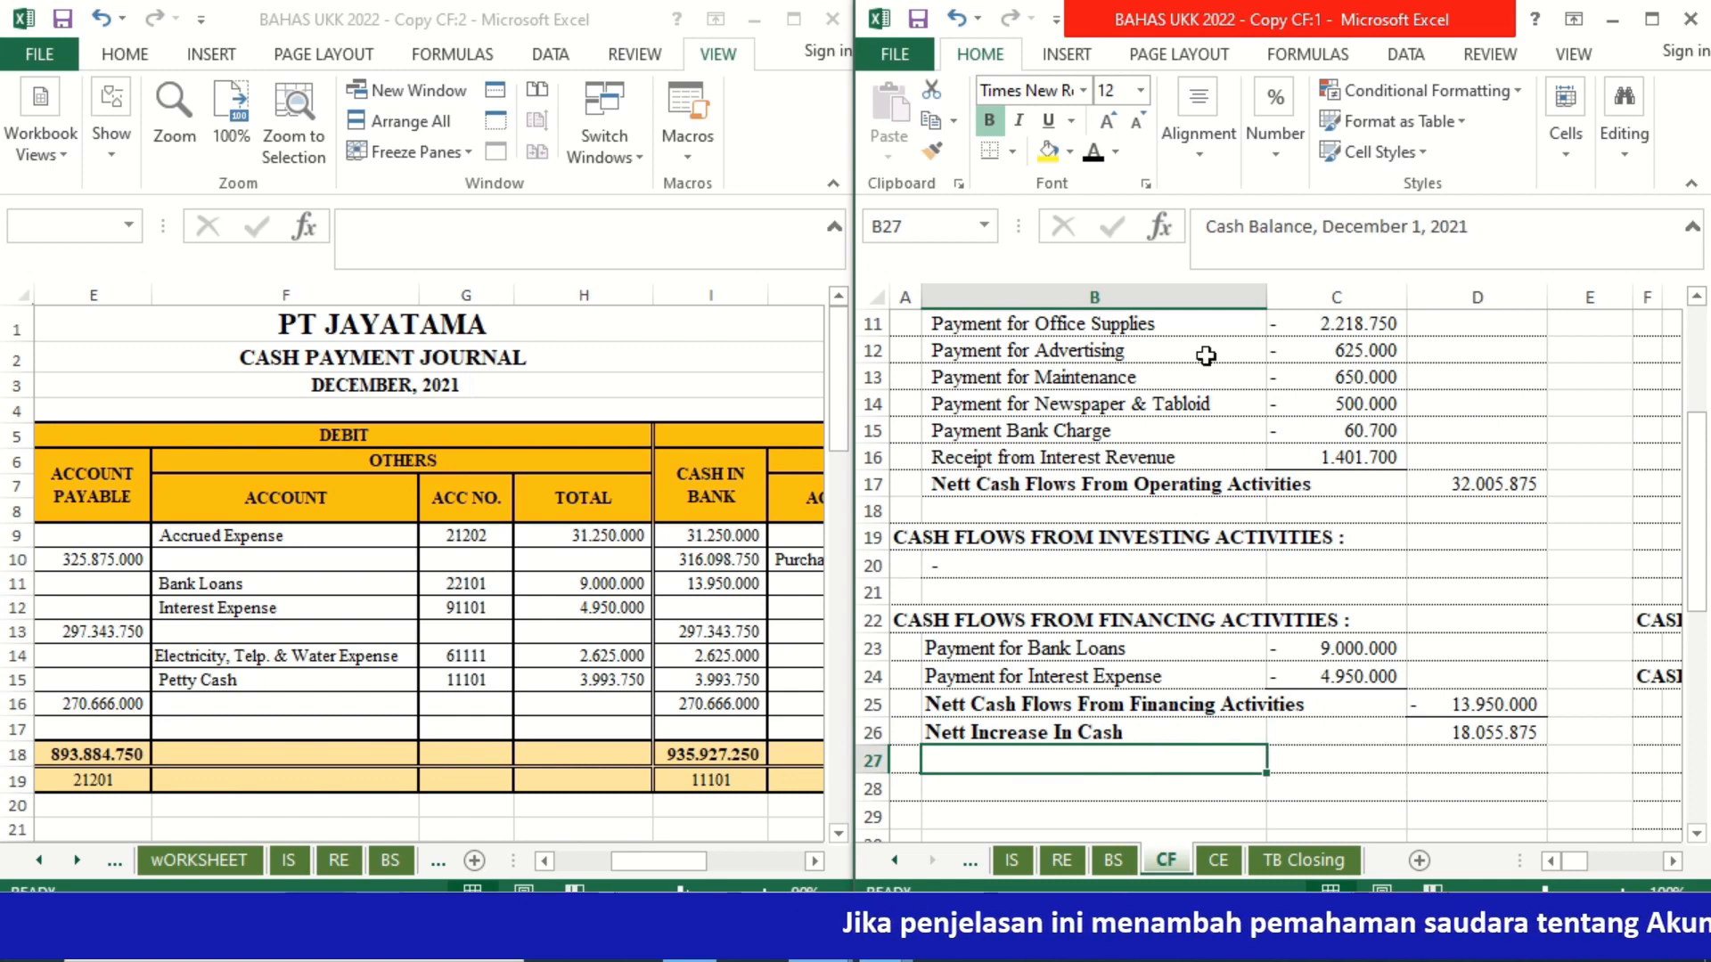
pyautogui.click(1093, 153)
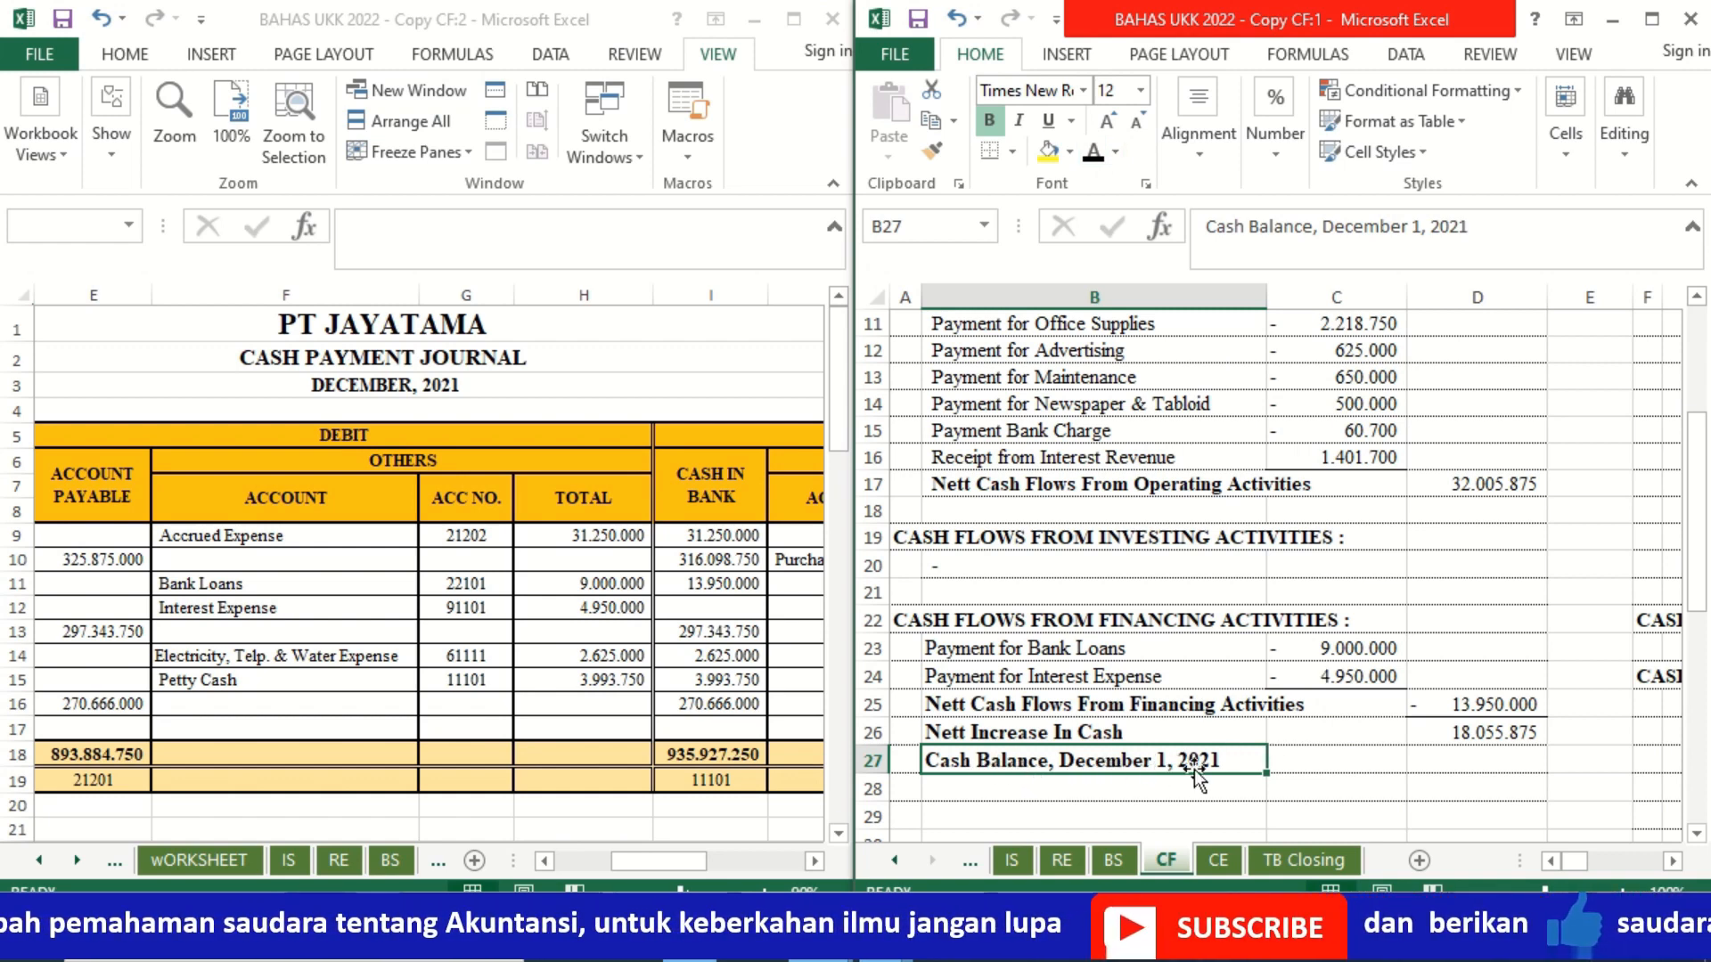
# Step: Show the TB 30 Nov 2021 sheet in the second workbook window as the source for the opening cash balance
pyautogui.click(1443, 762)
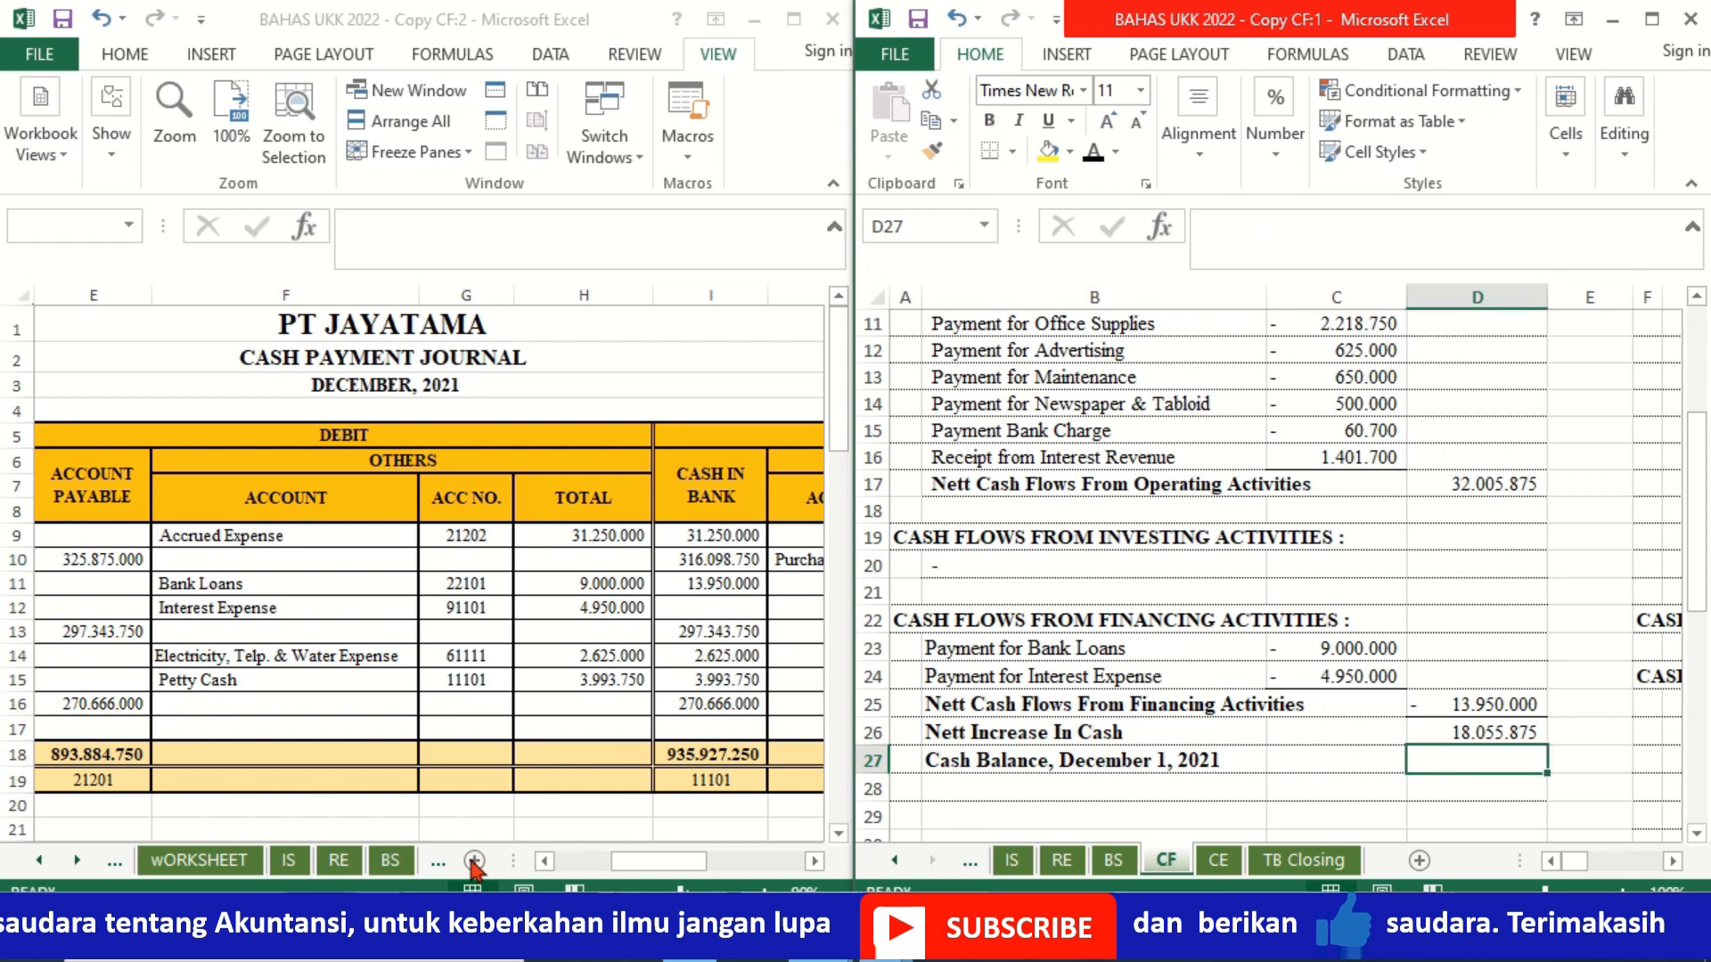
pyautogui.click(42, 864)
pyautogui.click(42, 864)
pyautogui.click(42, 864)
pyautogui.click(41, 865)
pyautogui.click(42, 864)
pyautogui.click(42, 864)
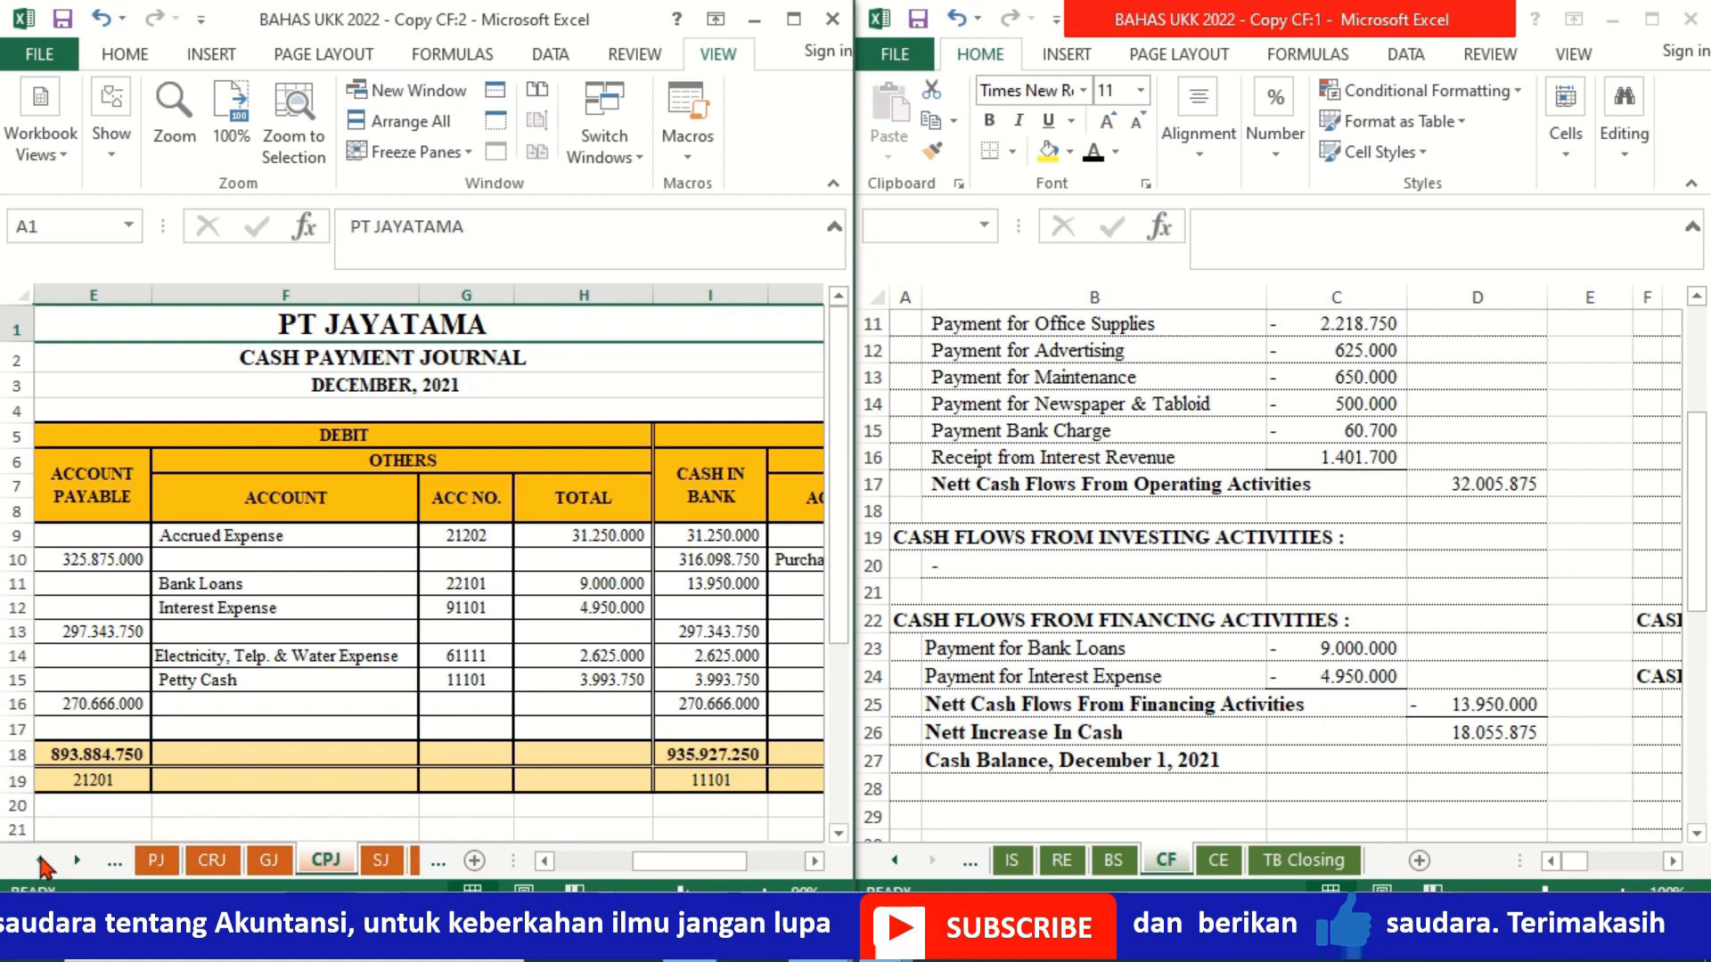
pyautogui.click(183, 873)
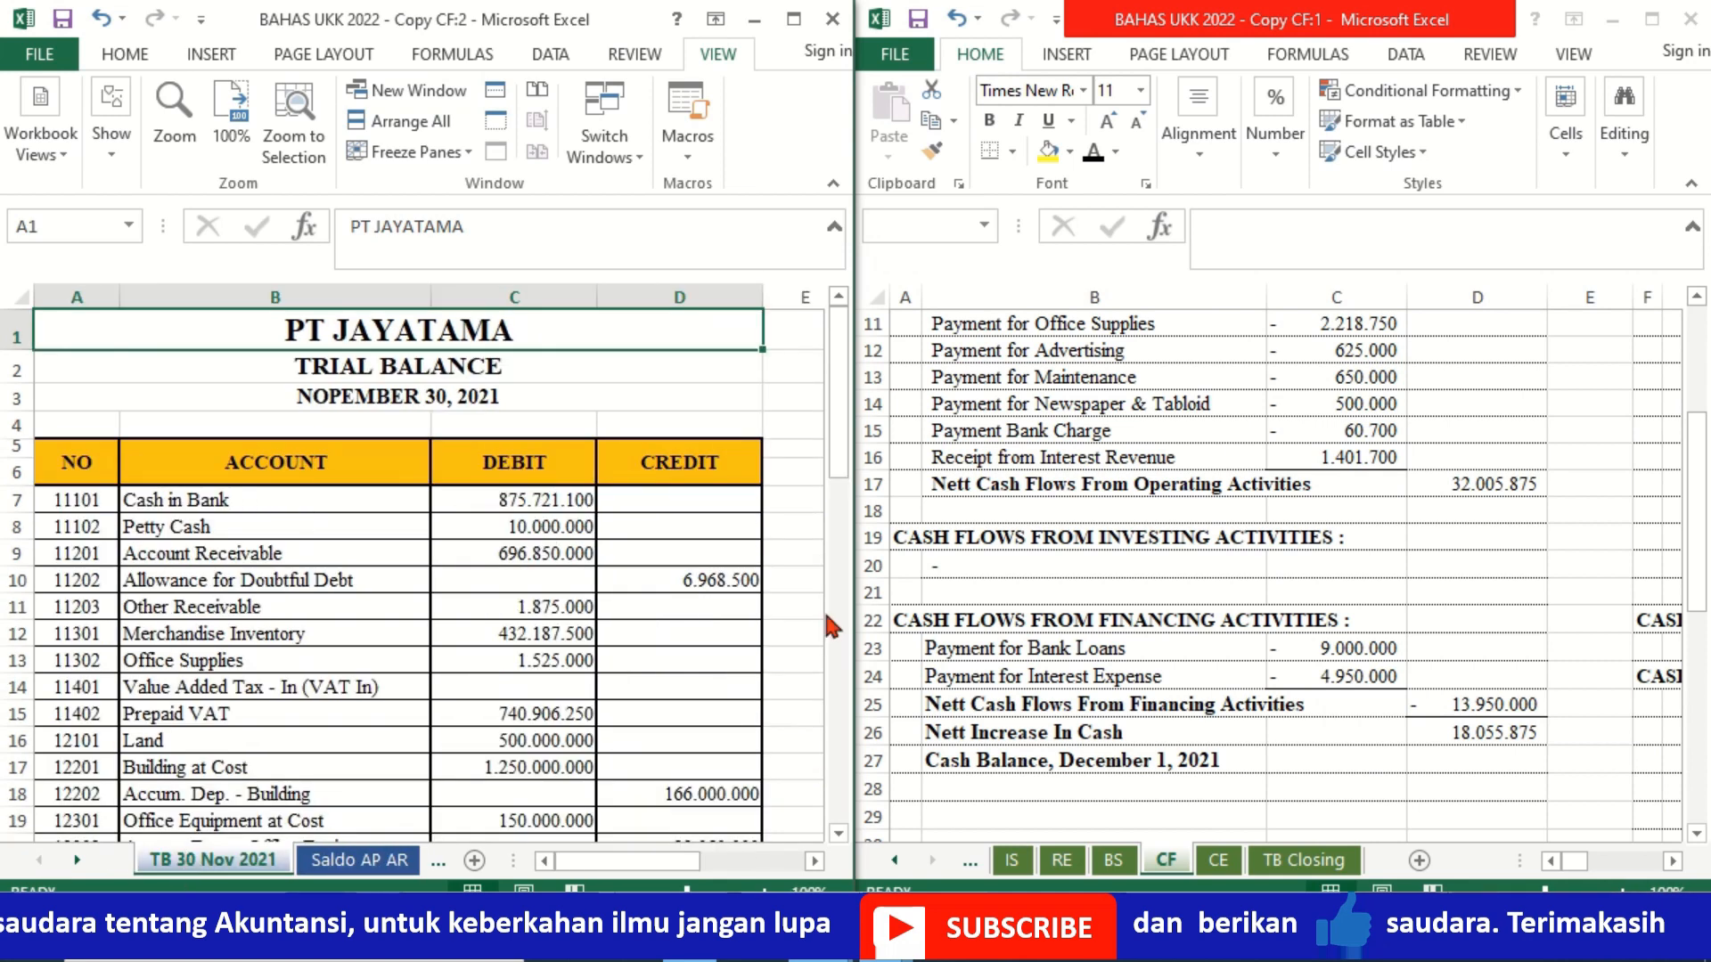
# Step: Enter ='TB 30 Nov 2021'!C7+'TB 30 Nov 2021'!C8 in D27 of the CF sheet as the December 1 cash balance
pyautogui.click(1493, 764)
pyautogui.write('+')
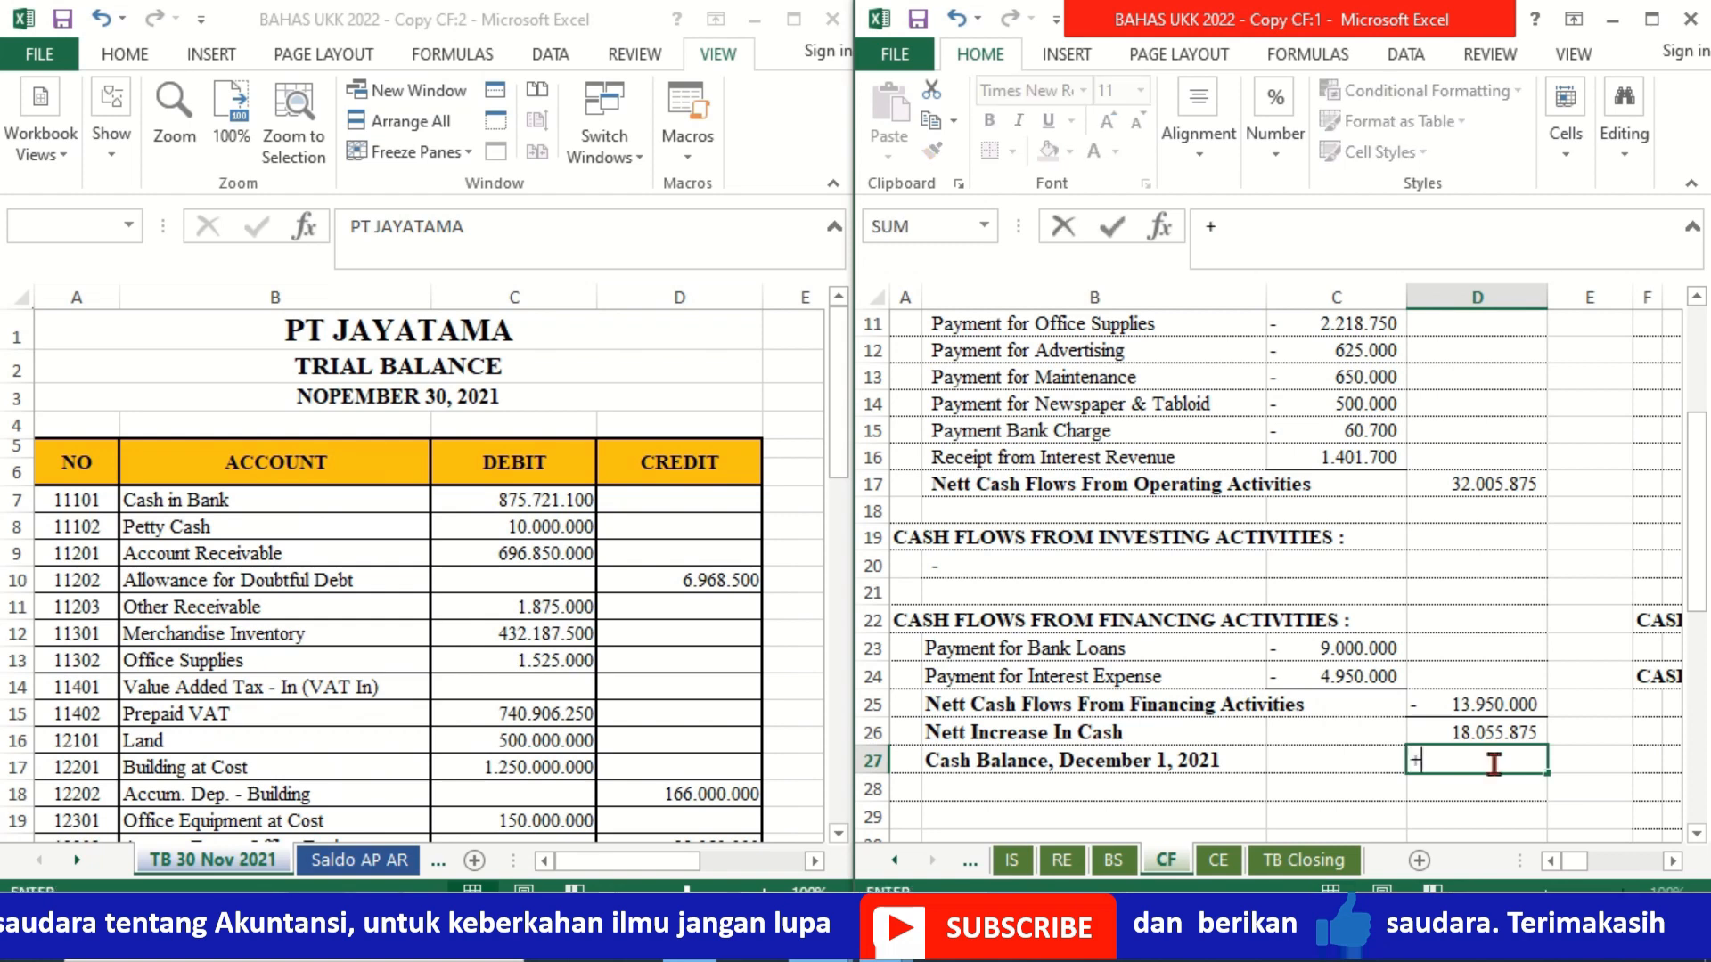
pyautogui.press('Escape')
pyautogui.write('=')
pyautogui.click(497, 492)
pyautogui.write('+')
pyautogui.click(468, 529)
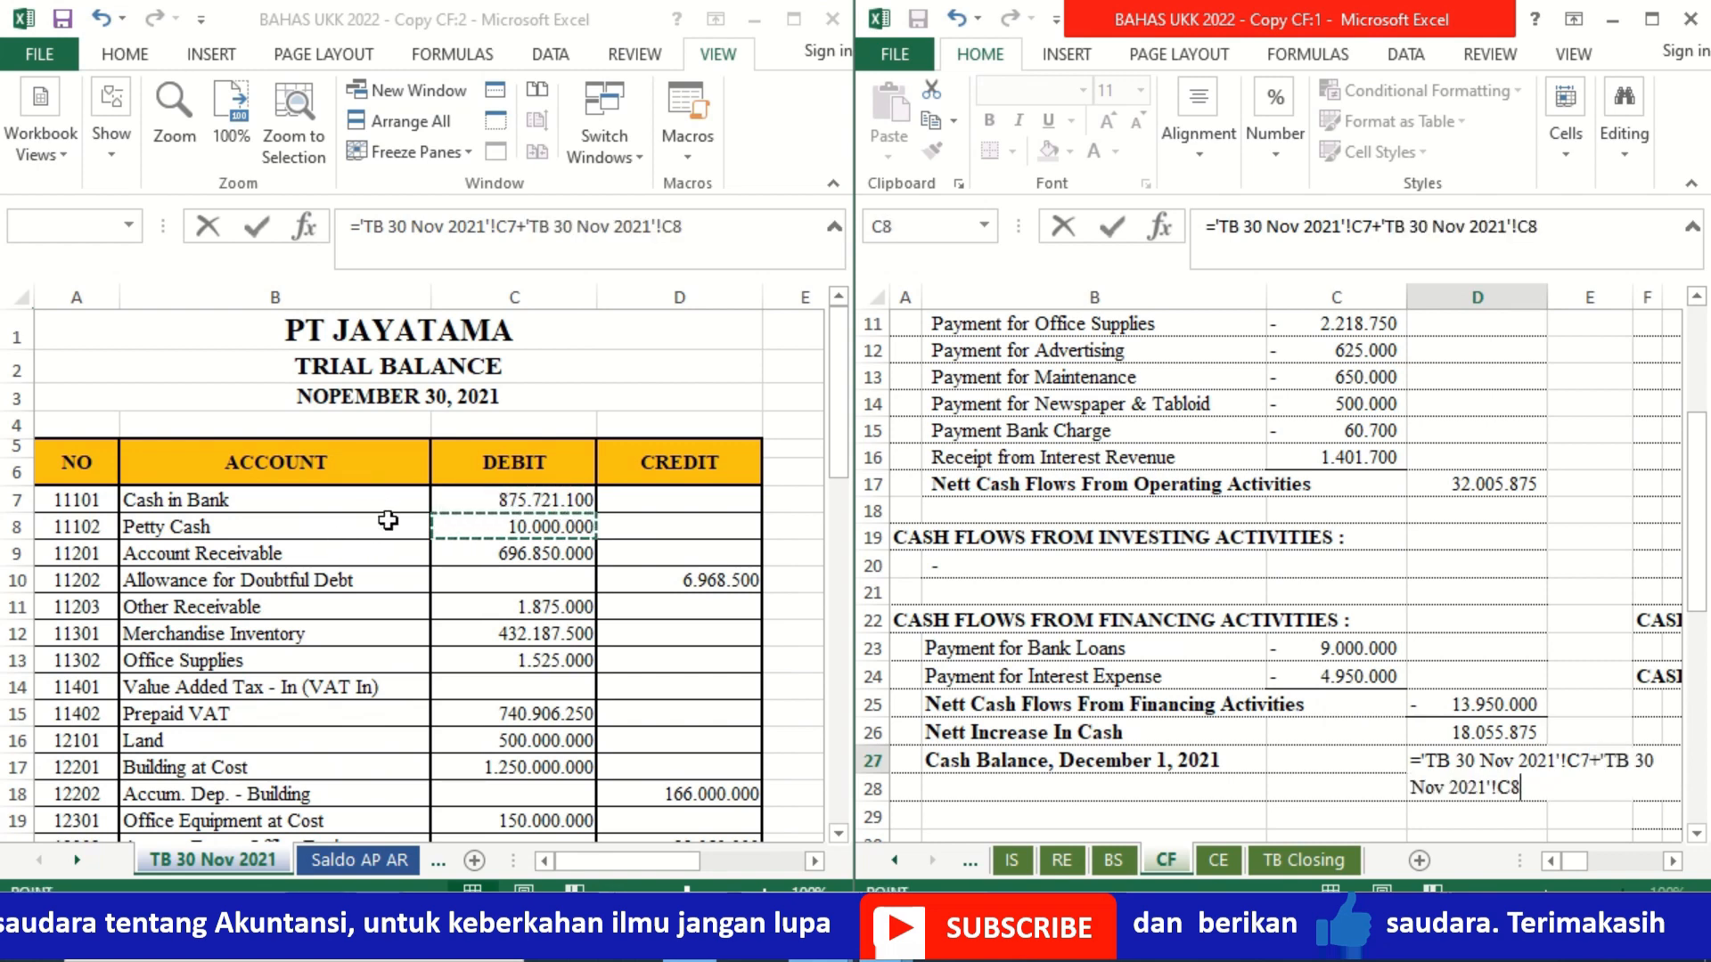
pyautogui.press('Return')
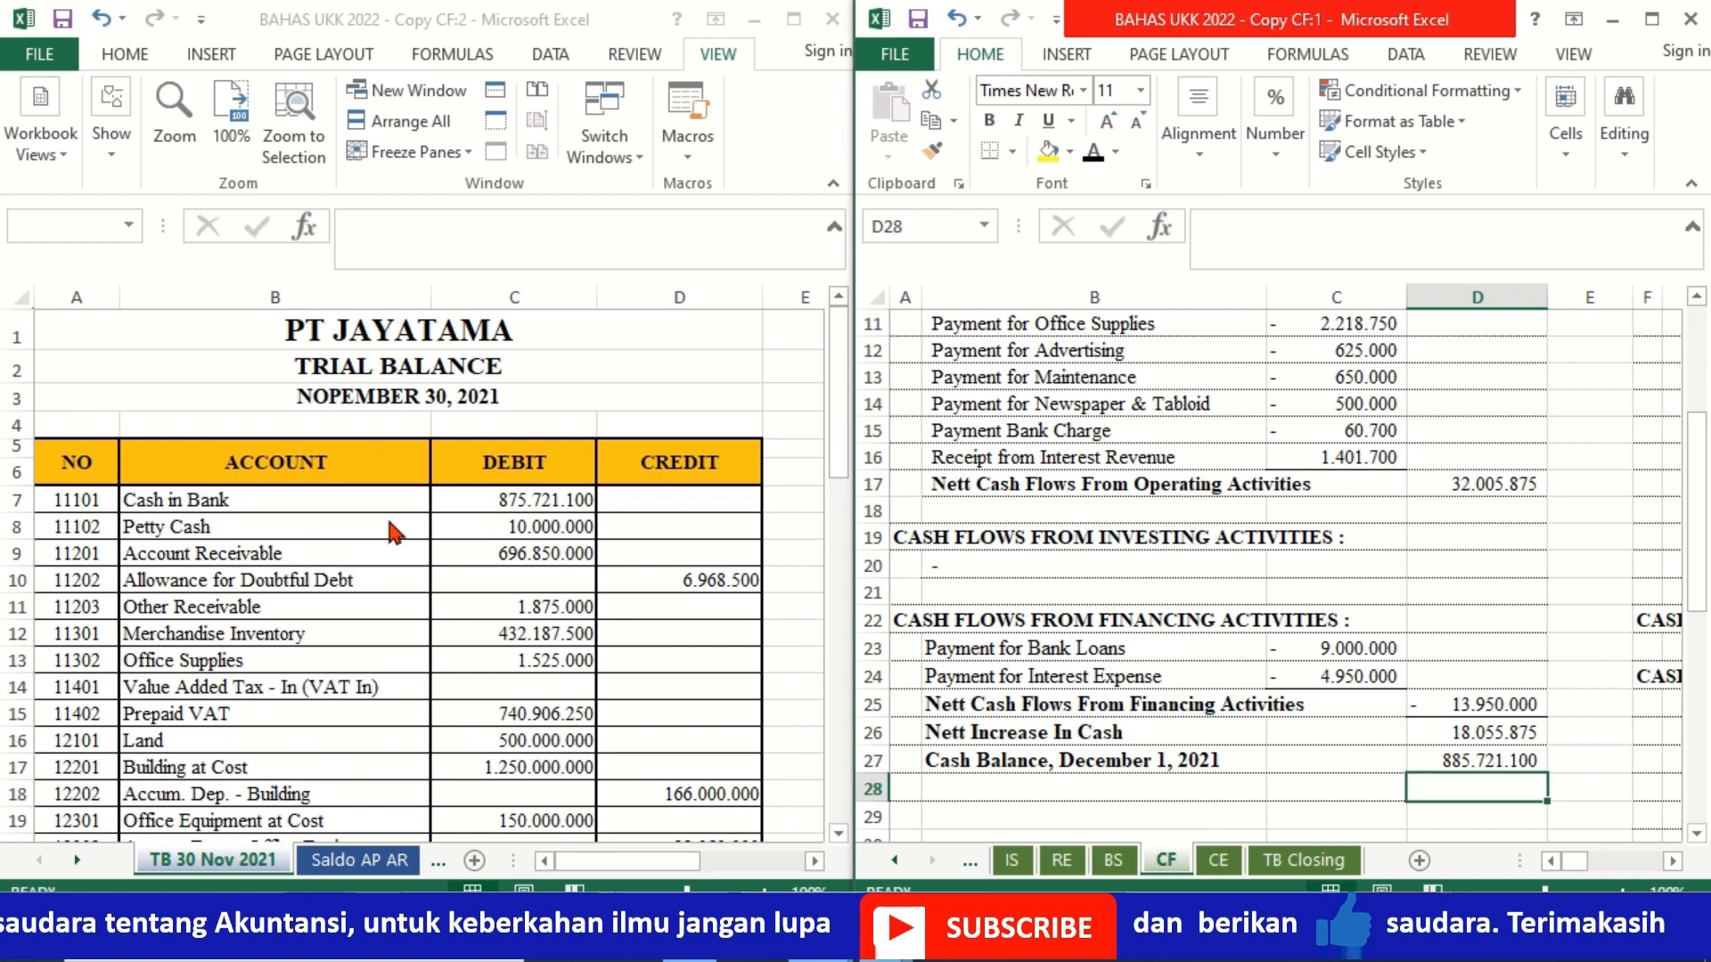
# Step: Make the "Cash Balance, December 31, 2021" label in B28 of the CF sheet black
pyautogui.click(1103, 760)
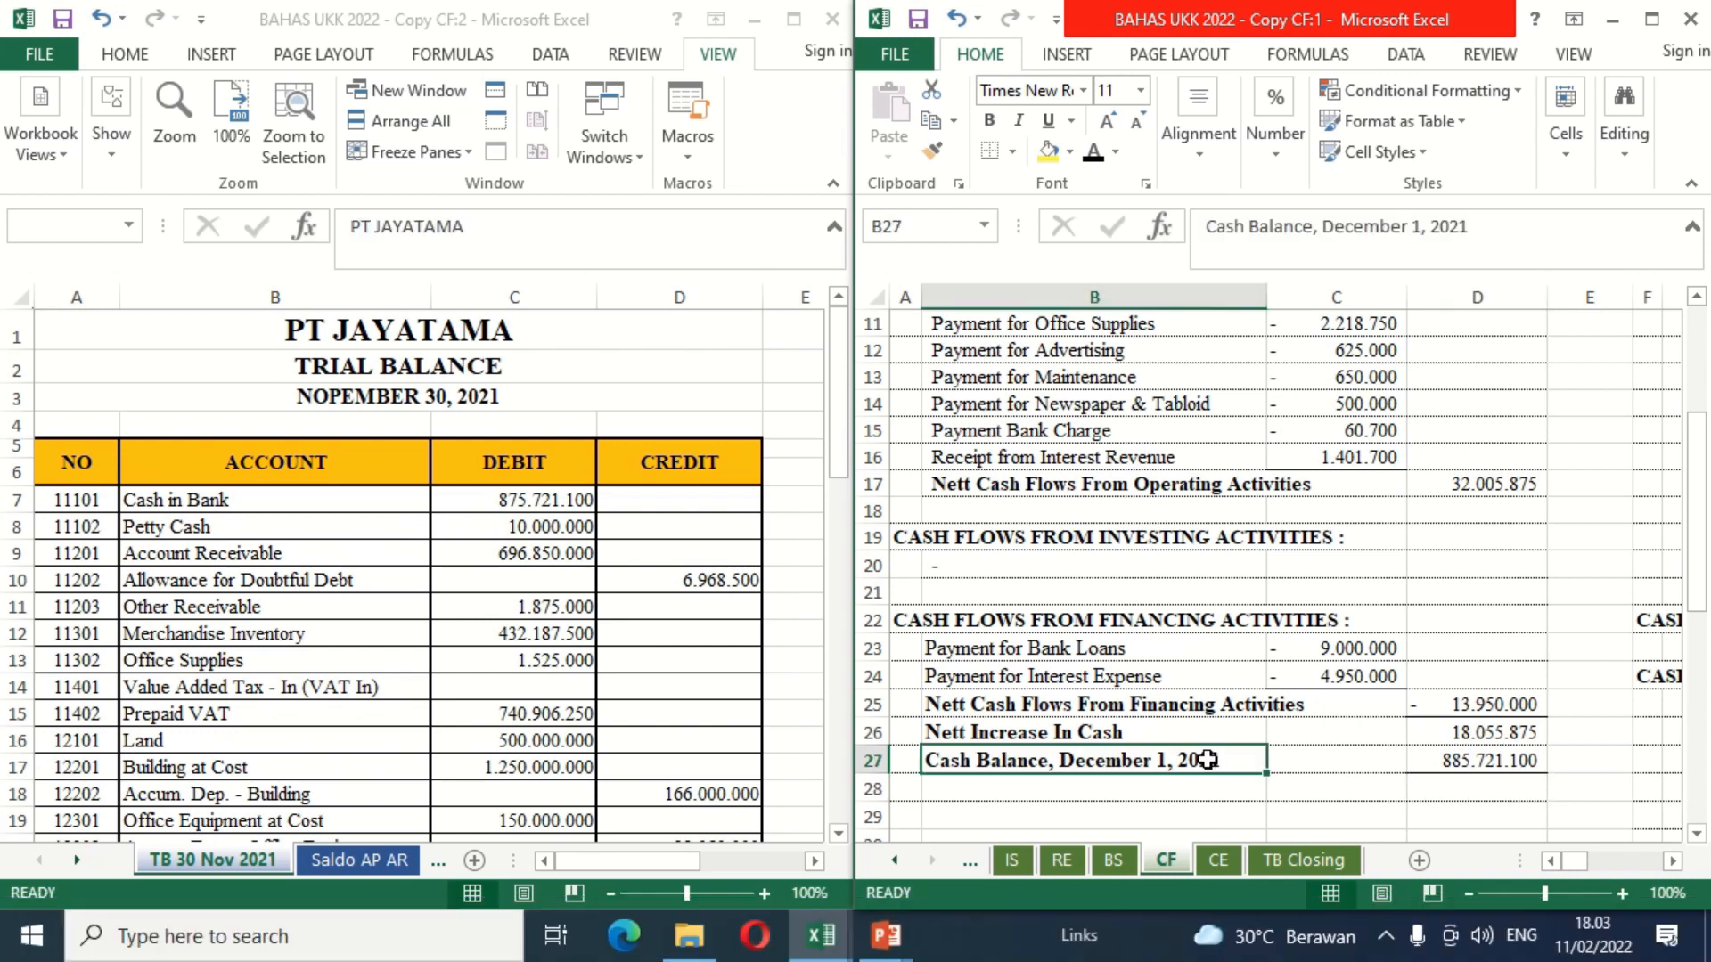
pyautogui.click(1138, 784)
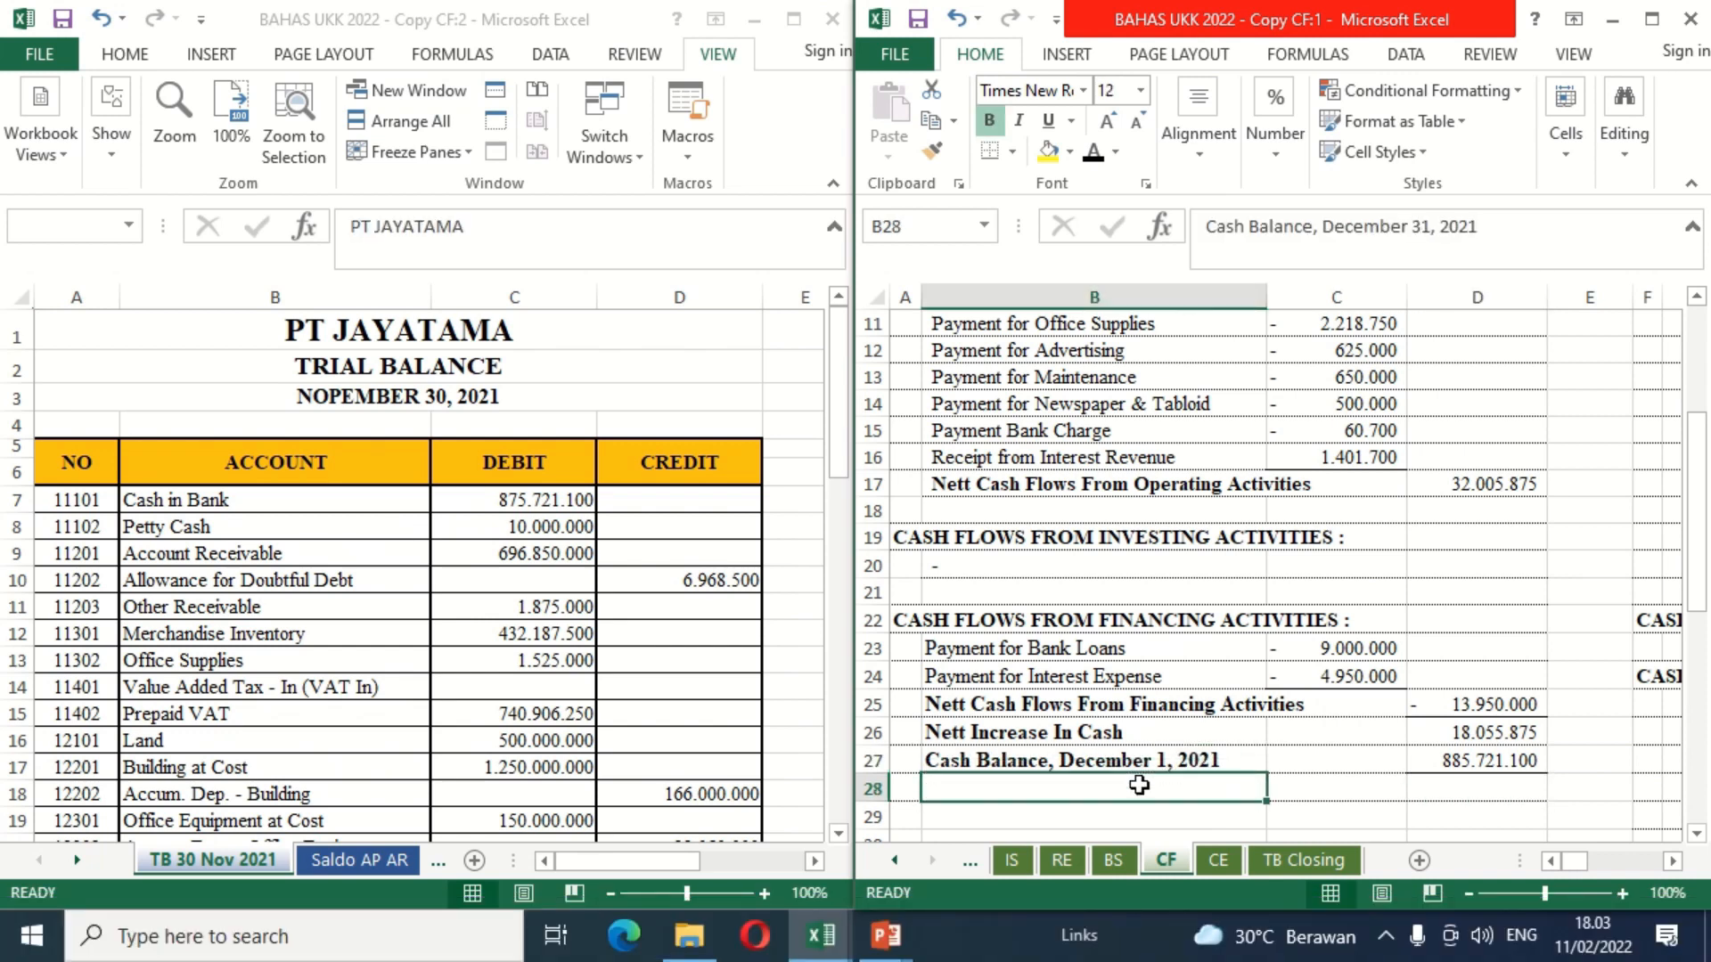
pyautogui.click(1094, 153)
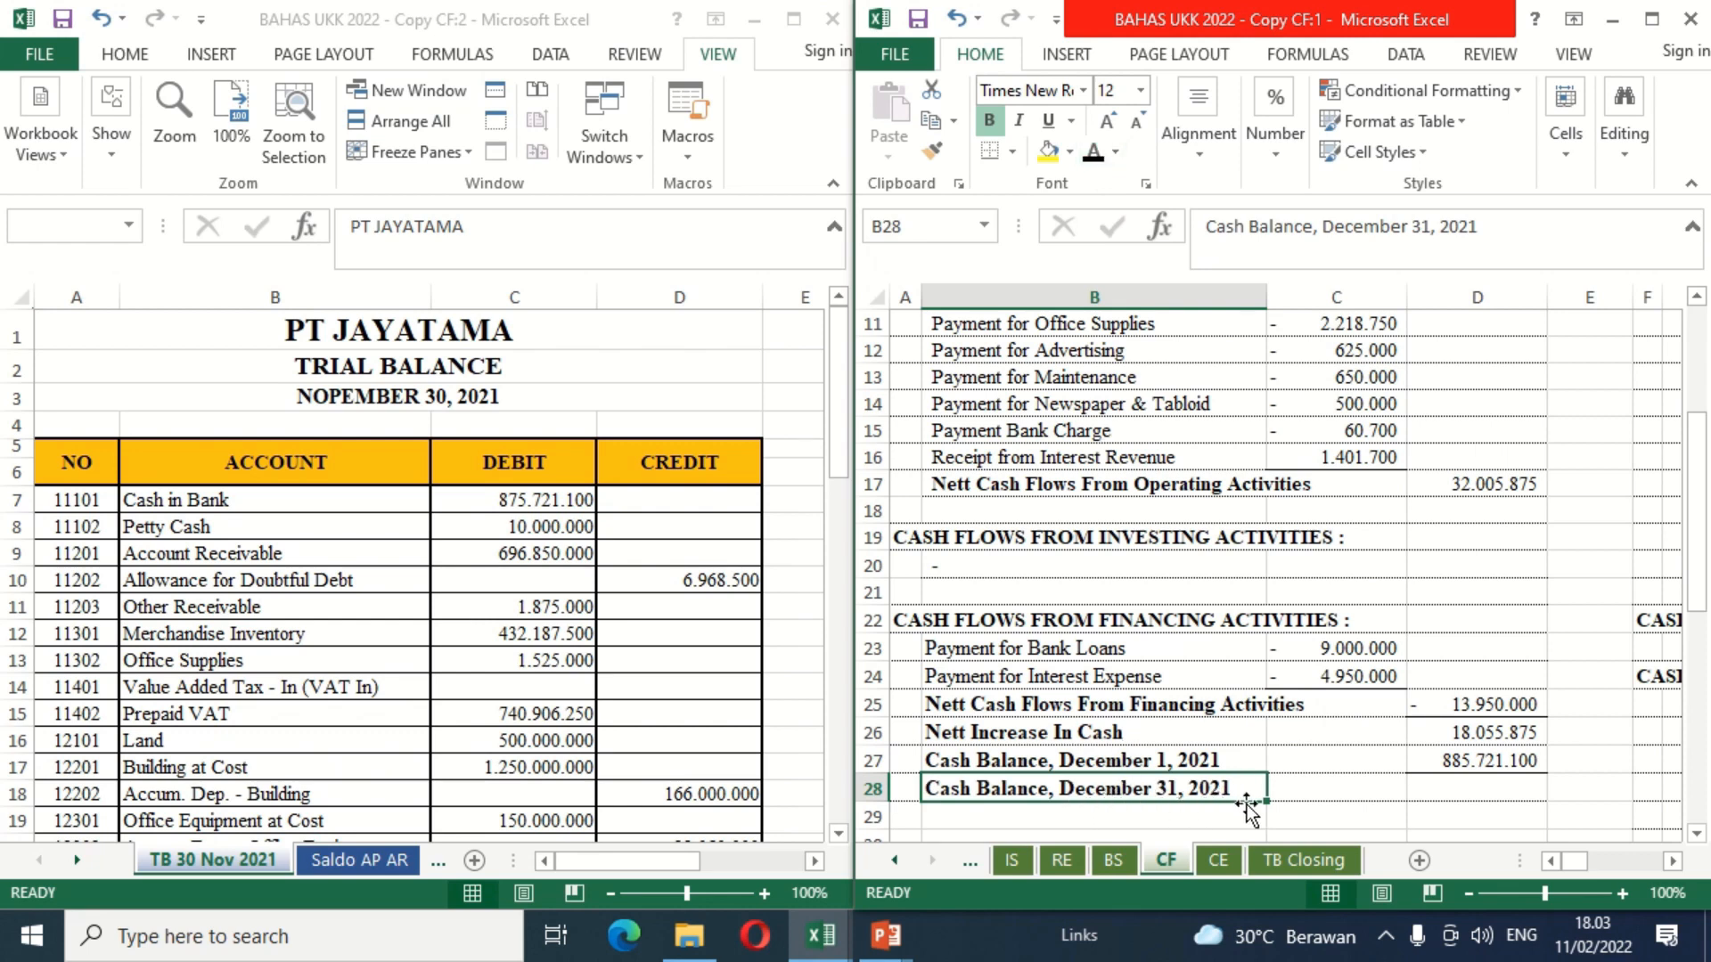
# Step: Calculate the December 31 cash balance by entering =D26+D27 in D28 of the CF sheet
pyautogui.click(1477, 800)
pyautogui.write('=')
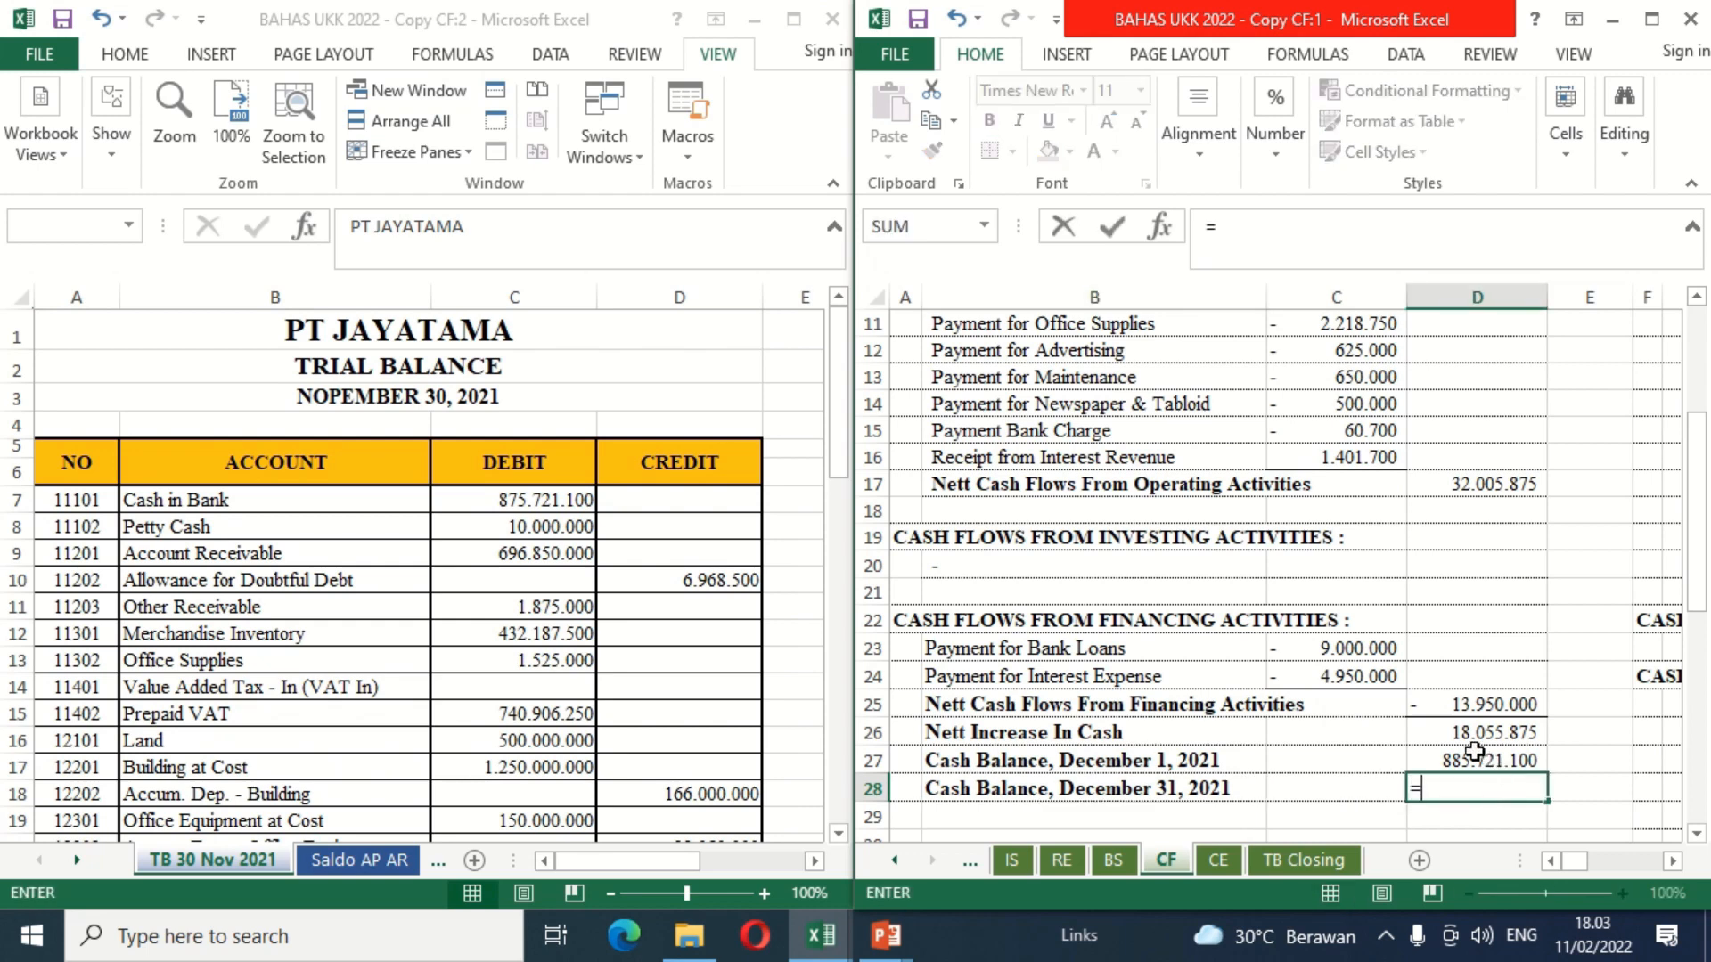
pyautogui.click(1435, 732)
pyautogui.write('+')
pyautogui.click(1426, 760)
pyautogui.hotkey('ctrl', 'Return')
pyautogui.press('Return')
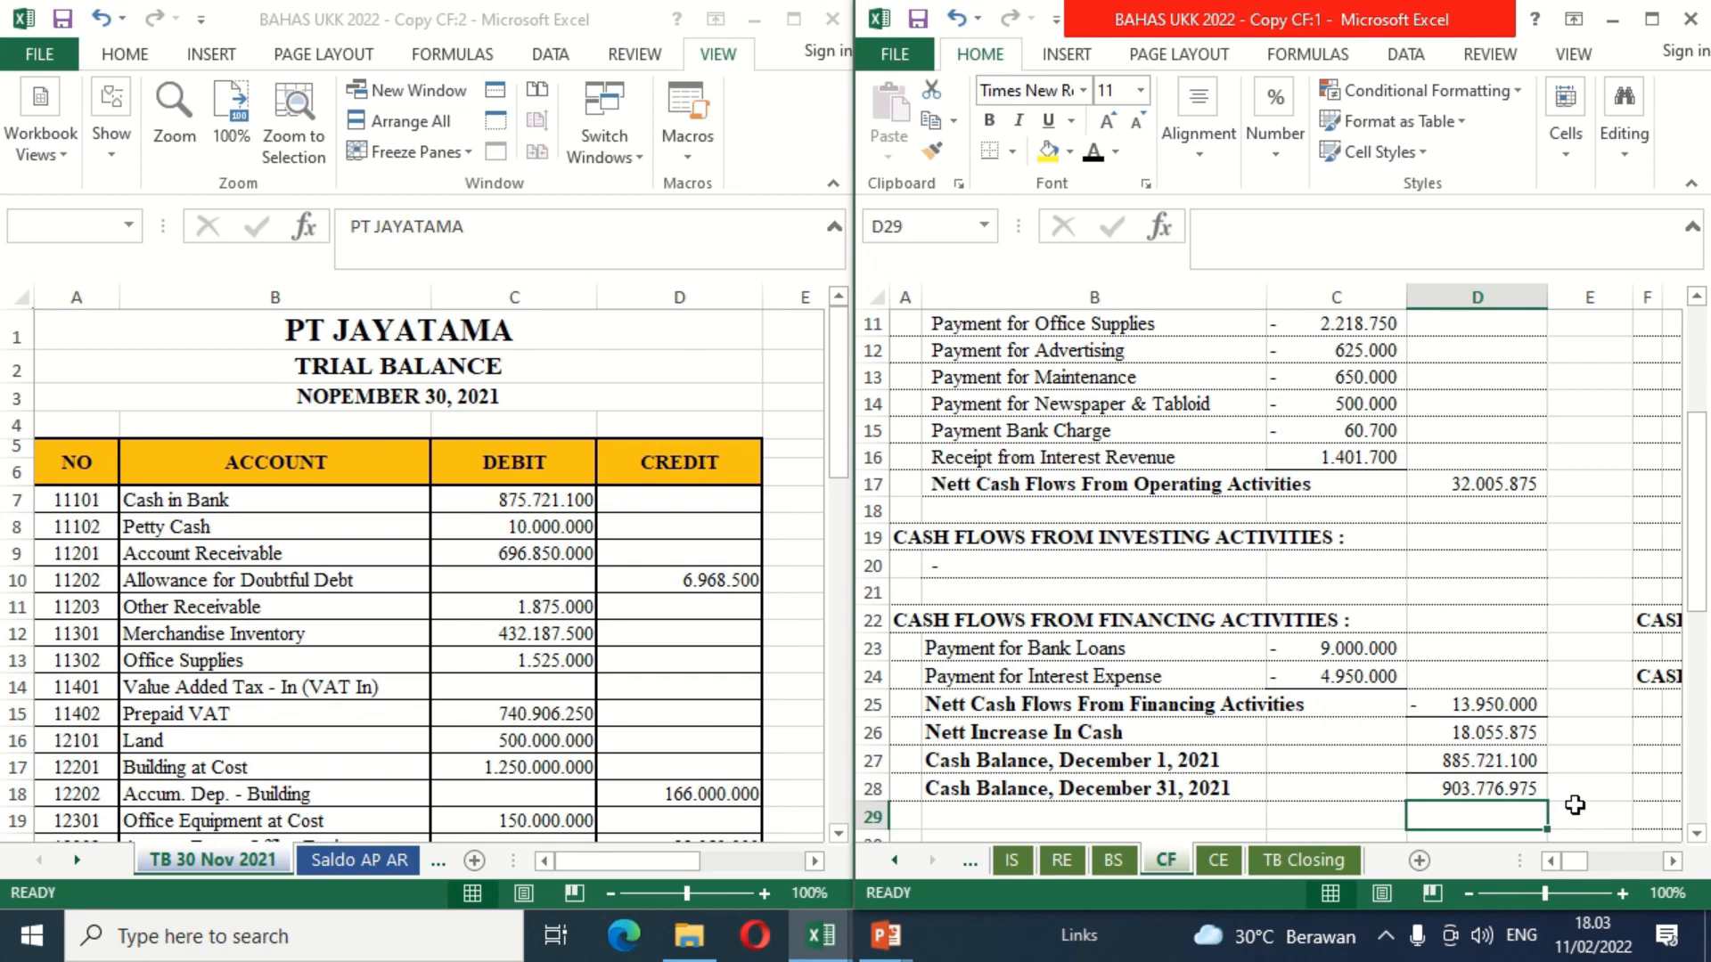
# Step: Show the BS sheet in the second workbook window to compare its cash accounts with the CF ending balance
pyautogui.press('Down')
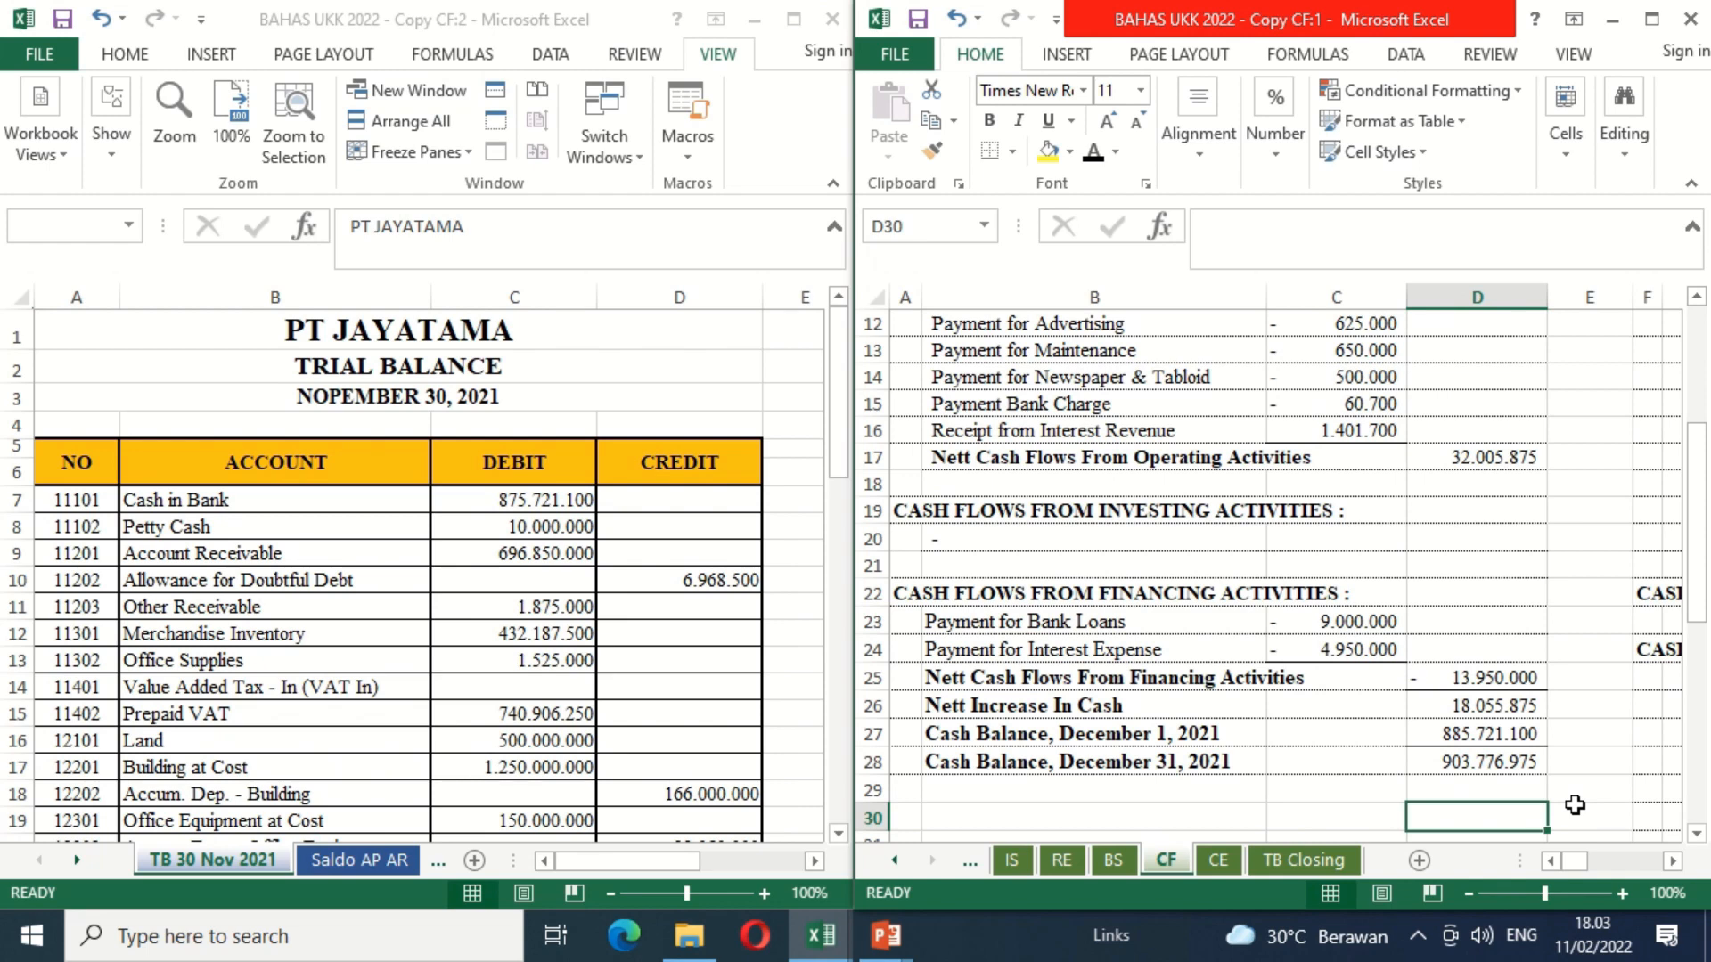
pyautogui.scroll(1, 1574, 805)
pyautogui.click(1510, 821)
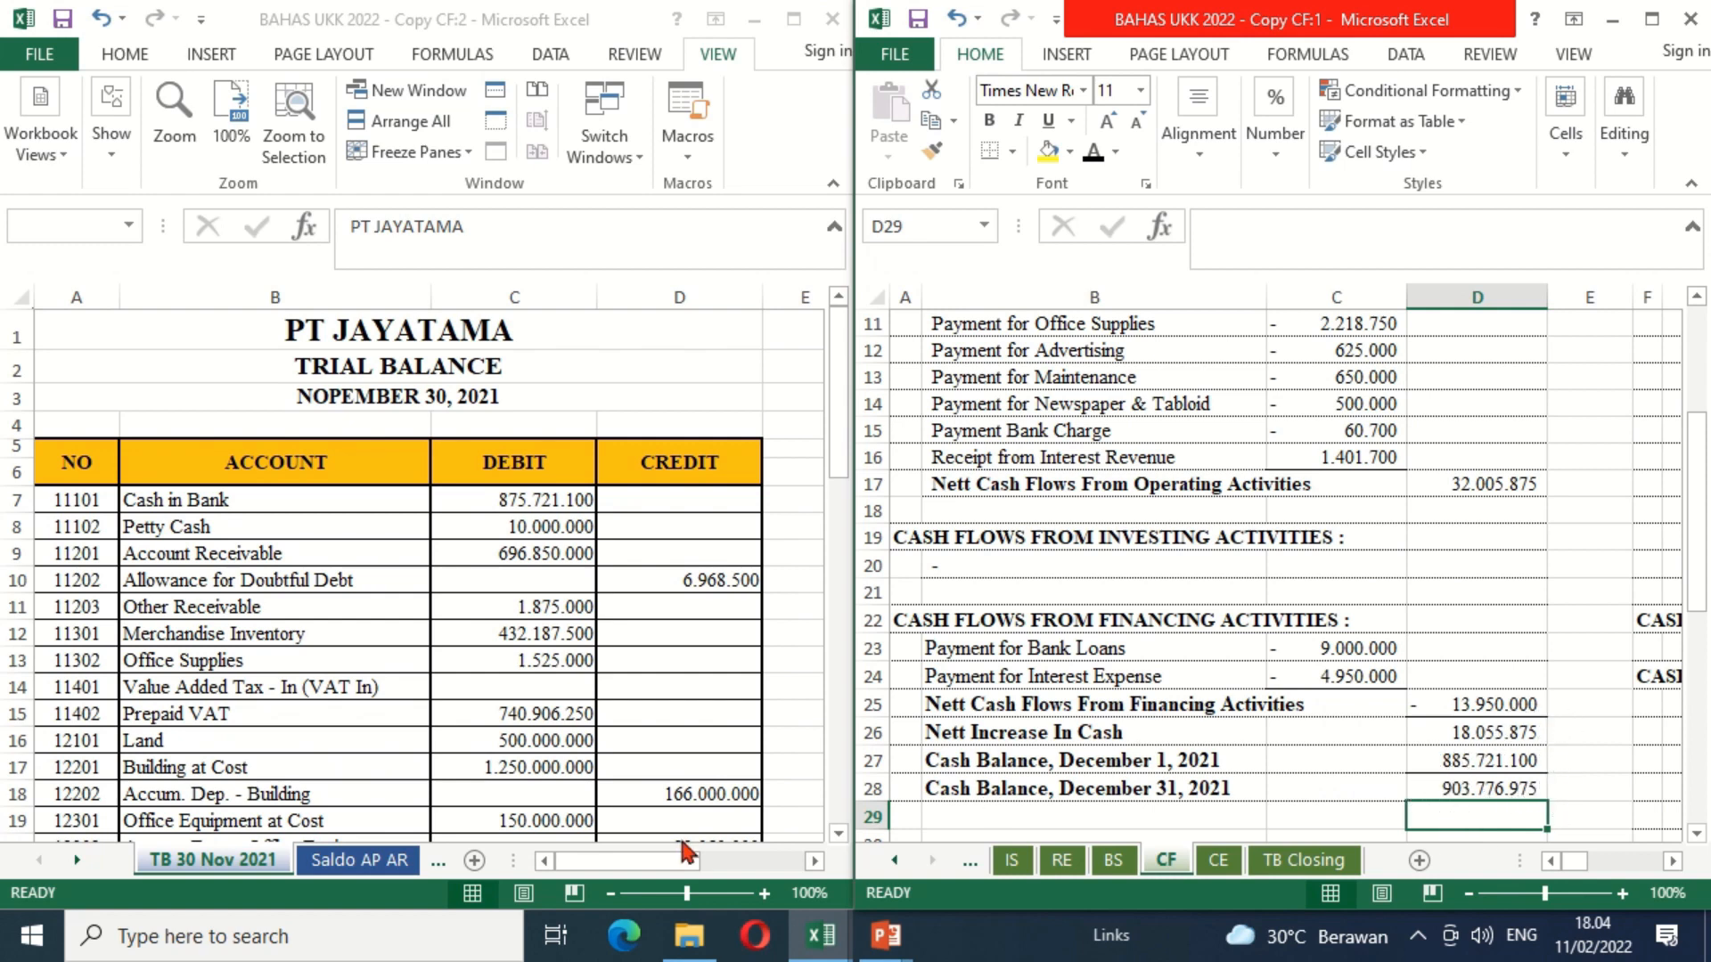
pyautogui.click(88, 862)
pyautogui.click(88, 862)
pyautogui.click(89, 863)
pyautogui.click(88, 862)
pyautogui.click(88, 863)
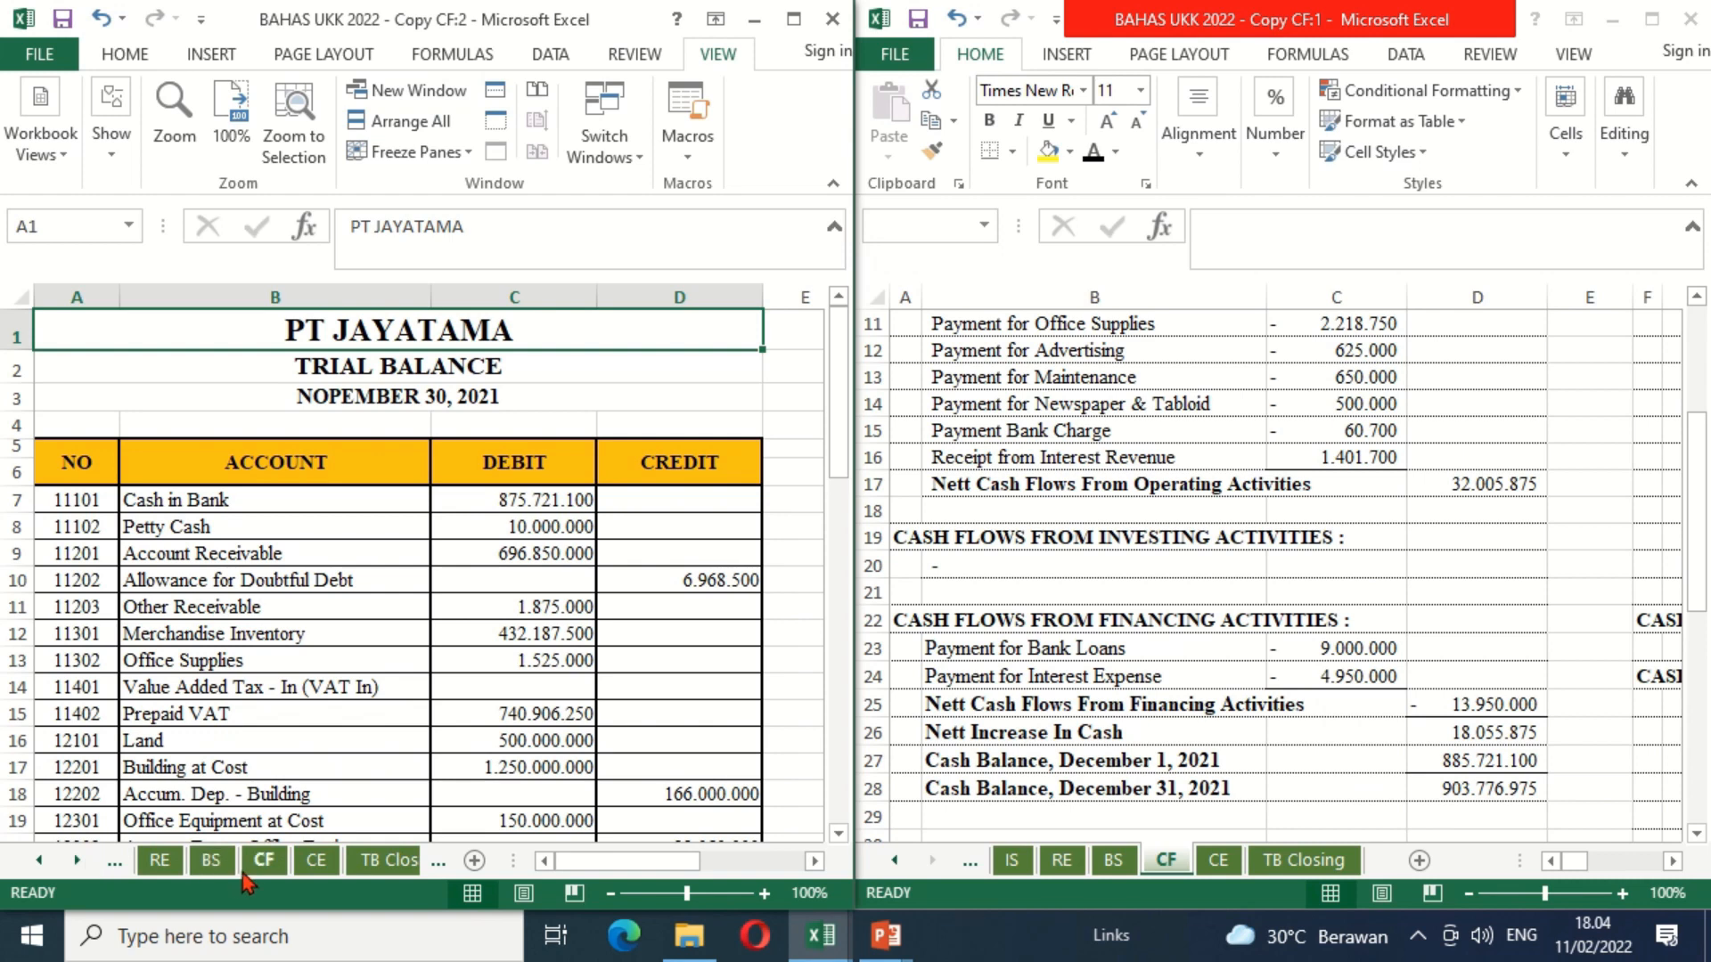
pyautogui.click(212, 863)
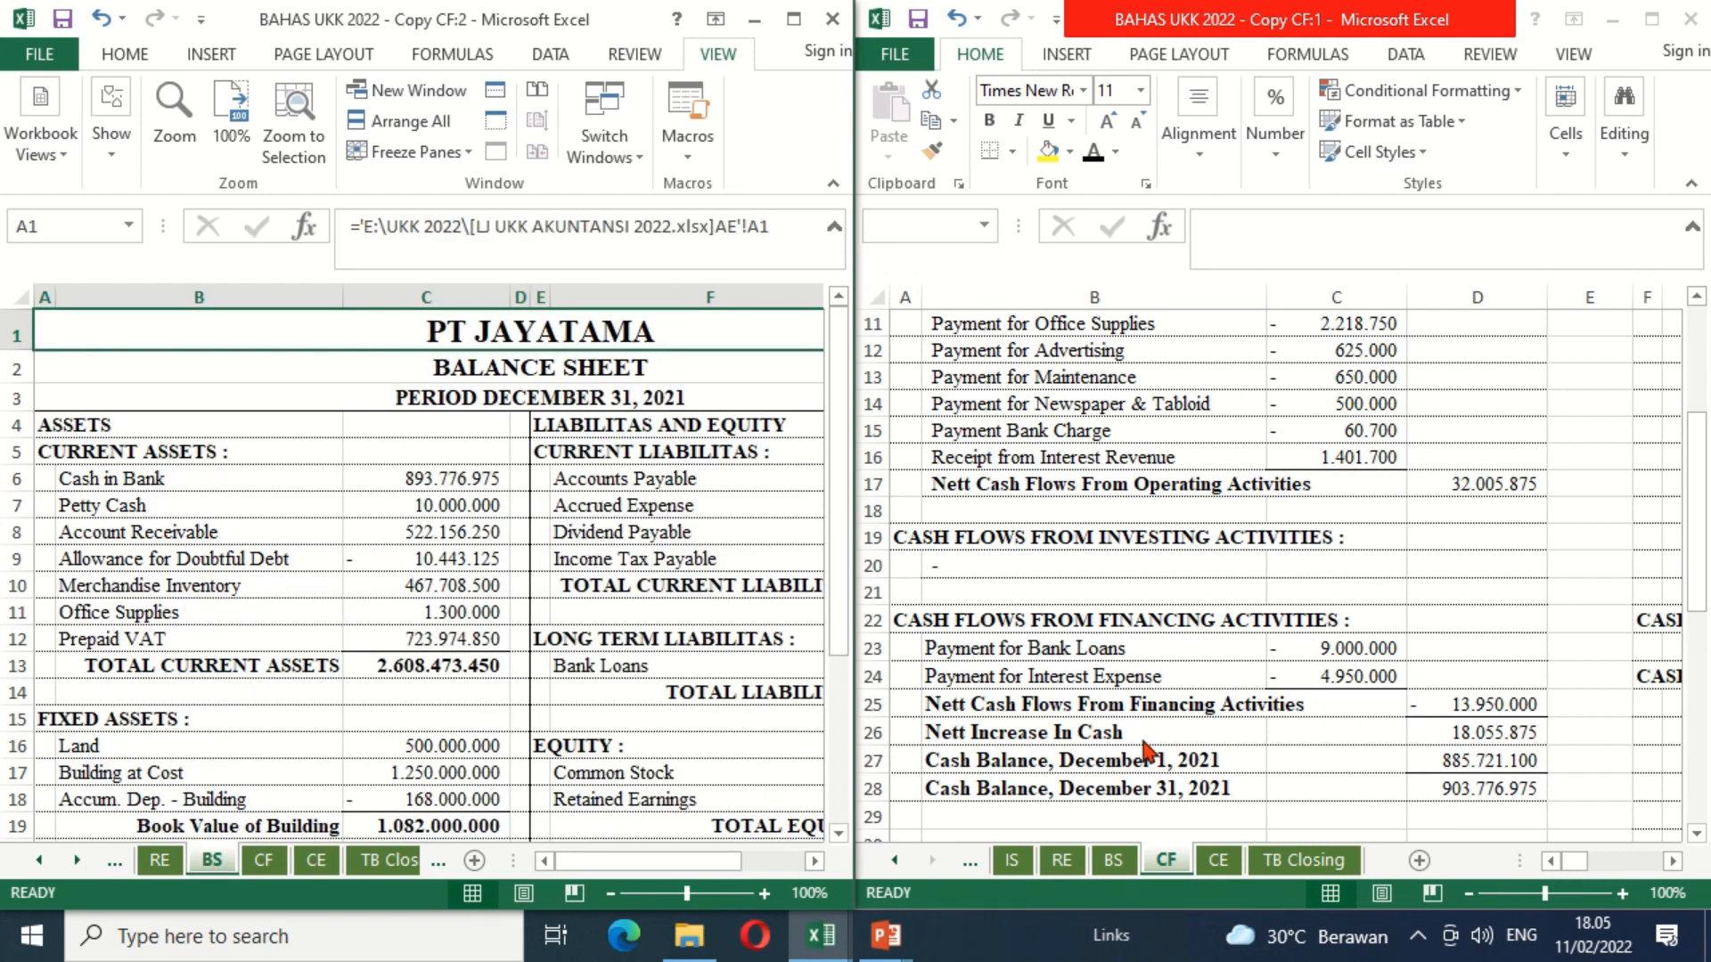
# Step: Check the ending cash balance against the balance sheet by entering =BS!C6+BS!C7-D28 in D29 of the CF sheet
pyautogui.click(1435, 810)
pyautogui.write('=')
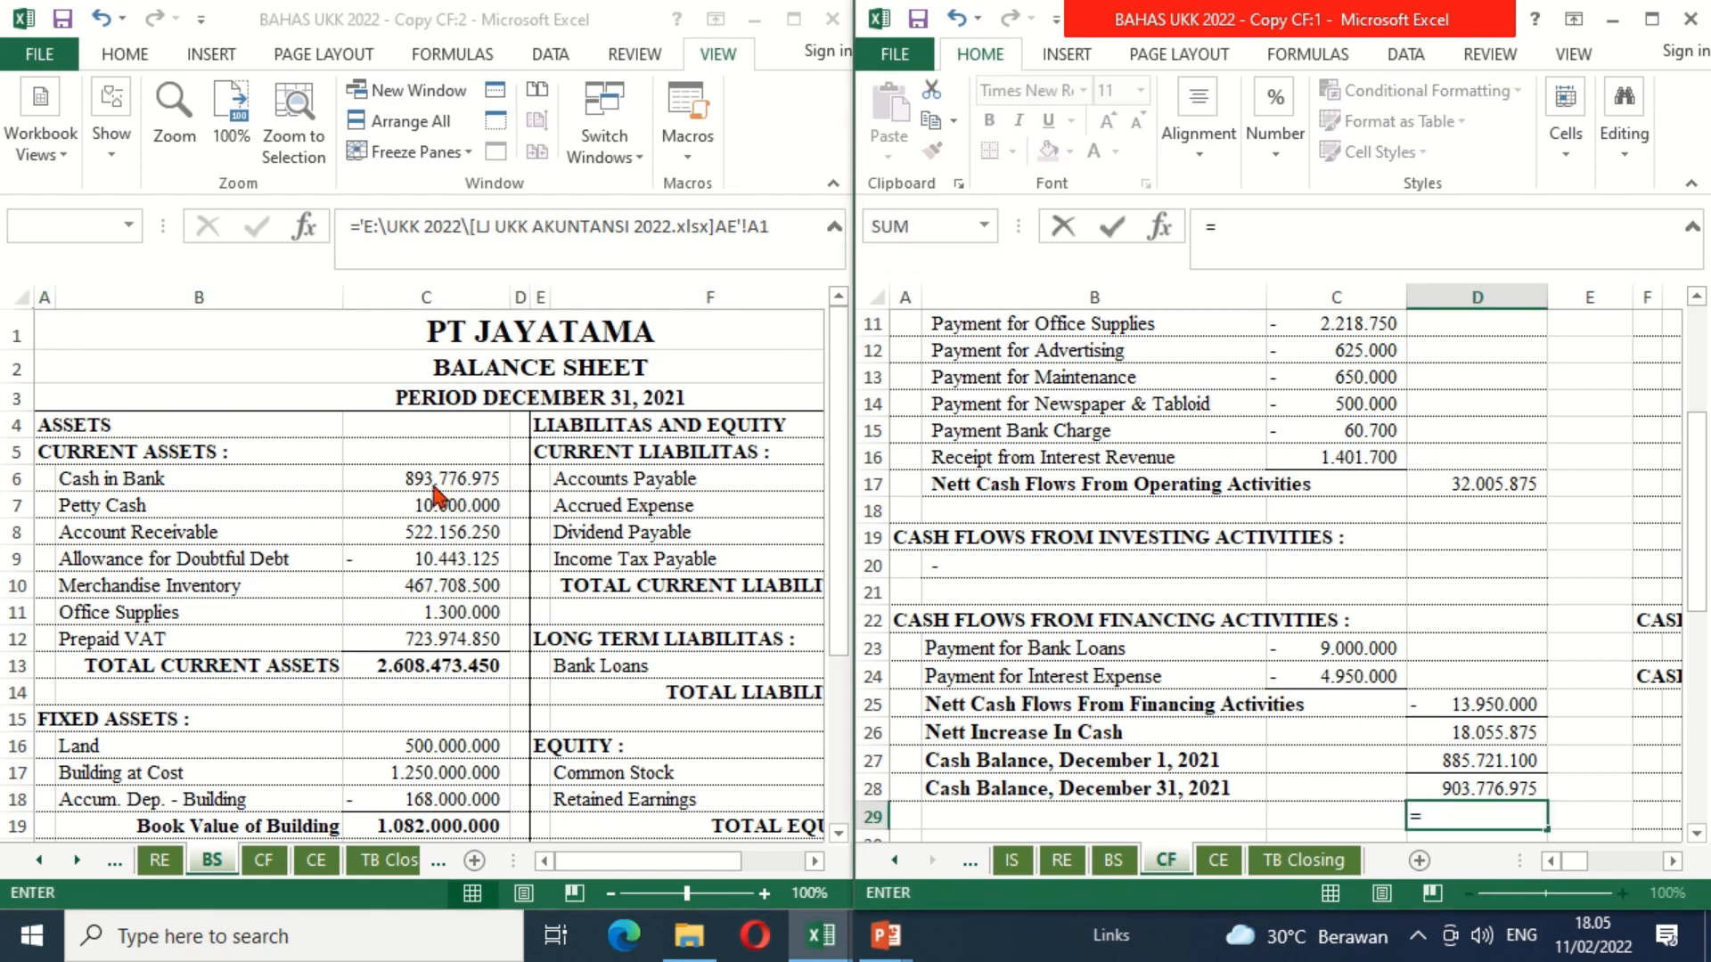
pyautogui.click(432, 481)
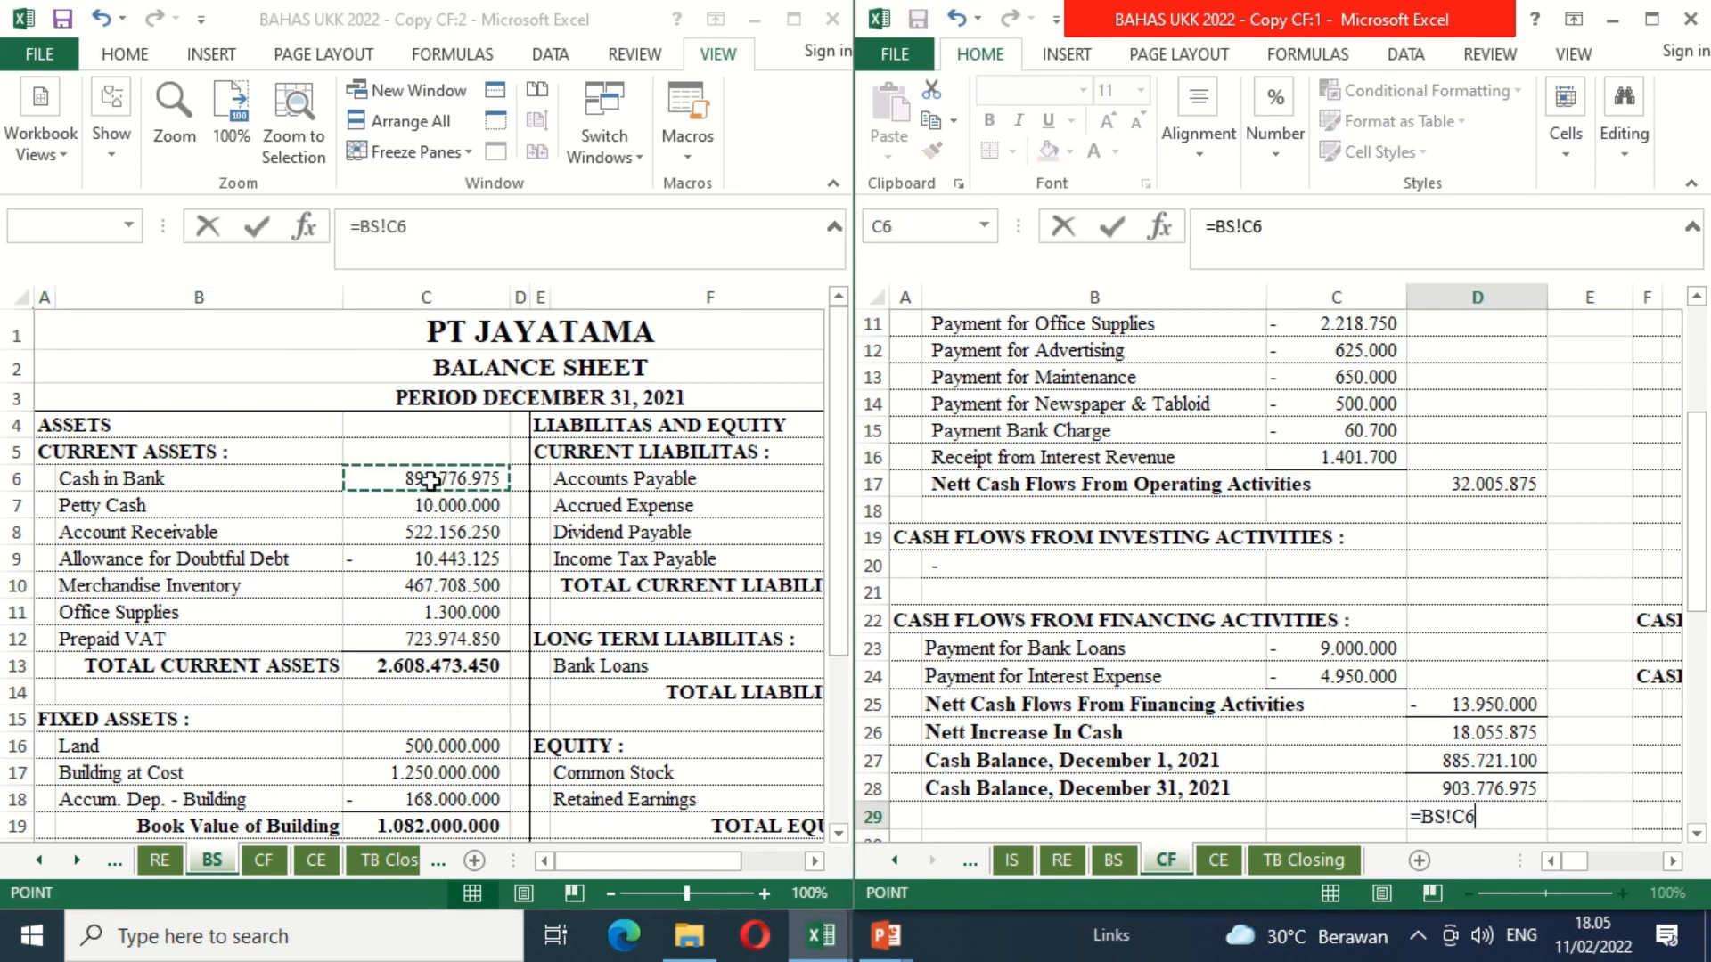
pyautogui.write('+')
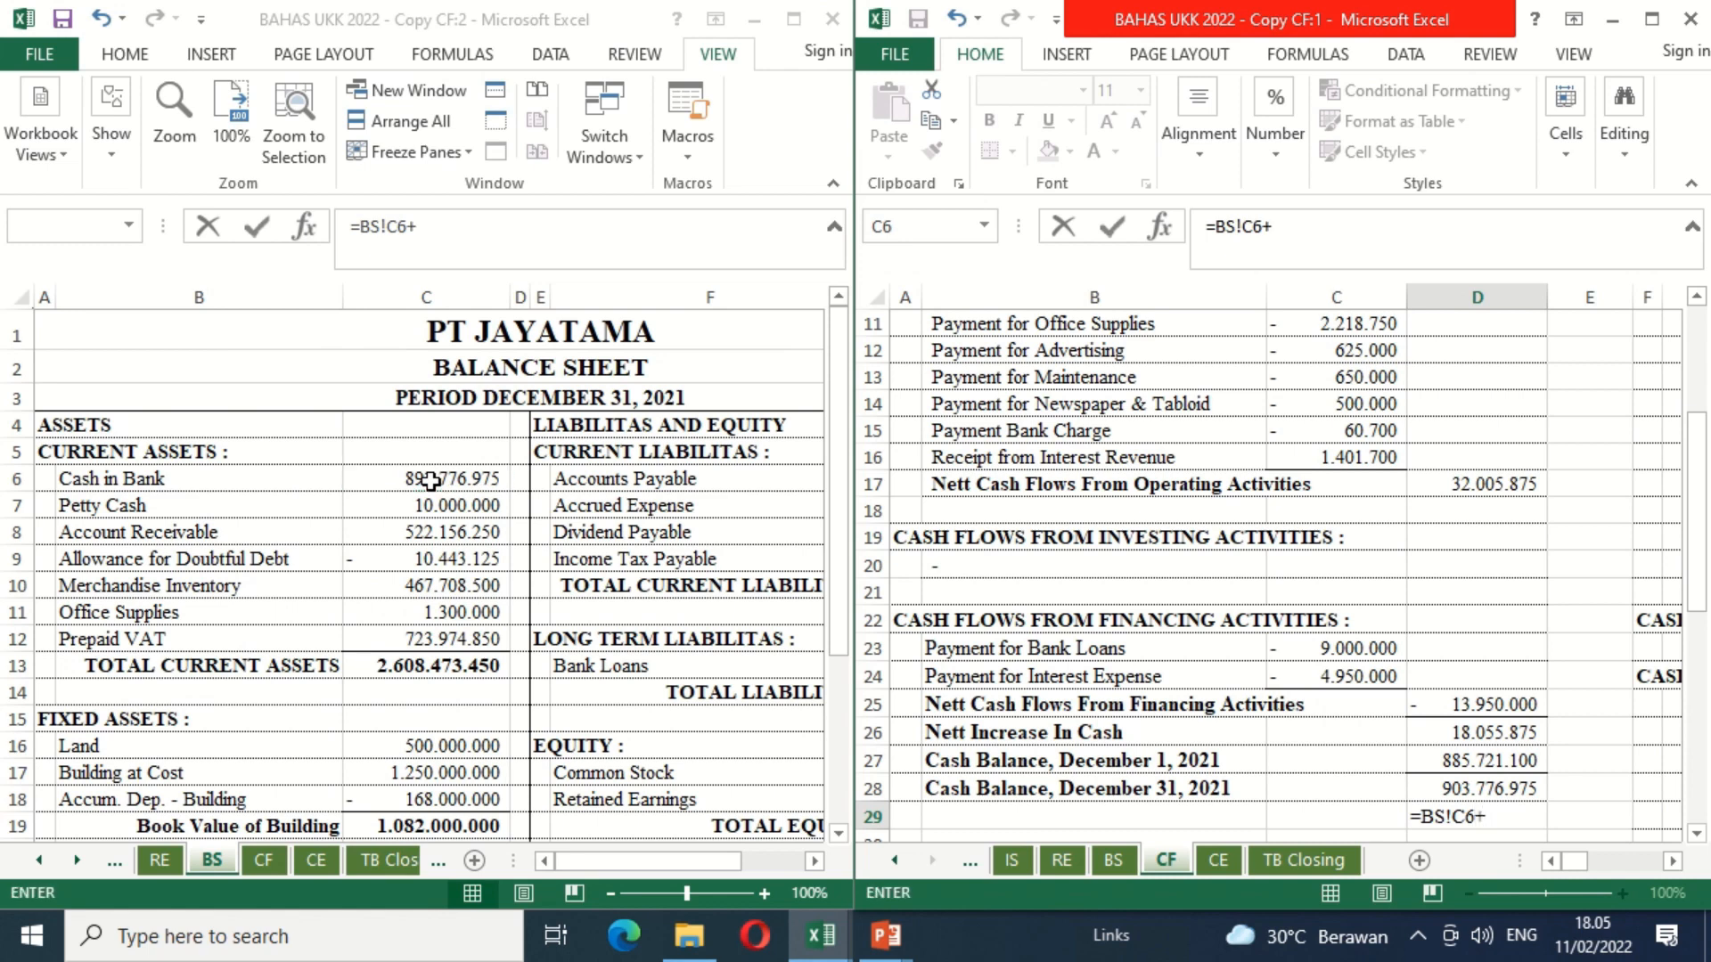
pyautogui.click(392, 506)
pyautogui.write('-')
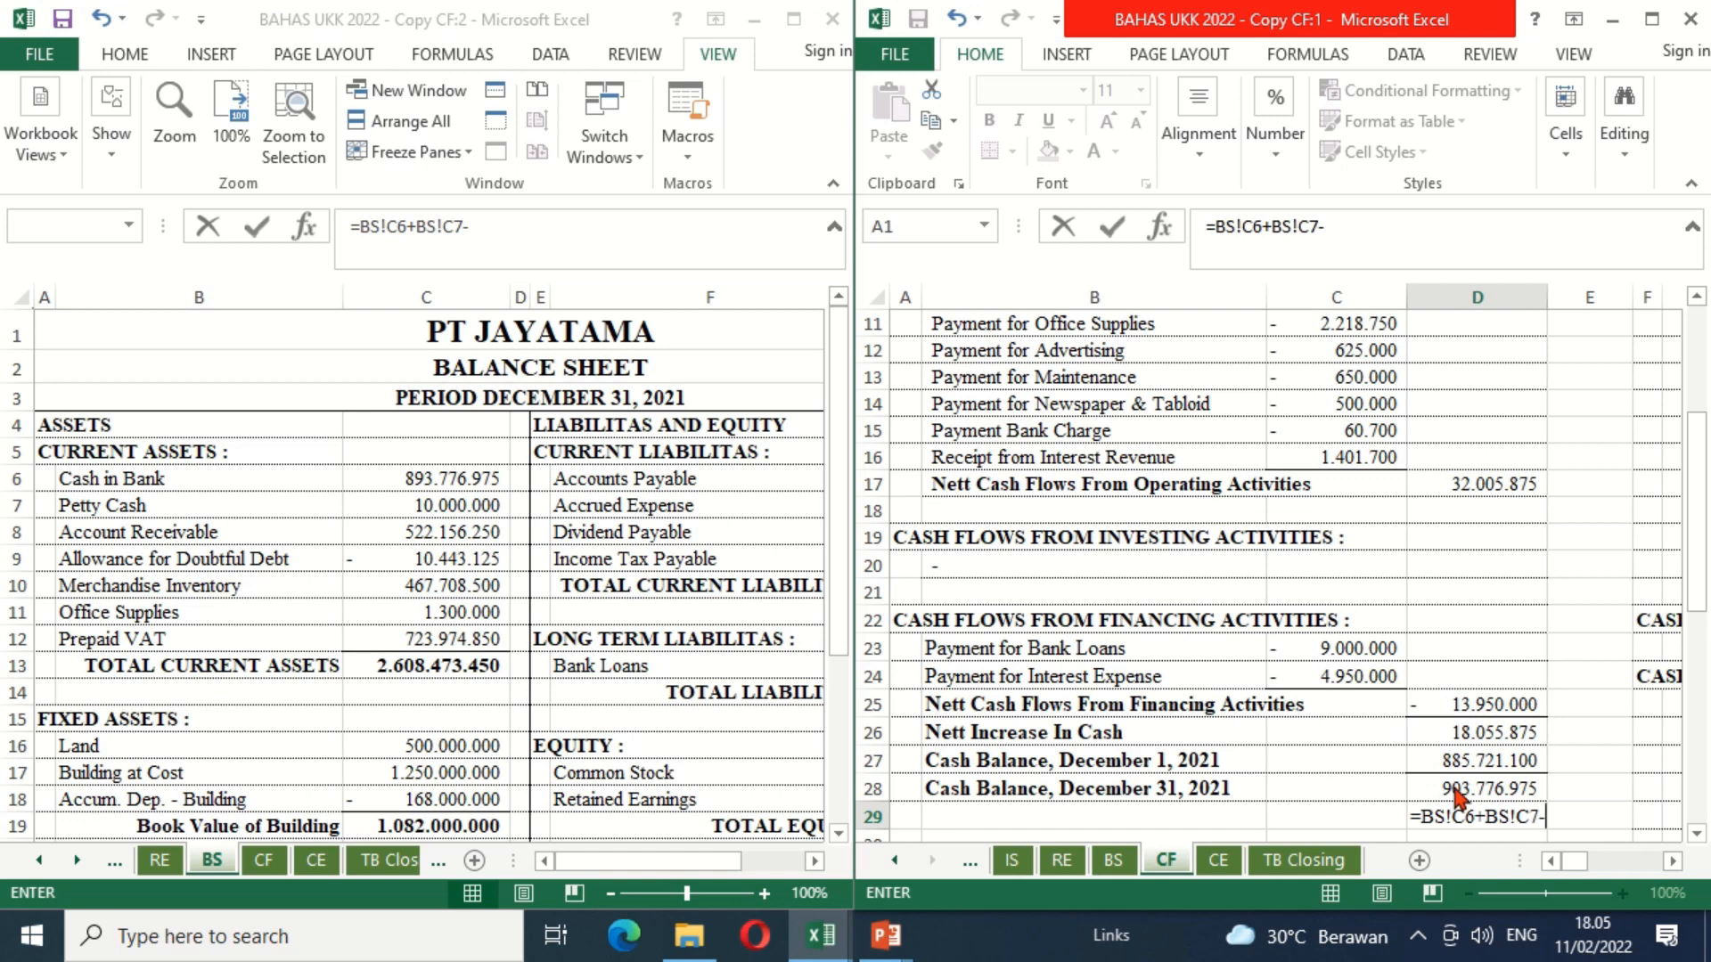
pyautogui.click(1456, 792)
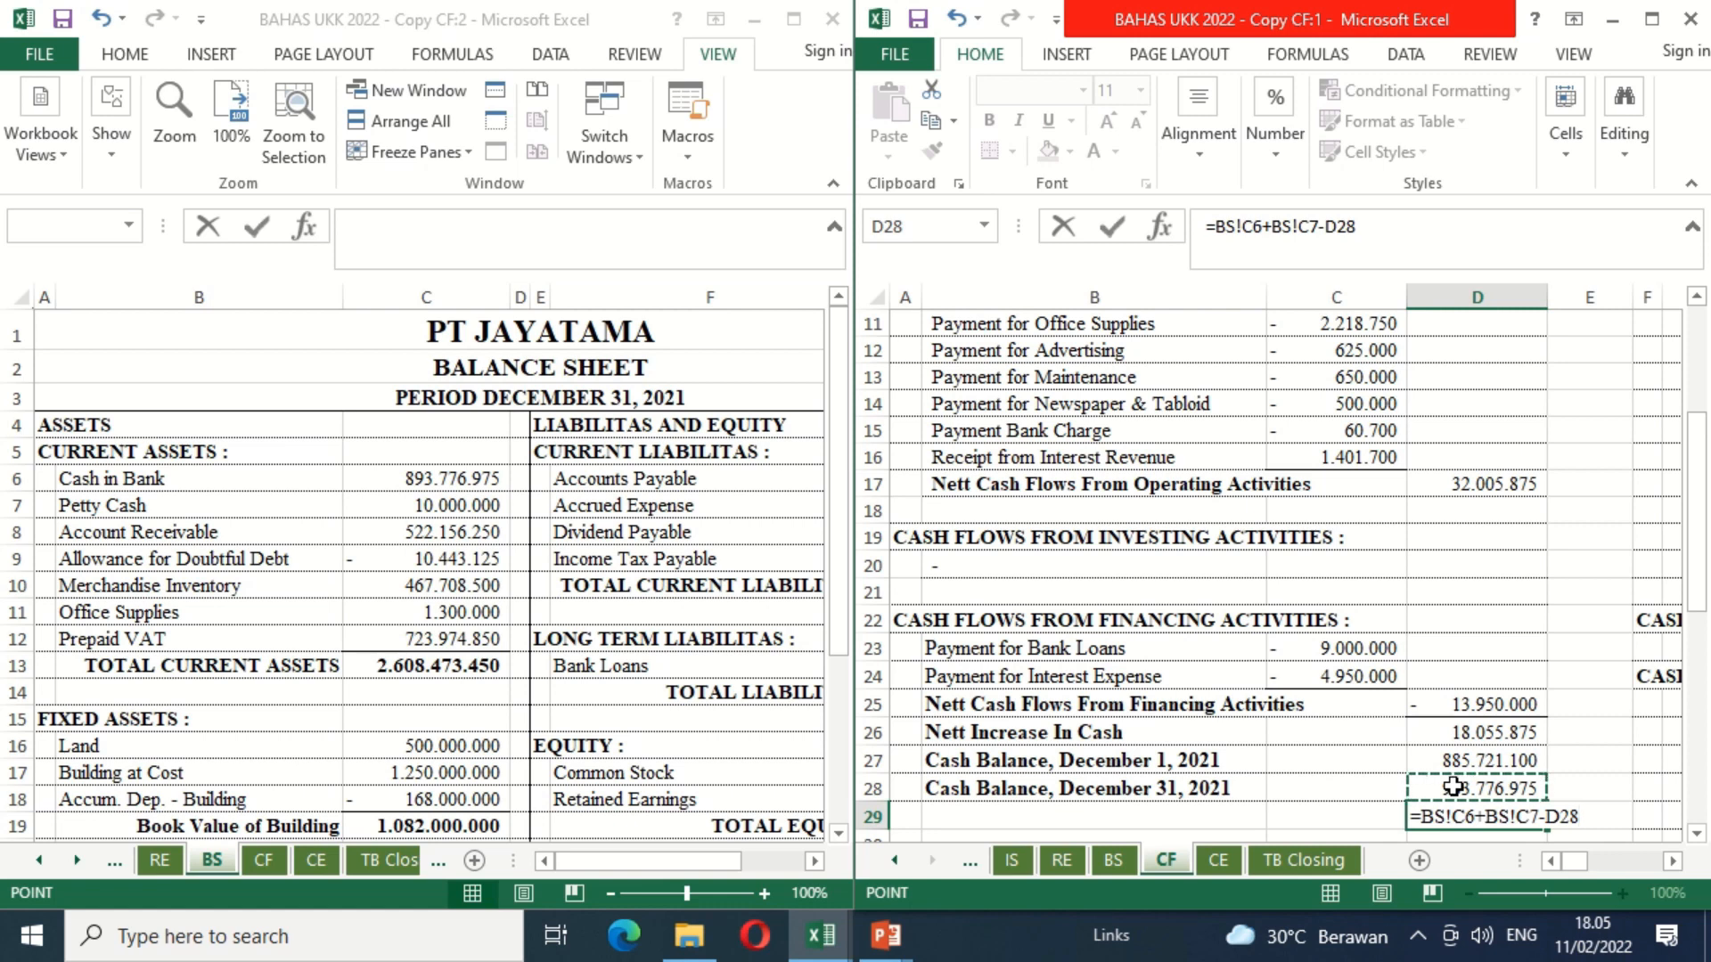
pyautogui.press('Return')
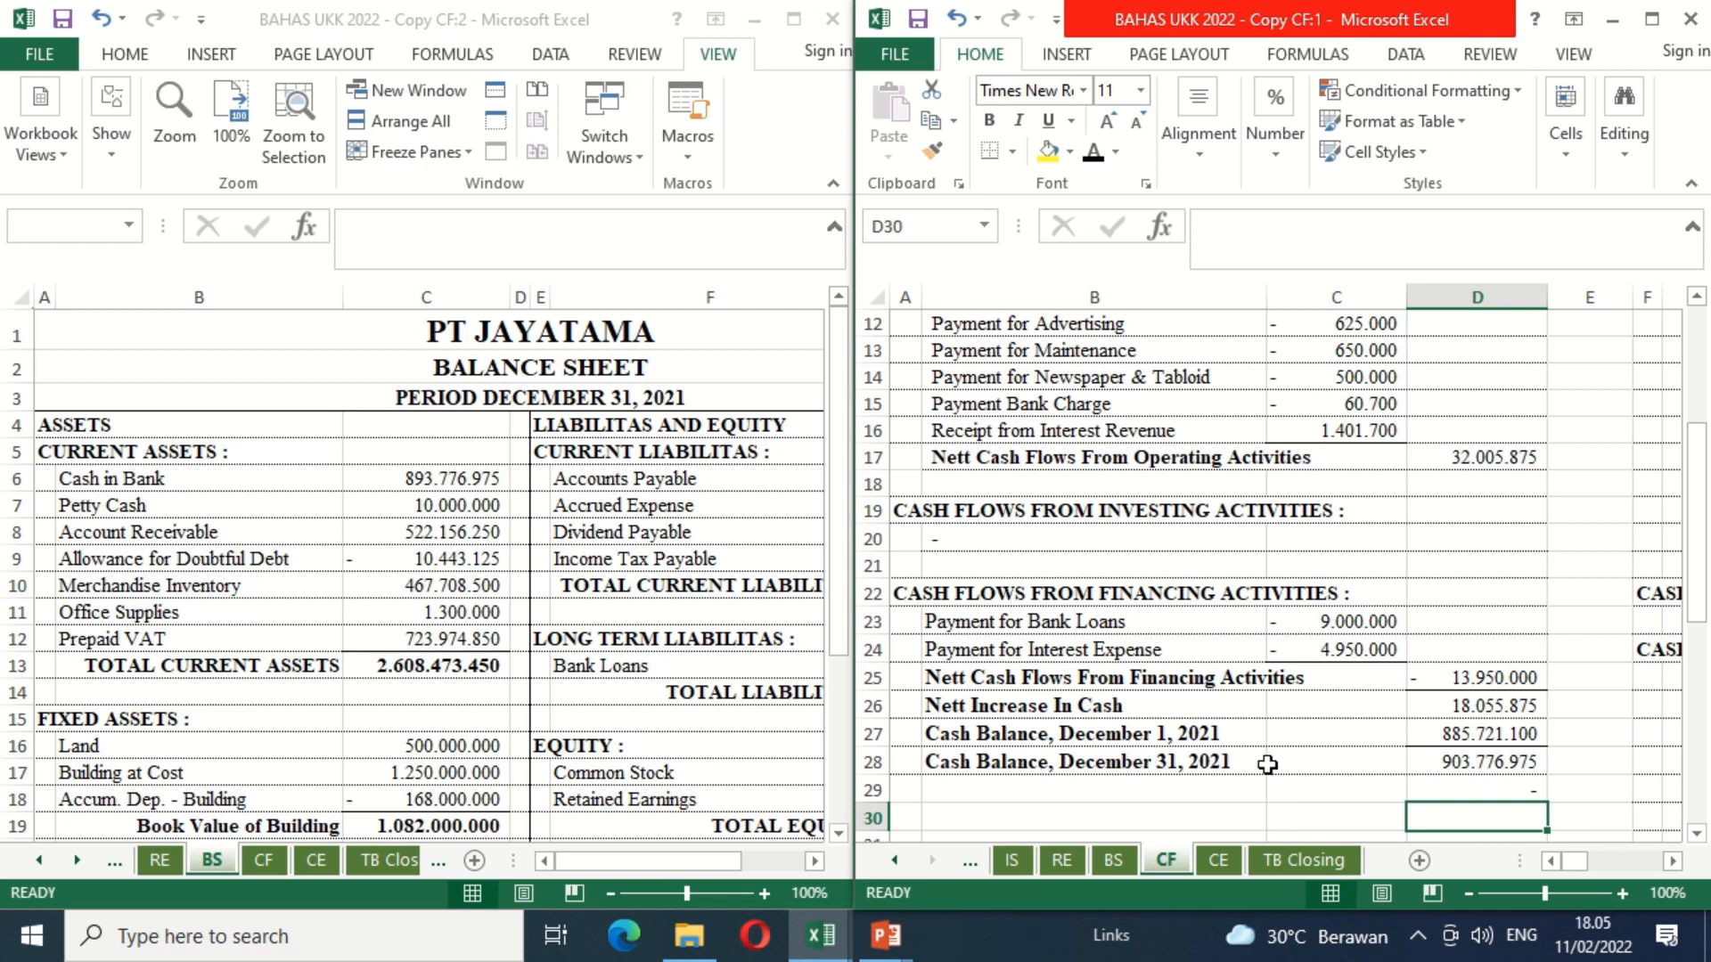
# Step: Format the December 31 cash balance in D28 of the CF sheet with a top and double bottom border and bold text
pyautogui.click(1445, 762)
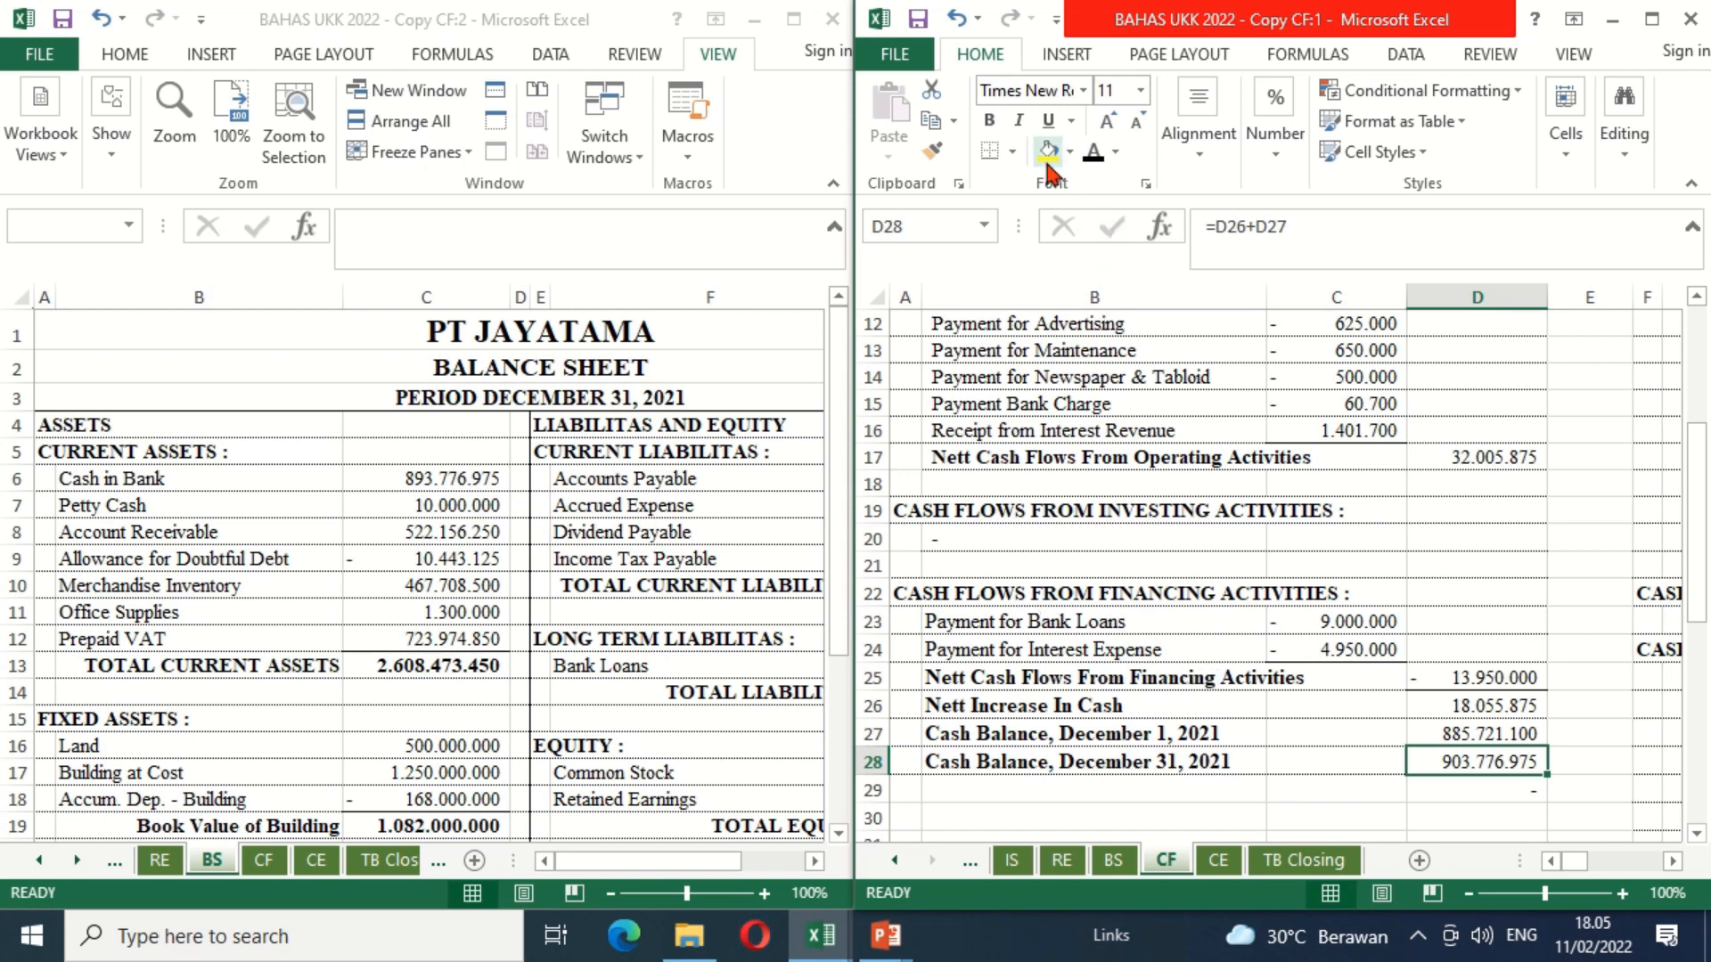
pyautogui.click(1014, 153)
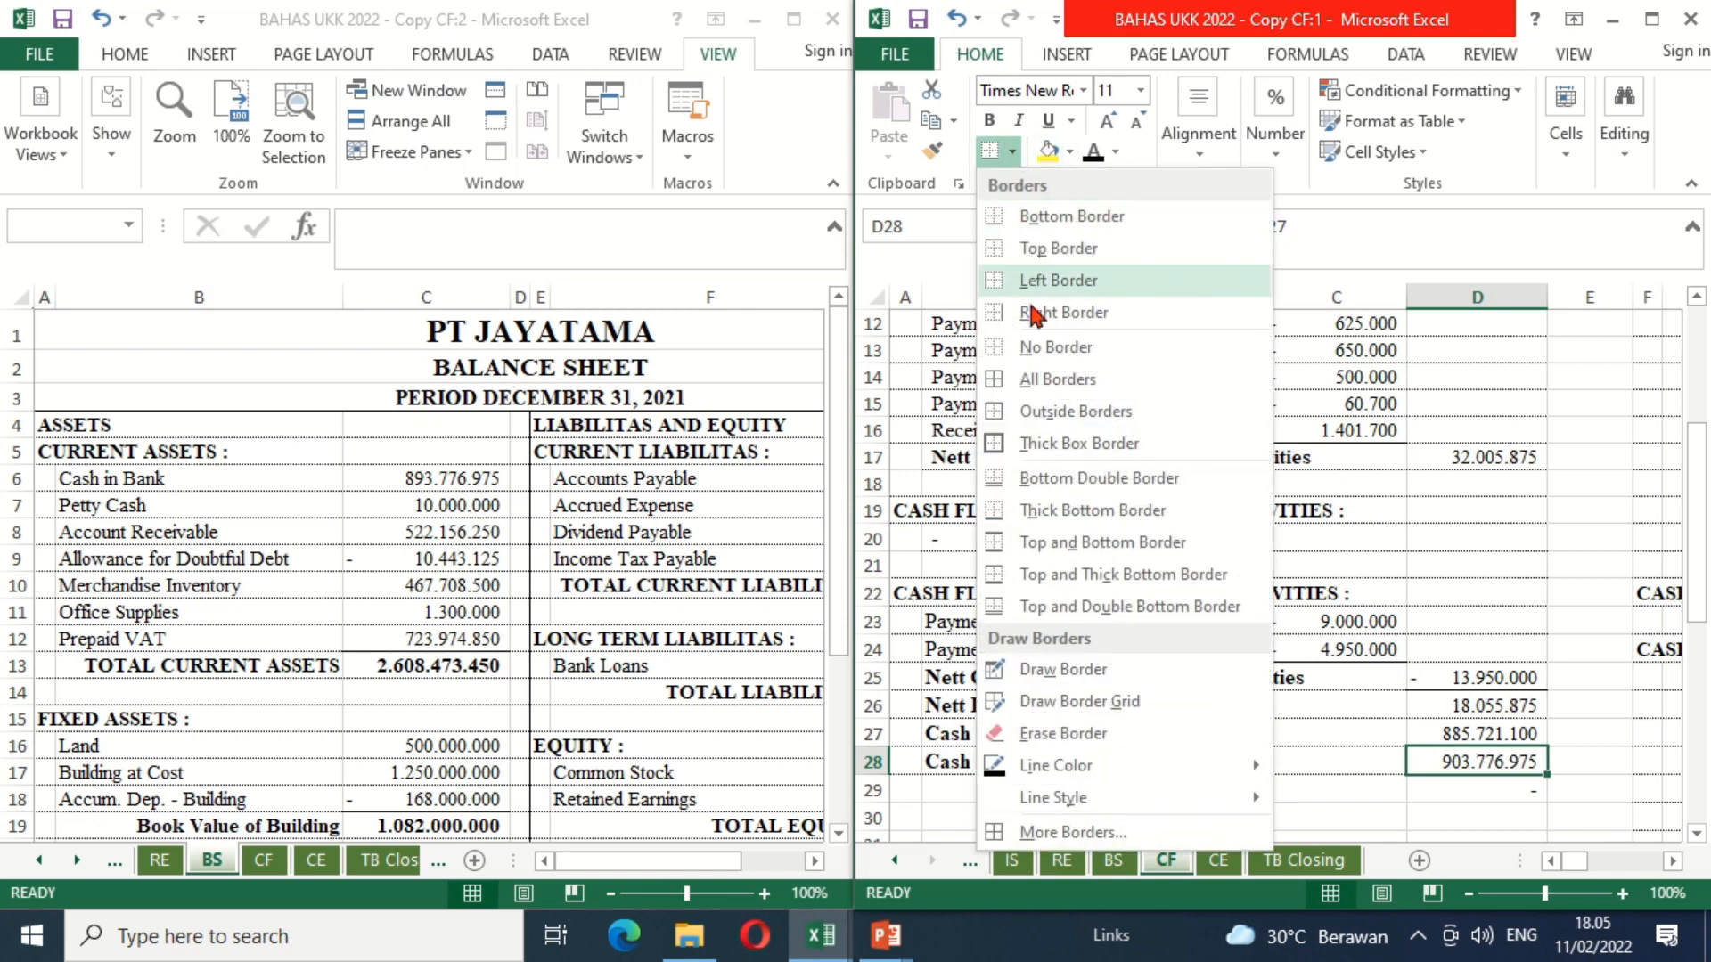
pyautogui.click(1001, 609)
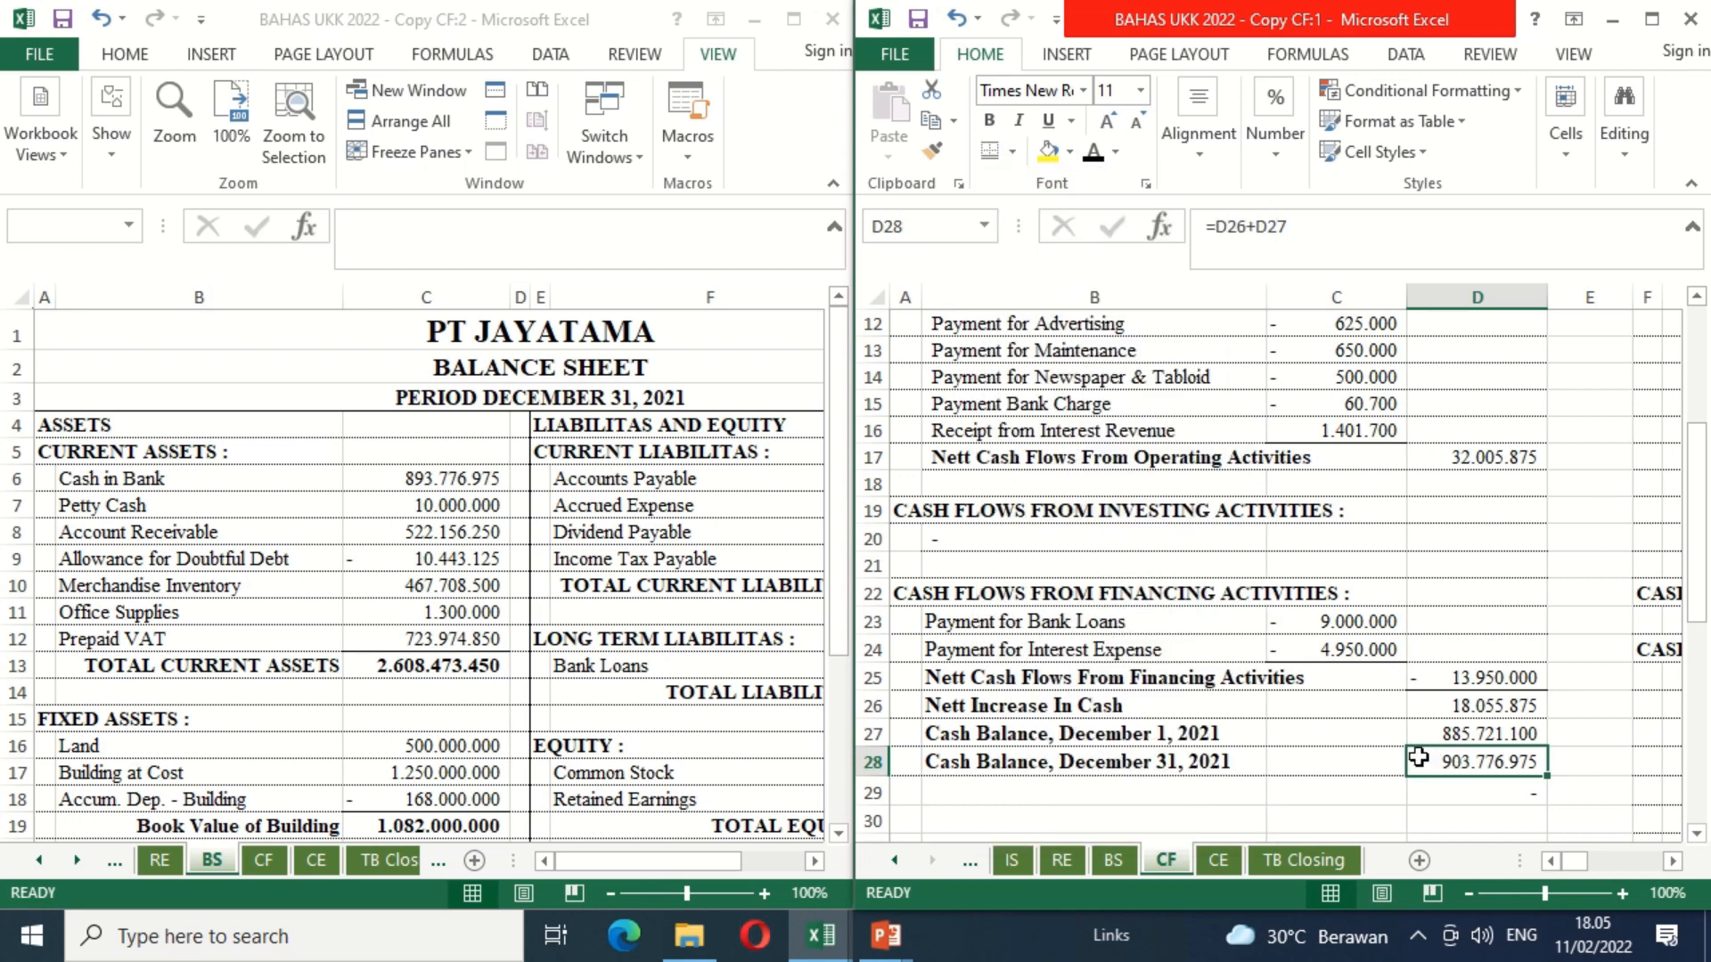
pyautogui.hotkey('ctrl', 'b')
pyautogui.click(1303, 692)
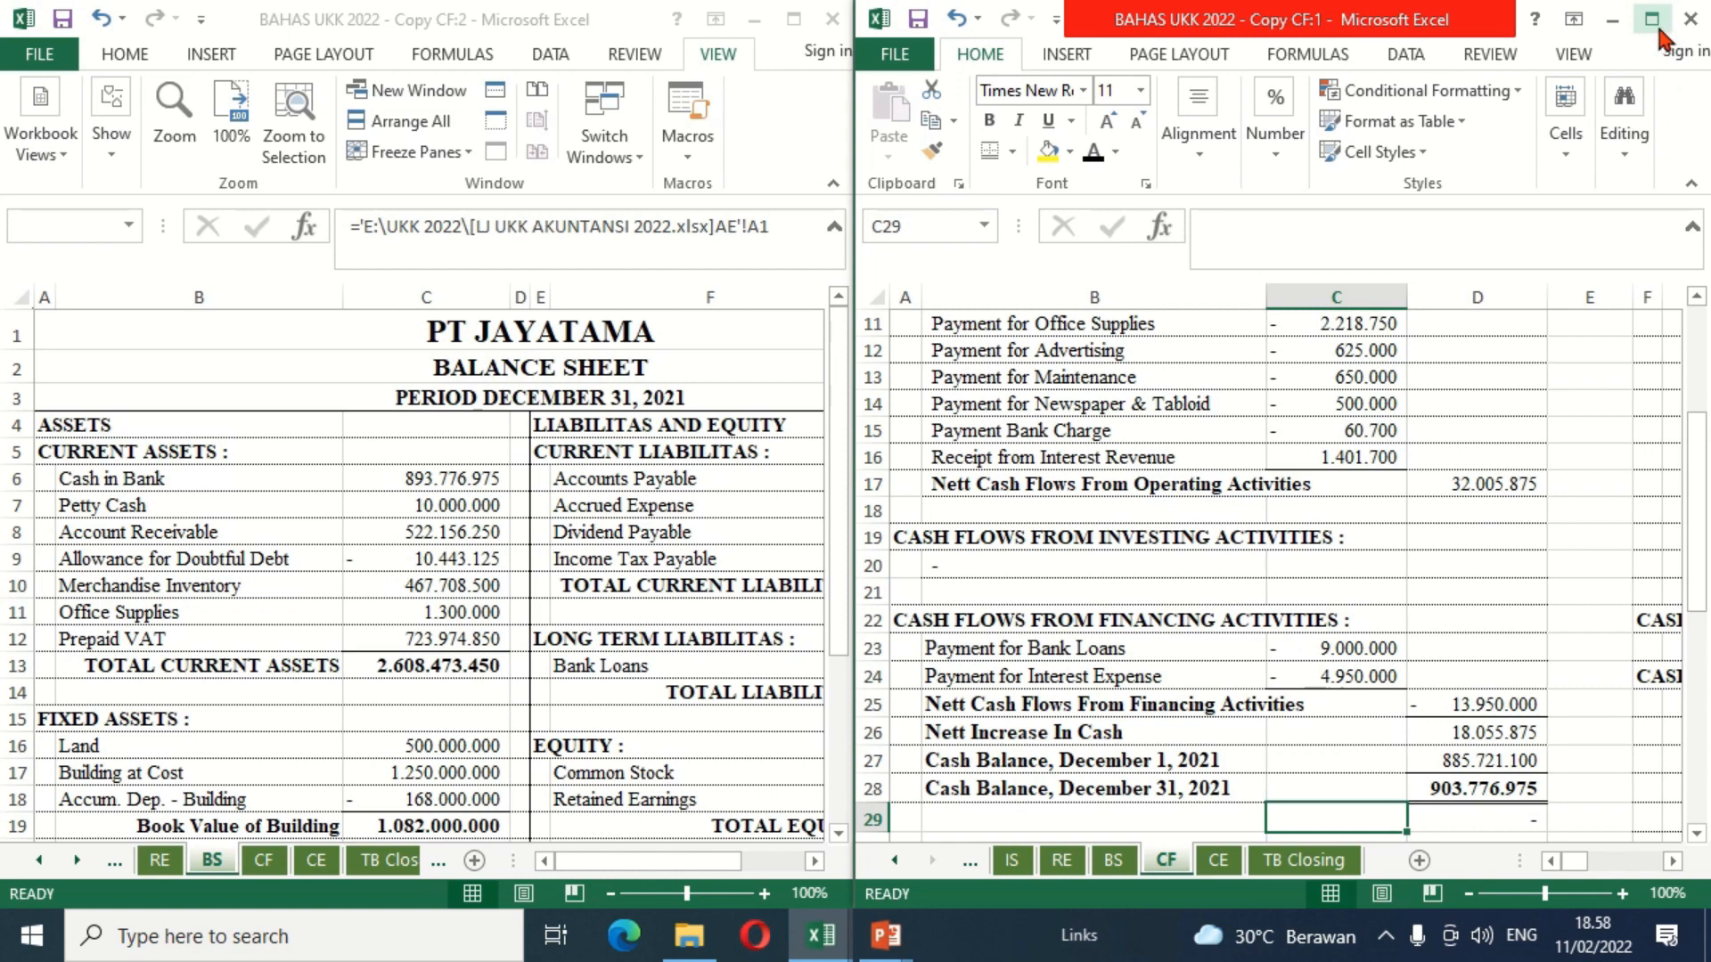
# Step: Maximize the CF sheet window and show the beginning of the indirect method cash flow statement
pyautogui.click(1655, 21)
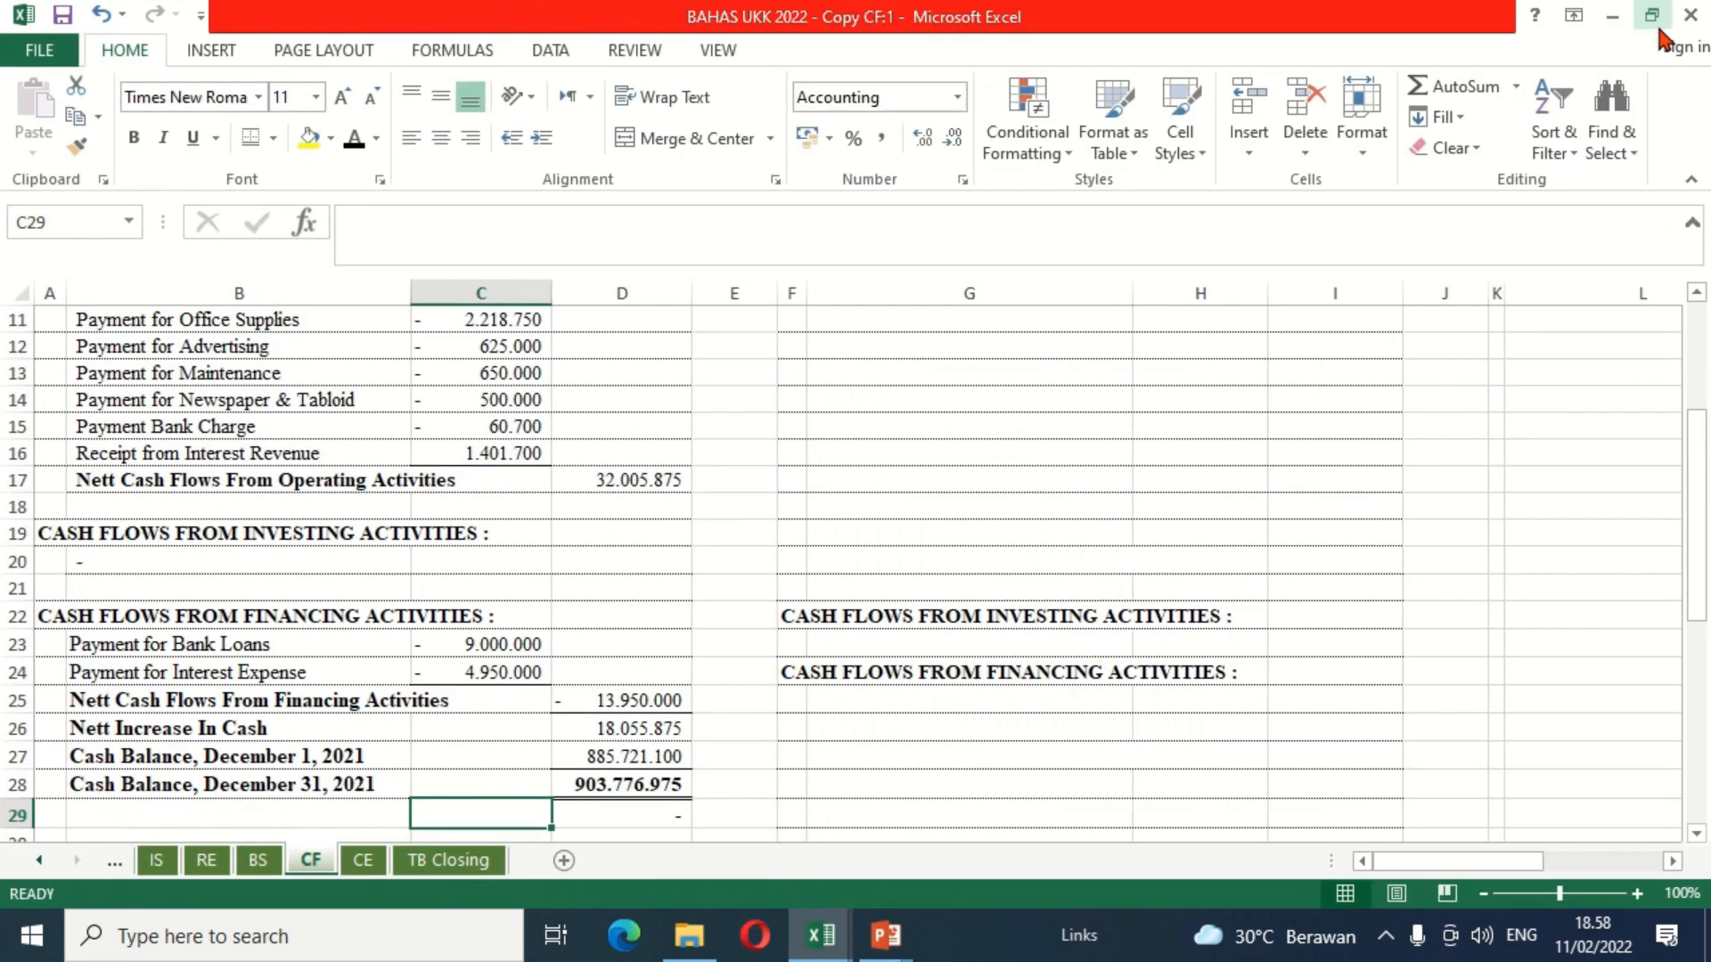
pyautogui.click(1138, 397)
pyautogui.press('Up')
pyautogui.press('Up')
pyautogui.press('Up')
pyautogui.press('Up')
pyautogui.press('Up')
pyautogui.press('Up')
pyautogui.press('Up')
pyautogui.press('Up')
pyautogui.press('Up')
pyautogui.press('Up')
pyautogui.press('Up')
pyautogui.press('Up')
pyautogui.press('Up')
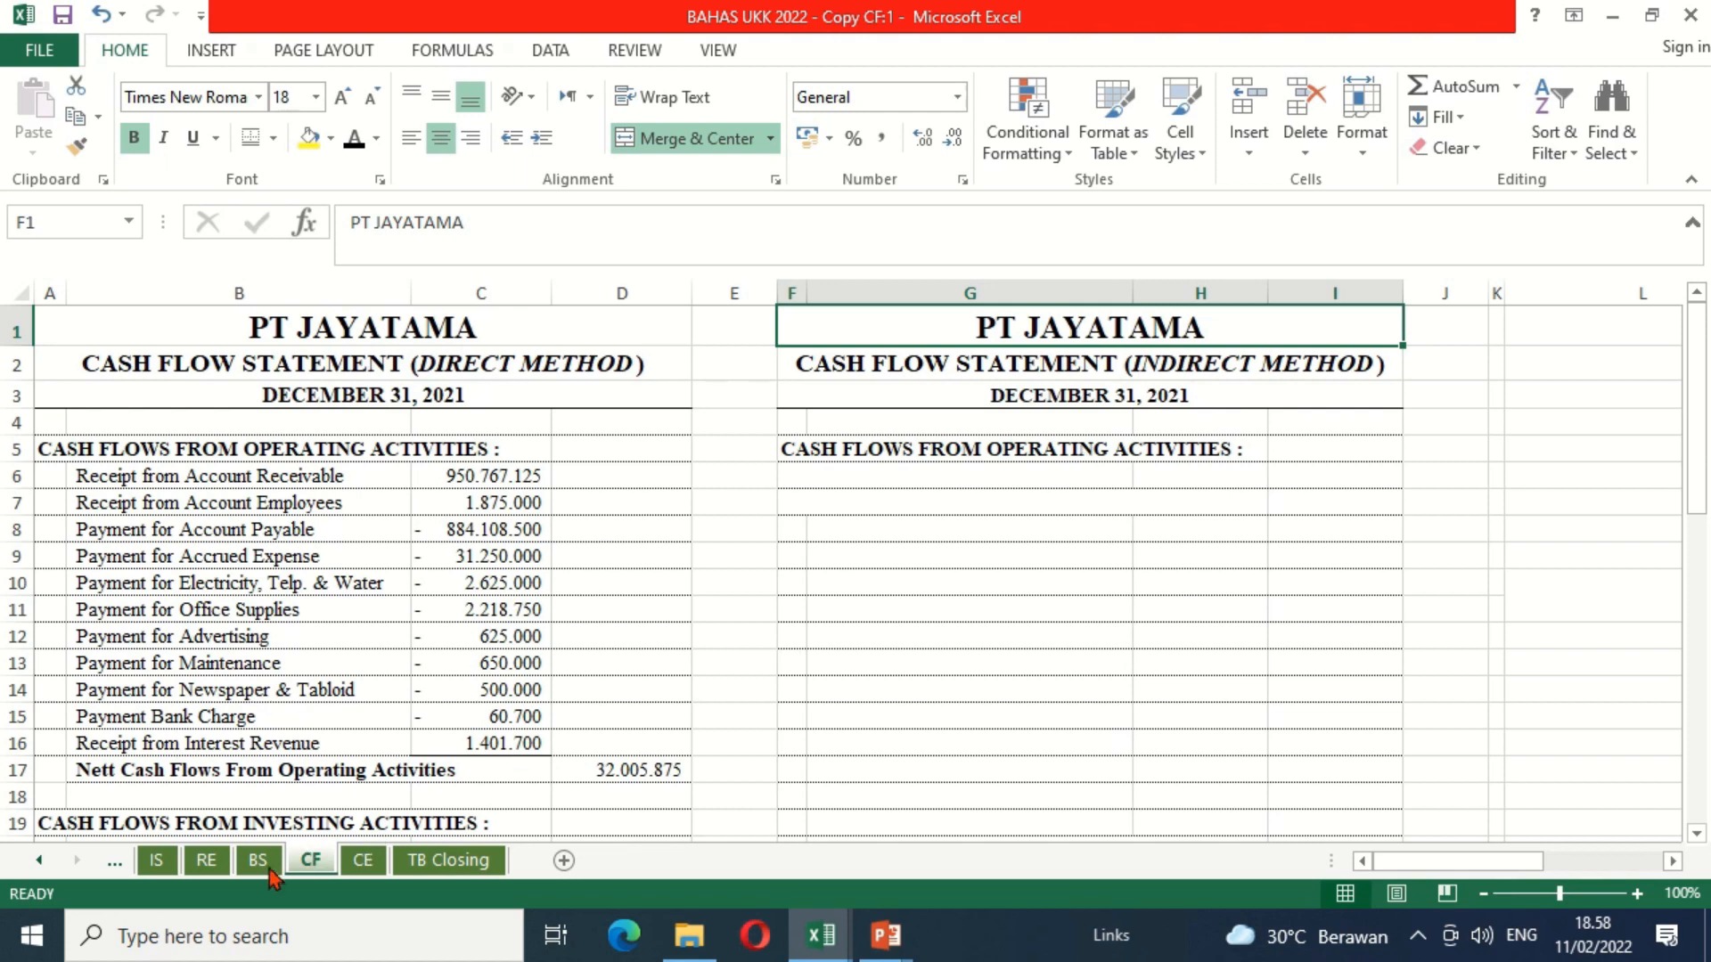
# Step: Review the income statement on the IS sheet and the balance sheet columns of the wORKSHEET sheet through Retained Earnings
pyautogui.click(157, 869)
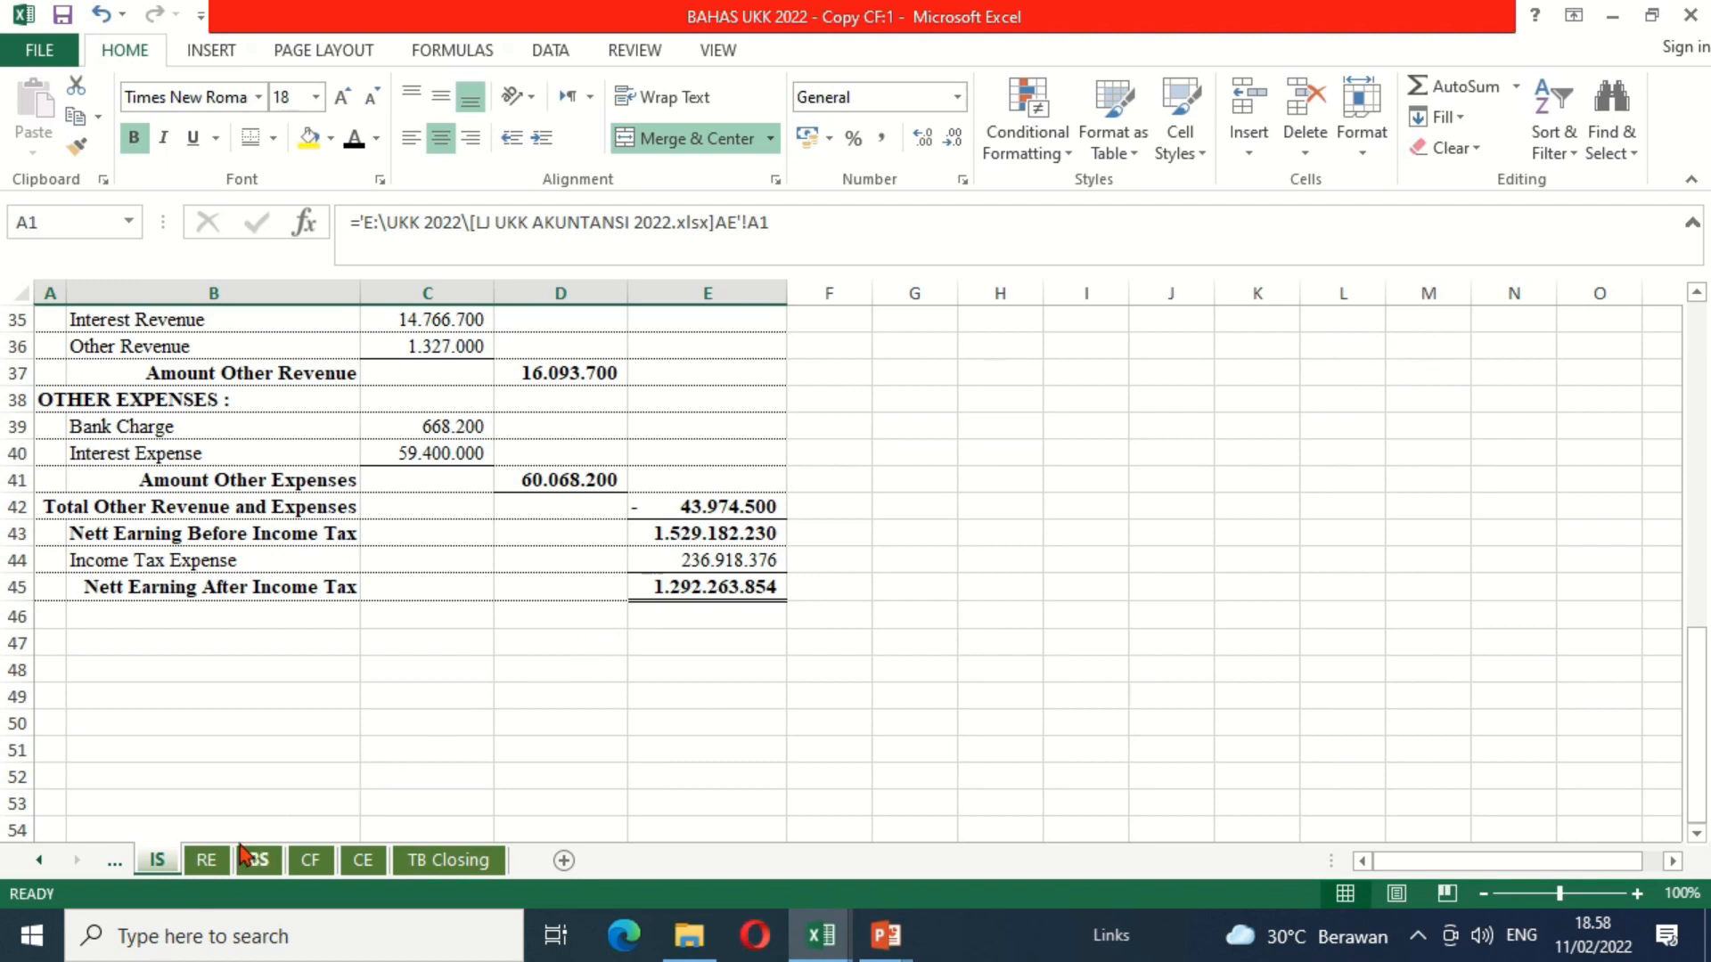
pyautogui.click(39, 860)
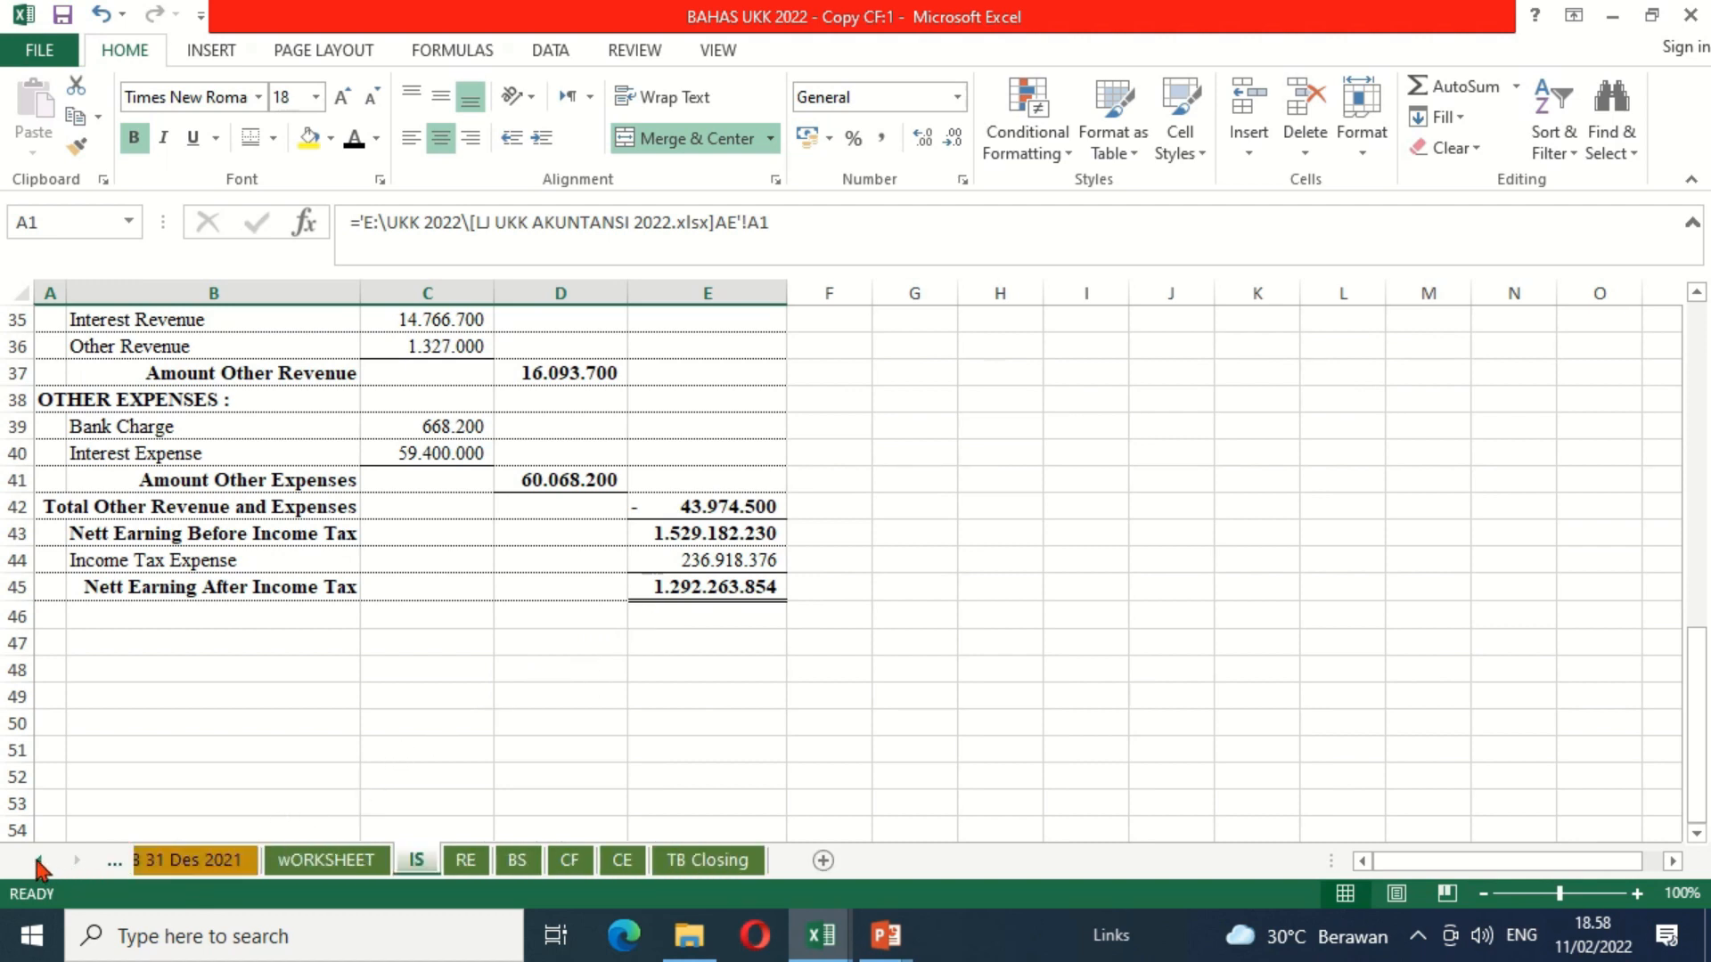
pyautogui.click(356, 860)
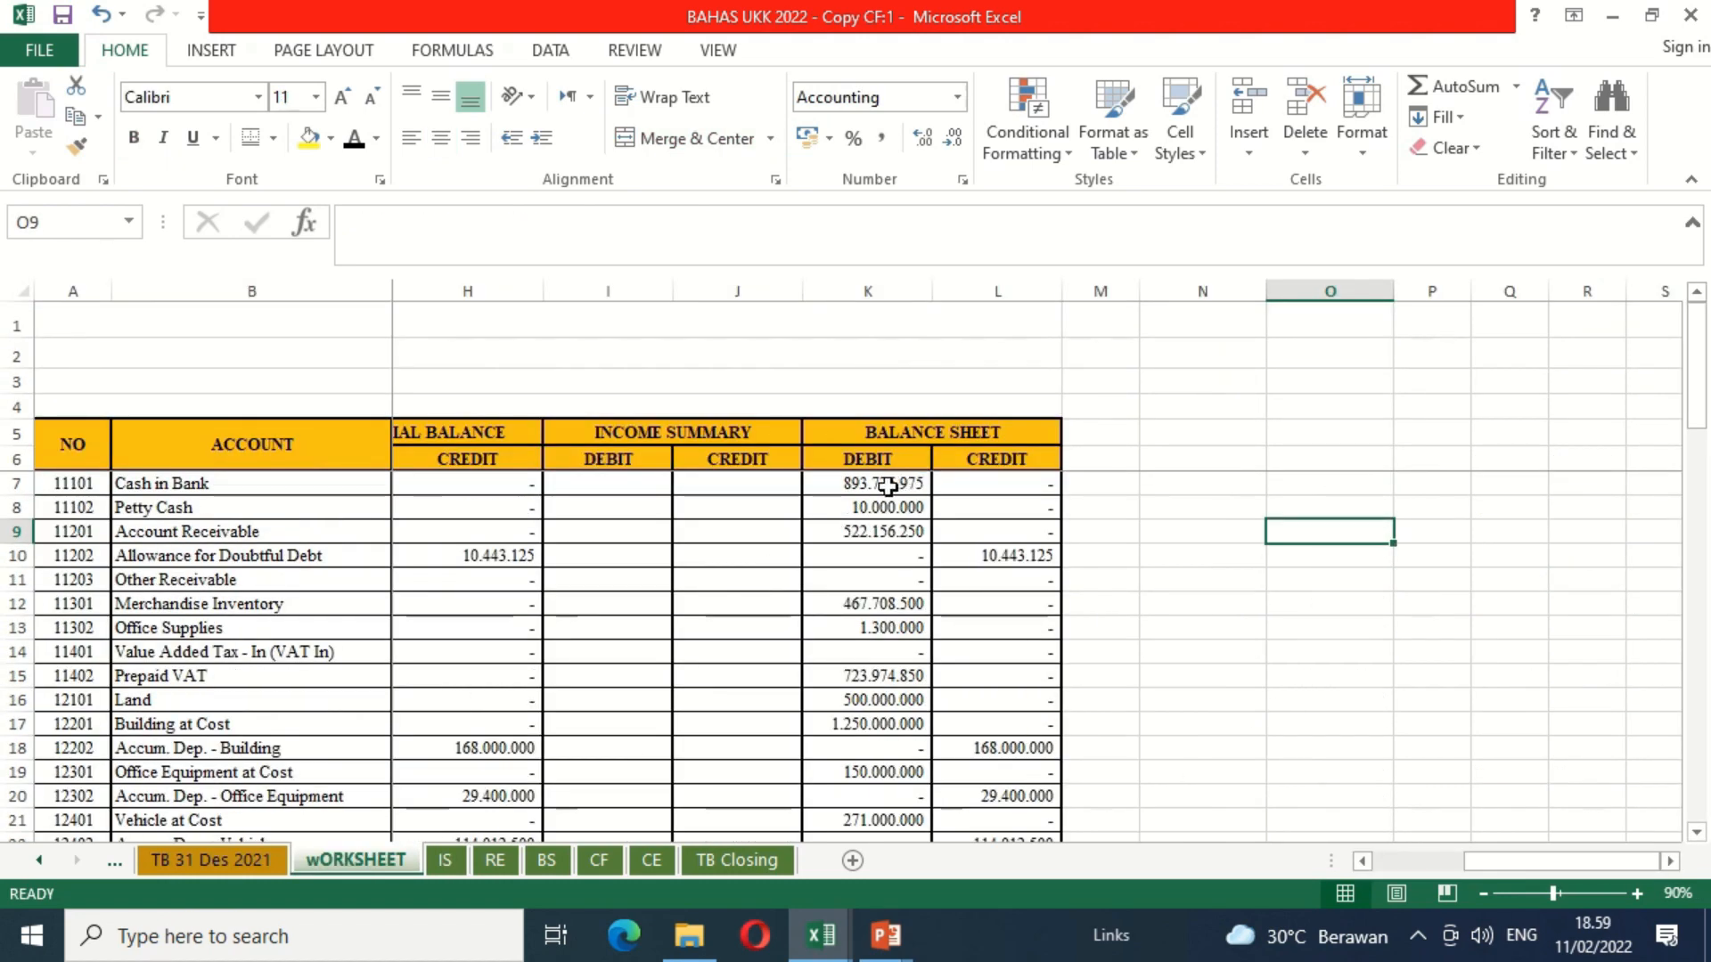
pyautogui.click(895, 796)
pyautogui.press('Down')
pyautogui.press('Down')
pyautogui.press('Down')
pyautogui.press('Down')
pyautogui.press('Down')
pyautogui.press('Down')
pyautogui.press('Down')
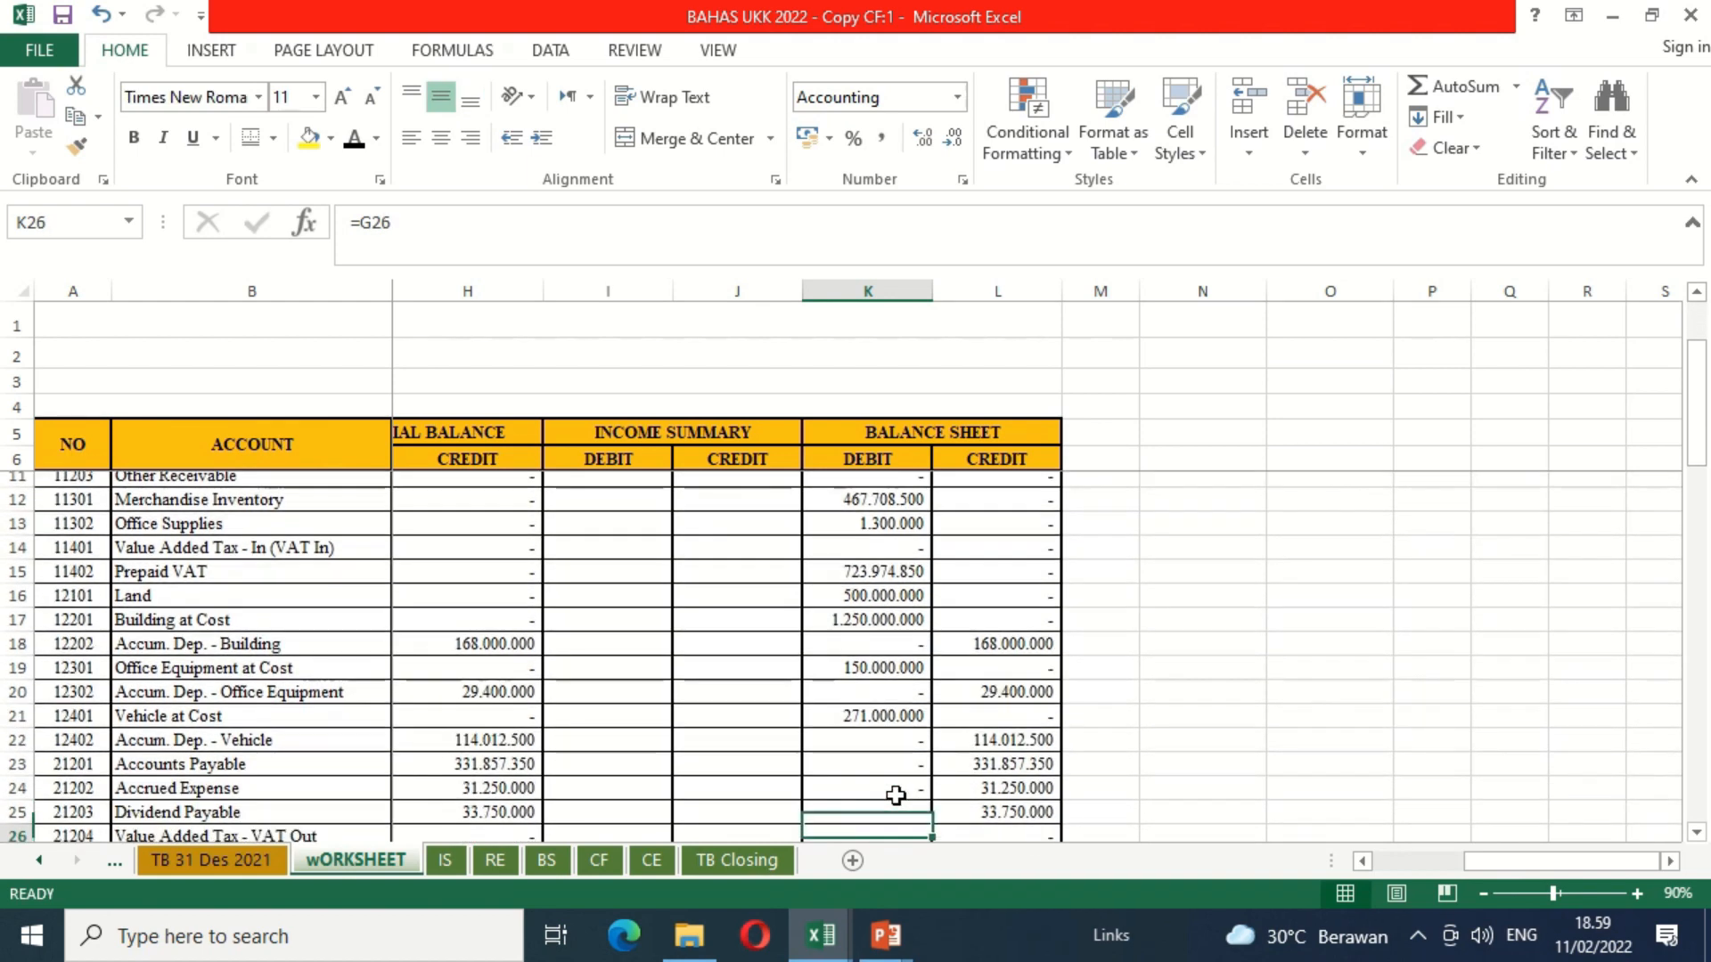
pyautogui.press('Down')
pyautogui.press('Down')
pyautogui.press('Down')
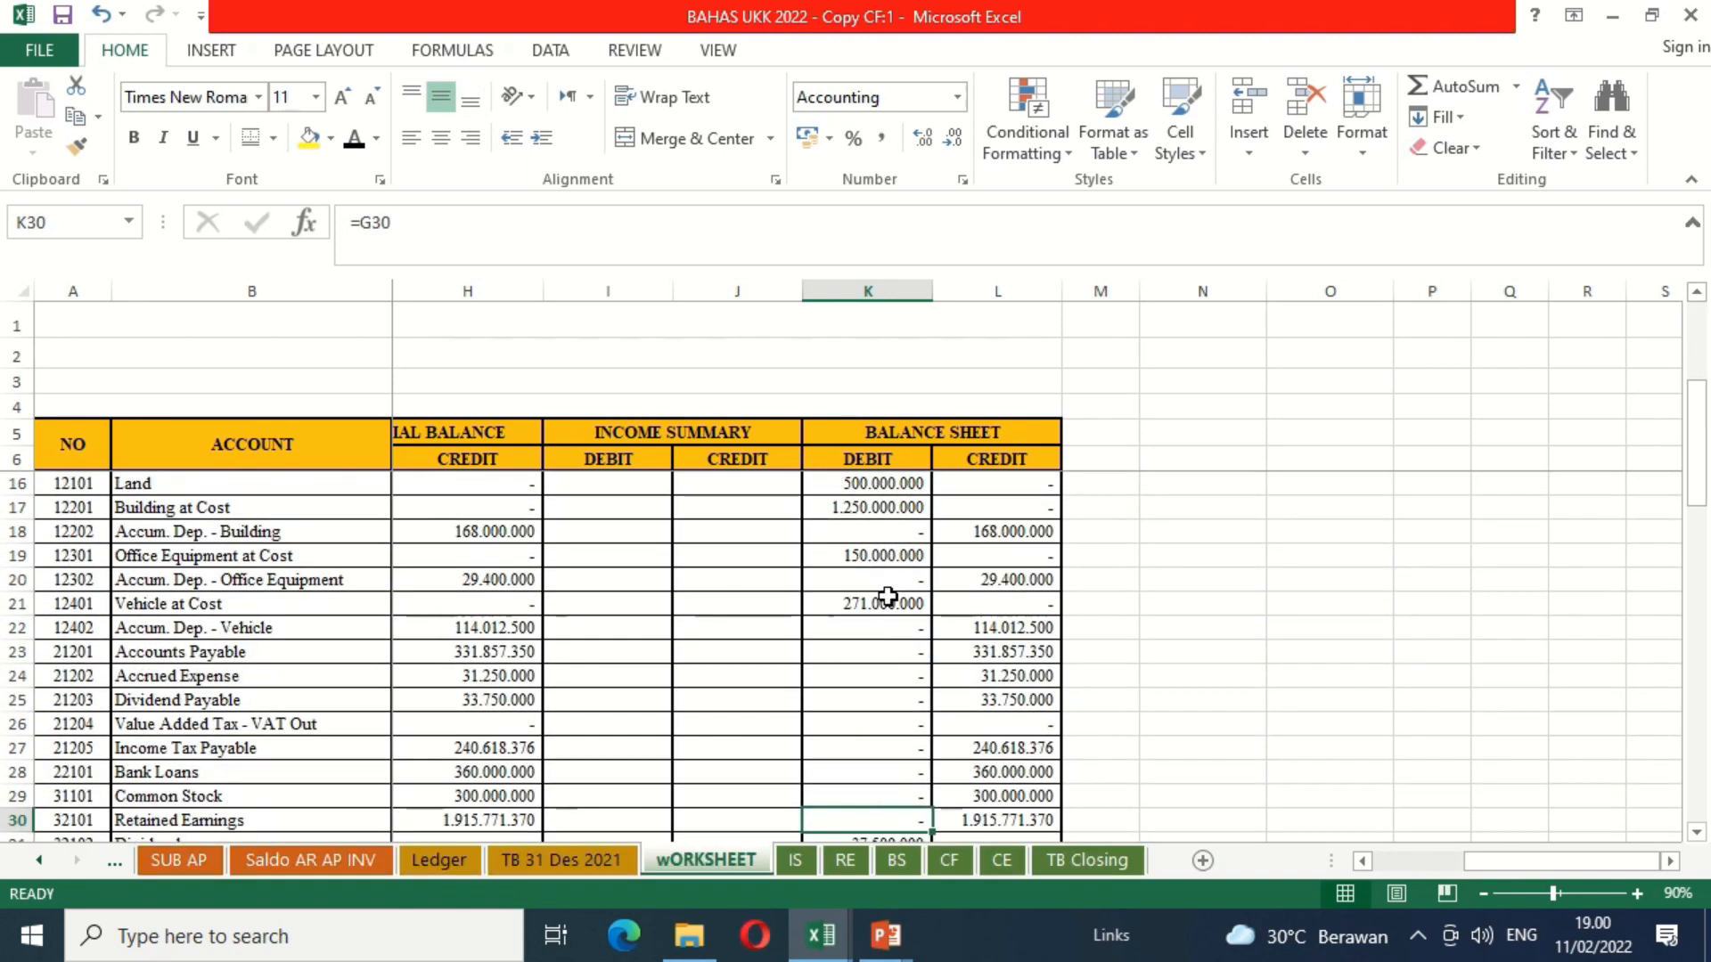
# Step: Examine the opening account balances on the TB 30 Nov 2021 sheet for comparison with the December balances
pyautogui.click(45, 860)
pyautogui.click(45, 861)
pyautogui.click(45, 861)
pyautogui.click(45, 860)
pyautogui.click(46, 861)
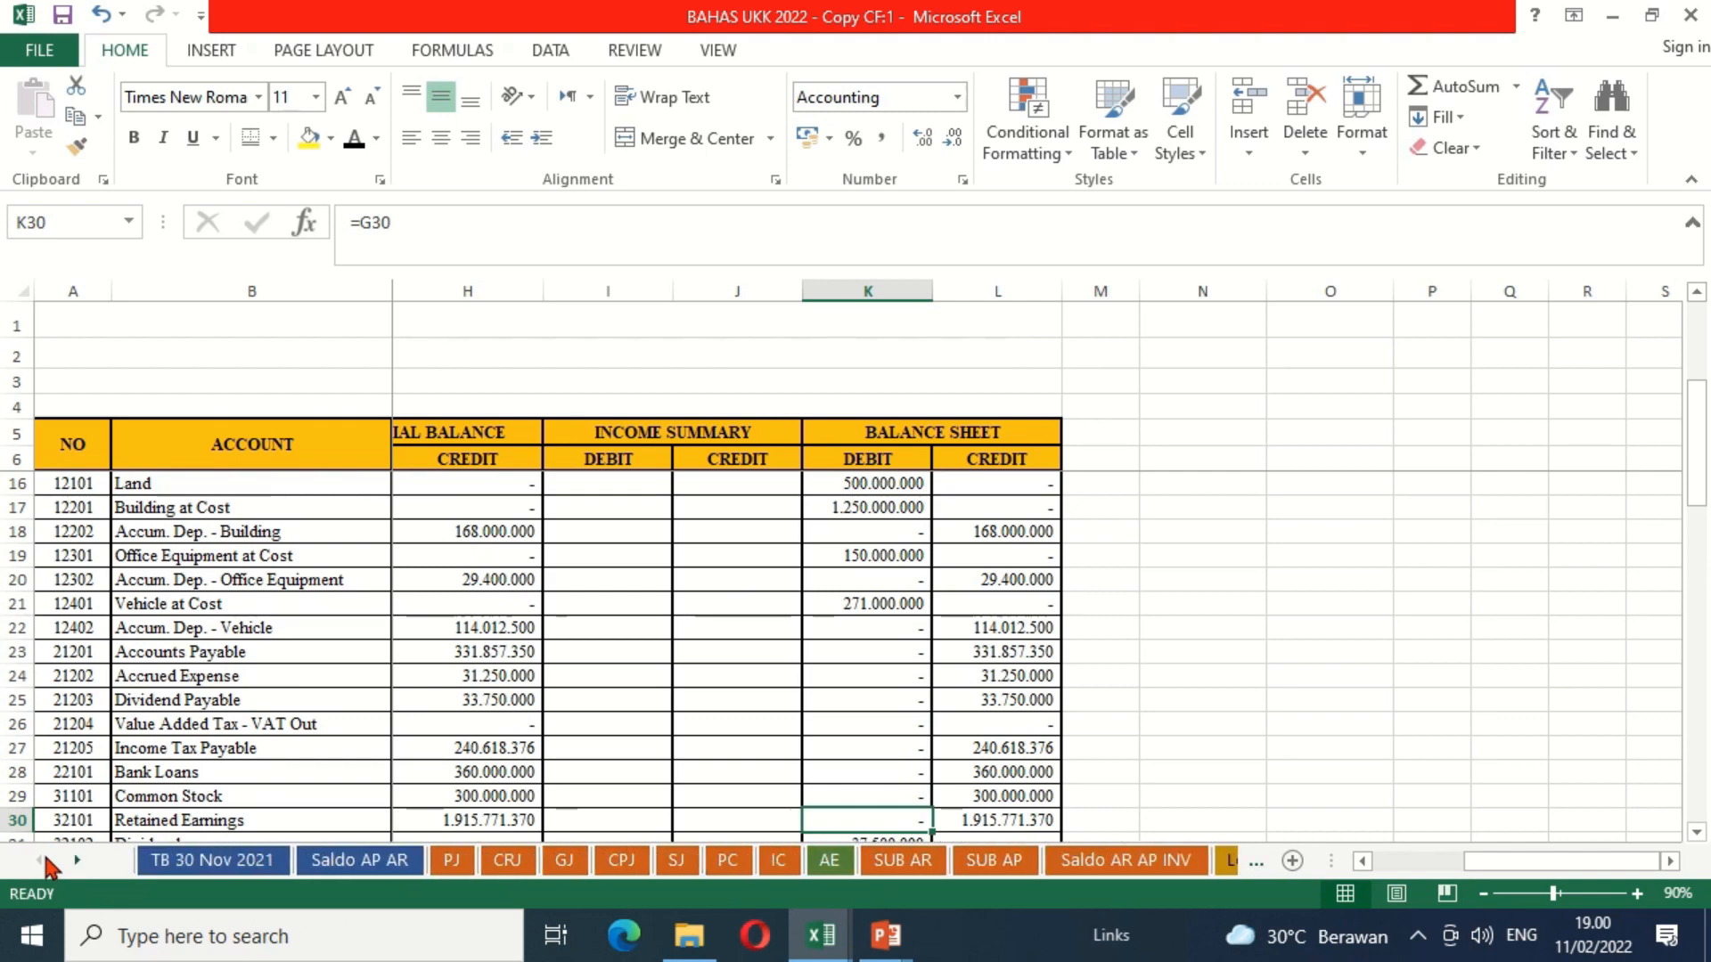
pyautogui.click(171, 869)
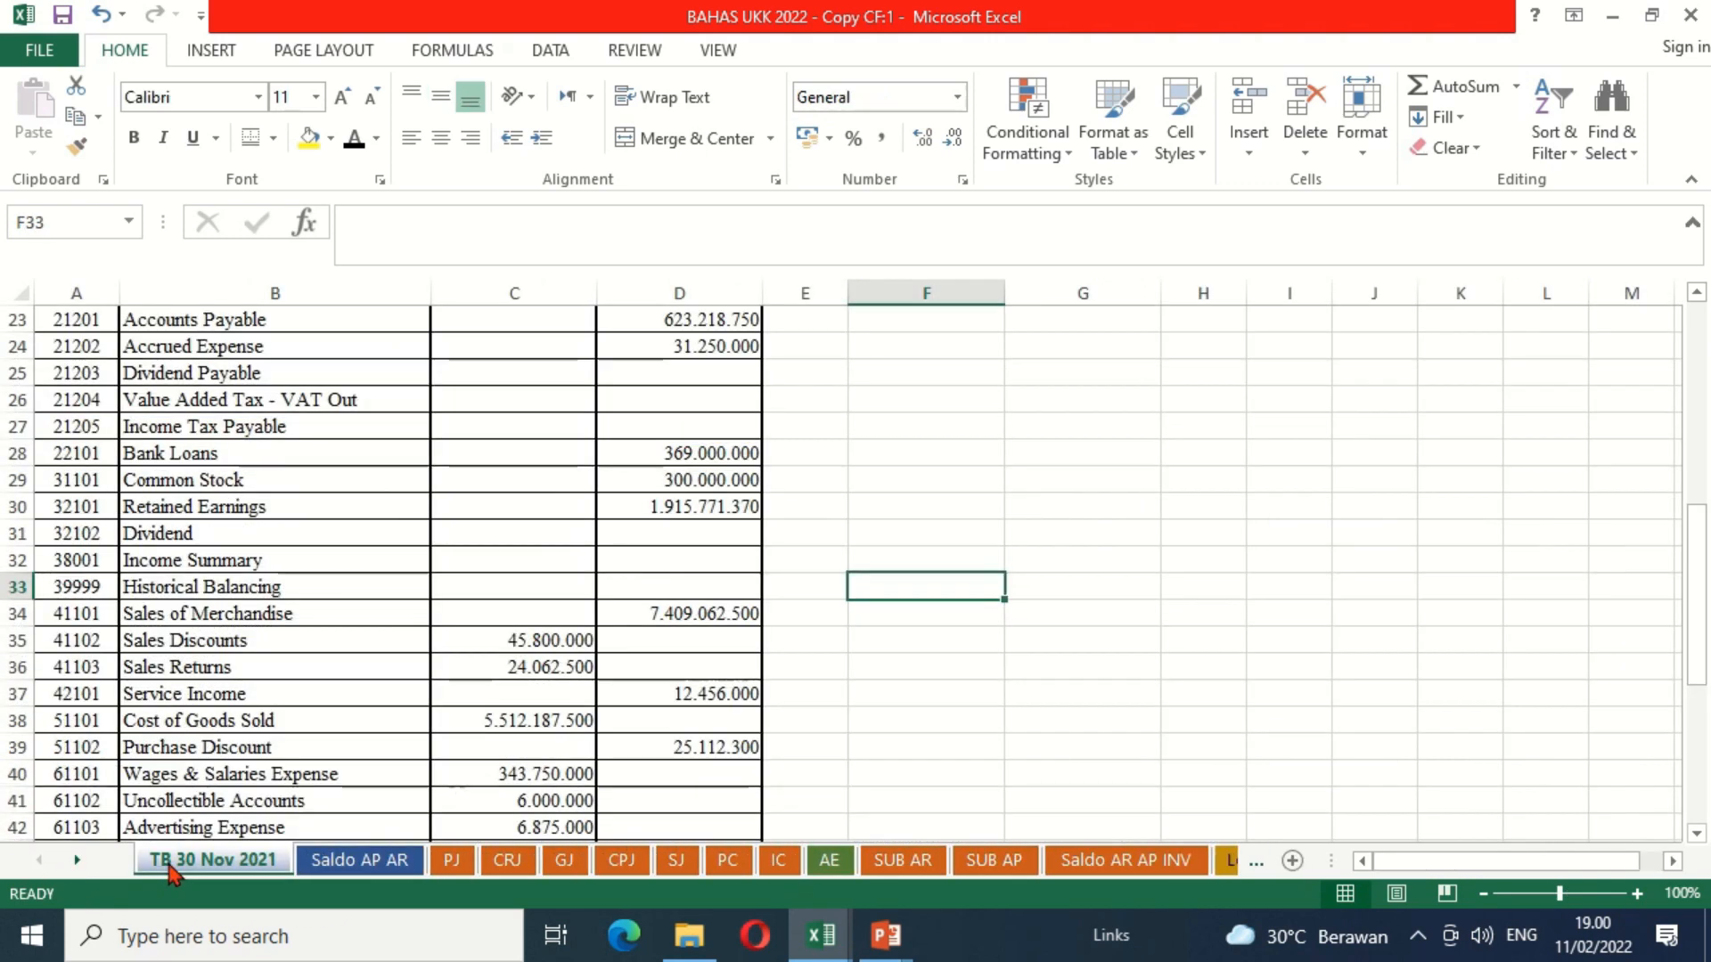
pyautogui.click(661, 449)
pyautogui.press('Up')
pyautogui.press('Up')
pyautogui.press('Up')
pyautogui.press('Up')
pyautogui.press('Up')
pyautogui.press('Up')
pyautogui.press('Up')
pyautogui.press('Up')
pyautogui.press('Up')
pyautogui.press('Up')
pyautogui.press('Up')
pyautogui.press('Up')
pyautogui.press('Up')
pyautogui.press('Up')
pyautogui.press('Up')
pyautogui.press('Up')
pyautogui.press('Up')
pyautogui.press('Up')
pyautogui.press('Up')
pyautogui.press('Up')
pyautogui.press('Up')
pyautogui.press('Up')
pyautogui.press('Down')
pyautogui.press('Down')
pyautogui.press('Down')
pyautogui.press('Down')
pyautogui.press('Down')
pyautogui.press('Down')
pyautogui.press('Down')
pyautogui.press('Down')
pyautogui.press('Down')
pyautogui.press('Down')
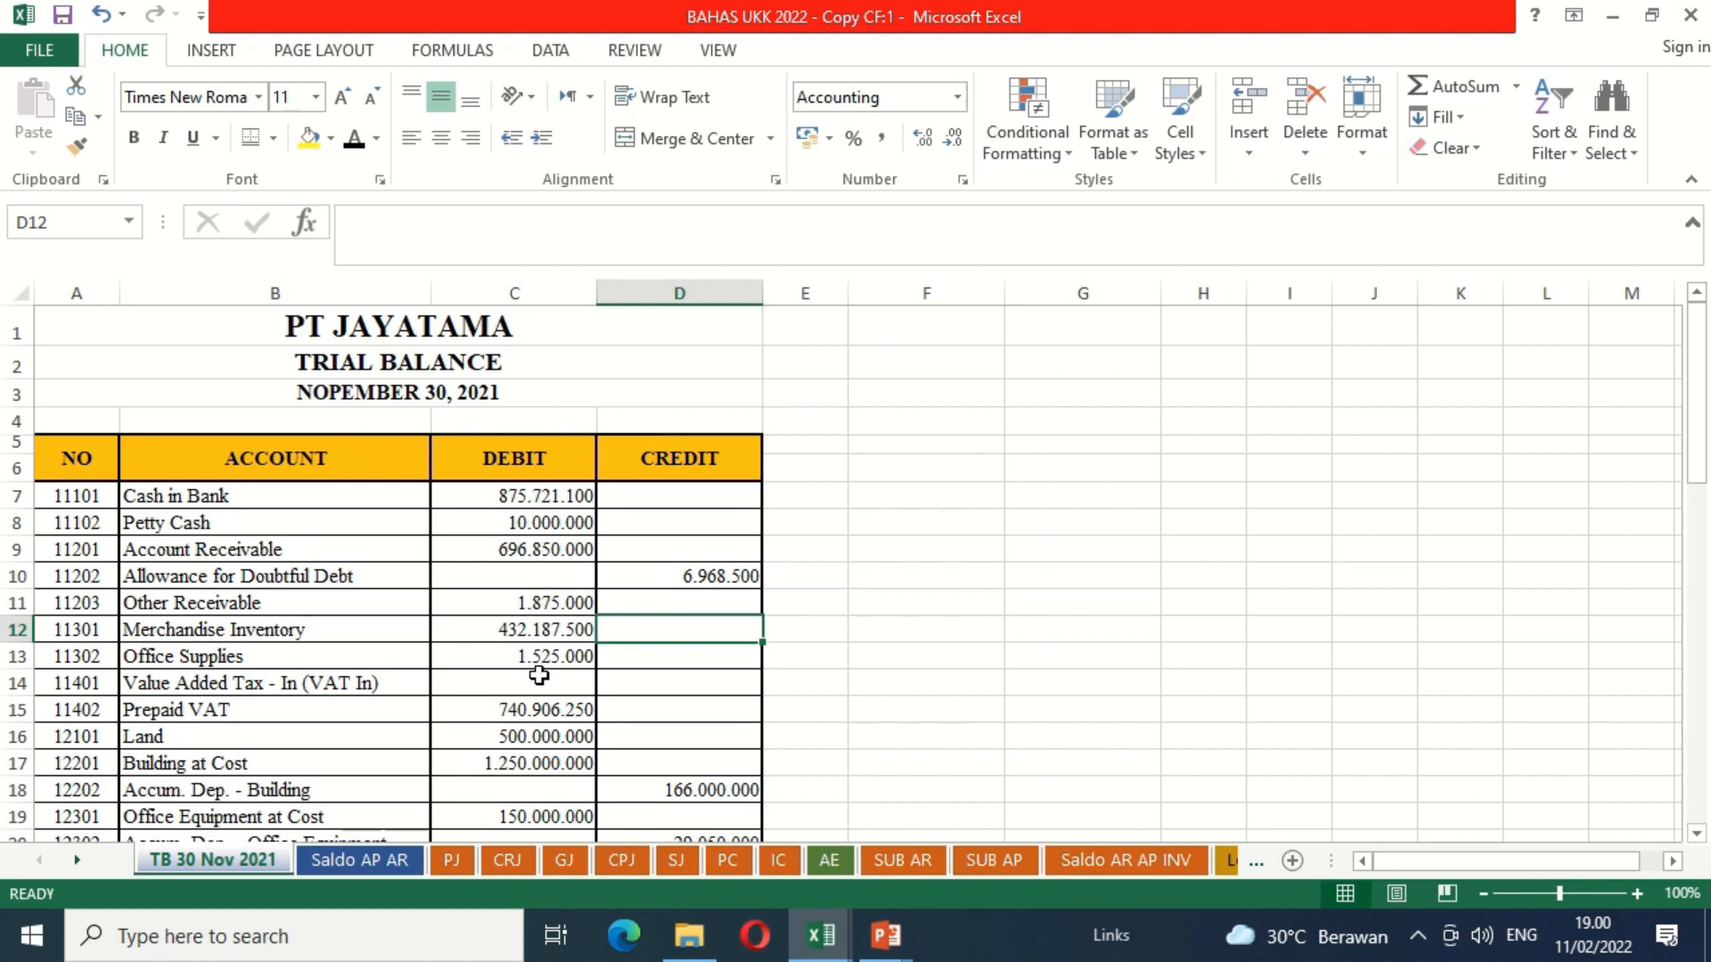
# Step: Return to the CF sheet and enter the label "Nett Earning, December 2021" in black in F6 of the indirect method statement
pyautogui.click(78, 861)
pyautogui.click(78, 861)
pyautogui.click(78, 861)
pyautogui.click(77, 861)
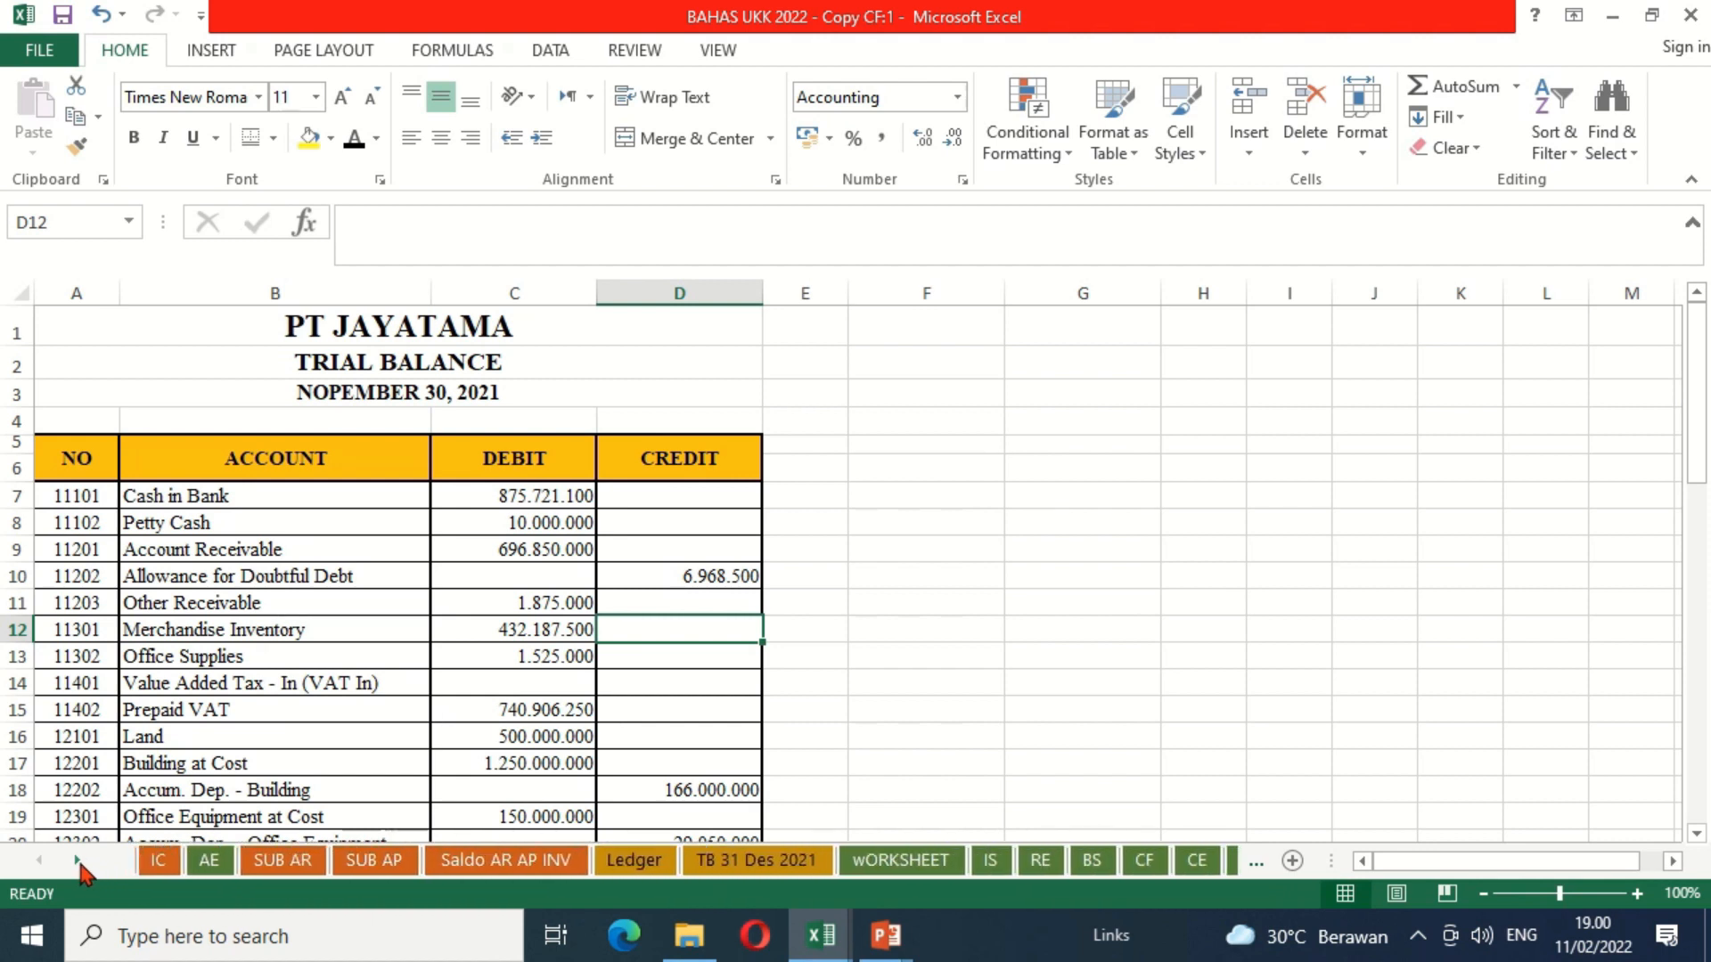
pyautogui.click(77, 861)
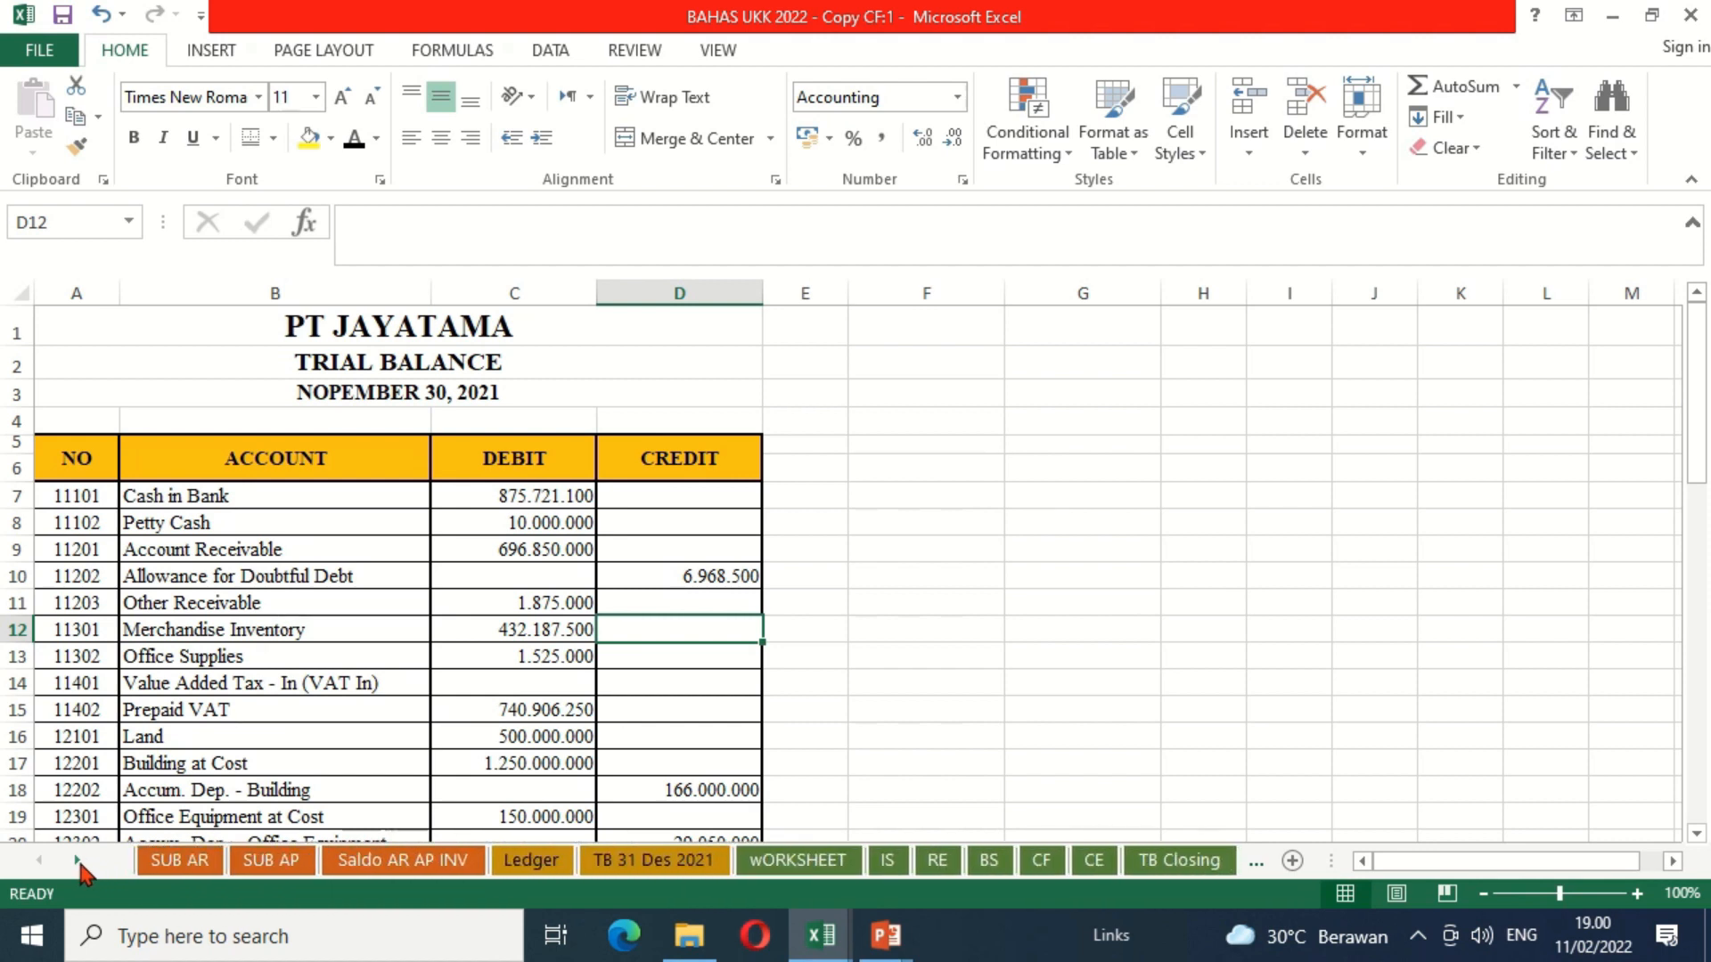
pyautogui.click(1043, 861)
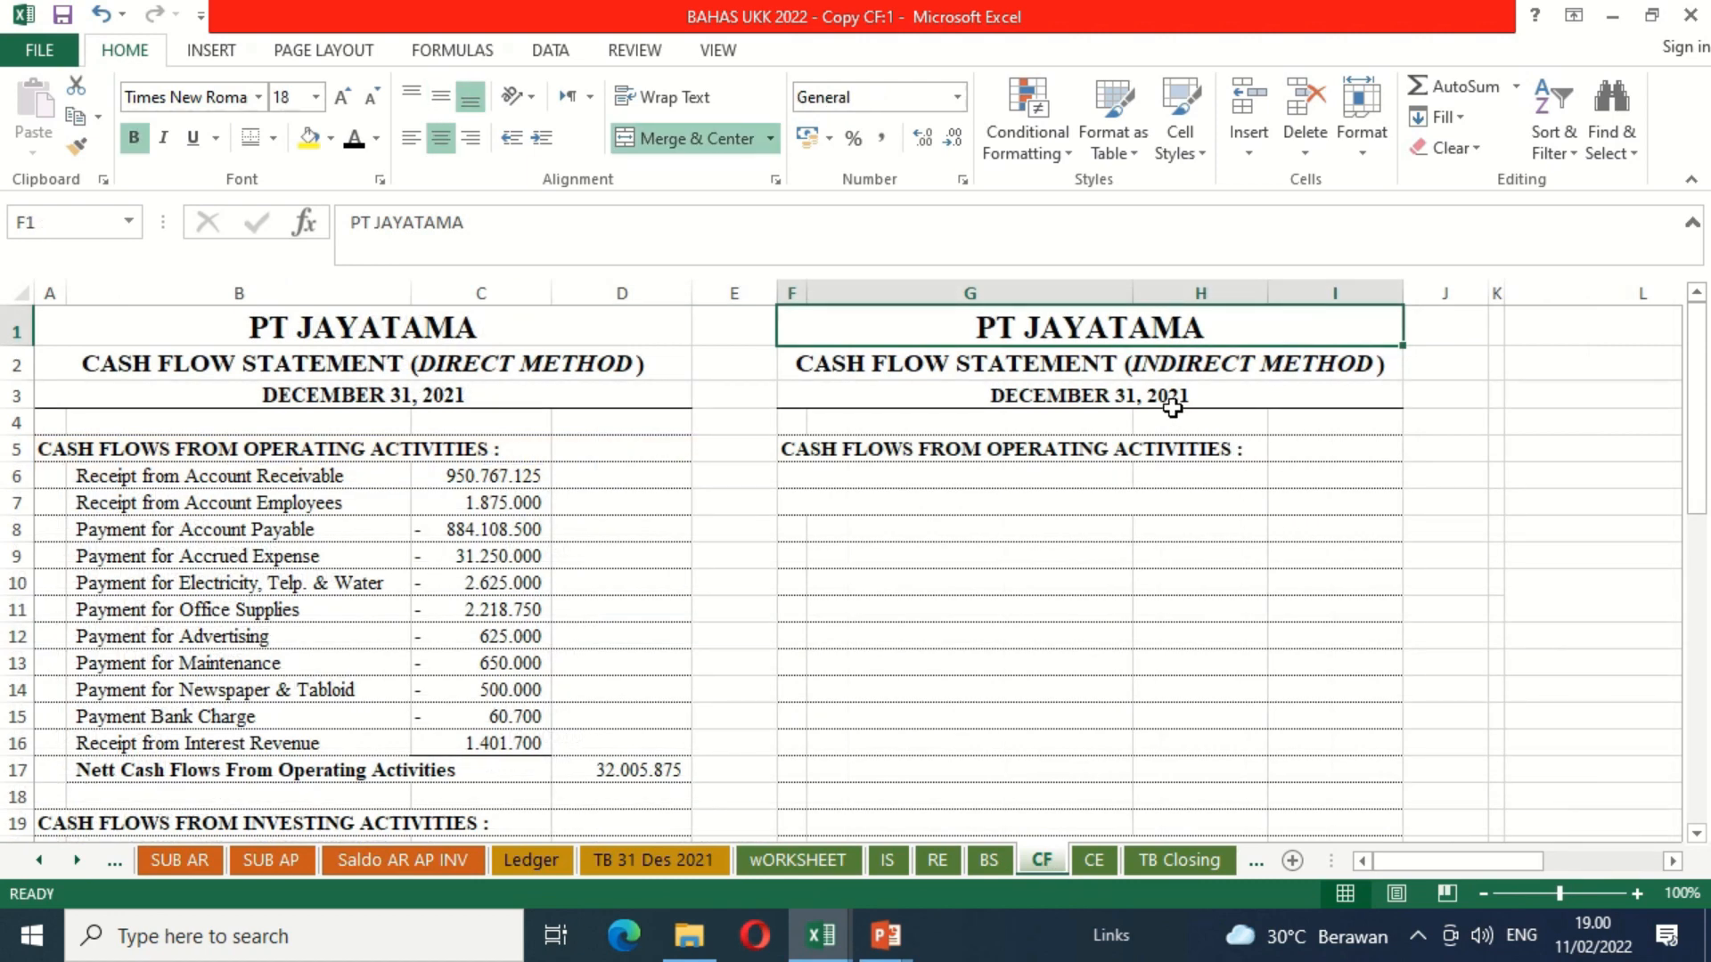
pyautogui.click(923, 496)
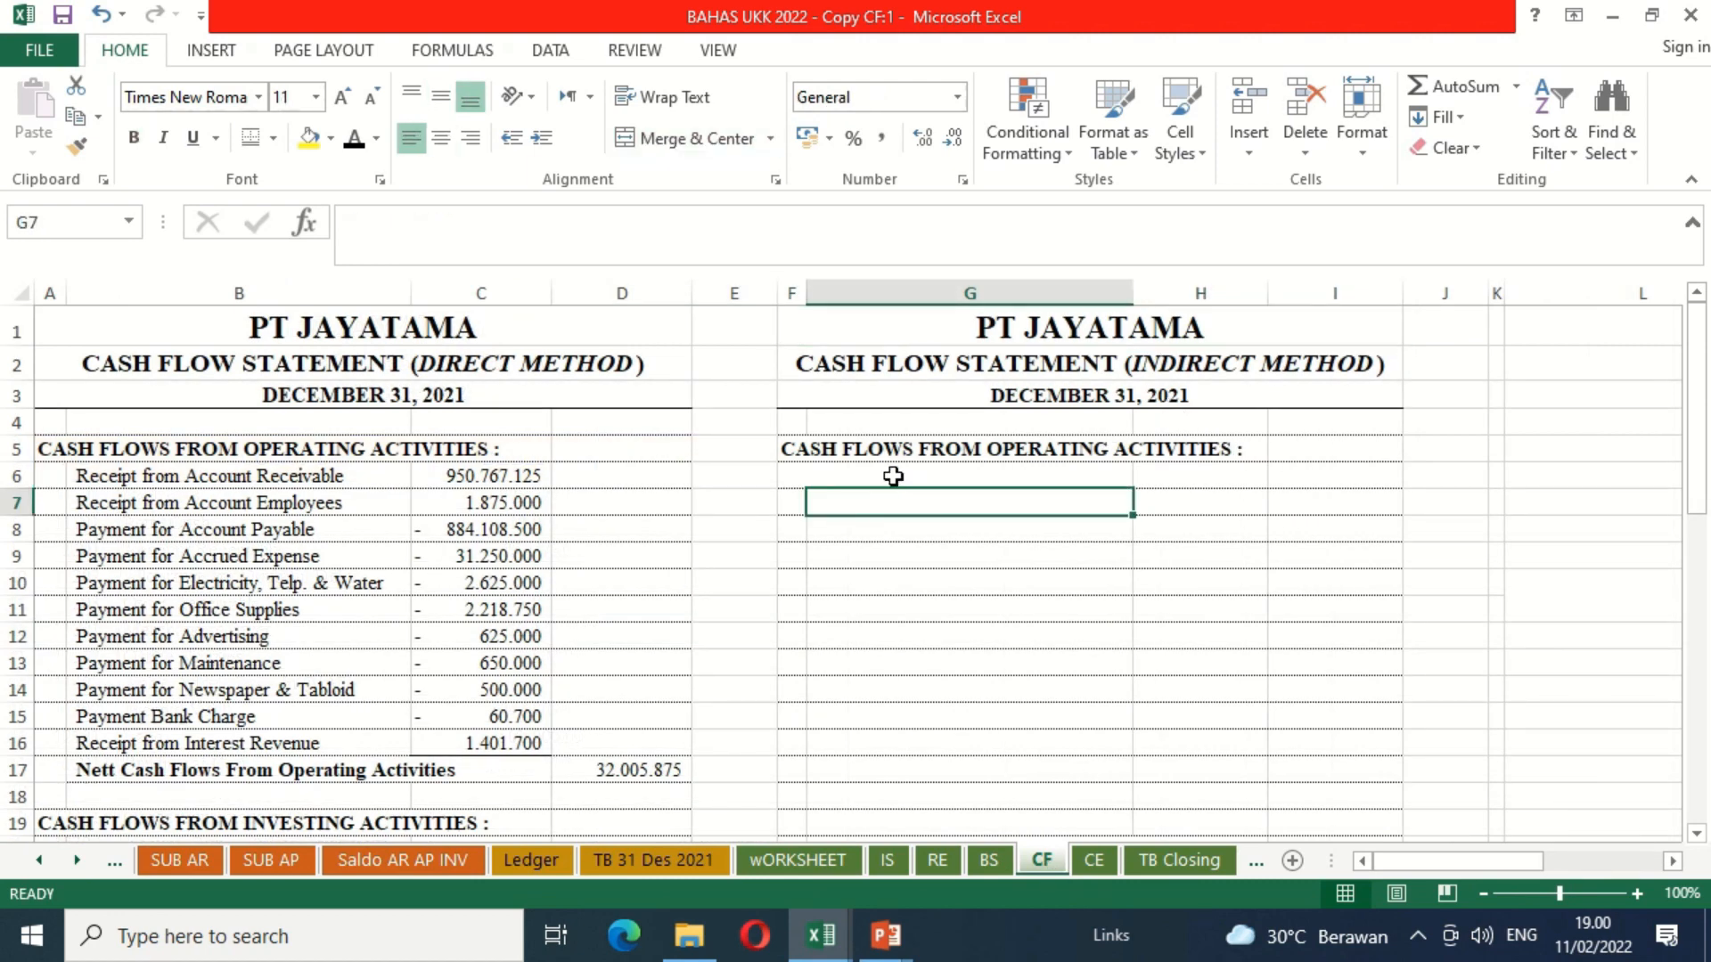
pyautogui.click(889, 473)
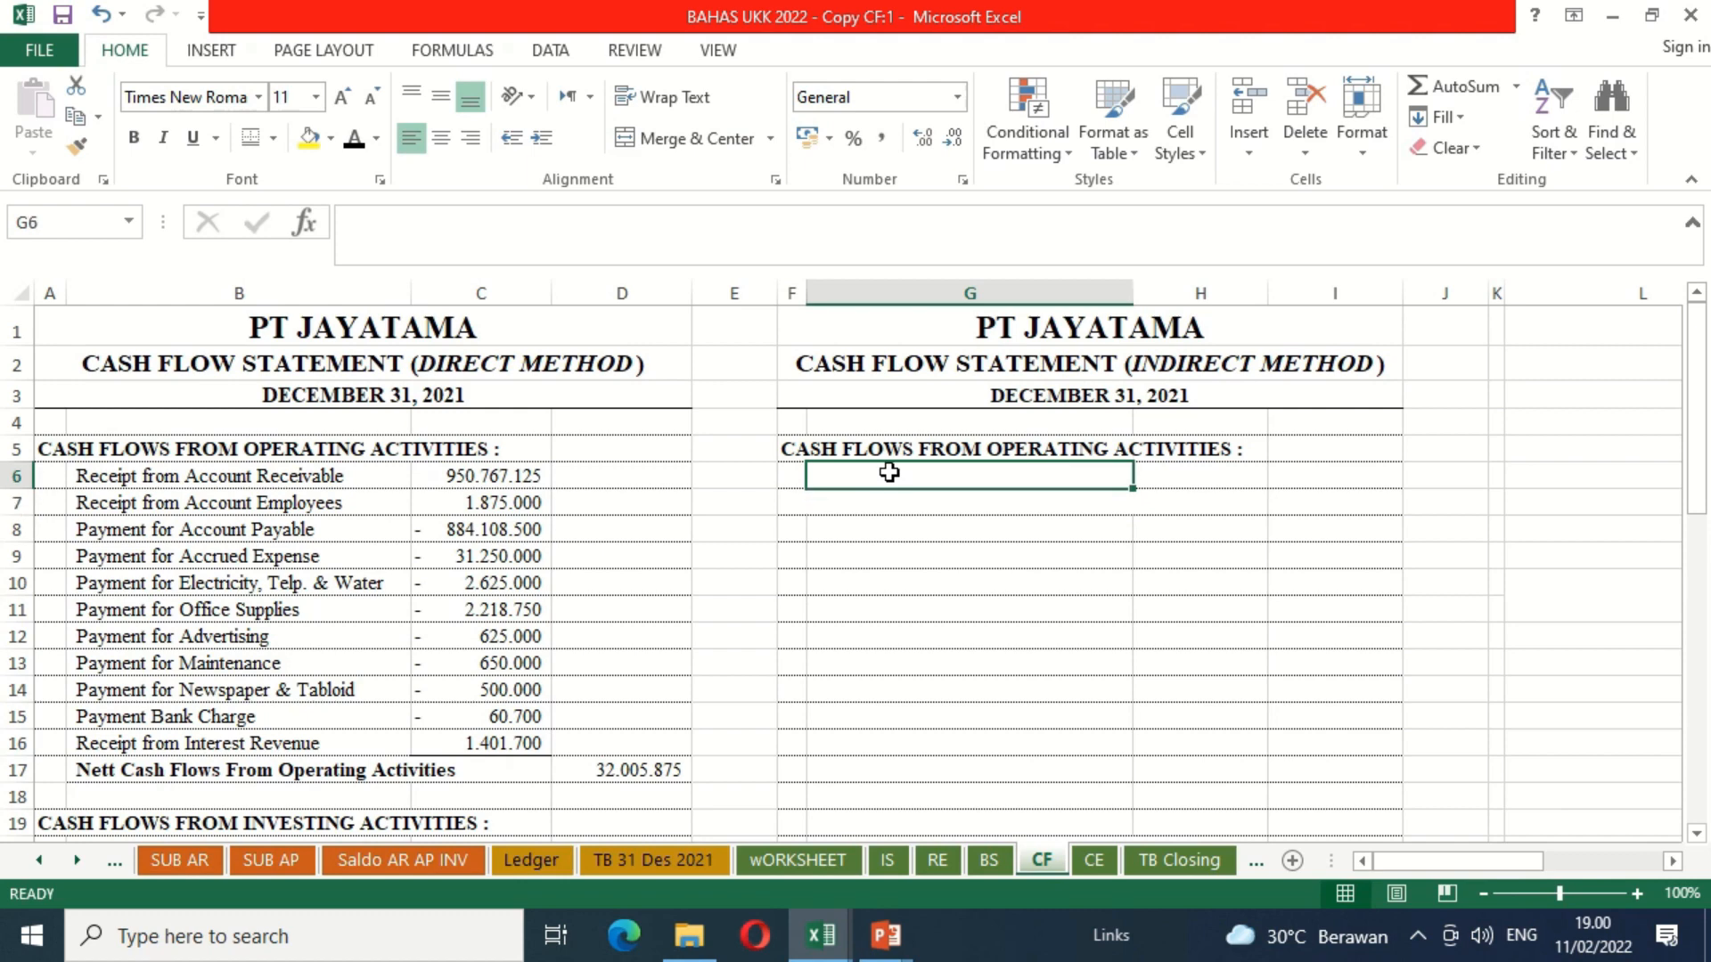
pyautogui.click(791, 473)
pyautogui.click(355, 141)
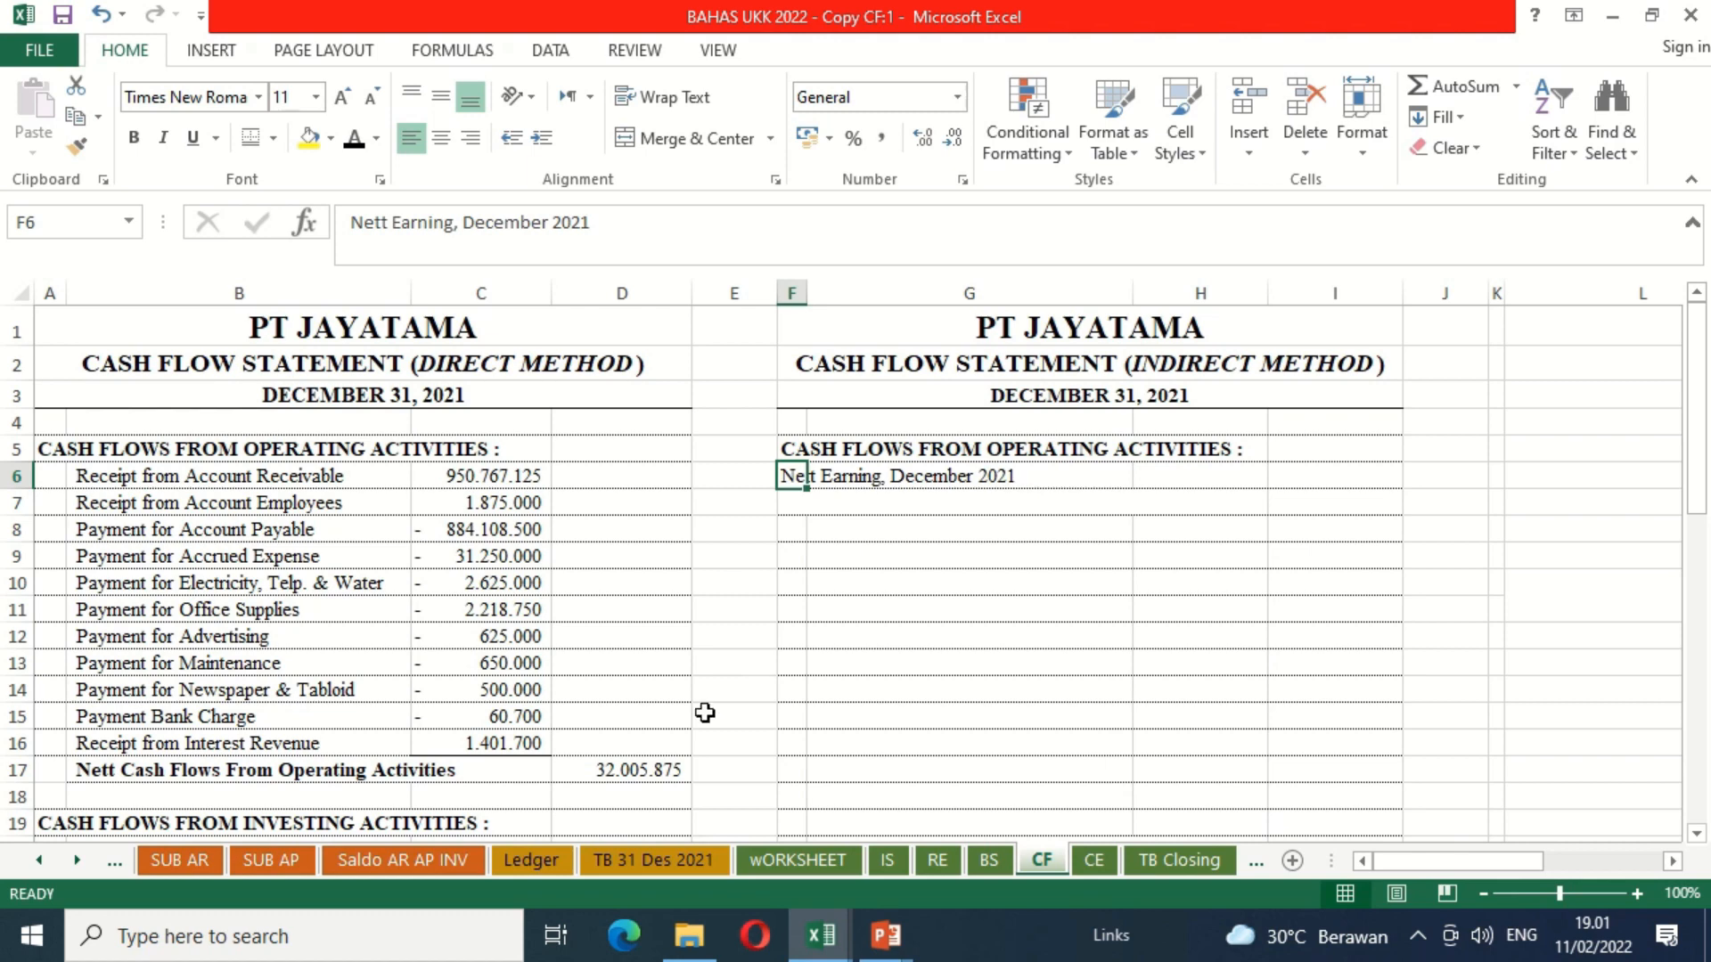
# Step: Examine the income statement on the IS sheet down to Nett Earning After Income Tax in E45
pyautogui.click(888, 861)
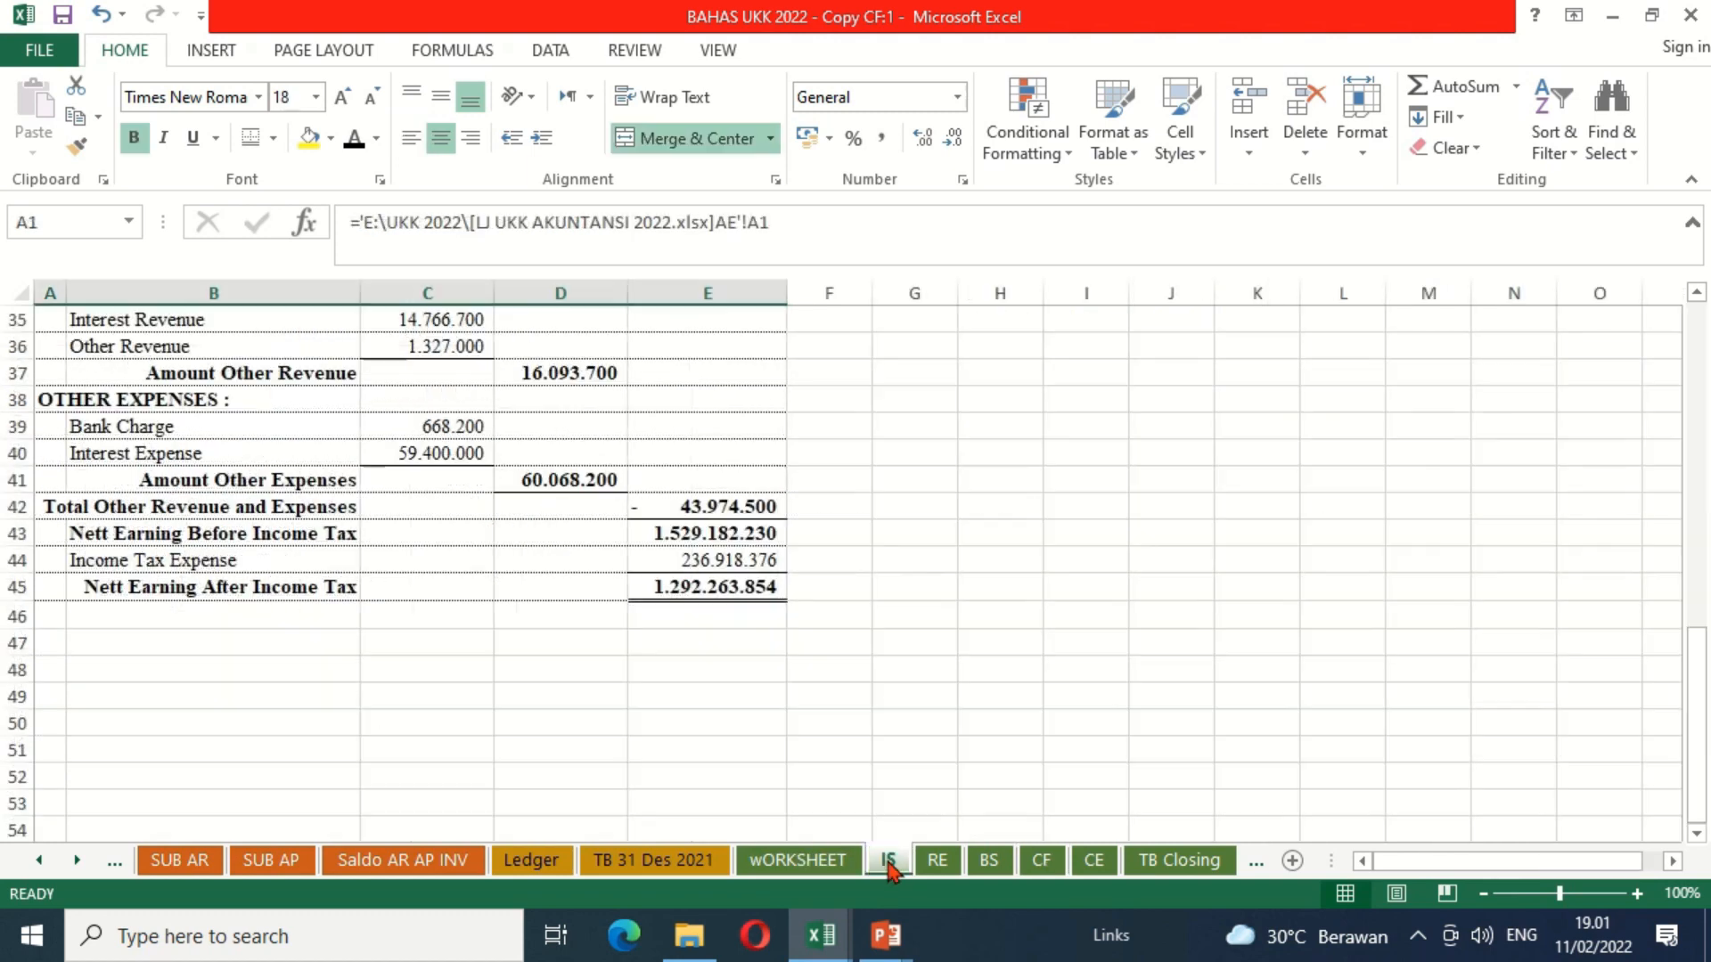
pyautogui.click(682, 587)
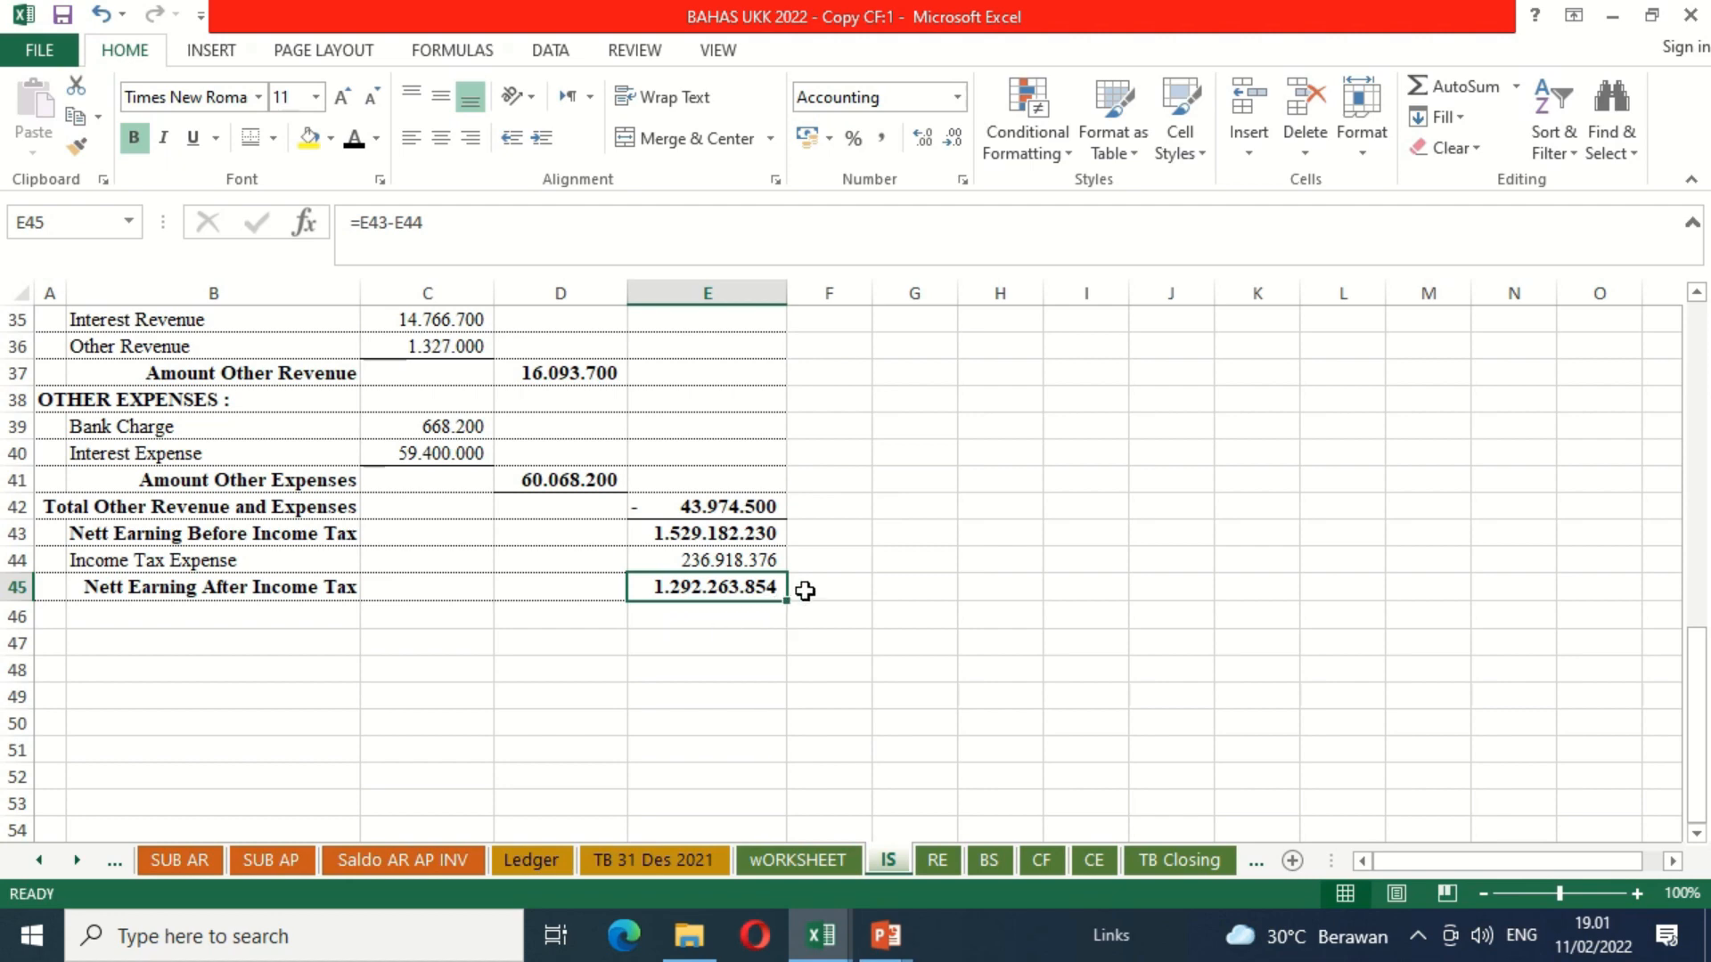
pyautogui.press('Up')
pyautogui.press('Up')
pyautogui.press('Up')
pyautogui.press('Up')
pyautogui.press('Up')
pyautogui.press('Up')
pyautogui.press('Up')
pyautogui.press('Up')
pyautogui.press('Up')
pyautogui.press('Up')
pyautogui.press('Up')
pyautogui.press('Up')
pyautogui.press('Up')
pyautogui.press('Up')
pyautogui.press('Up')
pyautogui.press('Up')
pyautogui.press('Up')
pyautogui.press('Up')
pyautogui.press('Up')
pyautogui.press('Up')
pyautogui.press('Down')
pyautogui.press('Down')
pyautogui.press('Down')
pyautogui.press('Down')
pyautogui.press('Down')
pyautogui.press('Down')
pyautogui.press('Down')
pyautogui.press('Down')
pyautogui.press('Down')
pyautogui.press('Down')
pyautogui.press('Down')
pyautogui.press('Down')
pyautogui.press('Down')
pyautogui.press('Down')
pyautogui.press('Down')
pyautogui.press('Down')
pyautogui.press('Down')
pyautogui.press('Down')
pyautogui.press('Down')
pyautogui.press('Down')
pyautogui.press('Down')
pyautogui.press('Down')
pyautogui.press('Down')
pyautogui.press('Down')
pyautogui.press('Down')
pyautogui.press('Down')
pyautogui.press('Down')
pyautogui.press('Down')
pyautogui.press('Down')
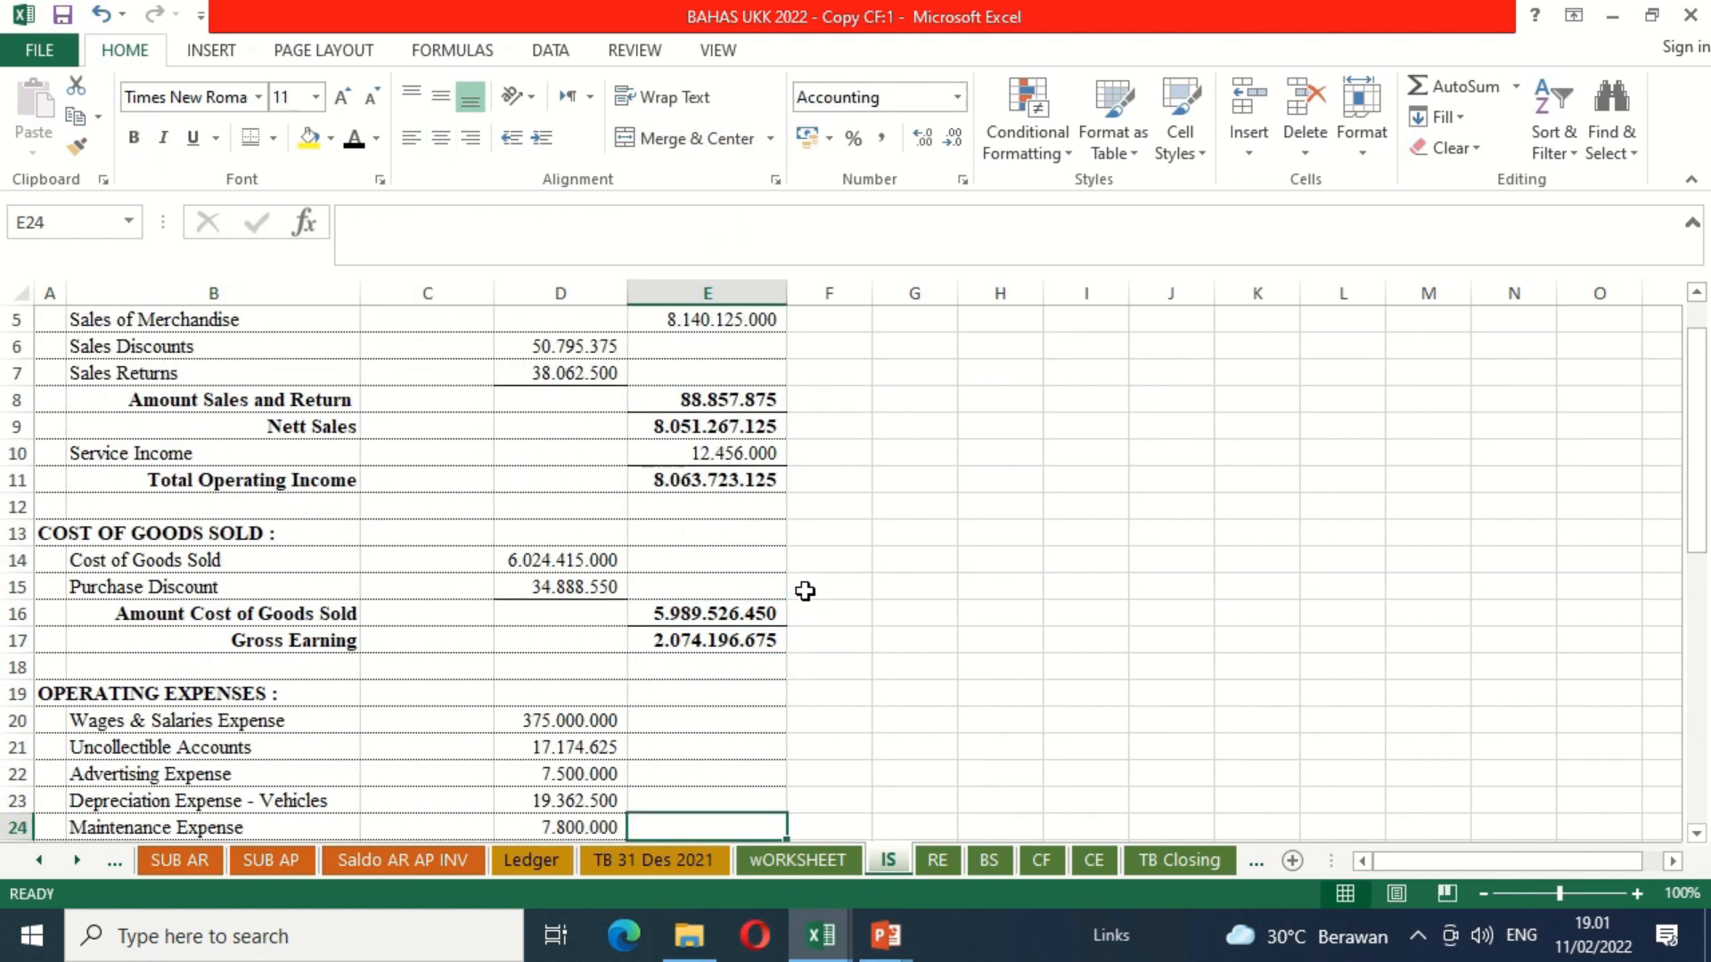
pyautogui.press('Down')
pyautogui.press('Down')
pyautogui.press('Down')
pyautogui.press('Down')
pyautogui.press('Down')
pyautogui.press('Down')
pyautogui.press('Down')
pyautogui.press('Down')
pyautogui.press('Down')
pyautogui.press('Down')
pyautogui.press('Down')
pyautogui.press('Down')
pyautogui.press('Down')
pyautogui.press('Down')
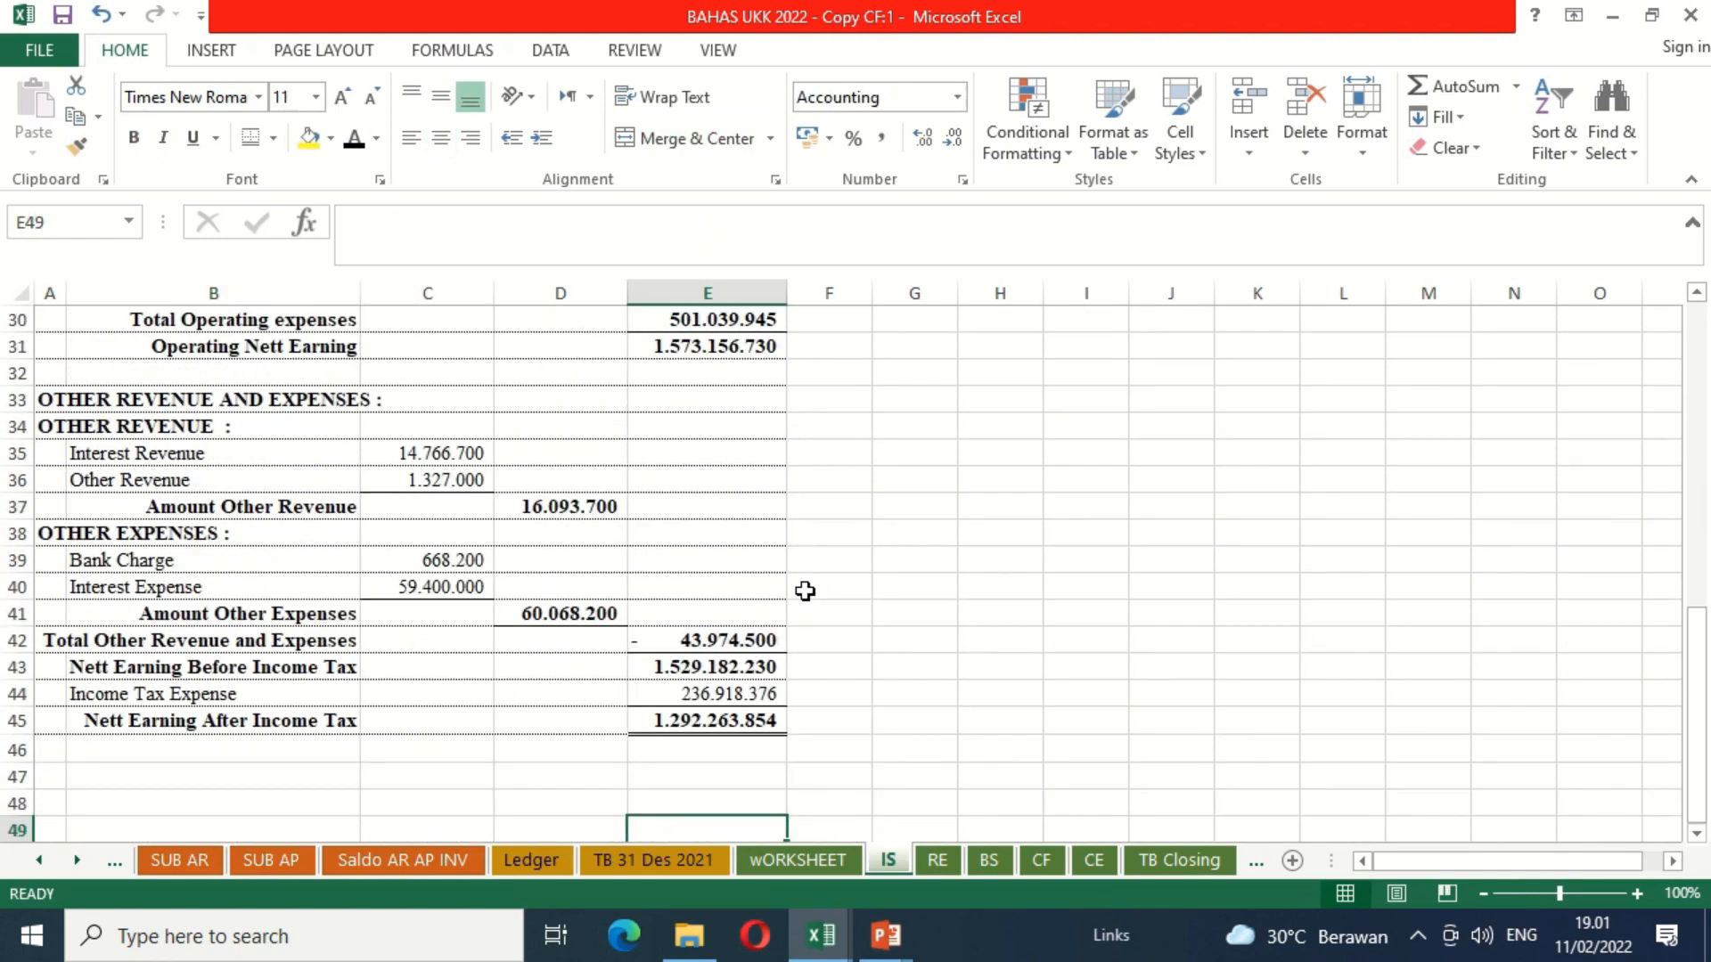
pyautogui.press('Up')
pyautogui.press('Up')
pyautogui.press('Up')
pyautogui.press('Up')
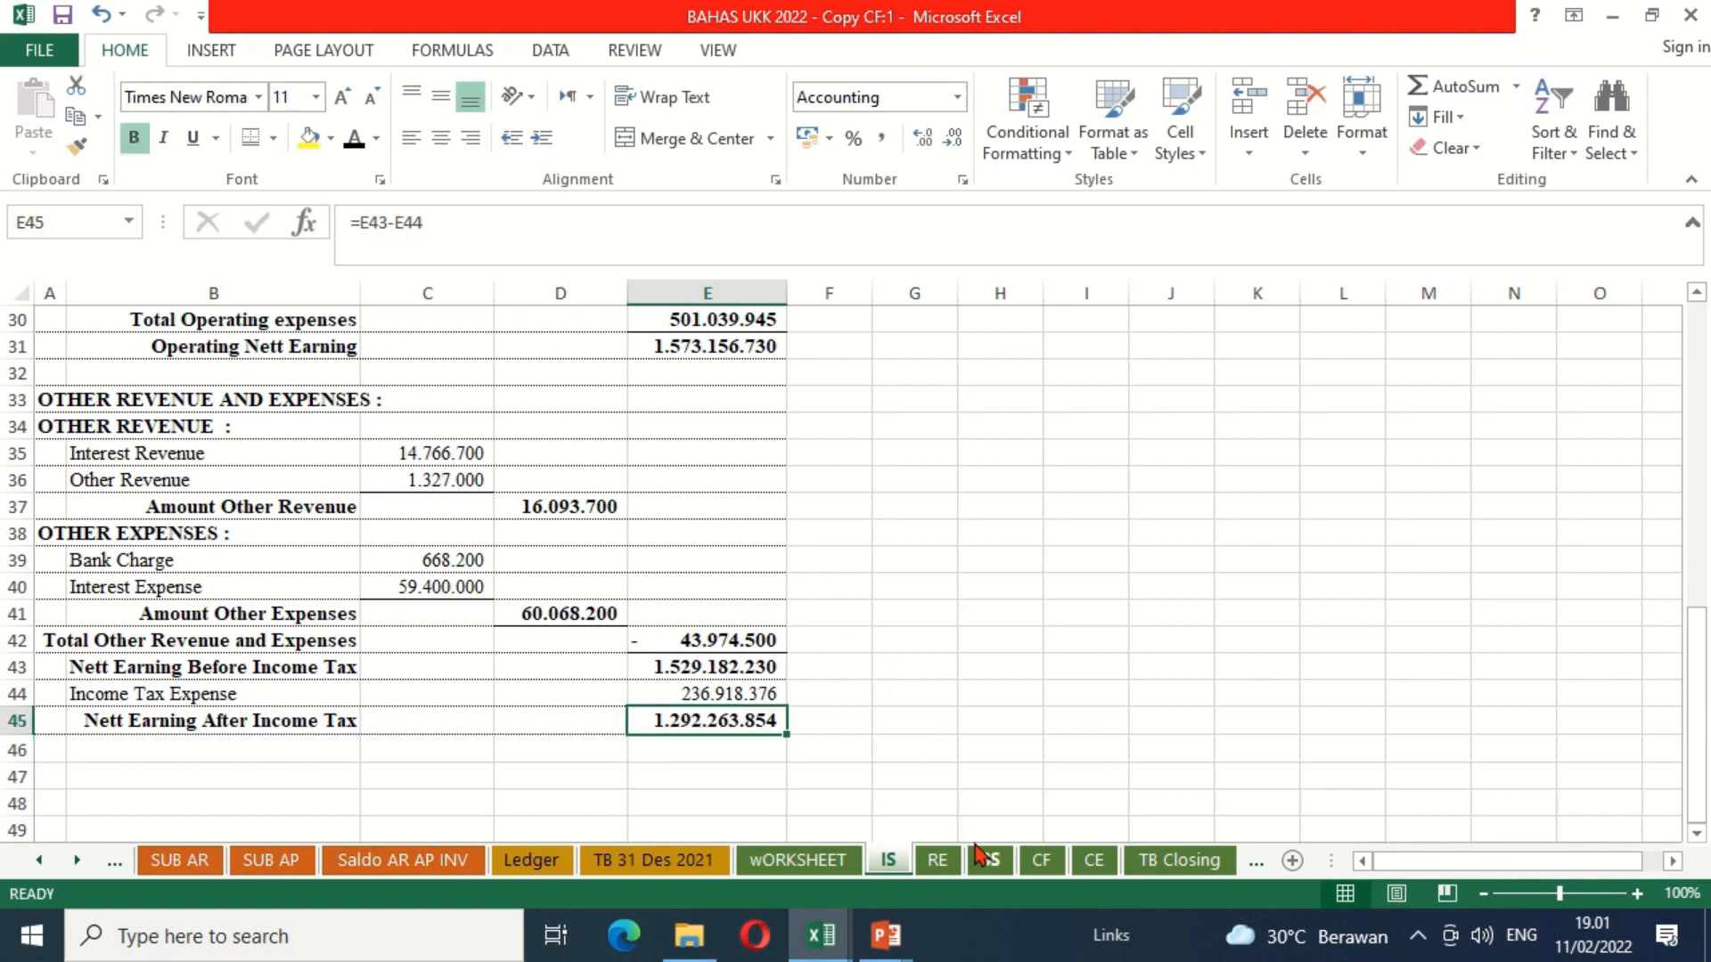
# Step: Reveal the hidden profit calculation labels in L1:L8 of the CF sheet by setting their font colour to black
pyautogui.click(1042, 861)
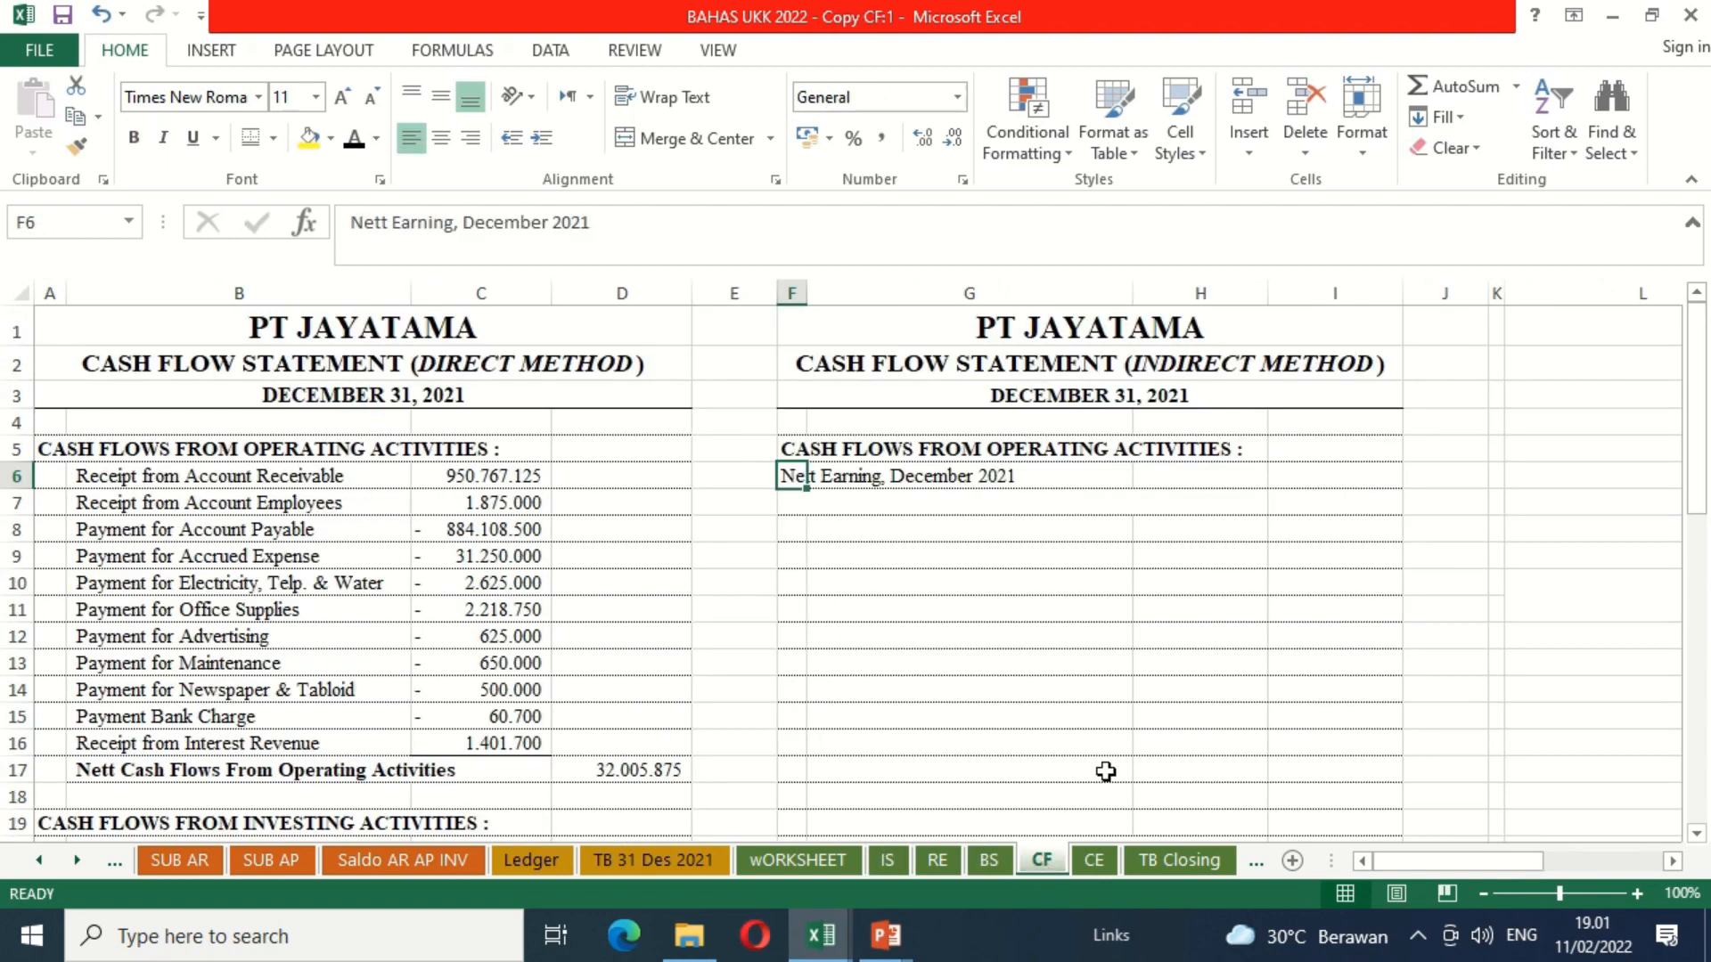
pyautogui.click(1462, 447)
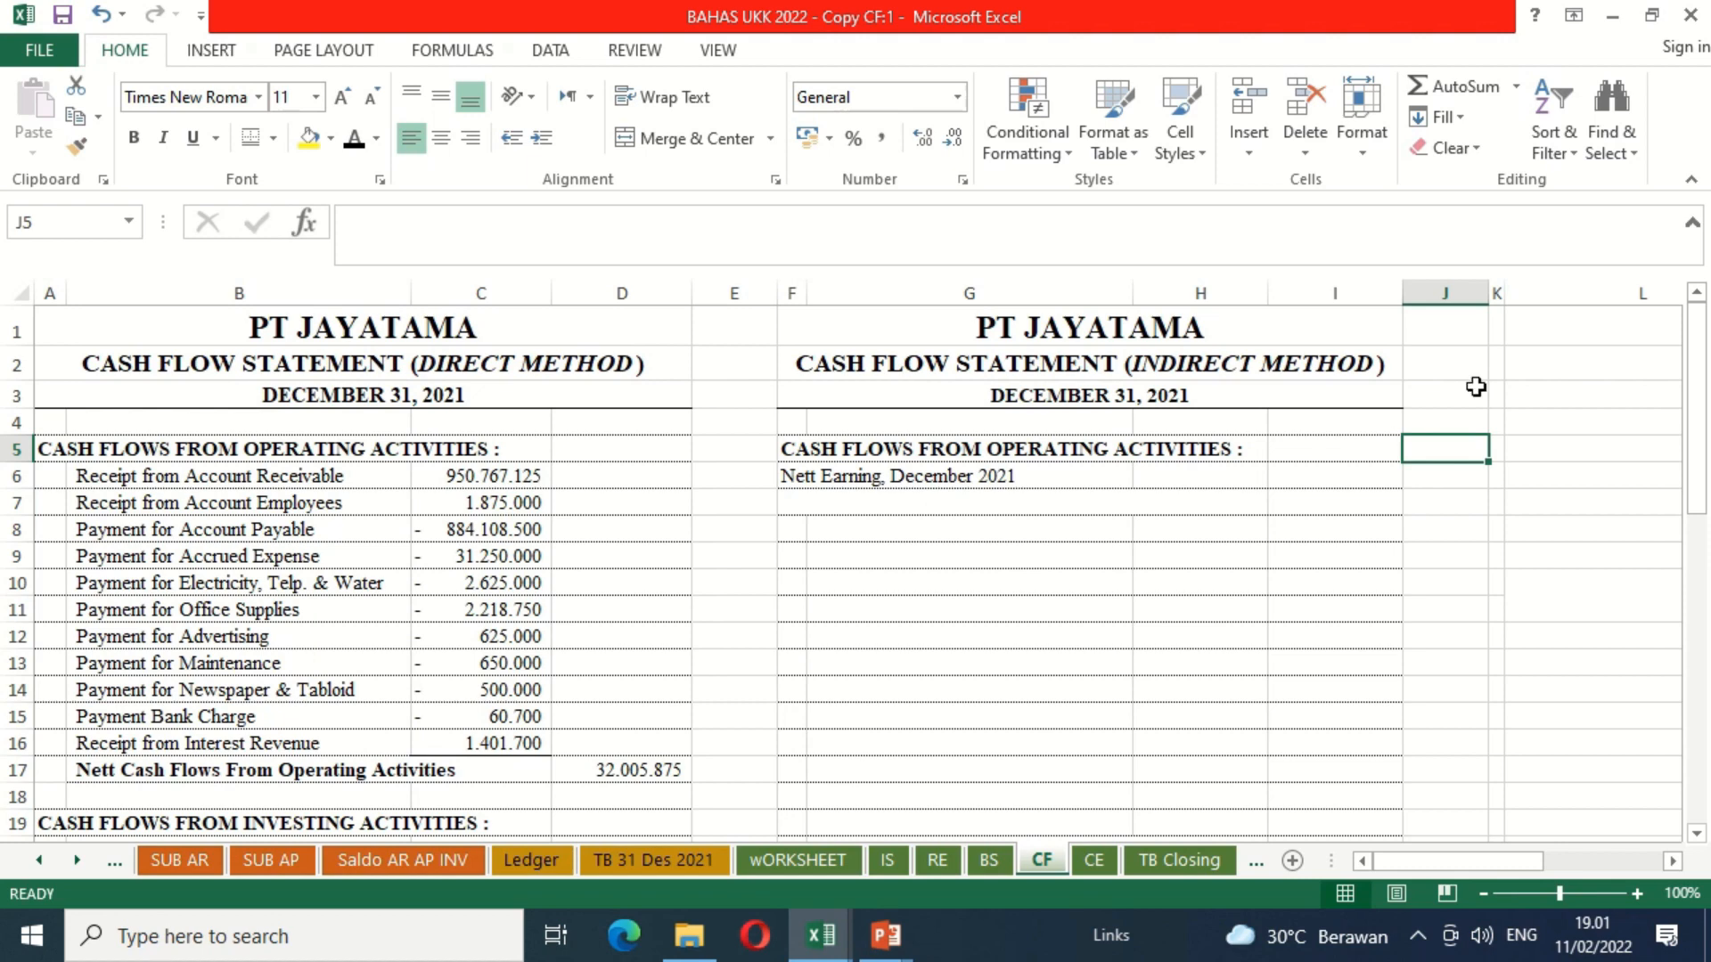
pyautogui.press('Right')
pyautogui.press('Right')
pyautogui.press('Right')
pyautogui.press('Right')
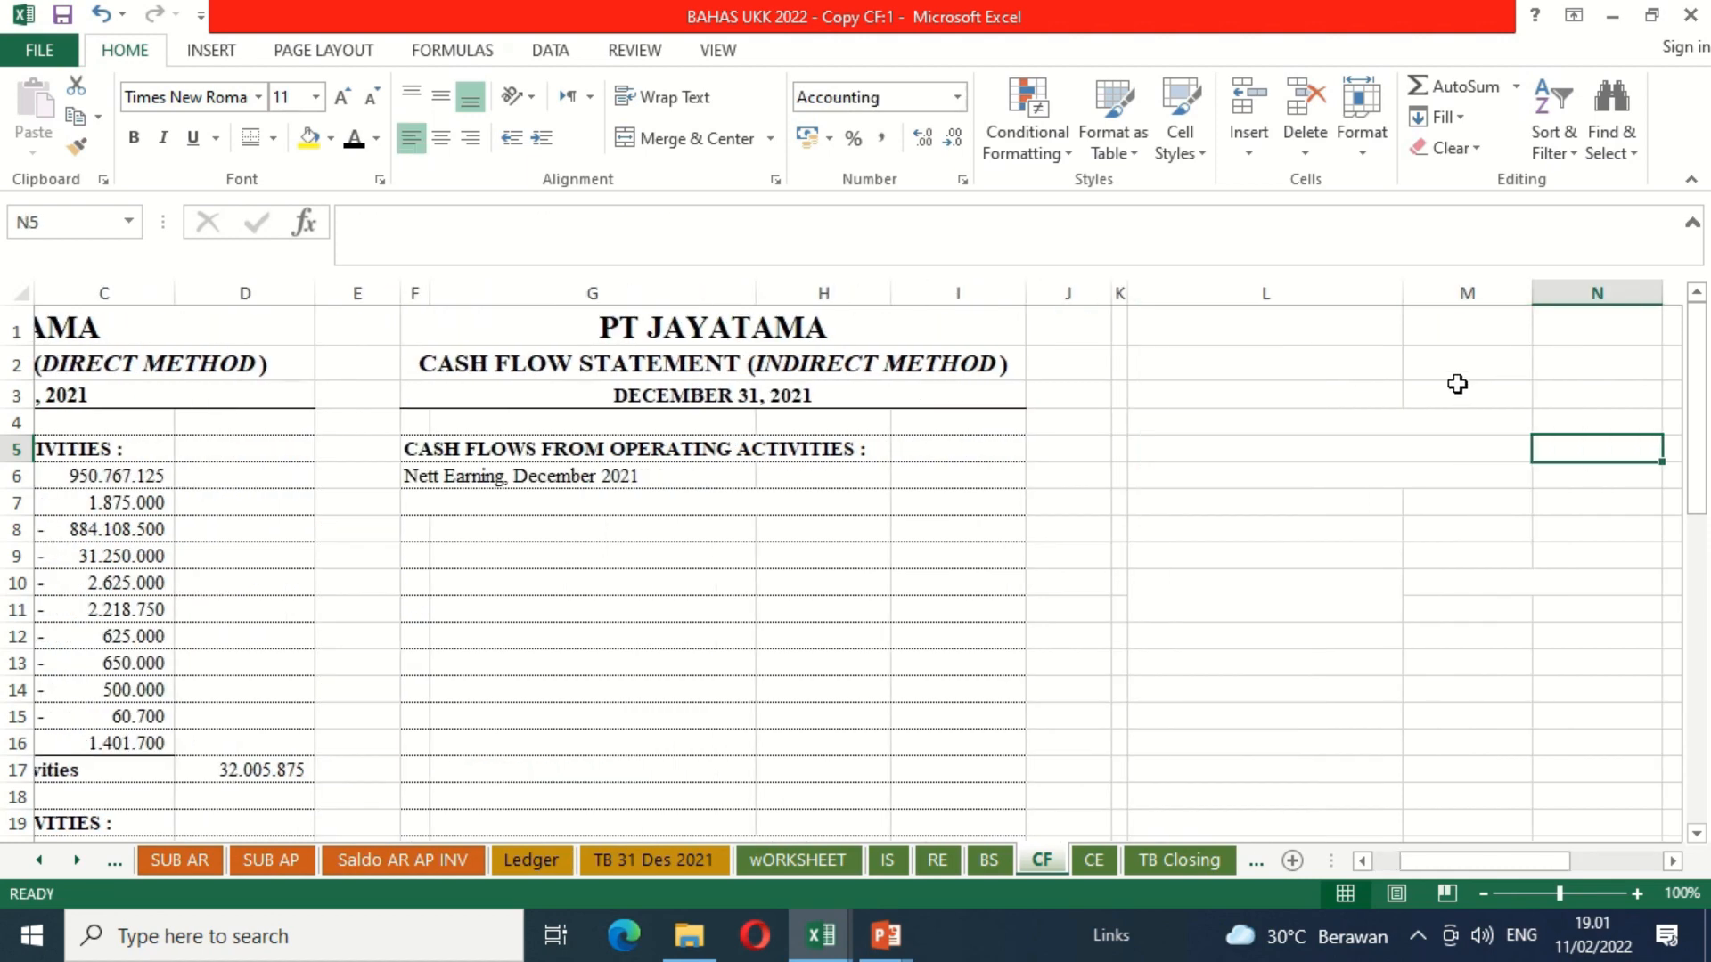
pyautogui.moveTo(1251, 319); pyautogui.dragTo(1260, 526)
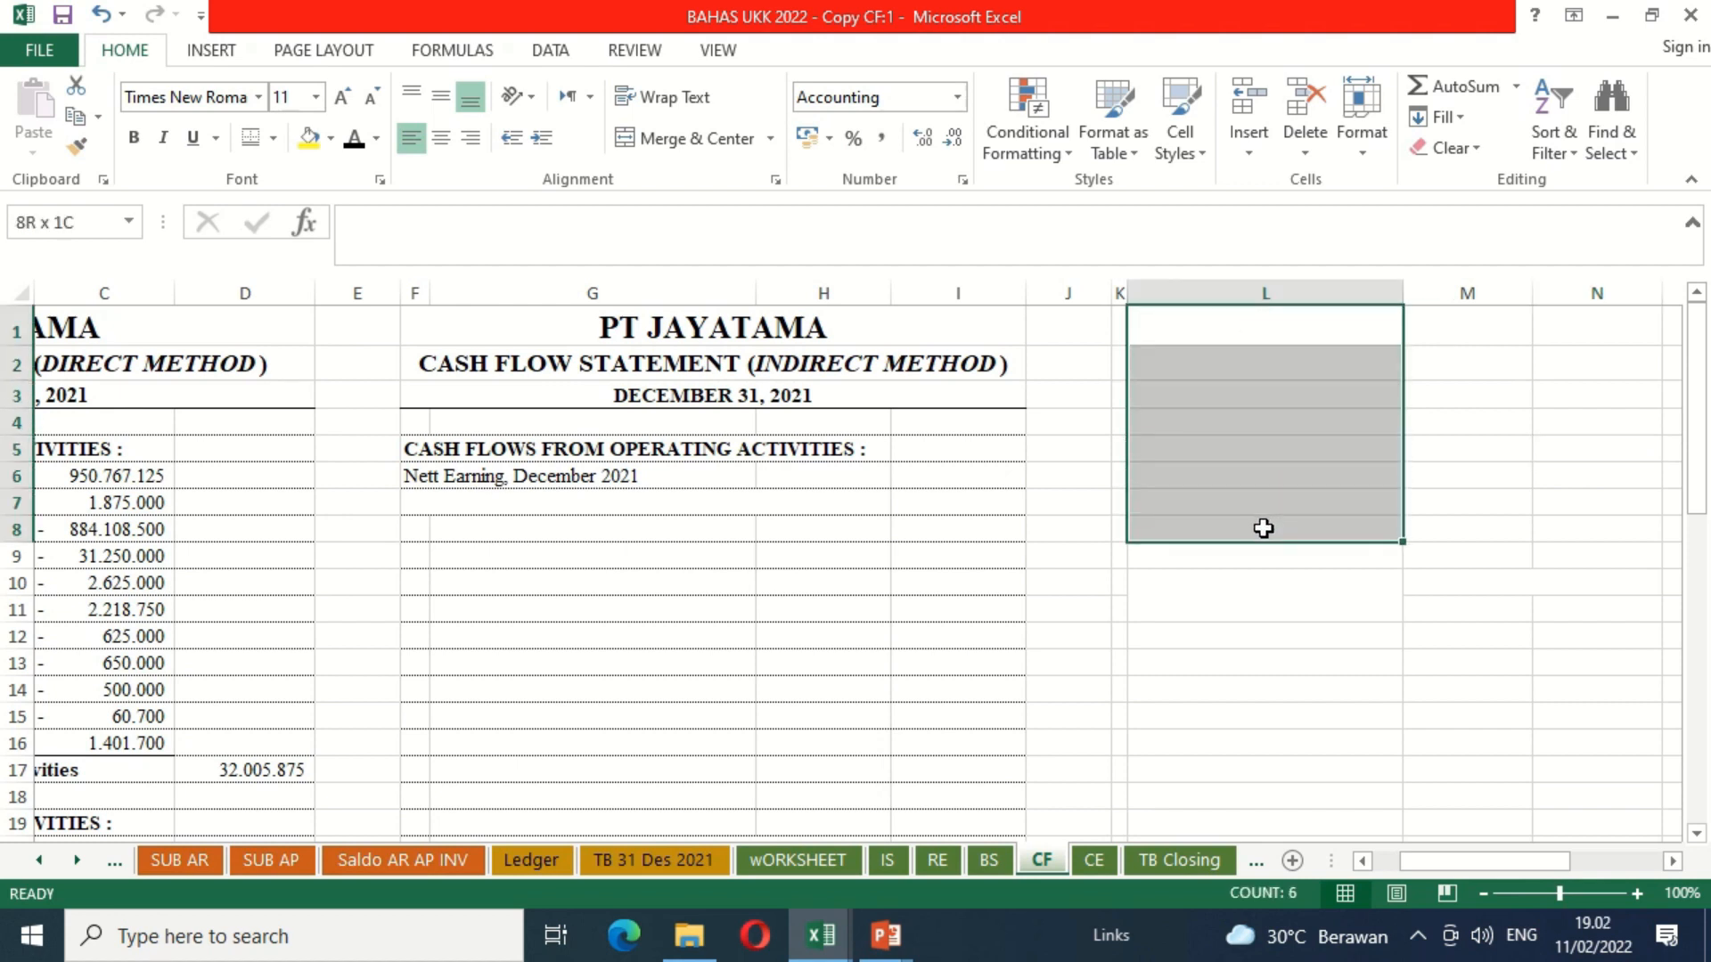
pyautogui.click(350, 147)
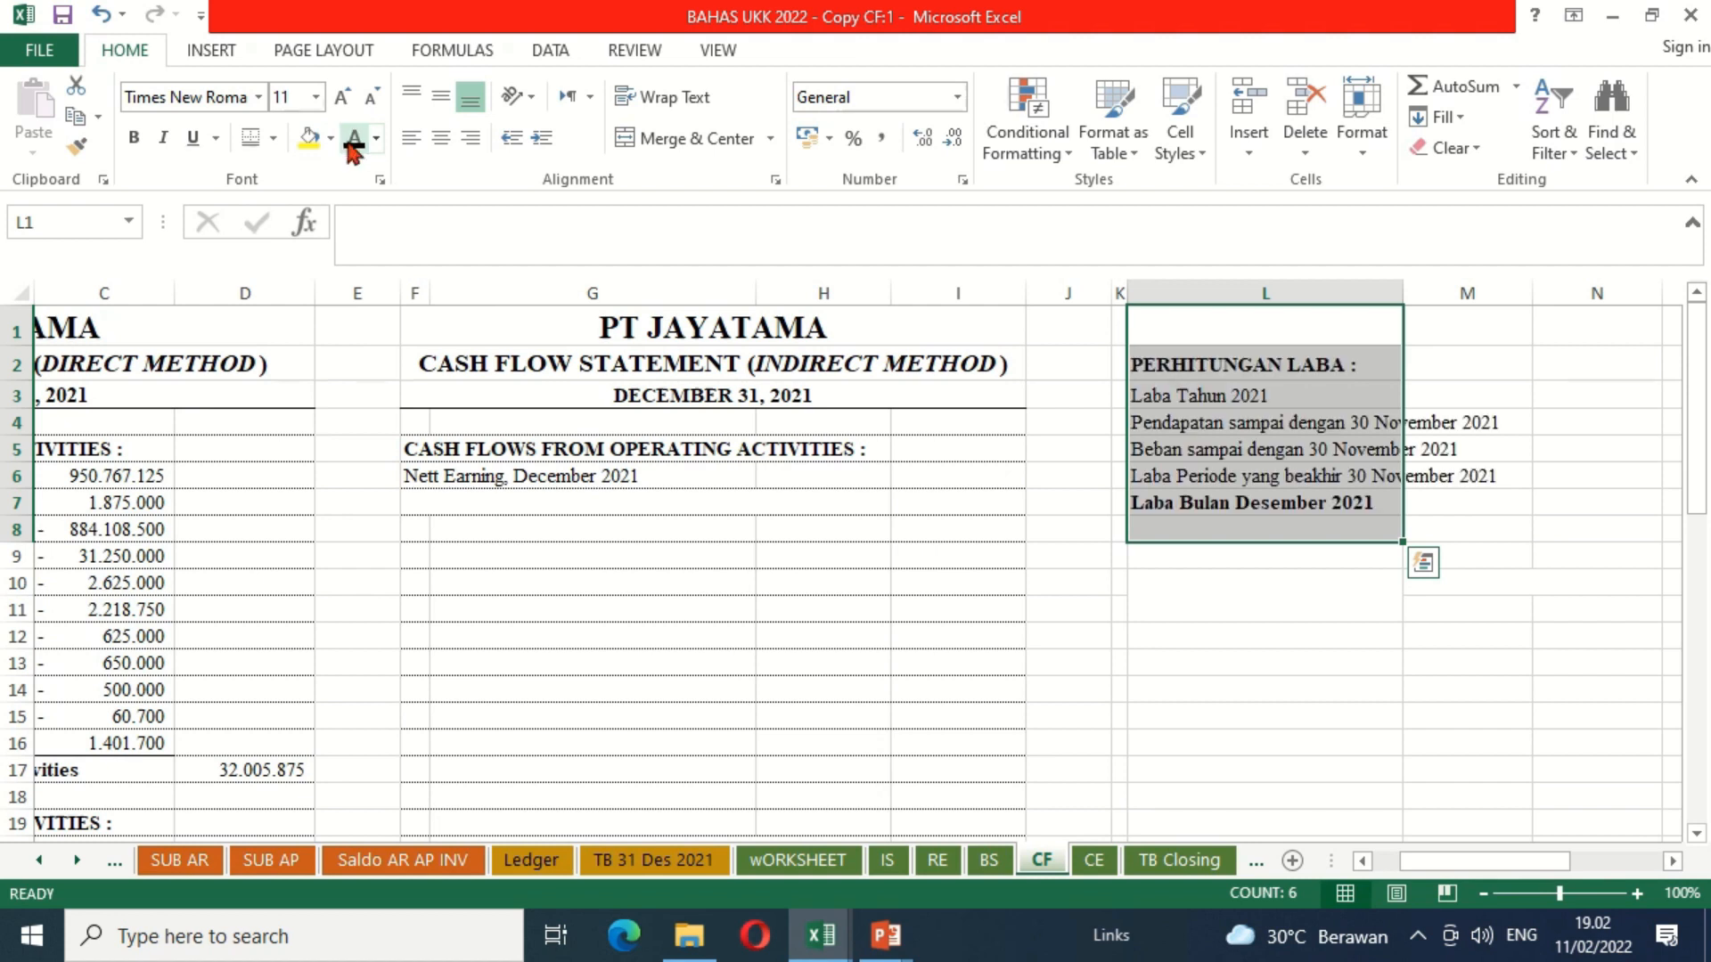
# Step: Link O3 in the Laba Tahun 2021 row to Nett Earning After Income Tax in cell E45 of the IS sheet
pyautogui.click(1231, 395)
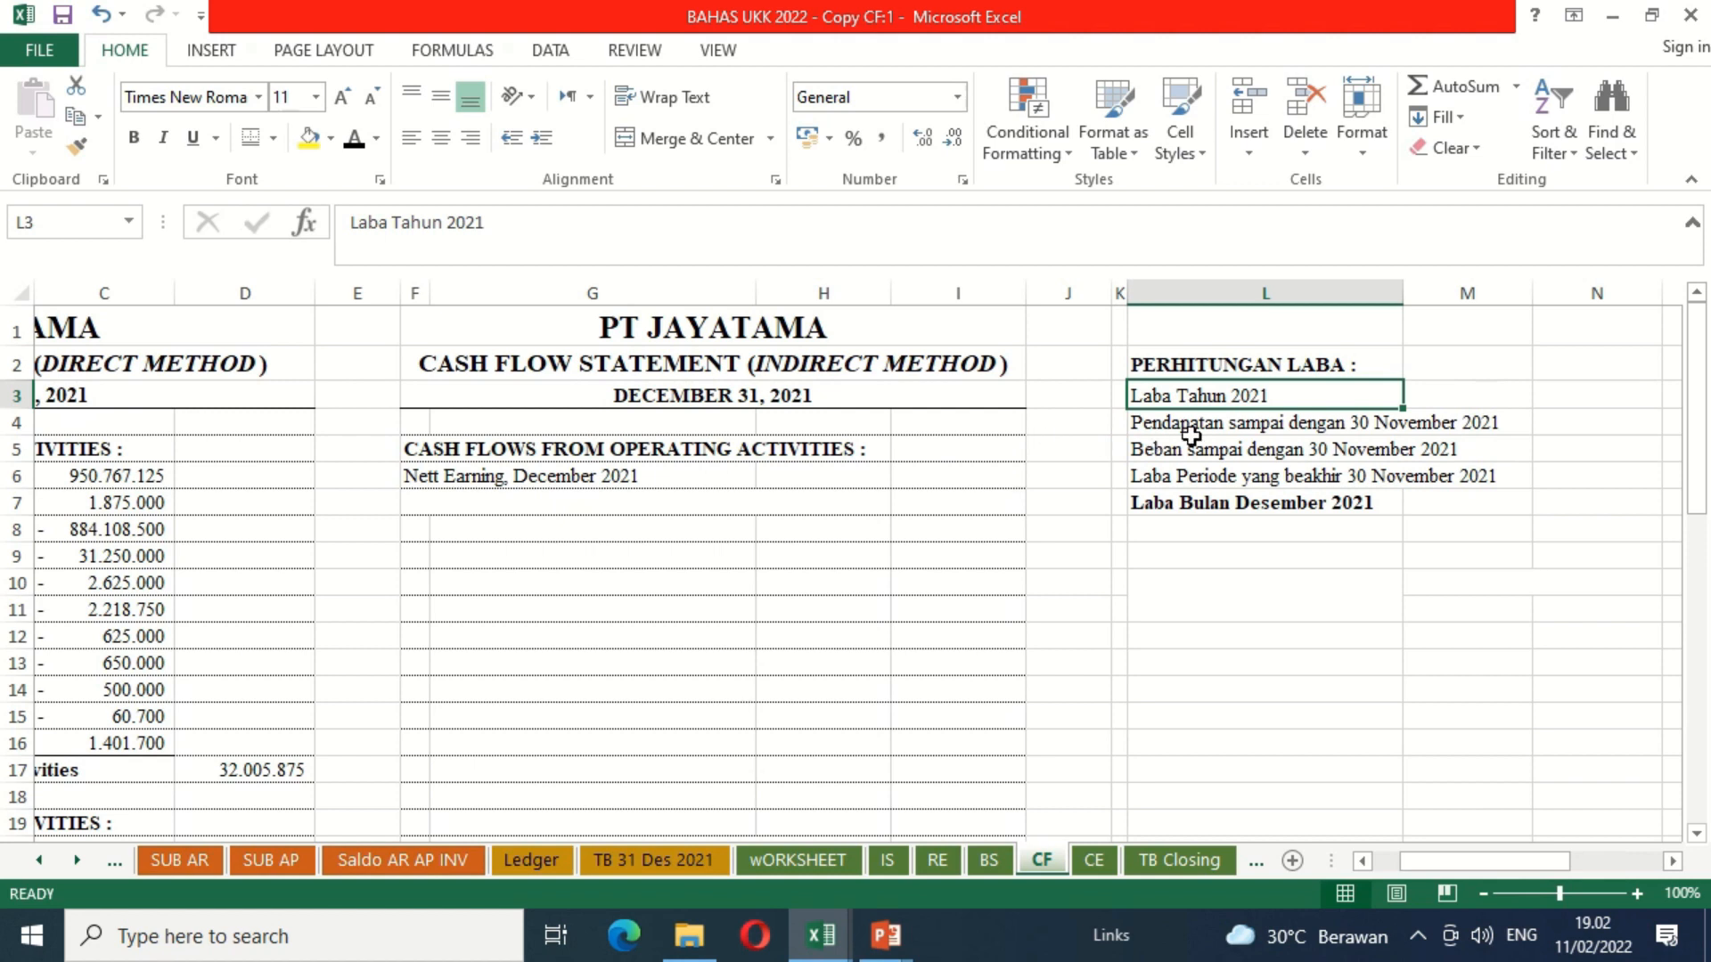
pyautogui.press('Right')
pyautogui.press('Right')
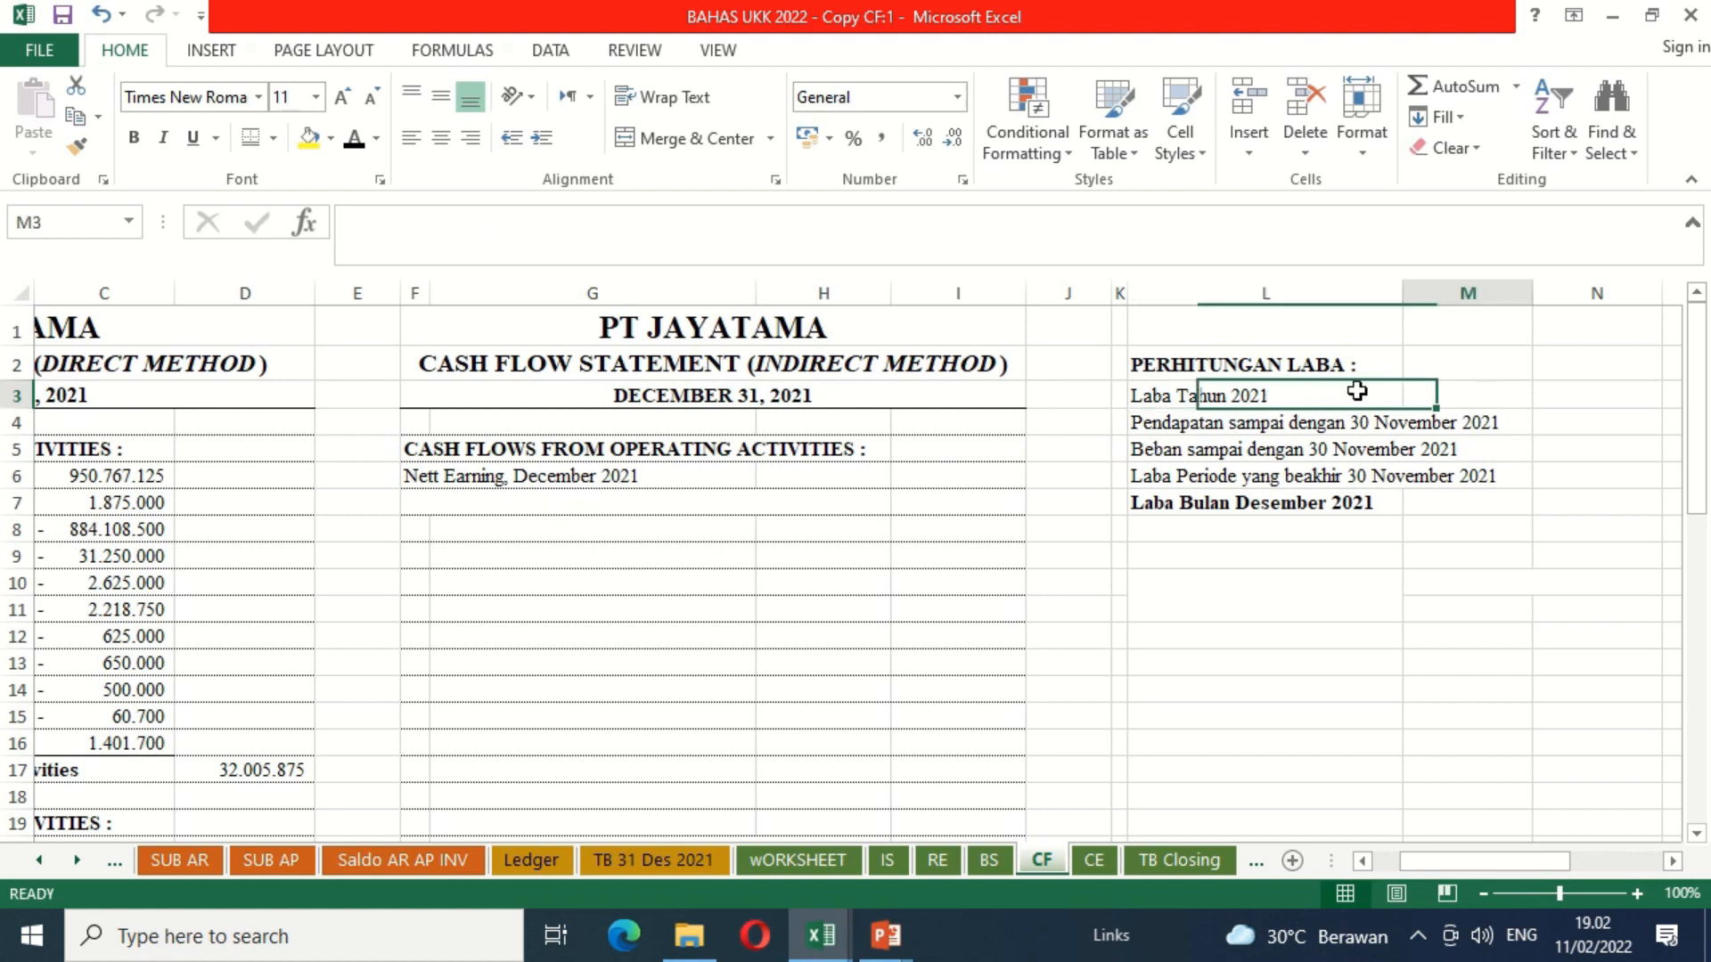
pyautogui.press('Right')
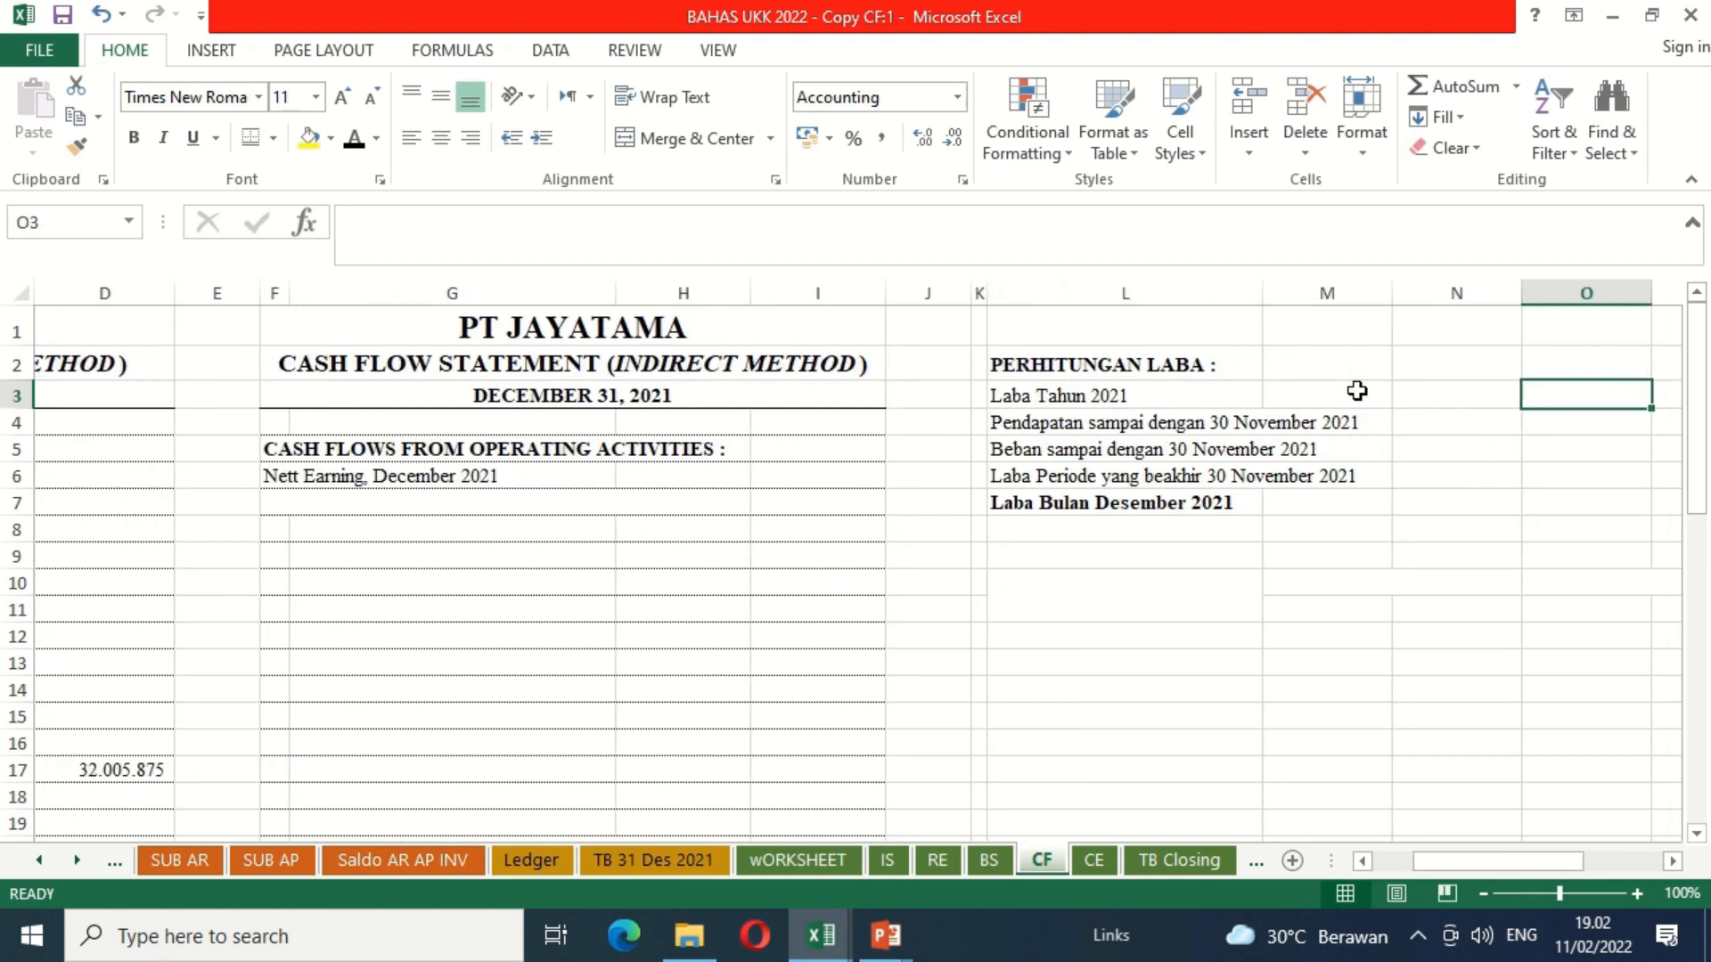
pyautogui.hscroll(1, 1345, 401)
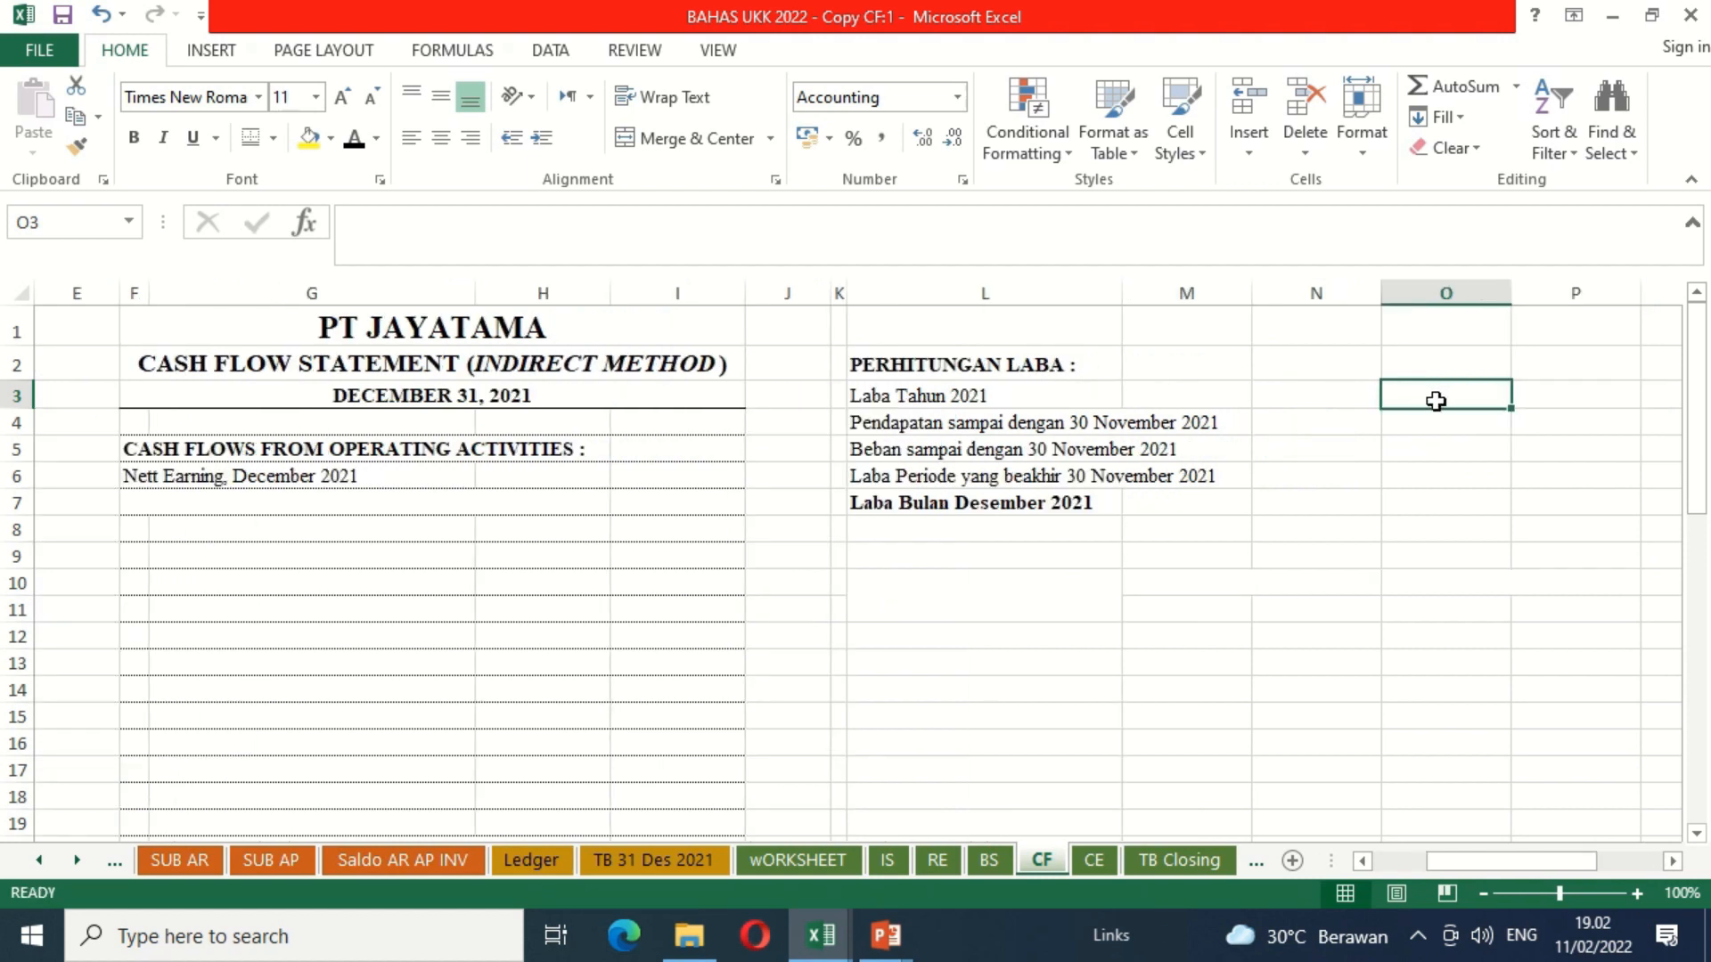
pyautogui.write('=')
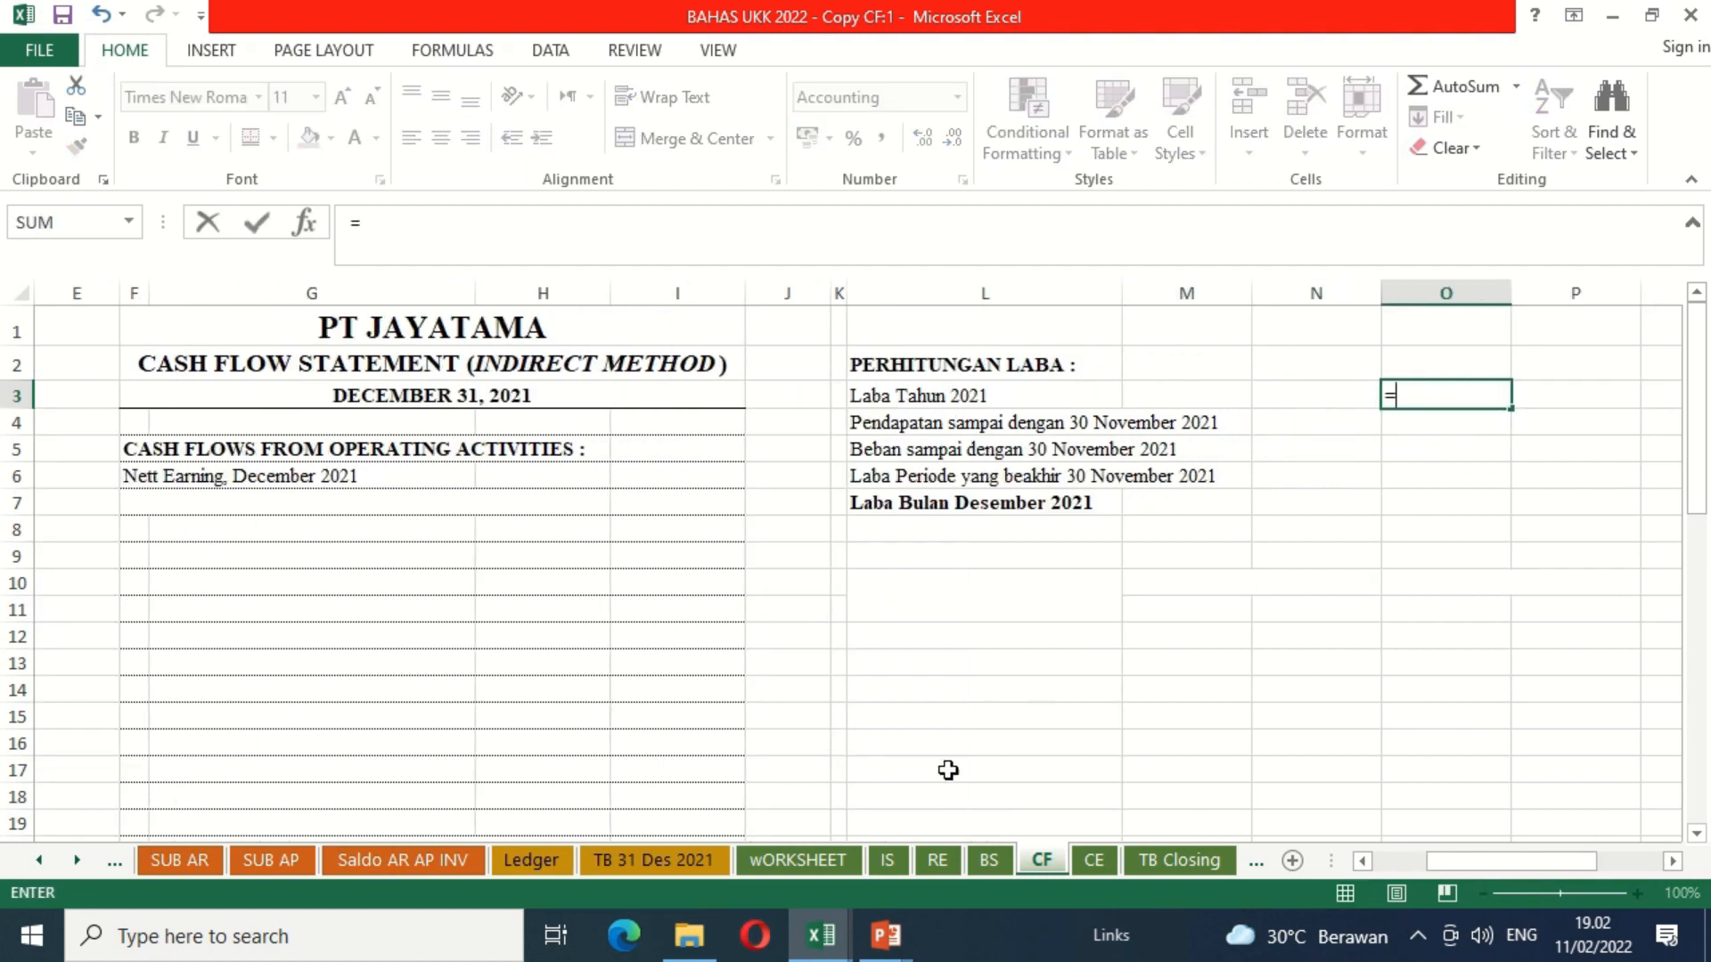
pyautogui.click(891, 860)
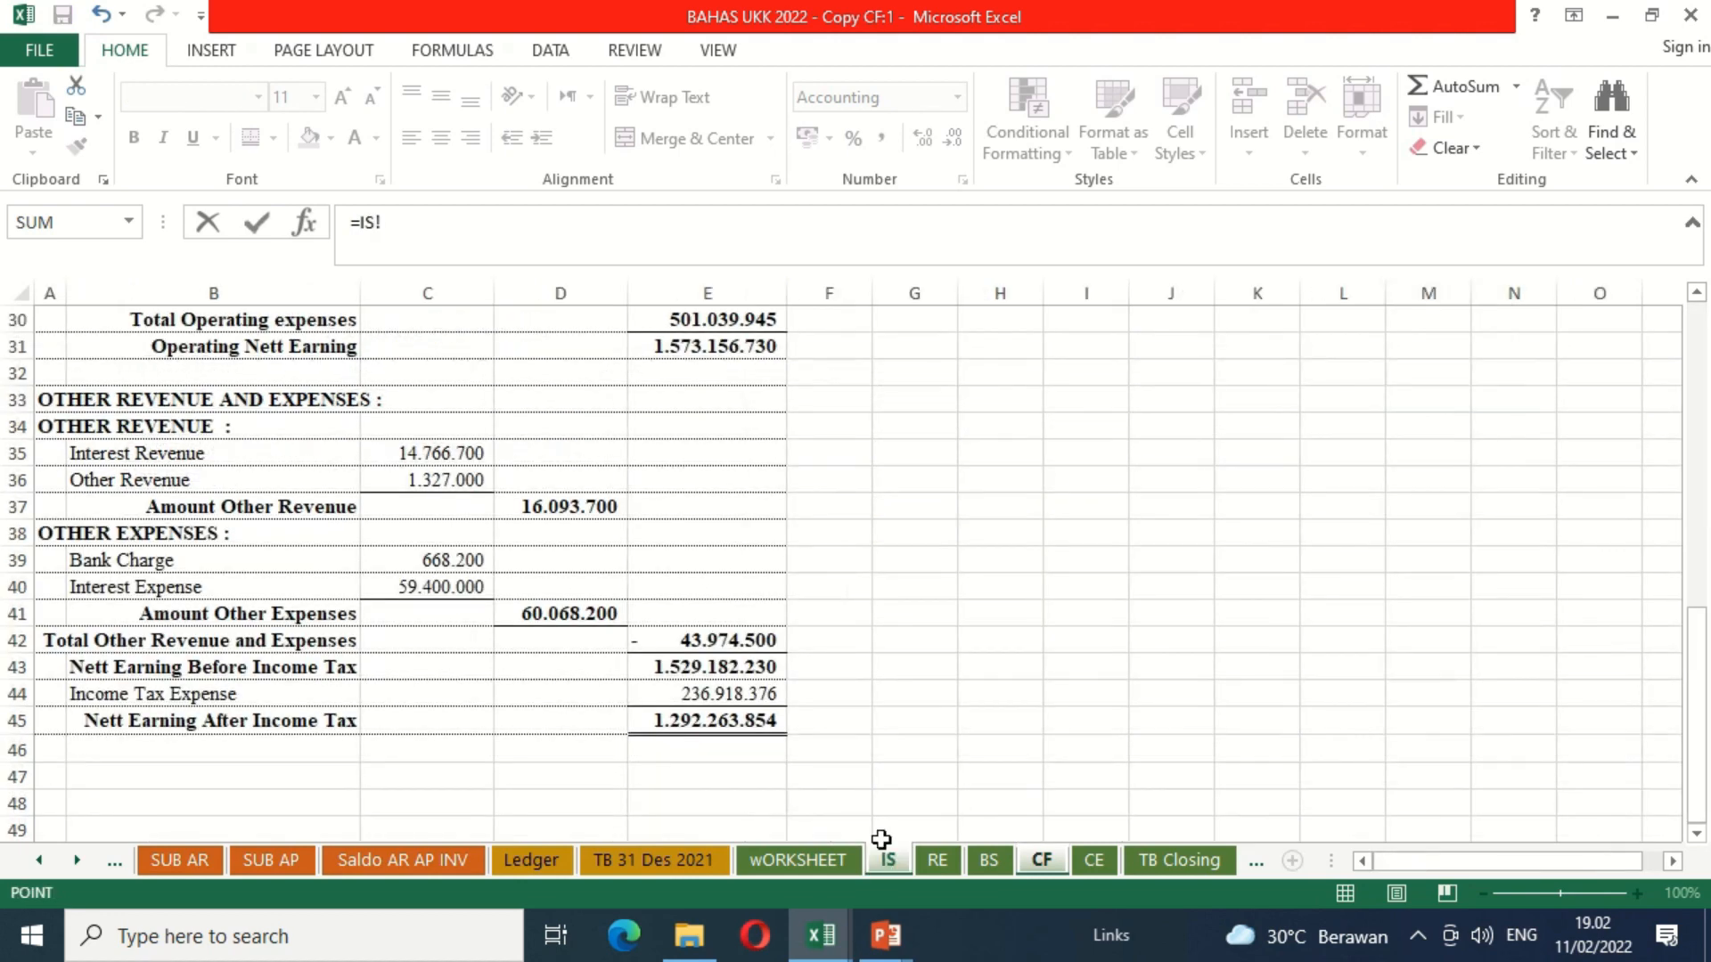
pyautogui.click(699, 721)
pyautogui.press('Return')
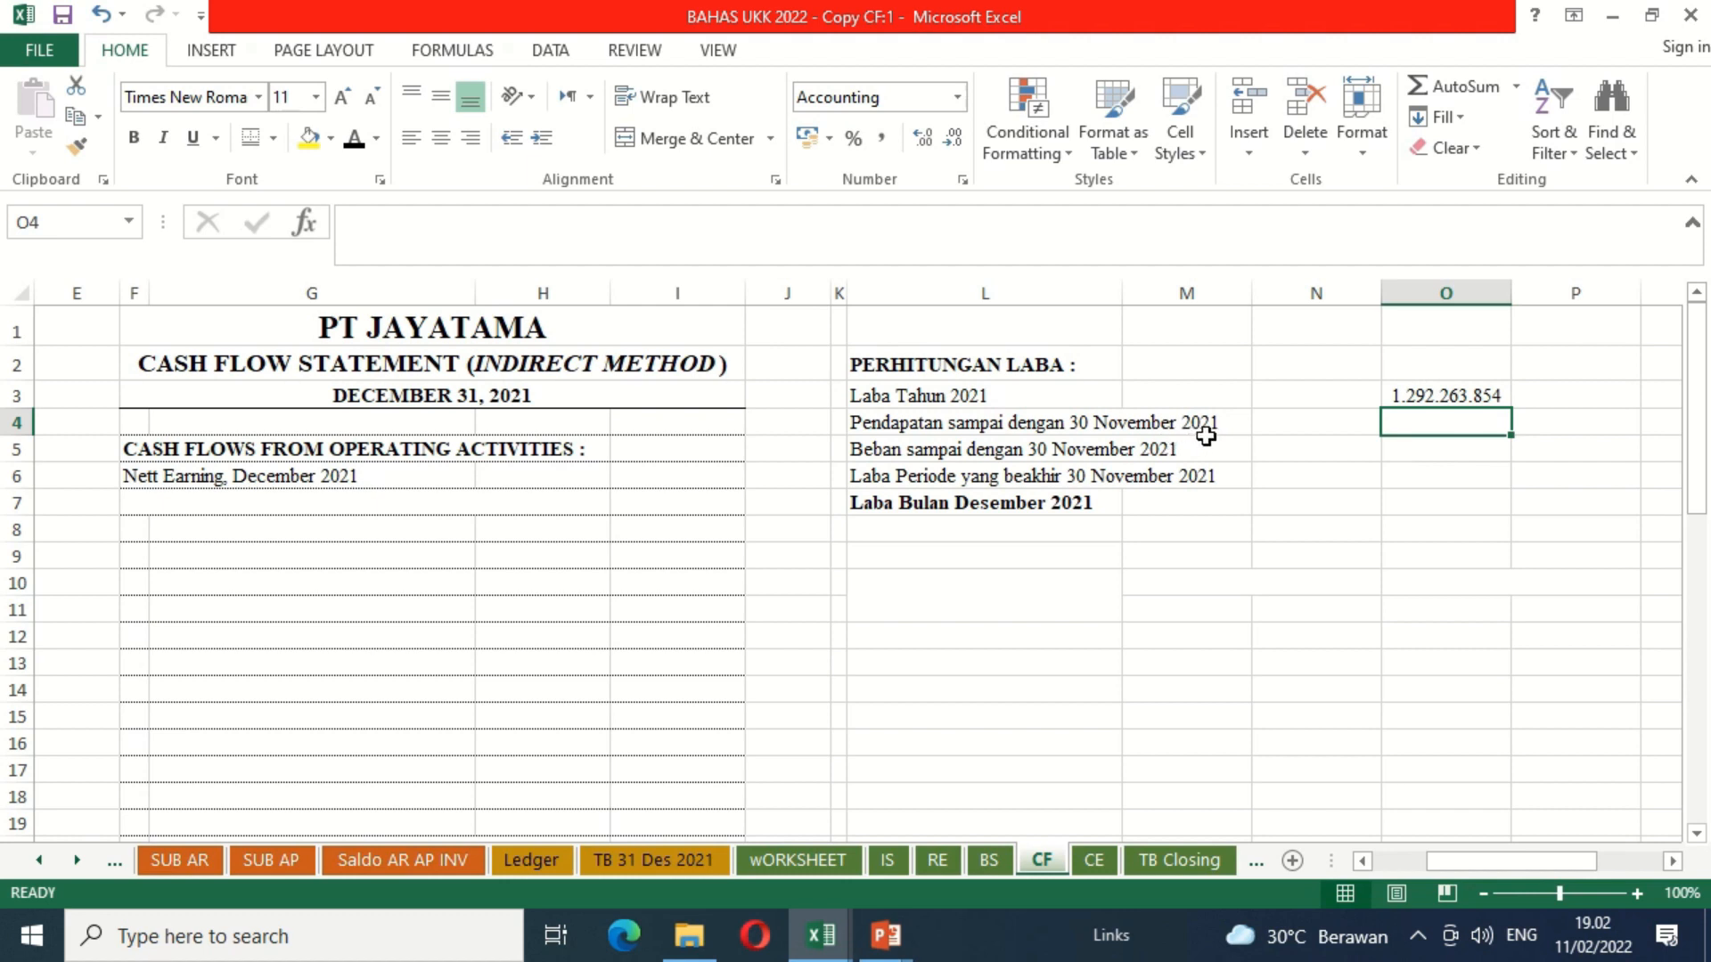
# Step: Calculate Pendapatan sampai dengan 30 November 2021 in N4 by summing credits D34:D52 of the TB 30 Nov 2021 sheet
pyautogui.click(1325, 421)
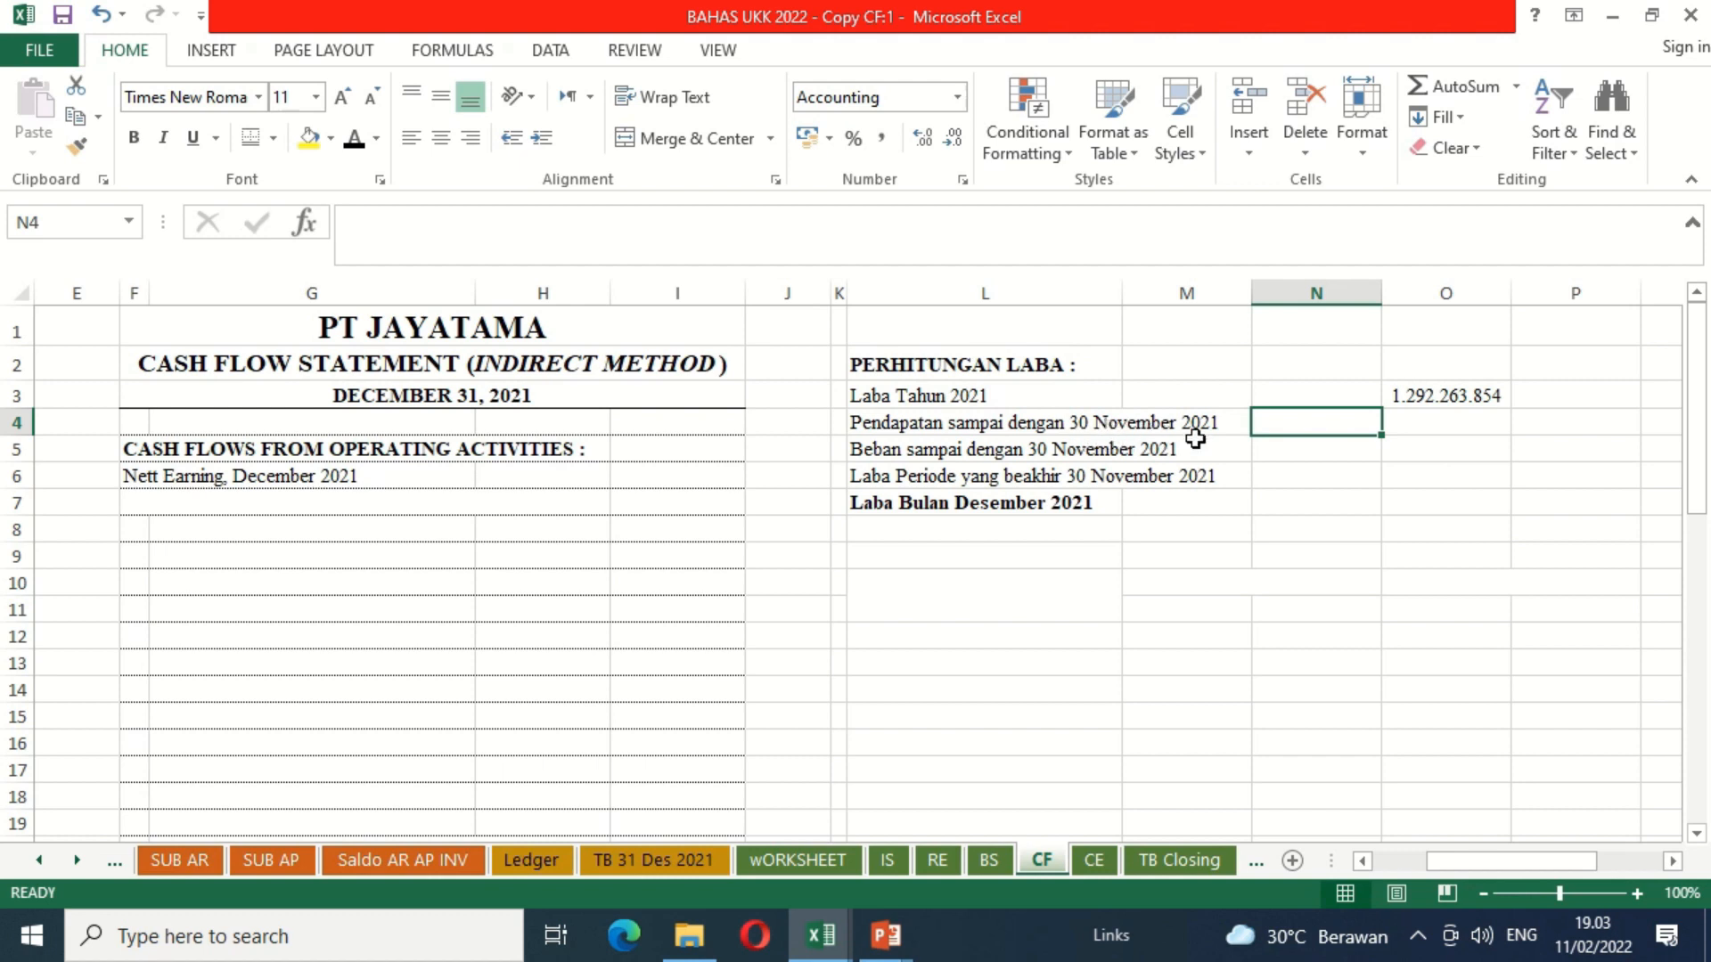
pyautogui.write('=su')
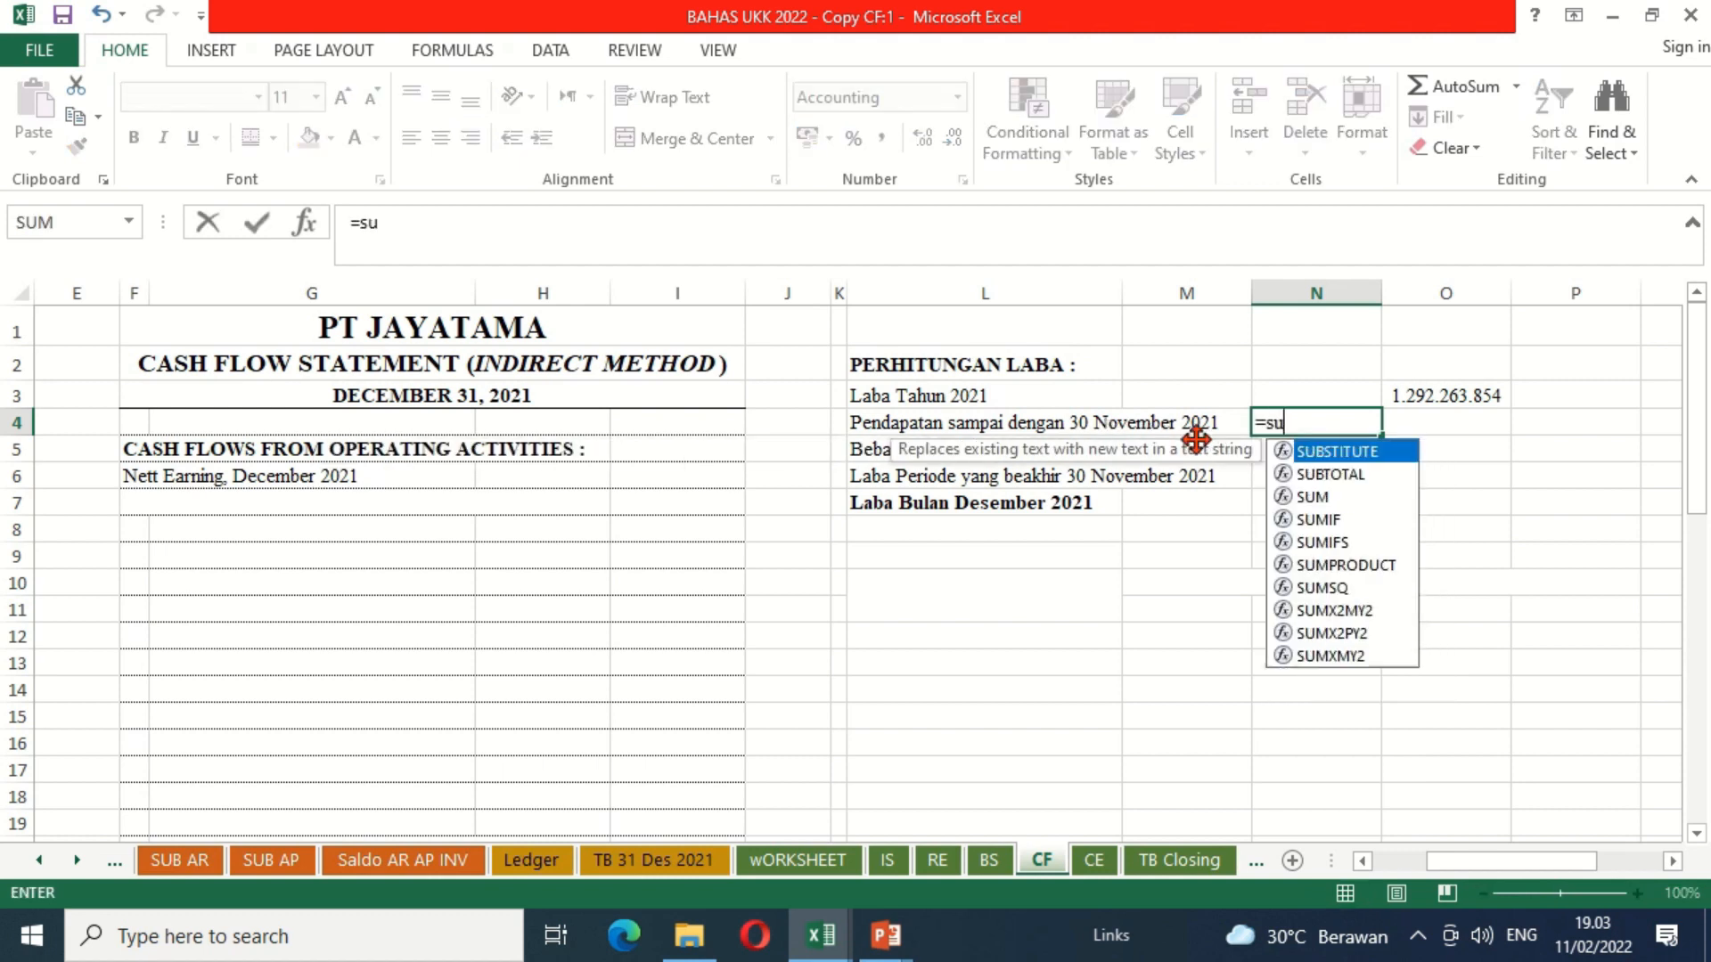
pyautogui.write('m(')
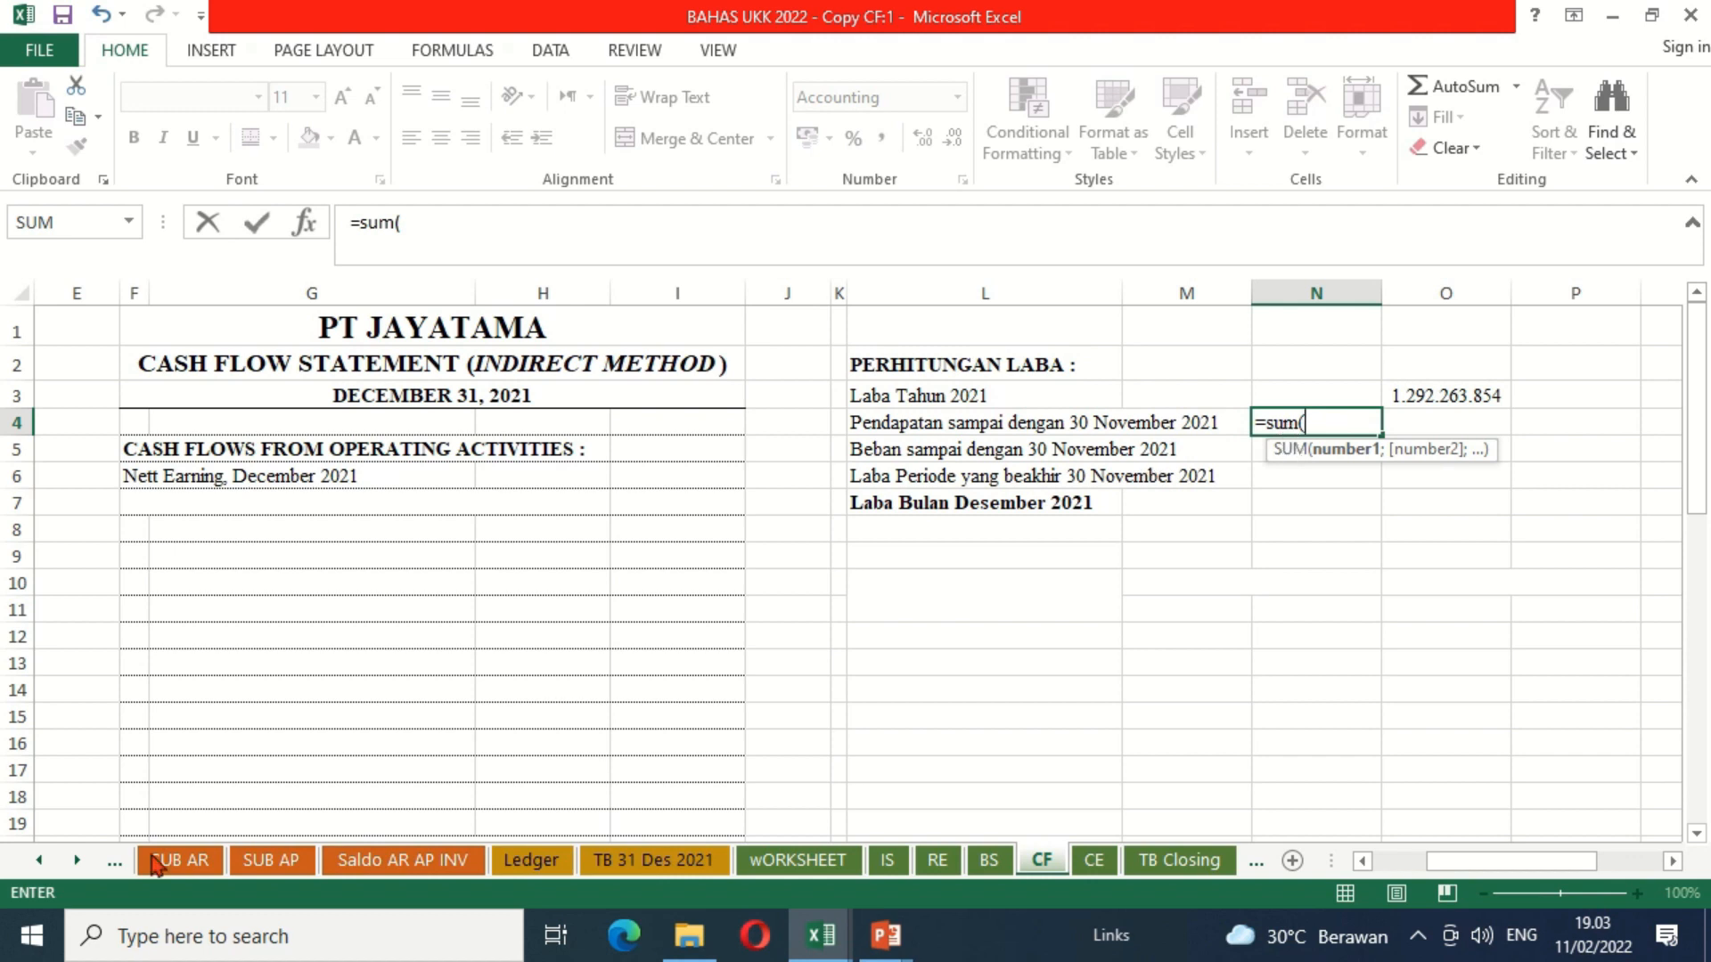
pyautogui.click(40, 860)
pyautogui.click(40, 860)
pyautogui.click(39, 860)
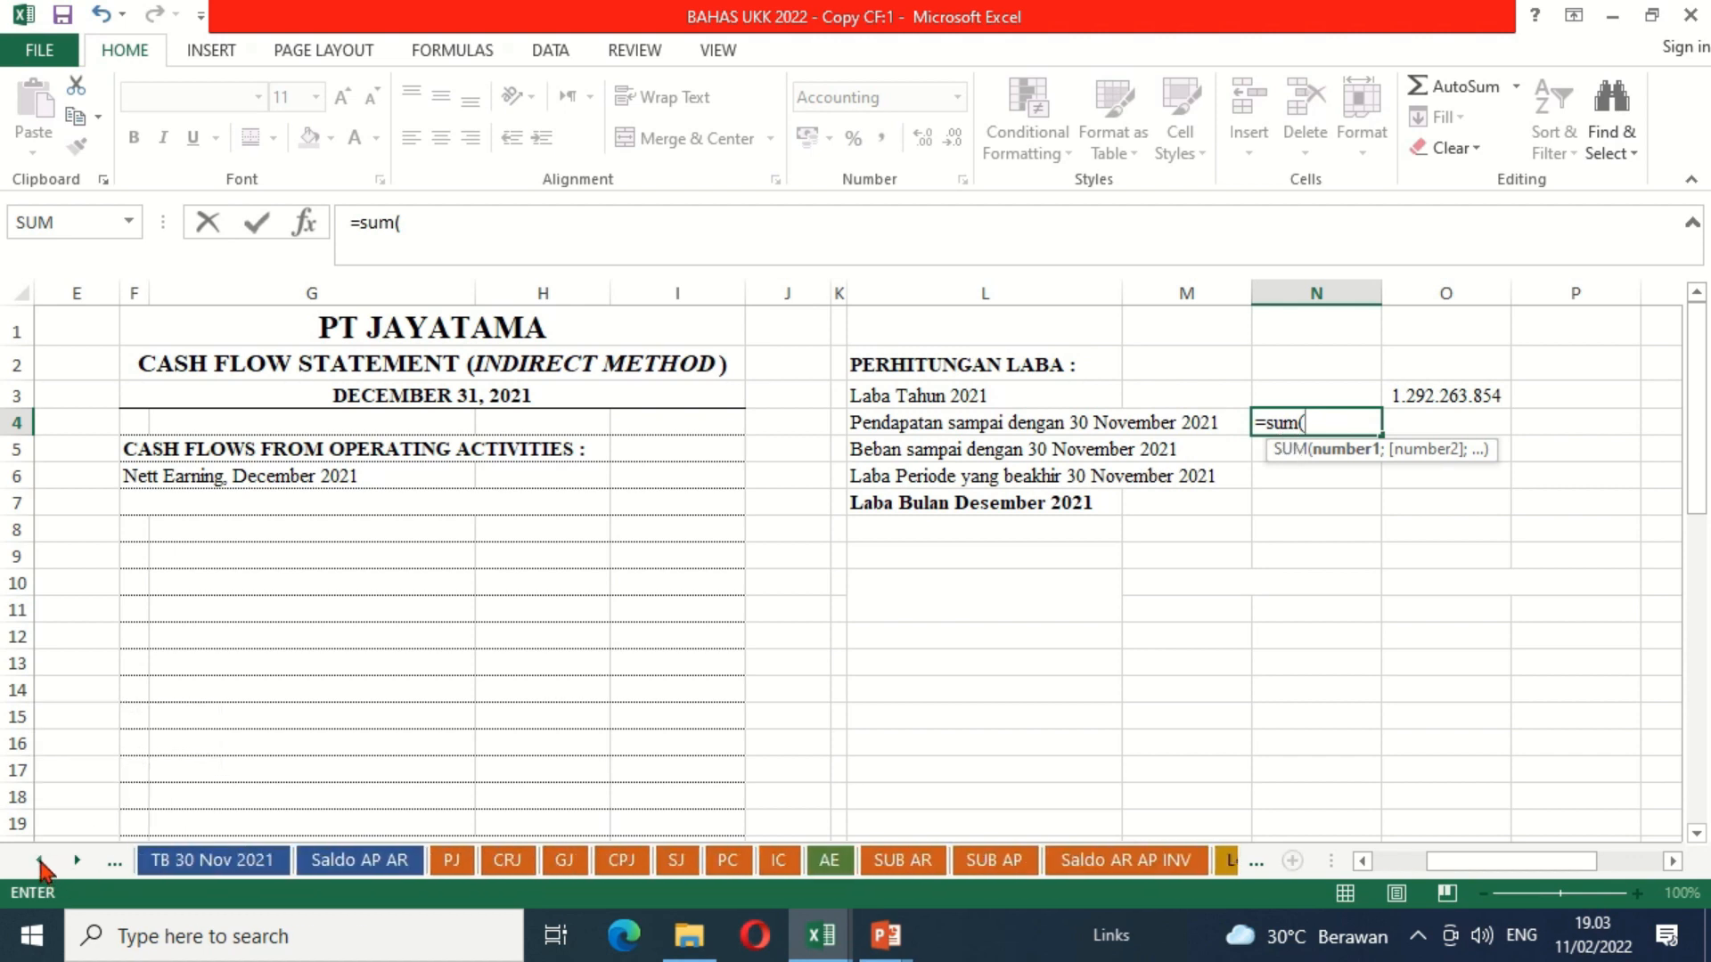
pyautogui.click(167, 862)
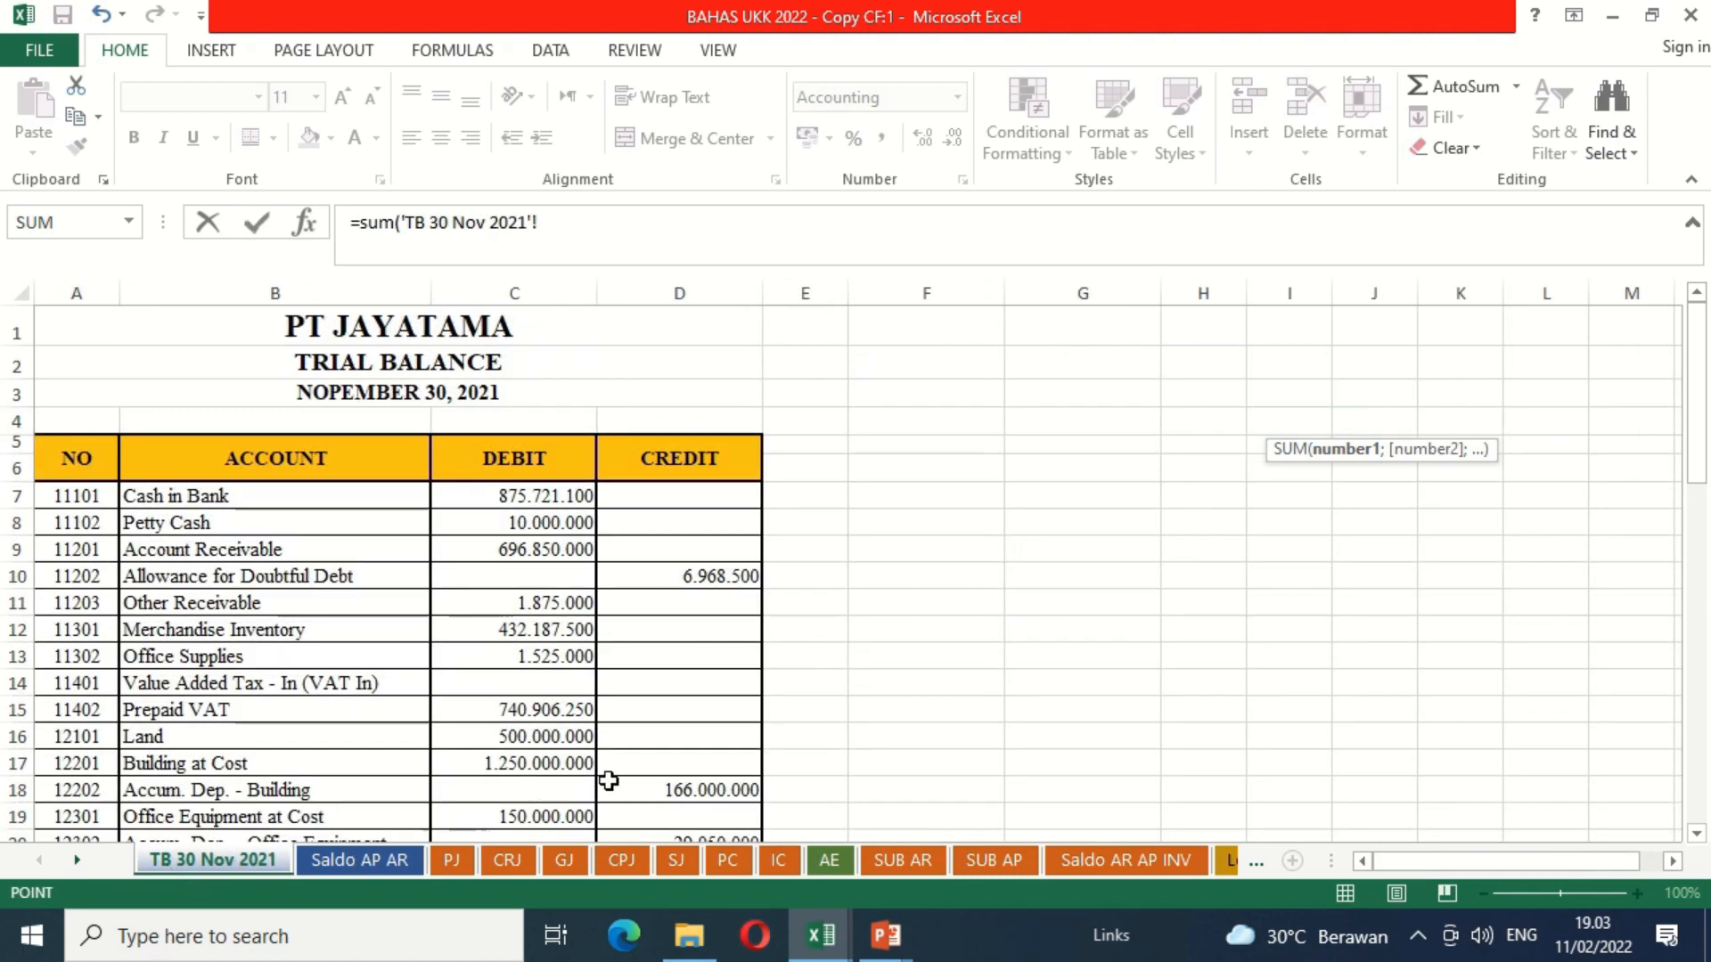
pyautogui.press('Down')
pyautogui.press('Down')
pyautogui.press('Down')
pyautogui.press('Down')
pyautogui.press('Down')
pyautogui.press('Down')
pyautogui.press('Down')
pyautogui.press('Down')
pyautogui.press('Down')
pyautogui.press('Down')
pyautogui.press('Down')
pyautogui.press('Down')
pyautogui.press('Down')
pyautogui.press('Down')
pyautogui.press('Down')
pyautogui.press('Down')
pyautogui.press('Down')
pyautogui.press('Down')
pyautogui.press('Down')
pyautogui.press('Down')
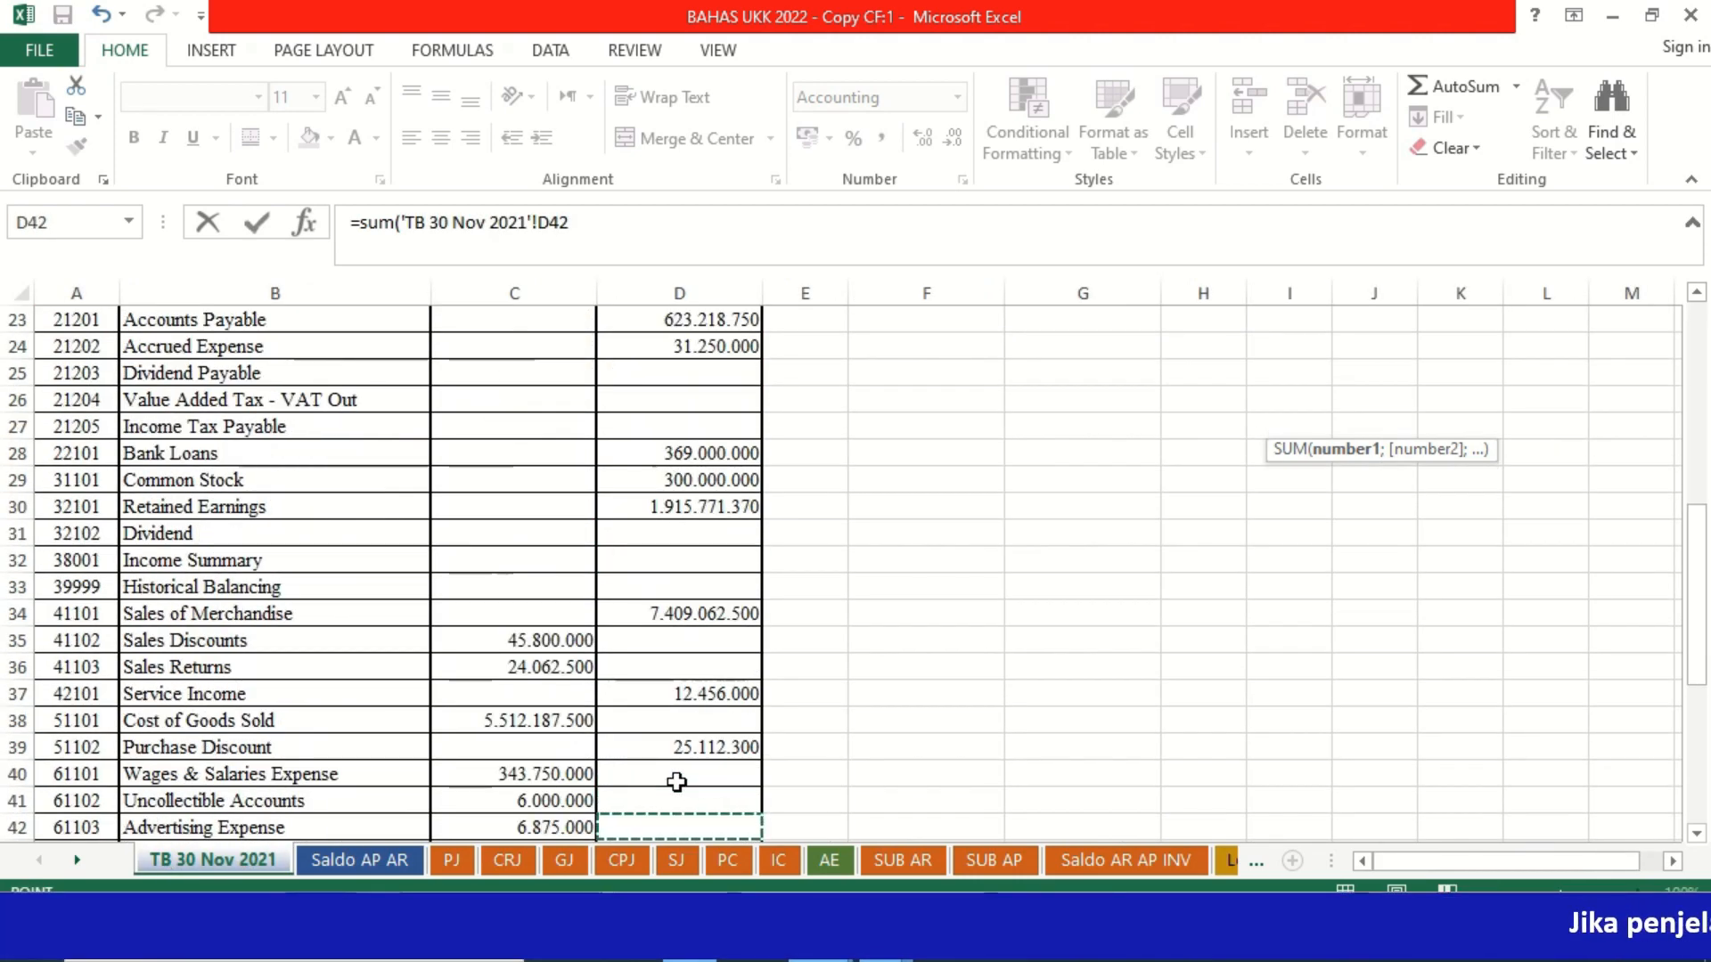
pyautogui.press('Down')
pyautogui.press('Down')
pyautogui.press('Up')
pyautogui.press('Up')
pyautogui.press('Up')
pyautogui.press('Up')
pyautogui.press('Up')
pyautogui.press('Up')
pyautogui.press('Up')
pyautogui.press('Up')
pyautogui.press('Up')
pyautogui.press('Up')
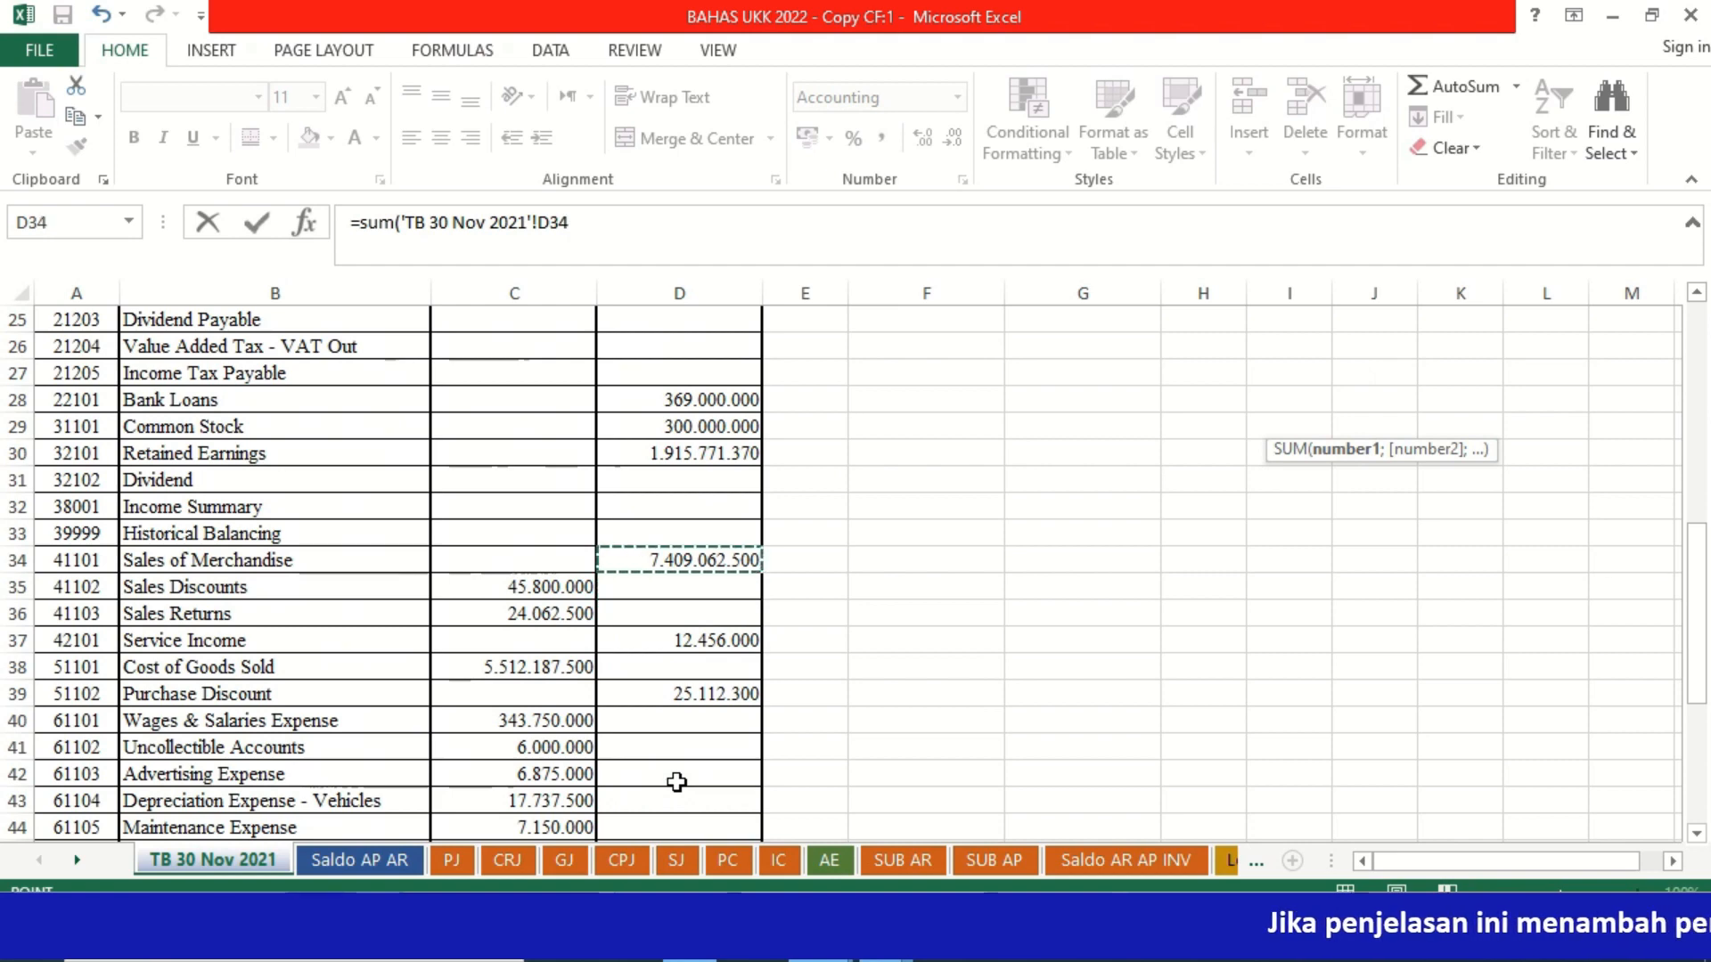
pyautogui.hotkey('shift', 'Down')
pyautogui.hotkey('shift', 'Down')
pyautogui.hotkey('shift', 'Down')
pyautogui.hotkey('shift', 'Down')
pyautogui.hotkey('shift', 'Down')
pyautogui.hotkey('shift', 'Down')
pyautogui.hotkey('shift', 'Down')
pyautogui.hotkey('shift', 'Down')
pyautogui.hotkey('shift', 'Down')
pyautogui.hotkey('shift', 'Down')
pyautogui.hotkey('shift', 'Down')
pyautogui.hotkey('shift', 'Down')
pyautogui.hotkey('shift', 'Down')
pyautogui.hotkey('shift', 'Down')
pyautogui.hotkey('shift', 'Down')
pyautogui.hotkey('shift', 'Down')
pyautogui.hotkey('shift', 'Down')
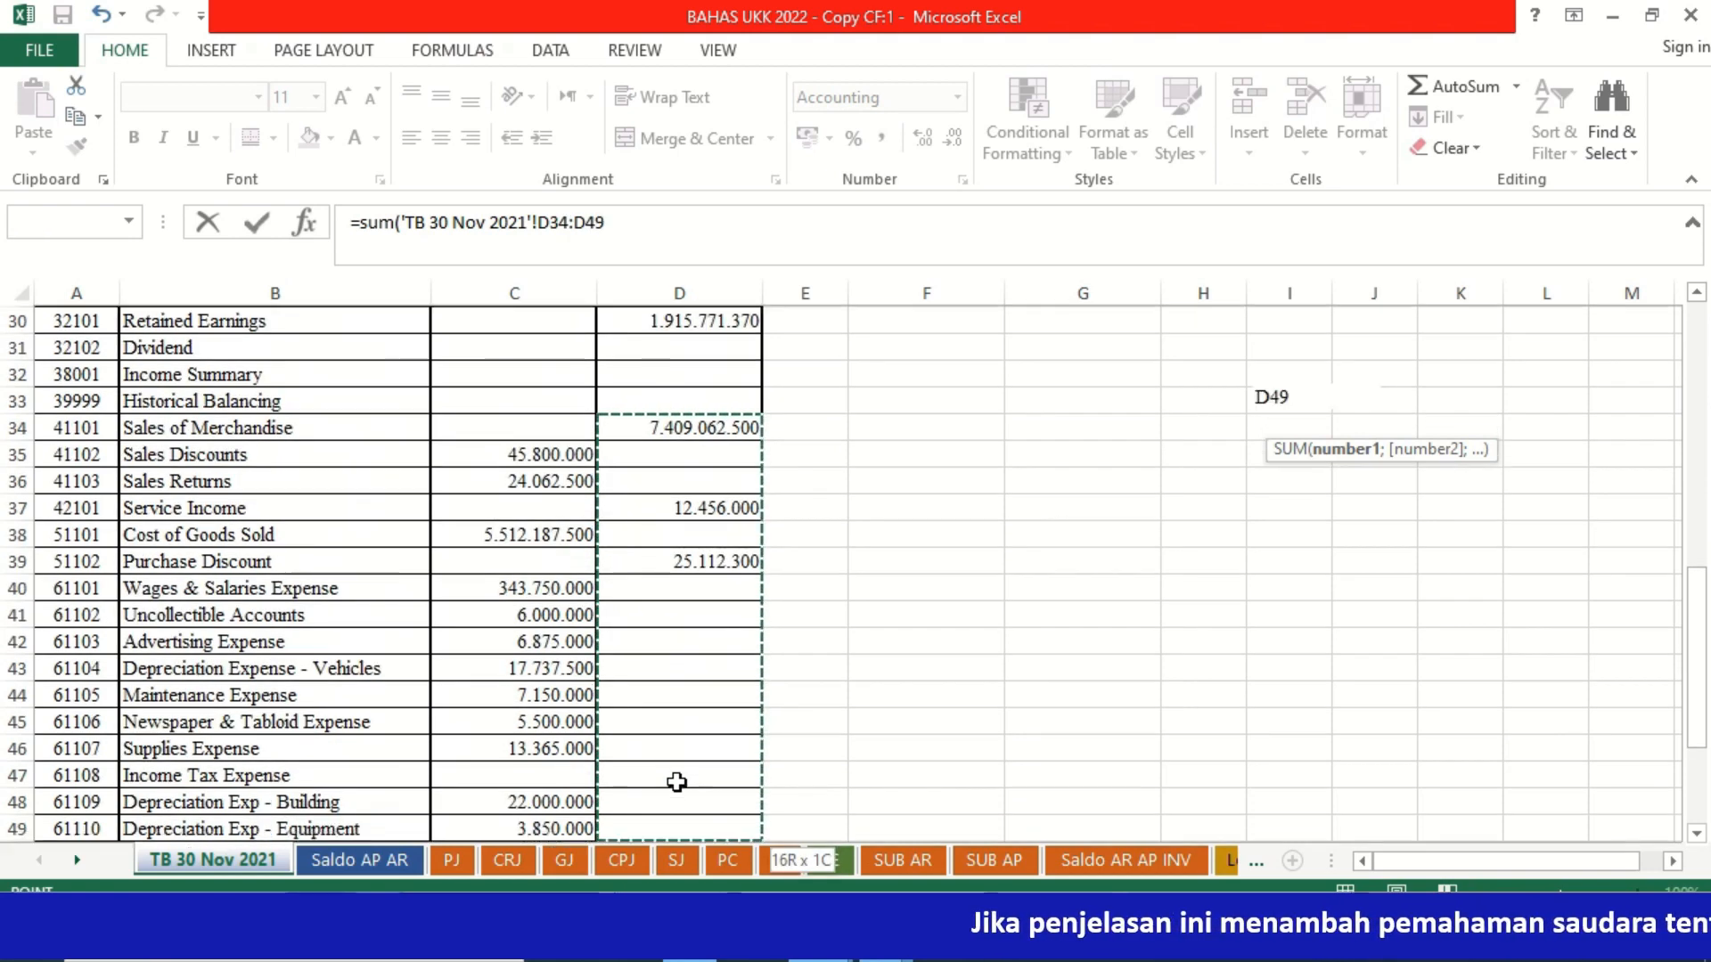
pyautogui.hotkey('shift', 'Down')
pyautogui.hotkey('shift', 'Down')
pyautogui.hotkey('shift', 'Down')
pyautogui.hotkey('shift', 'Down')
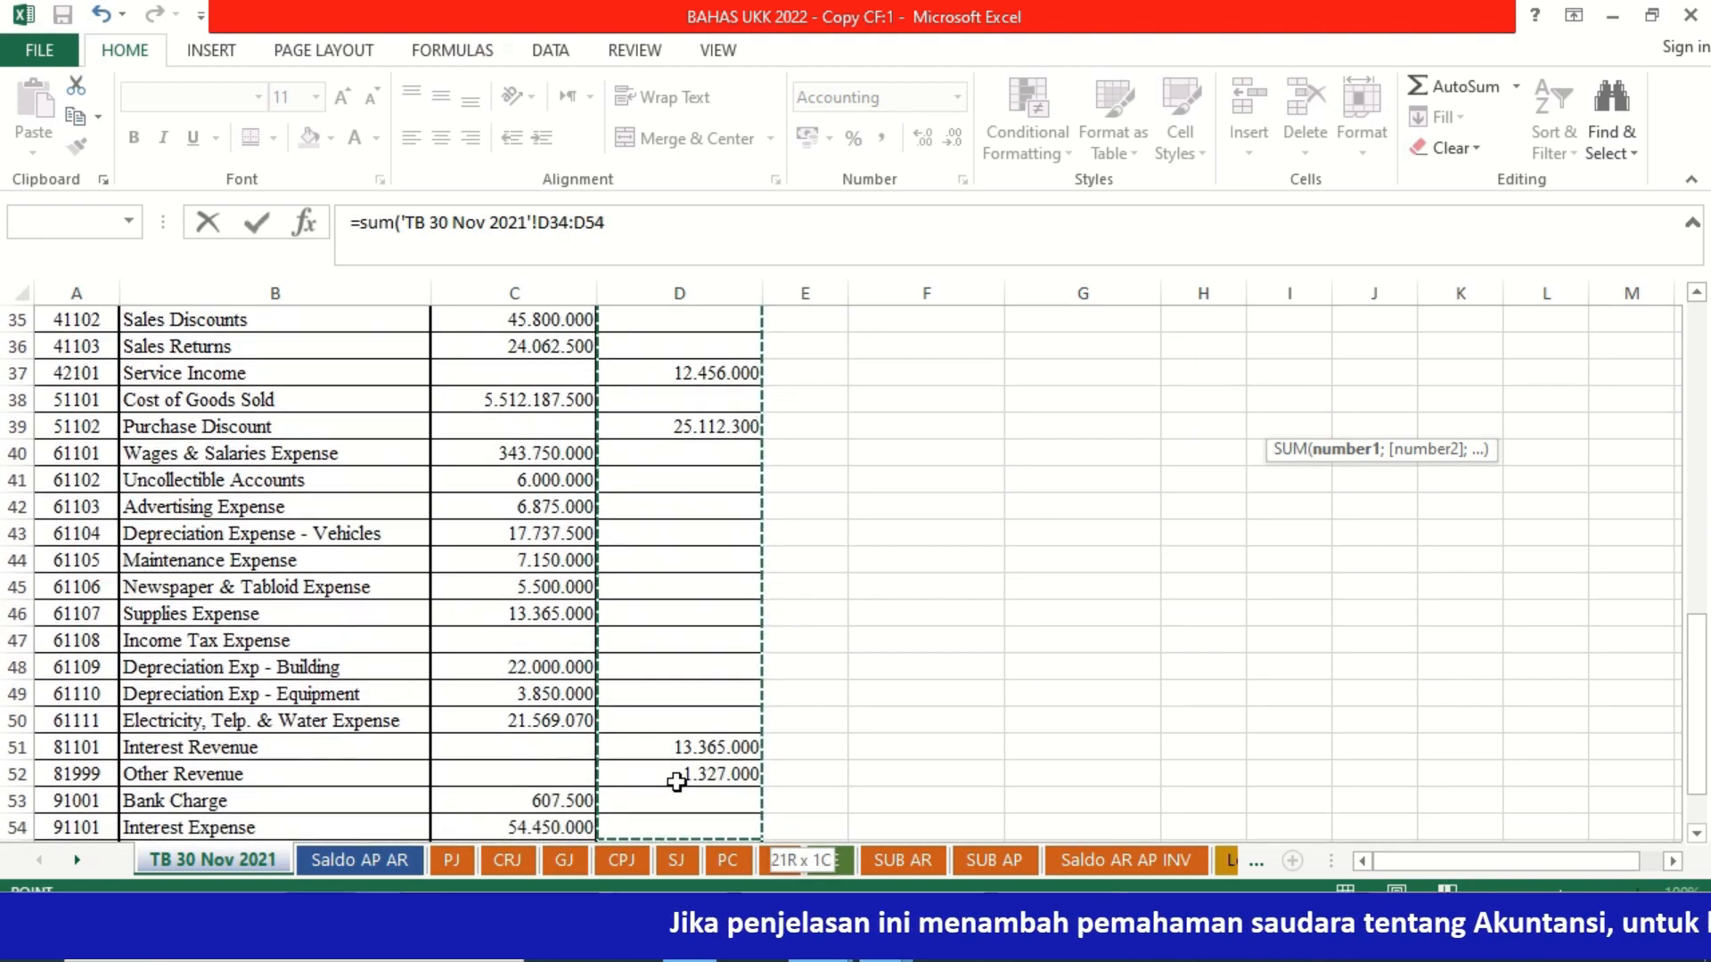
pyautogui.hotkey('shift', 'Up')
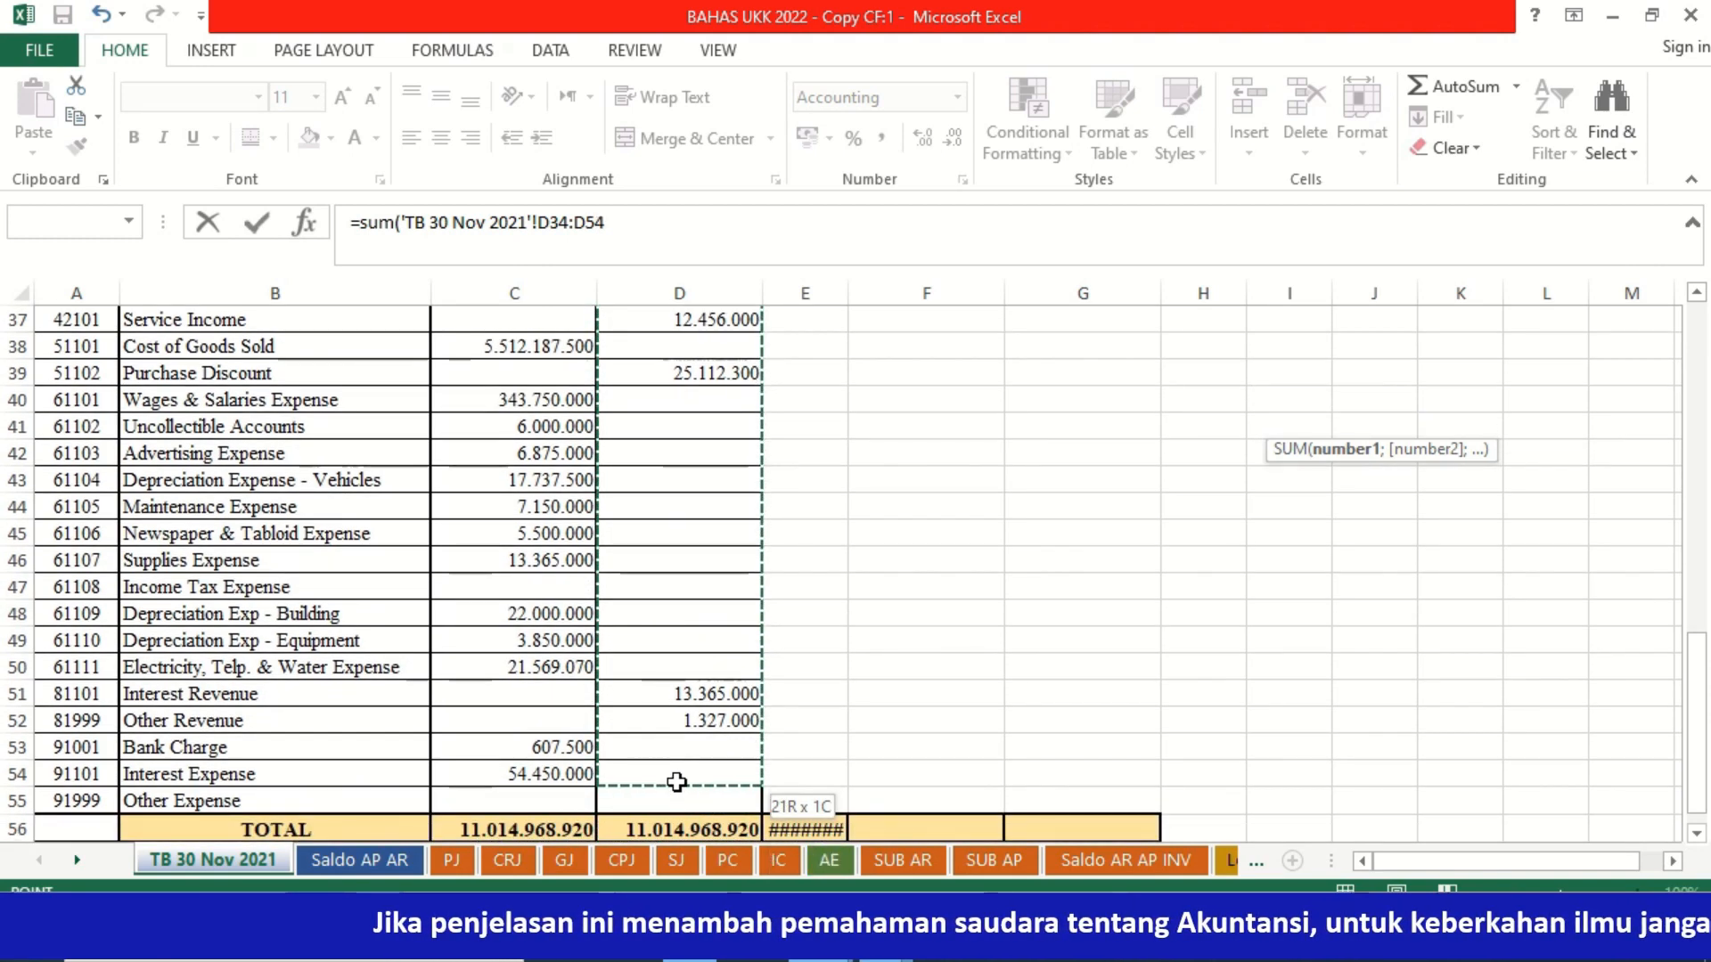
pyautogui.hotkey('shift', 'Up')
pyautogui.hotkey('shift', 'Up')
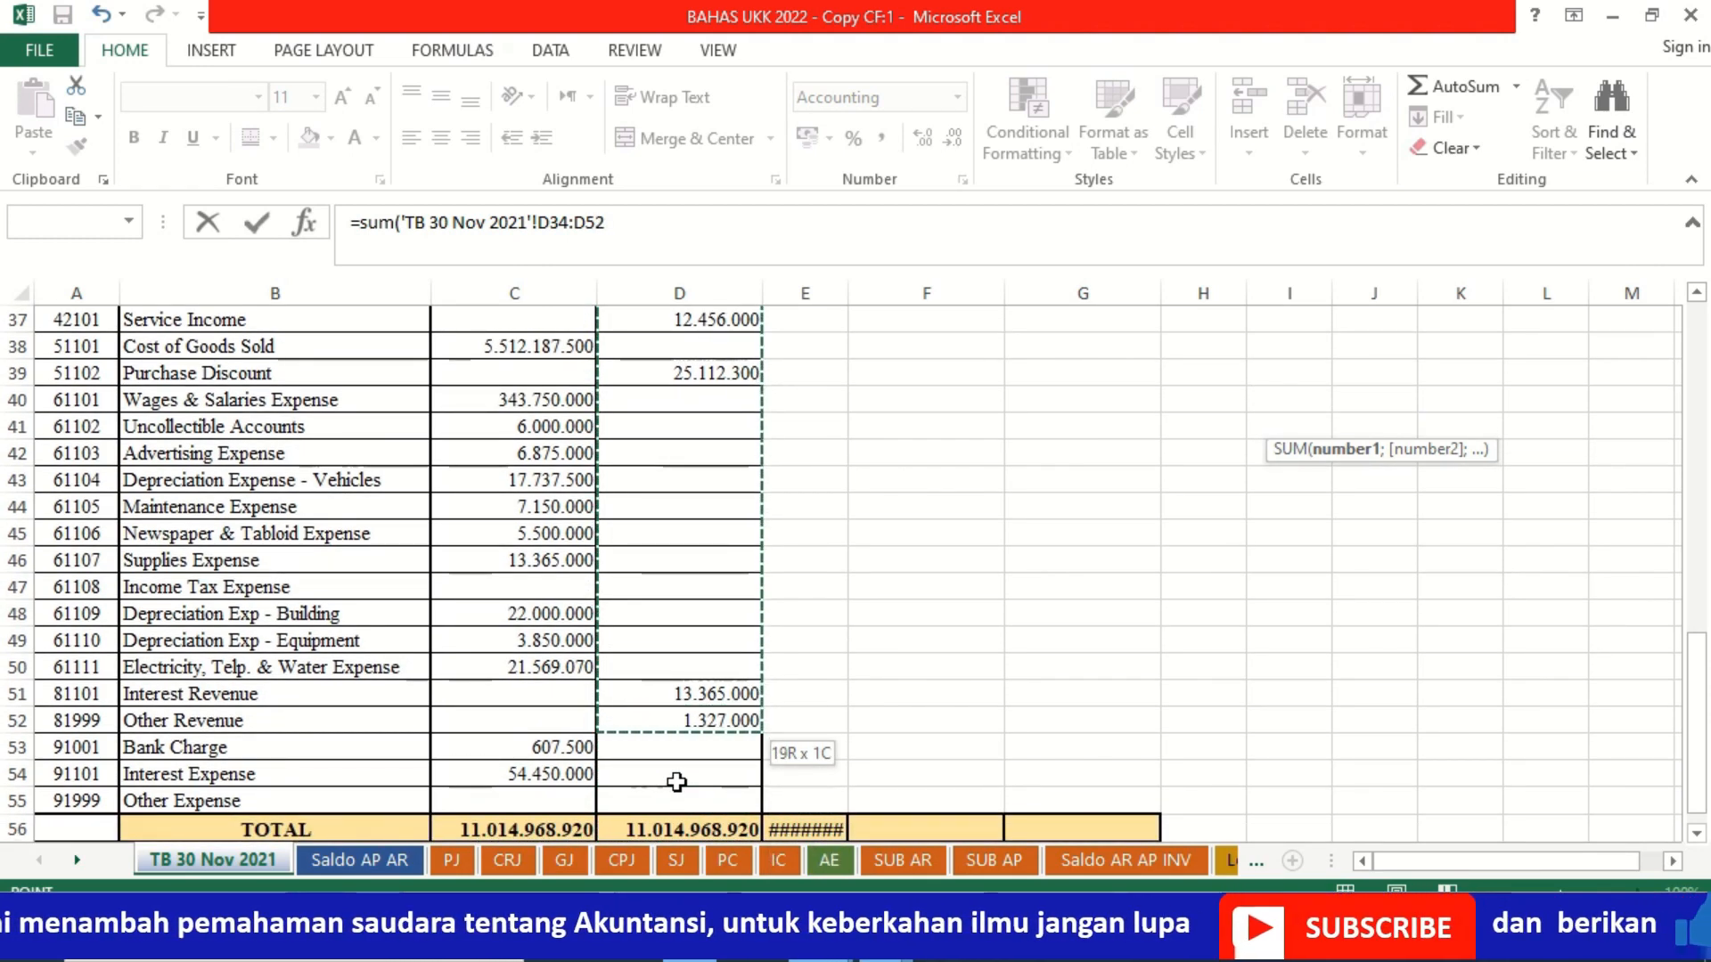
pyautogui.press('Return')
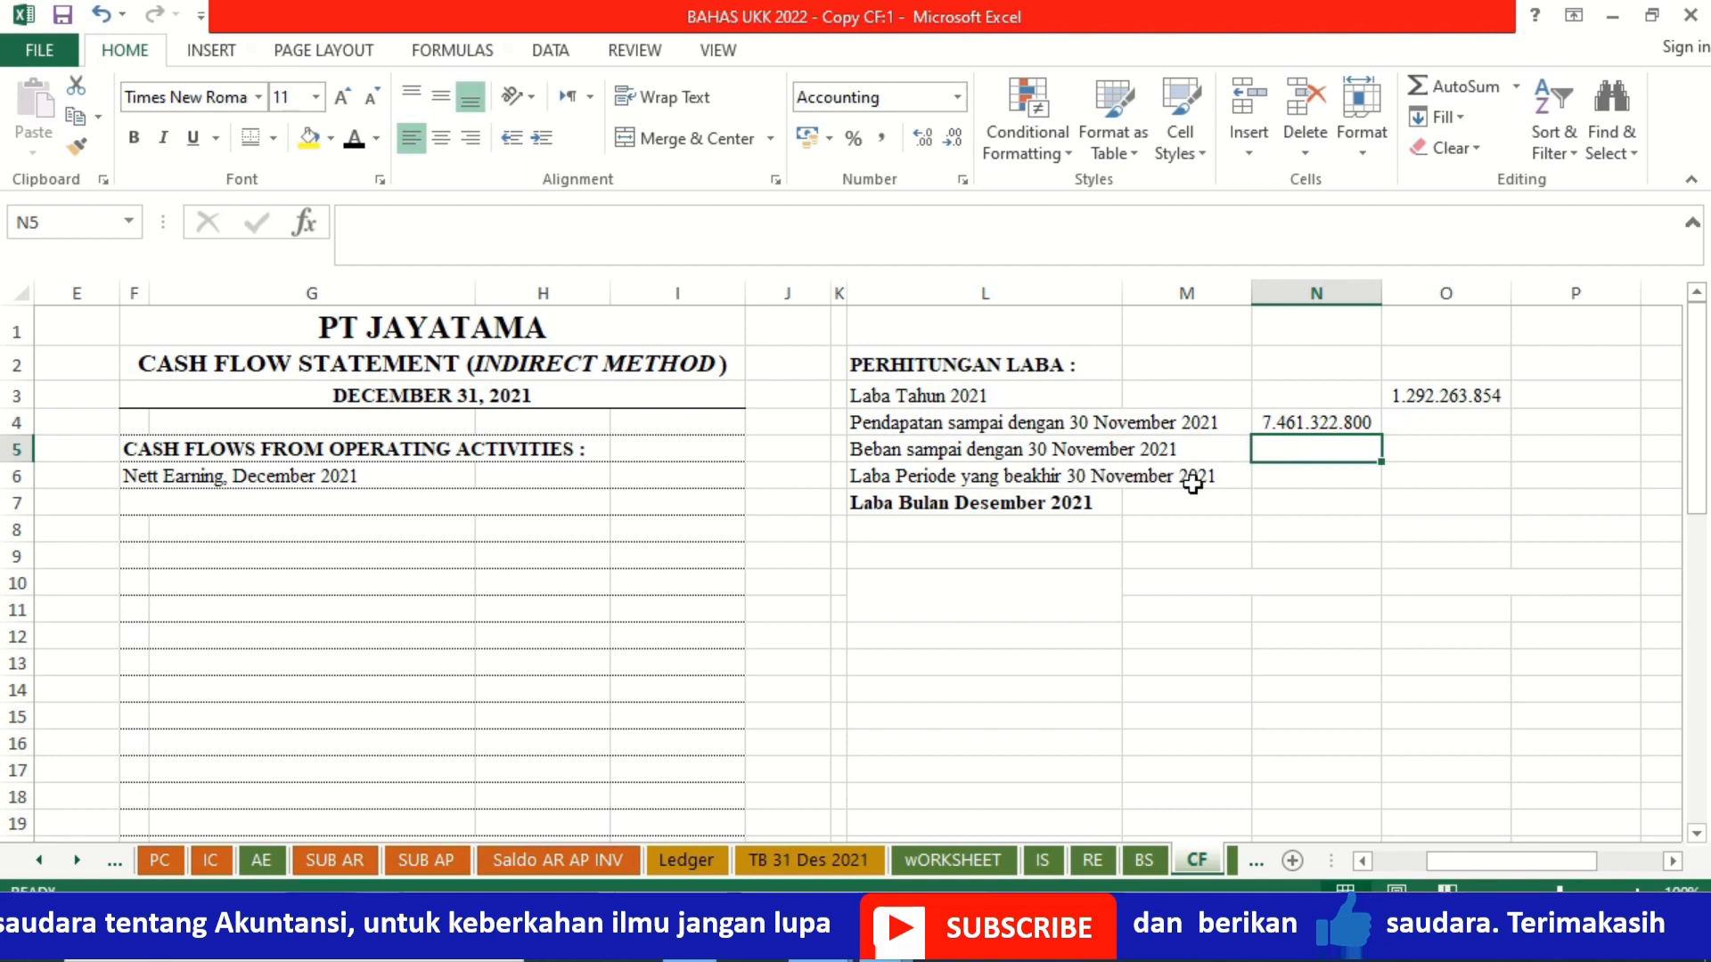
# Step: Calculate Beban sampai dengan 30 November 2021 in N5 by summing debits C35:C54 of the TB 30 Nov 2021 sheet
pyautogui.write('=')
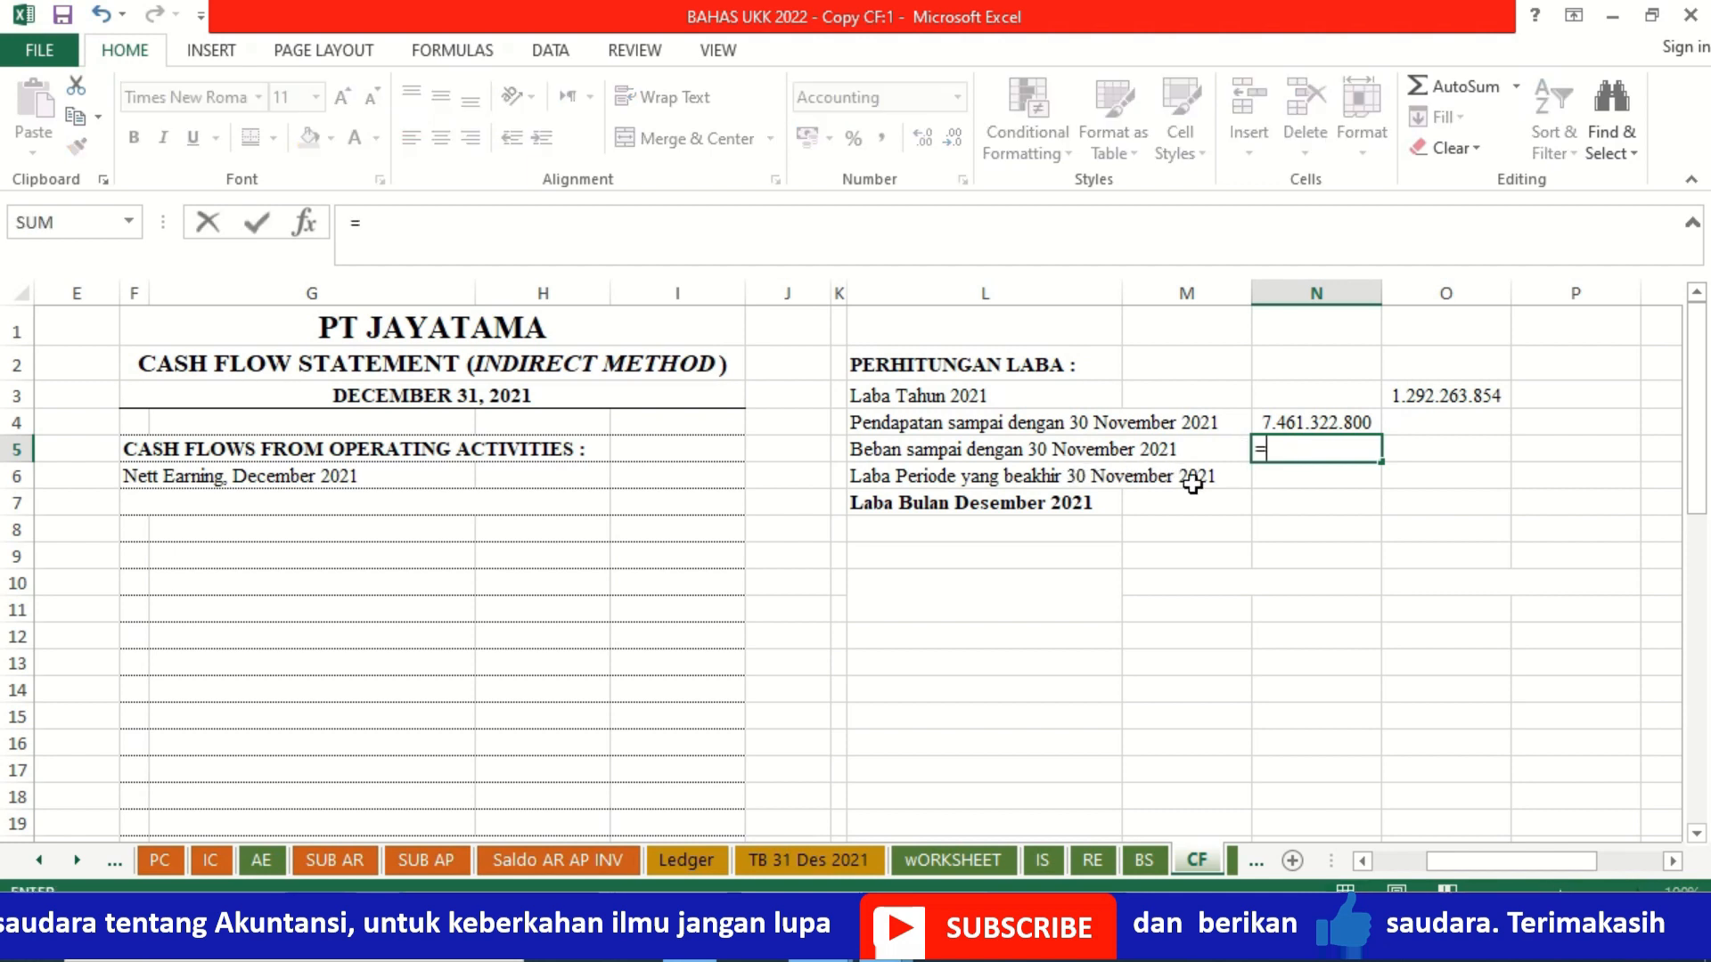
pyautogui.write('sum(')
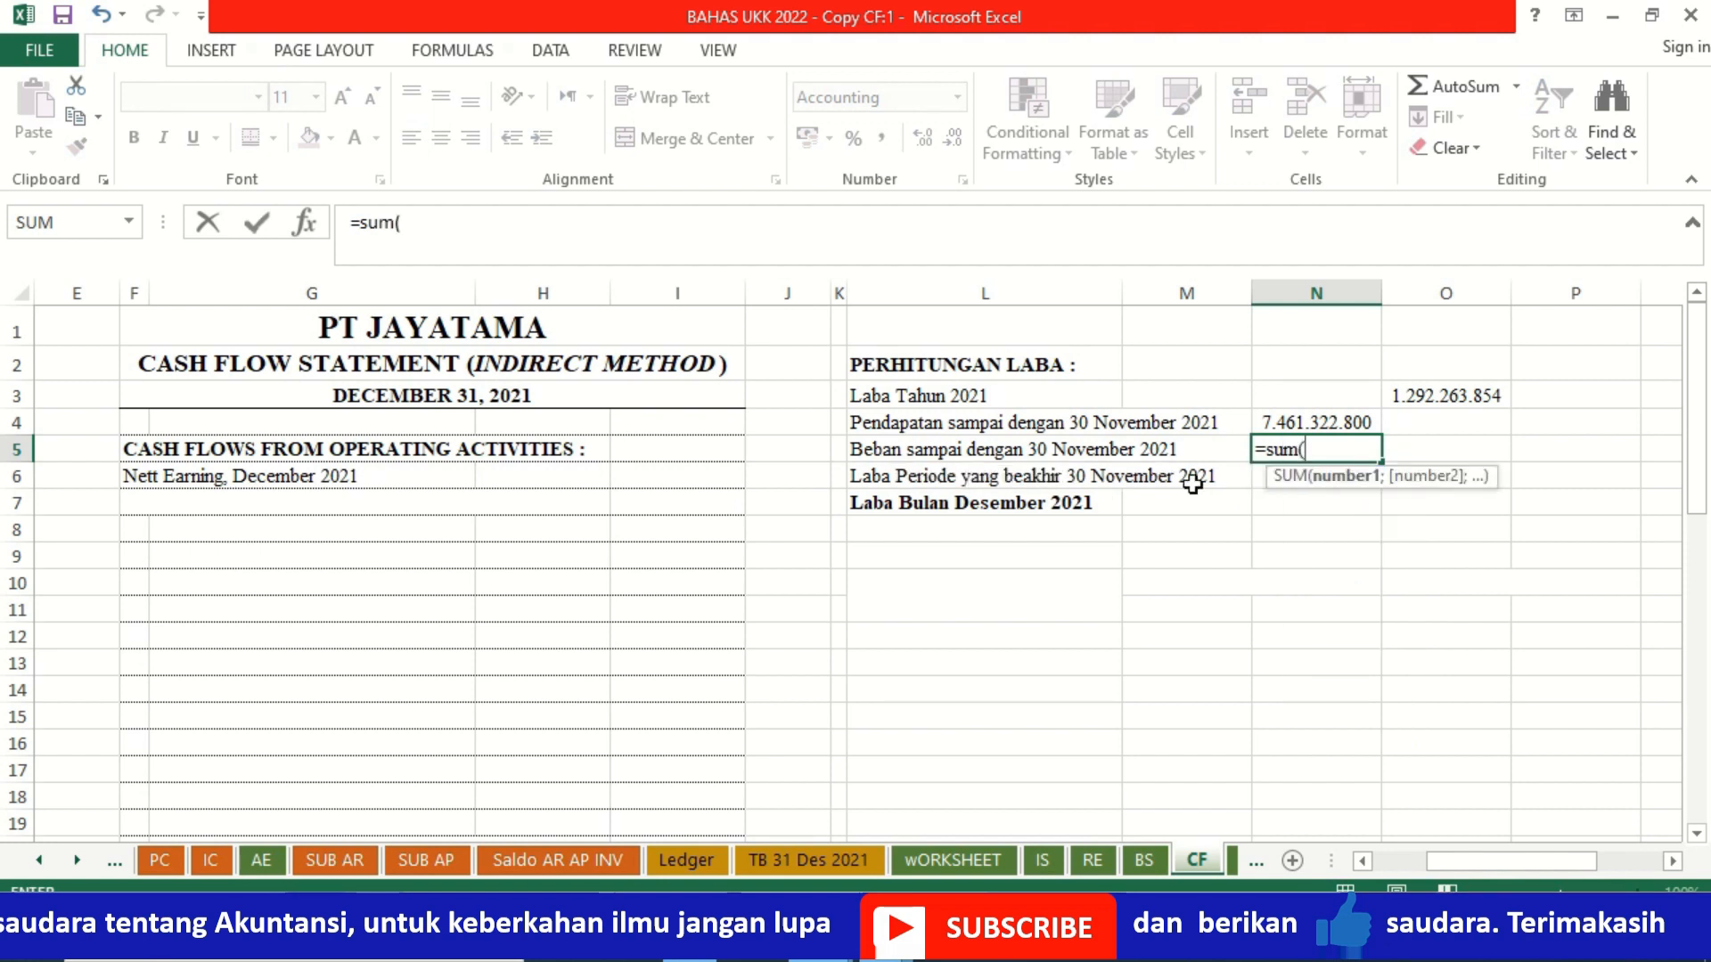
pyautogui.click(39, 859)
pyautogui.click(39, 860)
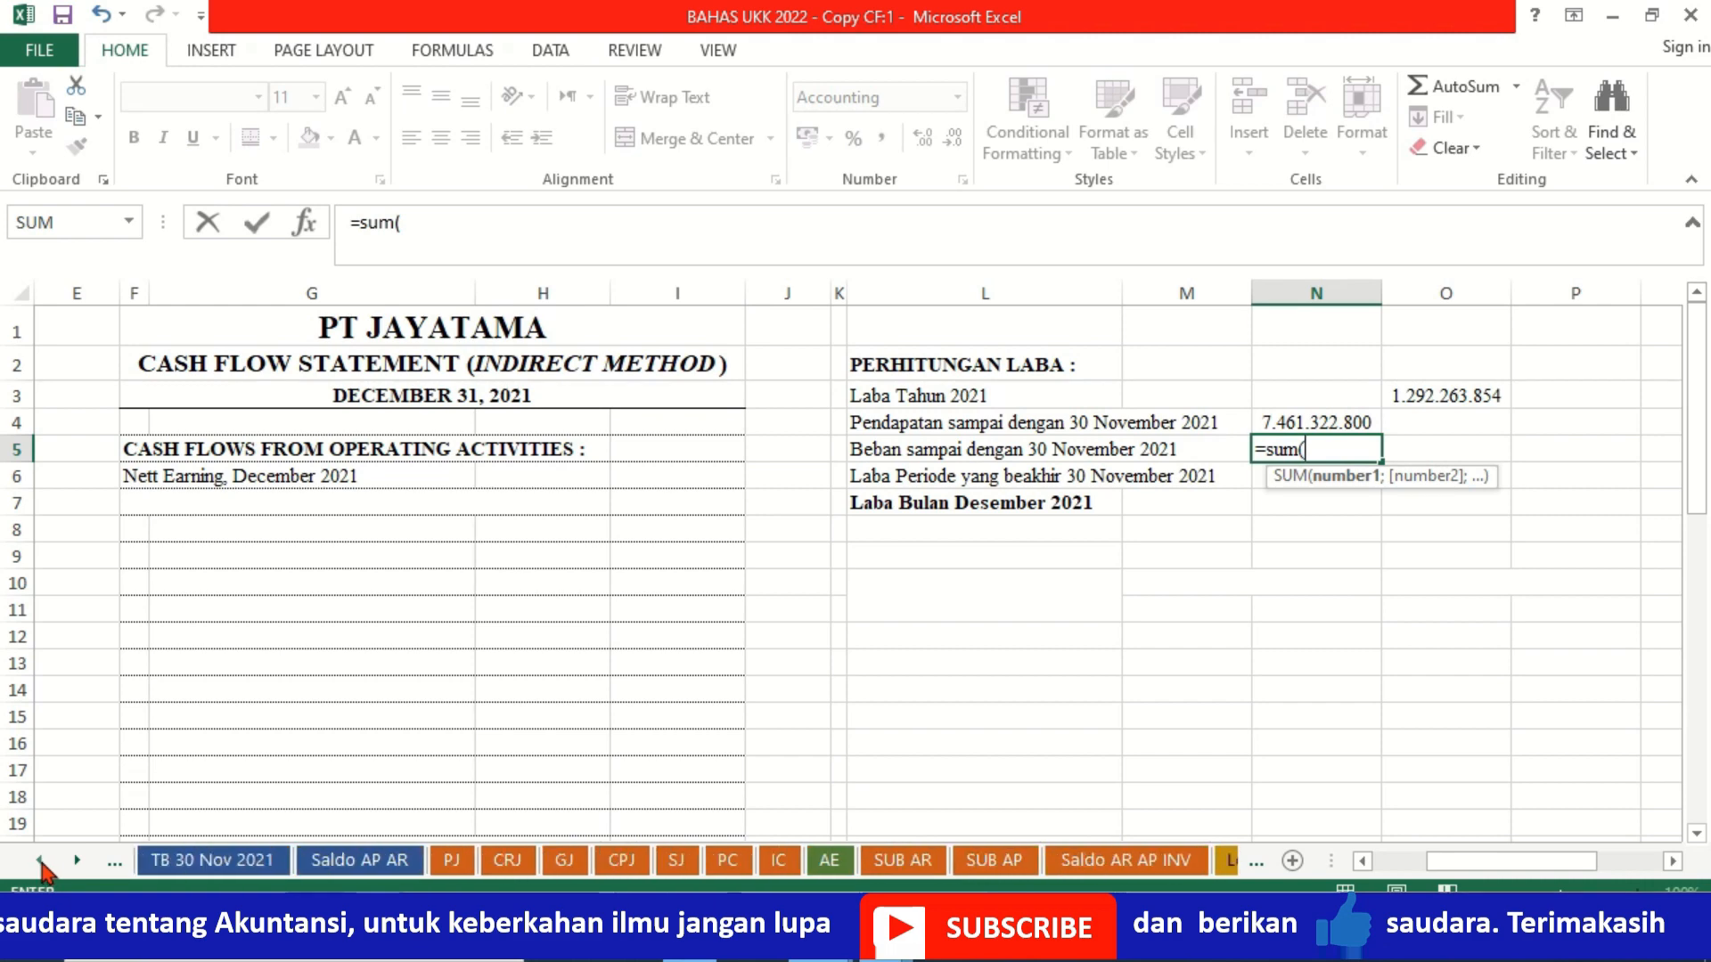
pyautogui.click(221, 864)
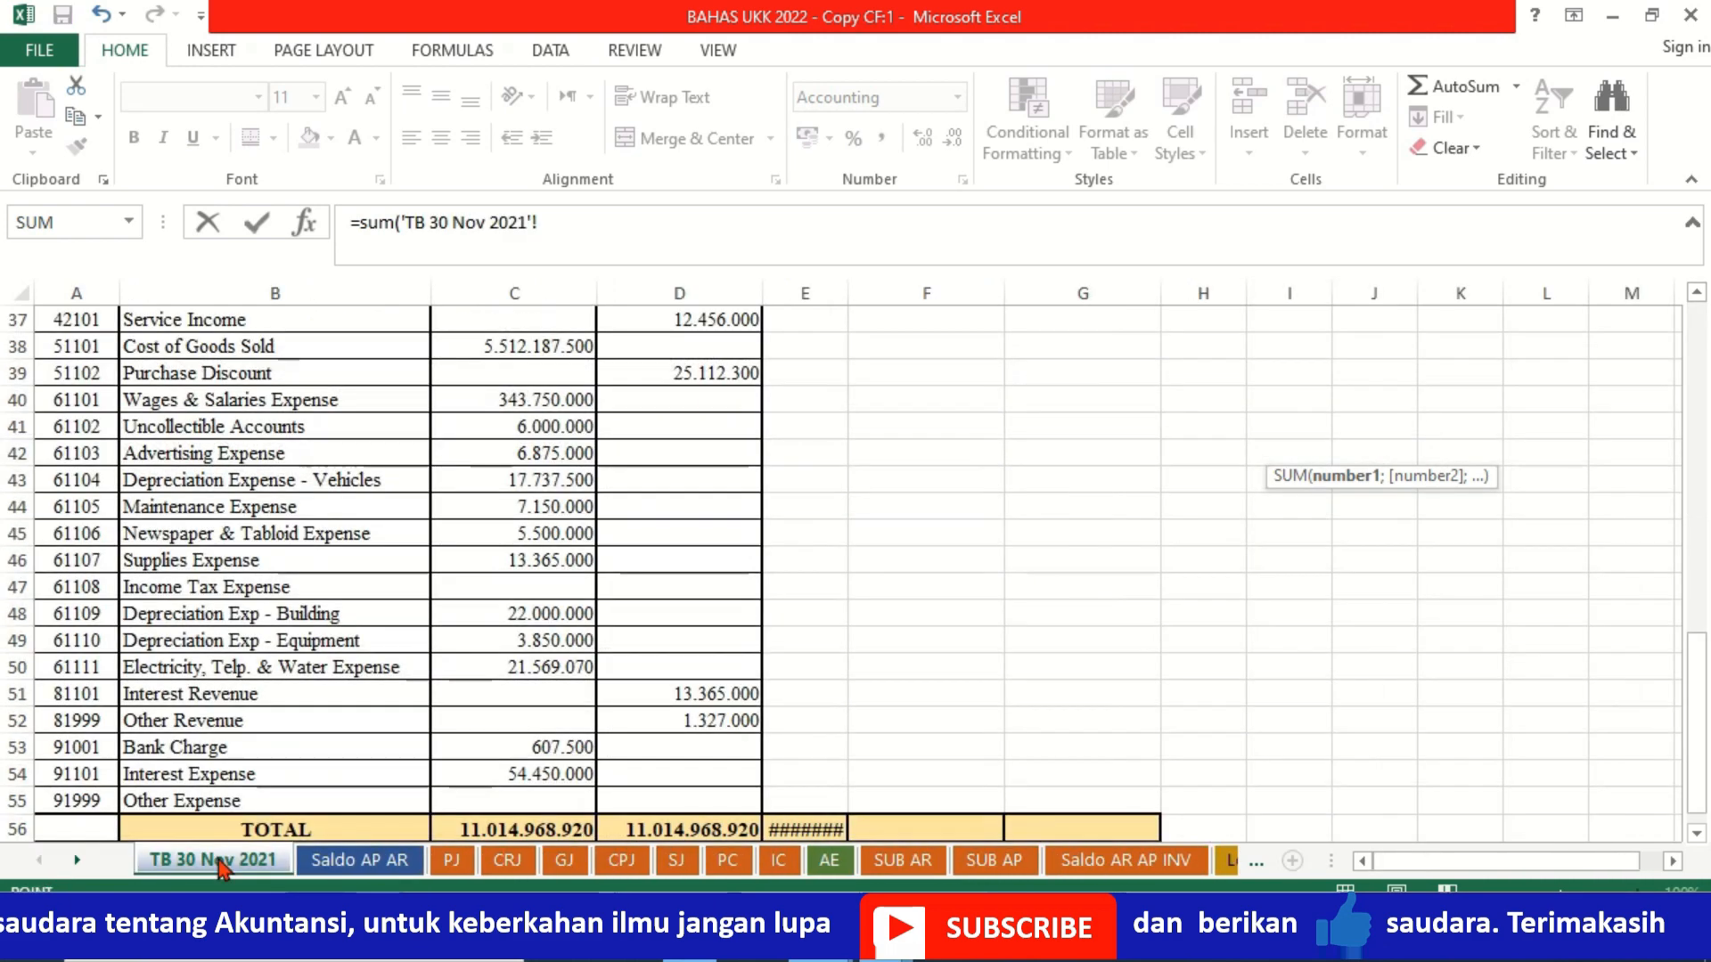
pyautogui.click(522, 350)
pyautogui.press('Up')
pyautogui.press('Up')
pyautogui.press('Up')
pyautogui.press('Up')
pyautogui.press('Up')
pyautogui.press('Up')
pyautogui.press('Up')
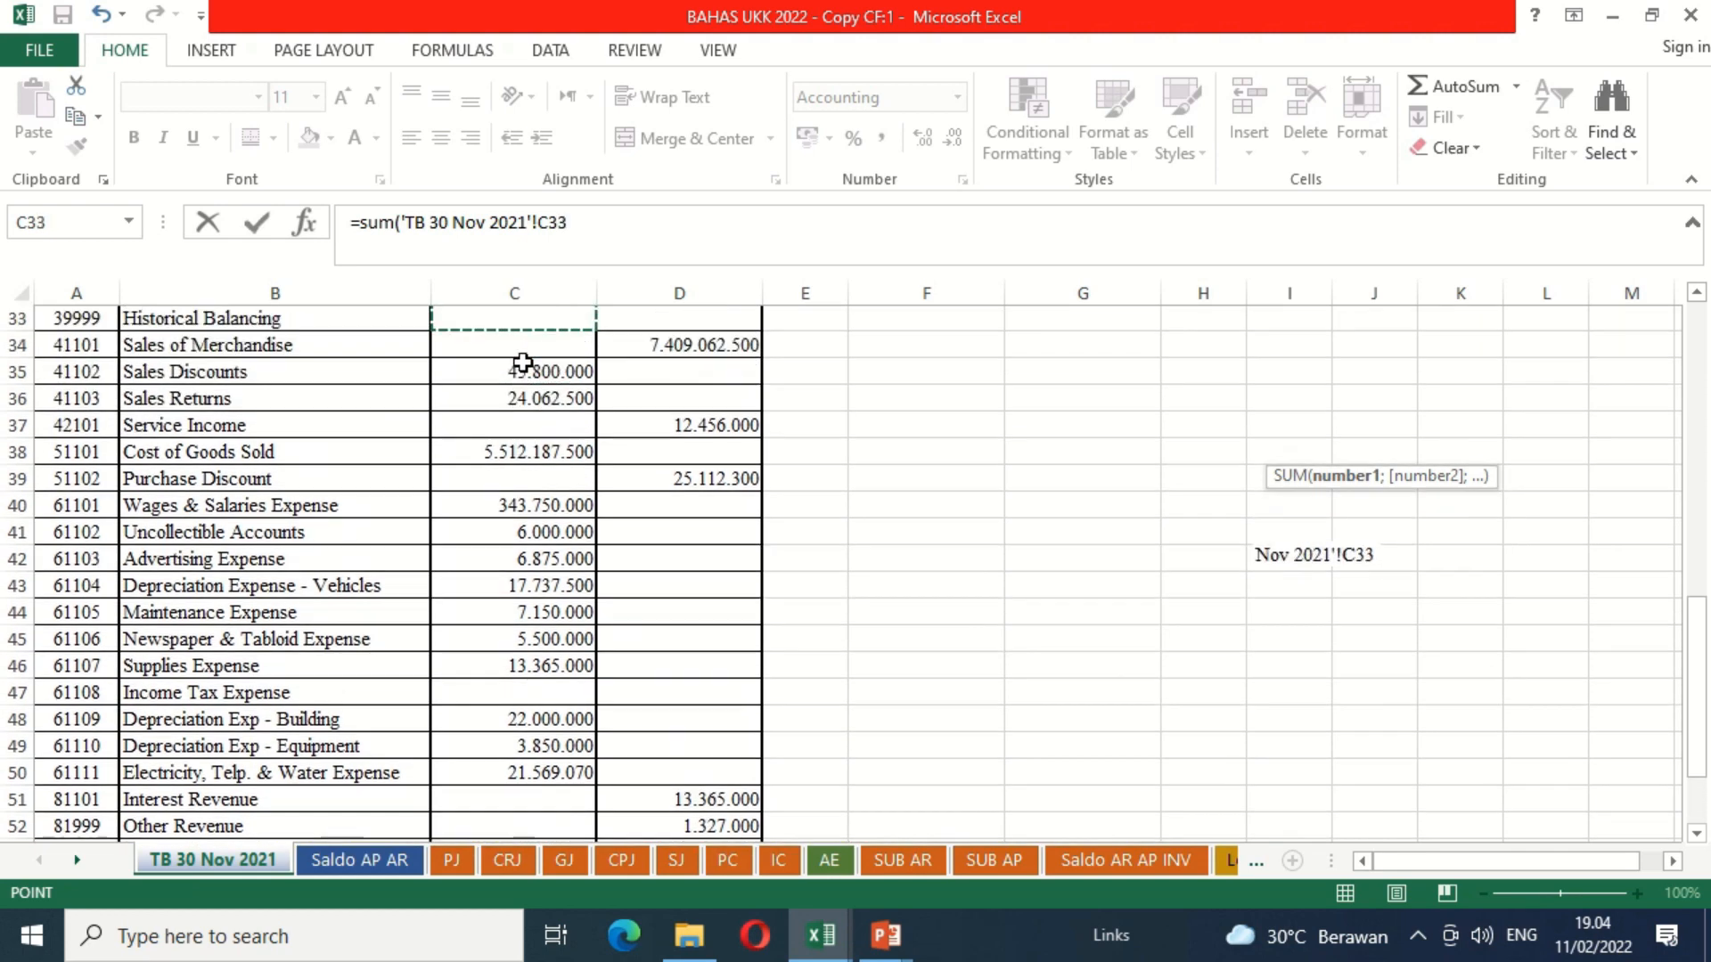
pyautogui.press('Down')
pyautogui.press('Down')
pyautogui.press('Down')
pyautogui.press('Down')
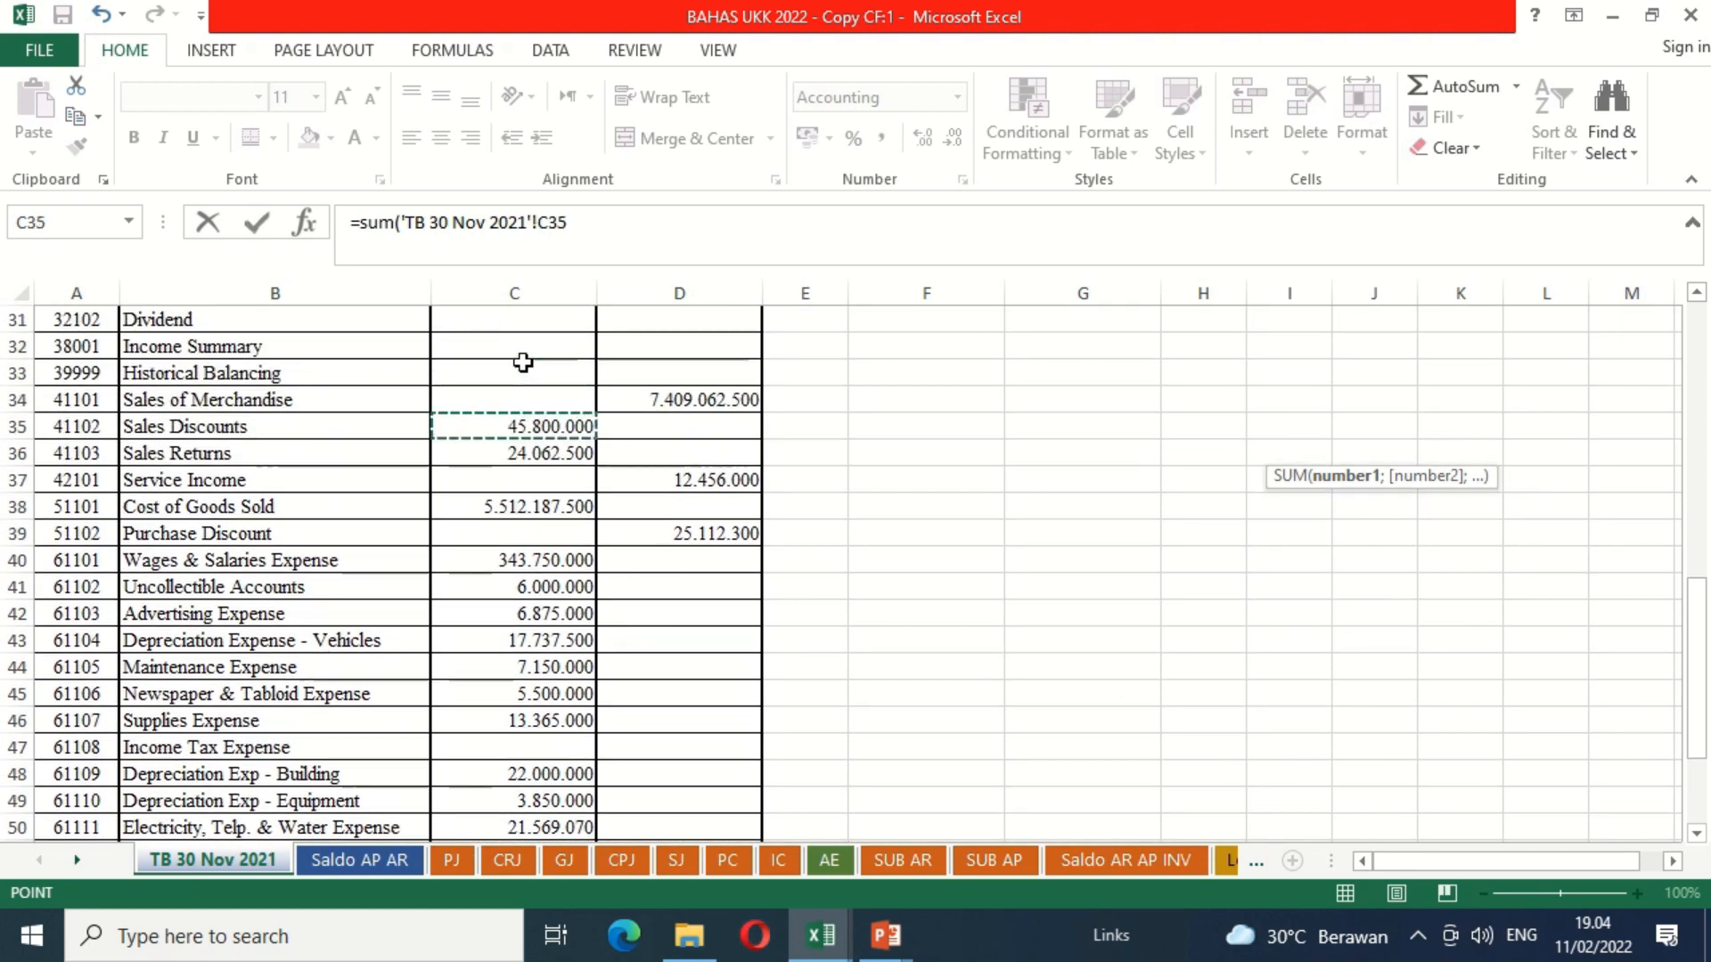
pyautogui.hotkey('shift', 'Down')
pyautogui.hotkey('shift', 'Down')
pyautogui.hotkey('shift', 'Down')
pyautogui.hotkey('shift', 'Down')
pyautogui.hotkey('shift', 'Down')
pyautogui.hotkey('shift', 'Down')
pyautogui.hotkey('shift', 'Down')
pyautogui.hotkey('shift', 'Down')
pyautogui.hotkey('shift', 'Down')
pyautogui.hotkey('shift', 'Down')
pyautogui.hotkey('shift', 'Down')
pyautogui.hotkey('shift', 'Down')
pyautogui.hotkey('shift', 'Down')
pyautogui.hotkey('shift', 'Down')
pyautogui.hotkey('shift', 'Down')
pyautogui.hotkey('shift', 'Down')
pyautogui.hotkey('shift', 'Down')
pyautogui.hotkey('shift', 'Down')
pyautogui.hotkey('shift', 'Down')
pyautogui.hotkey('shift', 'Down')
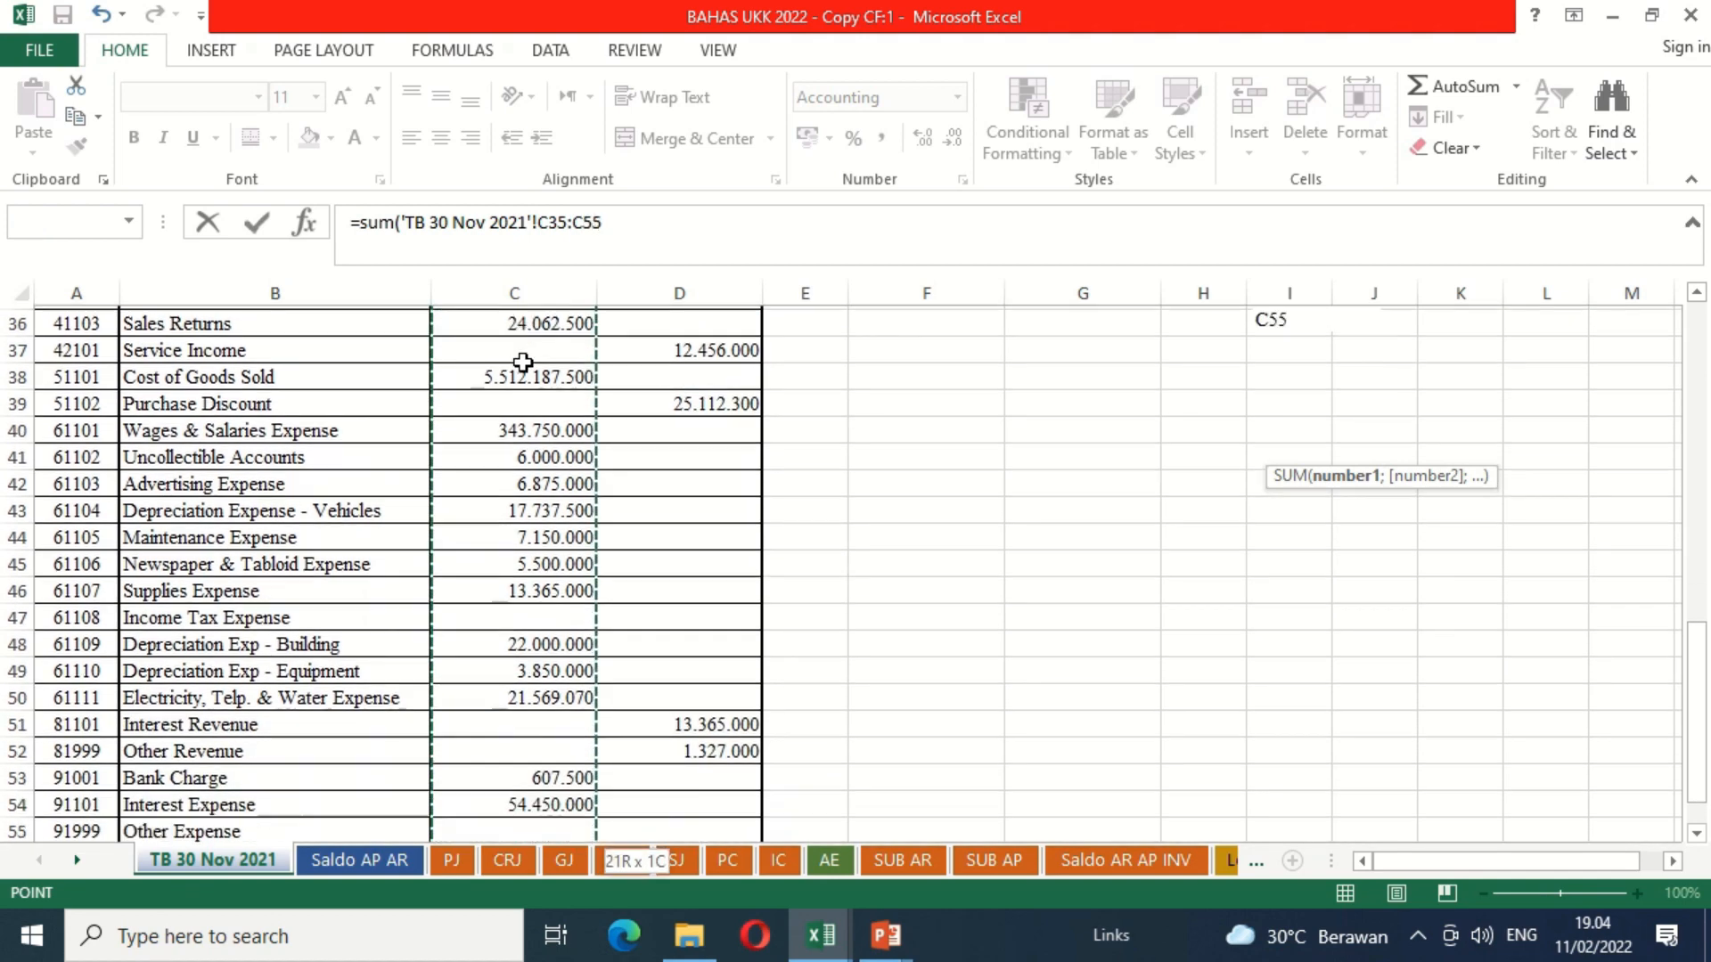
pyautogui.hotkey('shift', 'Up')
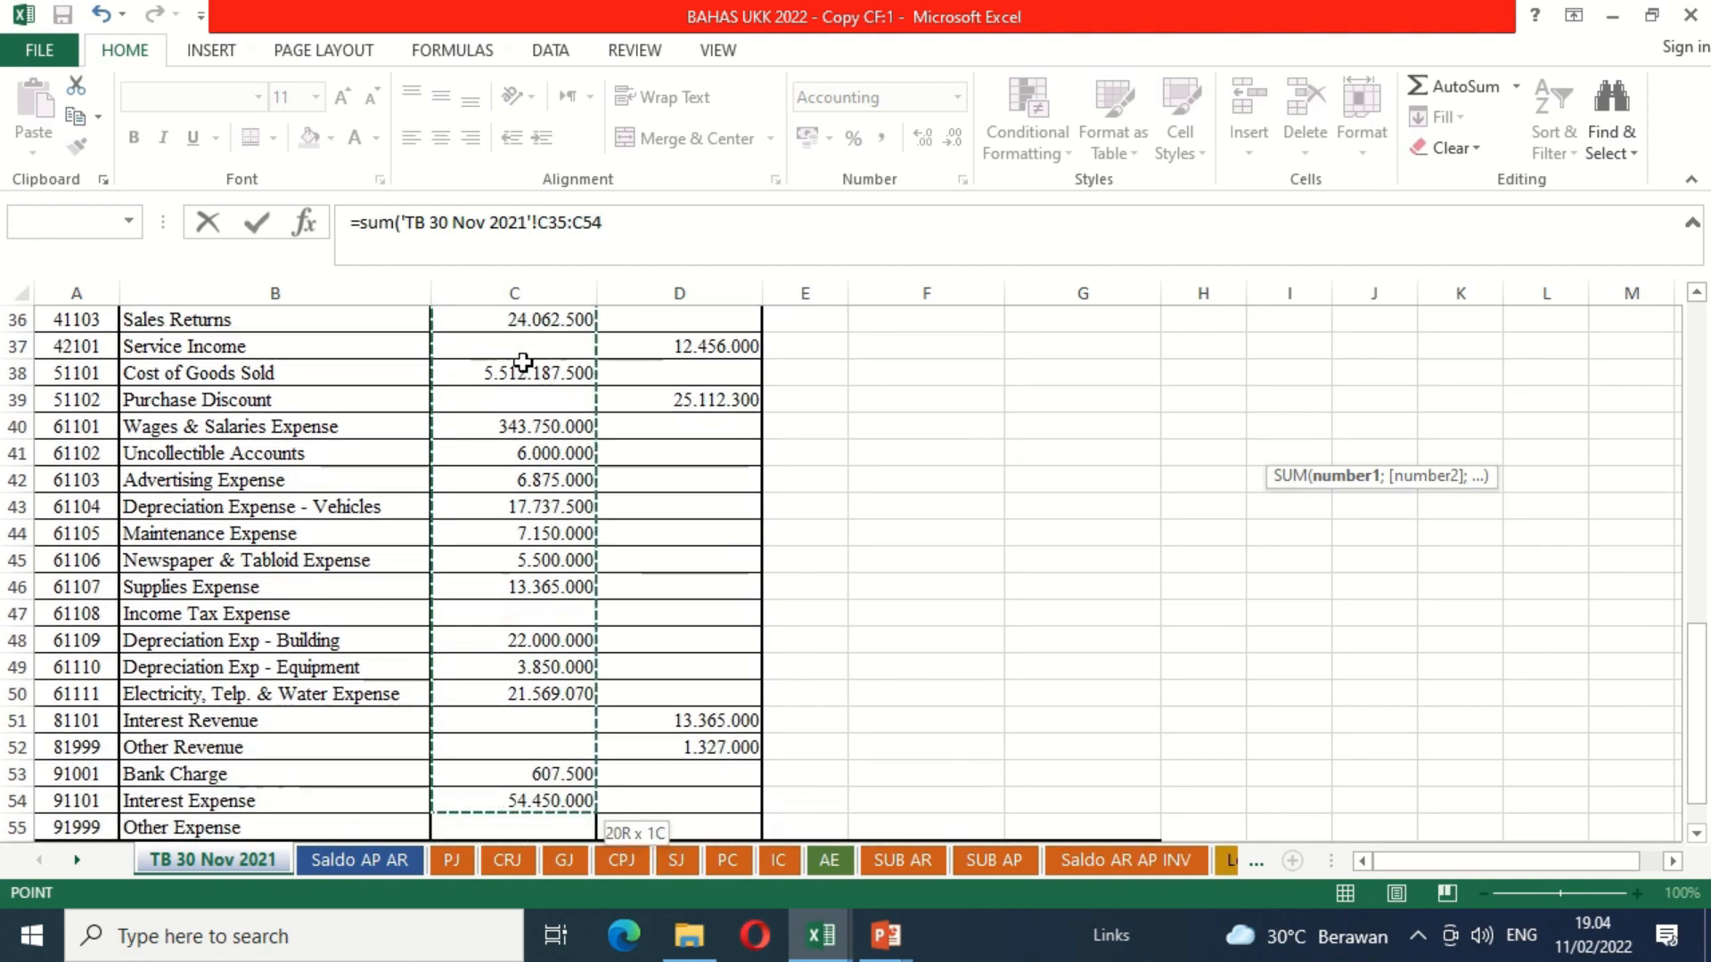
pyautogui.press('Return')
# Step: Add a bottom border to the Beban sampai dengan 30 November 2021 amount in N5
pyautogui.press('Up')
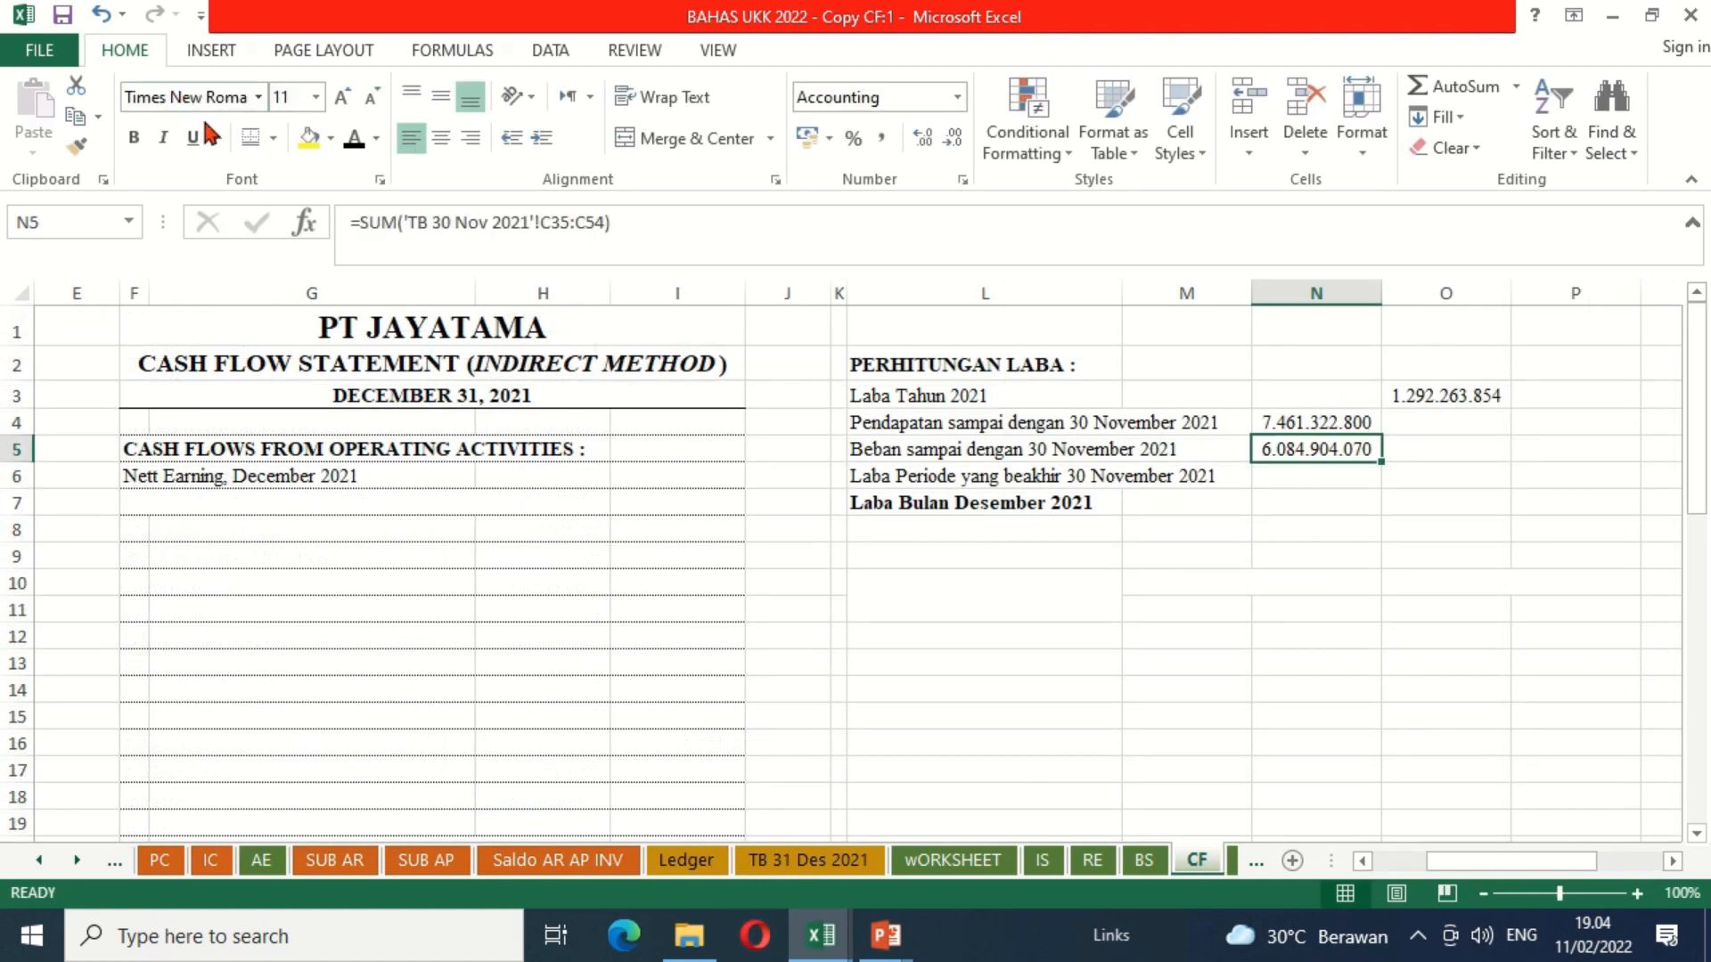
pyautogui.click(272, 137)
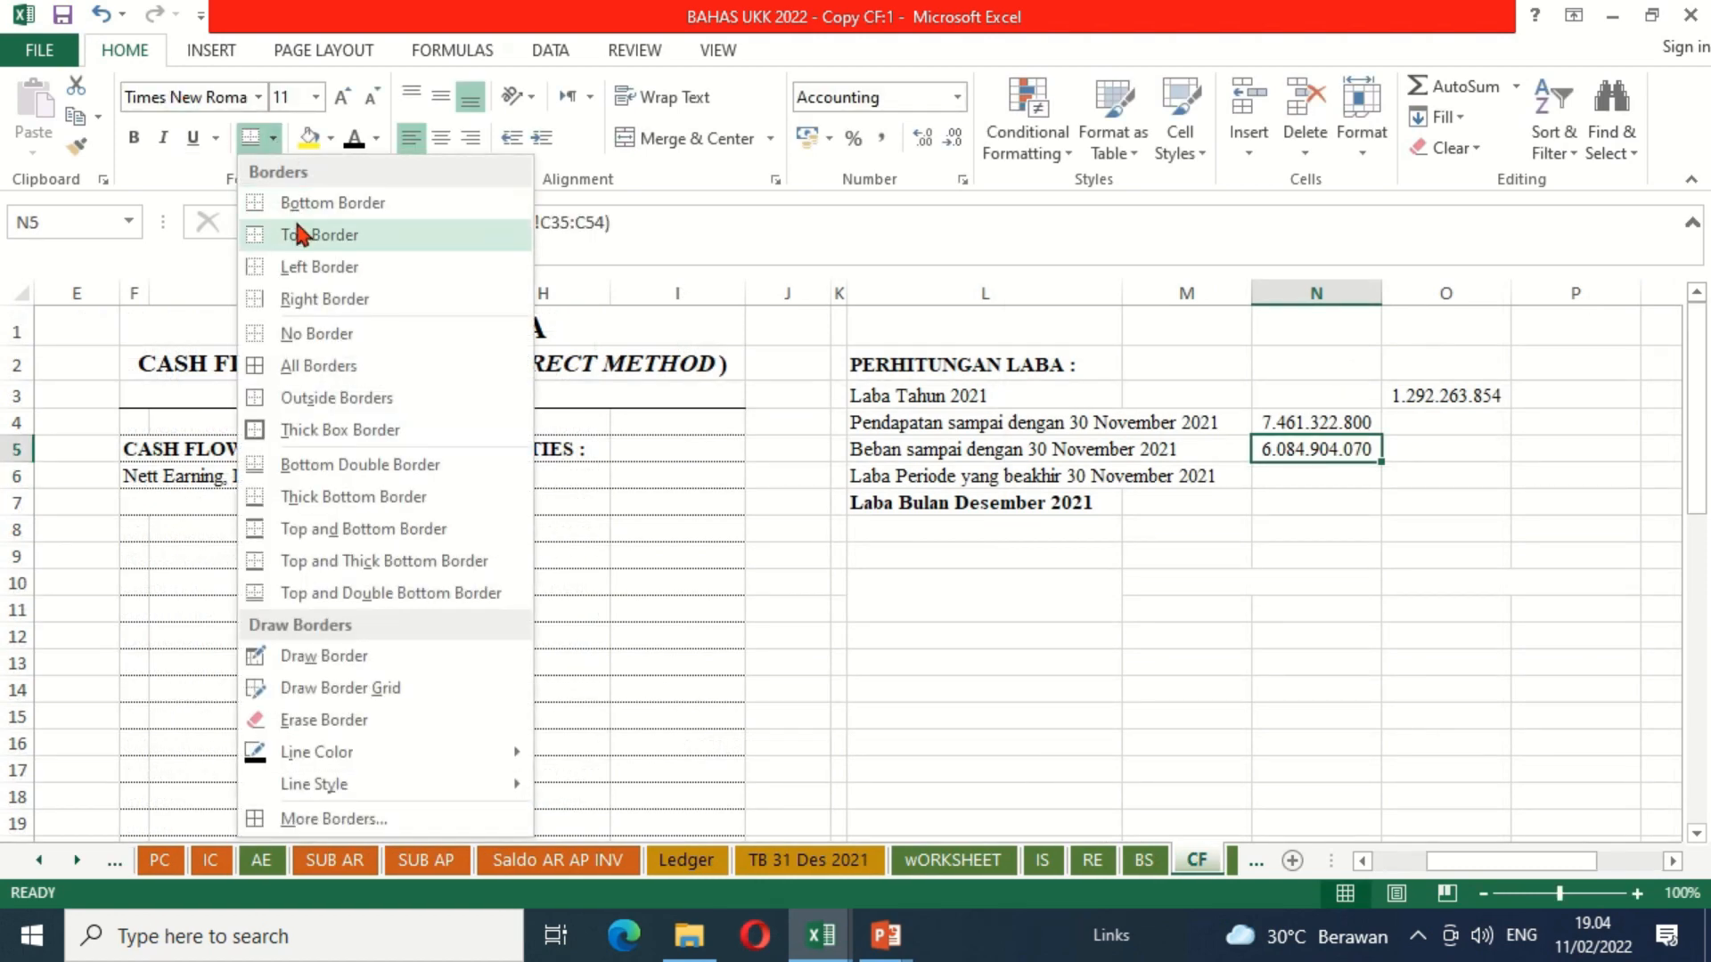
pyautogui.click(272, 203)
pyautogui.press('Down')
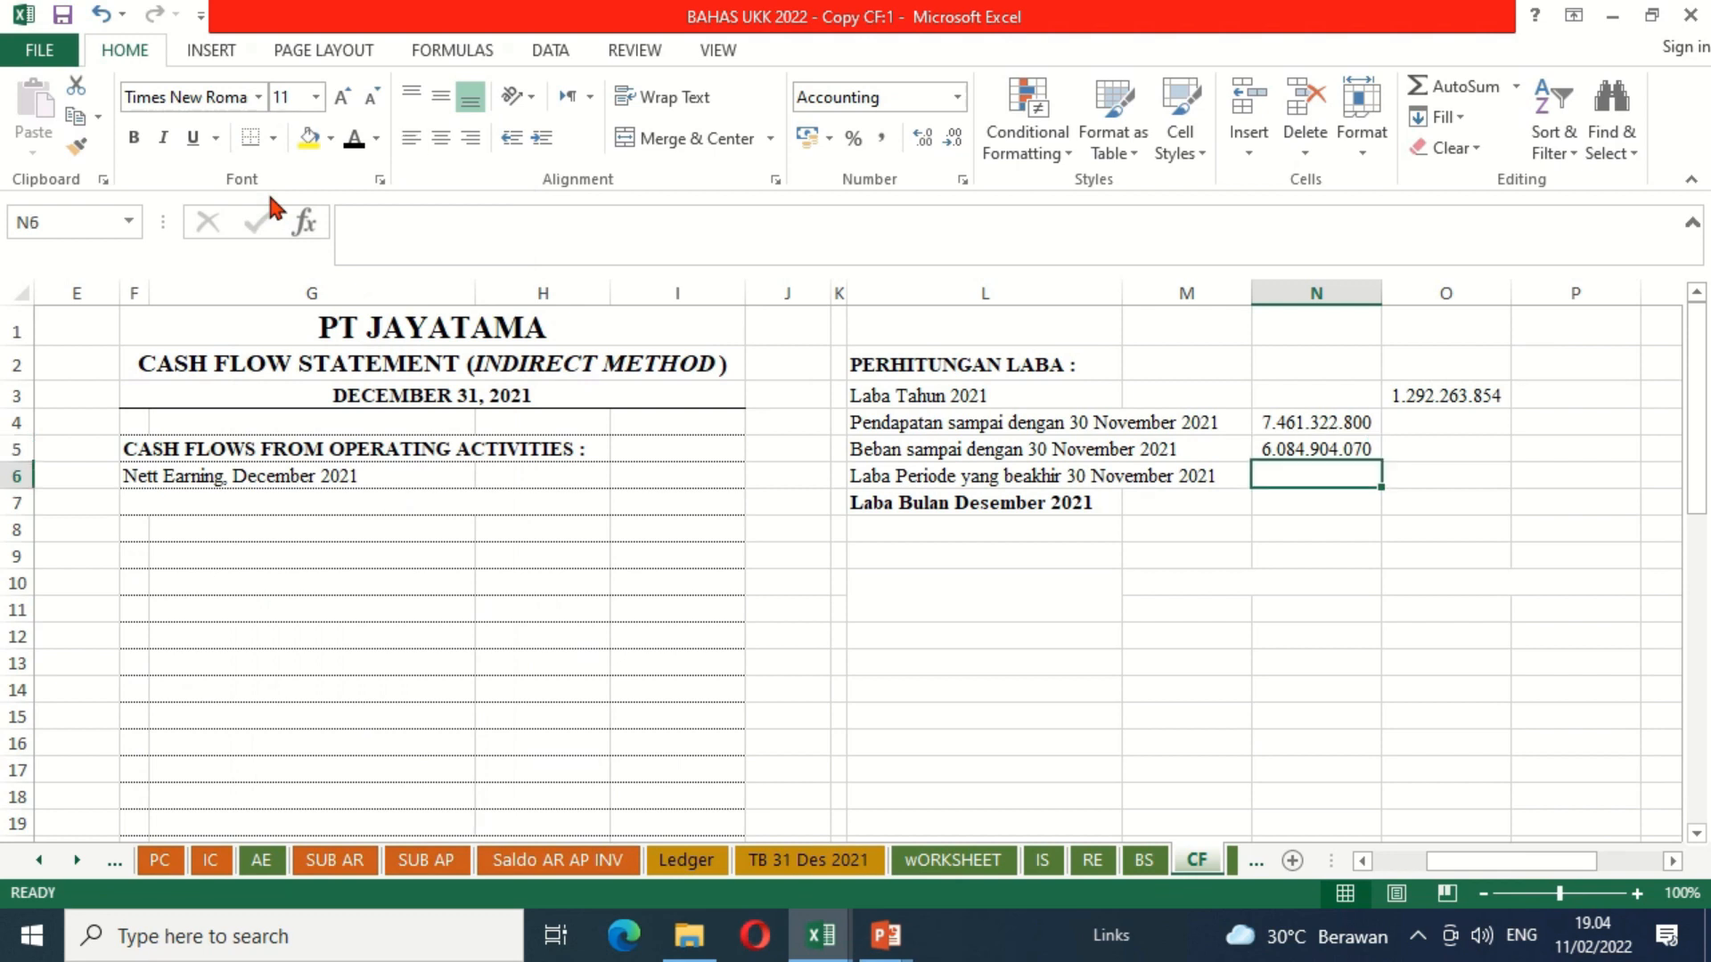
# Step: Calculate the profit for the period ended 30 November 2021 in O6 as N4 minus N5
pyautogui.press('Right')
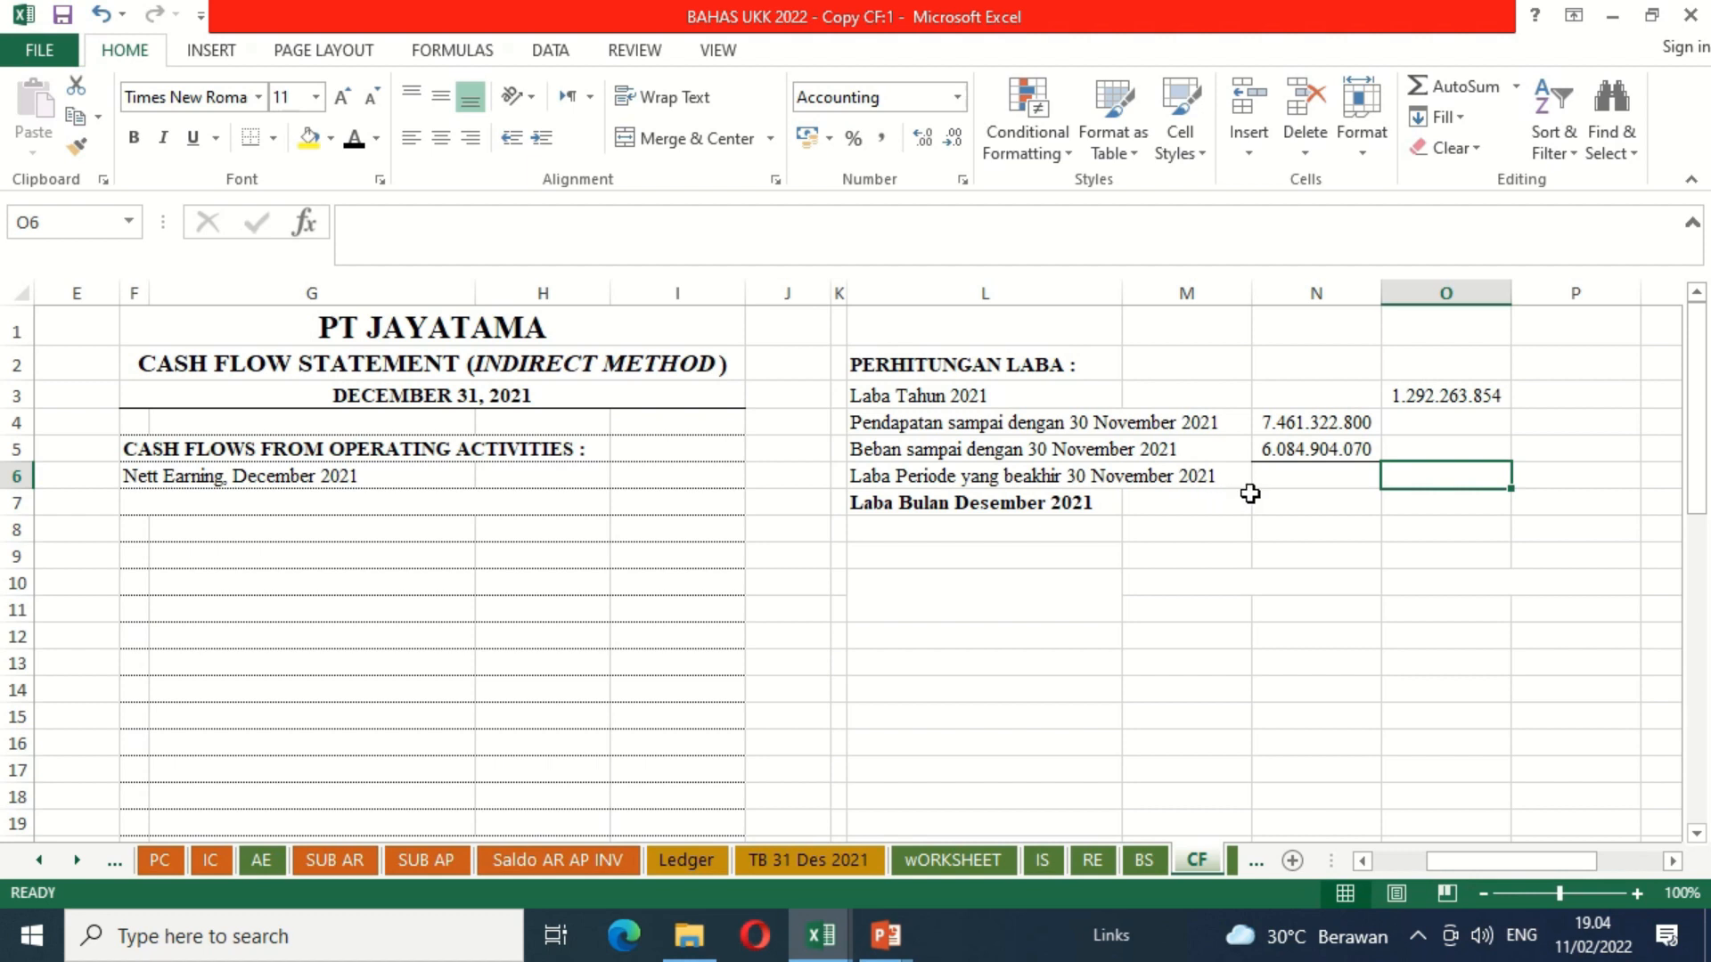
pyautogui.write('=')
pyautogui.click(1310, 426)
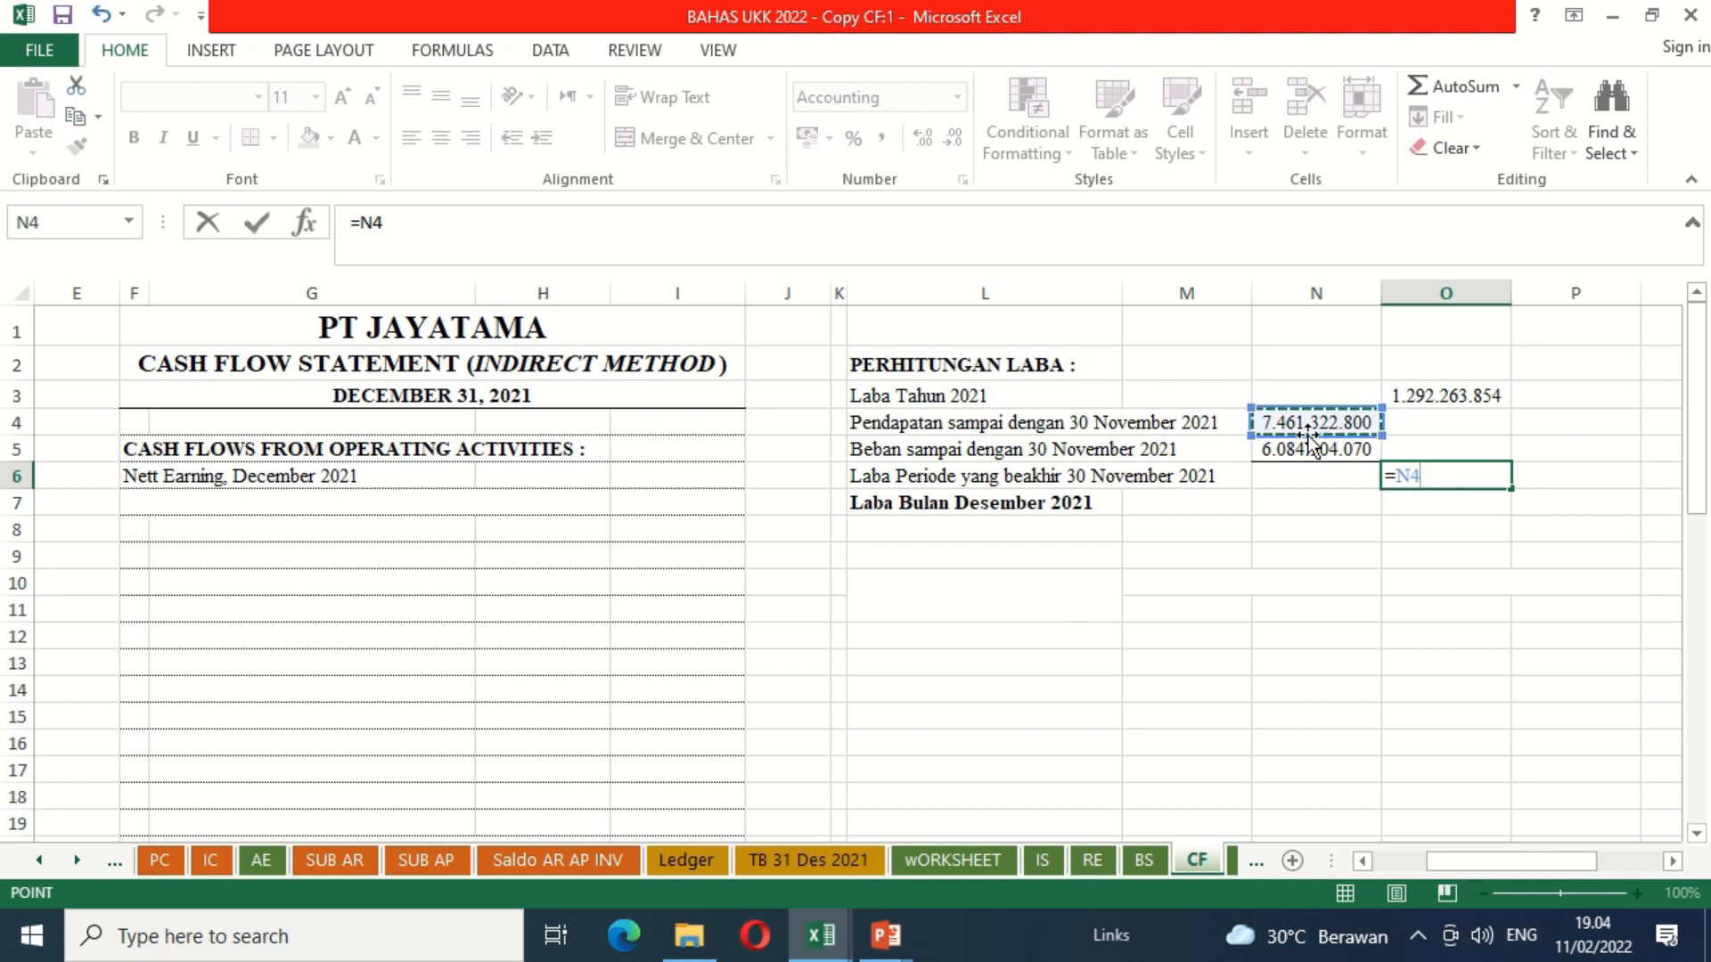
pyautogui.write('-')
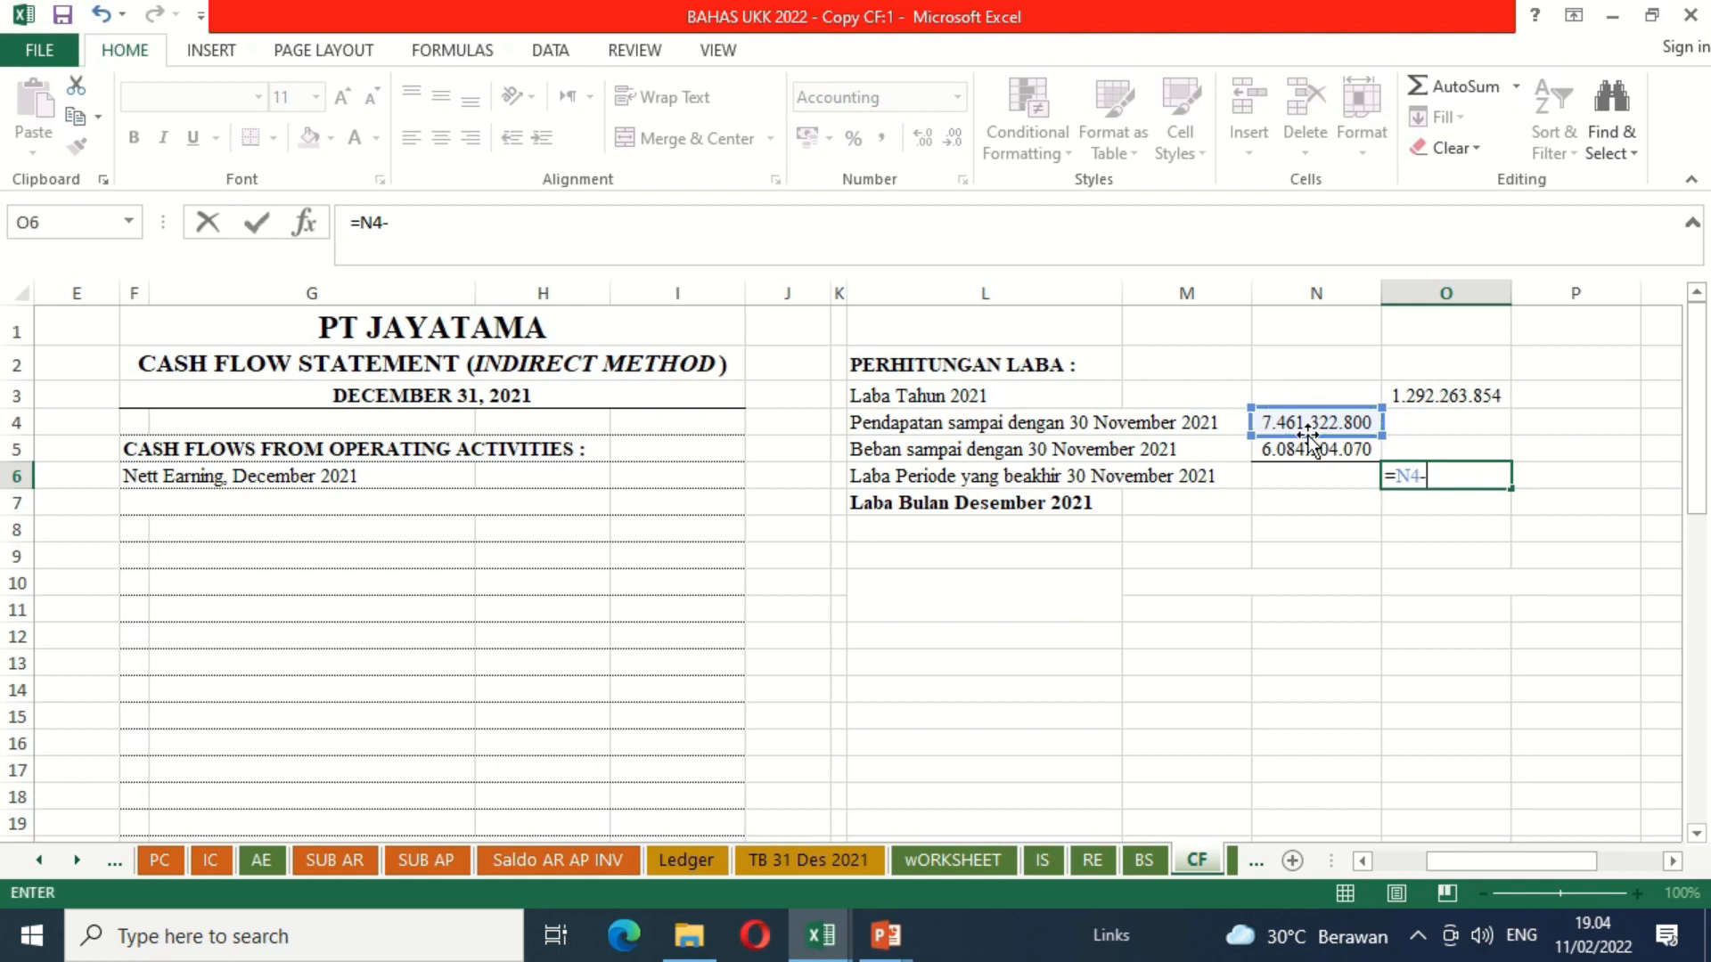
pyautogui.click(1282, 451)
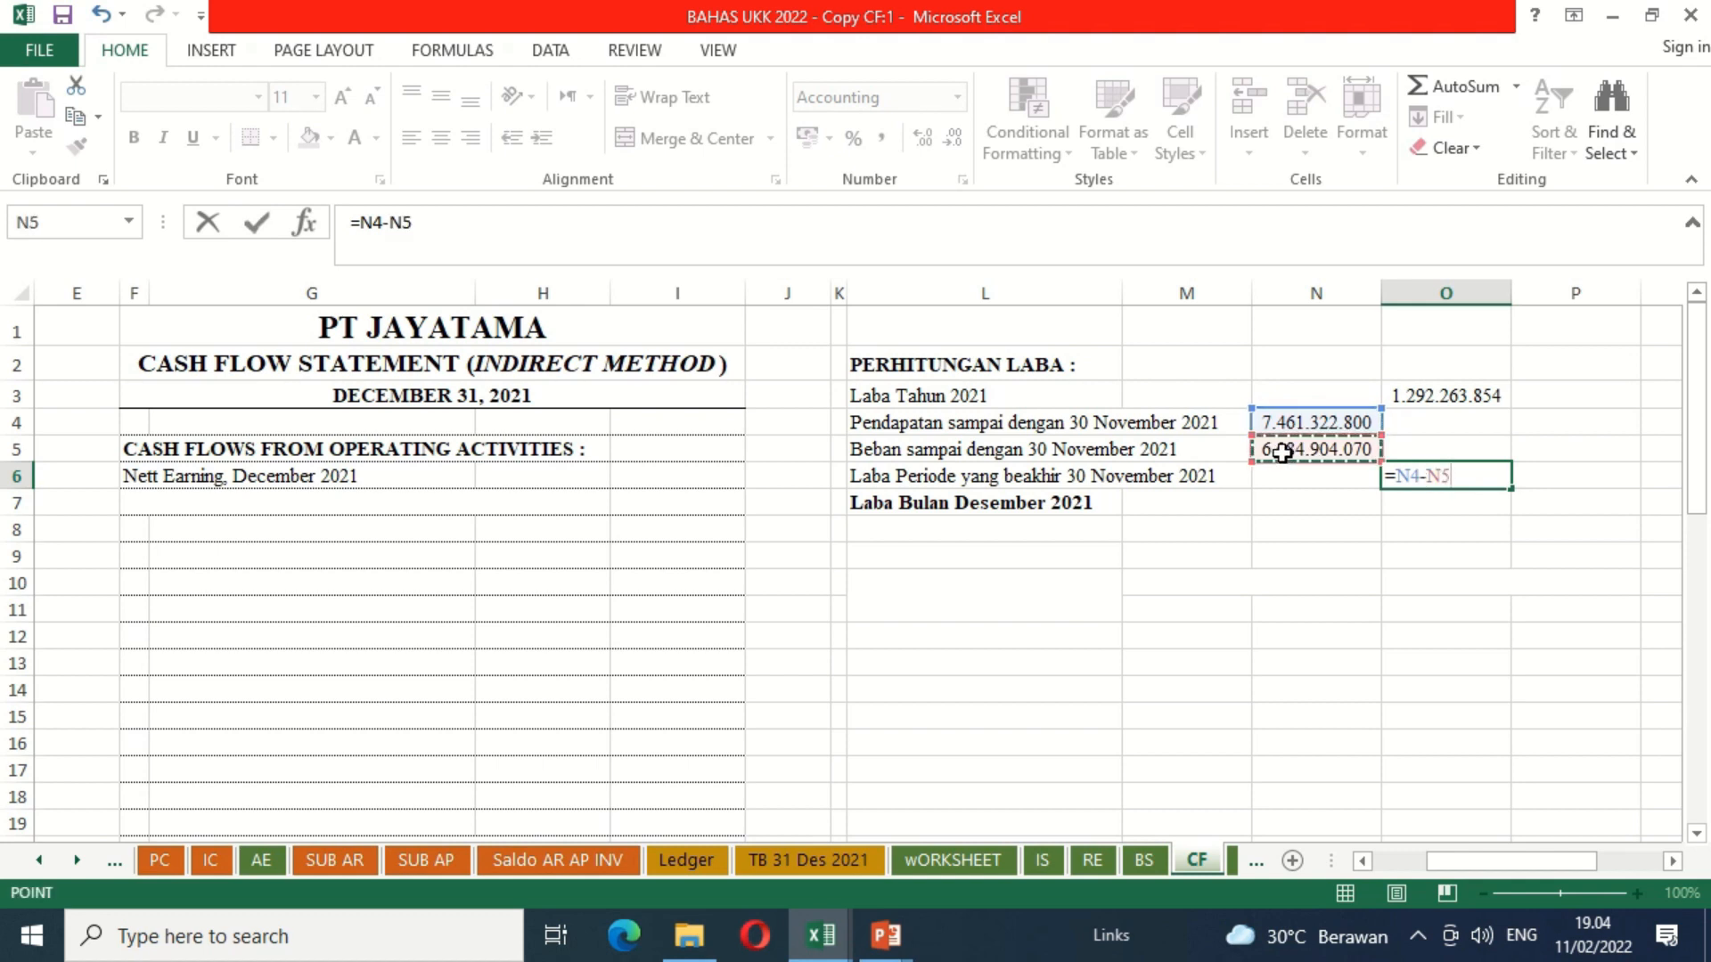
pyautogui.press('Return')
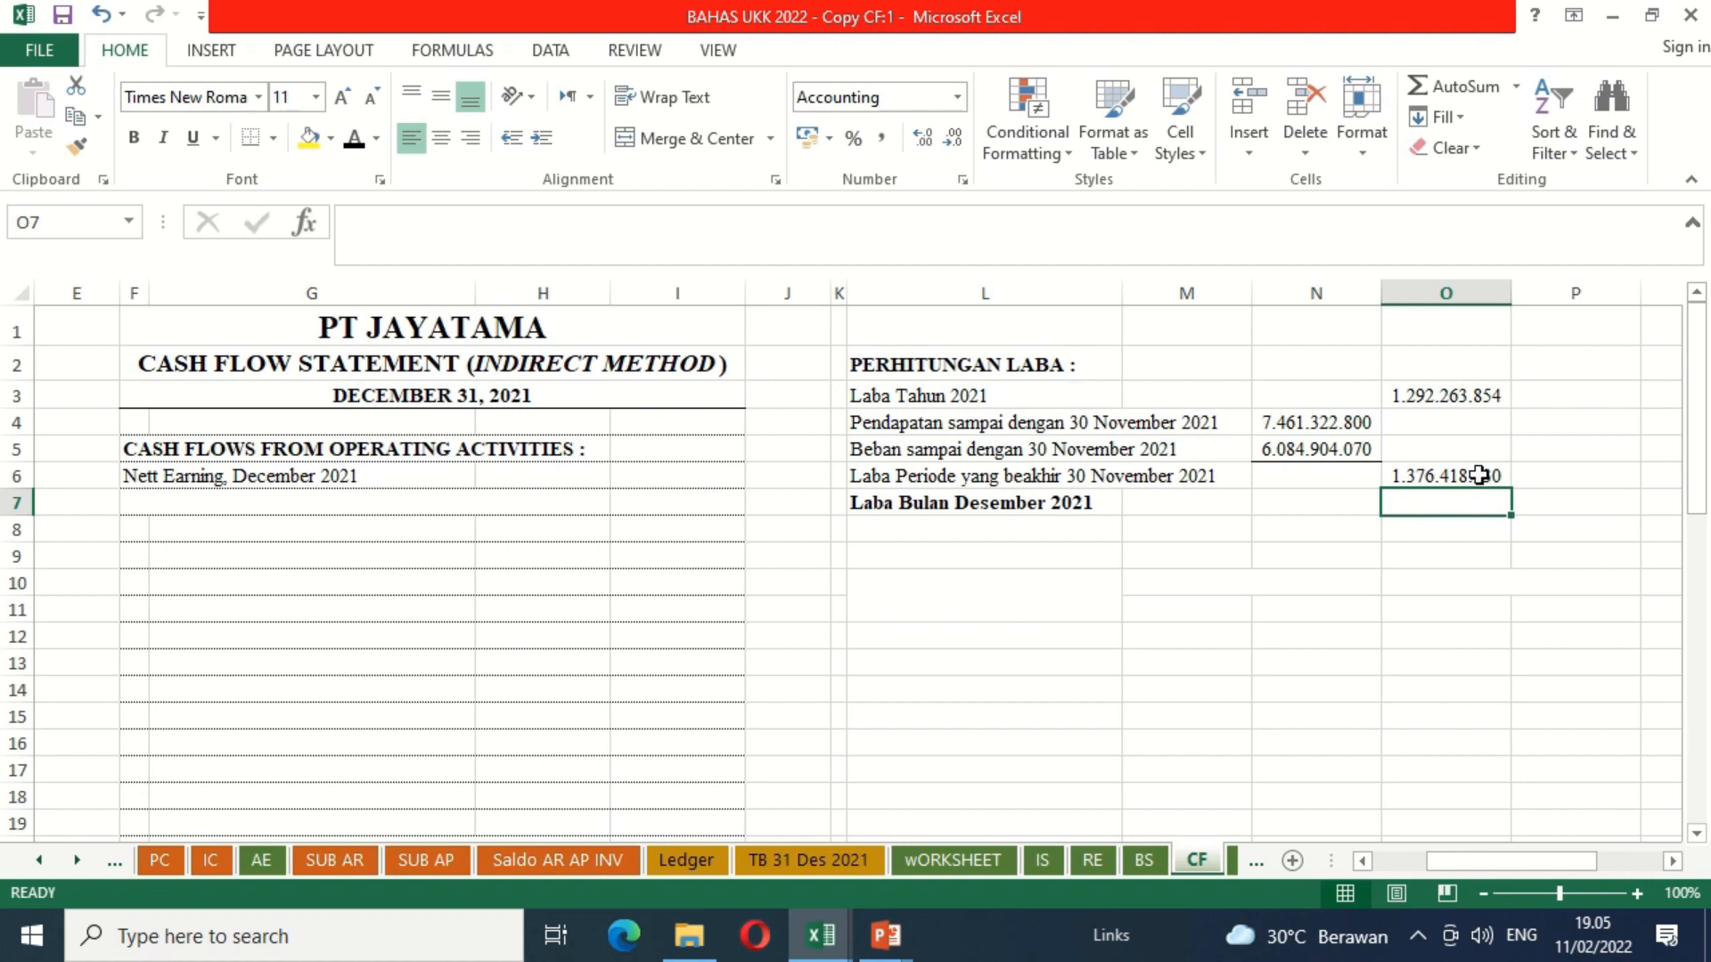
# Step: Add a bottom border to O6 and calculate Laba Bulan Desember 2021 in O7 as O3 minus O6
pyautogui.click(1479, 476)
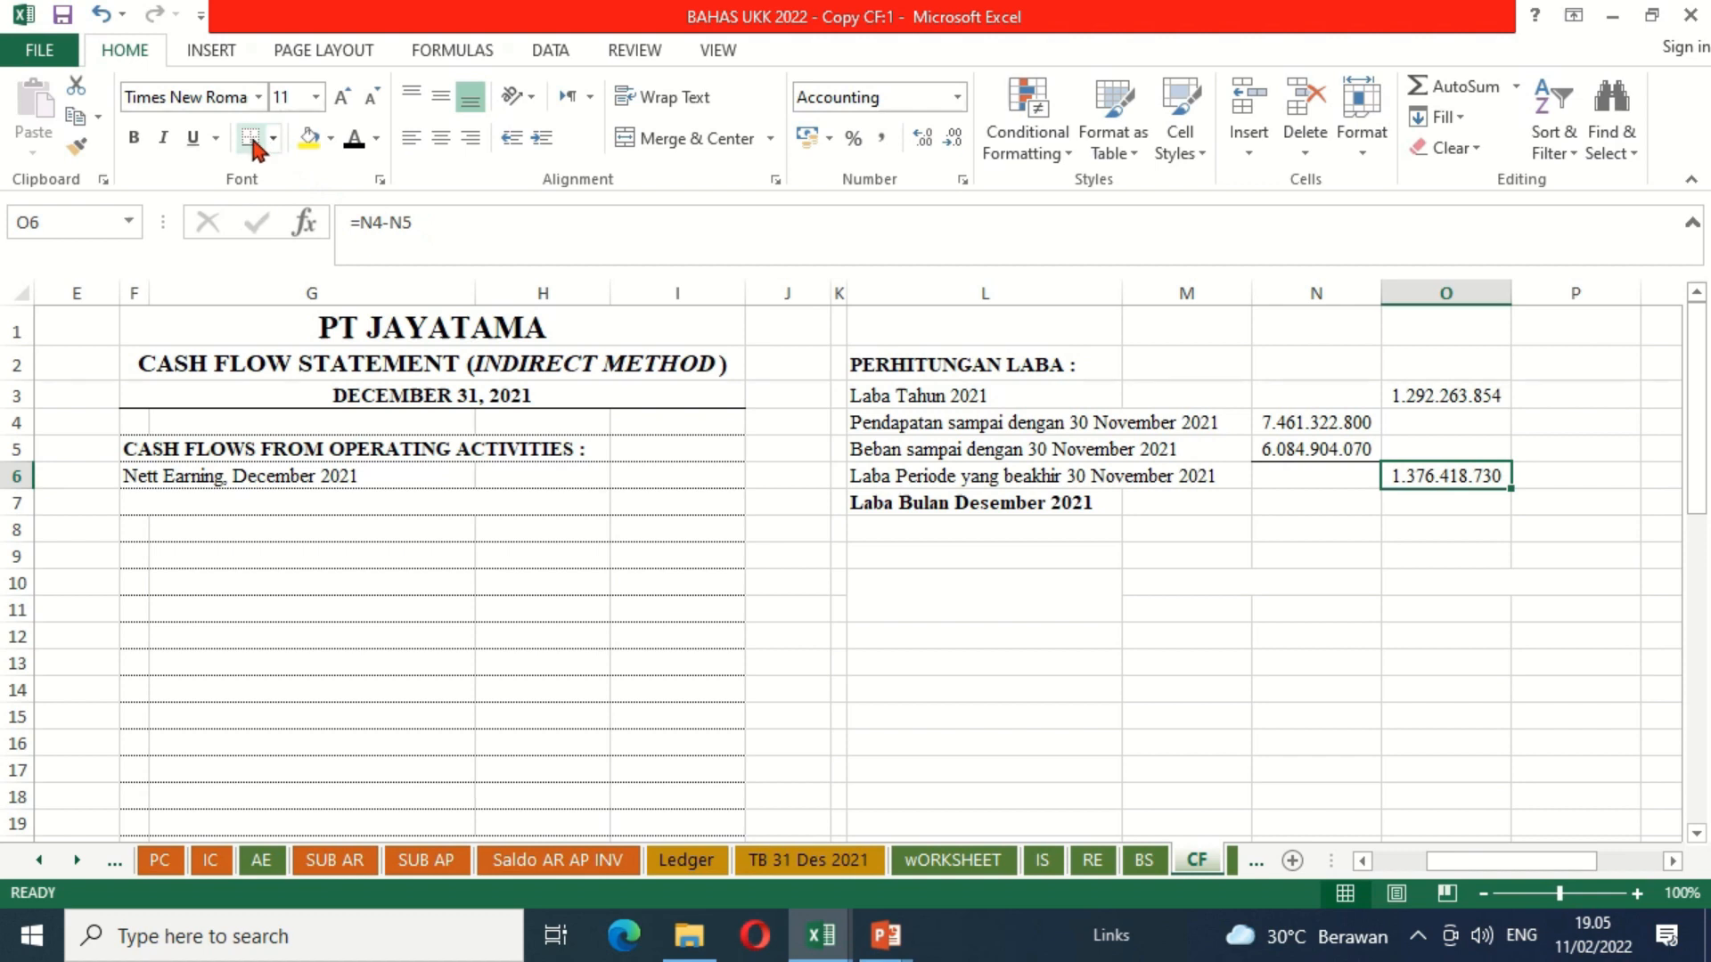
pyautogui.press('Down')
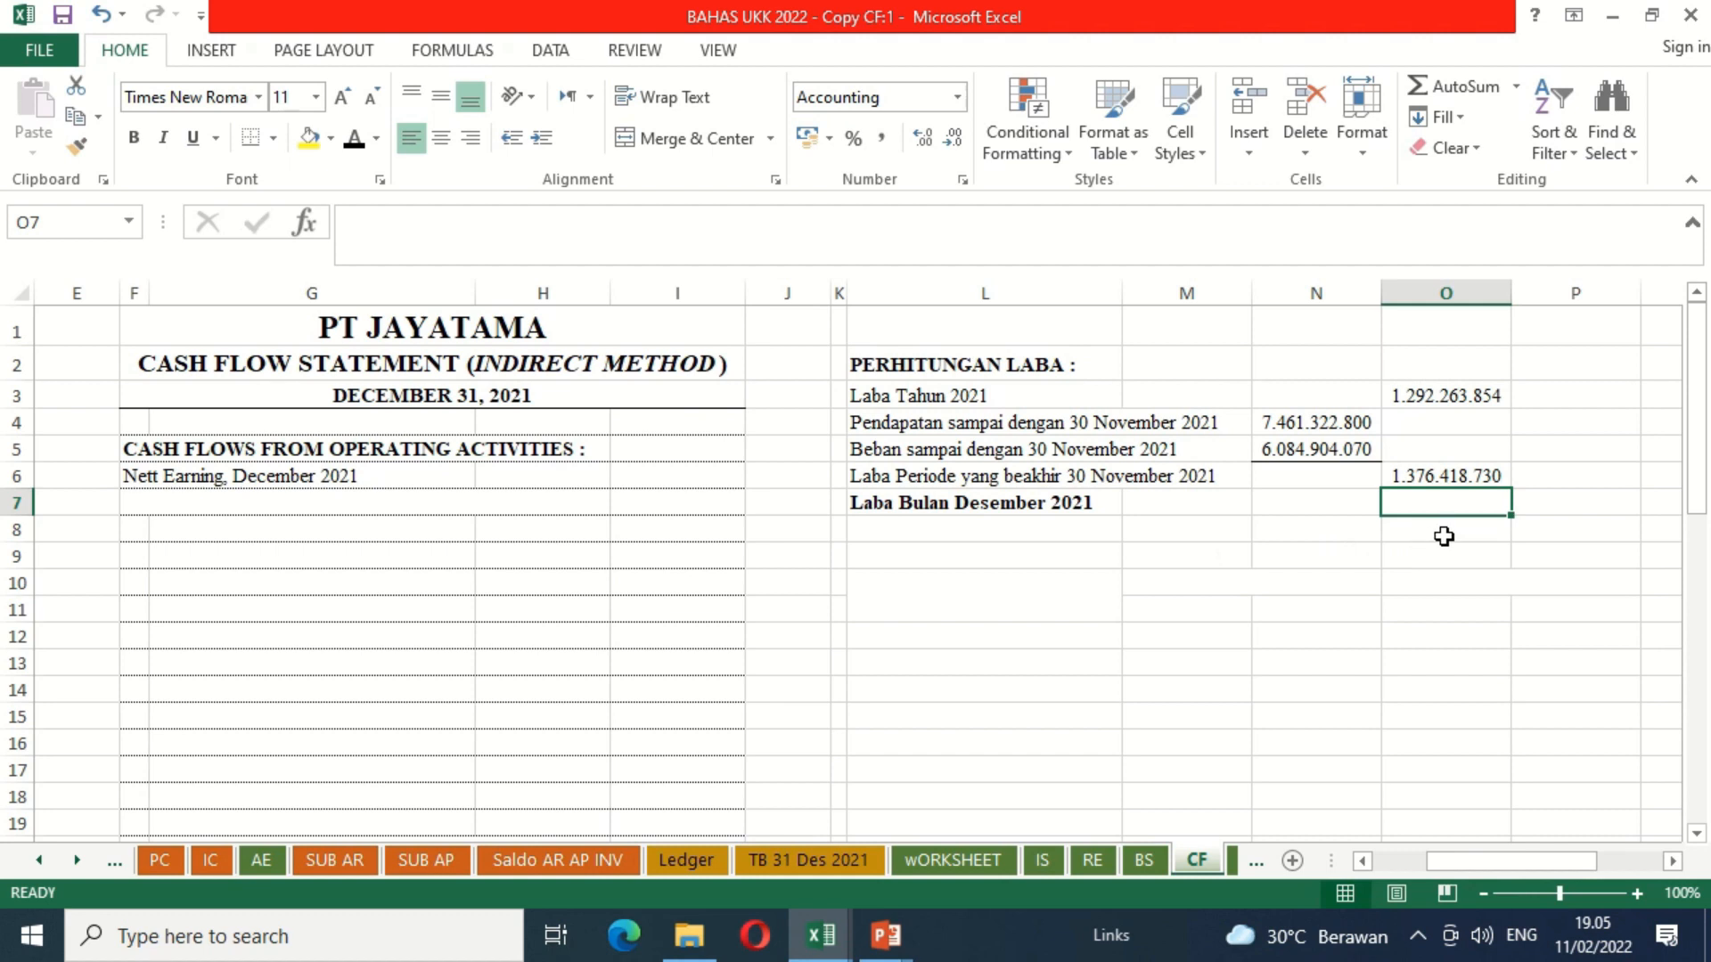
pyautogui.write('=')
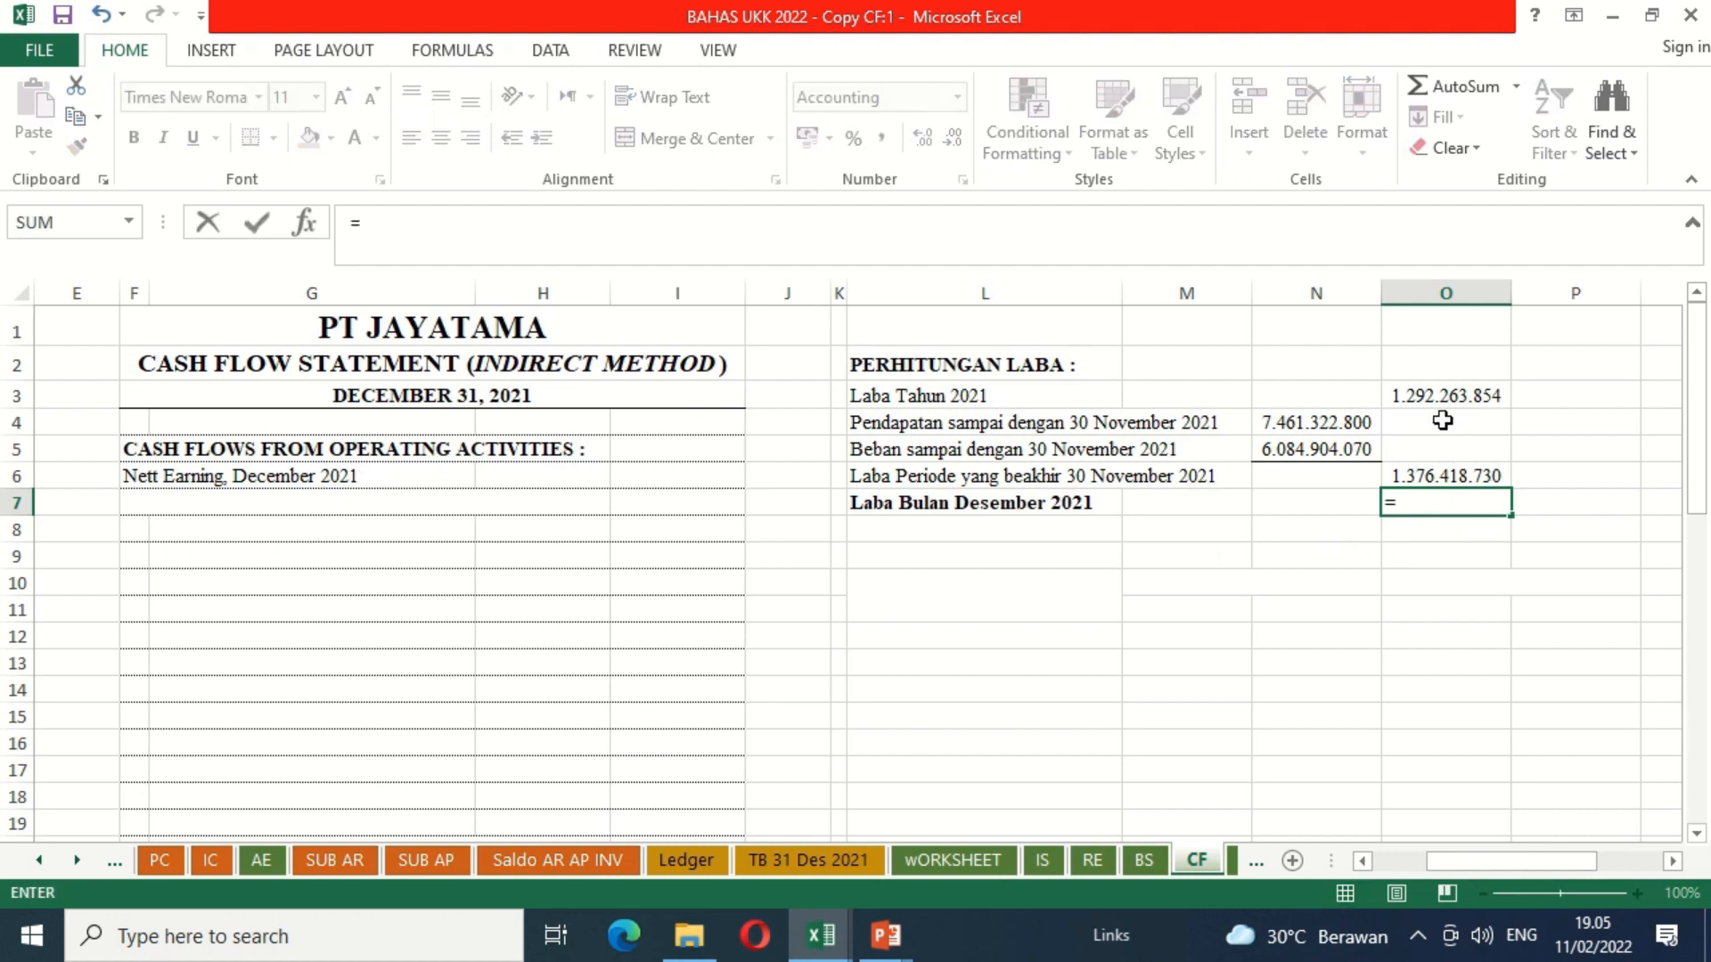
pyautogui.click(1418, 398)
pyautogui.write('-')
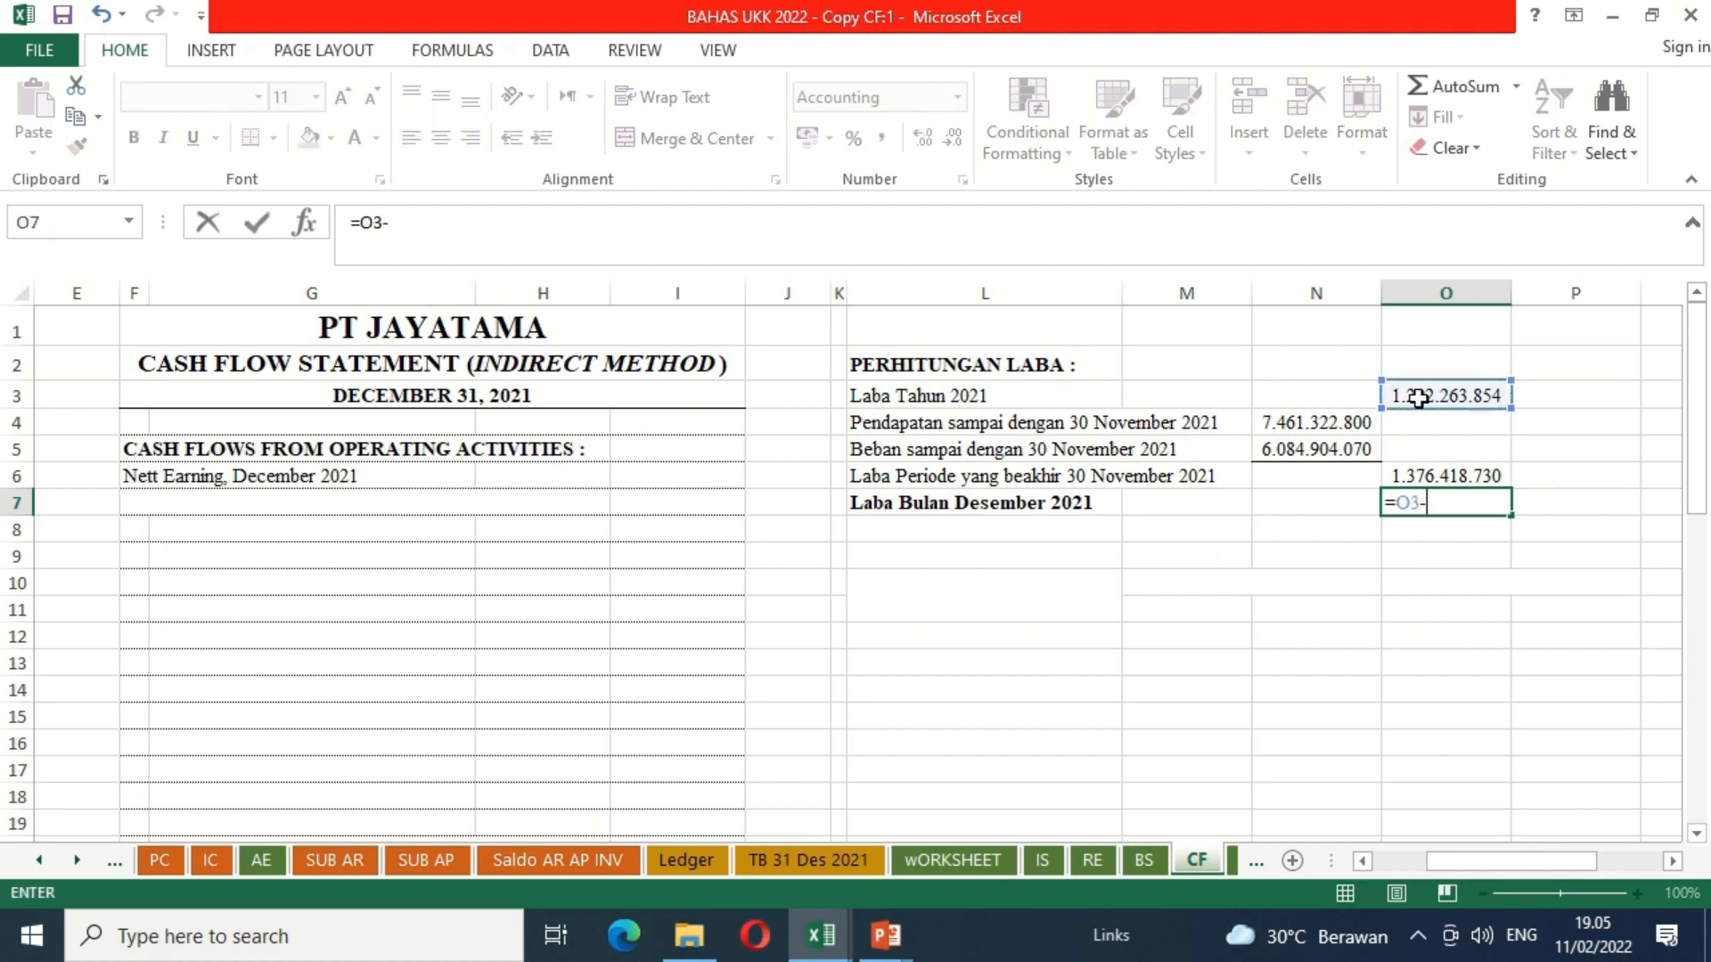
pyautogui.click(1481, 479)
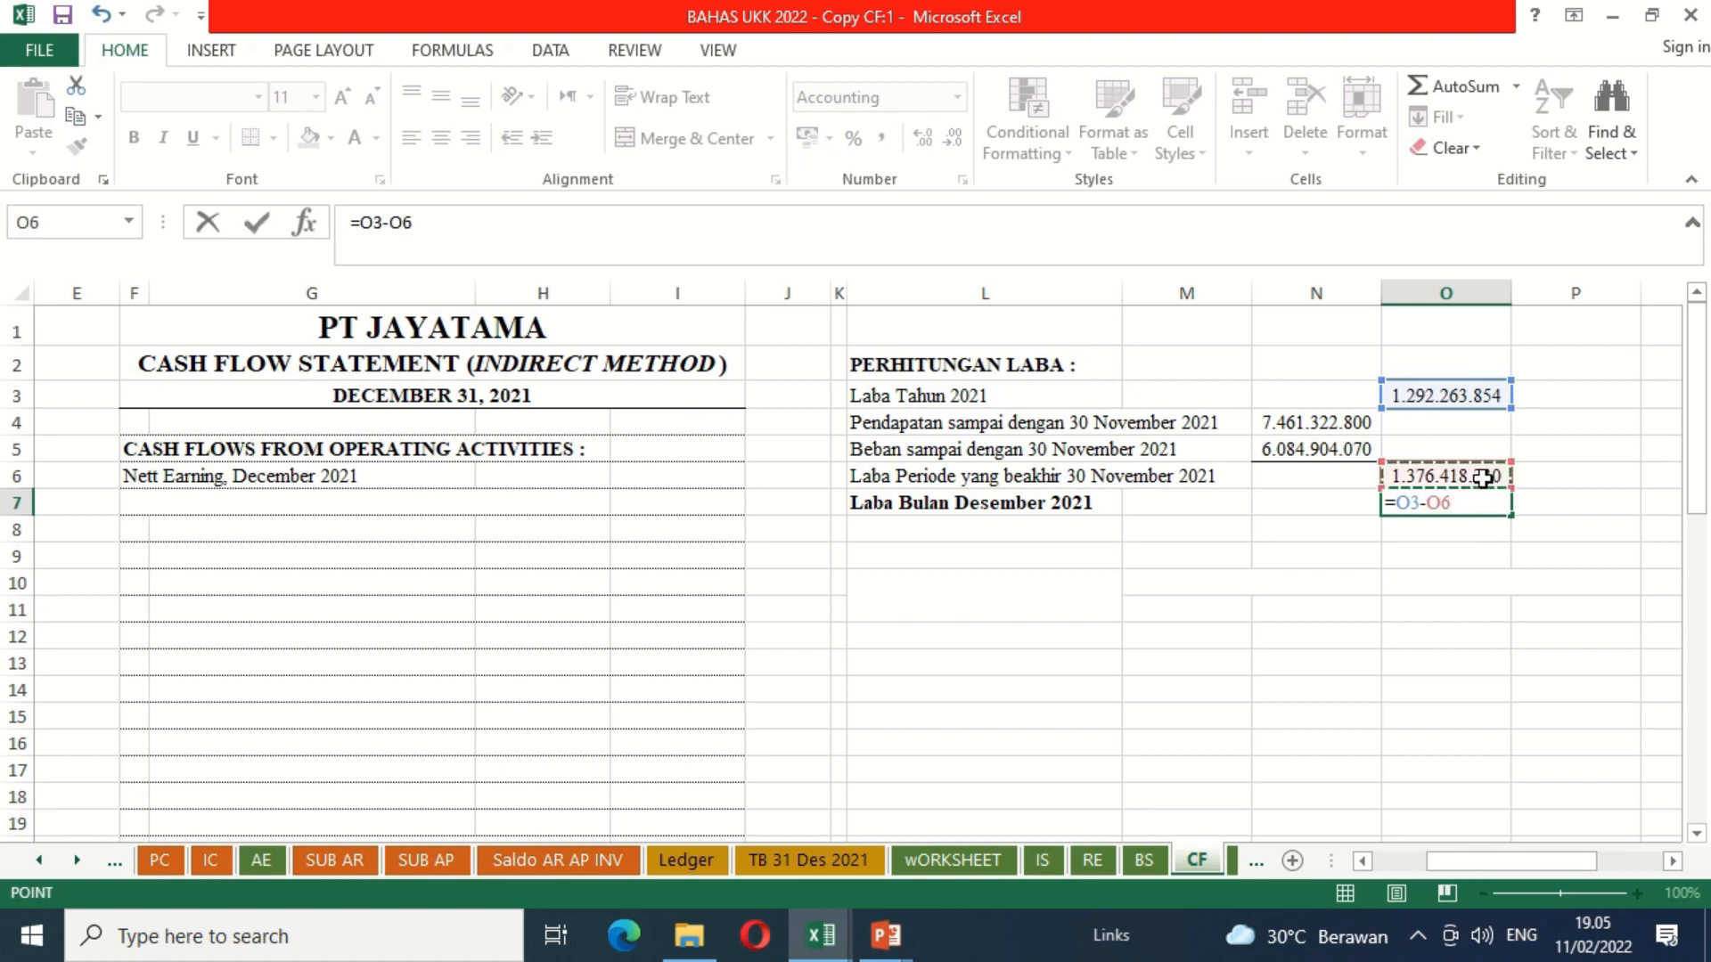
pyautogui.press('Return')
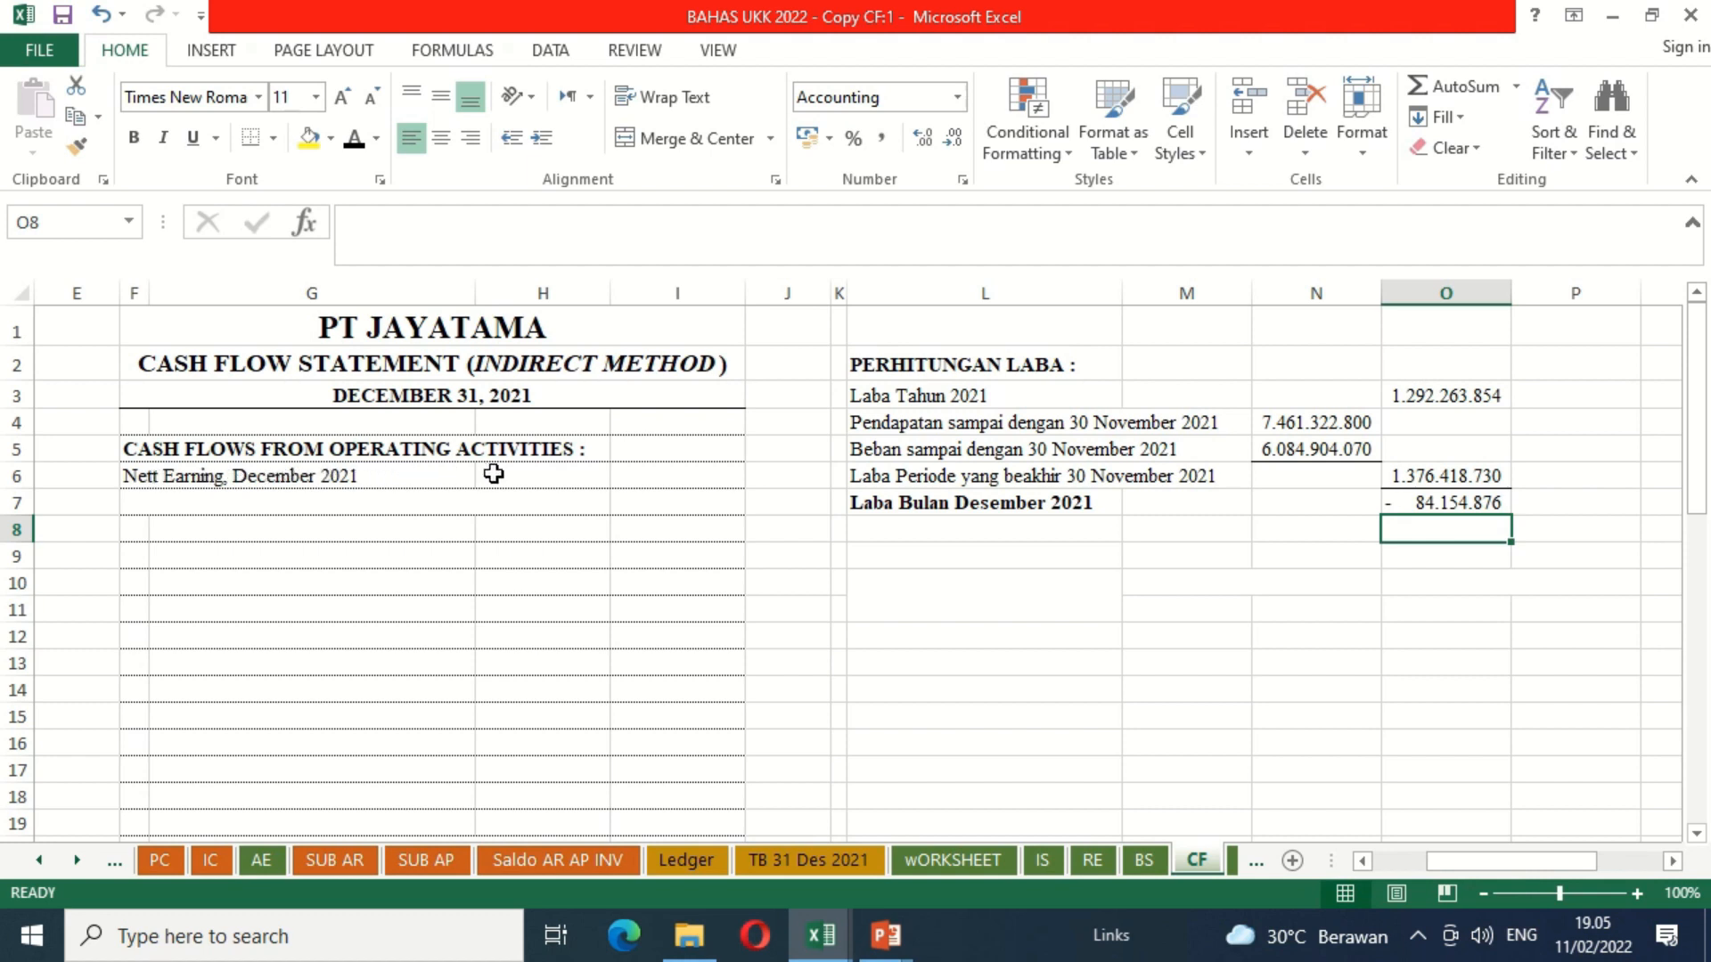
# Step: Link Nett Earning, December 2021 in I6 to O7 and enter the label "Add (Increase/Decrease) Not Affecting Cash :" in F7
pyautogui.click(652, 480)
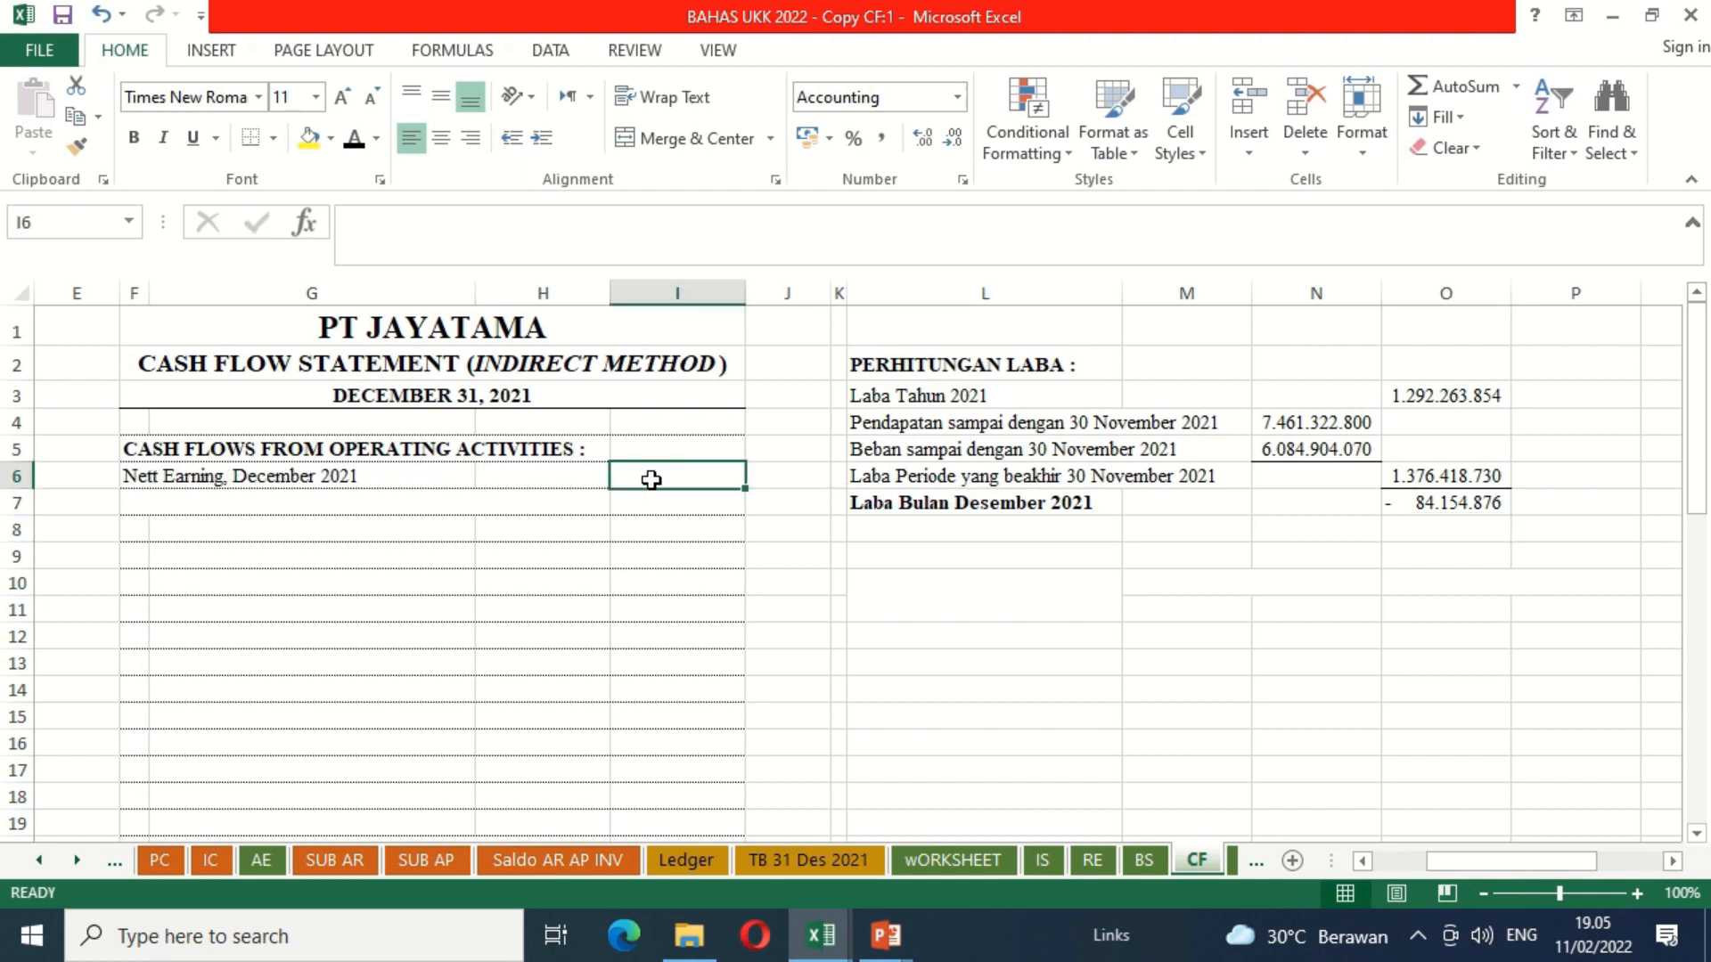
pyautogui.write('=')
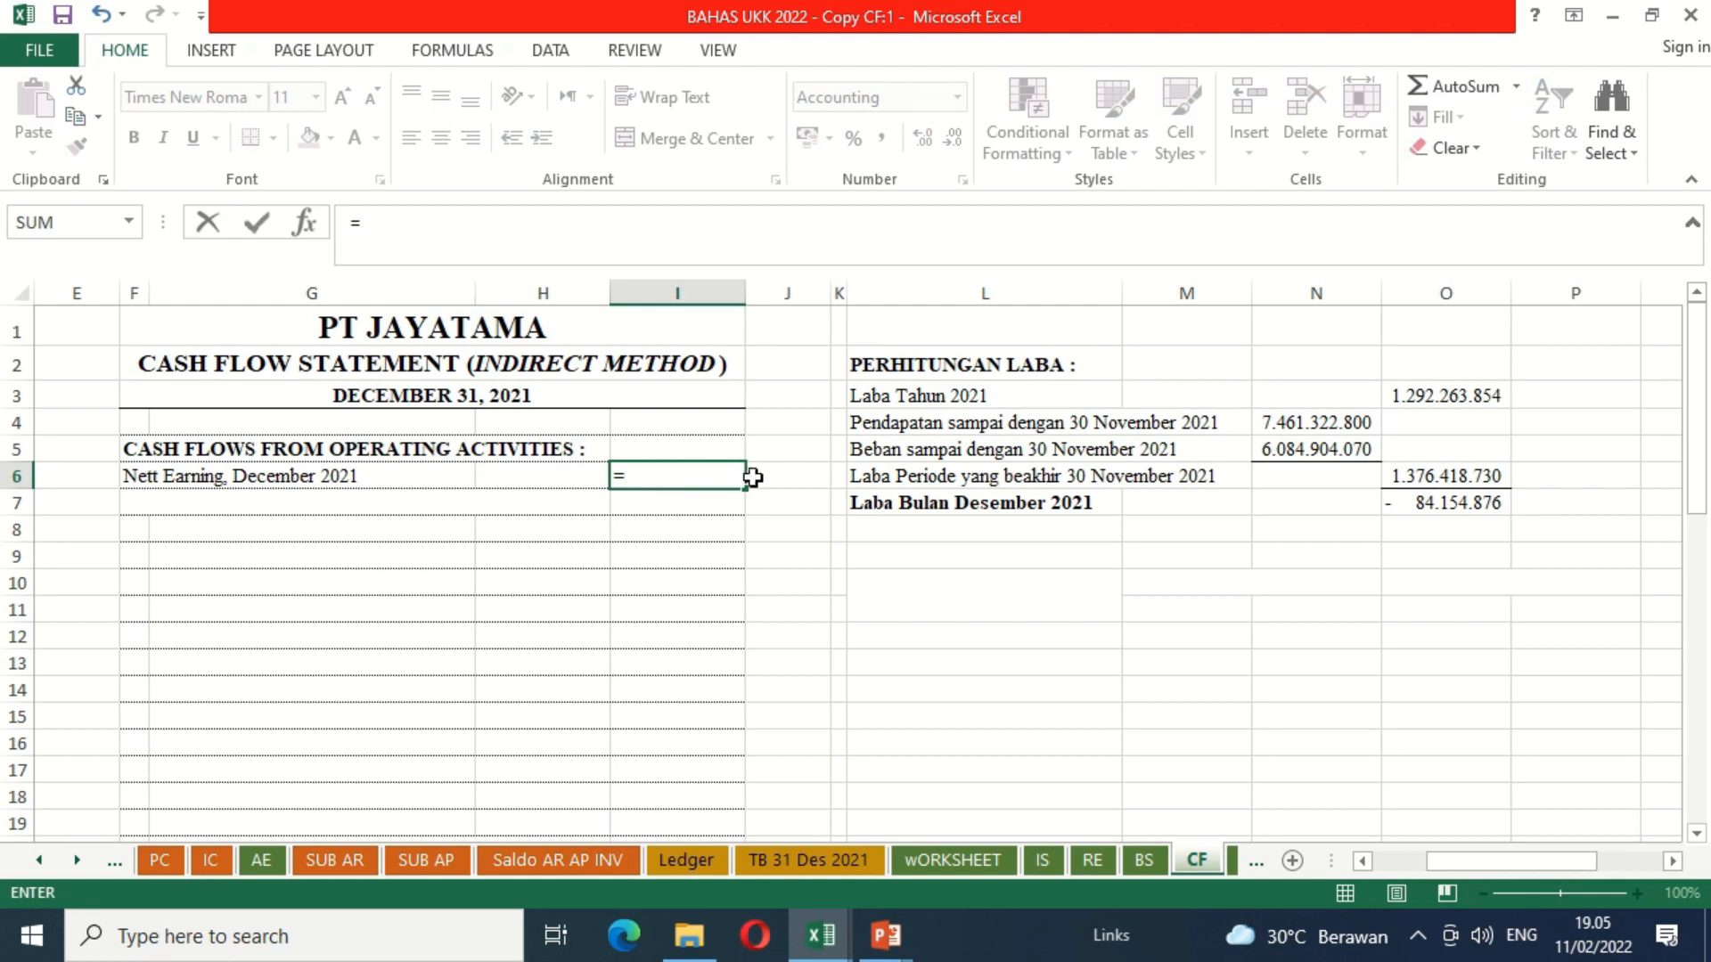
pyautogui.click(1430, 507)
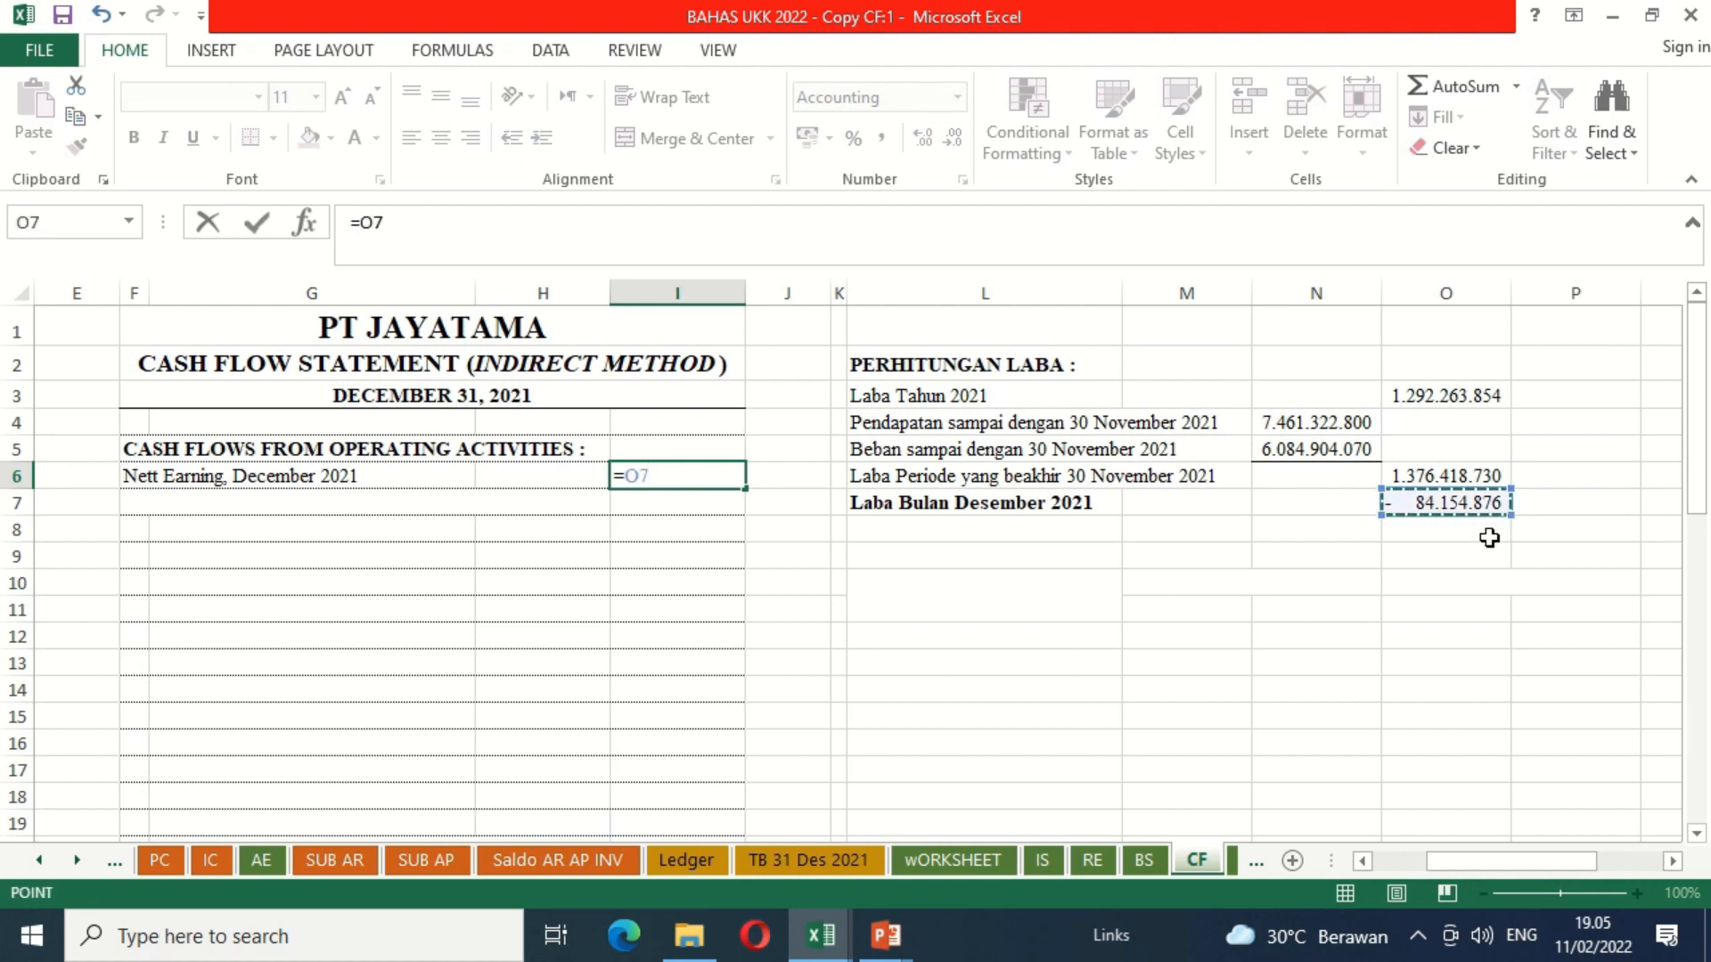
pyautogui.press('Return')
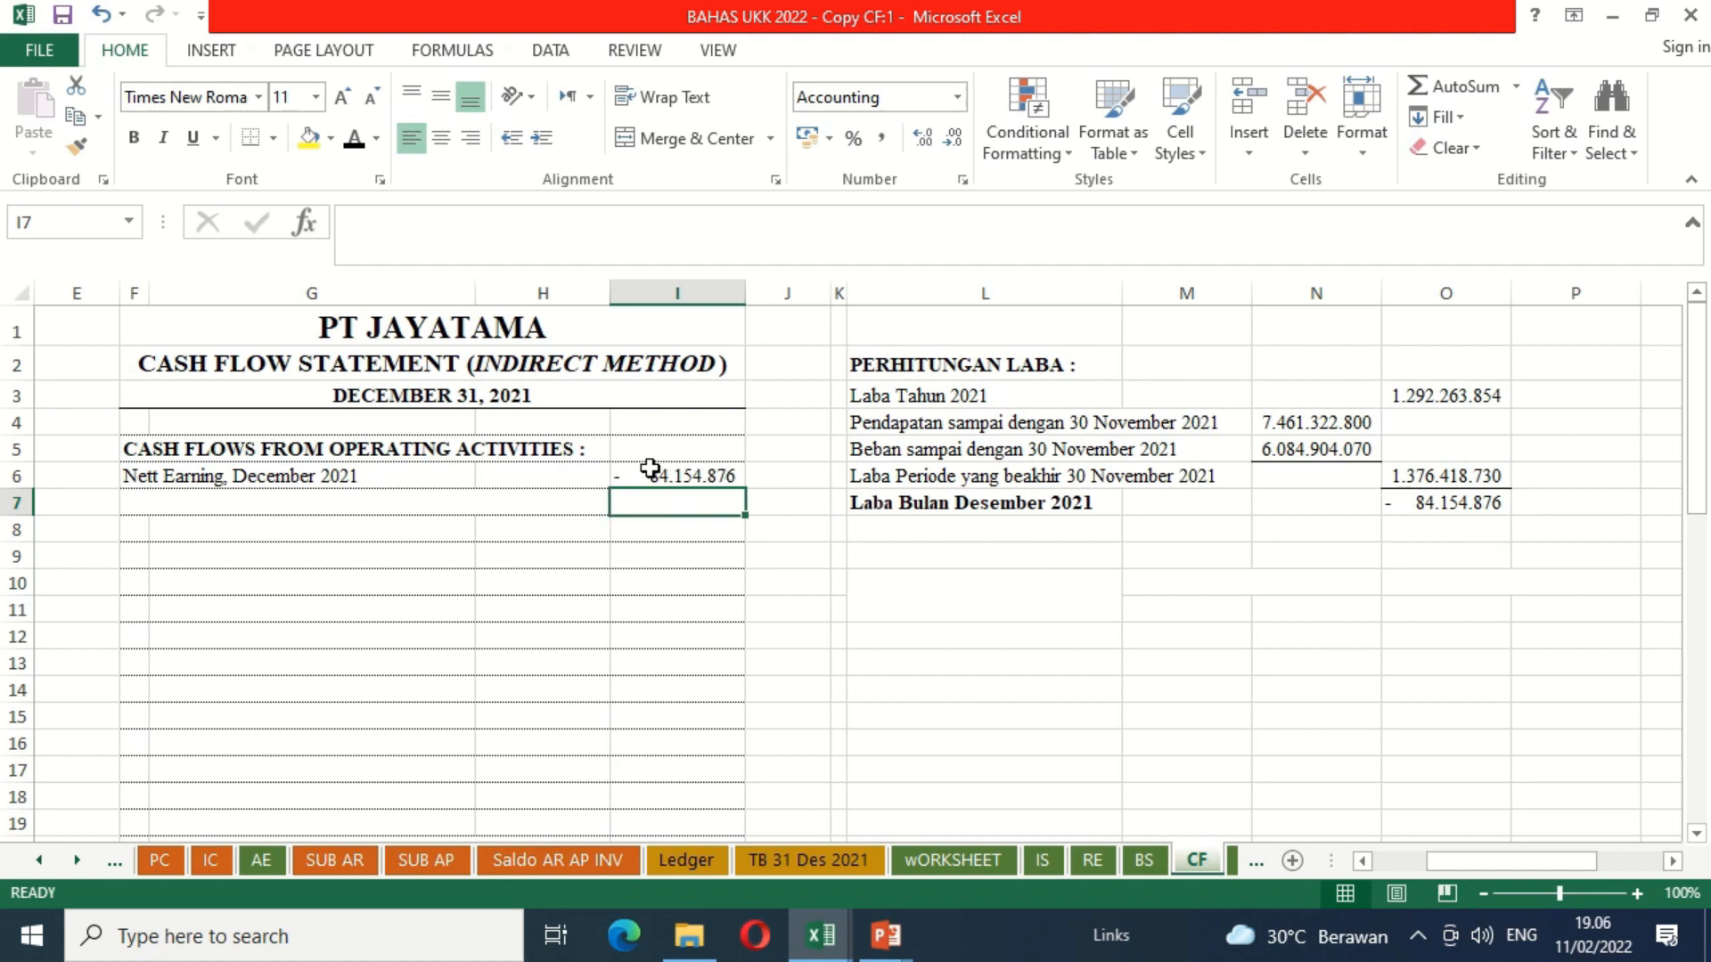
pyautogui.click(134, 503)
pyautogui.hotkey('ctrl', 'v')
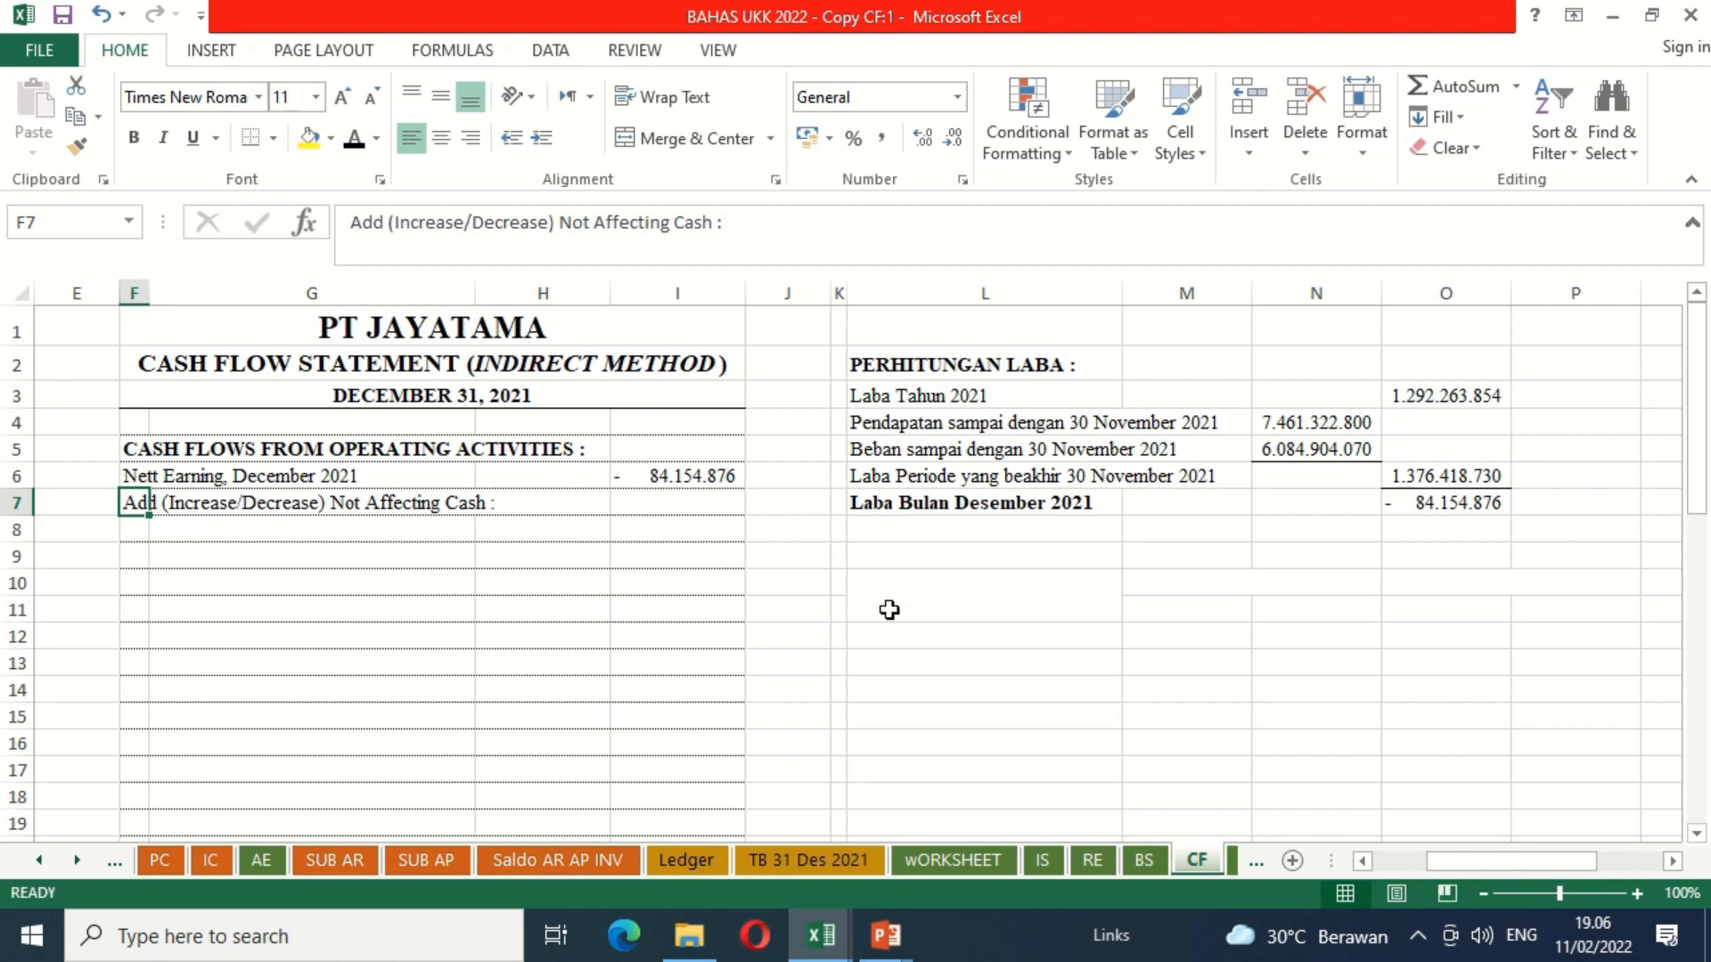
# Step: Reveal the hidden account comparison table headings in L10:R11 by setting their font colour to black
pyautogui.moveTo(889, 610); pyautogui.dragTo(1699, 605)
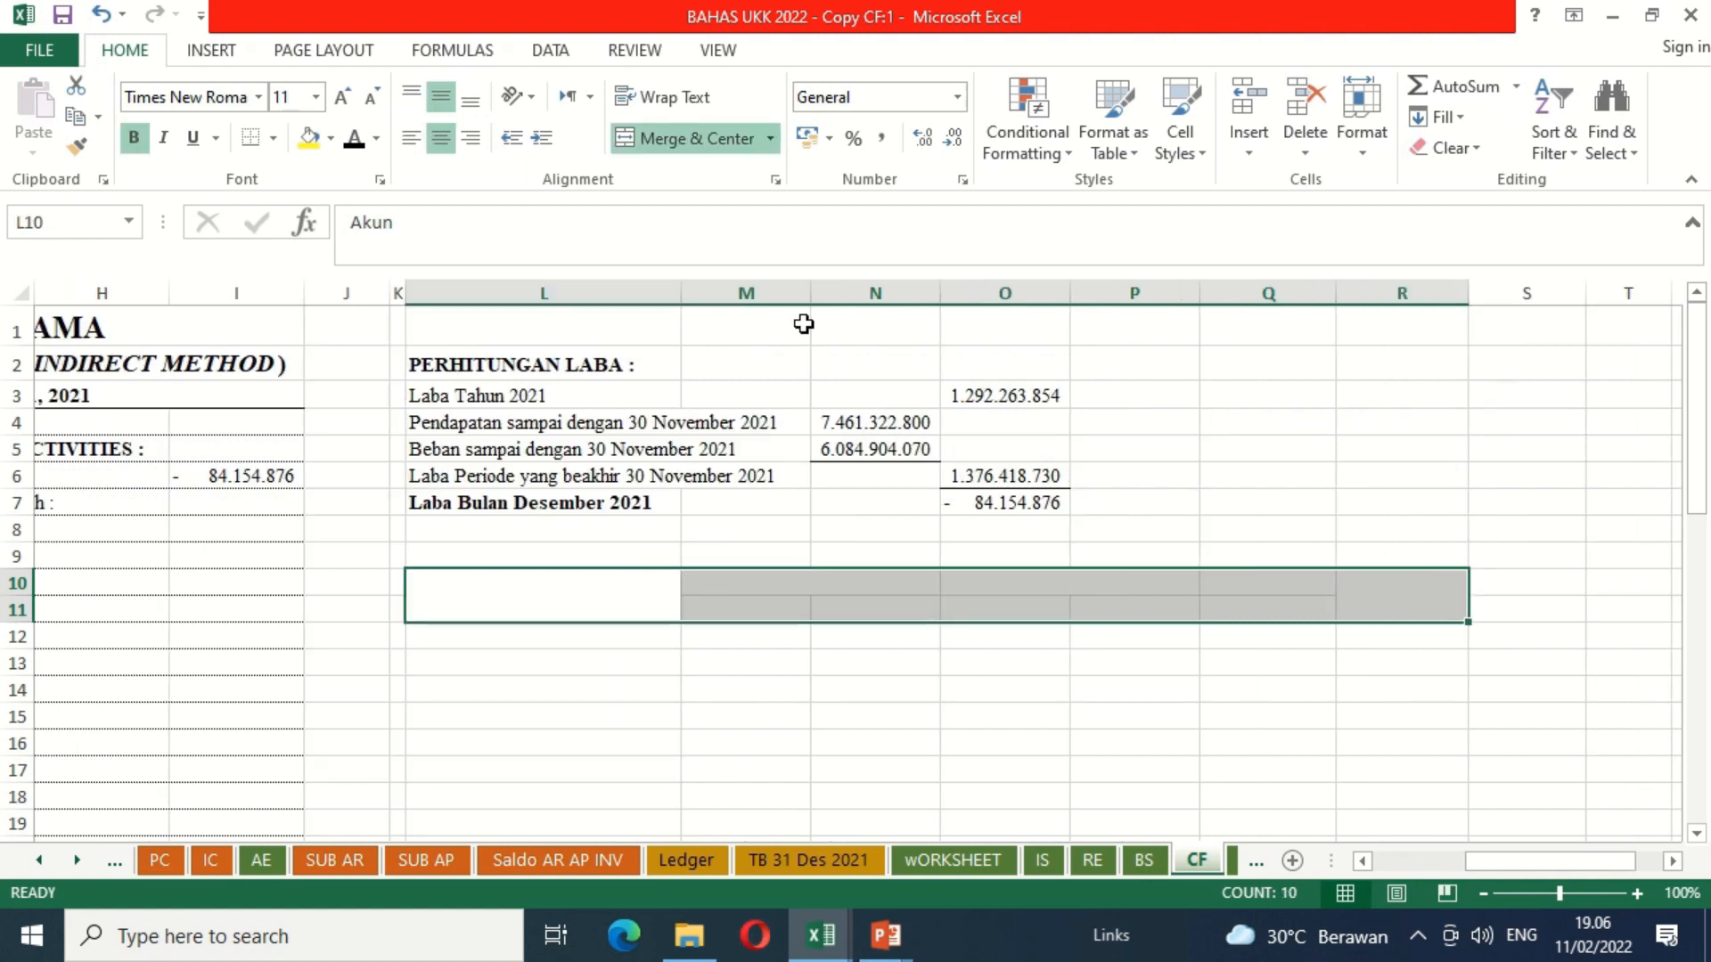
pyautogui.click(358, 142)
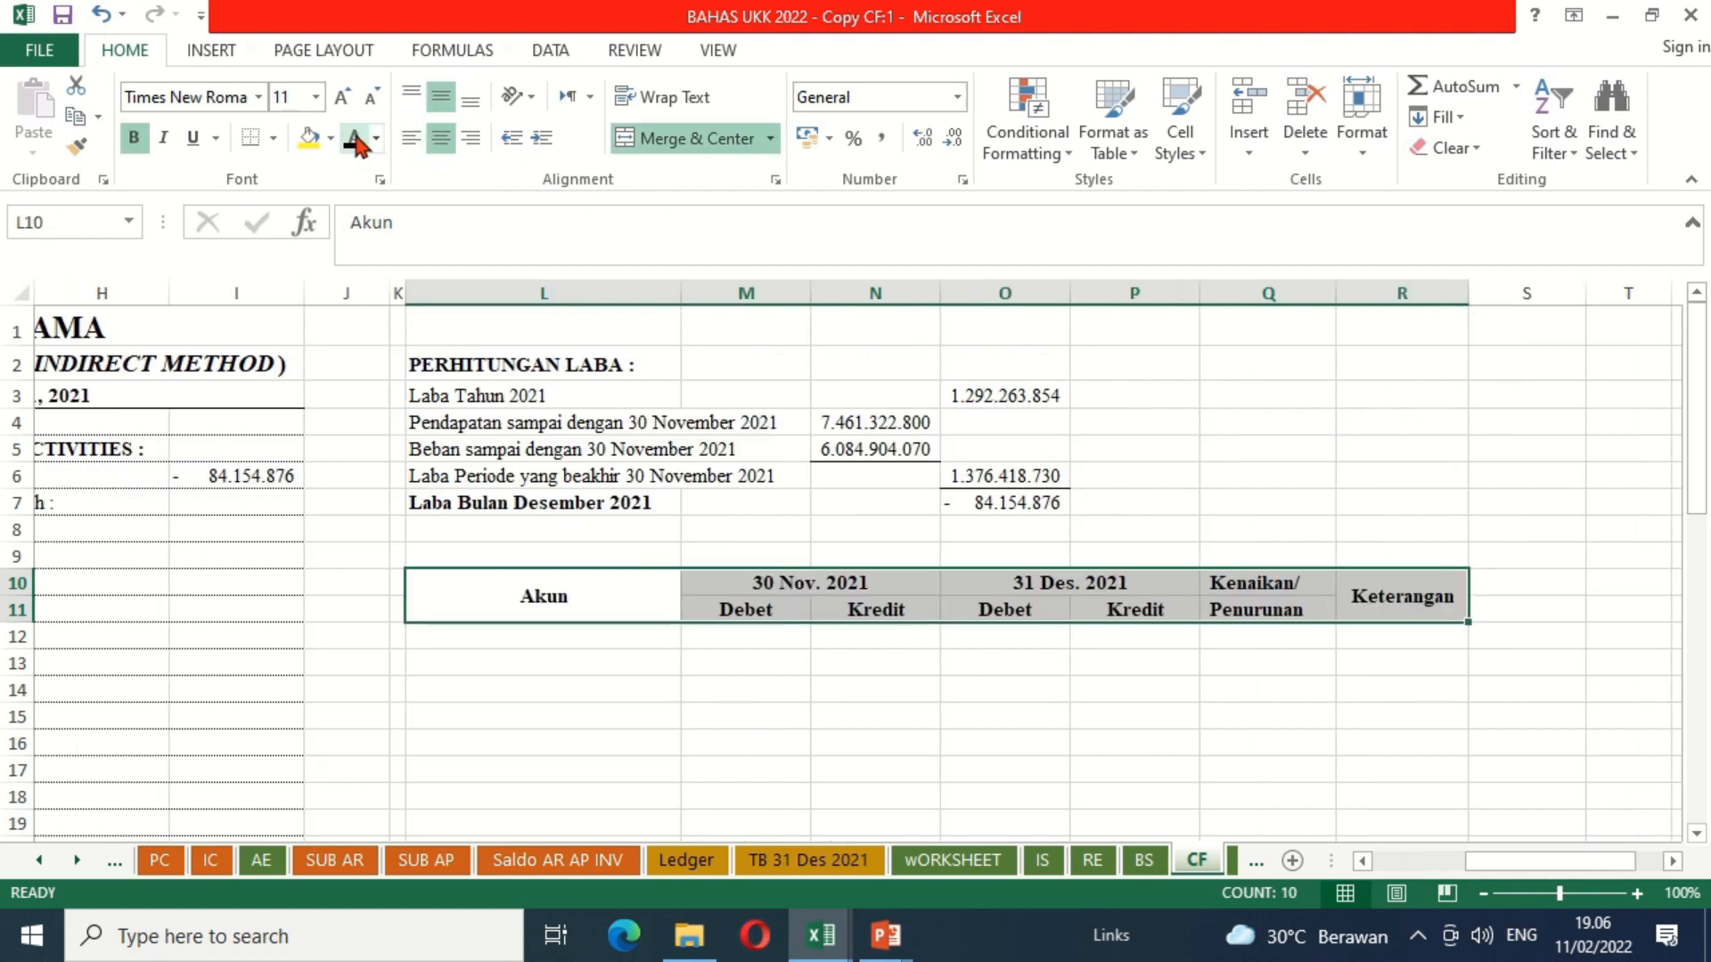
pyautogui.click(494, 646)
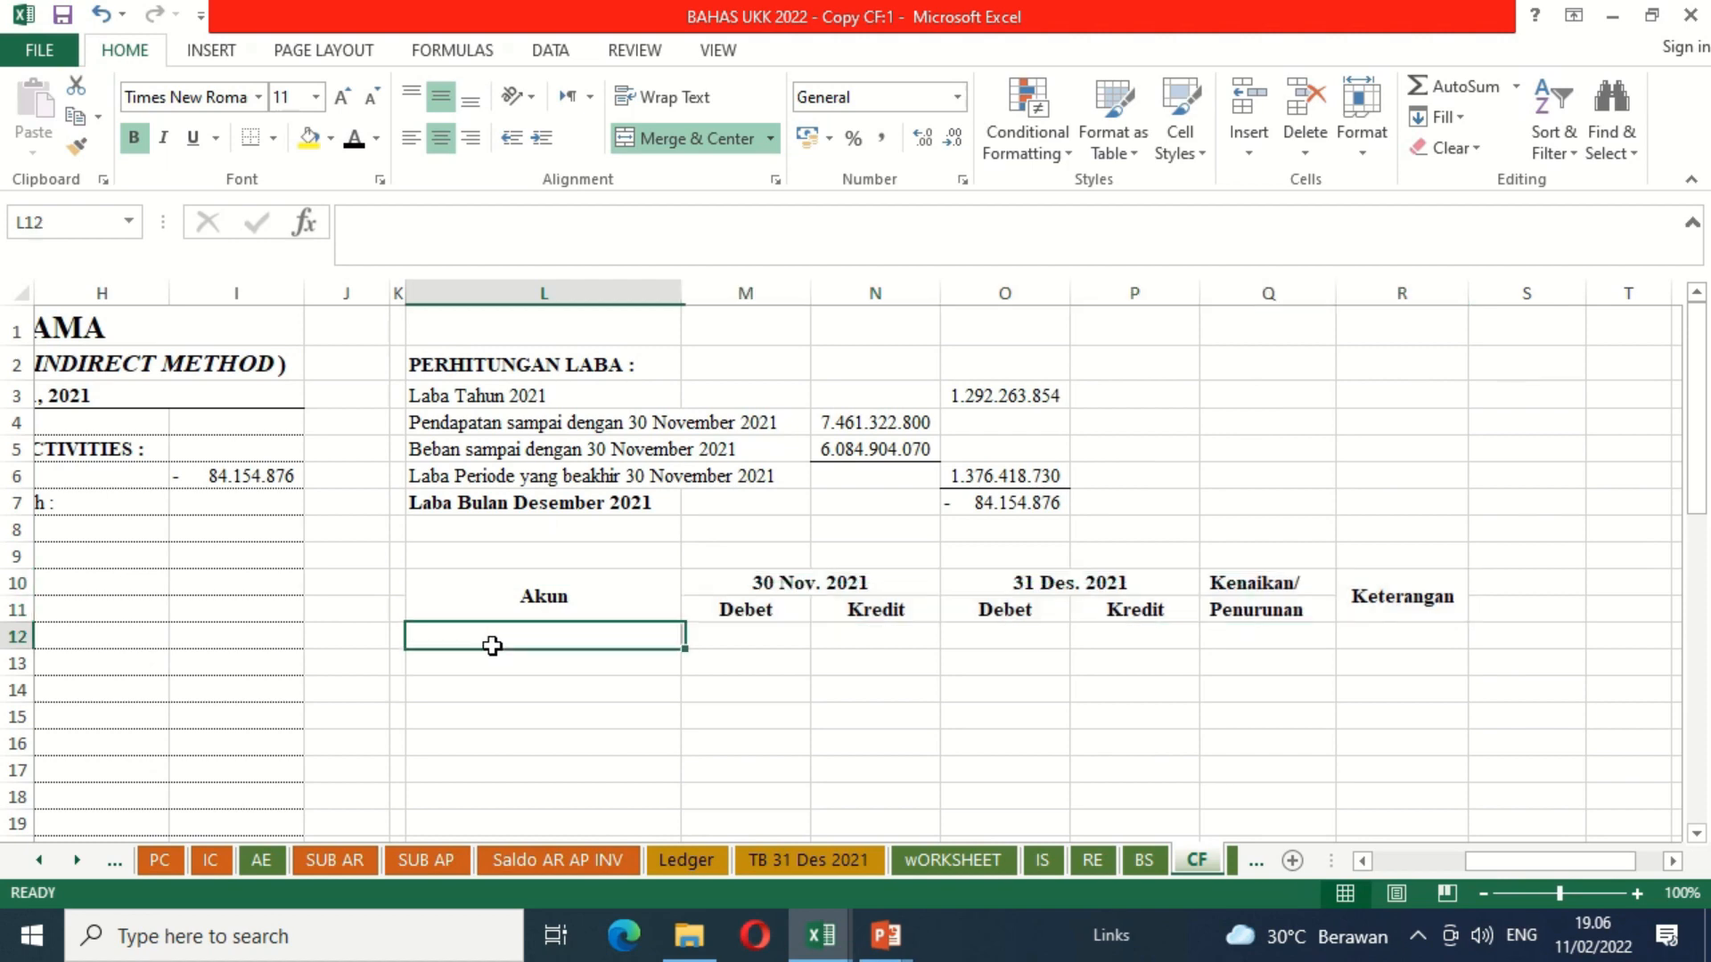
pyautogui.press('Left')
pyautogui.press('Left')
pyautogui.press('Left')
pyautogui.press('Left')
pyautogui.press('Left')
pyautogui.press('Left')
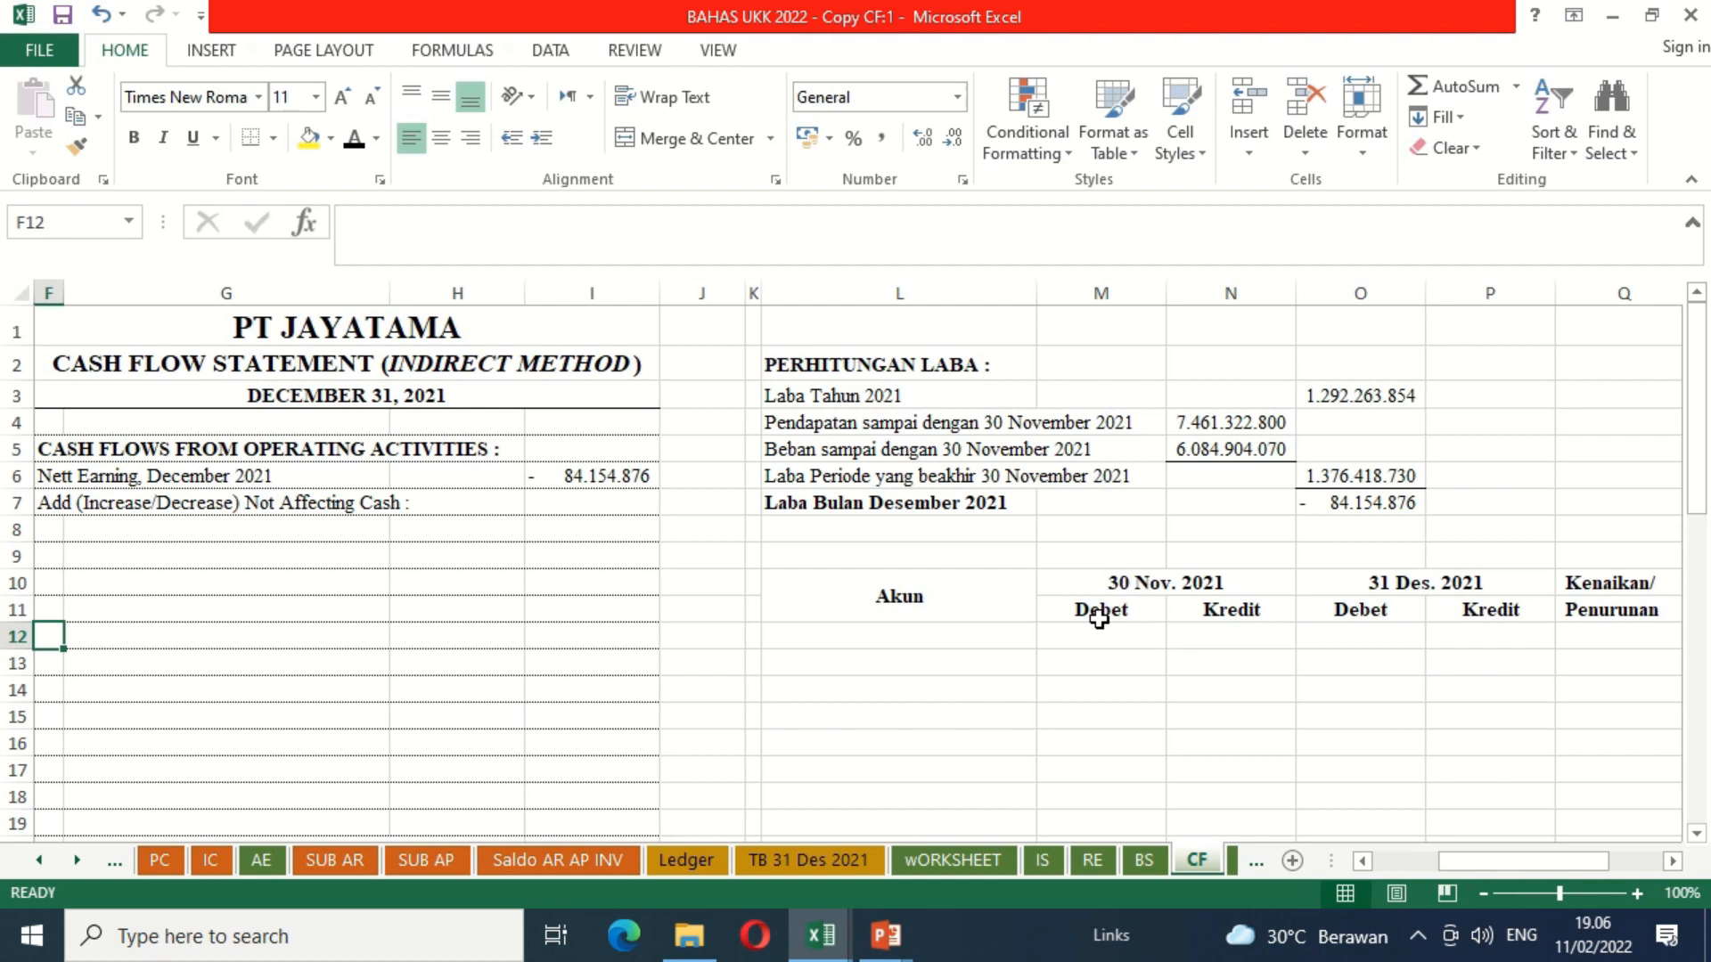
# Step: Open the TB 30 Nov 2021 sheet and go to the first account name, Cash in Bank, in B7
pyautogui.click(39, 860)
pyautogui.click(40, 861)
pyautogui.click(40, 861)
pyautogui.click(39, 860)
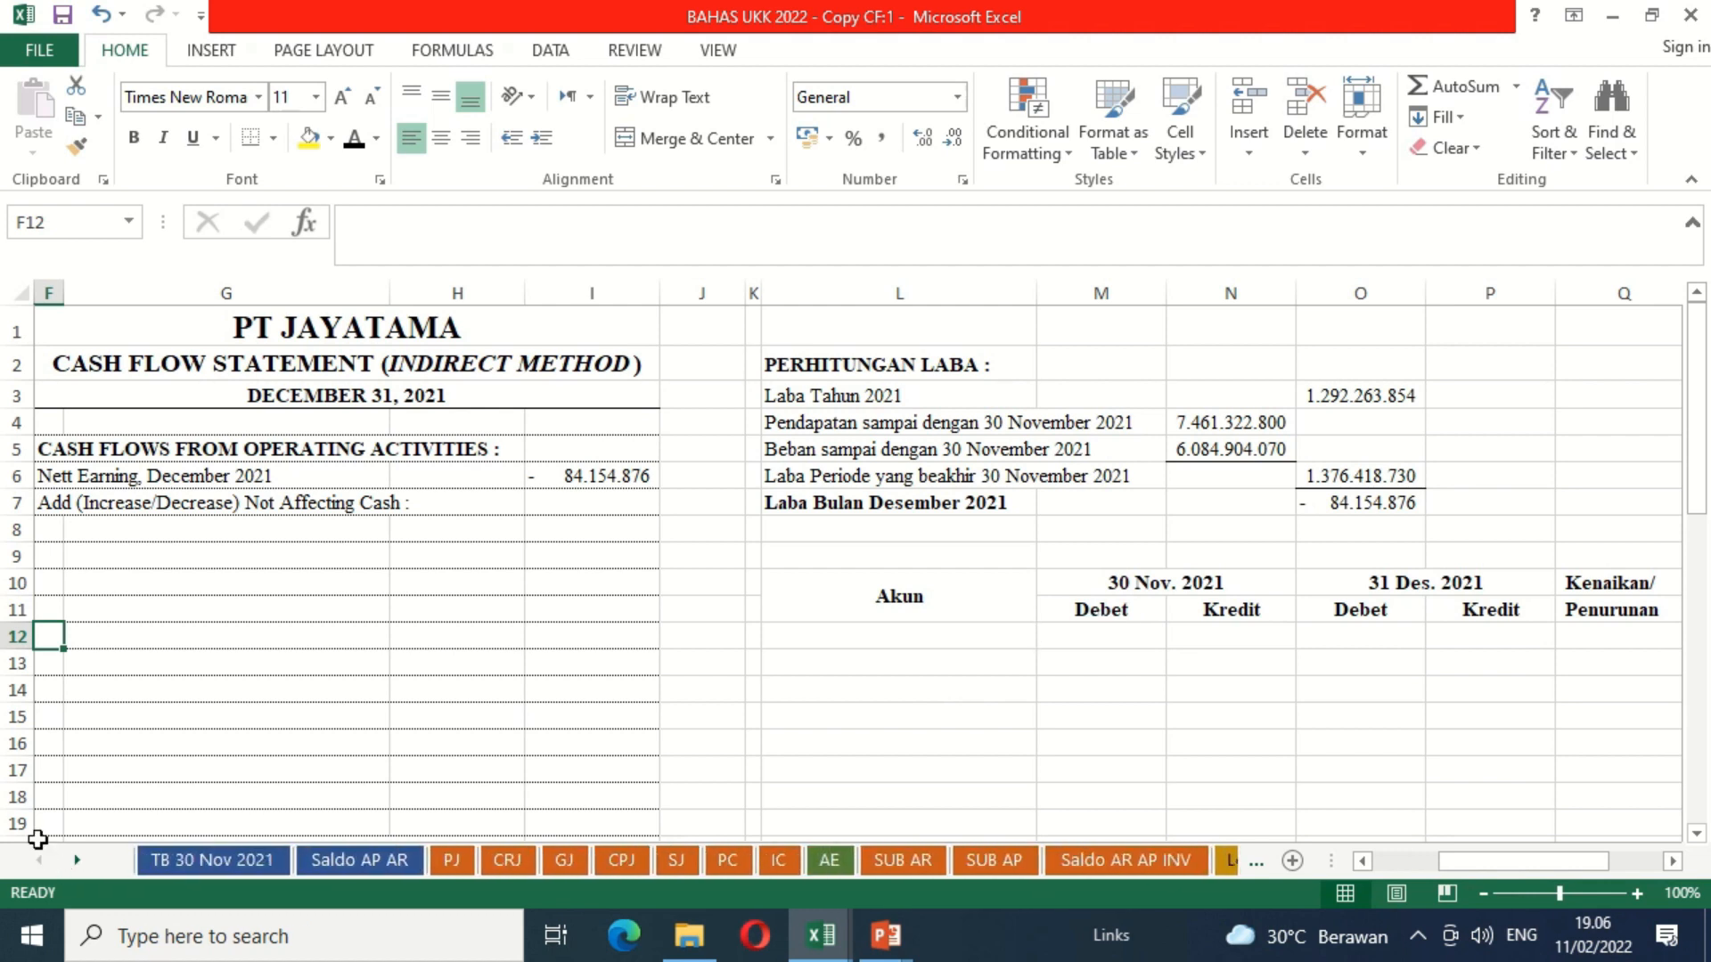
pyautogui.click(185, 867)
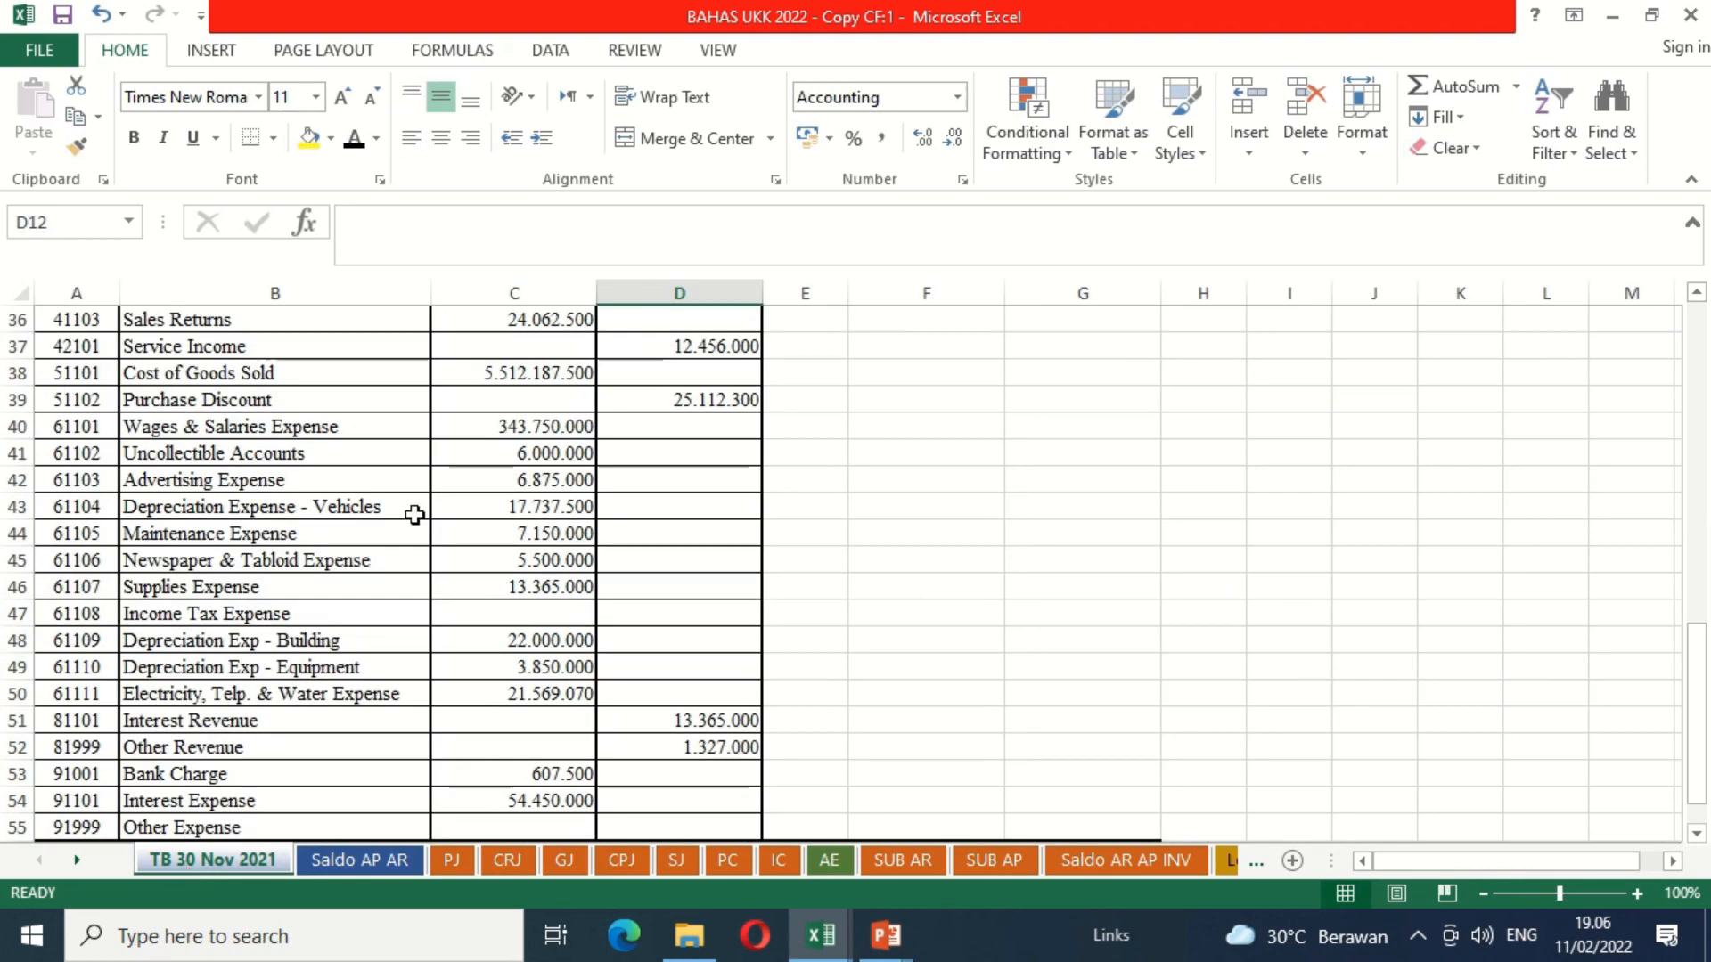
pyautogui.click(543, 426)
pyautogui.press('Up')
pyautogui.press('Up')
pyautogui.press('Up')
pyautogui.press('Up')
pyautogui.press('Up')
pyautogui.press('Up')
pyautogui.press('Up')
pyautogui.press('Up')
pyautogui.press('Up')
pyautogui.press('Up')
pyautogui.press('Up')
pyautogui.press('Up')
pyautogui.press('Up')
pyautogui.press('Up')
pyautogui.press('Up')
pyautogui.press('Up')
pyautogui.press('Up')
pyautogui.press('Up')
pyautogui.press('Up')
pyautogui.press('Up')
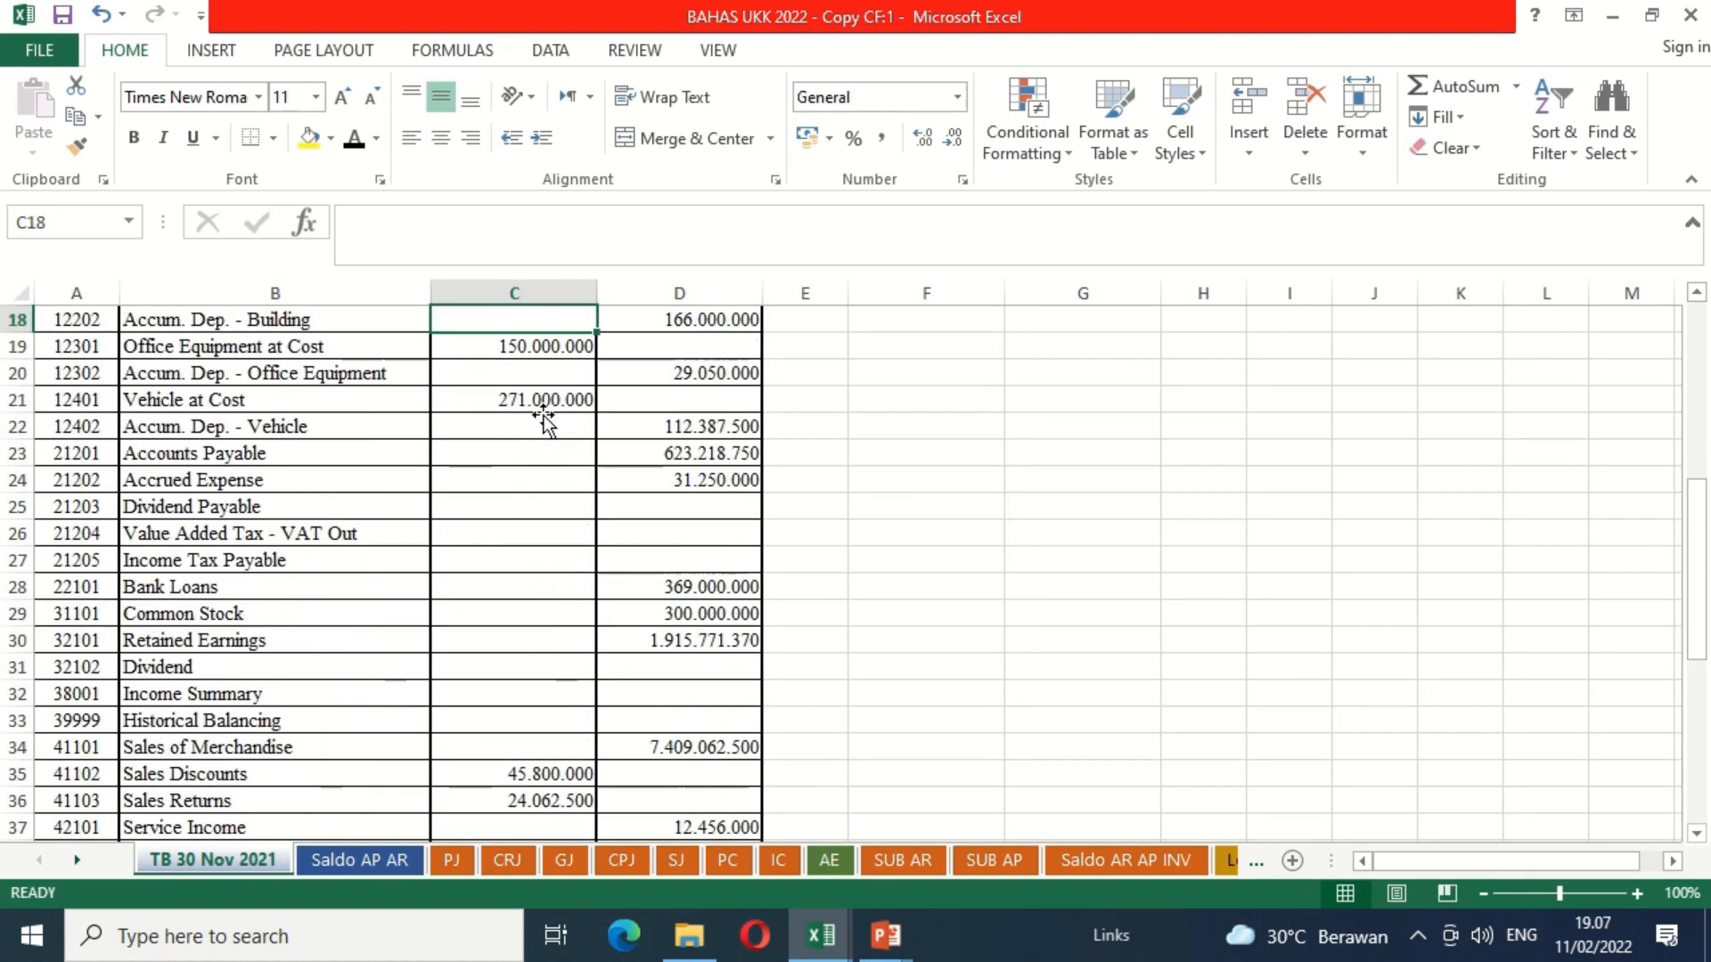
pyautogui.press('Down')
pyautogui.press('Down')
pyautogui.press('Down')
pyautogui.press('Down')
pyautogui.press('Down')
pyautogui.press('Down')
pyautogui.press('Down')
pyautogui.press('Left')
pyautogui.press('Left')
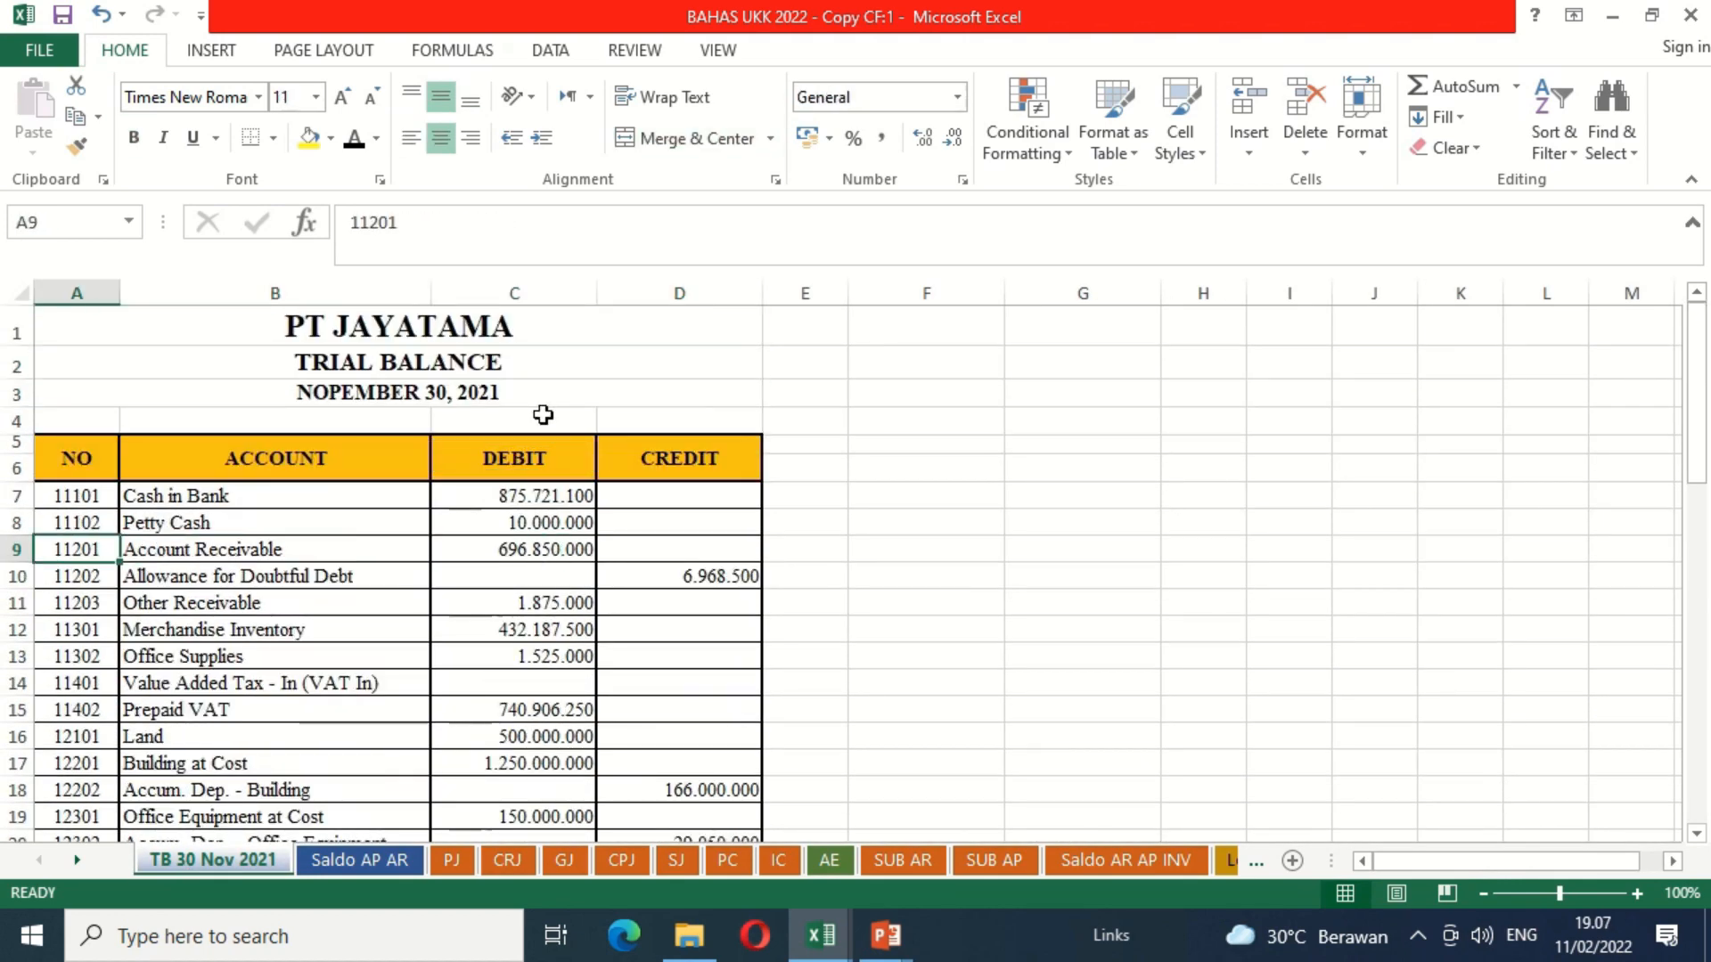
pyautogui.press('Up')
pyautogui.press('Right')
pyautogui.press('Up')
# Step: Copy the account names with their debit and credit balances from Cash in Bank through Dividend, range B7:D31
pyautogui.hotkey('shift', 'Down')
pyautogui.hotkey('shift', 'Down')
pyautogui.hotkey('shift', 'Down')
pyautogui.hotkey('shift', 'Down')
pyautogui.hotkey('shift', 'Down')
pyautogui.hotkey('shift', 'Down')
pyautogui.hotkey('shift', 'Down')
pyautogui.hotkey('shift', 'Down')
pyautogui.hotkey('shift', 'Down')
pyautogui.hotkey('shift', 'Down')
pyautogui.hotkey('shift', 'Down')
pyautogui.hotkey('shift', 'Down')
pyautogui.hotkey('shift', 'Down')
pyautogui.hotkey('shift', 'Down')
pyautogui.hotkey('shift', 'Down')
pyautogui.hotkey('shift', 'Down')
pyautogui.hotkey('shift', 'Down')
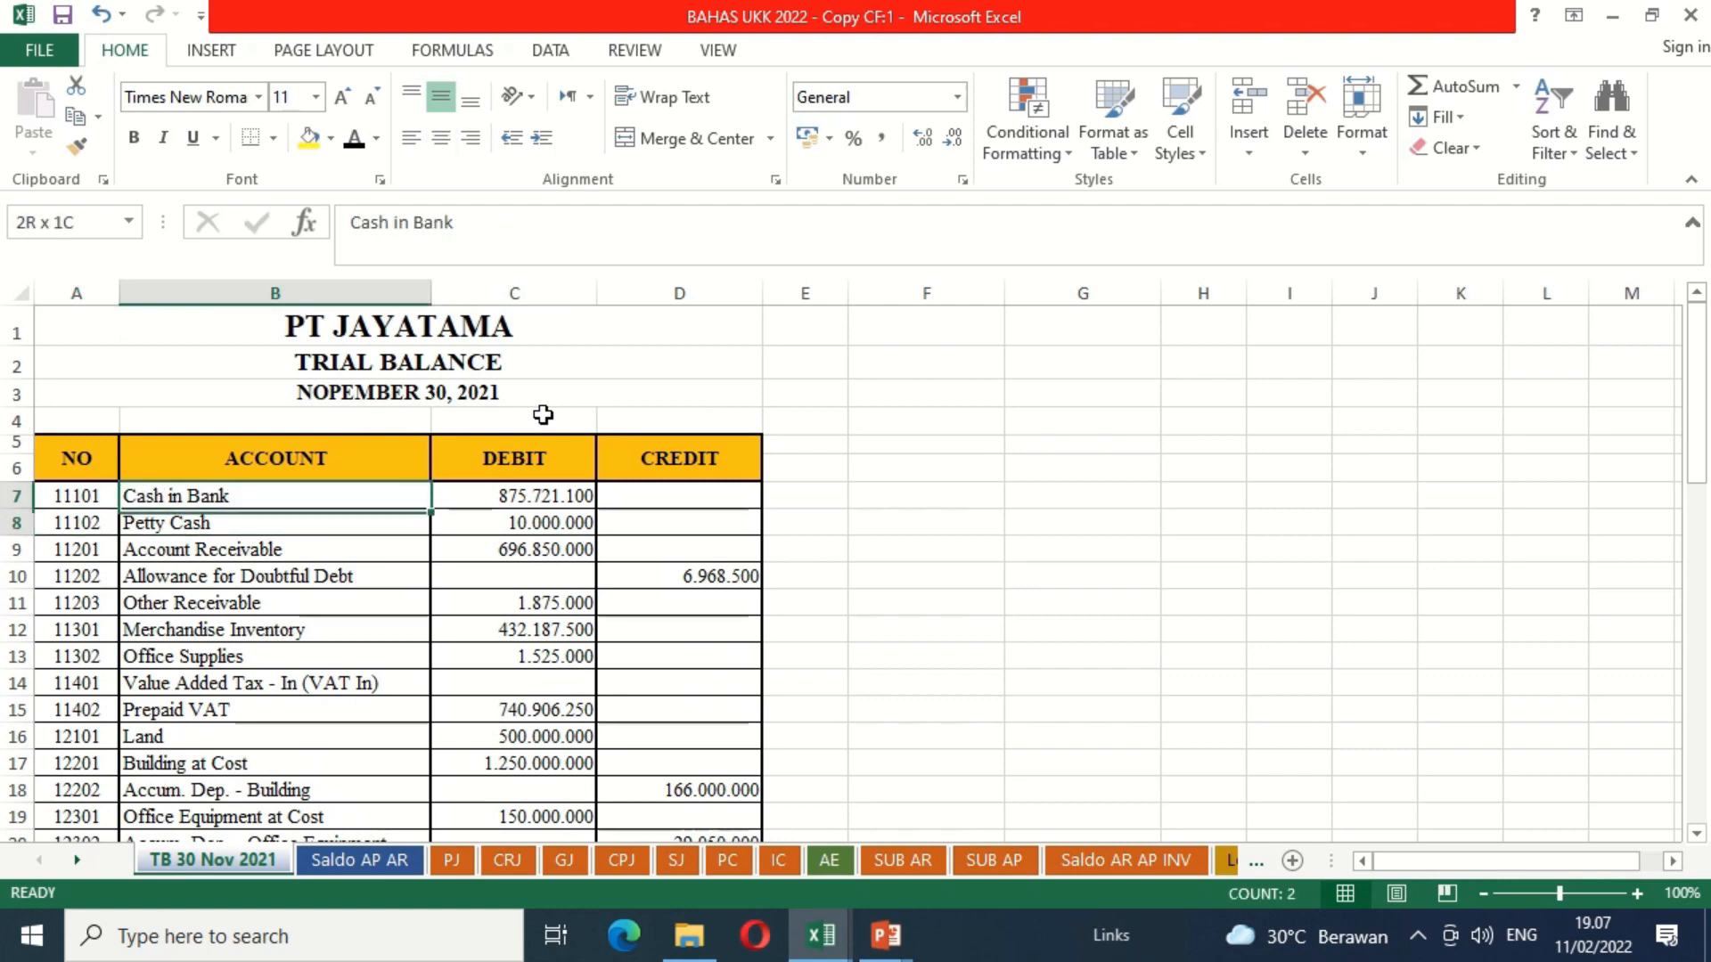
pyautogui.hotkey('shift', 'Down')
pyautogui.hotkey('shift', 'Down')
pyautogui.hotkey('shift', 'Down')
pyautogui.hotkey('shift', 'Down')
pyautogui.hotkey('shift', 'Down')
pyautogui.hotkey('shift', 'Down')
pyautogui.hotkey('shift', 'Down')
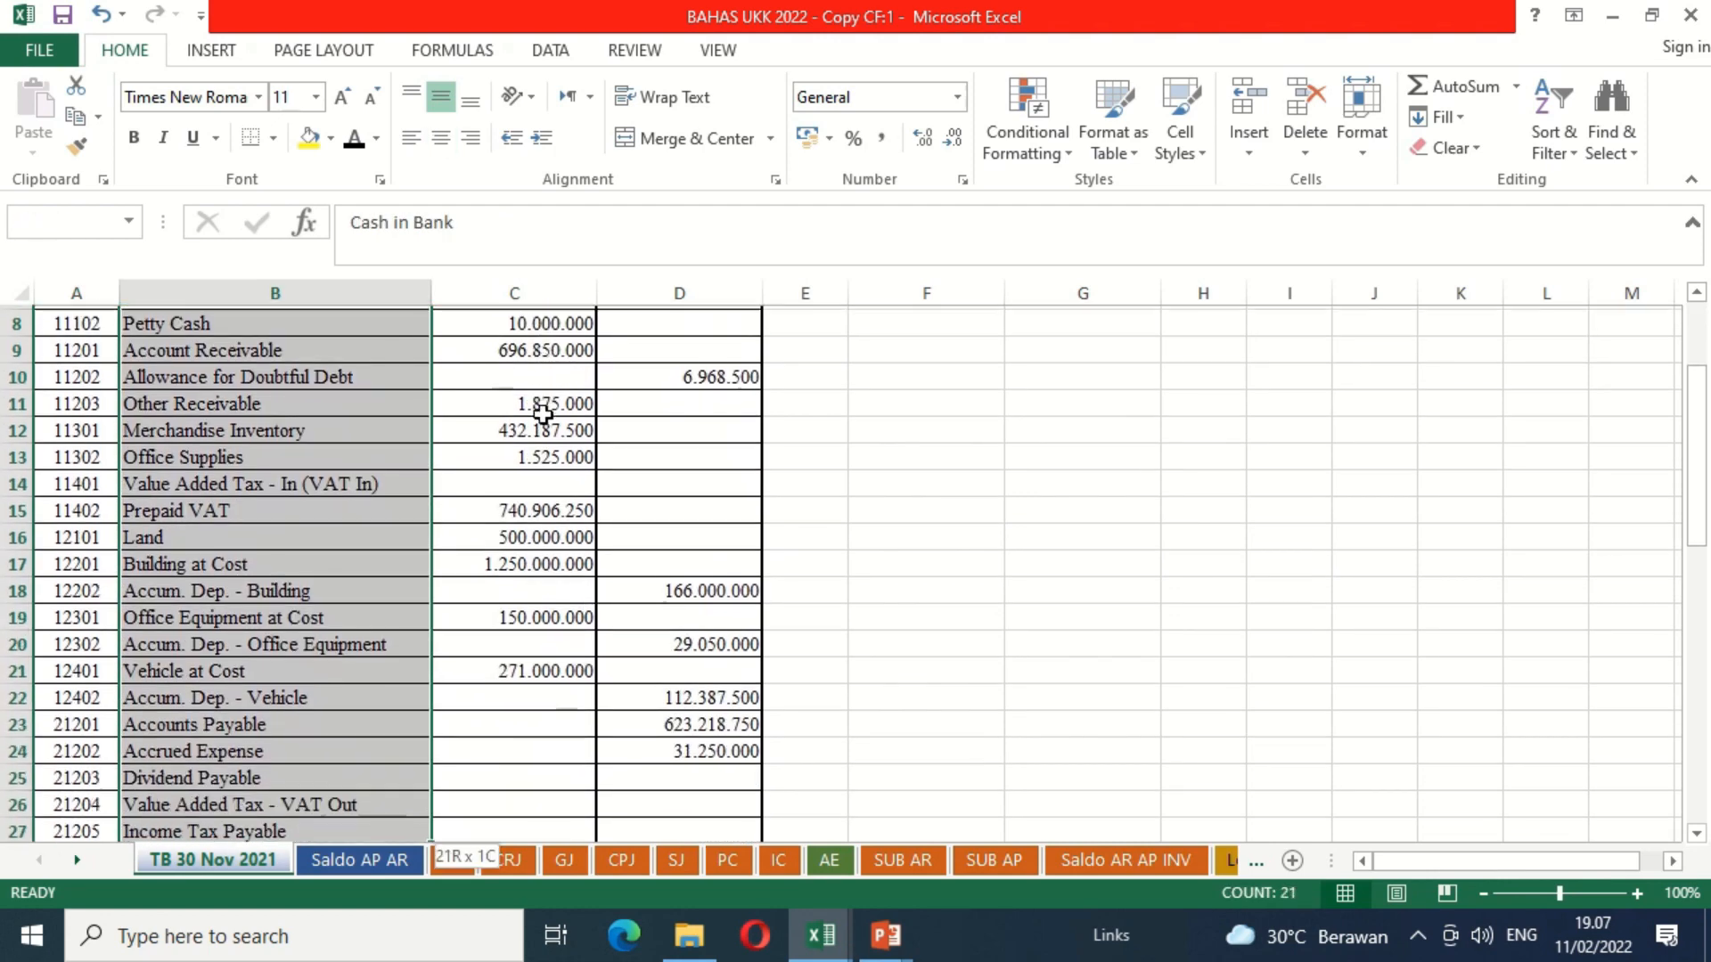
pyautogui.hotkey('shift', 'Up')
pyautogui.hotkey('shift', 'Up')
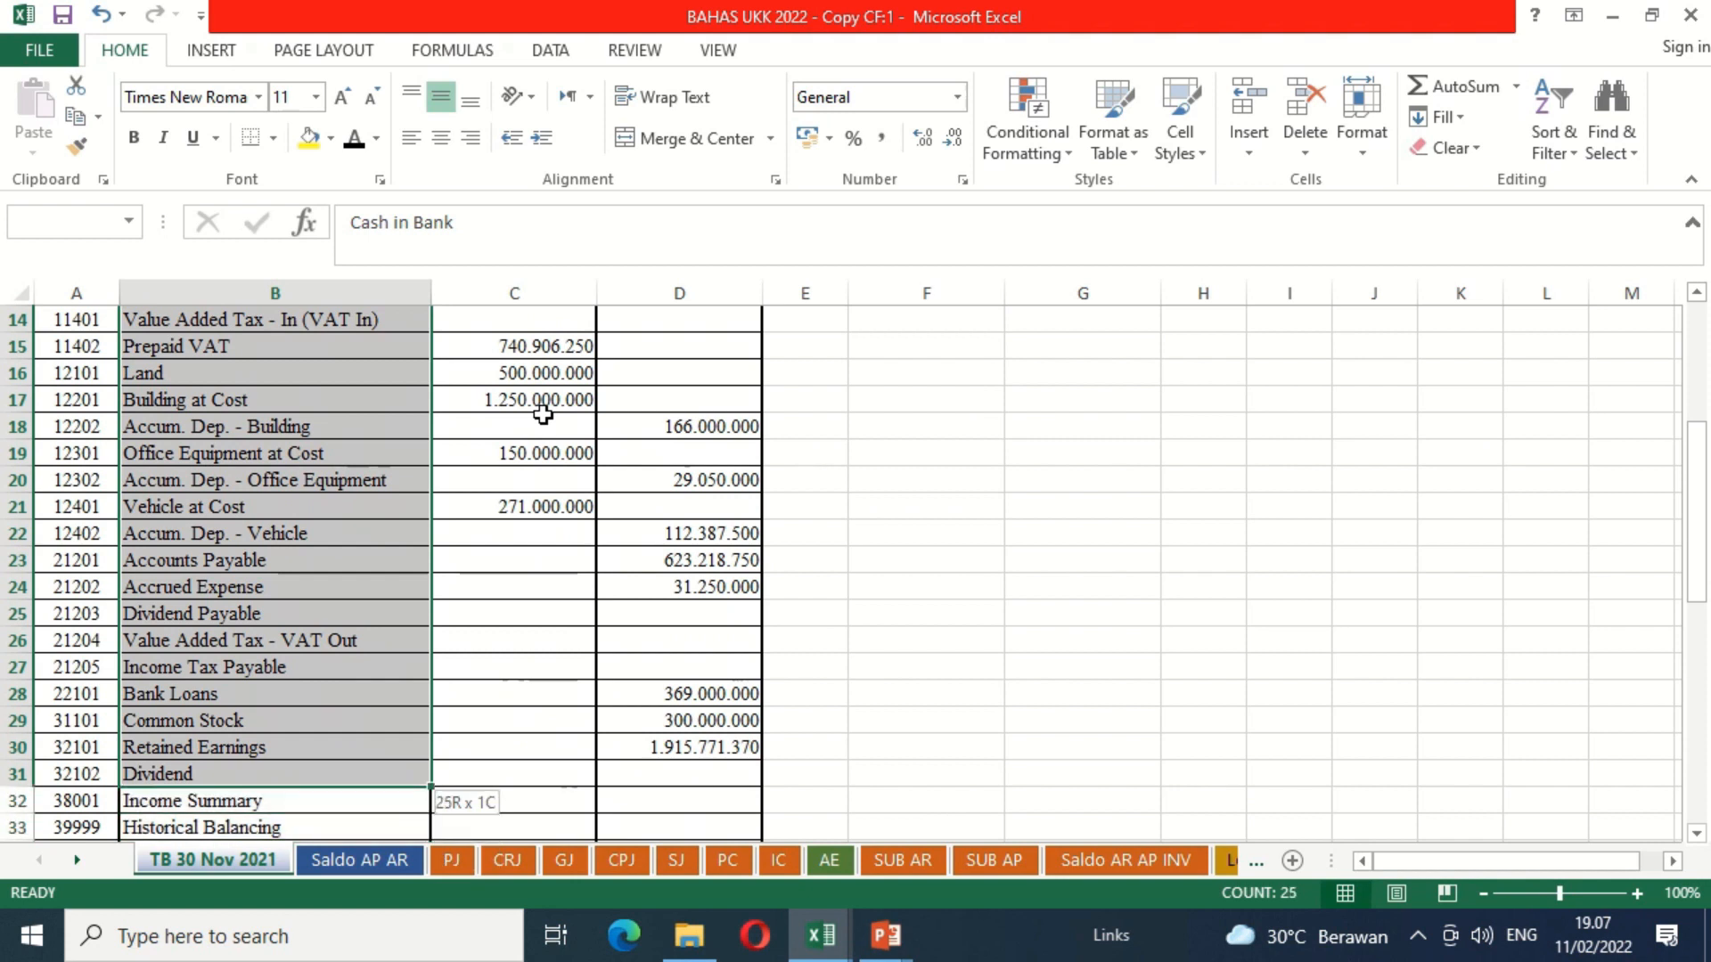
pyautogui.hotkey('shift', 'Right')
pyautogui.hotkey('shift', 'Right')
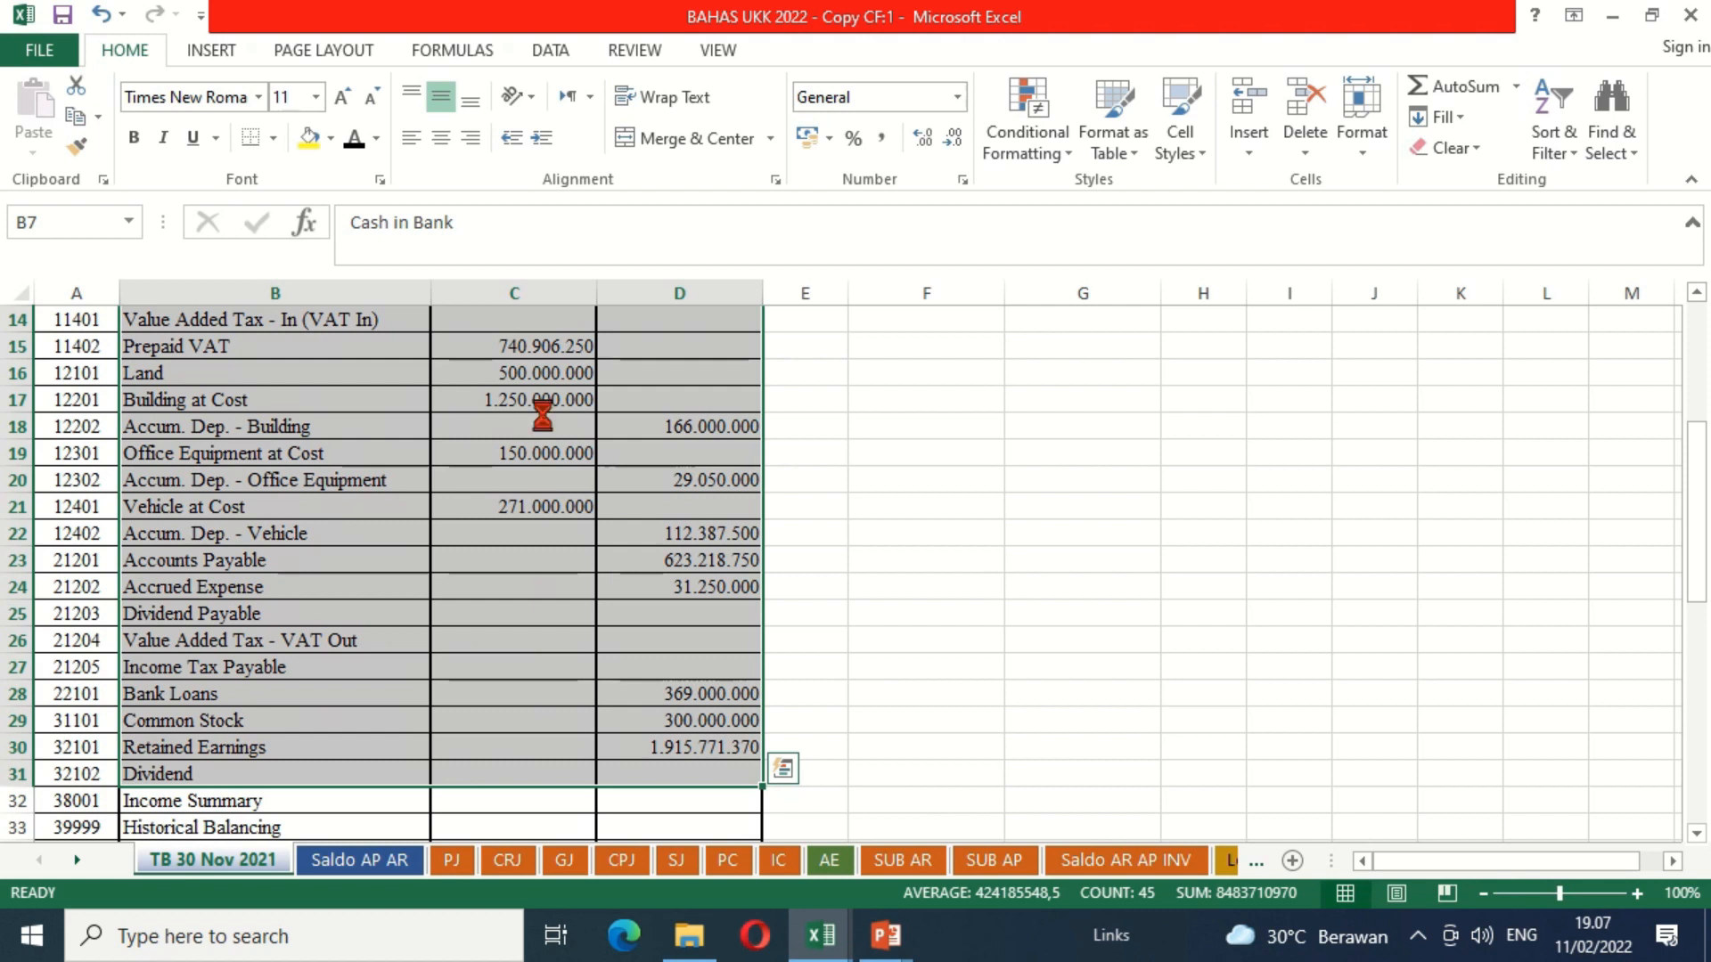
pyautogui.hotkey('ctrl', 'c')
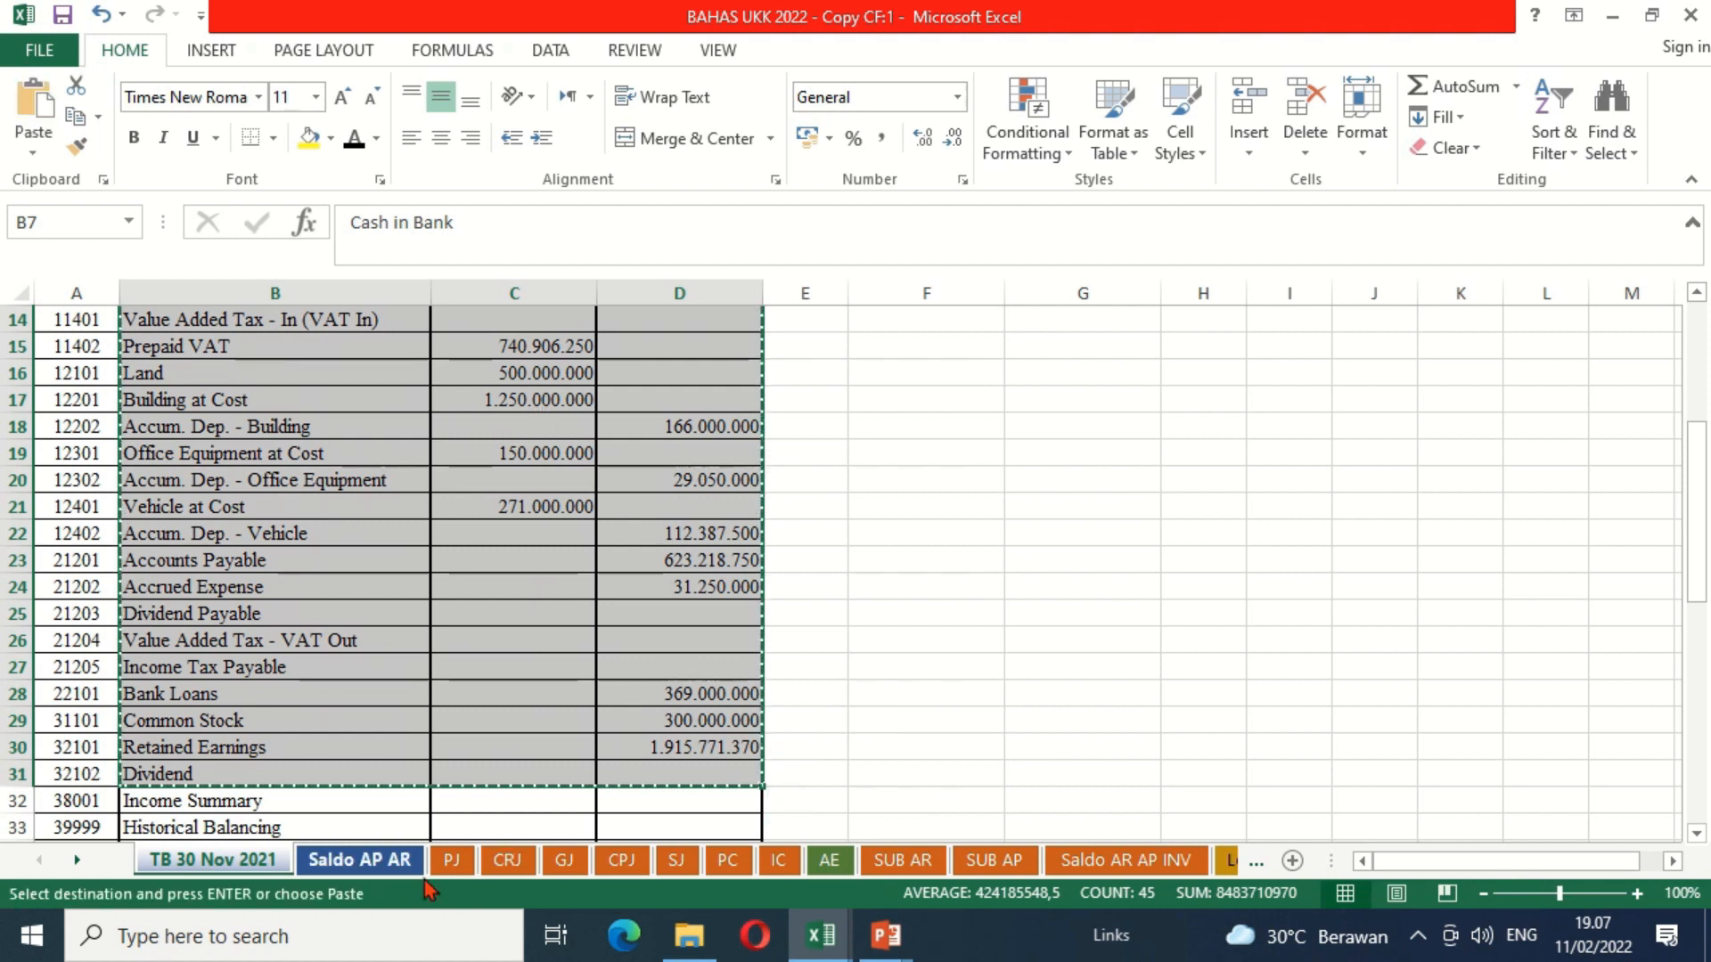
# Step: Paste the copied November accounts and balances into the CF sheet's comparison table starting at L12 under Akun
pyautogui.click(77, 861)
pyautogui.click(76, 860)
pyautogui.click(77, 860)
pyautogui.click(76, 861)
pyautogui.click(77, 861)
pyautogui.click(77, 861)
pyautogui.click(76, 861)
pyautogui.click(77, 861)
pyautogui.click(77, 860)
pyautogui.click(76, 861)
pyautogui.click(77, 860)
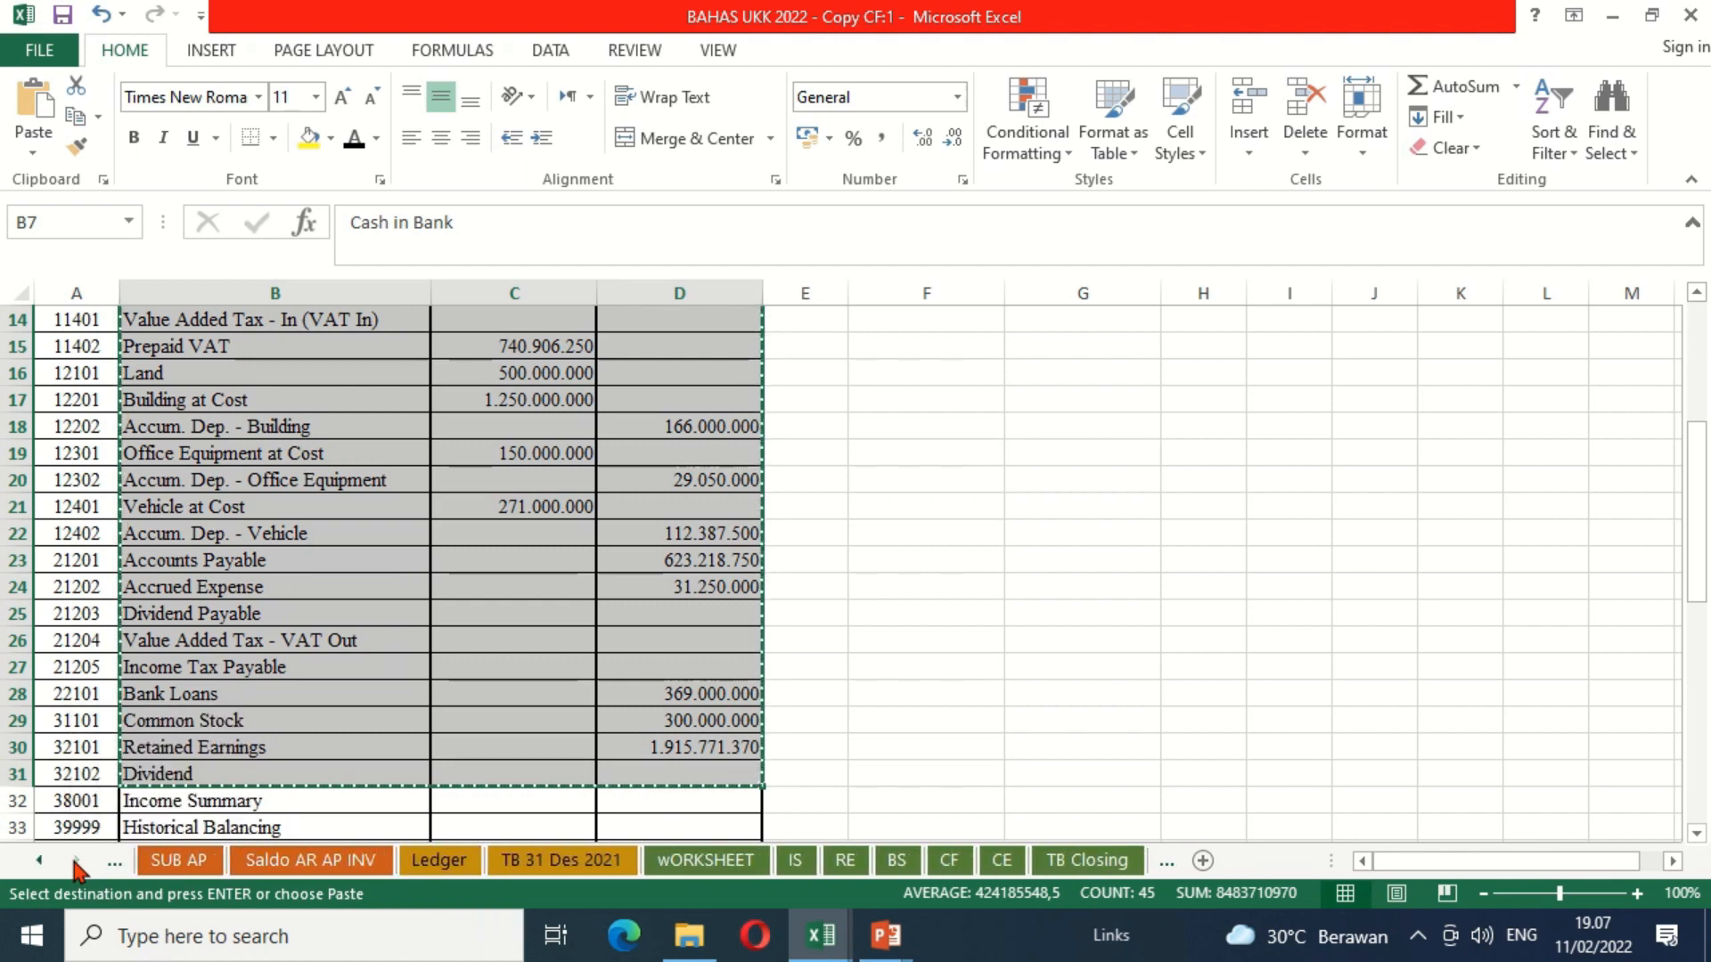
pyautogui.click(948, 860)
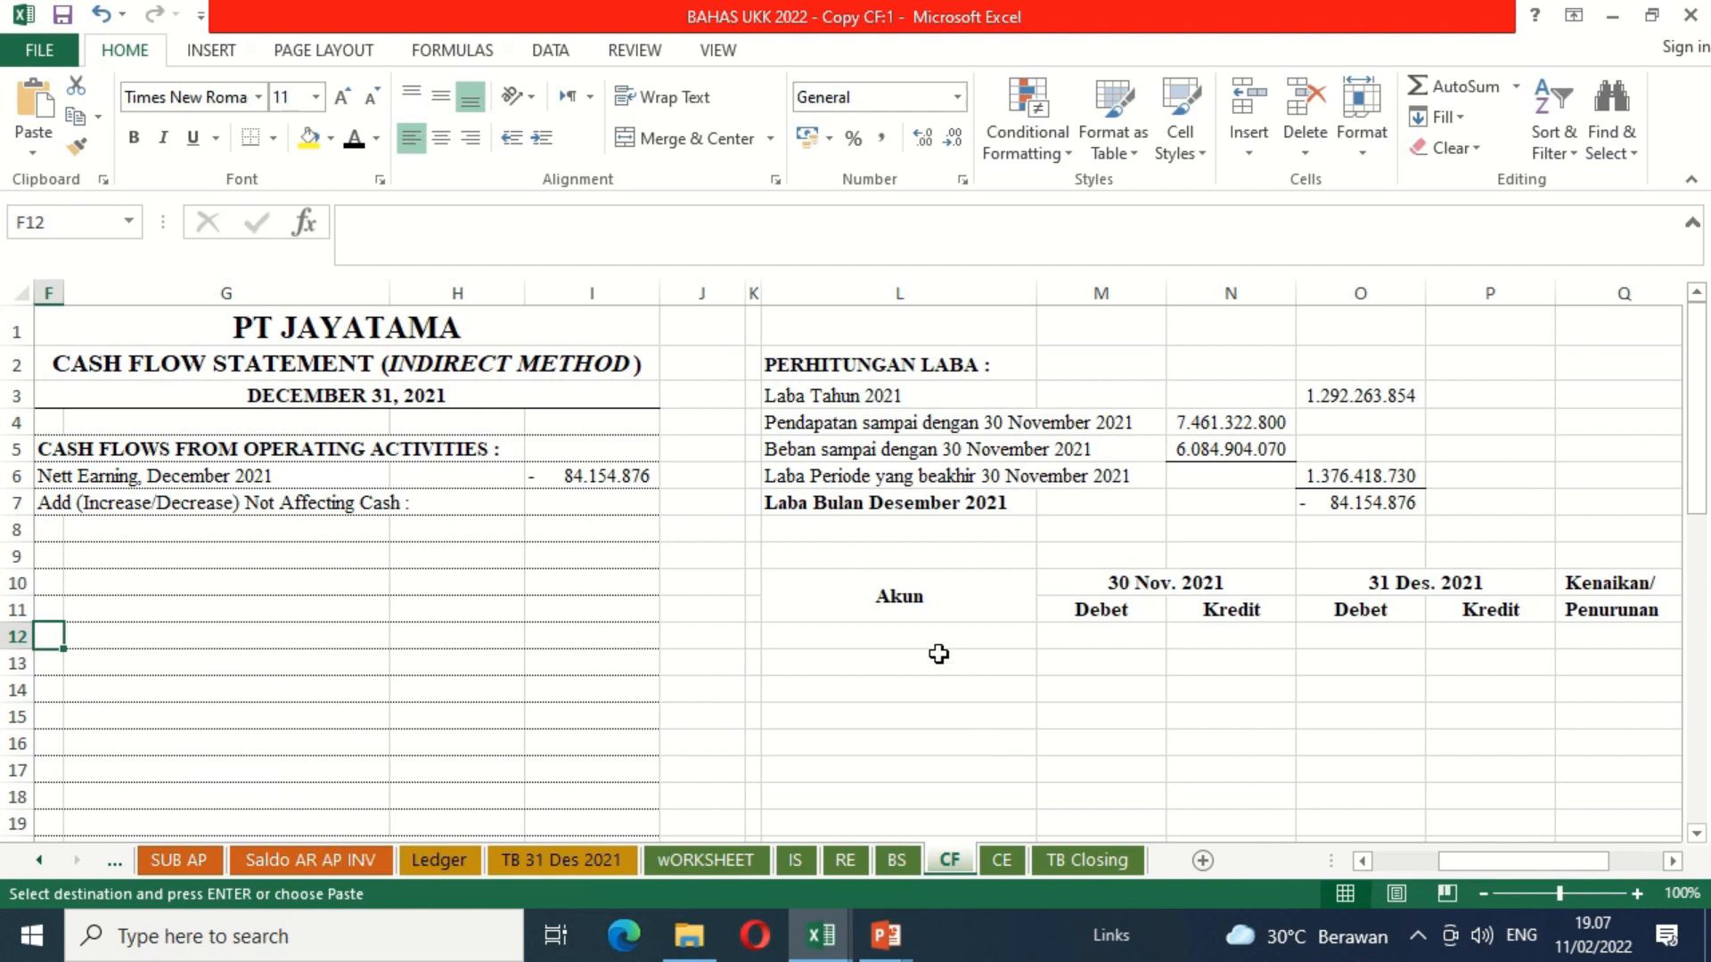
pyautogui.click(893, 642)
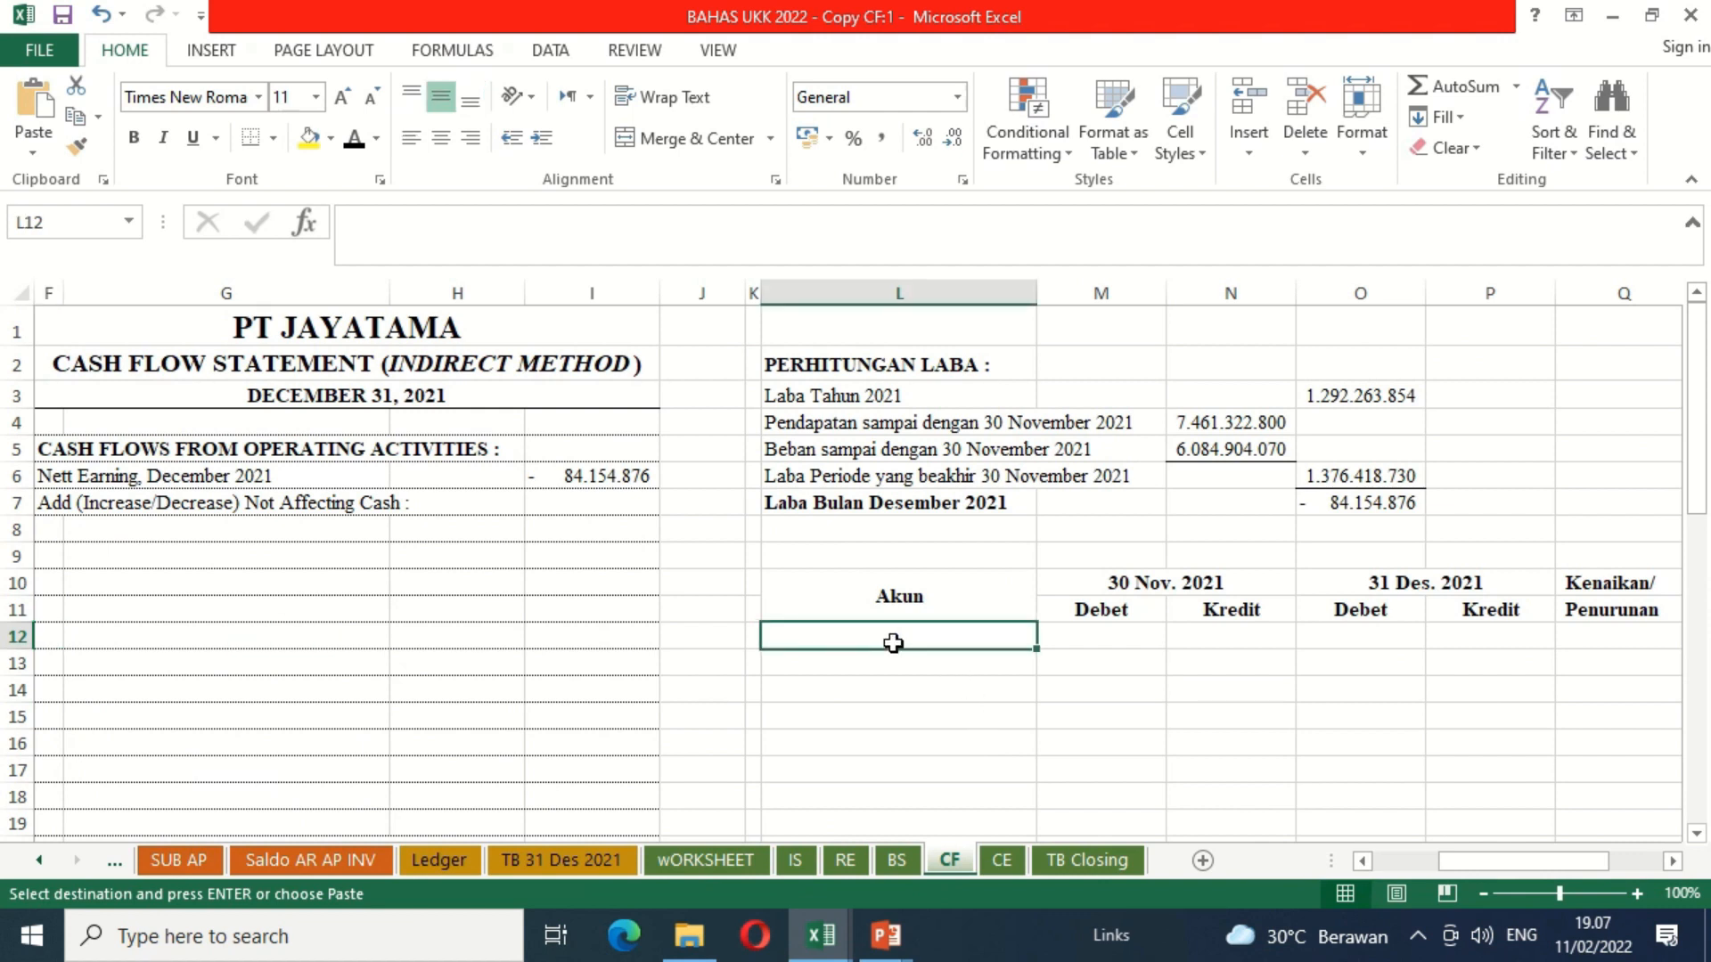
pyautogui.click(35, 107)
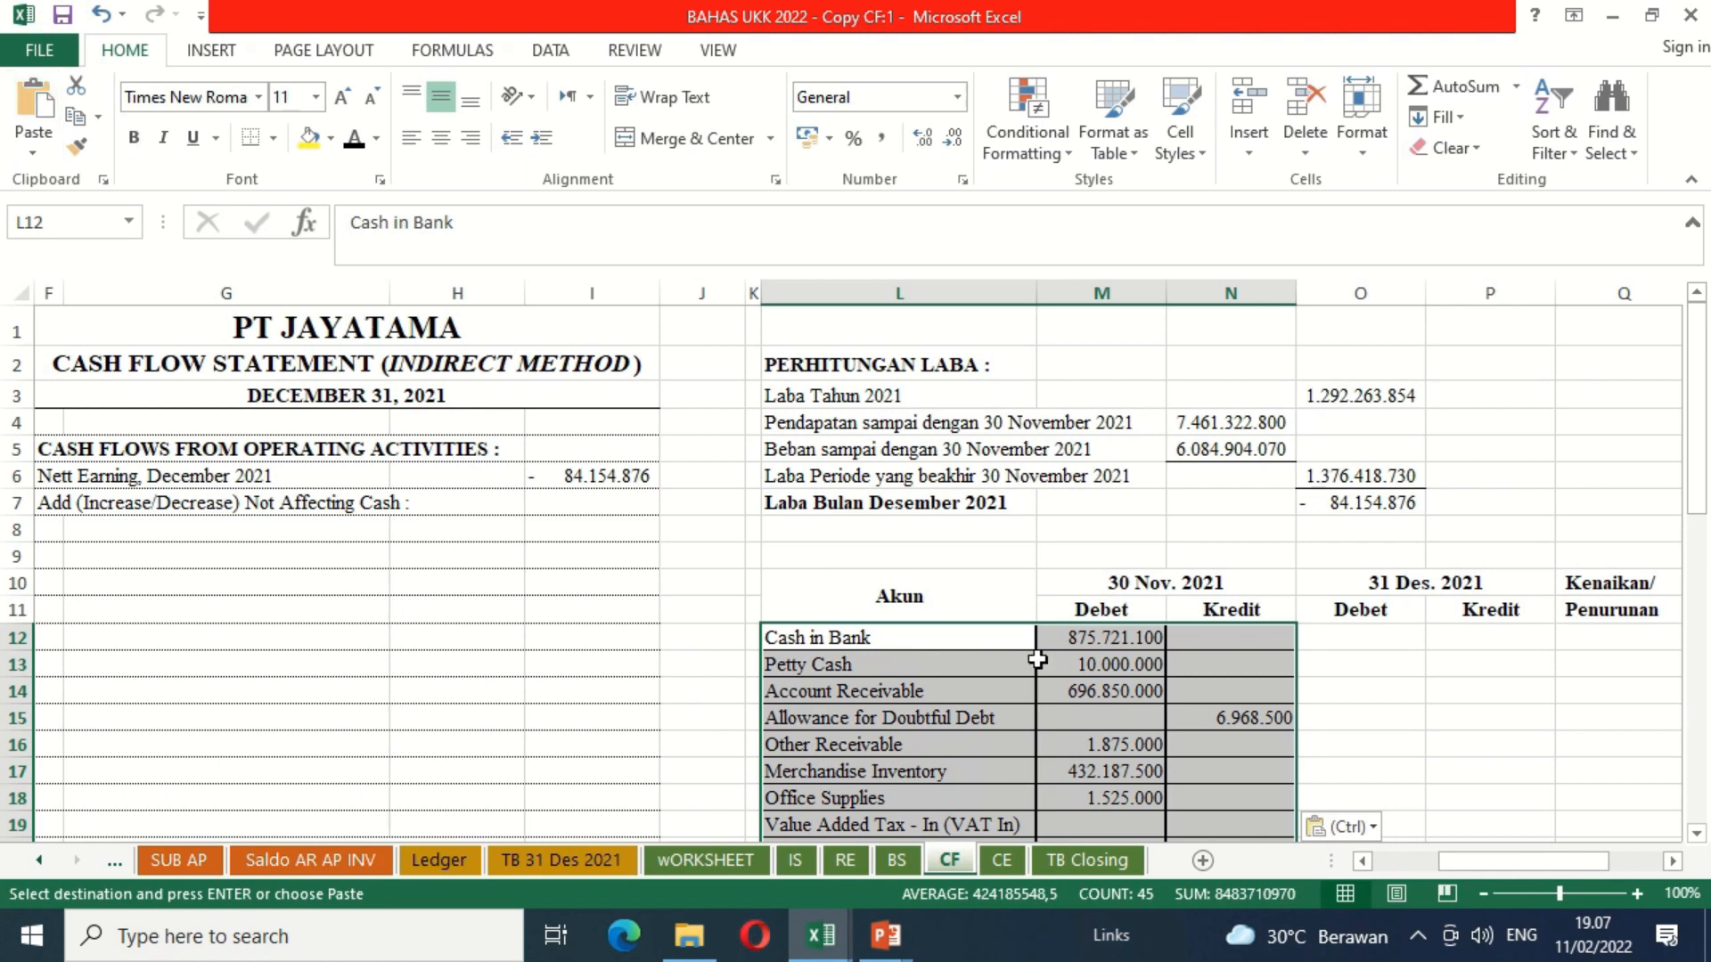
# Step: Review the pasted November accounts and balances in the comparison table from Cash in Bank down to Dividend
pyautogui.press('Down')
pyautogui.press('Down')
pyautogui.press('Down')
pyautogui.press('Down')
pyautogui.press('Down')
pyautogui.press('Down')
pyautogui.press('Down')
pyautogui.press('Down')
pyautogui.press('Down')
pyautogui.press('Down')
pyautogui.press('Down')
pyautogui.press('Down')
pyautogui.press('Down')
pyautogui.press('Down')
pyautogui.press('Down')
pyautogui.press('Down')
pyautogui.press('Down')
pyautogui.press('Down')
pyautogui.press('Down')
pyautogui.press('Down')
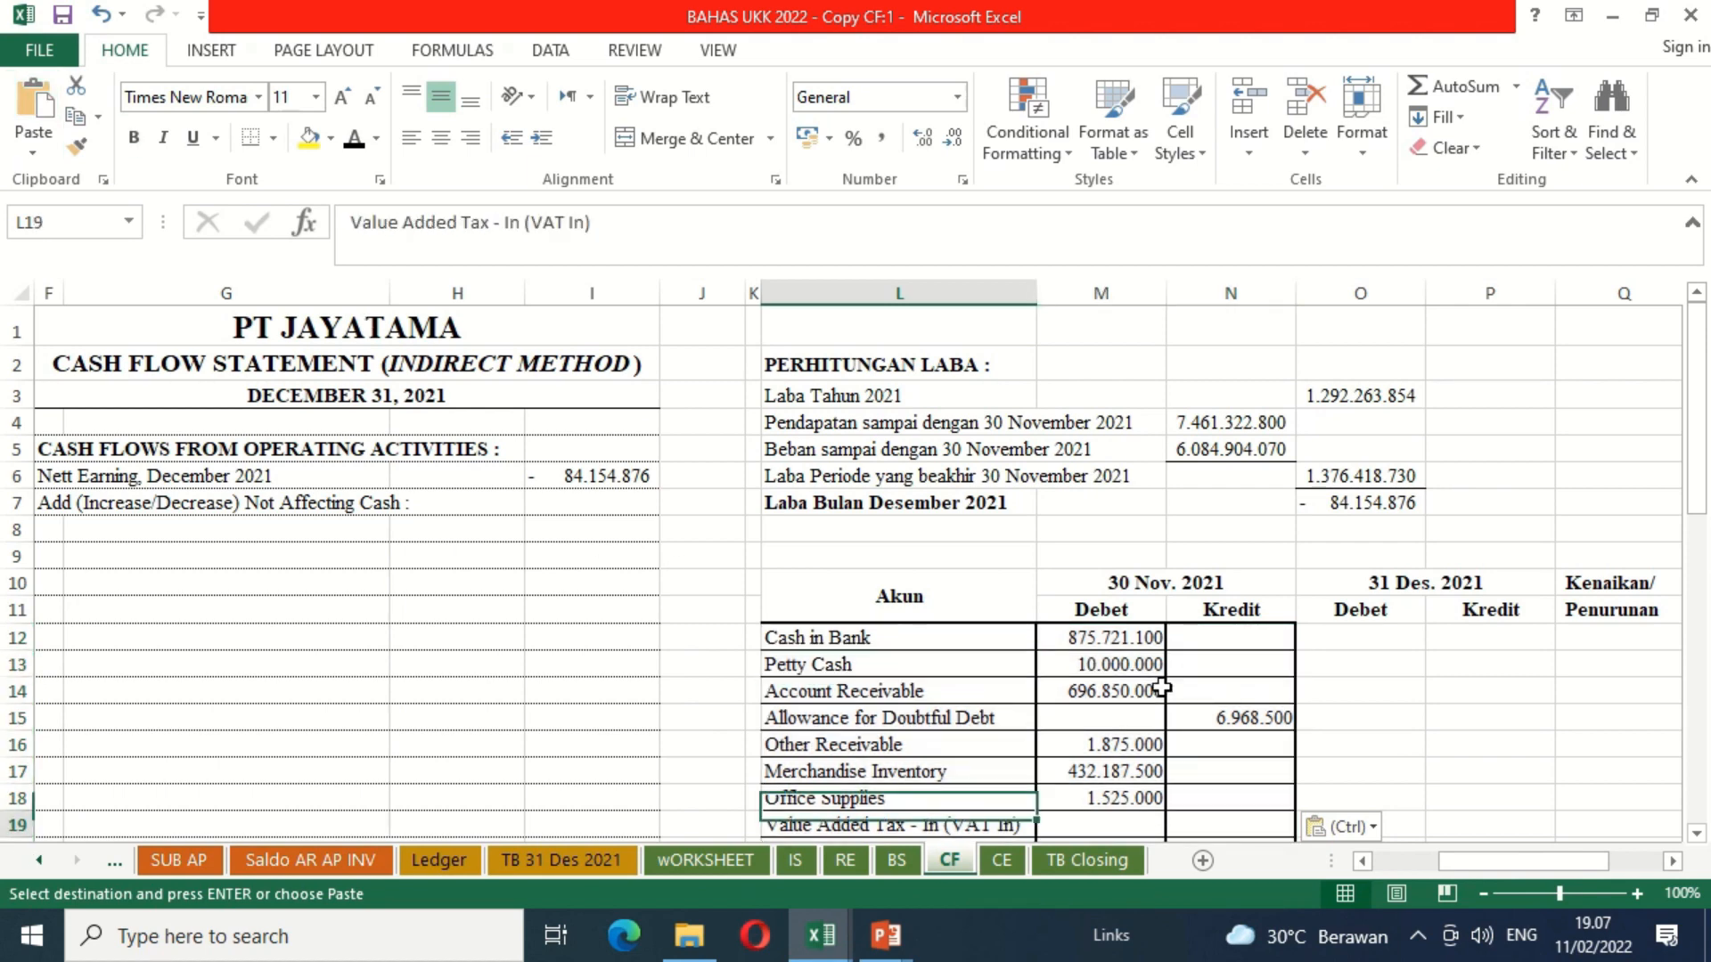
pyautogui.press('Down')
pyautogui.press('Down')
pyautogui.press('Down')
pyautogui.press('Down')
pyautogui.press('Down')
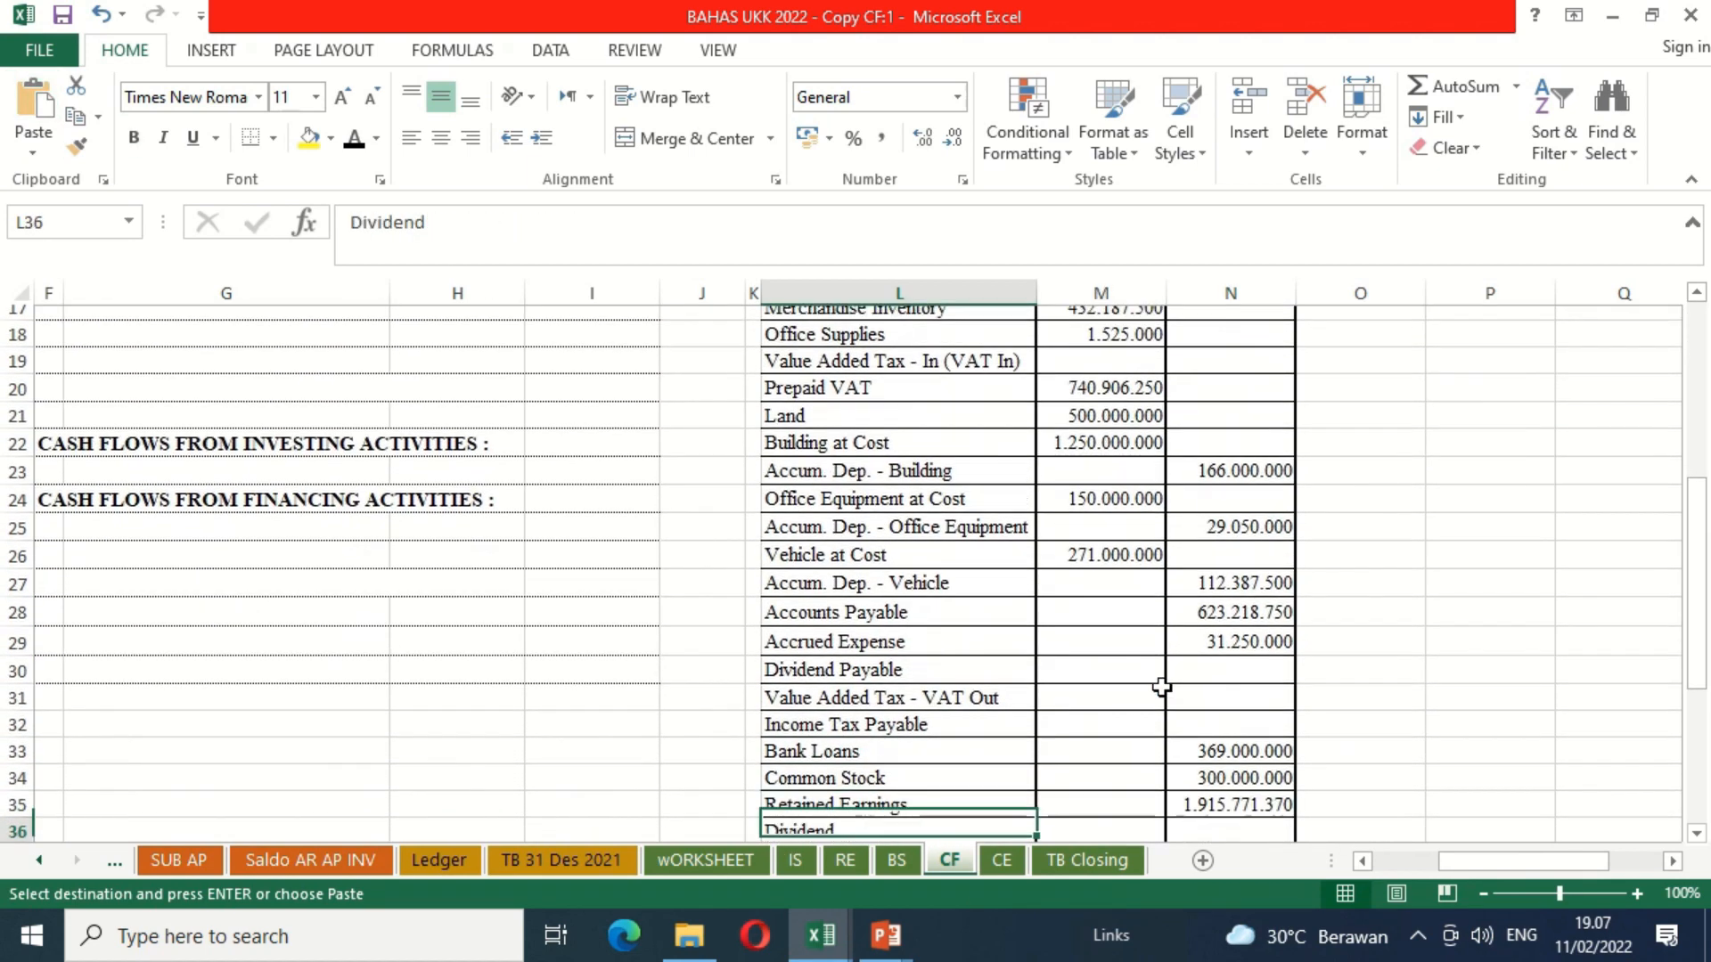
pyautogui.press('Up')
pyautogui.press('Up')
pyautogui.press('Up')
pyautogui.press('Up')
pyautogui.press('Up')
pyautogui.press('Up')
pyautogui.press('Up')
pyautogui.press('Up')
pyautogui.press('Up')
pyautogui.press('Up')
pyautogui.press('Up')
pyautogui.press('Up')
pyautogui.press('Up')
pyautogui.press('Up')
pyautogui.press('Up')
pyautogui.press('Up')
pyautogui.press('Up')
pyautogui.press('Up')
pyautogui.press('Up')
pyautogui.press('Up')
pyautogui.press('Up')
pyautogui.press('Up')
pyautogui.press('Up')
pyautogui.press('Up')
pyautogui.press('Up')
pyautogui.press('Up')
pyautogui.press('Up')
pyautogui.press('Up')
pyautogui.press('Up')
pyautogui.press('Up')
pyautogui.press('Up')
pyautogui.press('Up')
pyautogui.press('Up')
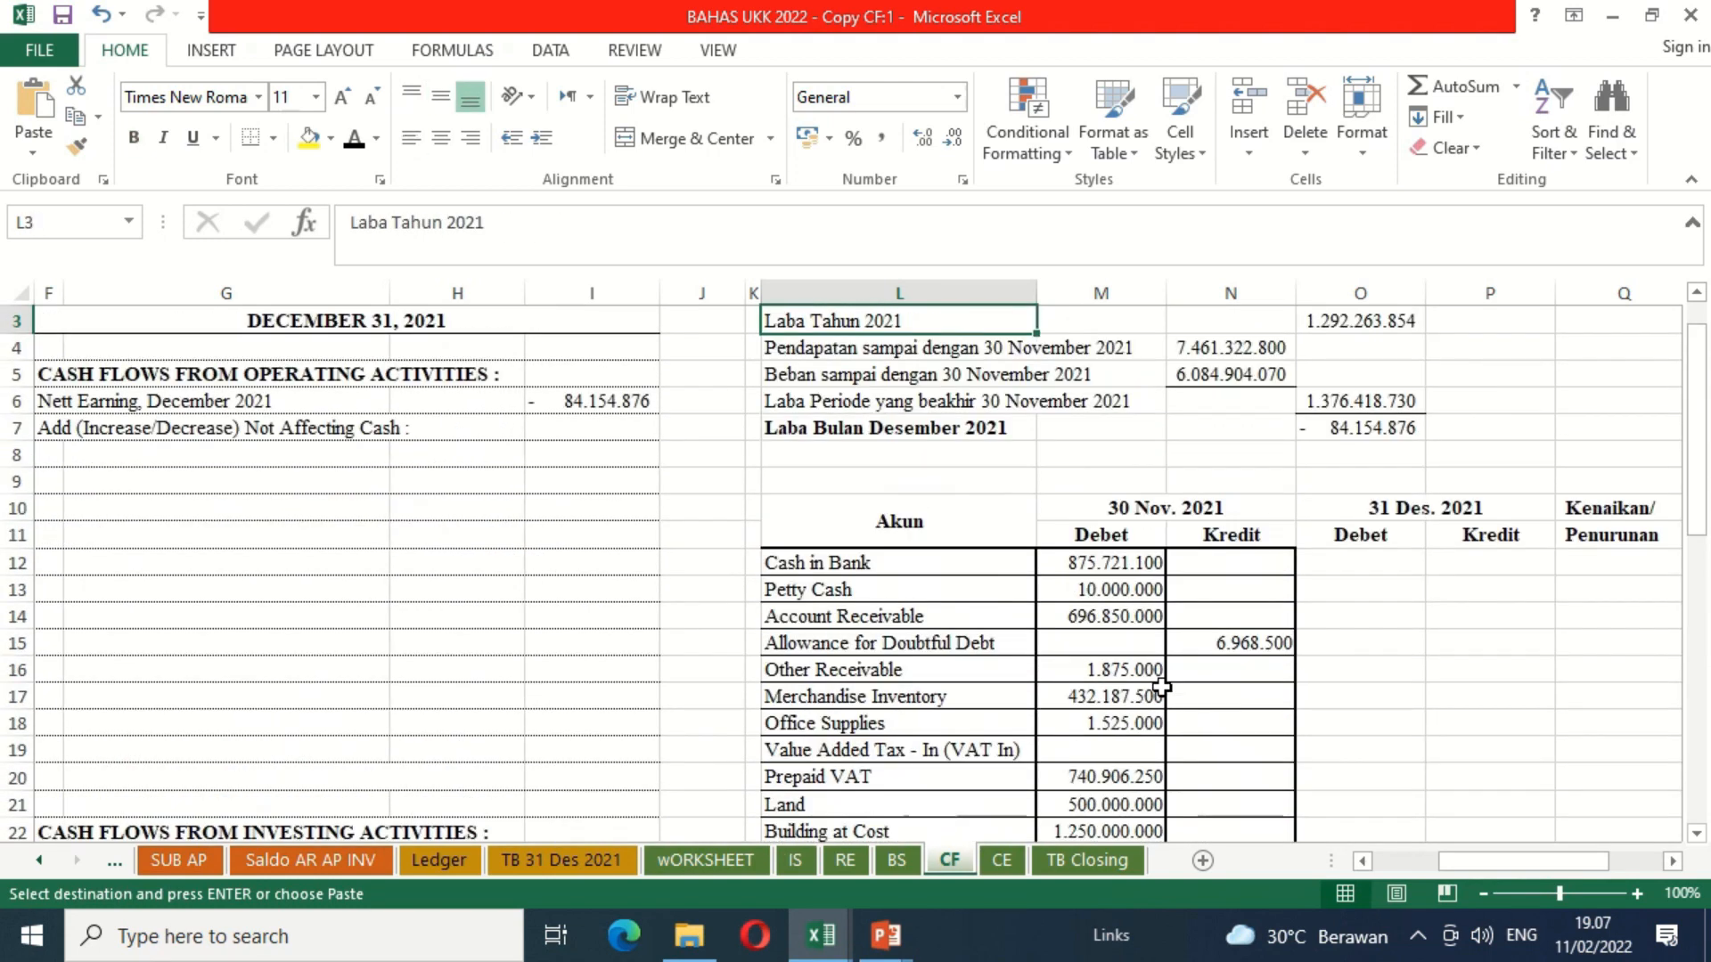
pyautogui.press('Down')
pyautogui.press('Down')
pyautogui.press('Down')
pyautogui.press('Down')
pyautogui.press('Down')
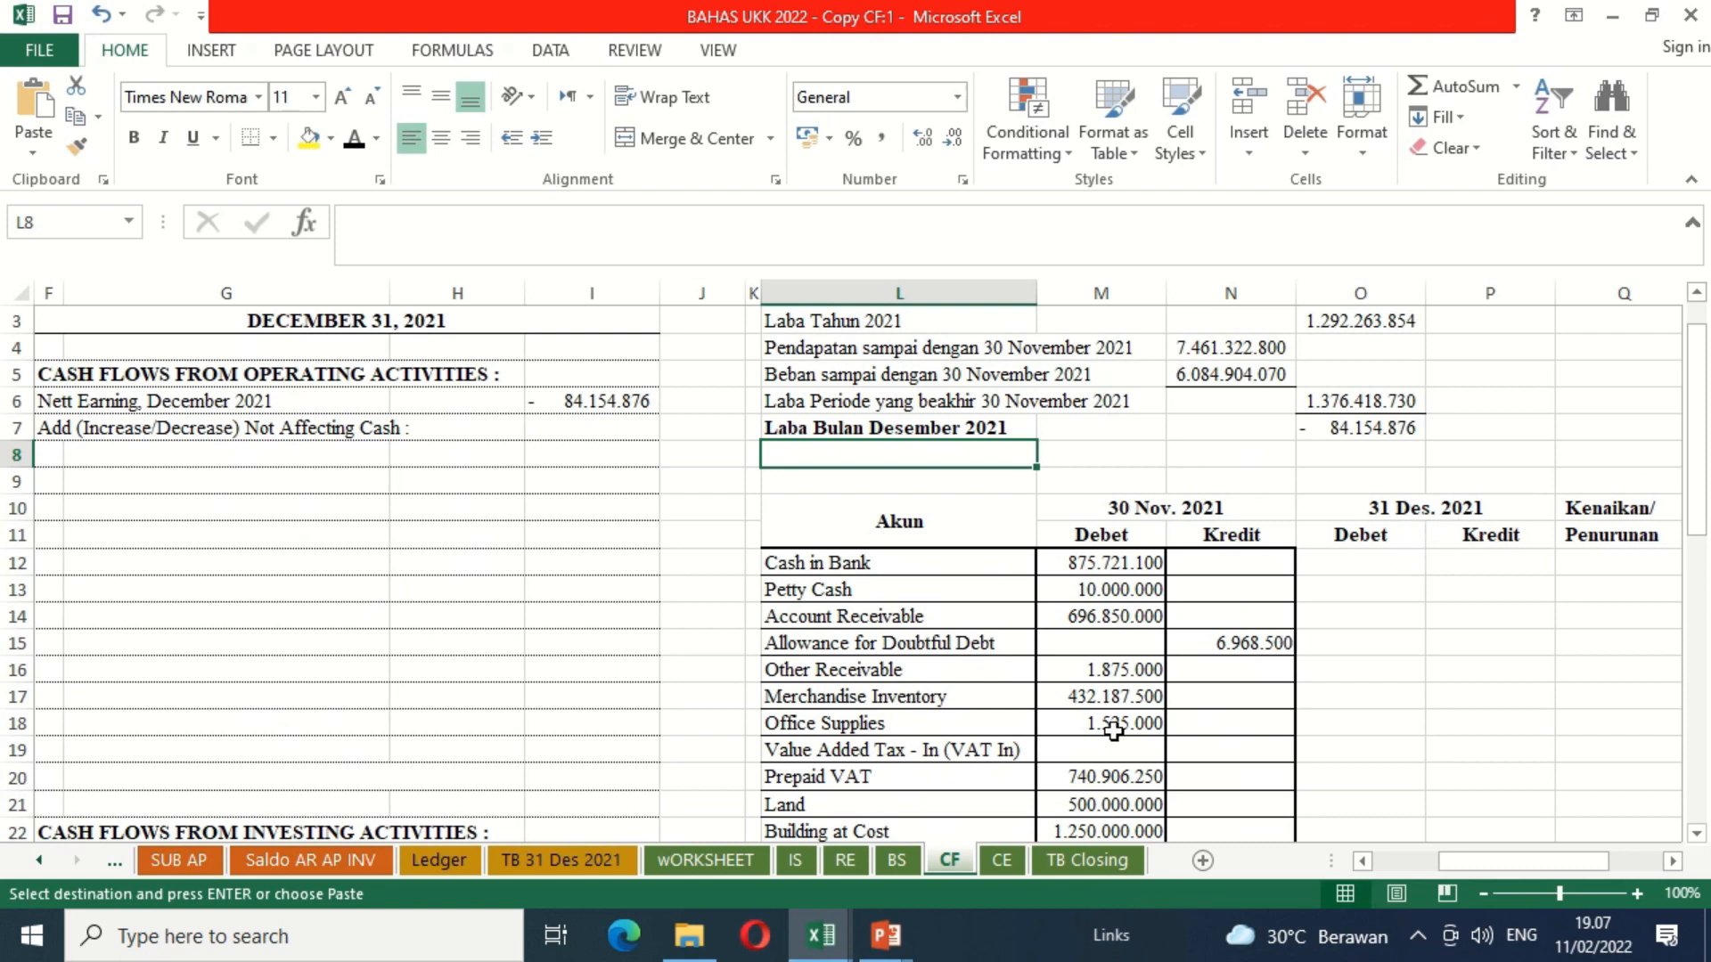
# Step: Open the wORKSHEET sheet and go to the Balance Sheet debit cell for Cash in Bank, K7
pyautogui.click(754, 862)
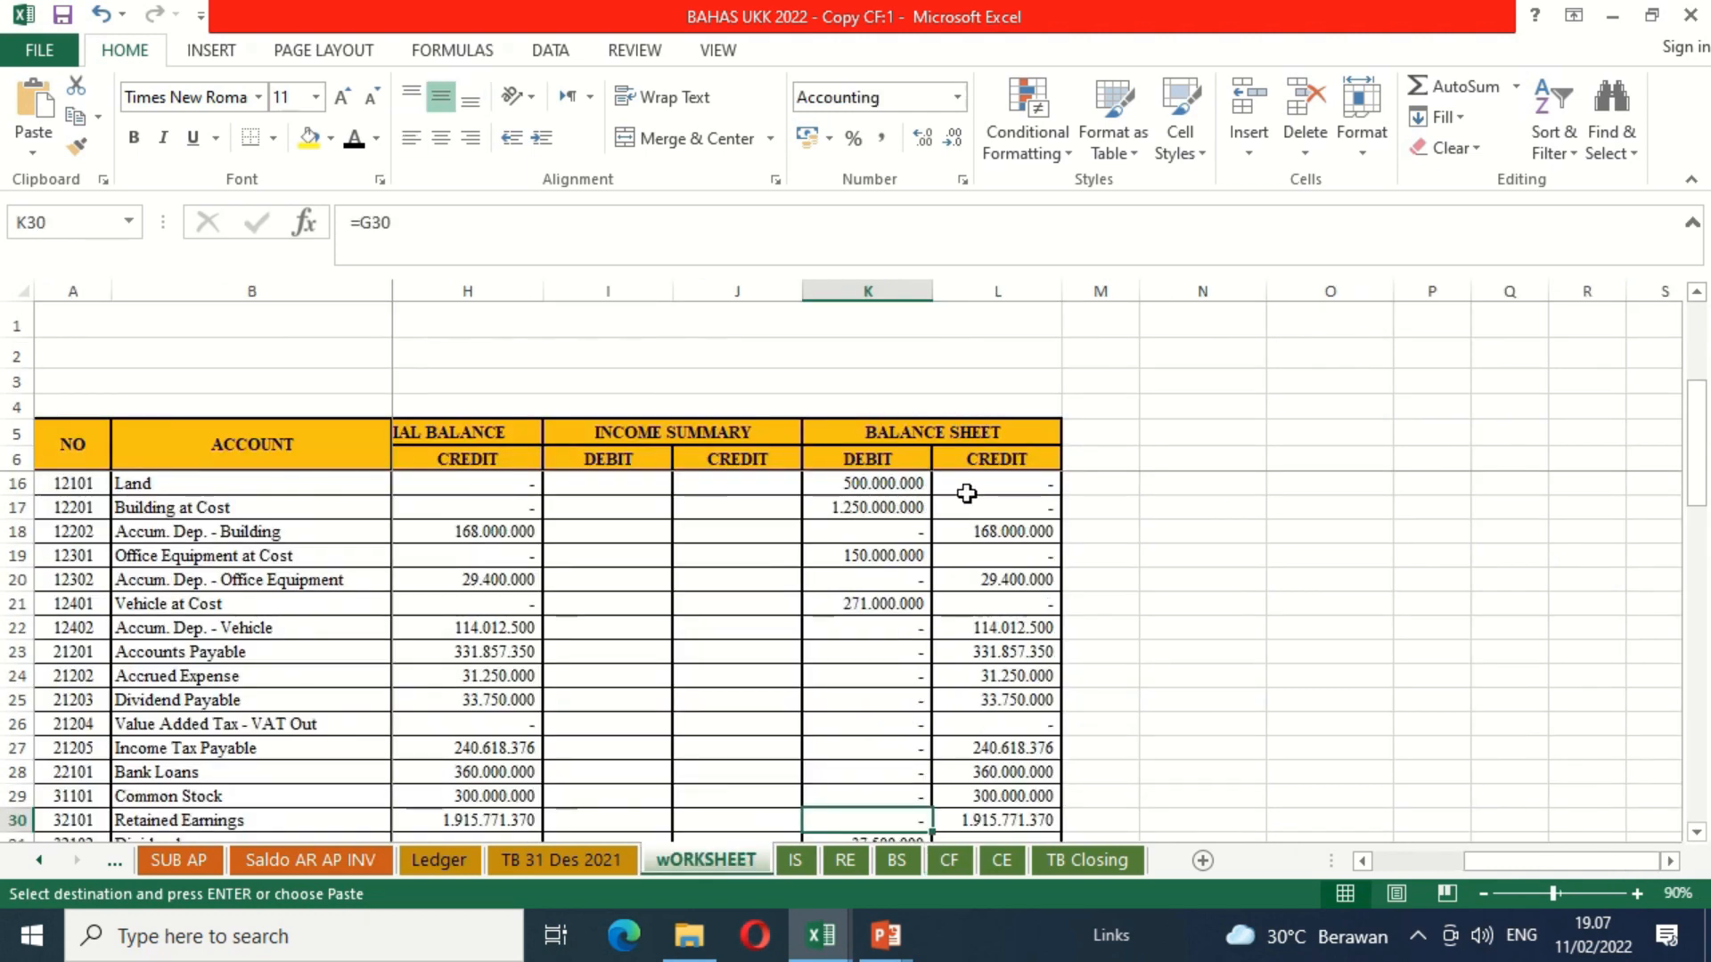
pyautogui.click(874, 482)
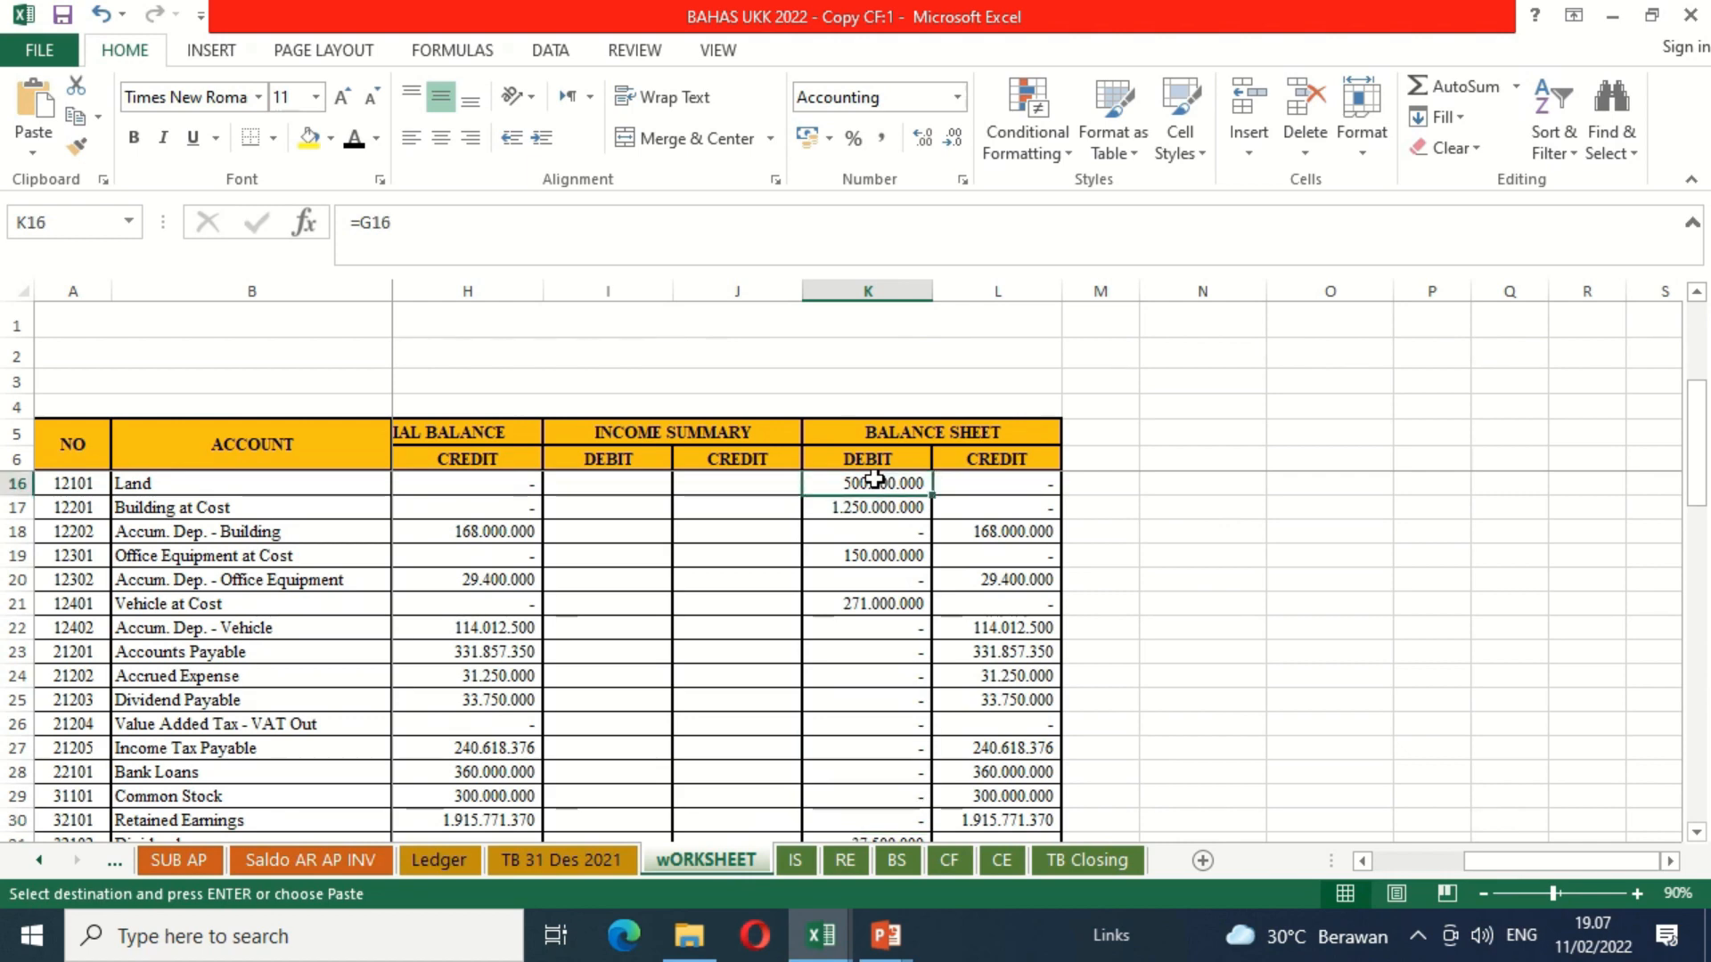
pyautogui.press('Up')
pyautogui.press('Up')
pyautogui.press('Up')
pyautogui.press('Up')
pyautogui.press('Up')
pyautogui.press('Up')
pyautogui.press('Up')
pyautogui.press('Up')
pyautogui.press('Up')
pyautogui.press('Up')
pyautogui.press('Up')
pyautogui.press('Up')
pyautogui.press('Up')
pyautogui.press('Up')
pyautogui.press('Up')
pyautogui.press('Down')
pyautogui.press('Down')
pyautogui.press('Down')
pyautogui.press('Down')
pyautogui.press('Down')
pyautogui.press('Down')
pyautogui.press('Down')
pyautogui.press('Down')
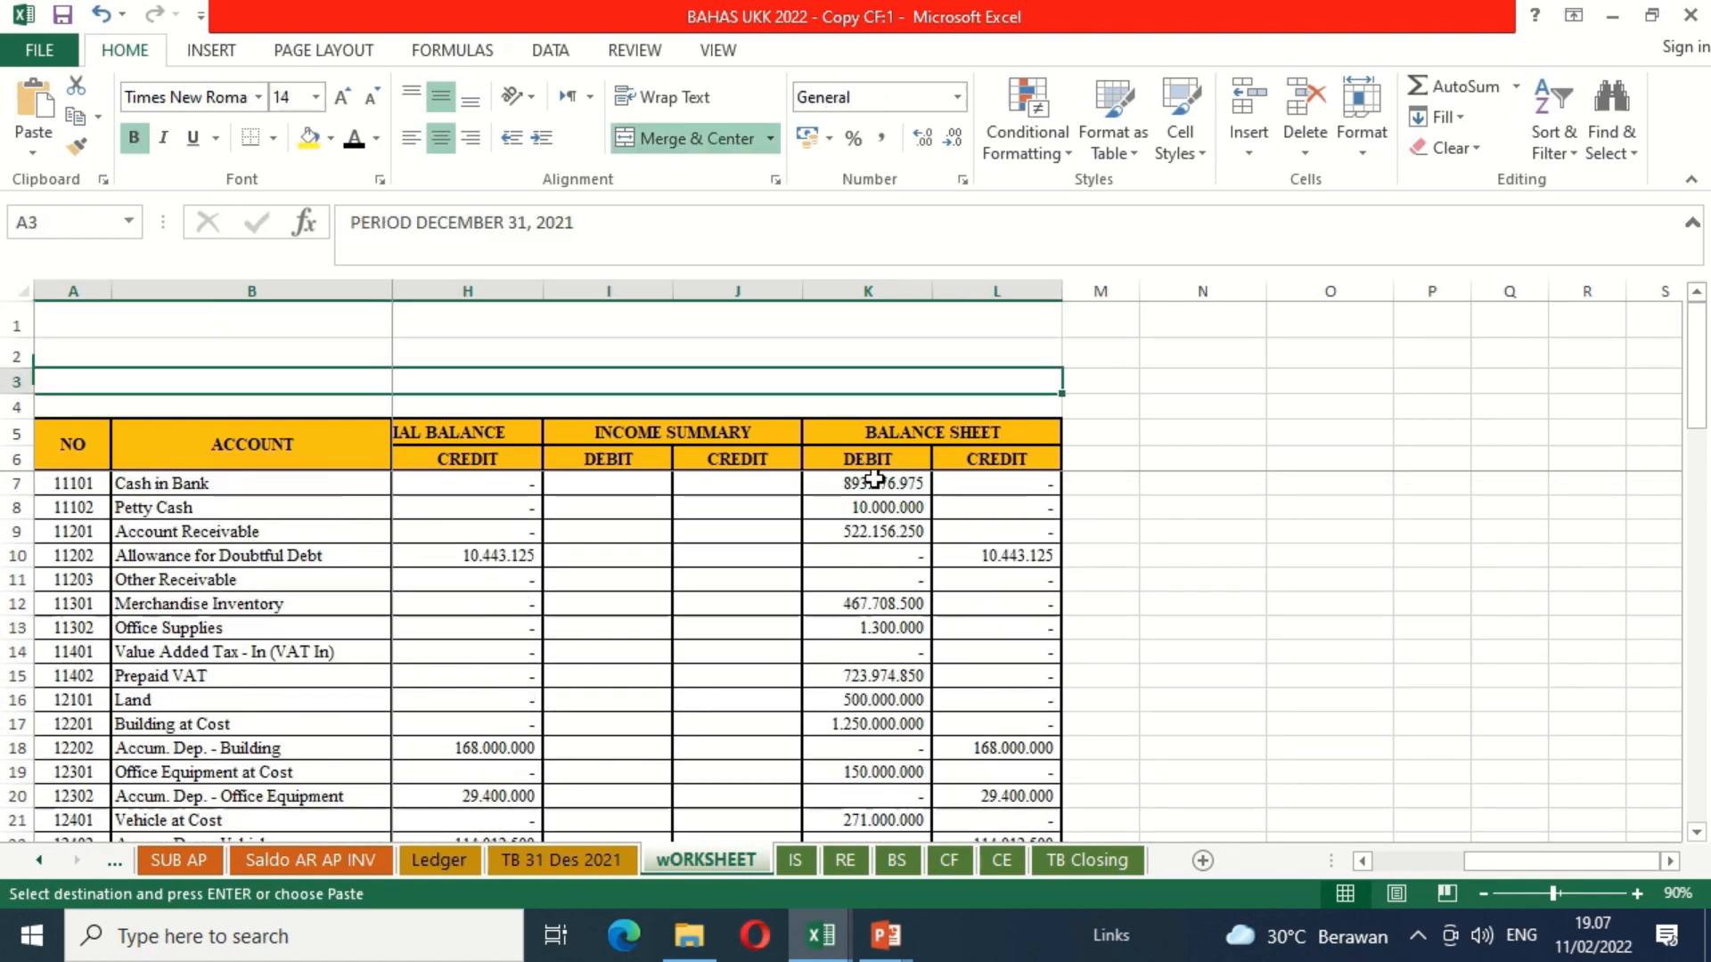
pyautogui.press('Up')
pyautogui.press('Up')
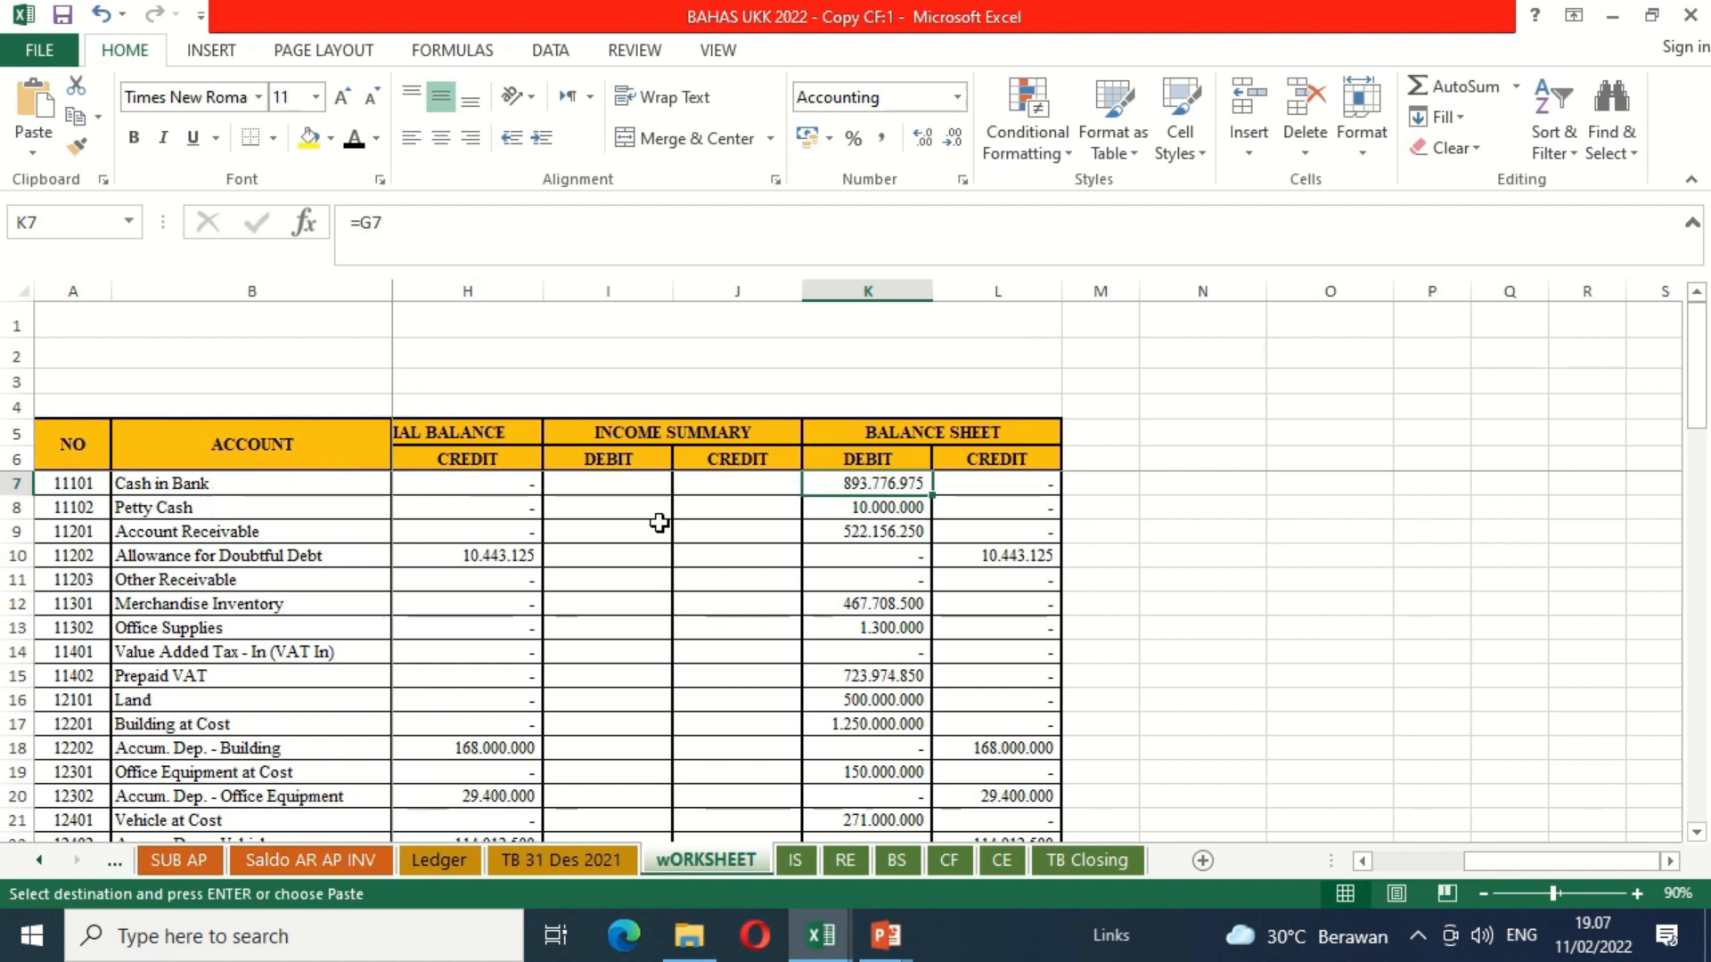
# Step: Copy the Balance Sheet debit and credit balances from Cash in Bank through Dividend, range K7:L31
pyautogui.hotkey('shift', 'Down')
pyautogui.hotkey('shift', 'Down')
pyautogui.hotkey('shift', 'Down')
pyautogui.hotkey('shift', 'Down')
pyautogui.hotkey('shift', 'Down')
pyautogui.hotkey('shift', 'Down')
pyautogui.hotkey('shift', 'Down')
pyautogui.hotkey('shift', 'Down')
pyautogui.hotkey('shift', 'Down')
pyautogui.hotkey('shift', 'Down')
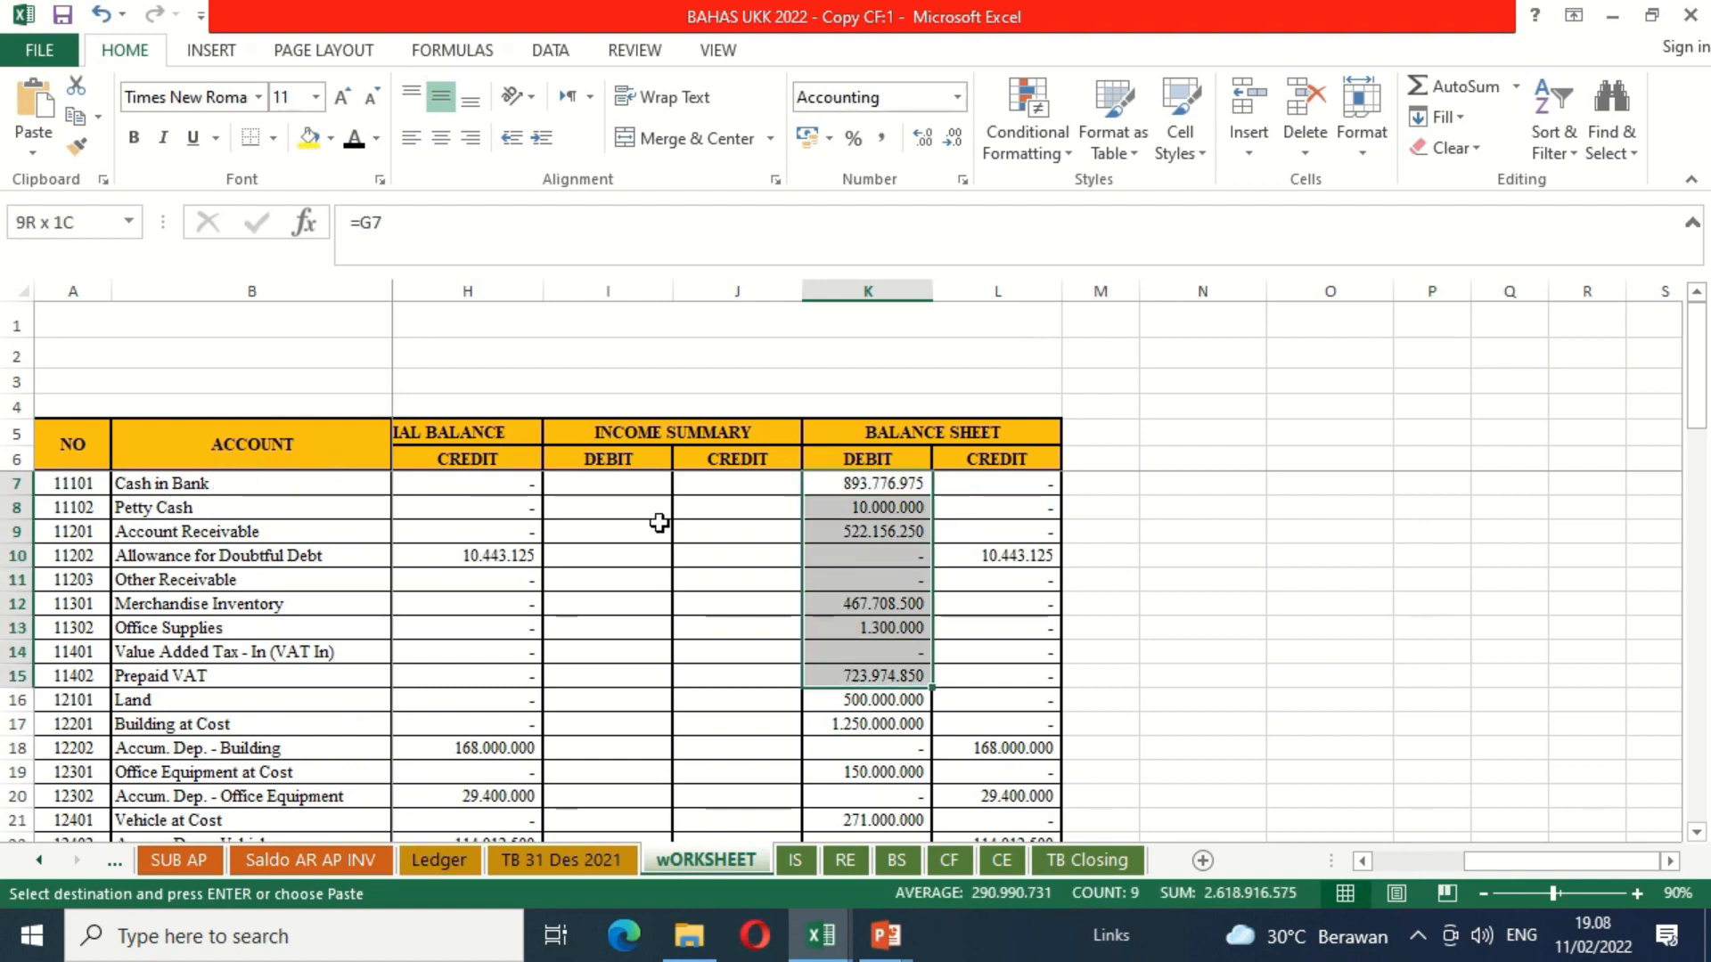
pyautogui.hotkey('shift', 'Down')
pyautogui.hotkey('shift', 'Down')
pyautogui.hotkey('shift', 'Down')
pyautogui.hotkey('shift', 'Down')
pyautogui.hotkey('shift', 'Down')
pyautogui.hotkey('shift', 'Down')
pyautogui.hotkey('shift', 'Down')
pyautogui.hotkey('shift', 'Down')
pyautogui.hotkey('shift', 'Down')
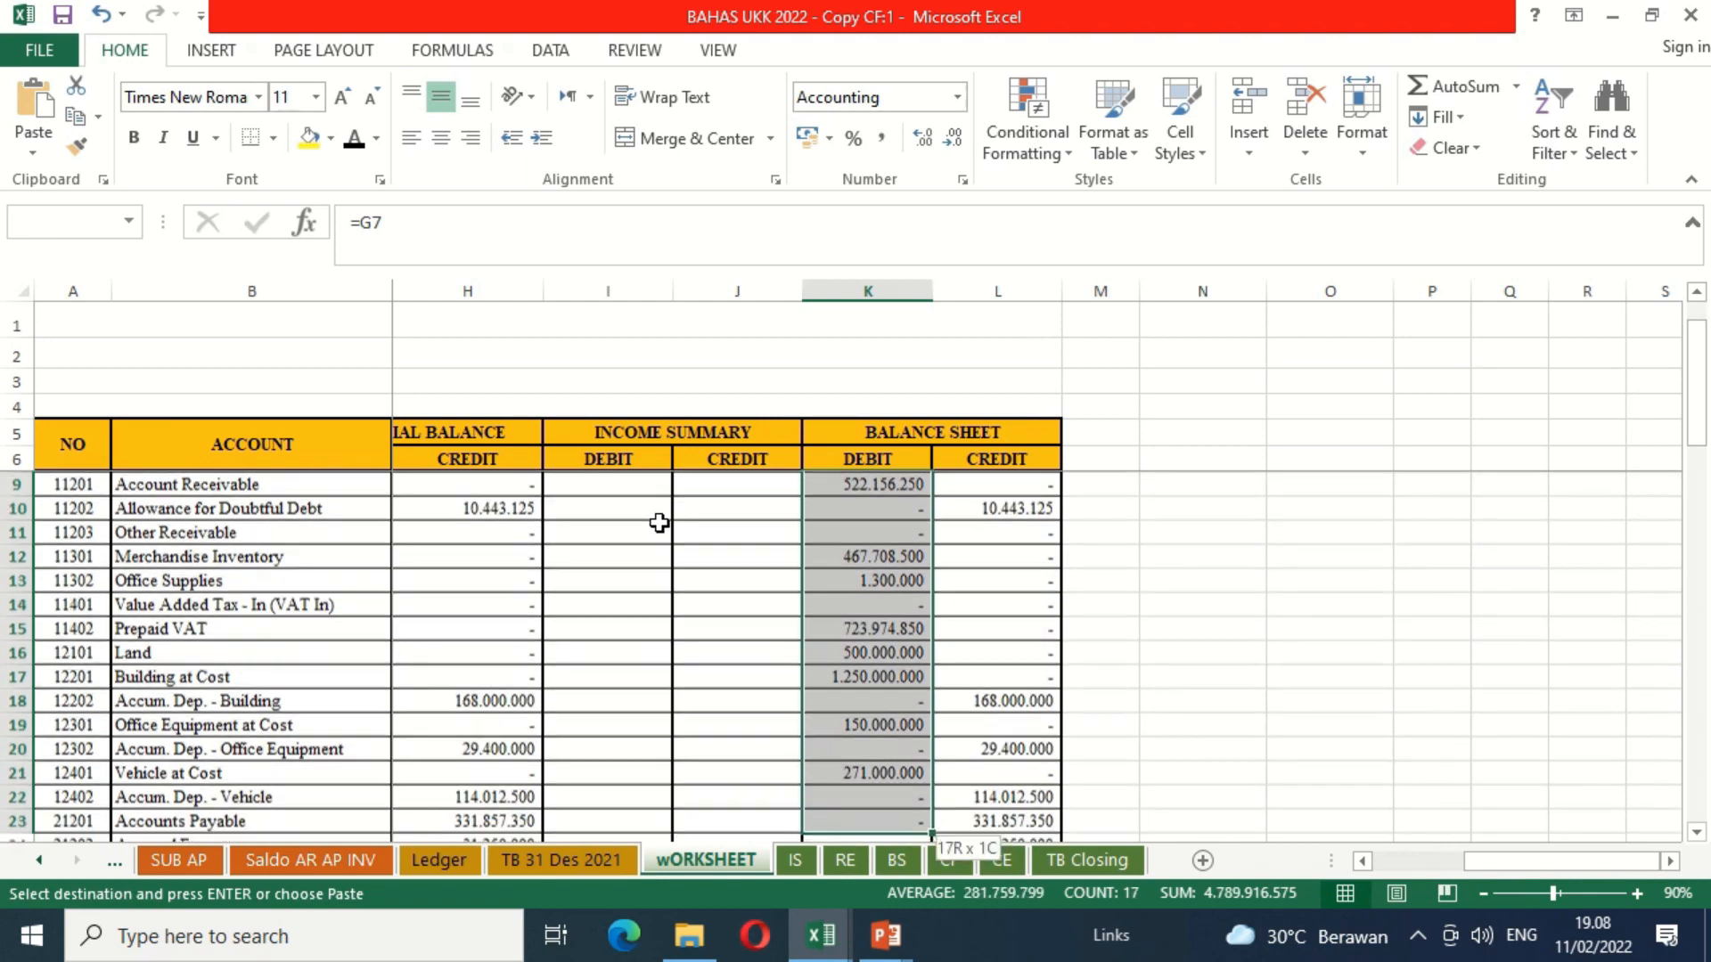
pyautogui.hotkey('shift', 'Down')
pyautogui.hotkey('shift', 'Down')
pyautogui.hotkey('shift', 'Down')
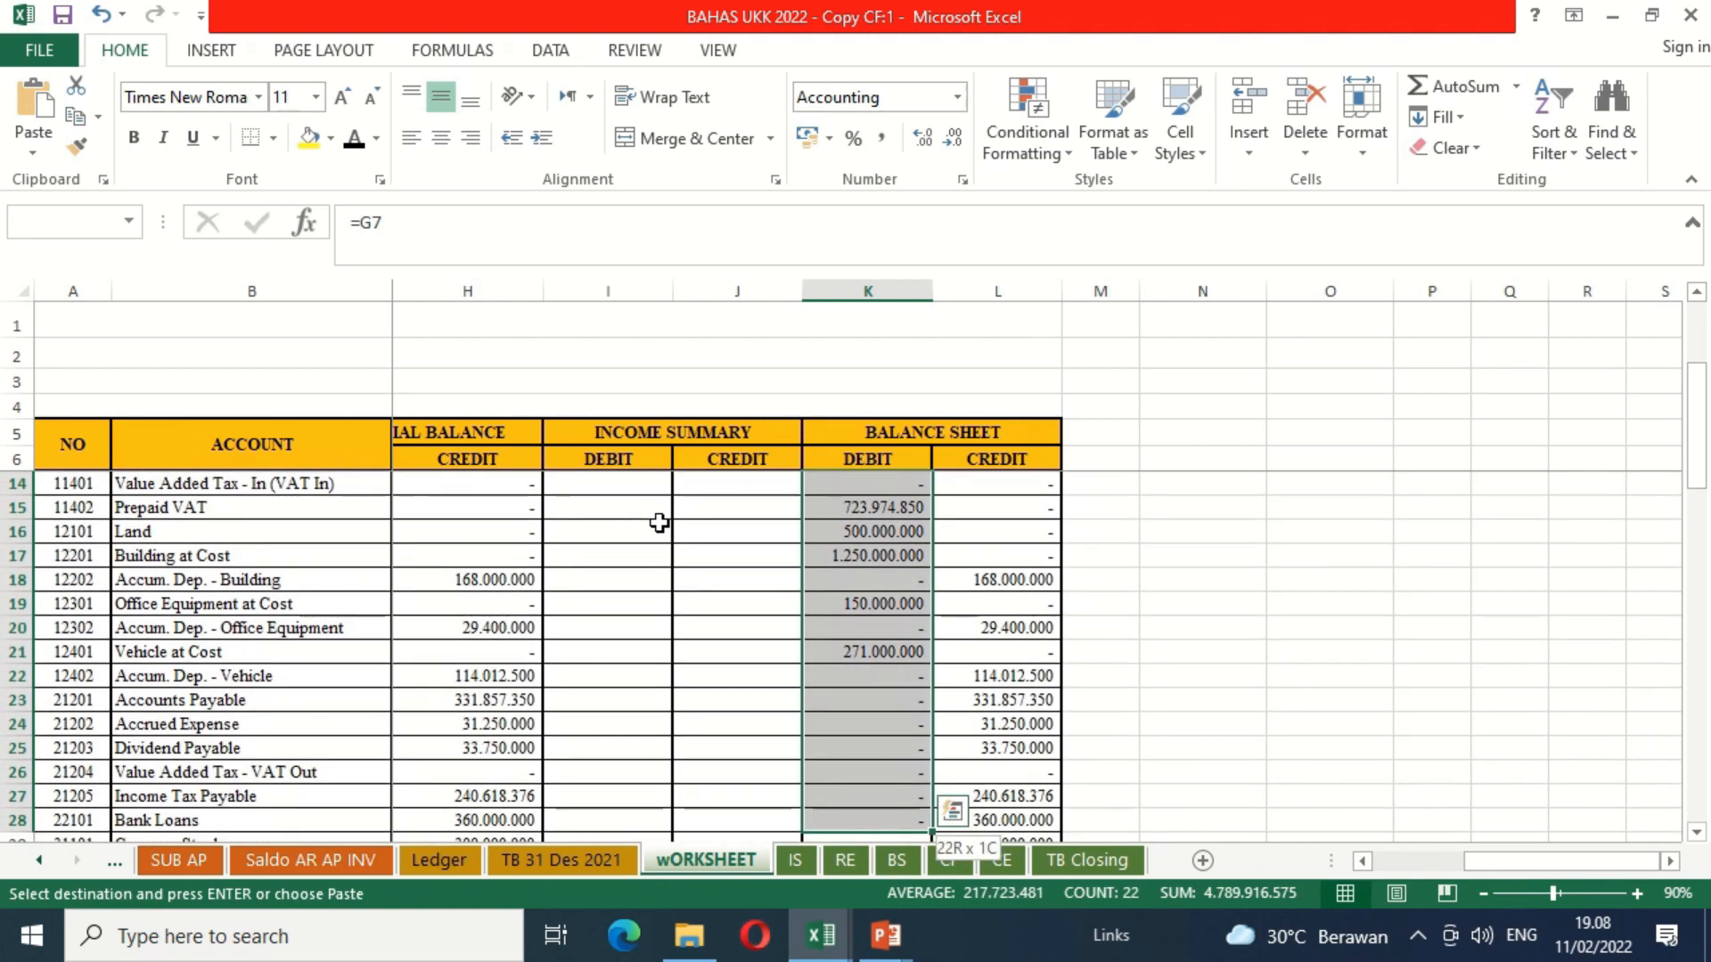
pyautogui.hotkey('shift', 'Down')
pyautogui.hotkey('shift', 'Down')
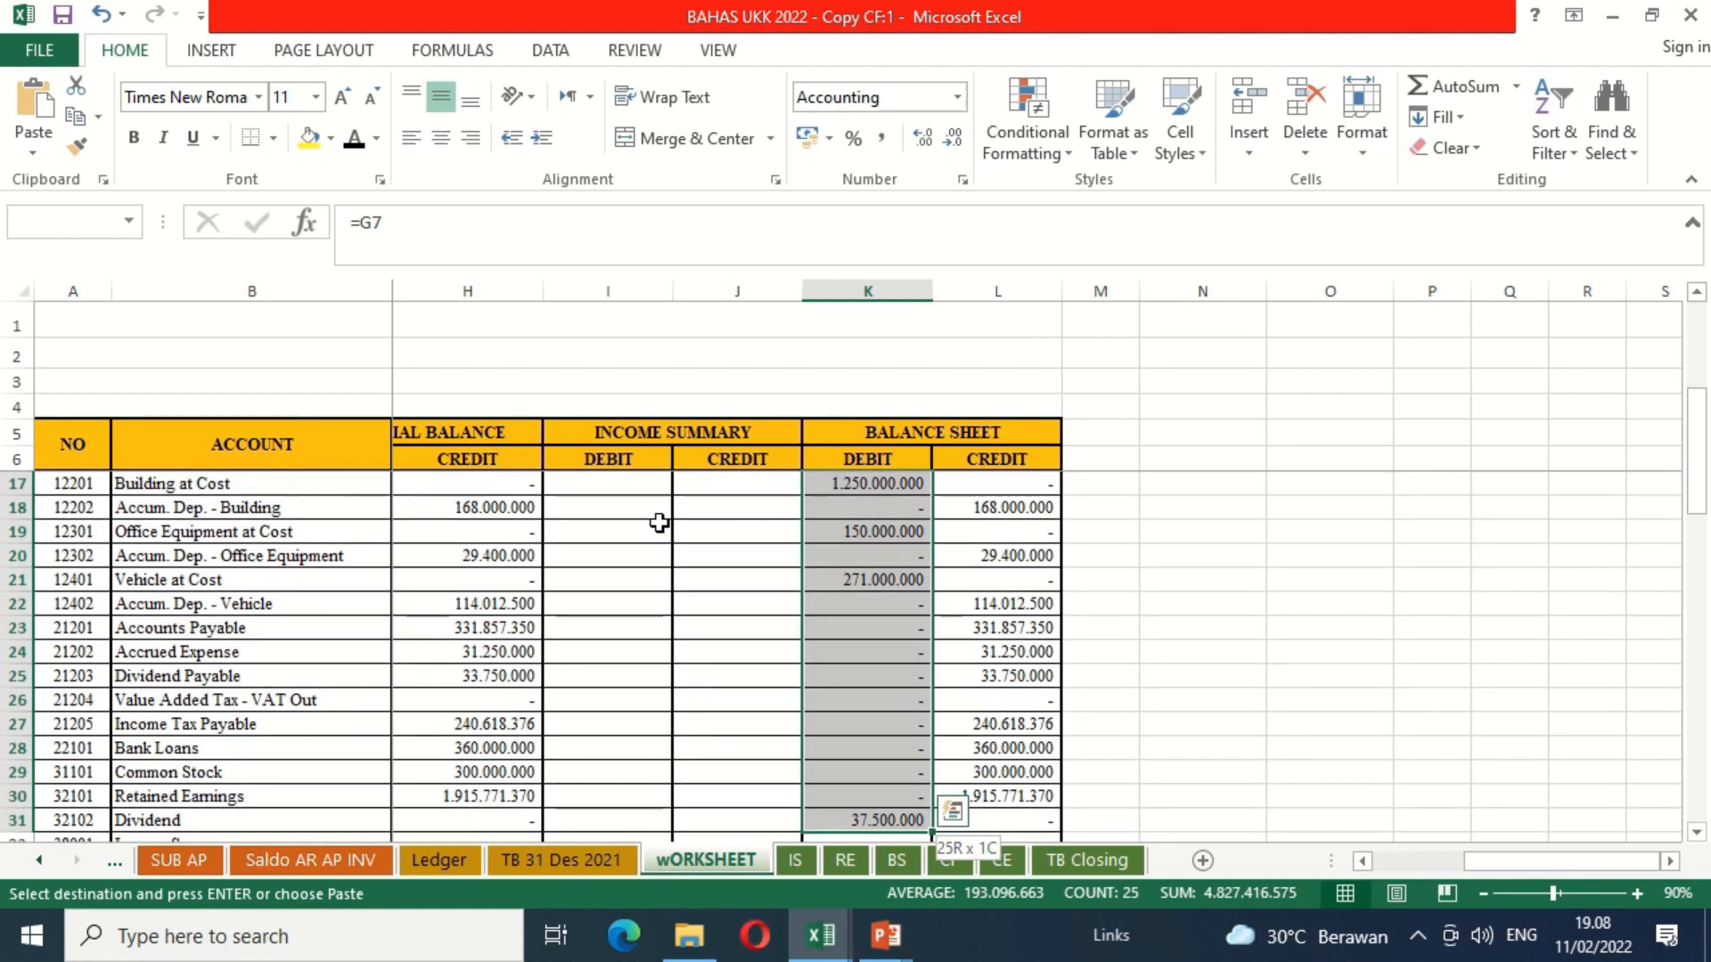
pyautogui.hotkey('shift', 'Right')
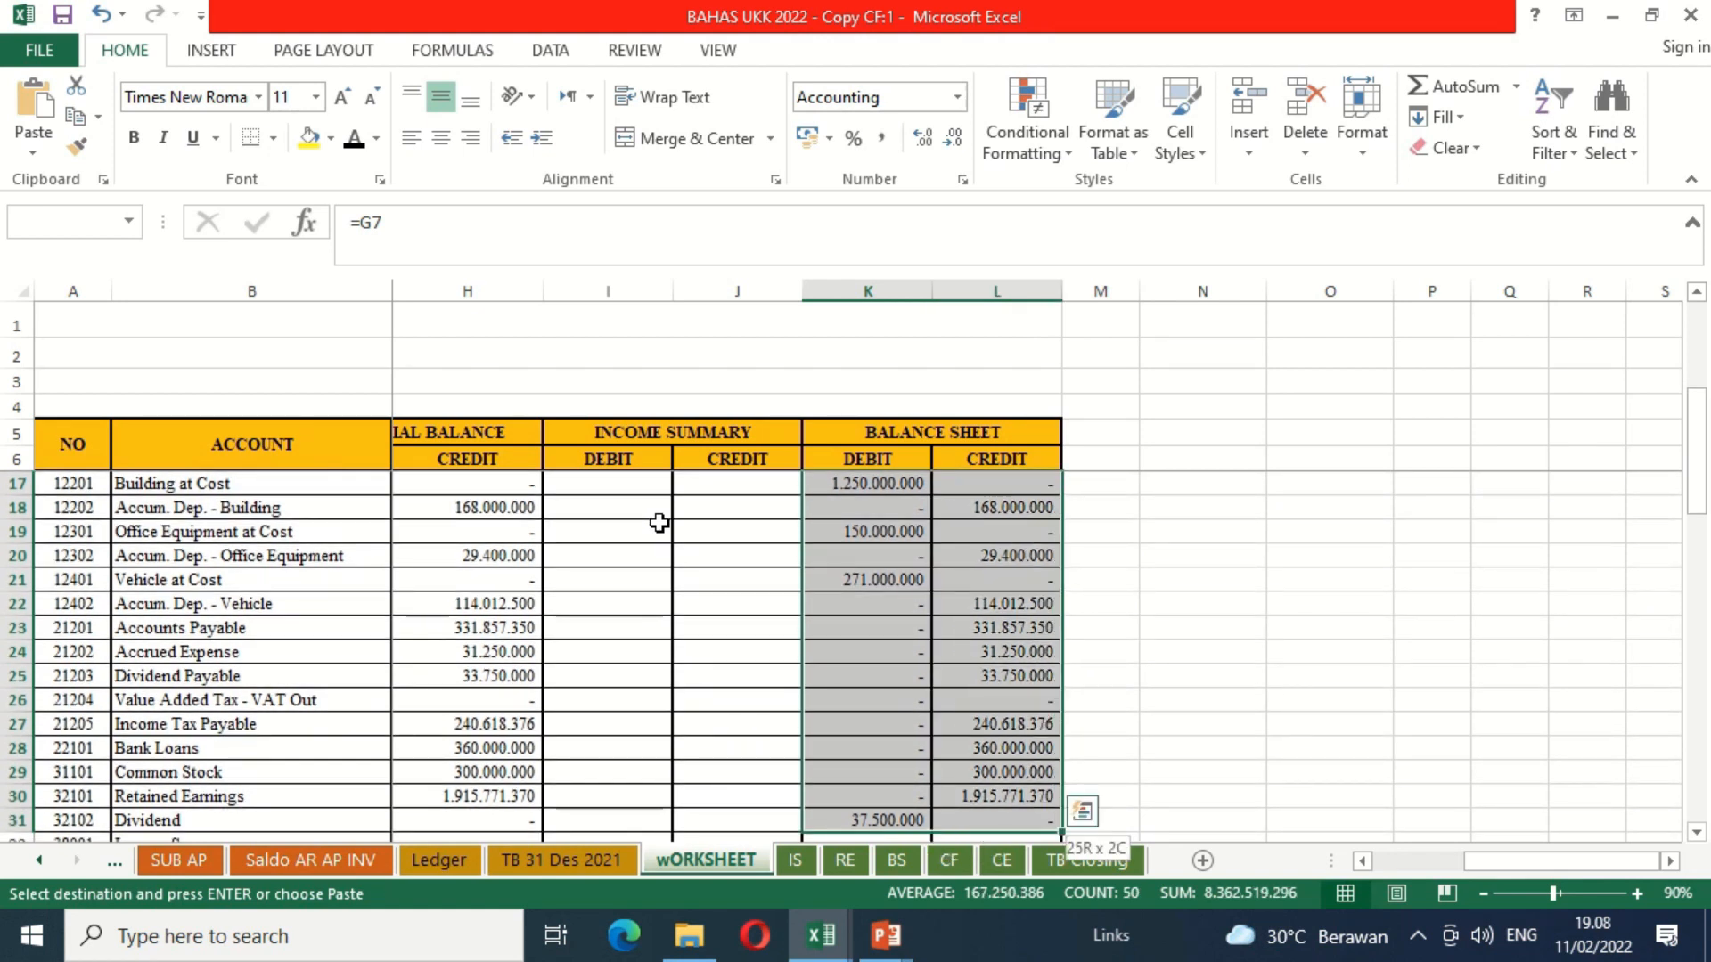
pyautogui.press('Escape')
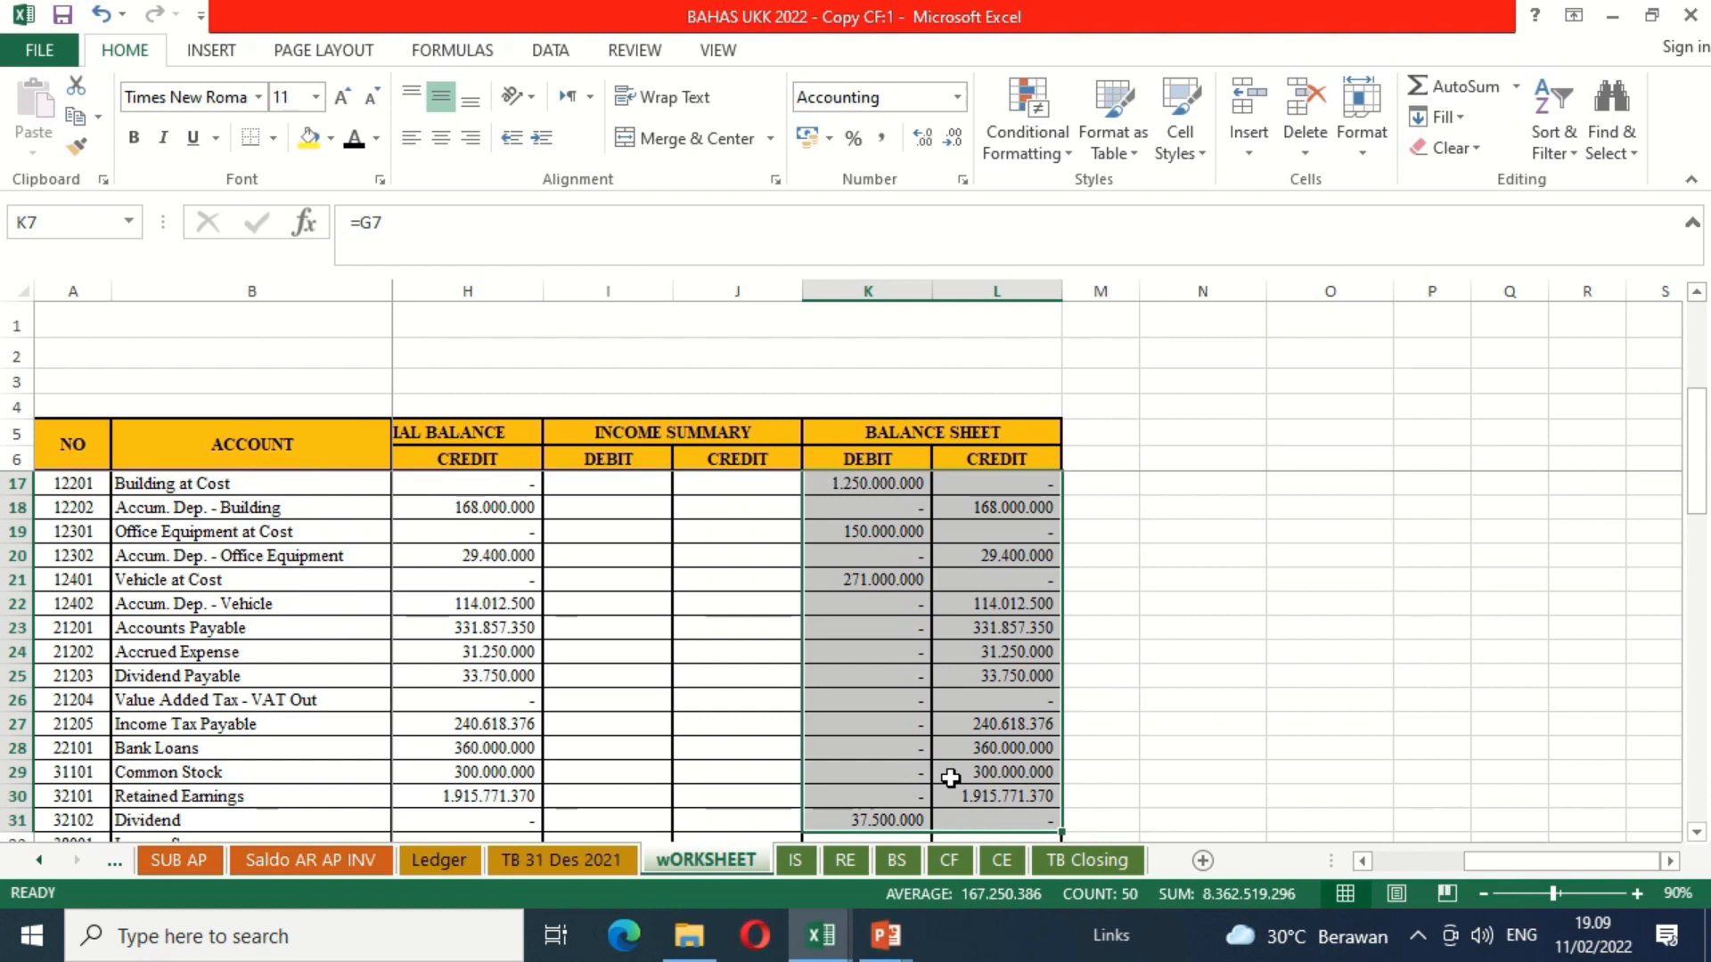
pyautogui.hotkey('ctrl', 'c')
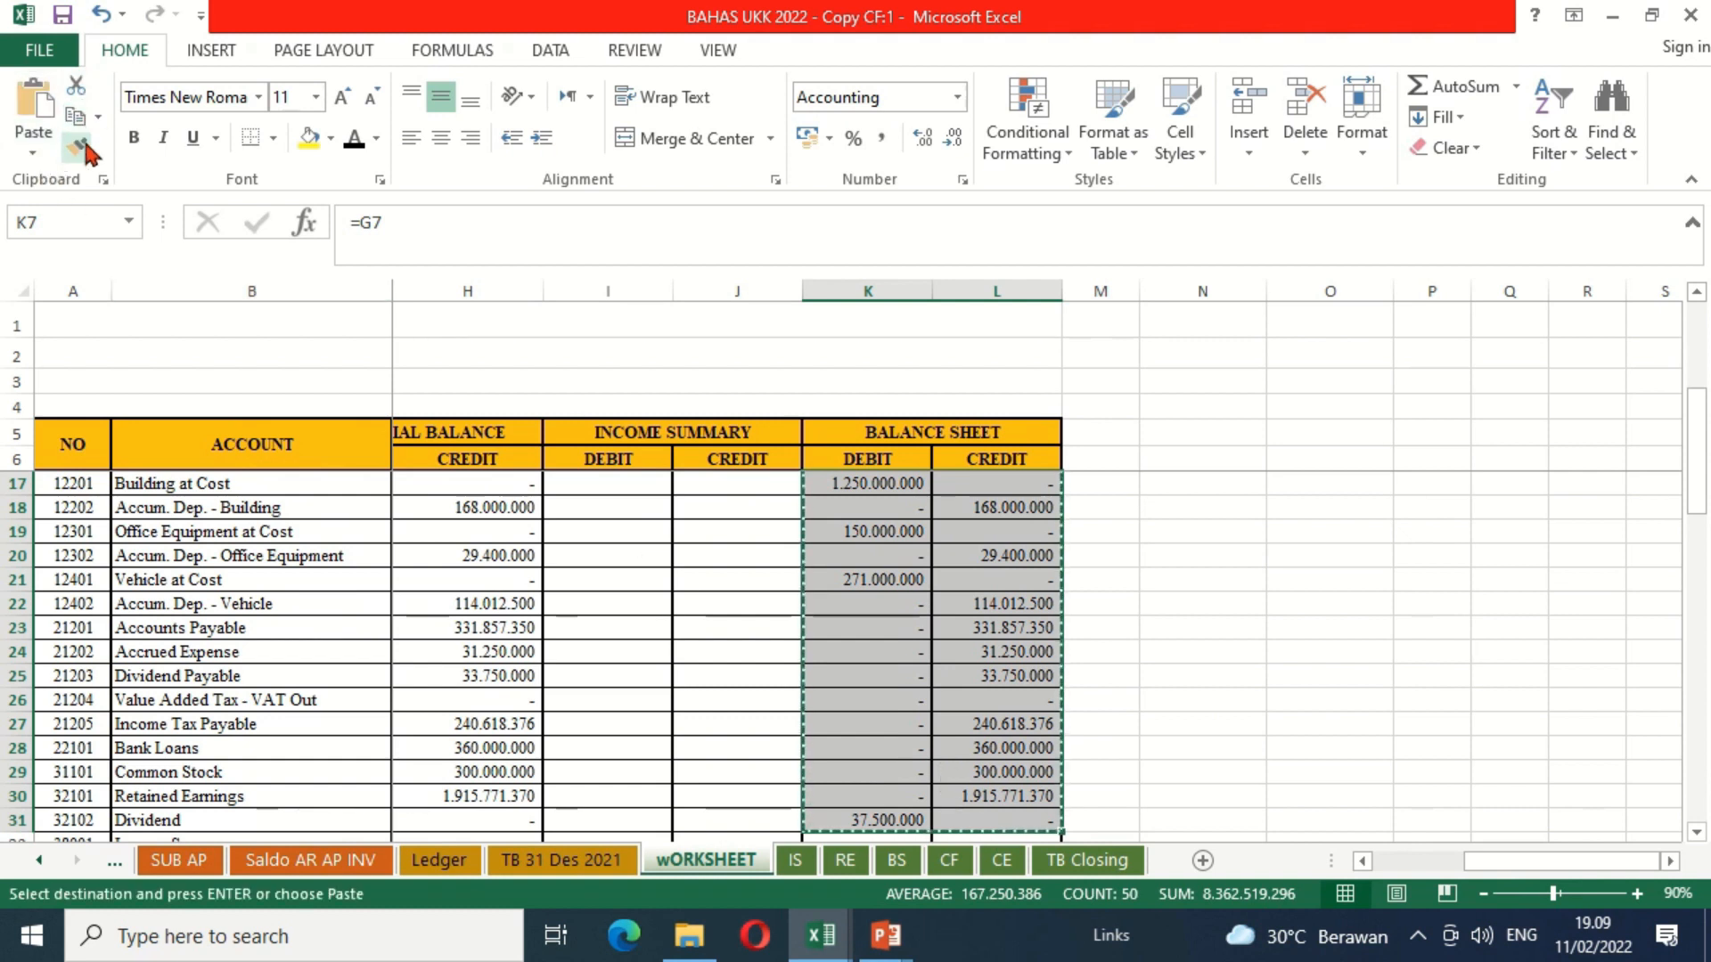
# Step: Paste the copied balances as values only into the CF sheet's 31 Des. 2021 columns starting at O12
pyautogui.click(949, 861)
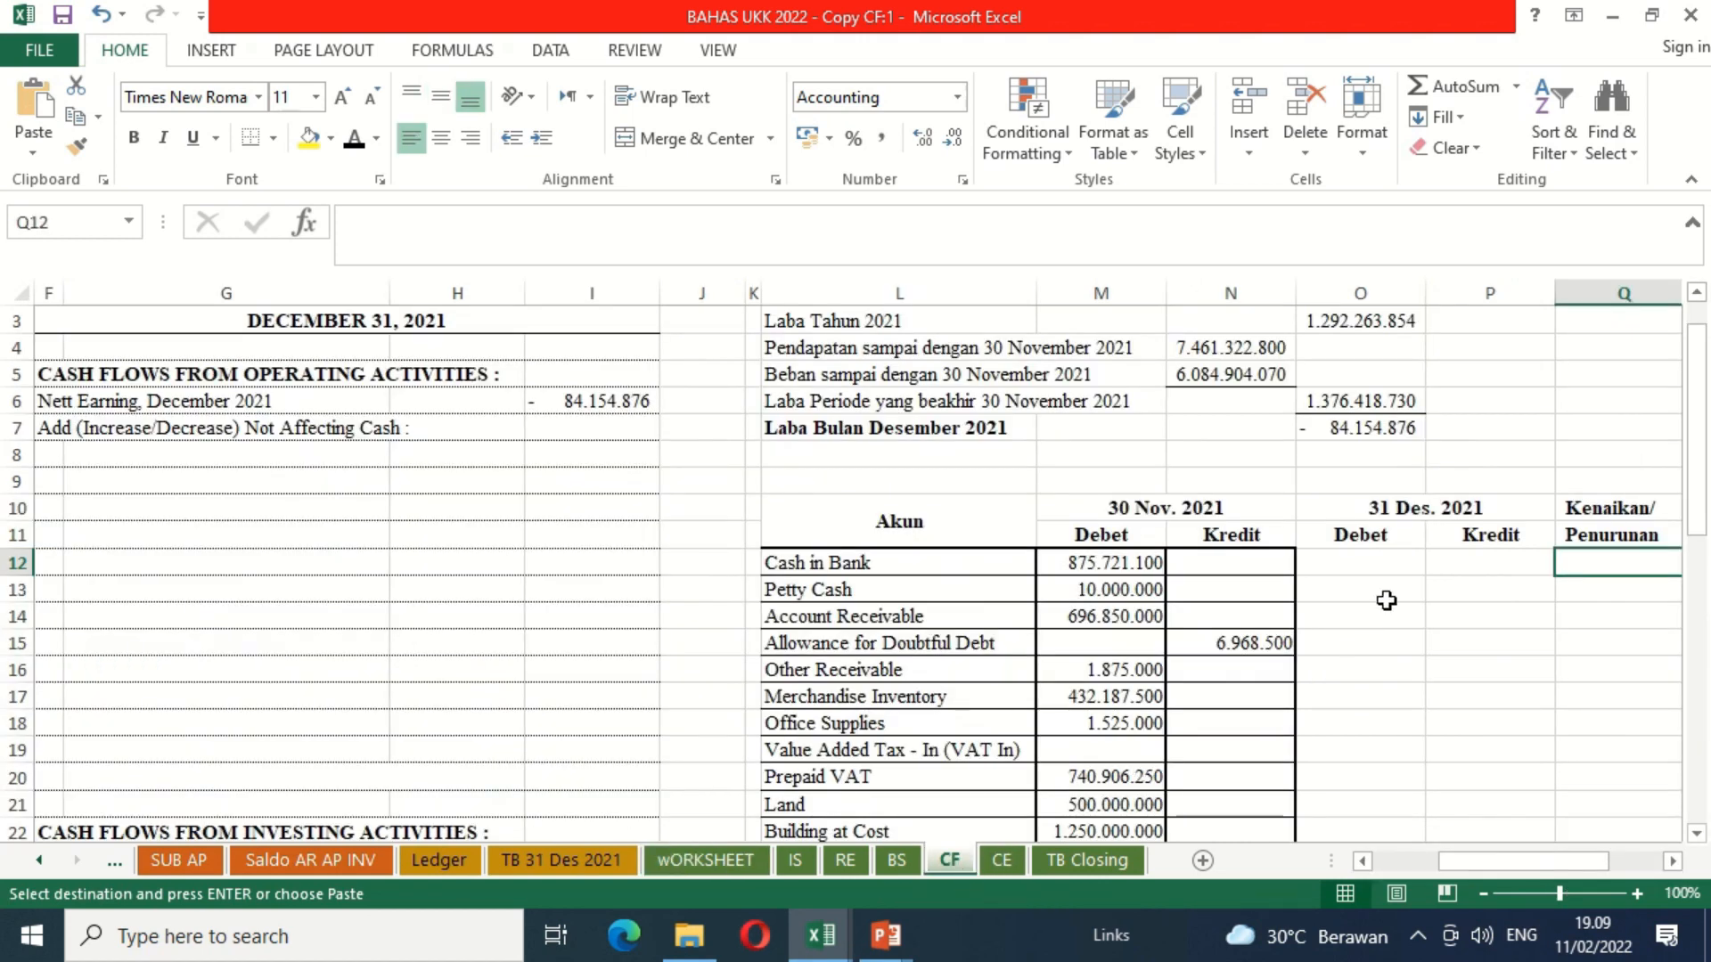
pyautogui.click(1362, 561)
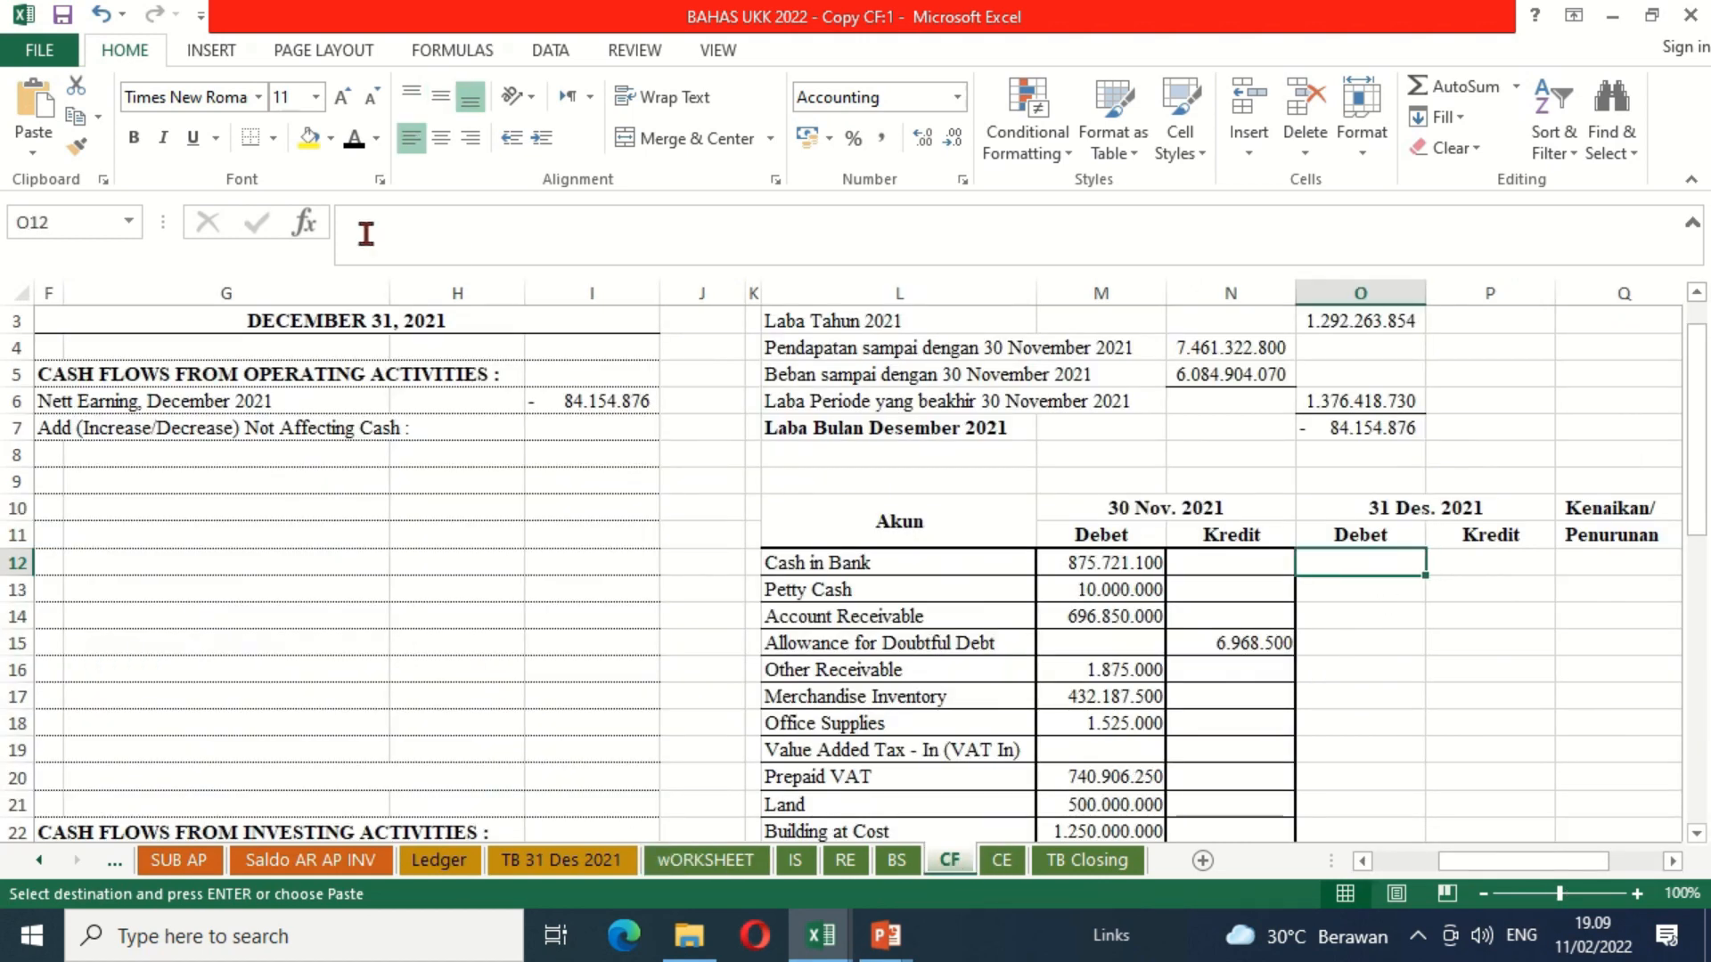
pyautogui.click(34, 159)
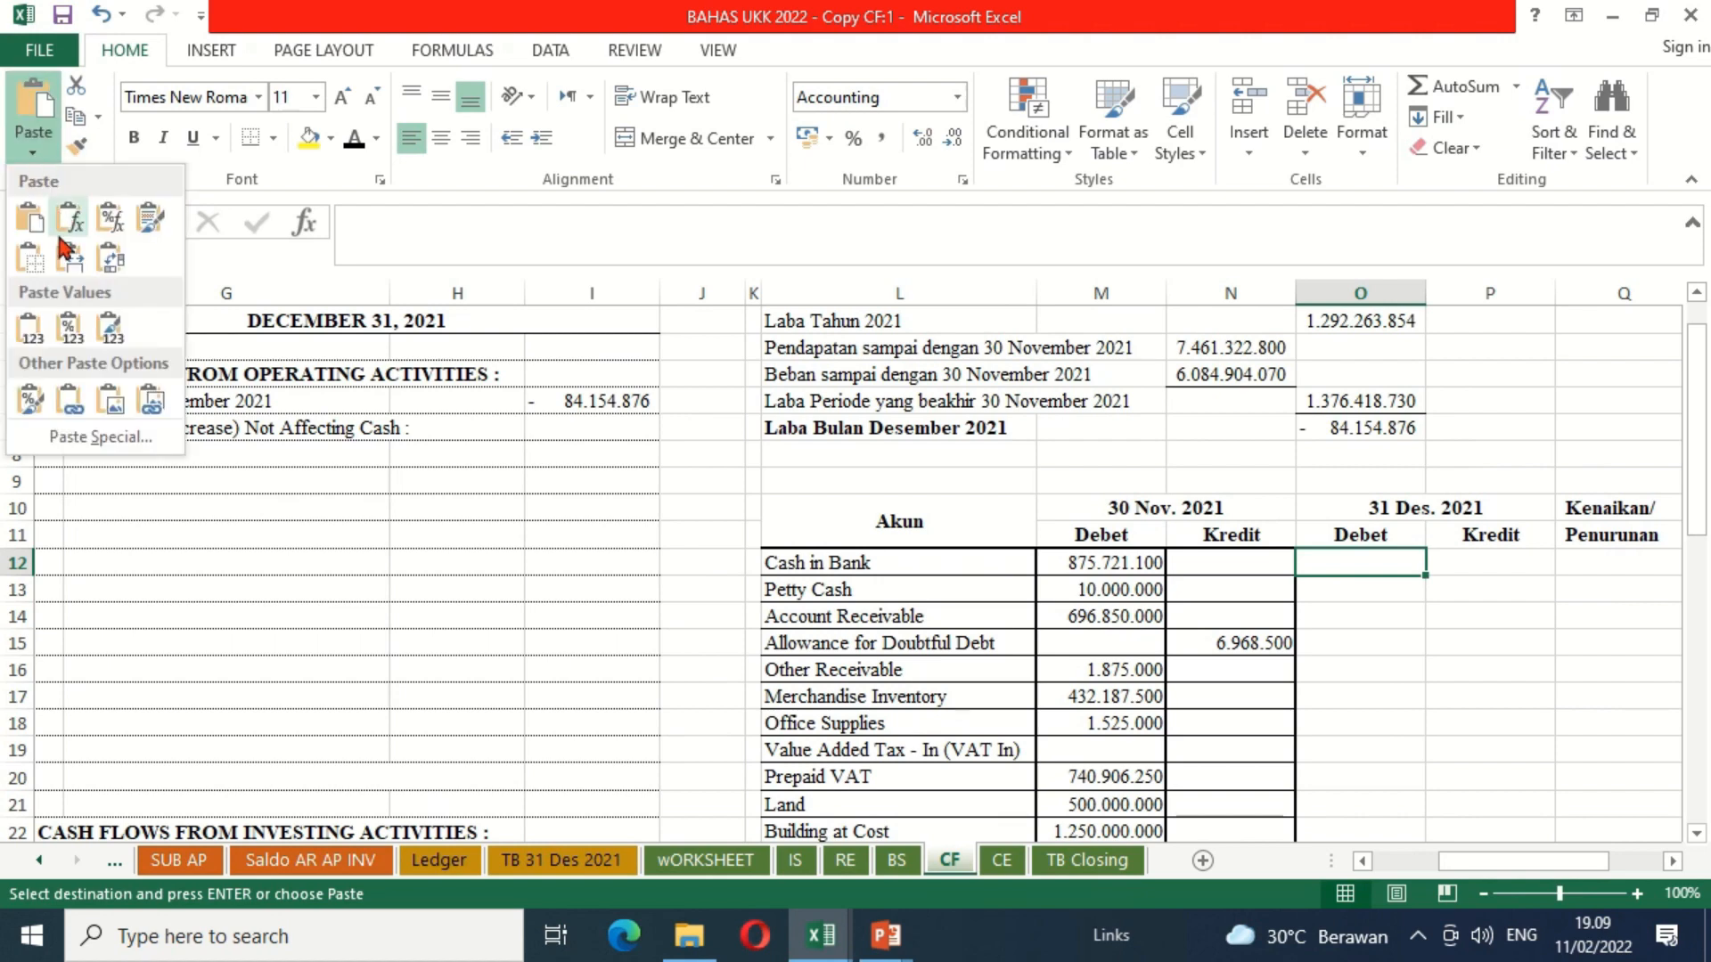
pyautogui.click(31, 328)
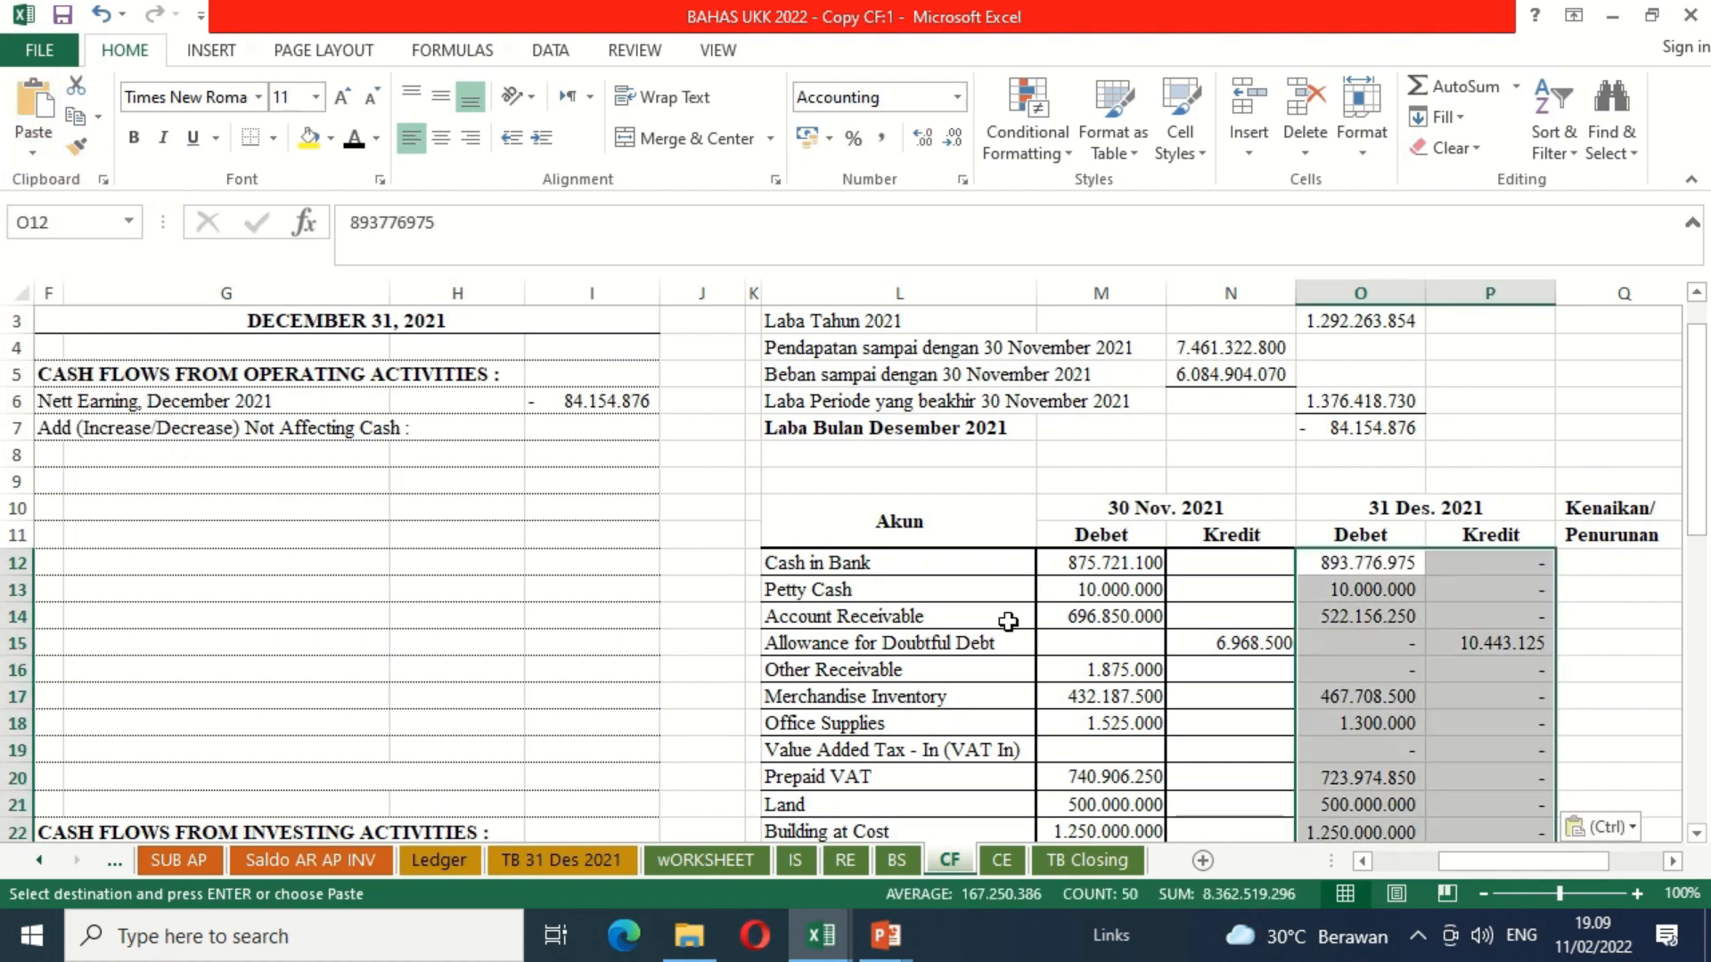
pyautogui.click(1473, 667)
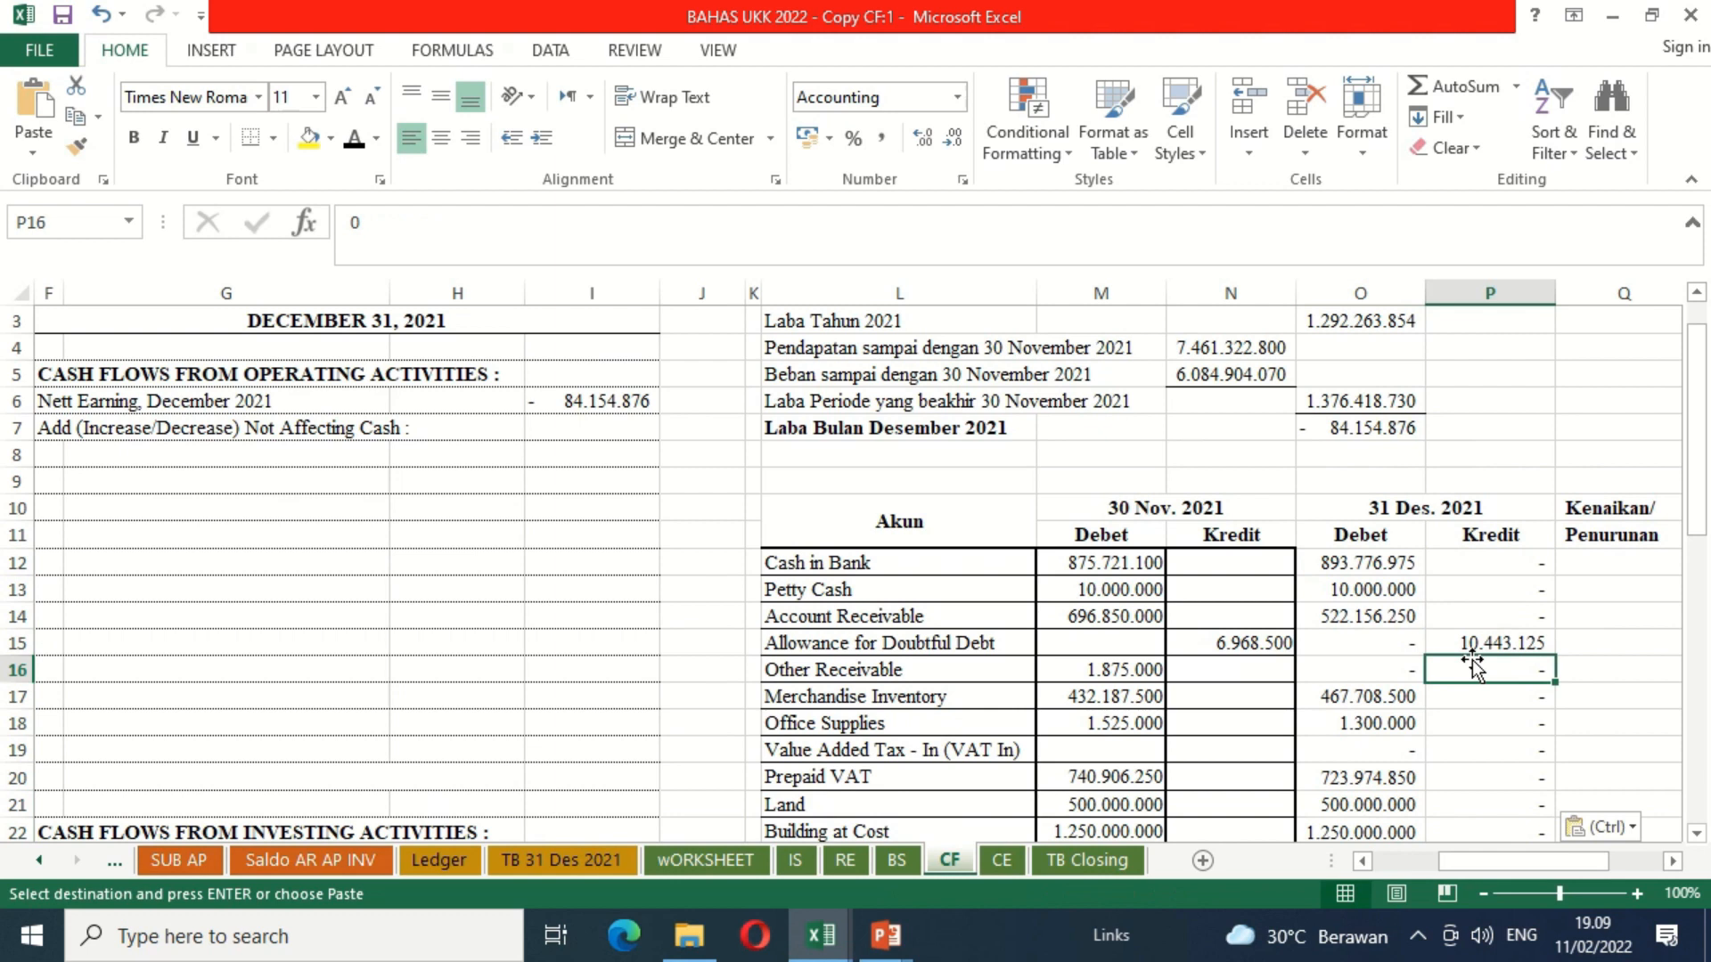
# Step: Remove all borders from the comparison table rows from Cash in Bank through Dividend, columns L to Q
pyautogui.click(967, 564)
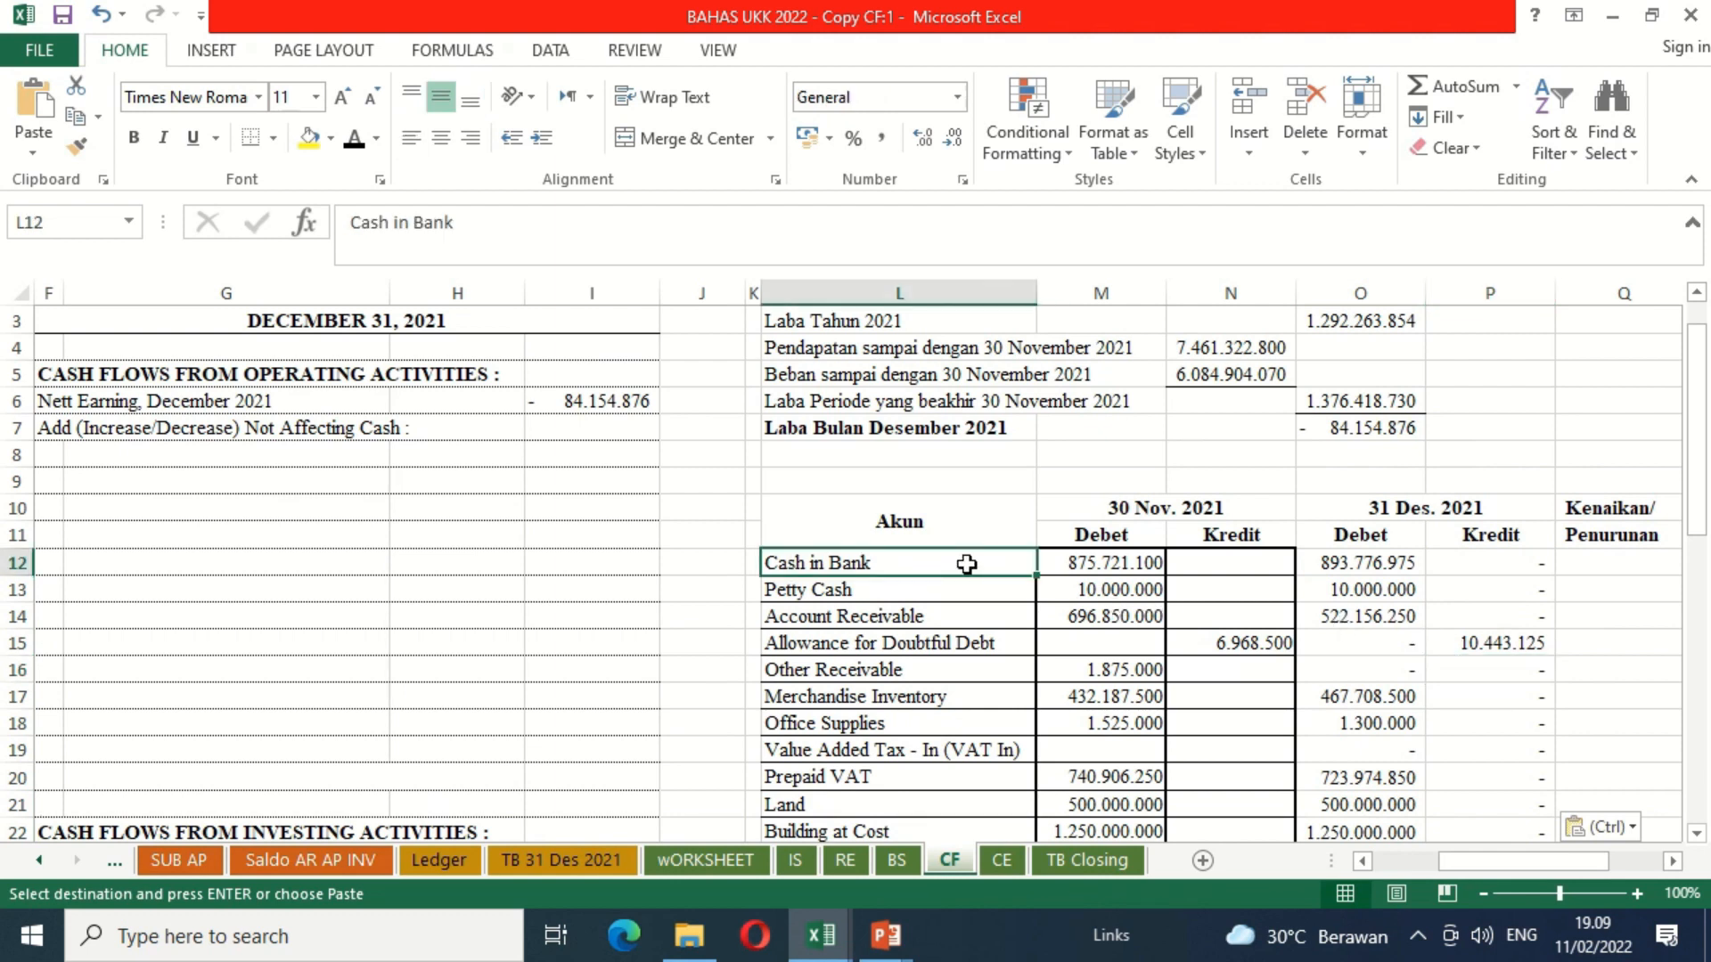
pyautogui.hotkey('shift', 'Right')
pyautogui.hotkey('shift', 'Right')
pyautogui.hotkey('shift', 'Right')
pyautogui.hotkey('shift', 'Right')
pyautogui.hotkey('shift', 'Right')
pyautogui.hotkey('shift', 'Down')
pyautogui.hotkey('shift', 'Down')
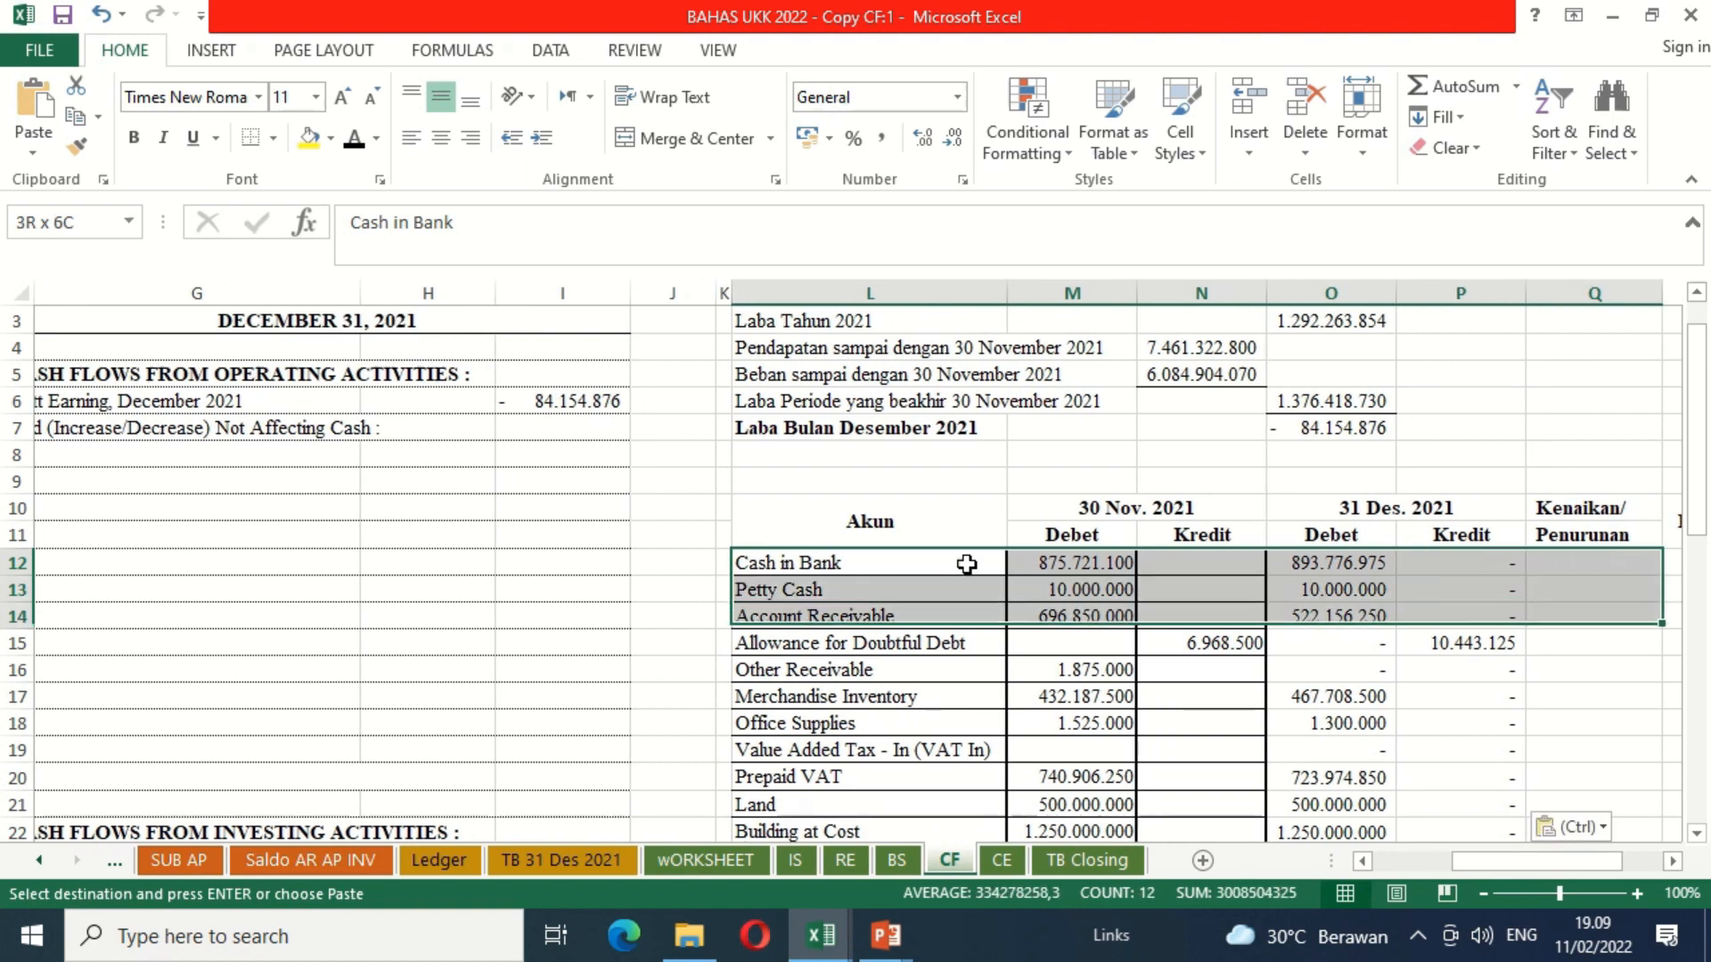
pyautogui.hotkey('shift', 'Down')
pyautogui.hotkey('shift', 'Down')
pyautogui.hotkey('shift', 'Down')
pyautogui.hotkey('shift', 'Down')
pyautogui.hotkey('shift', 'Down')
pyautogui.hotkey('shift', 'Down')
pyautogui.hotkey('shift', 'Down')
pyautogui.hotkey('shift', 'Down')
pyautogui.hotkey('shift', 'Down')
pyautogui.hotkey('shift', 'Down')
pyautogui.hotkey('shift', 'Down')
pyautogui.hotkey('shift', 'Down')
pyautogui.hotkey('shift', 'Down')
pyautogui.hotkey('shift', 'Down')
pyautogui.hotkey('shift', 'Down')
pyautogui.hotkey('shift', 'Down')
pyautogui.hotkey('shift', 'Down')
pyautogui.hotkey('shift', 'Down')
pyautogui.hotkey('shift', 'Down')
pyautogui.hotkey('shift', 'Down')
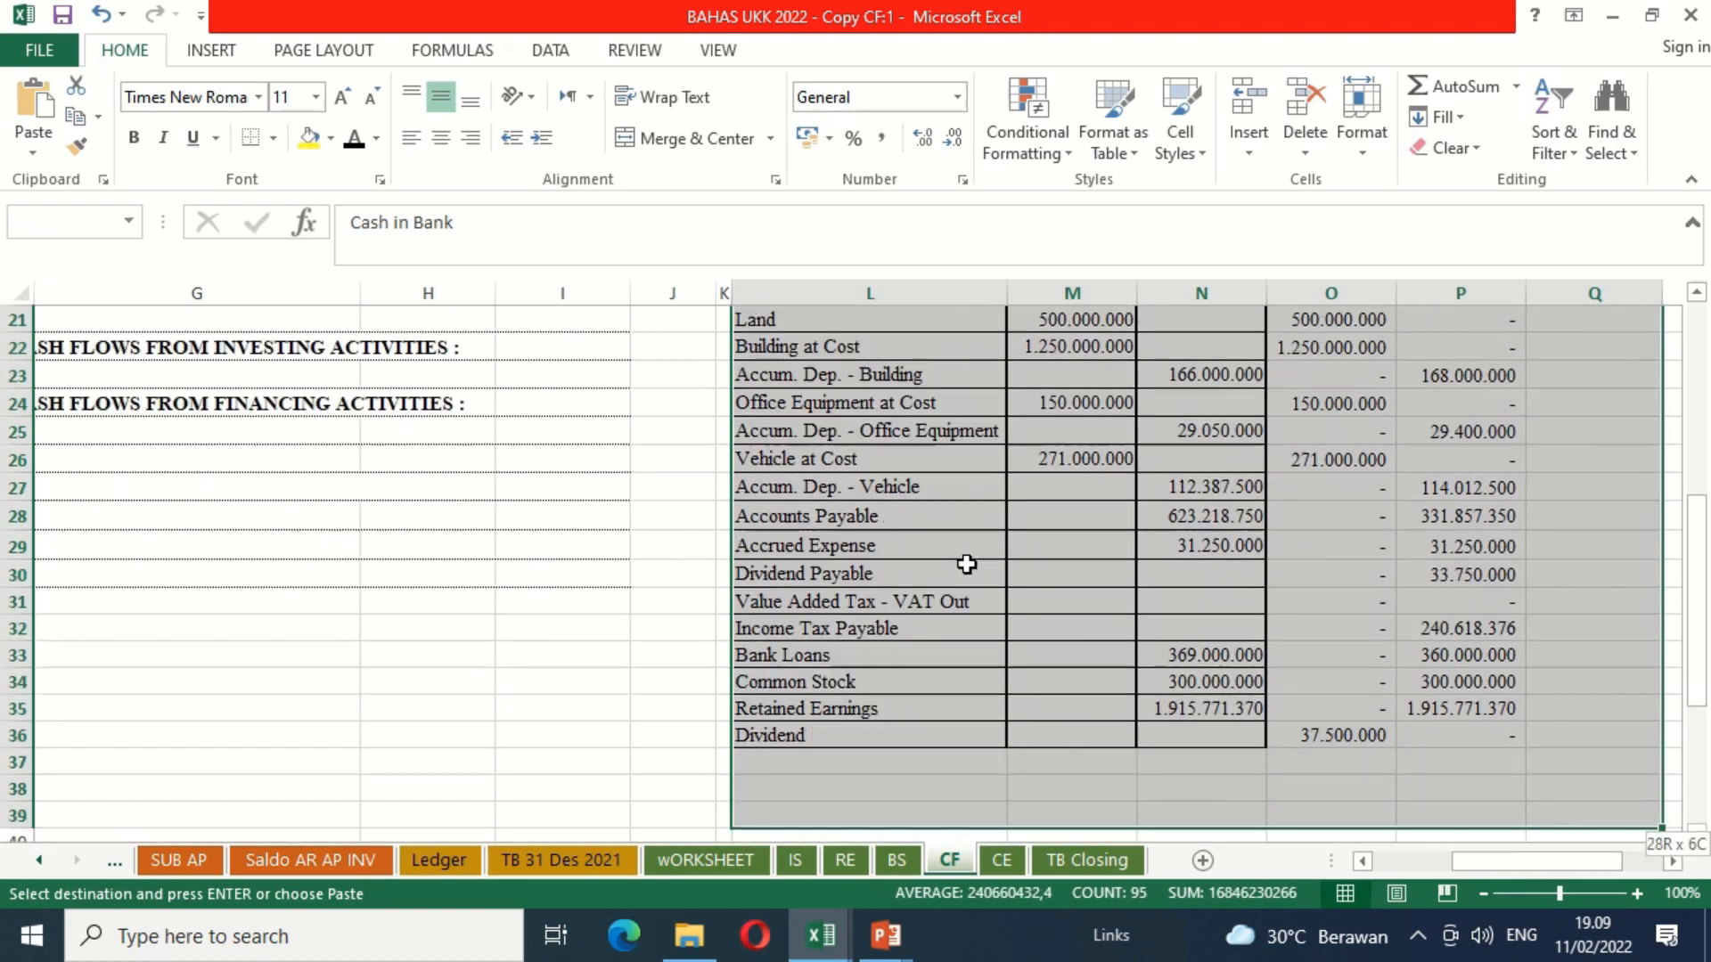
pyautogui.hotkey('ctrl', 'v')
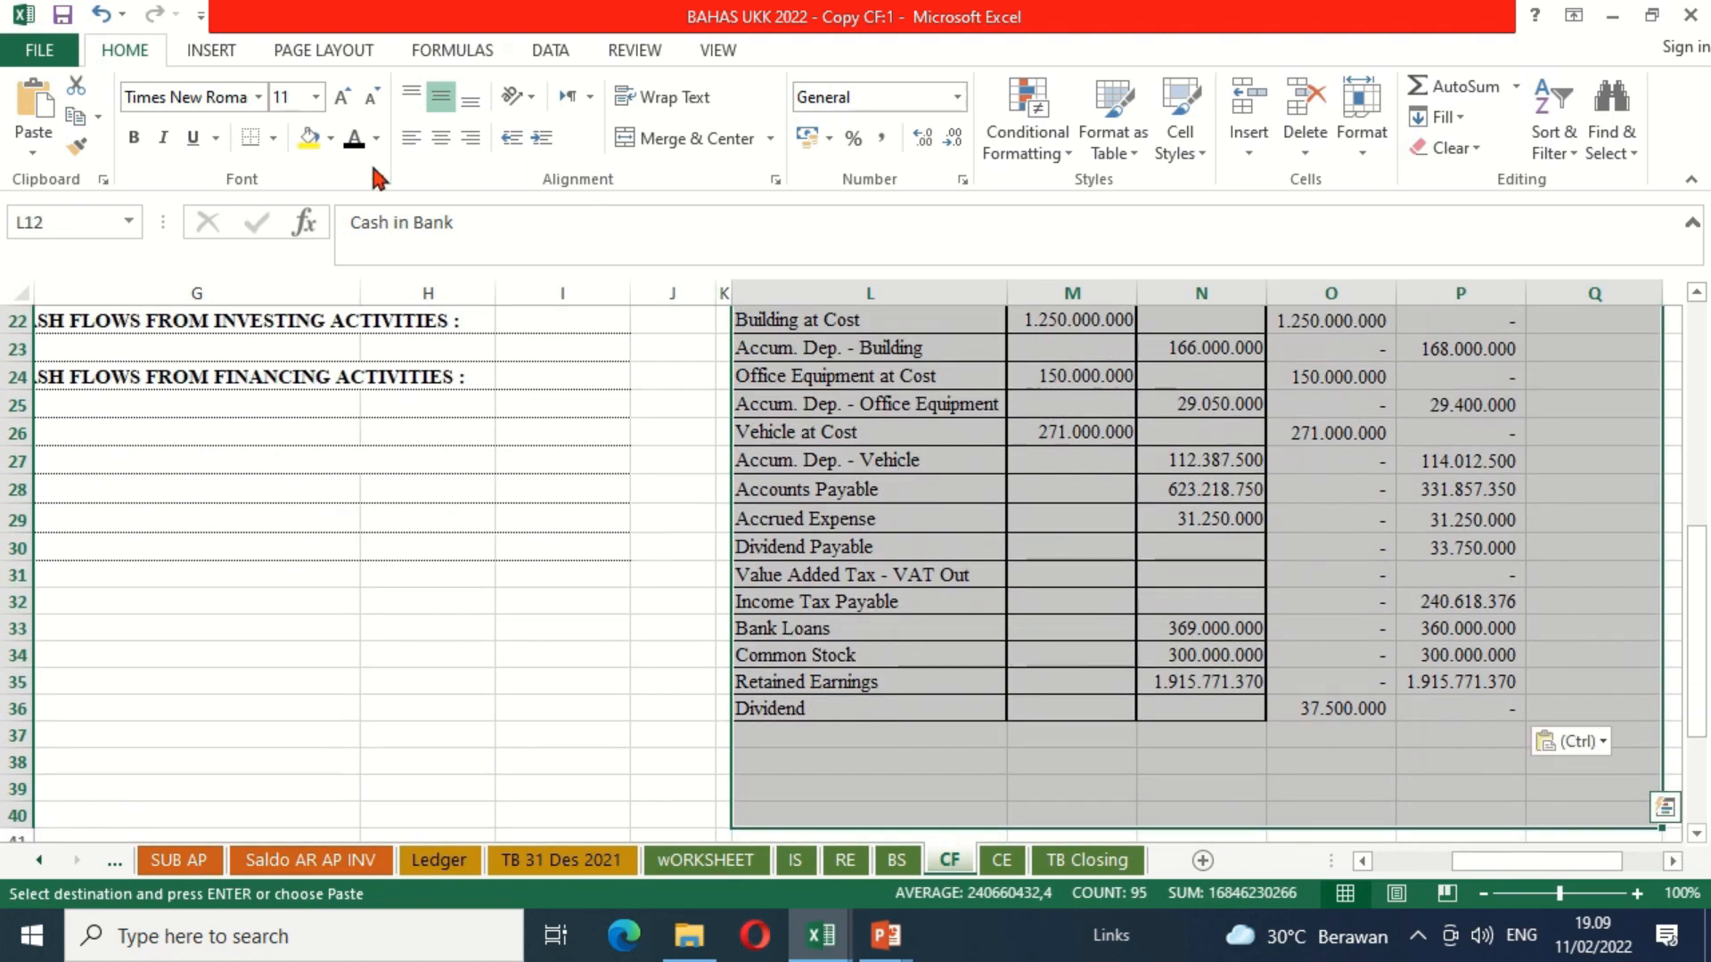
pyautogui.click(274, 138)
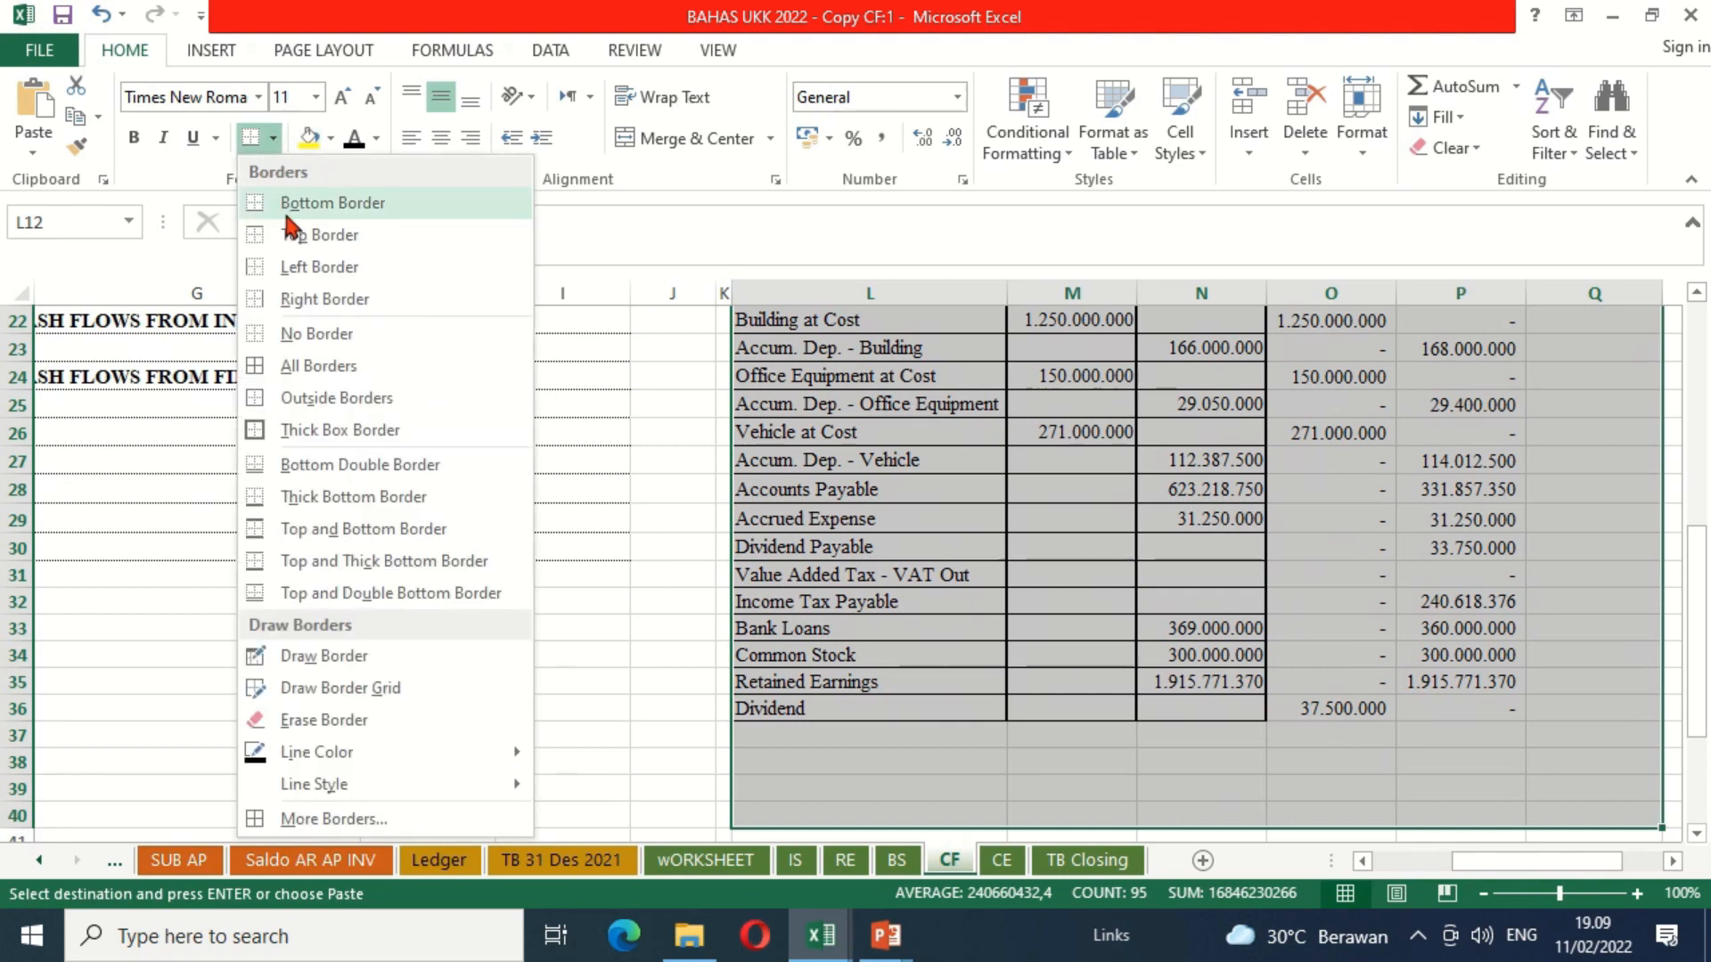
pyautogui.click(294, 332)
pyautogui.scroll(6, 396, 353)
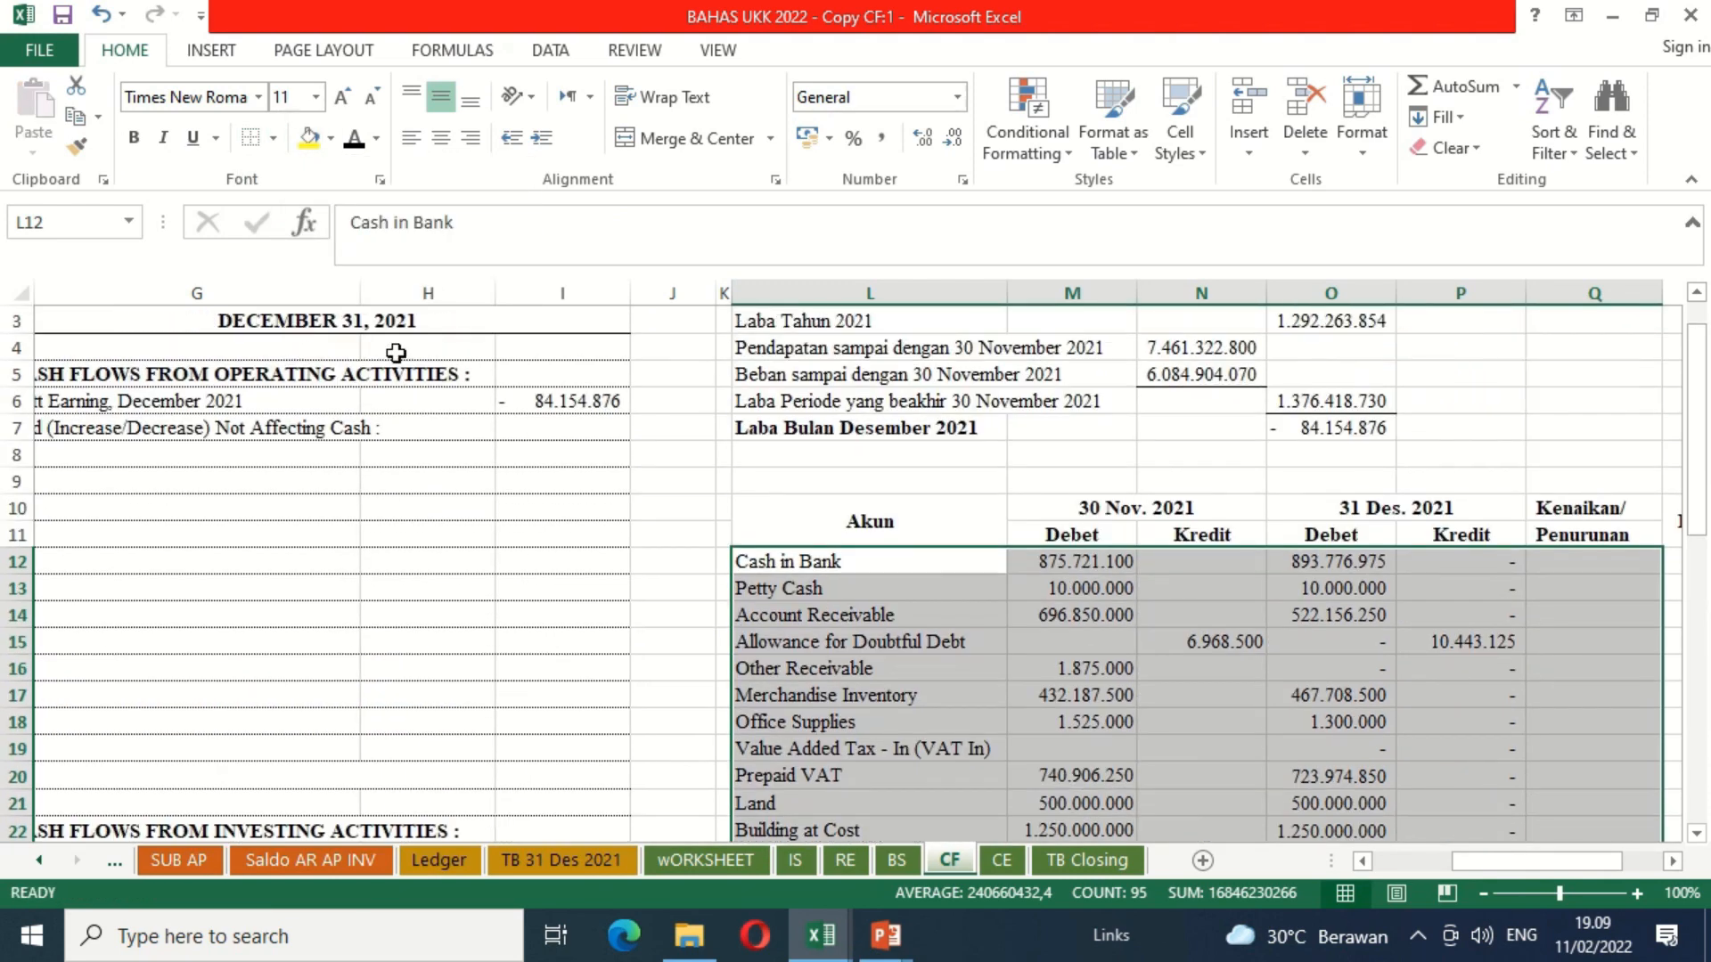
# Step: Enter the Cash in Bank change formula =O12-M12 in the Kenaikan/Penurunan column, cell Q12
pyautogui.click(1315, 644)
pyautogui.press('Right')
pyautogui.press('Right')
pyautogui.press('Right')
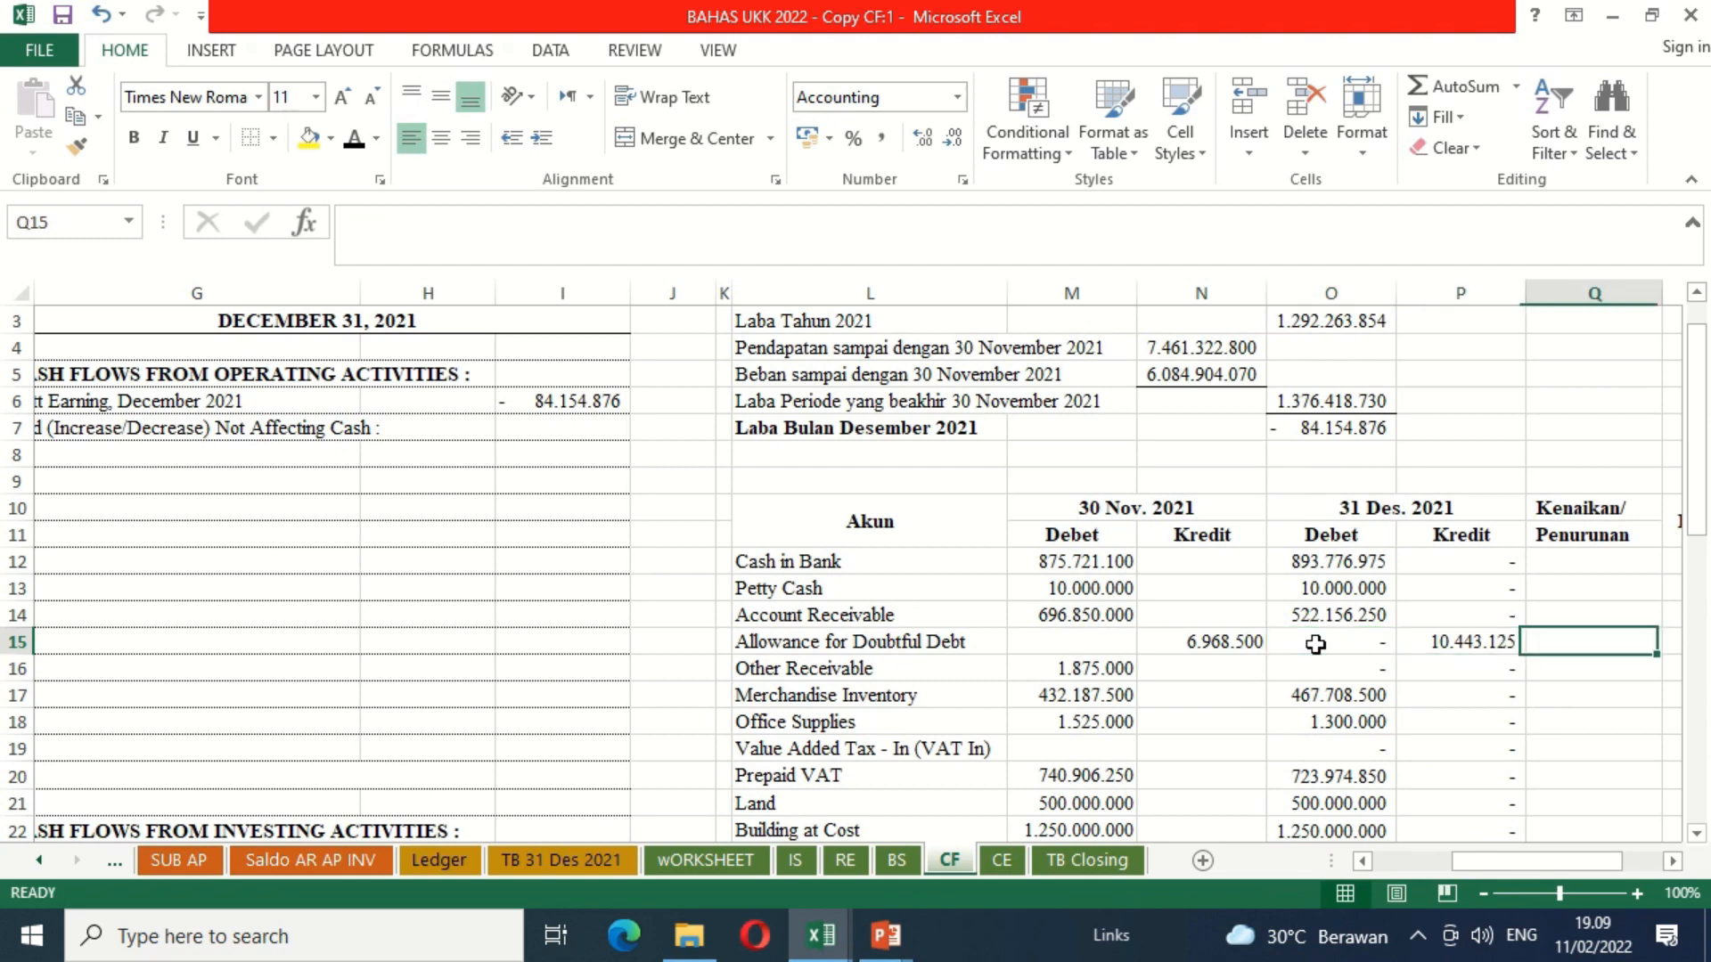
pyautogui.press('Up')
pyautogui.press('Up')
pyautogui.press('Up')
pyautogui.press('Left')
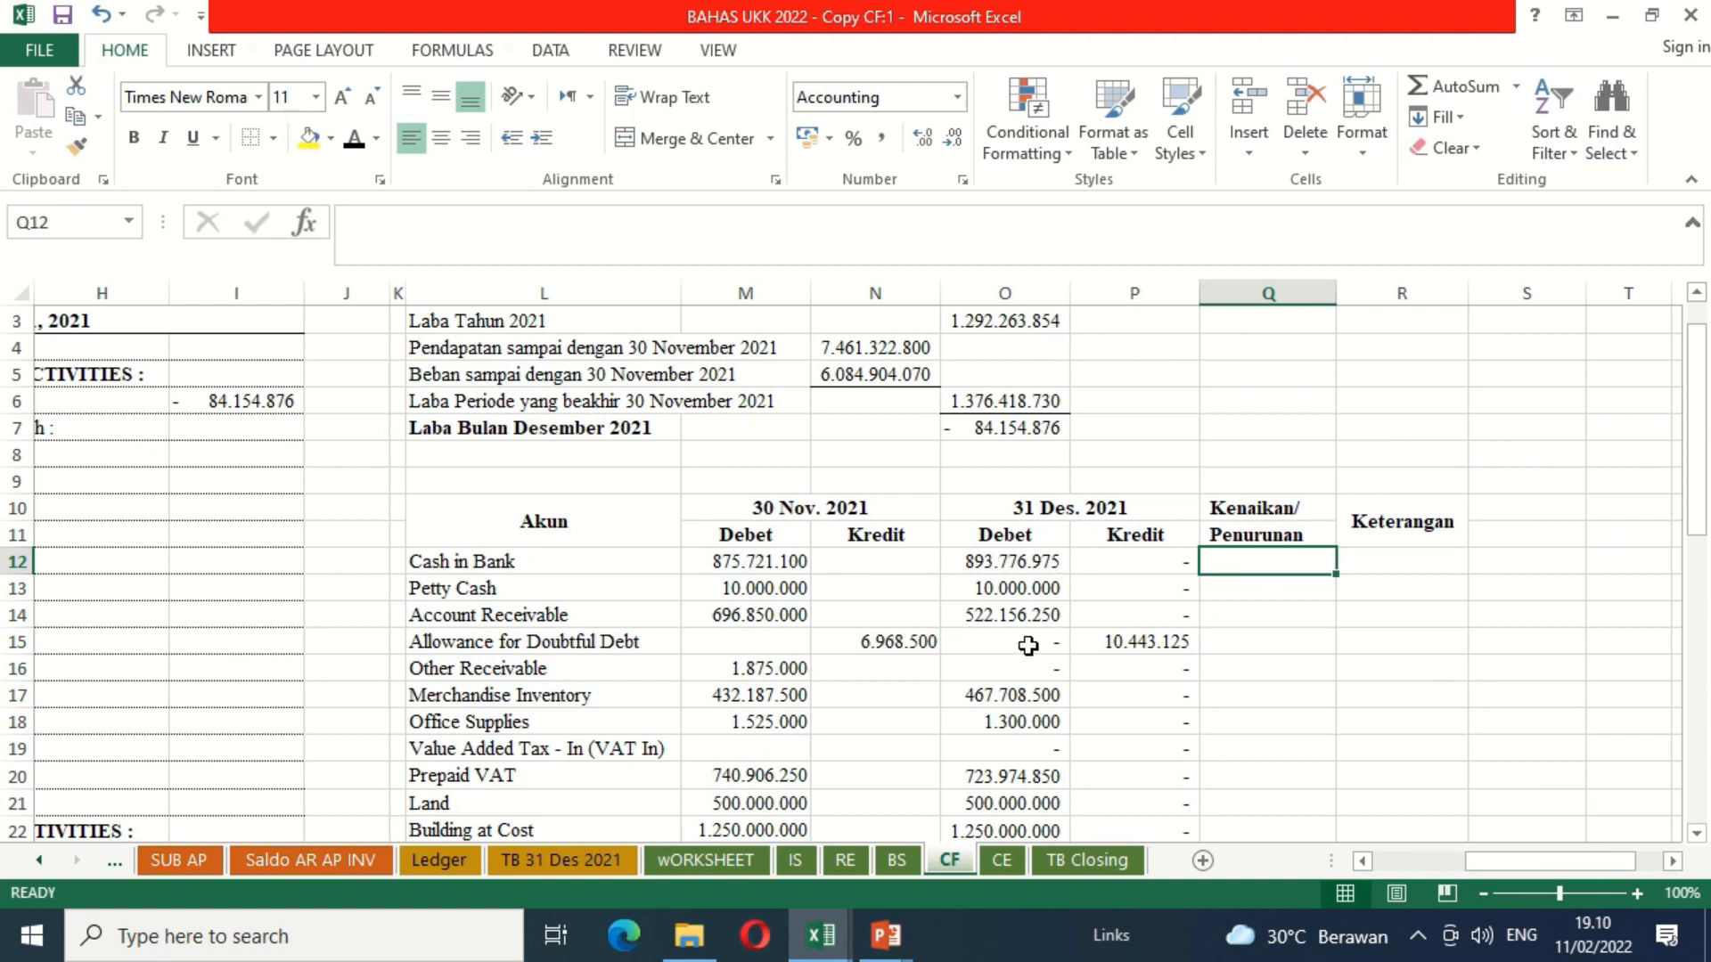
pyautogui.write('=')
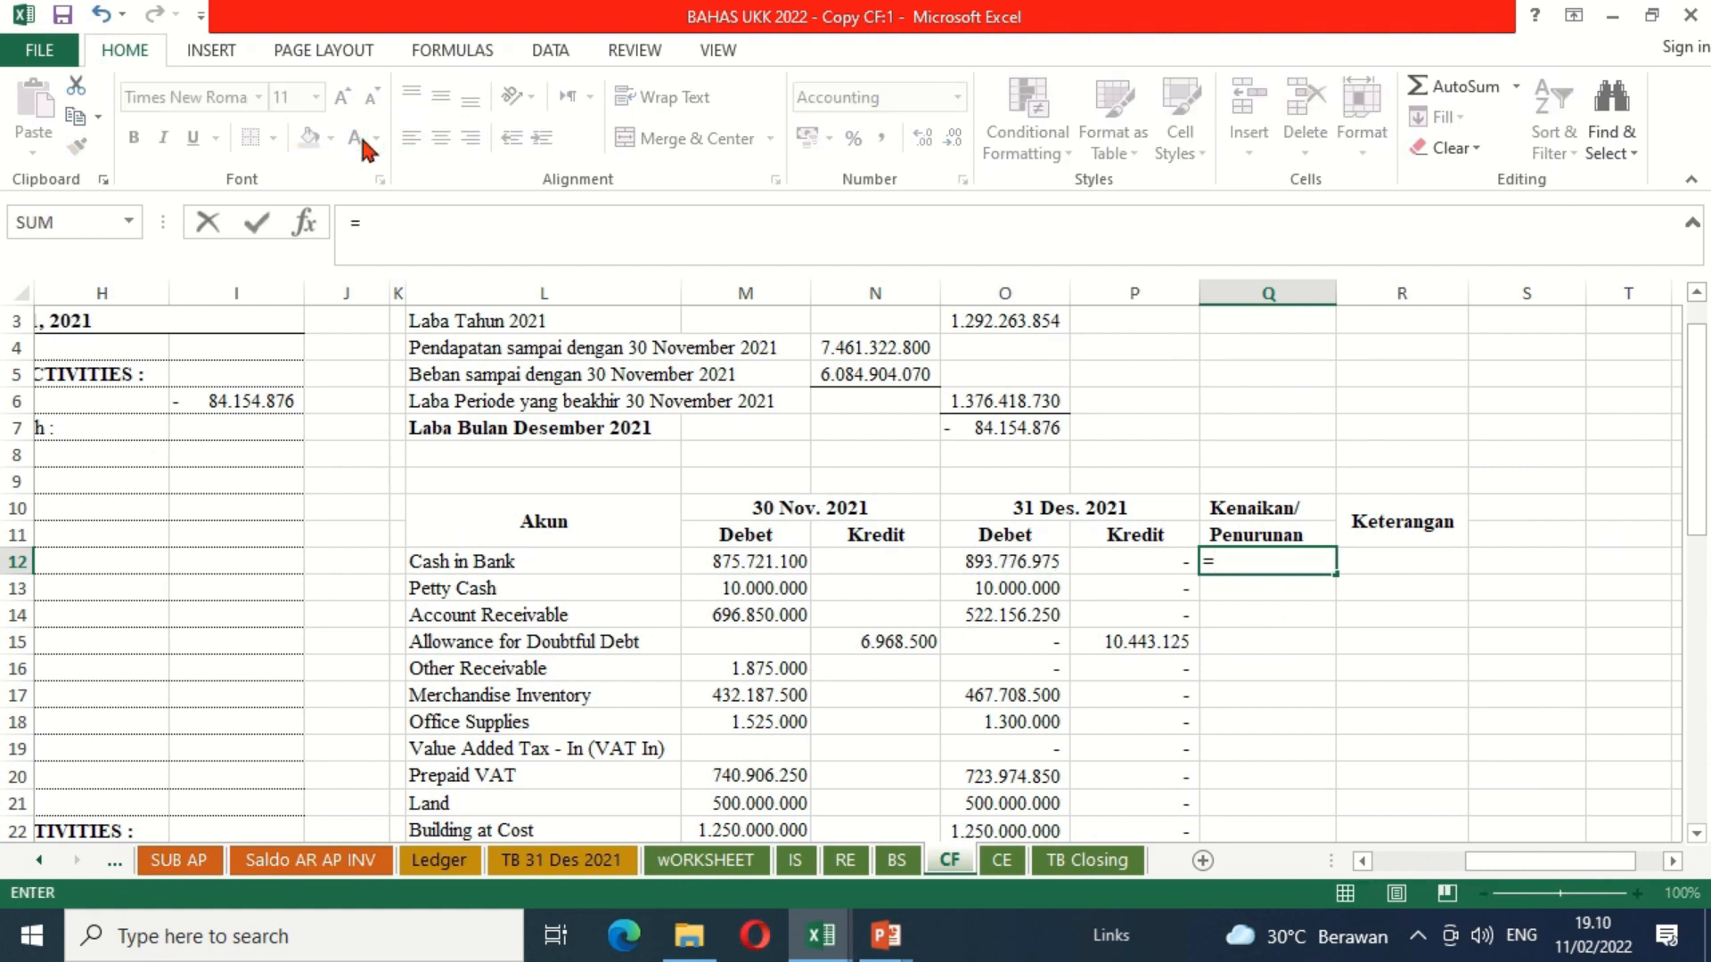
pyautogui.click(1010, 568)
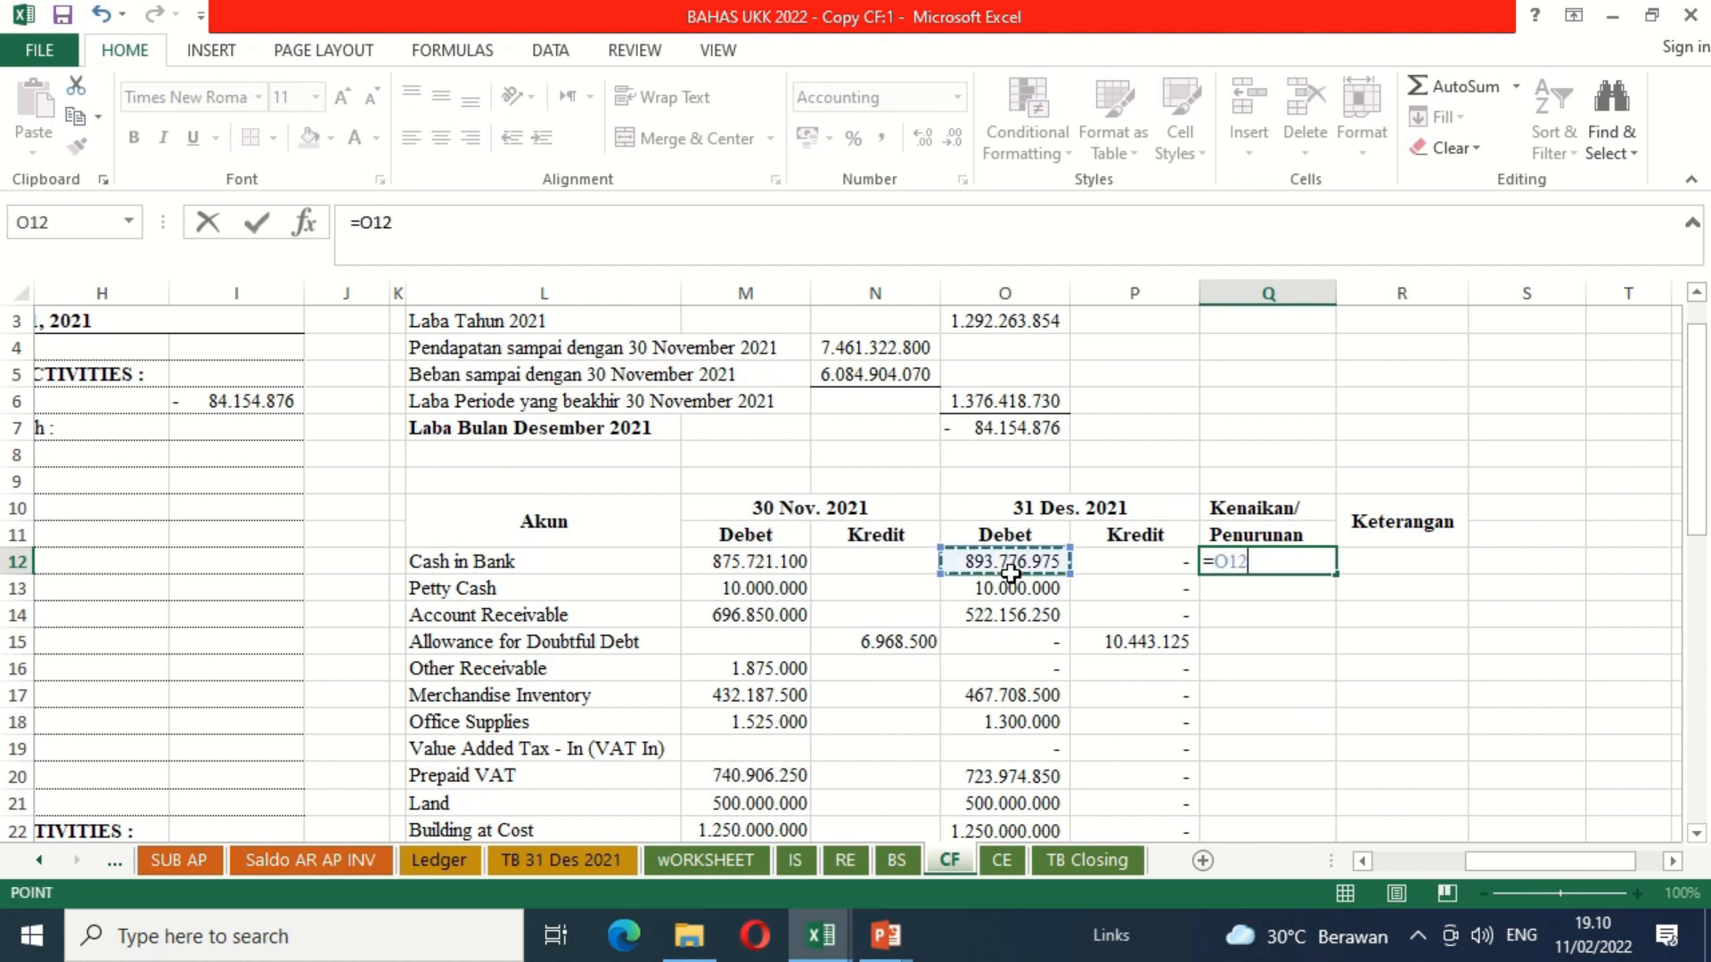
pyautogui.write('-')
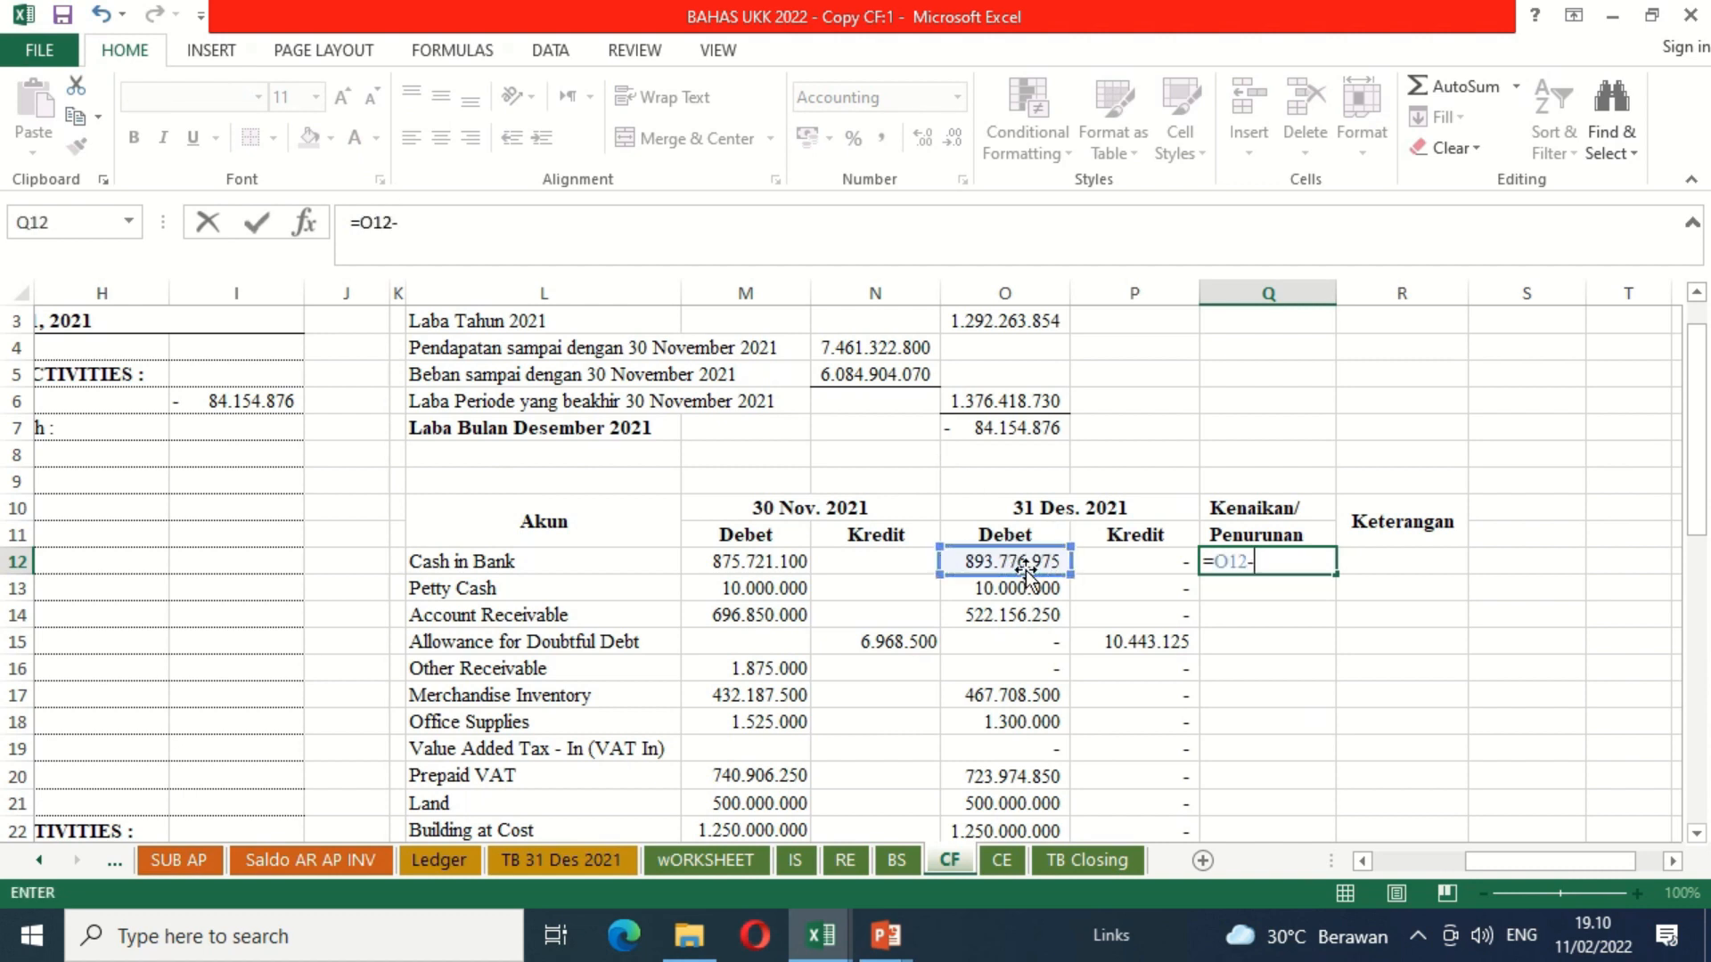
pyautogui.click(758, 565)
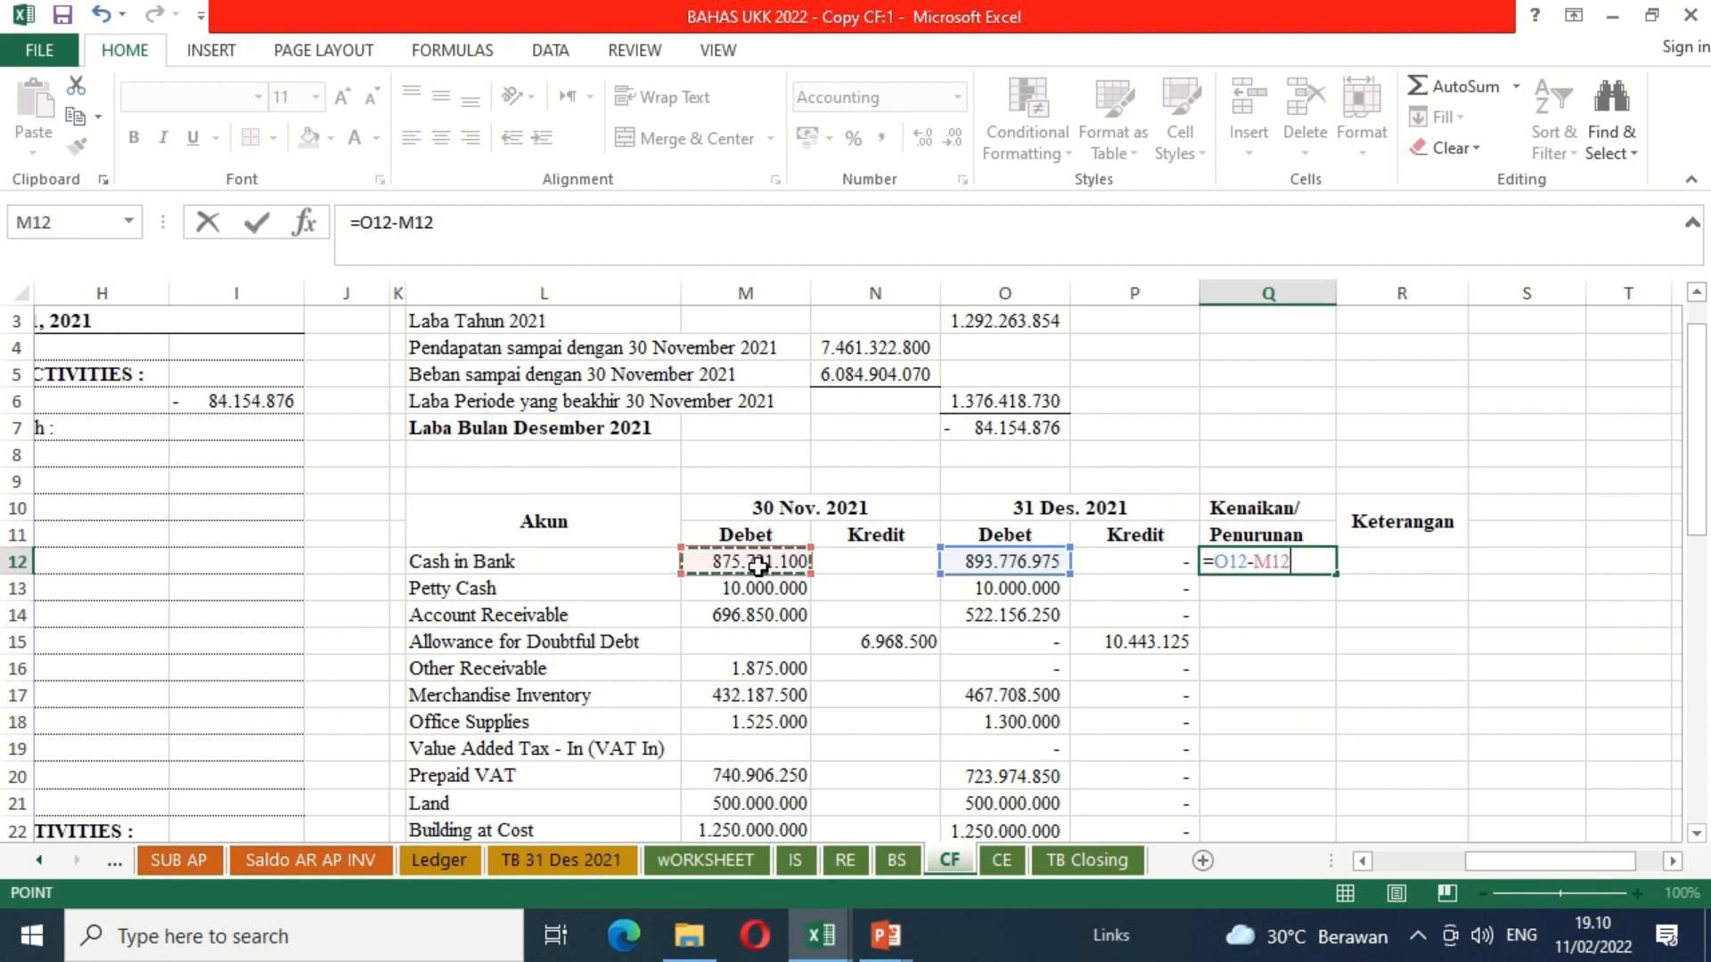
pyautogui.press('Return')
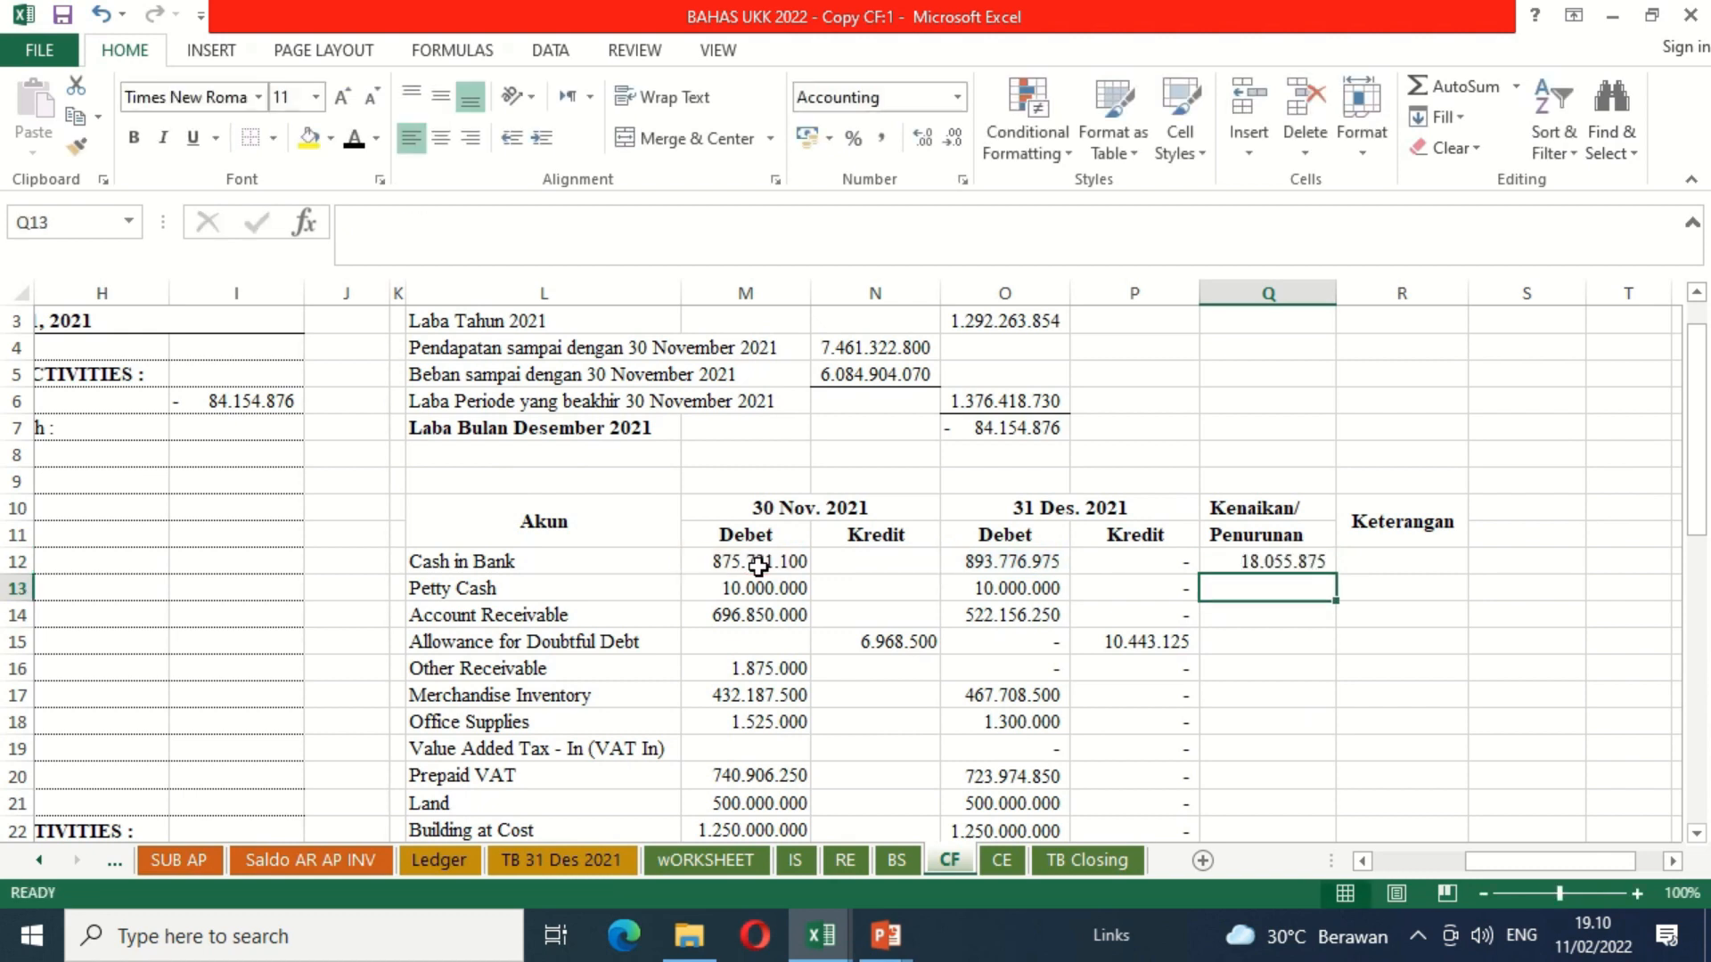
# Step: Copy the Cash in Bank change formula to the Petty Cash and Account Receivable rows, through Q14
pyautogui.press('Up')
pyautogui.hotkey('ctrl', 'c')
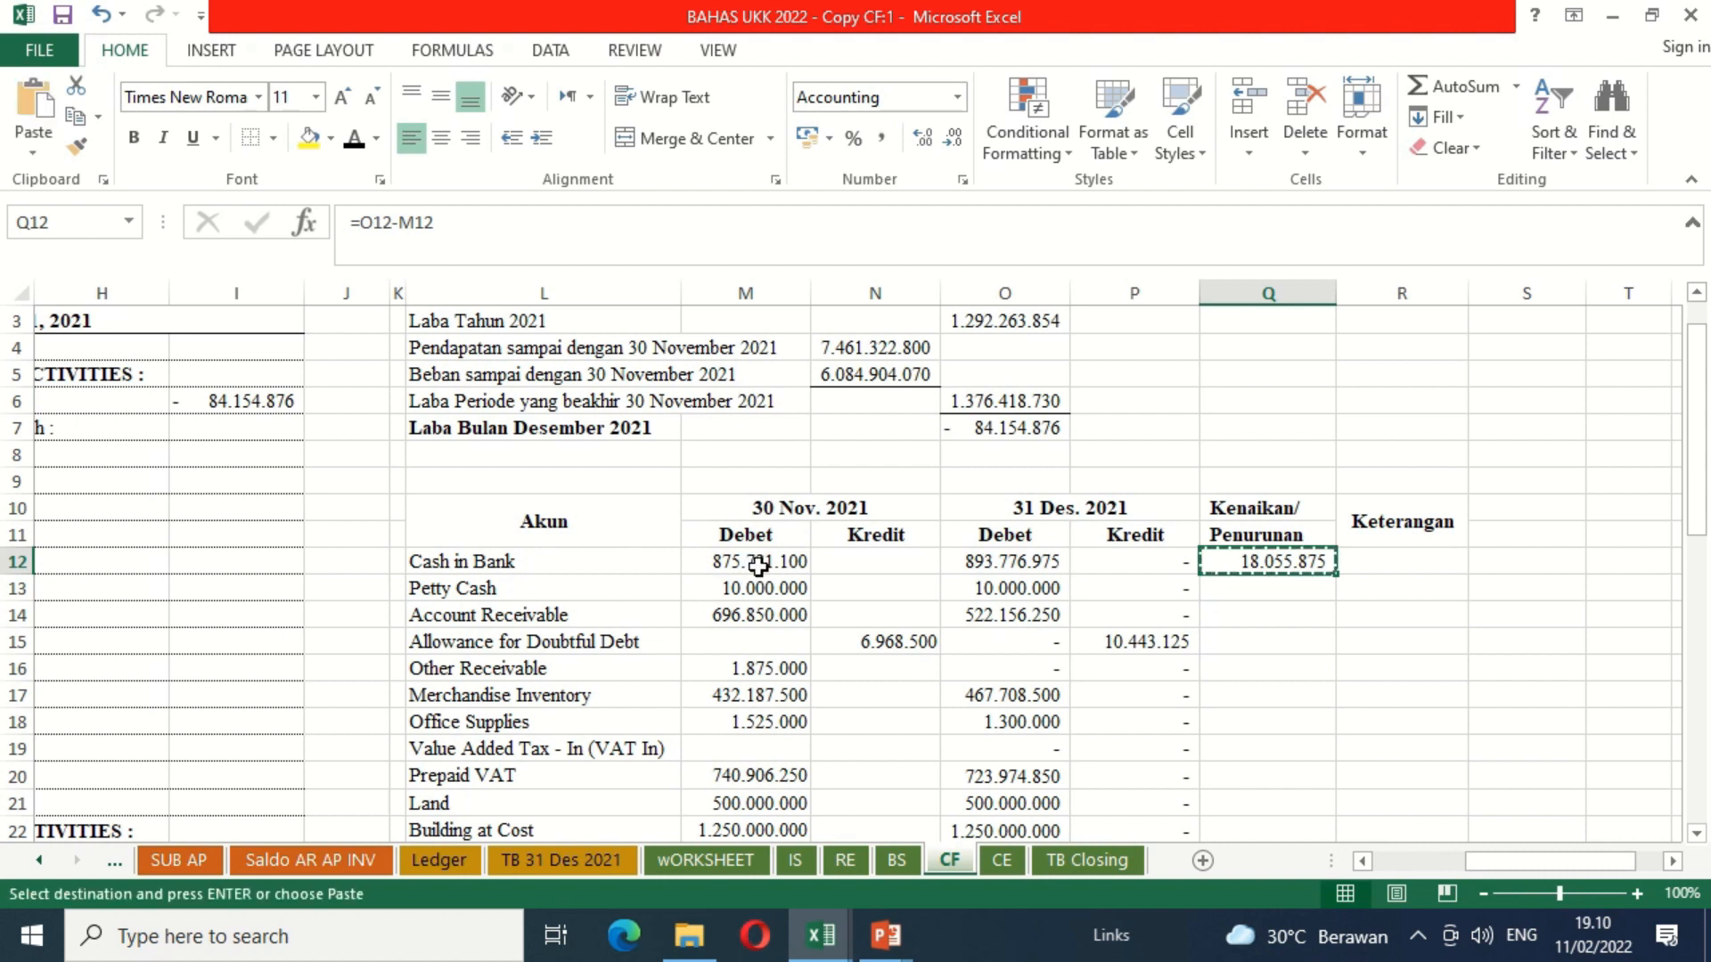
pyautogui.hotkey('shift', 'Down')
pyautogui.hotkey('shift', 'Down')
pyautogui.hotkey('ctrl', 'v')
# Step: Paste the debit change formula for Other Receivable, Merchandise Inventory and Office Supplies, range Q16:Q18
pyautogui.press('Down')
pyautogui.press('Down')
pyautogui.press('Down')
pyautogui.press('Down')
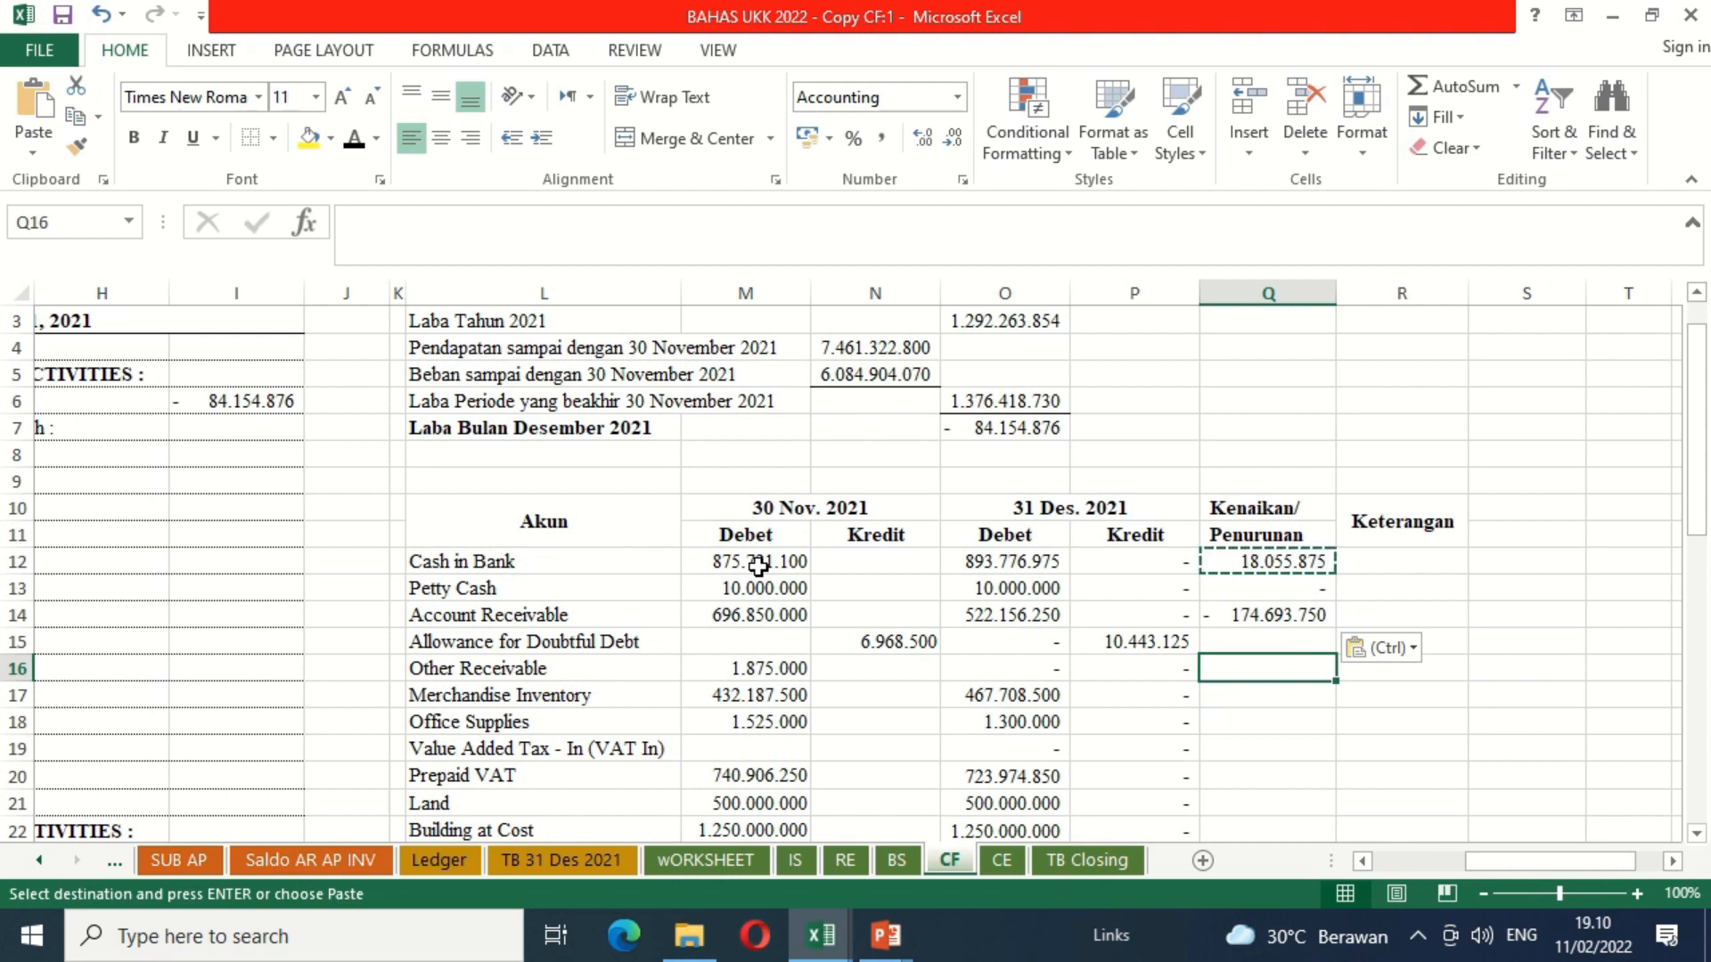
pyautogui.hotkey('shift', 'Down')
pyautogui.hotkey('shift', 'Down')
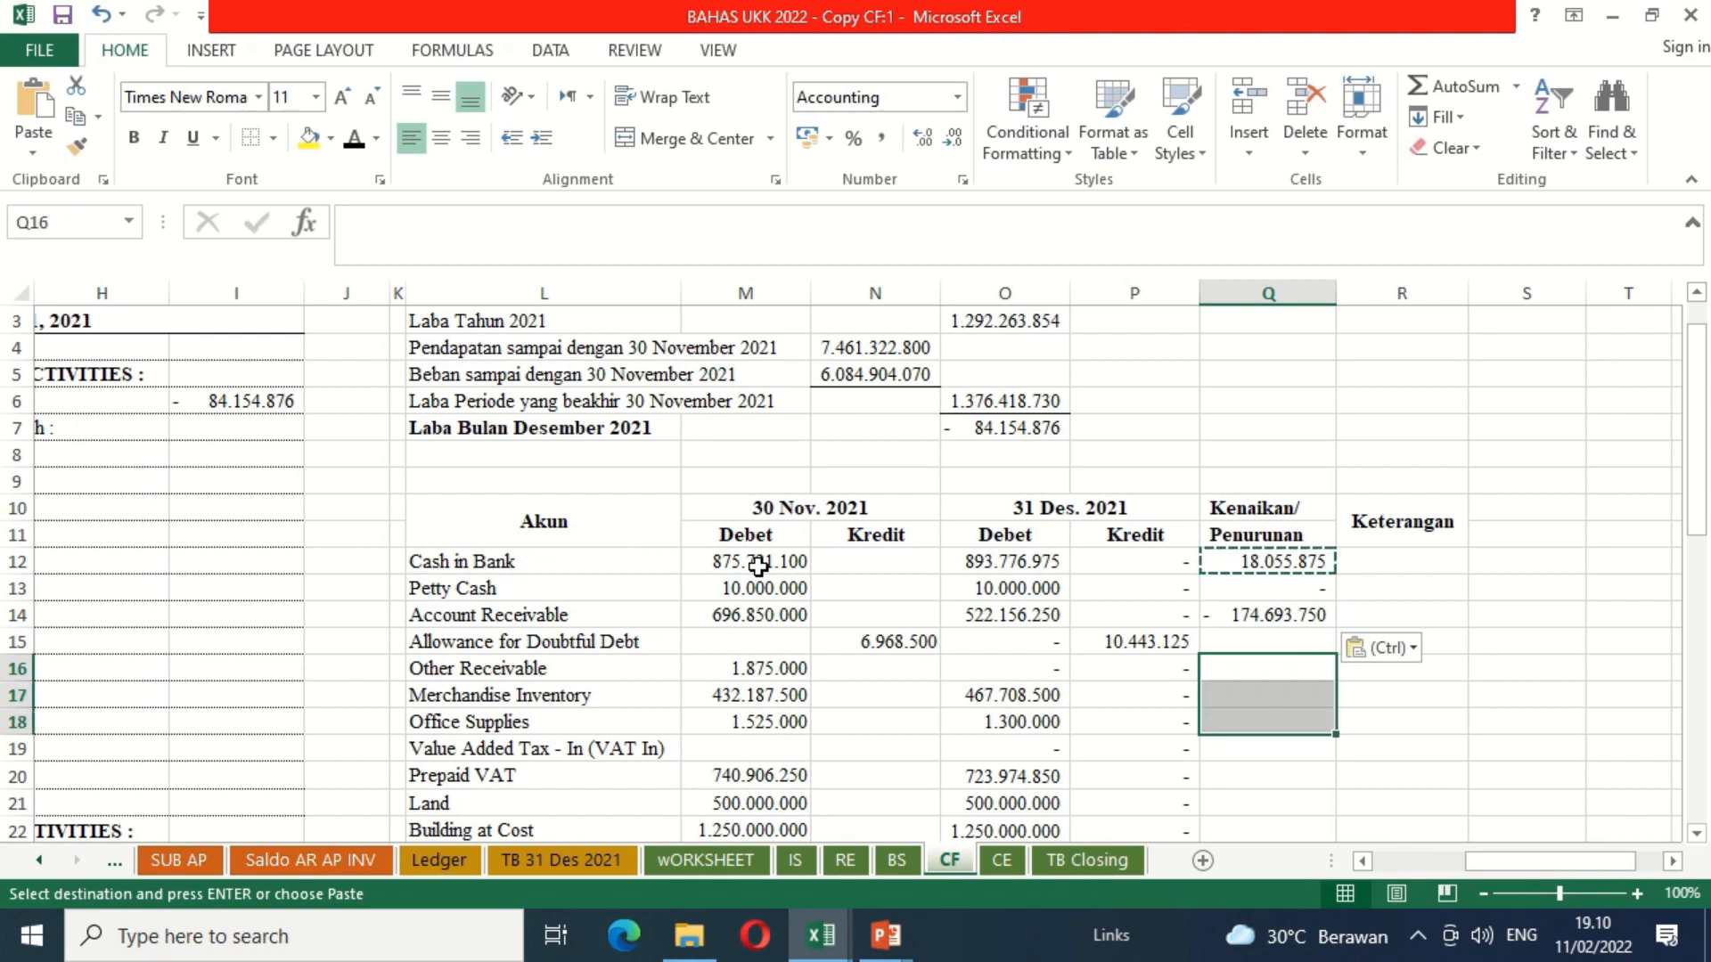
pyautogui.hotkey('ctrl', 'v')
# Step: Paste the debit change formula for Prepaid VAT, Land and Building at Cost, range Q20:Q22
pyautogui.press('Down')
pyautogui.press('Down')
pyautogui.press('Down')
pyautogui.press('Down')
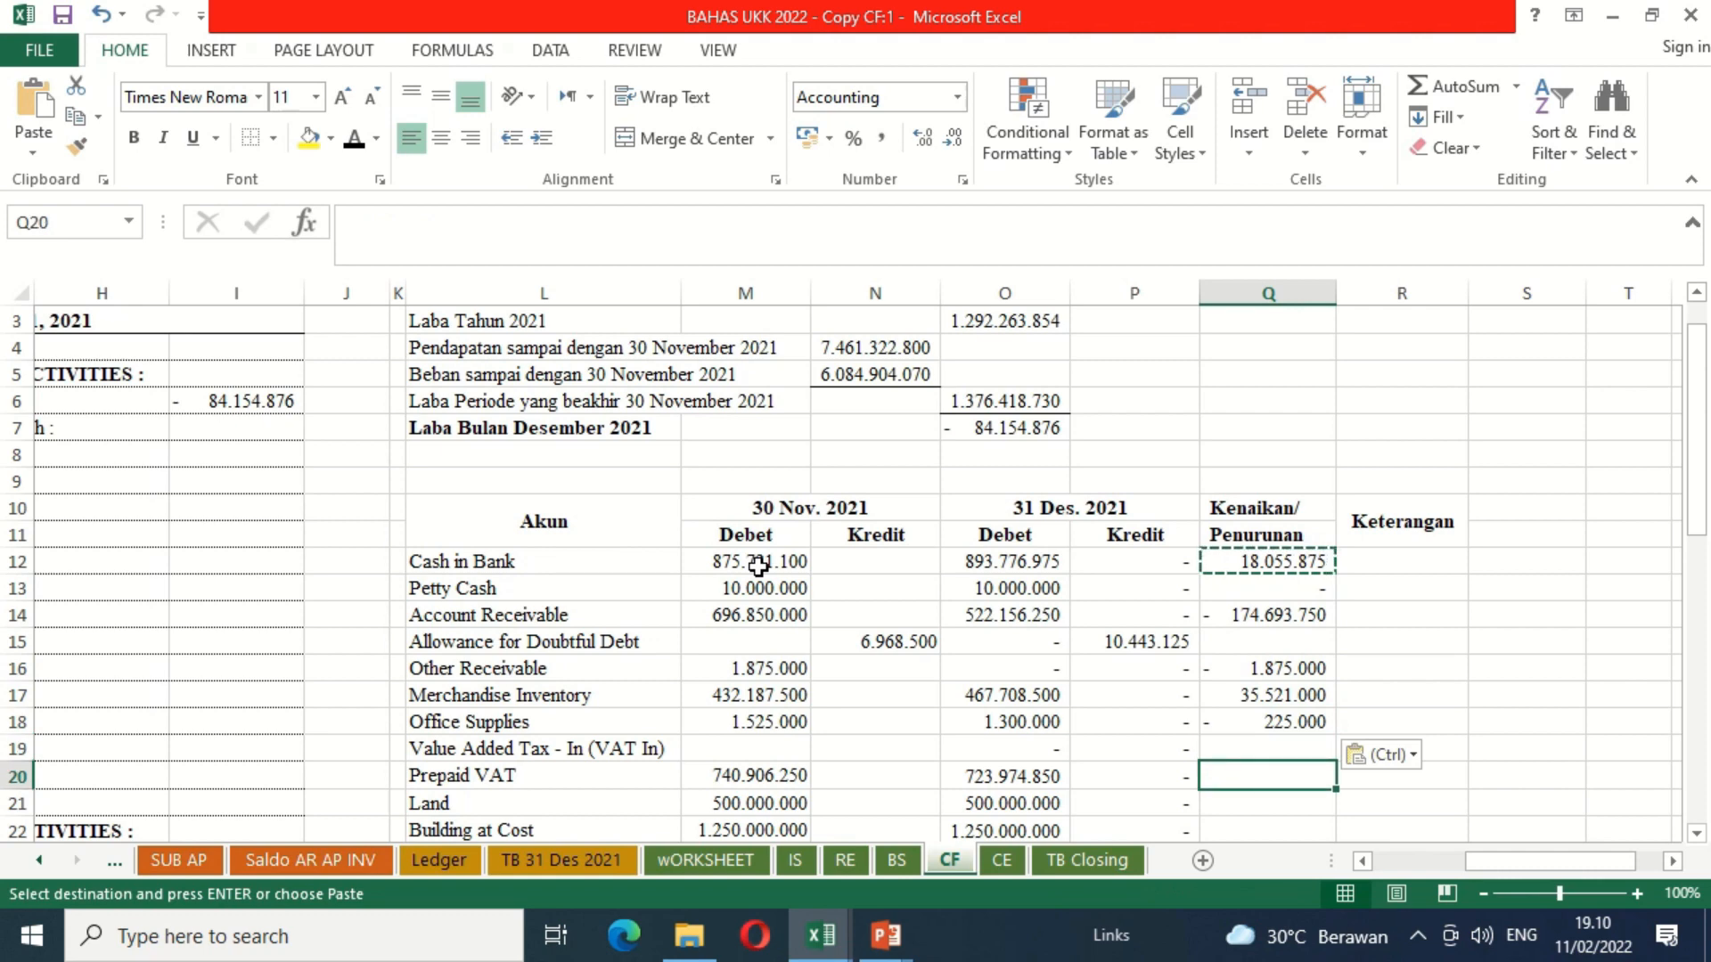
pyautogui.hotkey('shift', 'Down')
pyautogui.hotkey('shift', 'Down')
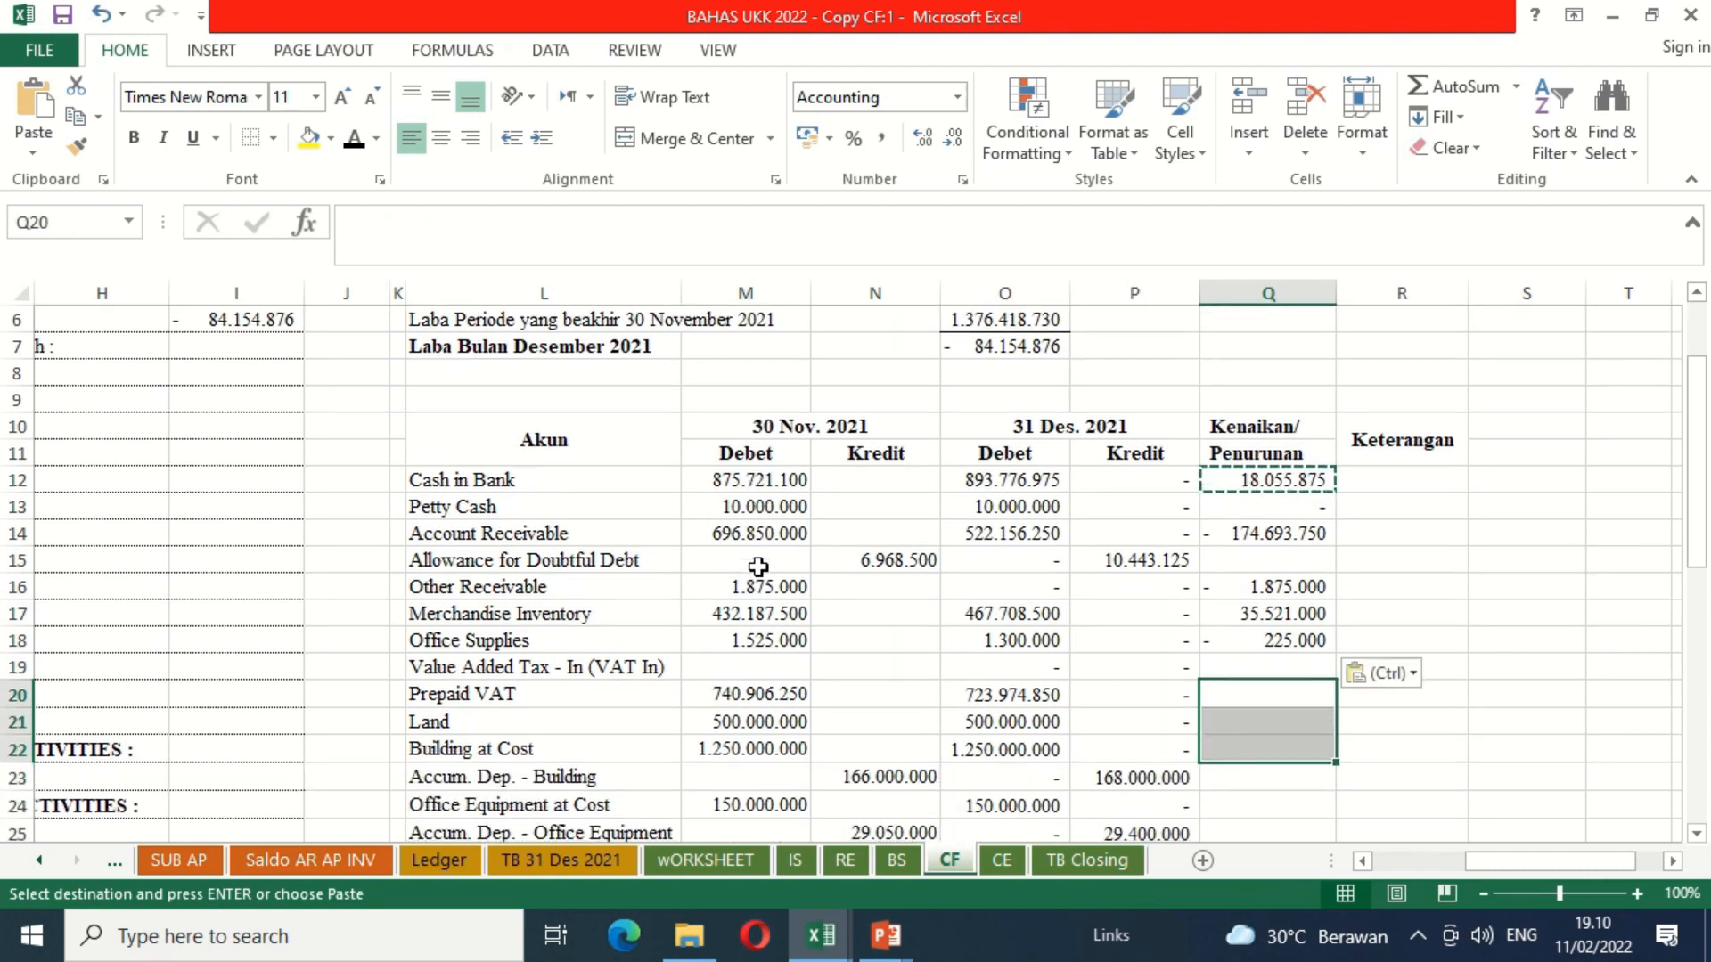
pyautogui.hotkey('ctrl', 'v')
# Step: Paste the debit change formula for Office Equipment at Cost in Q24 and Vehicle at Cost in Q26
pyautogui.press('Down')
pyautogui.press('Down')
pyautogui.press('Down')
pyautogui.press('Down')
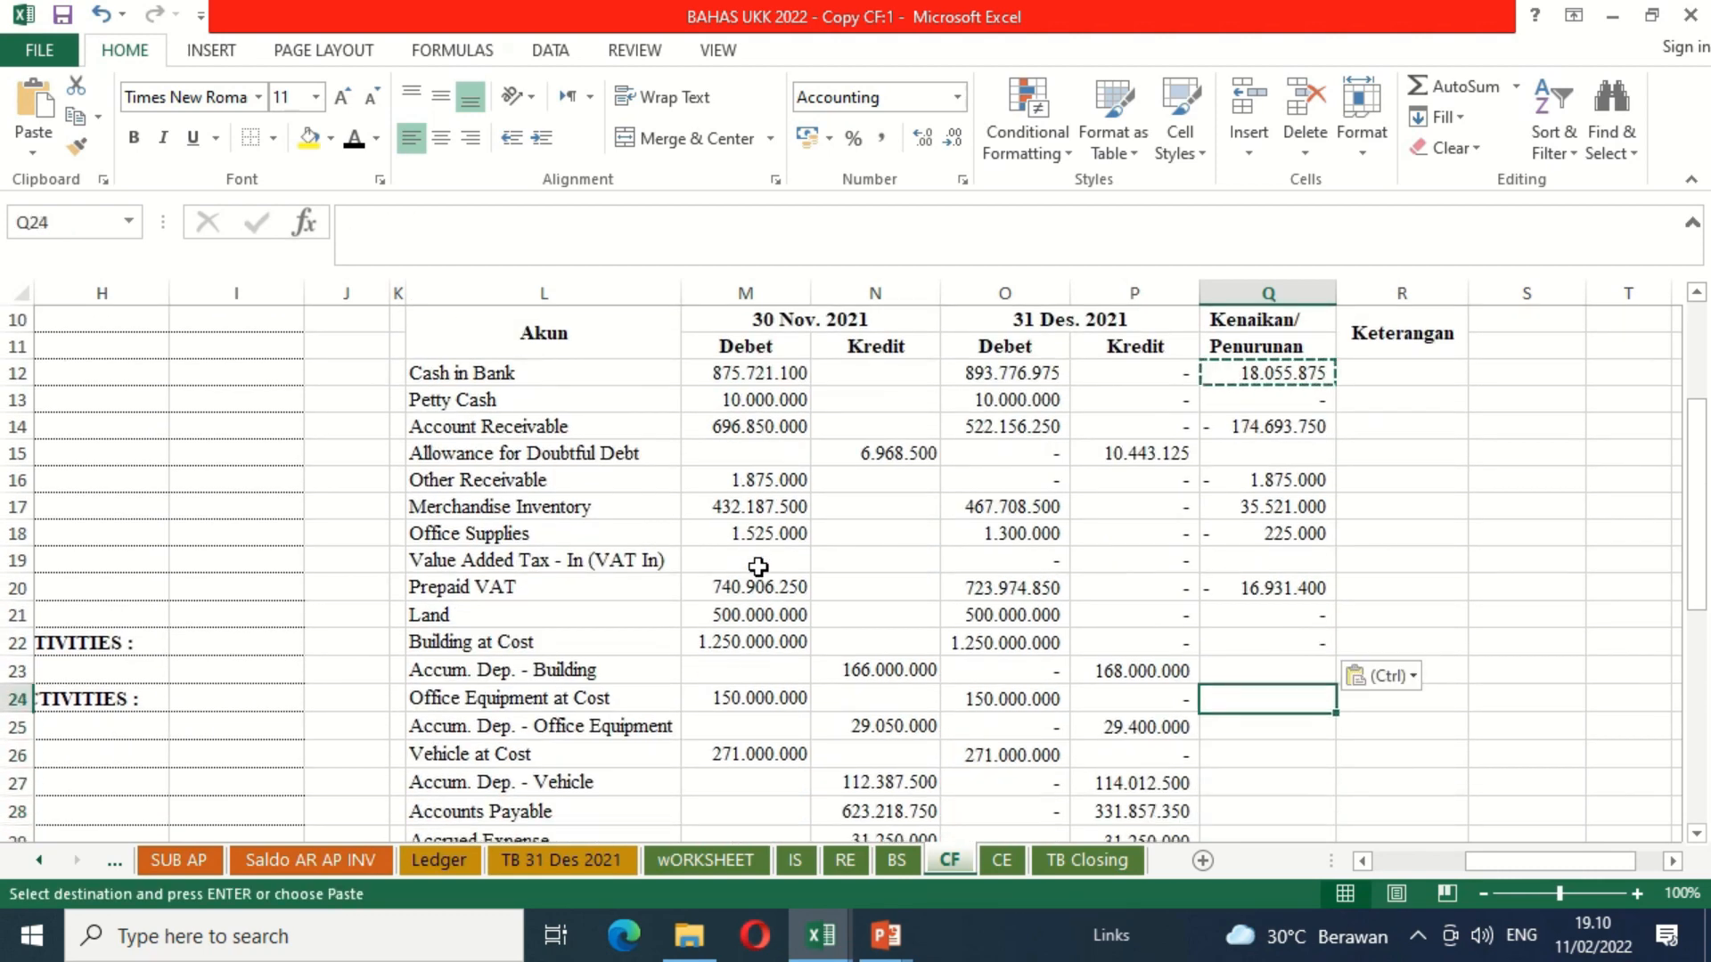
pyautogui.hotkey('ctrl', 'v')
pyautogui.press('Down')
pyautogui.press('Down')
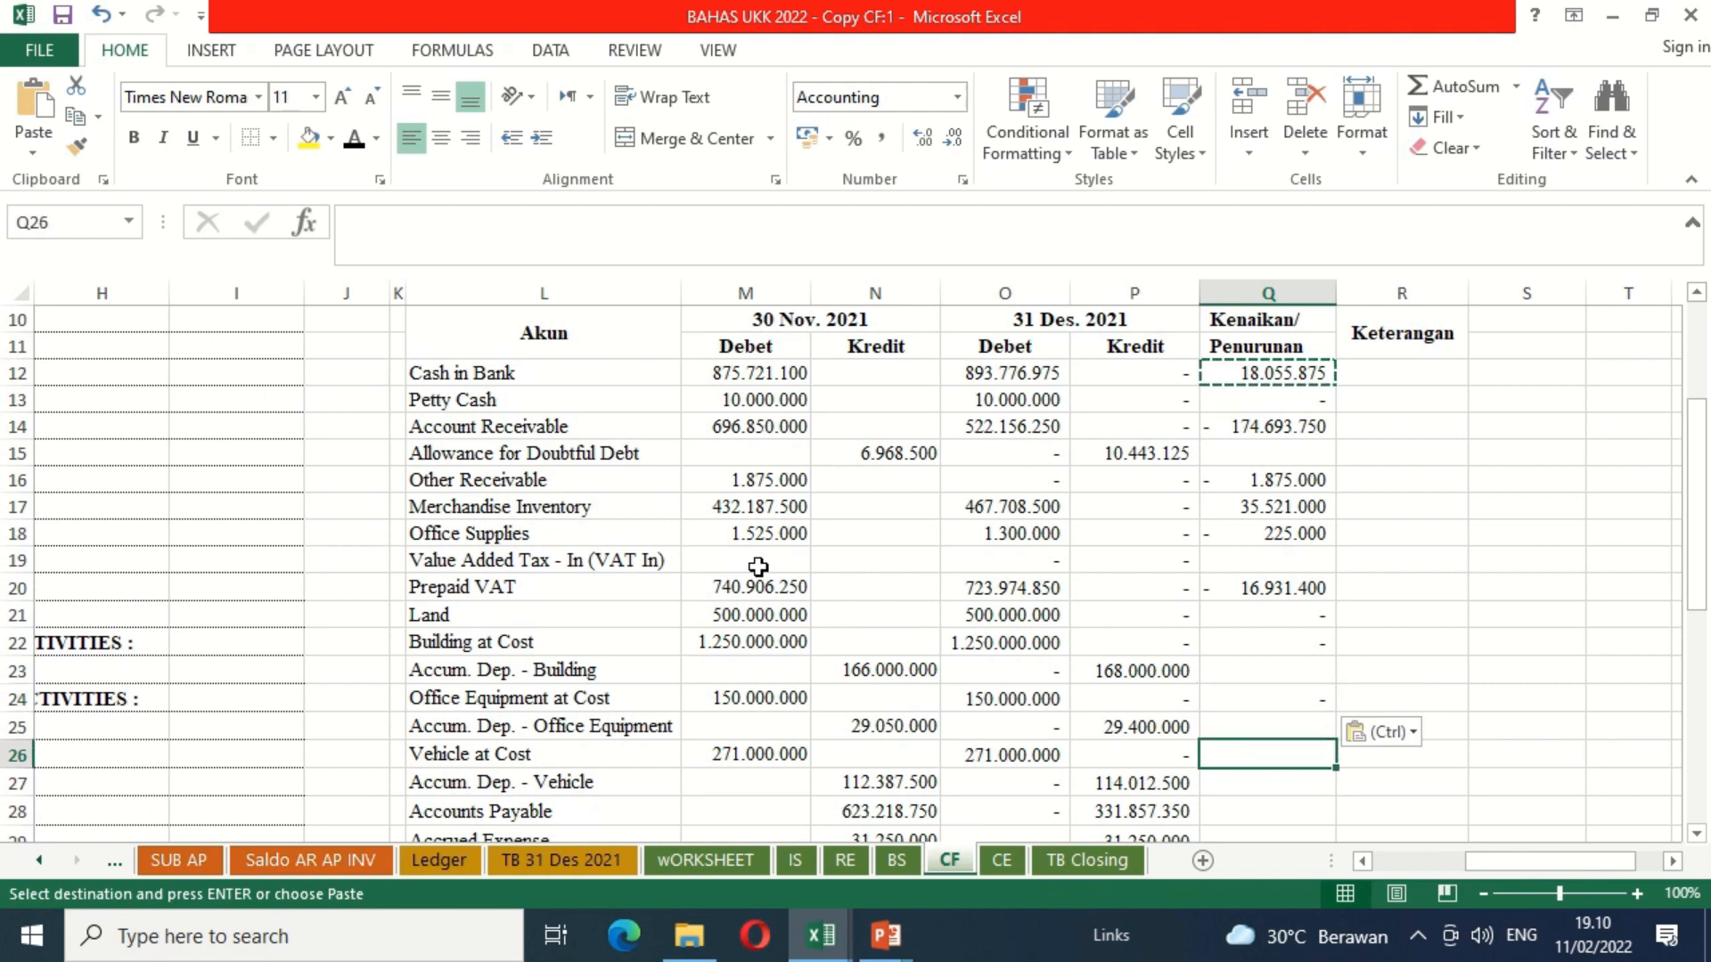
pyautogui.hotkey('ctrl', 'v')
# Step: Paste the debit change formula into the Dividend row, cell Q36
pyautogui.press('Down')
pyautogui.press('Down')
pyautogui.press('Down')
pyautogui.press('Down')
pyautogui.press('Down')
pyautogui.press('Down')
pyautogui.press('Down')
pyautogui.press('Down')
pyautogui.press('Down')
pyautogui.press('Down')
pyautogui.hotkey('ctrl', 'v')
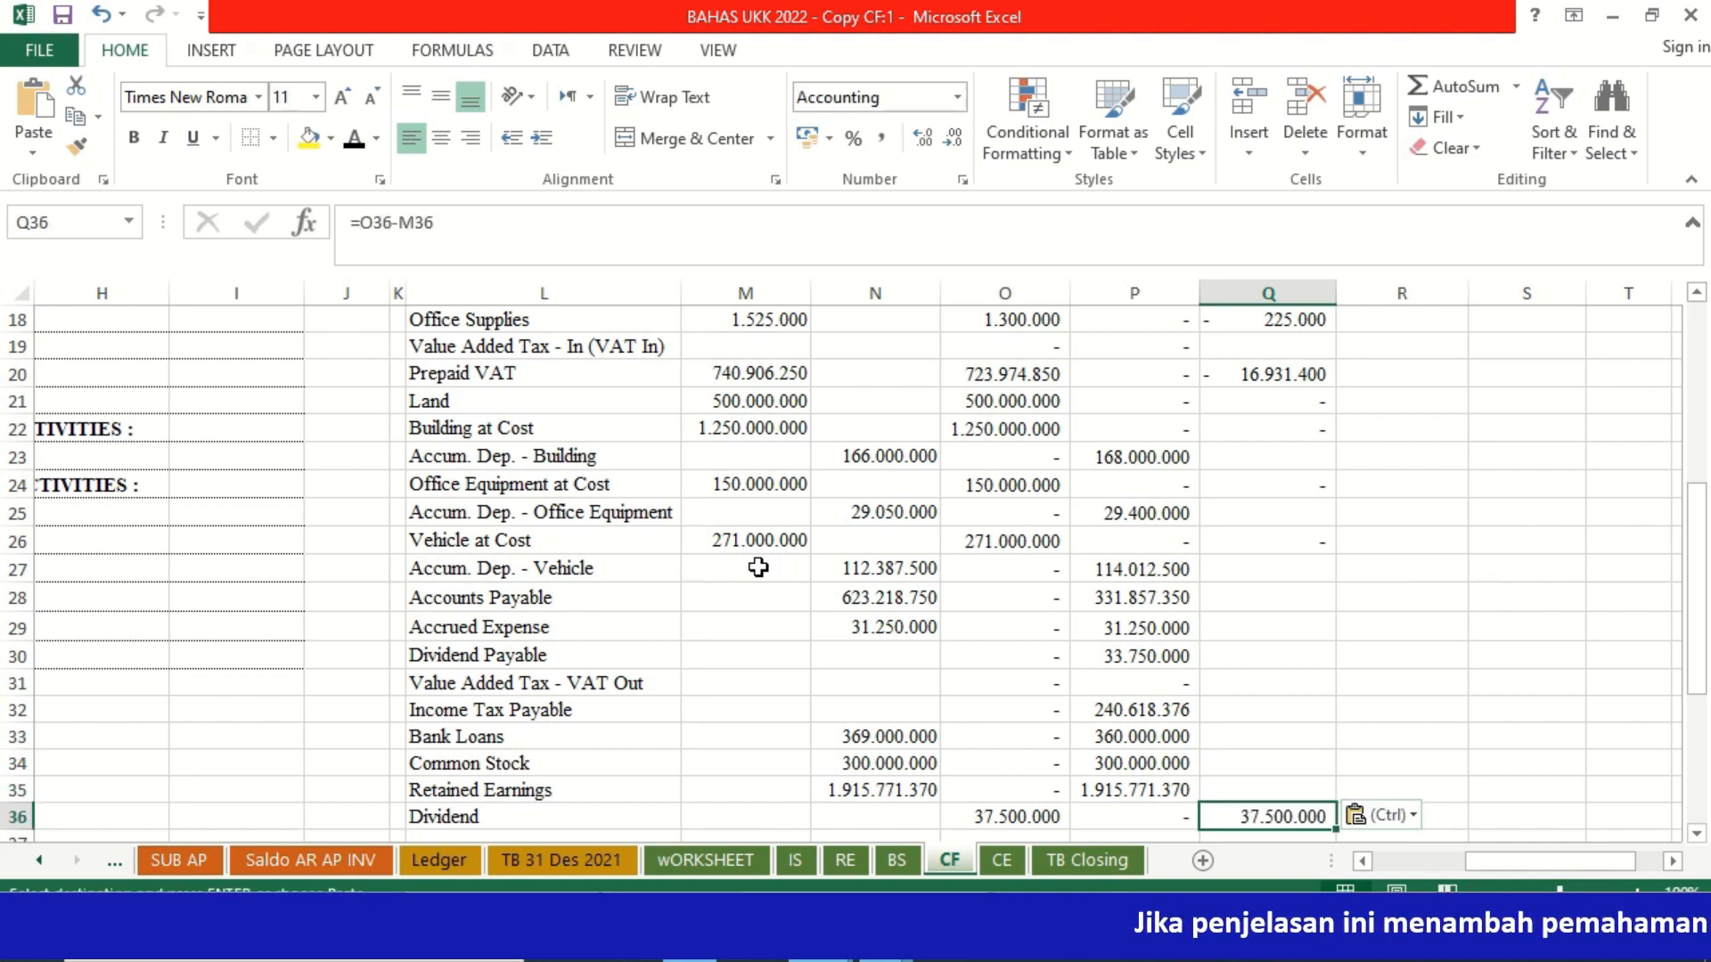
pyautogui.press('ctrl')
pyautogui.press('Right')
pyautogui.press('Right')
pyautogui.press('Left')
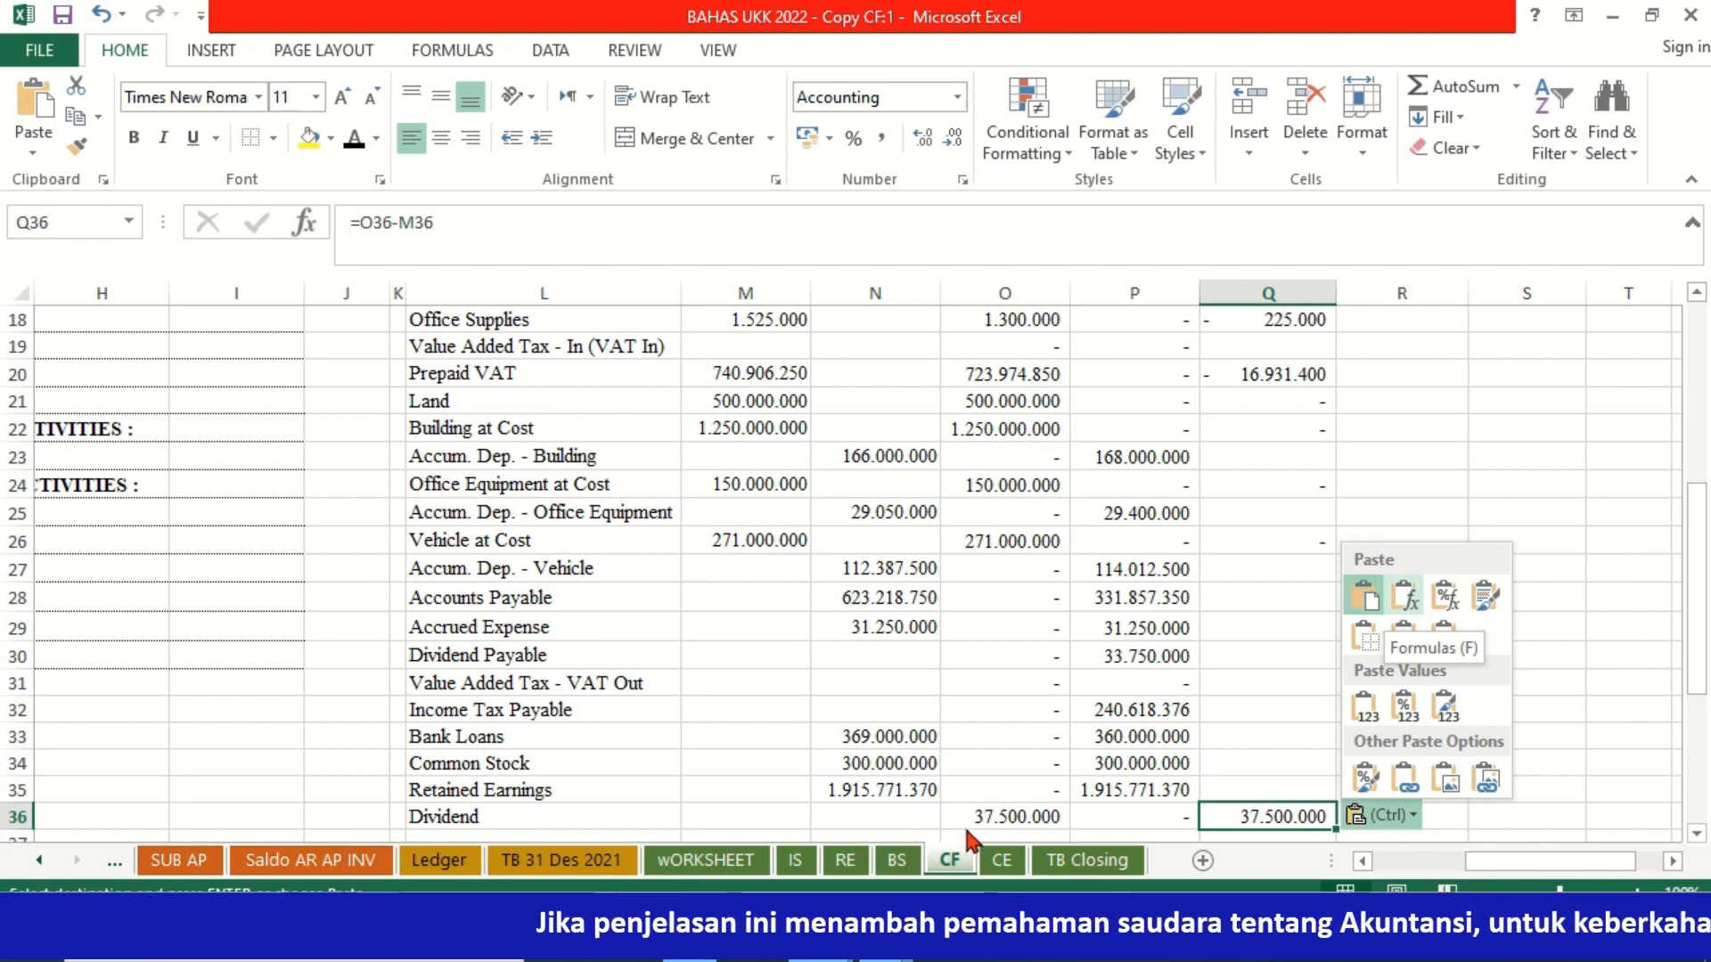
pyautogui.press('Escape')
pyautogui.click(1003, 814)
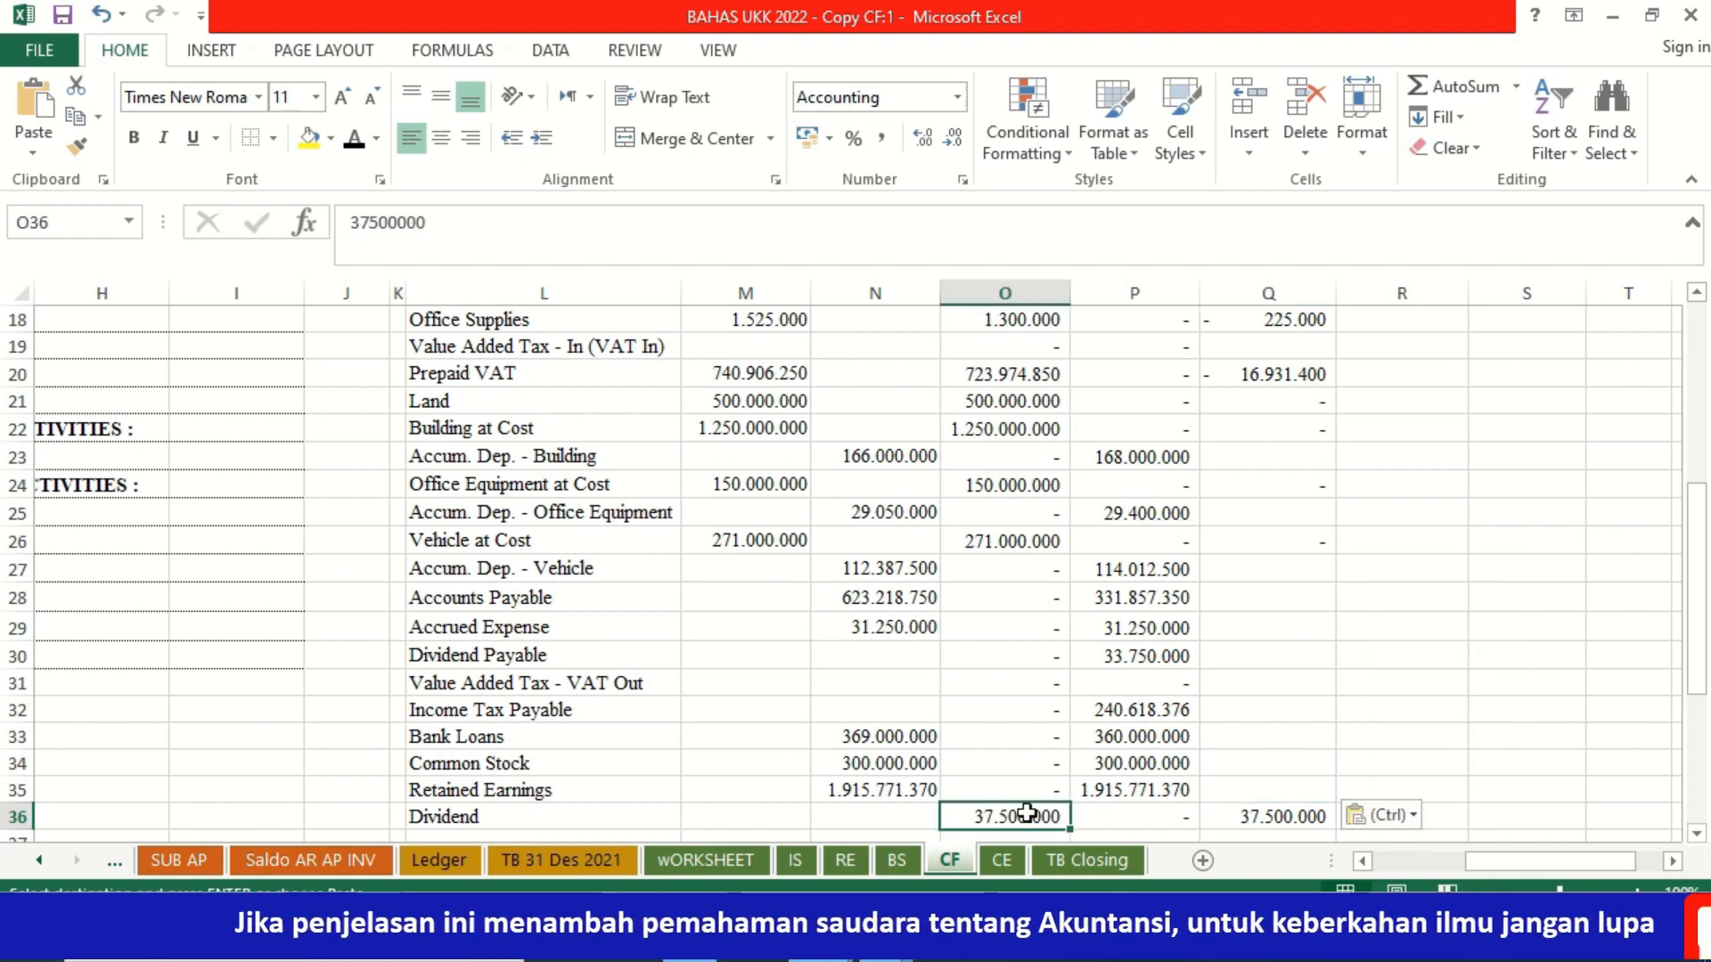
# Step: Enter the credit-balance change formula =P15-N15 for Allowance for Doubtful Debt in Q15
pyautogui.click(1256, 486)
pyautogui.press('Up')
pyautogui.press('Up')
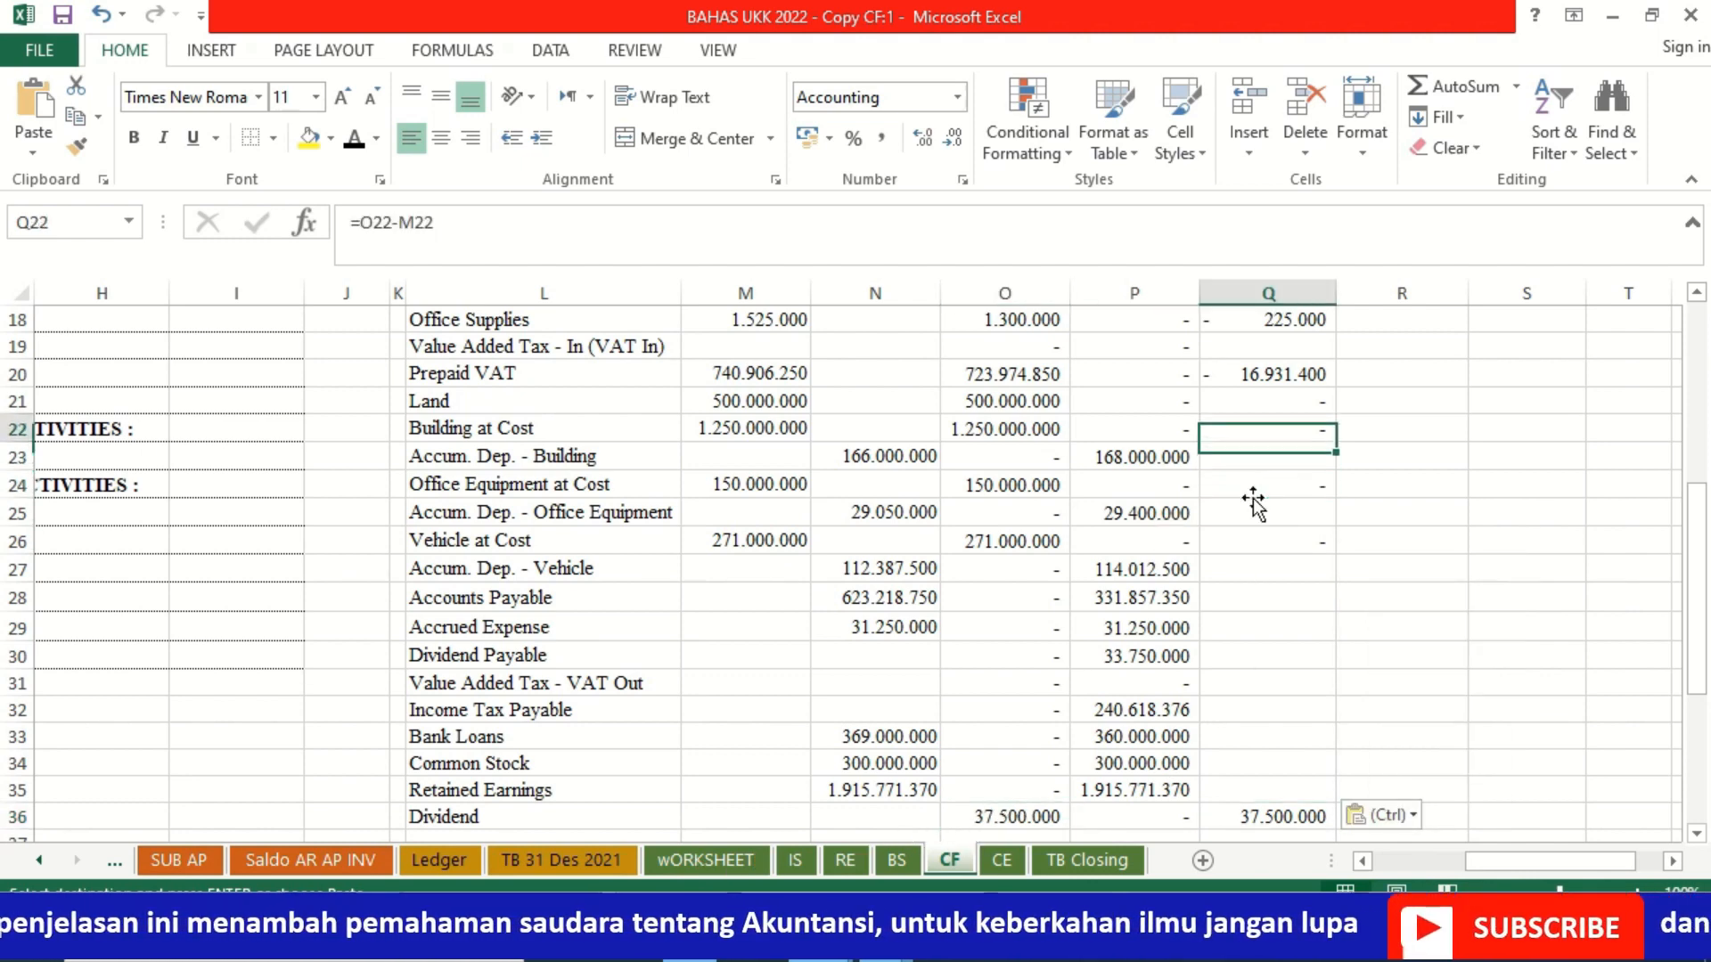
pyautogui.press('Up')
pyautogui.press('Up')
pyautogui.press('Up')
pyautogui.press('Up')
pyautogui.press('Up')
pyautogui.press('Up')
pyautogui.press('Up')
pyautogui.press('Up')
pyautogui.press('Up')
pyautogui.press('Up')
pyautogui.press('Up')
pyautogui.press('Up')
pyautogui.press('Up')
pyautogui.press('Up')
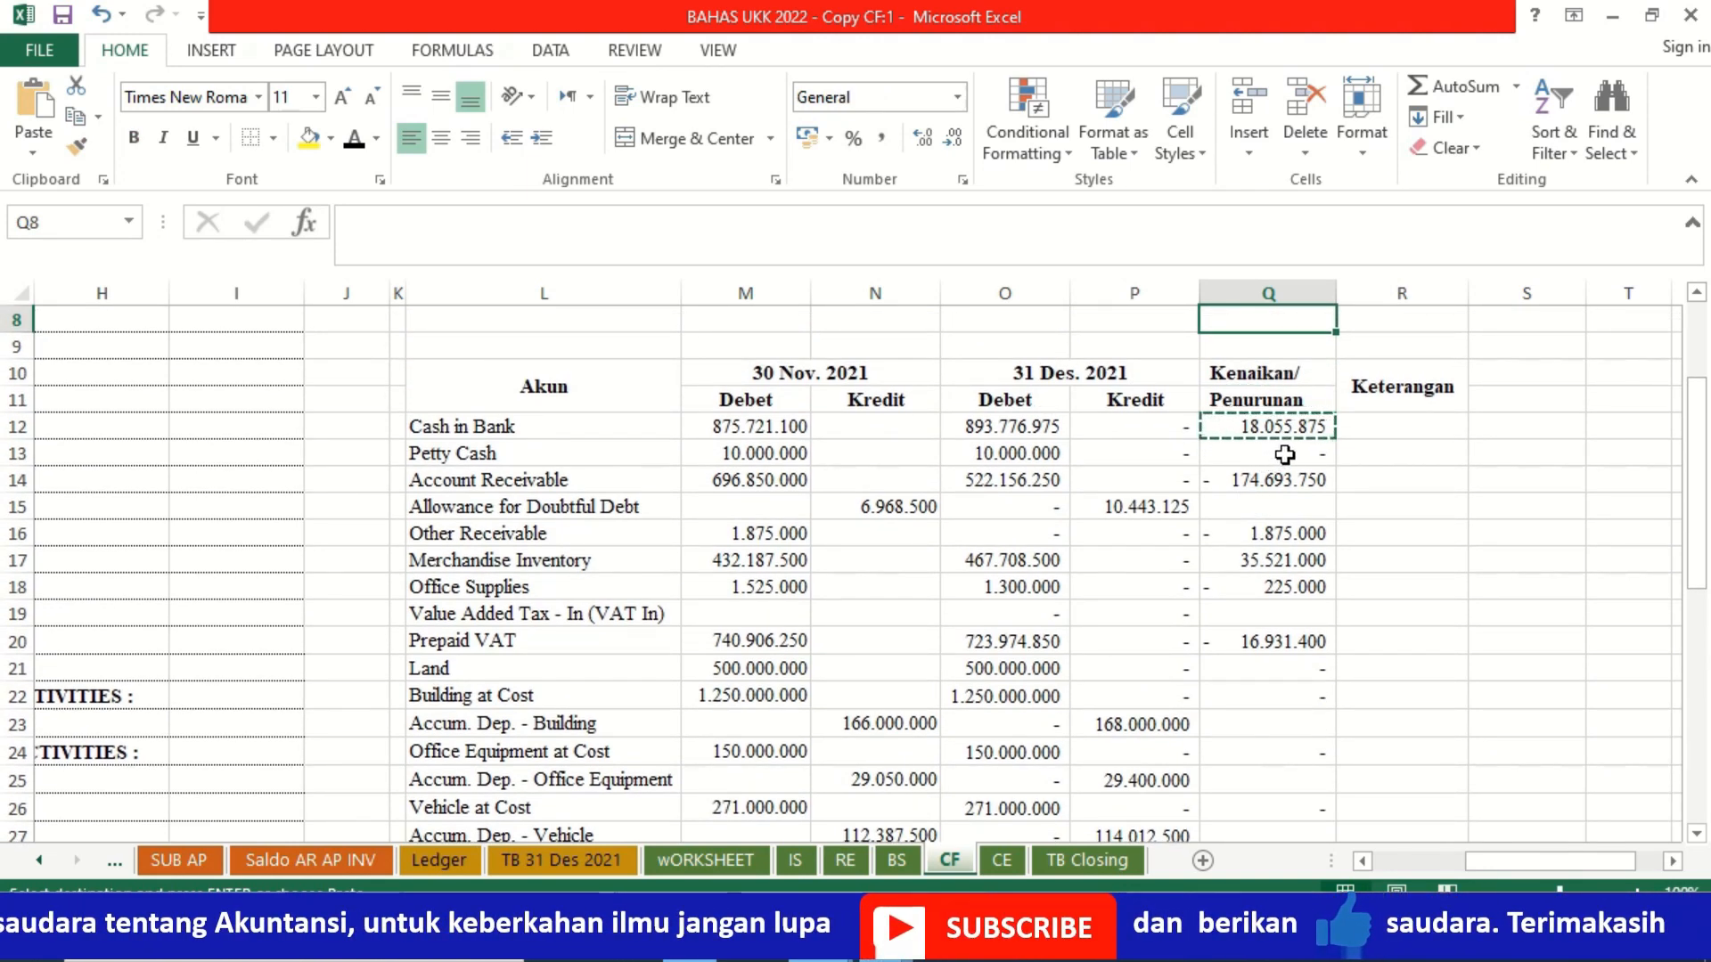
pyautogui.click(1267, 515)
pyautogui.write('=')
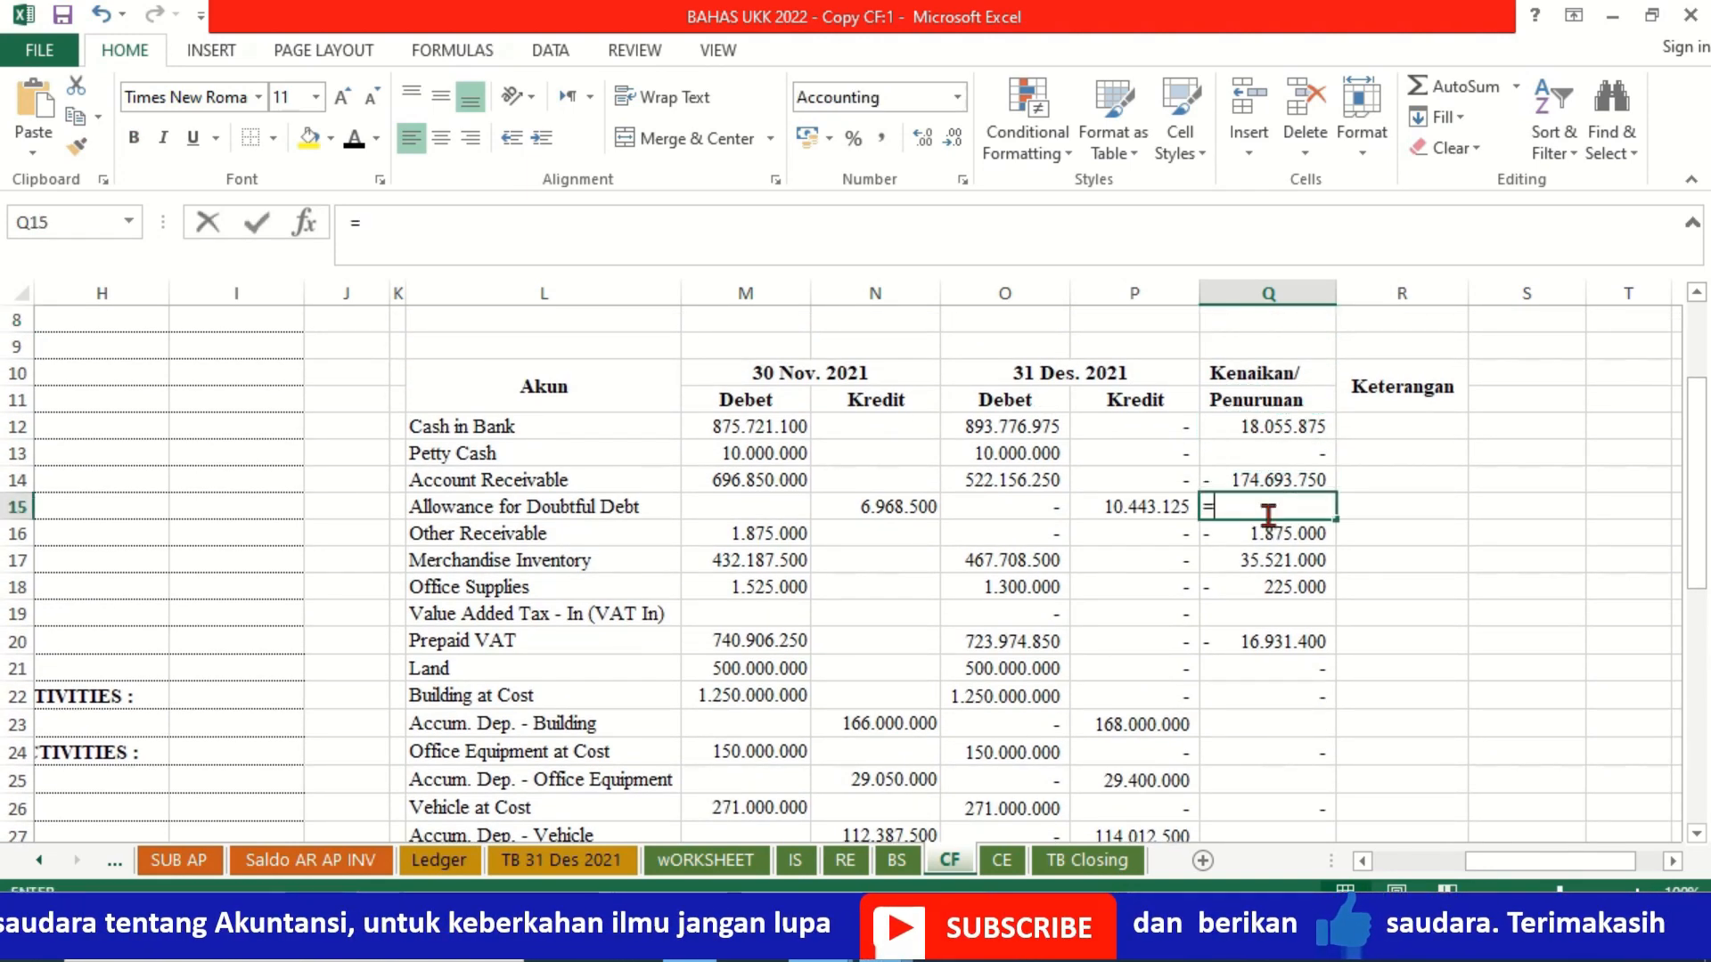
pyautogui.click(1151, 509)
pyautogui.write('-')
pyautogui.click(853, 518)
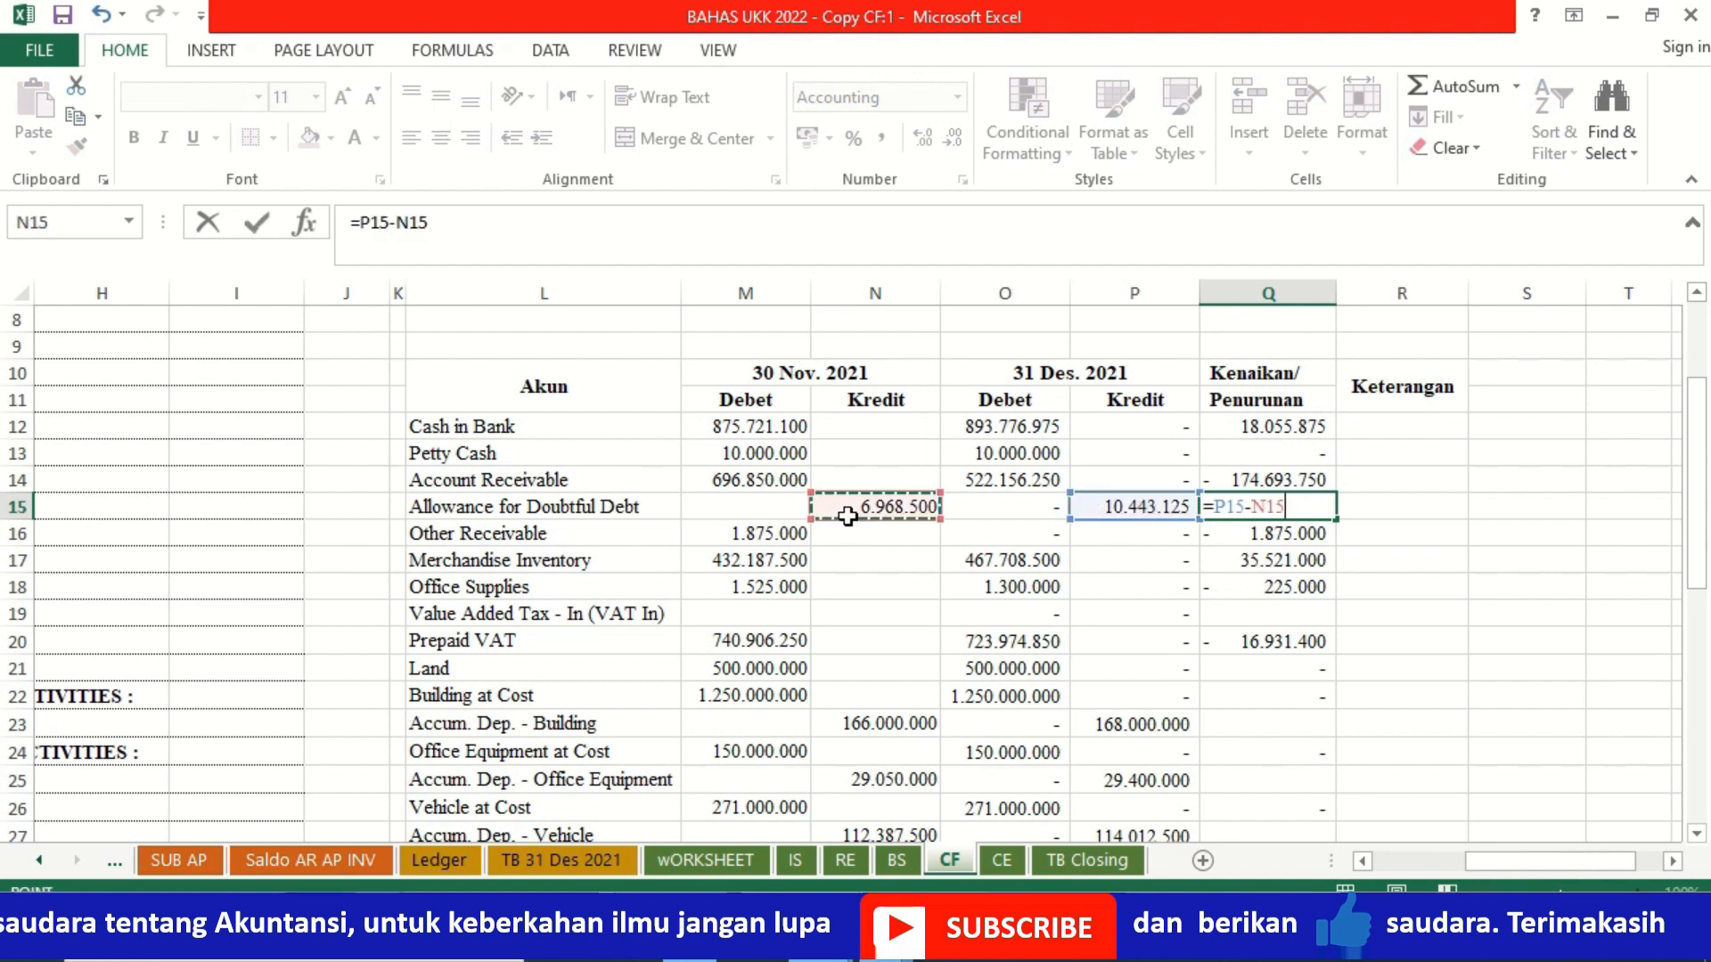
pyautogui.hotkey('ctrl', 'Return')
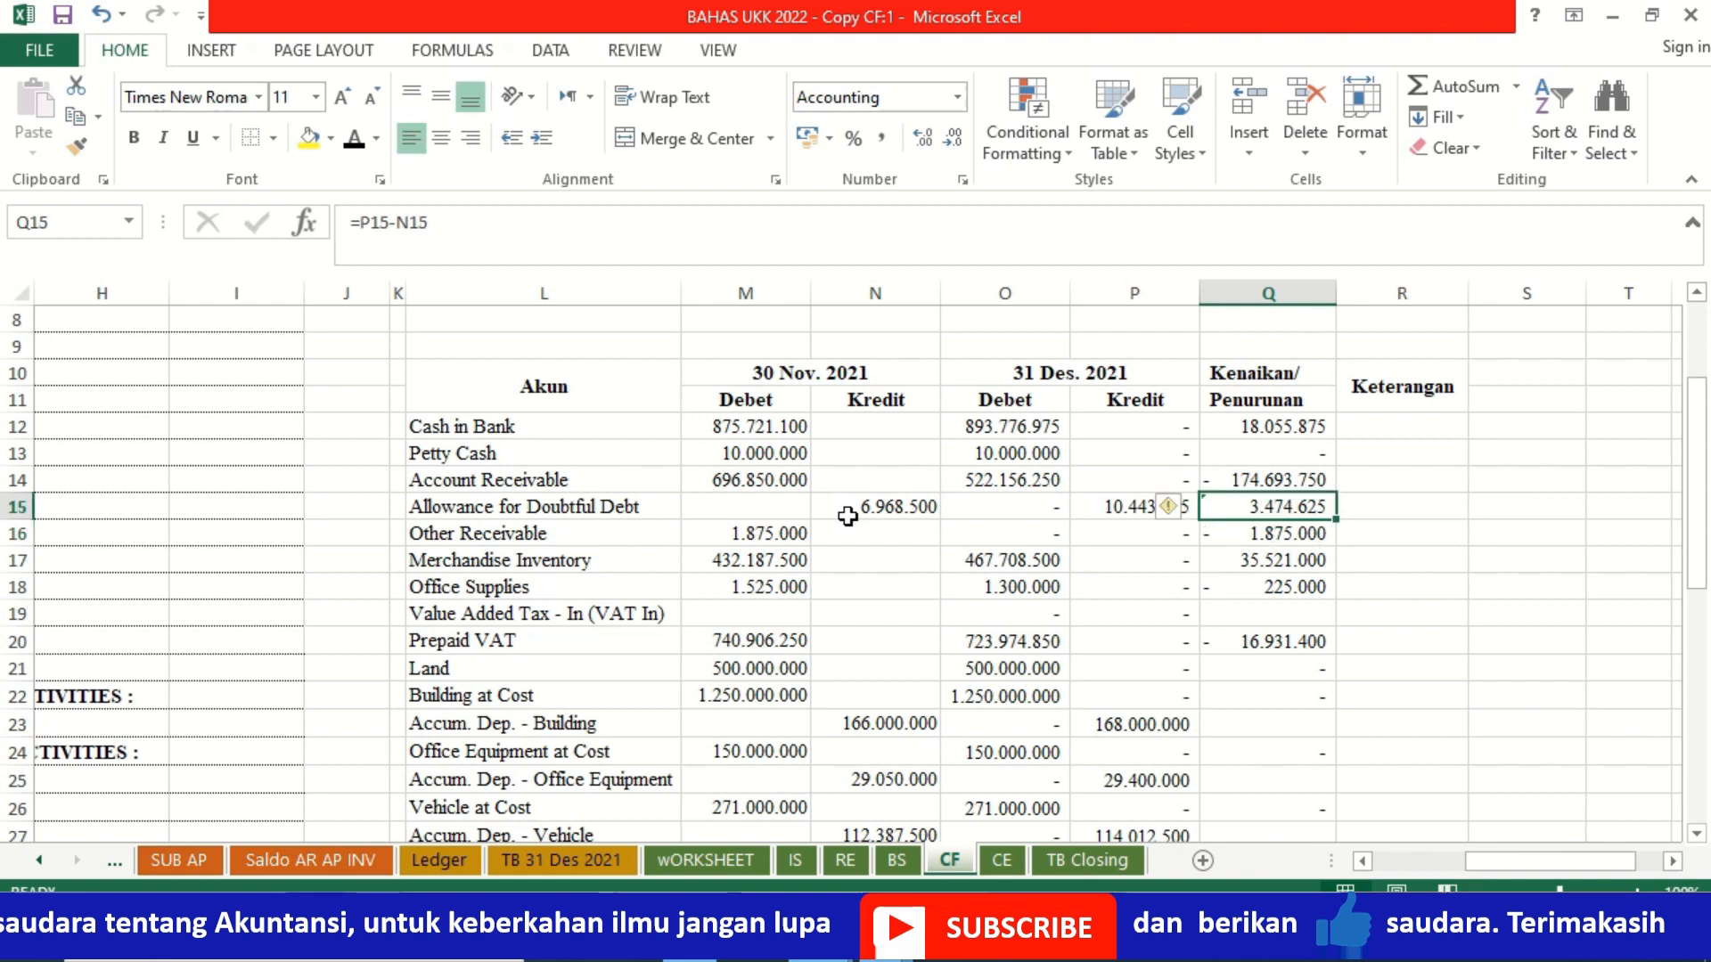
# Step: Copy the Q15 credit change formula to Accum. Dep. - Building in Q23 and Accum. Dep. - Office Equipment in Q25
pyautogui.hotkey('ctrl', 'c')
pyautogui.press('Down')
pyautogui.press('Down')
pyautogui.press('Down')
pyautogui.press('Down')
pyautogui.press('Down')
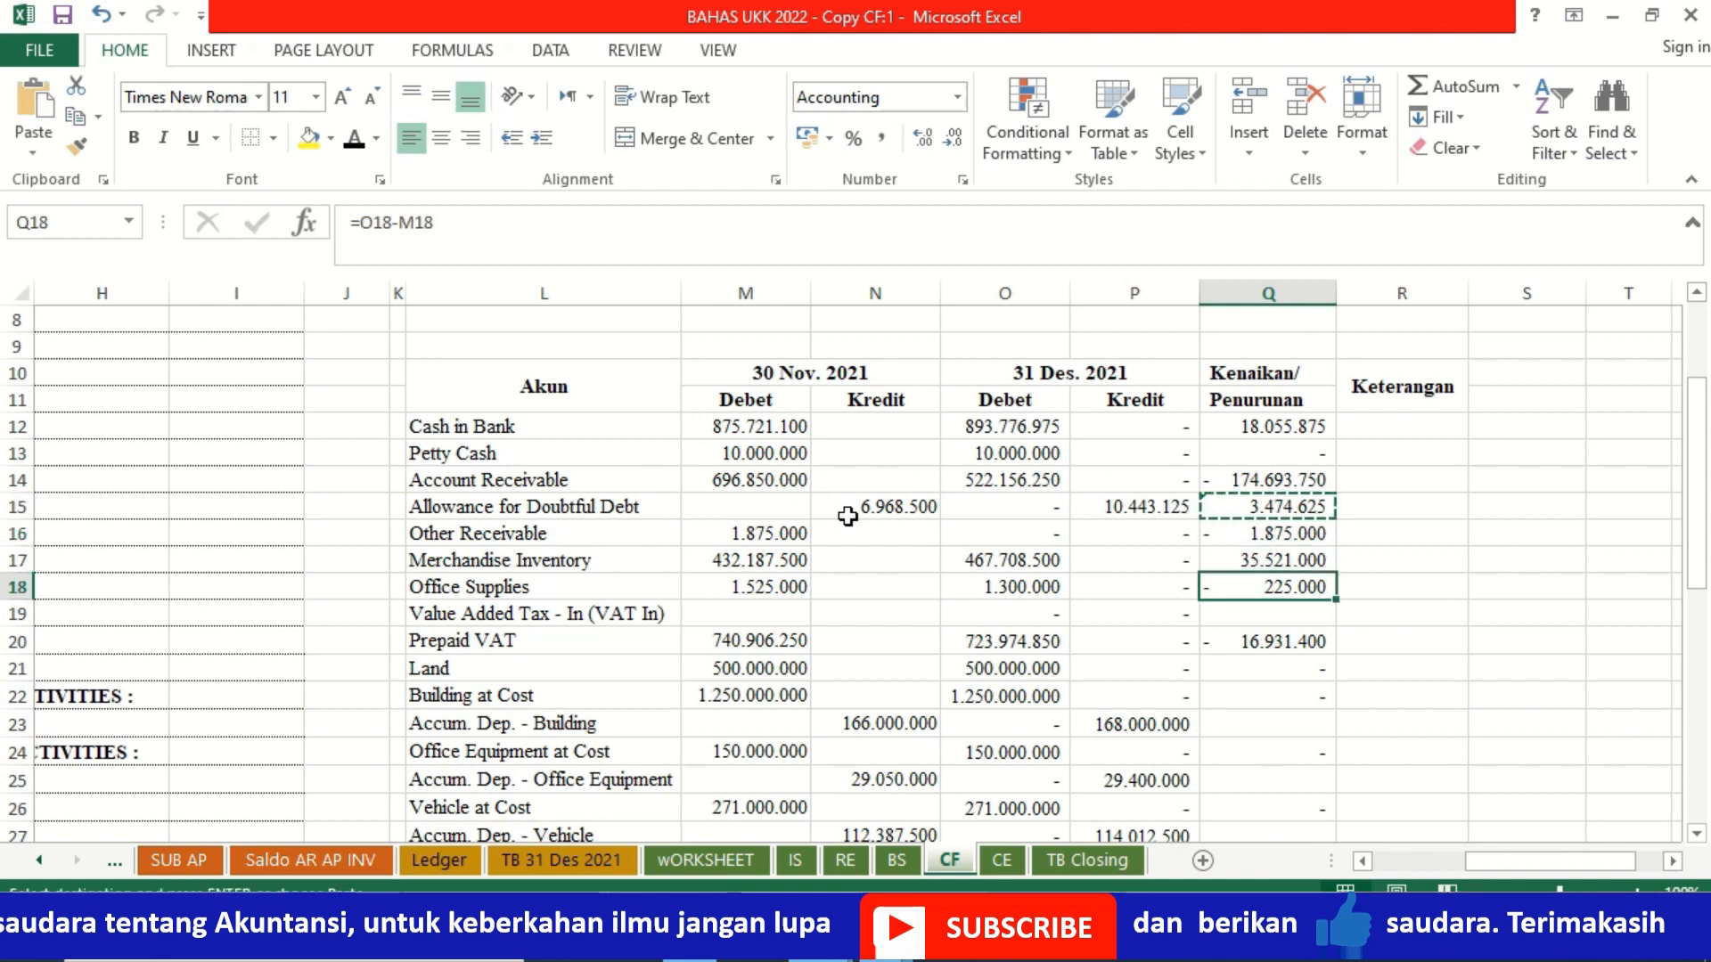
pyautogui.press('Down')
pyautogui.press('Down')
pyautogui.press('Down')
pyautogui.hotkey('ctrl', 'v')
# Step: Paste the credit change formula for Accum. Dep. - Vehicle through Retained Earnings, range Q27:Q35
pyautogui.press('Down')
pyautogui.press('Down')
pyautogui.hotkey('ctrl', 'v')
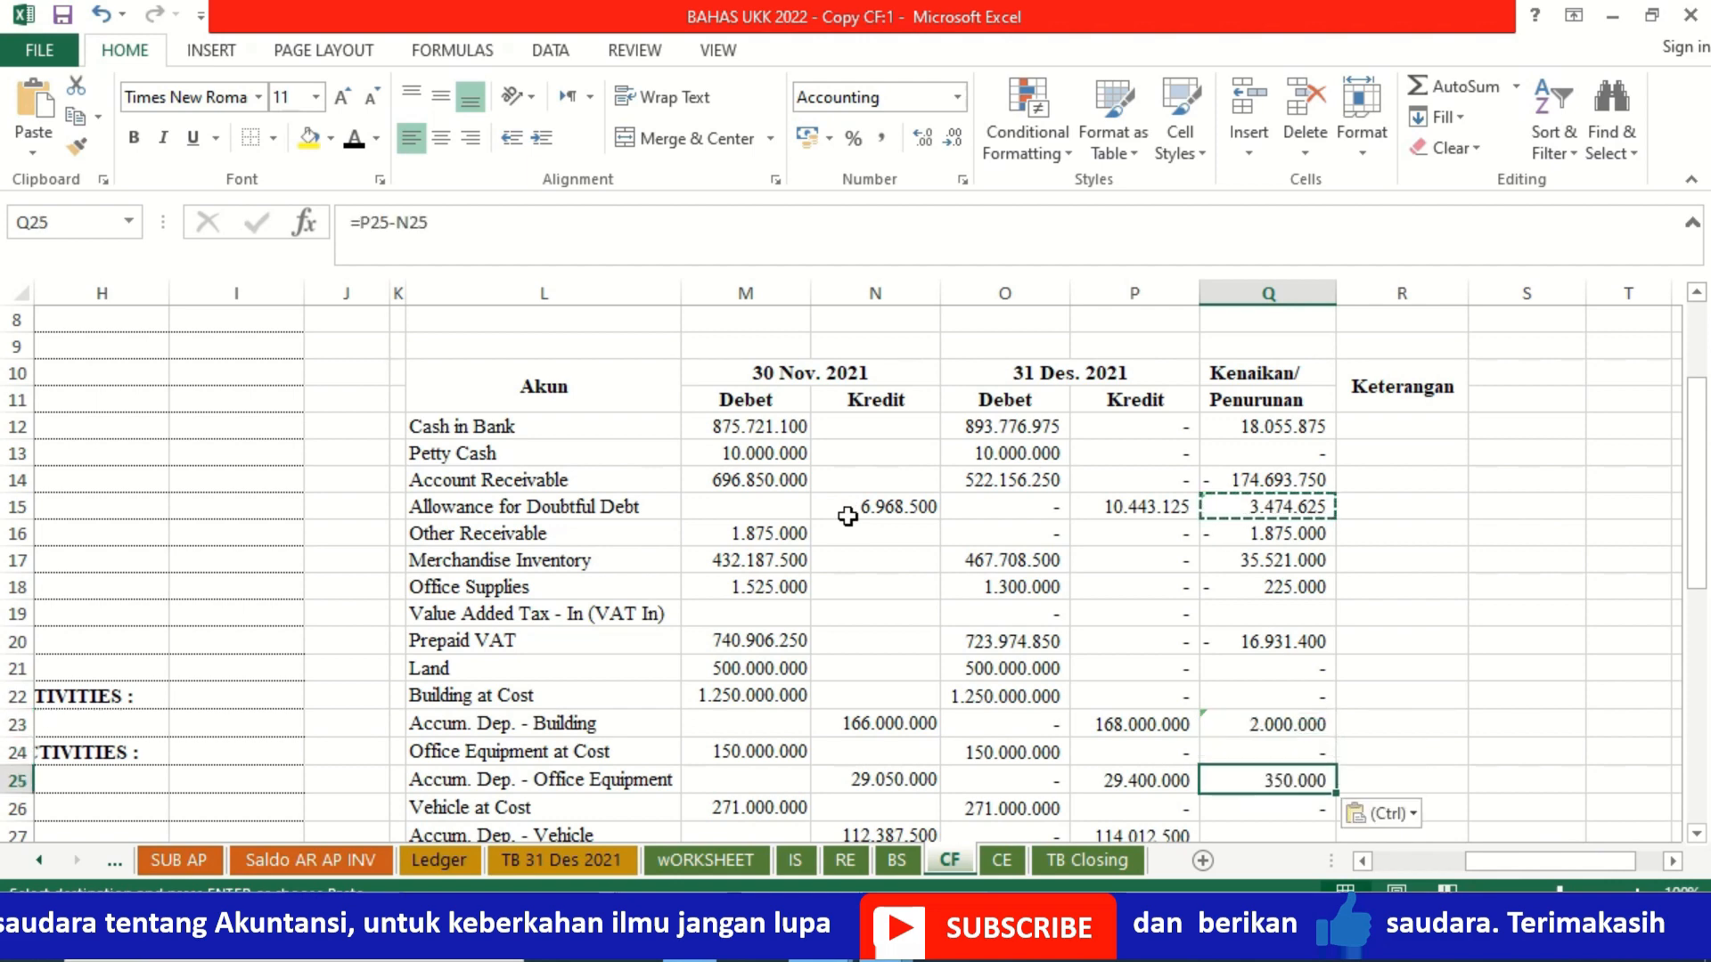
pyautogui.press('Down')
pyautogui.press('Down')
pyautogui.hotkey('shift', 'Down')
pyautogui.hotkey('shift', 'Down')
pyautogui.hotkey('shift', 'Down')
pyautogui.hotkey('shift', 'Down')
pyautogui.hotkey('shift', 'Down')
pyautogui.hotkey('shift', 'Down')
pyautogui.hotkey('shift', 'Down')
pyautogui.hotkey('shift', 'Down')
pyautogui.hotkey('shift', 'Down')
pyautogui.hotkey('shift', 'Down')
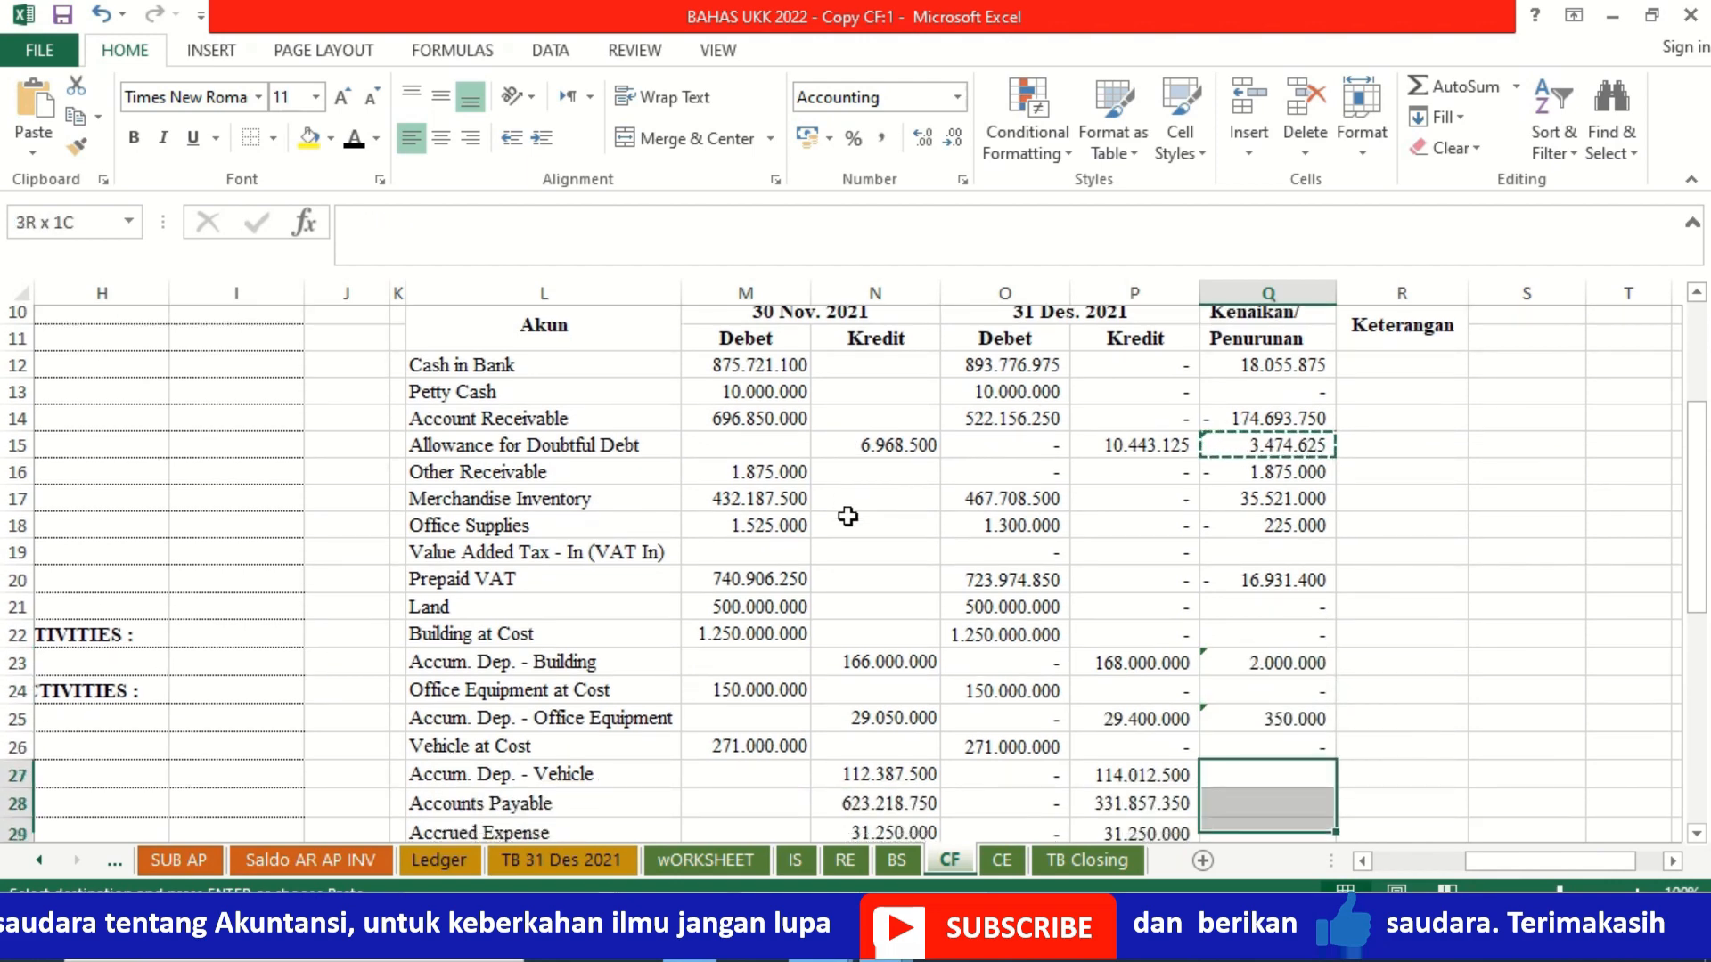
pyautogui.hotkey('shift', 'Up')
pyautogui.hotkey('shift', 'Up')
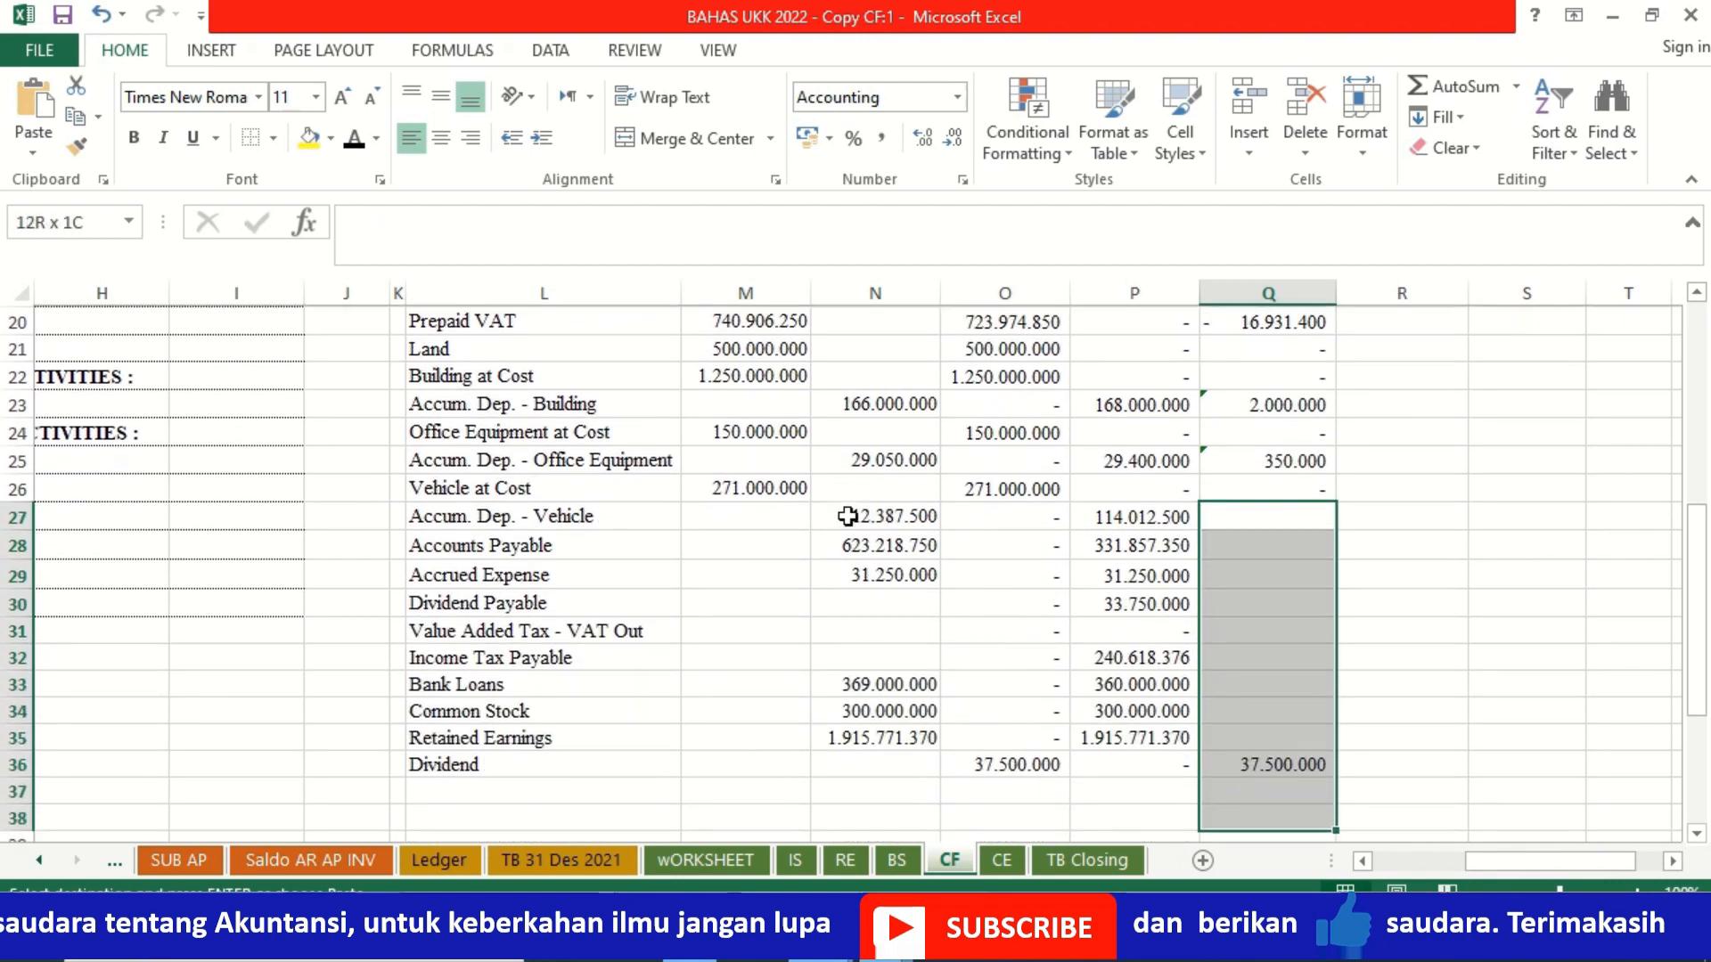
pyautogui.hotkey('ctrl', 'v')
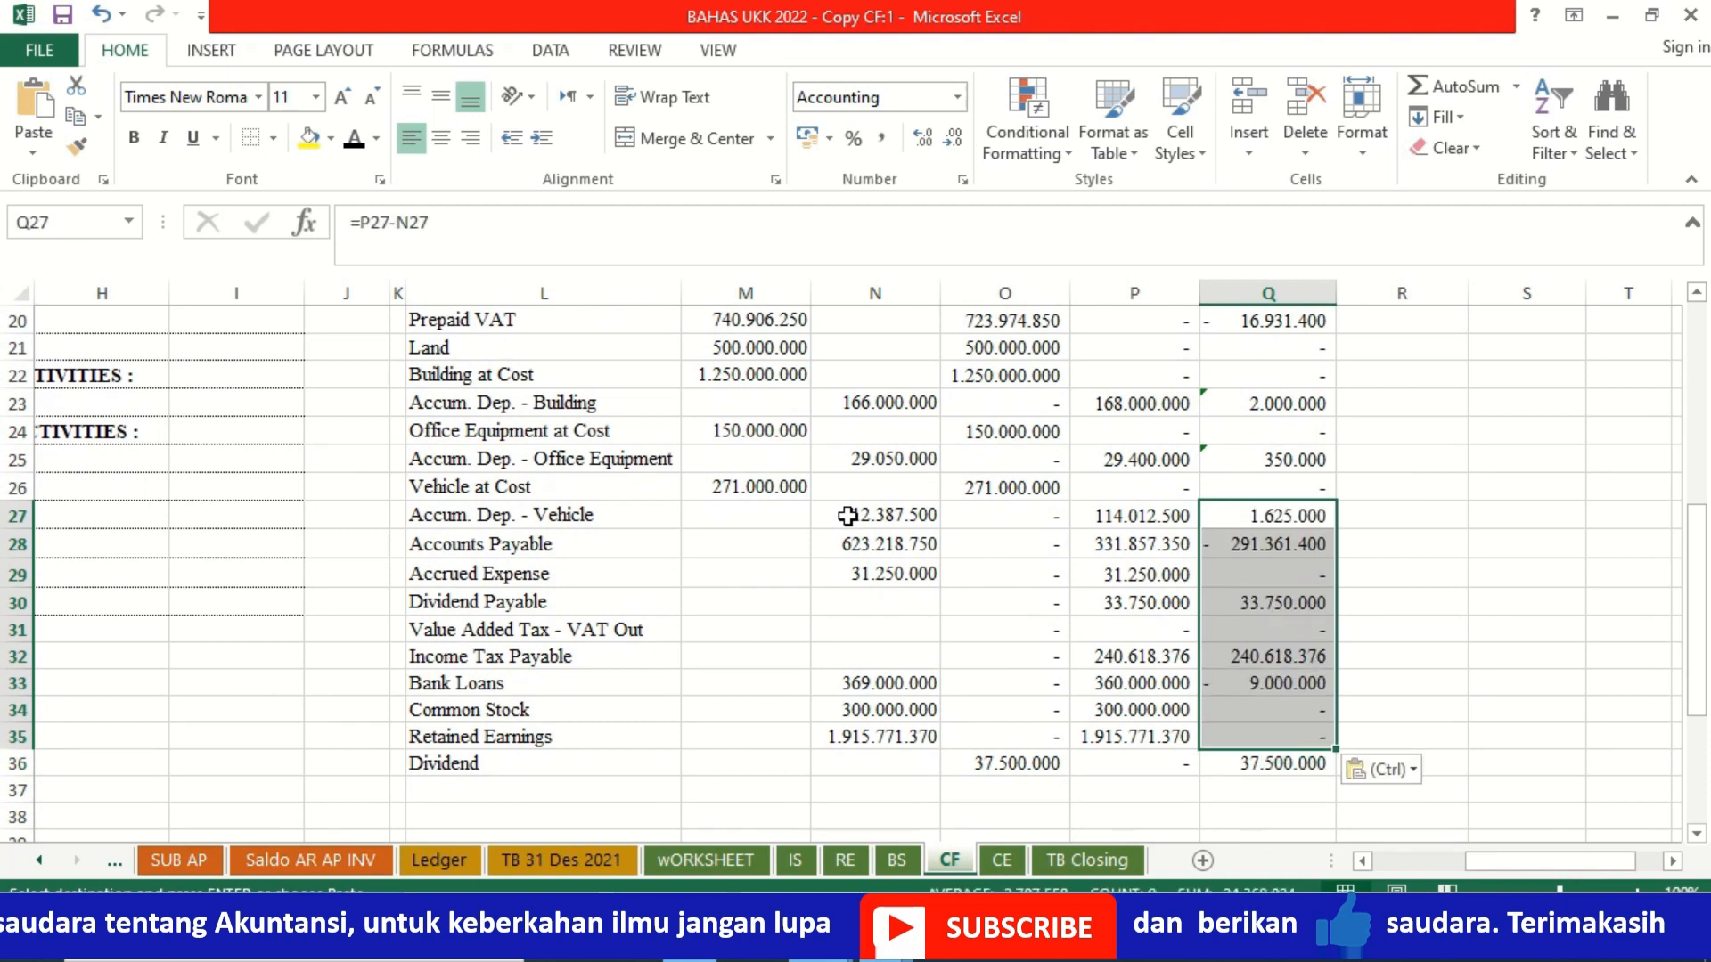
# Step: Review the calculated account changes in the Kenaikan/Penurunan column of the comparison table
pyautogui.press('Up')
pyautogui.press('Up')
pyautogui.press('Up')
pyautogui.press('Up')
pyautogui.press('Up')
pyautogui.press('Up')
pyautogui.press('Up')
pyautogui.press('Up')
pyautogui.press('Up')
pyautogui.press('Up')
pyautogui.press('Up')
pyautogui.press('Up')
pyautogui.press('Up')
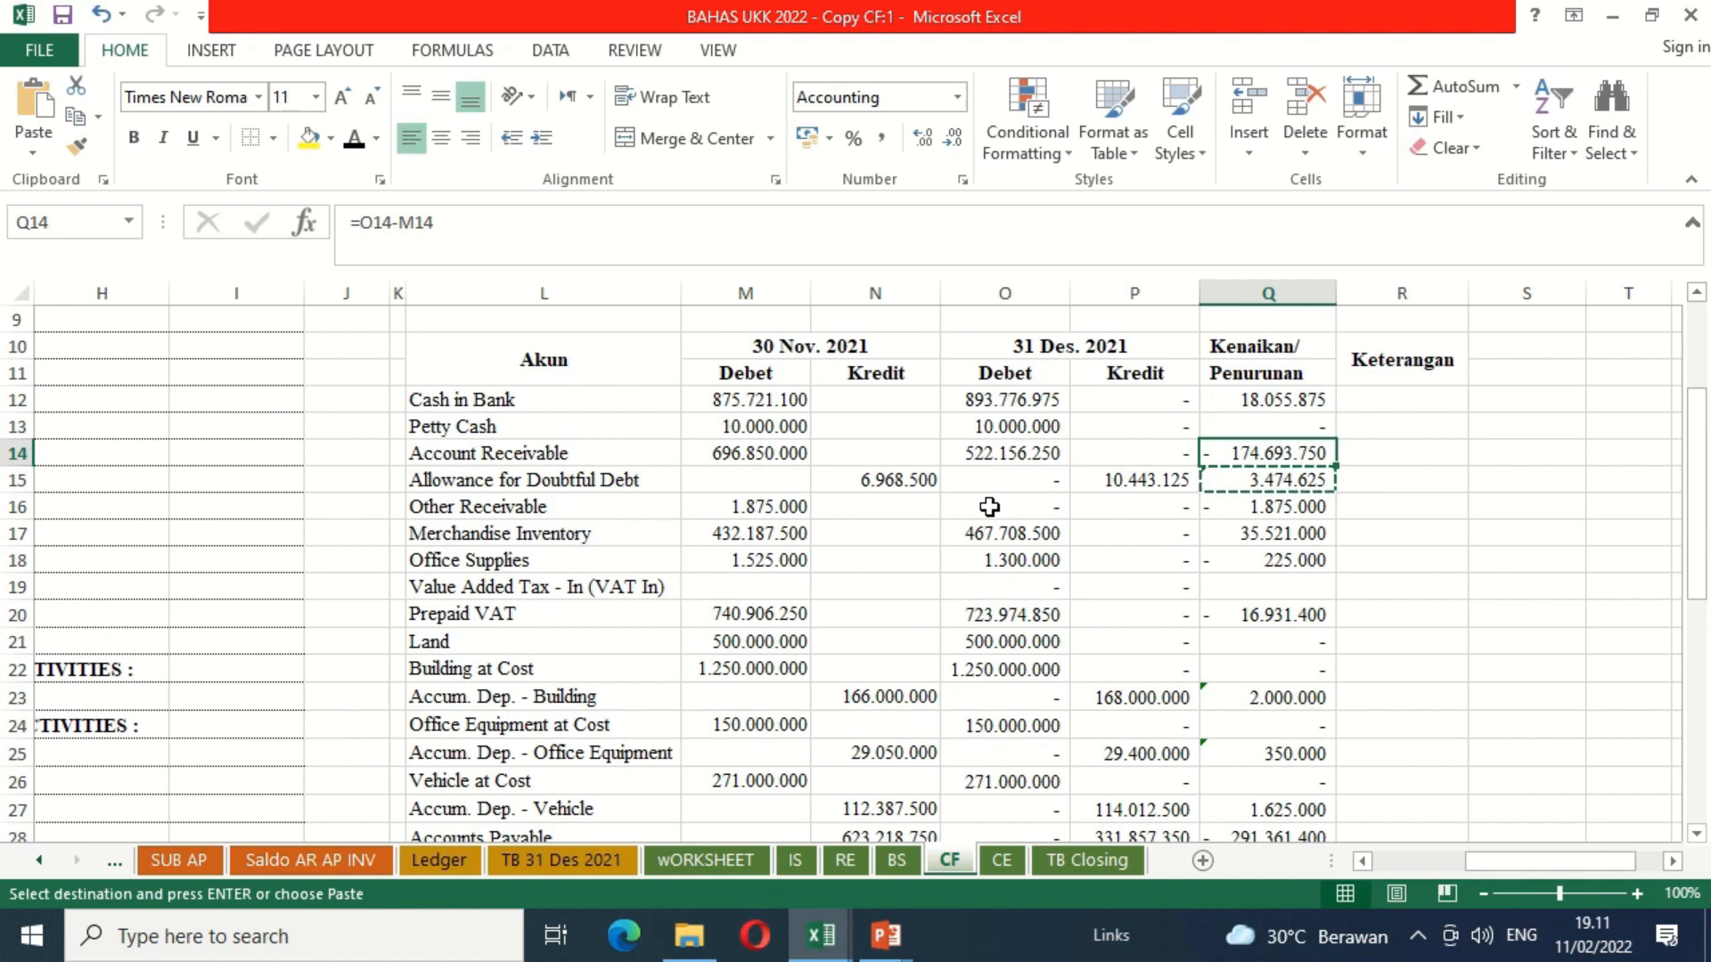
pyautogui.press('Up')
pyautogui.press('Up')
pyautogui.press('Up')
pyautogui.press('Up')
pyautogui.press('Up')
pyautogui.press('Up')
pyautogui.press('Up')
pyautogui.press('Up')
pyautogui.press('Down')
pyautogui.press('Down')
pyautogui.press('Down')
pyautogui.press('Down')
pyautogui.press('Down')
pyautogui.press('Down')
pyautogui.press('Down')
pyautogui.press('Down')
pyautogui.press('Down')
pyautogui.press('Down')
pyautogui.press('Down')
pyautogui.press('Down')
pyautogui.press('Down')
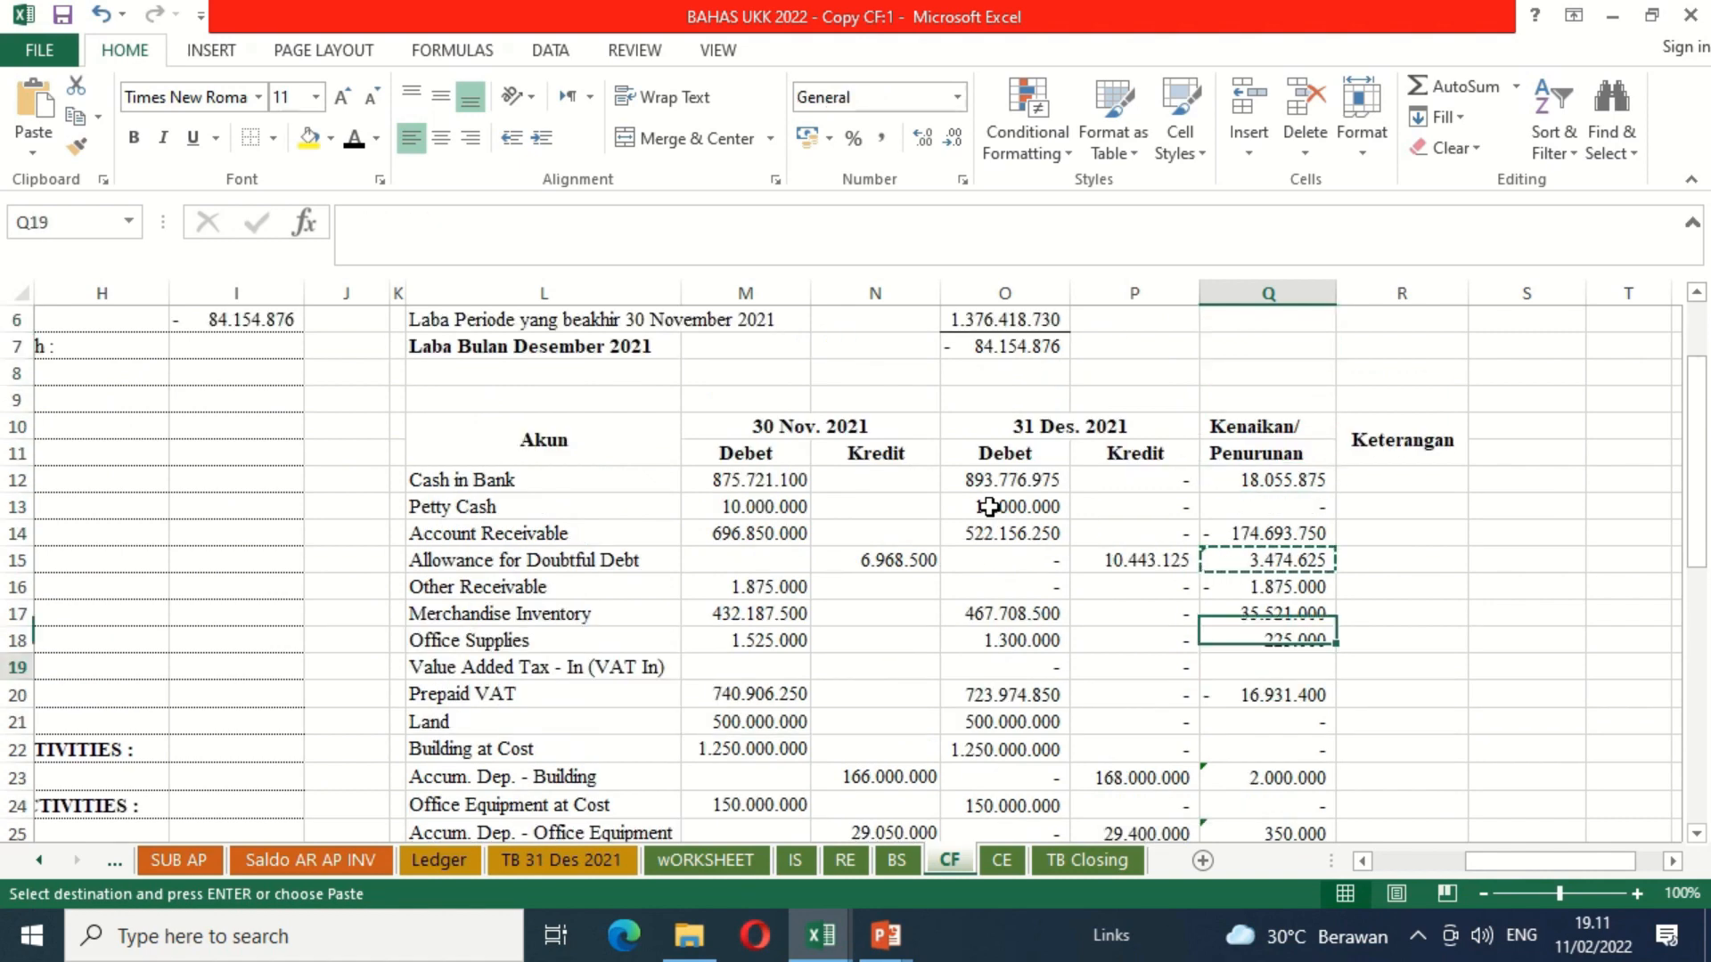
# Step: Delete the Value Added Tax - In (VAT In) cells L19:Q19 from the comparison table, shifting the cells below up
pyautogui.press('Down')
pyautogui.press('Down')
pyautogui.press('Down')
pyautogui.press('Down')
pyautogui.press('Down')
pyautogui.press('Down')
pyautogui.press('Down')
pyautogui.press('Down')
pyautogui.press('Down')
pyautogui.press('Down')
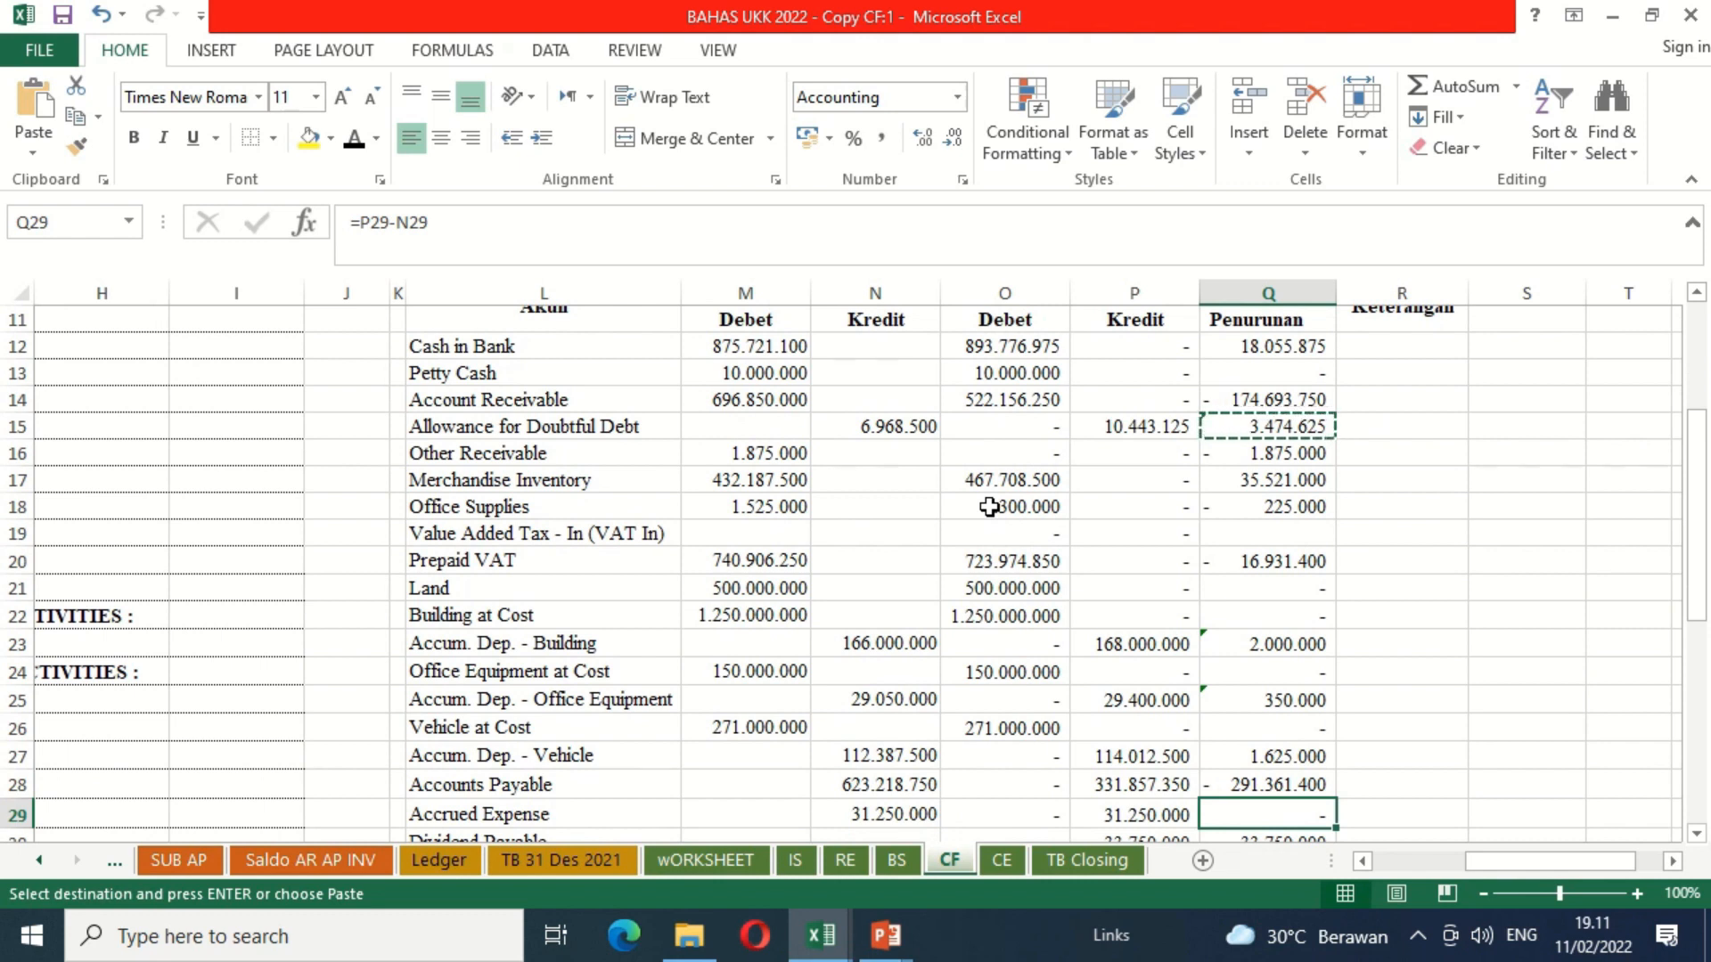
pyautogui.moveTo(552, 532); pyautogui.dragTo(1299, 535)
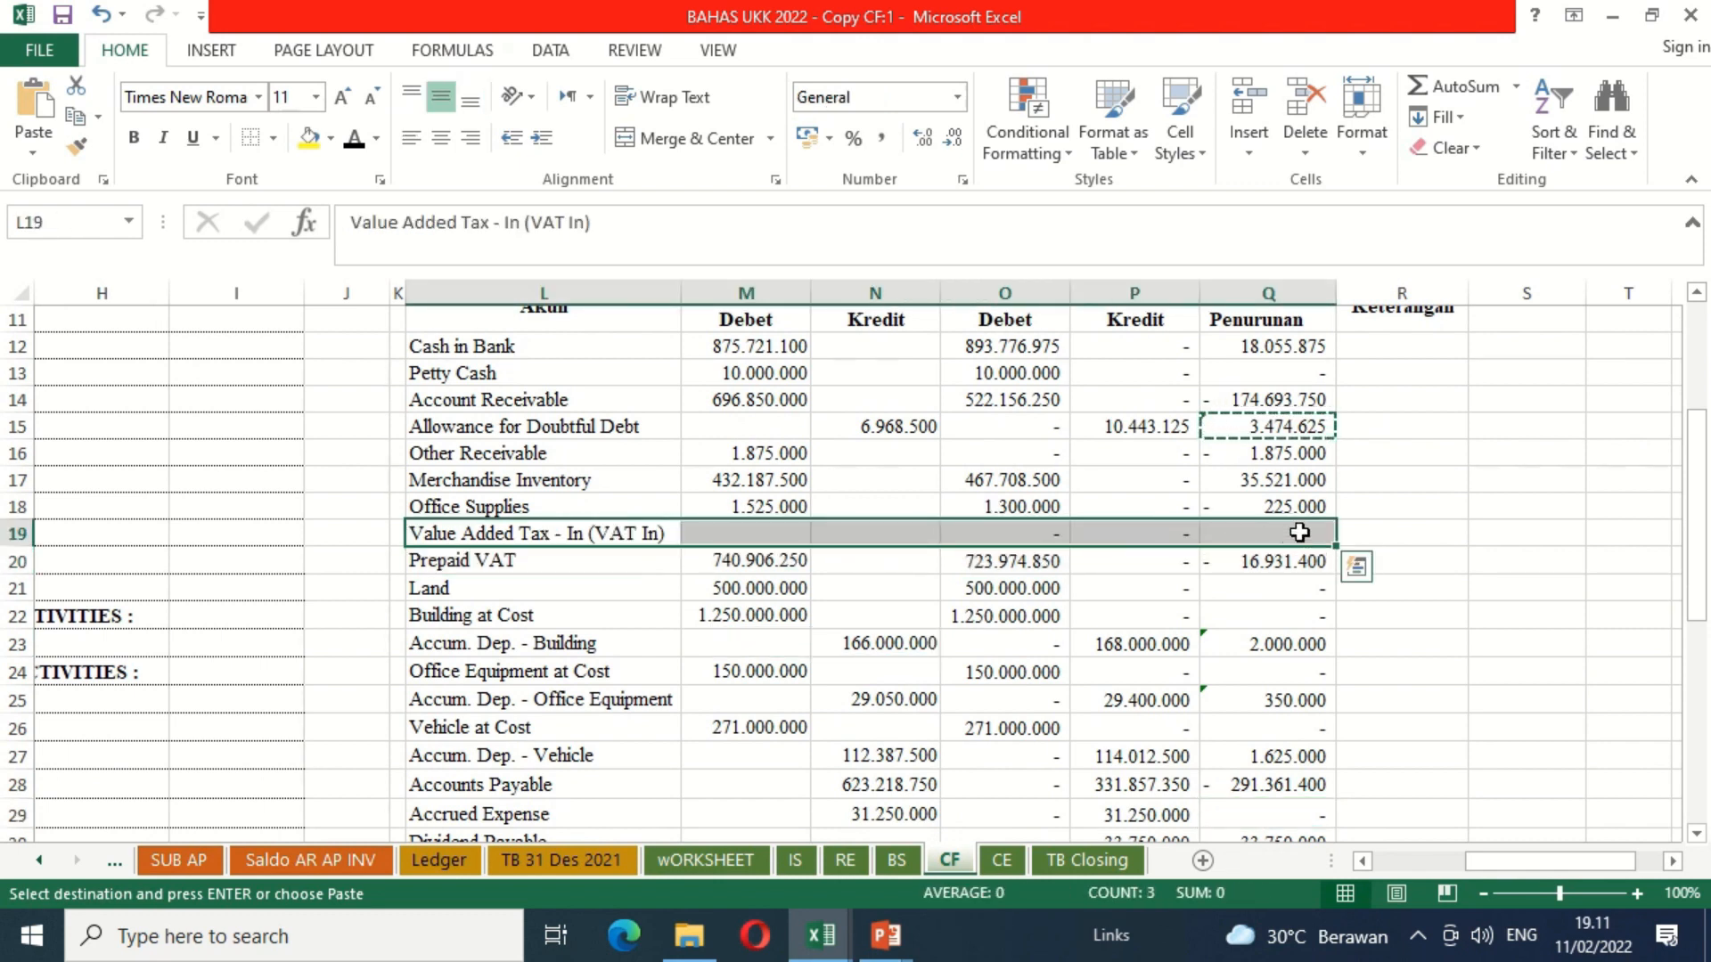
pyautogui.rightClick(1300, 533)
pyautogui.click(1363, 587)
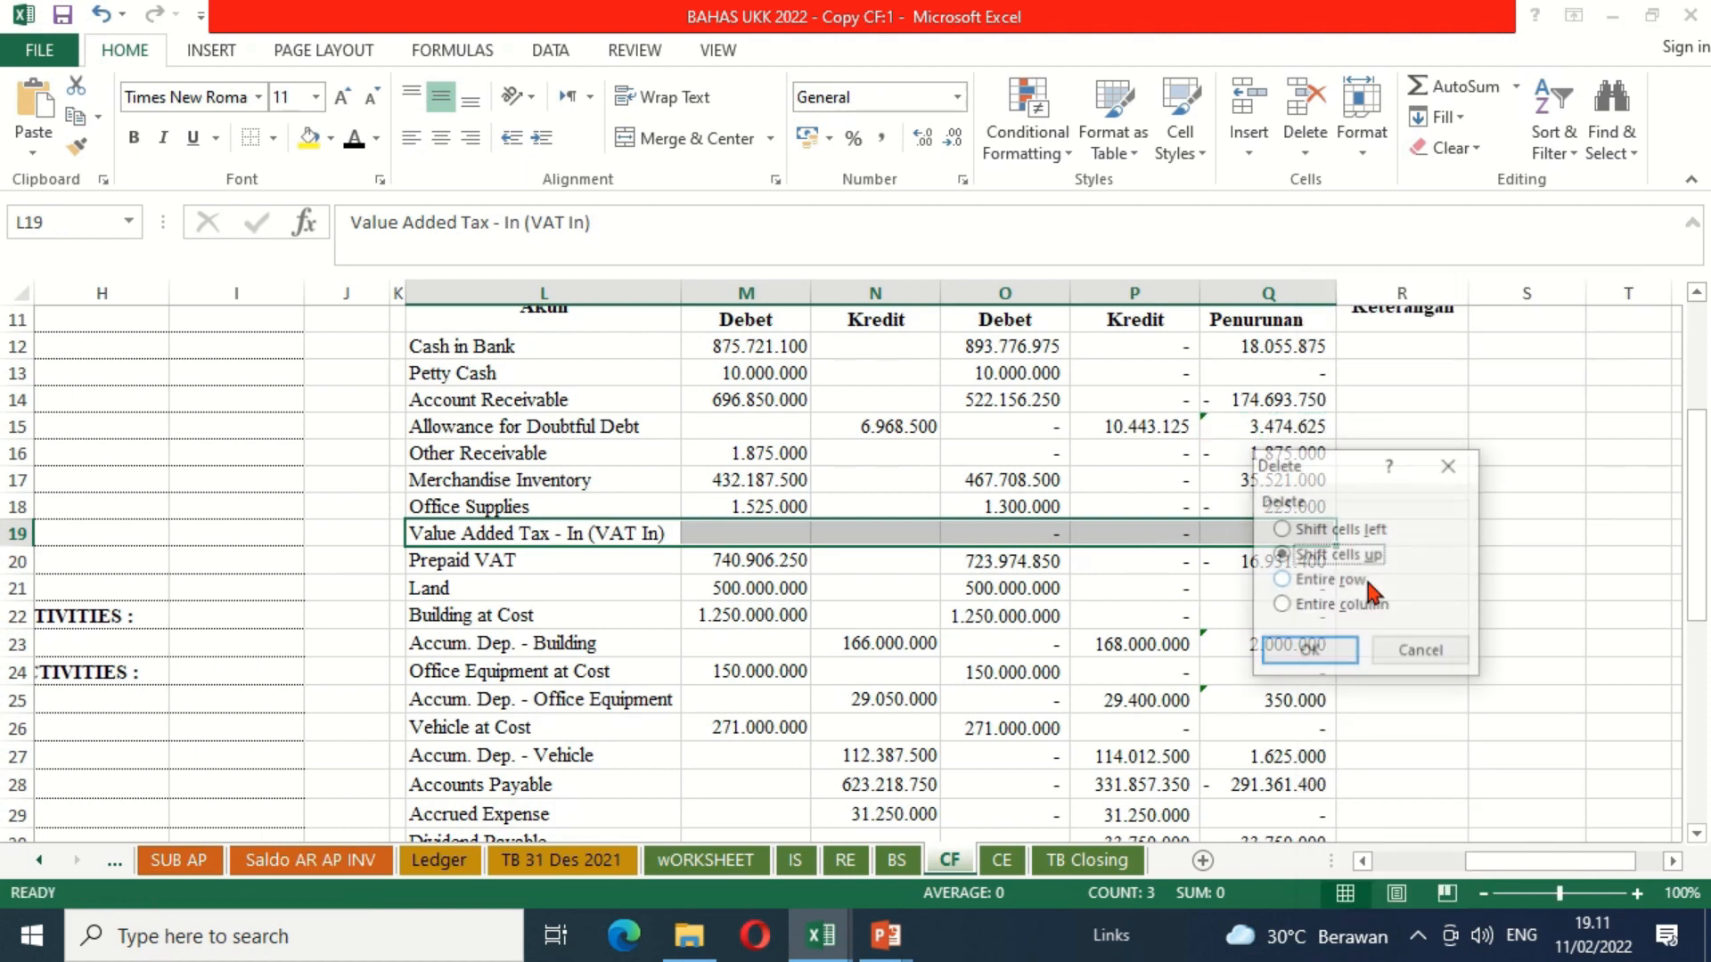
pyautogui.click(1308, 650)
# Step: Clear the Kenaikan/Penurunan values for Cash in Bank and Petty Cash in Q12:Q13
pyautogui.scroll(1, 1386, 517)
pyautogui.click(1386, 508)
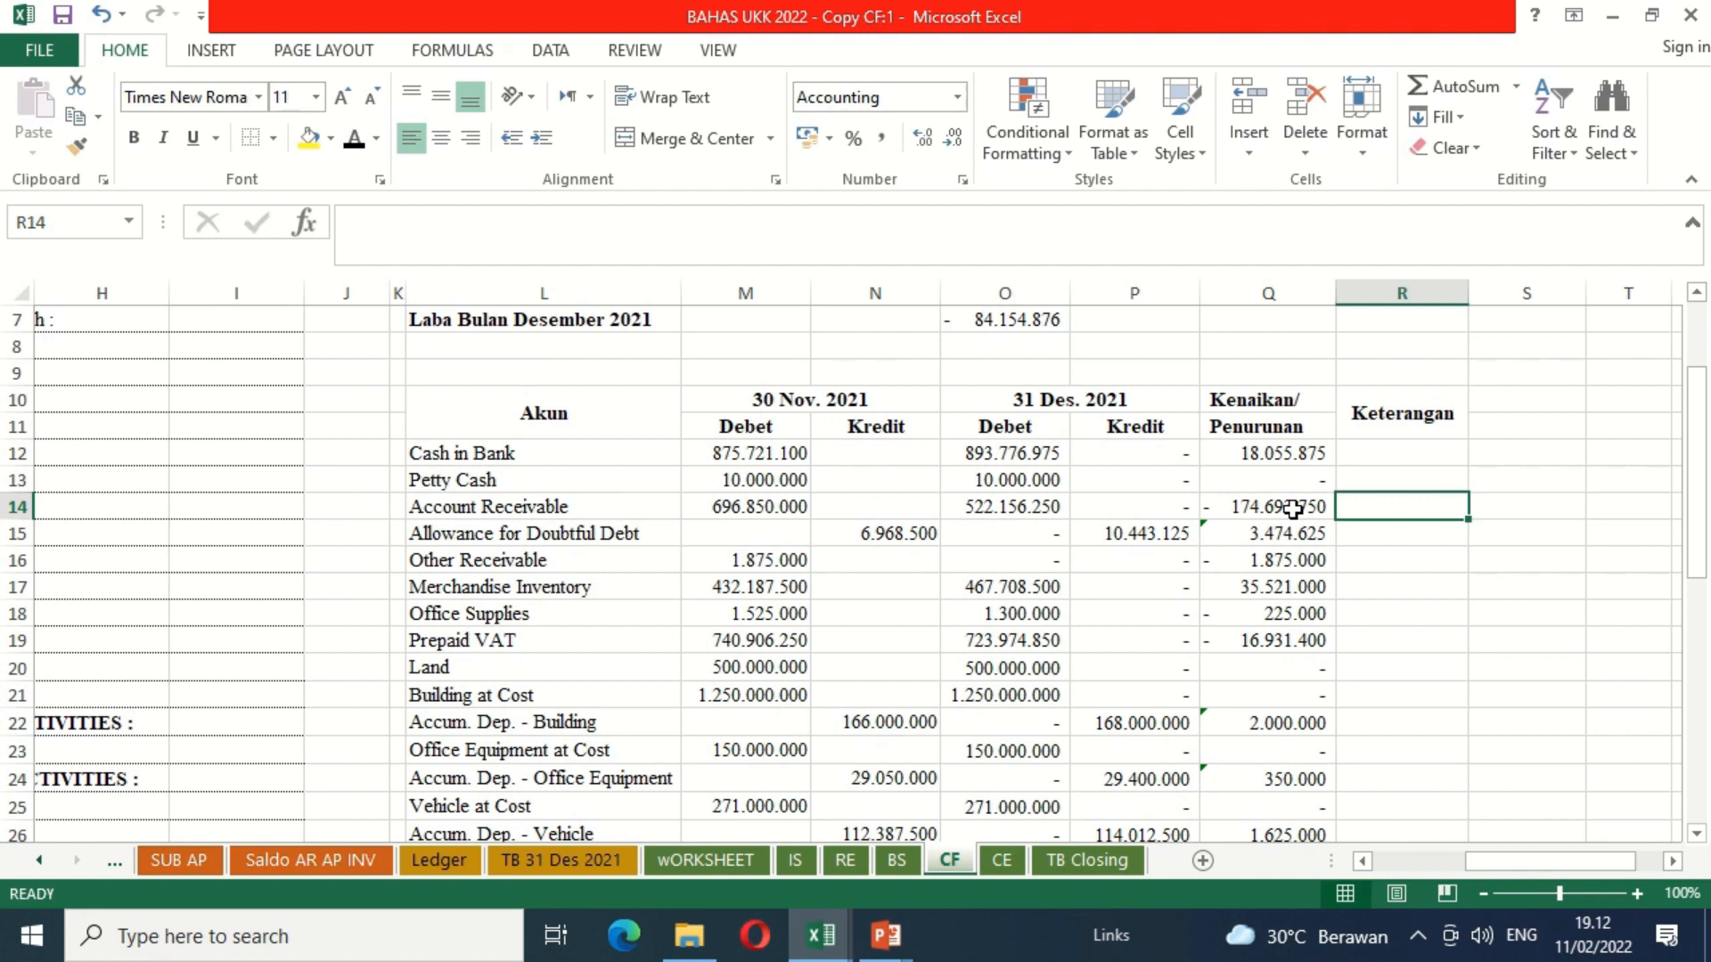
pyautogui.moveTo(1279, 458); pyautogui.dragTo(1281, 494)
pyautogui.press('Delete')
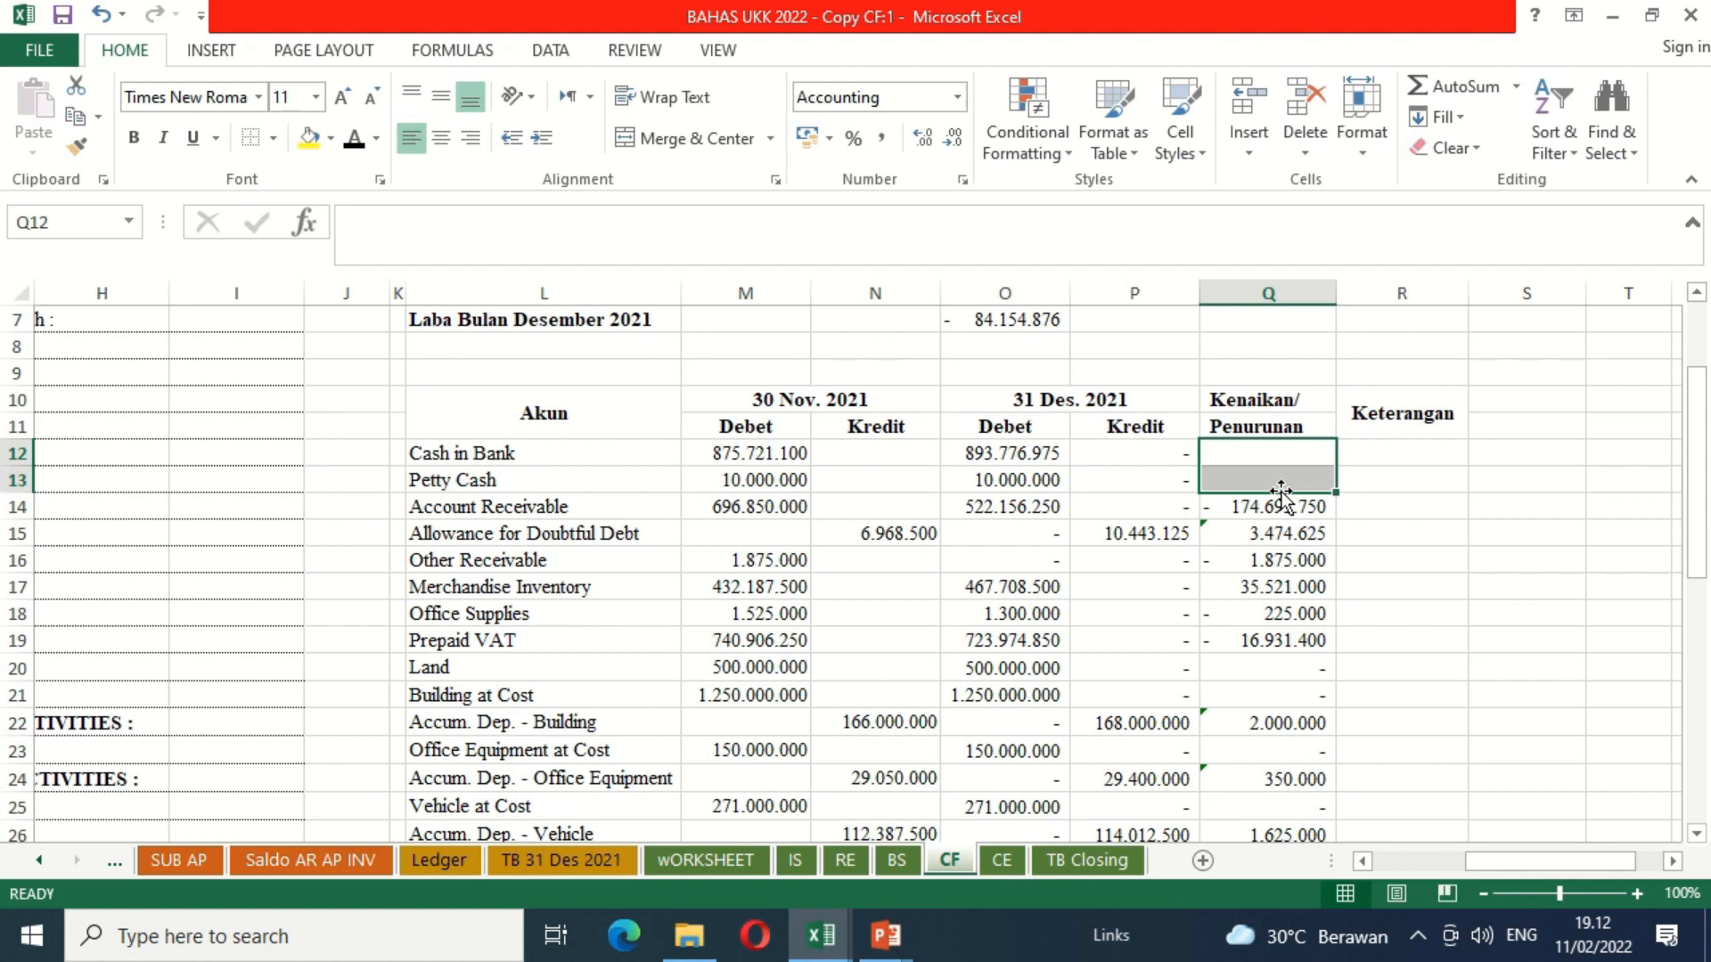
# Step: Examine the remaining account changes from Account Receivable down to Dividend in the Kenaikan/Penurunan column
pyautogui.press('Down')
pyautogui.press('Down')
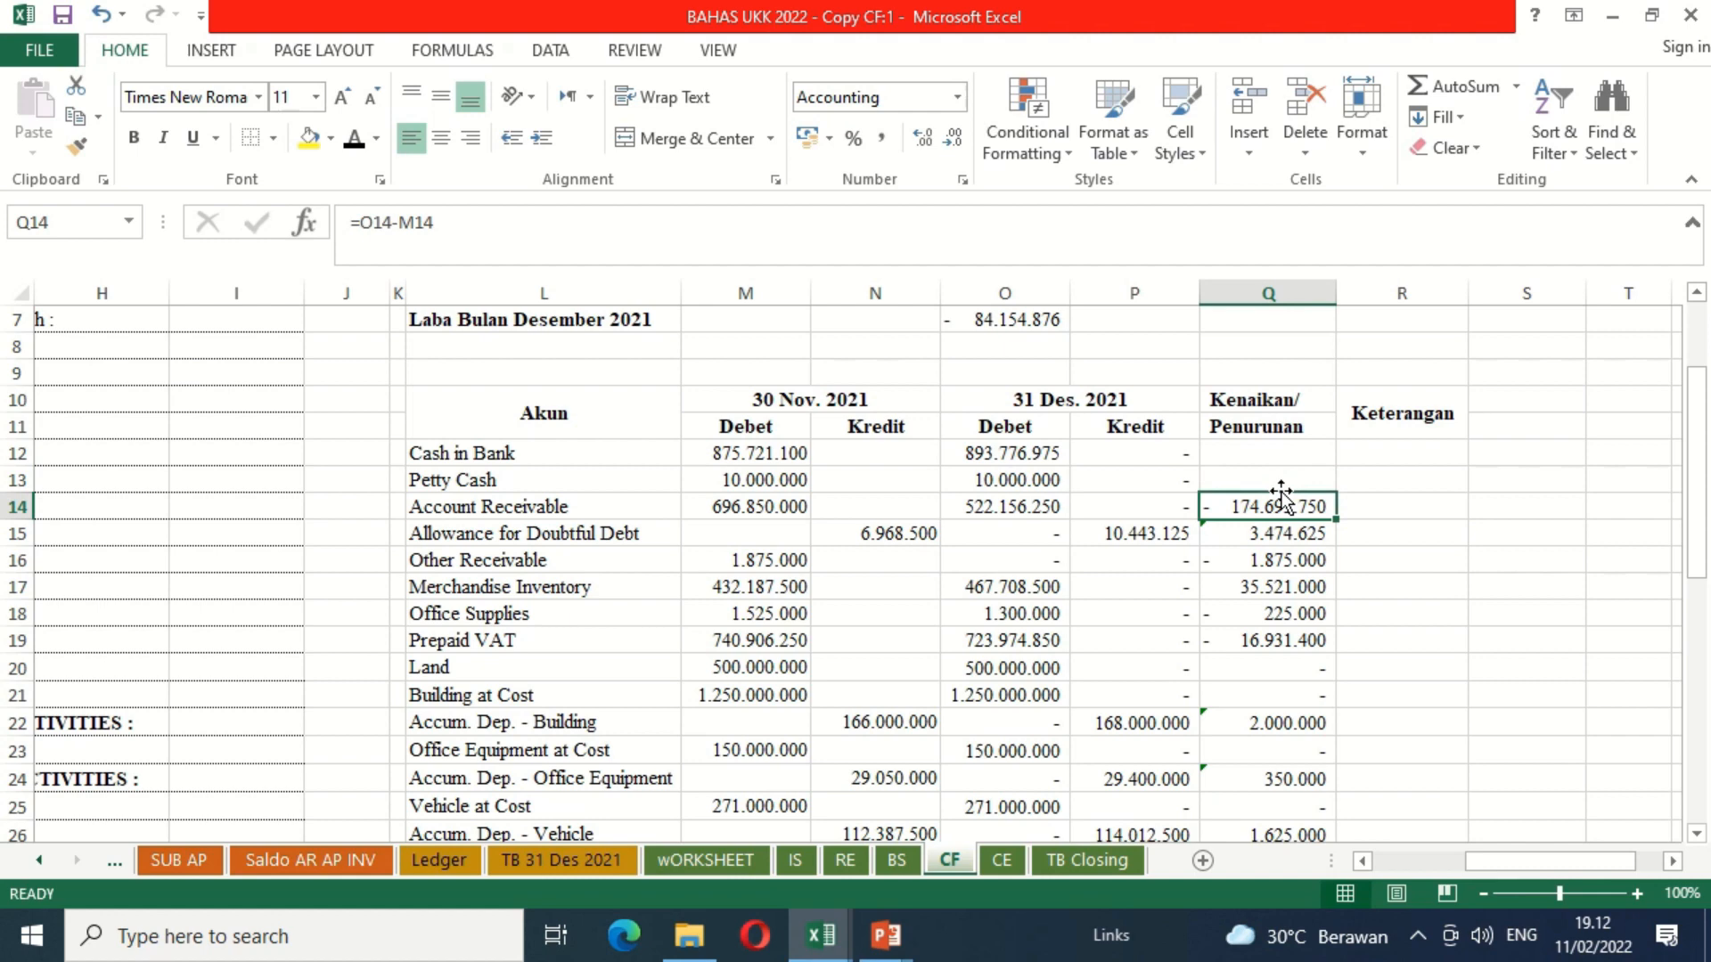
pyautogui.press('Down')
pyautogui.press('Down')
pyautogui.press('Down')
pyautogui.press('Down')
pyautogui.press('Down')
pyautogui.press('Down')
pyautogui.press('Down')
pyautogui.press('Down')
pyautogui.press('Down')
pyautogui.press('Down')
pyautogui.press('Down')
pyautogui.press('Down')
pyautogui.press('Down')
pyautogui.press('Down')
pyautogui.press('Down')
pyautogui.press('Down')
pyautogui.press('Down')
pyautogui.press('Down')
pyautogui.press('Down')
pyautogui.press('Down')
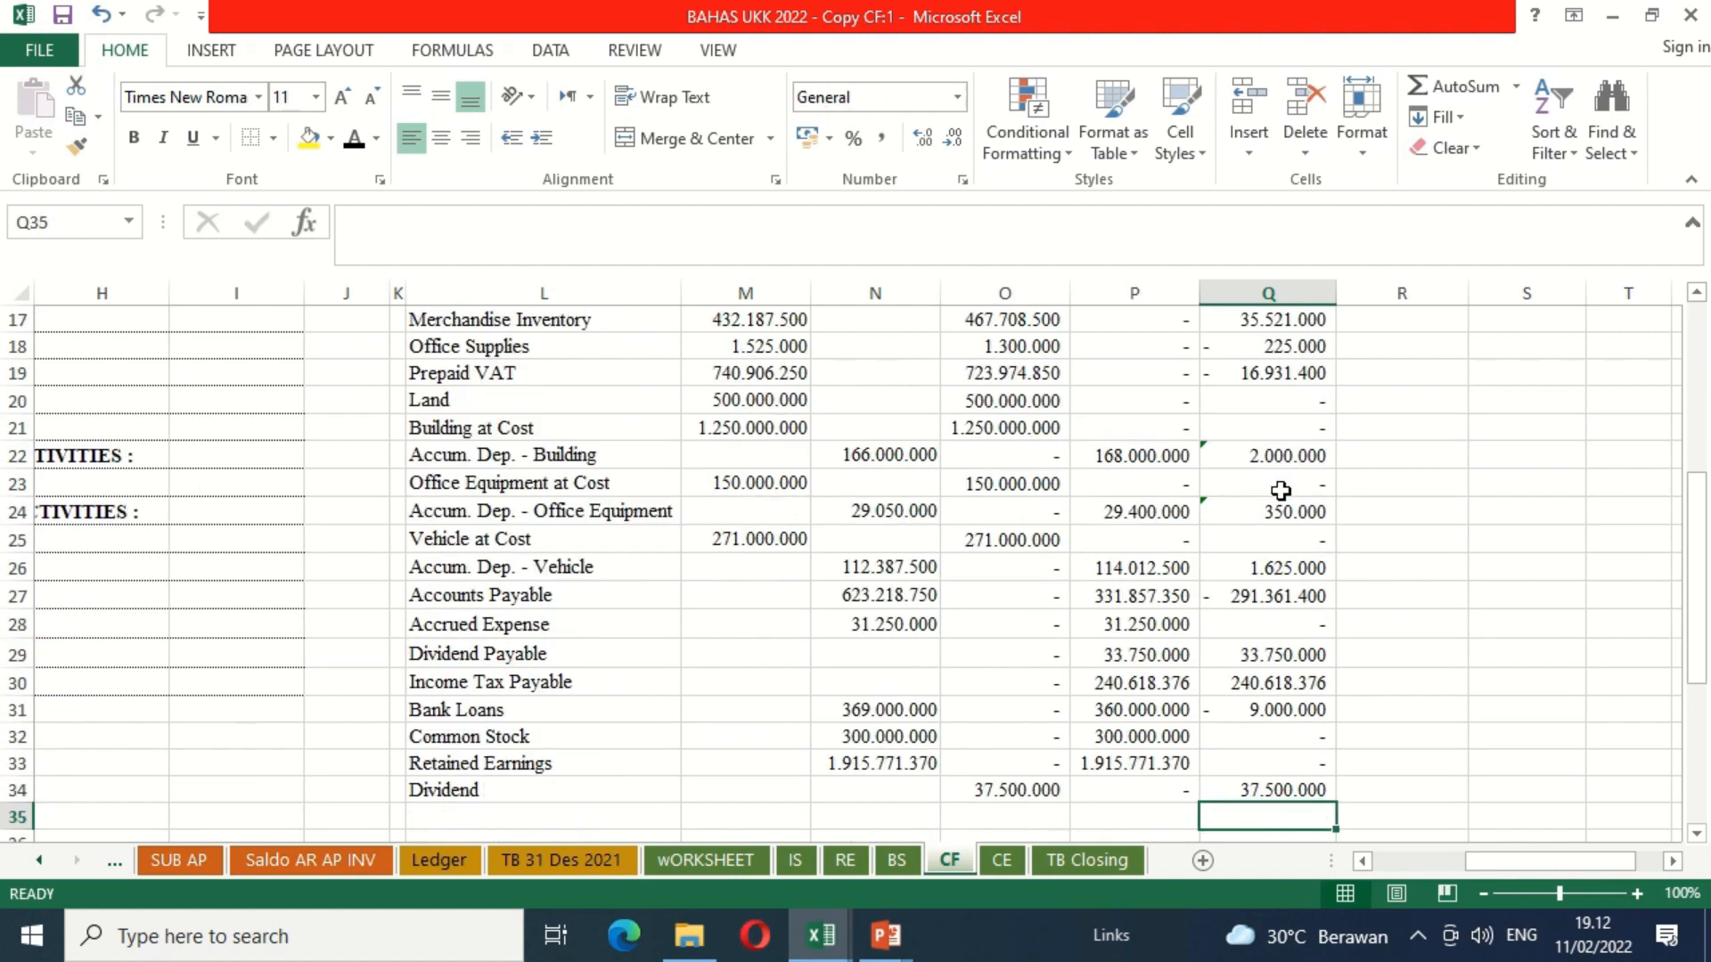
pyautogui.press('Up')
pyautogui.press('Up')
pyautogui.press('Up')
pyautogui.press('Up')
pyautogui.press('Up')
pyautogui.press('Up')
pyautogui.press('Up')
pyautogui.press('Up')
pyautogui.press('Up')
pyautogui.press('Up')
pyautogui.press('Up')
pyautogui.press('Up')
pyautogui.press('Up')
pyautogui.press('Up')
pyautogui.press('Up')
pyautogui.press('Up')
pyautogui.press('Up')
pyautogui.press('Up')
pyautogui.press('Up')
pyautogui.press('Up')
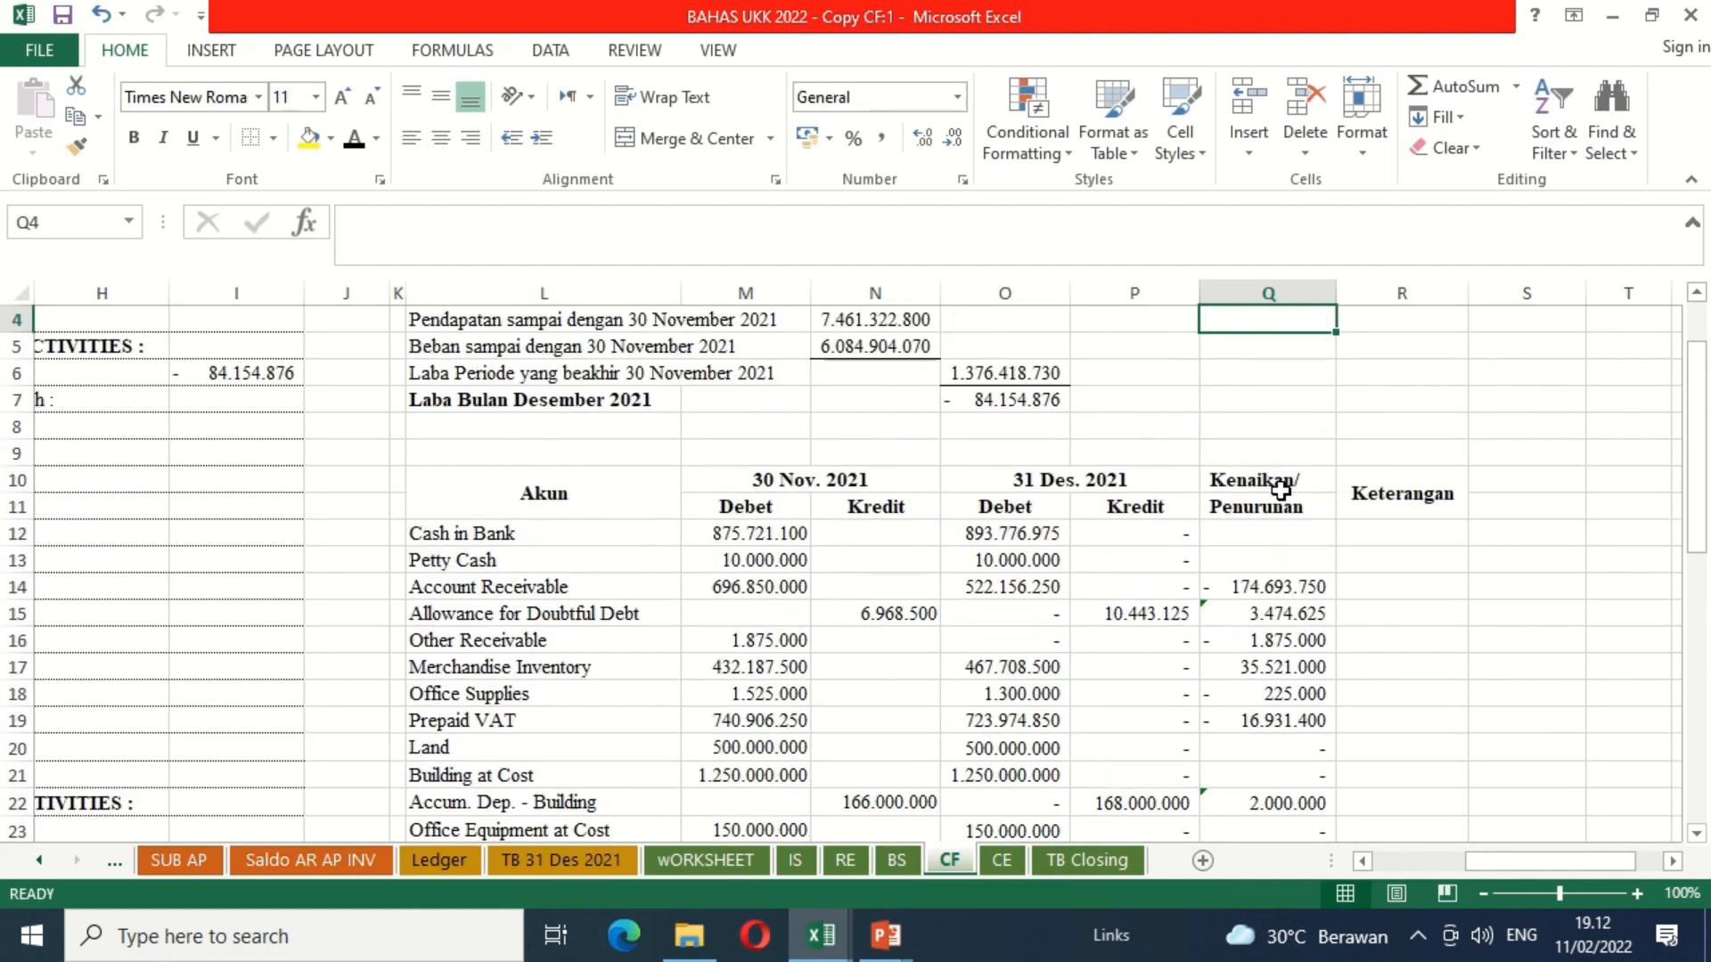
pyautogui.press('Down')
pyautogui.press('Down')
pyautogui.press('Down')
pyautogui.press('Down')
pyautogui.press('Down')
pyautogui.press('Down')
pyautogui.press('Down')
pyautogui.press('Down')
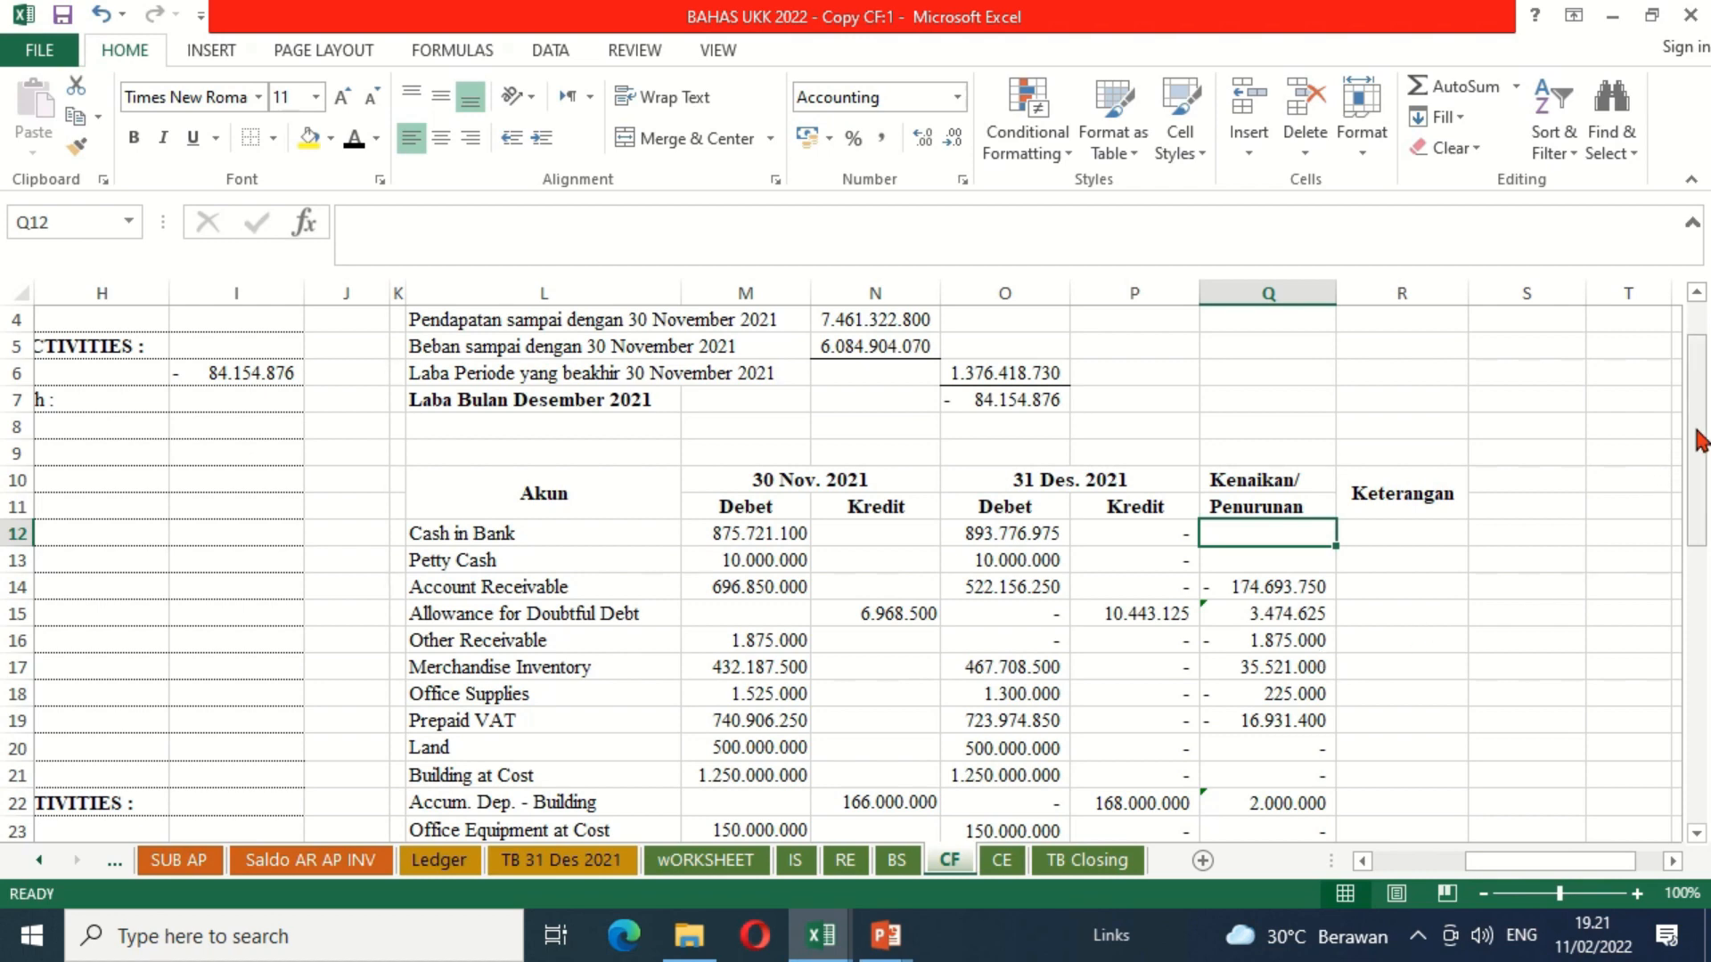
pyautogui.moveTo(1702, 437); pyautogui.dragTo(1708, 607)
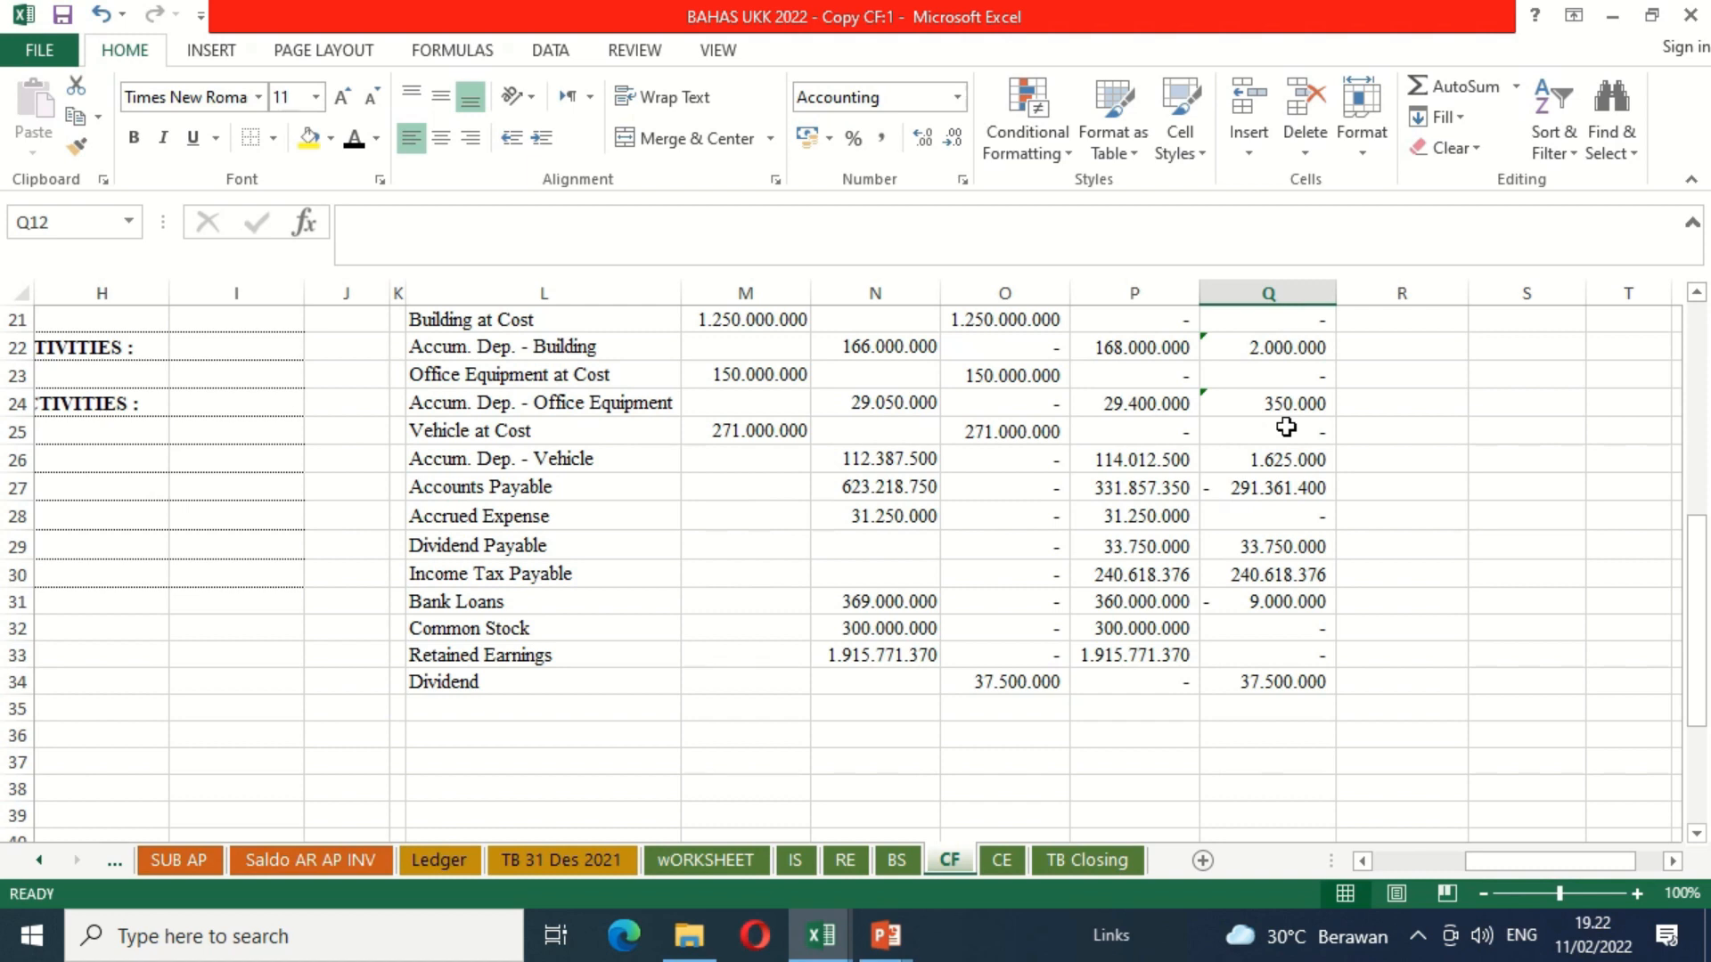
pyautogui.moveTo(1700, 598); pyautogui.dragTo(1689, 438)
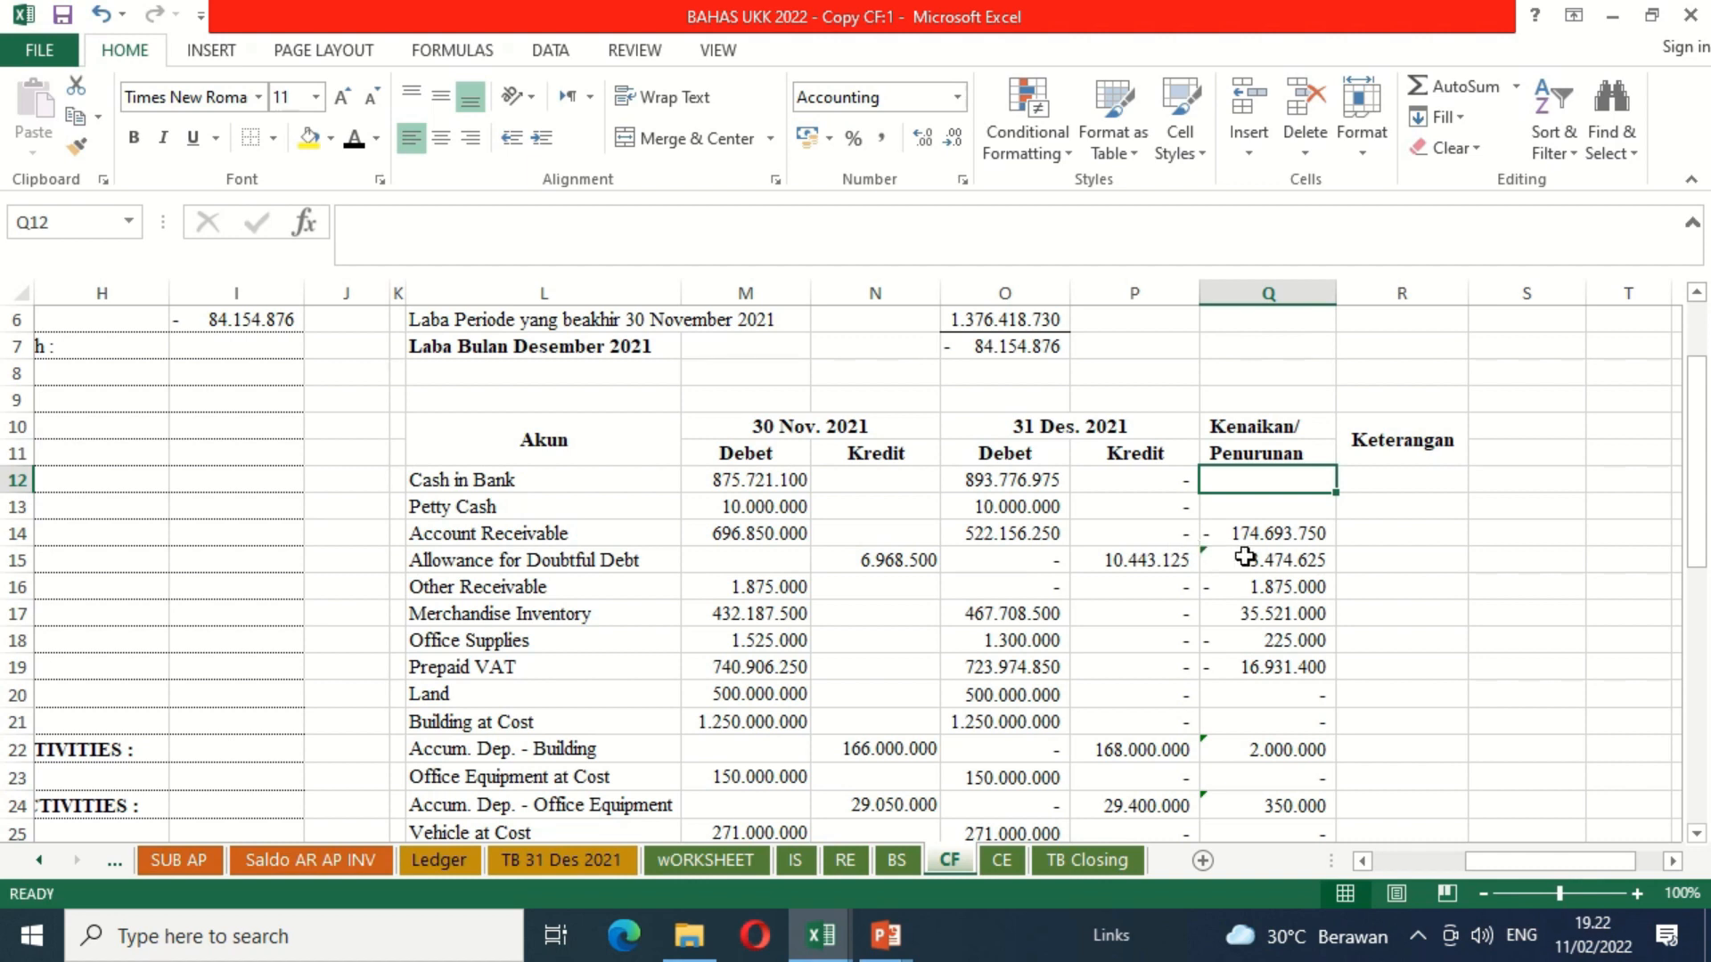
# Step: In the Keterangan column, enter Penurunan for Account Receivable, Kenaikan for Allowance for Doubtful Debt and Penurunan for Other Receivable
pyautogui.click(1481, 535)
pyautogui.click(1413, 534)
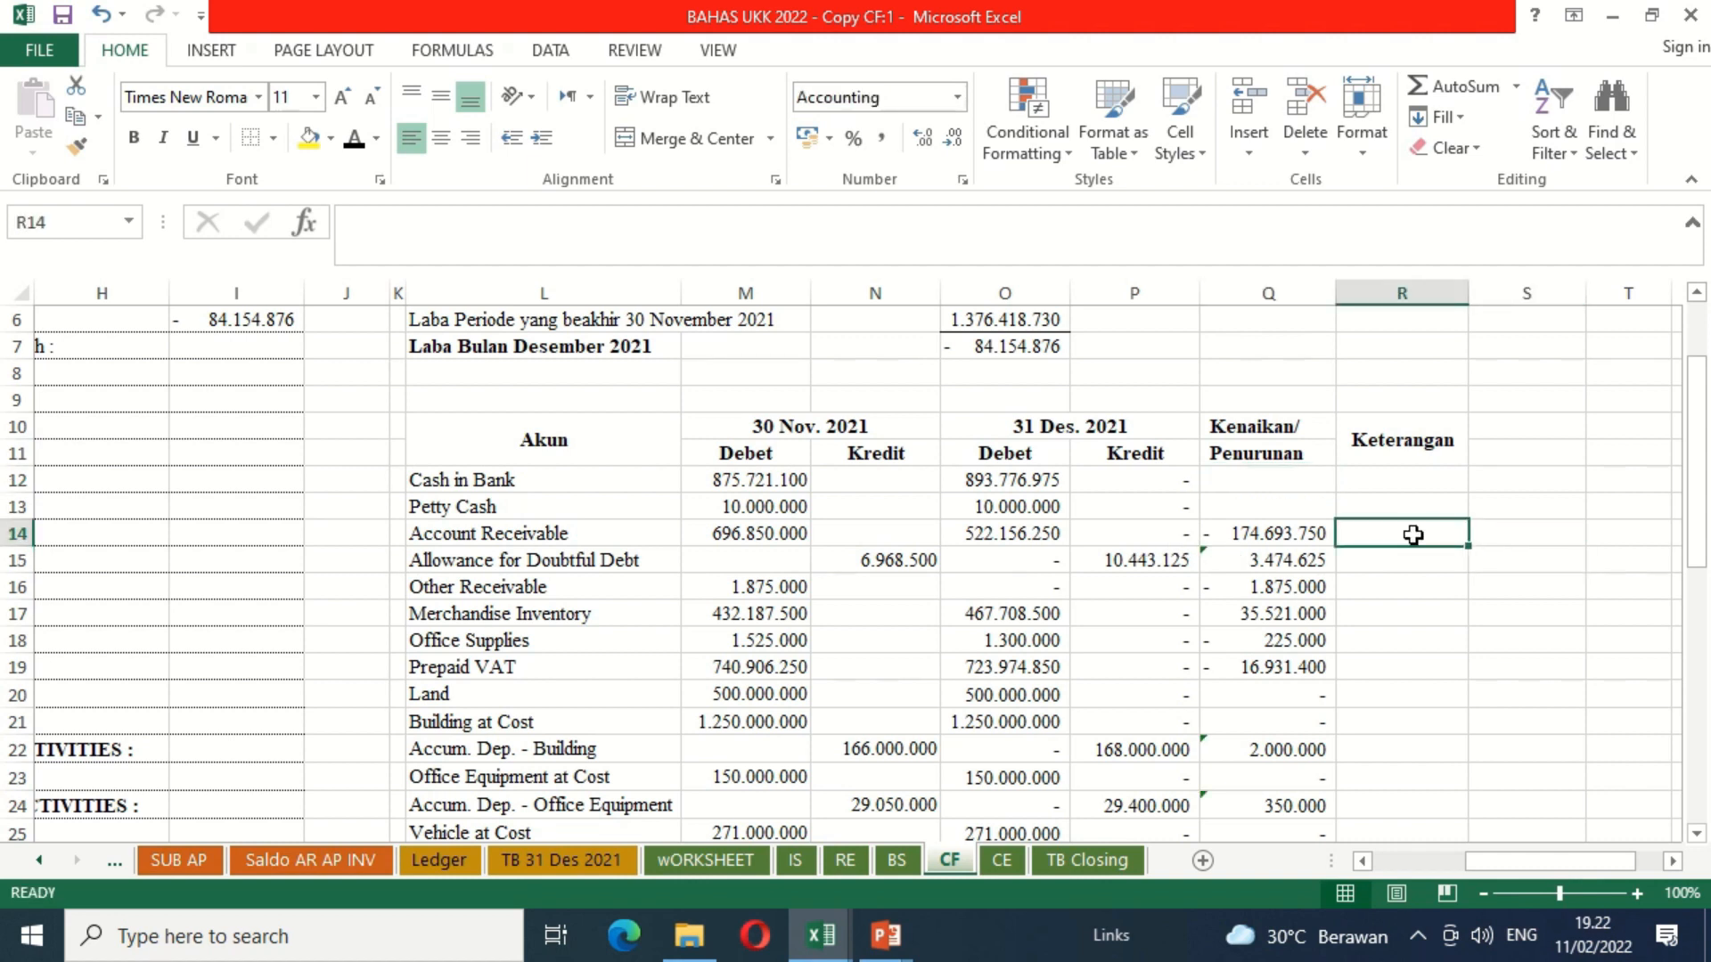
pyautogui.write('Penurunan')
pyautogui.press('Return')
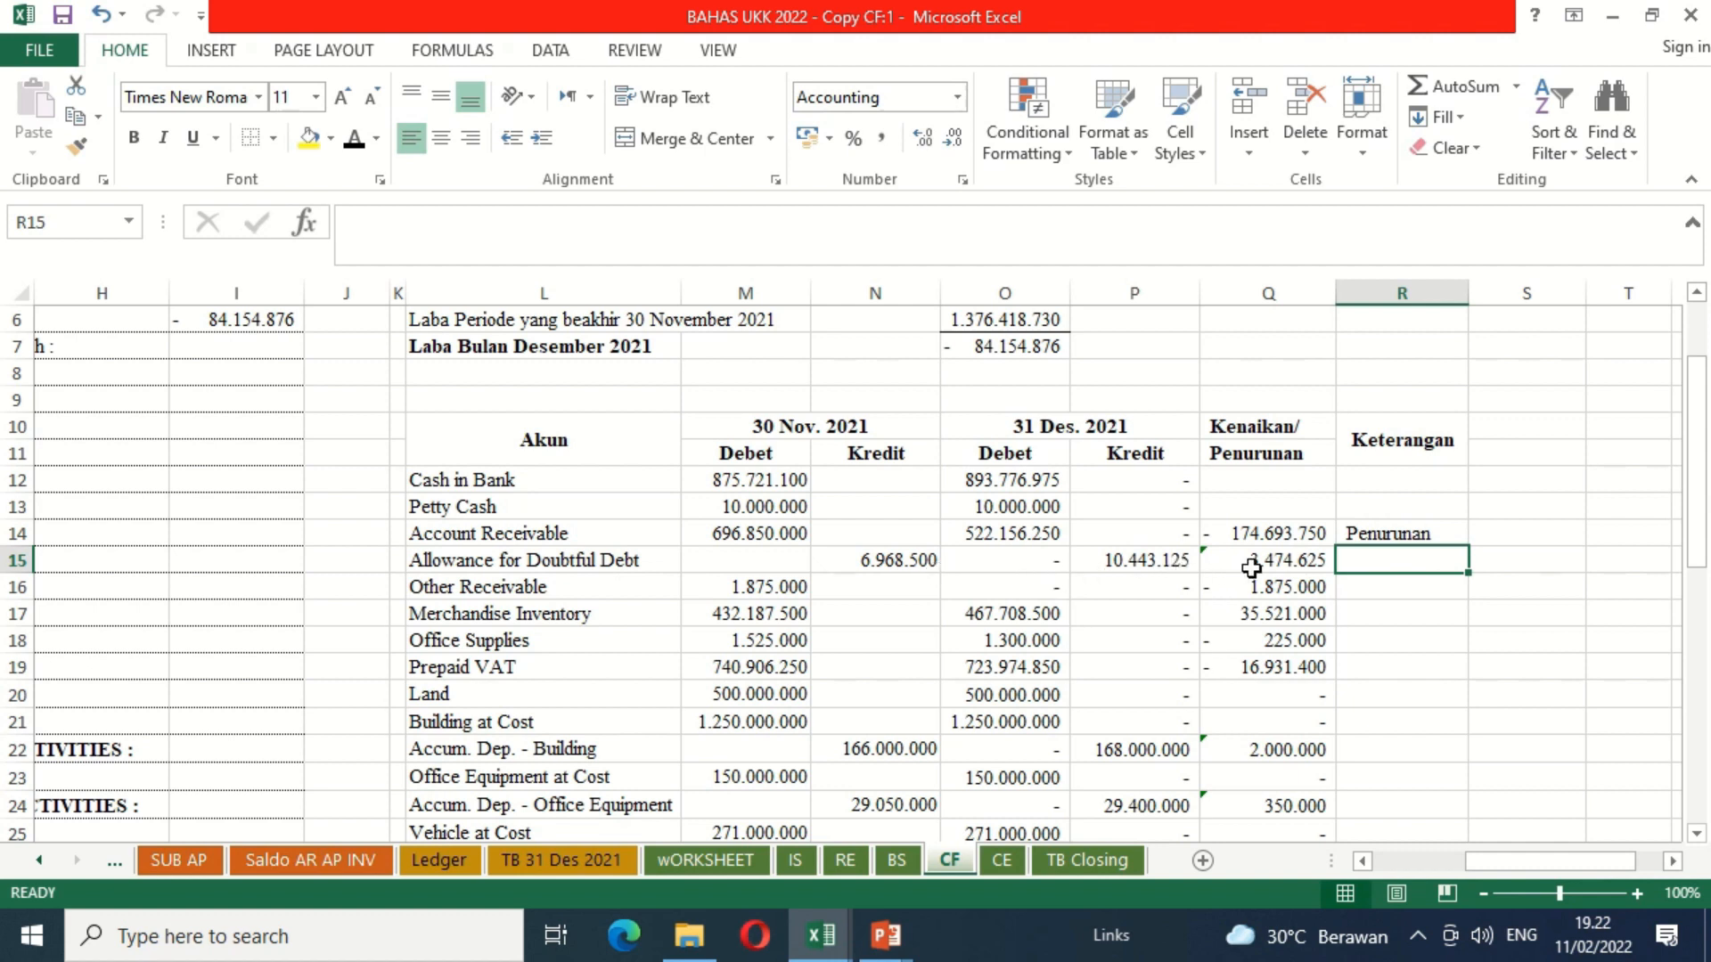
pyautogui.write('Kenaikan')
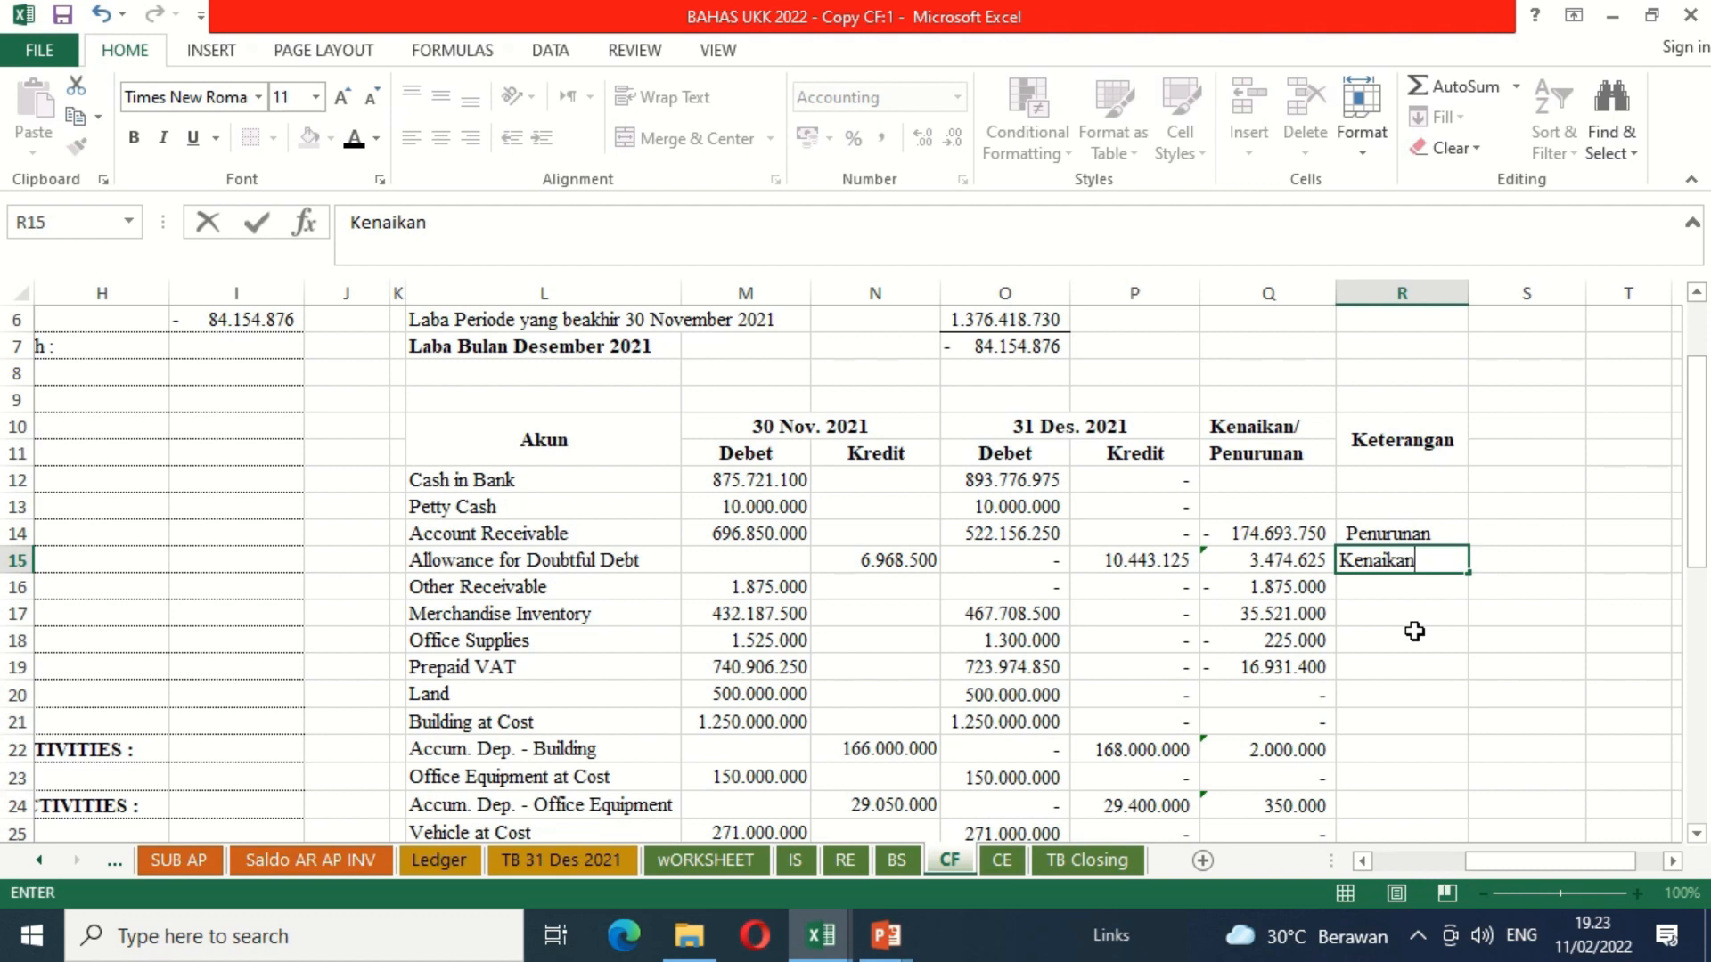
pyautogui.press('Return')
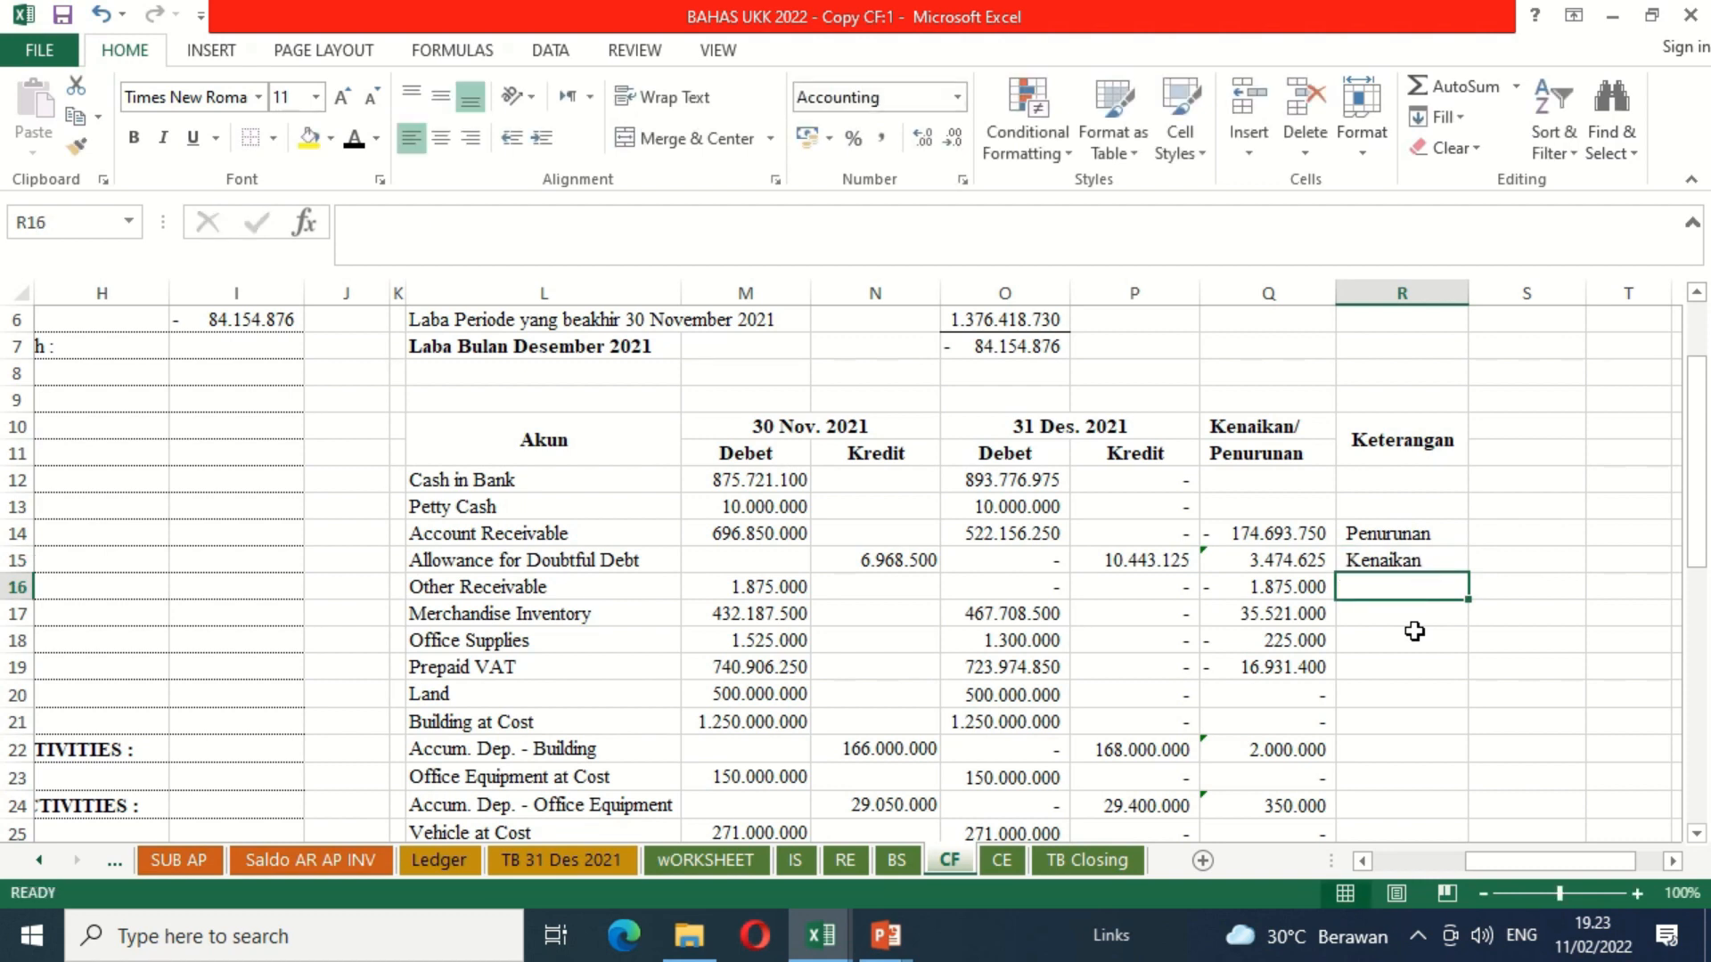
pyautogui.write('Penurunan')
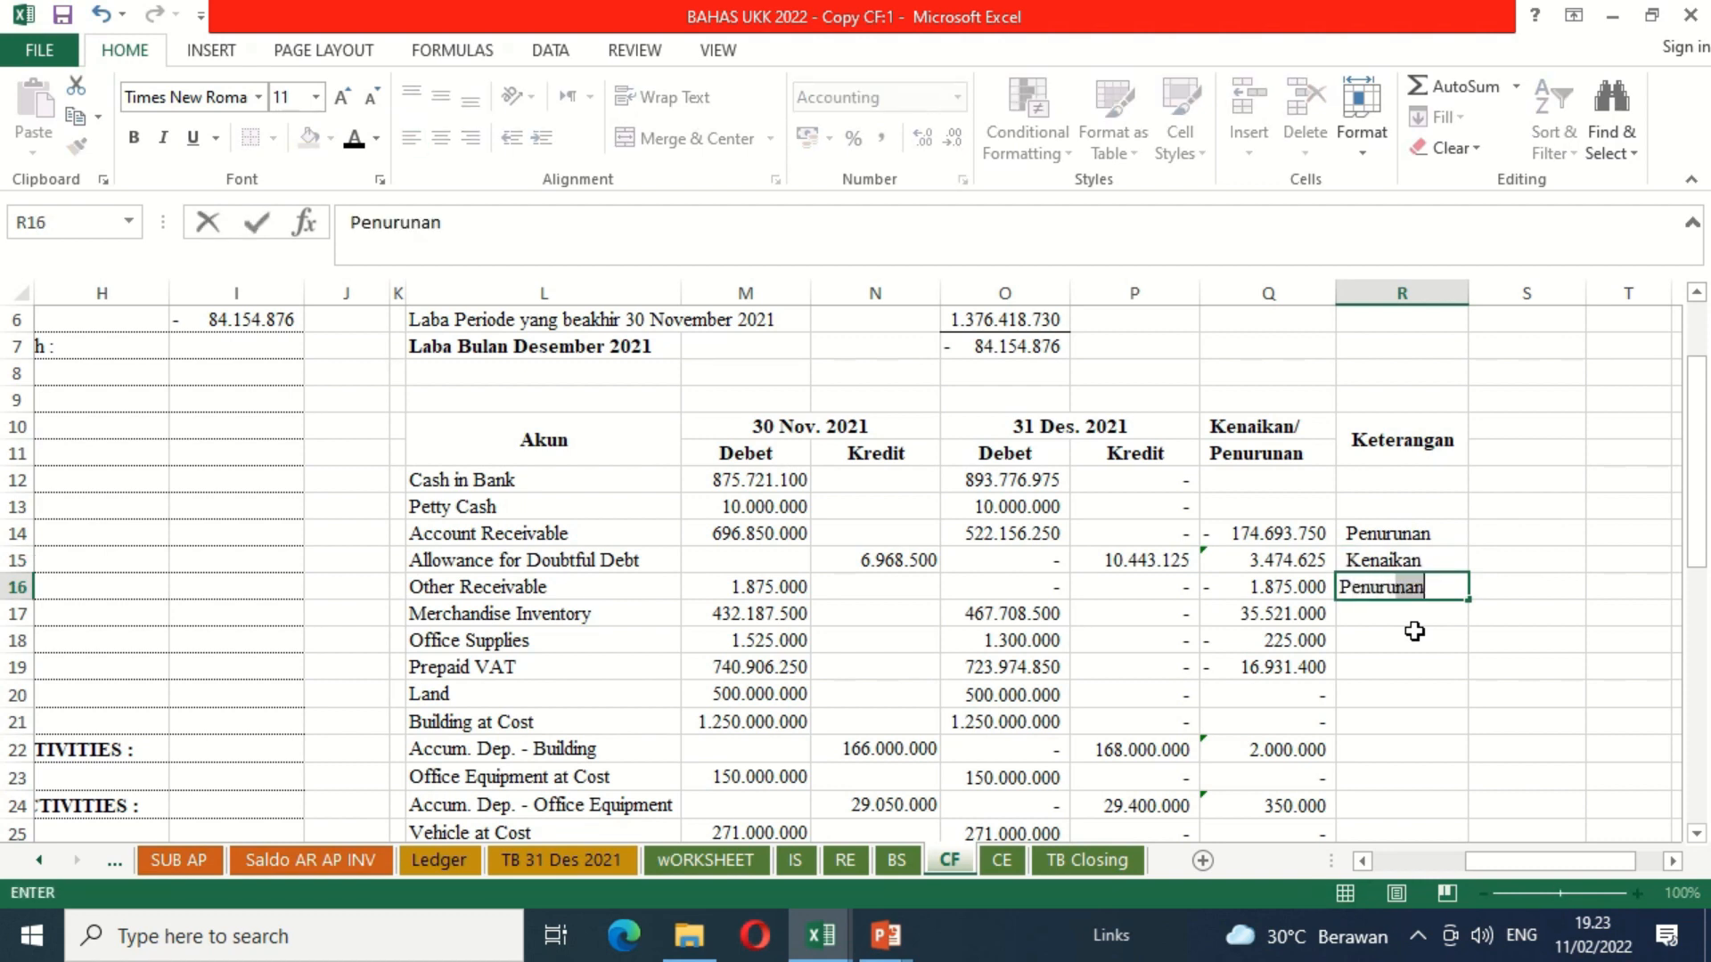
pyautogui.press('Return')
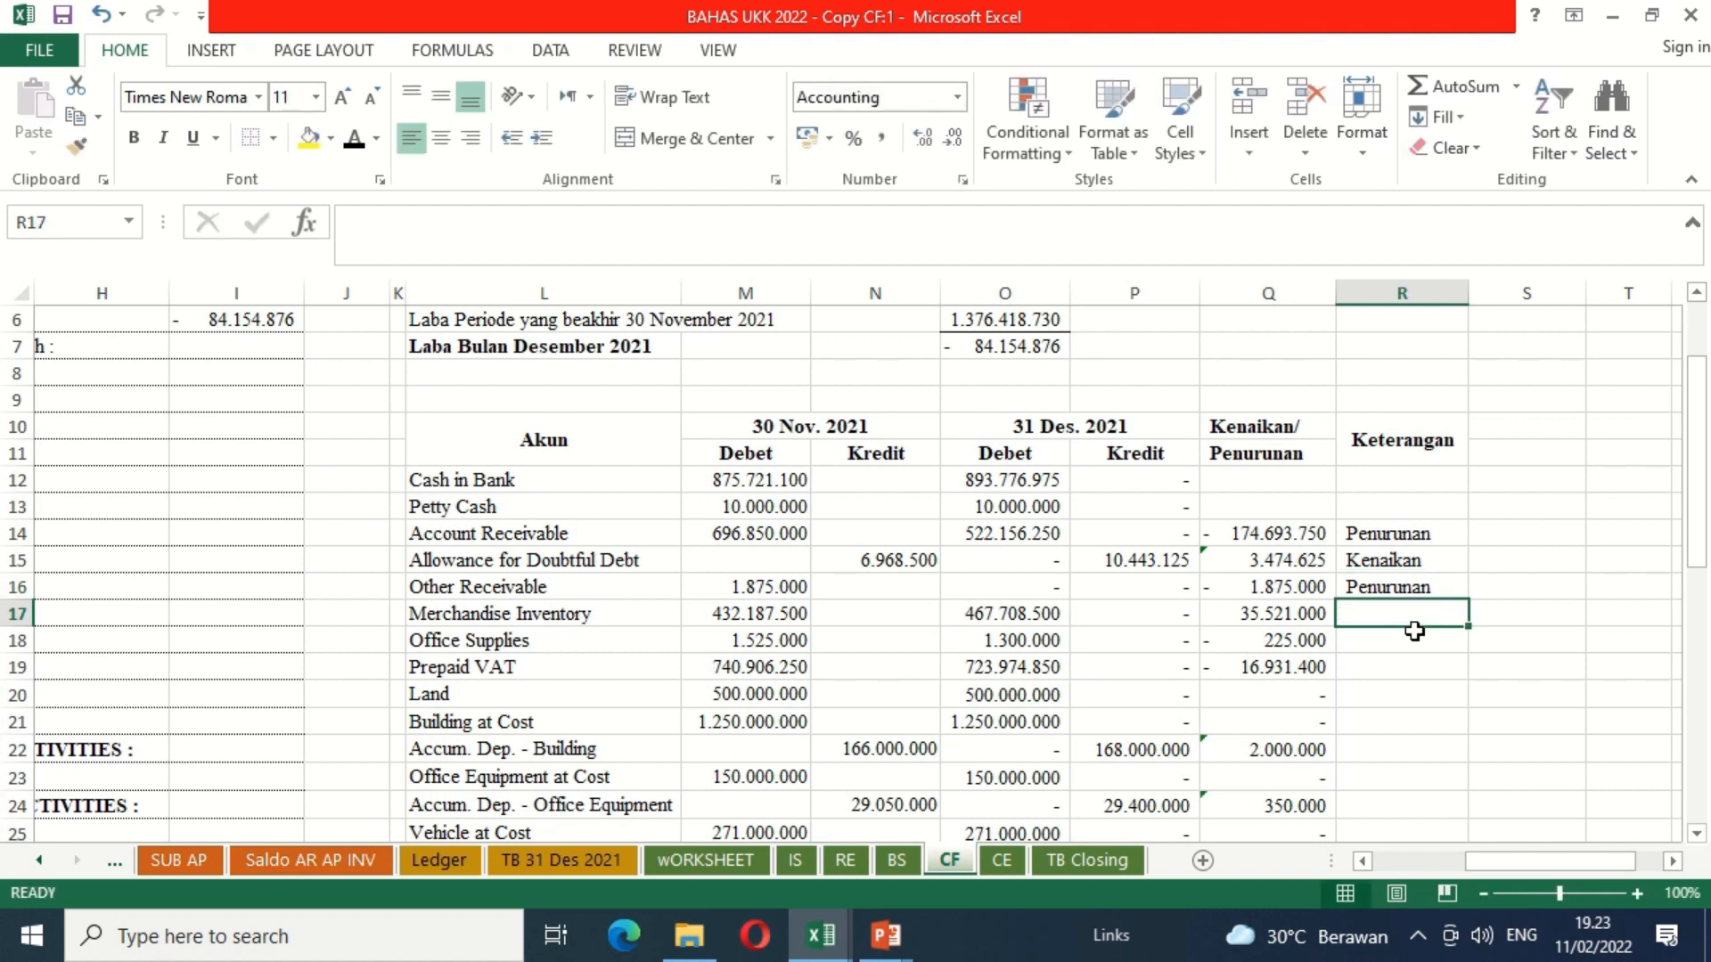
# Step: In the Keterangan column, enter Kenaikan for Merchandise Inventory and Penurunan for Office Supplies and Prepaid VAT
pyautogui.write('Kenaikan')
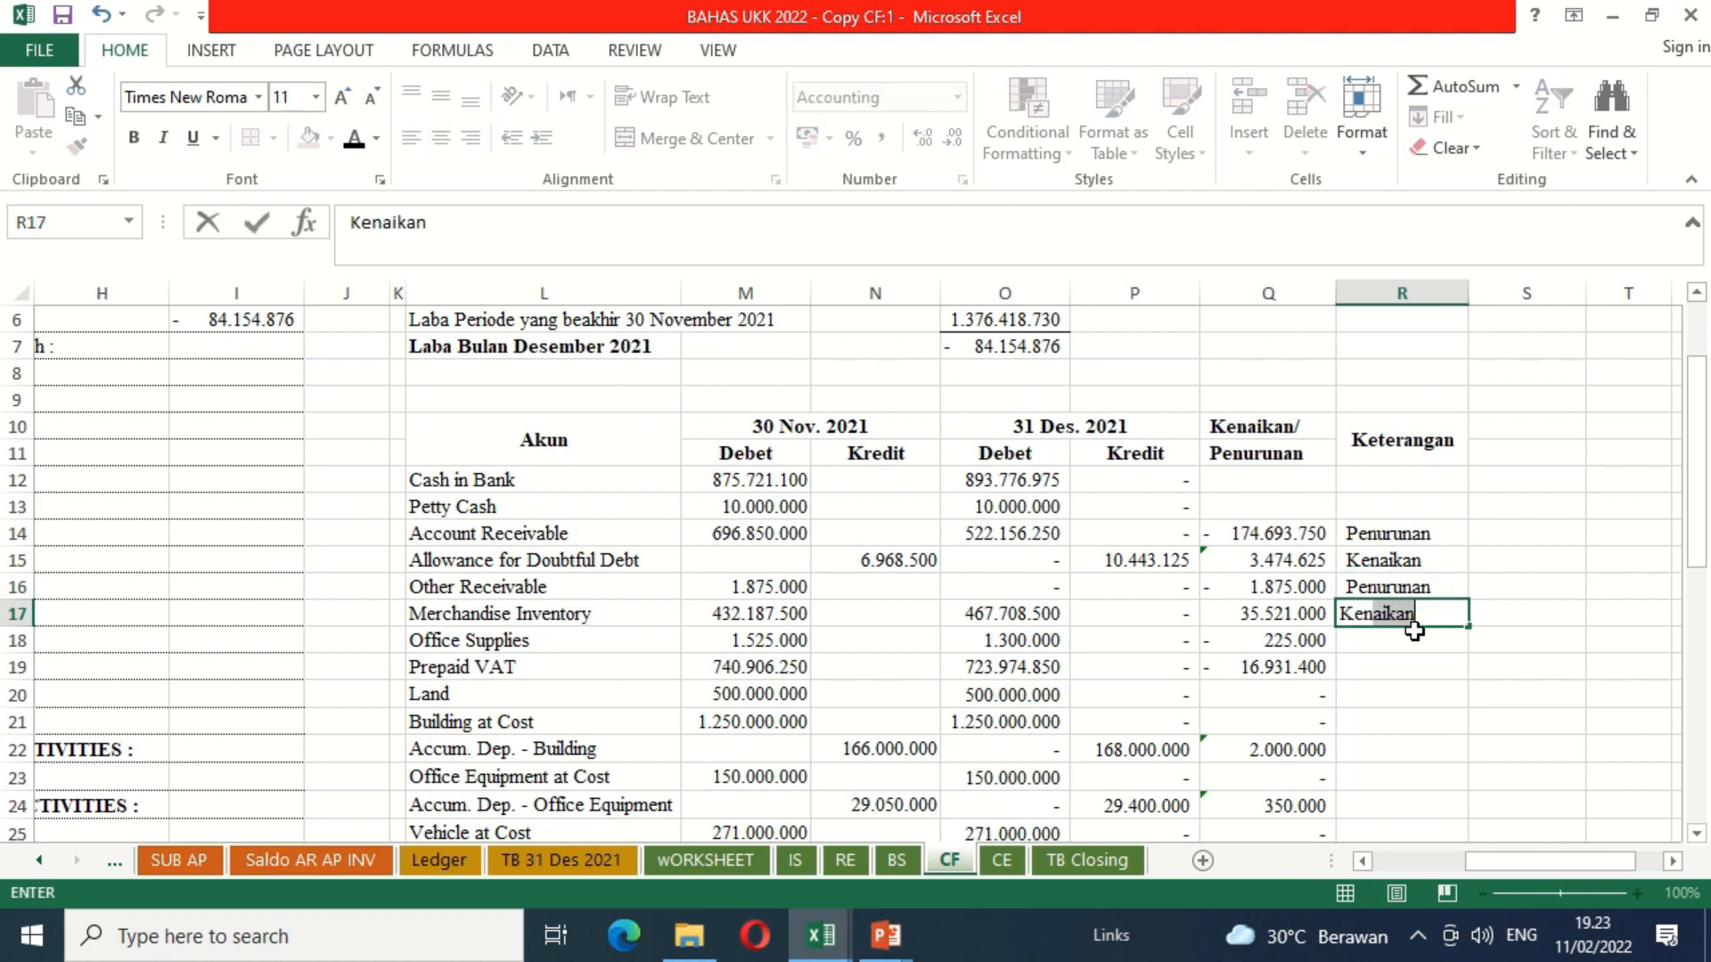
pyautogui.press('Return')
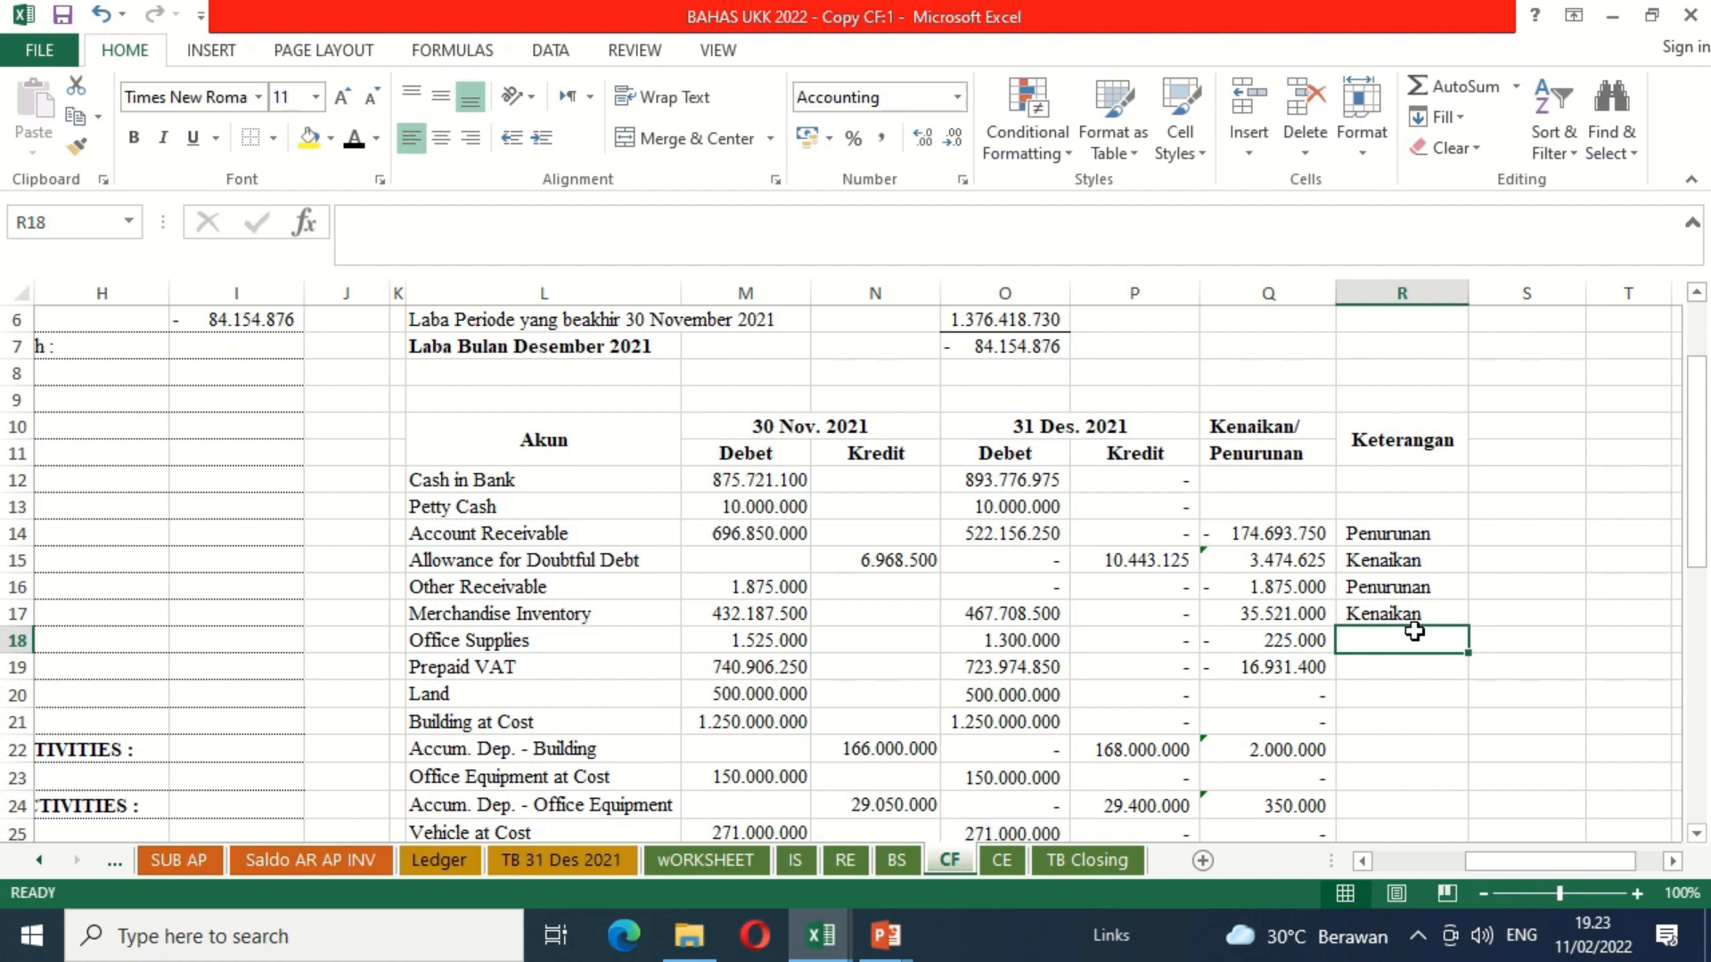
pyautogui.write('Penurunan')
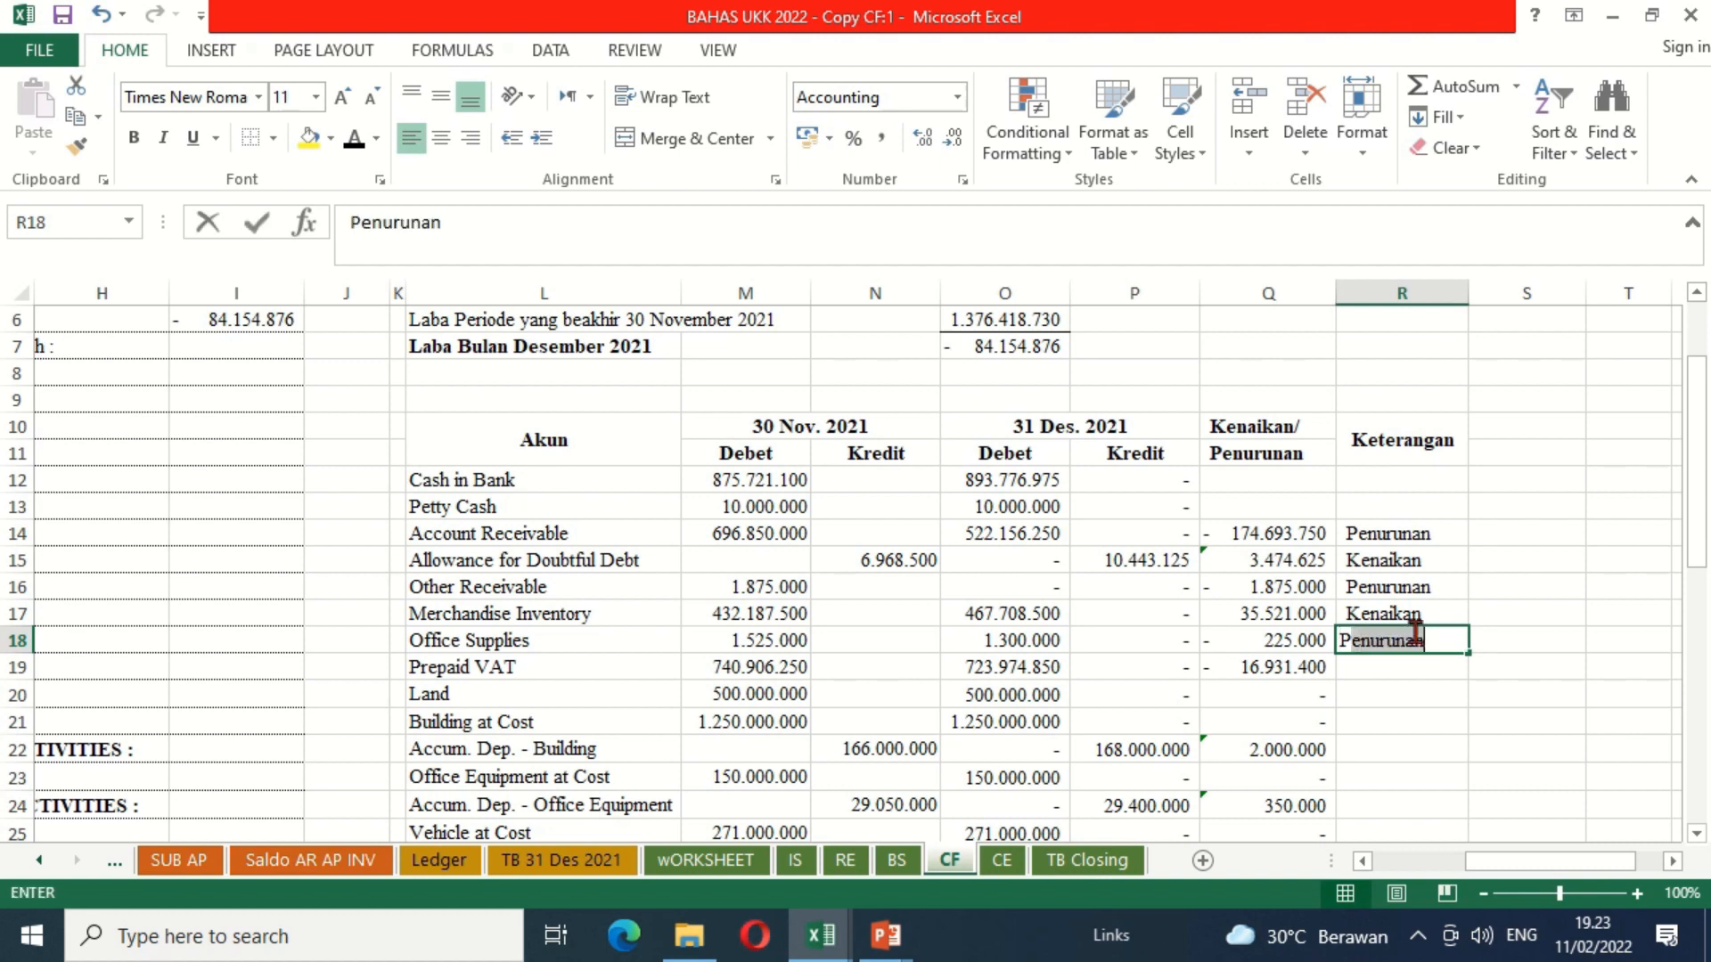
pyautogui.press('Return')
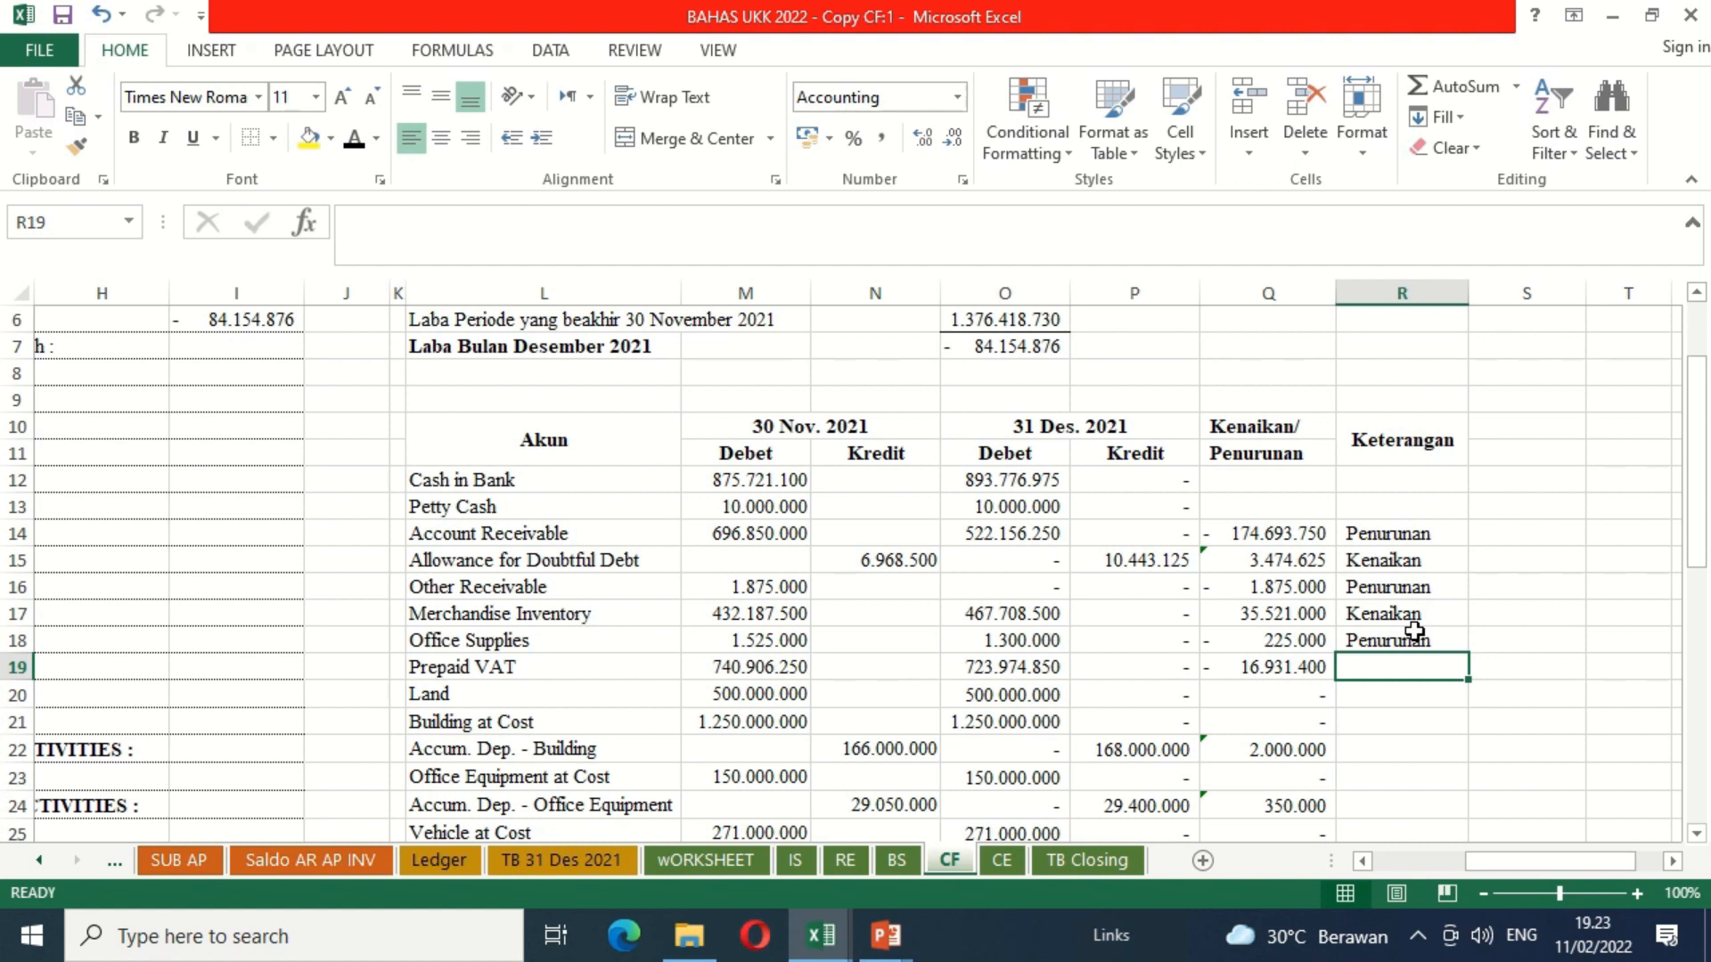
pyautogui.write('Penurunan')
pyautogui.press('Return')
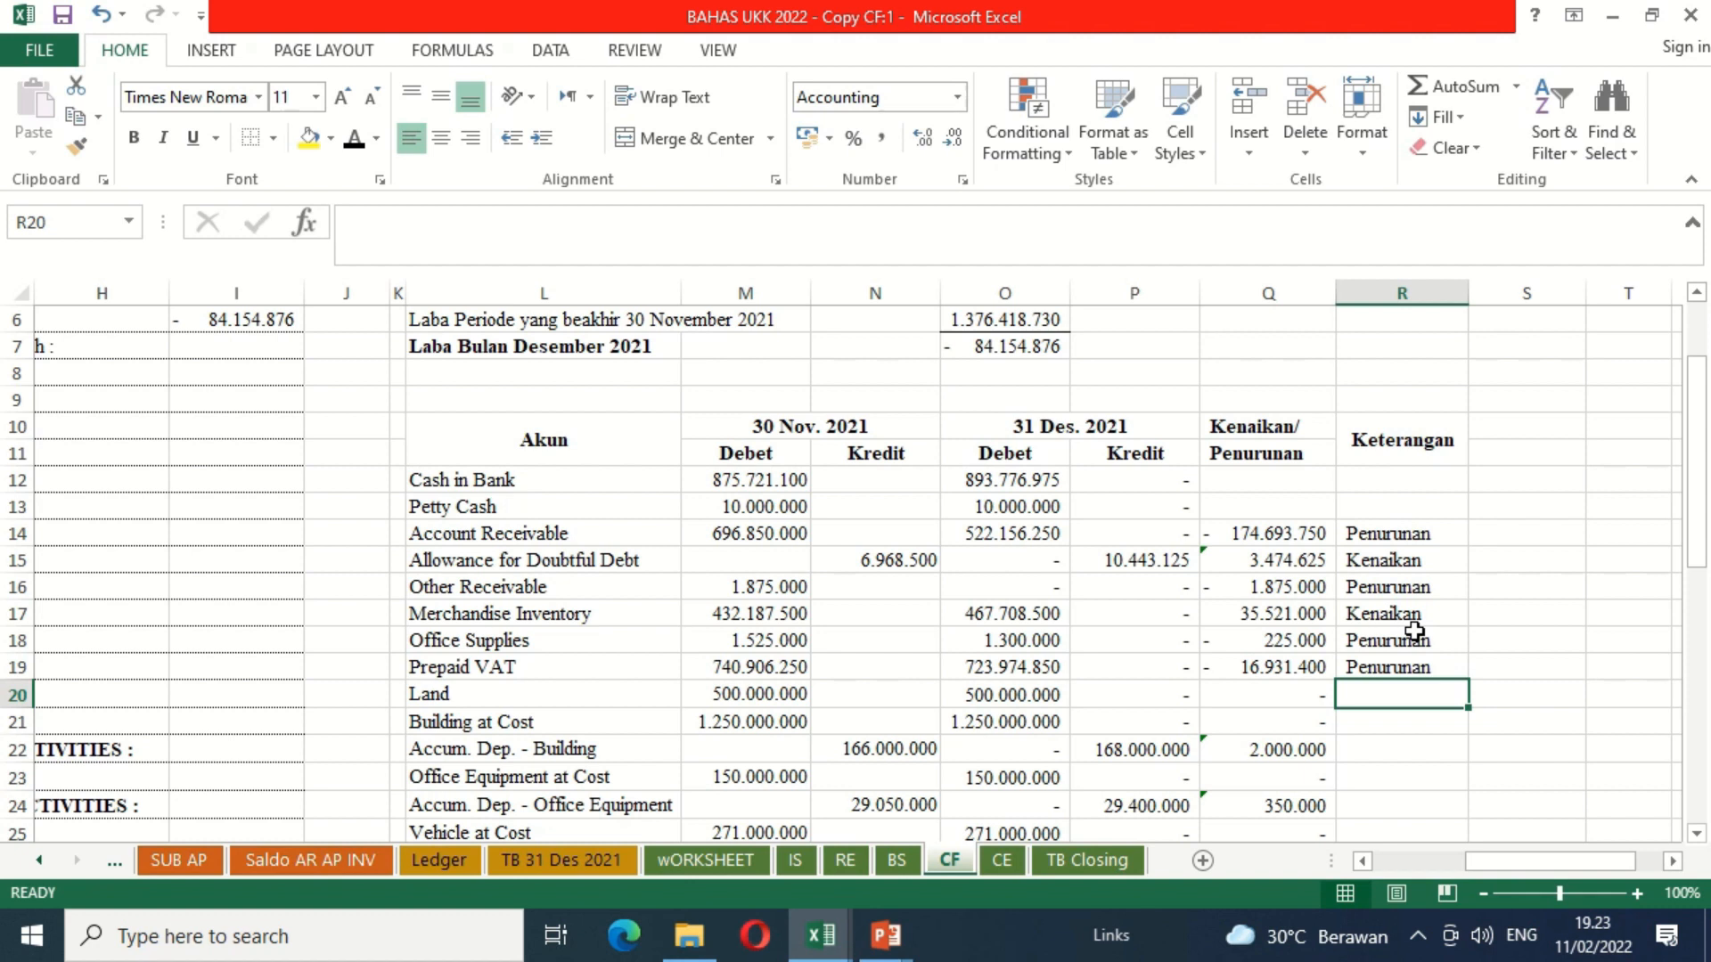
# Step: Enter Kenaikan as the Keterangan for accumulated depreciation of Building in R22, Office Equipment in R24 and Vehicle in R26
pyautogui.press('Down')
pyautogui.press('Down')
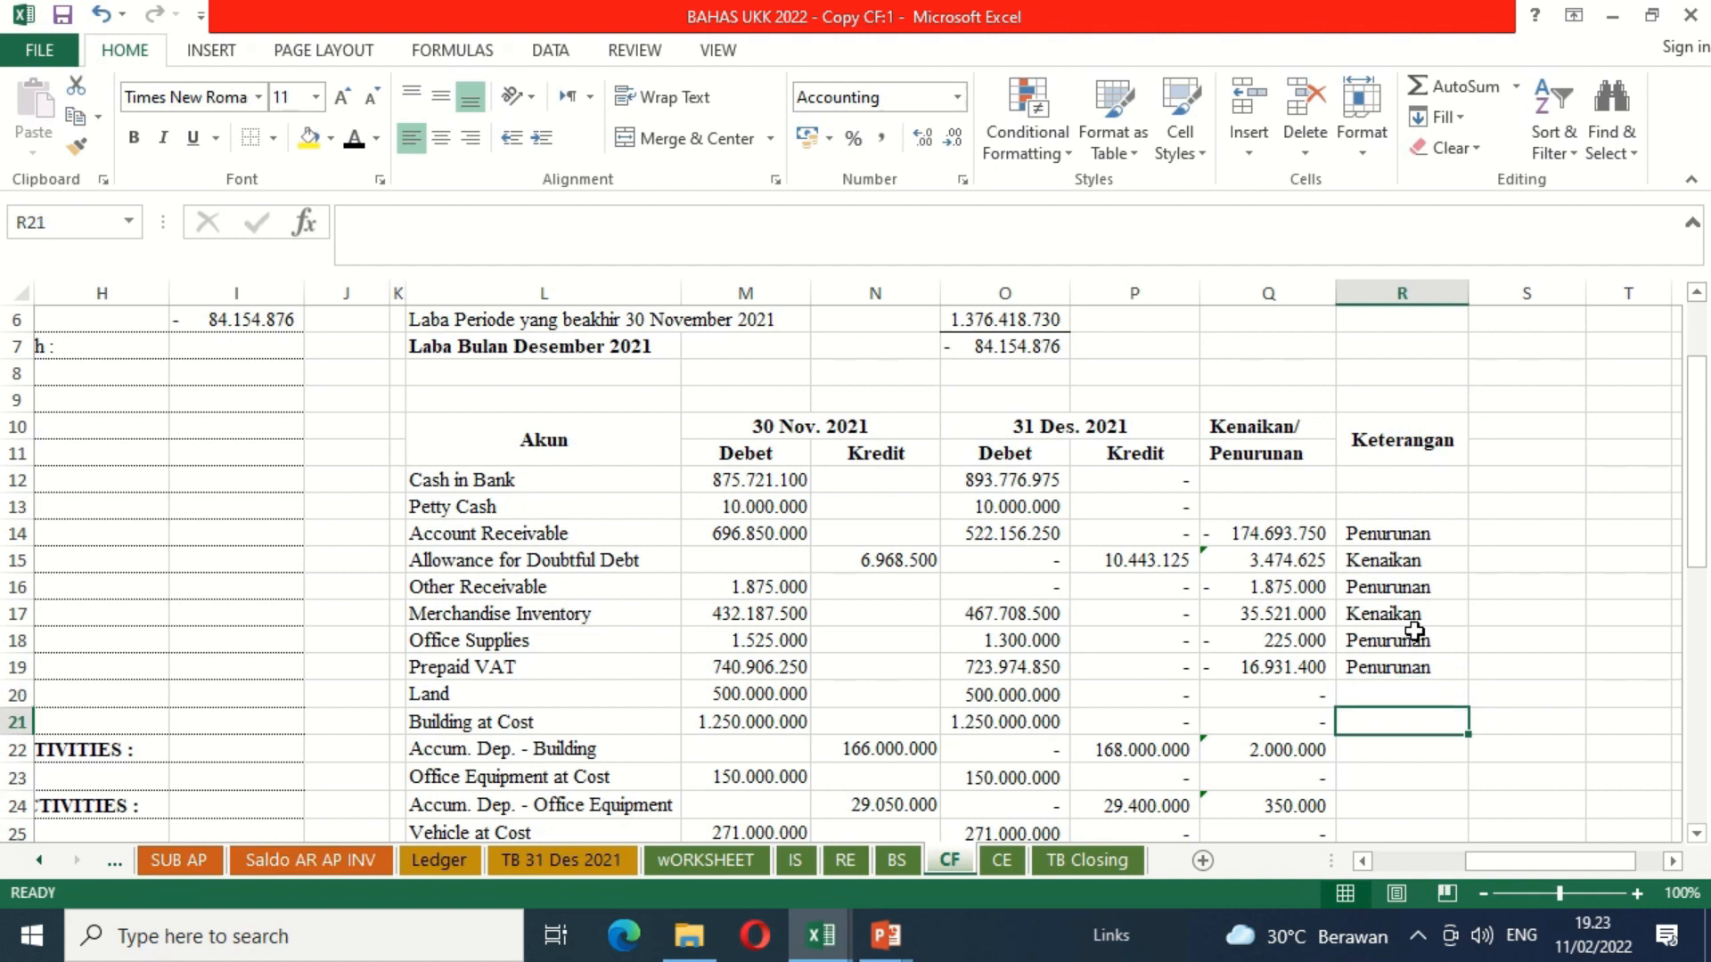
pyautogui.write('kenaikan')
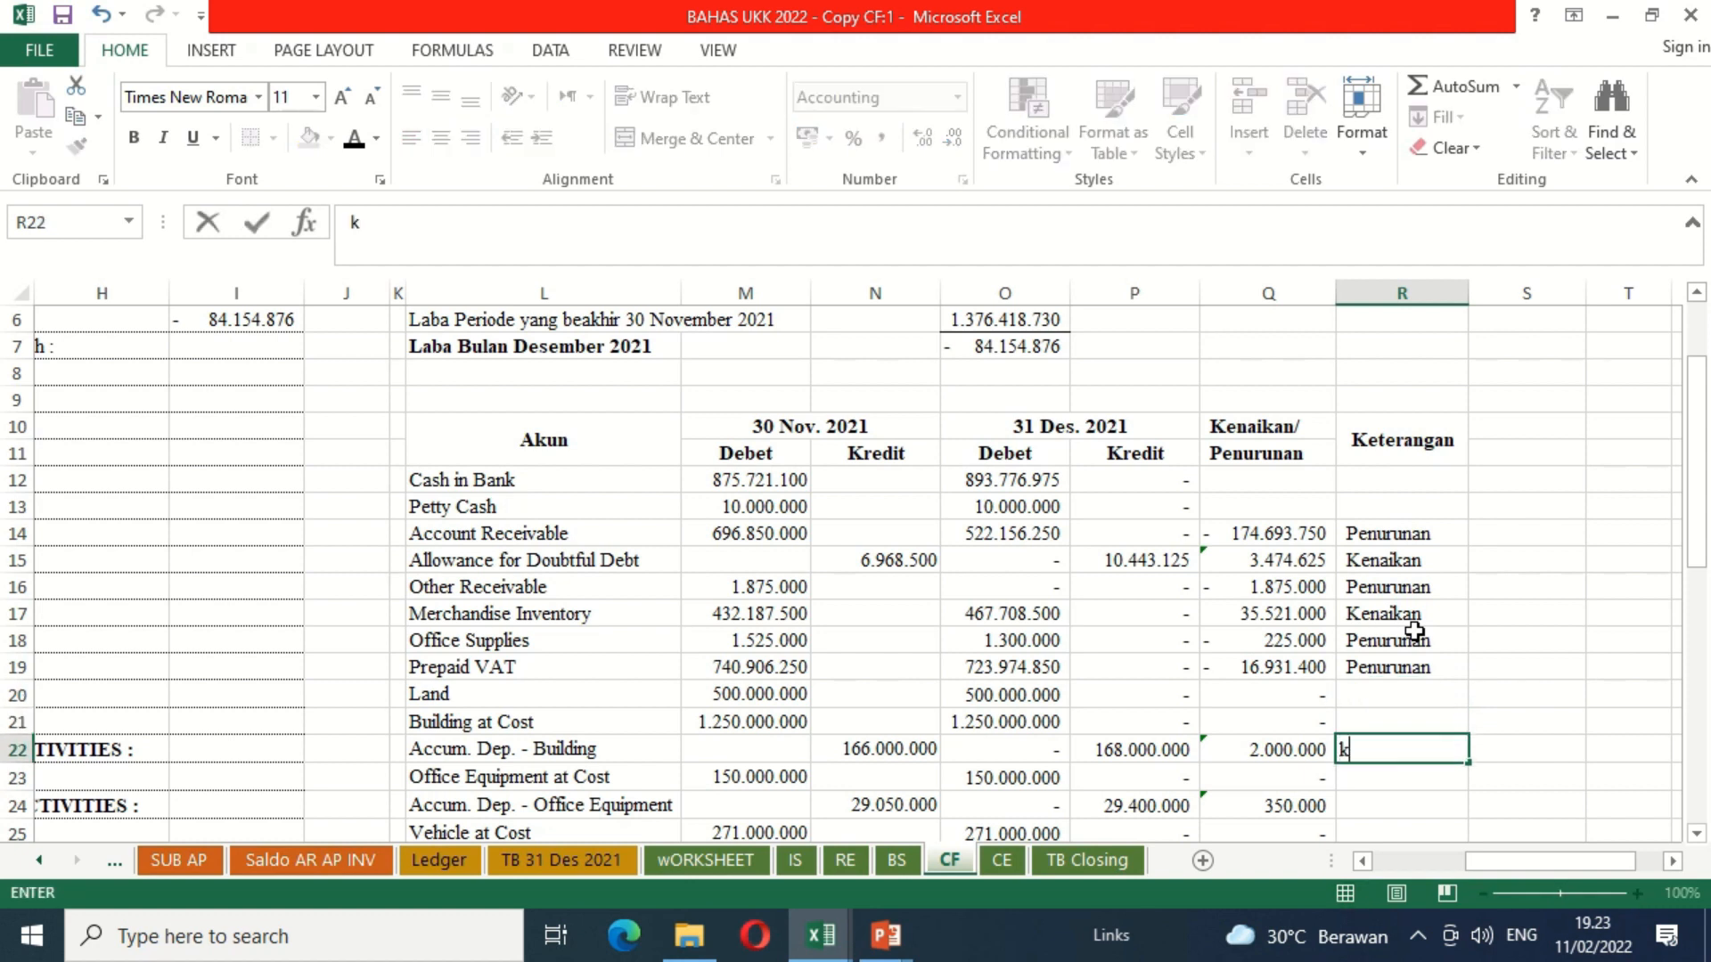
pyautogui.press('Return')
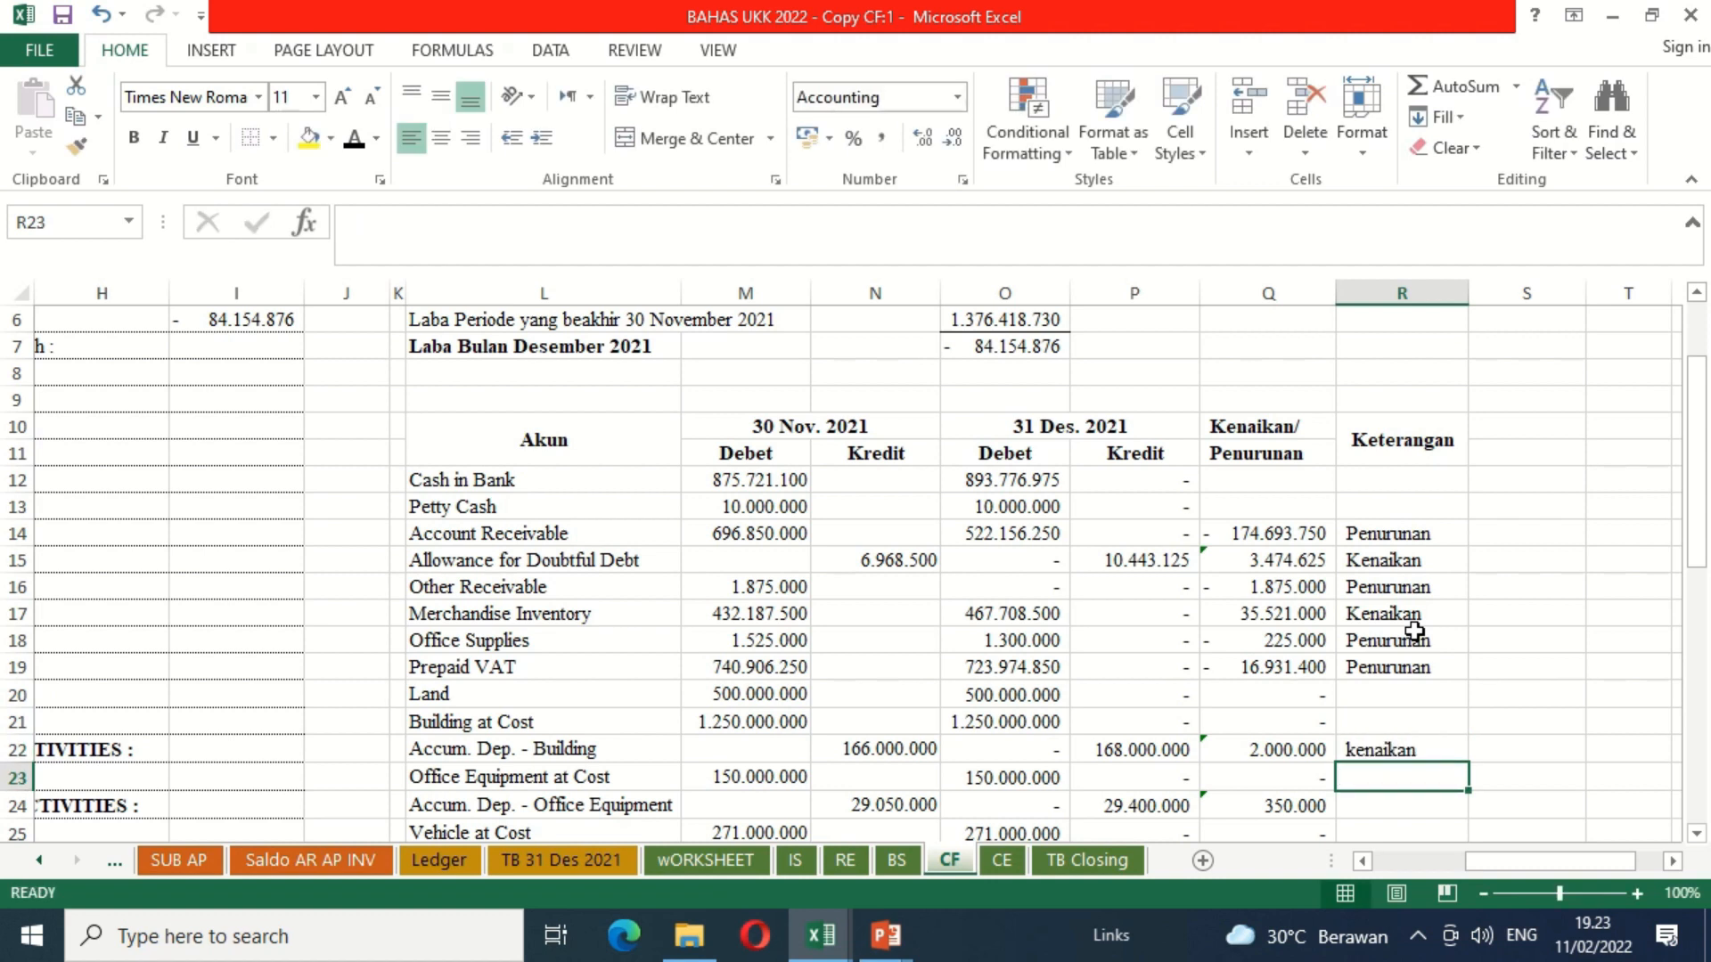
pyautogui.press('Down')
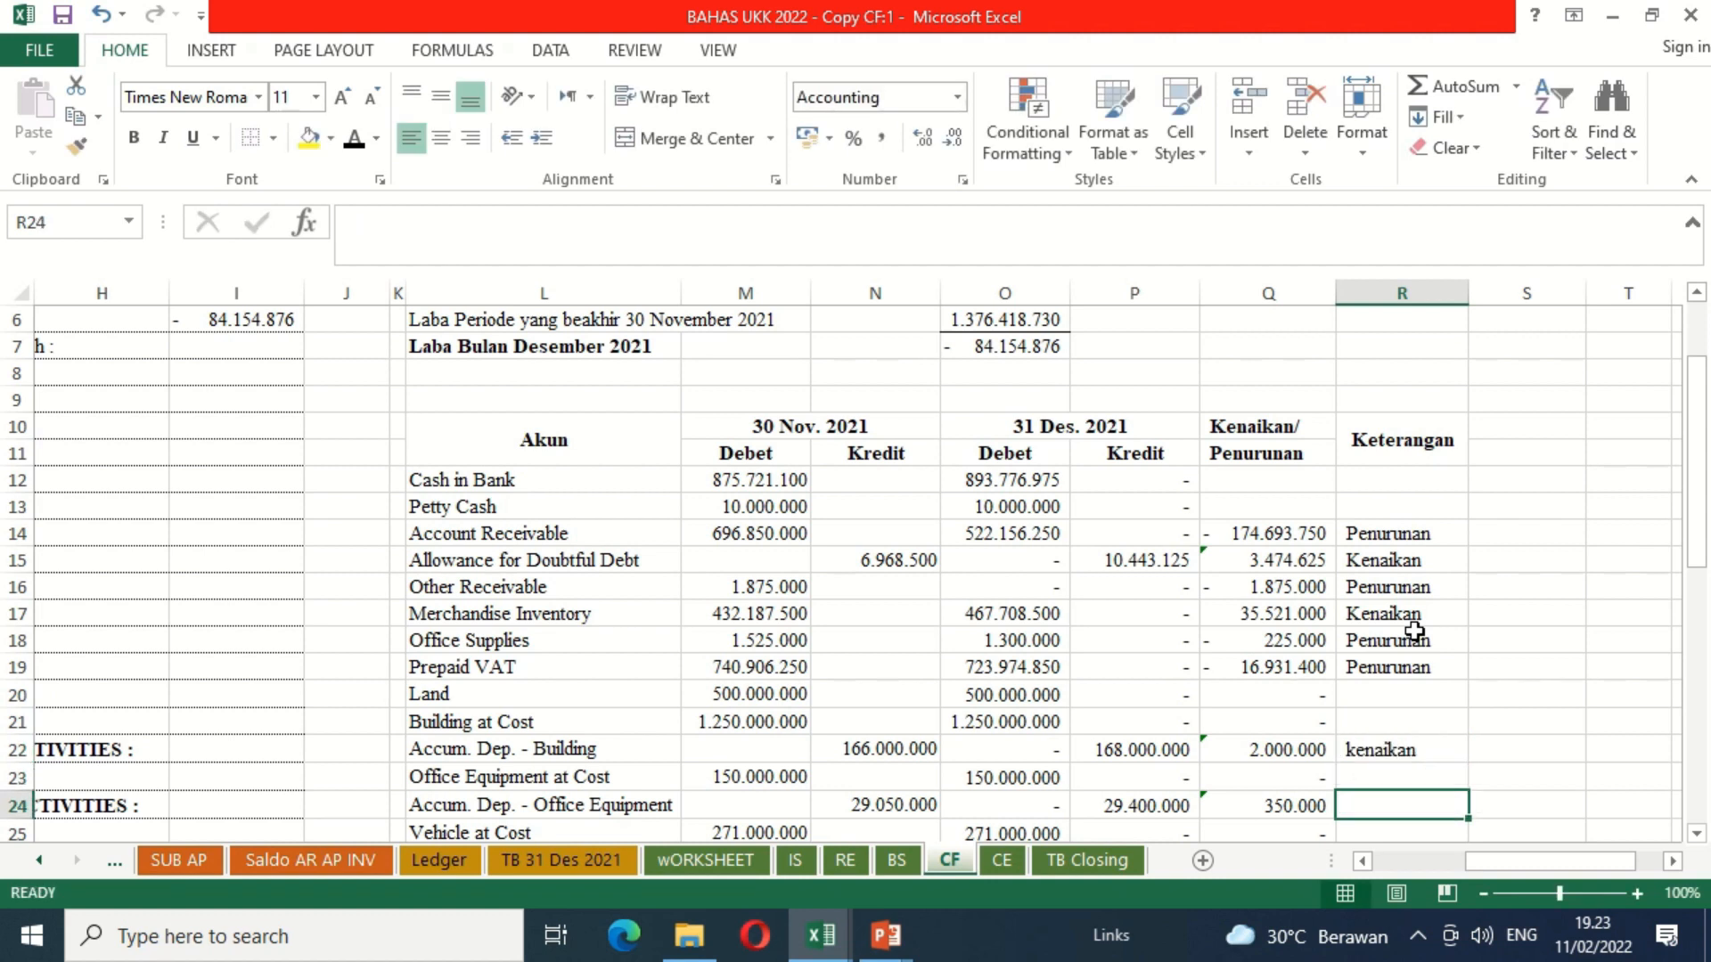
pyautogui.write('kenai')
pyautogui.press('Return')
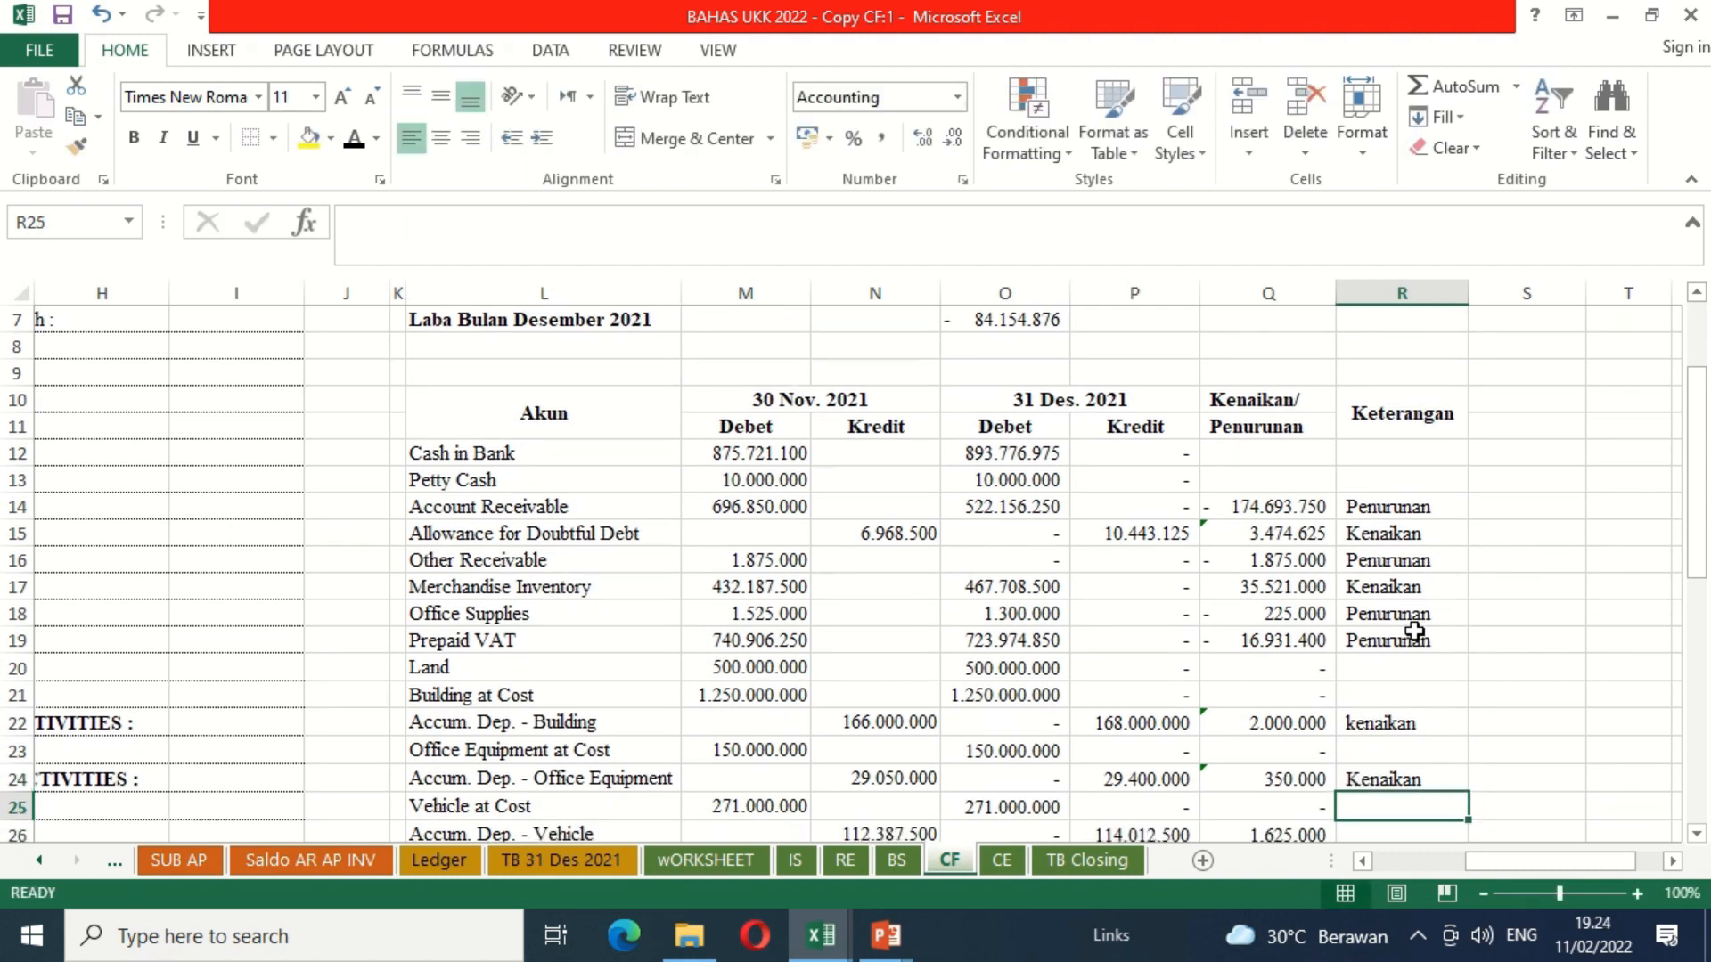
pyautogui.press('Down')
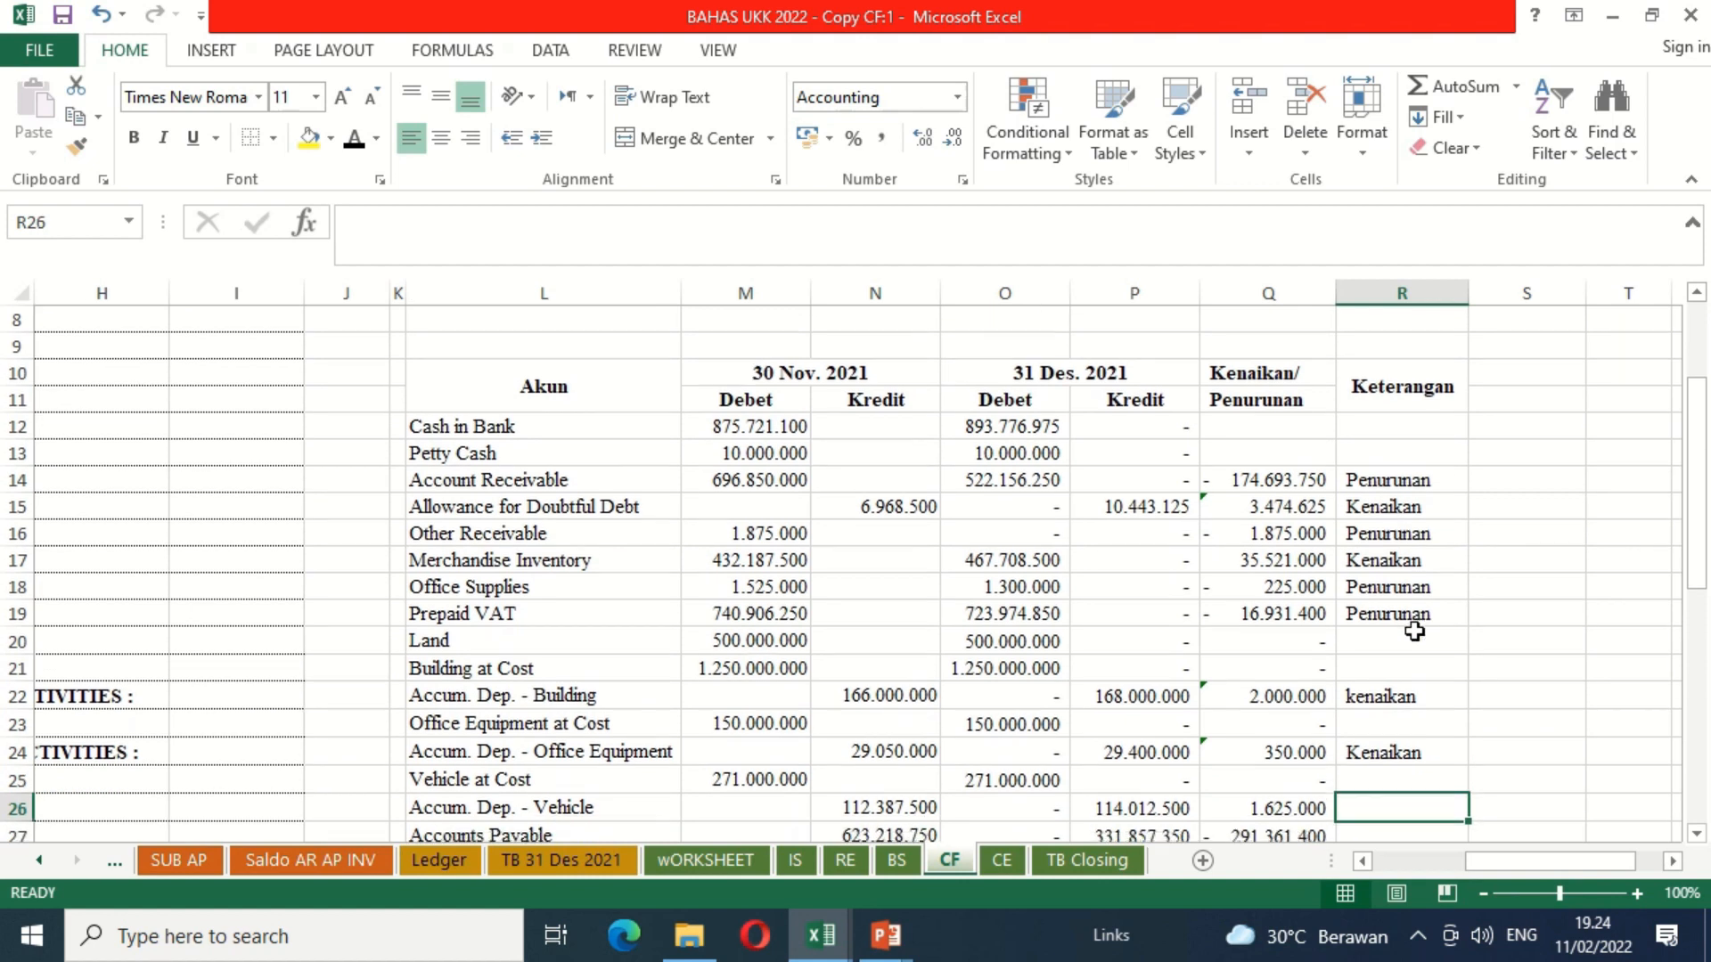
pyautogui.write('ken')
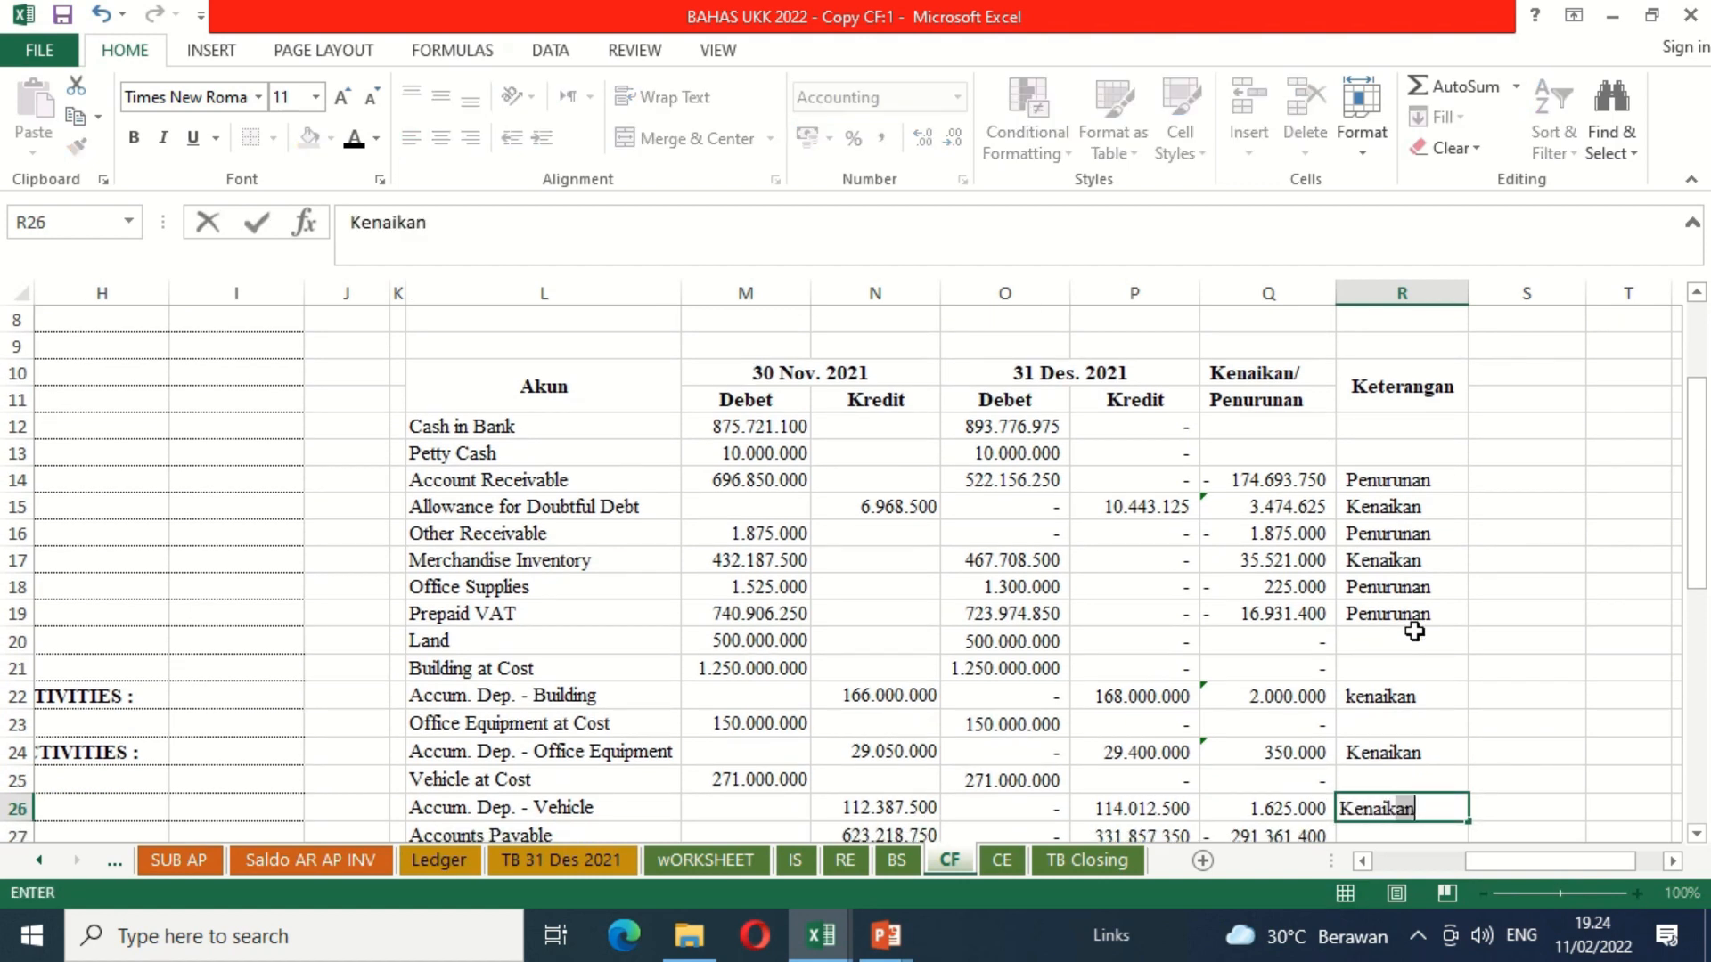
pyautogui.press('Return')
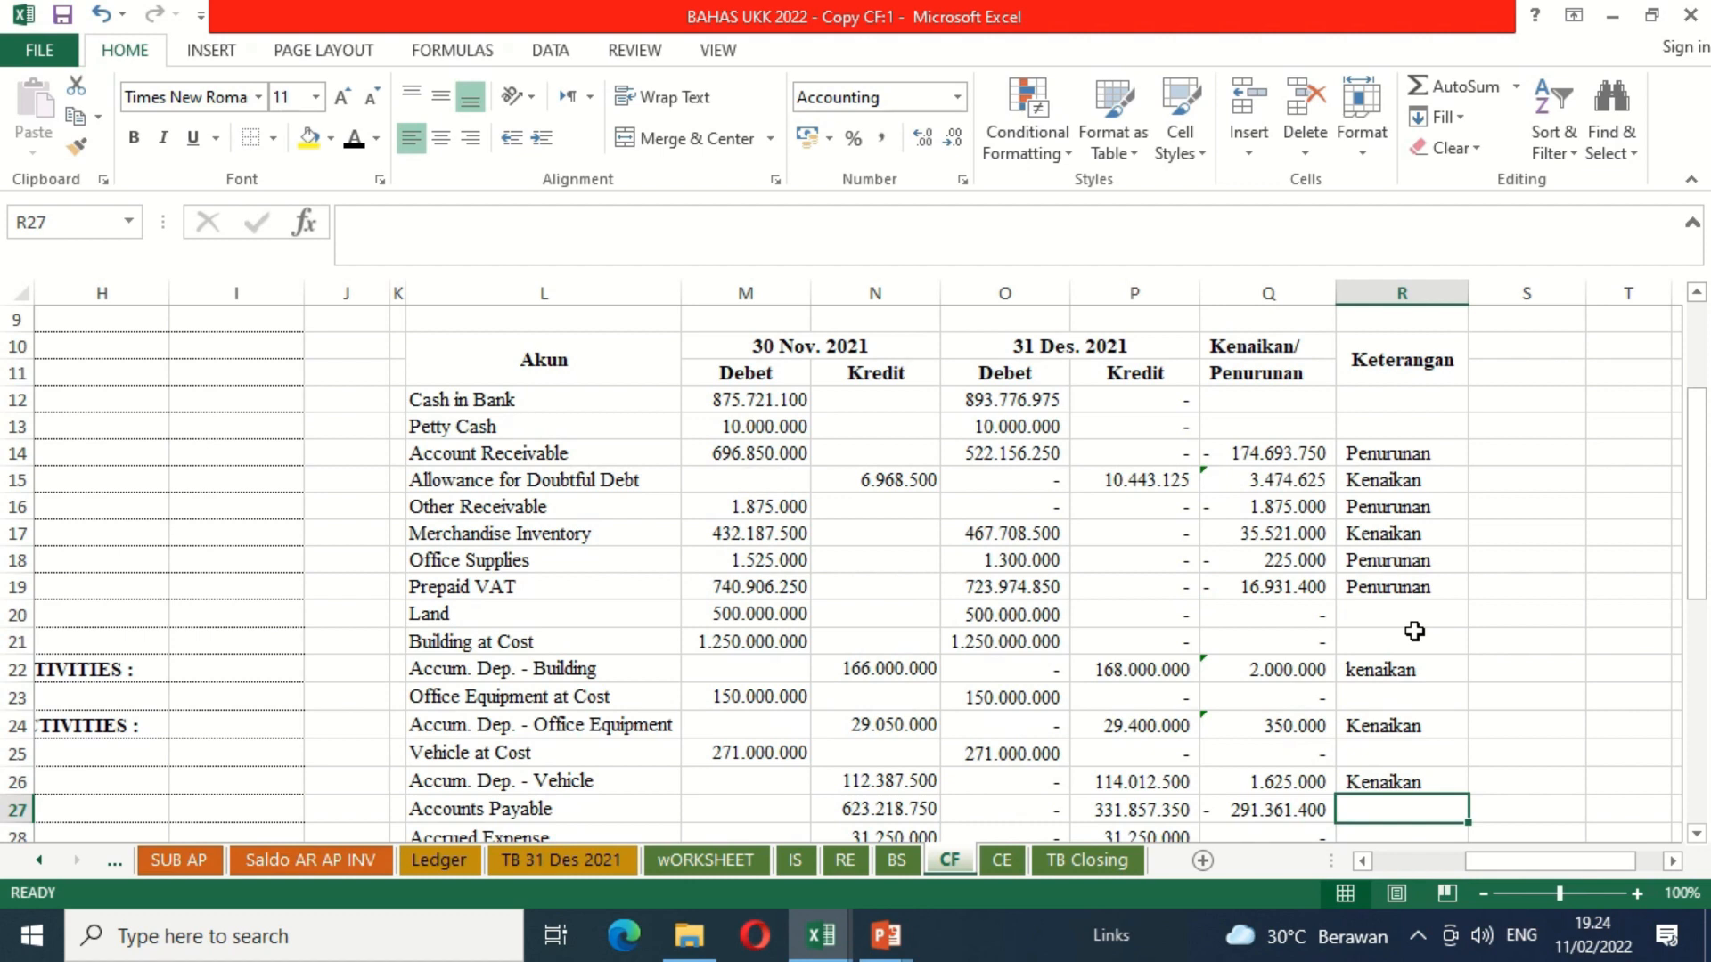
# Step: Enter Penurunan as the Keterangan for Accounts Payable in R27 and leave Accrued Expense blank
pyautogui.write('penurunan')
pyautogui.press('Return')
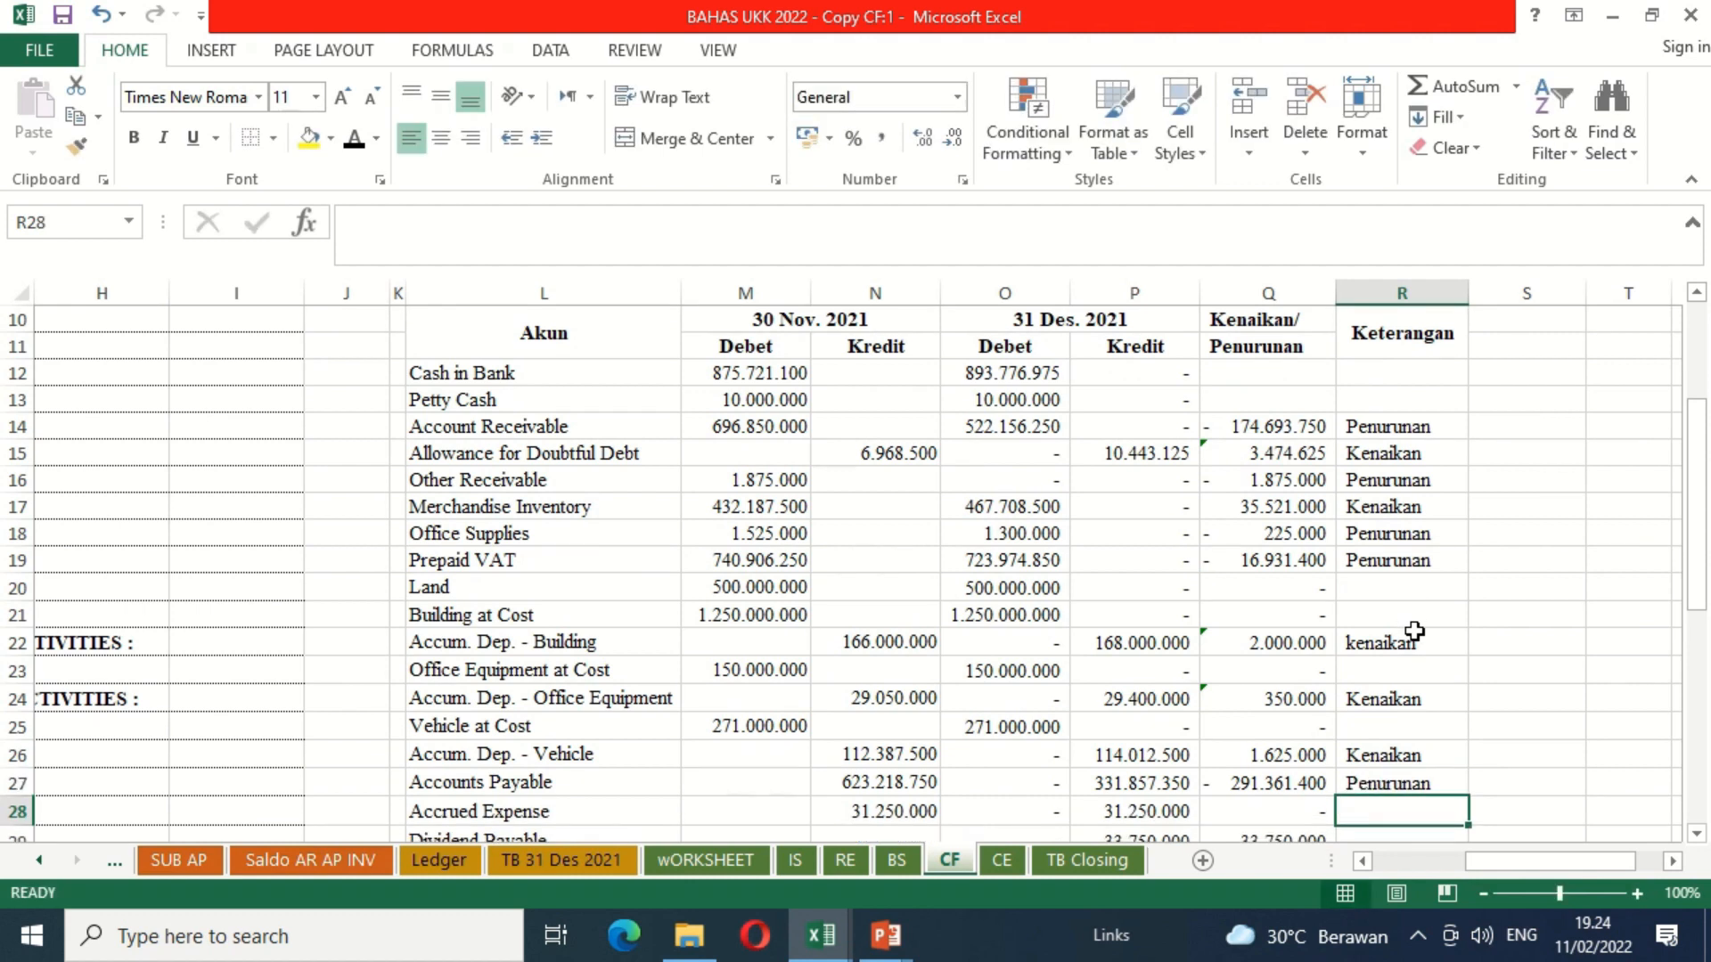
pyautogui.press('Return')
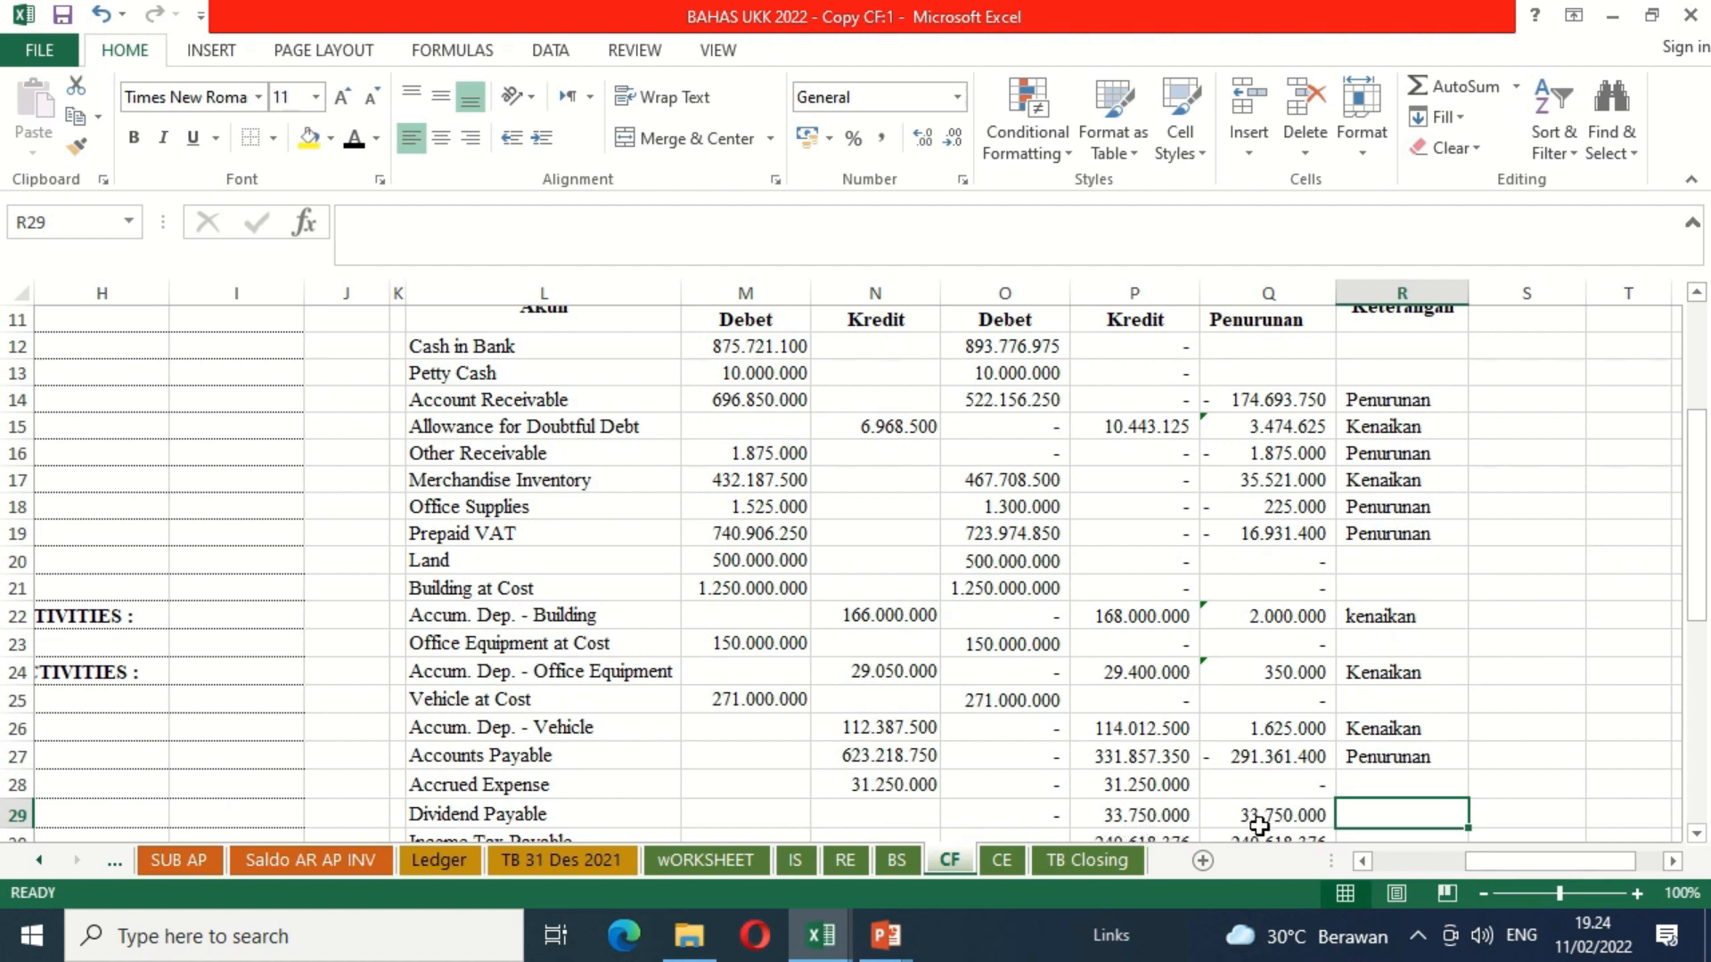
# Step: In the Keterangan column, enter Kenaikan for Dividend Payable and Income Tax Payable and Penurunan for Bank Loans
pyautogui.write('Kenaikan')
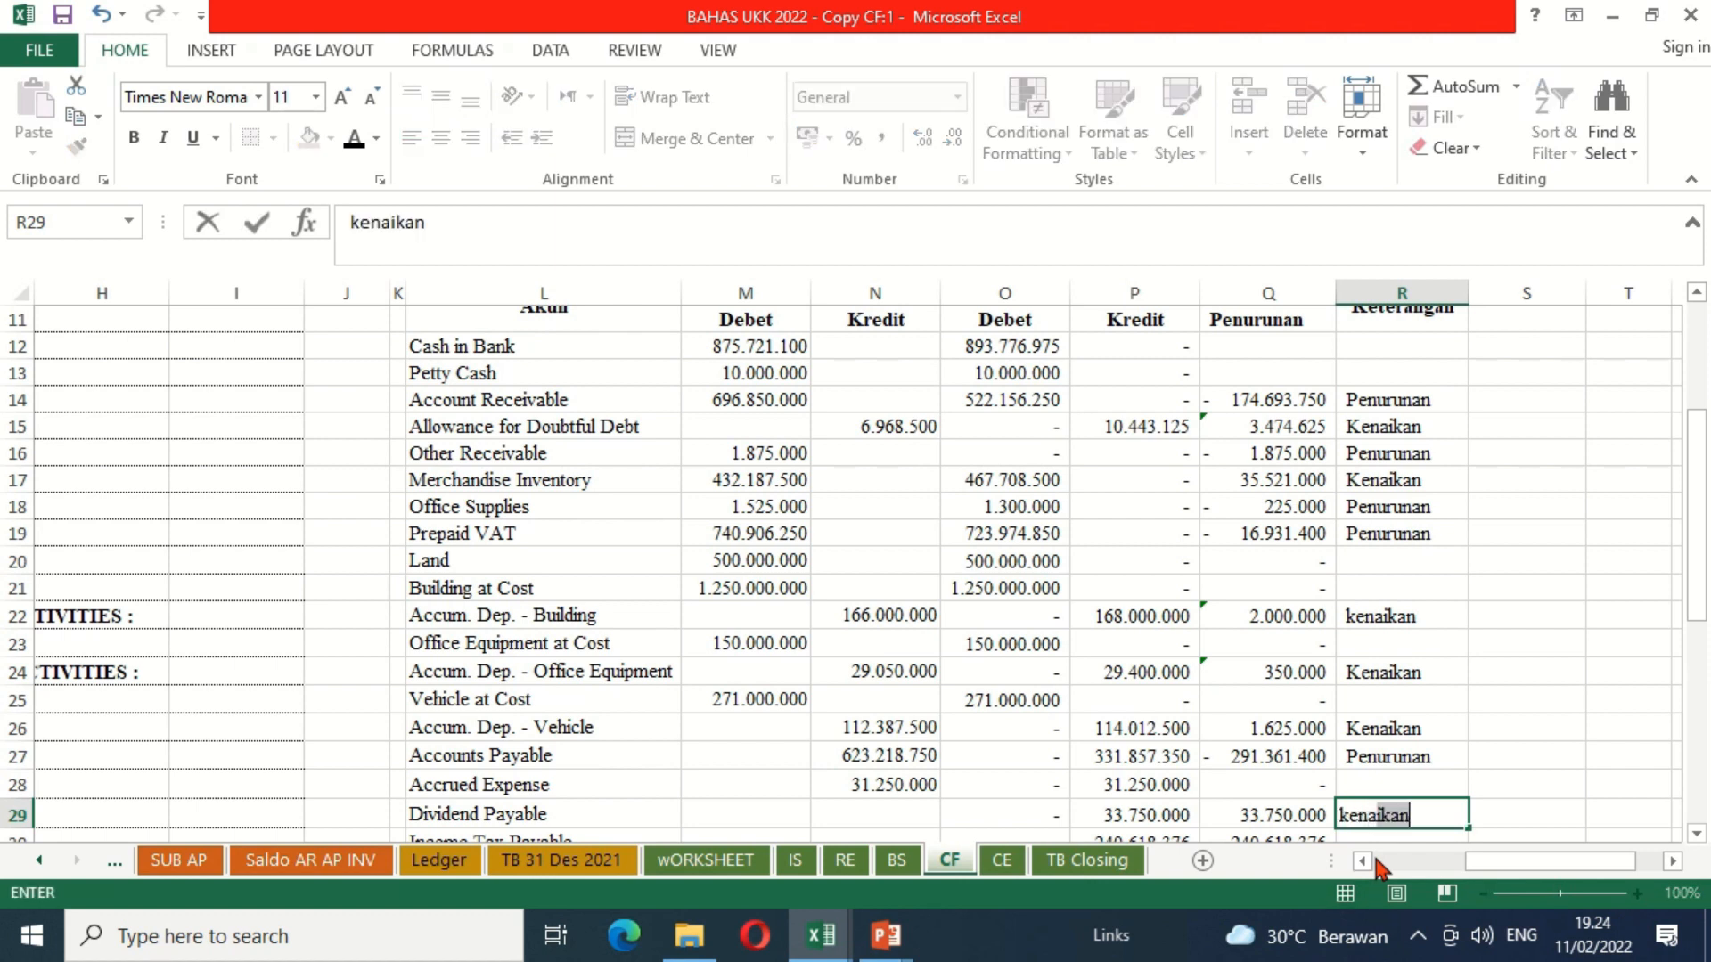
pyautogui.press('Return')
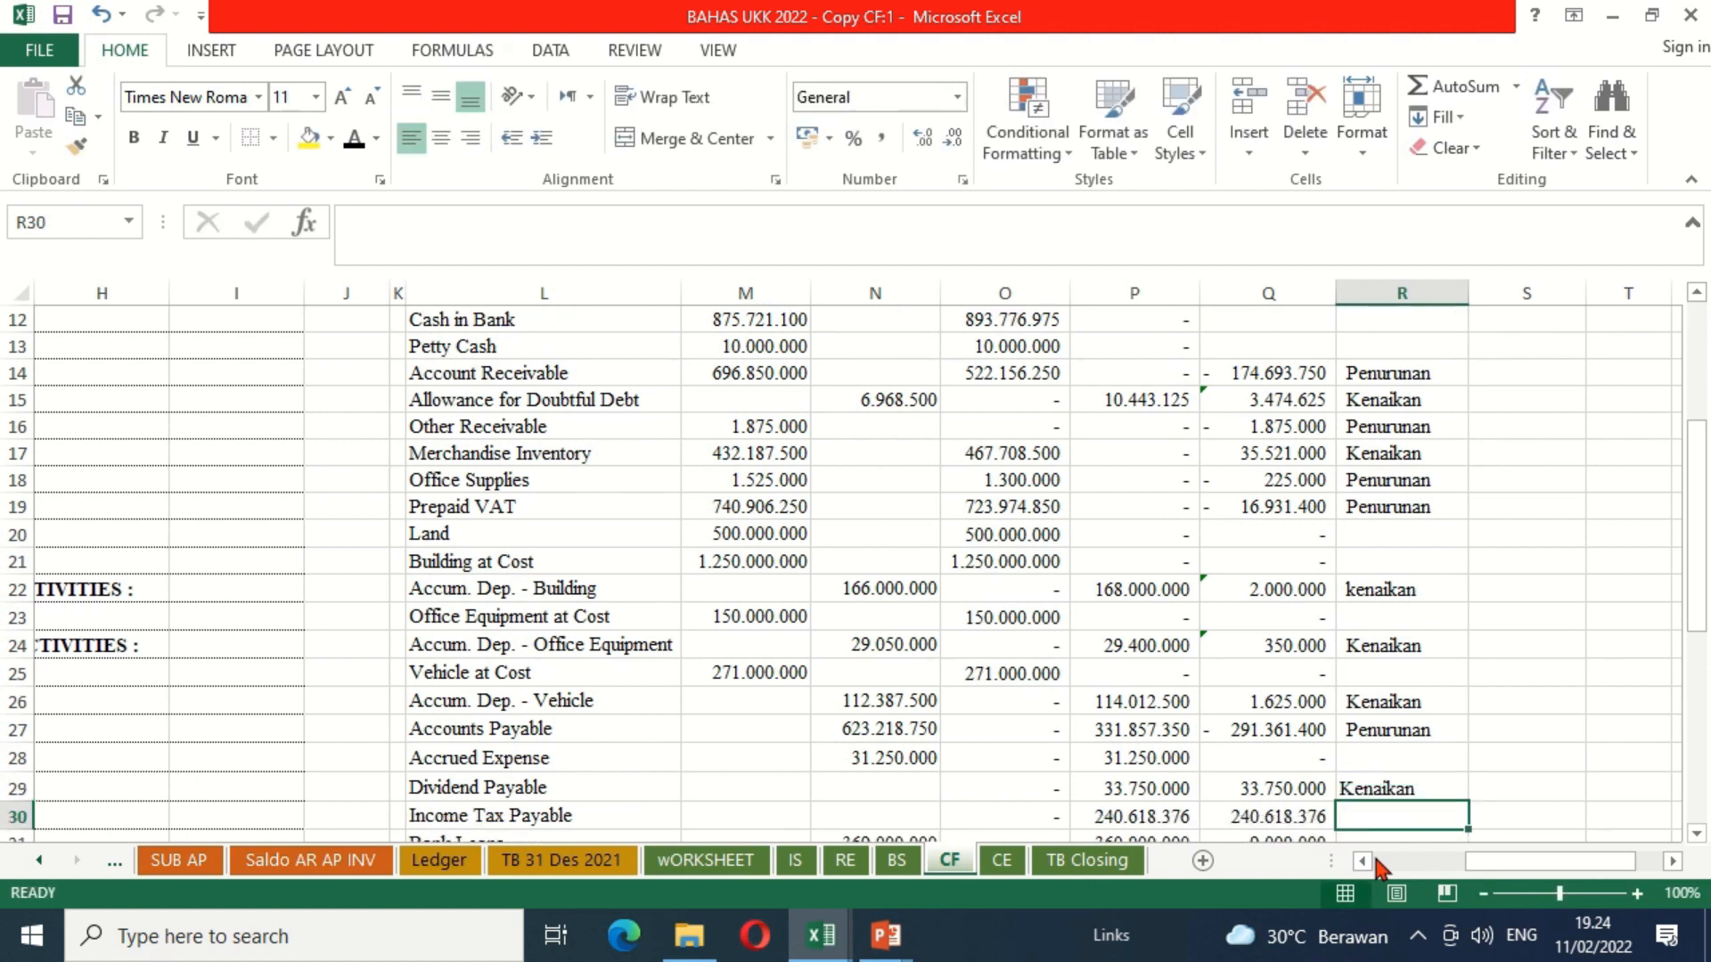
pyautogui.write('ke')
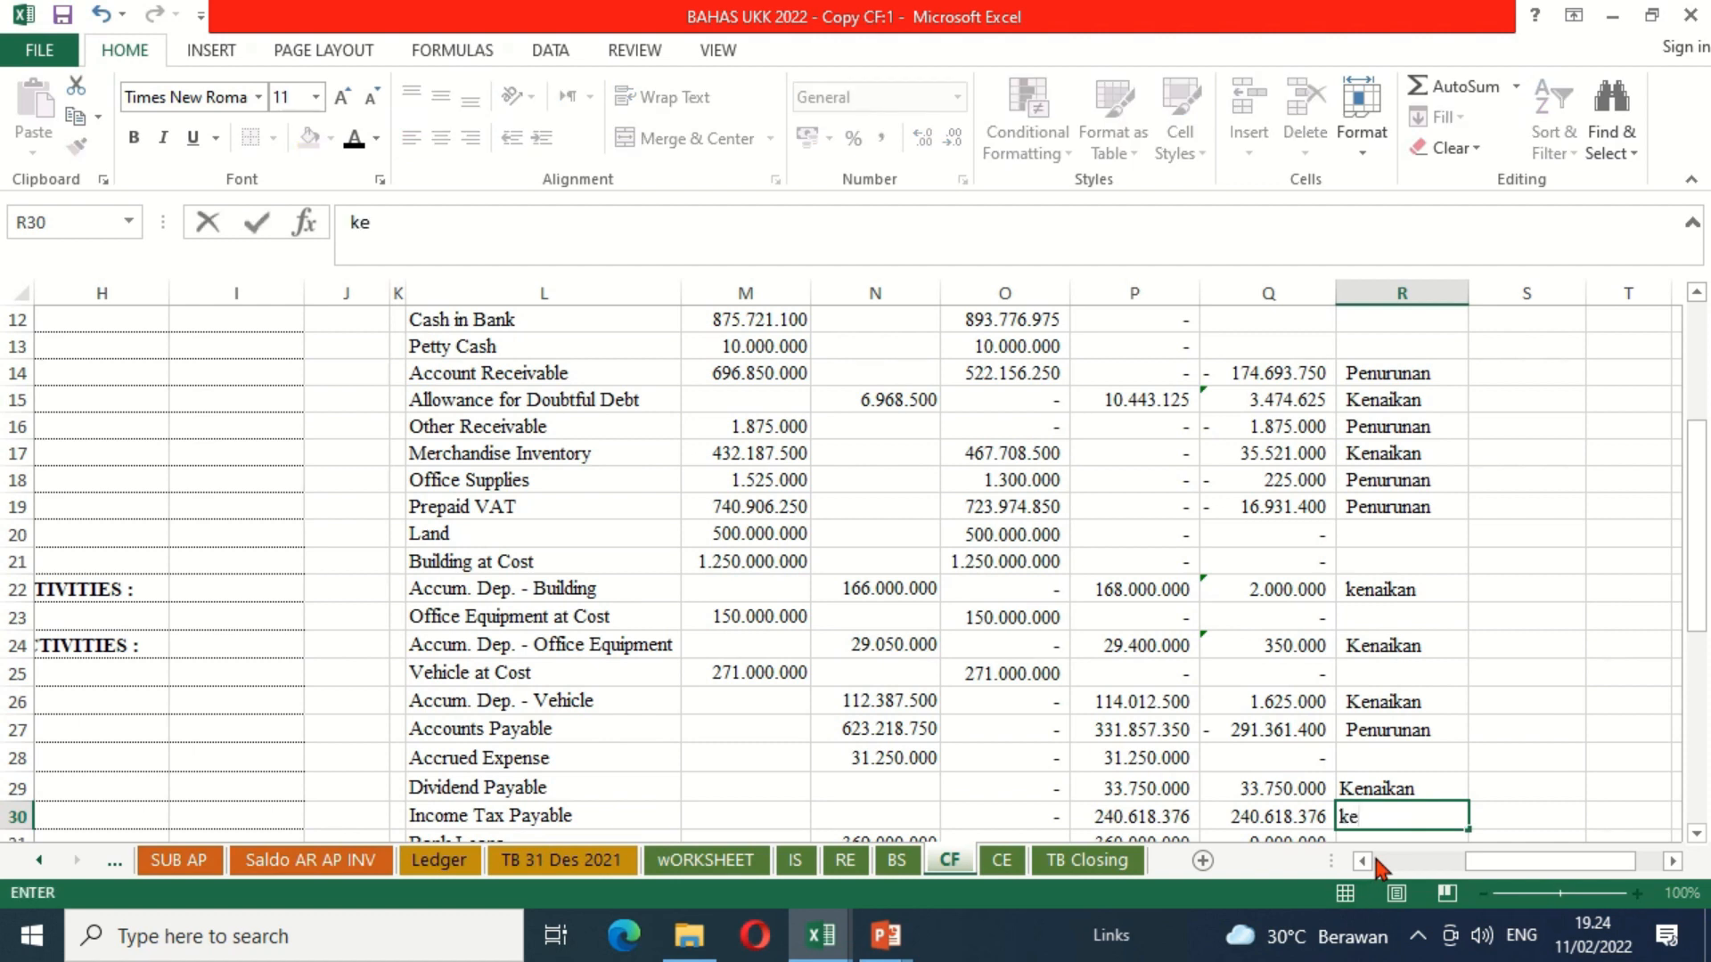
pyautogui.write('naikan')
pyautogui.press('Return')
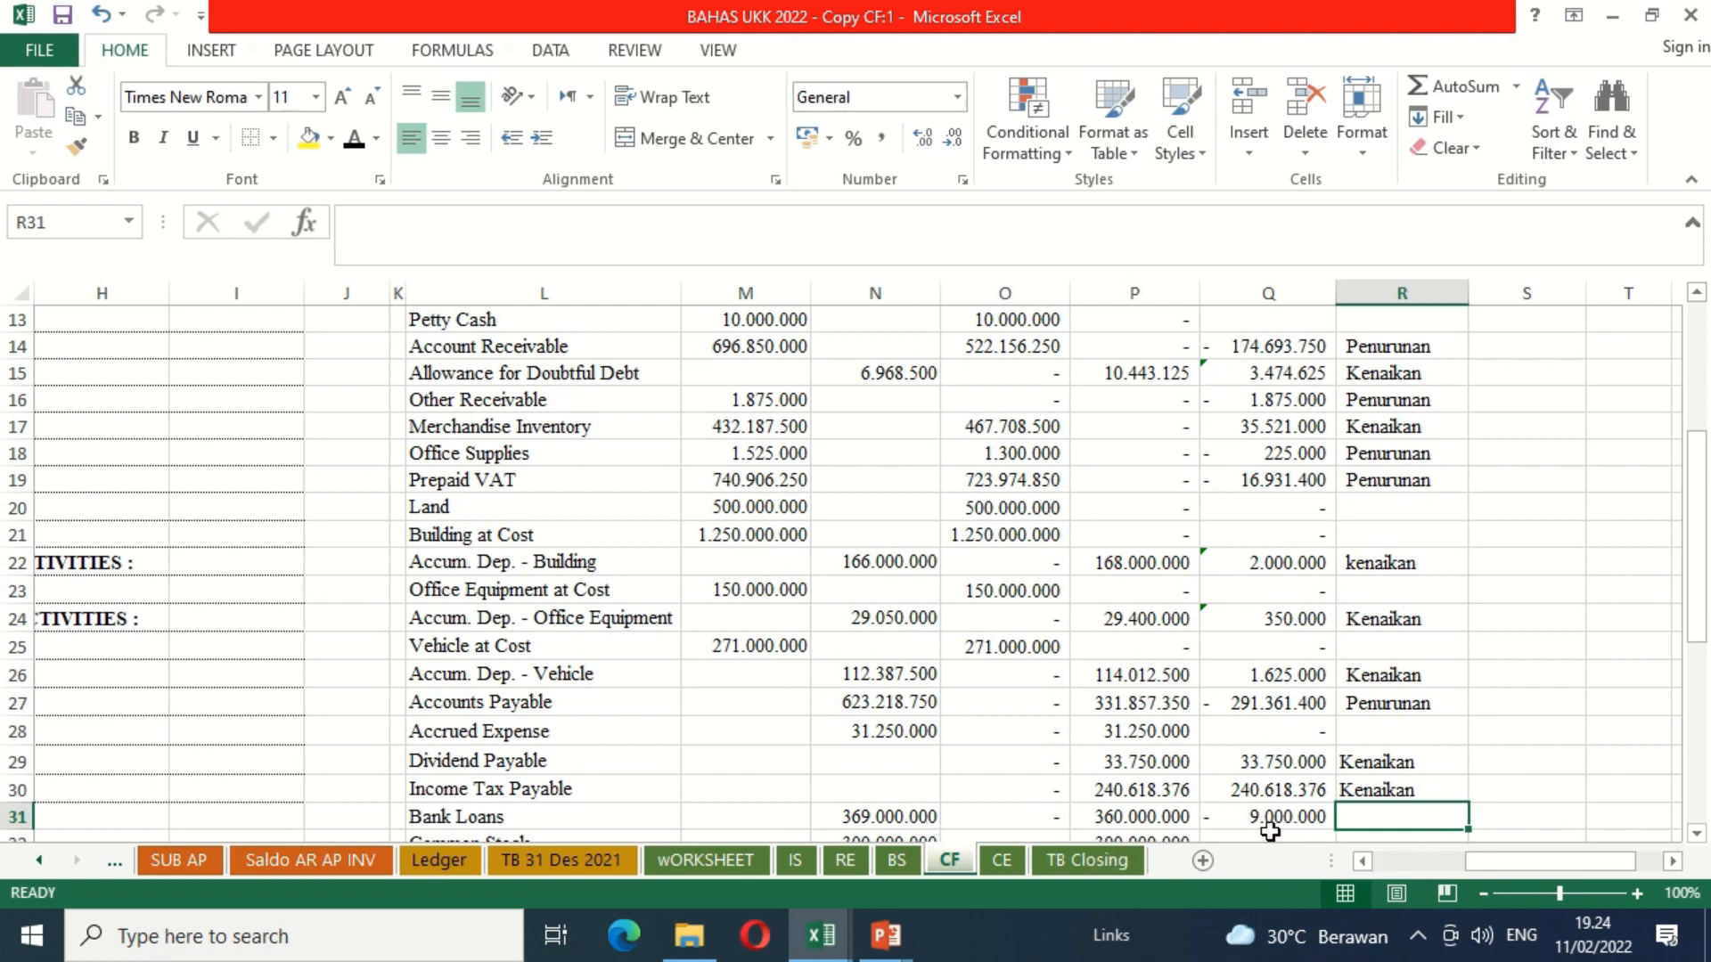
pyautogui.write('penurunan')
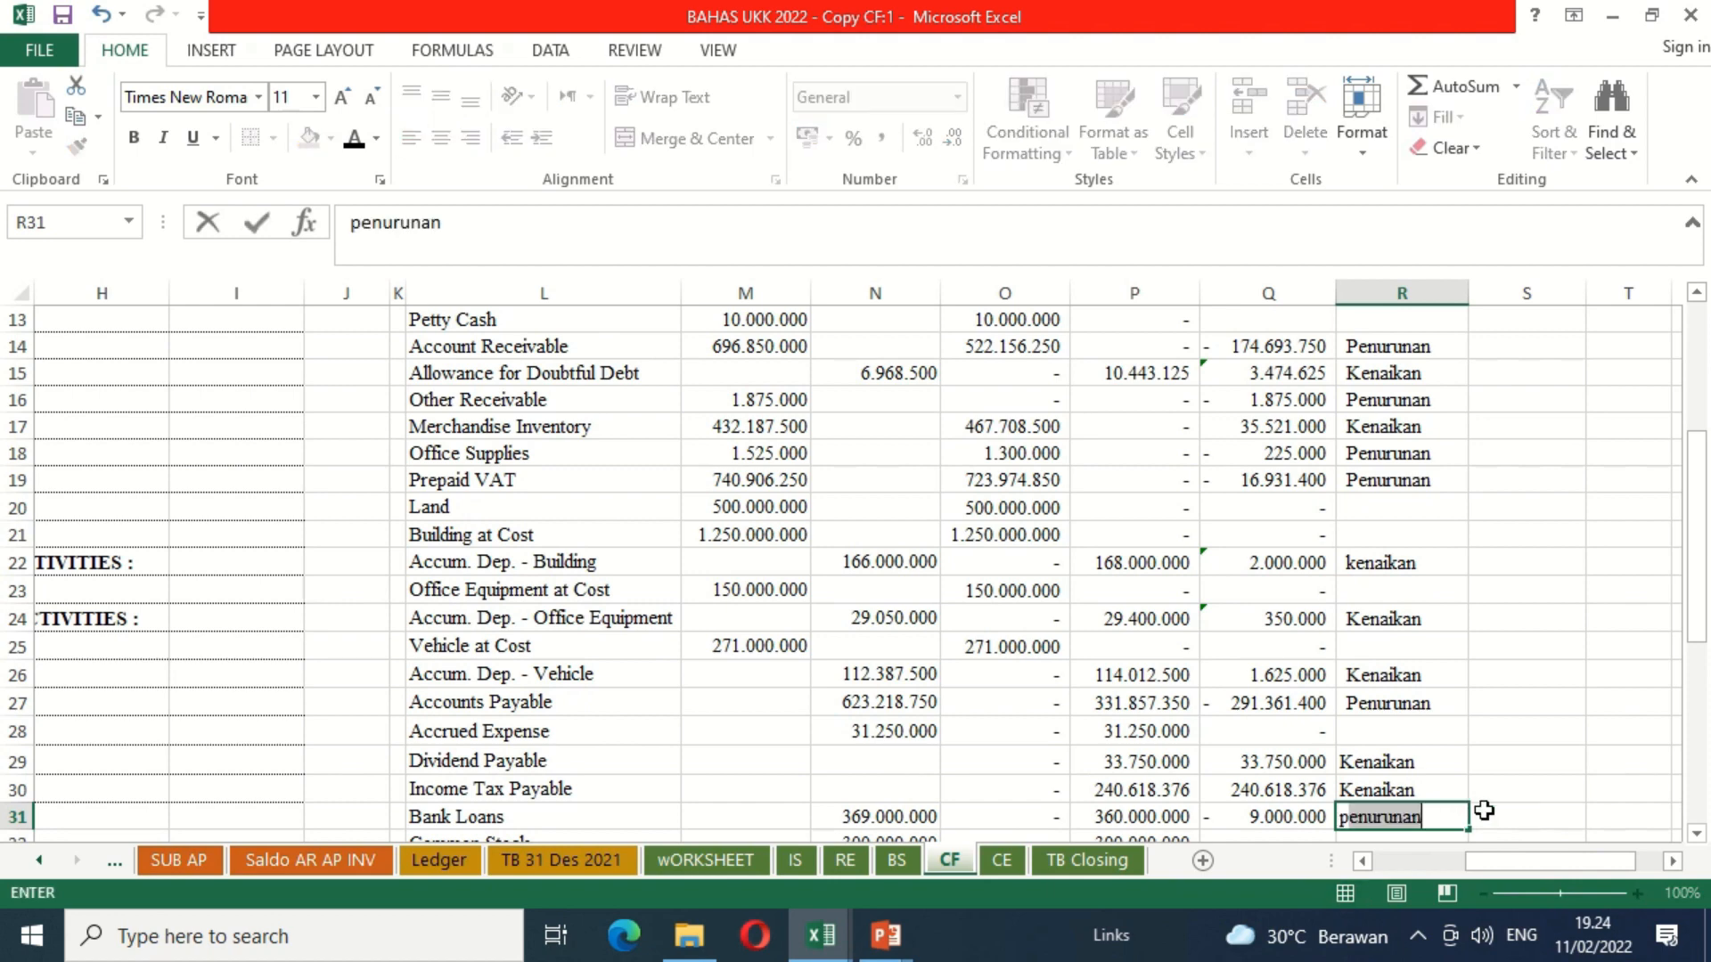
pyautogui.press('Return')
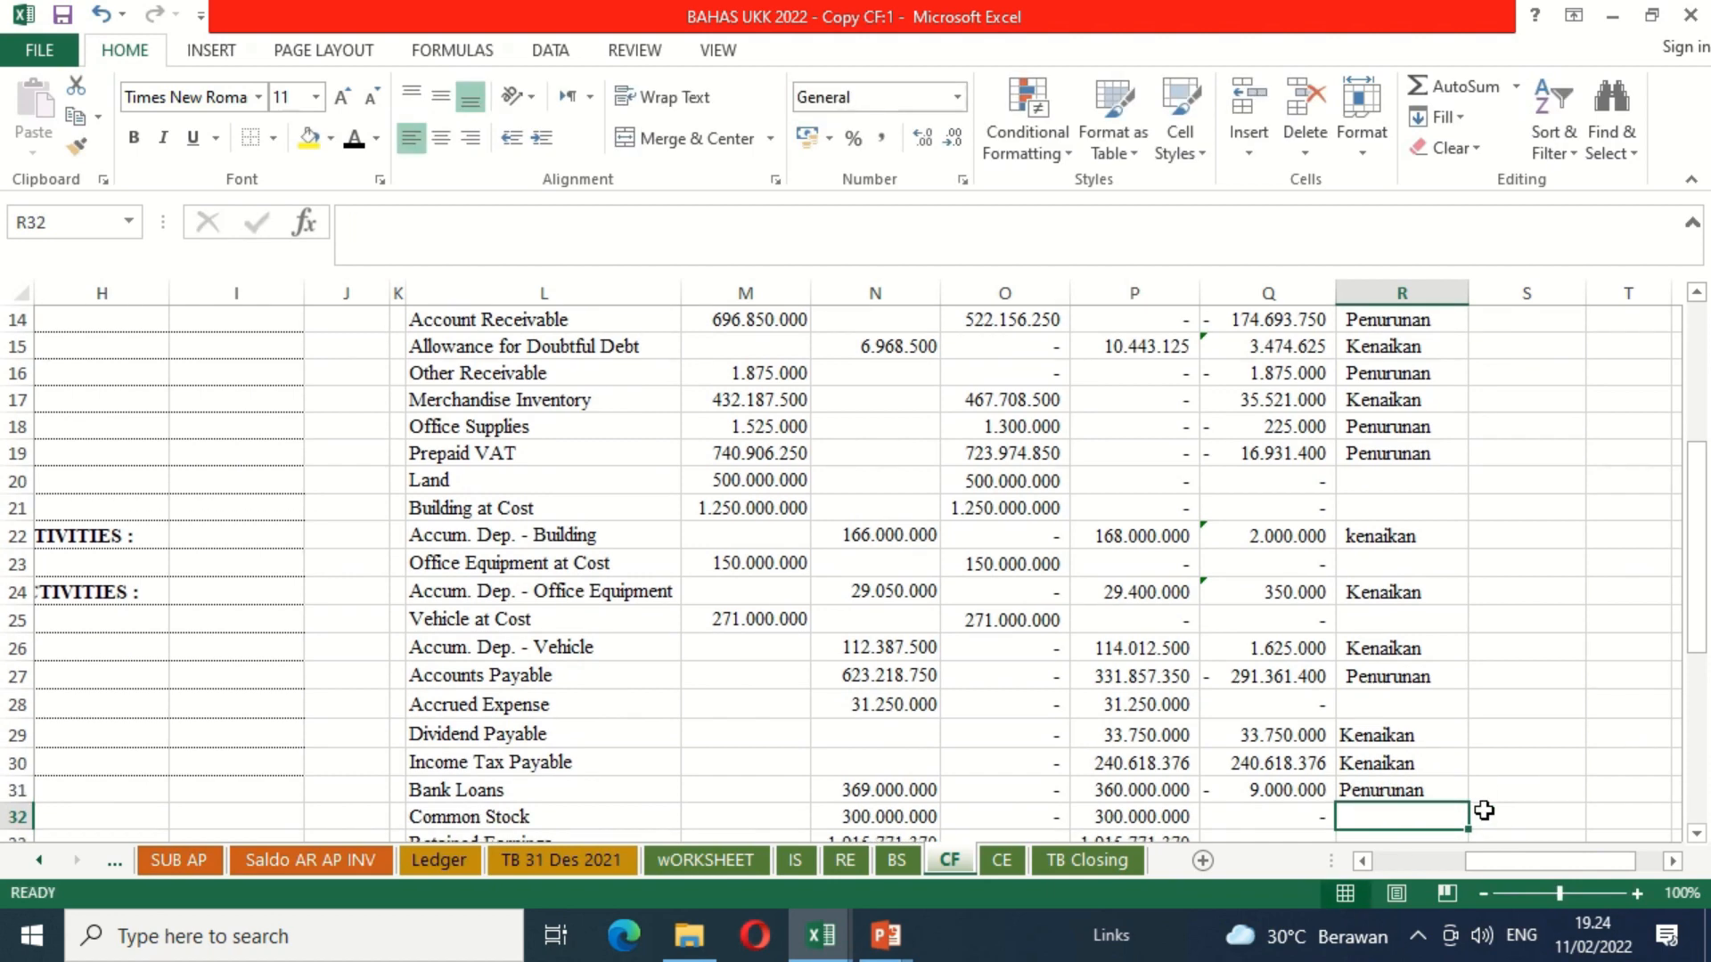
# Step: Leave the Keterangan blank for Common Stock and Retained Earnings and enter Kenaikan for Dividend in R34
pyautogui.press('Return')
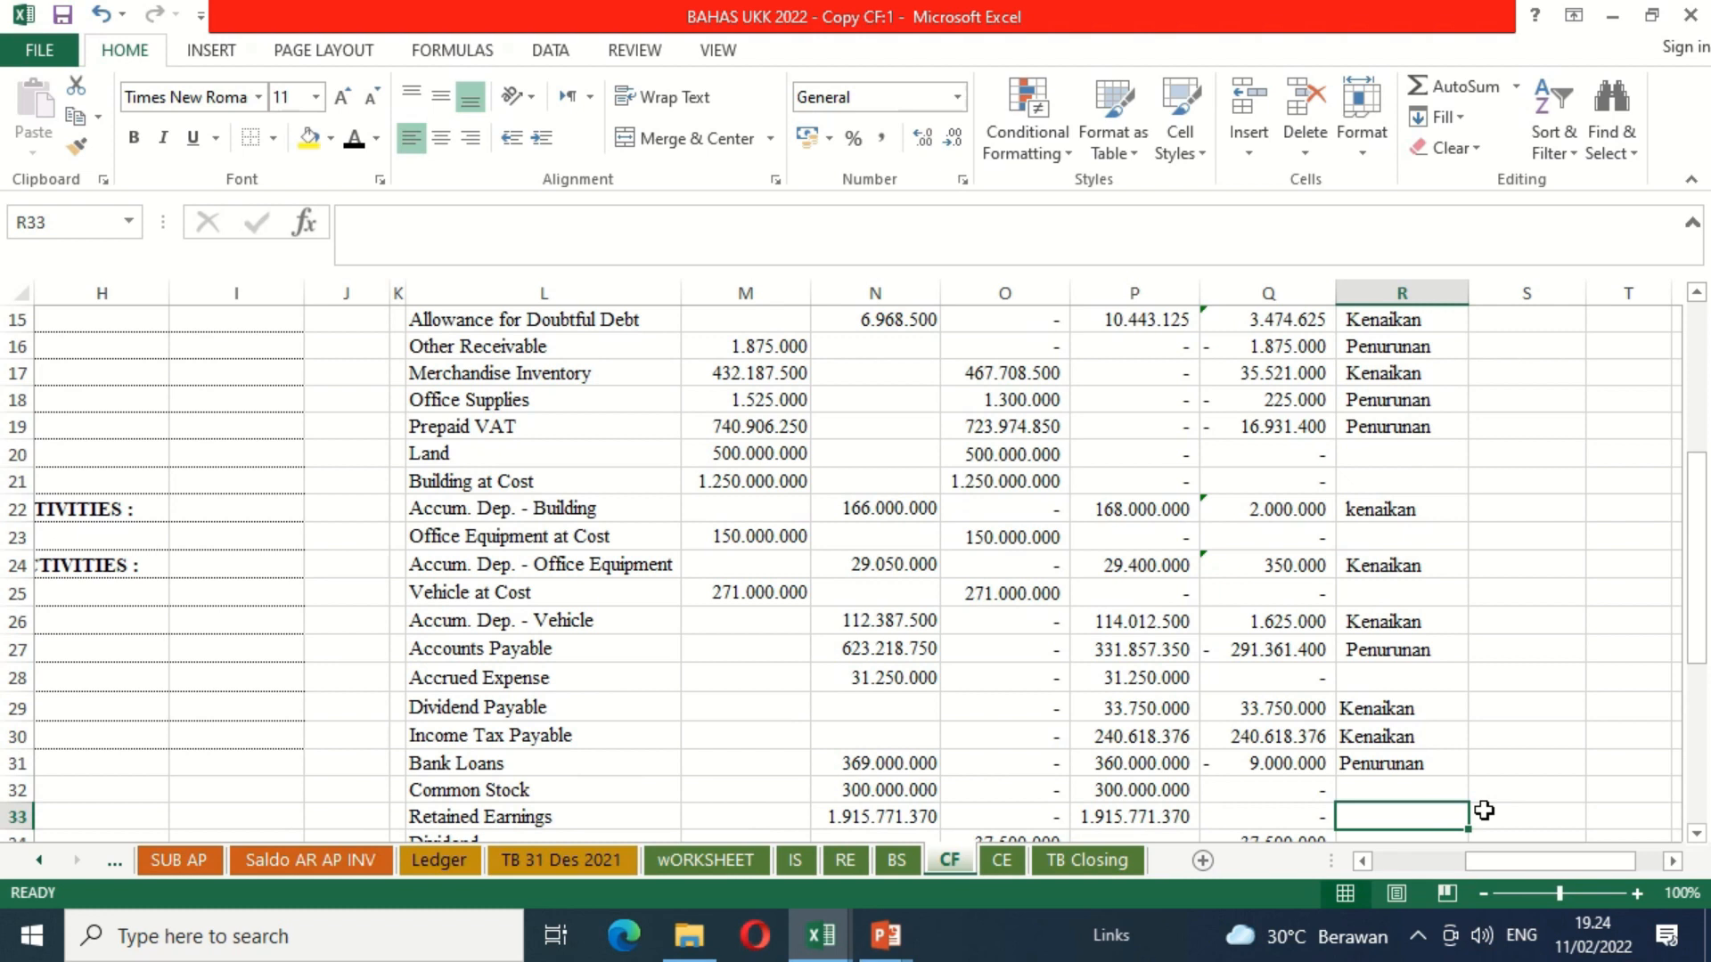
pyautogui.press('Return')
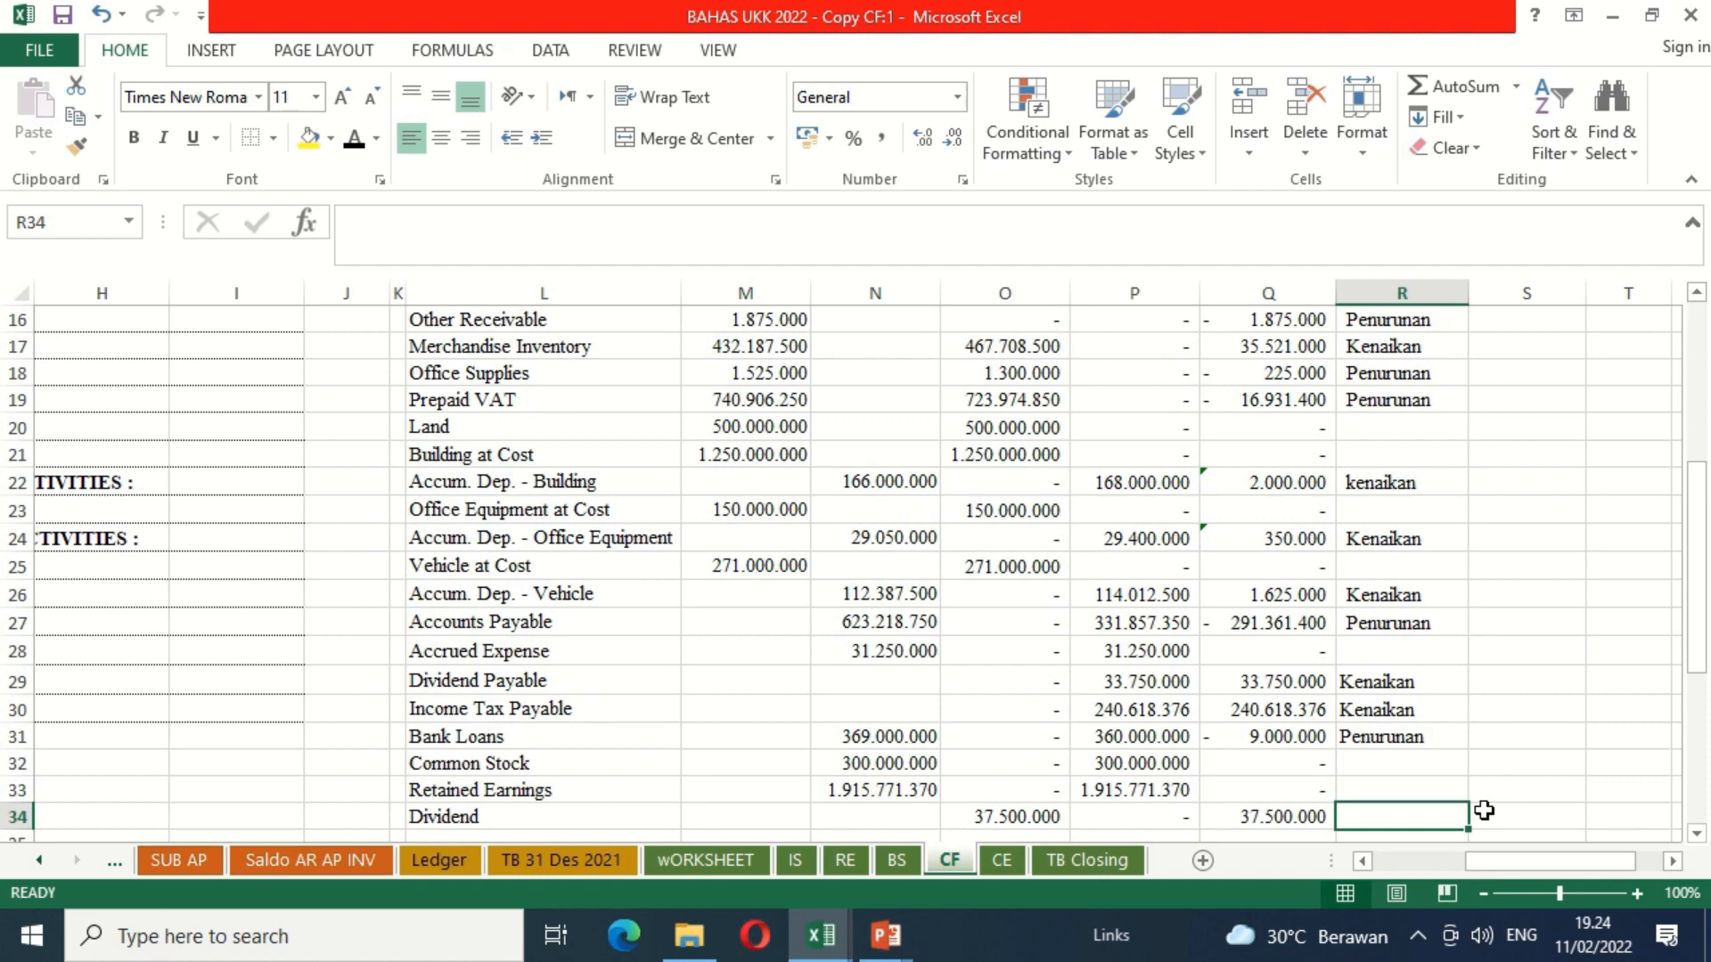
pyautogui.write('K')
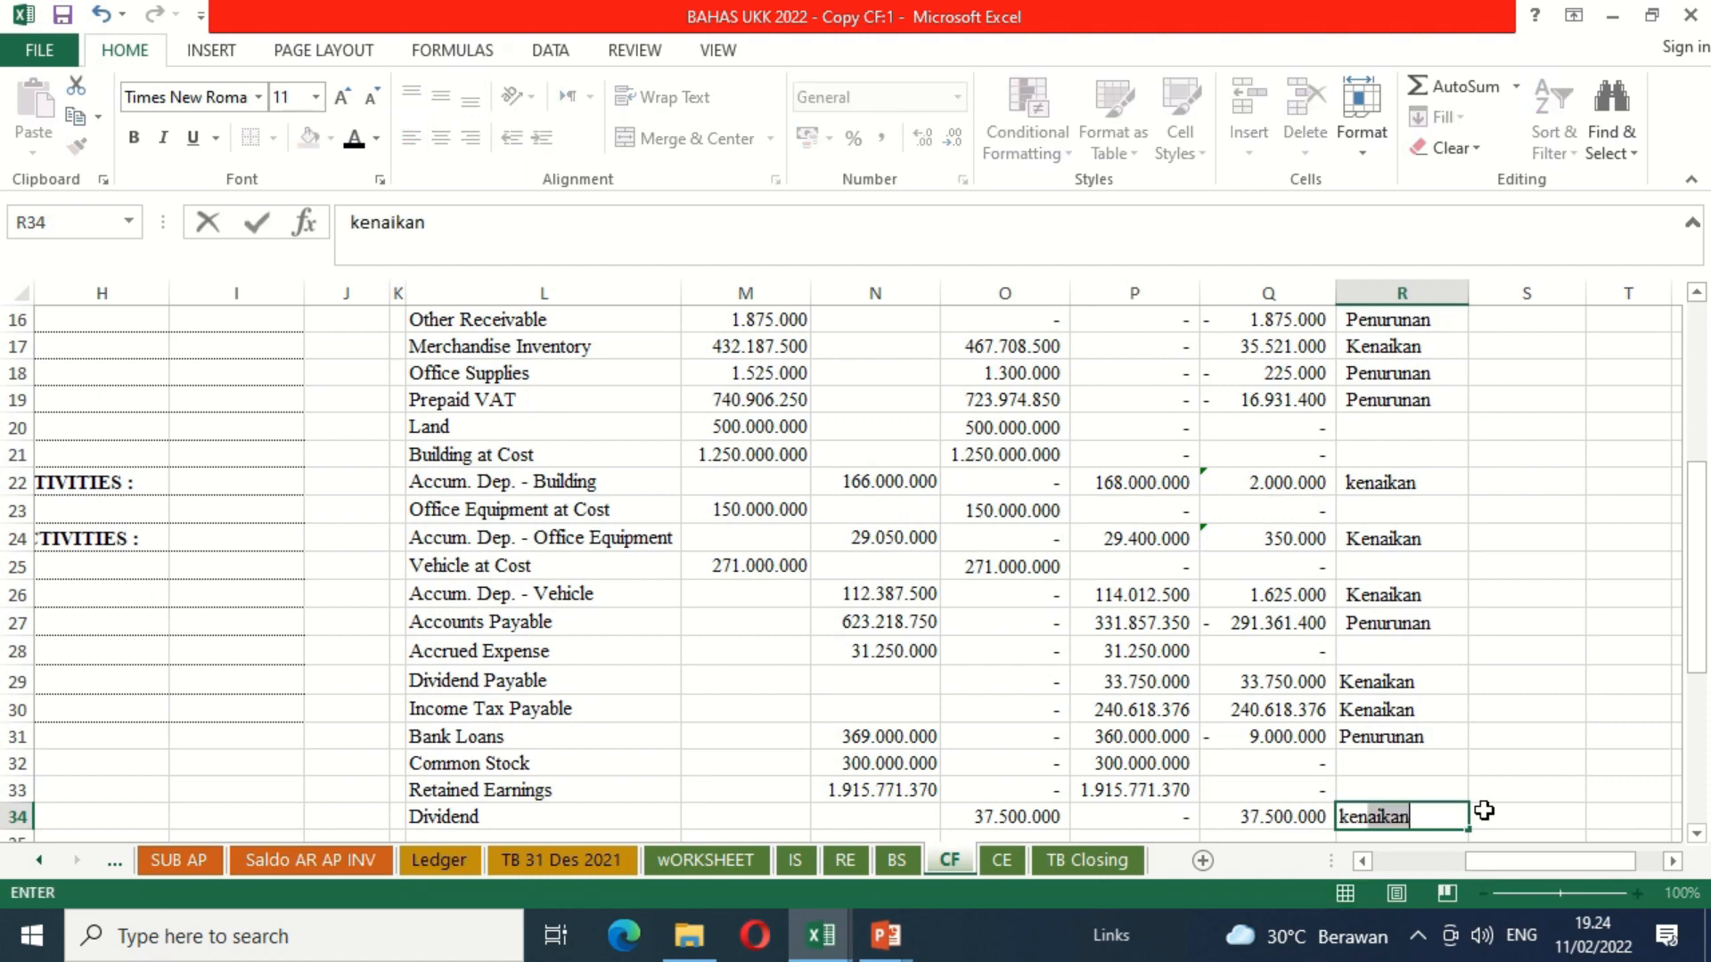
pyautogui.press('Return')
# Step: Hide columns M to P, which hold the 30 Nov. 2021 and 31 Des. 2021 debit and credit balances
pyautogui.press('Up')
pyautogui.press('Up')
pyautogui.press('Up')
pyautogui.press('Up')
pyautogui.press('Up')
pyautogui.press('Up')
pyautogui.press('Up')
pyautogui.press('Up')
pyautogui.press('Up')
pyautogui.press('Up')
pyautogui.press('Up')
pyautogui.press('Up')
pyautogui.press('Up')
pyautogui.press('Up')
pyautogui.press('Up')
pyautogui.press('Up')
pyautogui.press('Up')
pyautogui.press('Up')
pyautogui.press('Up')
pyautogui.press('Up')
pyautogui.press('Down')
pyautogui.press('Down')
pyautogui.press('Down')
pyautogui.press('Down')
pyautogui.press('Down')
pyautogui.press('Down')
pyautogui.press('Down')
pyautogui.press('Down')
pyautogui.press('Down')
pyautogui.press('Down')
pyautogui.press('Down')
pyautogui.press('Down')
pyautogui.press('Down')
pyautogui.press('Down')
pyautogui.press('Down')
pyautogui.press('Down')
pyautogui.press('Down')
pyautogui.press('Down')
pyautogui.press('Down')
pyautogui.press('Down')
pyautogui.press('Down')
pyautogui.press('Down')
pyautogui.press('Down')
pyautogui.press('Down')
pyautogui.press('Down')
pyautogui.press('Down')
pyautogui.press('Up')
pyautogui.press('Up')
pyautogui.press('Up')
pyautogui.press('Up')
pyautogui.press('Up')
pyautogui.press('Up')
pyautogui.press('Up')
pyautogui.press('Up')
pyautogui.press('Up')
pyautogui.press('Up')
pyautogui.press('Up')
pyautogui.press('Up')
pyautogui.press('Up')
pyautogui.press('Up')
pyautogui.press('Up')
pyautogui.press('Up')
pyautogui.press('Up')
pyautogui.press('Up')
pyautogui.press('Up')
pyautogui.press('Up')
pyautogui.press('Up')
pyautogui.press('Up')
pyautogui.press('Up')
pyautogui.press('Up')
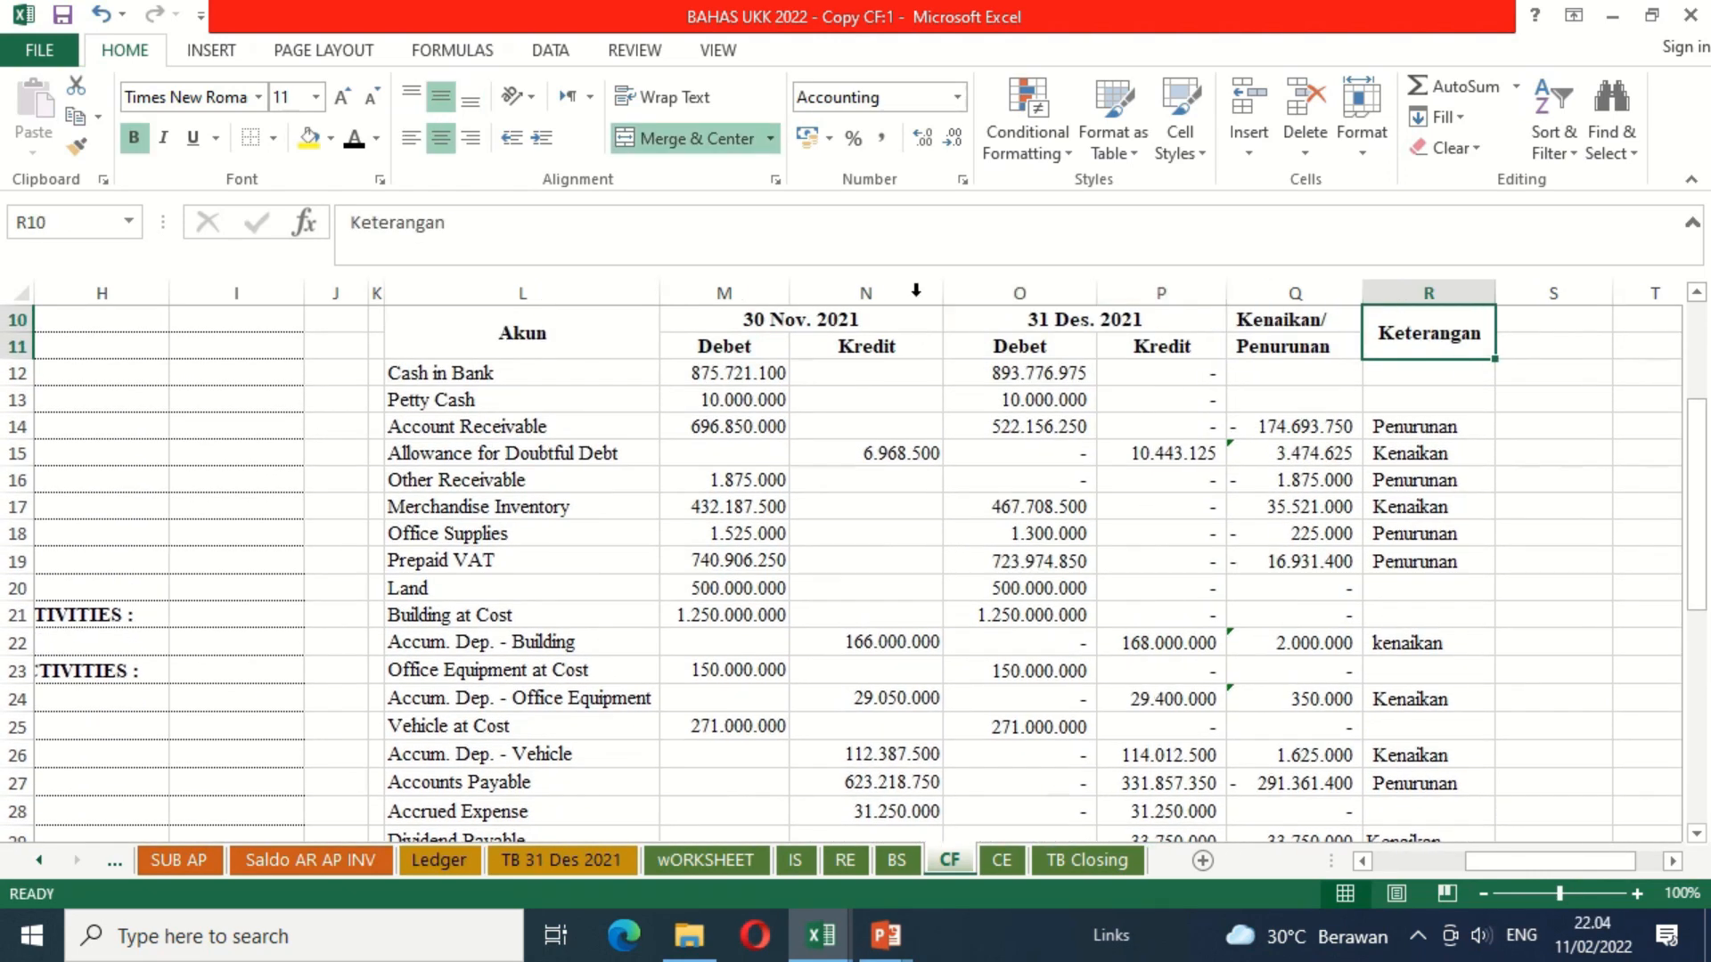
pyautogui.moveTo(766, 292); pyautogui.dragTo(1115, 308)
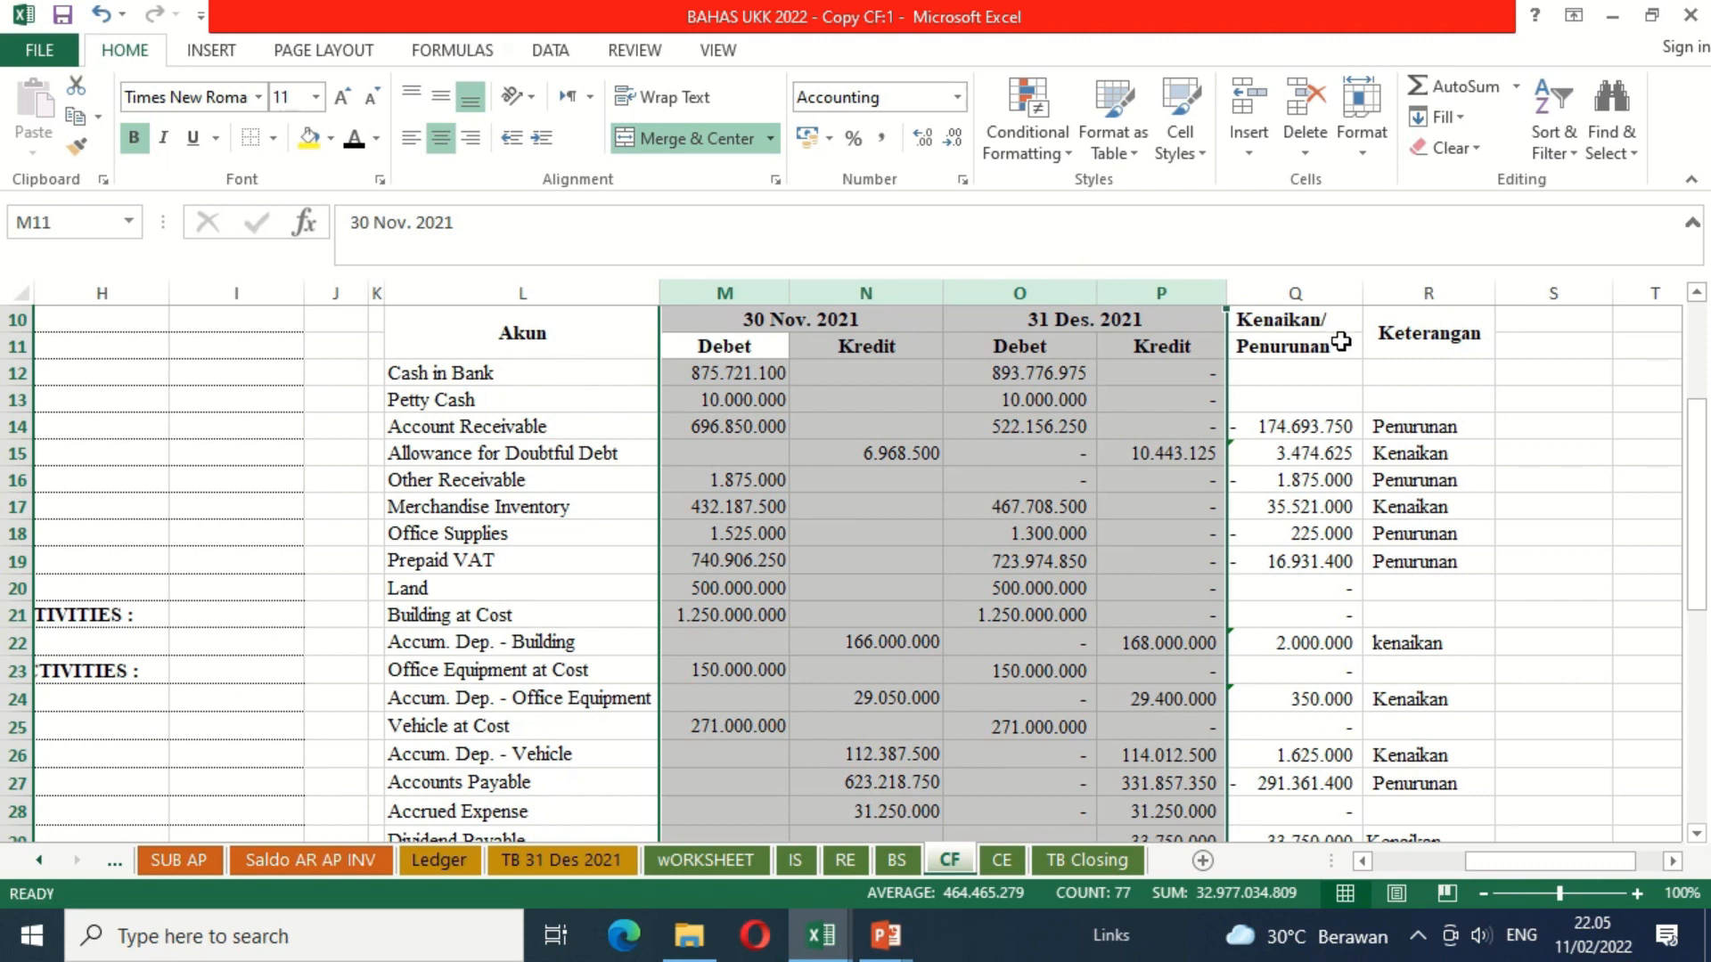
pyautogui.rightClick(1168, 299)
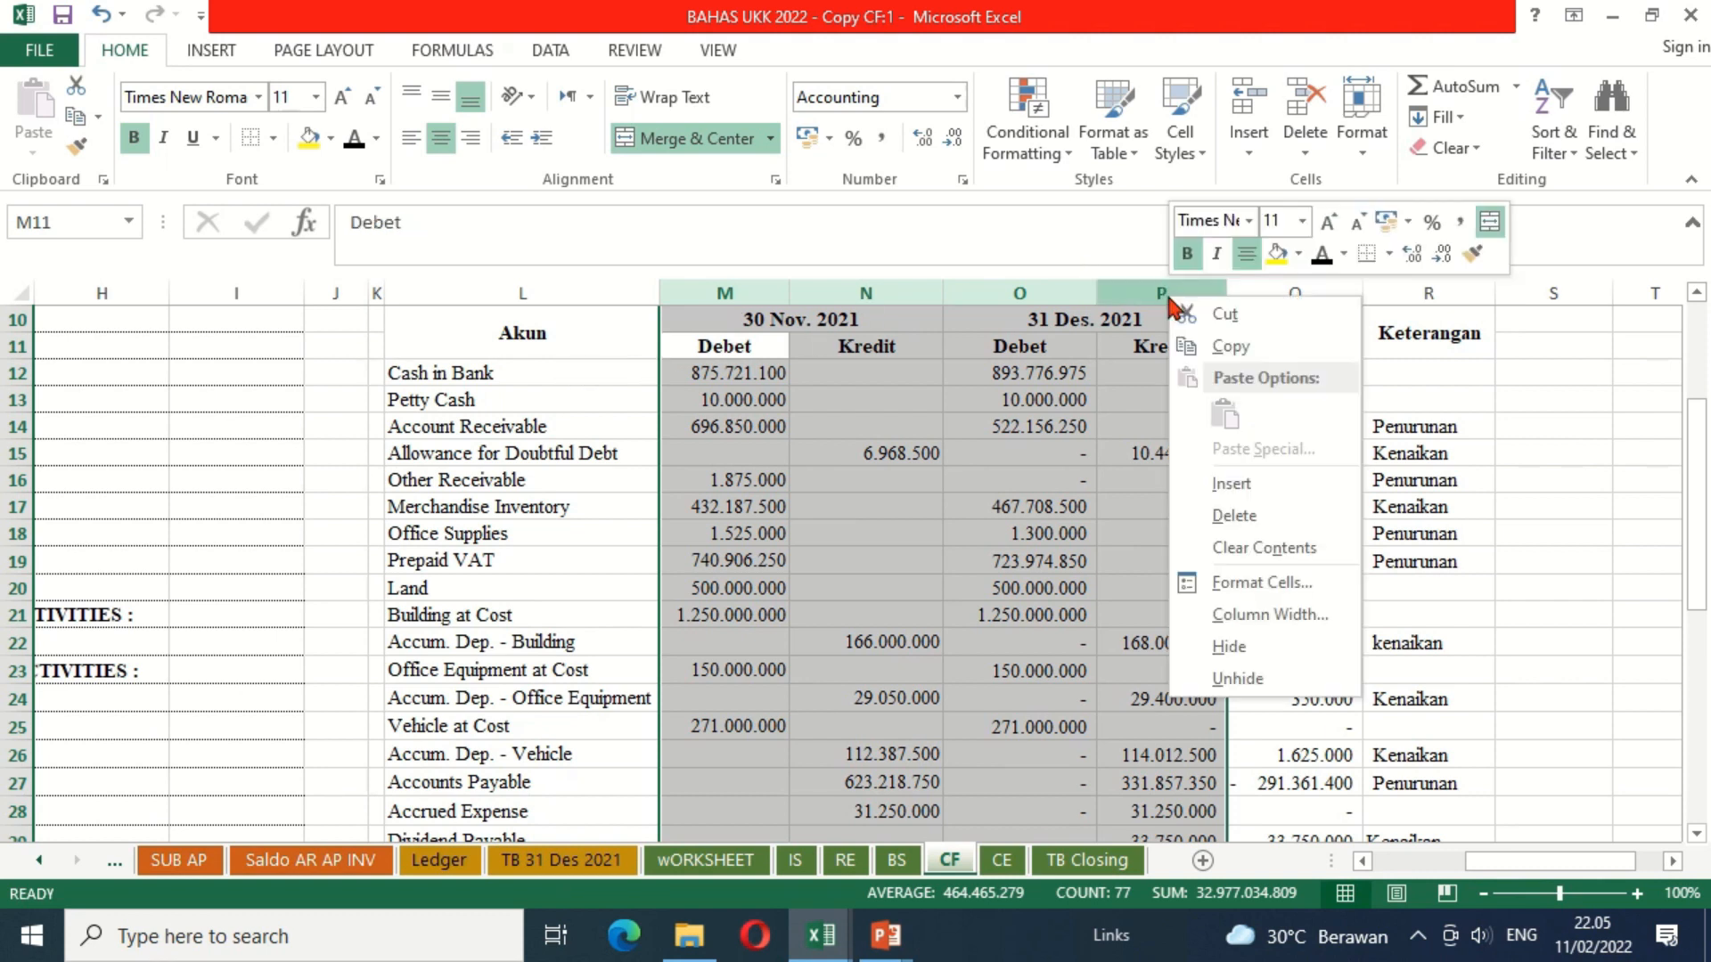
pyautogui.click(1230, 647)
pyautogui.click(691, 398)
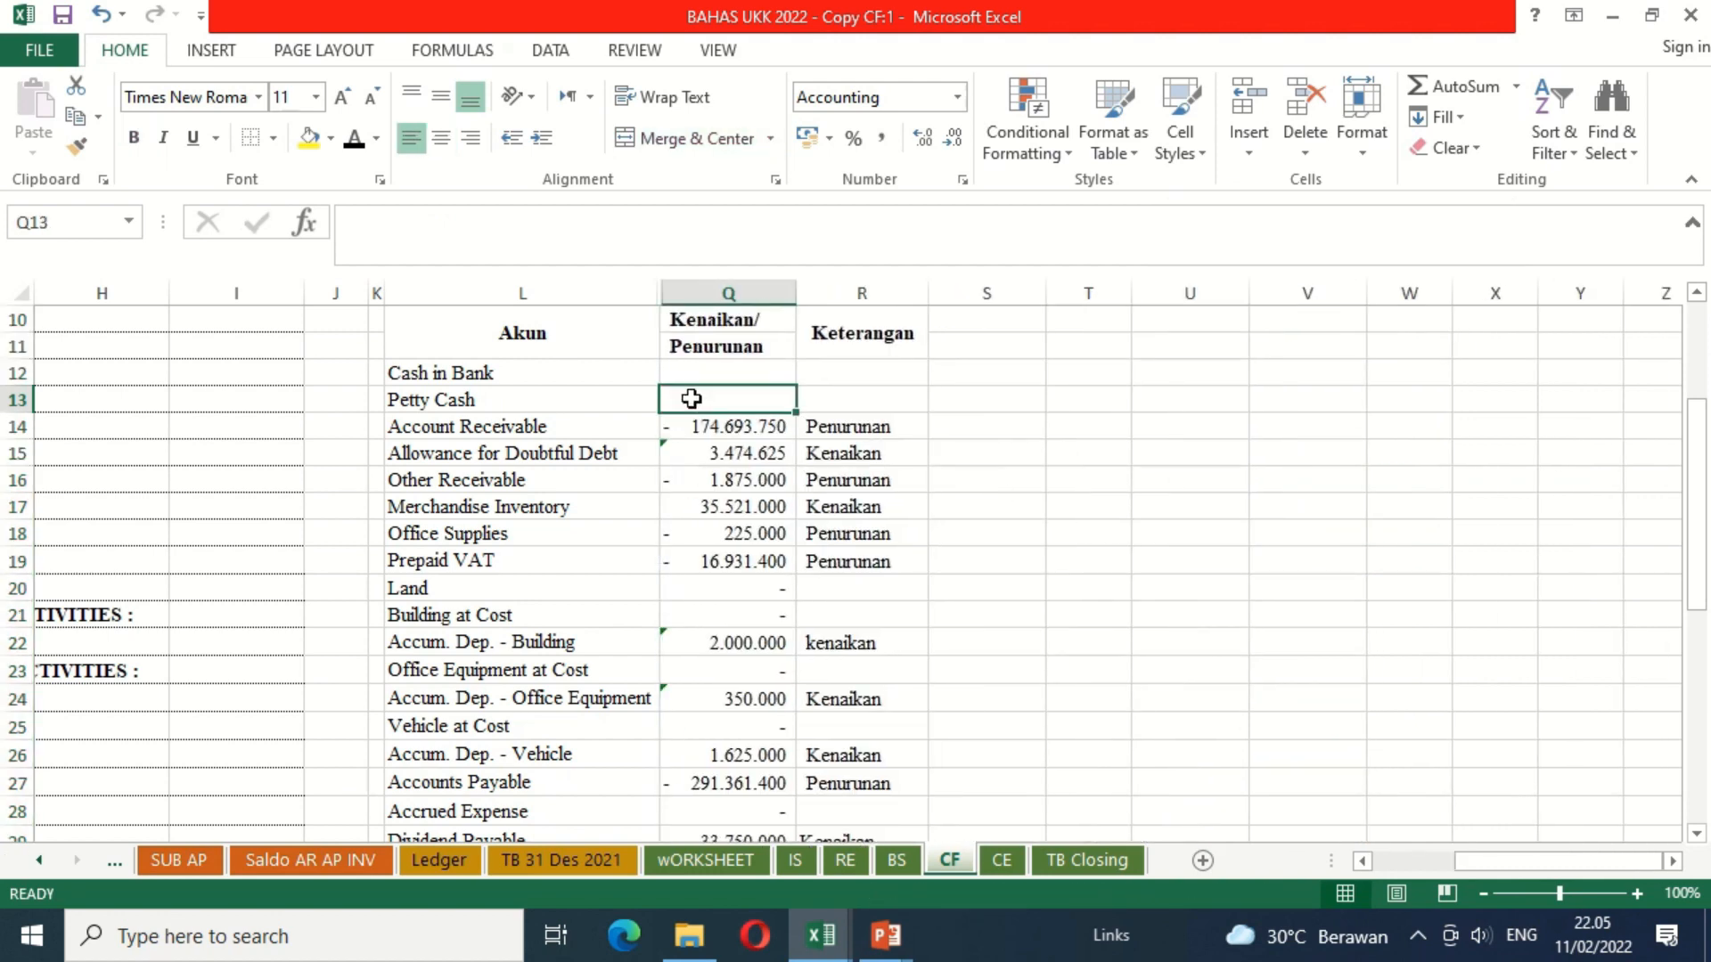
# Step: Apply the black font colour to the Depreciation of Building, Equipment and Vehicle labels in G8, G9 and G10
pyautogui.press('Left')
pyautogui.press('Left')
pyautogui.press('Left')
pyautogui.press('Left')
pyautogui.press('Left')
pyautogui.hotkey('ctrl', 'Left')
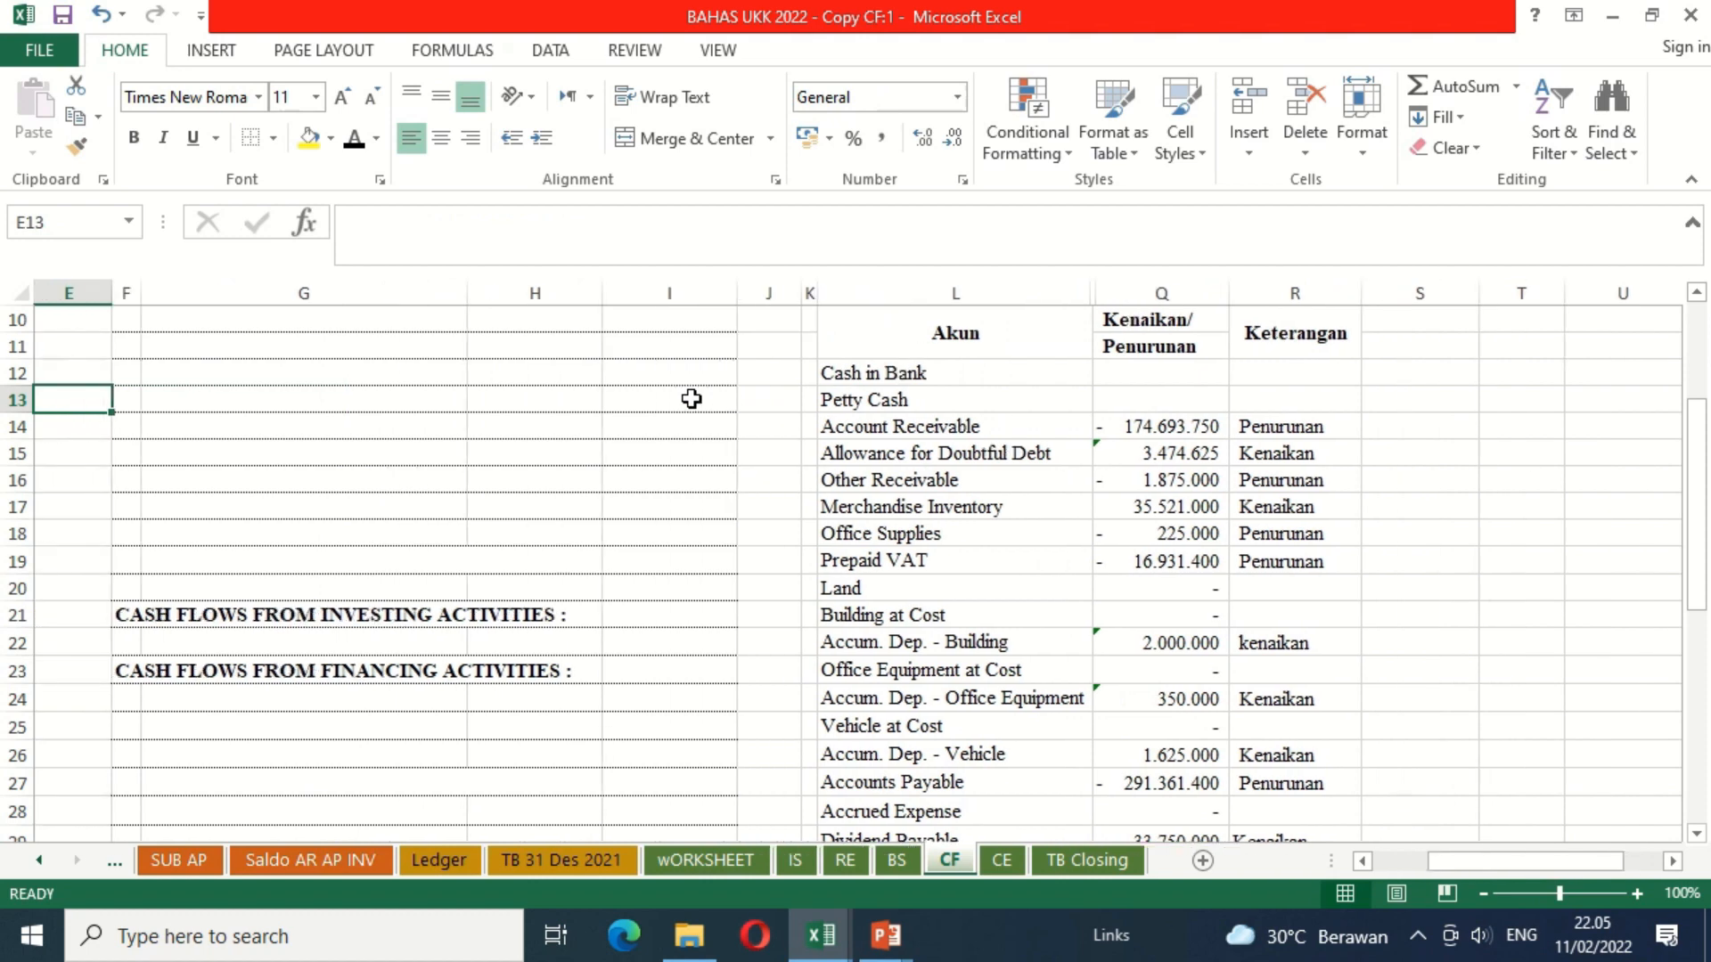
pyautogui.hotkey('ctrl', 'Up')
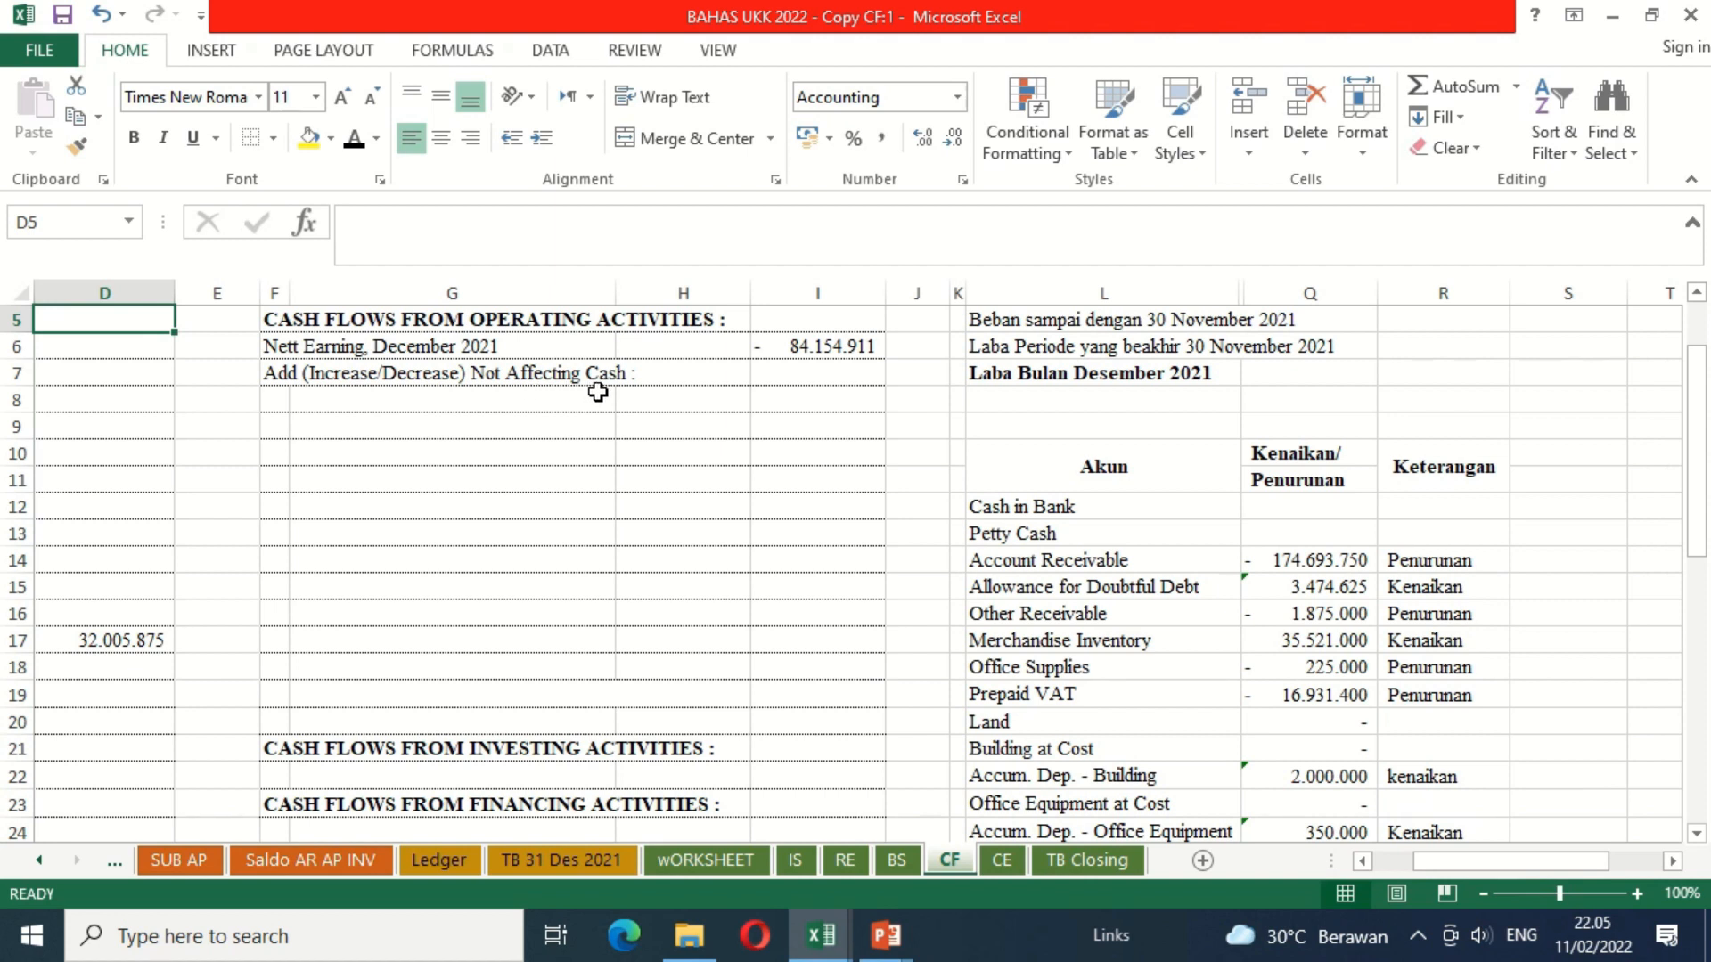
pyautogui.click(424, 400)
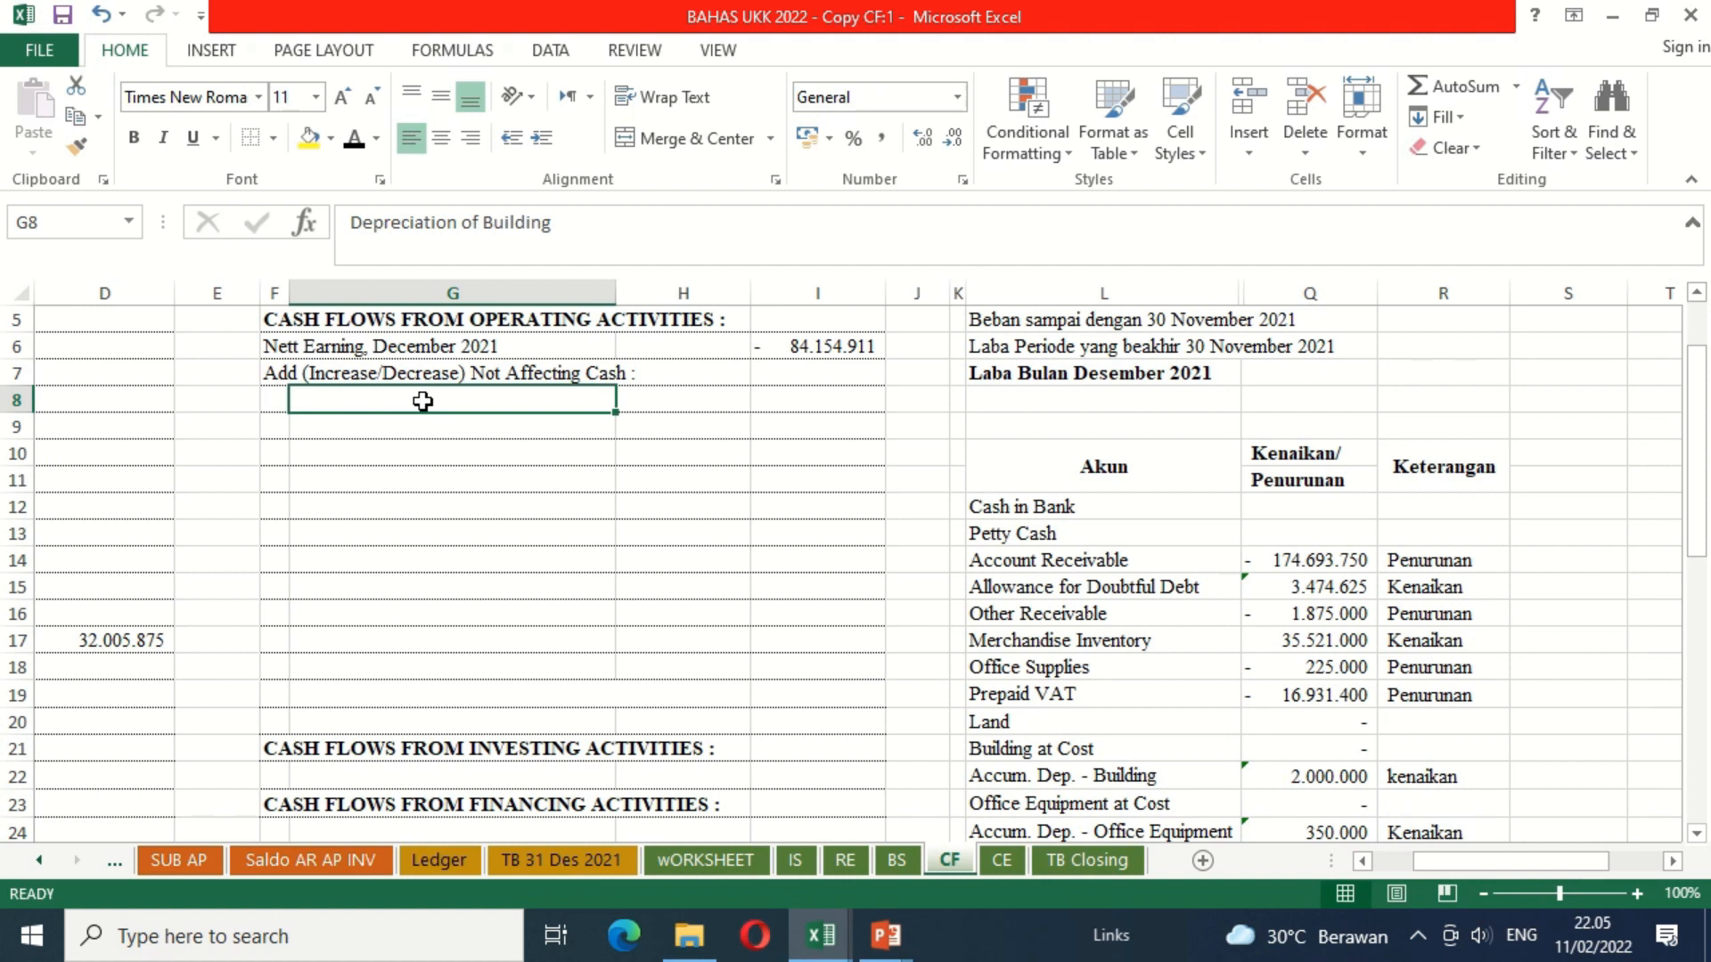
pyautogui.click(354, 147)
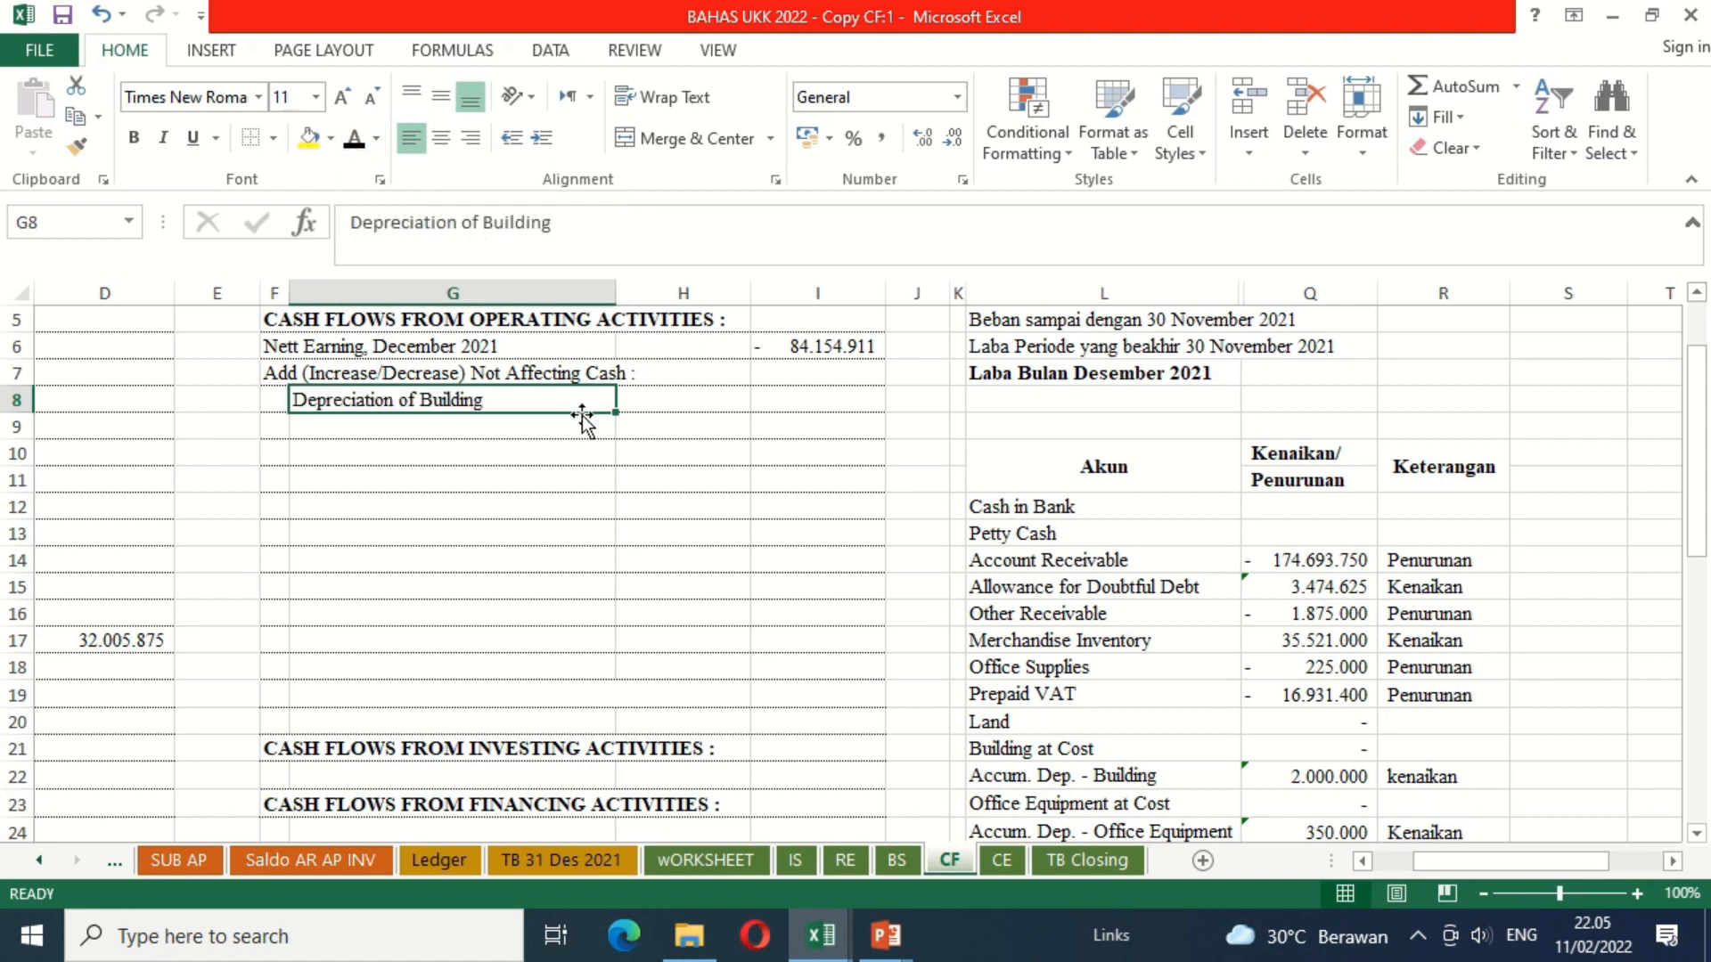
pyautogui.click(539, 423)
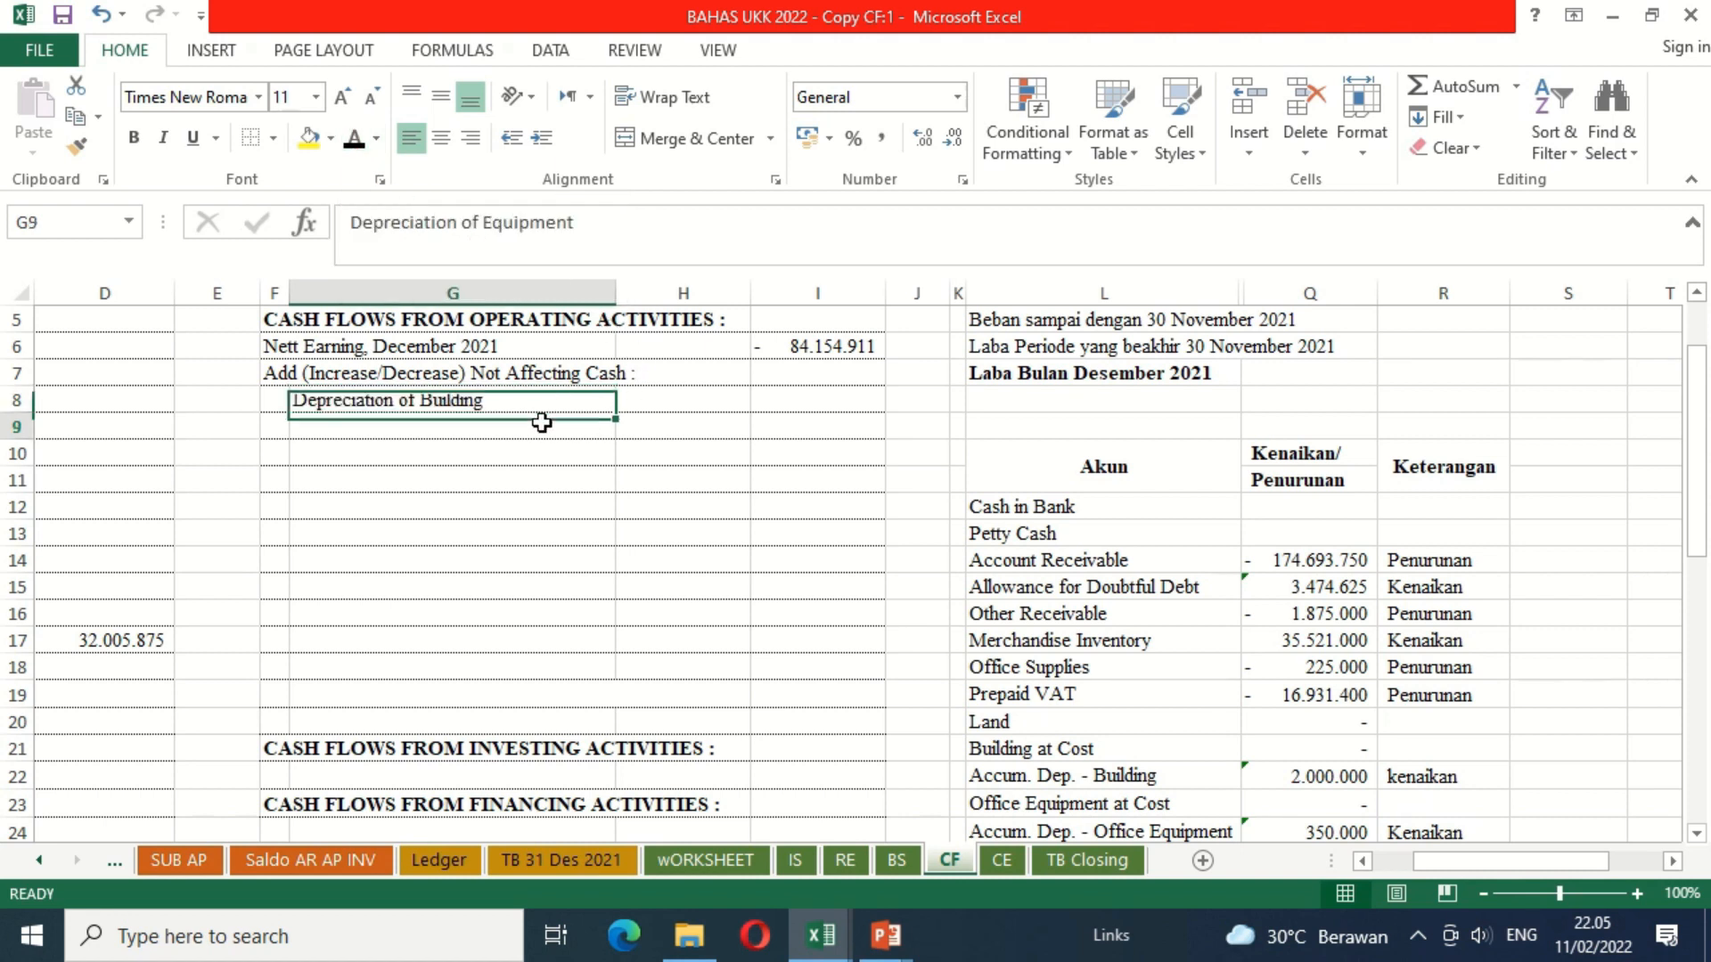
pyautogui.click(356, 146)
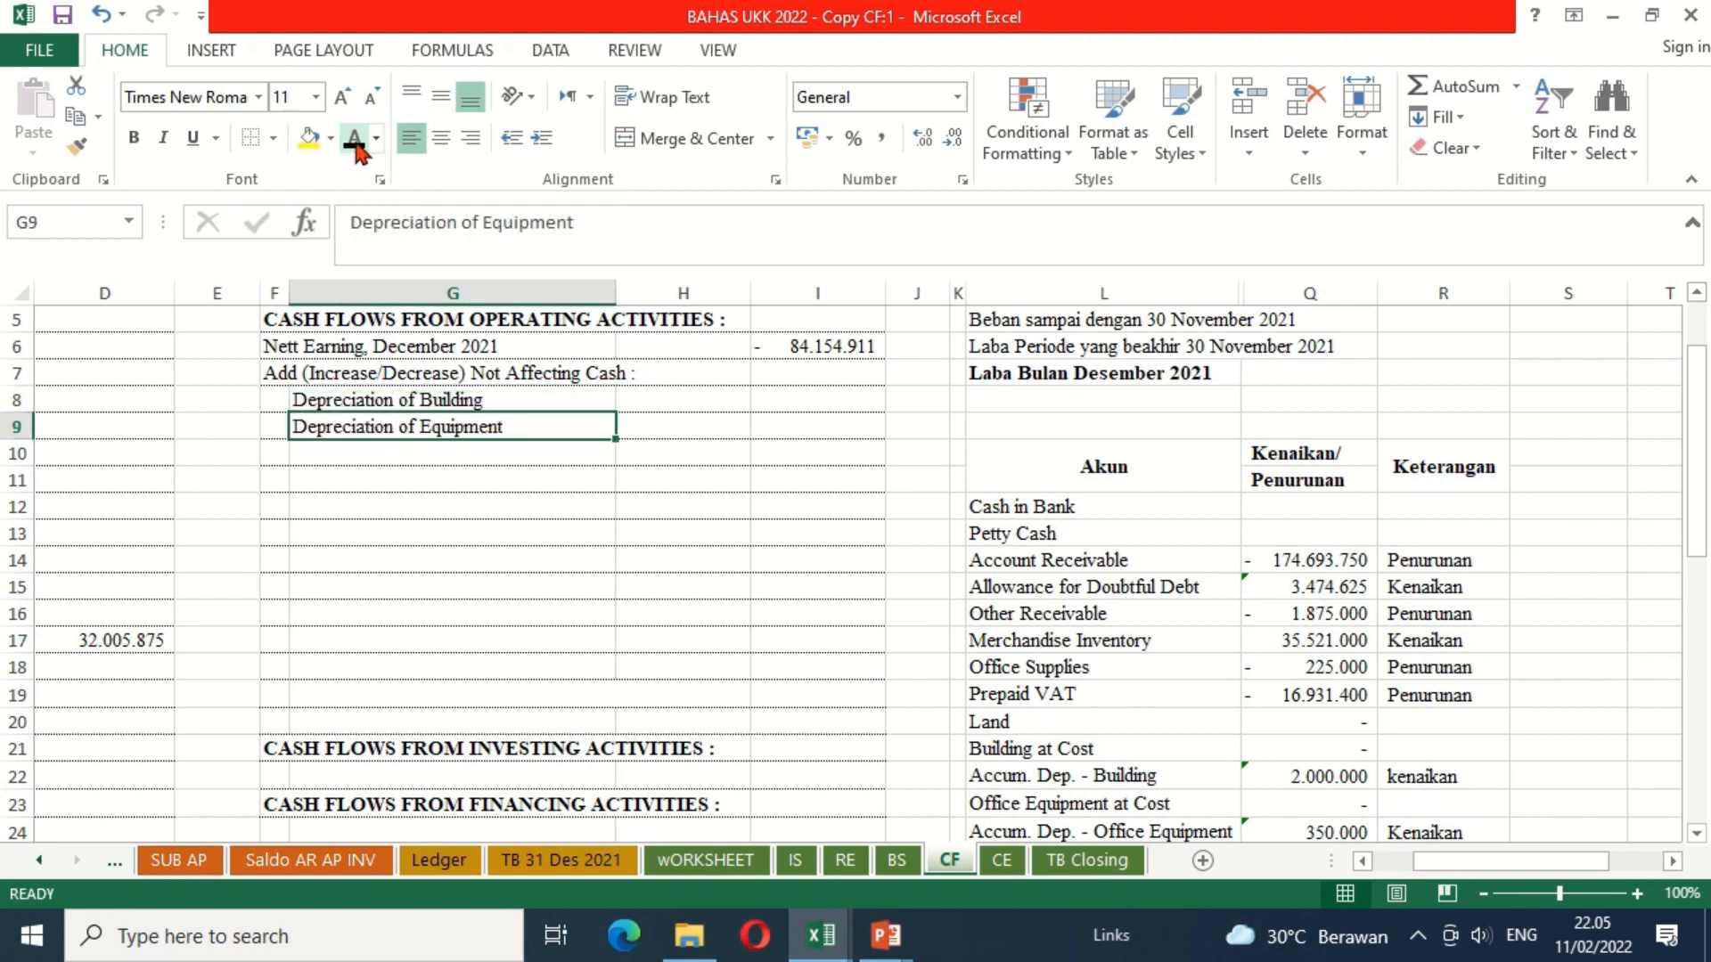
pyautogui.click(387, 454)
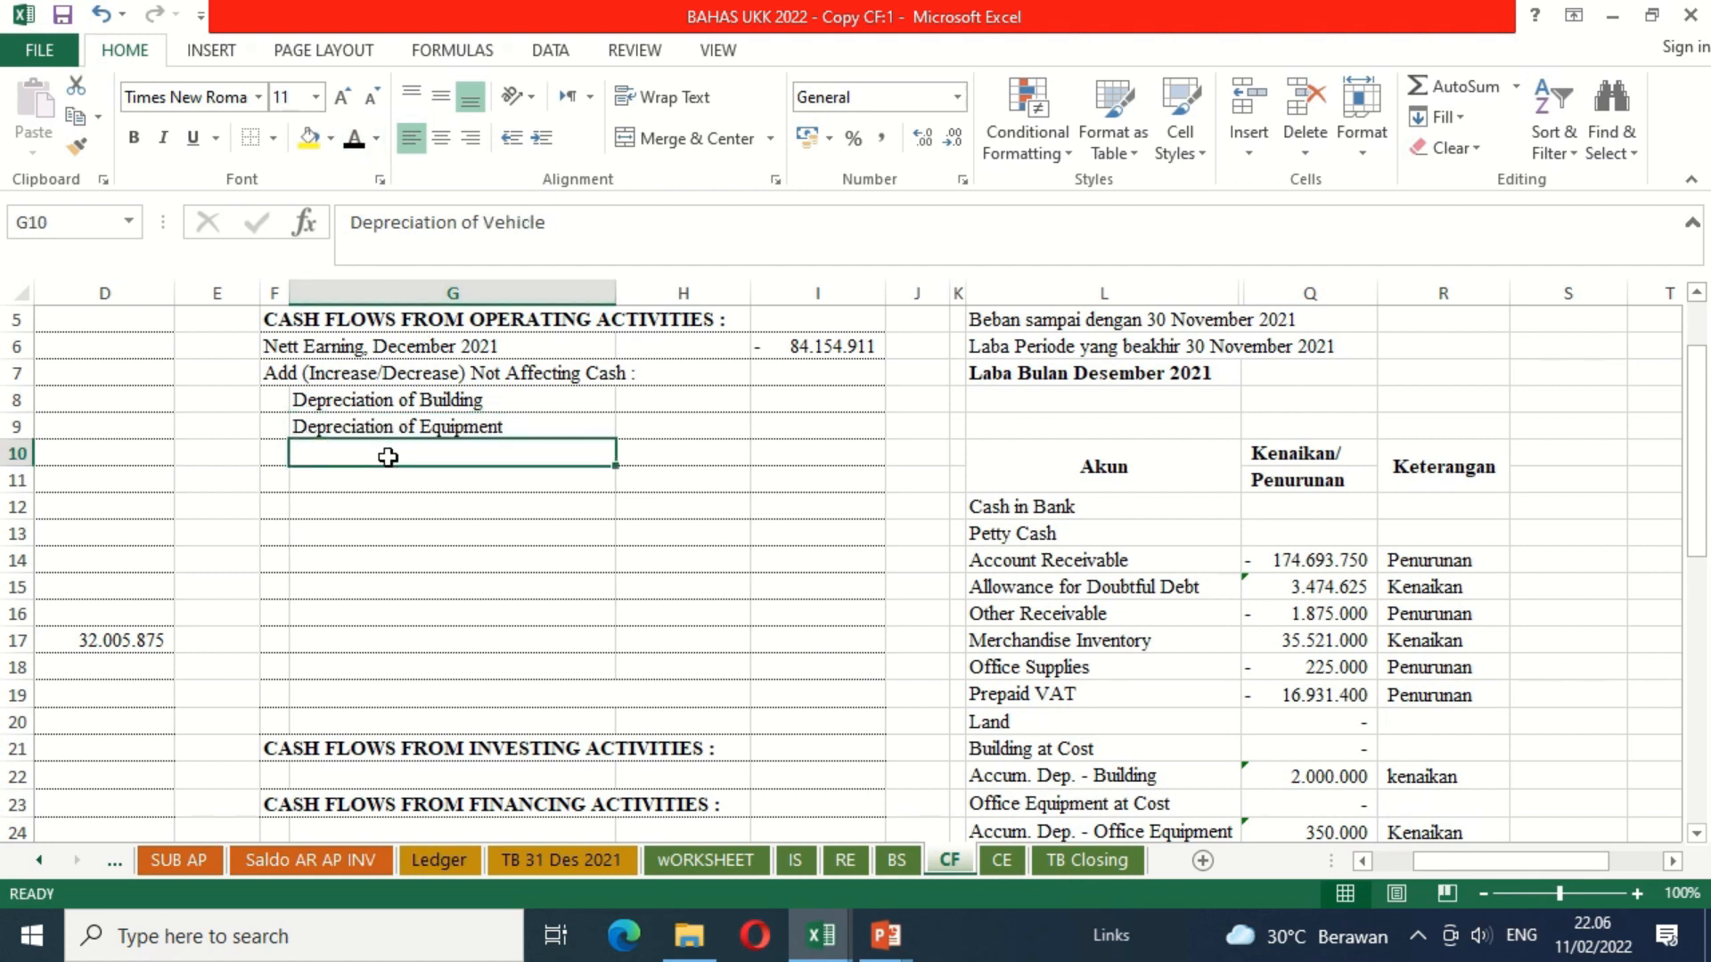
pyautogui.click(355, 146)
# Step: Apply the black font colour to the building, equipment and vehicle depreciation amounts in H8, H9 and H10
pyautogui.click(685, 421)
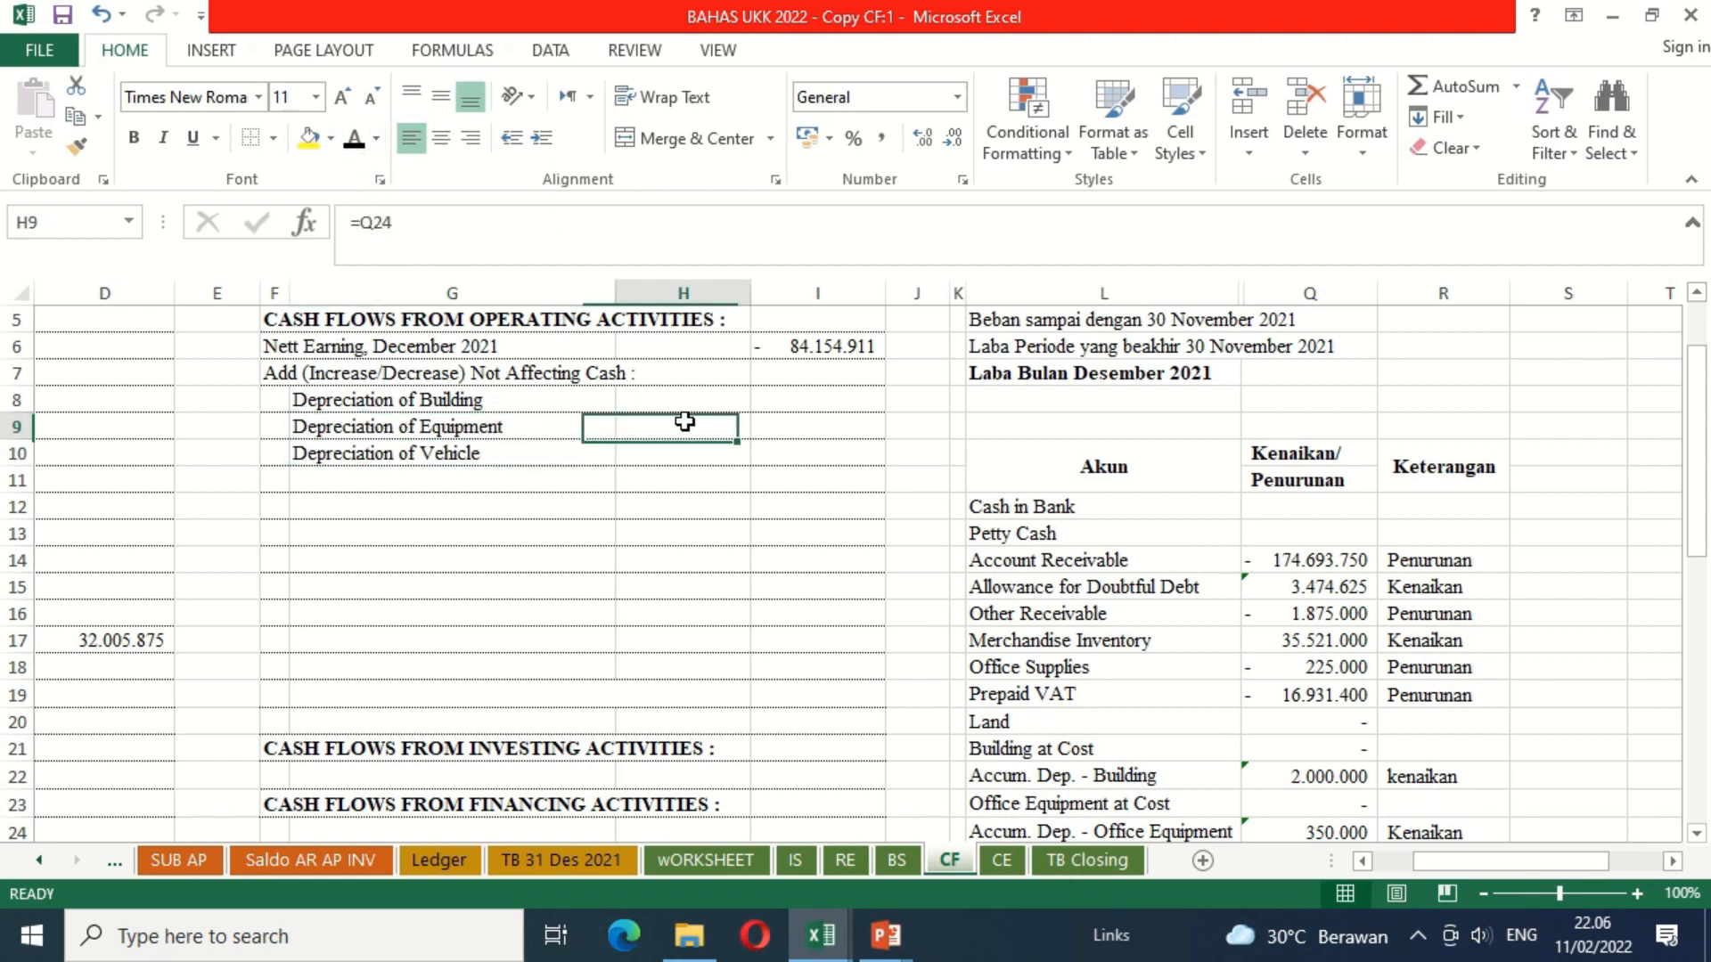
pyautogui.click(710, 397)
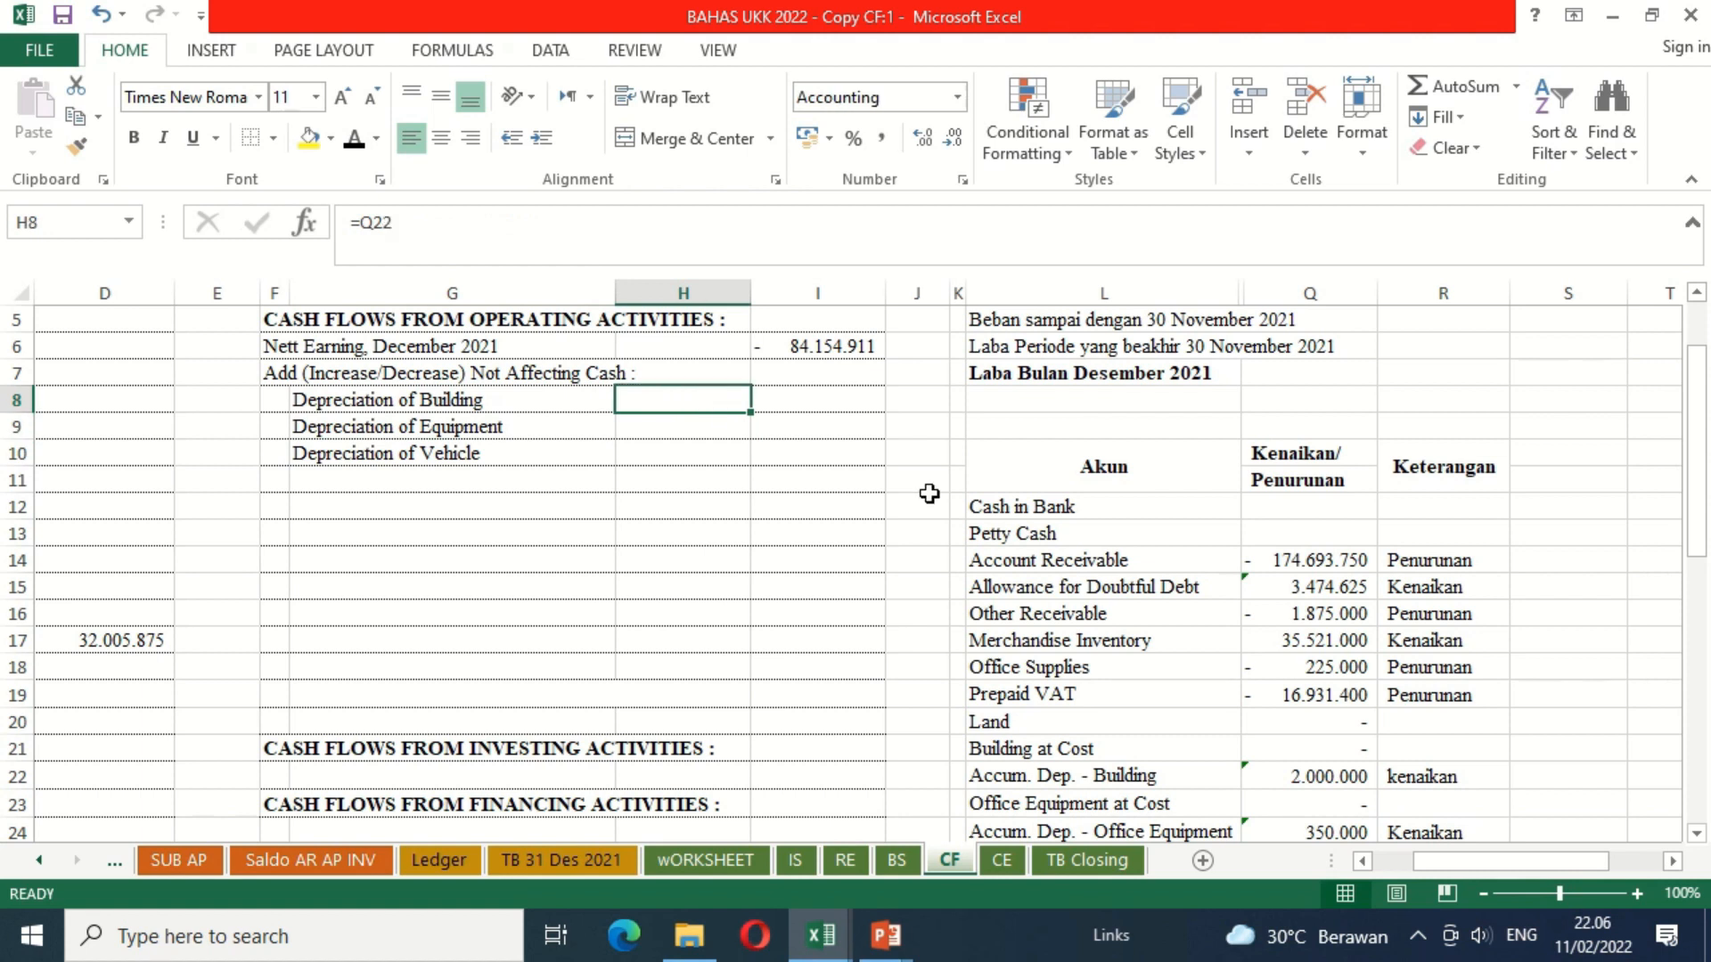
pyautogui.click(1697, 835)
pyautogui.click(1696, 835)
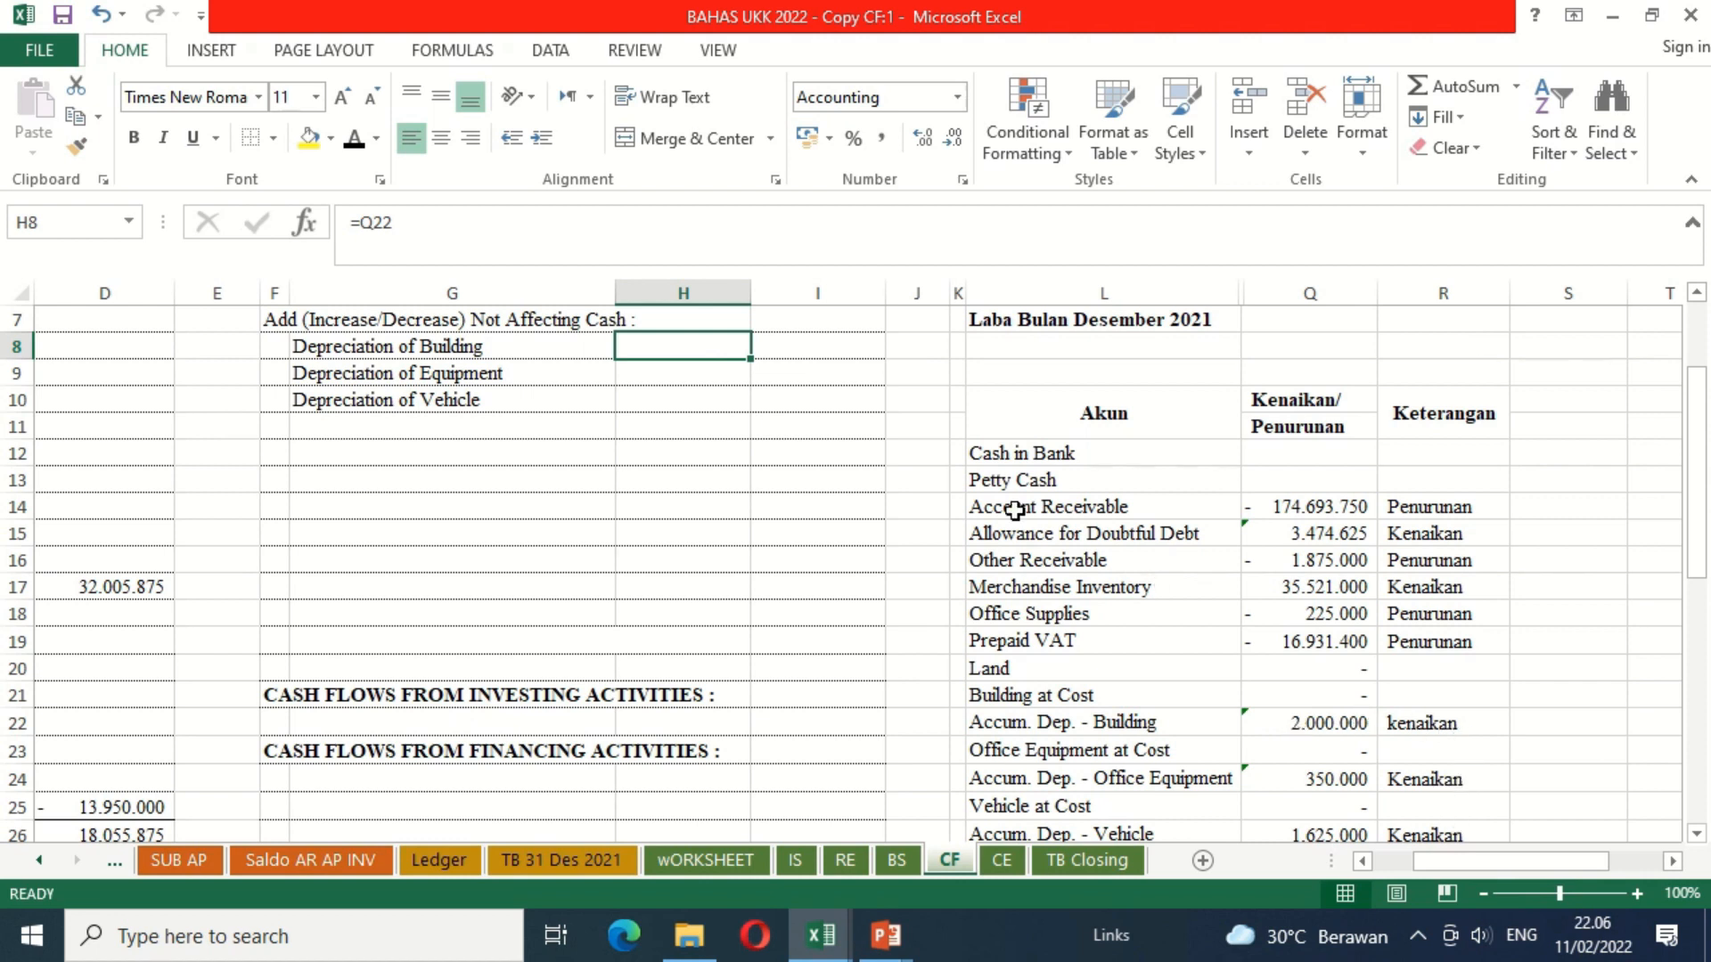
pyautogui.click(355, 143)
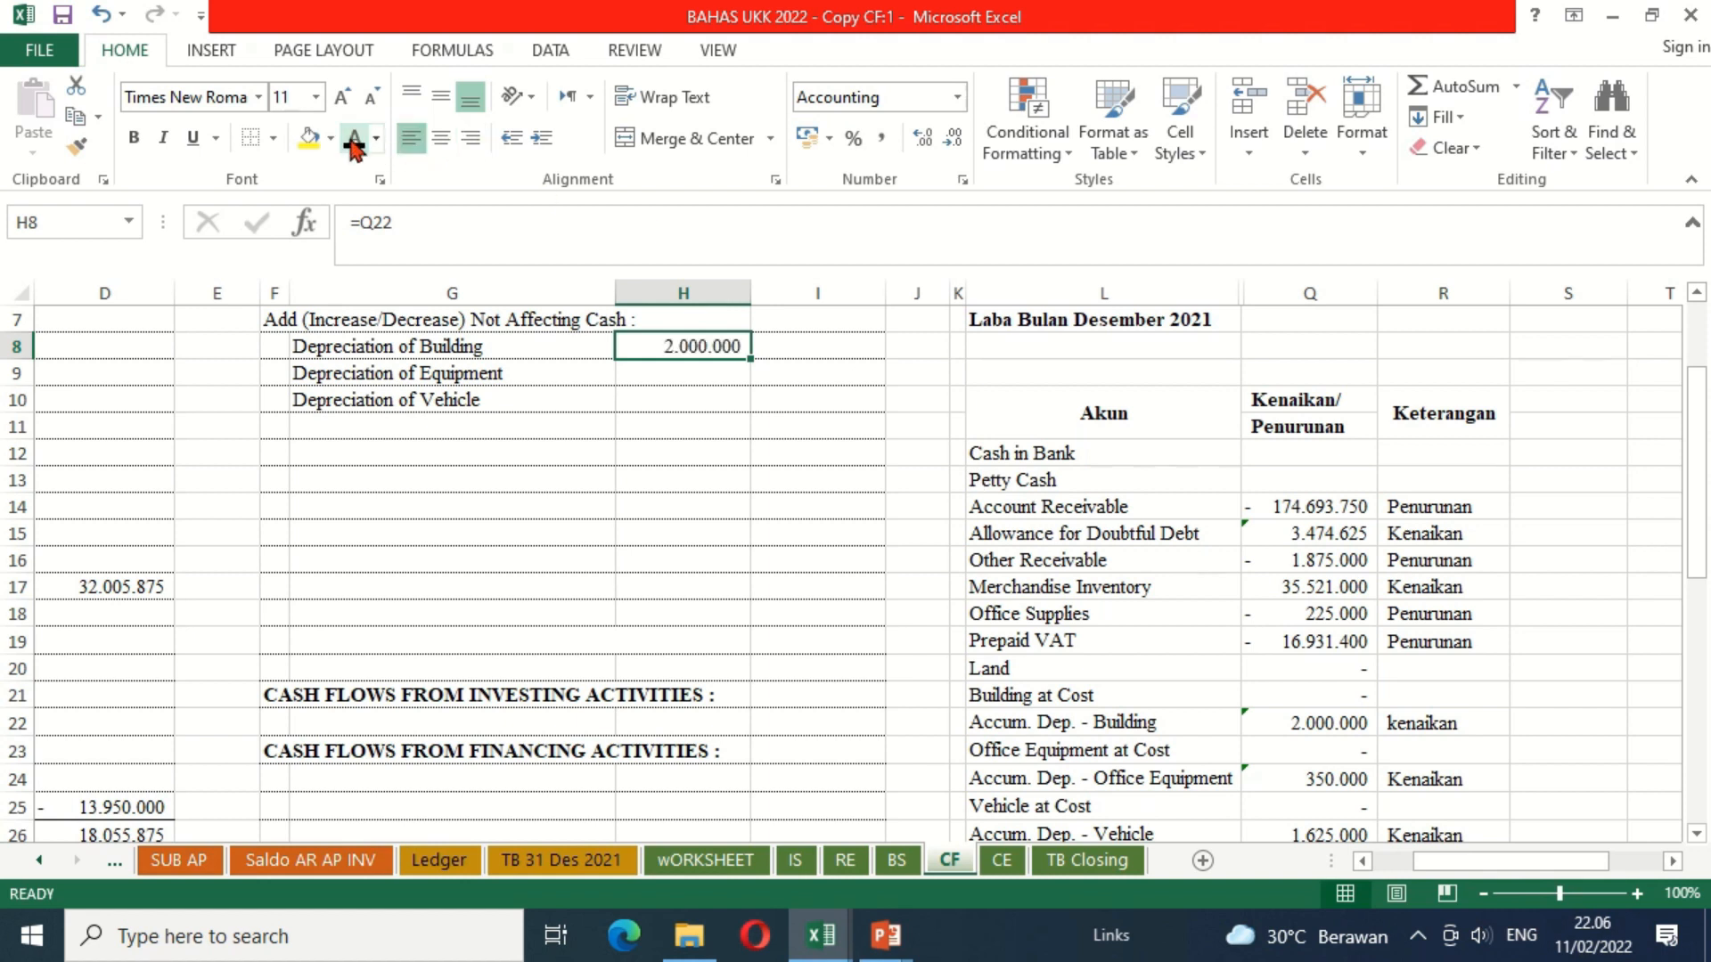
pyautogui.press('Down')
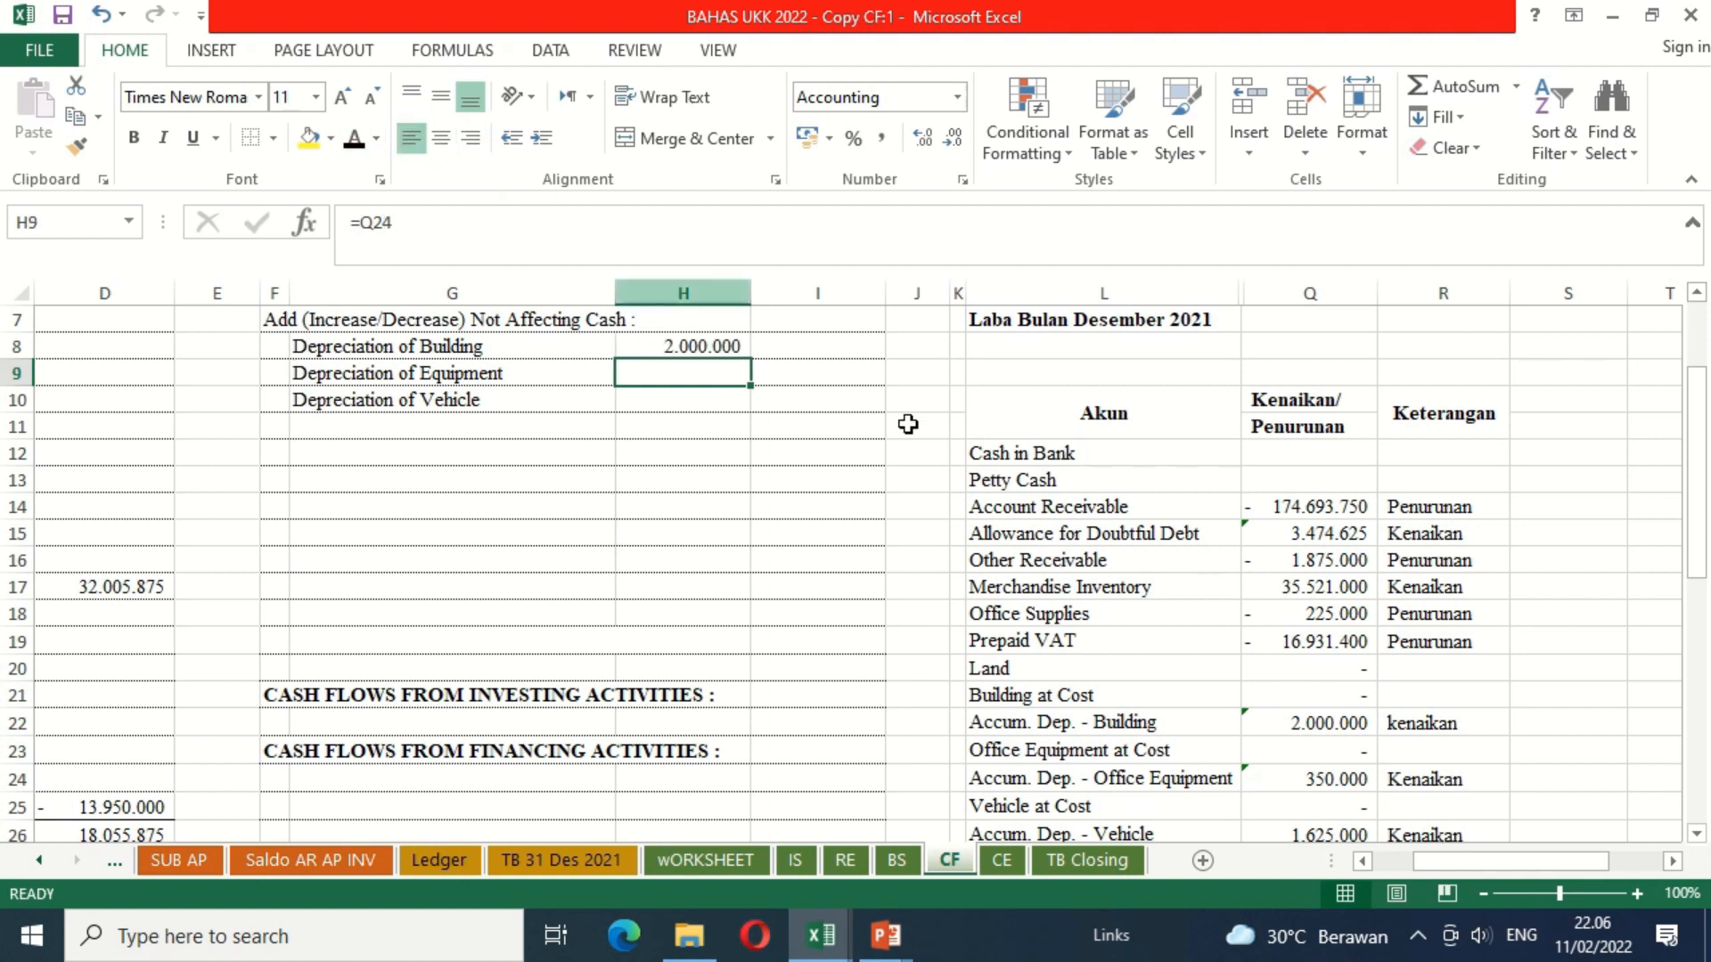
pyautogui.click(355, 143)
pyautogui.press('Down')
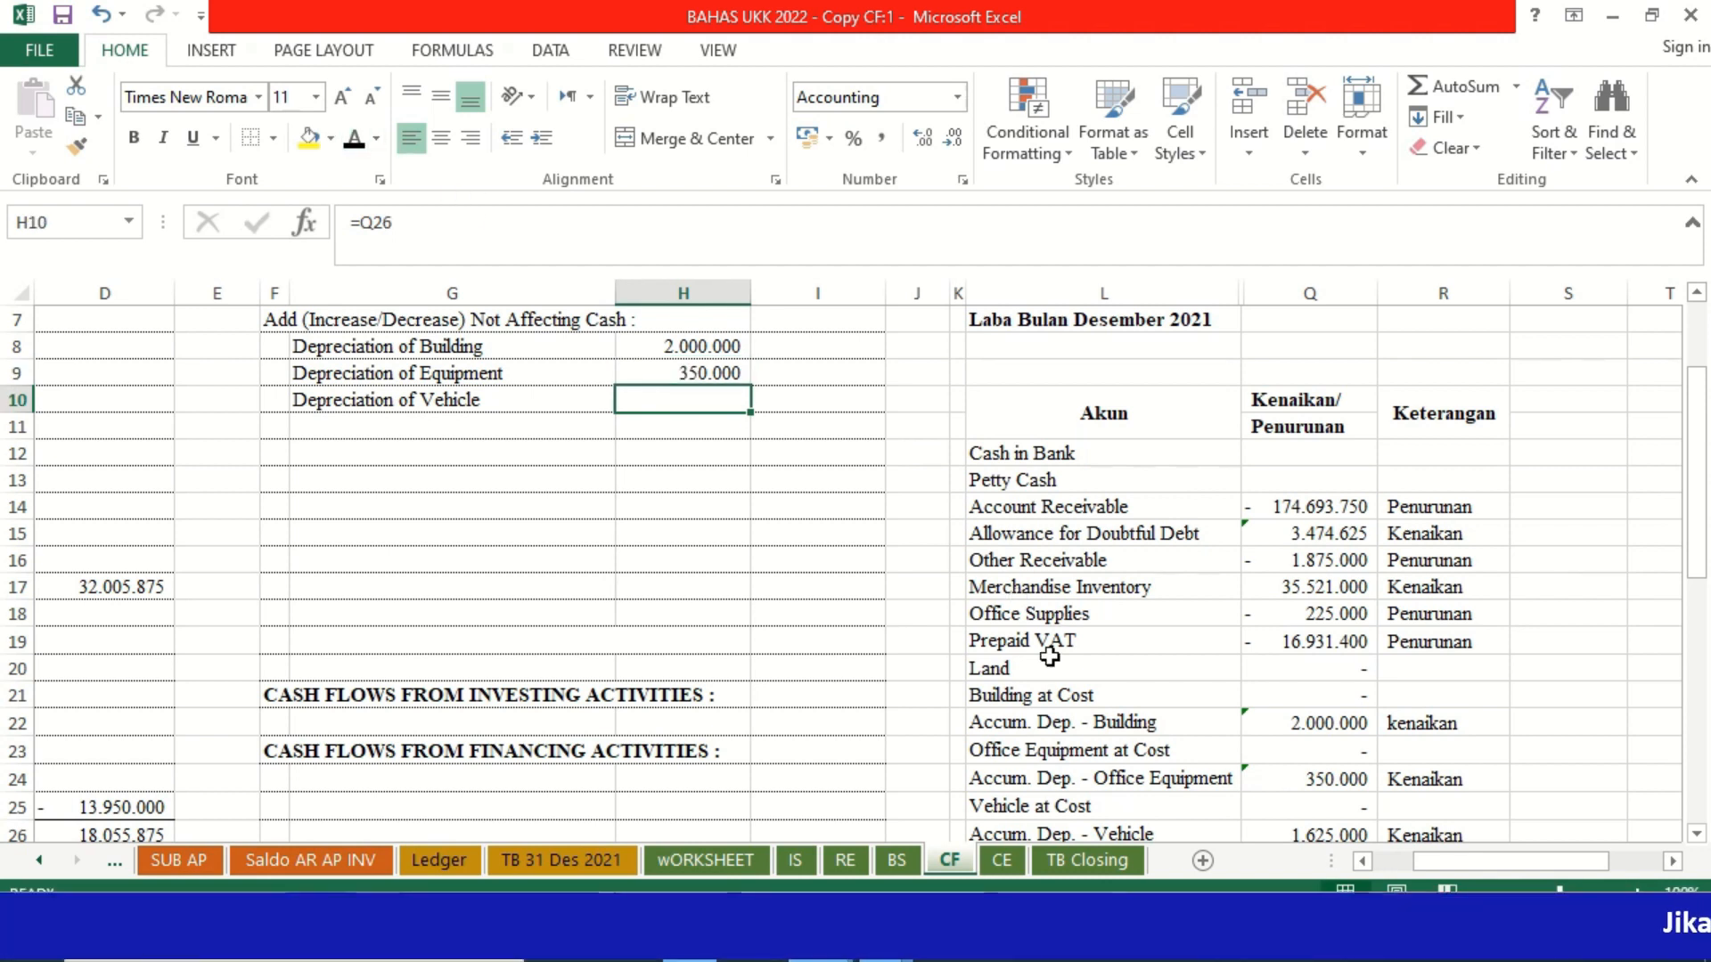
pyautogui.click(355, 147)
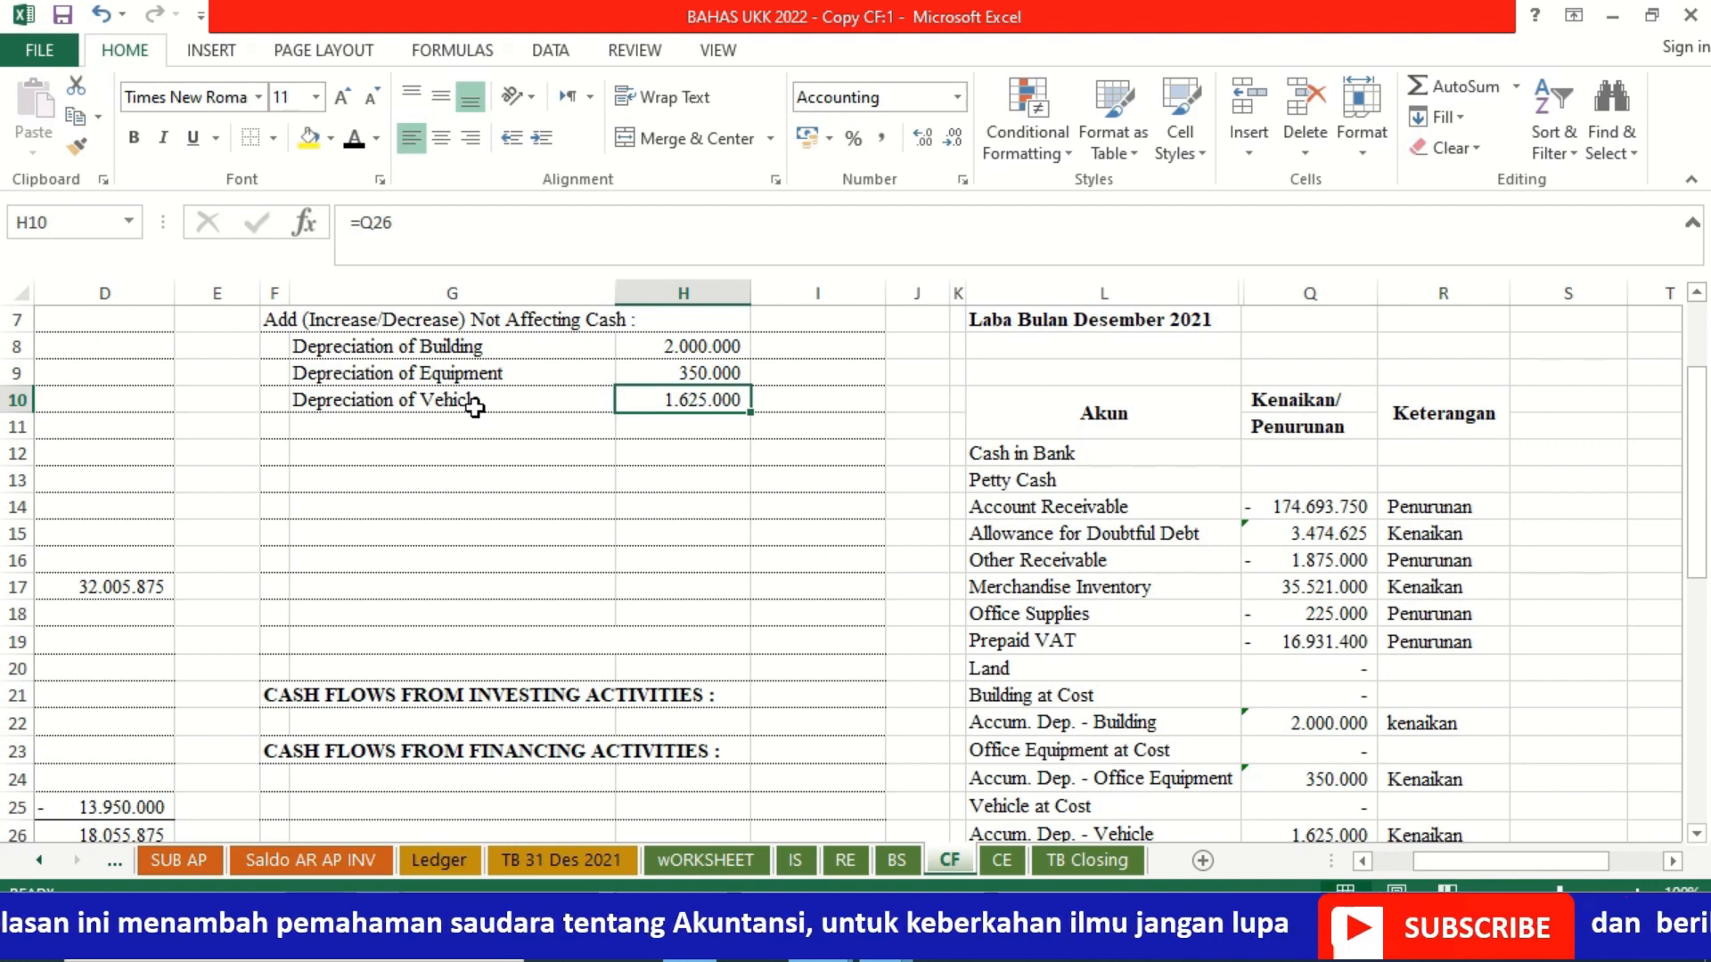
# Step: Apply the black font colour to the Decrease Account Receivable label in G11 and its amount in H11
pyautogui.click(411, 427)
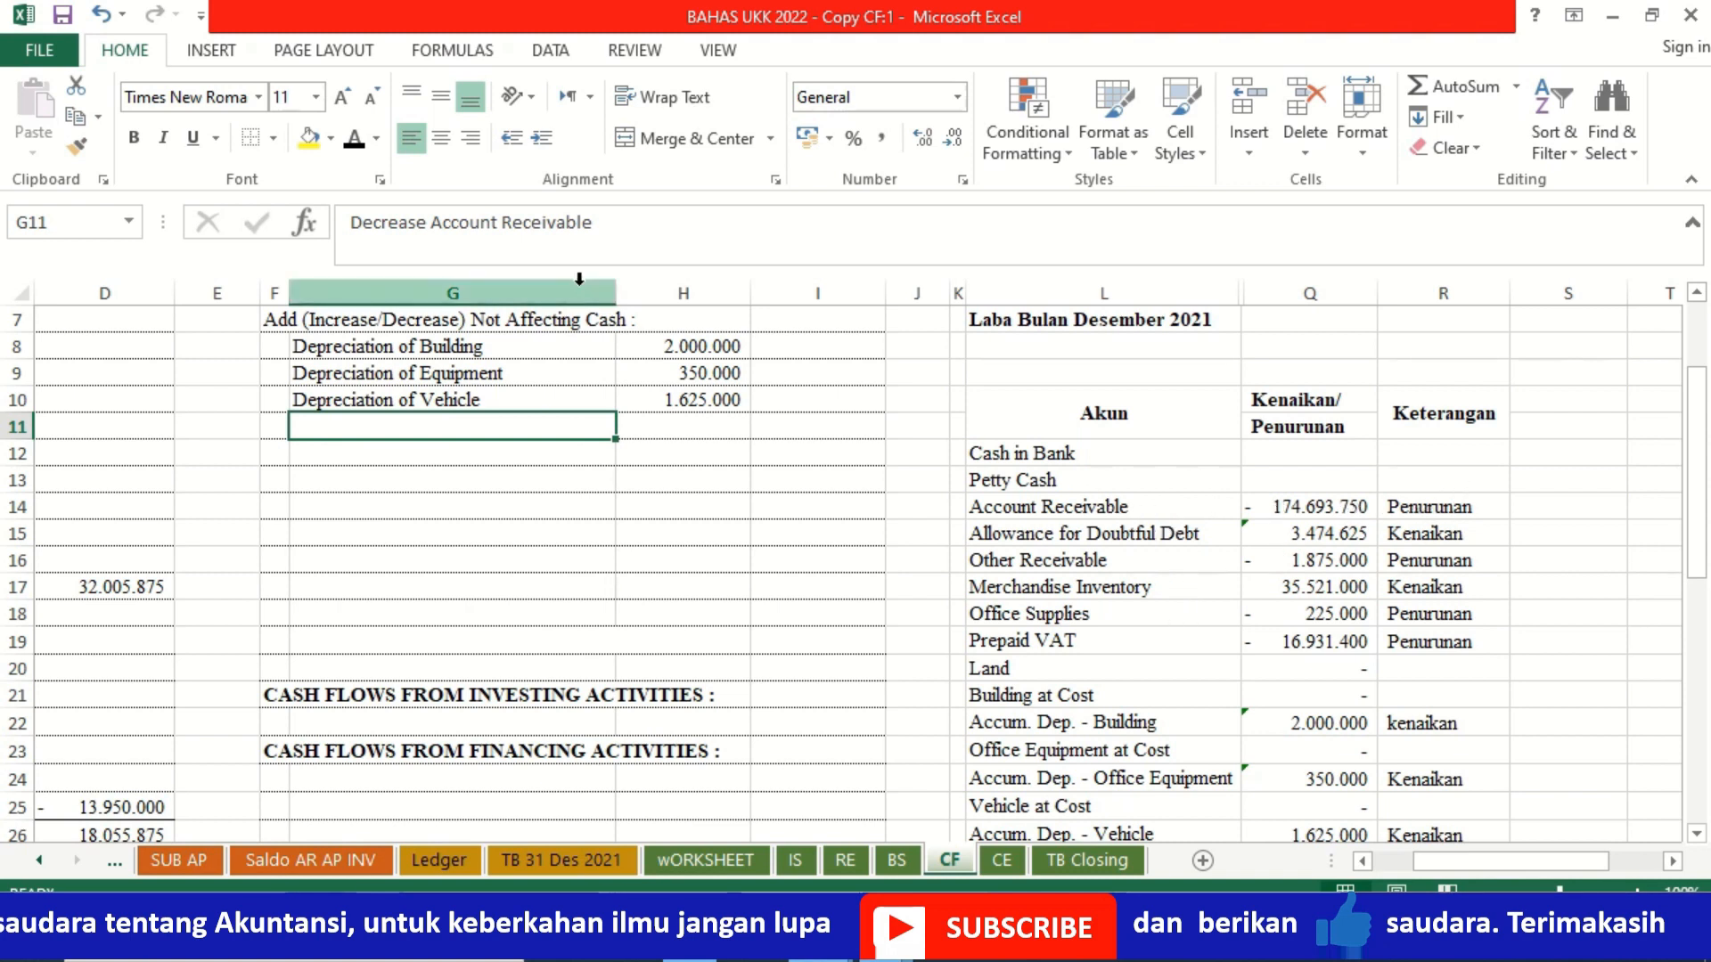
pyautogui.click(354, 143)
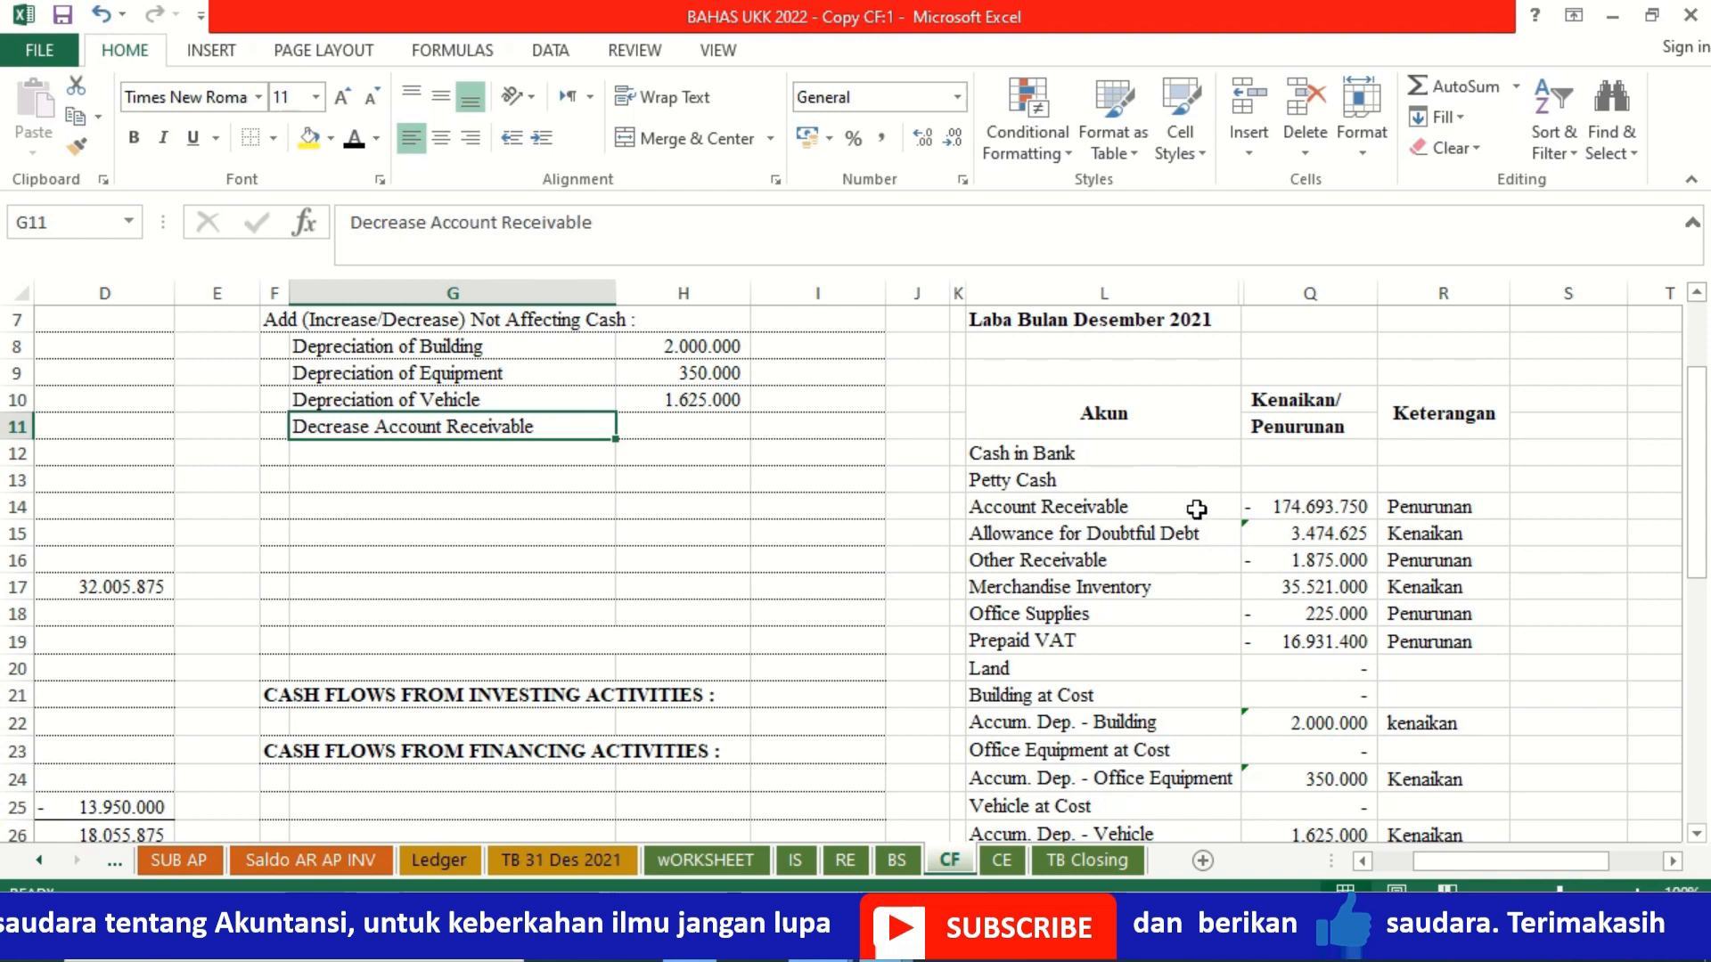
pyautogui.click(707, 424)
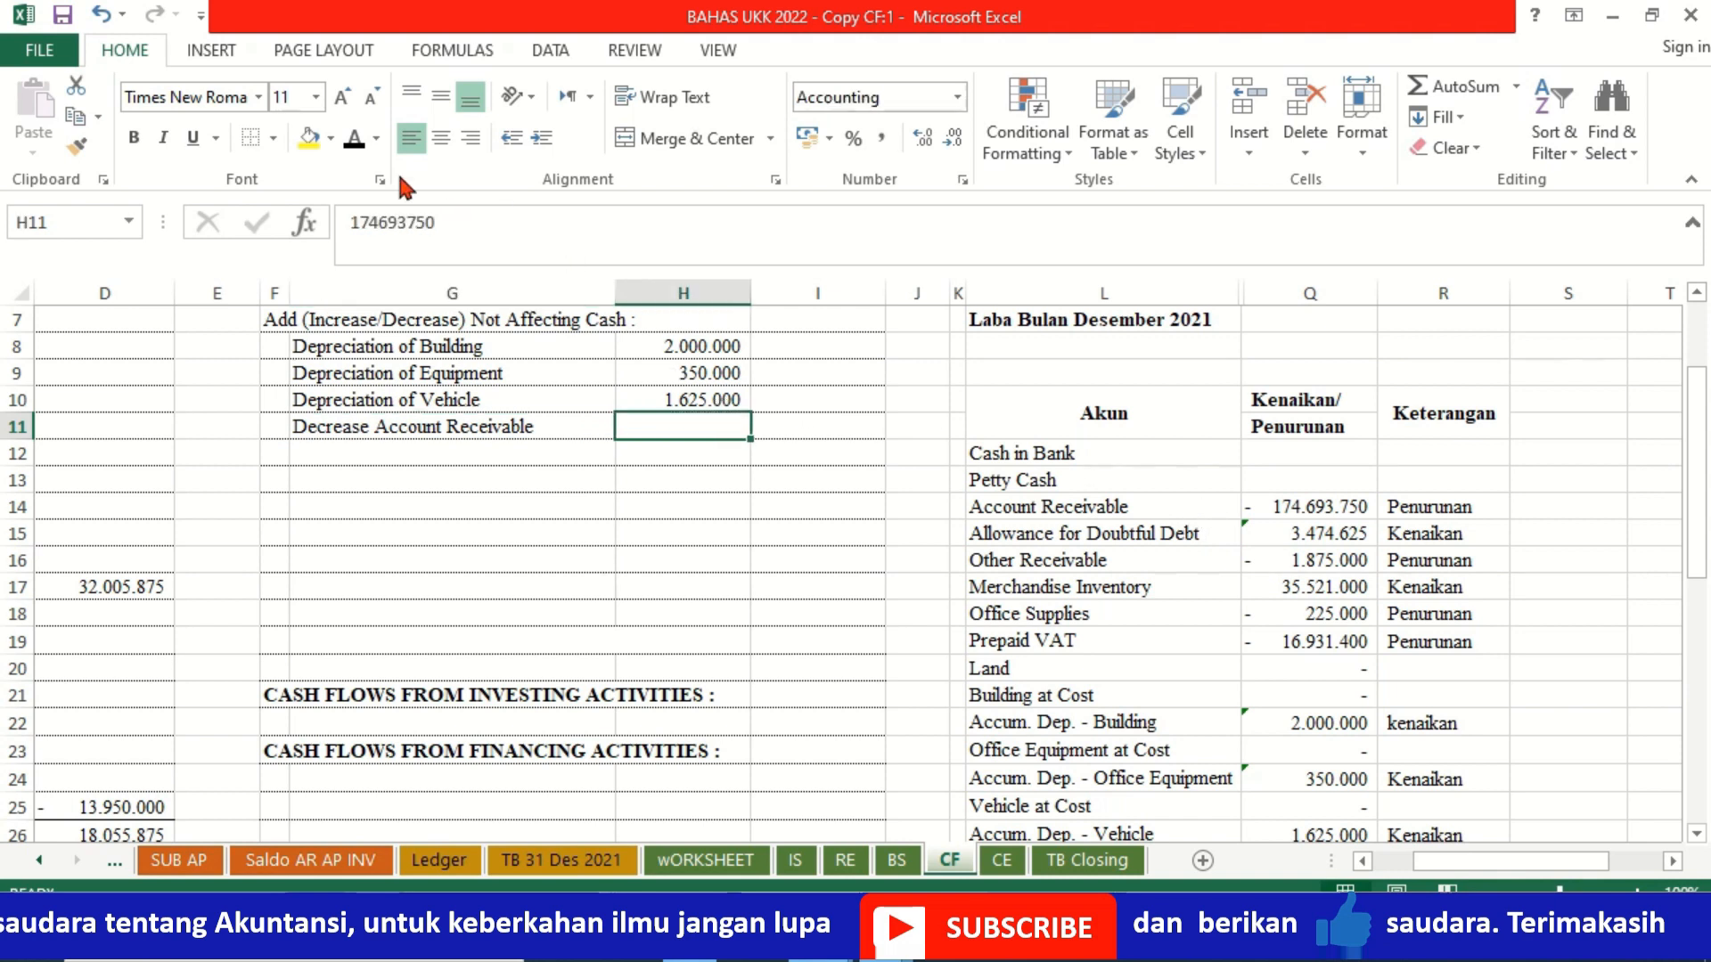
pyautogui.click(356, 143)
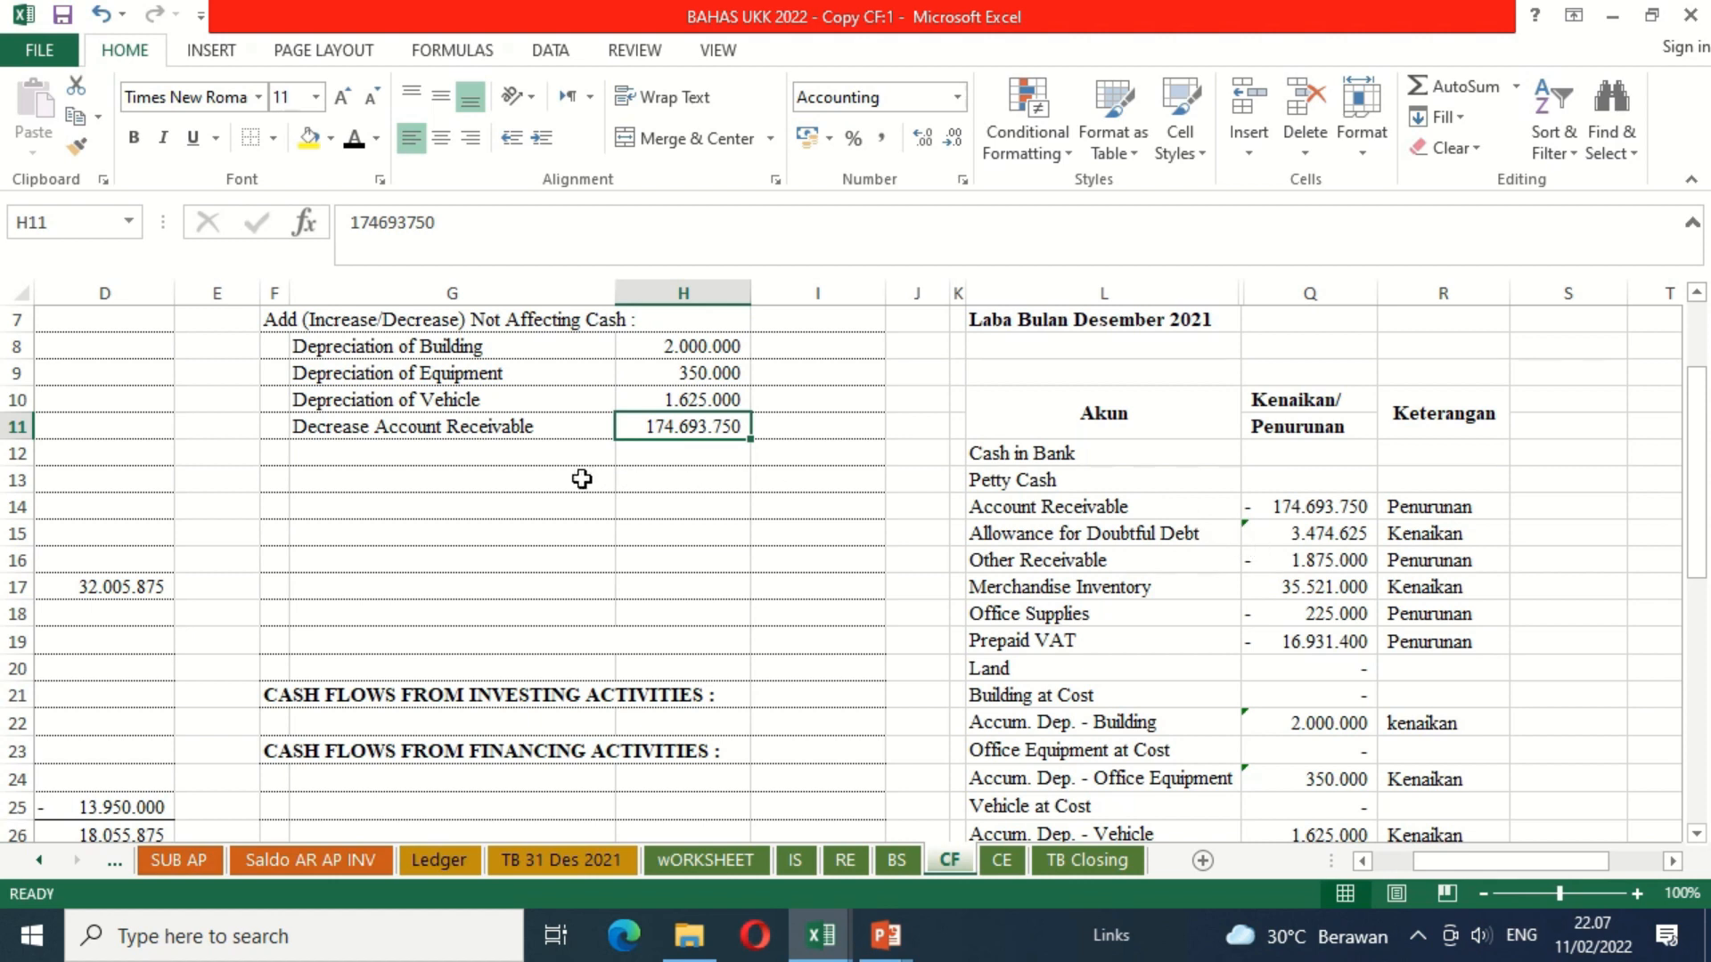
# Step: Apply the black font colour to the Increase Allowance for Doubtful Debt label in G12 and its amount in H12
pyautogui.click(553, 458)
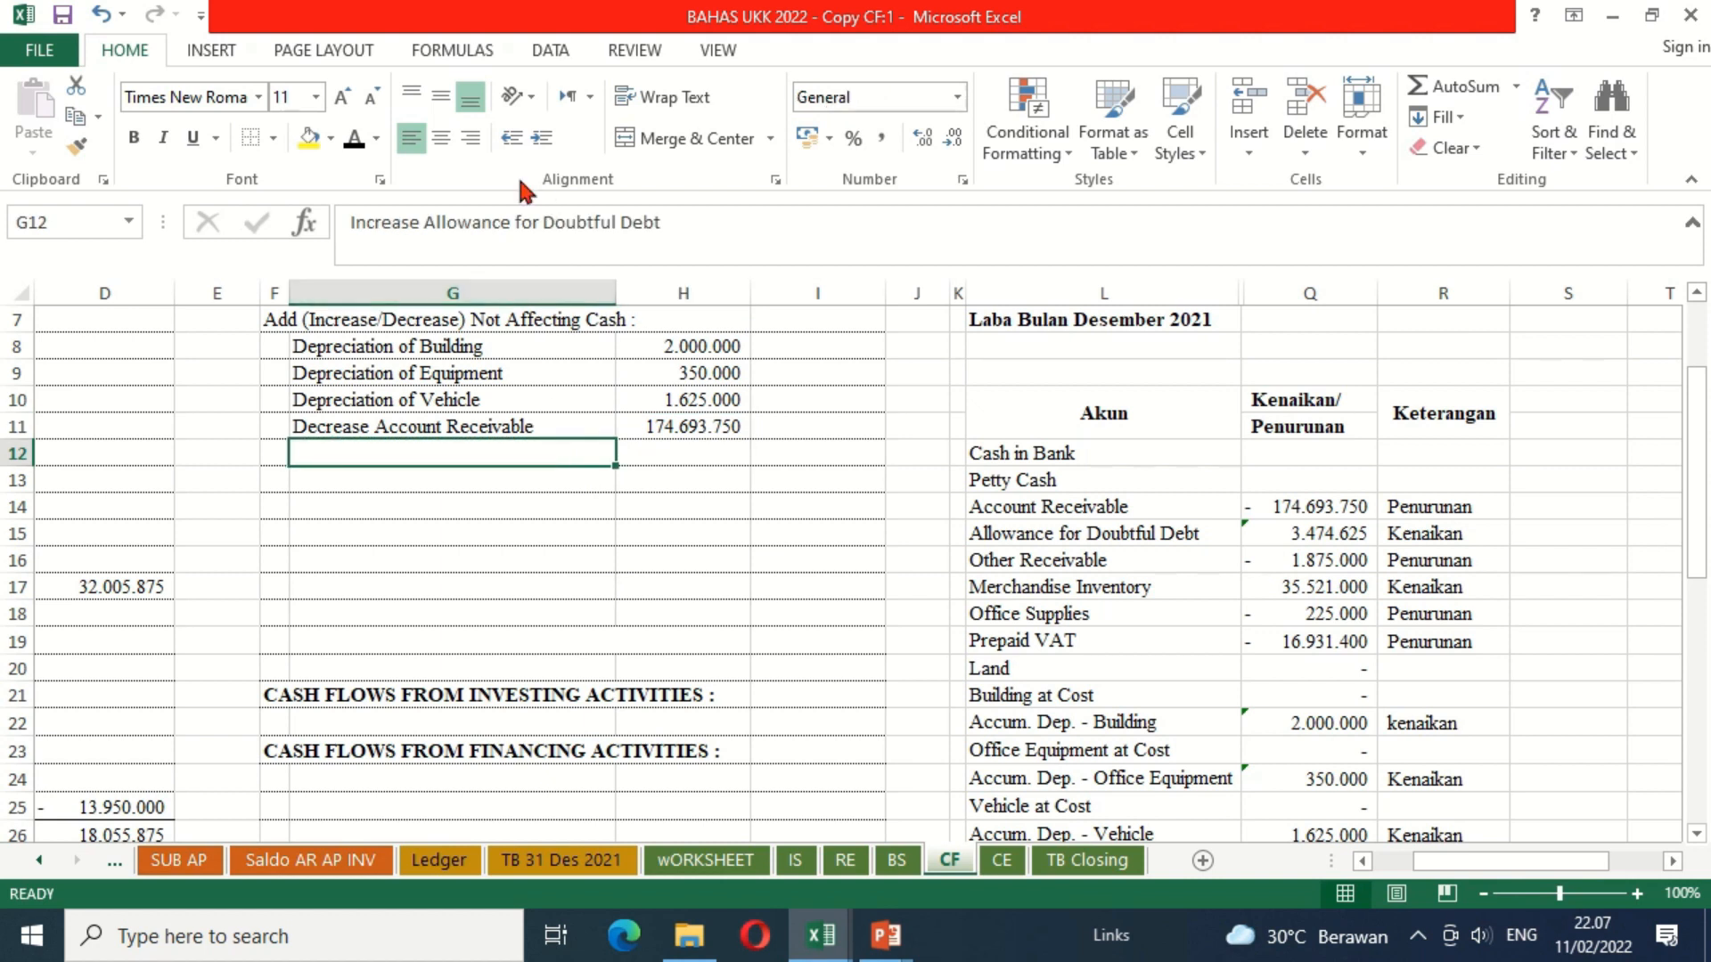
pyautogui.click(356, 150)
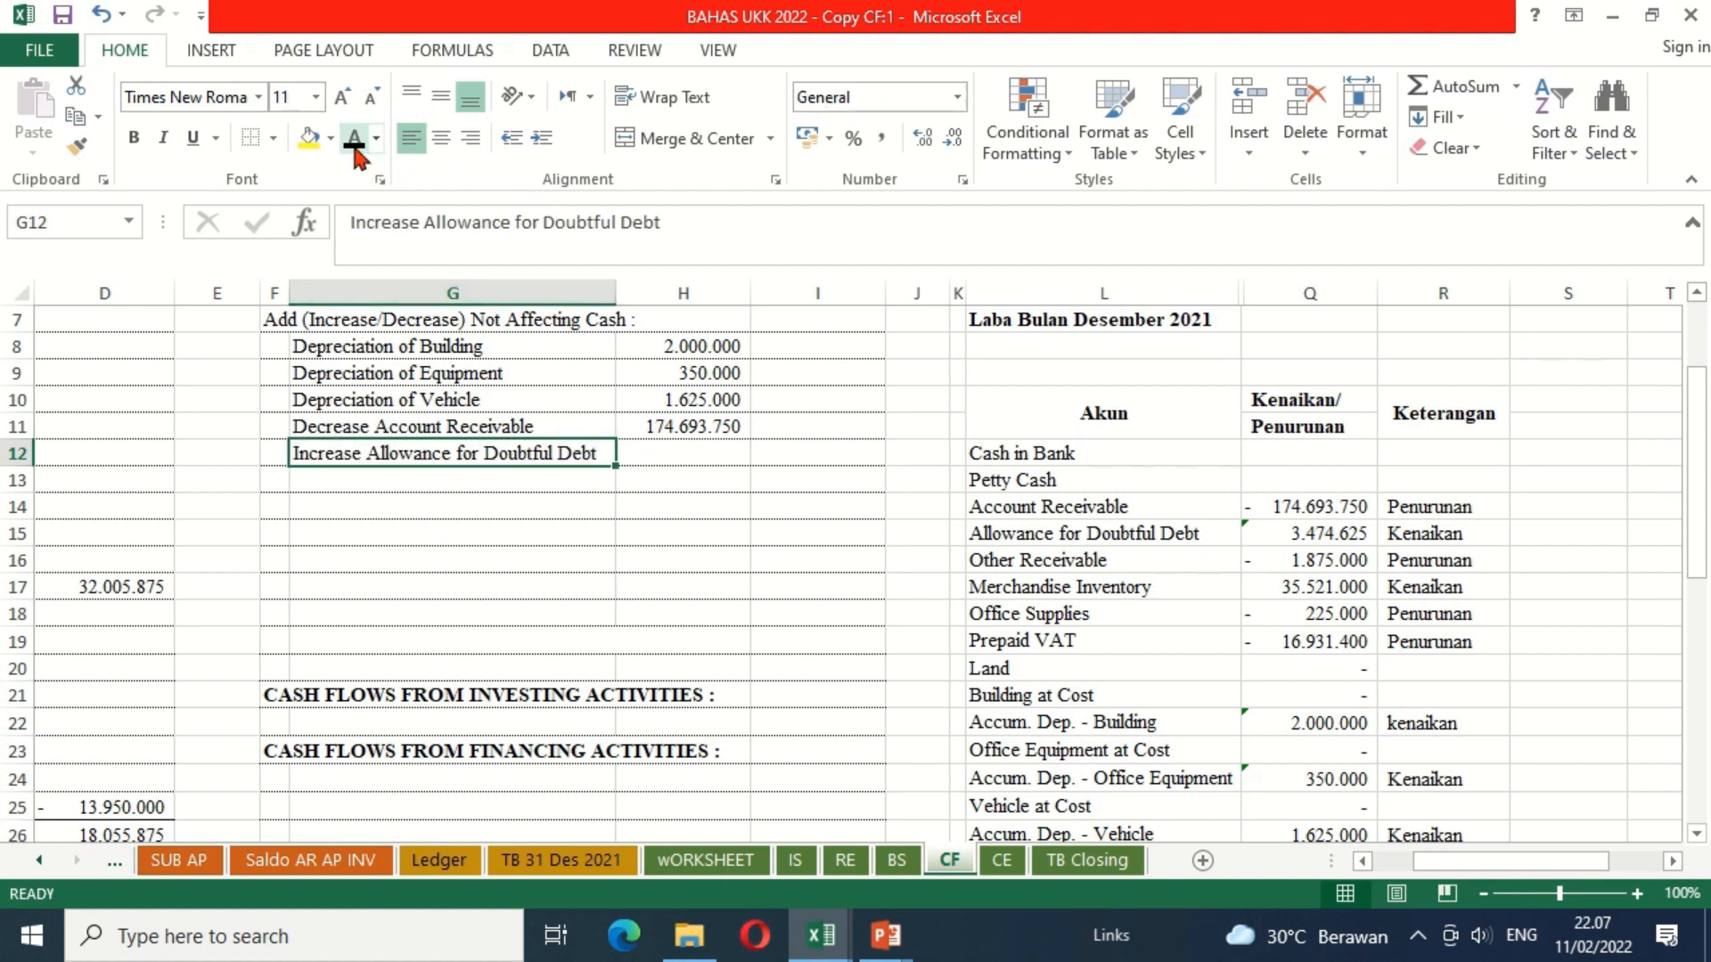
pyautogui.click(705, 458)
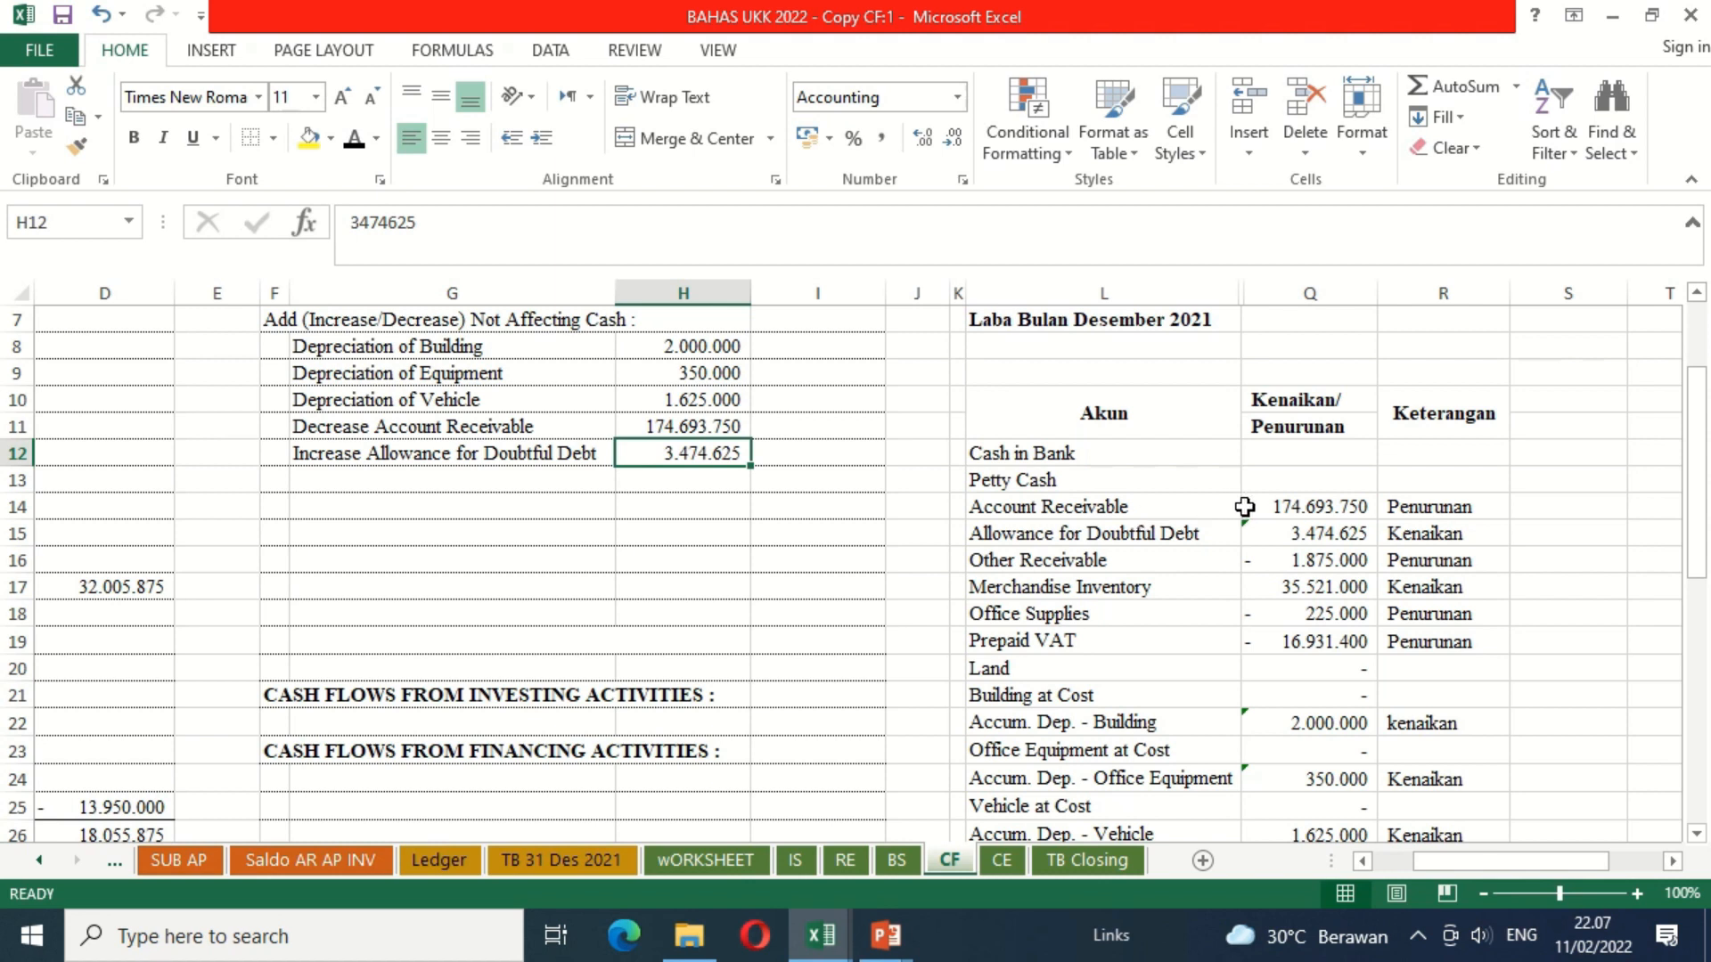
# Step: Apply the black font colour to the Decrease Other Receivable label in G13 and its amount in H13
pyautogui.click(588, 472)
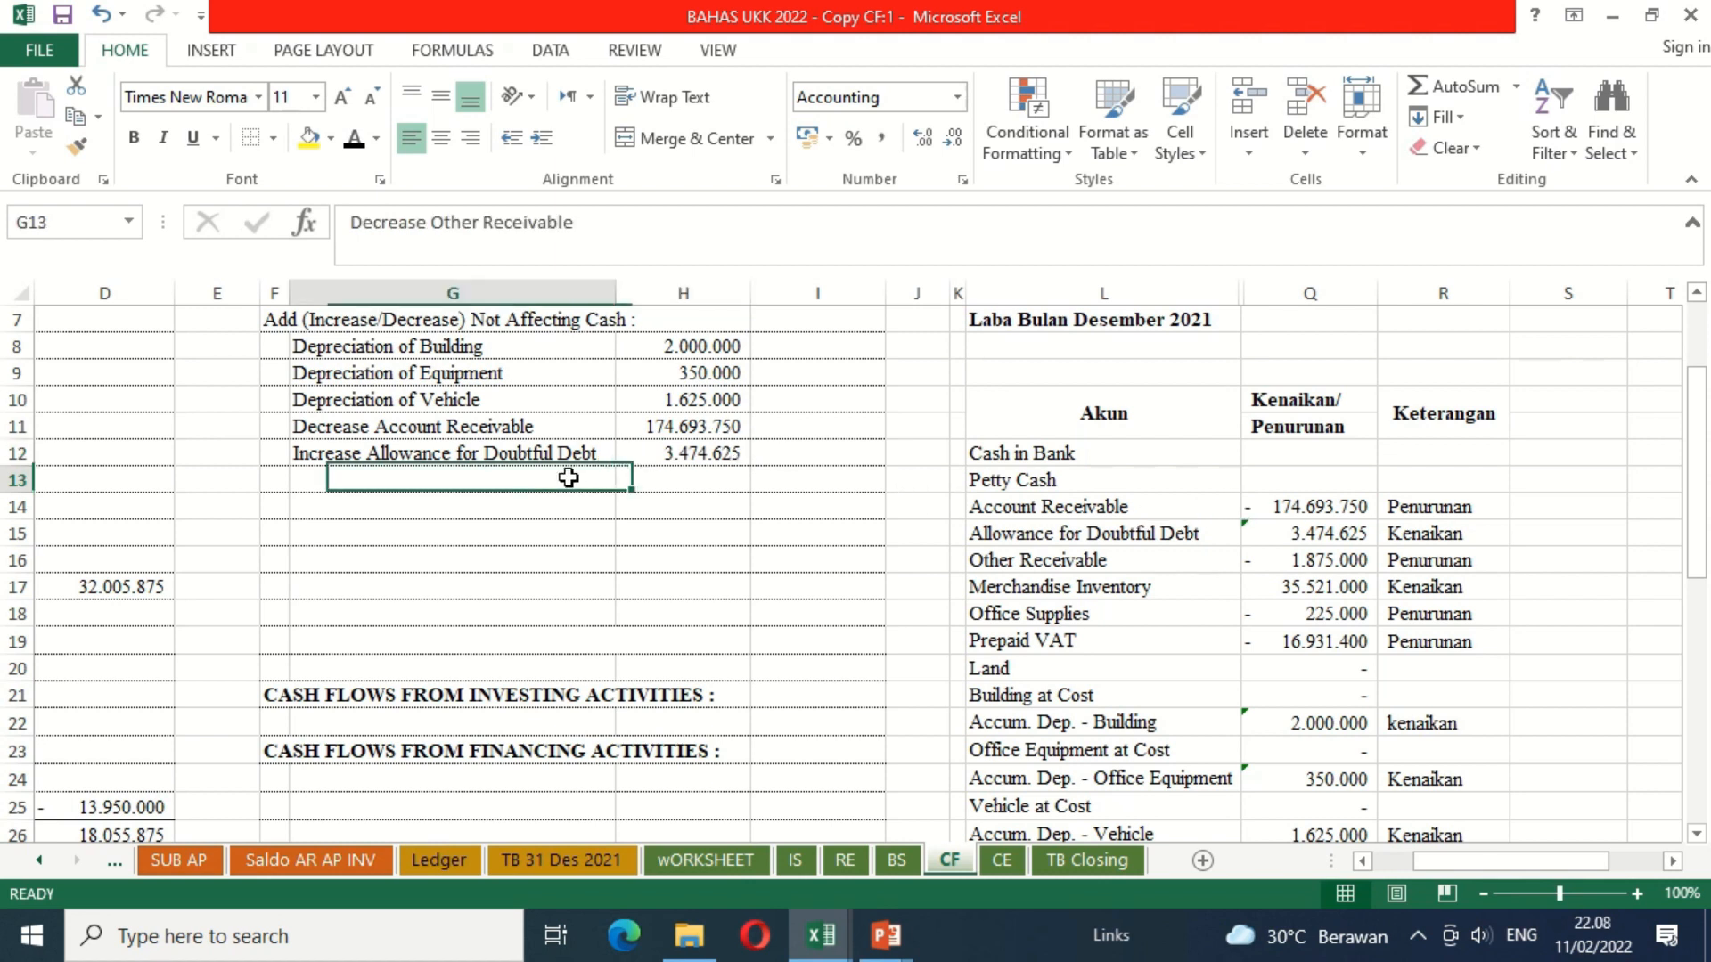
pyautogui.click(355, 140)
pyautogui.click(665, 475)
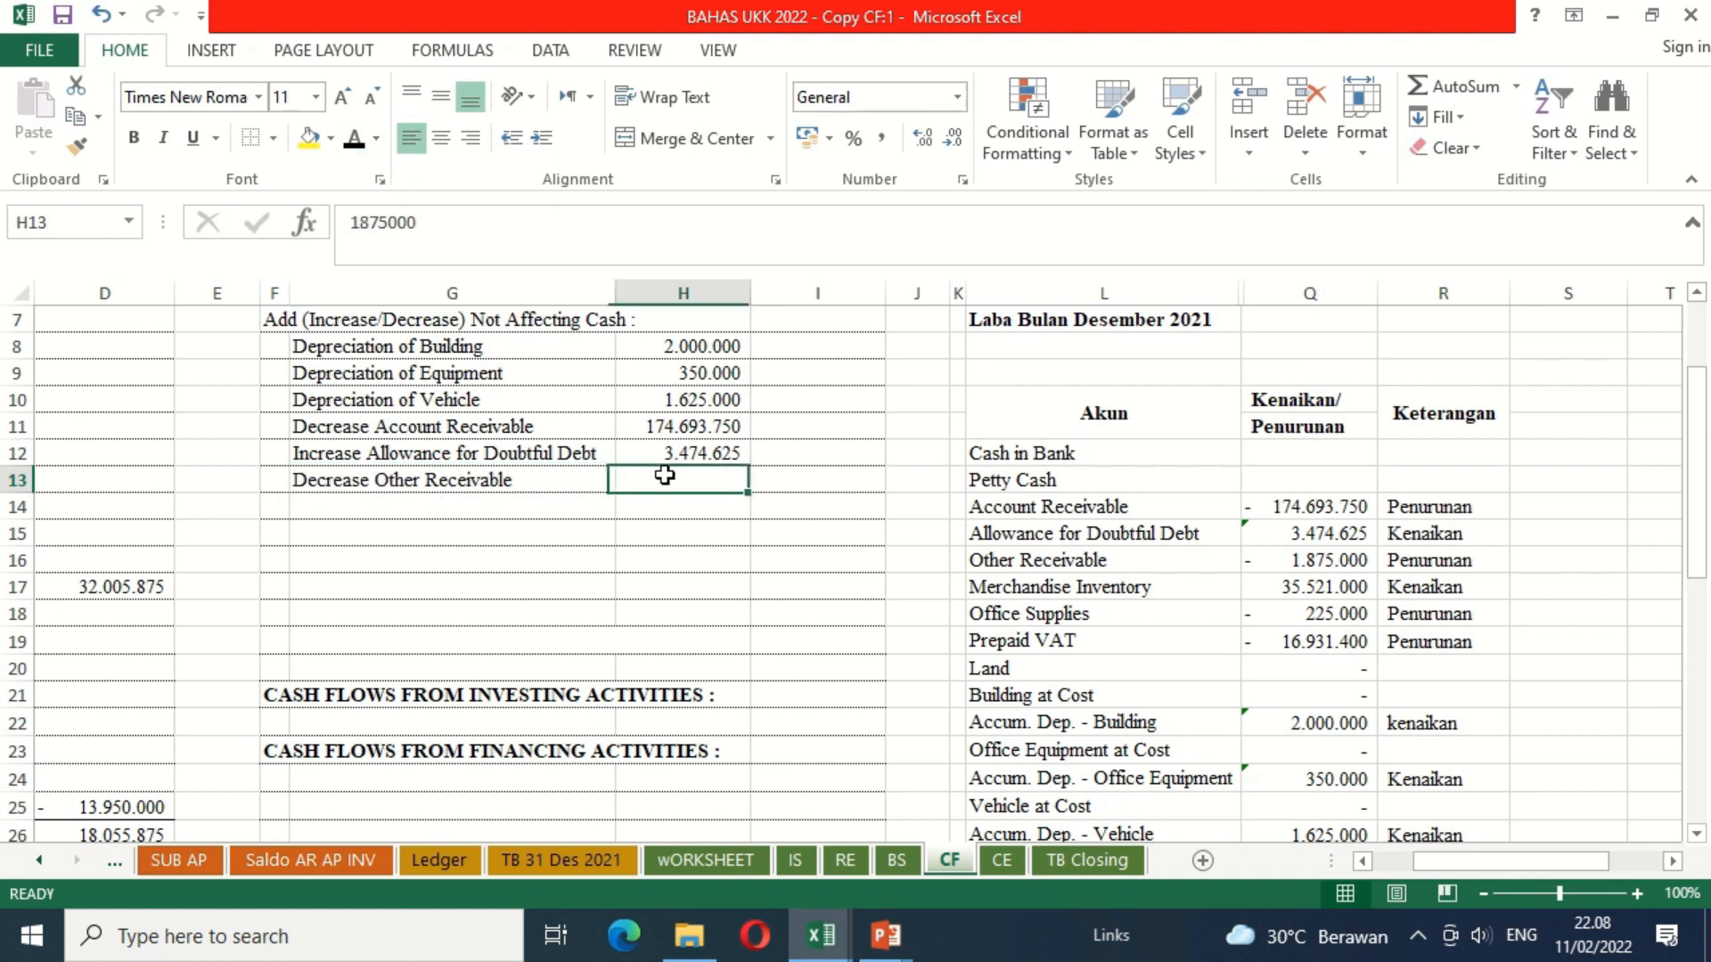
pyautogui.click(356, 142)
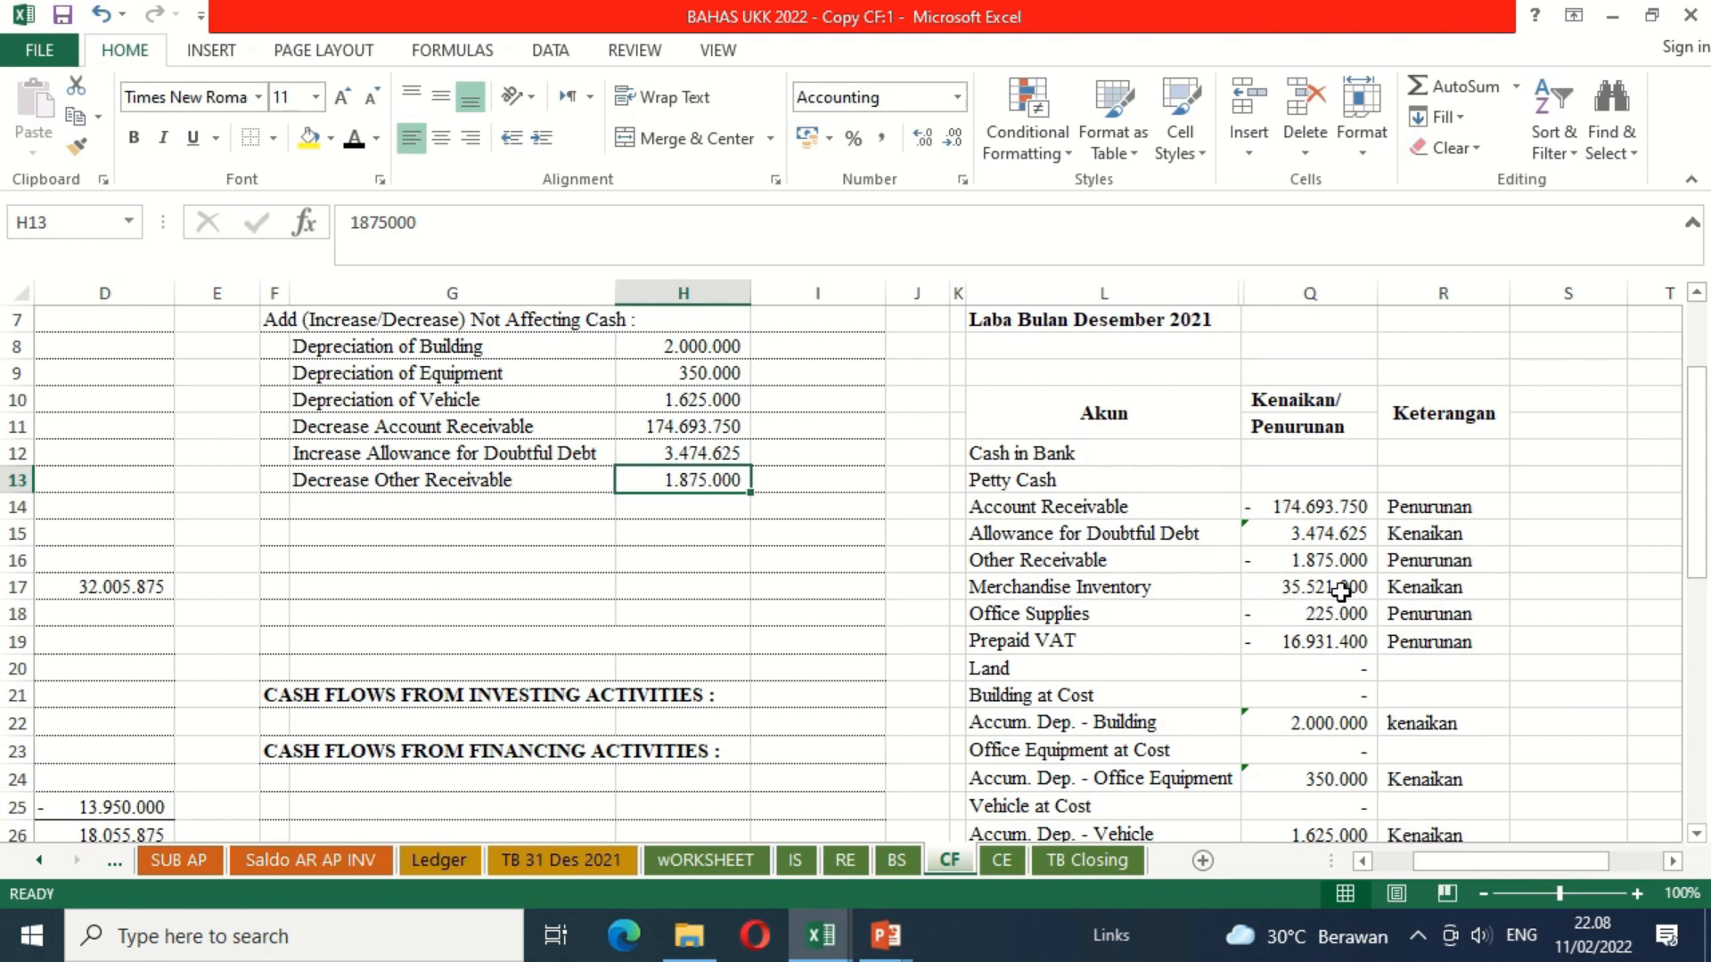
# Step: Apply the black font colour to the Increase Merchandise Inventory label in G14 and its amount in H14
pyautogui.click(583, 505)
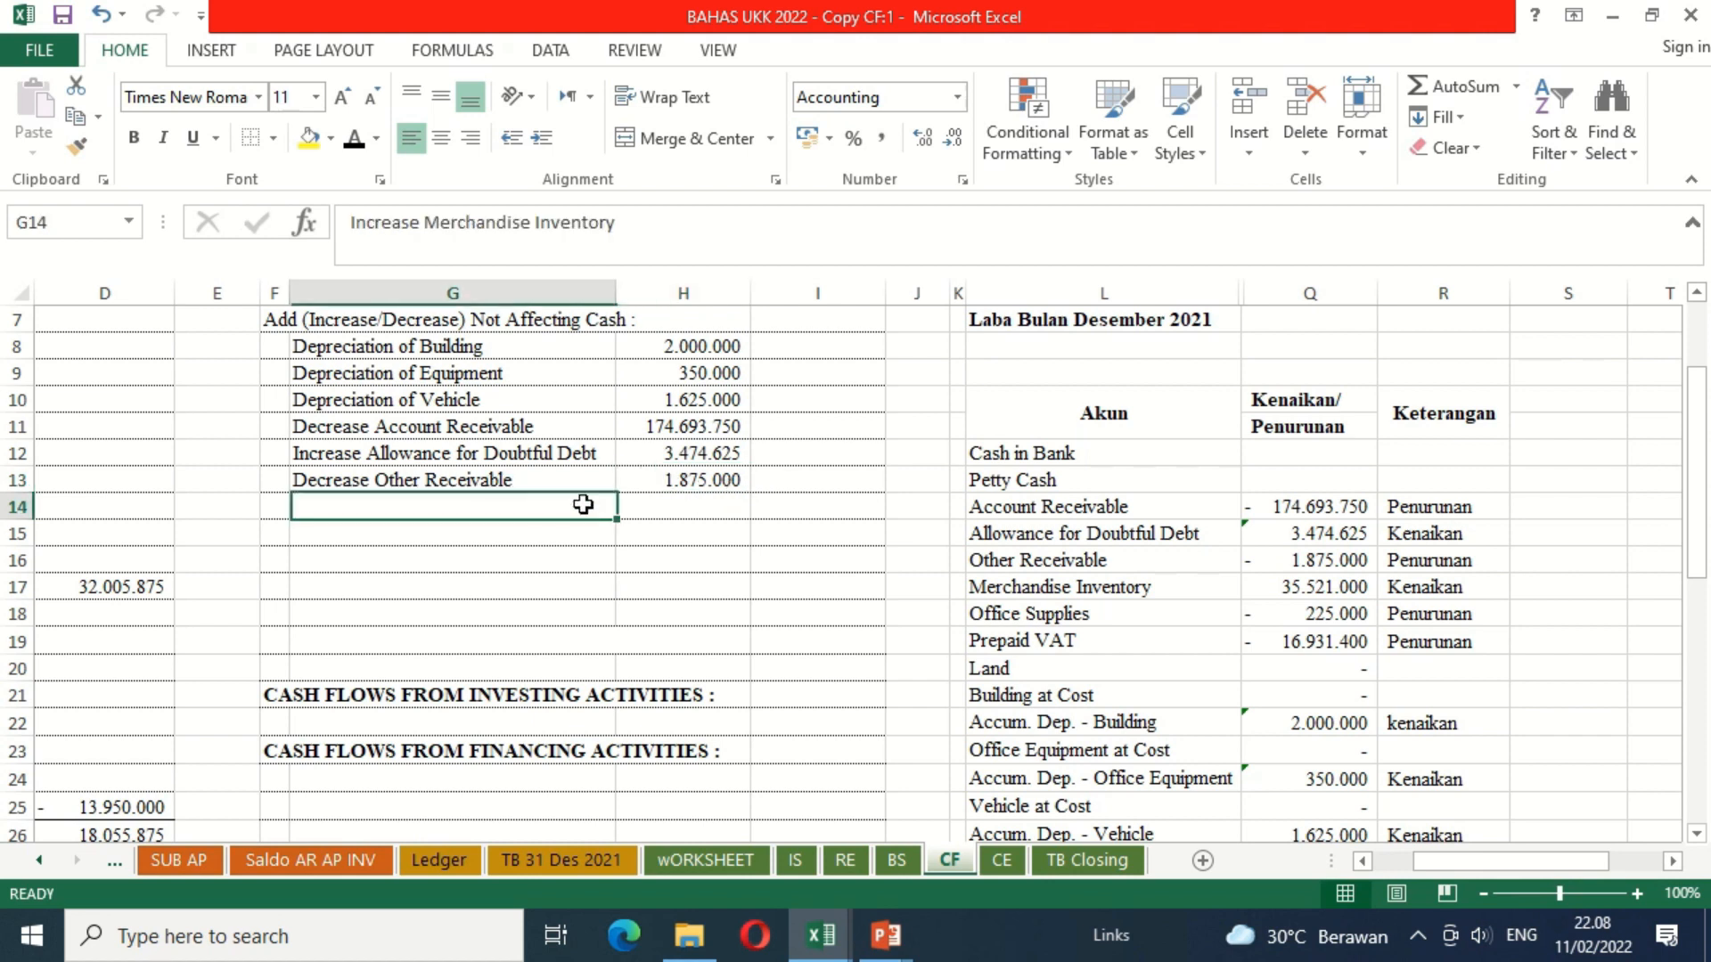
pyautogui.click(356, 142)
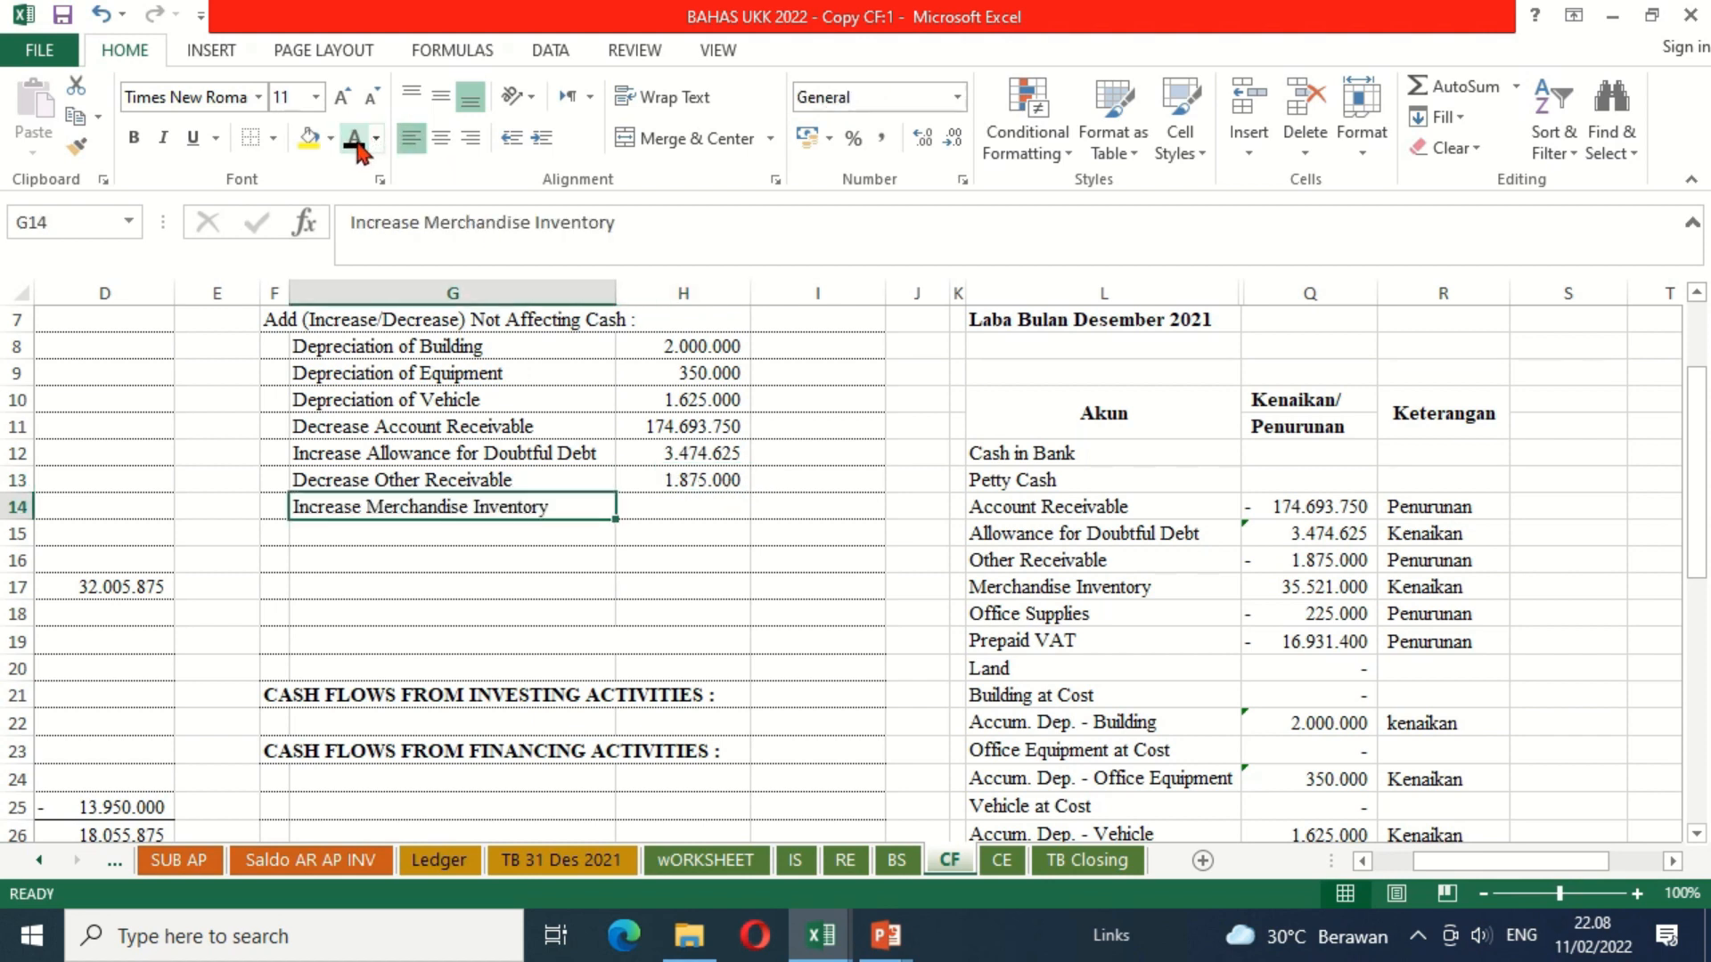
pyautogui.click(698, 506)
pyautogui.click(356, 142)
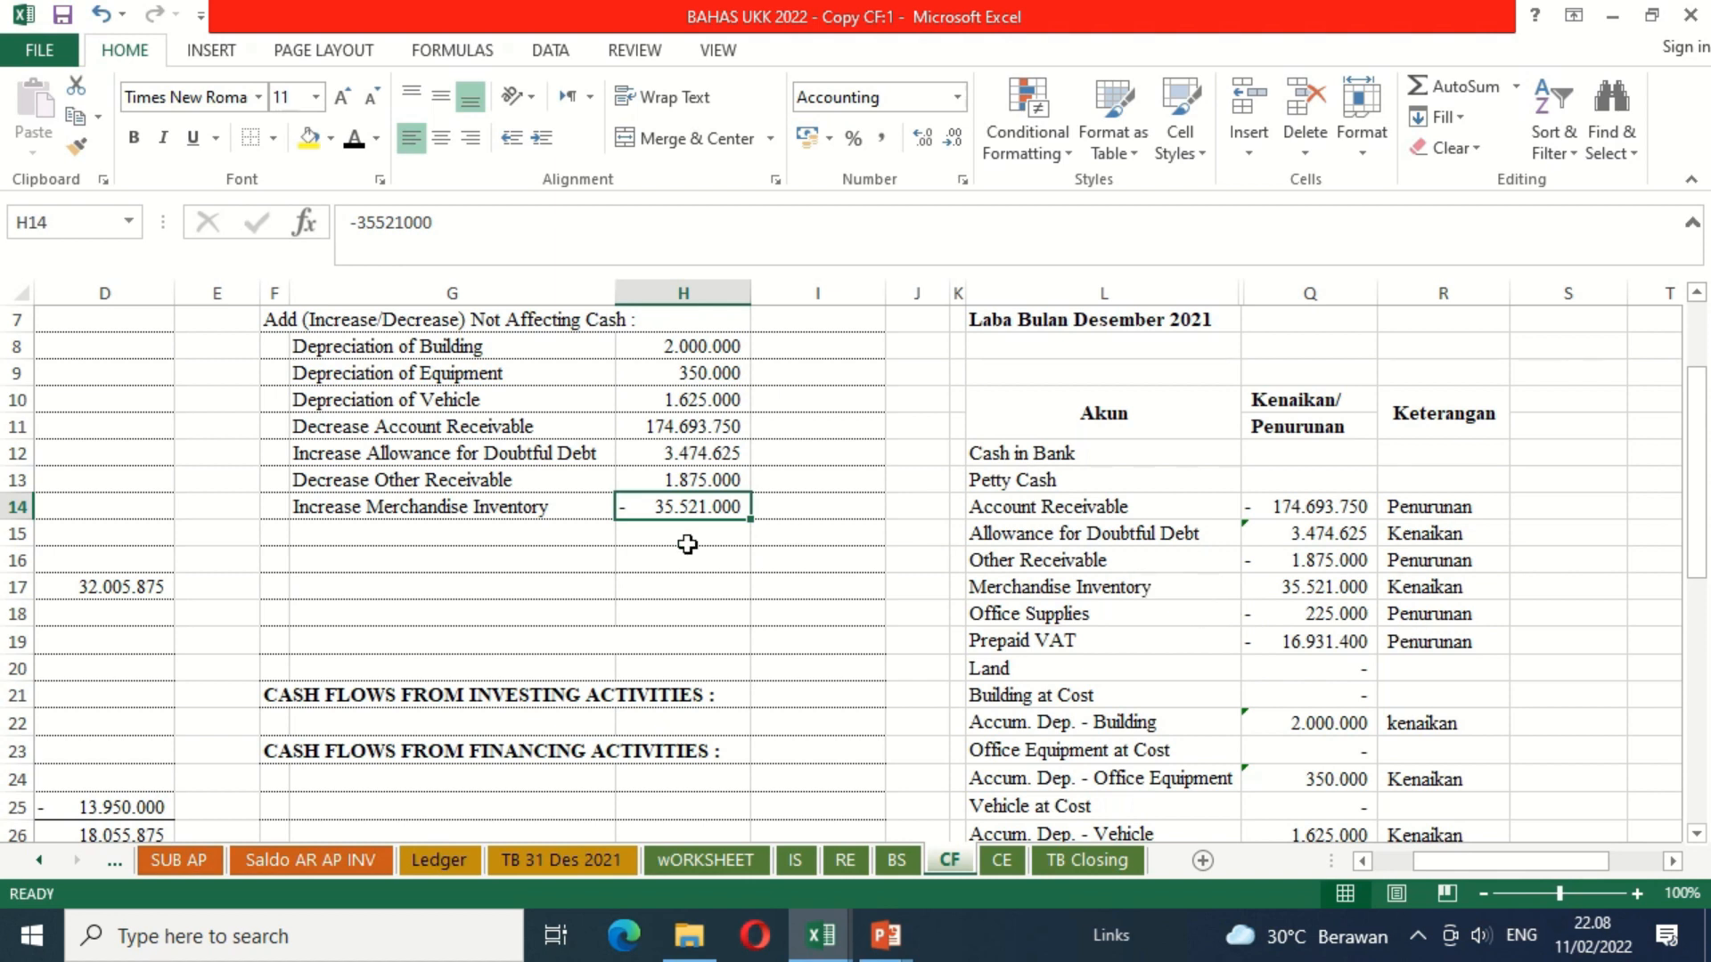
# Step: Apply the black font colour to the Decrease Office Supplies label in G15 and its amount in H15
pyautogui.click(544, 542)
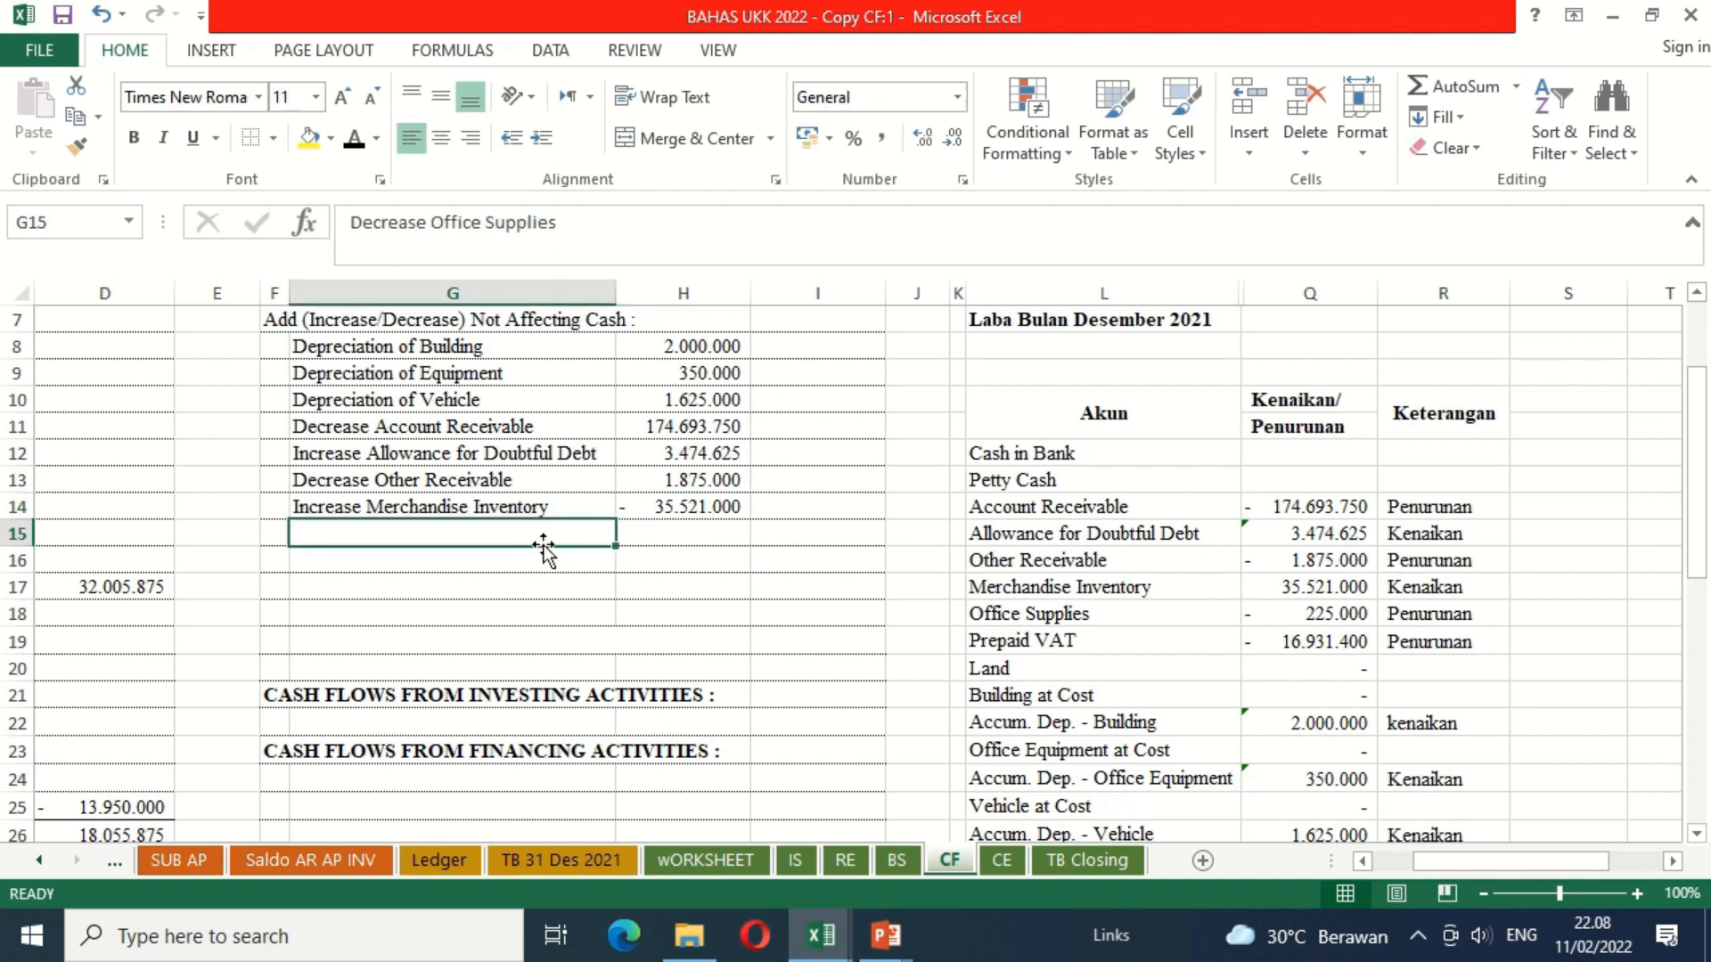
pyautogui.click(355, 142)
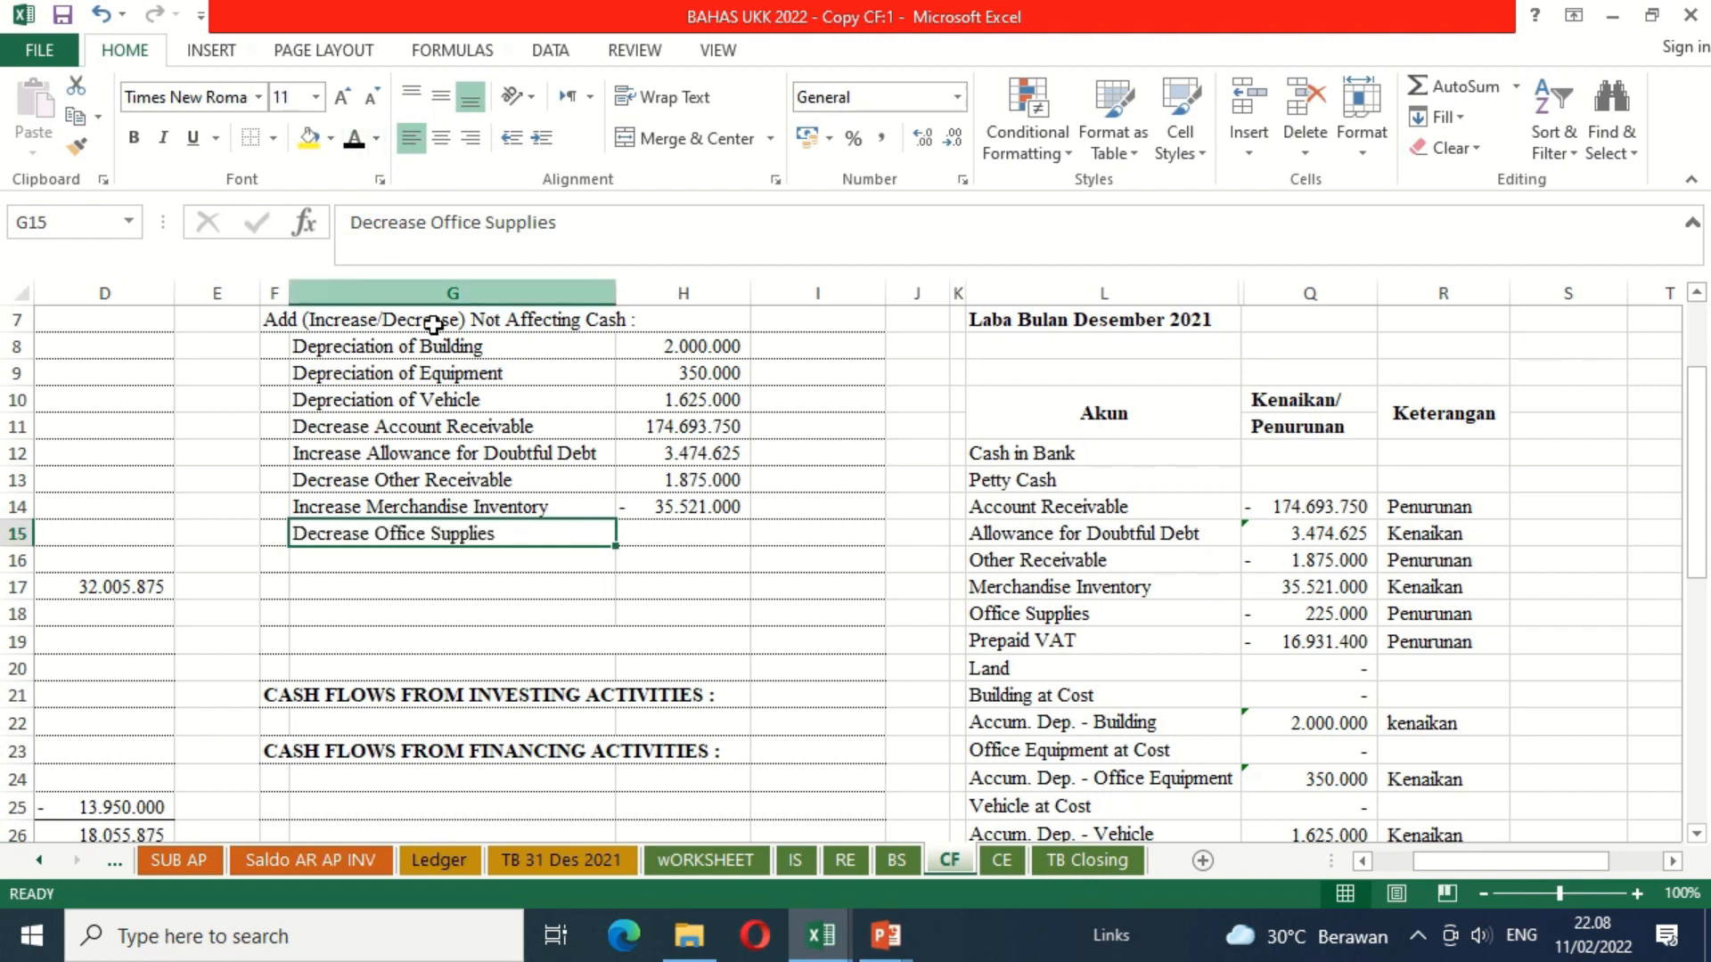
pyautogui.click(674, 534)
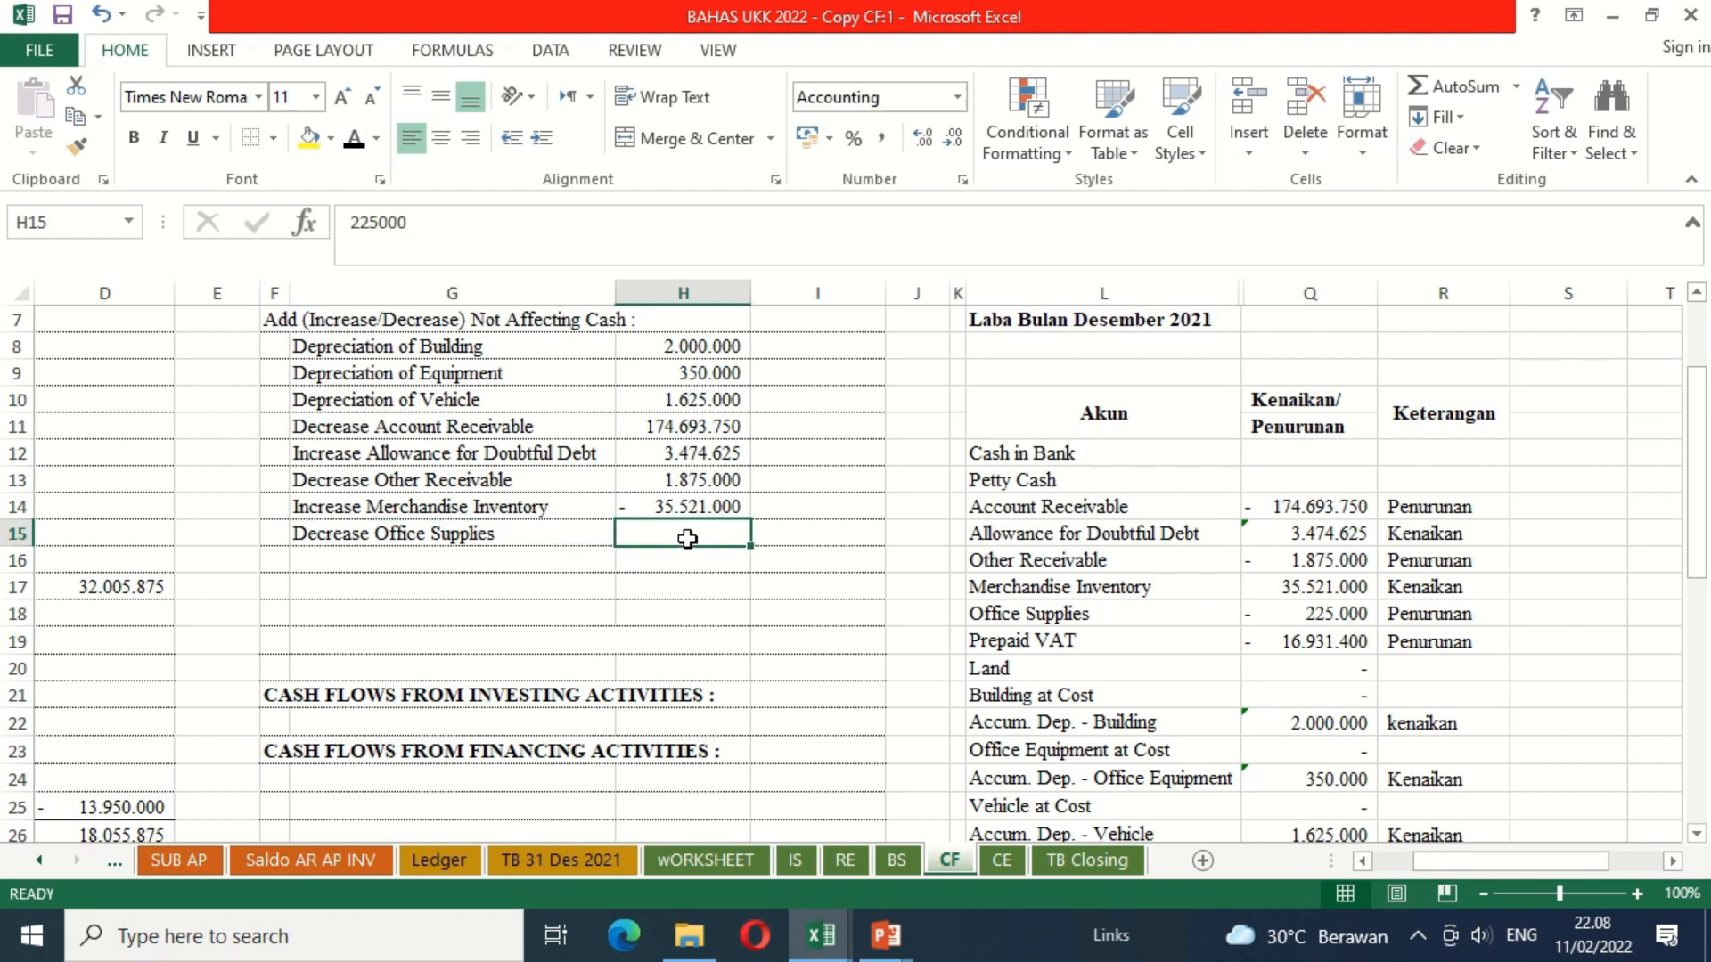
pyautogui.click(357, 149)
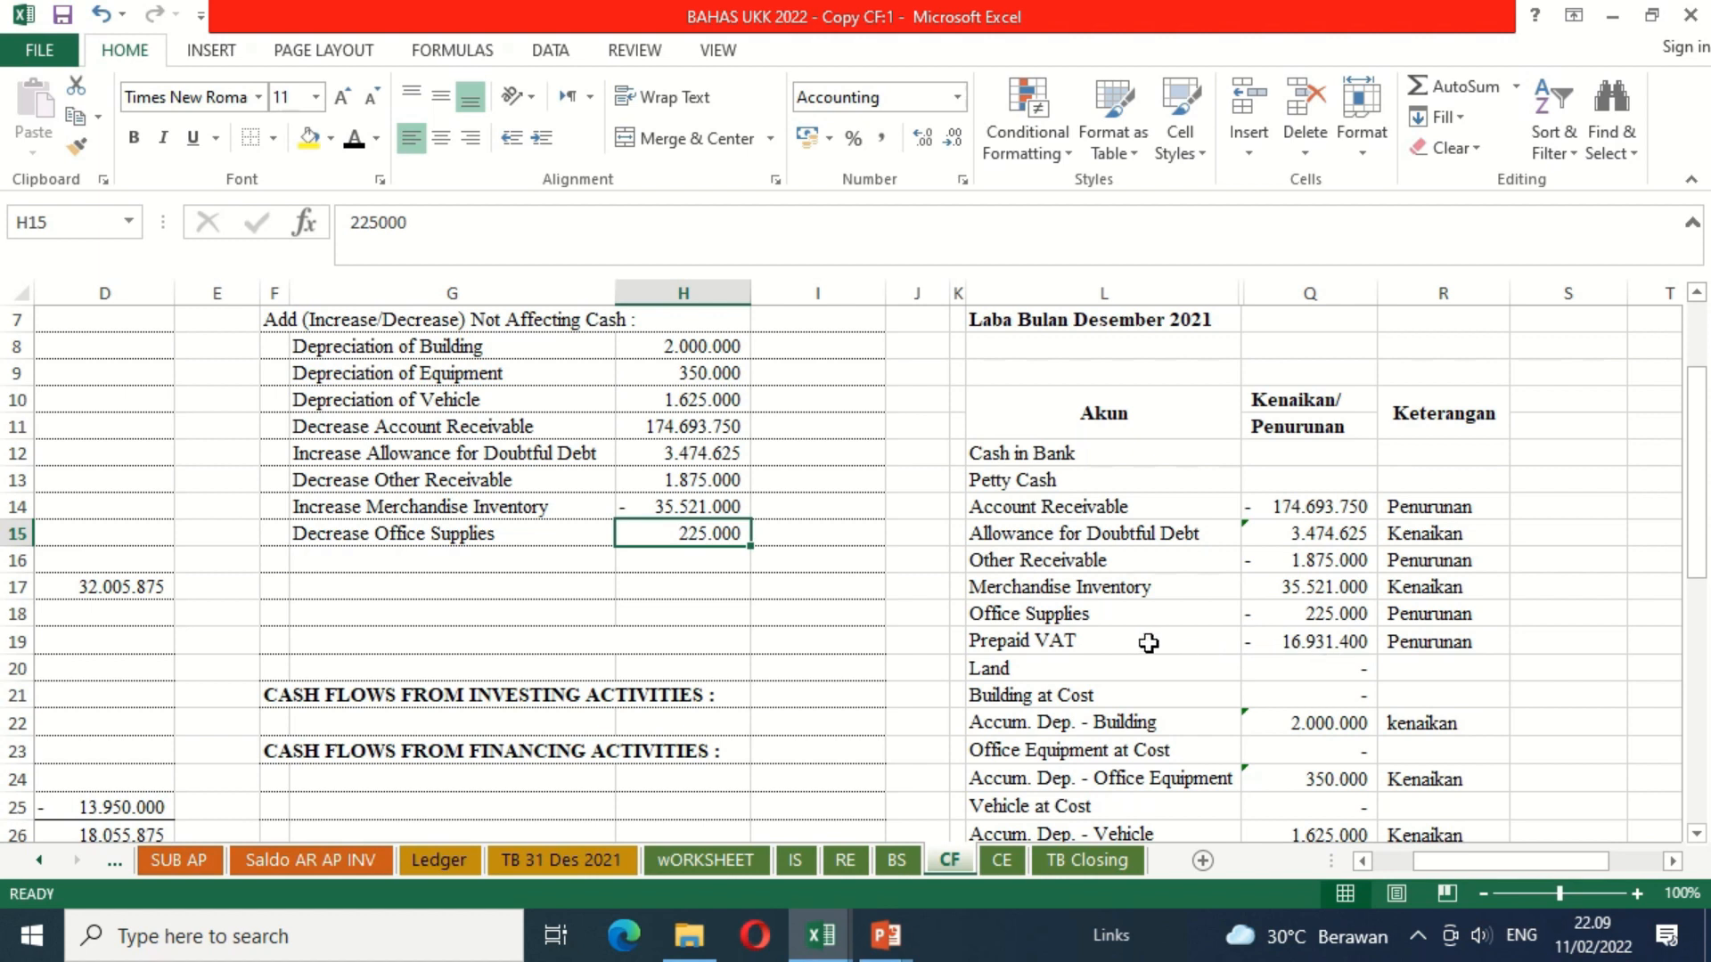
# Step: Apply the black font colour to the Decrease Prepaid VAT label in G16 and its amount in H16
pyautogui.click(500, 560)
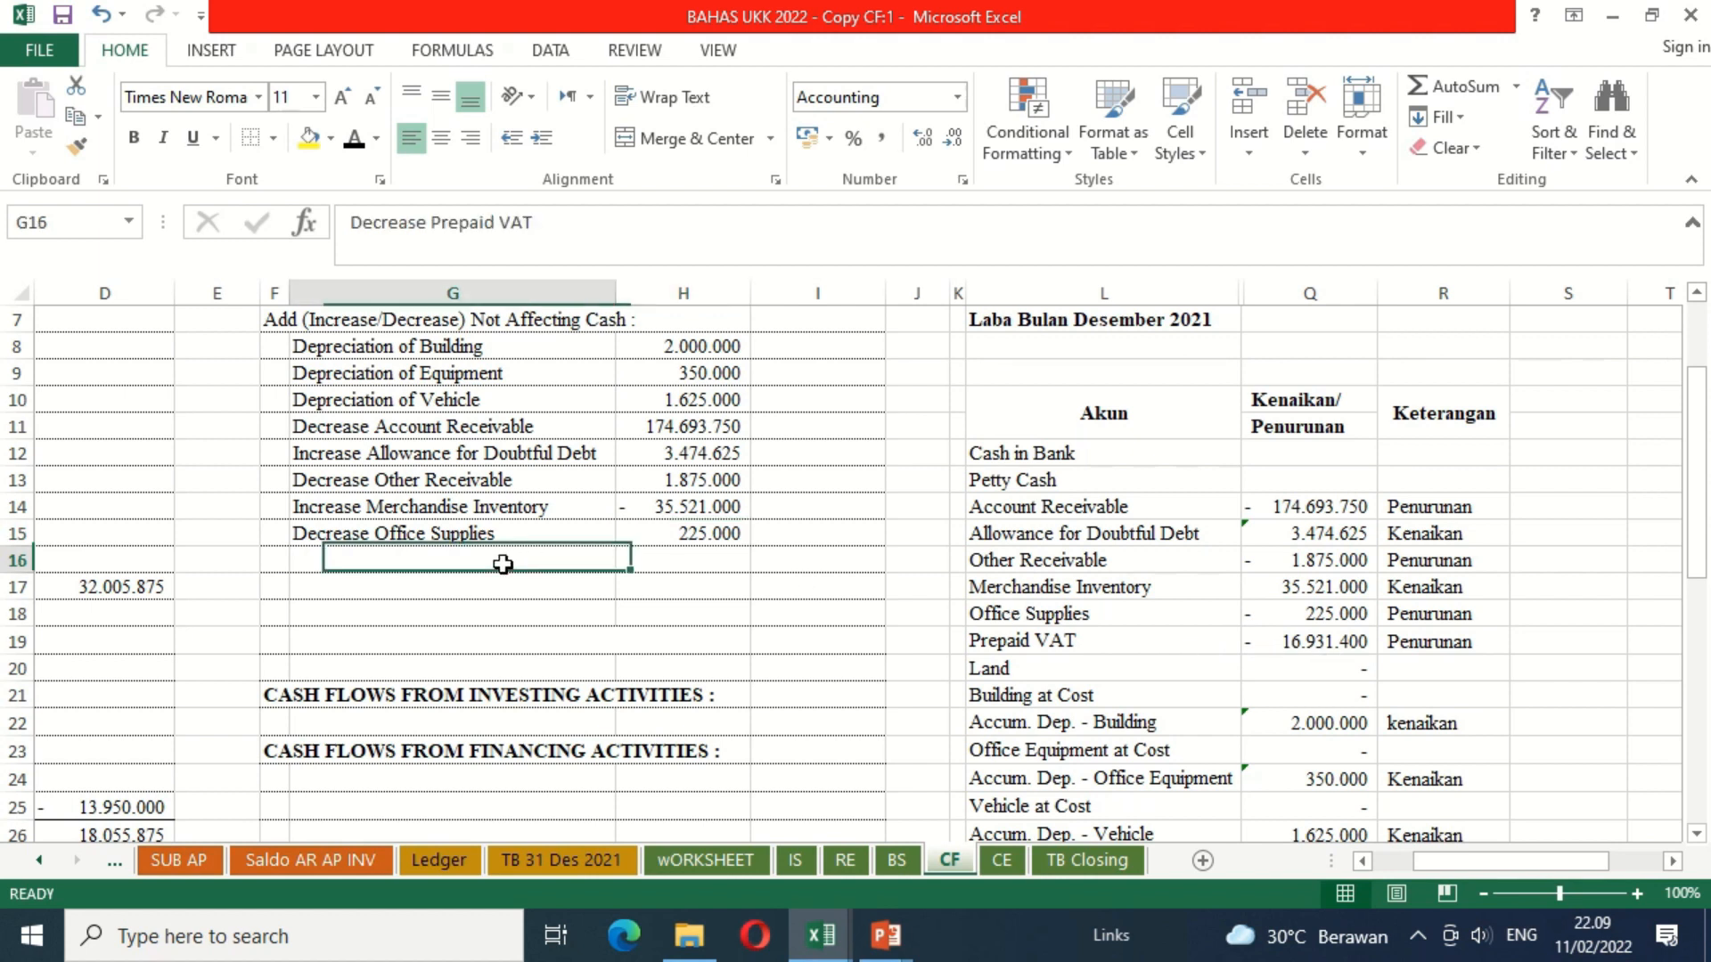
pyautogui.click(353, 150)
pyautogui.click(668, 559)
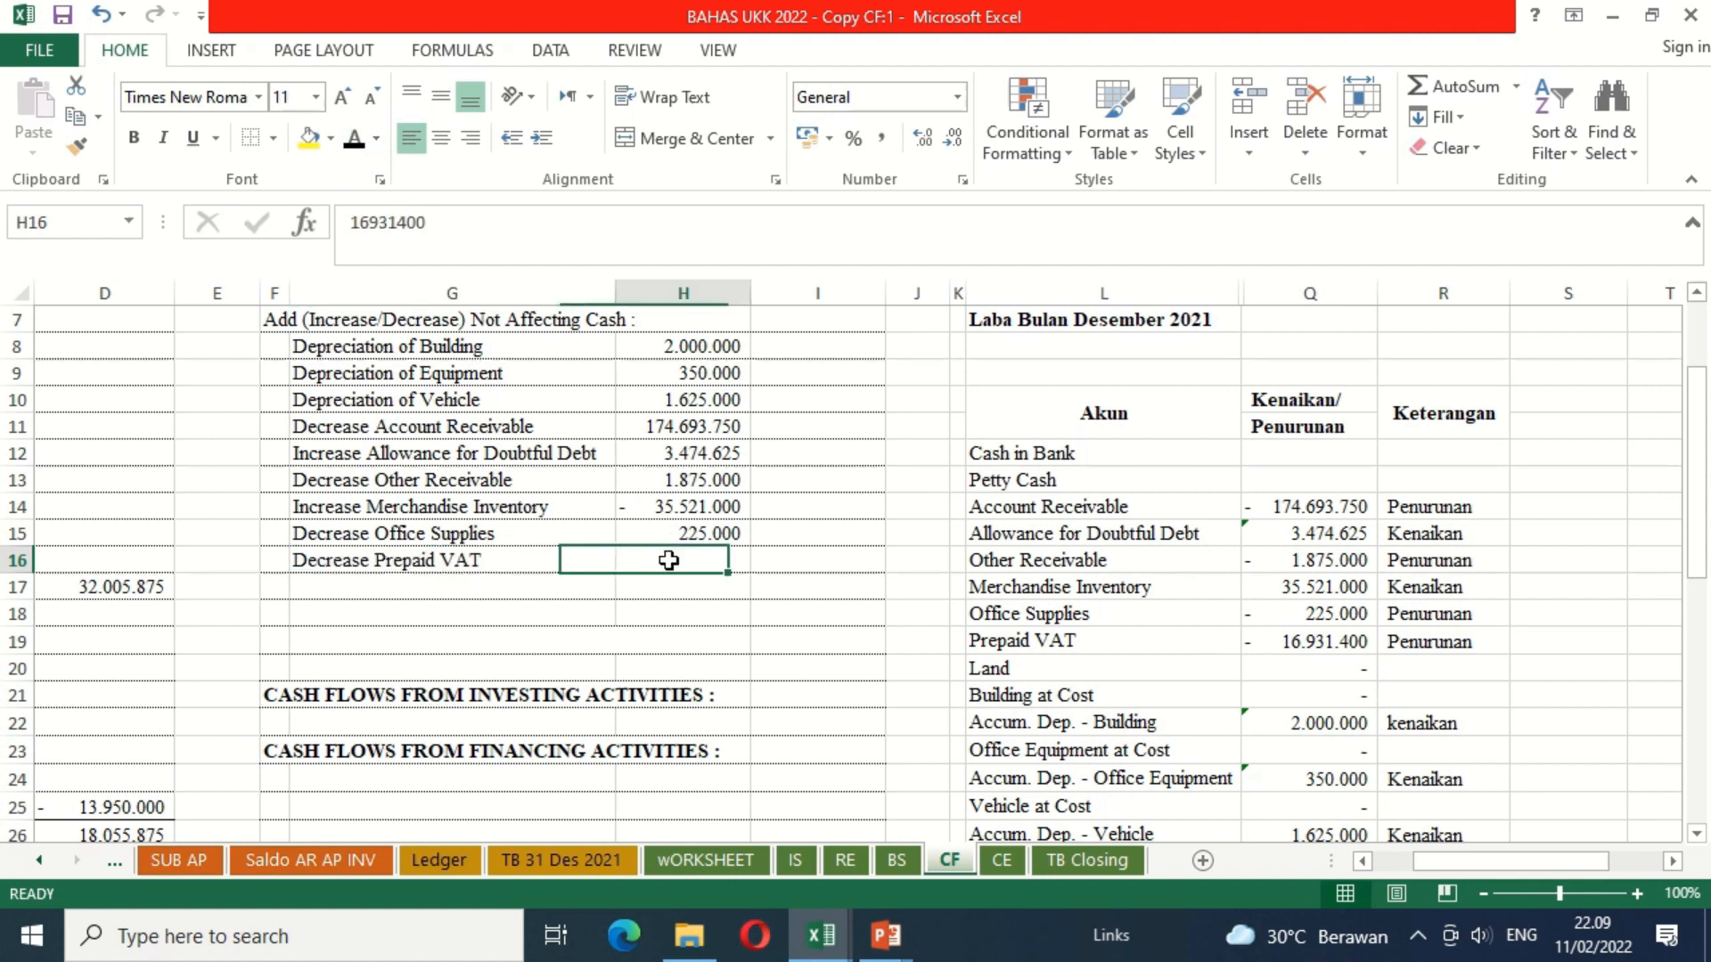
pyautogui.click(357, 143)
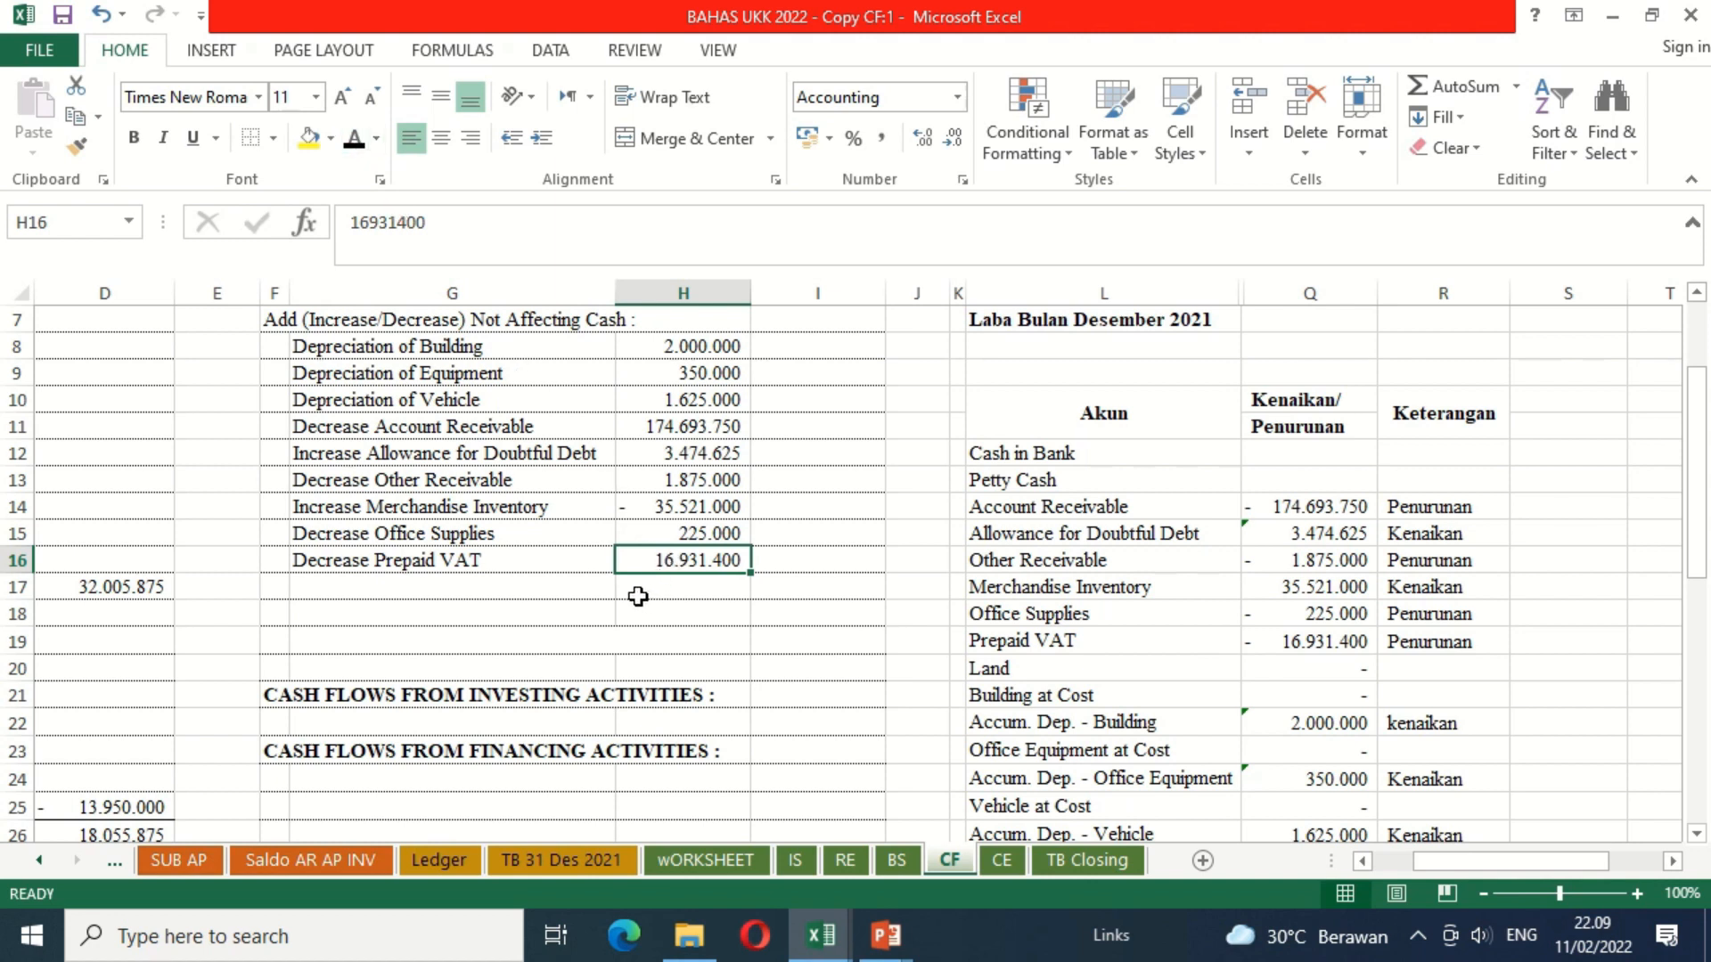
# Step: Apply the black font colour to the Decrease Accounts Payable label in G17 and its amount in H17
pyautogui.click(566, 584)
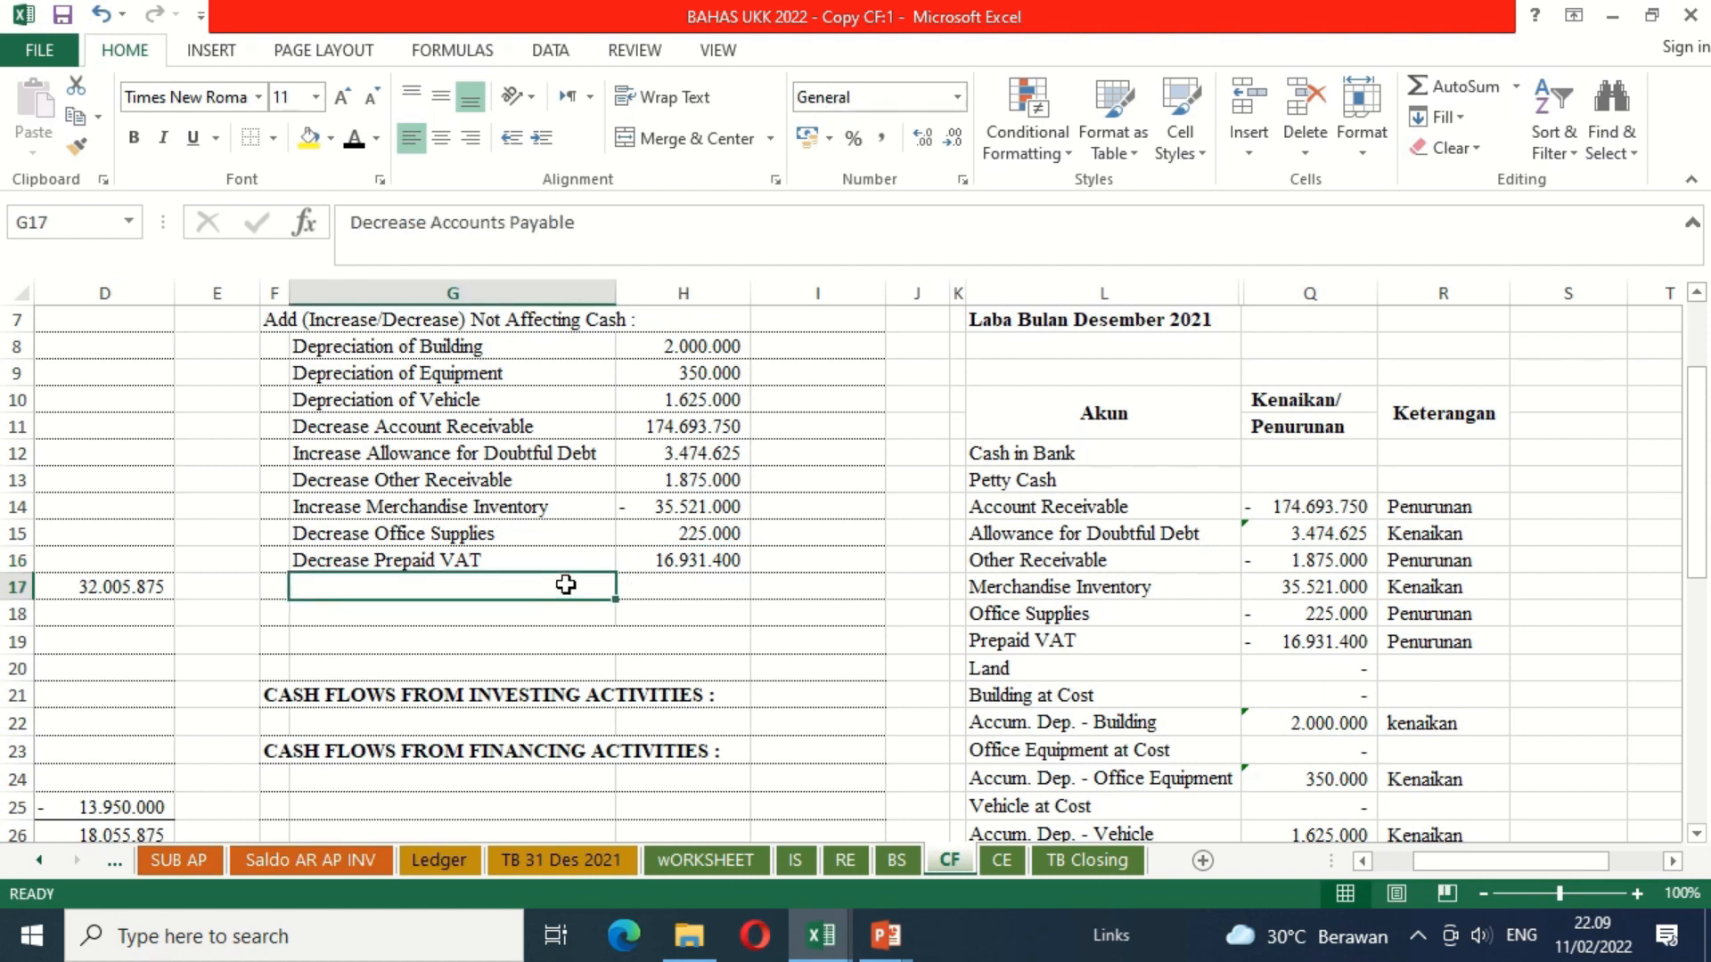
pyautogui.click(1696, 835)
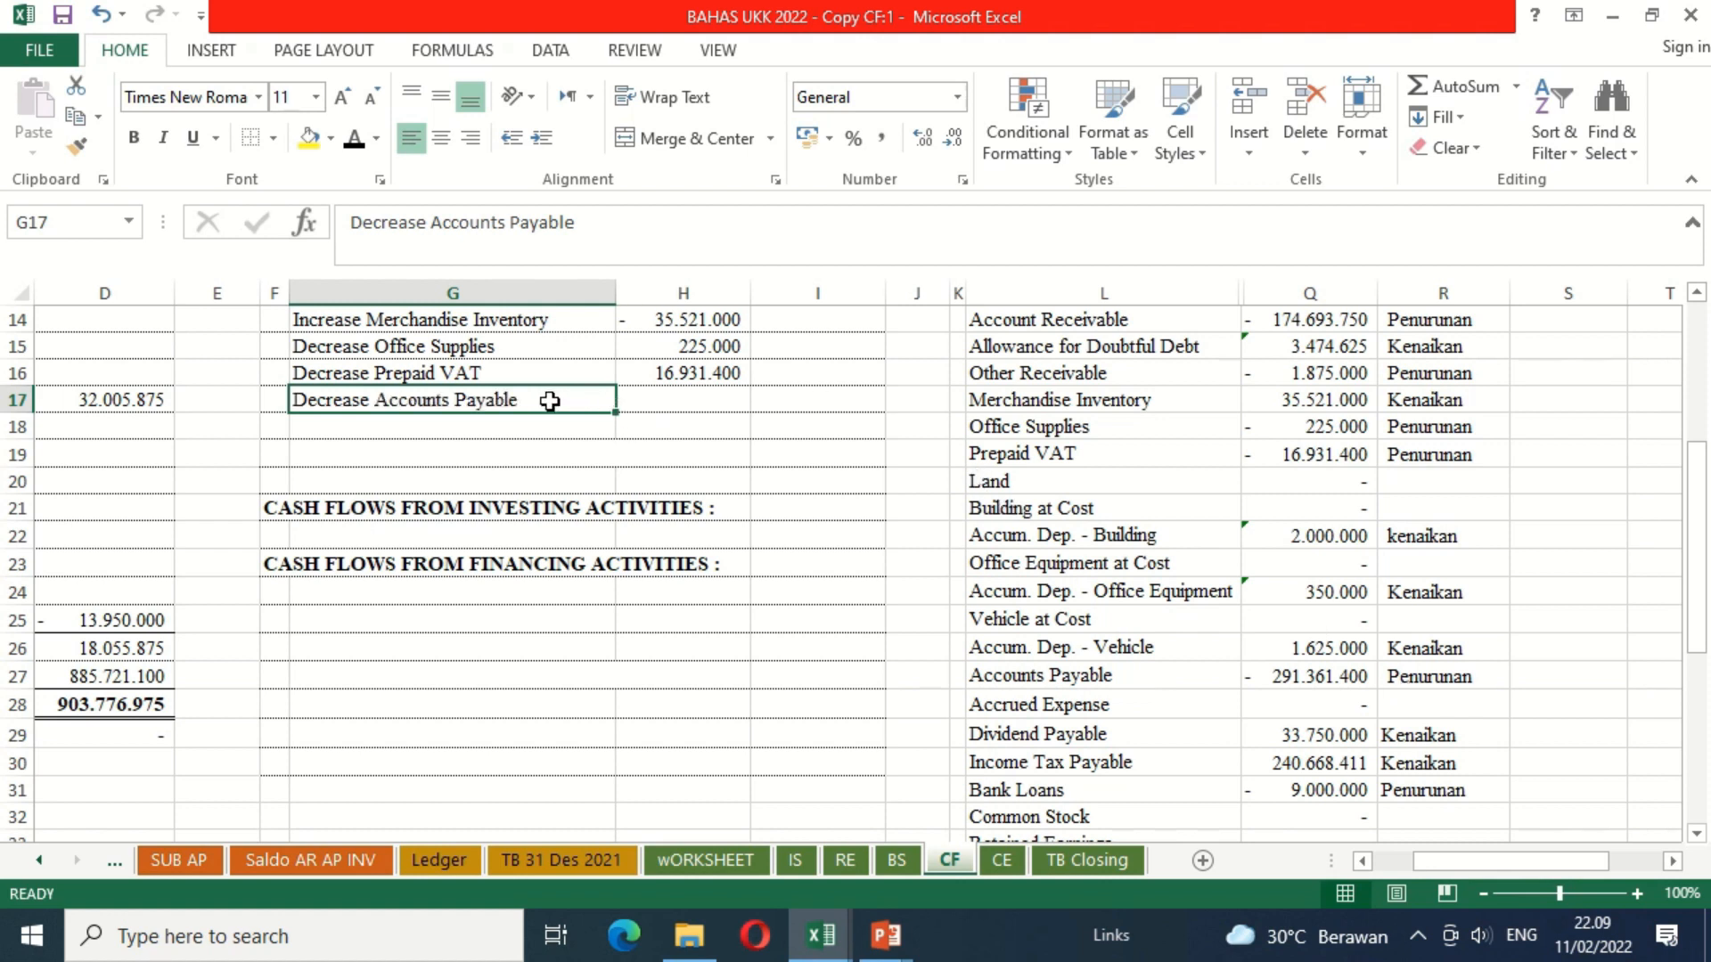
pyautogui.click(670, 397)
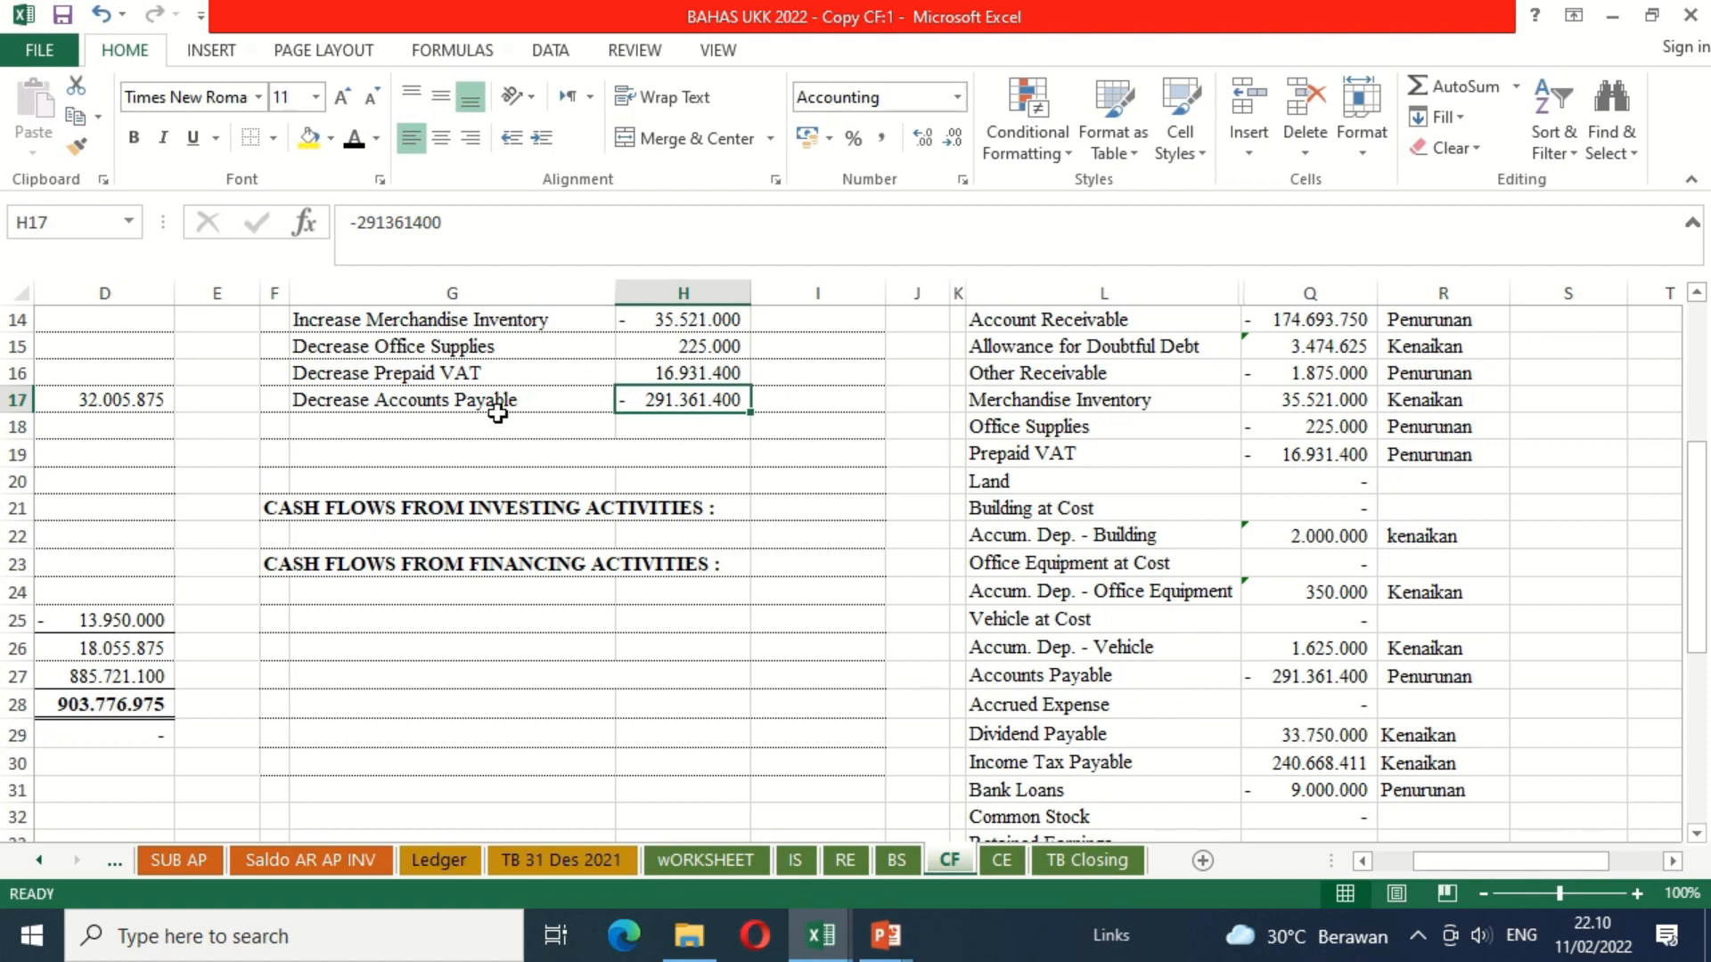
# Step: Apply the black font colour to the Increase Income Tax Payable label in G18 and its amount in H18
pyautogui.click(463, 429)
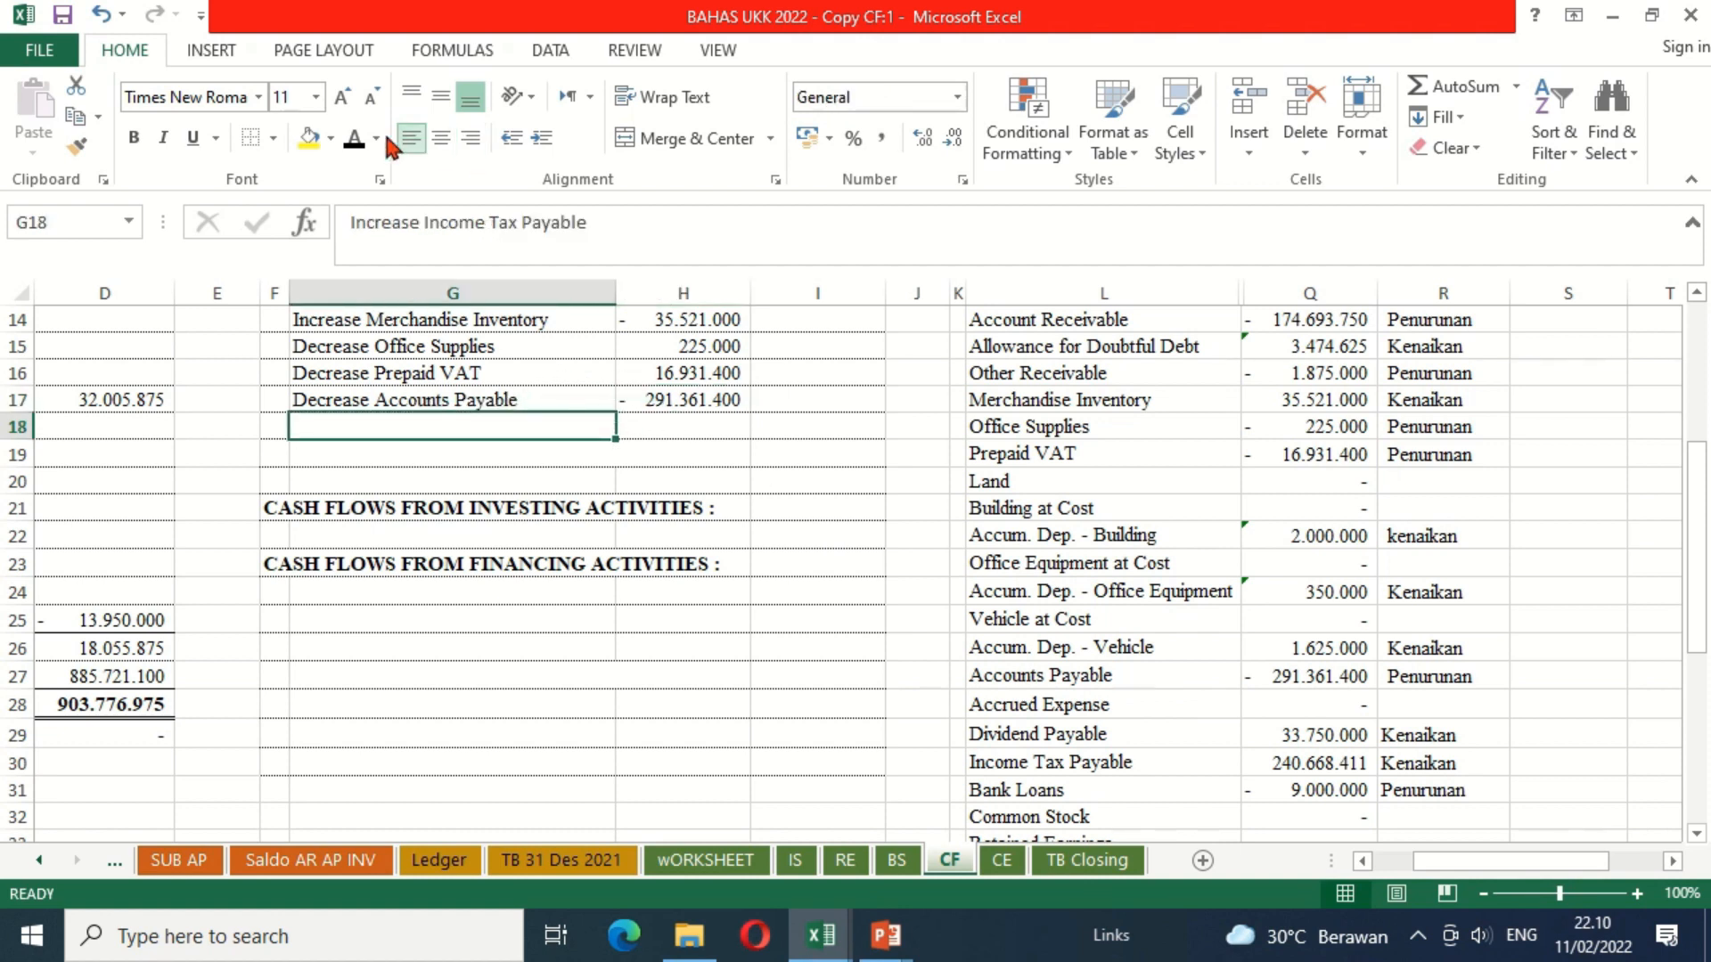
pyautogui.click(356, 144)
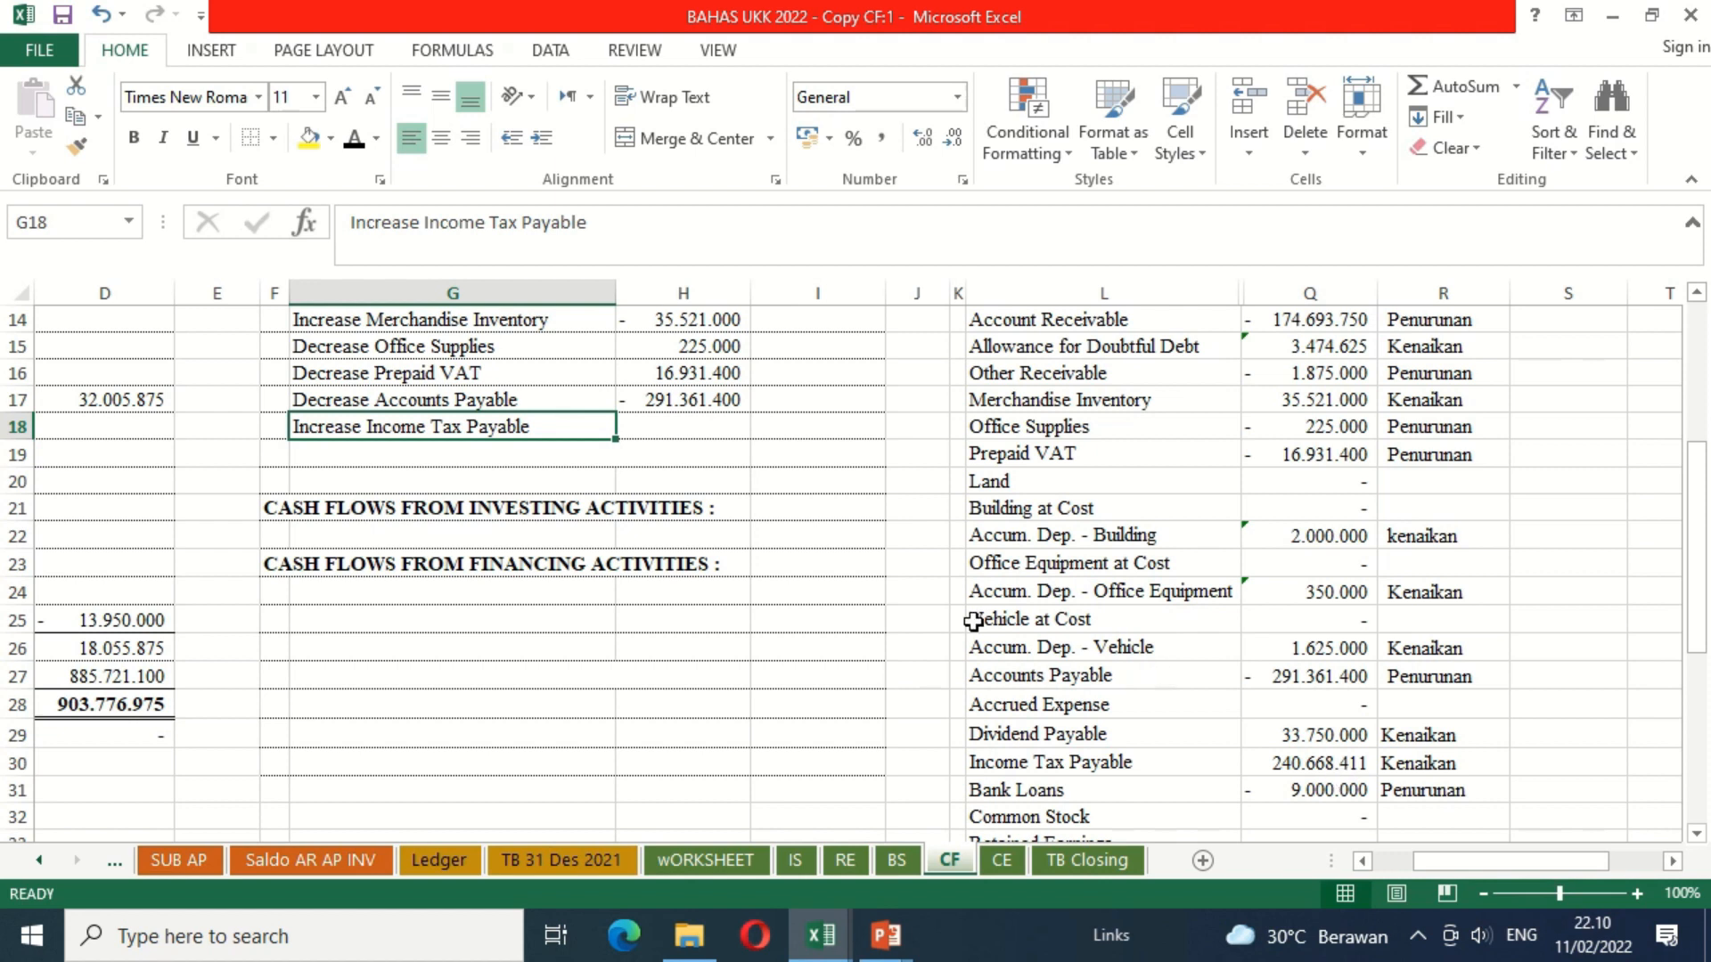
pyautogui.click(699, 431)
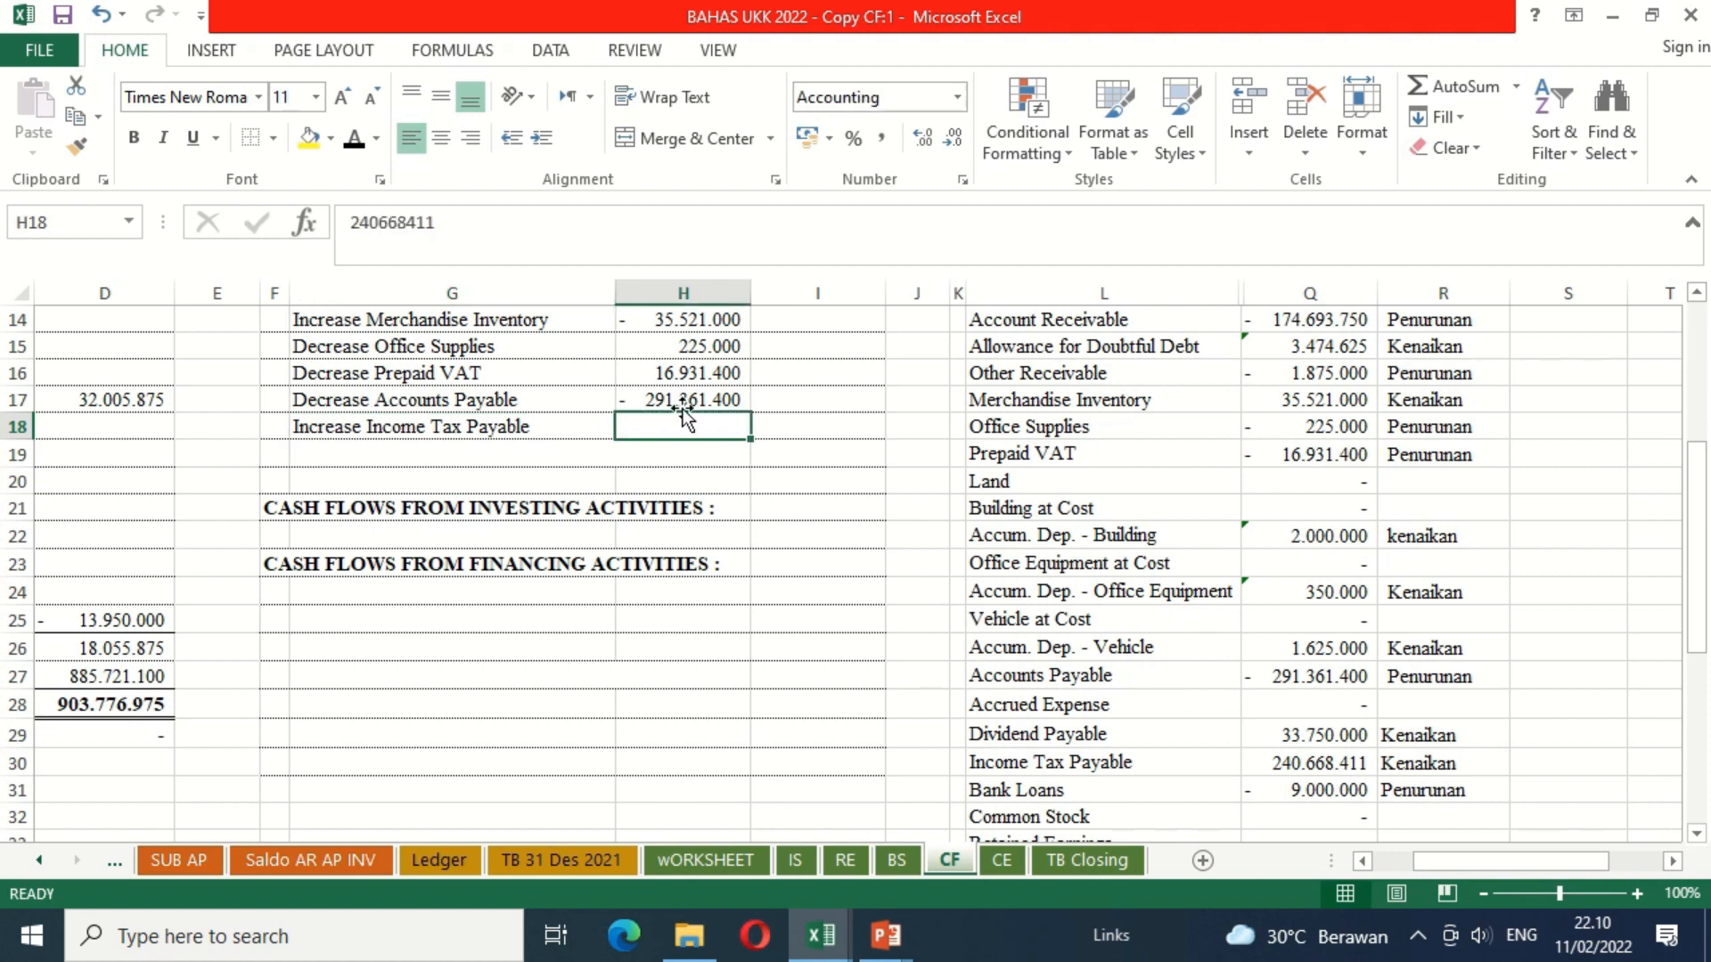
pyautogui.click(359, 148)
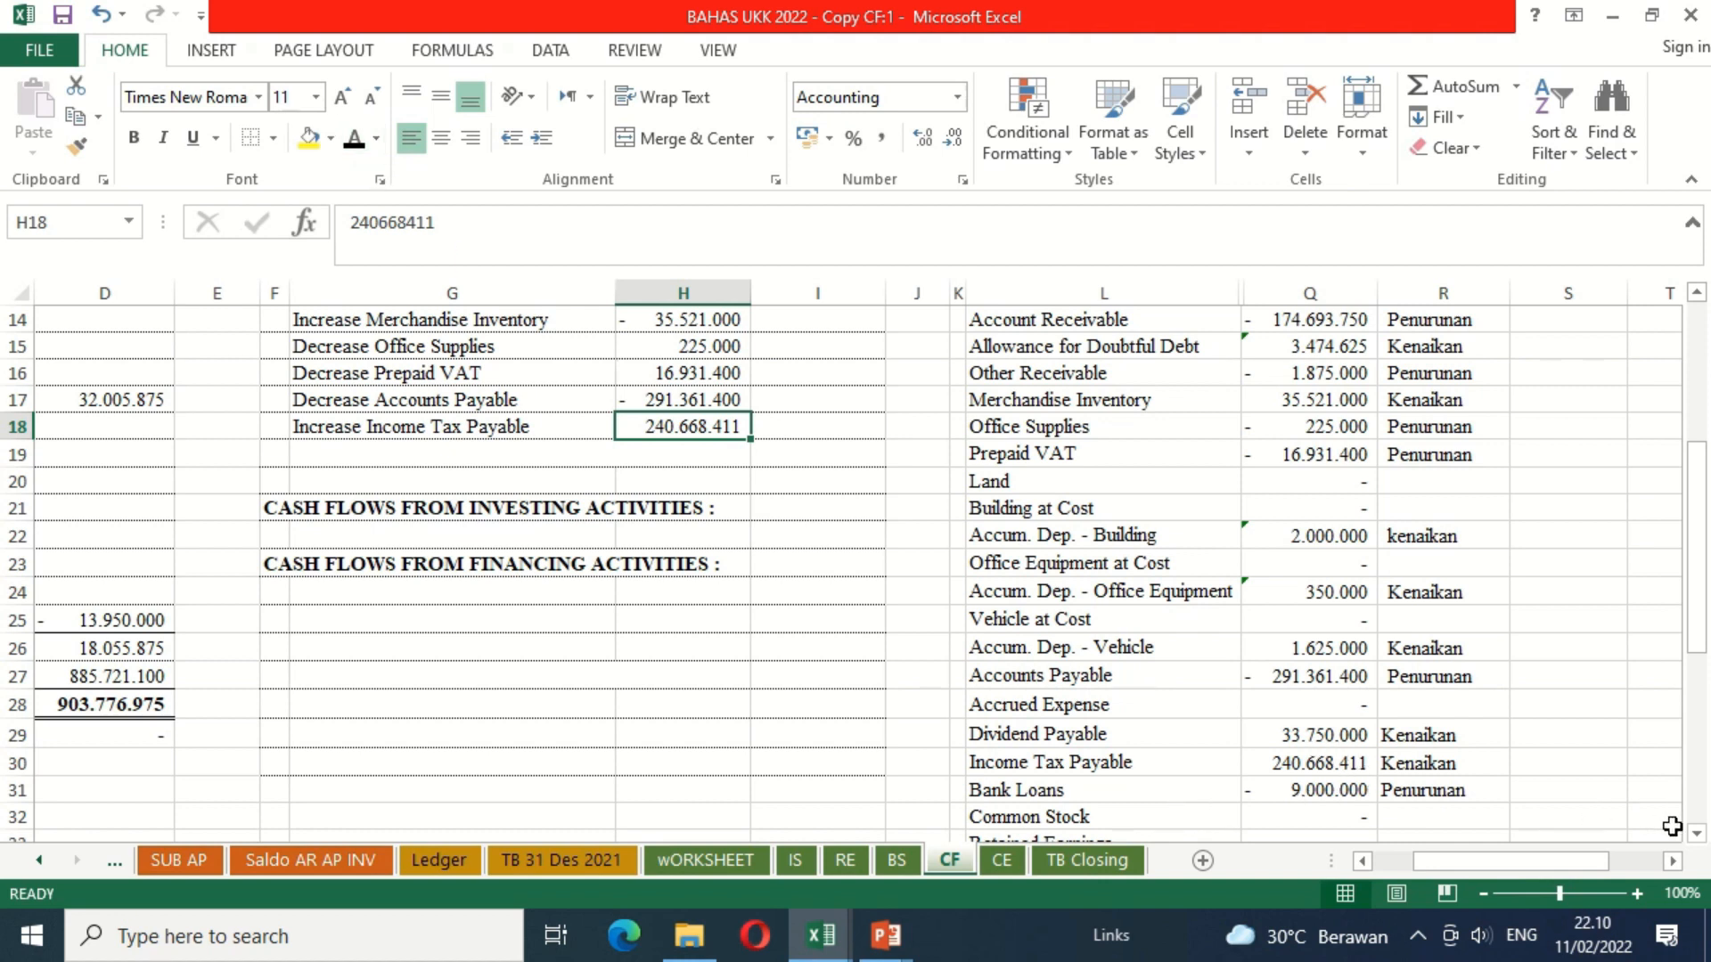
# Step: Apply the black font colour to the Nett Cash Flows From Operating Activities label in G19
pyautogui.scroll(-1, 1693, 838)
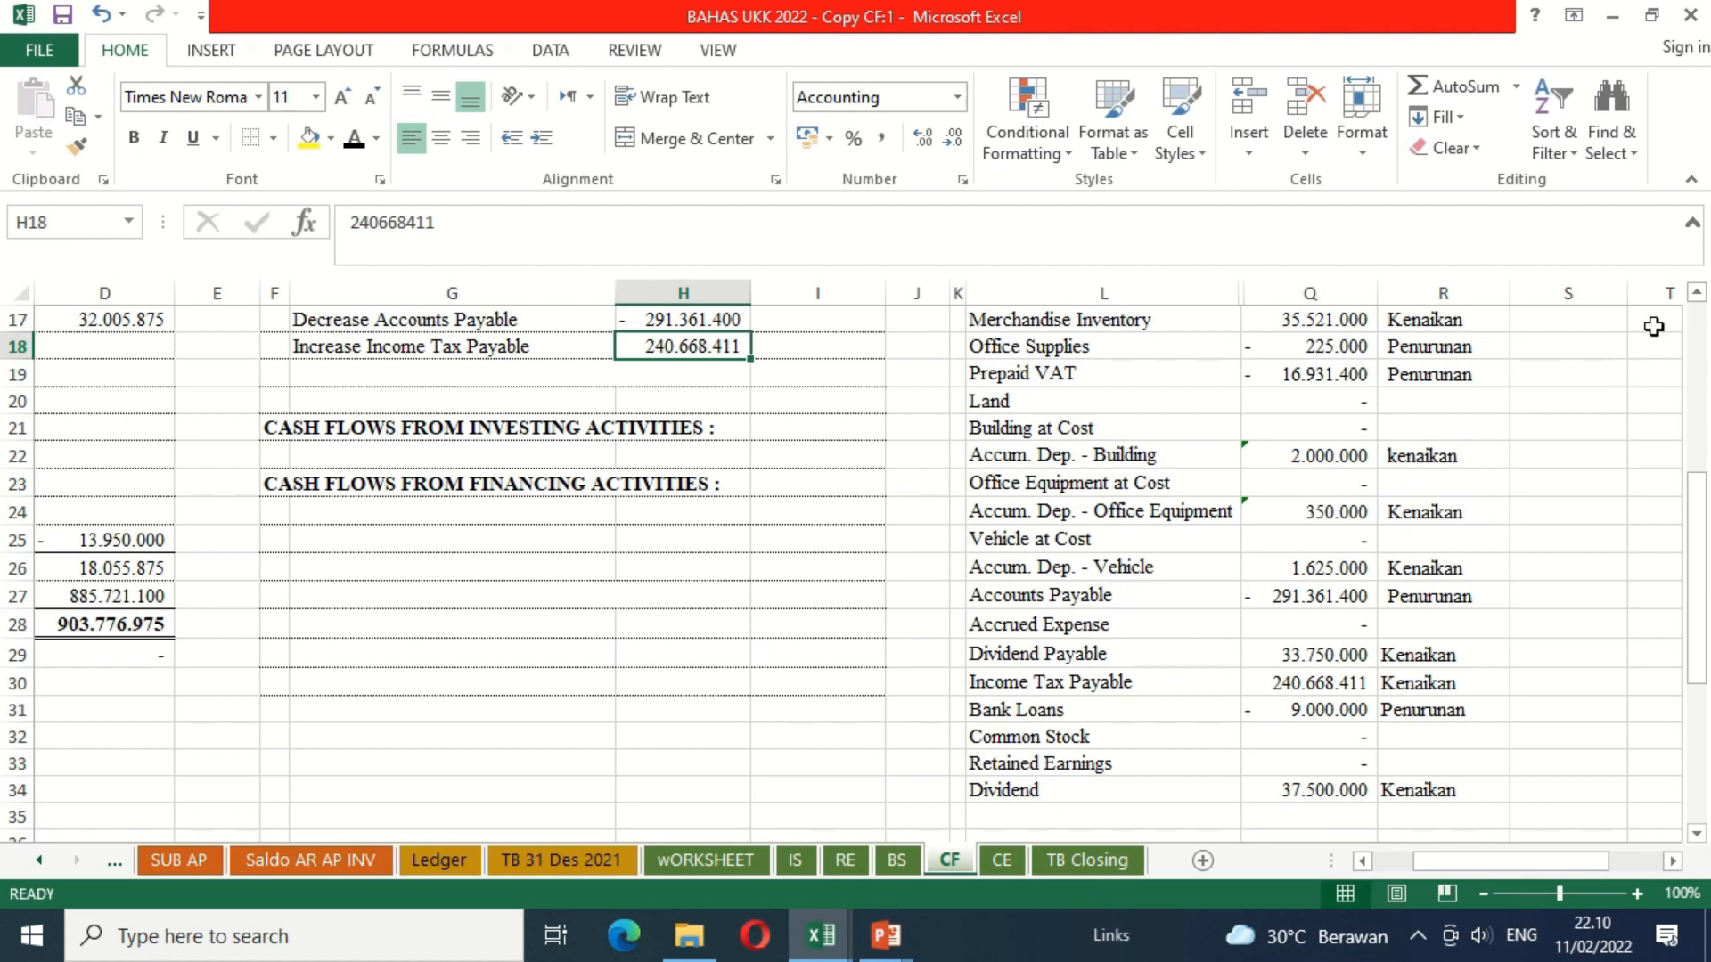
pyautogui.scroll(3, 1697, 312)
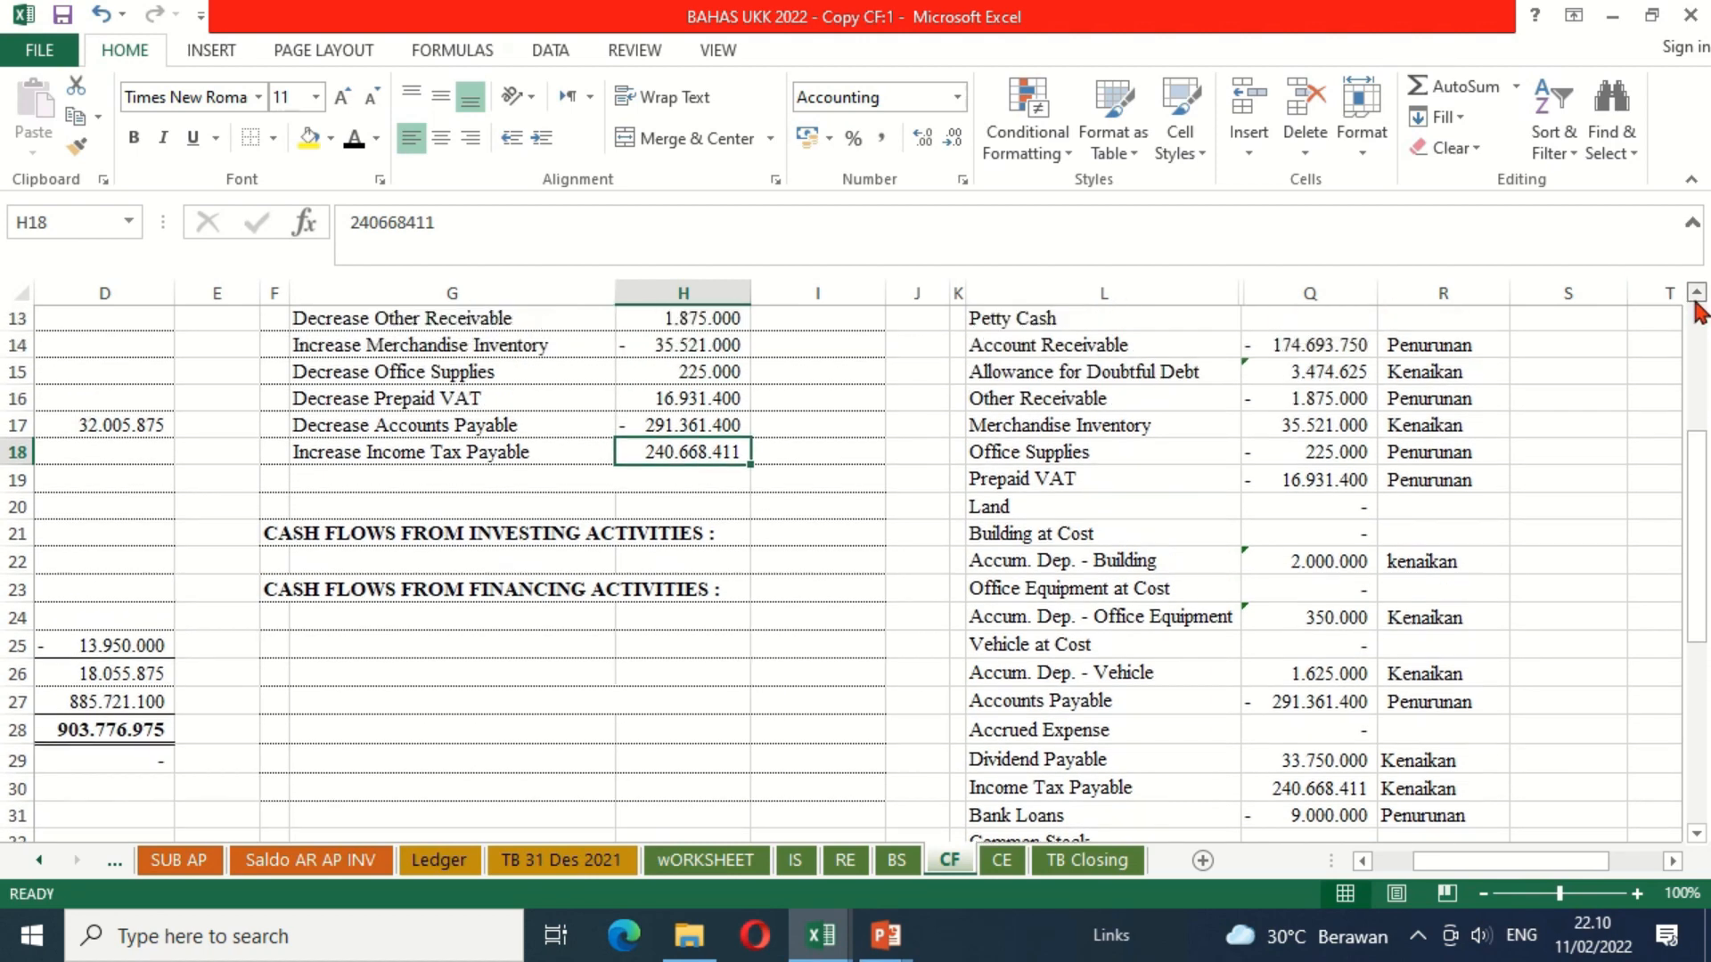
pyautogui.scroll(2, 1697, 312)
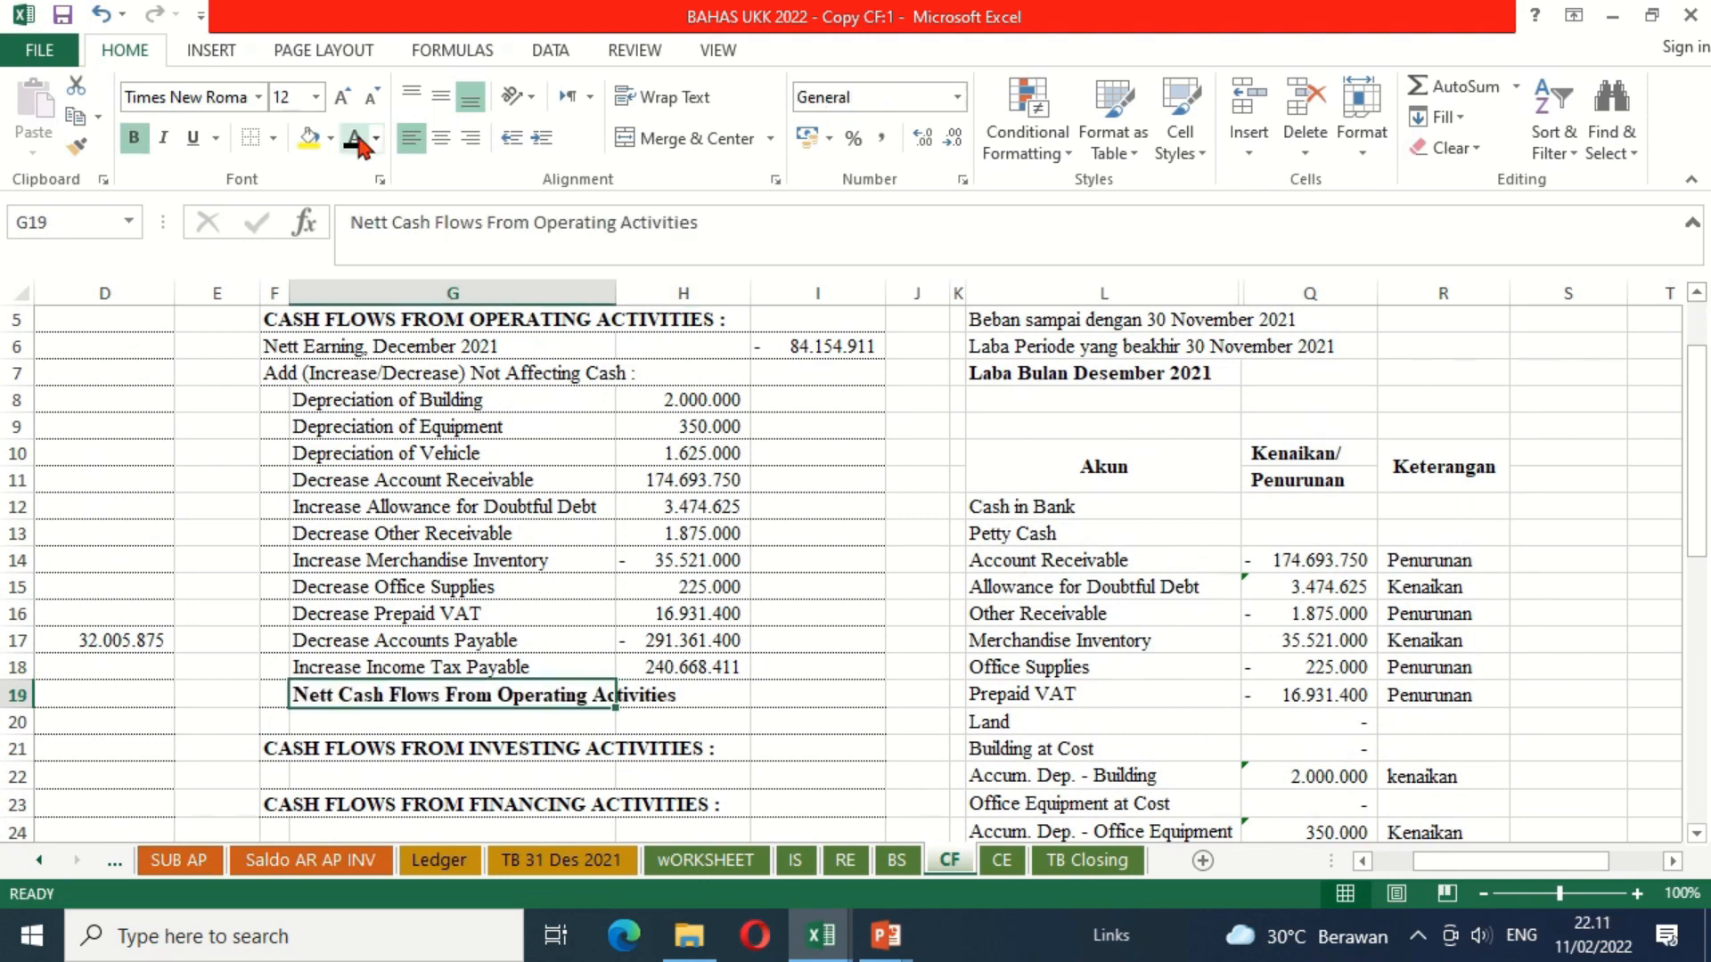
# Step: Total the operating adjustments in I19 with a SUM formula over the amounts in H8 through H18
pyautogui.click(810, 690)
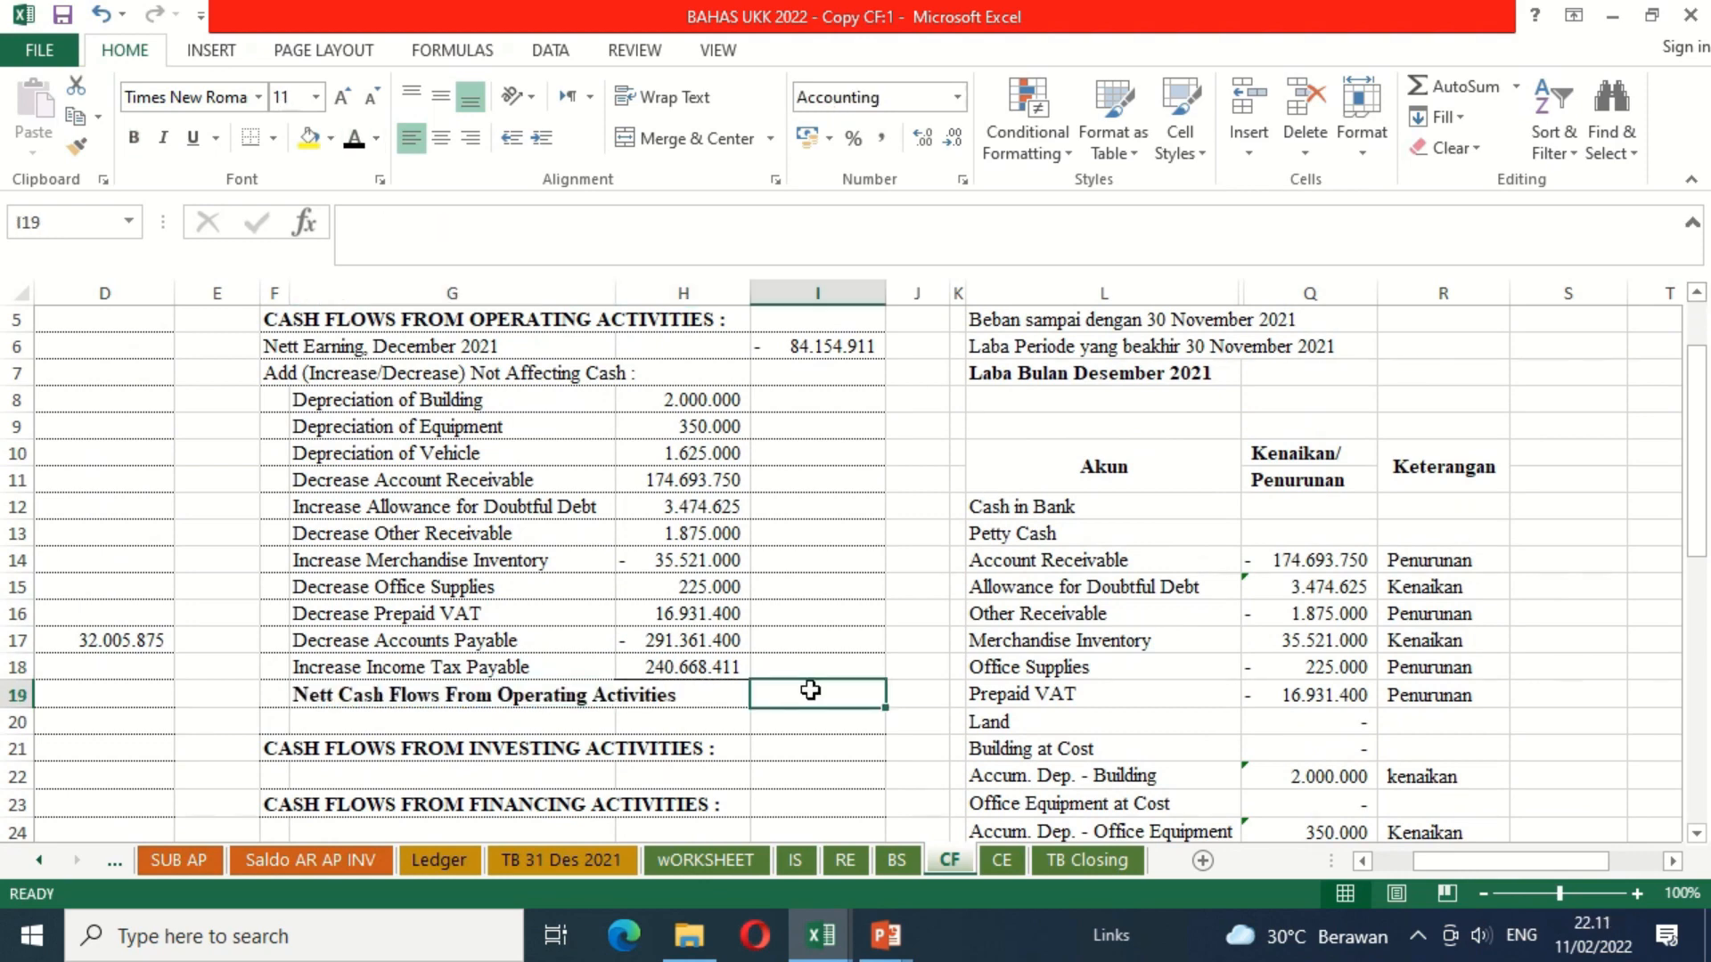
pyautogui.write('=su')
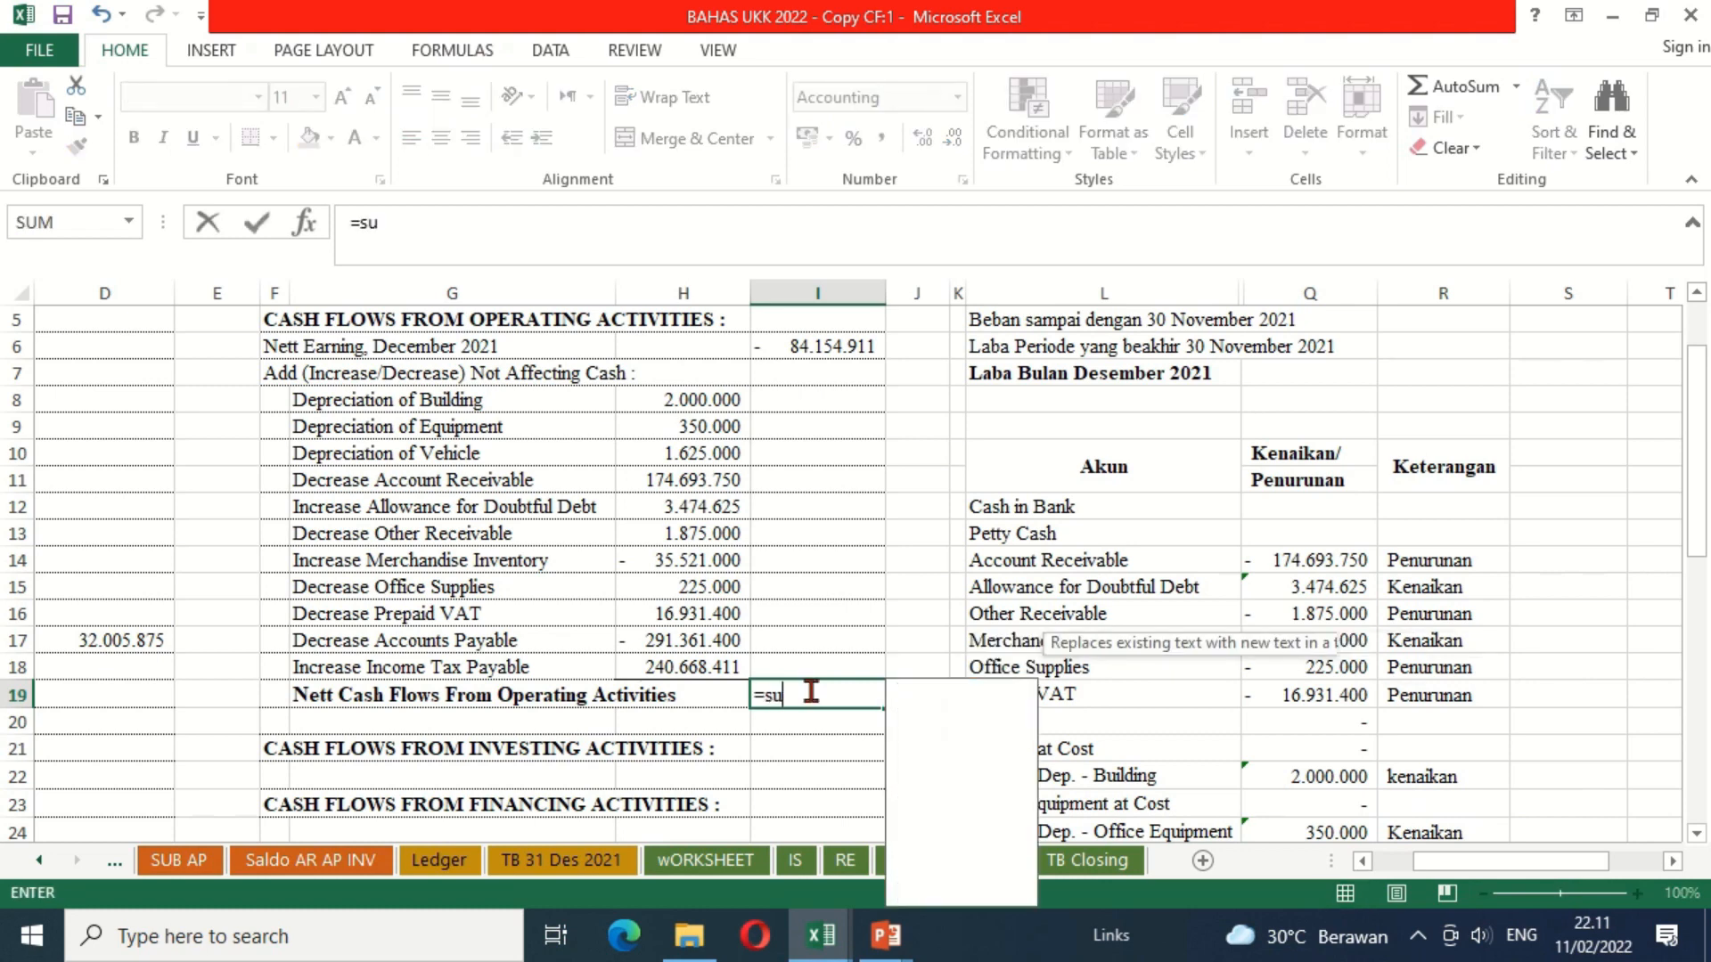
pyautogui.write('m(')
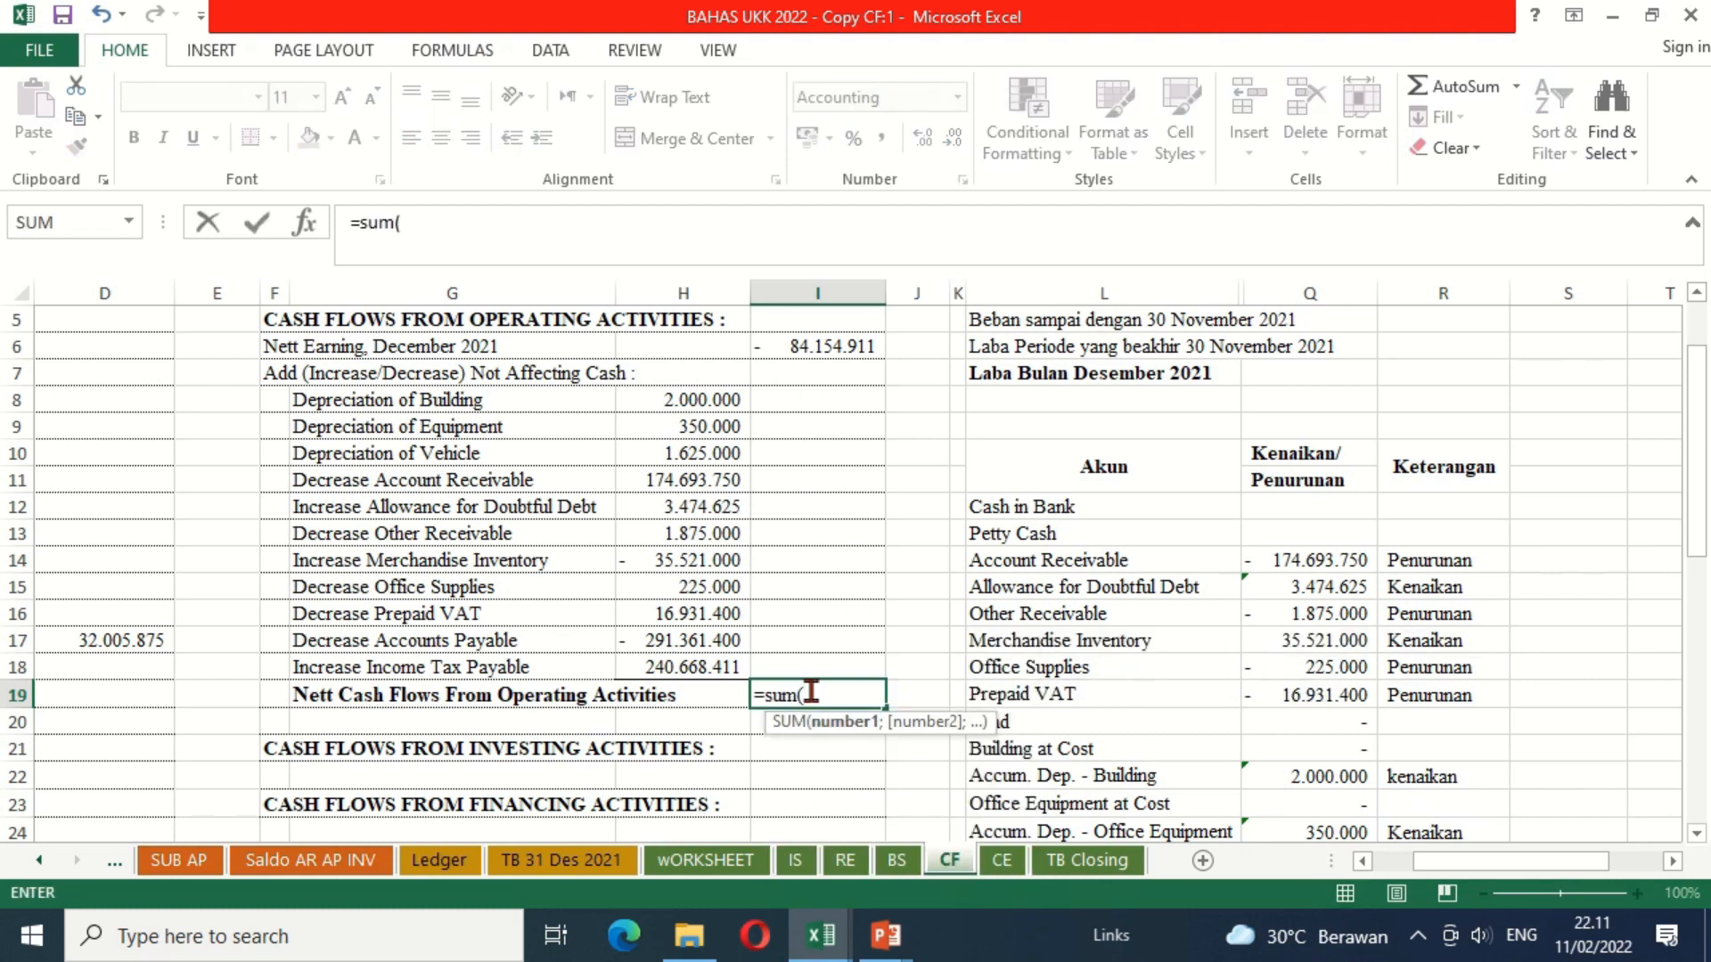
pyautogui.press('Up')
pyautogui.press('Left')
pyautogui.hotkey('shift', 'Up')
pyautogui.hotkey('shift', 'Up')
pyautogui.hotkey('shift', 'Up')
pyautogui.hotkey('shift', 'Up')
pyautogui.hotkey('shift', 'Up')
pyautogui.hotkey('shift', 'Up')
pyautogui.hotkey('shift', 'Up')
pyautogui.hotkey('shift', 'Up')
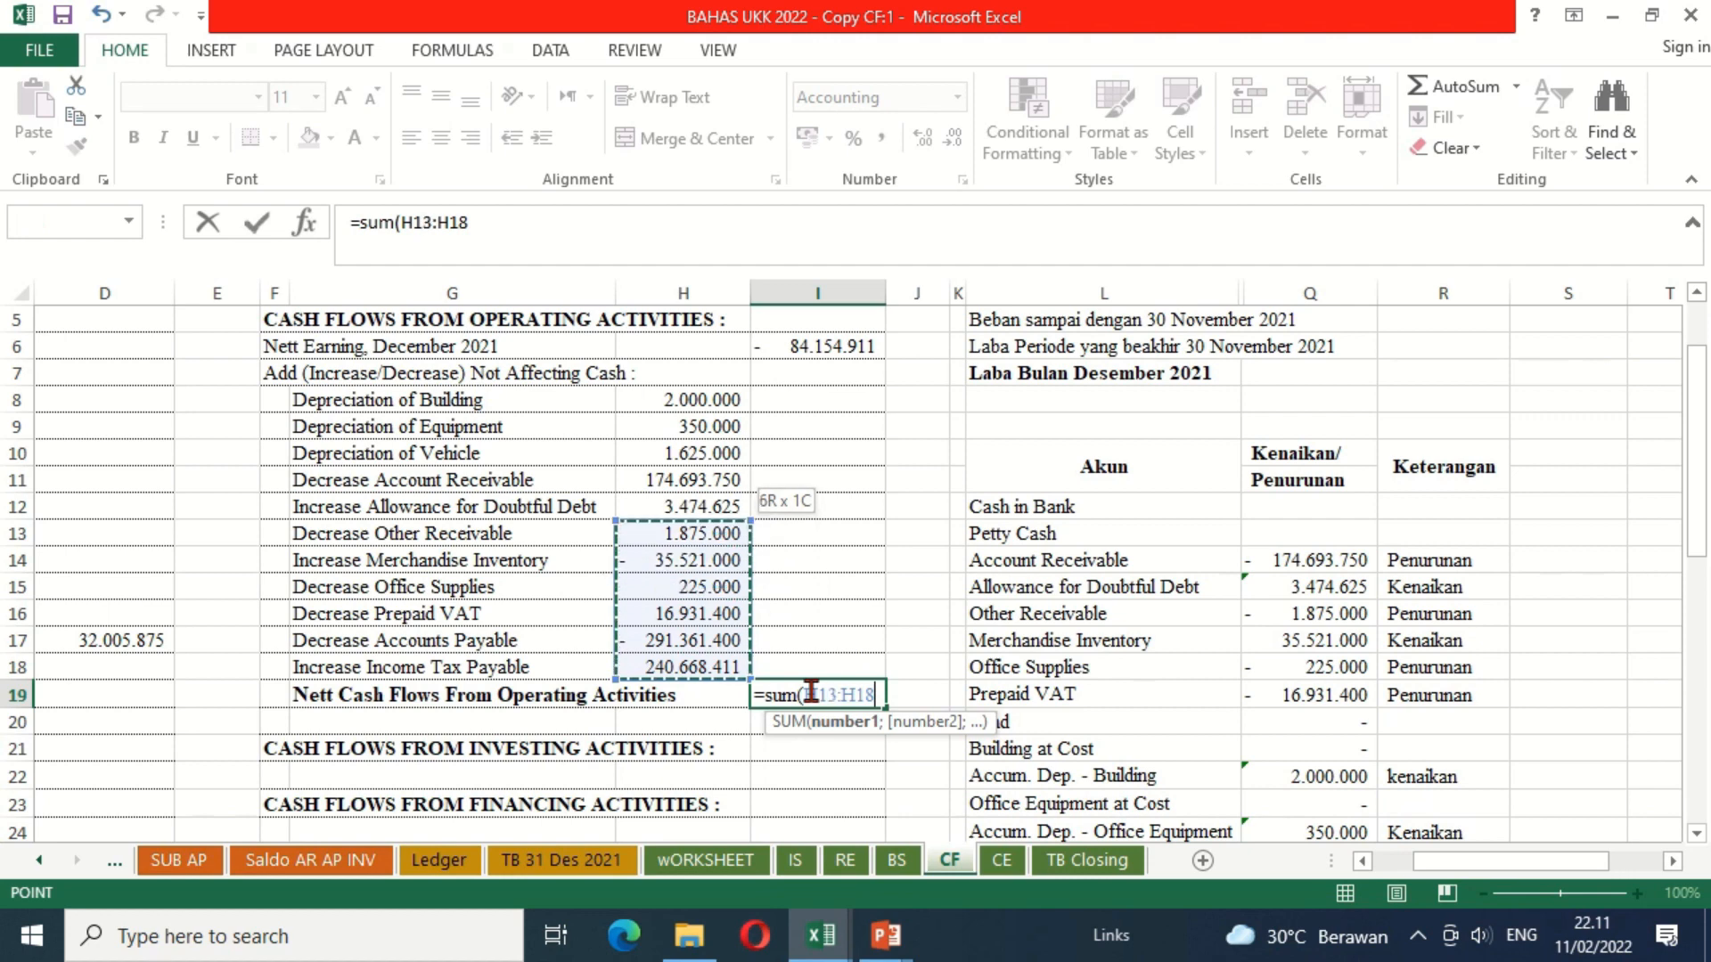
pyautogui.hotkey('shift', 'Up')
pyautogui.hotkey('shift', 'Up')
pyautogui.press('Return')
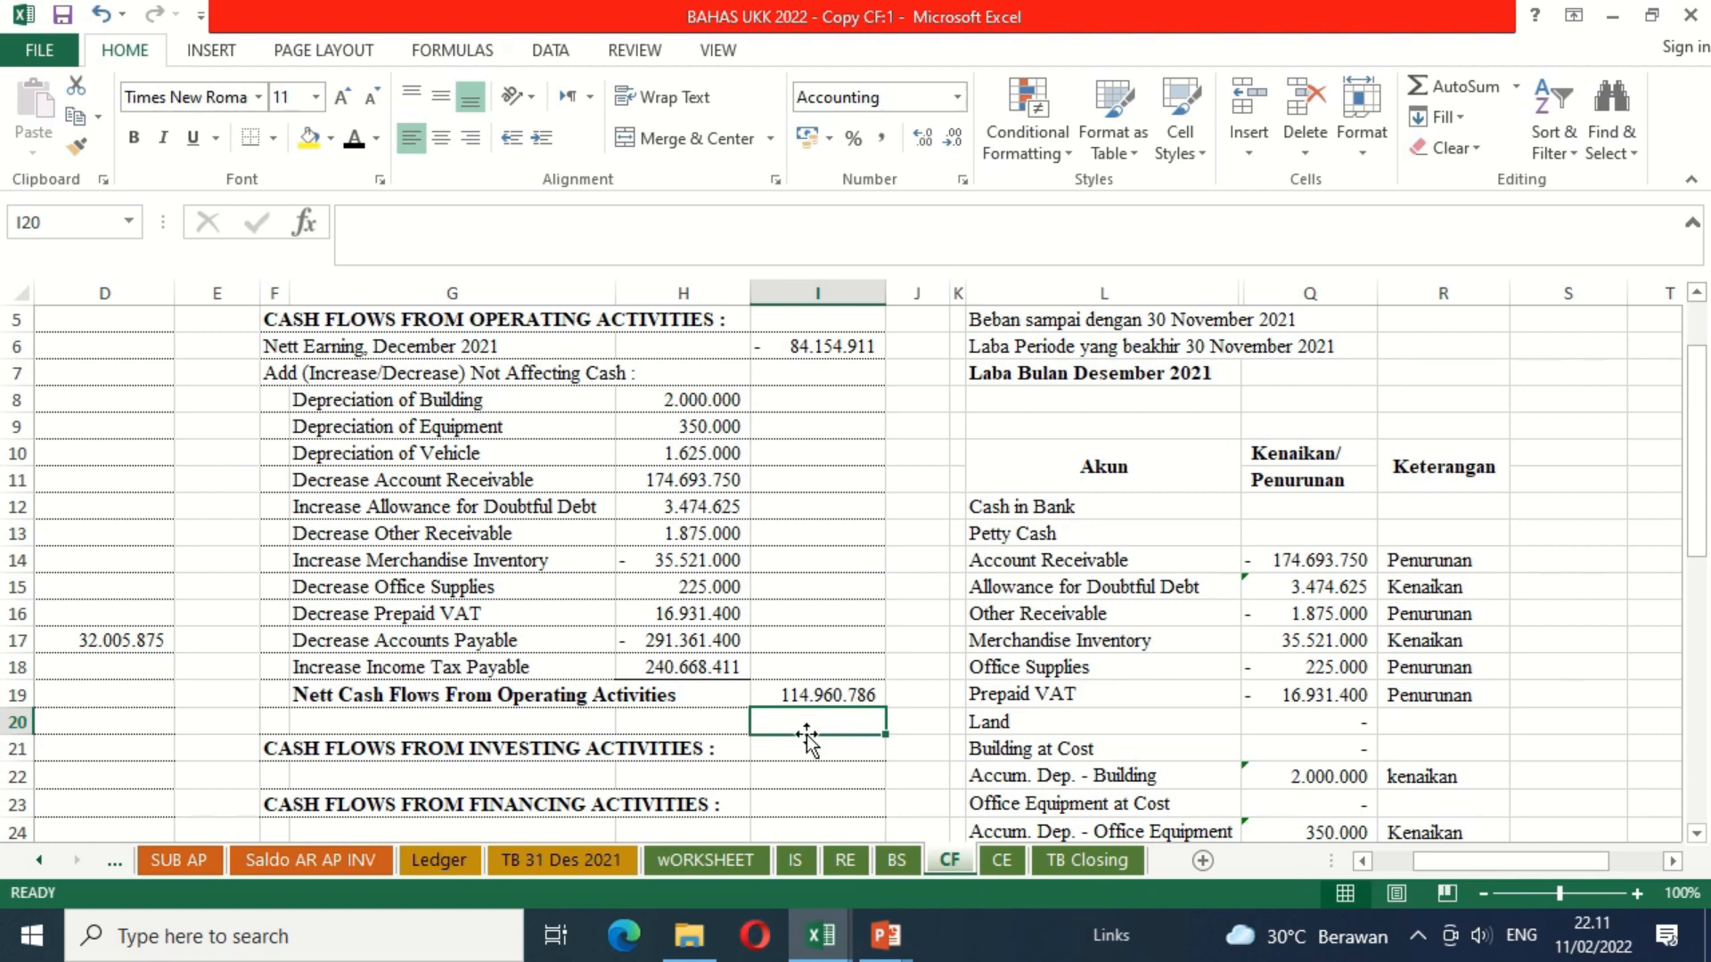
# Step: Apply the black font colour to the dash in G22 under the investing activities heading
pyautogui.press('Down')
pyautogui.press('Down')
pyautogui.press('Down')
pyautogui.press('Down')
pyautogui.press('Down')
pyautogui.press('Down')
pyautogui.press('Down')
pyautogui.press('Down')
pyautogui.press('Down')
pyautogui.press('Down')
pyautogui.press('Down')
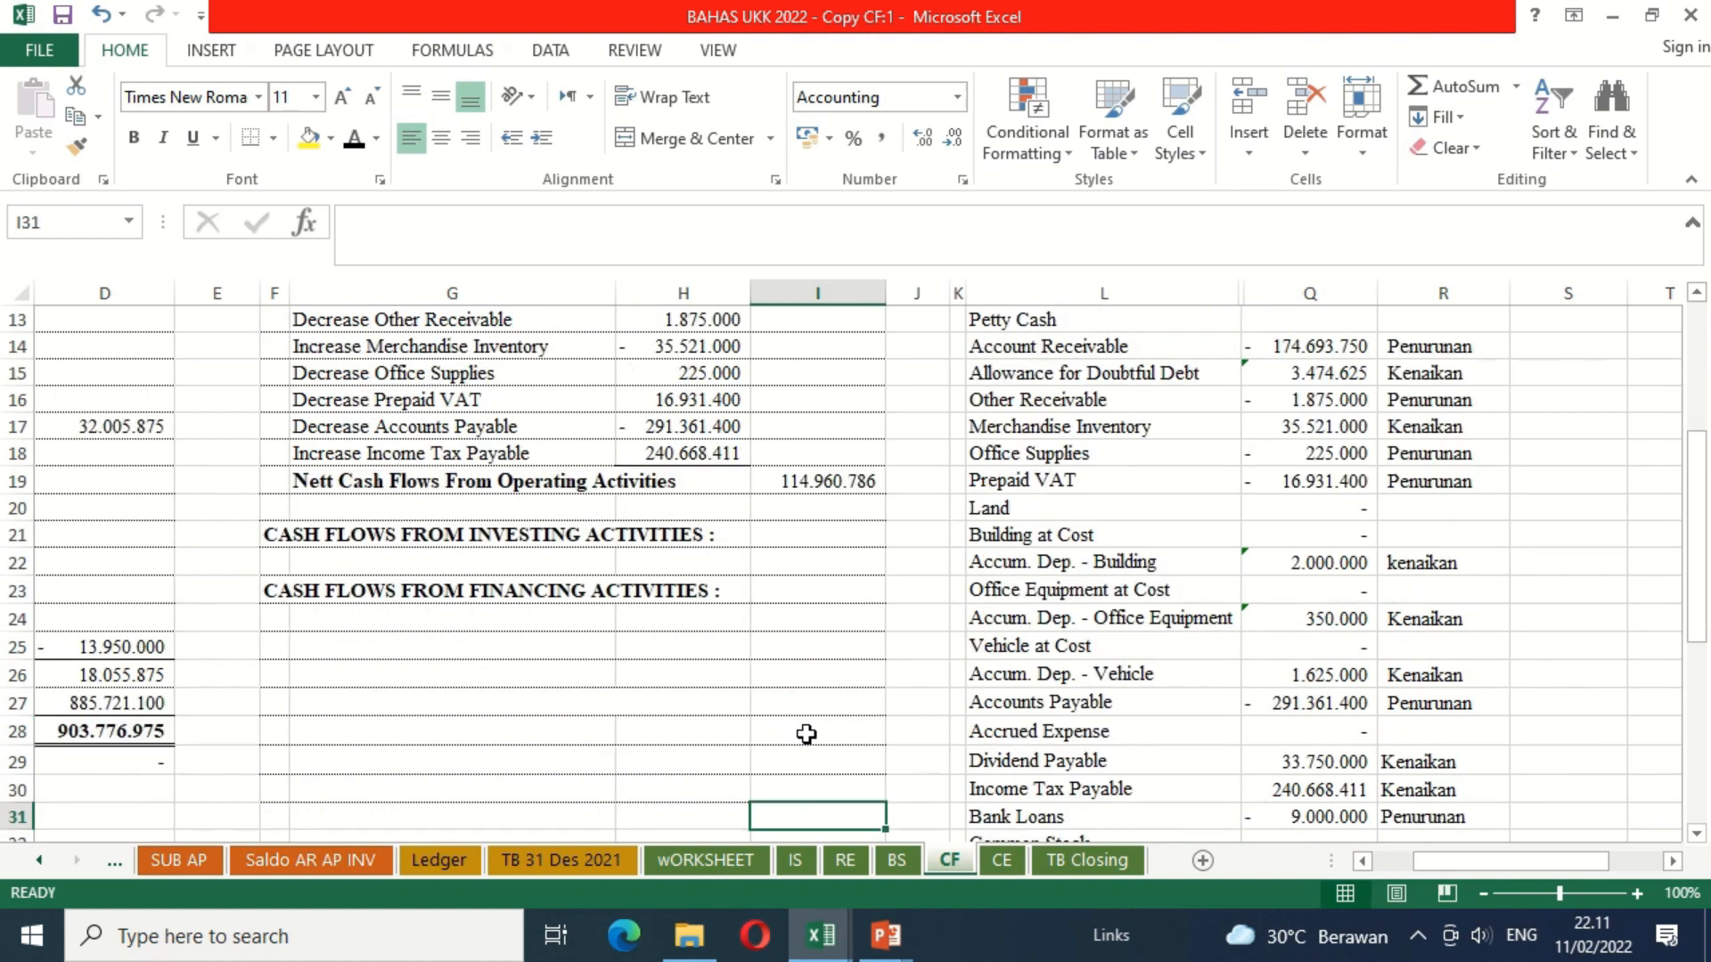
pyautogui.click(328, 567)
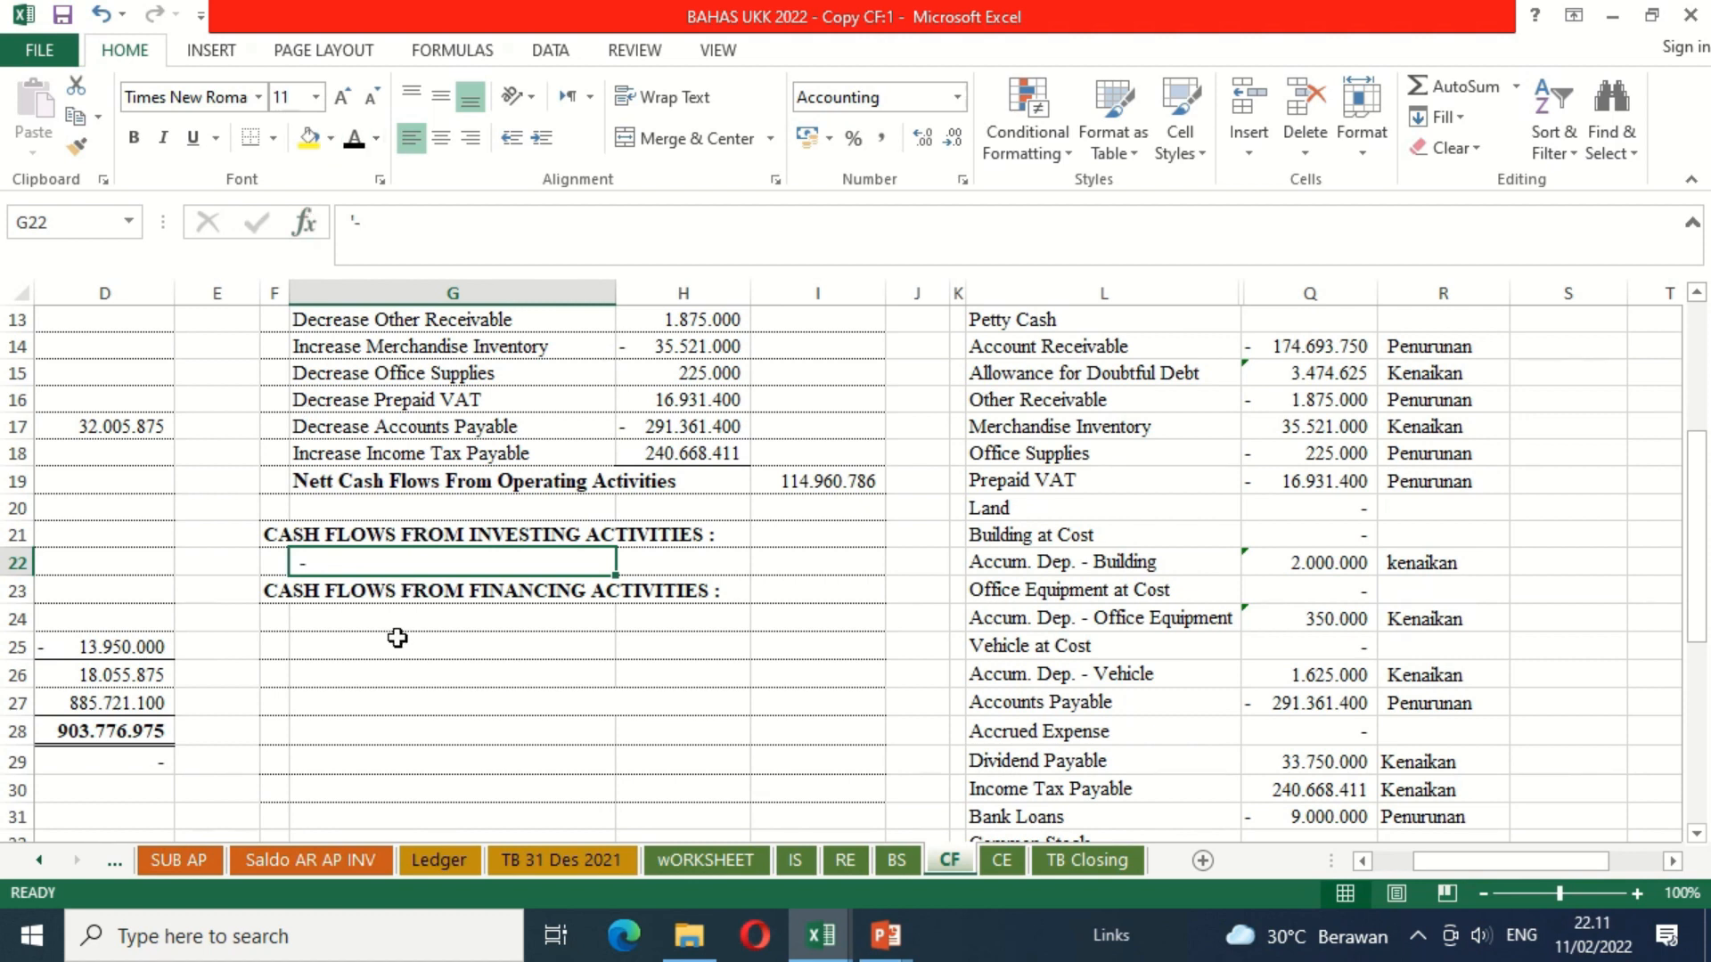
# Step: Apply the black font colour to the Increase Dividend Payable label in G24 and its amount in H24
pyautogui.click(375, 620)
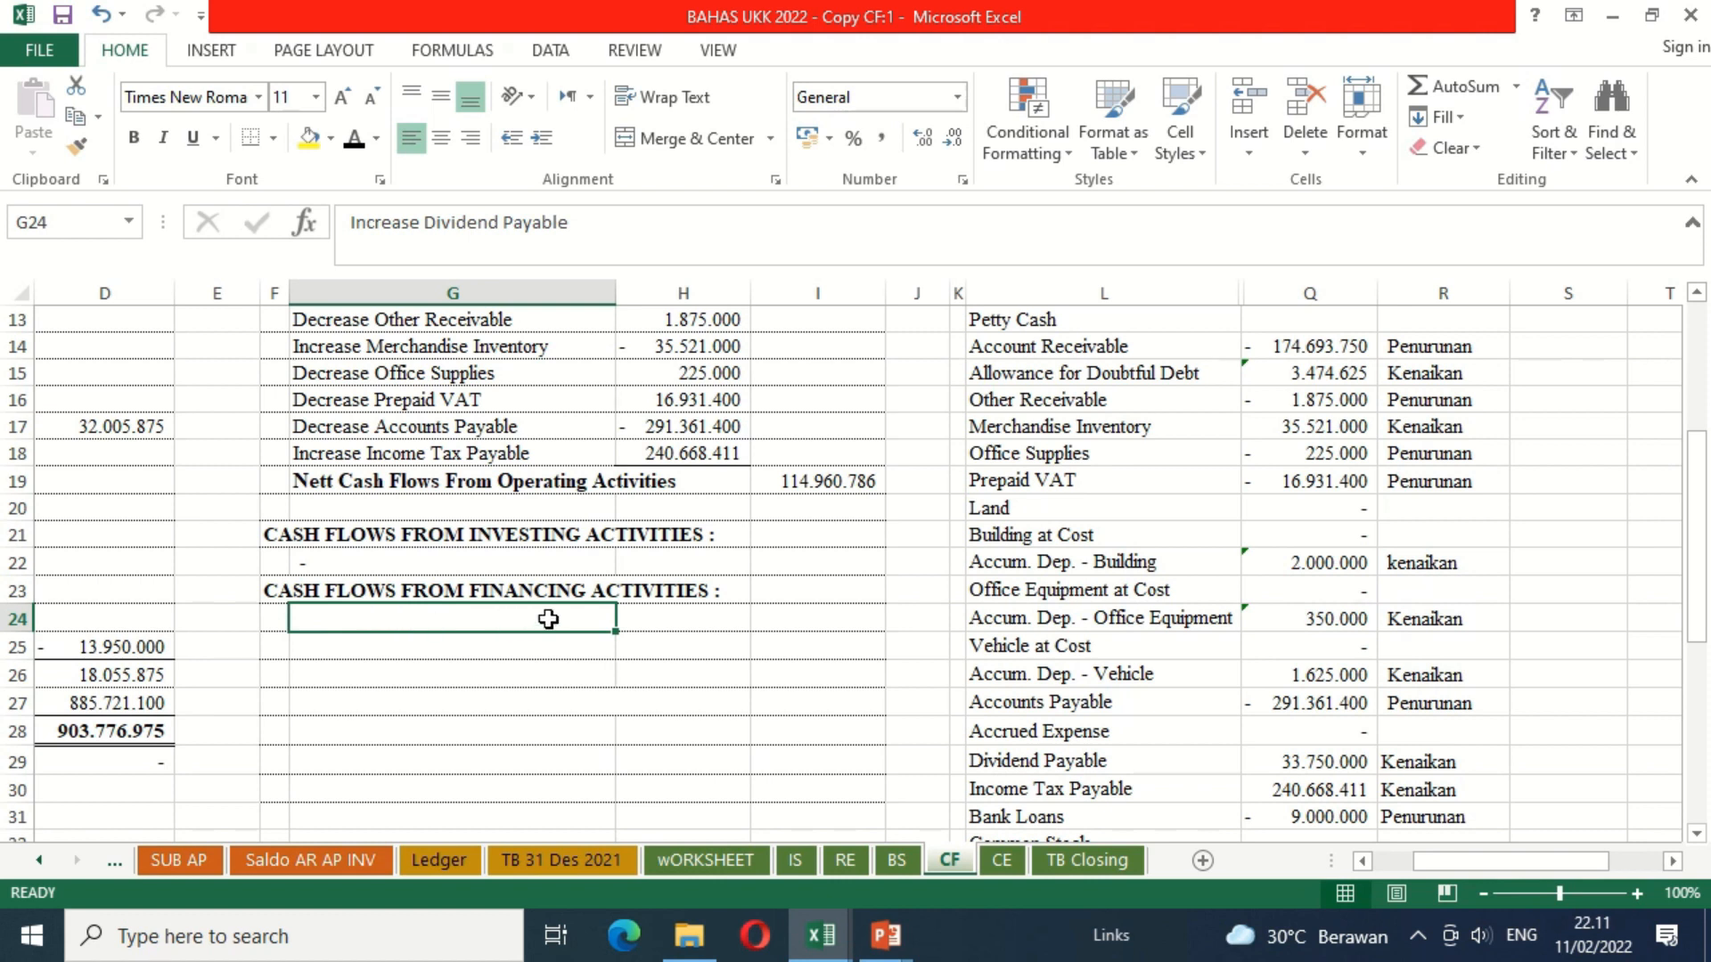
pyautogui.click(354, 138)
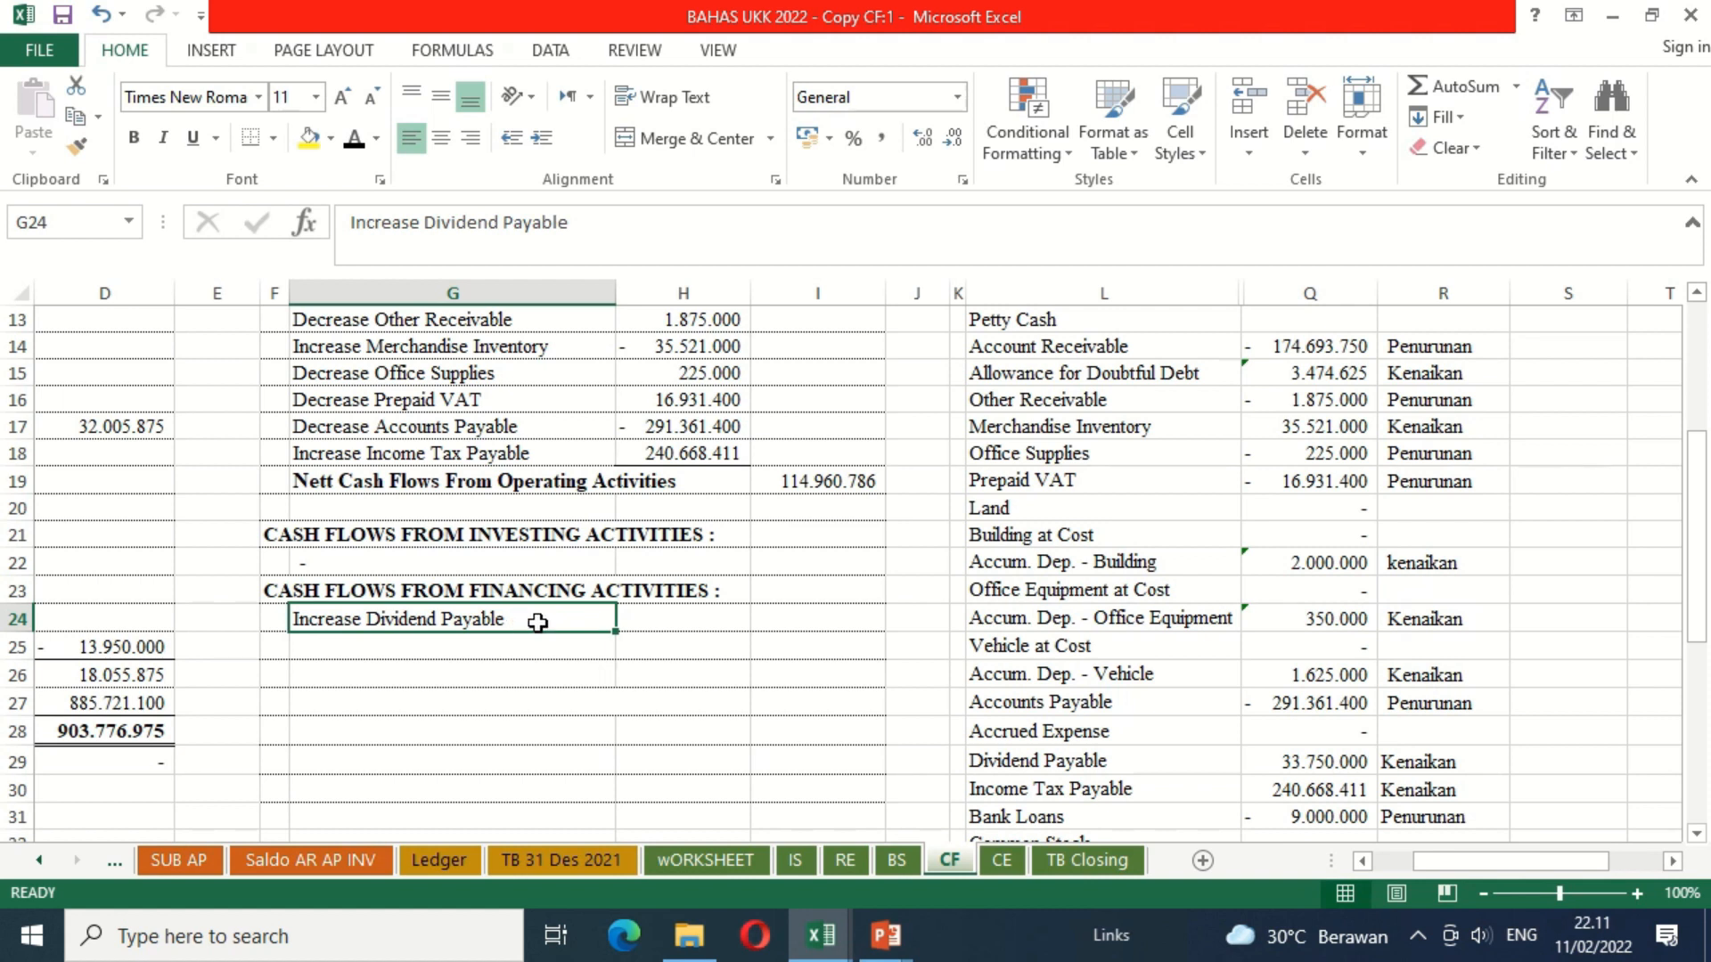
pyautogui.click(626, 629)
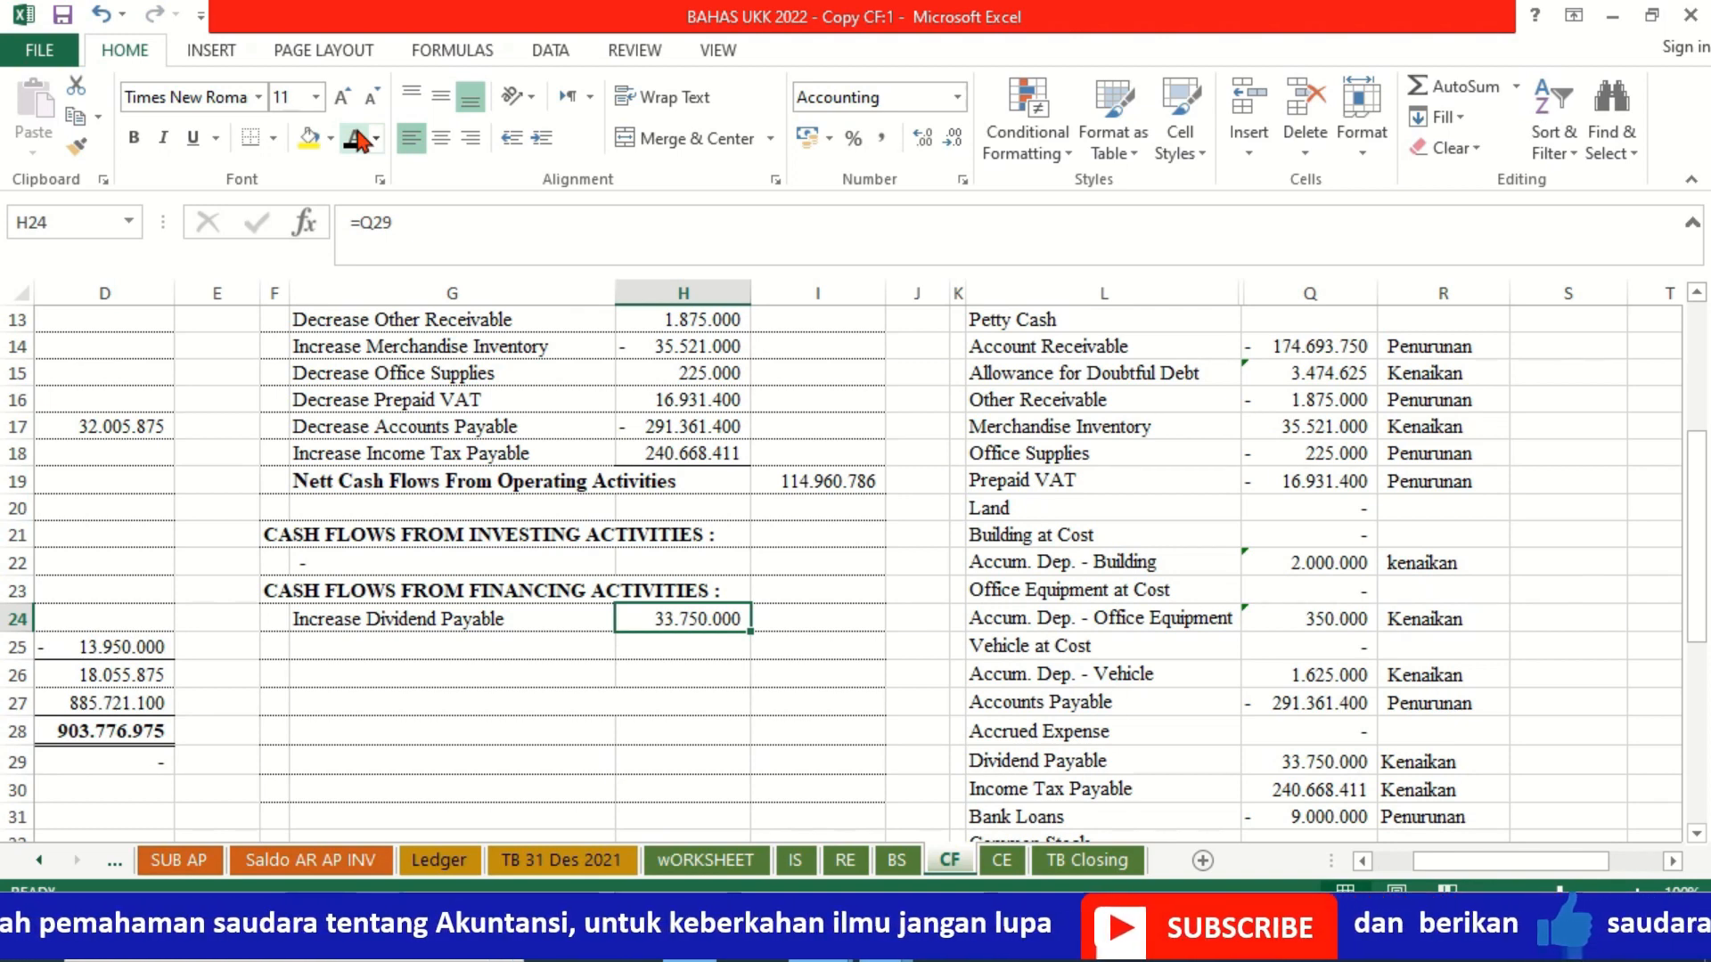
# Step: Apply the black font colour to the Decrease Bank Loans label in G25 and its amount in H25
pyautogui.press('Down')
pyautogui.press('Left')
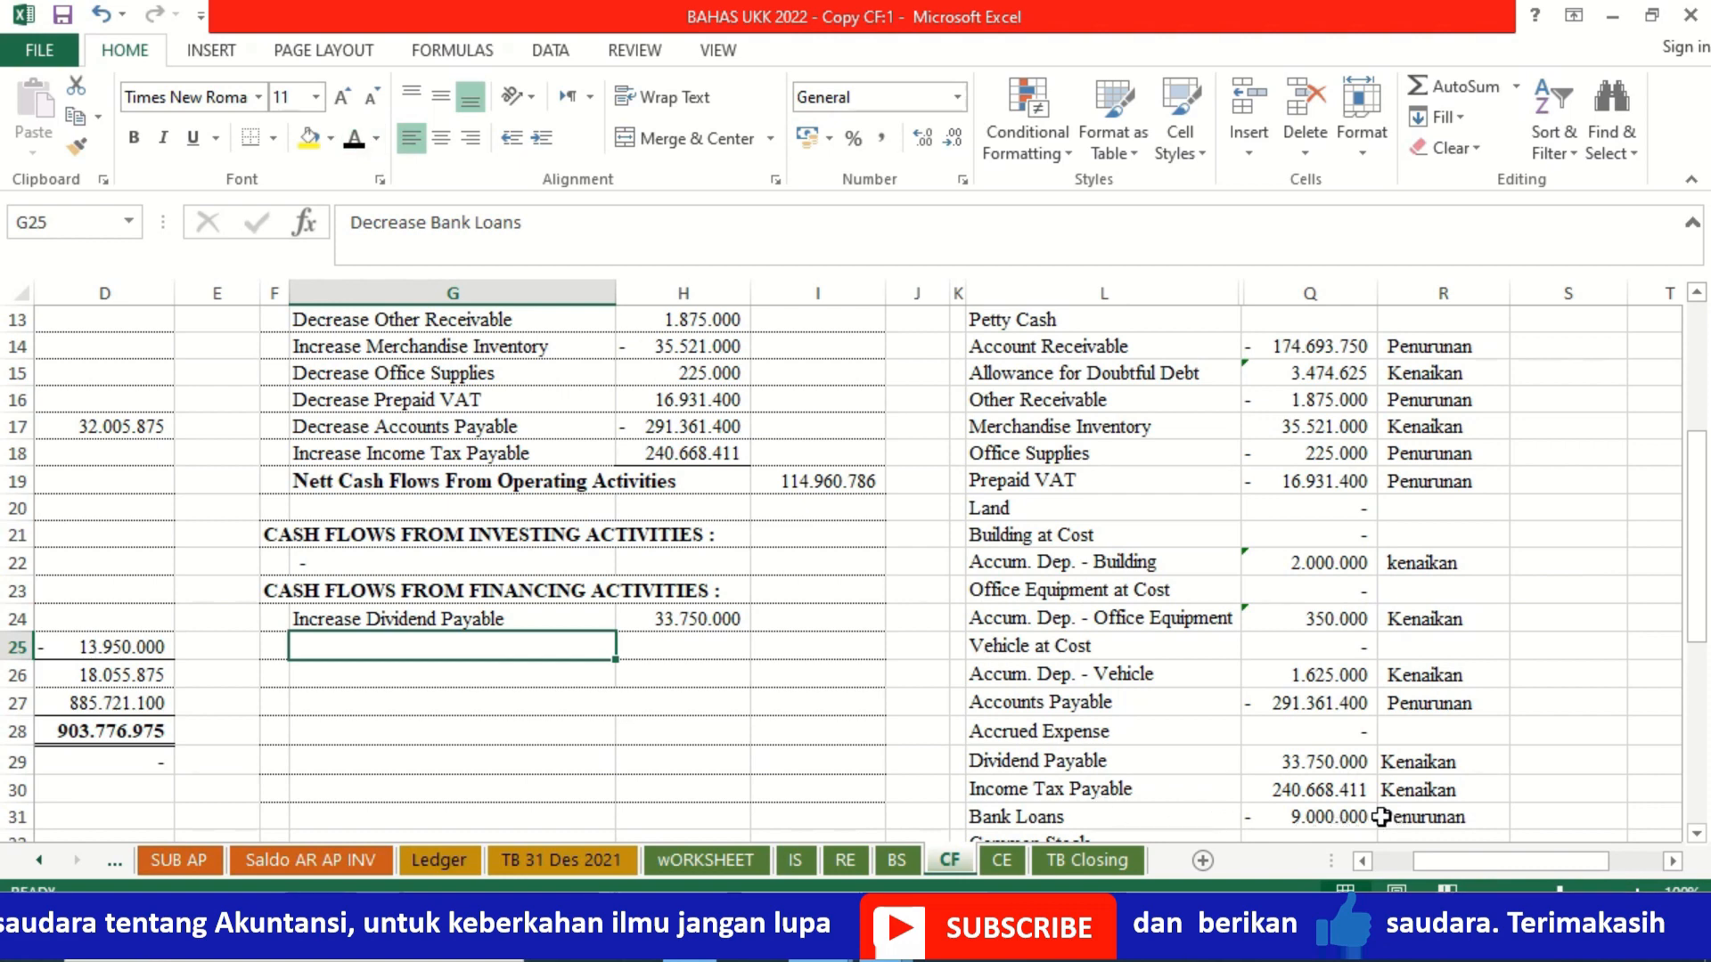
pyautogui.click(356, 143)
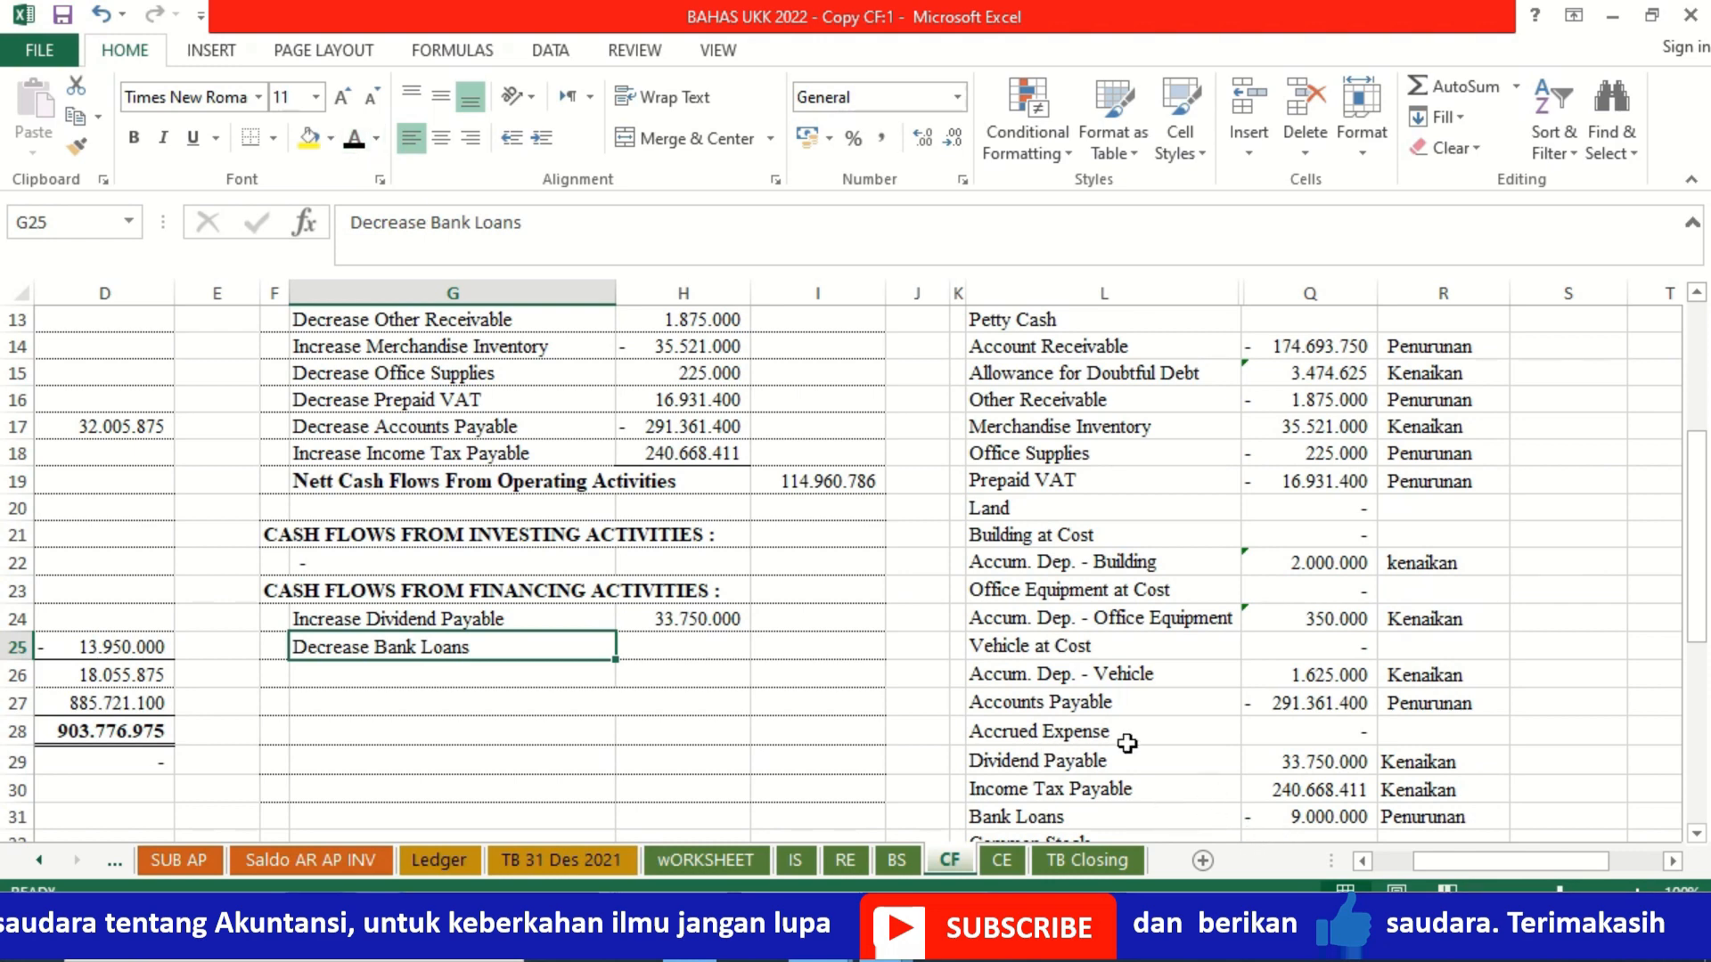
pyautogui.click(731, 649)
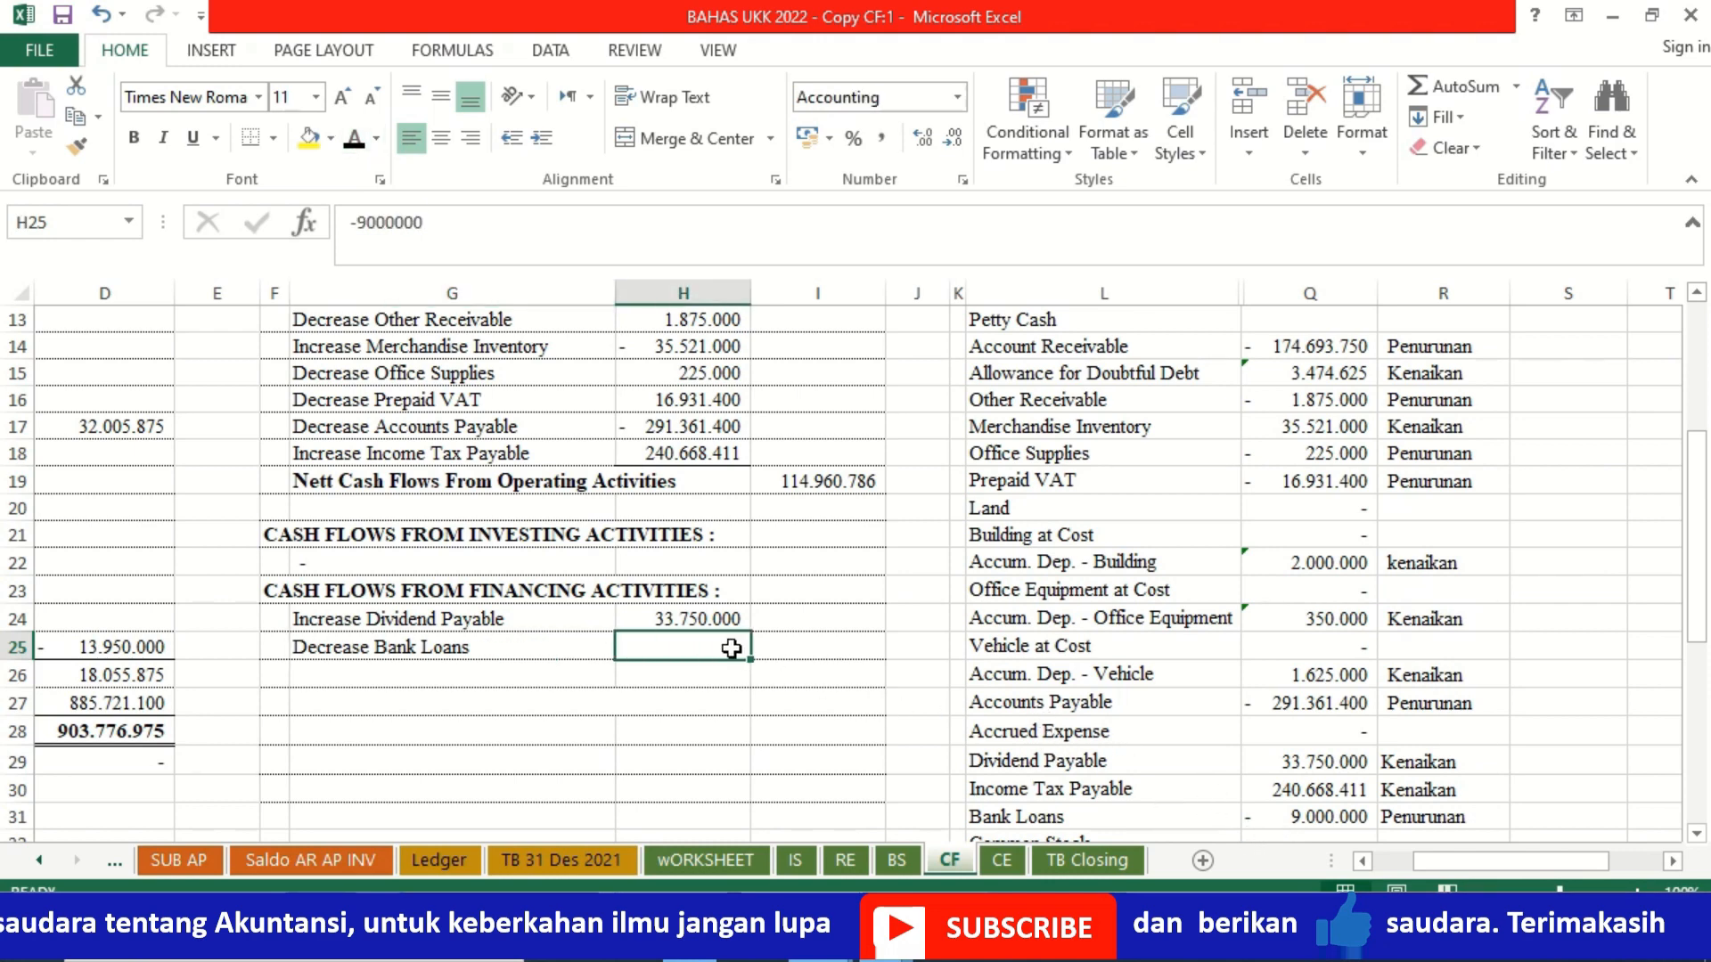
pyautogui.click(355, 145)
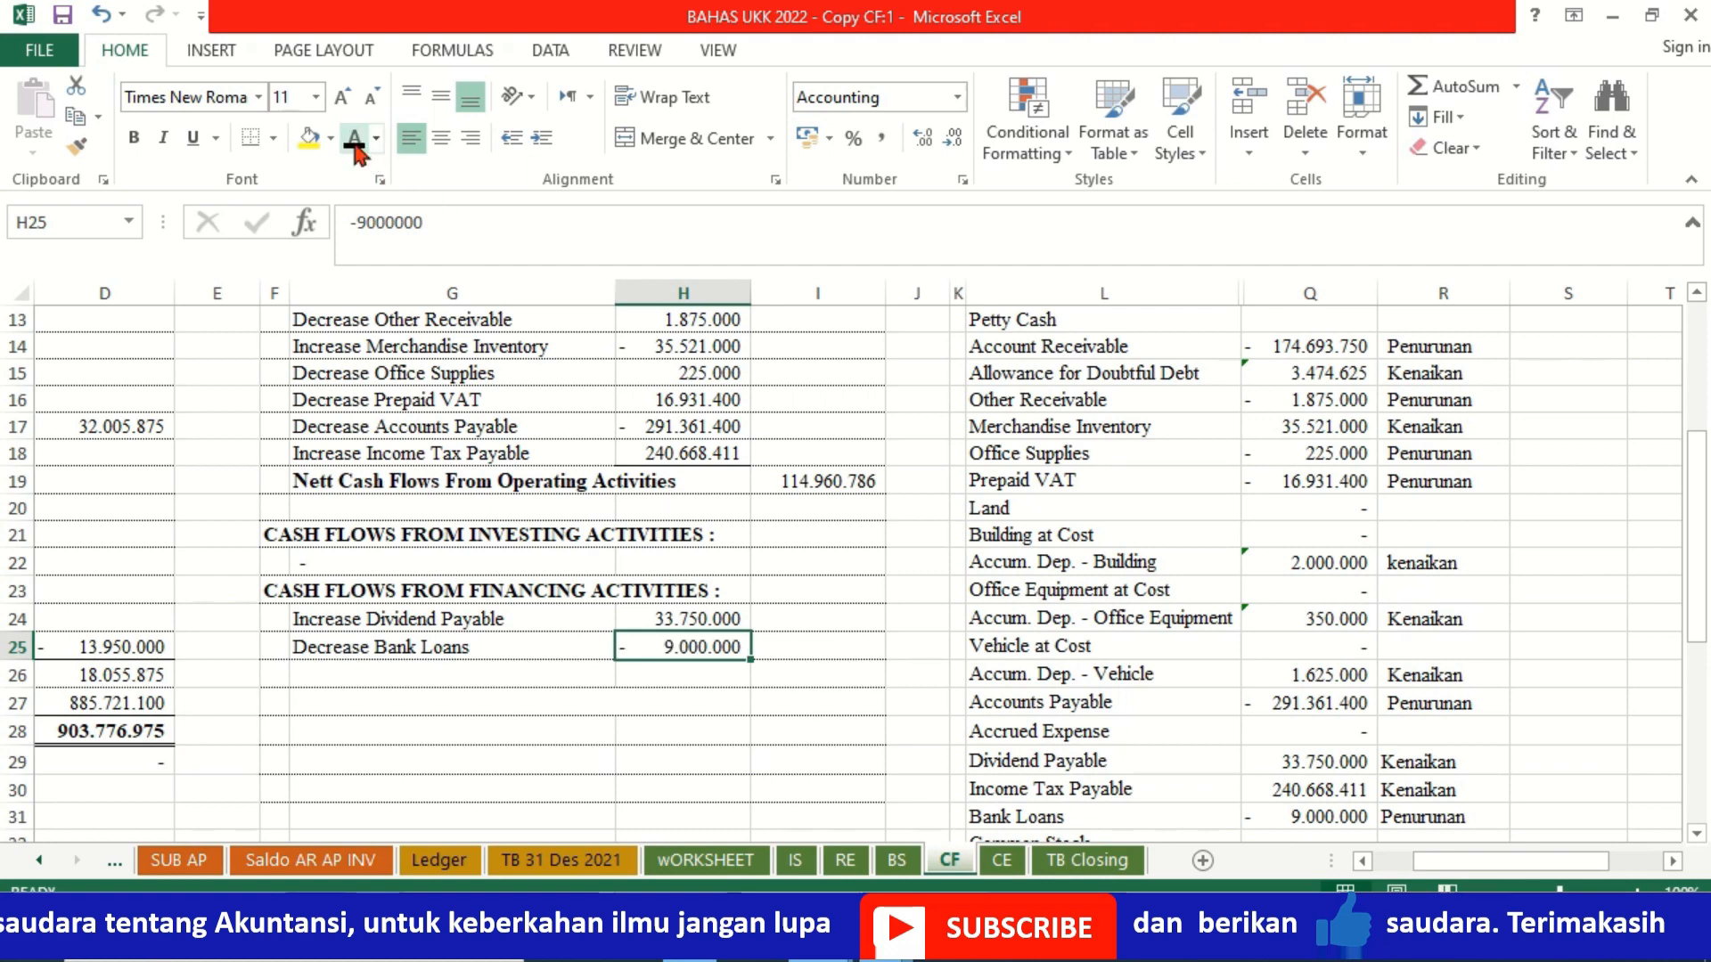
# Step: Apply the black font colour to the Increase Dividend label in G26
pyautogui.press('Left')
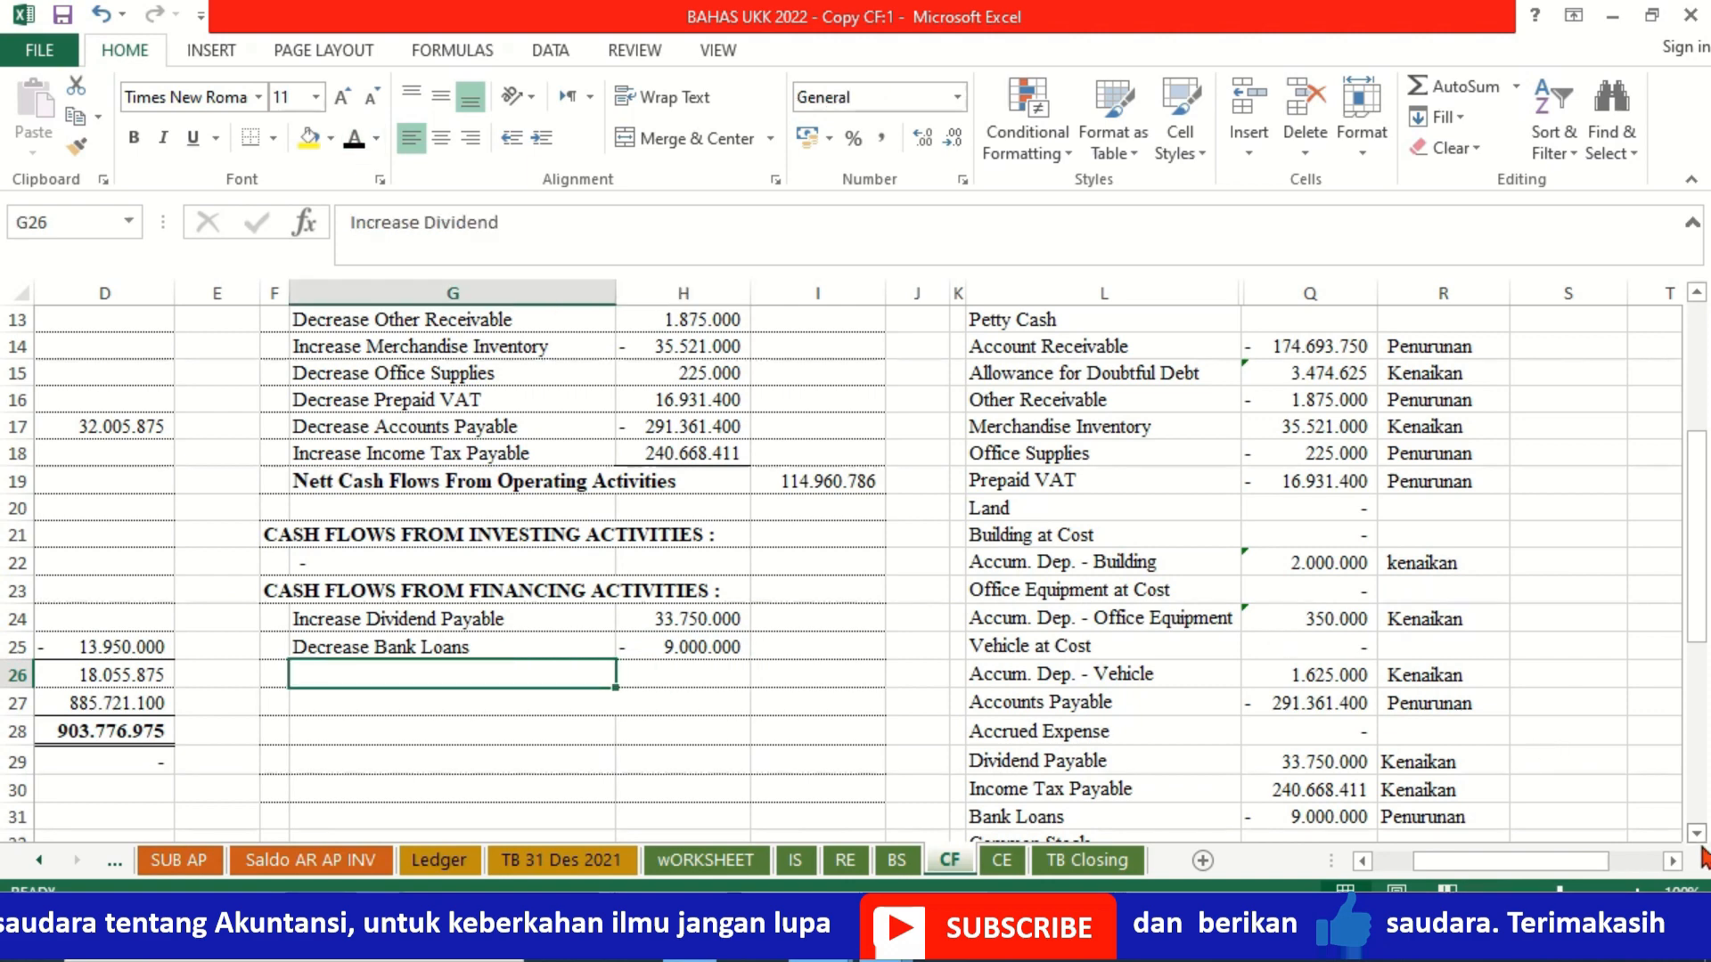
pyautogui.scroll(-4, 1696, 833)
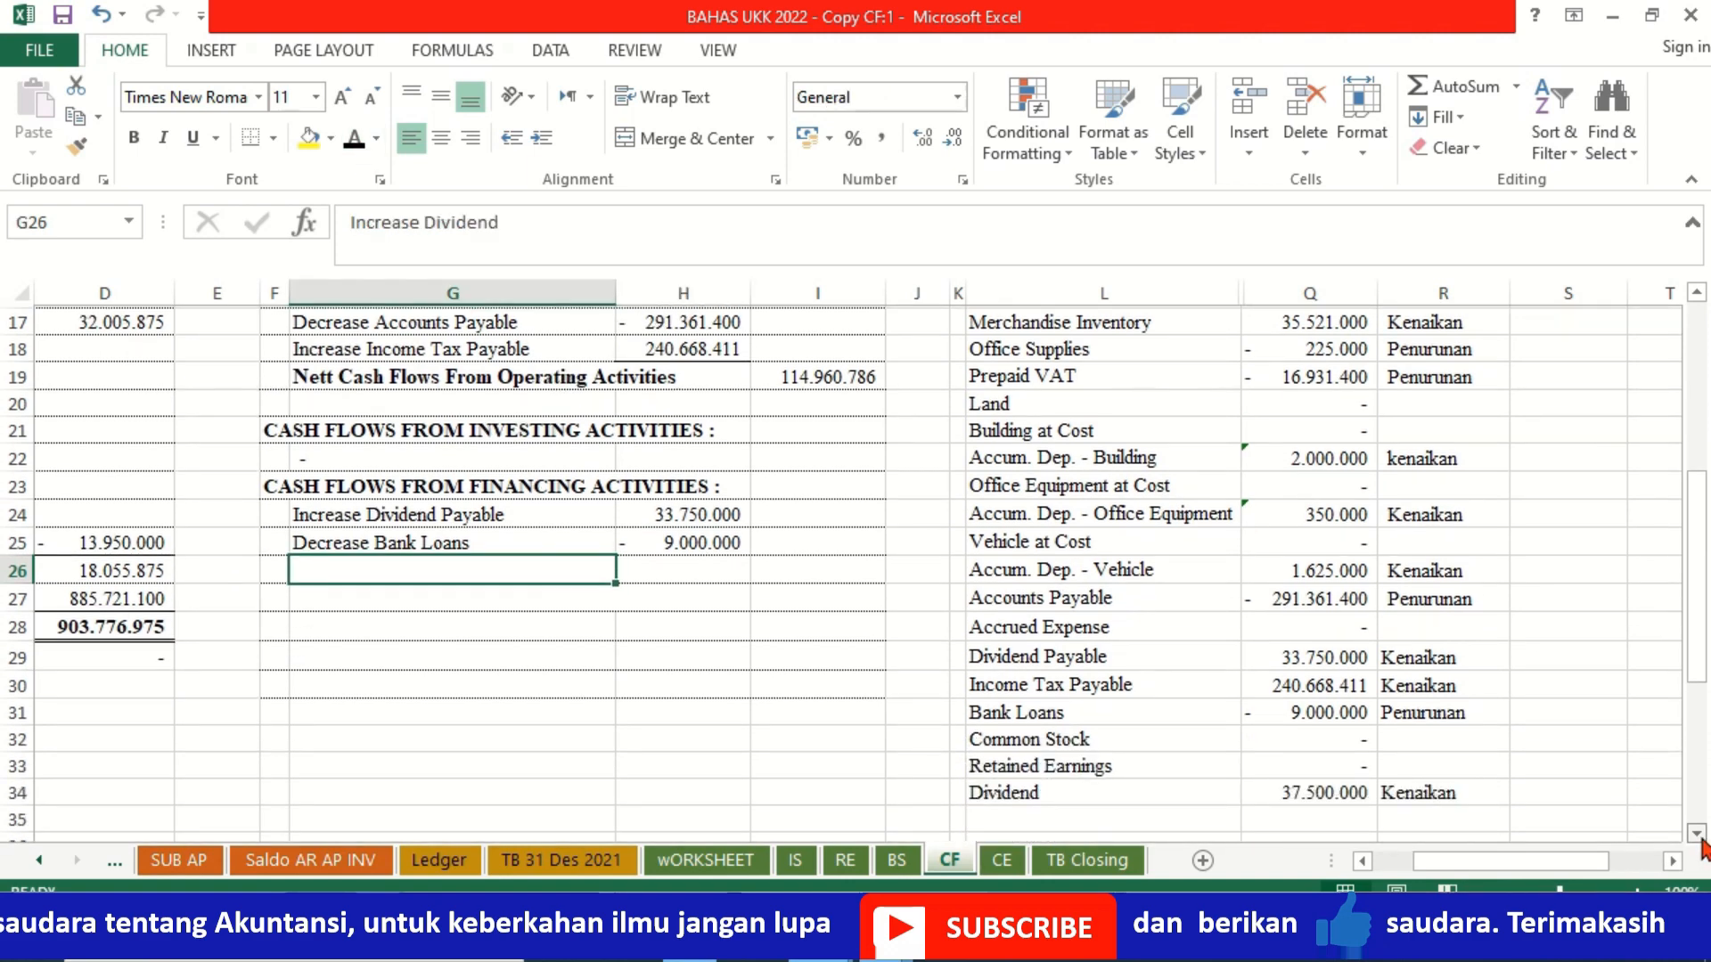
pyautogui.click(1697, 835)
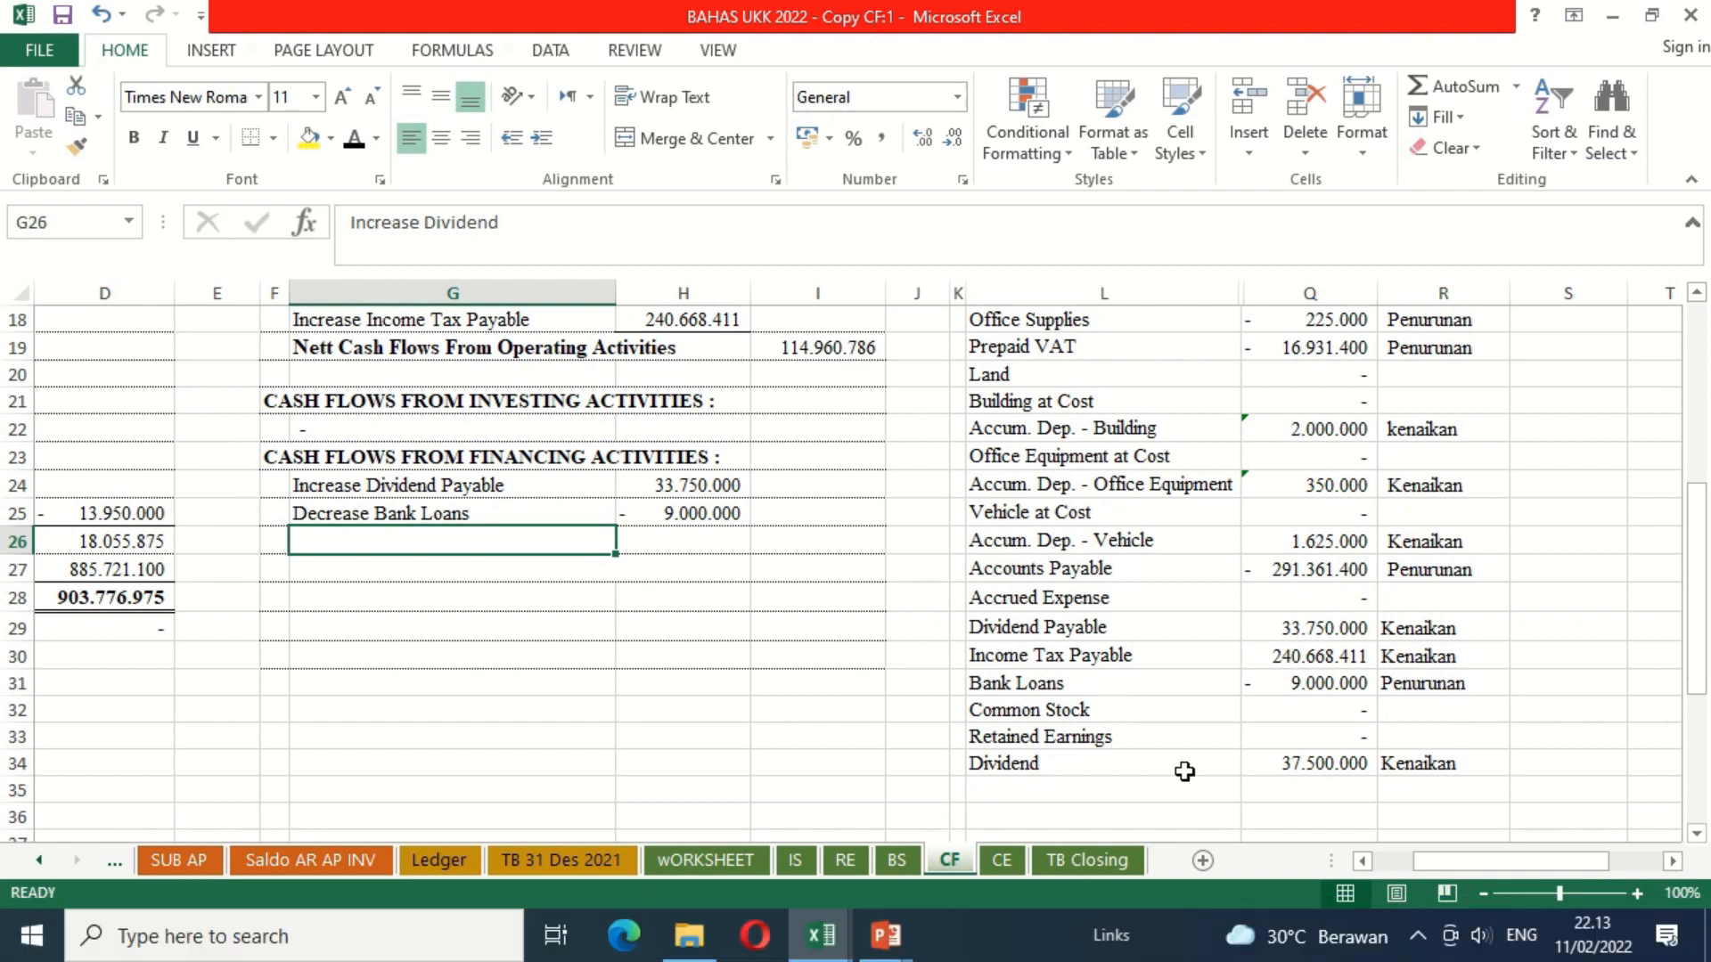
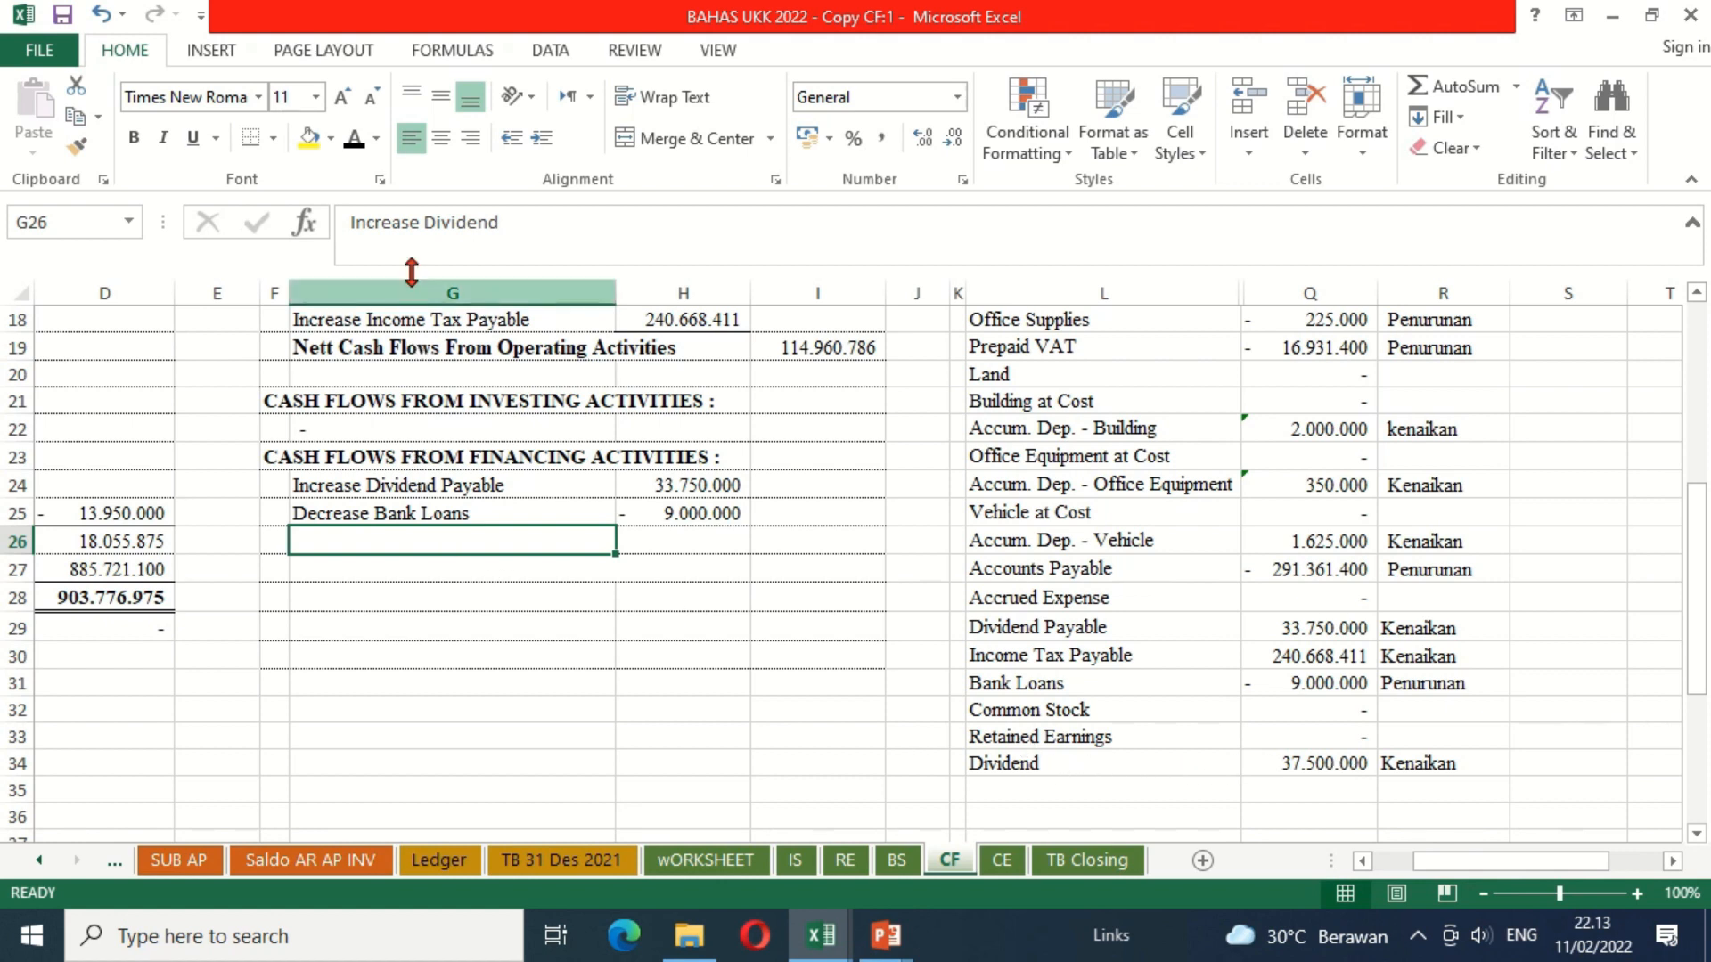
# Step: Apply the black font colour to the Increase Dividend label in G26, its amount in H26 and the financing activities total label in G27
pyautogui.click(355, 140)
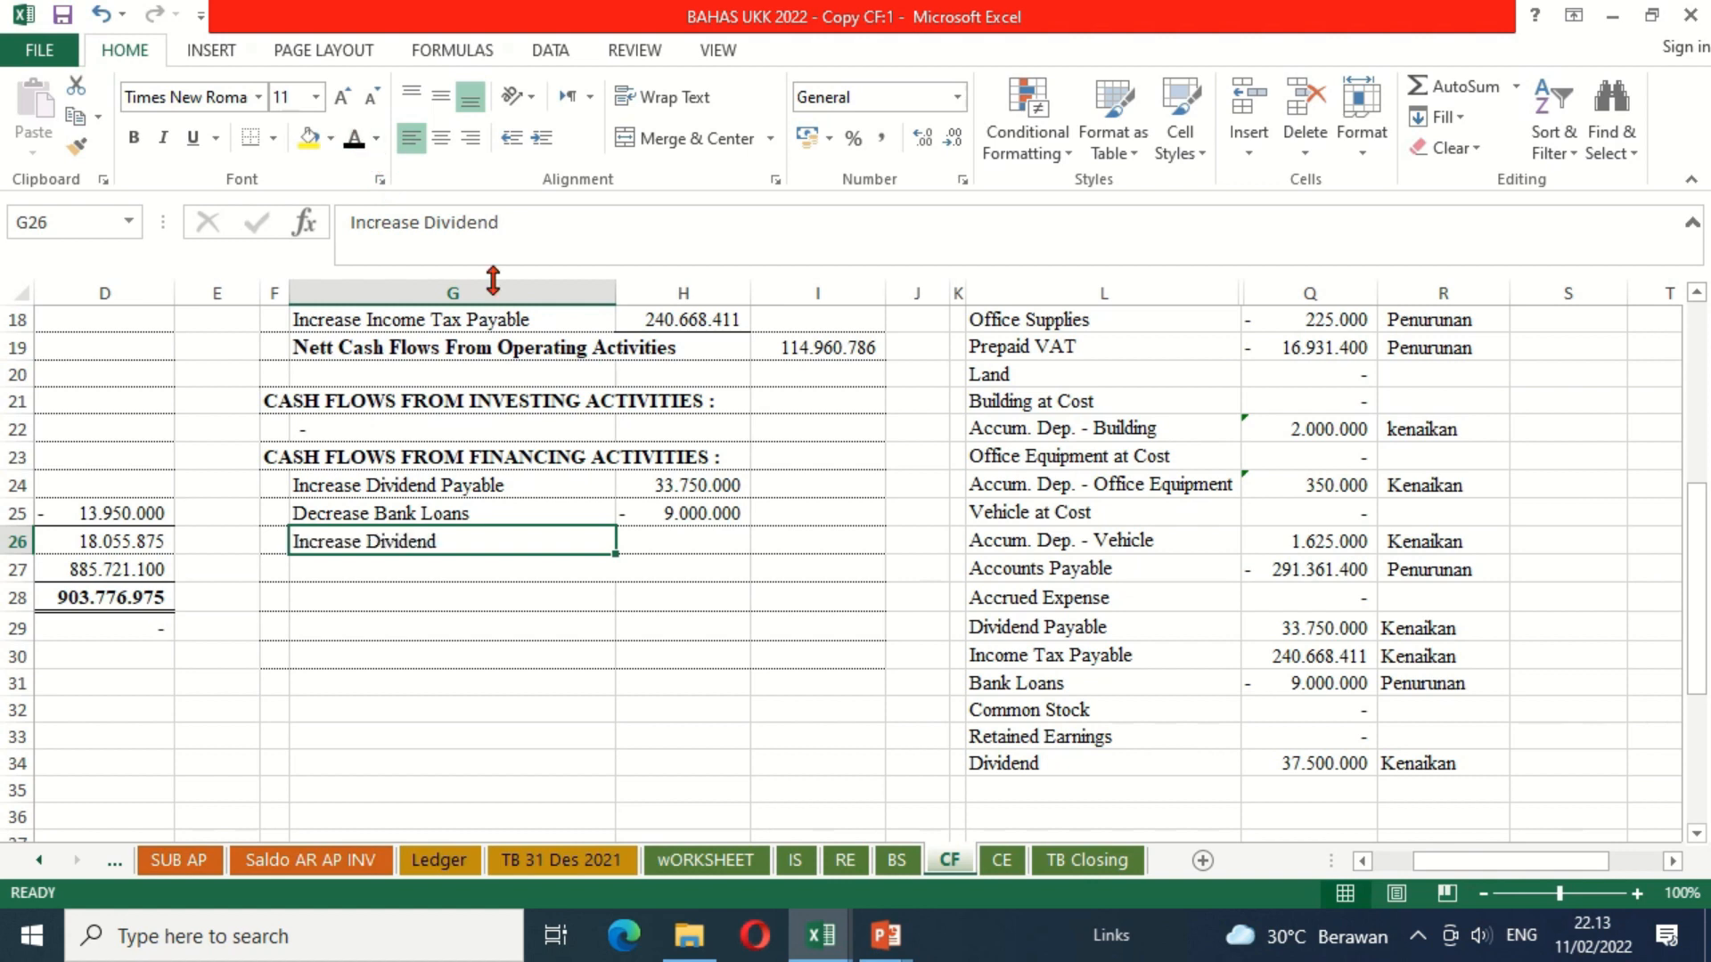
pyautogui.click(681, 538)
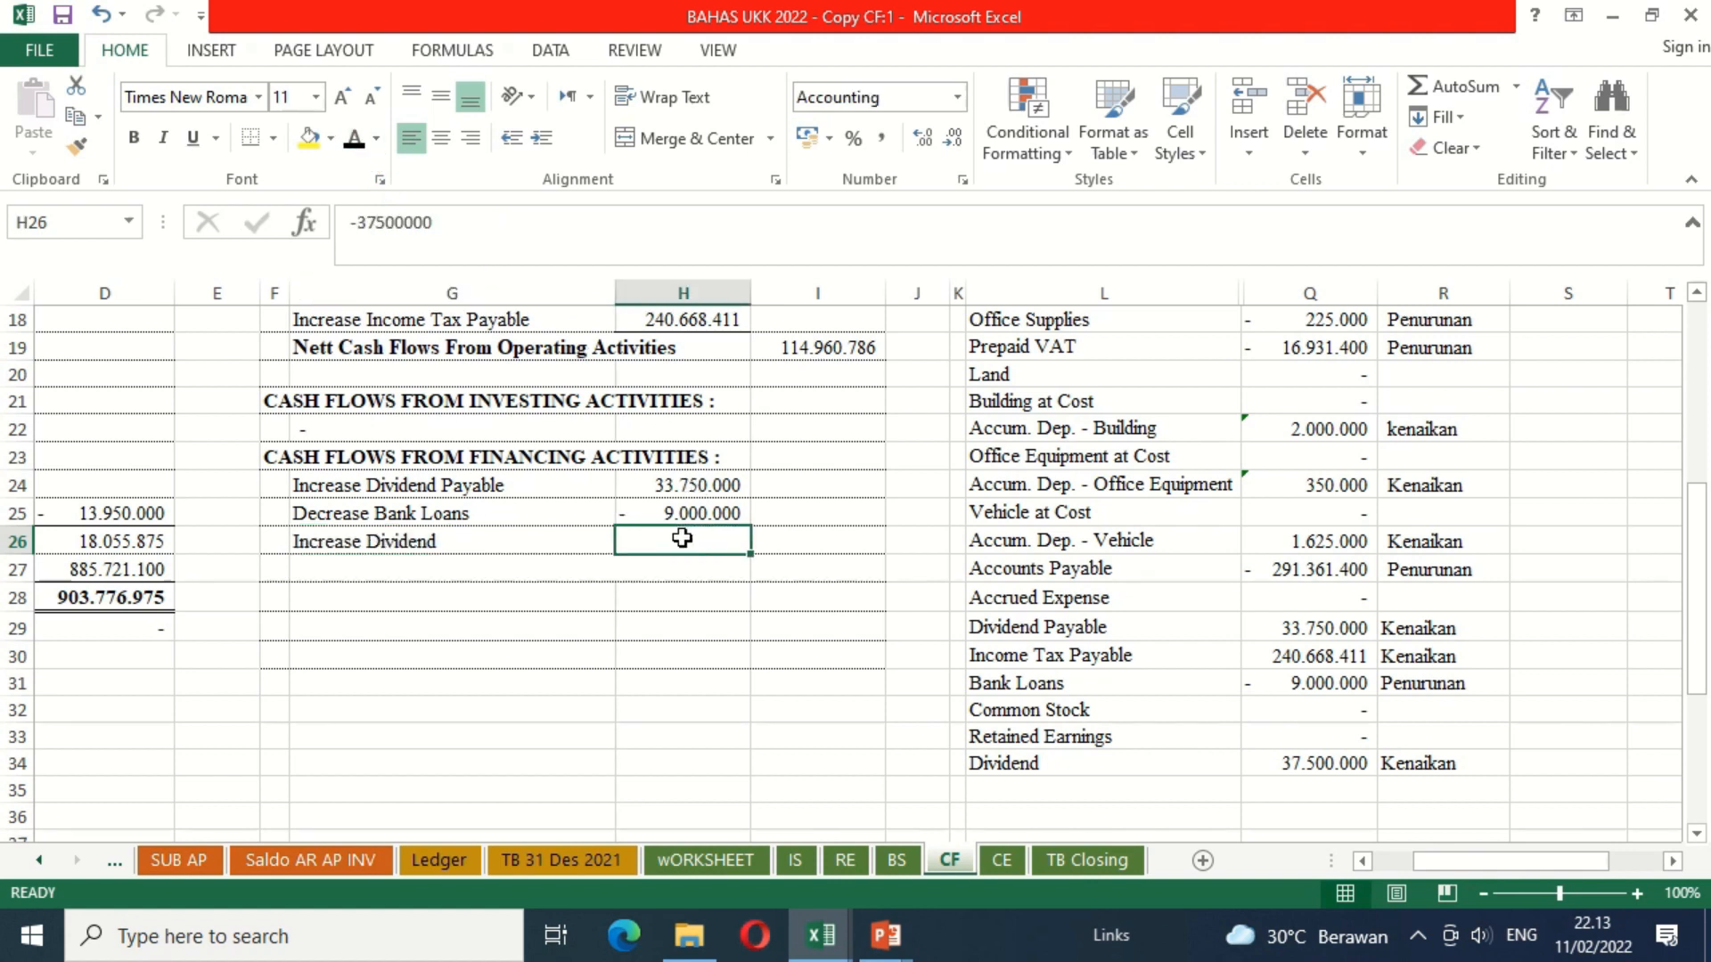
pyautogui.click(355, 143)
pyautogui.click(419, 563)
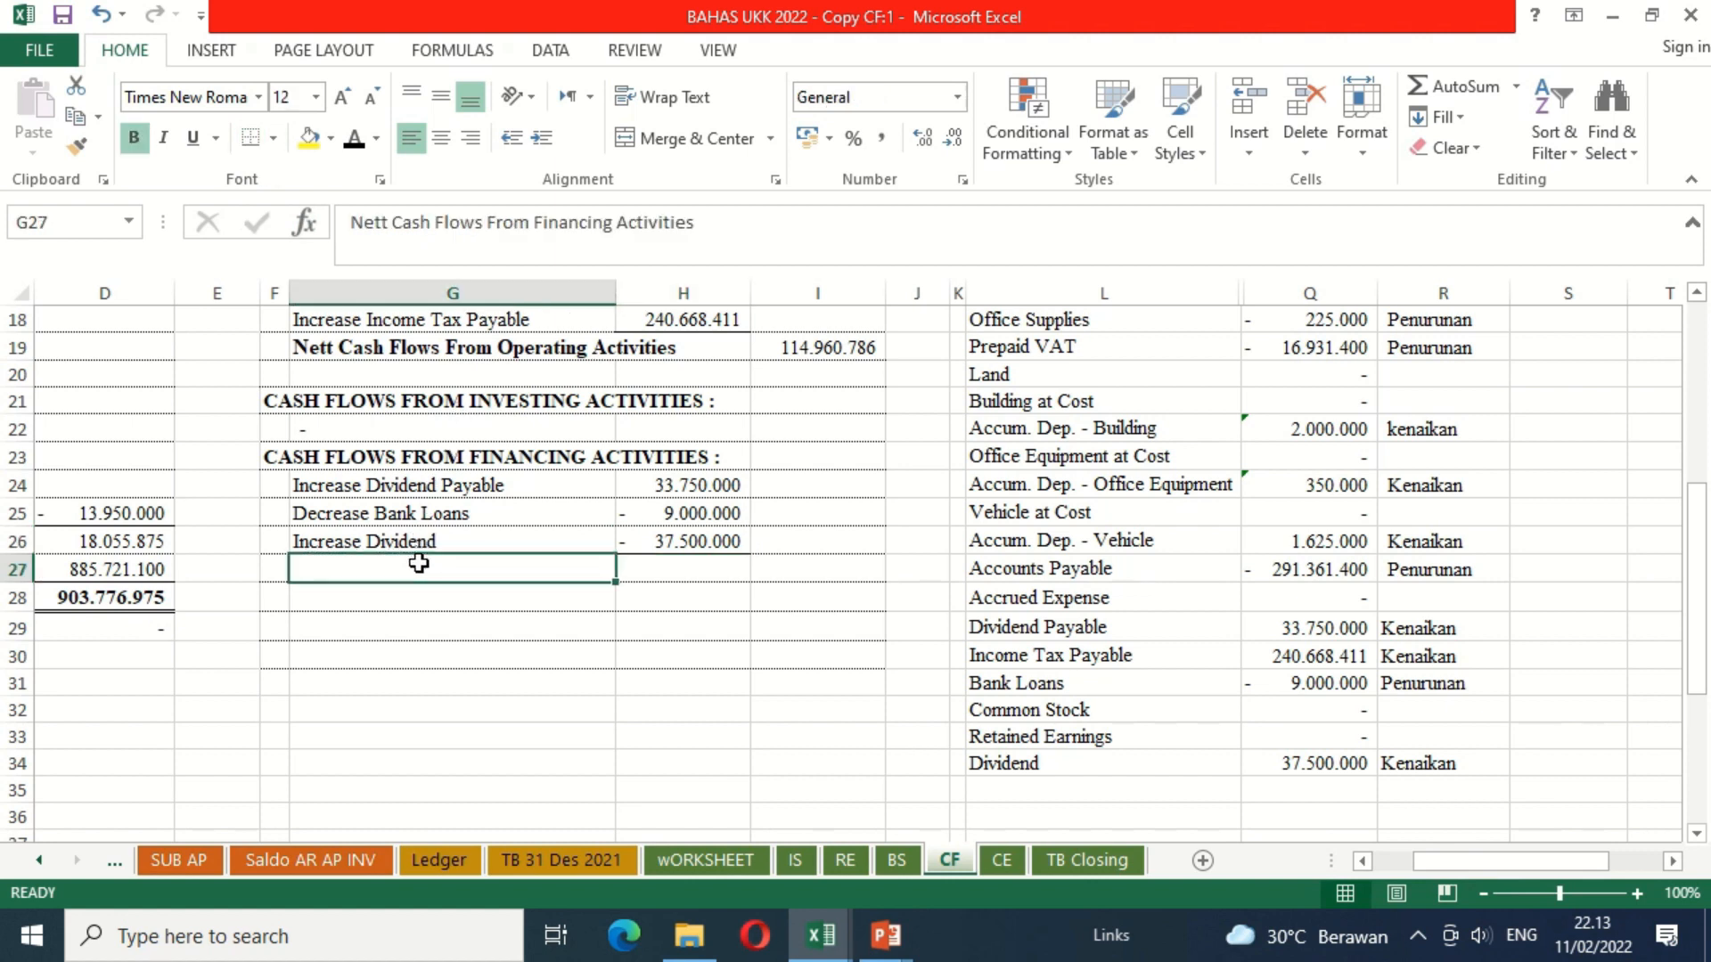
pyautogui.click(355, 140)
# Step: Total the financing activities amounts H24:H26 in I27 with a SUM formula
pyautogui.click(831, 571)
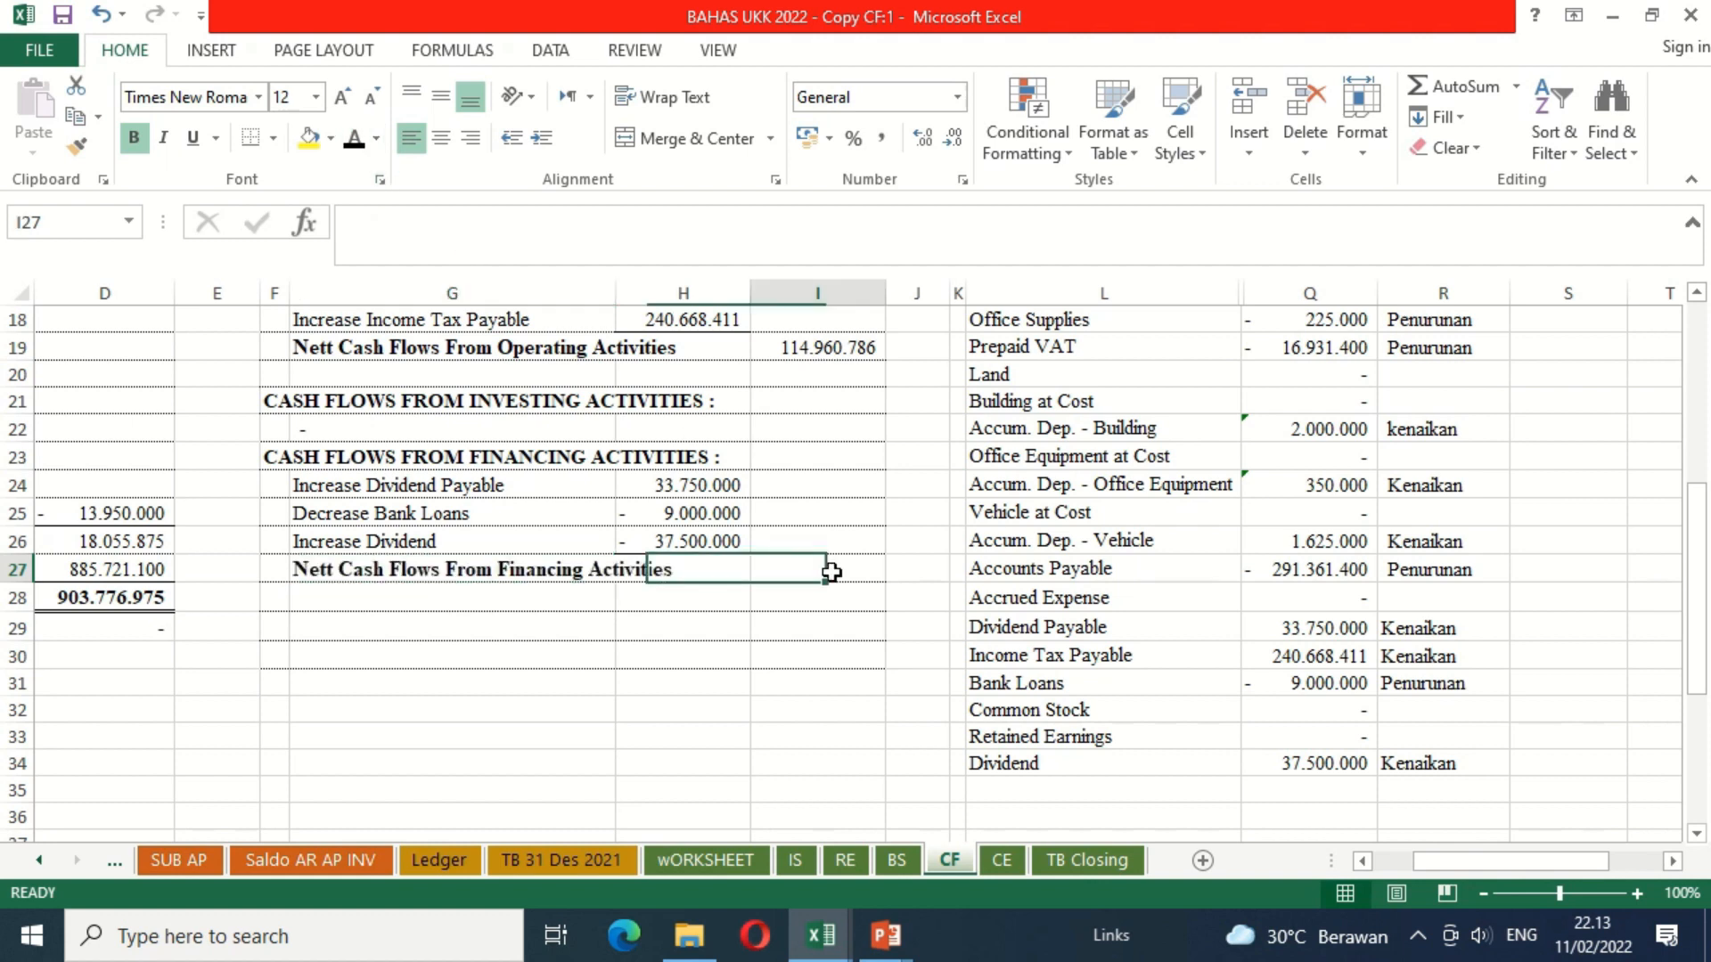
pyautogui.write('=sum')
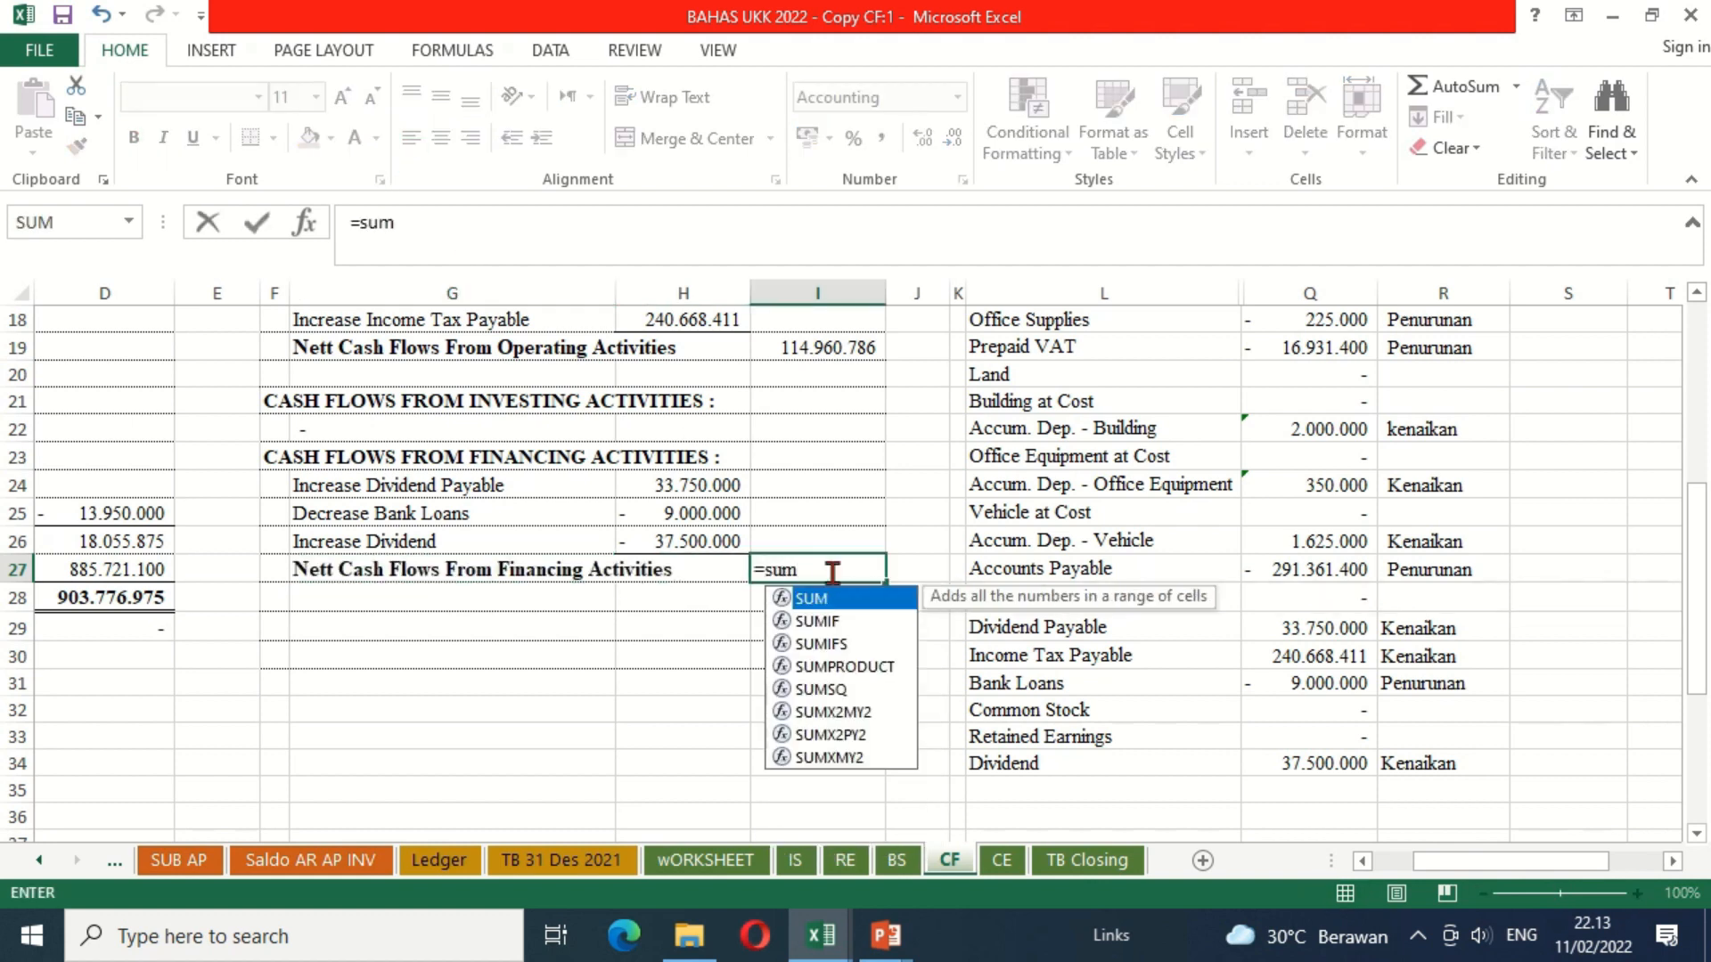
pyautogui.write('(')
pyautogui.moveTo(712, 539); pyautogui.dragTo(708, 486)
pyautogui.press('Return')
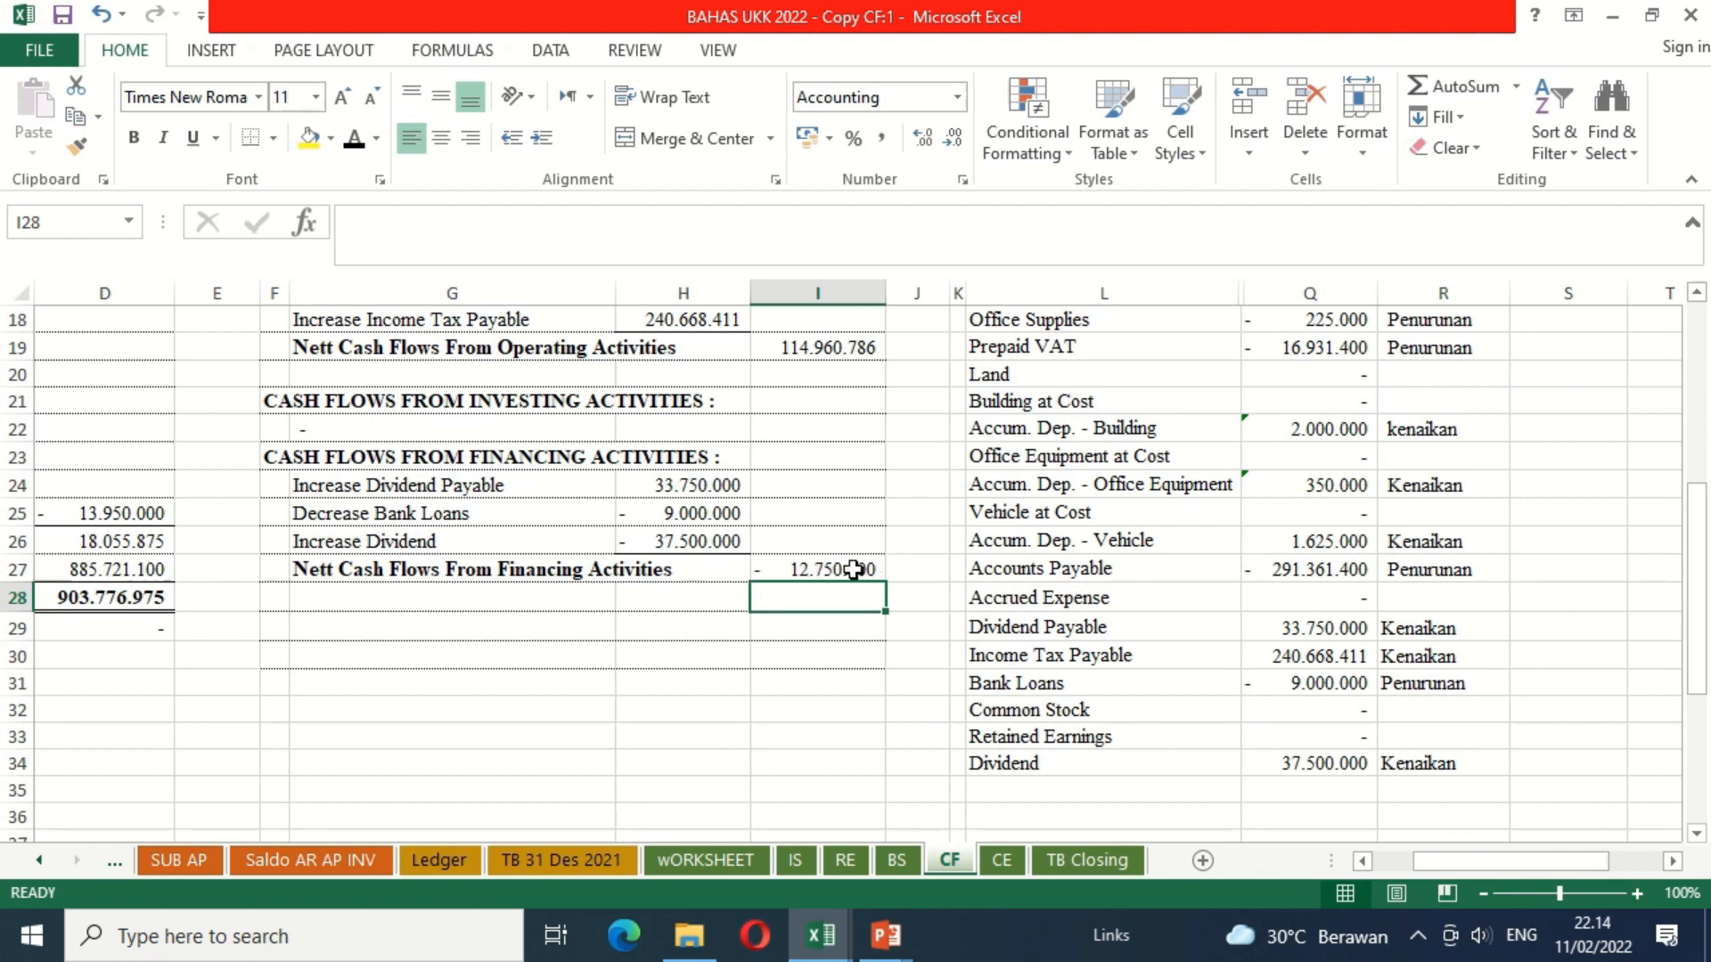
# Step: Apply the black font colour to the Nett Increase In Cash label in G28 and calculate its amount in I28 as =I6+I19+I27
pyautogui.click(592, 595)
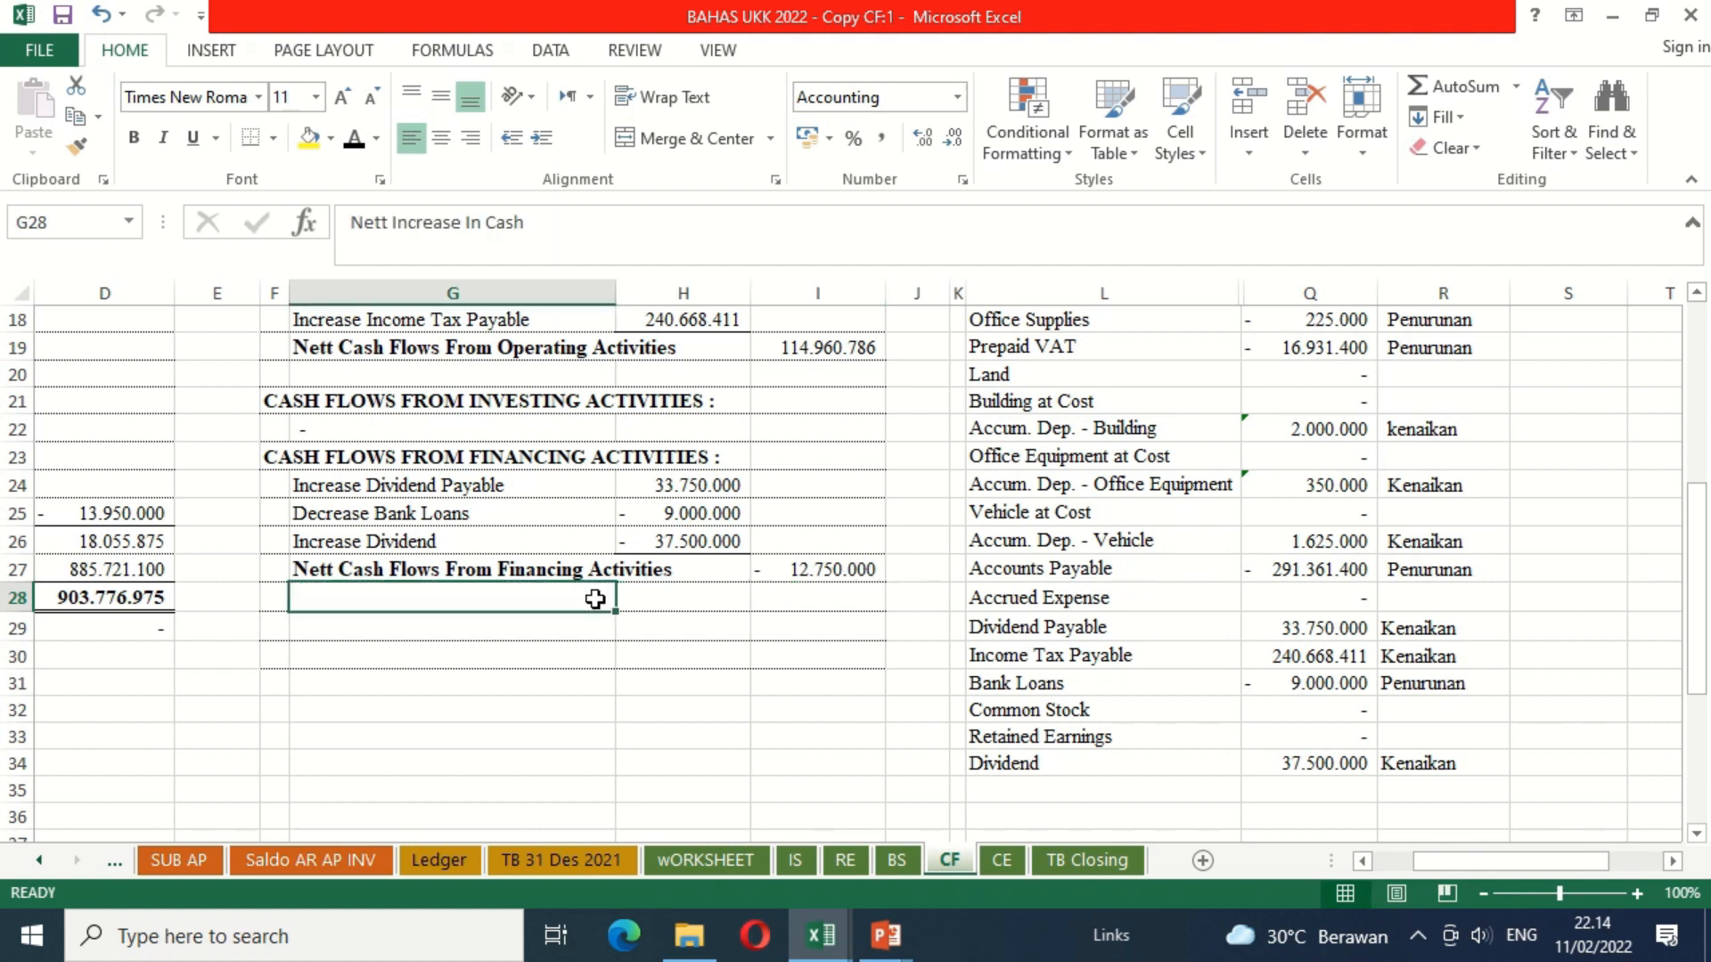
pyautogui.click(354, 141)
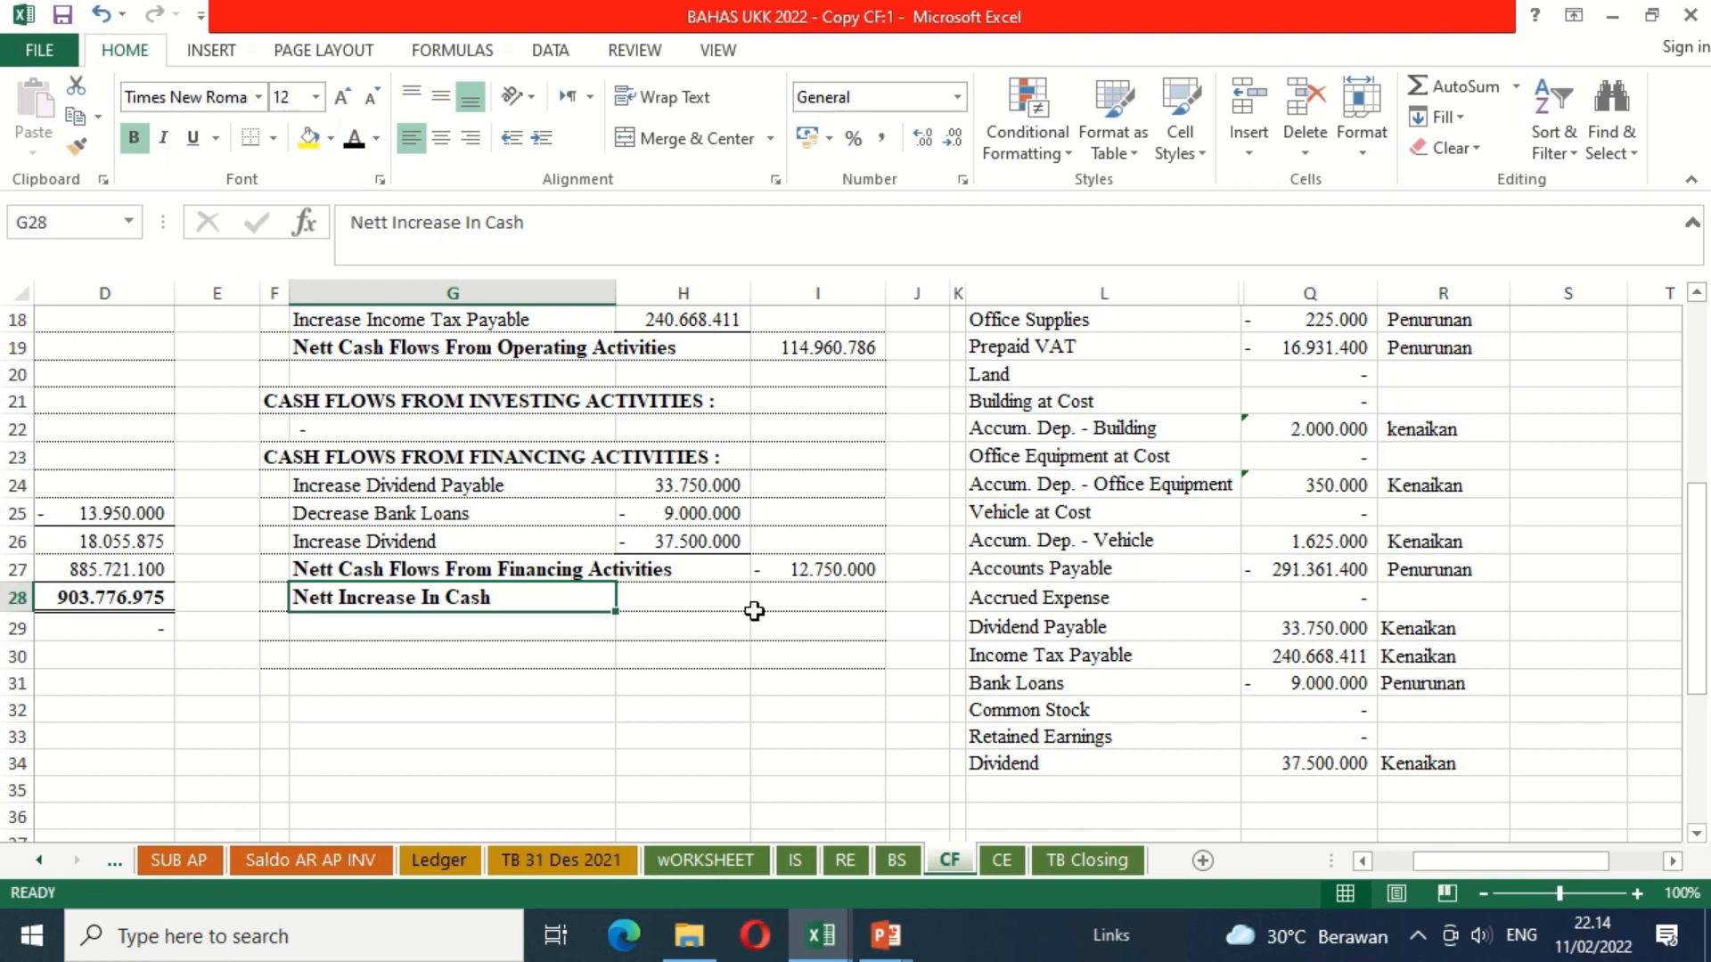
pyautogui.click(825, 602)
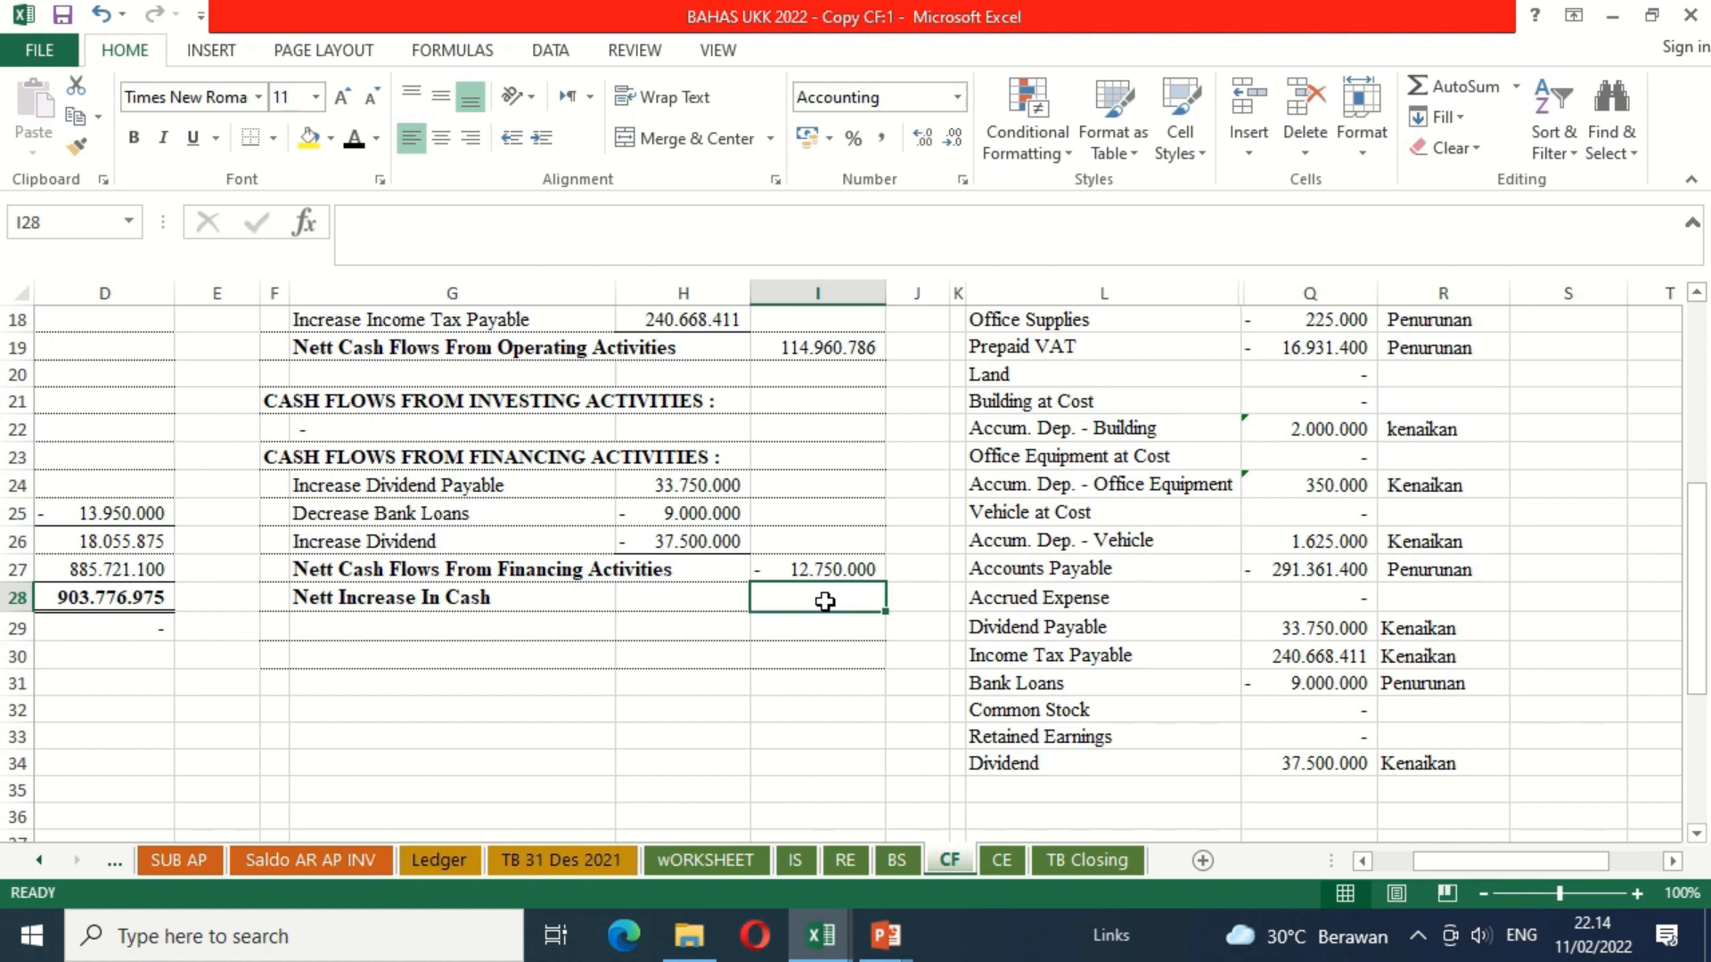
pyautogui.write('=')
pyautogui.press('Up')
pyautogui.press('Up')
pyautogui.press('Up')
pyautogui.press('Up')
pyautogui.press('Up')
pyautogui.press('Up')
pyautogui.press('Up')
pyautogui.press('Up')
pyautogui.press('Up')
pyautogui.press('Up')
pyautogui.press('Up')
pyautogui.press('Up')
pyautogui.press('Up')
pyautogui.press('Up')
pyautogui.press('Up')
pyautogui.press('Up')
pyautogui.press('Up')
pyautogui.press('Up')
pyautogui.press('Up')
pyautogui.press('Up')
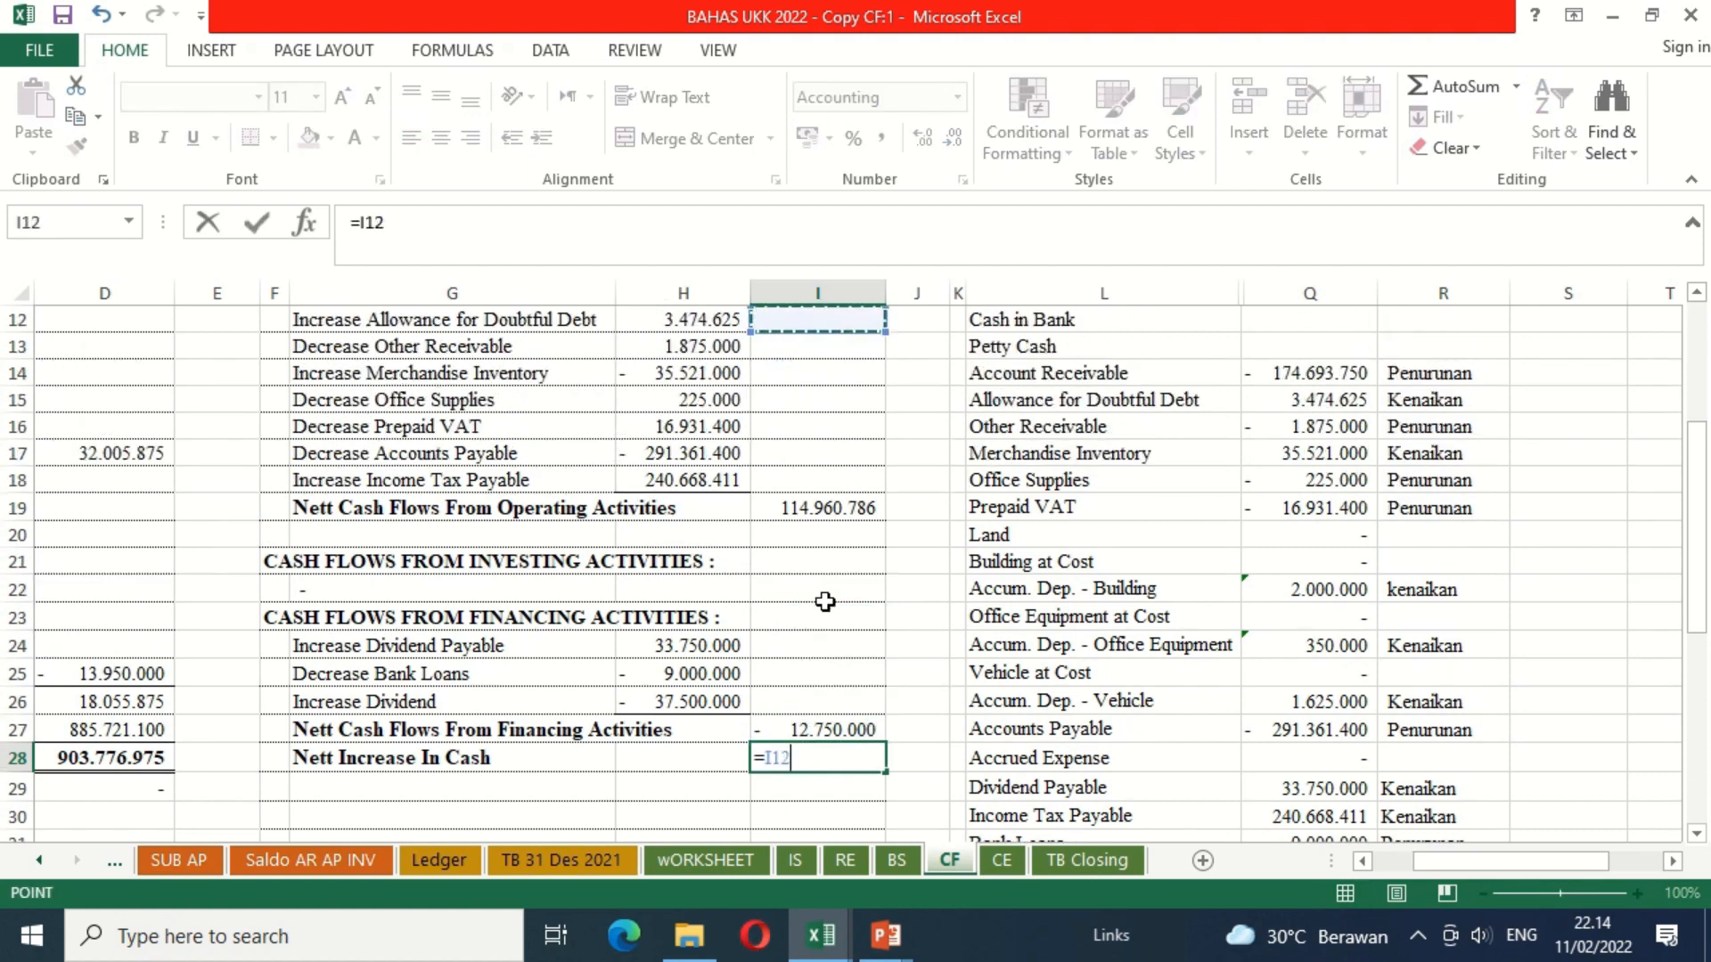
pyautogui.press('Up')
pyautogui.press('Up')
pyautogui.press('Up')
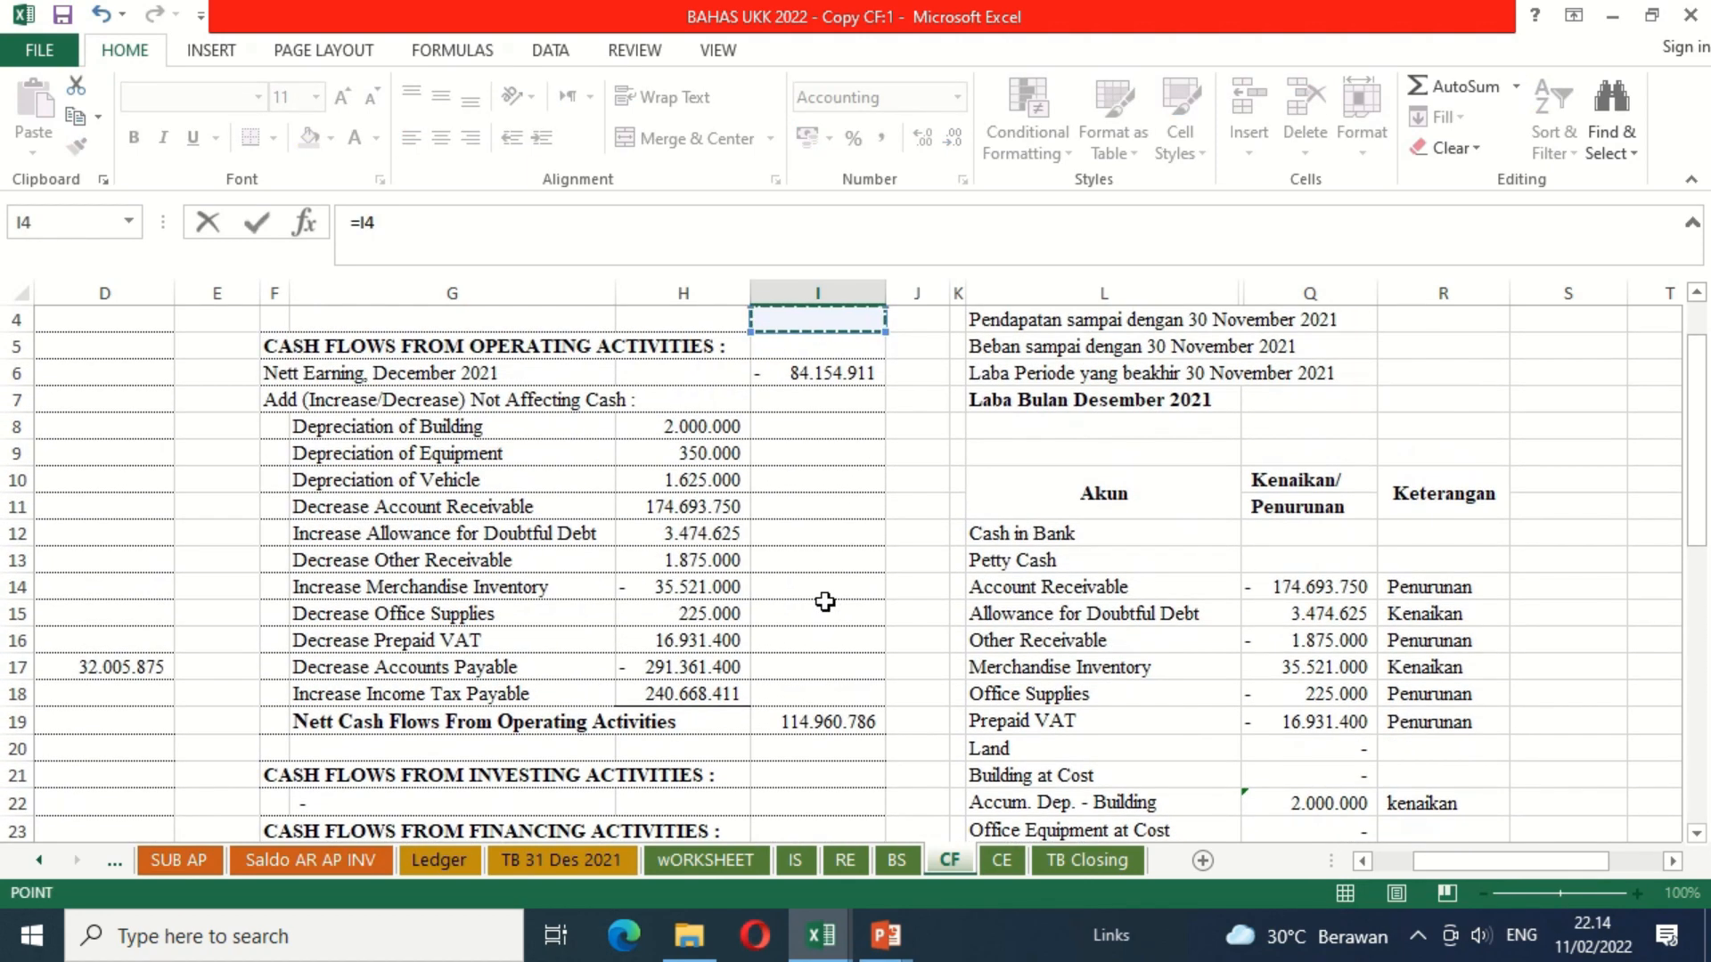
pyautogui.press('Down')
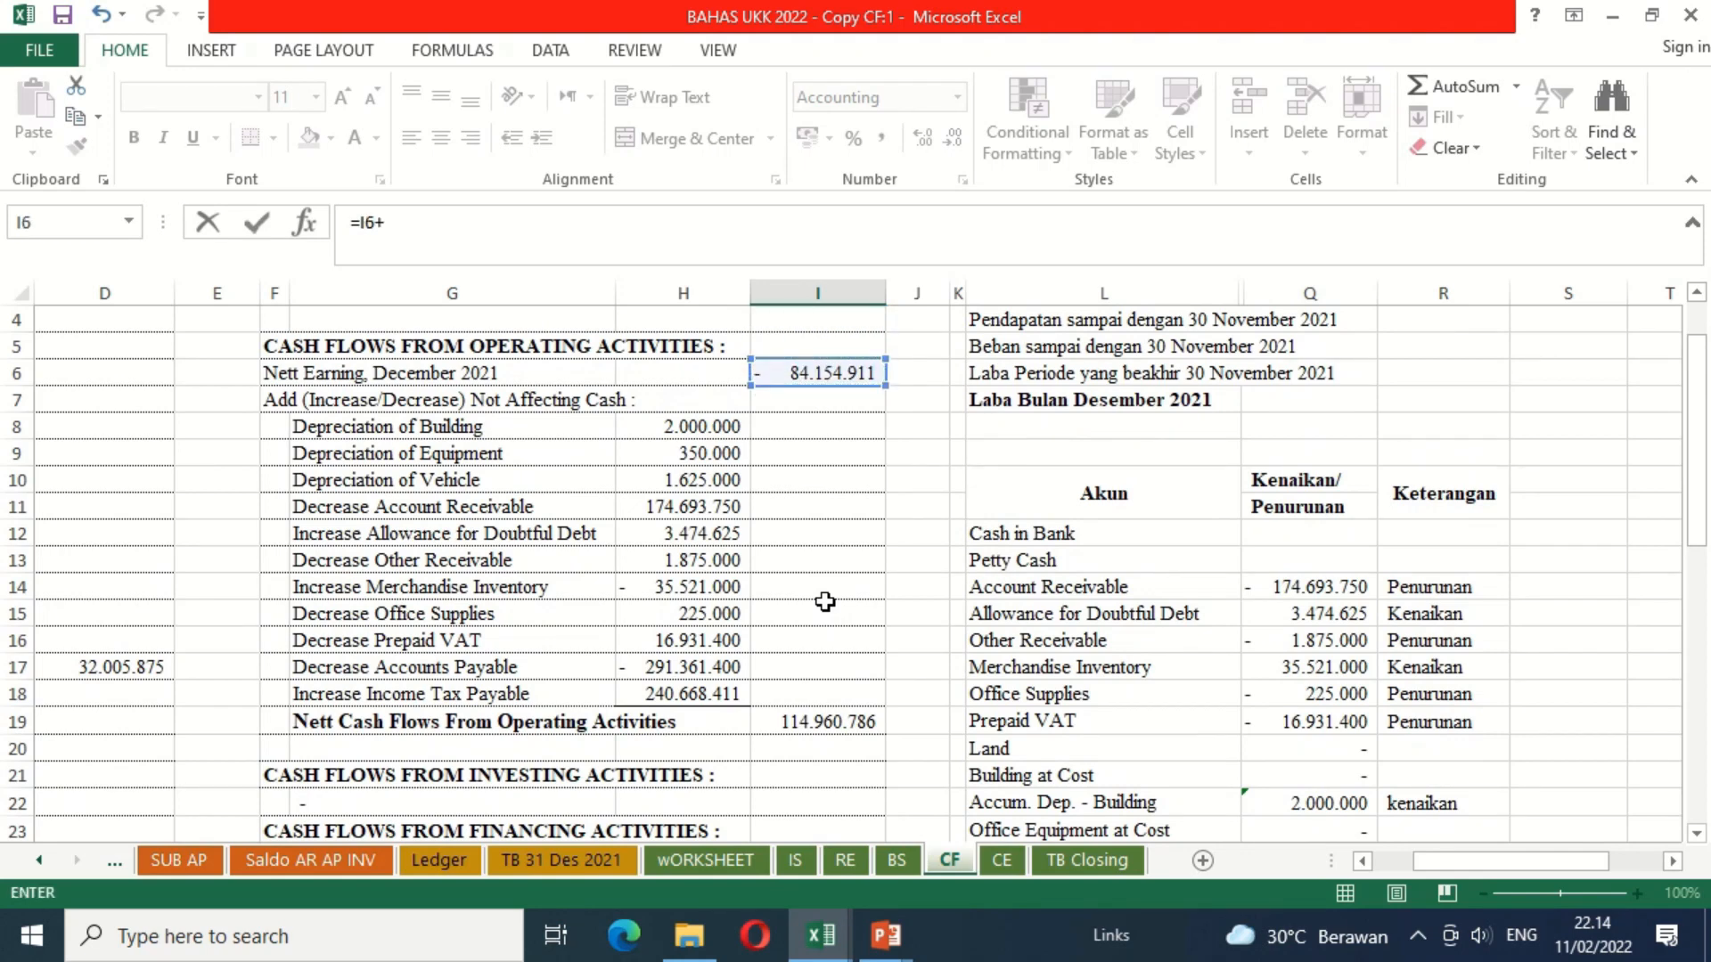
pyautogui.click(824, 717)
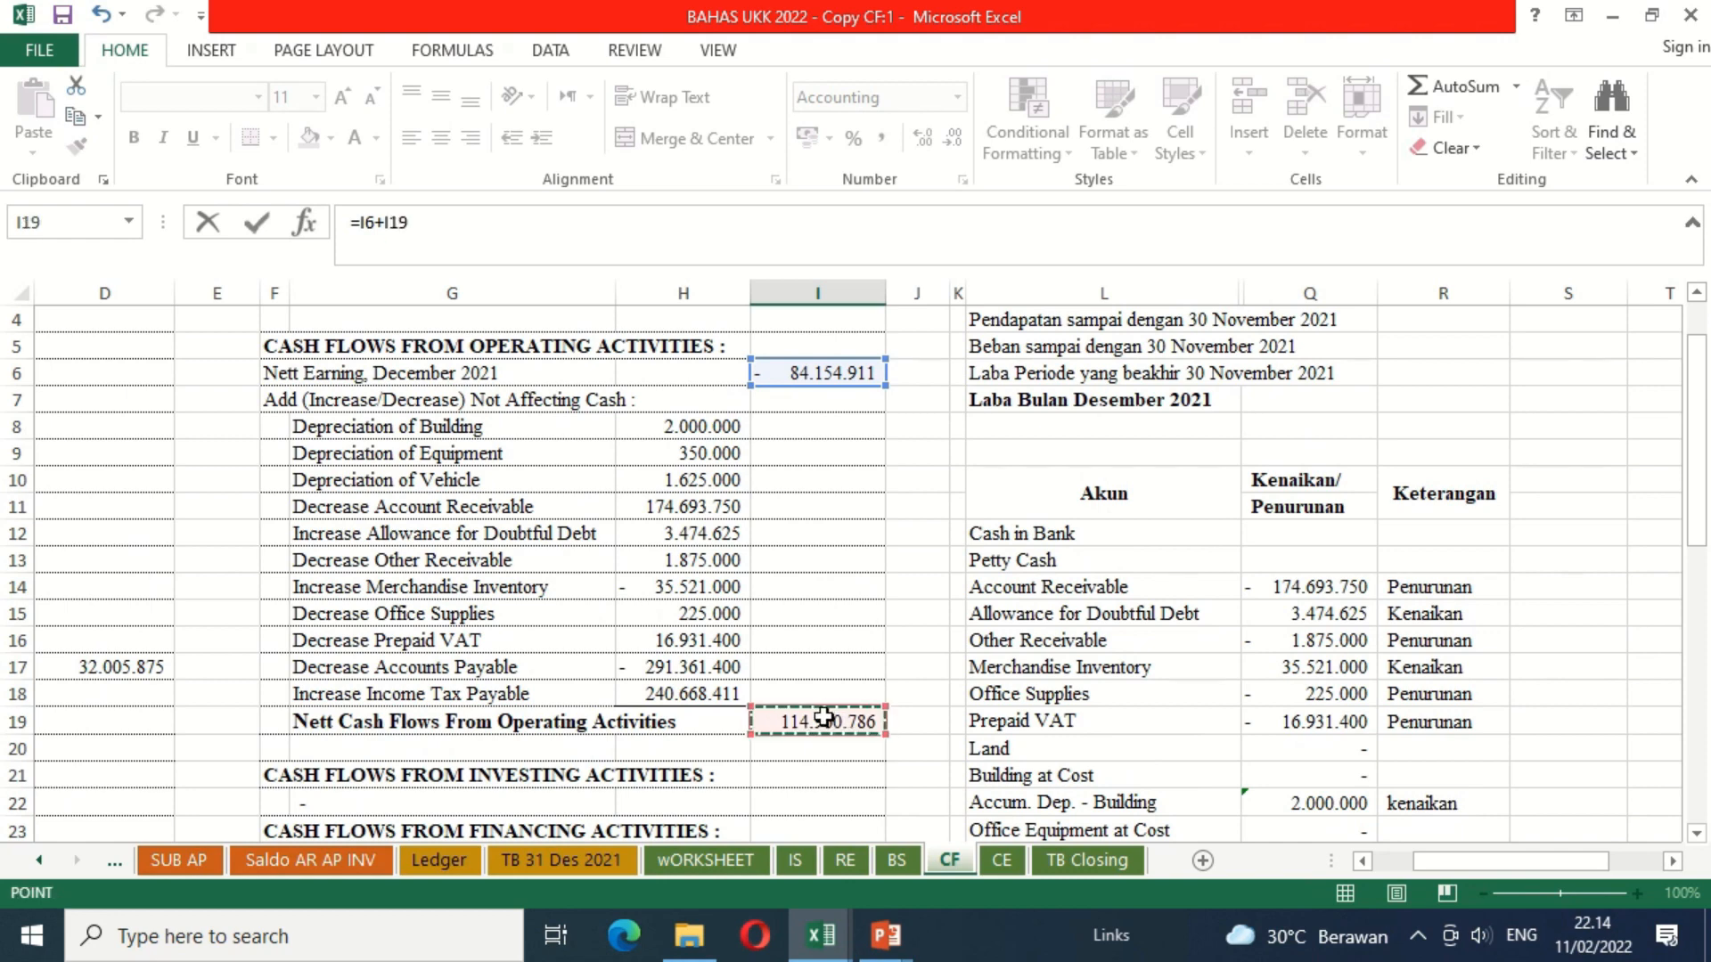
pyautogui.write('+')
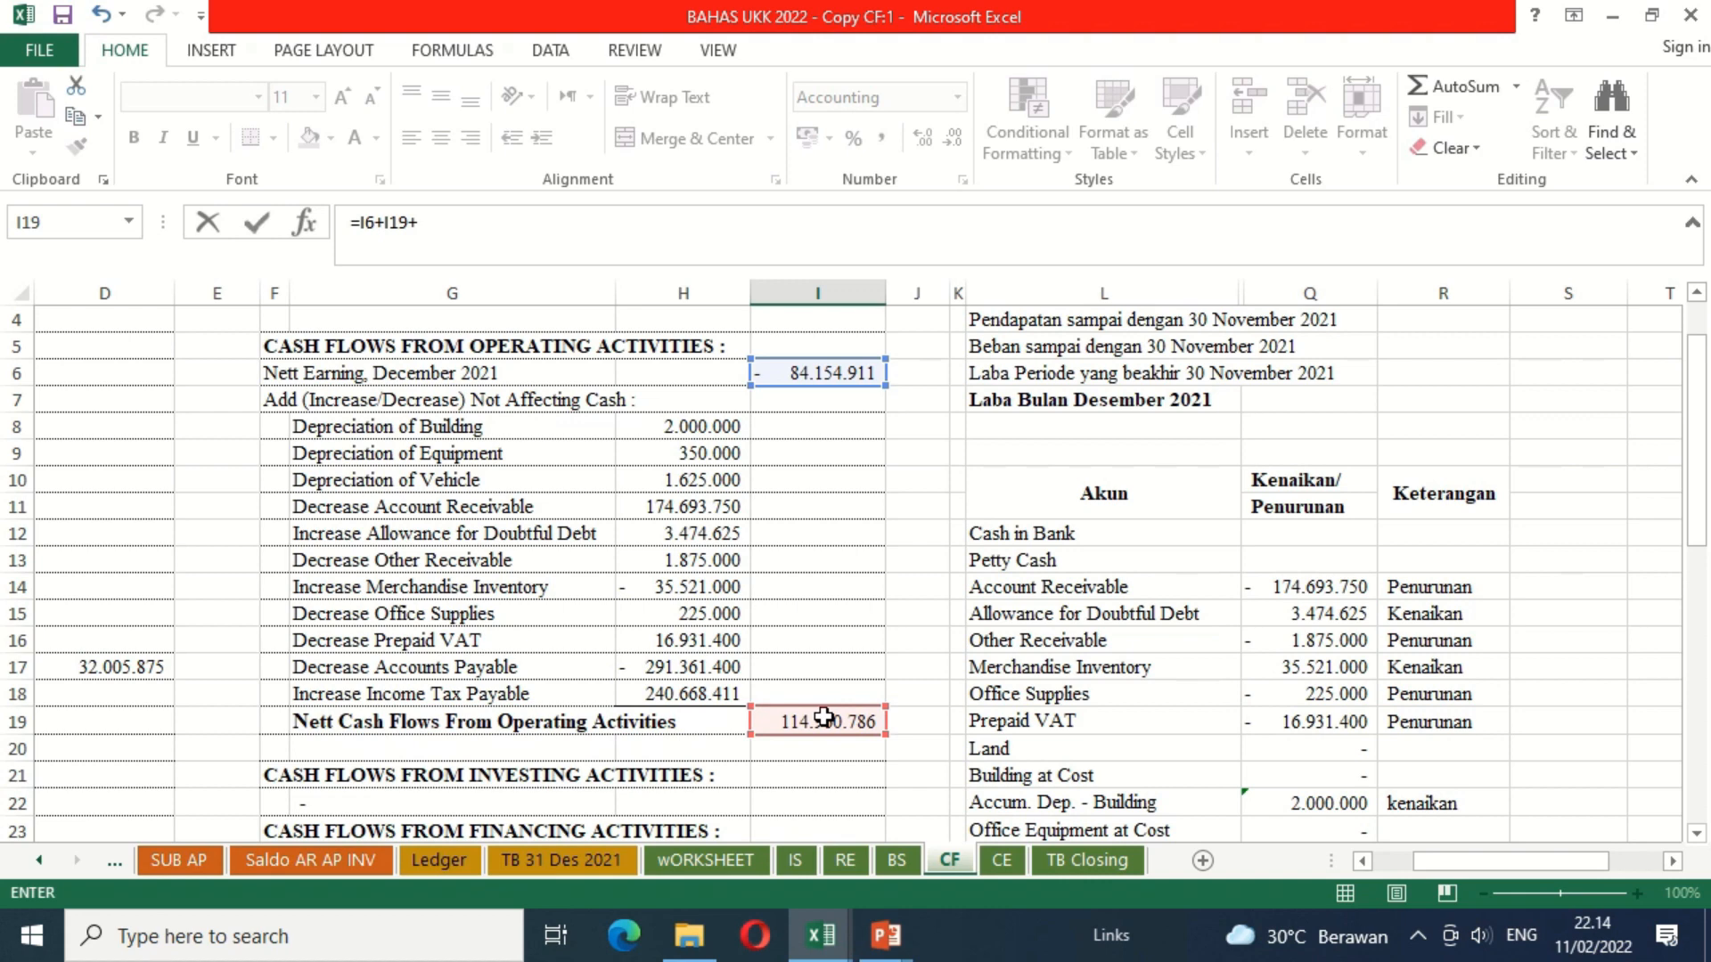
pyautogui.click(1695, 833)
pyautogui.click(1695, 834)
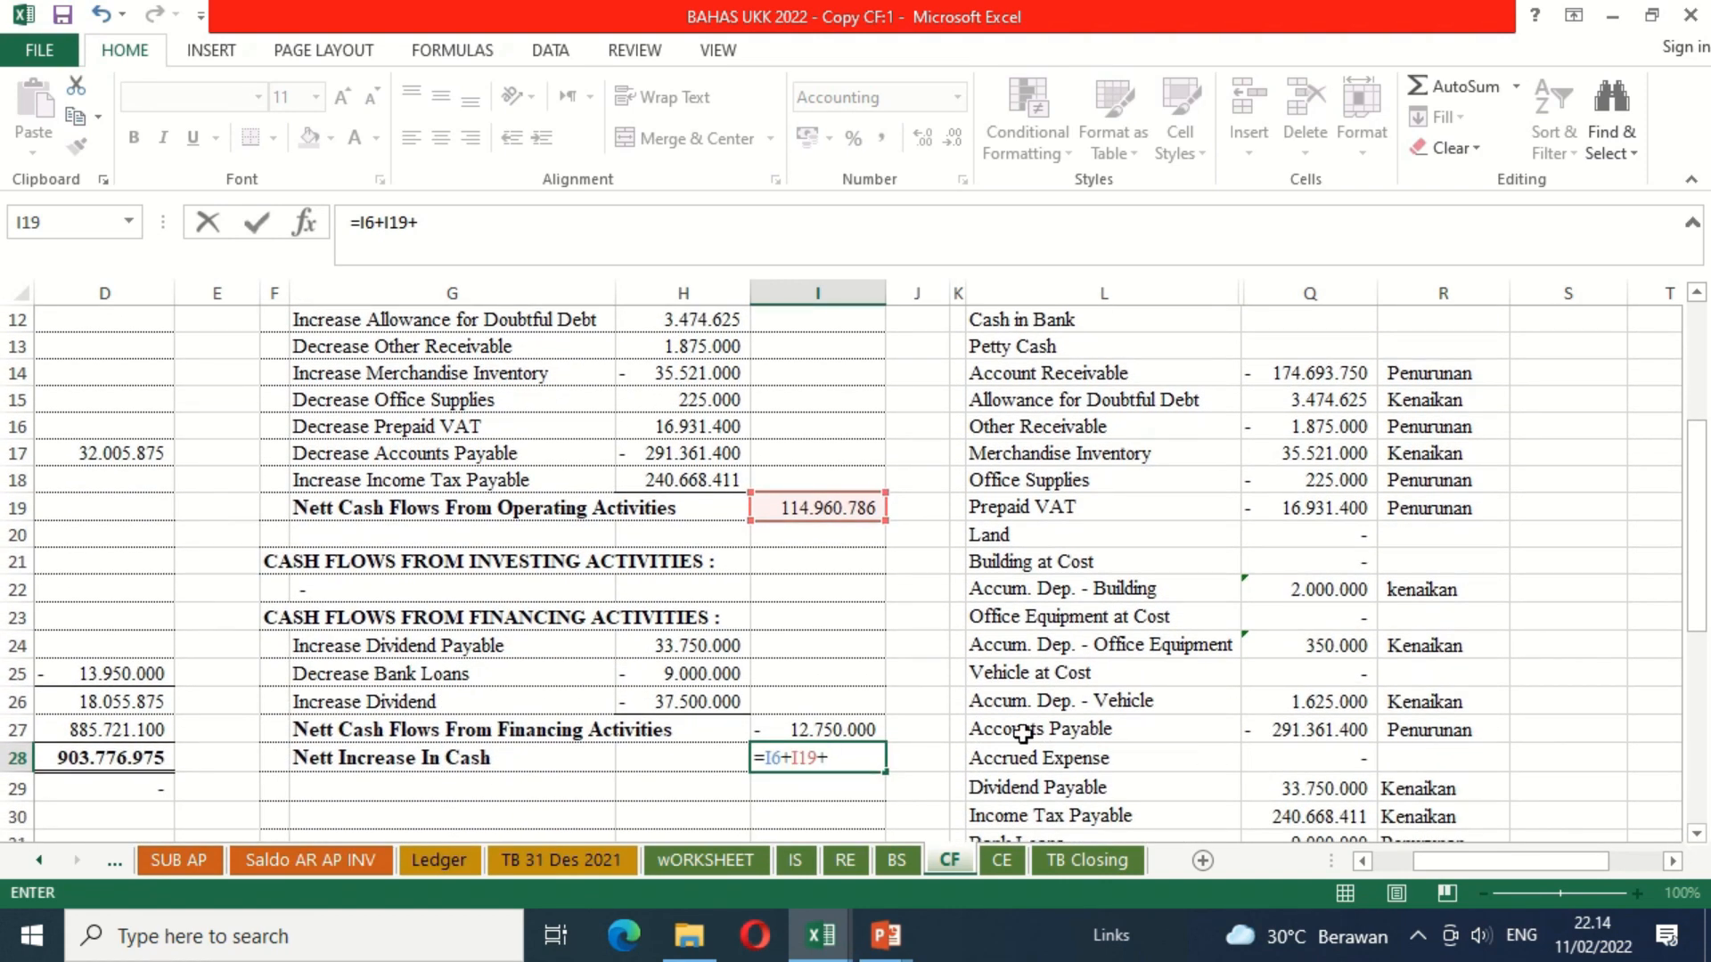
pyautogui.click(839, 729)
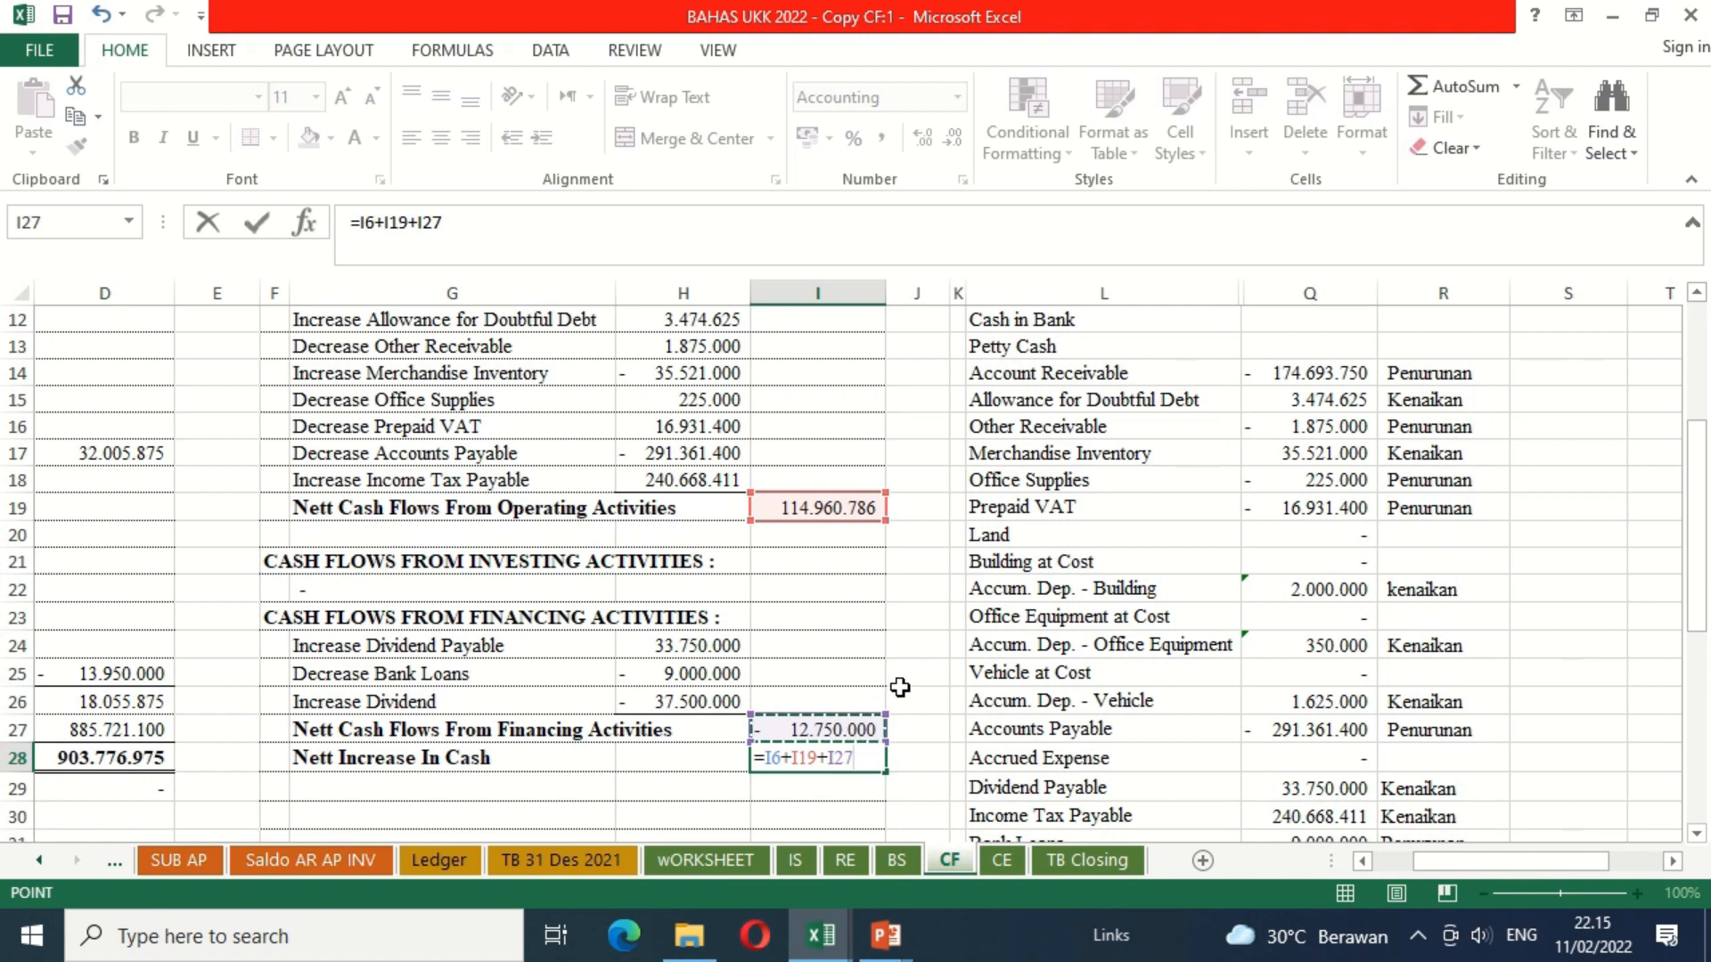
pyautogui.press('Return')
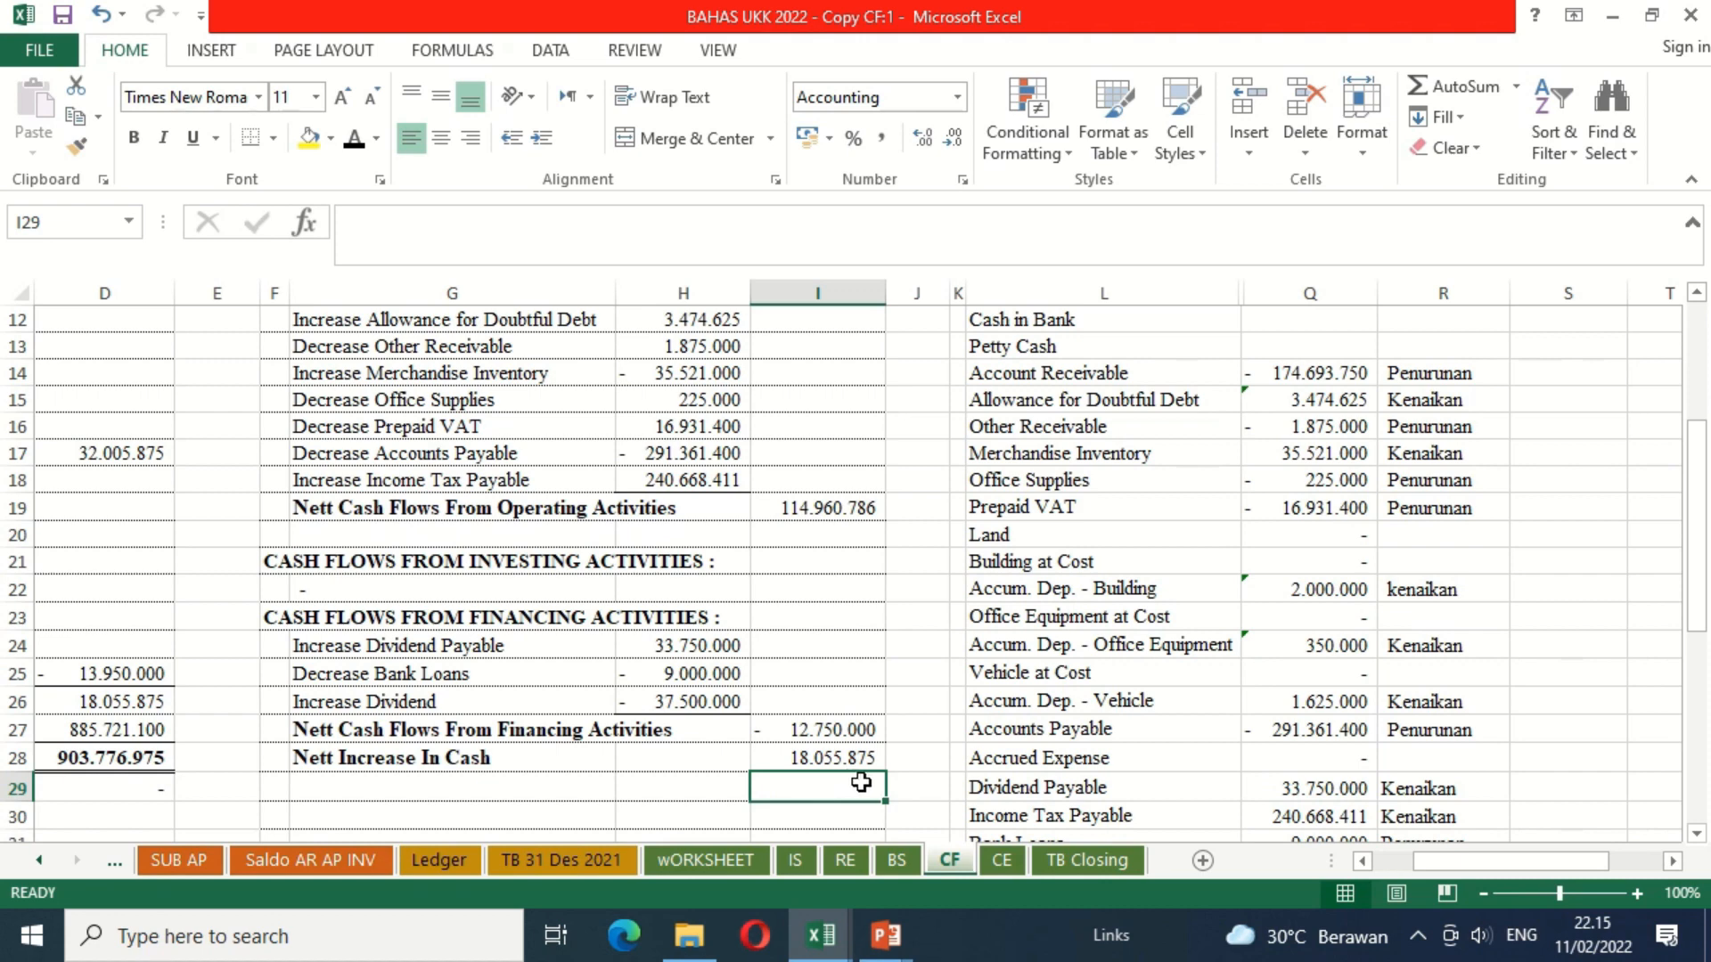
# Step: Apply the black font colour to the Cash Balance, December 1, 2021 label in G29
pyautogui.click(814, 723)
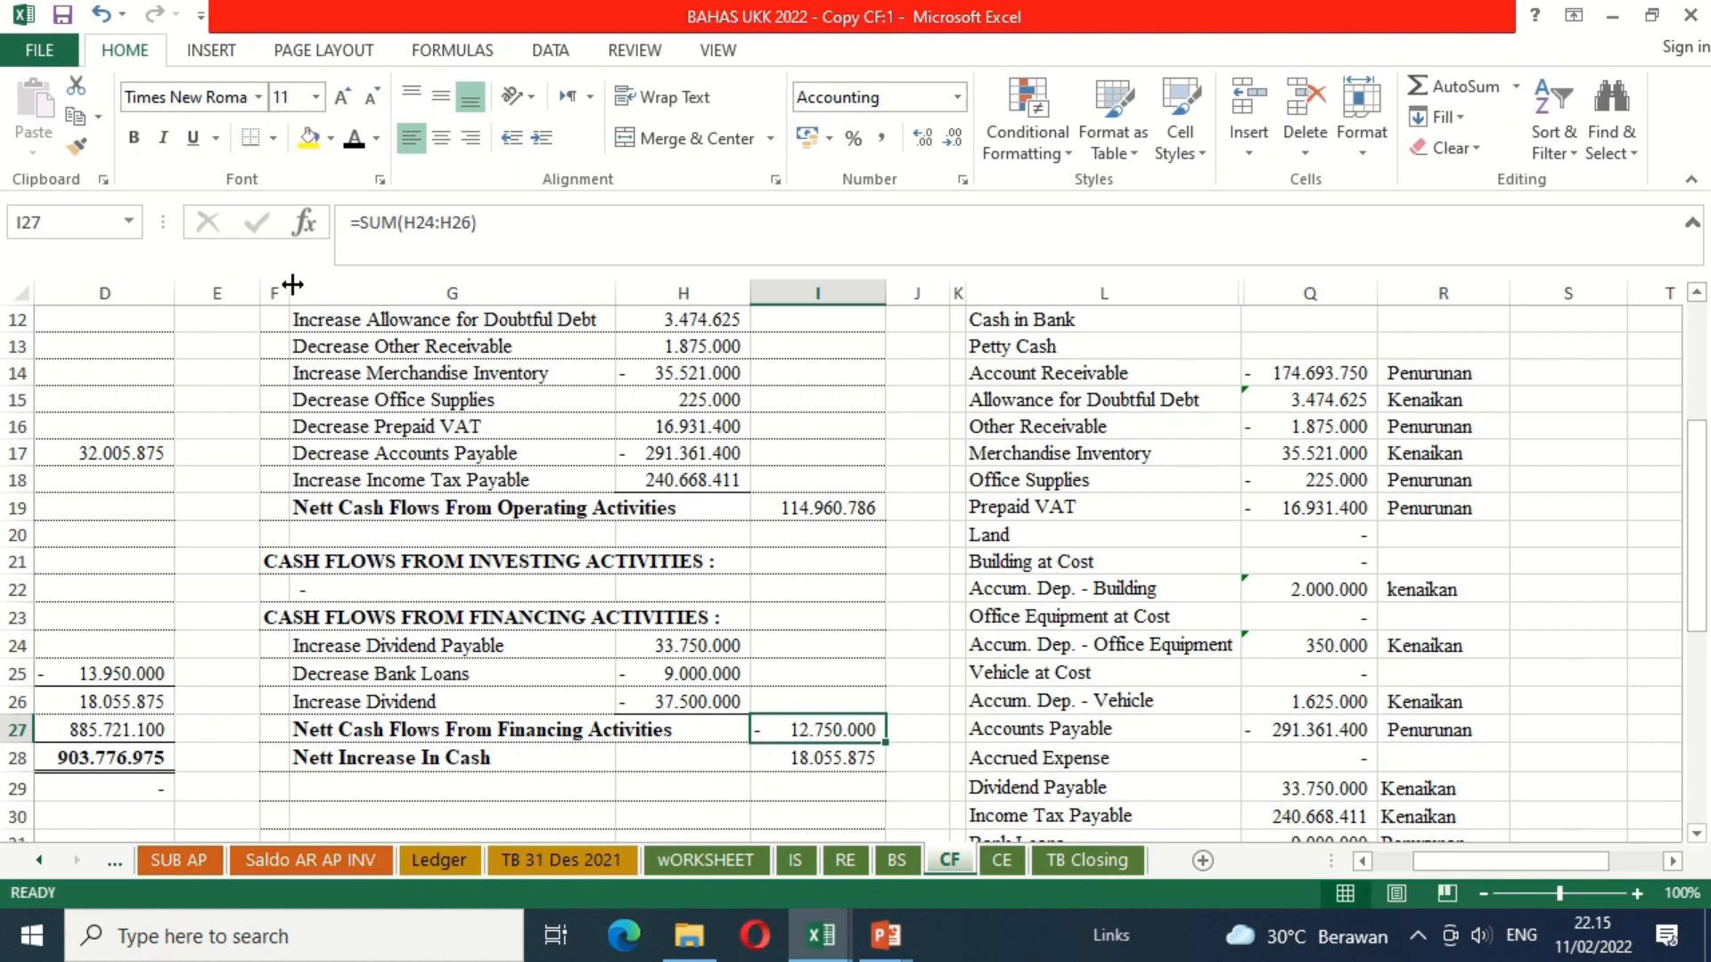
pyautogui.click(358, 796)
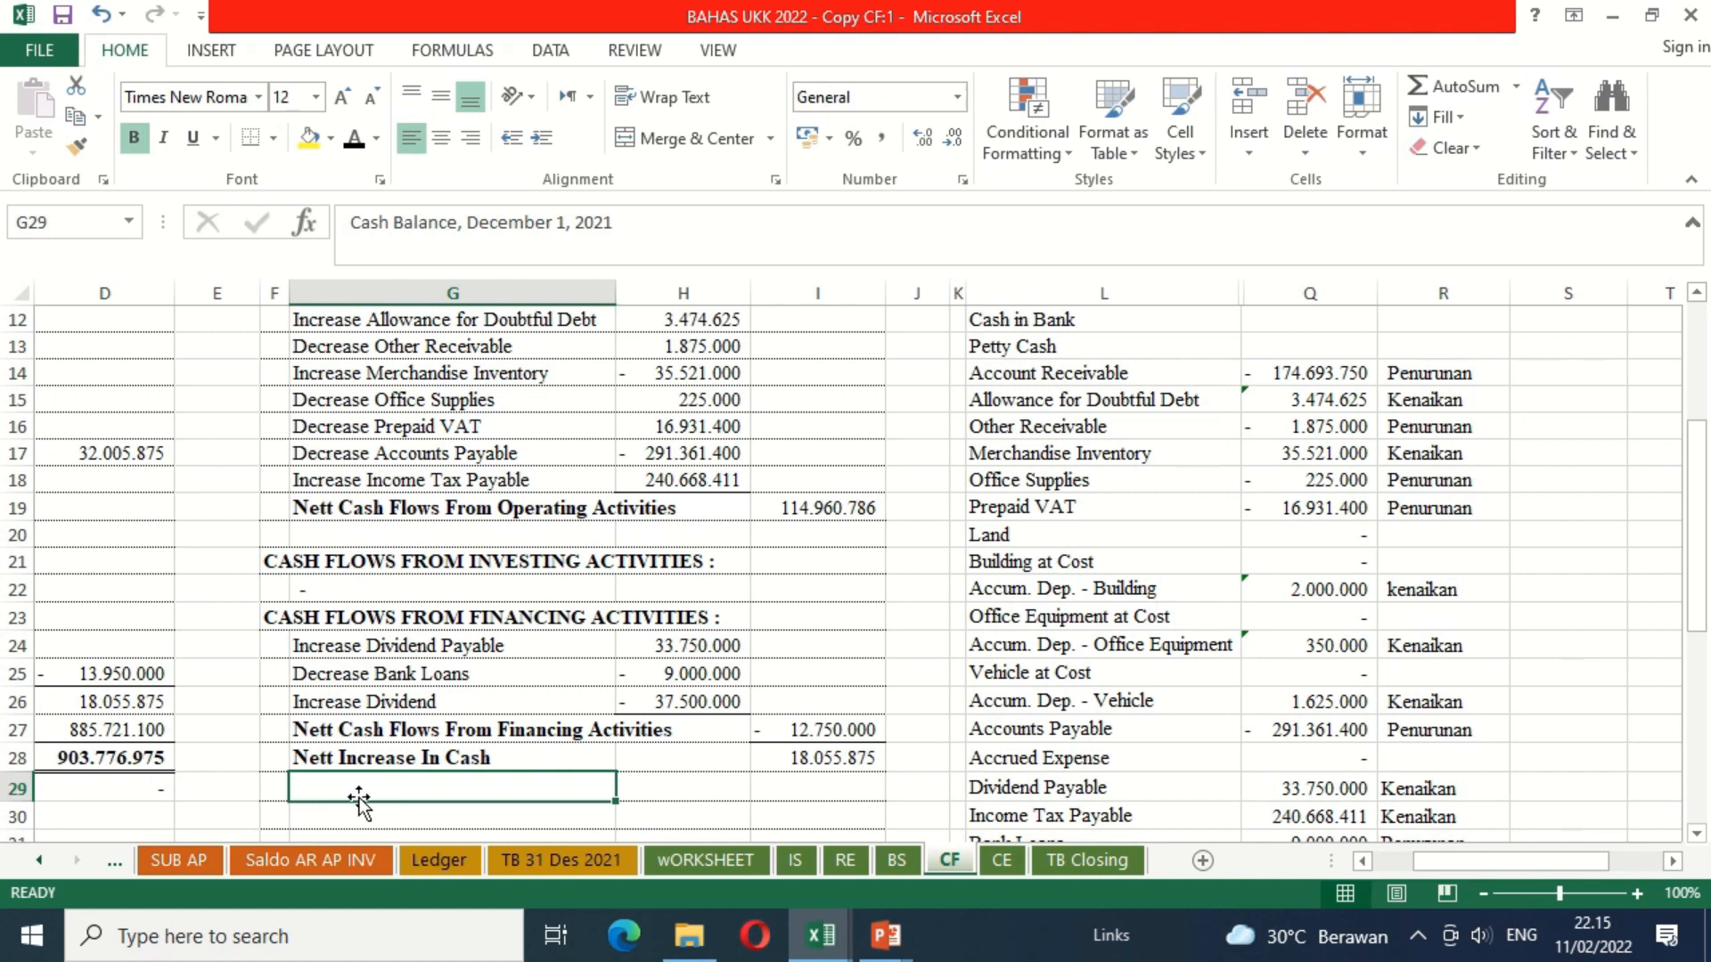
pyautogui.click(354, 143)
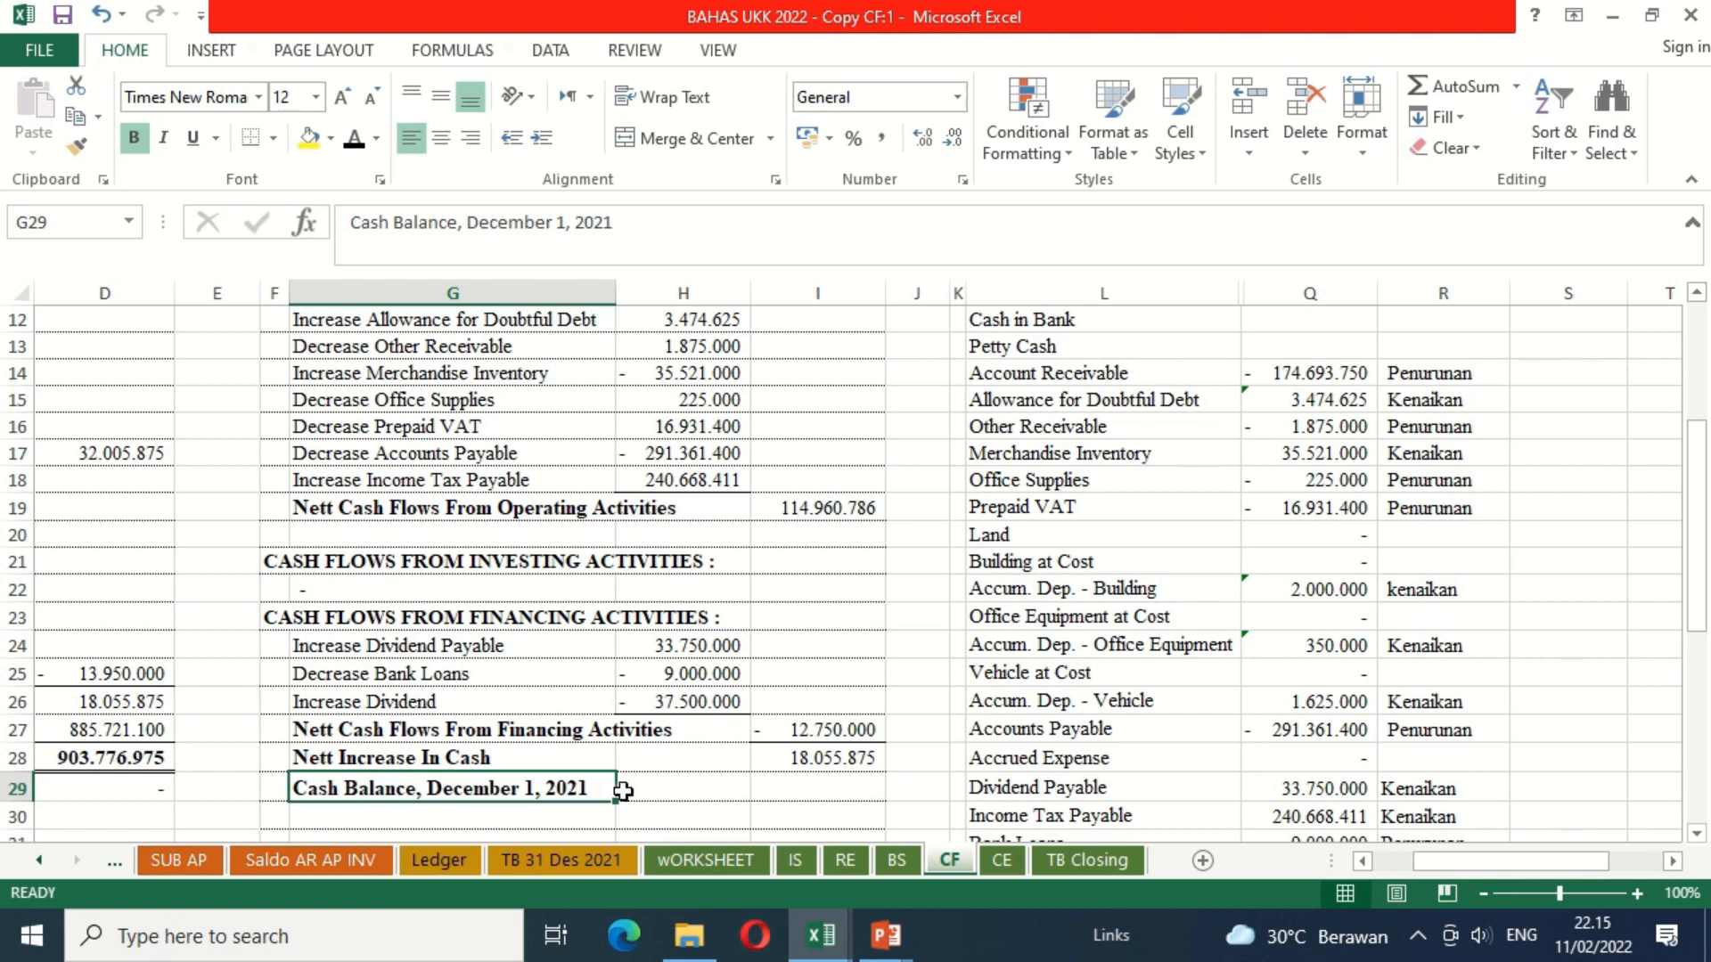
# Step: Calculate the opening cash balance in I29 by adding Cash in Bank (C7) and Petty Cash (C8) from the TB 30 Nov 2021 sheet
pyautogui.click(871, 788)
pyautogui.write('=')
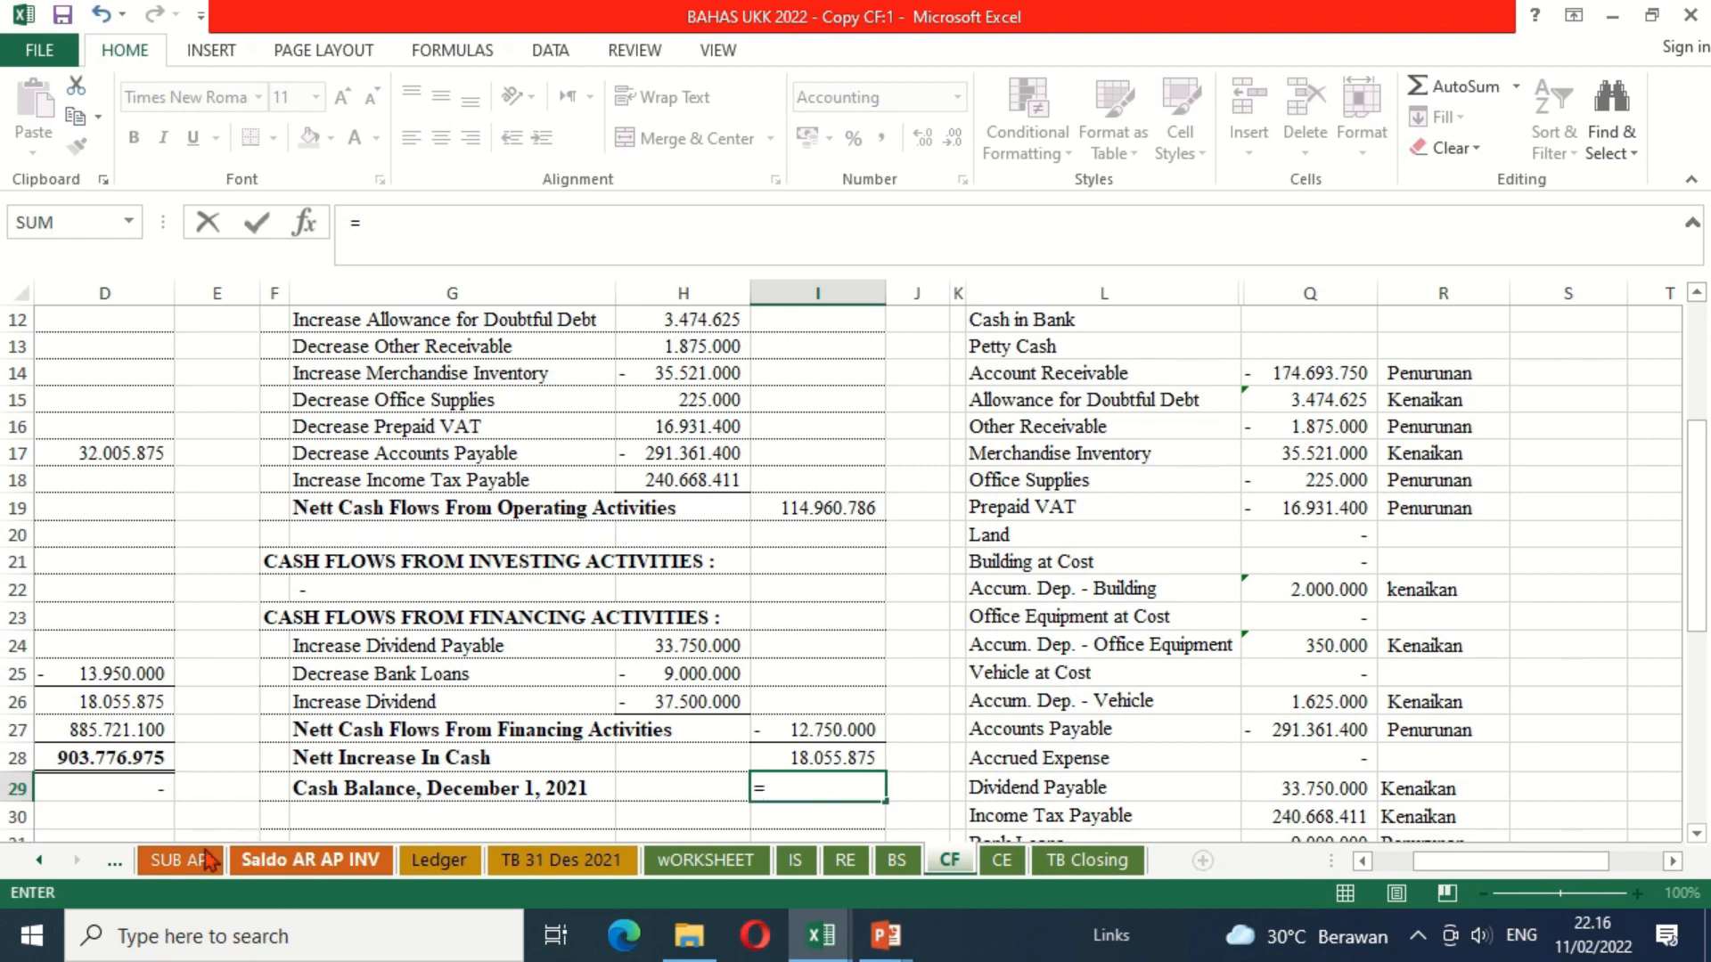
pyautogui.click(40, 860)
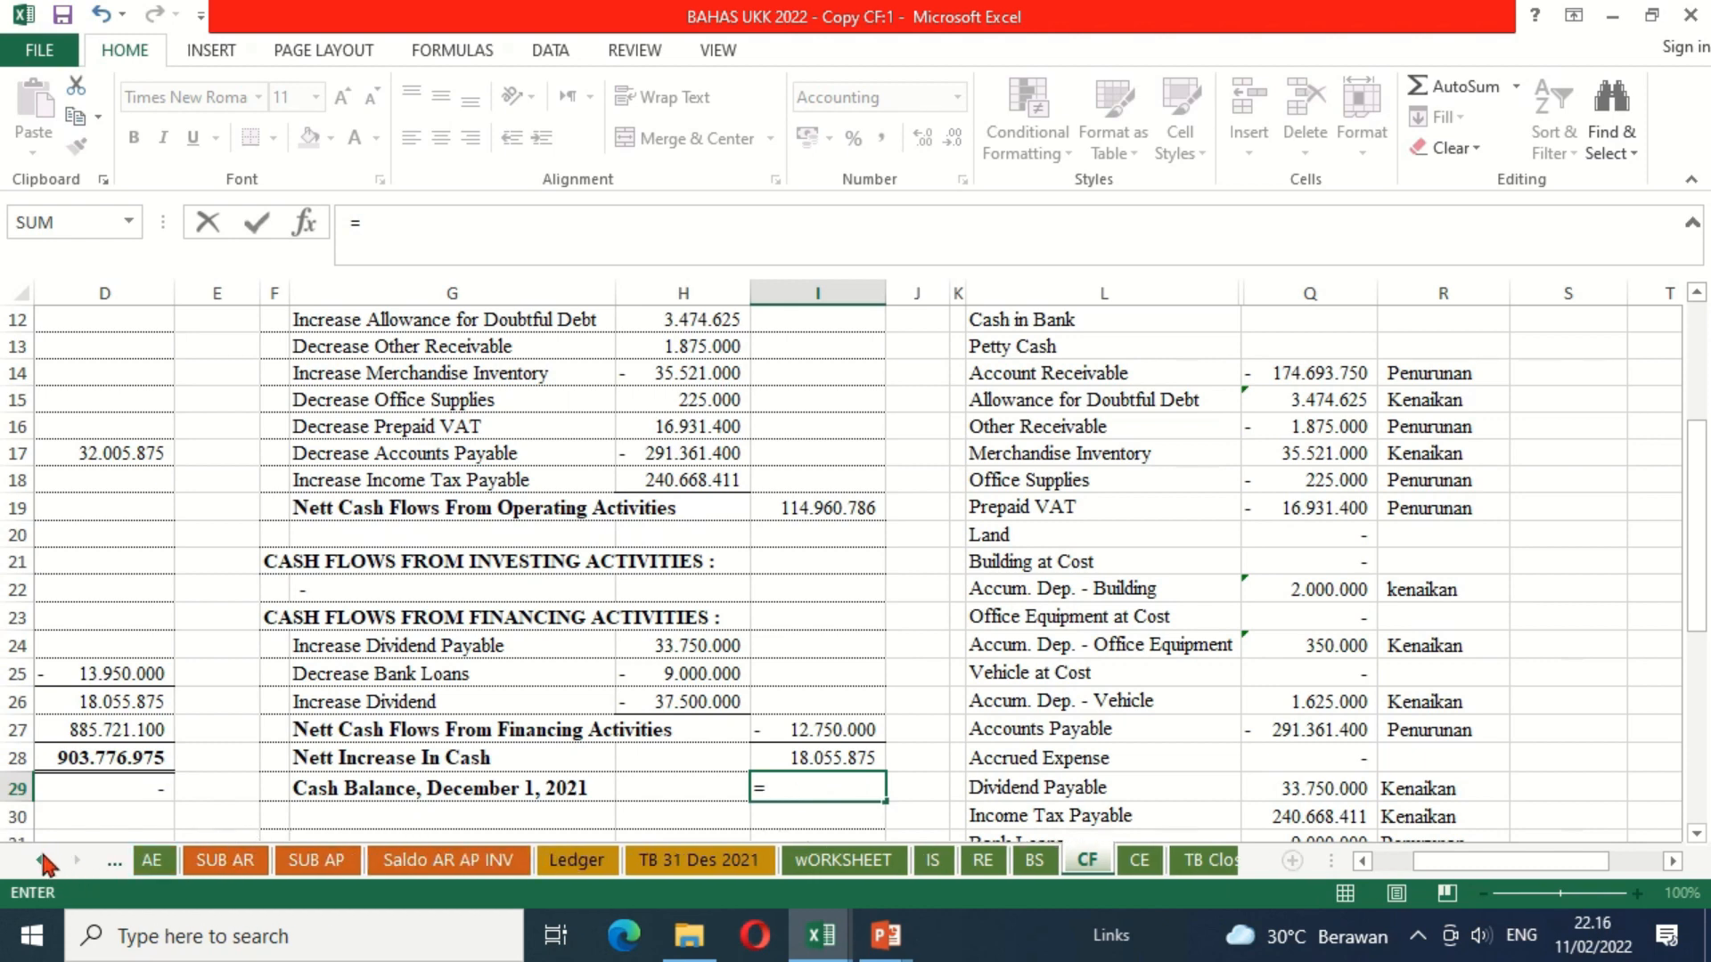
pyautogui.click(40, 860)
pyautogui.click(40, 860)
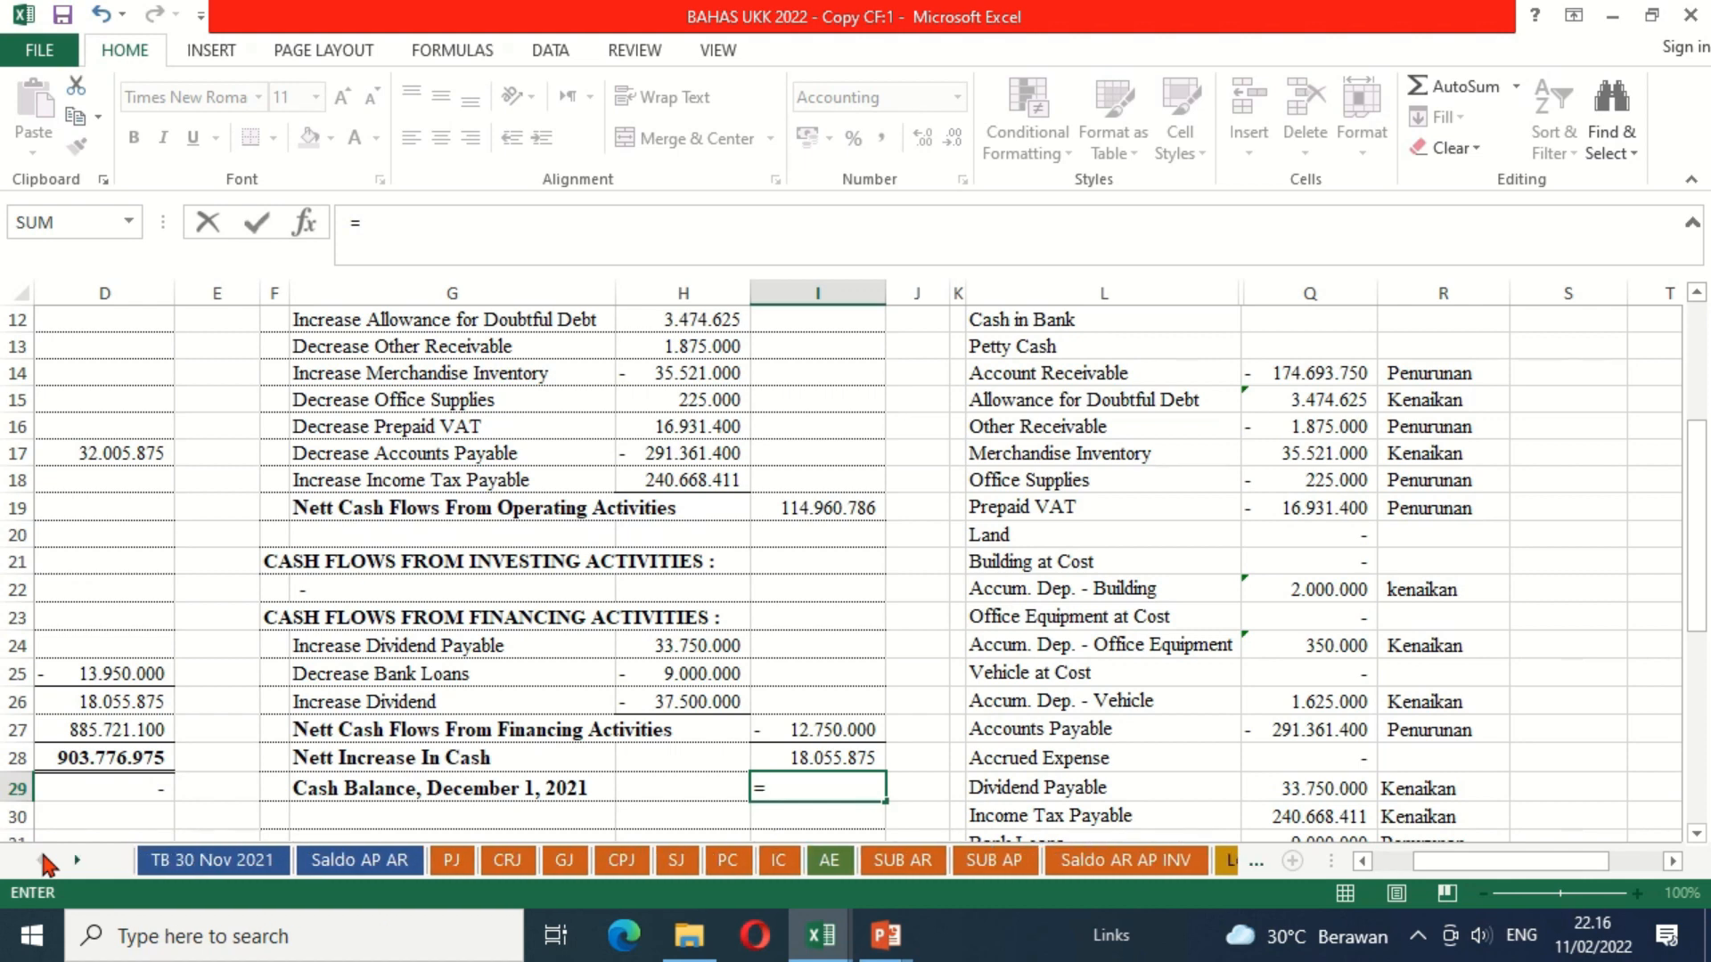
pyautogui.click(185, 864)
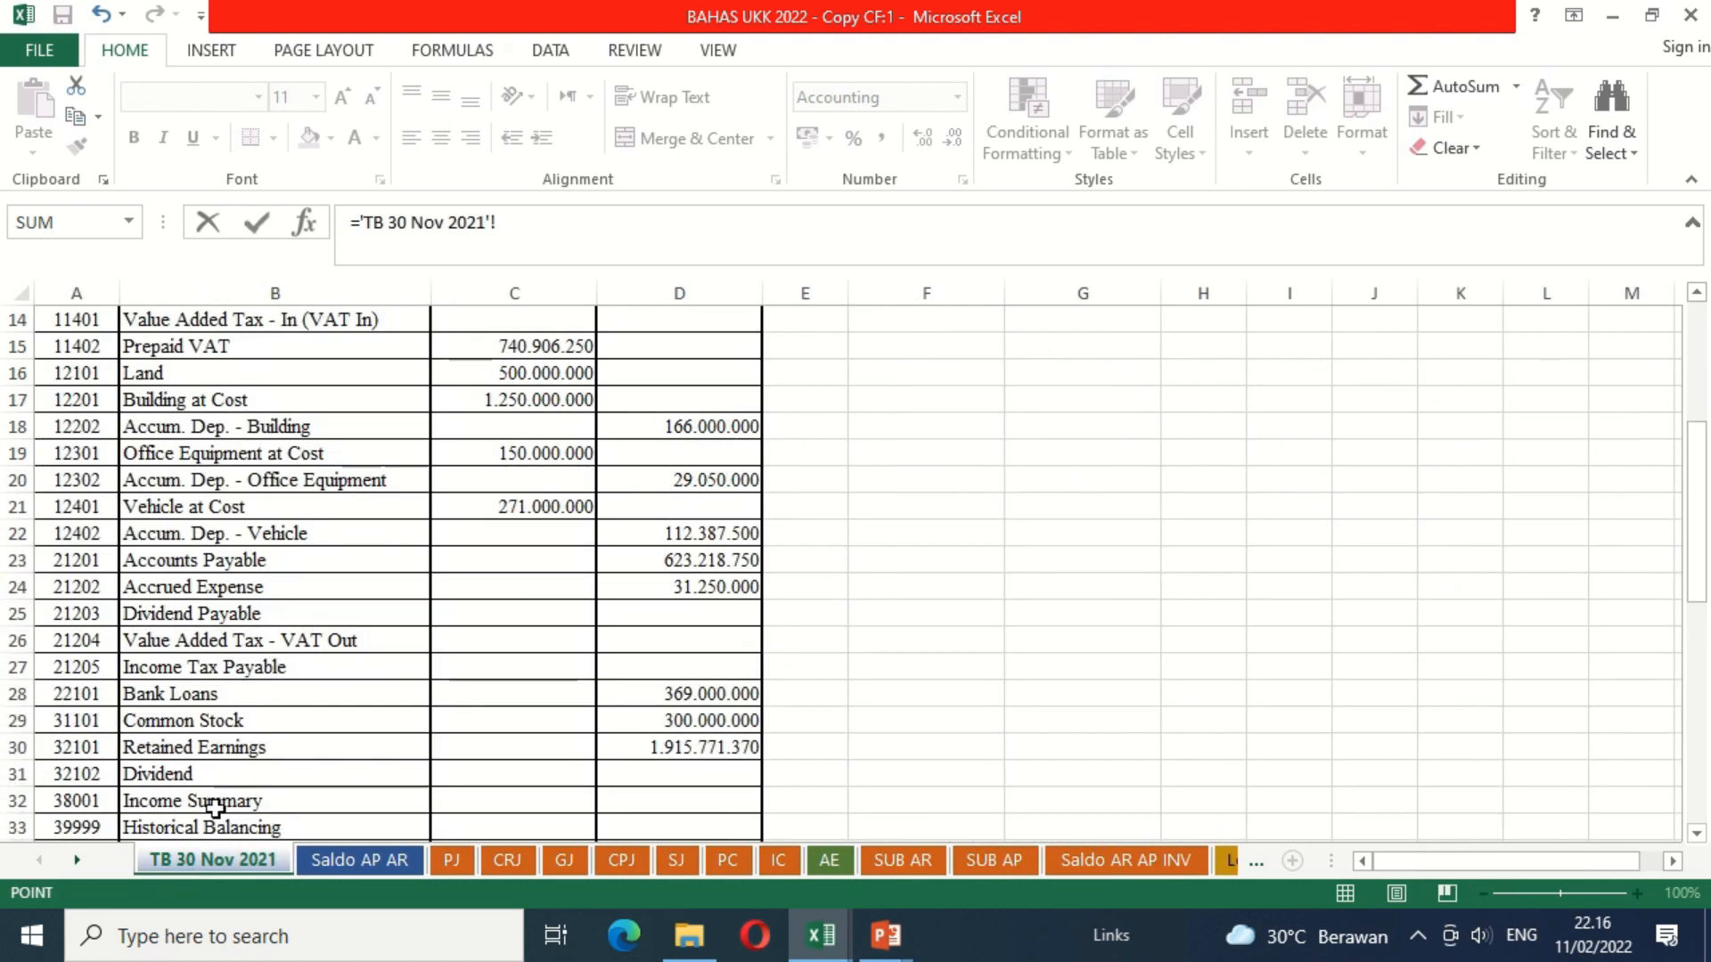
pyautogui.click(609, 422)
pyautogui.press('Up')
pyautogui.press('Up')
pyautogui.press('Up')
pyautogui.press('Up')
pyautogui.press('Up')
pyautogui.press('Up')
pyautogui.press('Up')
pyautogui.press('Up')
pyautogui.press('Up')
pyautogui.press('Up')
pyautogui.press('Up')
pyautogui.press('Up')
pyautogui.press('Up')
pyautogui.press('Up')
pyautogui.press('Up')
pyautogui.press('Up')
pyautogui.press('Up')
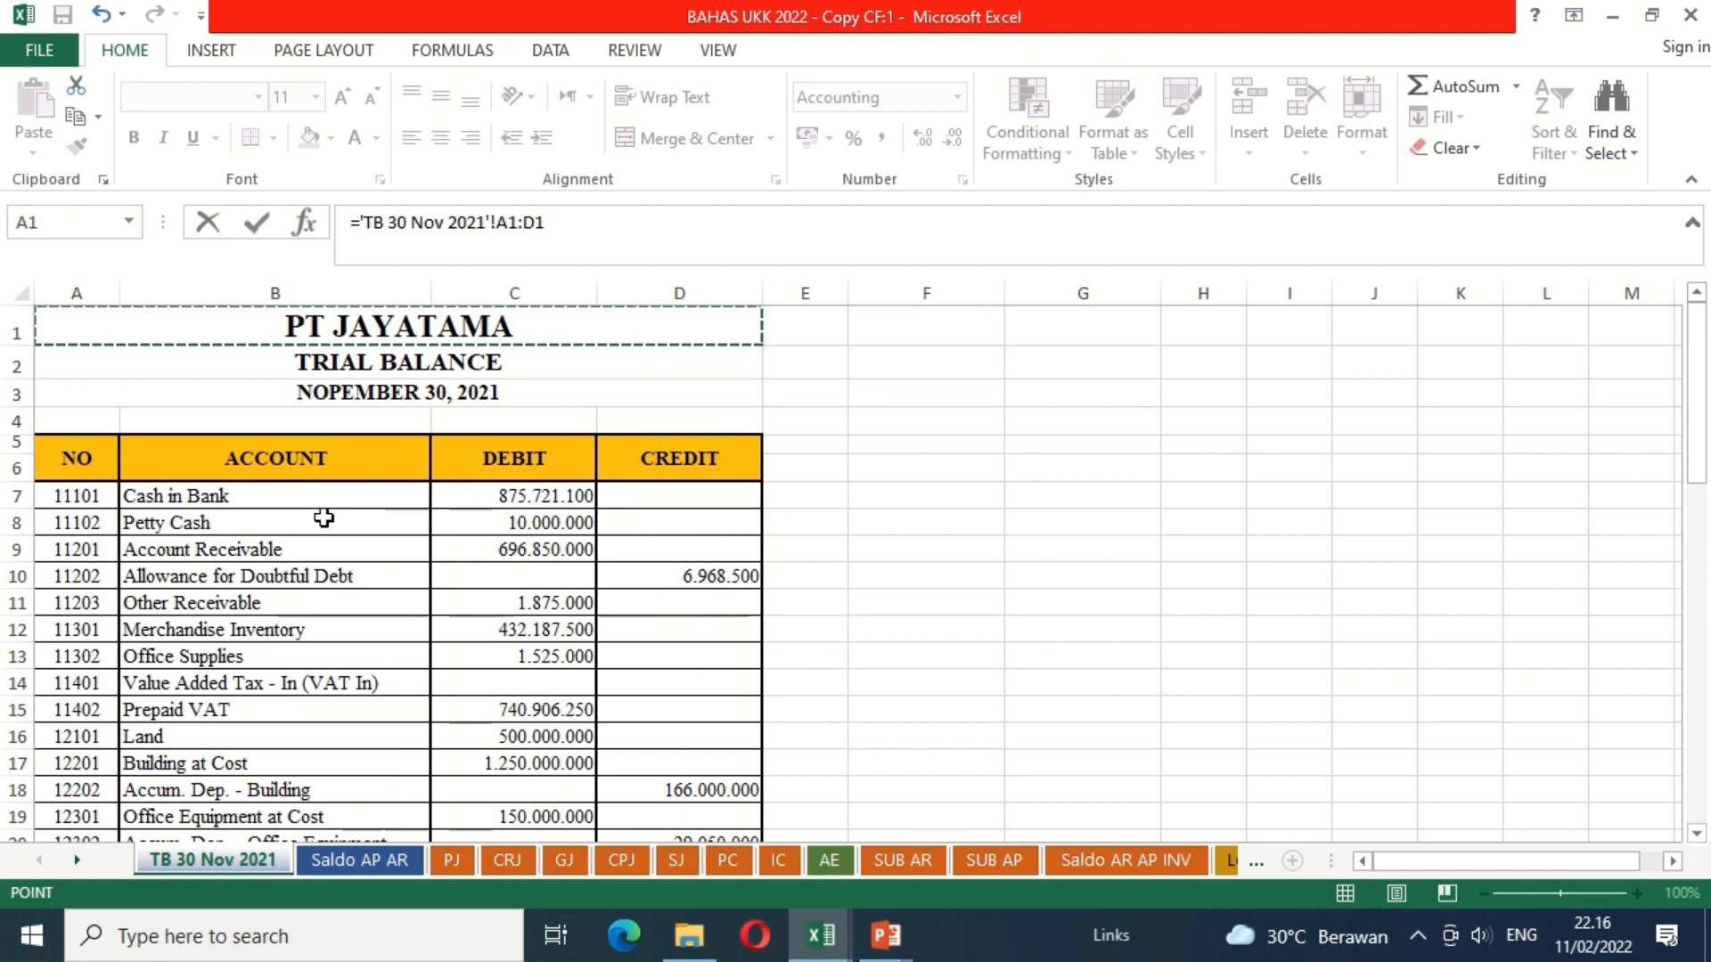
pyautogui.click(499, 504)
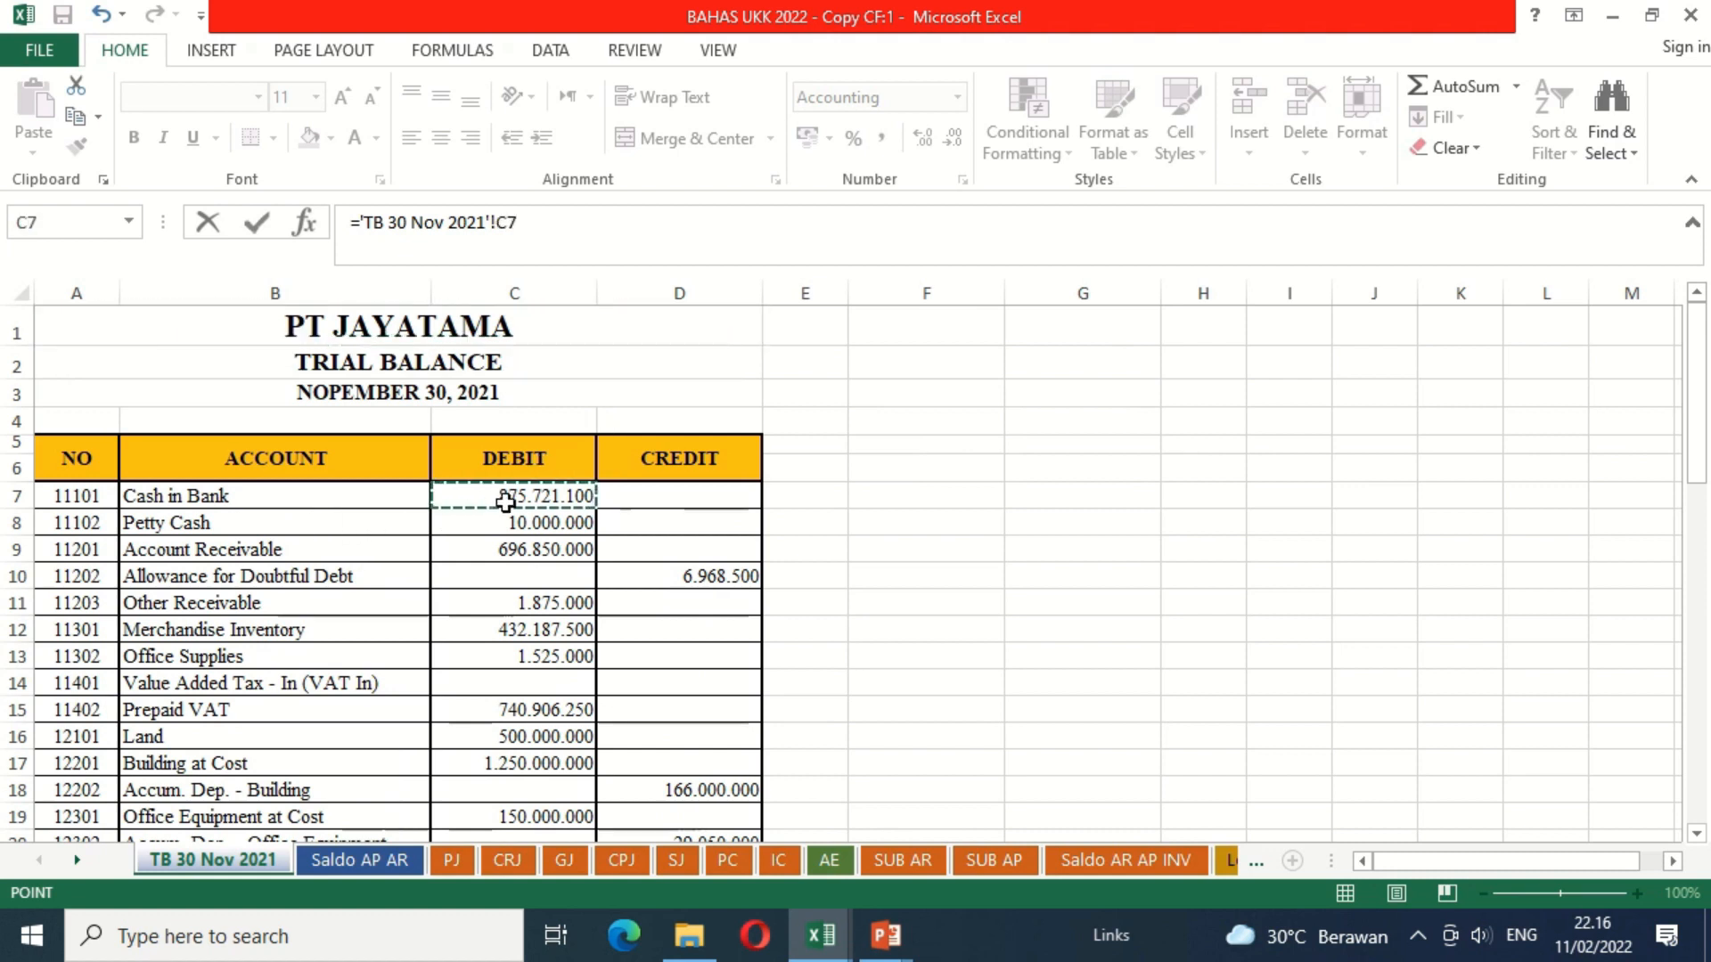
pyautogui.write('+')
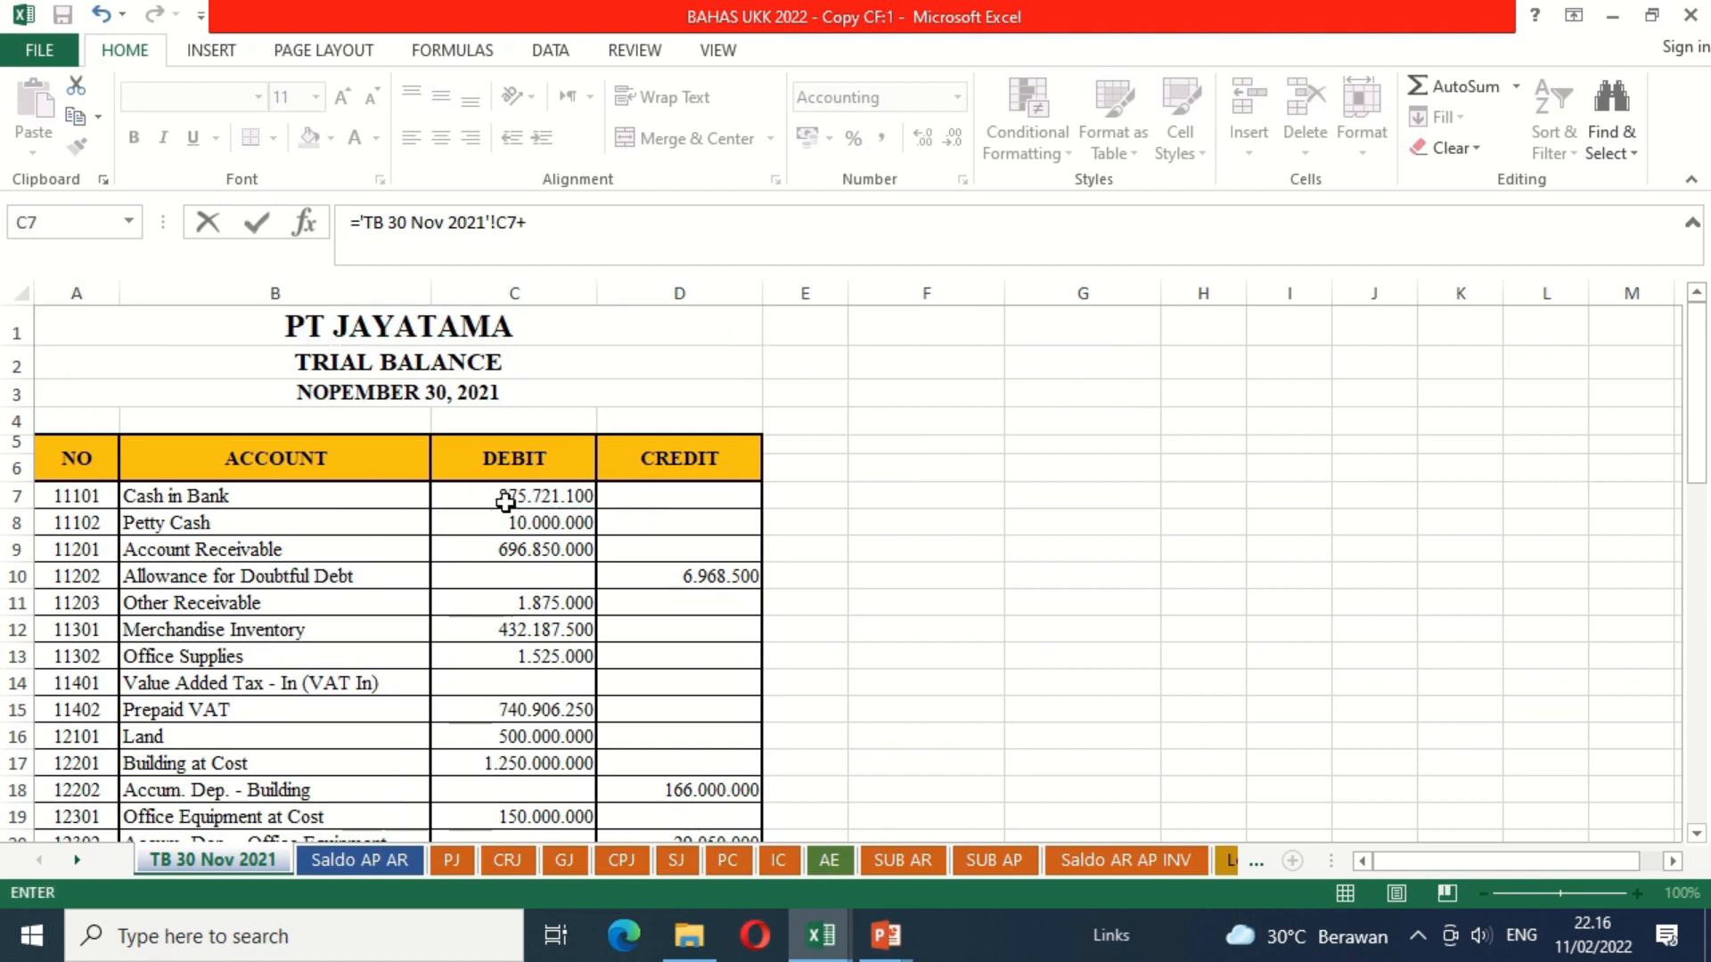
pyautogui.click(475, 524)
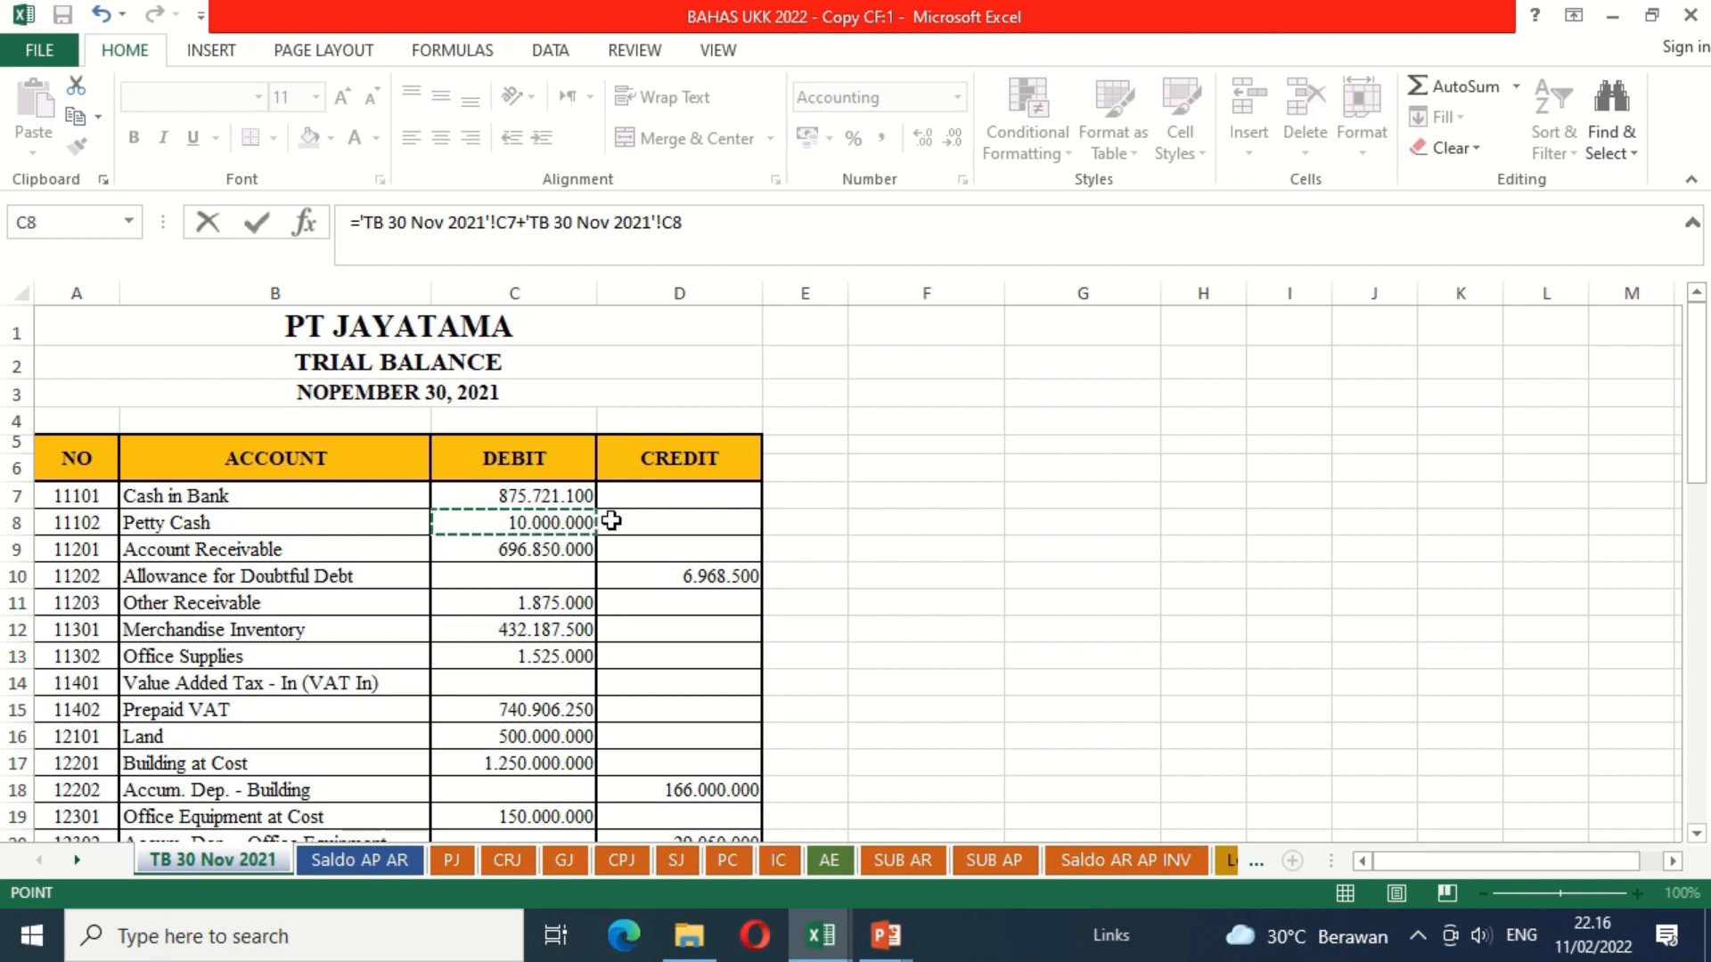
pyautogui.press('Return')
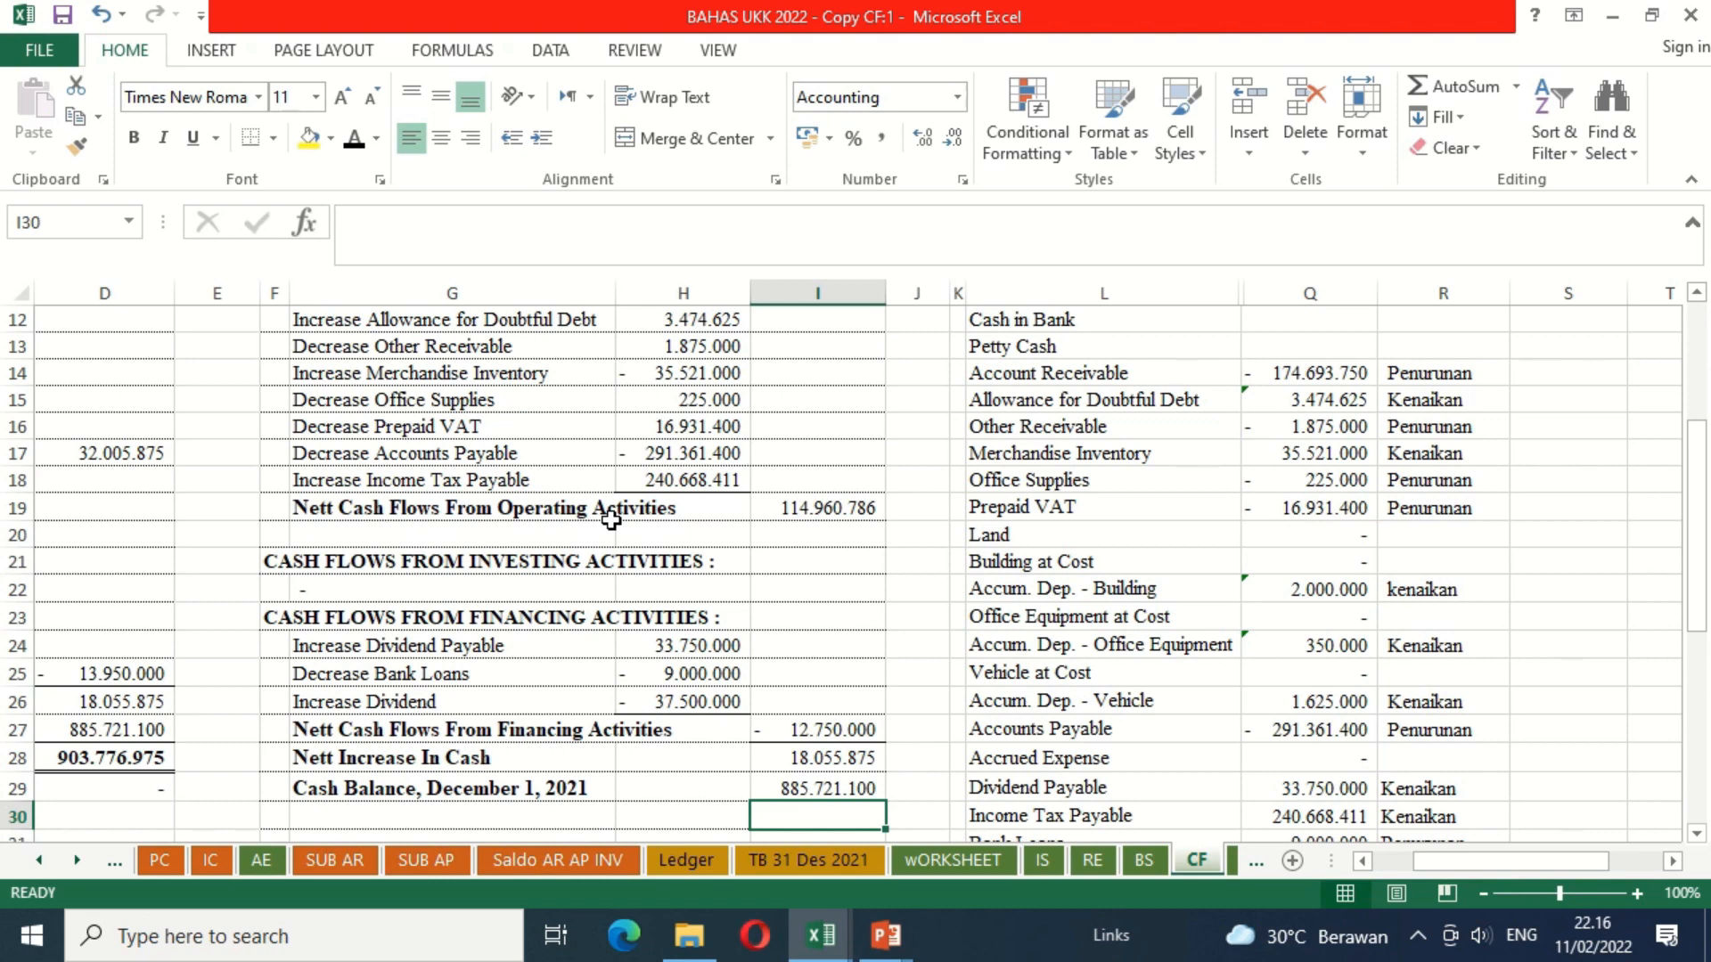
# Step: Calculate the closing cash balance in I30 with the formula =I28+I29
pyautogui.scroll(-1, 611, 521)
pyautogui.press('Up')
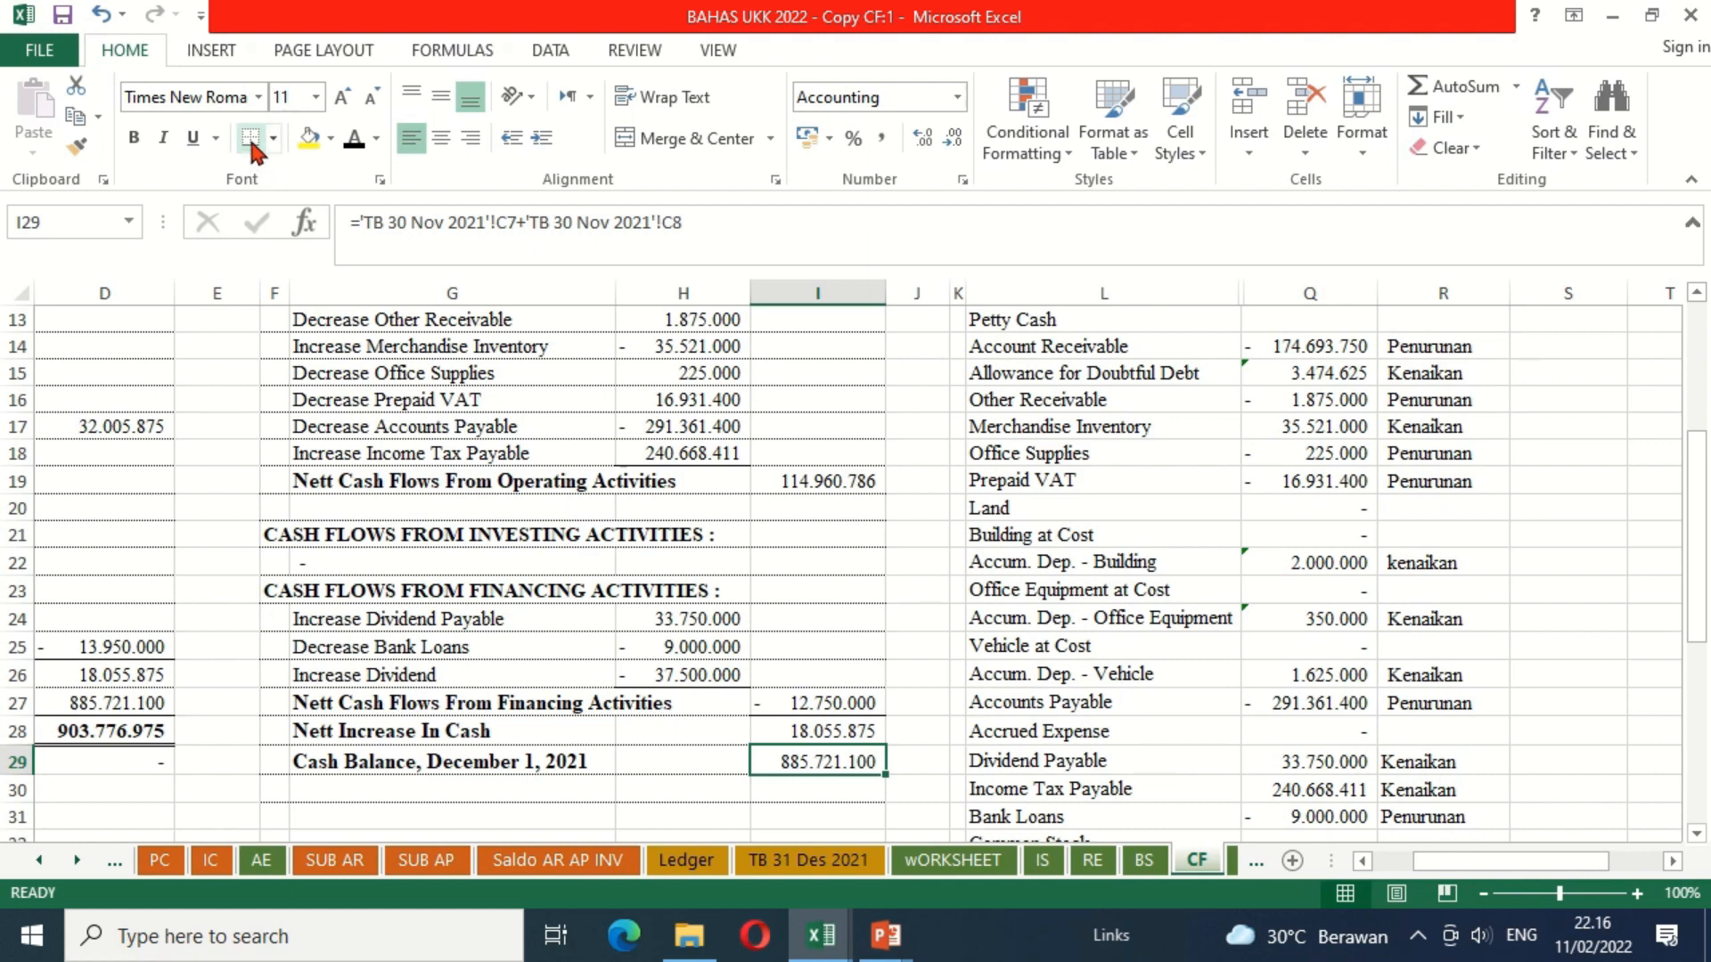
pyautogui.press('Down')
pyautogui.write('=')
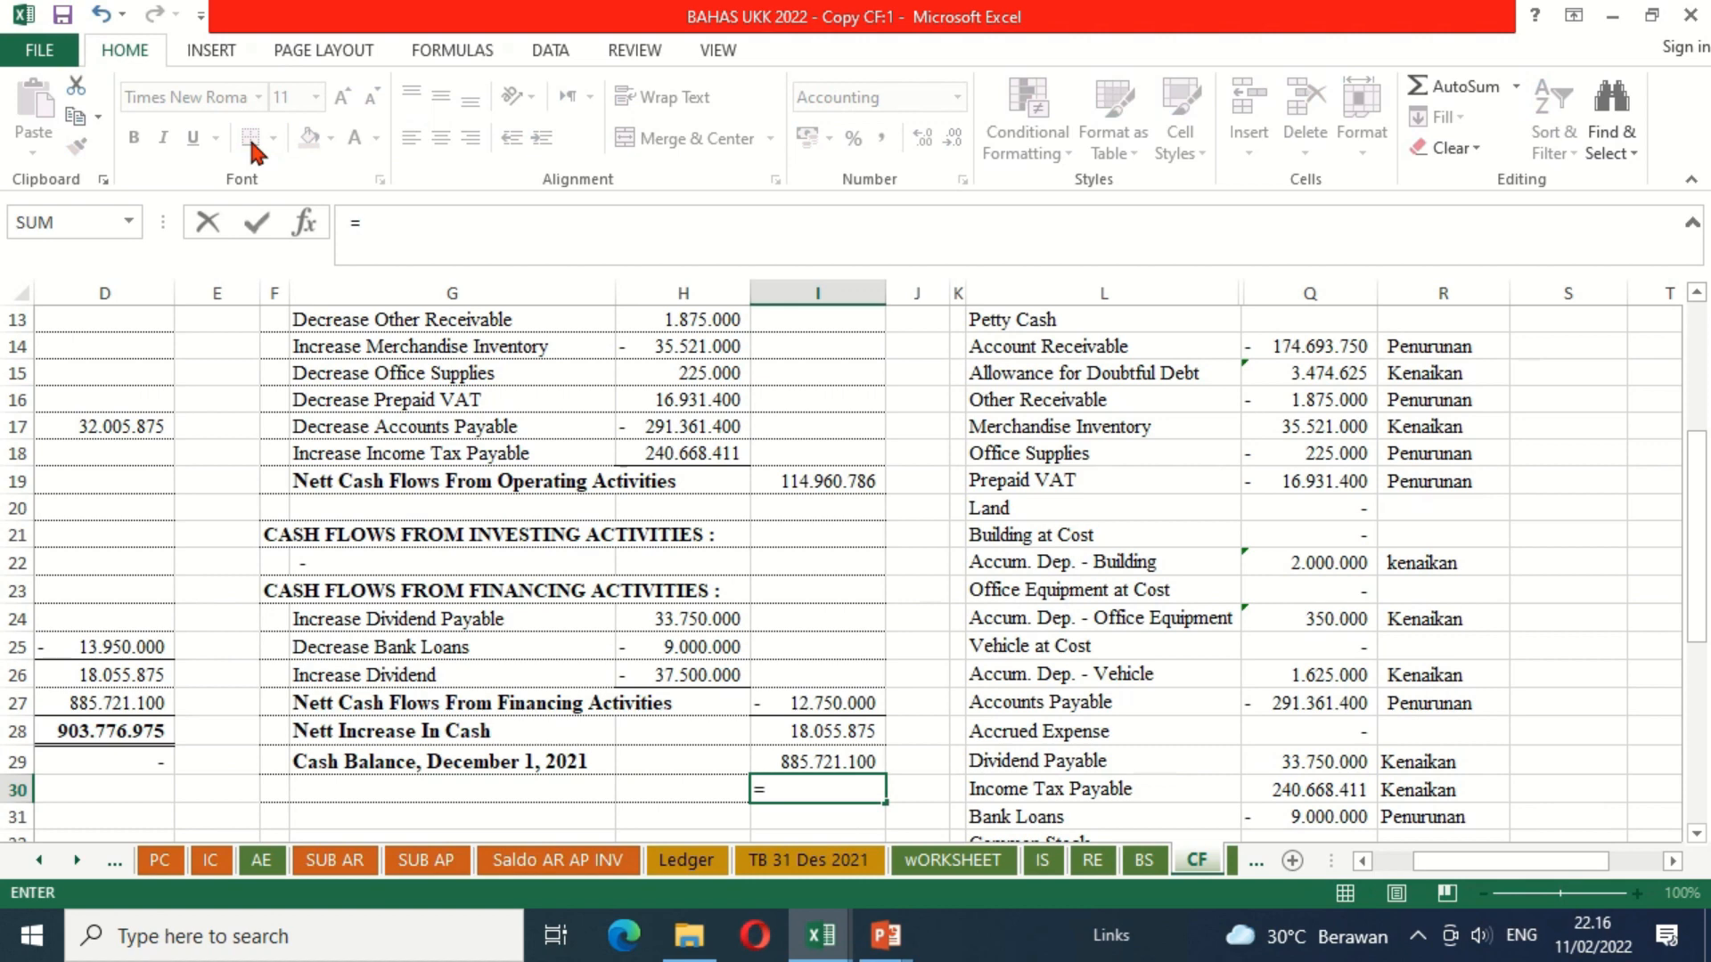
pyautogui.press('Up')
pyautogui.press('Up')
pyautogui.write('+')
pyautogui.press('Up')
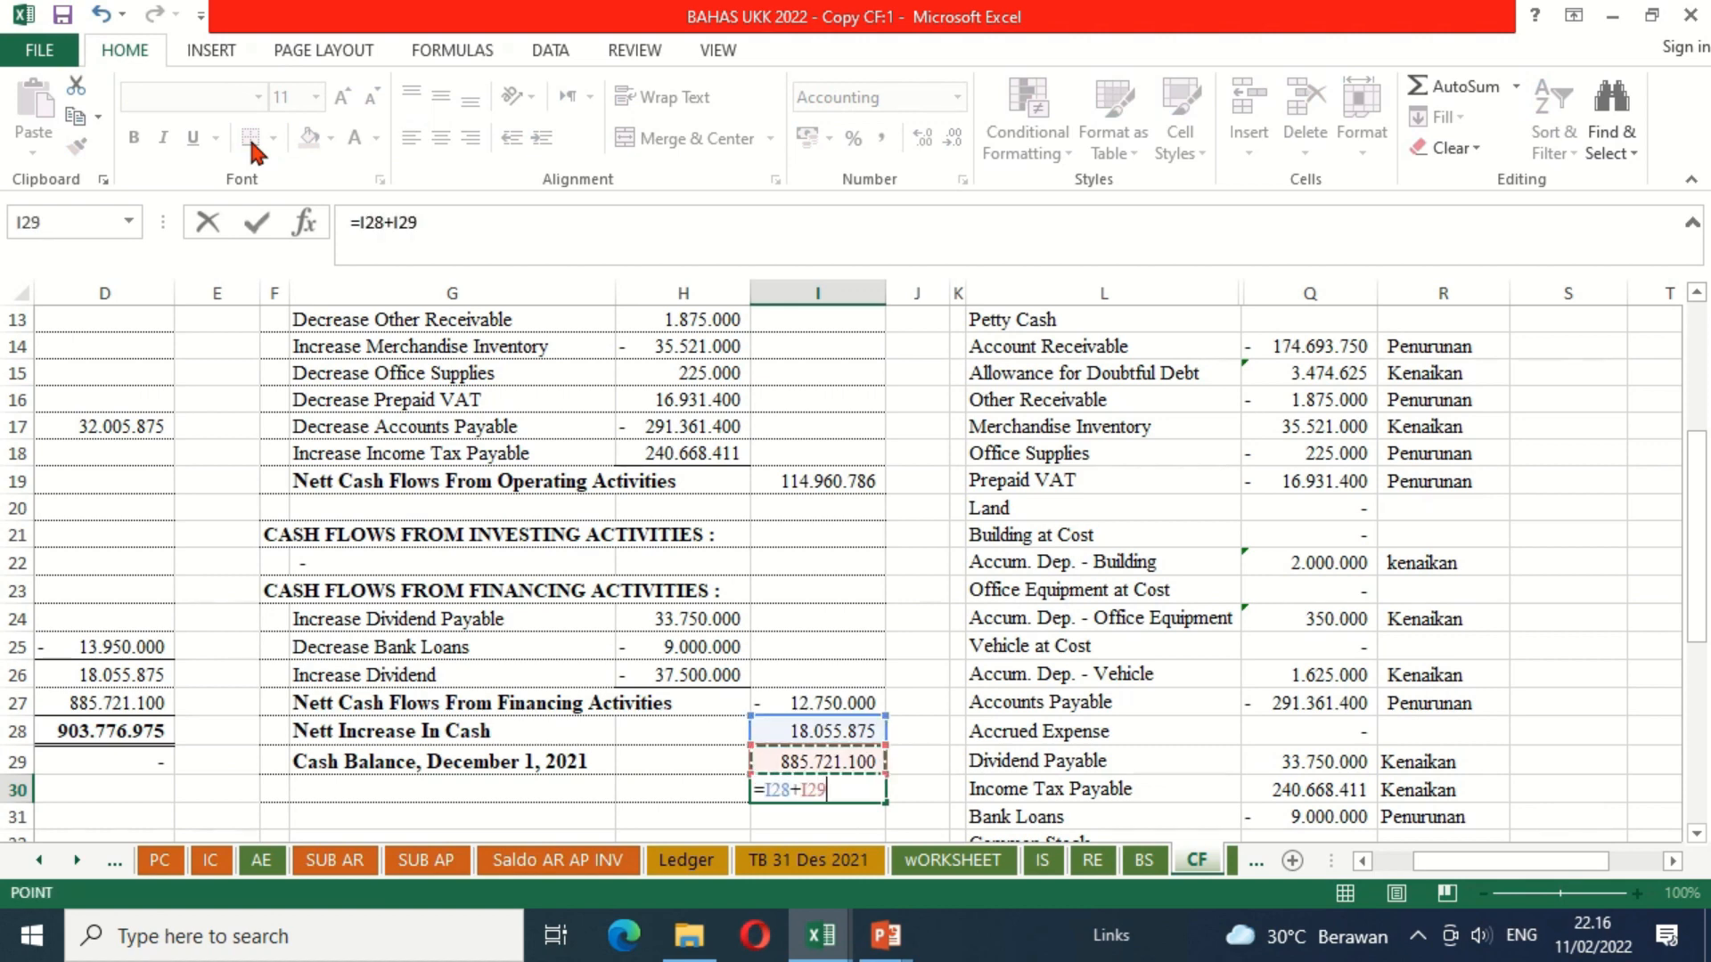
pyautogui.press('Return')
# Step: Apply the black font colour to the Cash Balance, December 31, 2021 label in G30
pyautogui.press('Up')
pyautogui.press('Left')
pyautogui.press('Left')
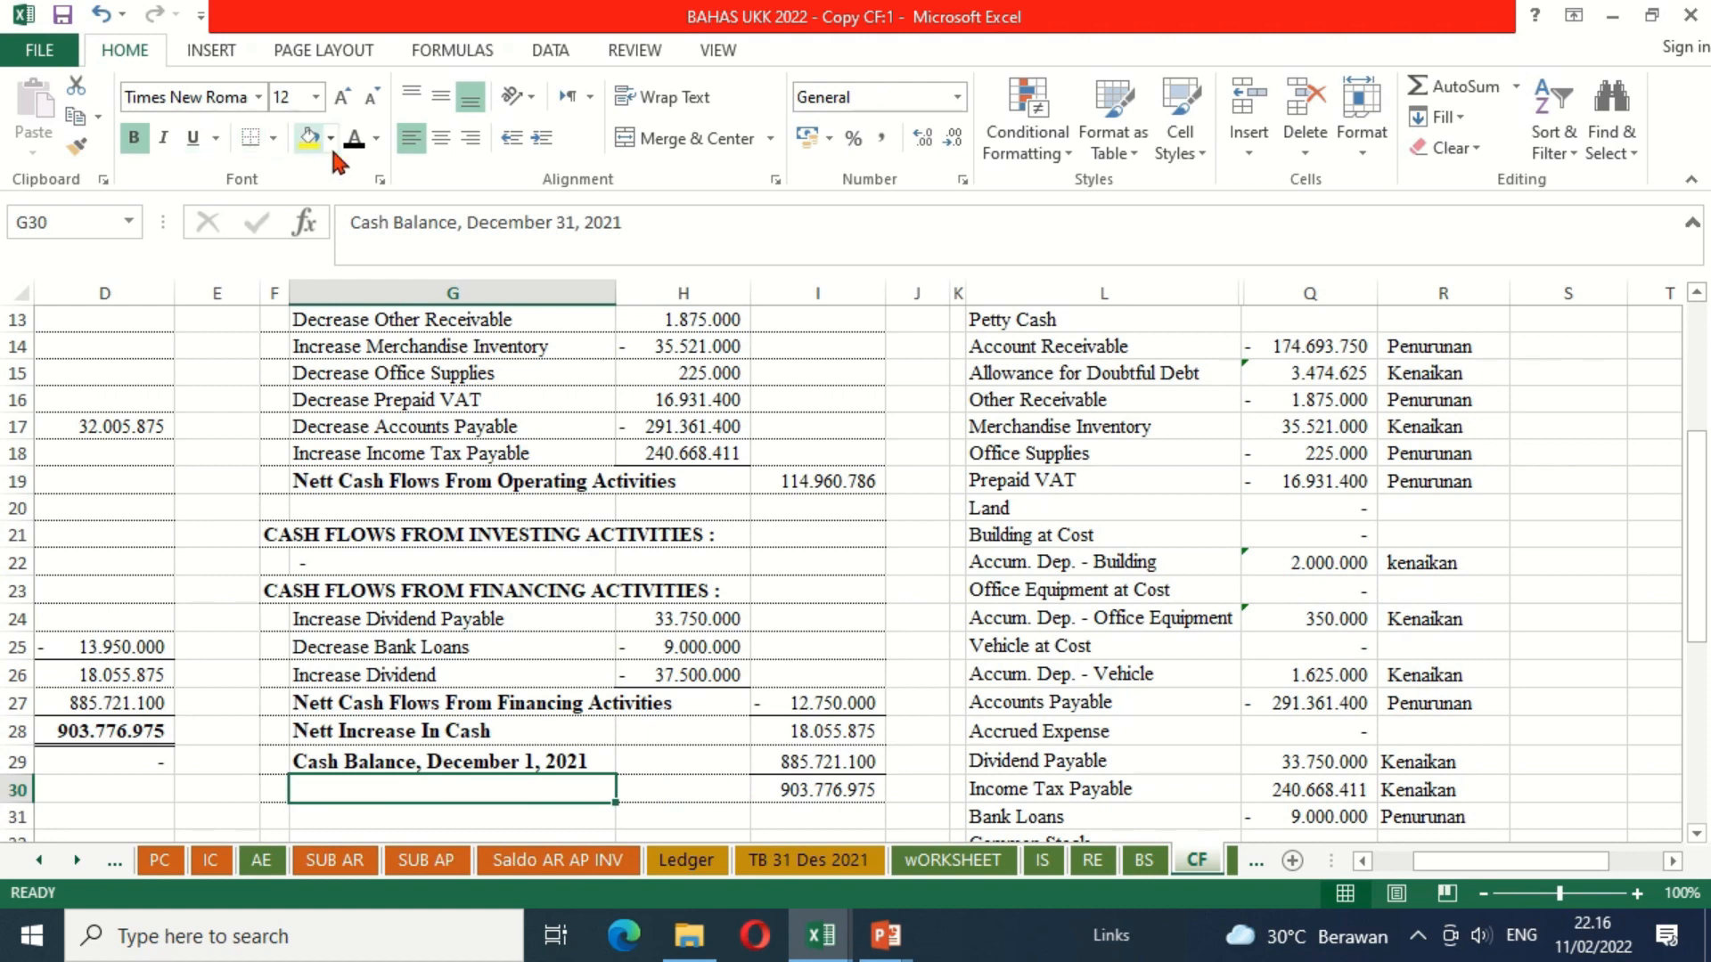
pyautogui.click(356, 143)
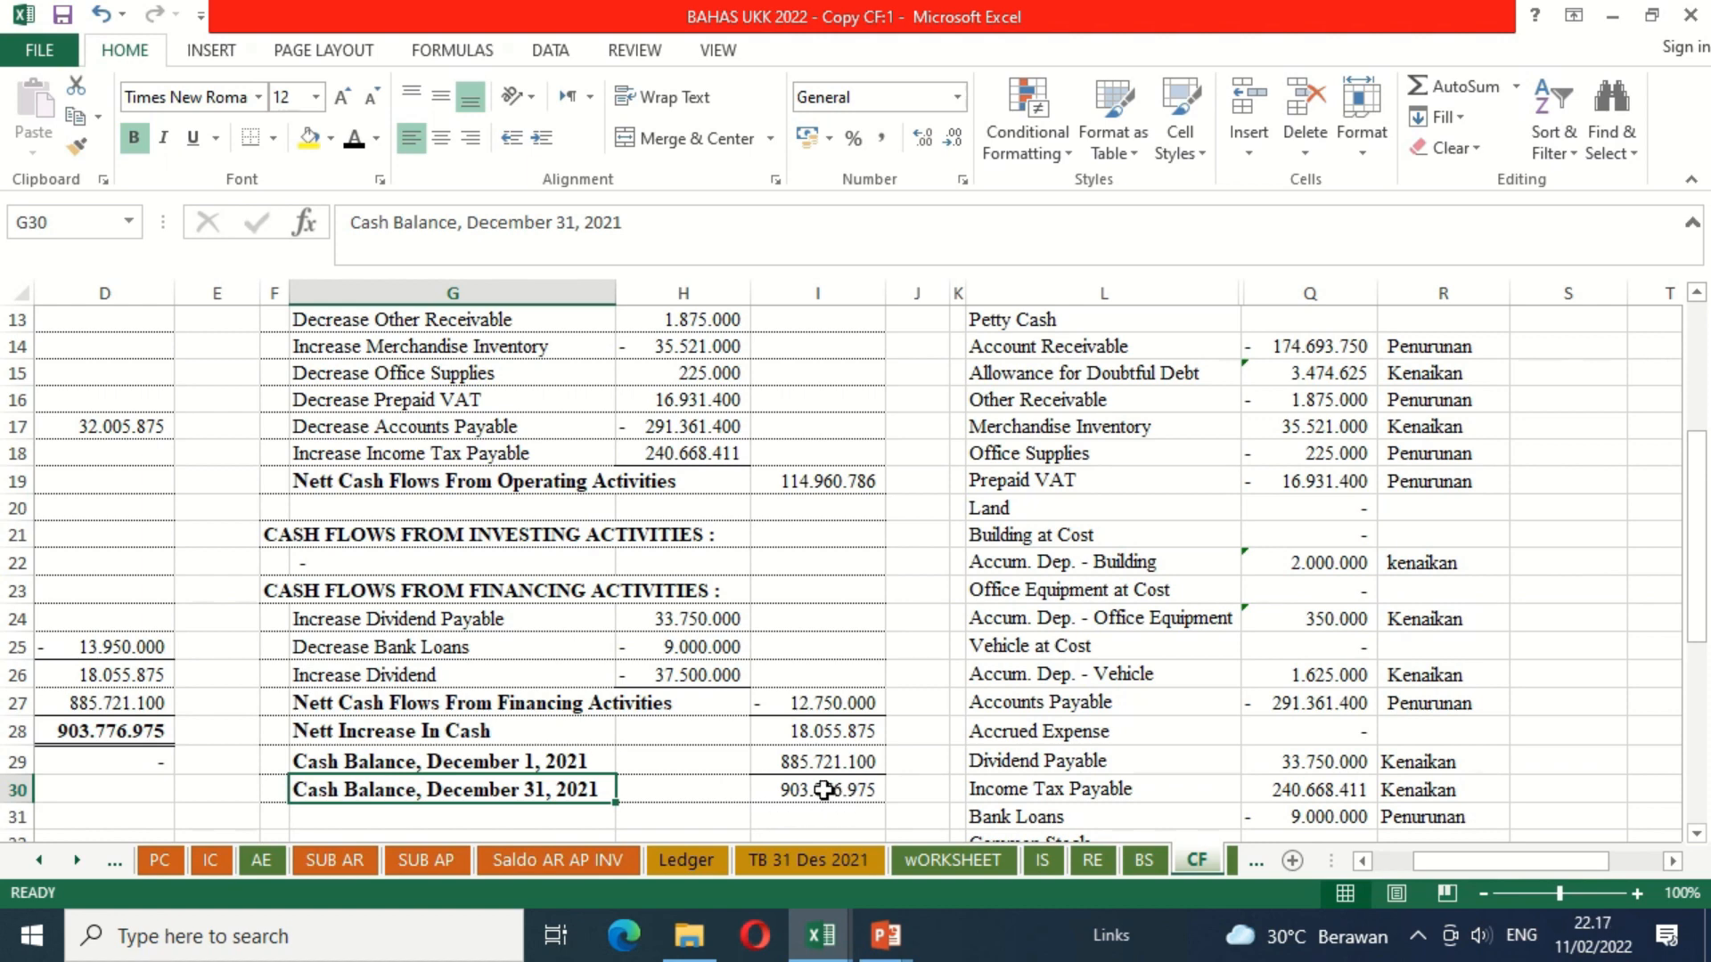
pyautogui.click(774, 834)
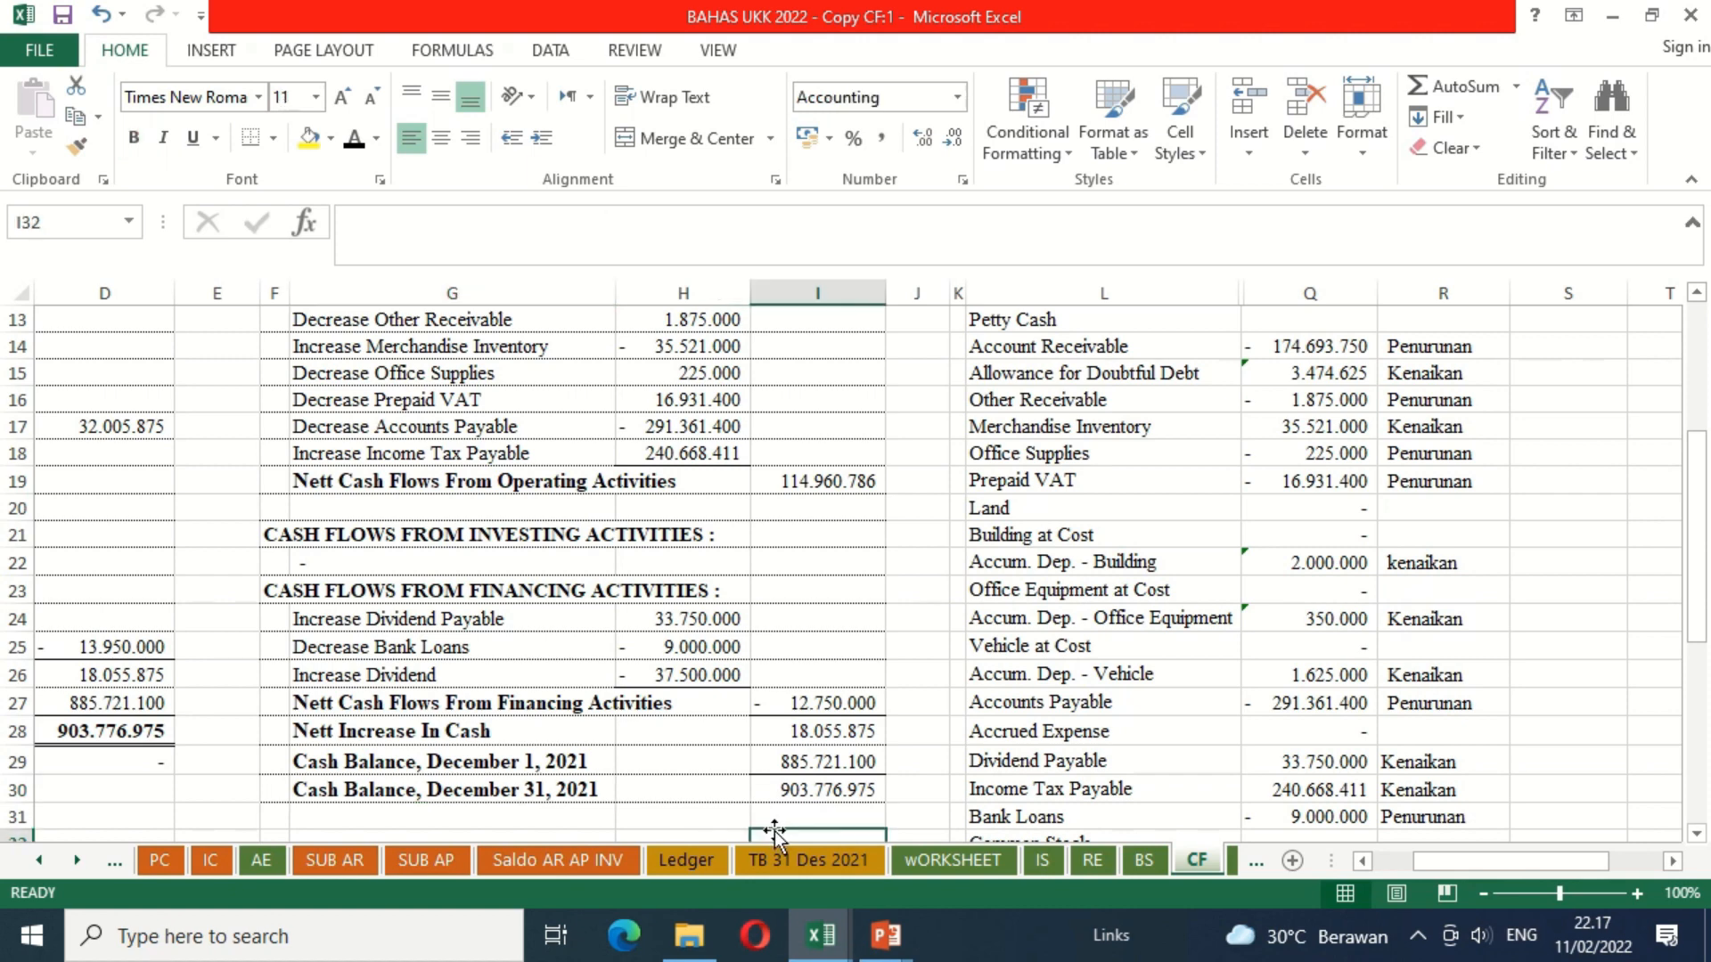
# Step: Check the closing cash balance in I31 by subtracting I30 from the Balance Sheet's Cash in Bank (C6) plus Petty Cash (C7)
pyautogui.press('Down')
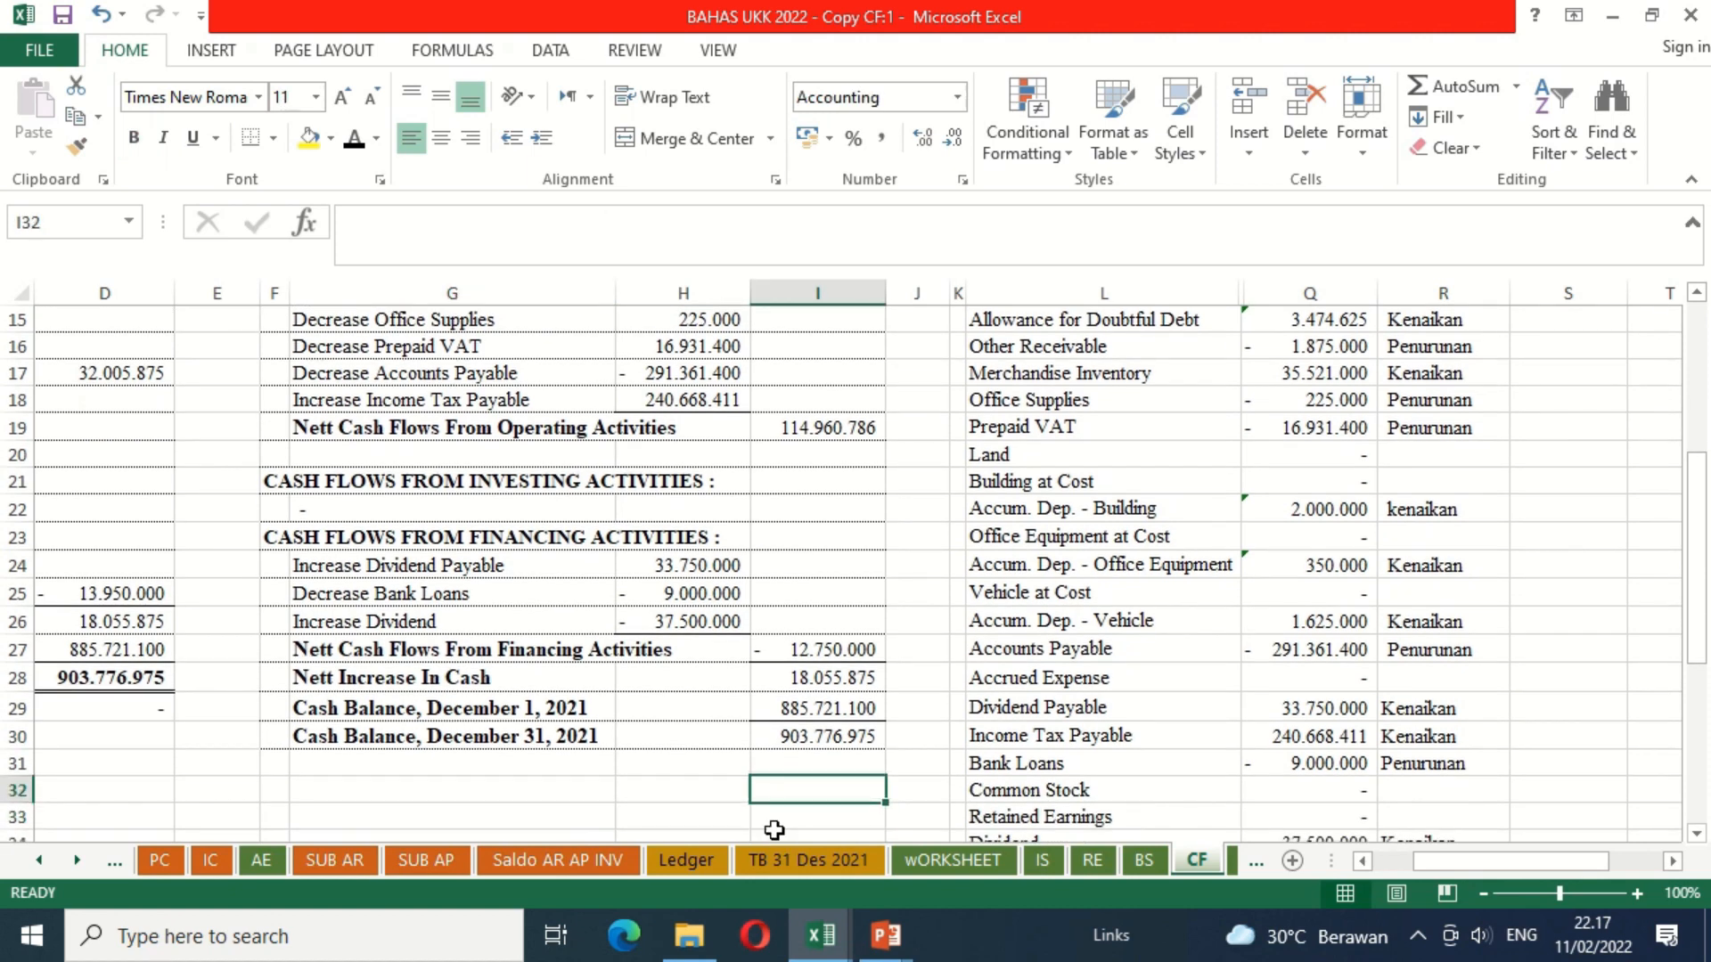
pyautogui.press('Up')
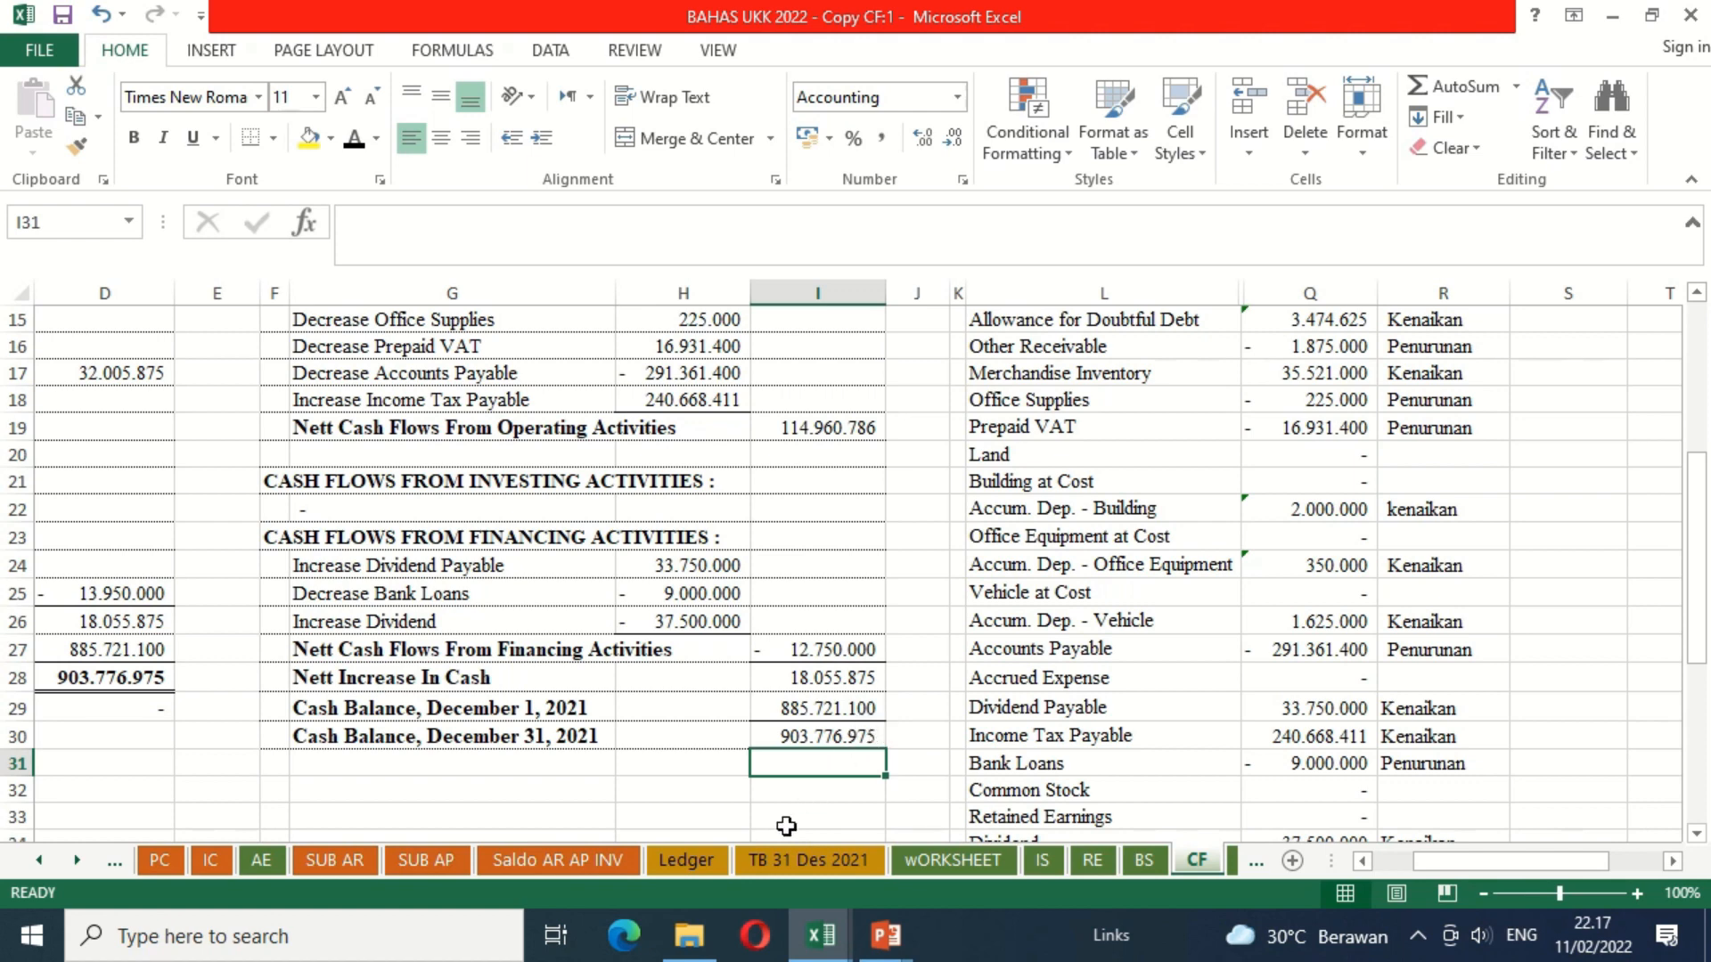
pyautogui.write('=')
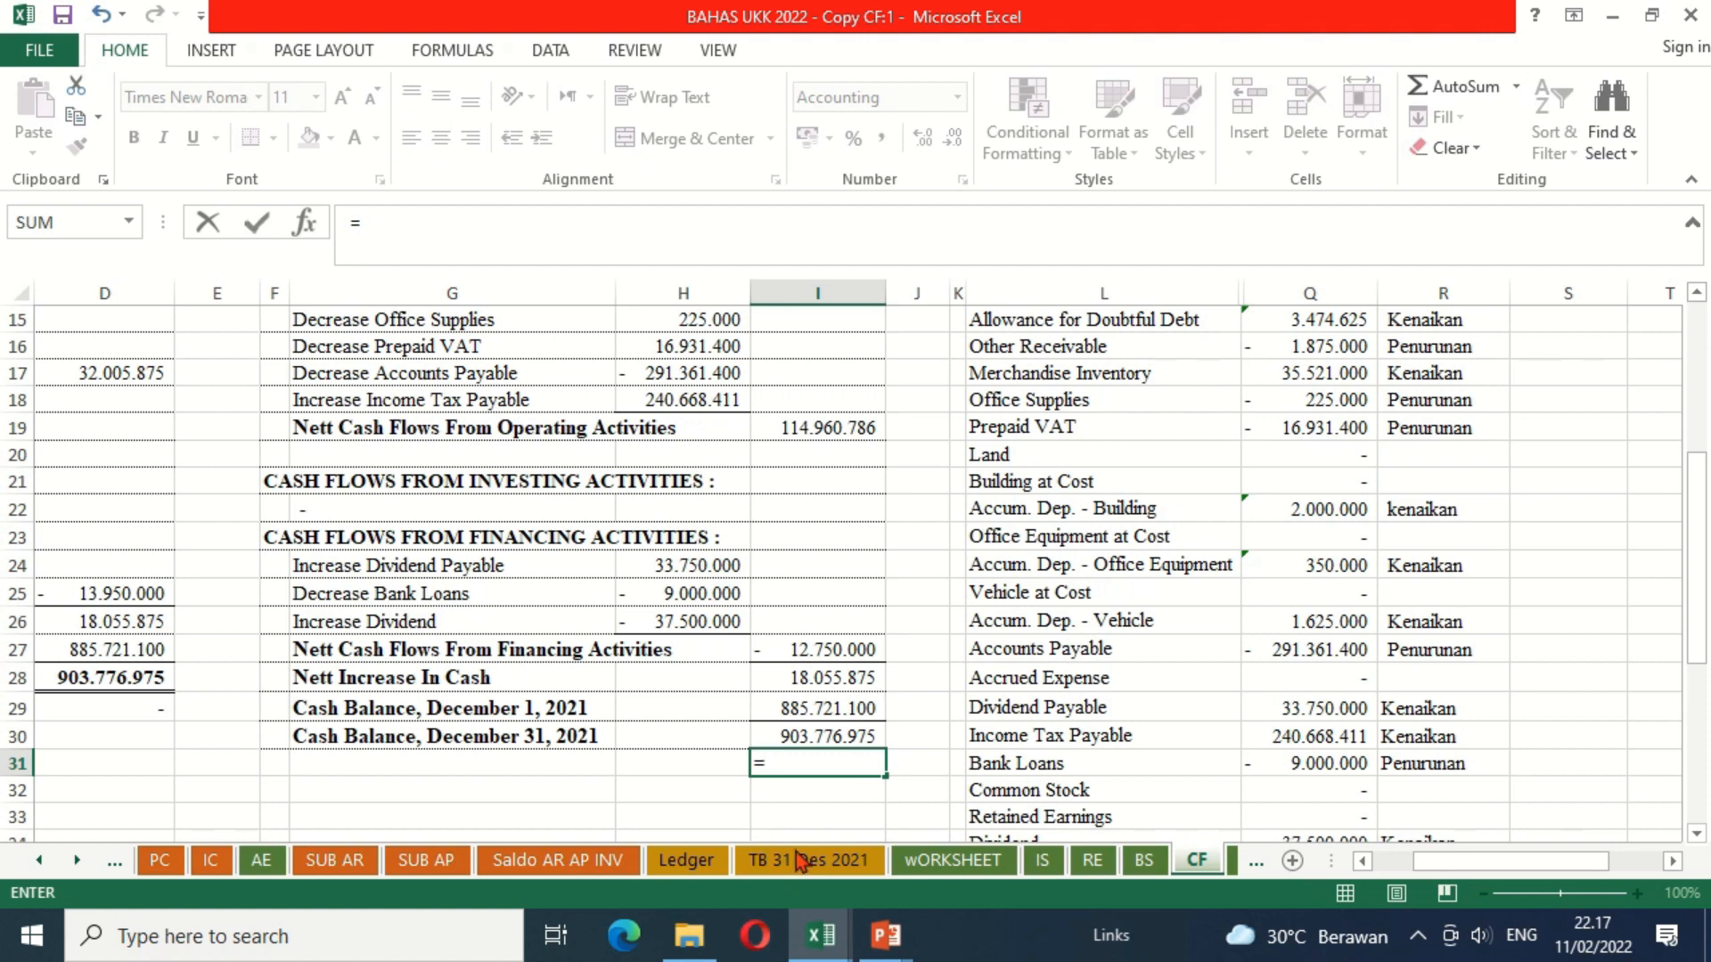
pyautogui.click(1145, 861)
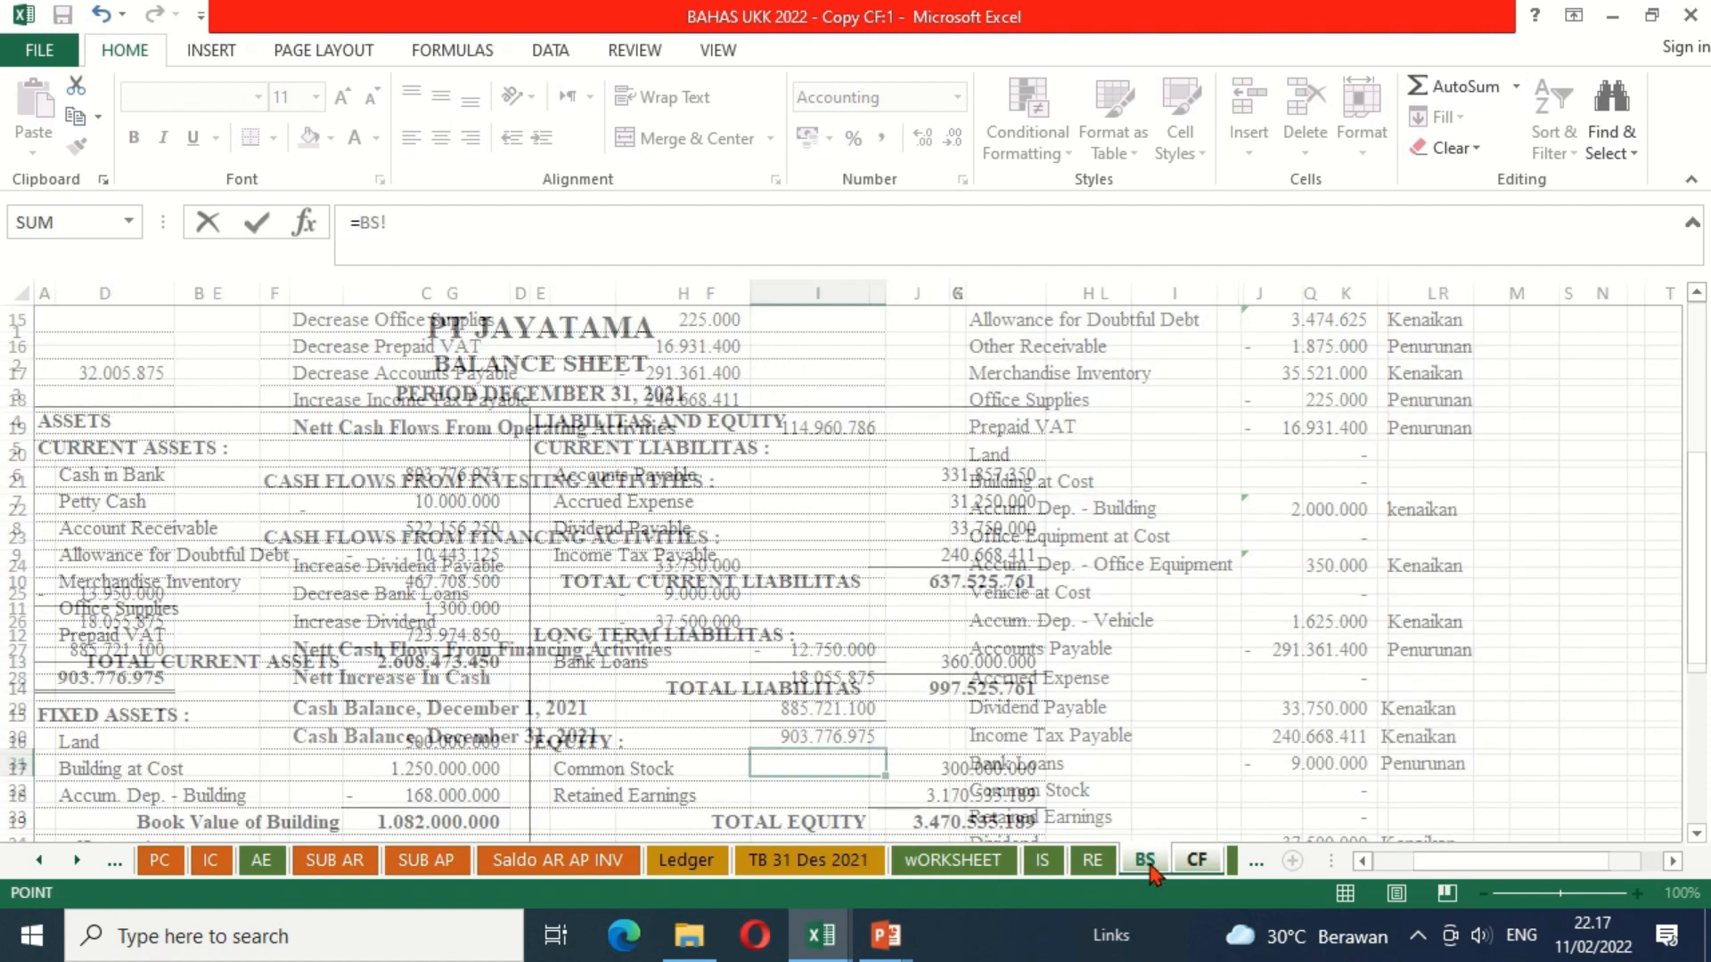
pyautogui.click(428, 479)
pyautogui.write('+')
pyautogui.click(405, 501)
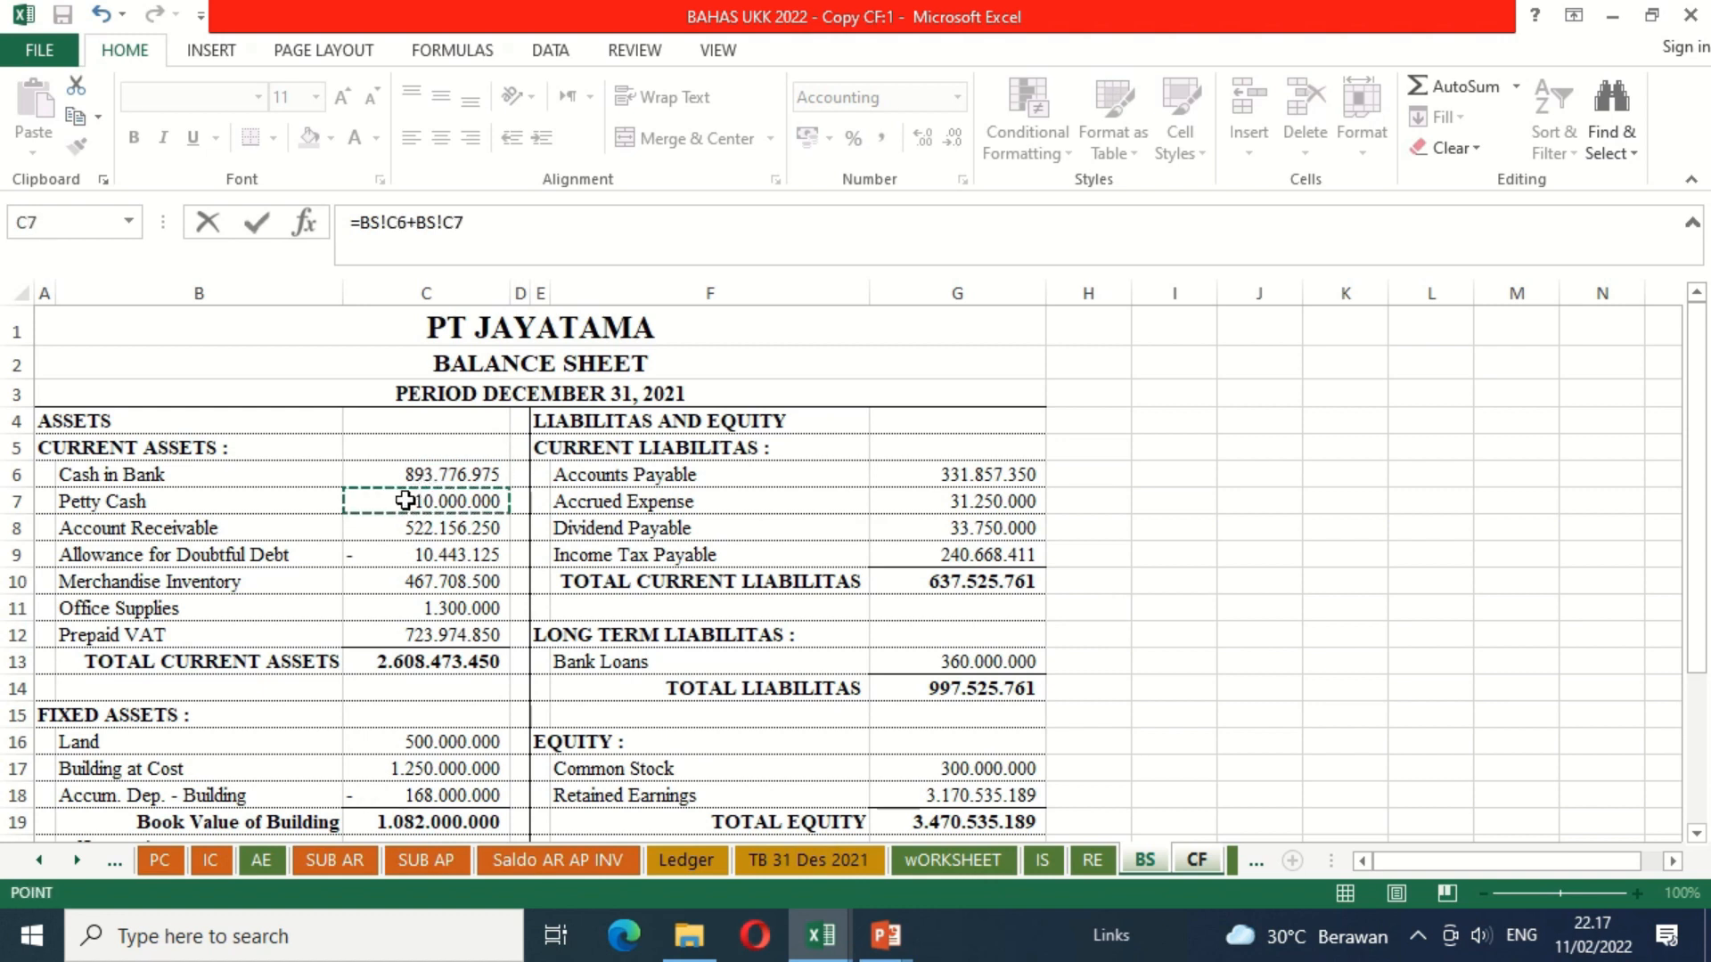
pyautogui.write('-')
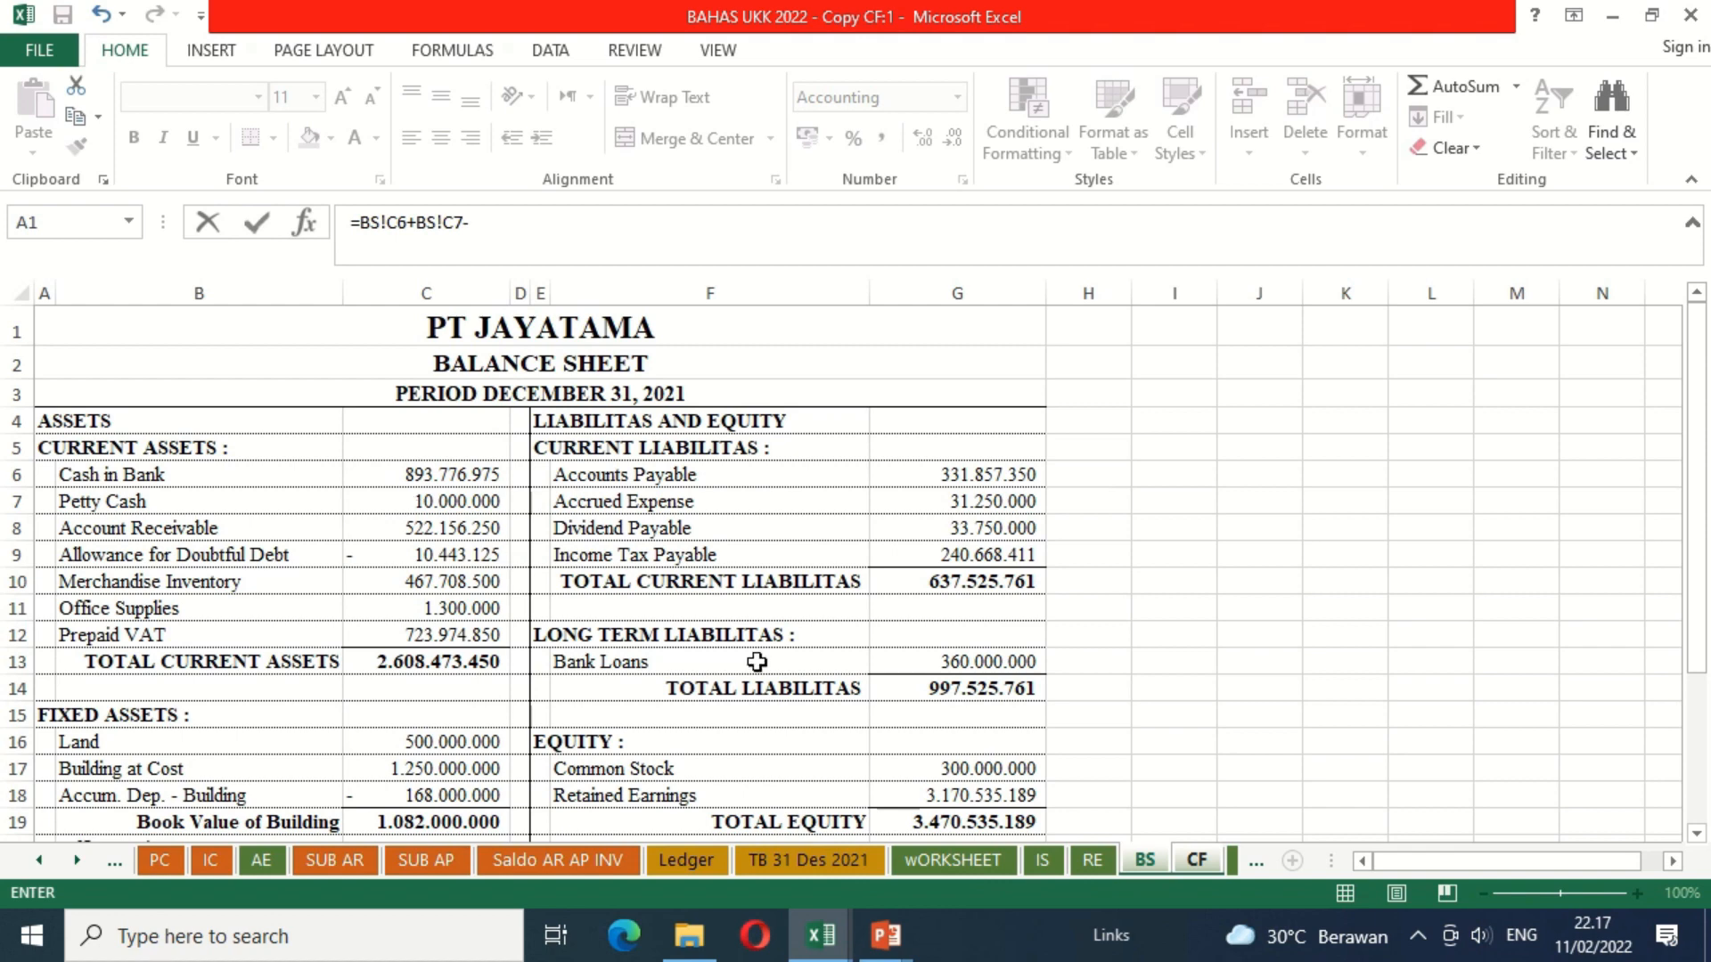
pyautogui.click(1196, 861)
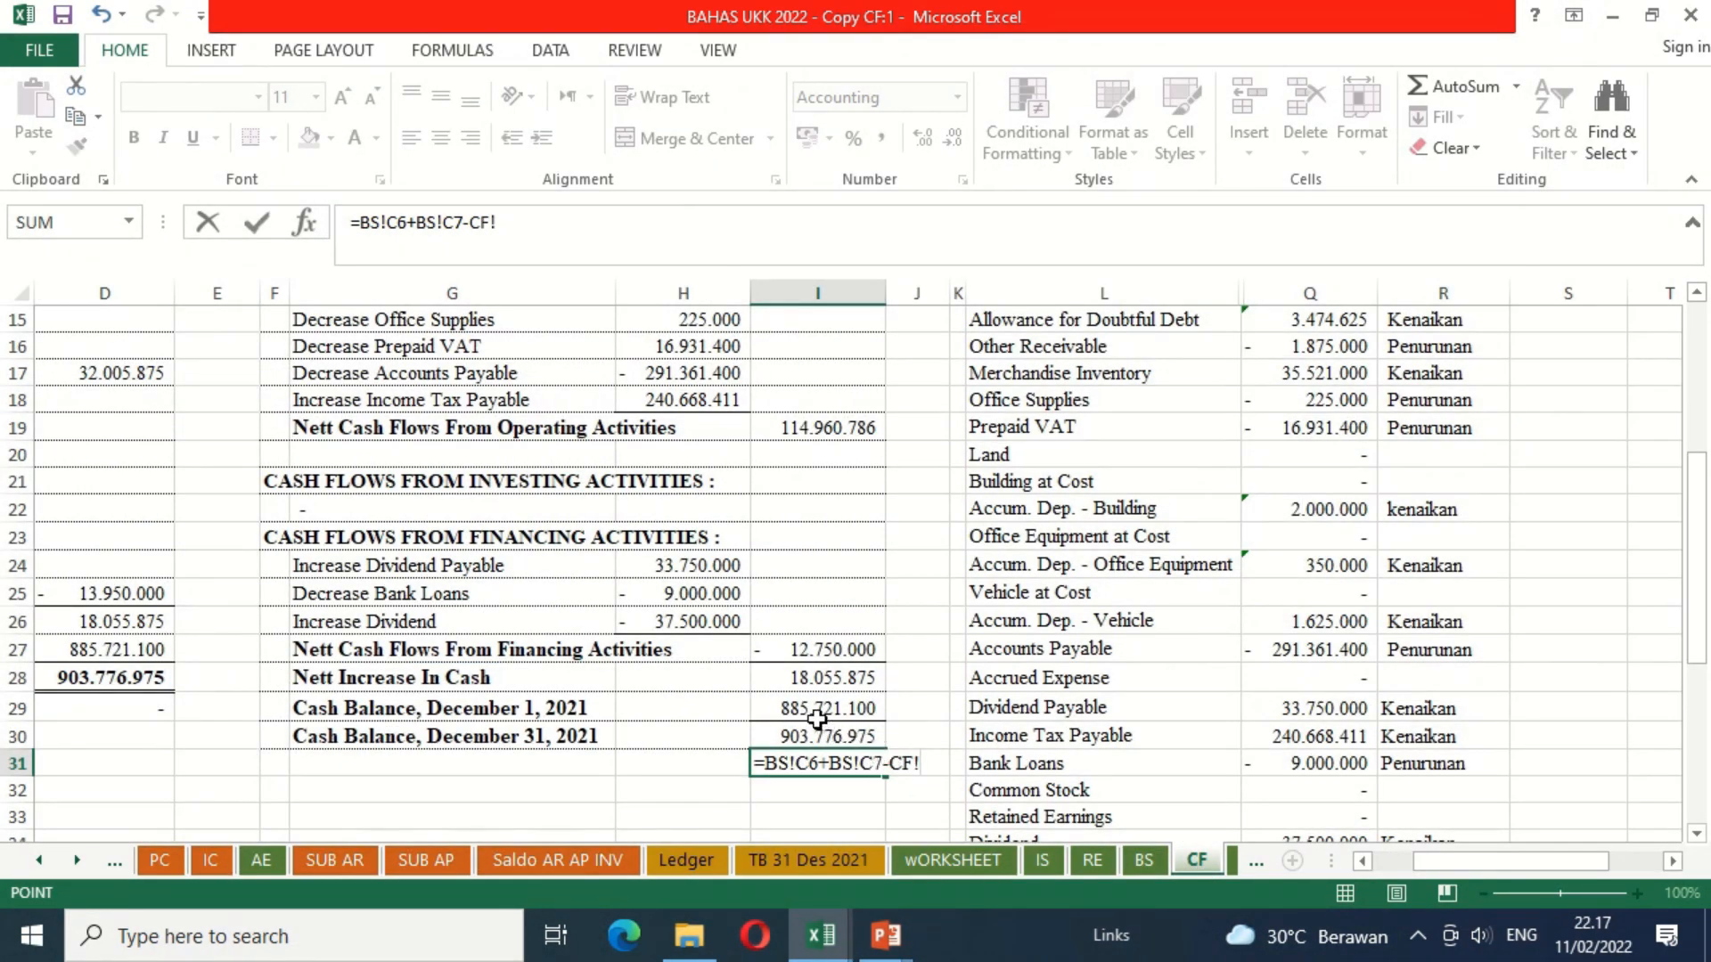
pyautogui.click(792, 736)
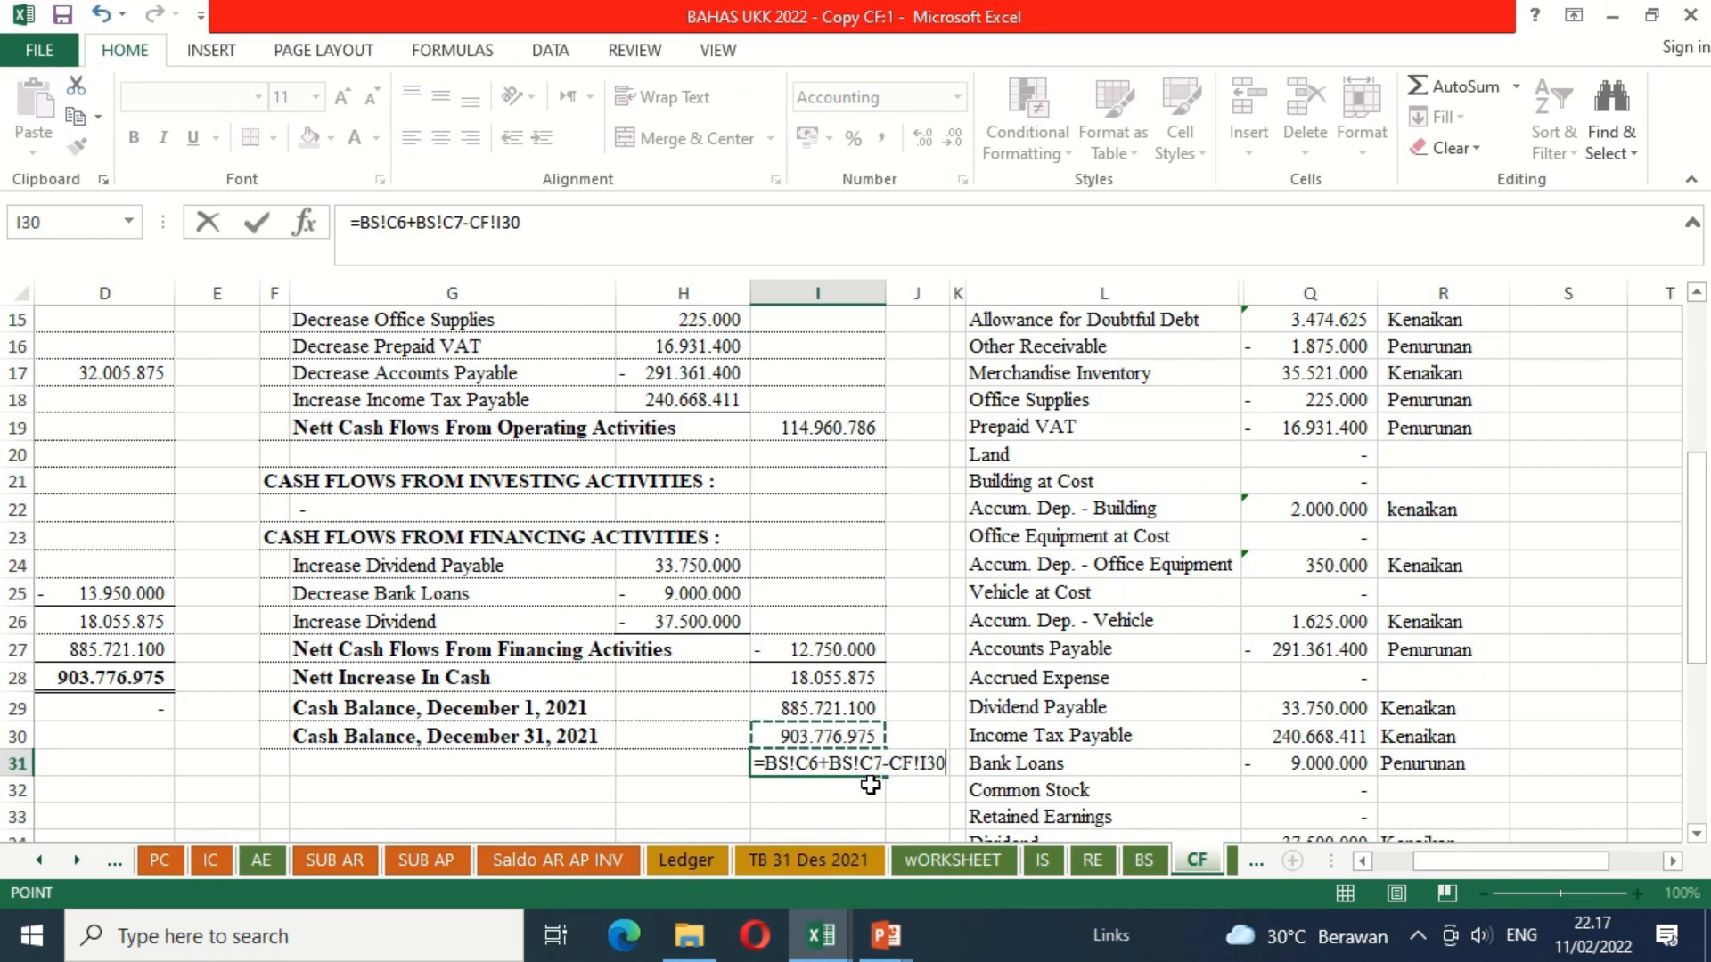
pyautogui.press('Return')
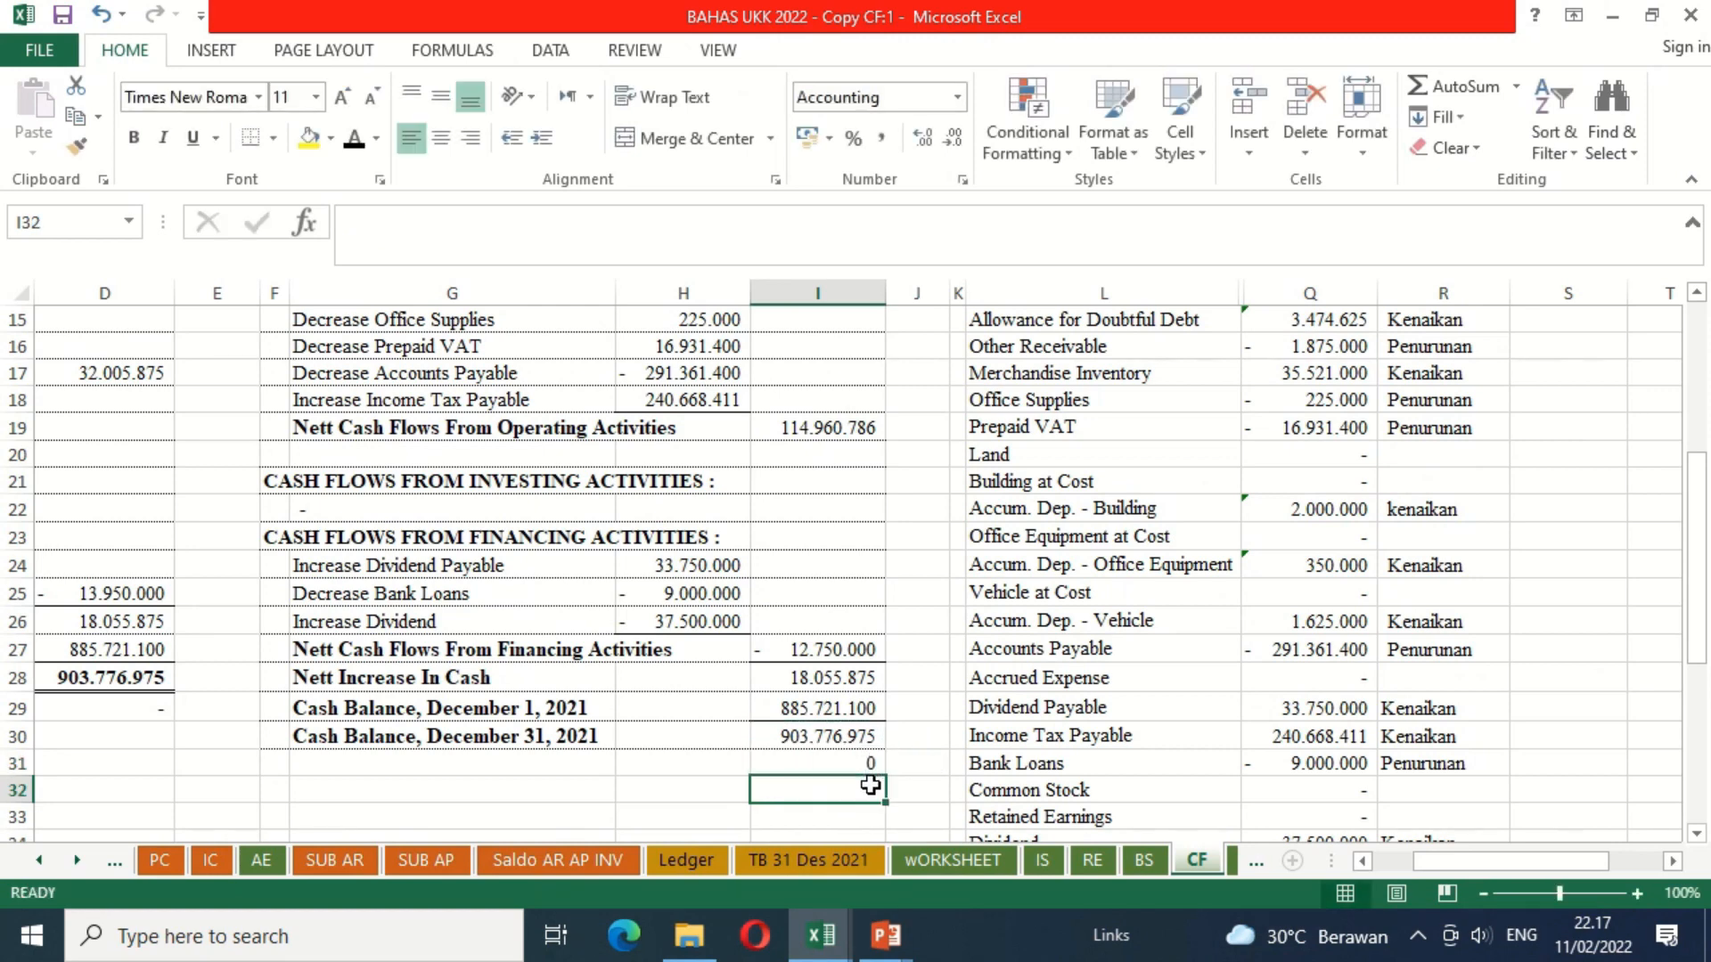
# Step: Give the closing cash balance in I30 a top and double bottom border and bold formatting
pyautogui.click(779, 738)
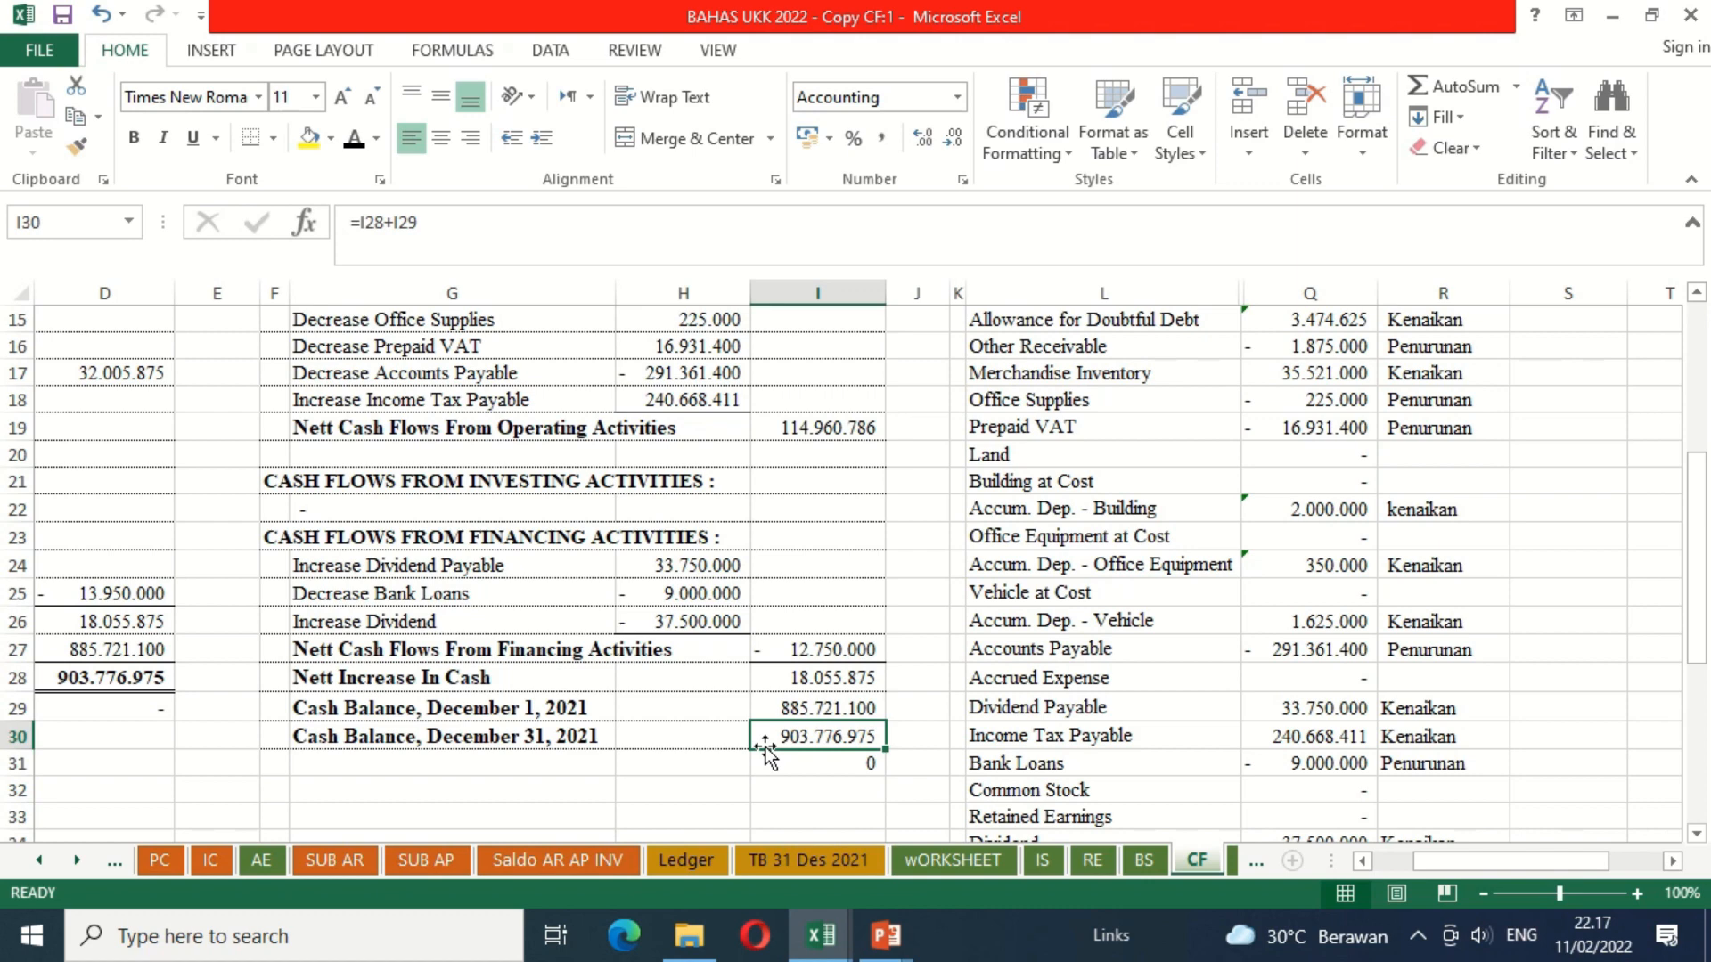
pyautogui.click(272, 138)
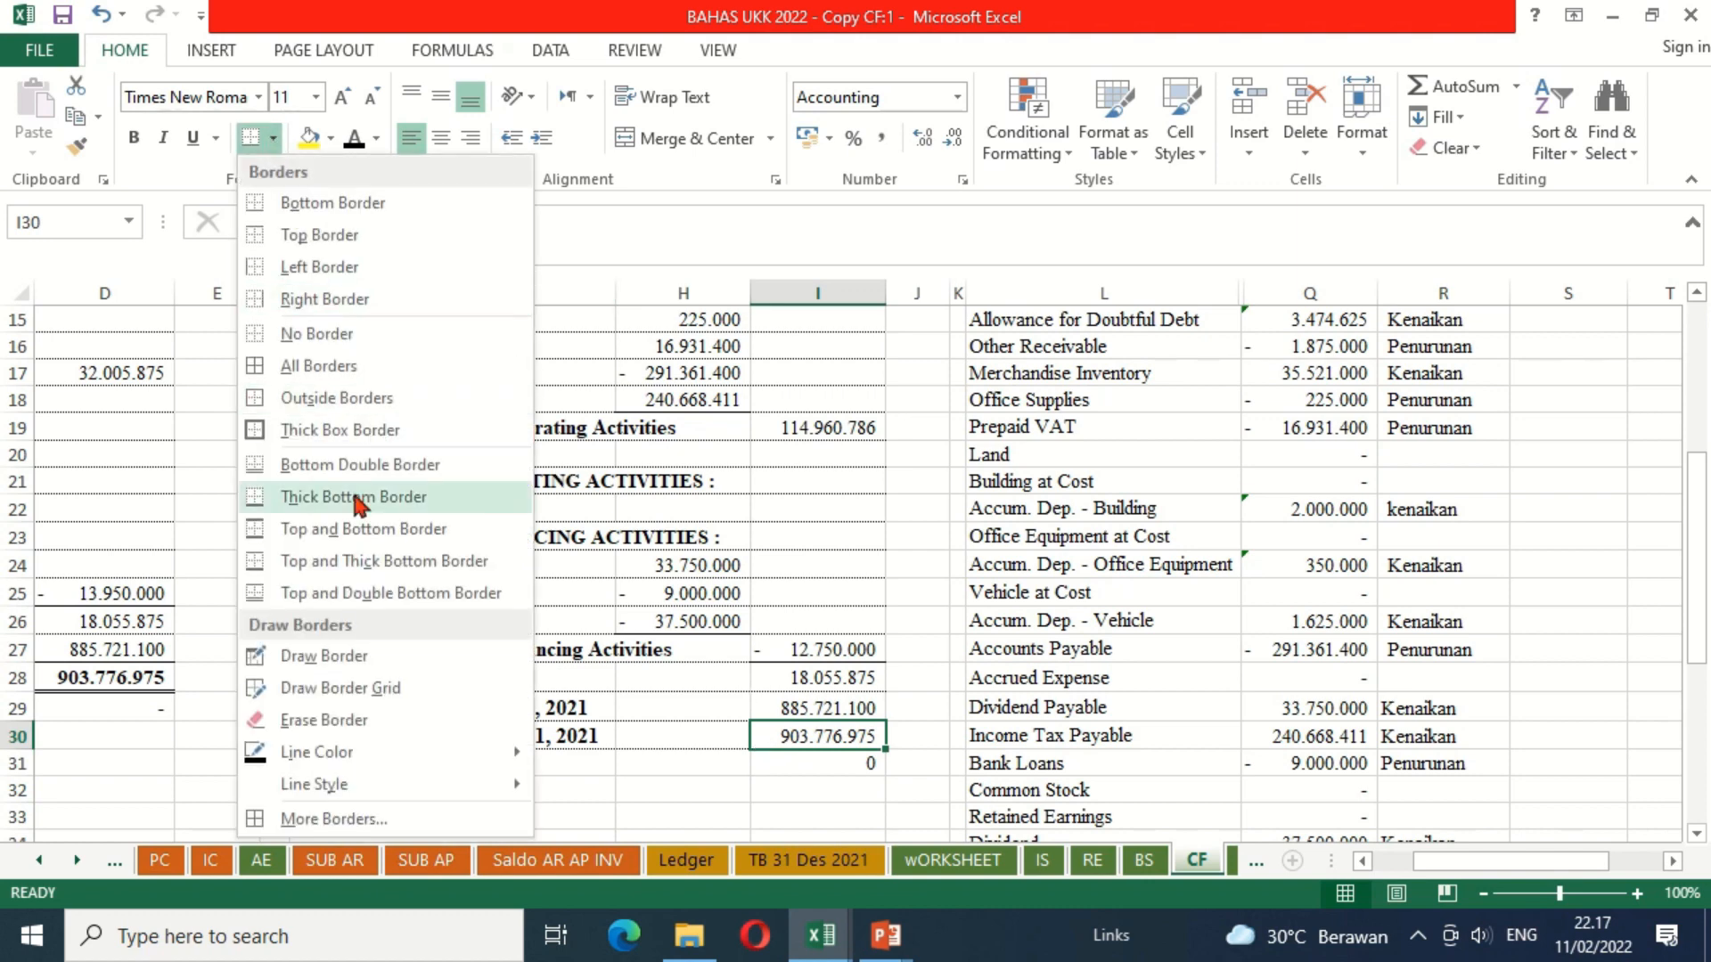
pyautogui.click(310, 594)
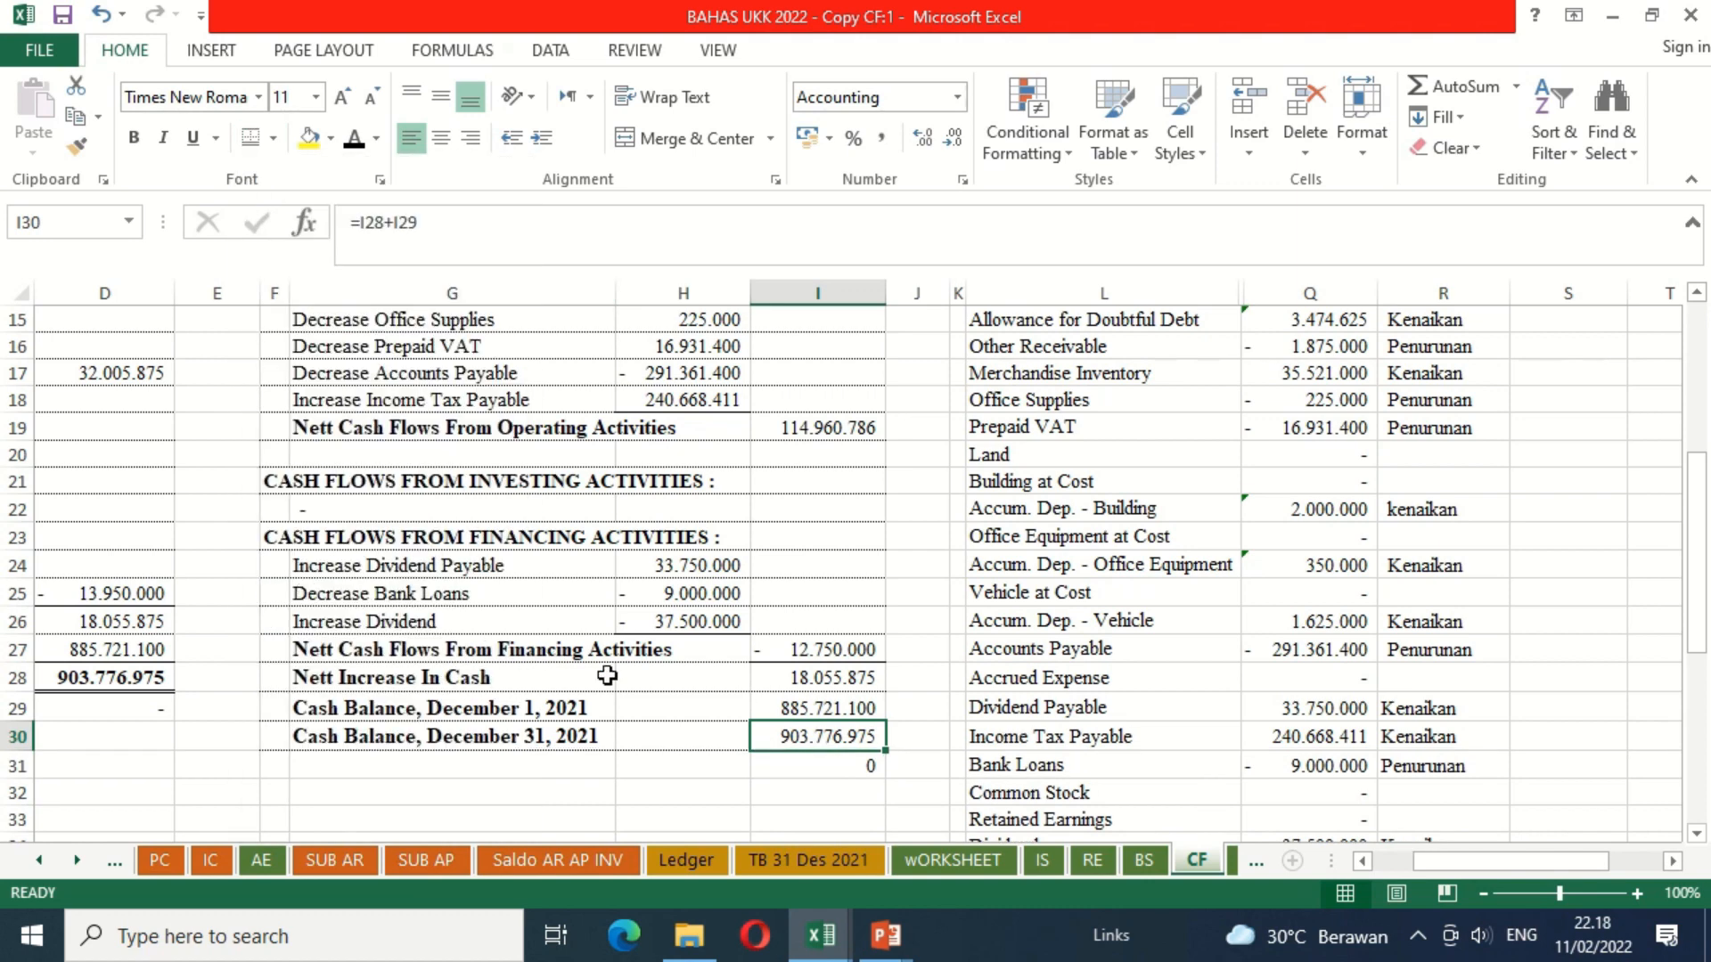
pyautogui.hotkey('ctrl', 'b')
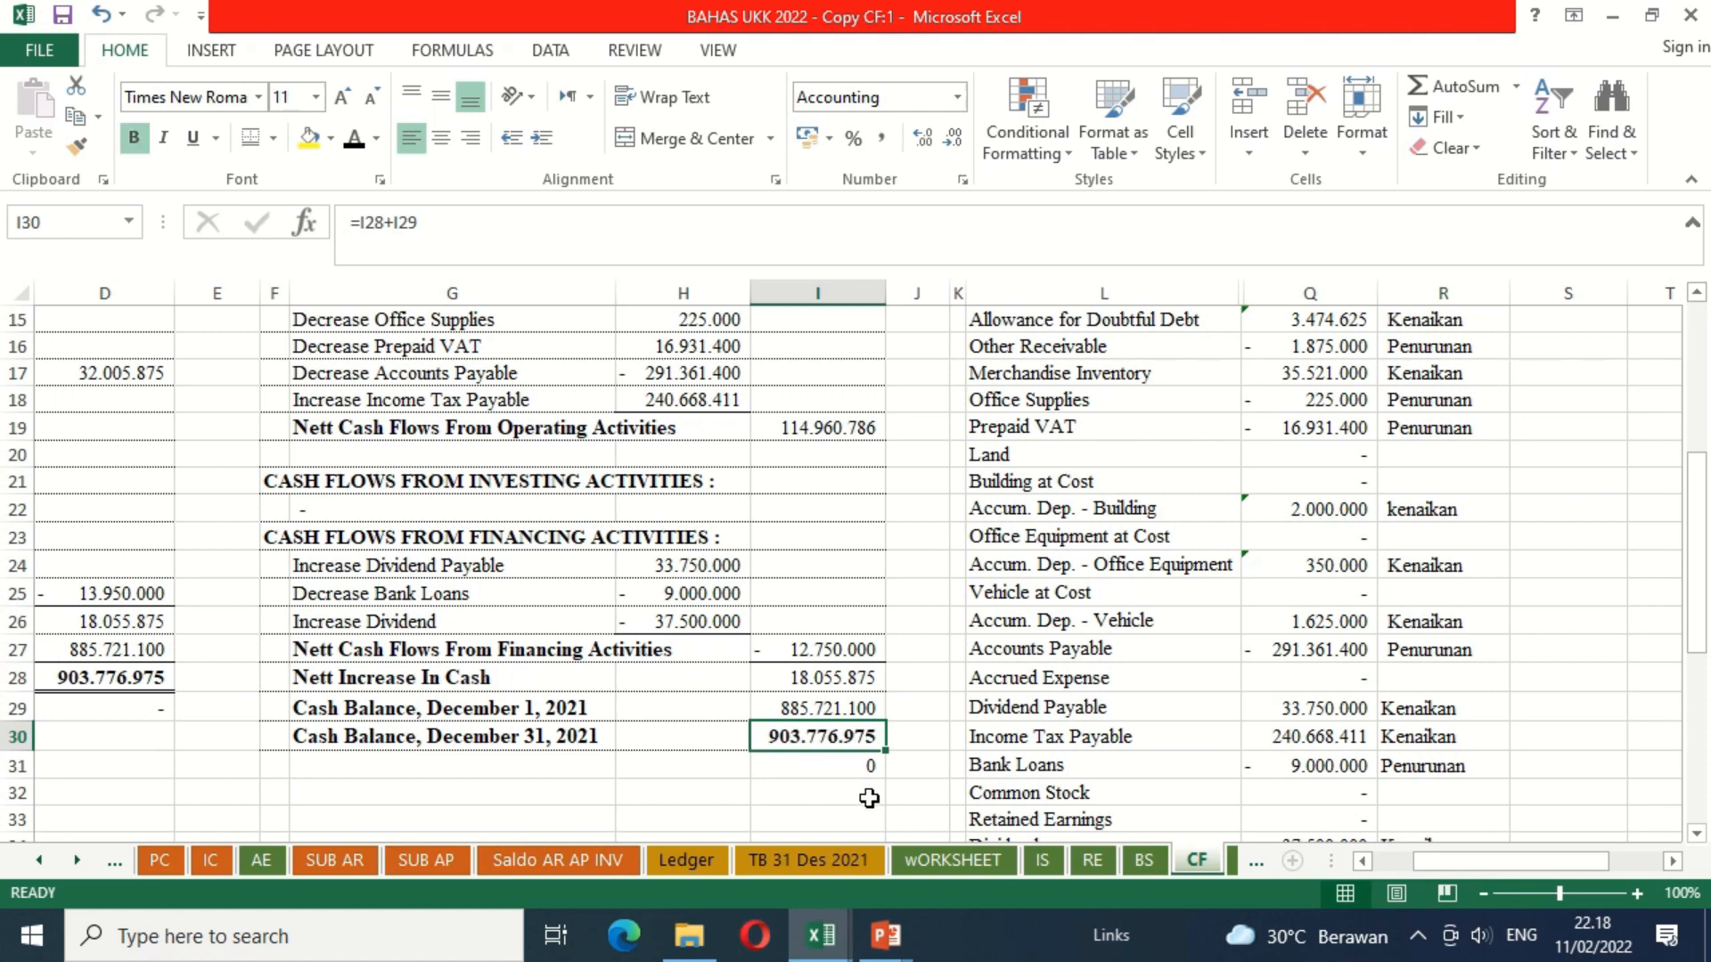
# Step: Clear the check formula from I31 below the closing cash balance
pyautogui.click(841, 768)
pyautogui.press('Delete')
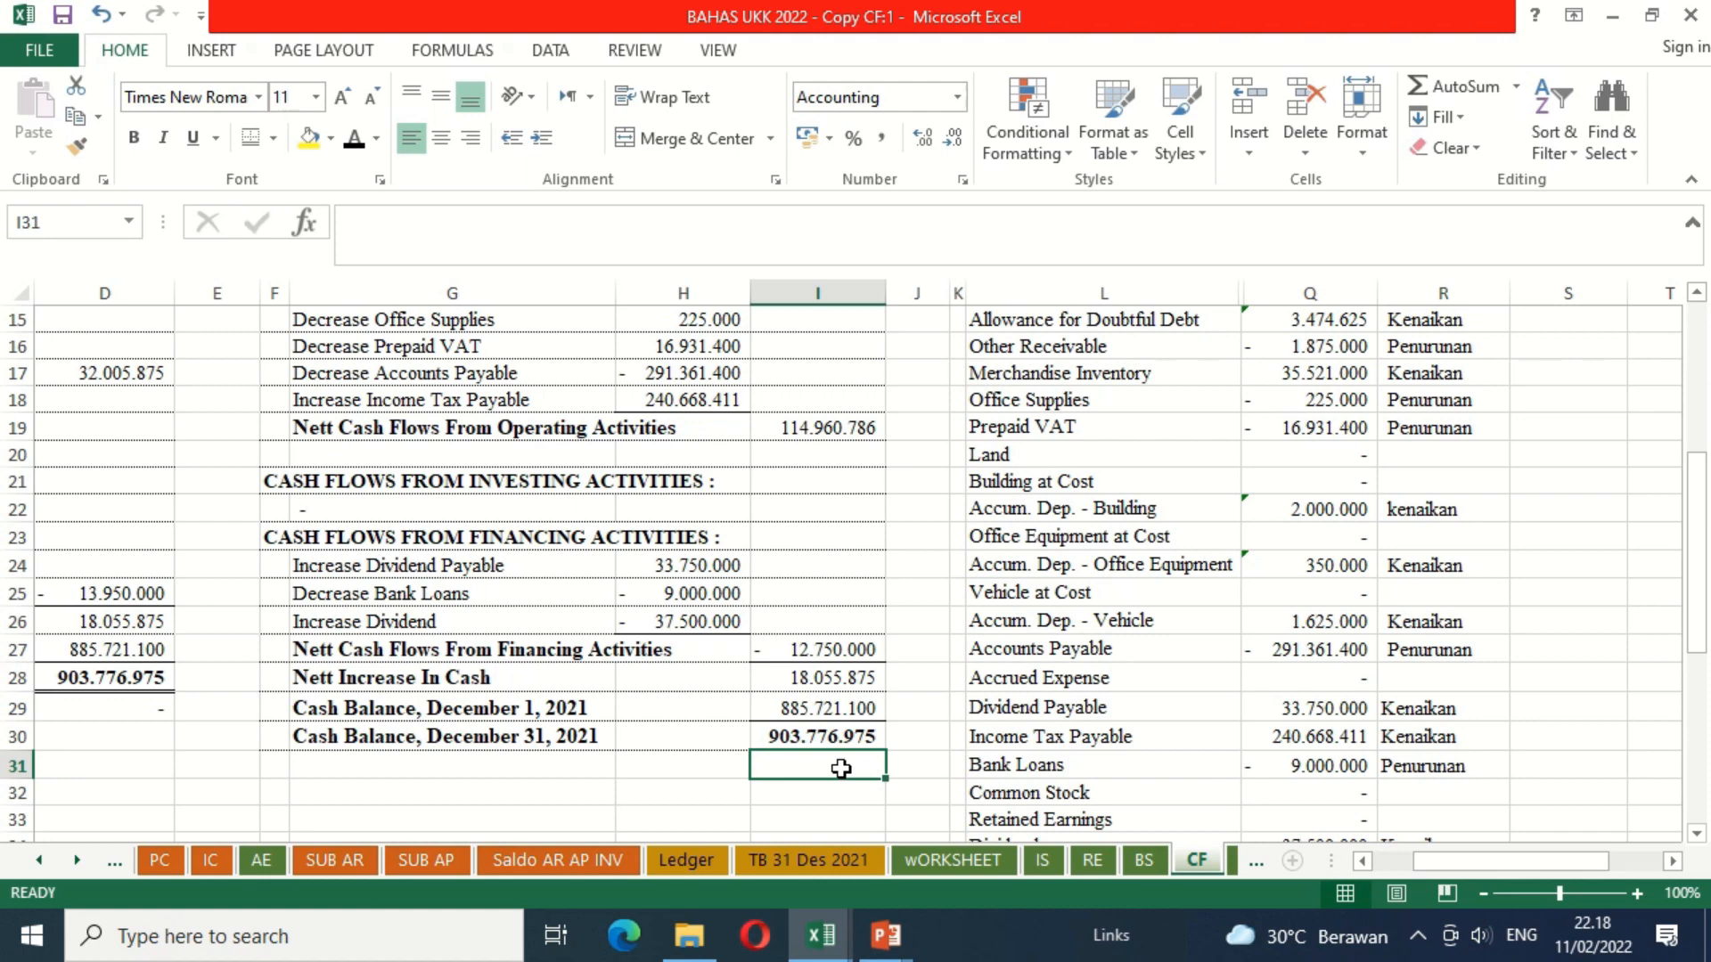
pyautogui.press('Up')
pyautogui.press('Up')
pyautogui.press('Up')
pyautogui.press('Up')
pyautogui.press('Up')
pyautogui.press('Up')
pyautogui.press('Up')
pyautogui.press('Up')
pyautogui.press('Up')
pyautogui.press('Up')
pyautogui.press('Up')
pyautogui.press('Up')
pyautogui.press('Up')
pyautogui.press('Up')
pyautogui.press('Up')
pyautogui.press('Up')
pyautogui.press('Up')
pyautogui.press('Up')
pyautogui.press('Up')
pyautogui.press('Up')
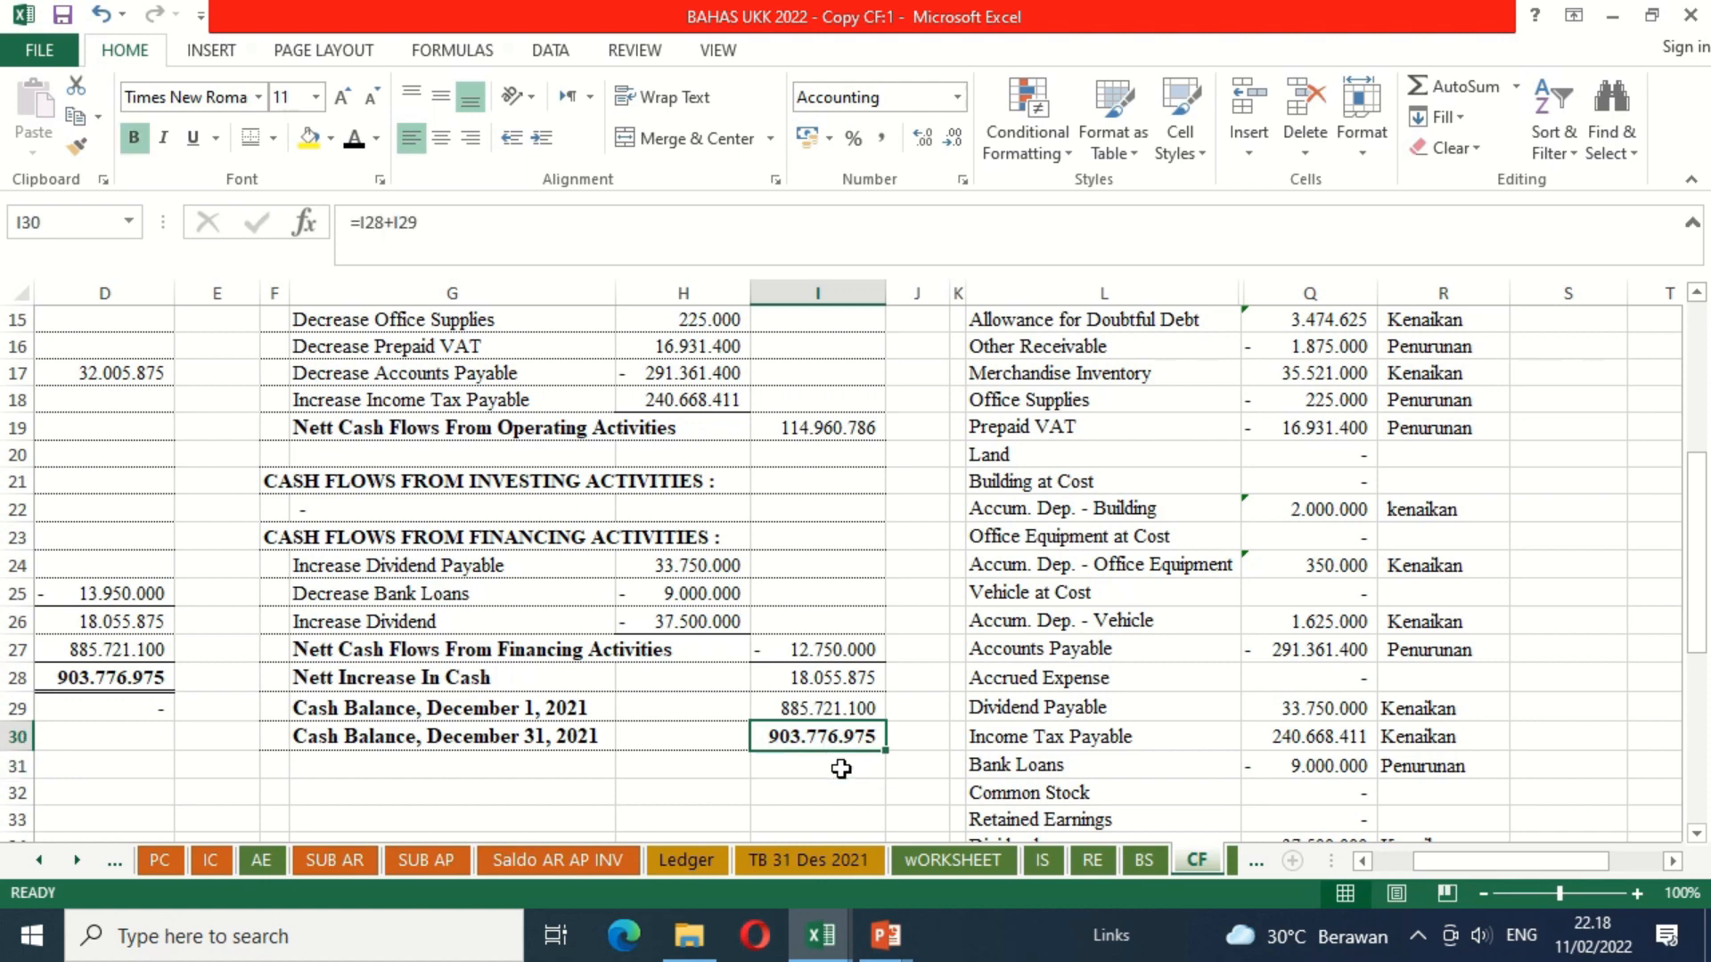
# Step: Compare the direct and indirect method cash flow statements side by side, from their closing cash balances up to their headings
pyautogui.press('Down')
pyautogui.press('Down')
pyautogui.press('Down')
pyautogui.press('Down')
pyautogui.press('Down')
pyautogui.press('Down')
pyautogui.press('Down')
pyautogui.press('Down')
pyautogui.press('Down')
pyautogui.press('Down')
pyautogui.press('Down')
pyautogui.press('Down')
pyautogui.press('Down')
pyautogui.press('Down')
pyautogui.press('Down')
pyautogui.press('Down')
pyautogui.press('Down')
pyautogui.press('Down')
pyautogui.press('Down')
pyautogui.press('Down')
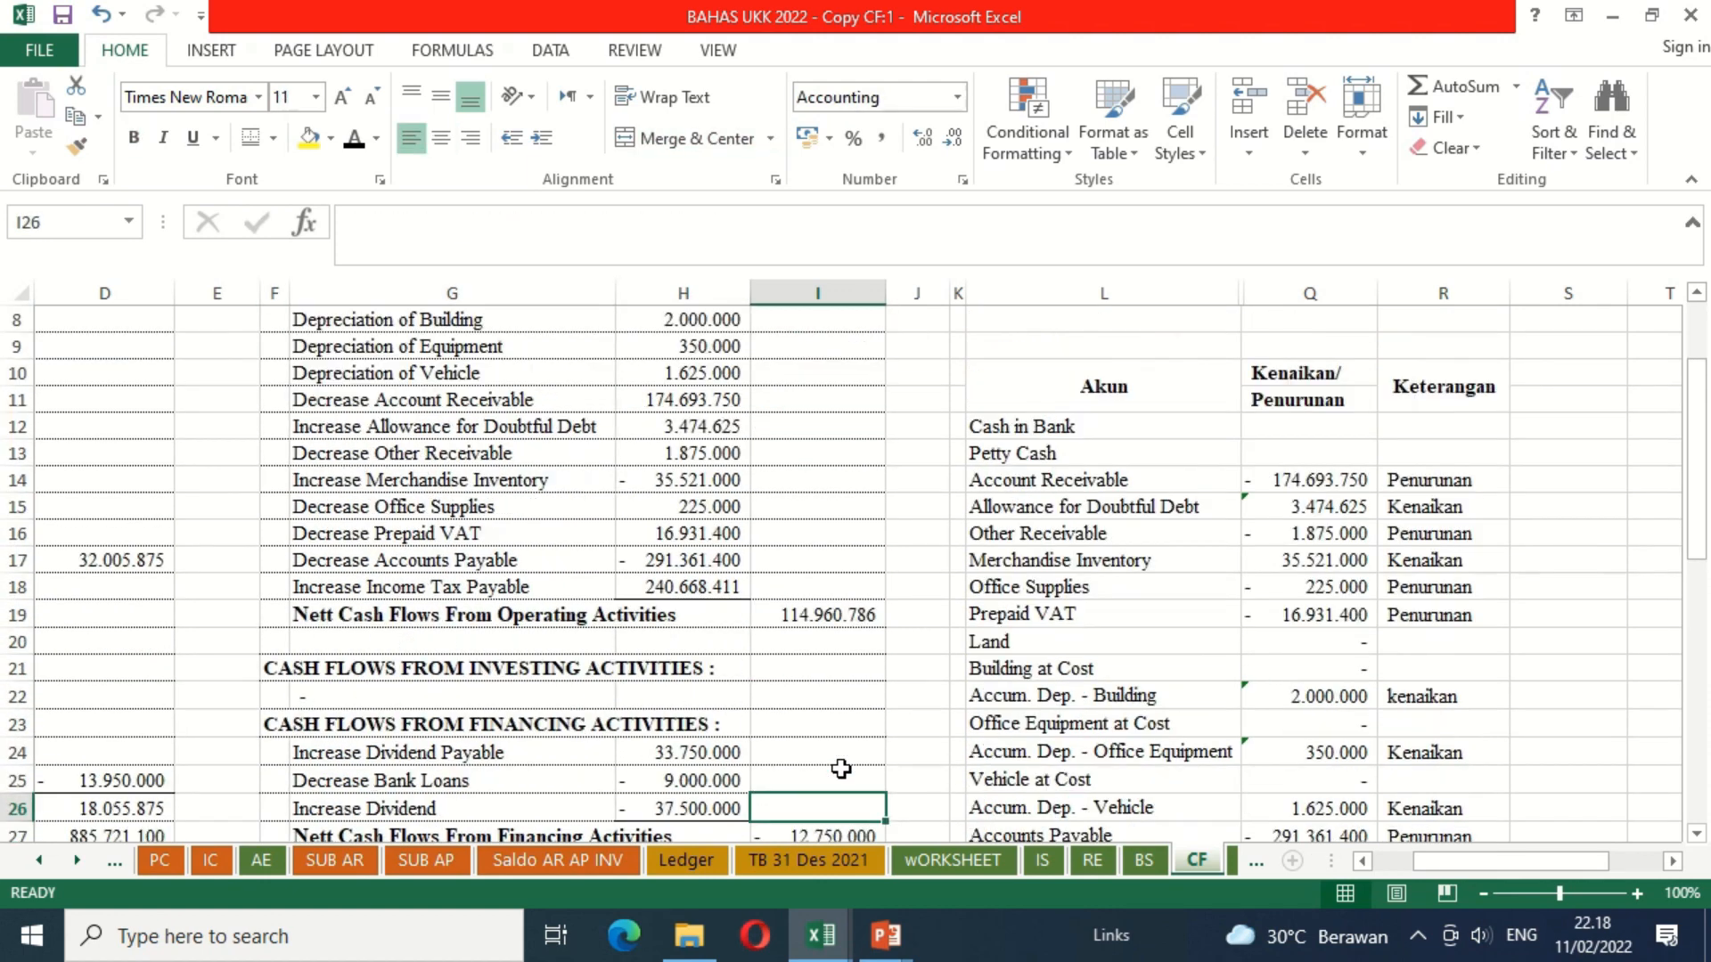
pyautogui.press('Left')
pyautogui.press('Left')
pyautogui.press('Left')
pyautogui.press('Left')
pyautogui.press('Left')
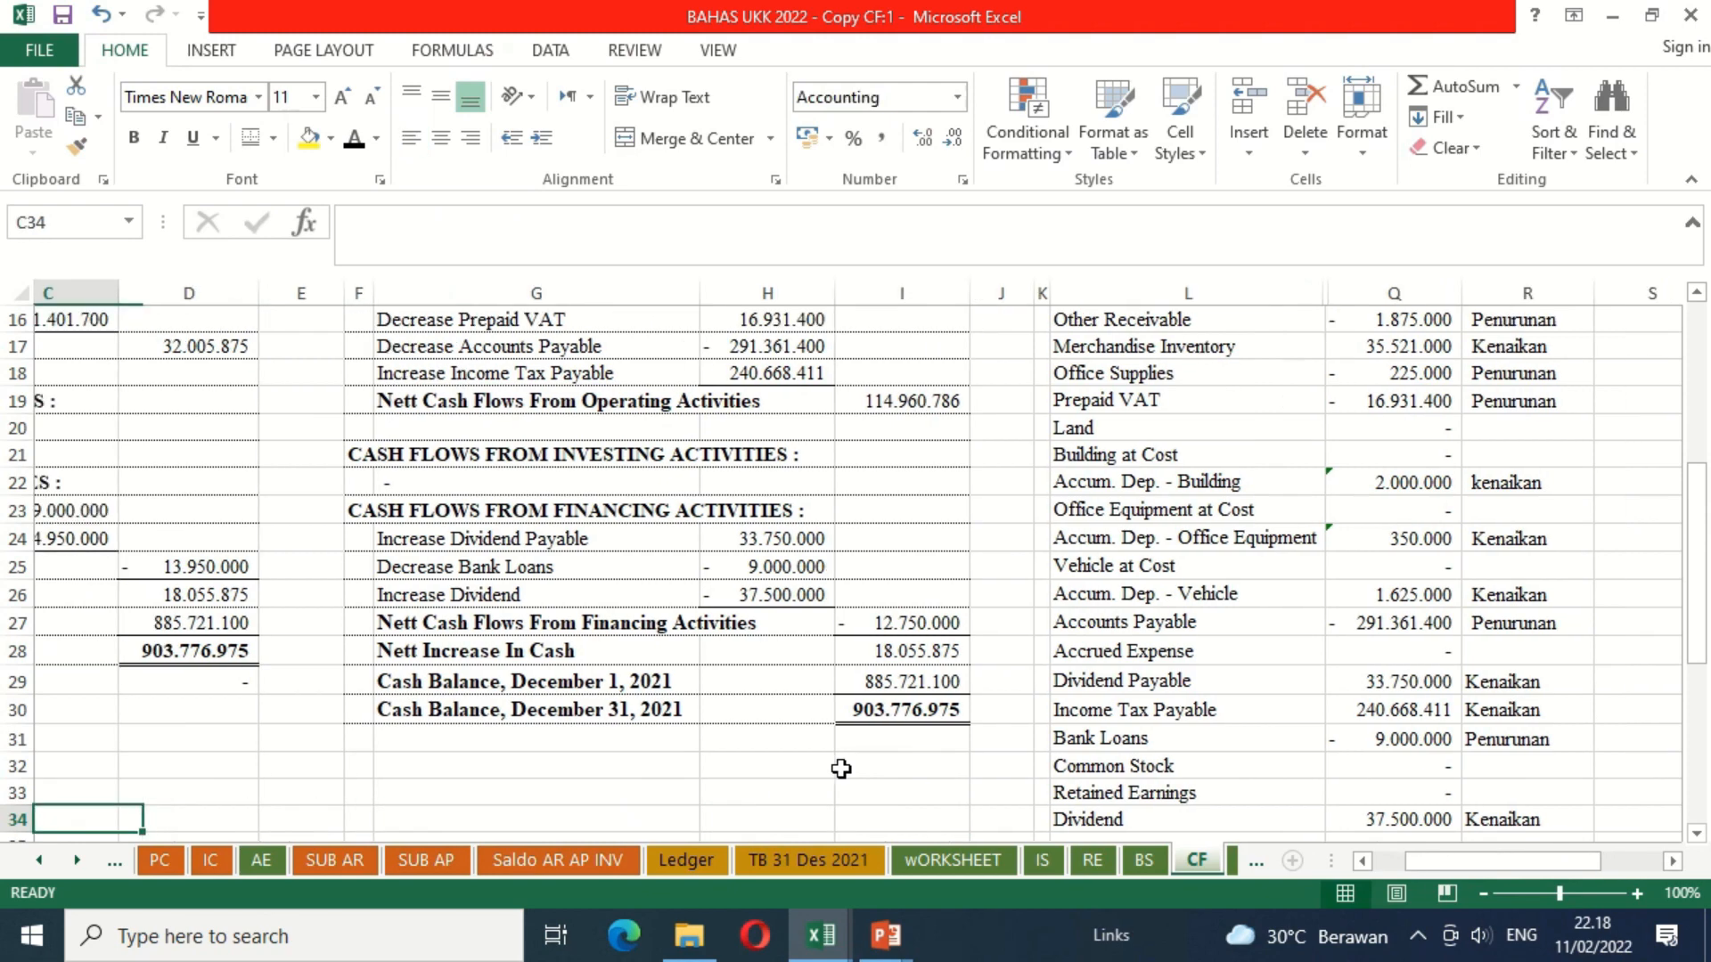
pyautogui.press('Up')
pyautogui.press('Up')
pyautogui.press('Up')
pyautogui.press('Up')
pyautogui.press('Up')
pyautogui.press('Up')
pyautogui.press('Up')
pyautogui.press('Up')
pyautogui.press('Up')
pyautogui.press('Up')
pyautogui.press('Up')
pyautogui.press('Up')
pyautogui.press('Up')
pyautogui.press('Up')
pyautogui.press('Up')
pyautogui.press('Up')
pyautogui.press('Up')
pyautogui.press('Up')
pyautogui.press('Up')
pyautogui.press('Up')
pyautogui.press('Up')
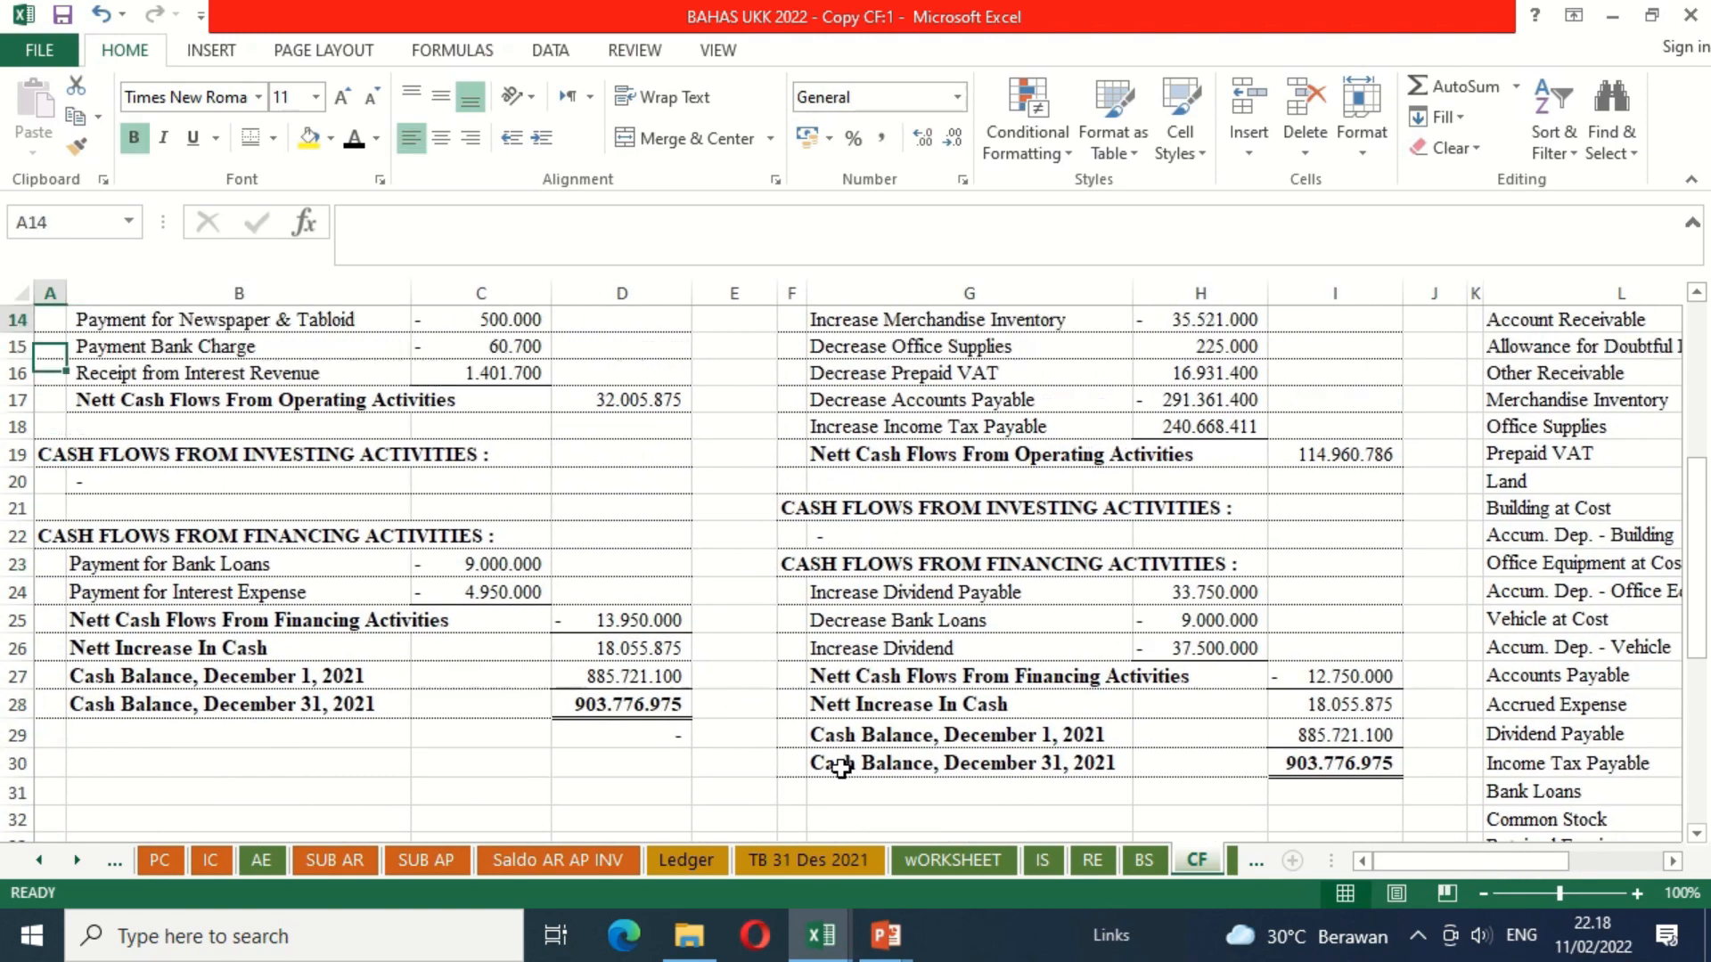
pyautogui.press('Down')
pyautogui.press('Down')
pyautogui.press('Down')
pyautogui.press('Down')
pyautogui.press('Down')
pyautogui.press('Down')
pyautogui.press('Down')
pyautogui.press('Down')
pyautogui.press('Down')
pyautogui.press('Down')
pyautogui.press('Down')
pyautogui.press('Down')
pyautogui.press('Down')
pyautogui.press('Down')
pyautogui.press('Down')
pyautogui.press('Down')
pyautogui.press('Down')
pyautogui.press('Down')
pyautogui.press('Down')
pyautogui.press('Down')
pyautogui.press('Down')
pyautogui.press('Down')
pyautogui.press('Down')
pyautogui.press('Down')
pyautogui.press('Down')
pyautogui.press('Down')
pyautogui.press('Down')
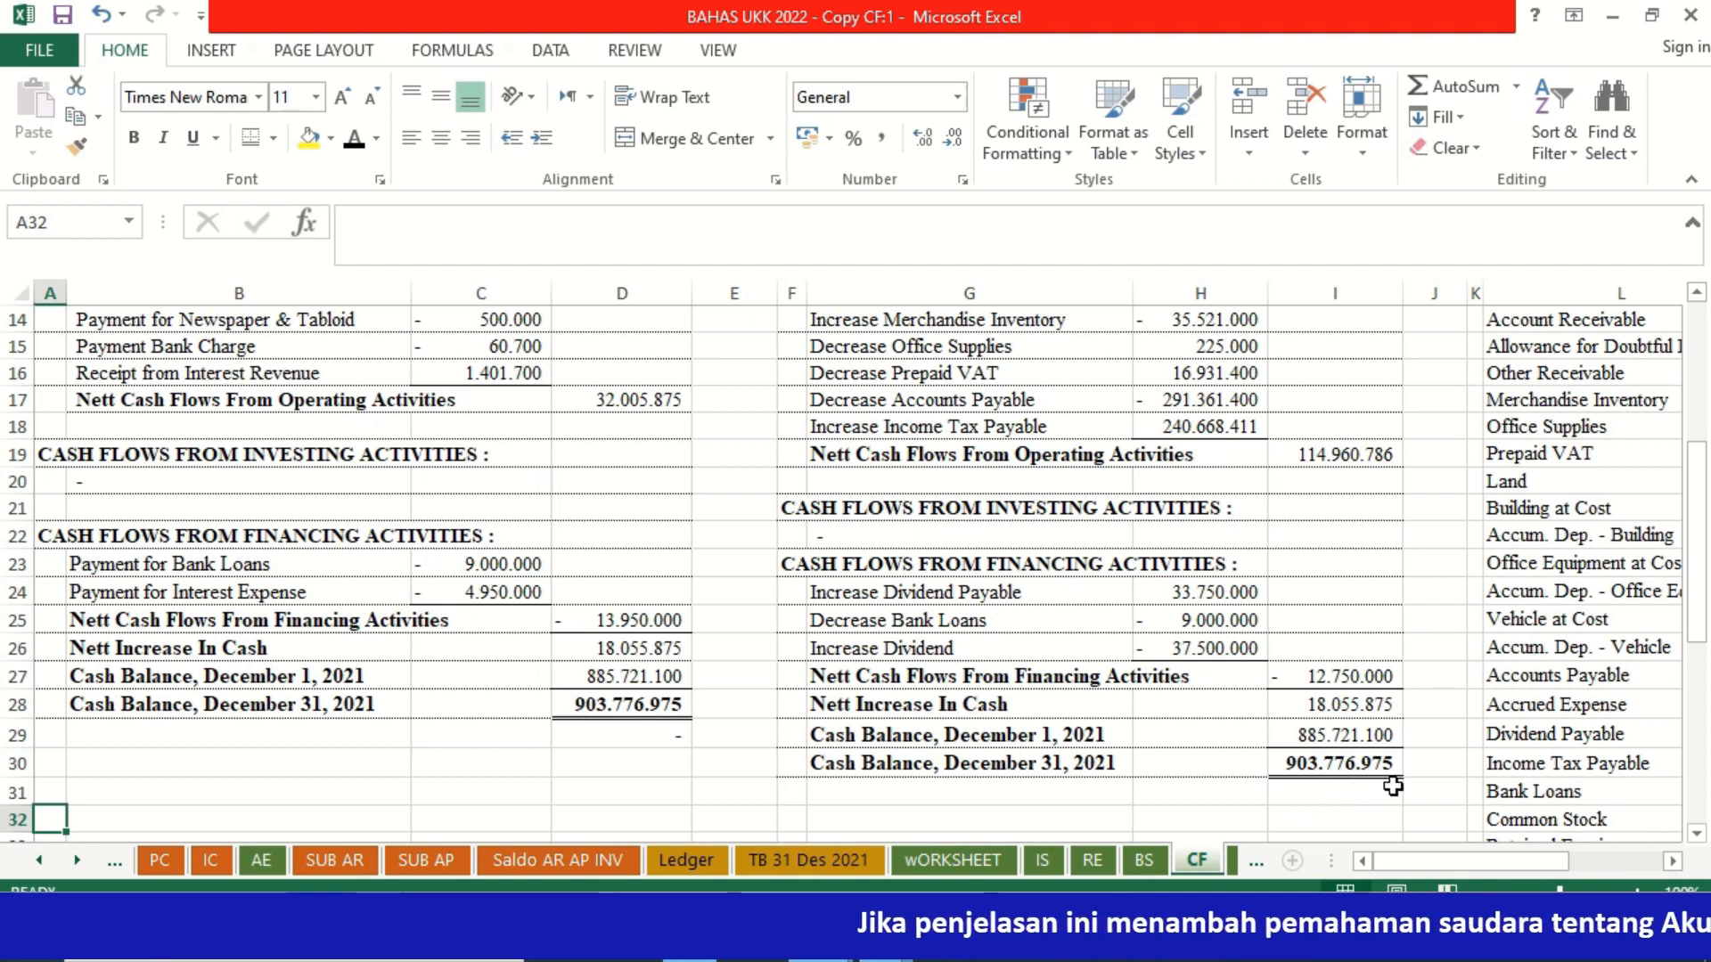
pyautogui.click(1349, 540)
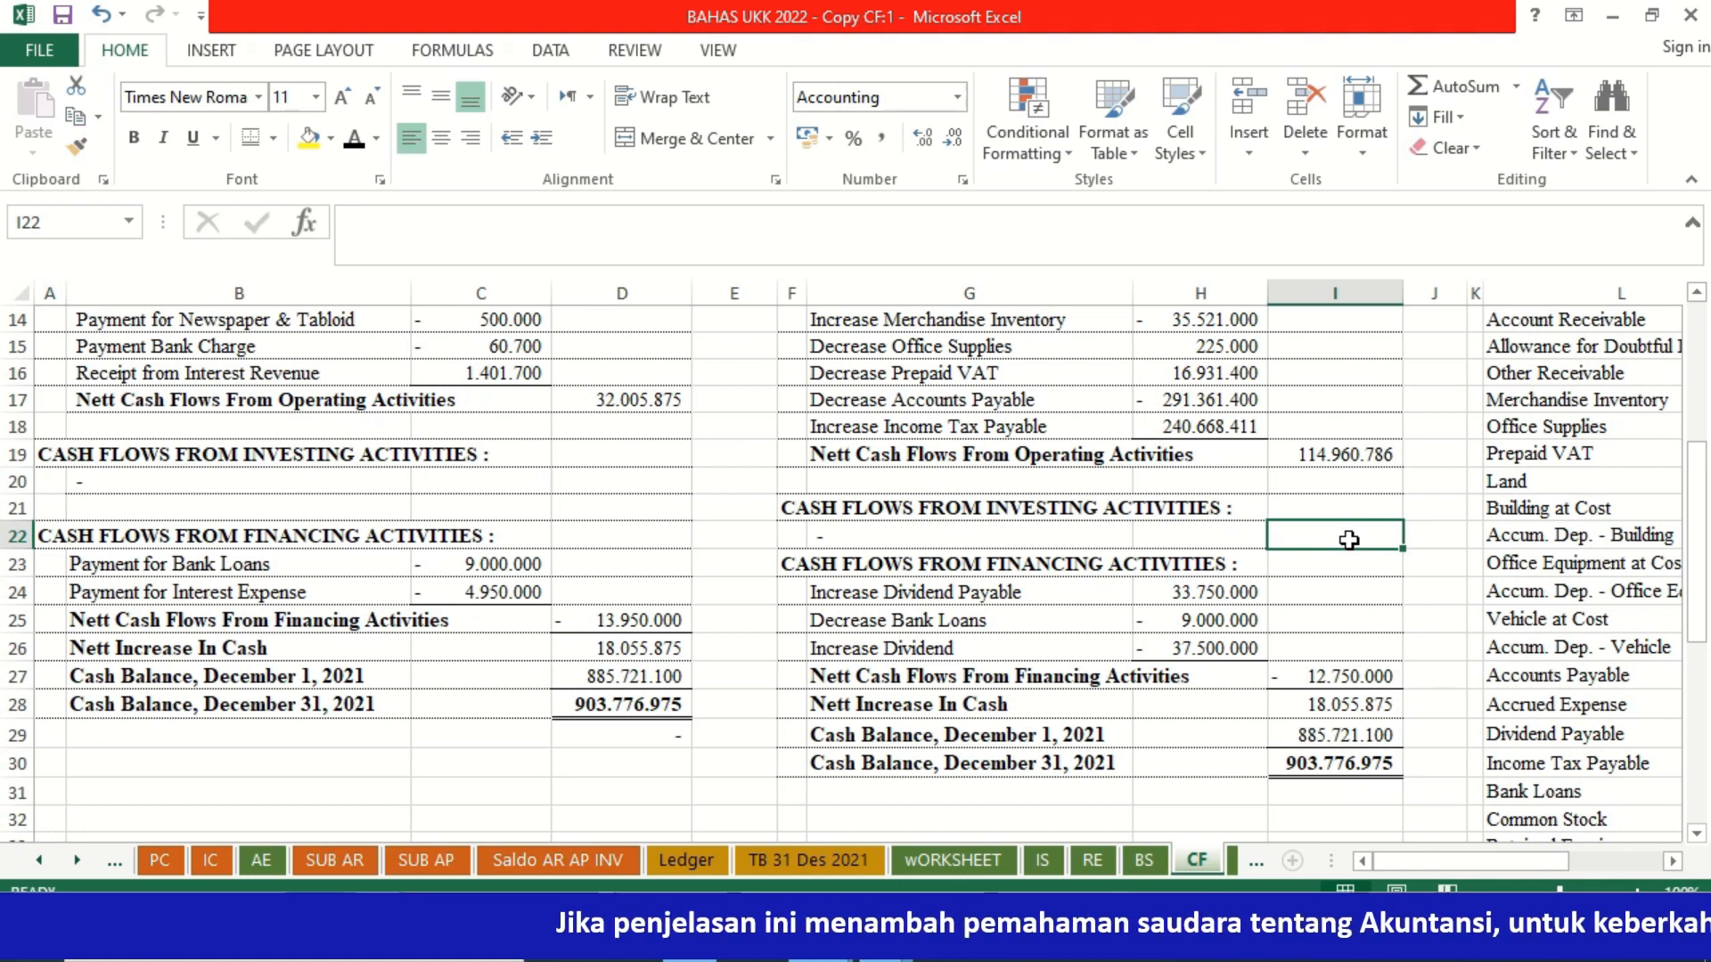
pyautogui.hotkey('ctrl', 'Up')
pyautogui.hotkey('ctrl', 'Up')
pyautogui.hotkey('ctrl', 'Up')
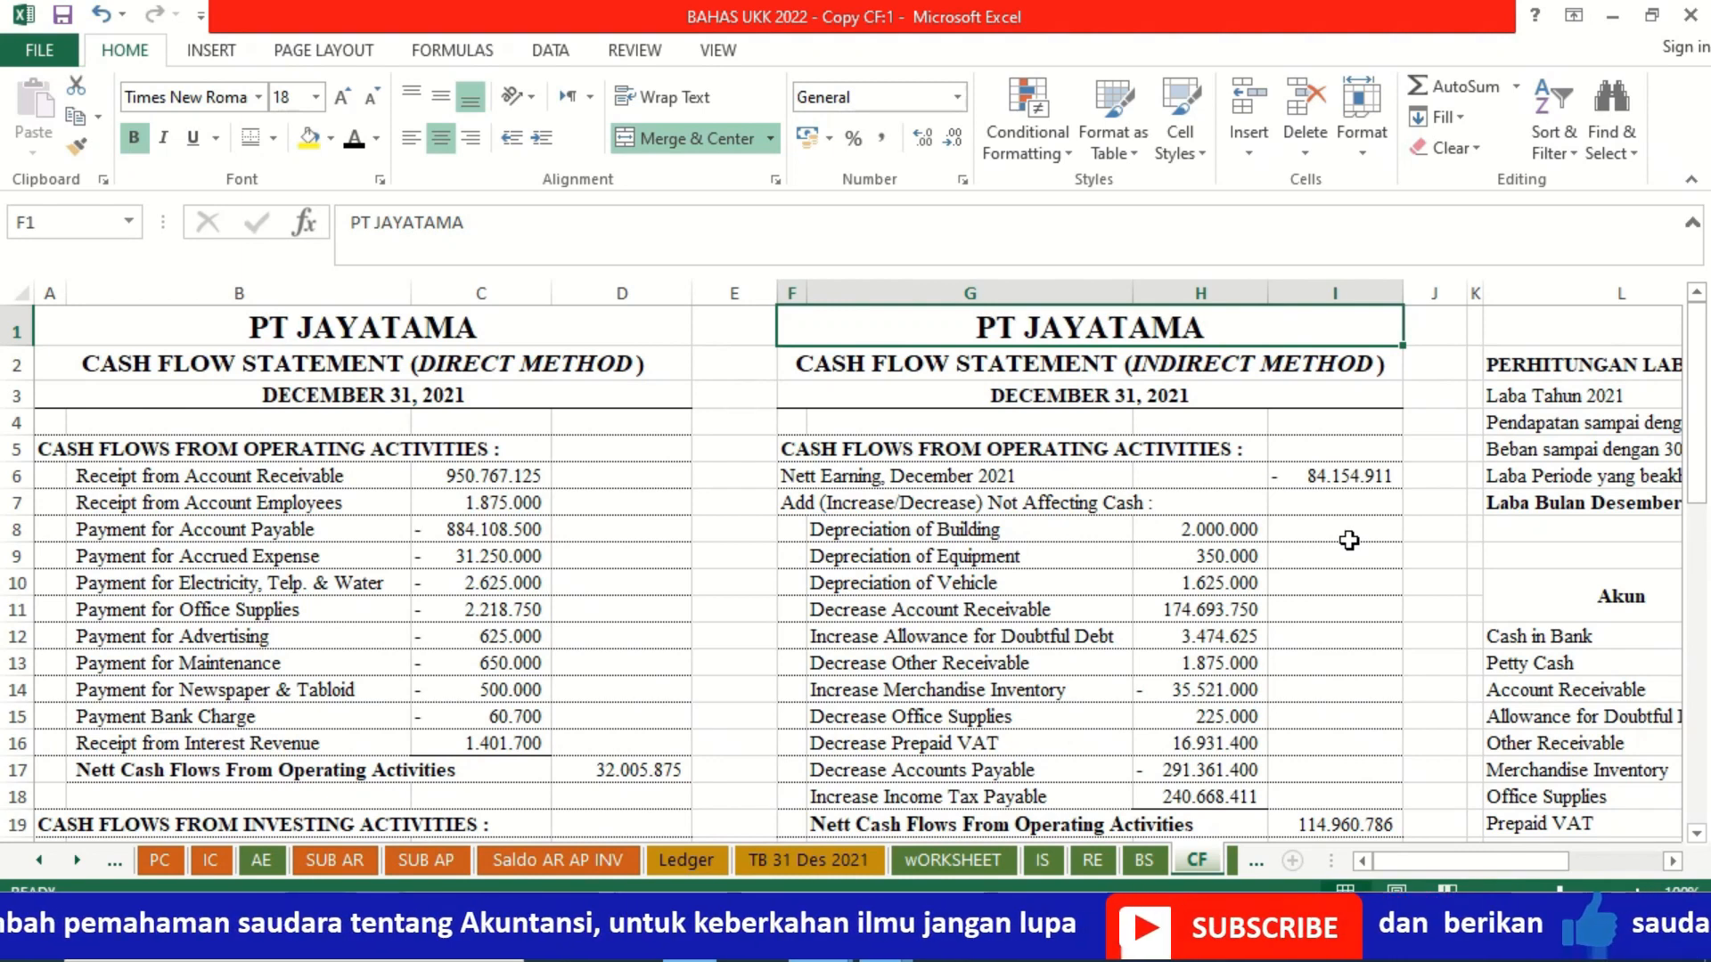
# Step: Unhide columns M to P between the account names and the Kenaikan/Penurunan column
pyautogui.press('Right')
pyautogui.press('Right')
pyautogui.press('Right')
pyautogui.press('Right')
pyautogui.press('Right')
pyautogui.press('Right')
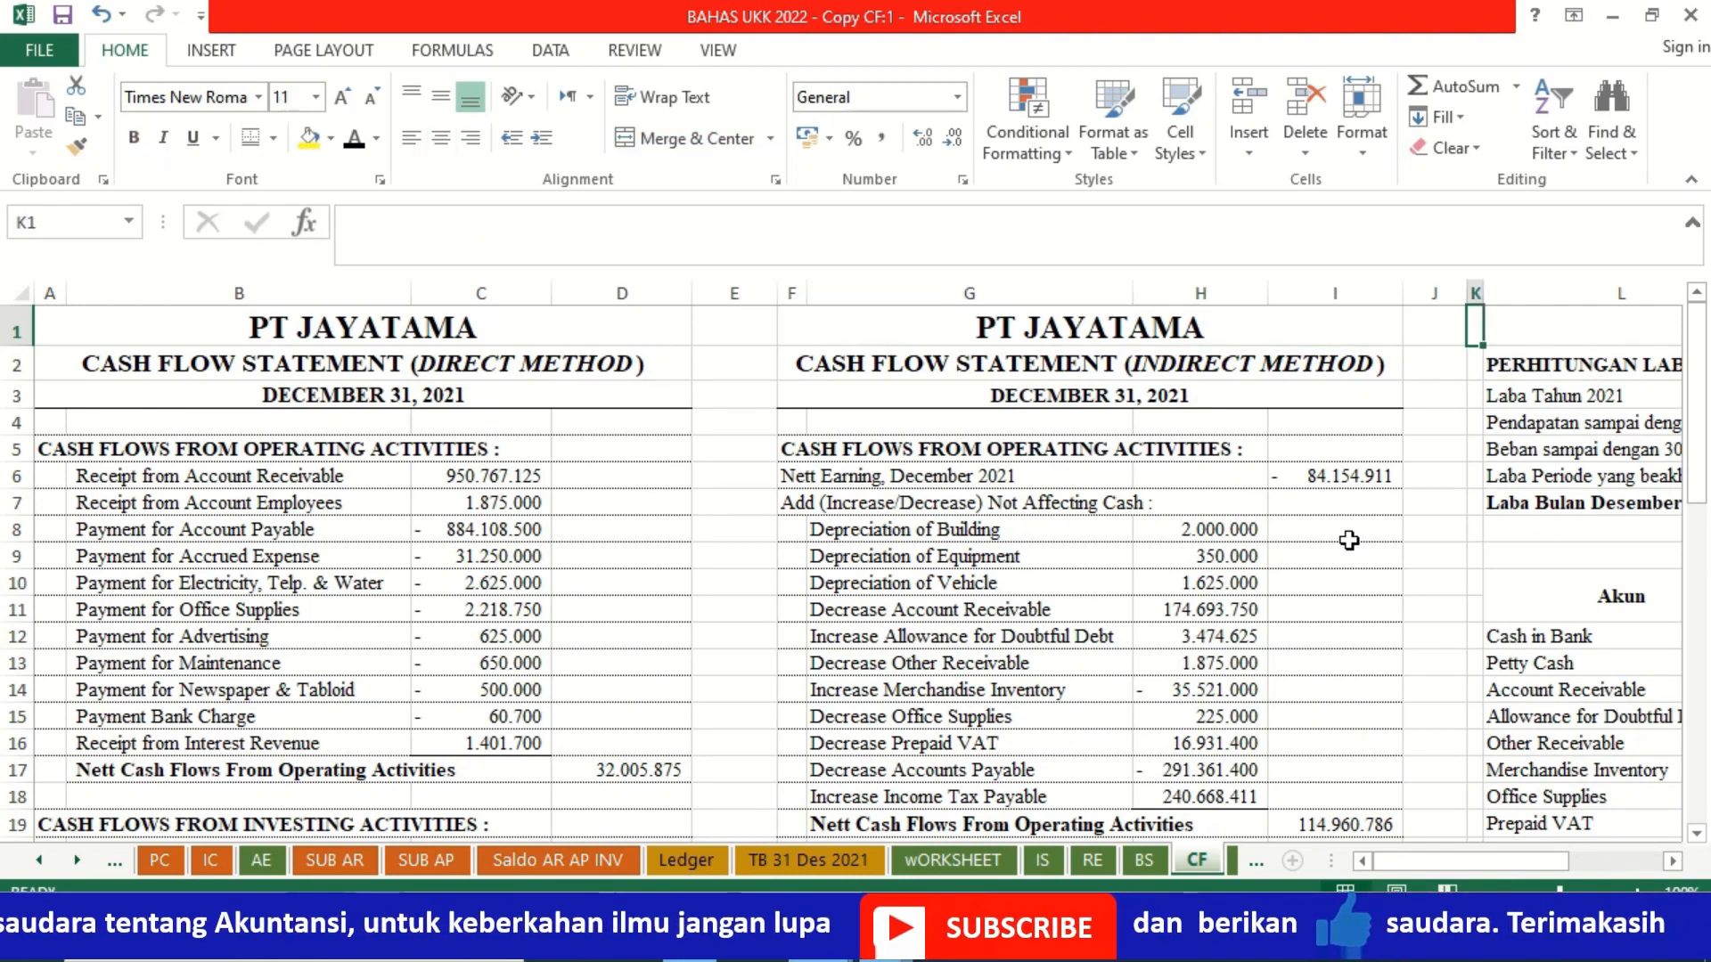
pyautogui.press('Right')
pyautogui.press('Right')
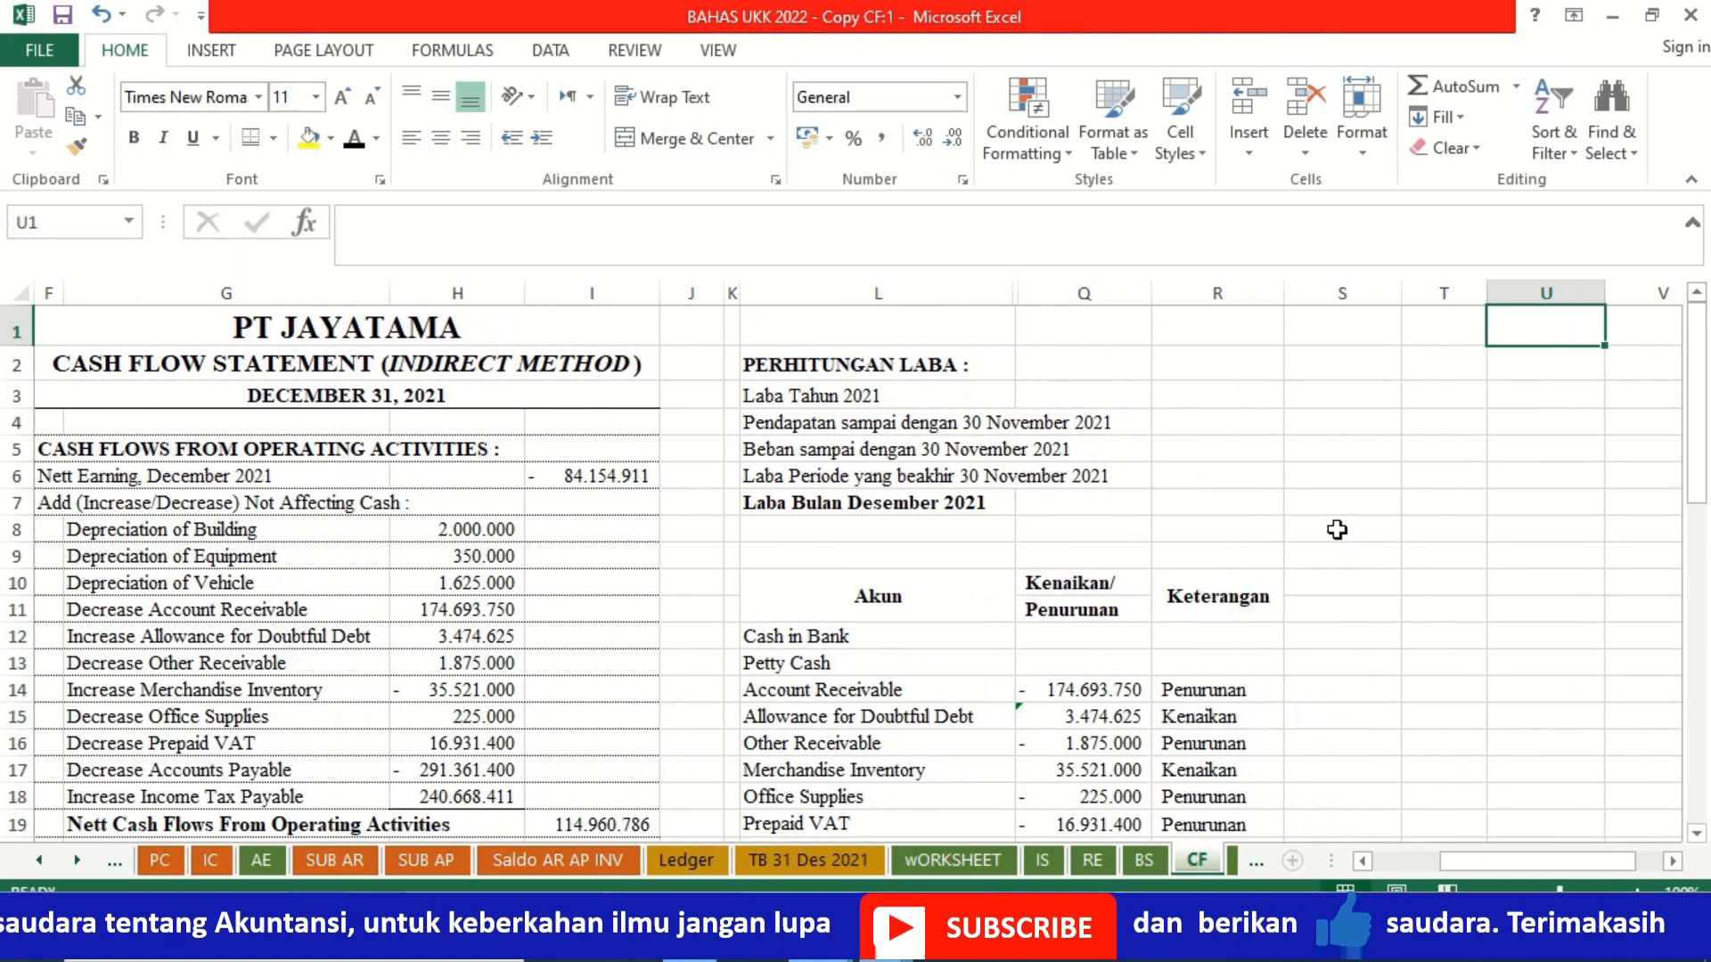
pyautogui.moveTo(1063, 280); pyautogui.dragTo(1002, 283)
pyautogui.rightClick(1002, 287)
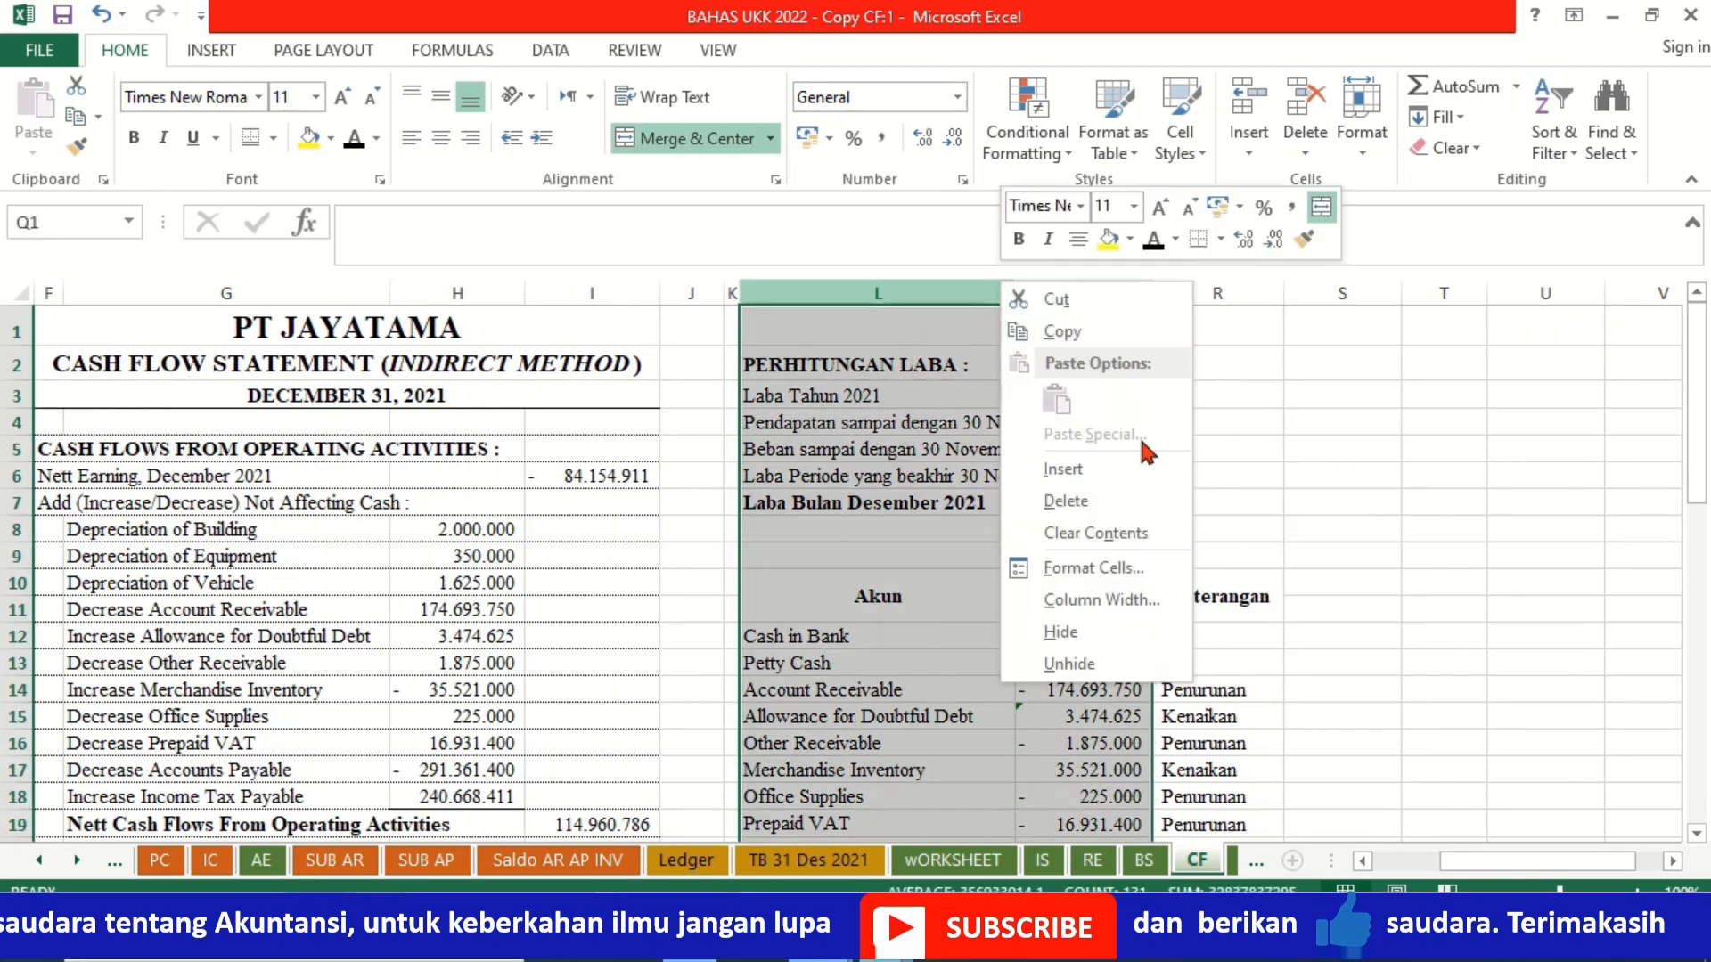
pyautogui.click(1076, 666)
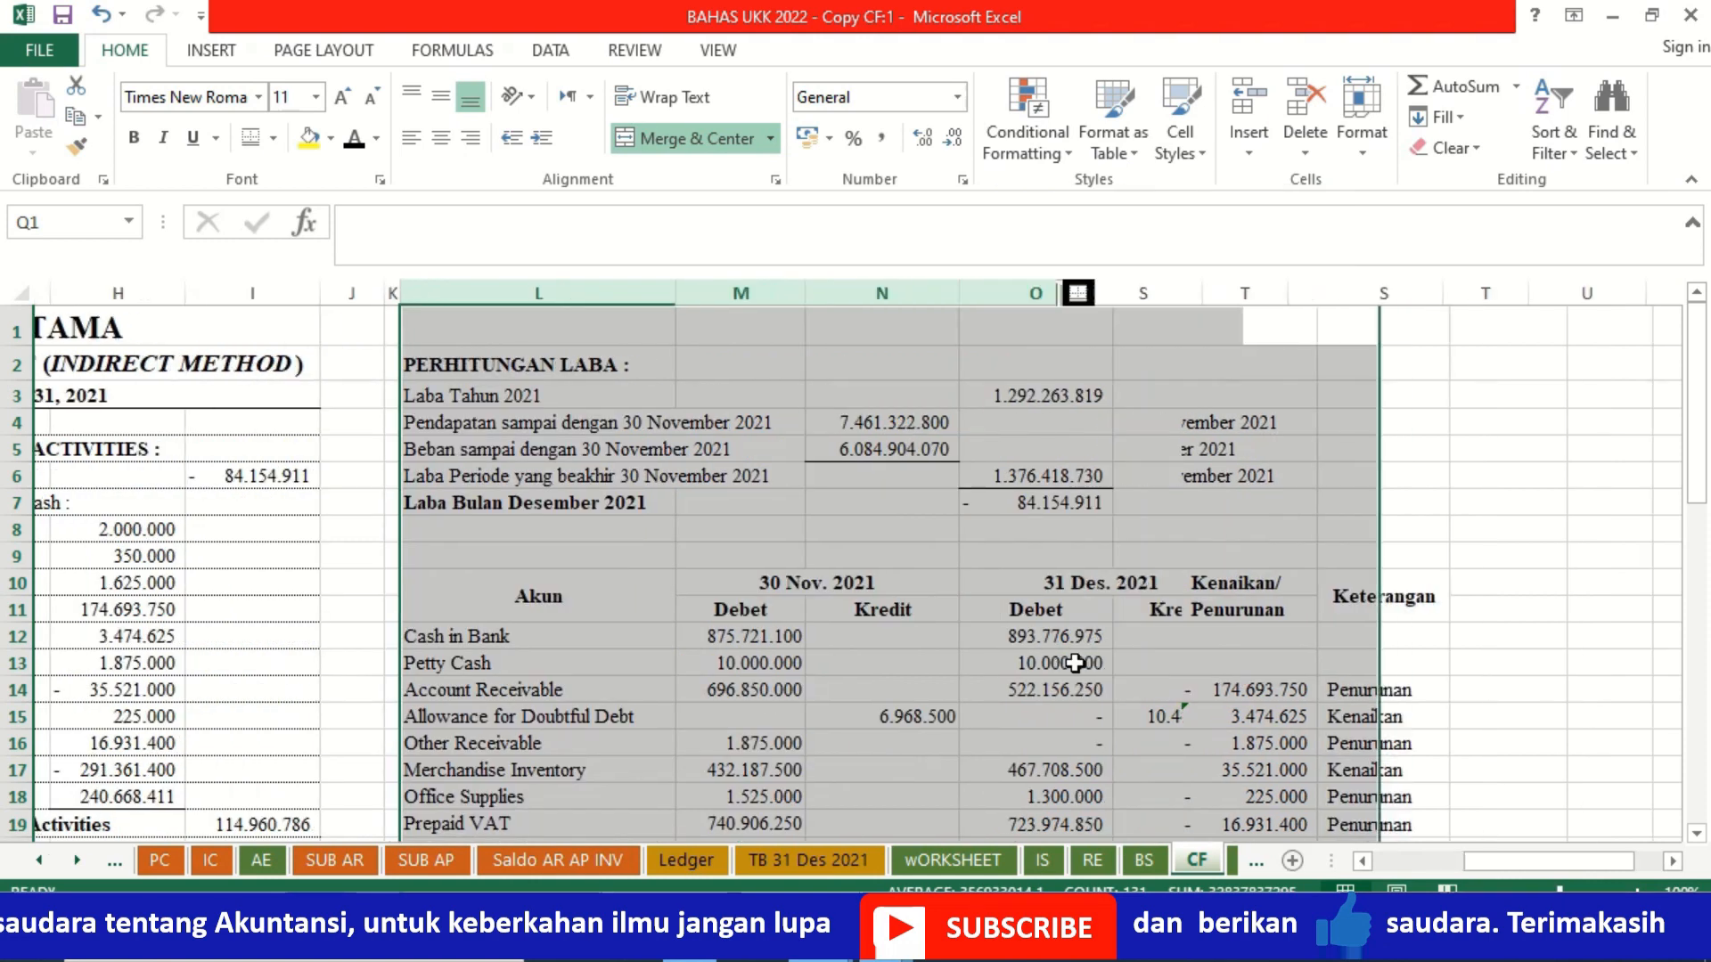
# Step: Apply all borders to the account comparison table in L10:R34, from the Akun heading through the Dividend row
pyautogui.click(603, 623)
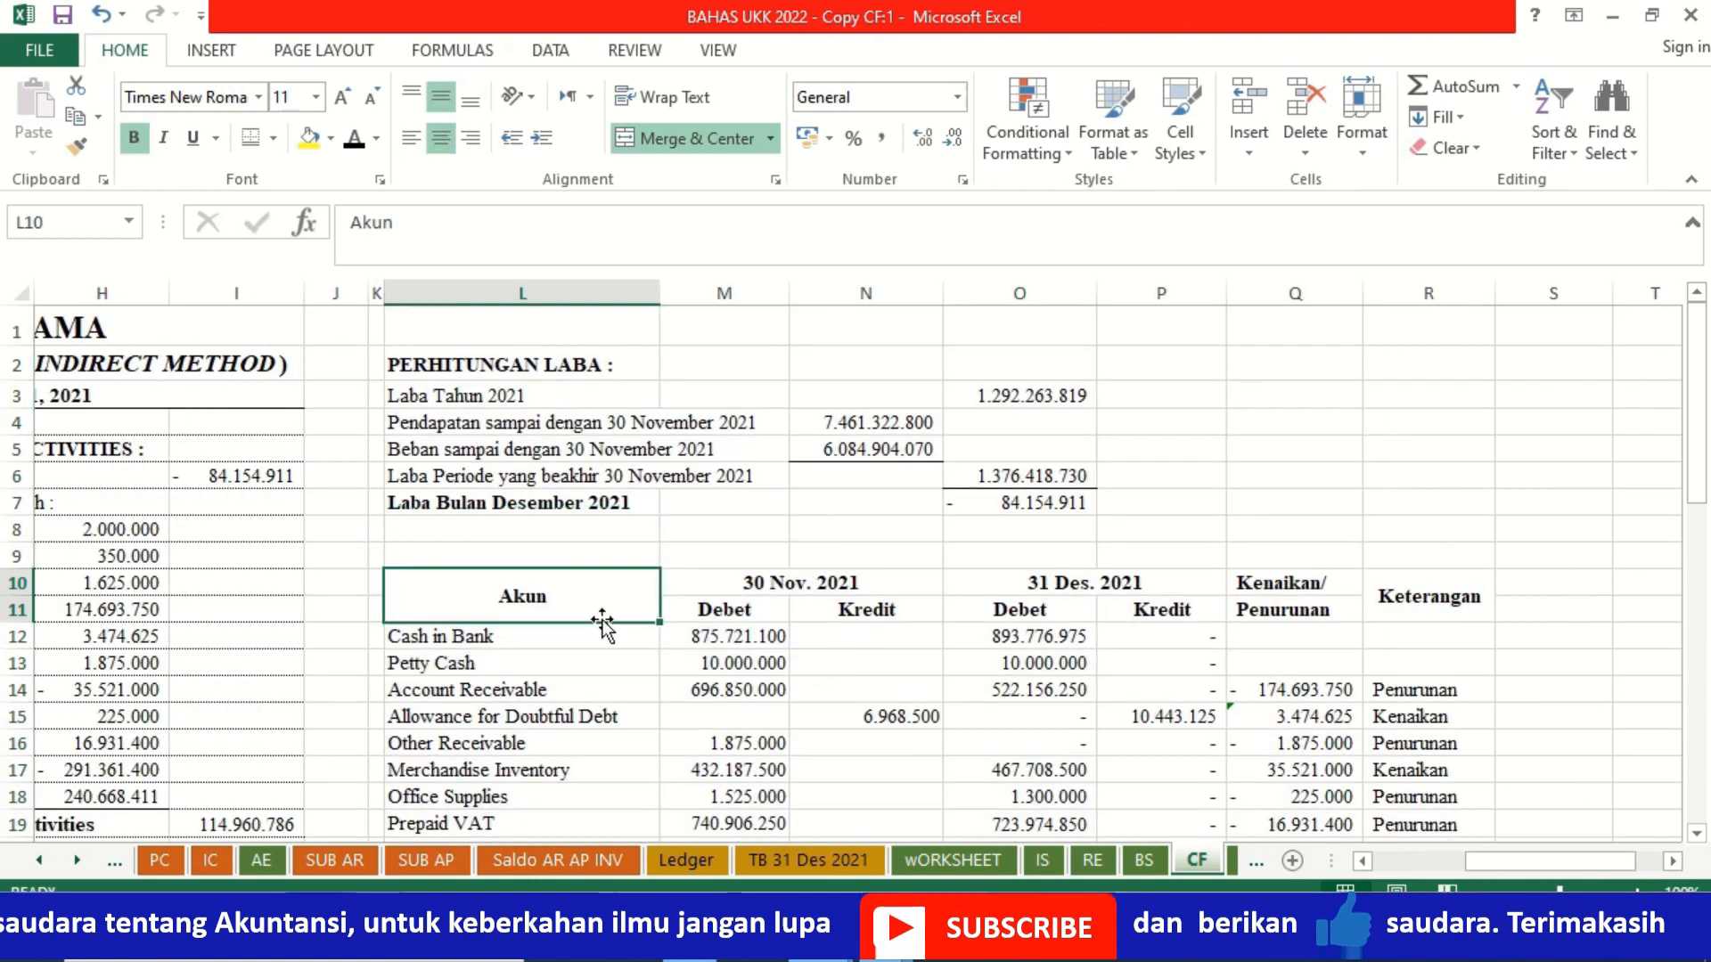
pyautogui.hotkey('shift', 'Right')
pyautogui.hotkey('shift', 'Right')
pyautogui.hotkey('shift', 'Right')
pyautogui.hotkey('shift', 'Right')
pyautogui.hotkey('shift', 'Right')
pyautogui.hotkey('shift', 'Right')
pyautogui.hotkey('shift', 'Down')
pyautogui.hotkey('shift', 'Down')
pyautogui.hotkey('shift', 'Down')
pyautogui.hotkey('shift', 'Down')
pyautogui.hotkey('shift', 'Down')
pyautogui.hotkey('shift', 'Down')
pyautogui.hotkey('shift', 'Down')
pyautogui.hotkey('shift', 'Down')
pyautogui.hotkey('shift', 'Down')
pyautogui.hotkey('shift', 'Down')
pyautogui.hotkey('shift', 'Down')
pyautogui.hotkey('shift', 'Down')
pyautogui.hotkey('shift', 'Down')
pyautogui.hotkey('shift', 'Down')
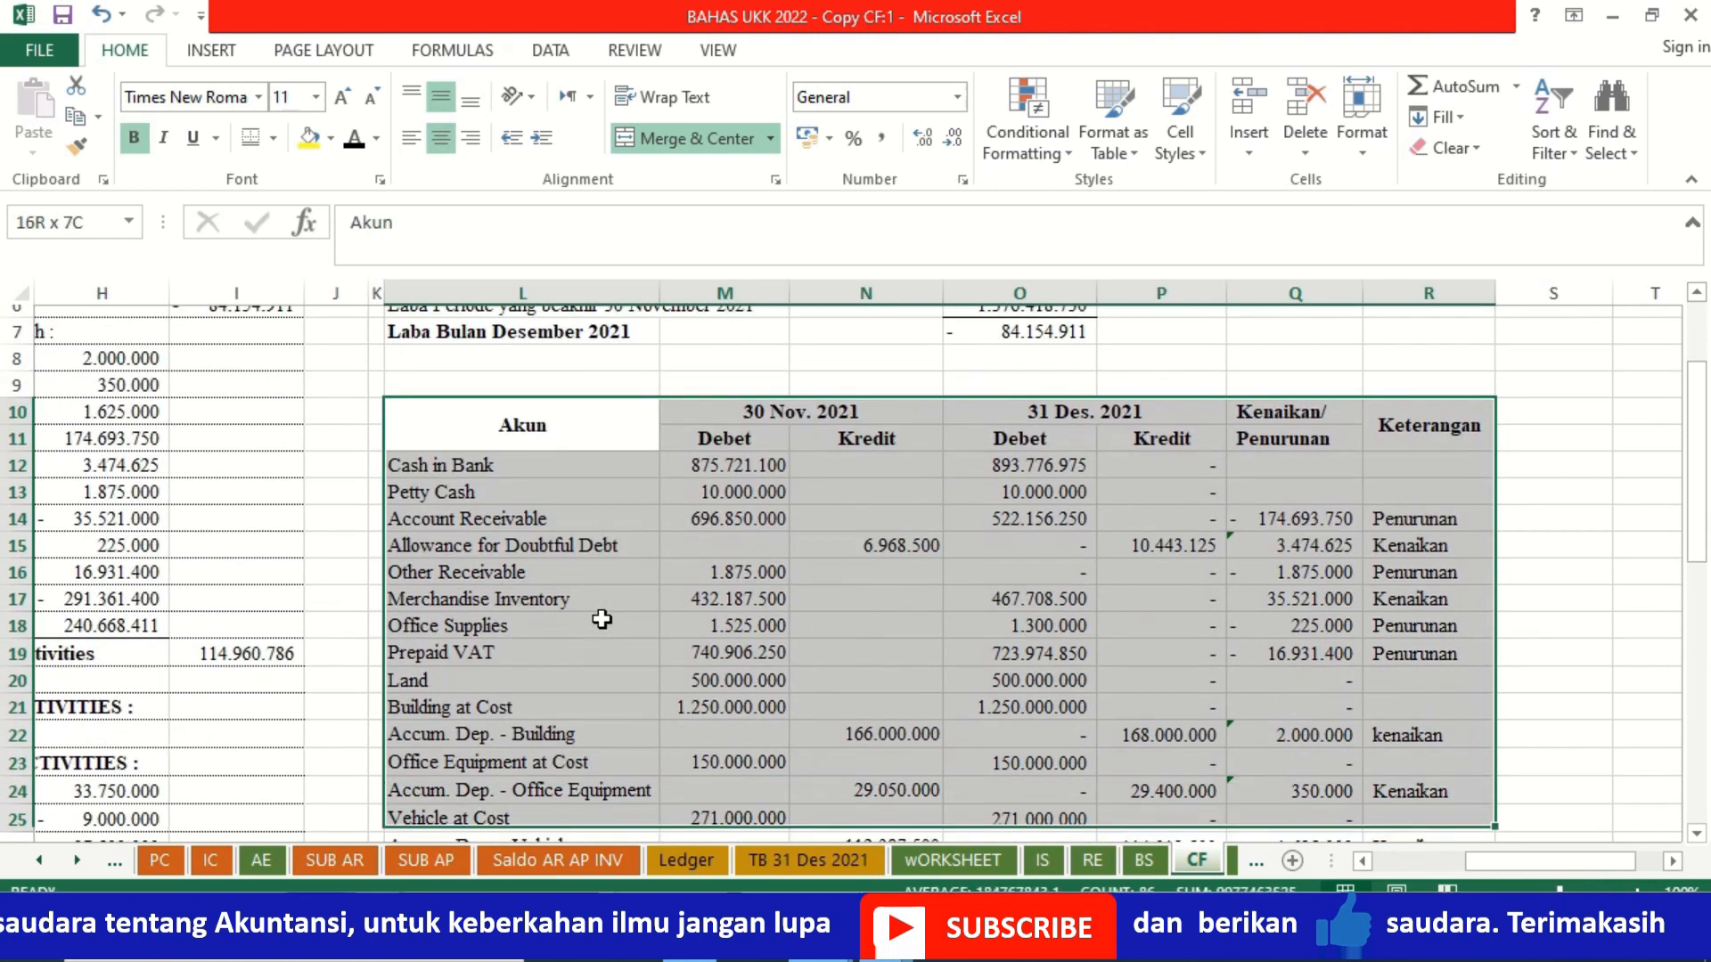
pyautogui.hotkey('shift', 'Down')
pyautogui.hotkey('shift', 'Down')
pyautogui.hotkey('shift', 'Down')
pyautogui.hotkey('shift', 'Down')
pyautogui.hotkey('shift', 'Down')
pyautogui.hotkey('shift', 'Down')
pyautogui.hotkey('shift', 'Down')
pyautogui.hotkey('shift', 'Down')
pyautogui.hotkey('shift', 'Down')
pyautogui.hotkey('shift', 'Down')
pyautogui.hotkey('shift', 'Down')
pyautogui.hotkey('shift', 'Down')
pyautogui.hotkey('shift', 'Up')
pyautogui.hotkey('shift', 'Up')
pyautogui.hotkey('shift', 'Up')
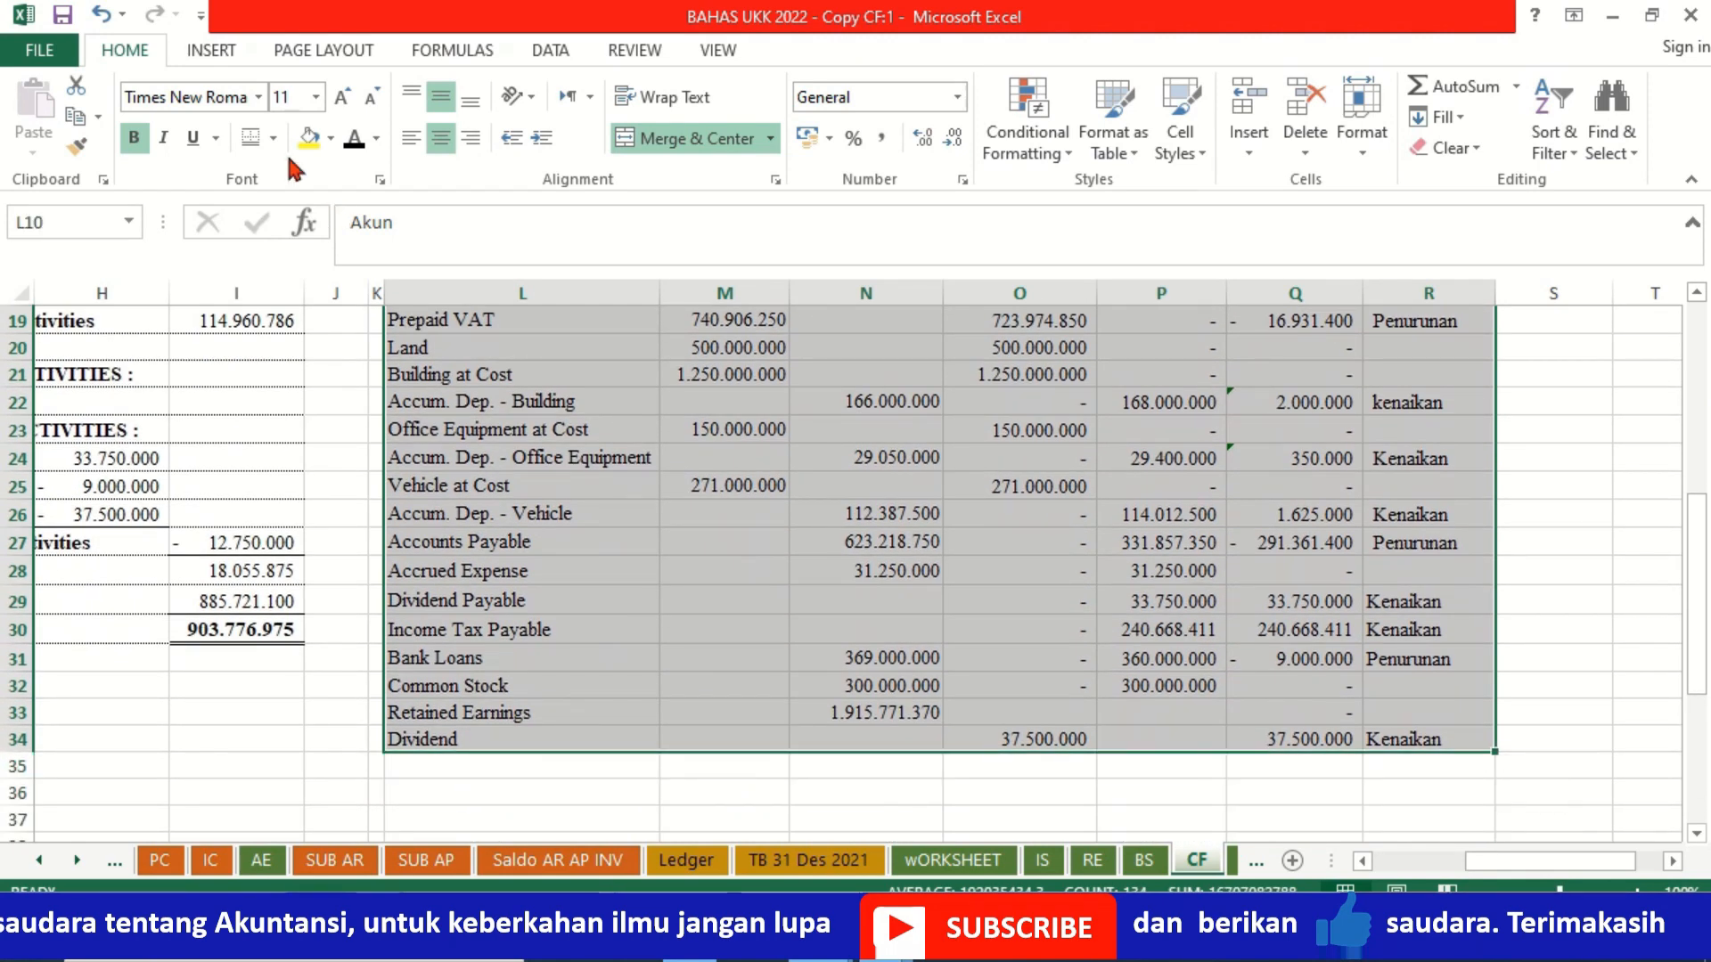
pyautogui.click(272, 137)
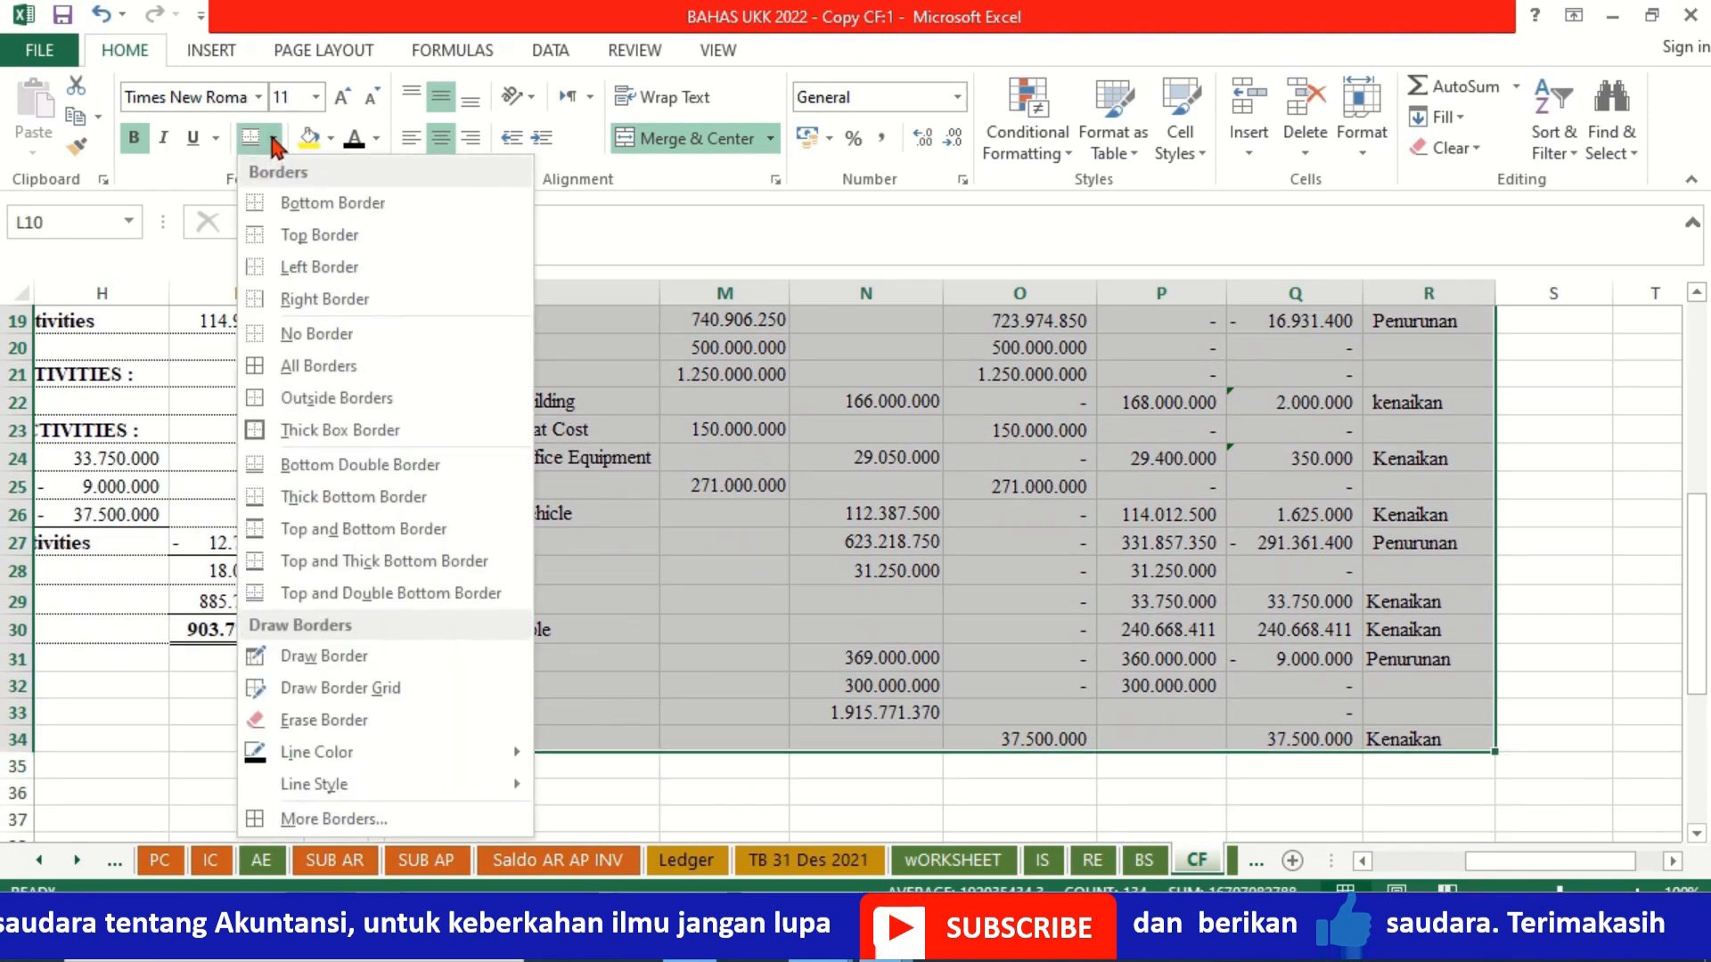
pyautogui.click(291, 366)
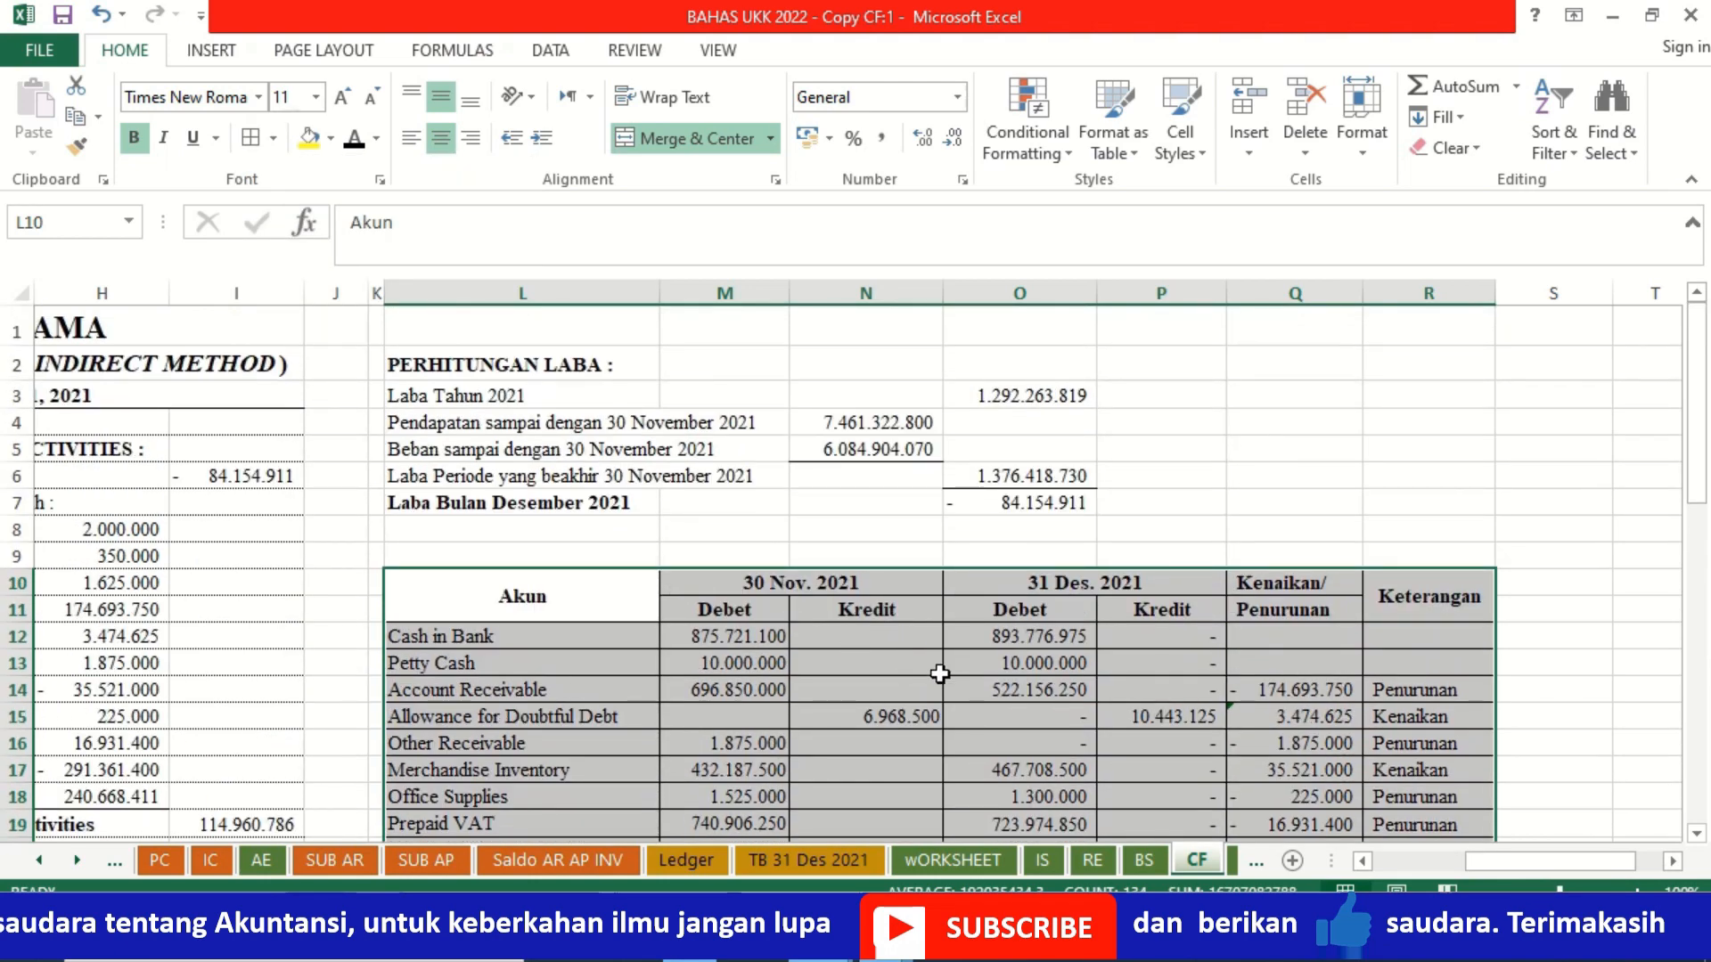